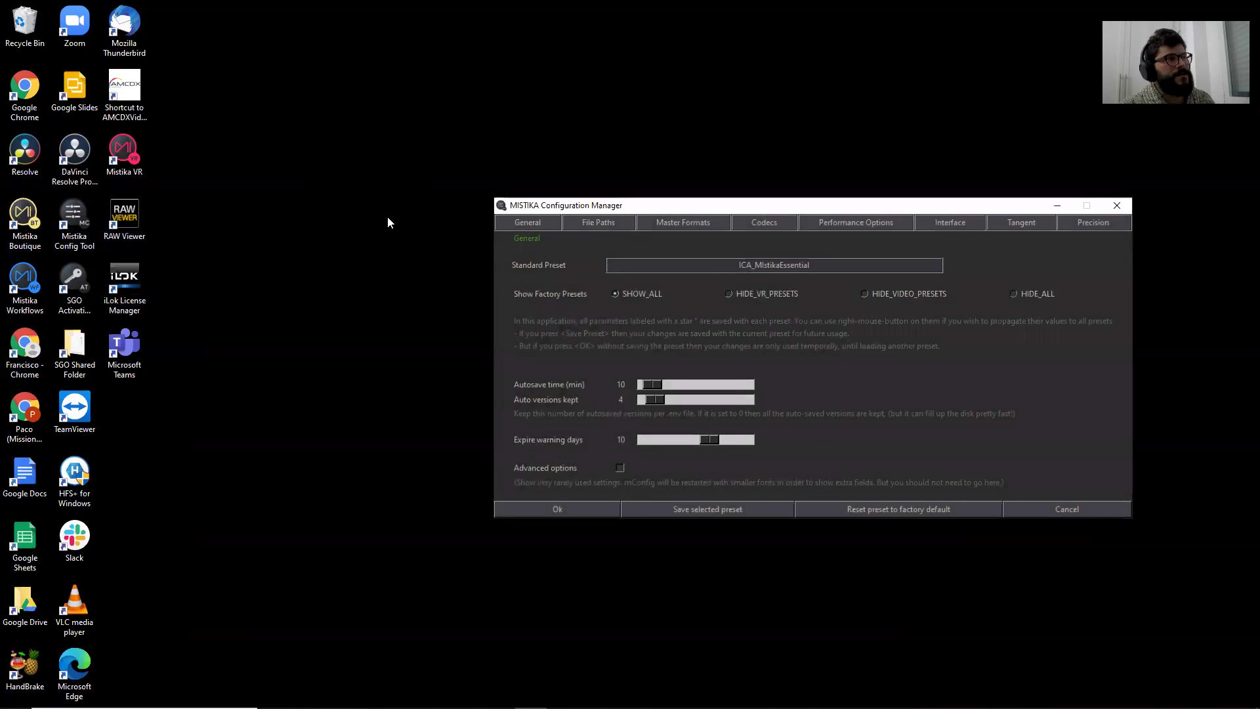
Step: Look through the standard preset list from the factory presets to the custom ones, and close it without changing the preset
{"action": "left_click", "coordinate": [771, 269]}
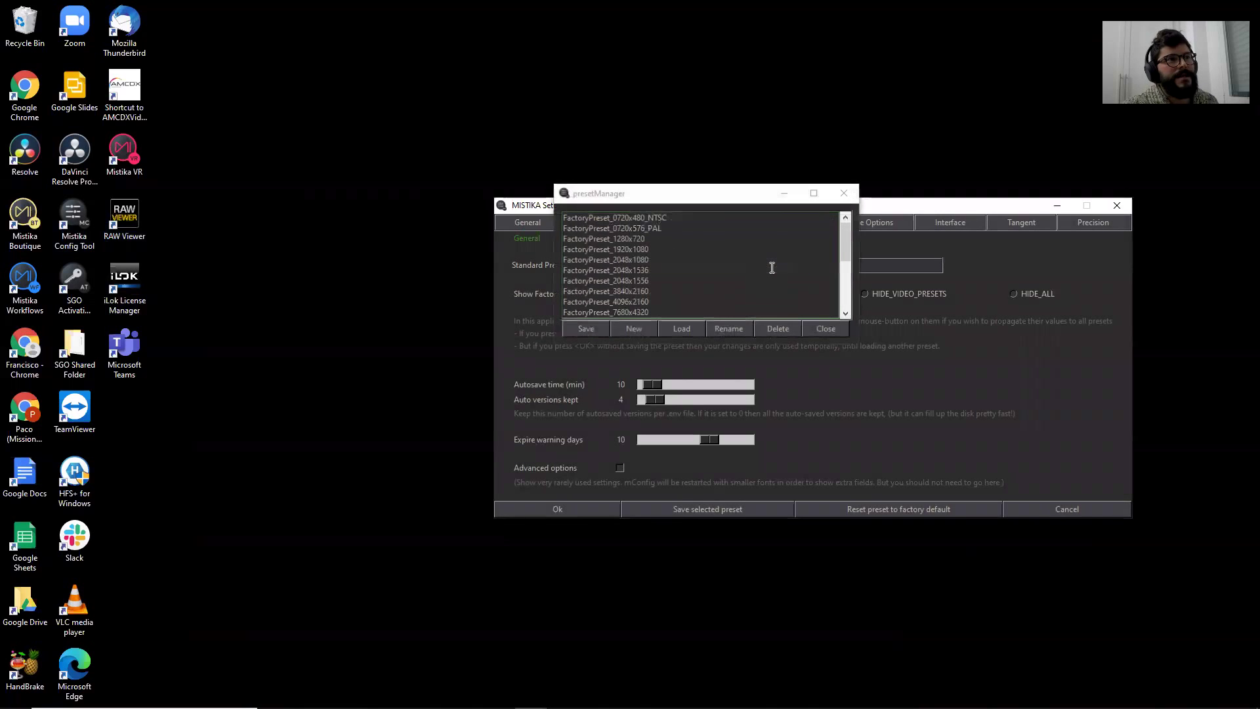
{"action": "left_click_drag", "start_coordinate": [850, 241], "coordinate": [841, 330]}
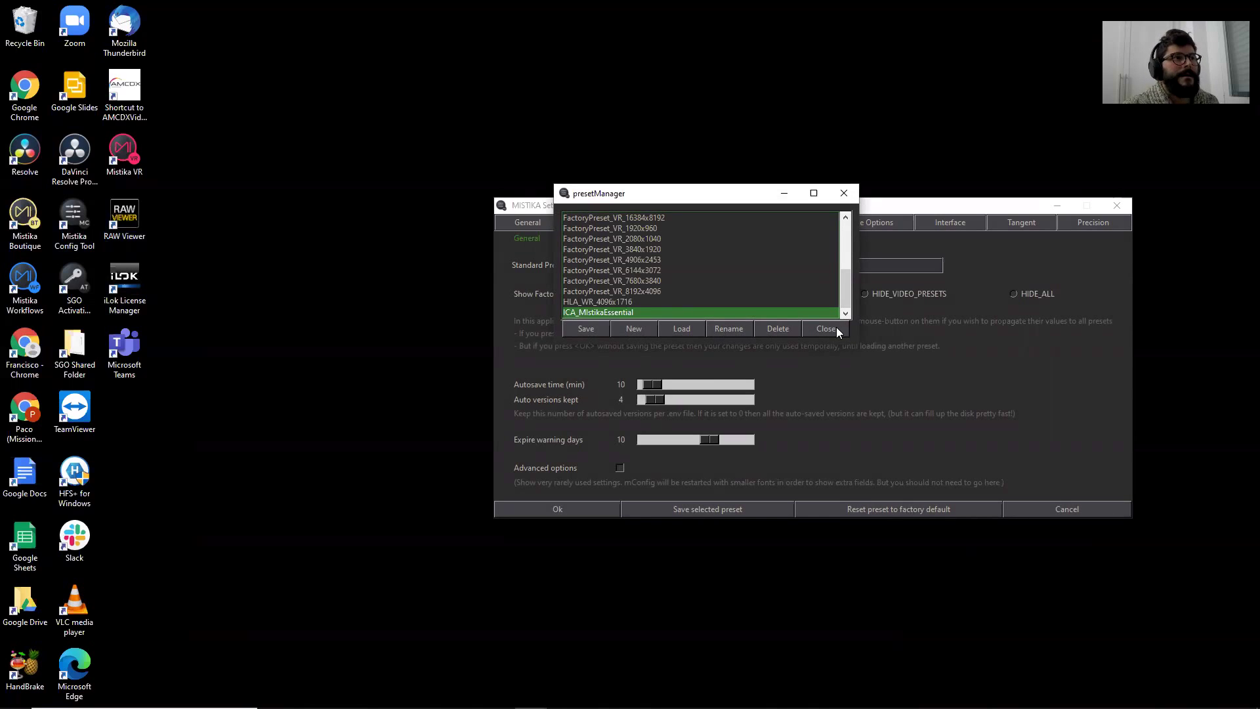
{"action": "left_click_drag", "start_coordinate": [842, 293], "coordinate": [848, 218]}
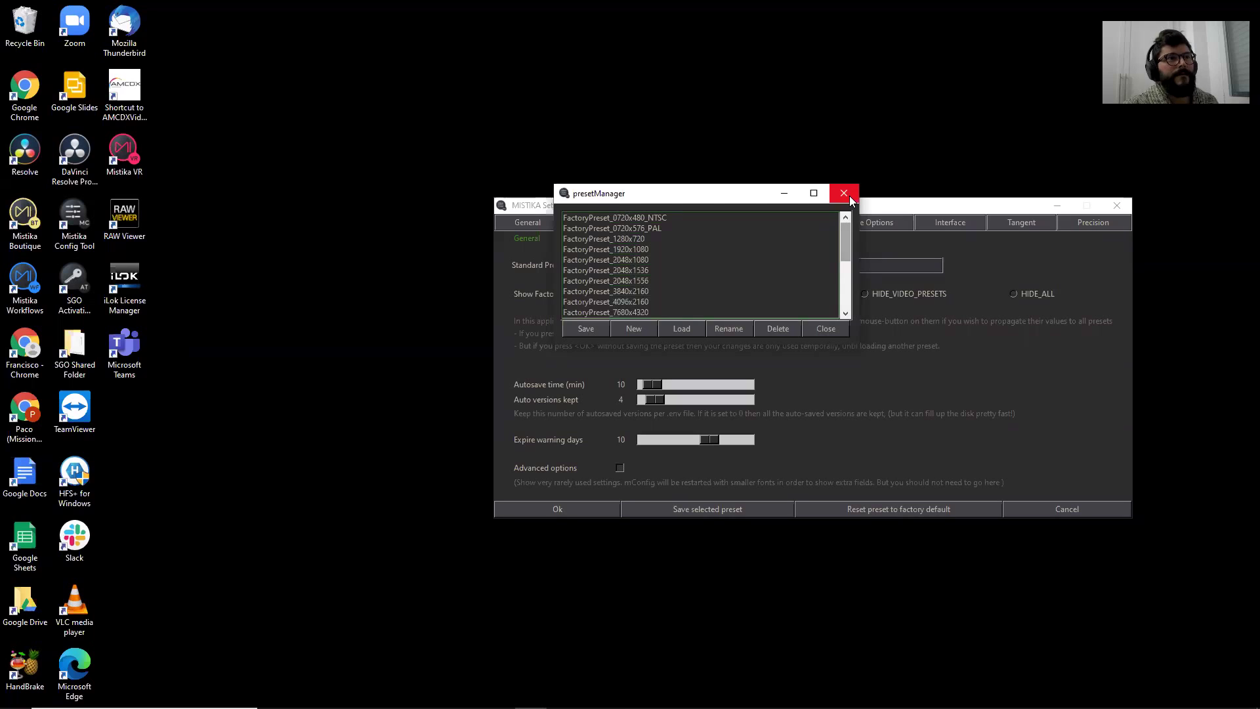
{"action": "left_click", "coordinate": [847, 194]}
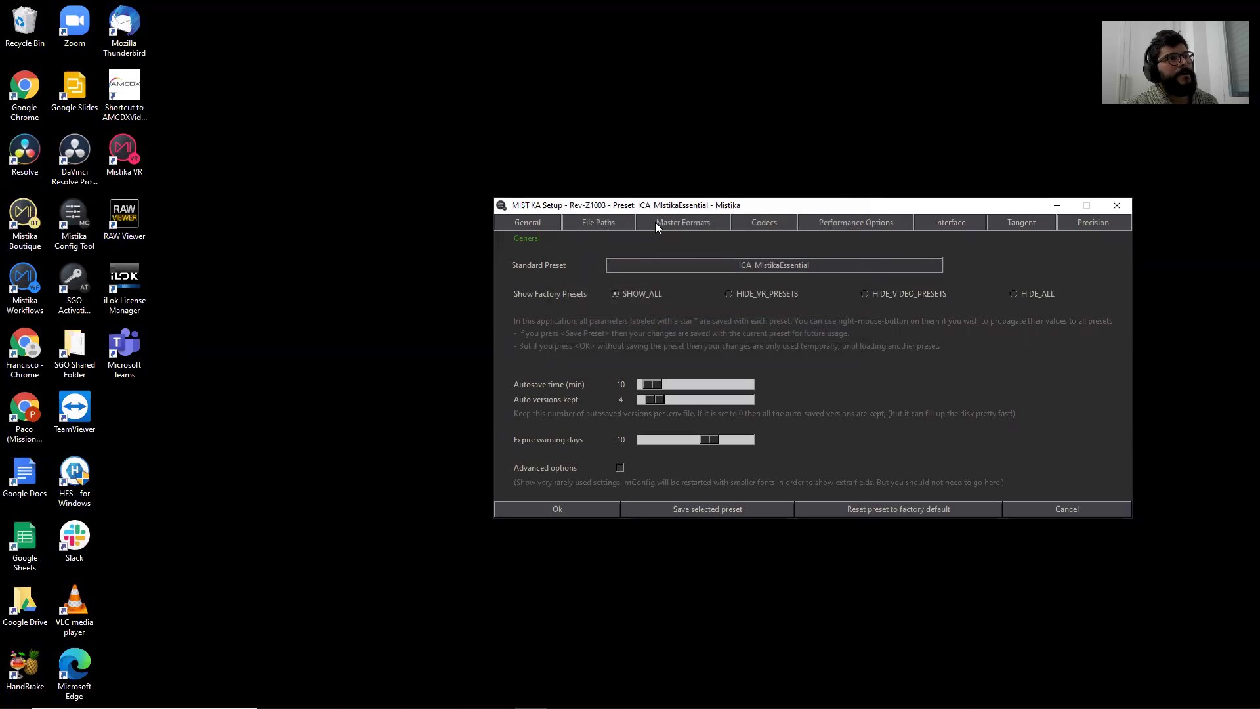
Step: Review the file paths and the drives offered for the playback cache folder, cancel the folder choice and accept the setup
{"action": "left_click", "coordinate": [570, 222]}
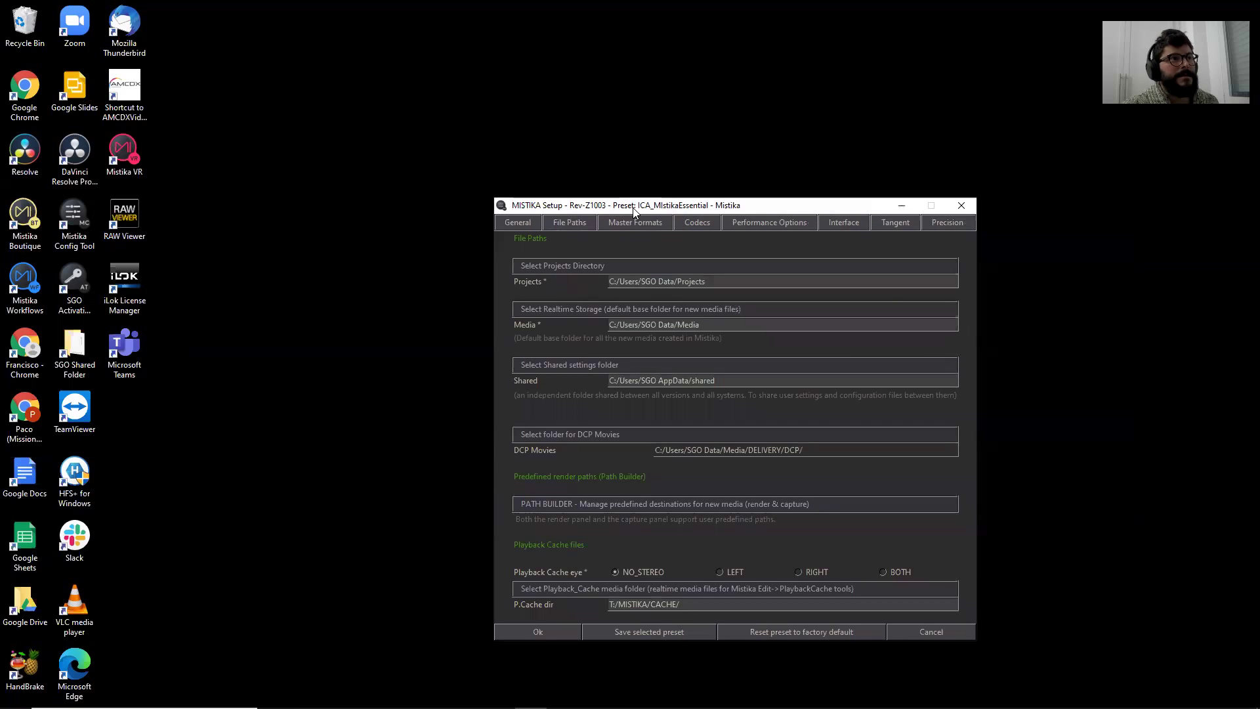
{"action": "left_click_drag", "start_coordinate": [634, 210], "coordinate": [613, 146]}
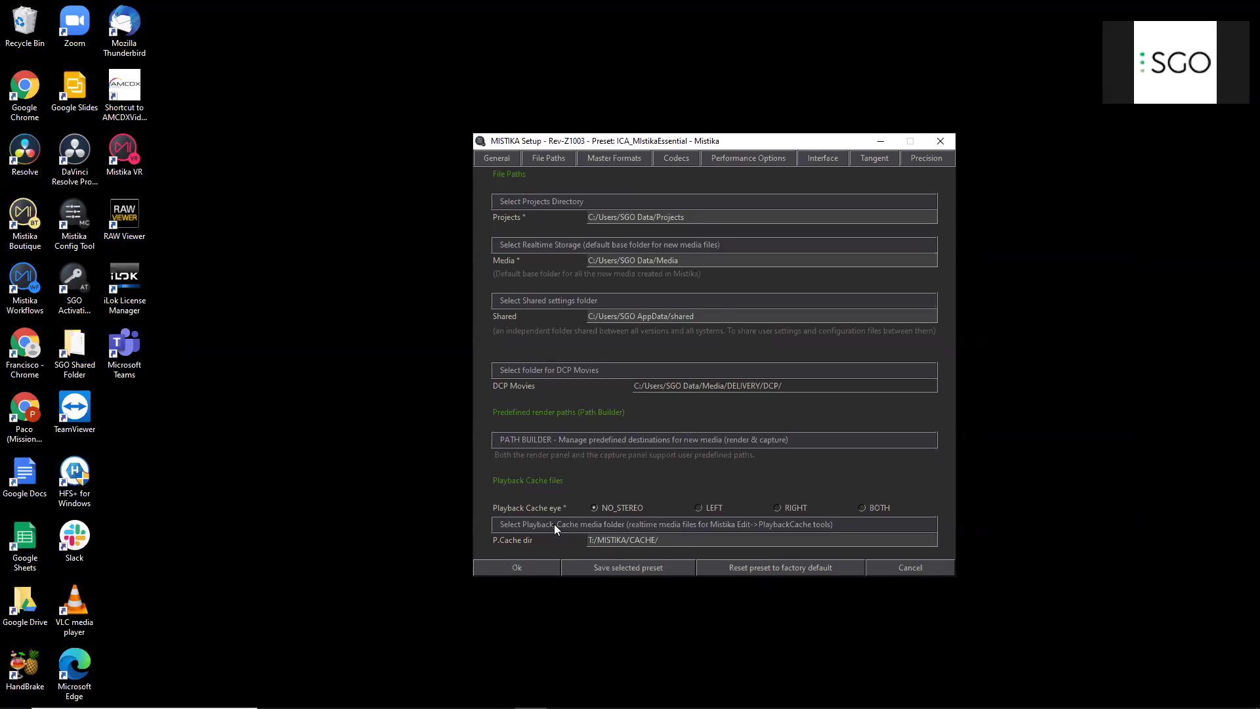
{"action": "left_click", "coordinate": [663, 528]}
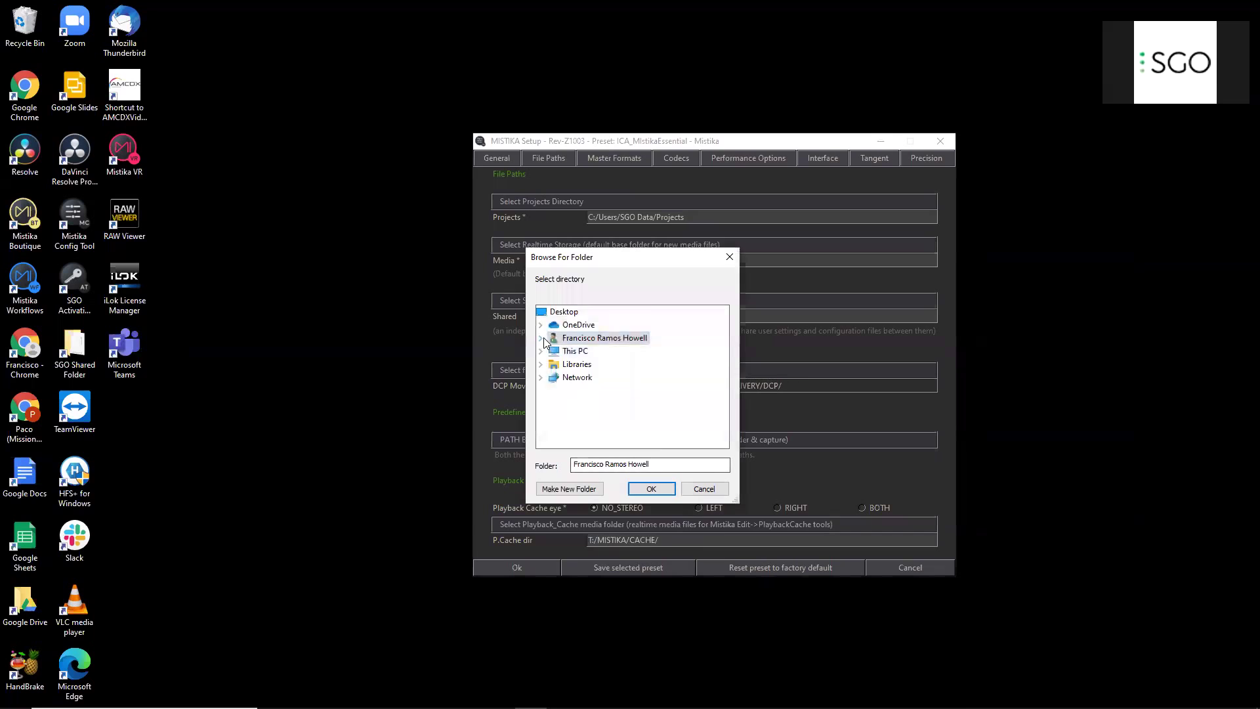
{"action": "left_click", "coordinate": [541, 339]}
{"action": "left_click_drag", "start_coordinate": [723, 364], "coordinate": [722, 436]}
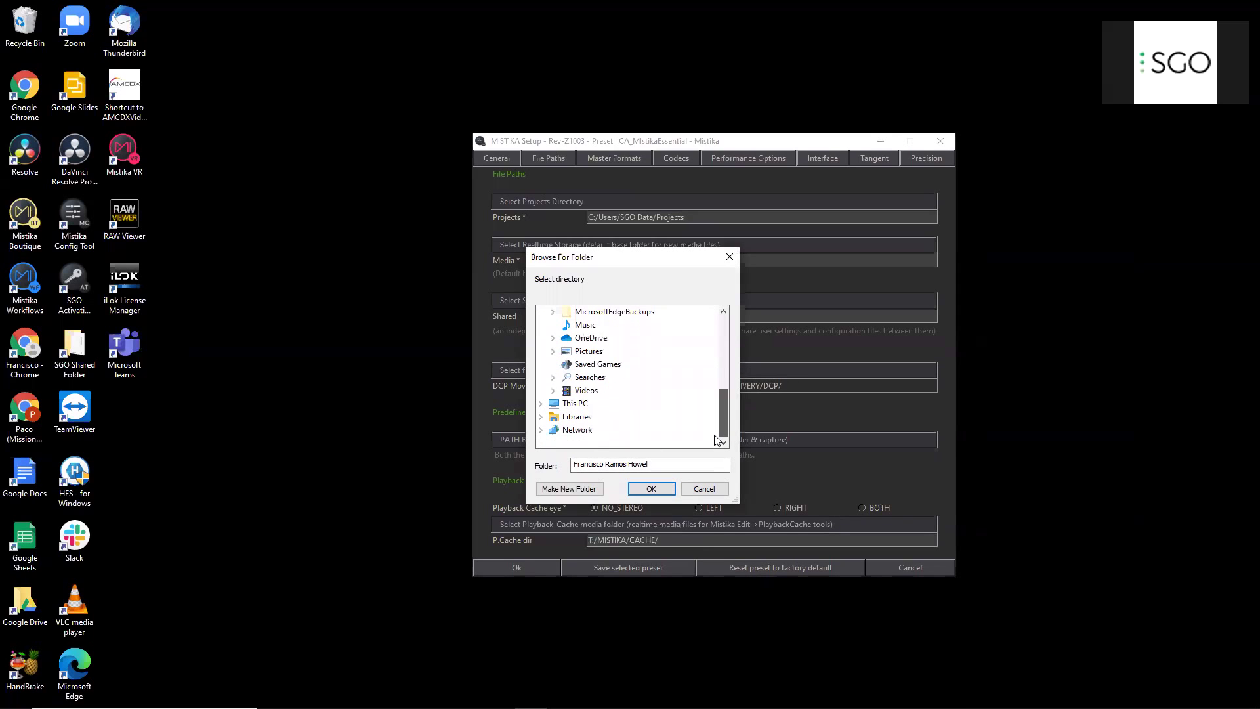
{"action": "left_click", "coordinate": [546, 404]}
{"action": "left_click_drag", "start_coordinate": [721, 404], "coordinate": [722, 439]}
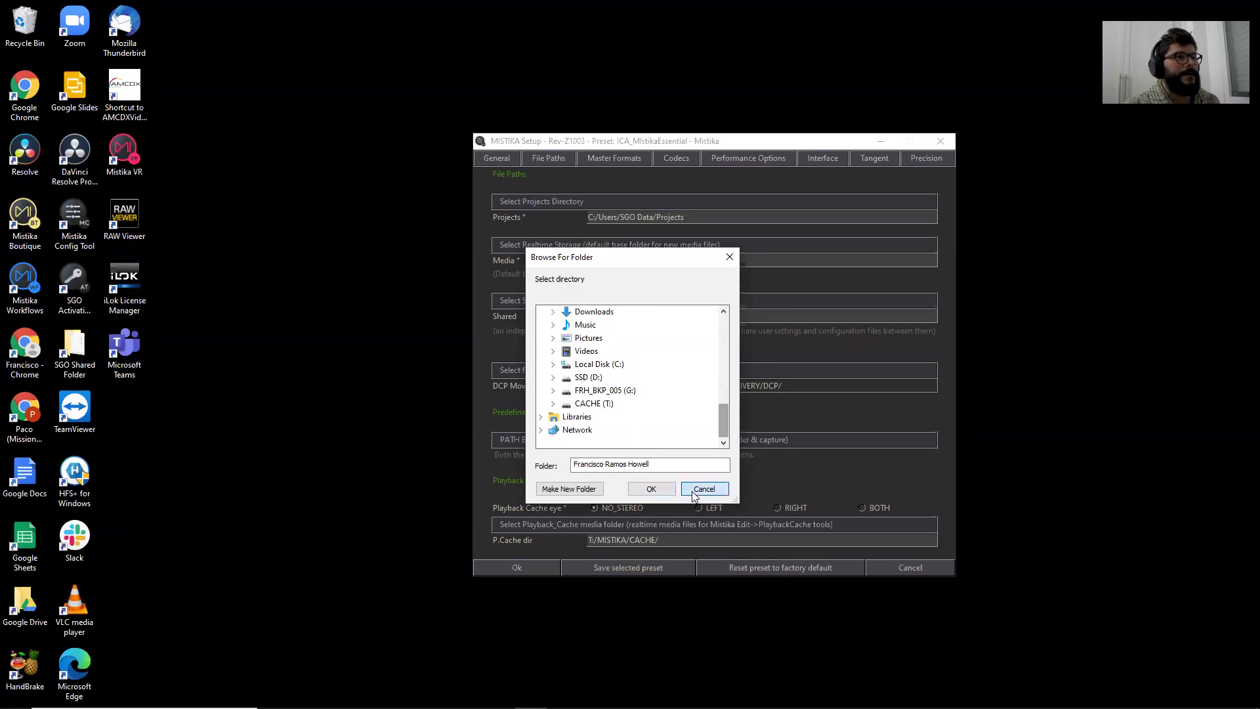
{"action": "left_click", "coordinate": [704, 489]}
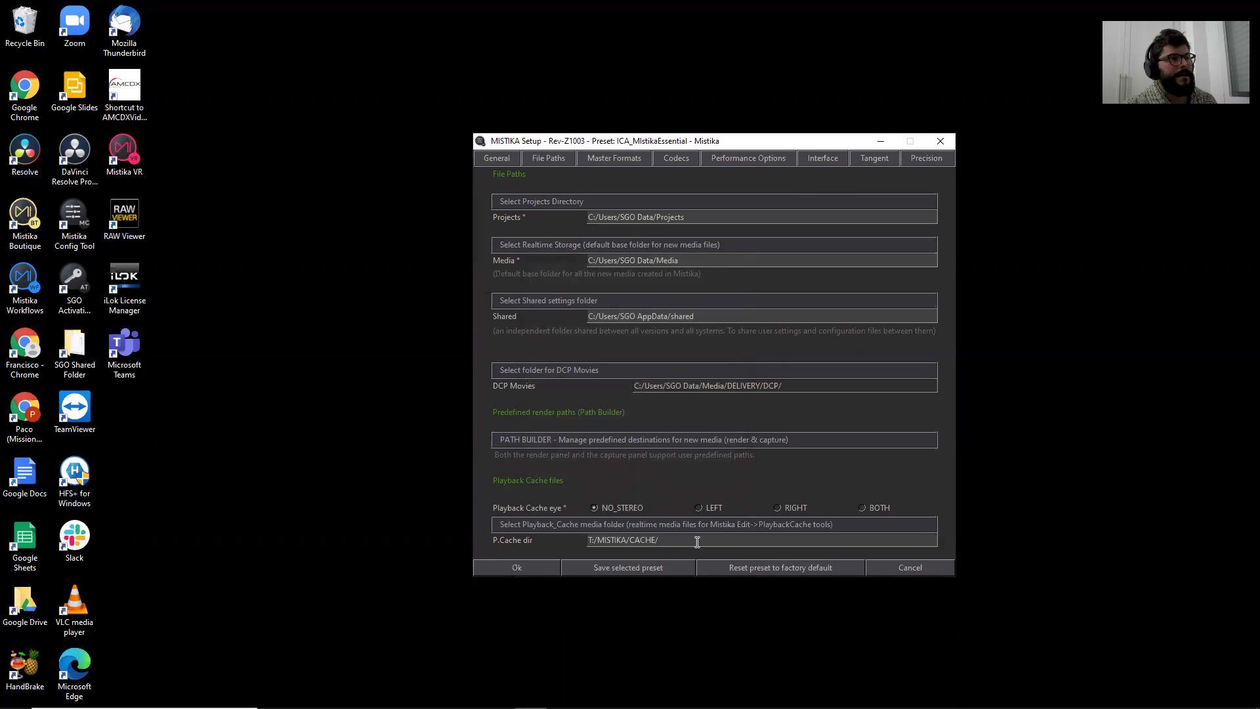
{"action": "left_click", "coordinate": [527, 565]}
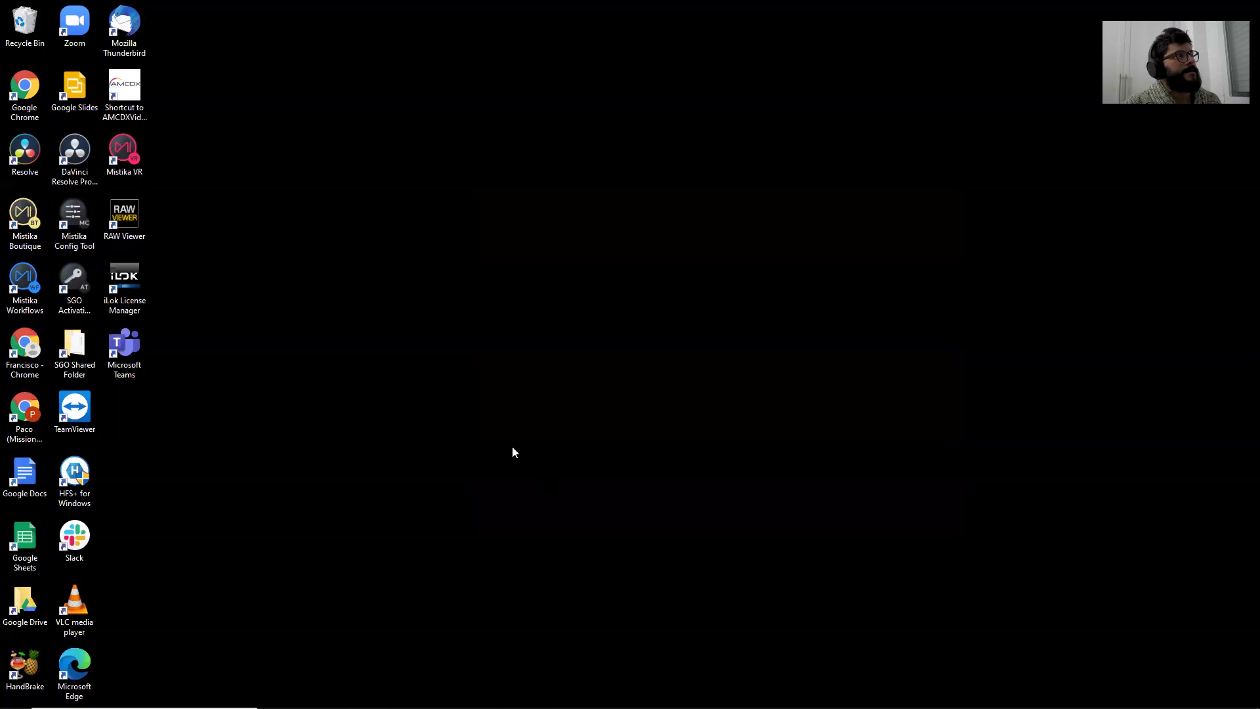
Step: Switch to Mistika Boutique with the default MistikaUser profile and open the ICA_MistikaEssentials project
{"action": "double_click", "coordinate": [23, 220]}
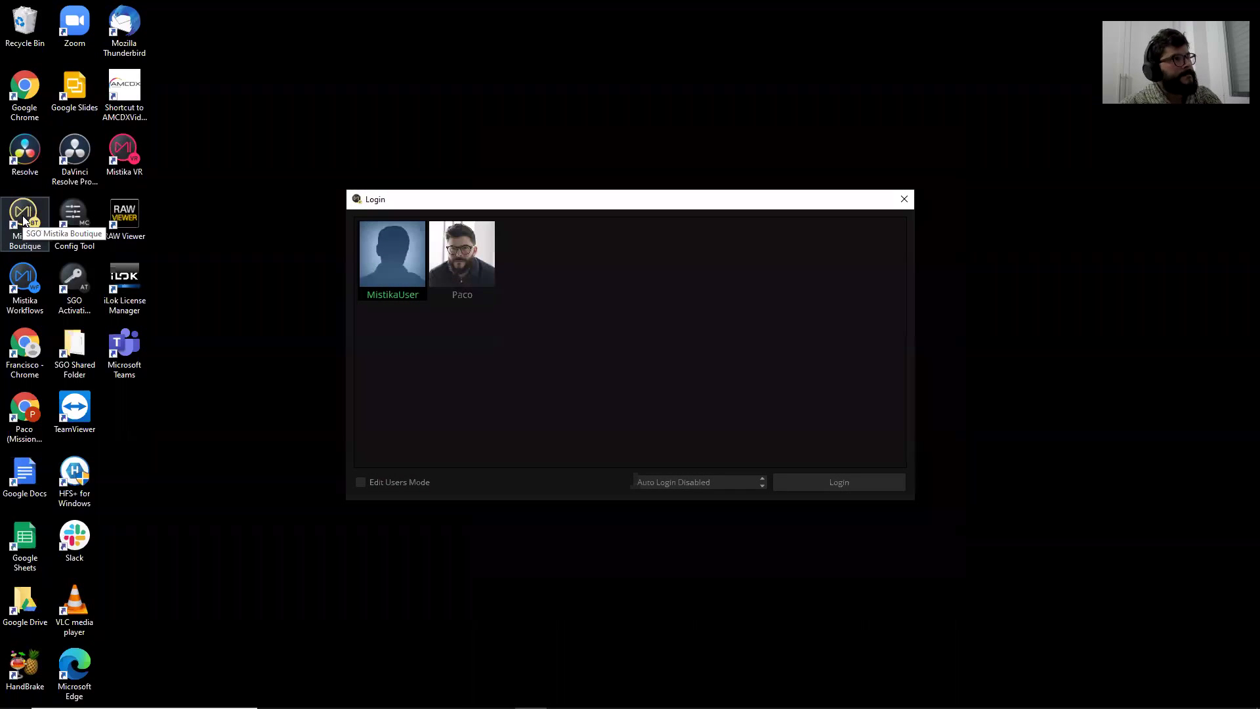
{"action": "left_click", "coordinate": [825, 482]}
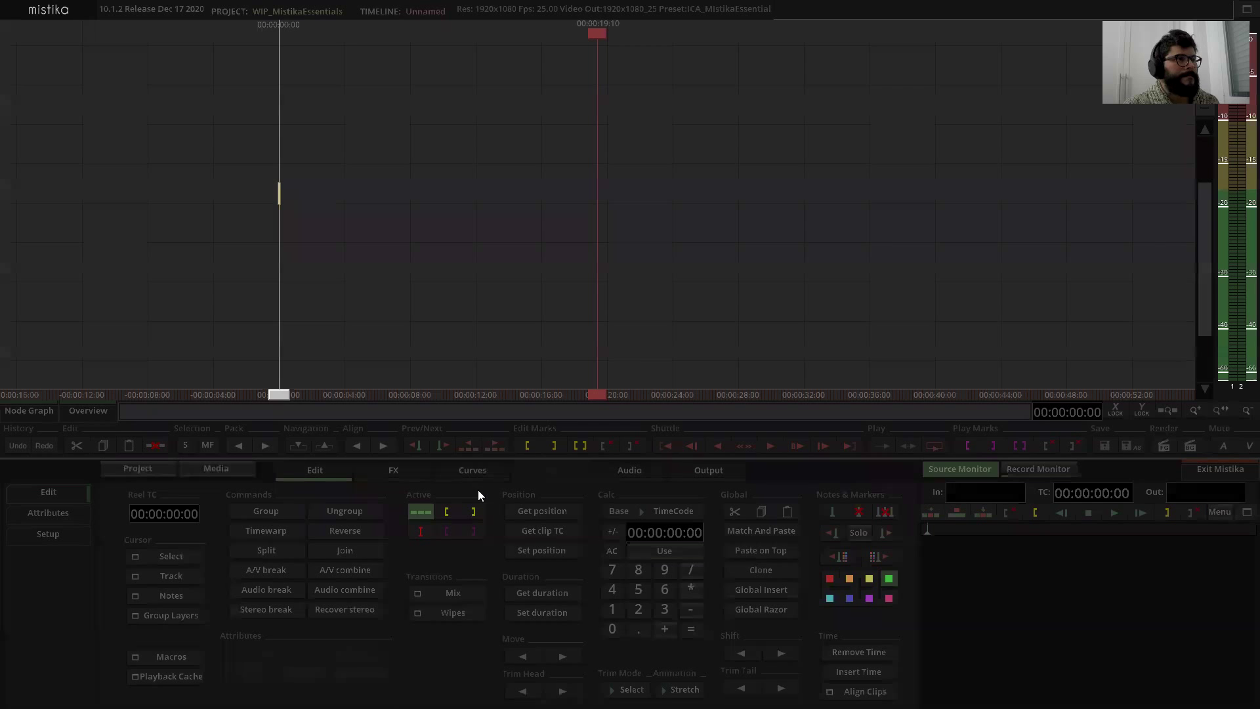
{"action": "left_click", "coordinate": [156, 469]}
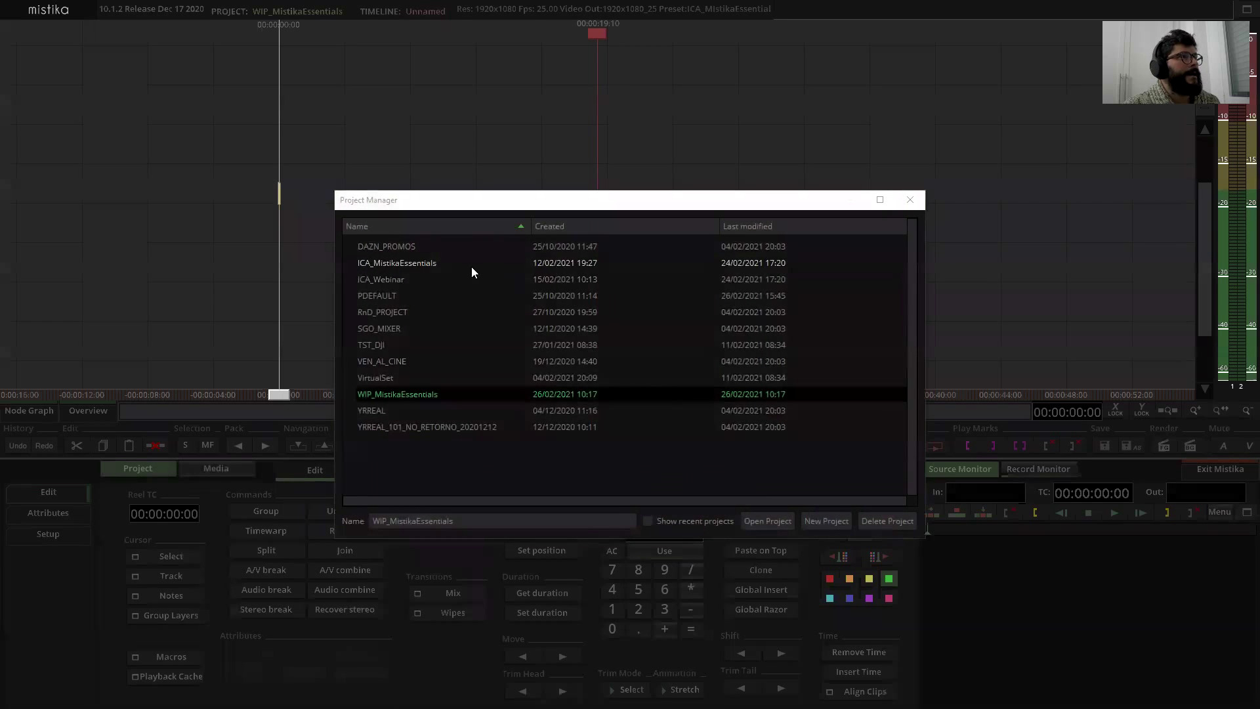
{"action": "left_click", "coordinate": [412, 264]}
{"action": "double_click", "coordinate": [412, 263]}
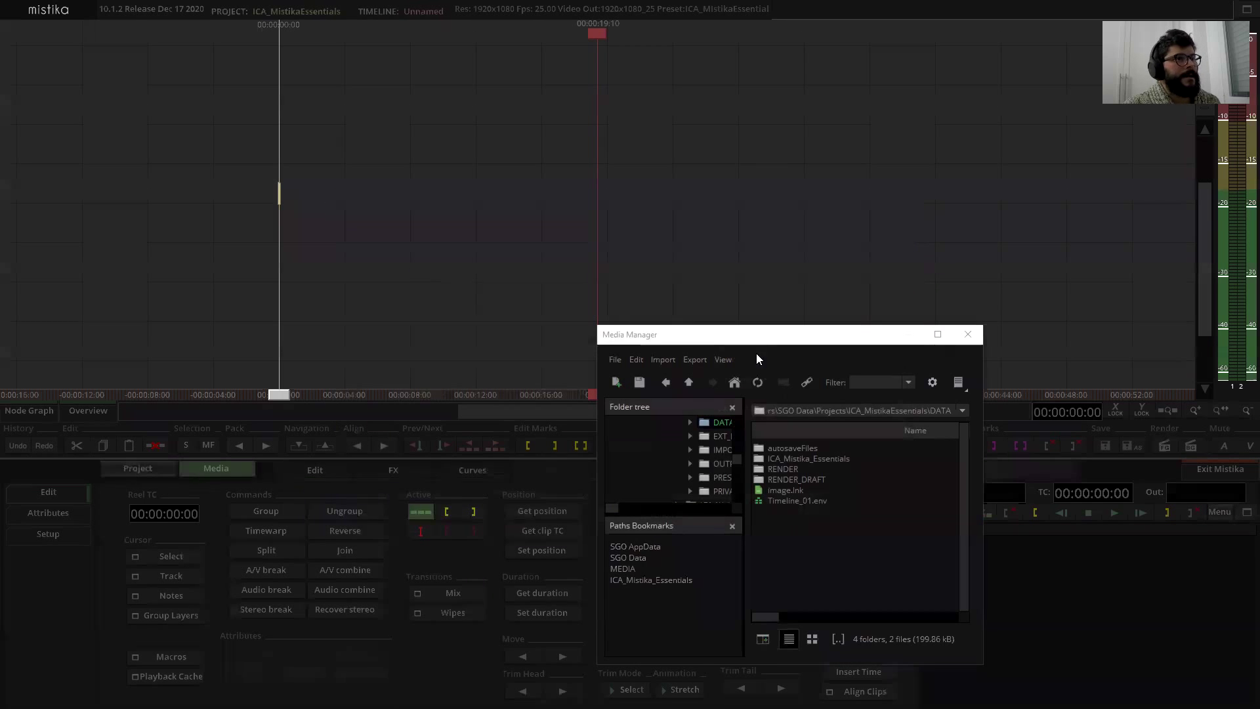
Step: Load Timeline_01.env from the project's DATA folder and close the Media Manager to show the whole timeline
{"action": "left_click_drag", "start_coordinate": [779, 338], "coordinate": [597, 251]}
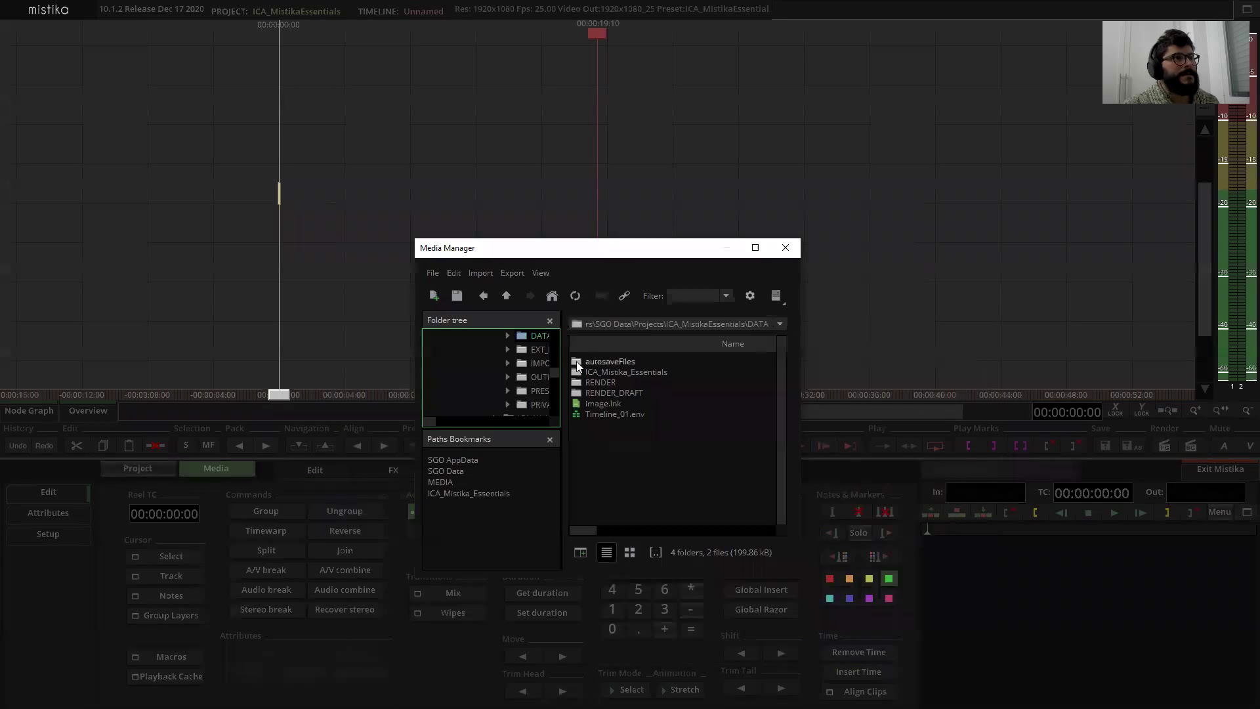
{"action": "left_click", "coordinate": [755, 249]}
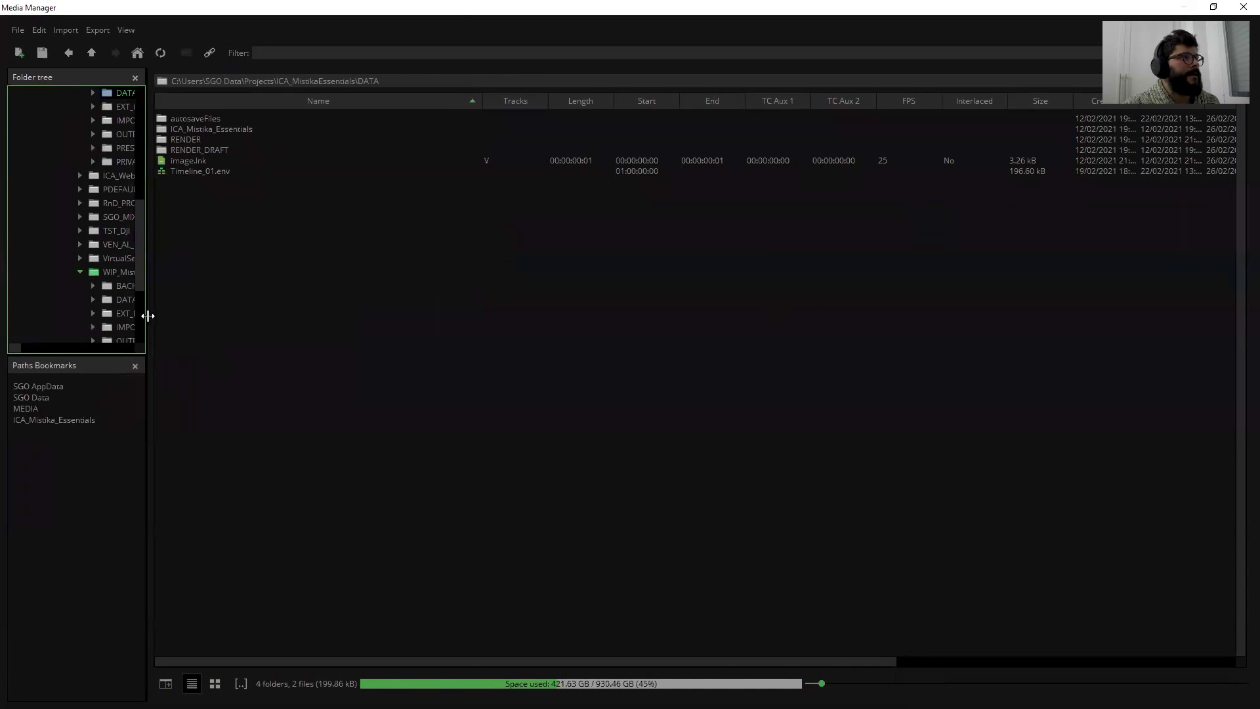
{"action": "left_click_drag", "start_coordinate": [147, 315], "coordinate": [375, 313]}
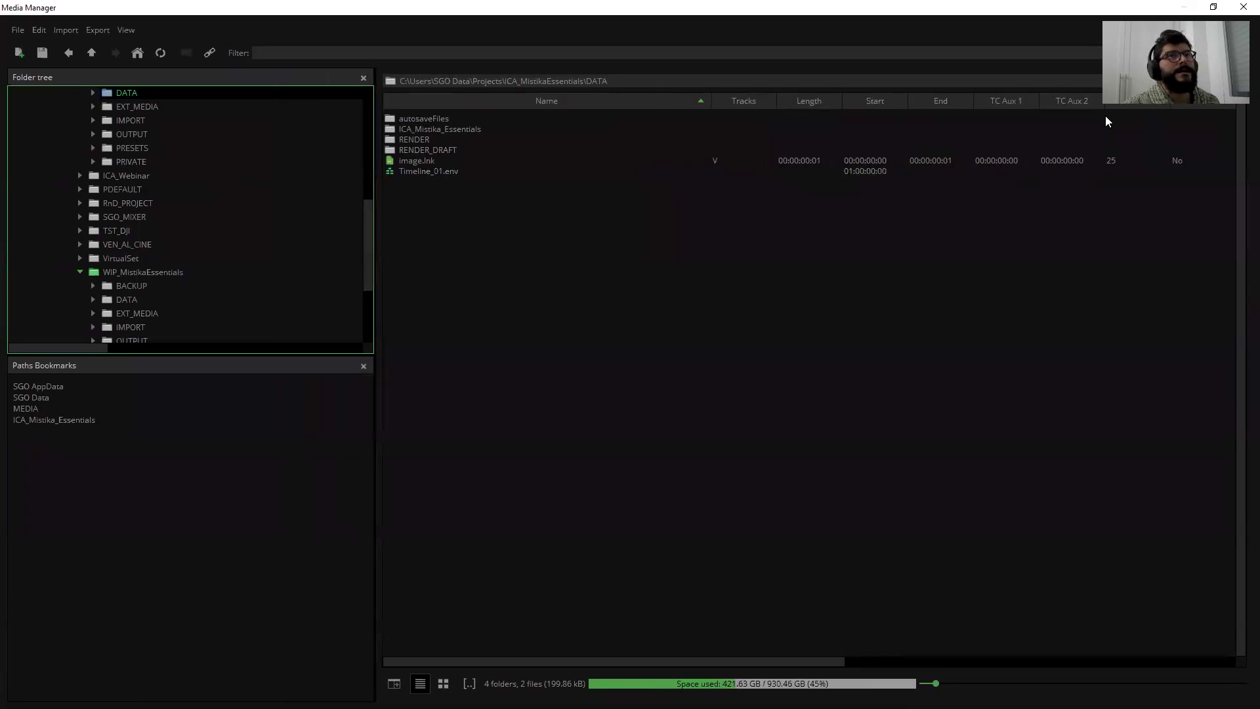
{"action": "left_click", "coordinate": [1215, 12]}
{"action": "double_click", "coordinate": [621, 416]}
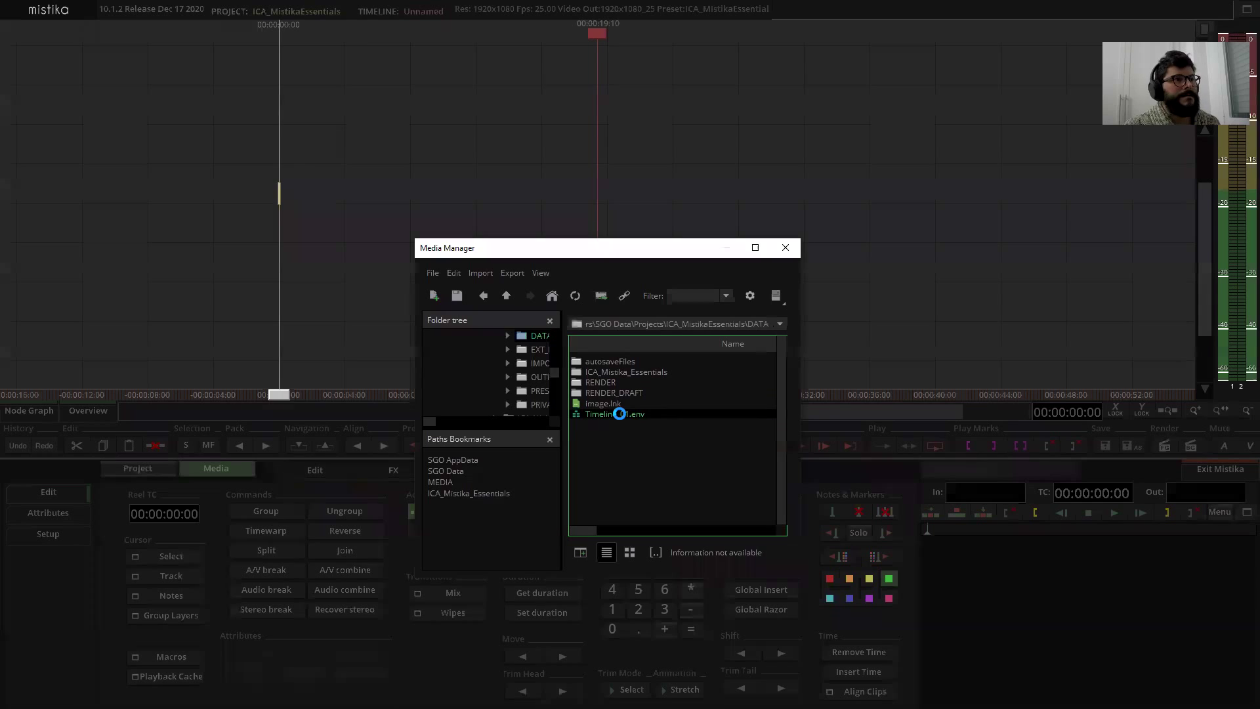
{"action": "left_click", "coordinate": [785, 248]}
{"action": "scroll", "coordinate": [737, 196], "scroll_direction": "down", "scroll_amount": 6}
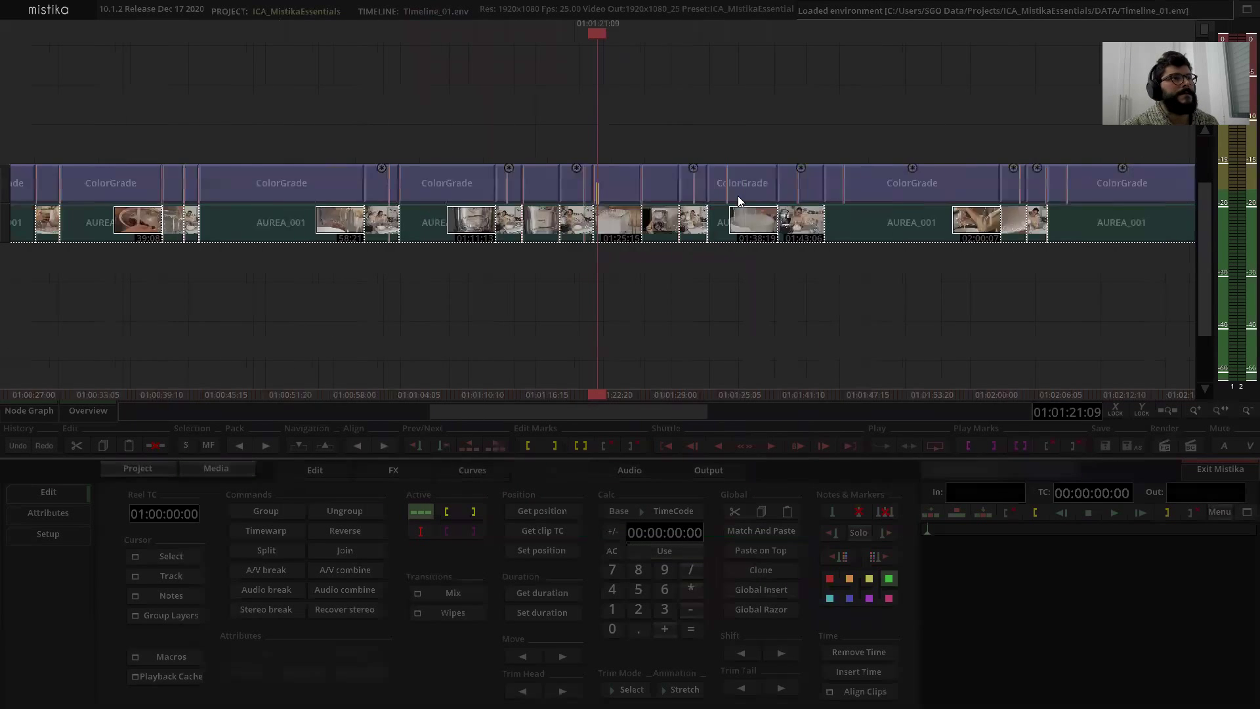
{"action": "scroll", "coordinate": [755, 236], "scroll_direction": "up", "scroll_amount": 2}
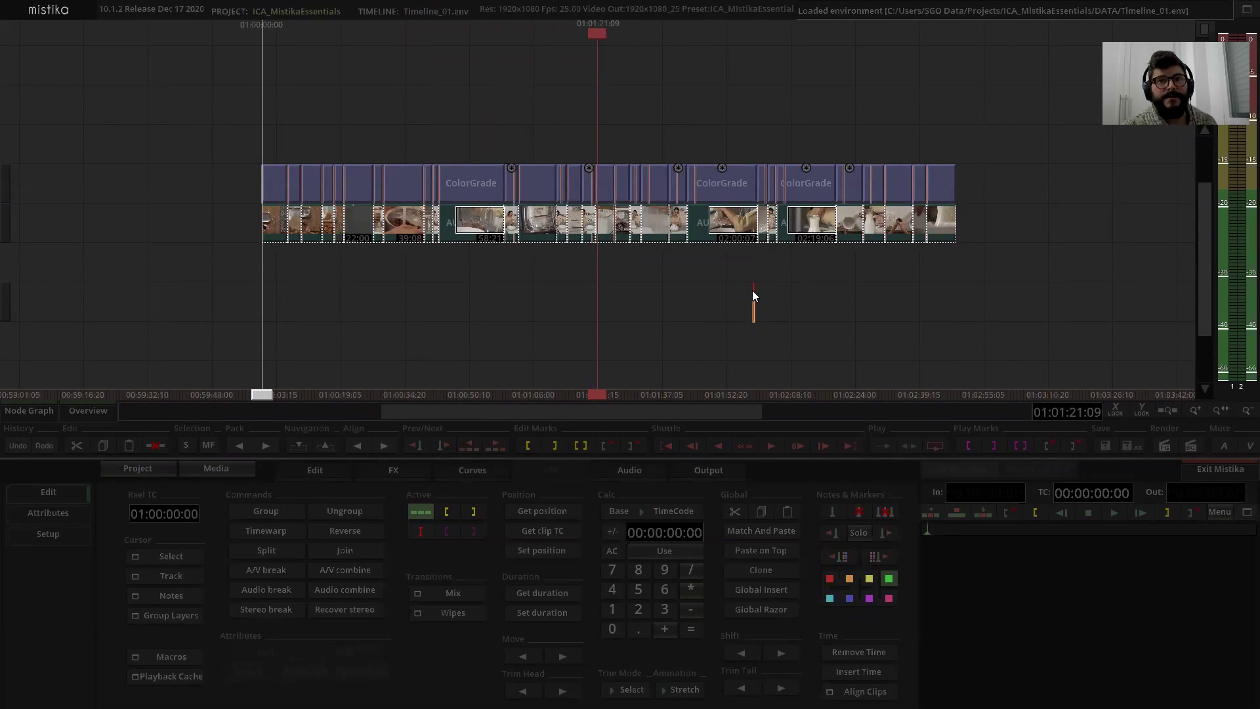
Step: Create a new empty timeline, and try the same new-timeline command from the Media Manager
{"action": "right_click", "coordinate": [626, 299]}
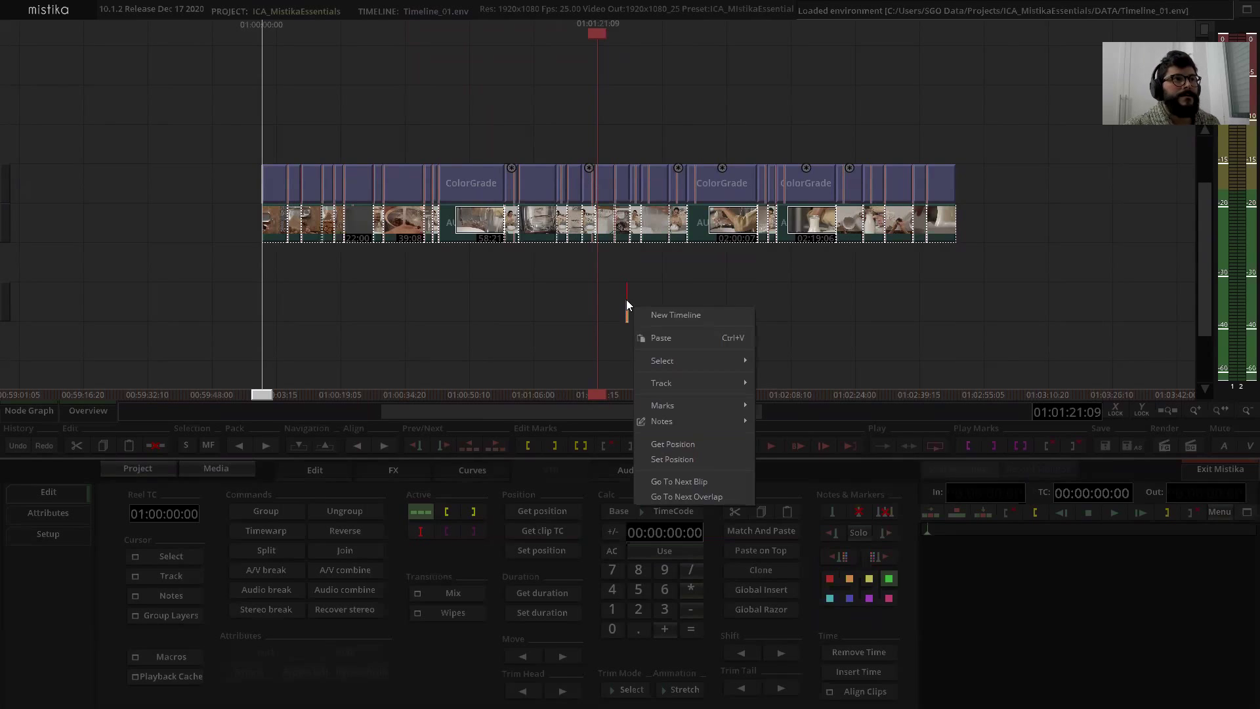
{"action": "left_click", "coordinate": [659, 313]}
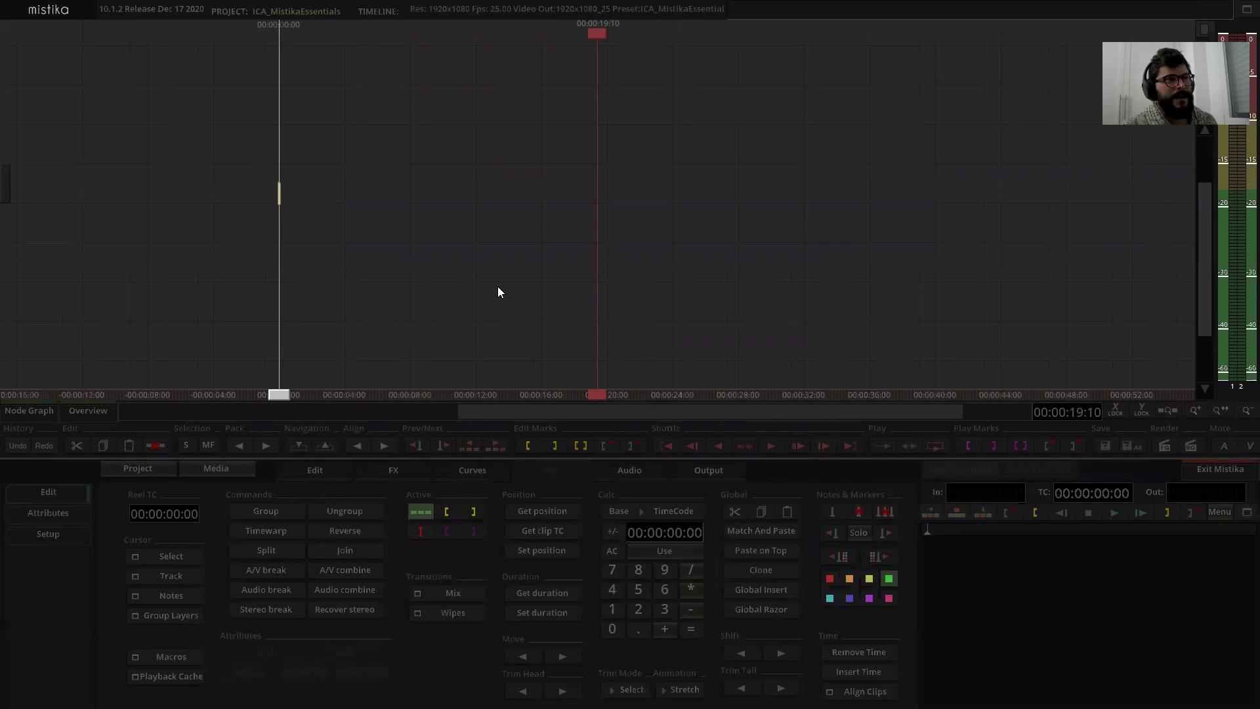
{"action": "right_click", "coordinate": [527, 264]}
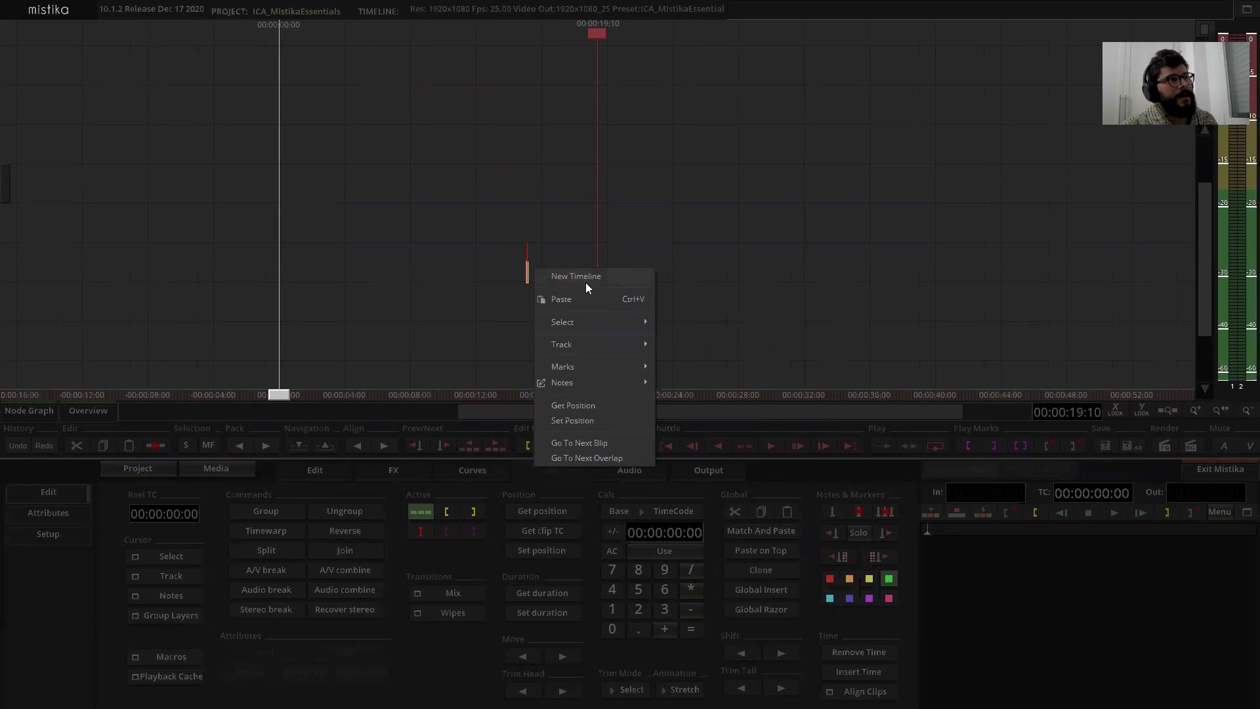
{"action": "left_click", "coordinate": [557, 167]}
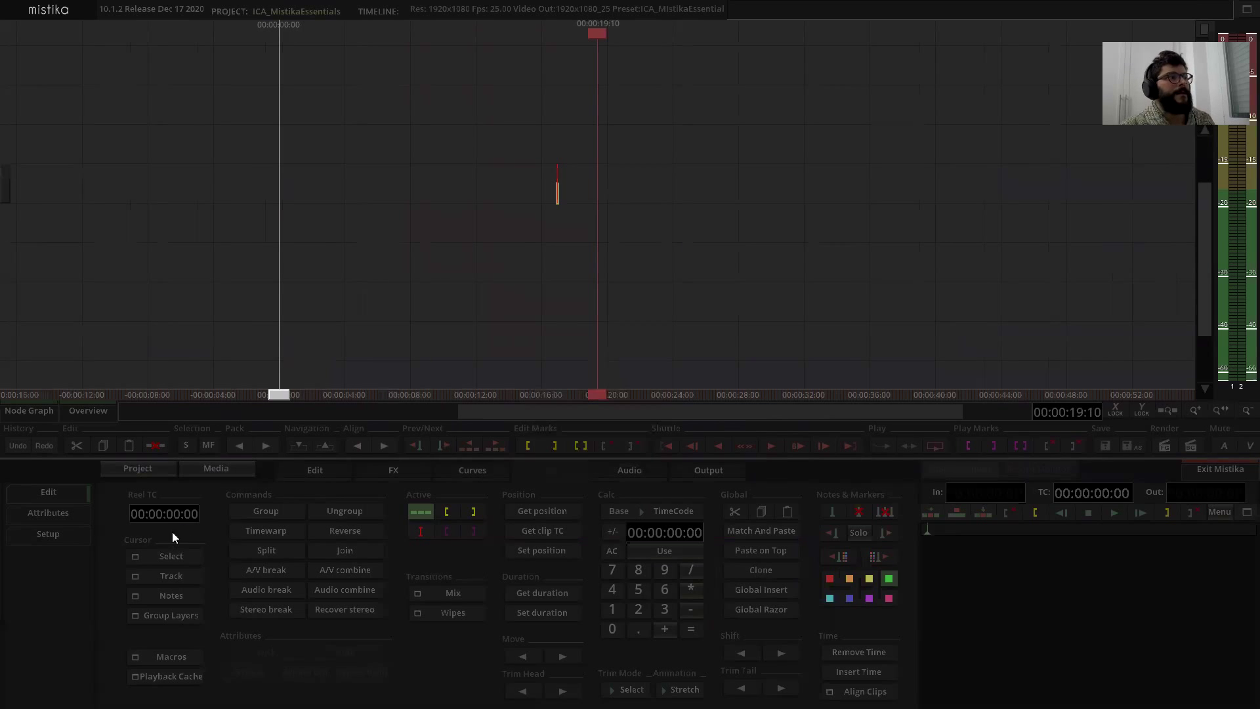
{"action": "left_click", "coordinate": [224, 469]}
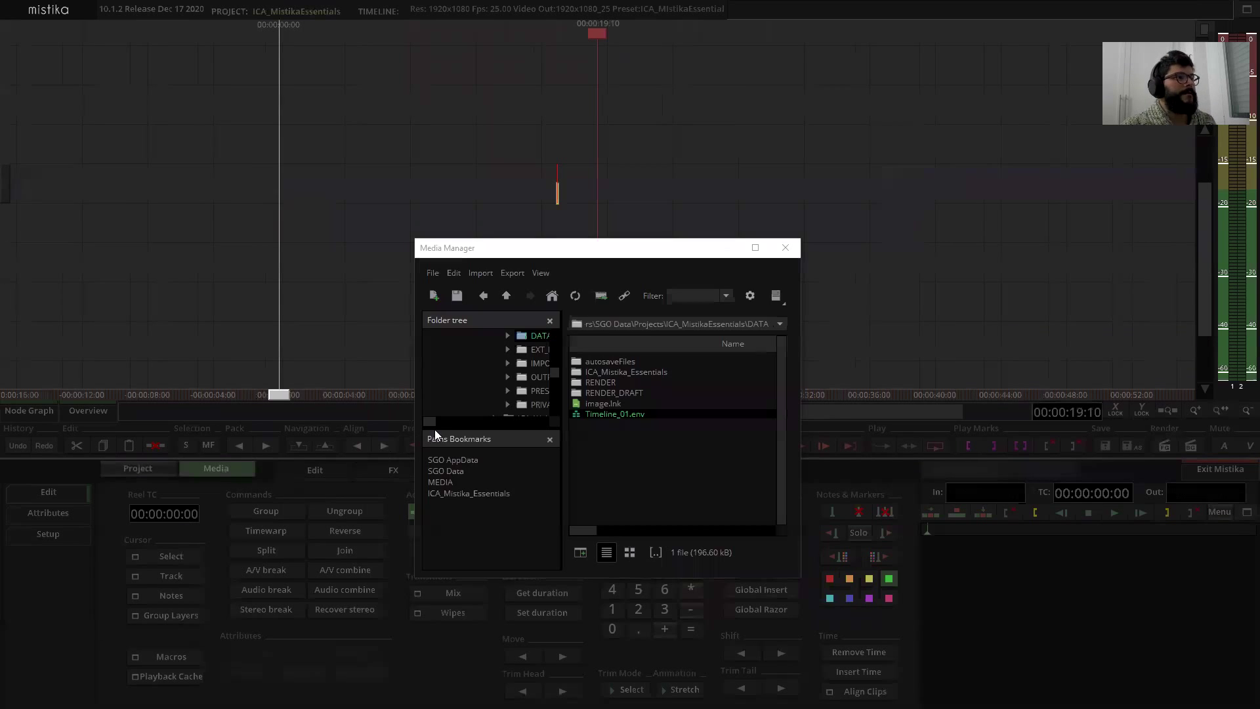
{"action": "left_click", "coordinate": [436, 300]}
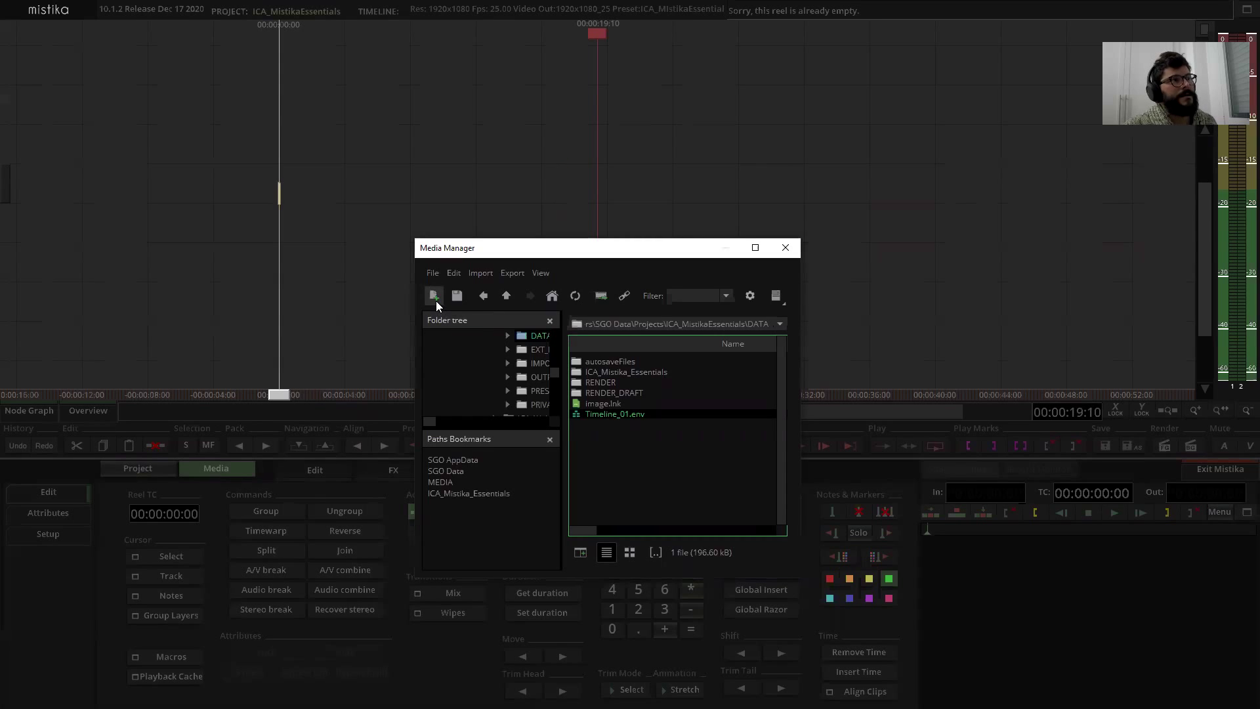
Step: Find NUTSEED_MILK.xml in 09_DOCUMENTATION/XML under the ICA_Mistika_Essentials bookmark, widen the Media Manager and open the file's conform options
{"action": "left_click", "coordinate": [463, 494]}
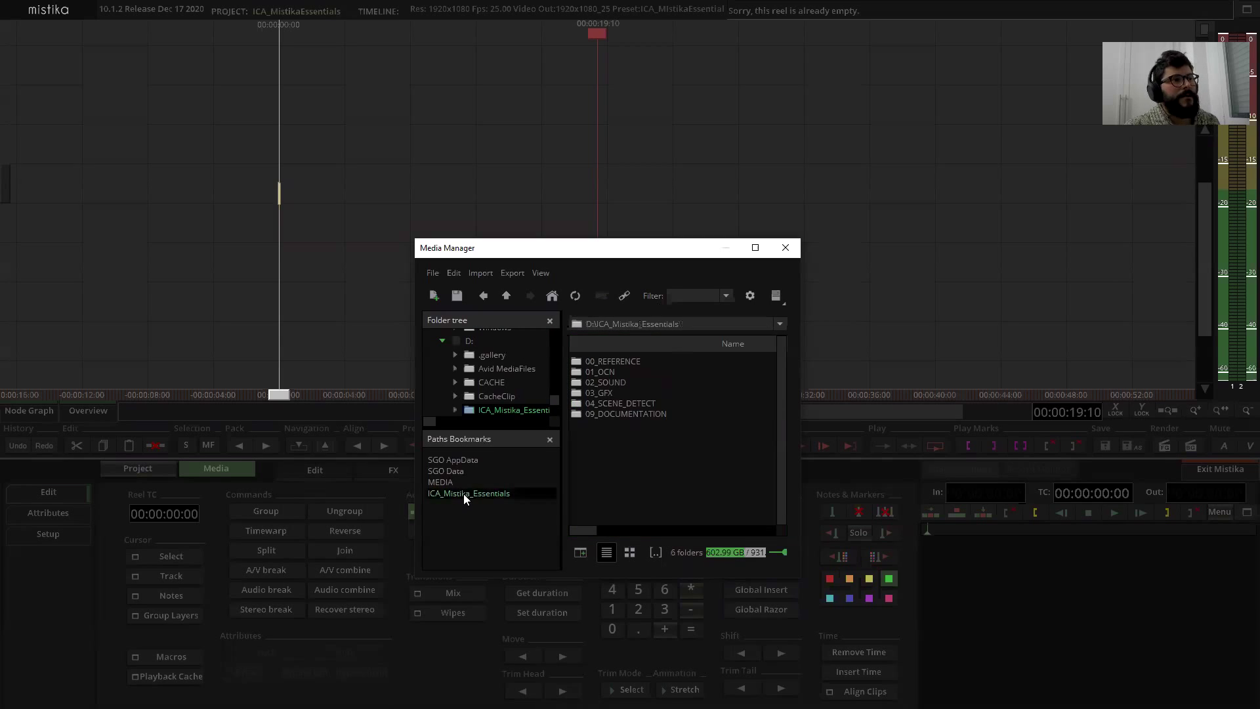
{"action": "double_click", "coordinate": [610, 415]}
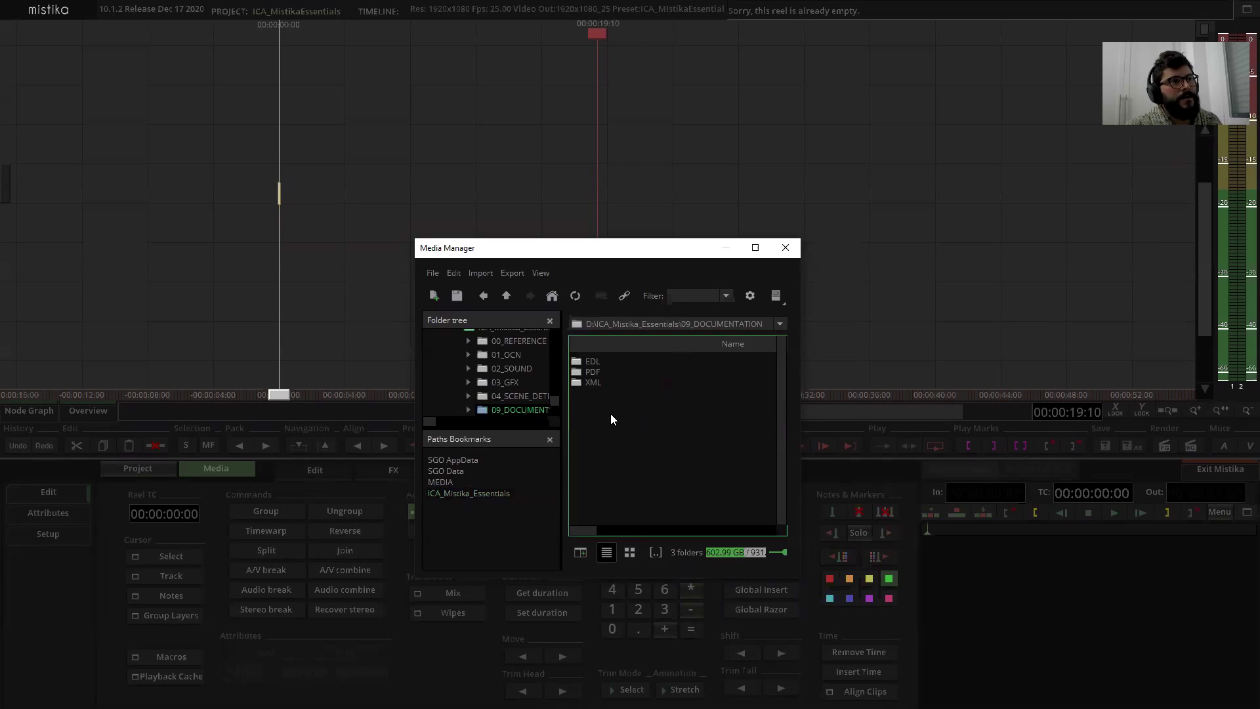
{"action": "double_click", "coordinate": [592, 382]}
{"action": "left_click", "coordinate": [616, 362]}
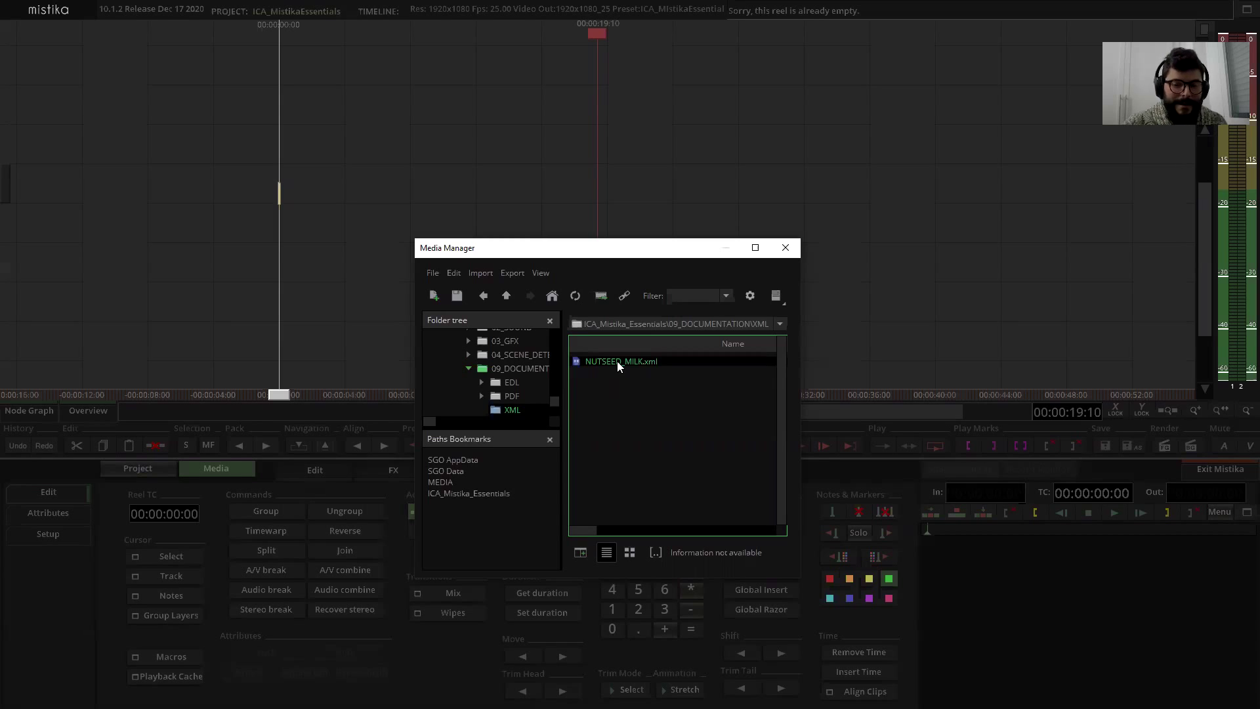
{"action": "left_click", "coordinate": [622, 373]}
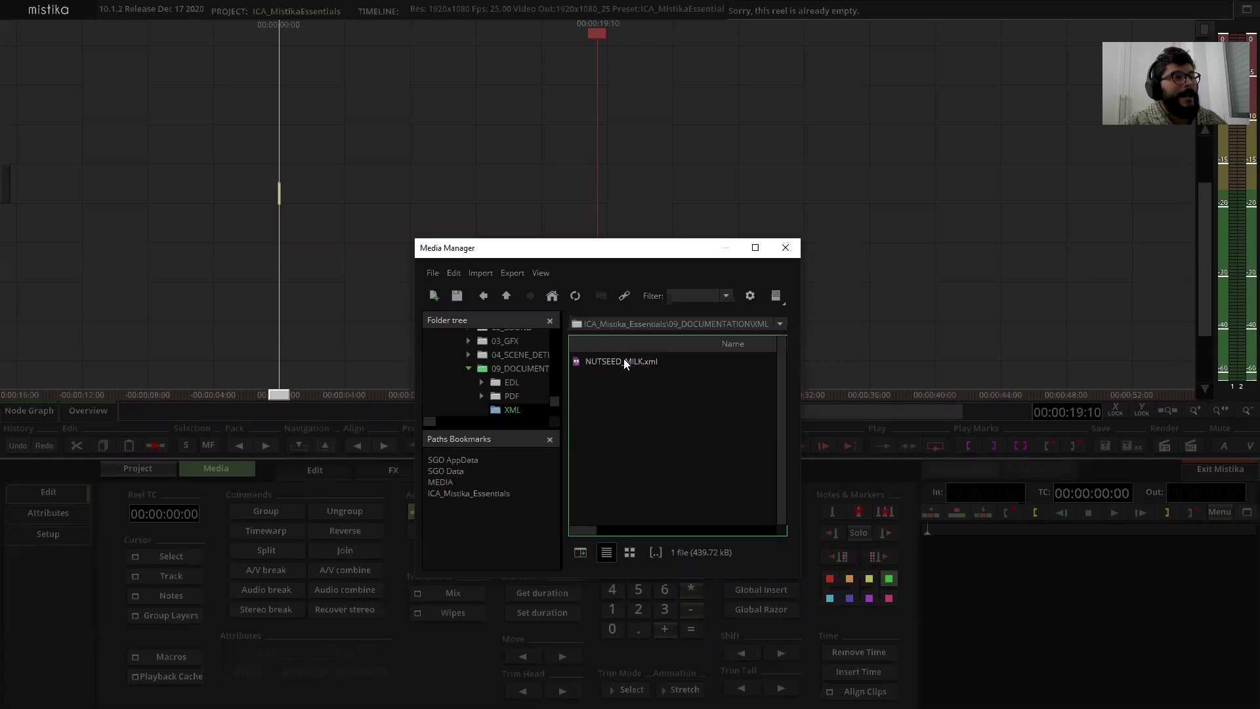
{"action": "left_click_drag", "start_coordinate": [570, 258], "coordinate": [506, 254]}
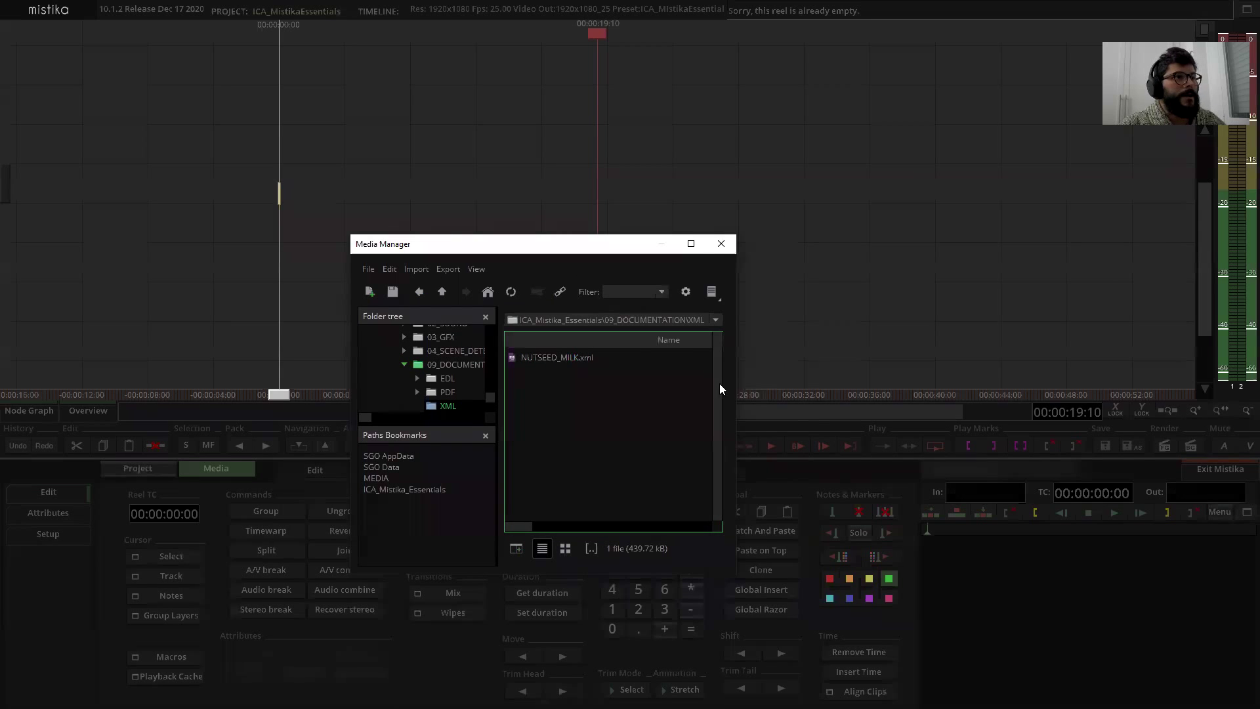
{"action": "left_click_drag", "start_coordinate": [738, 388], "coordinate": [900, 388]}
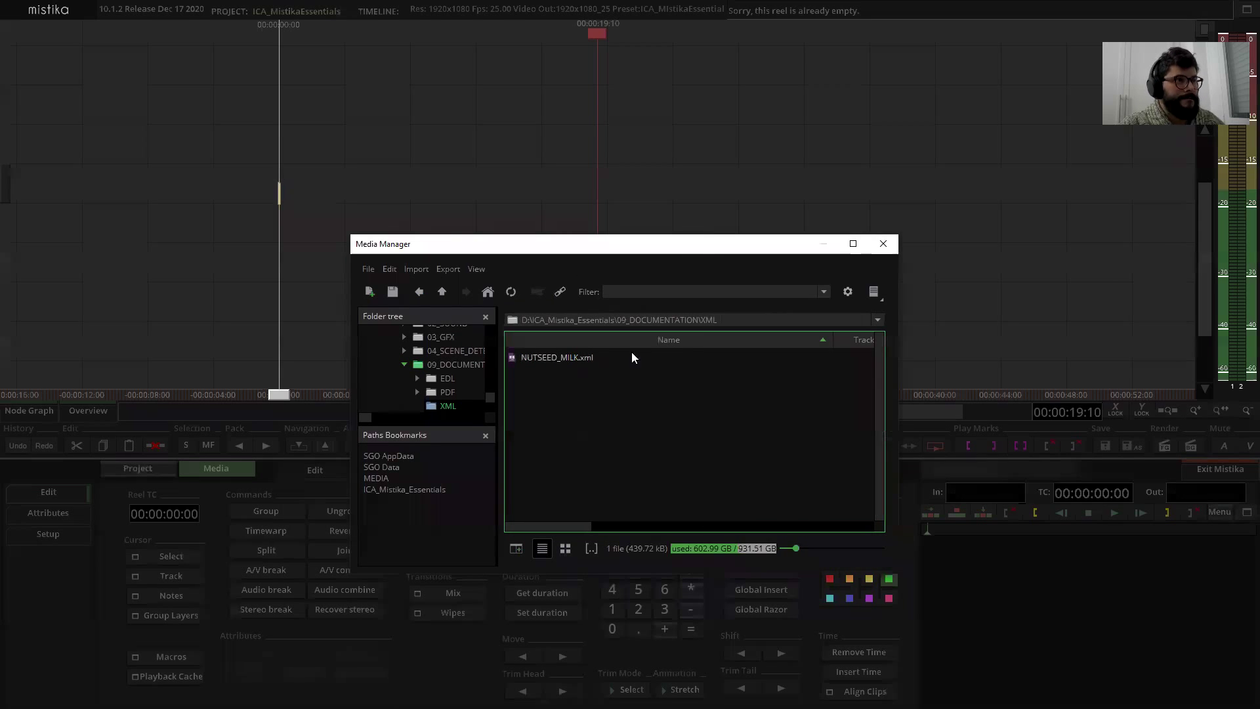
{"action": "double_click", "coordinate": [555, 358]}
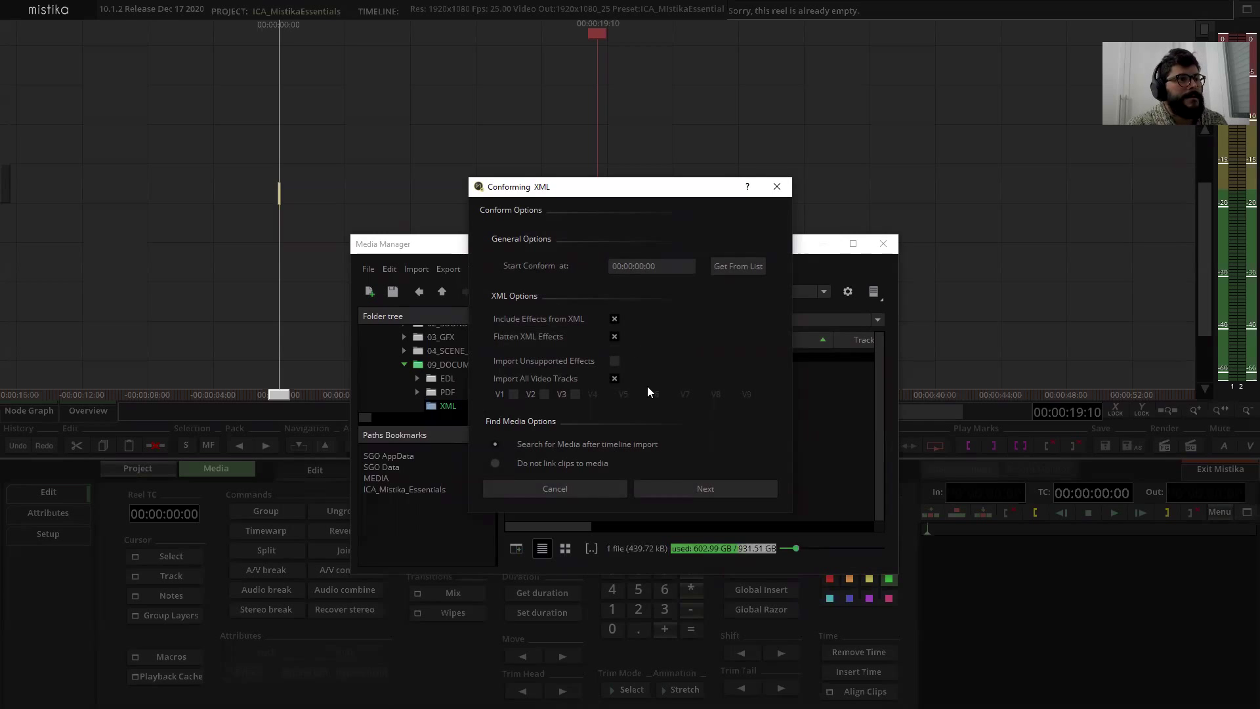
{"action": "left_click", "coordinate": [569, 490]}
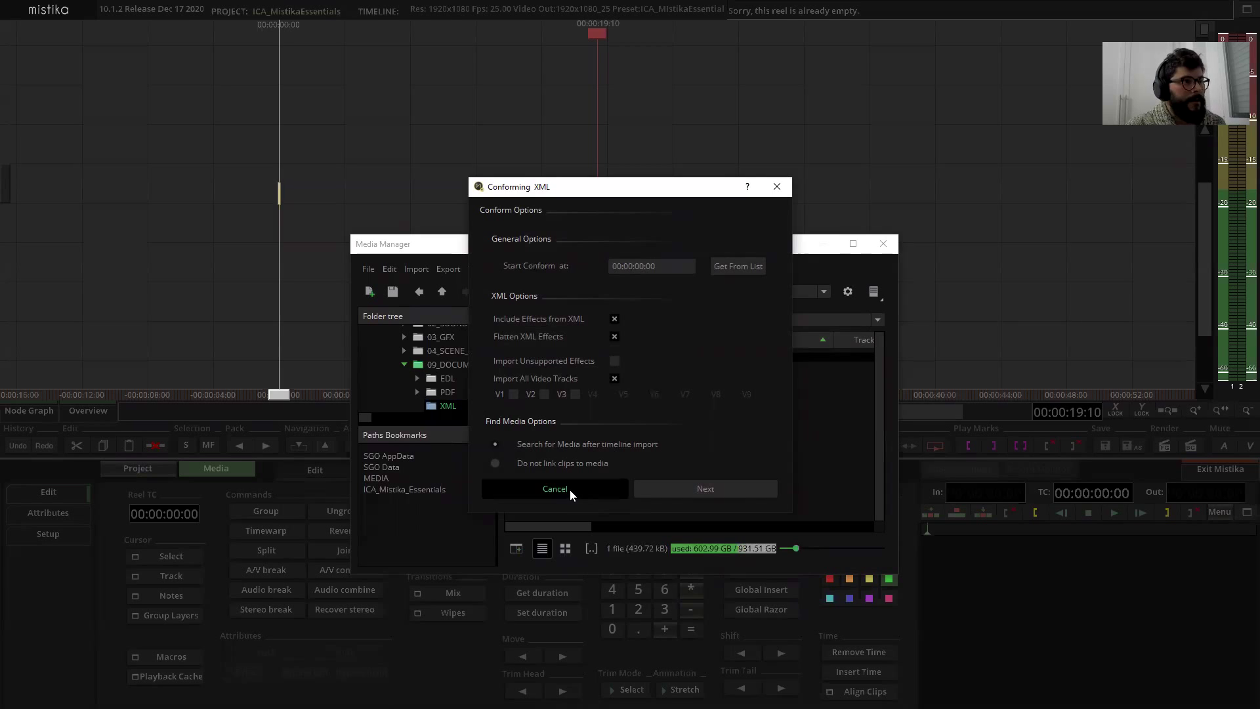
Step: Conform NUTSEED_MILK.xml onto the timeline with the start taken from the list (00:00:00:00) and clips not linked to media
{"action": "left_click", "coordinate": [529, 359]}
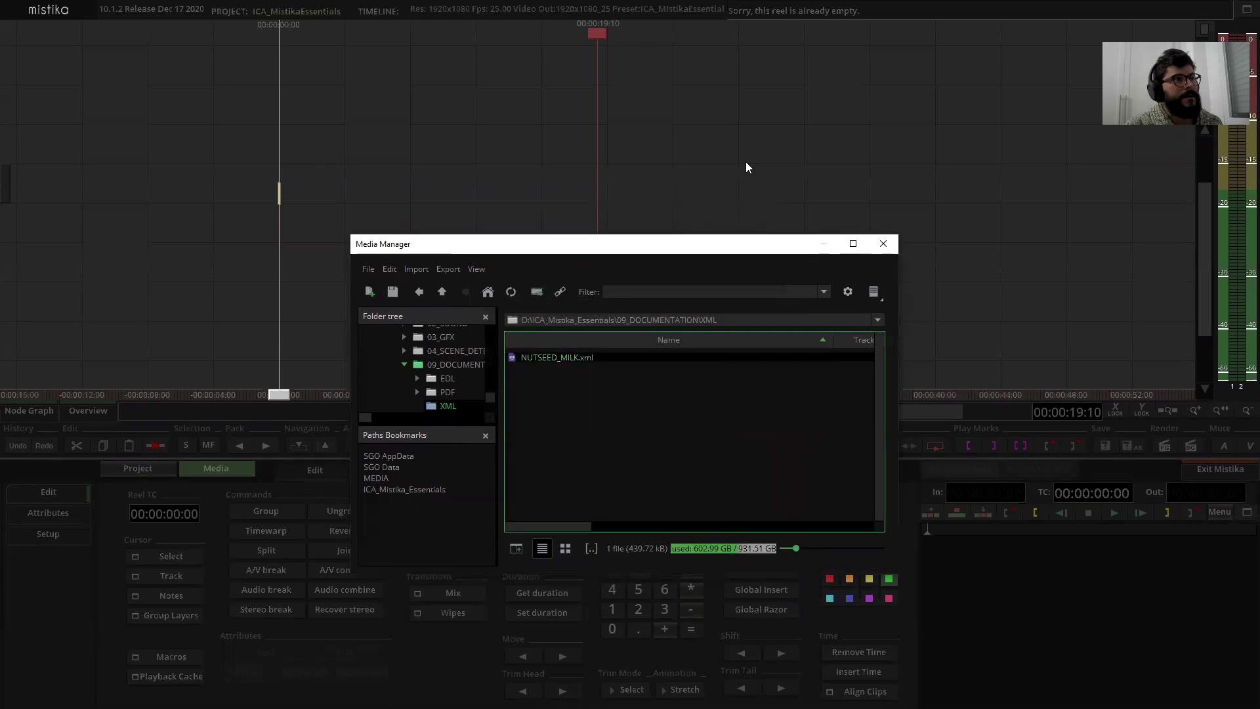
{"action": "left_click_drag", "start_coordinate": [596, 172], "coordinate": [596, 172]}
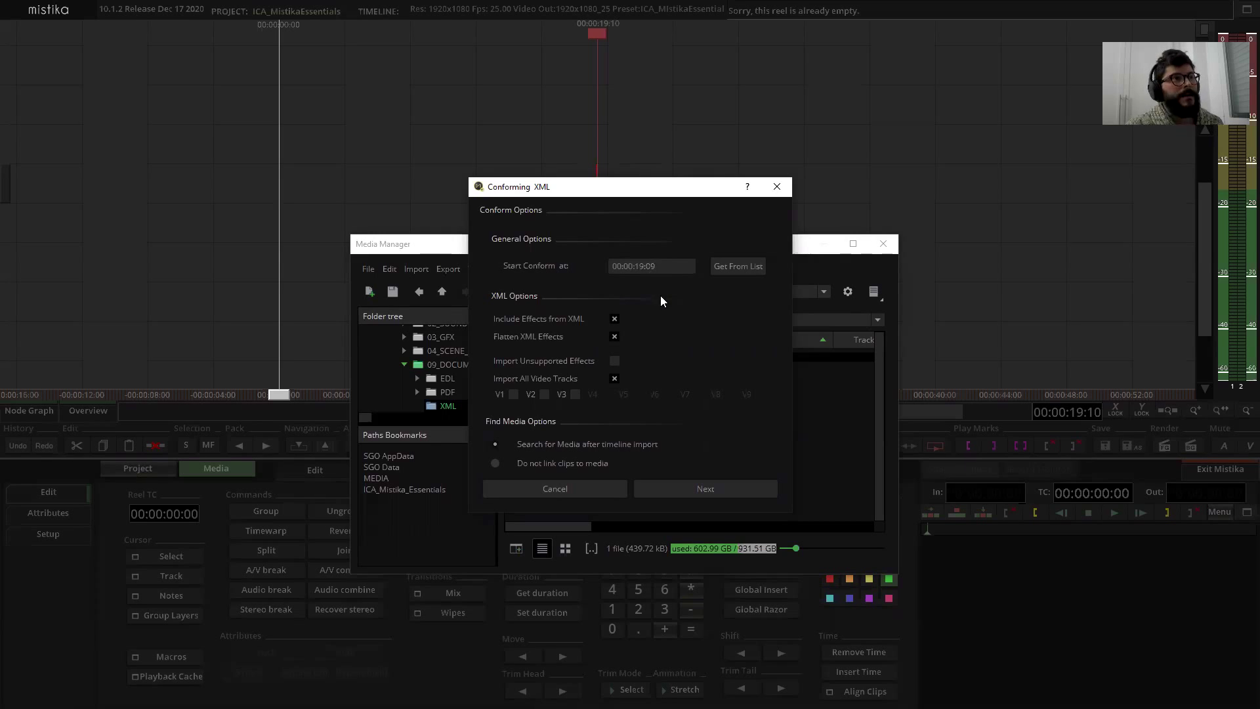
{"action": "left_click", "coordinate": [725, 266]}
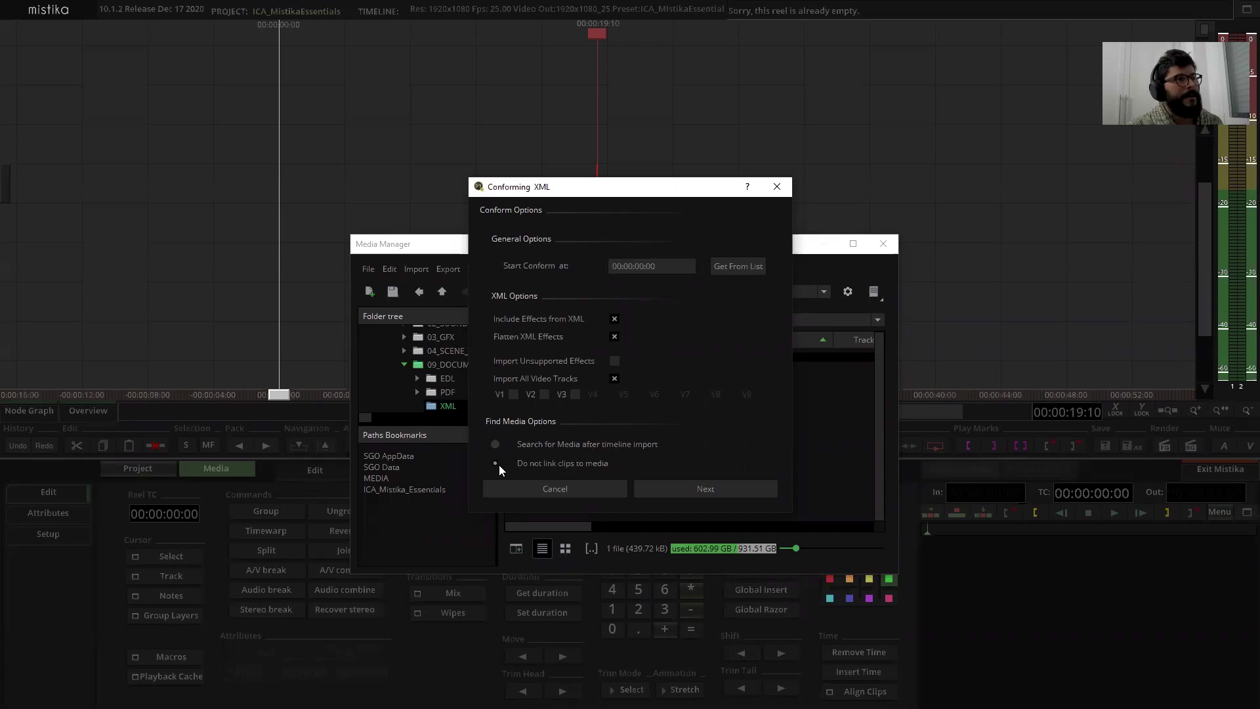
{"action": "left_click", "coordinate": [704, 489]}
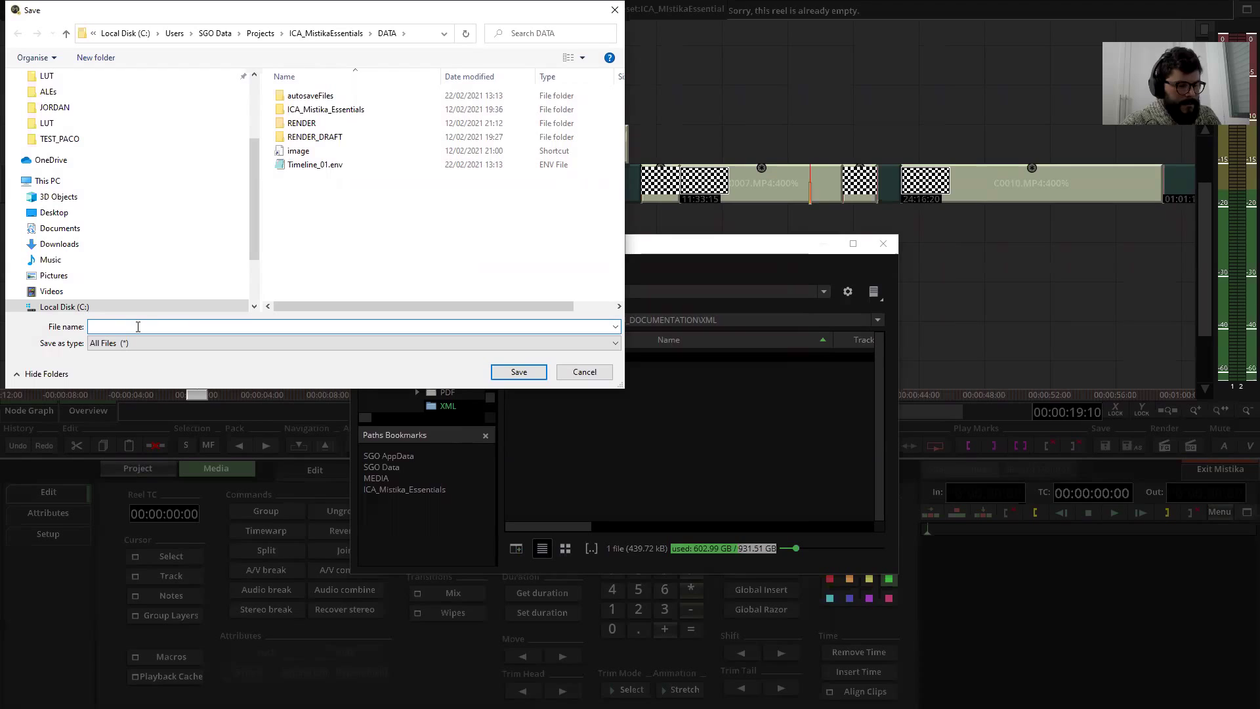
Step: Save the conformed timeline as XML_Timeline_01 in the project's DATA folder and close the Media Manager
{"action": "type", "text": "X"}
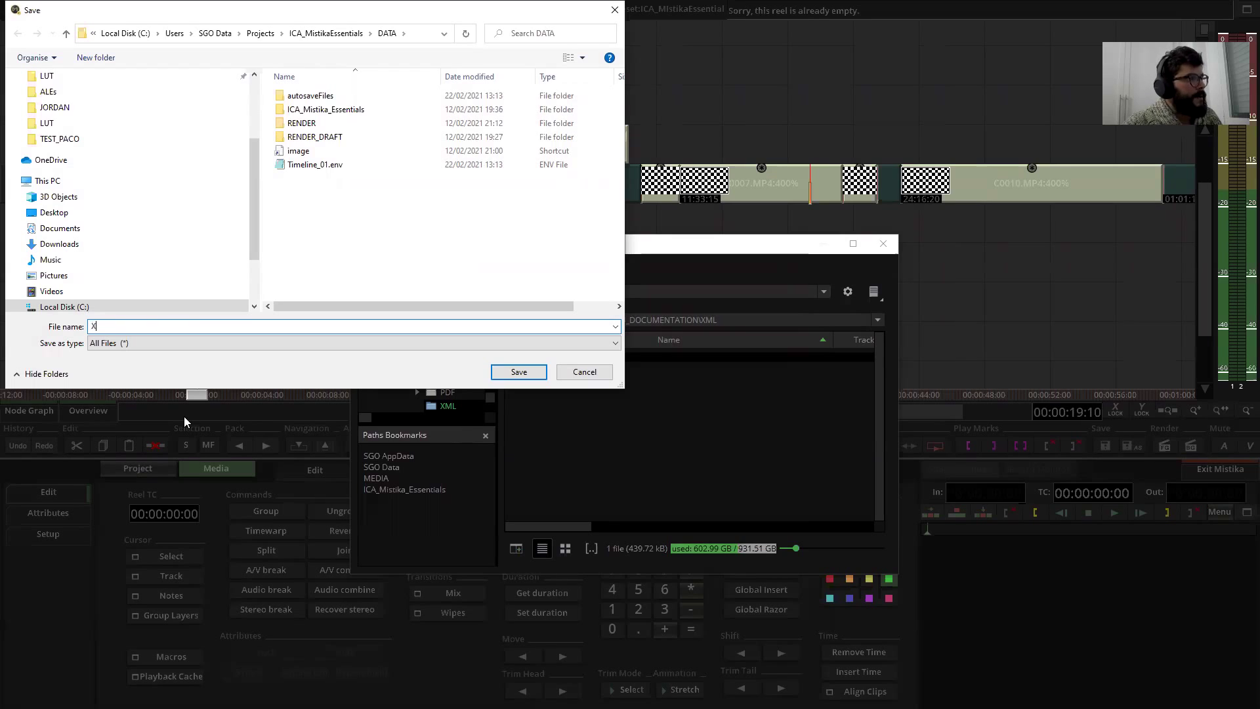
{"action": "type", "text": "ML_Timeline"}
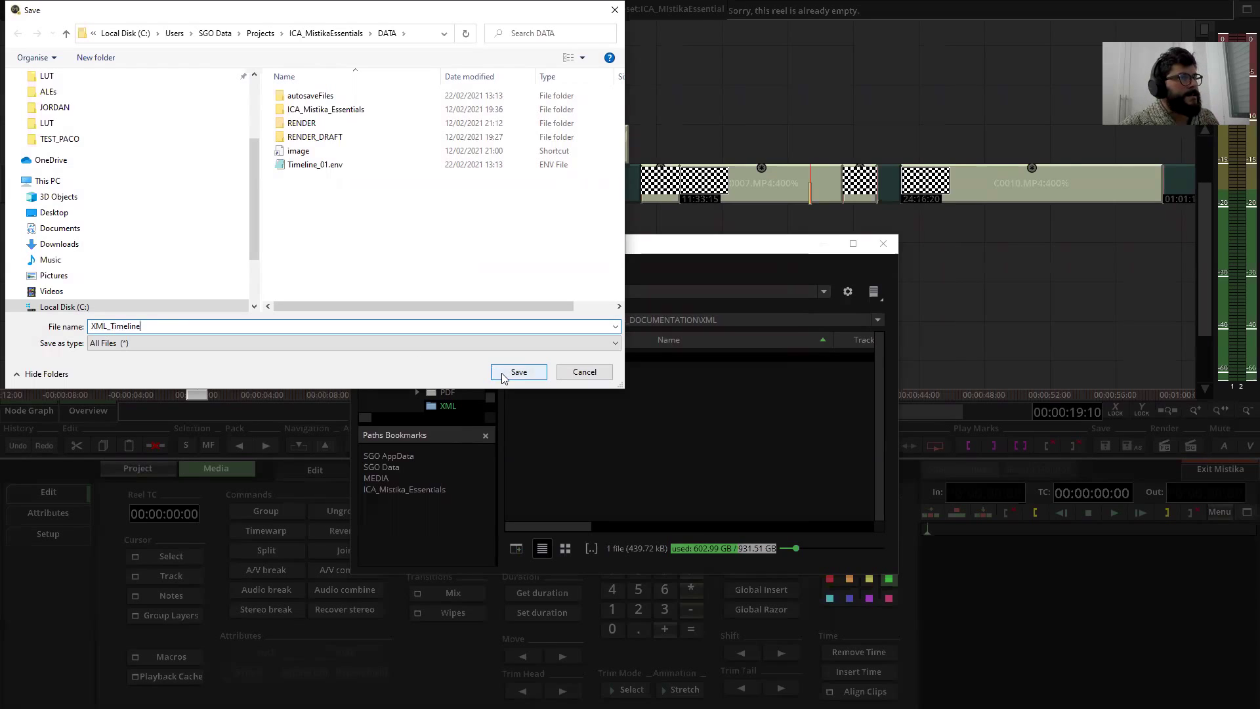
{"action": "type", "text": "_"}
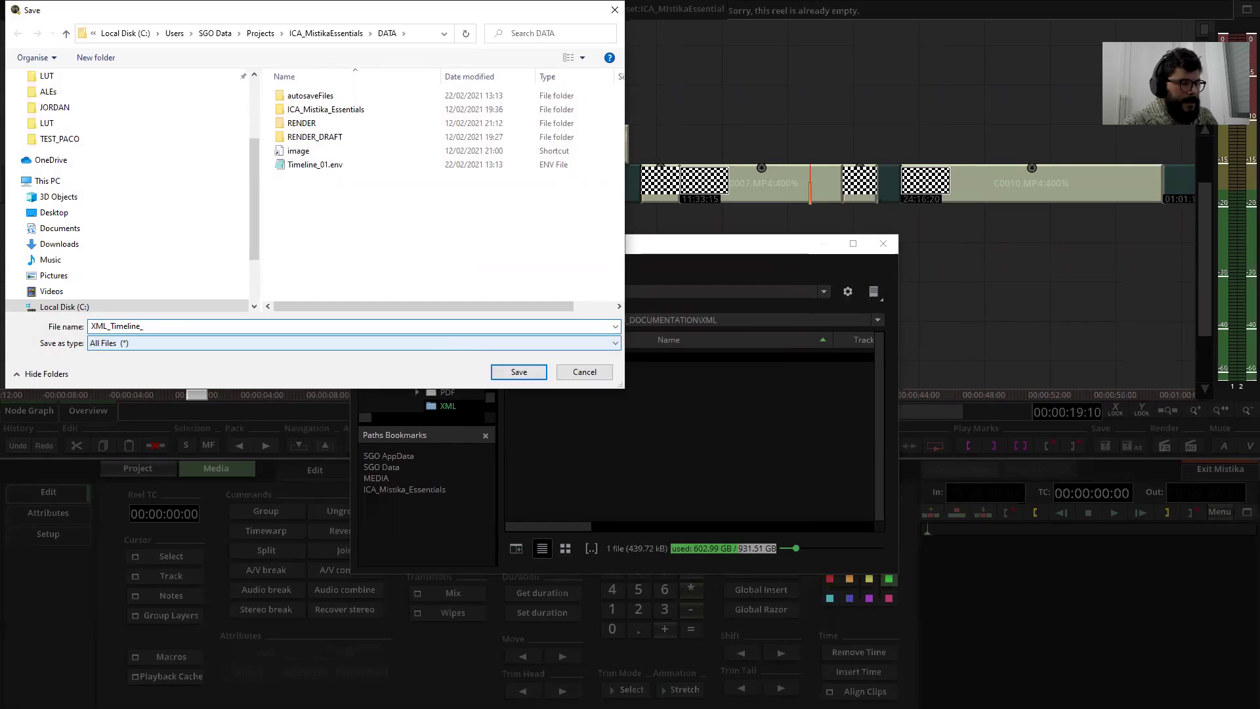
{"action": "type", "text": "01"}
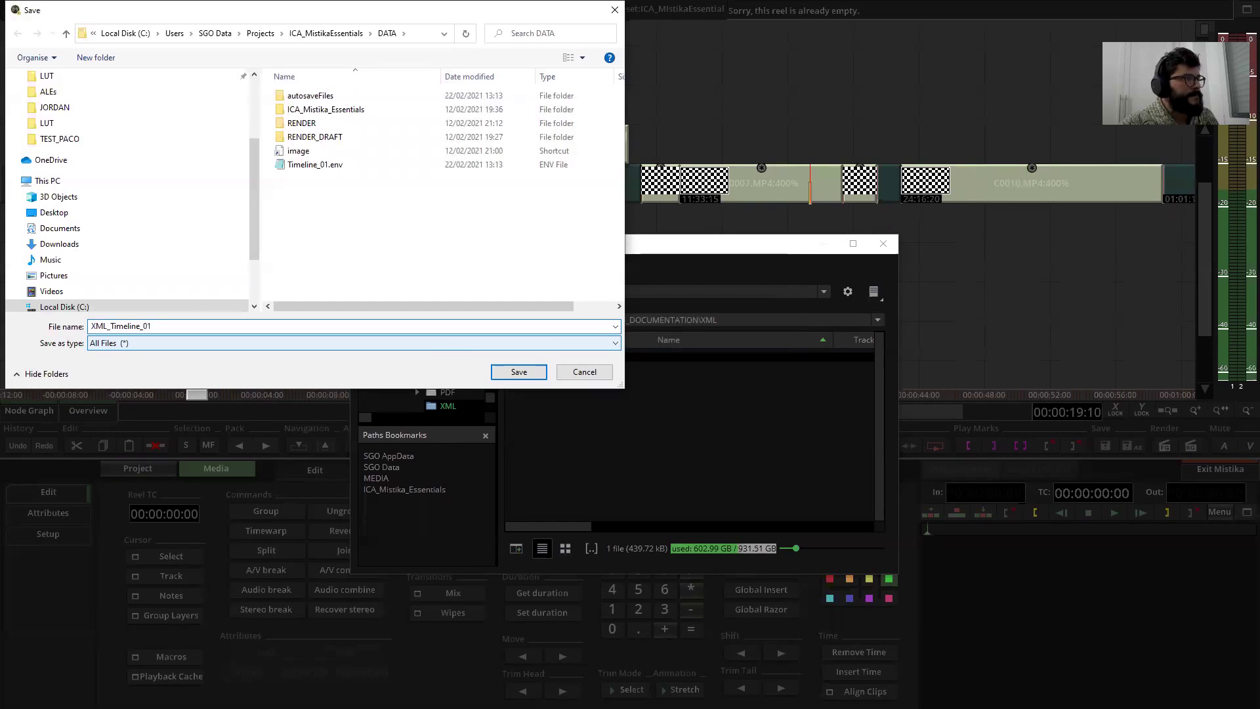
{"action": "left_click", "coordinate": [518, 372]}
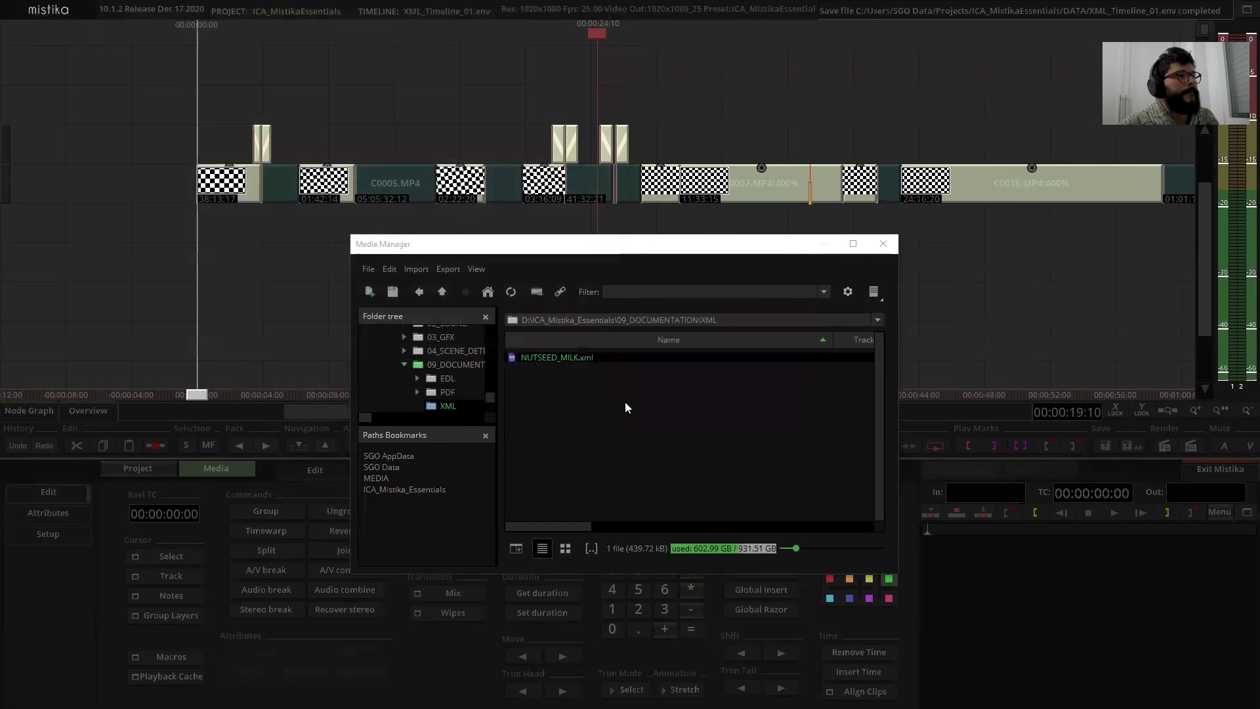
{"action": "left_click", "coordinate": [885, 246]}
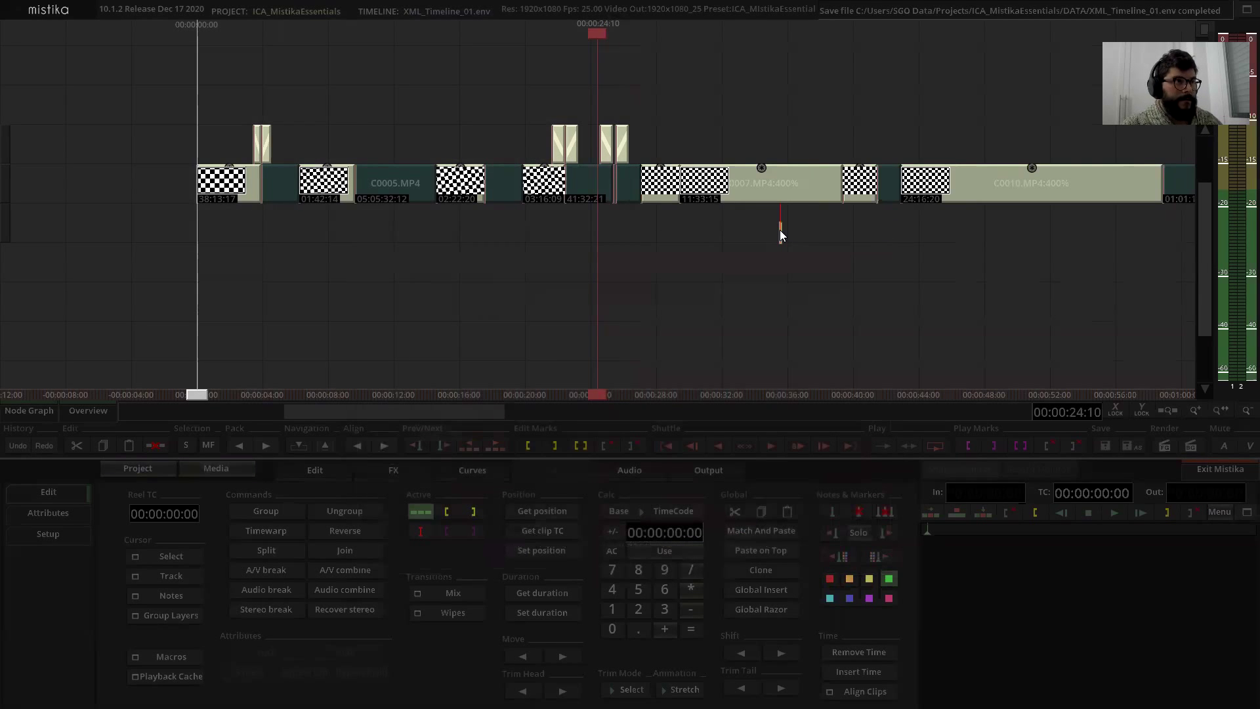
Step: Inspect the C0005.MP4 clip near the playhead in the visual editor, scrub through its frames and return to the timeline
{"action": "scroll", "coordinate": [721, 260], "scroll_direction": "up", "scroll_amount": 3}
{"action": "scroll", "coordinate": [699, 280], "scroll_direction": "up", "scroll_amount": 5}
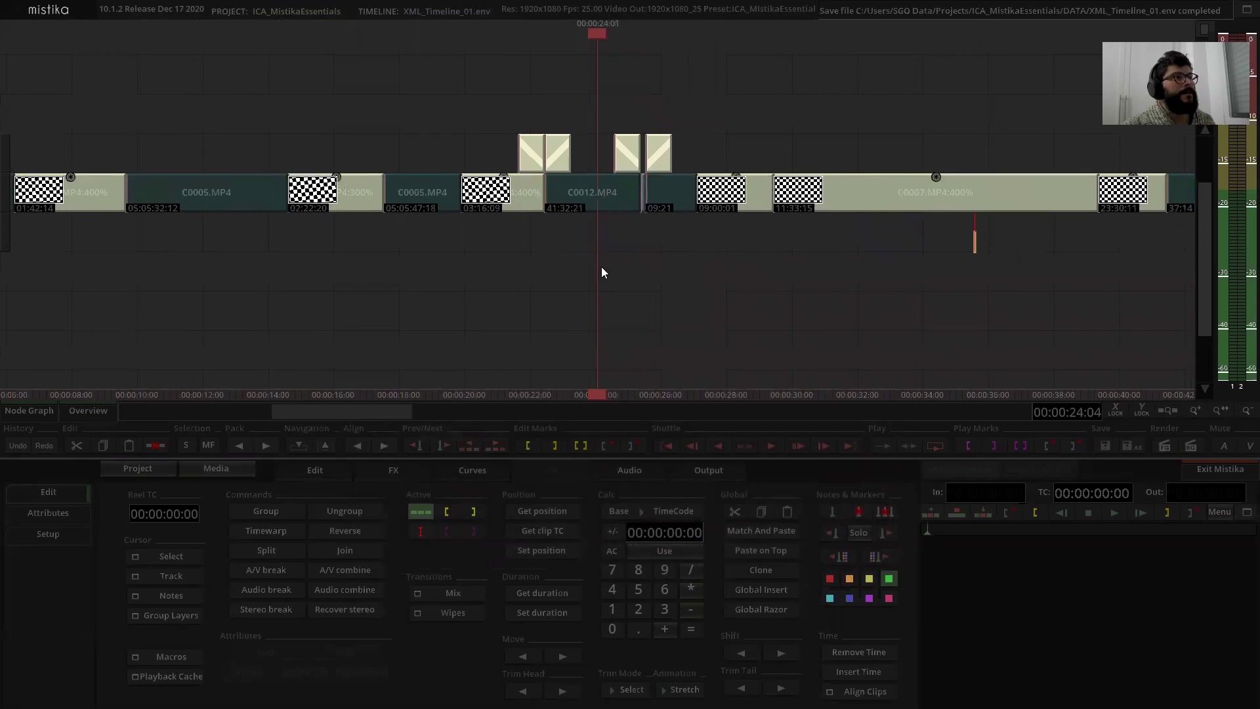
{"action": "scroll", "coordinate": [647, 210], "scroll_direction": "up", "scroll_amount": 4}
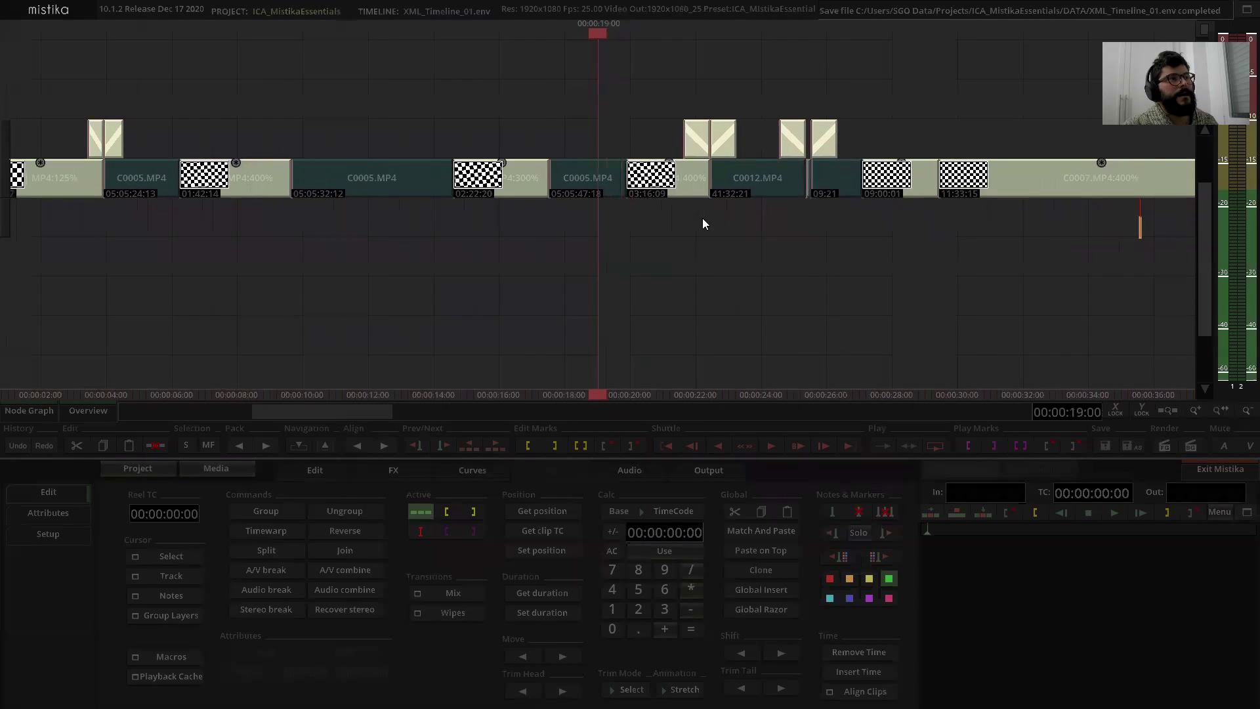
{"action": "double_click", "coordinate": [625, 179]}
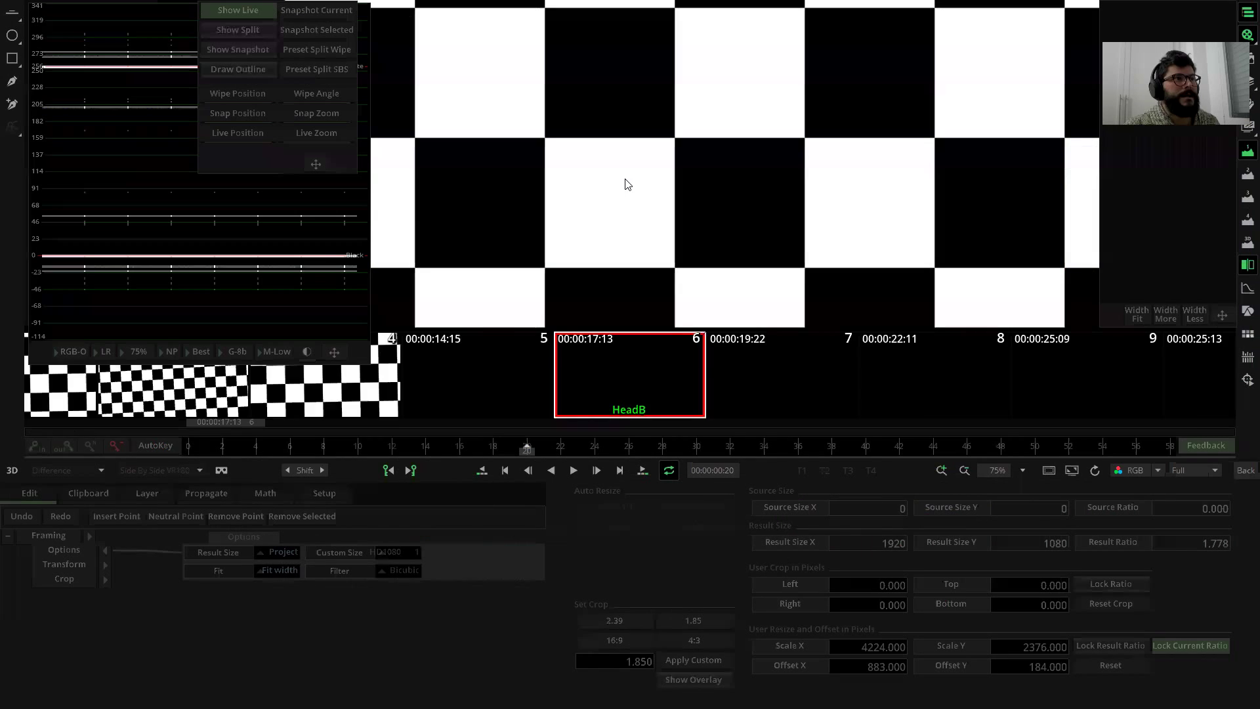
{"action": "scroll", "coordinate": [671, 172], "scroll_direction": "up", "scroll_amount": 1}
{"action": "left_click_drag", "start_coordinate": [225, 449], "coordinate": [813, 446]}
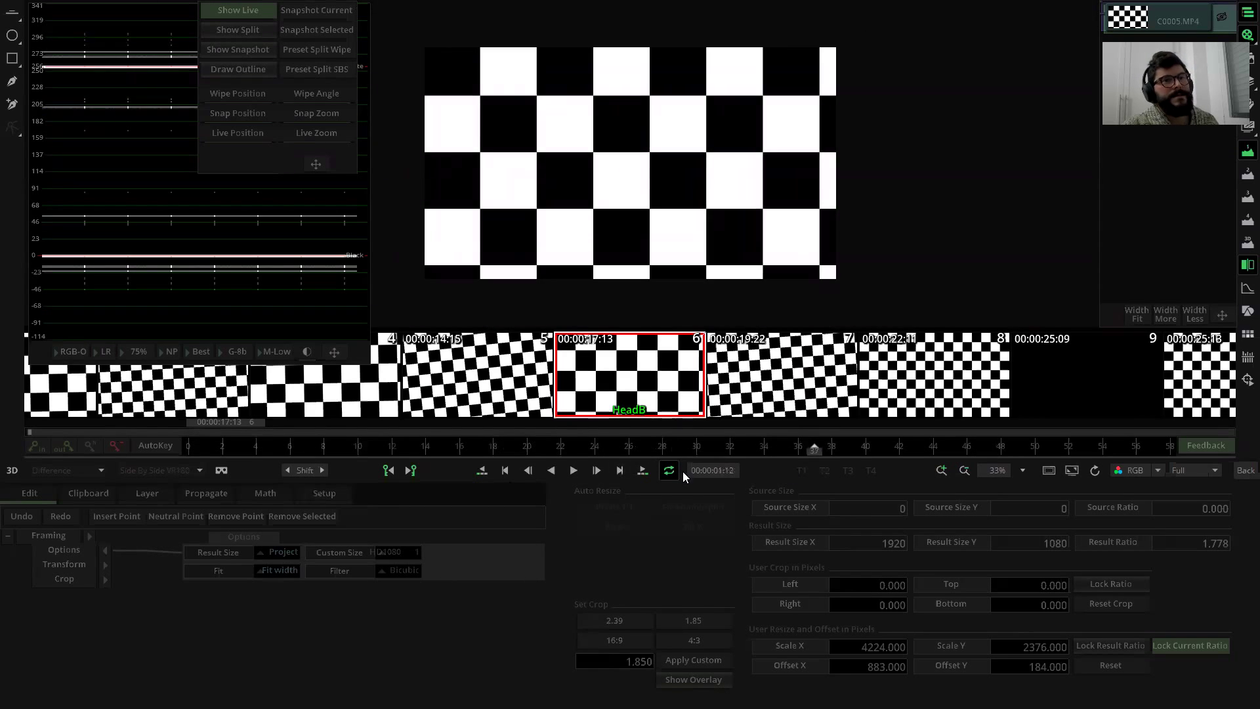
{"action": "left_click", "coordinate": [1242, 474]}
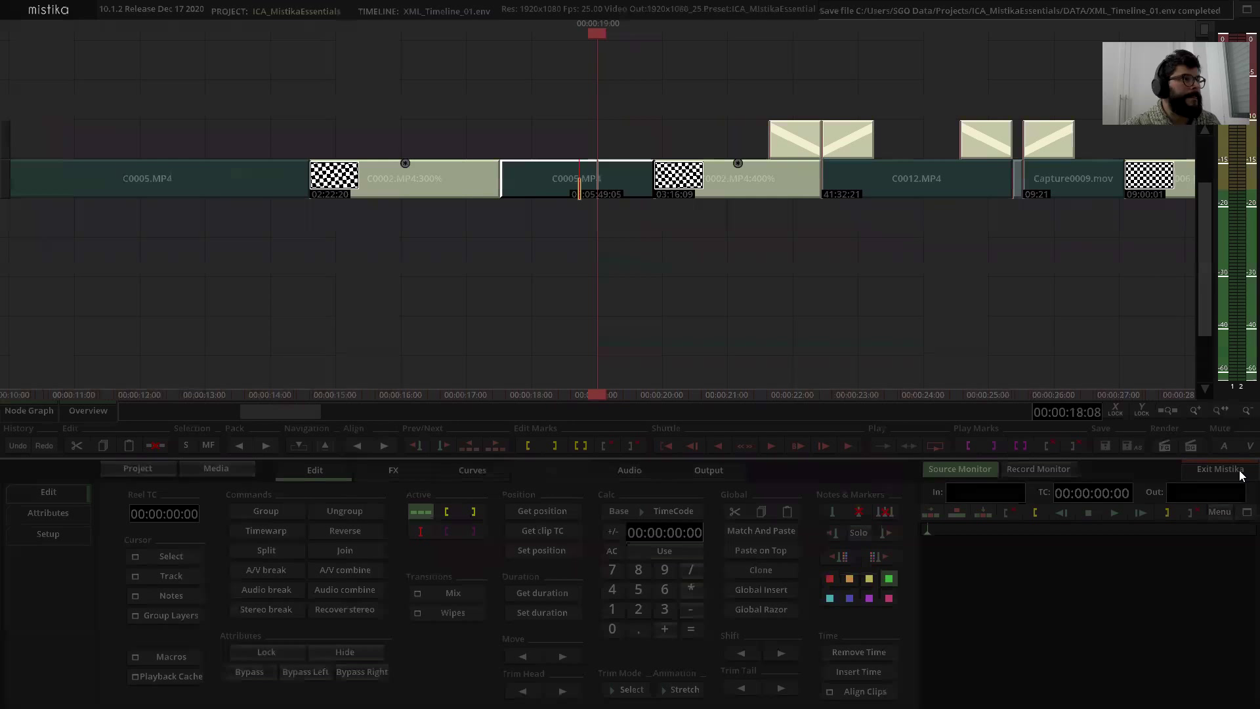
Step: Start relinking with the C0005.MP4 clip at the playhead selected and show the ICA_Mistika_Essentials bookmark in the Media Manager
{"action": "scroll", "coordinate": [646, 315], "scroll_direction": "down", "scroll_amount": 2}
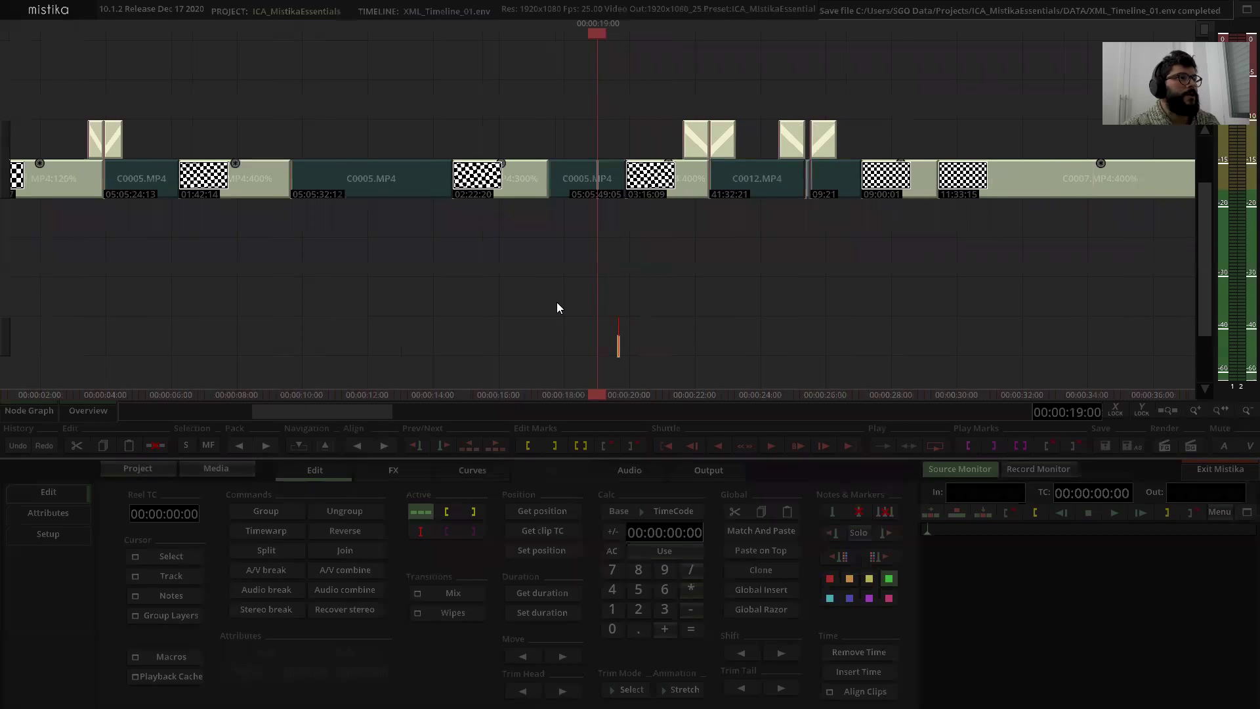
{"action": "scroll", "coordinate": [573, 315], "scroll_direction": "up", "scroll_amount": 2}
{"action": "scroll", "coordinate": [597, 287], "scroll_direction": "down", "scroll_amount": 2}
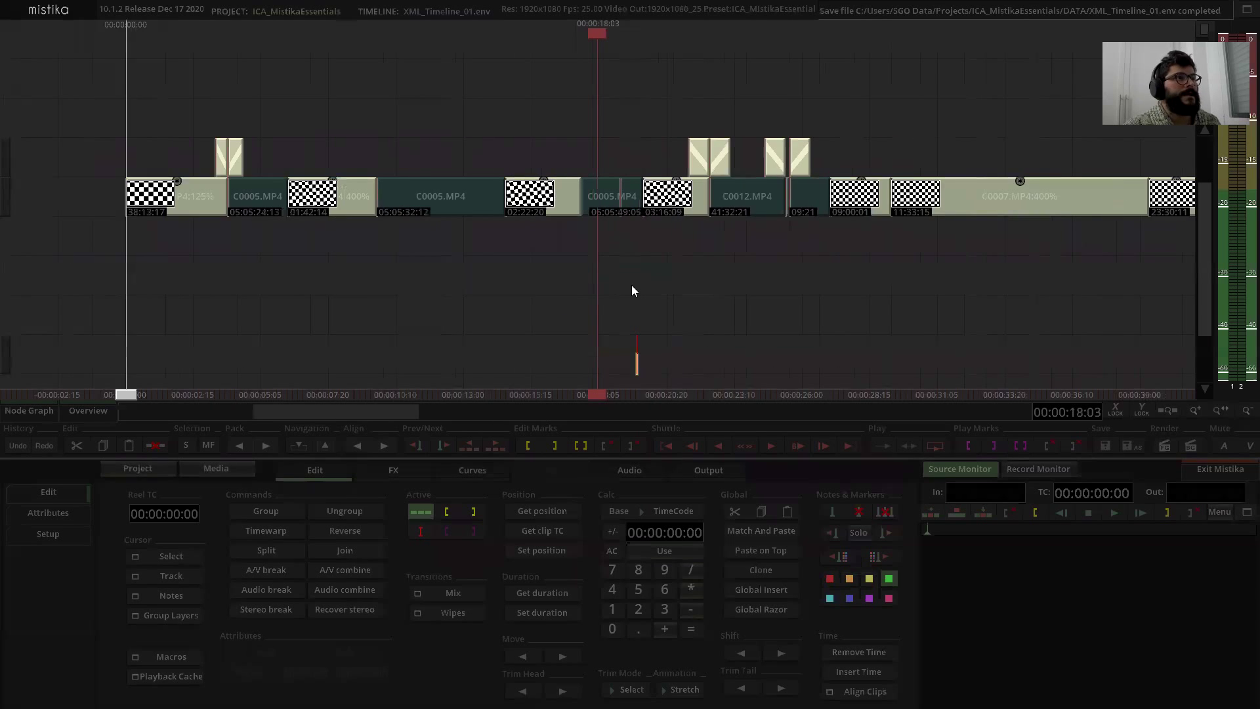
{"action": "scroll", "coordinate": [613, 287], "scroll_direction": "up", "scroll_amount": 1}
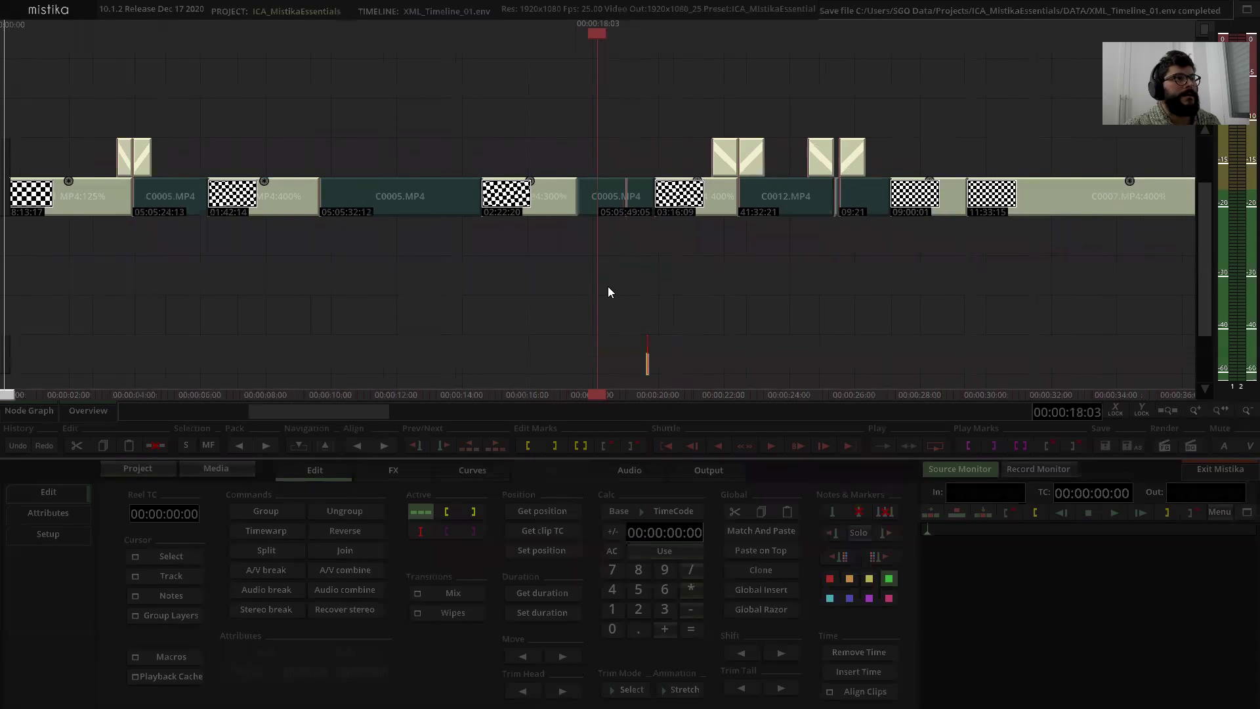
{"action": "left_click", "coordinate": [606, 192]}
{"action": "left_click", "coordinate": [217, 469]}
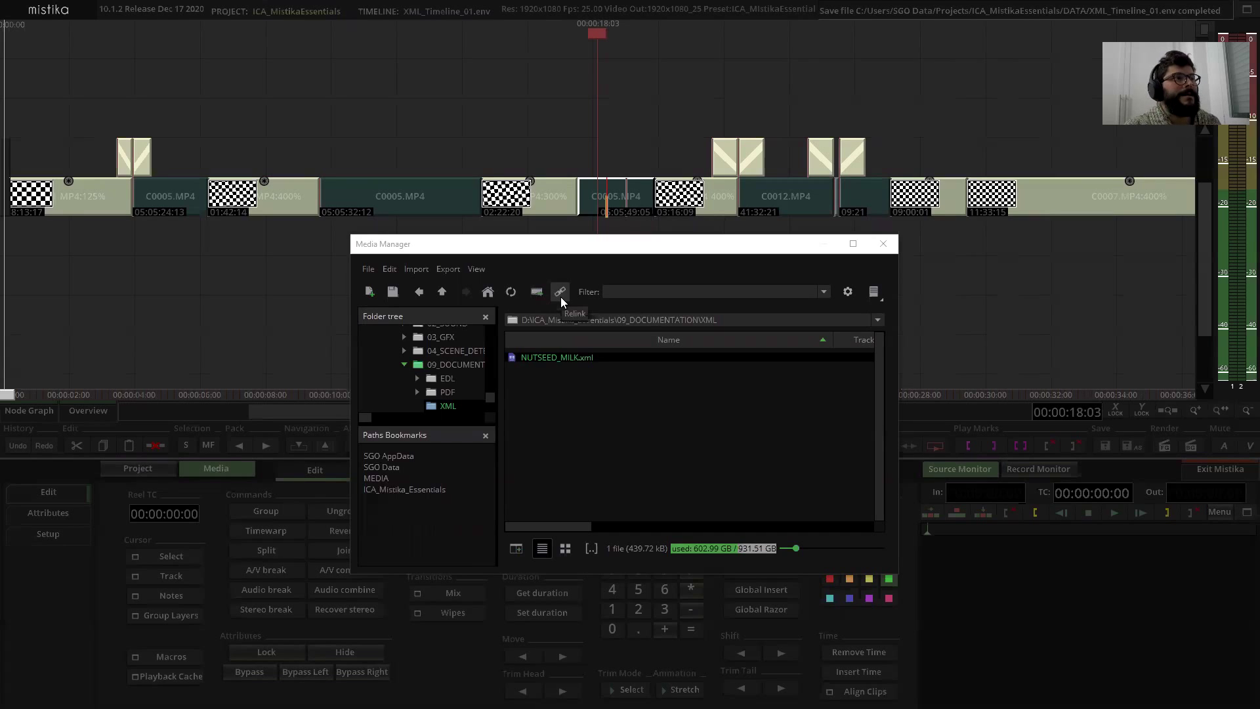
{"action": "left_click", "coordinate": [560, 292]}
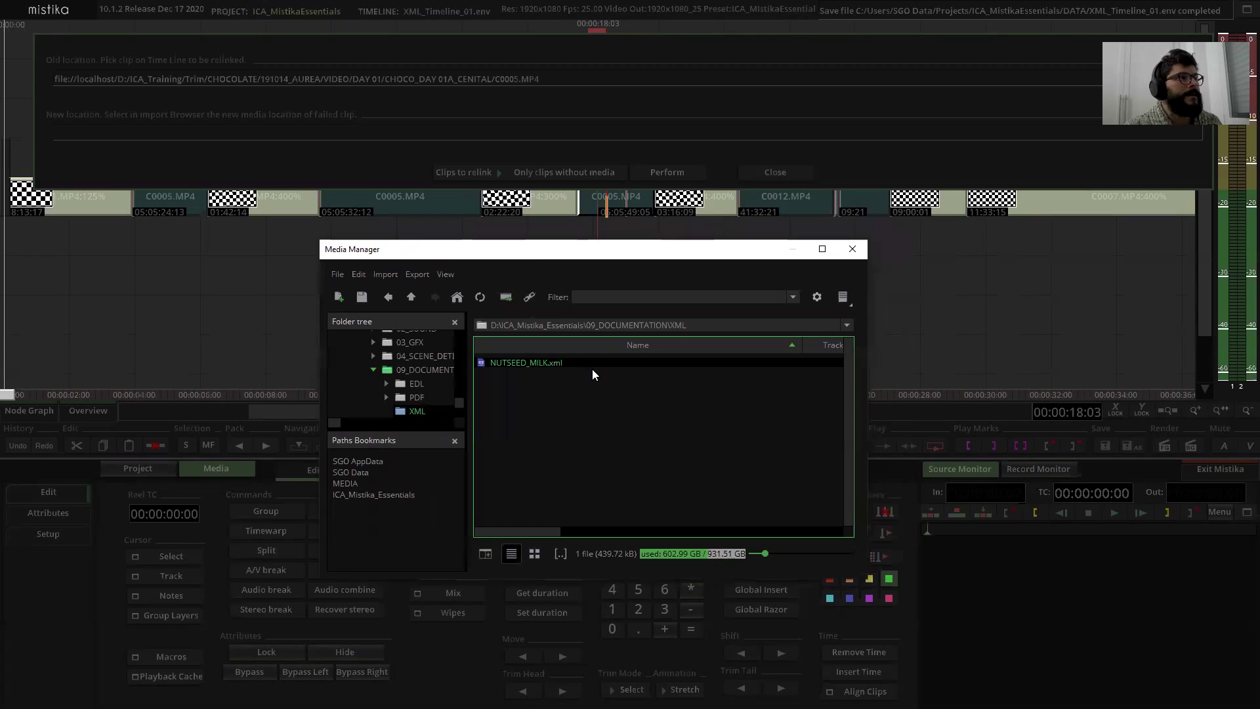
{"action": "left_click", "coordinate": [368, 494]}
{"action": "double_click", "coordinate": [369, 495]}
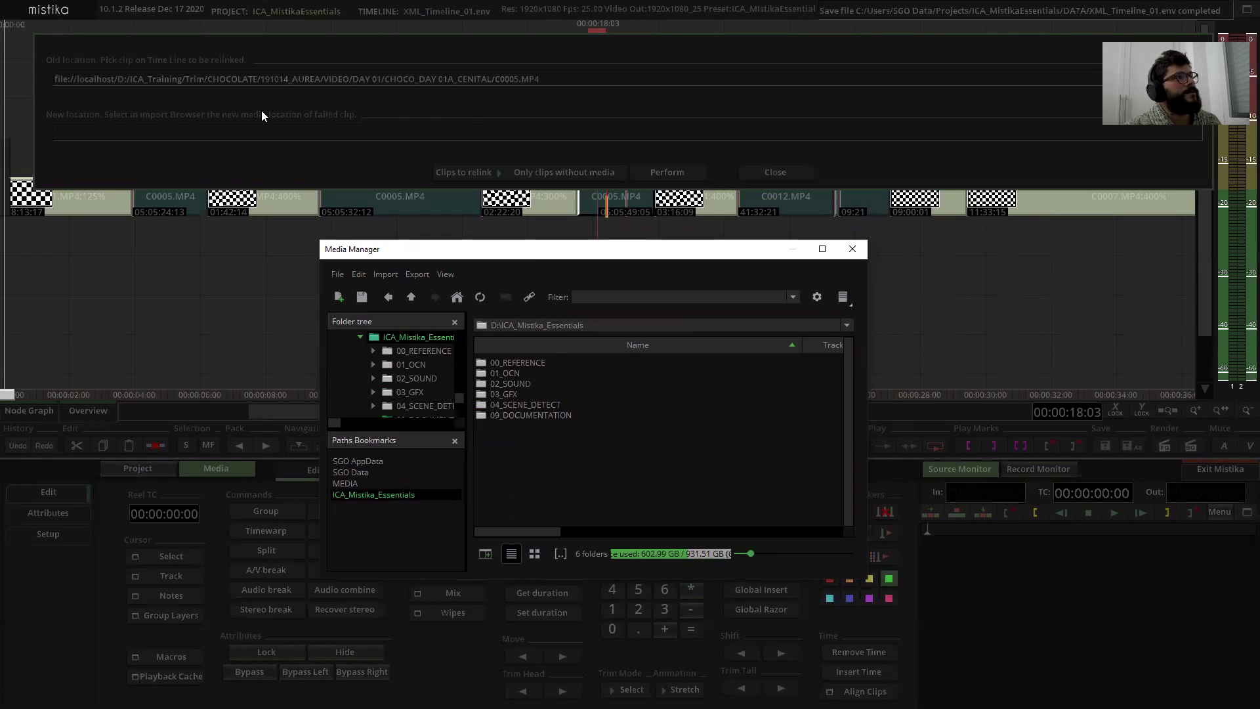
Step: Examine the C0005.MP4 clip's old media location, then its attributes and comments with the Media Manager closed
{"action": "left_click", "coordinate": [121, 79]}
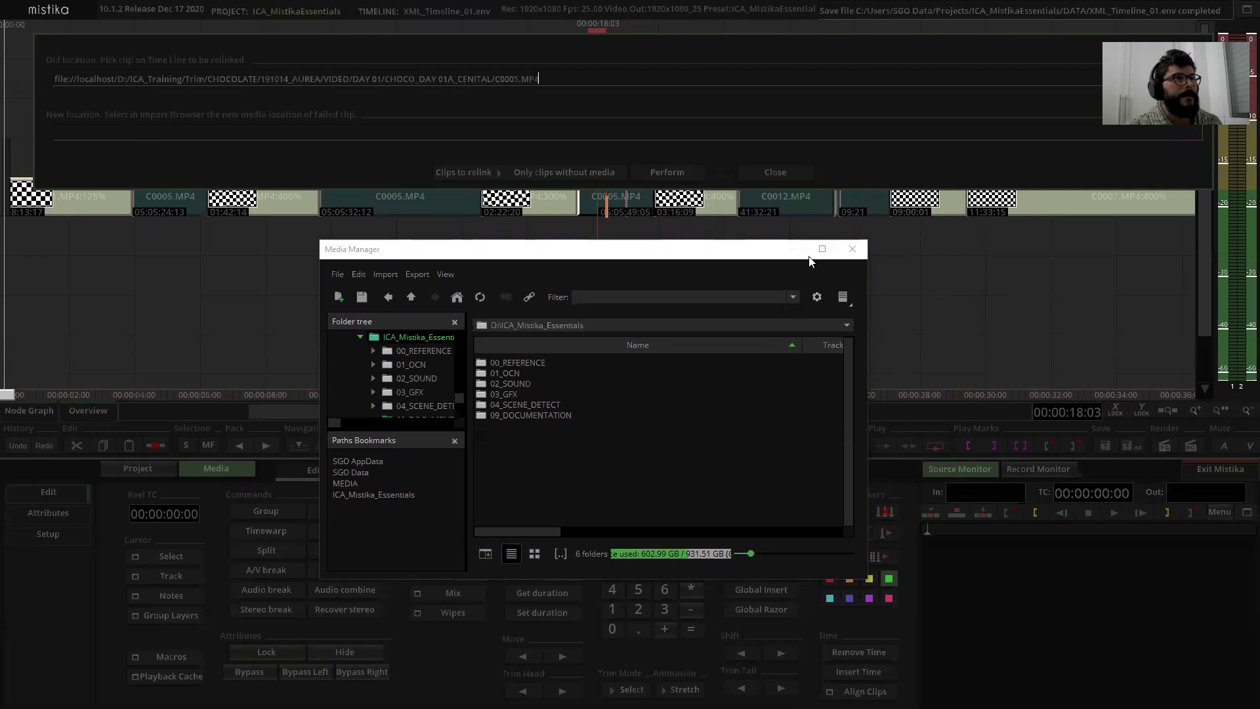
{"action": "left_click", "coordinate": [854, 251]}
{"action": "left_click", "coordinate": [54, 515]}
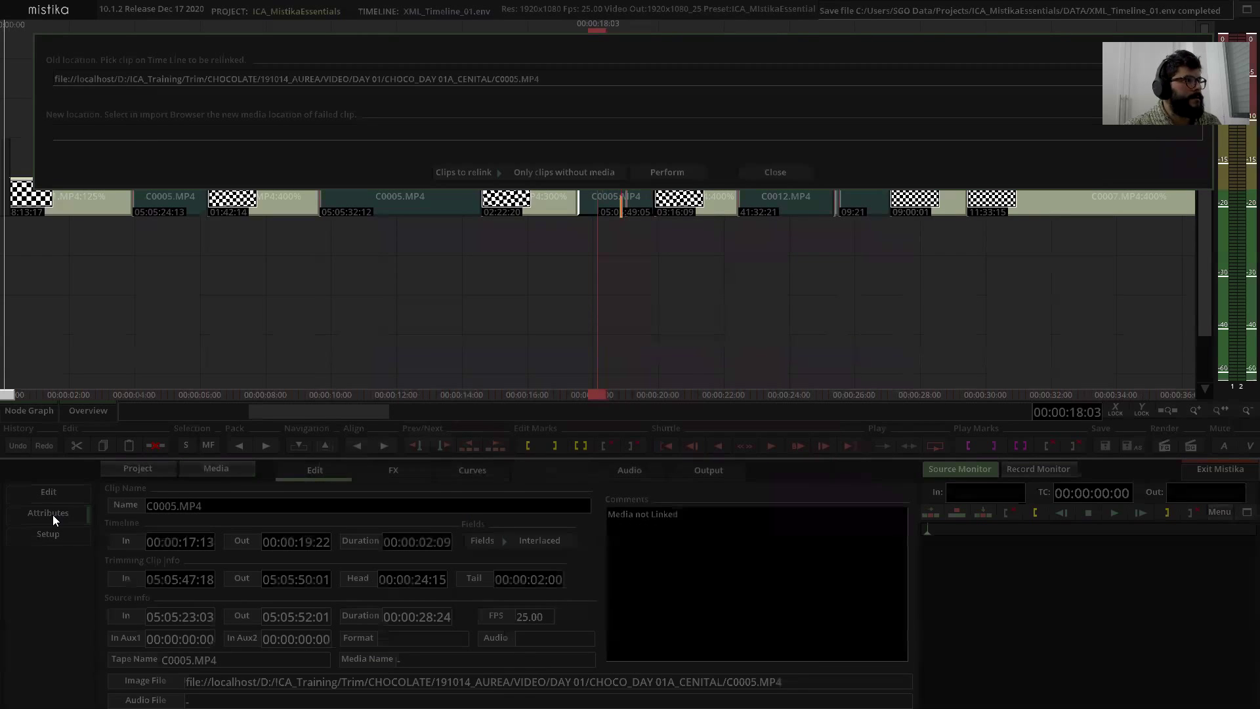
{"action": "left_click_drag", "start_coordinate": [718, 514], "coordinate": [499, 542]}
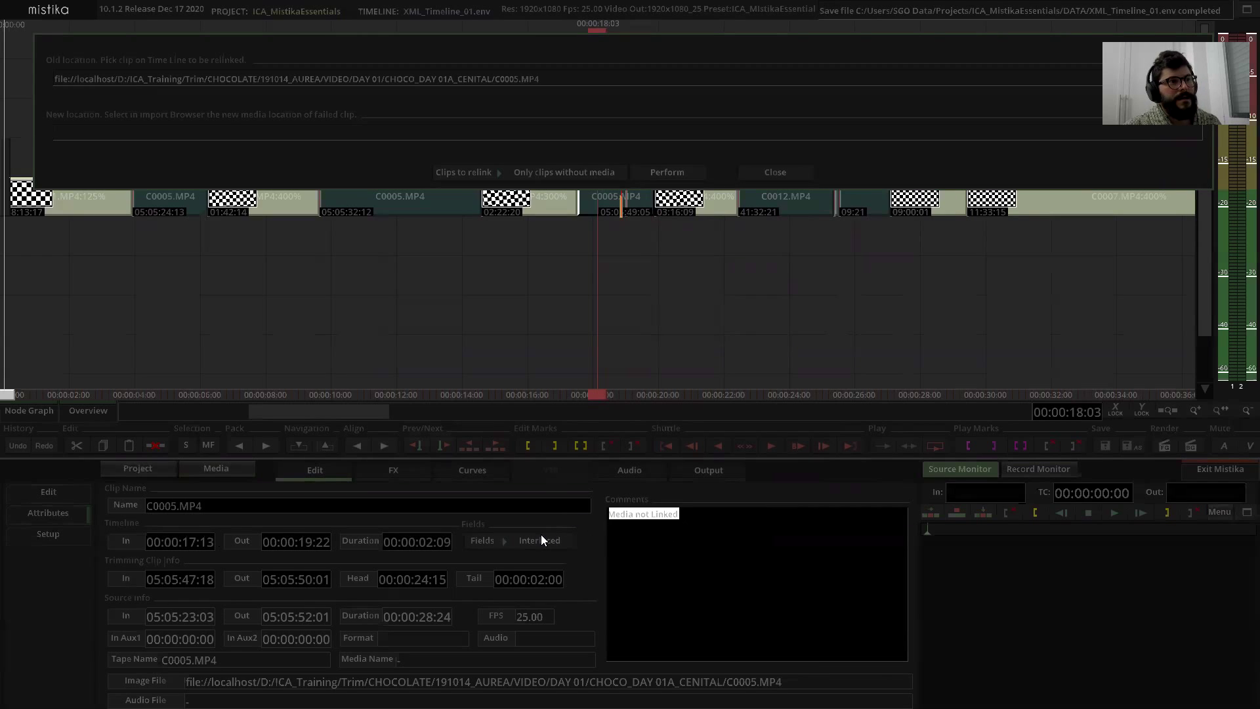
{"action": "left_click", "coordinate": [561, 338]}
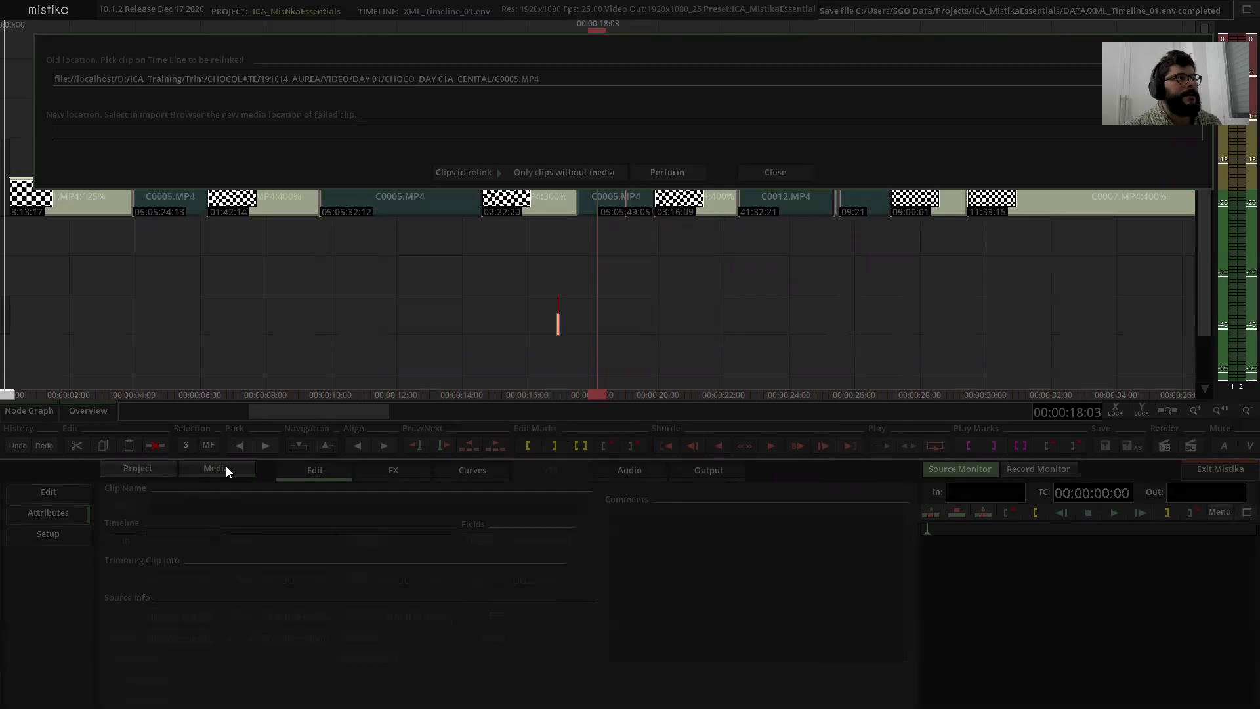
{"action": "left_click", "coordinate": [598, 209]}
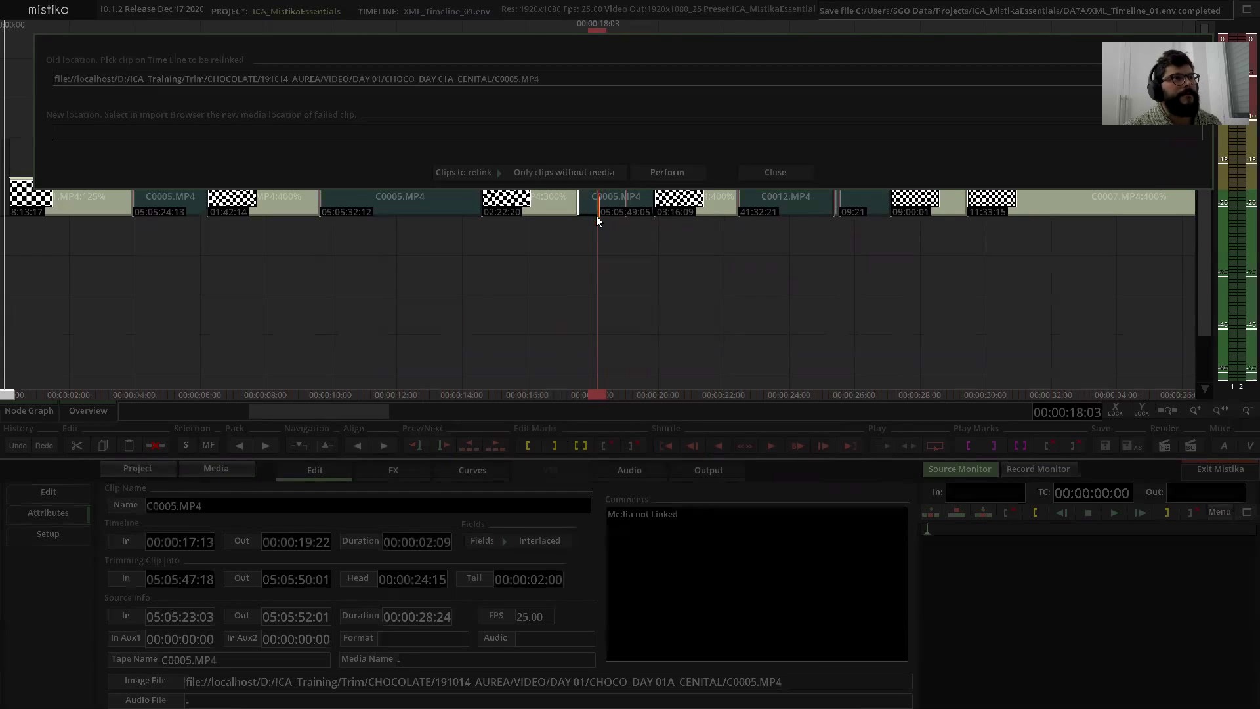
Step: Choose C0005.MP4 in 01_OCN/191014_AUREA/VIDEO/DAY 01/CHOCO_DAY 01A_CENITAL as the new location for the relink
{"action": "left_click", "coordinate": [239, 467]}
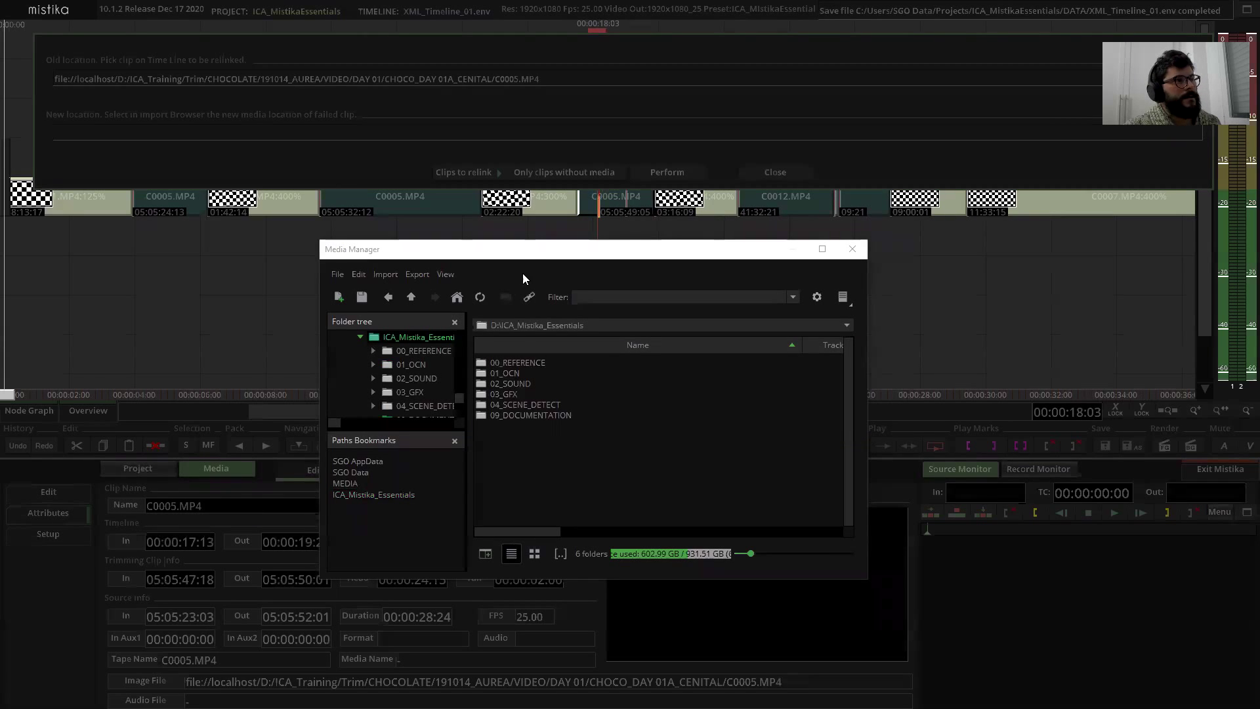
{"action": "left_click_drag", "start_coordinate": [517, 258], "coordinate": [538, 298]}
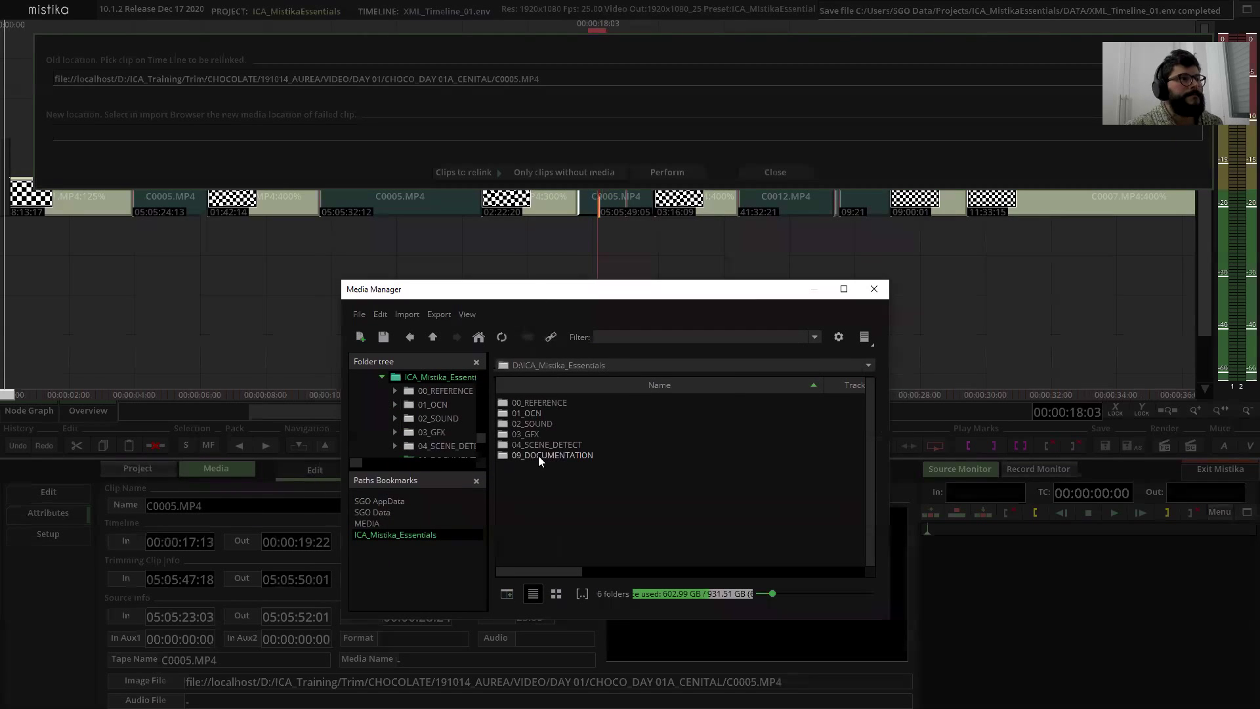
{"action": "double_click", "coordinate": [533, 413]}
{"action": "double_click", "coordinate": [541, 401]}
{"action": "double_click", "coordinate": [529, 401]}
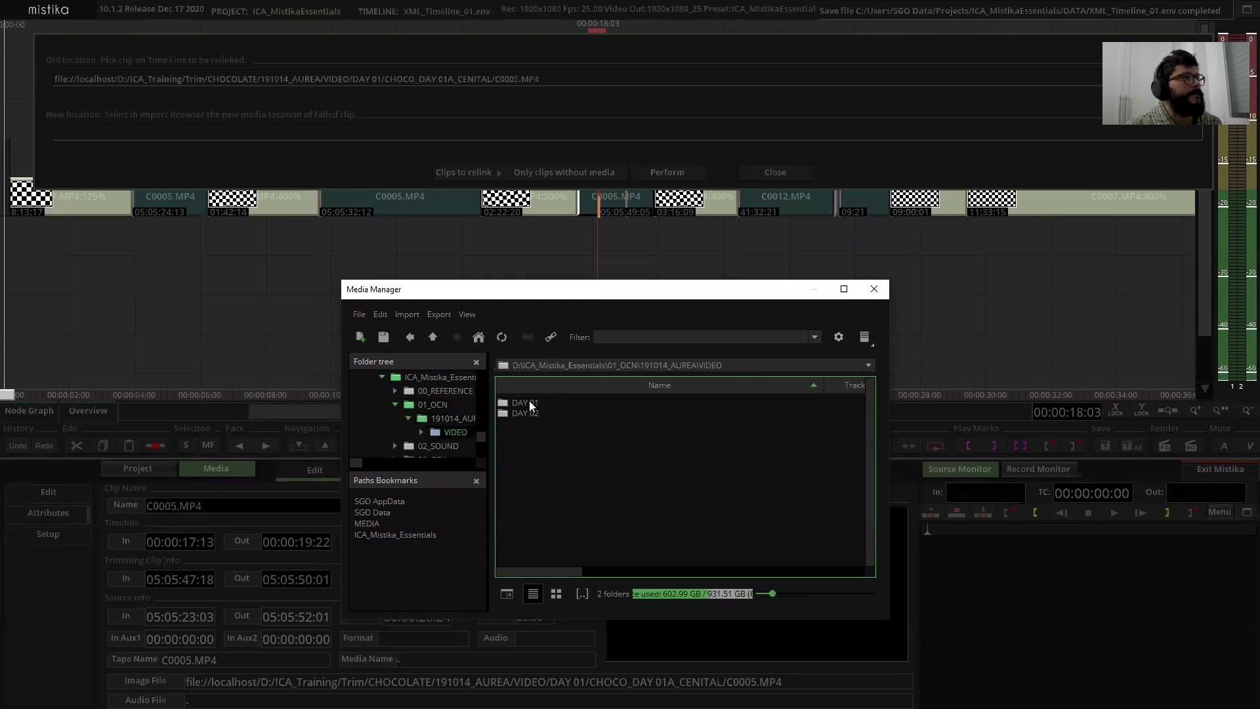
{"action": "double_click", "coordinate": [534, 401]}
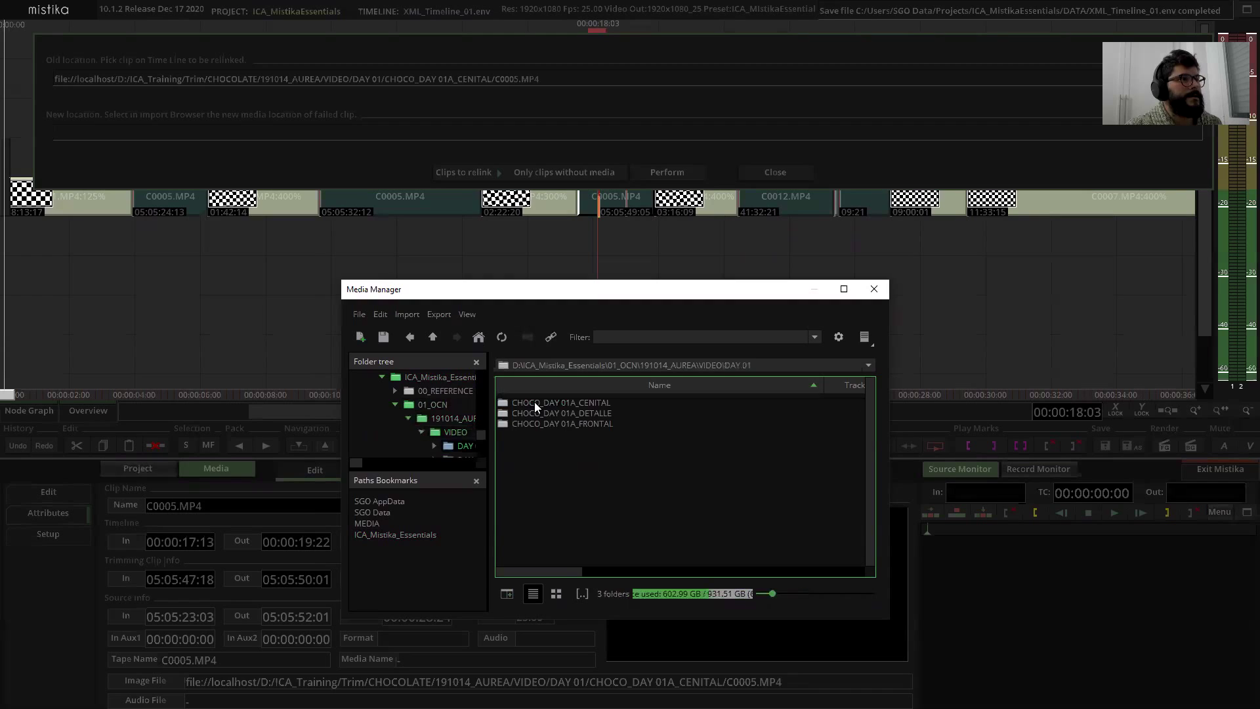
{"action": "double_click", "coordinate": [581, 400]}
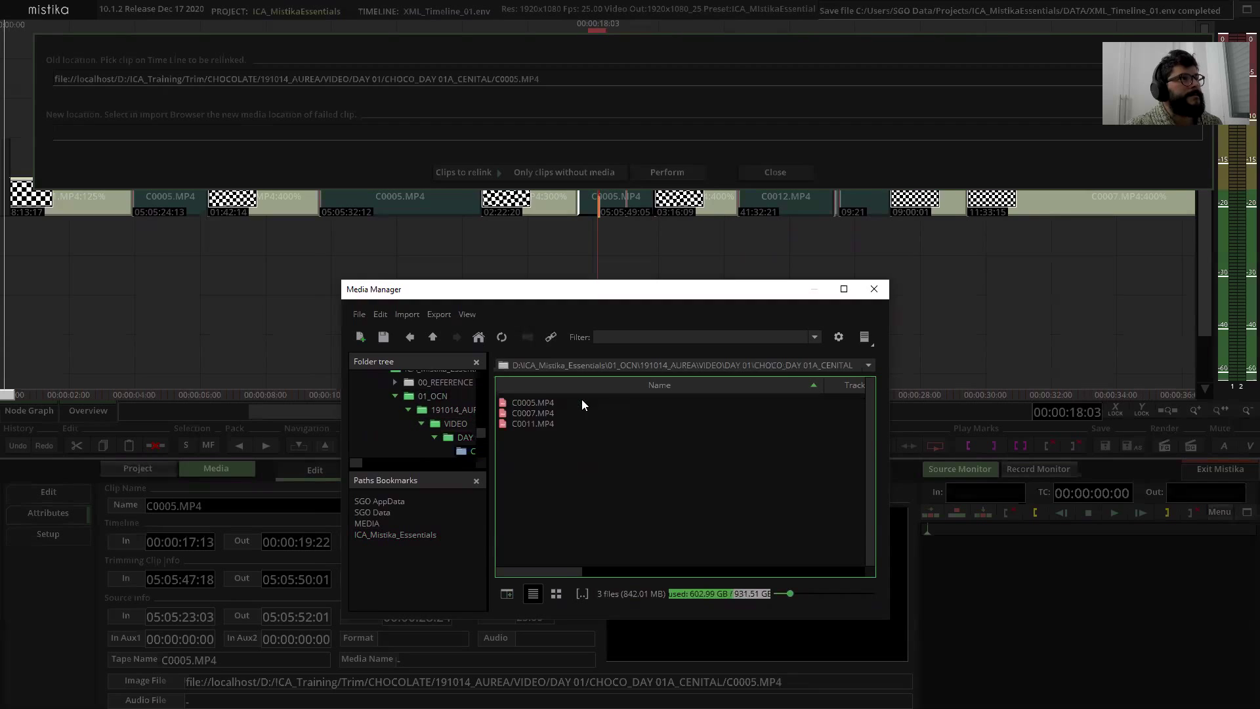
{"action": "left_click", "coordinate": [548, 403]}
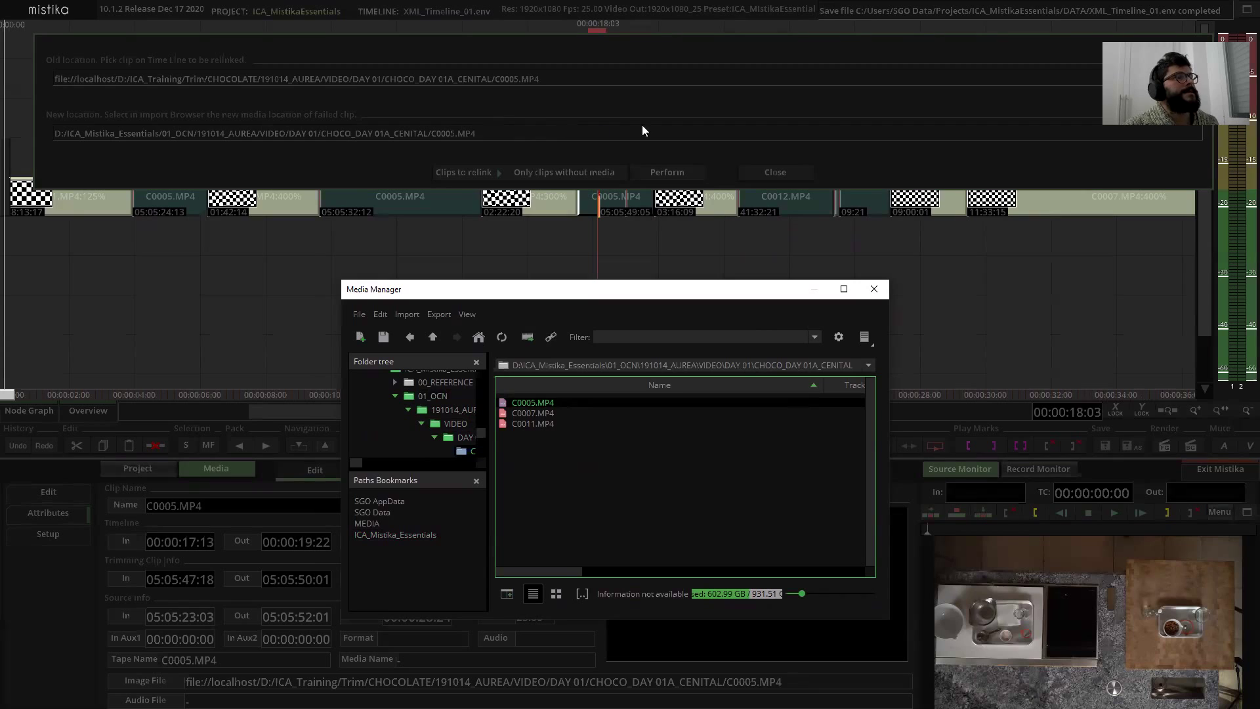
Step: Check the new location path and the Clips to relink choices, keeping Only clips without media
{"action": "left_click", "coordinate": [500, 134]}
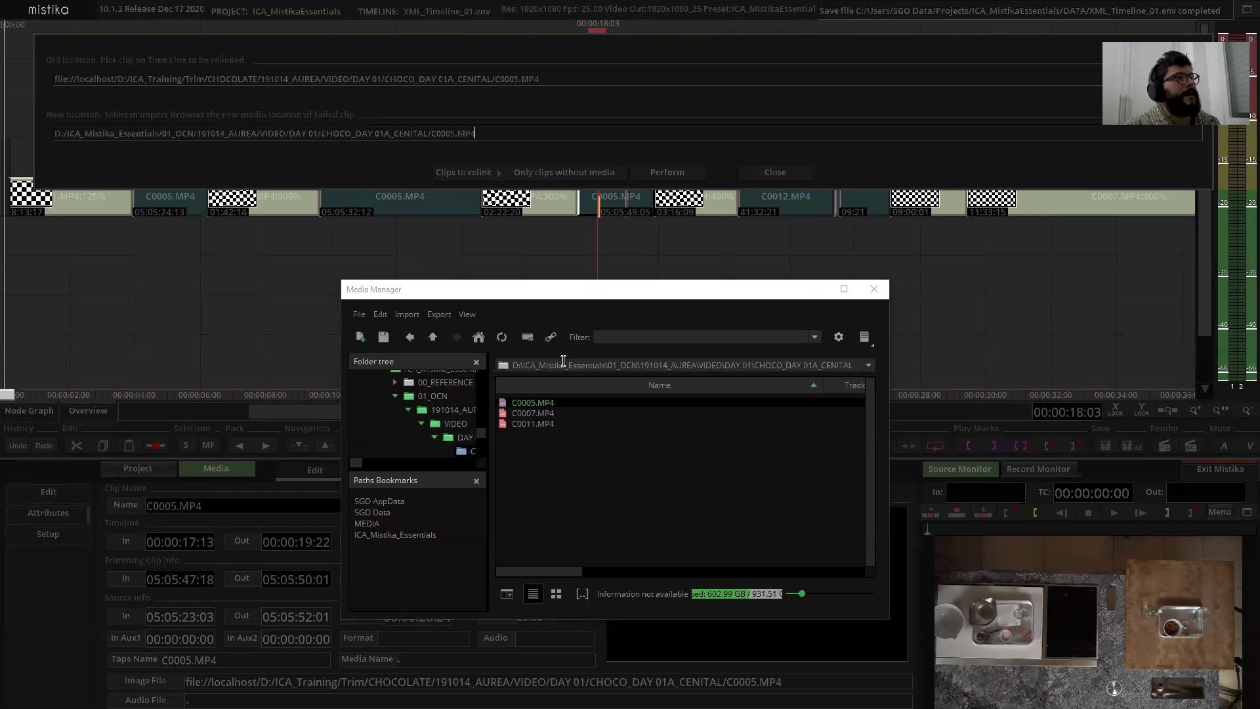
{"action": "left_click", "coordinate": [559, 172]}
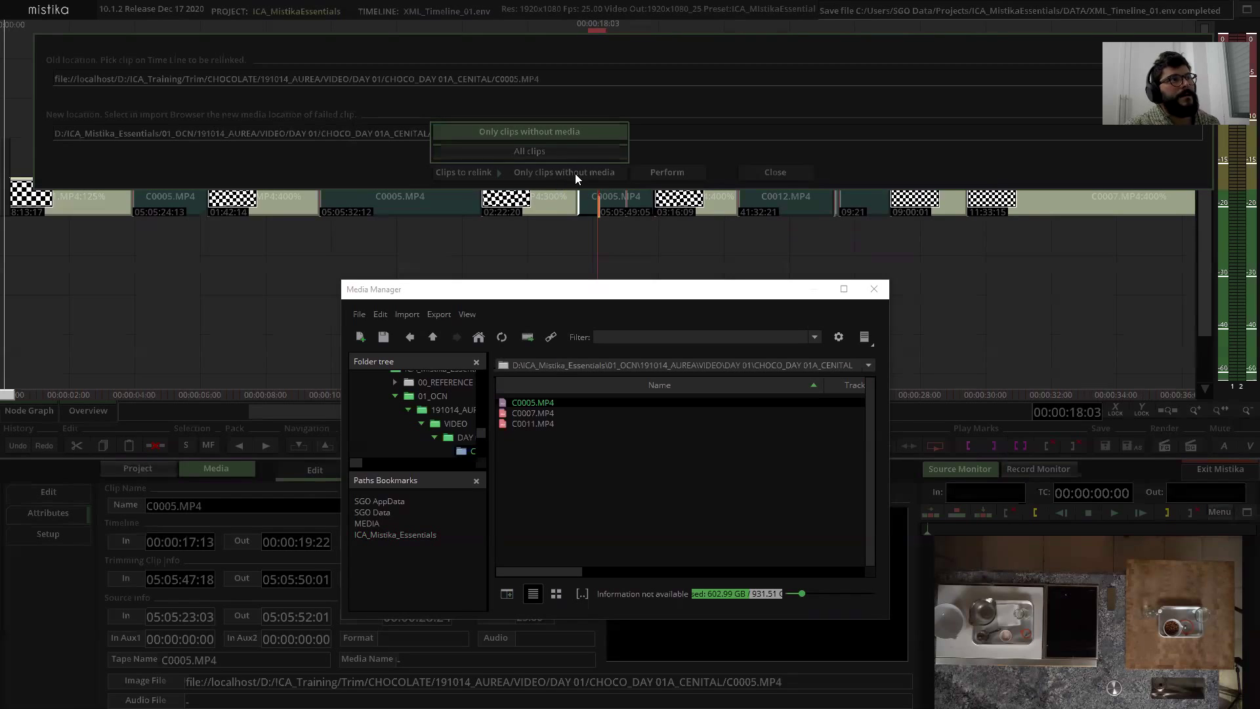
{"action": "left_click", "coordinate": [575, 174]}
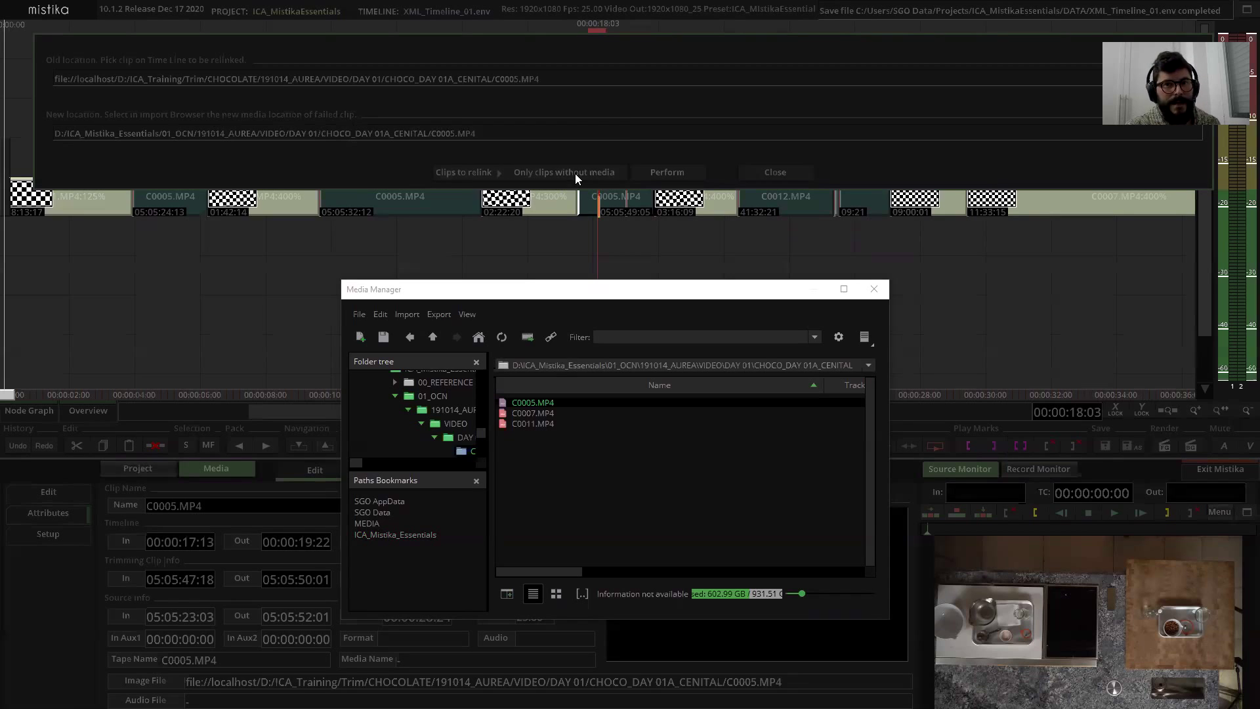
Step: Relink the clips without media, accepting the replacement of the Trim/CHOCOLATE path by D:/ICA_Mistika_Essentials/01_OCN, then close the relink tool and Media Manager
{"action": "left_click", "coordinate": [667, 172]}
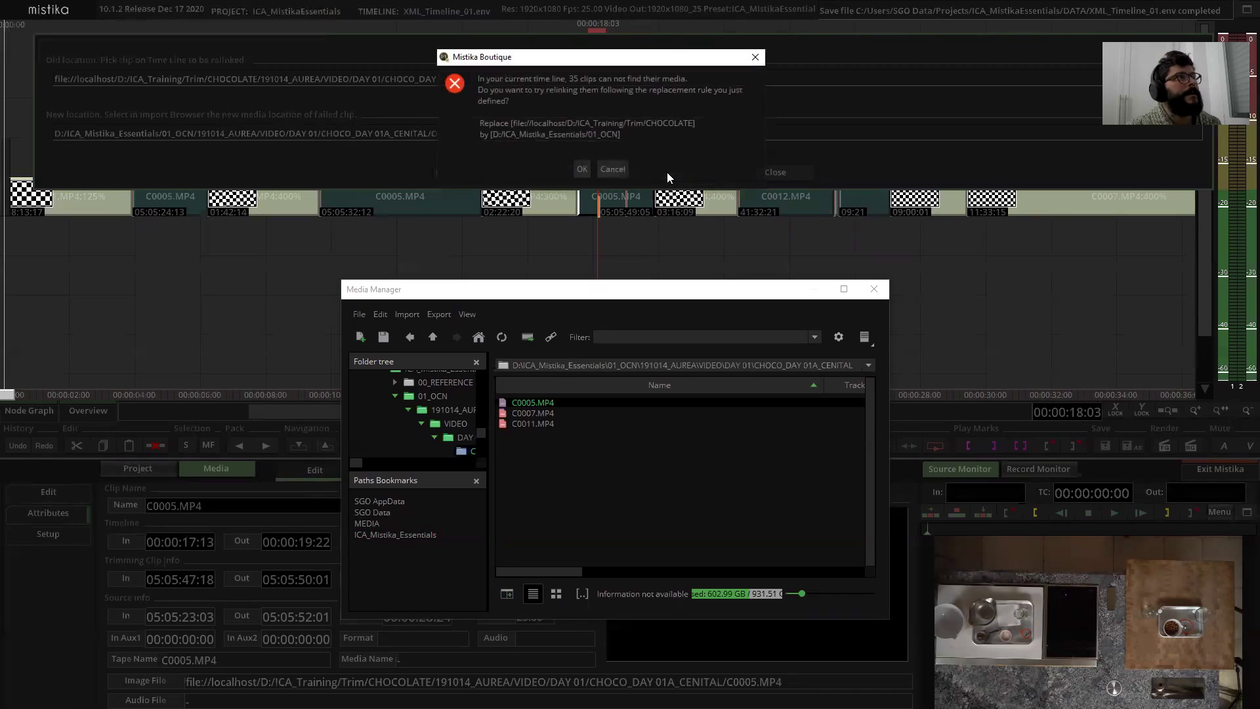
{"action": "left_click", "coordinate": [582, 168]}
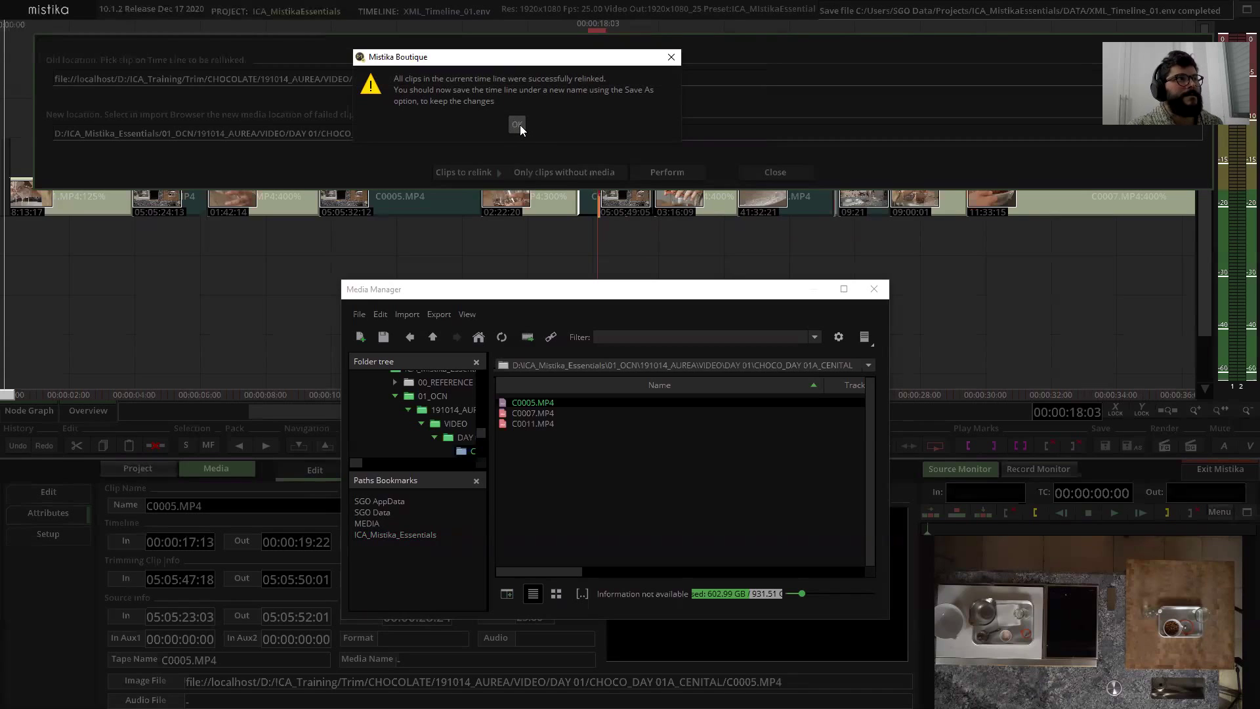
{"action": "left_click", "coordinate": [517, 124]}
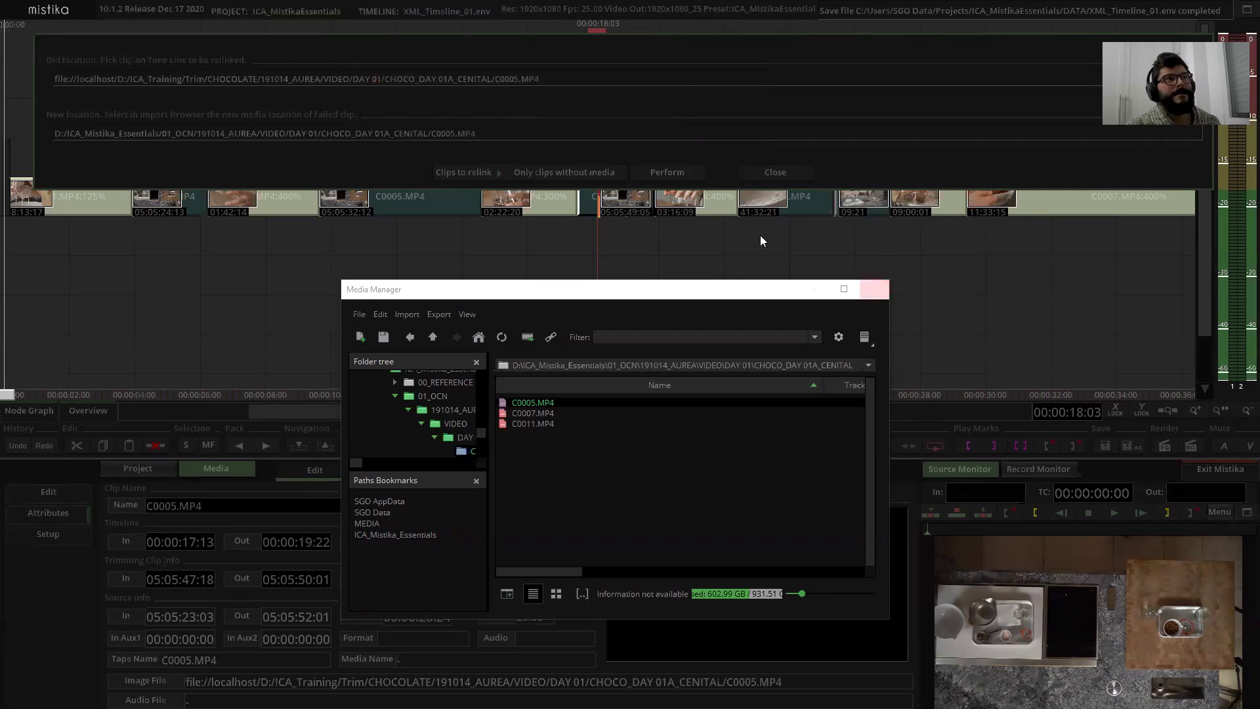
{"action": "left_click", "coordinate": [757, 172]}
{"action": "left_click", "coordinate": [874, 290]}
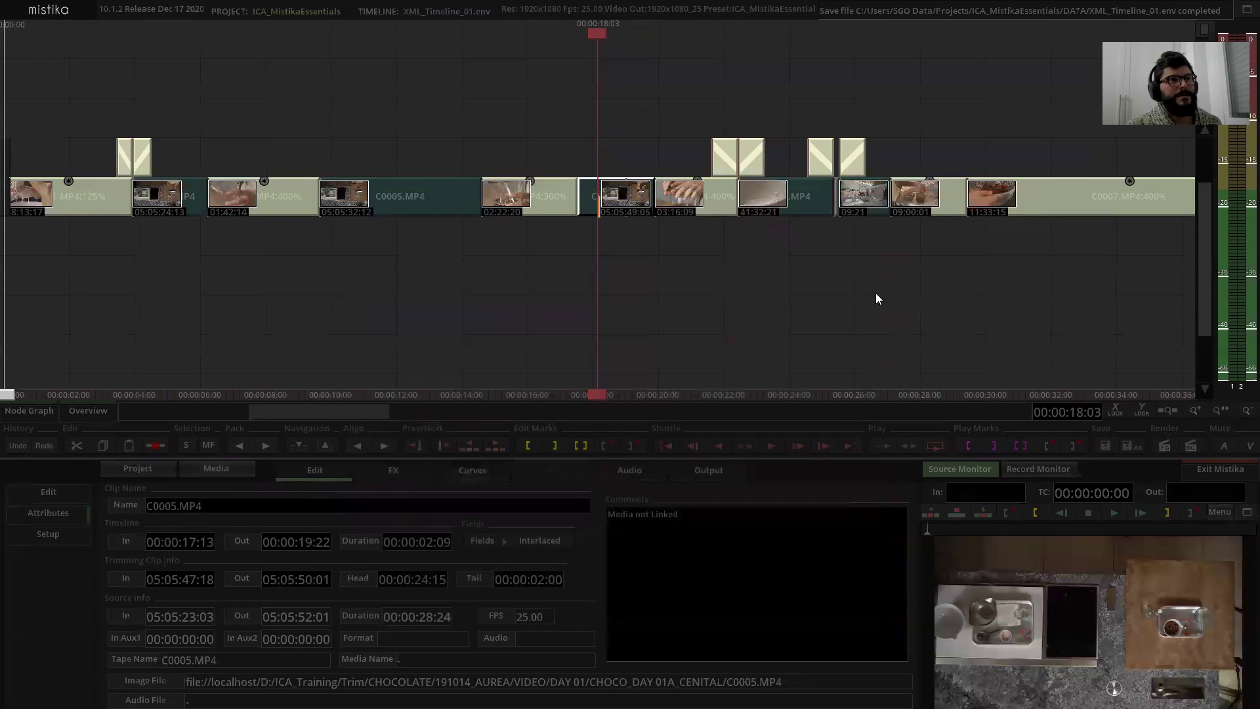
Step: Display the timeline image in the Record Monitor with Live Video enabled, keeping the monitor's options hidden
{"action": "scroll", "coordinate": [917, 285], "scroll_direction": "down", "scroll_amount": 4}
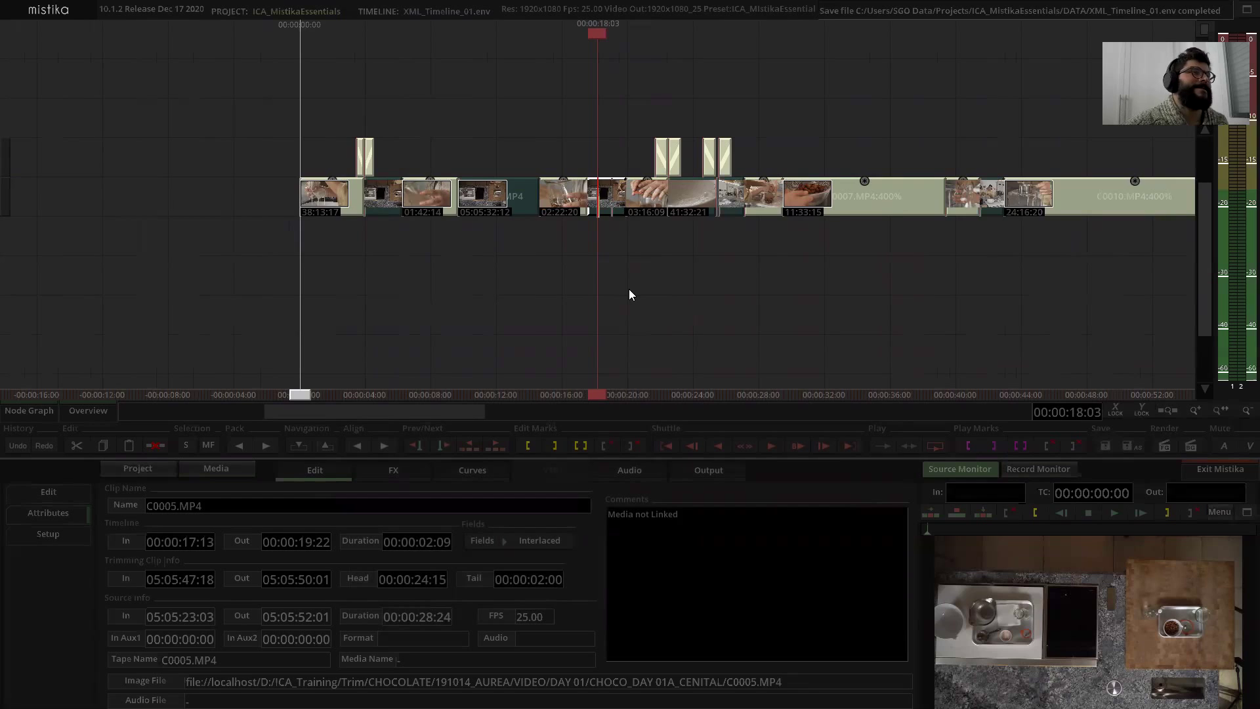
{"action": "scroll", "coordinate": [628, 294], "scroll_direction": "down", "scroll_amount": 5}
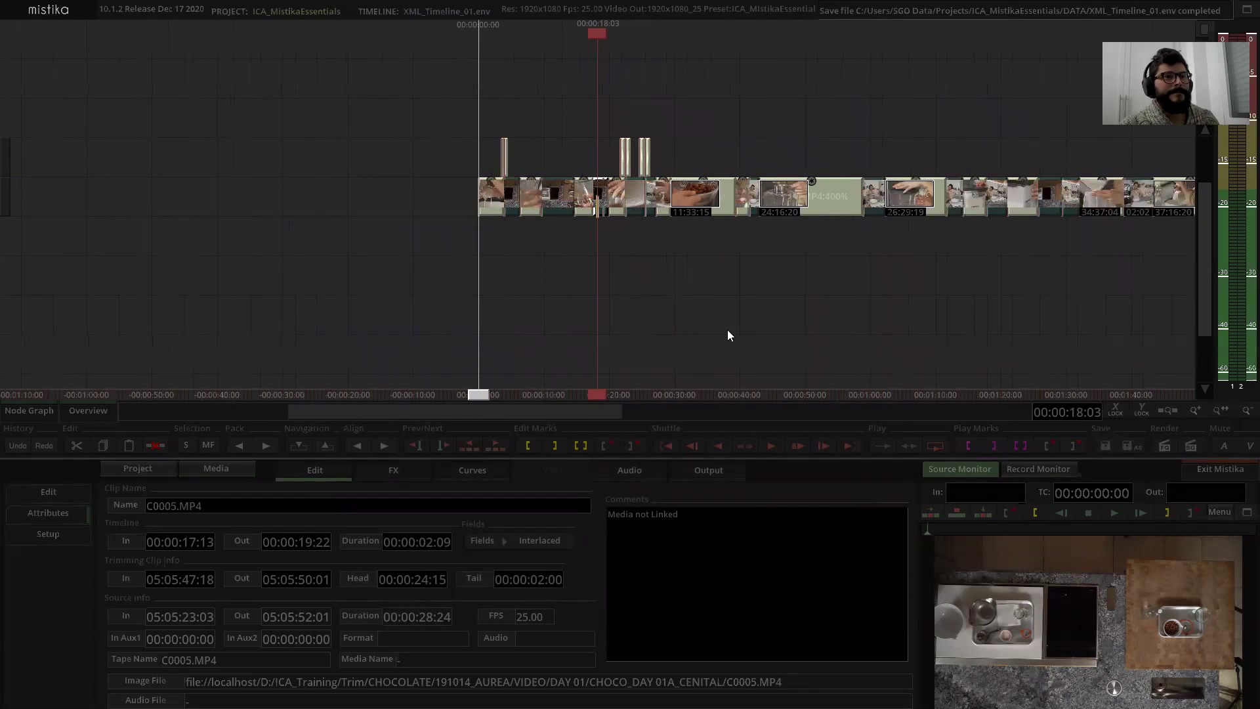
{"action": "left_click", "coordinate": [1038, 469]}
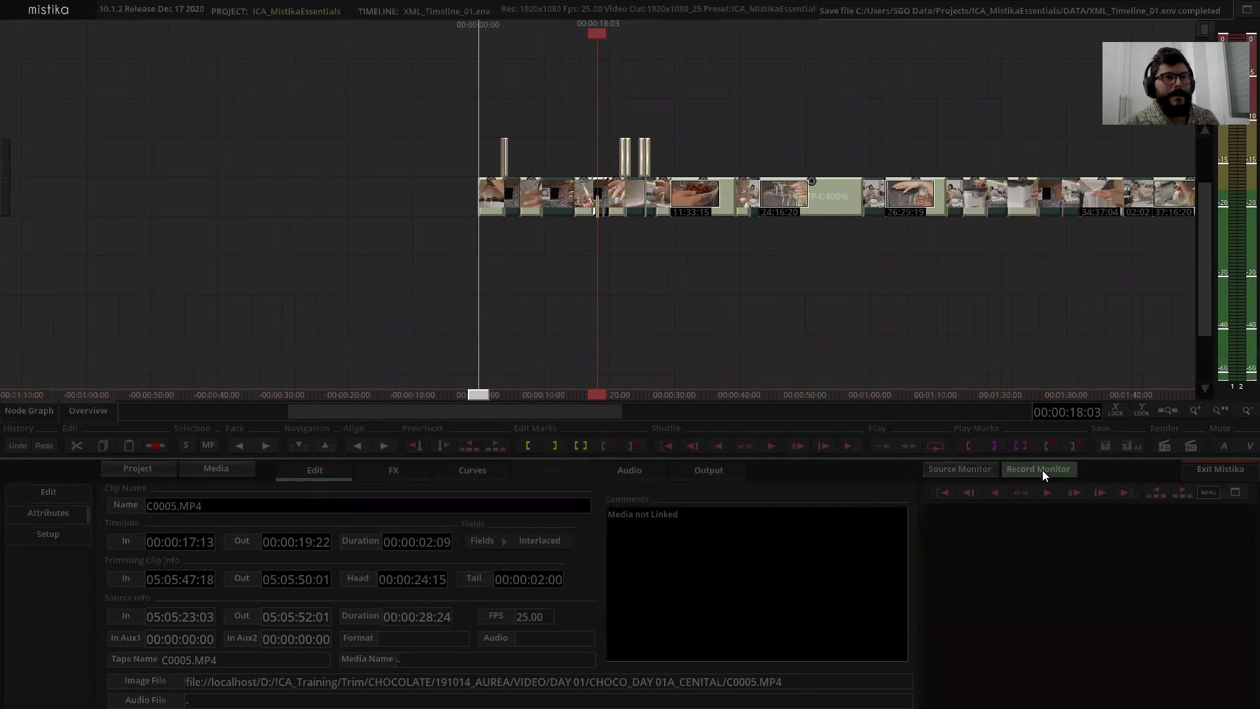
{"action": "left_click", "coordinate": [1200, 495]}
{"action": "left_click", "coordinate": [1143, 532]}
{"action": "left_click", "coordinate": [1210, 495]}
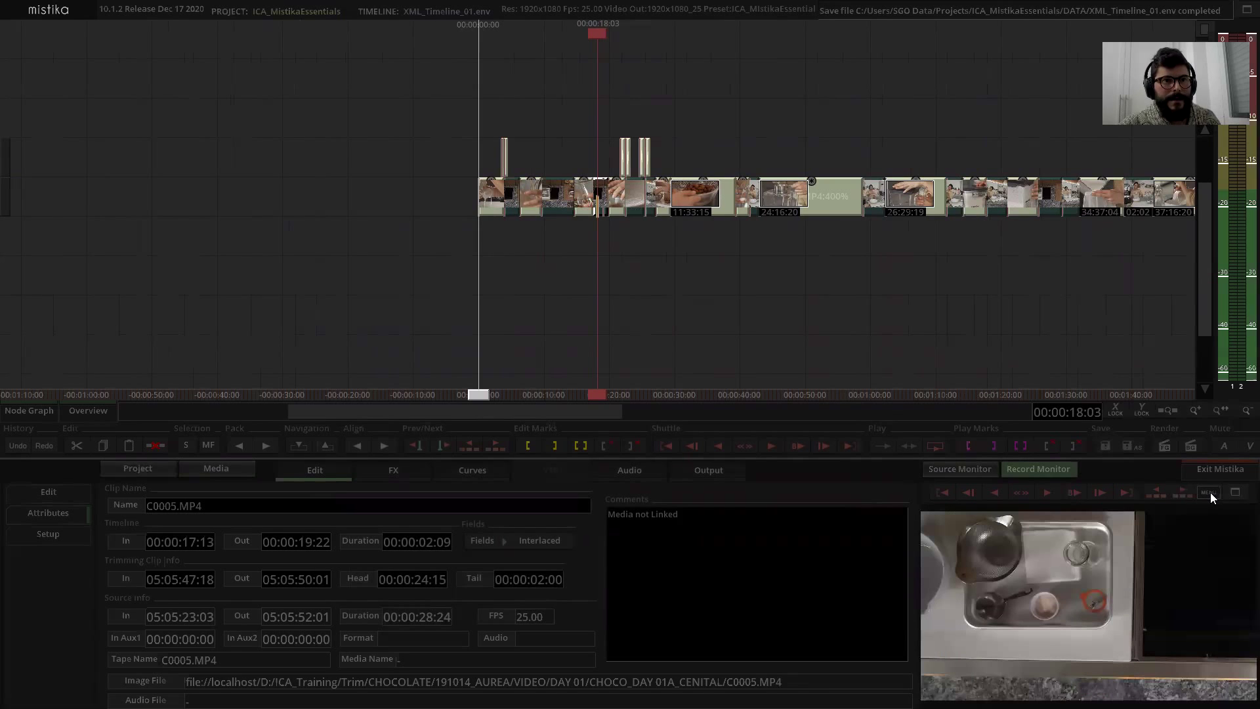
Step: Play the relinked timeline from 00:00:07:02 and check the clips' images in the Record Monitor
{"action": "left_click", "coordinate": [652, 312]}
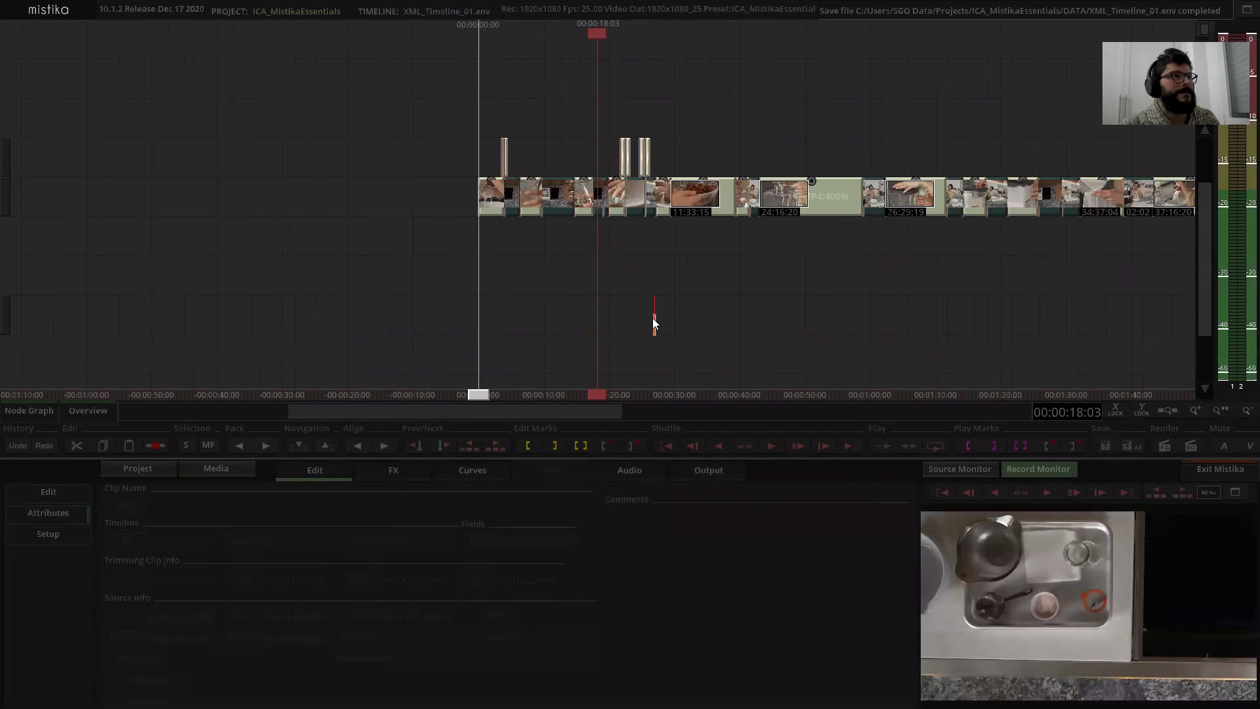
{"action": "scroll", "coordinate": [712, 332], "scroll_direction": "up", "scroll_amount": 4}
{"action": "scroll", "coordinate": [713, 332], "scroll_direction": "down", "scroll_amount": 1}
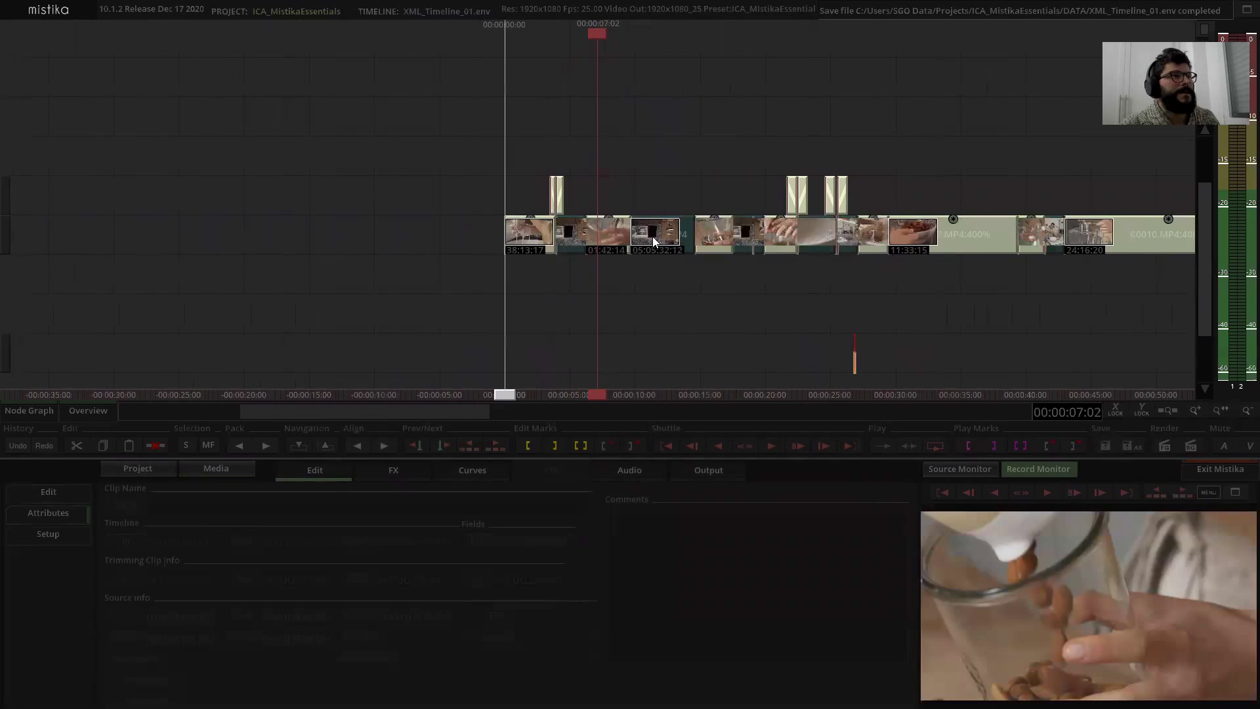
{"action": "left_click", "coordinate": [1206, 492]}
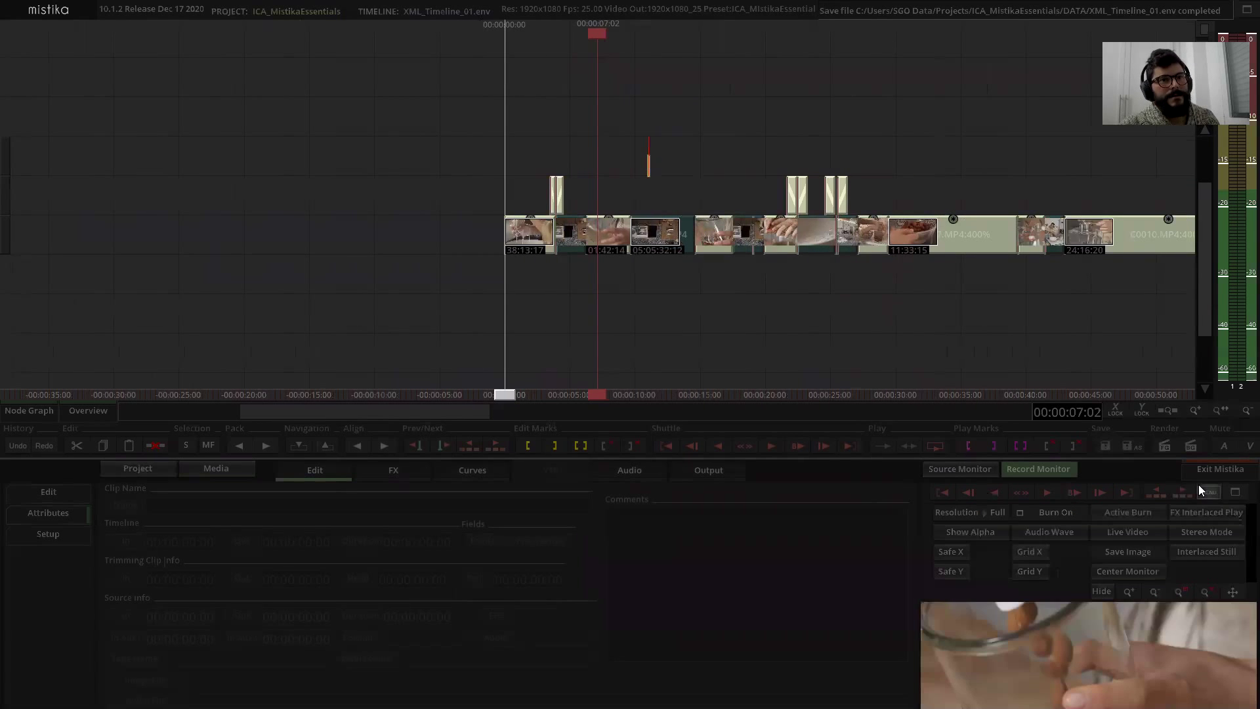
{"action": "left_click", "coordinate": [1207, 494]}
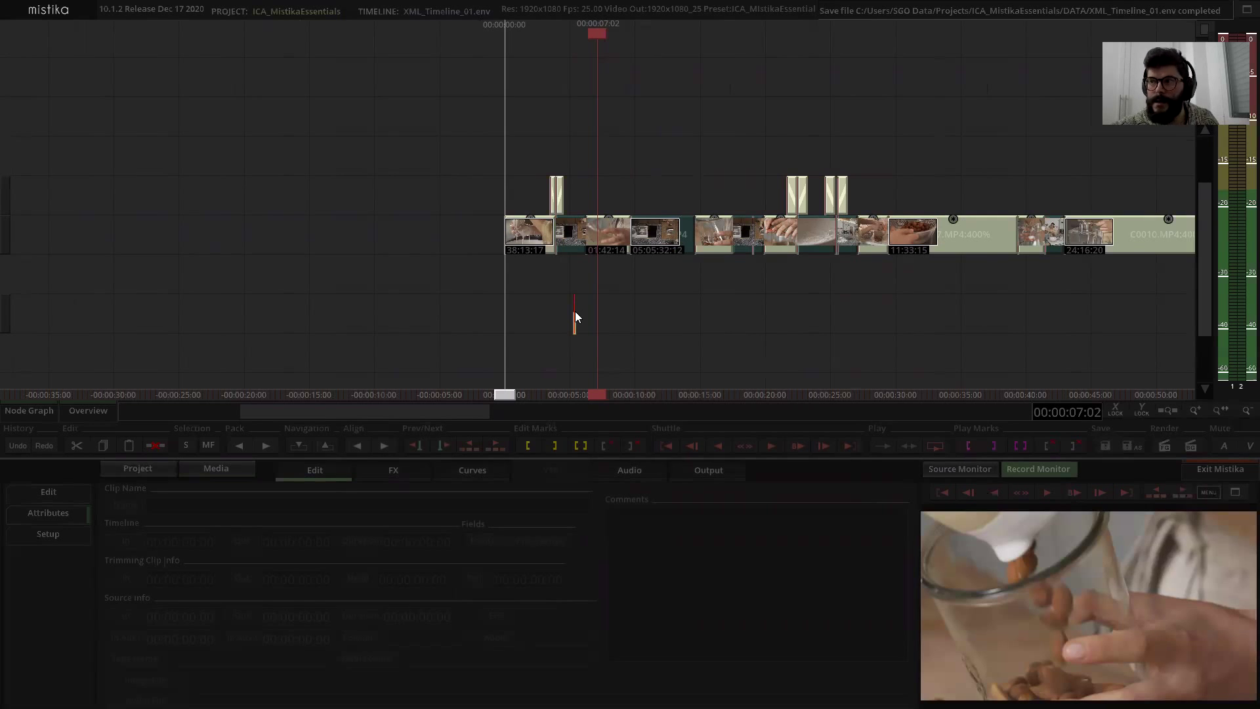
{"action": "key", "text": "space"}
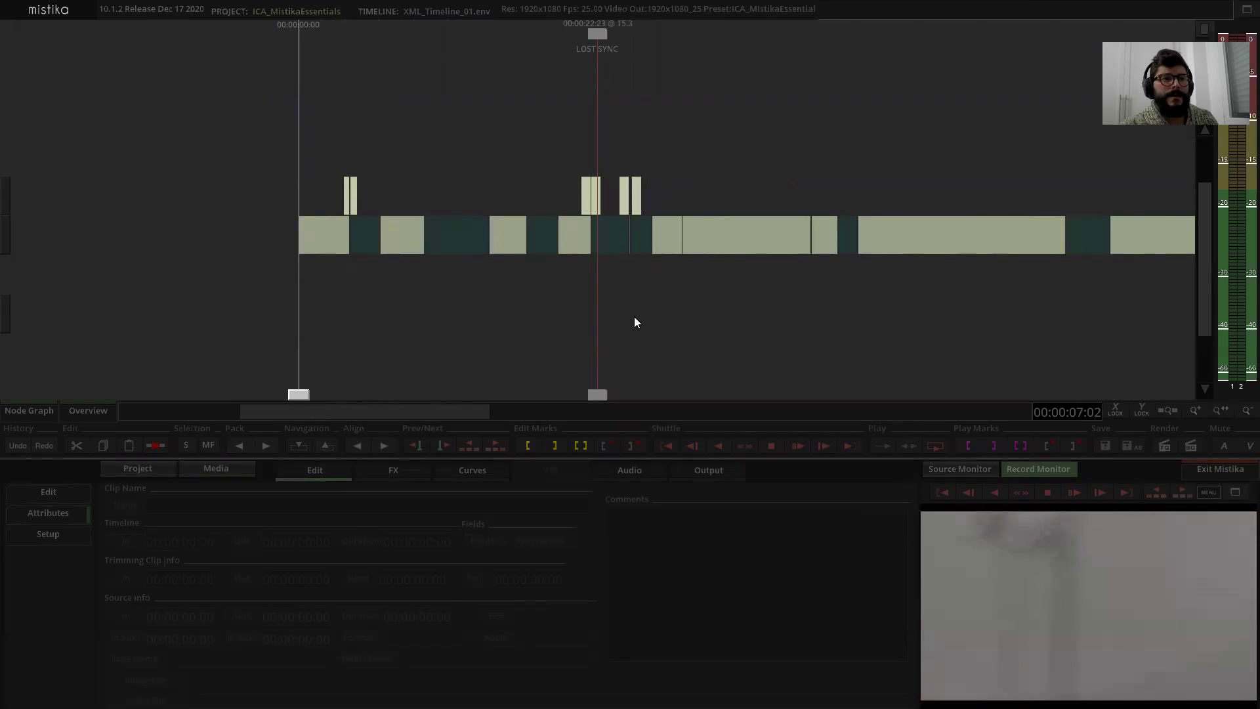
{"action": "key", "text": "space"}
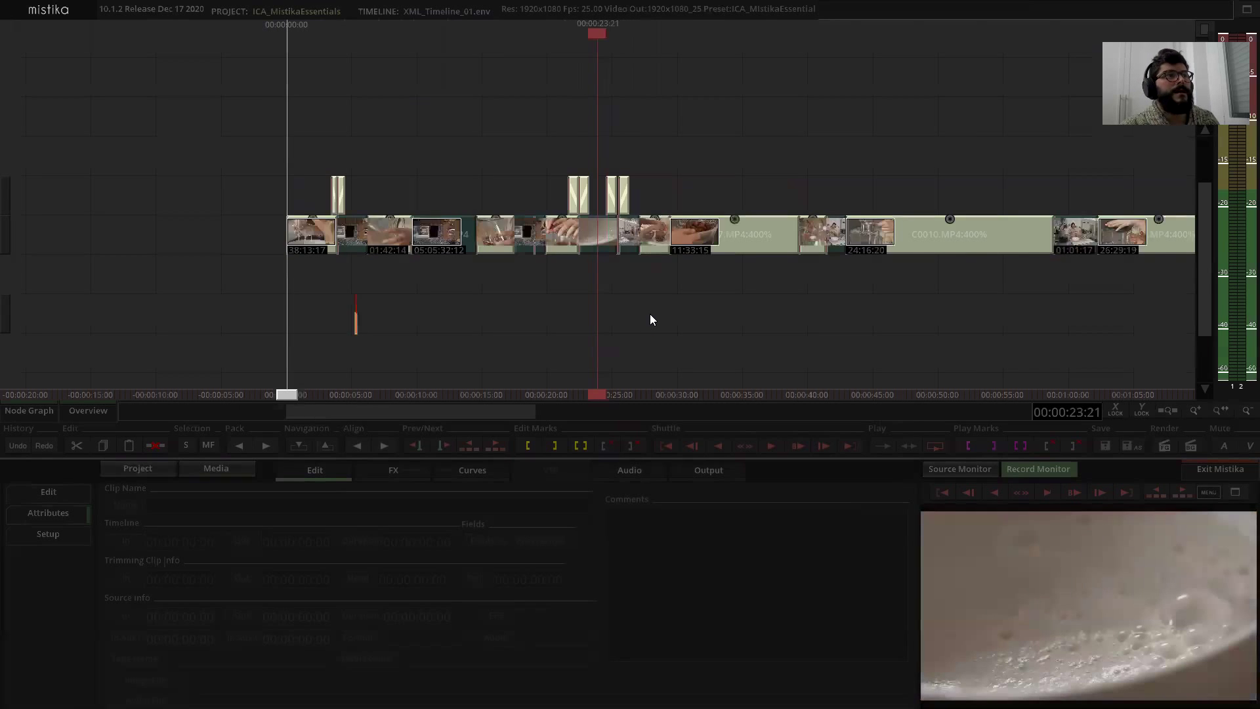
Step: Browse the project's DATA folder in the Media Manager to ICA_Mistika_Essentials/00_REFERENCE/H264
{"action": "scroll", "coordinate": [650, 319], "scroll_direction": "down", "scroll_amount": 4}
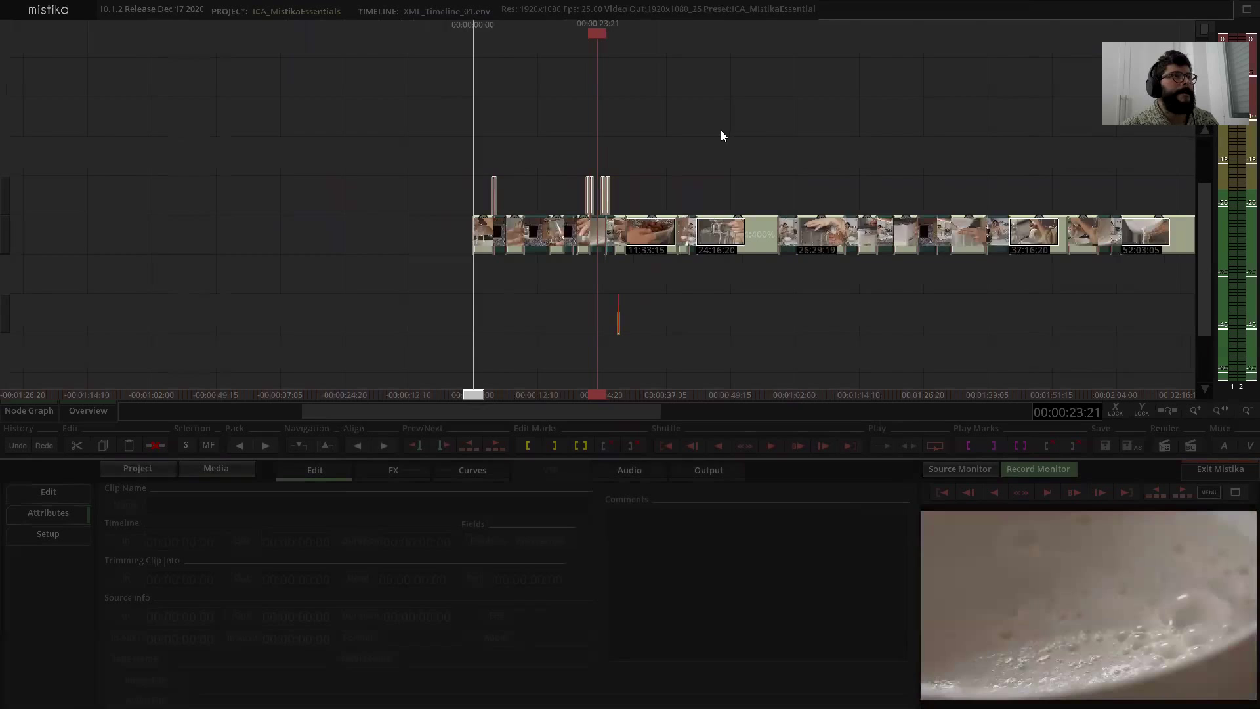
{"action": "scroll", "coordinate": [639, 108], "scroll_direction": "down", "scroll_amount": 3}
{"action": "scroll", "coordinate": [630, 105], "scroll_direction": "up", "scroll_amount": 1}
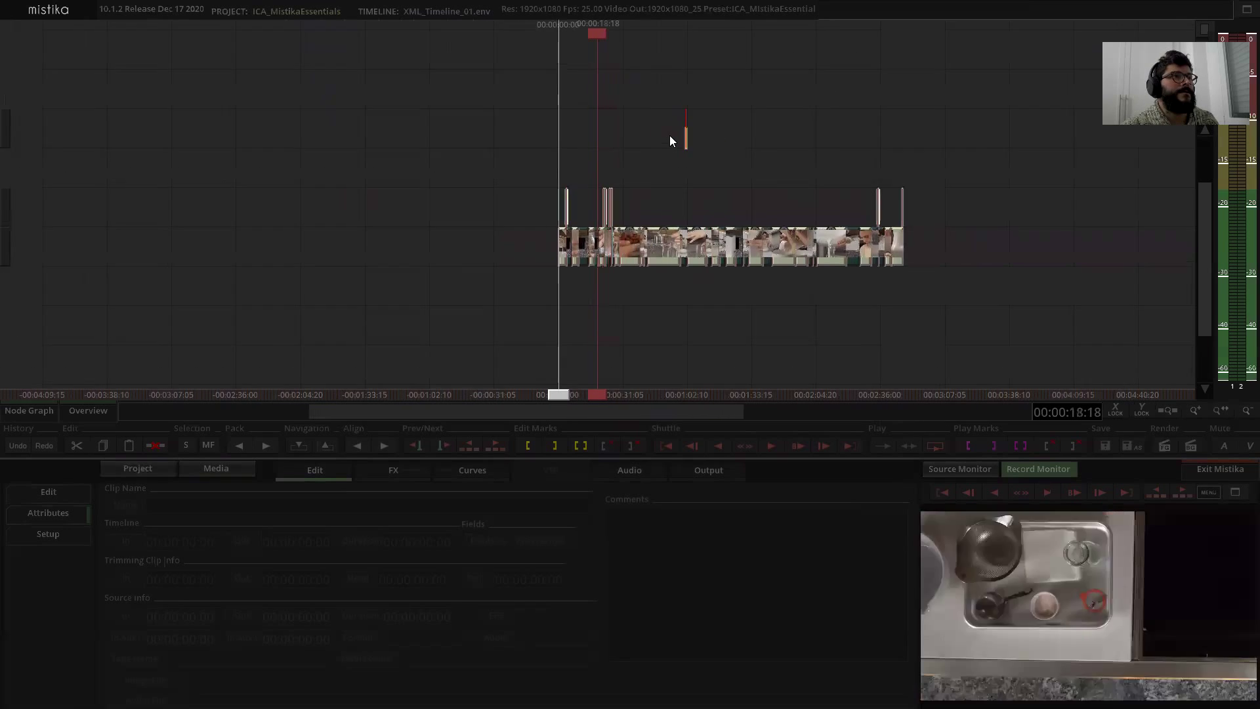
{"action": "scroll", "coordinate": [670, 135], "scroll_direction": "up", "scroll_amount": 5}
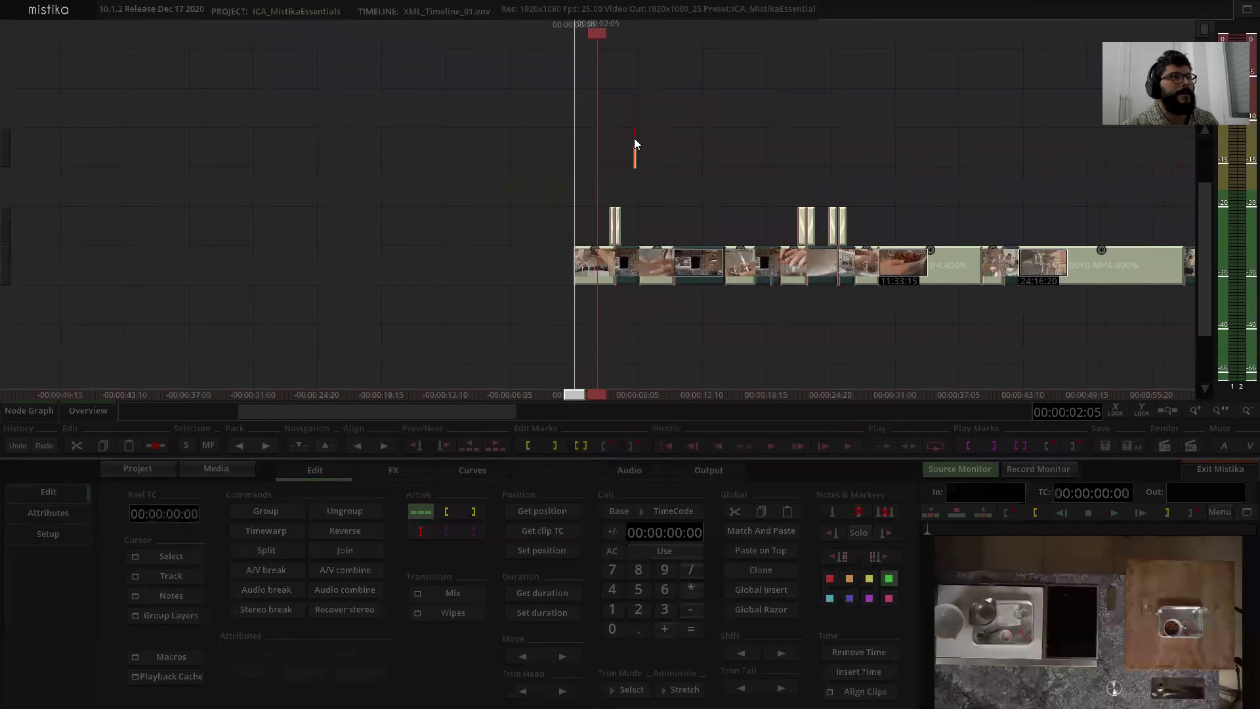
{"action": "left_click", "coordinate": [217, 469]}
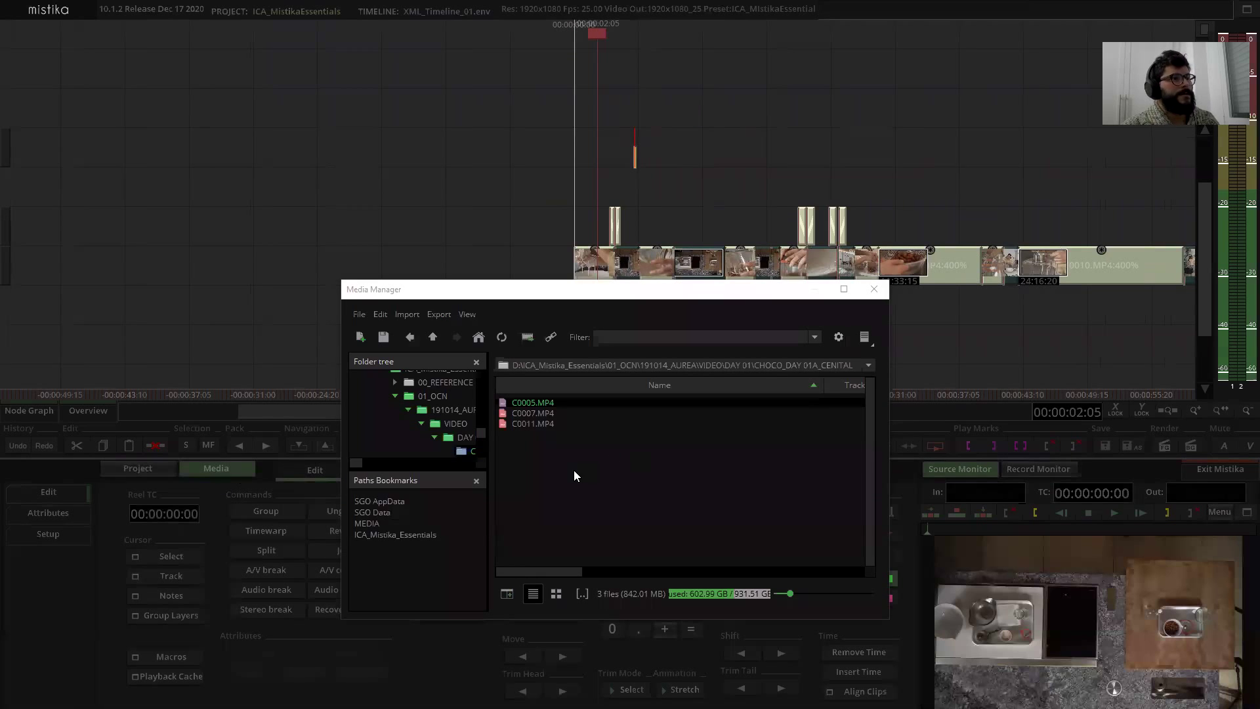
{"action": "left_click", "coordinate": [478, 338]}
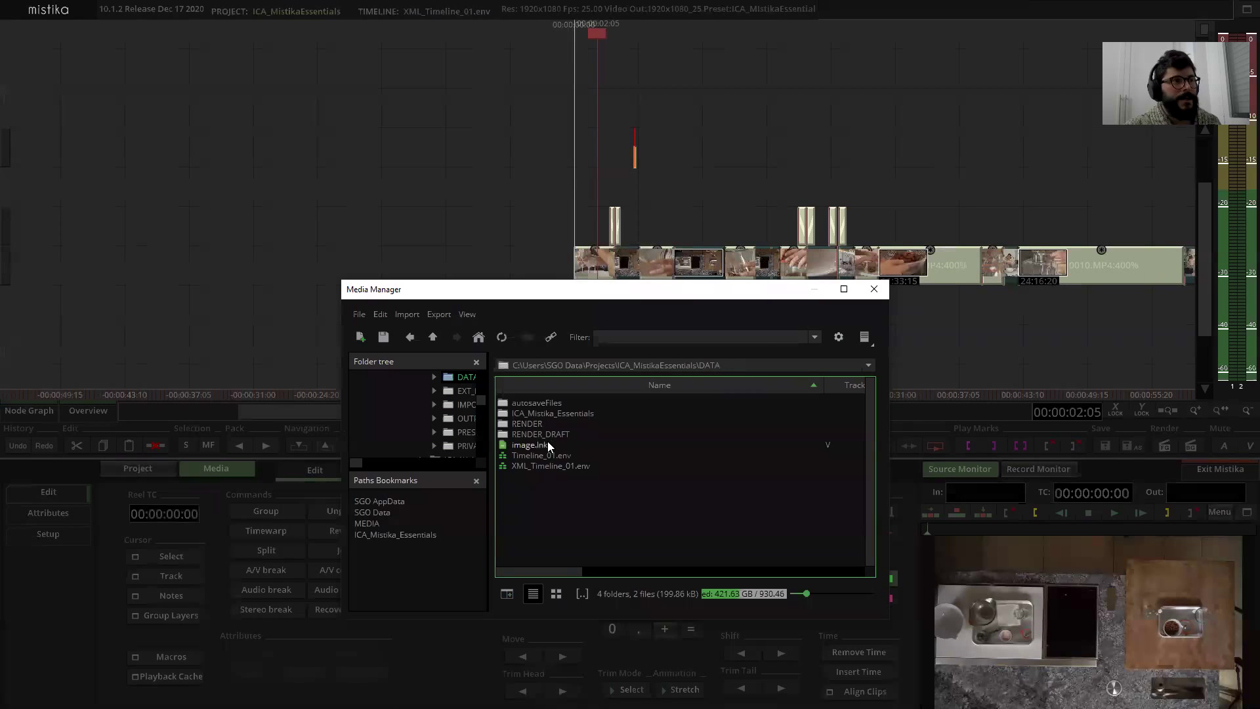
{"action": "double_click", "coordinate": [540, 413]}
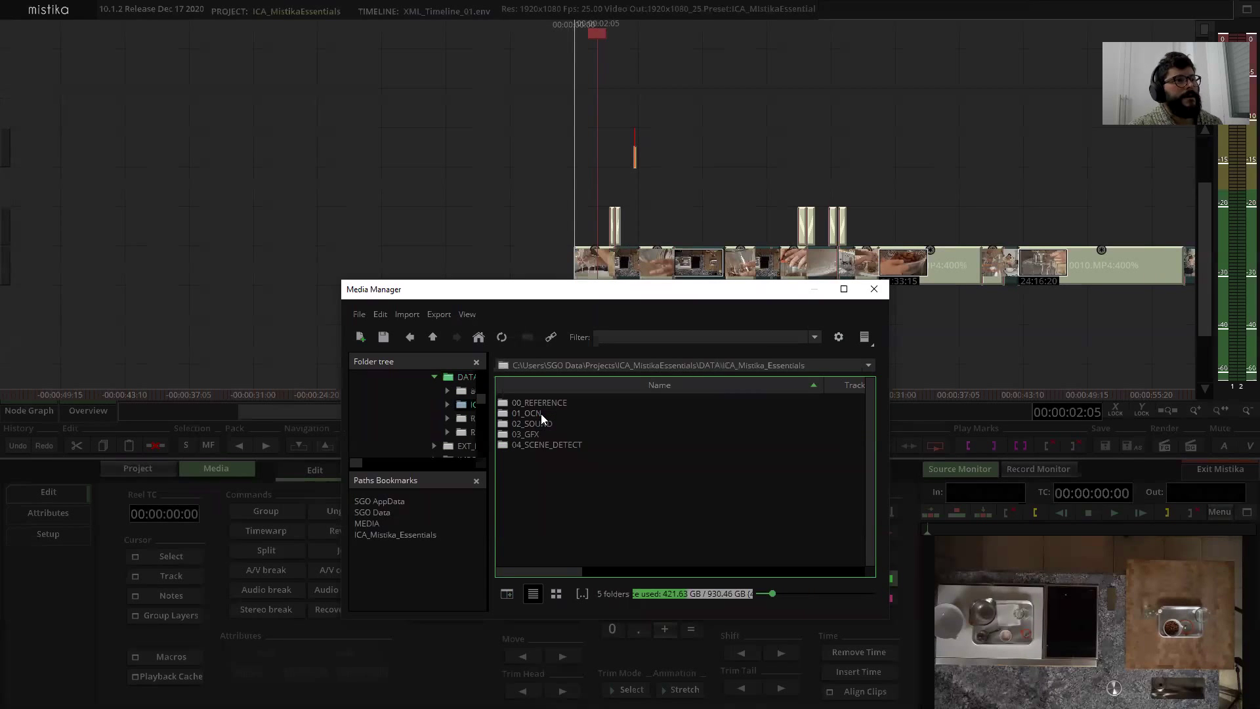
{"action": "double_click", "coordinate": [555, 403]}
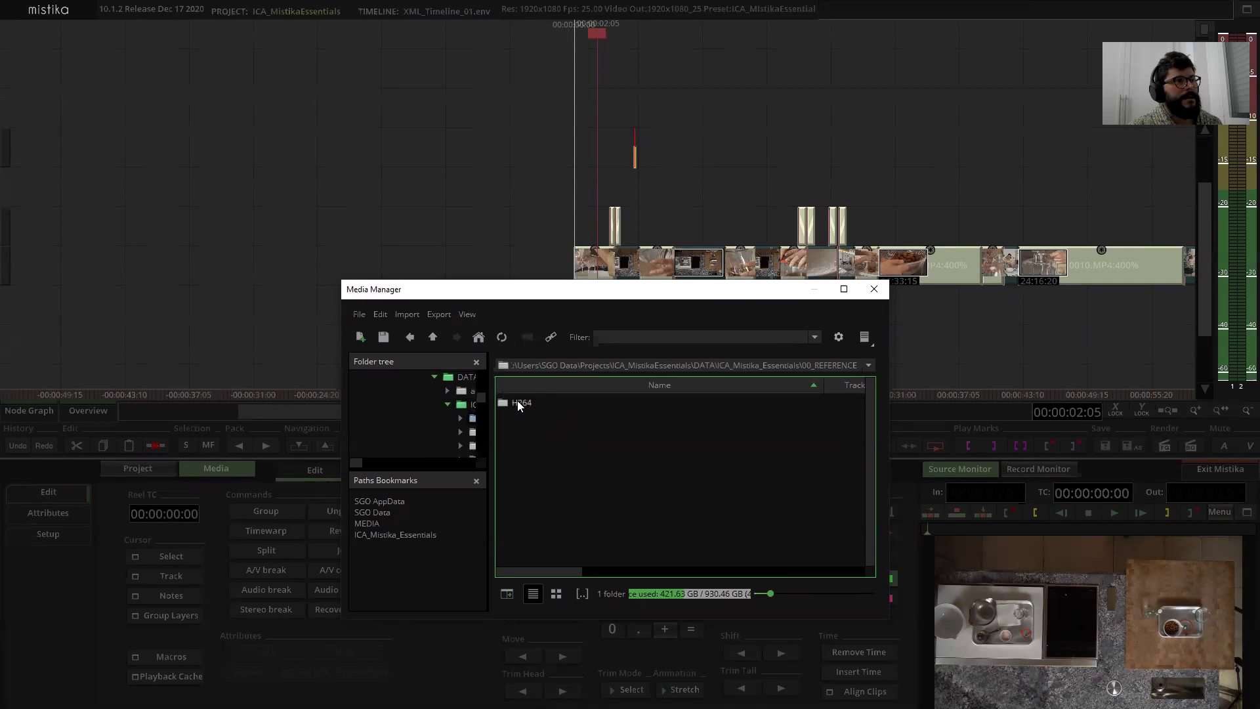
{"action": "double_click", "coordinate": [516, 403]}
Step: Place the H264_NUTSEED_MILK_Ref clip on the timeline above the conformed edit and close the Media Manager
{"action": "left_click", "coordinate": [551, 403]}
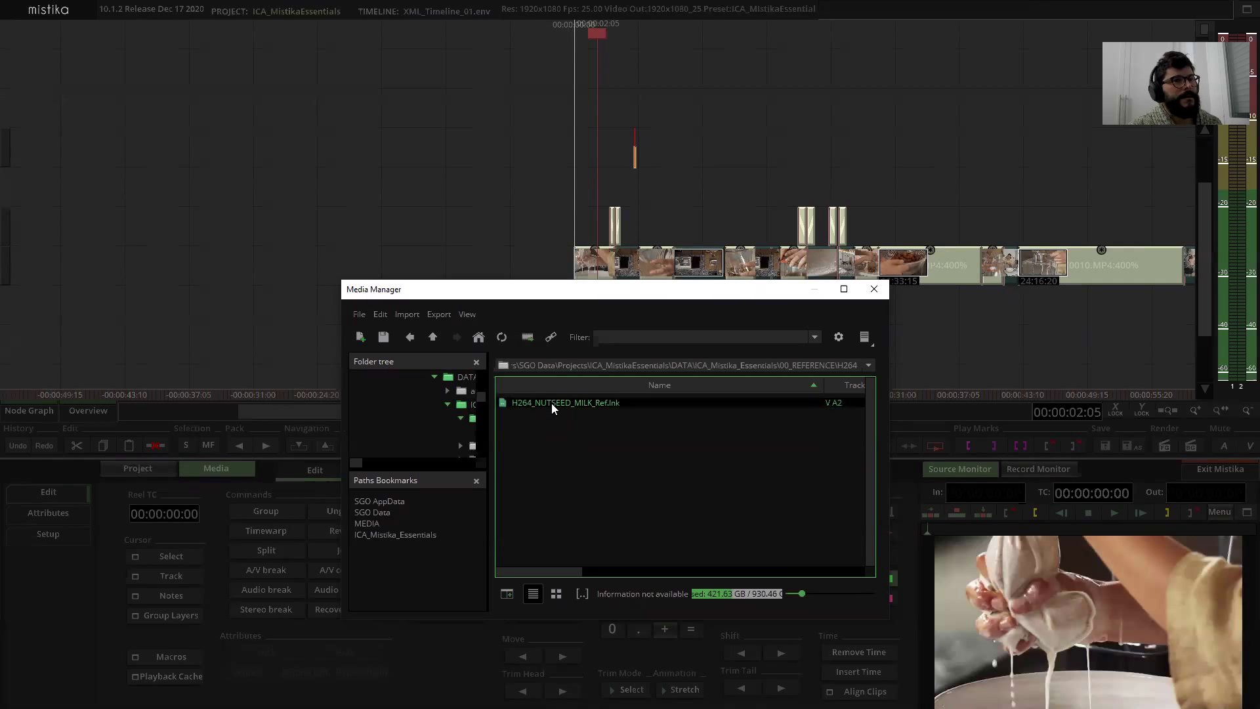
{"action": "left_click", "coordinate": [694, 142]}
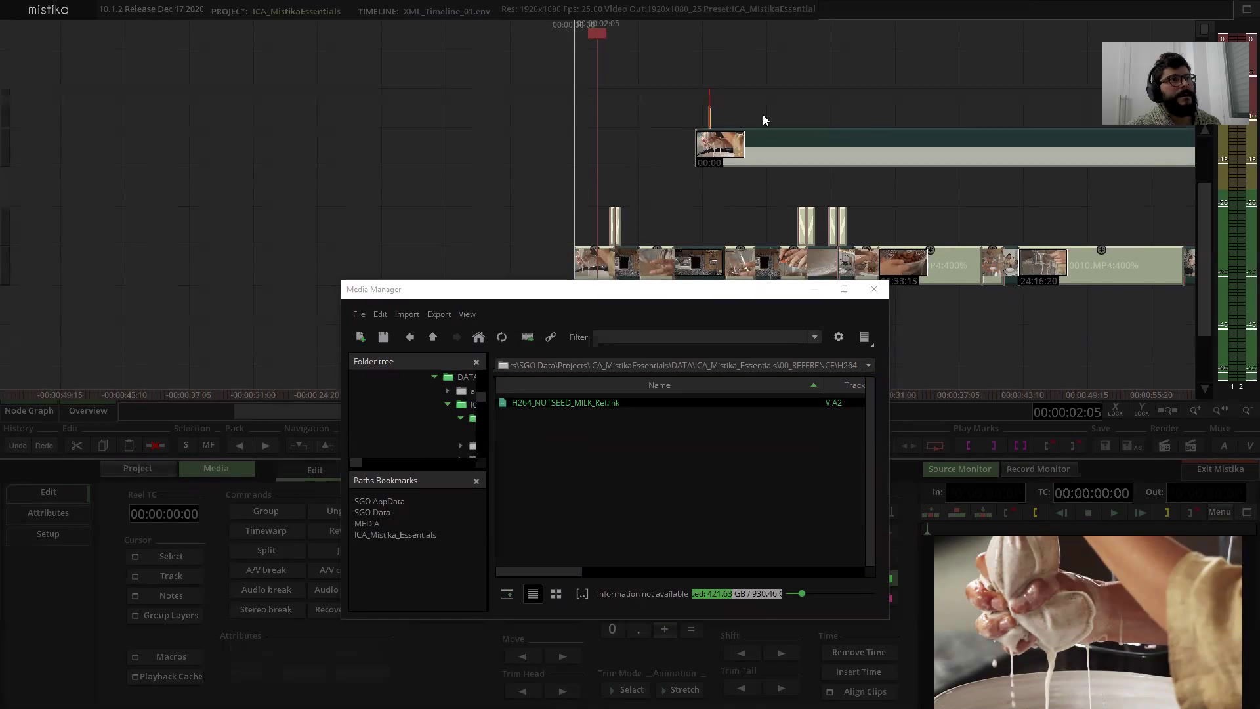
{"action": "scroll", "coordinate": [748, 145], "scroll_direction": "down", "scroll_amount": 2}
{"action": "left_click", "coordinate": [873, 289]}
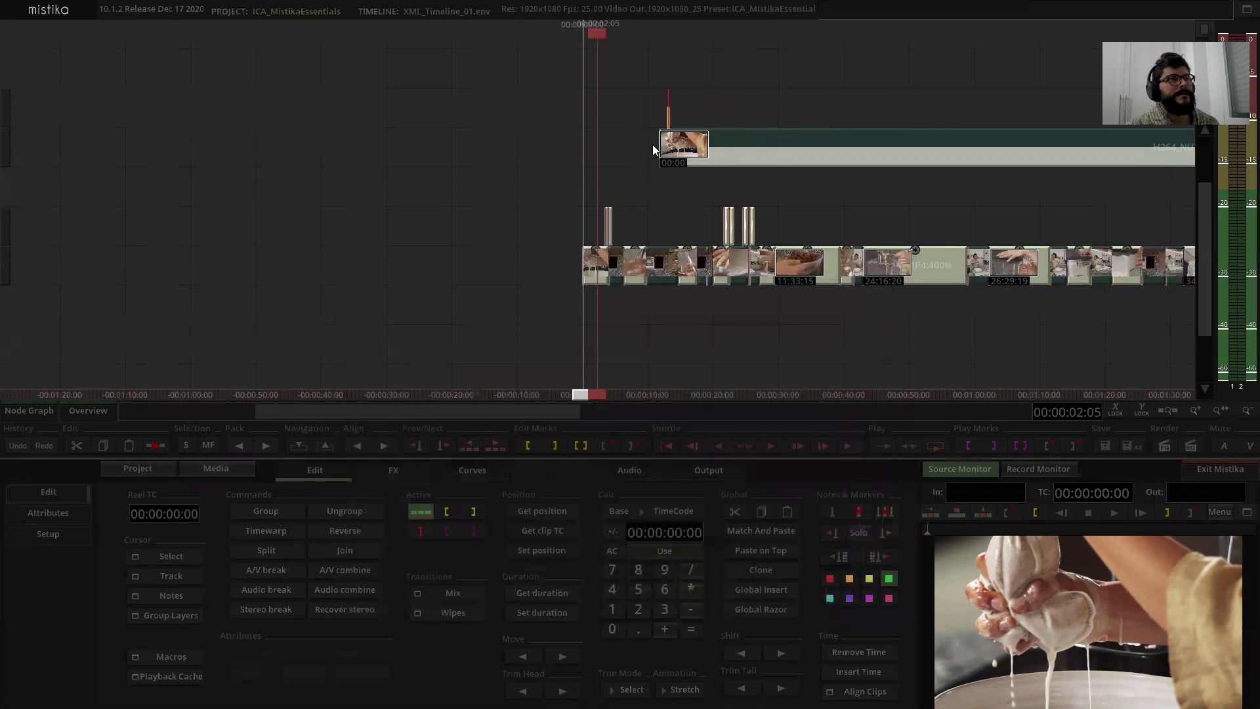
{"action": "scroll", "coordinate": [711, 135], "scroll_direction": "up", "scroll_amount": 2}
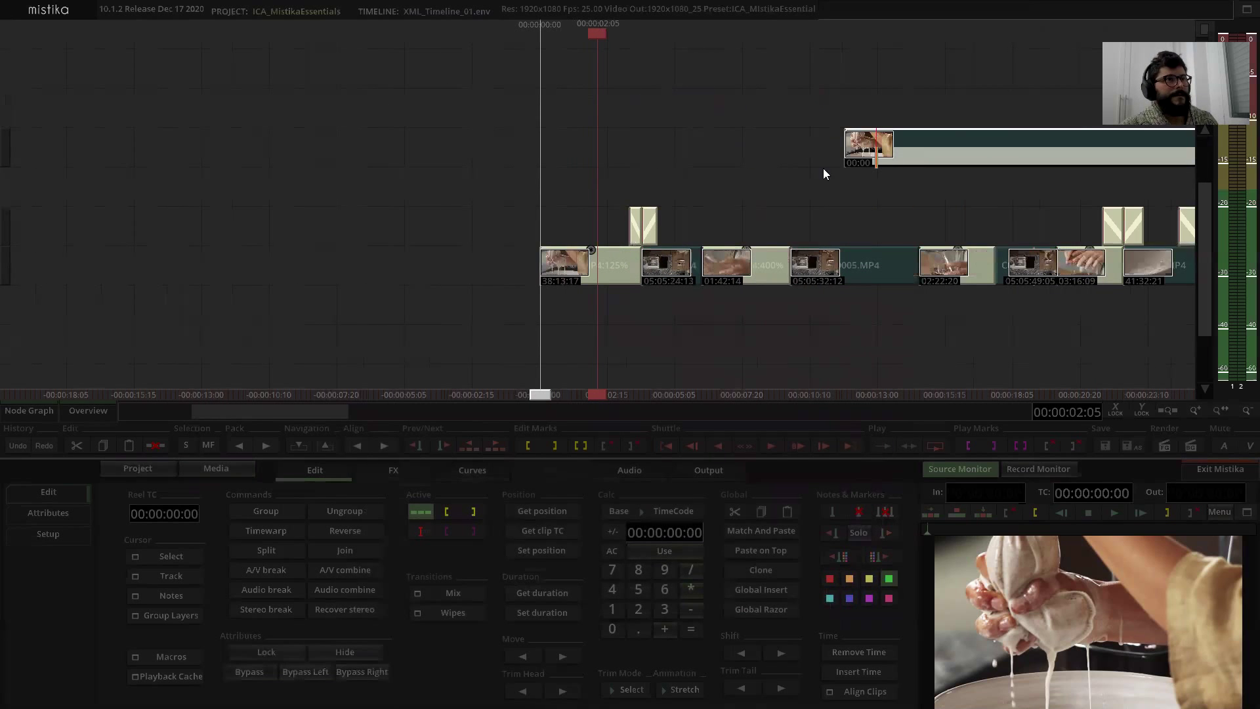
{"action": "left_click", "coordinate": [590, 267]}
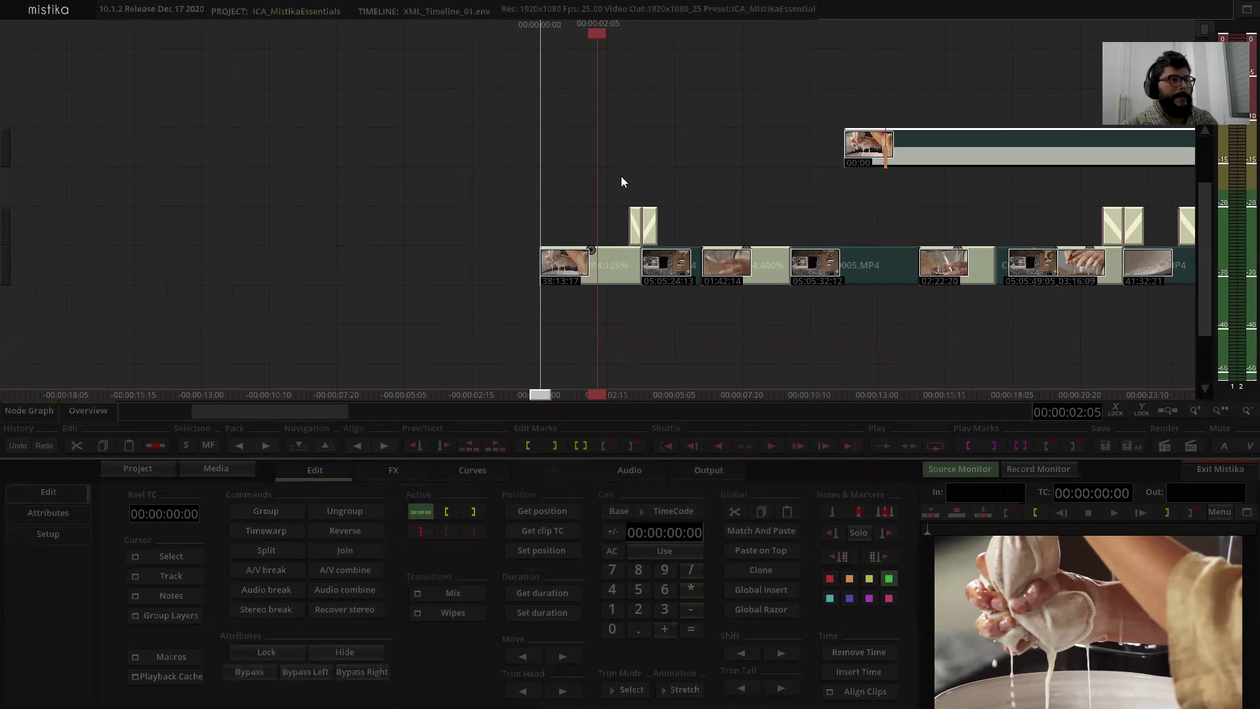
{"action": "scroll", "coordinate": [660, 165], "scroll_direction": "down", "scroll_amount": 1}
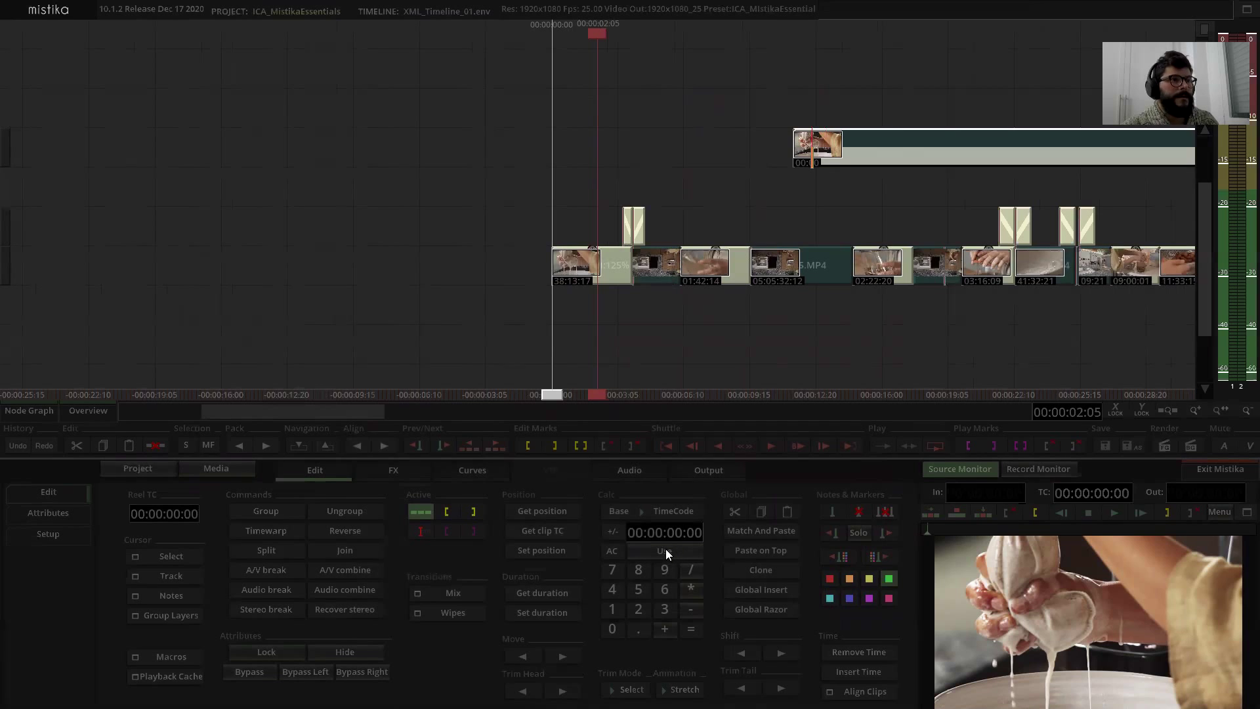
{"action": "left_click", "coordinate": [799, 146]}
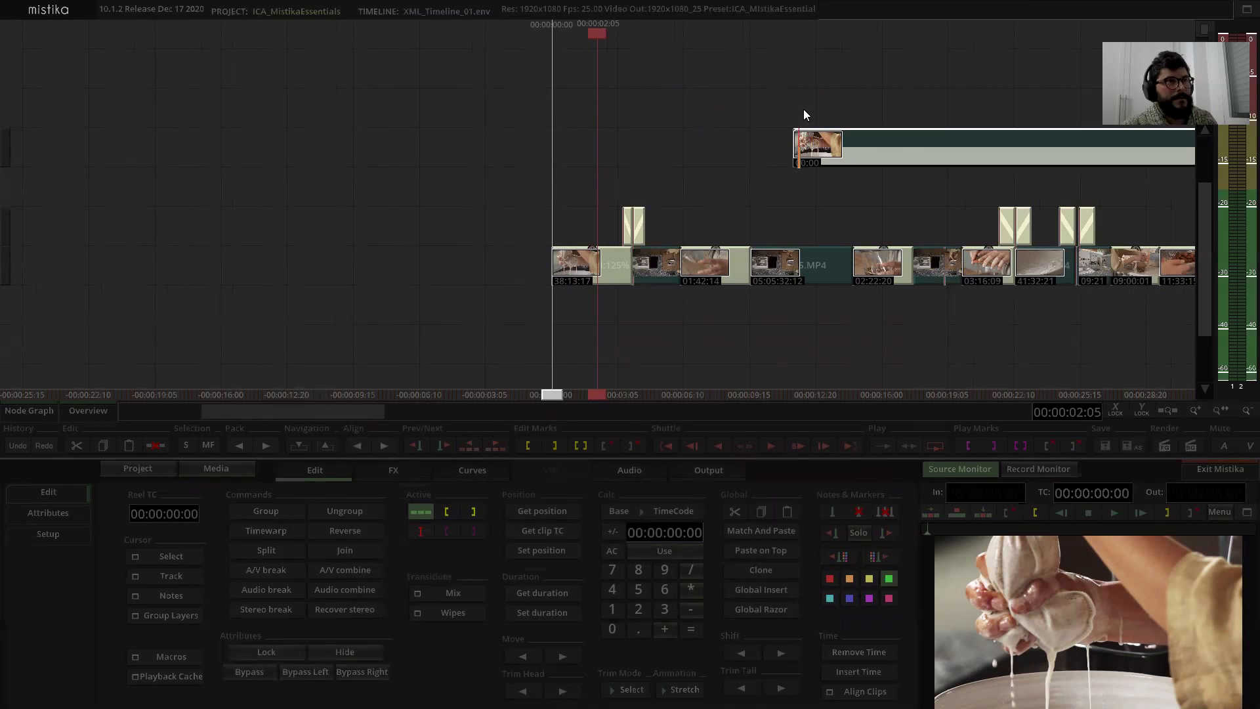
{"action": "left_click", "coordinate": [803, 109]}
{"action": "left_click", "coordinate": [816, 155]}
{"action": "left_click", "coordinate": [588, 268]}
{"action": "left_click", "coordinate": [851, 144]}
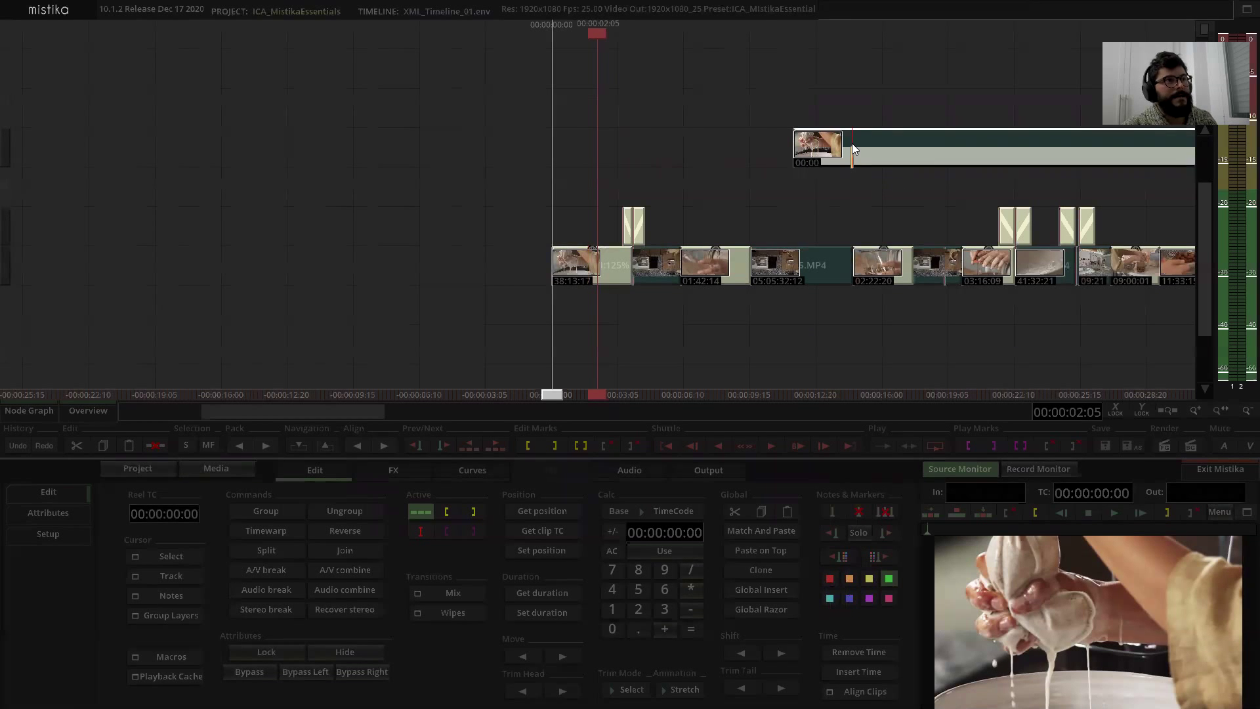
{"action": "left_click", "coordinate": [603, 263]}
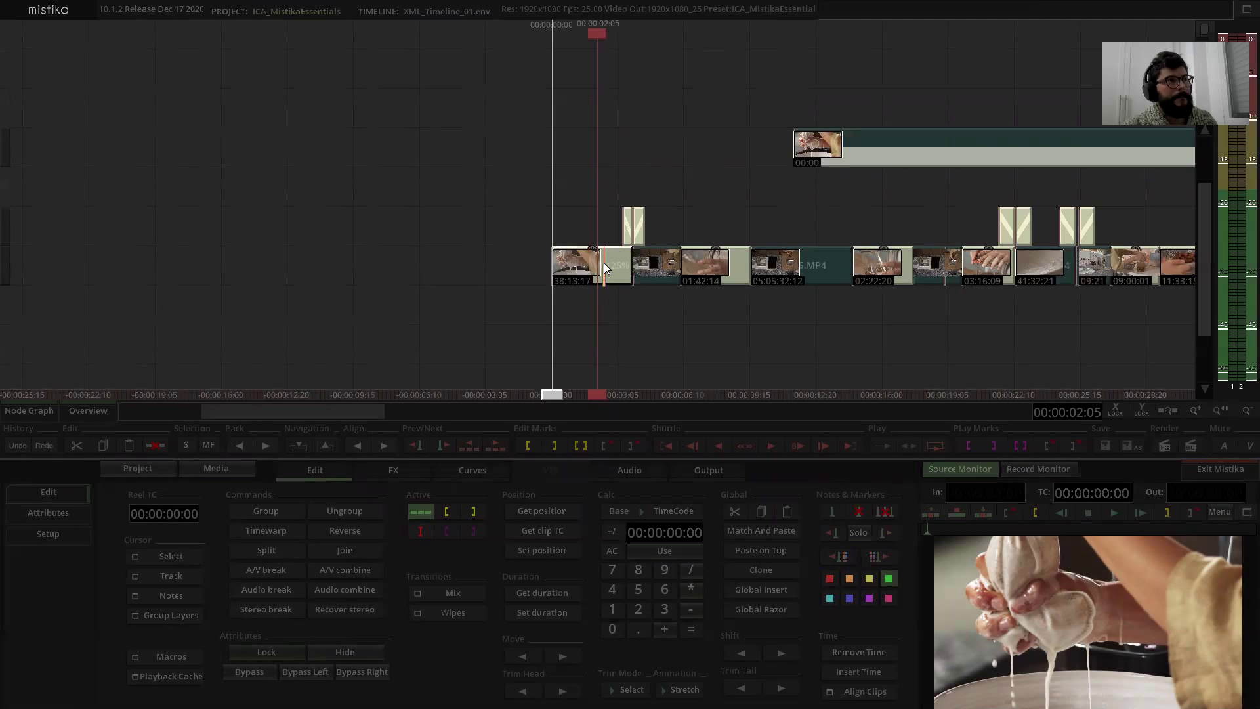
Step: Try to align the selected H264 reference clip with the start of the edit's first clip, then undo the alignment
{"action": "left_click", "coordinate": [712, 145]}
{"action": "left_click", "coordinate": [859, 141]}
{"action": "left_click", "coordinate": [742, 145]}
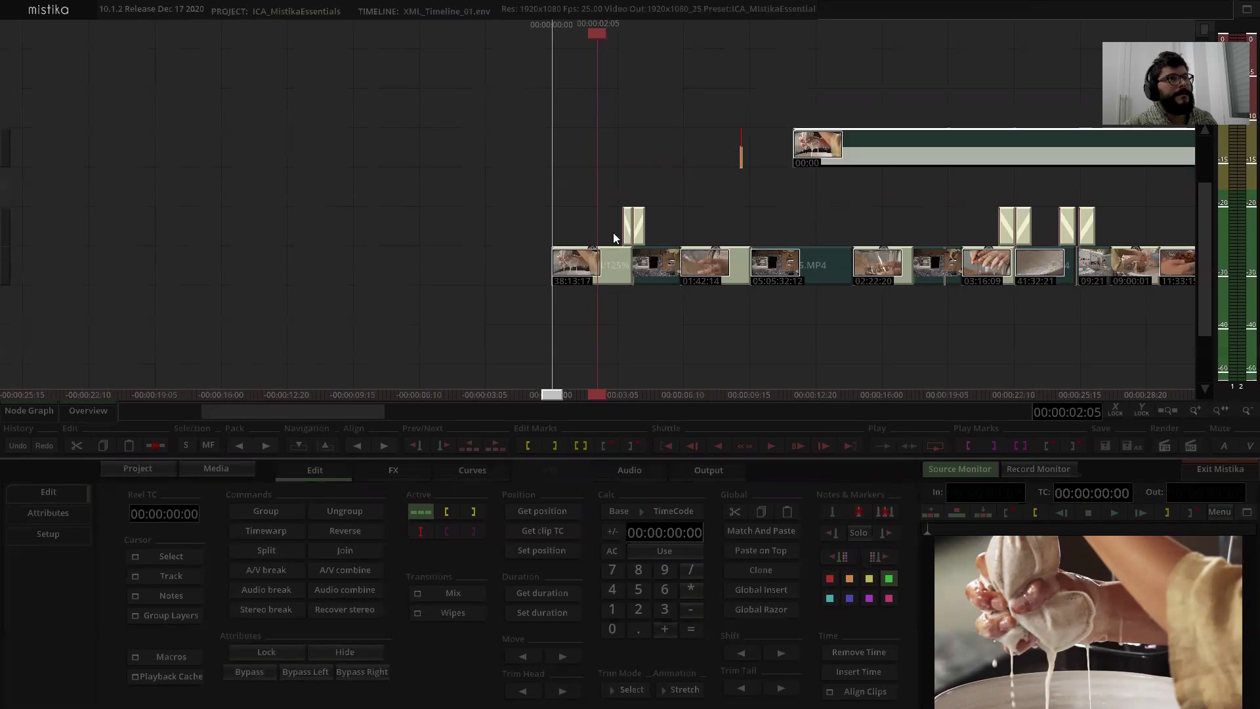
{"action": "left_click", "coordinate": [586, 266]}
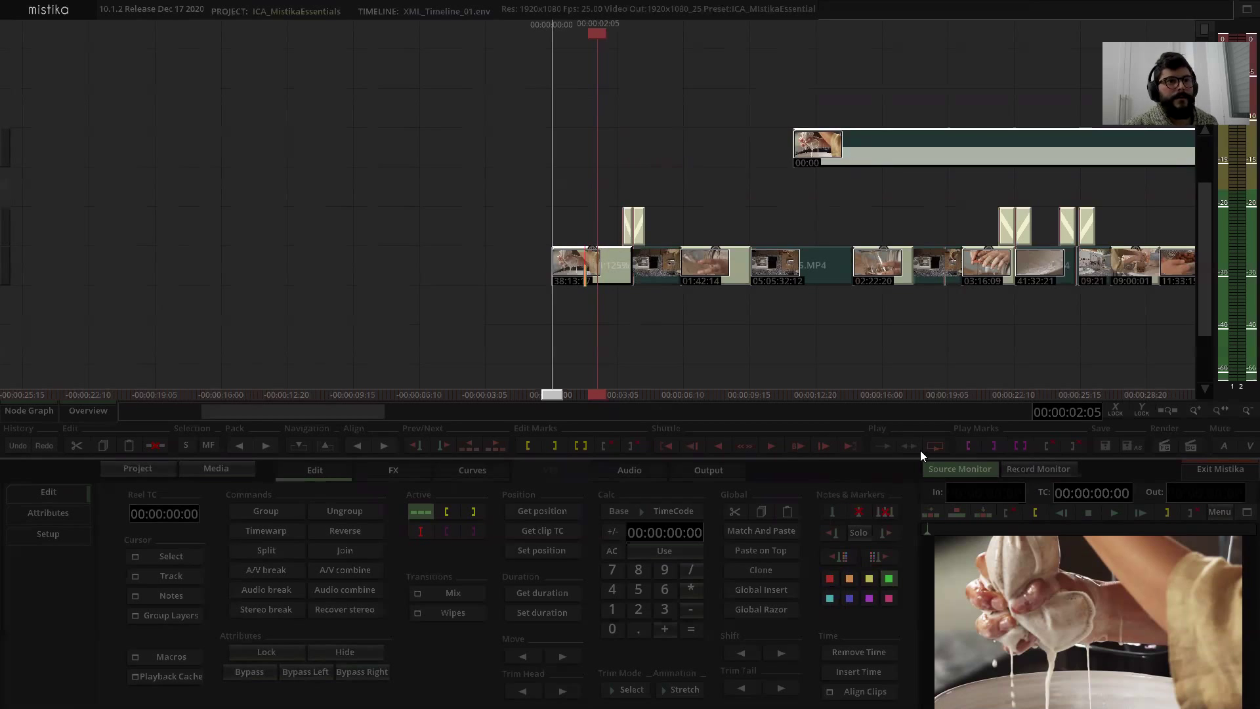
{"action": "left_click", "coordinate": [357, 446]}
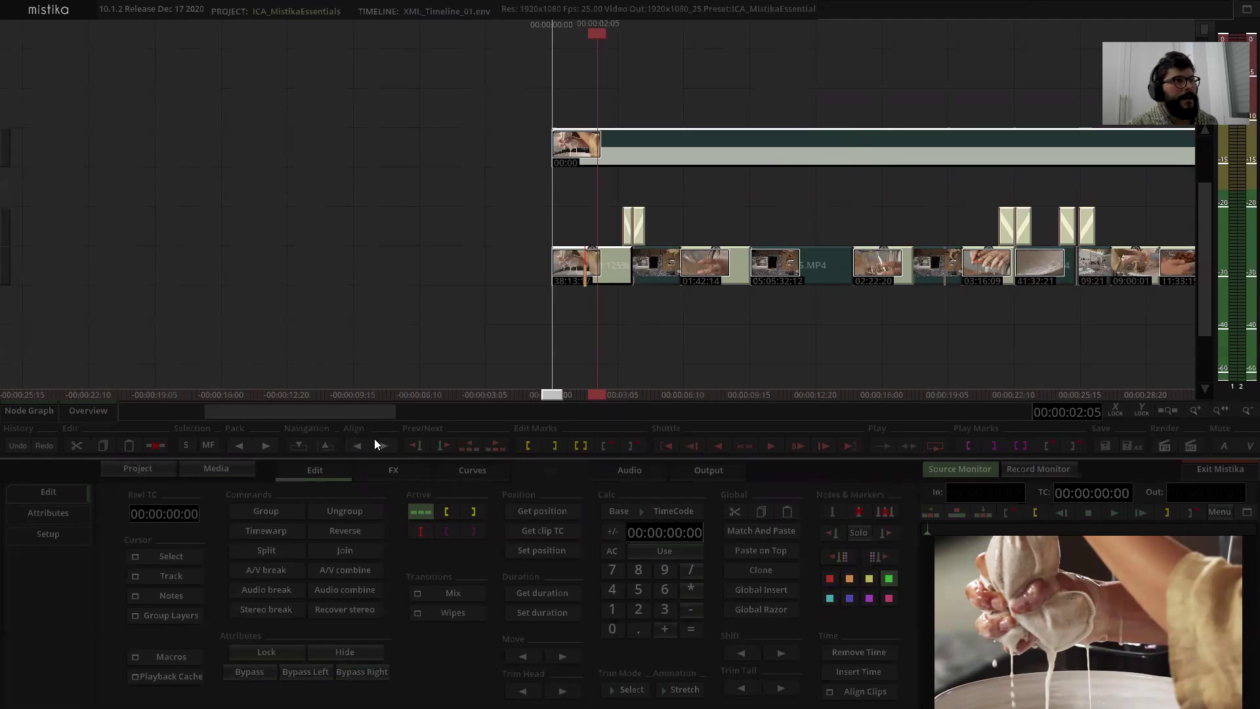
{"action": "key", "text": "ctrl+z"}
Step: Set the timeline position of the H264 reference clip to 00:00:00:00 using the calculator's timecode
{"action": "left_click", "coordinate": [861, 139]}
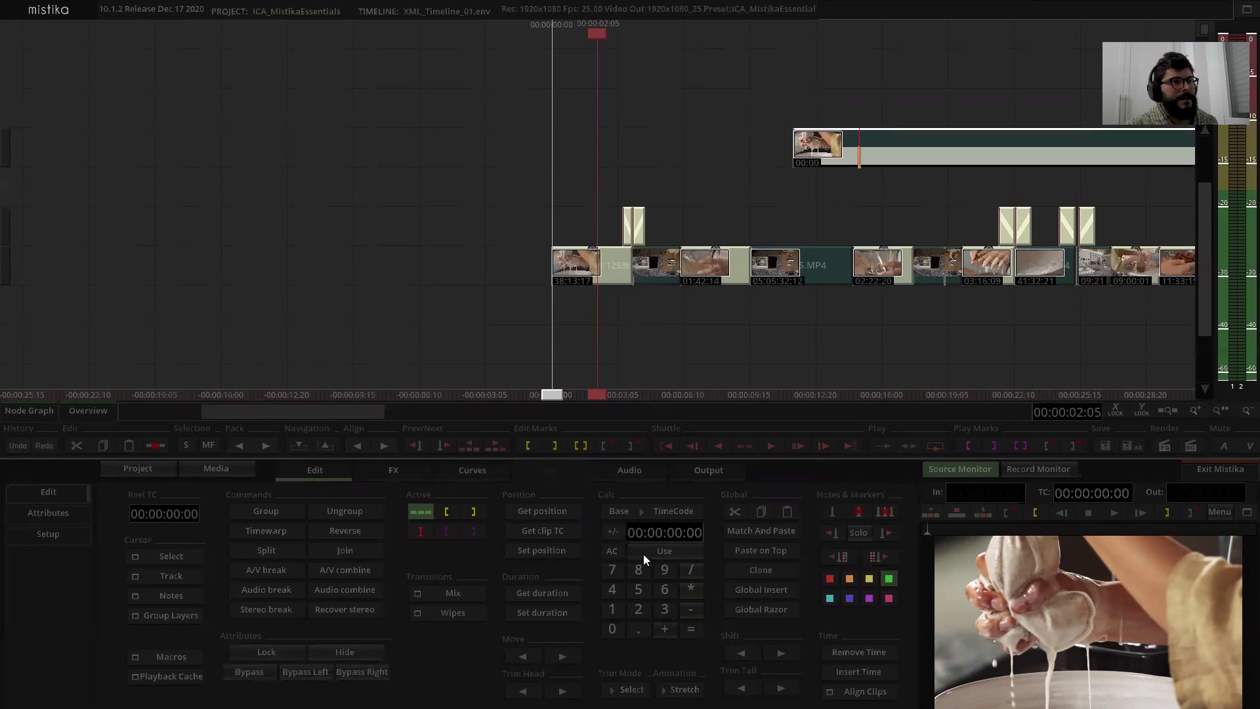
{"action": "left_click", "coordinate": [688, 546]}
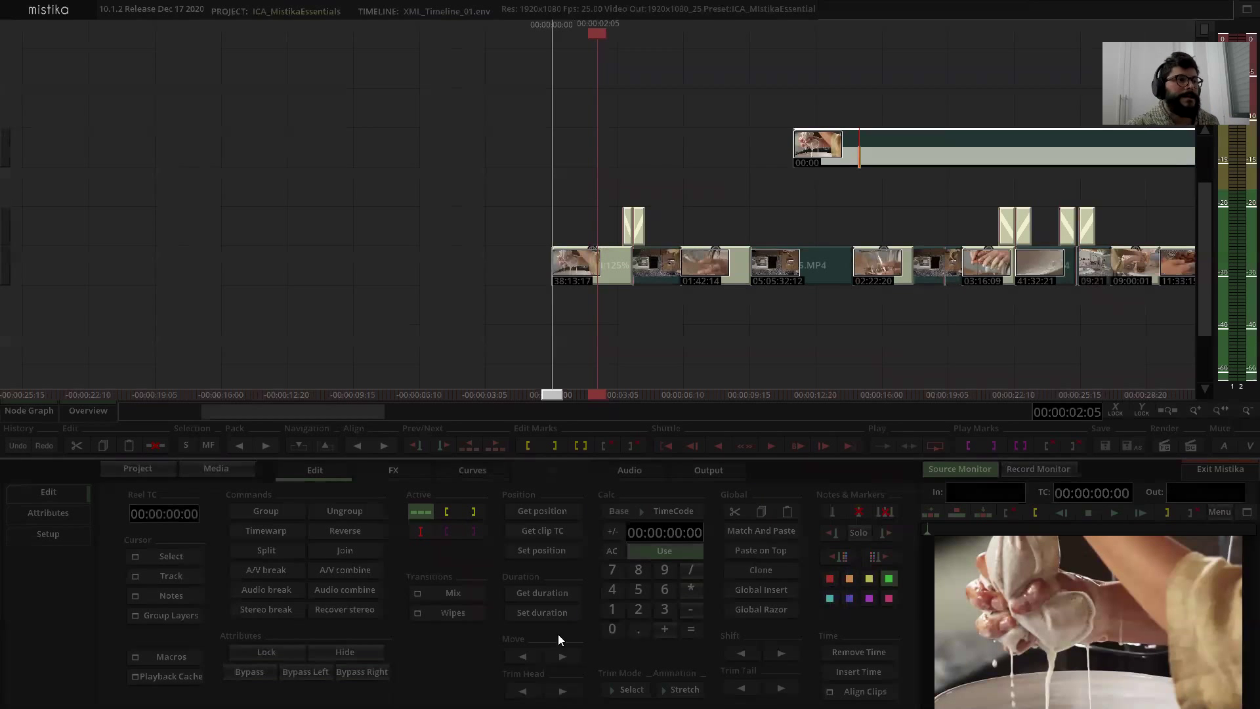
{"action": "left_click", "coordinate": [547, 550]}
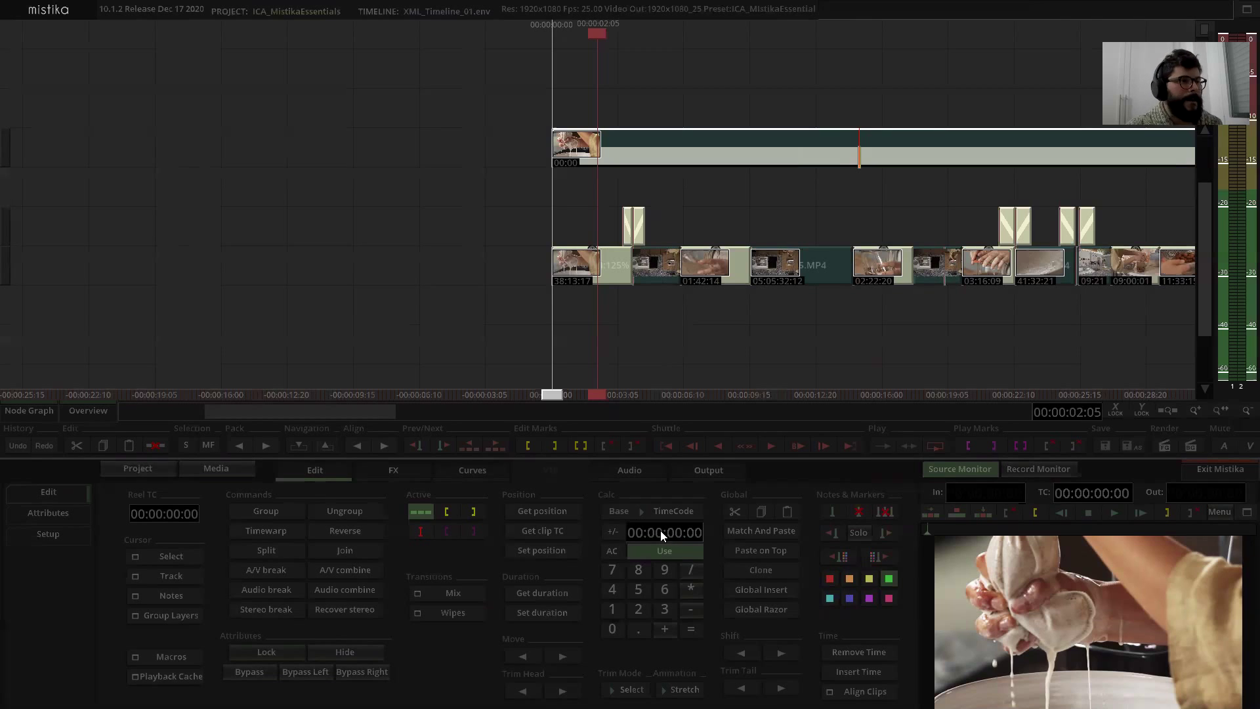
Step: Break the H264_NUTSEED_MILK_Ref clip into separate video and audio, and move the audio below the conformed edit
{"action": "scroll", "coordinate": [733, 205], "scroll_direction": "down", "scroll_amount": 5}
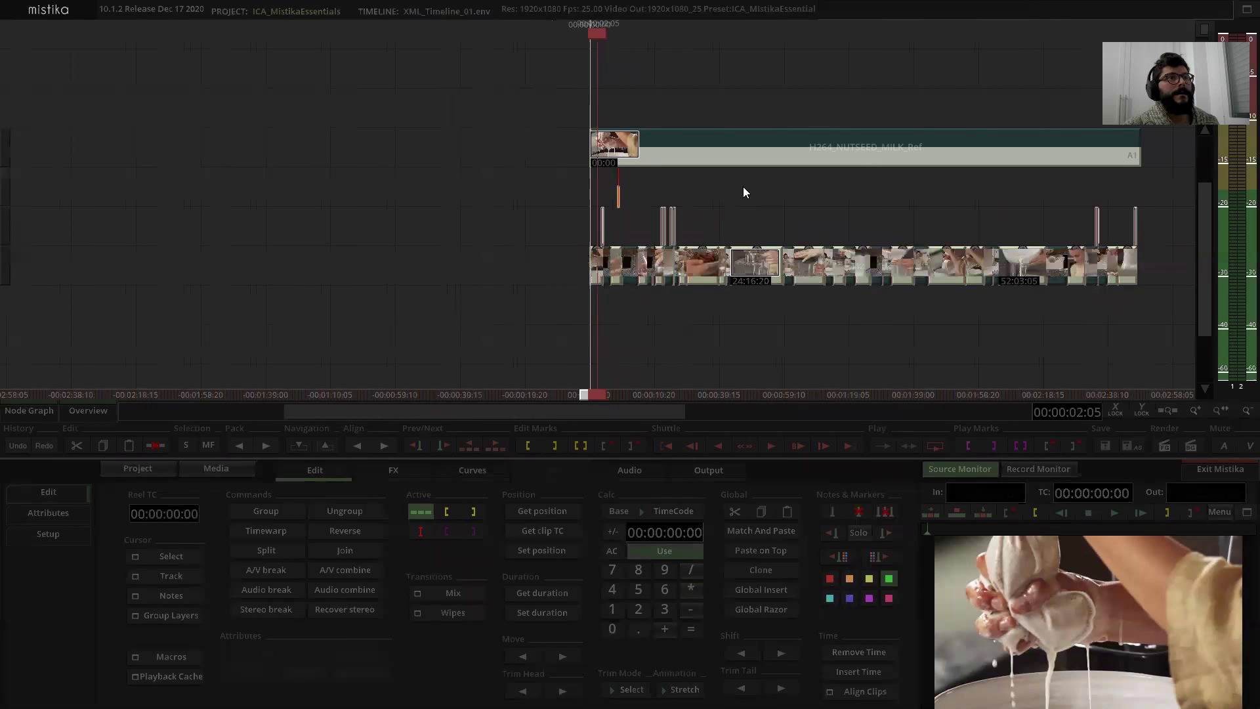
{"action": "scroll", "coordinate": [680, 103], "scroll_direction": "down", "scroll_amount": 1}
{"action": "left_click_drag", "start_coordinate": [701, 159], "coordinate": [690, 129]}
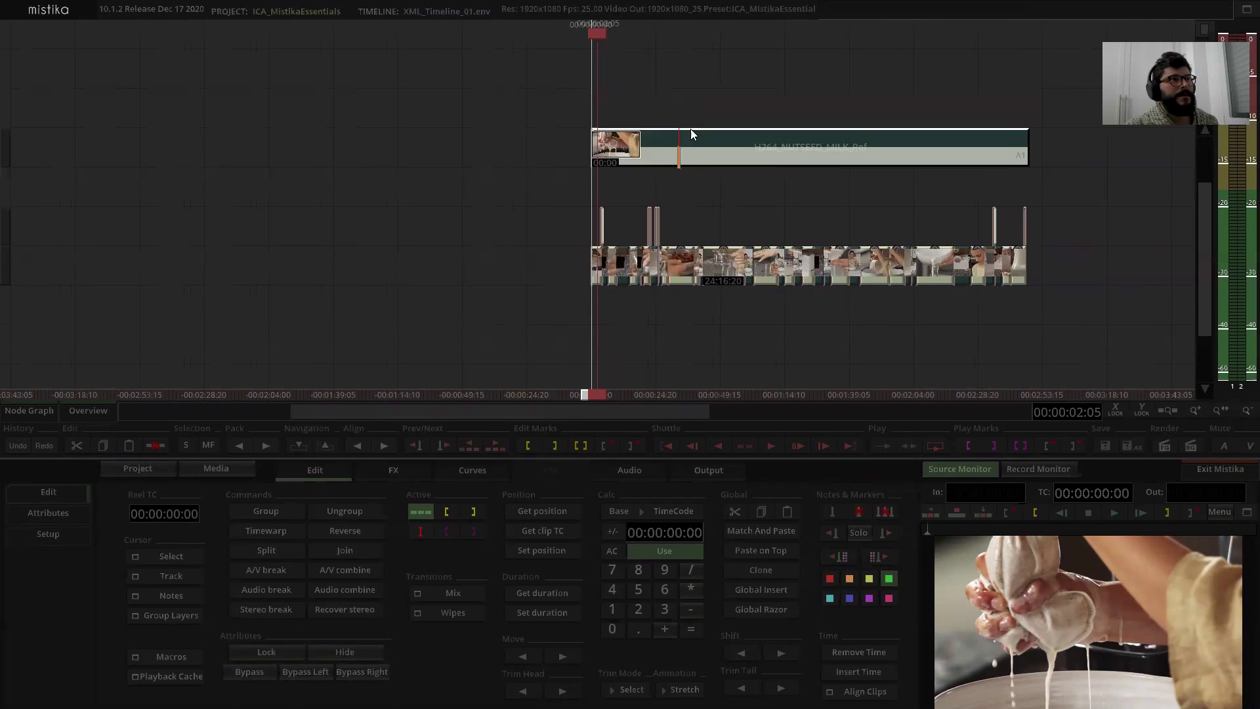
{"action": "left_click", "coordinate": [711, 143]}
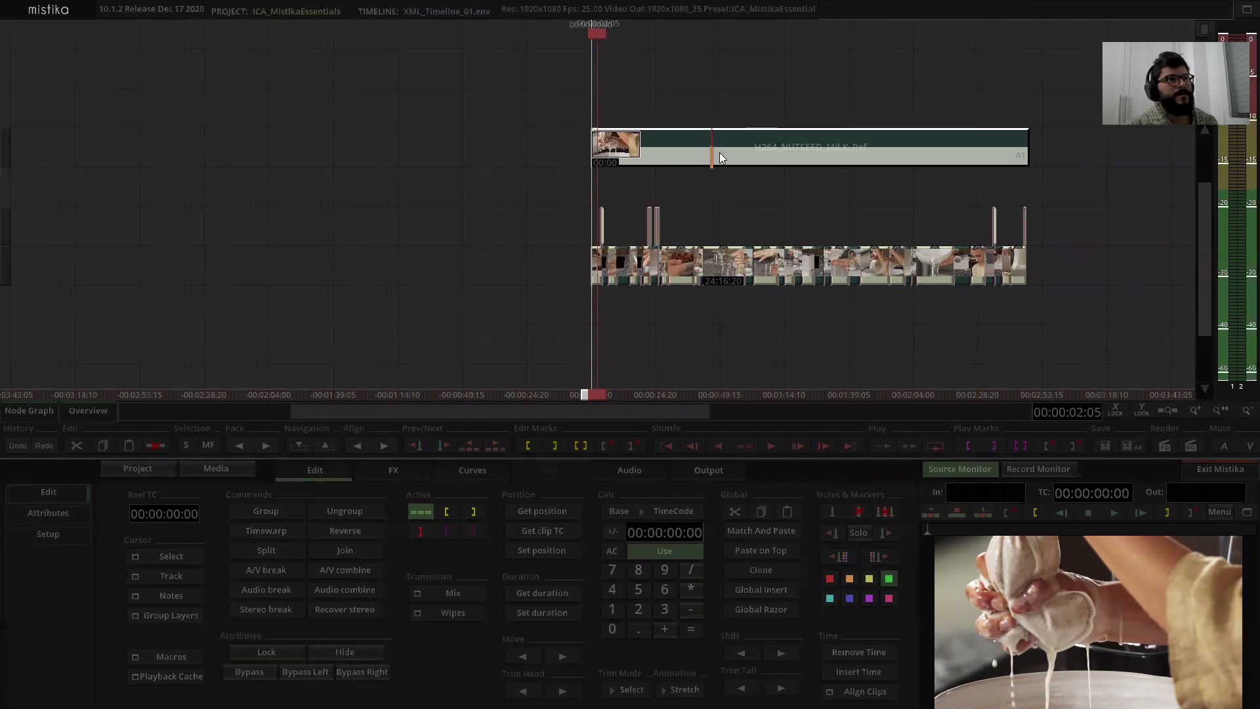
{"action": "left_click", "coordinate": [756, 147]}
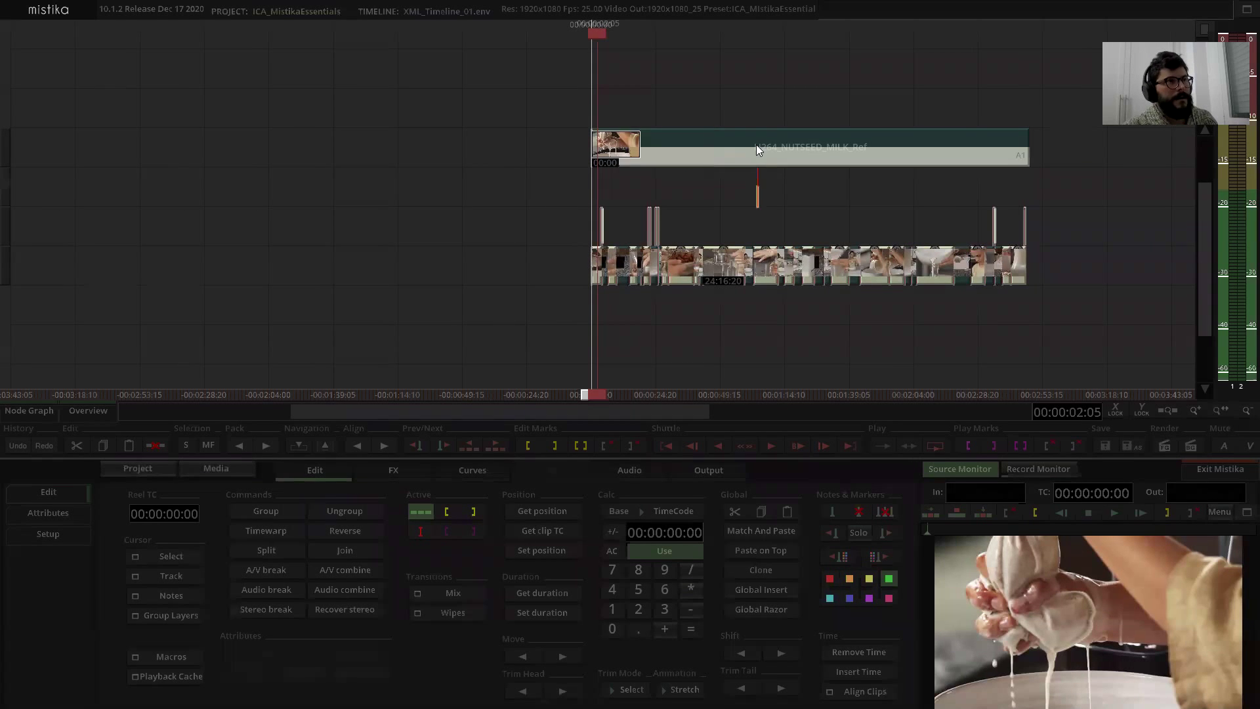
{"action": "left_click", "coordinate": [758, 146]}
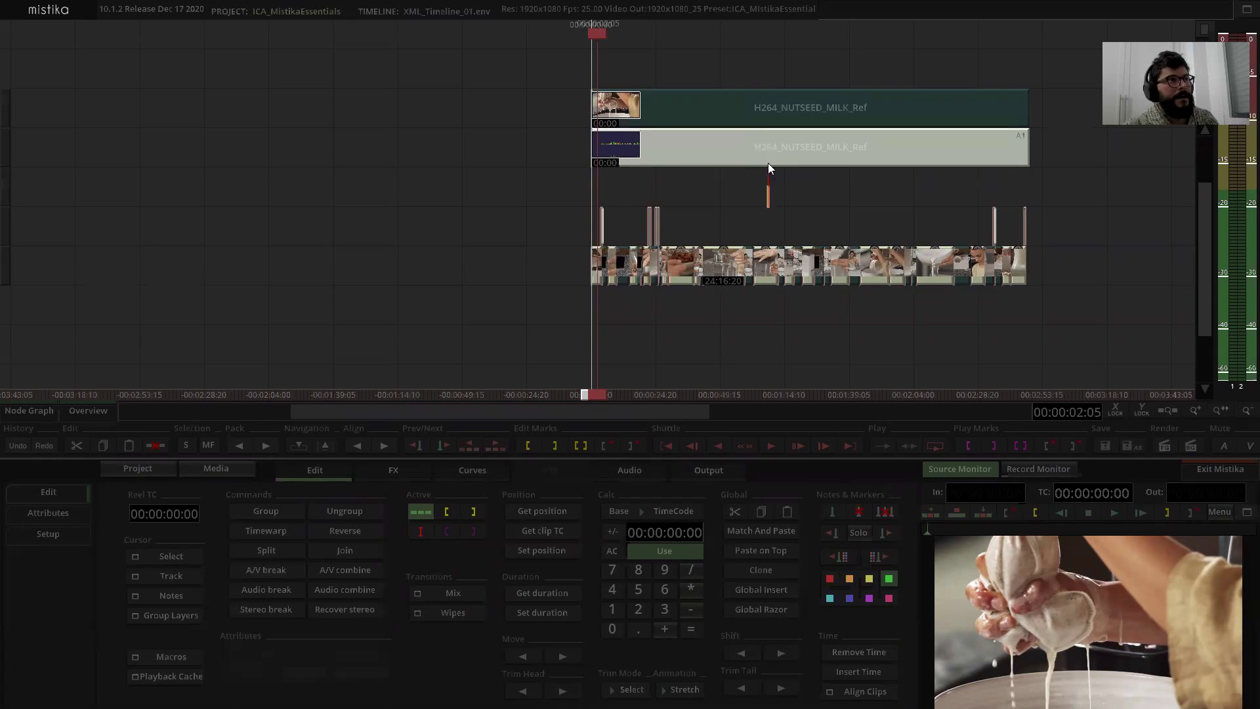
{"action": "left_click", "coordinate": [787, 256]}
{"action": "left_click", "coordinate": [767, 161]}
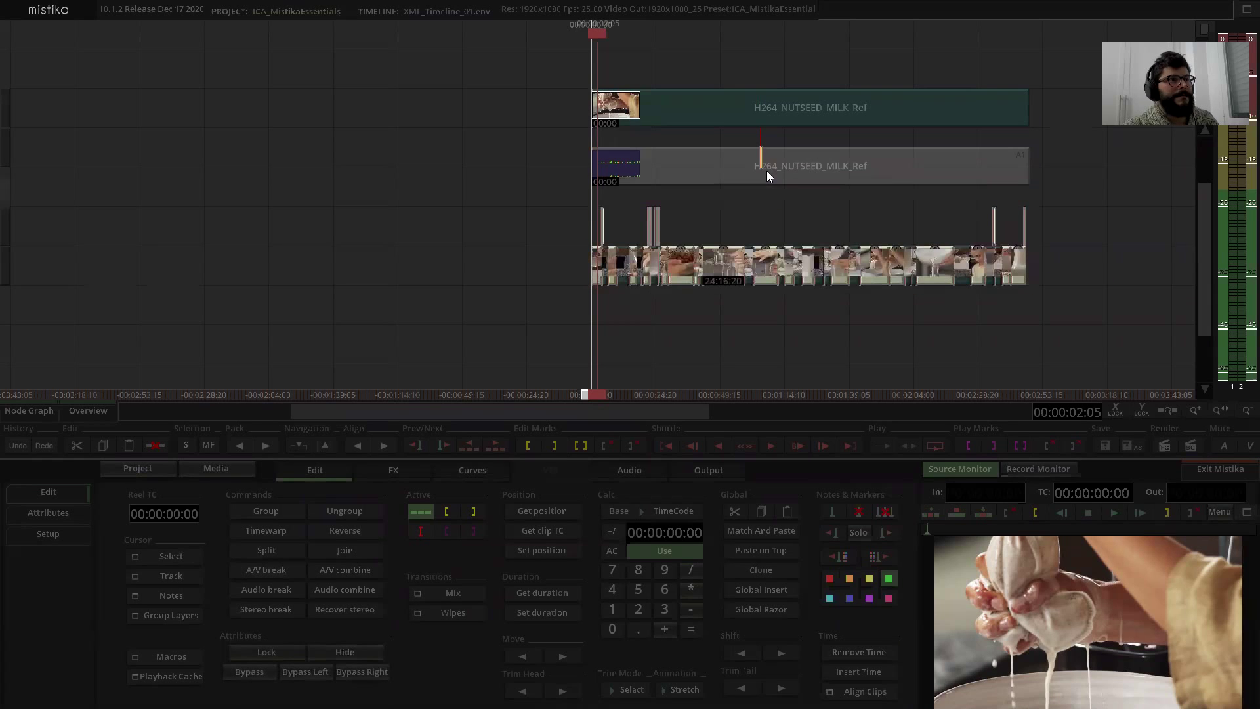
{"action": "mouse_move", "coordinate": [783, 156]}
{"action": "left_mouse_down"}
{"action": "mouse_move", "coordinate": [848, 423]}
{"action": "mouse_move", "coordinate": [847, 326]}
{"action": "mouse_move", "coordinate": [846, 348]}
{"action": "mouse_move", "coordinate": [780, 290]}
{"action": "left_mouse_up"}
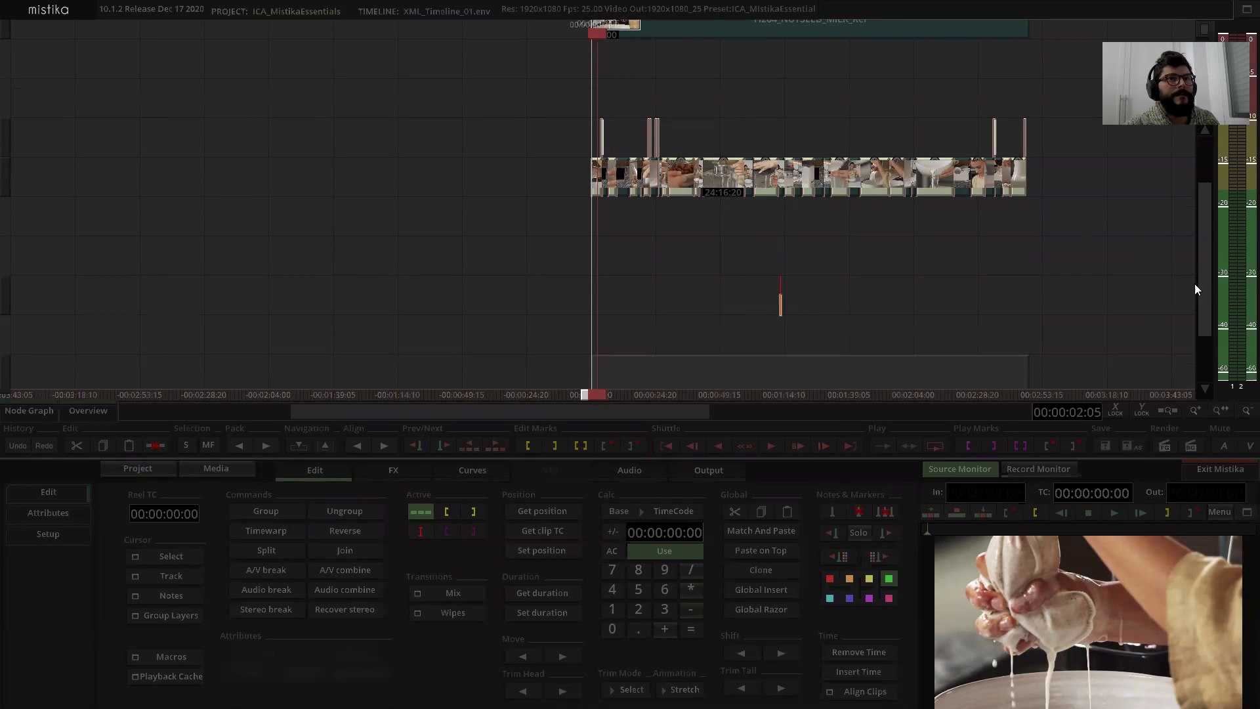
Step: Clone all clips and transitions of the conformed edit and place the copy below the original
{"action": "left_click_drag", "start_coordinate": [1204, 271], "coordinate": [1211, 222]}
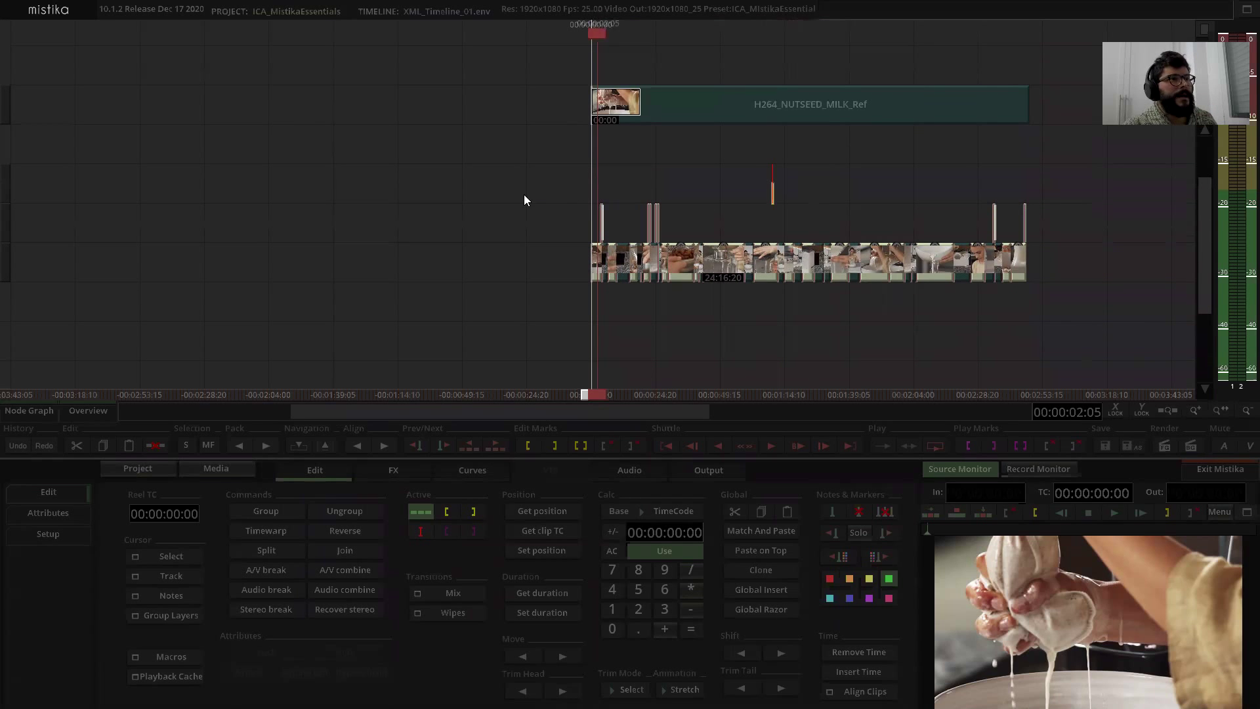
{"action": "left_click_drag", "start_coordinate": [493, 200], "coordinate": [1106, 281]}
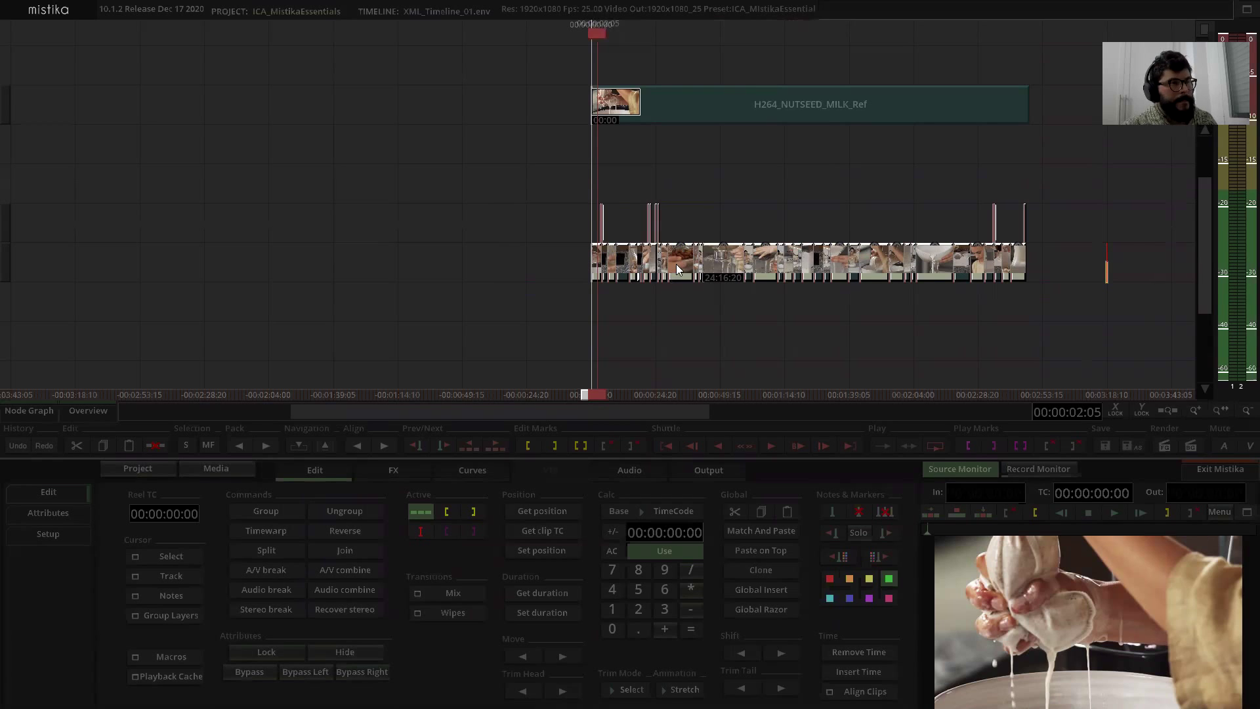
{"action": "left_click_drag", "start_coordinate": [695, 269], "coordinate": [708, 181]}
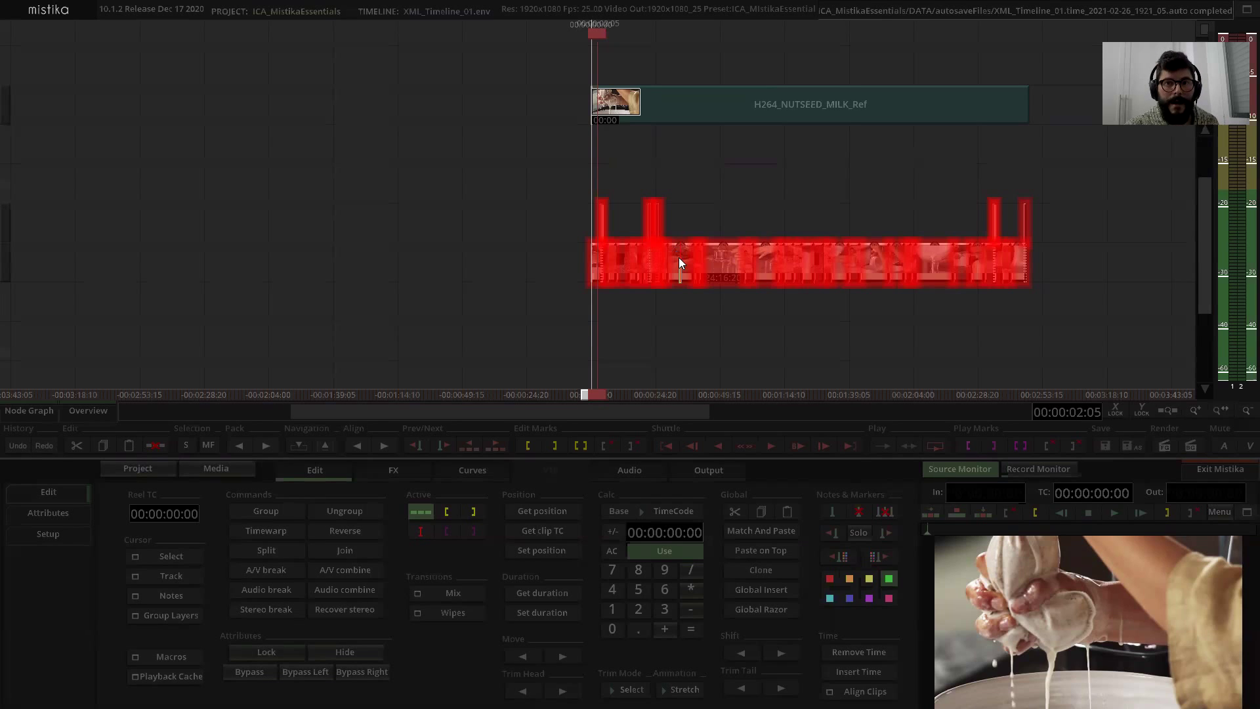
{"action": "left_click_drag", "start_coordinate": [678, 257], "coordinate": [680, 376]}
Step: Group all clips of the lower copy and place the group just above the reference audio
{"action": "scroll", "coordinate": [768, 288], "scroll_direction": "down", "scroll_amount": 3}
{"action": "left_click_drag", "start_coordinate": [529, 254], "coordinate": [914, 316]}
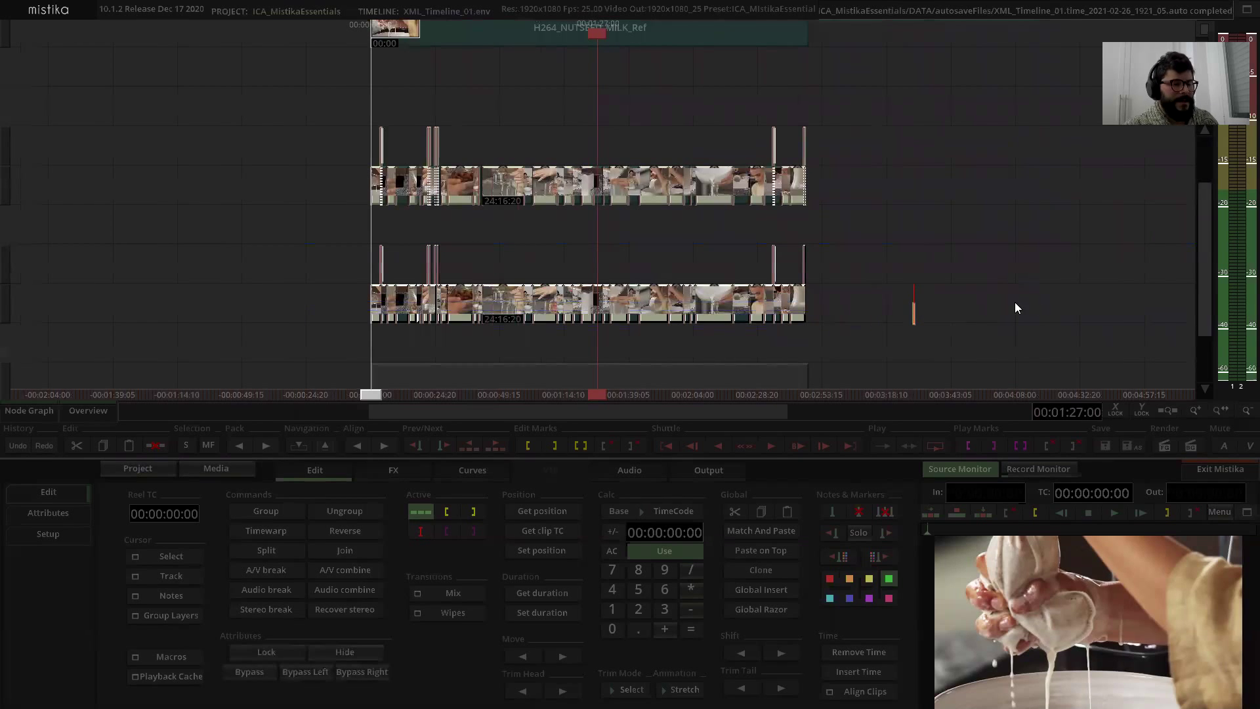
{"action": "key", "text": "g"}
{"action": "left_click_drag", "start_coordinate": [572, 261], "coordinate": [580, 340]}
{"action": "left_click_drag", "start_coordinate": [572, 272], "coordinate": [638, 265]}
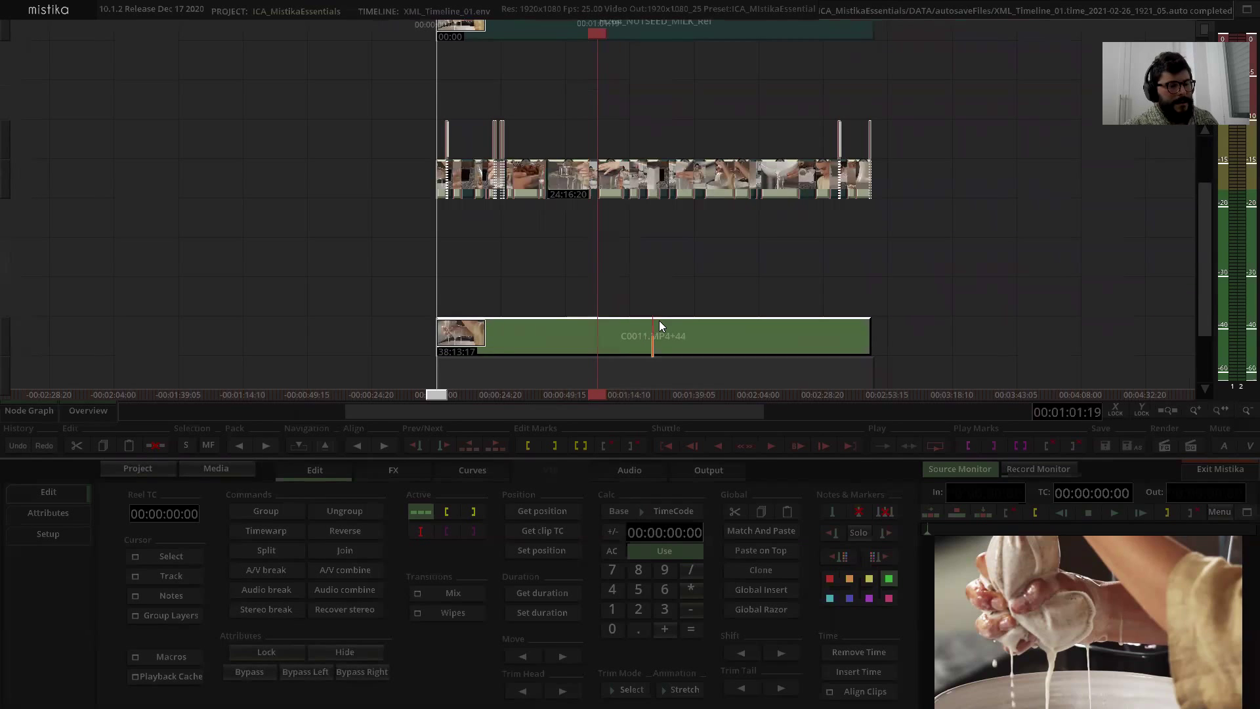
Step: Lock and hide the grouped backup copy of the edit, and deselect it
{"action": "key", "text": "h"}
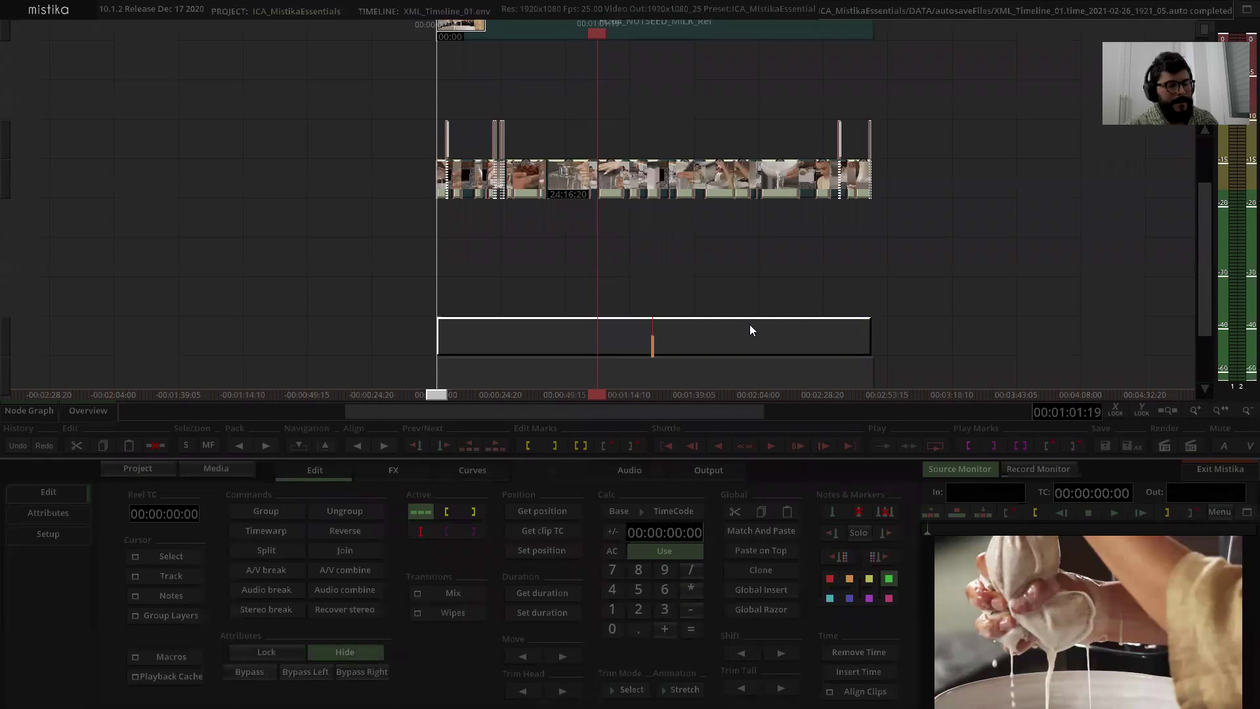
{"action": "key", "text": "h"}
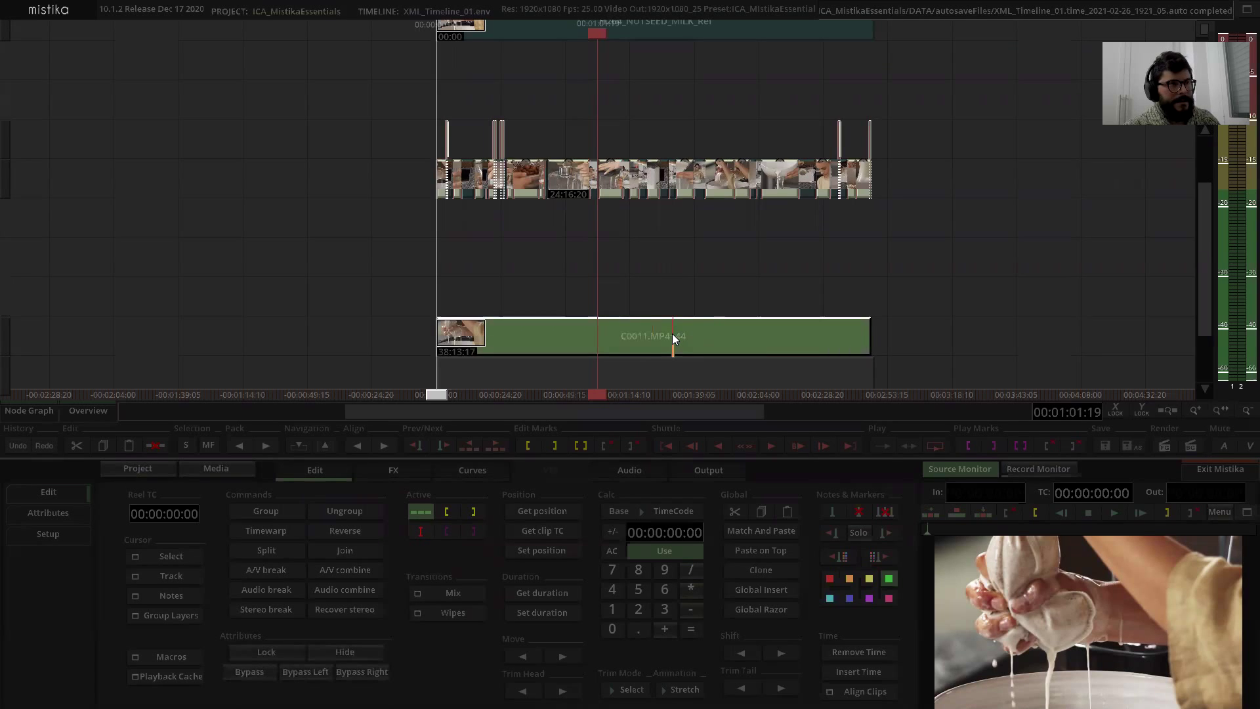
{"action": "key", "text": "l"}
{"action": "left_click", "coordinate": [652, 284]}
{"action": "left_click", "coordinate": [659, 327]}
{"action": "key", "text": "h"}
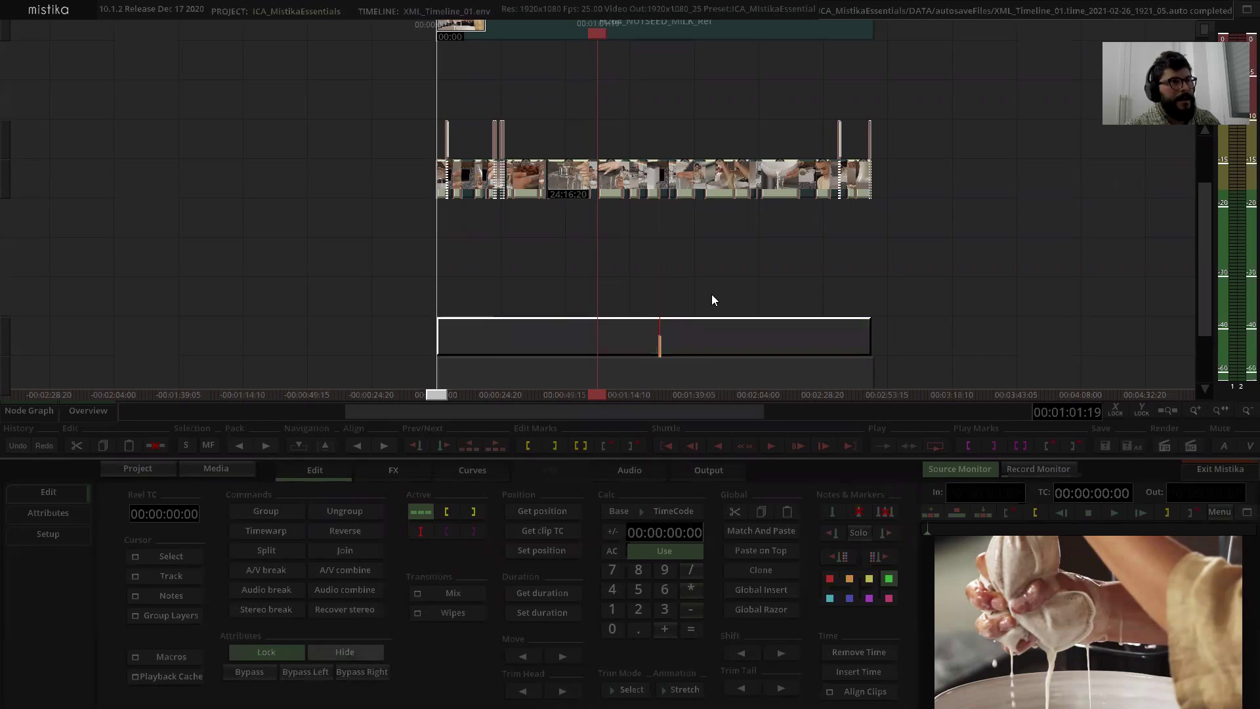
{"action": "left_click", "coordinate": [664, 260]}
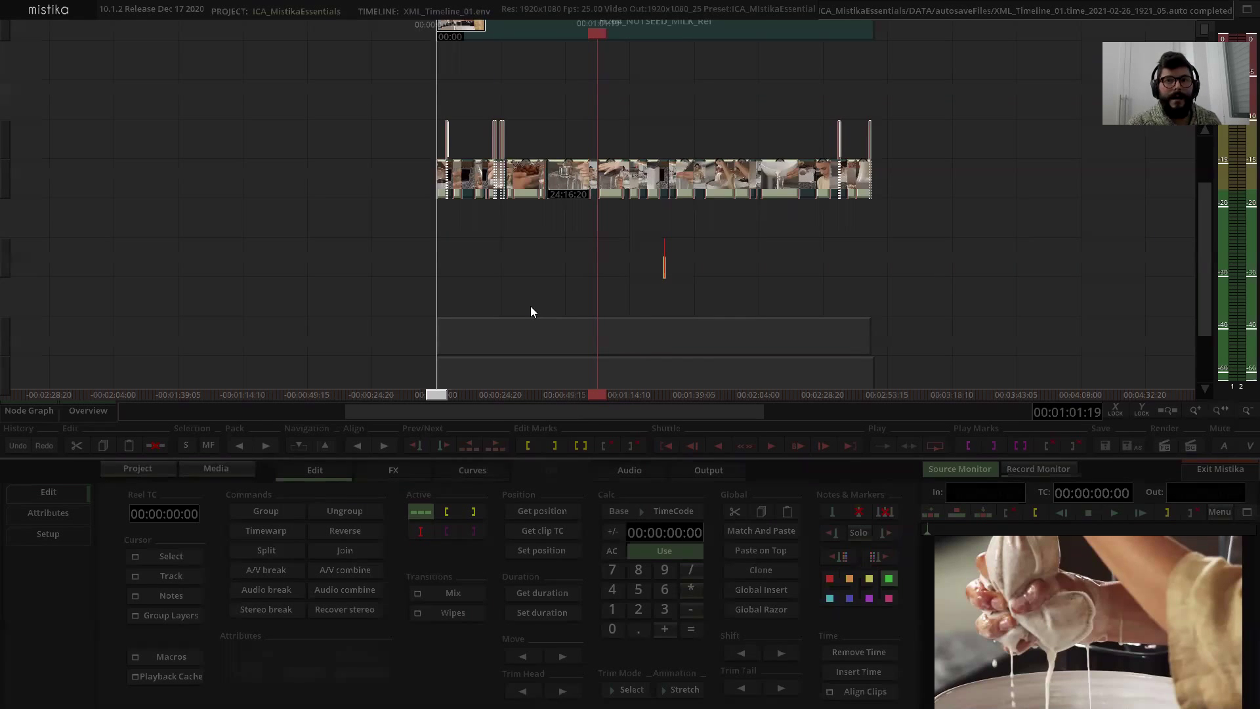
Step: Unhide the locked backup group below the edit and hide it again
{"action": "left_click_drag", "start_coordinate": [634, 288], "coordinate": [634, 293]}
{"action": "left_click", "coordinate": [633, 339]}
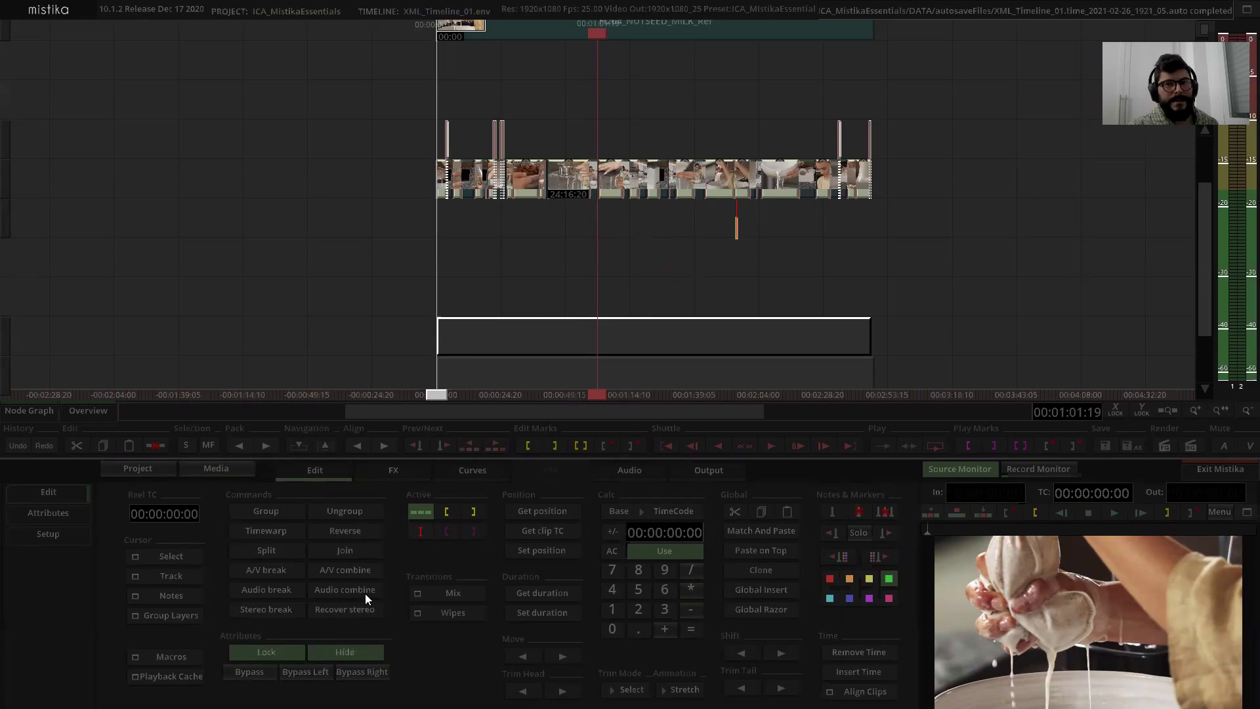
{"action": "key", "text": "h"}
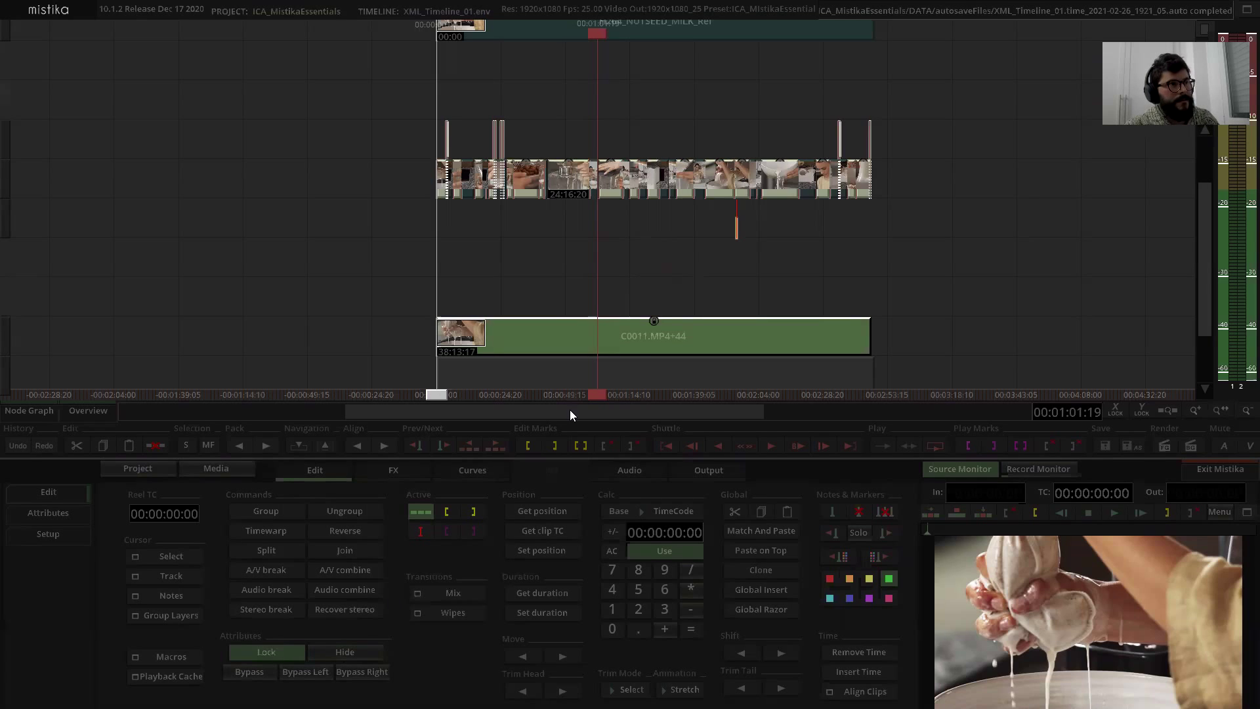
{"action": "key", "text": "h"}
{"action": "key", "text": "h"}
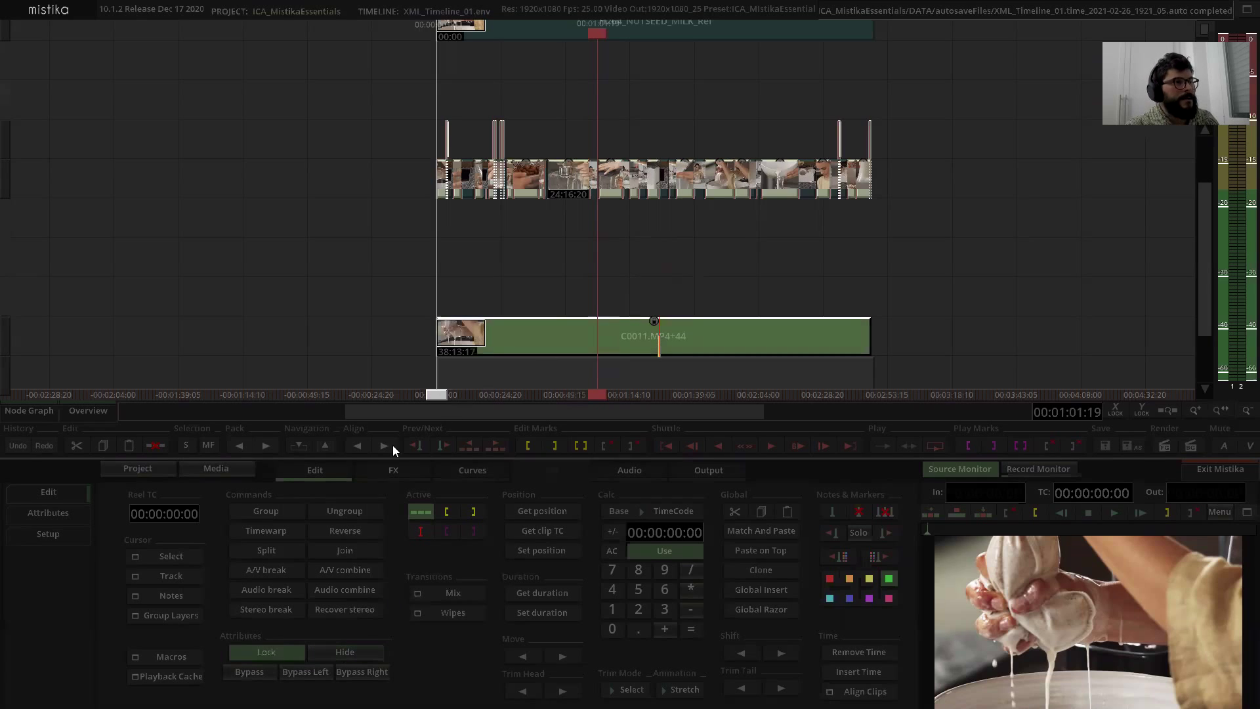
{"action": "key", "text": "l"}
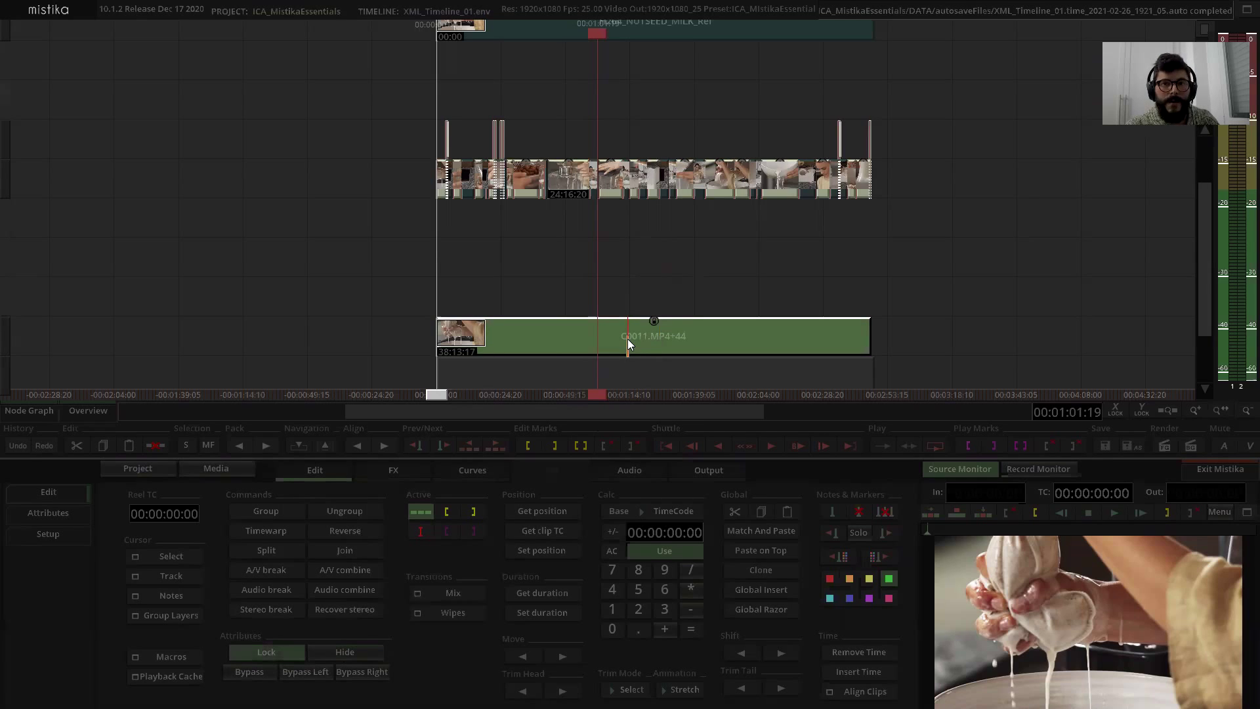
{"action": "left_click", "coordinate": [359, 658]}
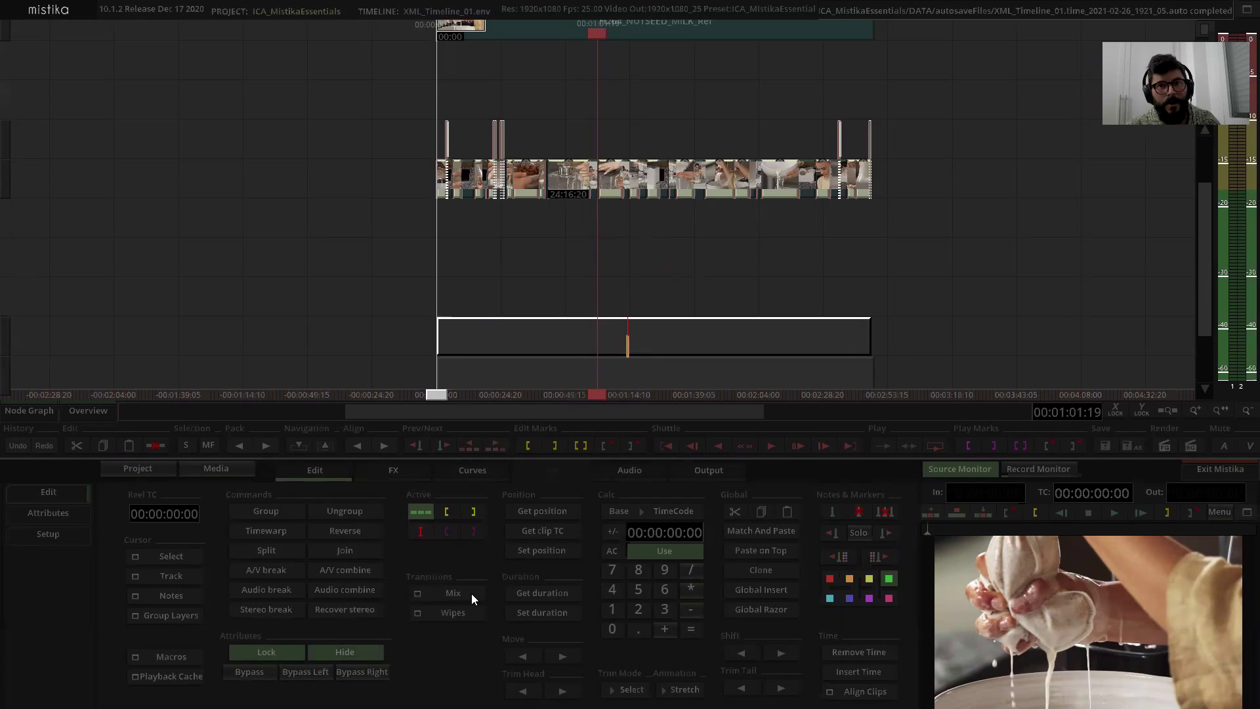
{"action": "left_click", "coordinate": [596, 248]}
{"action": "left_click", "coordinate": [626, 331]}
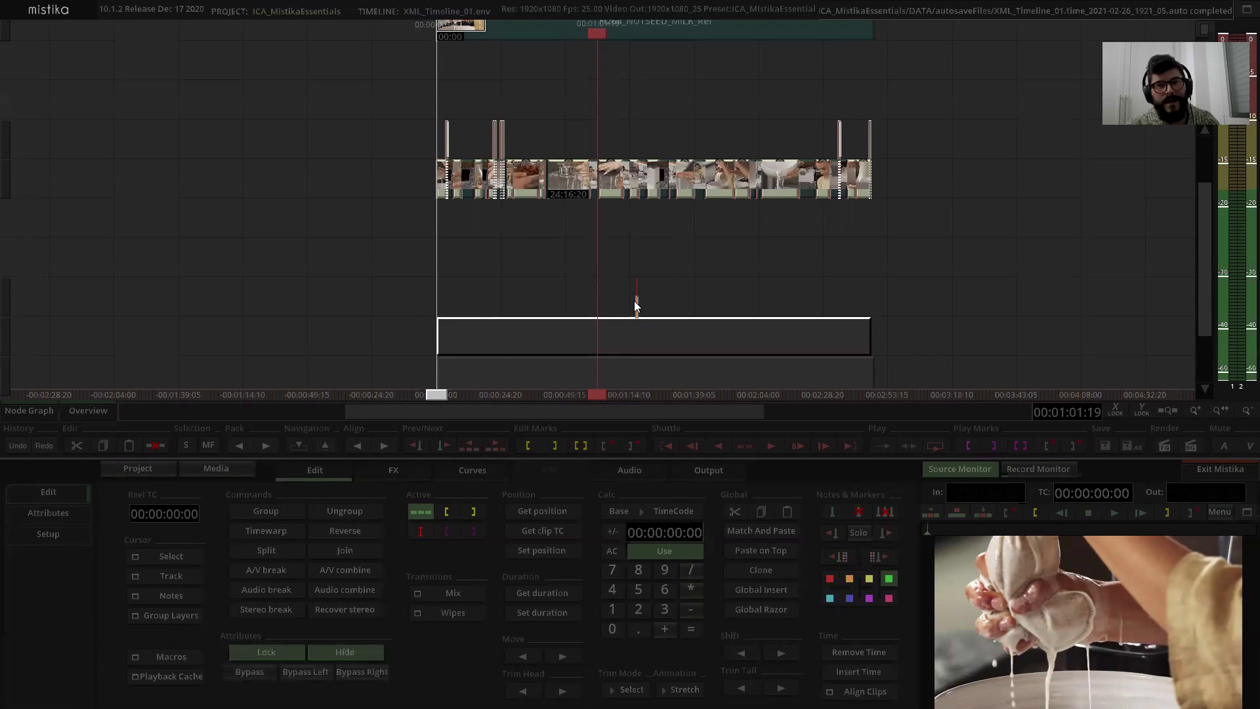
{"action": "left_click", "coordinate": [640, 287]}
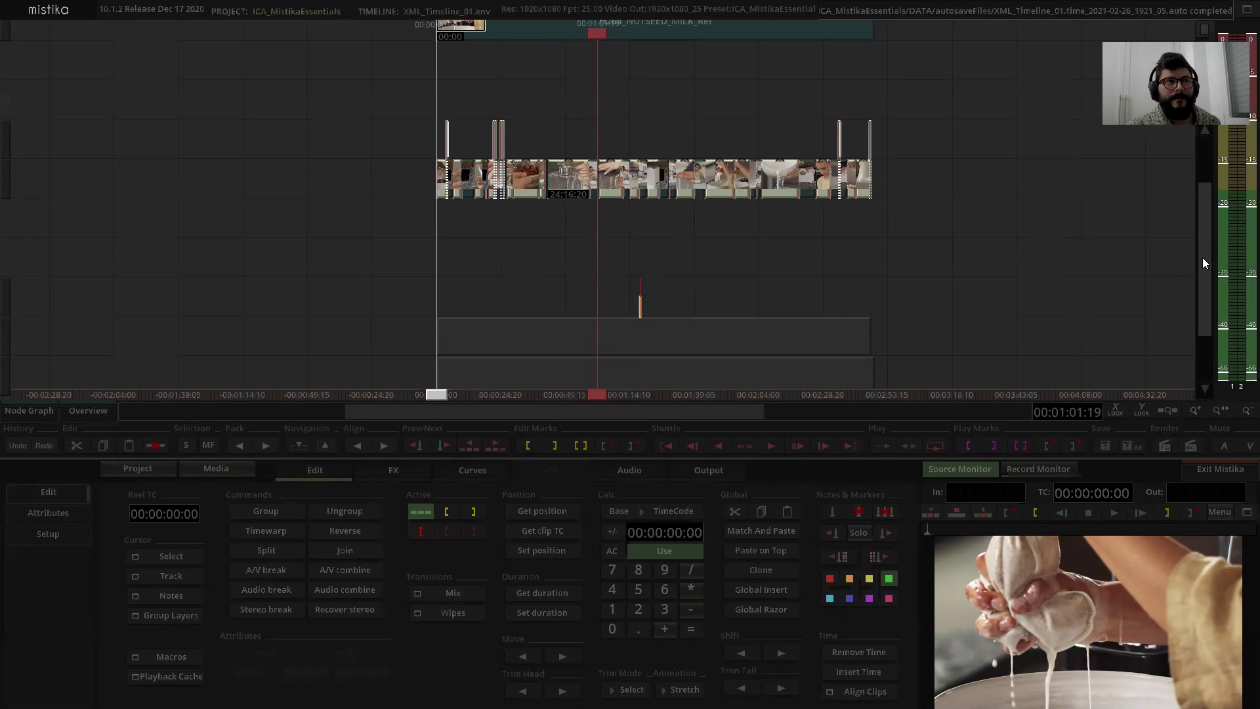
Step: Clone the short clip at 00:01:01:19 onto the track above the conformed edit, and delete the copy
{"action": "left_click_drag", "start_coordinate": [1202, 257], "coordinate": [1204, 219]}
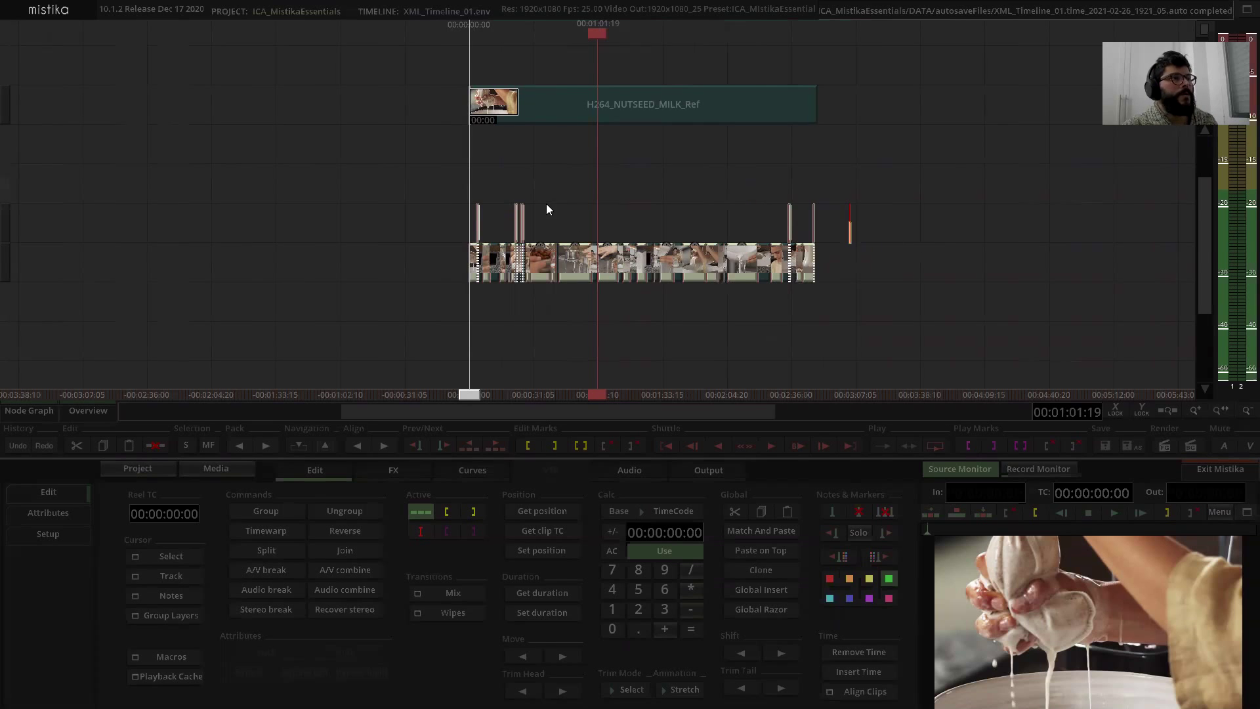
{"action": "scroll", "coordinate": [546, 204], "scroll_direction": "up", "scroll_amount": 3}
{"action": "scroll", "coordinate": [588, 202], "scroll_direction": "up", "scroll_amount": 1}
{"action": "left_click", "coordinate": [585, 261]}
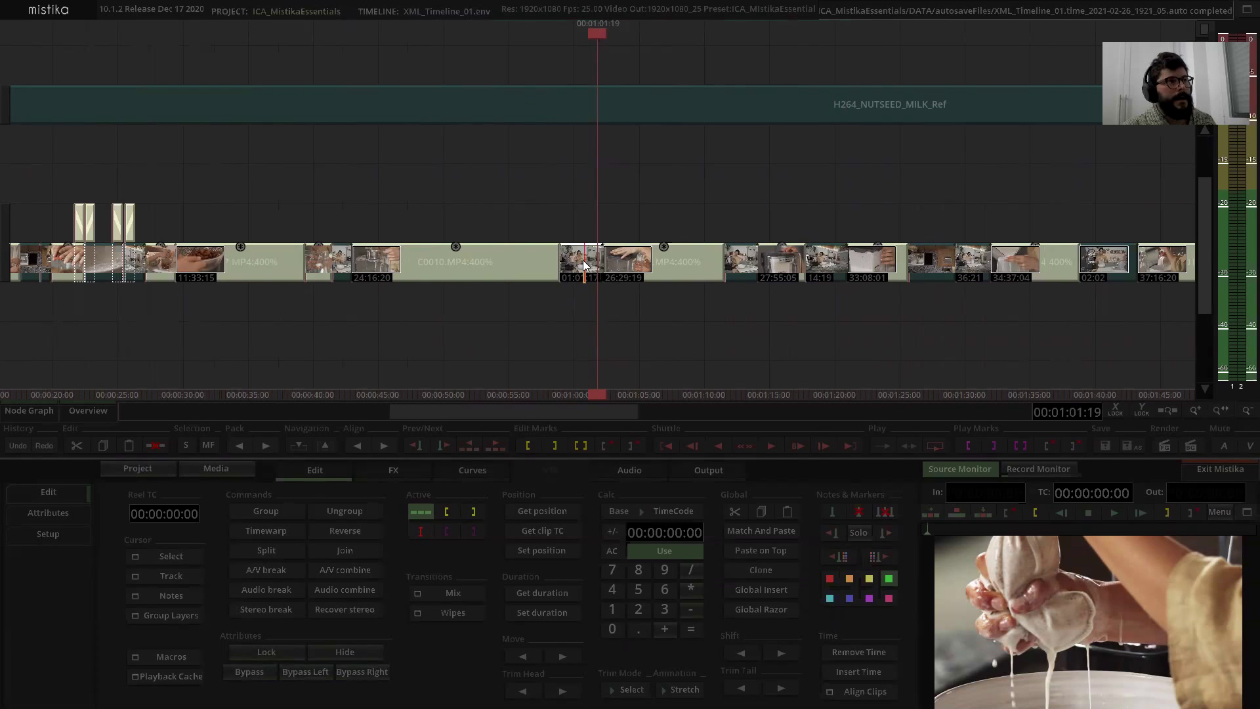
{"action": "key", "text": "ctrl+c"}
{"action": "left_click", "coordinate": [588, 172]}
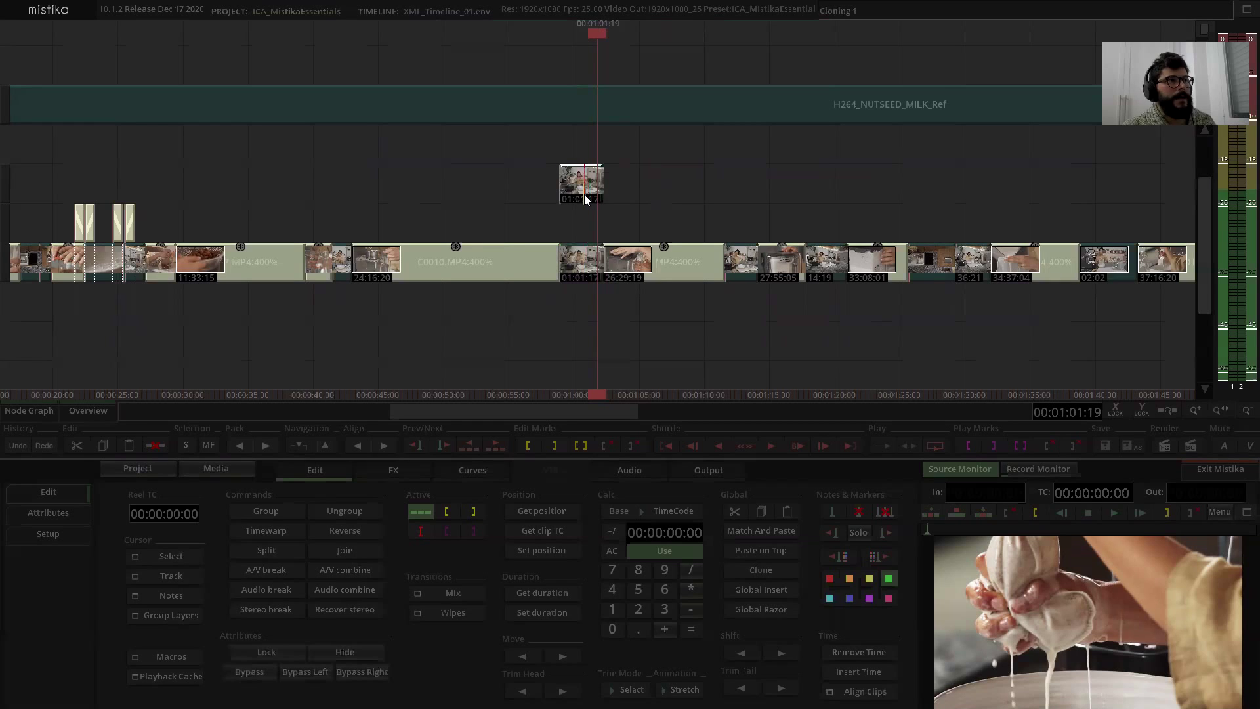
{"action": "key", "text": "Delete"}
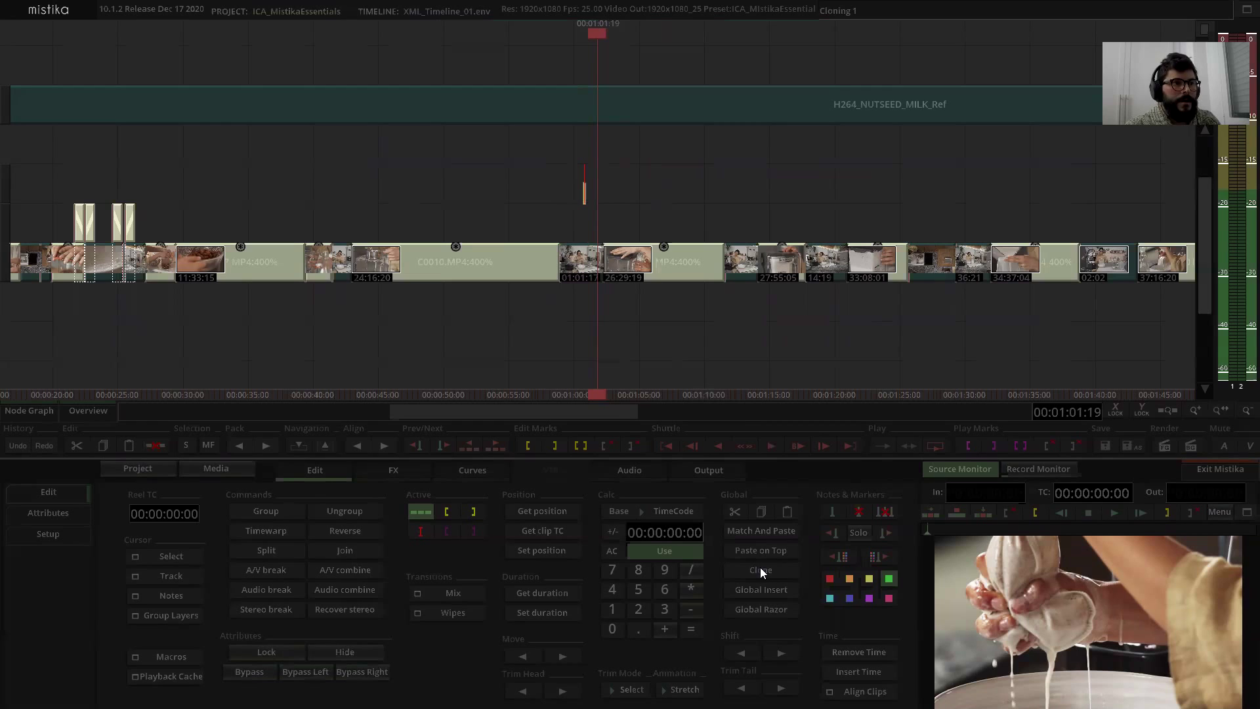
Step: Try cloning the 400% clip just after 00:01:01:19 onto the track above the edit, and discard the copy
{"action": "left_click", "coordinate": [760, 157]}
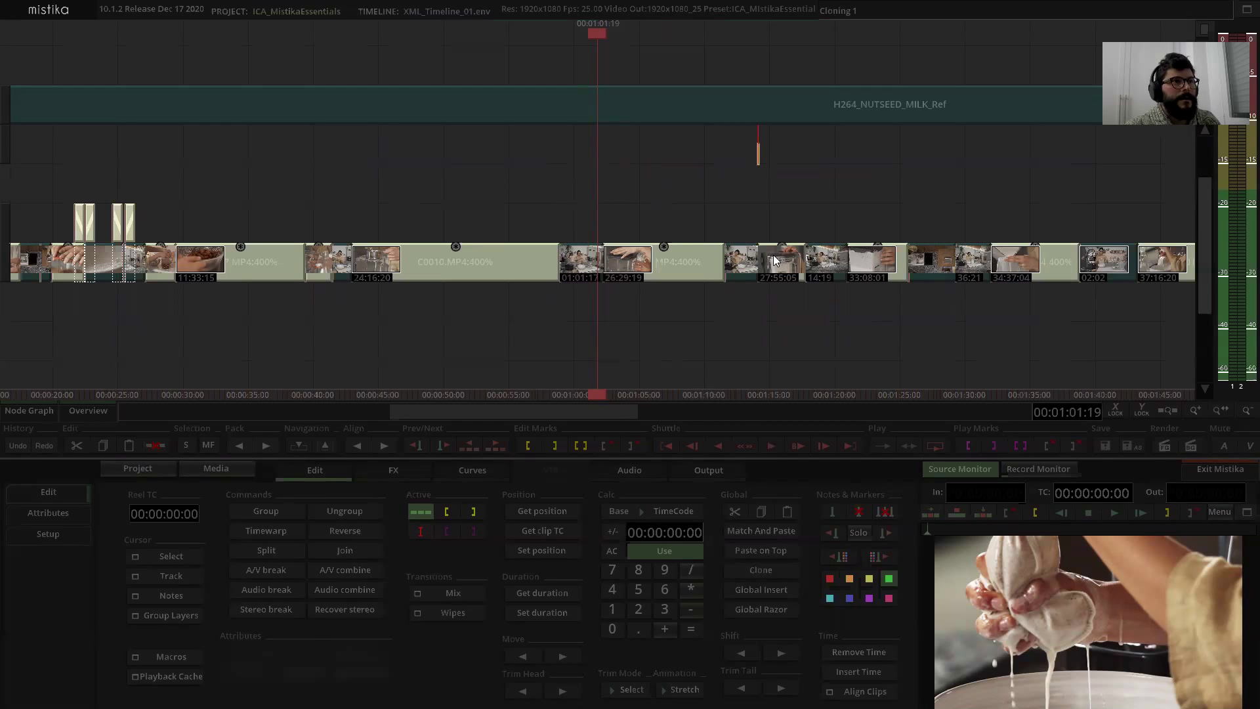
{"action": "left_click", "coordinate": [694, 262]}
{"action": "left_click", "coordinate": [761, 568]}
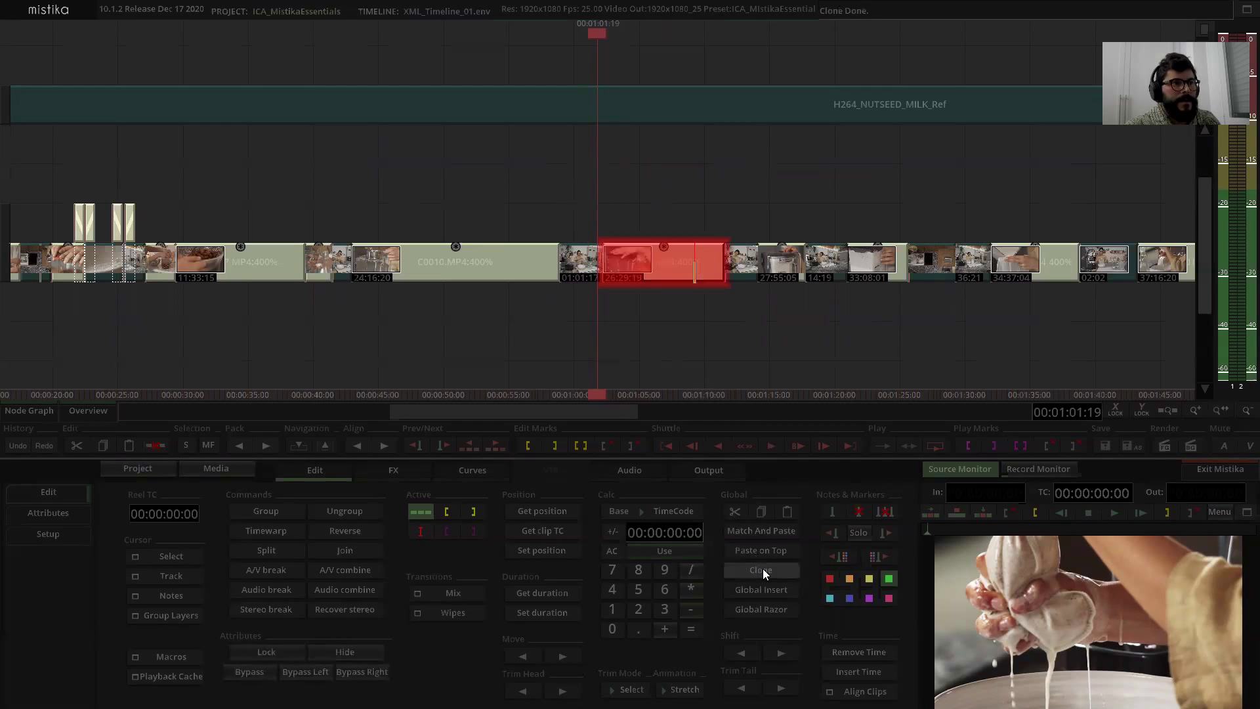
{"action": "left_click_drag", "start_coordinate": [662, 275], "coordinate": [673, 215]}
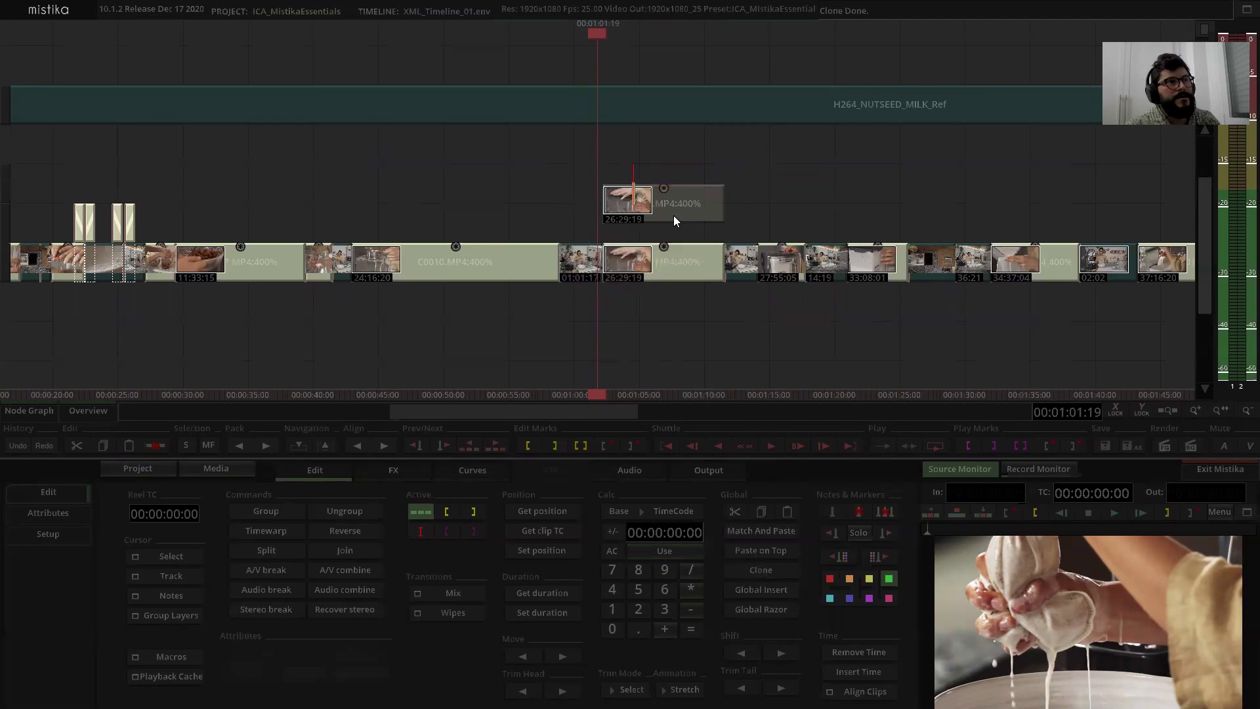
{"action": "scroll", "coordinate": [677, 223], "scroll_direction": "down", "scroll_amount": 10}
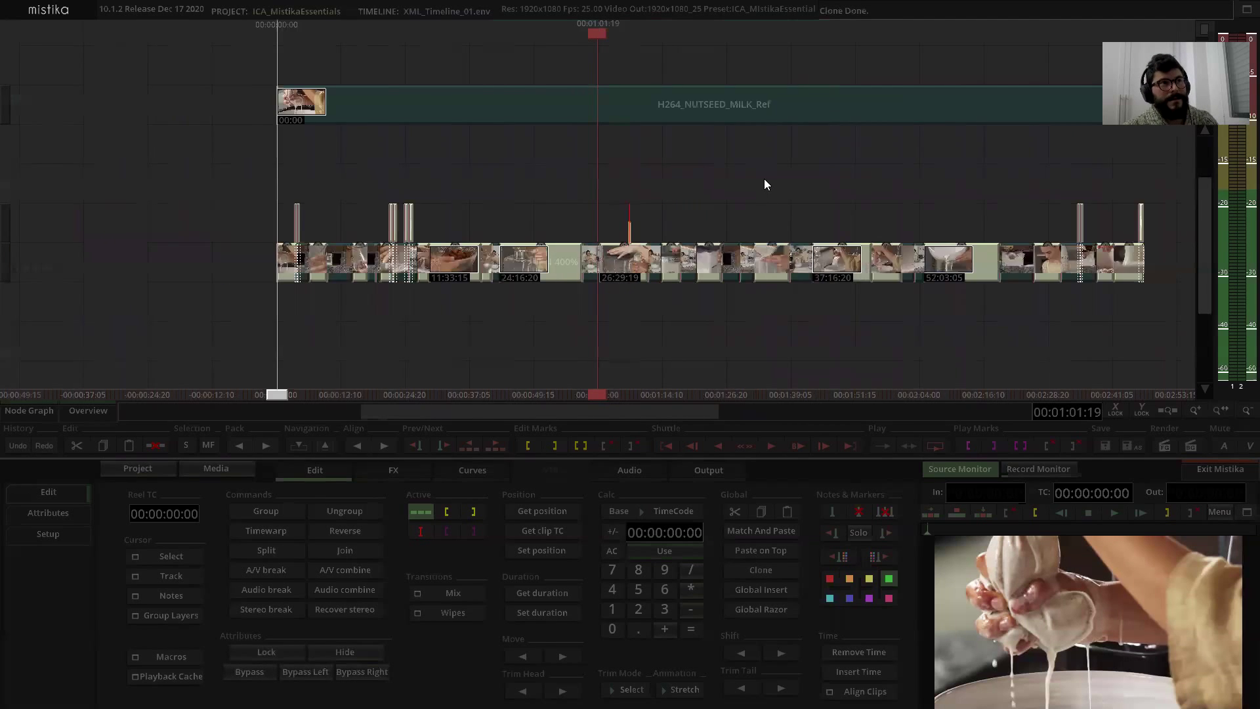
{"action": "left_click", "coordinate": [627, 135]}
{"action": "left_click", "coordinate": [621, 115]}
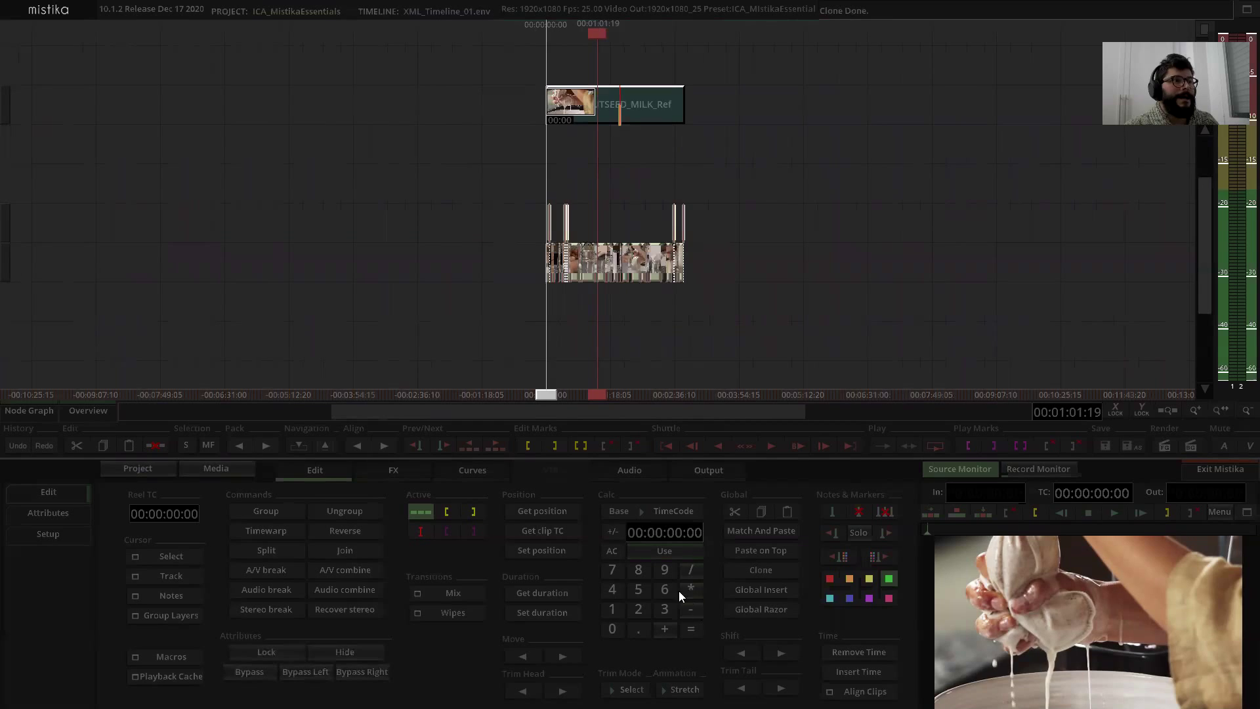
{"action": "left_click", "coordinate": [638, 608]}
{"action": "left_click", "coordinate": [638, 593]}
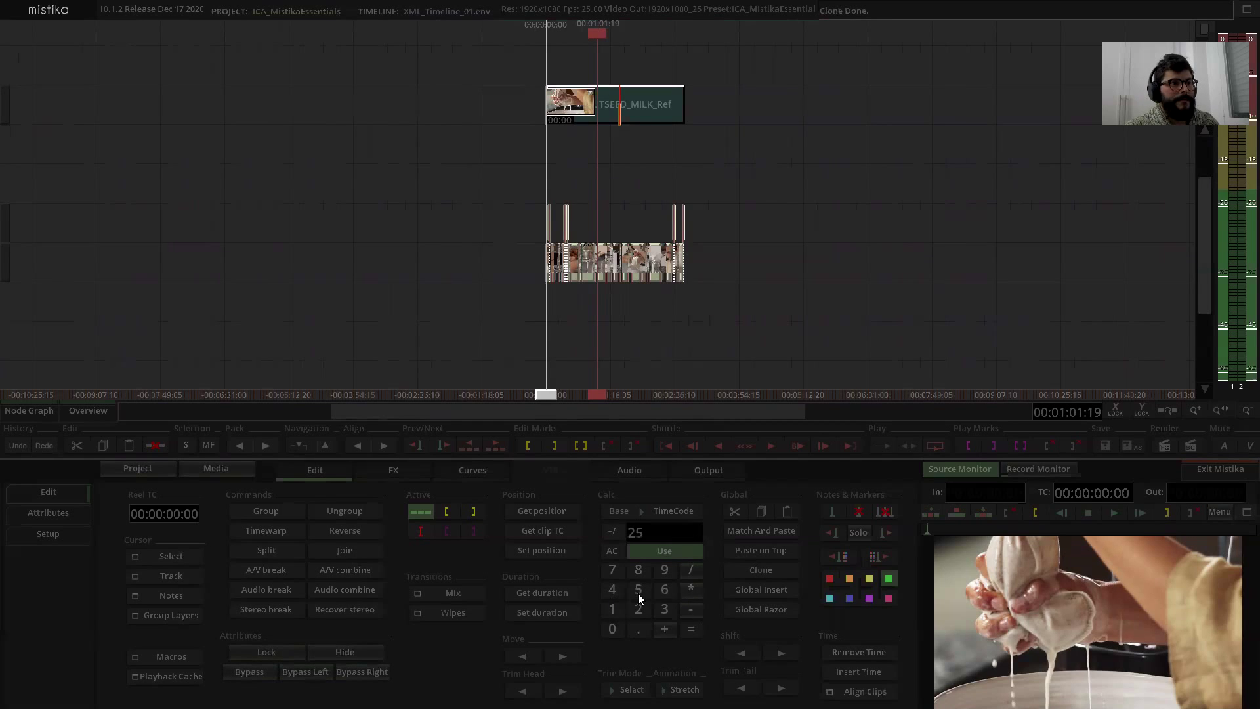
{"action": "left_click", "coordinate": [765, 292]}
{"action": "left_click", "coordinate": [763, 198]}
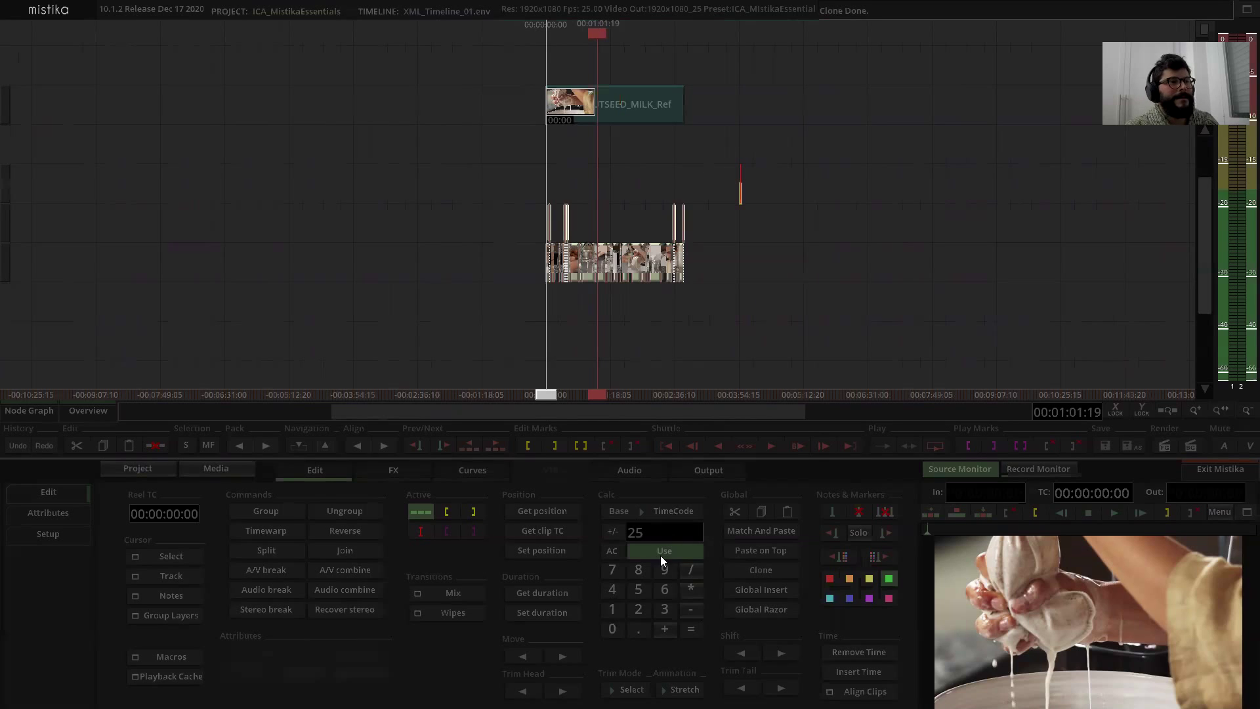
{"action": "left_click", "coordinate": [617, 550]}
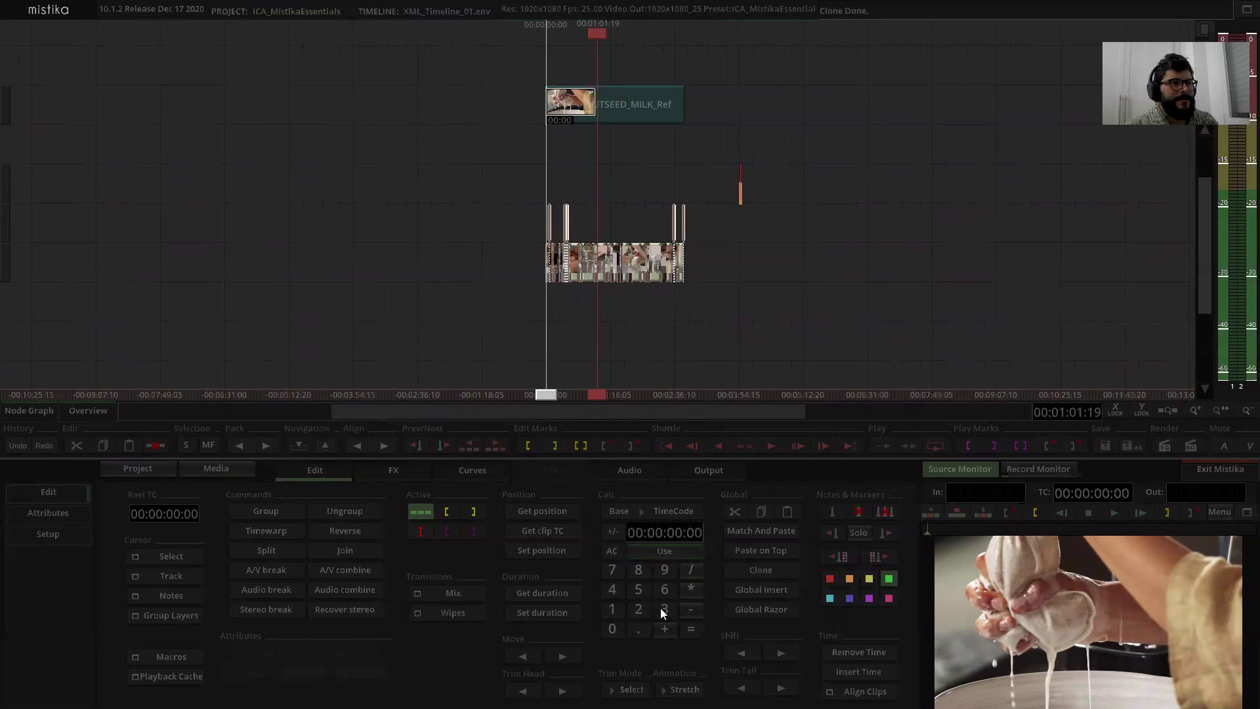
Step: Clone the H264_NUTSEED_MILK_Ref clip 5 times in one operation
{"action": "left_click", "coordinate": [641, 590]}
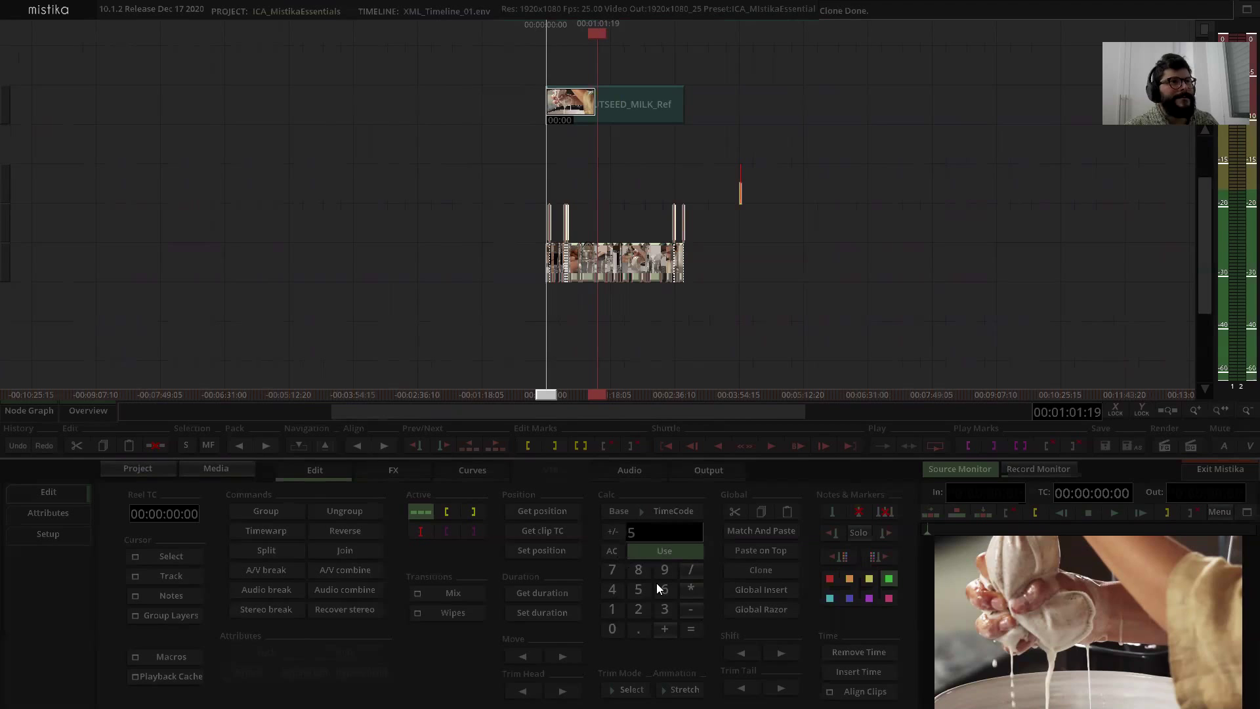
{"action": "left_click", "coordinate": [611, 95]}
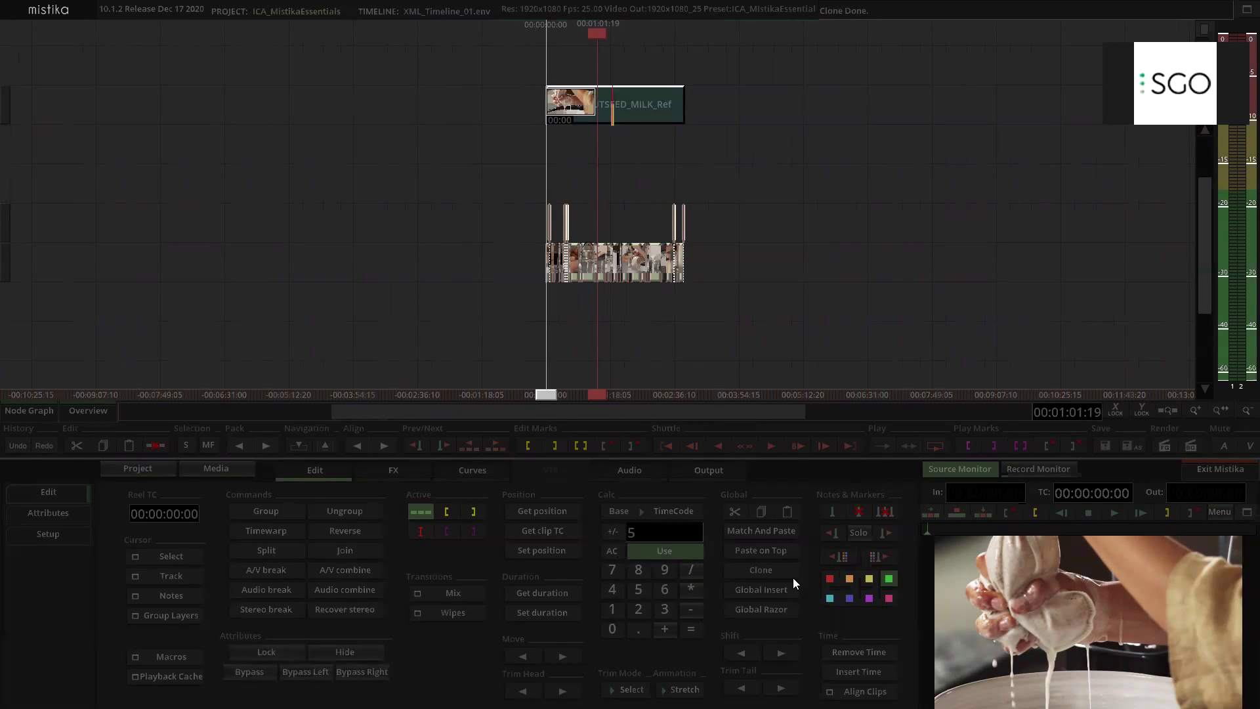
{"action": "left_click", "coordinate": [758, 569]}
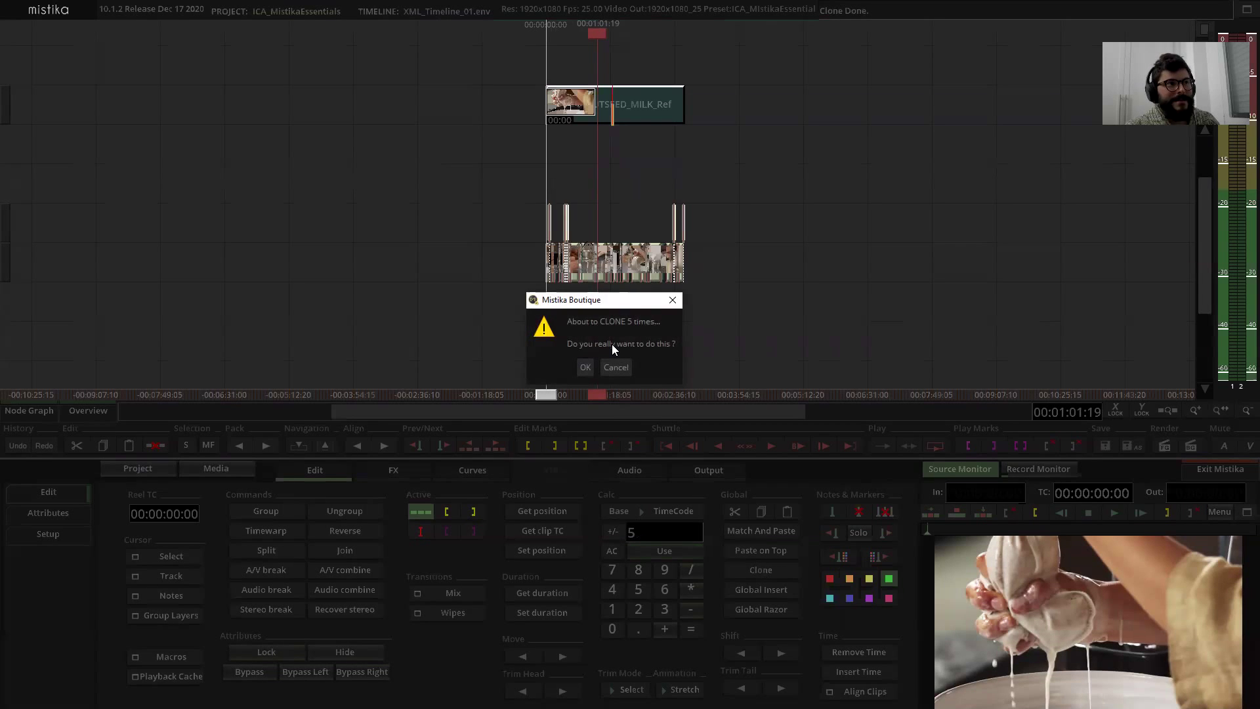
{"action": "left_click", "coordinate": [585, 367]}
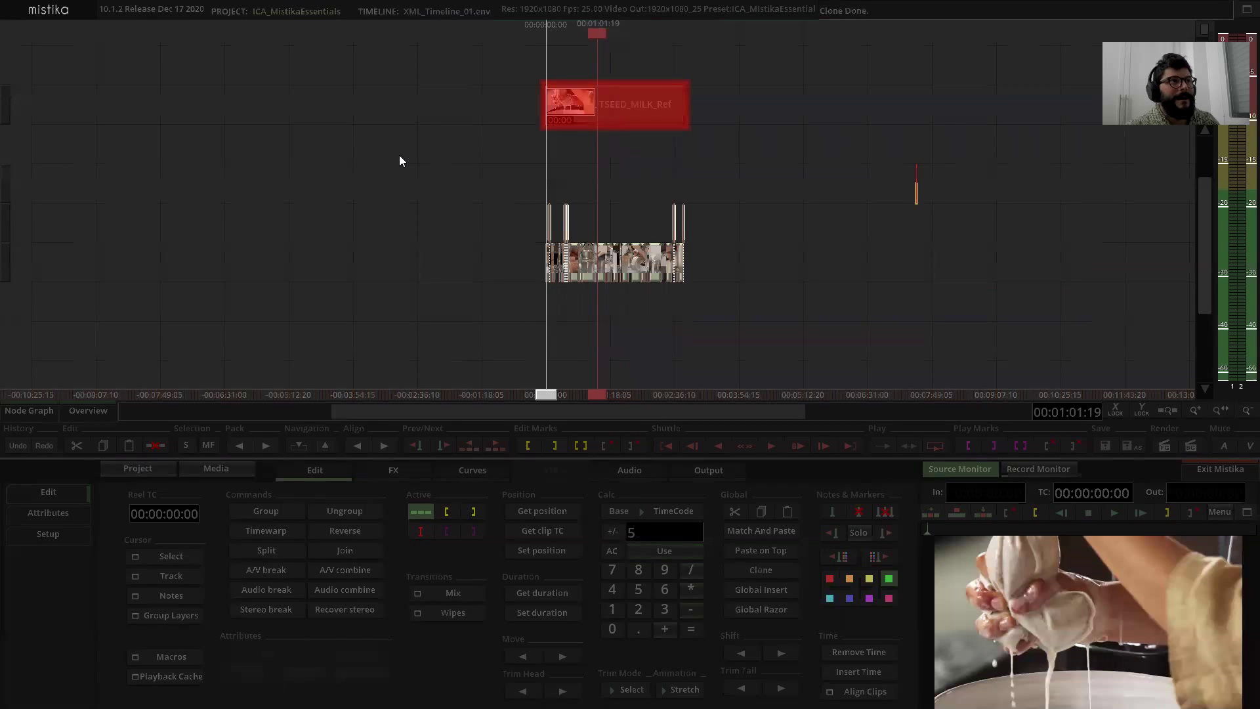
Step: Pack the stacked H264 reference copies end to end after the original on its track, and deselect them
{"action": "left_click_drag", "start_coordinate": [1070, 160], "coordinate": [998, 127]}
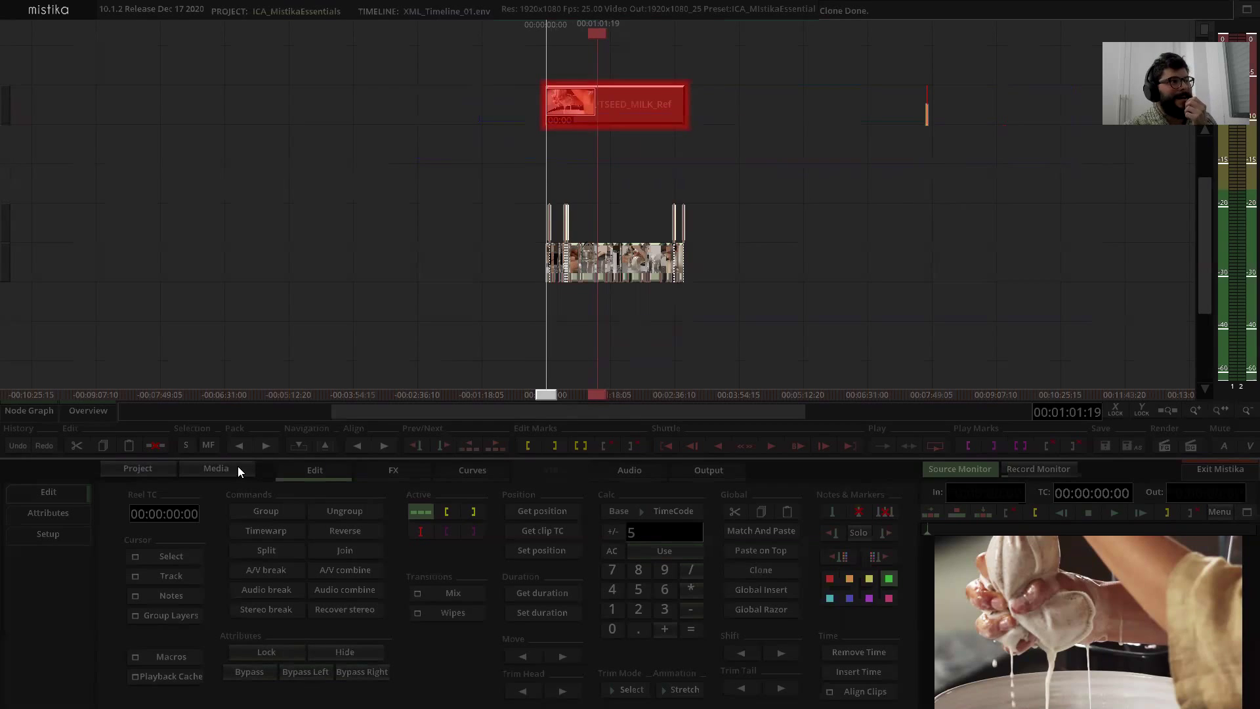
{"action": "left_click", "coordinate": [240, 446]}
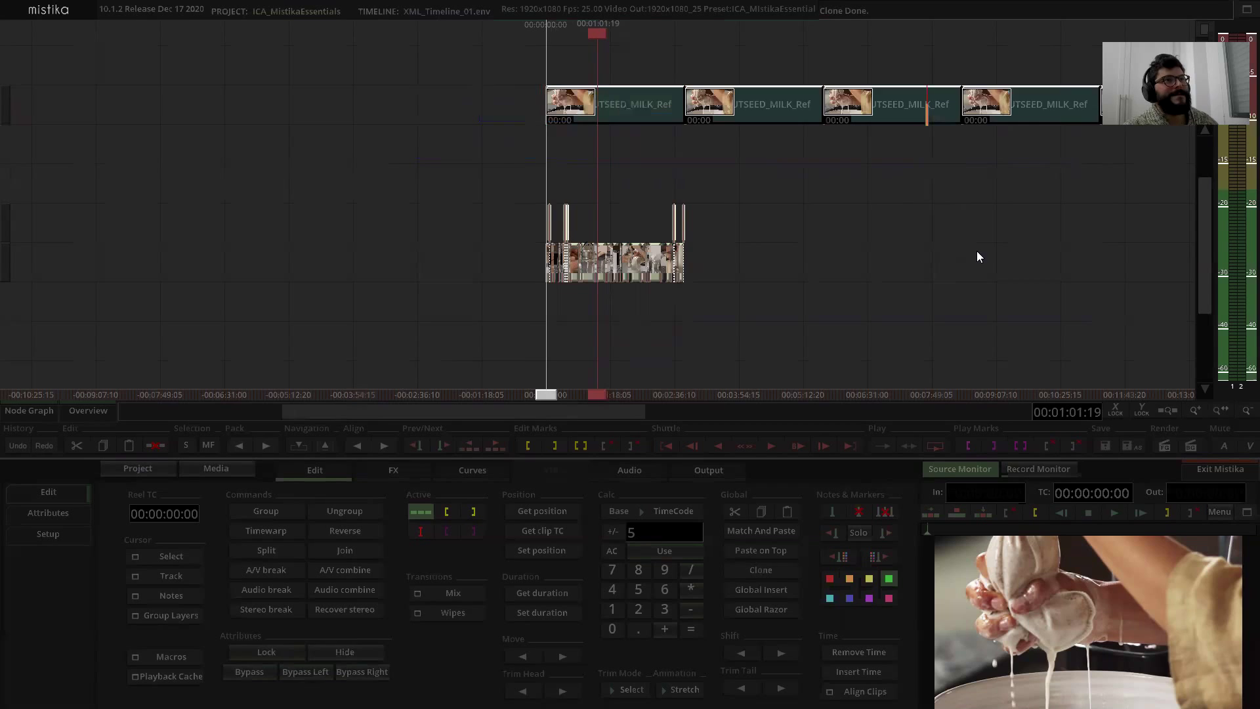
{"action": "left_click", "coordinate": [1026, 225]}
Step: Delete the five cloned reference clips, keeping only the original above the edit
{"action": "scroll", "coordinate": [621, 158], "scroll_direction": "down", "scroll_amount": 1}
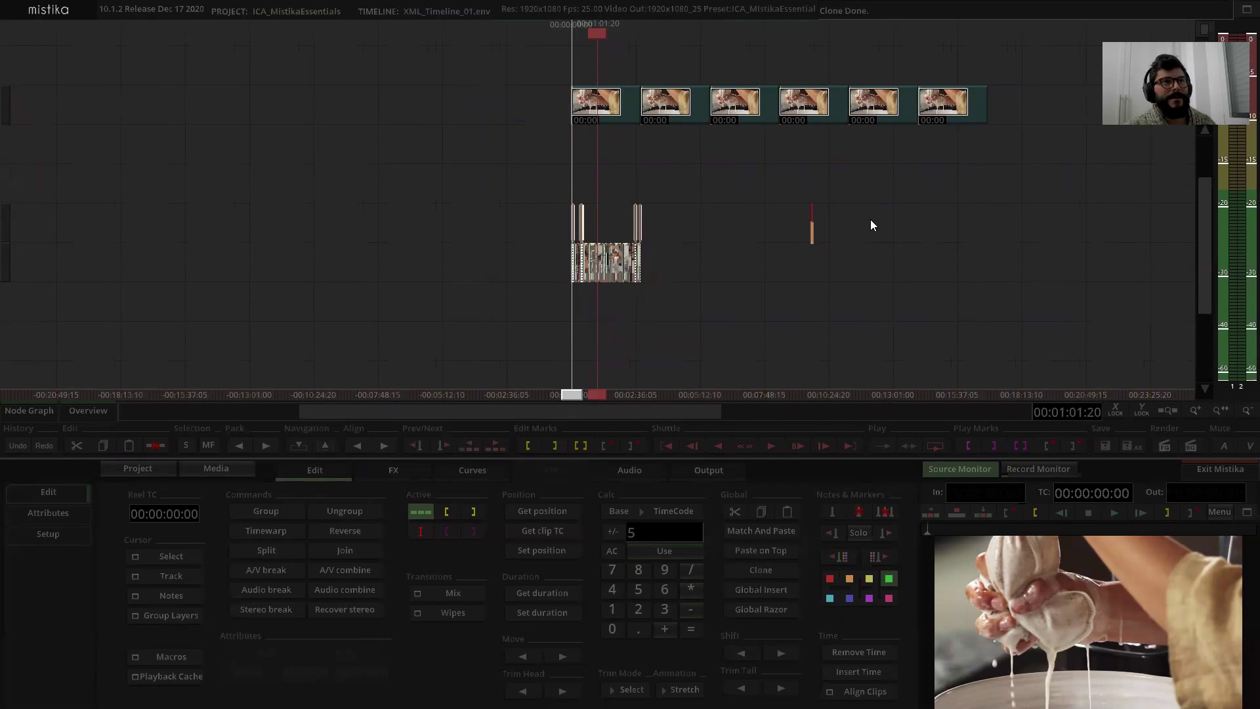
{"action": "scroll", "coordinate": [868, 219], "scroll_direction": "down", "scroll_amount": 1}
{"action": "scroll", "coordinate": [804, 234], "scroll_direction": "up", "scroll_amount": 2}
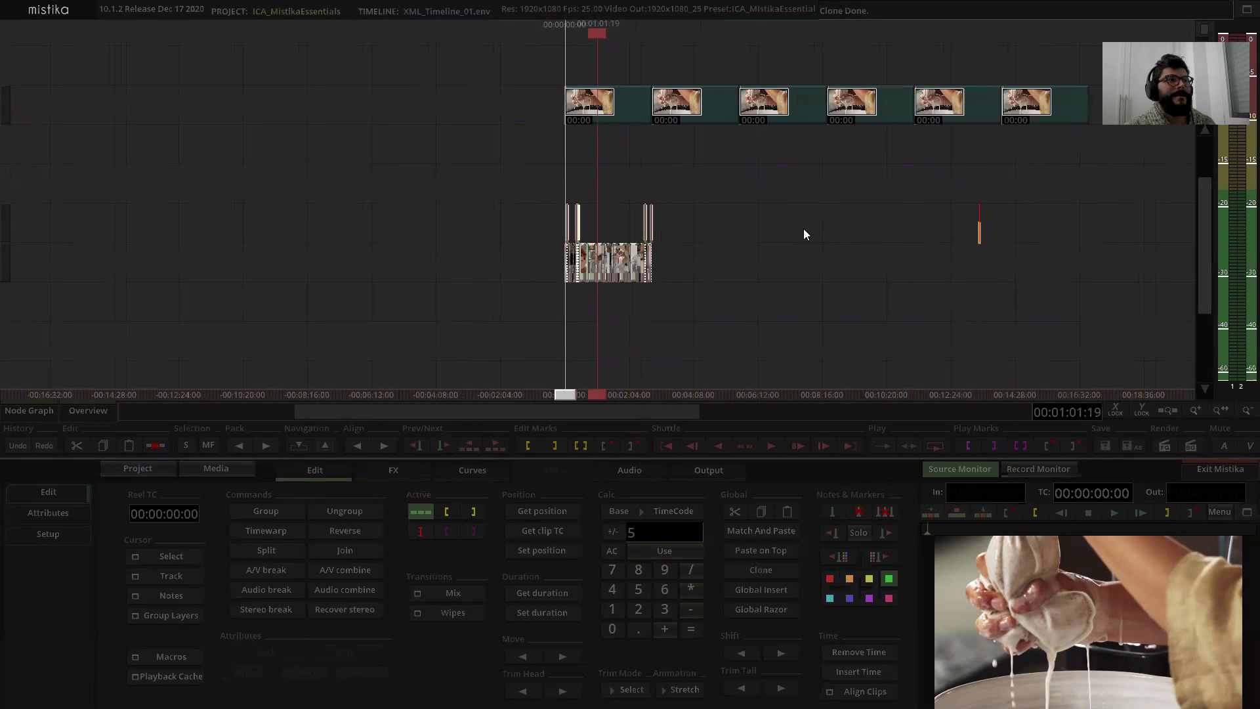
{"action": "scroll", "coordinate": [804, 234], "scroll_direction": "down", "scroll_amount": 1}
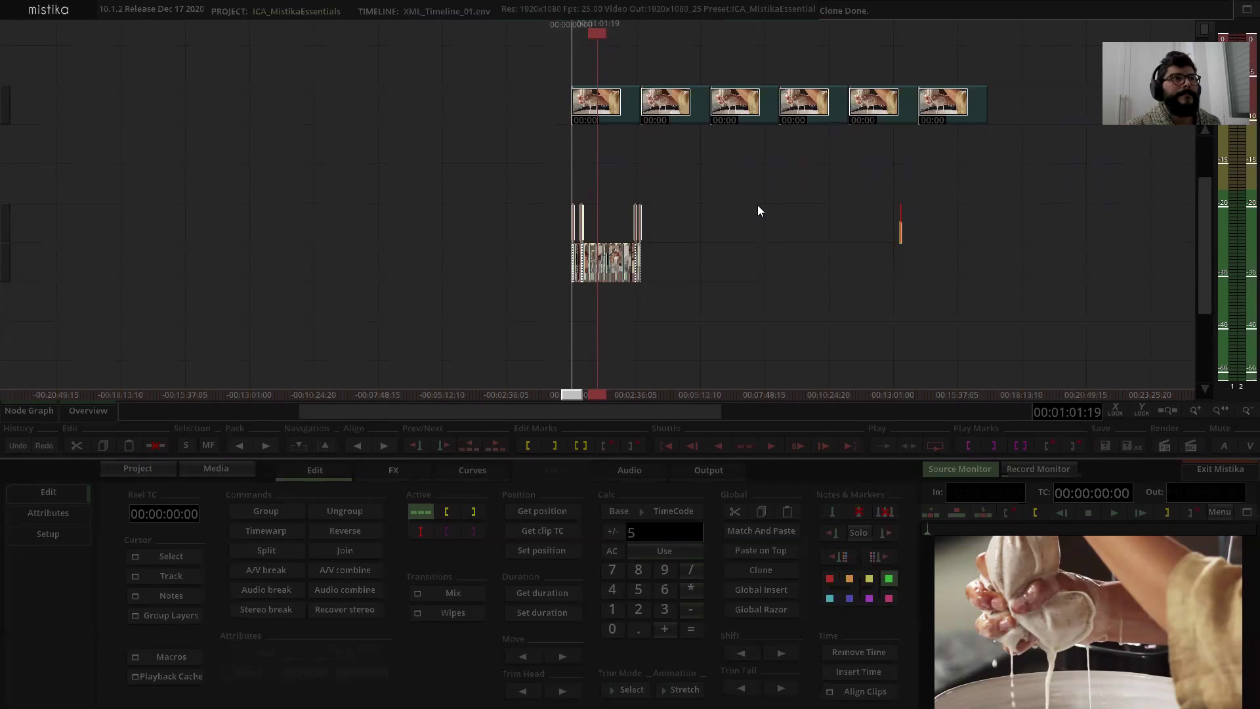
{"action": "scroll", "coordinate": [757, 210], "scroll_direction": "up", "scroll_amount": 3}
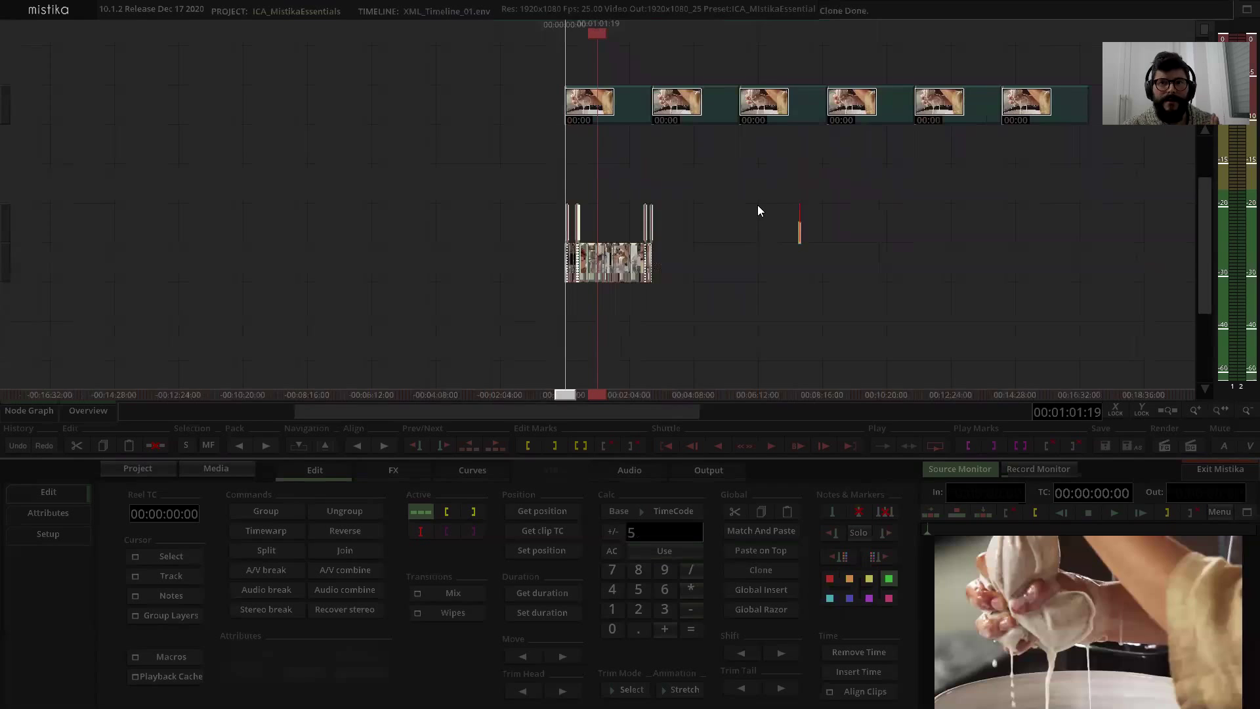
{"action": "scroll", "coordinate": [758, 208], "scroll_direction": "down", "scroll_amount": 2}
{"action": "left_click_drag", "start_coordinate": [964, 141], "coordinate": [961, 139]}
{"action": "key", "text": "Delete"}
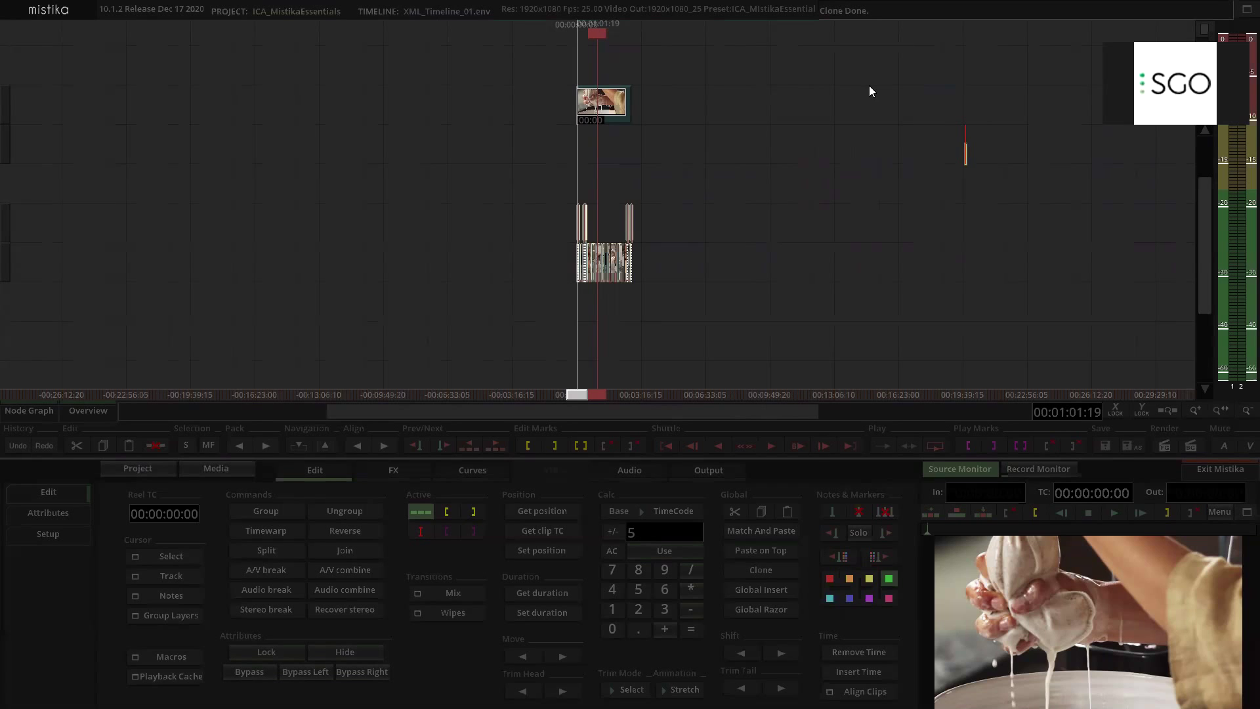
Step: Shift the H264_NUTSEED_MILK_Ref clip along its track so it starts about 27 seconds after the start of the edit
{"action": "scroll", "coordinate": [722, 184], "scroll_direction": "up", "scroll_amount": 3}
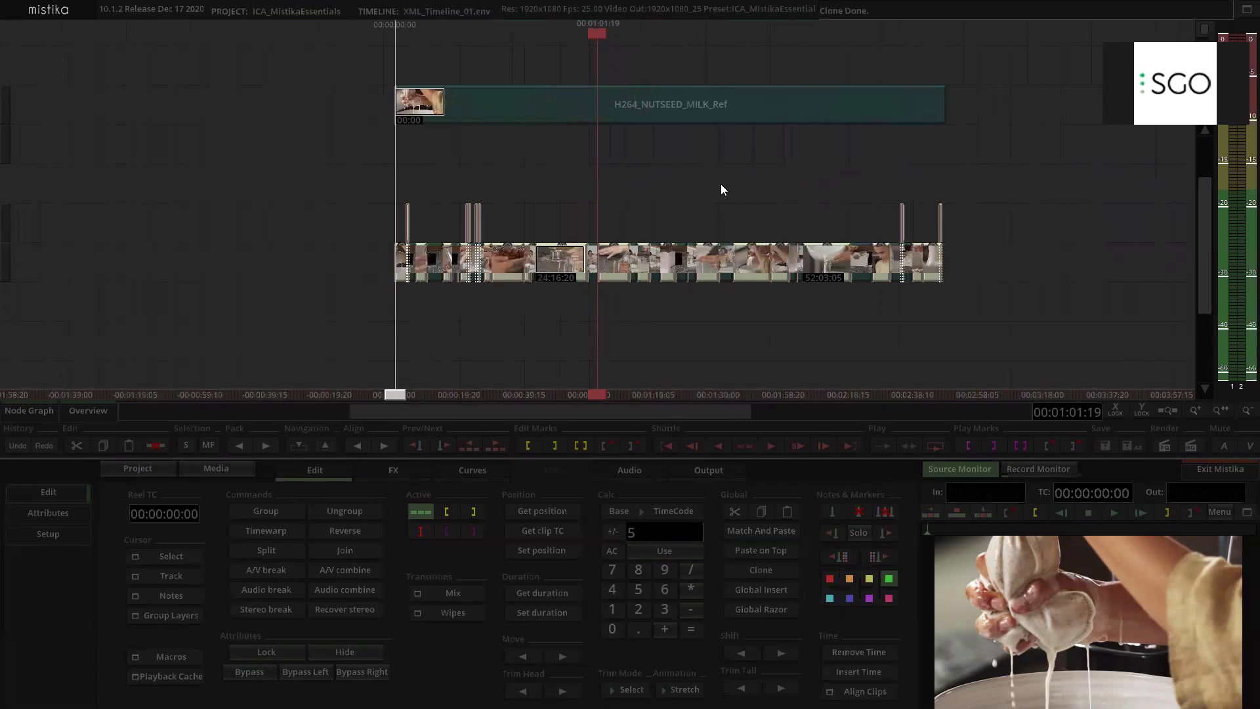
{"action": "scroll", "coordinate": [499, 160], "scroll_direction": "up", "scroll_amount": 2}
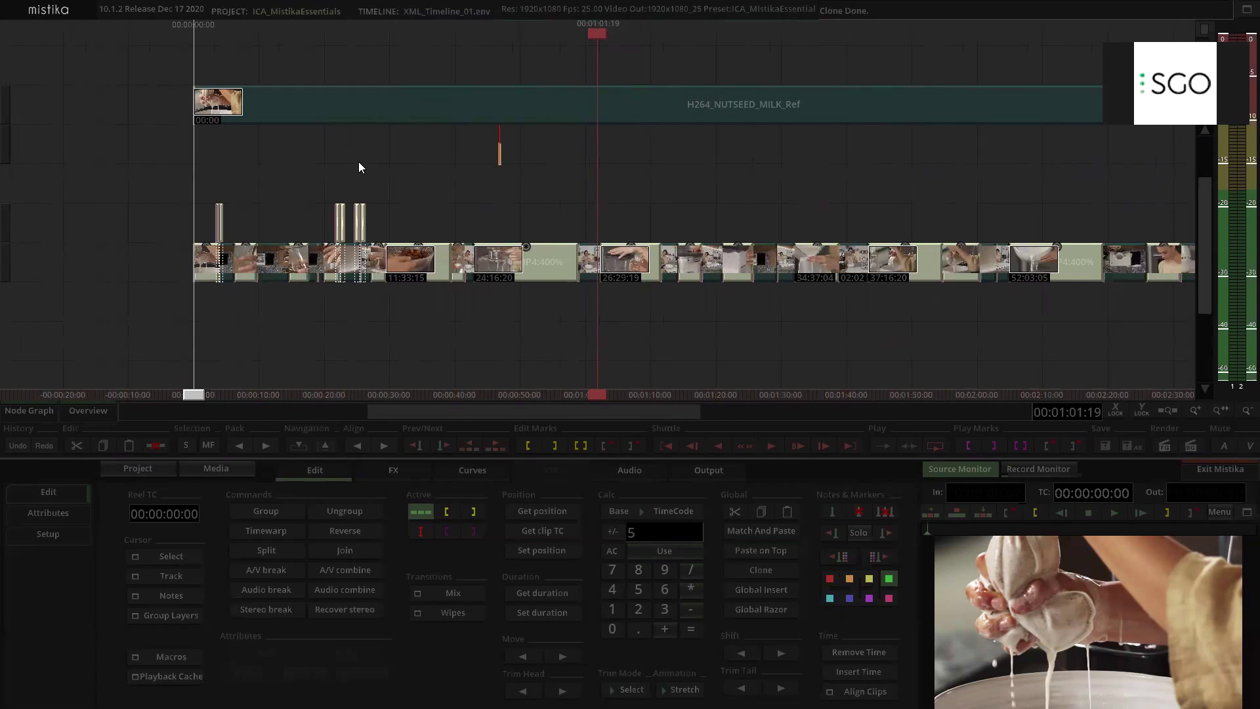
{"action": "left_click", "coordinate": [307, 100]}
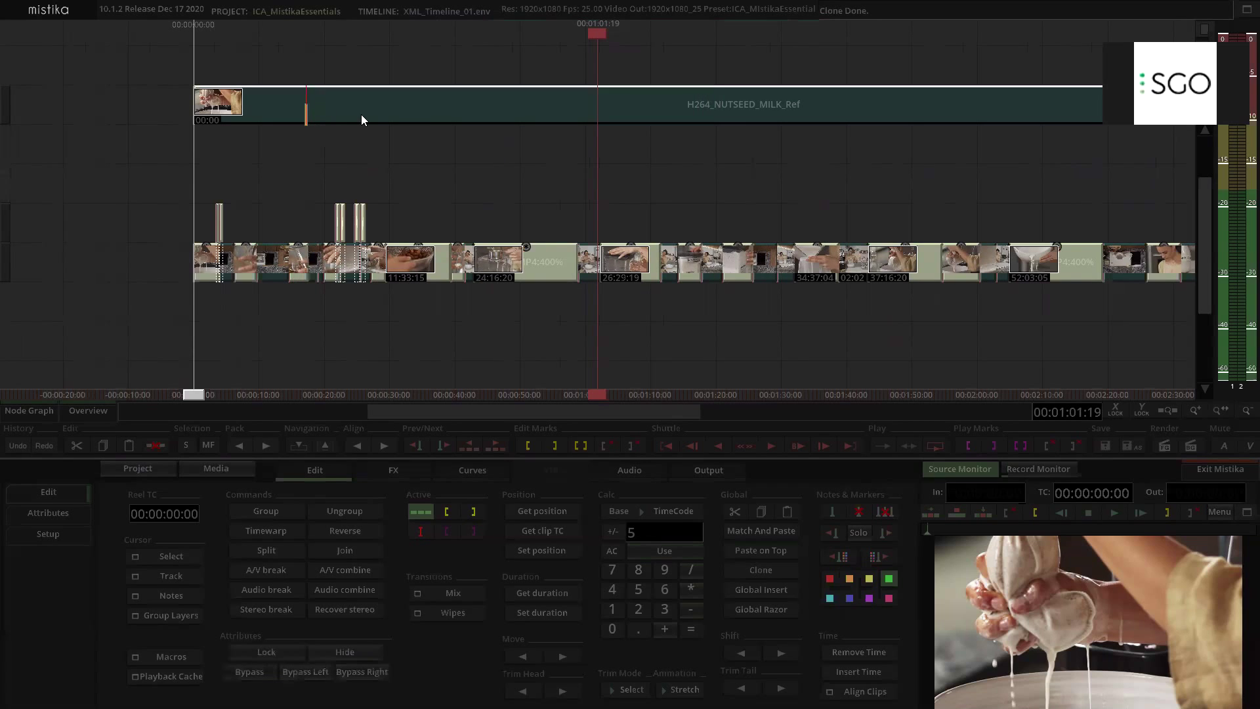
{"action": "left_click", "coordinate": [302, 149]}
{"action": "left_click_drag", "start_coordinate": [580, 149], "coordinate": [452, 102]}
{"action": "scroll", "coordinate": [500, 208], "scroll_direction": "down", "scroll_amount": 3}
{"action": "left_click", "coordinate": [643, 150]}
{"action": "left_click_drag", "start_coordinate": [540, 168], "coordinate": [682, 156]}
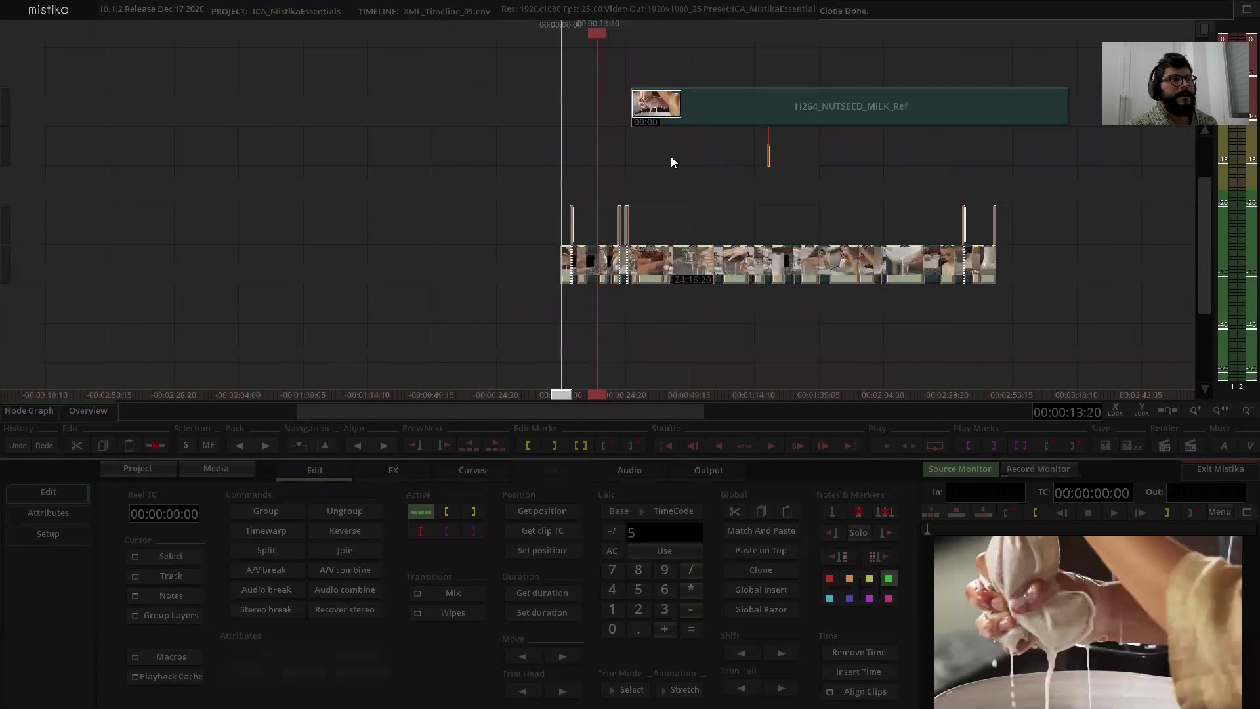
Step: Align the start of the H264 reference clip with the start of the 400% clip at 00:00:09:00, and undo the alignment
{"action": "scroll", "coordinate": [665, 163], "scroll_direction": "up", "scroll_amount": 3}
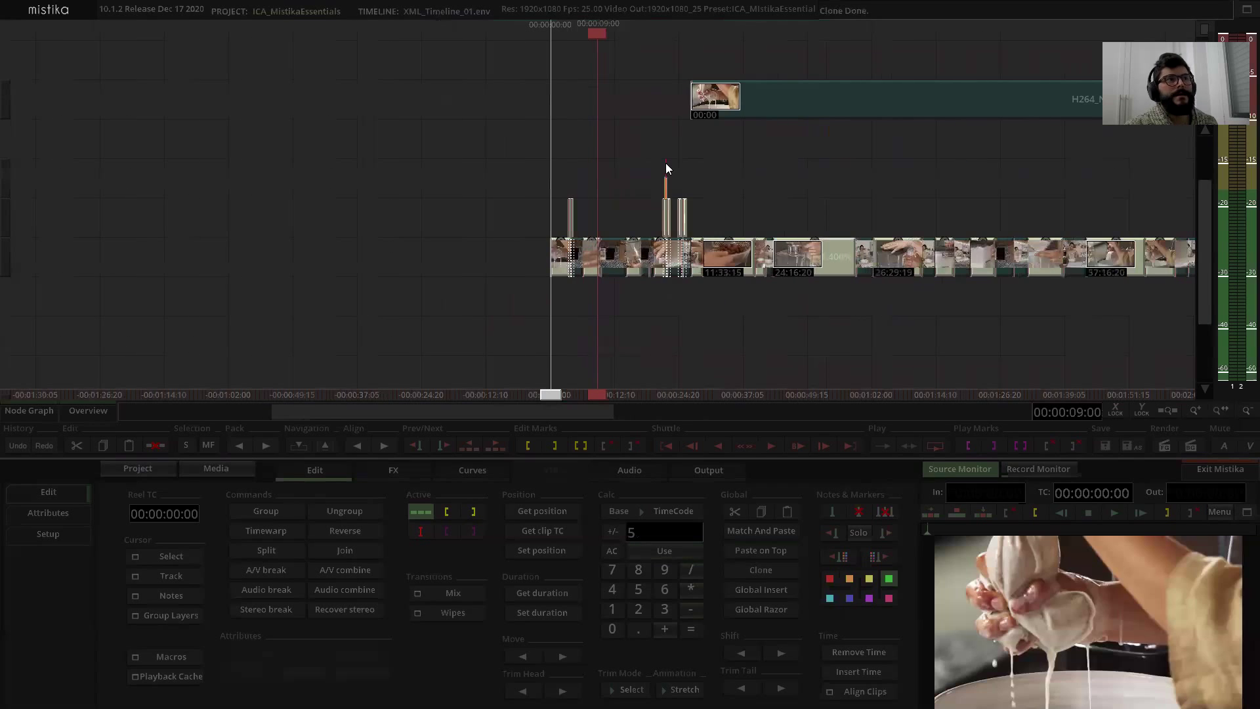
{"action": "left_click", "coordinate": [727, 96]}
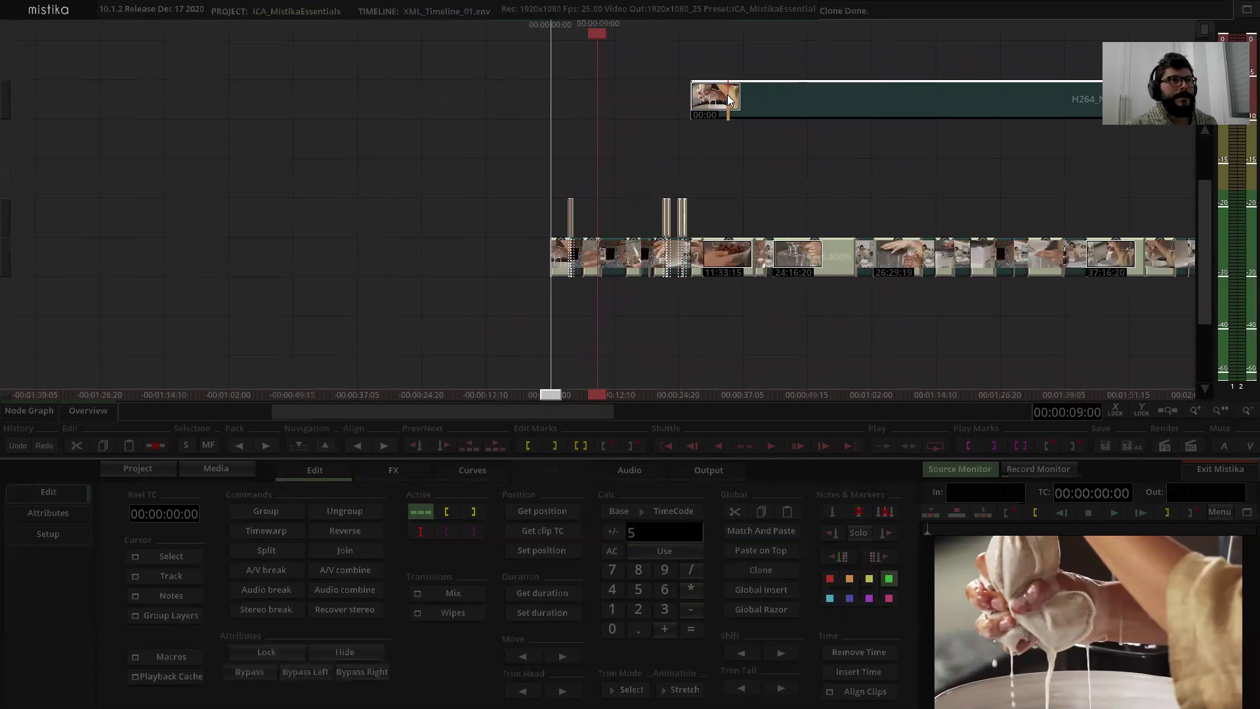
{"action": "scroll", "coordinate": [557, 269], "scroll_direction": "up", "scroll_amount": 4}
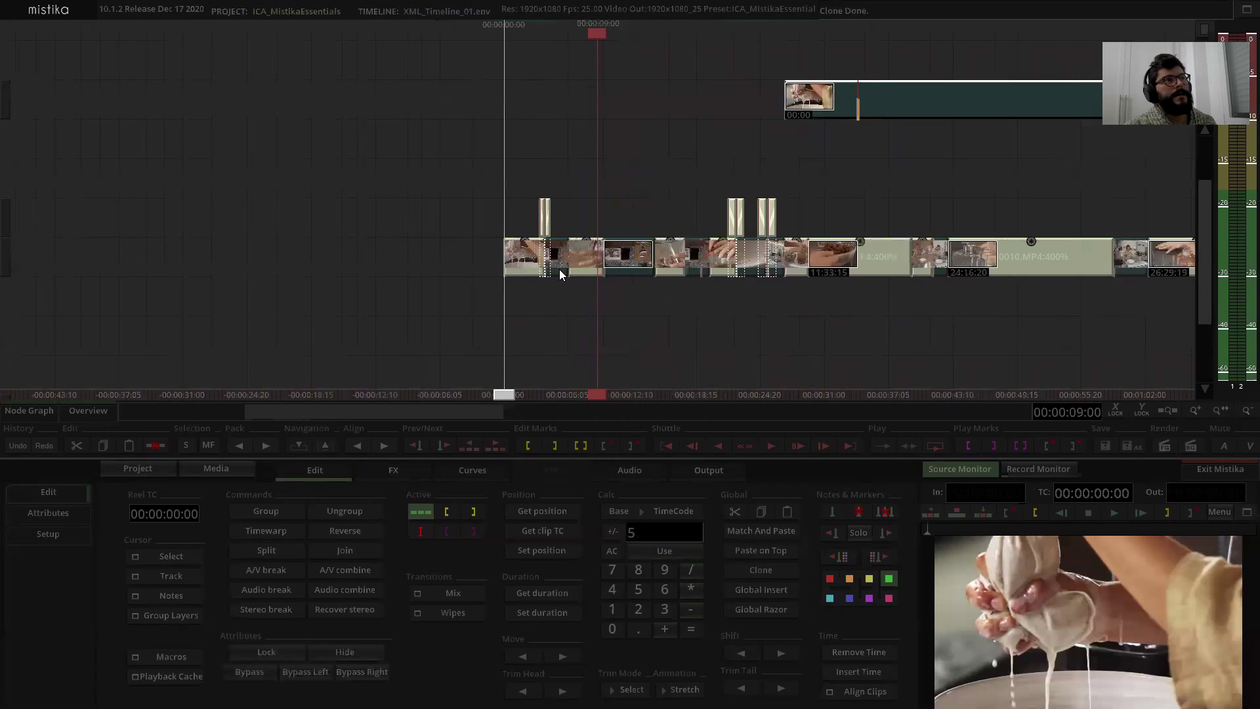
{"action": "scroll", "coordinate": [558, 271], "scroll_direction": "up", "scroll_amount": 2}
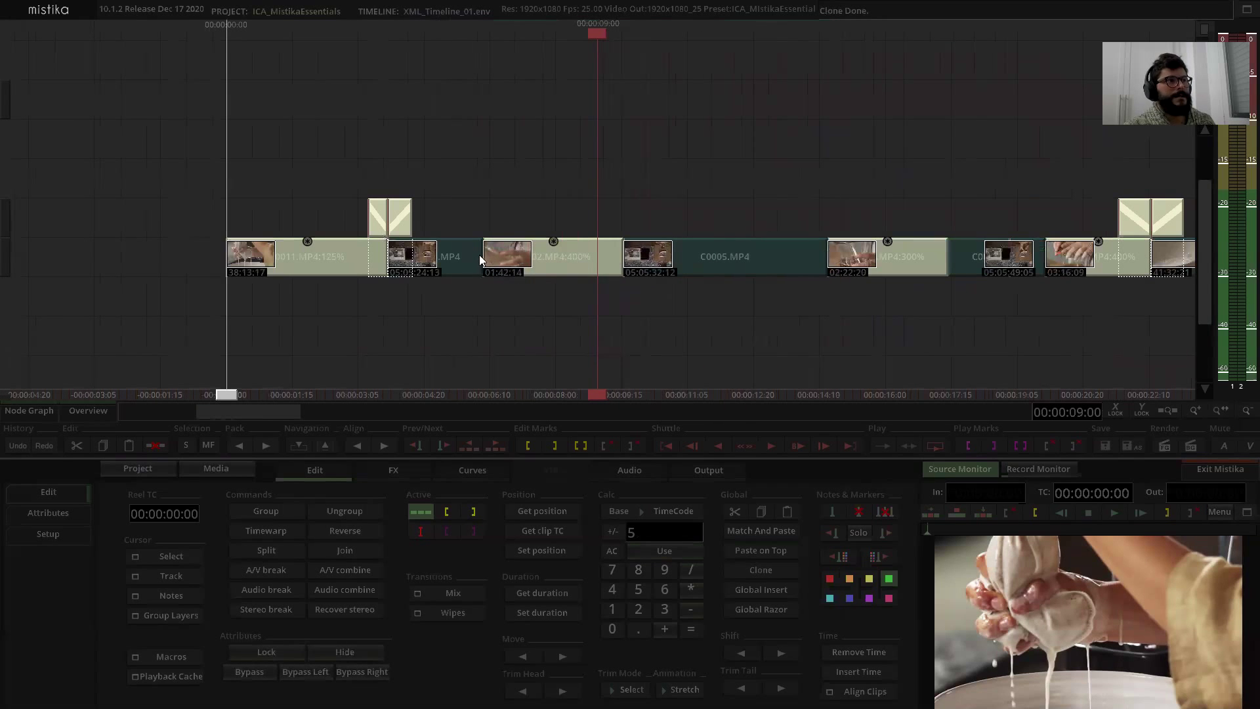
{"action": "scroll", "coordinate": [592, 197], "scroll_direction": "down", "scroll_amount": 1}
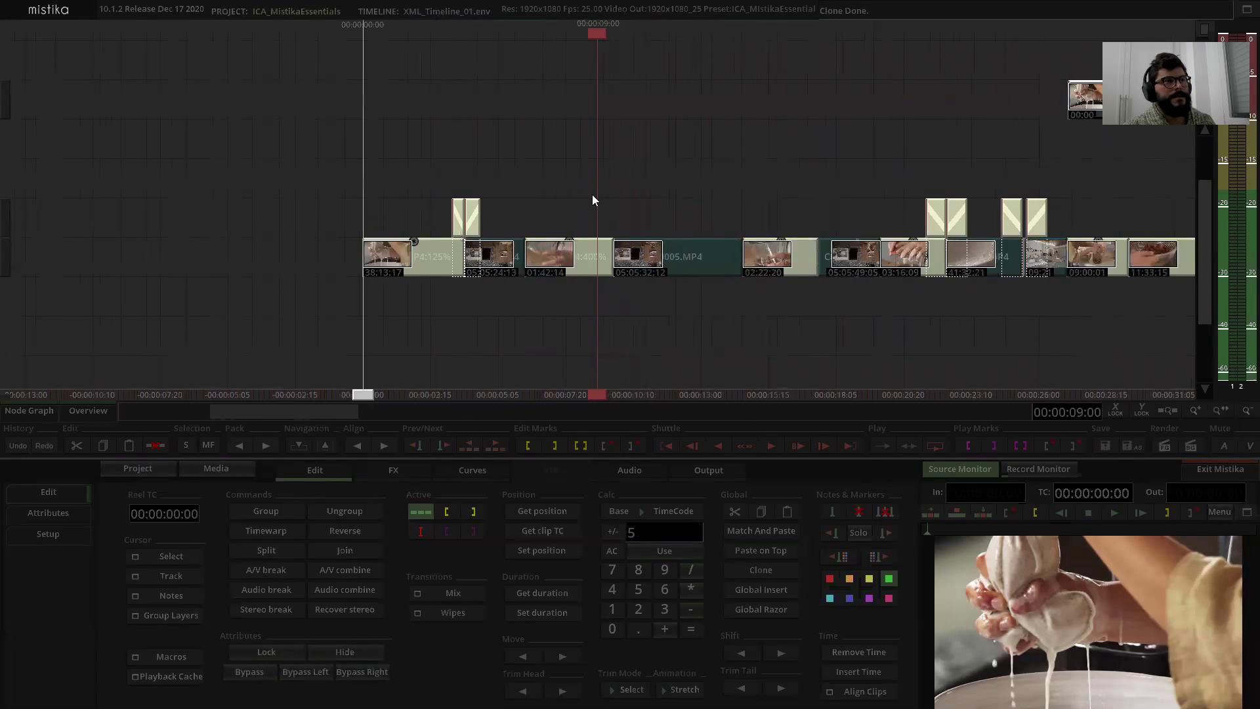
{"action": "left_click", "coordinate": [580, 247]}
{"action": "scroll", "coordinate": [728, 164], "scroll_direction": "down", "scroll_amount": 3}
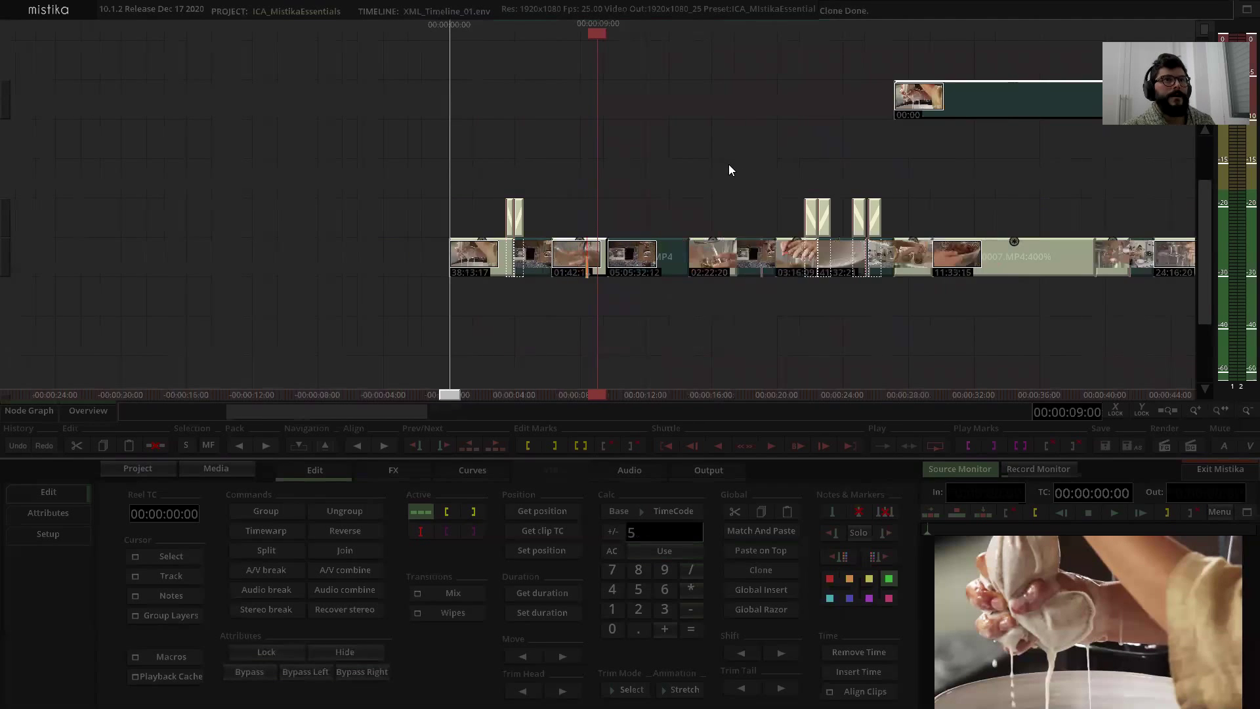
{"action": "scroll", "coordinate": [728, 164], "scroll_direction": "down", "scroll_amount": 3}
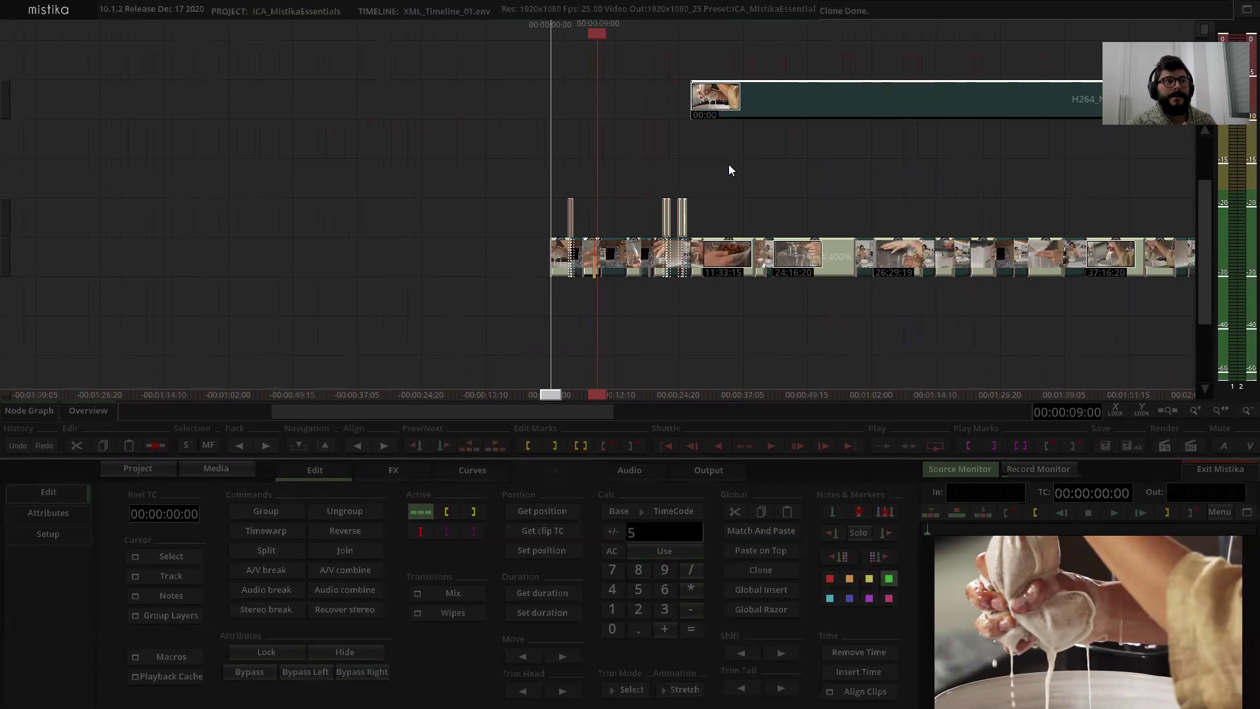
{"action": "left_click", "coordinate": [357, 446]}
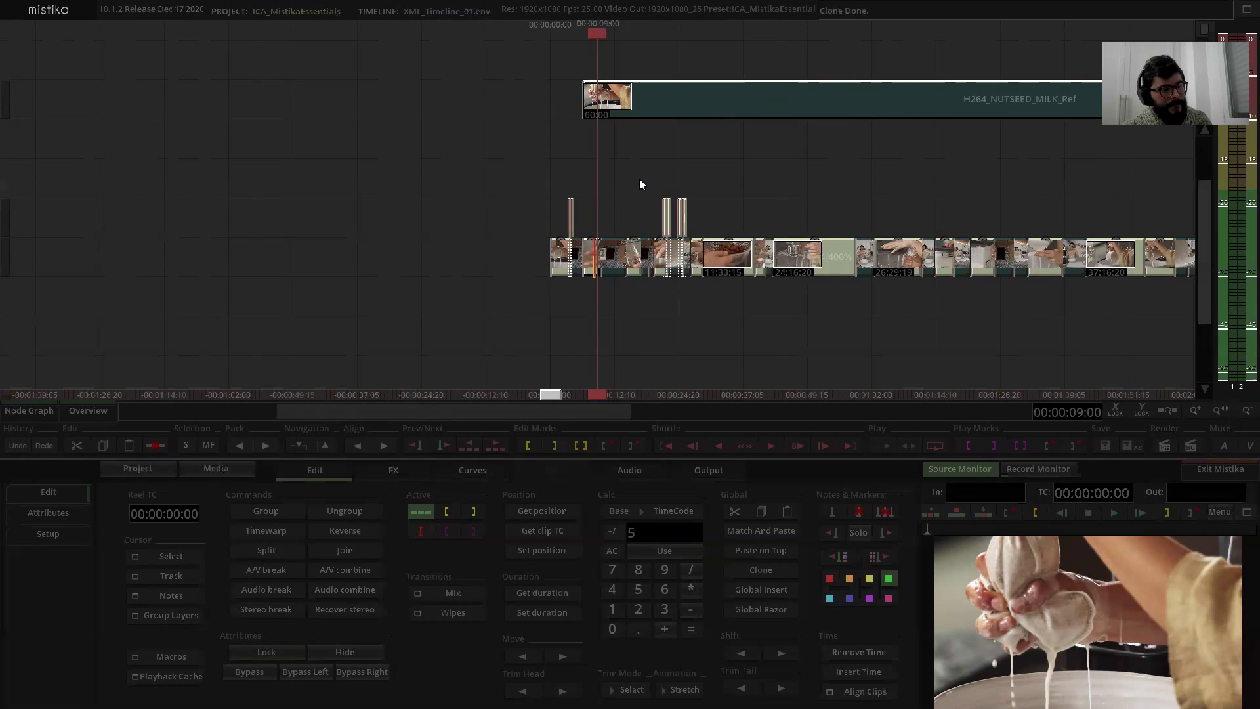
{"action": "key", "text": "ctrl+z"}
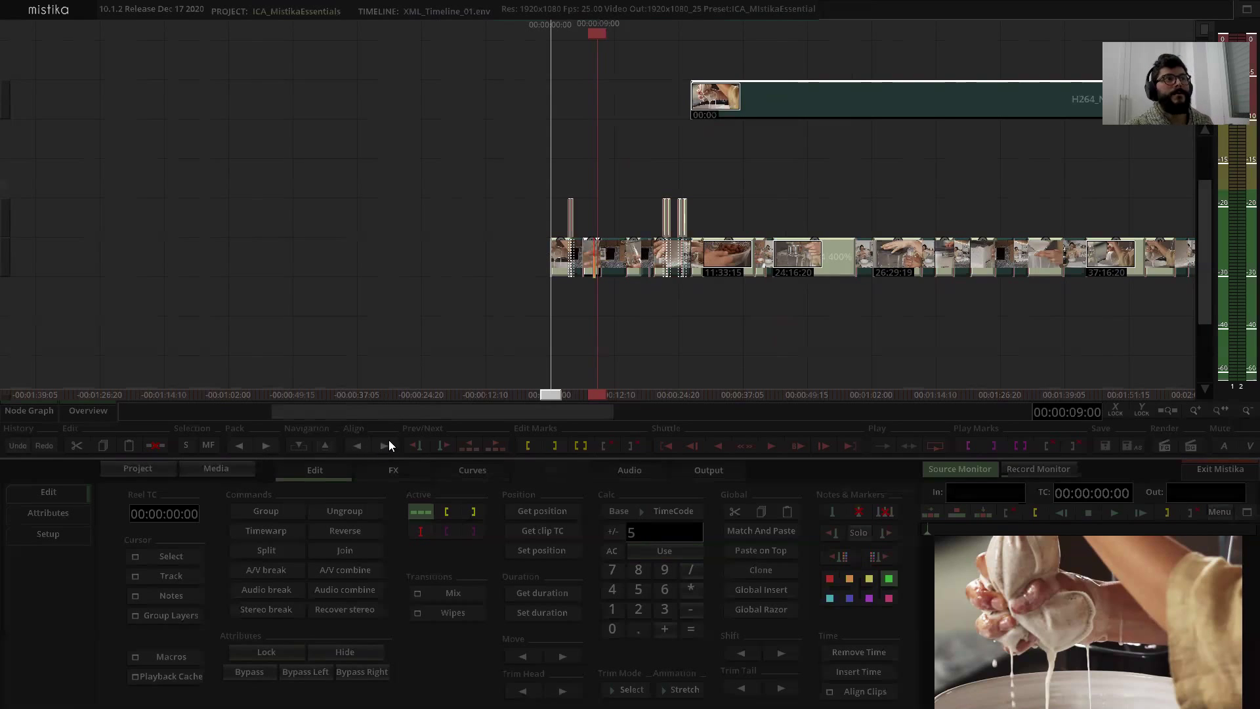
Step: Try to align the end of the H264 reference clip with the end of the 400% clip at 00:00:09:00
{"action": "scroll", "coordinate": [476, 261], "scroll_direction": "down", "scroll_amount": 2}
{"action": "scroll", "coordinate": [477, 262], "scroll_direction": "down", "scroll_amount": 1}
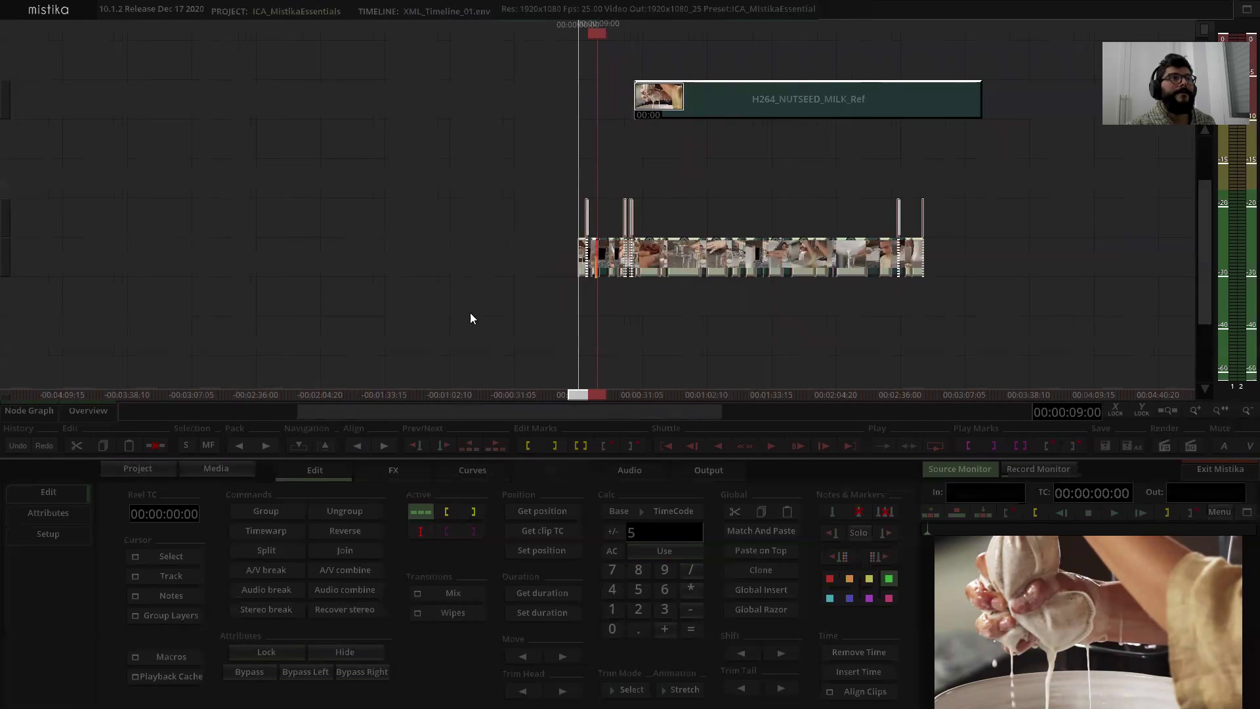
{"action": "left_click", "coordinate": [385, 445]}
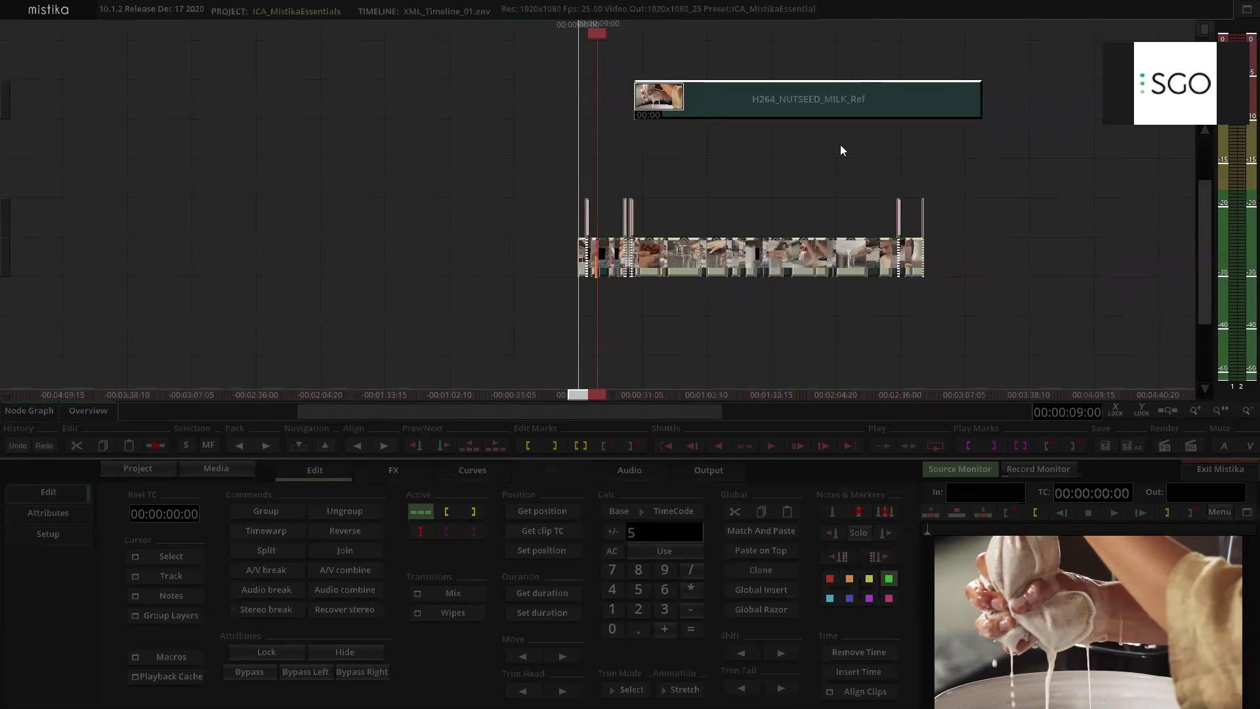
{"action": "scroll", "coordinate": [791, 145], "scroll_direction": "up", "scroll_amount": 3}
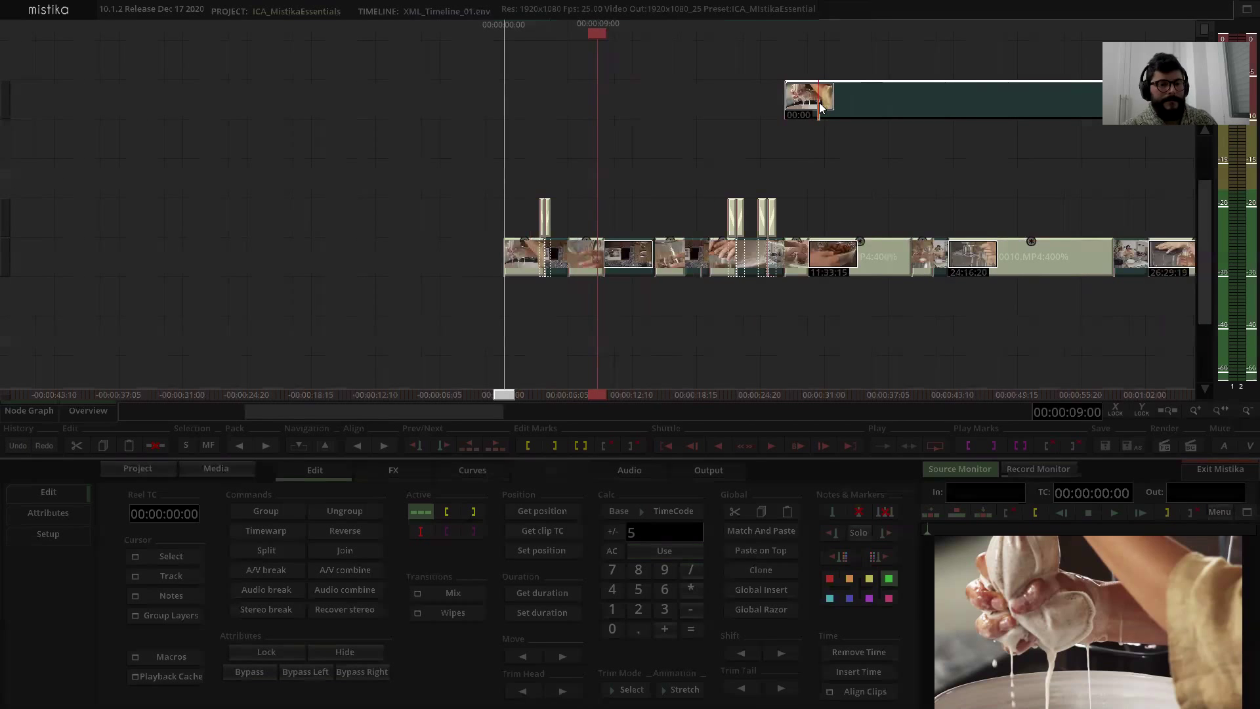
{"action": "scroll", "coordinate": [691, 158], "scroll_direction": "down", "scroll_amount": 3}
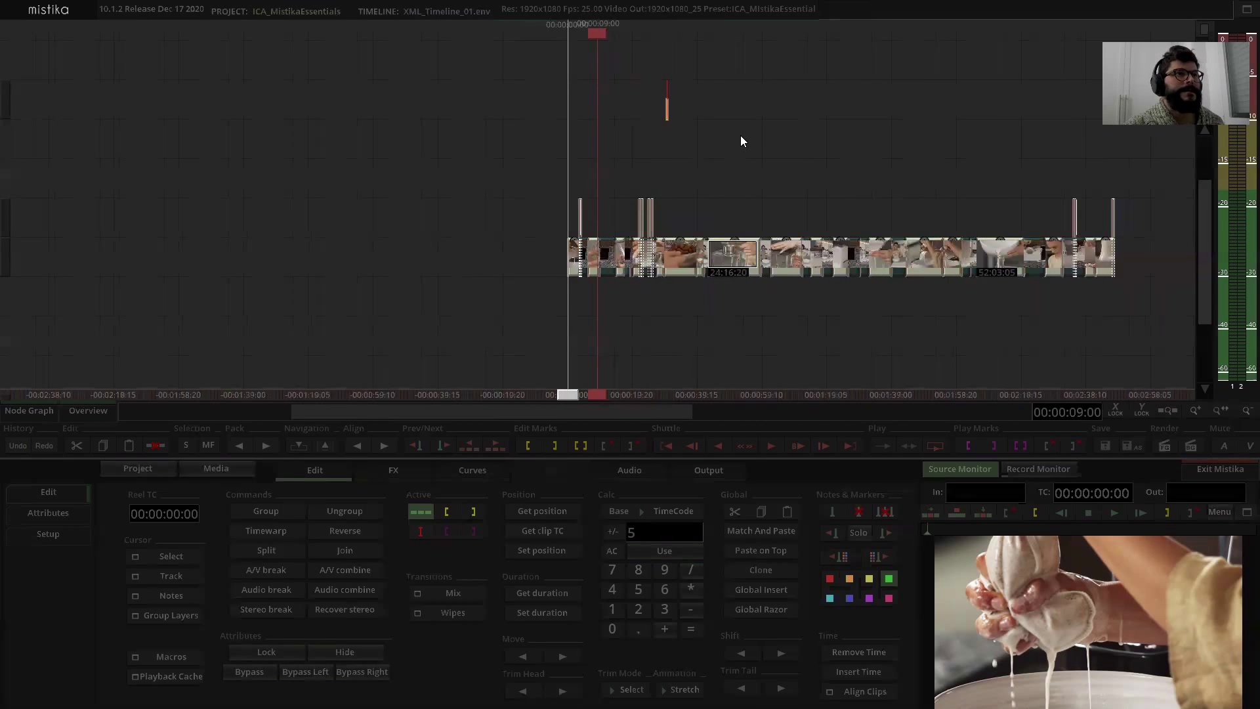
{"action": "scroll", "coordinate": [748, 112], "scroll_direction": "down", "scroll_amount": 2}
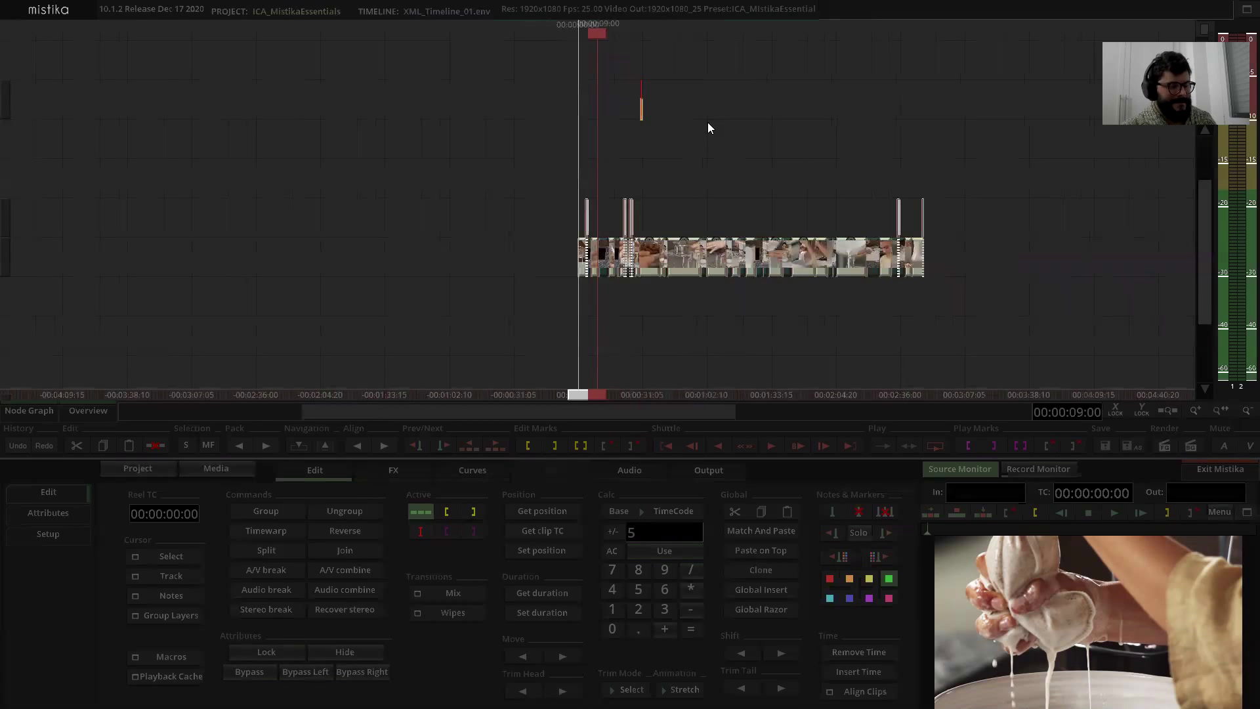
{"action": "scroll", "coordinate": [708, 123], "scroll_direction": "up", "scroll_amount": 2}
{"action": "scroll", "coordinate": [710, 111], "scroll_direction": "down", "scroll_amount": 4}
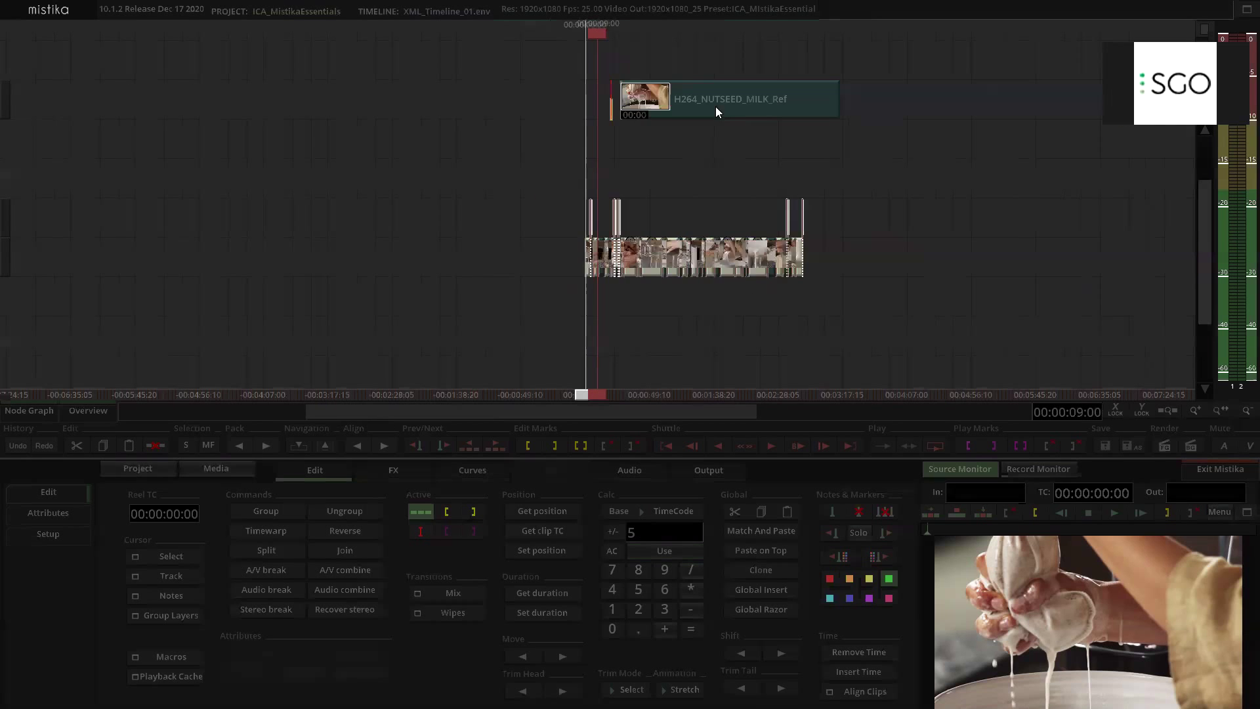
Step: Reposition the H264_NUTSEED_MILK_Ref clip to start at timeline position 00:00:00:00, above the start of the edit
{"action": "scroll", "coordinate": [715, 106], "scroll_direction": "up", "scroll_amount": 2}
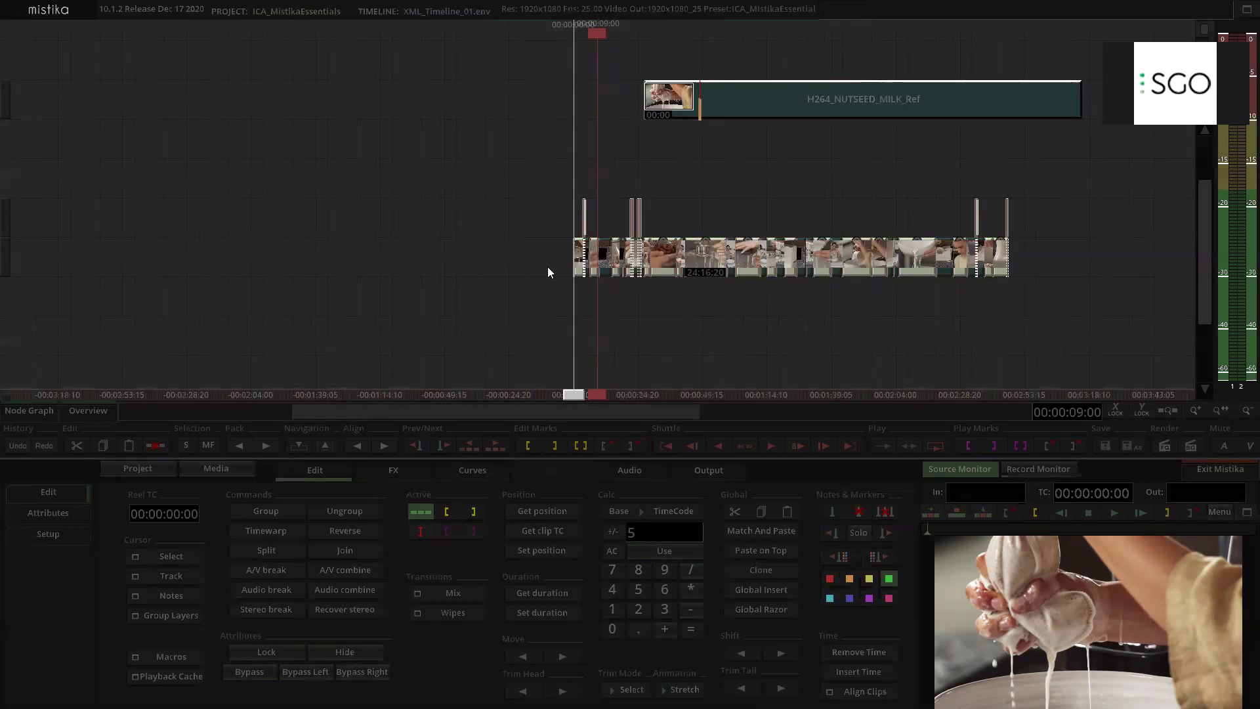
{"action": "left_click", "coordinate": [613, 548]}
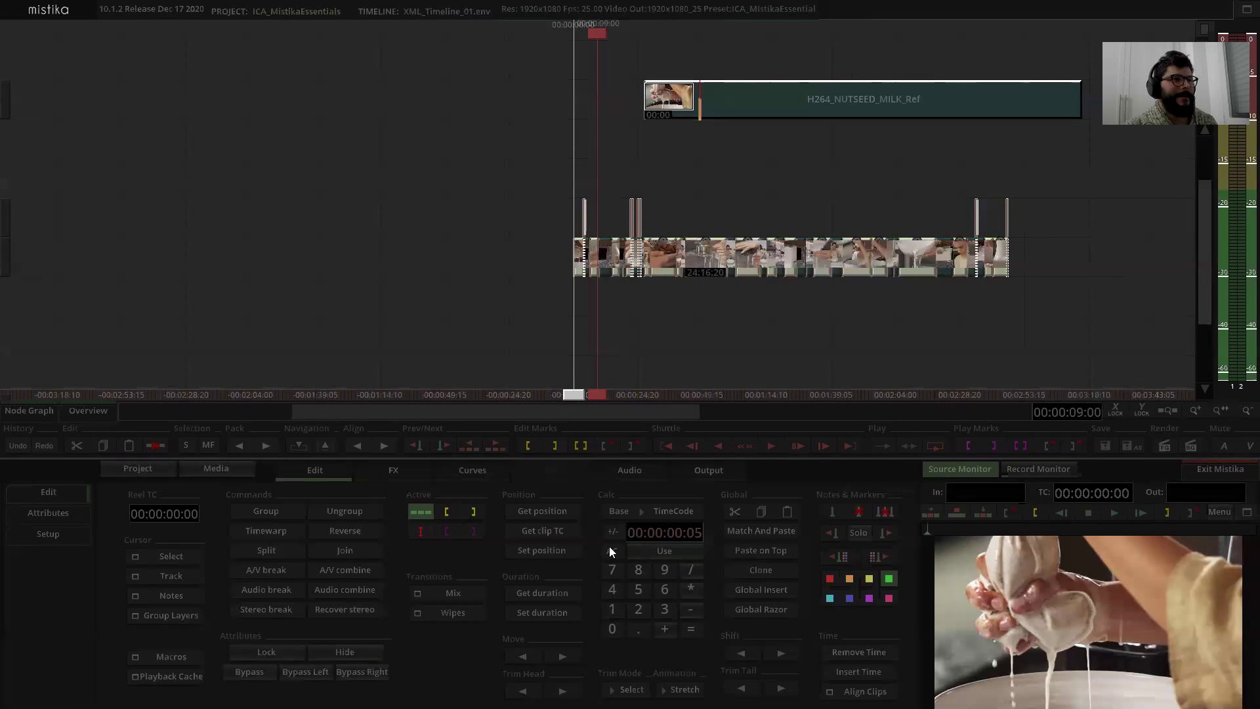
{"action": "left_click", "coordinate": [542, 550]}
{"action": "left_click", "coordinate": [680, 182]}
{"action": "scroll", "coordinate": [704, 189], "scroll_direction": "up", "scroll_amount": 4}
{"action": "left_click_drag", "start_coordinate": [640, 174], "coordinate": [694, 206]}
{"action": "scroll", "coordinate": [694, 206], "scroll_direction": "up", "scroll_amount": 2}
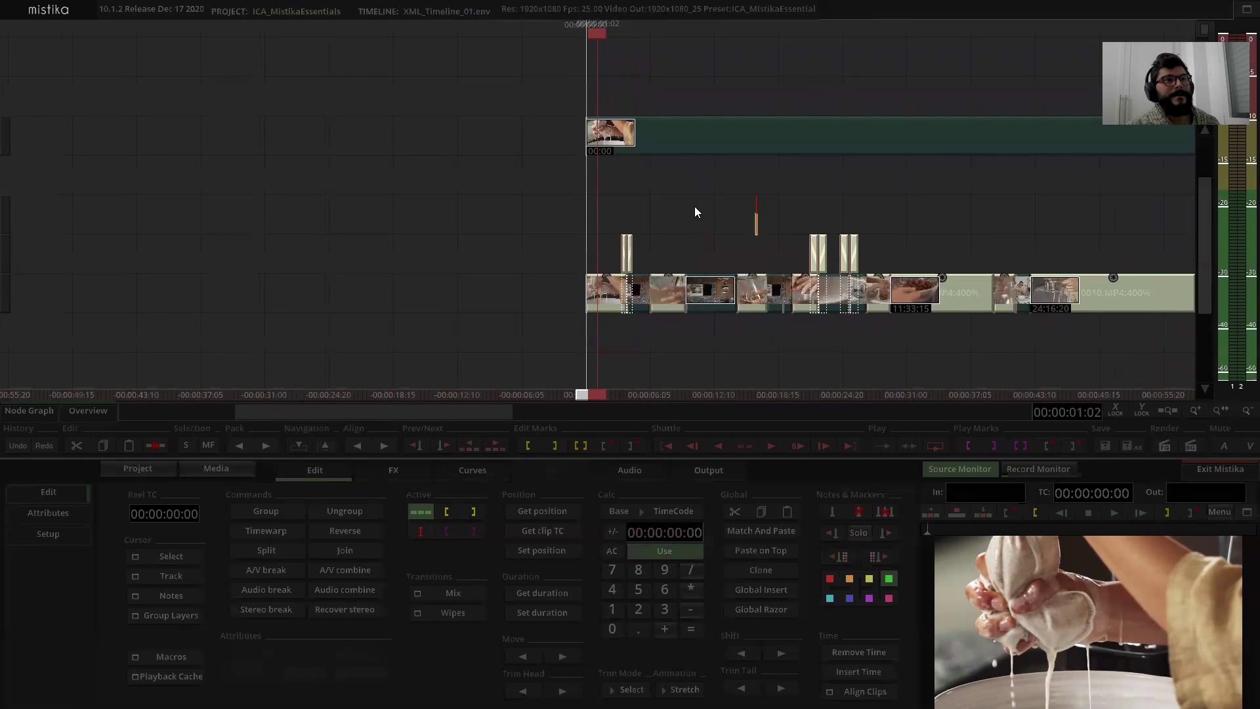
Step: Apply the vertical-stripe wipe over the full length of the H264_NUTSEED_MILK_Ref clip
{"action": "scroll", "coordinate": [693, 205], "scroll_direction": "down", "scroll_amount": 1}
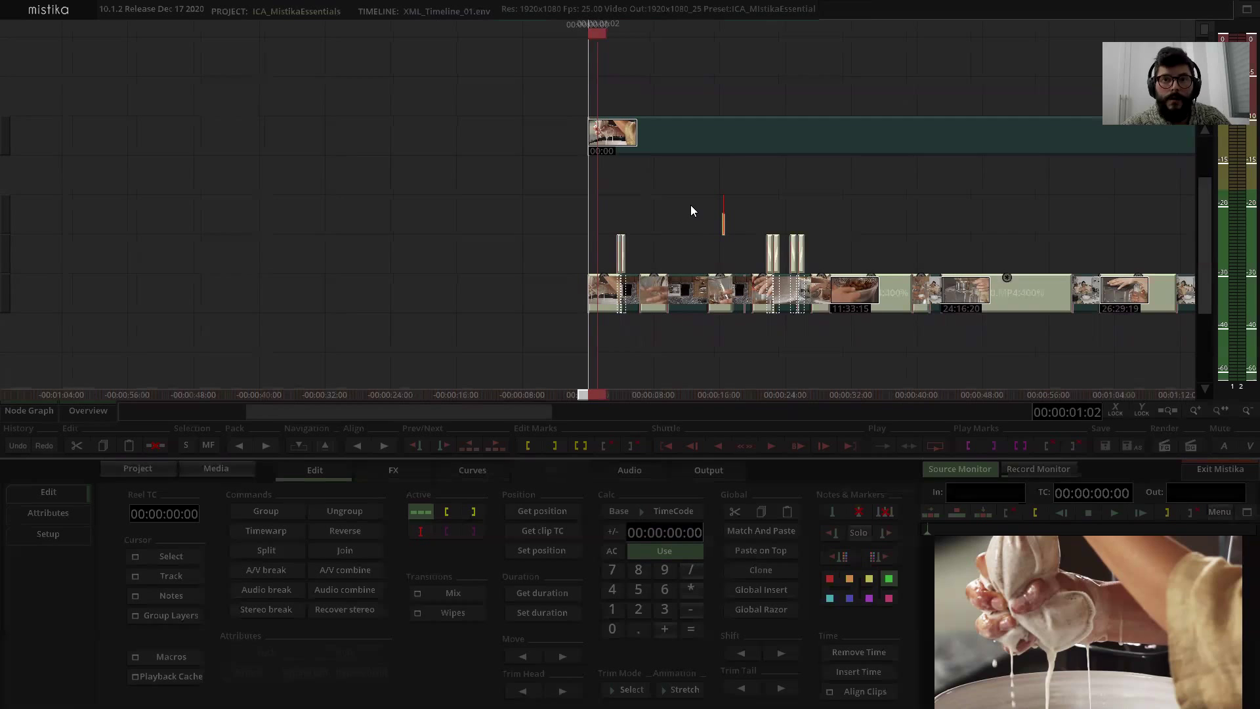
{"action": "scroll", "coordinate": [690, 204], "scroll_direction": "up", "scroll_amount": 5}
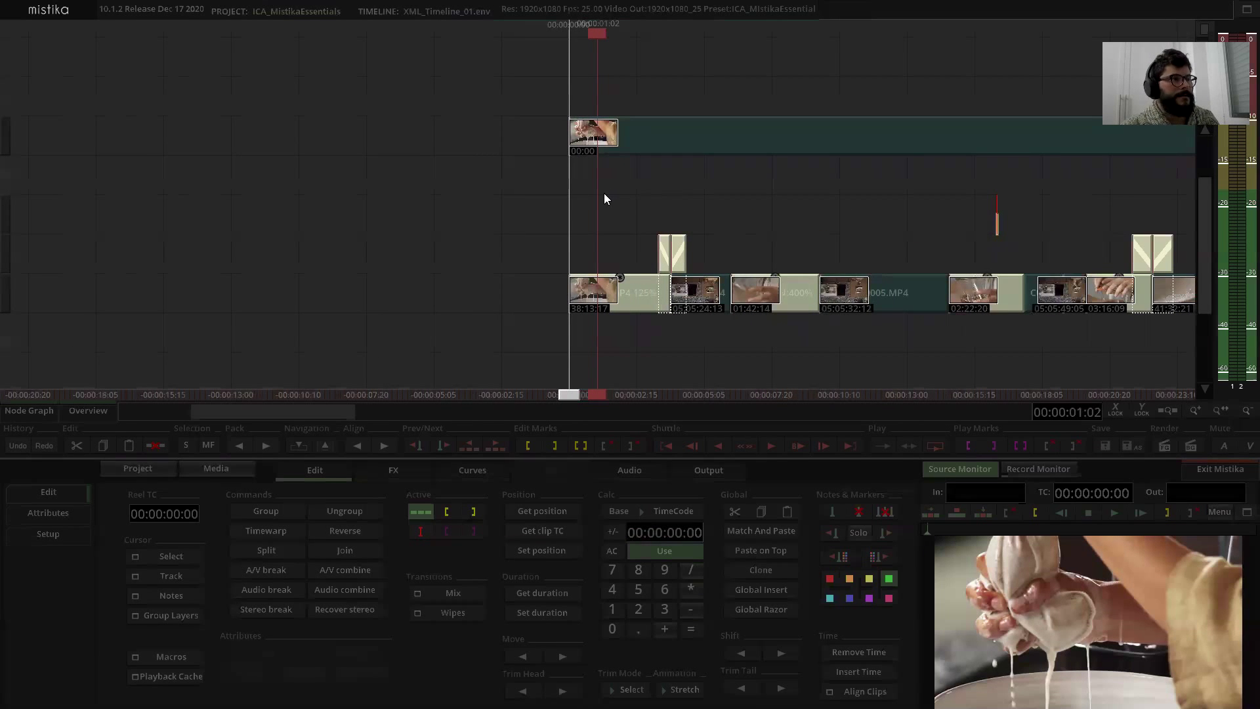
{"action": "left_click", "coordinate": [629, 135]}
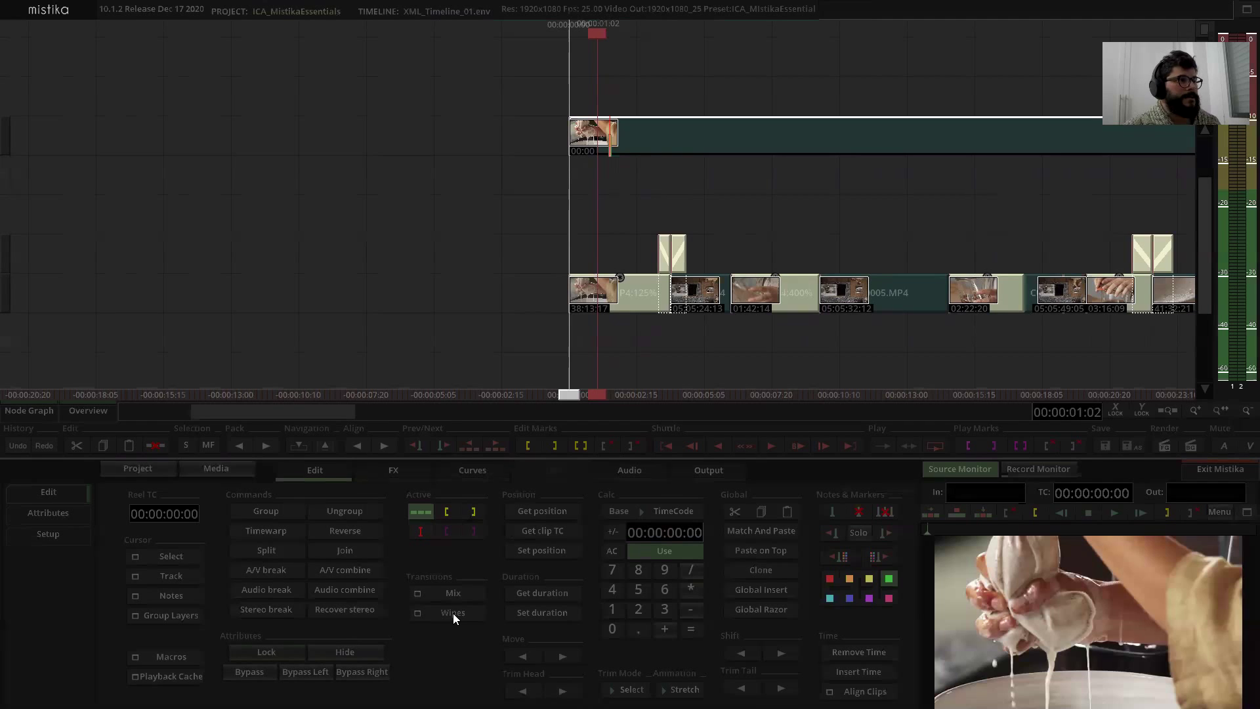
{"action": "left_click", "coordinate": [490, 256]}
{"action": "left_click", "coordinate": [629, 148]}
{"action": "left_click", "coordinate": [440, 615]}
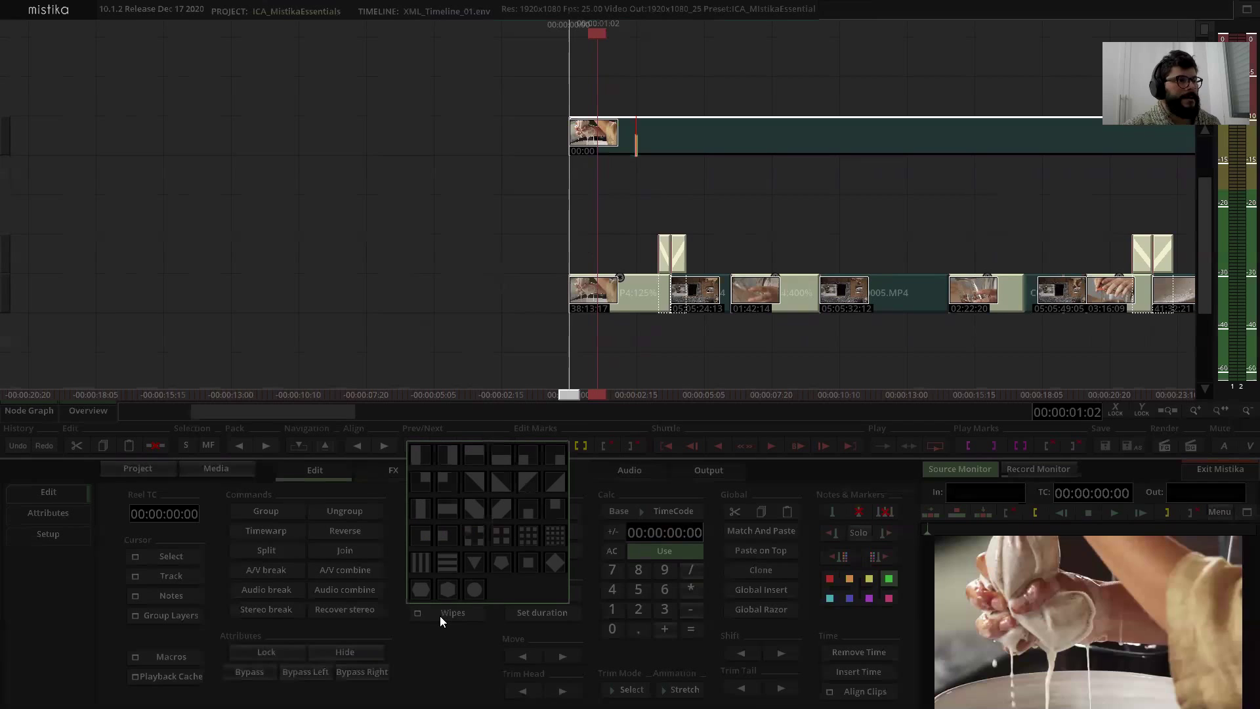
{"action": "left_click", "coordinate": [422, 563]}
{"action": "scroll", "coordinate": [725, 53], "scroll_direction": "down", "scroll_amount": 5}
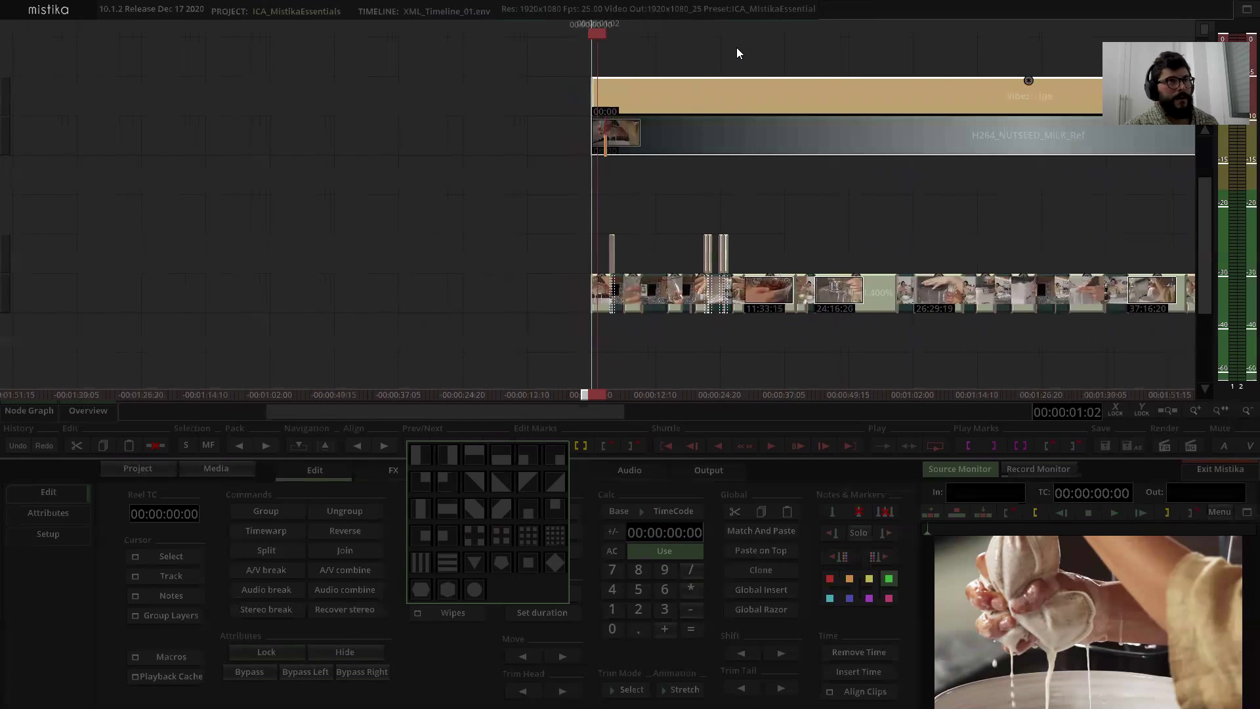
Step: Examine the WipeStripe effect above the reference clip on the timeline and in the visual editor, ending back on the timeline
{"action": "left_click", "coordinate": [723, 105]}
{"action": "left_click_drag", "start_coordinate": [715, 157], "coordinate": [717, 311]}
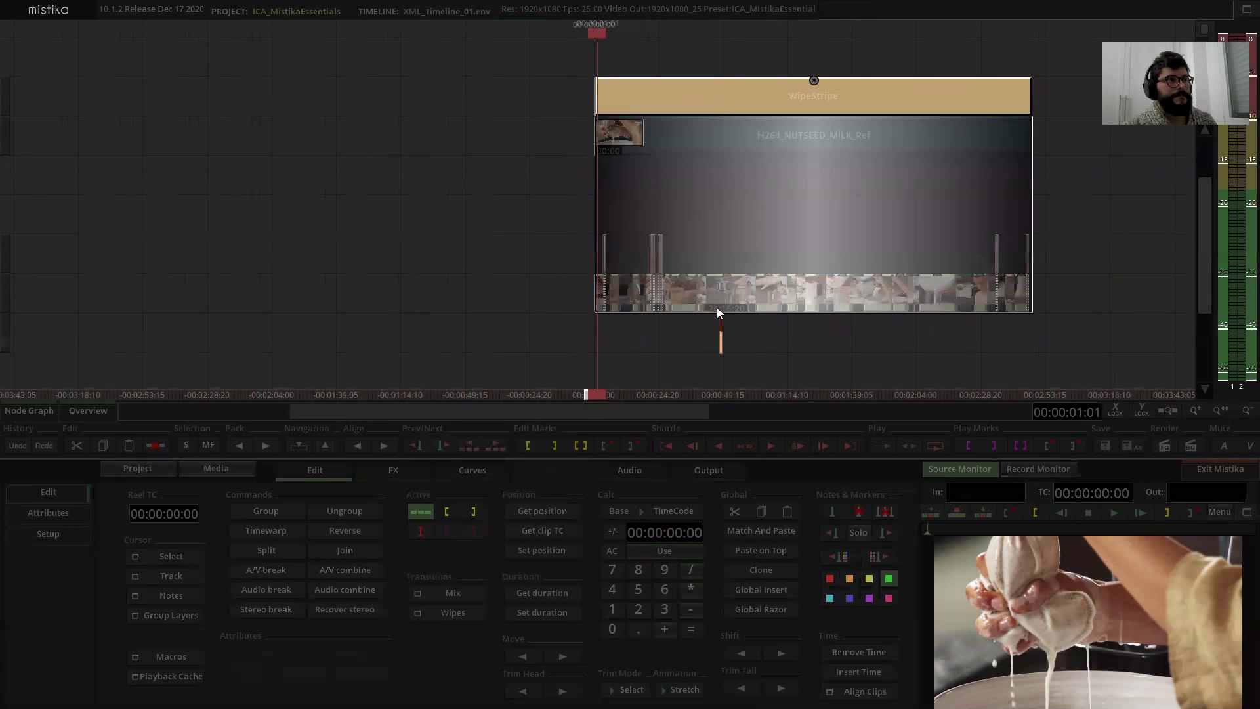
{"action": "double_click", "coordinate": [598, 82]}
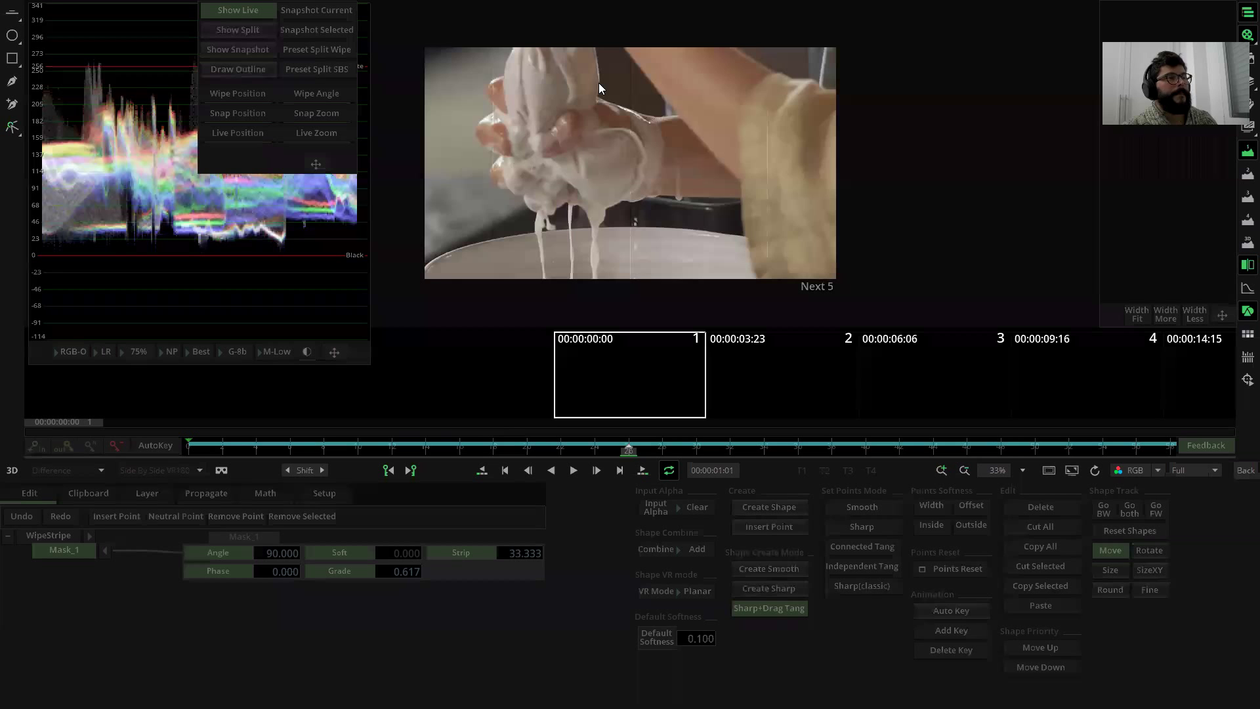
{"action": "left_click", "coordinate": [1243, 474]}
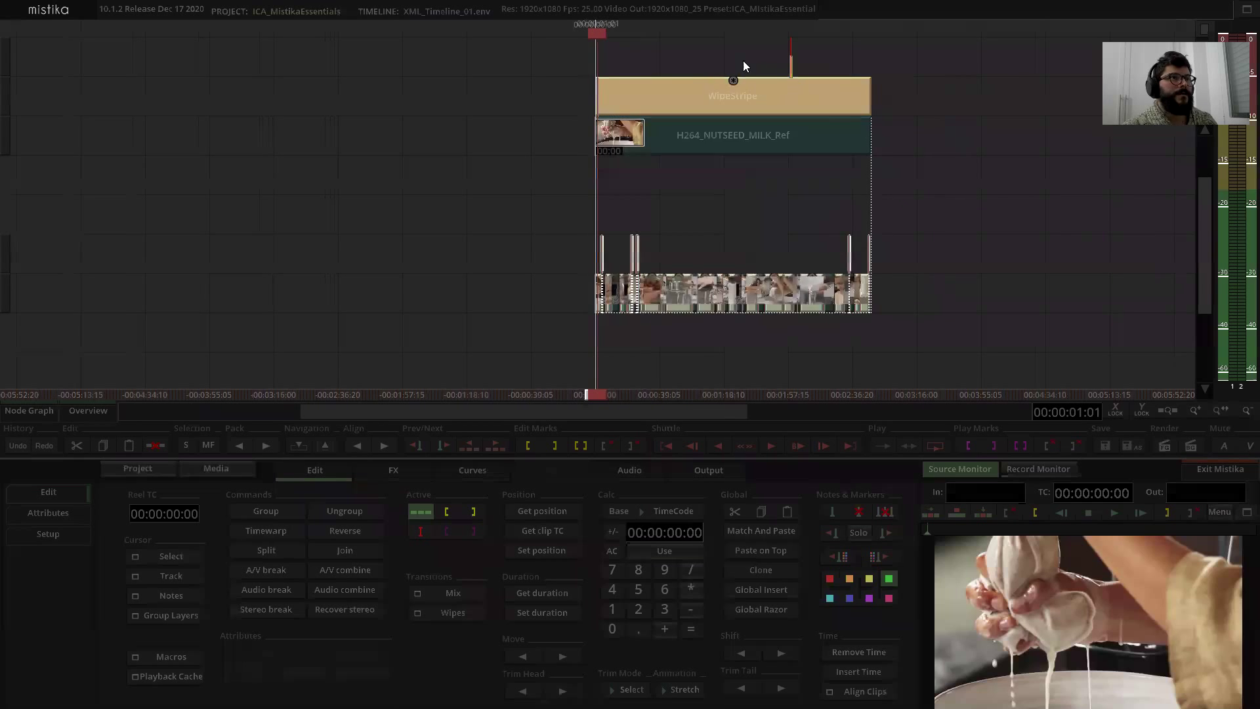
Step: Add a separate vertical-stripe wipe in the empty timeline area about one minute before the edit
{"action": "left_click_drag", "start_coordinate": [467, 178], "coordinate": [586, 185]}
{"action": "scroll", "coordinate": [655, 220], "scroll_direction": "up", "scroll_amount": 3}
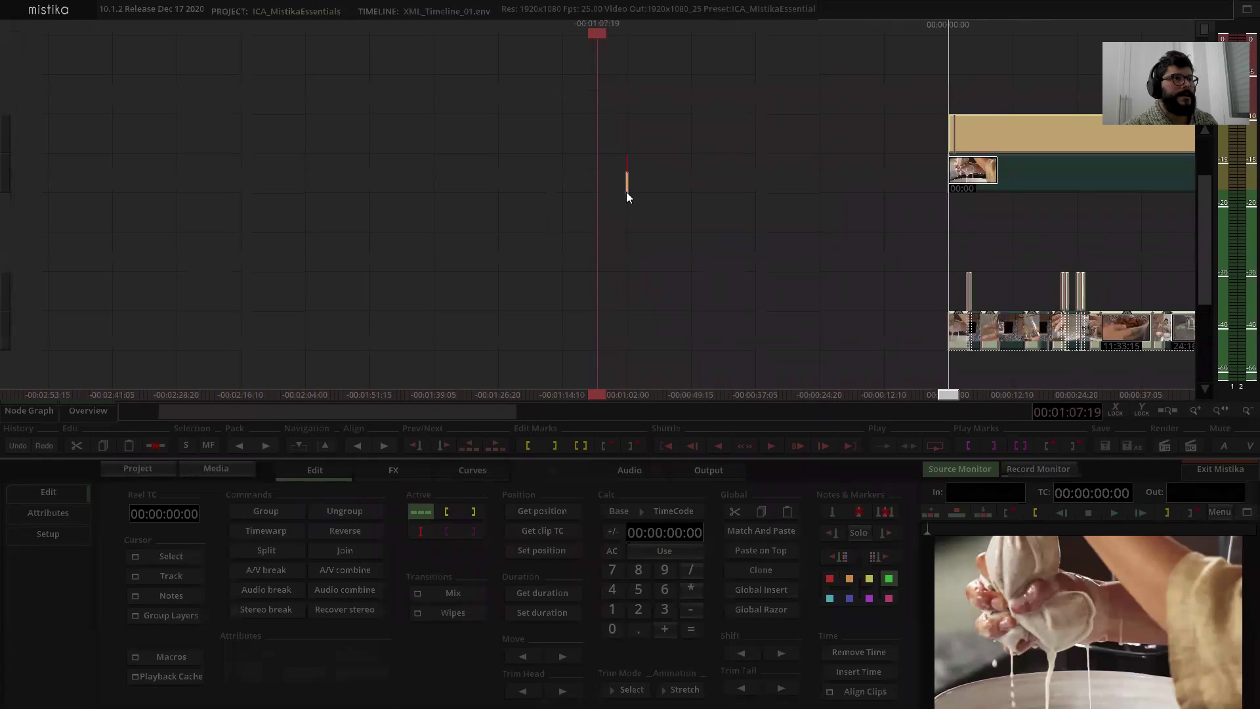
{"action": "left_click", "coordinate": [455, 612]}
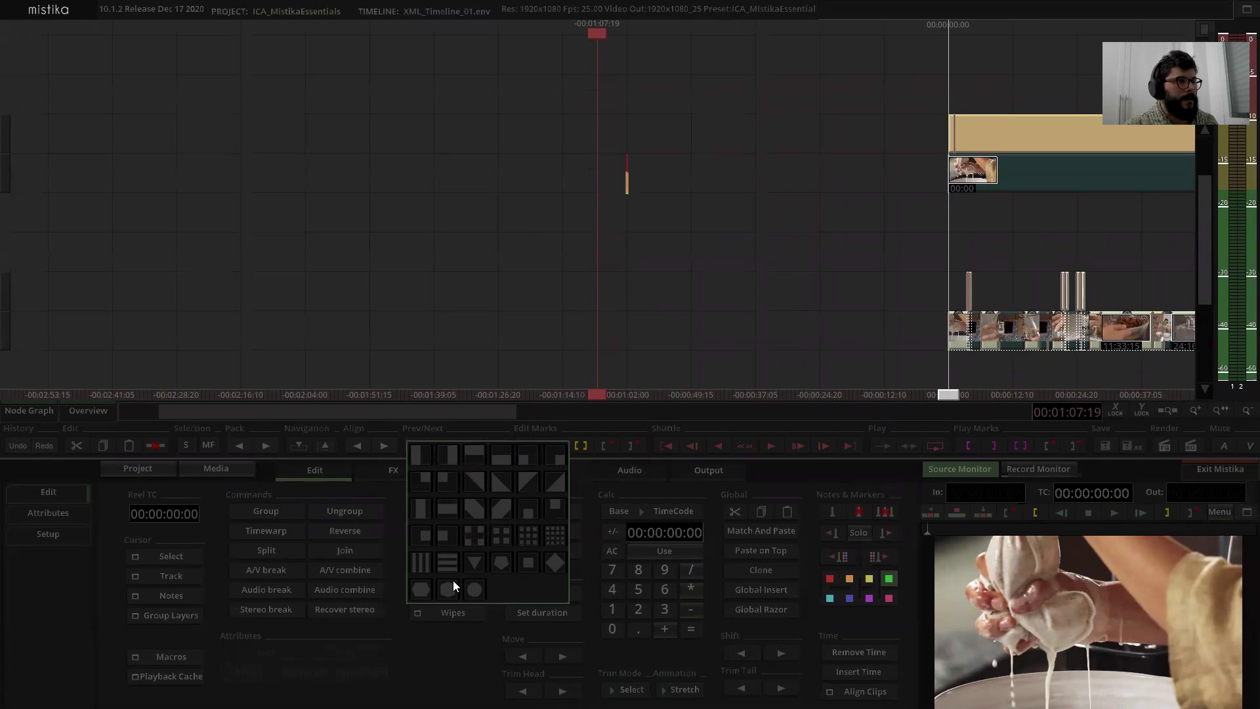
{"action": "left_click_drag", "start_coordinate": [424, 559], "coordinate": [707, 204]}
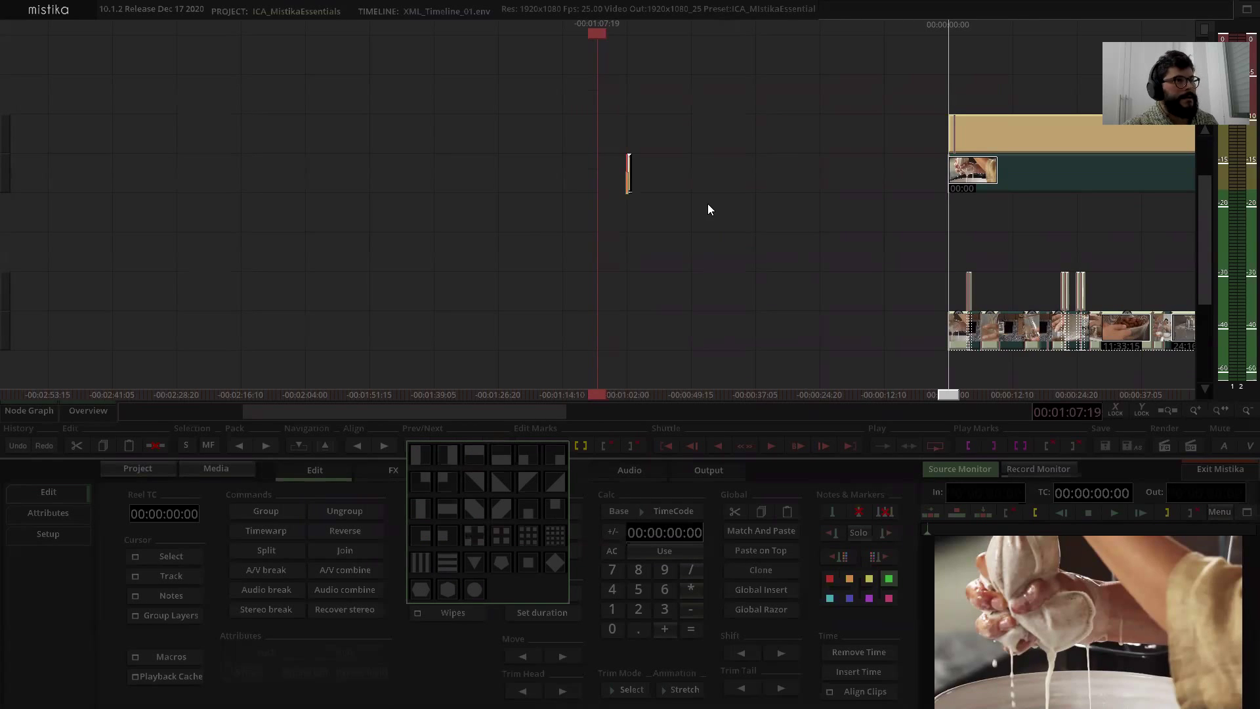
{"action": "scroll", "coordinate": [676, 177], "scroll_direction": "up", "scroll_amount": 2}
{"action": "scroll", "coordinate": [673, 175], "scroll_direction": "up", "scroll_amount": 4}
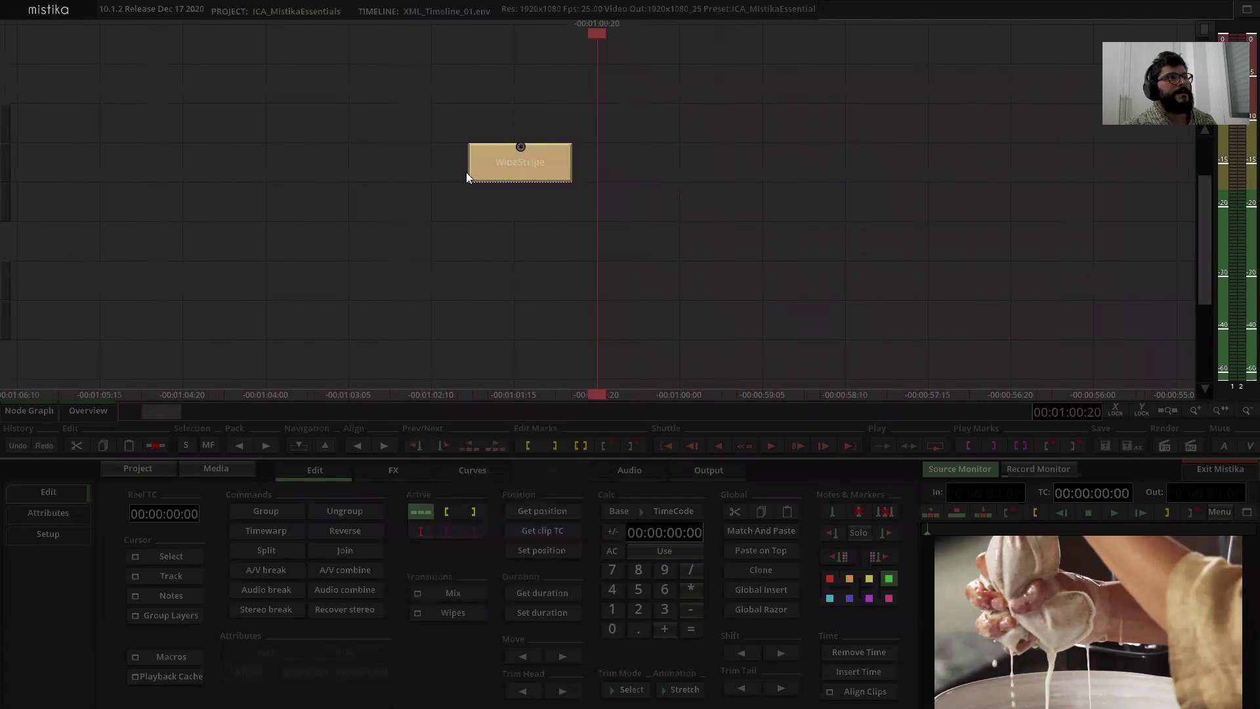
Step: Move the separate WipeStripe effect along its track to start at about -00:01:00:08
{"action": "left_click", "coordinate": [542, 159]}
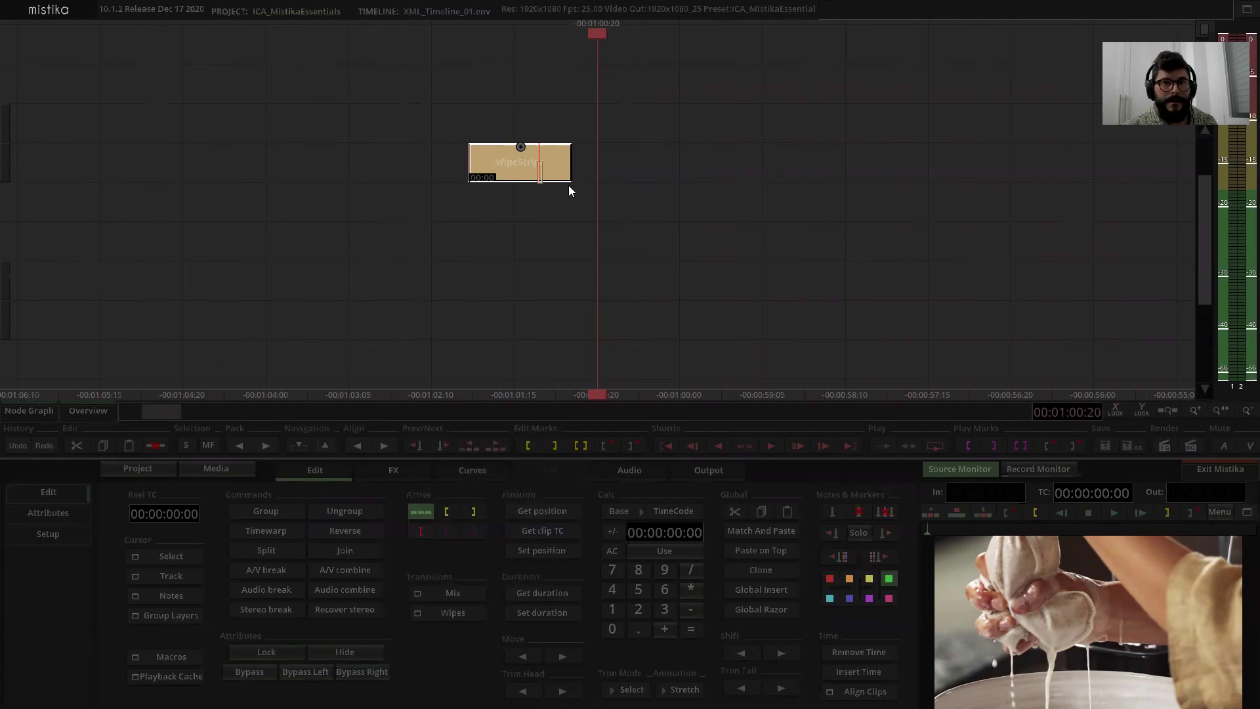
{"action": "left_click_drag", "start_coordinate": [523, 162], "coordinate": [700, 162]}
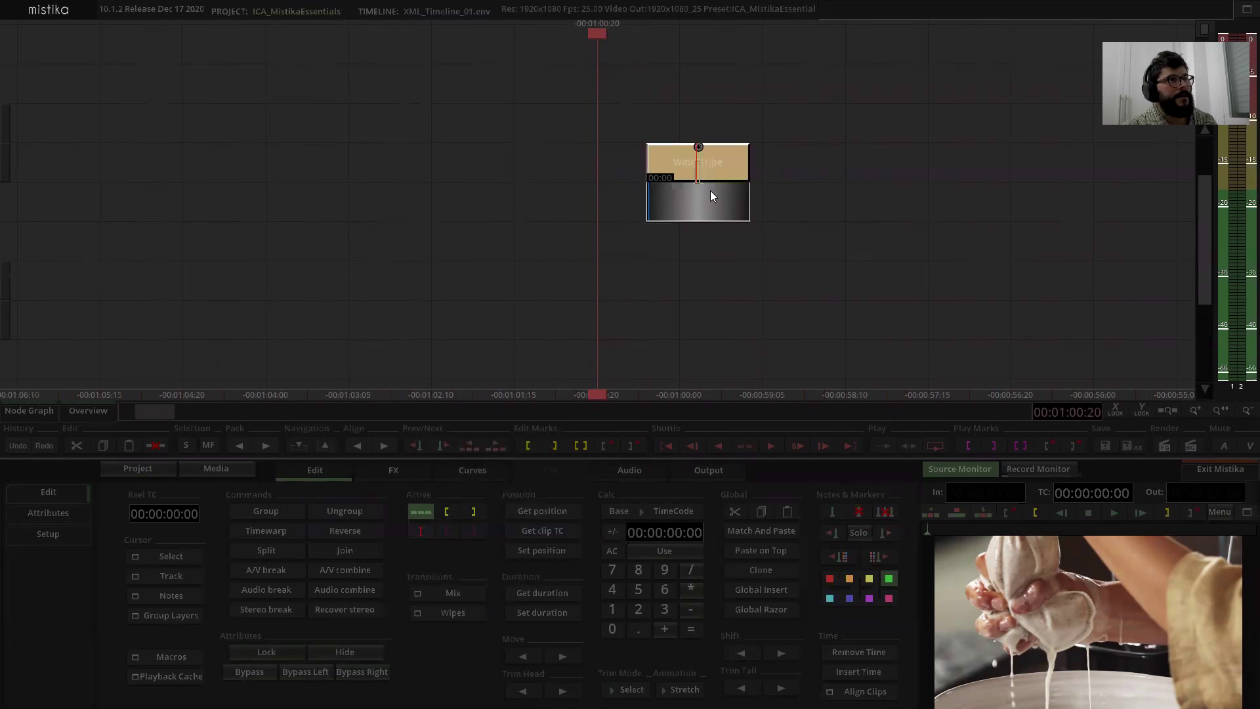
{"action": "left_click", "coordinate": [762, 187]}
{"action": "left_click_drag", "start_coordinate": [762, 189], "coordinate": [718, 199]}
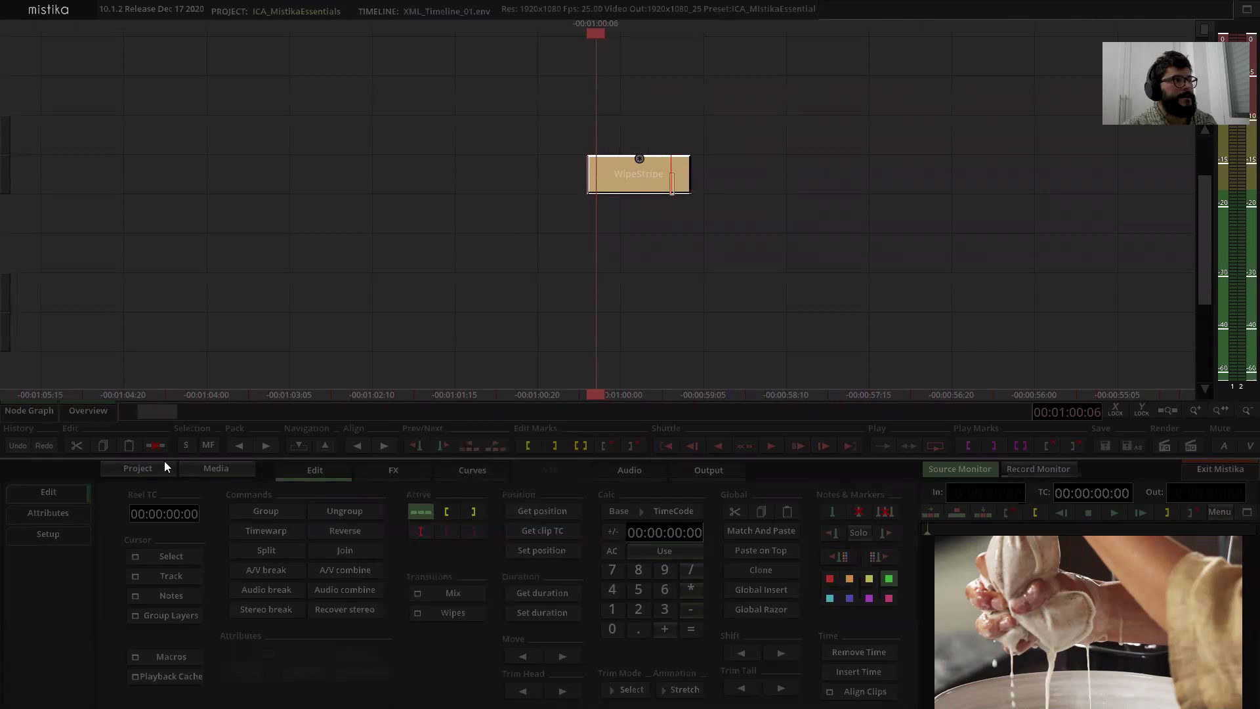
Step: Examine the WipeStripe connections to the reference clip and the edit in the node graph, ending back on the timeline
{"action": "left_click", "coordinate": [30, 410]}
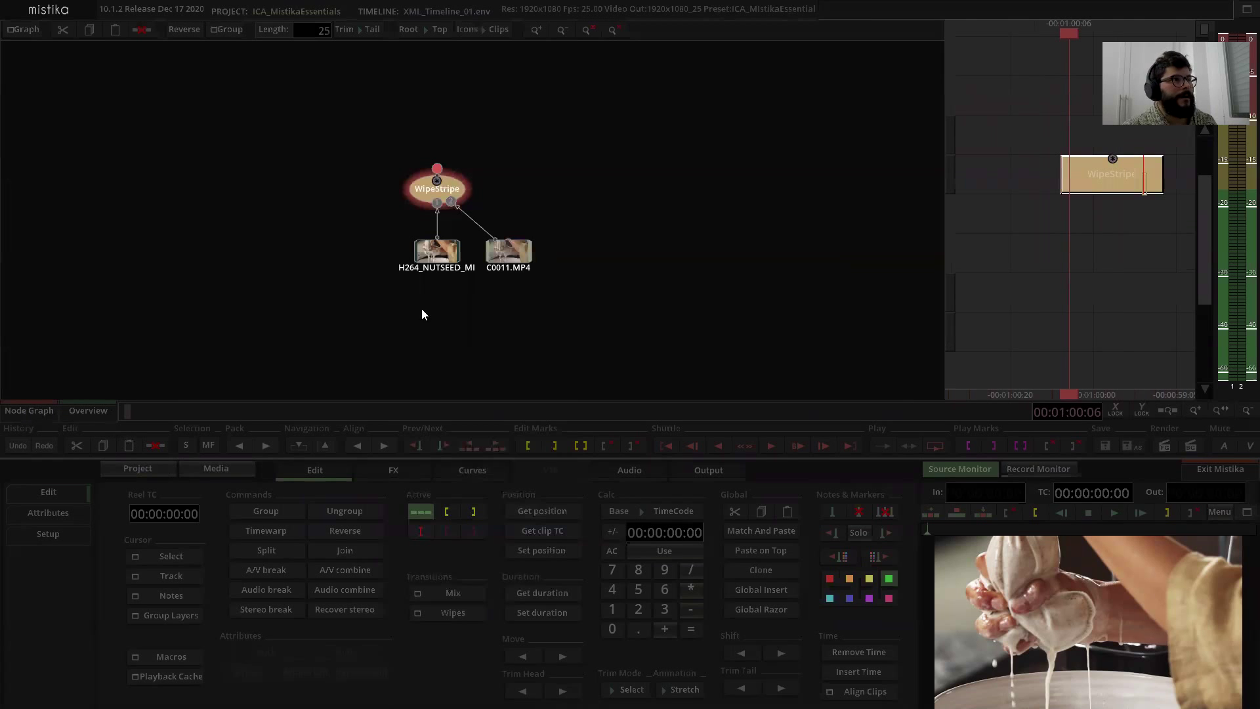
{"action": "left_click", "coordinate": [962, 226]}
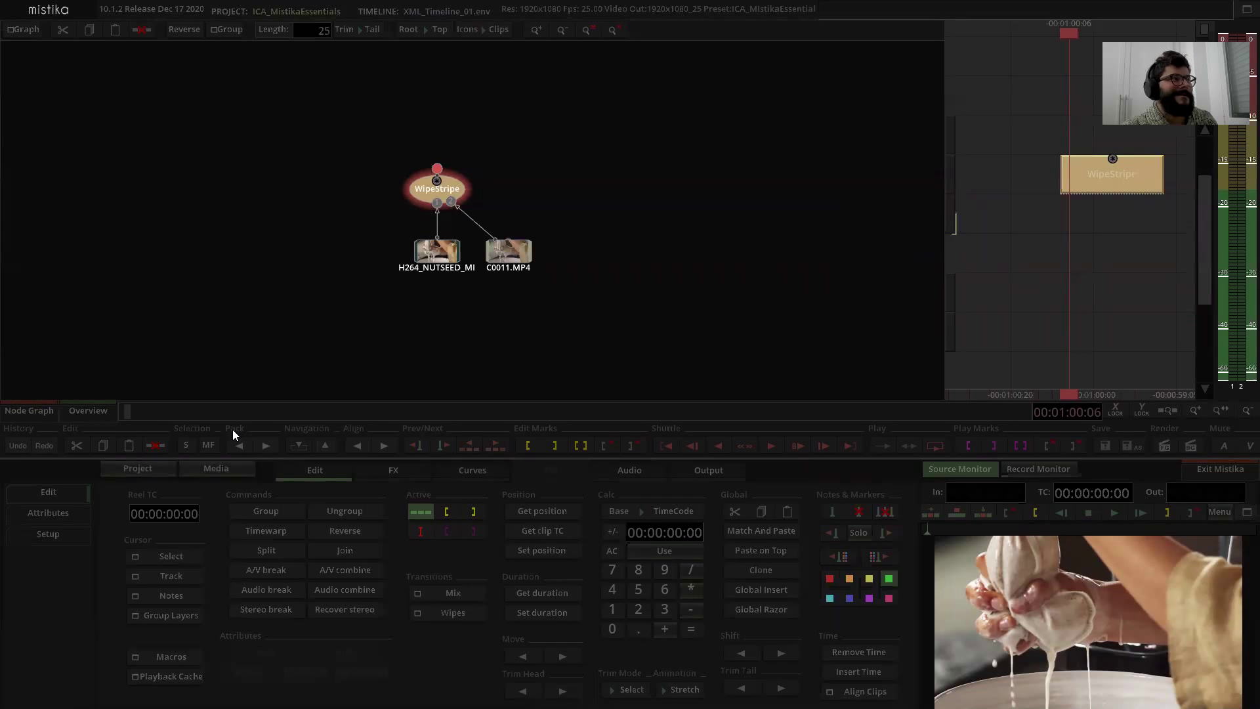
{"action": "left_click", "coordinate": [20, 412]}
Step: Open the separate WipeStripe in the visual editor and scrub through it to examine its animated stripe mask
{"action": "scroll", "coordinate": [709, 271], "scroll_direction": "up", "scroll_amount": 3}
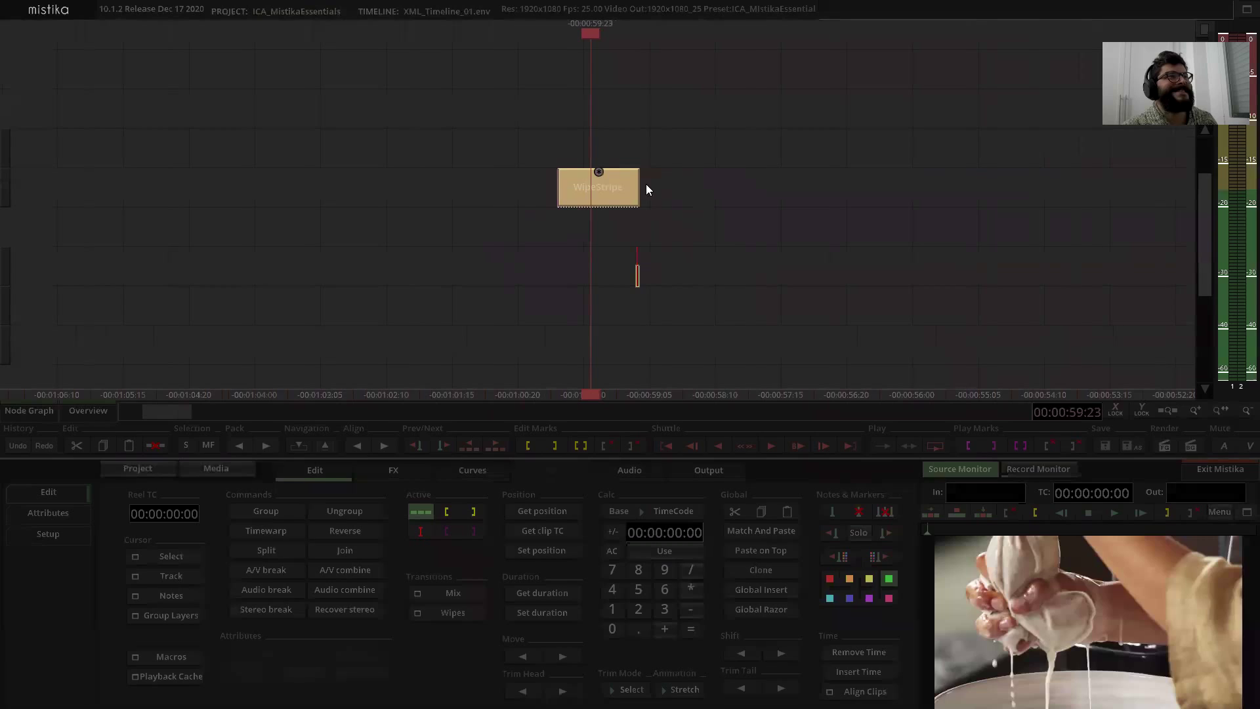
{"action": "double_click", "coordinate": [645, 187]}
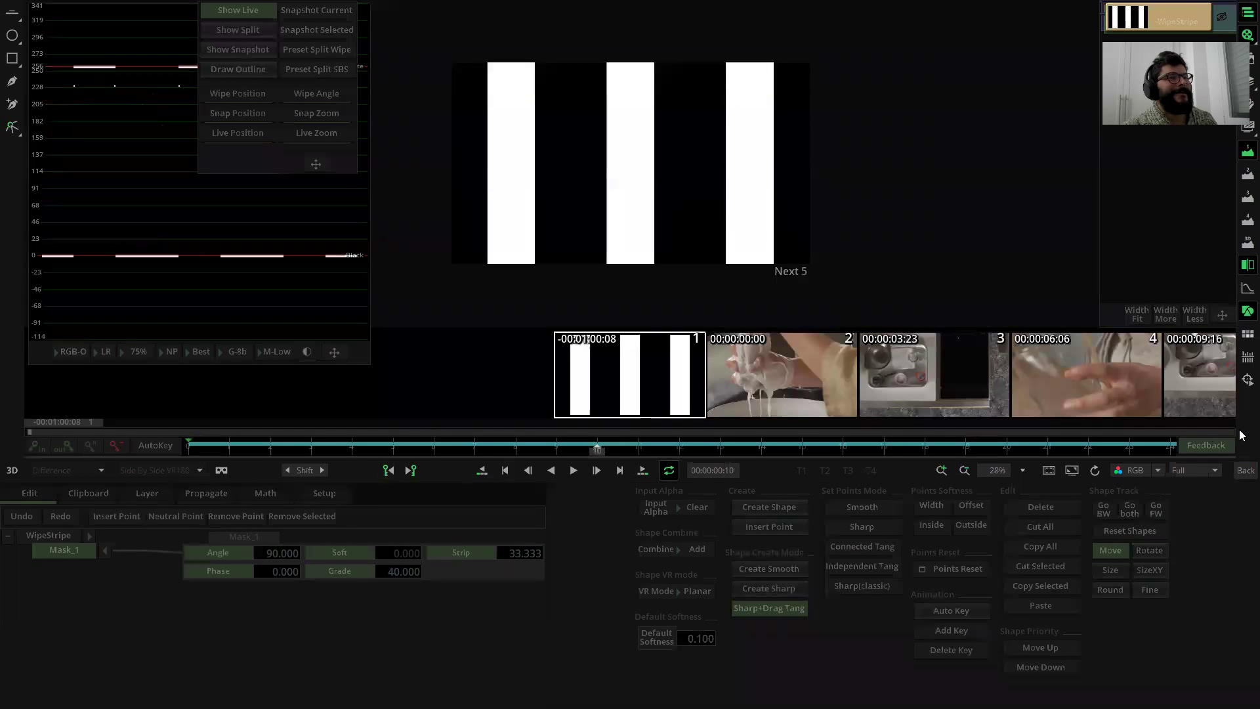
{"action": "left_click_drag", "start_coordinate": [190, 446], "coordinate": [515, 448]}
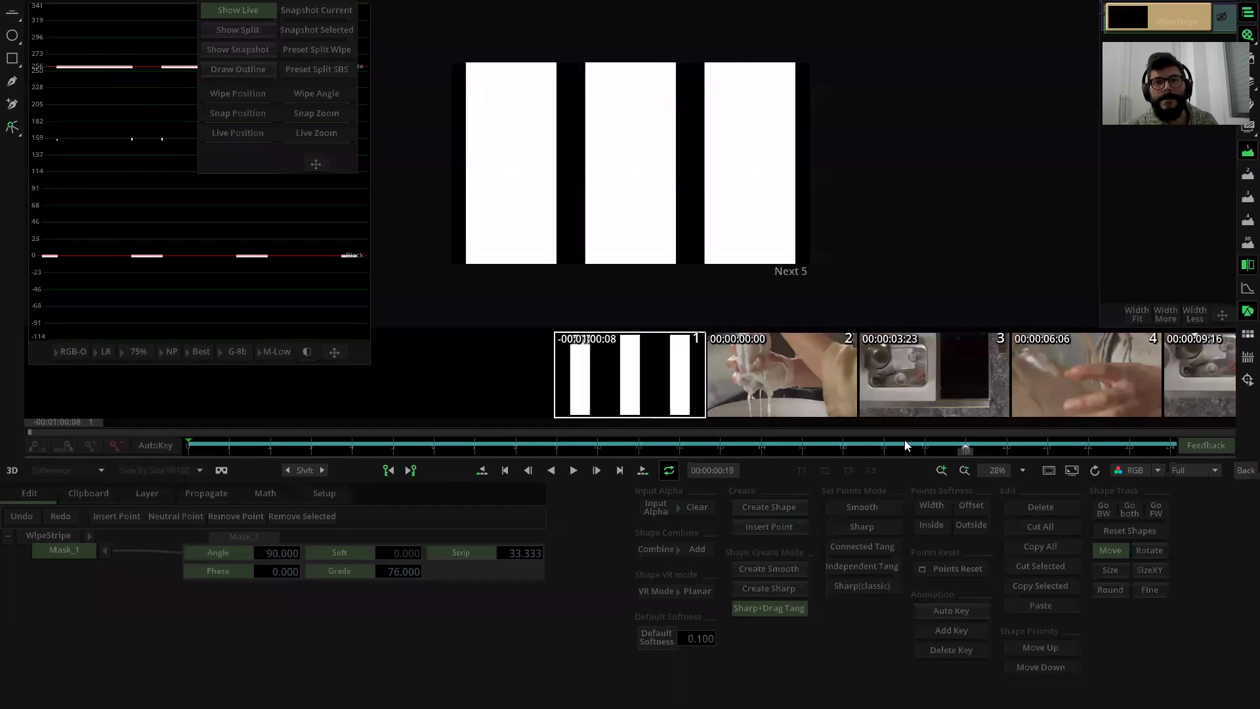
{"action": "left_click_drag", "start_coordinate": [838, 446], "coordinate": [620, 441]}
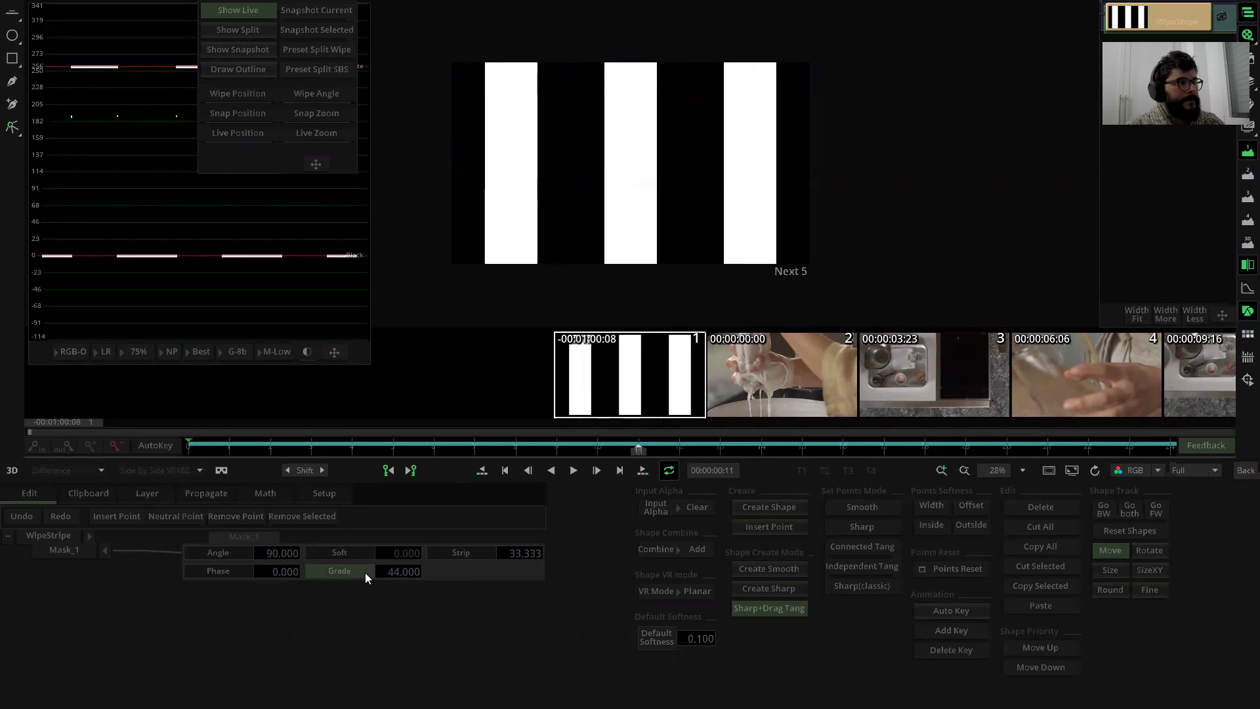
Step: Set the stripe mask's Grade to a constant 50 and its Strip width to 100
{"action": "scroll", "coordinate": [362, 576], "scroll_direction": "up", "scroll_amount": 6}
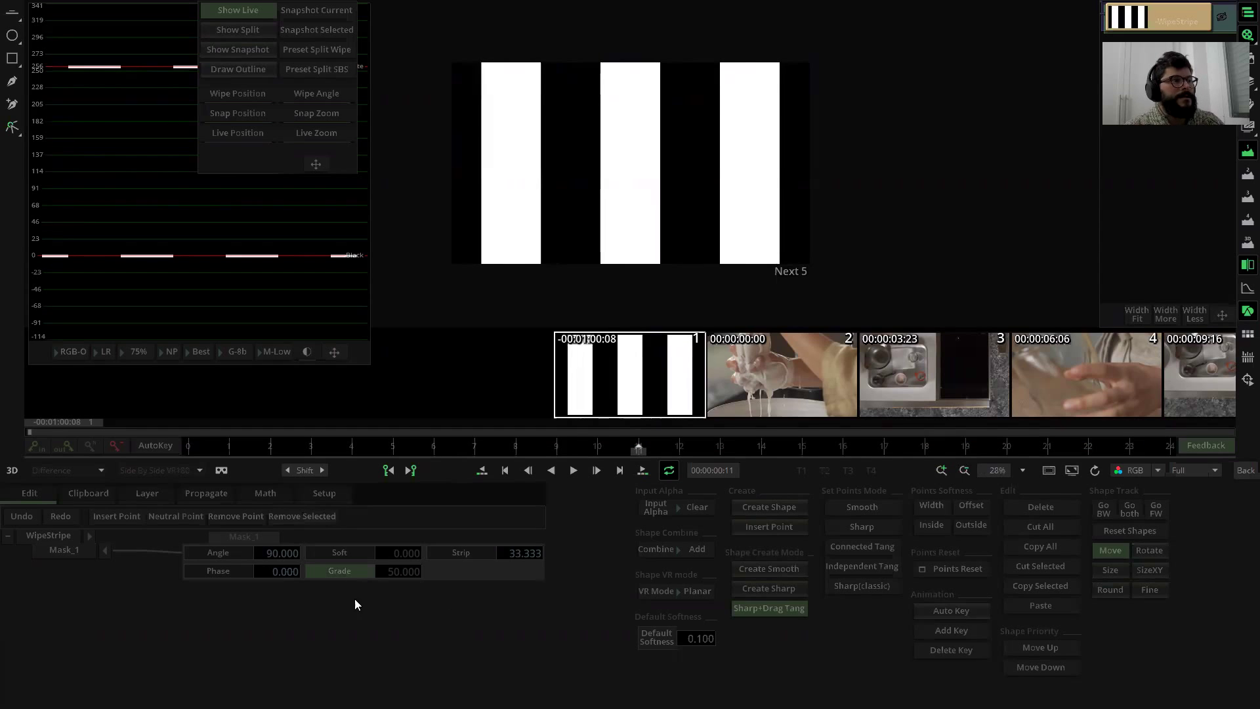
{"action": "left_click", "coordinate": [513, 554]}
{"action": "type", "text": "100"}
{"action": "key", "text": "Return"}
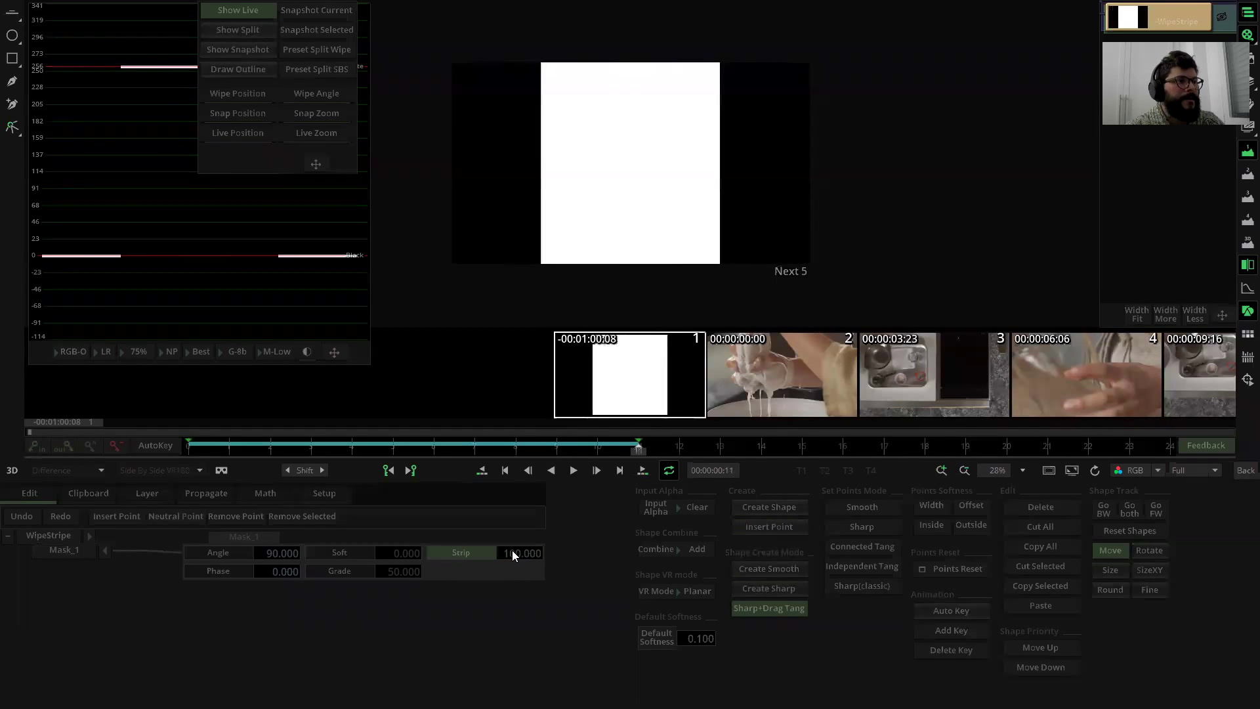
{"action": "left_click", "coordinate": [513, 552]}
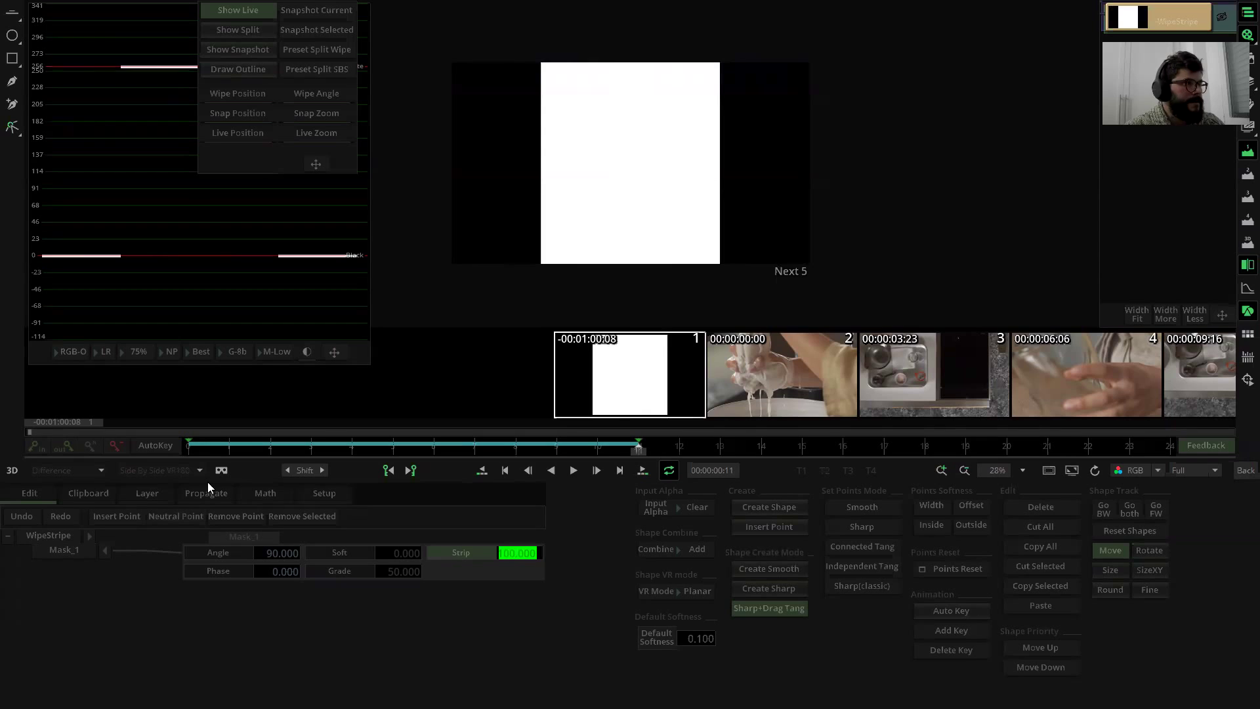
{"action": "key", "text": "Return"}
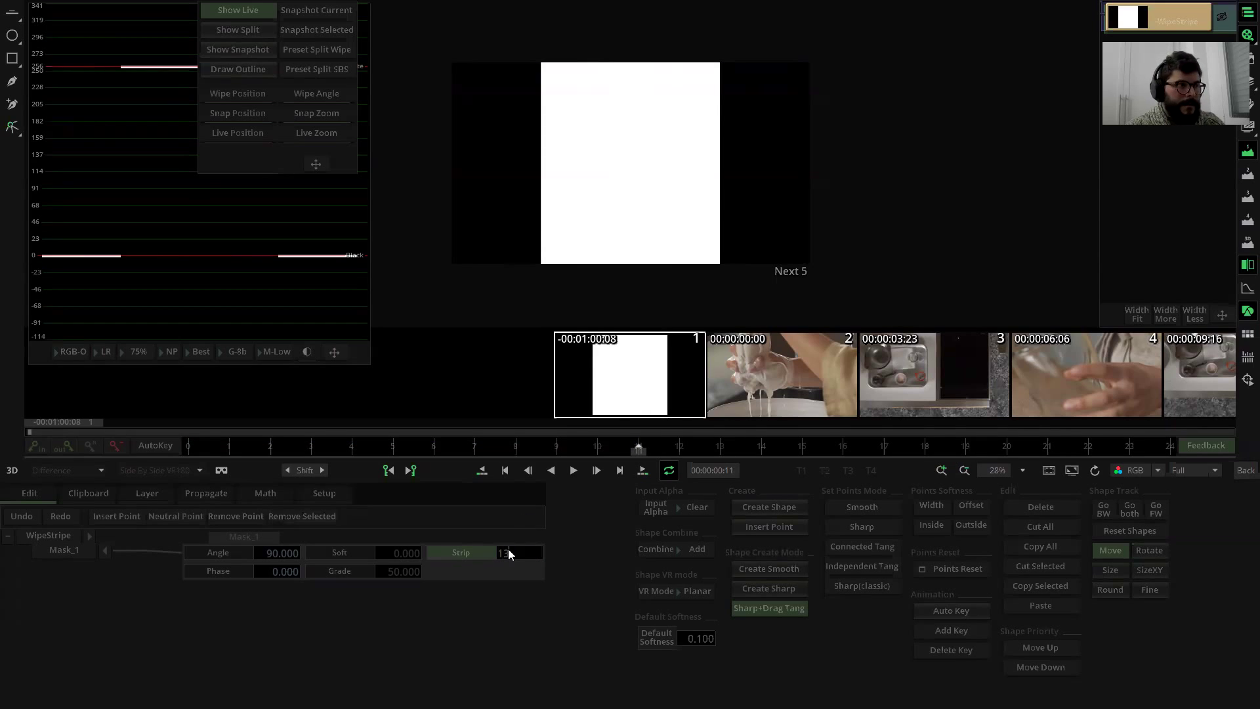
Step: Set the stripe mask's Strip value to 13, check the narrower stripes across the clip's duration, and return to the timeline
{"action": "left_click", "coordinate": [508, 553]}
{"action": "type", "text": "13"}
{"action": "key", "text": "Return"}
{"action": "left_click", "coordinate": [392, 445]}
{"action": "left_click_drag", "start_coordinate": [736, 410], "coordinate": [1076, 439]}
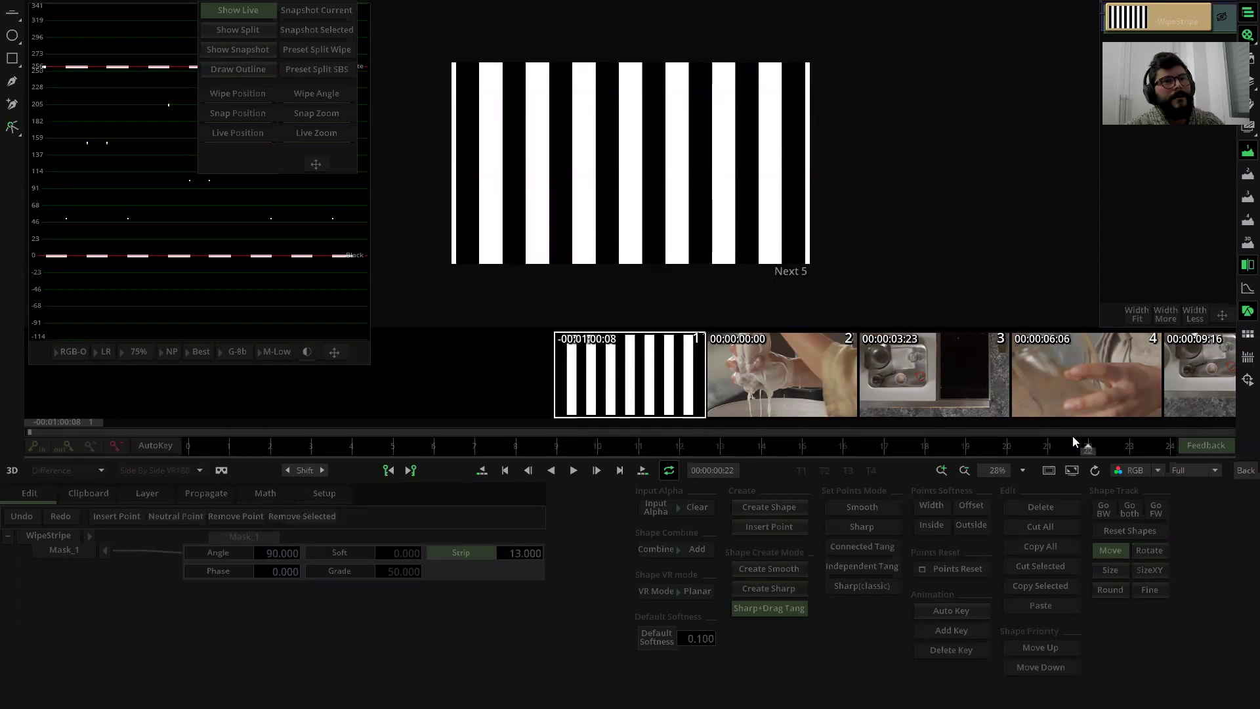
{"action": "left_click", "coordinate": [1245, 470]}
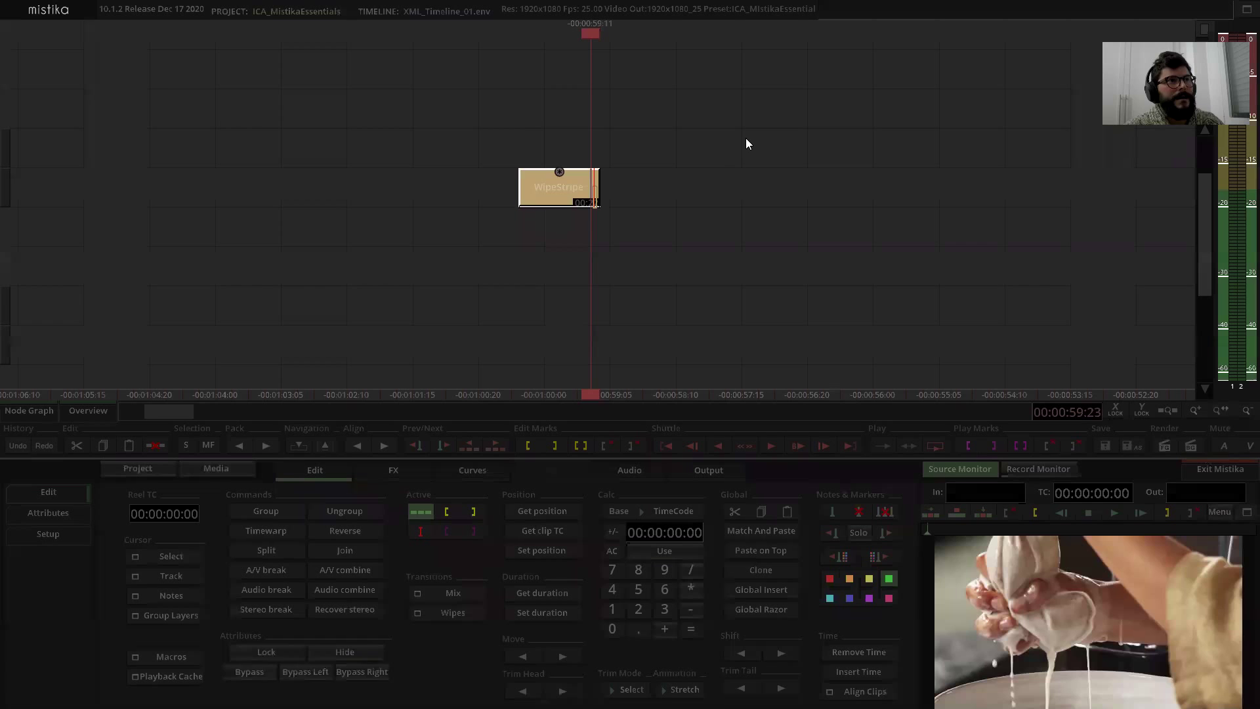
Step: Replace the WipeStripe above the H264 reference clip with a copy of the customised separate one, and open it in the visual editor
{"action": "left_click", "coordinate": [577, 184]}
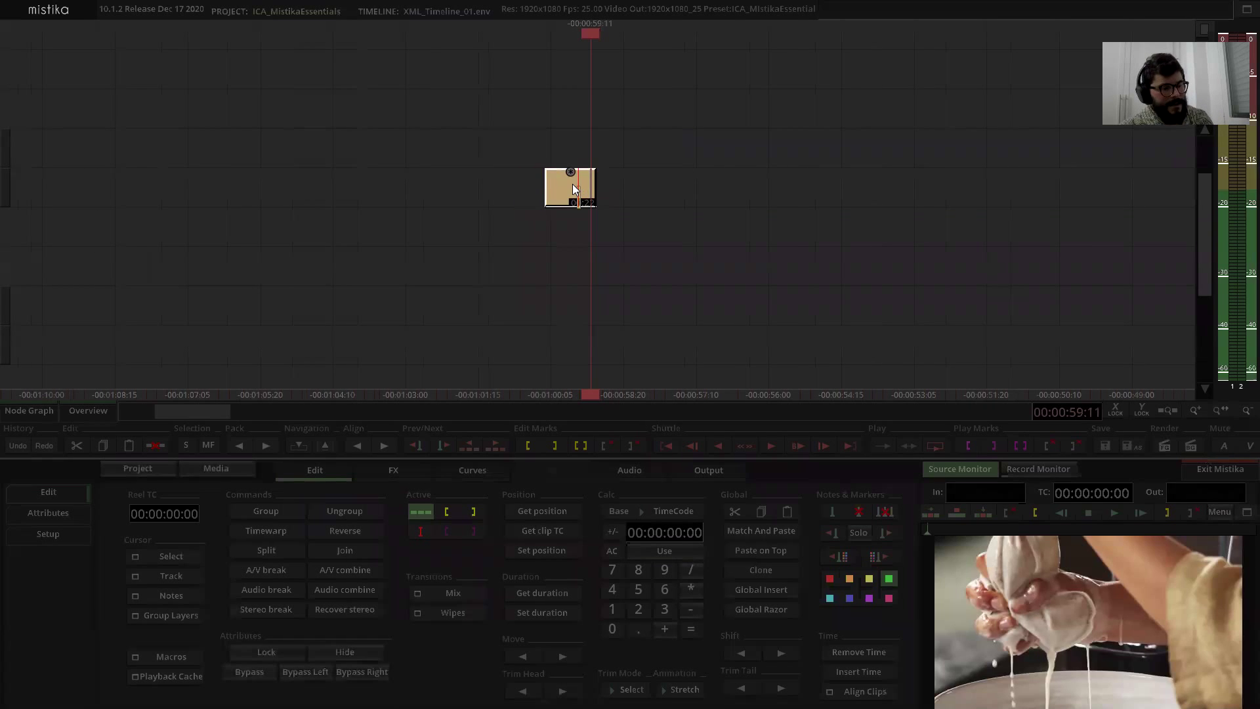
{"action": "scroll", "coordinate": [712, 169], "scroll_direction": "down", "scroll_amount": 5}
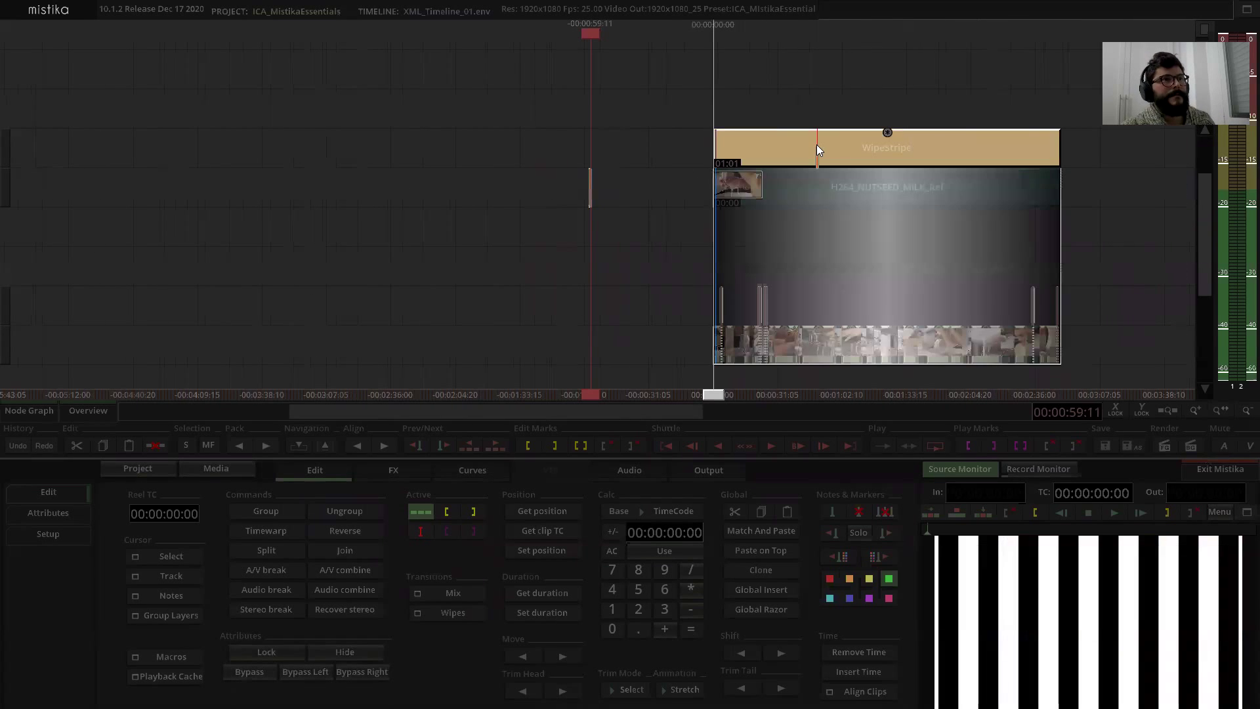
{"action": "left_click", "coordinate": [784, 178]}
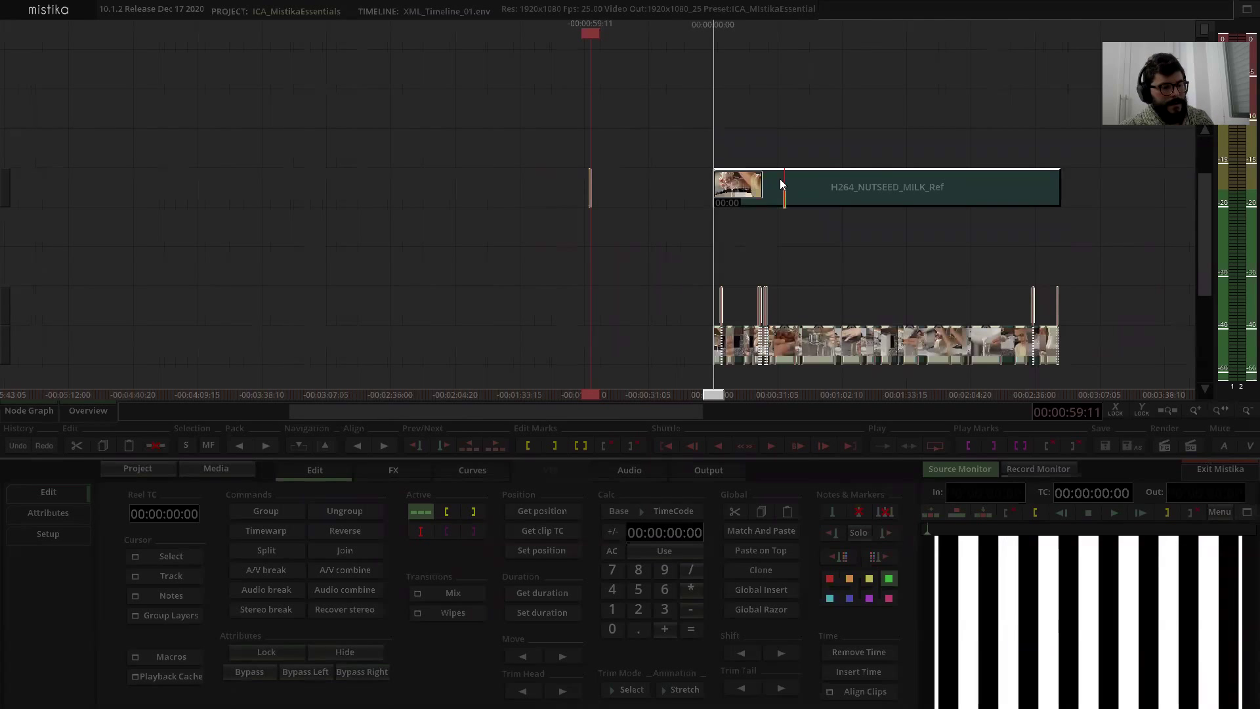
{"action": "left_click_drag", "start_coordinate": [827, 79], "coordinate": [640, 134]}
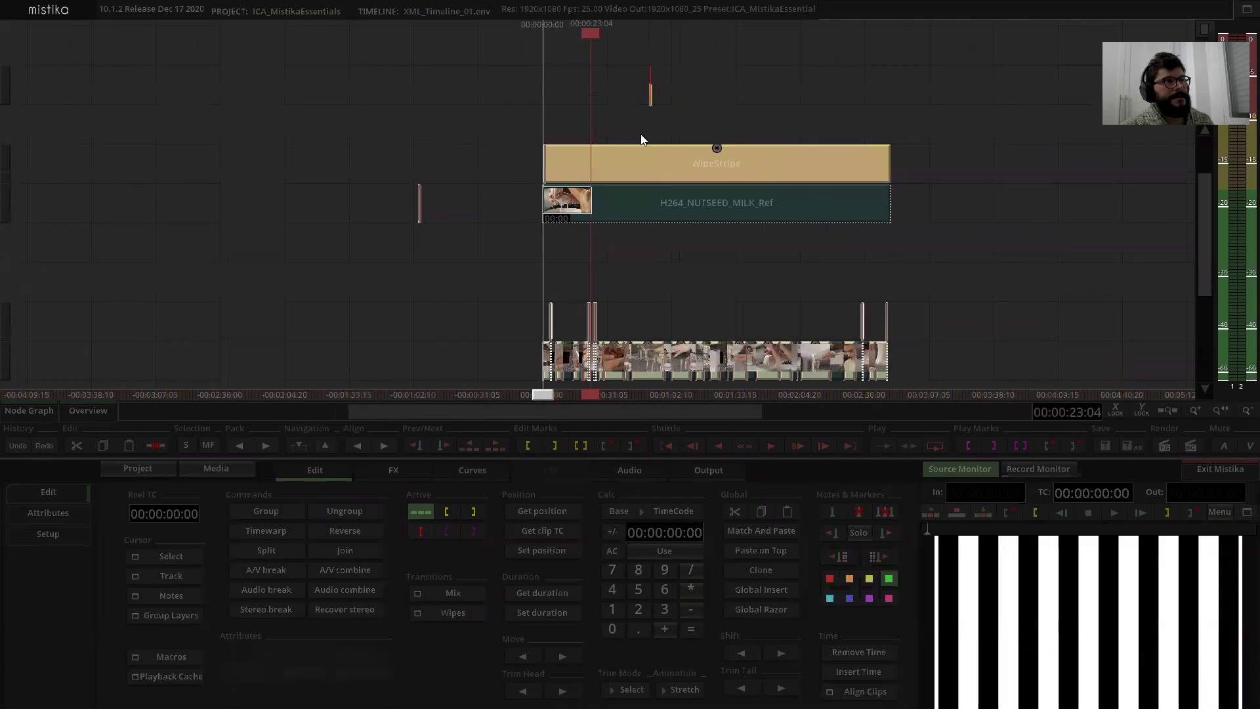
{"action": "double_click", "coordinate": [599, 163]}
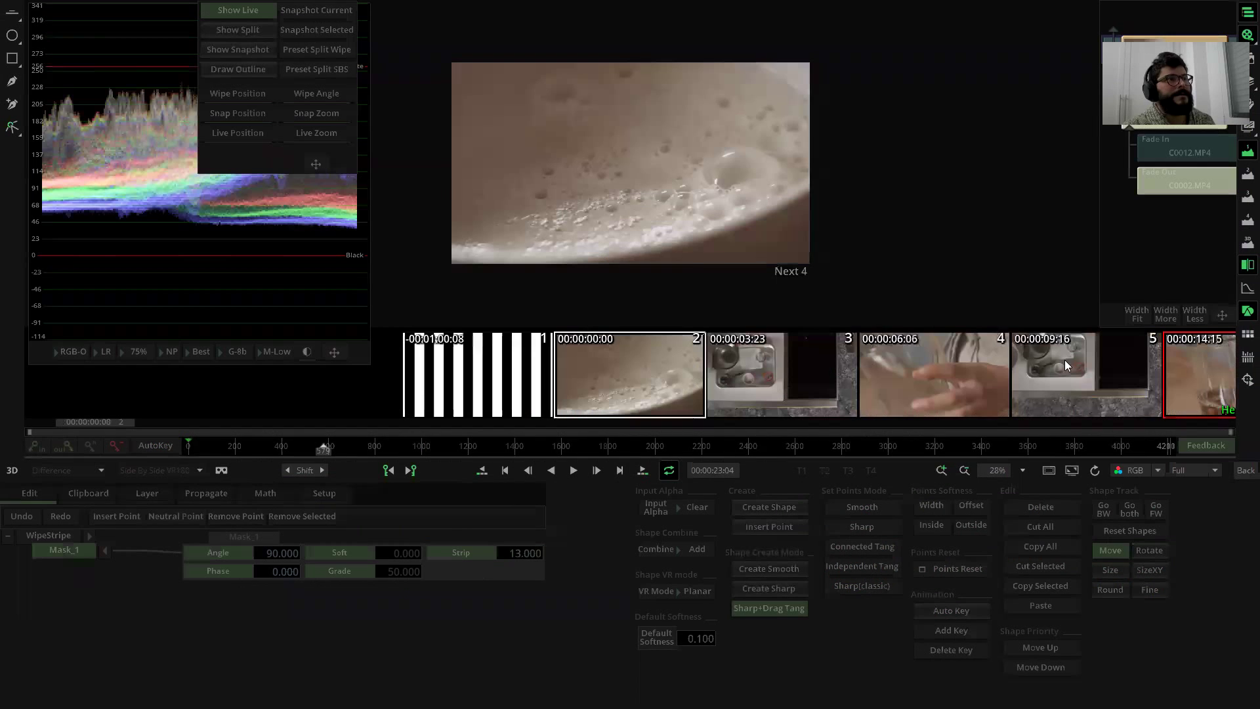
Step: Return to the timeline, open the node graph for the WipeStripe over the reference clip, and separate the overlapping Fade Up node to inspect its inputs
{"action": "left_click", "coordinate": [1245, 470]}
{"action": "scroll", "coordinate": [594, 154], "scroll_direction": "up", "scroll_amount": 1}
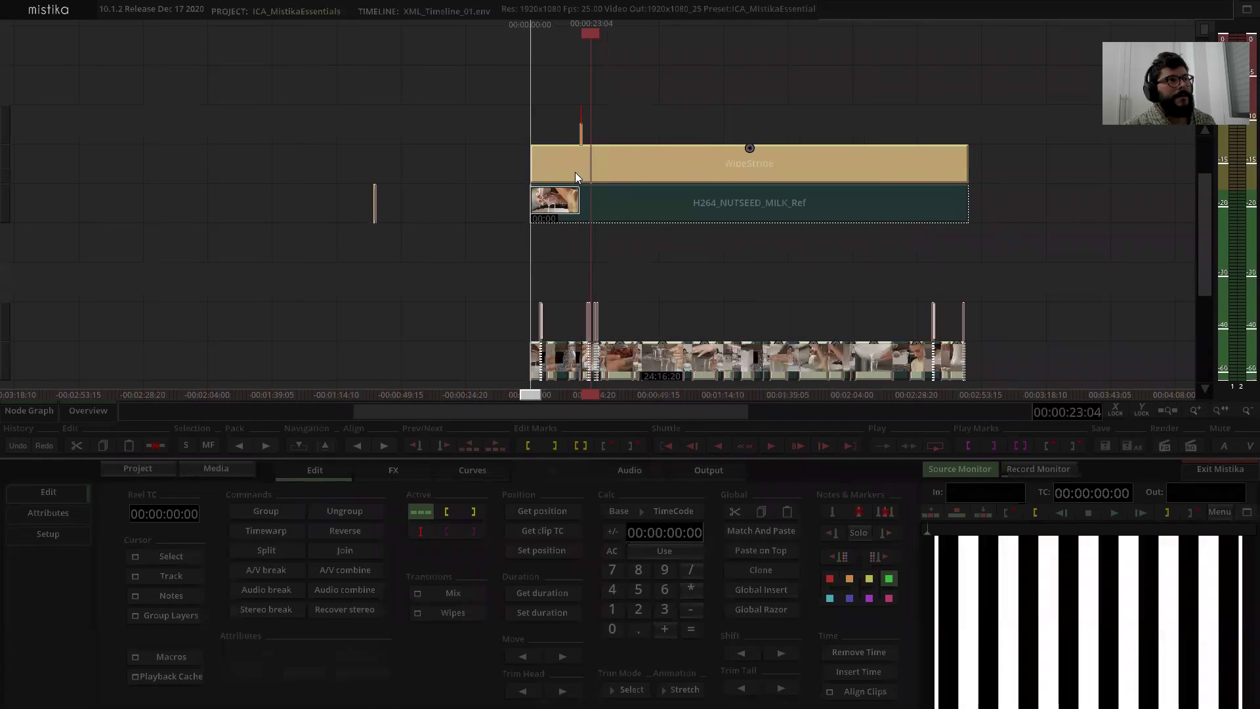
{"action": "left_click", "coordinate": [577, 216]}
{"action": "left_click_drag", "start_coordinate": [575, 225], "coordinate": [554, 389]}
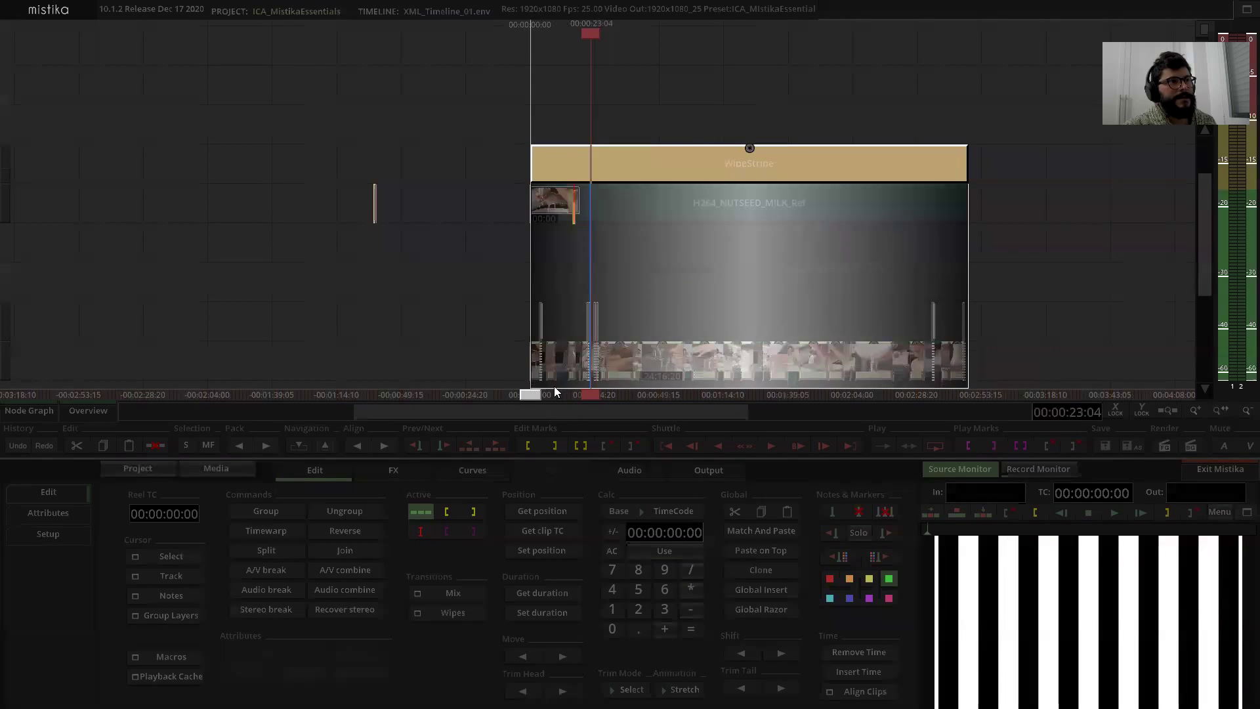
{"action": "scroll", "coordinate": [603, 292], "scroll_direction": "up", "scroll_amount": 3}
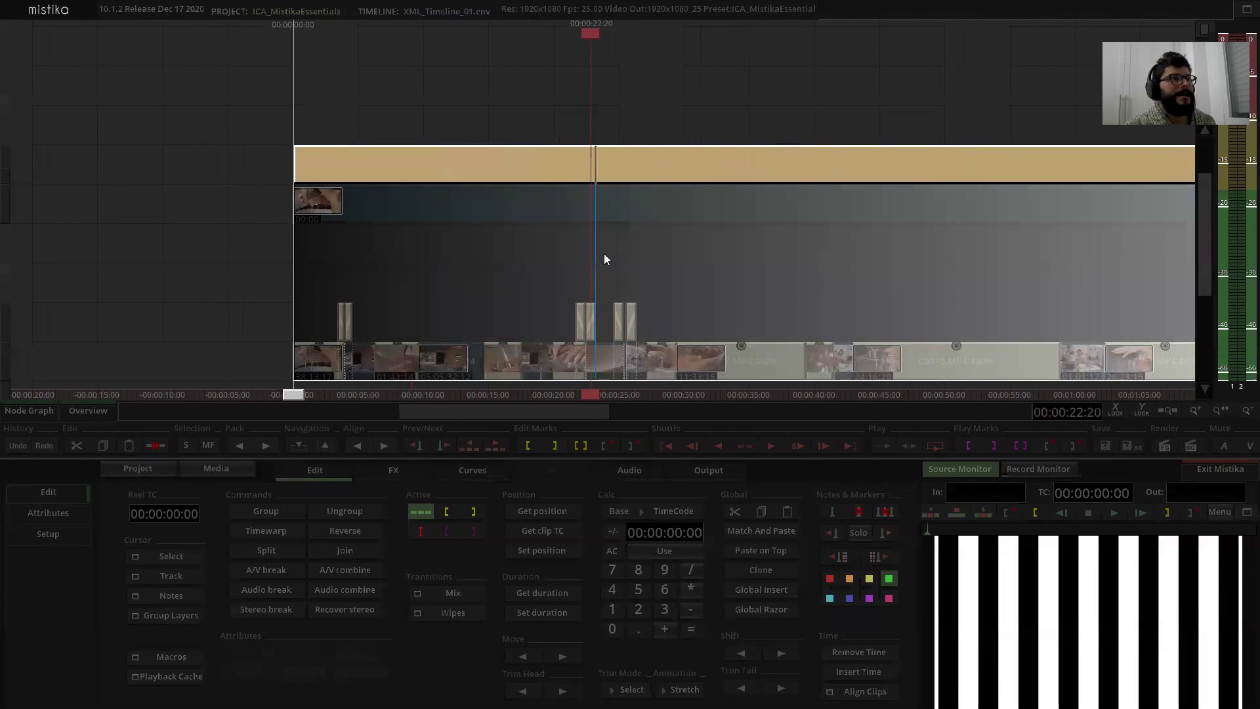
{"action": "scroll", "coordinate": [603, 253], "scroll_direction": "left", "scroll_amount": 3}
{"action": "left_click", "coordinate": [578, 156]}
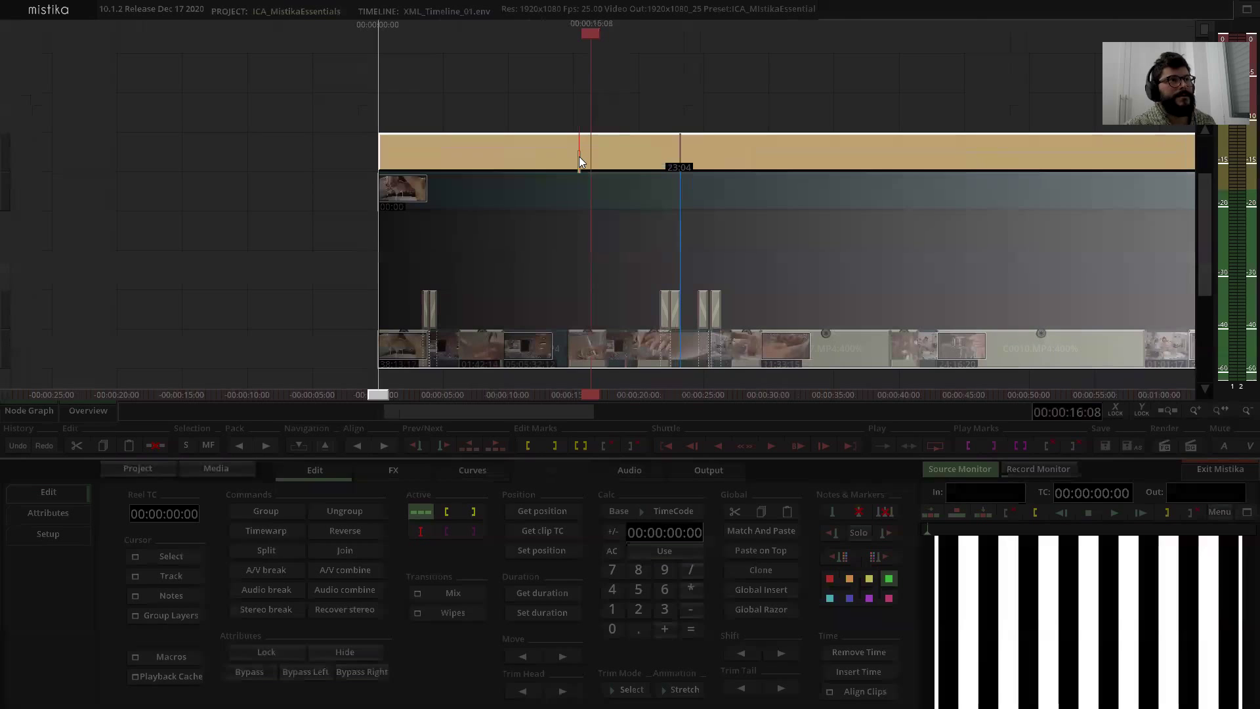
{"action": "left_click", "coordinate": [36, 411]}
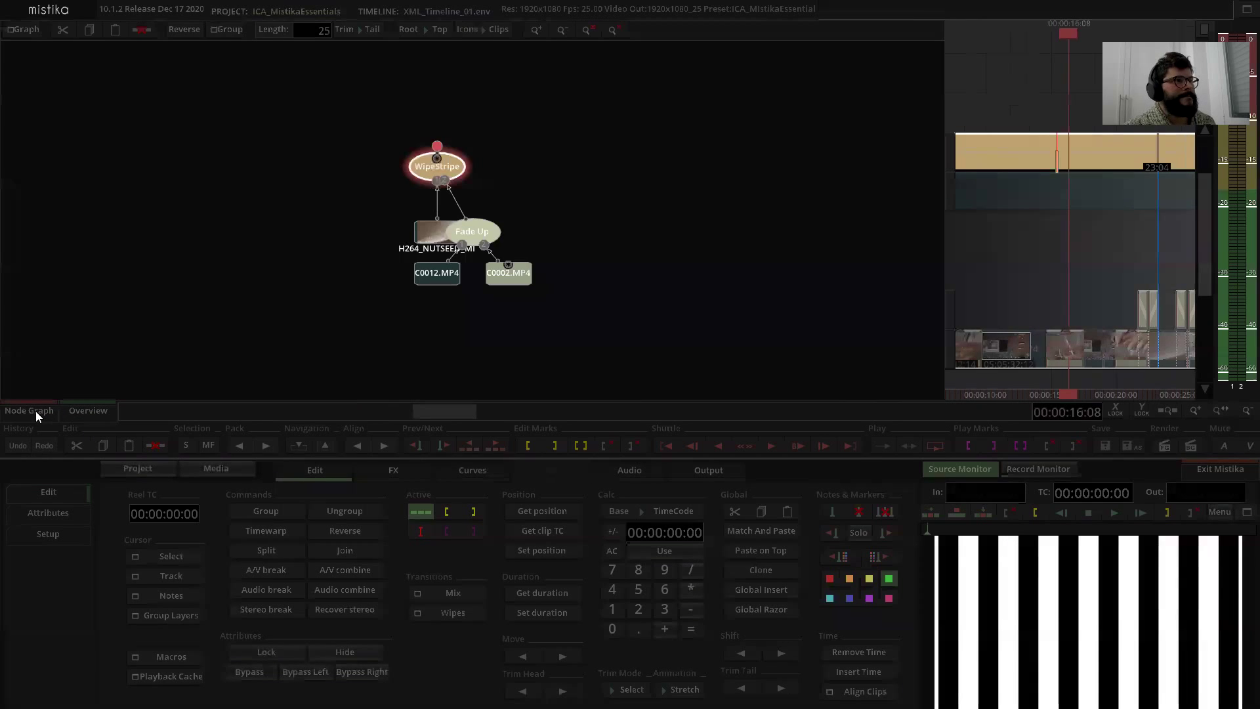
{"action": "left_click_drag", "start_coordinate": [477, 234], "coordinate": [500, 222]}
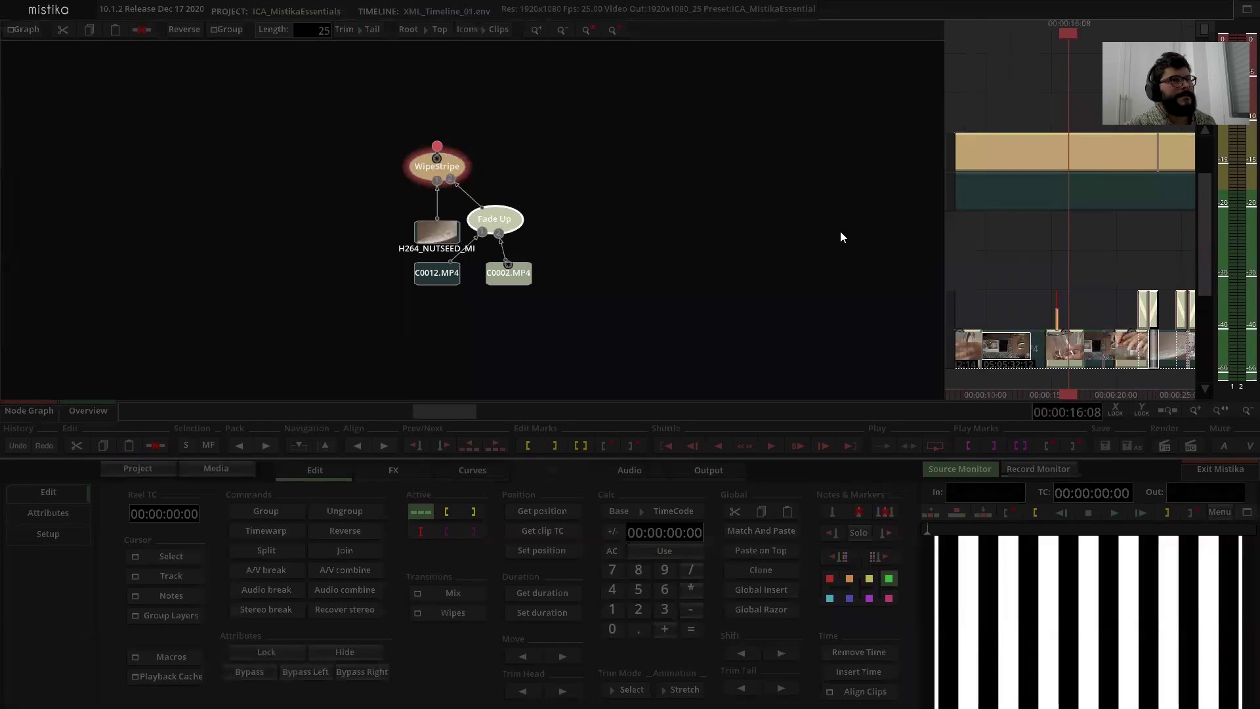
{"action": "scroll", "coordinate": [976, 263], "scroll_direction": "up", "scroll_amount": 3}
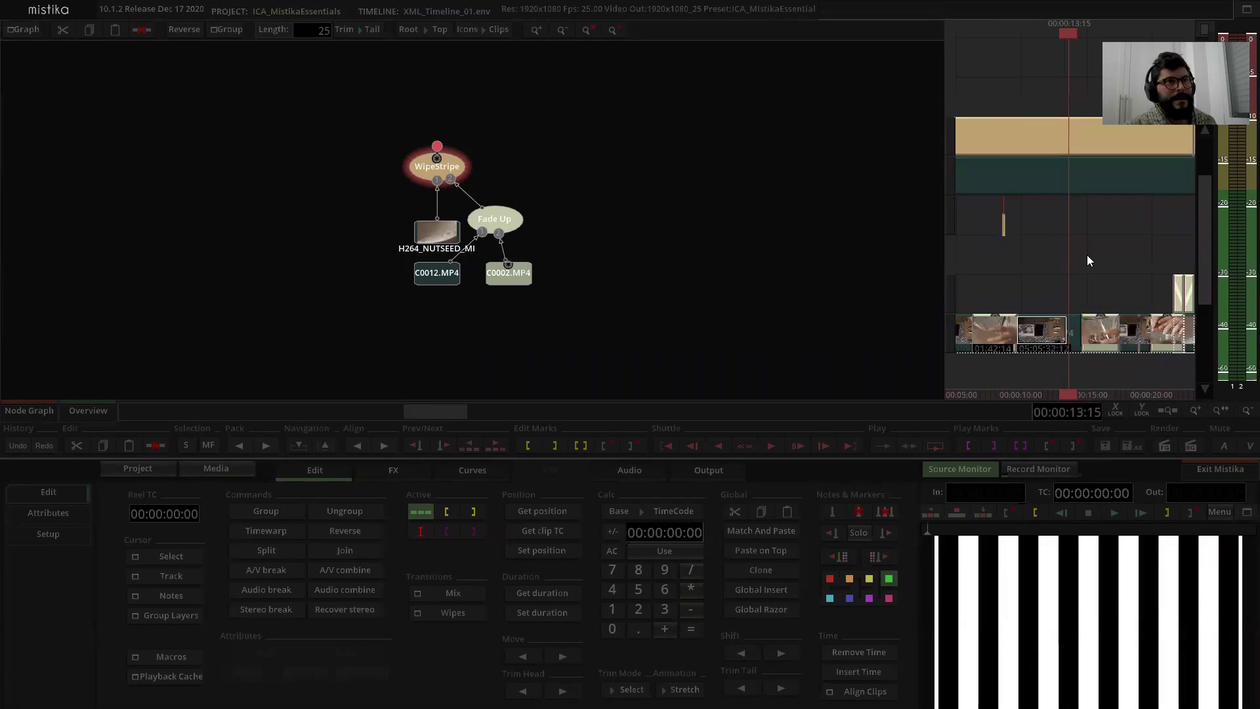
Step: Check the WipeStripe at 00:00:07:22, spread out its C0002.MP4 and H264 reference nodes to inspect both inputs, and close the node graph
{"action": "double_click", "coordinate": [1060, 124]}
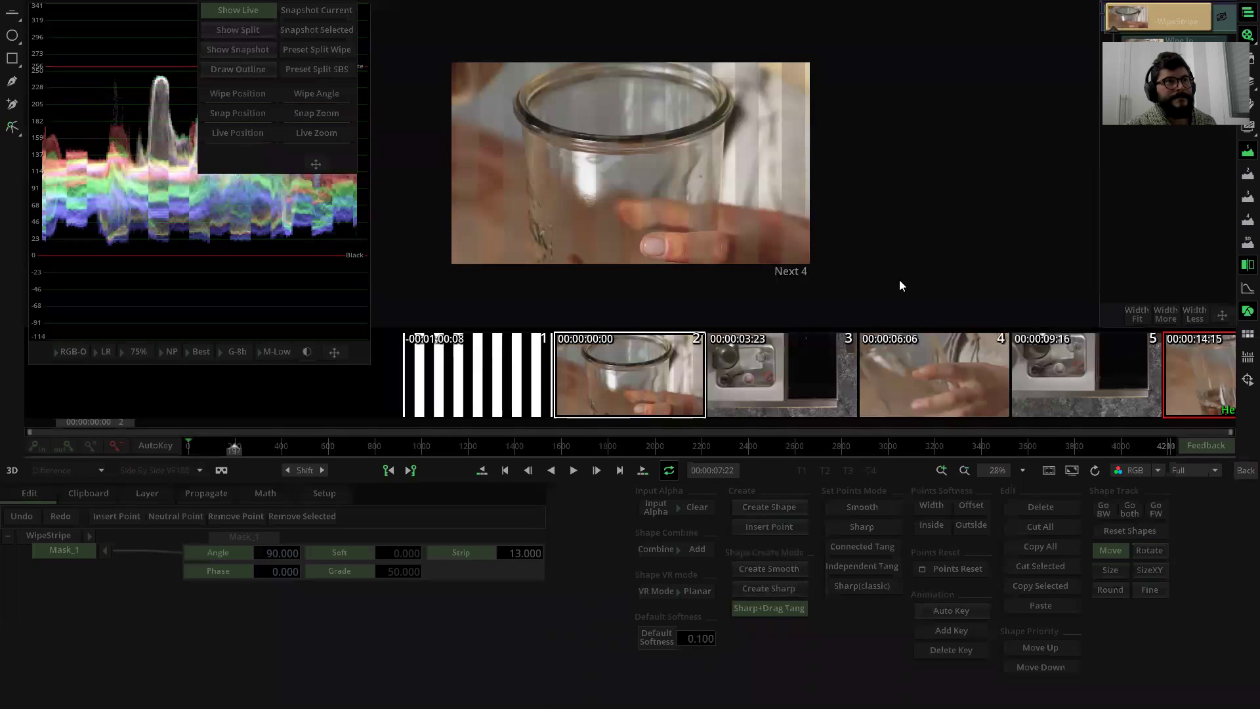
{"action": "left_click", "coordinate": [1244, 470]}
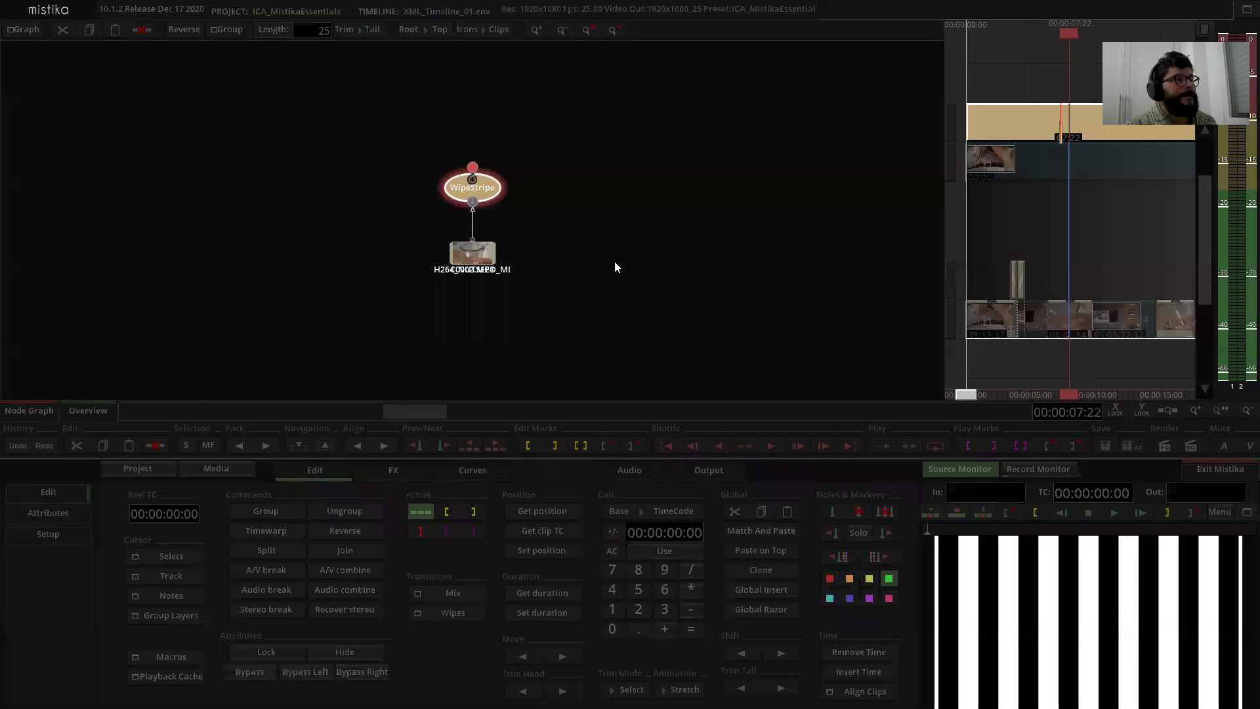
{"action": "left_click_drag", "start_coordinate": [475, 251], "coordinate": [565, 258]}
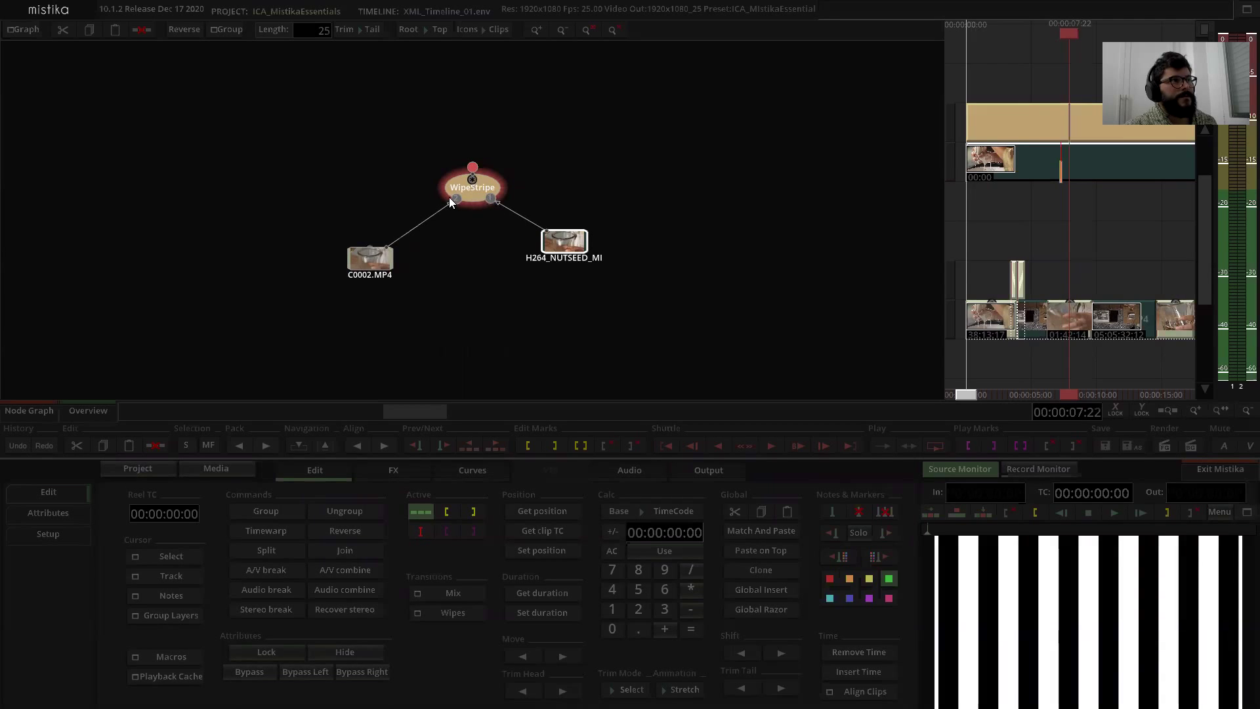
{"action": "left_click_drag", "start_coordinate": [558, 260], "coordinate": [536, 276]}
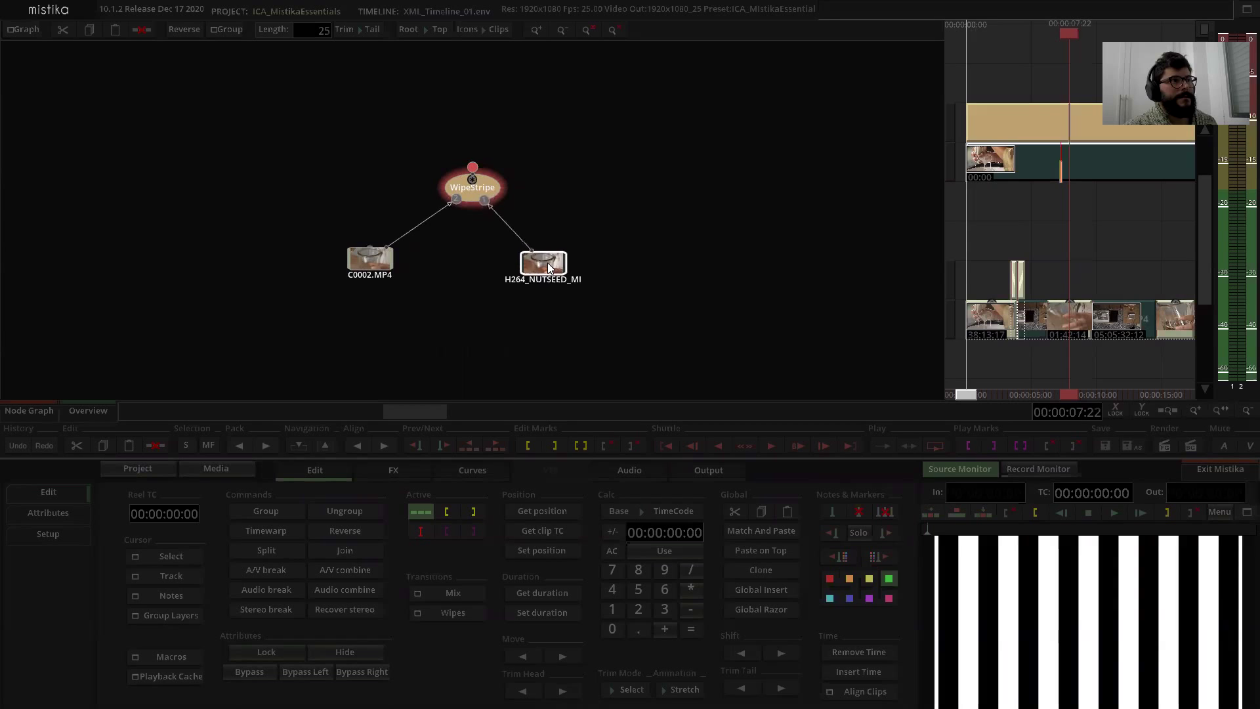
{"action": "left_click", "coordinate": [53, 408]}
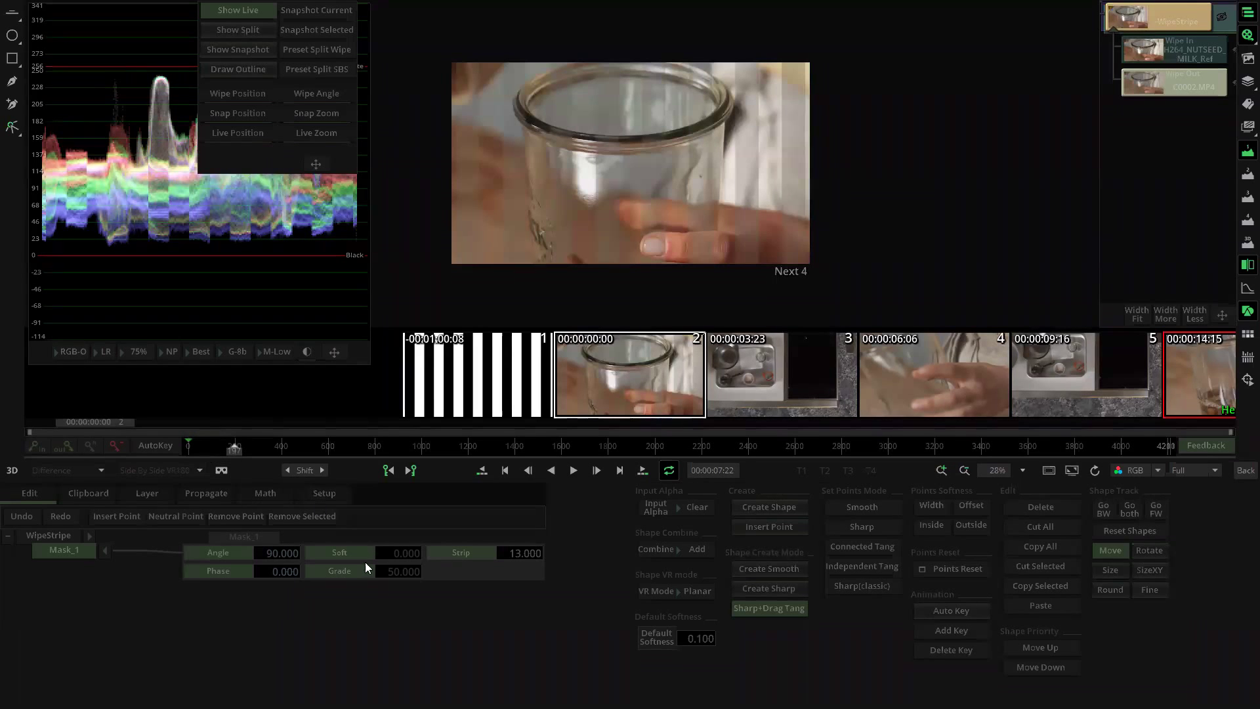
Step: Scrub through the full-length WipeStripe in the visual editor, finish at its first frame, and return to the timeline
{"action": "left_click_drag", "start_coordinate": [192, 445], "coordinate": [379, 469]}
{"action": "left_click_drag", "start_coordinate": [306, 455], "coordinate": [178, 452]}
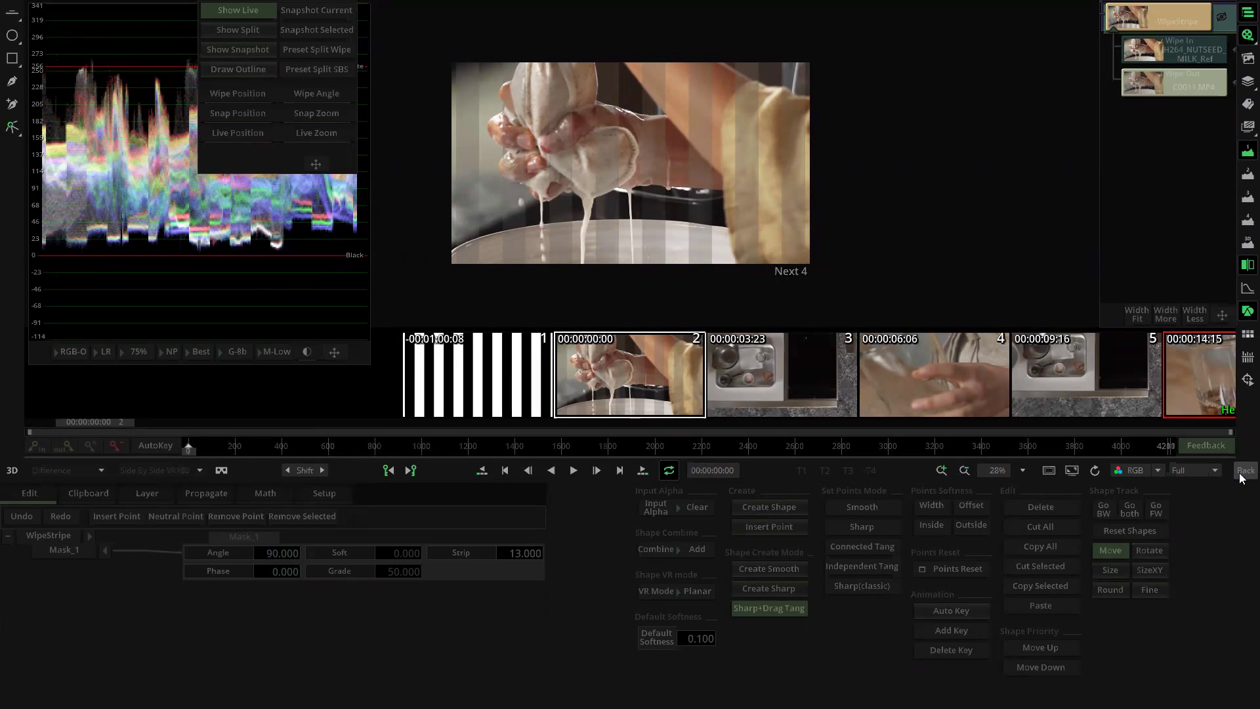
{"action": "left_click", "coordinate": [1242, 472]}
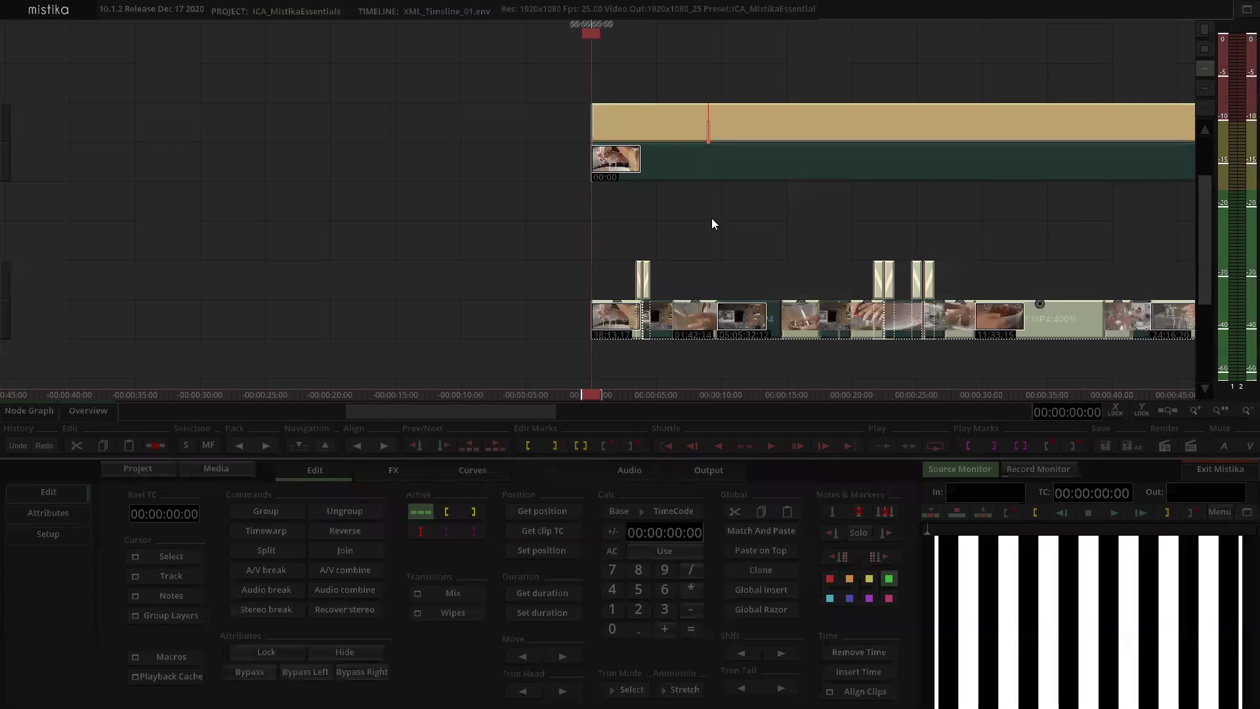
Step: Run the Split conform macro to cut the WipeStripe and H264 reference clip at the conformed timeline's edit points
{"action": "scroll", "coordinate": [711, 223], "scroll_direction": "down", "scroll_amount": 3}
{"action": "scroll", "coordinate": [712, 218], "scroll_direction": "down", "scroll_amount": 1}
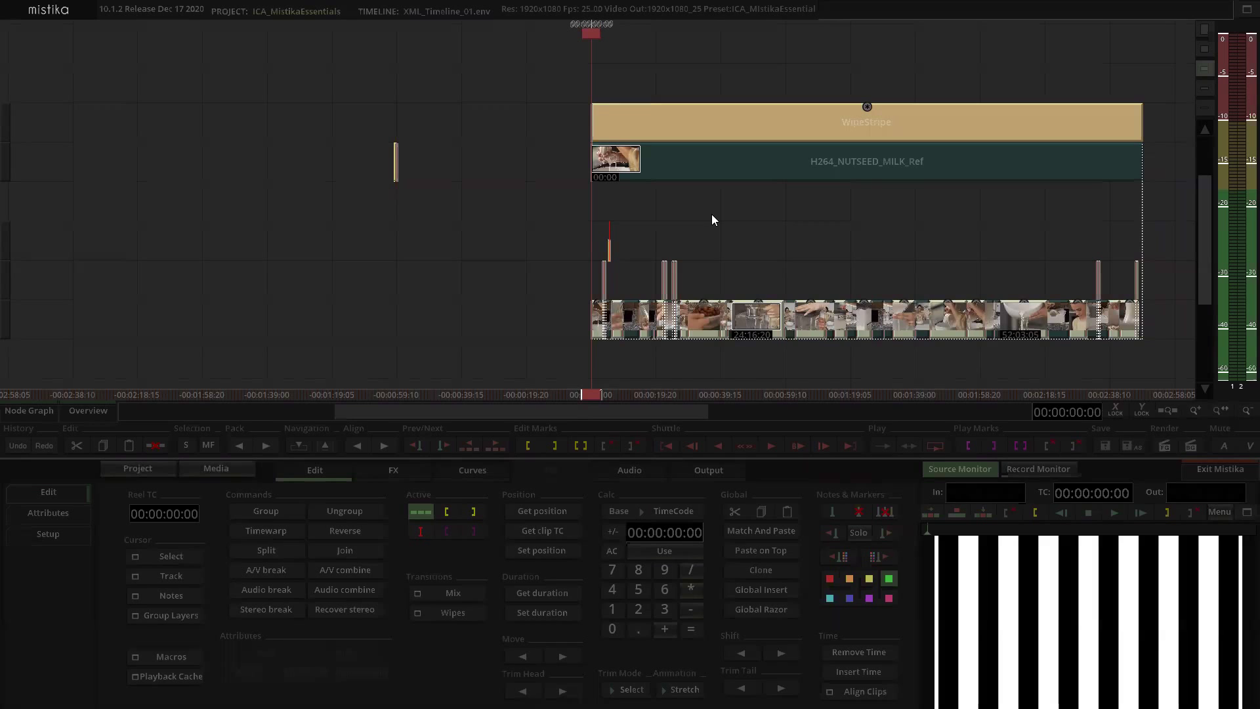
{"action": "scroll", "coordinate": [711, 214], "scroll_direction": "up", "scroll_amount": 1}
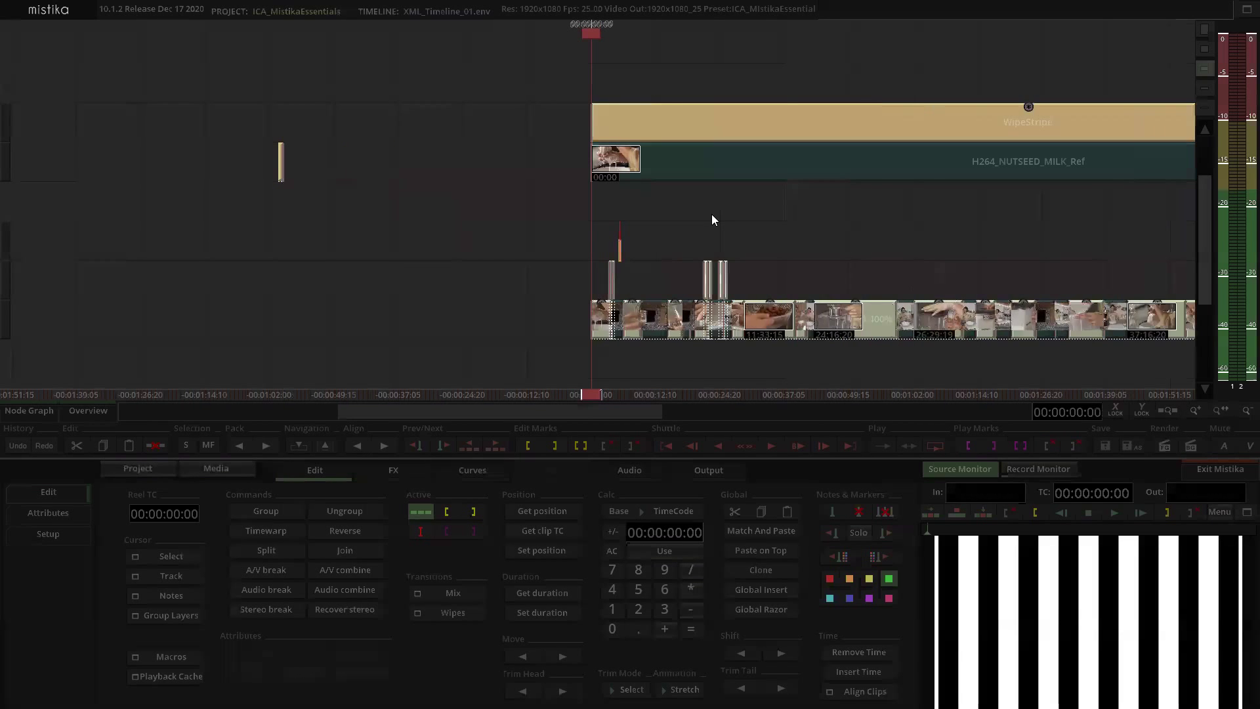
{"action": "scroll", "coordinate": [712, 214], "scroll_direction": "down", "scroll_amount": 2}
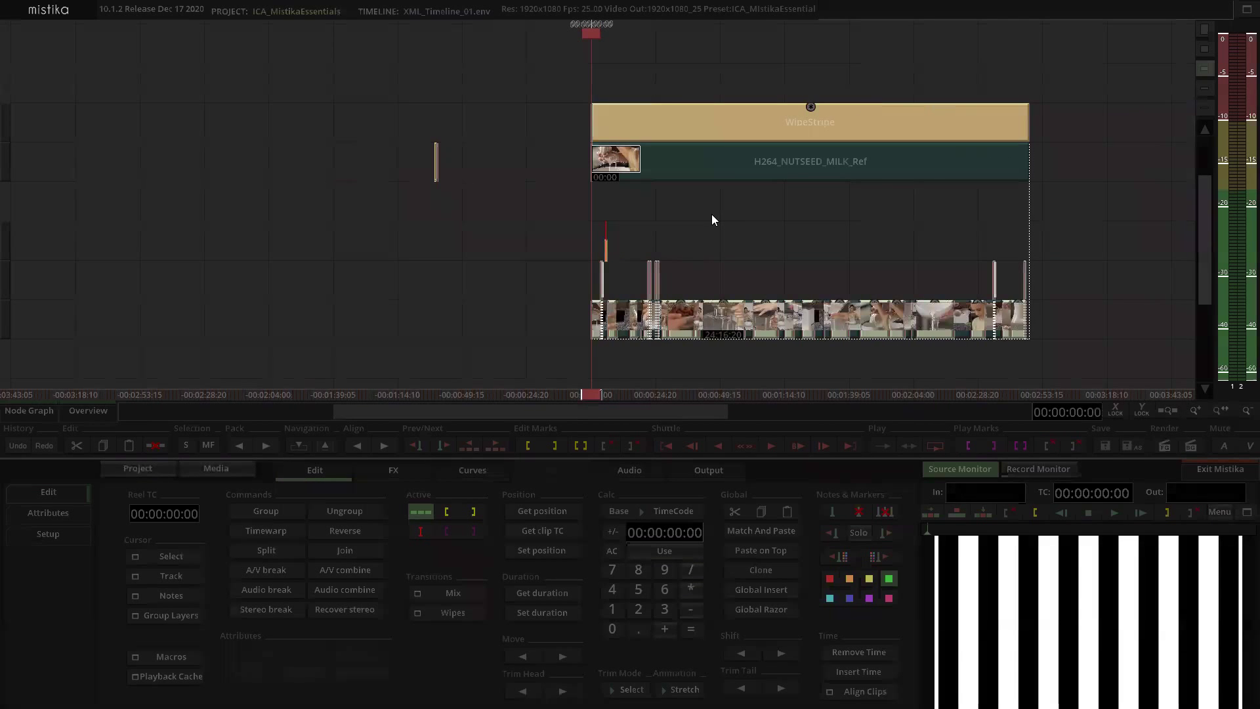
{"action": "scroll", "coordinate": [711, 214], "scroll_direction": "up", "scroll_amount": 1}
{"action": "scroll", "coordinate": [711, 214], "scroll_direction": "down", "scroll_amount": 1}
{"action": "scroll", "coordinate": [712, 219], "scroll_direction": "up", "scroll_amount": 1}
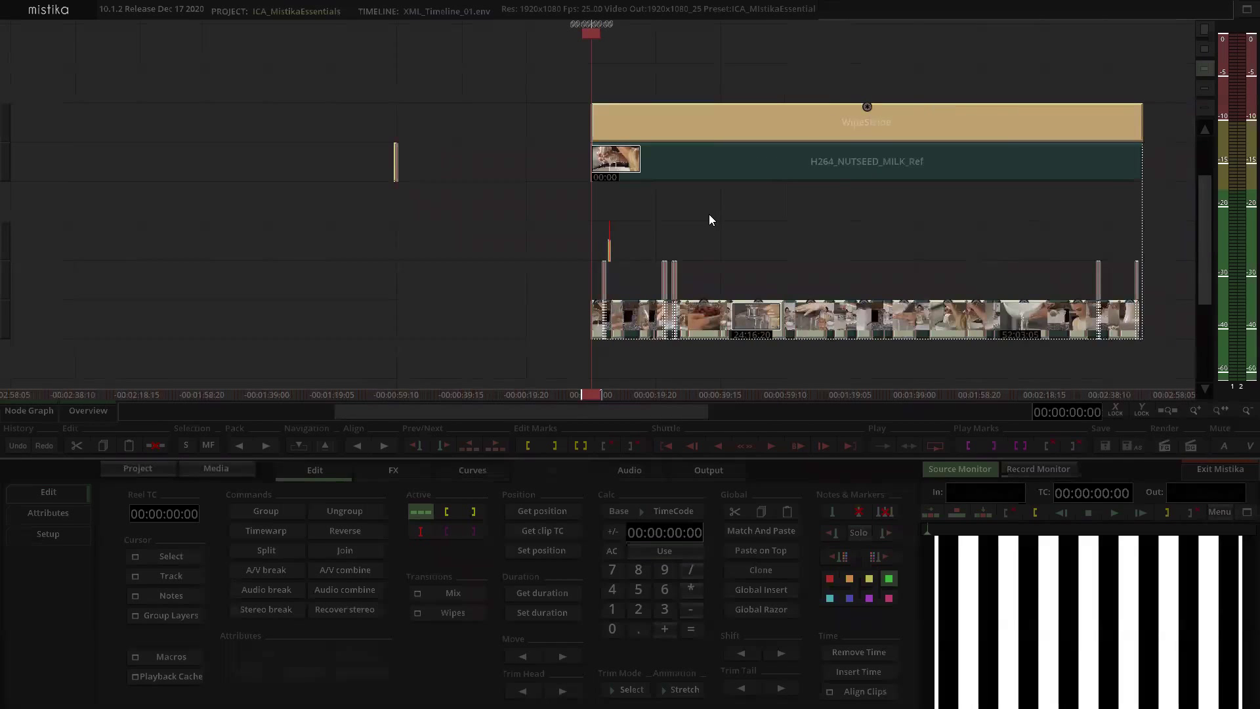
{"action": "left_click", "coordinate": [172, 656]}
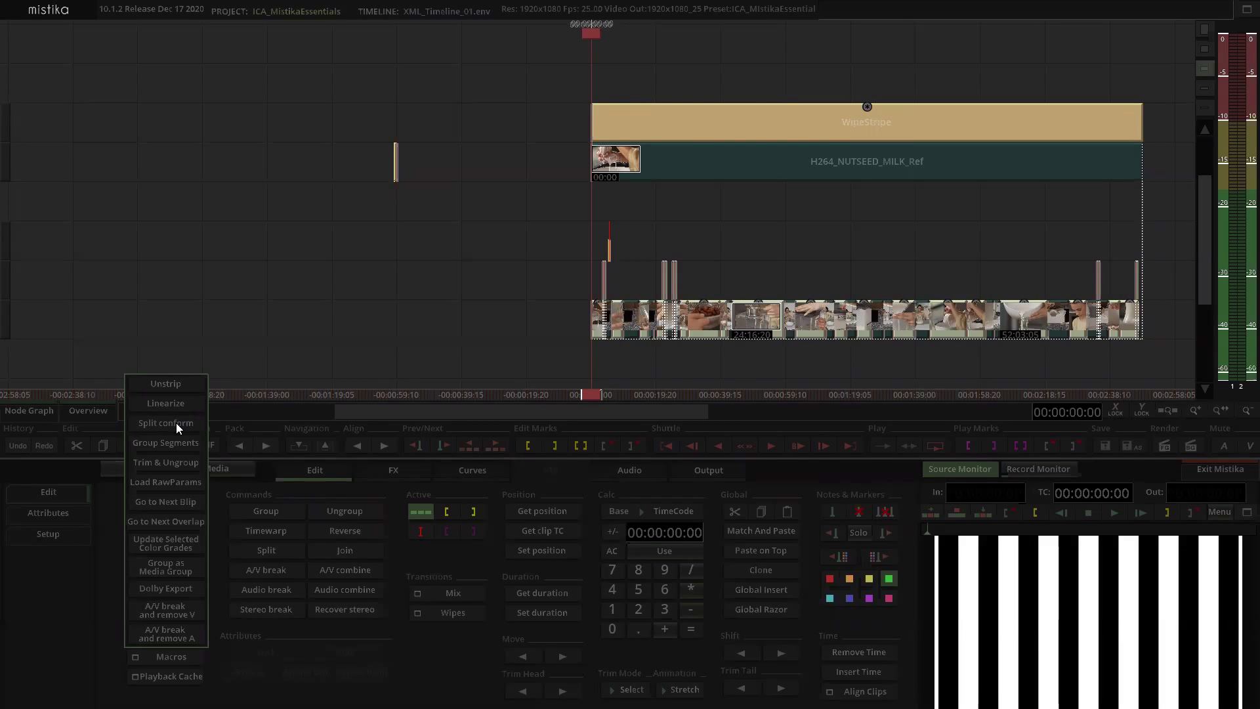
{"action": "left_click", "coordinate": [176, 422]}
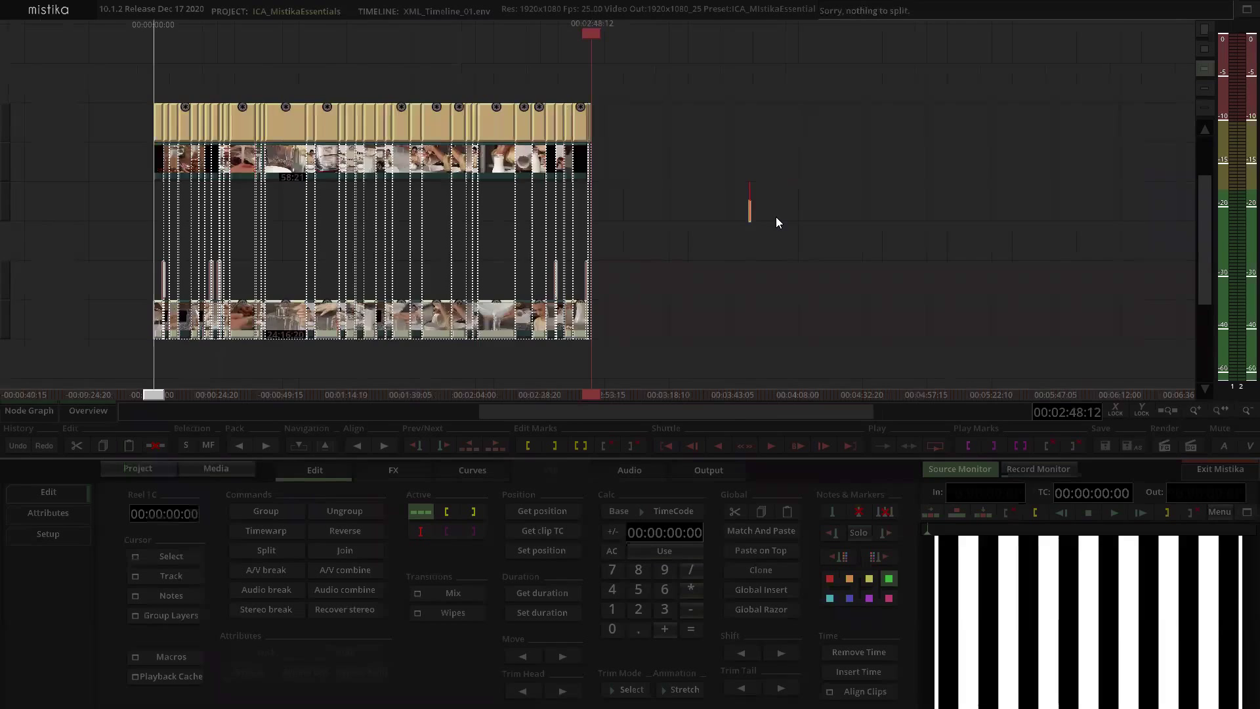
Step: Examine the split WipeStripe and reference segments against the clips beneath them, concentrating on the opening C0011.MP4 shot
{"action": "scroll", "coordinate": [776, 223], "scroll_direction": "up", "scroll_amount": 2}
{"action": "scroll", "coordinate": [357, 78], "scroll_direction": "up", "scroll_amount": 1}
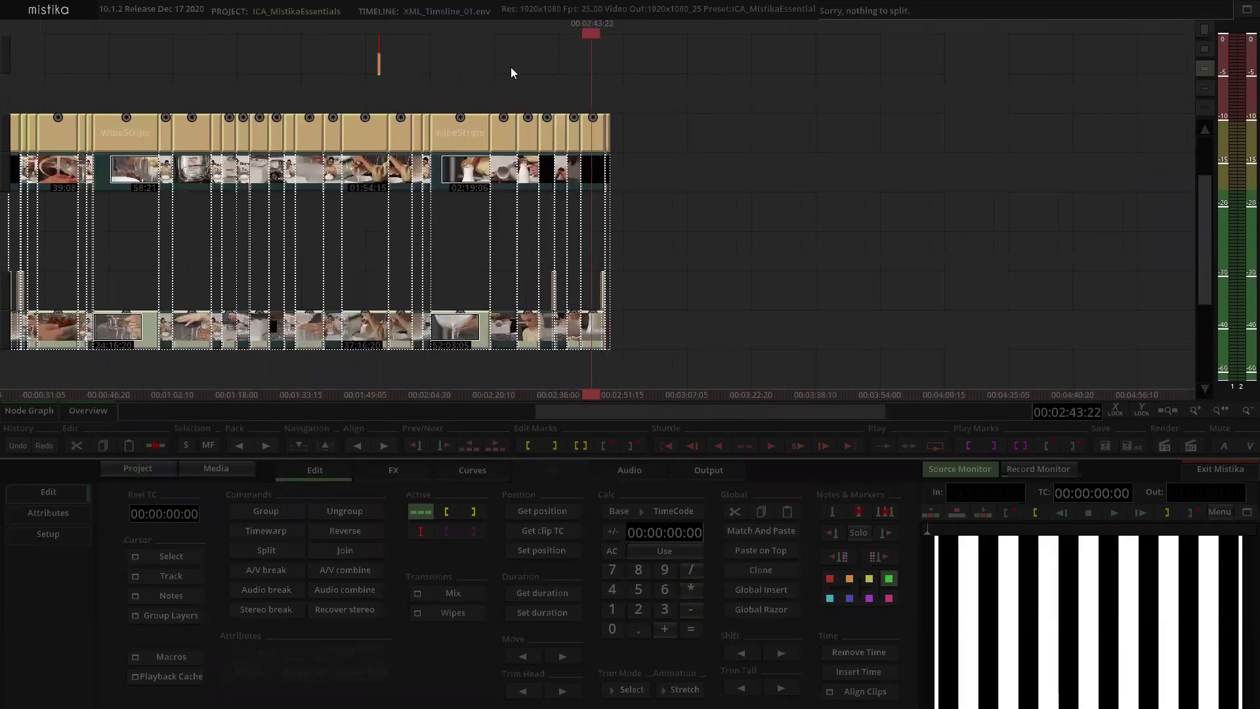
{"action": "scroll", "coordinate": [511, 73], "scroll_direction": "up", "scroll_amount": 4}
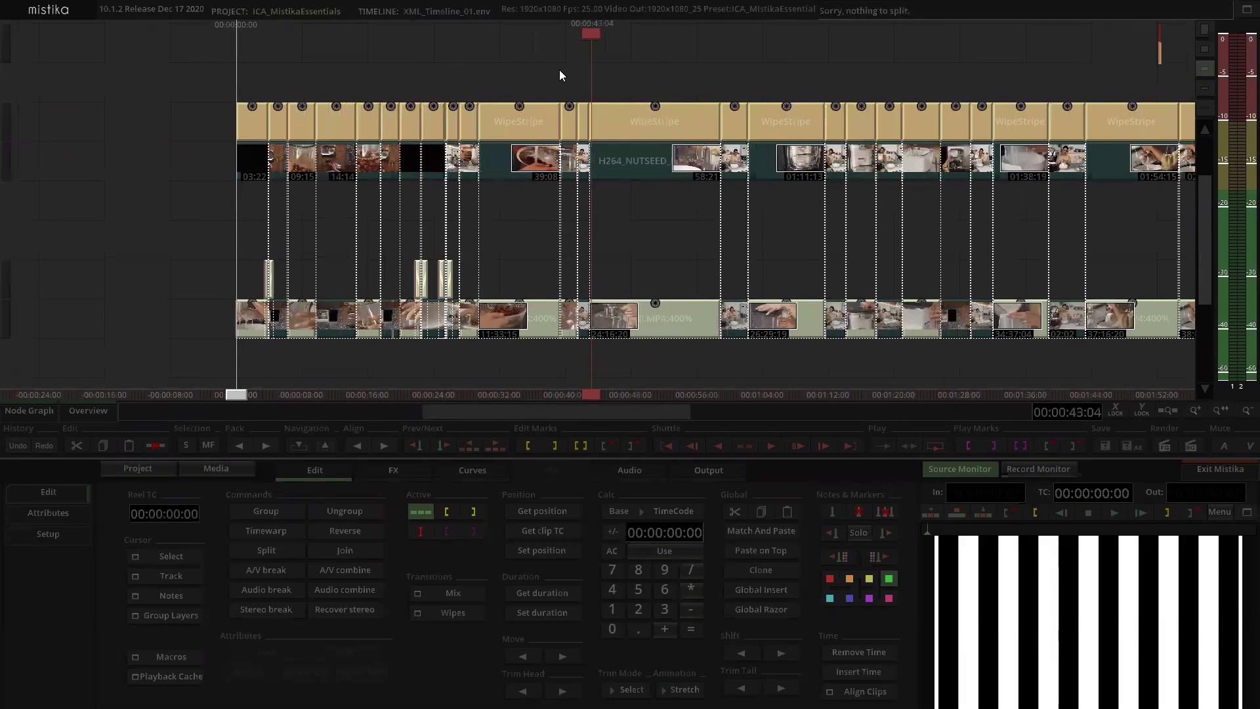
{"action": "key", "text": "Home"}
{"action": "scroll", "coordinate": [657, 84], "scroll_direction": "up", "scroll_amount": 3}
{"action": "scroll", "coordinate": [683, 81], "scroll_direction": "up", "scroll_amount": 3}
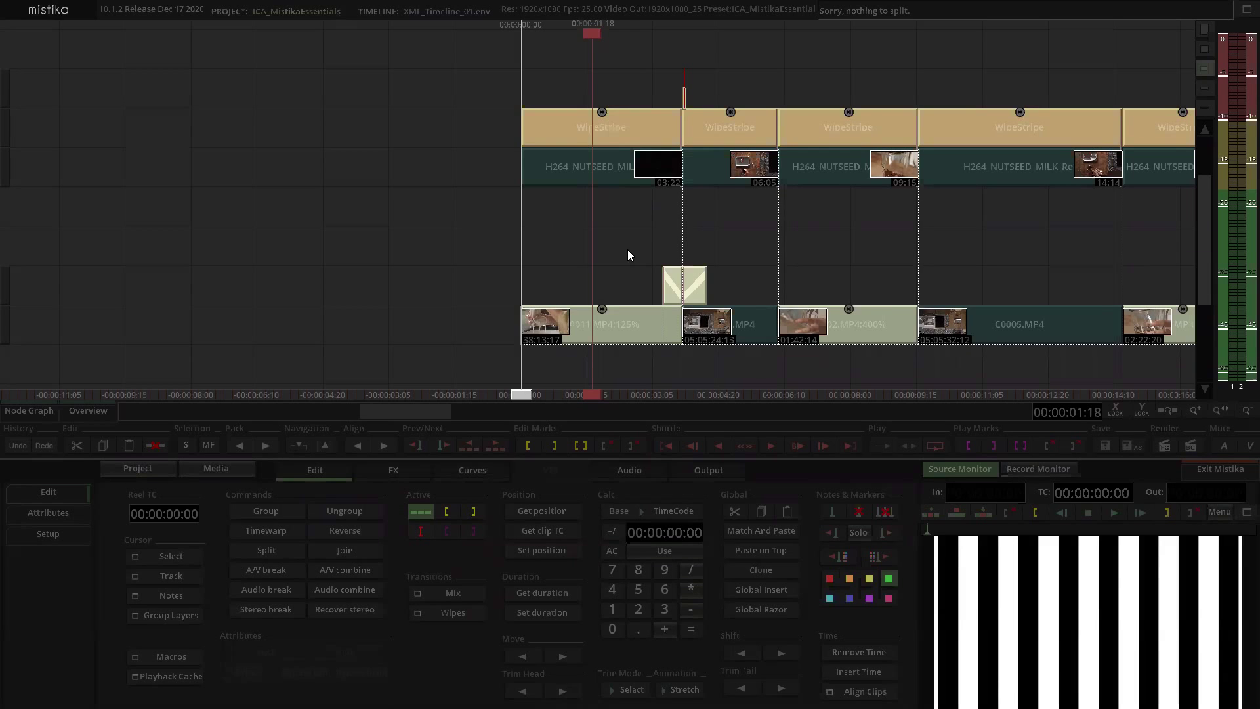
{"action": "left_click", "coordinate": [577, 281]}
{"action": "scroll", "coordinate": [580, 272], "scroll_direction": "up", "scroll_amount": 3}
{"action": "left_click", "coordinate": [638, 283]}
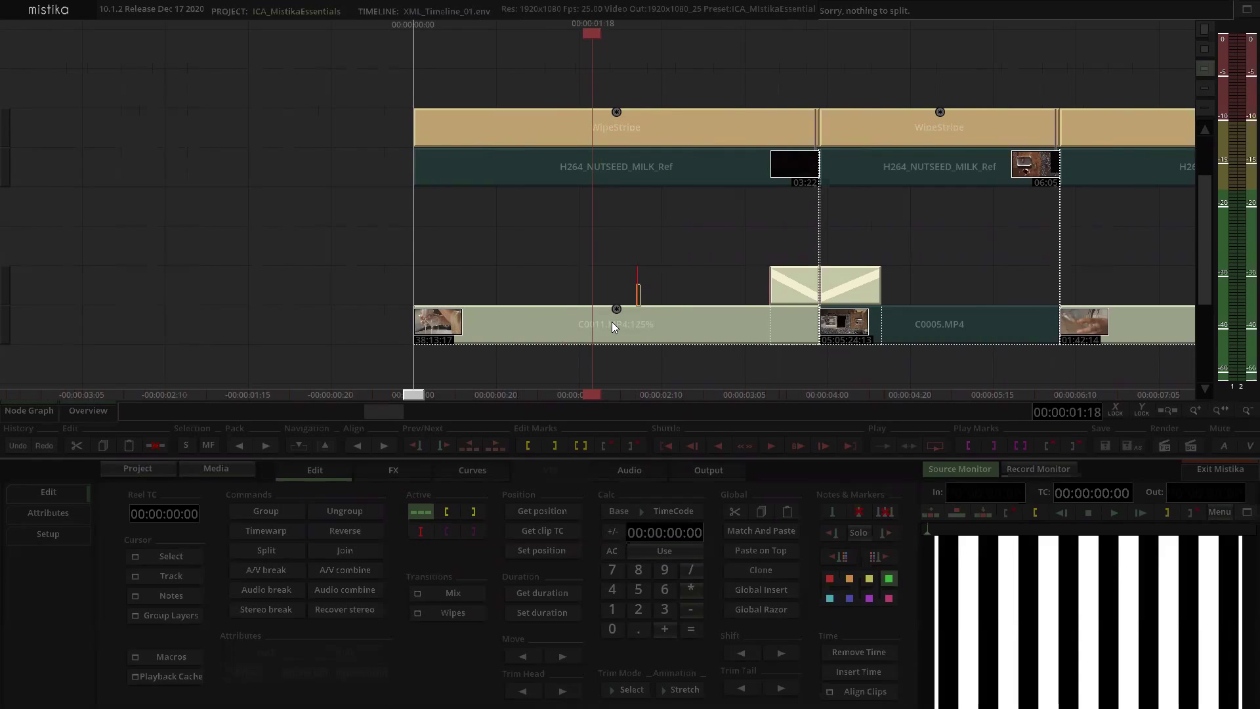
{"action": "scroll", "coordinate": [629, 284], "scroll_direction": "down", "scroll_amount": 1}
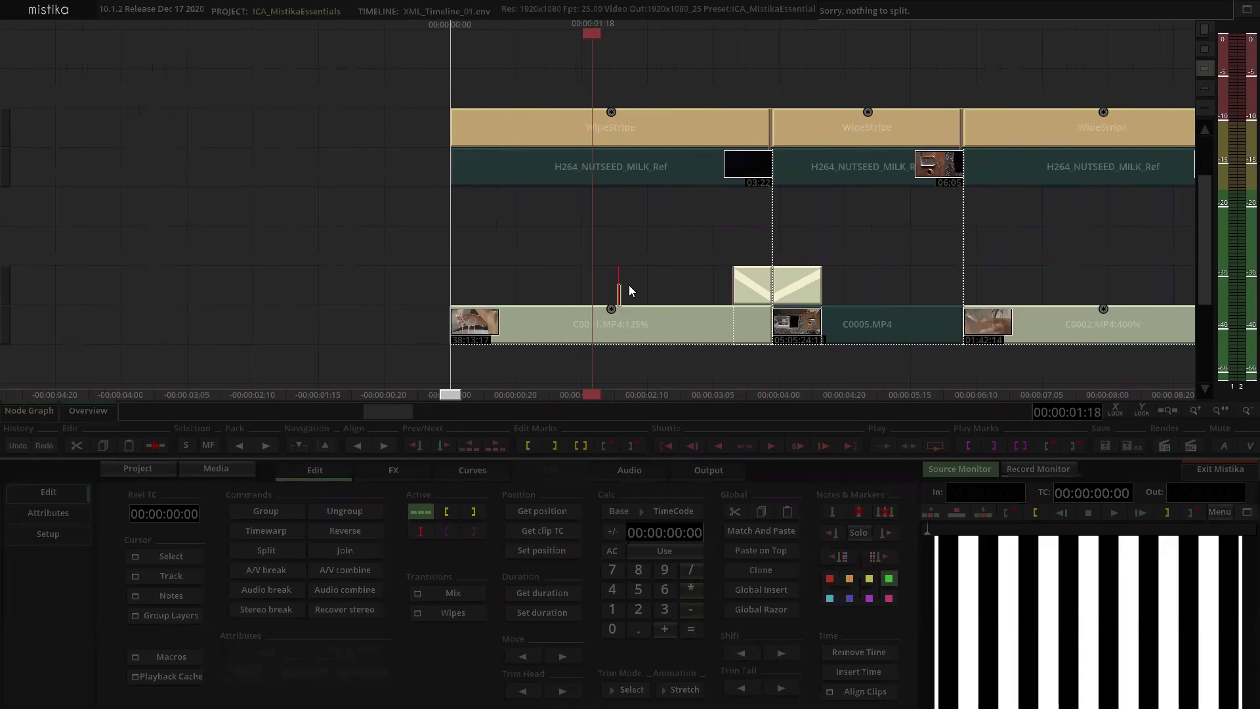
{"action": "scroll", "coordinate": [629, 291], "scroll_direction": "down", "scroll_amount": 1}
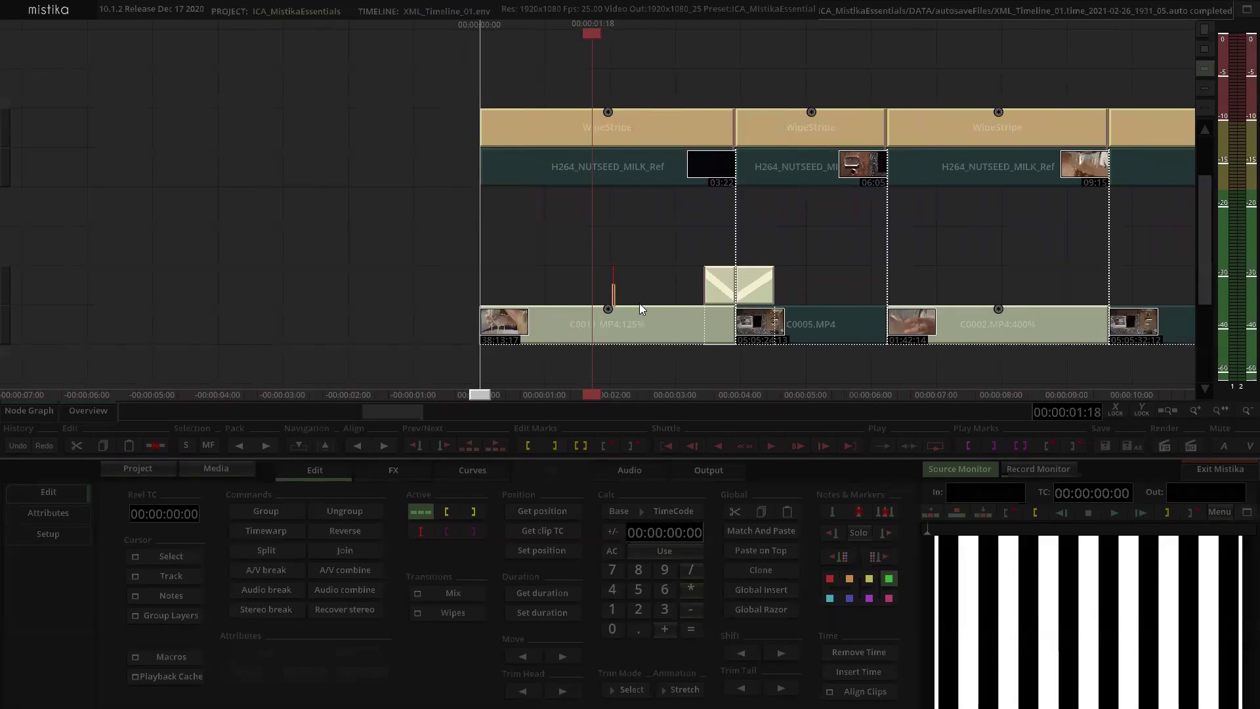
{"action": "scroll", "coordinate": [639, 303], "scroll_direction": "up", "scroll_amount": 2}
{"action": "scroll", "coordinate": [644, 325], "scroll_direction": "up", "scroll_amount": 2}
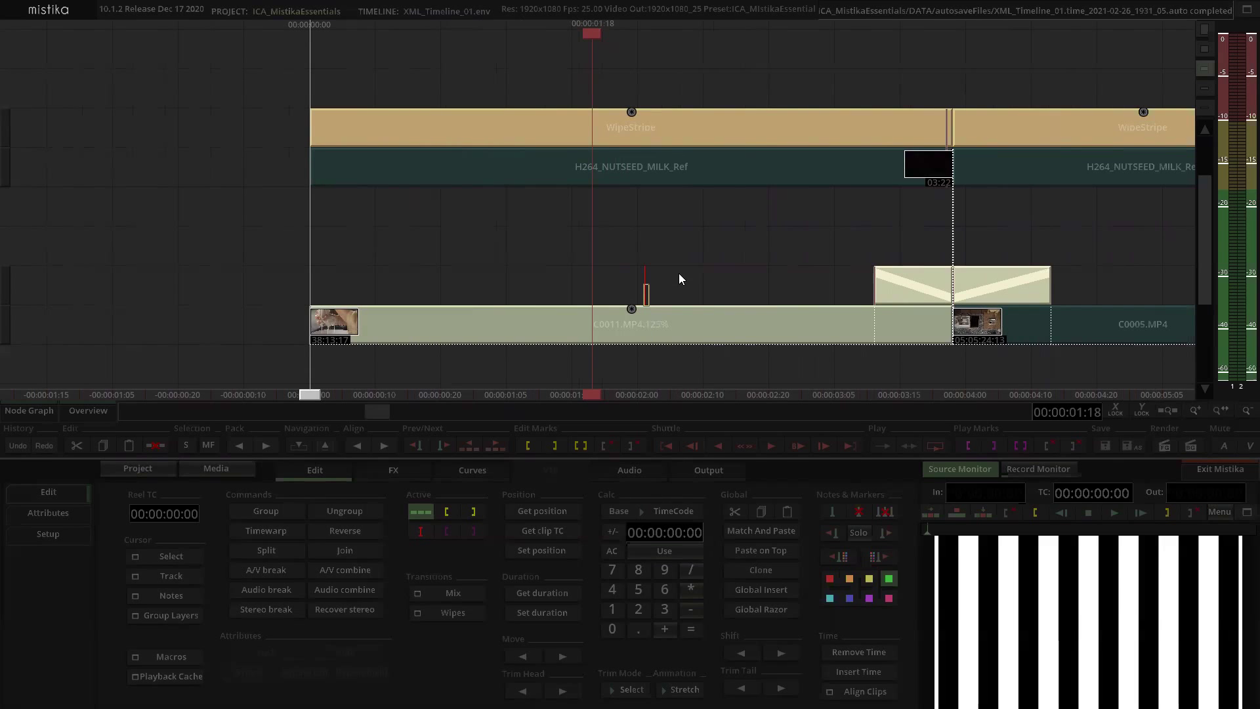
Step: Open the first WipeStripe segment in the visual editor, scrub and play it to compare the shot with the reference, and return to the timeline
{"action": "left_click", "coordinate": [630, 128]}
{"action": "double_click", "coordinate": [630, 128]}
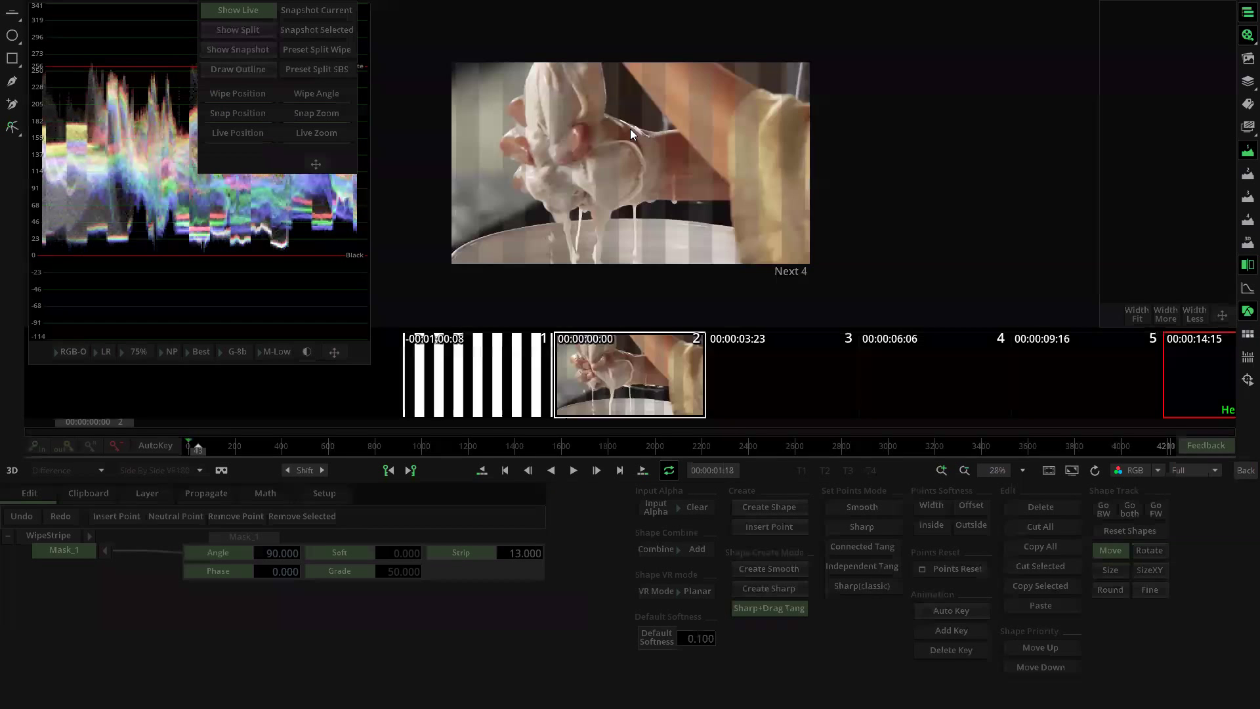
{"action": "scroll", "coordinate": [699, 202], "scroll_direction": "up", "scroll_amount": 2}
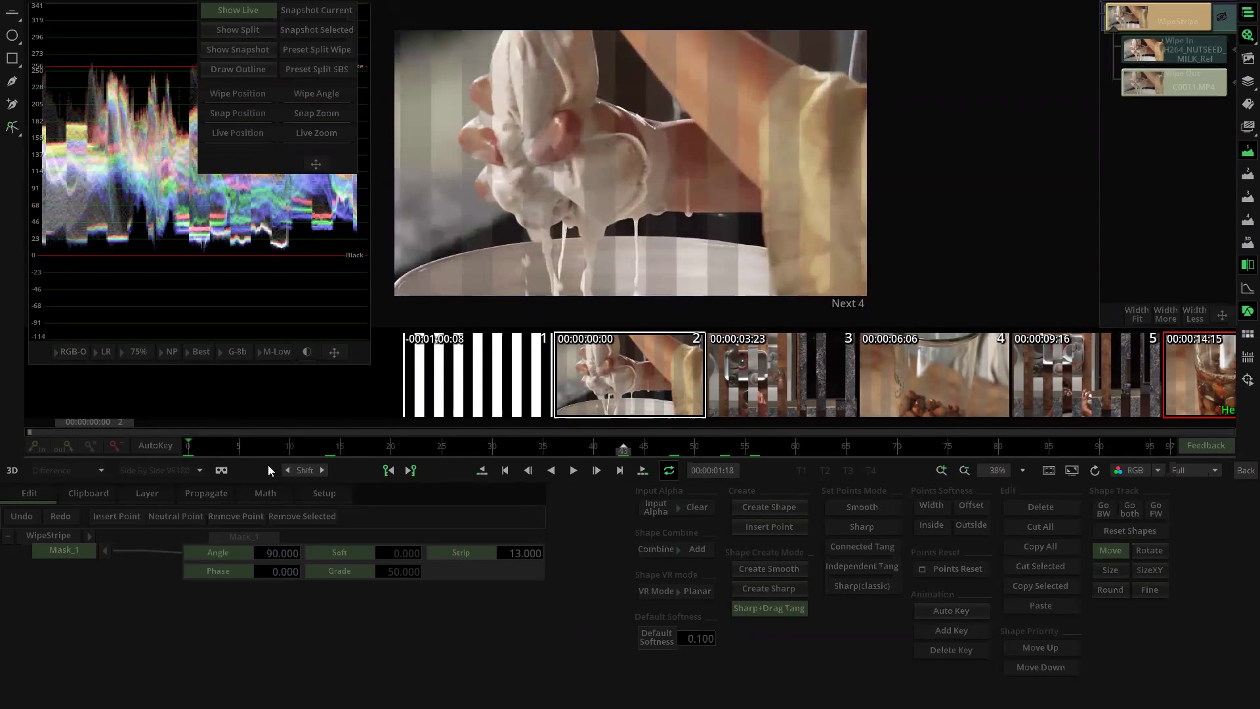
{"action": "left_click_drag", "start_coordinate": [222, 451], "coordinate": [540, 419]}
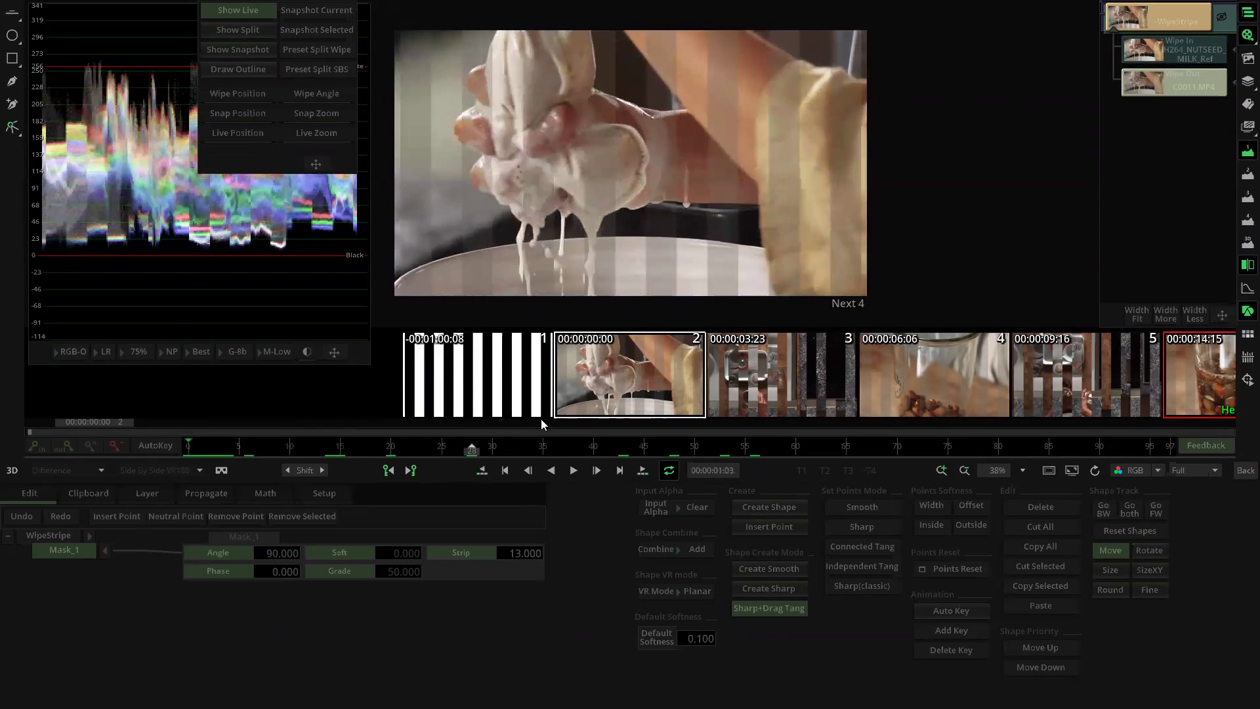
{"action": "left_click", "coordinate": [569, 477]}
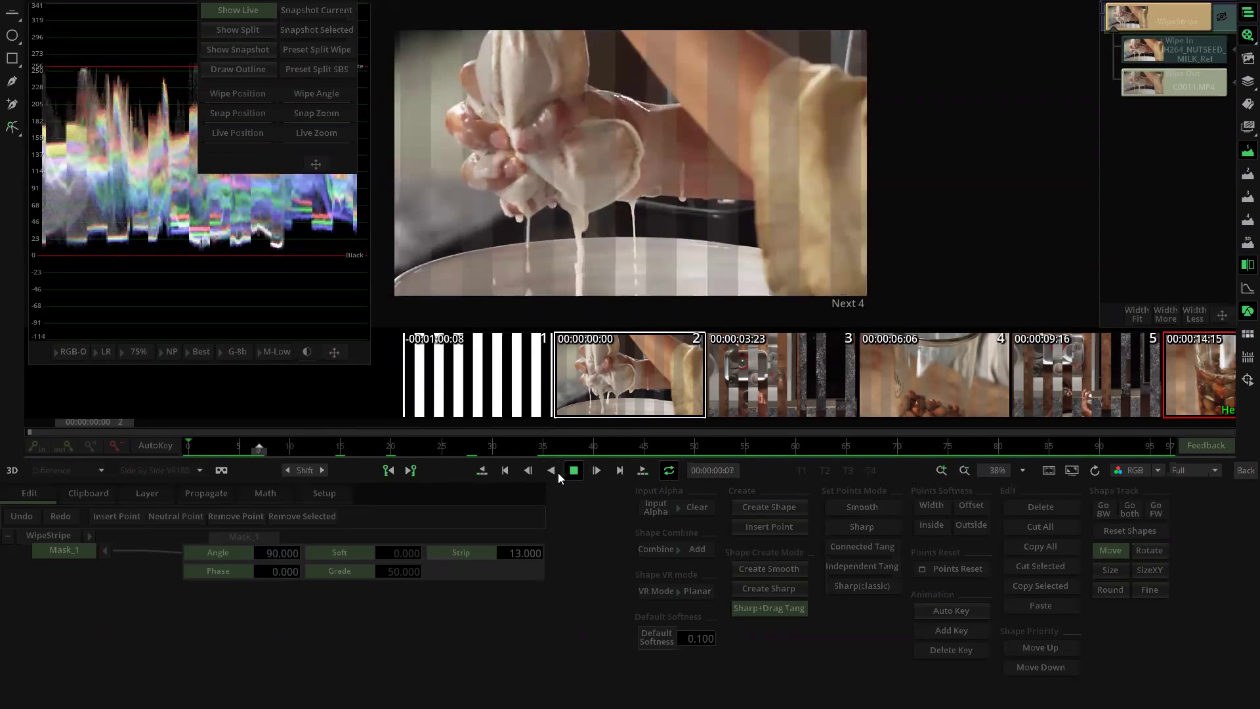
{"action": "left_click", "coordinate": [570, 476]}
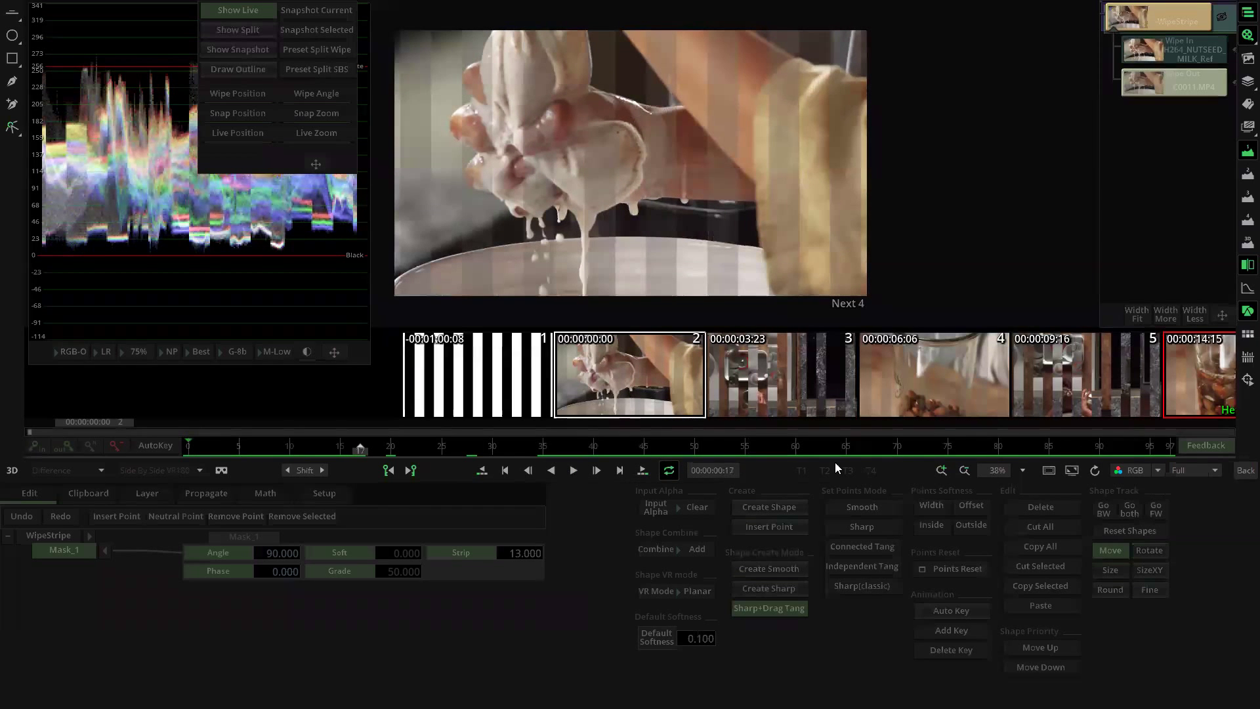
{"action": "left_click", "coordinate": [1243, 471]}
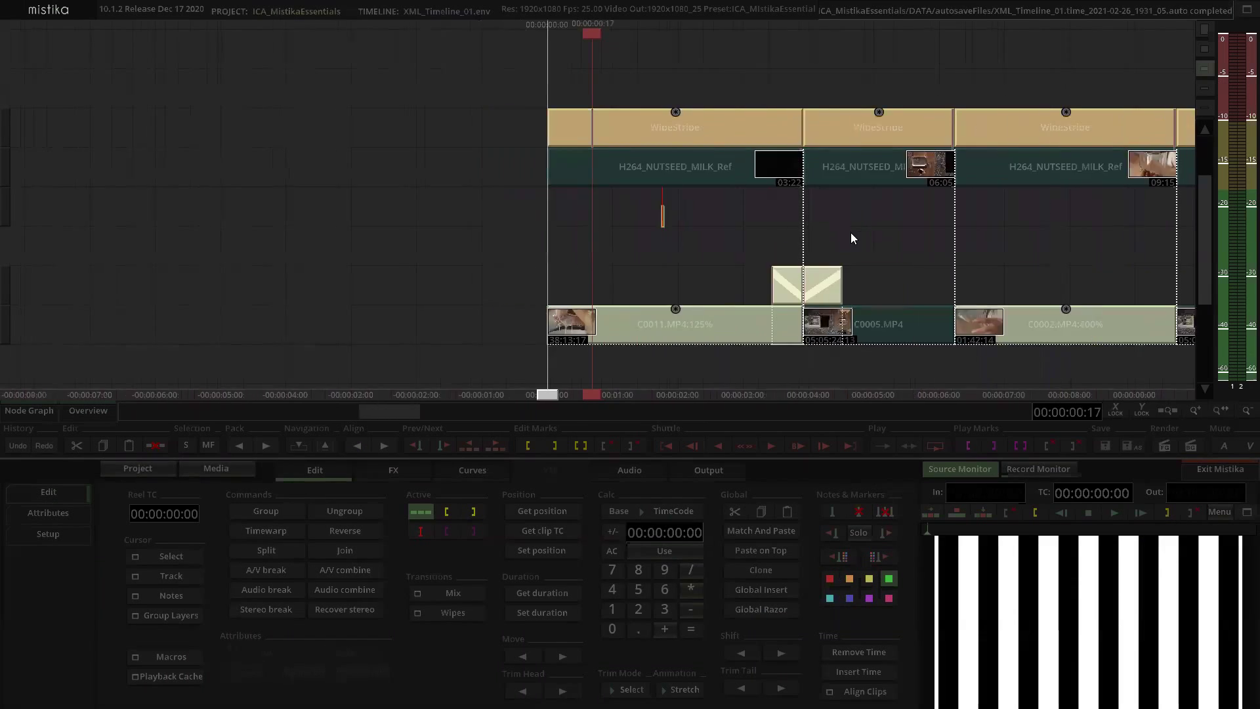
Step: Inspect the dissolve between C0011.MP4 and C0005.MP4 by playing it in the visual editor, and return to the timeline
{"action": "scroll", "coordinate": [787, 200], "scroll_direction": "up", "scroll_amount": 5}
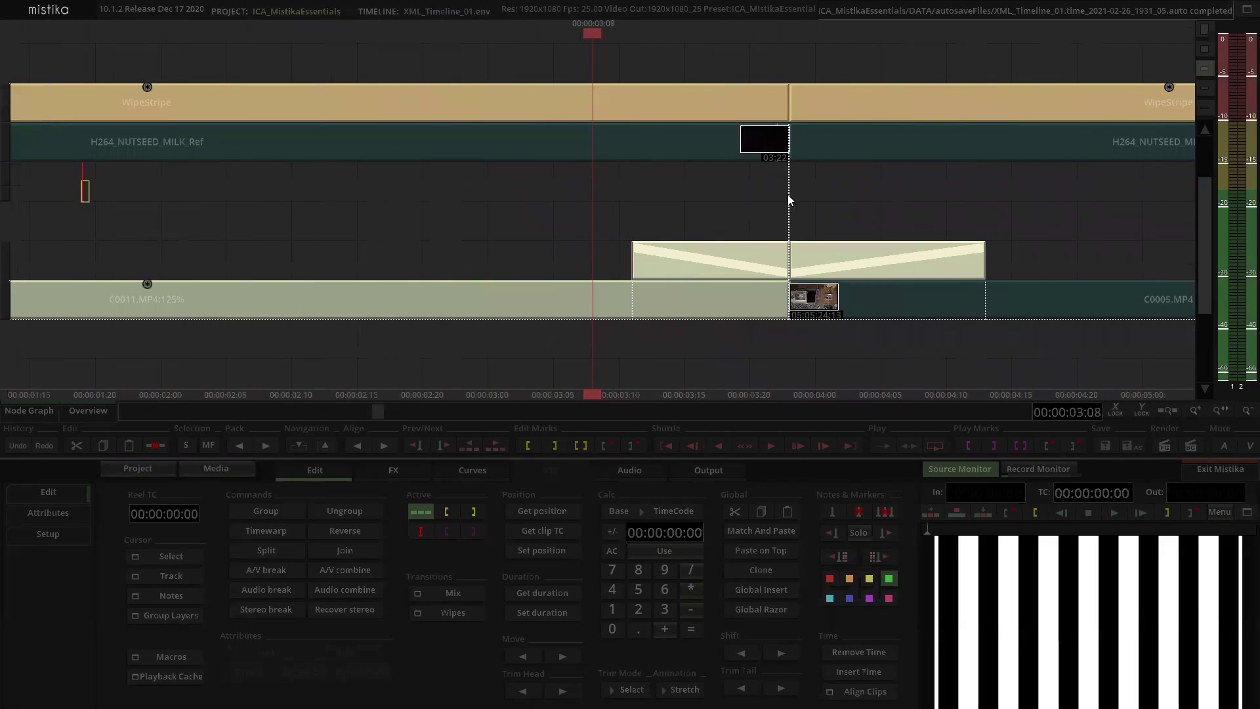
{"action": "left_click_drag", "start_coordinate": [735, 204], "coordinate": [693, 213]}
{"action": "scroll", "coordinate": [704, 209], "scroll_direction": "up", "scroll_amount": 1}
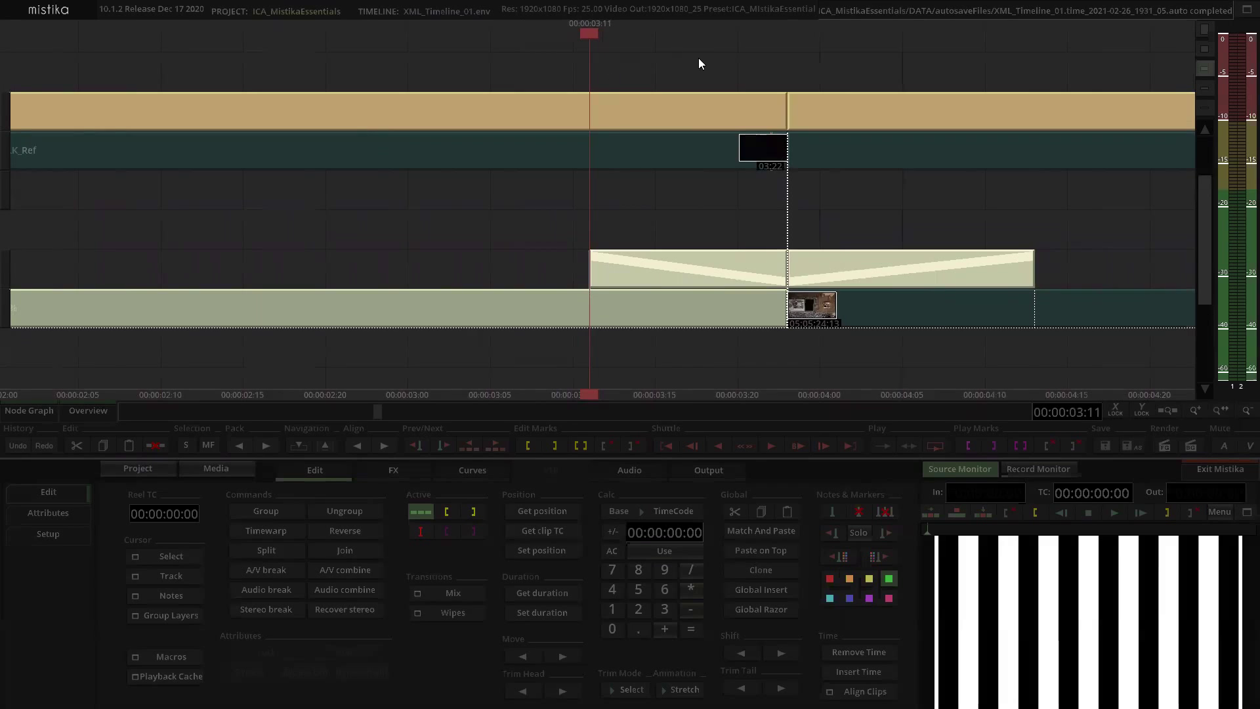
{"action": "left_click_drag", "start_coordinate": [698, 59], "coordinate": [635, 68]}
{"action": "left_click", "coordinate": [620, 271]}
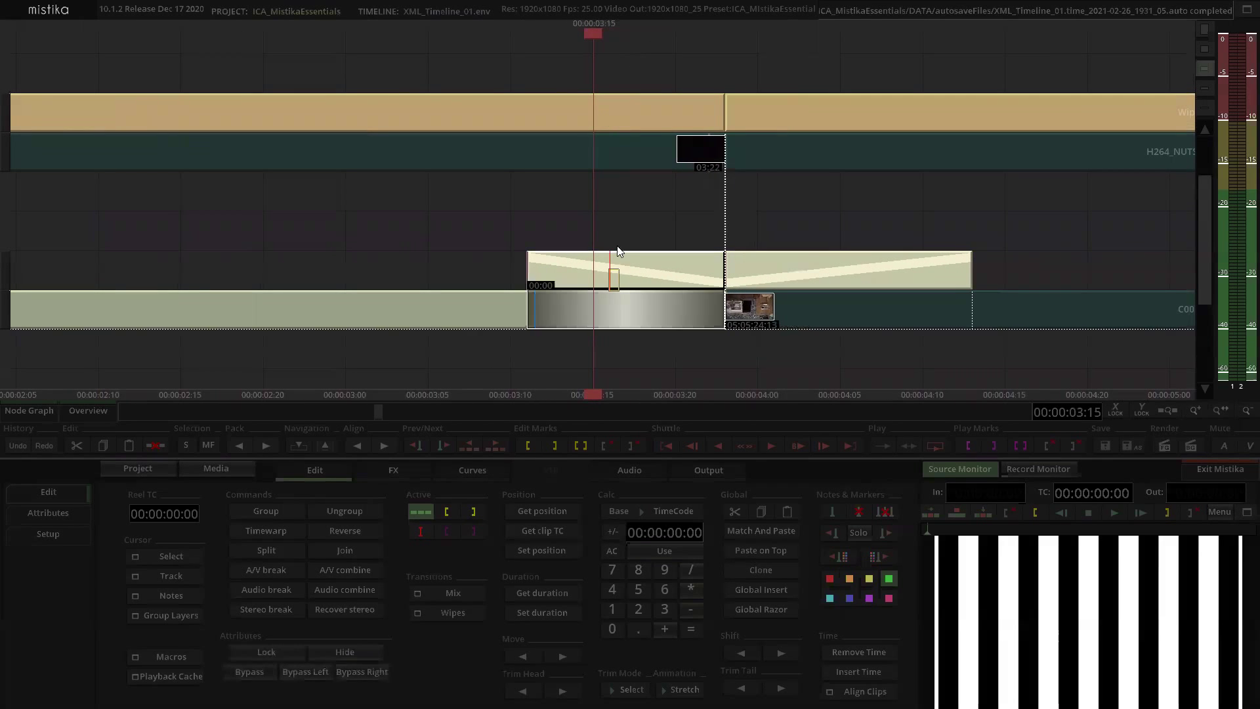
{"action": "left_click", "coordinate": [618, 247]}
{"action": "left_click_drag", "start_coordinate": [588, 38], "coordinate": [543, 188]}
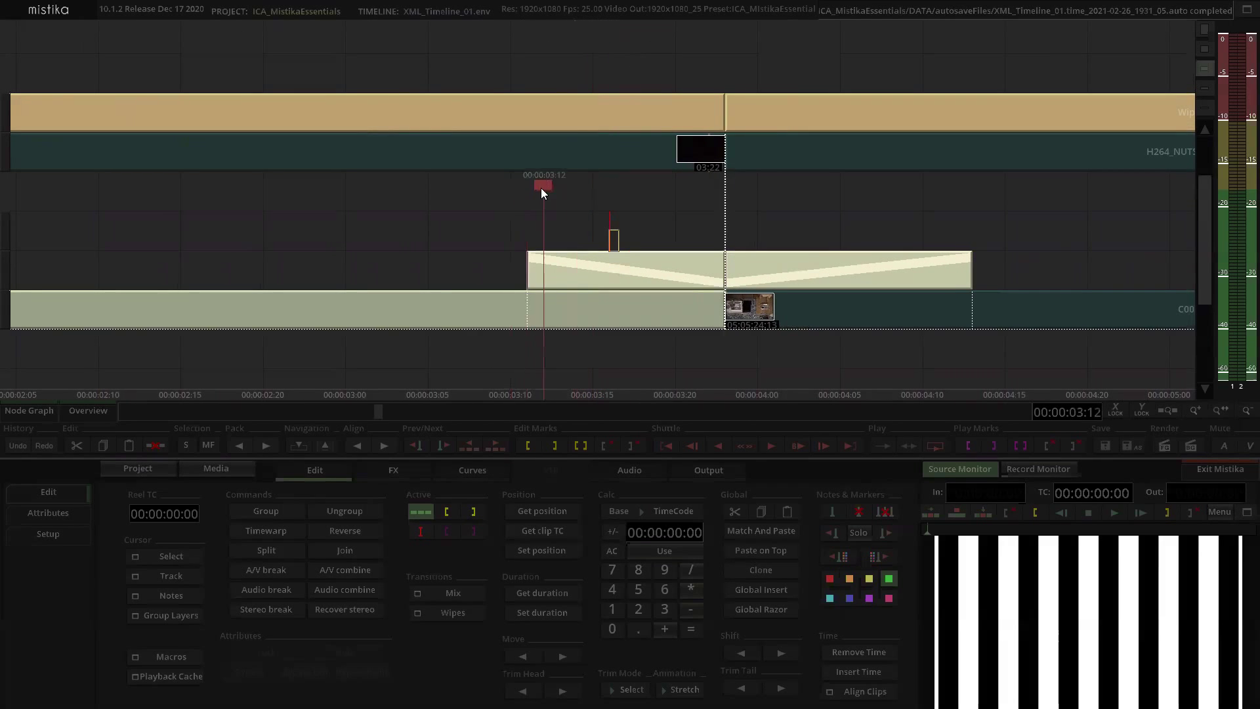
{"action": "double_click", "coordinate": [559, 261]}
{"action": "key", "text": "space"}
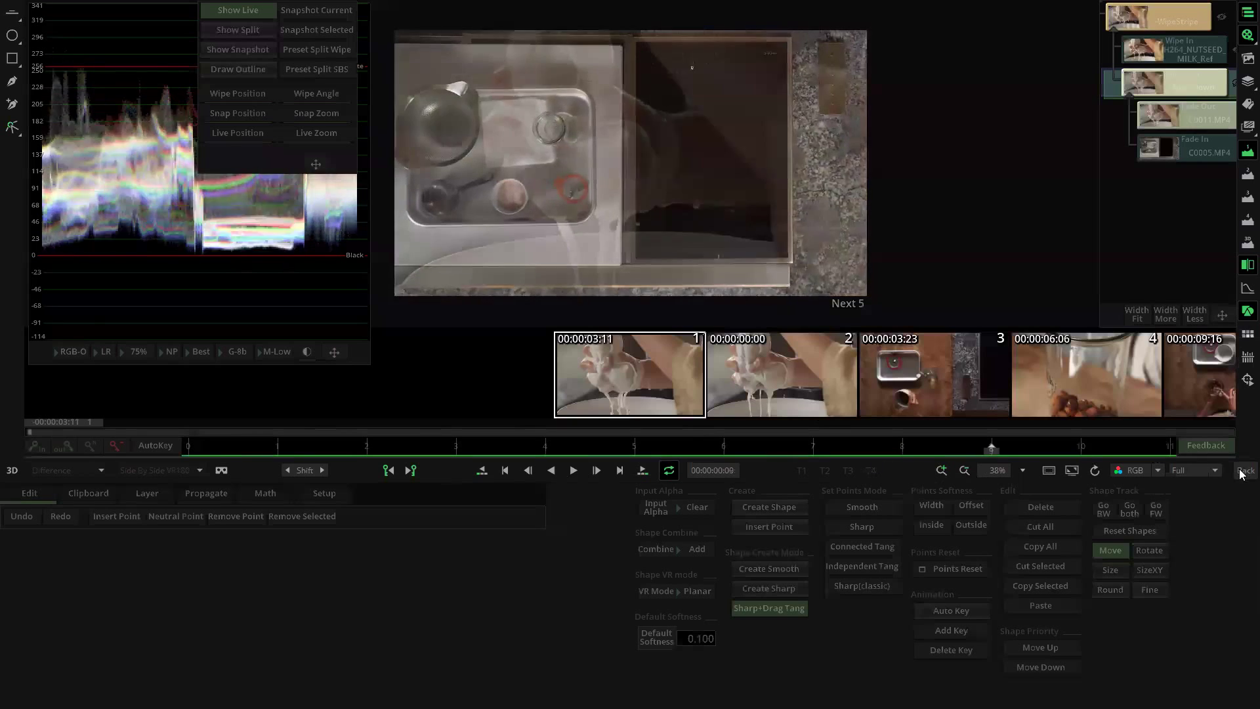
{"action": "left_click", "coordinate": [1245, 469]}
Step: Open the first H264_NUTSEED_MILK_Ref segment near its end in the visual editor to check the reference transition, and return to the timeline
{"action": "left_click_drag", "start_coordinate": [536, 187], "coordinate": [453, 144]}
{"action": "double_click", "coordinate": [406, 147]}
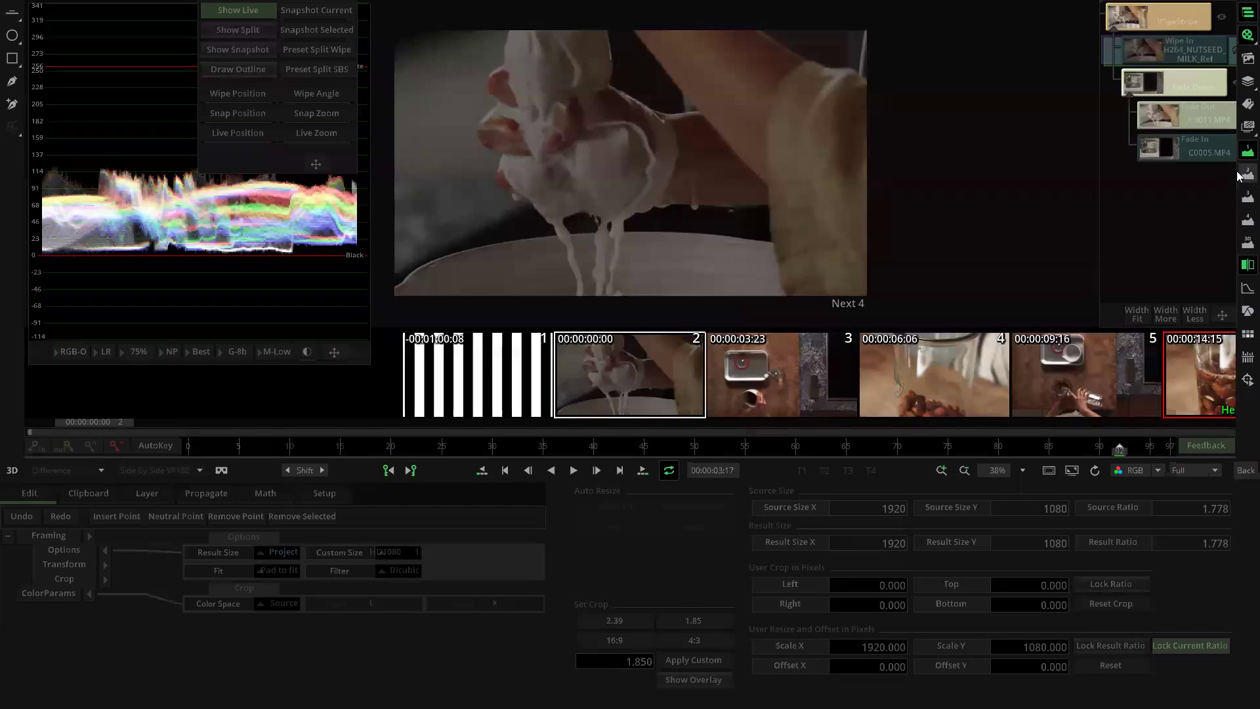
{"action": "mouse_move", "coordinate": [1119, 445]}
{"action": "left_mouse_down"}
{"action": "mouse_move", "coordinate": [1191, 445]}
{"action": "mouse_move", "coordinate": [1120, 448]}
{"action": "left_mouse_up"}
{"action": "left_click", "coordinate": [1244, 471]}
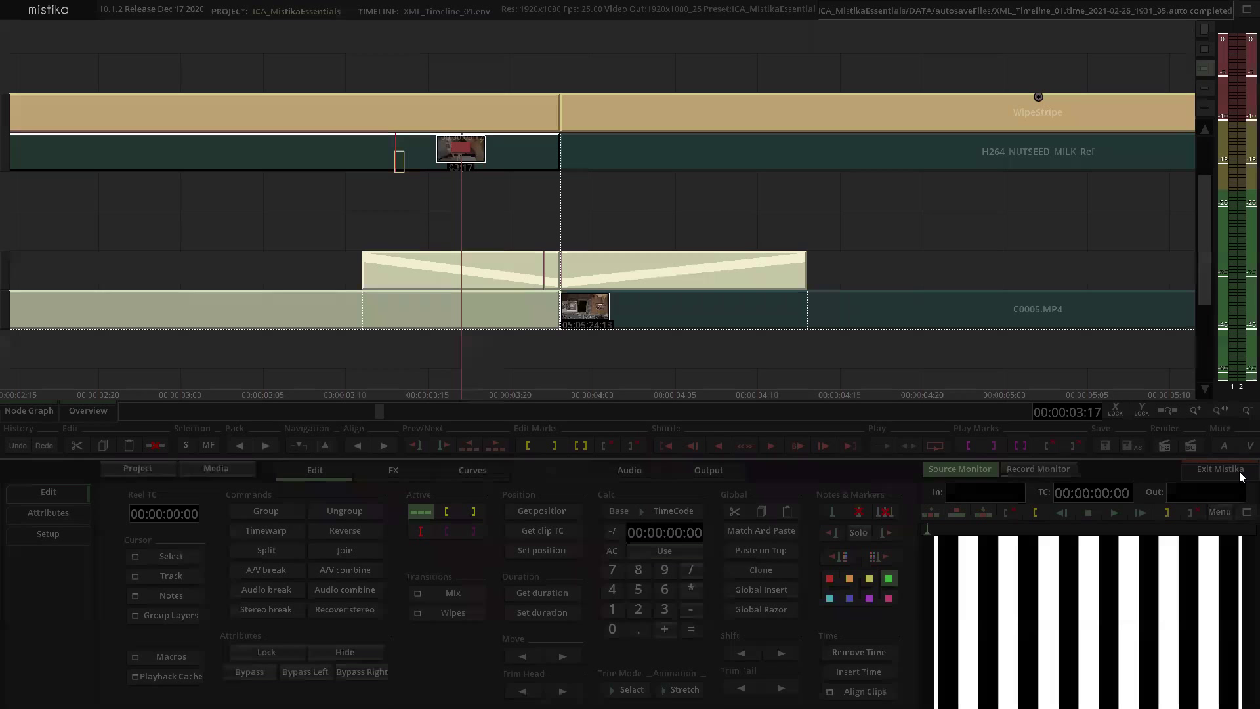
Step: Replace the outgoing half of the dissolve over C0011.MP4 with a Fade down transition
{"action": "left_click", "coordinate": [495, 269]}
{"action": "left_click", "coordinate": [487, 277]}
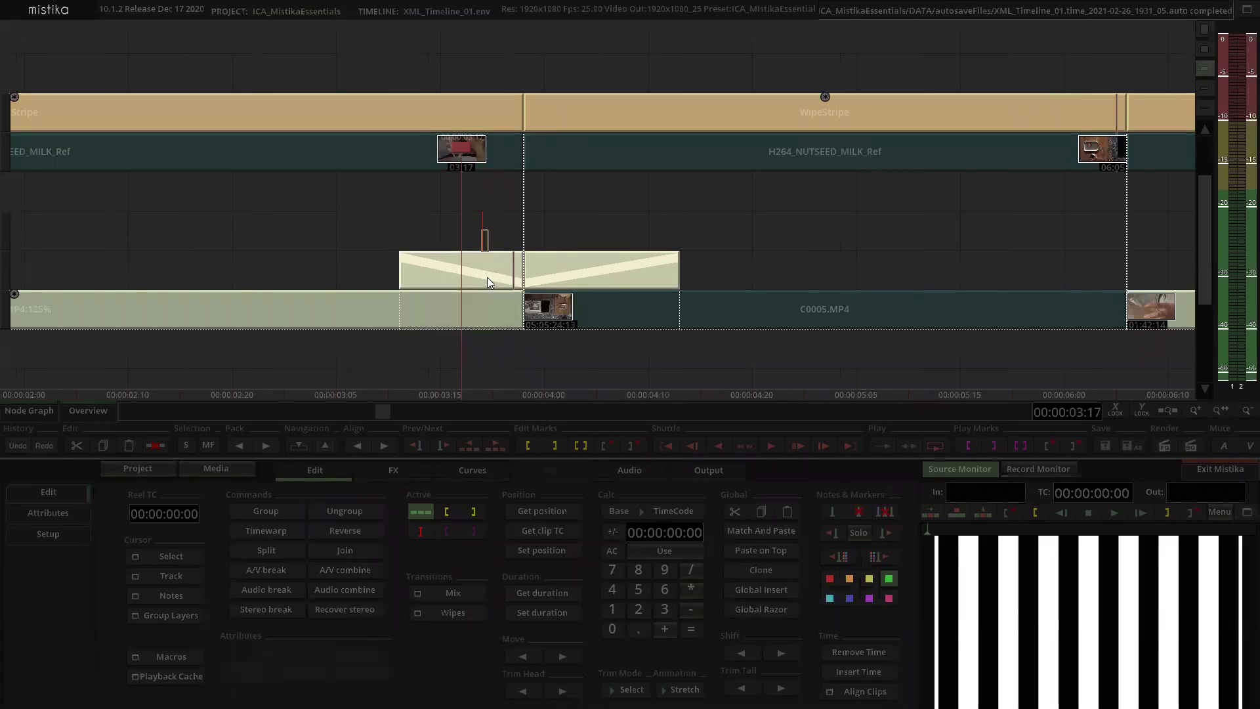
{"action": "left_click", "coordinate": [477, 282]}
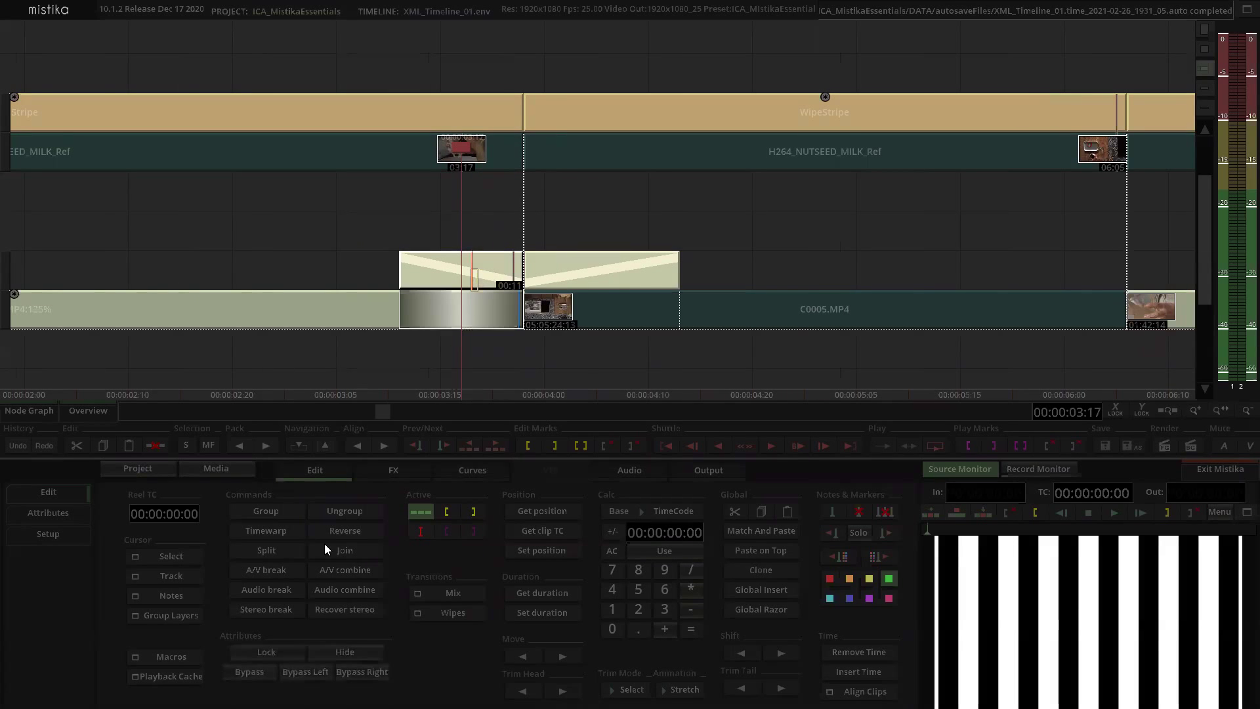
{"action": "left_click", "coordinate": [446, 593]}
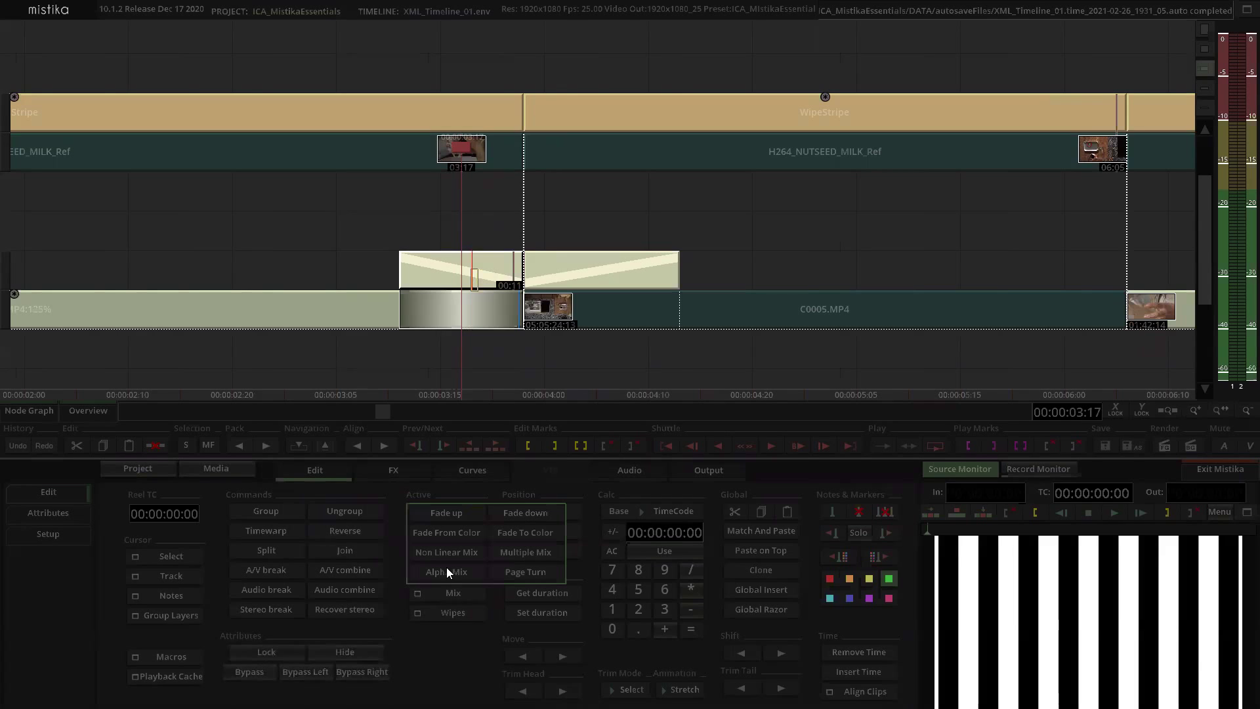
{"action": "left_click", "coordinate": [517, 514]}
{"action": "left_click", "coordinate": [485, 271]}
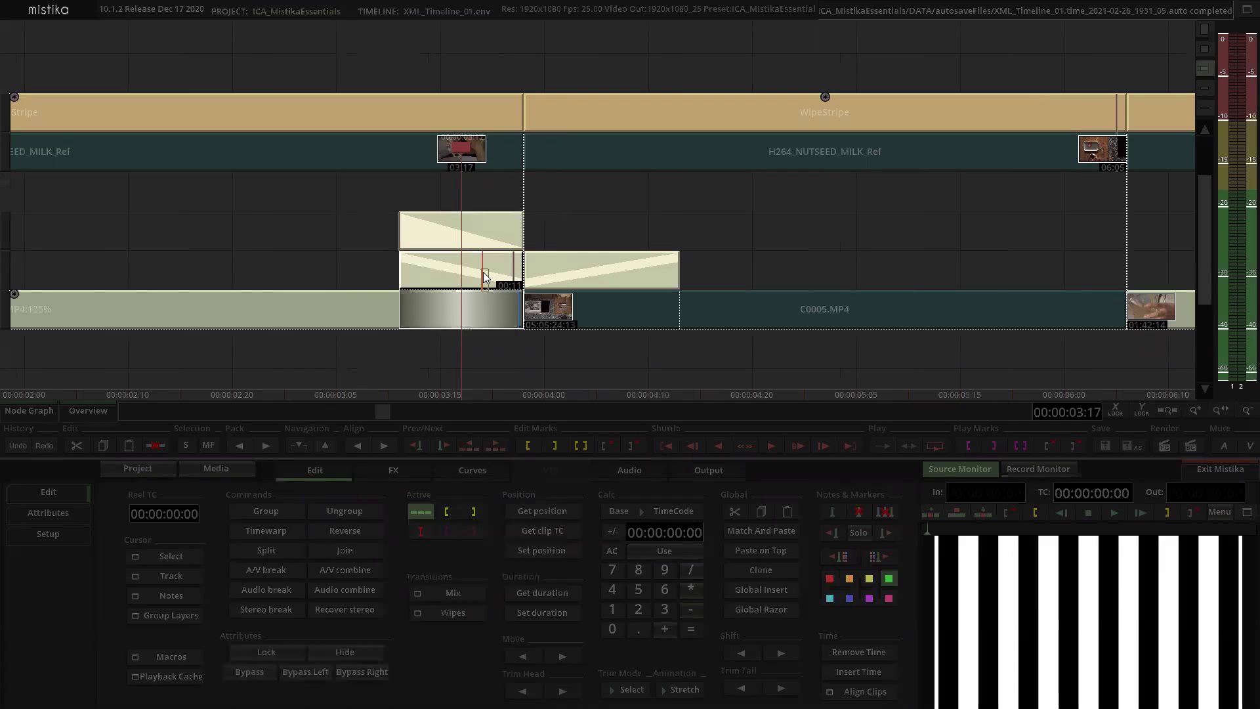
{"action": "mouse_move", "coordinate": [488, 221]}
{"action": "left_mouse_down"}
{"action": "mouse_move", "coordinate": [489, 299]}
{"action": "mouse_move", "coordinate": [489, 256]}
{"action": "left_mouse_up"}
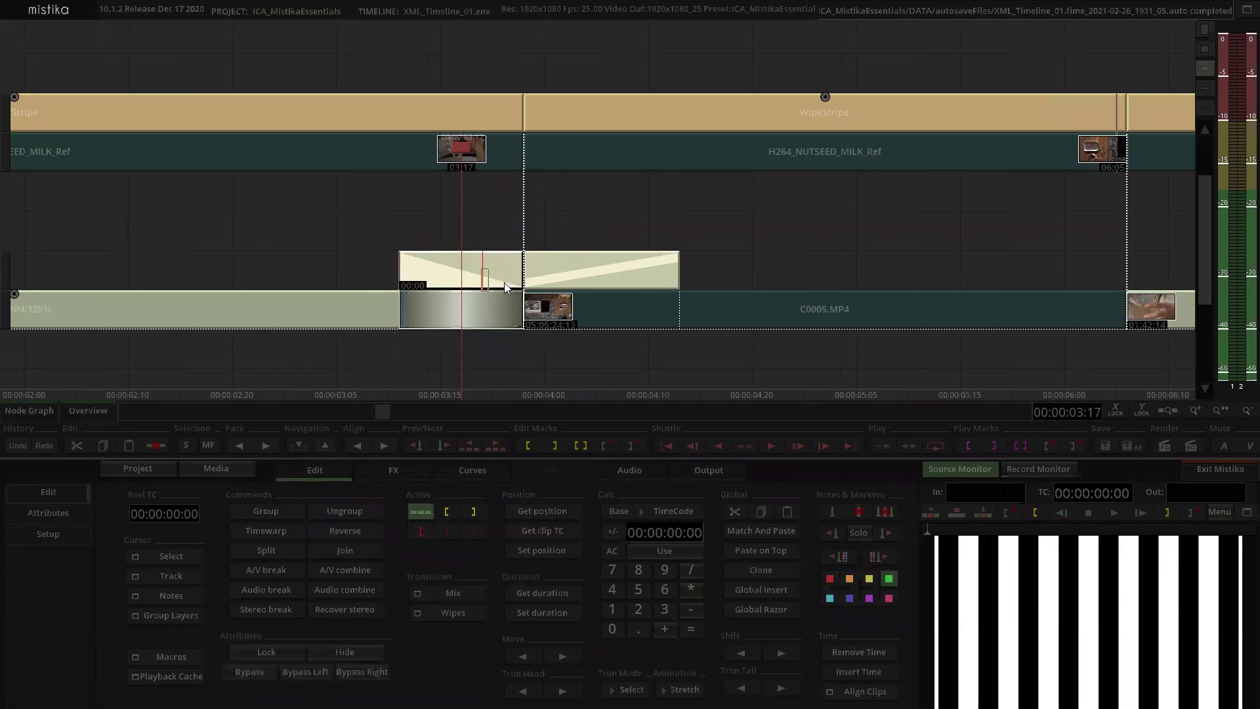
Step: Replace the incoming half of the dissolve over C0005.MP4 with a Fade up transition
{"action": "left_click", "coordinate": [610, 257]}
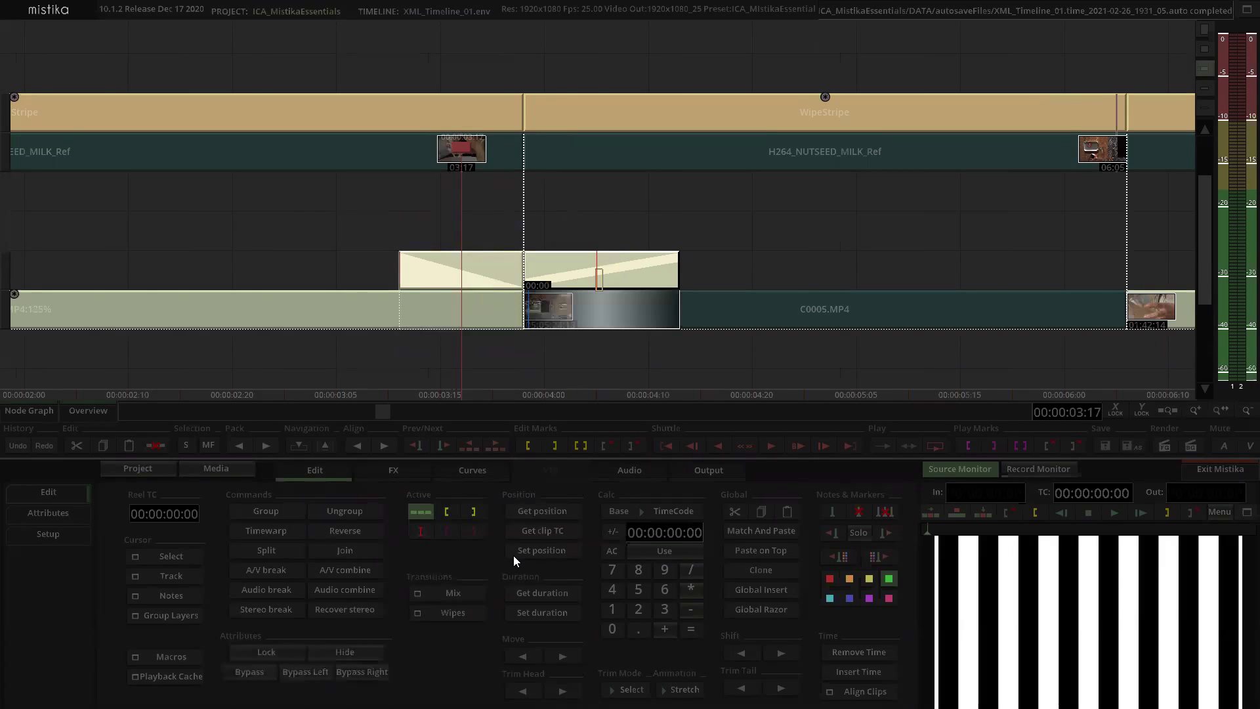
{"action": "left_click", "coordinate": [443, 595]}
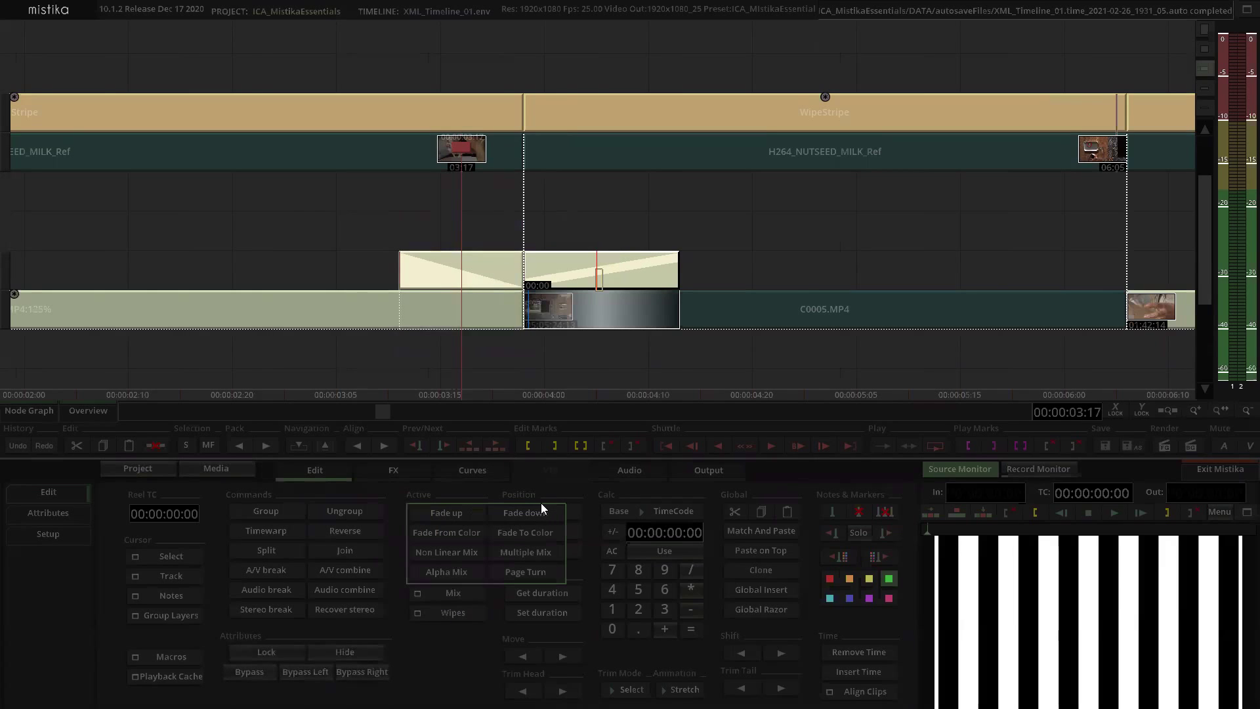
{"action": "left_click", "coordinate": [472, 511]}
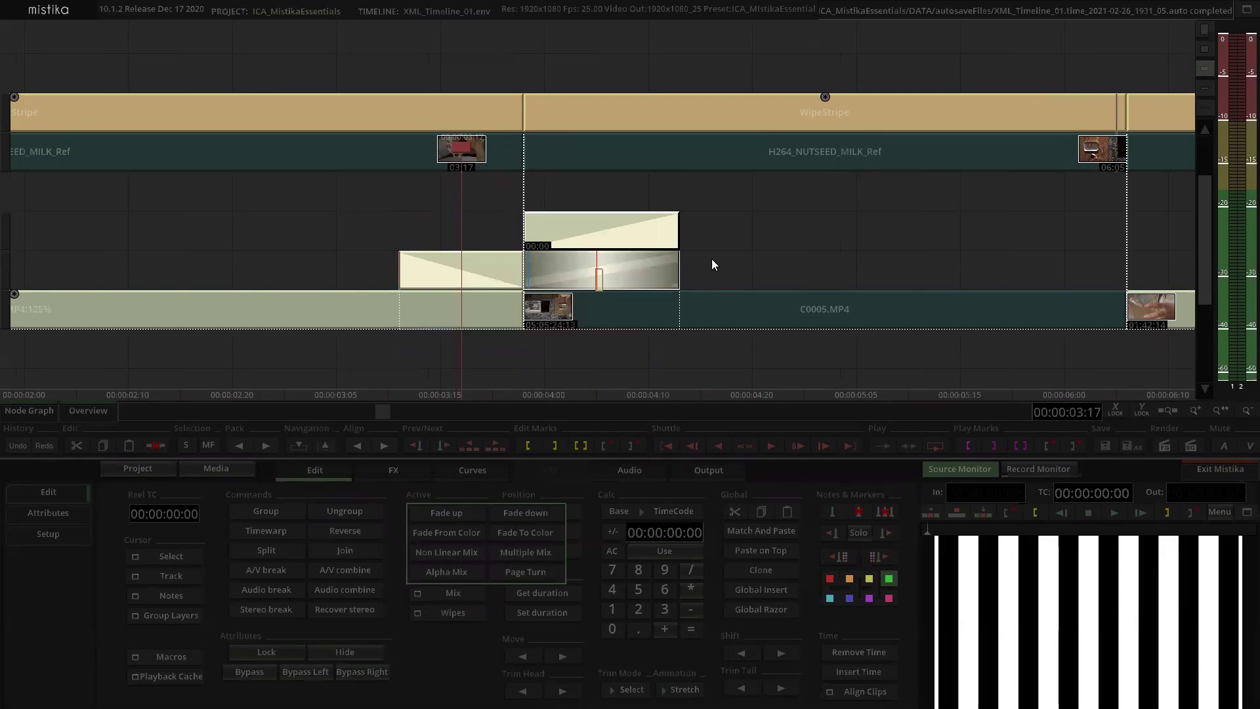
{"action": "left_click", "coordinate": [596, 282]}
{"action": "mouse_move", "coordinate": [598, 280]}
{"action": "left_mouse_down"}
{"action": "mouse_move", "coordinate": [597, 232]}
{"action": "mouse_move", "coordinate": [592, 307]}
{"action": "mouse_move", "coordinate": [592, 259]}
{"action": "left_mouse_up"}
{"action": "scroll", "coordinate": [741, 226], "scroll_direction": "down", "scroll_amount": 2}
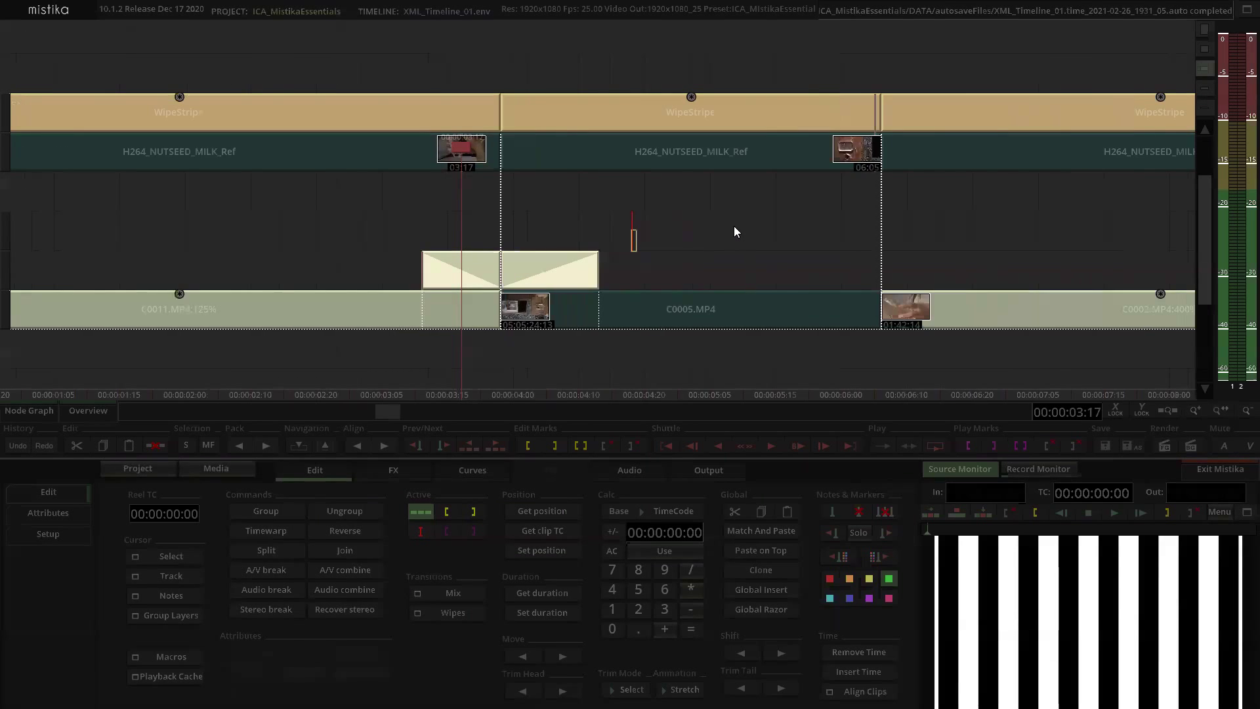
Step: Open the first WipeStripe segment in the visual editor, scrub its final part to compare the fade with the reference, and return to the timeline
{"action": "key", "text": "Right"}
{"action": "key", "text": "Right"}
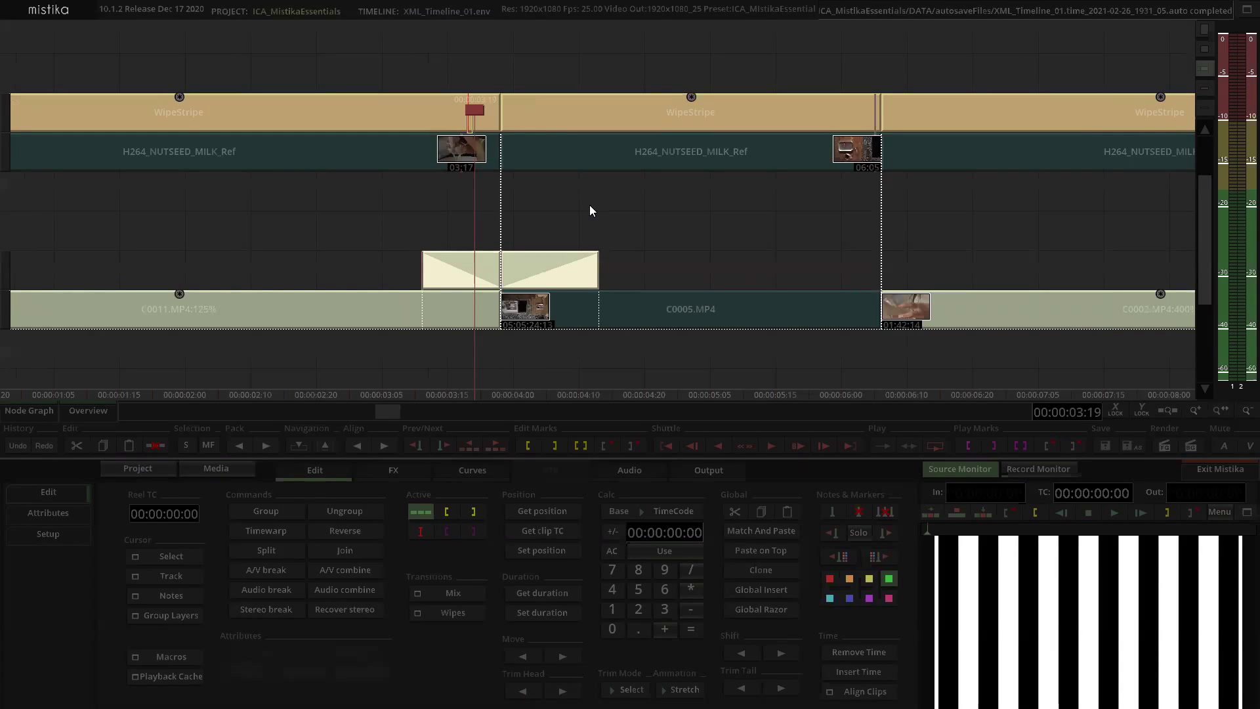
{"action": "scroll", "coordinate": [599, 205], "scroll_direction": "down", "scroll_amount": 3}
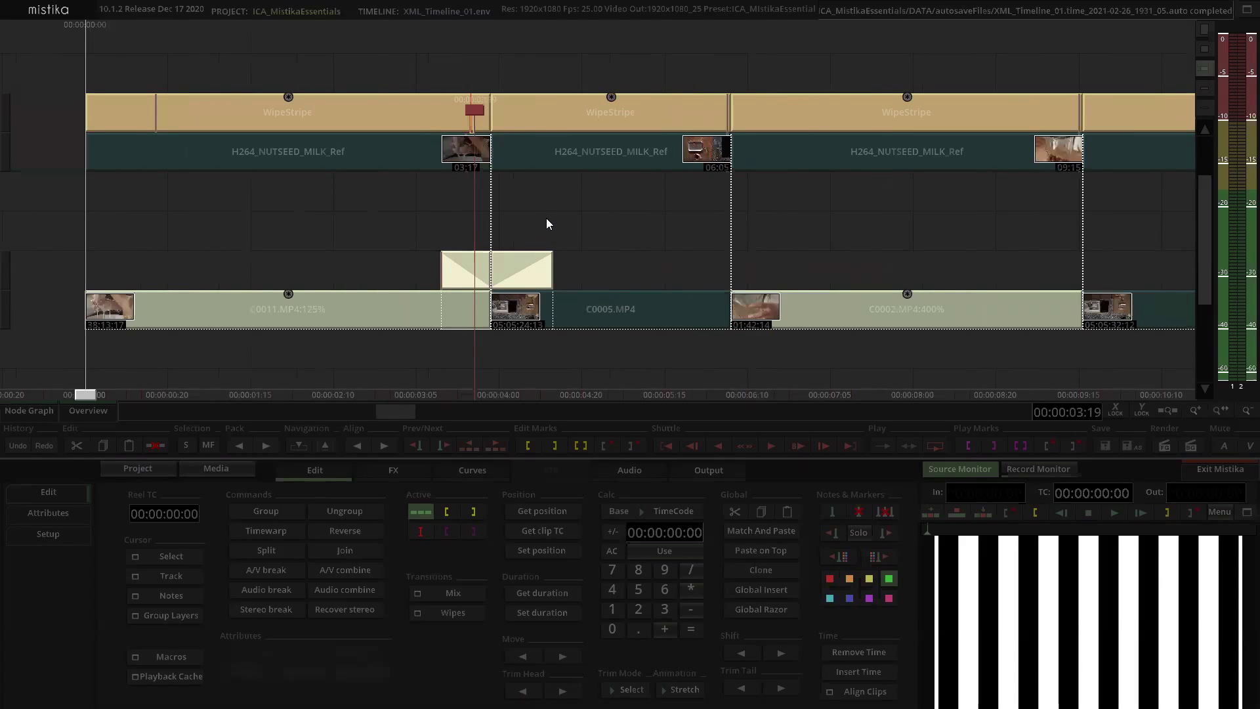
{"action": "scroll", "coordinate": [575, 229], "scroll_direction": "up", "scroll_amount": 3}
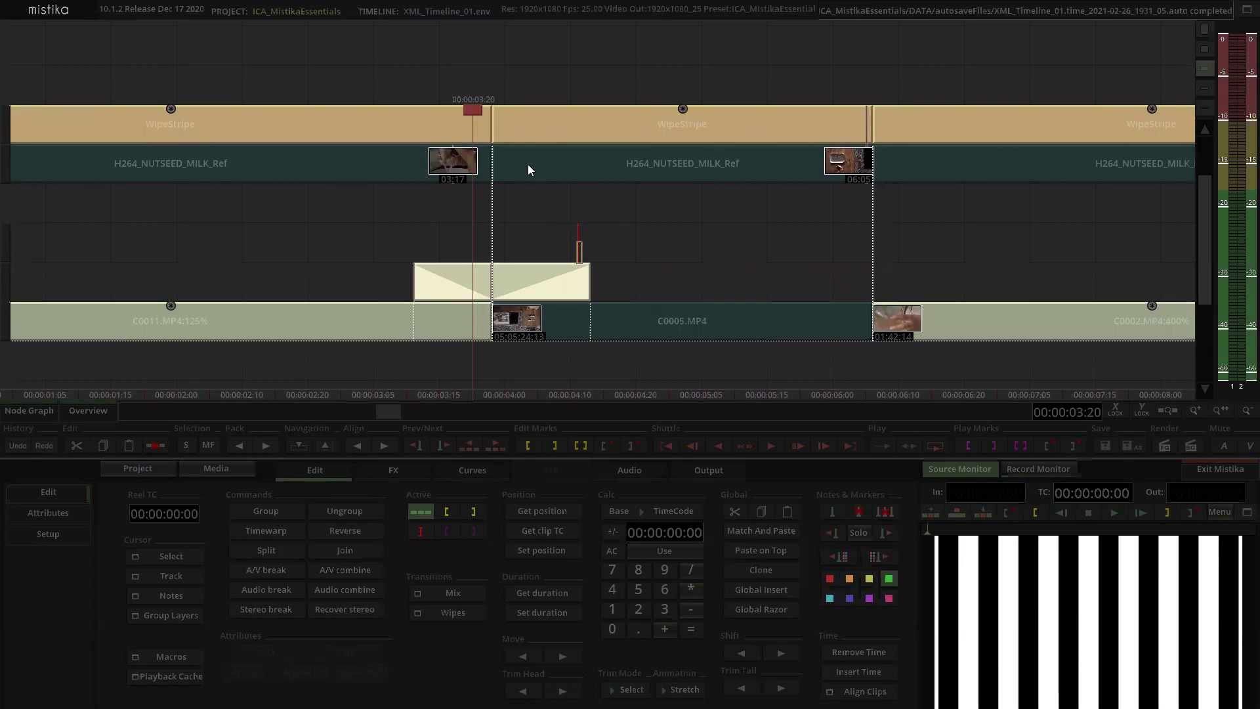
{"action": "left_click", "coordinate": [445, 126]}
{"action": "scroll", "coordinate": [387, 53], "scroll_direction": "down", "scroll_amount": 3}
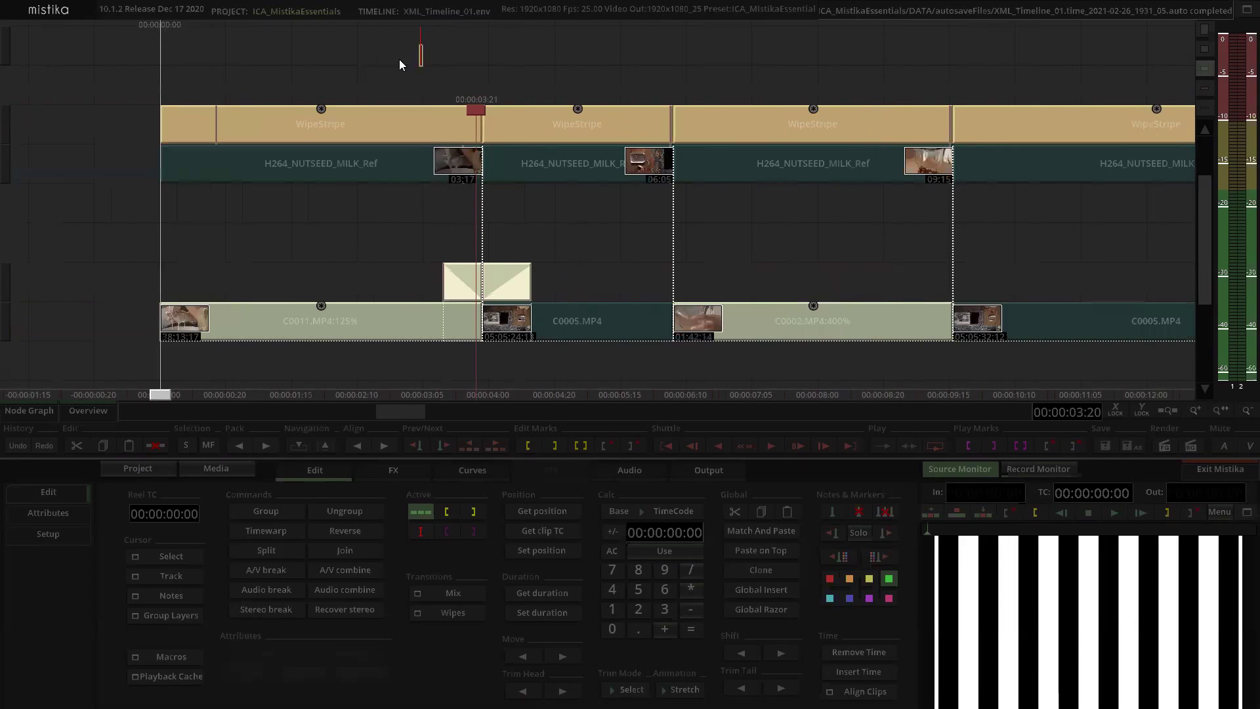
{"action": "left_click_drag", "start_coordinate": [399, 59], "coordinate": [485, 79]}
{"action": "double_click", "coordinate": [488, 136]}
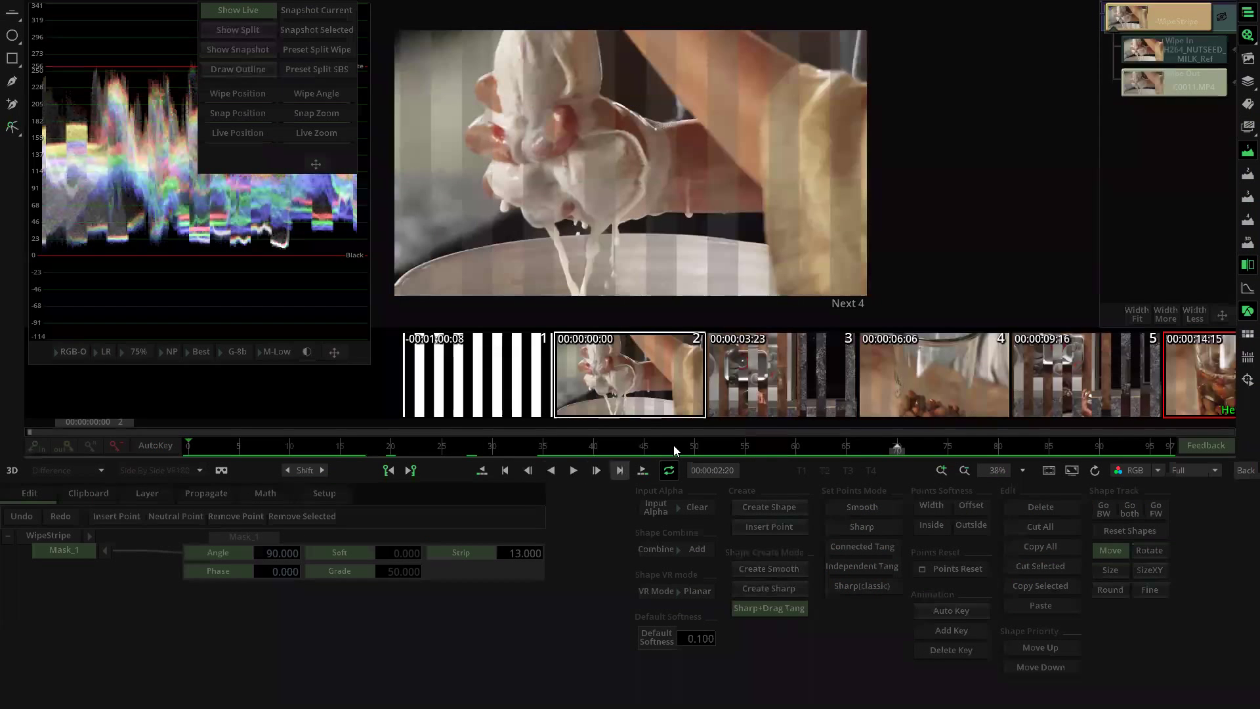
{"action": "mouse_move", "coordinate": [895, 441]}
{"action": "left_mouse_down"}
{"action": "mouse_move", "coordinate": [1233, 450]}
{"action": "mouse_move", "coordinate": [1010, 450]}
{"action": "left_mouse_up"}
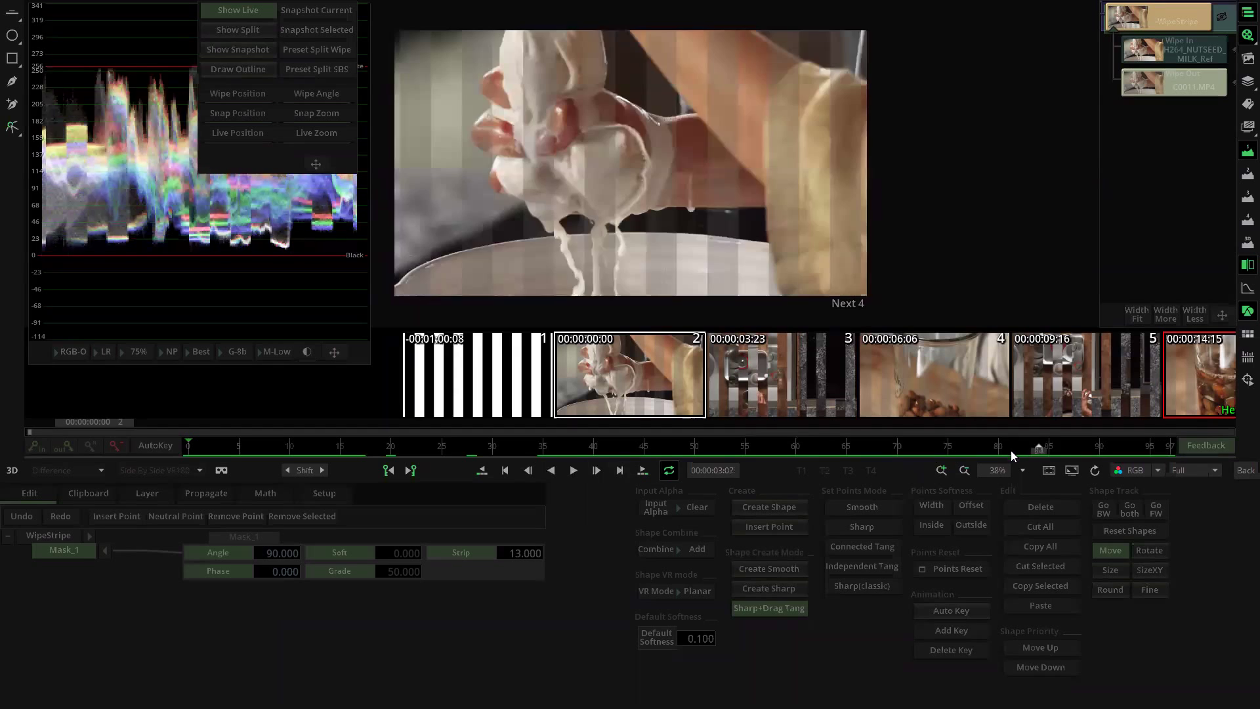
{"action": "left_click", "coordinate": [1240, 471]}
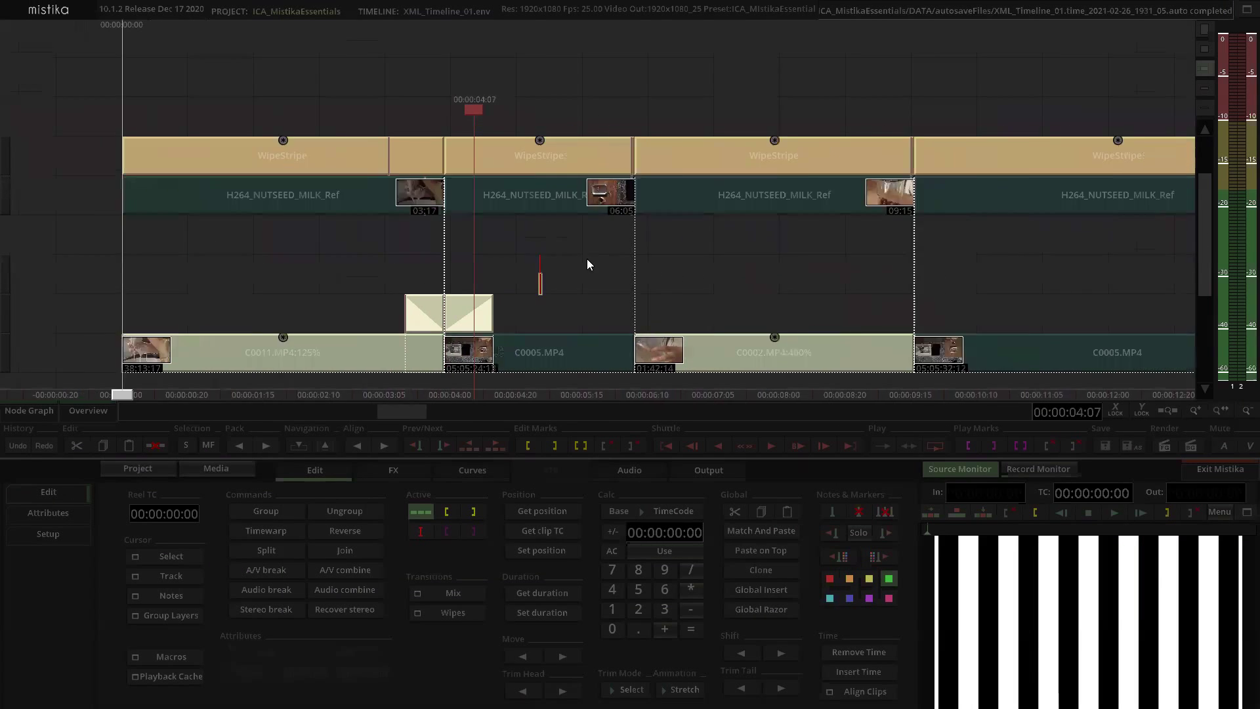
Step: Open the second WipeStripe segment in the visual editor and scrub through it to compare the C0005.MP4 shot with the reference
{"action": "double_click", "coordinate": [521, 160]}
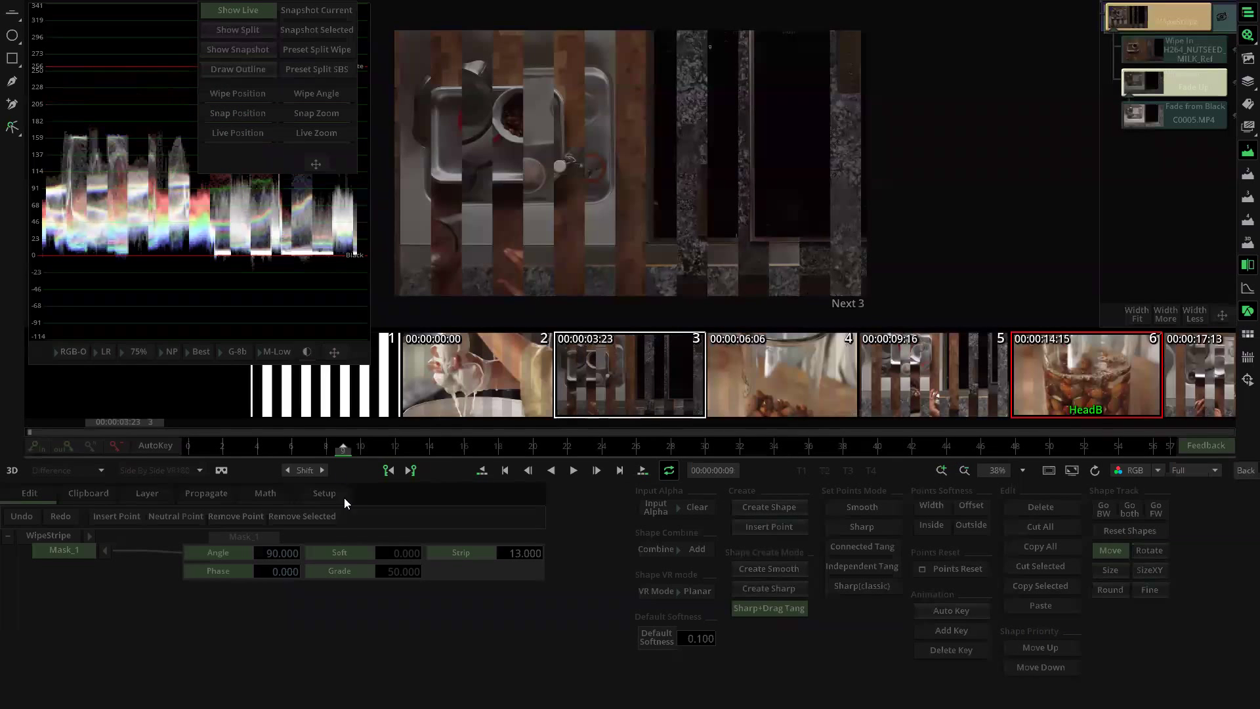
{"action": "left_click_drag", "start_coordinate": [345, 447], "coordinate": [361, 448]}
{"action": "left_click_drag", "start_coordinate": [902, 444], "coordinate": [1132, 436]}
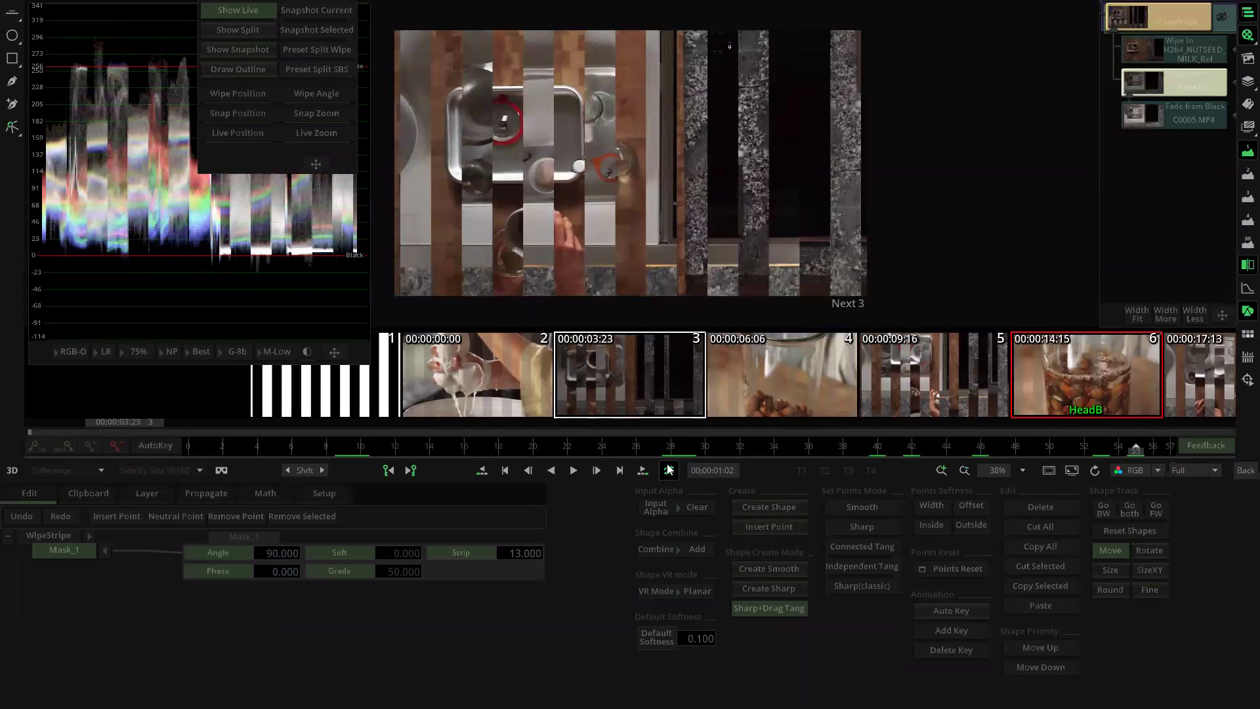
{"action": "left_click", "coordinate": [823, 443]}
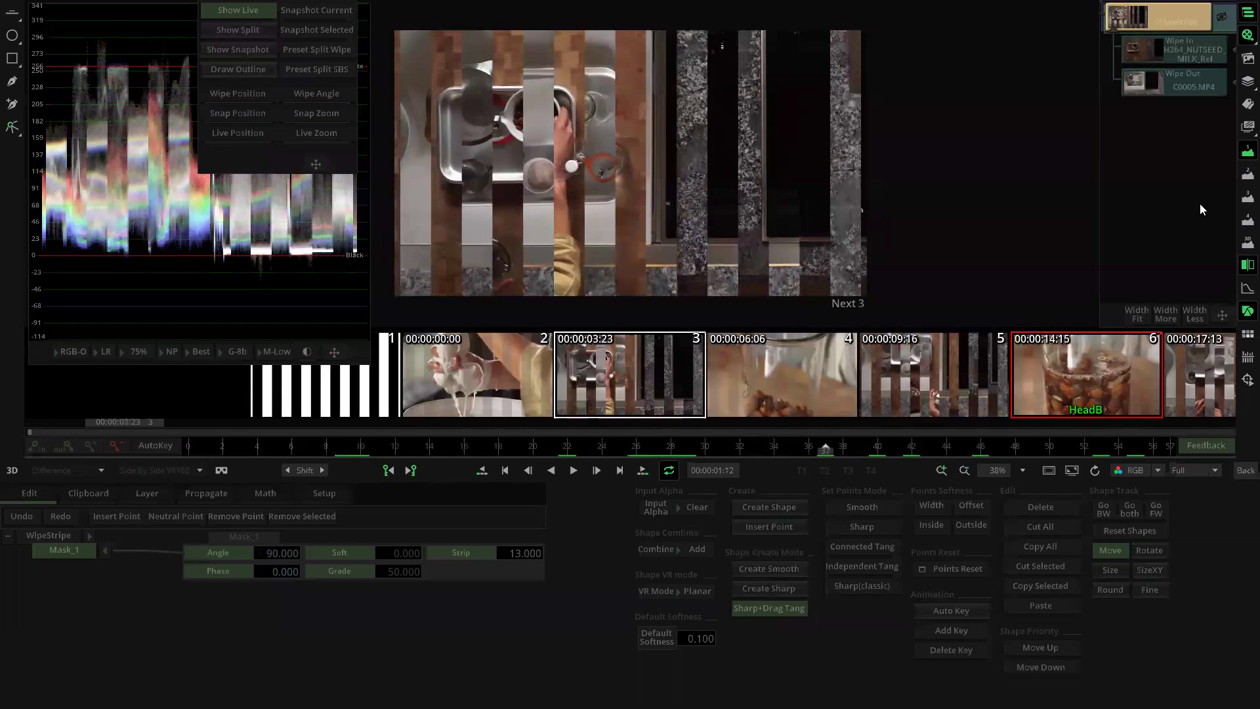
Step: Show the Transform parameters of the C0005.MP4 layer's framing and scrub the shot to examine their animation
{"action": "left_click", "coordinate": [1181, 77]}
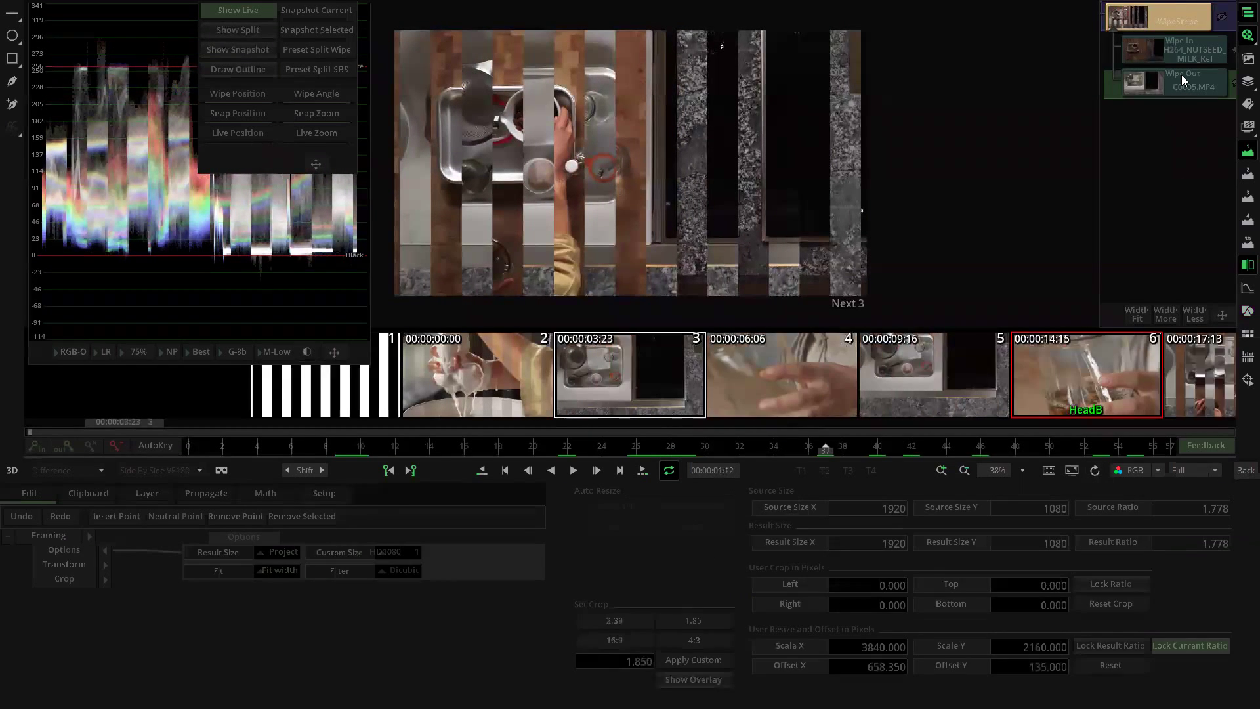
{"action": "left_click", "coordinate": [92, 562]}
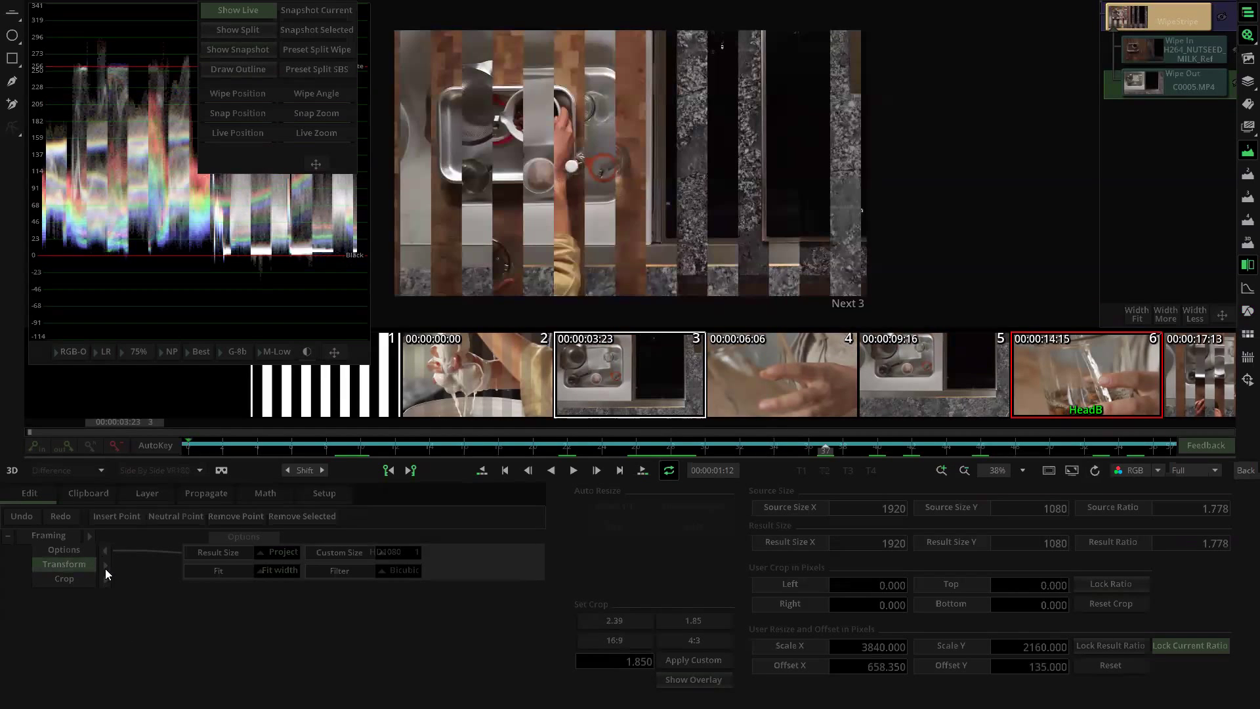
{"action": "left_click", "coordinate": [105, 567]}
{"action": "left_click", "coordinate": [170, 662]}
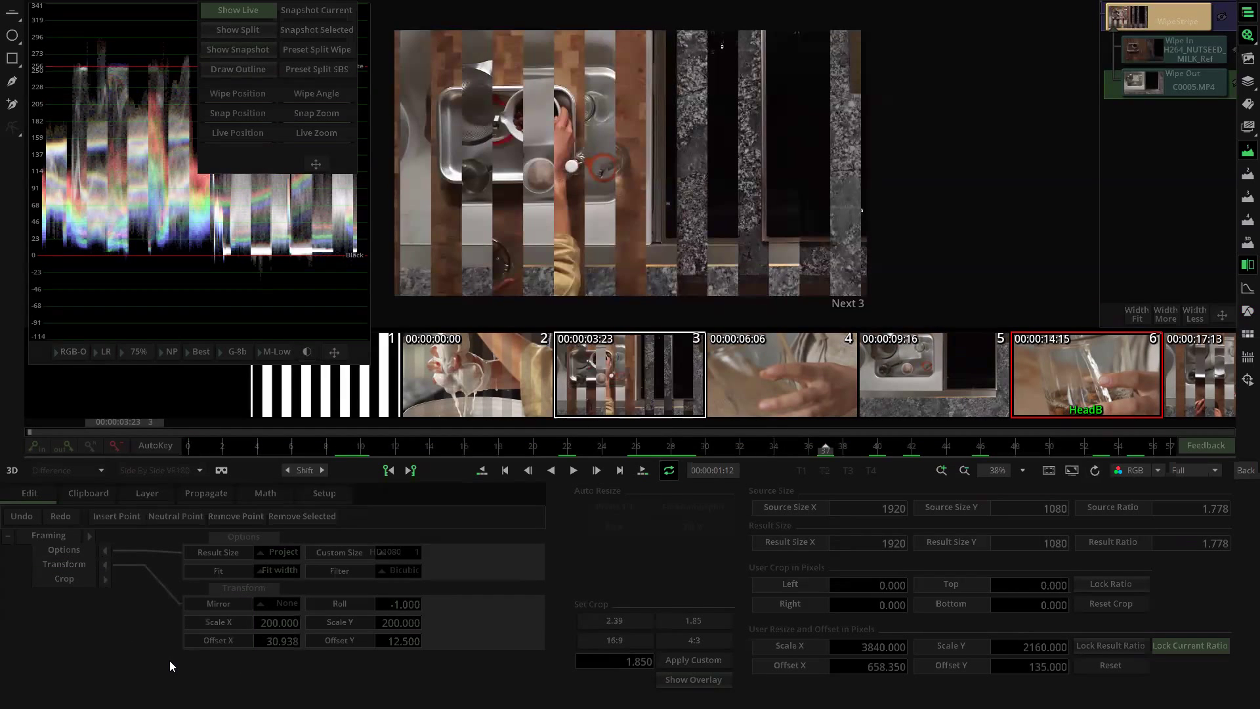
{"action": "left_click", "coordinate": [68, 565]}
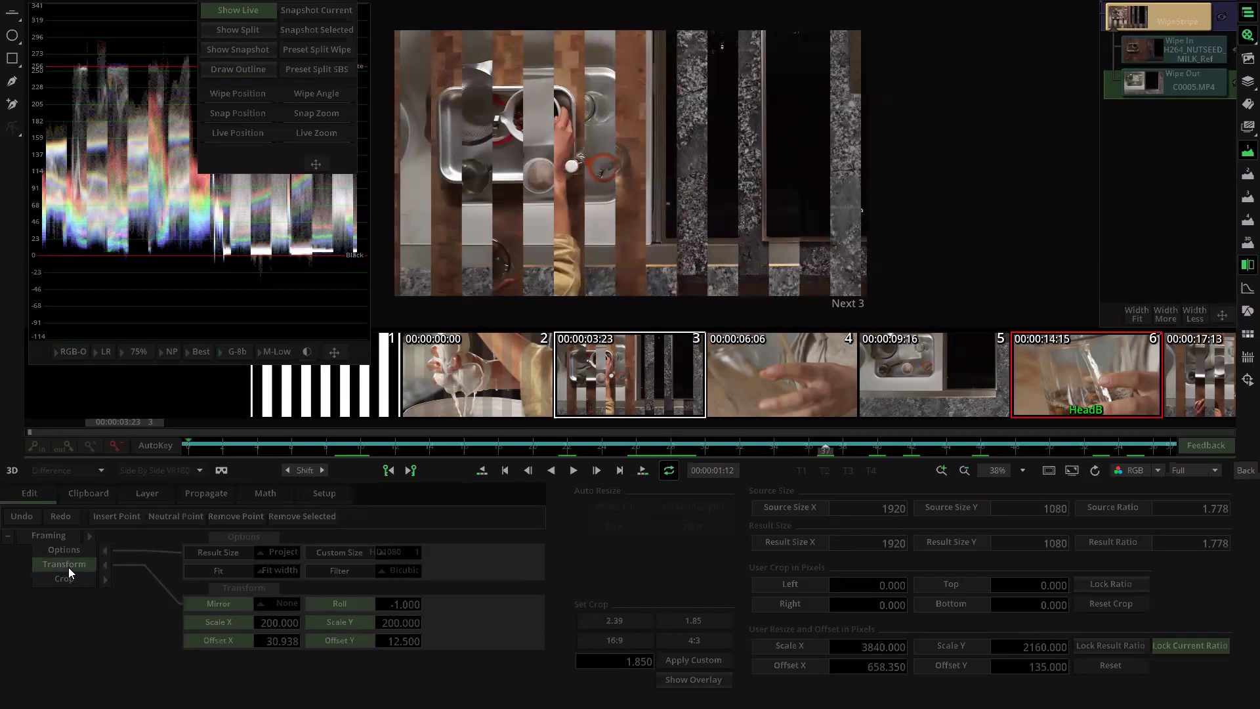
{"action": "left_click_drag", "start_coordinate": [826, 451], "coordinate": [603, 450]}
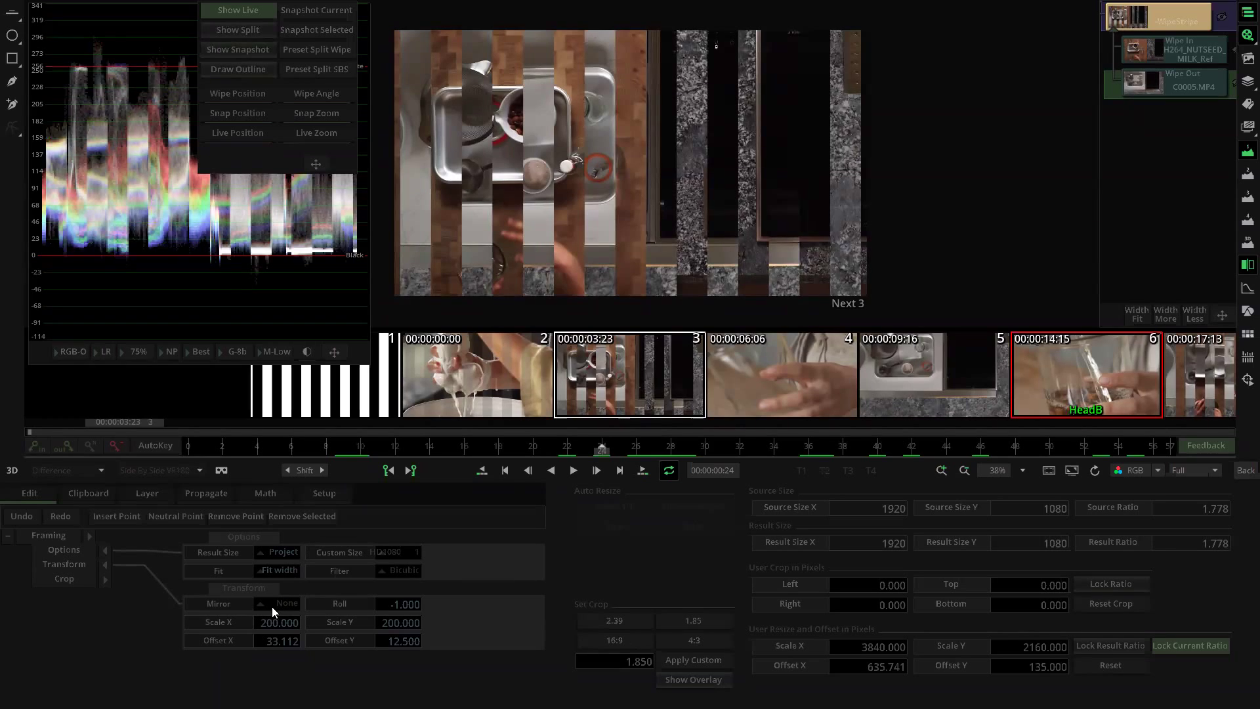
Step: View the C0005.MP4 layer on its own and play it, and scrub the H264 reference layer alone for comparison
{"action": "left_click", "coordinate": [1167, 78]}
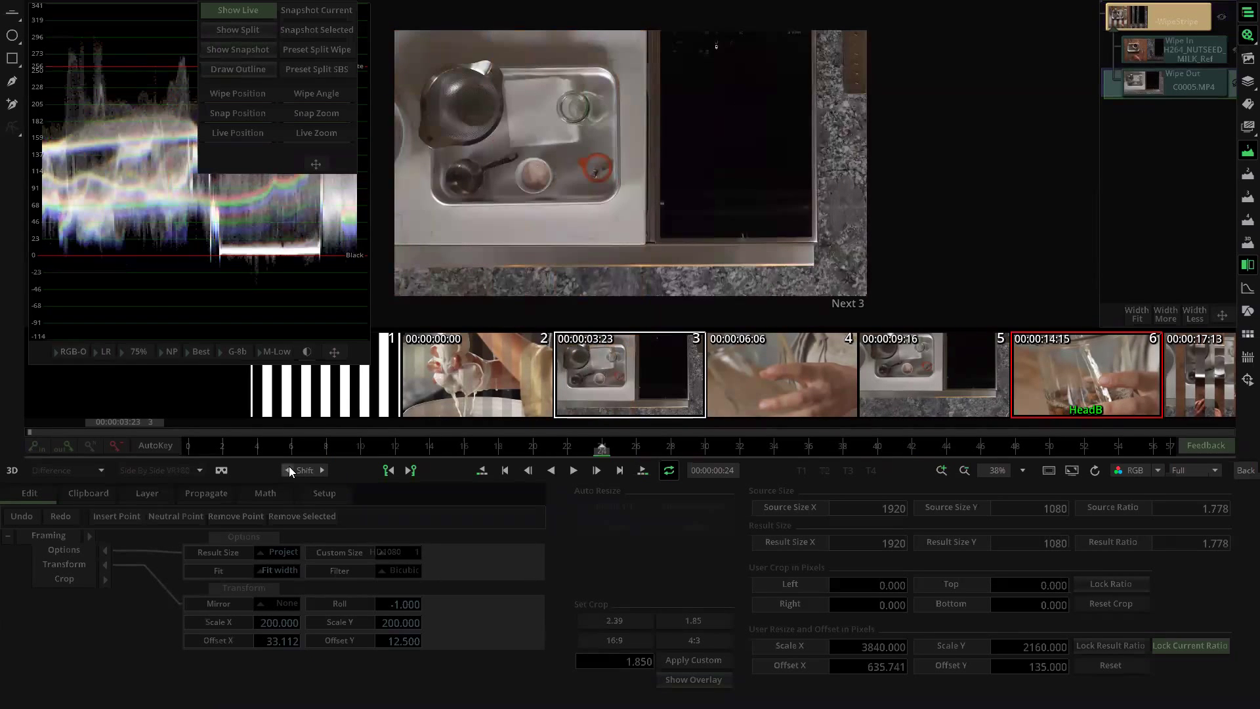
{"action": "key", "text": "space"}
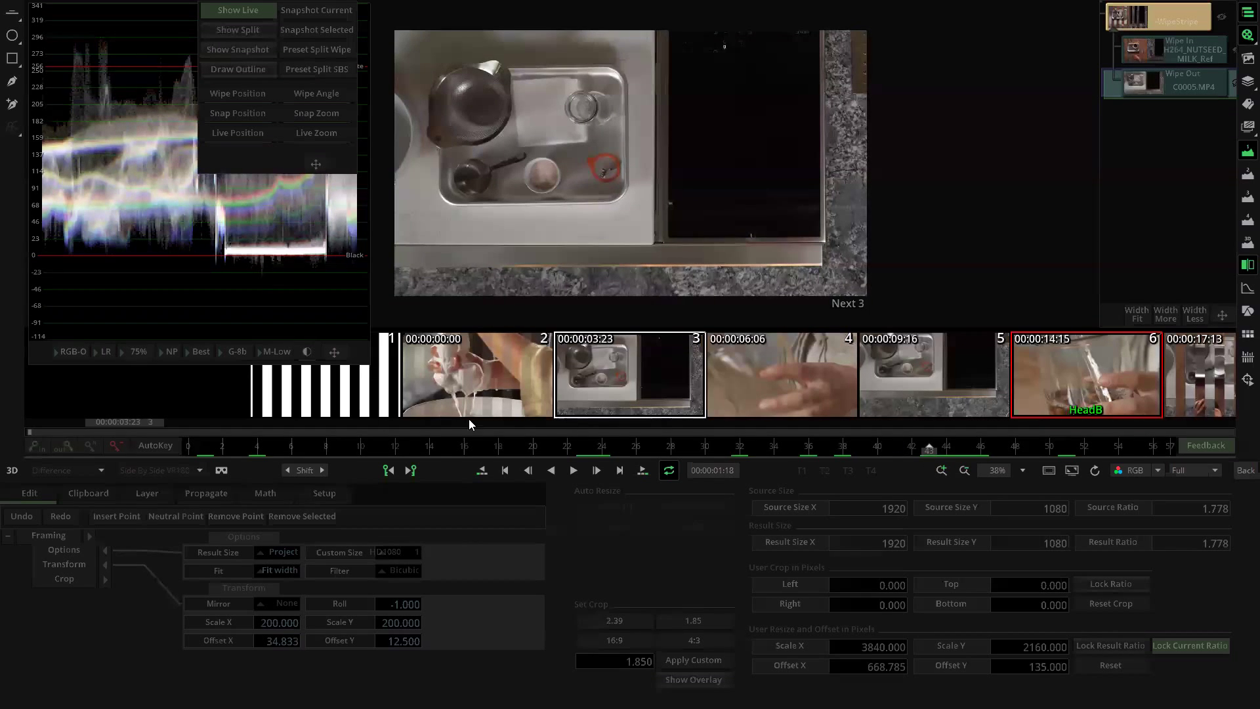
{"action": "left_click", "coordinate": [281, 436]}
{"action": "left_click", "coordinate": [1175, 54]}
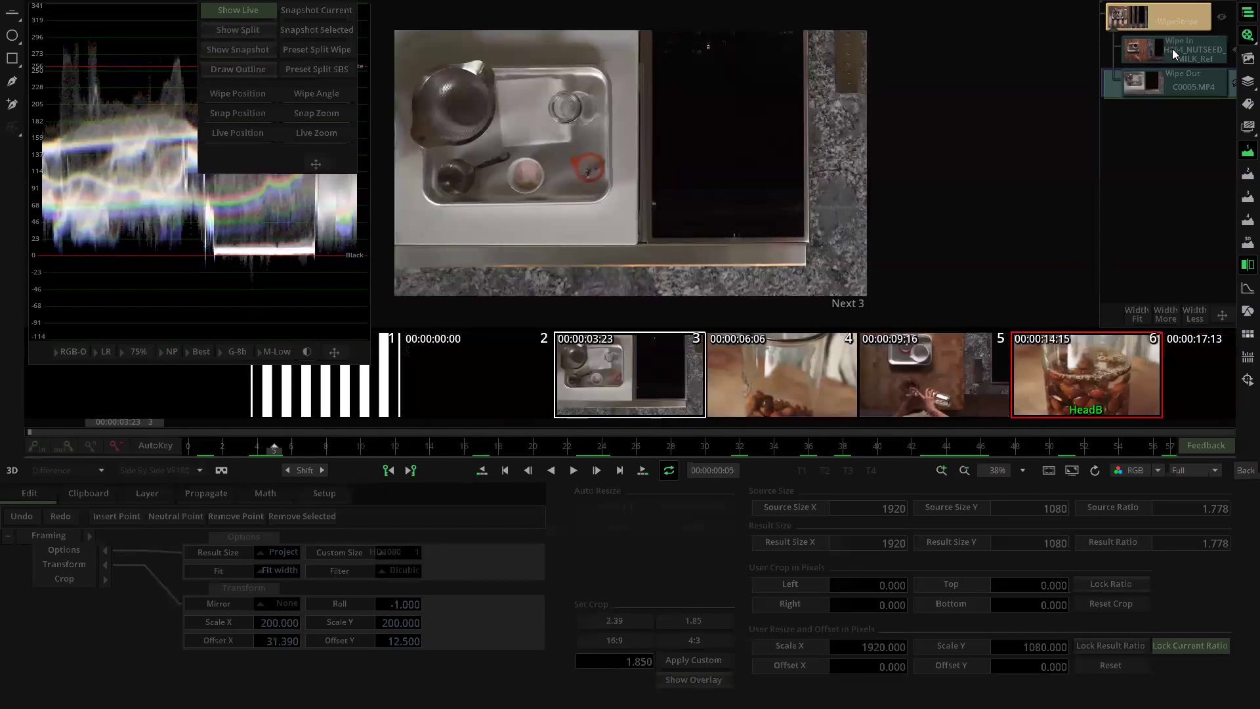
{"action": "left_click_drag", "start_coordinate": [205, 449], "coordinate": [564, 427]}
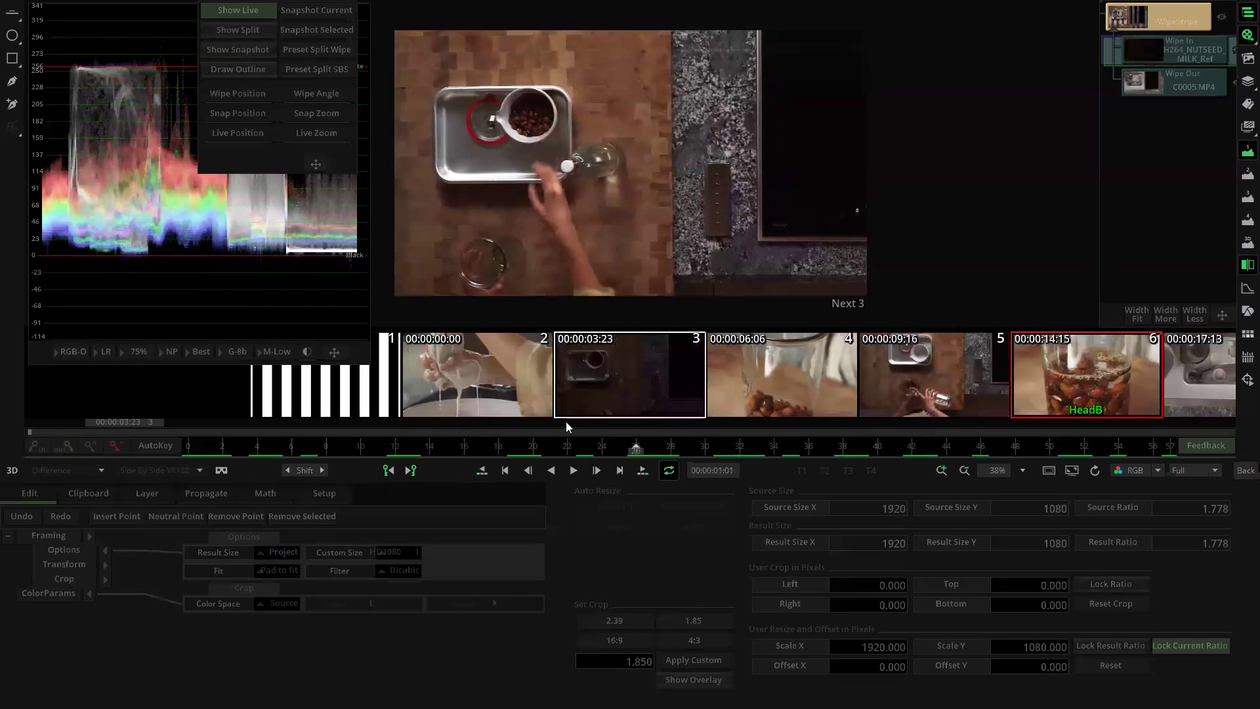
Step: View the C0005.MP4 layer on its own, display its Transform animation, play the shot and check its framing Options
{"action": "left_click", "coordinate": [1174, 82]}
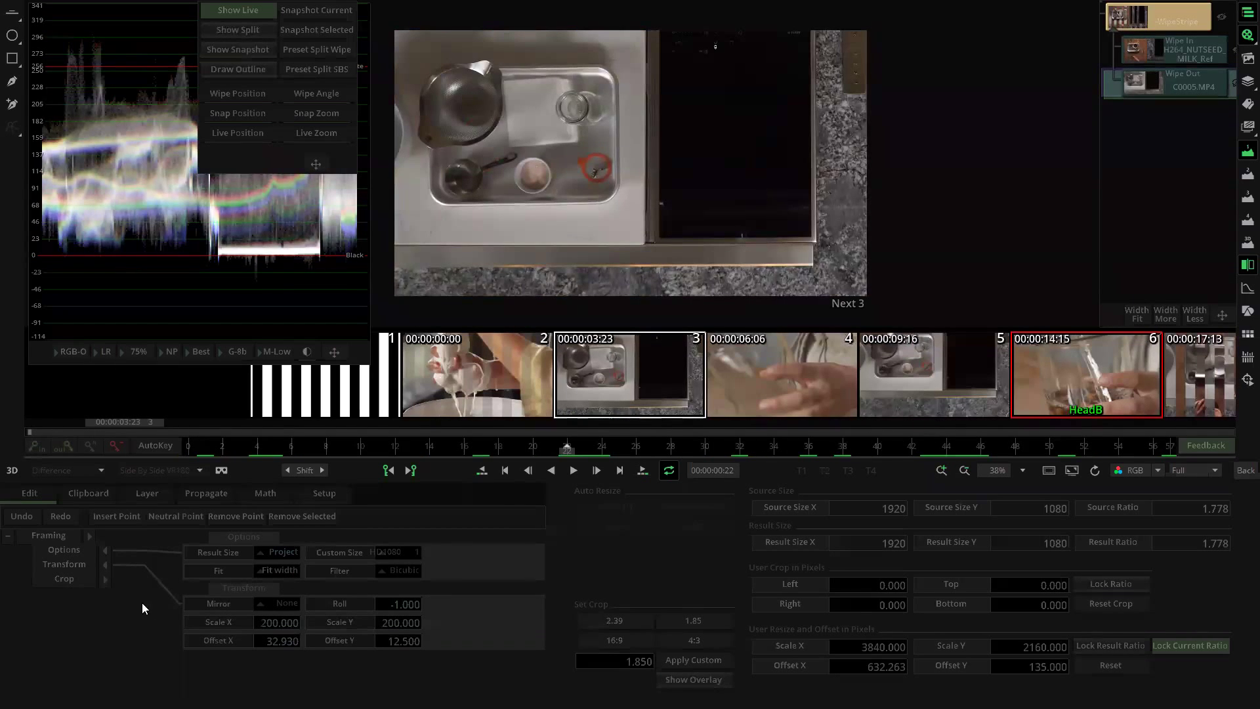
{"action": "left_click", "coordinate": [71, 564]}
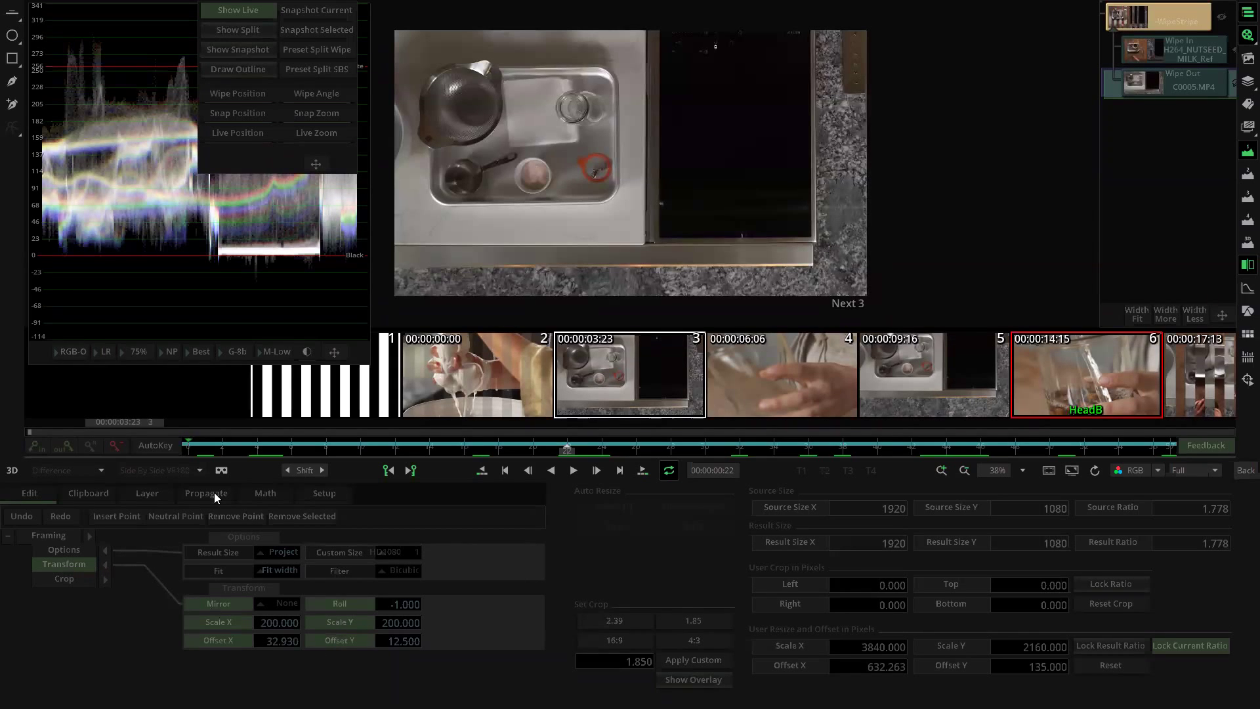
{"action": "key", "text": "space"}
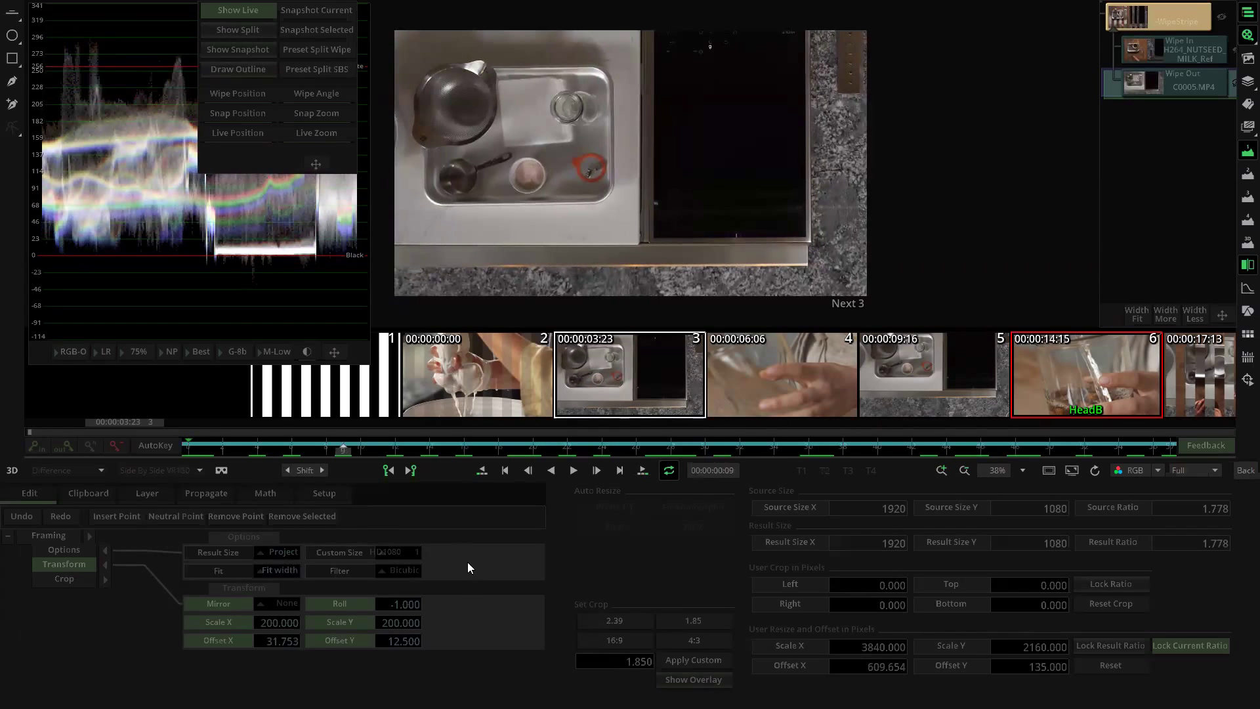
{"action": "left_click", "coordinate": [38, 562]}
{"action": "left_click", "coordinate": [62, 550]}
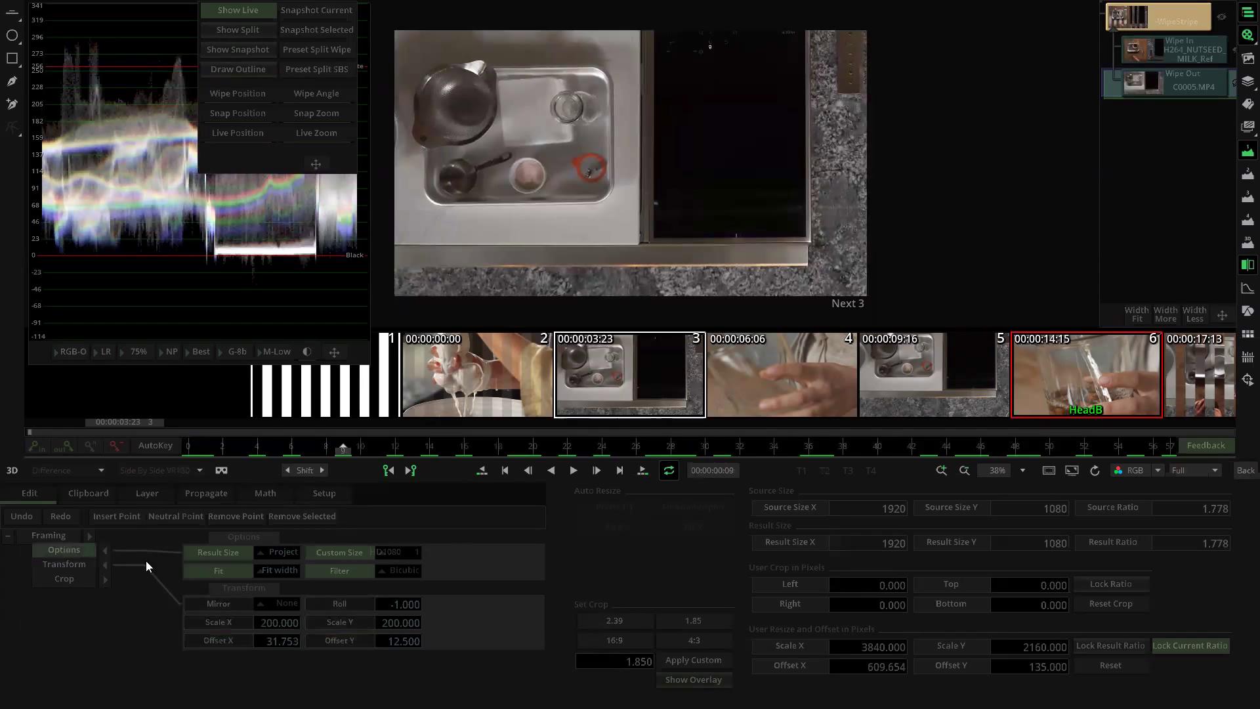
{"action": "left_click", "coordinate": [171, 536]}
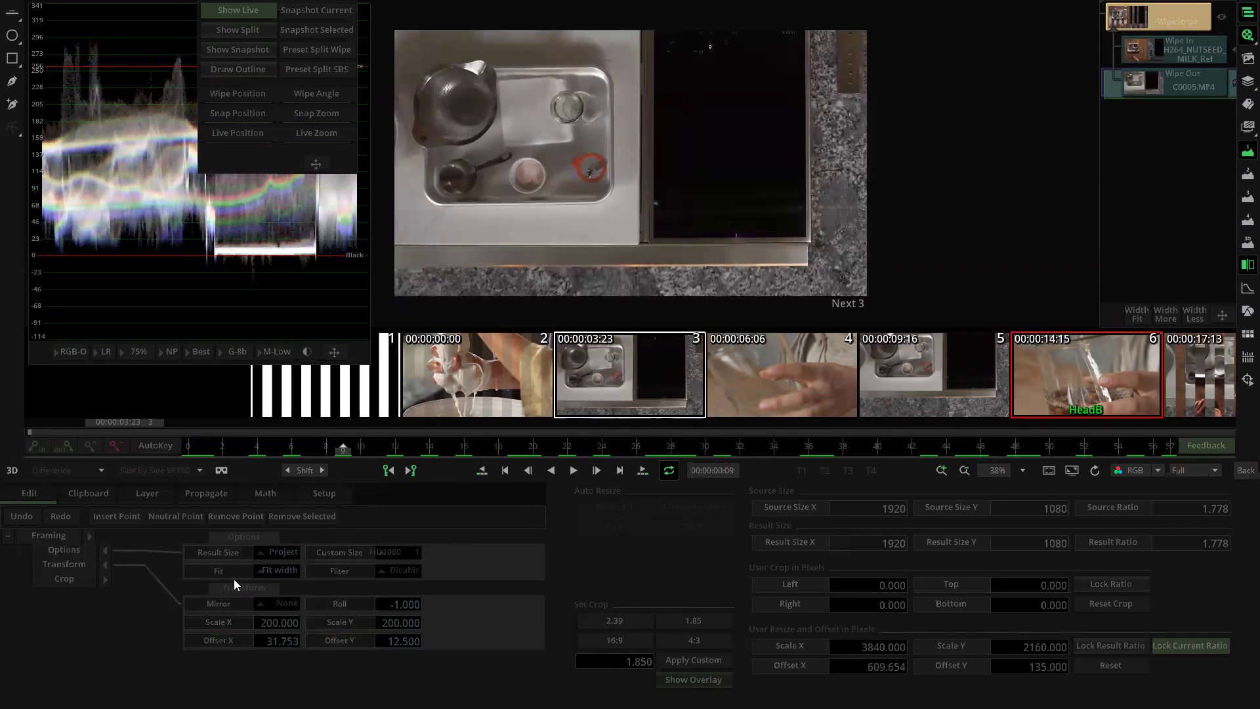
Step: Try the 1:1 pixels, centre crop/pad fit on the C0005.MP4 layer and scrub the shot to judge the framing
{"action": "left_click", "coordinate": [280, 570]}
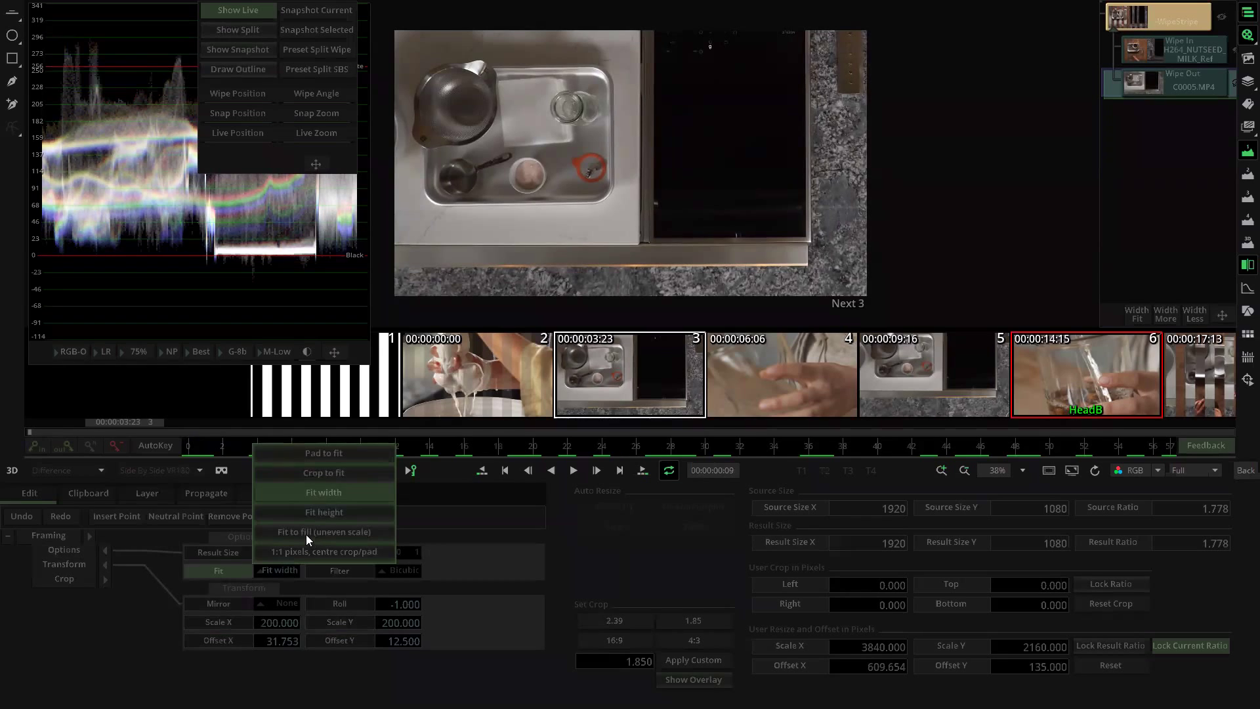
{"action": "left_click", "coordinate": [307, 552]}
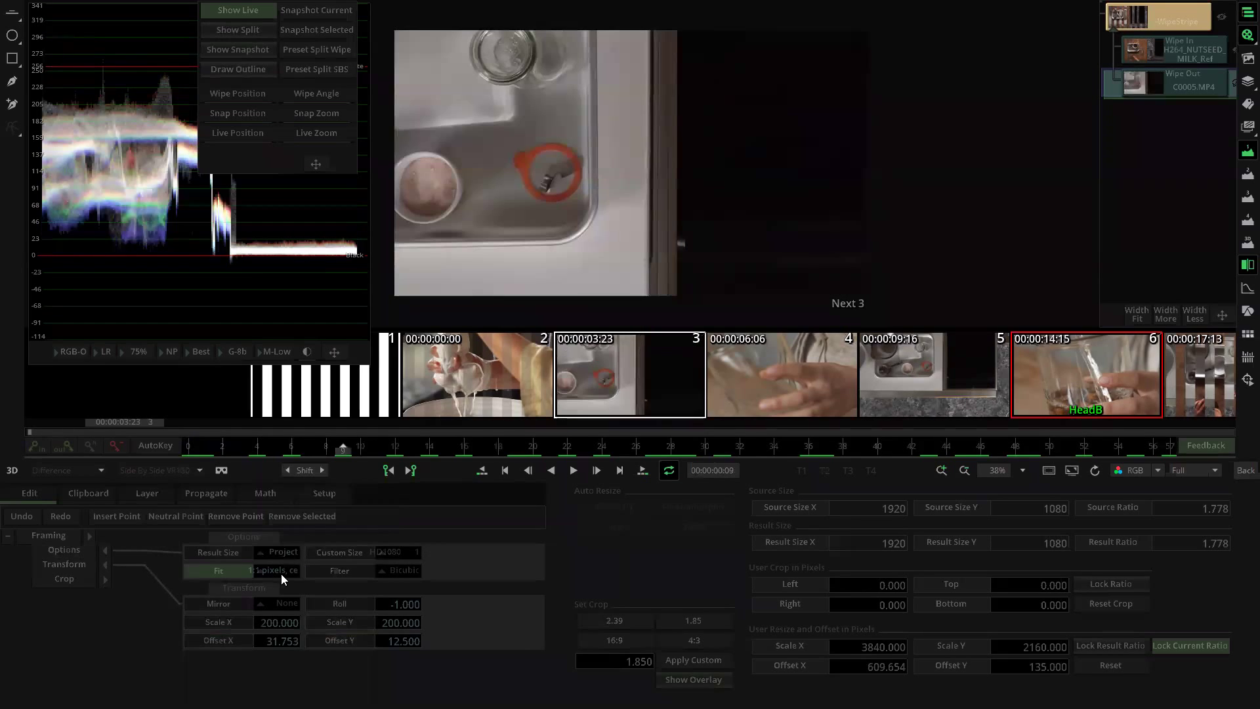
{"action": "scroll", "coordinate": [647, 168], "scroll_direction": "down", "scroll_amount": 2}
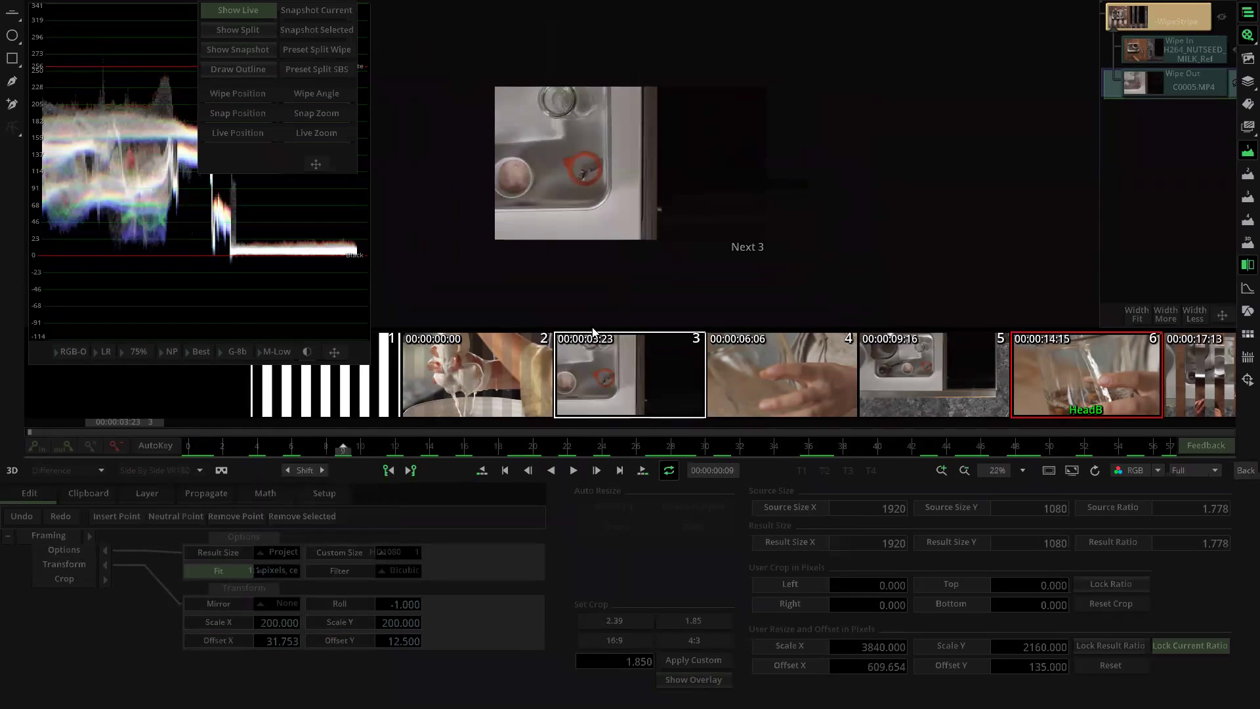
{"action": "left_click", "coordinate": [356, 446]}
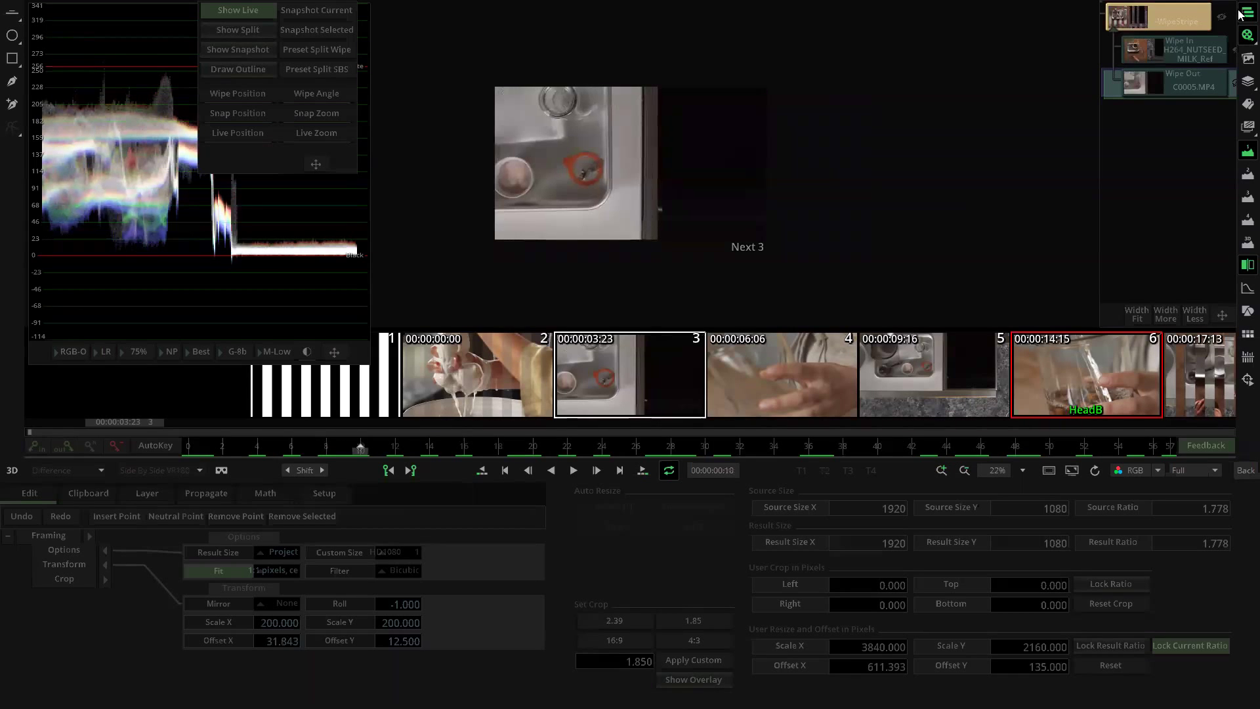
{"action": "left_click_drag", "start_coordinate": [223, 448], "coordinate": [726, 420]}
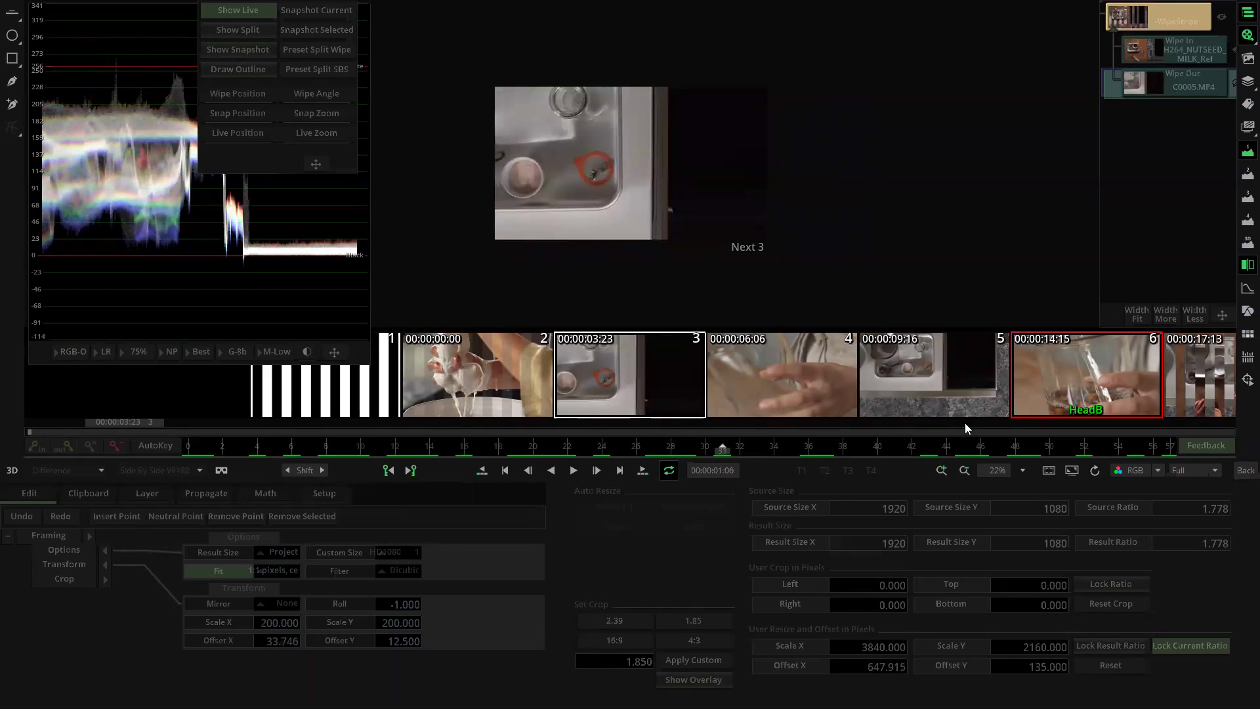
{"action": "left_click_drag", "start_coordinate": [964, 428], "coordinate": [964, 429]}
Step: Try Pad to fit on the C0005.MP4 layer's framing and settle on Crop to fit
{"action": "left_click", "coordinate": [274, 574]}
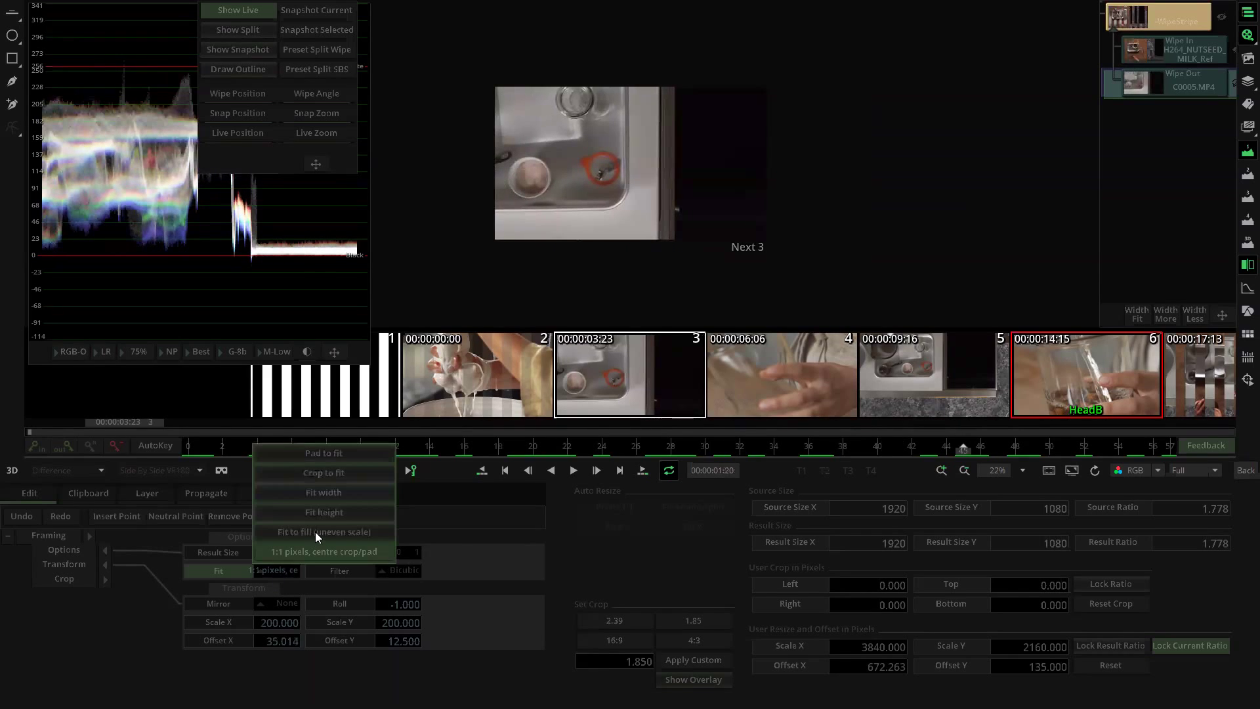
{"action": "left_click", "coordinate": [322, 452]}
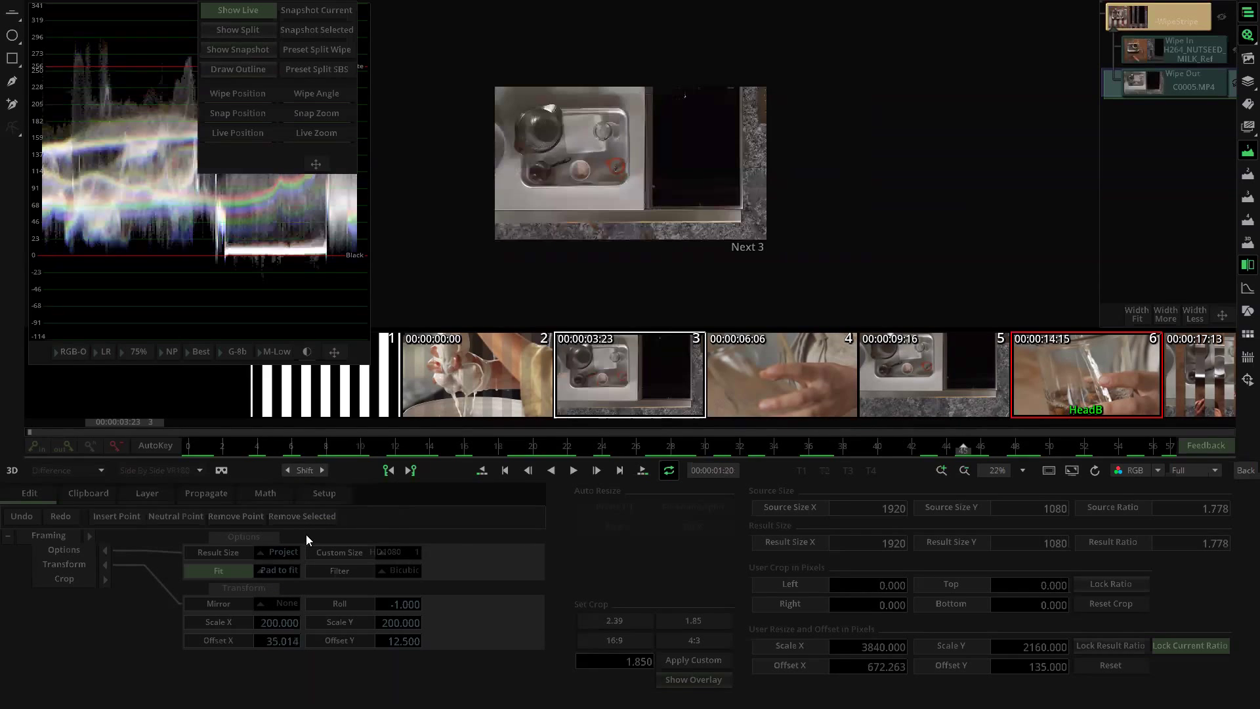
{"action": "left_click", "coordinate": [278, 571]}
{"action": "left_click", "coordinate": [315, 471]}
Step: Set the C0005.MP4 layer's mirror to Rotate 180 degrees after trying Horizontal and Vertical against the reference in the WipeStripe result
{"action": "left_click", "coordinate": [282, 602]}
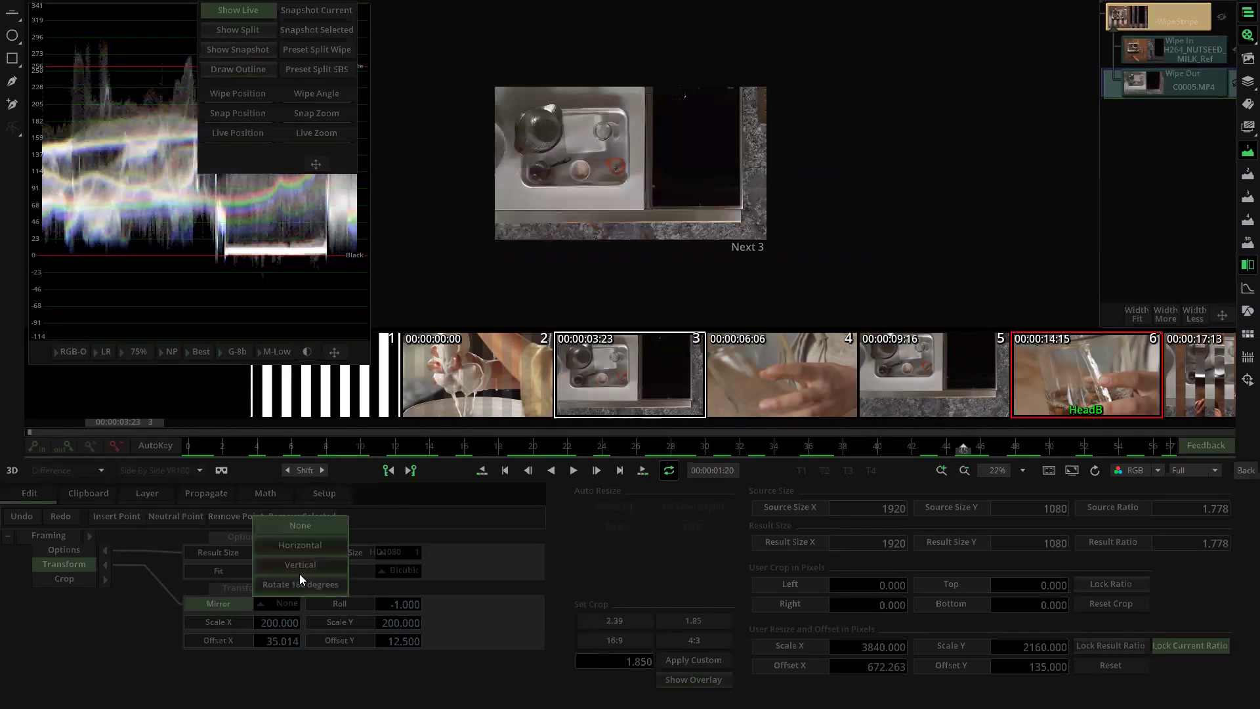
{"action": "left_click", "coordinate": [300, 544]}
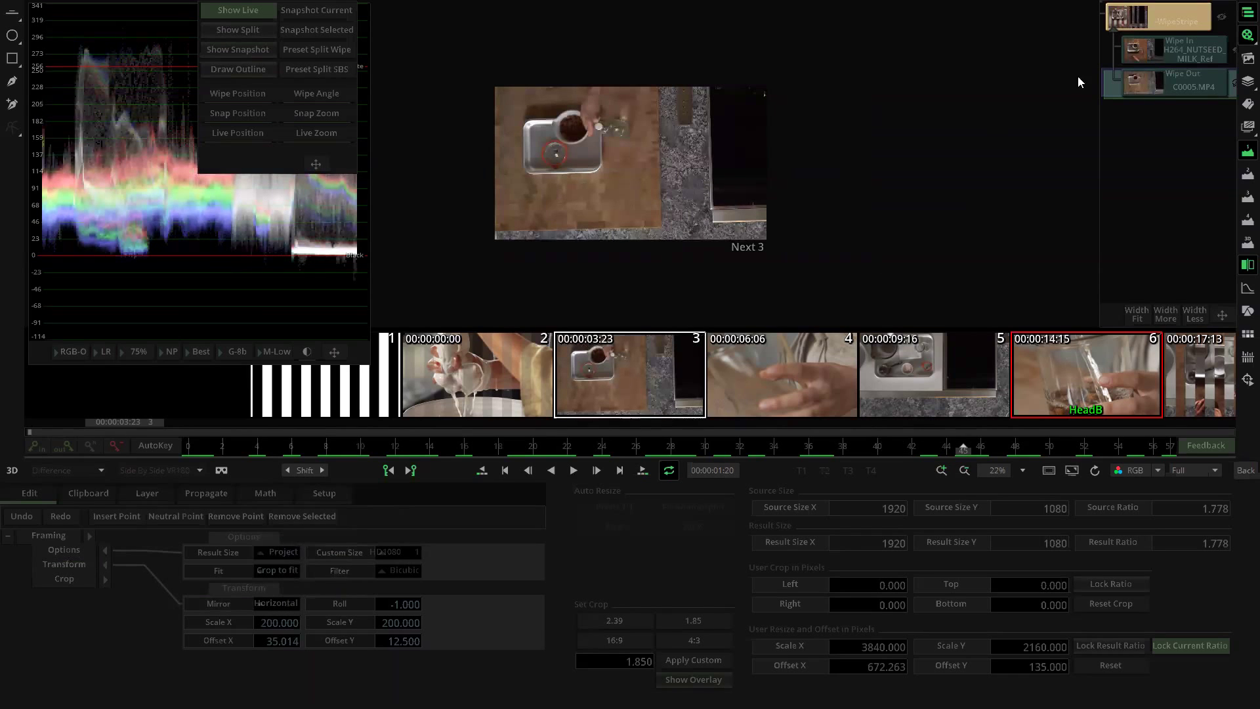
{"action": "left_click", "coordinate": [1143, 18]}
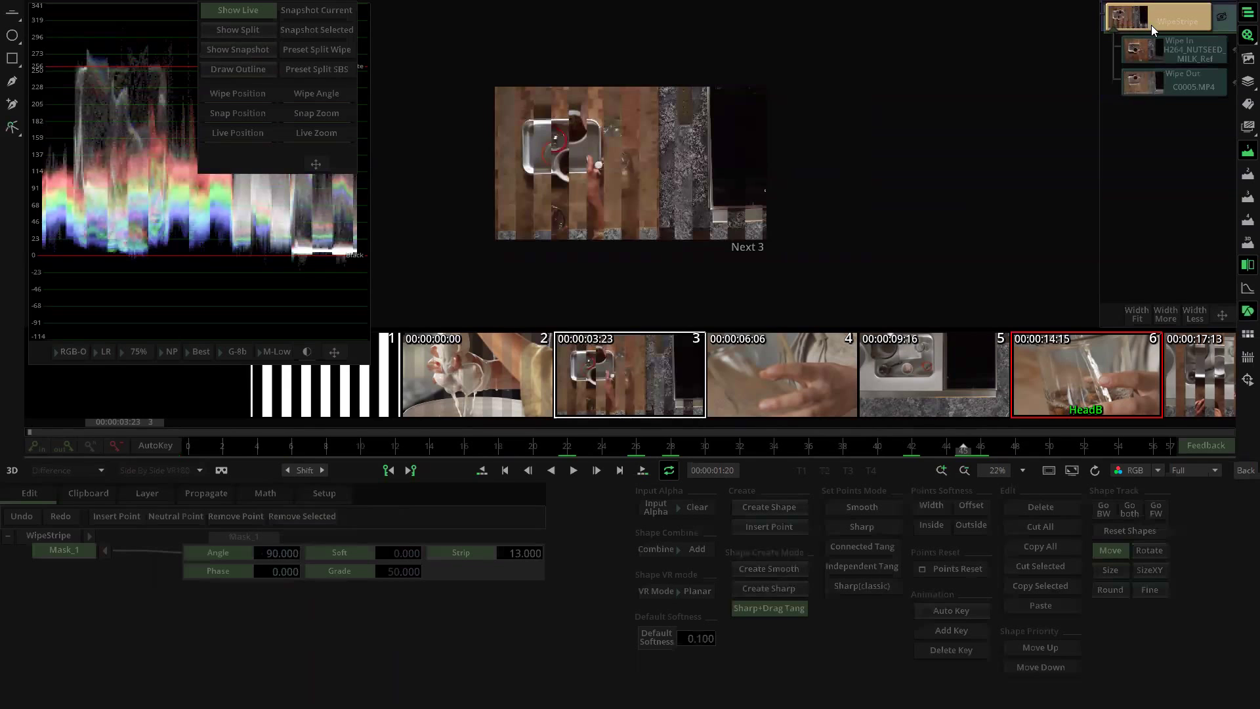
{"action": "left_click", "coordinate": [1163, 84]}
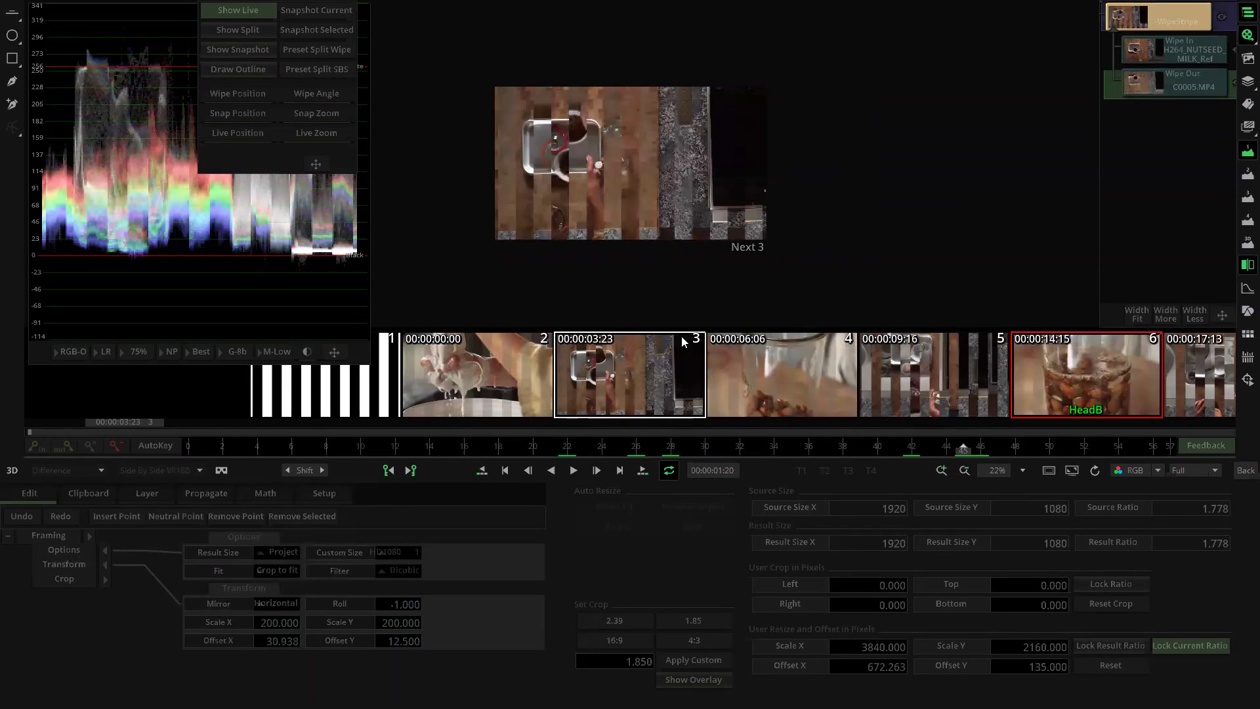
{"action": "left_click", "coordinate": [278, 602]}
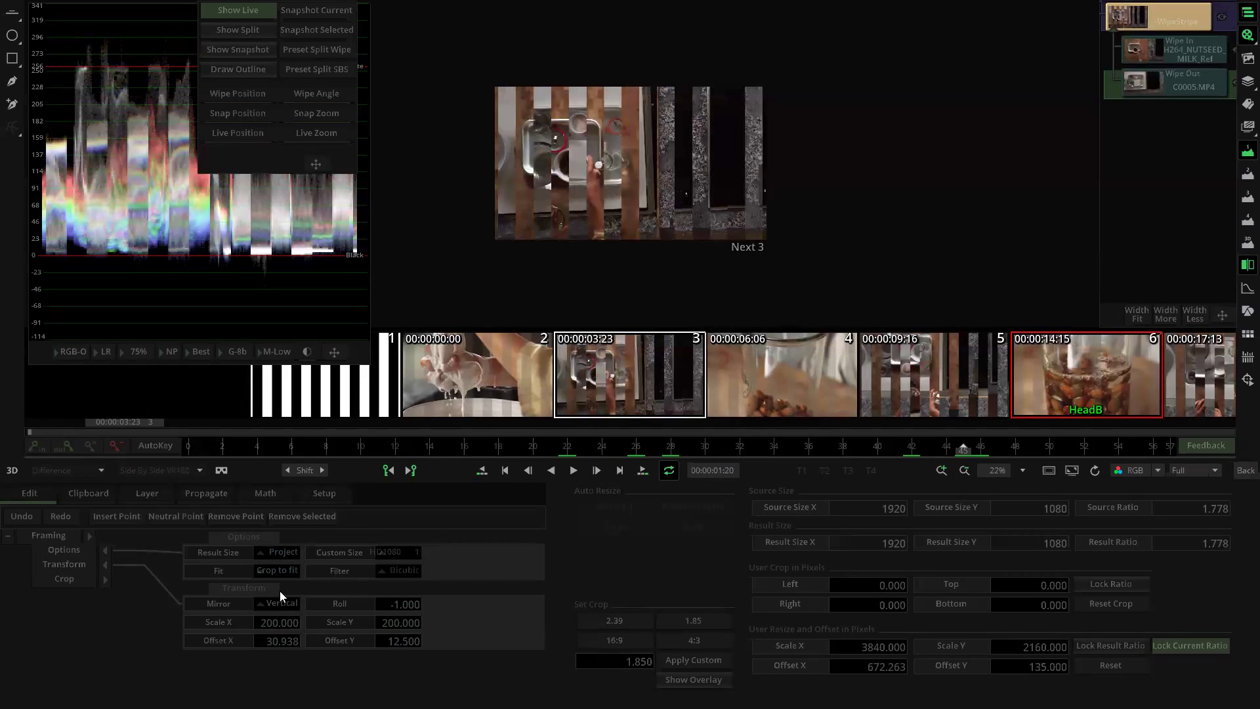
{"action": "left_click", "coordinate": [275, 603]}
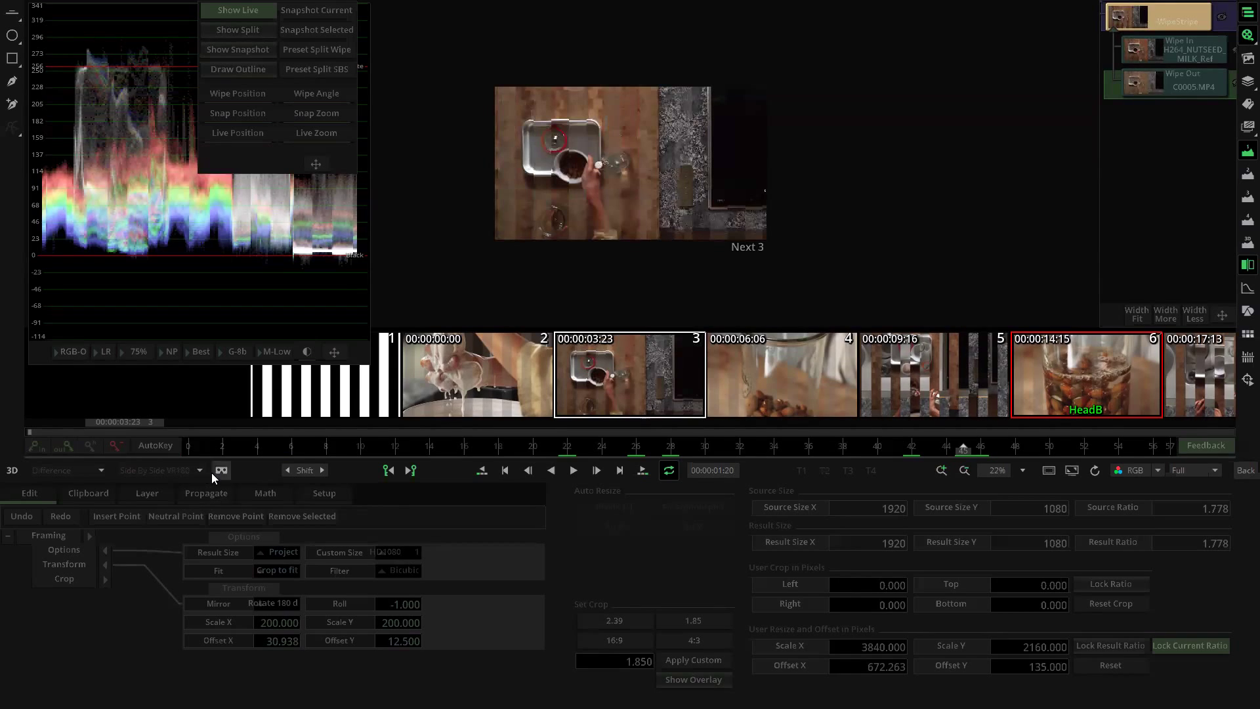
Step: Scrub through the second segment to compare the rotated C0005.MP4 shot with the reference, and return to the timeline
{"action": "left_click_drag", "start_coordinate": [190, 447], "coordinate": [601, 446]}
{"action": "left_click_drag", "start_coordinate": [813, 456], "coordinate": [1178, 442]}
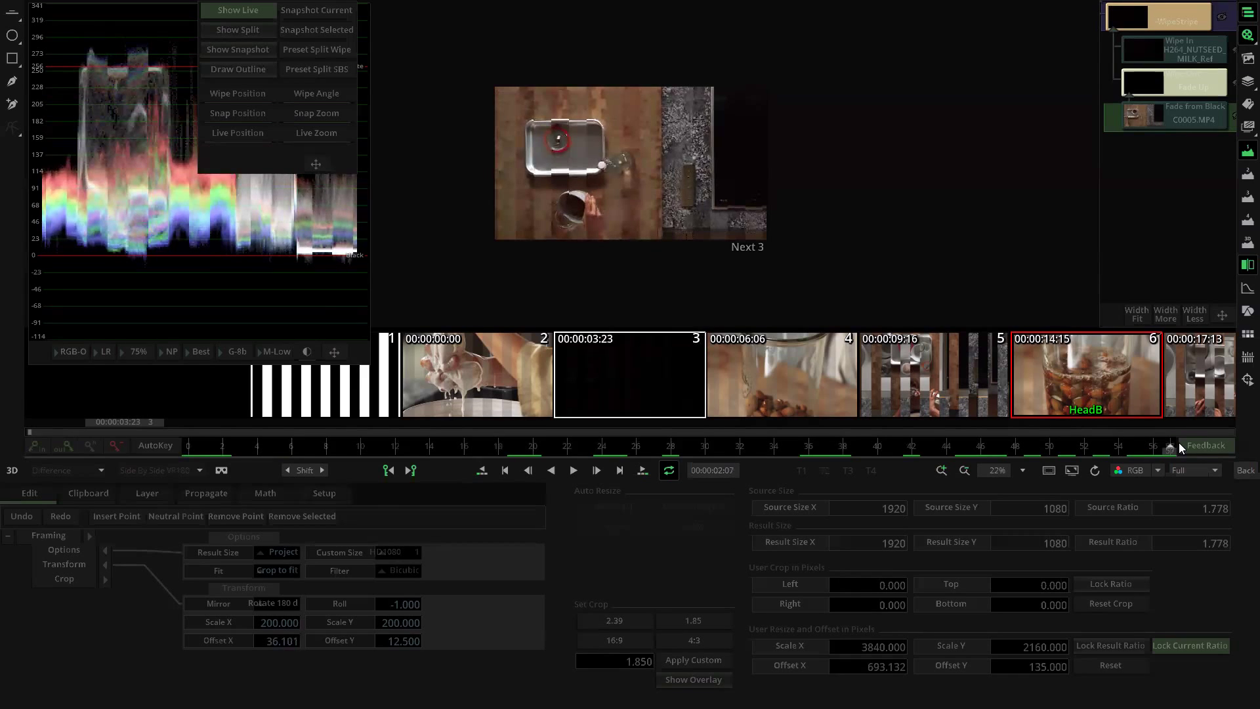
{"action": "scroll", "coordinate": [641, 175], "scroll_direction": "up", "scroll_amount": 1}
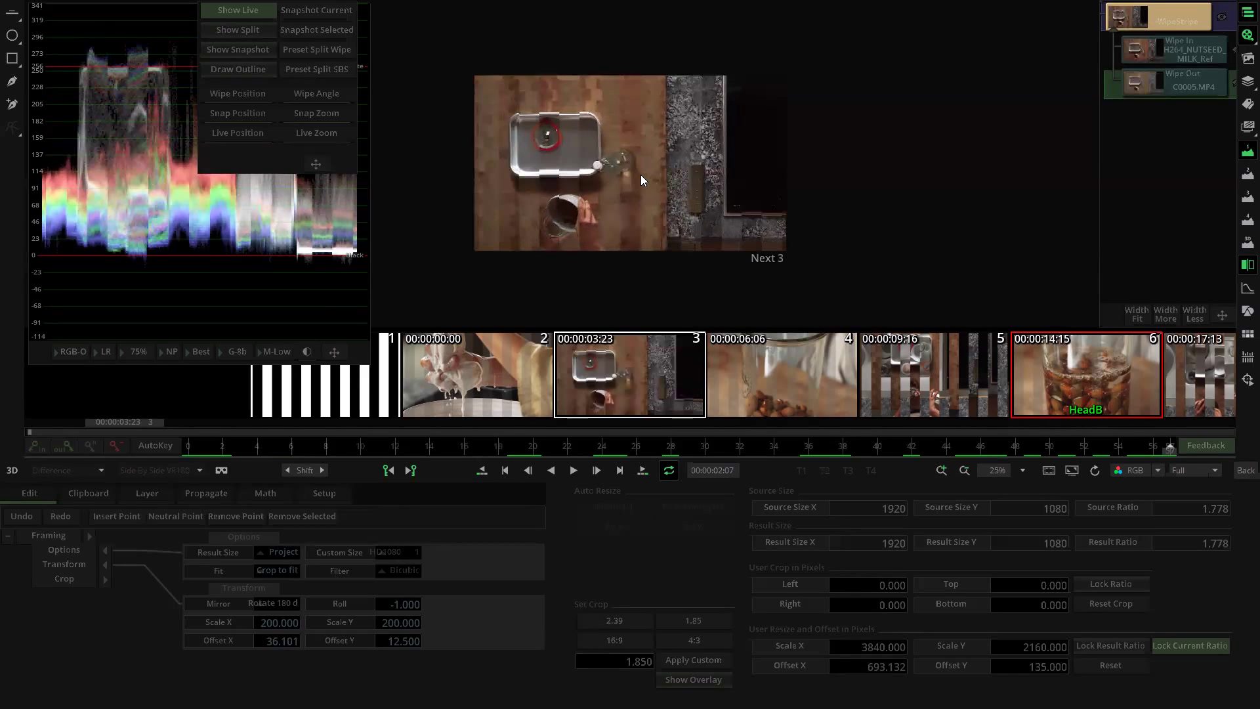
{"action": "scroll", "coordinate": [641, 174], "scroll_direction": "up", "scroll_amount": 1}
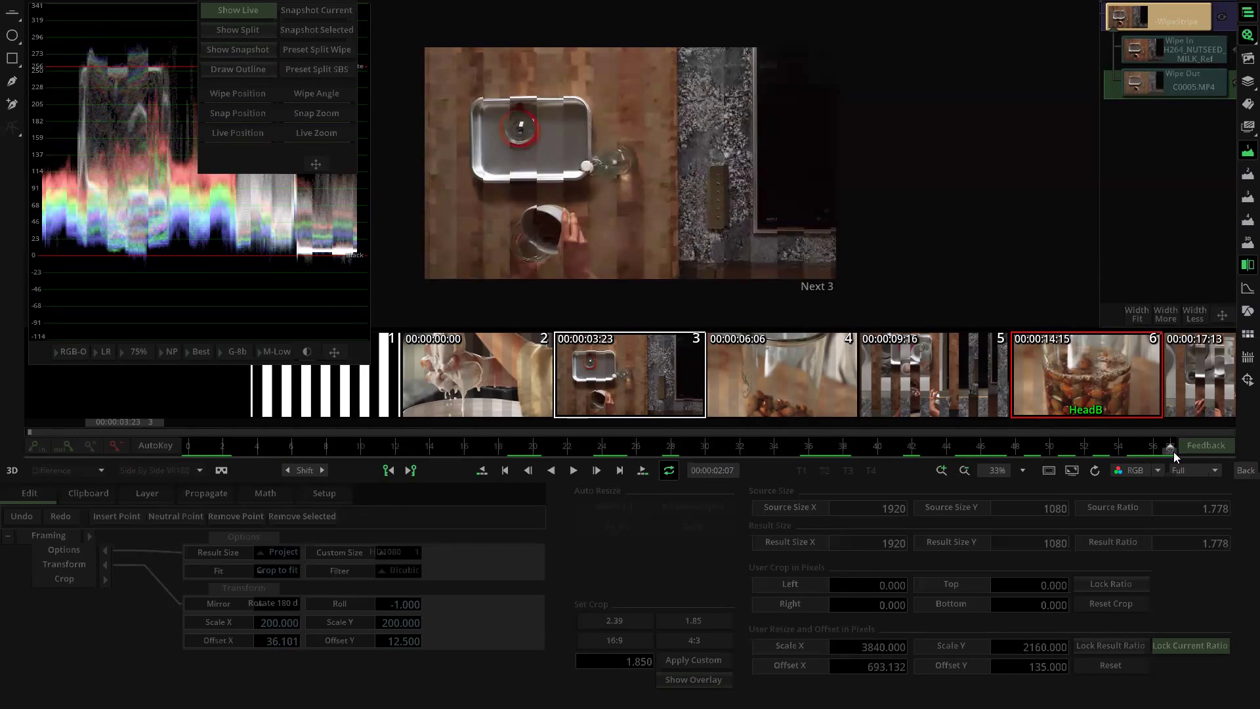
{"action": "left_click", "coordinate": [1241, 474]}
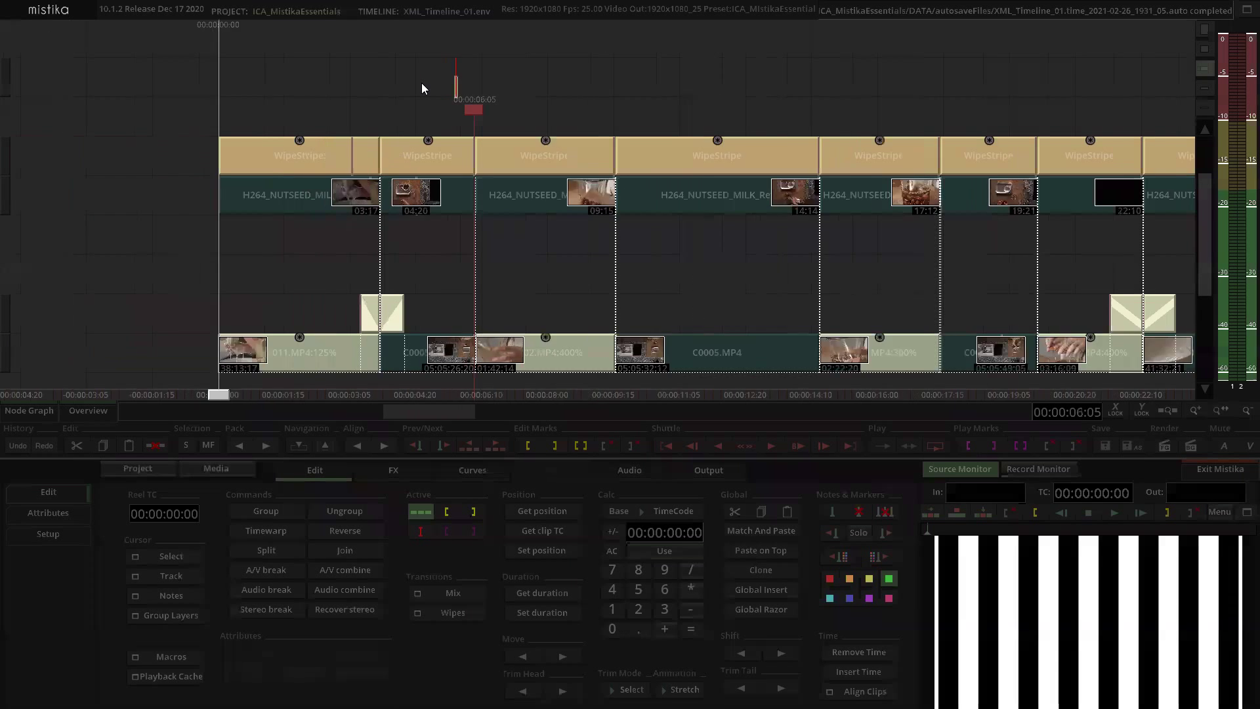
Step: Replace the second segment's WipeStripe with a Channels effect stacked over the H264 reference and C0005.MP4 clips
{"action": "left_click", "coordinate": [383, 147]}
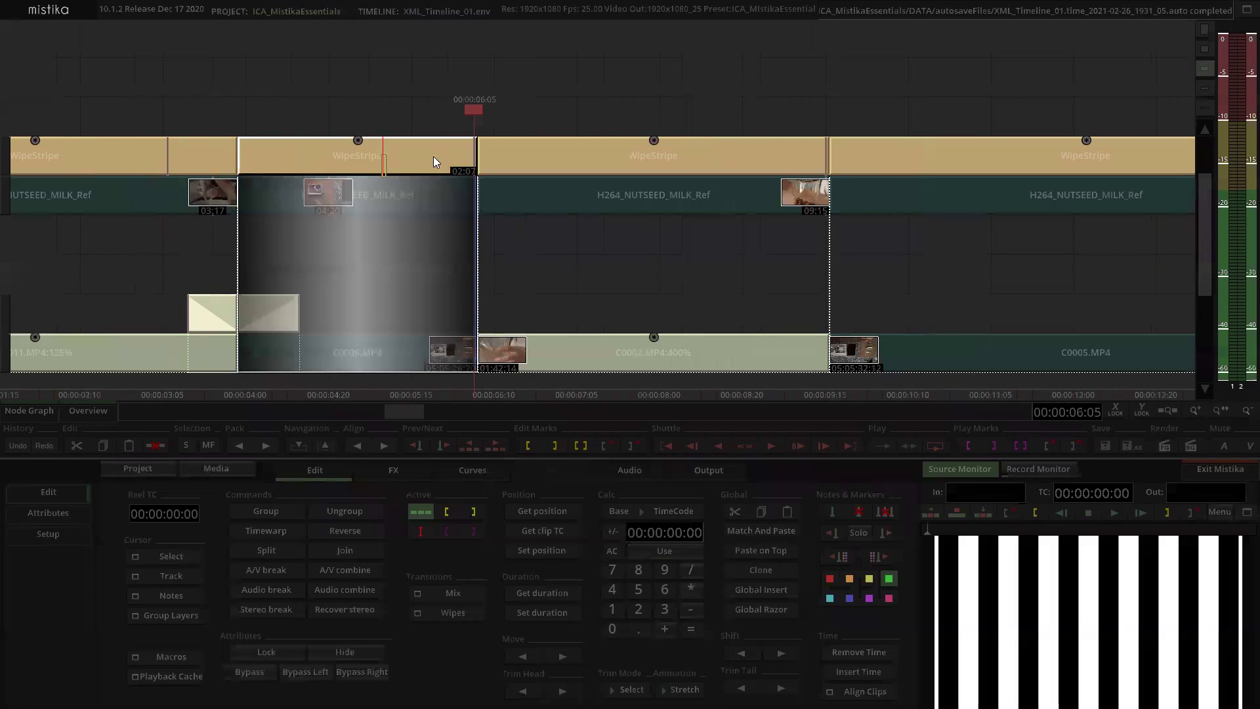
{"action": "key", "text": "Delete"}
{"action": "left_click_drag", "start_coordinate": [409, 114], "coordinate": [542, 105]}
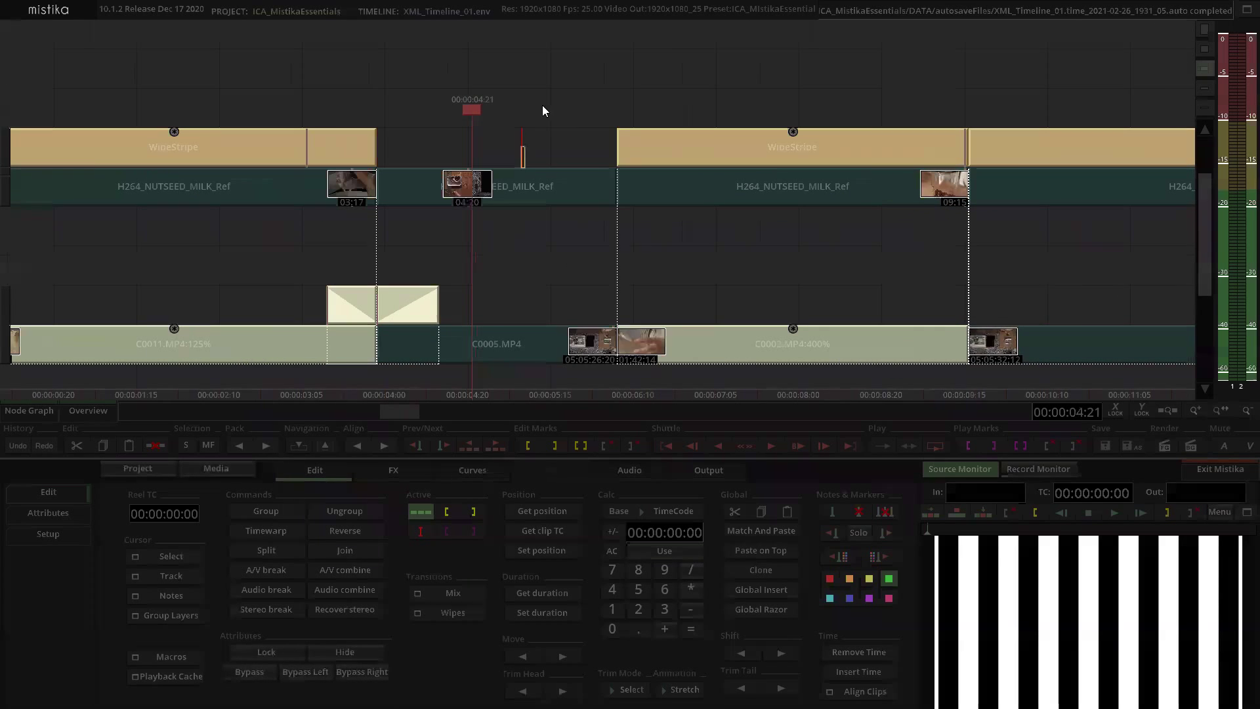
{"action": "left_click", "coordinate": [503, 189]}
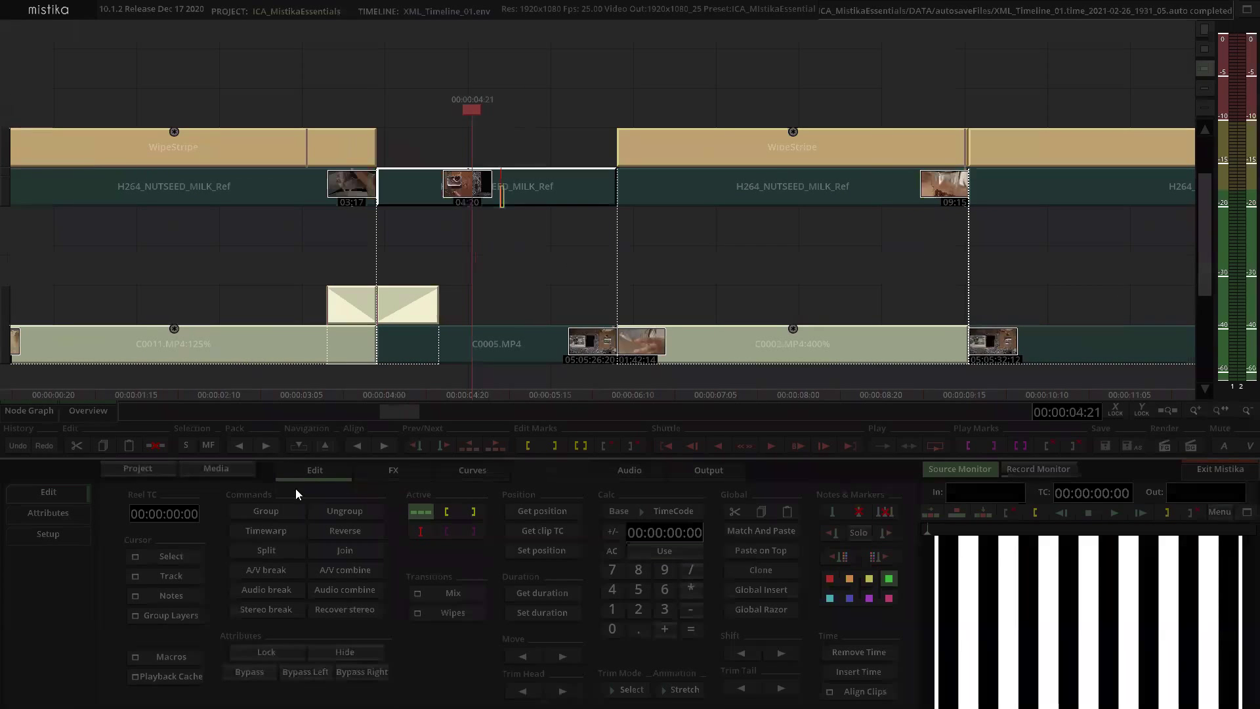
{"action": "left_click", "coordinate": [395, 471]}
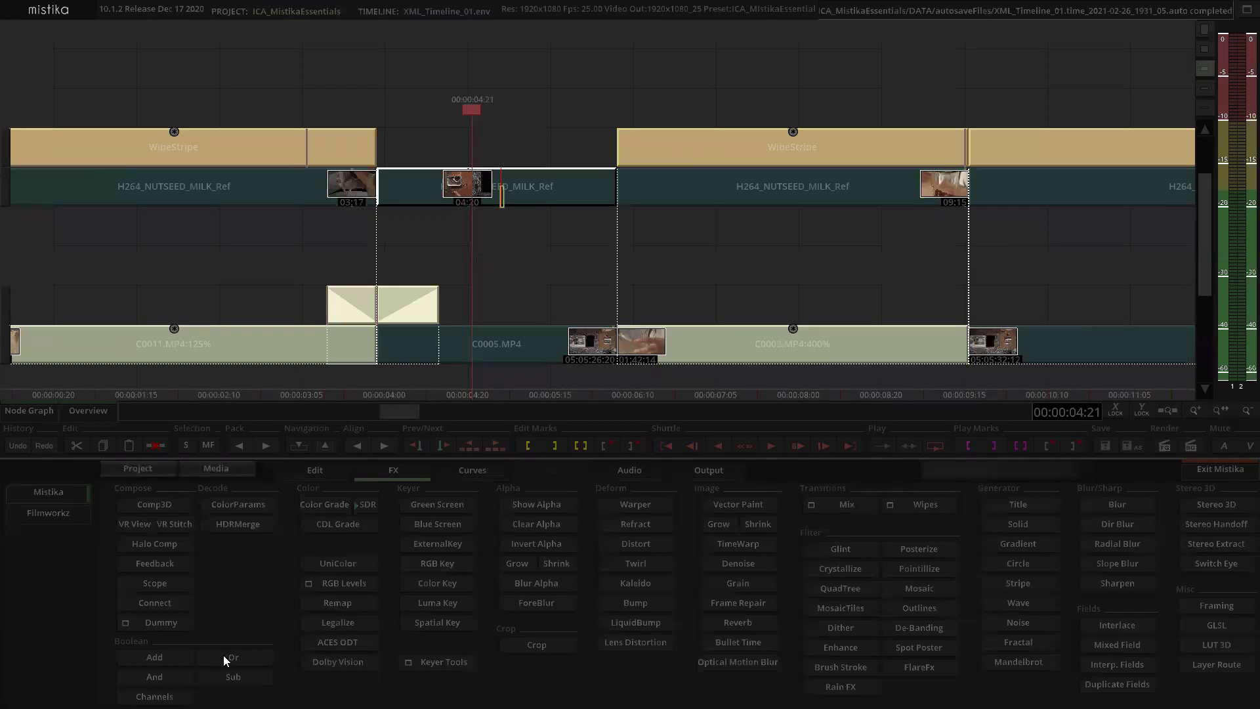
{"action": "left_click", "coordinate": [155, 696]}
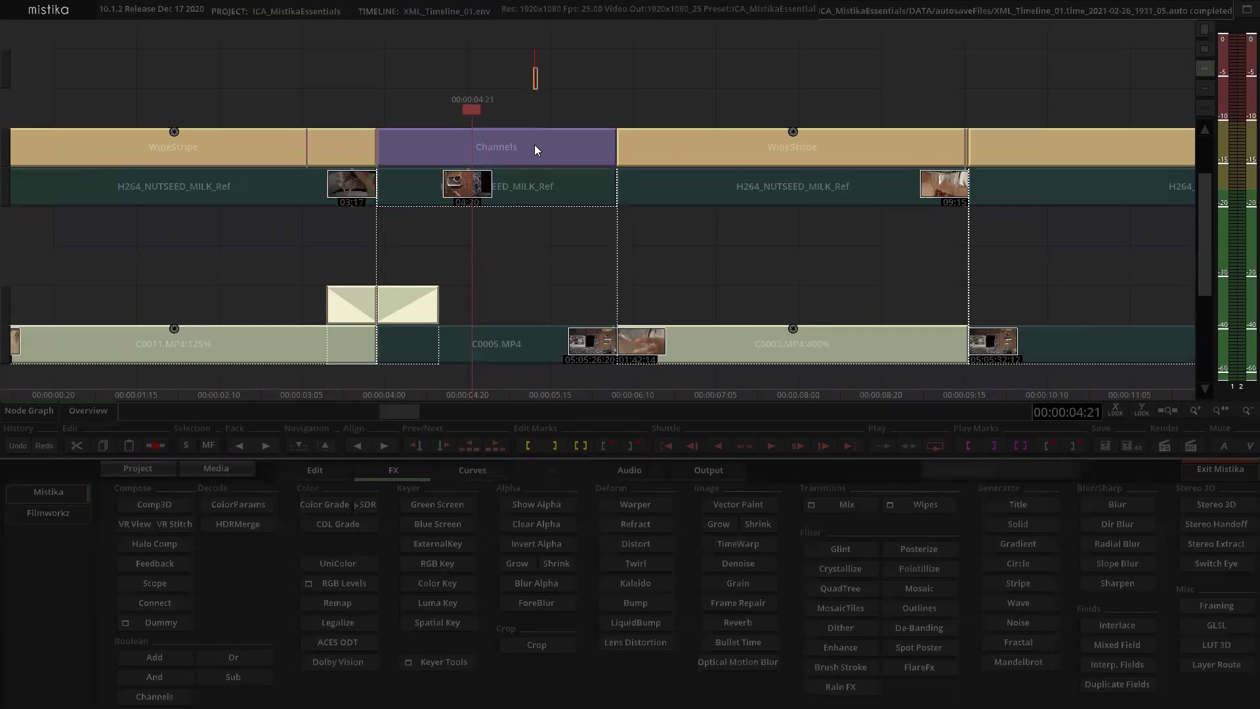
{"action": "left_click_drag", "start_coordinate": [530, 205], "coordinate": [541, 362]}
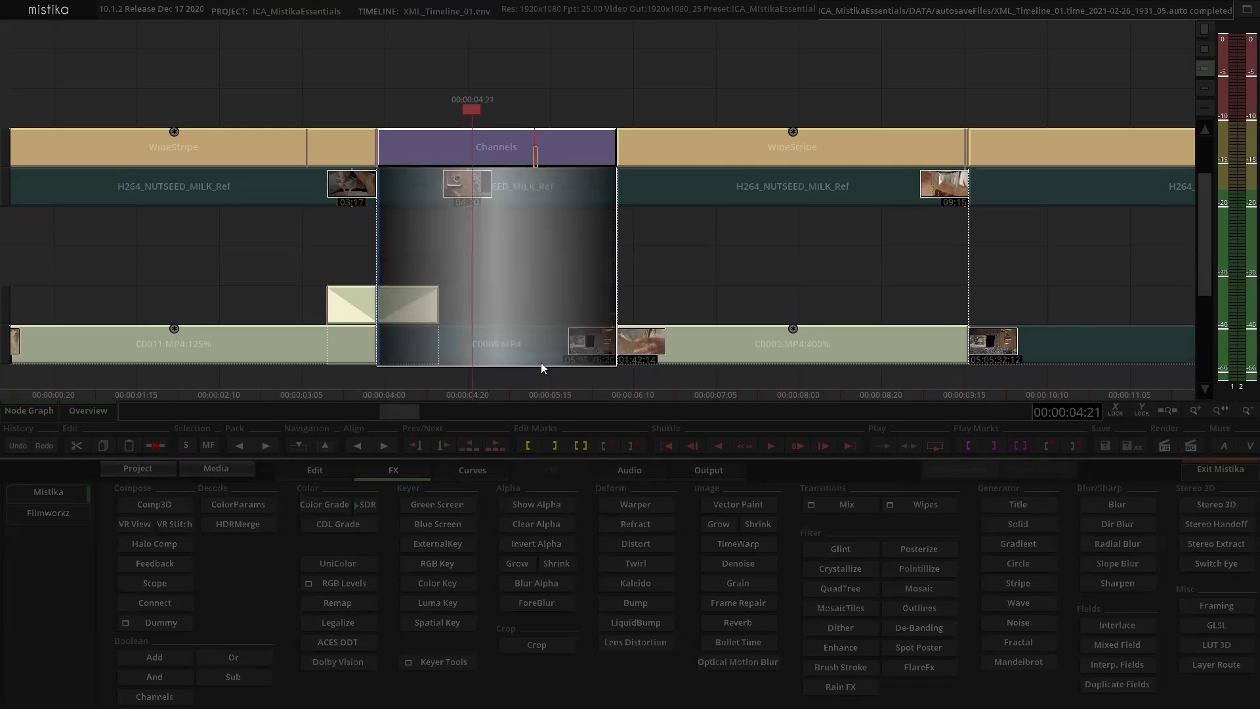
Step: Open the Channels effect in the visual editor and display its Red, Green and Blue parameters
{"action": "double_click", "coordinate": [508, 143]}
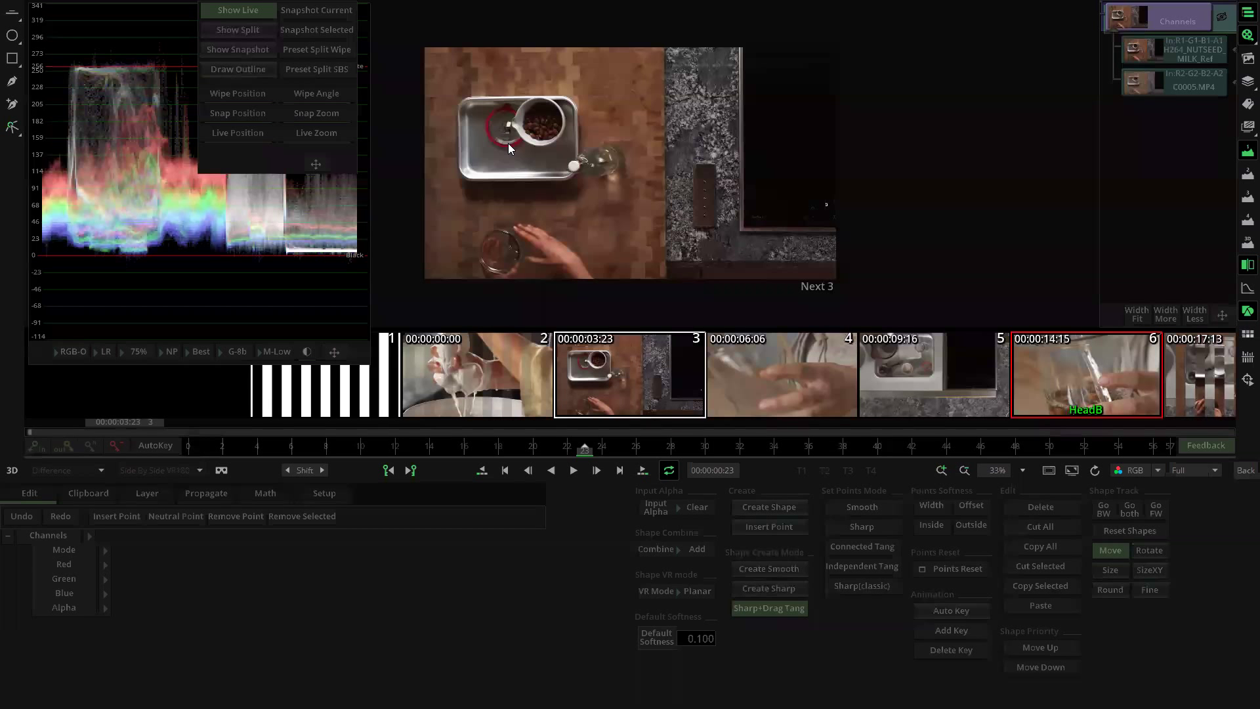
{"action": "left_click", "coordinate": [108, 564]}
{"action": "left_click", "coordinate": [108, 579]}
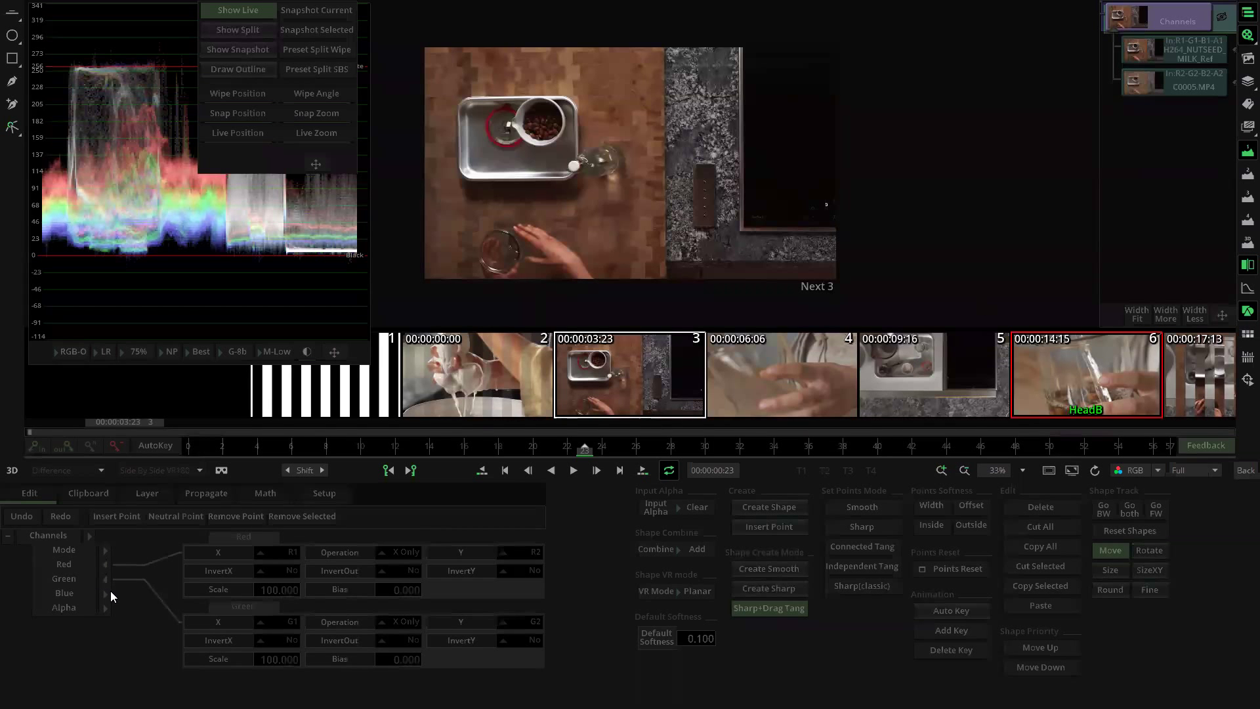
{"action": "left_click", "coordinate": [108, 594]}
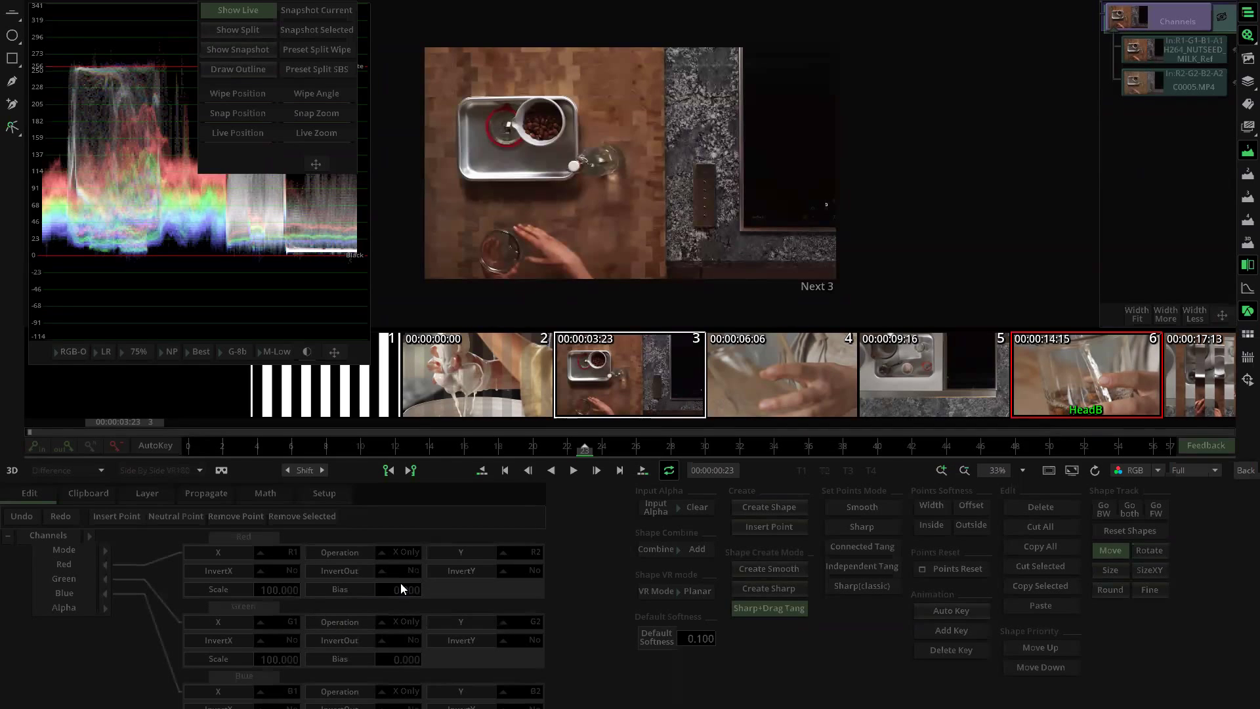
Step: Set the Channels effect's Red, Green and Blue operations to Diff
{"action": "left_click", "coordinate": [401, 553]}
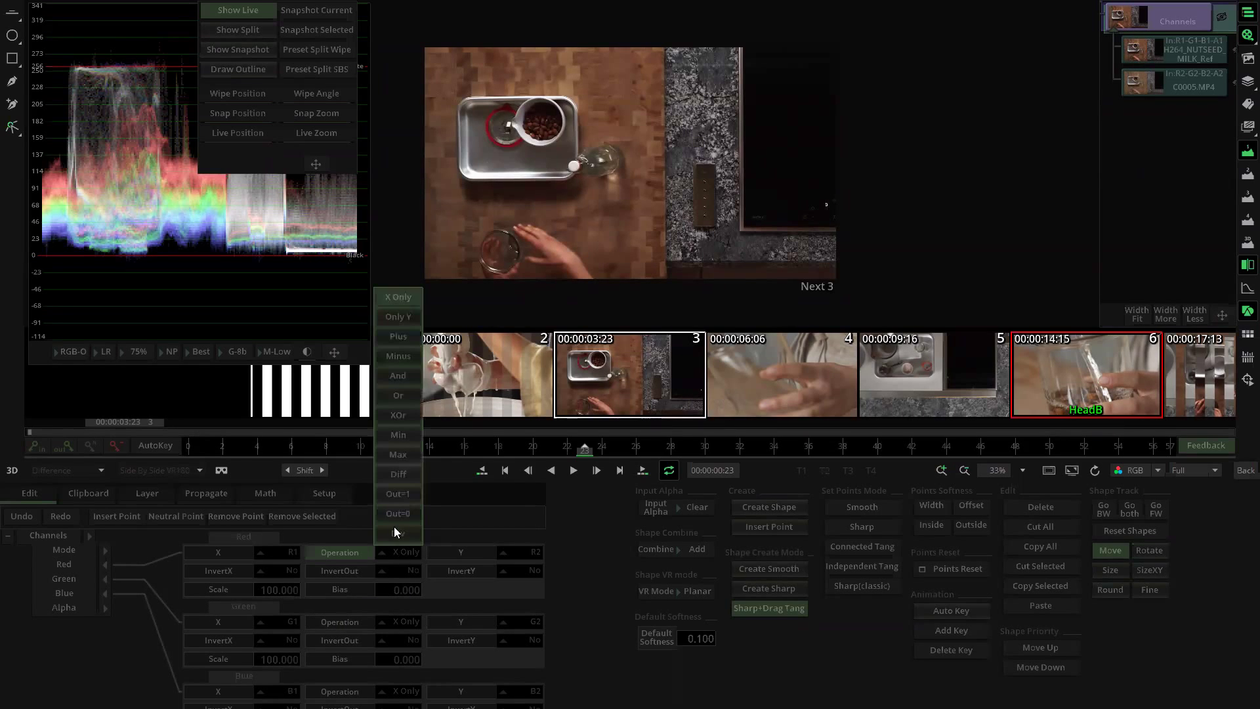
{"action": "left_click", "coordinate": [402, 474]}
{"action": "scroll", "coordinate": [427, 606], "scroll_direction": "down", "scroll_amount": 1}
{"action": "left_click", "coordinate": [400, 593]}
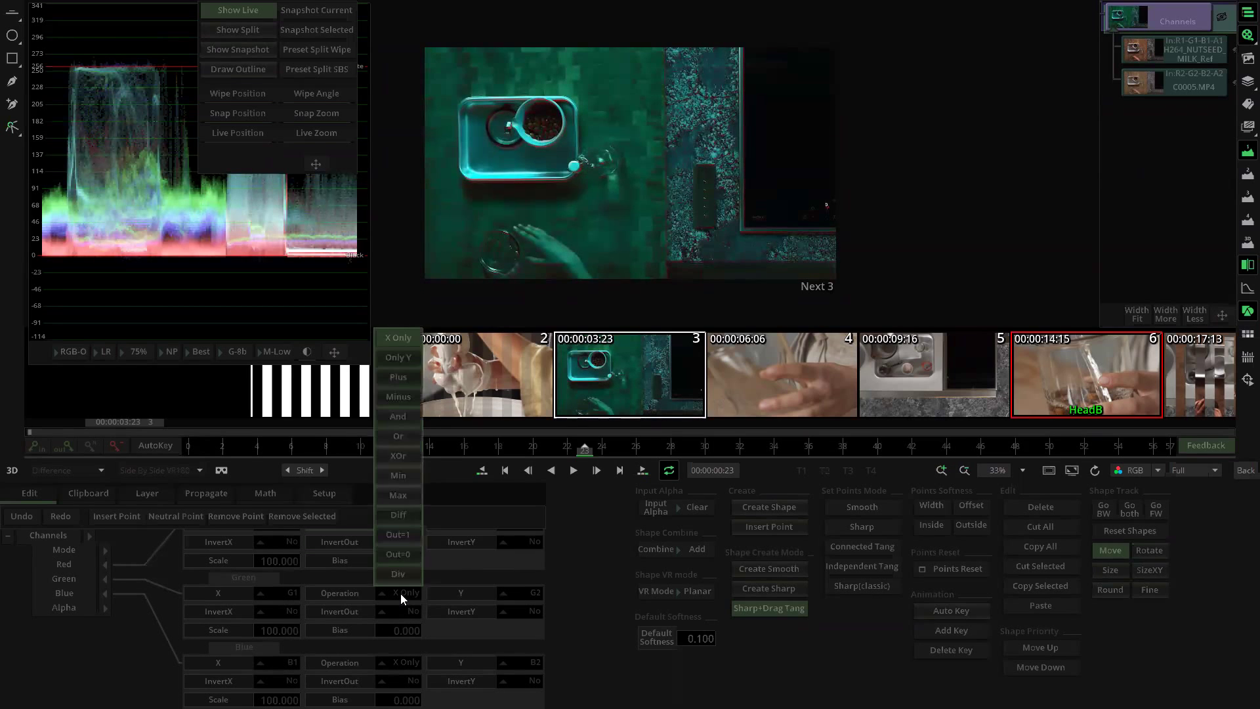
{"action": "left_click", "coordinate": [410, 509]}
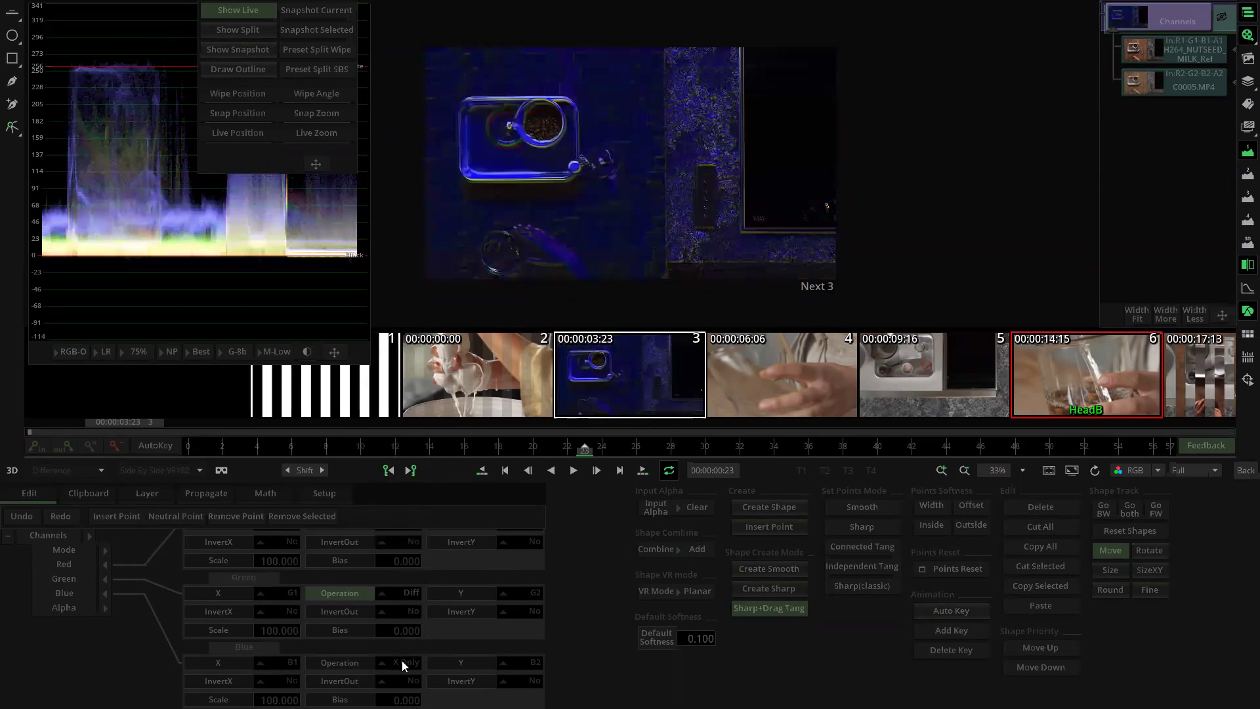
{"action": "left_click", "coordinate": [402, 661]}
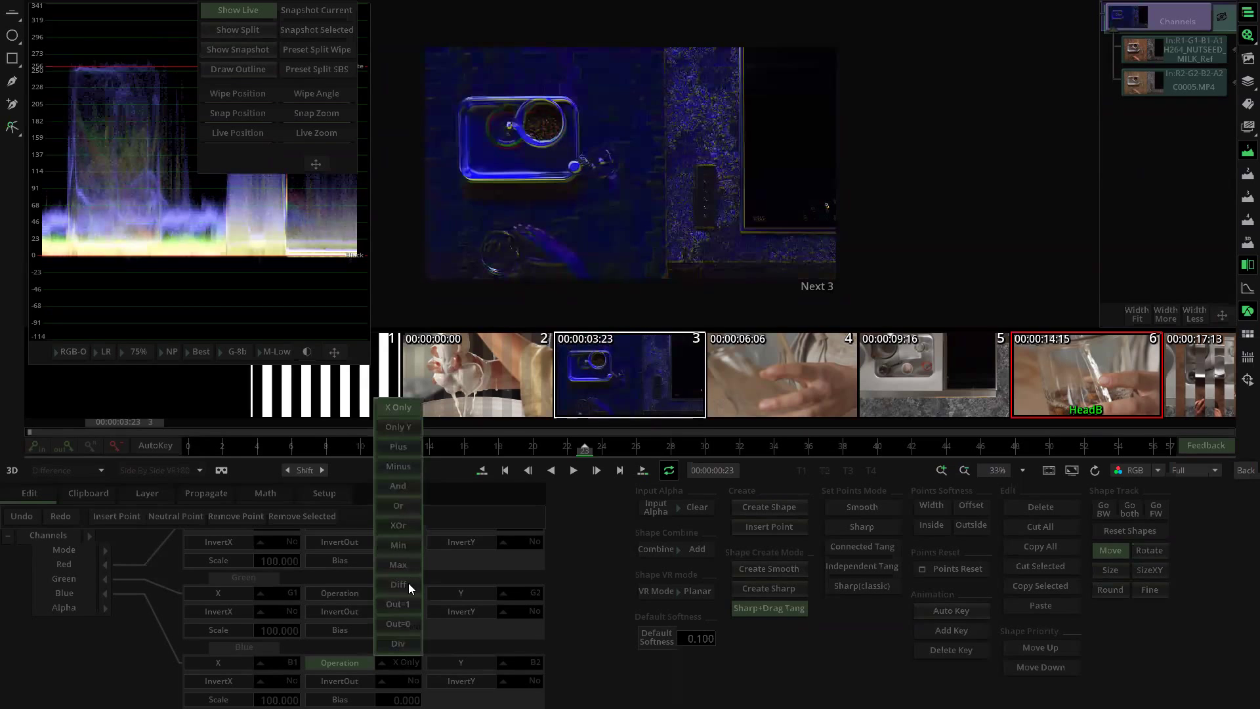
{"action": "left_click", "coordinate": [400, 583]}
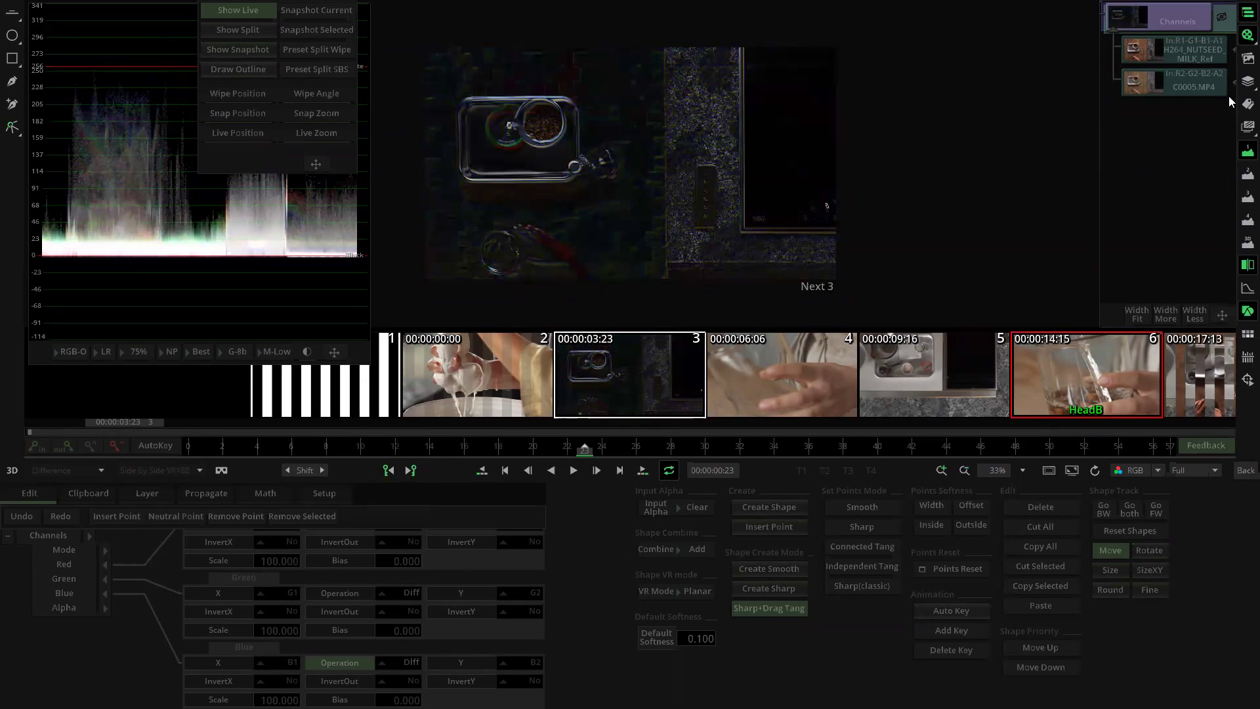
Step: Reposition the C0005.MP4 framing to a pixel offset of X 628.002 and Y 144, and return to the timeline
{"action": "left_click", "coordinate": [1165, 81]}
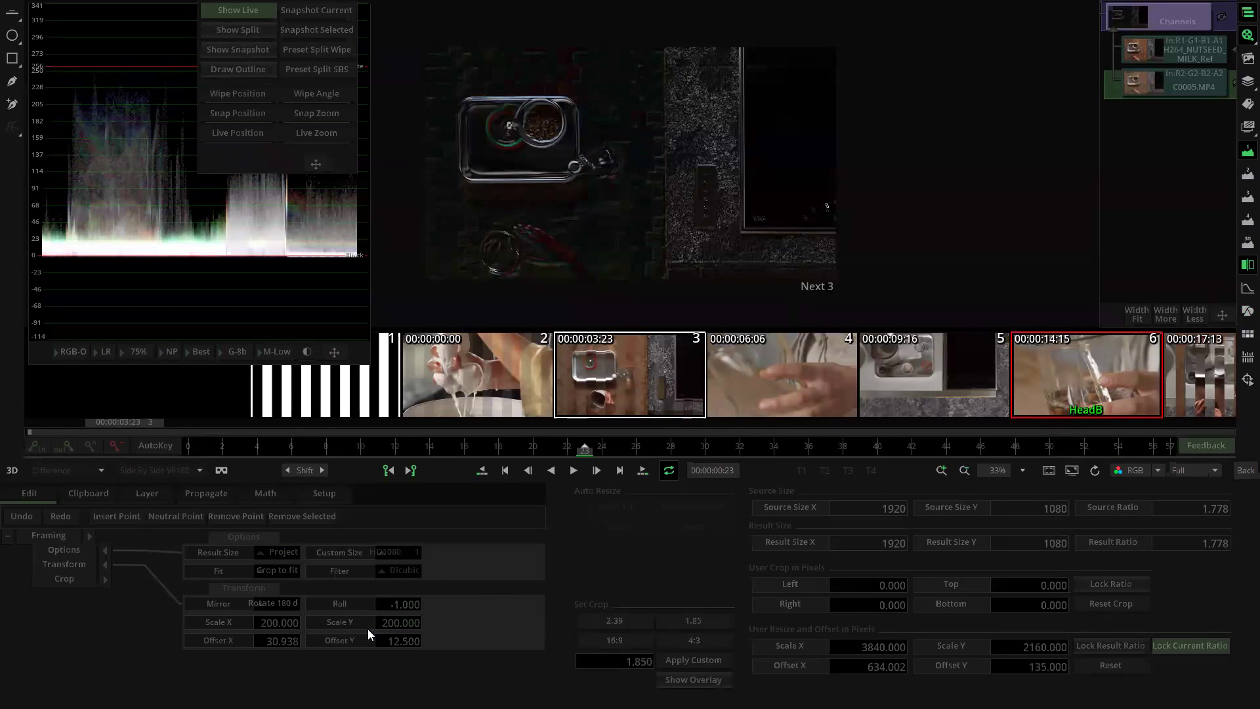
{"action": "left_click_drag", "start_coordinate": [393, 639], "coordinate": [404, 636]}
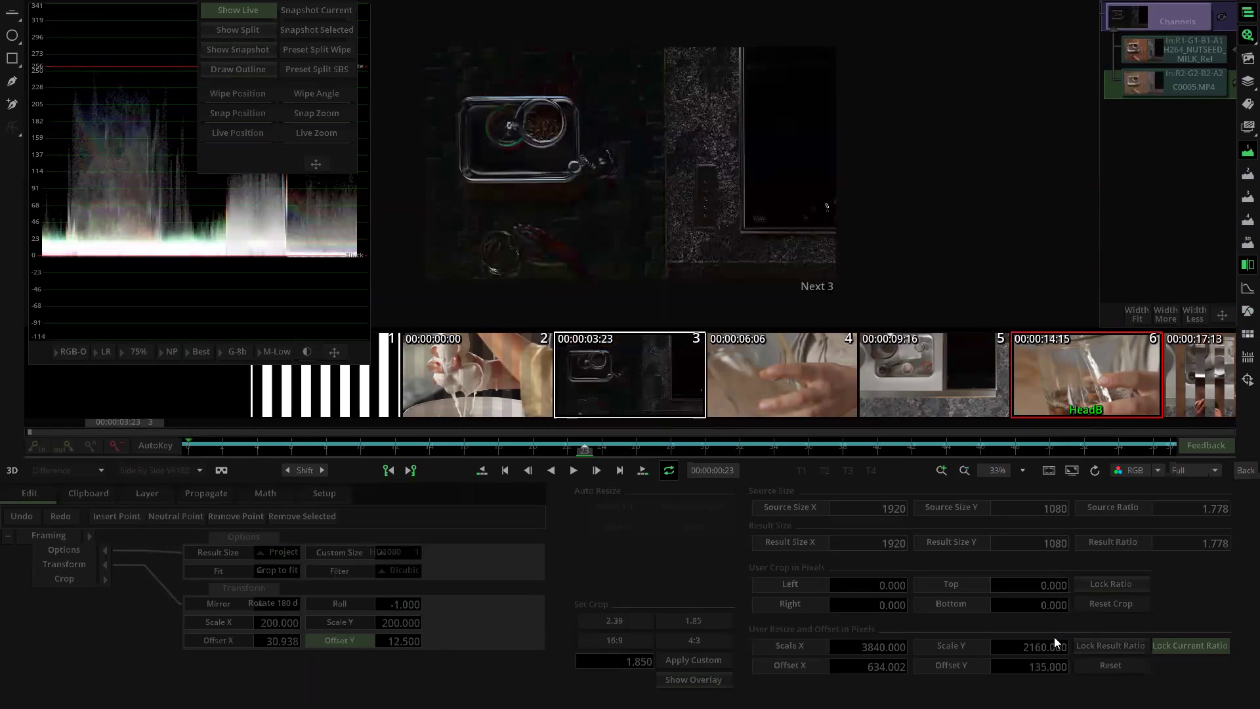
{"action": "left_click", "coordinate": [1036, 646]}
{"action": "left_click_drag", "start_coordinate": [1036, 659], "coordinate": [1037, 591]}
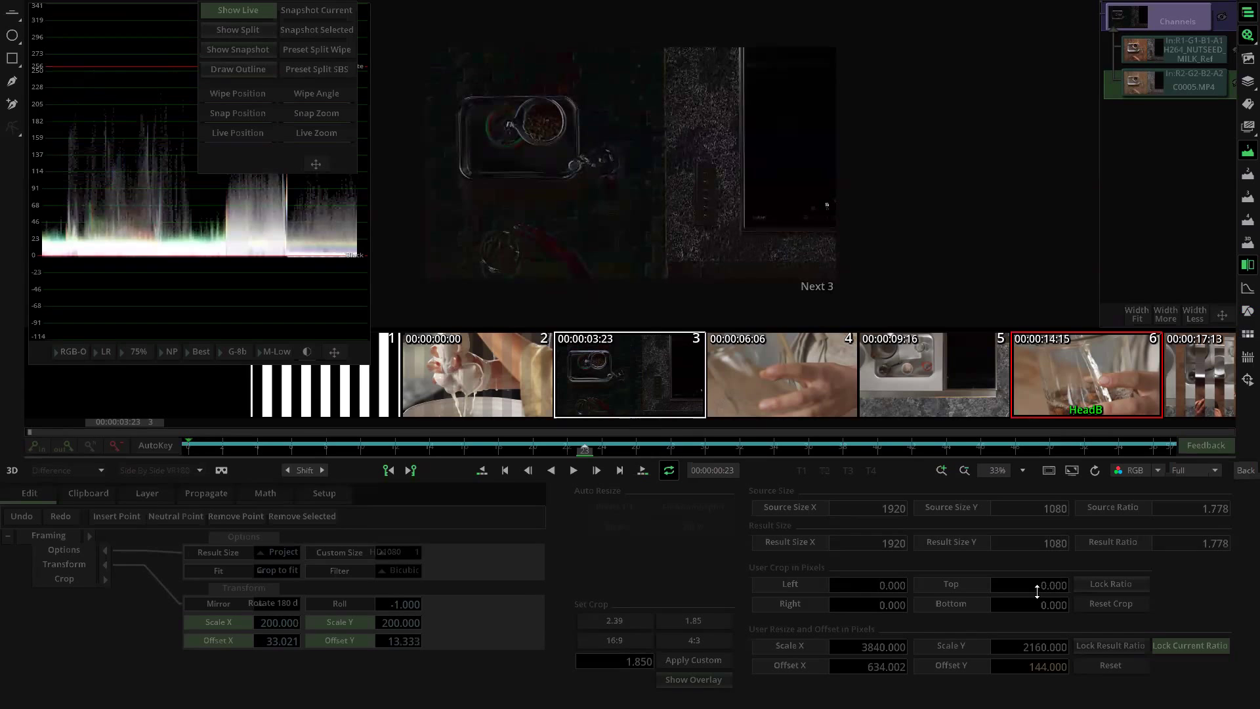
{"action": "left_click_drag", "start_coordinate": [875, 663], "coordinate": [838, 646]}
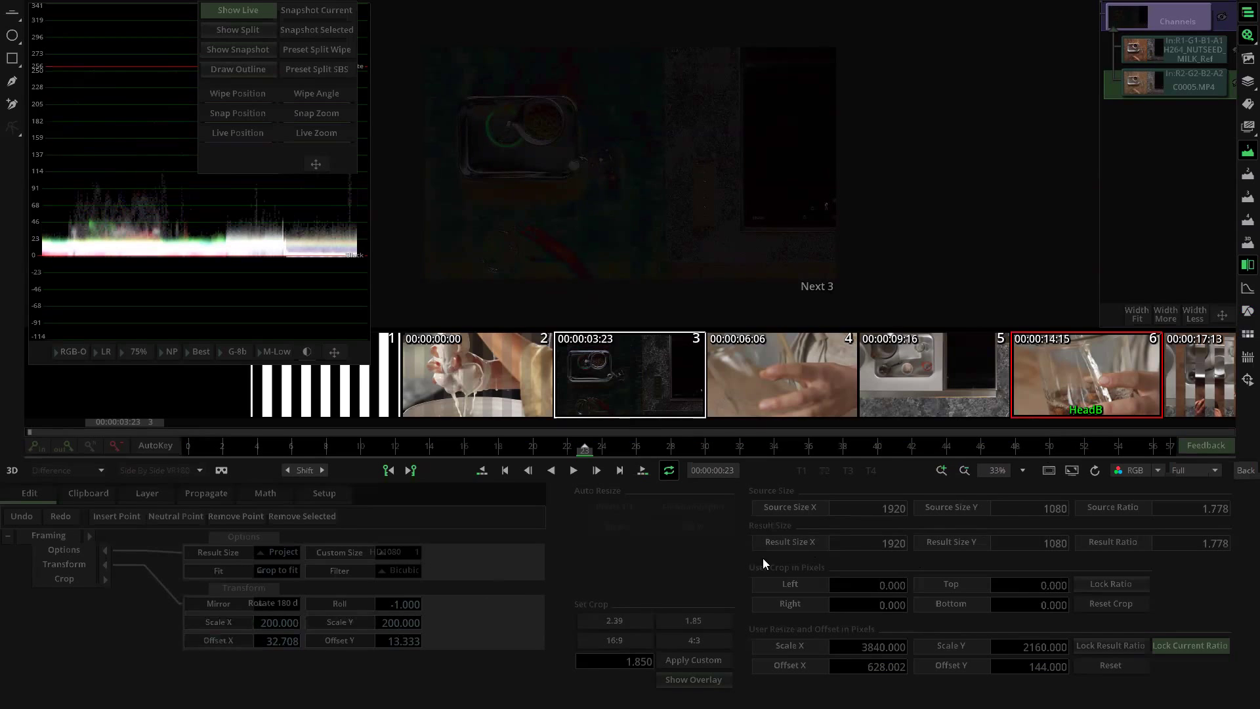
{"action": "left_click", "coordinate": [1244, 470]}
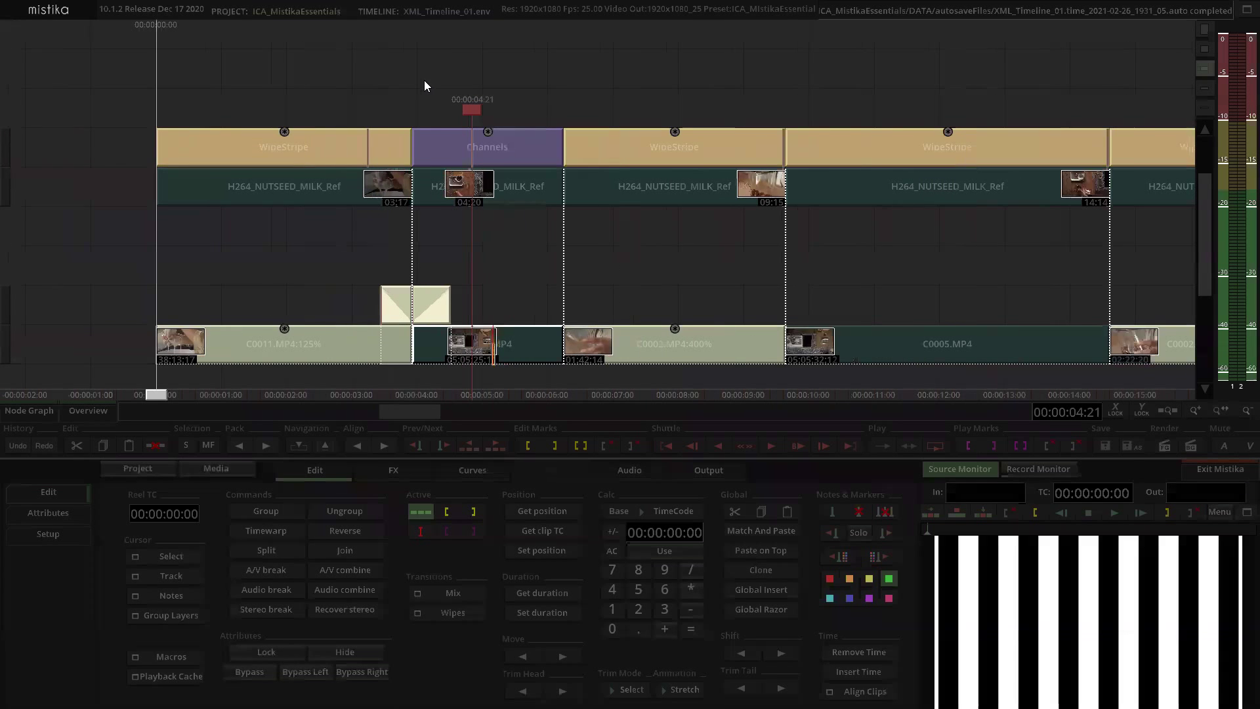
Step: Rename the first segment's WipeStripe effect as ConformCheck_WipeColumns
{"action": "left_click_drag", "start_coordinate": [408, 74], "coordinate": [512, 65]}
{"action": "left_click", "coordinate": [475, 129]}
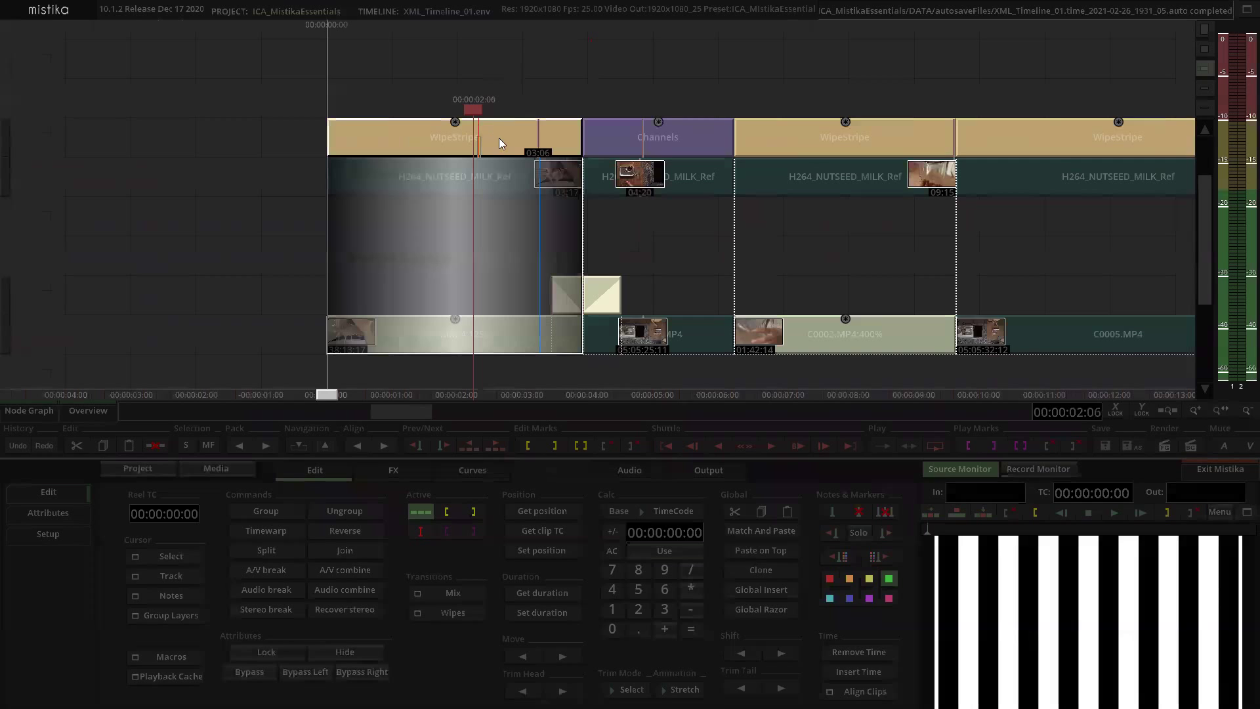
{"action": "left_click", "coordinate": [48, 512]}
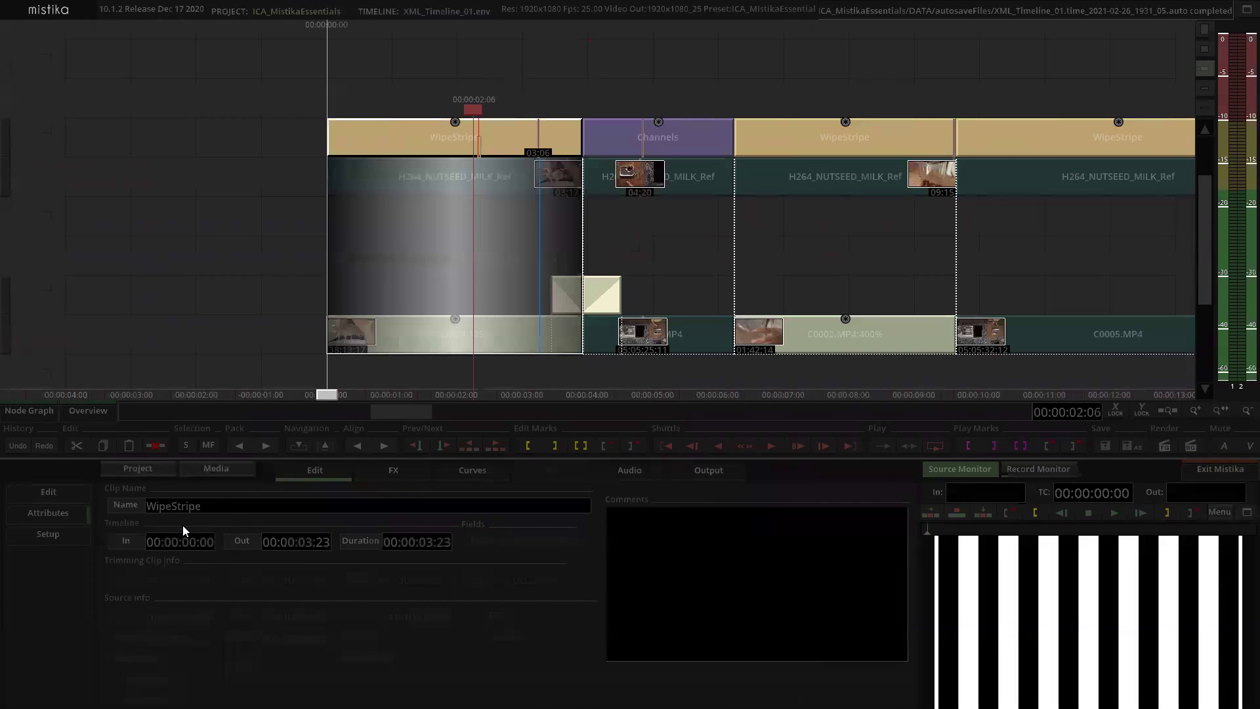
{"action": "key", "text": "BackSpace"}
{"action": "key", "text": "BackSpace"}
{"action": "key", "text": "BackSpace"}
{"action": "key", "text": "BackSpace"}
{"action": "key", "text": "BackSpace"}
{"action": "key", "text": "BackSpace"}
{"action": "key", "text": "BackSpace"}
{"action": "type", "text": "Conform"}
{"action": "type", "text": "Columns"}
Step: Open the ConformCheck_WipeColumns effect in the visual editor and make GLOBAL_PRESETS the destination folder for presets
{"action": "double_click", "coordinate": [507, 127]}
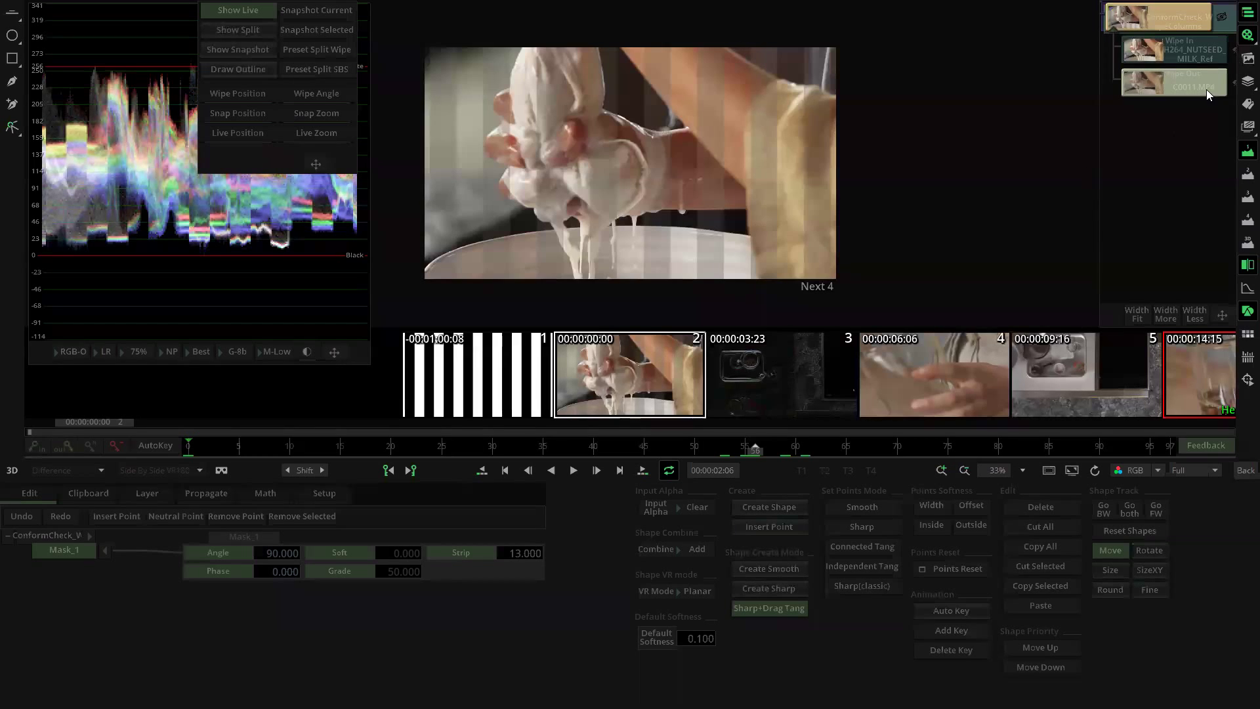
{"action": "left_click", "coordinate": [1241, 60]}
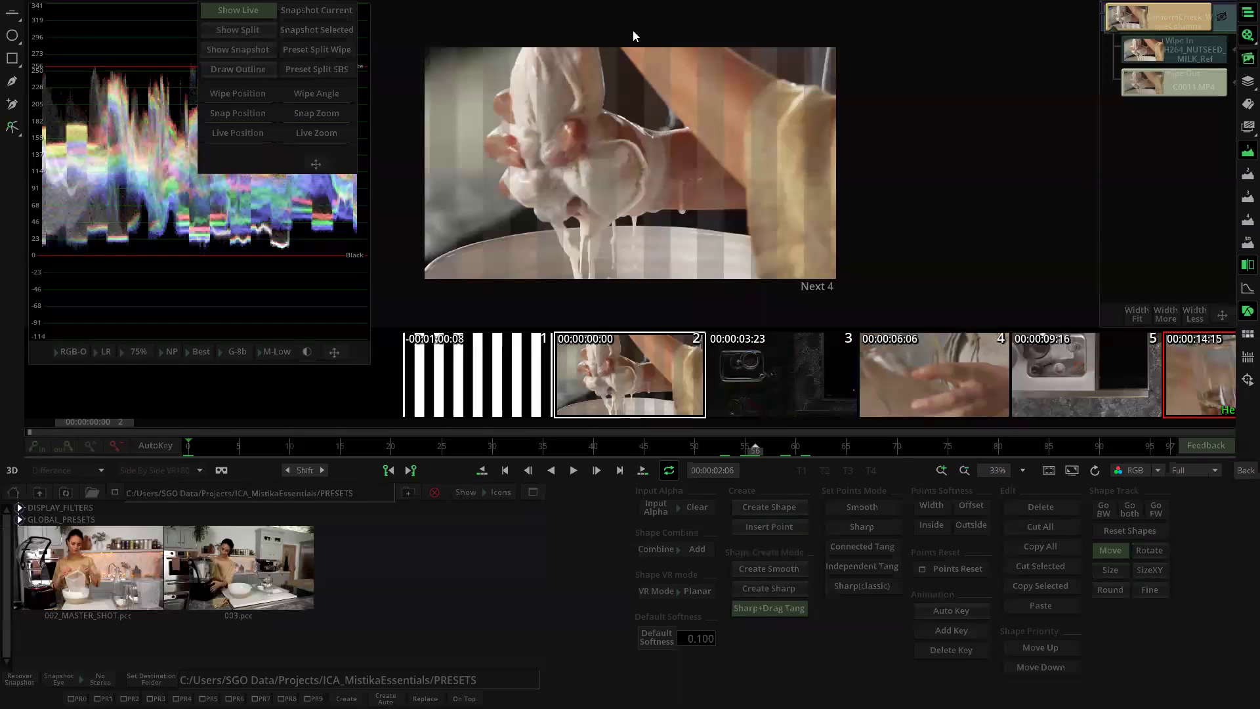
{"action": "key", "text": "Down"}
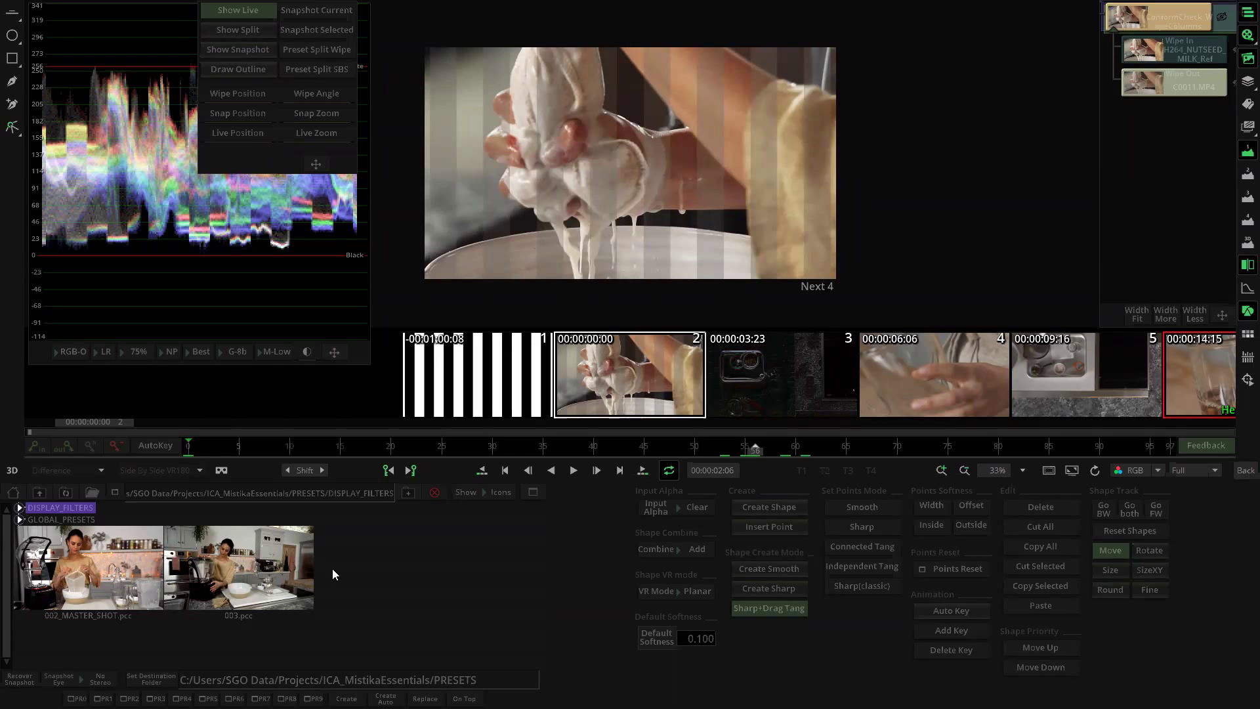
{"action": "left_click", "coordinate": [27, 520]}
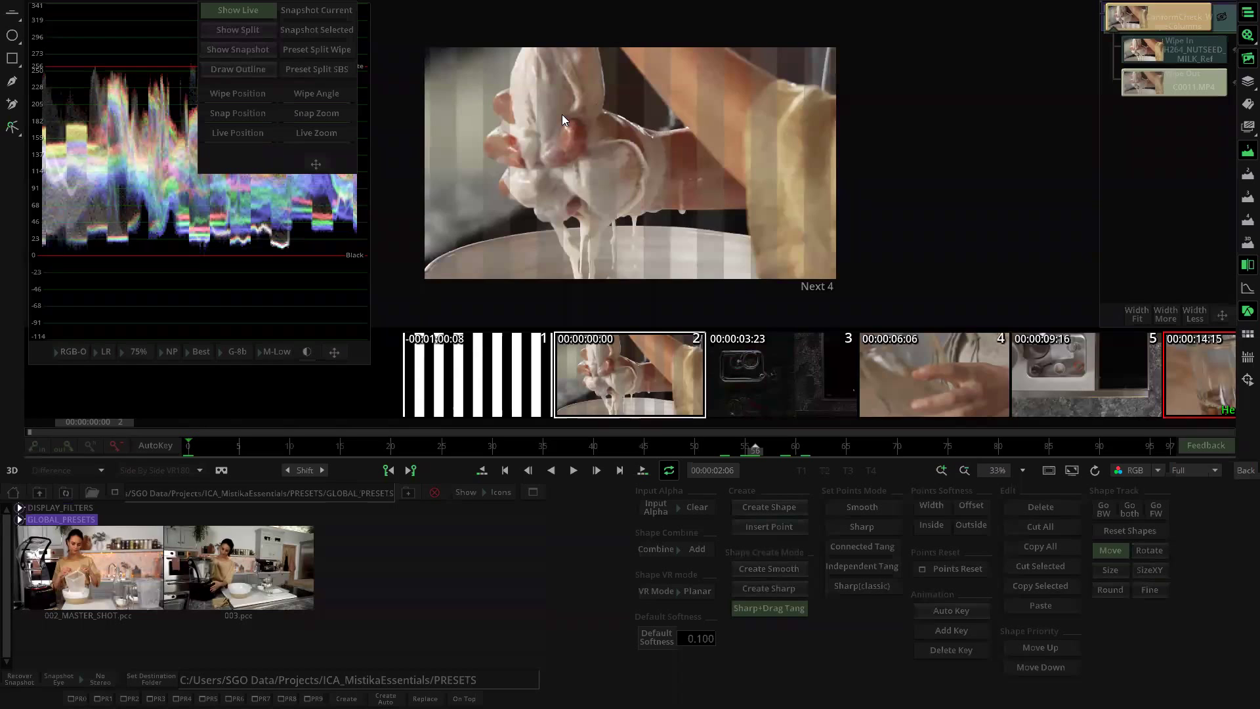
{"action": "left_click", "coordinate": [29, 516]}
{"action": "left_click", "coordinate": [33, 517]}
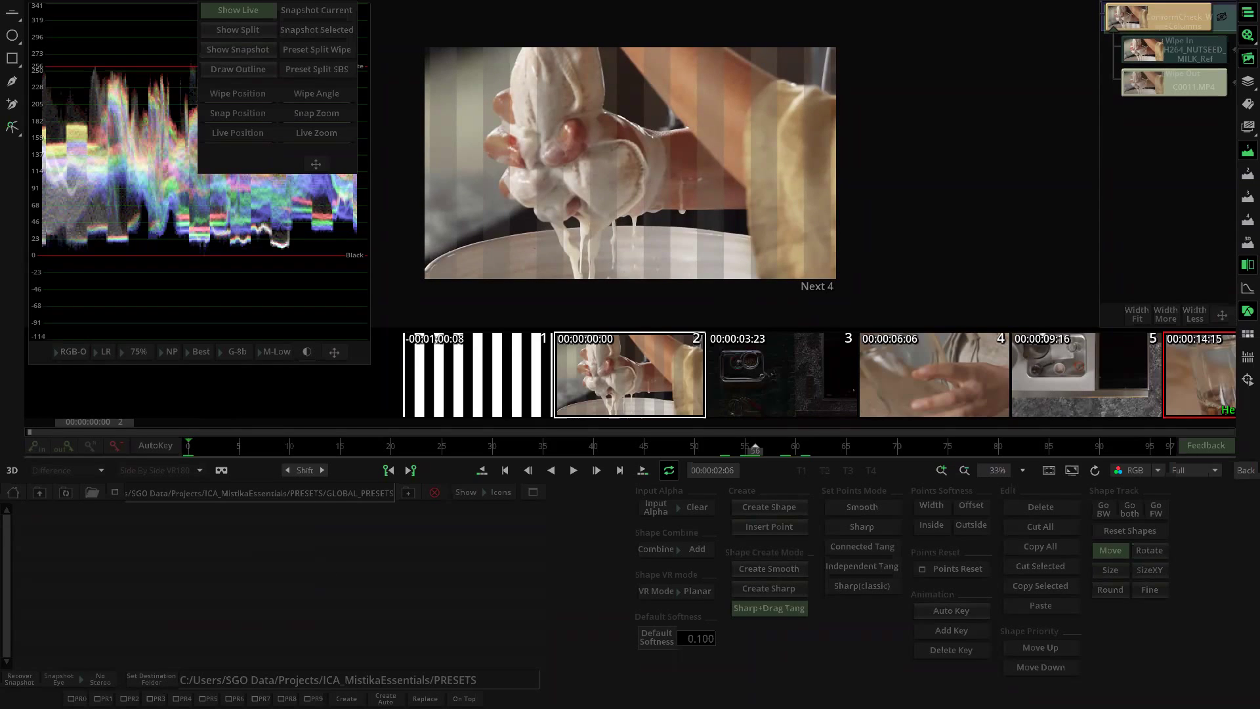
{"action": "left_click", "coordinate": [150, 683]}
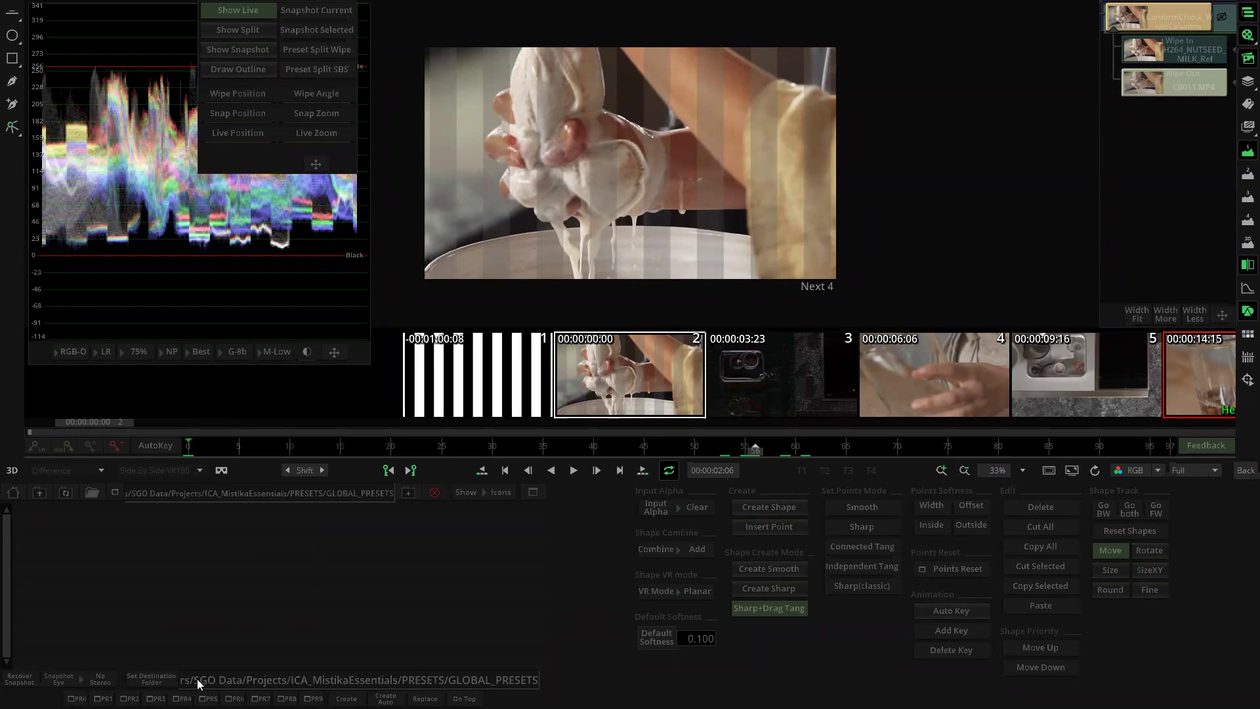
{"action": "left_click_drag", "start_coordinate": [445, 677], "coordinate": [567, 669]}
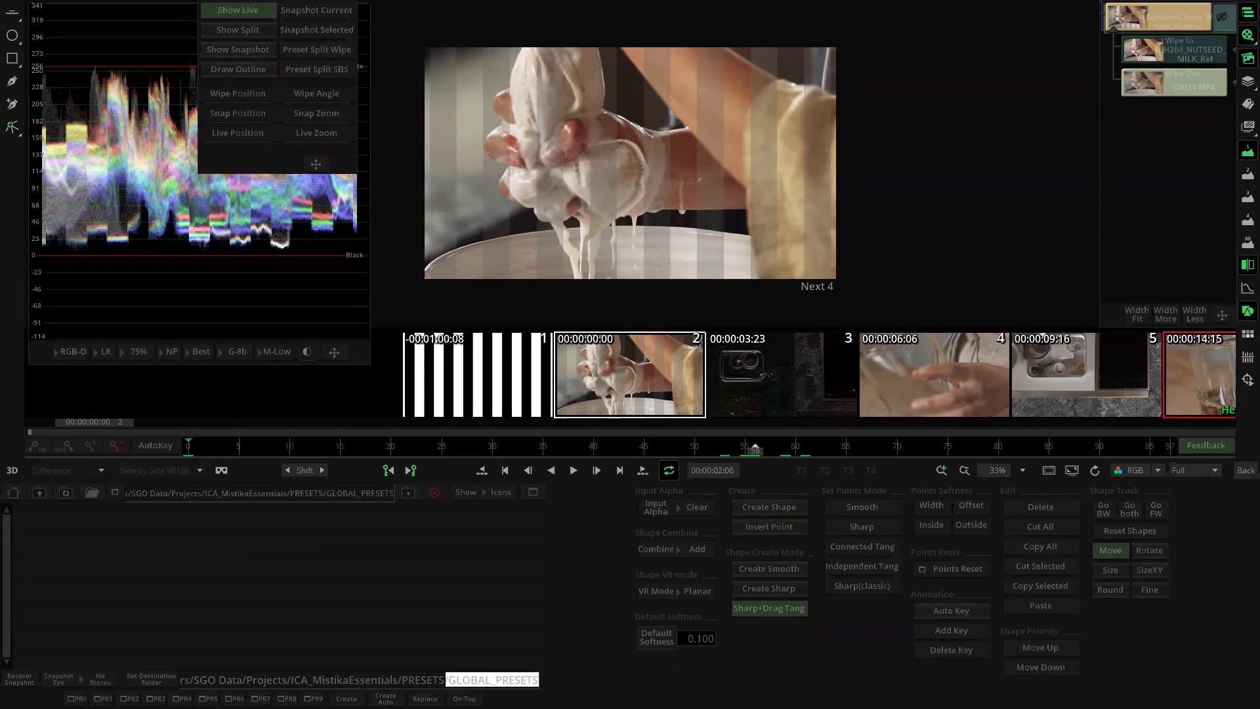
{"action": "left_click", "coordinate": [536, 679]}
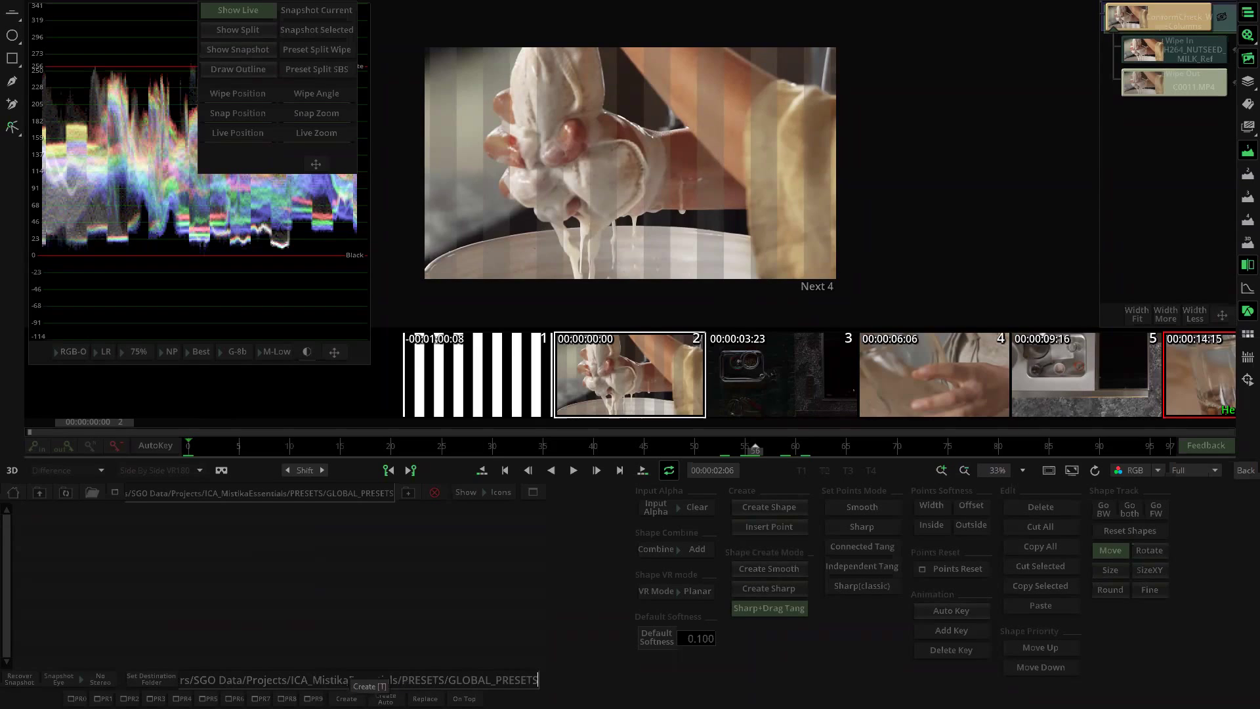
Step: Save the striped wipe as a preset named ConformCheck_WipeC, and return to the timeline
{"action": "left_click", "coordinate": [346, 699]}
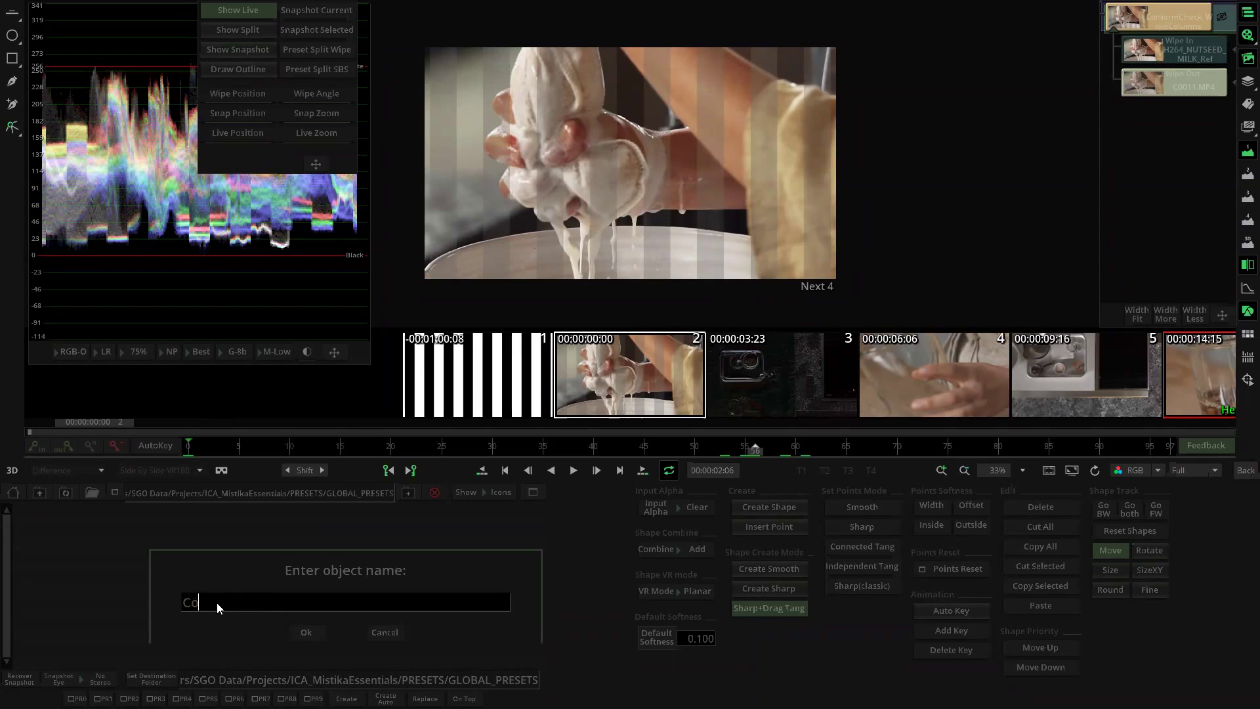
{"action": "type", "text": "ConformCheck"}
{"action": "type", "text": " WipeC"}
{"action": "left_click", "coordinate": [306, 631]}
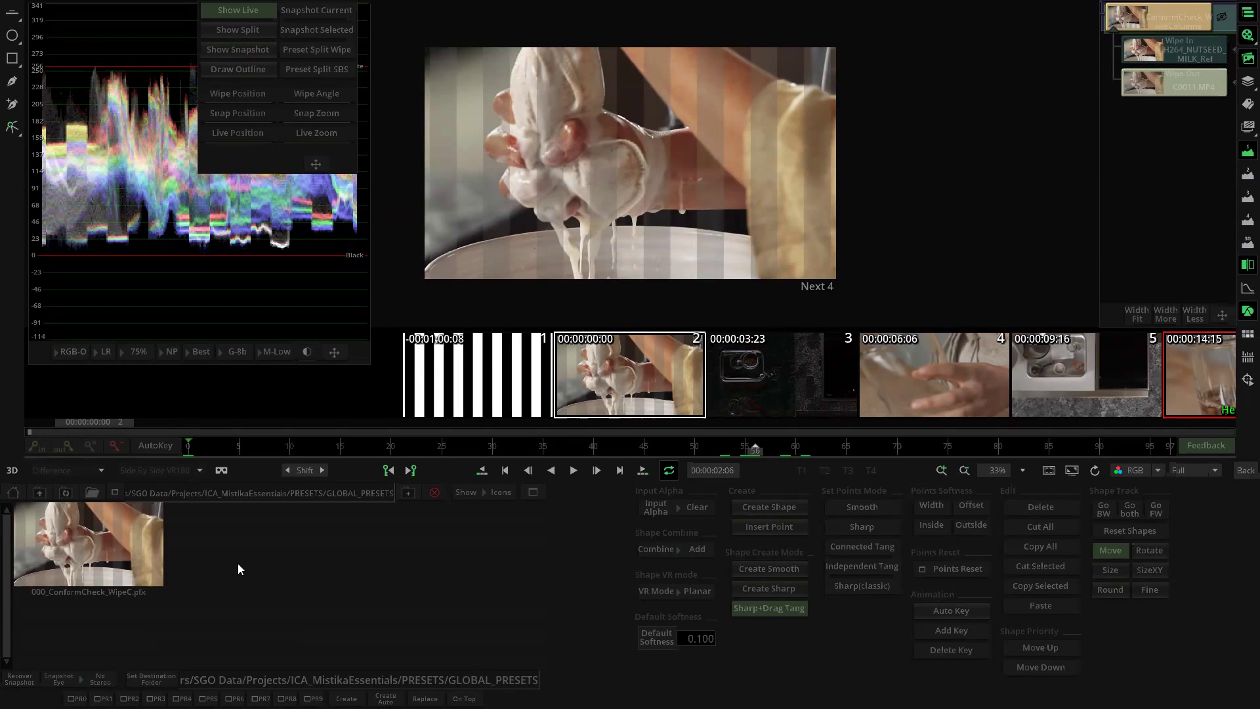
{"action": "left_click", "coordinate": [1245, 470]}
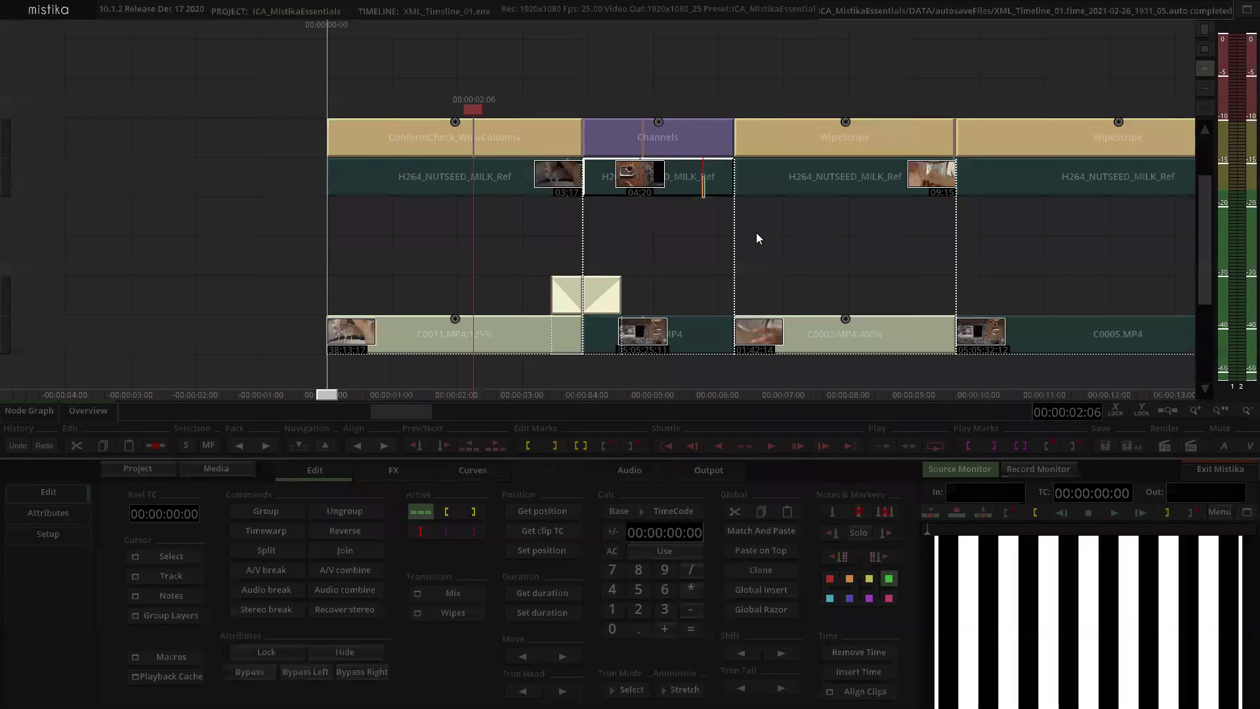
Step: Rename the second segment's Channels effect as ConformCheck_Difference
{"action": "left_click", "coordinate": [513, 131]}
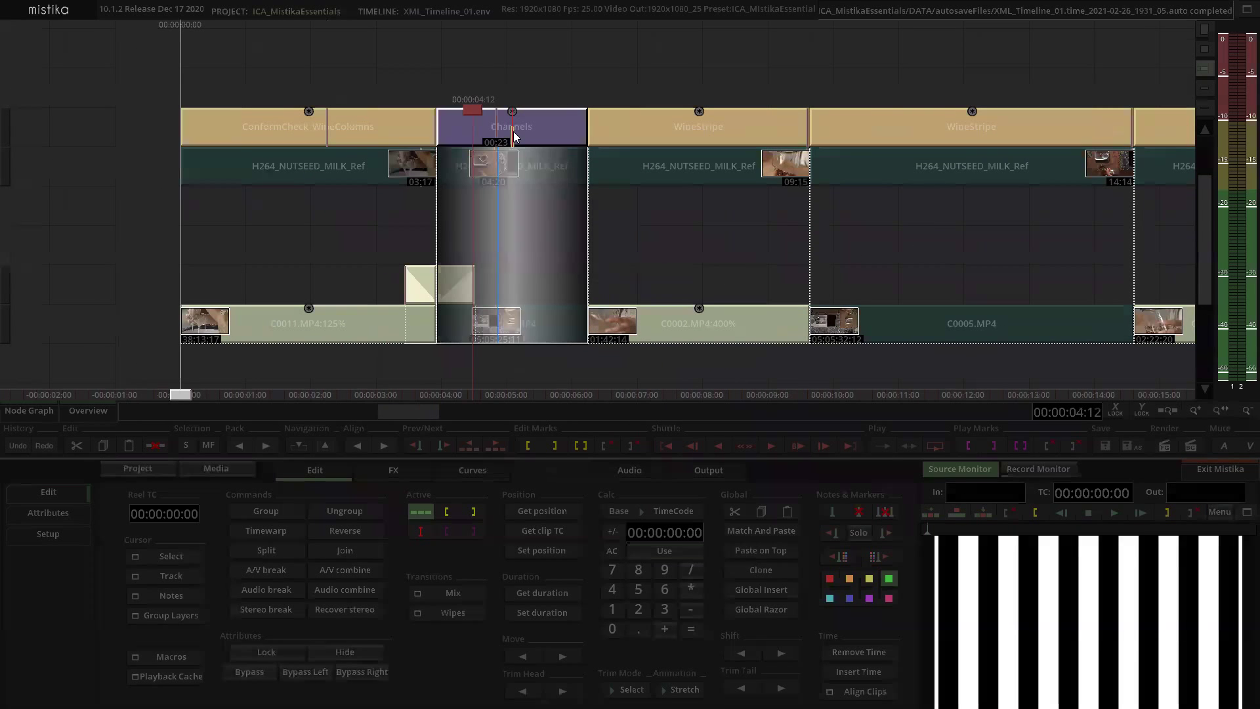
{"action": "left_click", "coordinate": [67, 509]}
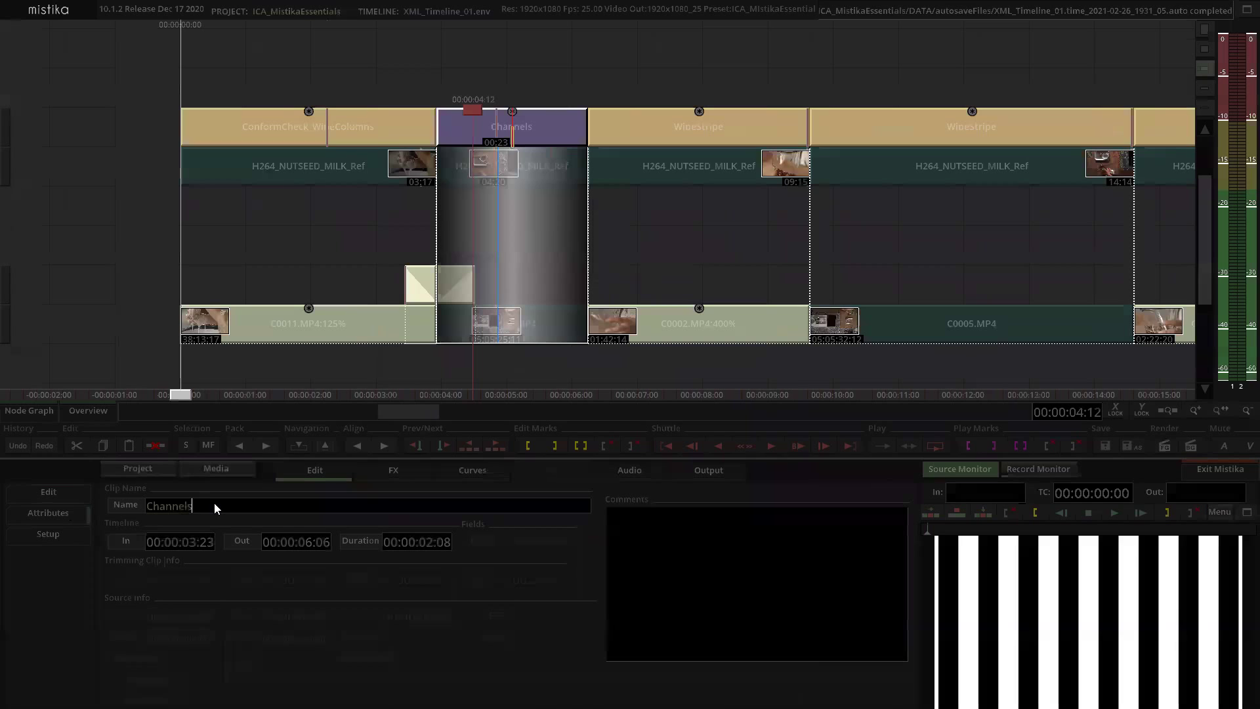
{"action": "key", "text": "BackSpace"}
{"action": "key", "text": "BackSpace"}
{"action": "key", "text": "BackSpace"}
{"action": "key", "text": "BackSpace"}
{"action": "key", "text": "BackSpace"}
{"action": "key", "text": "BackSpace"}
{"action": "key", "text": "BackSpace"}
{"action": "key", "text": "BackSpace"}
{"action": "type", "text": "ConformCheck_Difference"}
{"action": "key", "text": "Return"}
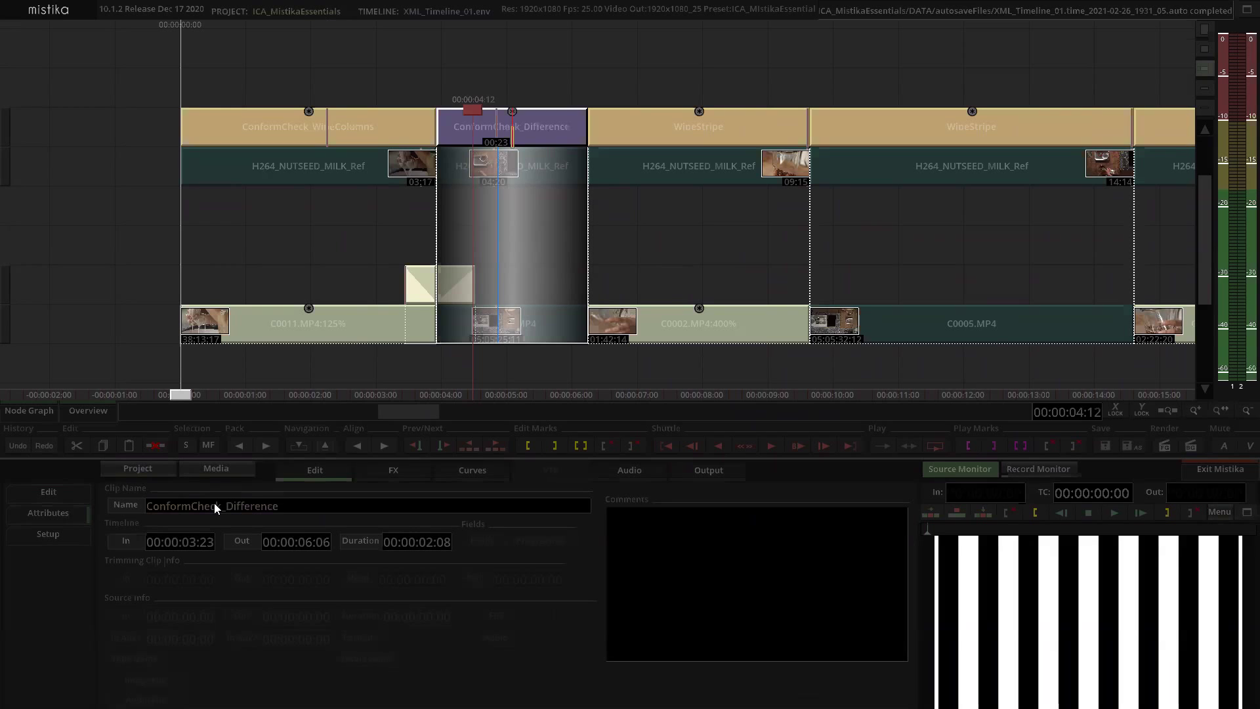
Step: Save the difference effect as a preset named ConformCheck_Difference in GLOBAL_PRESETS, and return to the timeline
{"action": "double_click", "coordinate": [557, 118]}
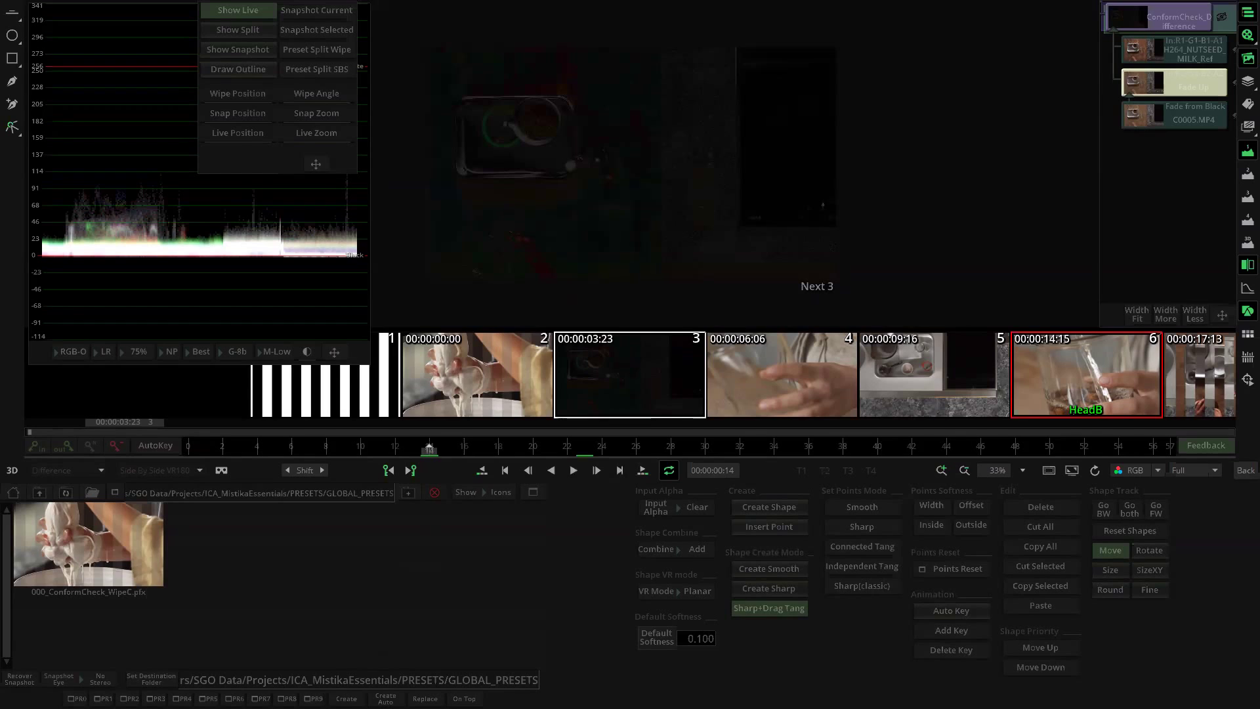
{"action": "left_click", "coordinate": [346, 698]}
{"action": "key", "text": "BackSpace"}
{"action": "key", "text": "BackSpace"}
{"action": "key", "text": "BackSpace"}
{"action": "key", "text": "BackSpace"}
{"action": "key", "text": "BackSpace"}
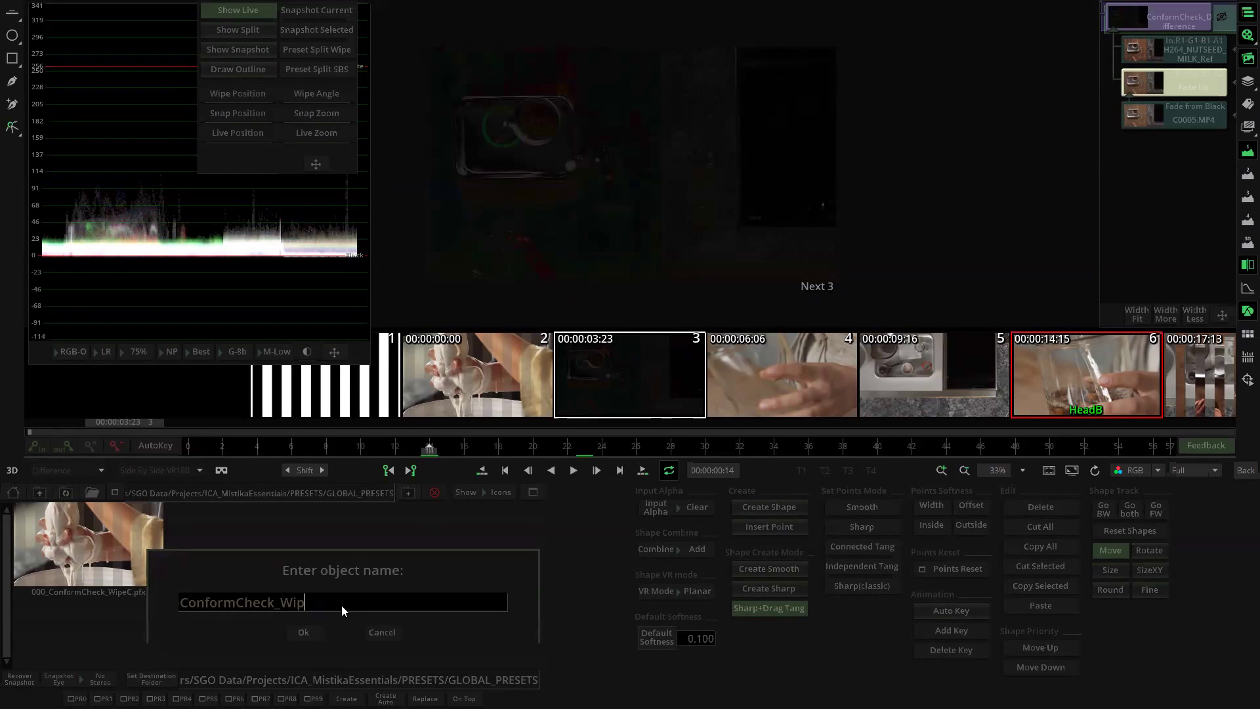
{"action": "type", "text": "Difference"}
{"action": "left_click", "coordinate": [302, 635]}
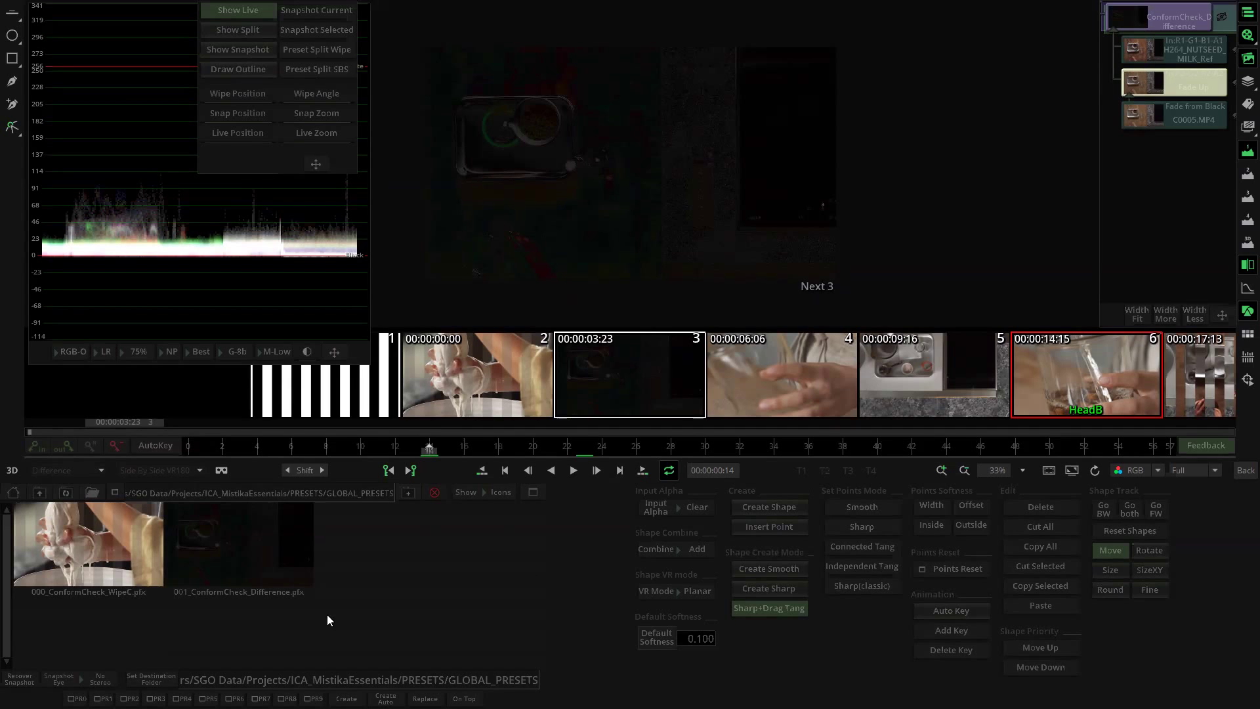
{"action": "left_click", "coordinate": [1244, 470]}
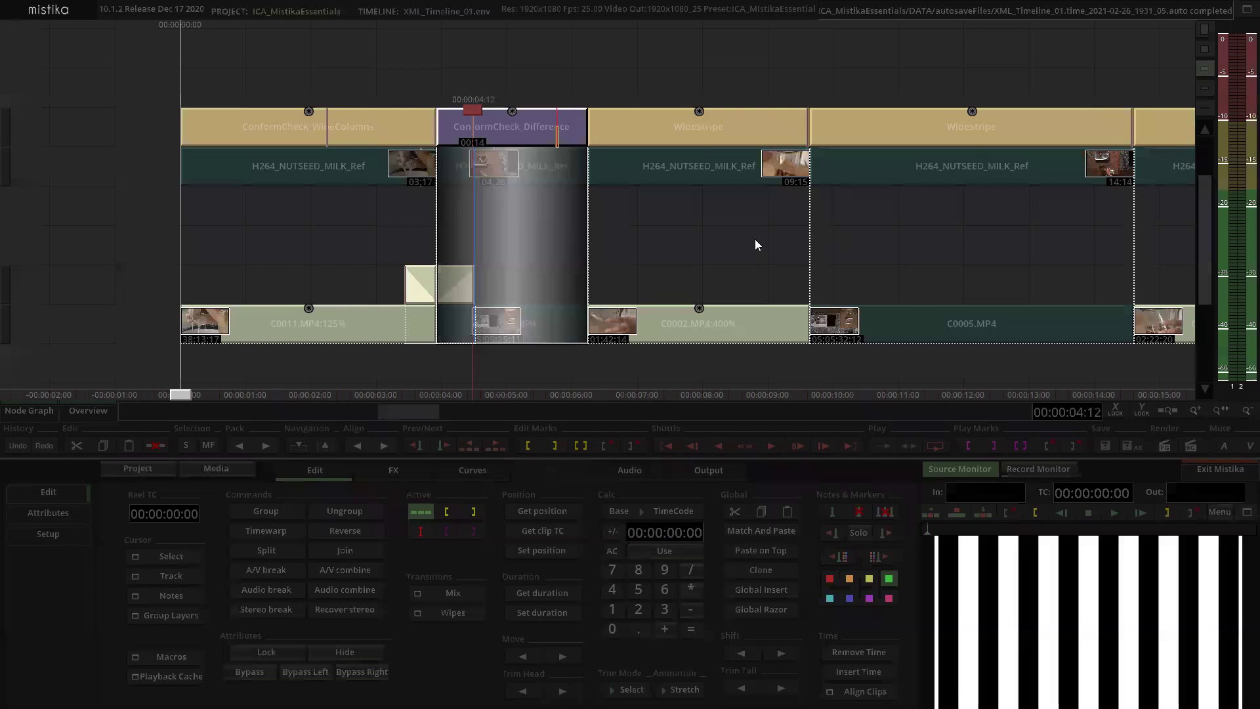
Step: Open the fourth segment's WipeStripe, starting at 00:00:09:16, in the visual editor
{"action": "scroll", "coordinate": [756, 239], "scroll_direction": "down", "scroll_amount": 3}
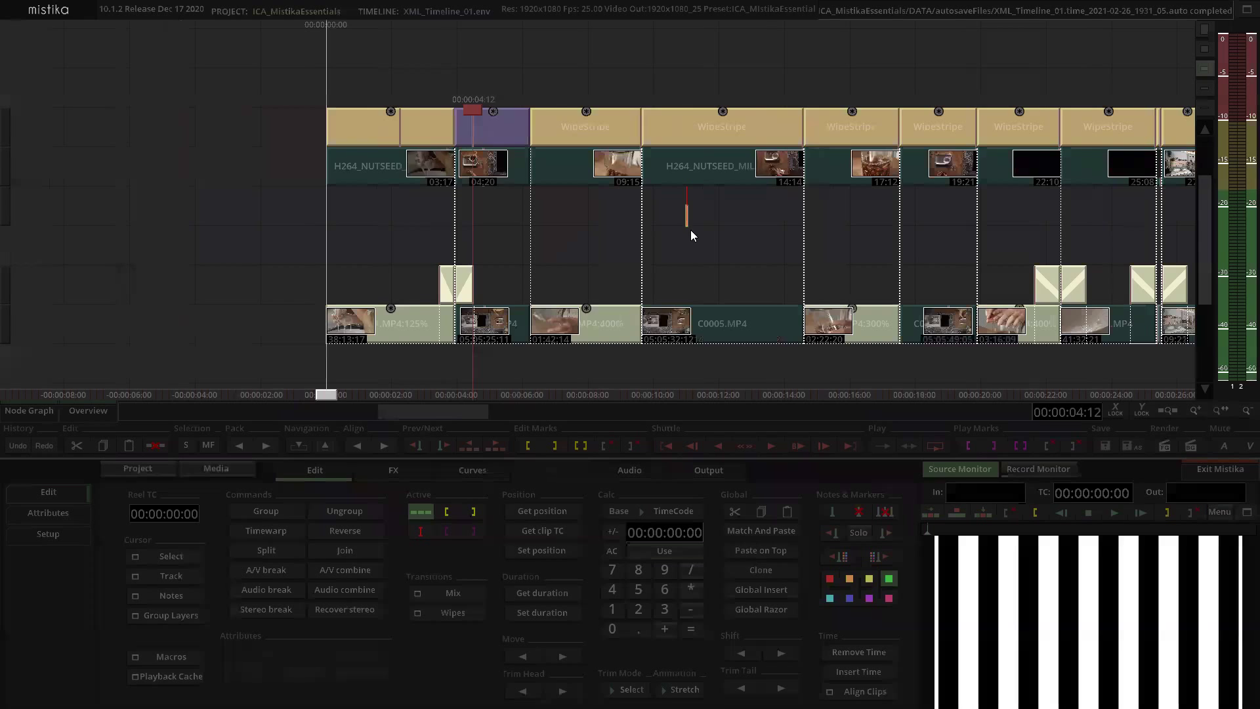
{"action": "scroll", "coordinate": [634, 282], "scroll_direction": "down", "scroll_amount": 2}
{"action": "scroll", "coordinate": [653, 263], "scroll_direction": "down", "scroll_amount": 1}
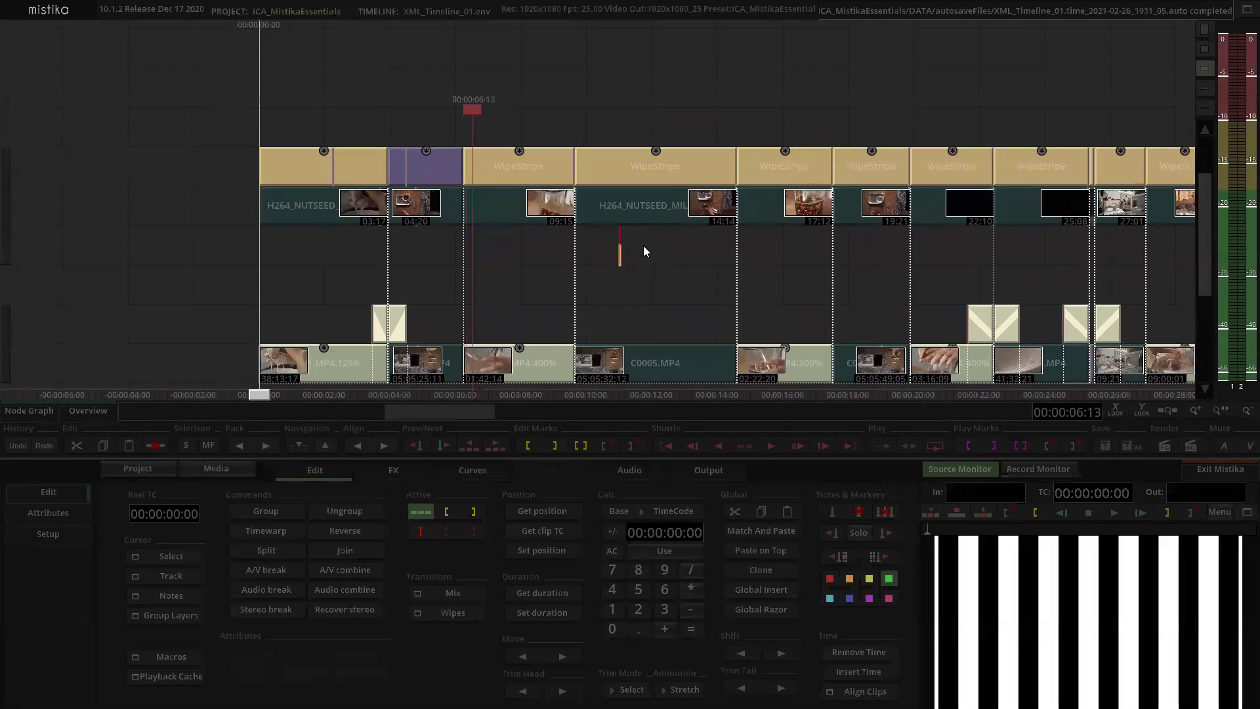
{"action": "scroll", "coordinate": [683, 266], "scroll_direction": "down", "scroll_amount": 4}
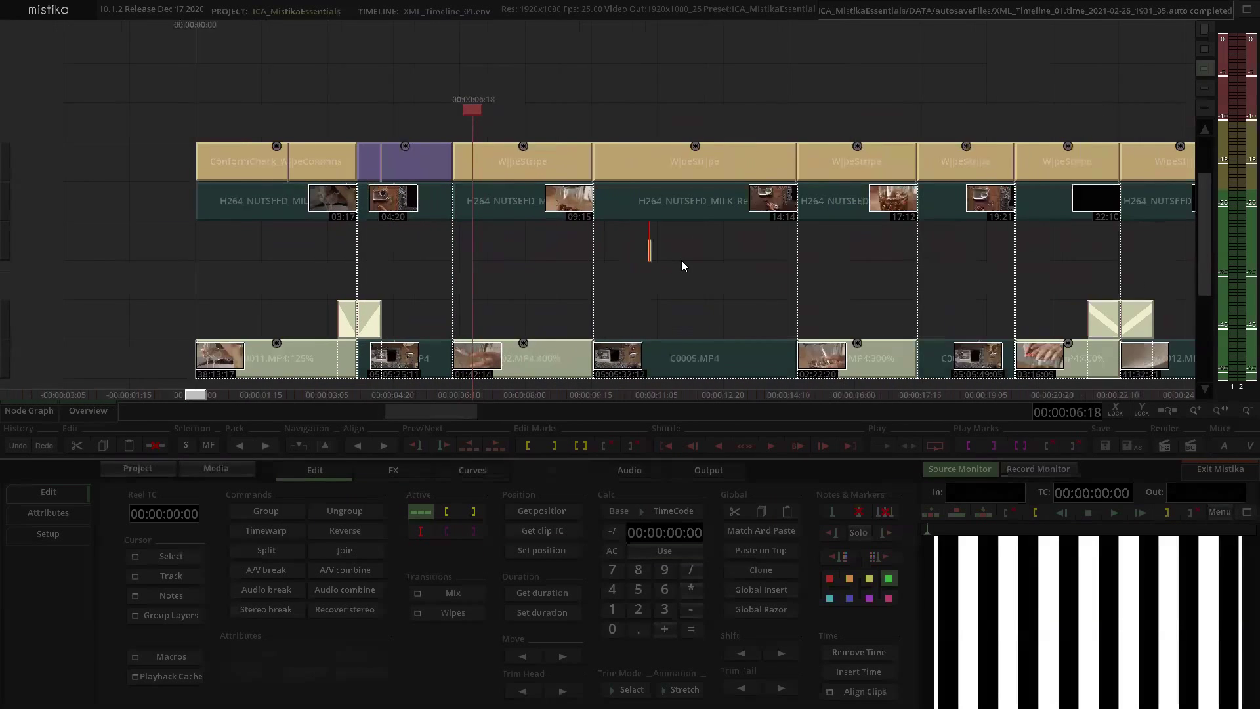
{"action": "scroll", "coordinate": [460, 276], "scroll_direction": "down", "scroll_amount": 1}
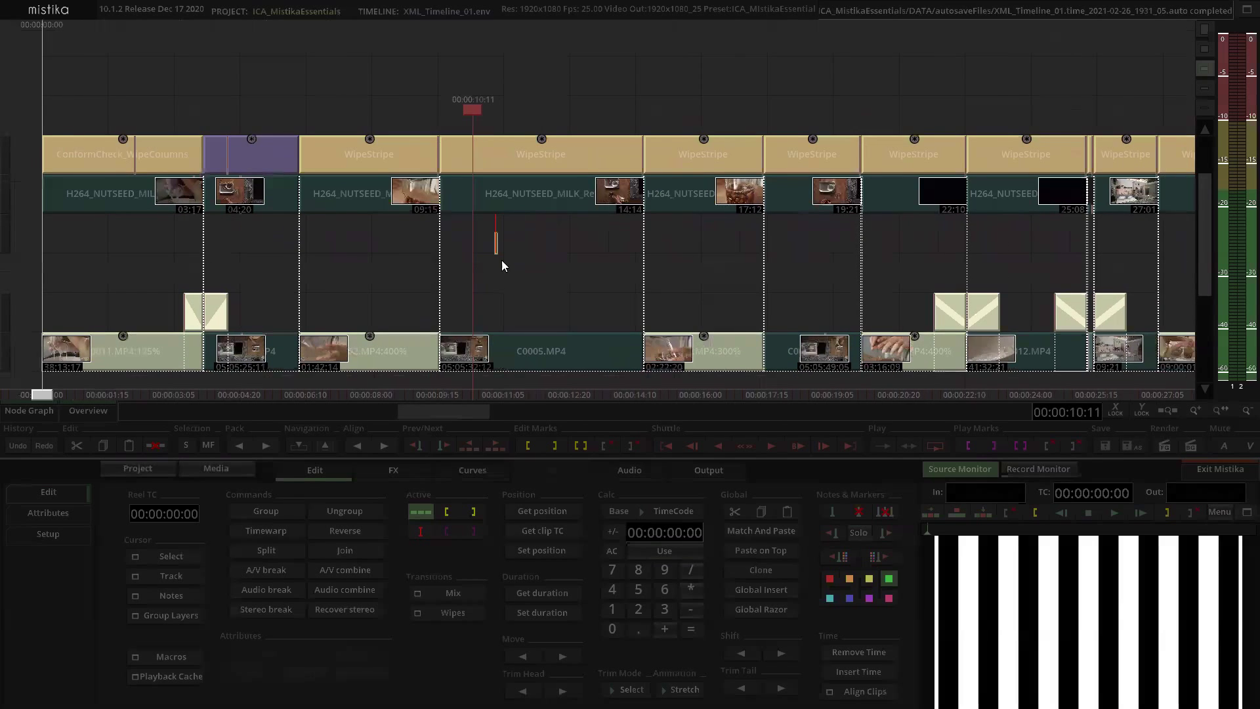
{"action": "double_click", "coordinate": [525, 170]}
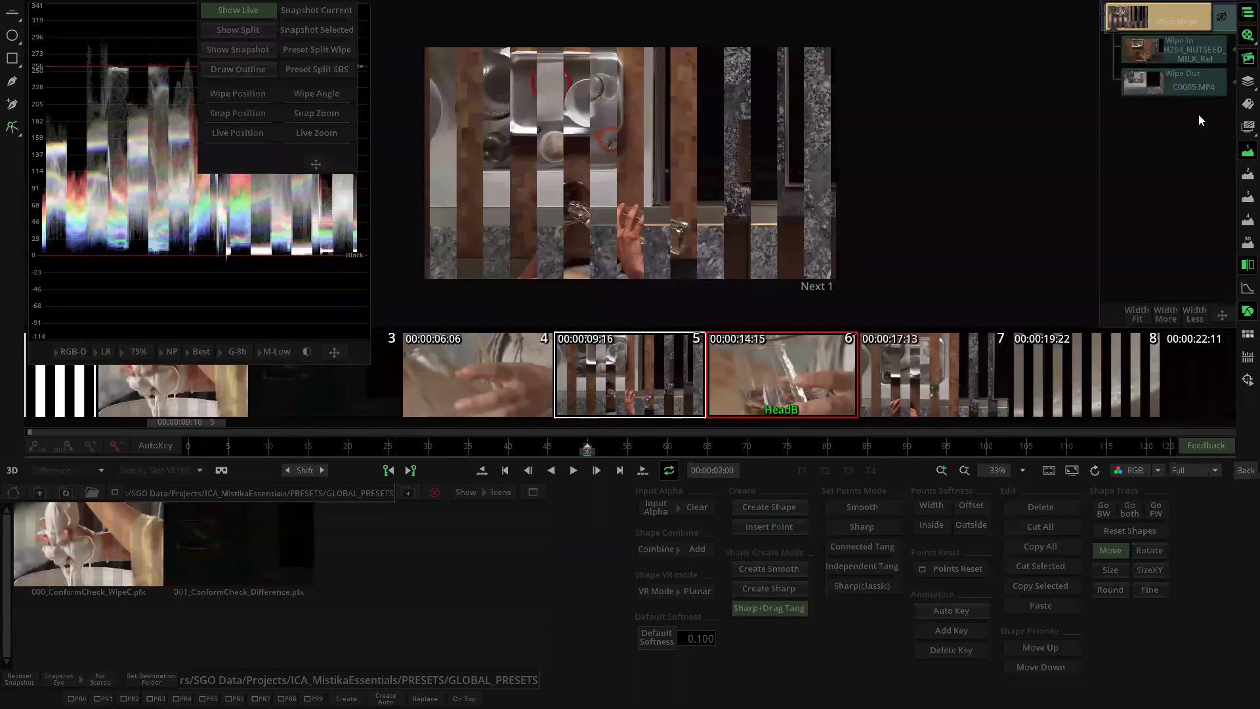
Step: Return to the timeline and delete the WipeStripe effect from the segment starting at 00:00:09:16
{"action": "left_click", "coordinate": [1245, 470]}
{"action": "left_click", "coordinate": [519, 128]}
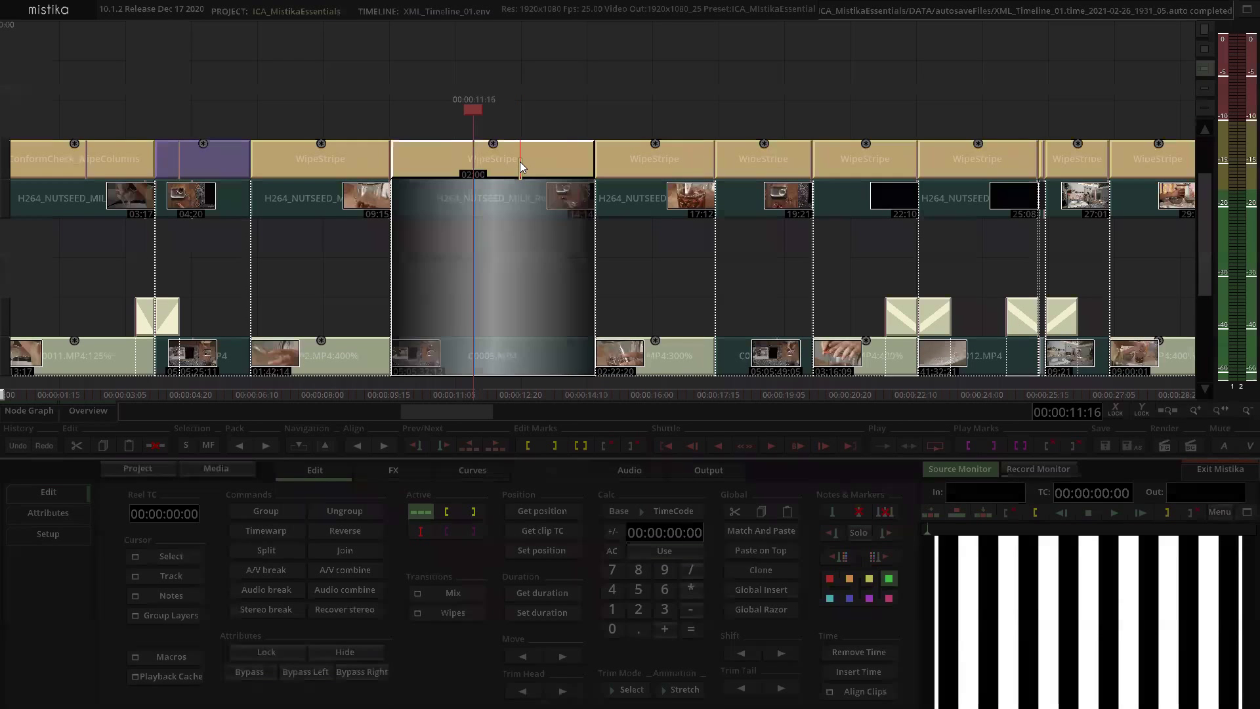
{"action": "left_click", "coordinate": [517, 163]}
{"action": "key", "text": "Delete"}
Step: Apply the 001_ConformCheck_Difference preset to the segment starting at 00:00:09:16, and return to the timeline
{"action": "double_click", "coordinate": [502, 200]}
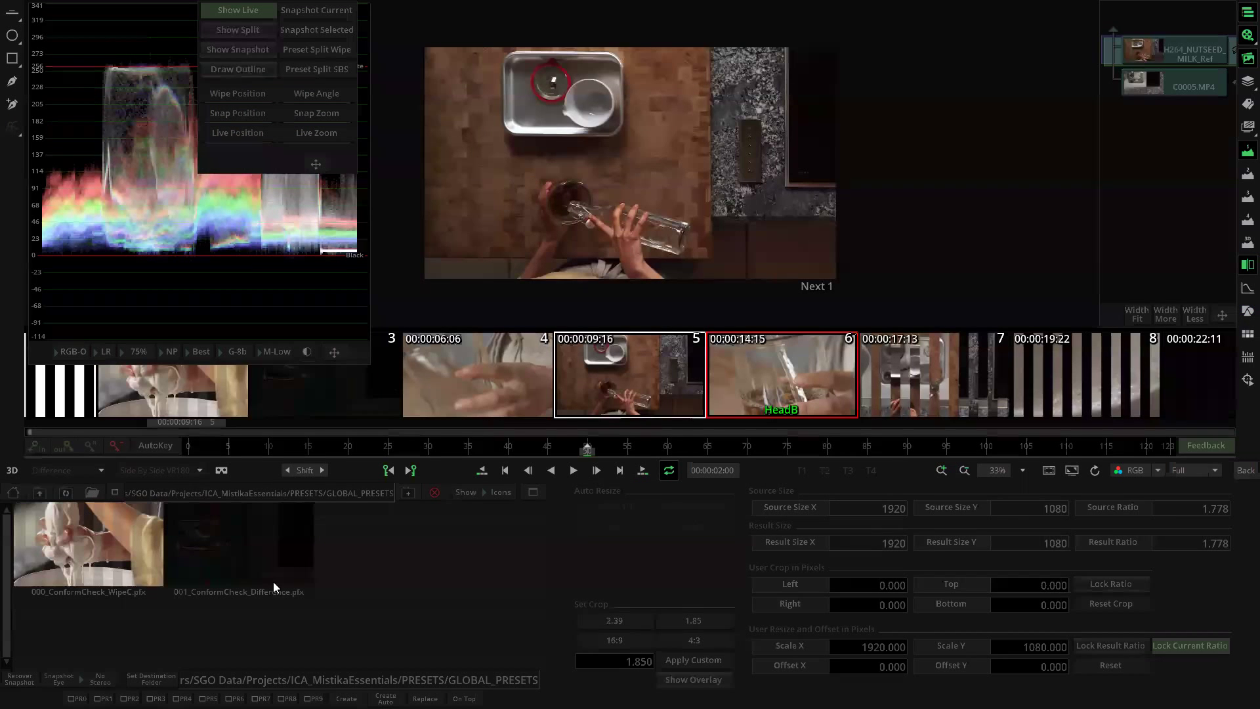
{"action": "left_click", "coordinate": [243, 554]}
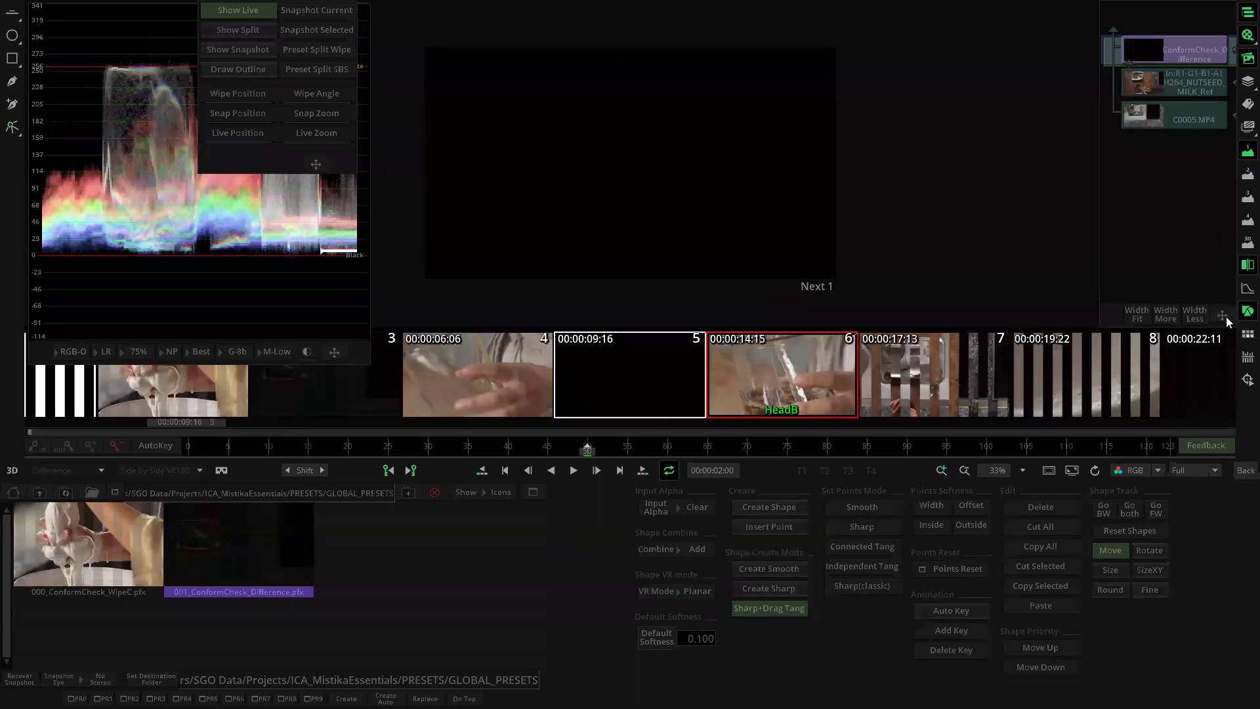
{"action": "left_click", "coordinate": [1242, 470]}
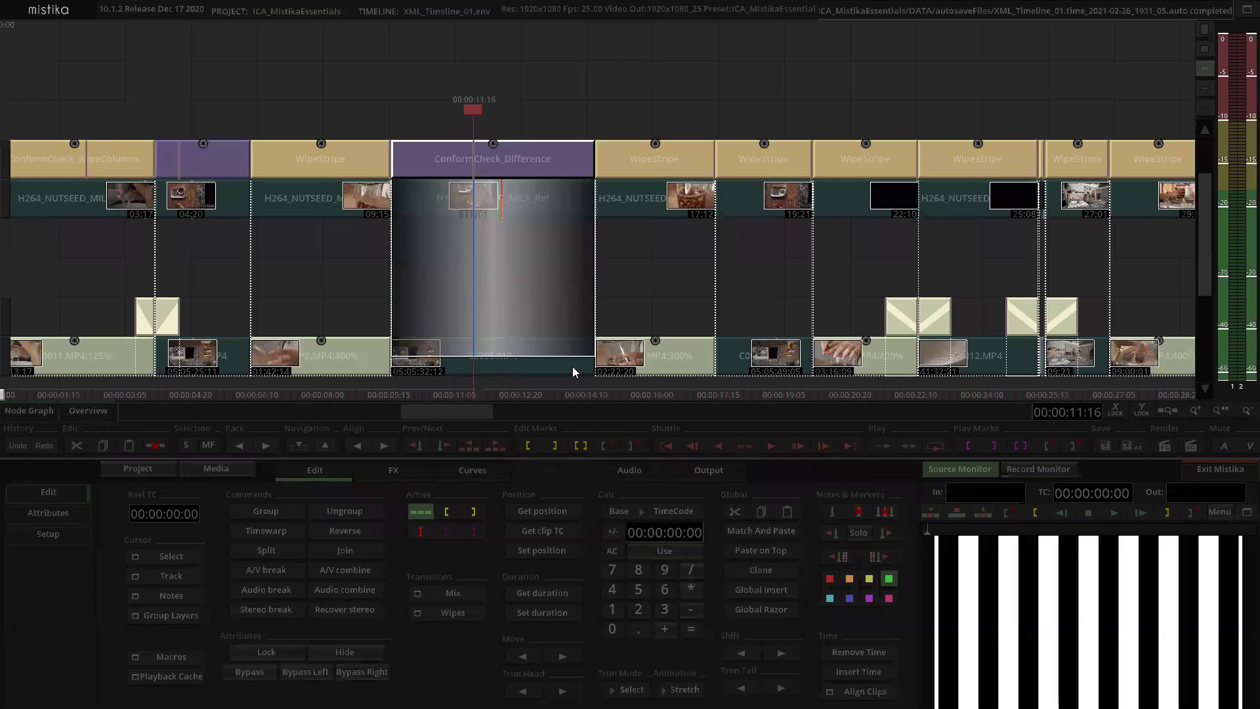
Step: Open the segment's ConformCheck_Difference in the visual editor and set the framing Mirror of C0005.MP4 to Rotate 180 degrees
{"action": "scroll", "coordinate": [522, 124], "scroll_direction": "up", "scroll_amount": 1}
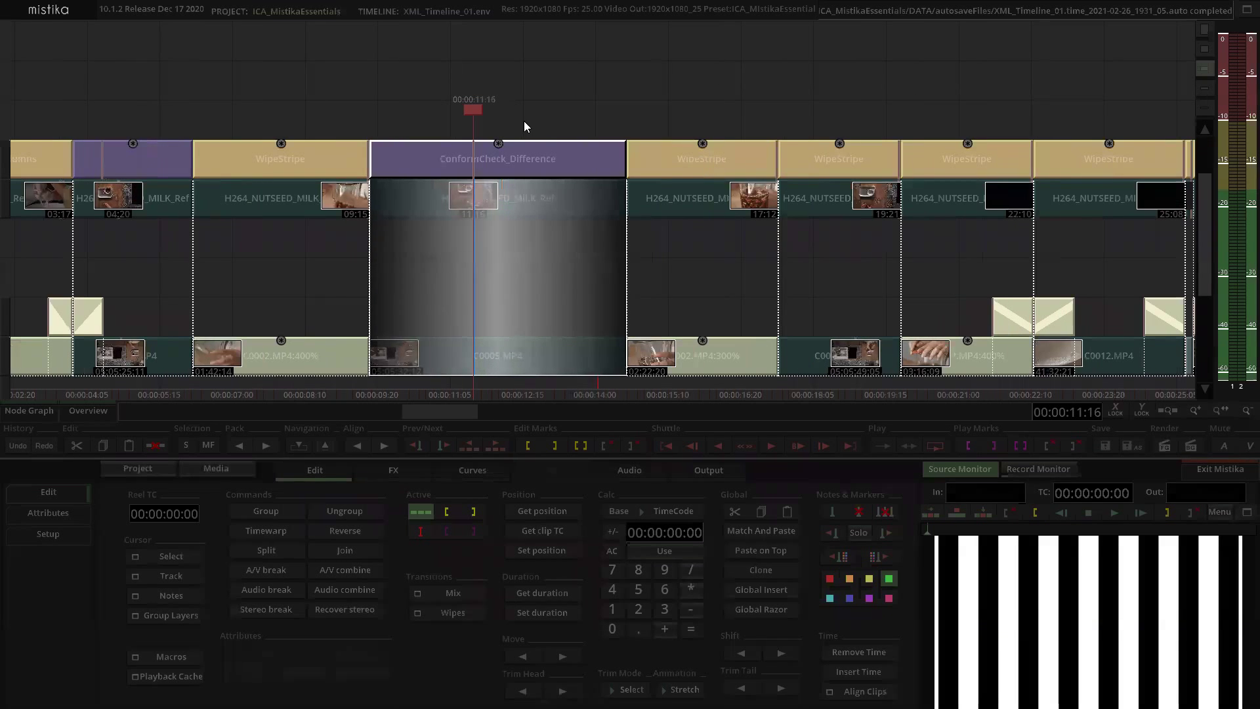
{"action": "double_click", "coordinate": [523, 164]}
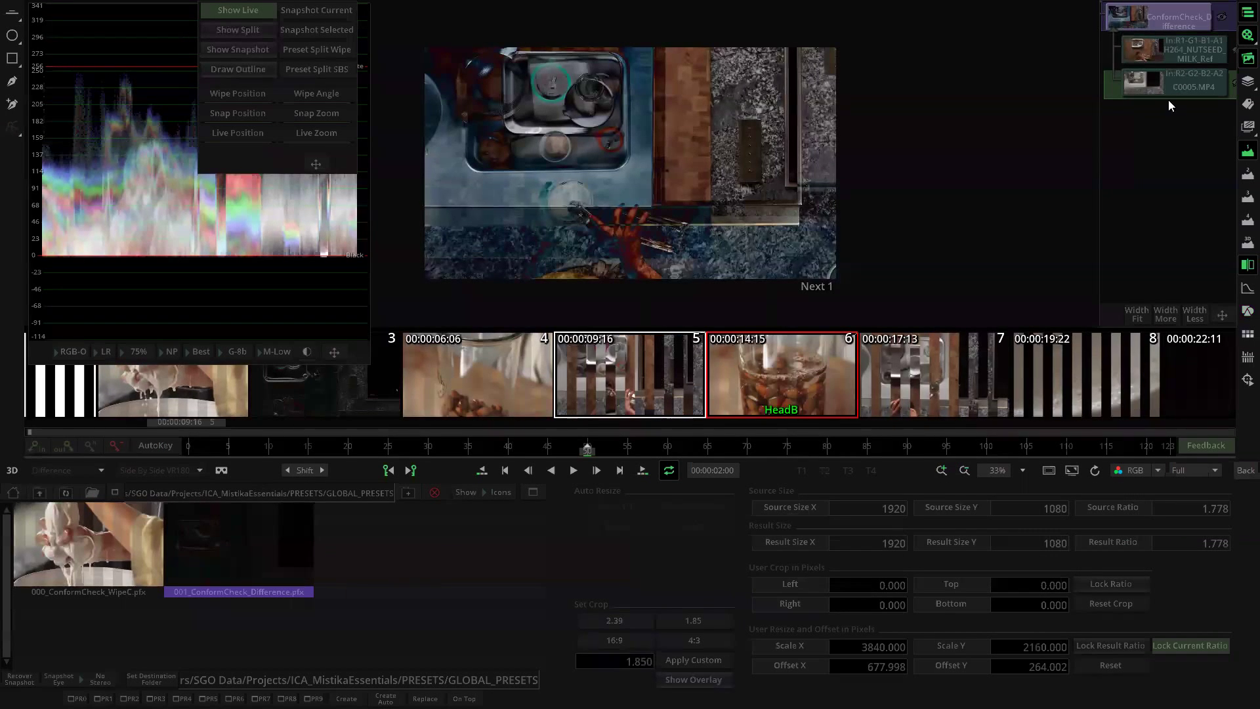
{"action": "left_click", "coordinate": [1247, 58]}
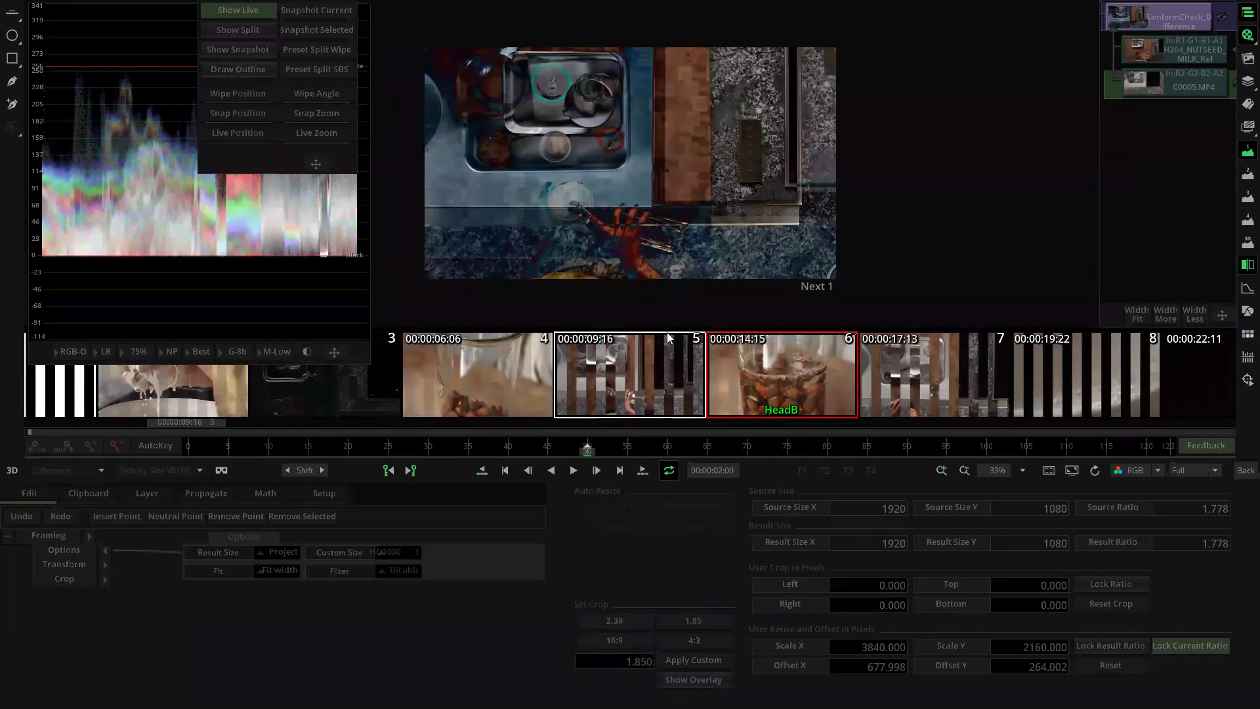
{"action": "left_click", "coordinate": [105, 565]}
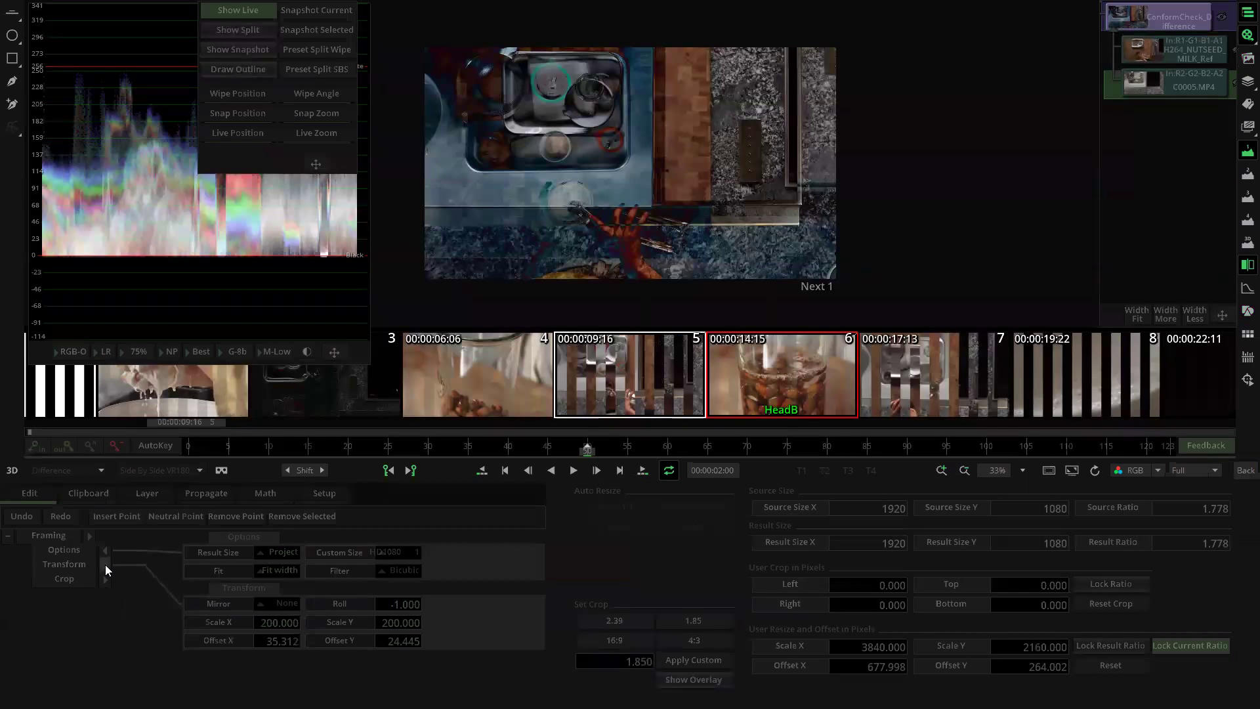
{"action": "left_click", "coordinate": [281, 598]}
{"action": "left_click", "coordinate": [285, 604]}
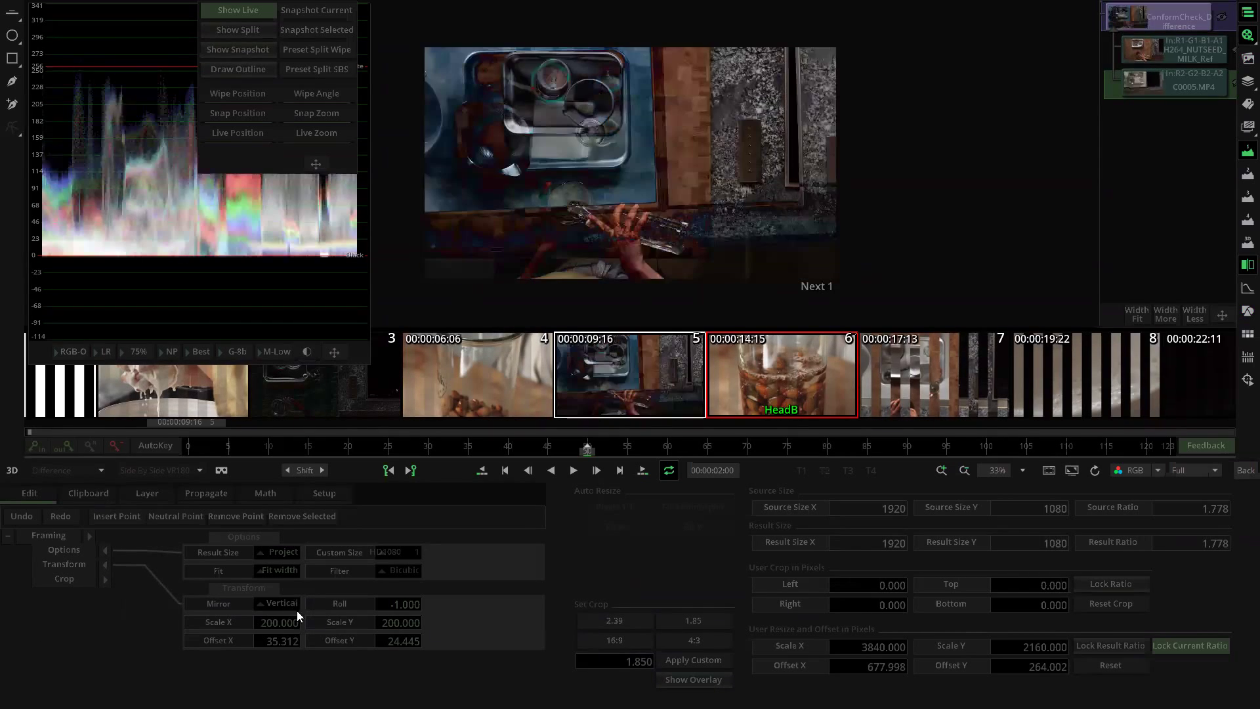
{"action": "left_click", "coordinate": [293, 607]}
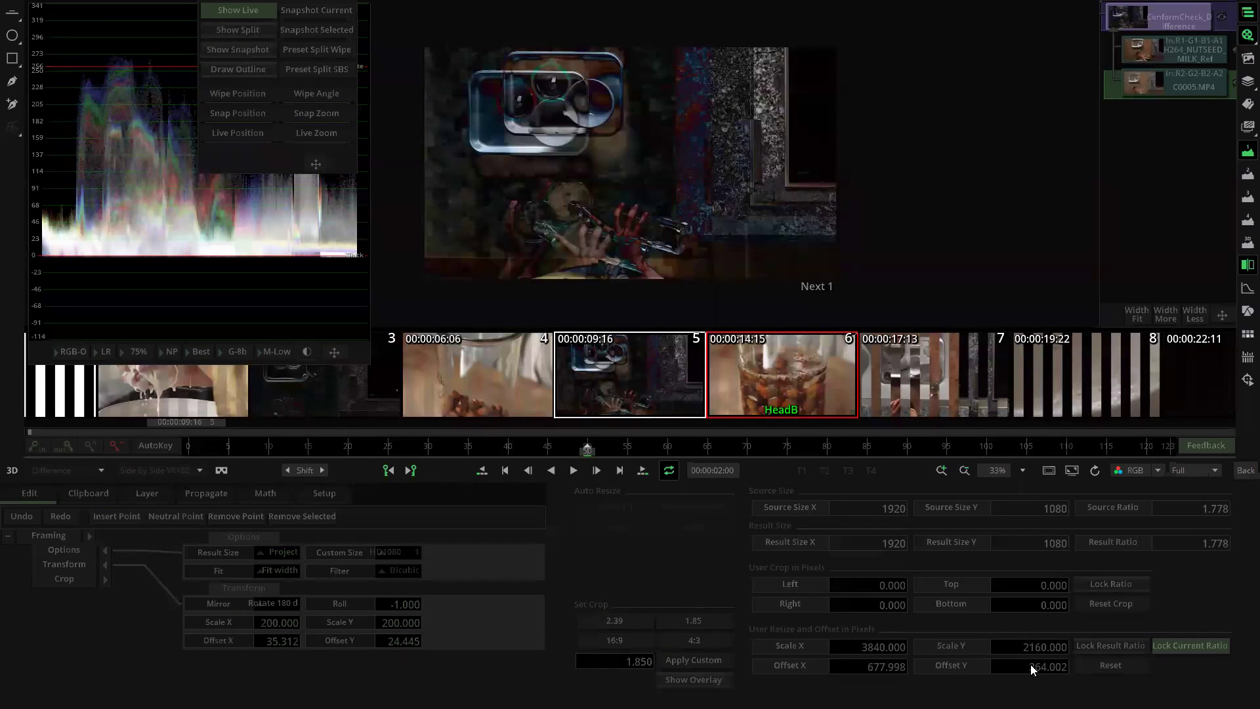
Step: Align C0005.MP4 with the reference by setting Offset X to 839.998 and Offset Y to 354.002 pixels, and return to the timeline
{"action": "left_click_drag", "start_coordinate": [1025, 664], "coordinate": [1026, 616]}
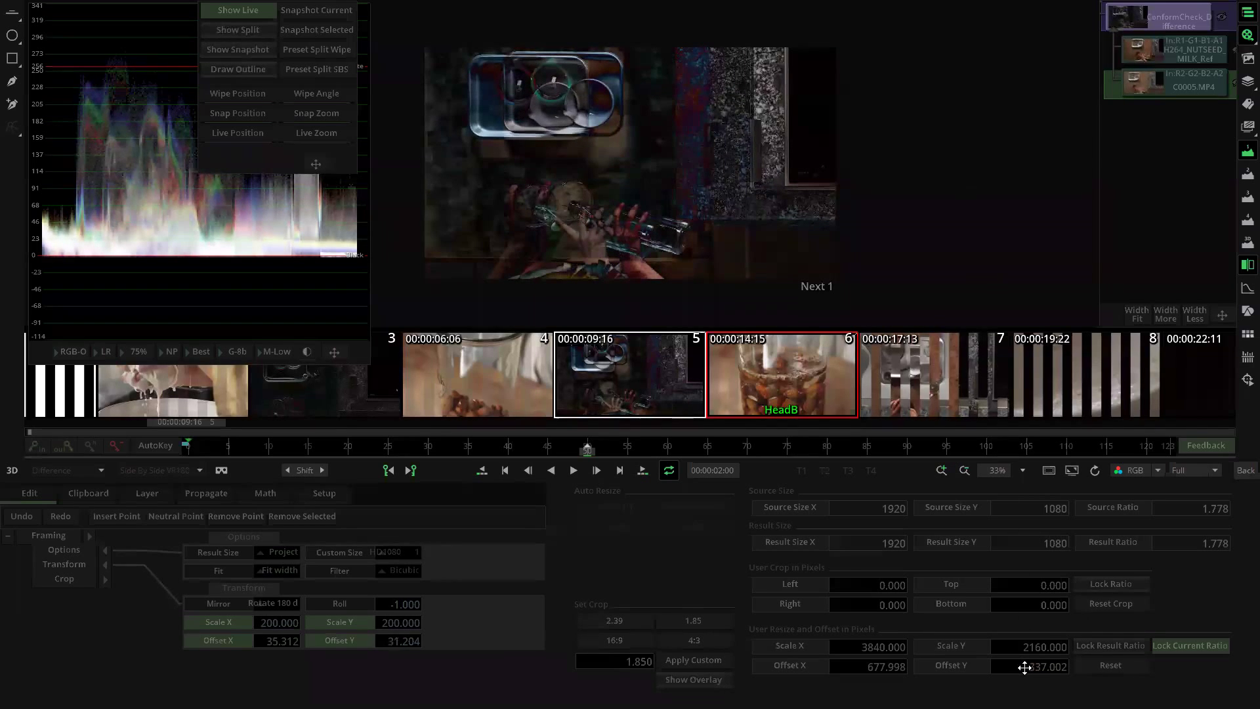
{"action": "left_click_drag", "start_coordinate": [1009, 668], "coordinate": [1016, 557]}
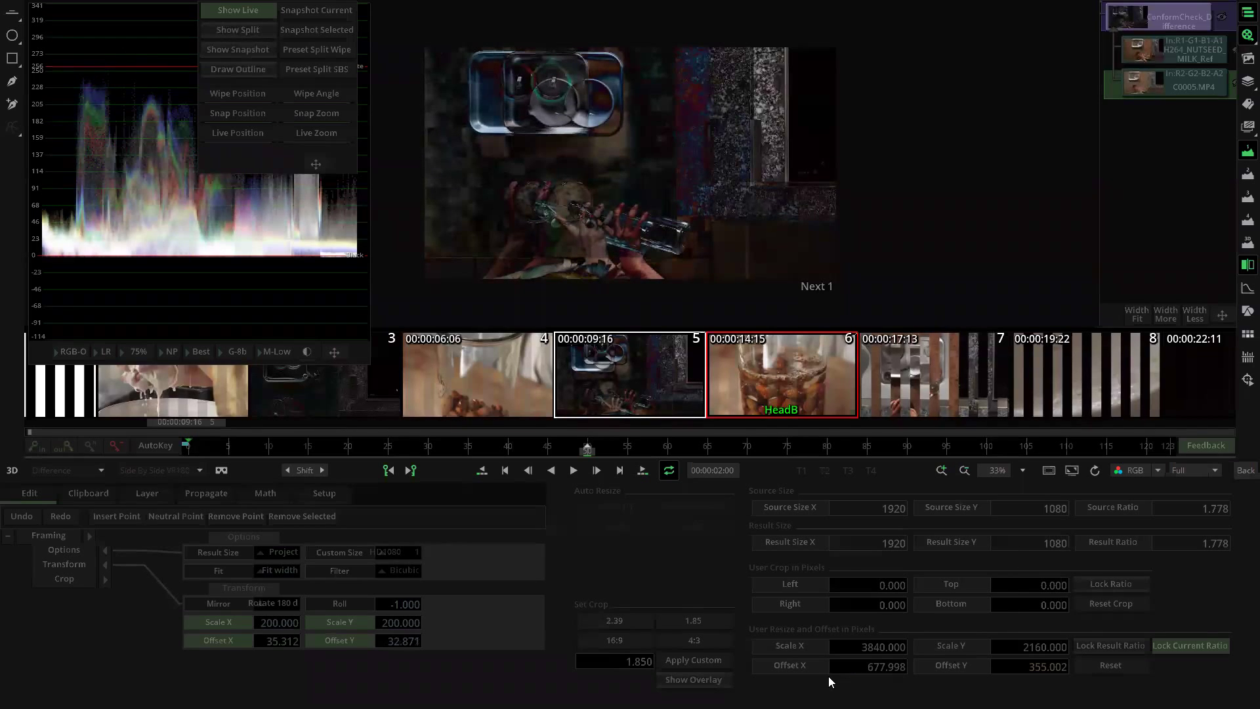
{"action": "left_click_drag", "start_coordinate": [852, 667], "coordinate": [1107, 668]}
{"action": "left_click_drag", "start_coordinate": [854, 664], "coordinate": [1199, 654]}
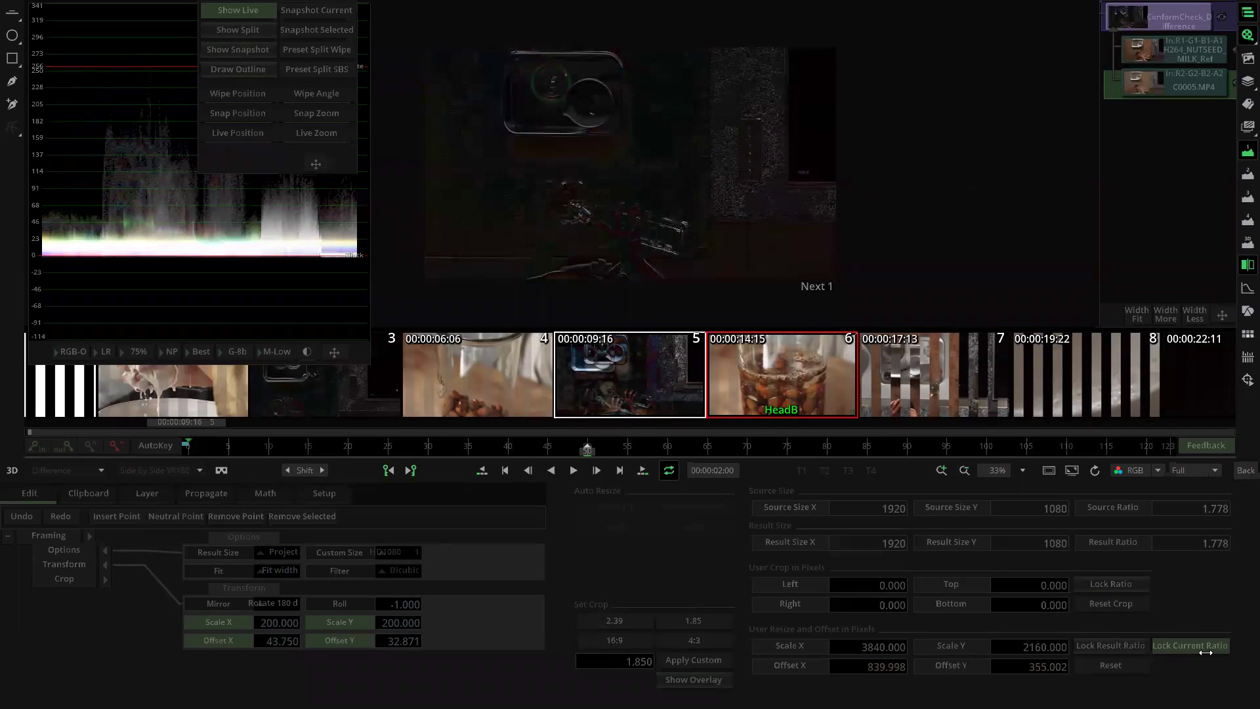
{"action": "left_click_drag", "start_coordinate": [1041, 680], "coordinate": [1041, 681]}
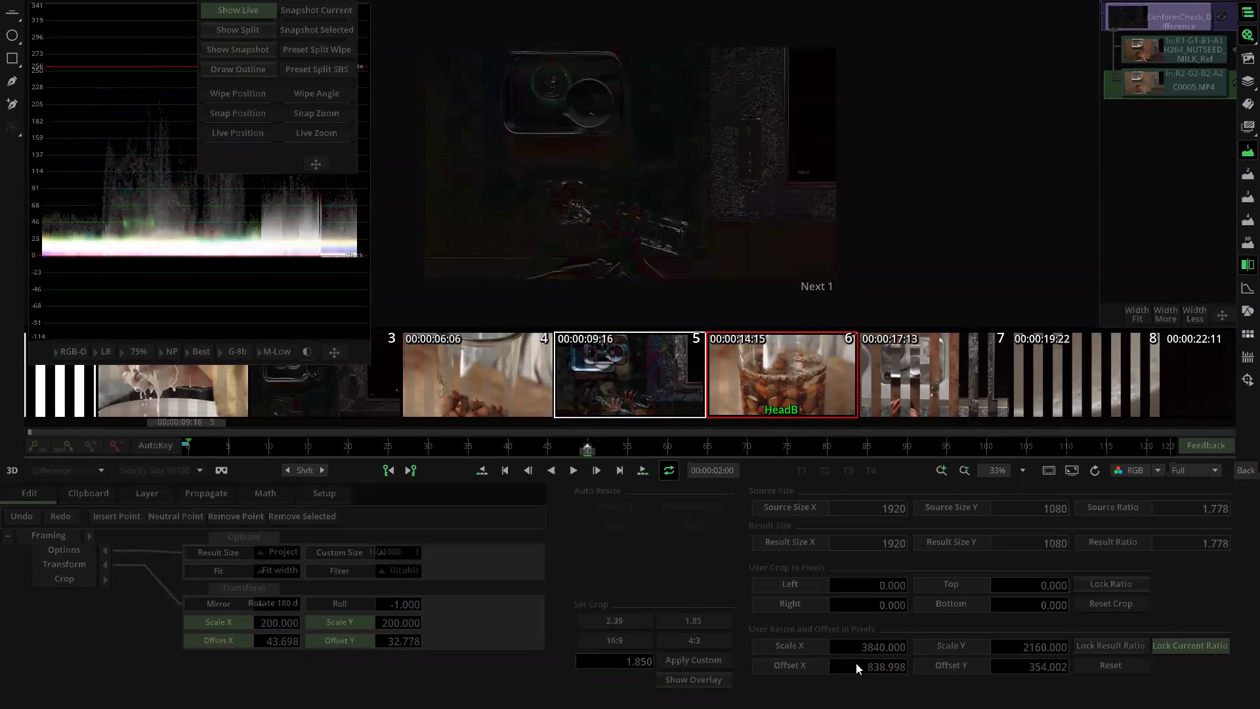
{"action": "left_click_drag", "start_coordinate": [866, 665], "coordinate": [867, 666]}
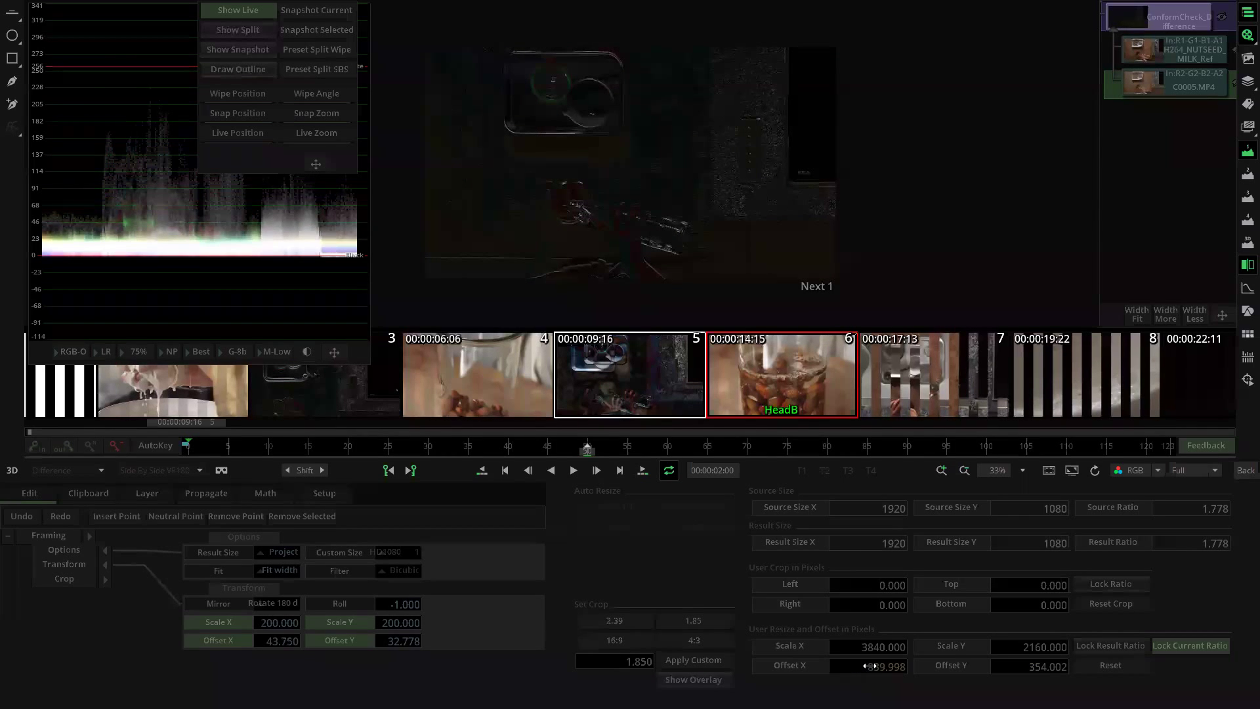
{"action": "left_click", "coordinate": [1242, 471]}
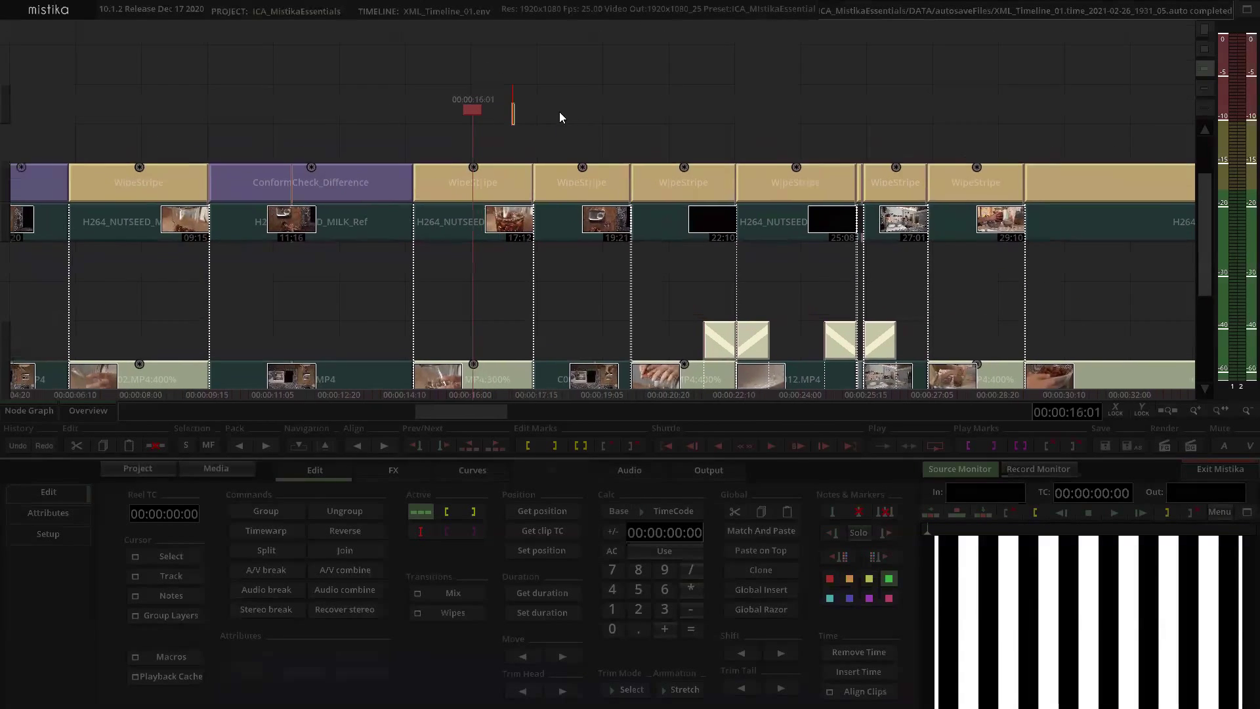
Step: Review the striped comparison of the glass shot starting at 00:00:14:15 against the reference, and go on to the following shot
{"action": "left_click", "coordinate": [489, 172]}
{"action": "double_click", "coordinate": [489, 172]}
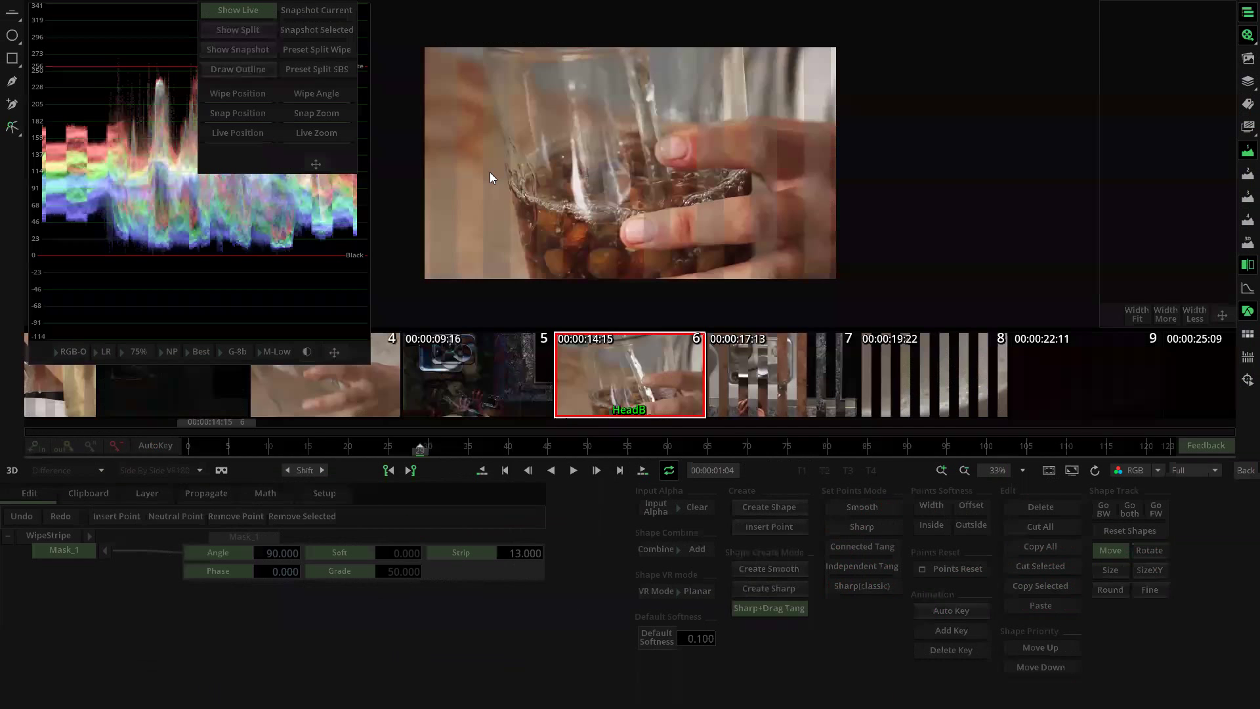
{"action": "left_click_drag", "start_coordinate": [181, 450], "coordinate": [408, 472]}
{"action": "left_click_drag", "start_coordinate": [499, 479], "coordinate": [982, 480]}
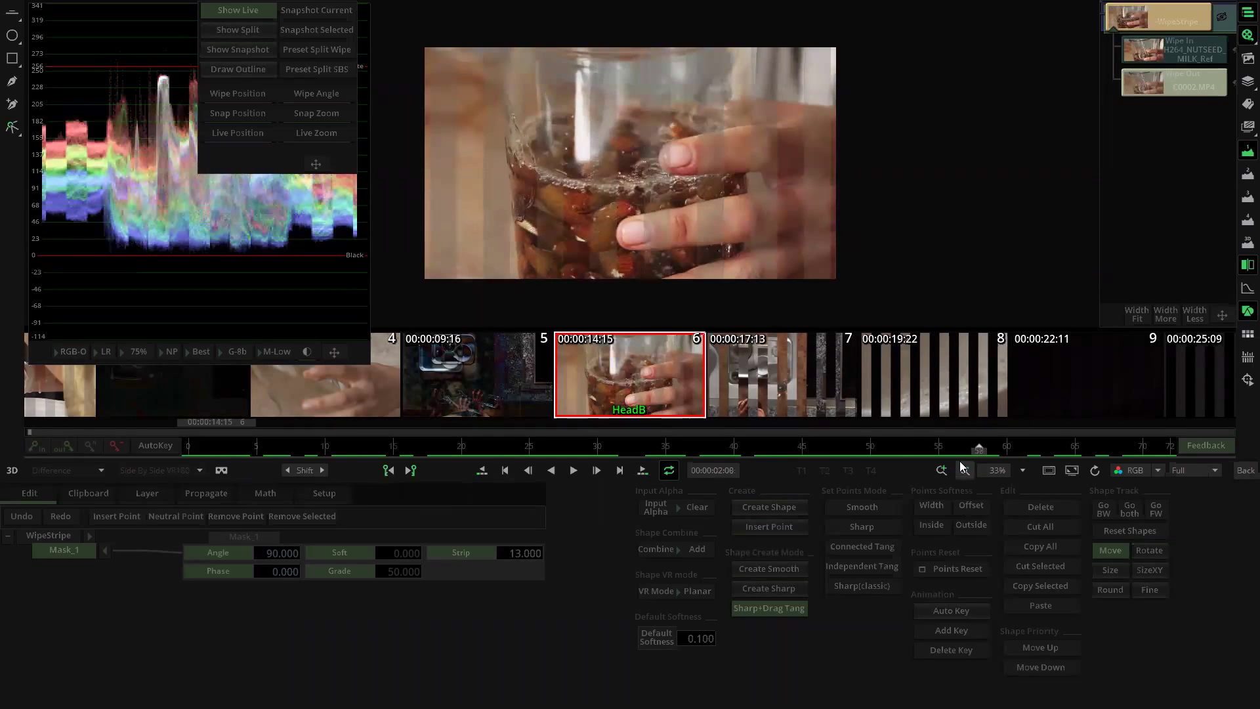
{"action": "left_click", "coordinate": [642, 469]}
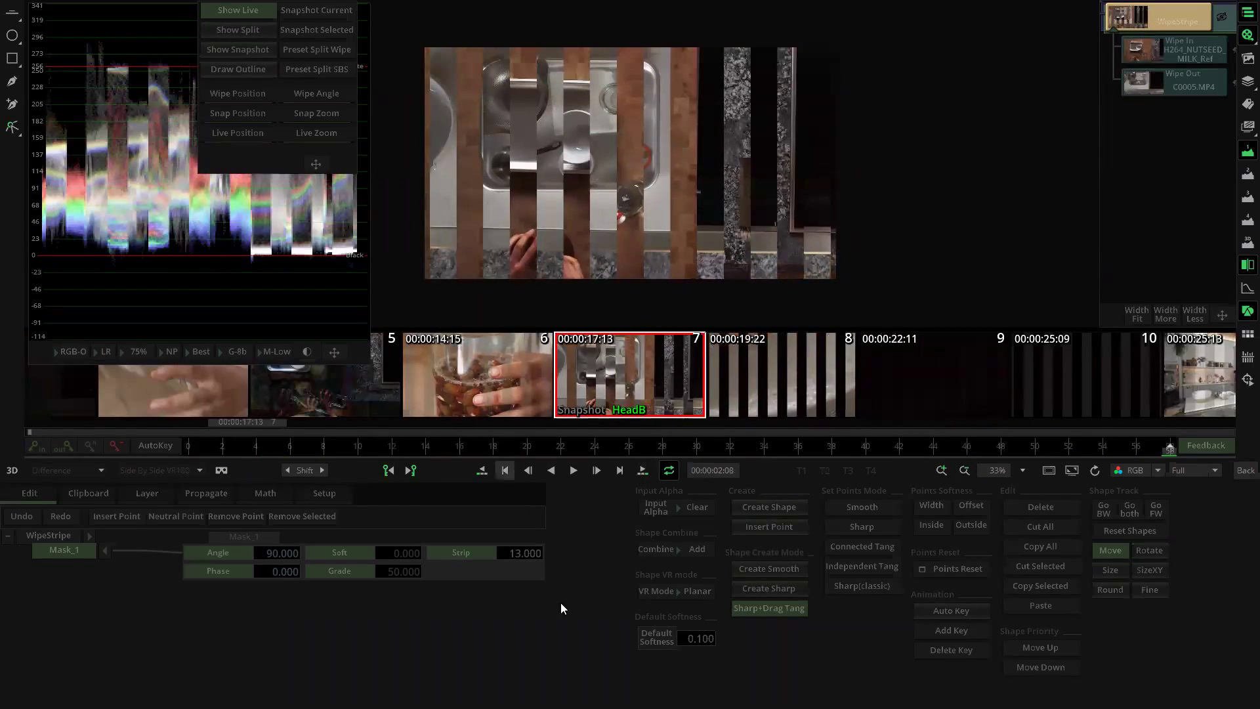
Step: Mirror the C0005.MP4 shot's framing with Rotate 180 degrees, check it against the reference, and return to the timeline
{"action": "left_click", "coordinate": [1175, 88]}
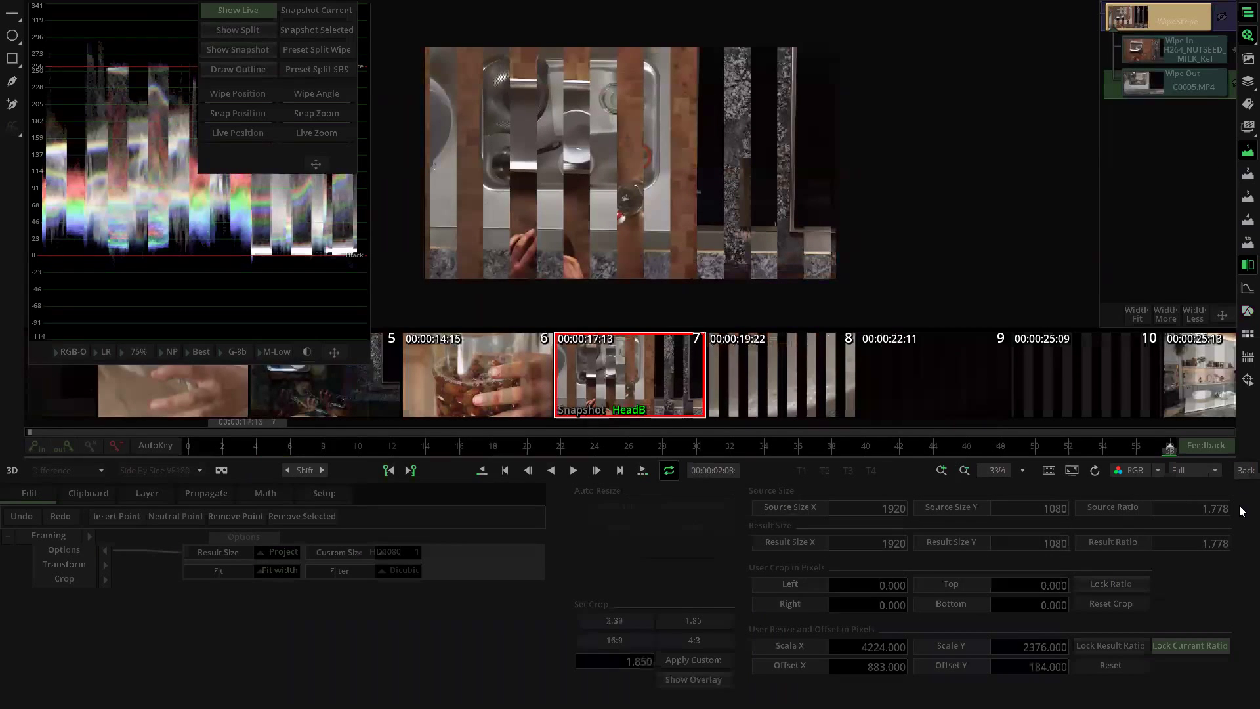
{"action": "left_click", "coordinate": [104, 566]}
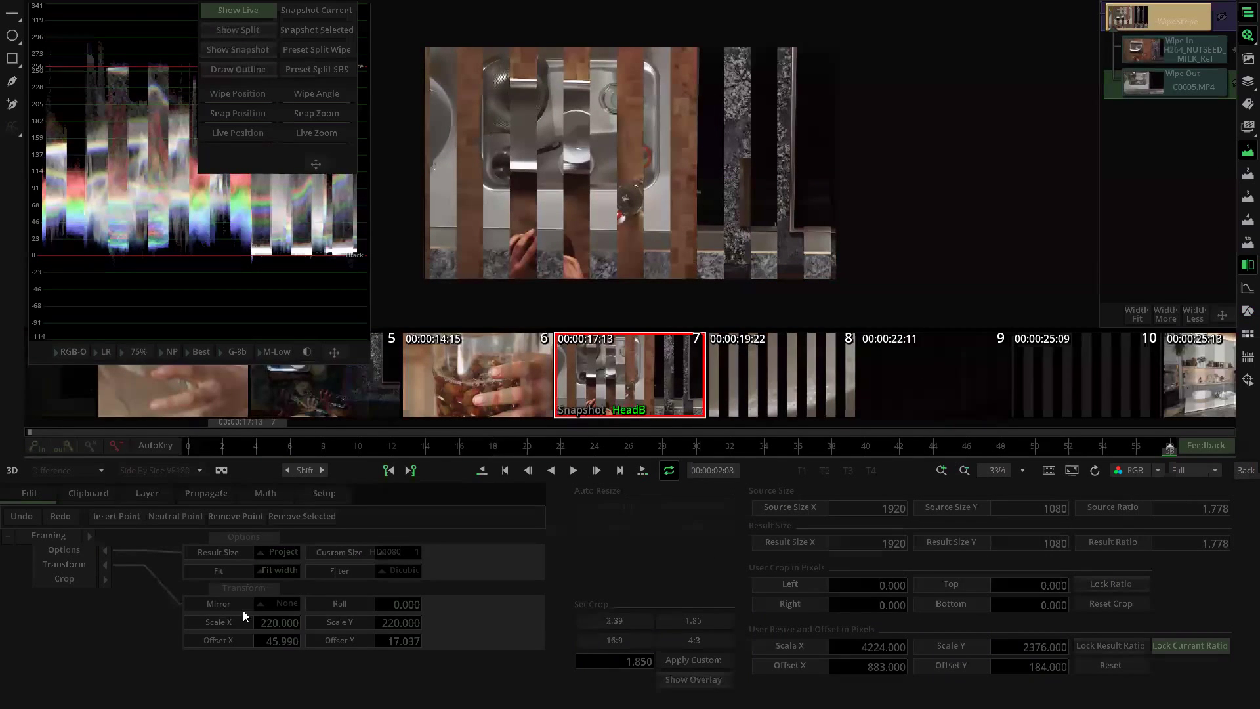
{"action": "left_click", "coordinate": [279, 603]}
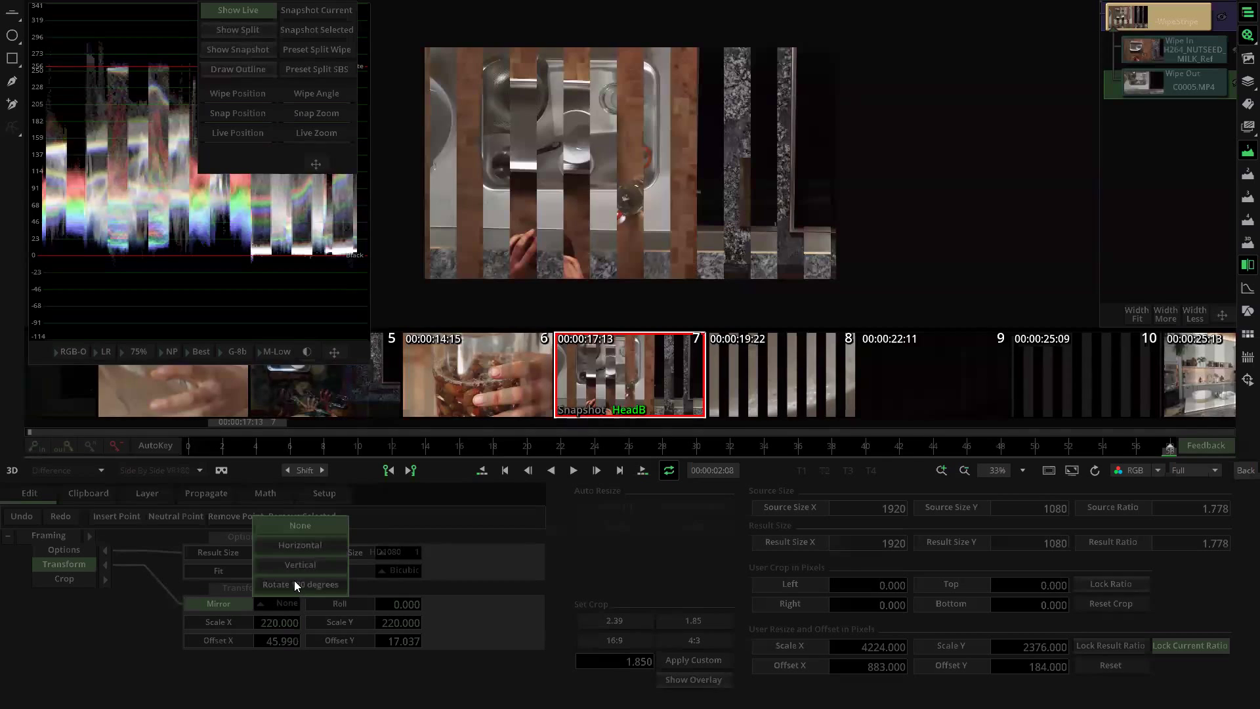
{"action": "left_click", "coordinate": [294, 581]}
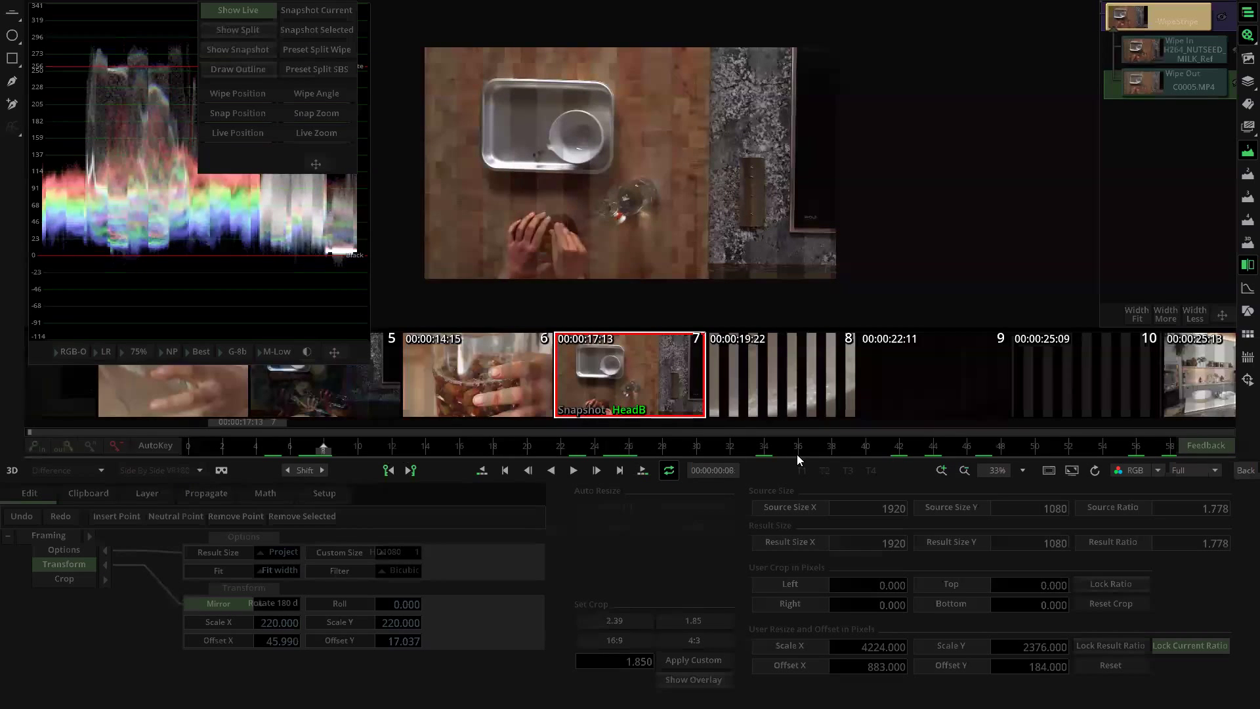
{"action": "left_click", "coordinate": [1240, 472]}
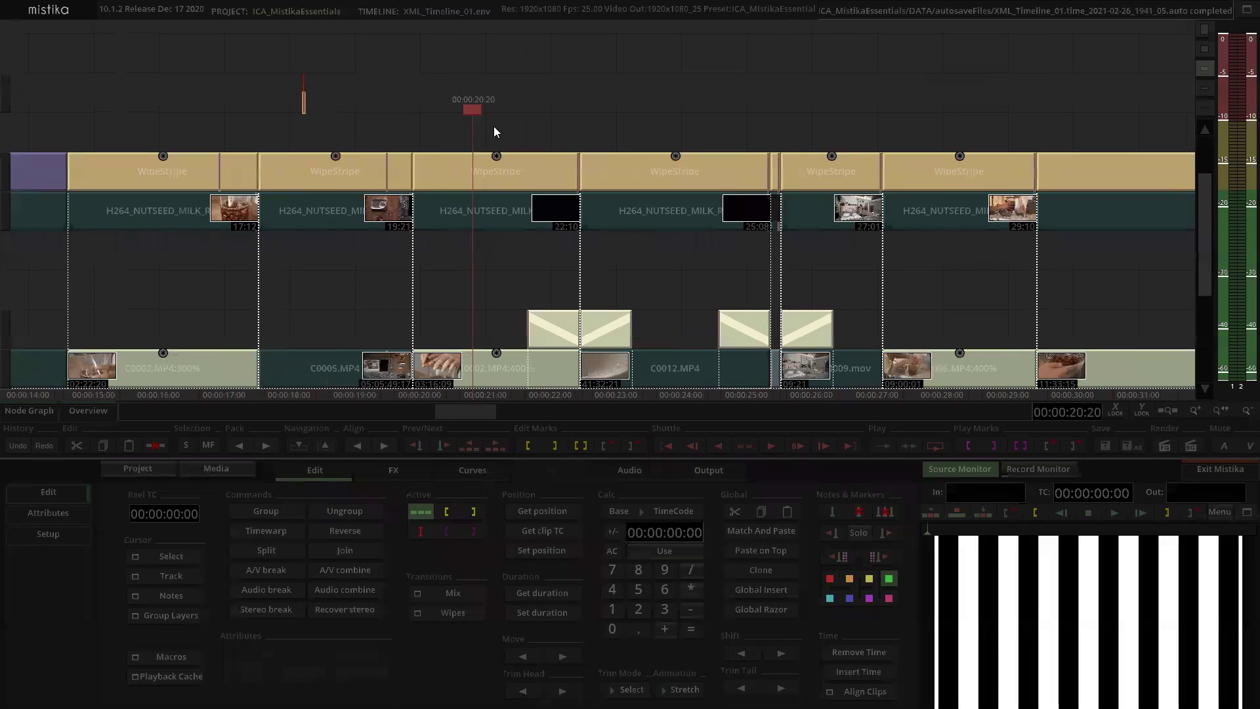
Step: Open the WipeStripe effect on the shot at 00:00:19:22 and play through it to check sync with the reference
{"action": "left_click", "coordinate": [486, 181]}
{"action": "double_click", "coordinate": [486, 177]}
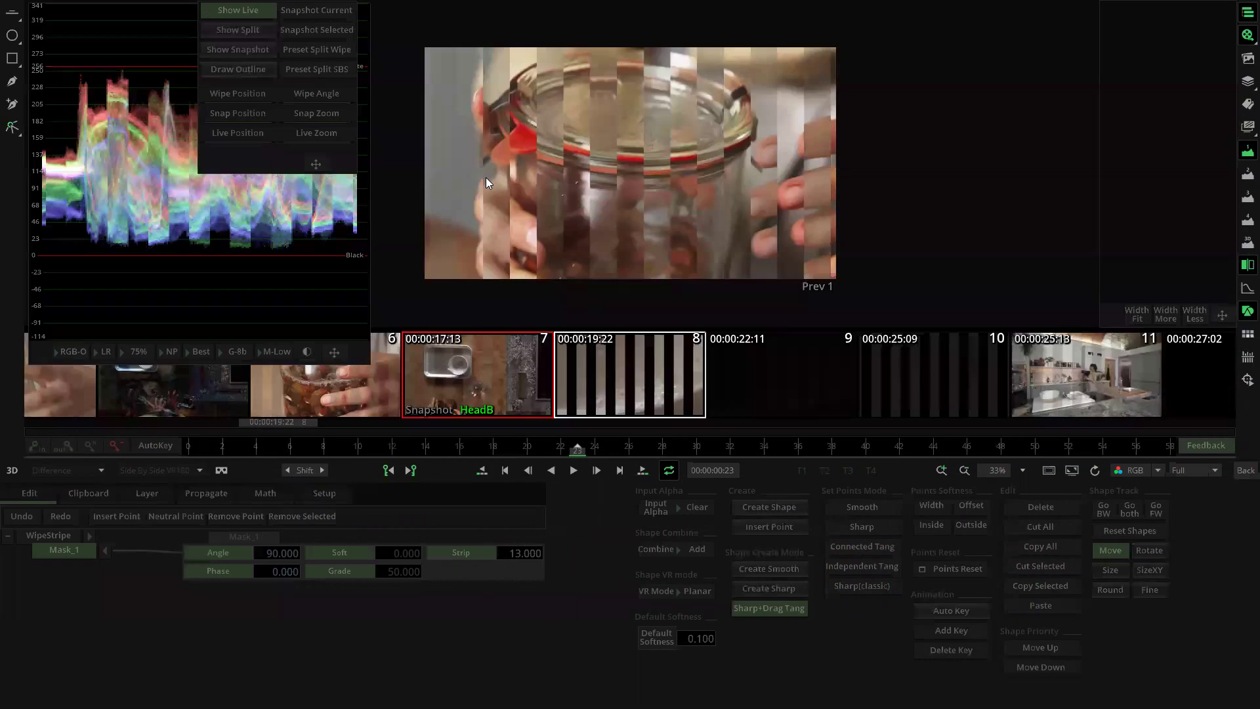
{"action": "left_click", "coordinate": [573, 470]}
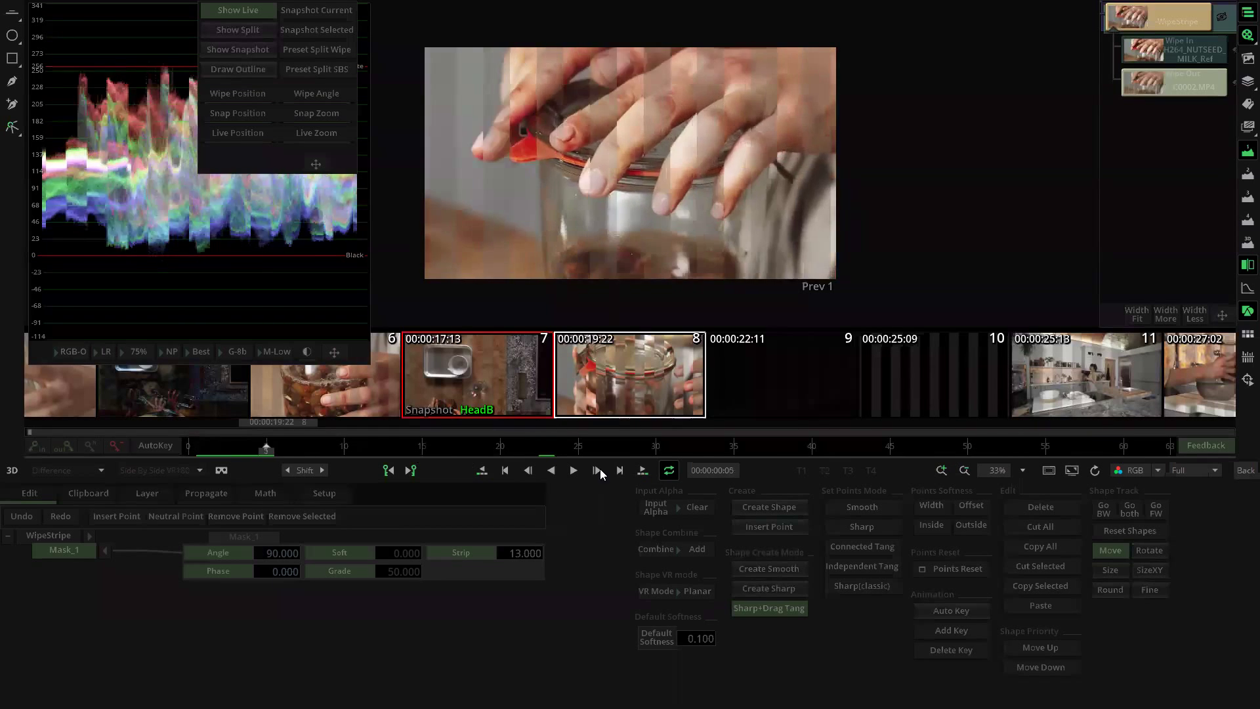
{"action": "left_click_drag", "start_coordinate": [574, 459], "coordinate": [516, 450]}
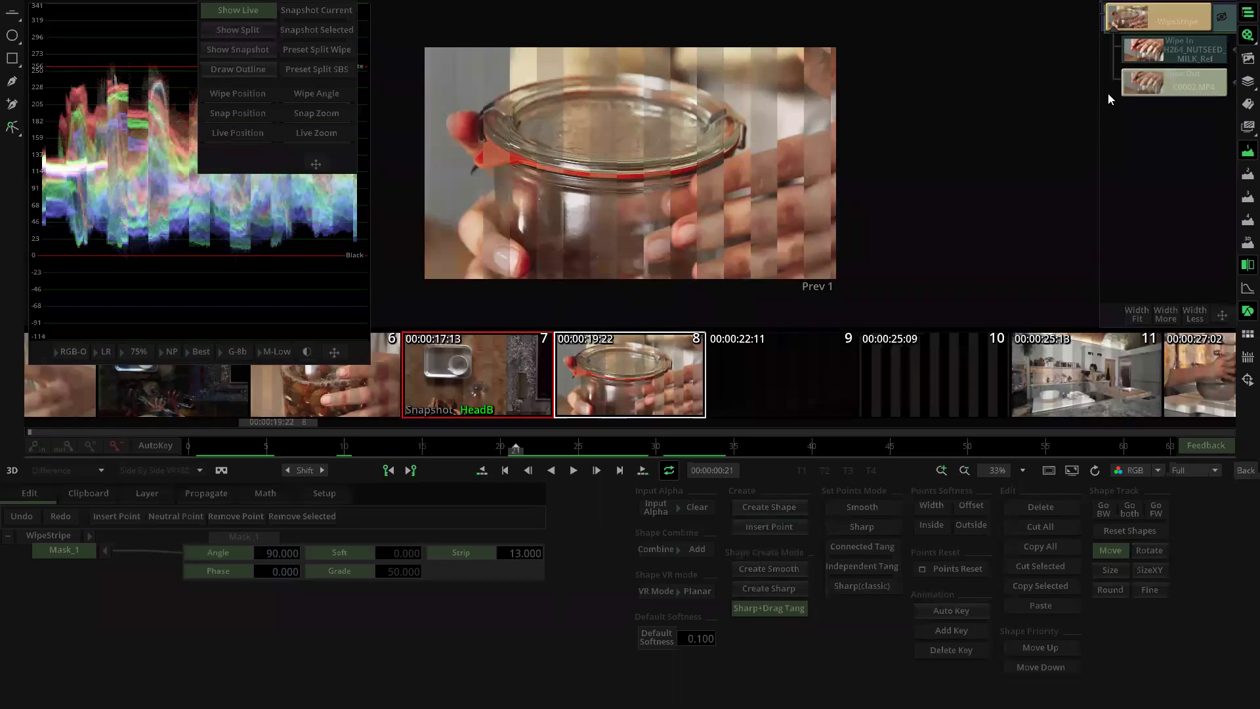
Step: Examine the Time-Time curve of the C0002.MP4 timewarp while checking the jar shot's frames, and return to the timeline
{"action": "left_click", "coordinate": [1167, 79]}
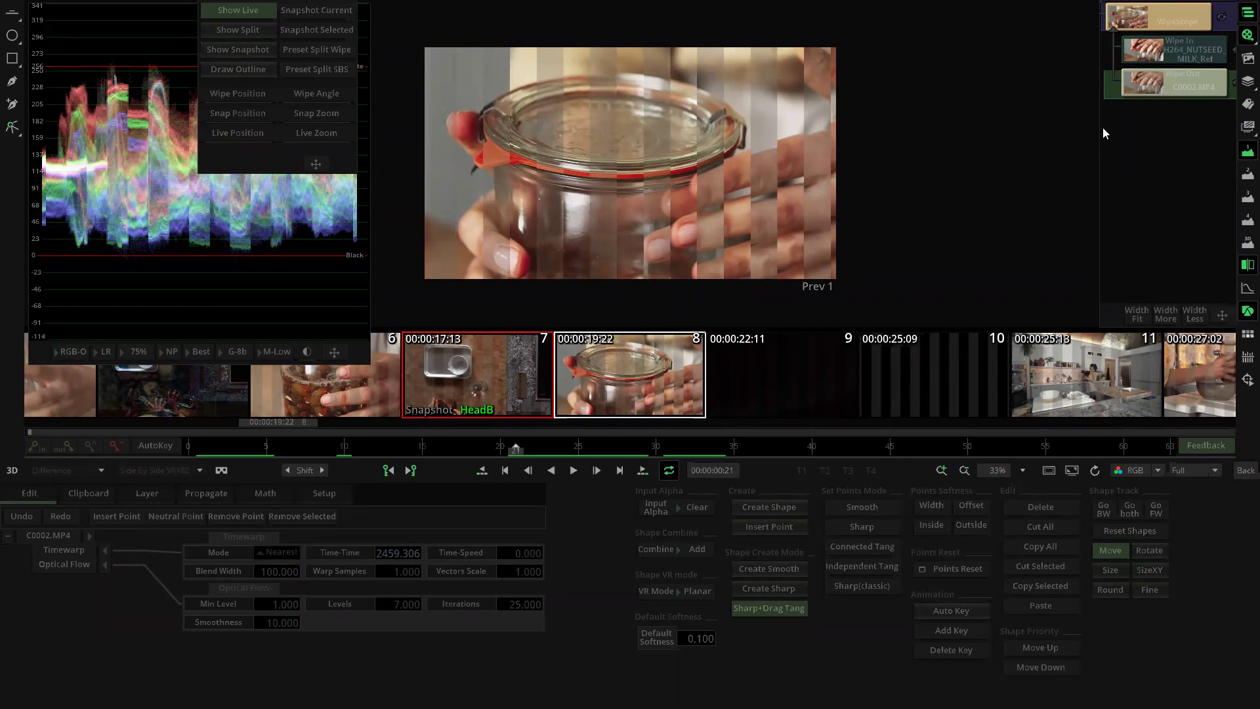
{"action": "left_click", "coordinate": [340, 554]}
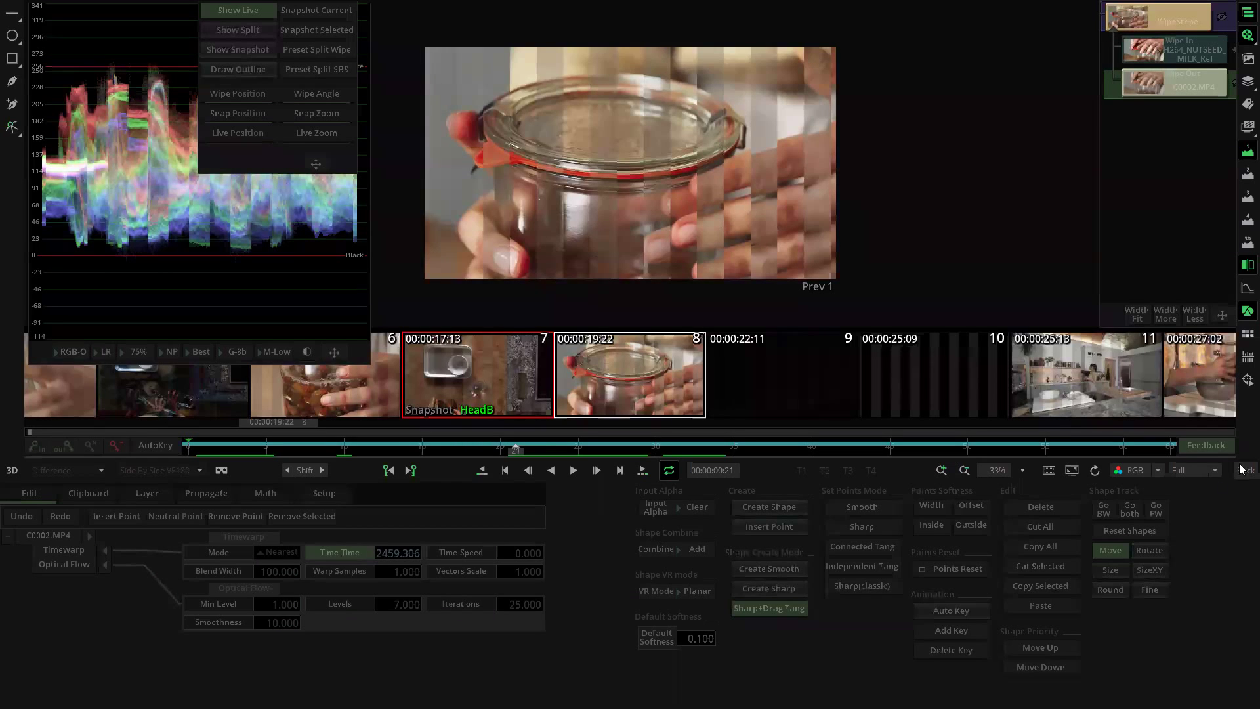
{"action": "left_click", "coordinate": [1246, 288]}
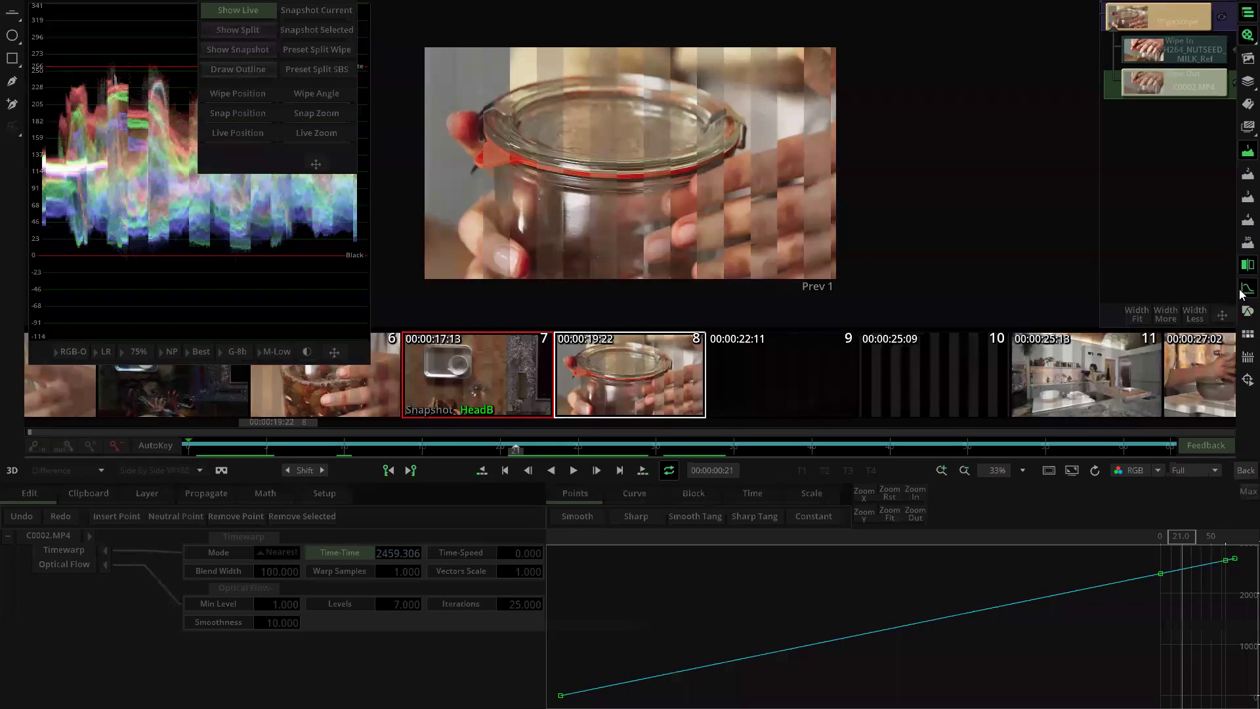
{"action": "mouse_move", "coordinate": [1178, 542]}
{"action": "left_mouse_down"}
{"action": "mouse_move", "coordinate": [1150, 542]}
{"action": "mouse_move", "coordinate": [1208, 538]}
{"action": "mouse_move", "coordinate": [1182, 535]}
{"action": "left_mouse_up"}
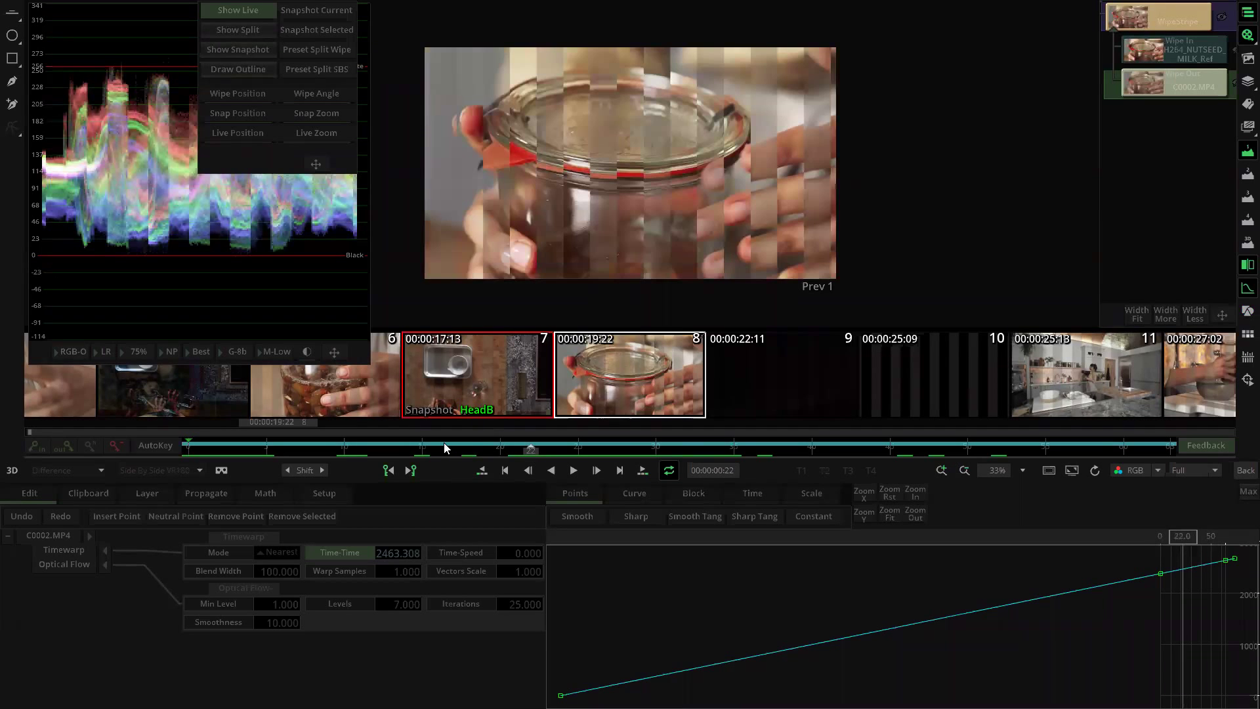
{"action": "left_click", "coordinate": [423, 449]}
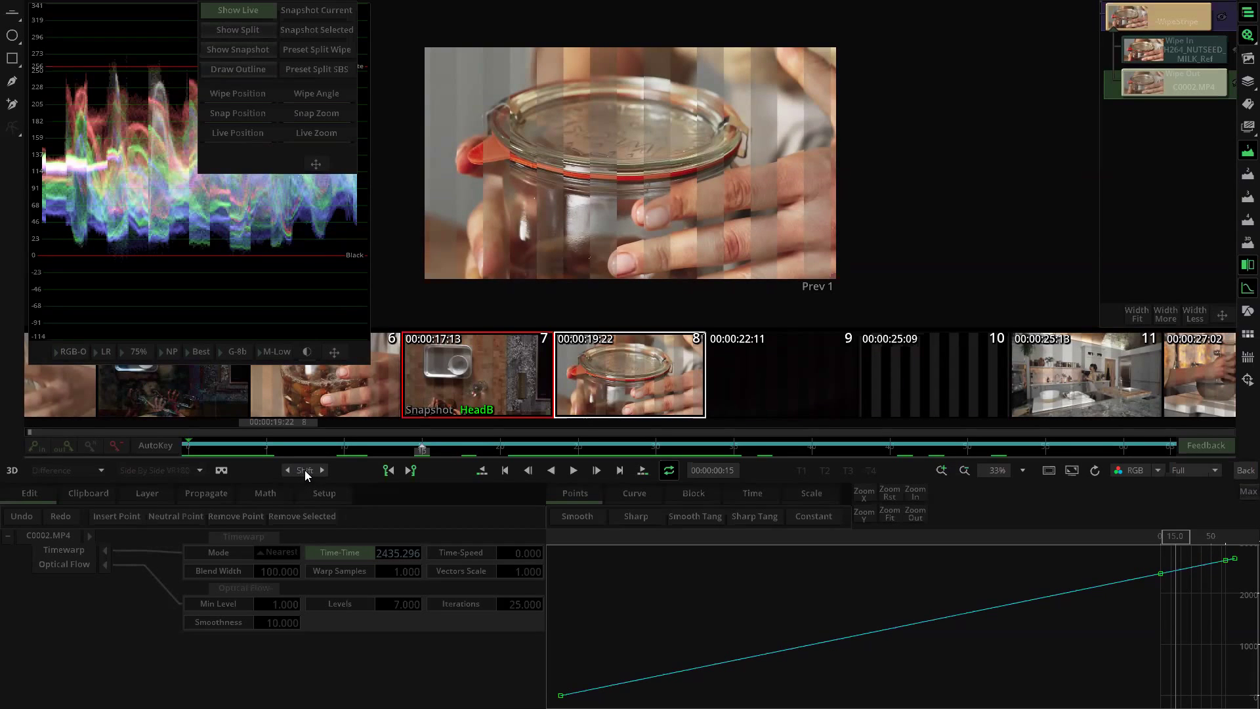
{"action": "left_click", "coordinate": [1246, 470]}
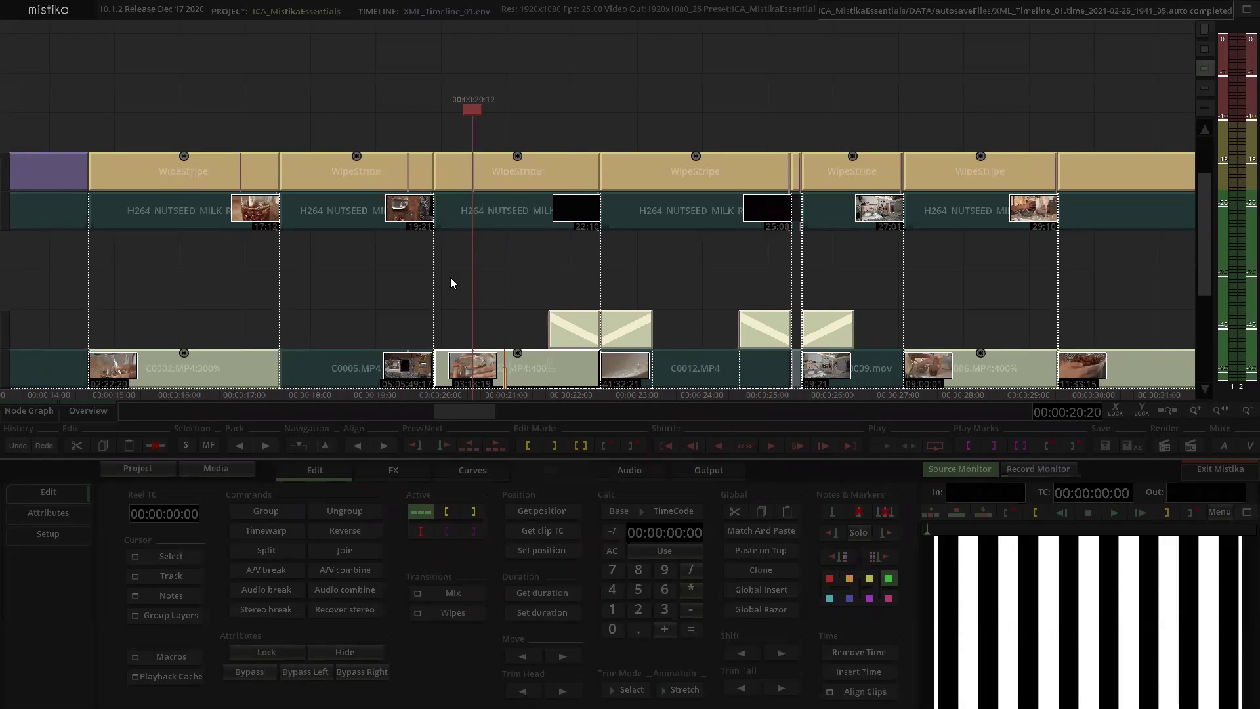
Step: Reopen the jar shot's WipeStripe comparison and shift the C0002.MP4 timewarp curve one frame earlier to match the reference
{"action": "double_click", "coordinate": [510, 185]}
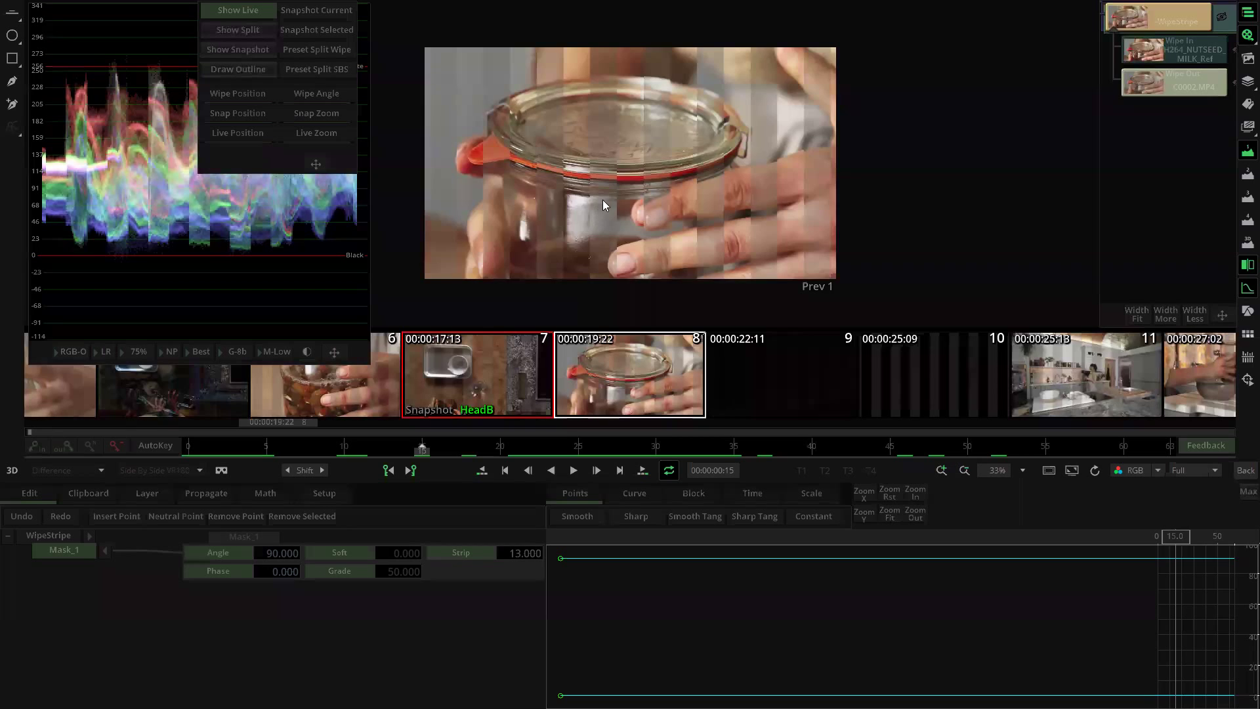
{"action": "scroll", "coordinate": [604, 199], "scroll_direction": "up", "scroll_amount": 3}
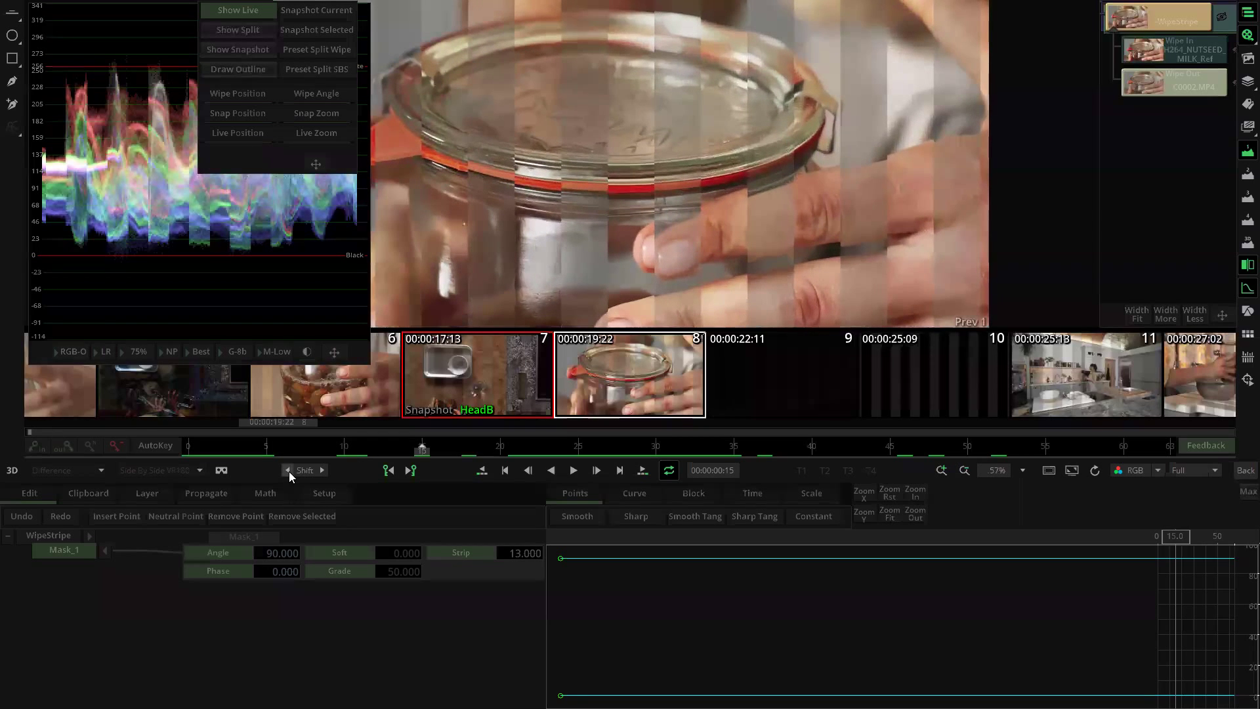
{"action": "left_click", "coordinate": [287, 470]}
{"action": "left_click", "coordinate": [1200, 84]}
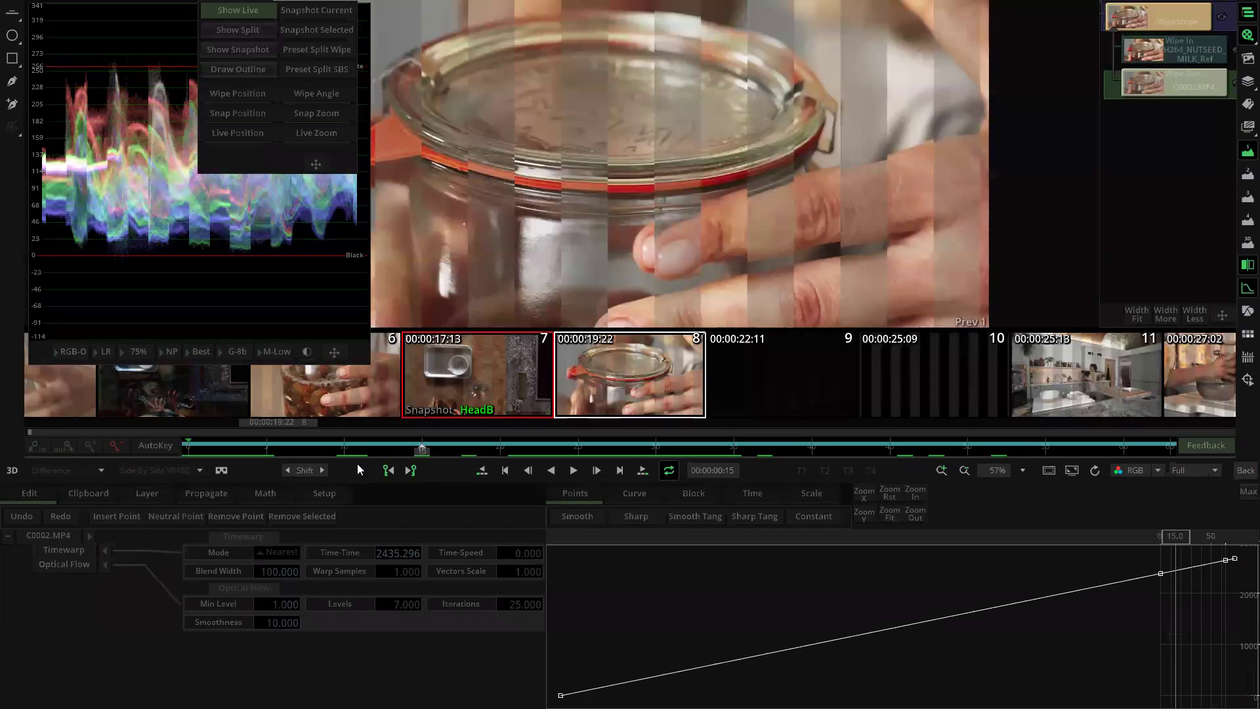
{"action": "left_click", "coordinate": [286, 469]}
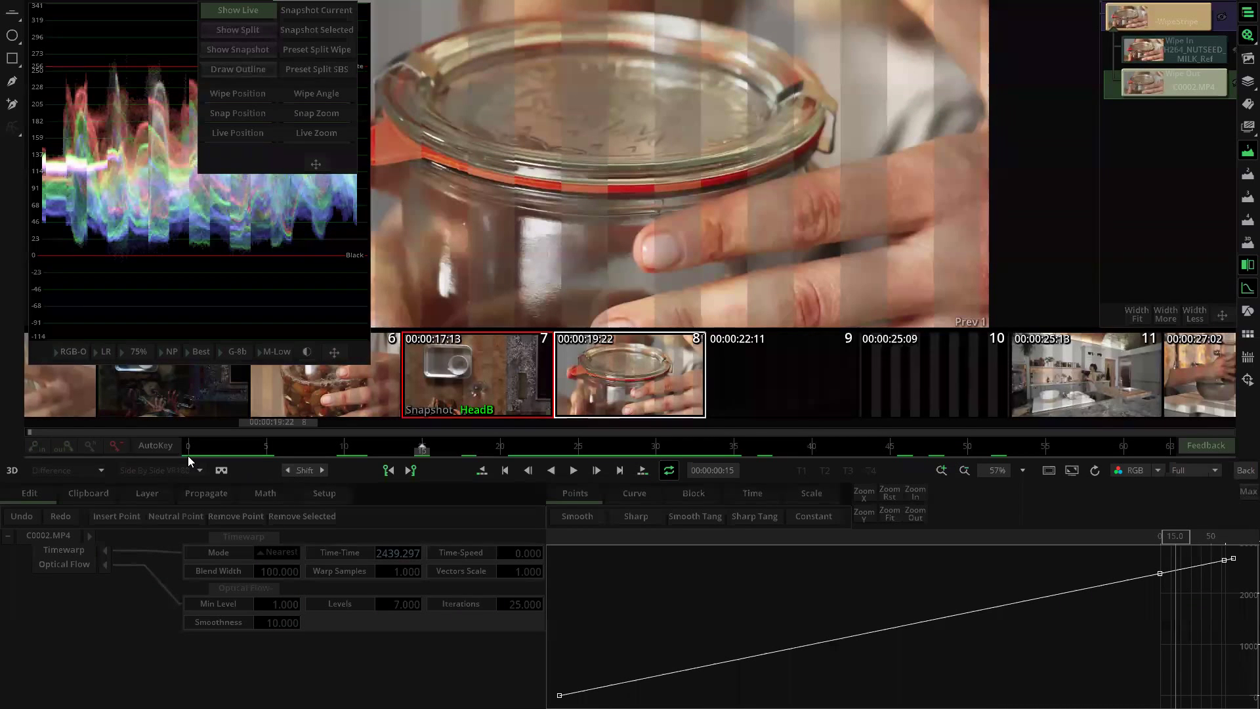
Step: Play and scrub the jar shot to check the shifted timewarp's sync, stopping at frame 21
{"action": "key", "text": "space"}
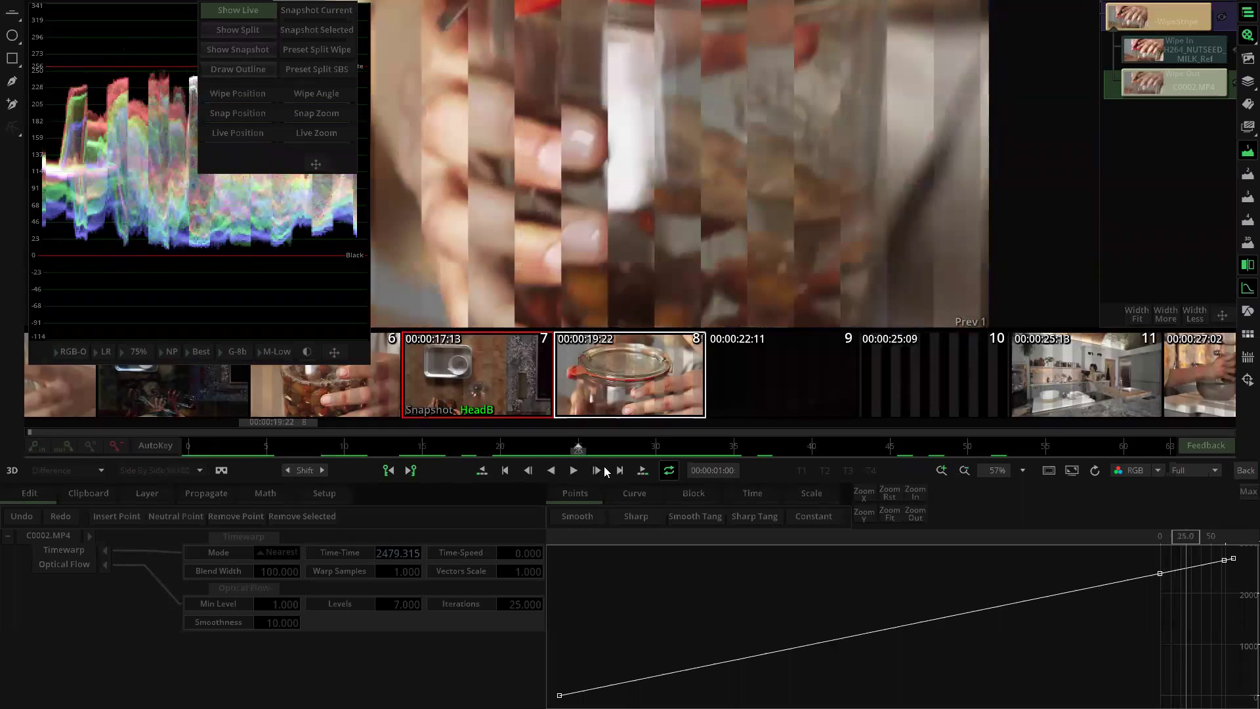
{"action": "left_click_drag", "start_coordinate": [693, 460], "coordinate": [536, 427]}
{"action": "scroll", "coordinate": [680, 118], "scroll_direction": "down", "scroll_amount": 1}
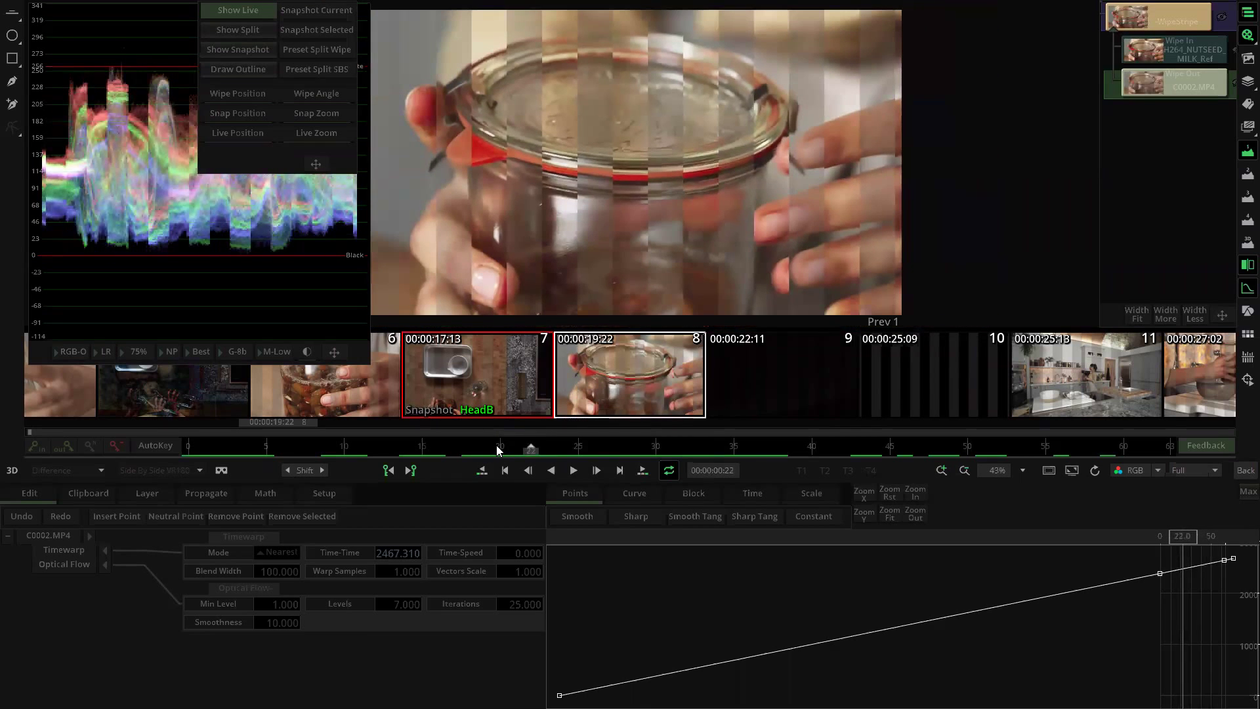
{"action": "key", "text": "Left"}
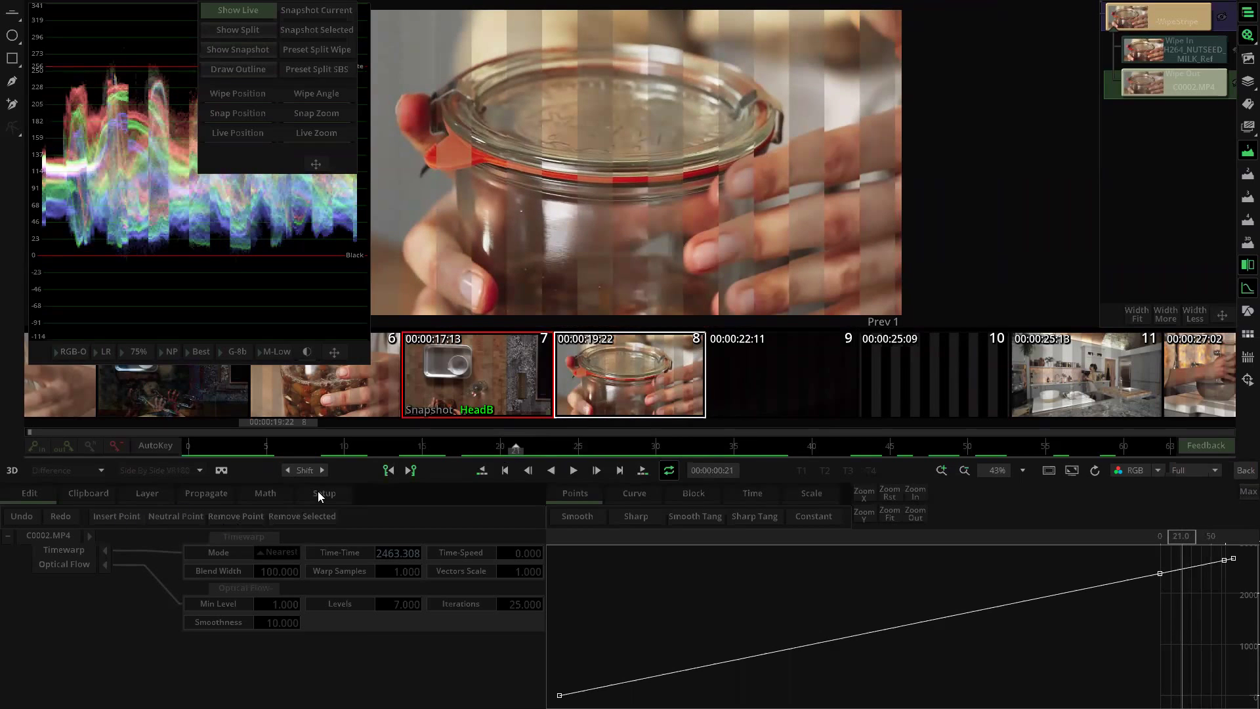
Step: Try the Blend, Warp, Vectors and Slopes timewarp modes on C0002.MP4 at frame 21, and restore Nearest
{"action": "left_click", "coordinate": [279, 553]}
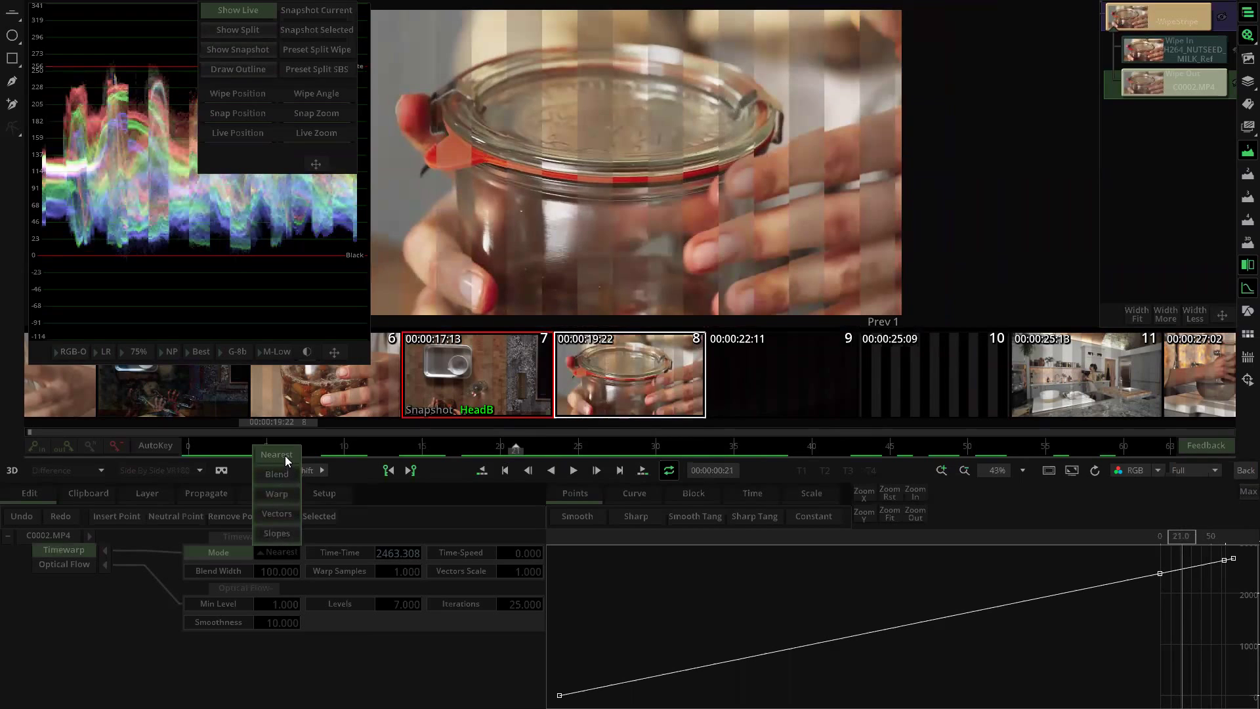
{"action": "left_click", "coordinate": [288, 474]}
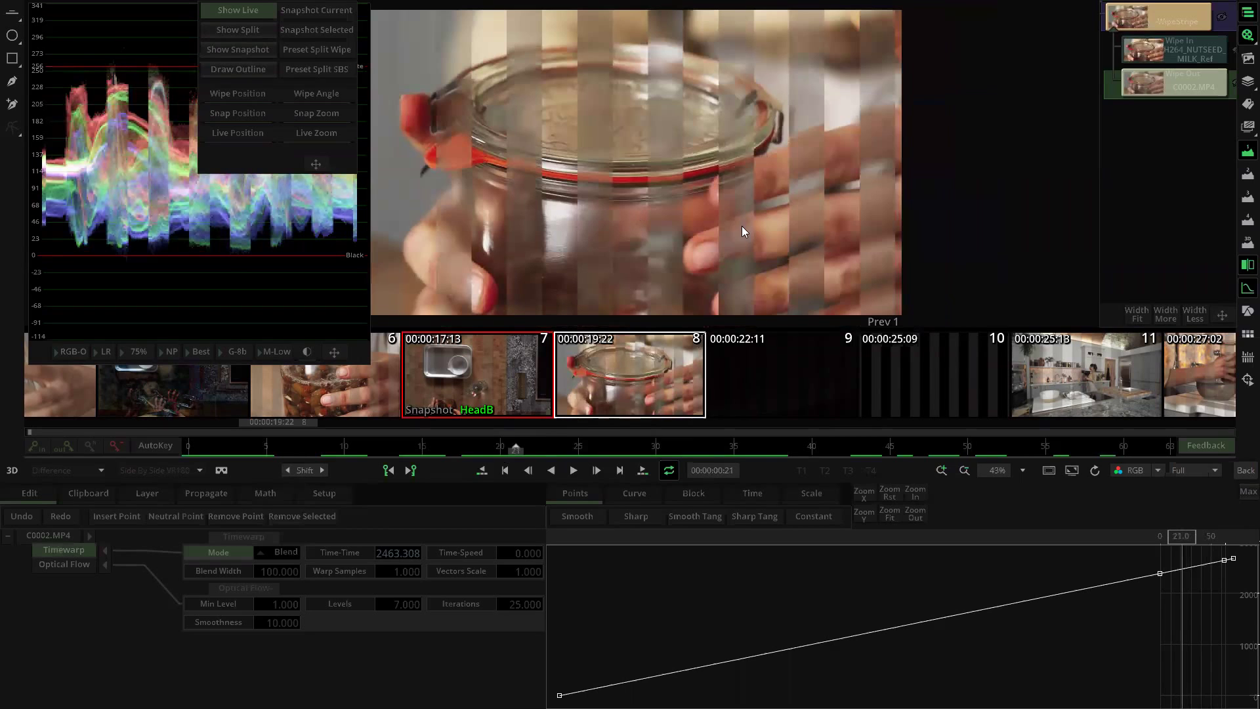
{"action": "left_click", "coordinate": [292, 549]}
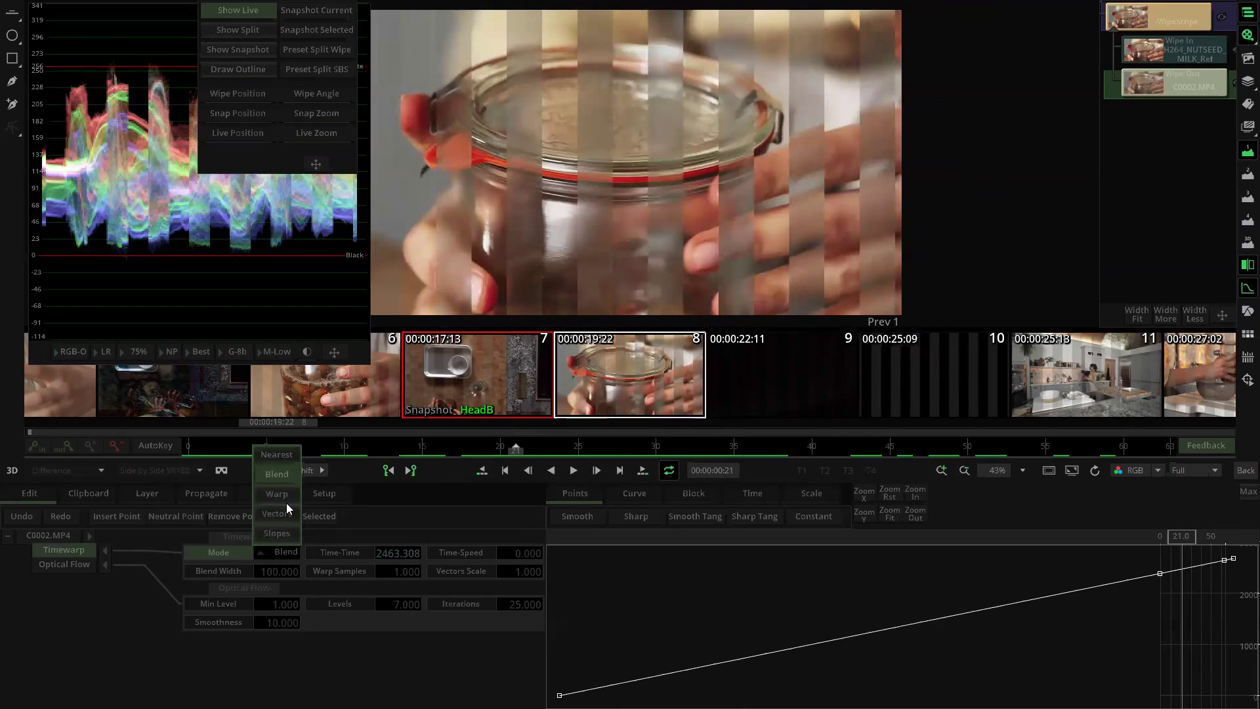
{"action": "left_click", "coordinate": [283, 500]}
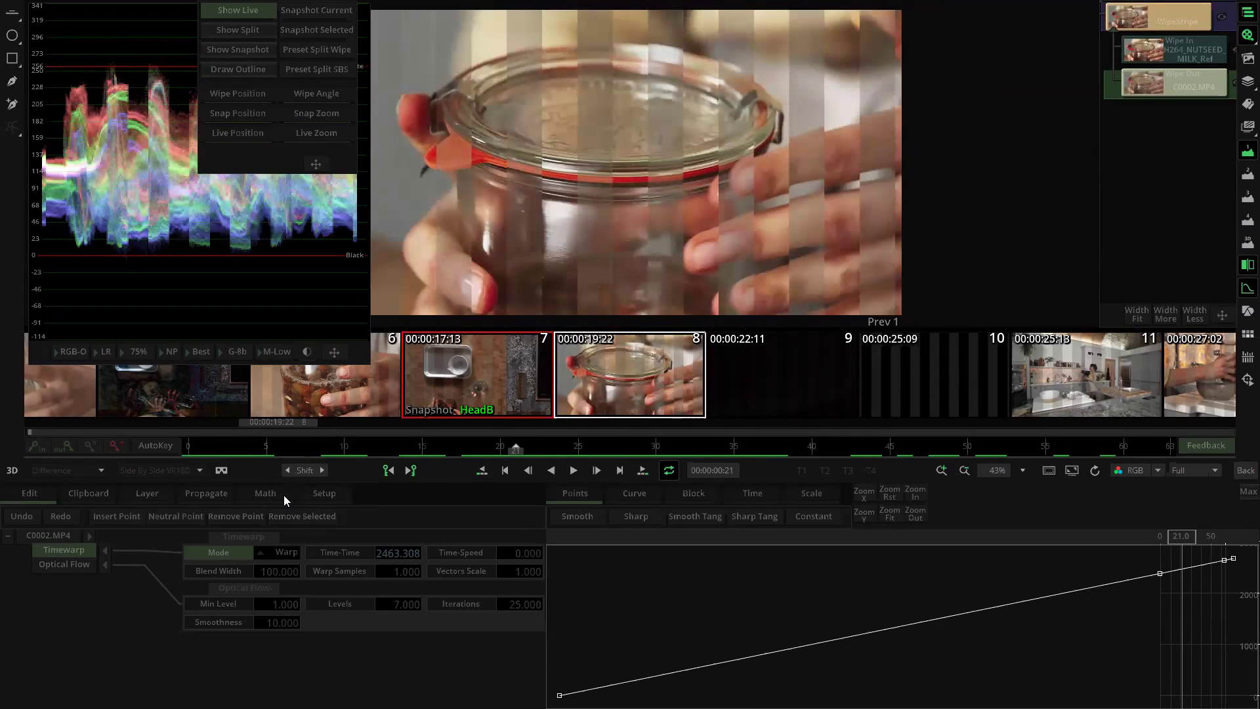
{"action": "left_click", "coordinate": [295, 553]}
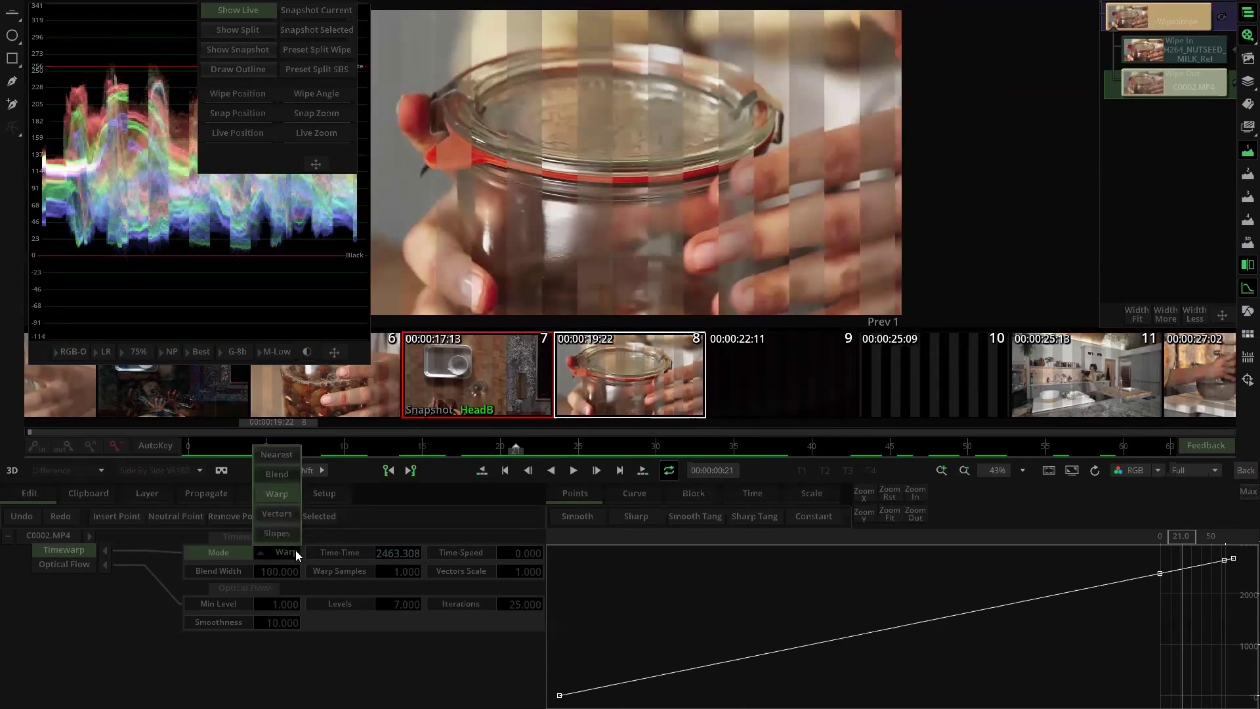
{"action": "left_click", "coordinate": [290, 512]}
{"action": "left_click", "coordinate": [292, 553]}
{"action": "left_click", "coordinate": [286, 535]}
{"action": "left_click", "coordinate": [286, 551]}
{"action": "left_click", "coordinate": [275, 454]}
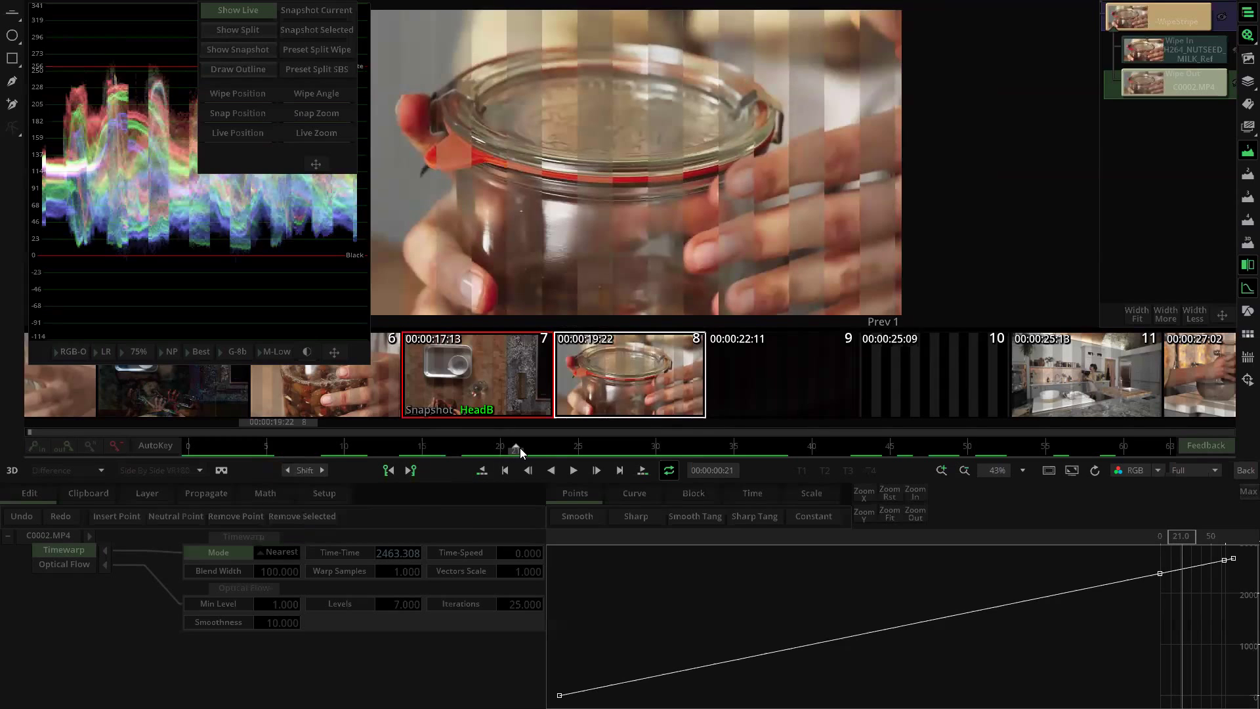
Step: At frame 10 of the jar shot, enable AutoKey and key the timewarp's Time-Time value at 2418.789
{"action": "left_click_drag", "start_coordinate": [510, 448], "coordinate": [339, 436]}
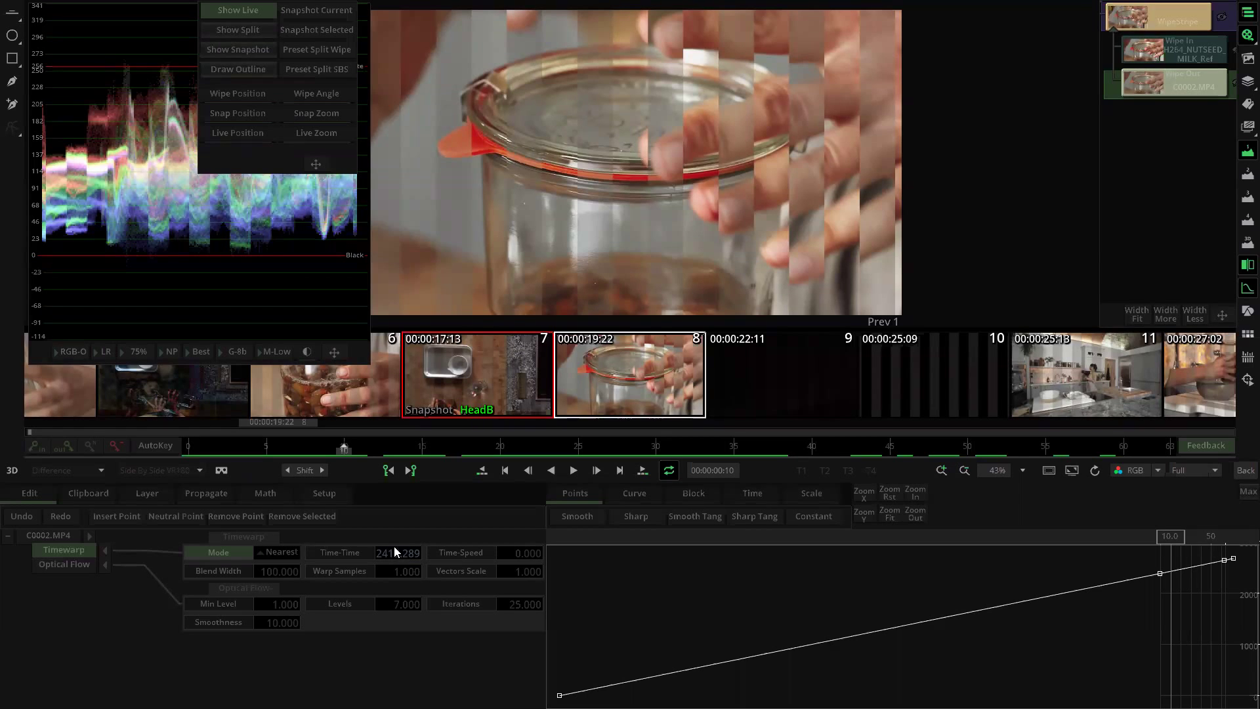
{"action": "left_click", "coordinate": [346, 549]}
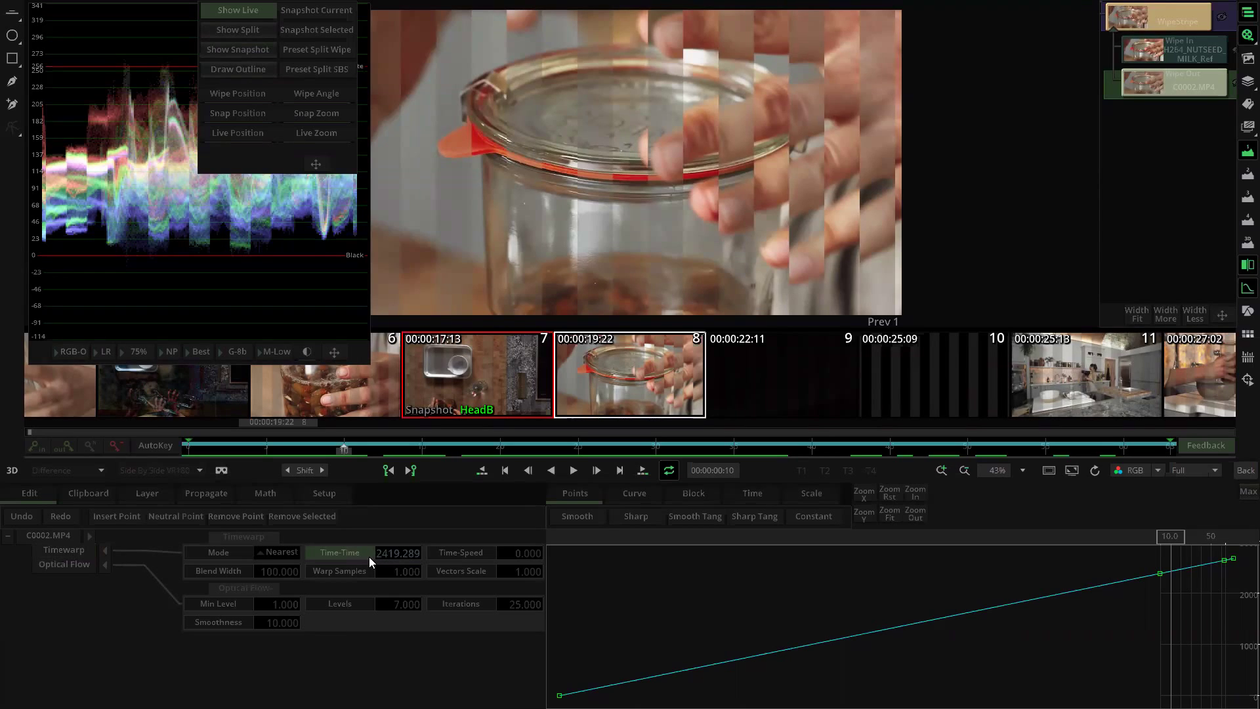
{"action": "left_click", "coordinate": [166, 445]}
{"action": "mouse_move", "coordinate": [419, 553]}
{"action": "left_mouse_down"}
{"action": "mouse_move", "coordinate": [422, 506]}
{"action": "mouse_move", "coordinate": [417, 572]}
{"action": "mouse_move", "coordinate": [382, 509]}
{"action": "left_mouse_up"}
{"action": "left_click_drag", "start_coordinate": [414, 551], "coordinate": [427, 608]}
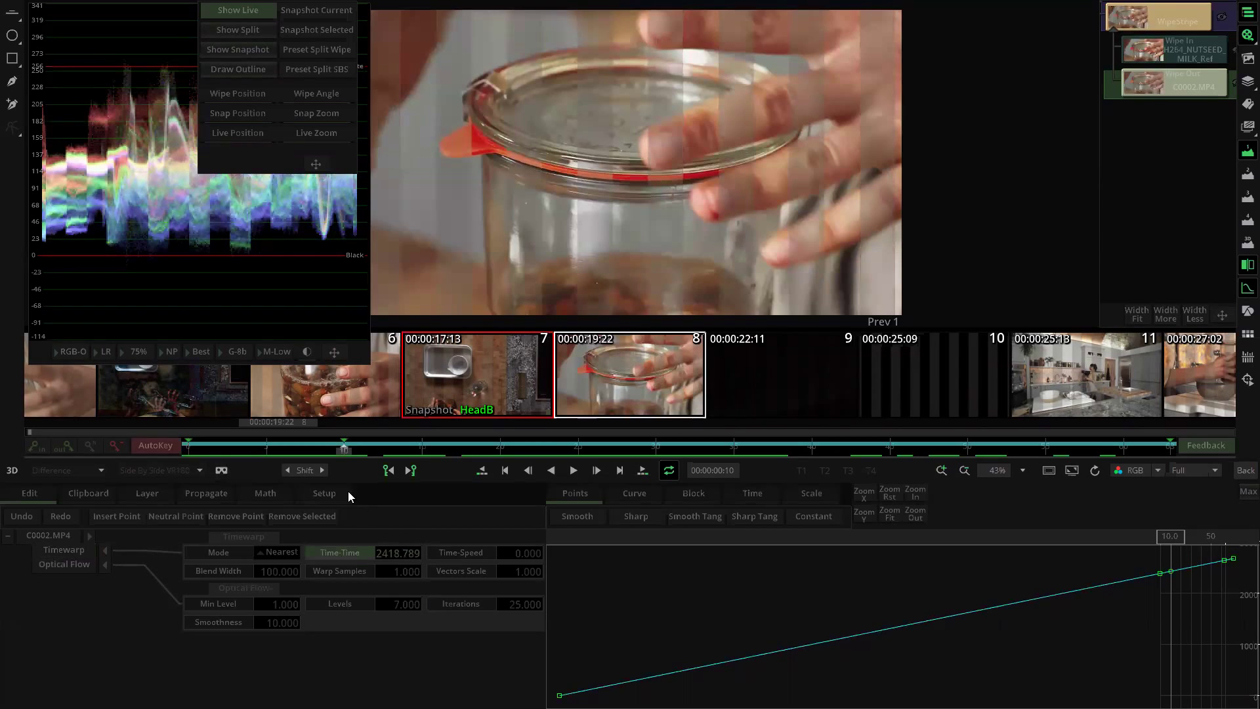
Step: Review the jar shot through to its closing crossfade and return to the timeline for an overview of the neighbouring shots
{"action": "left_click_drag", "start_coordinate": [324, 457], "coordinate": [1233, 487]}
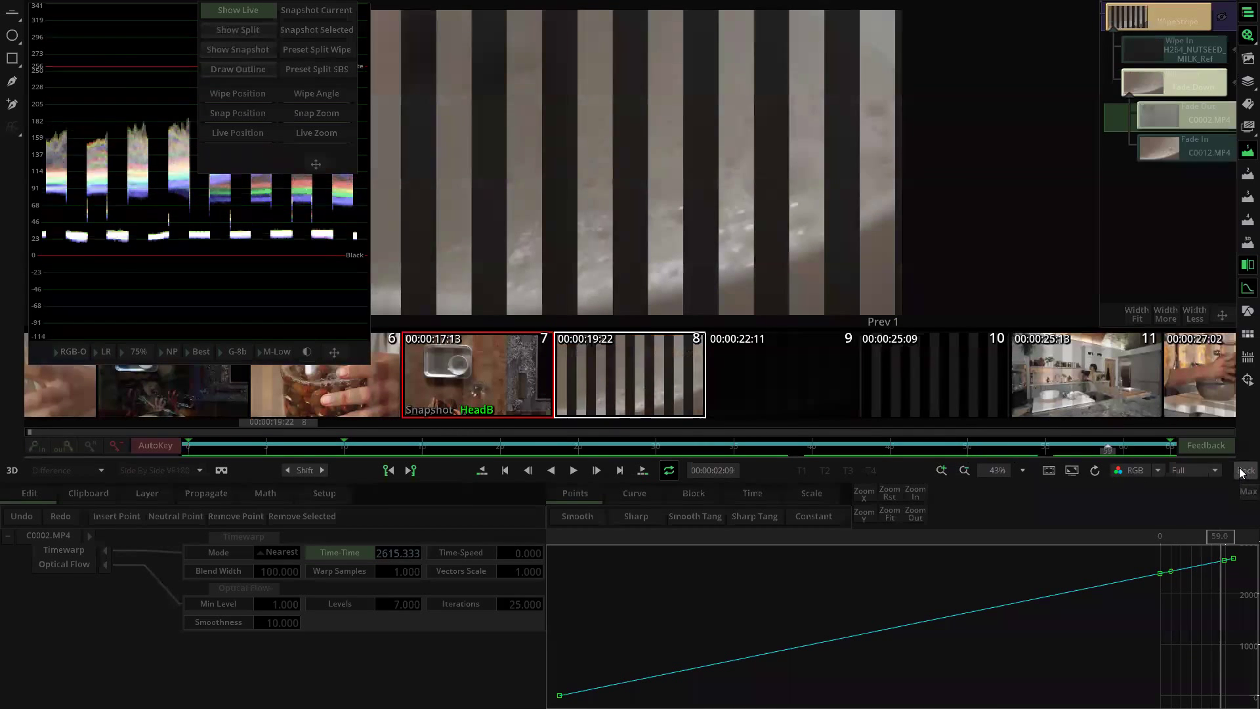
{"action": "left_click", "coordinate": [1245, 470]}
{"action": "scroll", "coordinate": [532, 285], "scroll_direction": "down", "scroll_amount": 4}
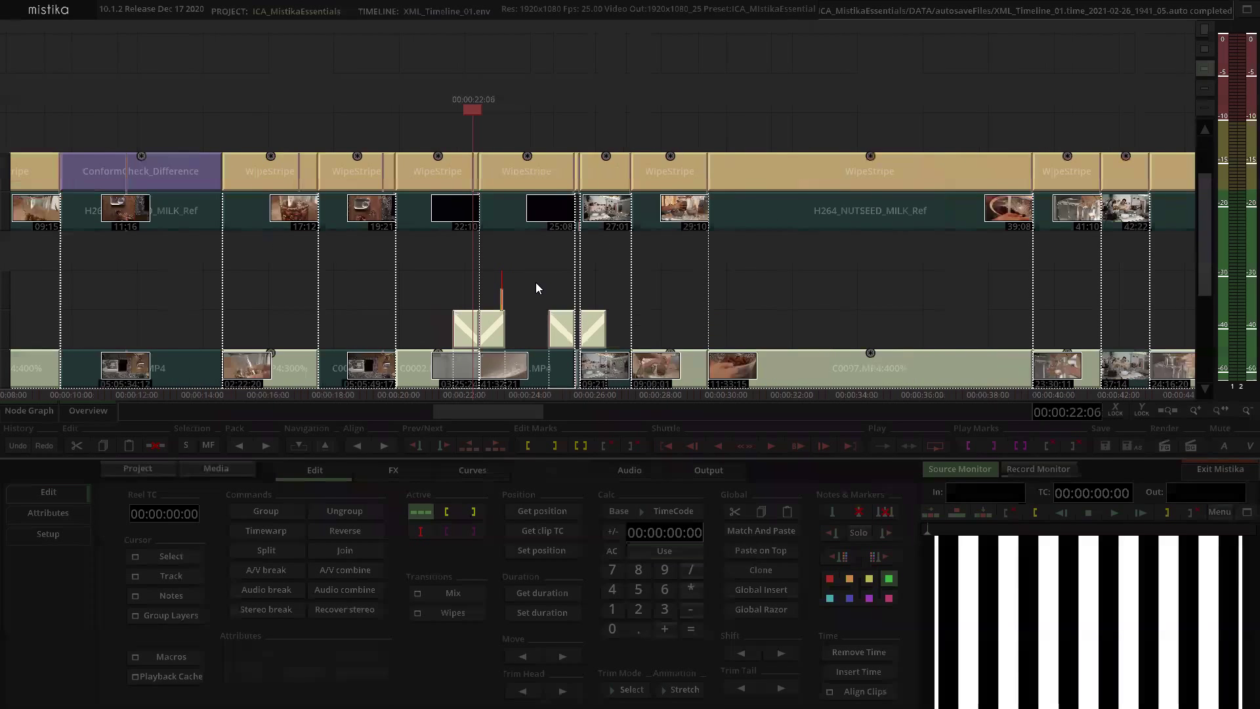
Step: Replace the imported fade transition at the end of C0002.MP4, around 00:00:22:06, with a Fade down
{"action": "scroll", "coordinate": [474, 281], "scroll_direction": "up", "scroll_amount": 8}
{"action": "left_click", "coordinate": [450, 336]}
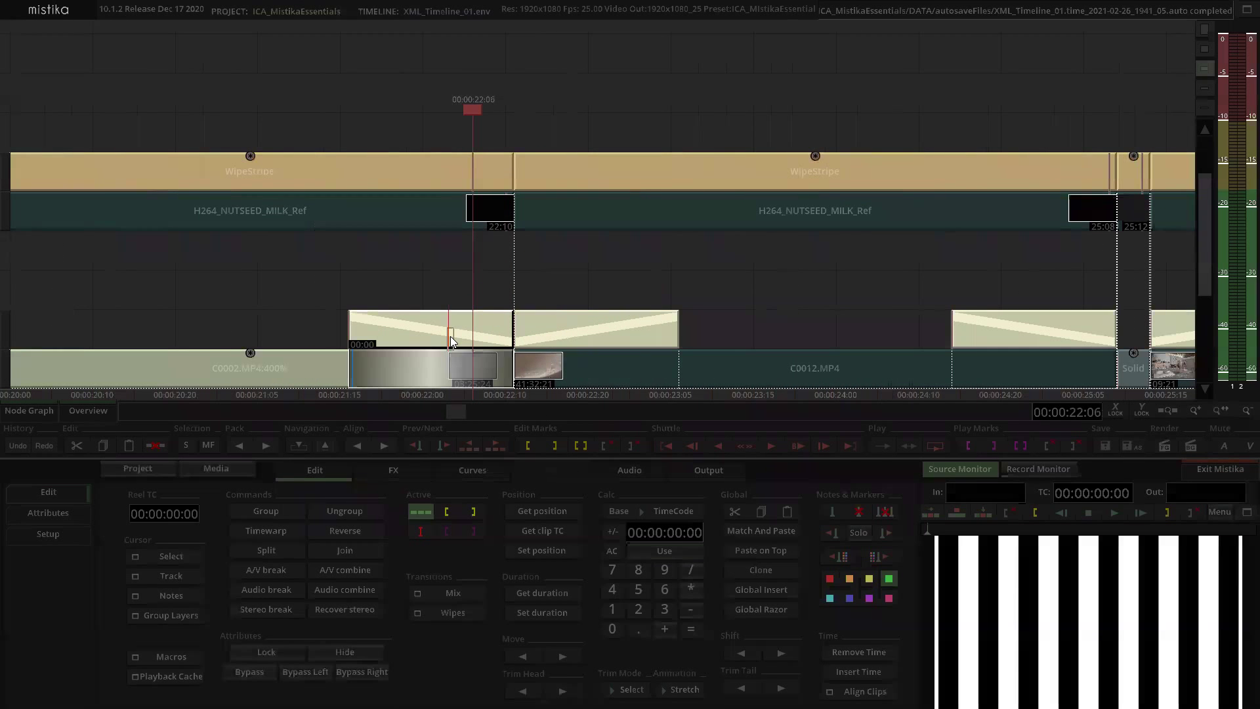
{"action": "left_click", "coordinate": [450, 612]}
{"action": "left_click", "coordinate": [446, 594]}
{"action": "left_click", "coordinate": [448, 510]}
{"action": "left_click", "coordinate": [559, 250]}
{"action": "left_click", "coordinate": [464, 252]}
{"action": "left_click_drag", "start_coordinate": [463, 252], "coordinate": [454, 287]}
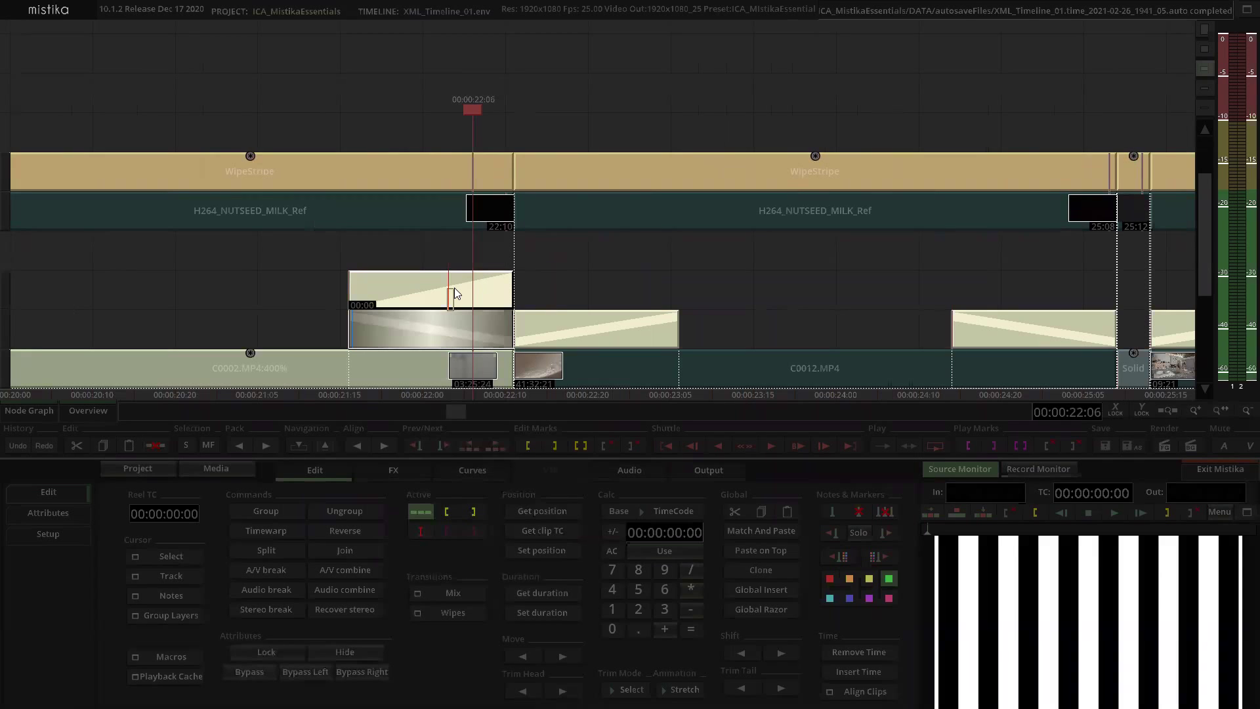
{"action": "mouse_move", "coordinate": [478, 290]}
{"action": "left_mouse_down"}
{"action": "mouse_move", "coordinate": [481, 339]}
{"action": "mouse_move", "coordinate": [462, 290]}
{"action": "mouse_move", "coordinate": [474, 348]}
{"action": "left_mouse_up"}
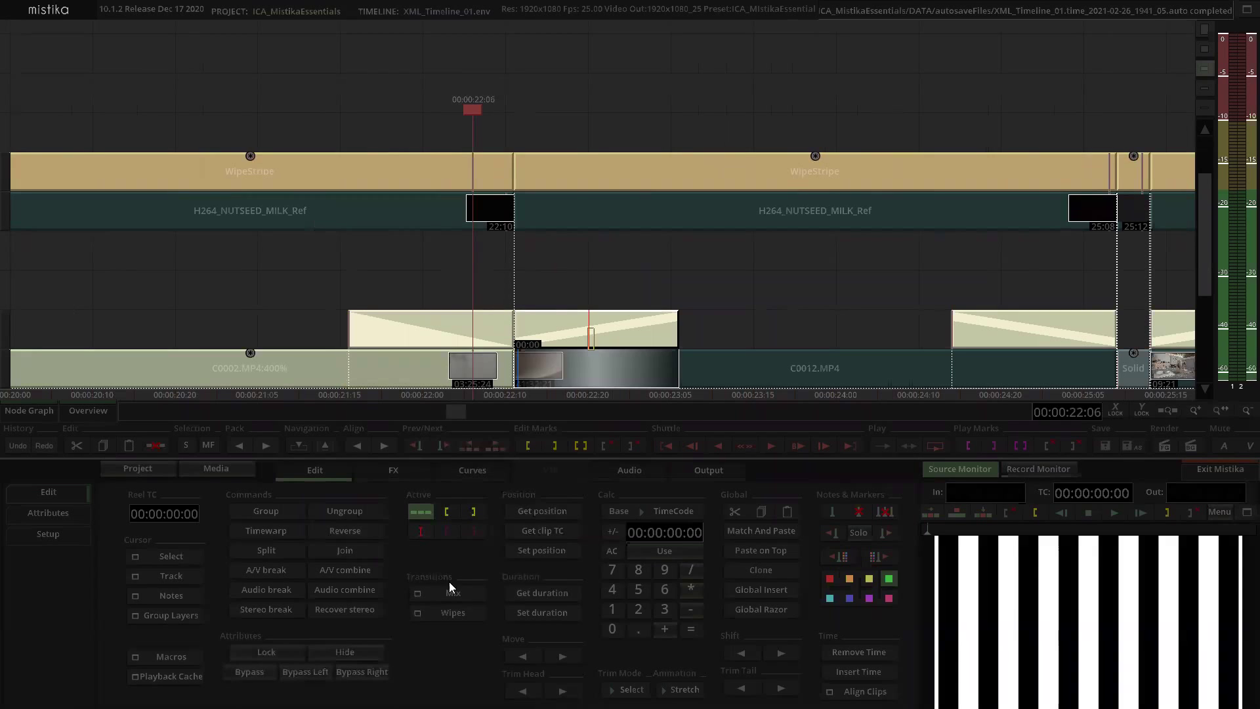
Step: Replace the imported transition at the start of C0012.MP4 with a Fade up
{"action": "left_click", "coordinate": [459, 597]}
{"action": "left_click", "coordinate": [474, 516]}
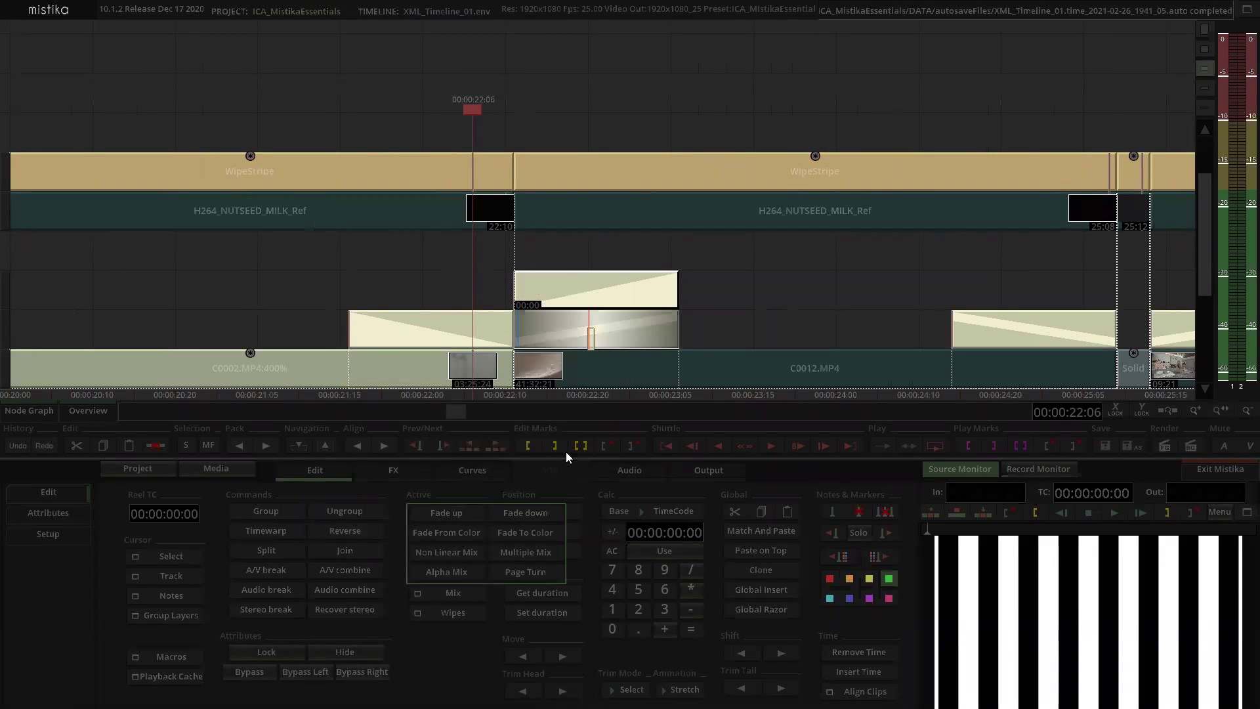
{"action": "left_click_drag", "start_coordinate": [633, 294], "coordinate": [657, 326]}
Step: Add a Fade down over the end of C0012.MP4 and a Fade up over the start of Capture0009.mov
{"action": "scroll", "coordinate": [790, 278], "scroll_direction": "down", "scroll_amount": 2}
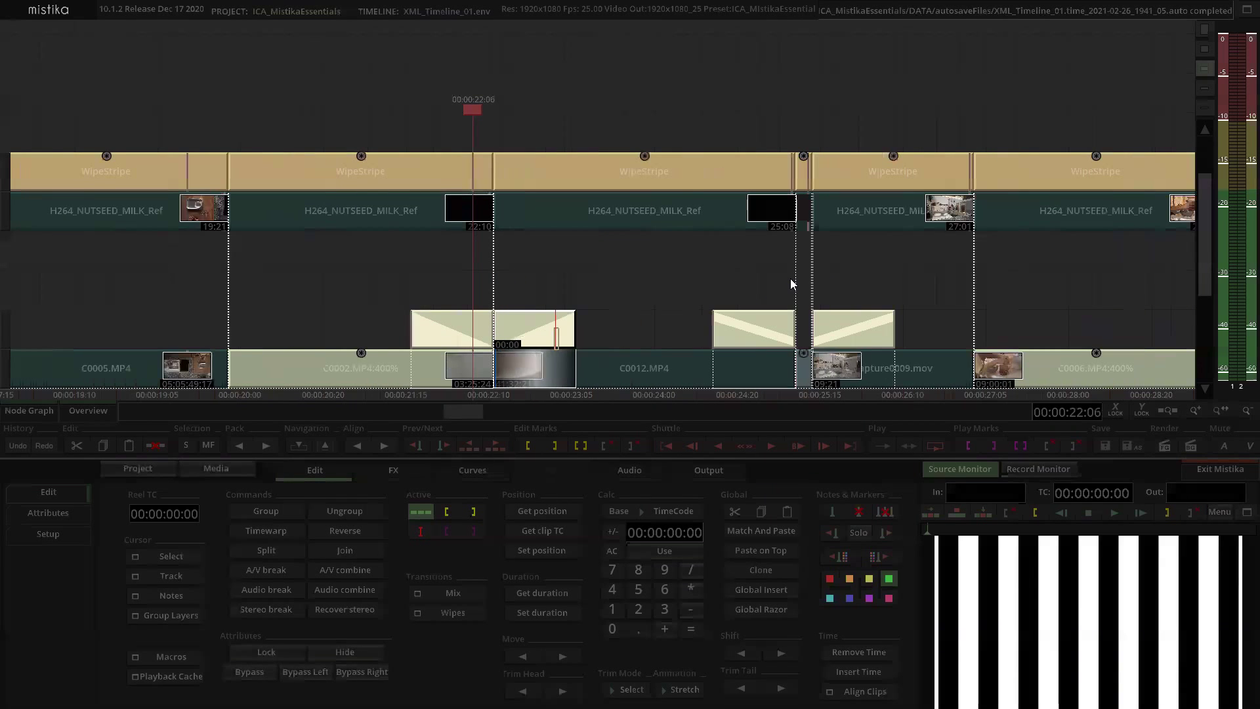
{"action": "left_click", "coordinate": [746, 318]}
{"action": "left_click", "coordinate": [453, 593]}
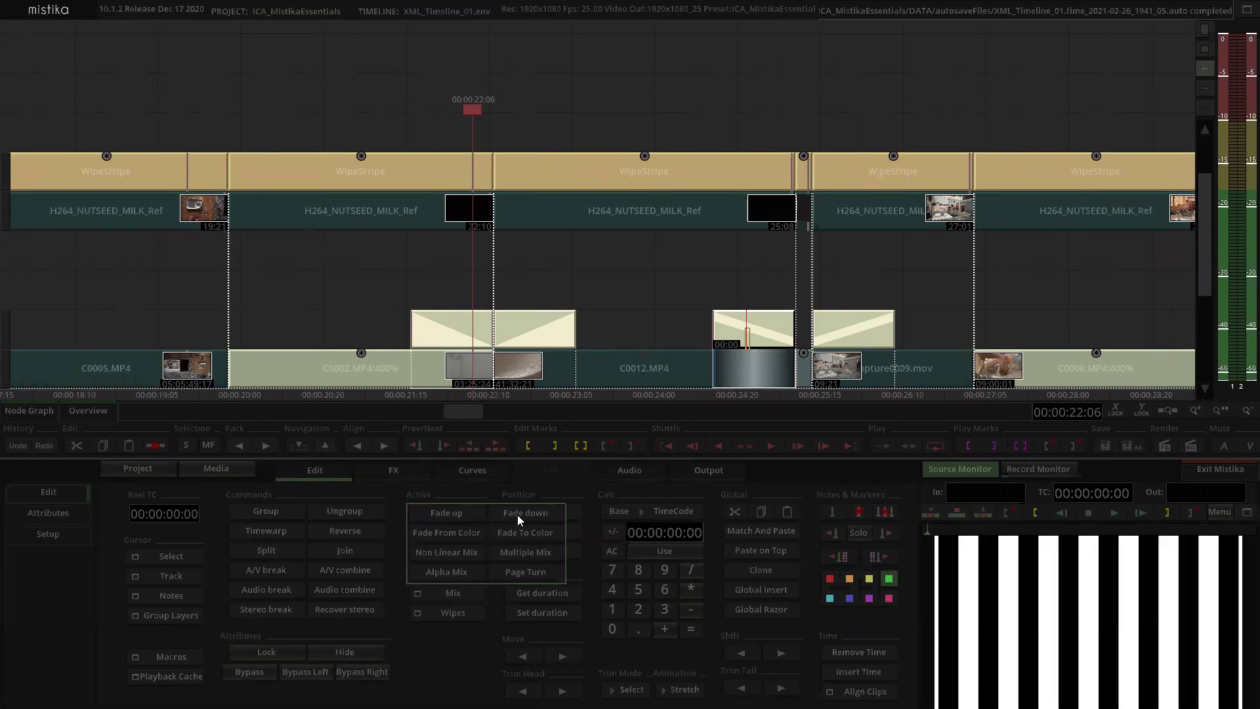
{"action": "left_click", "coordinate": [517, 513]}
{"action": "left_click", "coordinate": [858, 324]}
{"action": "left_click", "coordinate": [444, 593]}
{"action": "left_click", "coordinate": [499, 511]}
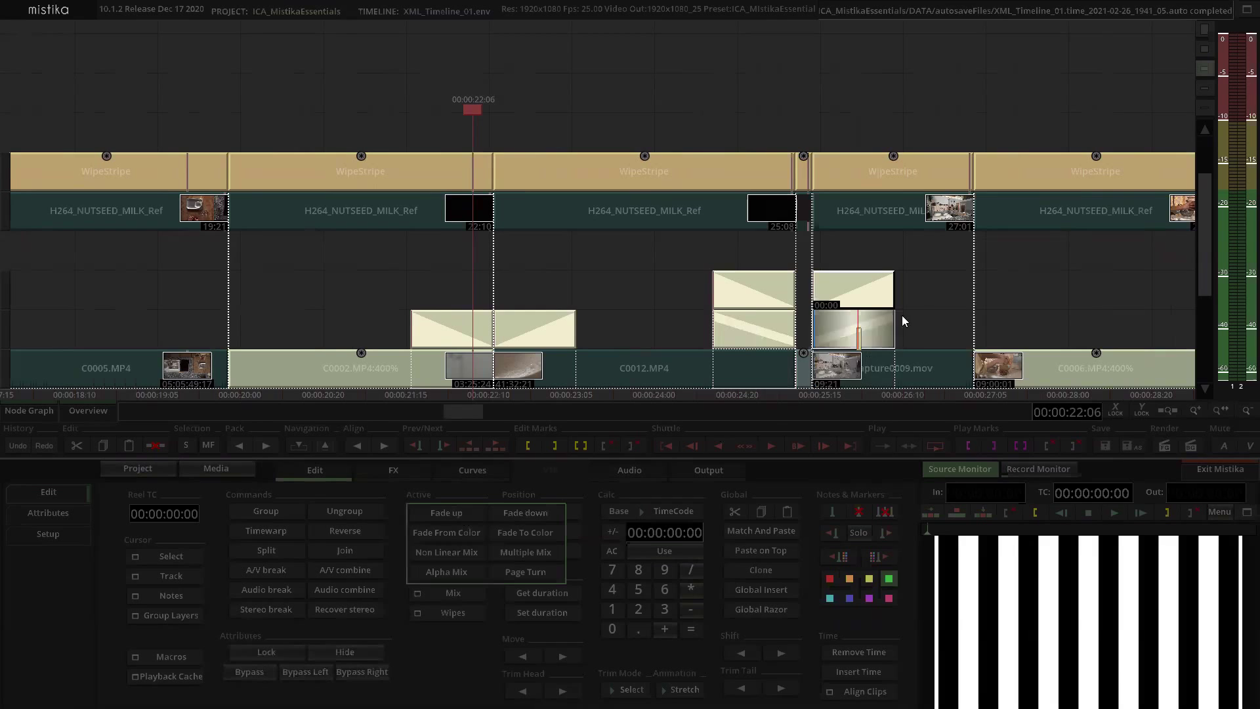
Step: Delete the imported transitions on C0012.MP4's end and Capture0009.mov's start, and move the new fades down into their places
{"action": "left_click", "coordinate": [865, 318]}
{"action": "key", "text": "Delete"}
{"action": "left_click", "coordinate": [740, 319]}
{"action": "left_click_drag", "start_coordinate": [668, 285], "coordinate": [878, 322]}
Step: At the C0077.MP4 to C0011.MP4 cut near 00:02:34:22, add a Fade down on the outgoing clip and a Fade up on the incoming one
{"action": "scroll", "coordinate": [892, 305], "scroll_direction": "down", "scroll_amount": 2}
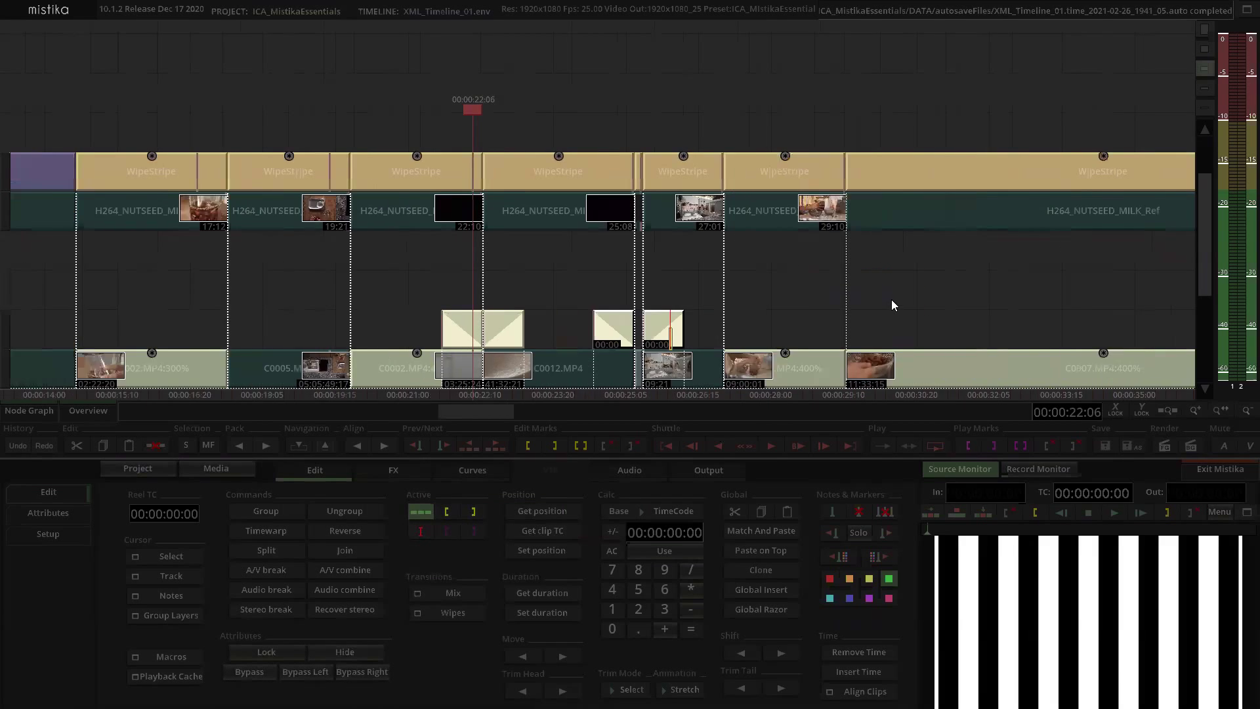
{"action": "scroll", "coordinate": [891, 298], "scroll_direction": "down", "scroll_amount": 6}
{"action": "left_click_drag", "start_coordinate": [1001, 295], "coordinate": [568, 257]}
{"action": "scroll", "coordinate": [568, 251], "scroll_direction": "up", "scroll_amount": 6}
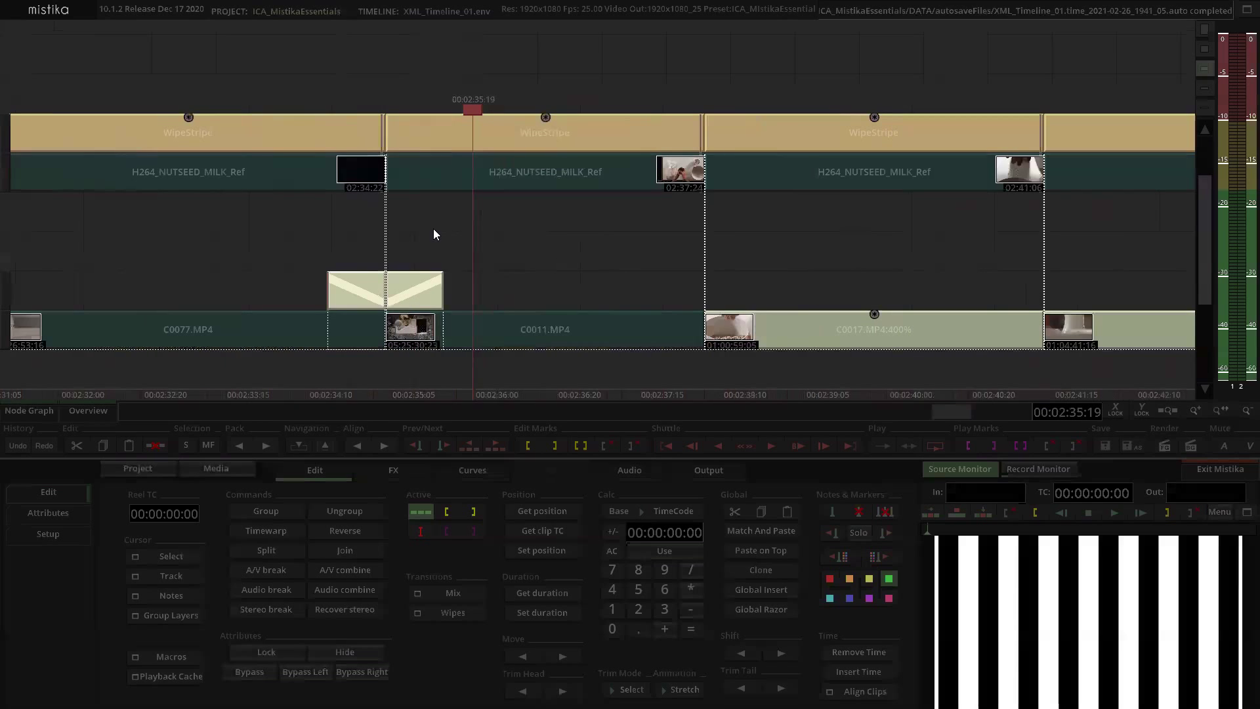
{"action": "scroll", "coordinate": [550, 250], "scroll_direction": "up", "scroll_amount": 5}
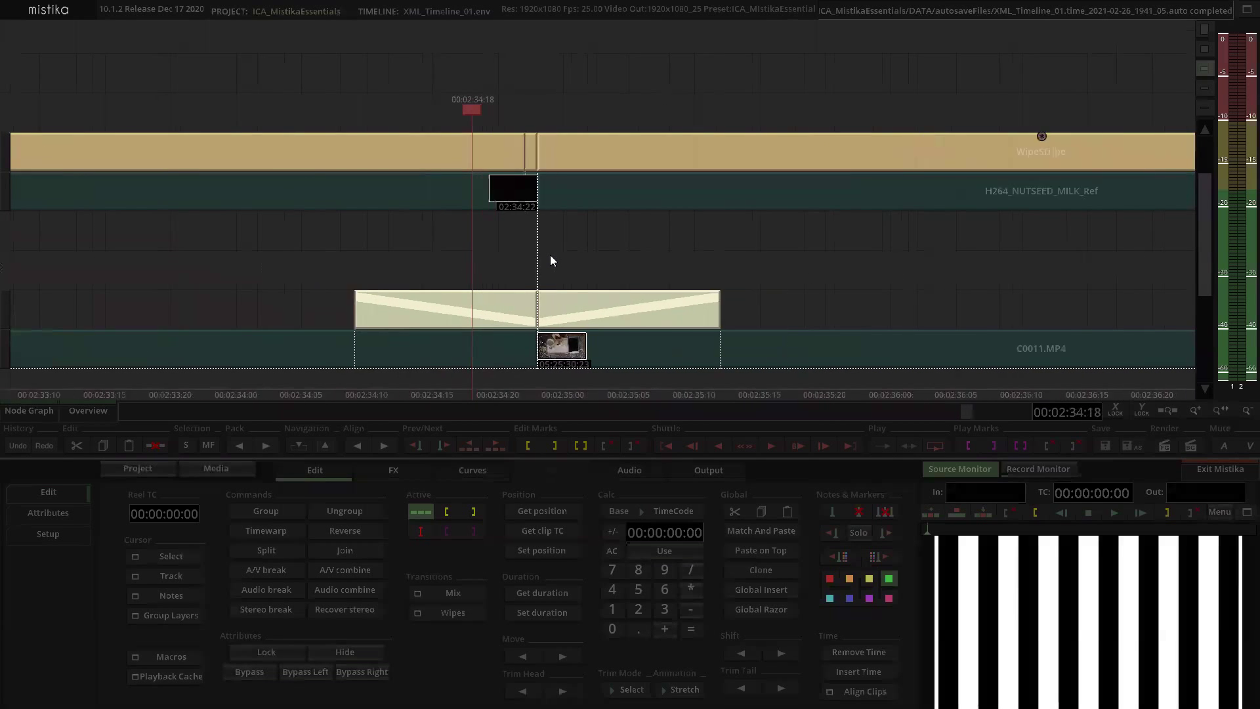
{"action": "scroll", "coordinate": [550, 255], "scroll_direction": "down", "scroll_amount": 4}
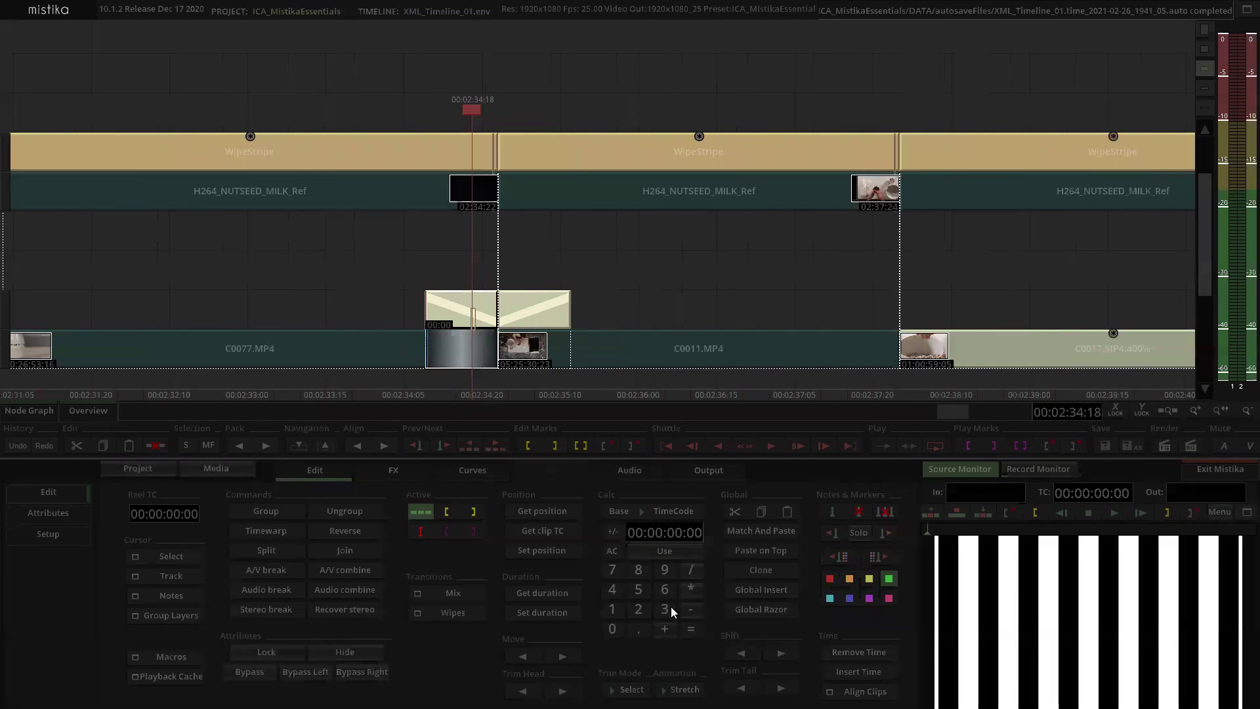
{"action": "left_click", "coordinate": [447, 591]}
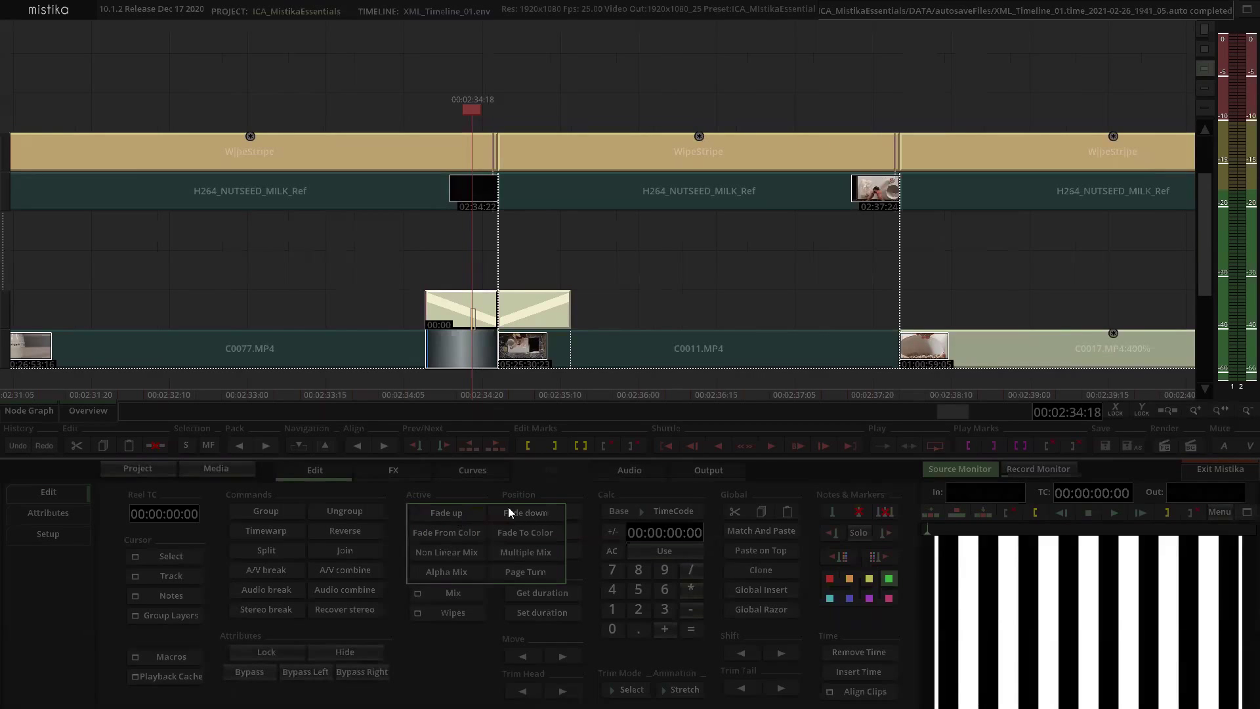
{"action": "left_click", "coordinate": [509, 511]}
{"action": "left_click", "coordinate": [454, 596]}
{"action": "left_click", "coordinate": [461, 514]}
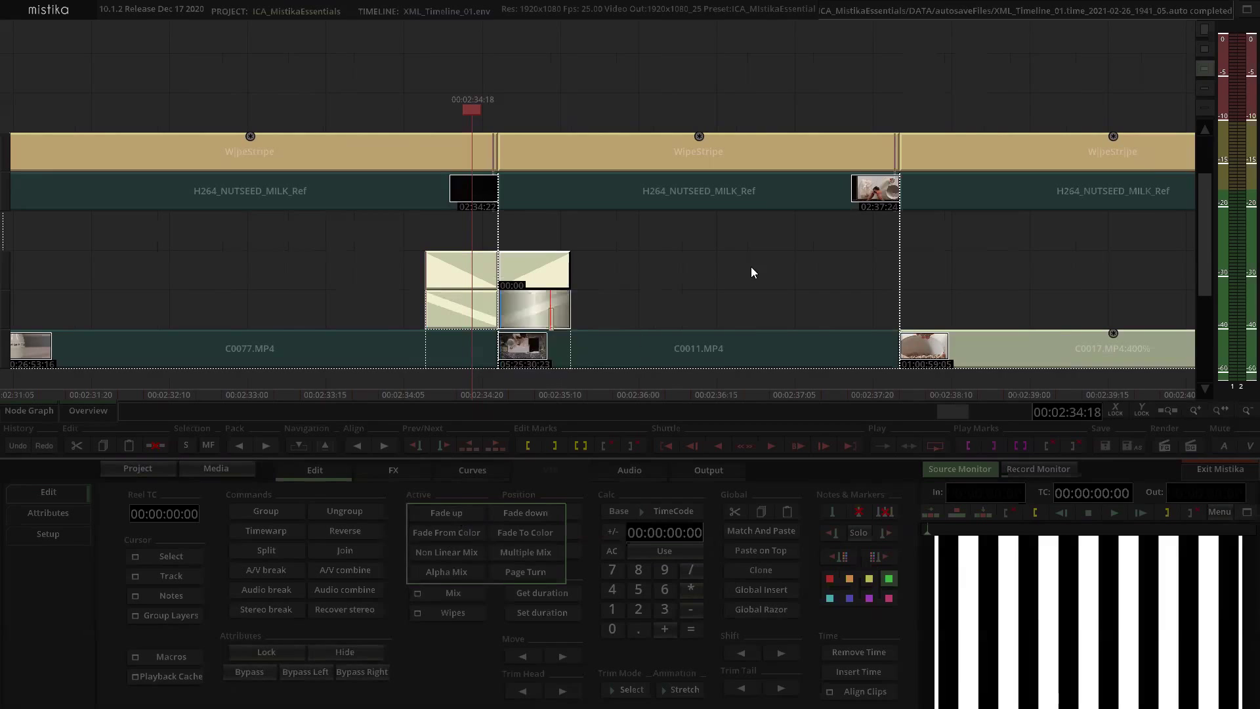
Step: Delete the imported transitions at the C0077.MP4 to C0011.MP4 cut and move the new fades down into their places
{"action": "left_click", "coordinate": [443, 318]}
{"action": "key", "text": "Delete"}
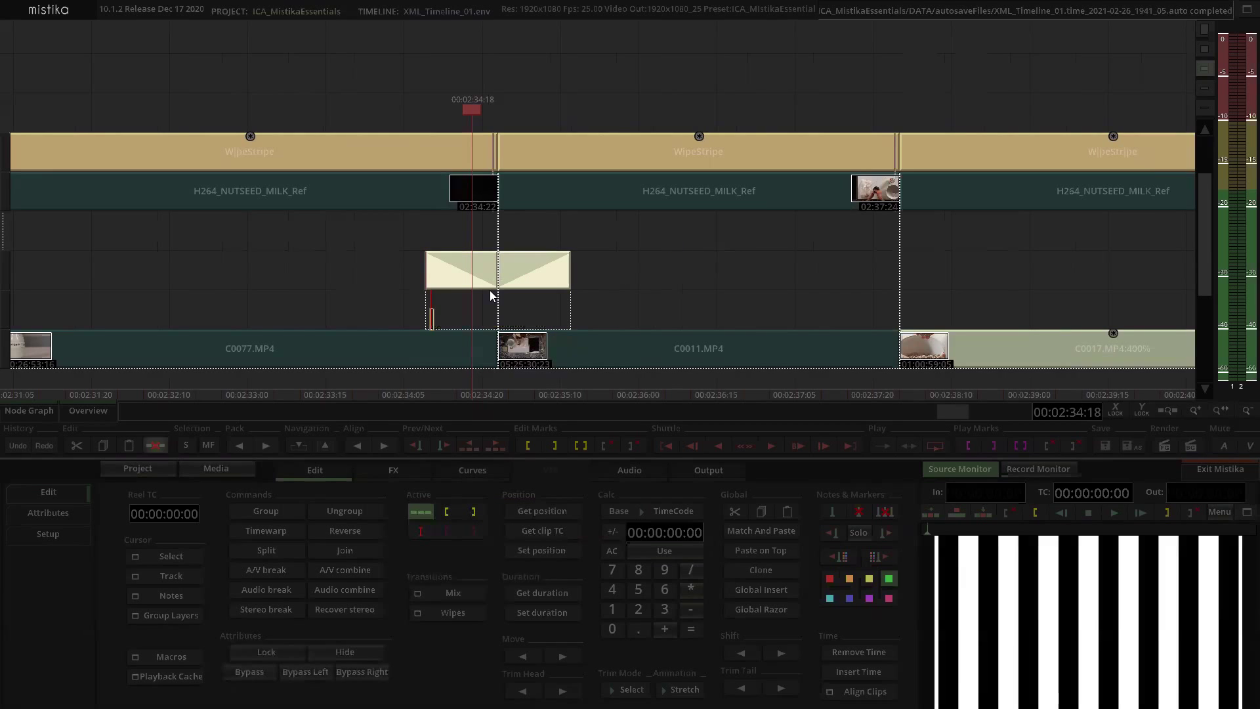
{"action": "left_click_drag", "start_coordinate": [546, 267], "coordinate": [563, 313]}
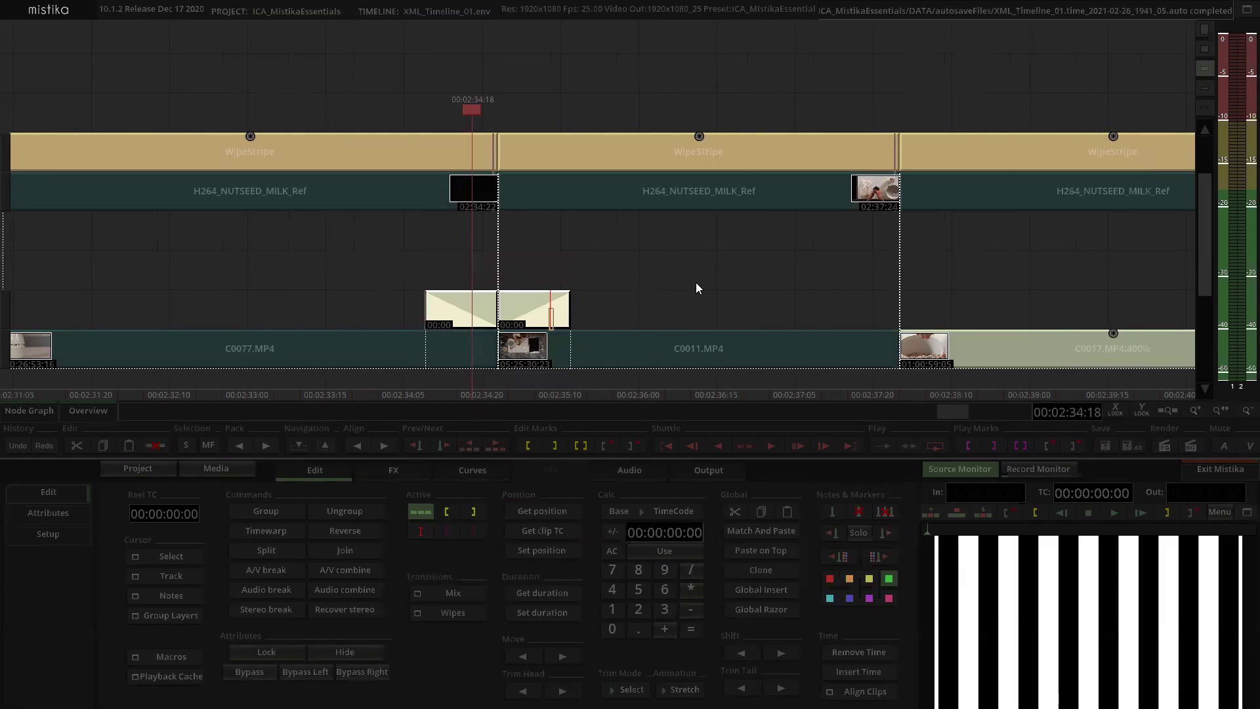
Step: Replace the imported transition at the end of the timeline's last clip, C0019.MP4, with a Fade down
{"action": "scroll", "coordinate": [695, 282], "scroll_direction": "down", "scroll_amount": 10}
{"action": "left_click", "coordinate": [551, 286]}
{"action": "scroll", "coordinate": [591, 315], "scroll_direction": "up", "scroll_amount": 4}
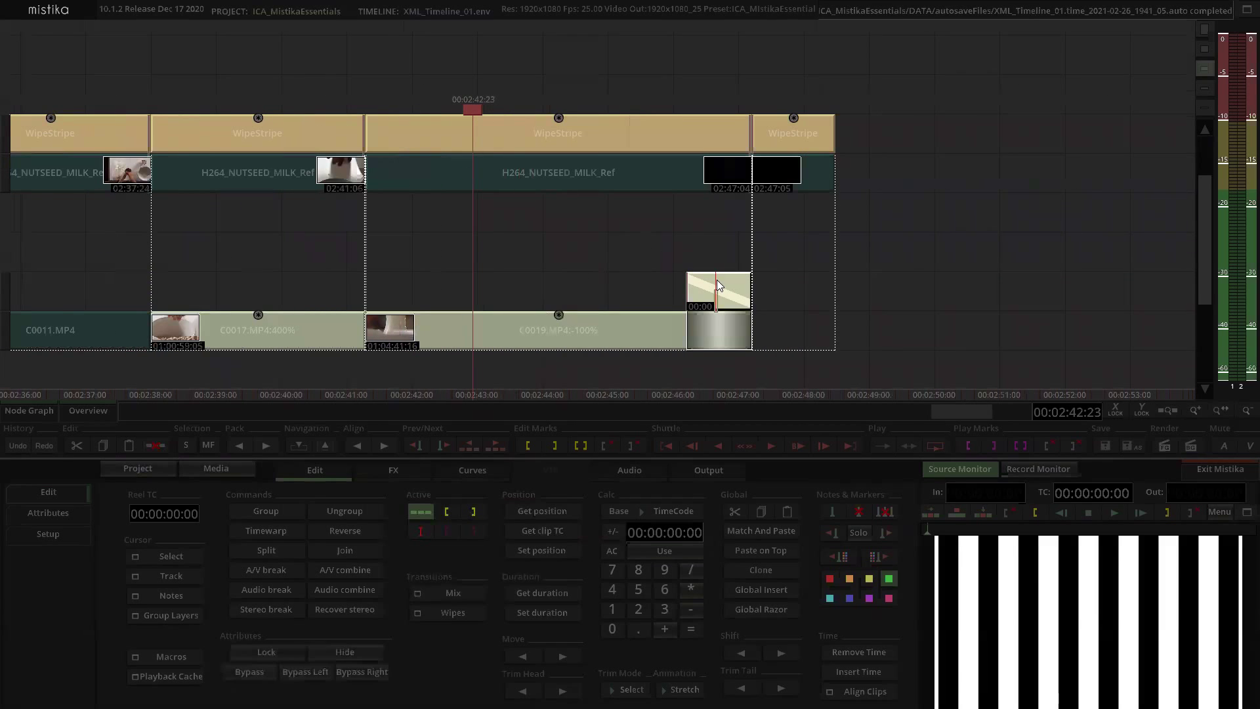
{"action": "left_click_drag", "start_coordinate": [797, 258], "coordinate": [629, 240]}
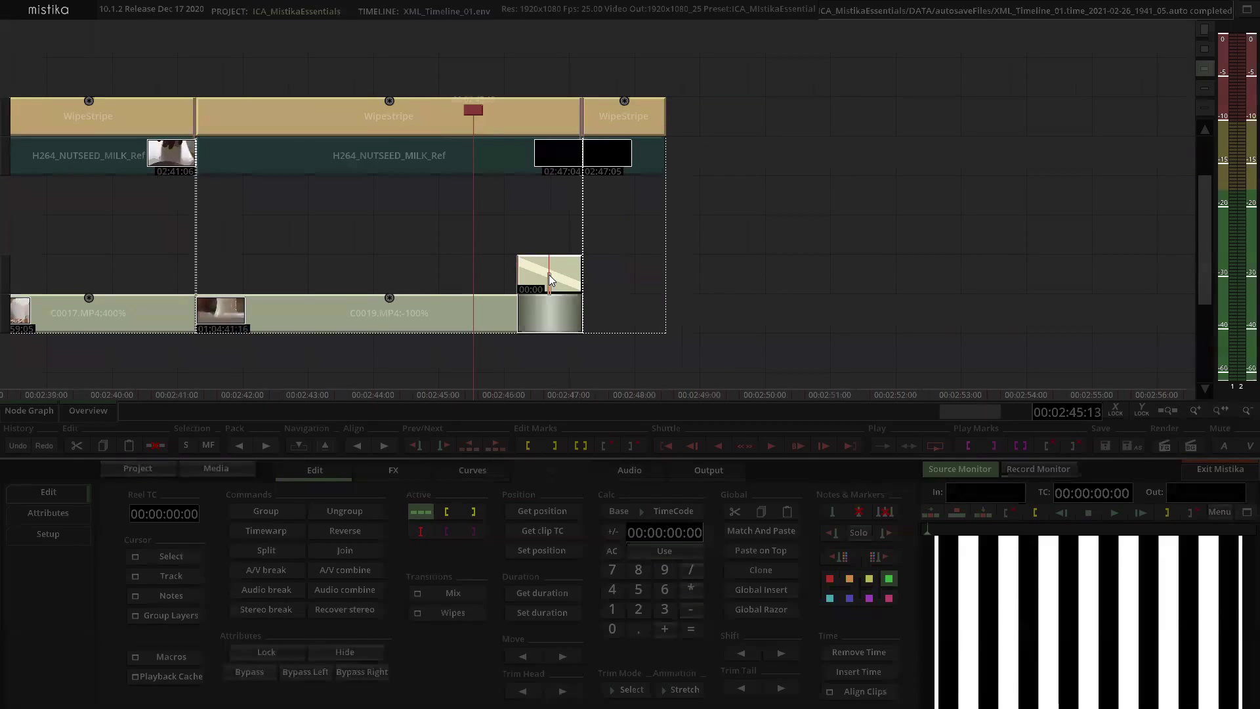
{"action": "left_click", "coordinate": [450, 592]}
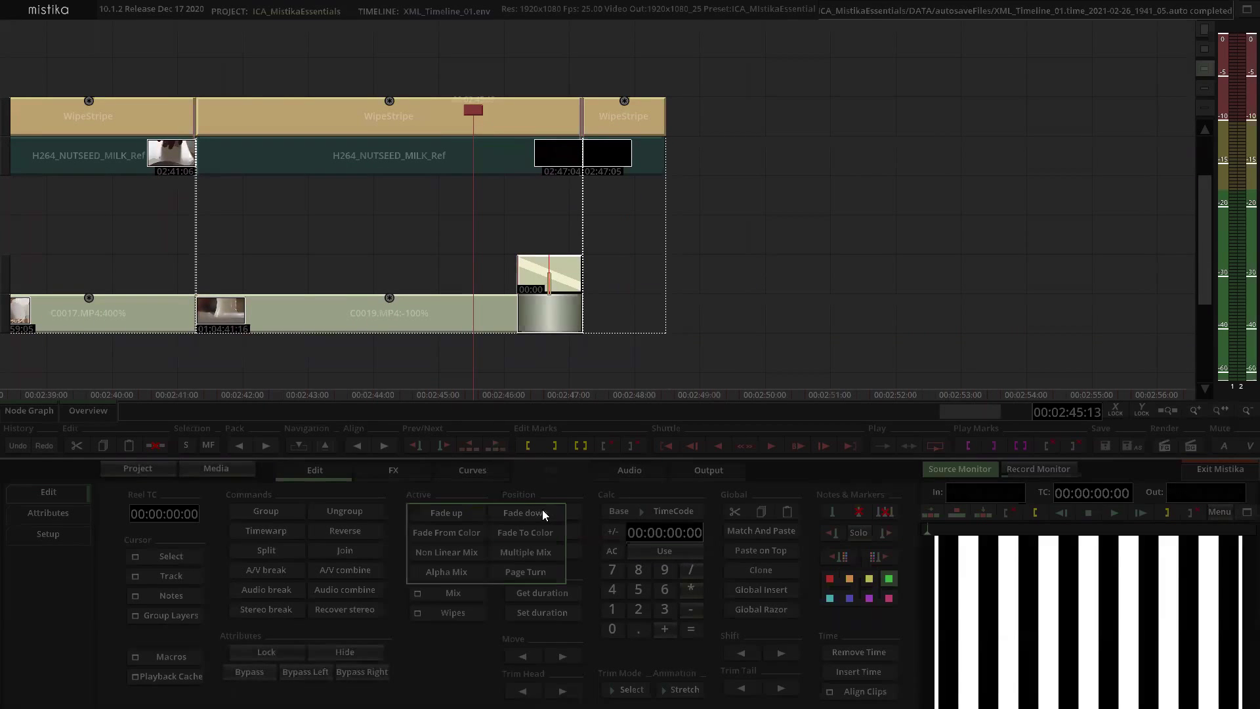
{"action": "mouse_move", "coordinate": [566, 259]}
{"action": "left_mouse_down"}
{"action": "mouse_move", "coordinate": [561, 303]}
{"action": "mouse_move", "coordinate": [561, 279]}
{"action": "left_mouse_up"}
Step: Generate a Solid spanning the final WipeStripe segment and place it directly after C0019.MP4 on the conform track
{"action": "left_click_drag", "start_coordinate": [735, 279], "coordinate": [599, 183]}
{"action": "left_click", "coordinate": [477, 132]}
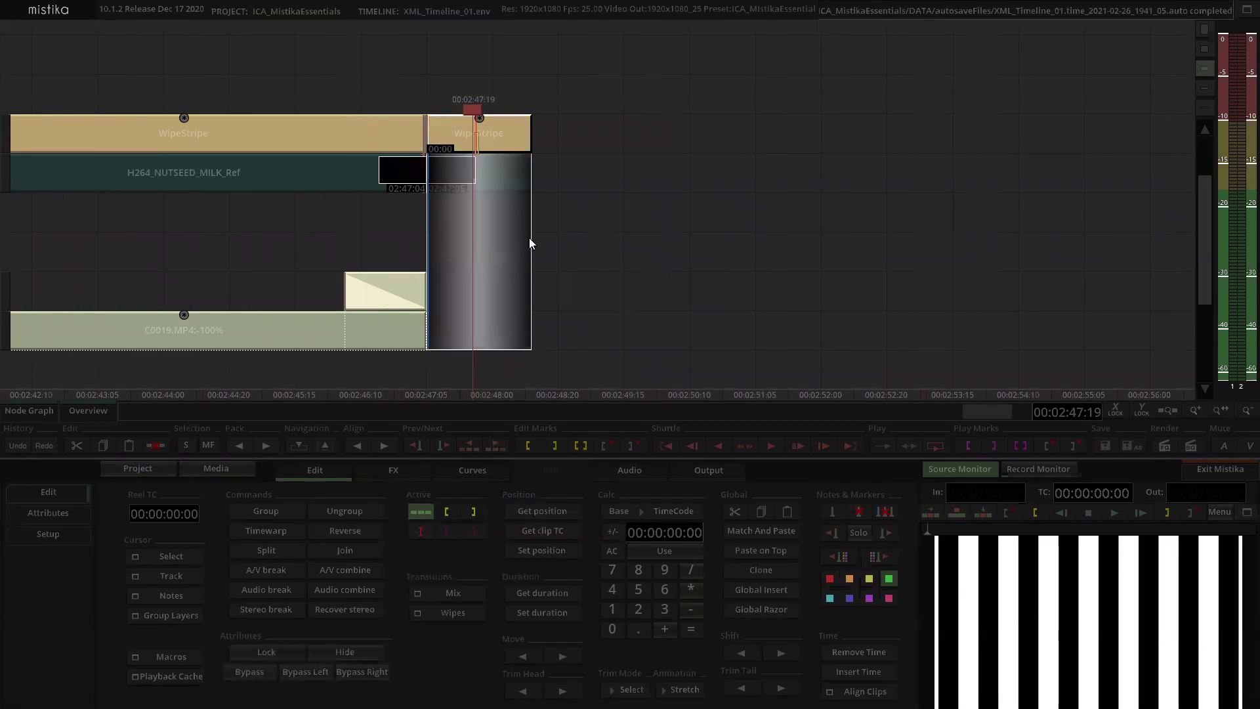
{"action": "left_click", "coordinate": [480, 140]}
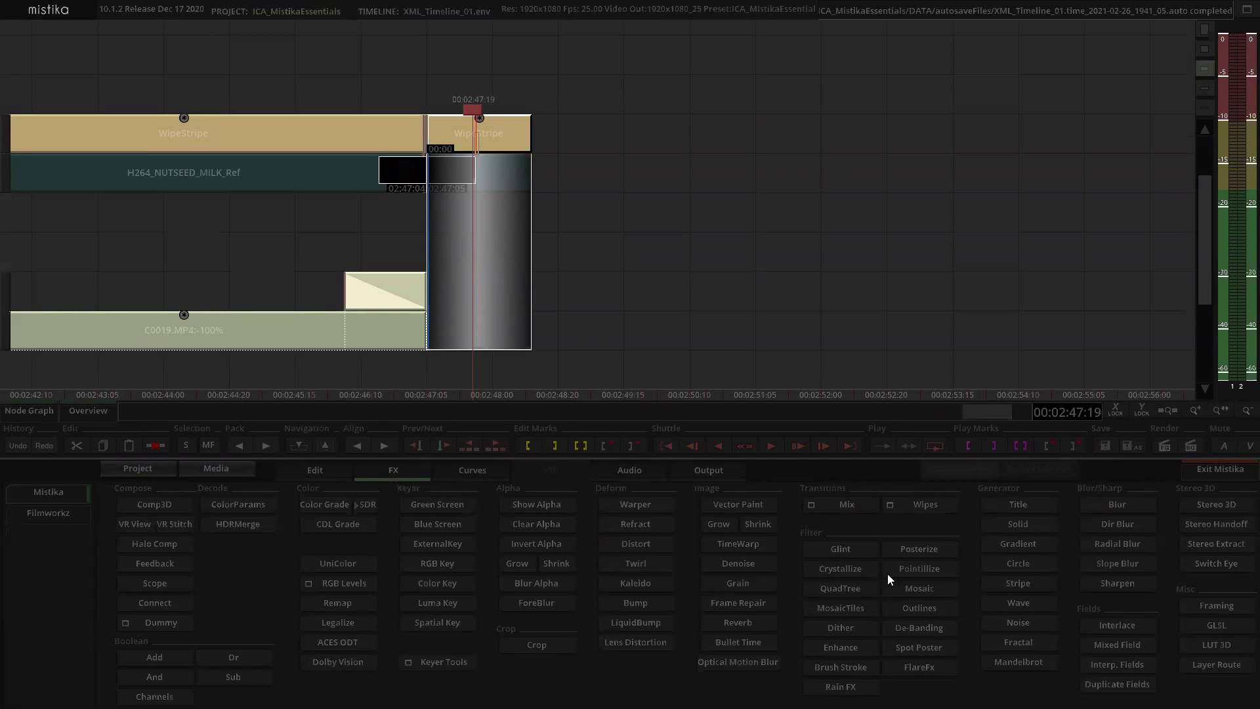
{"action": "left_click", "coordinate": [1013, 523]}
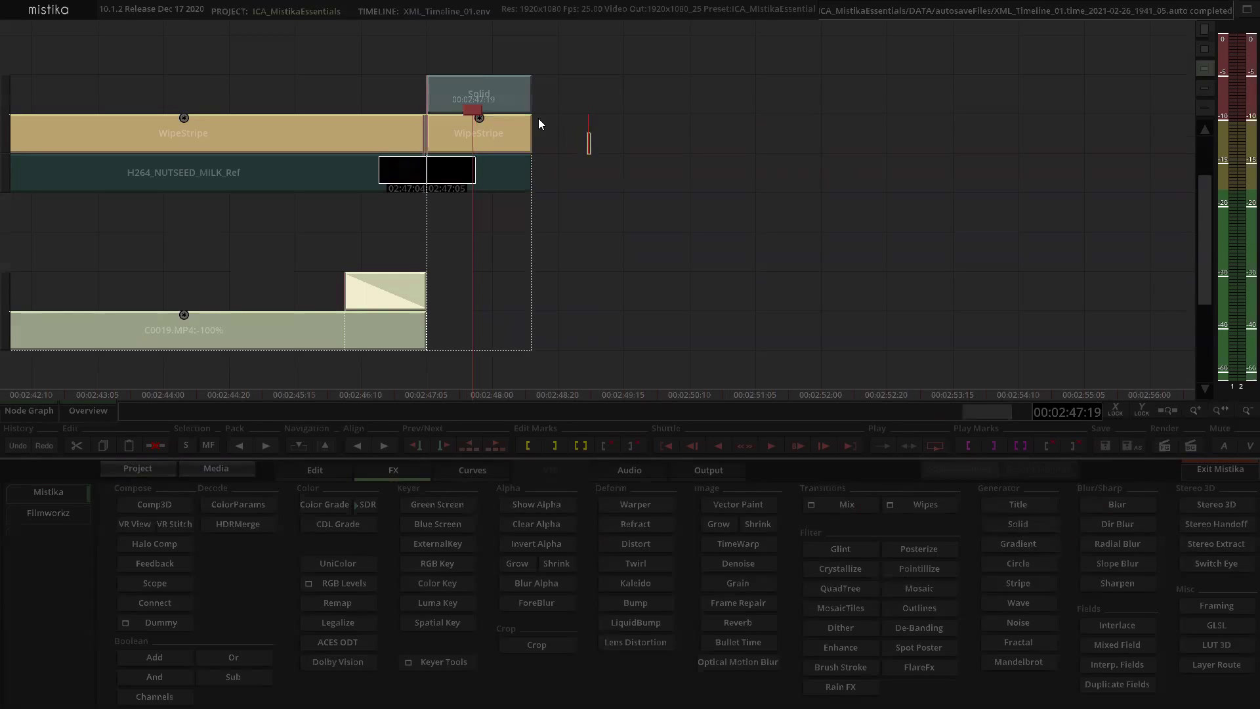
{"action": "left_click_drag", "start_coordinate": [500, 96], "coordinate": [504, 328]}
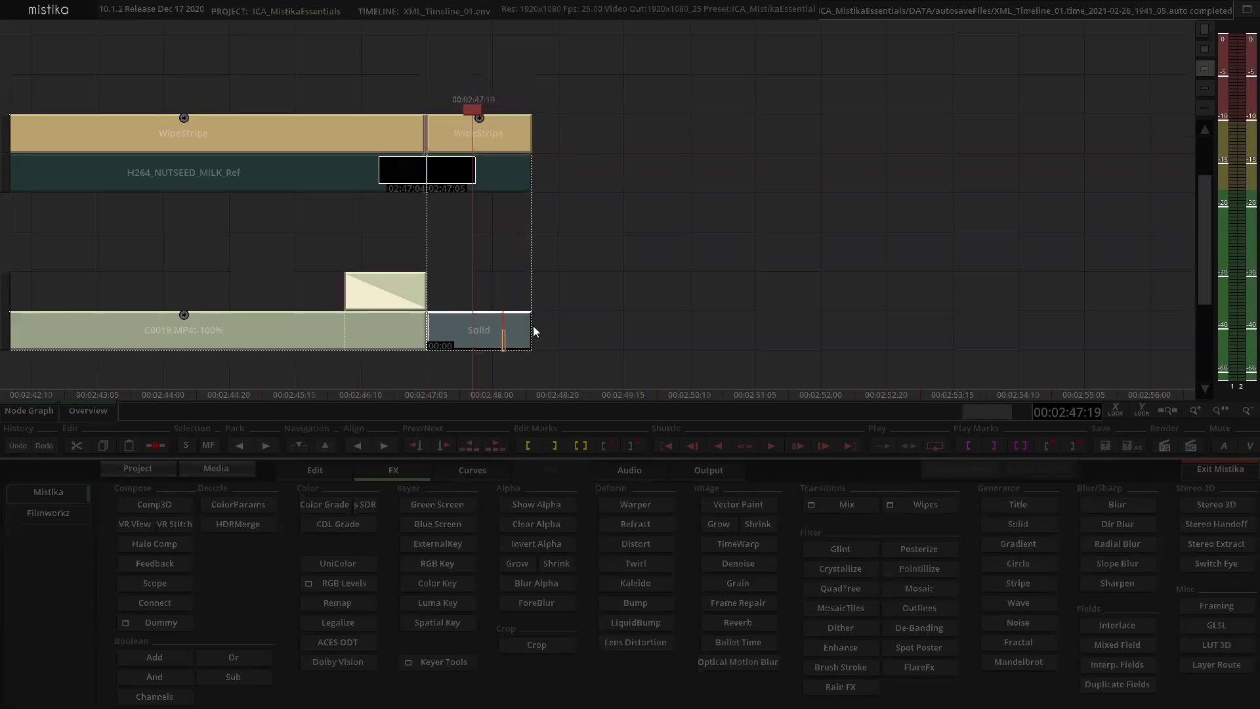
Step: Go back to the early shots and check the WipeStripe comparison over C0002.MP4 300% at 00:00:16:24
{"action": "scroll", "coordinate": [623, 325], "scroll_direction": "down", "scroll_amount": 2}
{"action": "scroll", "coordinate": [609, 280], "scroll_direction": "down", "scroll_amount": 3}
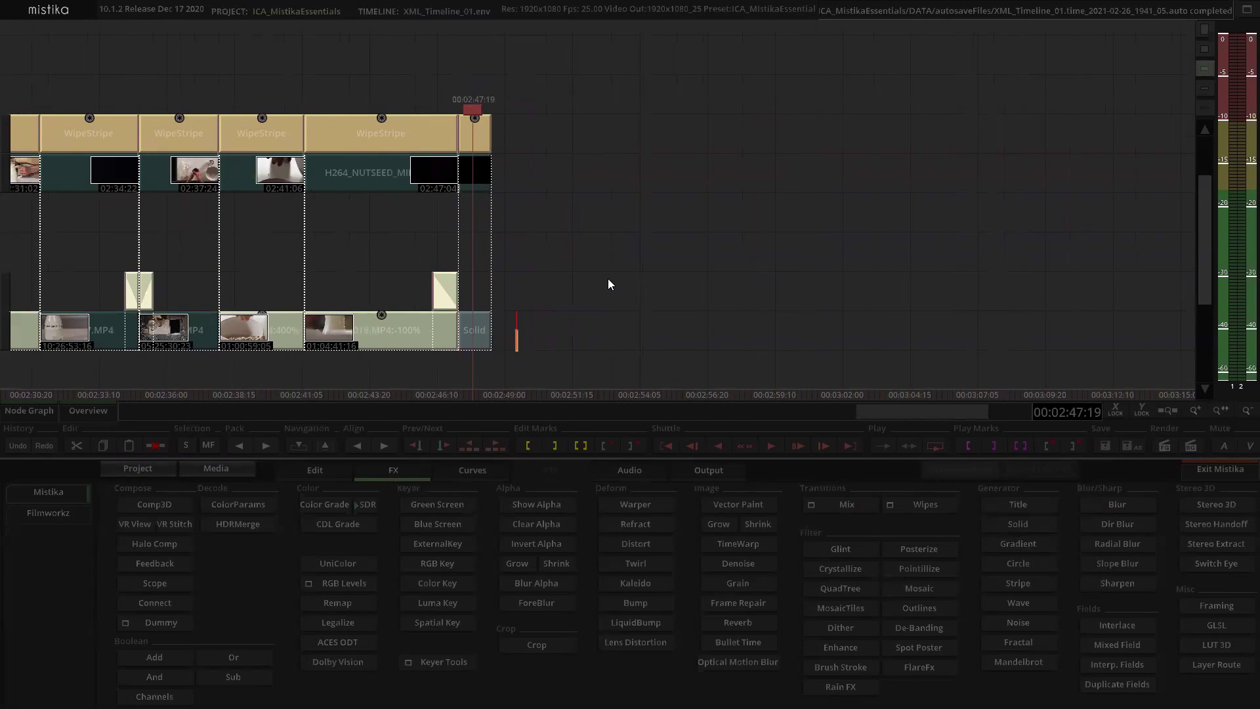
{"action": "scroll", "coordinate": [607, 284], "scroll_direction": "down", "scroll_amount": 3}
{"action": "left_click_drag", "start_coordinate": [223, 59], "coordinate": [499, 121]}
{"action": "scroll", "coordinate": [557, 123], "scroll_direction": "up", "scroll_amount": 5}
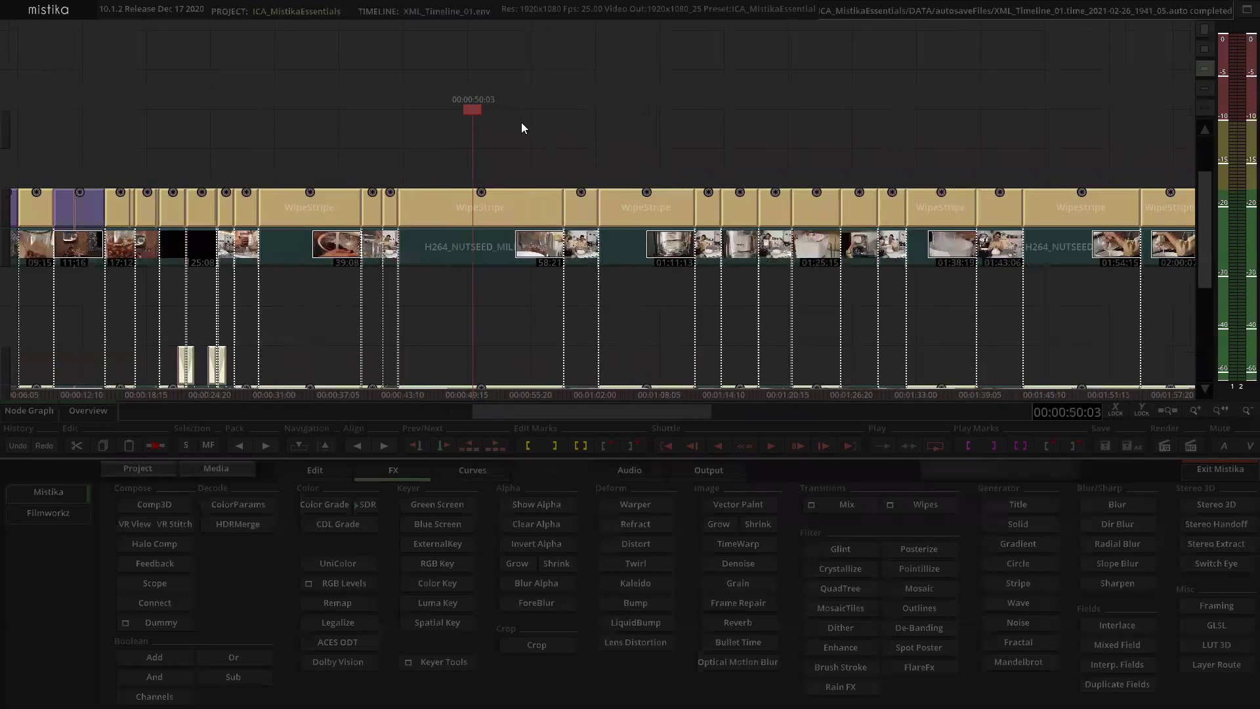
{"action": "scroll", "coordinate": [485, 106], "scroll_direction": "up", "scroll_amount": 5}
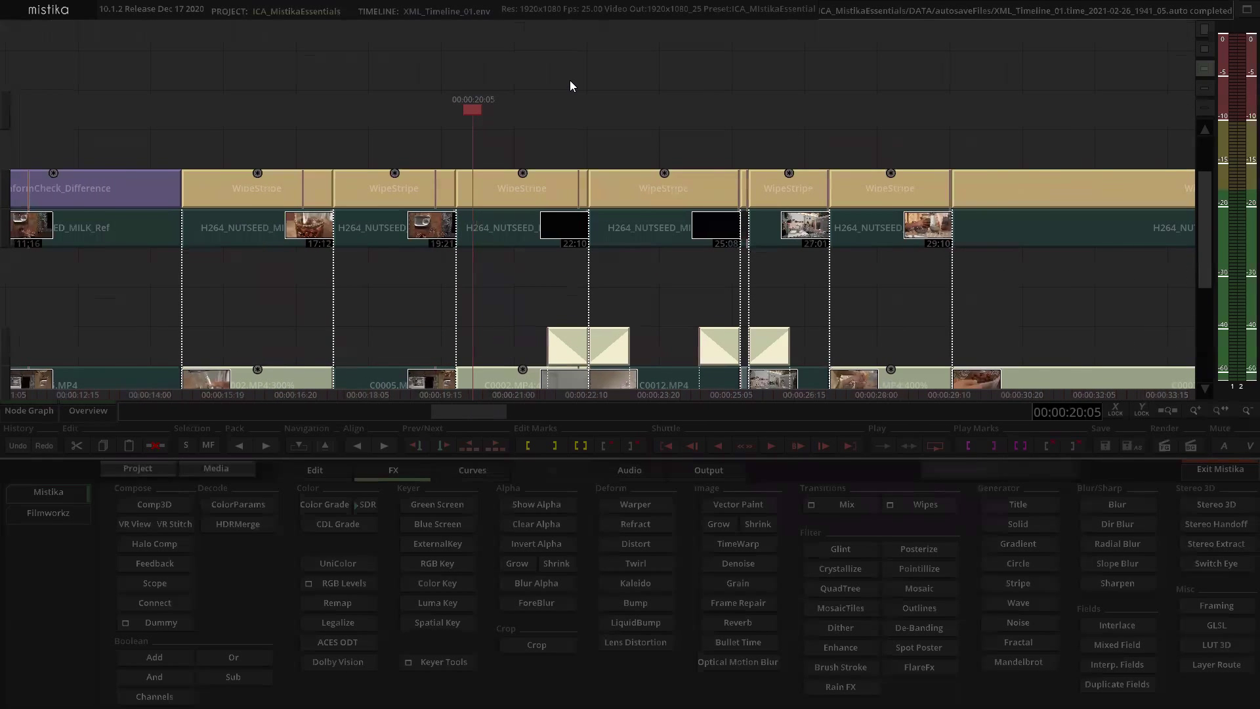
{"action": "scroll", "coordinate": [571, 82], "scroll_direction": "up", "scroll_amount": 3}
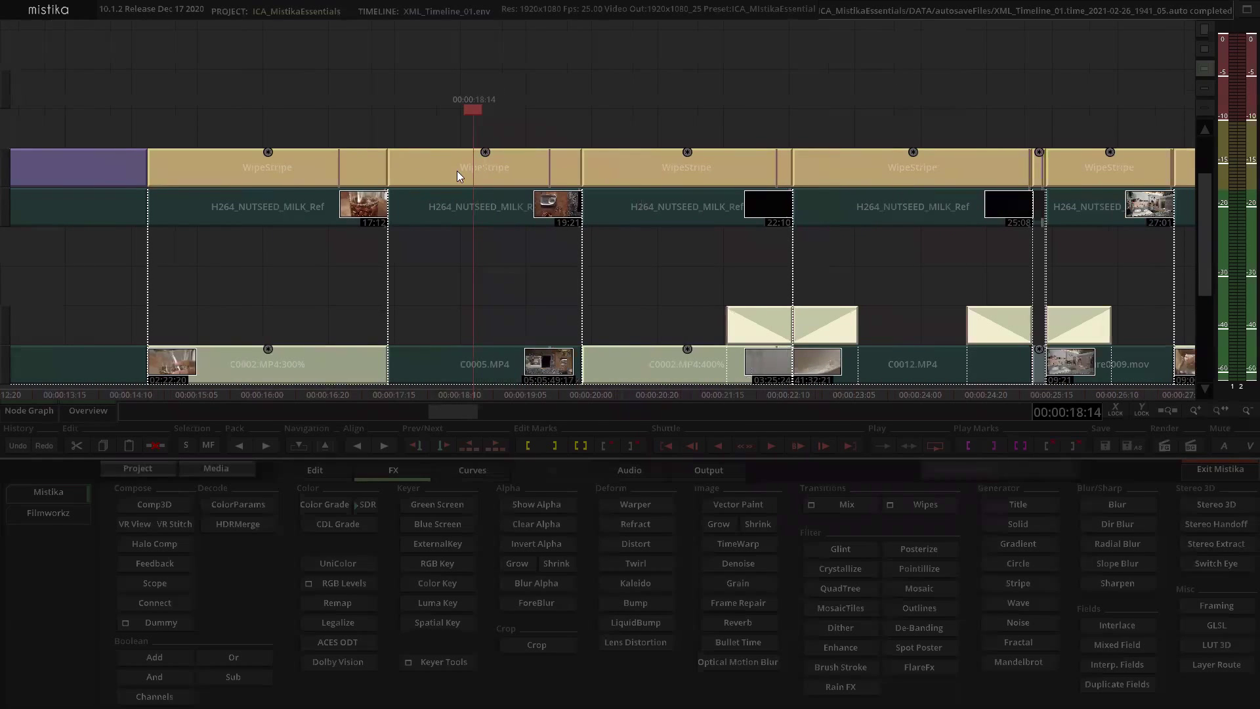
{"action": "scroll", "coordinate": [639, 99], "scroll_direction": "down", "scroll_amount": 2}
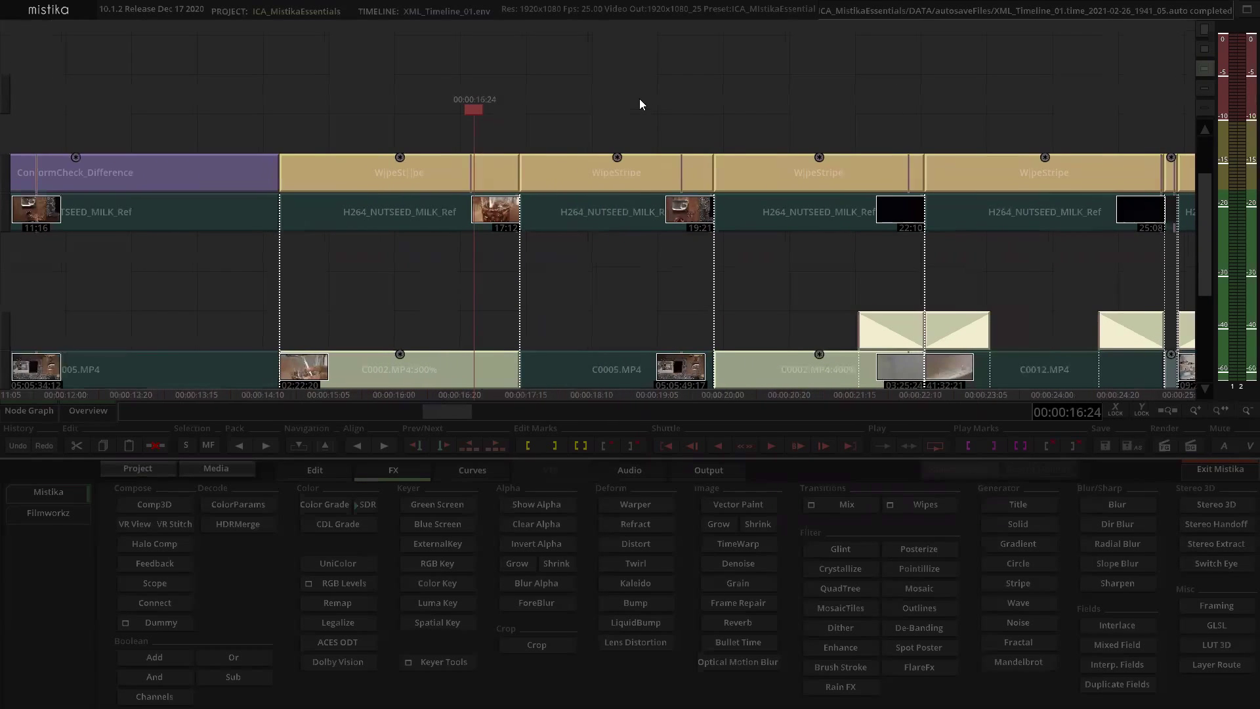
{"action": "double_click", "coordinate": [418, 174]}
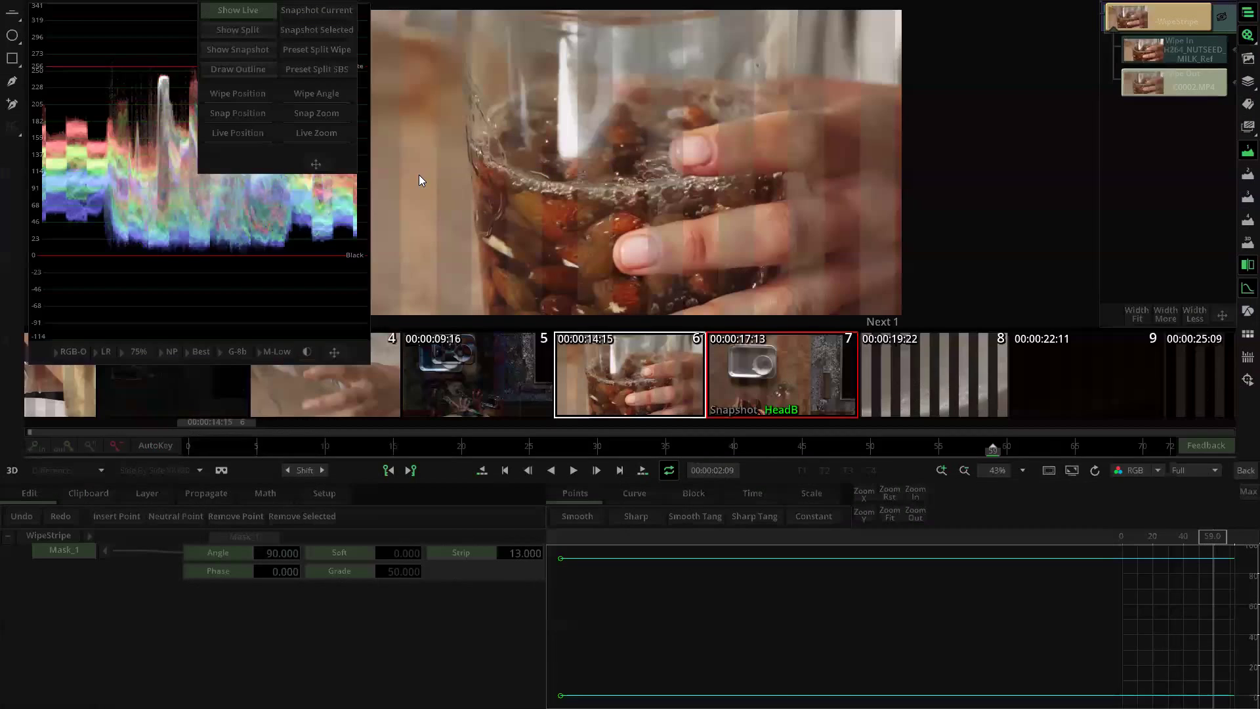
{"action": "left_click", "coordinate": [1245, 470]}
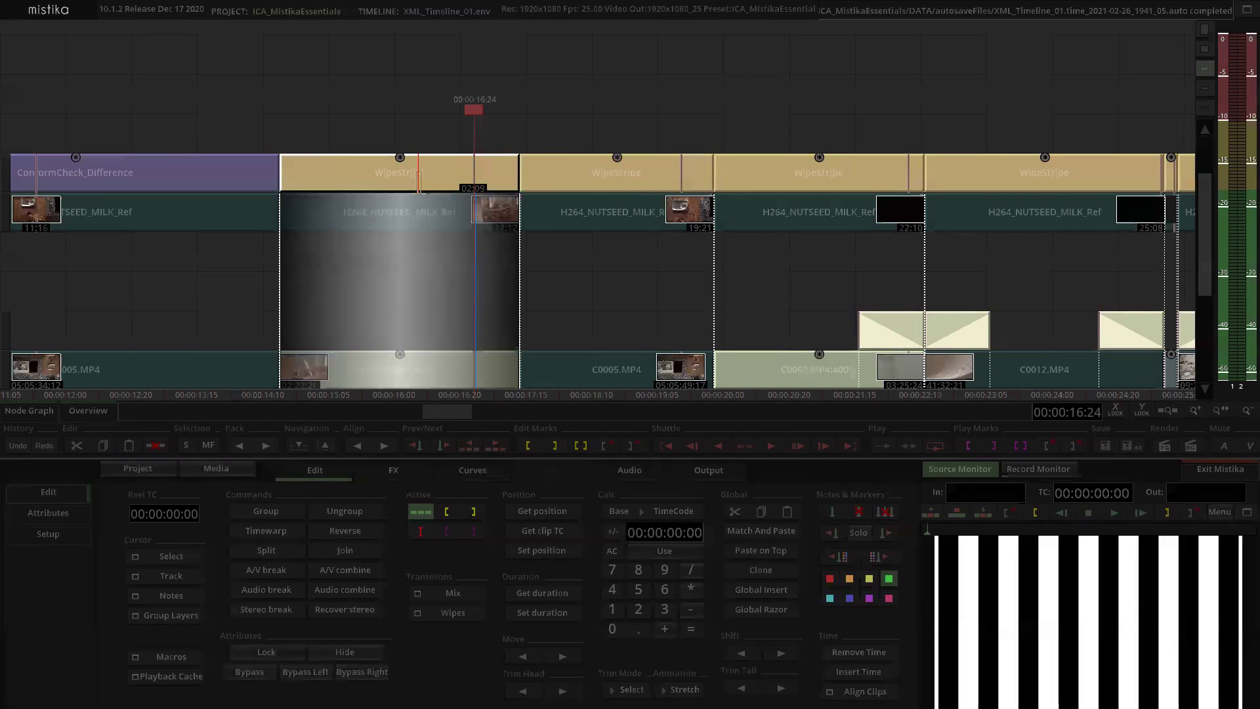
Step: Open the WipeStripe over C0005.MP4 at 00:00:17:13 and check the following fade shots through to the black Solid at 00:00:25:09
{"action": "left_click", "coordinate": [624, 100]}
{"action": "left_click_drag", "start_coordinate": [637, 96], "coordinate": [596, 97]}
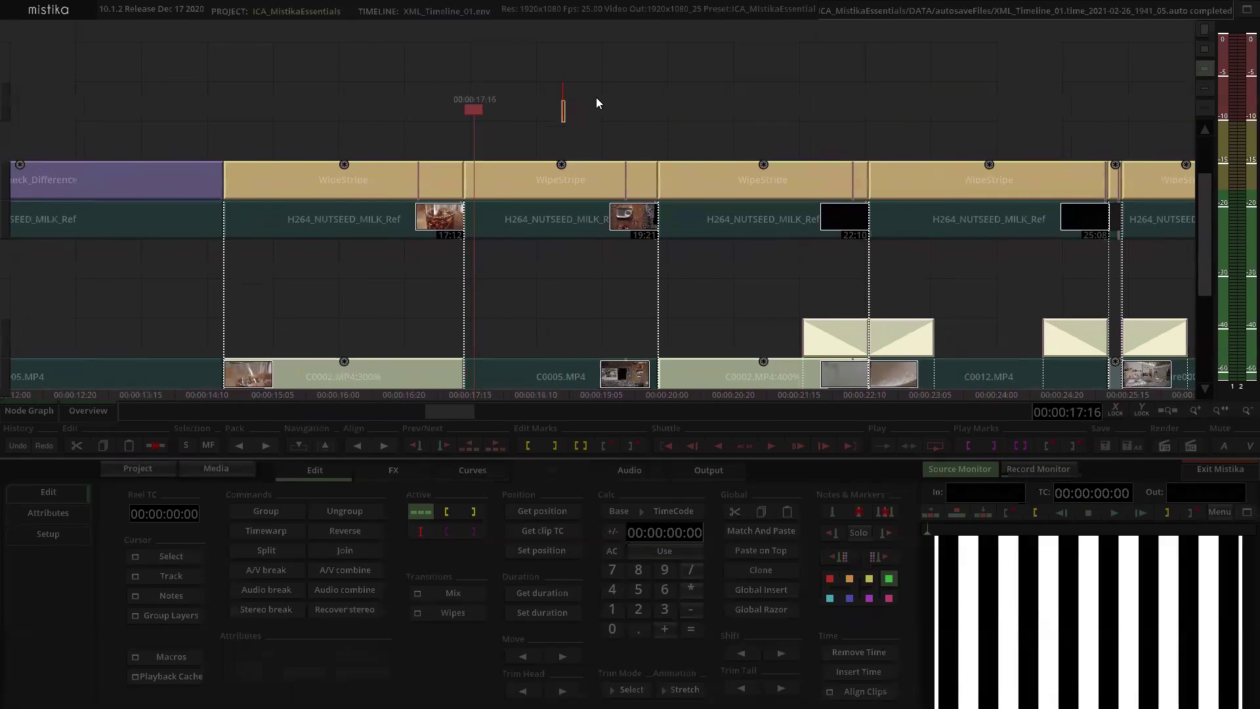
{"action": "double_click", "coordinate": [550, 169]}
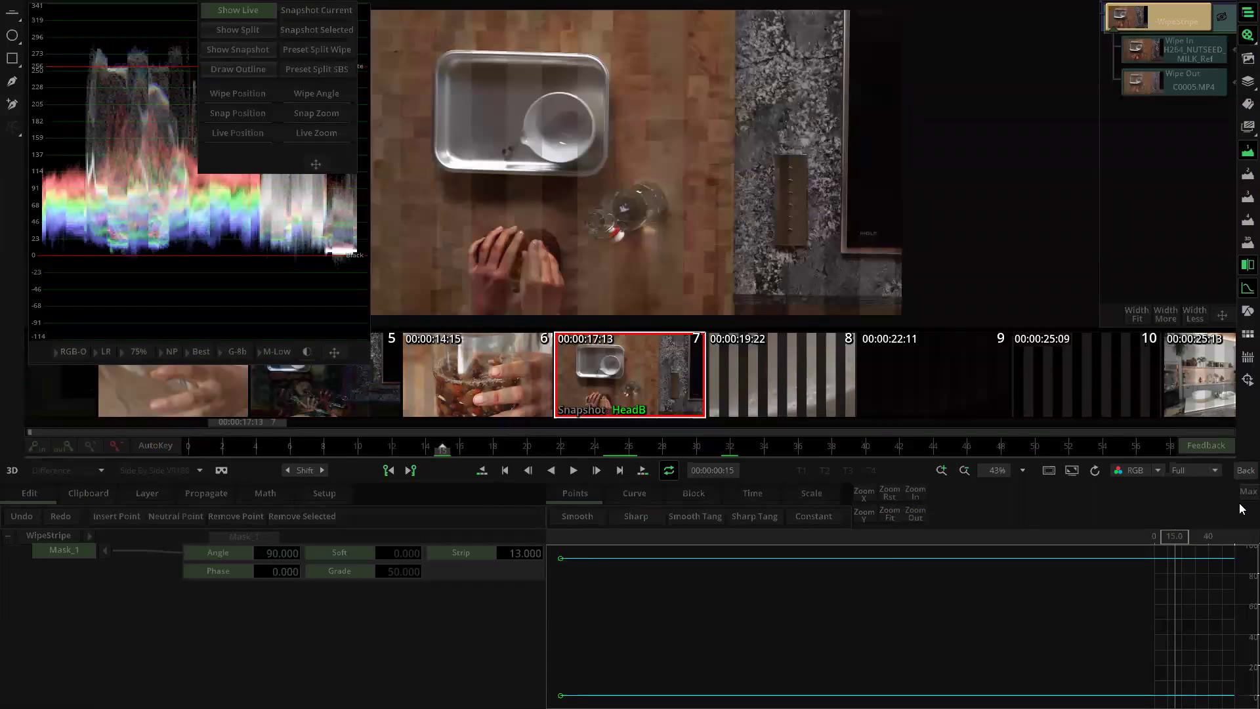
{"action": "key", "text": "Down"}
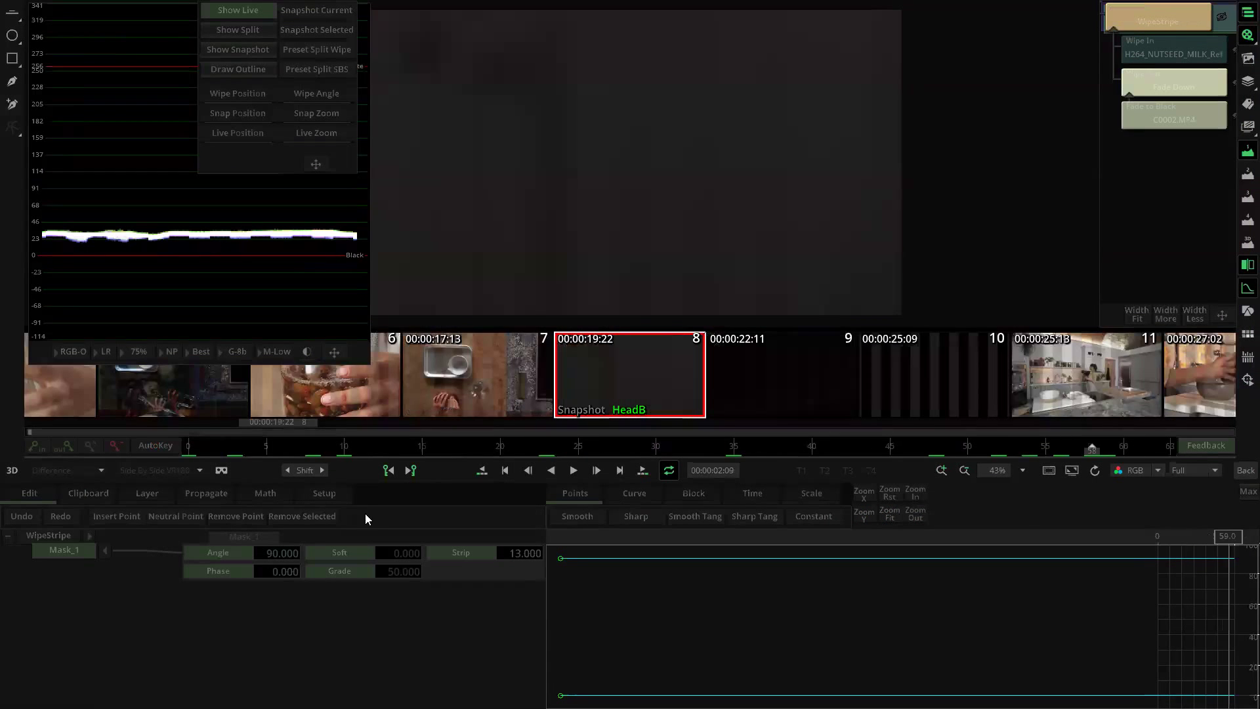
{"action": "key", "text": "Down"}
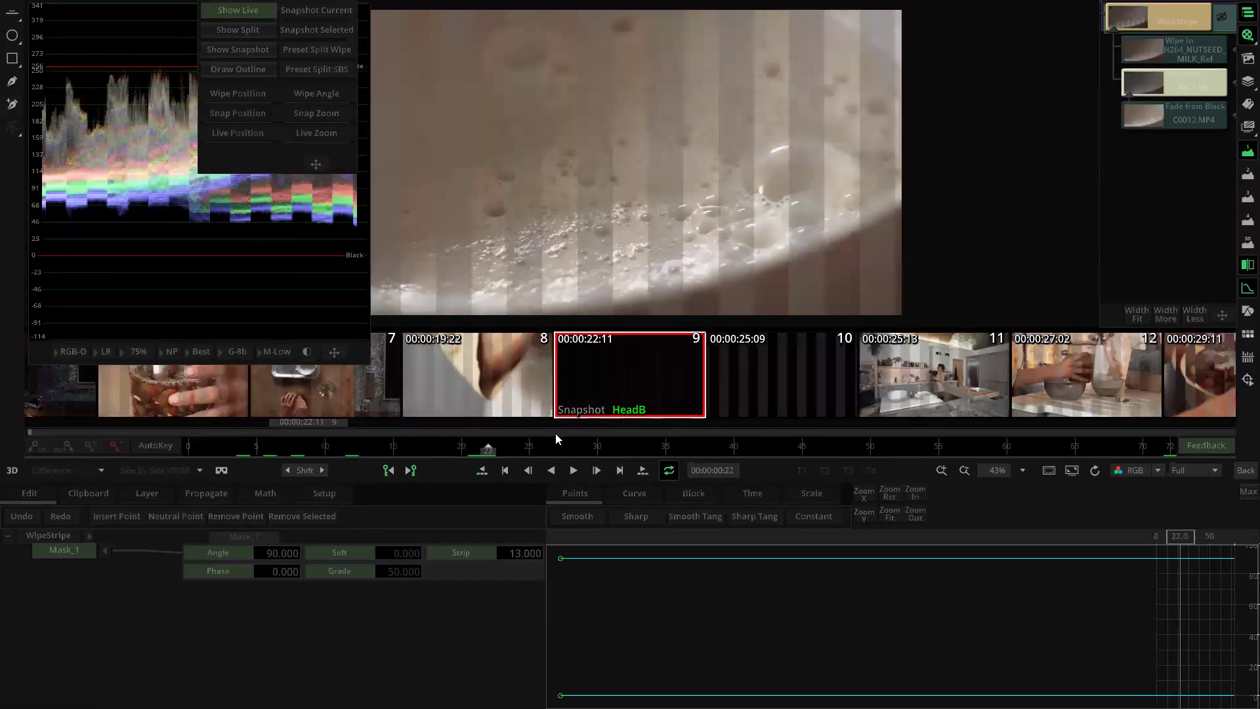
{"action": "left_click", "coordinate": [1115, 456]}
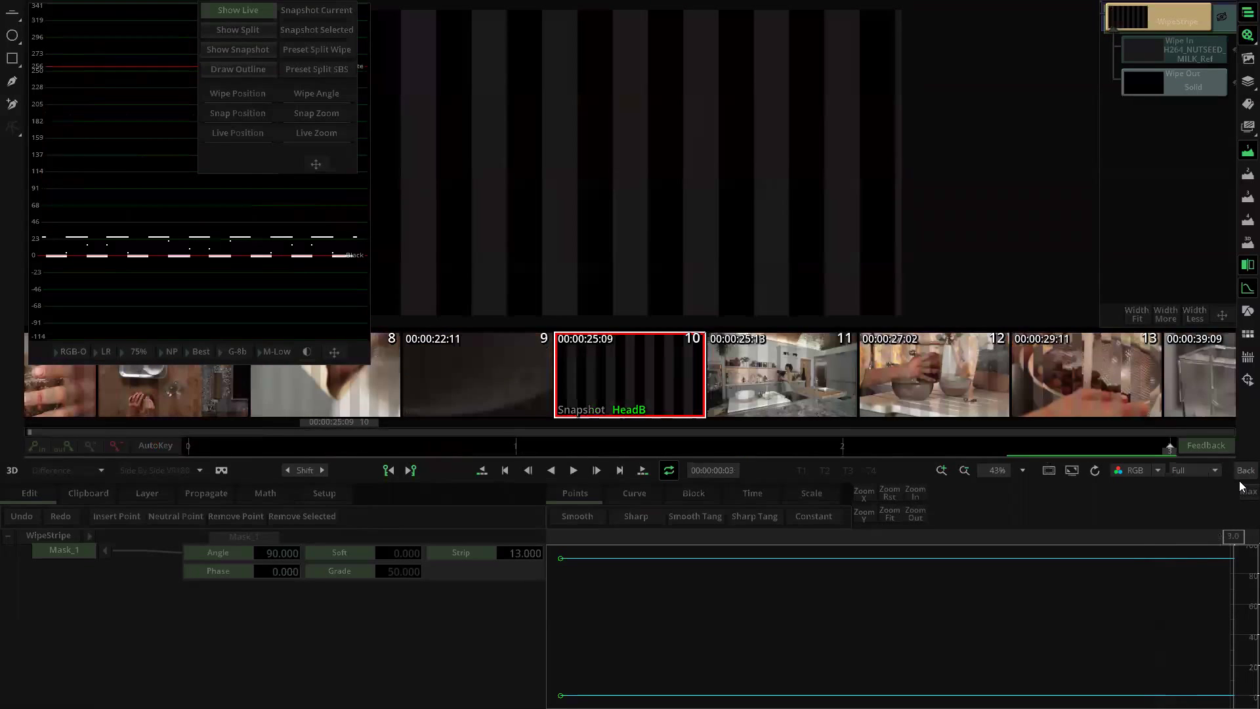
{"action": "left_click", "coordinate": [352, 448]}
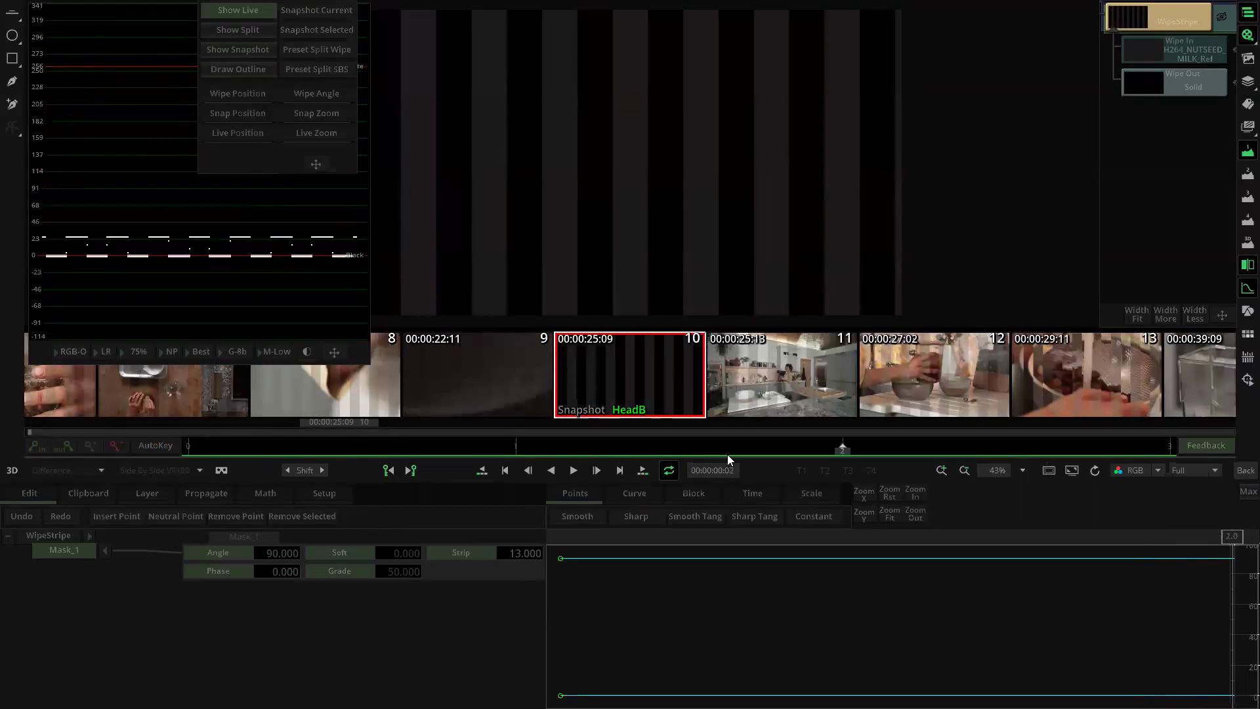
Step: Check the WipeStripe comparison at 00:00:25:13 over Capture0009.mov and delete that WipeStripe from the timeline
{"action": "left_click", "coordinate": [783, 396]}
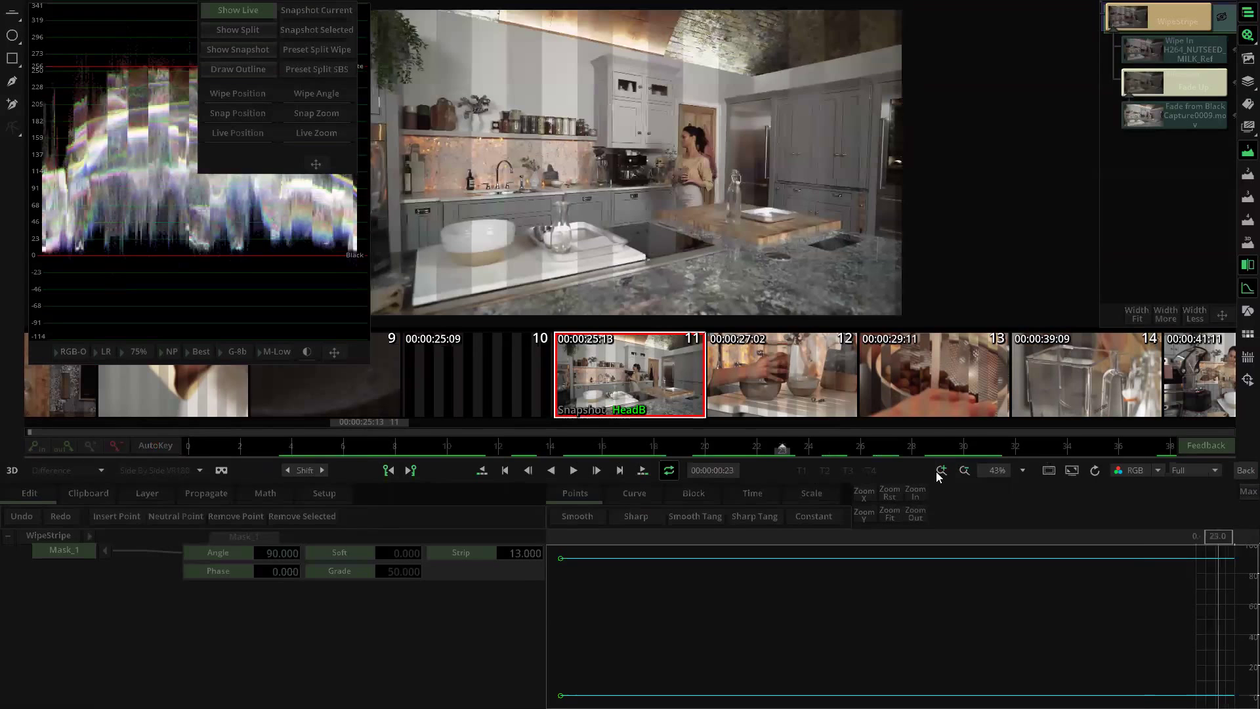
{"action": "left_click", "coordinate": [1243, 471]}
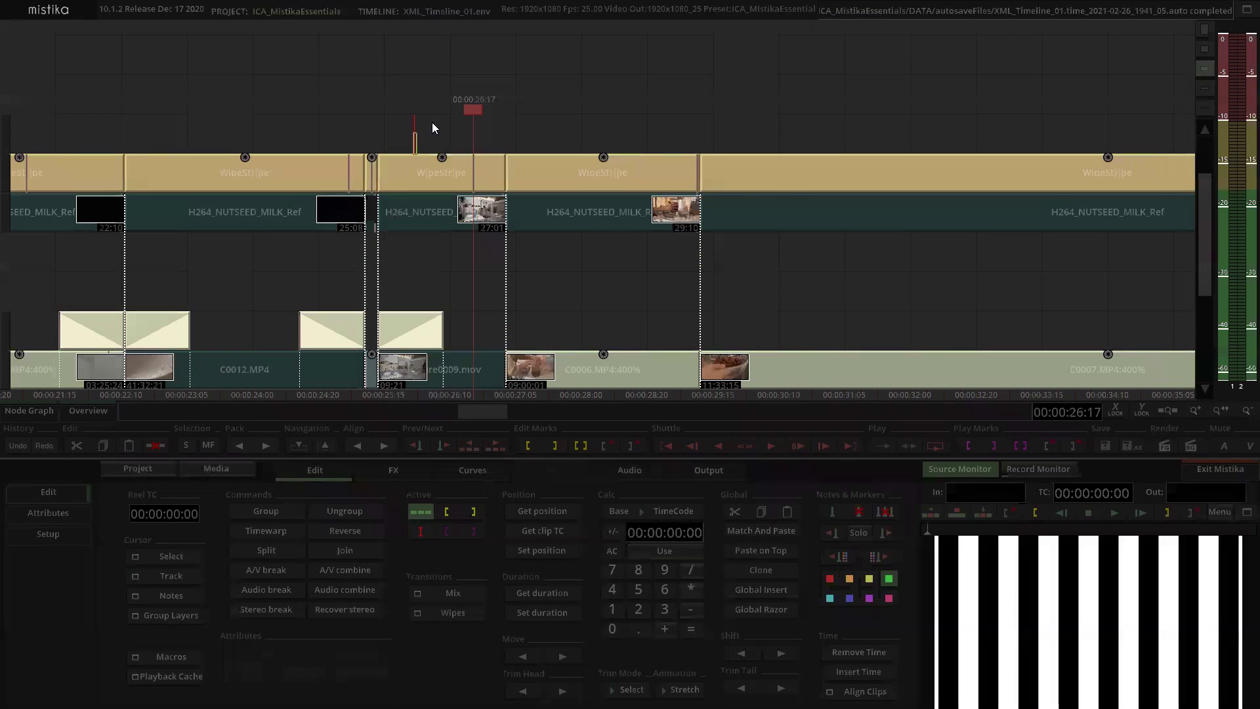
{"action": "scroll", "coordinate": [468, 187], "scroll_direction": "up", "scroll_amount": 2}
{"action": "left_click", "coordinate": [469, 187]}
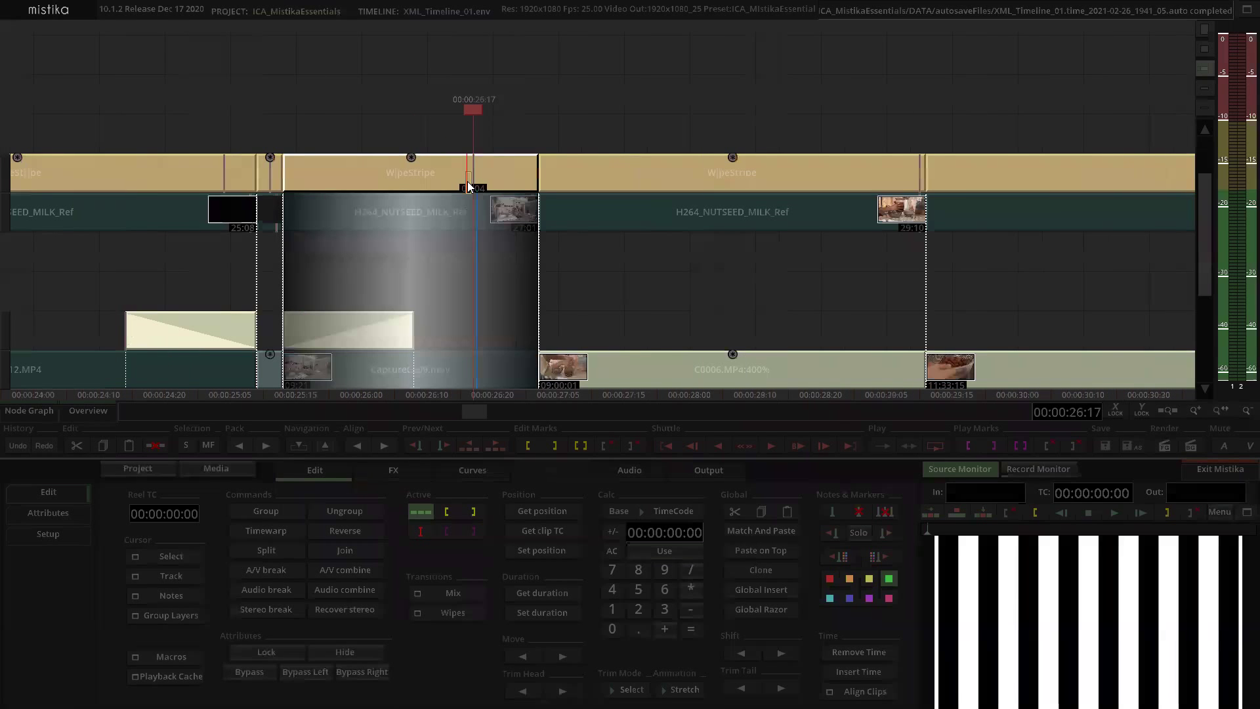
{"action": "key", "text": "Delete"}
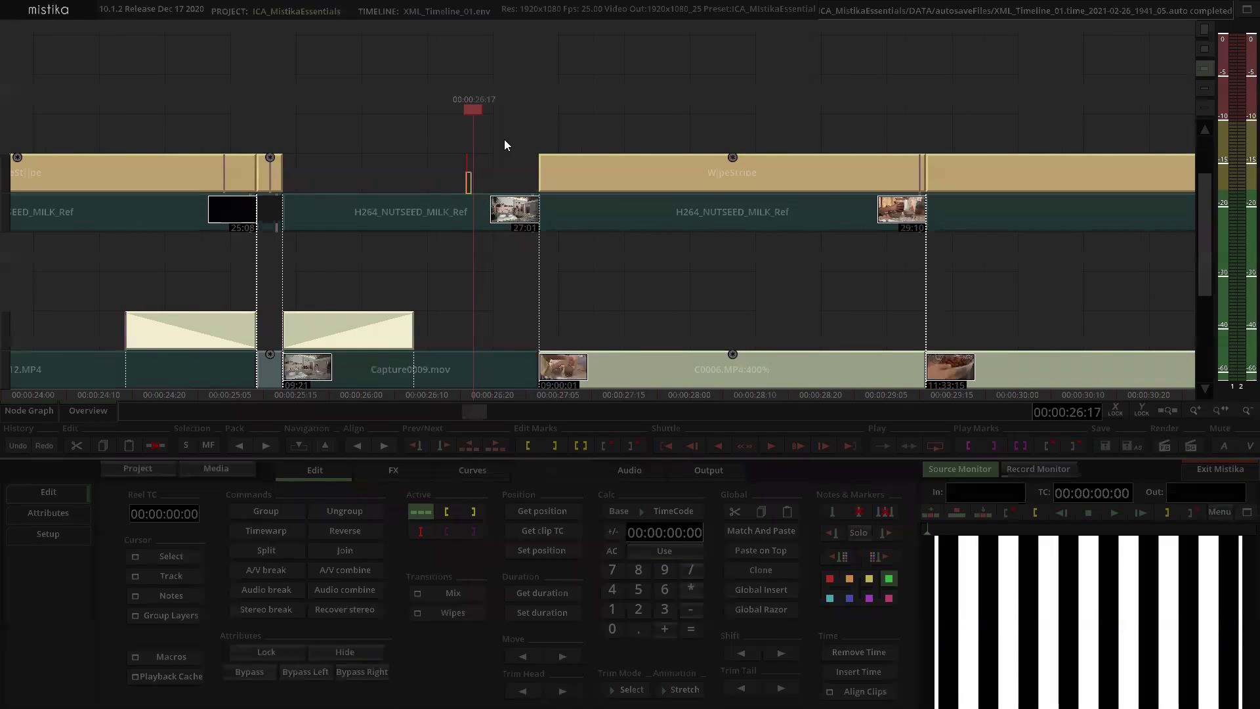
Step: Apply a Comp3D effect to the H264_NUTSEED_MILK_Ref segment above Capture0009.mov
{"action": "left_click", "coordinate": [463, 217]}
{"action": "left_click", "coordinate": [463, 217]}
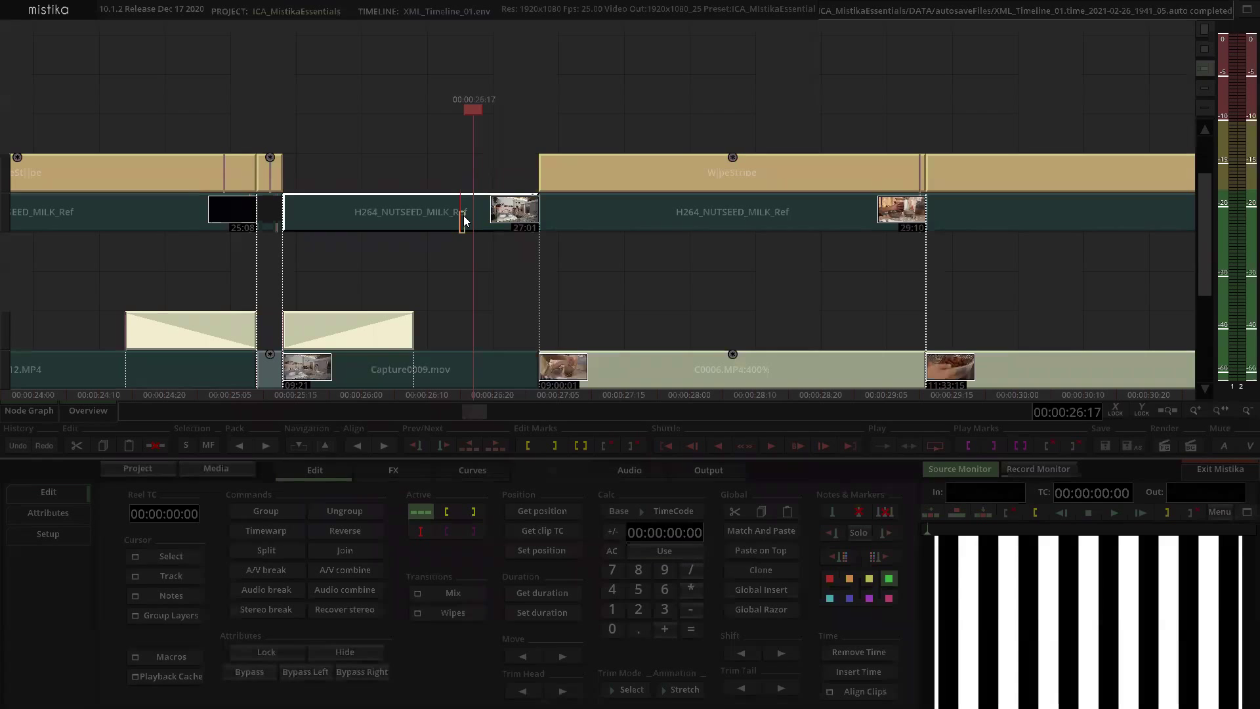
{"action": "left_click", "coordinate": [392, 470]}
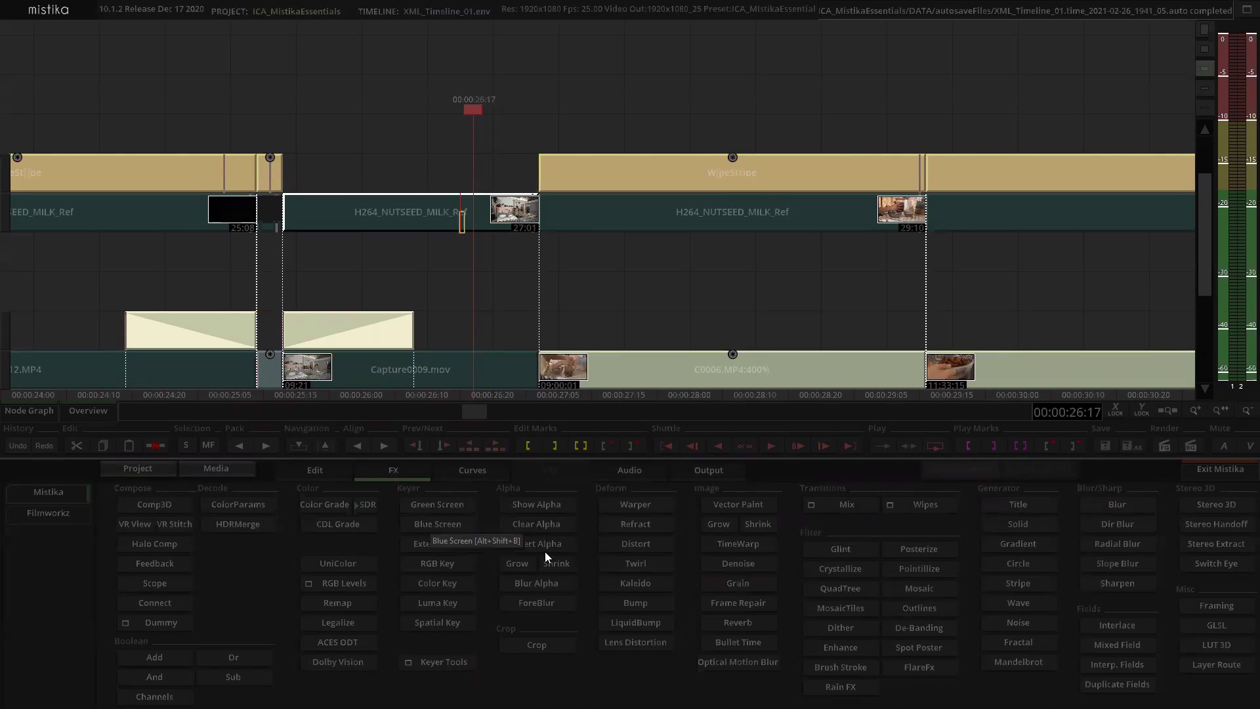
{"action": "left_click", "coordinate": [160, 502]}
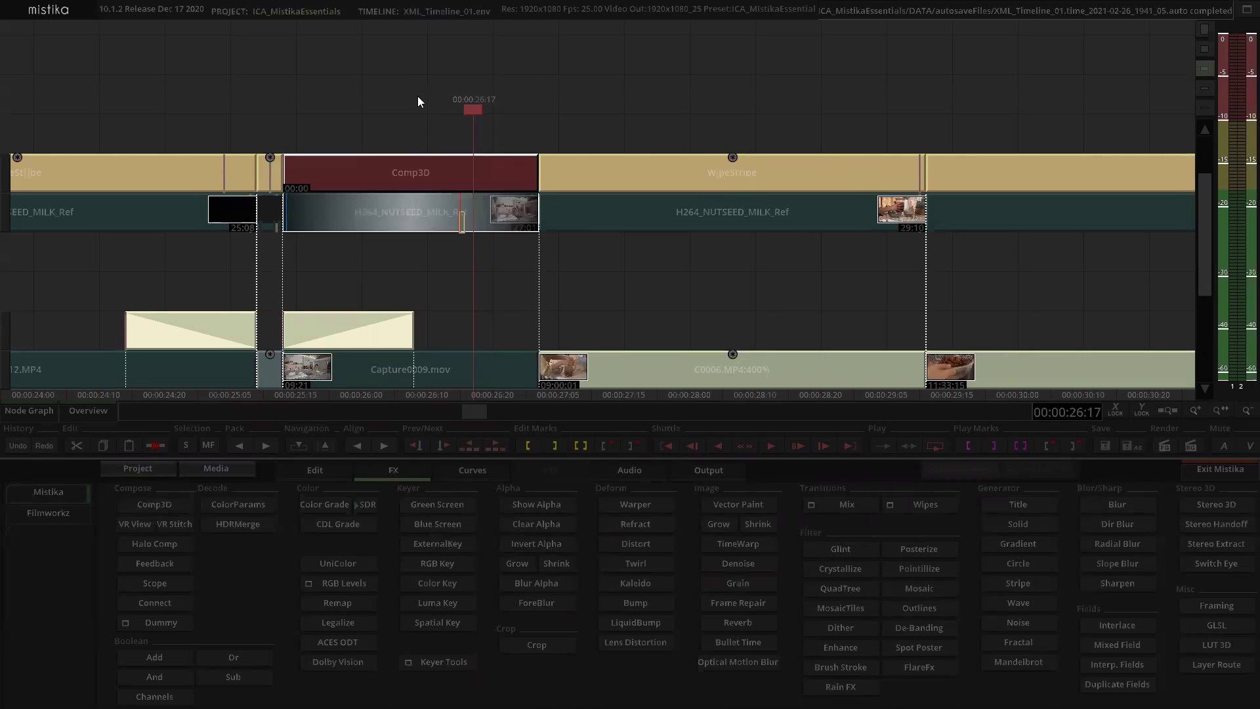
{"action": "left_click", "coordinate": [487, 203]}
{"action": "mouse_move", "coordinate": [489, 233]}
{"action": "left_mouse_down"}
{"action": "mouse_move", "coordinate": [507, 279]}
{"action": "mouse_move", "coordinate": [490, 389]}
{"action": "mouse_move", "coordinate": [476, 144]}
{"action": "mouse_move", "coordinate": [496, 108]}
{"action": "left_mouse_up"}
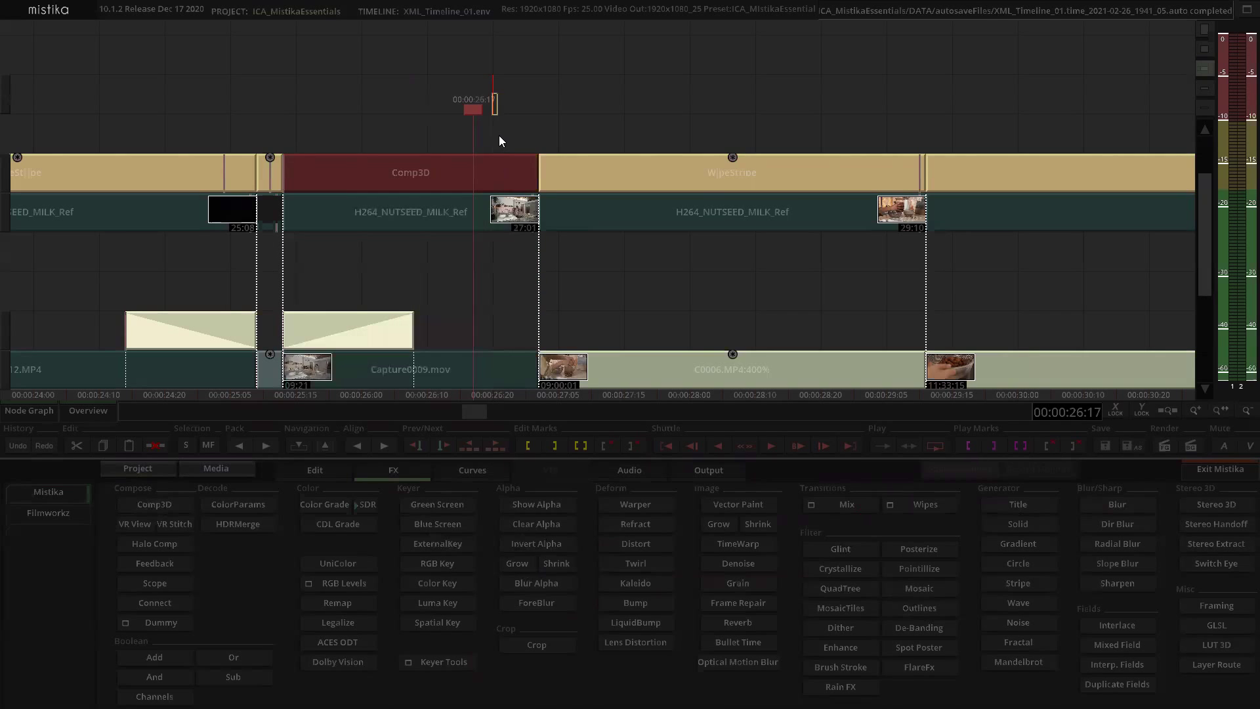
Step: Open the Comp3D for editing and add a second layer to it
{"action": "double_click", "coordinate": [485, 174]}
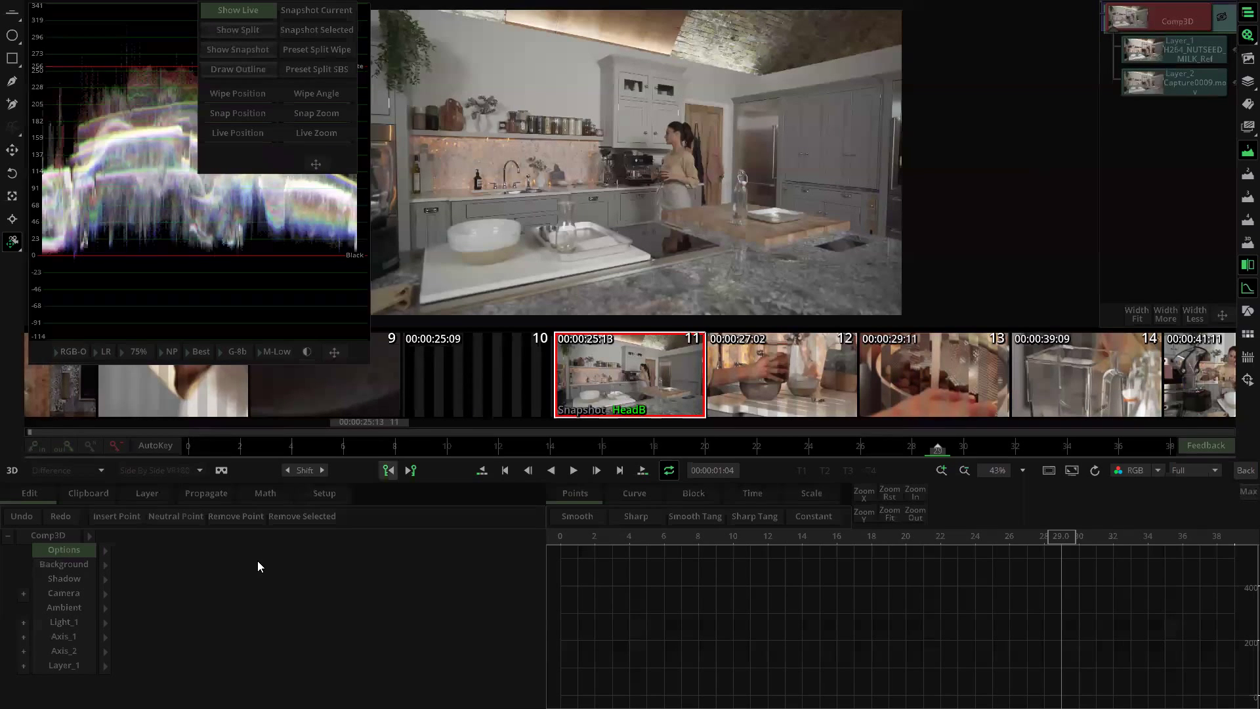
{"action": "left_click", "coordinate": [148, 493]}
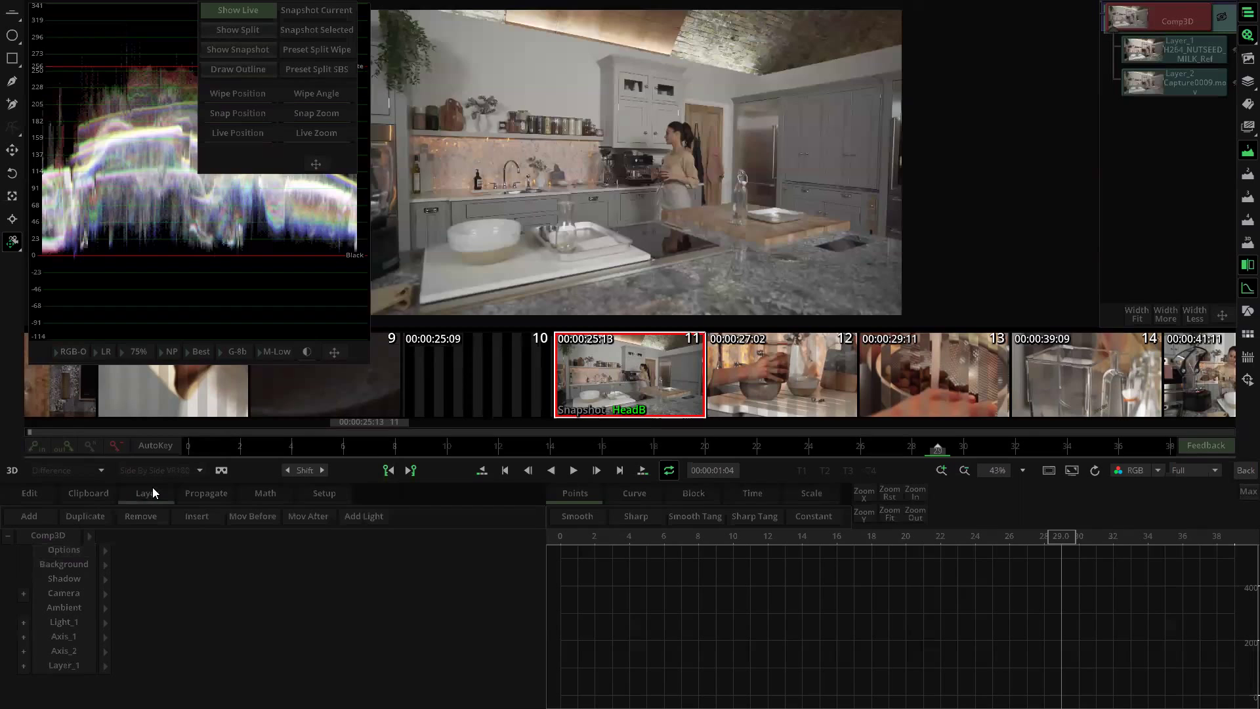
{"action": "left_click", "coordinate": [28, 516]}
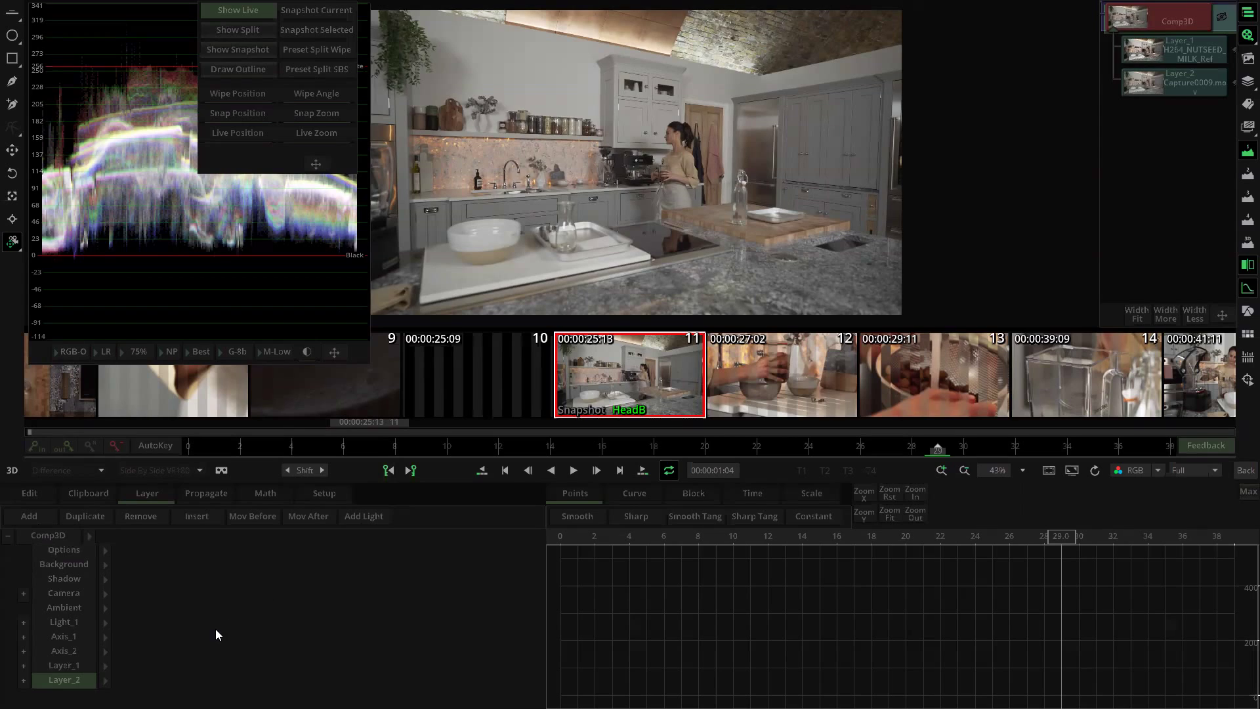
{"action": "left_click", "coordinate": [56, 680]}
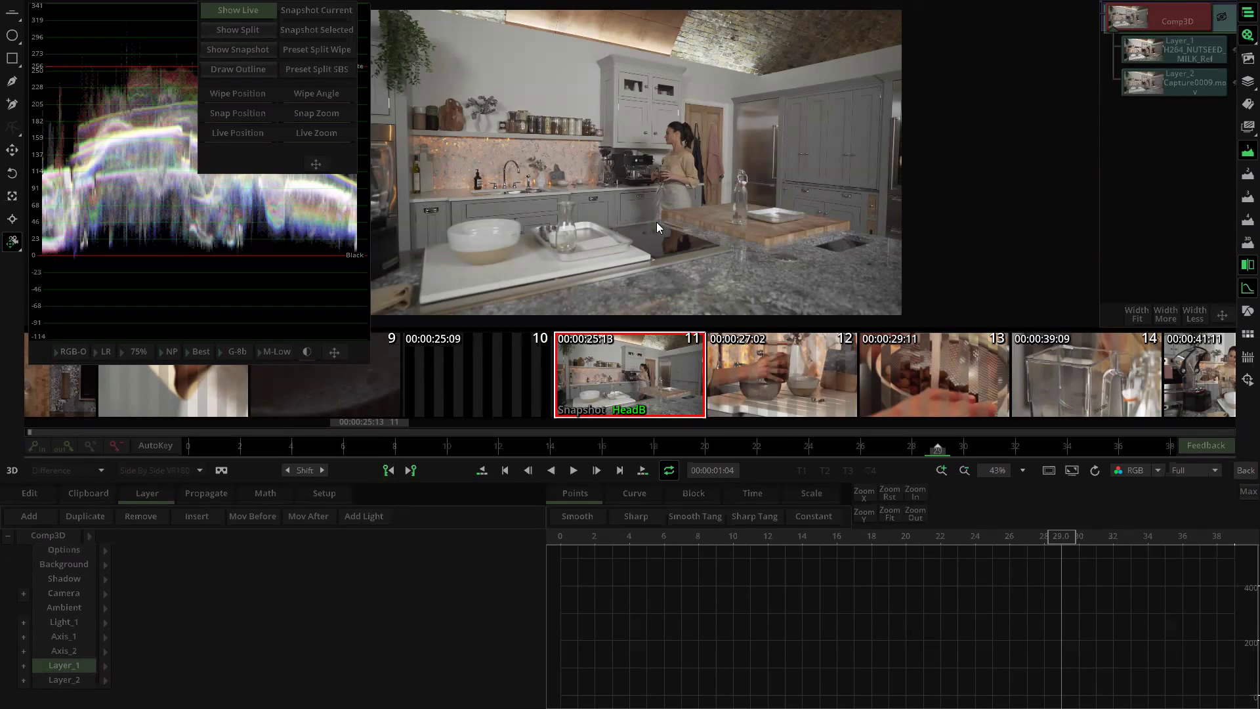
Step: View the Capture0009.mov and H264_NUTSEED_MILK_Ref inputs separately and return to the Comp3D composite
{"action": "left_click", "coordinate": [1183, 80]}
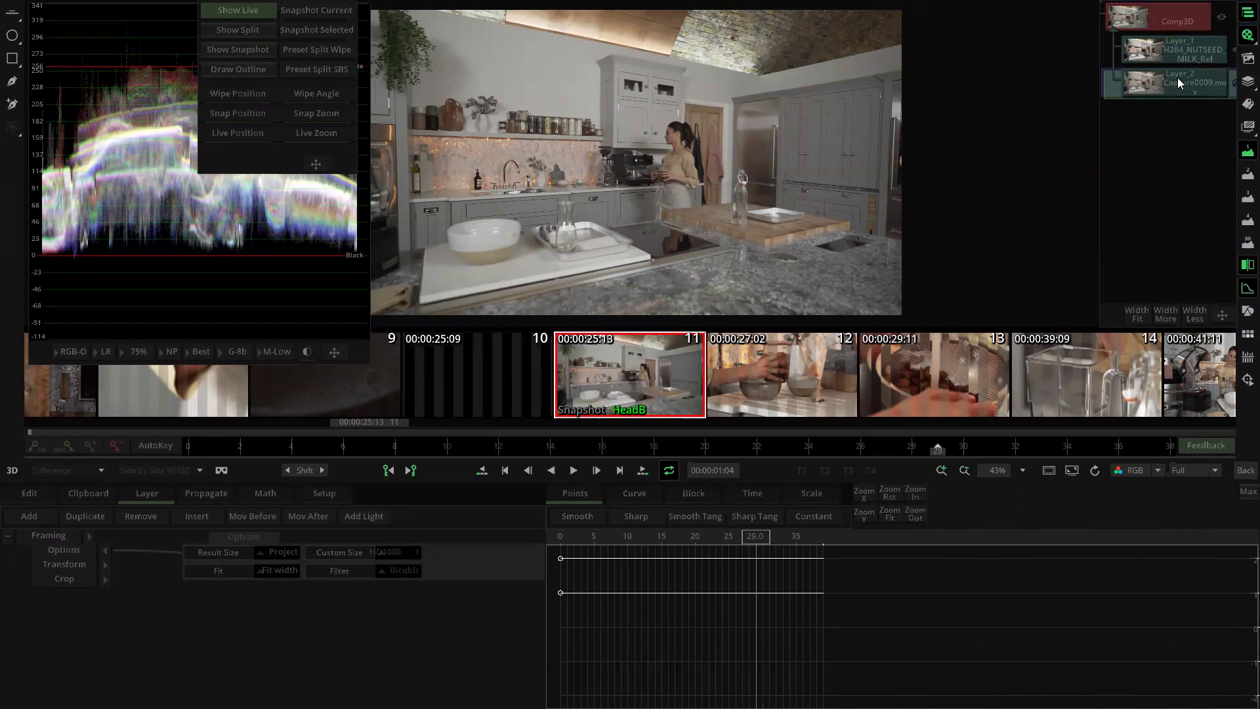
{"action": "left_click", "coordinate": [1177, 49]}
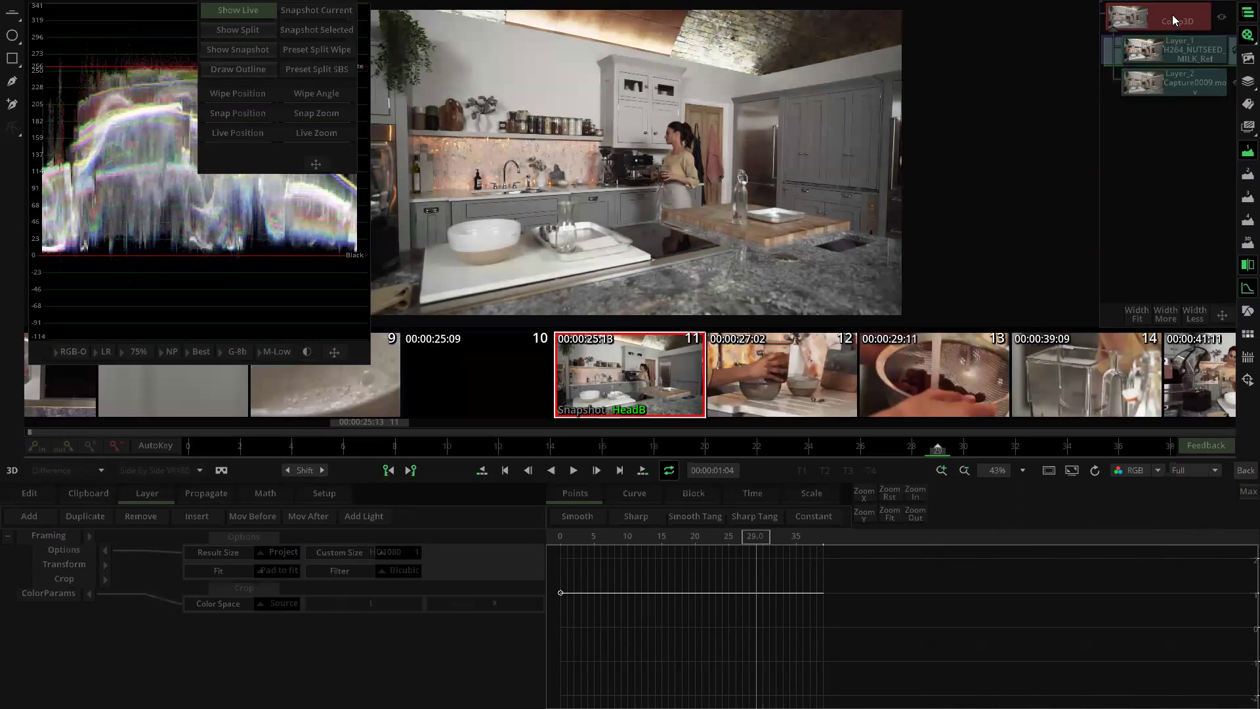
{"action": "left_click", "coordinate": [1171, 14]}
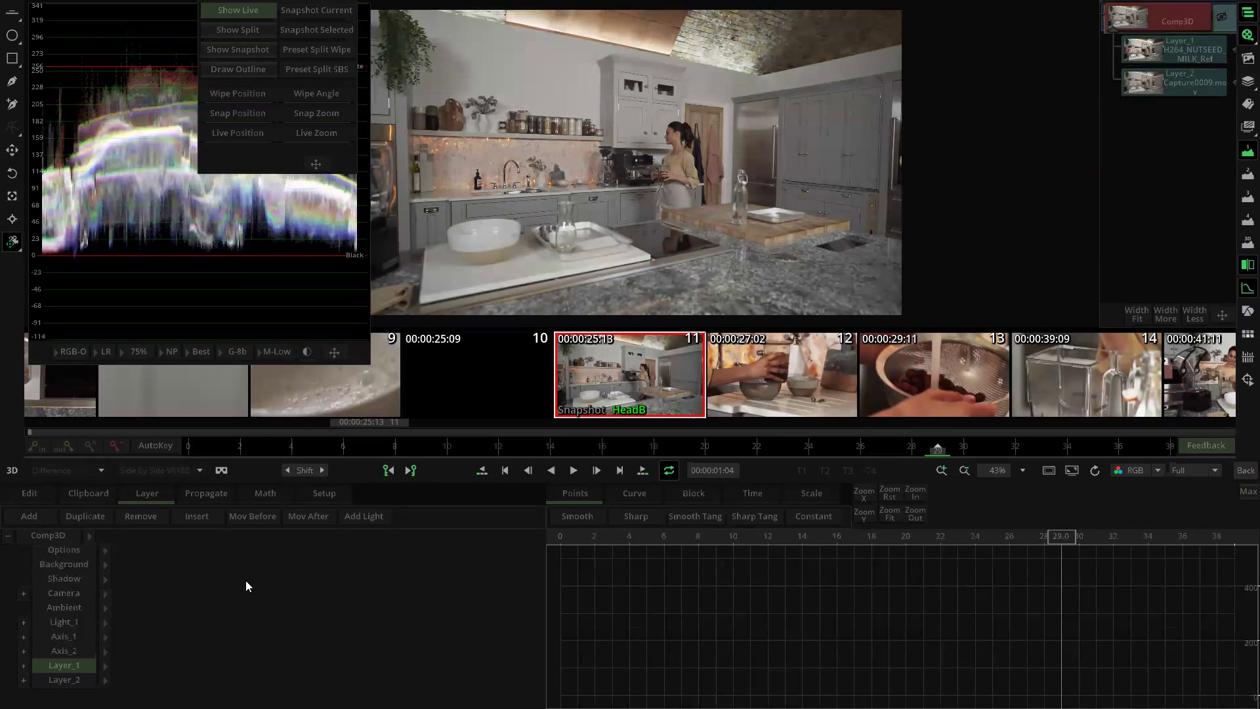
Step: Expand Layer_1's parameters and raise its Position Z to 0.100
{"action": "left_click", "coordinate": [105, 666]}
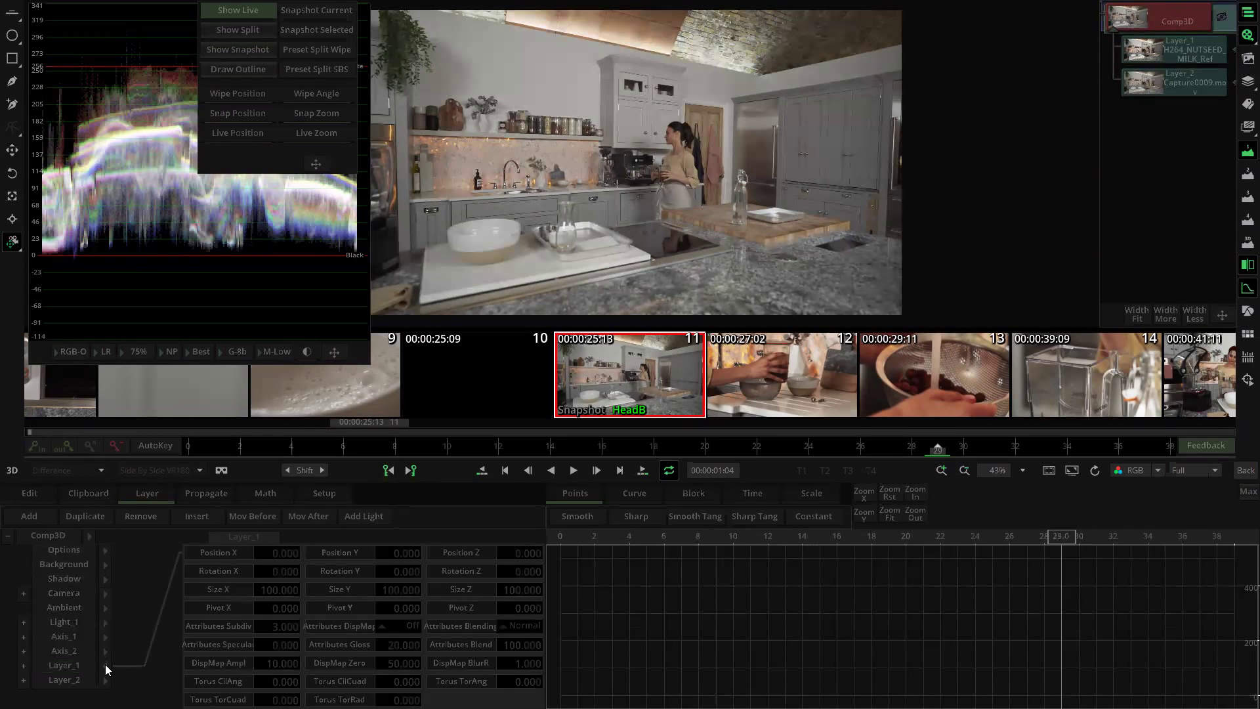
{"action": "left_click", "coordinate": [529, 554]}
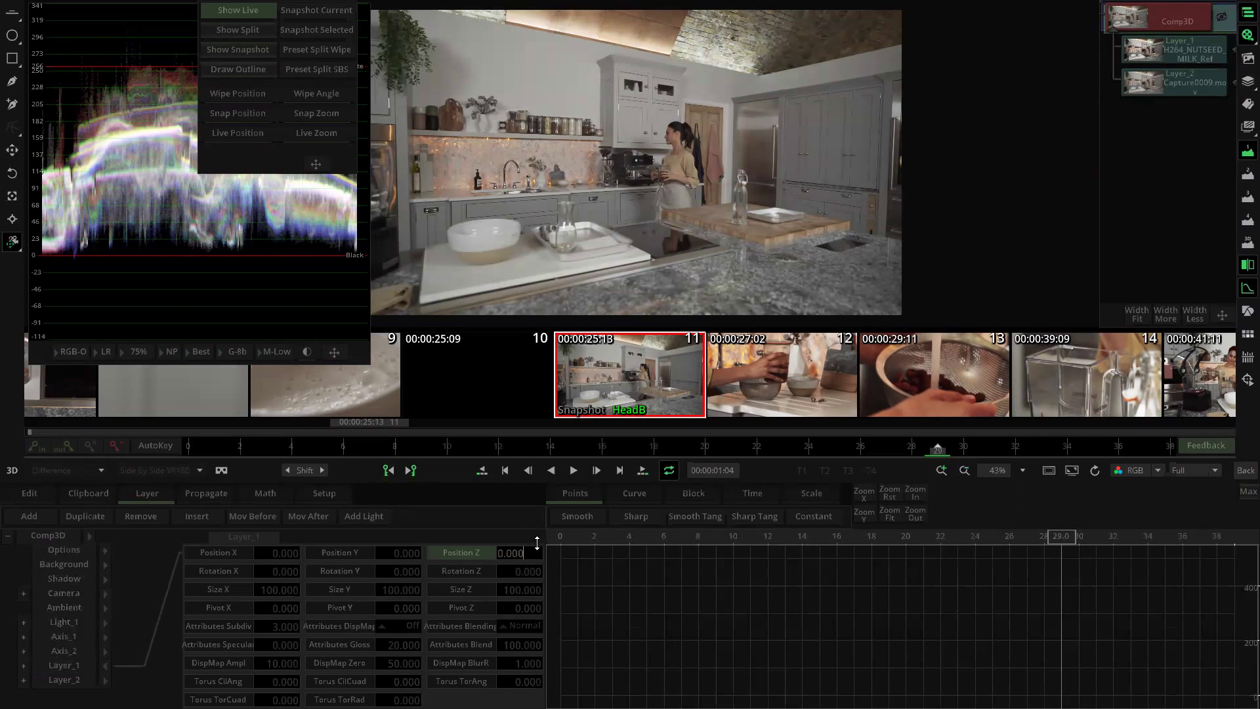
{"action": "scroll", "coordinate": [536, 543], "scroll_direction": "up", "scroll_amount": 1}
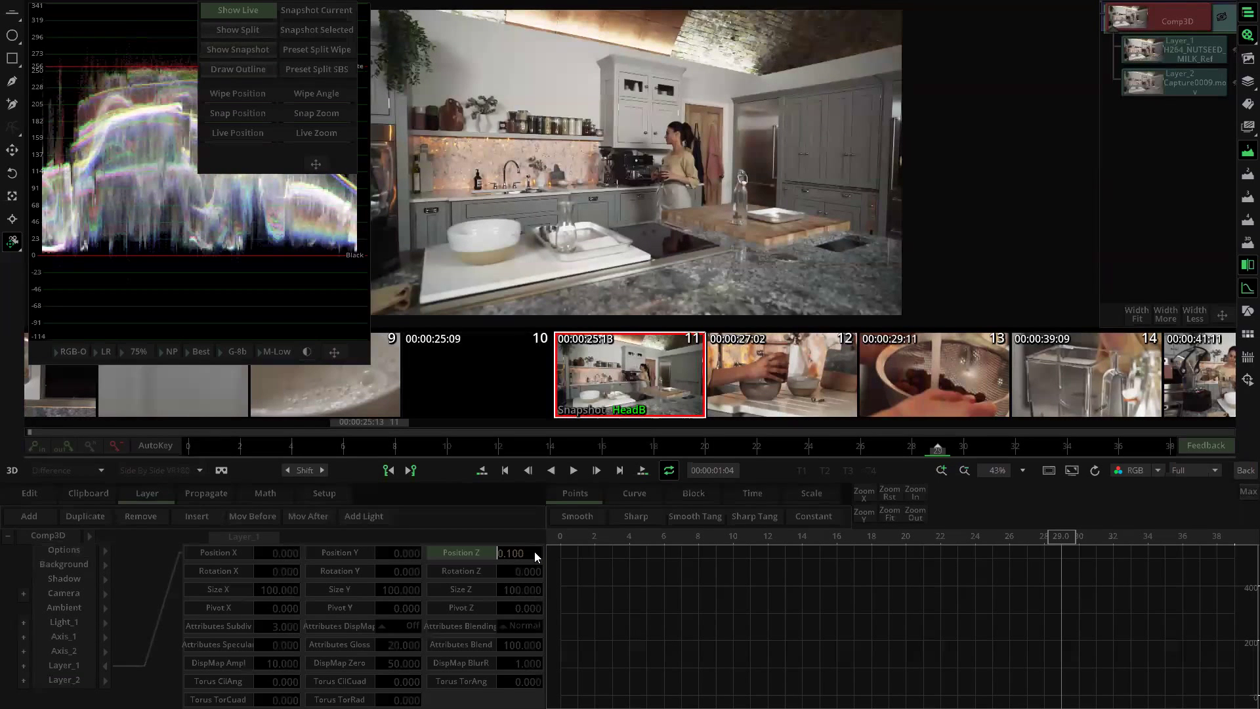
{"action": "scroll", "coordinate": [533, 551], "scroll_direction": "up", "scroll_amount": 2}
{"action": "scroll", "coordinate": [531, 551], "scroll_direction": "down", "scroll_amount": 1}
{"action": "key", "text": "Return"}
Step: Try other Position Z values on Layer_1, such as 34.000, to compare its distance from Layer_2
{"action": "left_click_drag", "start_coordinate": [509, 556], "coordinate": [555, 269]}
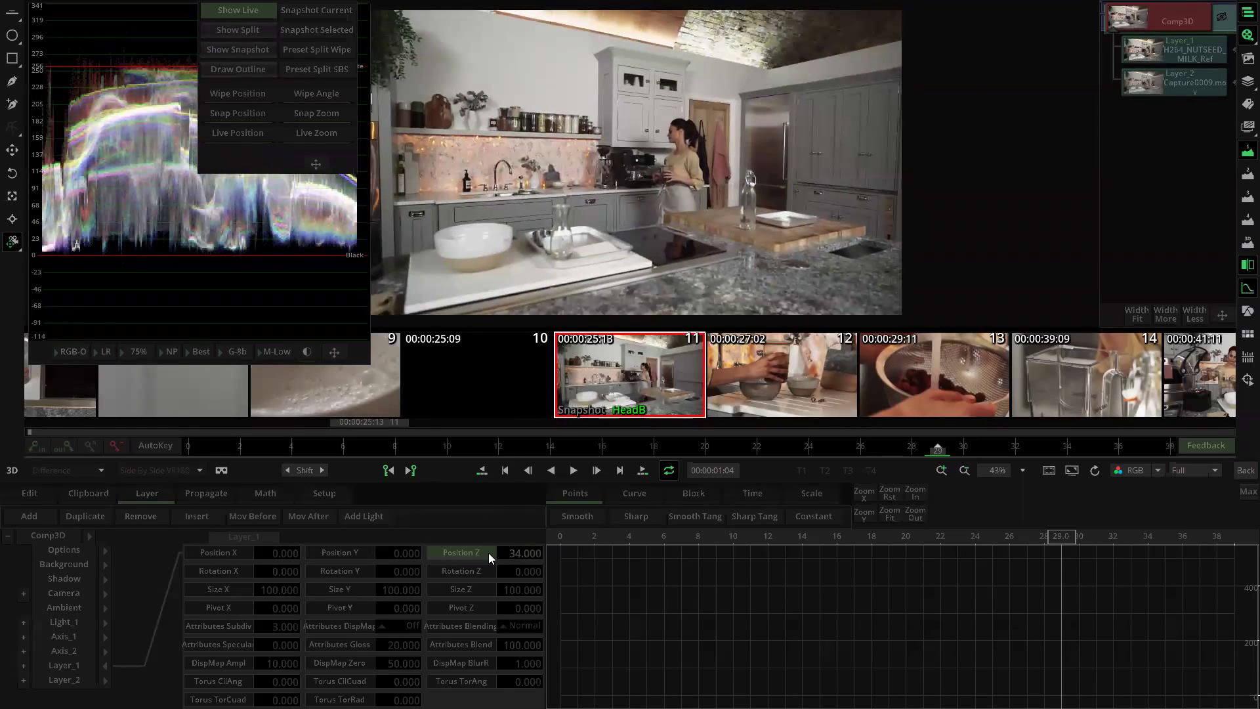
{"action": "right_click", "coordinate": [508, 554]}
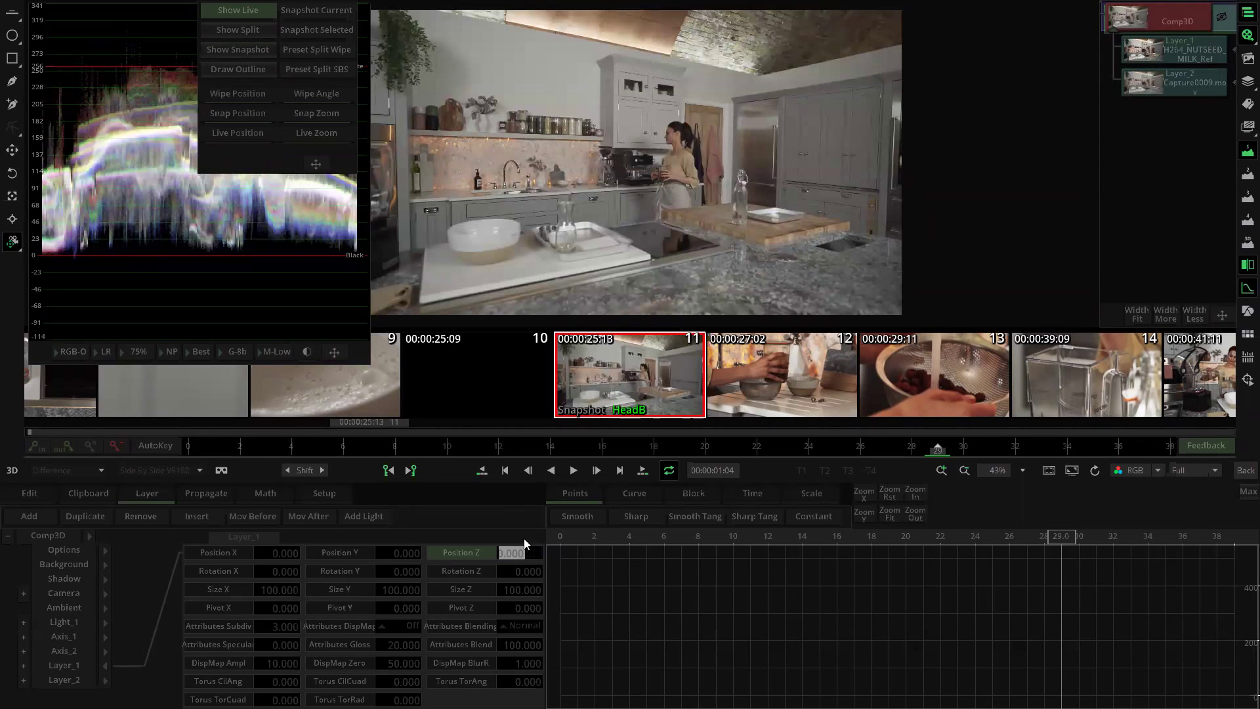
{"action": "left_click_drag", "start_coordinate": [513, 554], "coordinate": [519, 462]}
{"action": "right_click", "coordinate": [488, 548]}
{"action": "type", "text": "500"}
{"action": "key", "text": "Return"}
{"action": "right_click", "coordinate": [486, 552]}
{"action": "left_click_drag", "start_coordinate": [519, 557], "coordinate": [514, 477]}
{"action": "left_click_drag", "start_coordinate": [530, 552], "coordinate": [531, 502]}
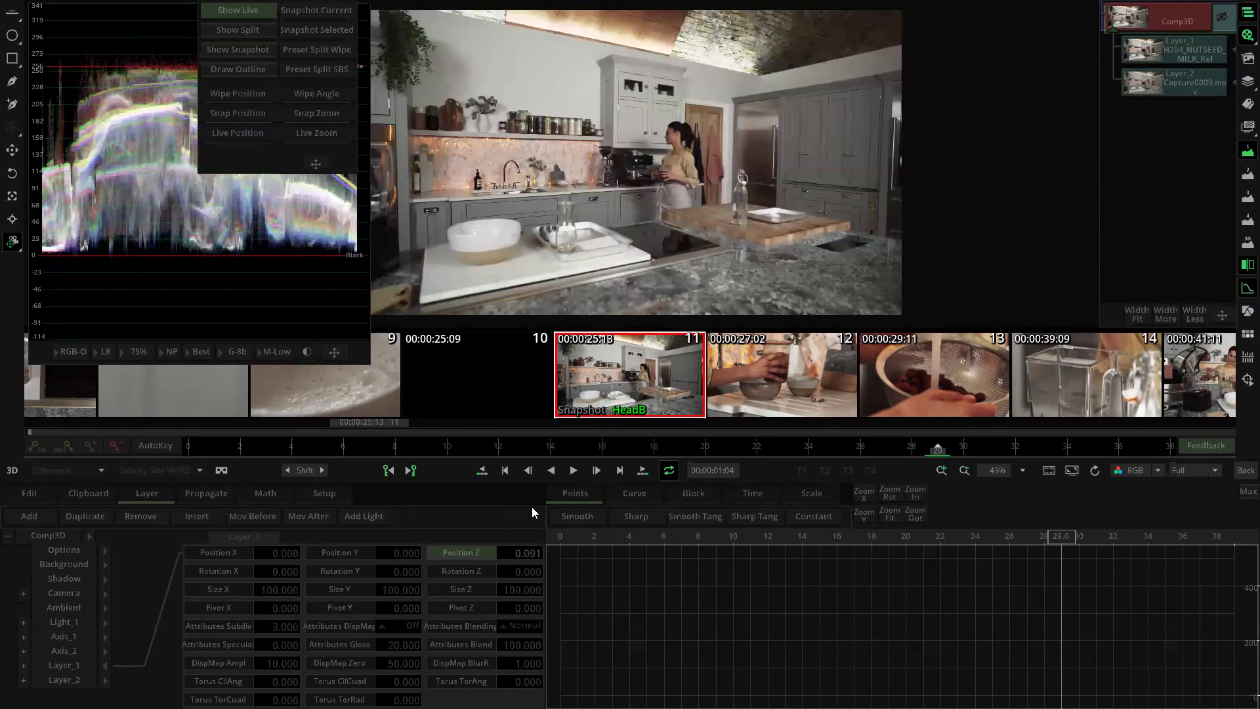
Step: Reset Layer_1's Position Z, set it to 0.100 and show the 3D transform controls over the image
{"action": "left_click", "coordinate": [479, 554]}
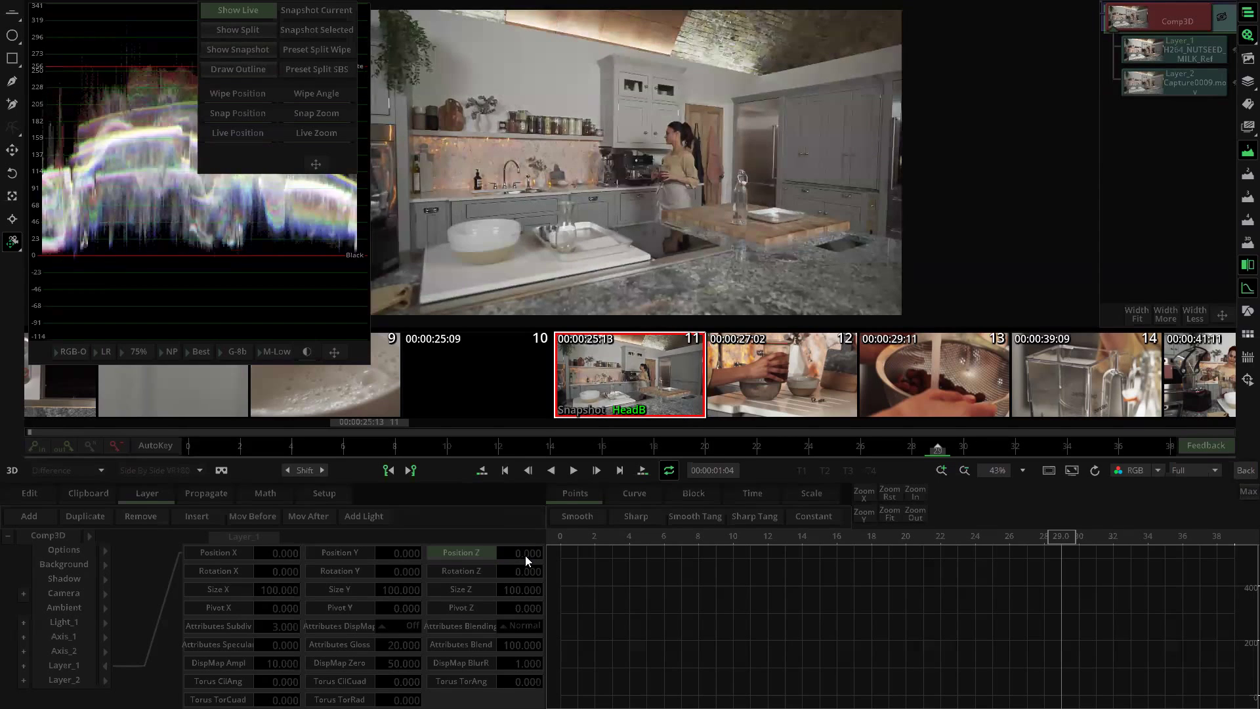
{"action": "left_click_drag", "start_coordinate": [525, 555], "coordinate": [524, 535]}
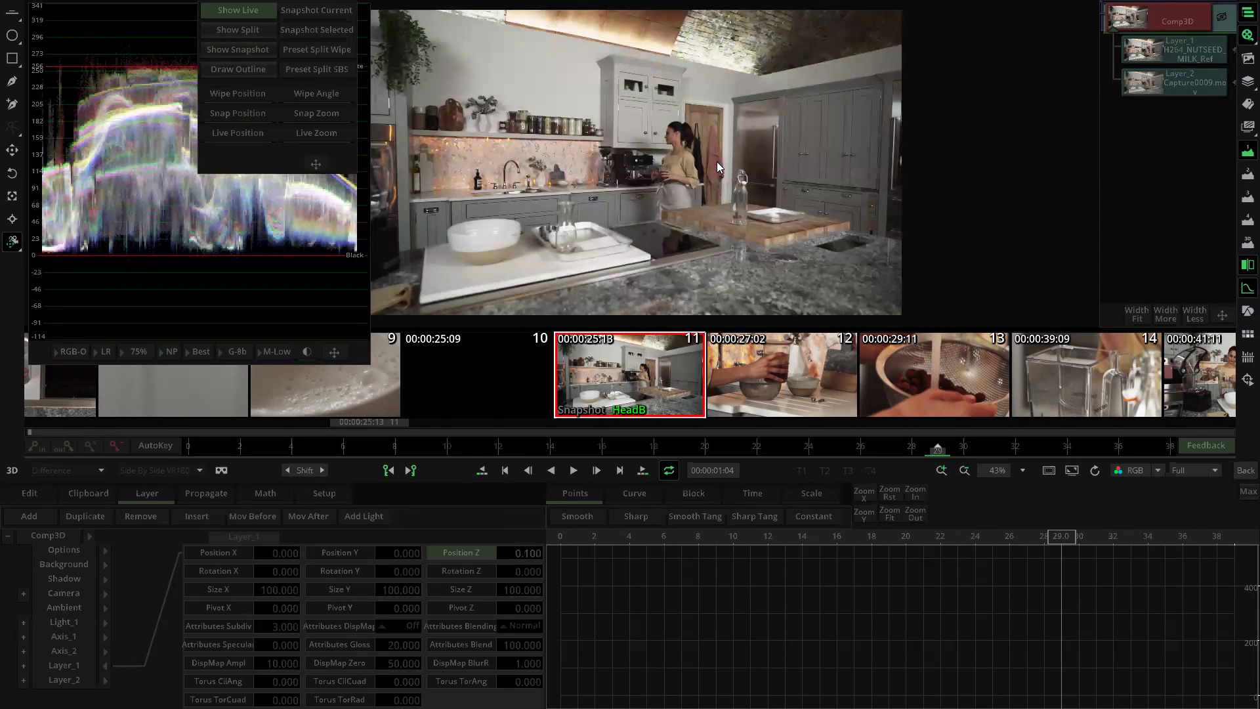
{"action": "left_click", "coordinate": [1242, 295]}
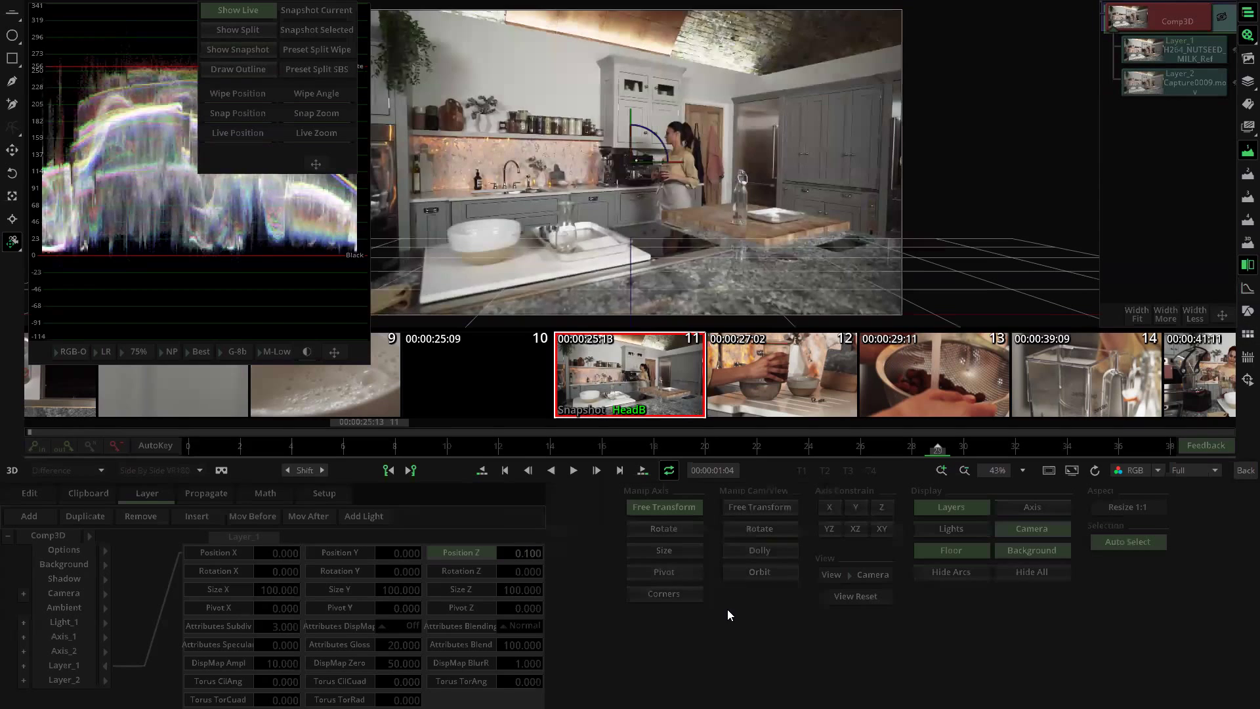
{"action": "scroll", "coordinate": [574, 135], "scroll_direction": "down", "scroll_amount": 2}
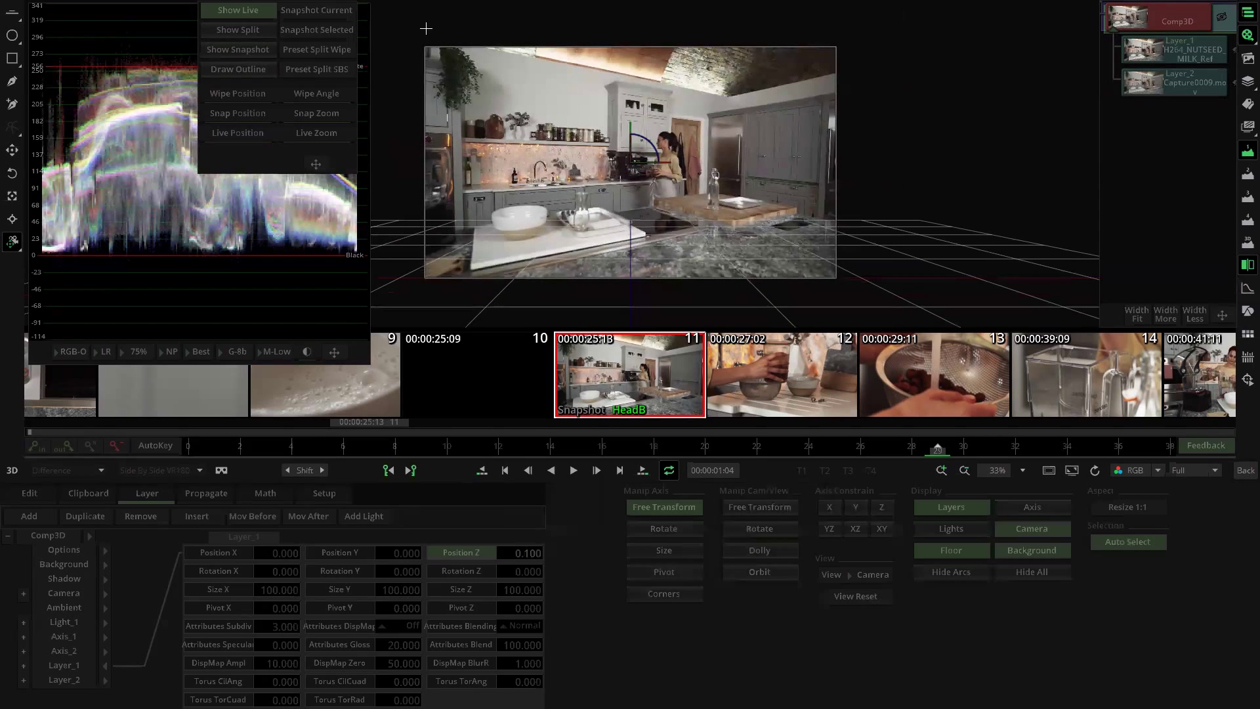
Step: Scale Layer_1 to 50 in Size X and Size Y and move it into the image's lower-right corner, about X 89, Y -51
{"action": "left_click", "coordinate": [404, 588]}
{"action": "type", "text": "50"}
{"action": "key", "text": "Return"}
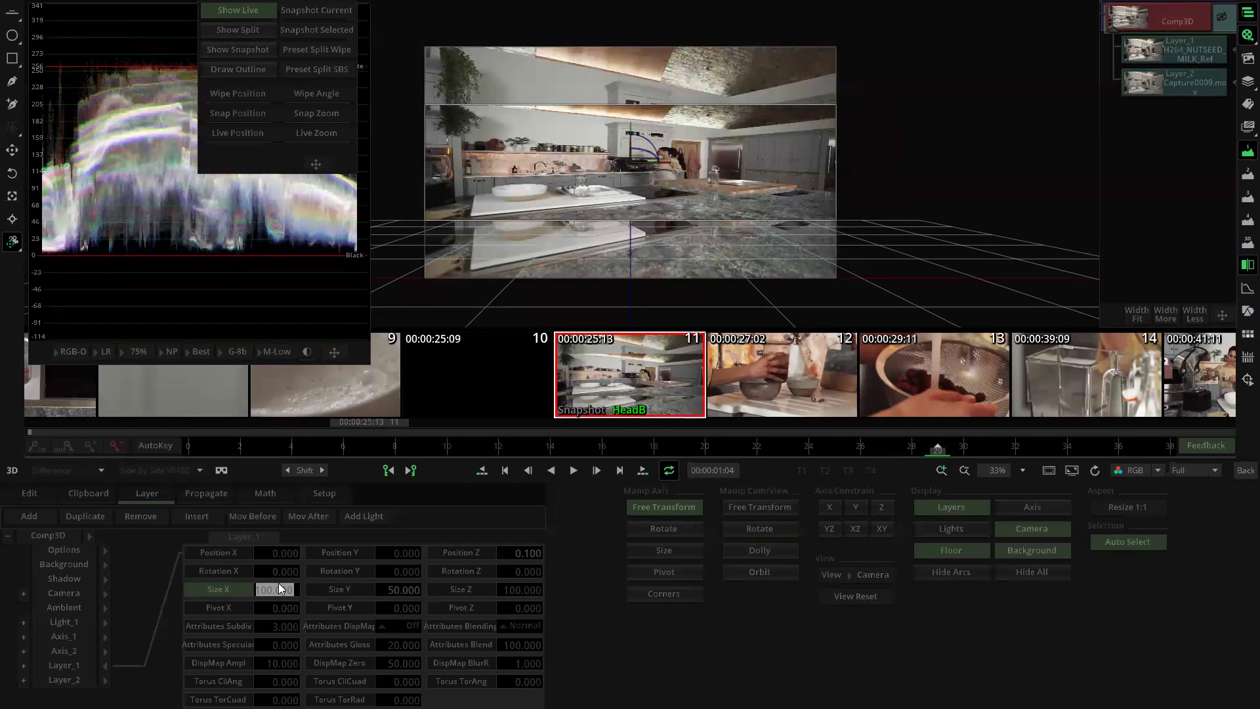
{"action": "key", "text": "Return"}
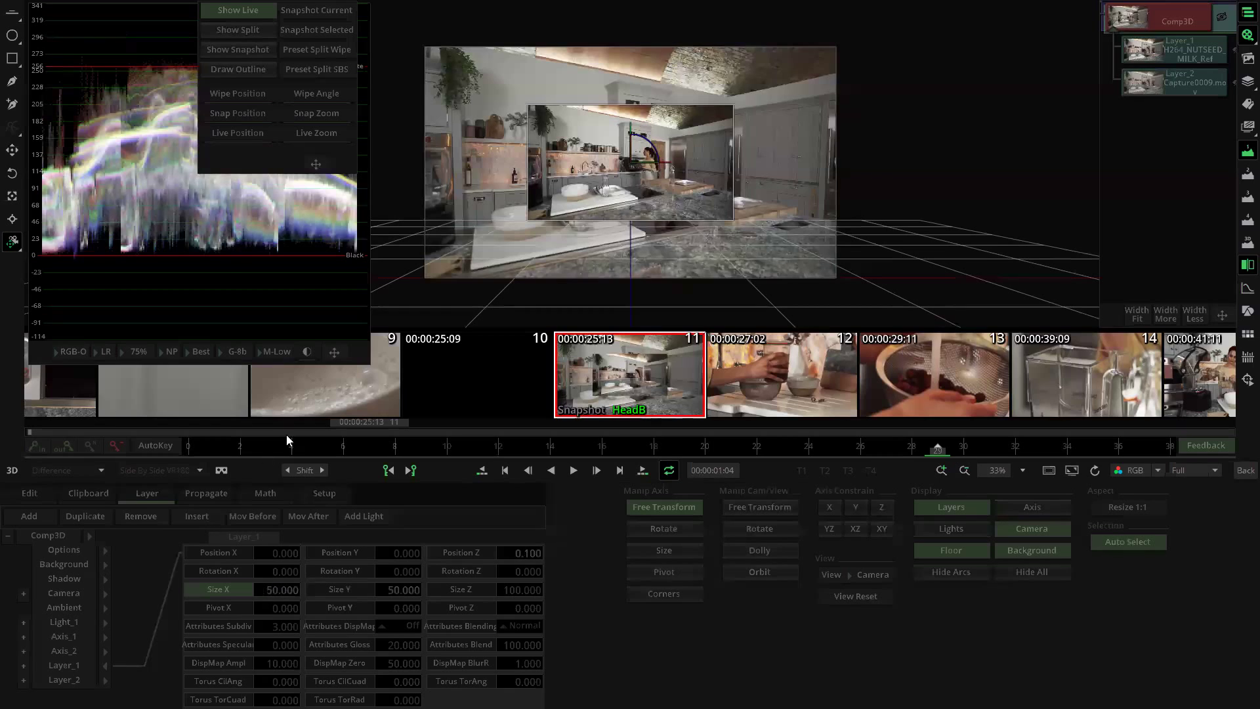
{"action": "left_click_drag", "start_coordinate": [652, 194], "coordinate": [734, 239]}
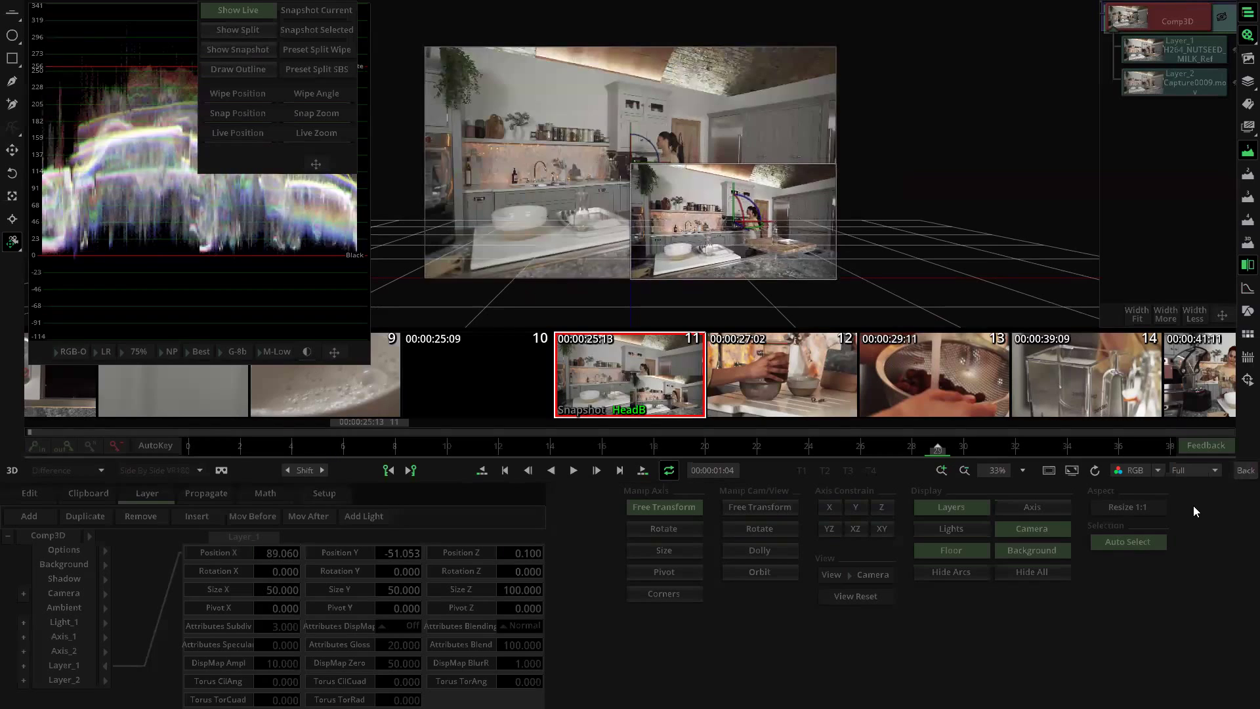
Step: Return to the timeline and view the picture-in-picture composite in the Record Monitor
{"action": "left_click", "coordinate": [1243, 470]}
{"action": "scroll", "coordinate": [594, 112], "scroll_direction": "up", "scroll_amount": 3}
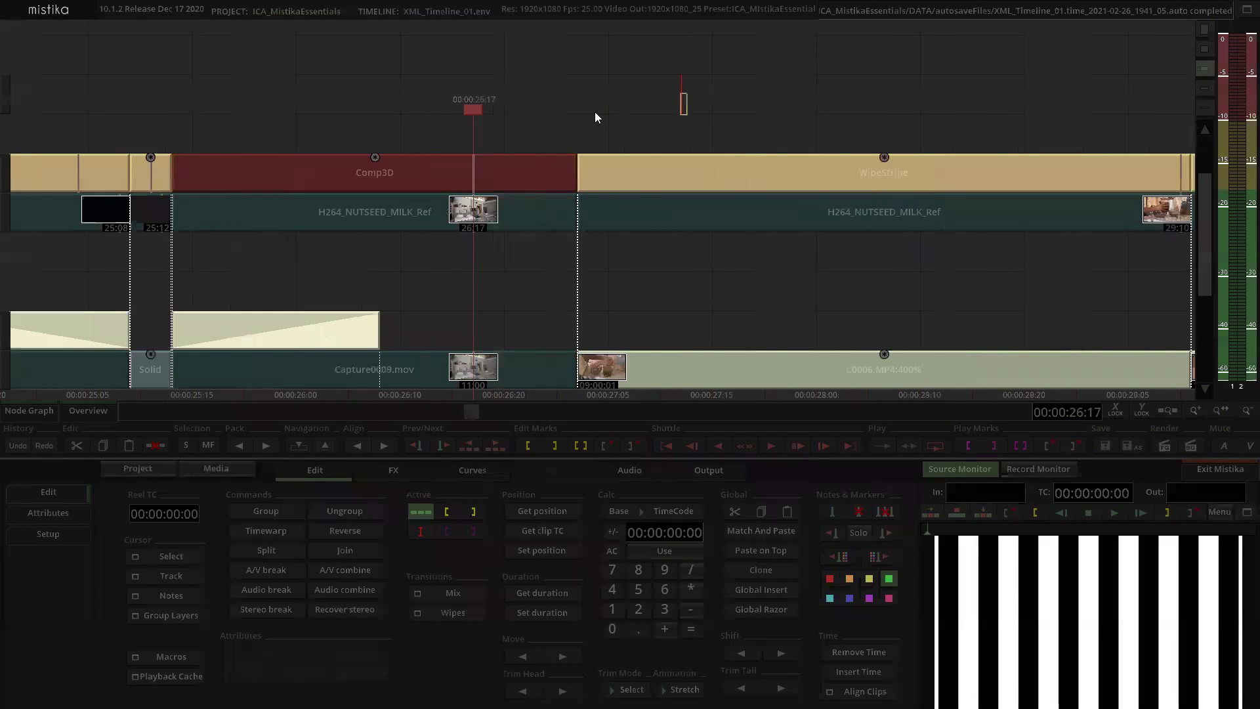
{"action": "scroll", "coordinate": [397, 107], "scroll_direction": "down", "scroll_amount": 2}
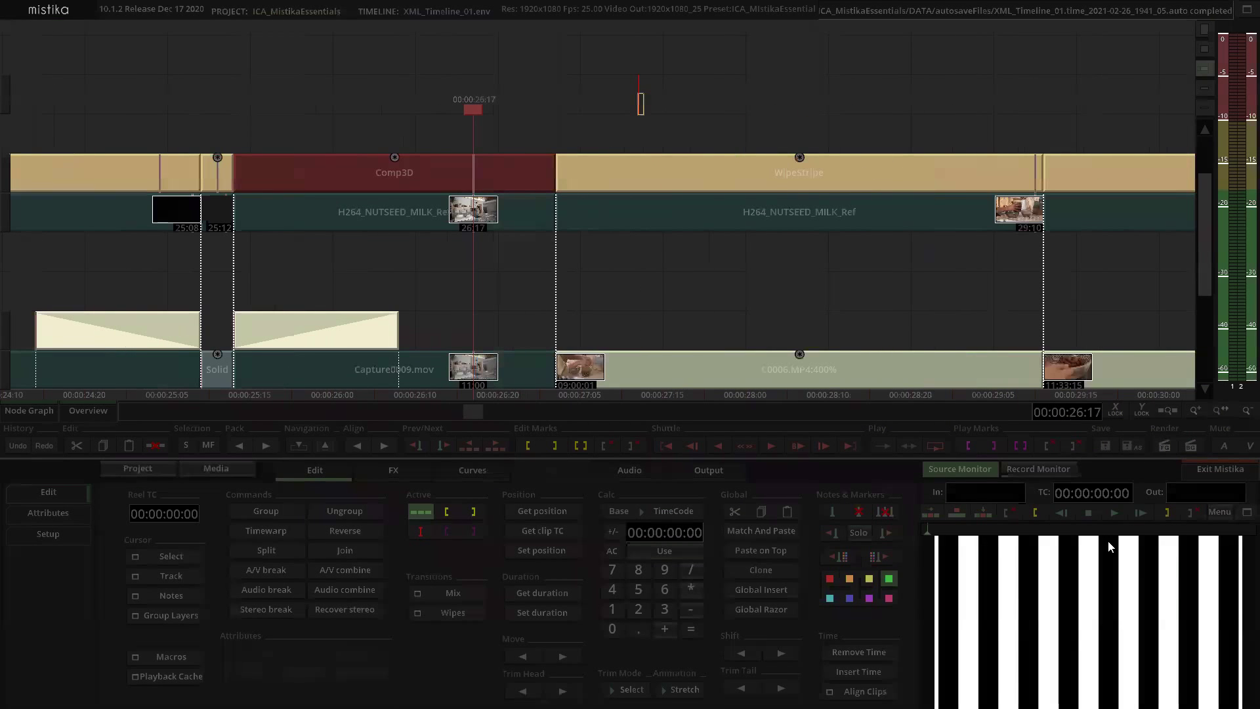
{"action": "left_click", "coordinate": [1034, 469]}
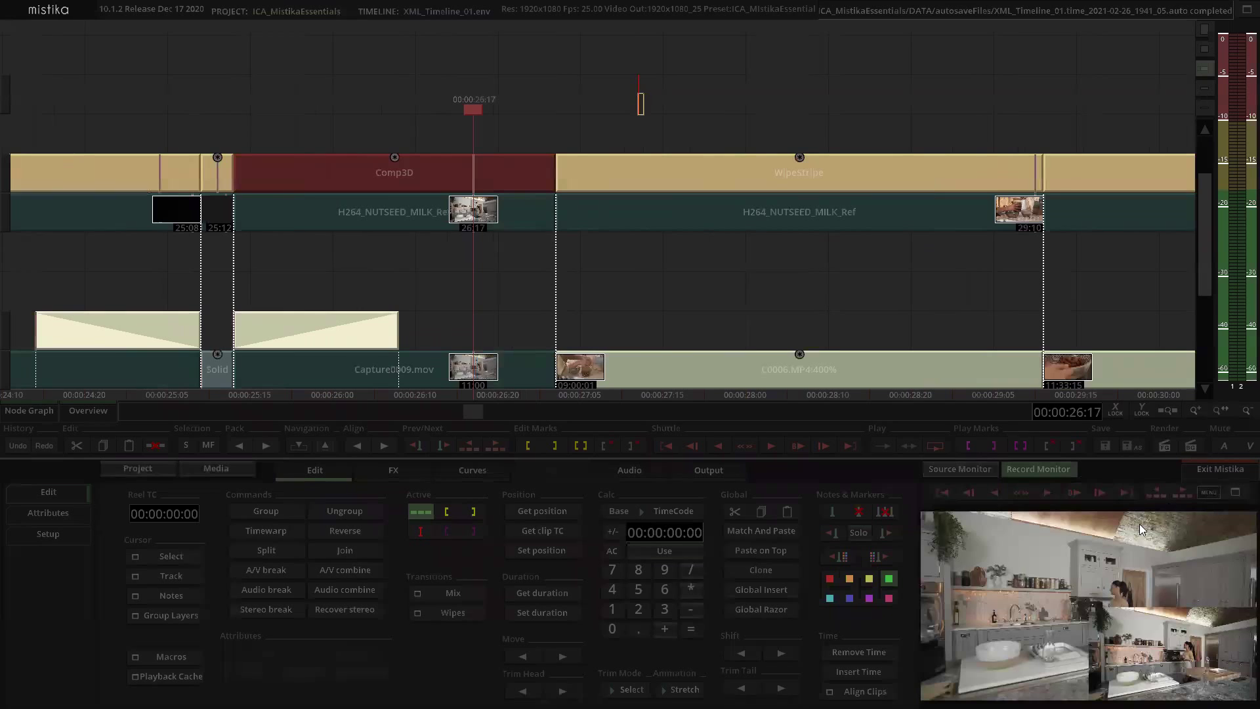
Step: Rename the Comp3D effect as ConformCheck-PIP
{"action": "left_click", "coordinate": [473, 163]}
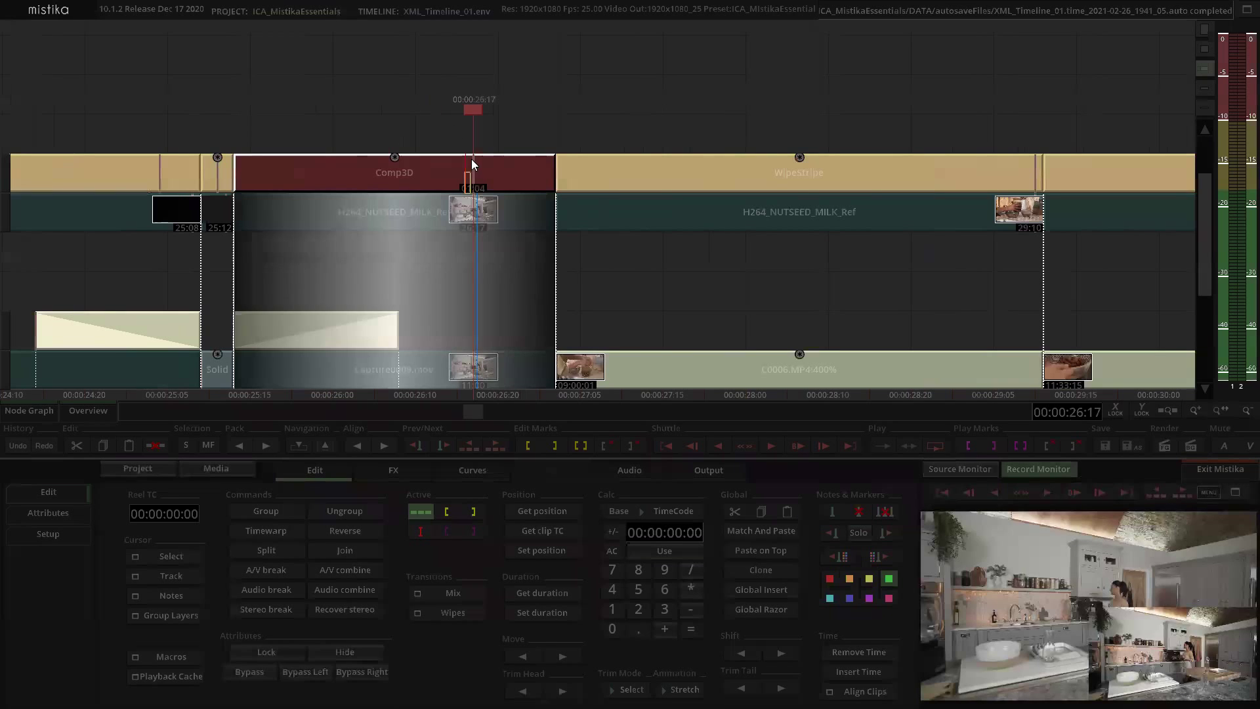
{"action": "left_click", "coordinate": [55, 512]}
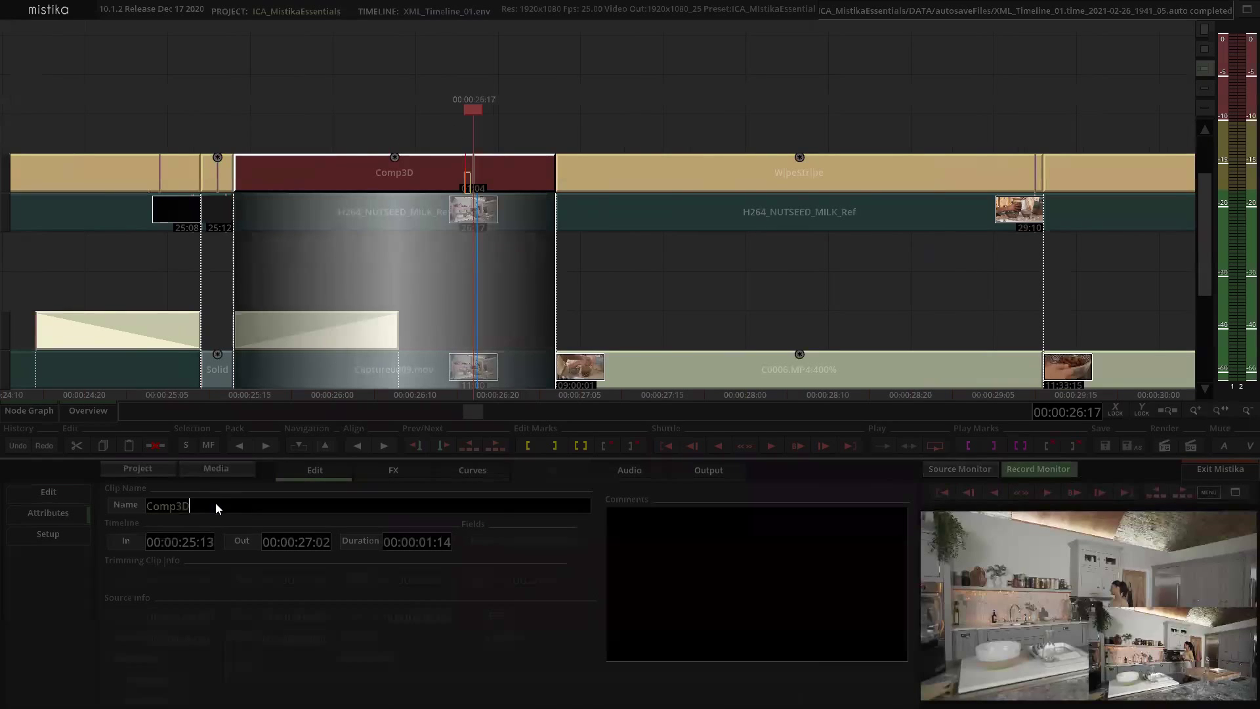
{"action": "key", "text": "BackSpace"}
{"action": "key", "text": "BackSpace"}
{"action": "key", "text": "BackSpace"}
{"action": "key", "text": "BackSpace"}
{"action": "key", "text": "BackSpace"}
{"action": "type", "text": "onfor"}
{"action": "type", "text": "mChec"}
{"action": "type", "text": "k"}
{"action": "type", "text": "_P"}
{"action": "key", "text": "Return"}
{"action": "left_click", "coordinate": [473, 138]}
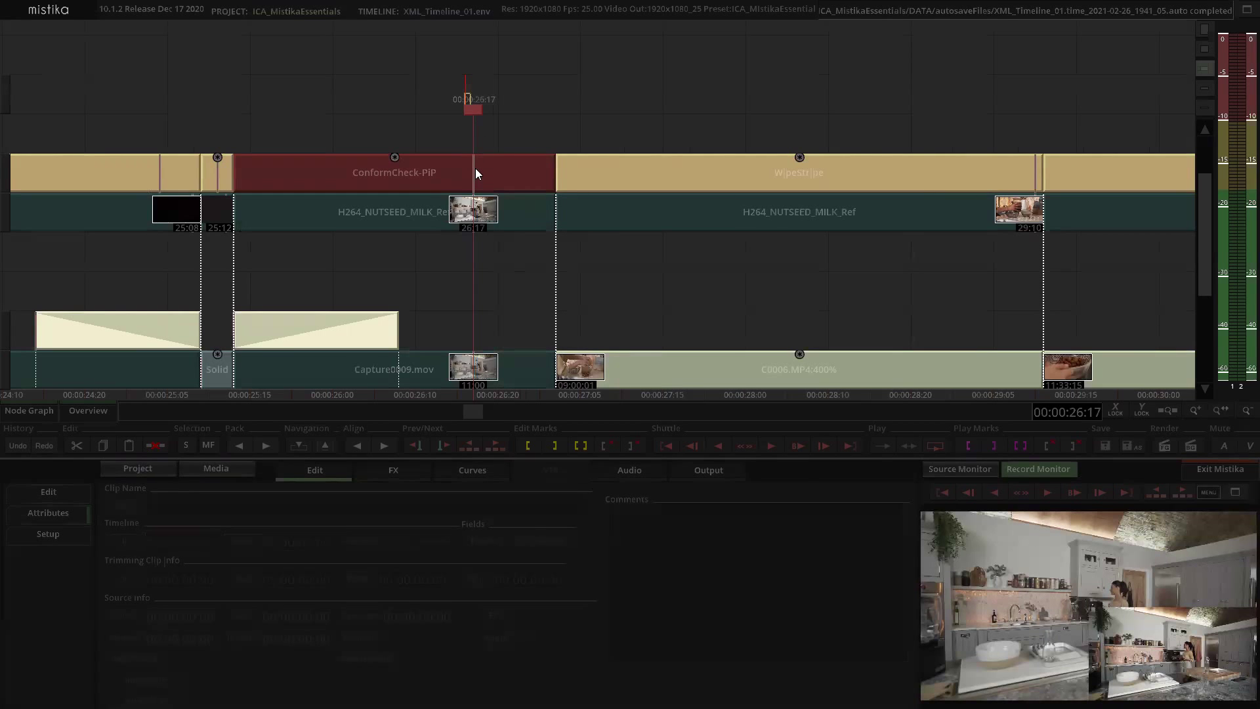
Step: Save the ConformCheck-PIP effect as a preset named ConformCheck_PiP in GLOBAL_PRESETS, then return to the timeline
{"action": "double_click", "coordinate": [475, 168]}
{"action": "left_click", "coordinate": [1246, 60]}
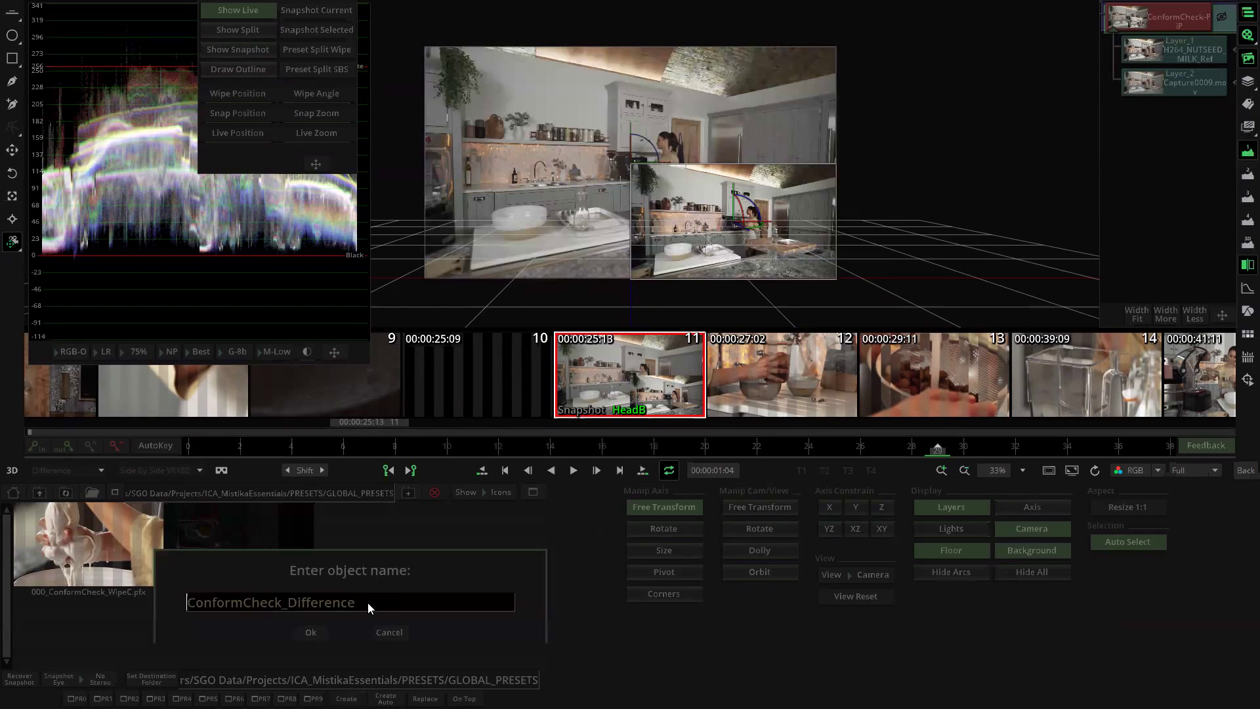
{"action": "key", "text": "BackSpace"}
{"action": "key", "text": "BackSpace"}
{"action": "key", "text": "BackSpace"}
{"action": "key", "text": "BackSpace"}
{"action": "key", "text": "BackSpace"}
{"action": "key", "text": "BackSpace"}
{"action": "key", "text": "BackSpace"}
{"action": "key", "text": "BackSpace"}
{"action": "key", "text": "BackSpace"}
{"action": "type", "text": "PiP"}
{"action": "left_click", "coordinate": [313, 632]}
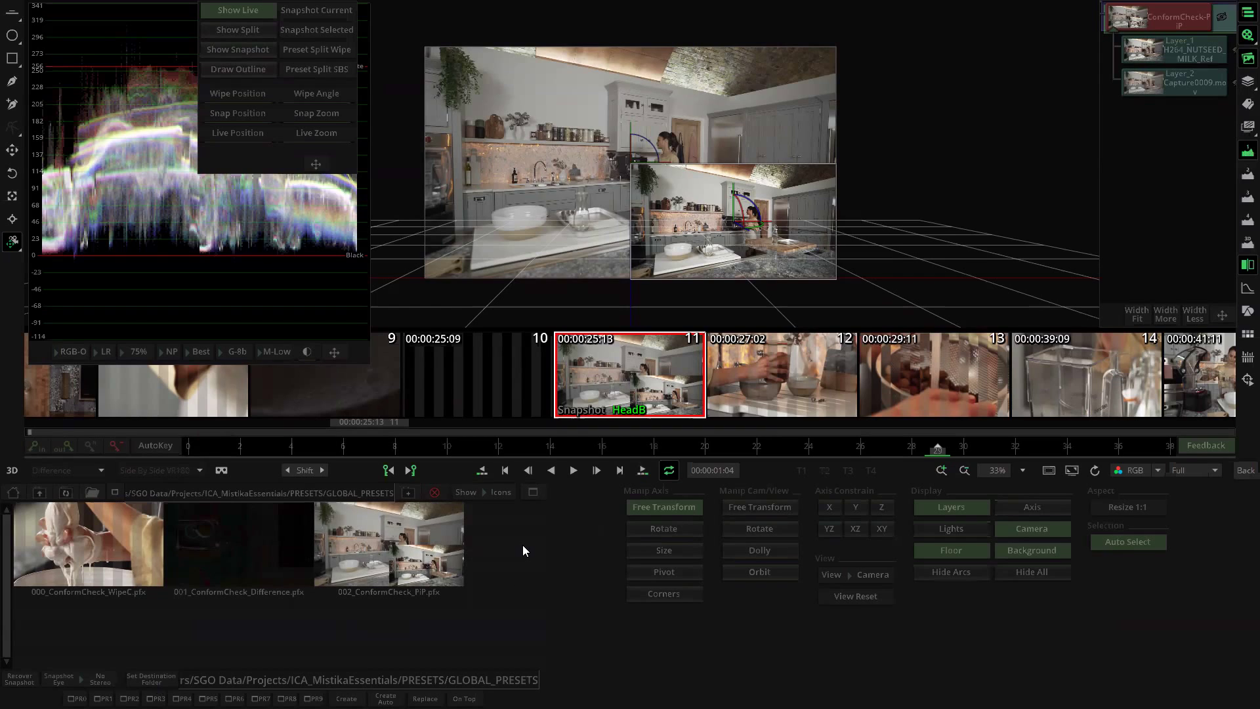
{"action": "left_click", "coordinate": [1245, 470]}
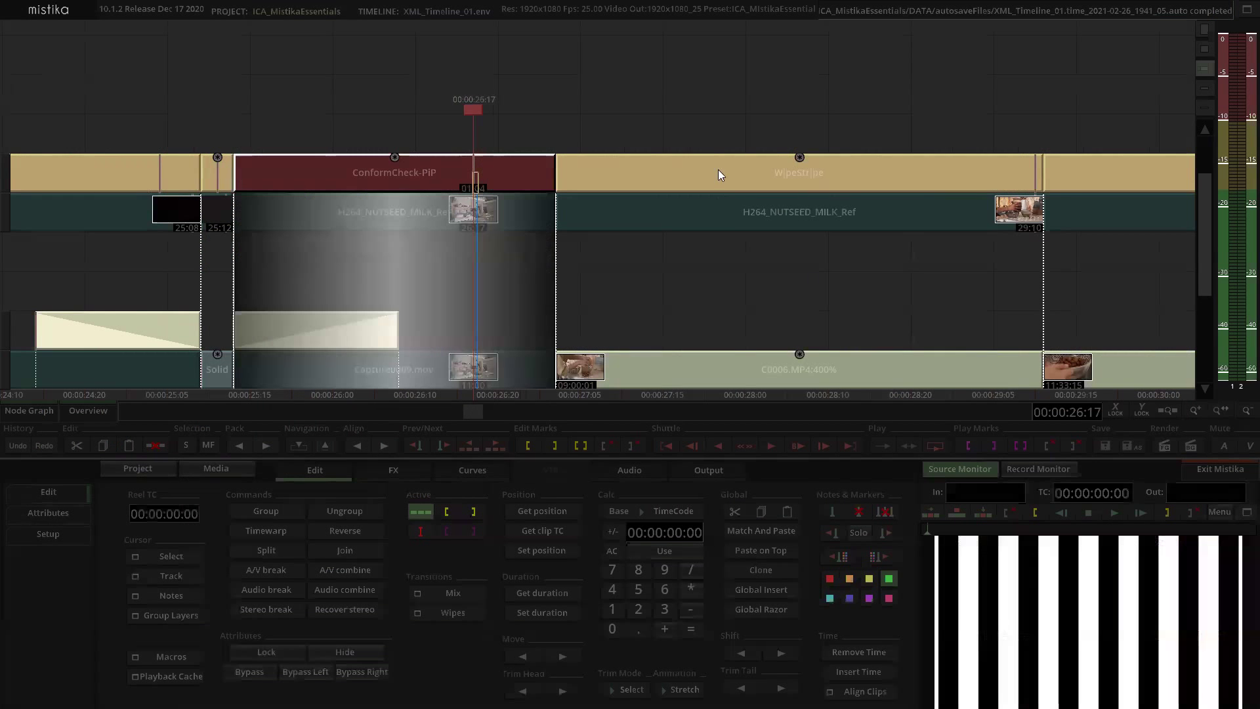
Step: Scrub through the WipeStripe comparison on the C0006.MP4 shot after the picture-in-picture and check it against the reference
{"action": "scroll", "coordinate": [698, 82], "scroll_direction": "down", "scroll_amount": 1}
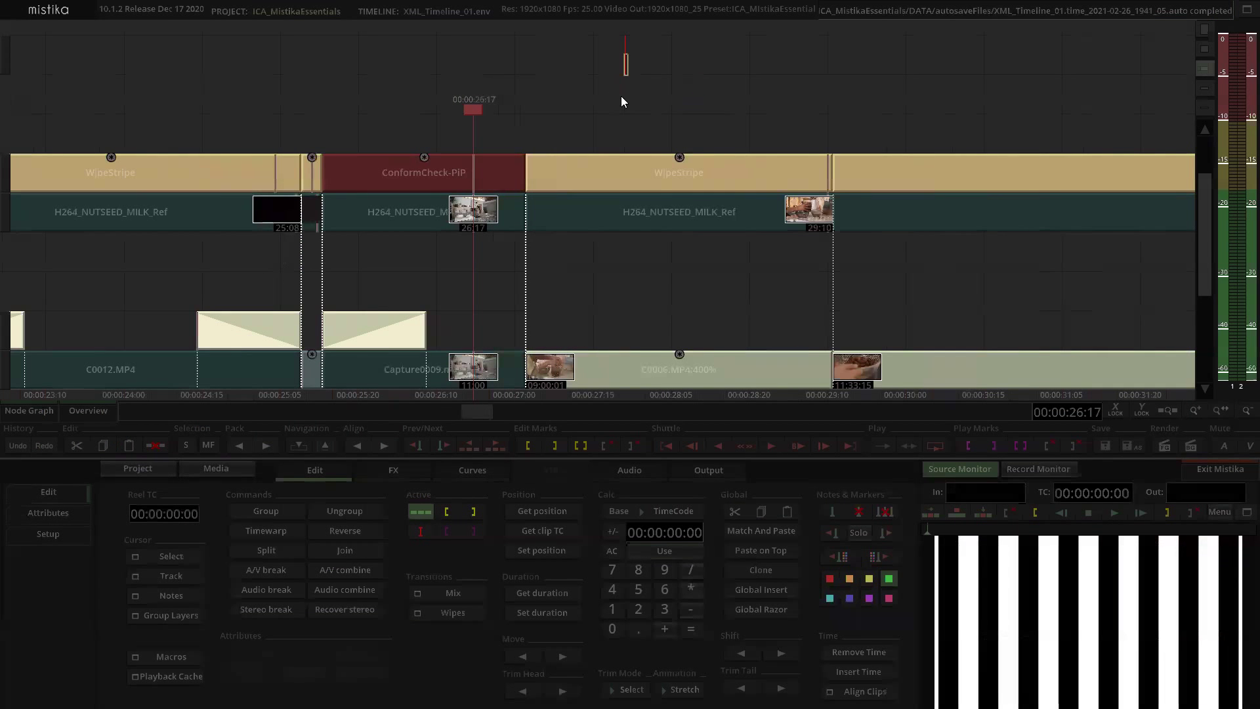
{"action": "double_click", "coordinate": [487, 174]}
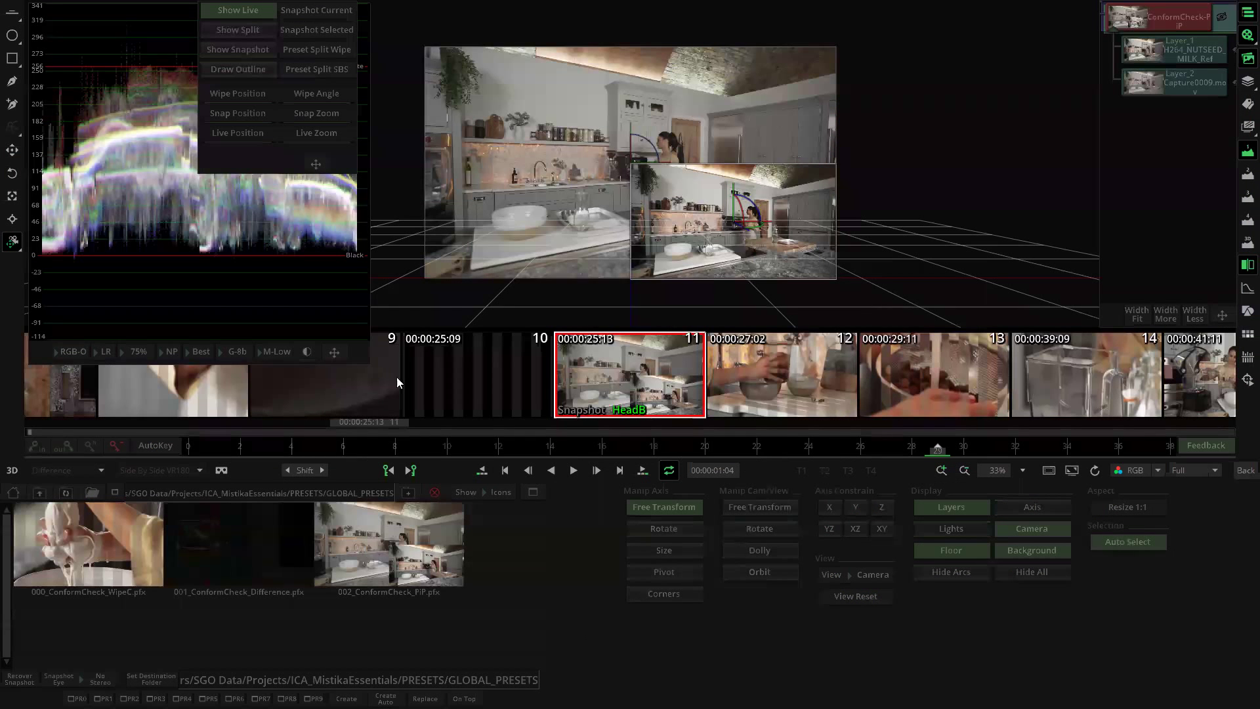
{"action": "left_click", "coordinate": [1246, 470]}
{"action": "left_click", "coordinate": [642, 104]}
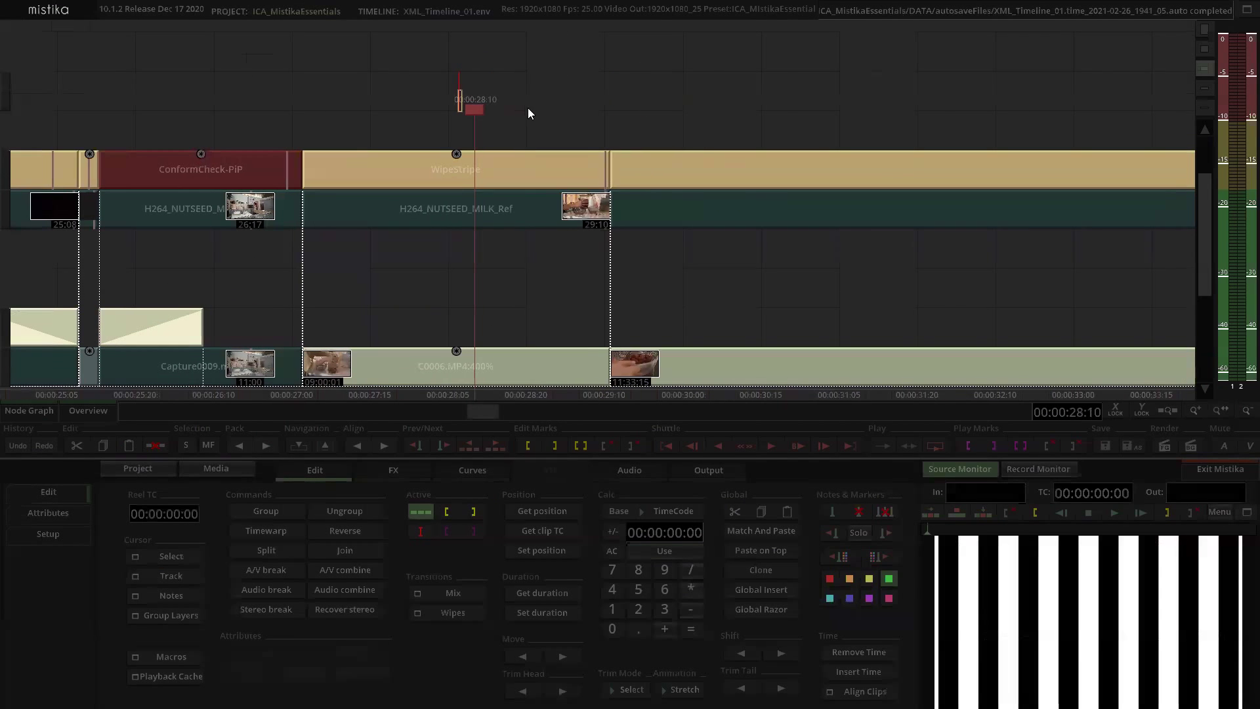
{"action": "double_click", "coordinate": [507, 163]}
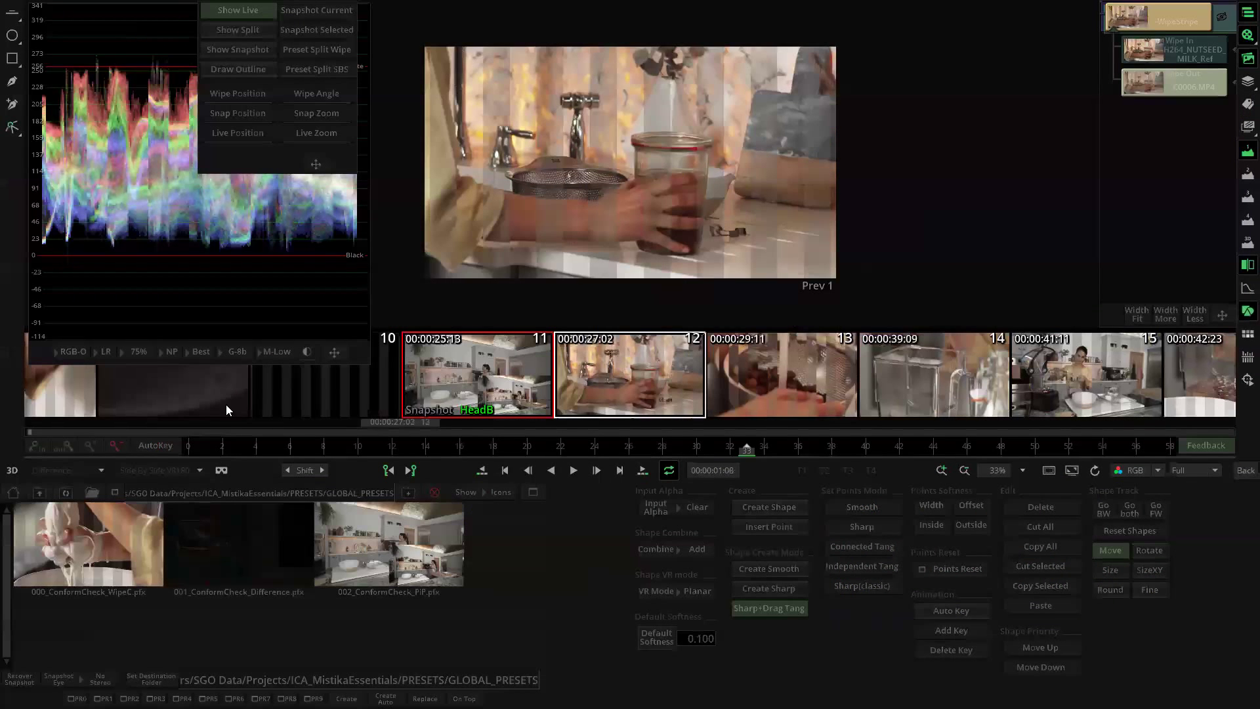
{"action": "left_click_drag", "start_coordinate": [201, 450], "coordinate": [461, 415]}
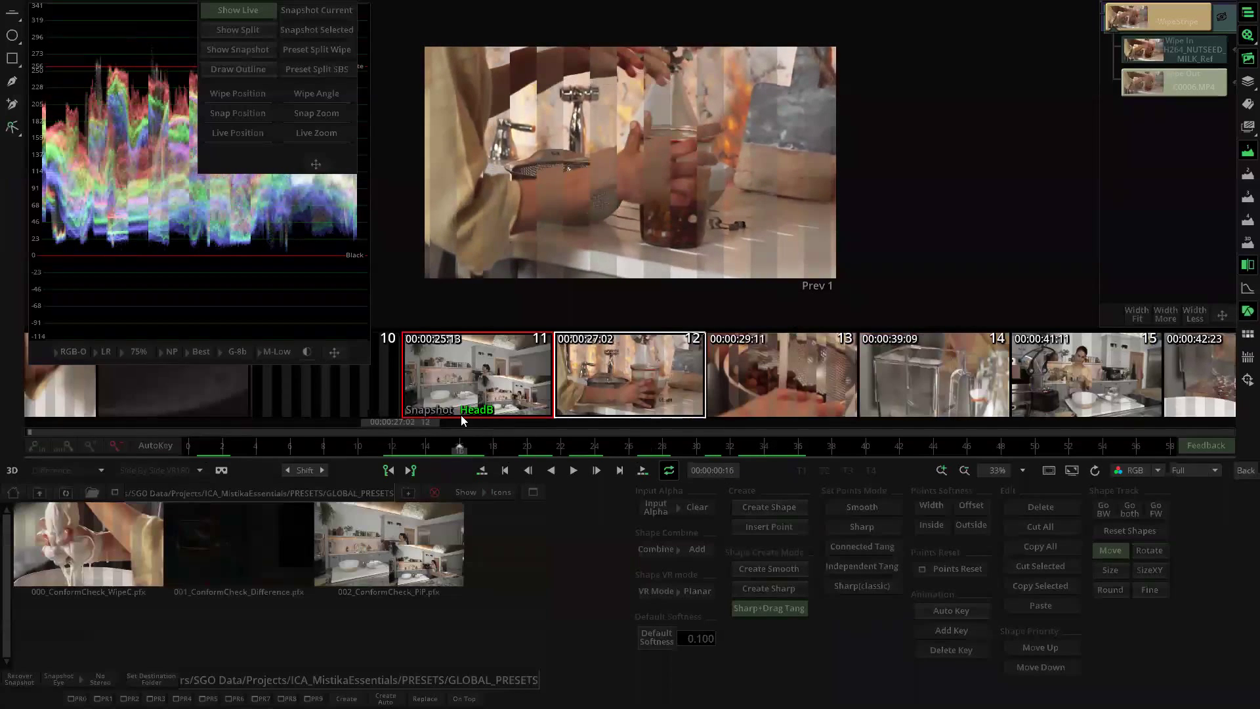
{"action": "left_click", "coordinate": [1180, 87]}
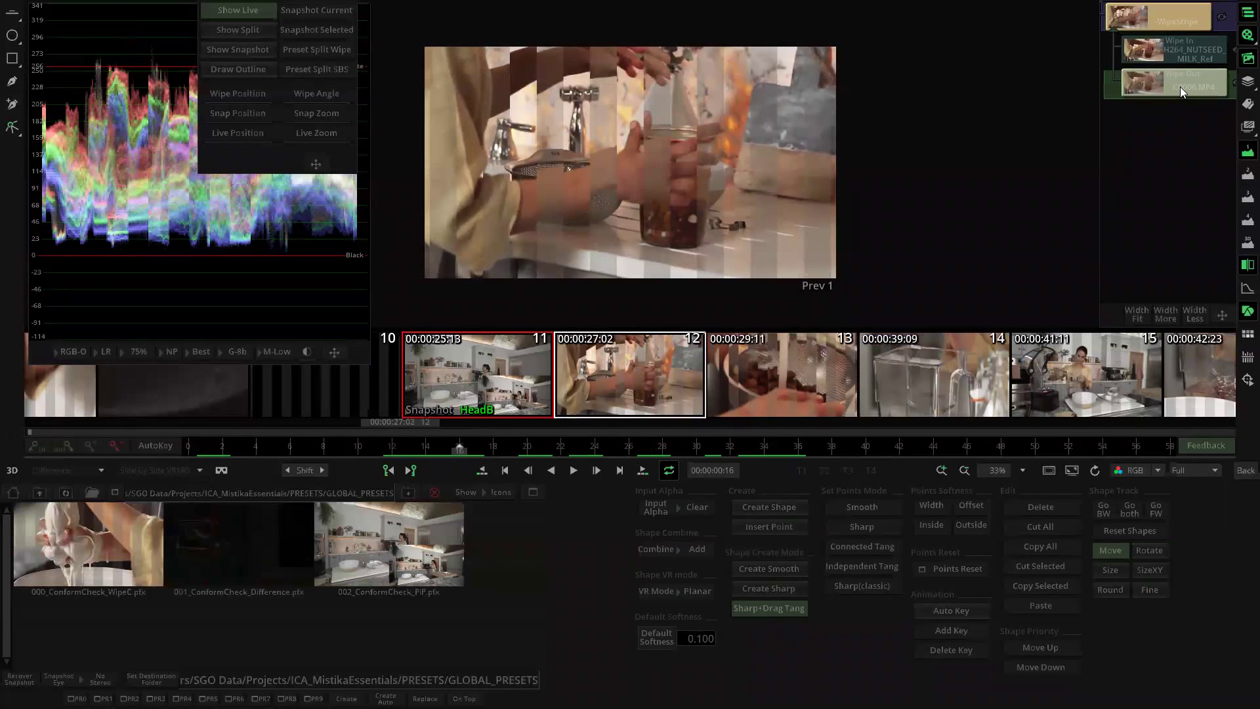
{"action": "left_click", "coordinate": [1242, 472]}
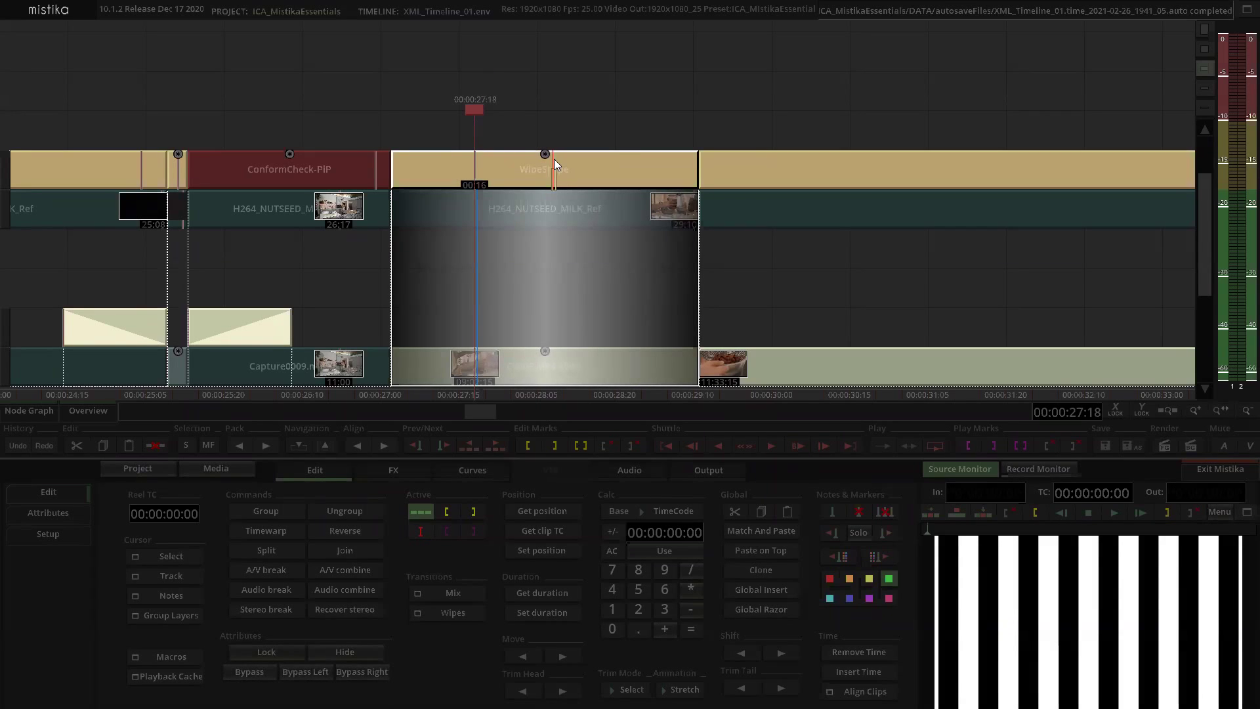
Step: Replace the WipeStripe over the C0006.MP4 shot with a Non Linear Mix between the reference clip and the shot
{"action": "key", "text": "Delete"}
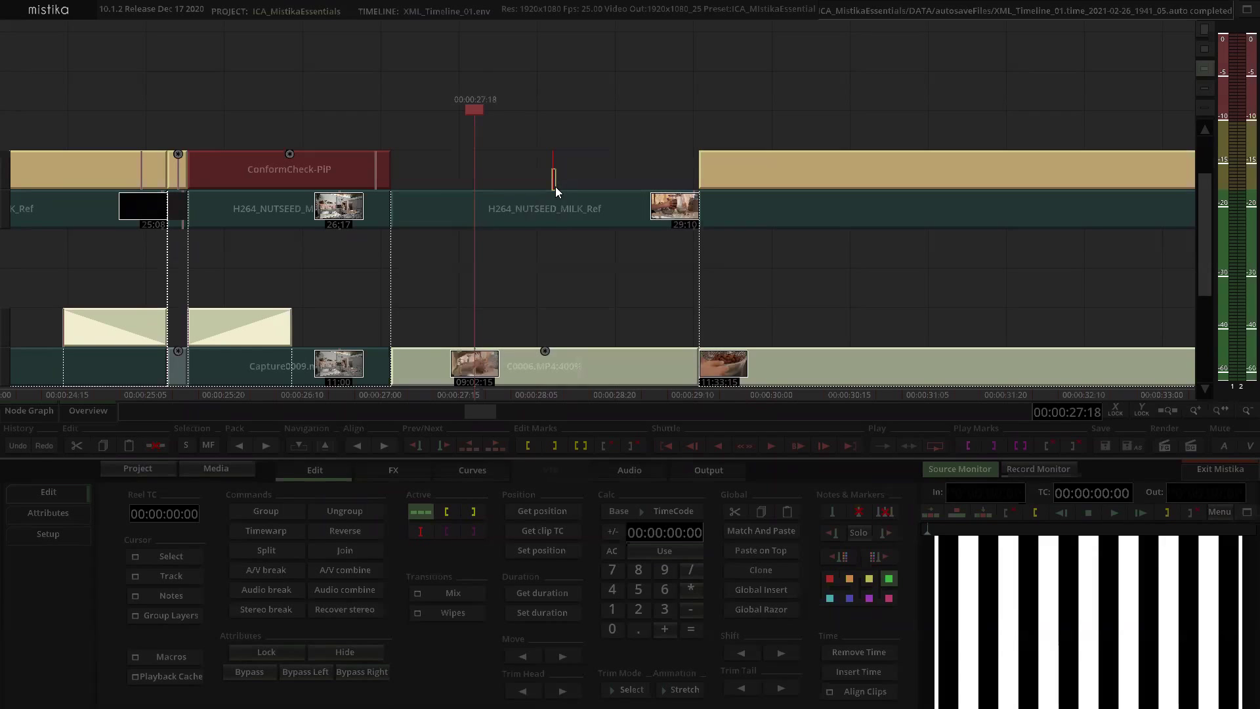
{"action": "left_click", "coordinate": [528, 199]}
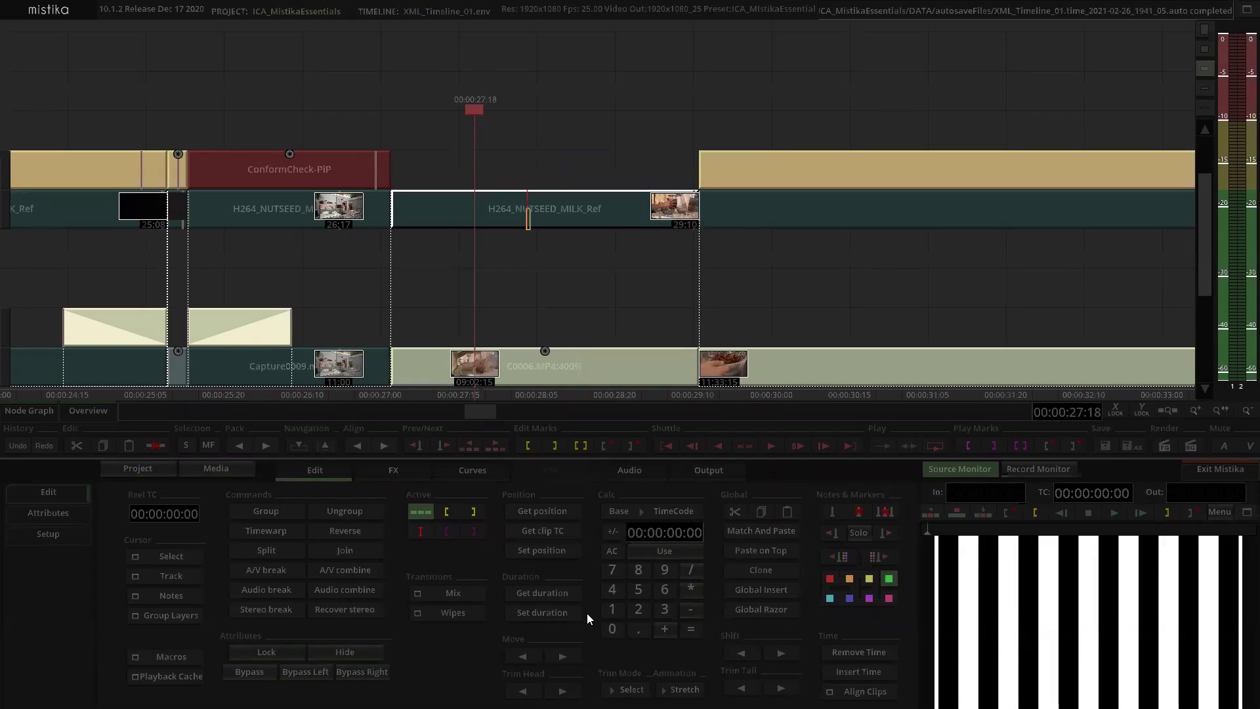
{"action": "left_click", "coordinate": [452, 593]}
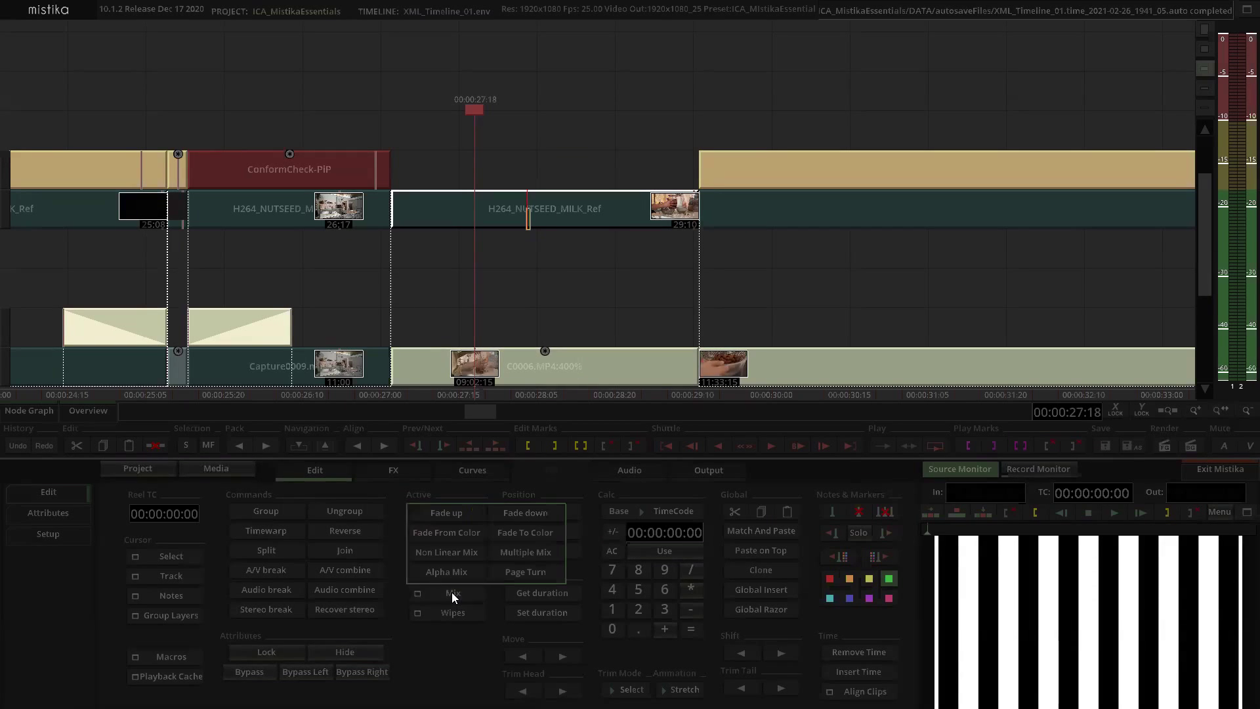
{"action": "left_click", "coordinate": [470, 555]}
{"action": "left_click", "coordinate": [541, 147]}
{"action": "left_click_drag", "start_coordinate": [532, 231], "coordinate": [549, 372]}
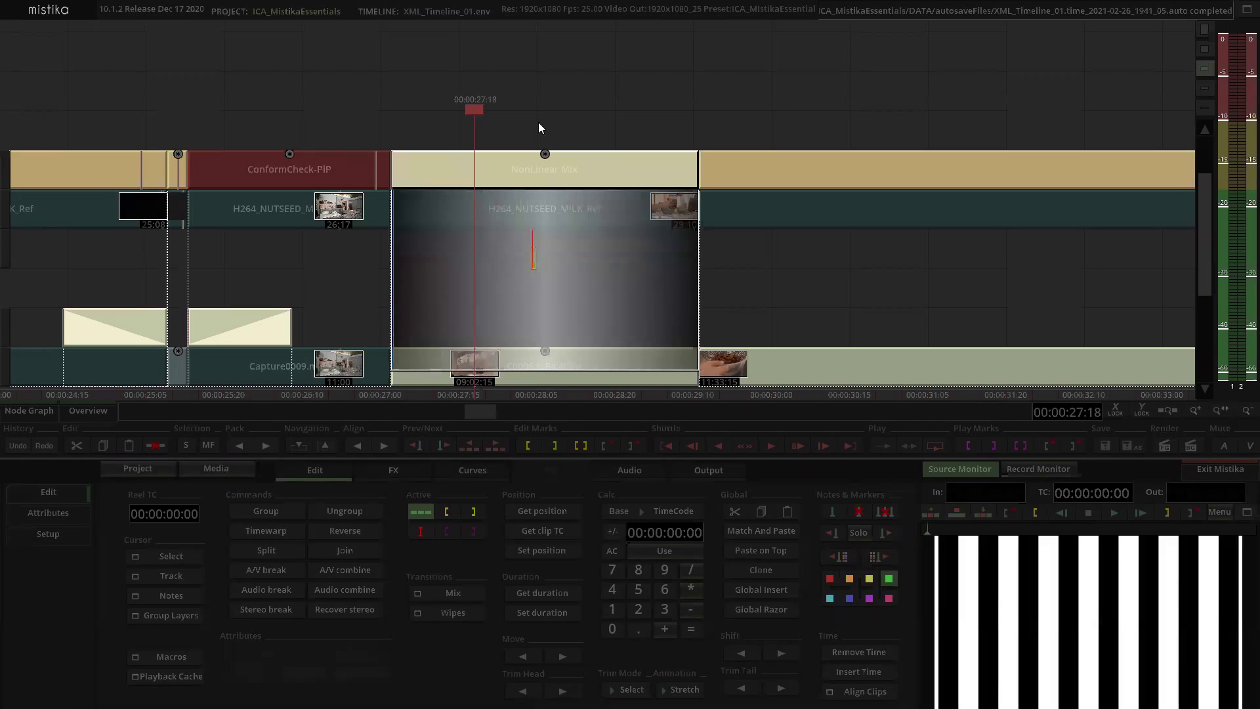
Step: Scrub through the Non Linear Mix on the C0006.MP4 shot to compare its timing with the reference
{"action": "double_click", "coordinate": [542, 174]}
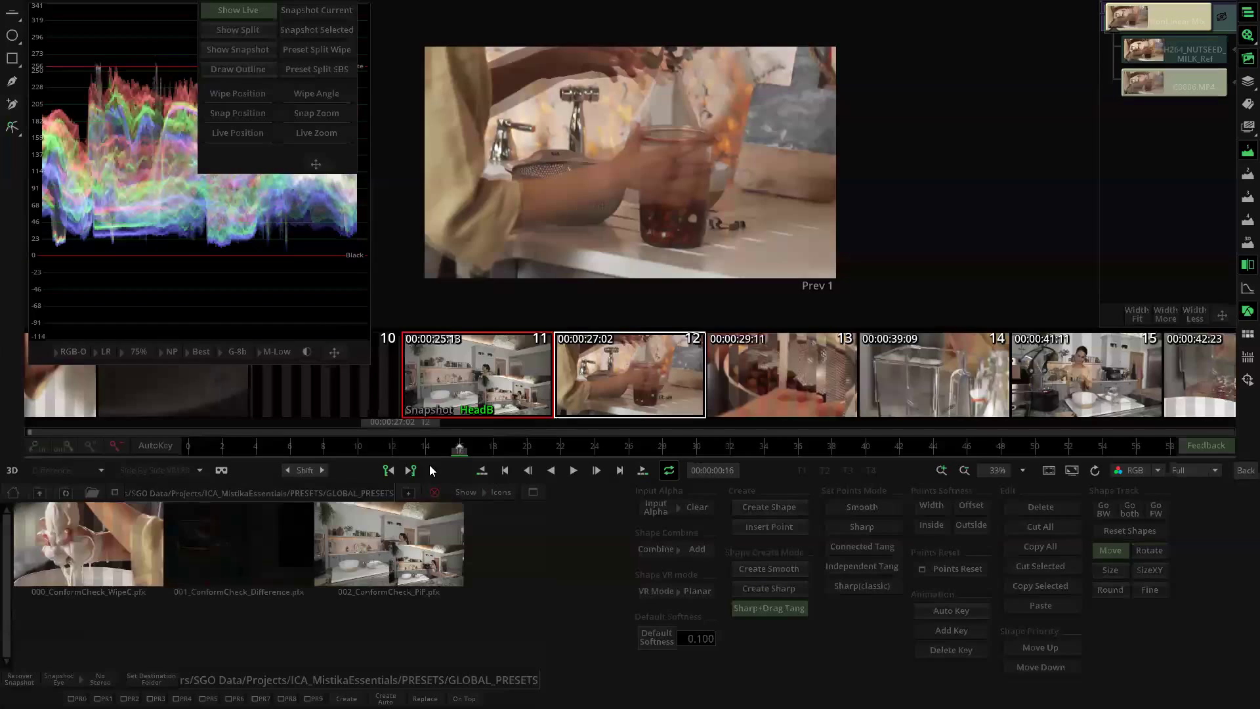
{"action": "left_click", "coordinate": [1173, 86]}
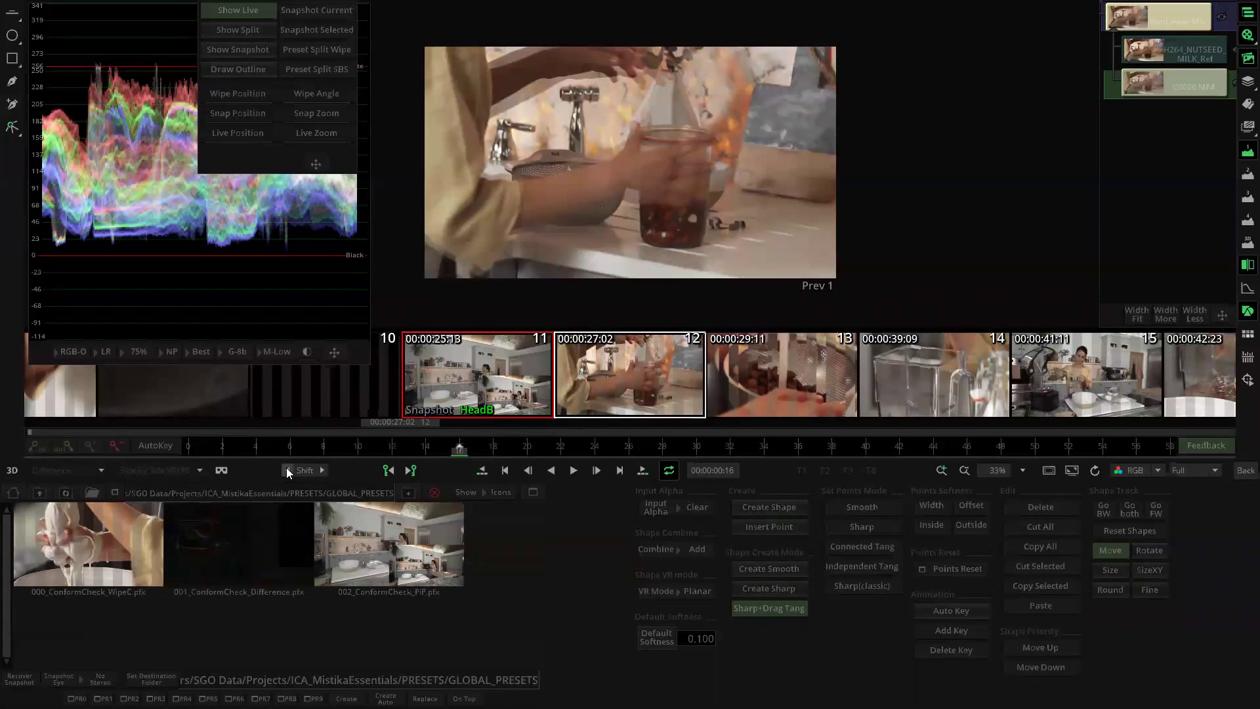
{"action": "left_click_drag", "start_coordinate": [450, 444], "coordinate": [190, 444]}
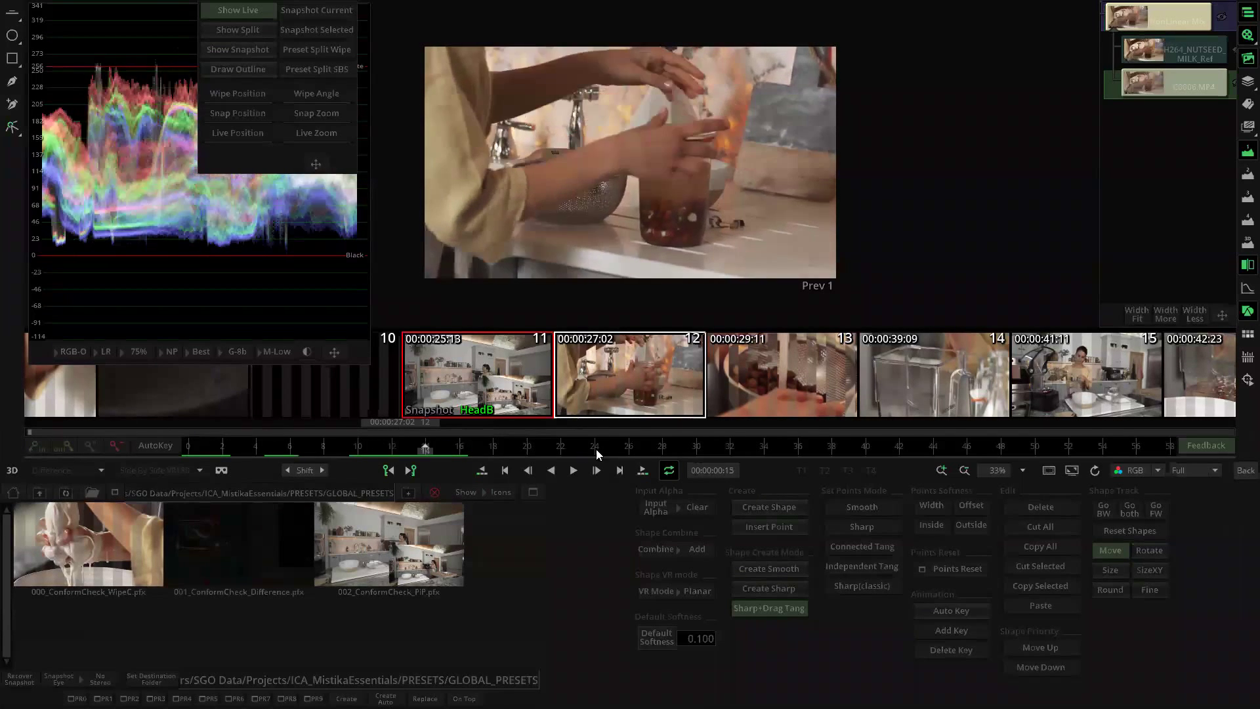
{"action": "left_click_drag", "start_coordinate": [1188, 452], "coordinate": [628, 450]}
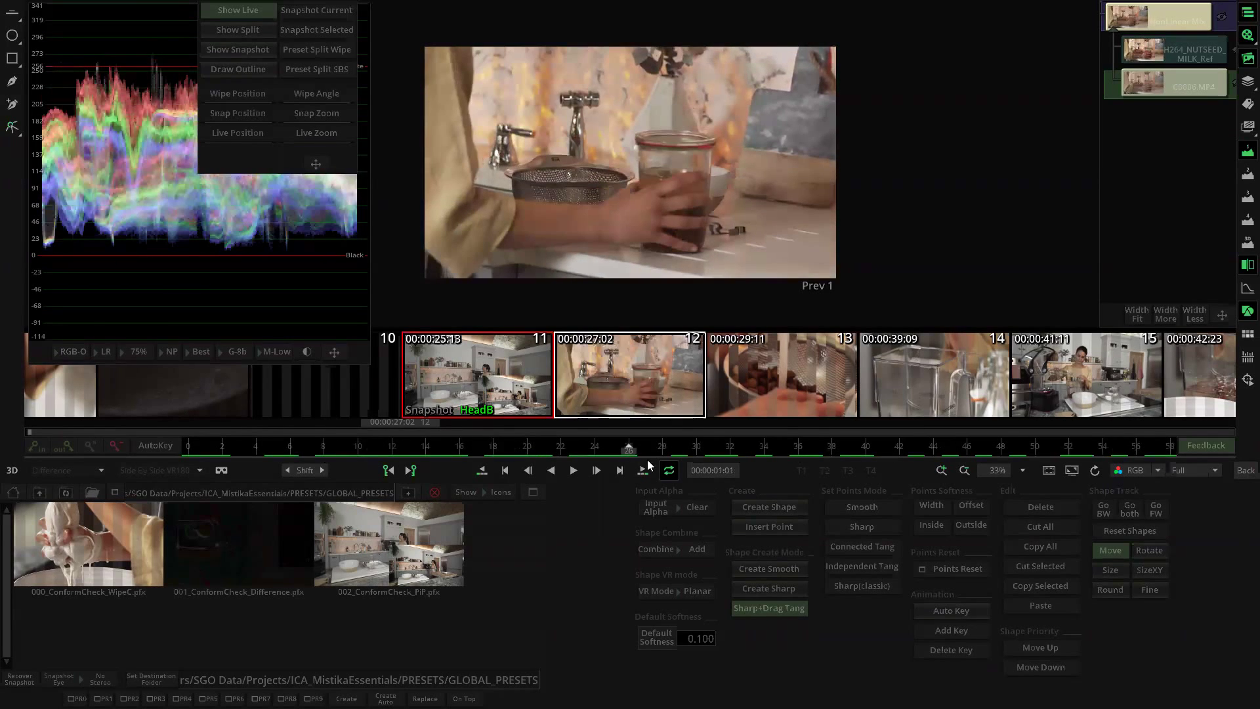
{"action": "left_click", "coordinate": [1242, 473]}
Step: Rename the Non Linear Mix effect as ConformCheck_Mix50
{"action": "left_click", "coordinate": [512, 164]}
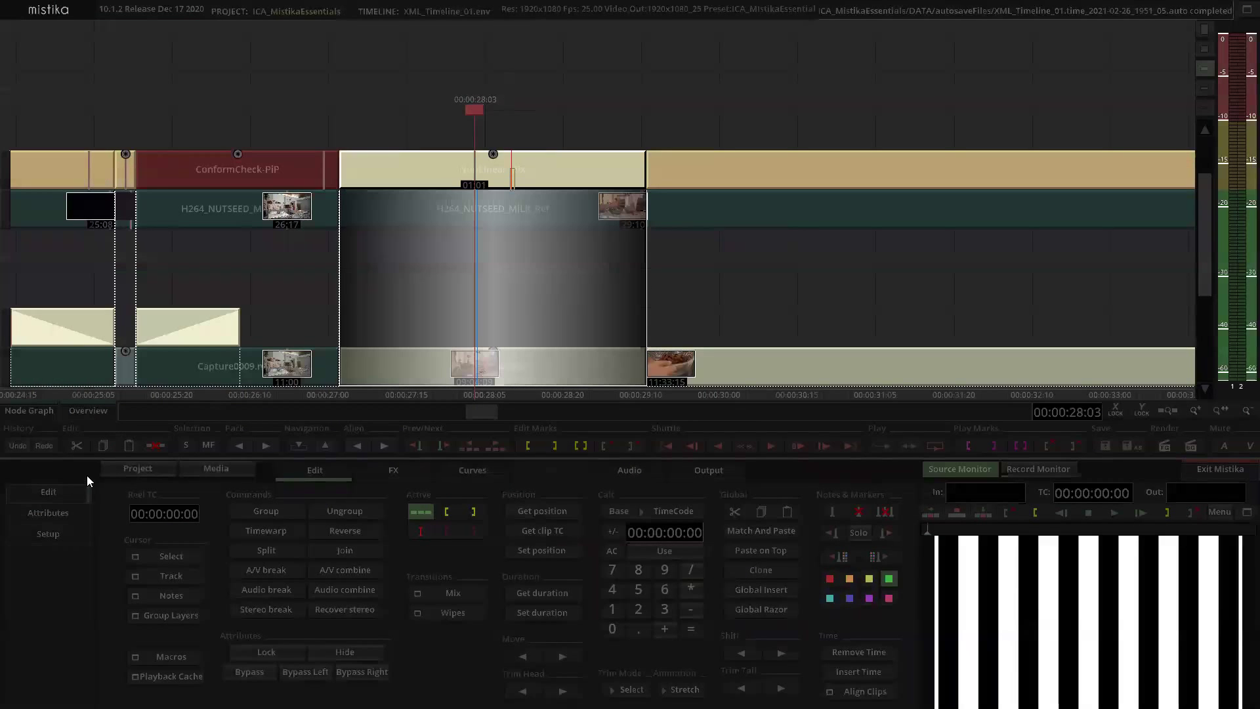
{"action": "left_click", "coordinate": [62, 518]}
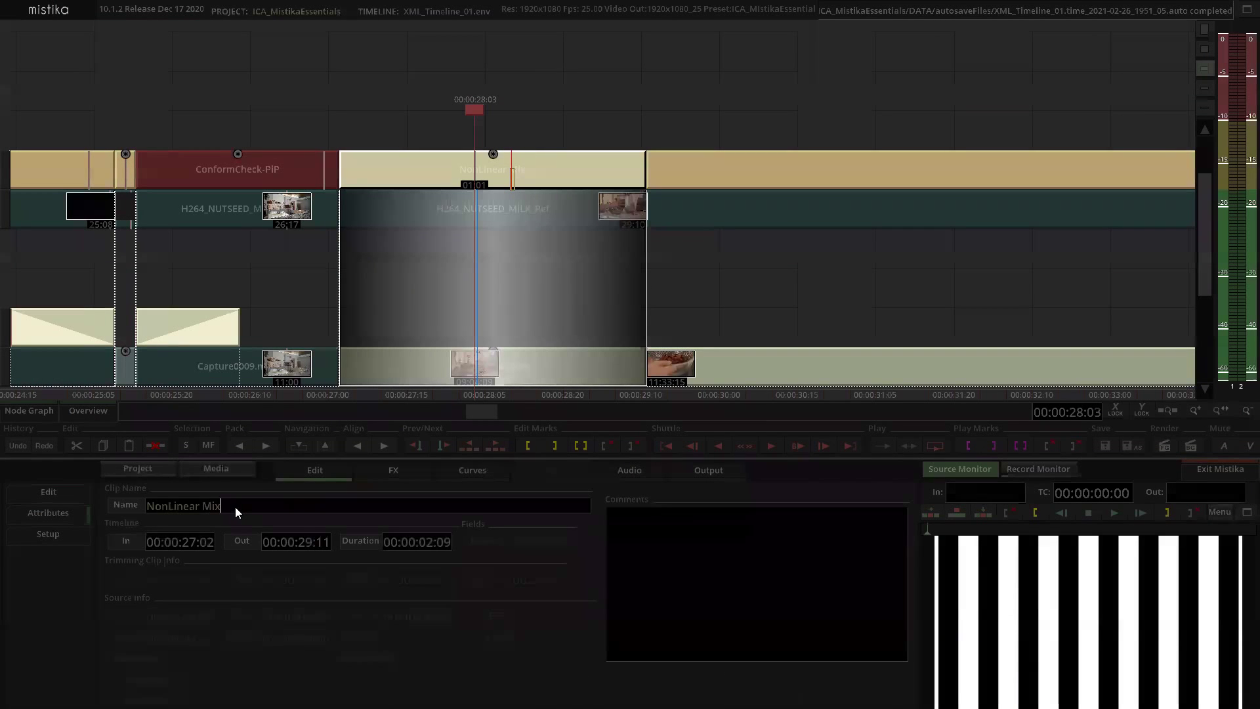
{"action": "key", "text": "BackSpace"}
{"action": "key", "text": "BackSpace"}
{"action": "key", "text": "BackSpace"}
{"action": "key", "text": "BackSpace"}
{"action": "key", "text": "BackSpace"}
{"action": "key", "text": "BackSpace"}
{"action": "key", "text": "BackSpace"}
{"action": "key", "text": "BackSpace"}
{"action": "key", "text": "BackSpace"}
{"action": "key", "text": "BackSpace"}
{"action": "key", "text": "BackSpace"}
{"action": "type", "text": "ConformCheck_Mix50"}
{"action": "left_click", "coordinate": [602, 246]}
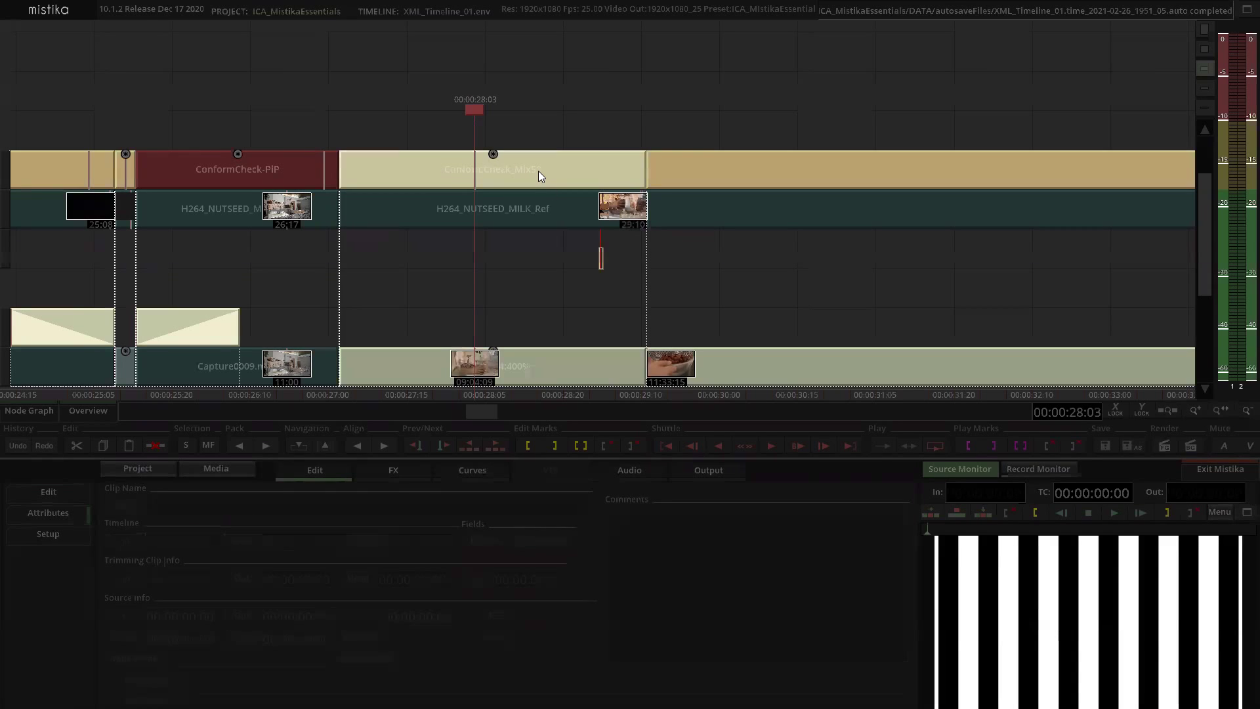
Step: Check the Blend parameter of the ConformCheck_Mix50 effect and return to the timeline
{"action": "double_click", "coordinate": [546, 175]}
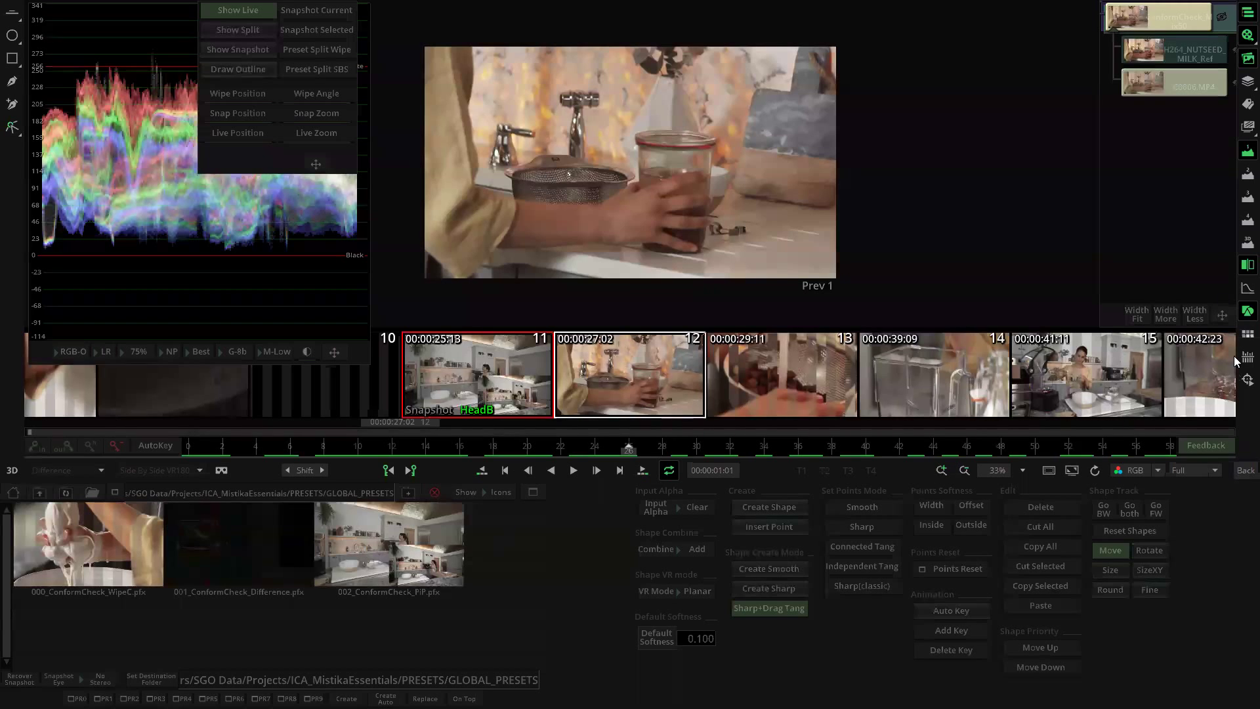
{"action": "left_click", "coordinate": [1247, 81]}
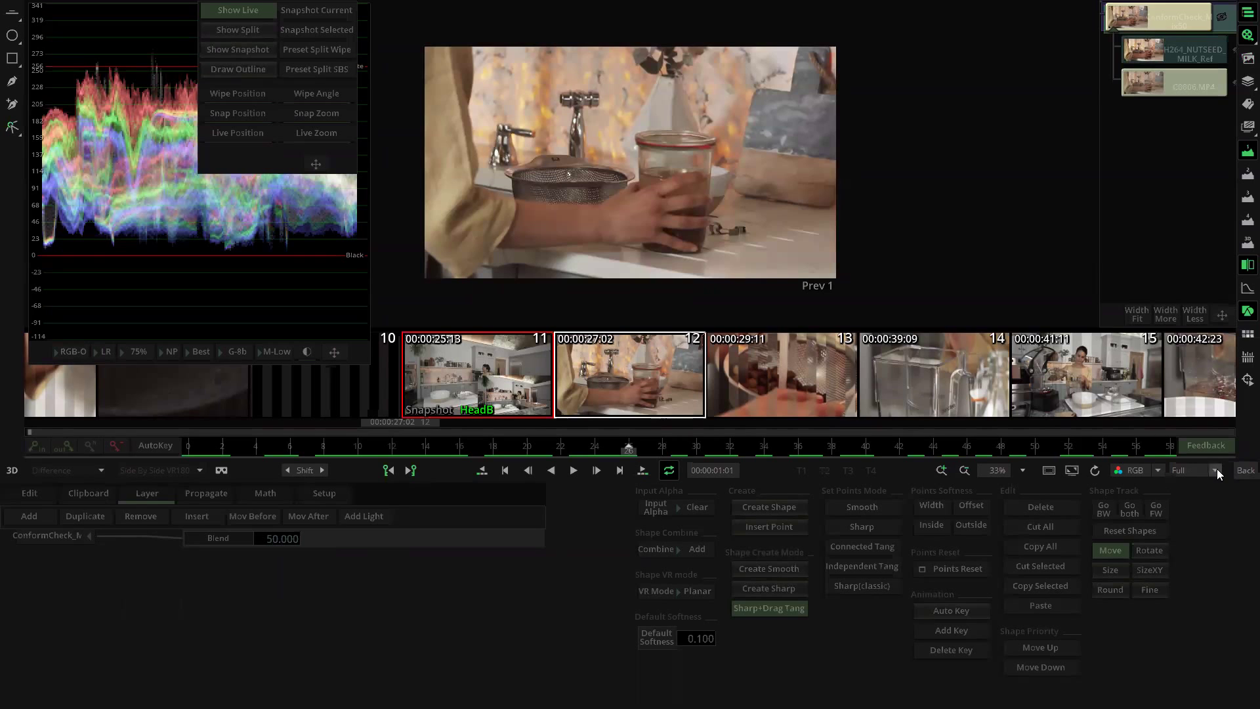
{"action": "left_click", "coordinate": [1240, 473]}
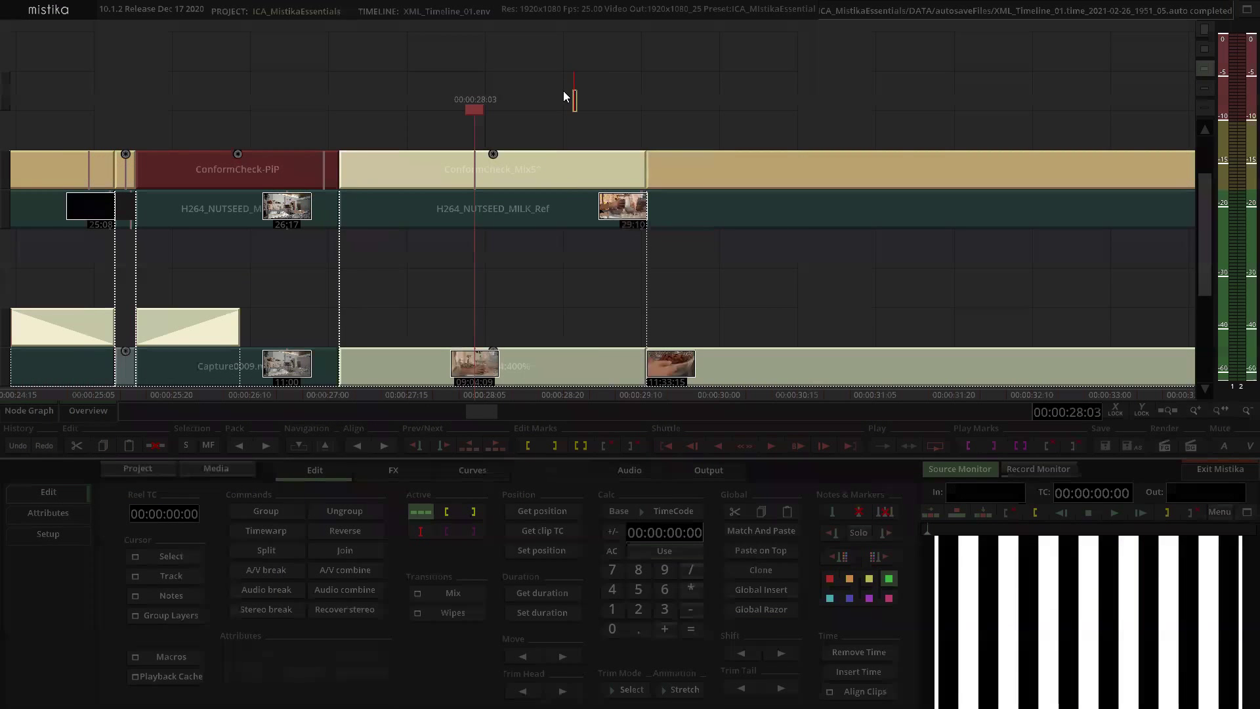
{"action": "scroll", "coordinate": [563, 91], "scroll_direction": "down", "scroll_amount": 2}
{"action": "scroll", "coordinate": [542, 122], "scroll_direction": "up", "scroll_amount": 1}
Step: Save the mix effect as a preset named ConformCheck_Mix in GLOBAL_PRESETS and return to the timeline
{"action": "double_click", "coordinate": [539, 169]}
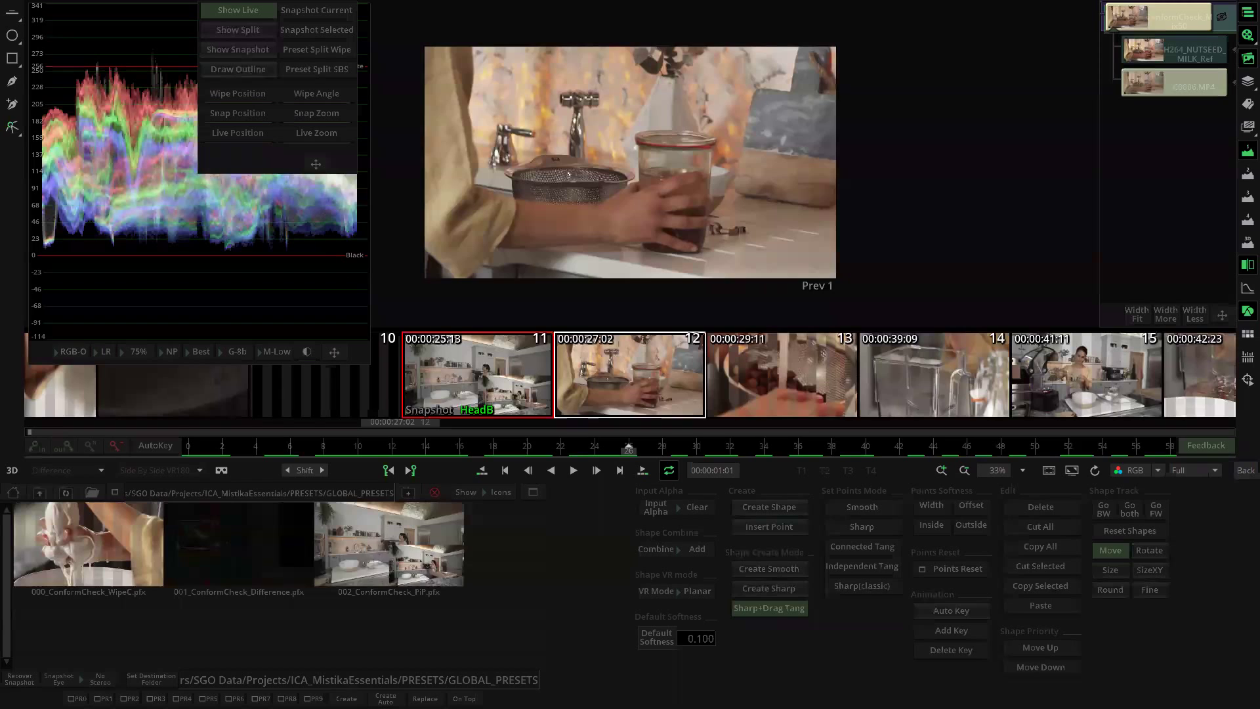
{"action": "left_click", "coordinate": [347, 698]}
{"action": "key", "text": "BackSpace"}
{"action": "key", "text": "BackSpace"}
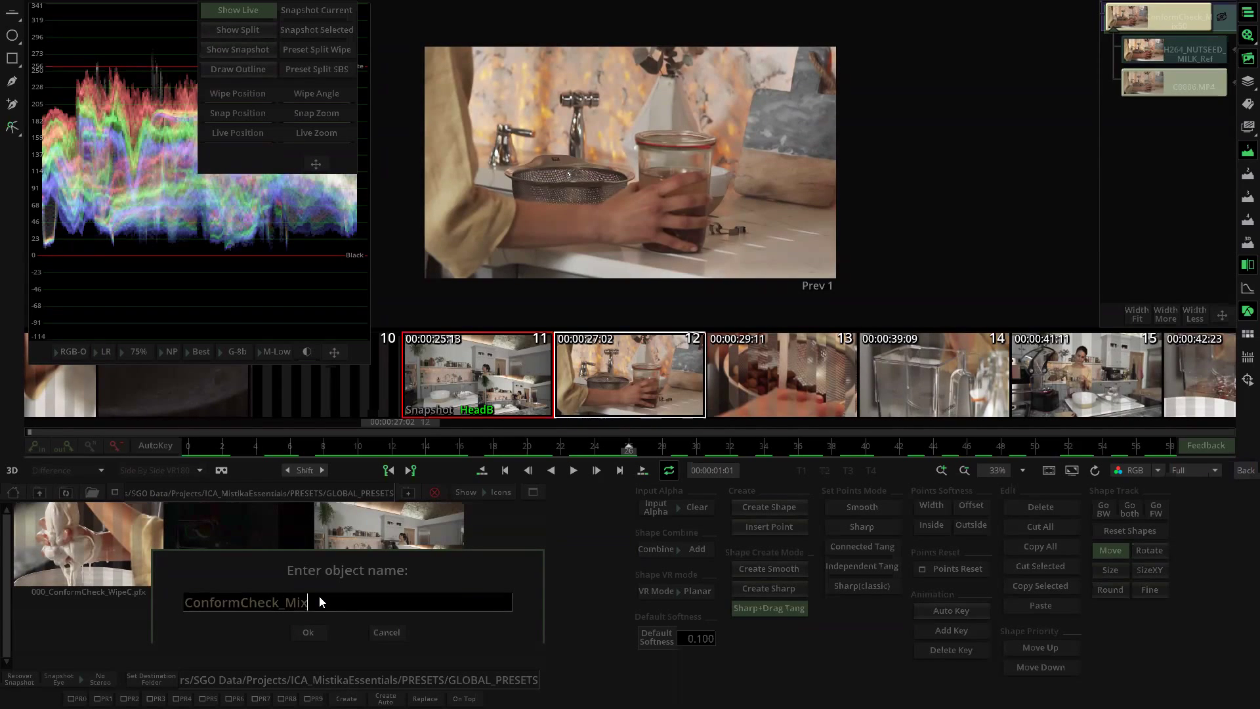
{"action": "left_click", "coordinate": [310, 630]}
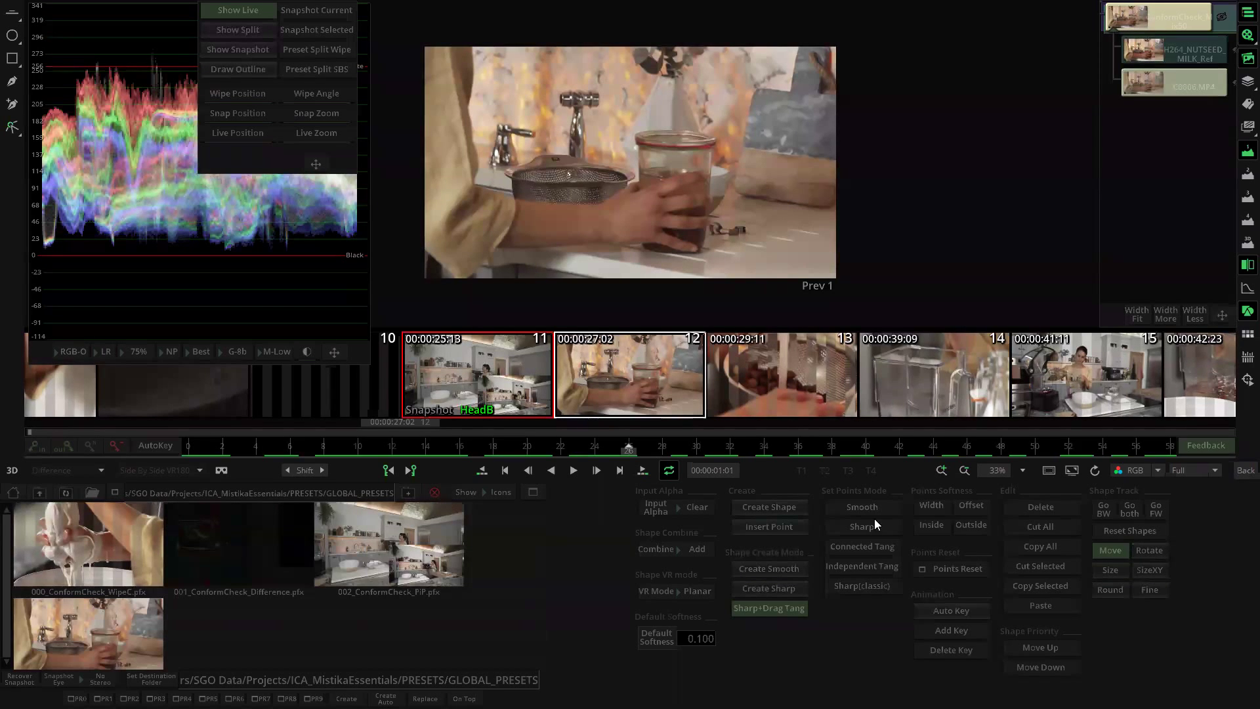
{"action": "left_click", "coordinate": [1245, 470]}
Step: Open the WipeStripe over the C0007.MP4 shot and replace it with the ConformCheck_Difference preset
{"action": "scroll", "coordinate": [752, 95], "scroll_direction": "down", "scroll_amount": 1}
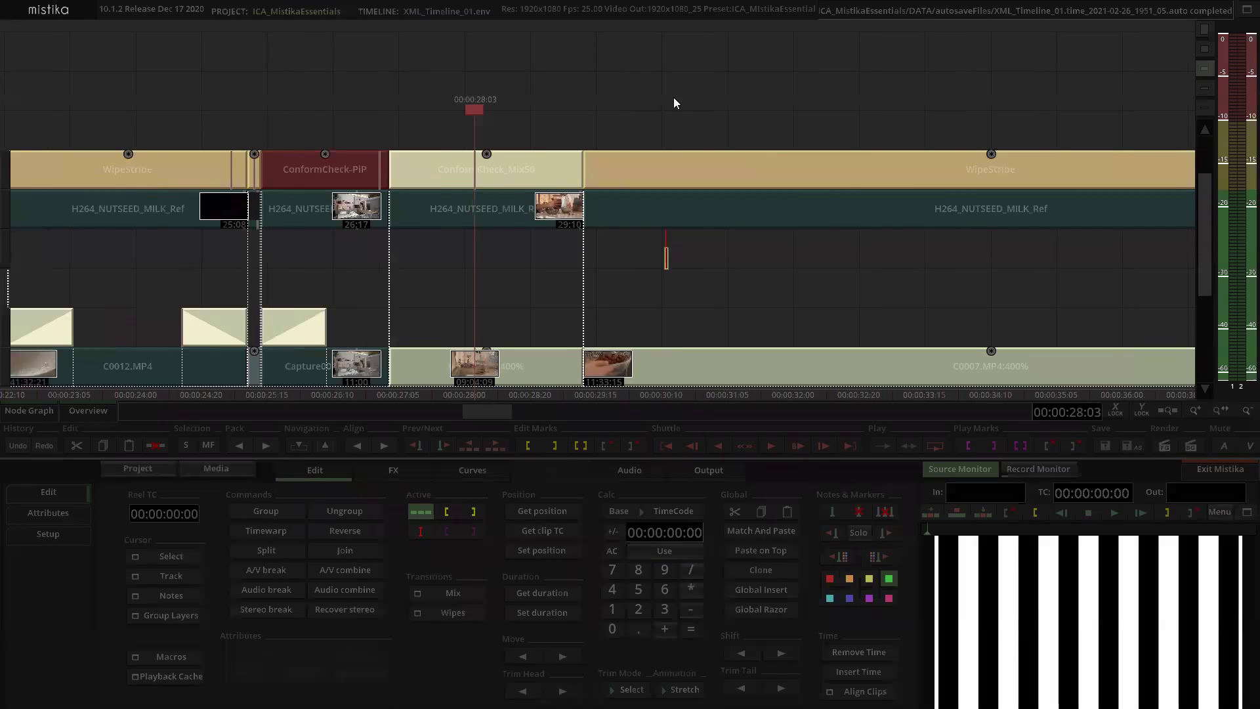
{"action": "scroll", "coordinate": [674, 103], "scroll_direction": "down", "scroll_amount": 1}
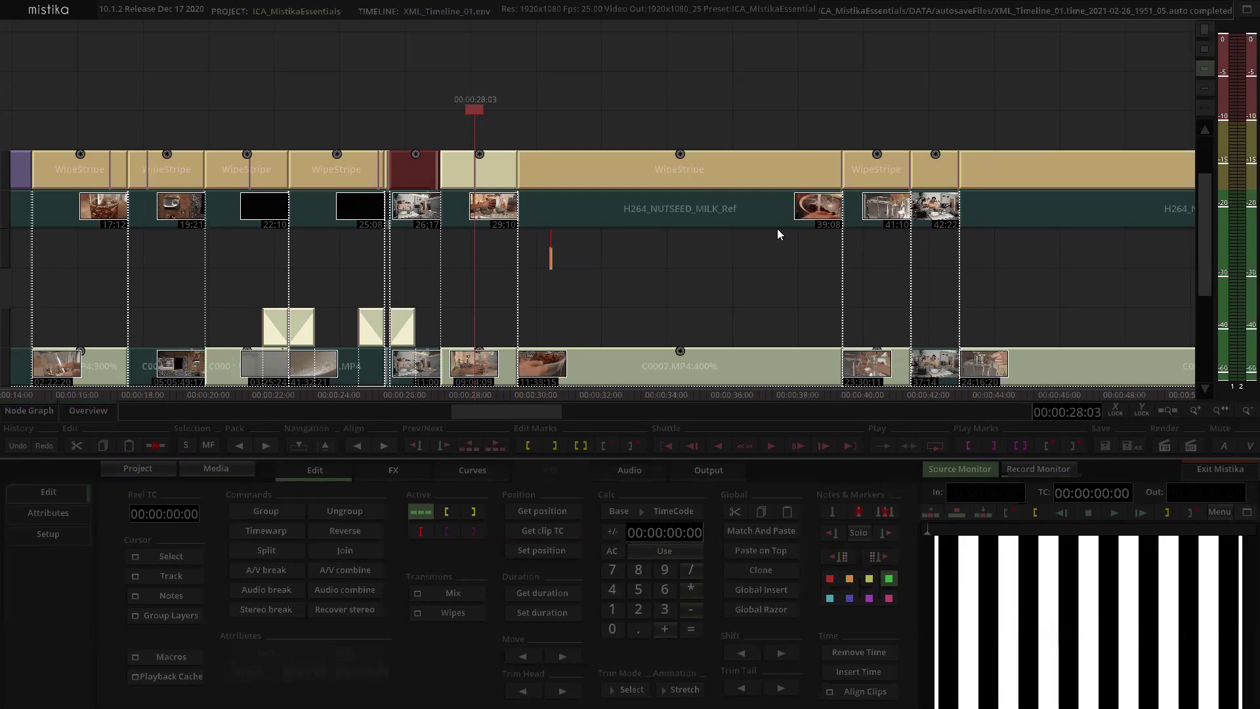
{"action": "left_click", "coordinate": [637, 114]}
{"action": "left_click", "coordinate": [640, 168]}
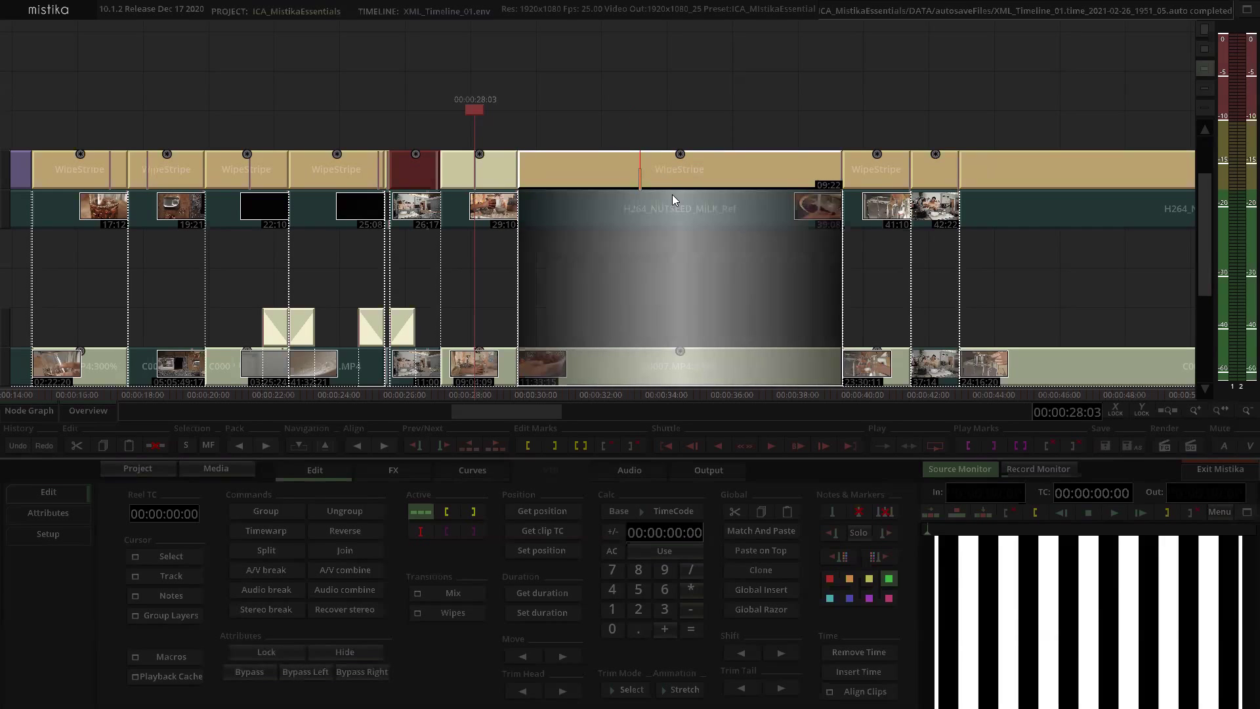
{"action": "left_click", "coordinate": [673, 171]}
{"action": "left_click_drag", "start_coordinate": [650, 118], "coordinate": [532, 124]}
{"action": "double_click", "coordinate": [540, 158]}
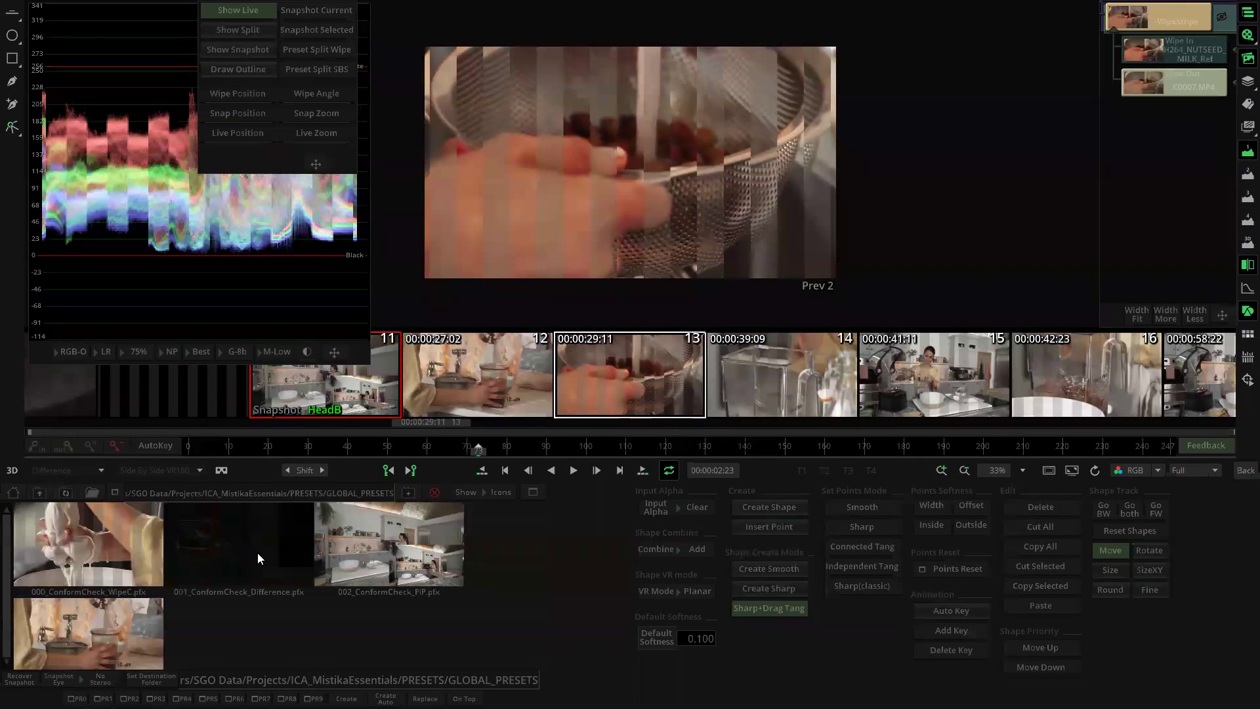
{"action": "left_click", "coordinate": [226, 536]}
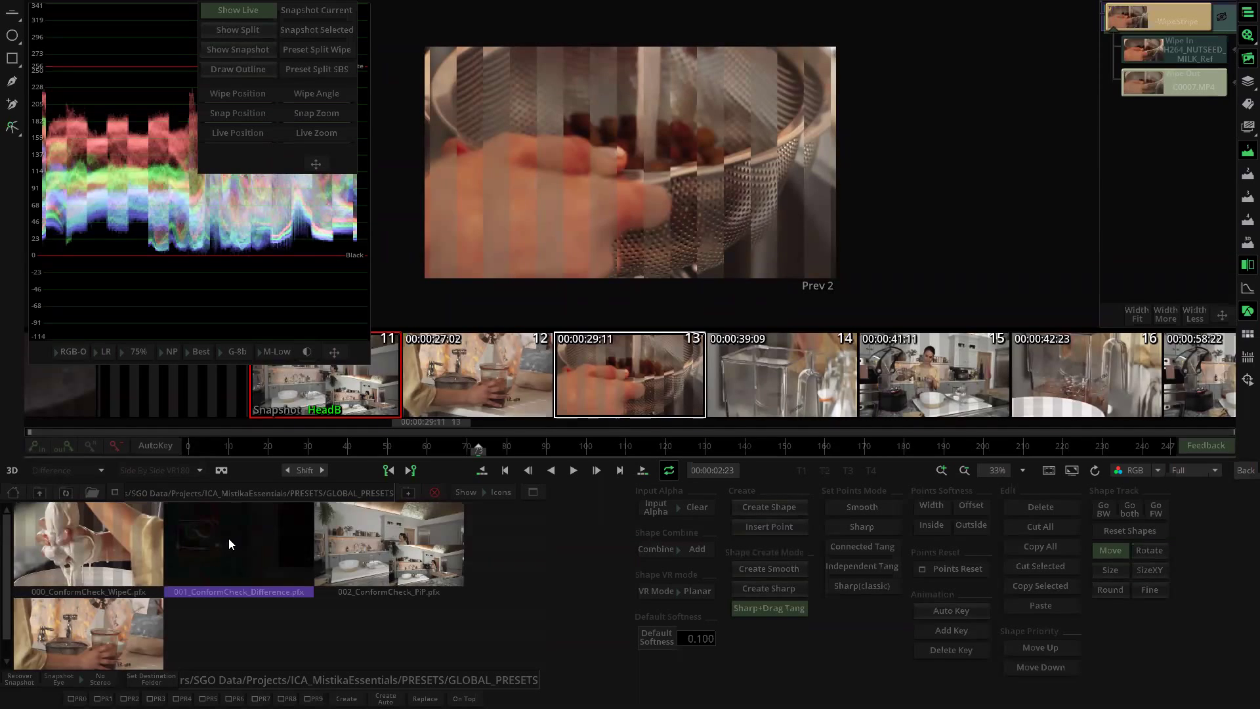
{"action": "left_click", "coordinate": [424, 698]}
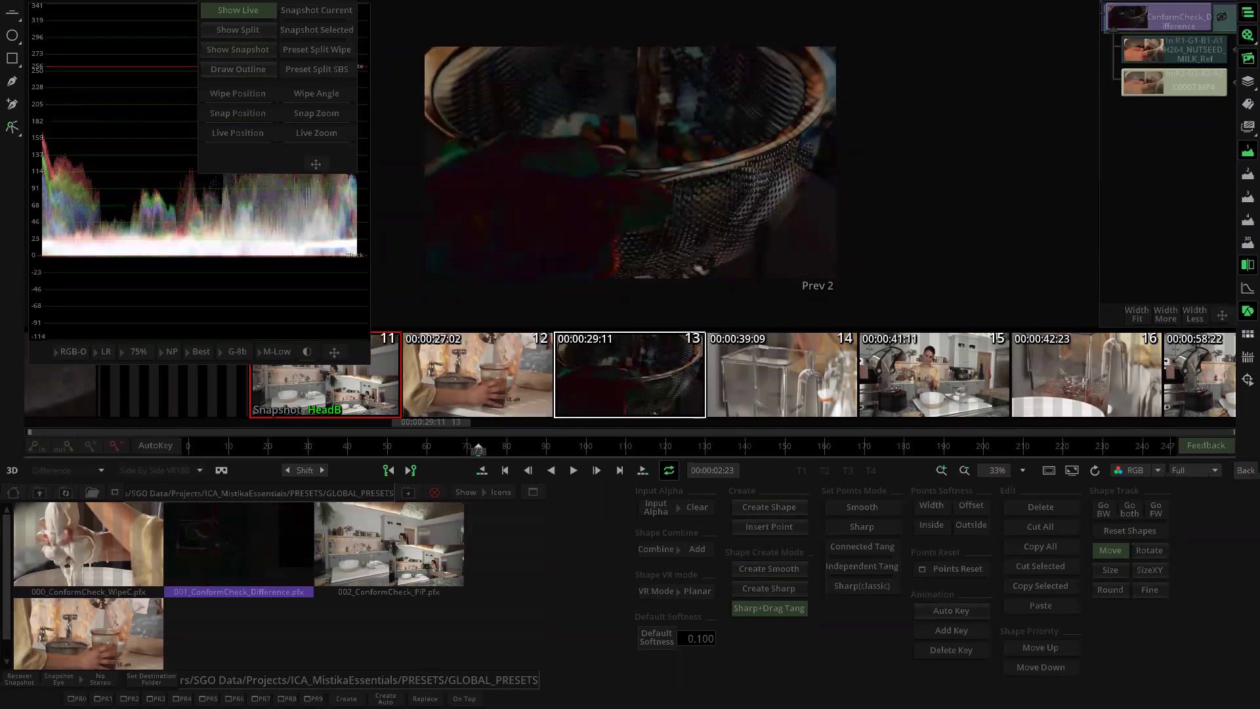
Step: Apply the ConformCheck_PiP preset on top of the Difference effect on the C0007.MP4 shot
{"action": "left_click", "coordinate": [394, 567]}
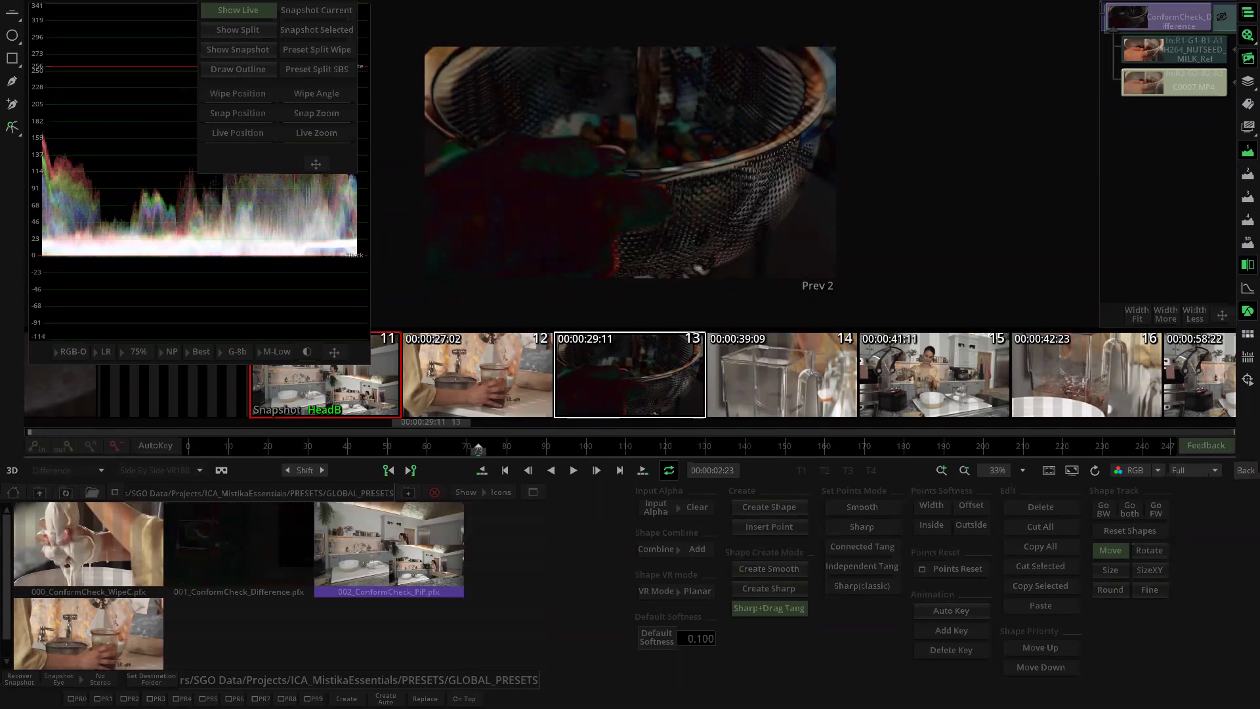
{"action": "left_click", "coordinate": [464, 698]}
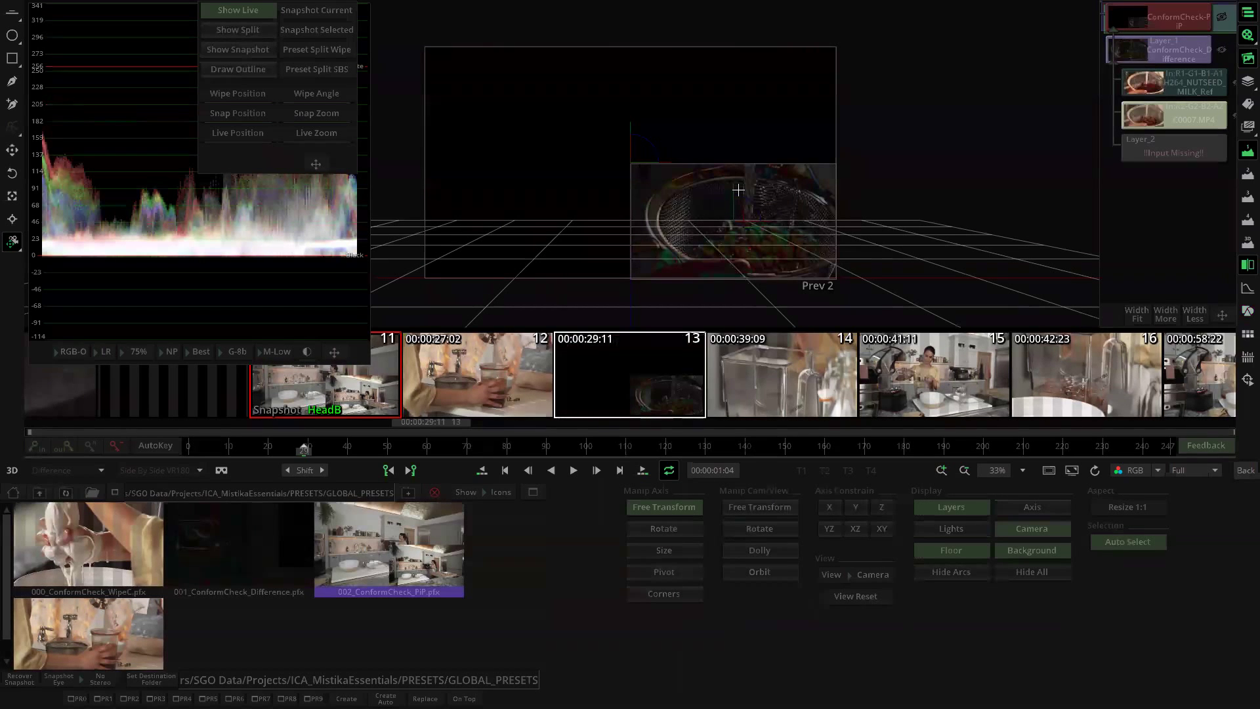
Step: Return to the timeline and delete the ConformCheck-PiP effect above the Difference effect on the C0007.MP4 shot
{"action": "left_click", "coordinate": [1244, 471]}
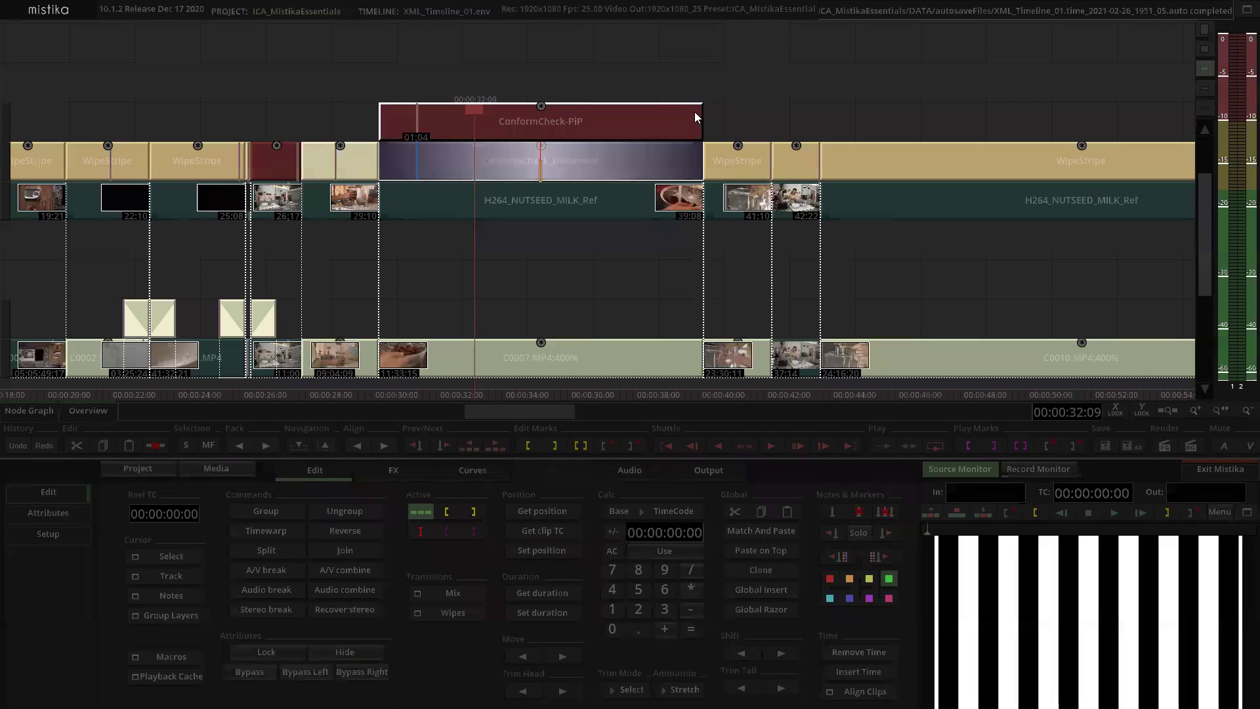
{"action": "left_click", "coordinate": [622, 122]}
{"action": "key", "text": "Delete"}
{"action": "left_click", "coordinate": [577, 154]}
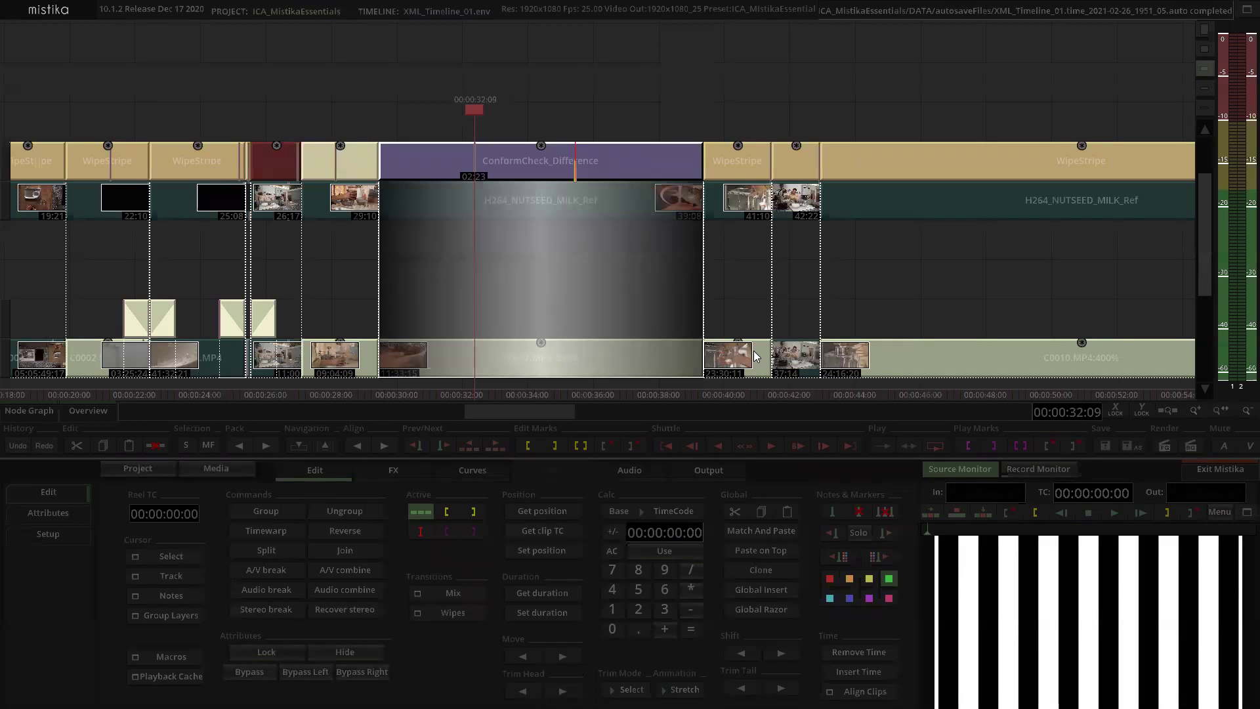
Step: Open the ConformCheck_Difference effect on the C0007.MP4 shot to examine the image and the presets folder, and return to the timeline
{"action": "double_click", "coordinate": [593, 165]}
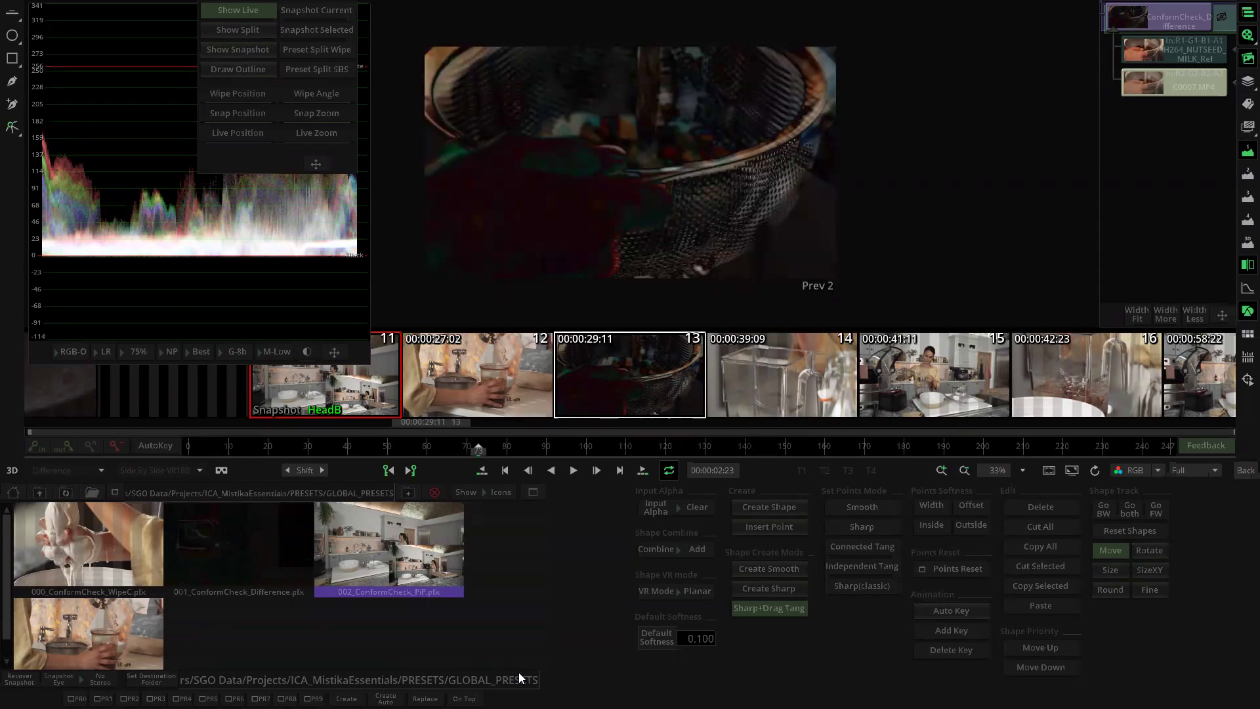
{"action": "left_click", "coordinate": [470, 678]}
{"action": "left_click", "coordinate": [1245, 470]}
{"action": "left_click", "coordinate": [623, 135]}
Step: Move the ConformCheck_WipeColumns effect from the first shot to the empty area before the timeline start
{"action": "scroll", "coordinate": [607, 107], "scroll_direction": "down", "scroll_amount": 3}
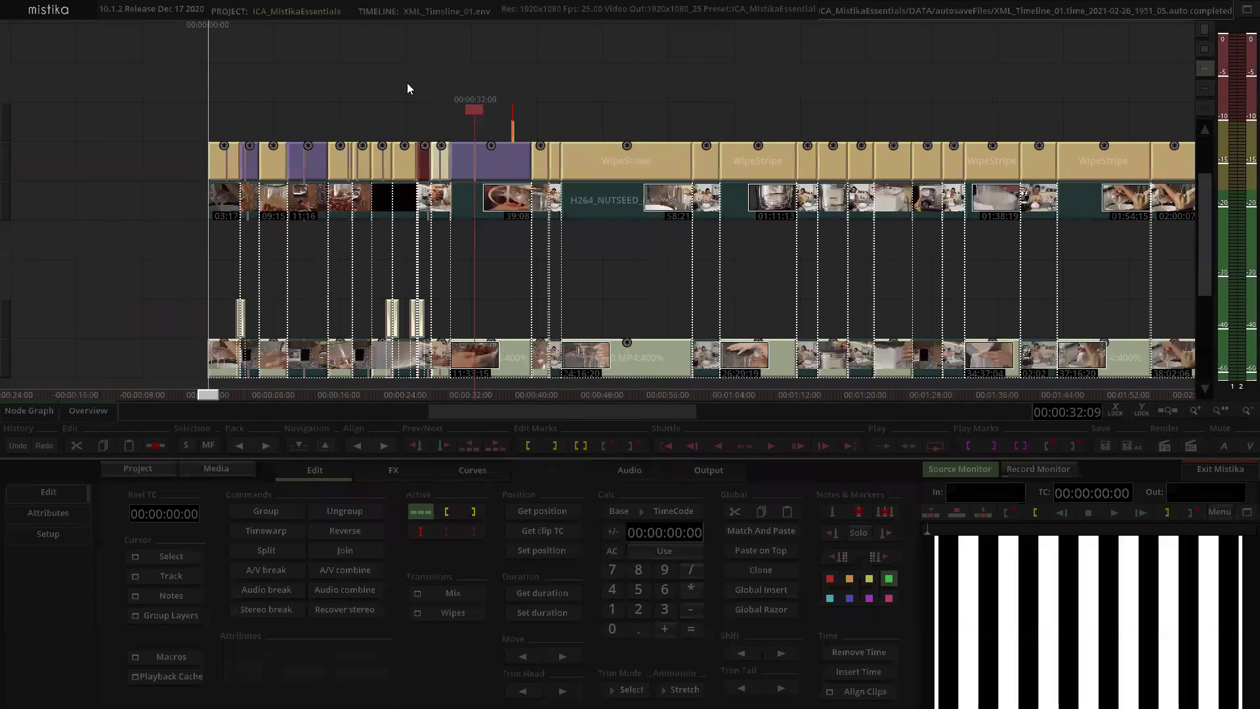
{"action": "scroll", "coordinate": [504, 117], "scroll_direction": "up", "scroll_amount": 2}
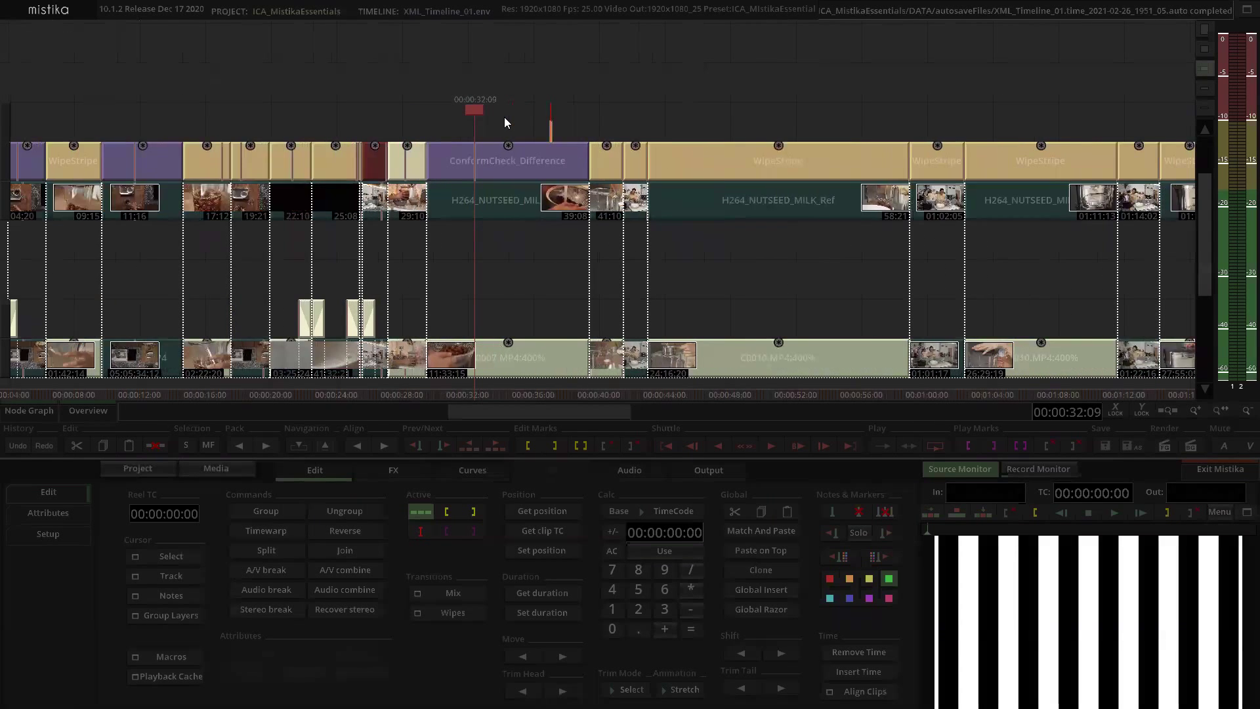
{"action": "left_click_drag", "start_coordinate": [401, 99], "coordinate": [638, 103]}
{"action": "scroll", "coordinate": [653, 134], "scroll_direction": "up", "scroll_amount": 3}
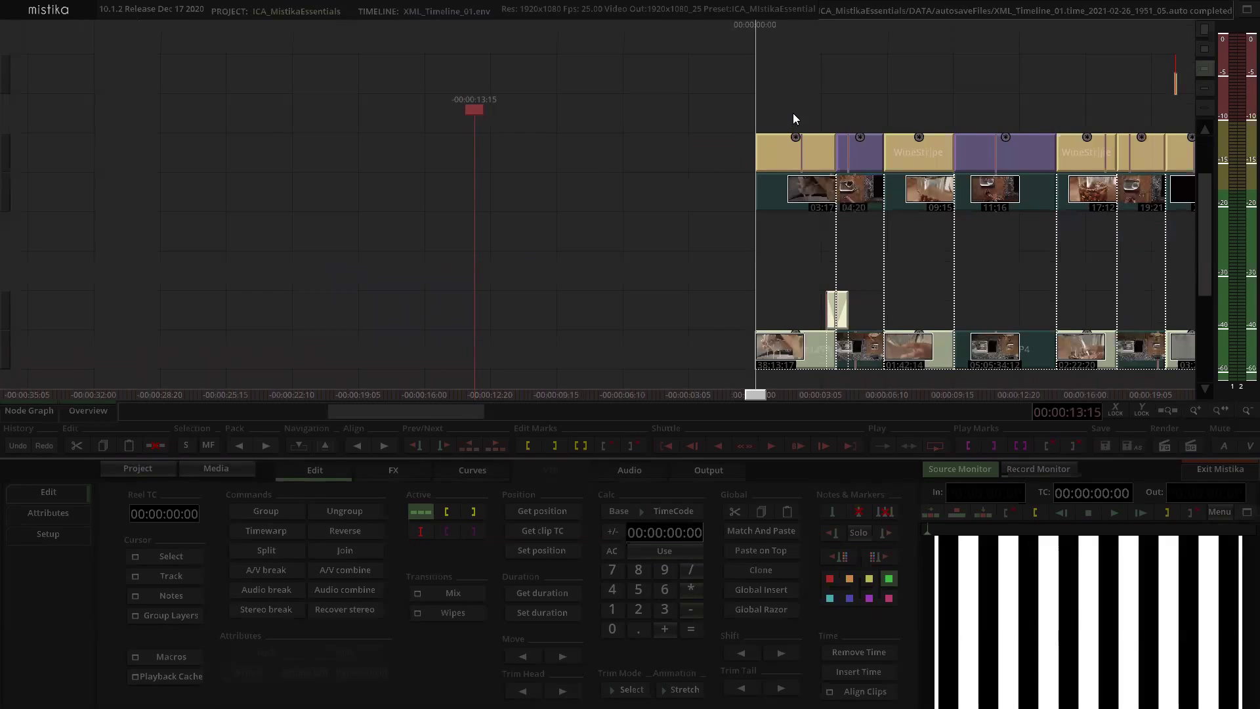
{"action": "scroll", "coordinate": [820, 112], "scroll_direction": "up", "scroll_amount": 2}
{"action": "left_click_drag", "start_coordinate": [800, 157], "coordinate": [353, 215]}
Step: Open the detached ConformCheck_WipeColumns effect to examine how it looks without any input clips, and return to the timeline
{"action": "scroll", "coordinate": [849, 139], "scroll_direction": "down", "scroll_amount": 2}
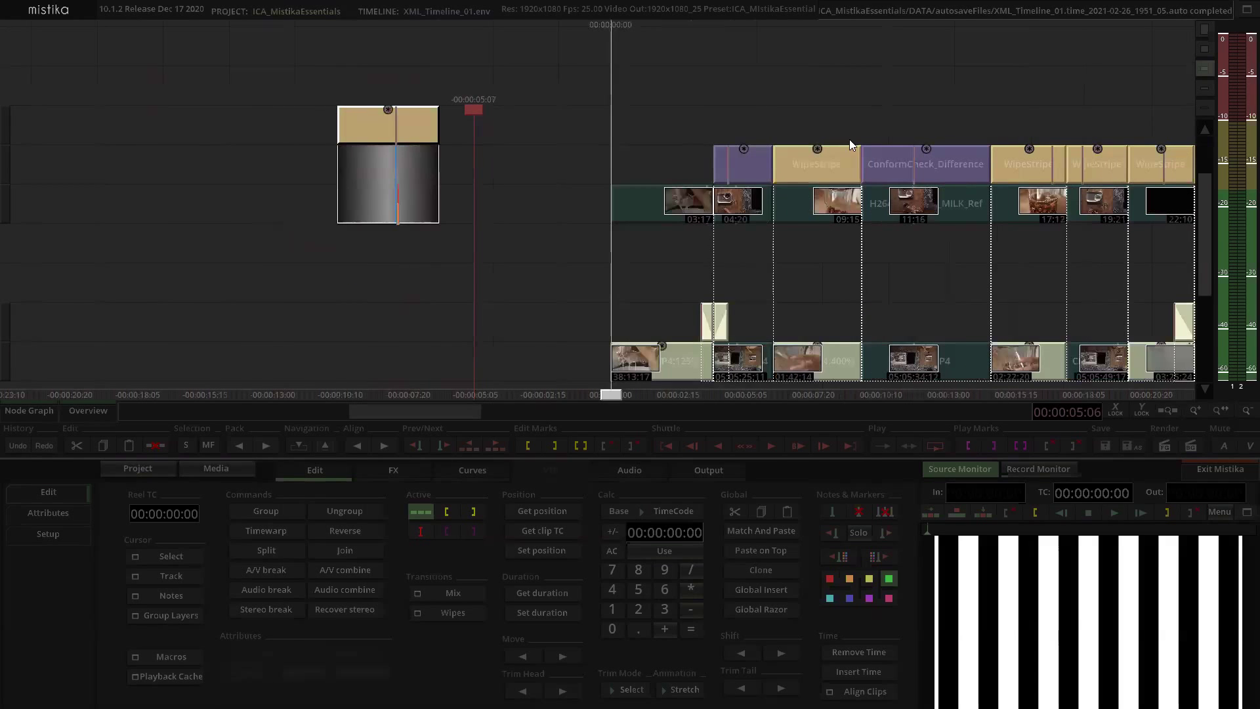
{"action": "scroll", "coordinate": [730, 149], "scroll_direction": "up", "scroll_amount": 2}
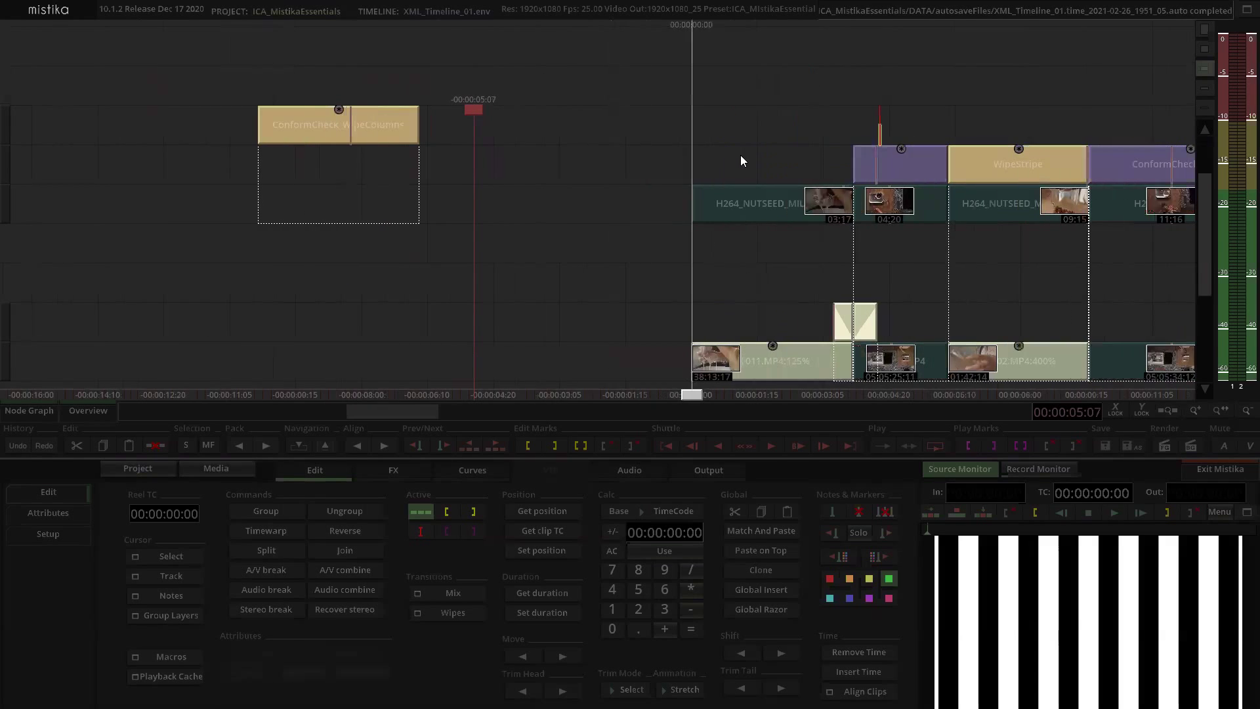
{"action": "scroll", "coordinate": [740, 154], "scroll_direction": "down", "scroll_amount": 1}
{"action": "left_click", "coordinate": [806, 162]}
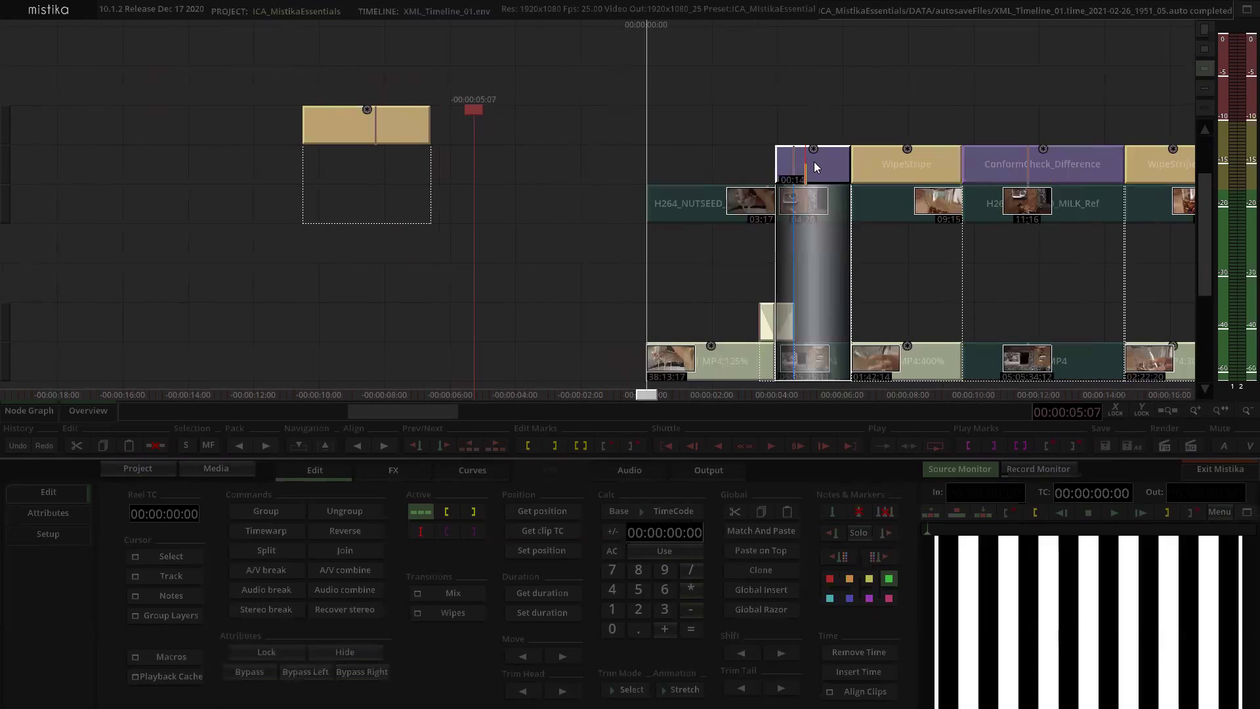
{"action": "mouse_move", "coordinate": [821, 166]}
{"action": "left_mouse_down"}
{"action": "mouse_move", "coordinate": [585, 175]}
{"action": "mouse_move", "coordinate": [551, 233]}
{"action": "mouse_move", "coordinate": [778, 172]}
{"action": "mouse_move", "coordinate": [359, 257]}
{"action": "mouse_move", "coordinate": [673, 227]}
{"action": "mouse_move", "coordinate": [818, 168]}
{"action": "left_mouse_up"}
{"action": "left_click", "coordinate": [730, 120]}
{"action": "scroll", "coordinate": [552, 162], "scroll_direction": "left", "scroll_amount": 2}
{"action": "scroll", "coordinate": [505, 118], "scroll_direction": "up", "scroll_amount": 3}
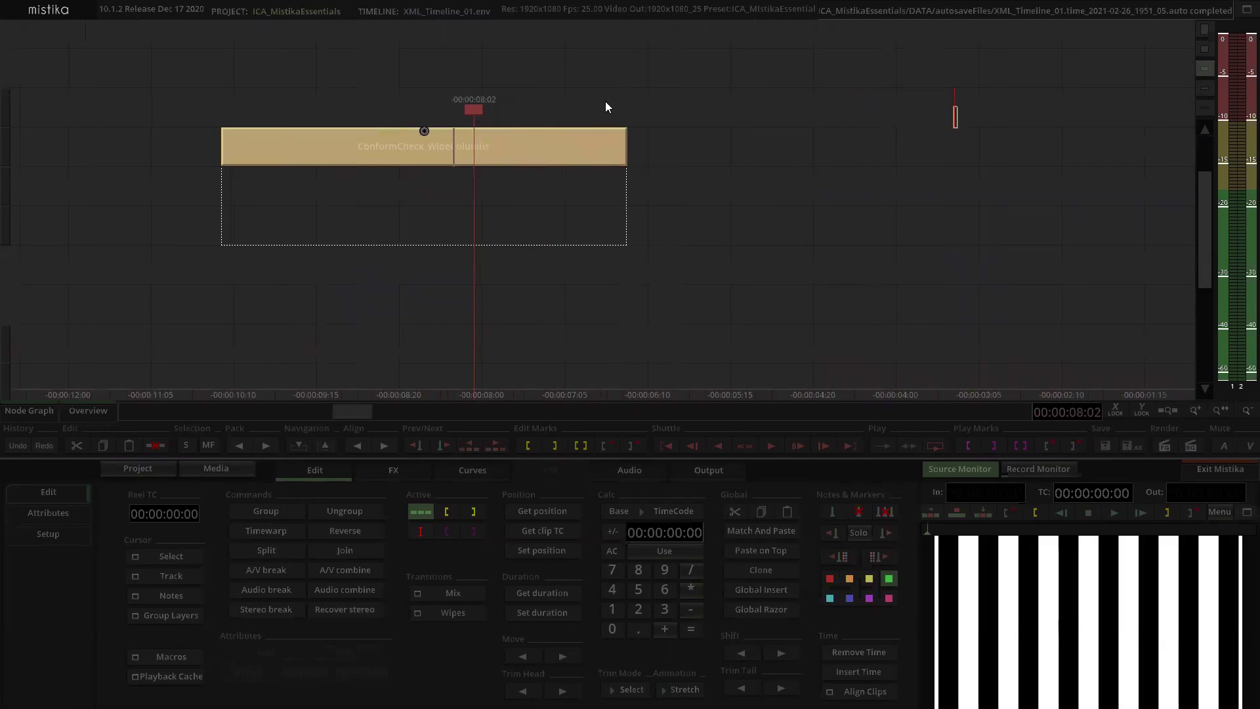
{"action": "left_click_drag", "start_coordinate": [605, 107], "coordinate": [697, 135]}
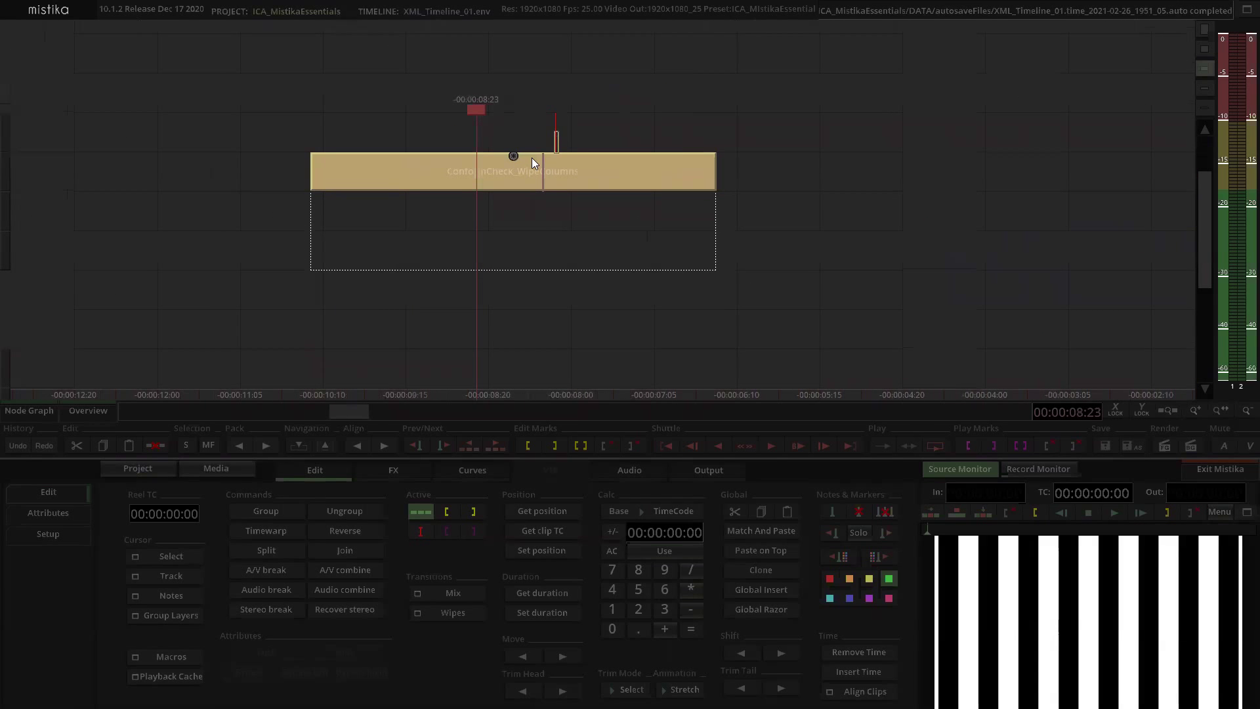
{"action": "double_click", "coordinate": [531, 157]}
{"action": "left_click_drag", "start_coordinate": [251, 455], "coordinate": [799, 461]}
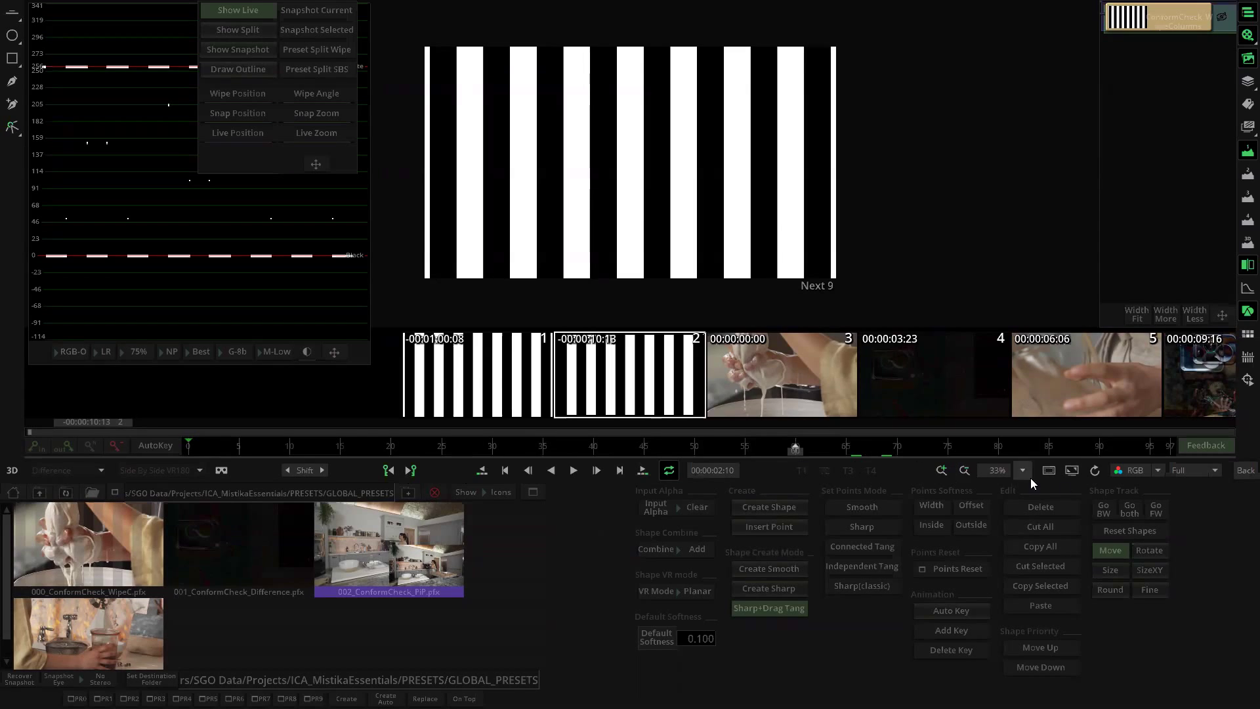
{"action": "left_click", "coordinate": [1245, 470]}
Step: Add a Dummy 1 and a Dummy 2 effect on top of the detached ConformCheck_WipeColumns effect
{"action": "left_click_drag", "start_coordinate": [422, 112], "coordinate": [579, 154]}
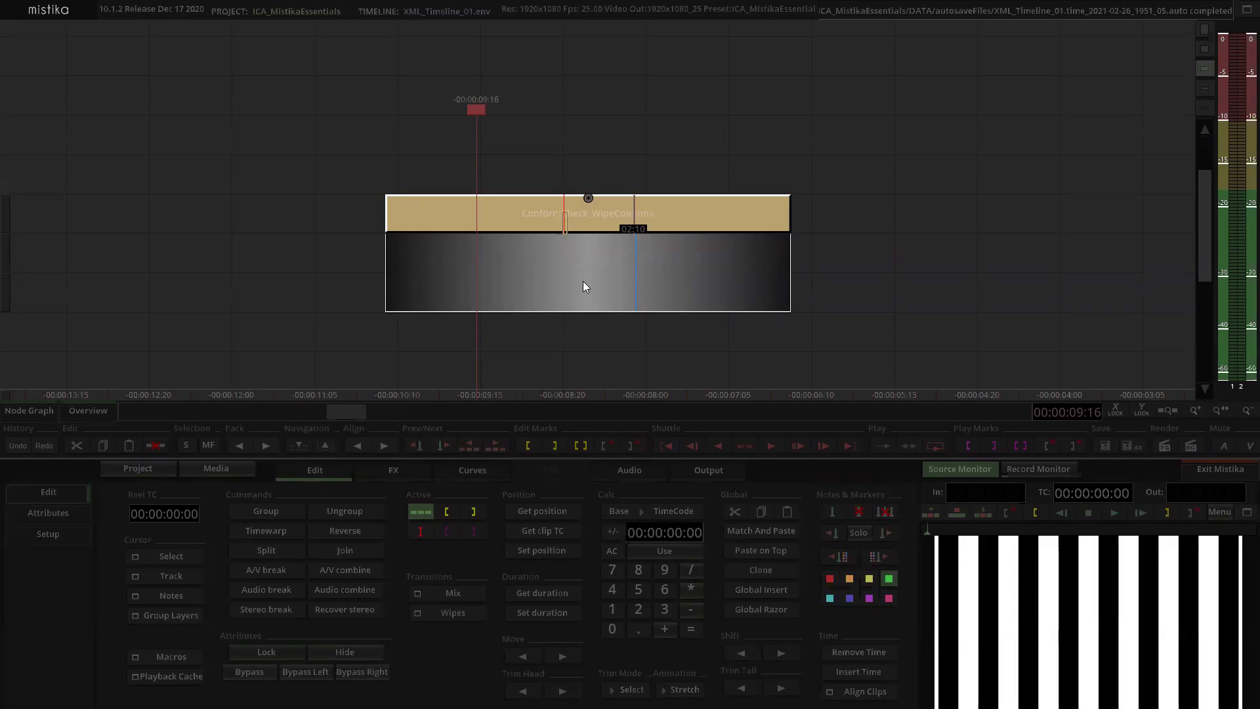
{"action": "left_click", "coordinate": [394, 471]}
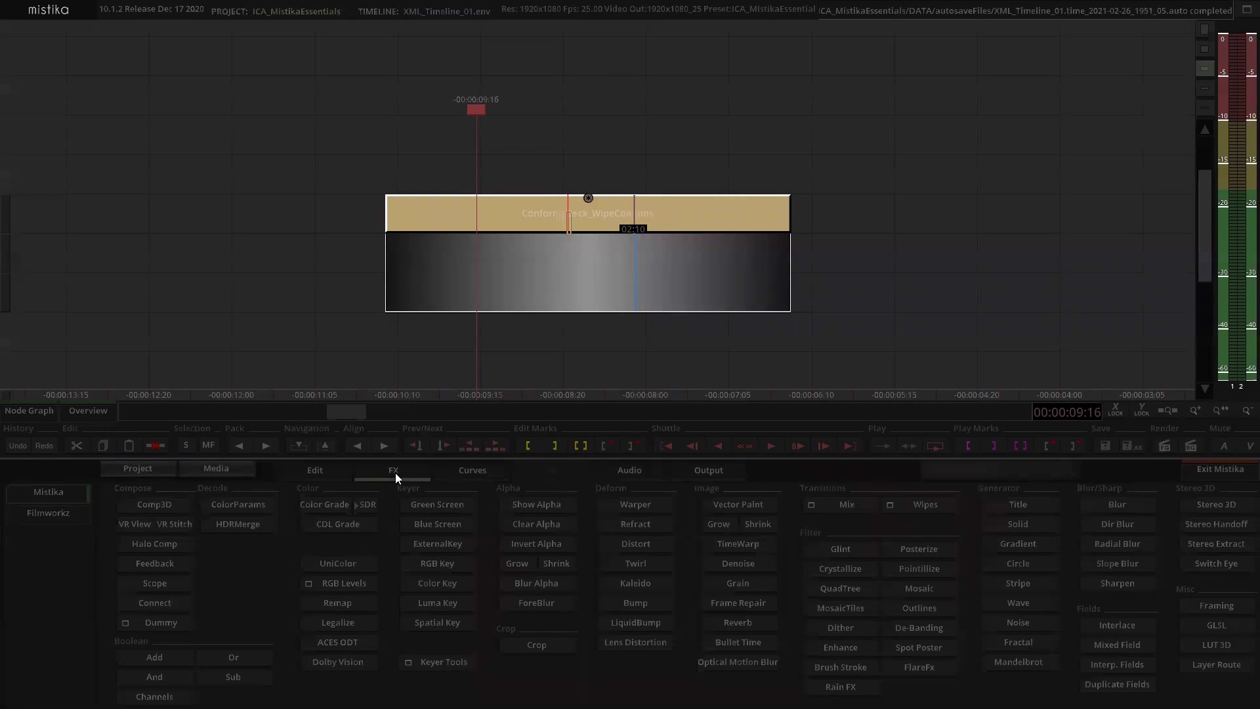
{"action": "left_click", "coordinate": [159, 623]}
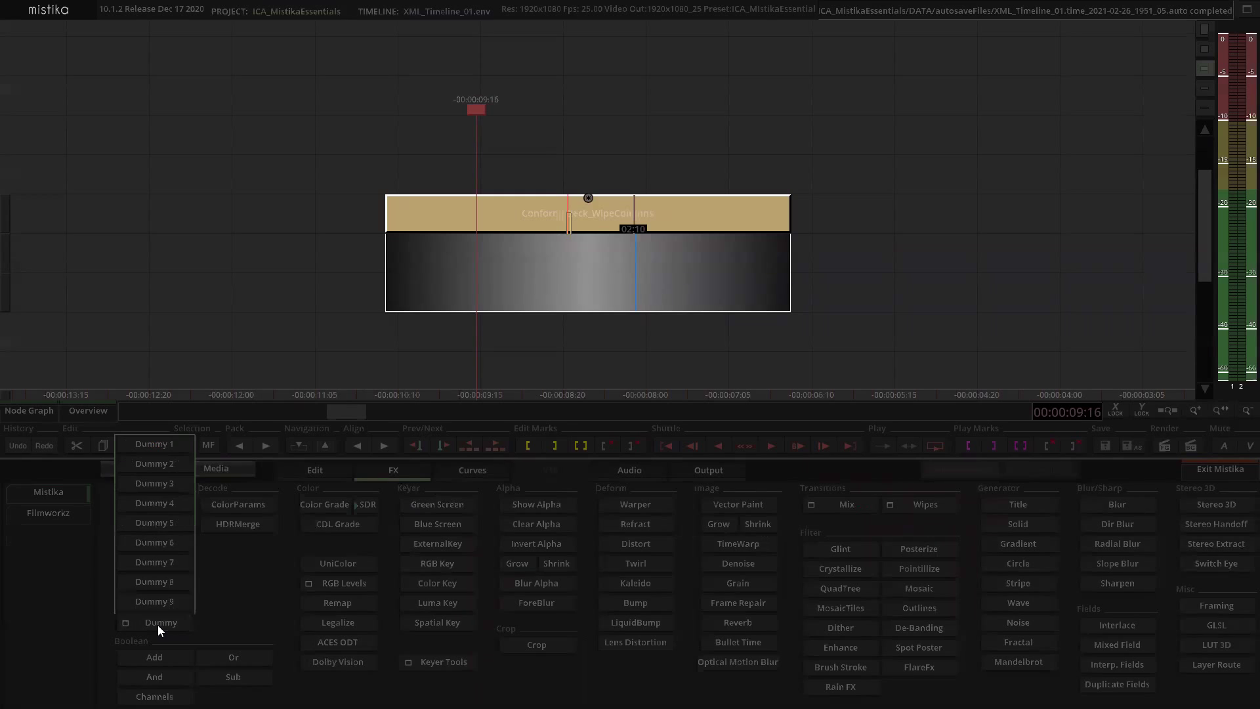
{"action": "left_click", "coordinate": [155, 446]}
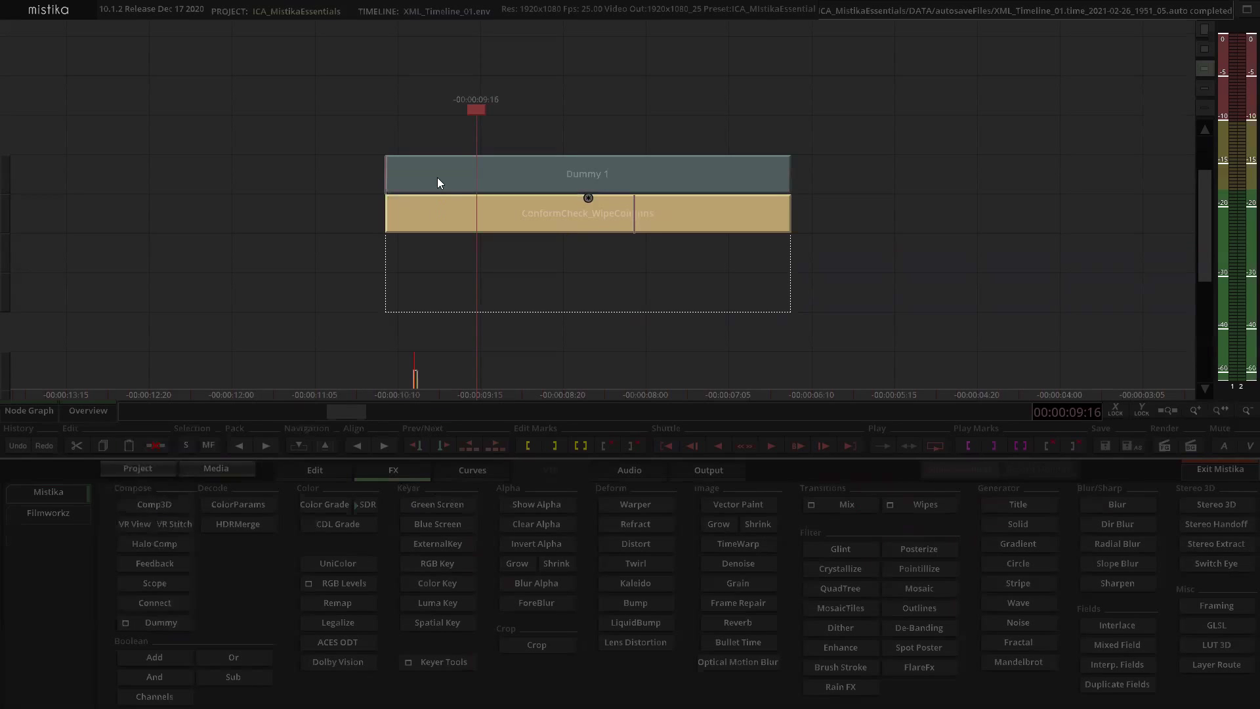
{"action": "left_click", "coordinate": [159, 625]}
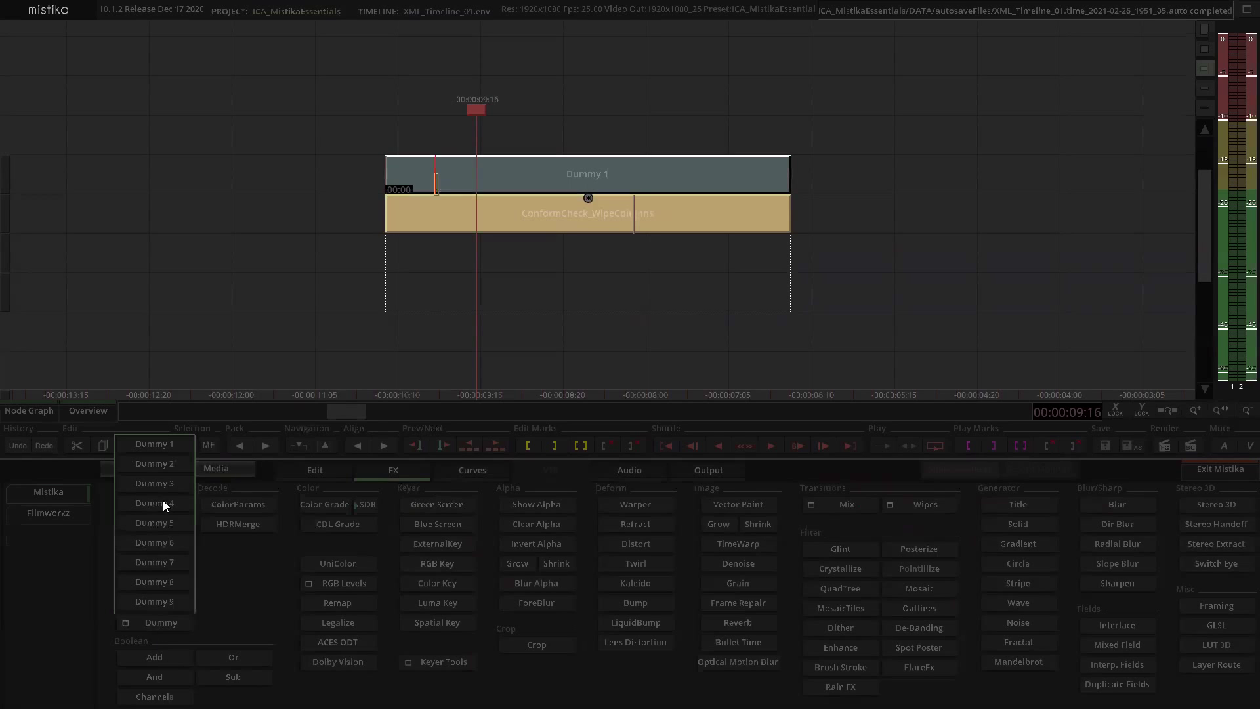
{"action": "left_click", "coordinate": [151, 461]}
Step: Place Dummy 1 and Dummy 2 beneath the ConformCheck_WipeColumns effect as its two inputs and open the stack to view it
{"action": "left_click_drag", "start_coordinate": [530, 116], "coordinate": [602, 286]}
{"action": "left_click_drag", "start_coordinate": [606, 195], "coordinate": [623, 251]}
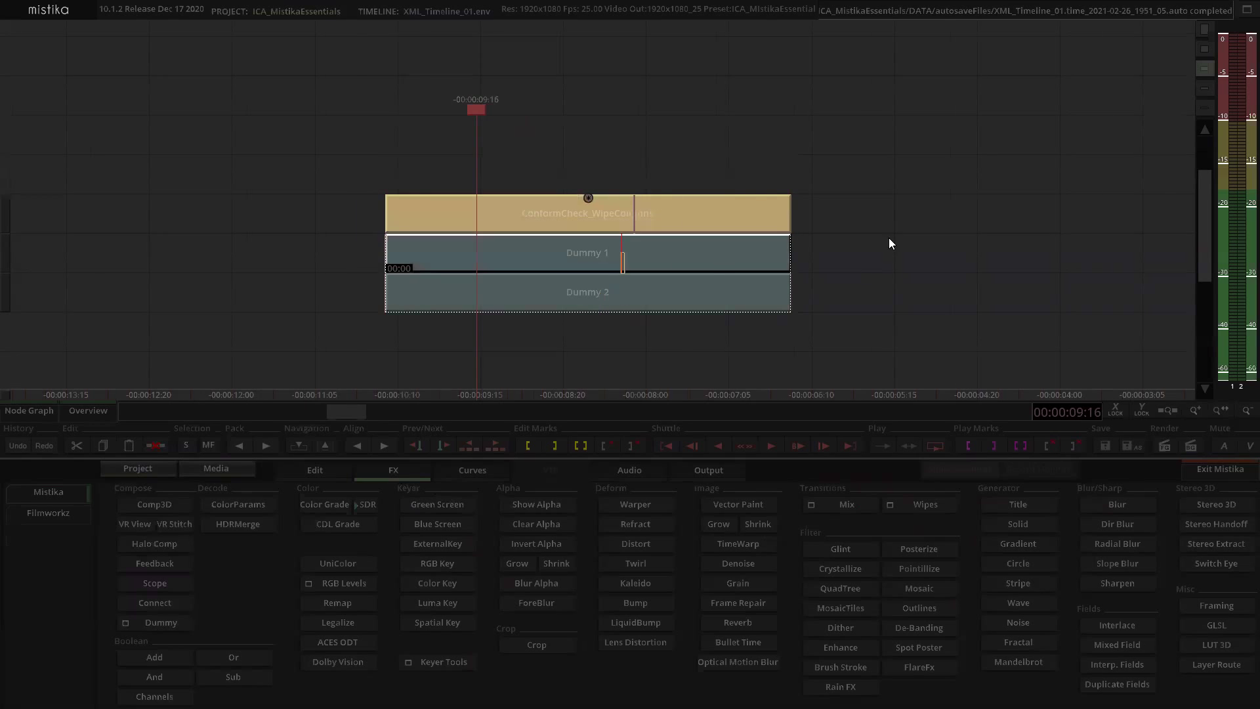
{"action": "scroll", "coordinate": [638, 133], "scroll_direction": "up", "scroll_amount": 2}
{"action": "double_click", "coordinate": [653, 253]}
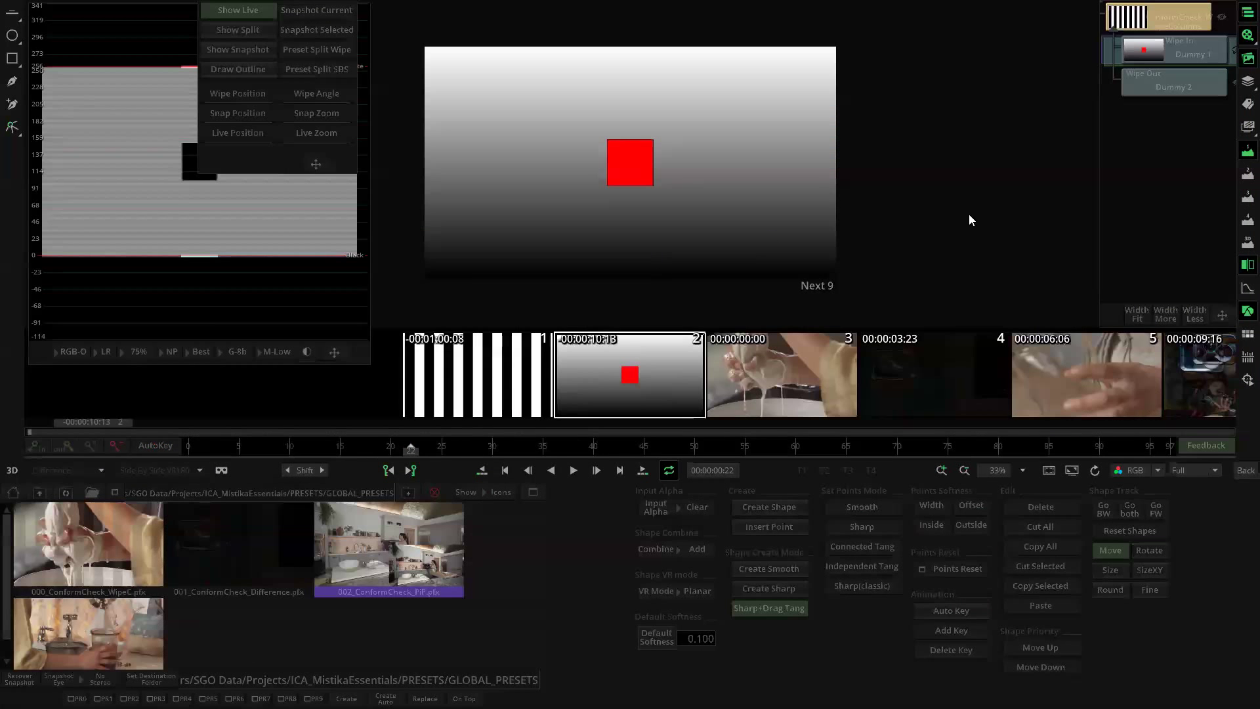
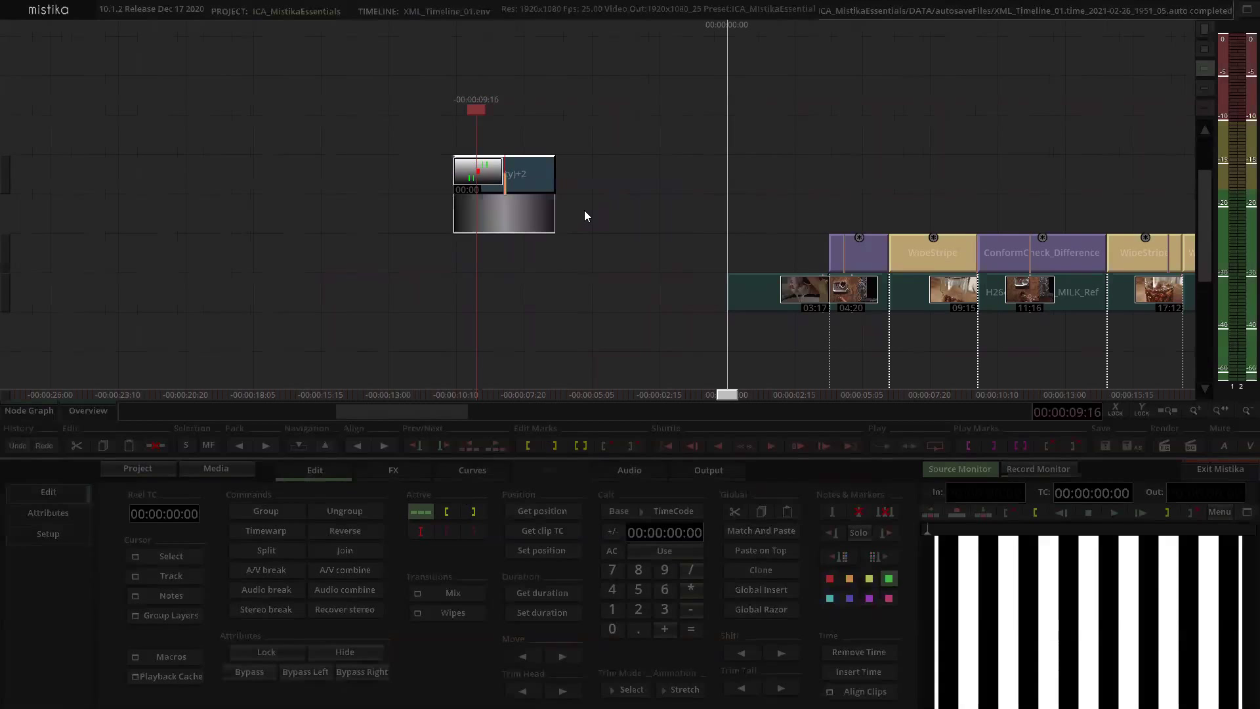
Step: Move the grouped wipe effect onto the first shot, above the reference and conformed clips, and check the comparison before returning to the timeline
{"action": "left_click_drag", "start_coordinate": [584, 210], "coordinate": [788, 257]}
{"action": "left_click_drag", "start_coordinate": [682, 115], "coordinate": [510, 180]}
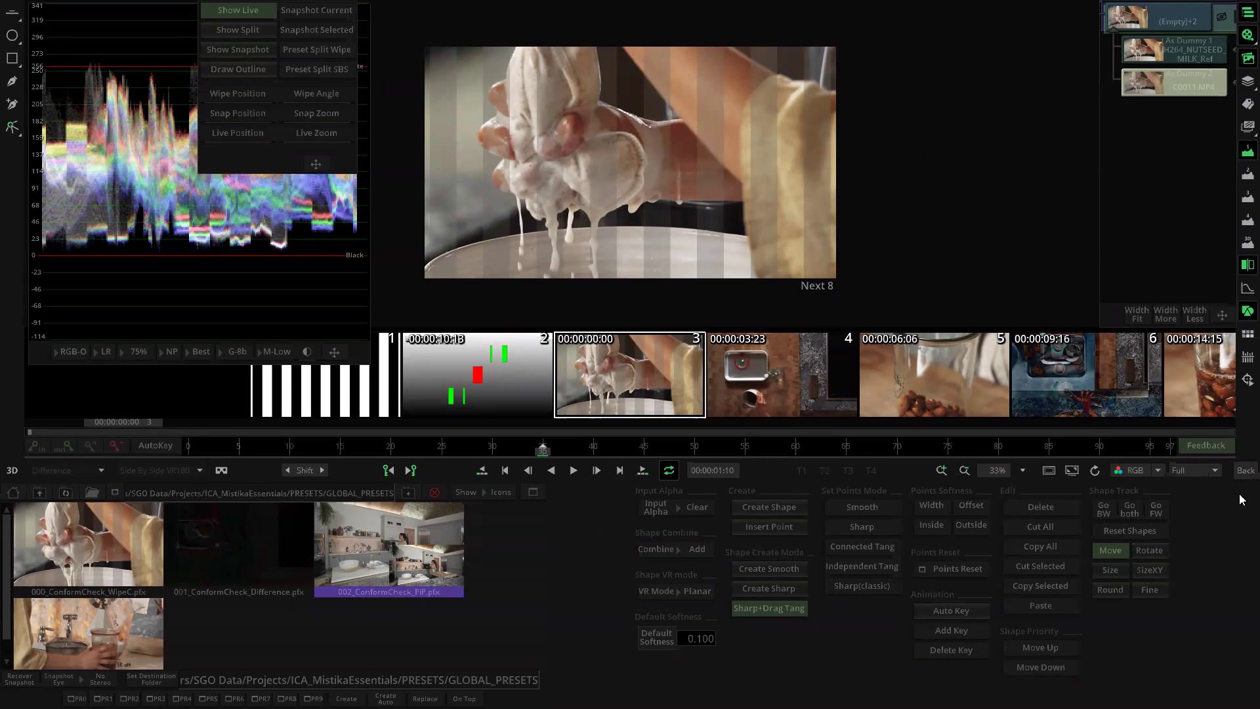
{"action": "left_click", "coordinate": [1245, 470]}
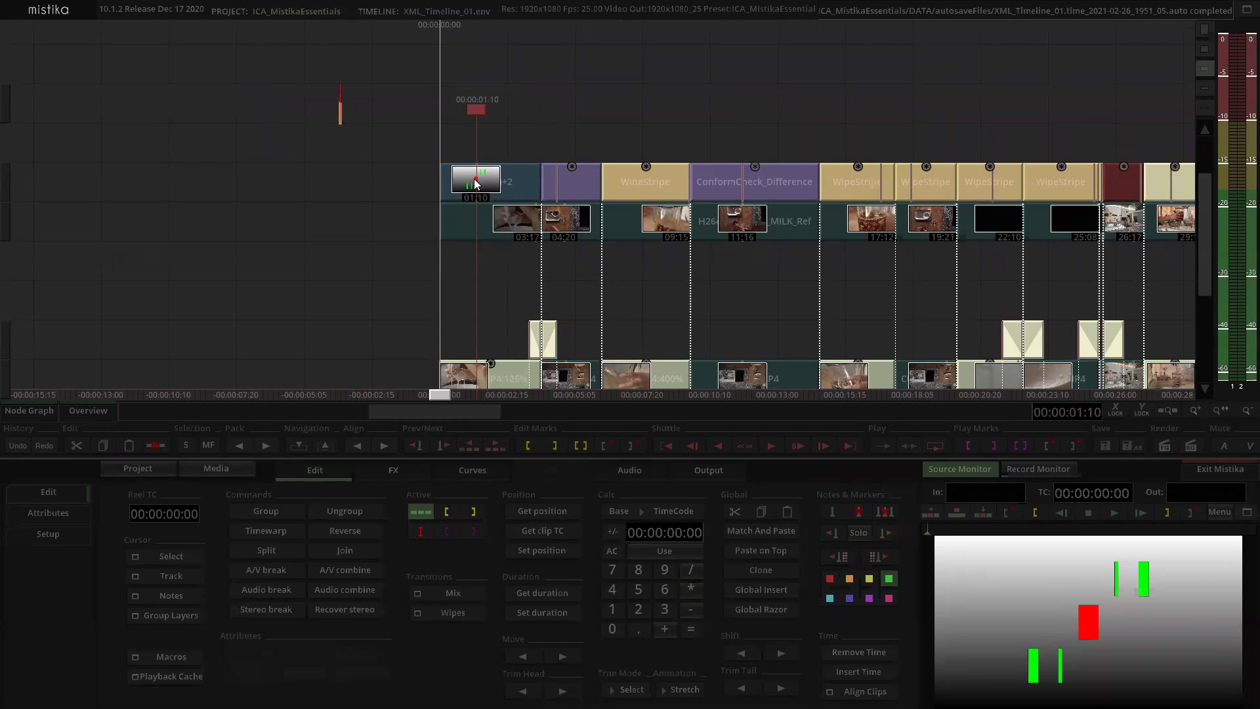
Step: Clone the grouped wipe effect into the empty area before the timeline start and ungroup the copy
{"action": "left_click", "coordinate": [476, 184]}
{"action": "mouse_move", "coordinate": [501, 190]}
{"action": "left_mouse_down"}
{"action": "mouse_move", "coordinate": [291, 175]}
{"action": "mouse_move", "coordinate": [203, 132]}
{"action": "mouse_move", "coordinate": [236, 136]}
{"action": "left_mouse_up"}
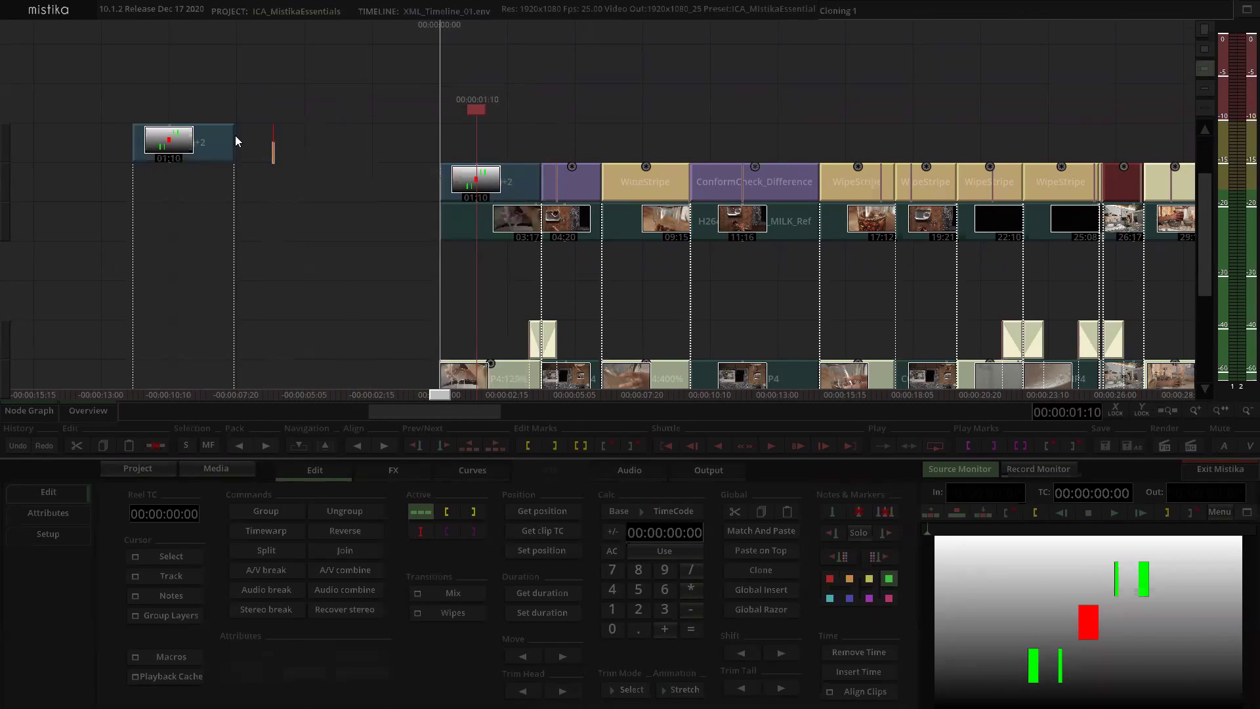
{"action": "left_click_drag", "start_coordinate": [268, 293], "coordinate": [329, 187]}
{"action": "left_click", "coordinate": [272, 151]}
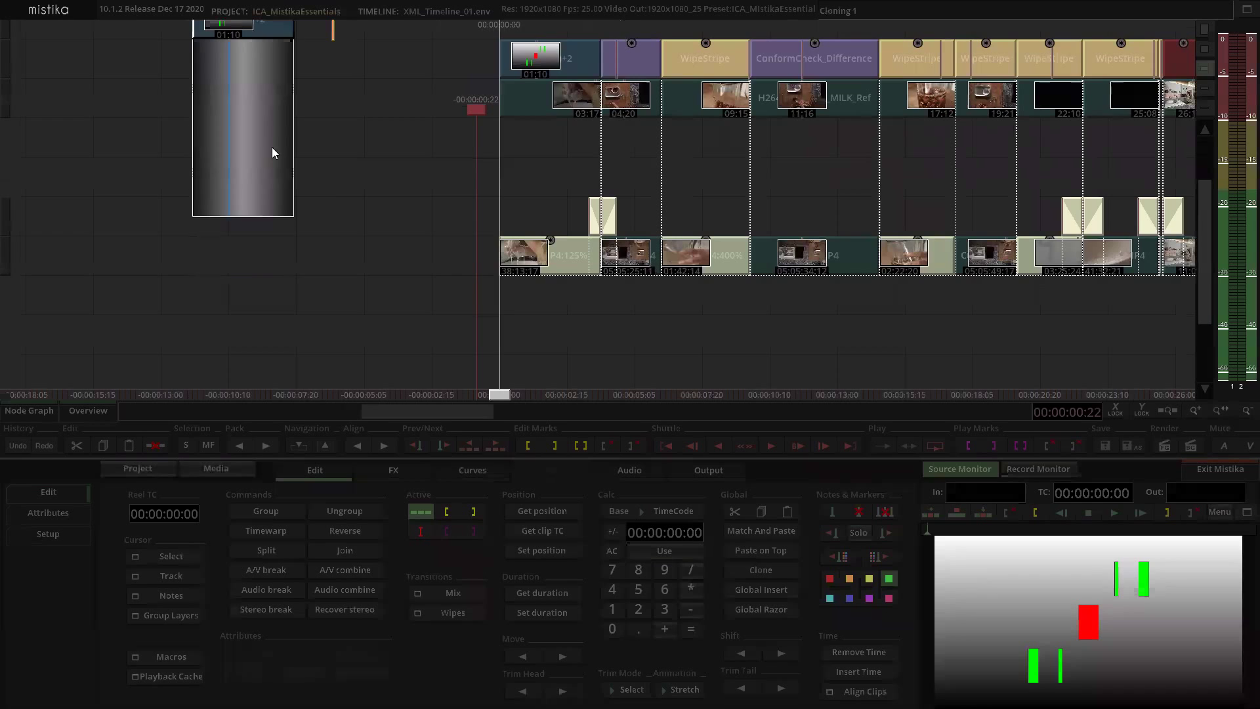
{"action": "left_click", "coordinate": [418, 164]}
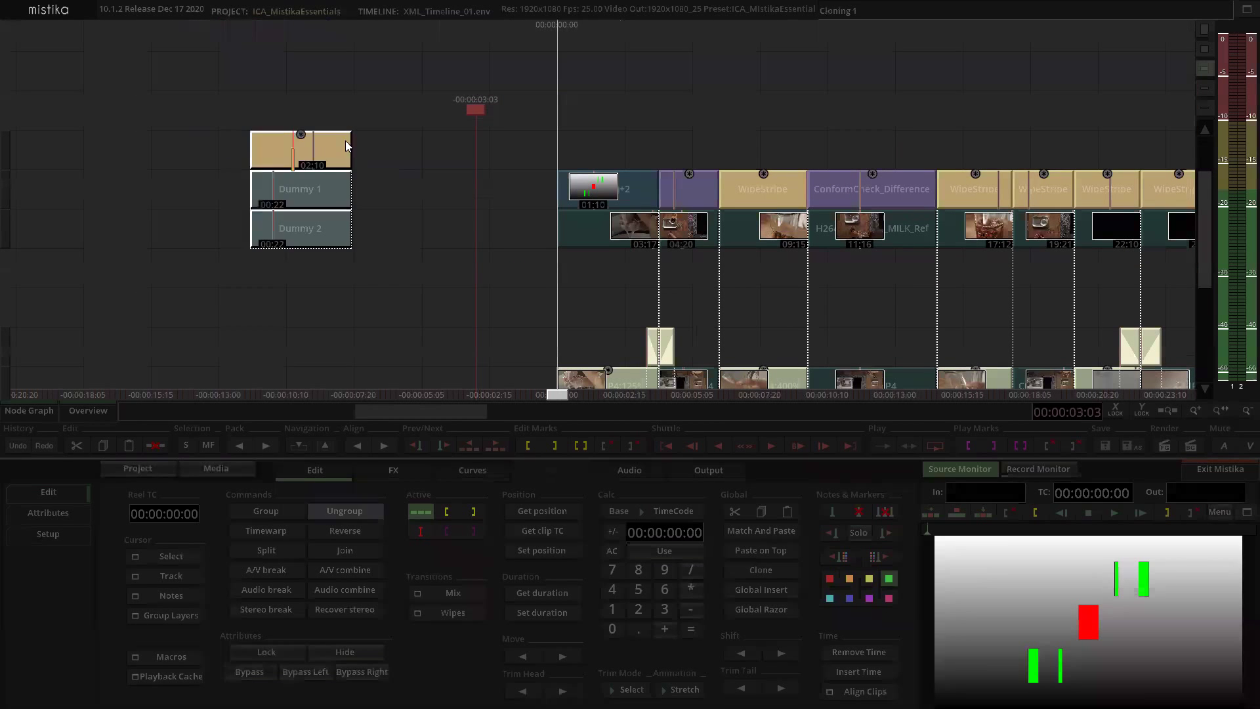
Step: Place a copy of the second shot's ConformCheck_Difference effect below the ungrouped wipe stack, matching the stack's length
{"action": "scroll", "coordinate": [678, 145], "scroll_direction": "down", "scroll_amount": 1}
{"action": "scroll", "coordinate": [677, 145], "scroll_direction": "up", "scroll_amount": 2}
{"action": "left_click", "coordinate": [652, 126]}
{"action": "scroll", "coordinate": [943, 109], "scroll_direction": "up", "scroll_amount": 1}
{"action": "left_click", "coordinate": [995, 190]}
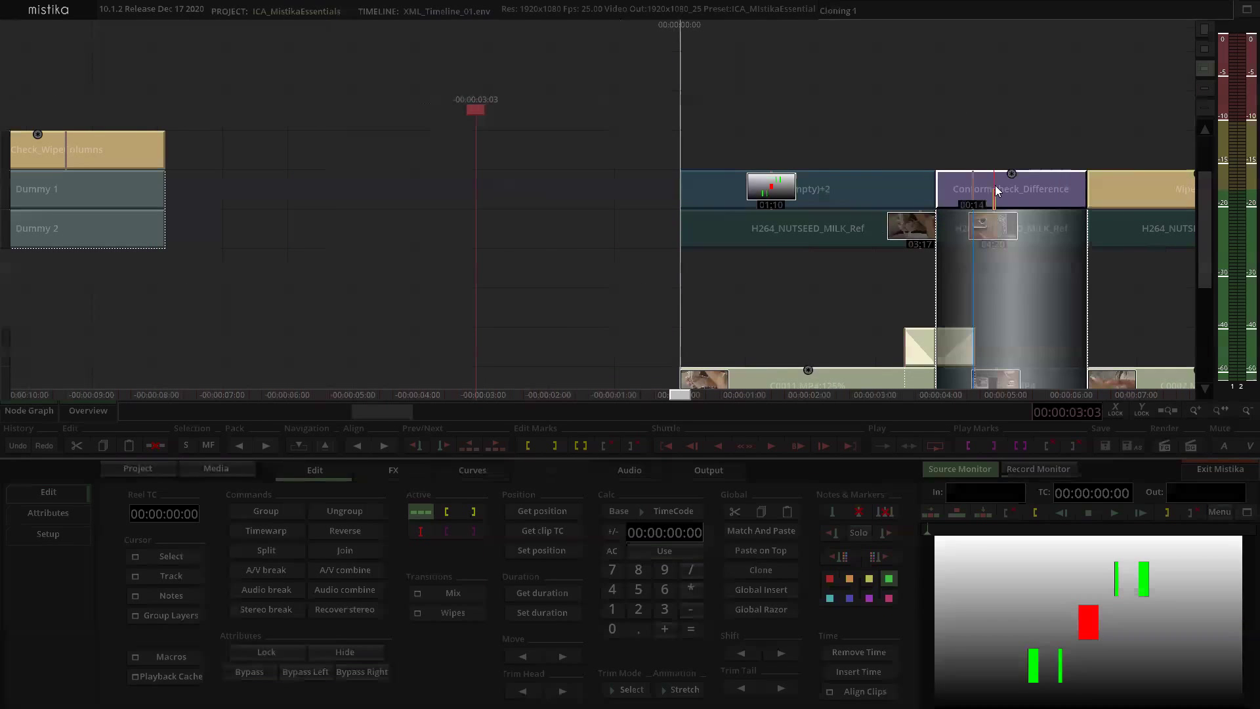
{"action": "left_click", "coordinate": [487, 126]}
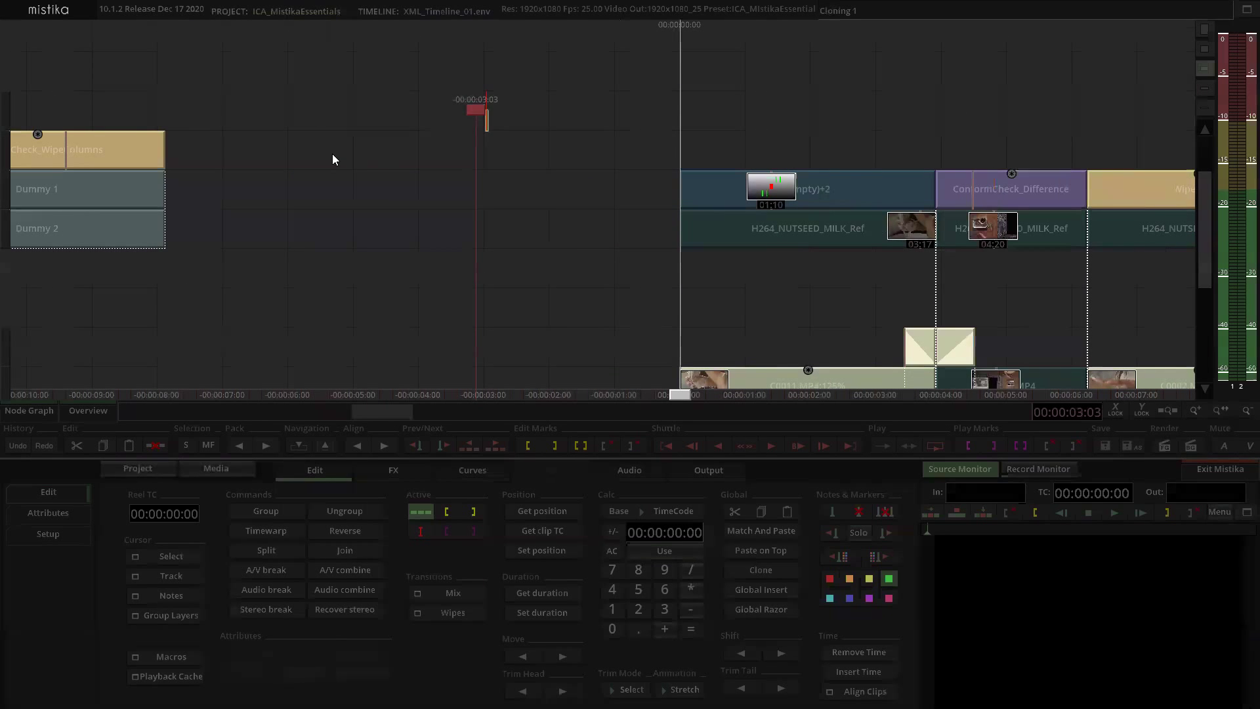
{"action": "left_click_drag", "start_coordinate": [332, 153], "coordinate": [624, 156]}
{"action": "left_click_drag", "start_coordinate": [358, 138], "coordinate": [421, 330]}
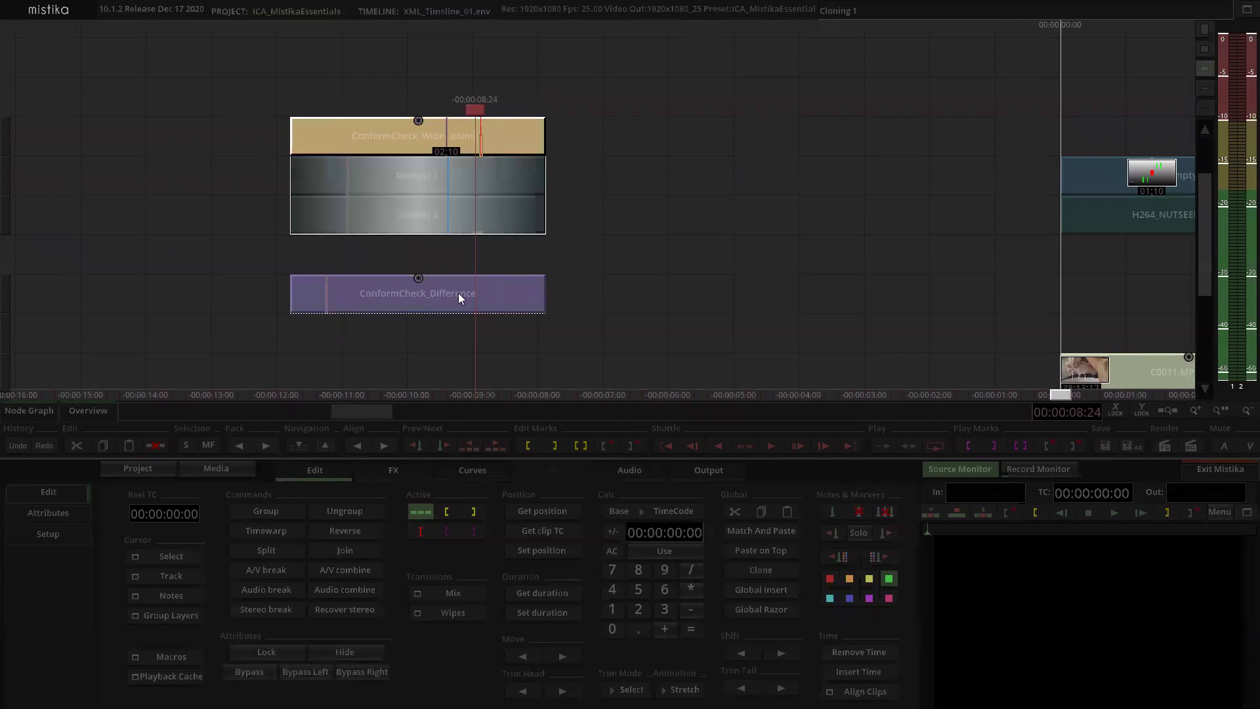
Step: Extend the copied Difference effect's span to two input layers and clone Dummy 1 and Dummy 2 beneath it
{"action": "left_click_drag", "start_coordinate": [458, 317], "coordinate": [456, 295]}
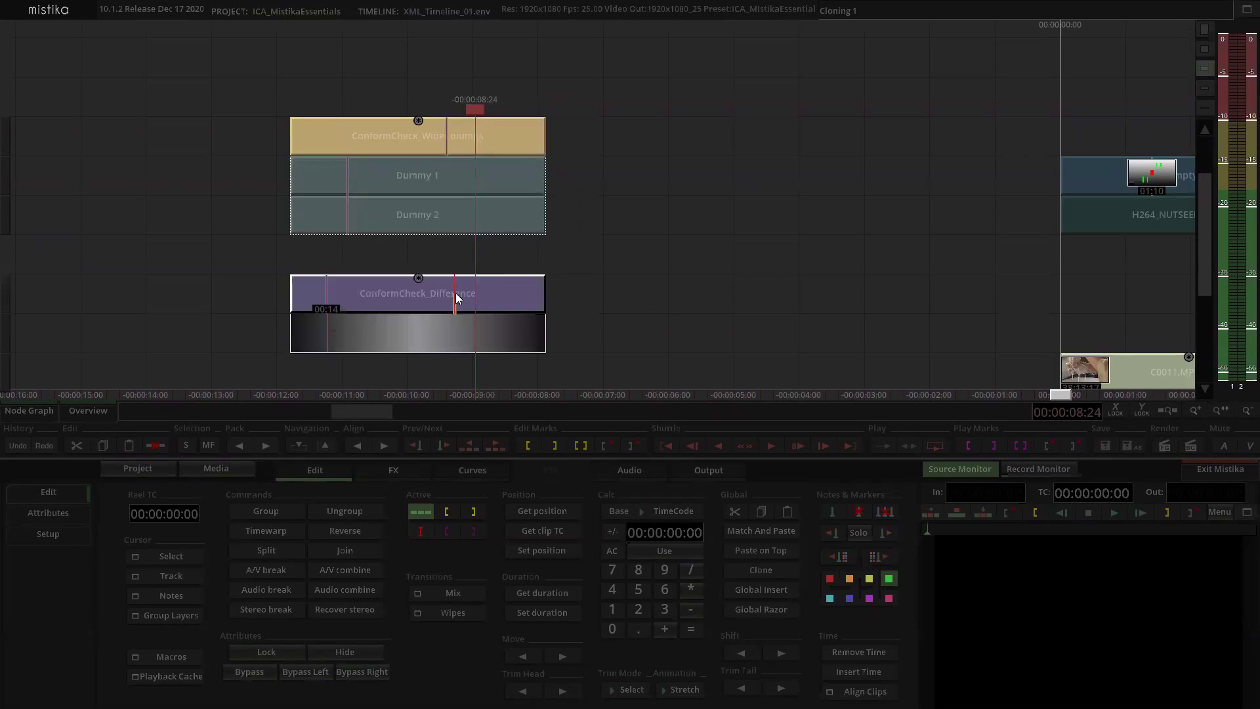
{"action": "left_click", "coordinate": [521, 352]}
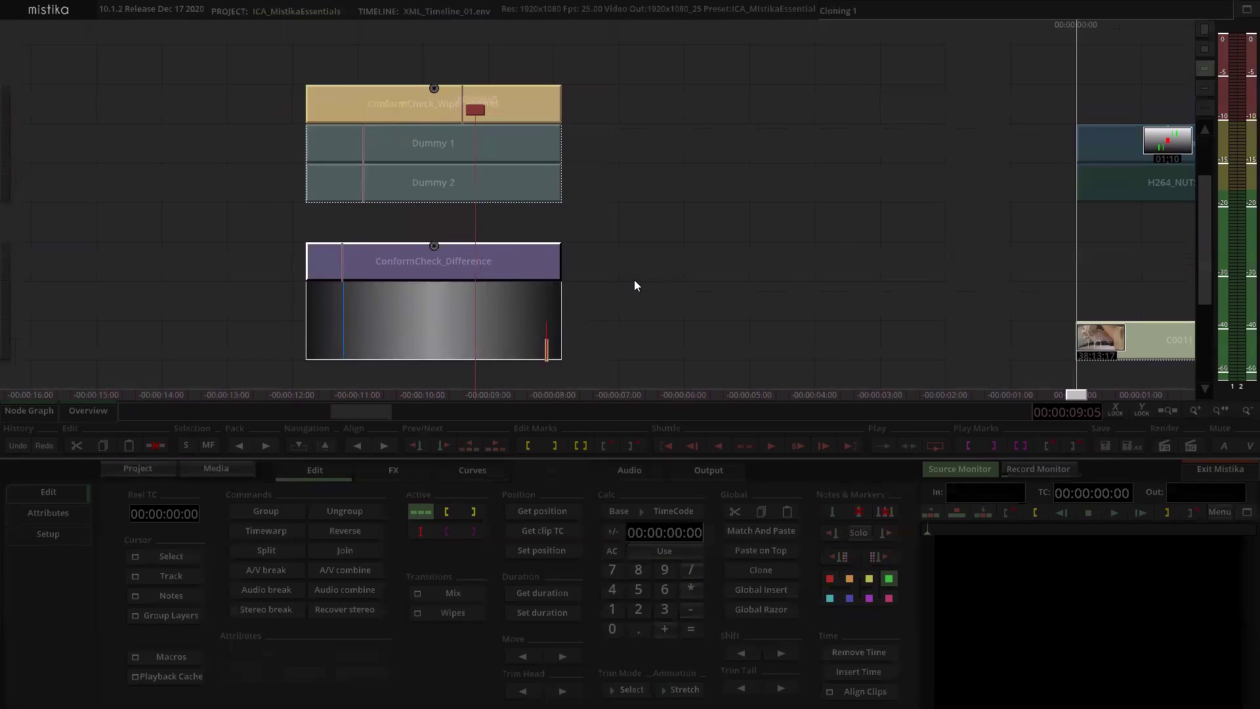
{"action": "left_click", "coordinate": [504, 132]}
{"action": "left_click_drag", "start_coordinate": [606, 152], "coordinate": [487, 195]}
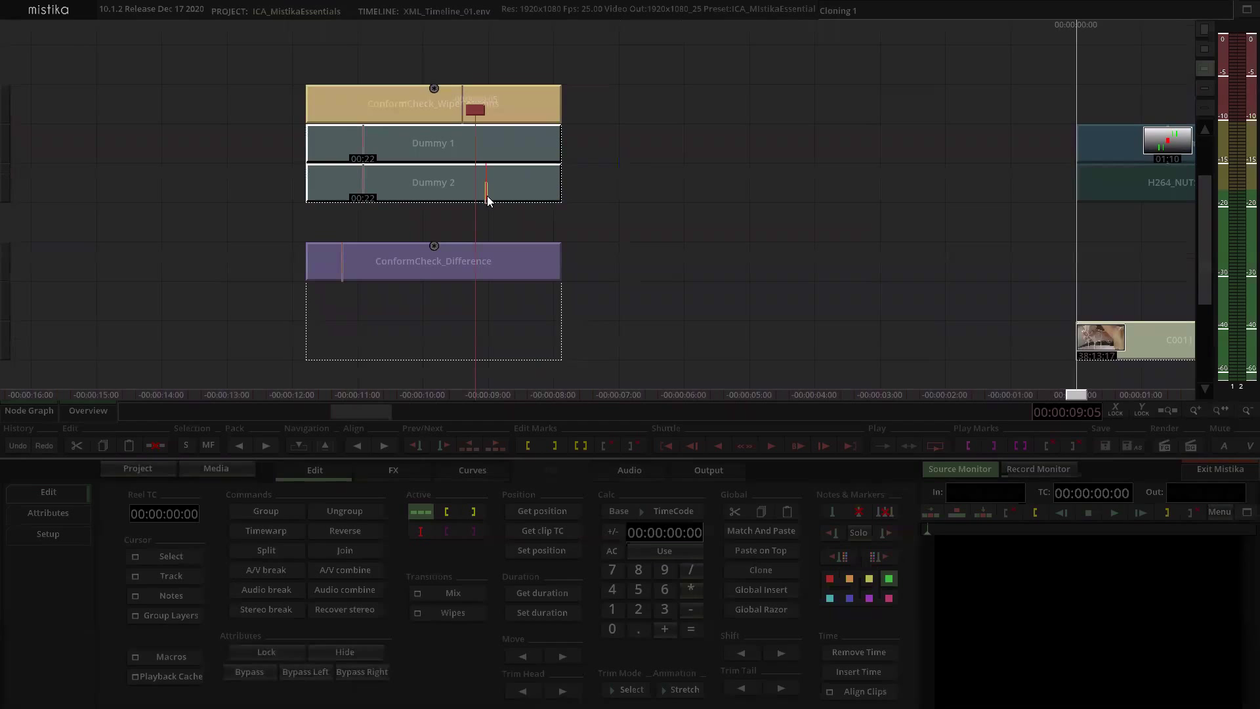
{"action": "left_click", "coordinate": [492, 140]}
{"action": "left_click_drag", "start_coordinate": [499, 151], "coordinate": [524, 316]}
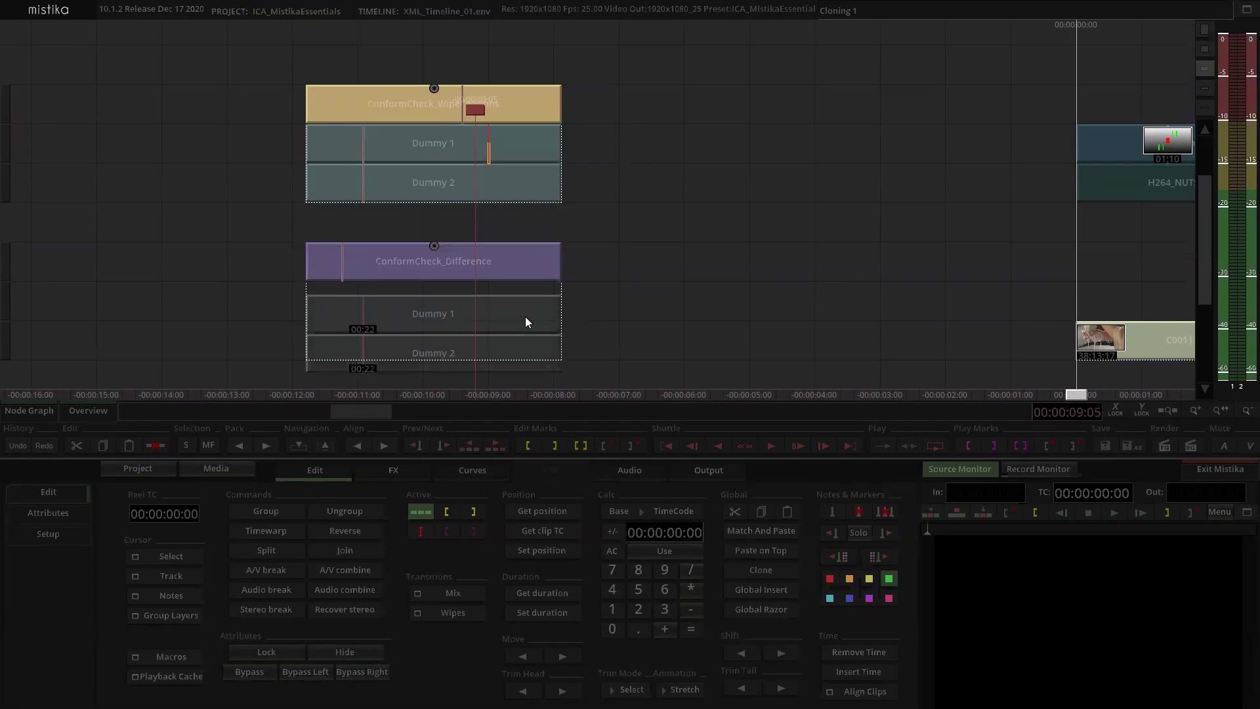
Step: Clone the ConformCheck-PiP effect from the timeline into the empty area below the Difference stack
{"action": "scroll", "coordinate": [696, 305], "scroll_direction": "down", "scroll_amount": 2}
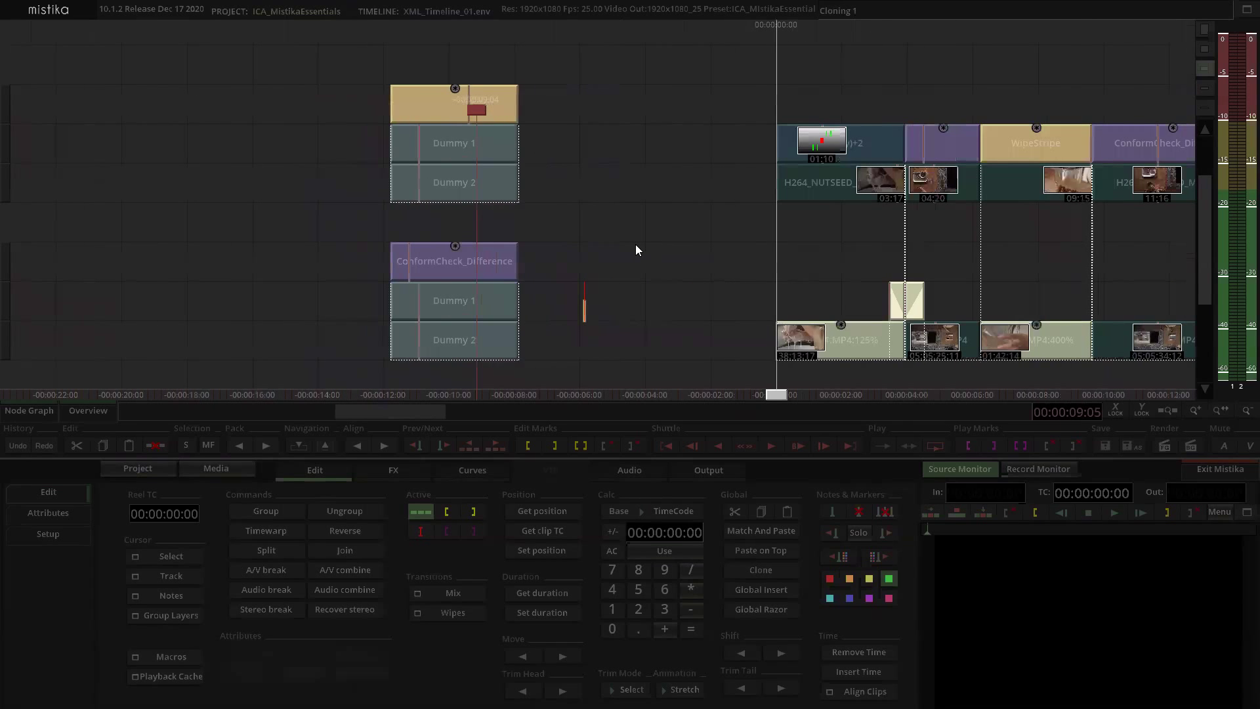
{"action": "scroll", "coordinate": [635, 249], "scroll_direction": "down", "scroll_amount": 2}
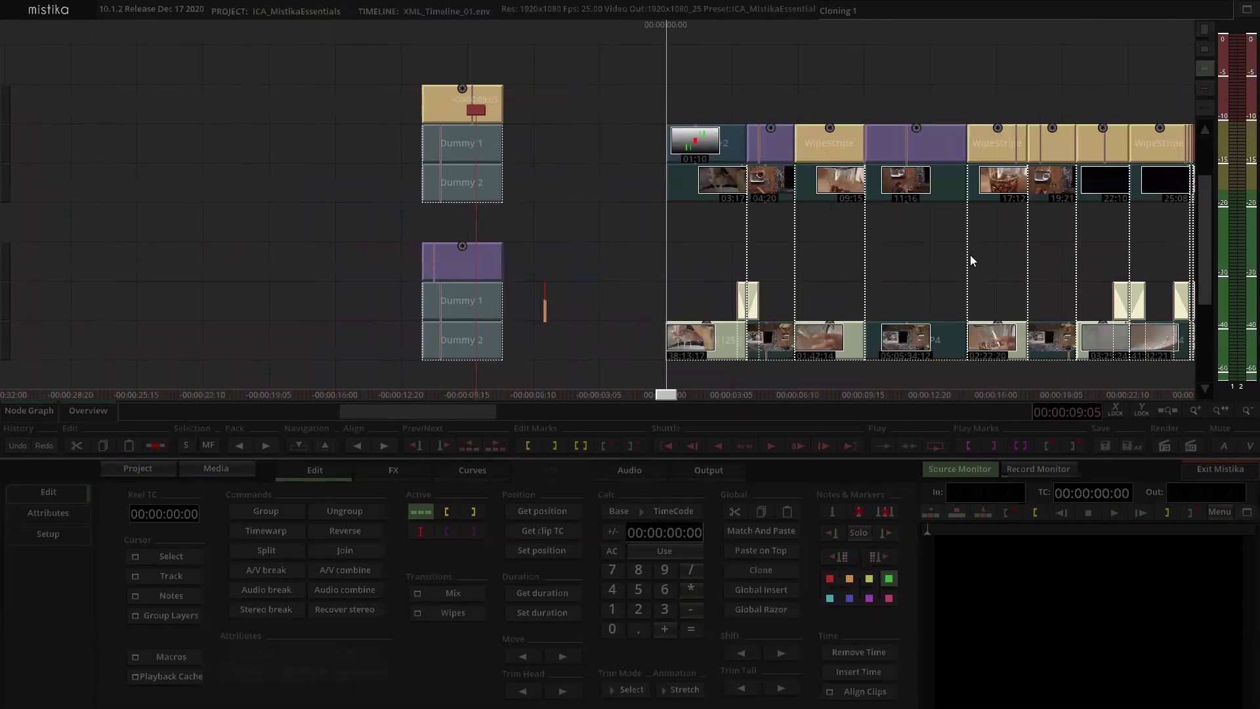
{"action": "left_click_drag", "start_coordinate": [971, 256], "coordinate": [825, 265]}
{"action": "left_click_drag", "start_coordinate": [1003, 242], "coordinate": [450, 231]}
{"action": "scroll", "coordinate": [579, 217], "scroll_direction": "up", "scroll_amount": 3}
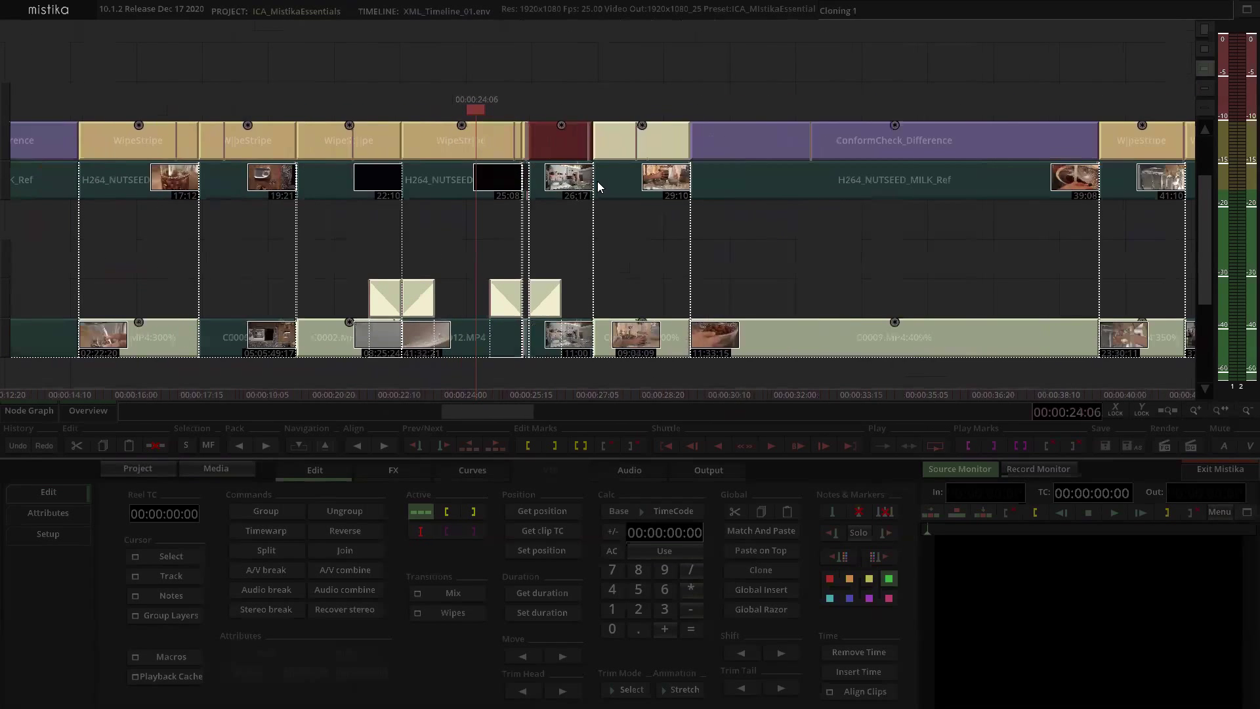
{"action": "left_click", "coordinate": [641, 143]}
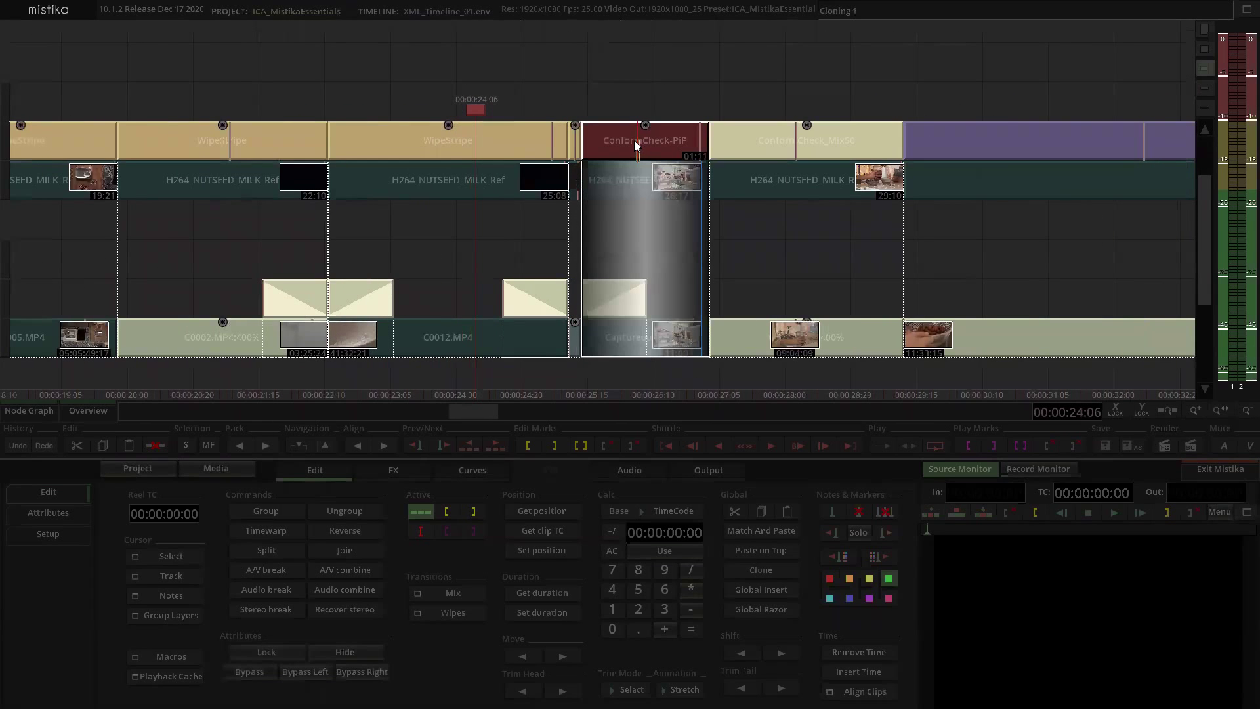
{"action": "scroll", "coordinate": [634, 141], "scroll_direction": "down", "scroll_amount": 7}
{"action": "left_click", "coordinate": [420, 102]}
{"action": "right_click", "coordinate": [409, 107]}
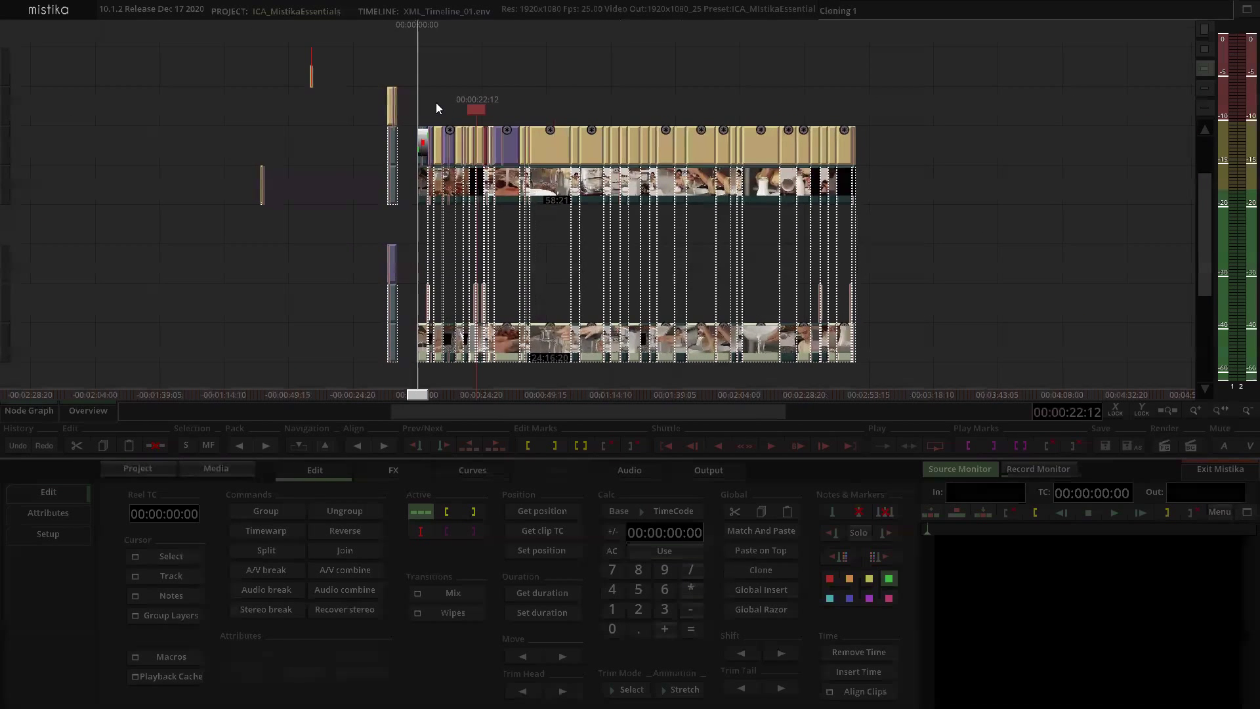
{"action": "scroll", "coordinate": [445, 99], "scroll_direction": "up", "scroll_amount": 5}
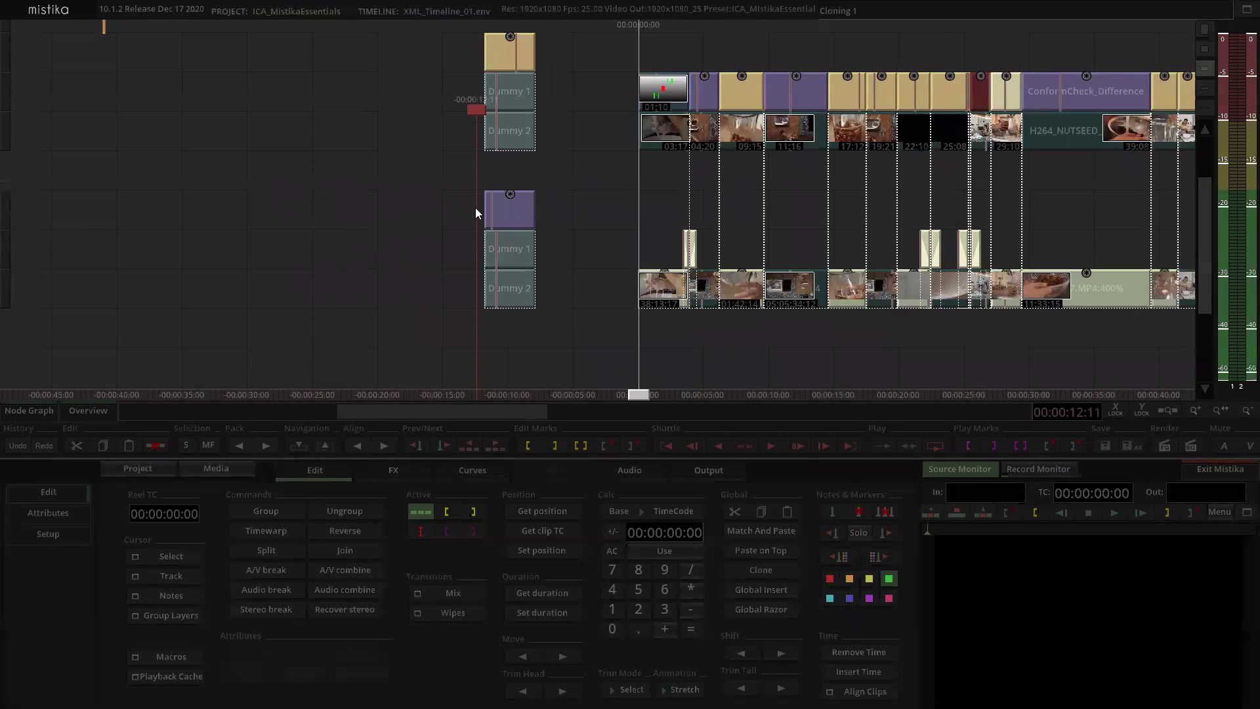
{"action": "left_click", "coordinate": [499, 218]}
Step: Clone Dummy 1 and Dummy 2 beneath the copied PiP effect as its two input layers
{"action": "left_click_drag", "start_coordinate": [499, 218], "coordinate": [494, 273]}
{"action": "left_click_drag", "start_coordinate": [545, 154], "coordinate": [521, 308]}
{"action": "left_click_drag", "start_coordinate": [635, 113], "coordinate": [569, 205]}
Step: Clone the ConformCheck_Mix50 effect from the timeline and place it below the PiP stack
{"action": "left_click_drag", "start_coordinate": [918, 158], "coordinate": [927, 235]}
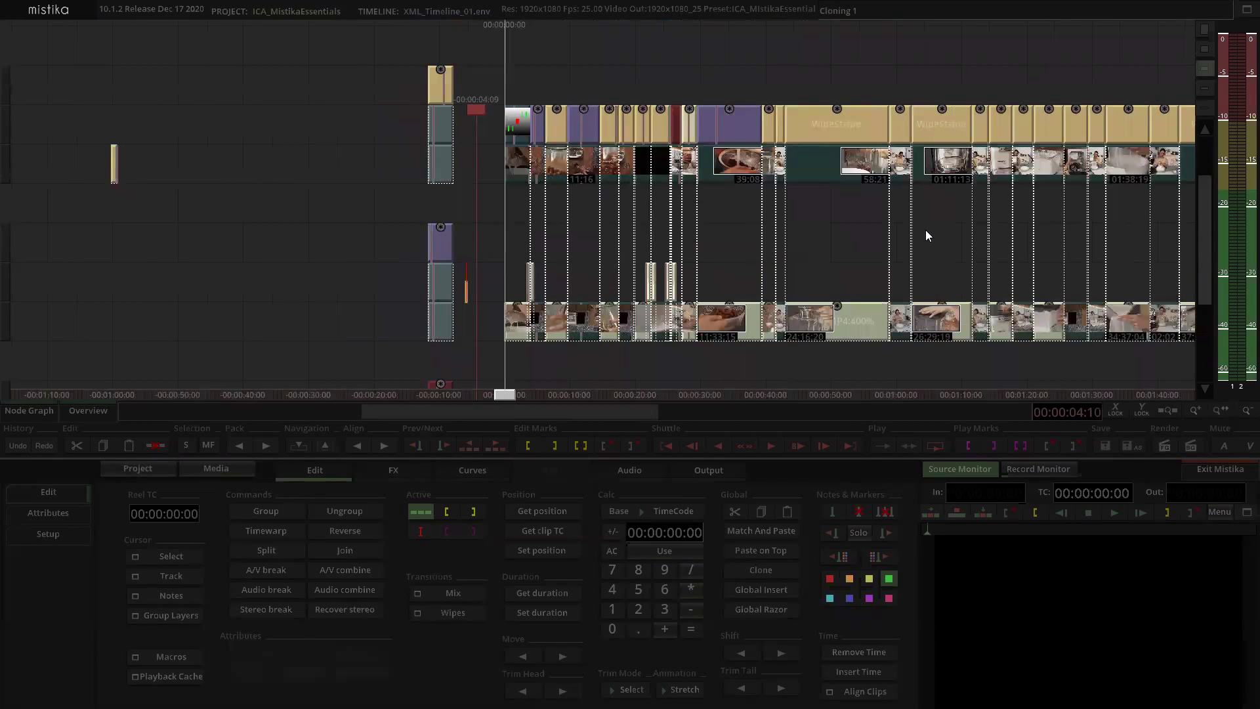
{"action": "left_click_drag", "start_coordinate": [832, 243], "coordinate": [442, 156]}
{"action": "left_click", "coordinate": [555, 161]}
{"action": "left_click_drag", "start_coordinate": [509, 186], "coordinate": [584, 154]}
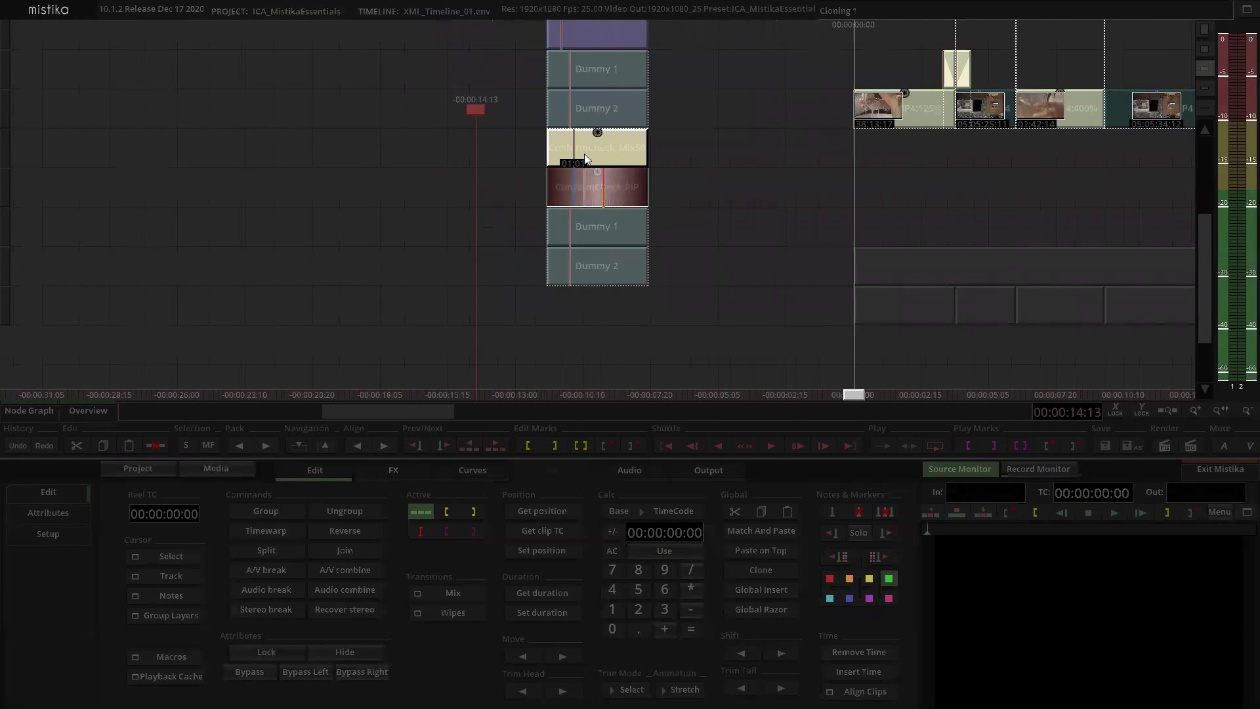
{"action": "left_click_drag", "start_coordinate": [629, 265], "coordinate": [636, 302]}
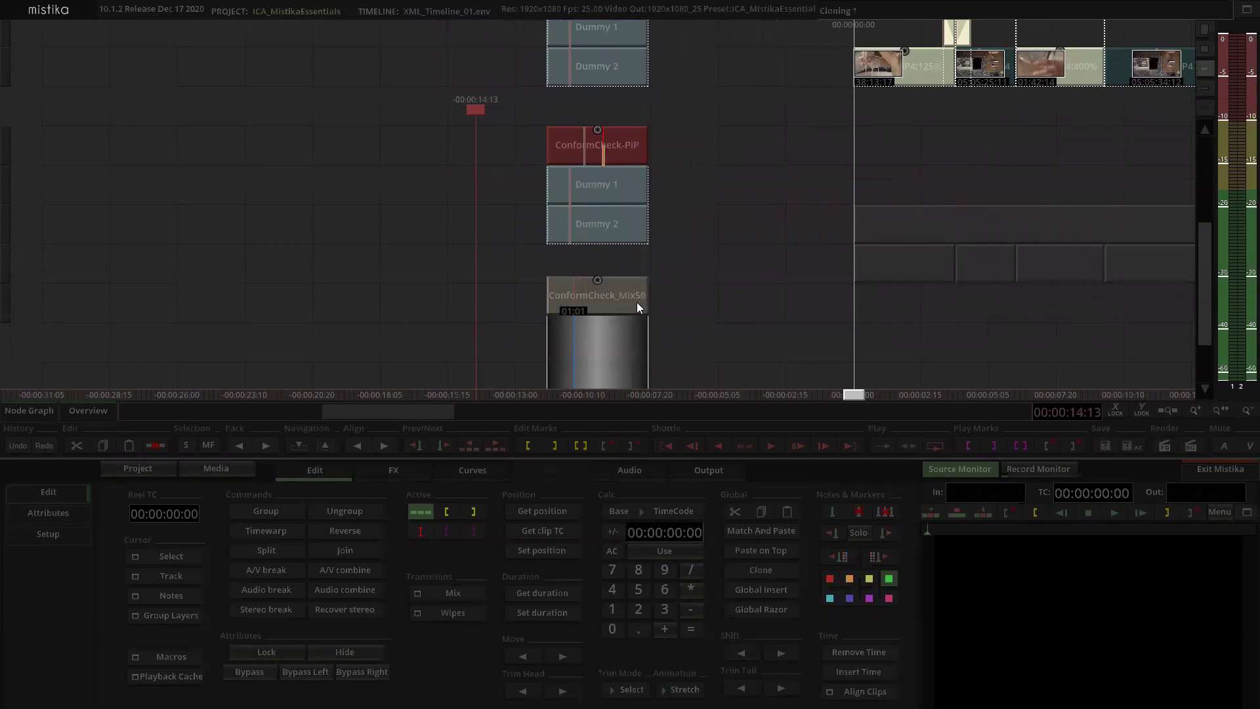
Step: Clone Dummy 1 and Dummy 2 beneath the copied Mix50 effect
{"action": "left_click_drag", "start_coordinate": [681, 83], "coordinate": [586, 140]}
{"action": "left_click_drag", "start_coordinate": [597, 94], "coordinate": [621, 252]}
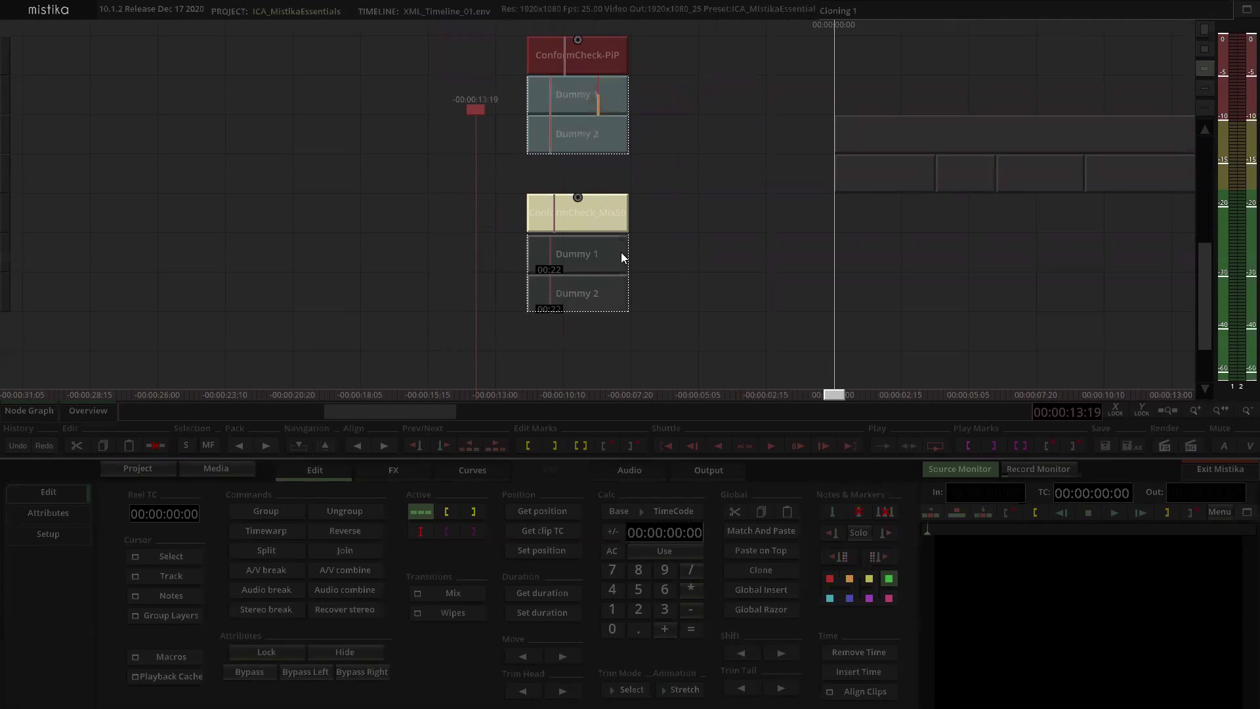
{"action": "scroll", "coordinate": [710, 154], "scroll_direction": "down", "scroll_amount": 2}
{"action": "scroll", "coordinate": [663, 131], "scroll_direction": "up", "scroll_amount": 5}
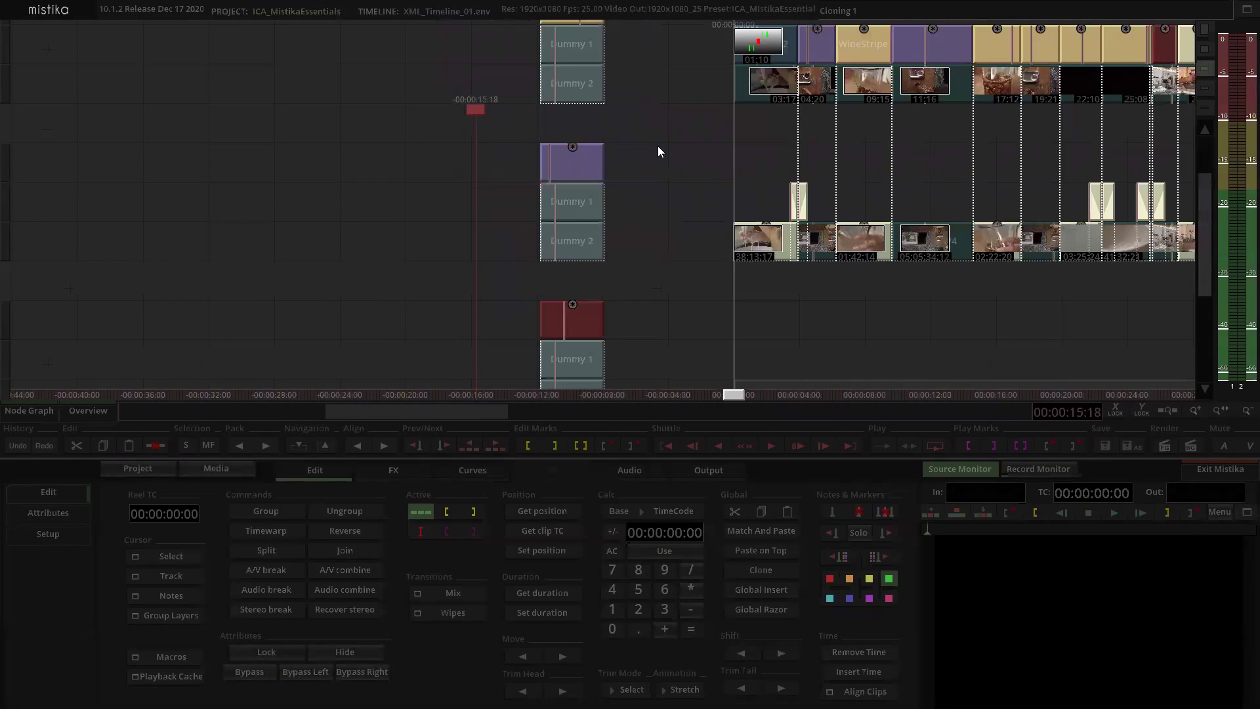
Step: Select all four comparison stacks with their dummy inputs and combine them into a single group
{"action": "right_click", "coordinate": [644, 153]}
{"action": "left_click", "coordinate": [574, 87]}
{"action": "scroll", "coordinate": [584, 89], "scroll_direction": "up", "scroll_amount": 3}
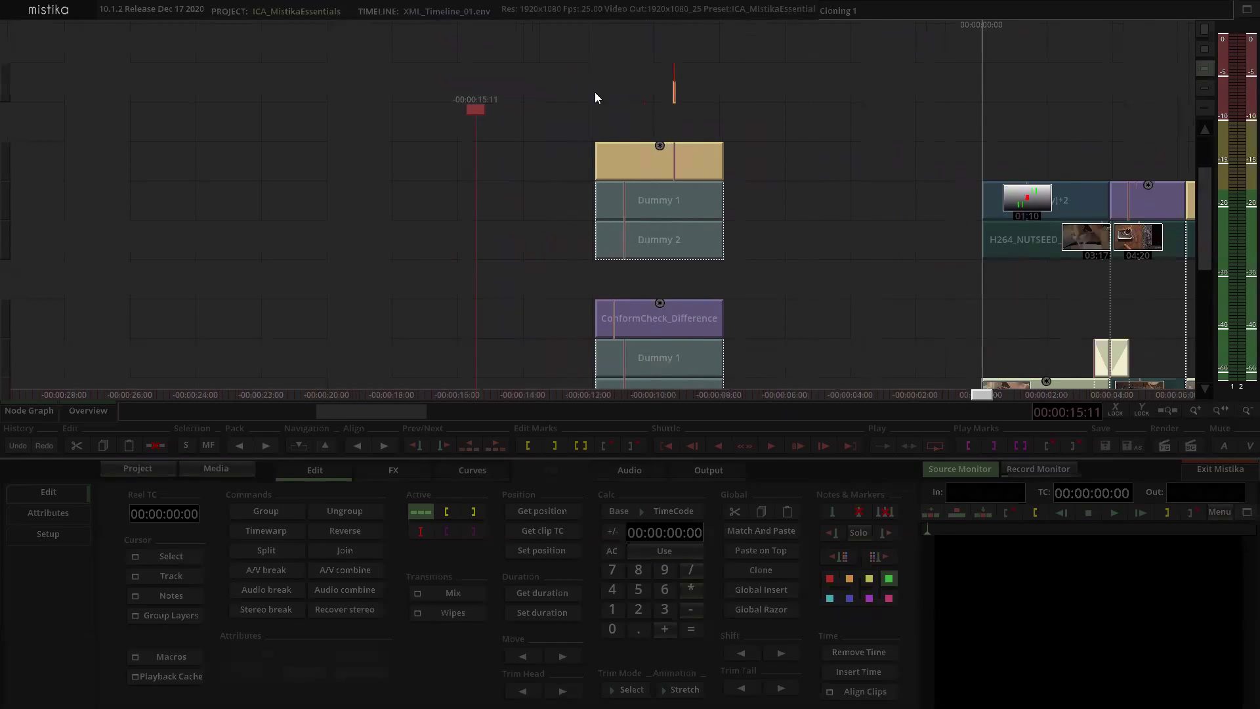
{"action": "left_click_drag", "start_coordinate": [812, 105], "coordinate": [711, 87]}
{"action": "scroll", "coordinate": [635, 84], "scroll_direction": "down", "scroll_amount": 2}
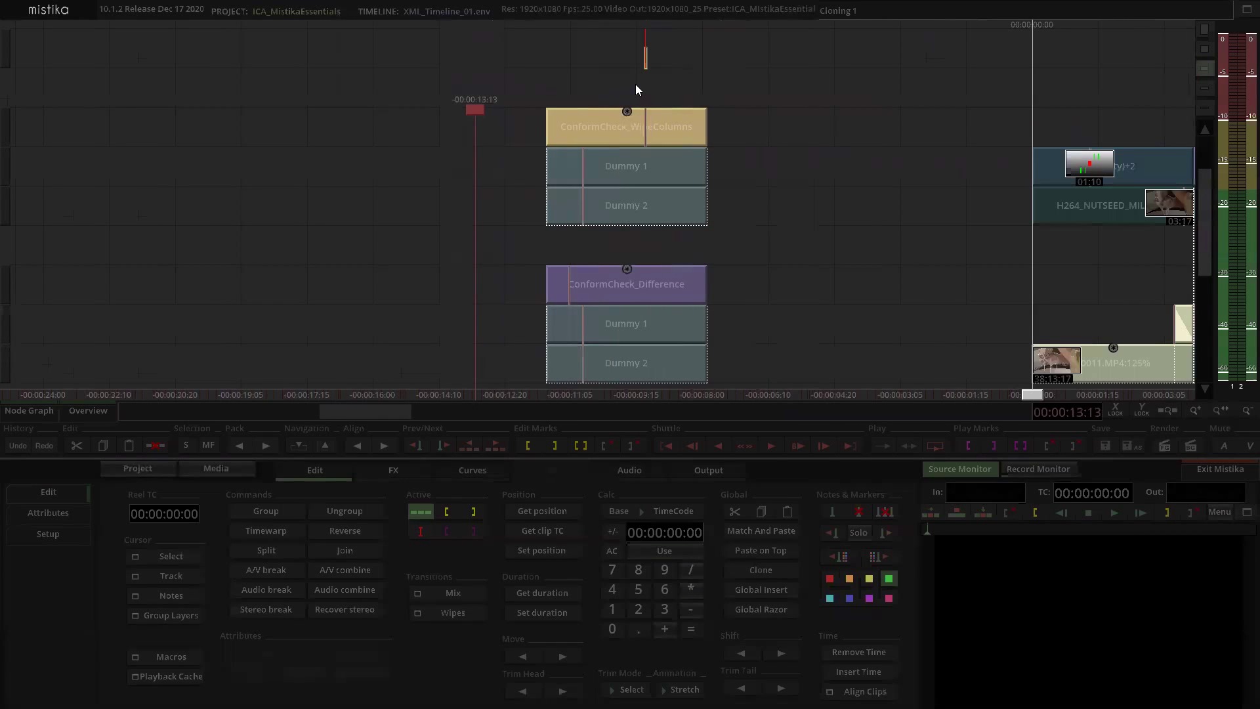
{"action": "left_click_drag", "start_coordinate": [635, 84], "coordinate": [602, 33]}
{"action": "scroll", "coordinate": [595, 36], "scroll_direction": "down", "scroll_amount": 2}
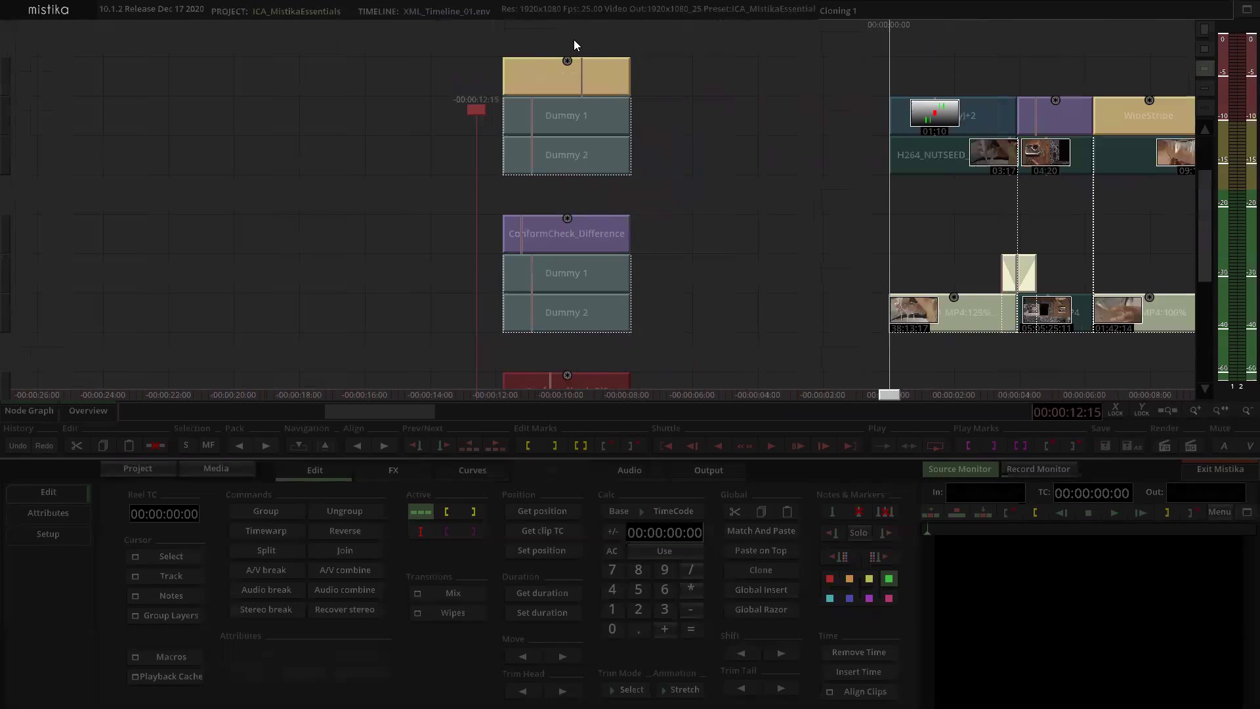
{"action": "scroll", "coordinate": [587, 368], "scroll_direction": "down", "scroll_amount": 3}
{"action": "left_click", "coordinate": [580, 446]}
{"action": "left_click", "coordinate": [569, 118]}
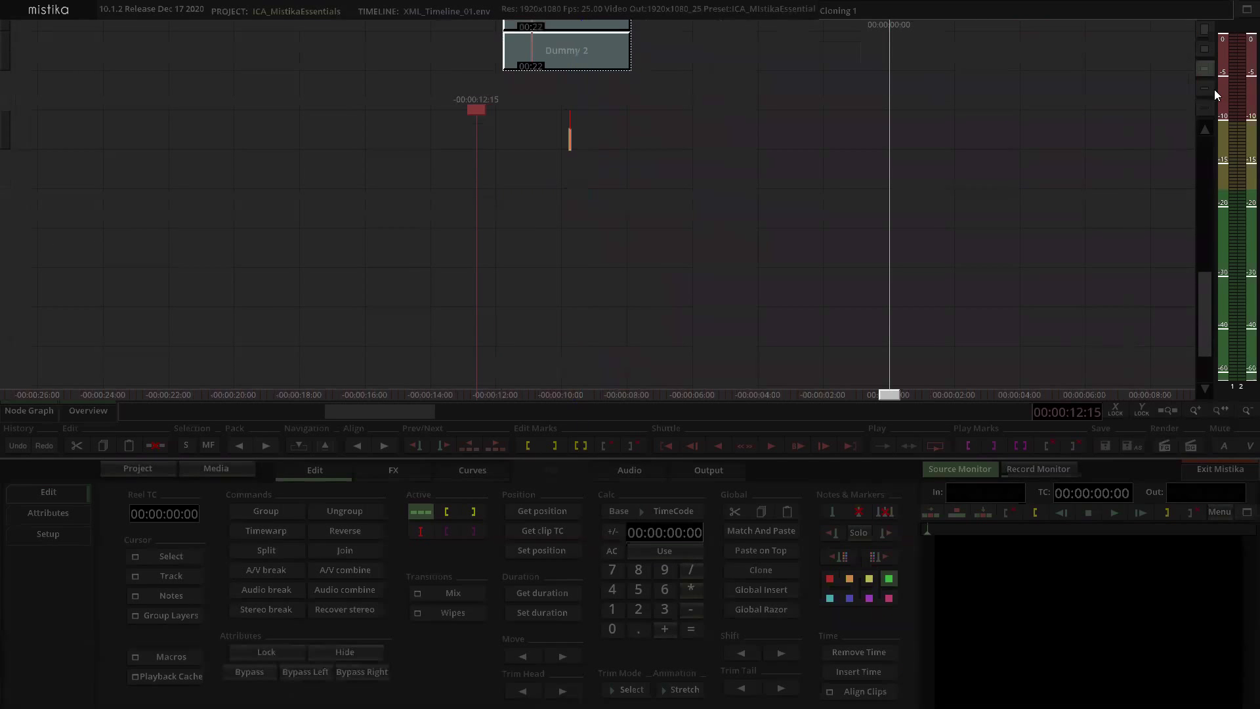
{"action": "left_click", "coordinate": [1206, 90]}
{"action": "left_click_drag", "start_coordinate": [1202, 302], "coordinate": [1195, 202]}
{"action": "left_click_drag", "start_coordinate": [432, 53], "coordinate": [701, 362]}
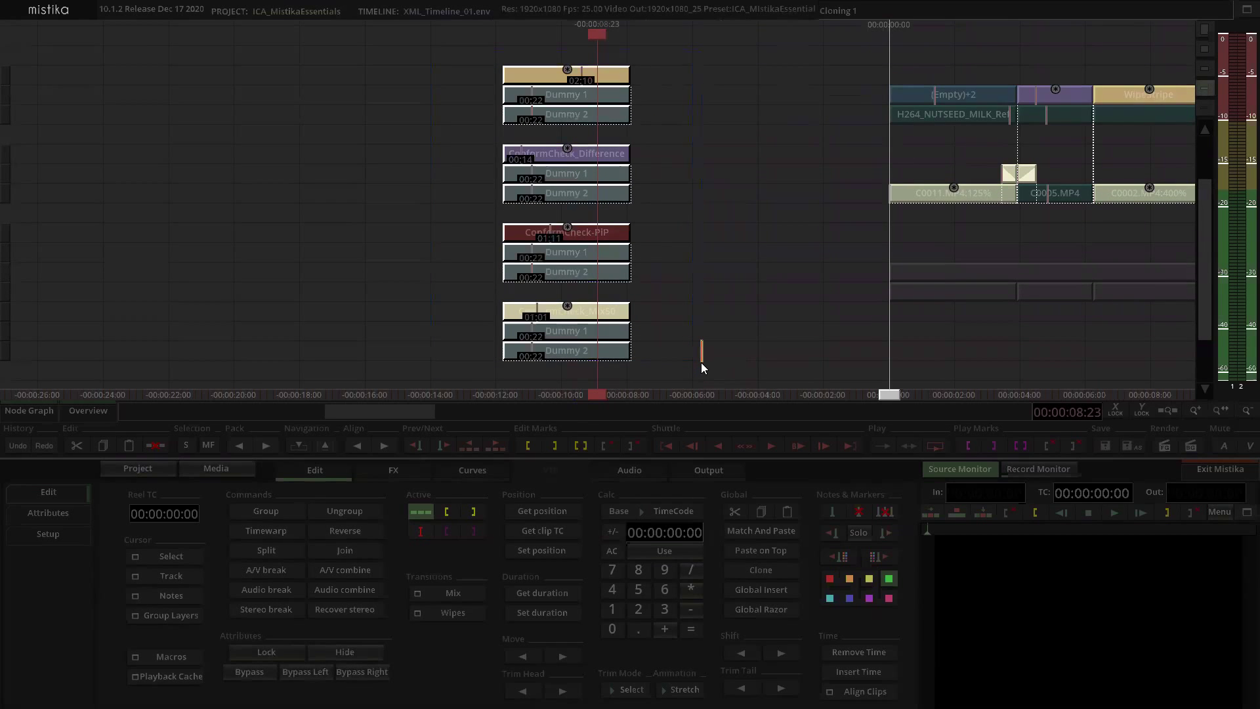
{"action": "key", "text": "ctrl+g"}
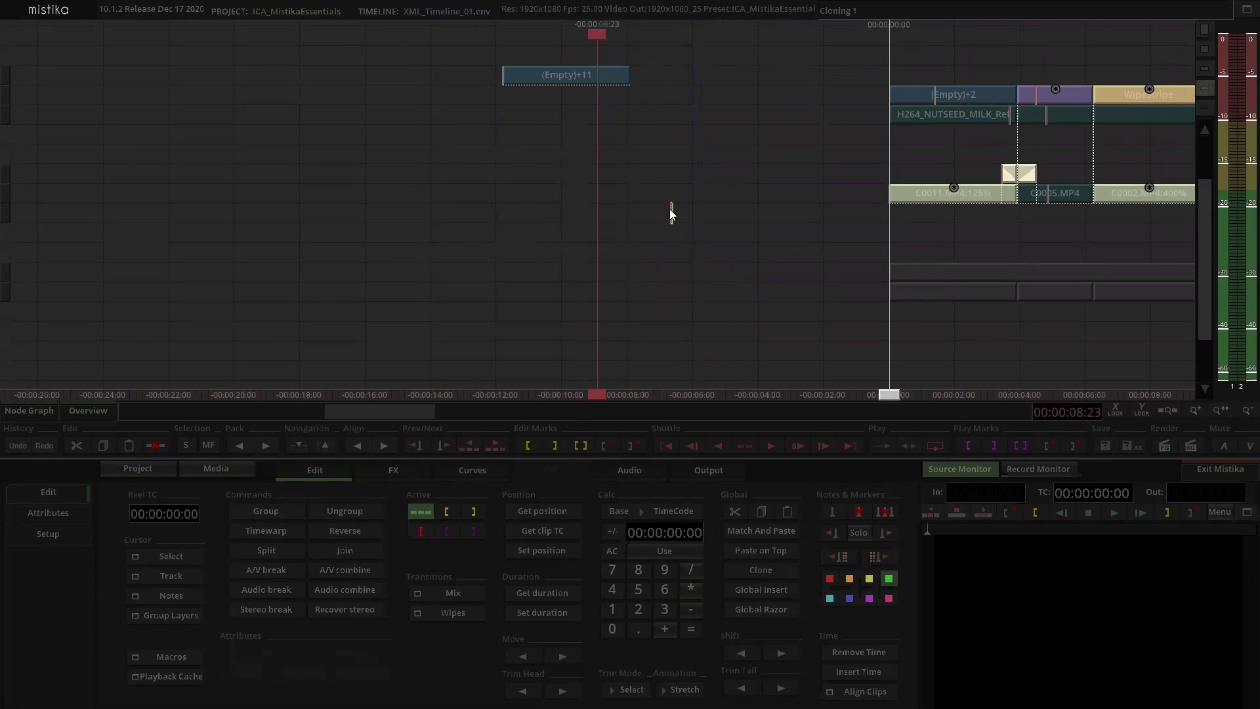
Step: Rename the new group of comparison effects as ConformCheck
{"action": "left_click", "coordinate": [581, 77]}
{"action": "left_click", "coordinate": [49, 512]}
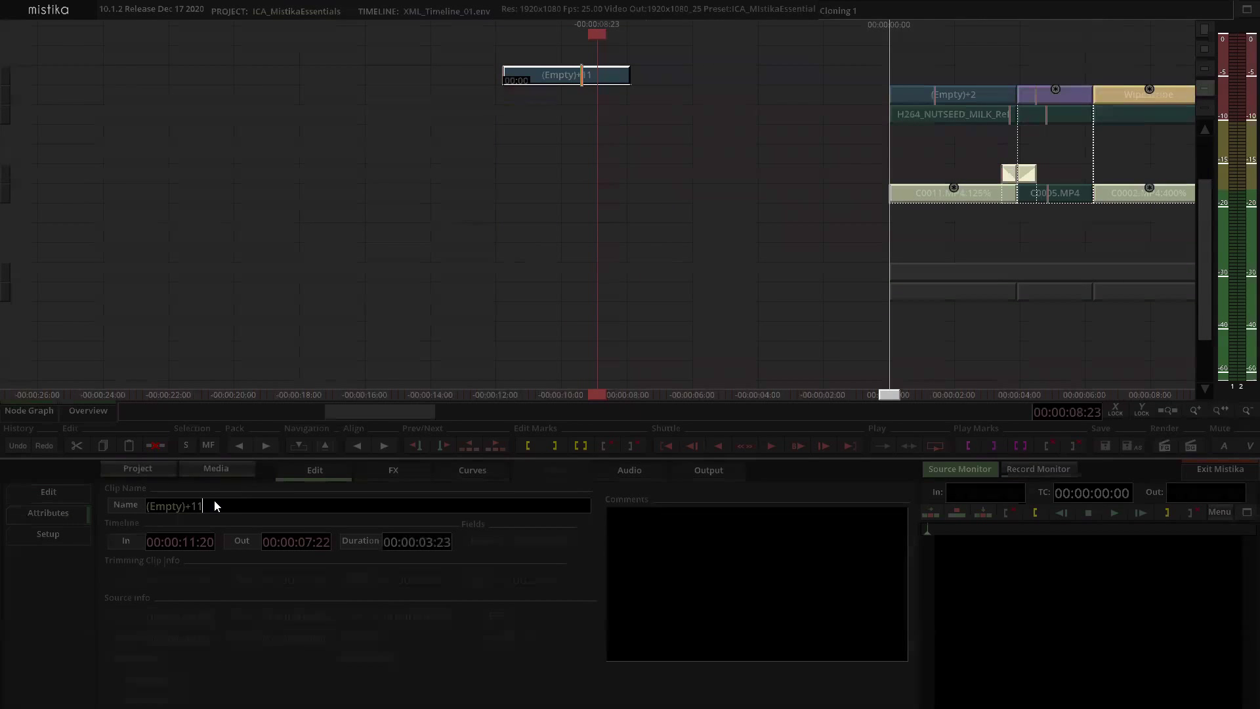
{"action": "key", "text": "ctrl+a"}
{"action": "key", "text": "BackSpace"}
{"action": "type", "text": "Conform"}
{"action": "key", "text": "Return"}
{"action": "left_click", "coordinate": [739, 202]}
Step: Select all the existing comparison effects above the reference clips and delete them
{"action": "scroll", "coordinate": [731, 197], "scroll_direction": "down", "scroll_amount": 2}
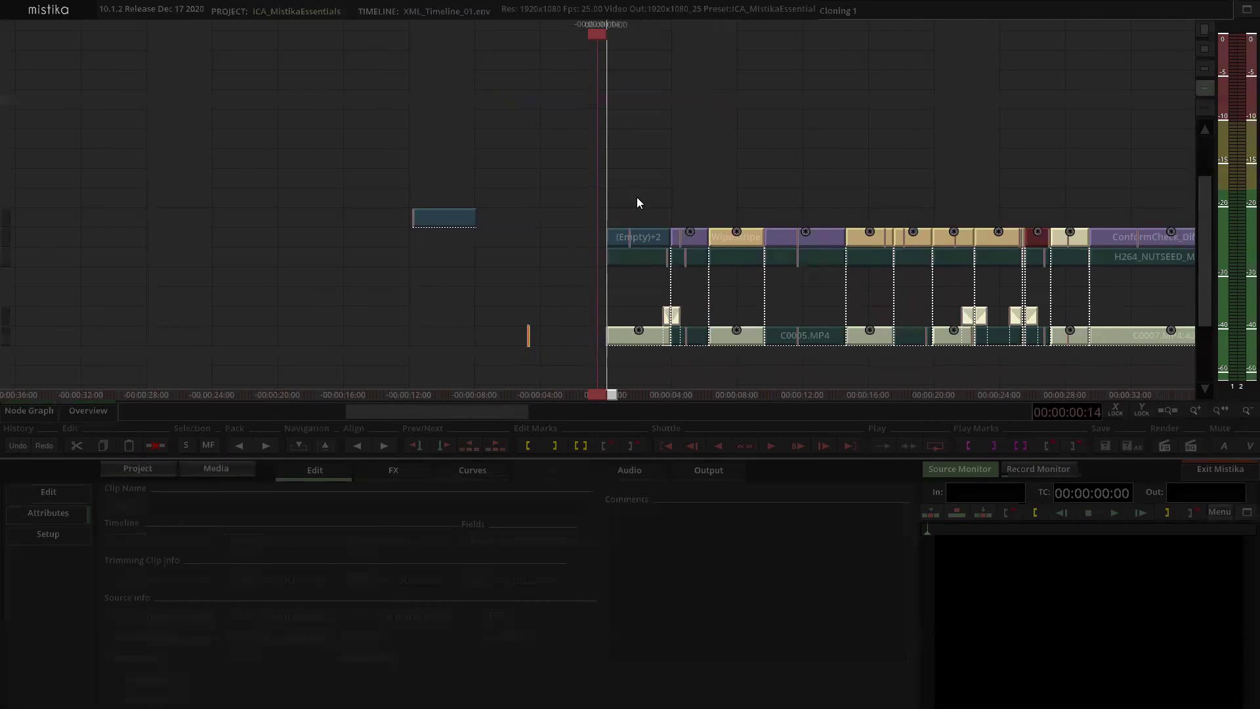
{"action": "scroll", "coordinate": [656, 190], "scroll_direction": "down", "scroll_amount": 4}
{"action": "scroll", "coordinate": [669, 223], "scroll_direction": "up", "scroll_amount": 1}
{"action": "scroll", "coordinate": [663, 226], "scroll_direction": "down", "scroll_amount": 1}
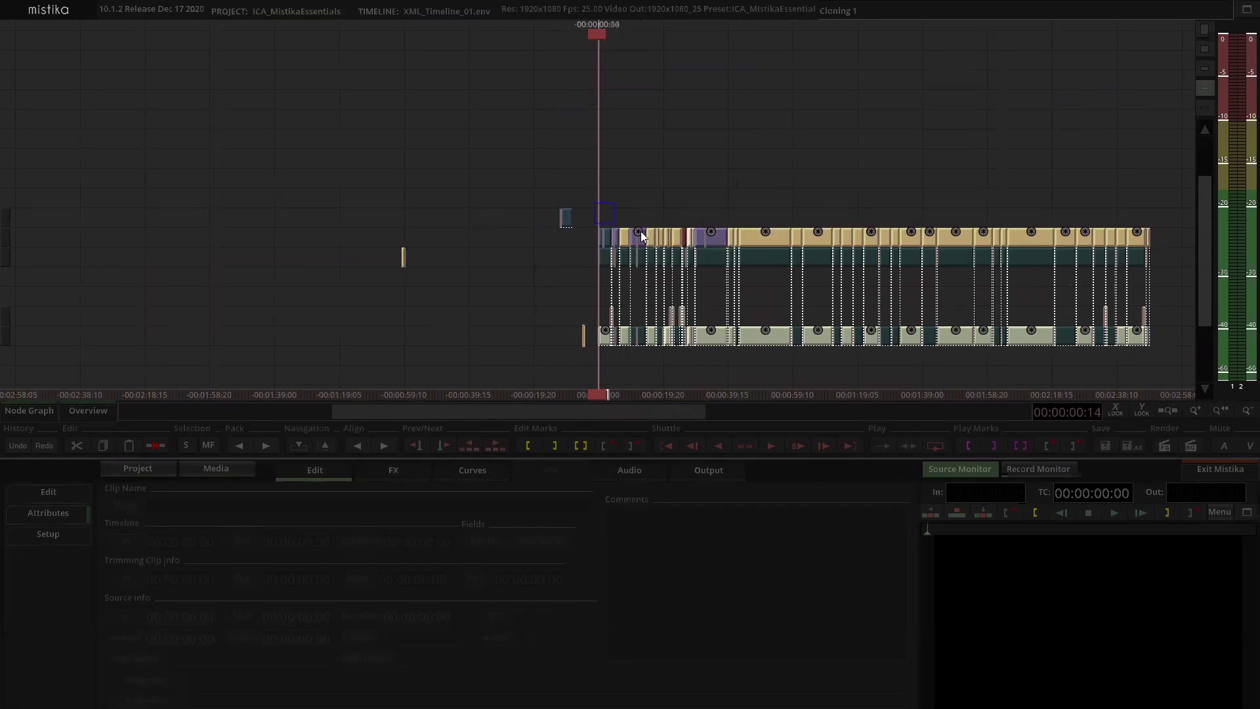
{"action": "left_click", "coordinate": [1164, 242]}
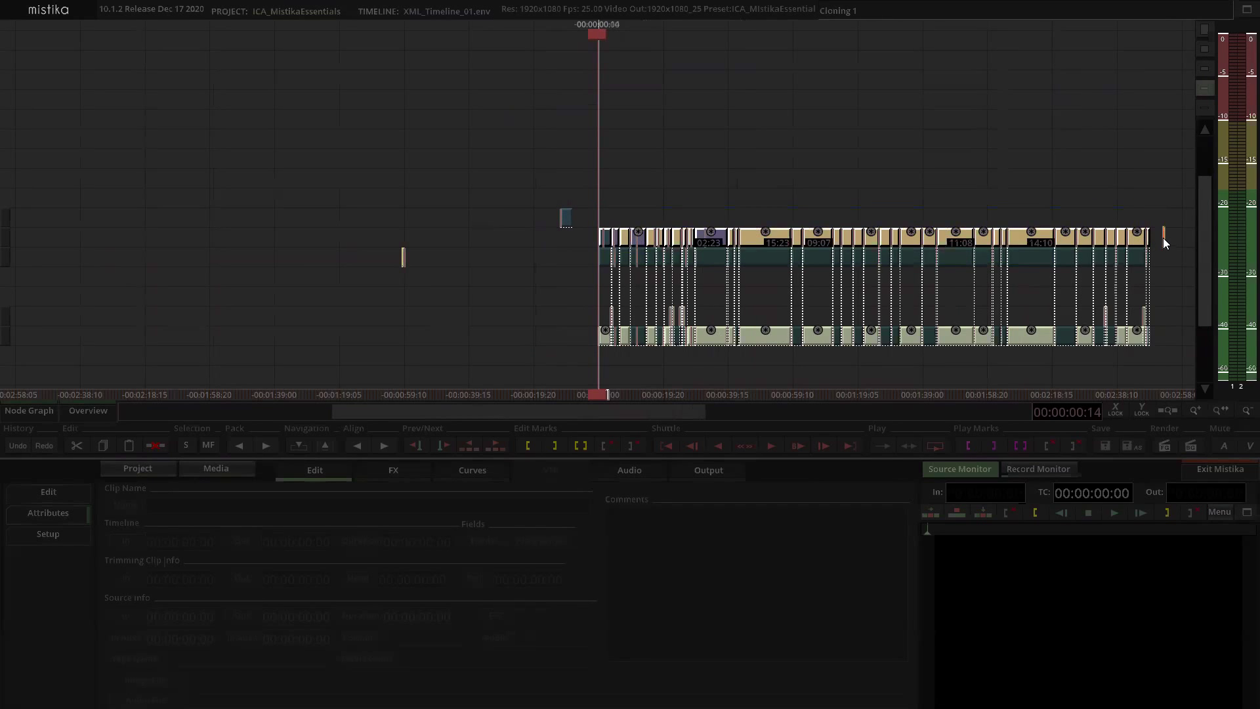
{"action": "scroll", "coordinate": [715, 161], "scroll_direction": "up", "scroll_amount": 2}
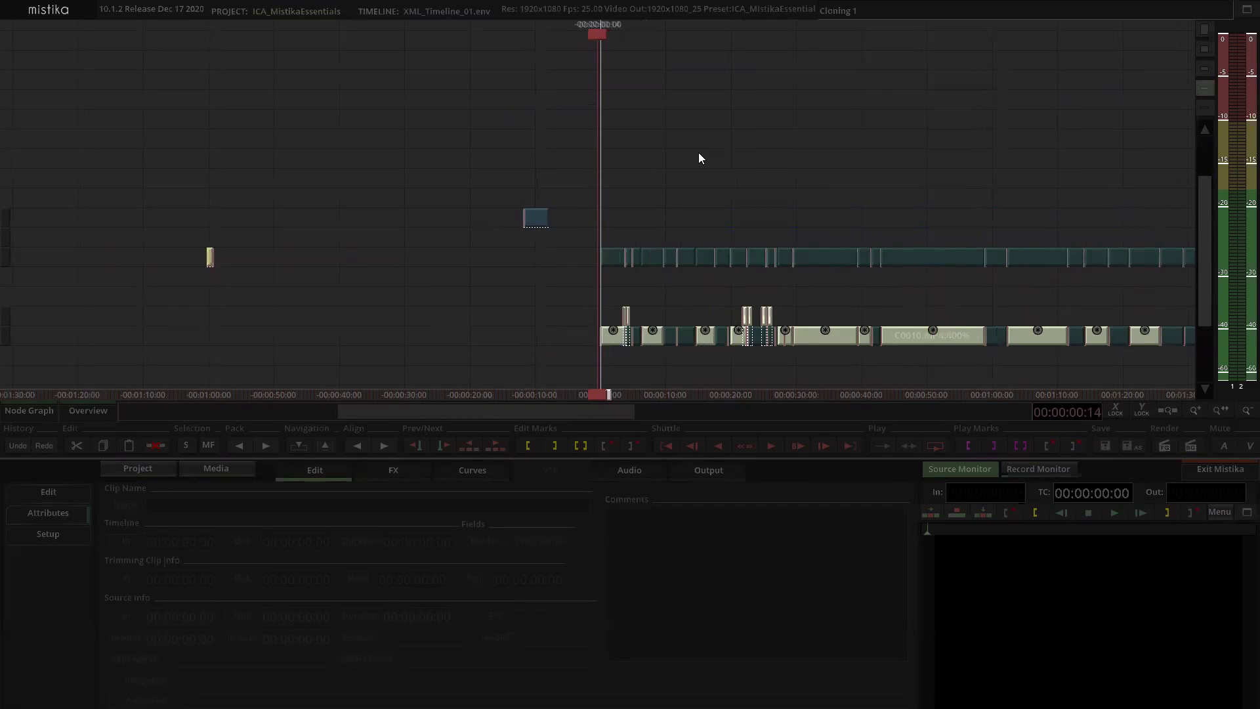
Step: Copy the ConformCheck group and paste it above every reference clip, matching each clip's length
{"action": "scroll", "coordinate": [698, 157], "scroll_direction": "up", "scroll_amount": 3}
{"action": "left_click", "coordinate": [404, 217]}
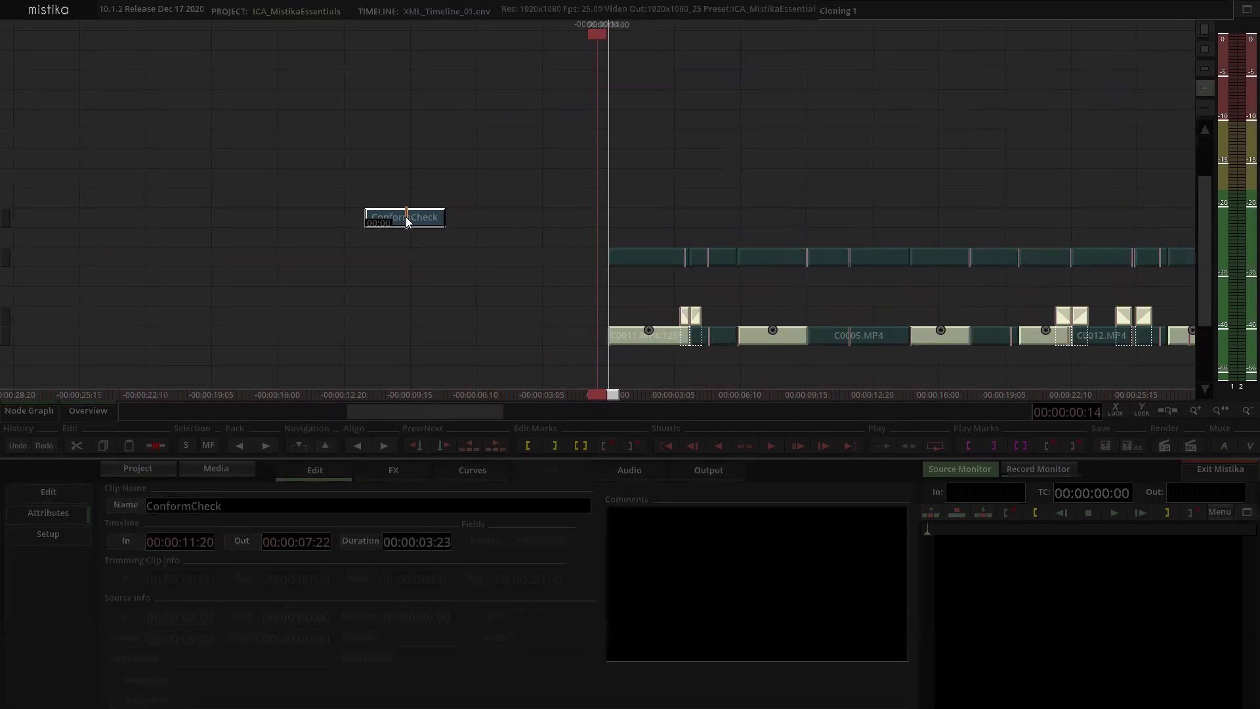
{"action": "left_click", "coordinate": [440, 218]}
{"action": "scroll", "coordinate": [577, 177], "scroll_direction": "down", "scroll_amount": 3}
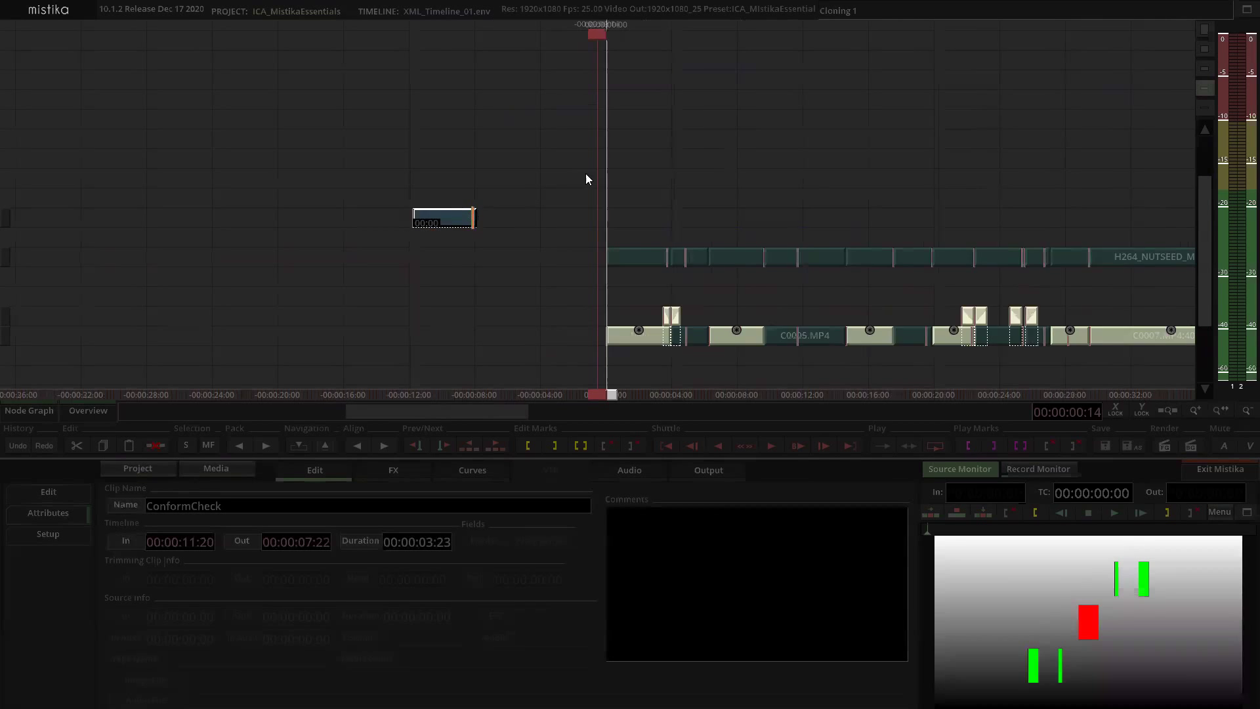
{"action": "scroll", "coordinate": [588, 212], "scroll_direction": "down", "scroll_amount": 2}
{"action": "left_click_drag", "start_coordinate": [591, 238], "coordinate": [1152, 269]}
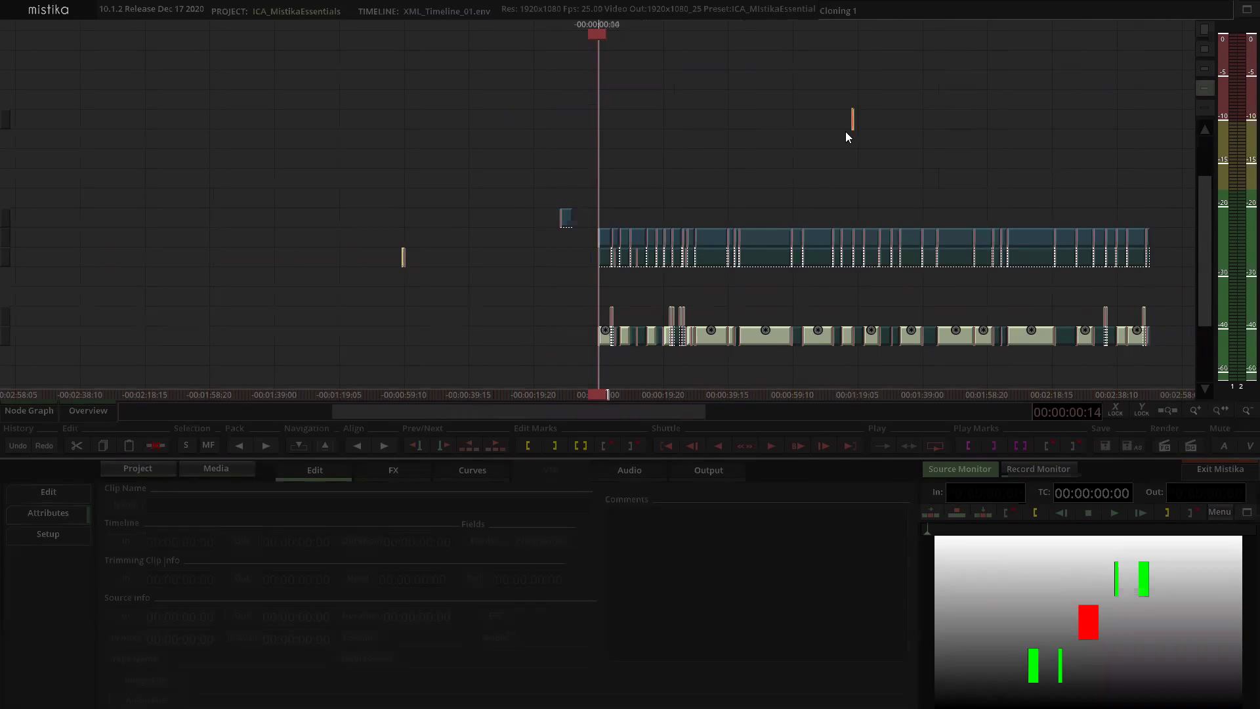
{"action": "scroll", "coordinate": [839, 139], "scroll_direction": "down", "scroll_amount": 1}
Step: Open the ConformCheck group on the shot starting at 00:00:29:11 to inspect the comparison, and return to the timeline
{"action": "scroll", "coordinate": [833, 143], "scroll_direction": "up", "scroll_amount": 10}
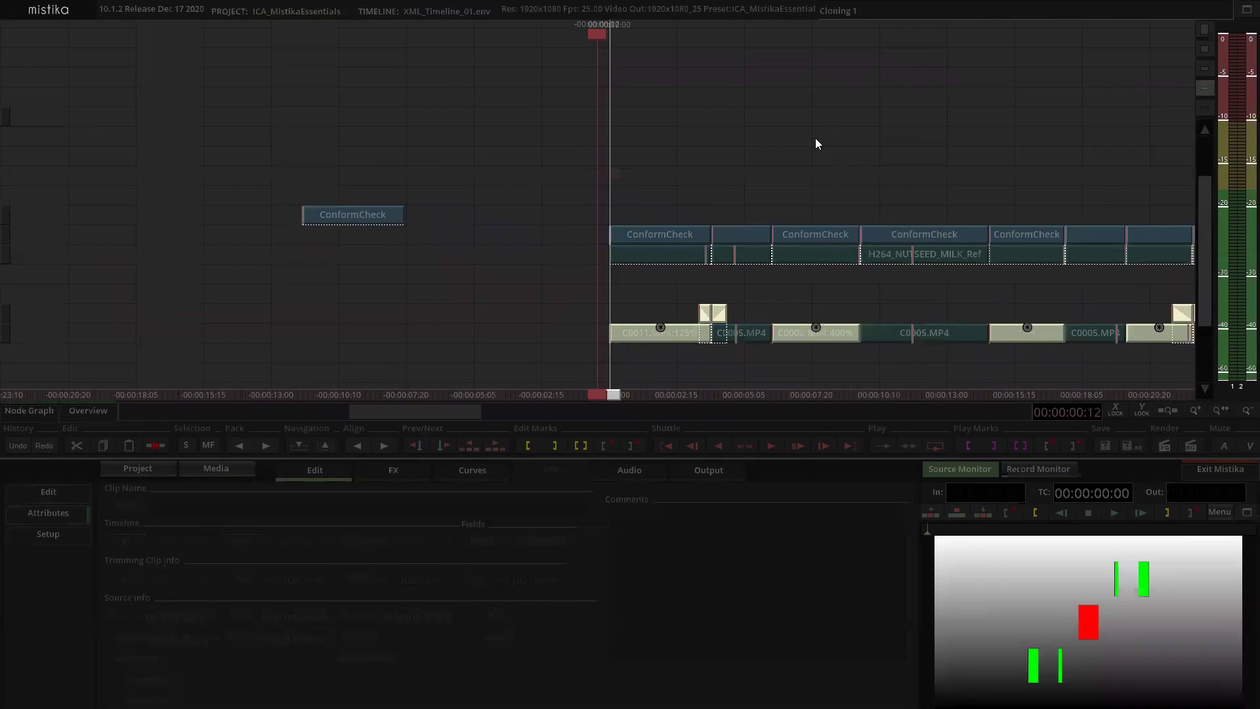
{"action": "scroll", "coordinate": [639, 151], "scroll_direction": "down", "scroll_amount": 3}
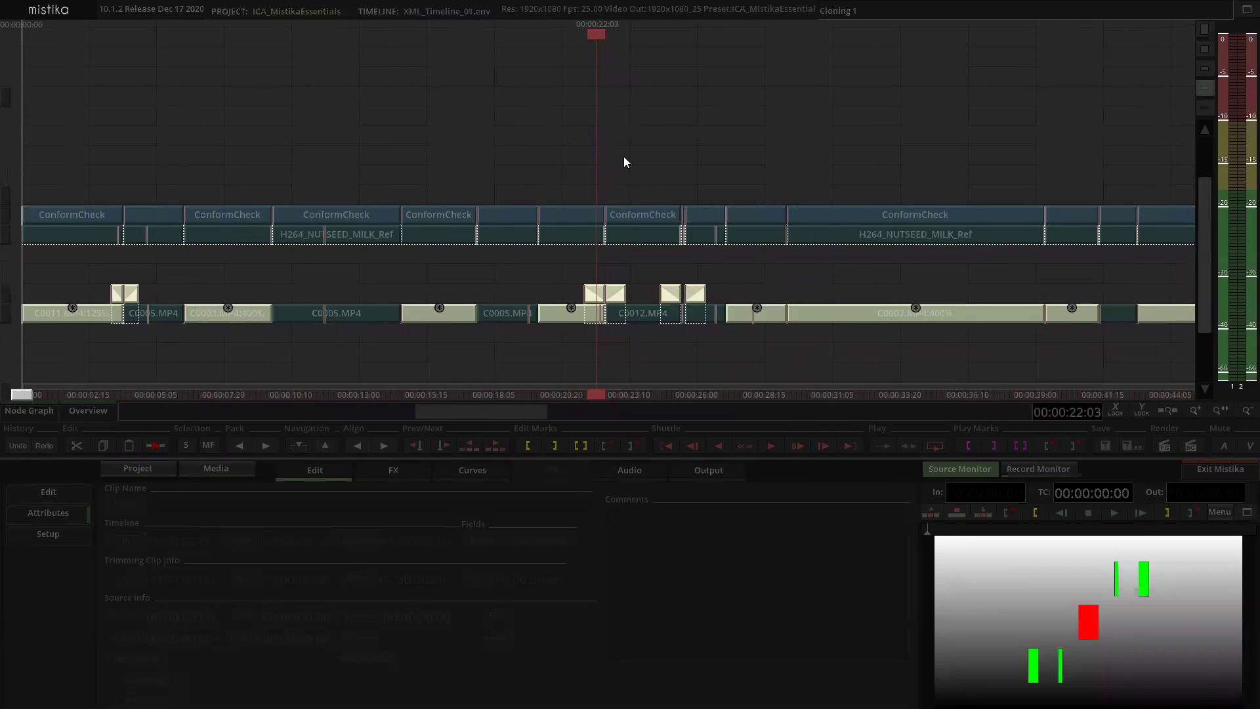
{"action": "scroll", "coordinate": [630, 184], "scroll_direction": "down", "scroll_amount": 1}
{"action": "left_click", "coordinate": [616, 234]}
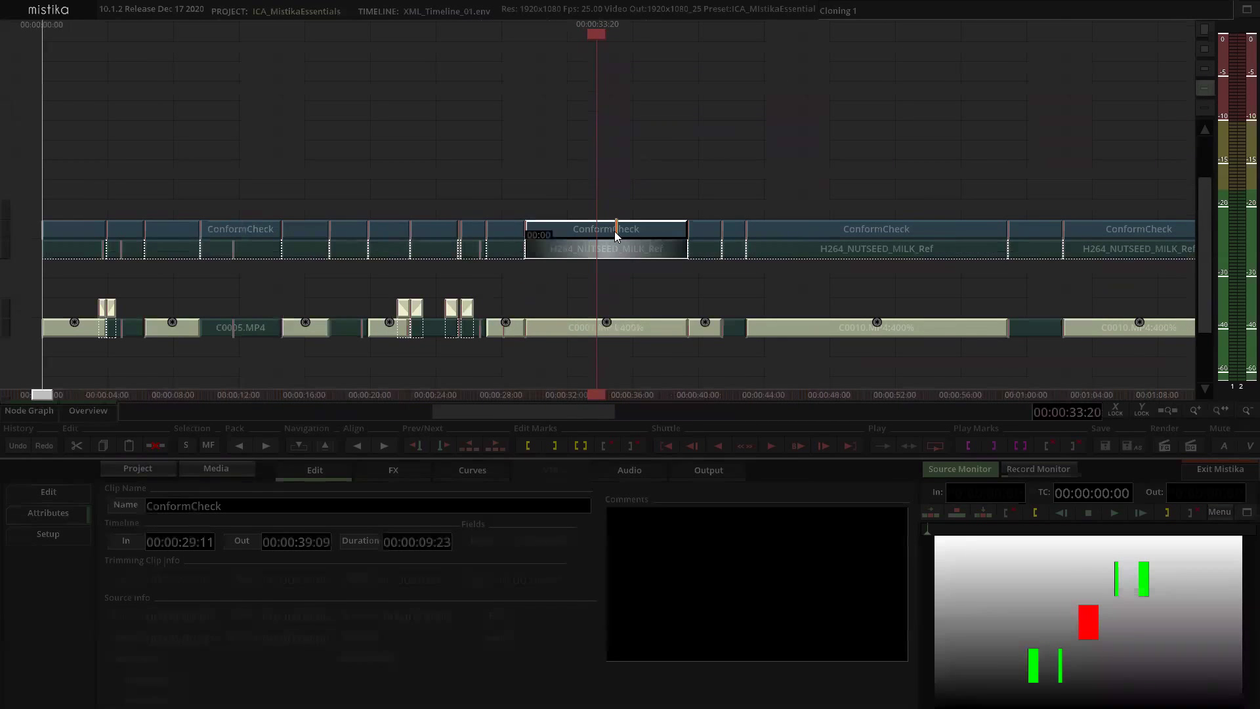
{"action": "double_click", "coordinate": [618, 225]}
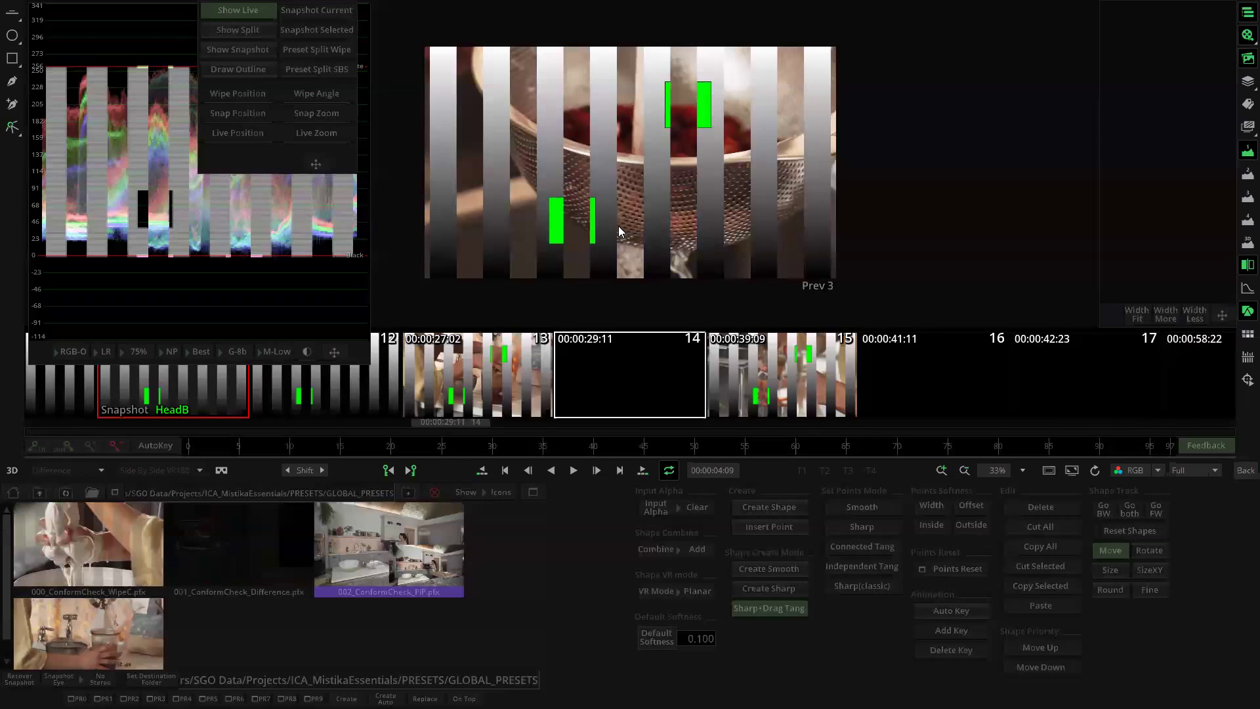
{"action": "left_click", "coordinate": [1244, 469]}
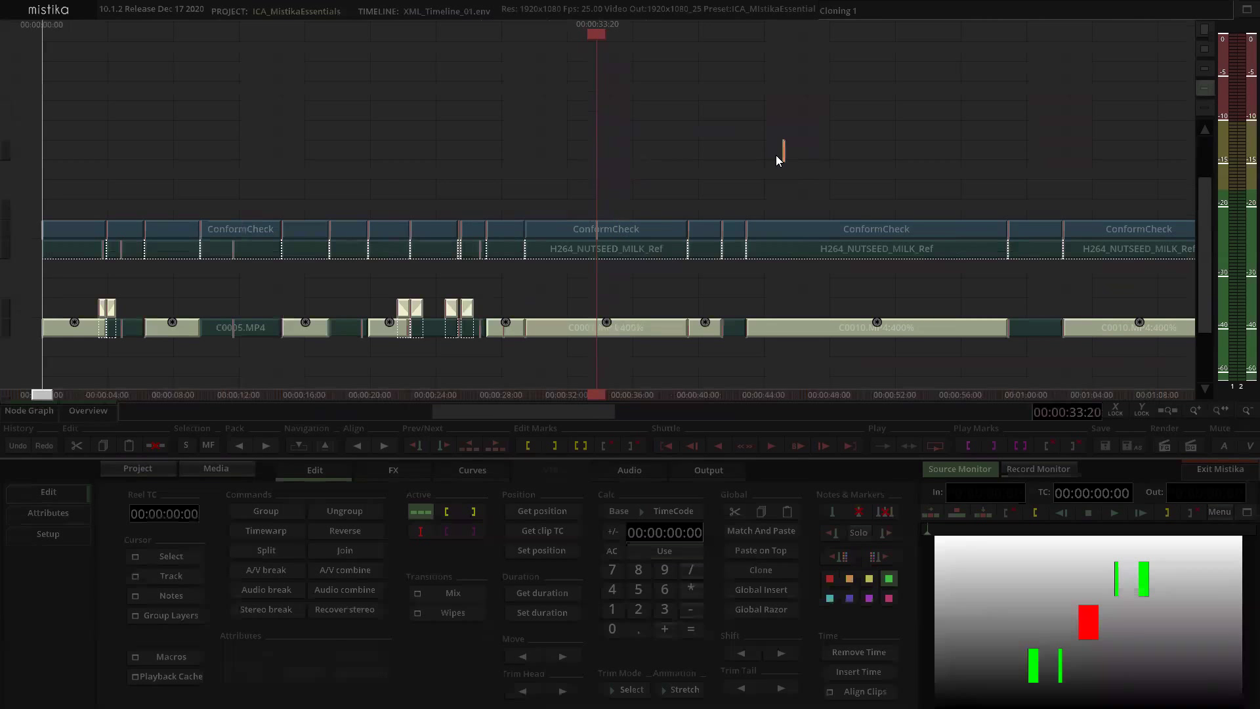
Step: Select all ConformCheck groups above the reference clips and lock them
{"action": "scroll", "coordinate": [680, 186], "scroll_direction": "down", "scroll_amount": 2}
{"action": "left_click_drag", "start_coordinate": [512, 205], "coordinate": [961, 234]}
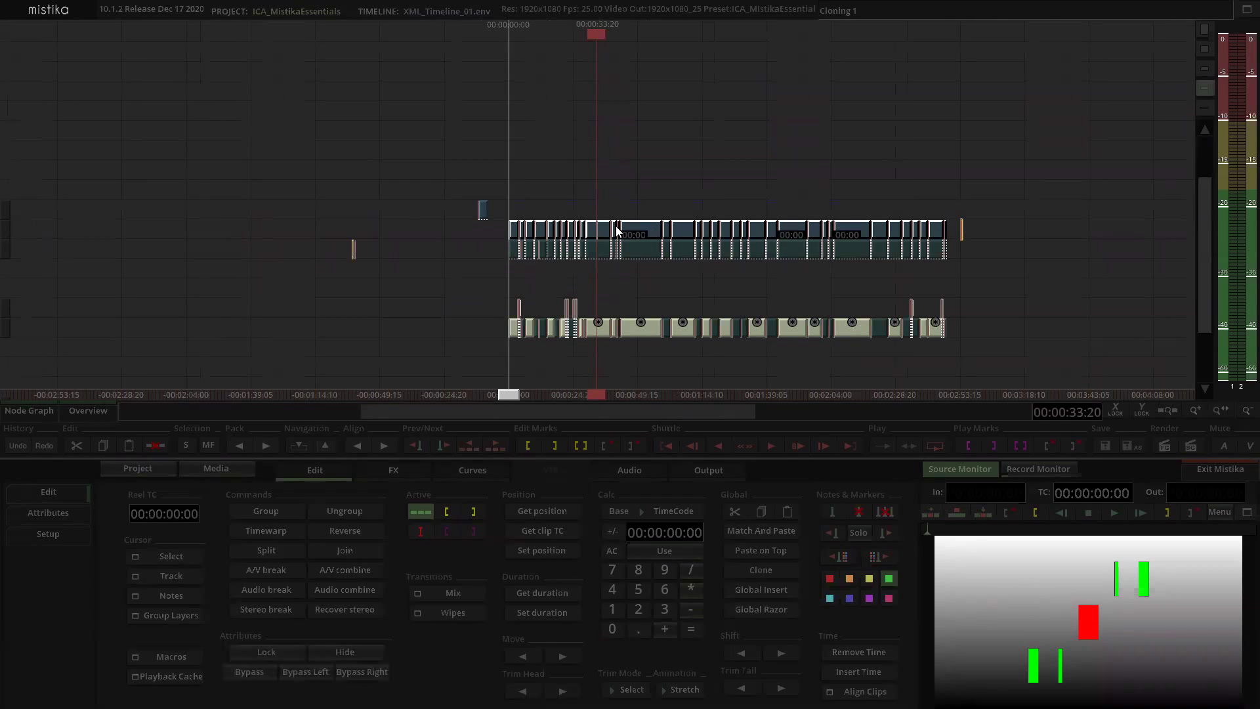
{"action": "key", "text": "l"}
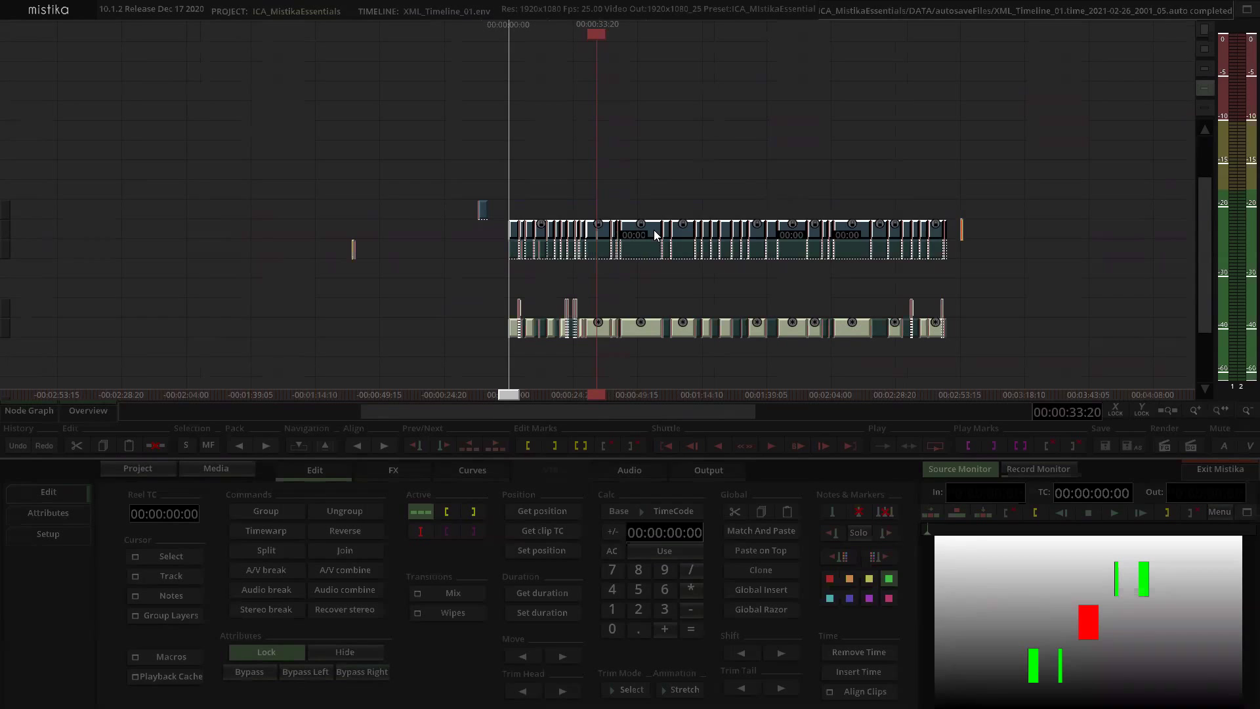
Step: Extend the span of all selected ConformCheck groups down to the conformed clips and clear the selection
{"action": "left_click_drag", "start_coordinate": [655, 235], "coordinate": [607, 314]}
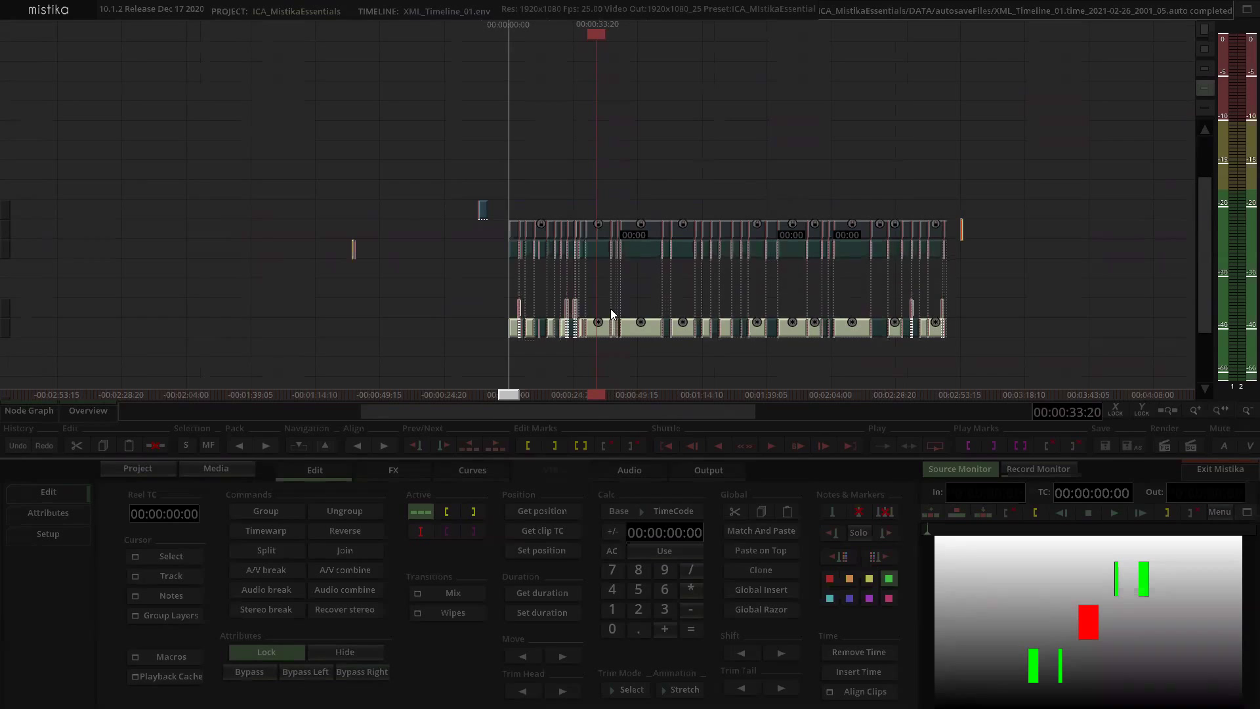
{"action": "left_click_drag", "start_coordinate": [614, 308], "coordinate": [614, 307]}
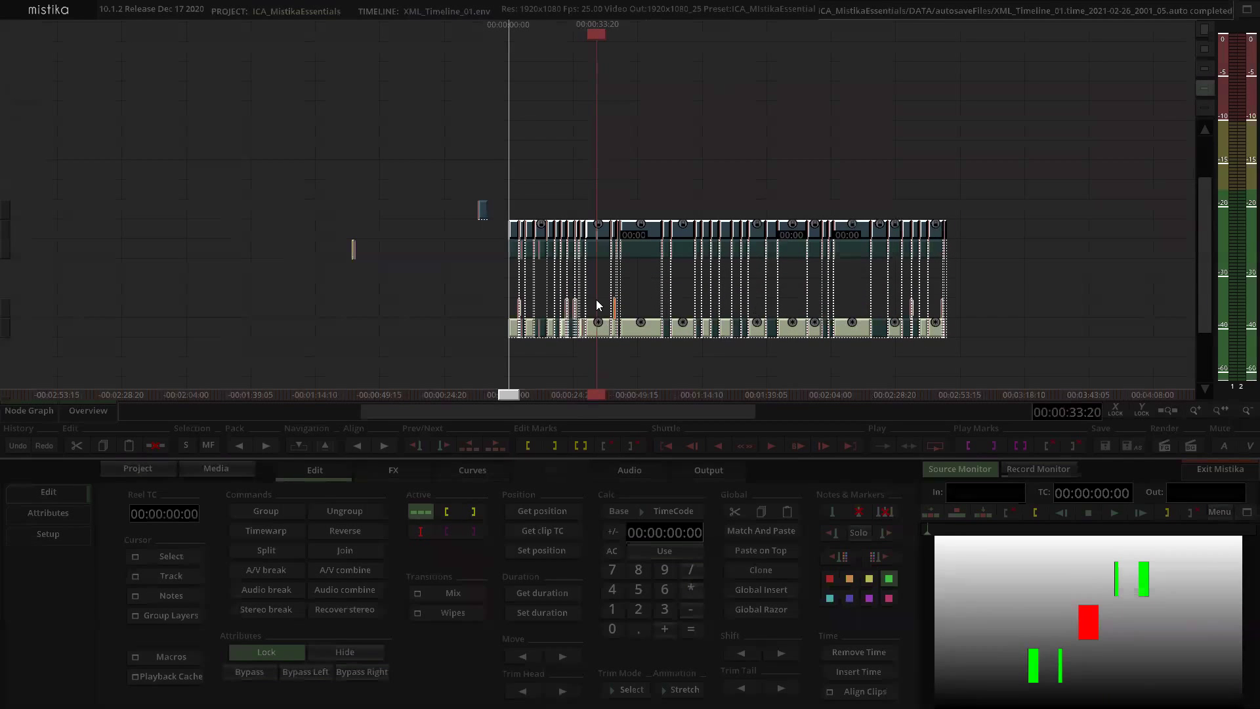
{"action": "left_click", "coordinate": [663, 176]}
{"action": "scroll", "coordinate": [672, 179], "scroll_direction": "up", "scroll_amount": 1}
{"action": "left_click_drag", "start_coordinate": [735, 157], "coordinate": [687, 149]}
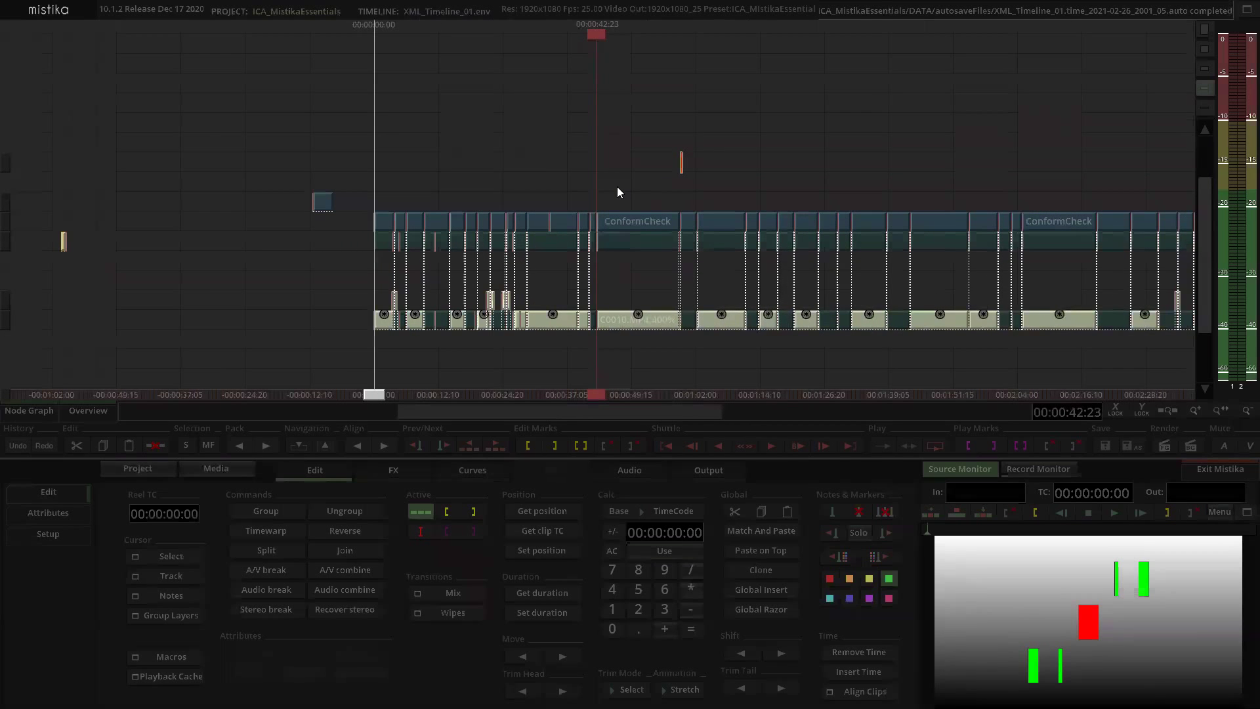
Step: Open the ConformCheck group on the shot starting at 00:00:42:23 to inspect the comparison, and return to the timeline
{"action": "double_click", "coordinate": [612, 224]}
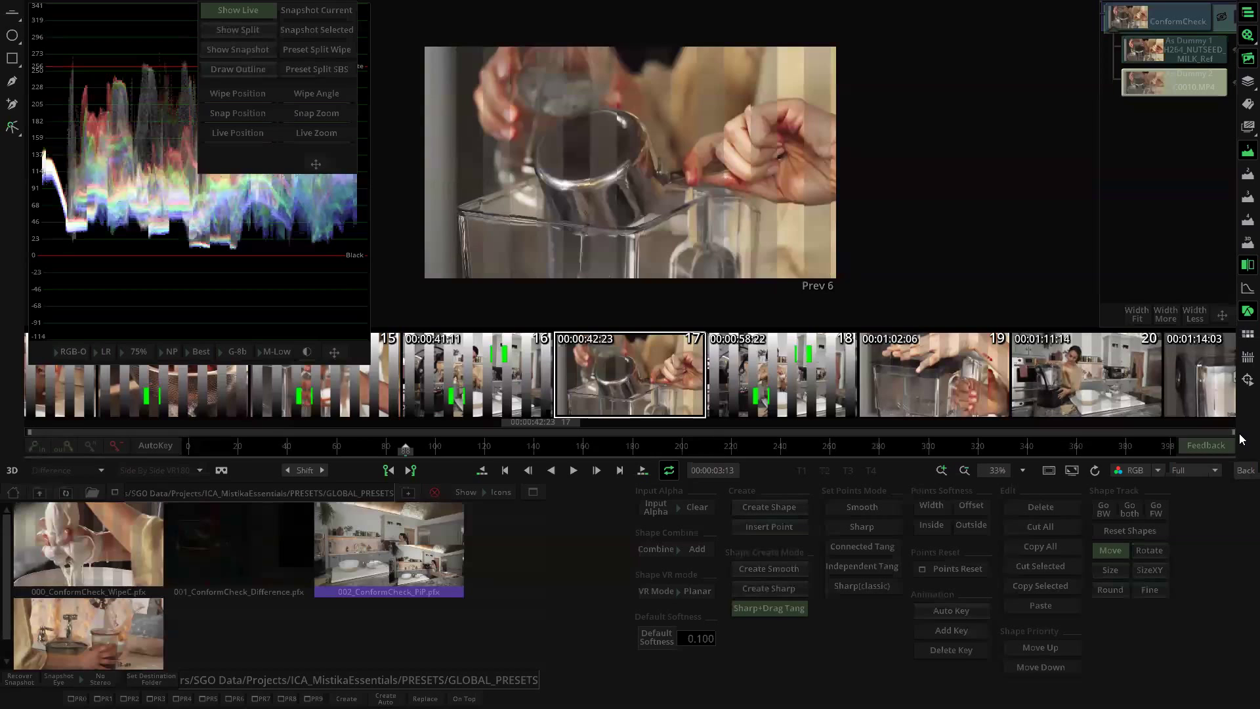
{"action": "left_click", "coordinate": [1245, 470]}
{"action": "scroll", "coordinate": [639, 153], "scroll_direction": "down", "scroll_amount": 2}
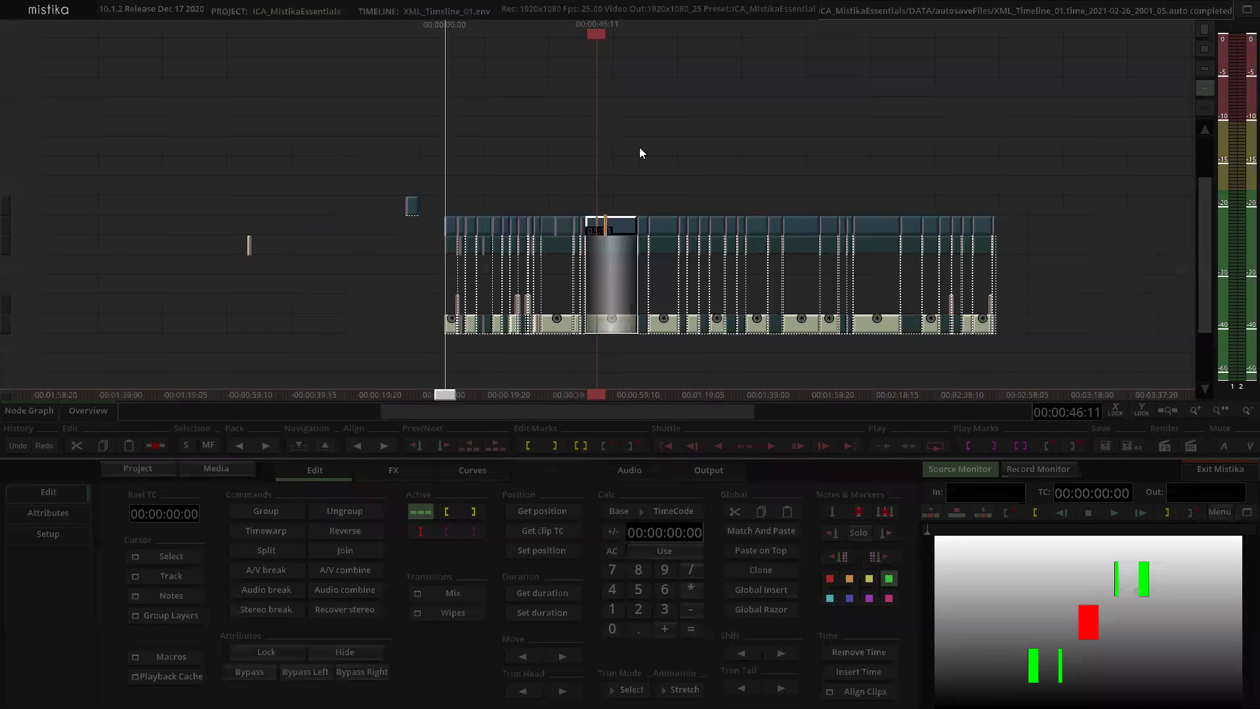
Step: Show the Record Monitor and cycle the group at 00:00:42:23 through its next layers to difference, PiP and finally the mix comparison
{"action": "left_click", "coordinate": [166, 616]}
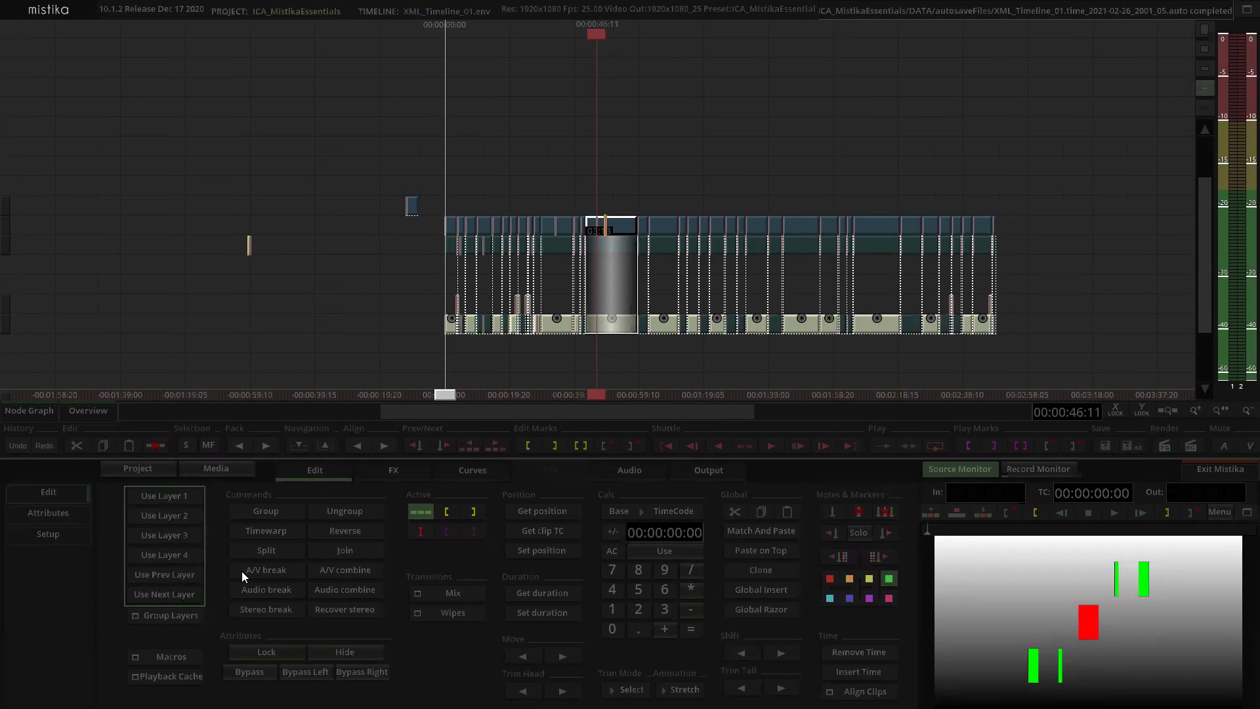
{"action": "left_click", "coordinate": [1049, 471]}
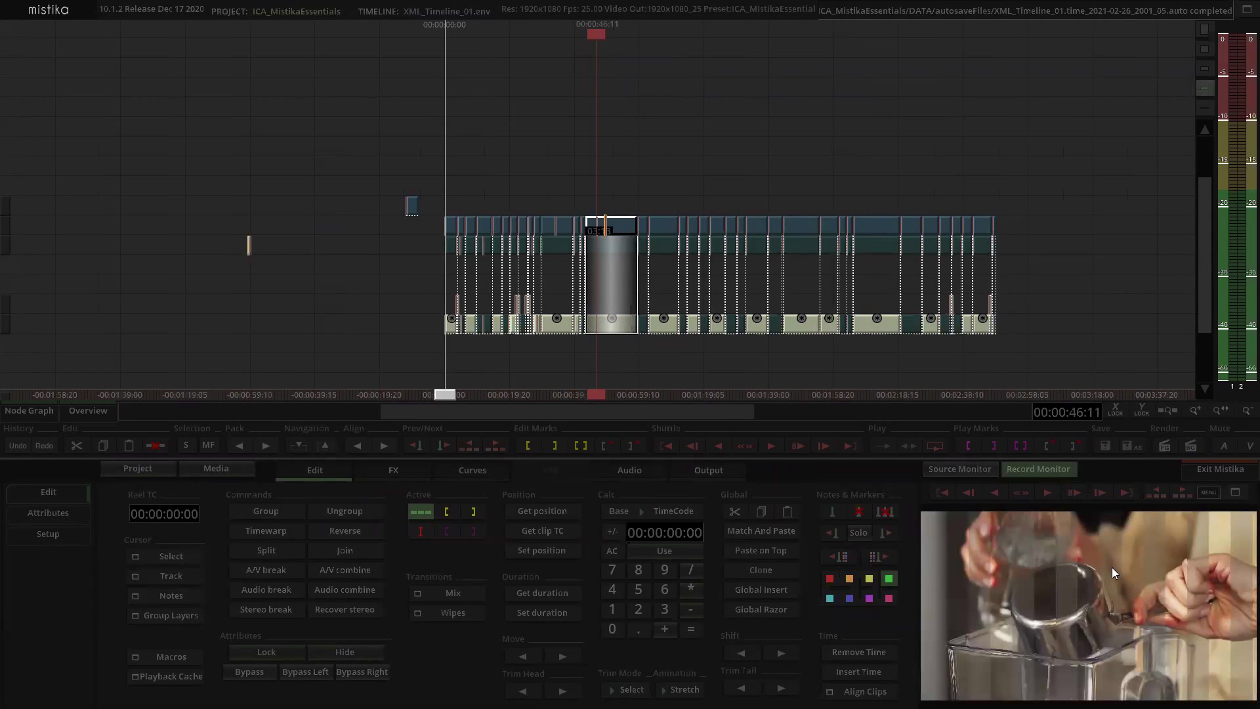
{"action": "left_click", "coordinate": [603, 168]}
{"action": "left_click", "coordinate": [618, 231]}
{"action": "left_click", "coordinate": [182, 618]}
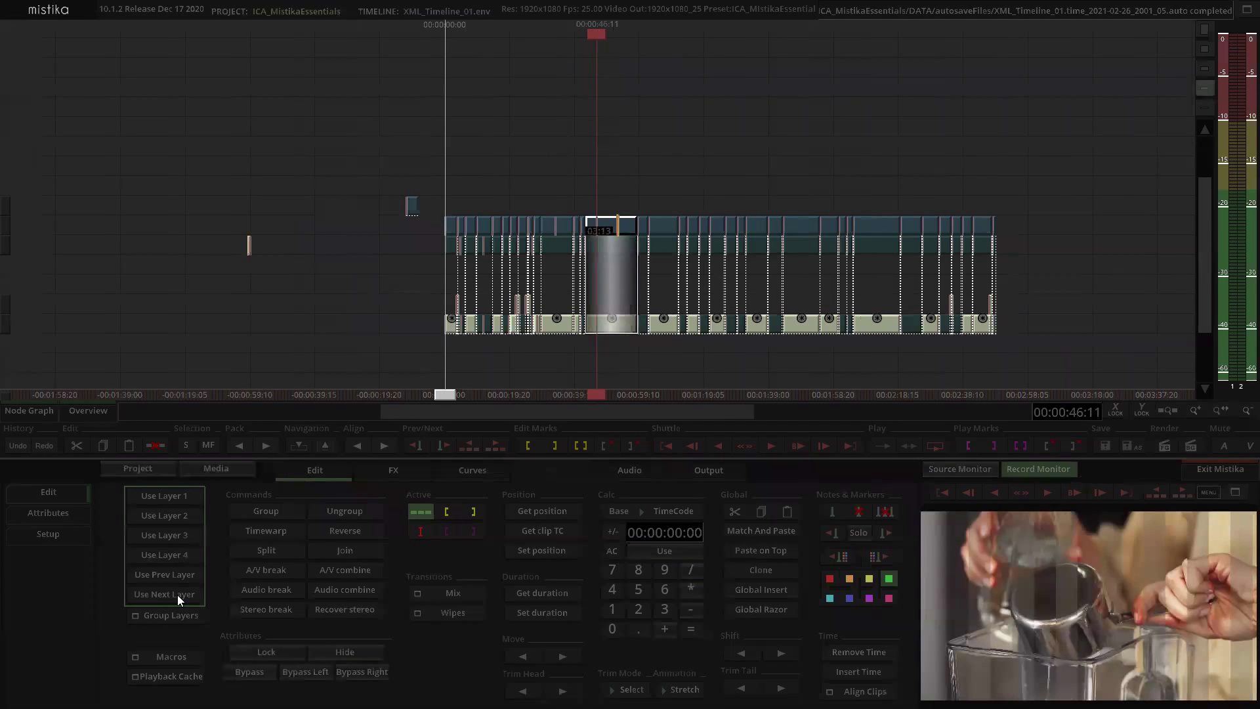
{"action": "left_click", "coordinate": [177, 595]}
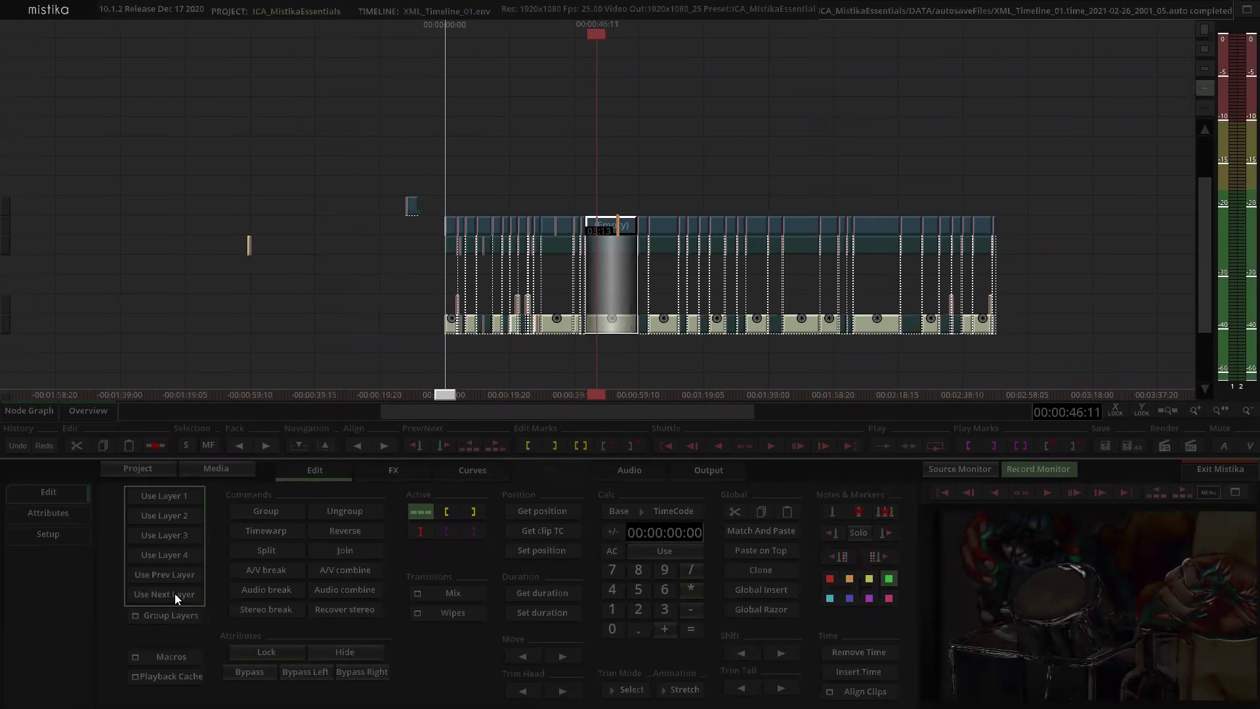
{"action": "left_click", "coordinate": [175, 593]}
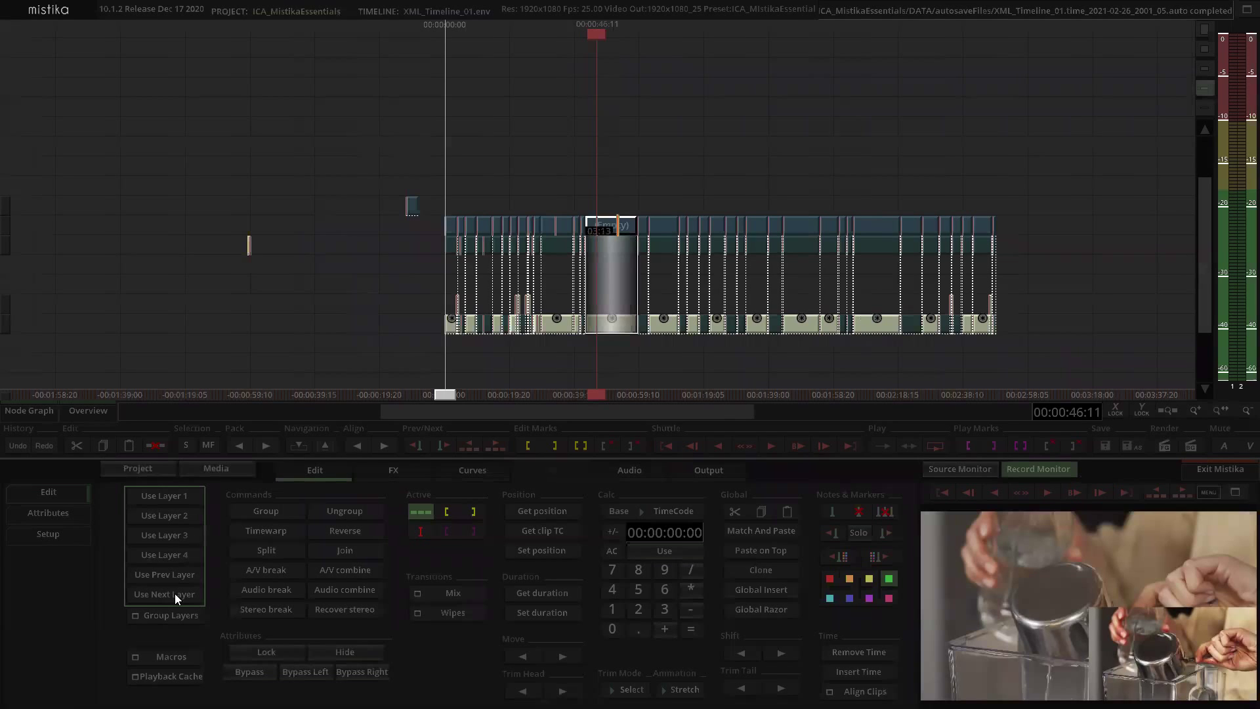
{"action": "left_click", "coordinate": [175, 593]}
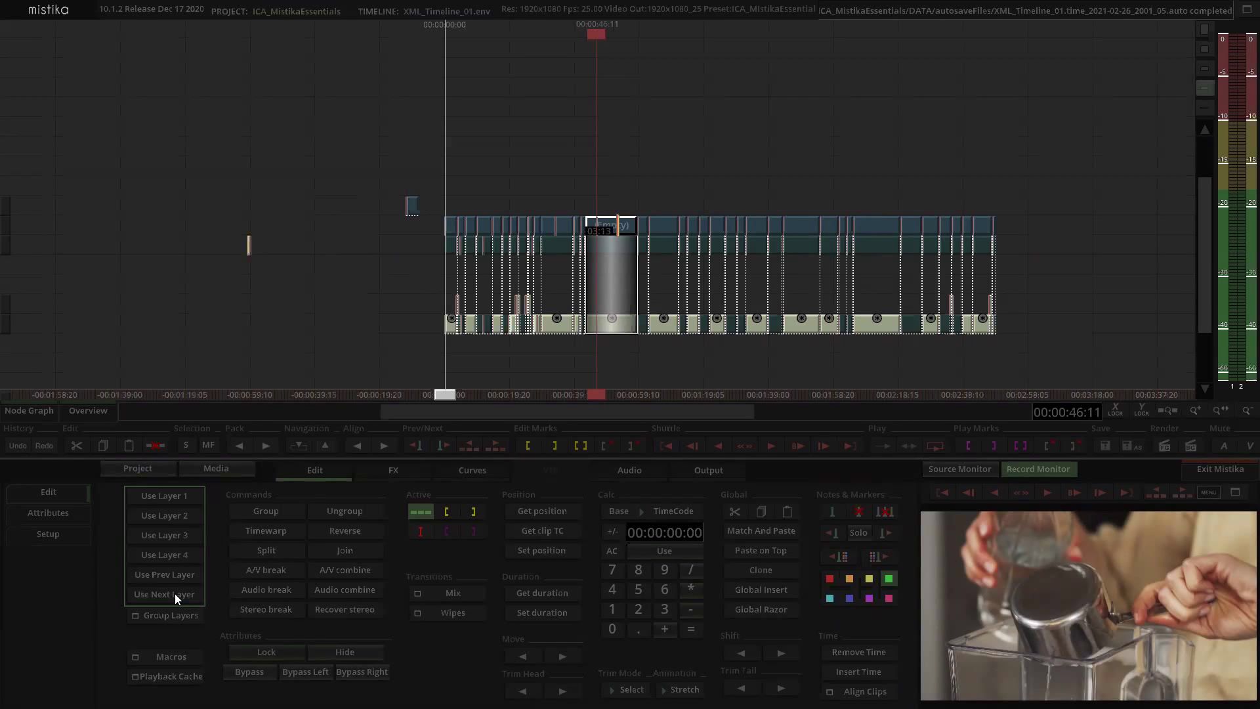
Step: Rename the group starting at 00:00:42:23 from (Empty) to ConformCheck in its clip attributes
{"action": "left_click", "coordinate": [653, 130]}
{"action": "scroll", "coordinate": [653, 130], "scroll_direction": "down", "scroll_amount": 1}
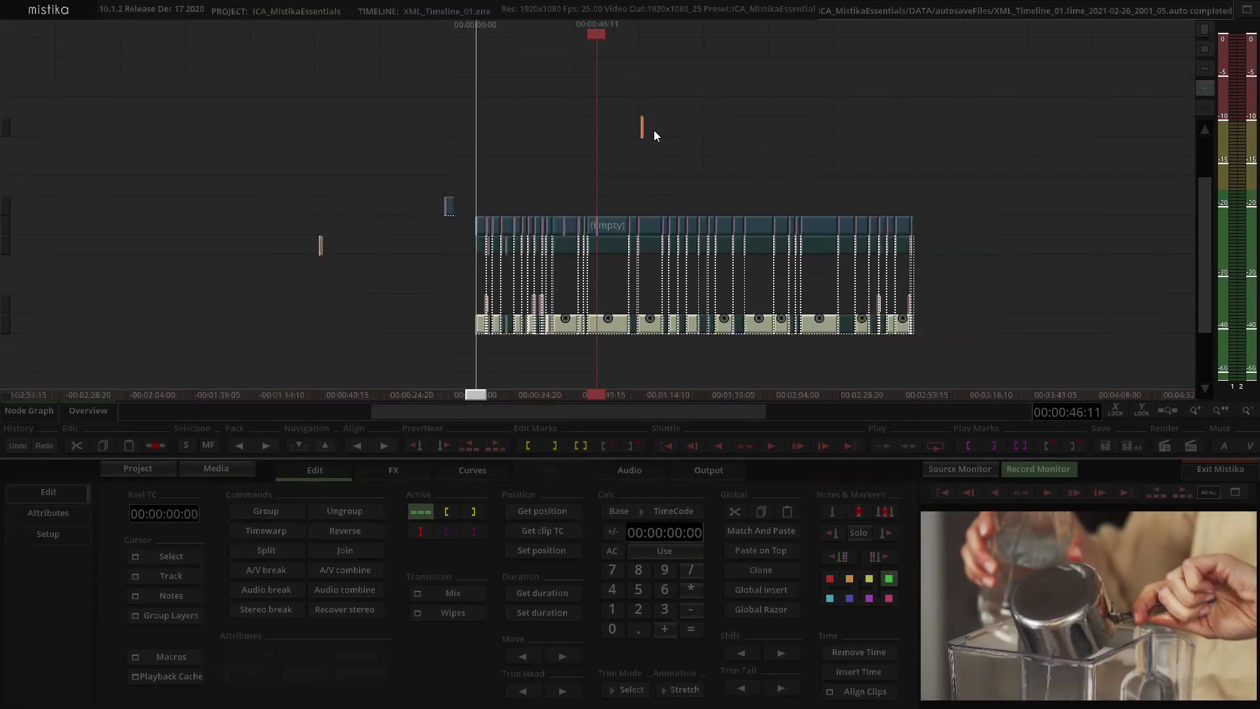
{"action": "scroll", "coordinate": [653, 131], "scroll_direction": "down", "scroll_amount": 1}
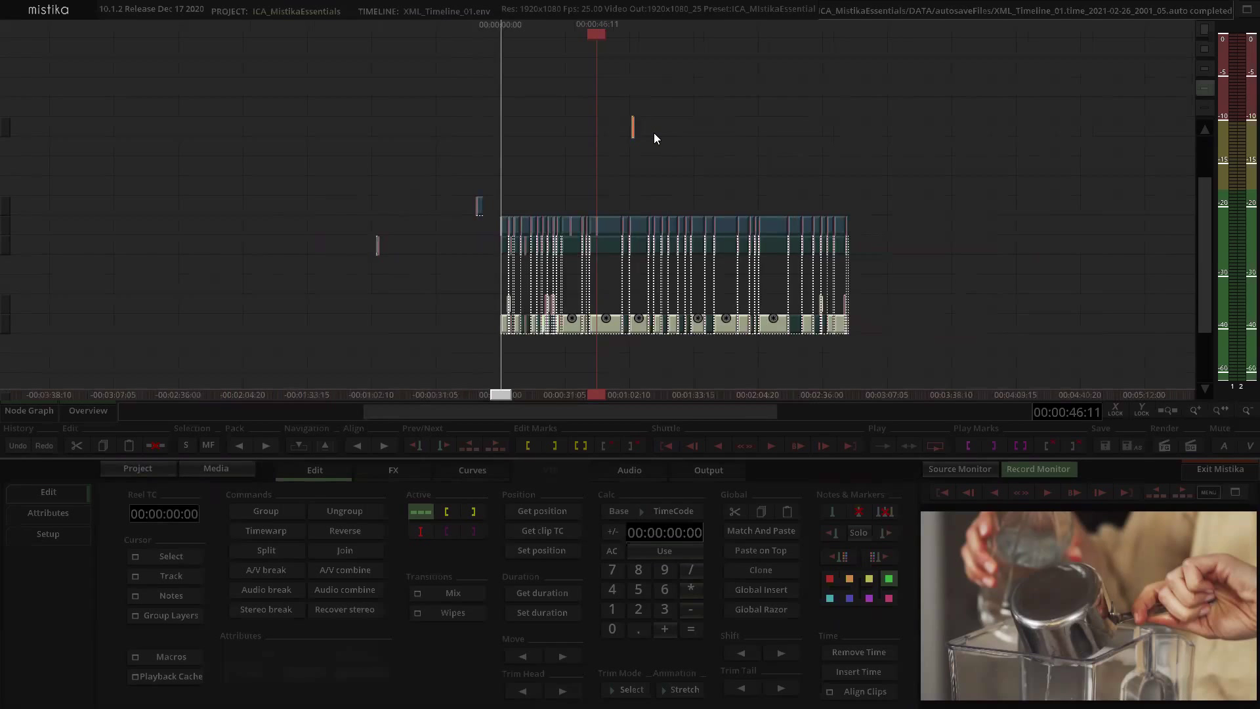
{"action": "scroll", "coordinate": [654, 133], "scroll_direction": "up", "scroll_amount": 2}
{"action": "left_click", "coordinate": [313, 244]}
{"action": "scroll", "coordinate": [640, 181], "scroll_direction": "up", "scroll_amount": 2}
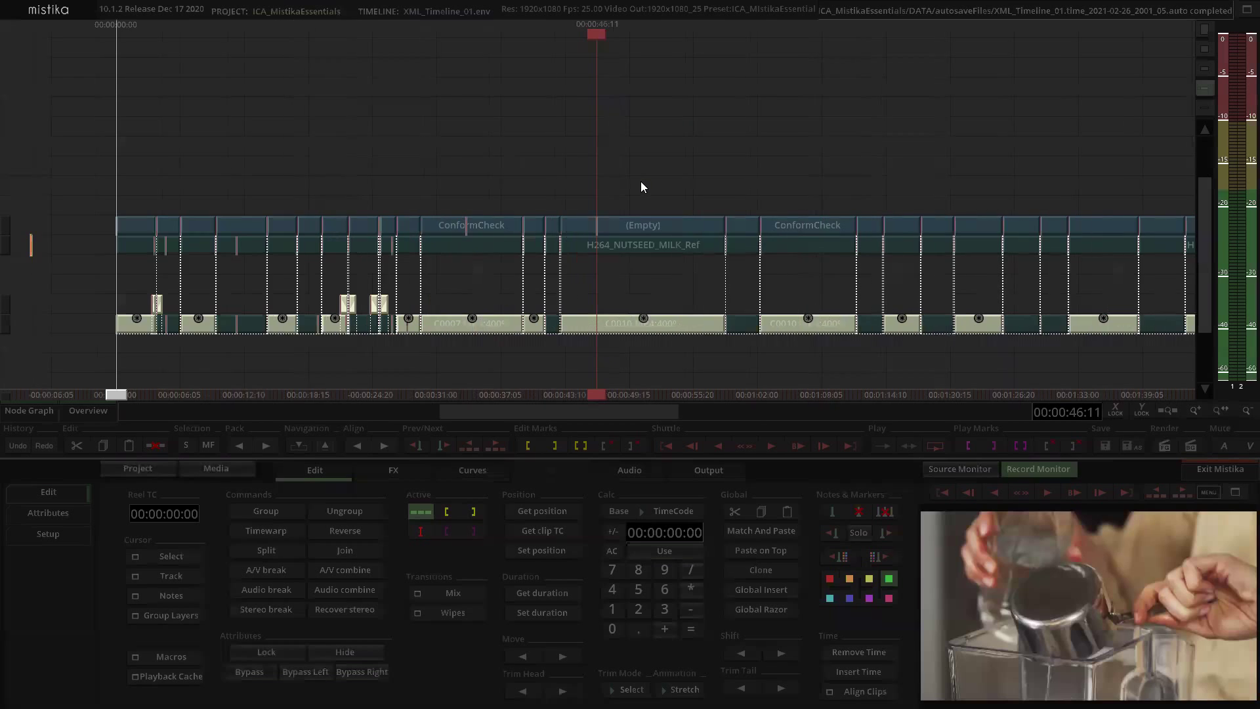
{"action": "left_click", "coordinate": [638, 220]}
{"action": "left_click", "coordinate": [48, 512]}
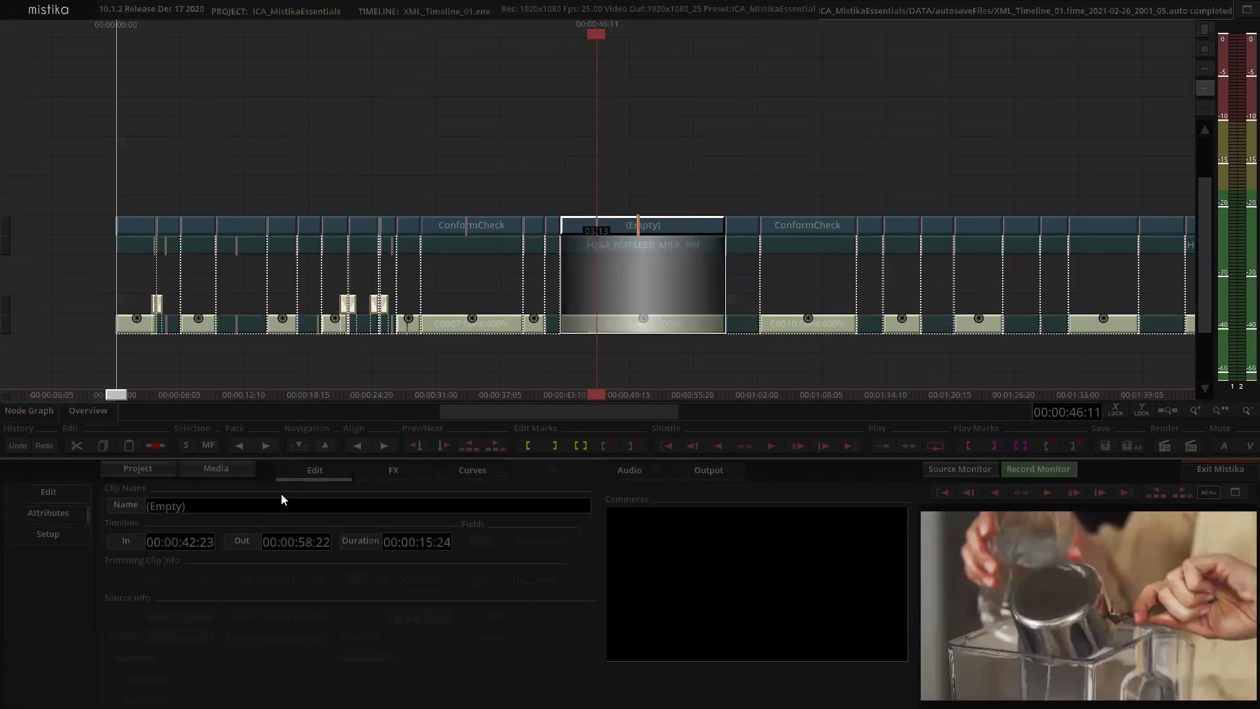
{"action": "key", "text": "BackSpace"}
{"action": "key", "text": "BackSpace"}
{"action": "key", "text": "BackSpace"}
{"action": "key", "text": "BackSpace"}
{"action": "key", "text": "BackSpace"}
{"action": "key", "text": "BackSpace"}
{"action": "key", "text": "BackSpace"}
{"action": "type", "text": "ConformCheck"}
{"action": "key", "text": "Return"}
{"action": "left_click", "coordinate": [701, 208]}
Step: Save the ConformCheck group's effects as a preset named ConformCheck_All in GLOBAL_PRESETS and return to the timeline
{"action": "double_click", "coordinate": [682, 224]}
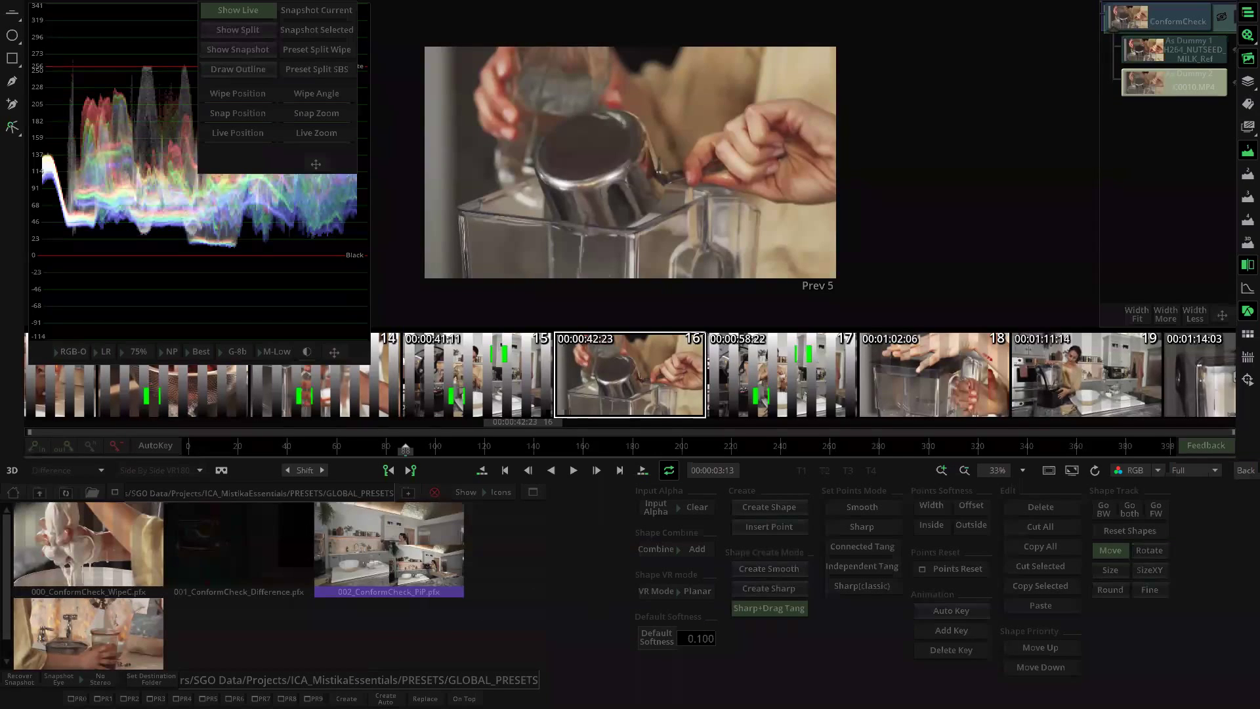
{"action": "left_click", "coordinate": [344, 655]}
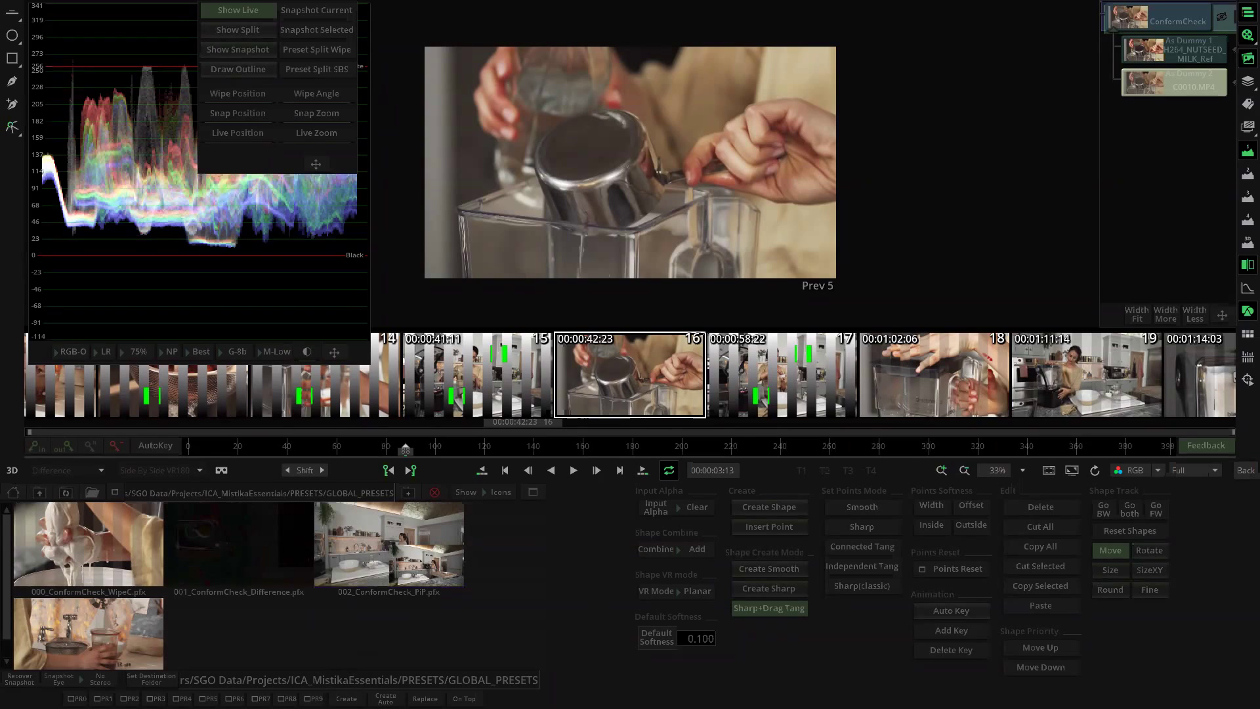
{"action": "key", "text": "BackSpace"}
{"action": "key", "text": "BackSpace"}
{"action": "key", "text": "BackSpace"}
{"action": "key", "text": "BackSpace"}
{"action": "key", "text": "BackSpace"}
{"action": "type", "text": "All"}
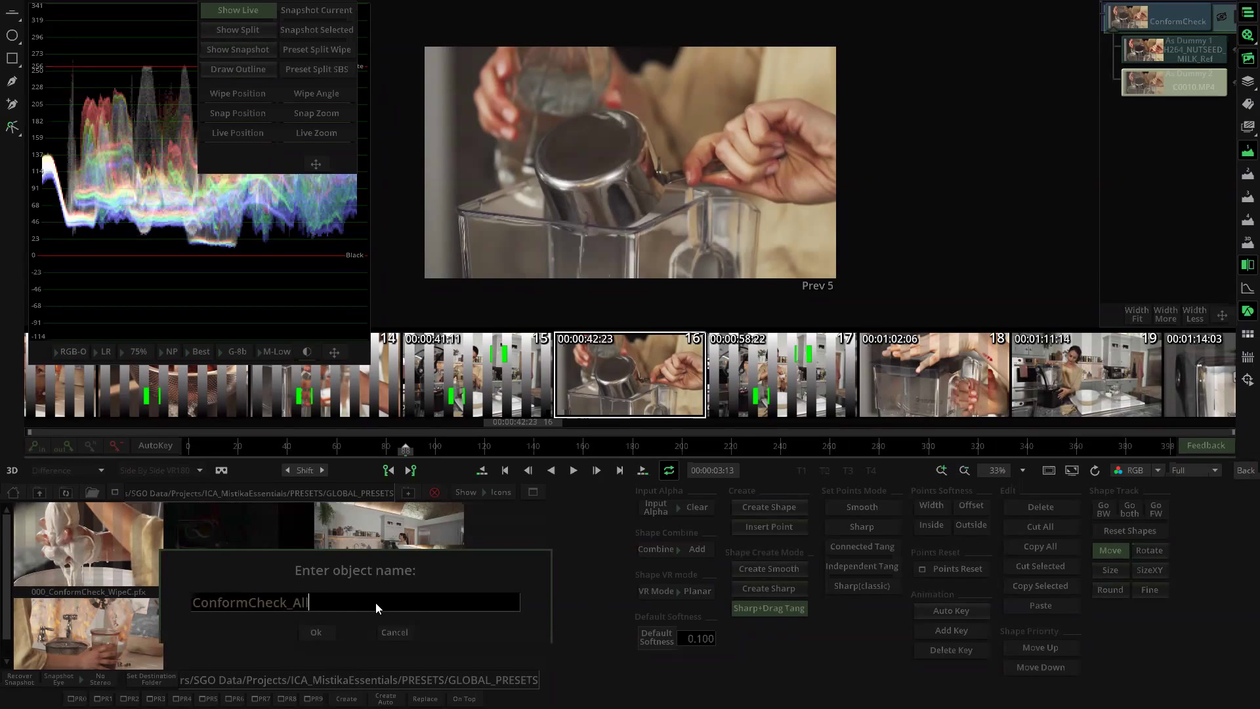
{"action": "left_click", "coordinate": [317, 634]}
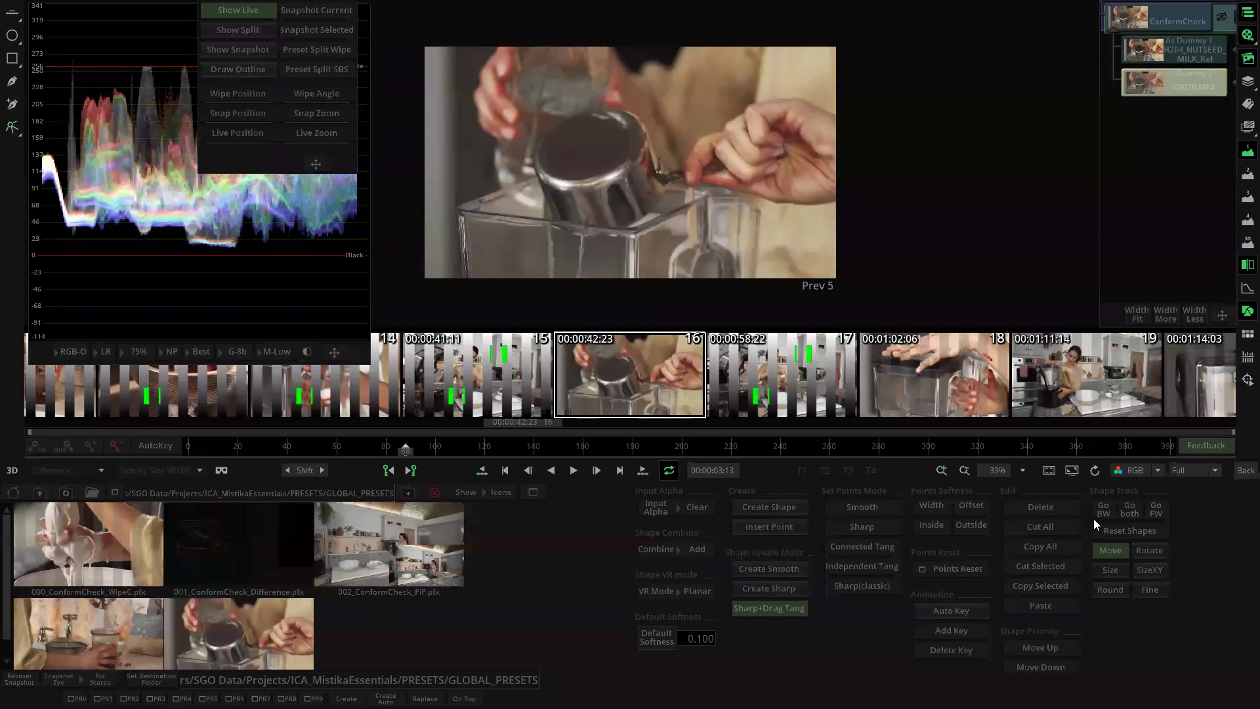
{"action": "left_click", "coordinate": [1230, 467]}
Step: Reopen the ConformCheck group at 00:00:42:23 and review the shots up to the one at 00:01:02:06
{"action": "left_click", "coordinate": [683, 146]}
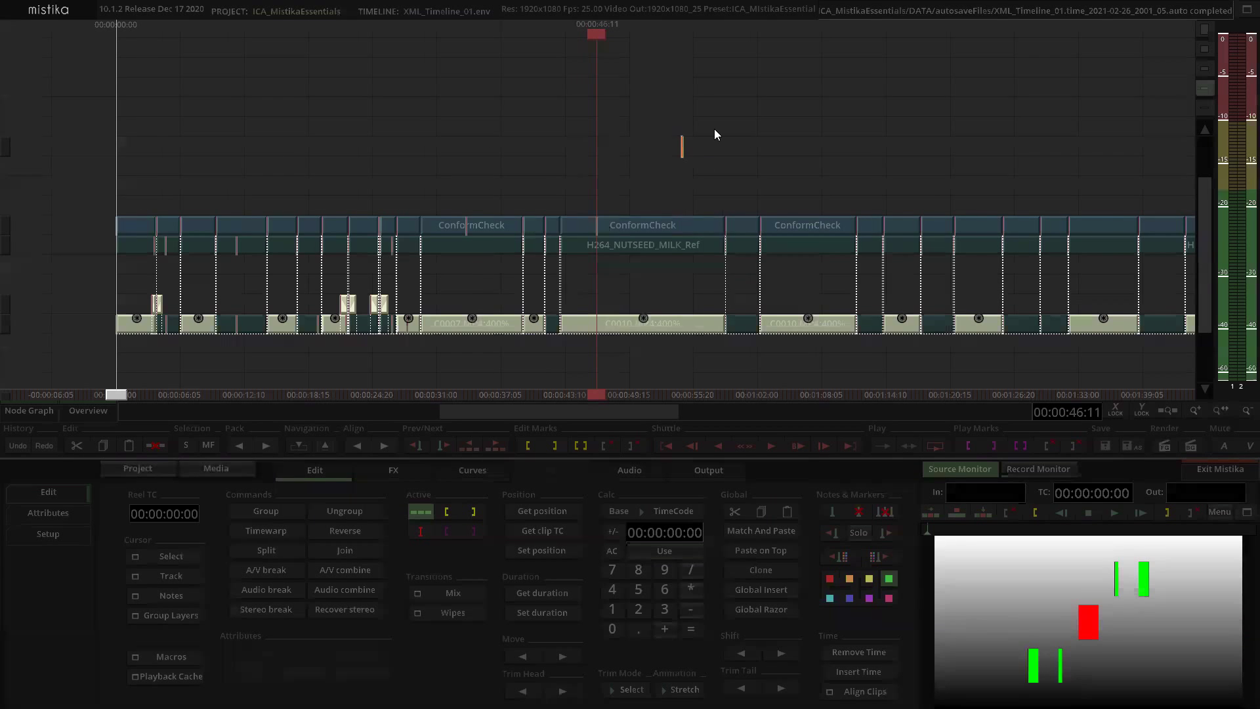
{"action": "scroll", "coordinate": [732, 141], "scroll_direction": "up", "scroll_amount": 1}
{"action": "scroll", "coordinate": [676, 164], "scroll_direction": "down", "scroll_amount": 1}
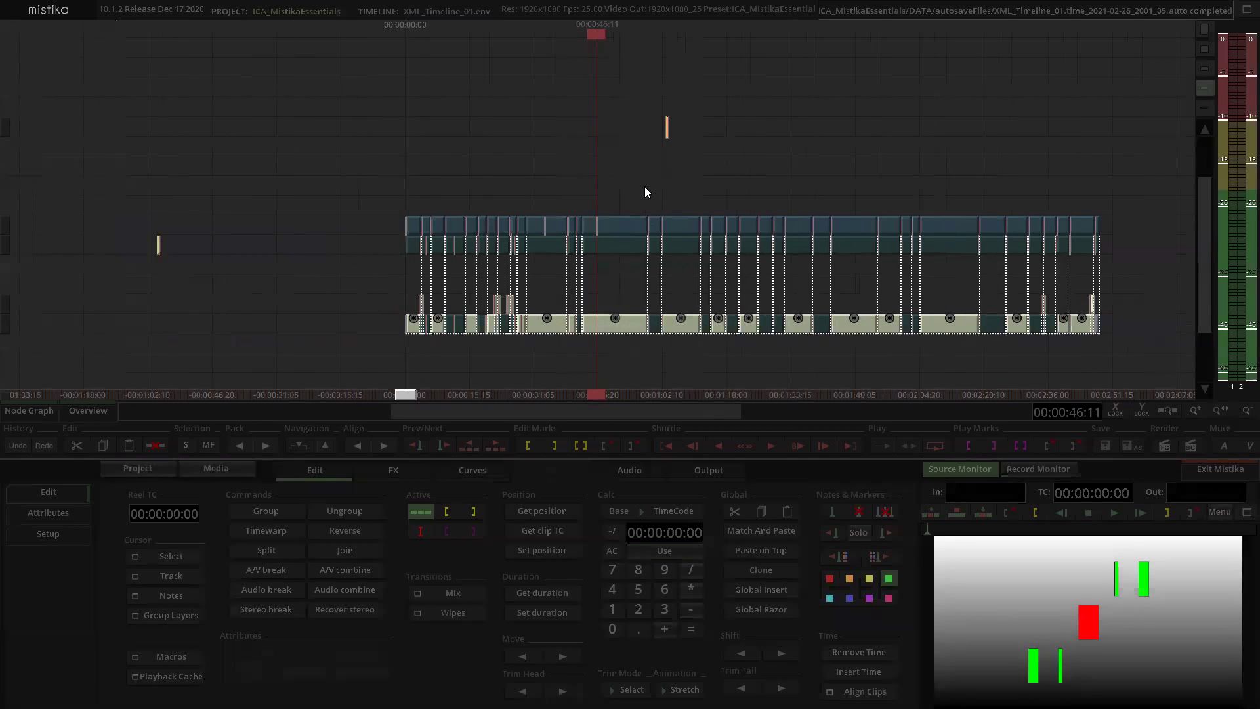
{"action": "double_click", "coordinate": [620, 223]}
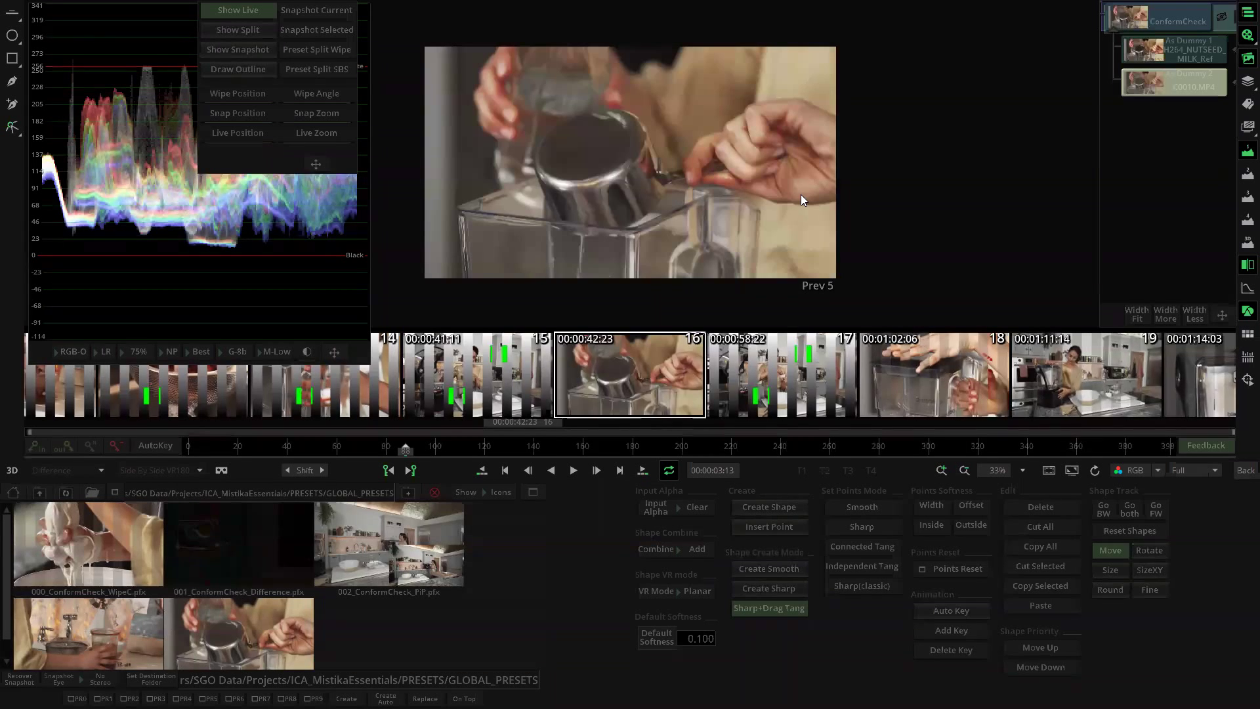
{"action": "key", "text": "Down"}
{"action": "key", "text": "space"}
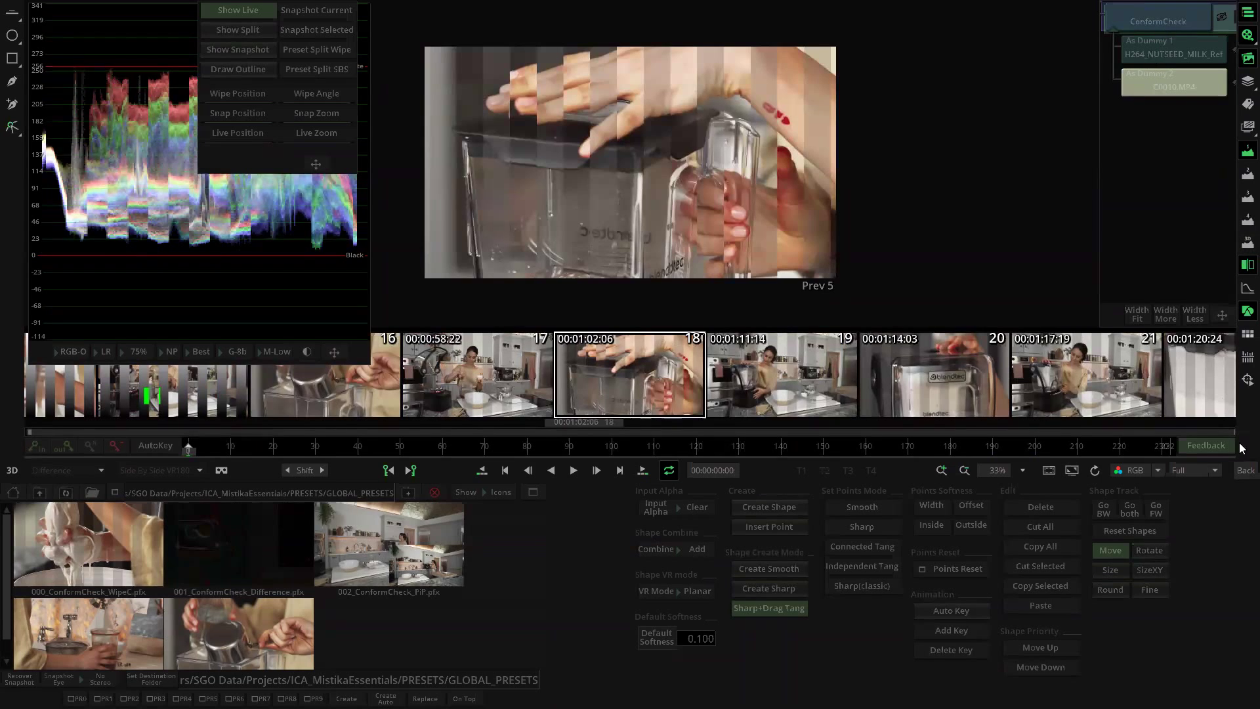
Step: Return to the timeline and switch the ConformCheck group at 00:01:02:06 to layer 4, the mix comparison
{"action": "left_click", "coordinate": [1245, 470]}
{"action": "left_click", "coordinate": [639, 222]}
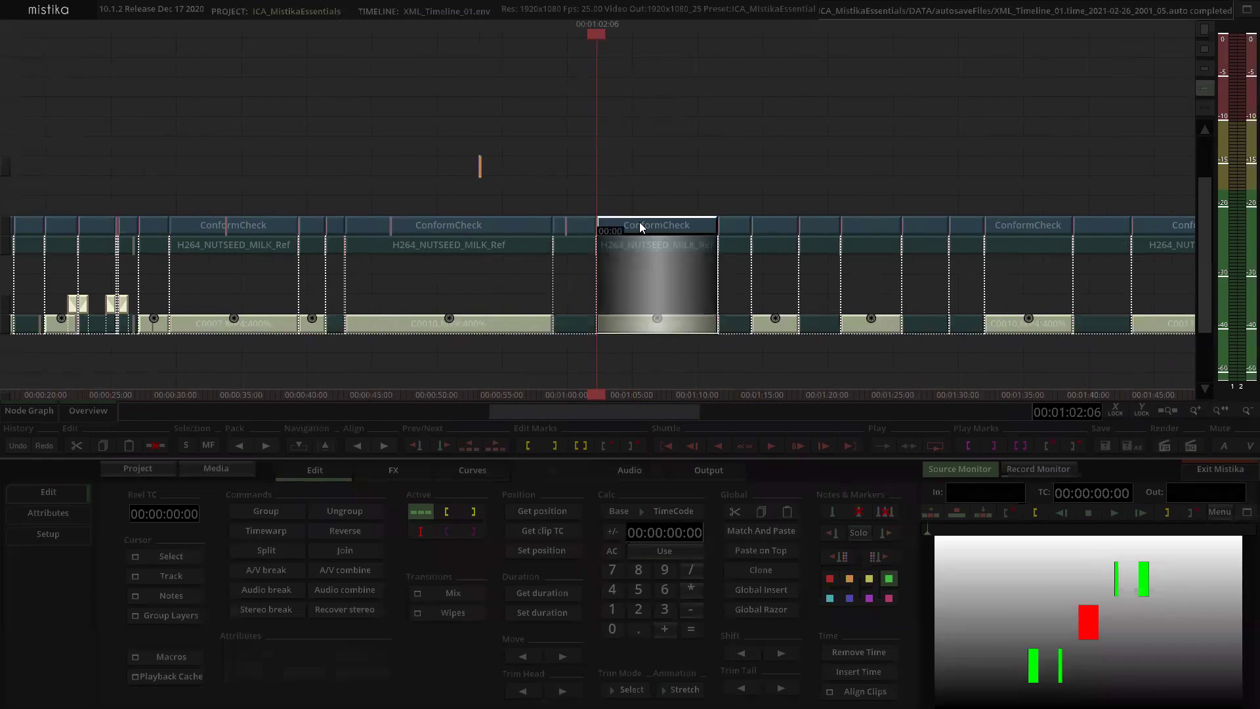
{"action": "left_click", "coordinate": [167, 621]}
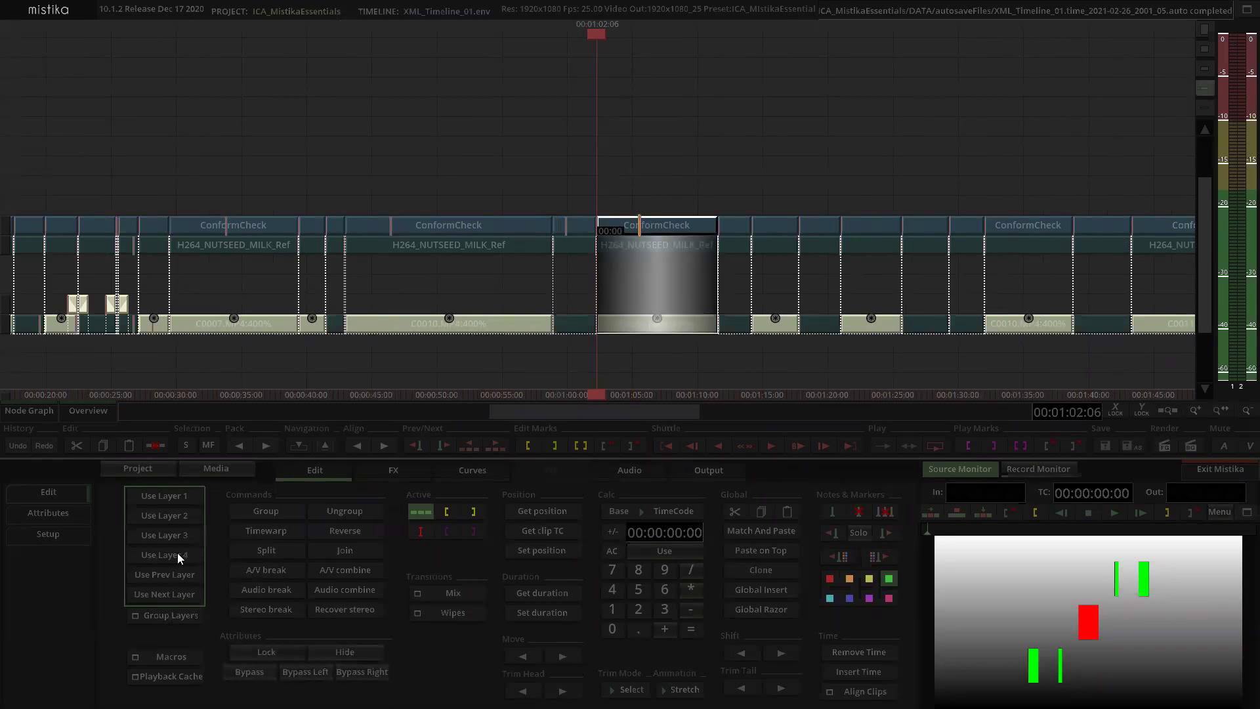
{"action": "left_click_drag", "start_coordinate": [710, 141], "coordinate": [629, 185]}
Step: Open the group at 00:01:02:06, scrub to check its sync, and shift the C0010.MP4 layer one frame earlier
{"action": "double_click", "coordinate": [622, 221]}
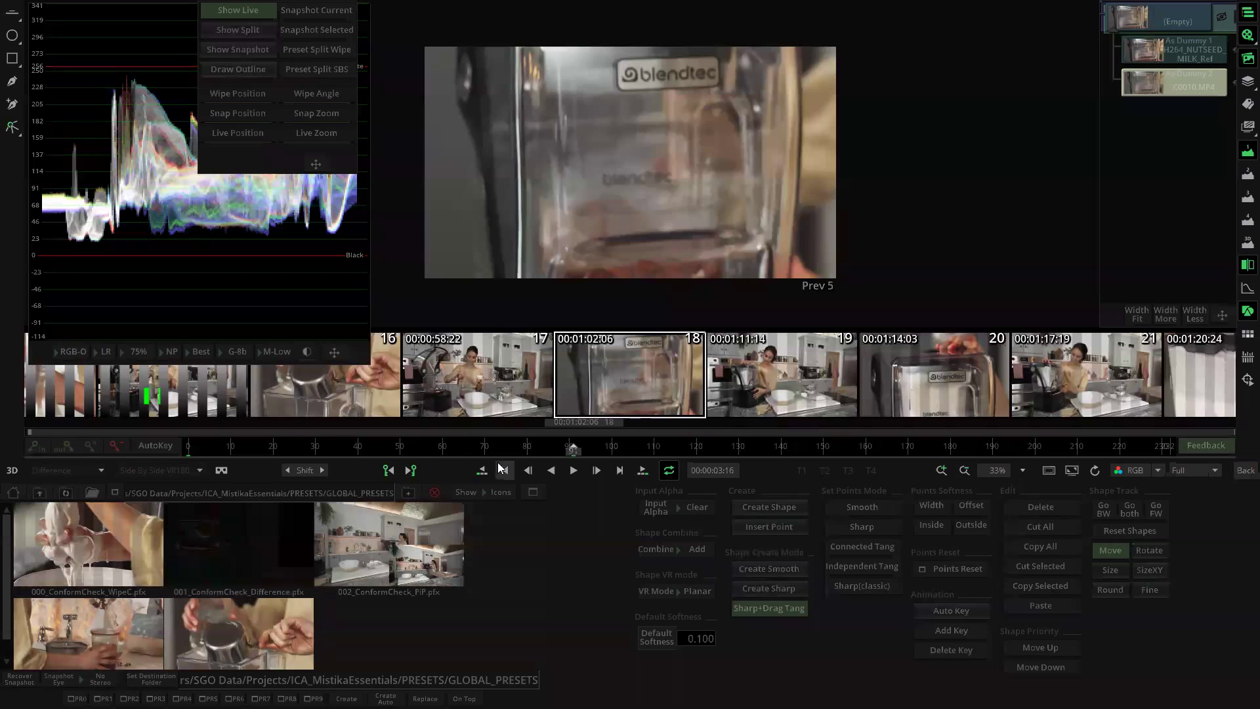
{"action": "left_click_drag", "start_coordinate": [506, 445], "coordinate": [409, 418]}
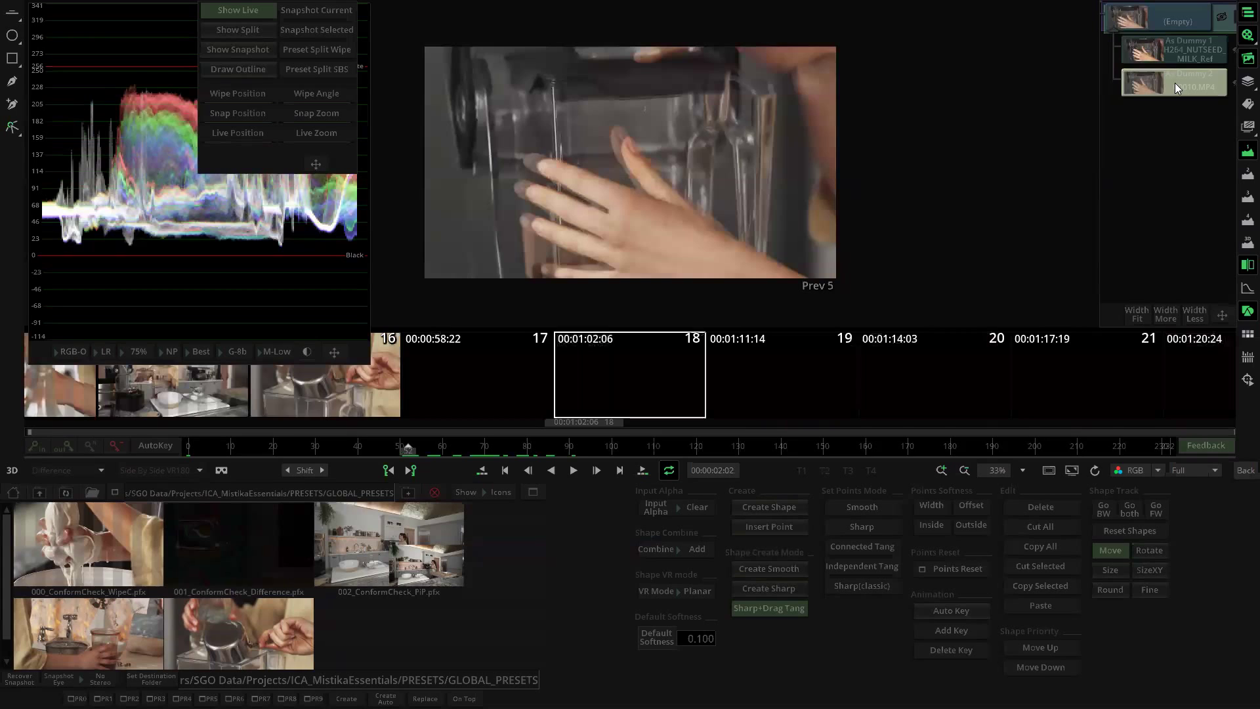
{"action": "left_click", "coordinate": [1174, 83]}
{"action": "left_click", "coordinate": [1242, 61]}
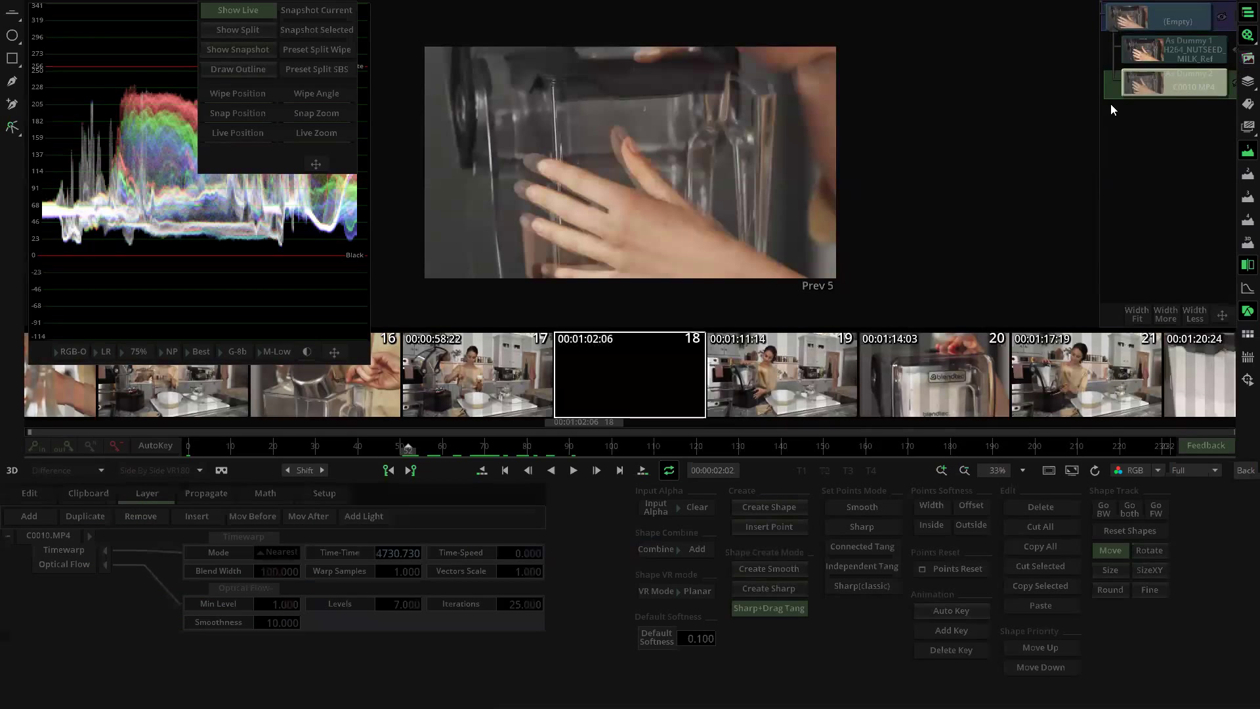
{"action": "left_click", "coordinate": [286, 469]}
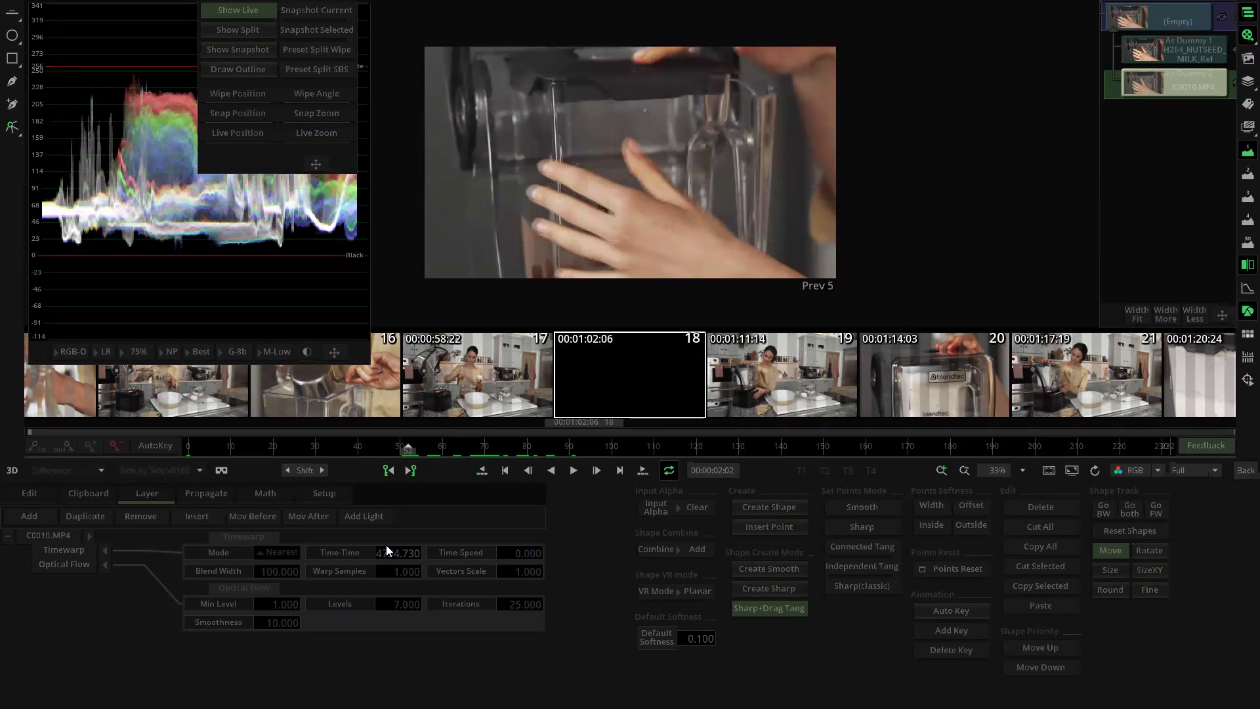
Step: Show the Time-Time curve of the C0010.MP4 timewarp and set its value to 4525.410 at the first frame
{"action": "left_click", "coordinate": [337, 550]}
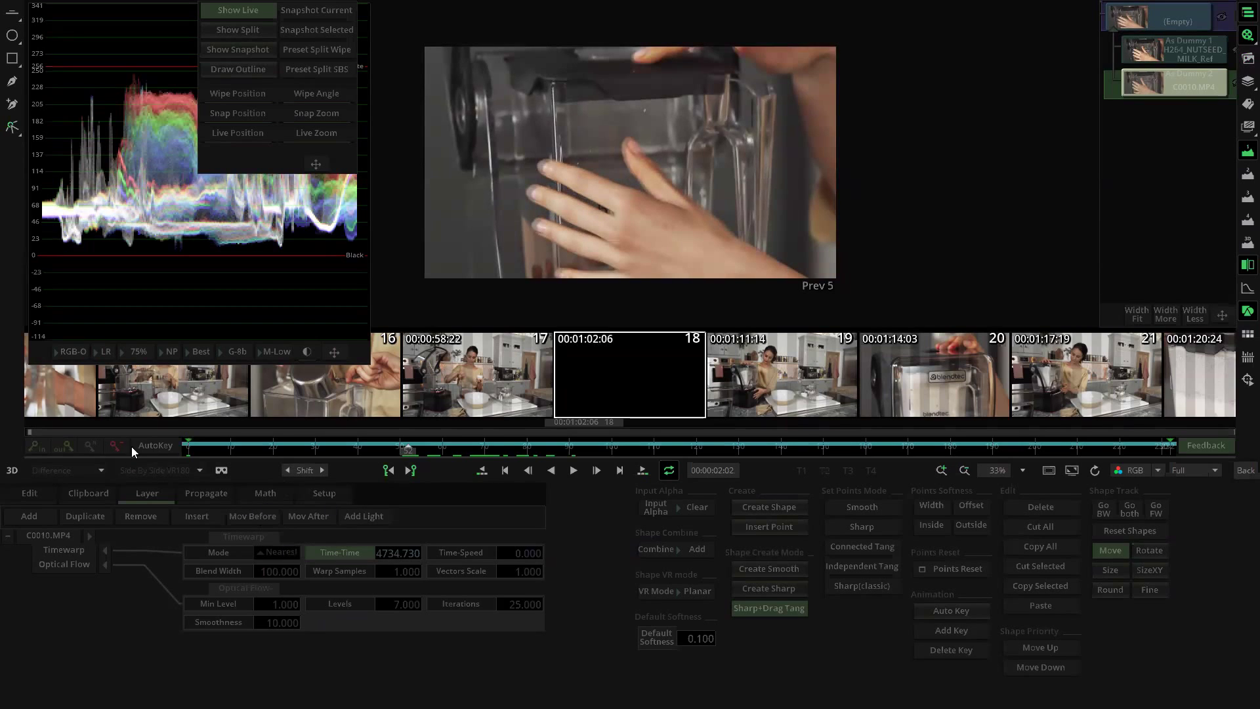
{"action": "left_click", "coordinate": [189, 450]}
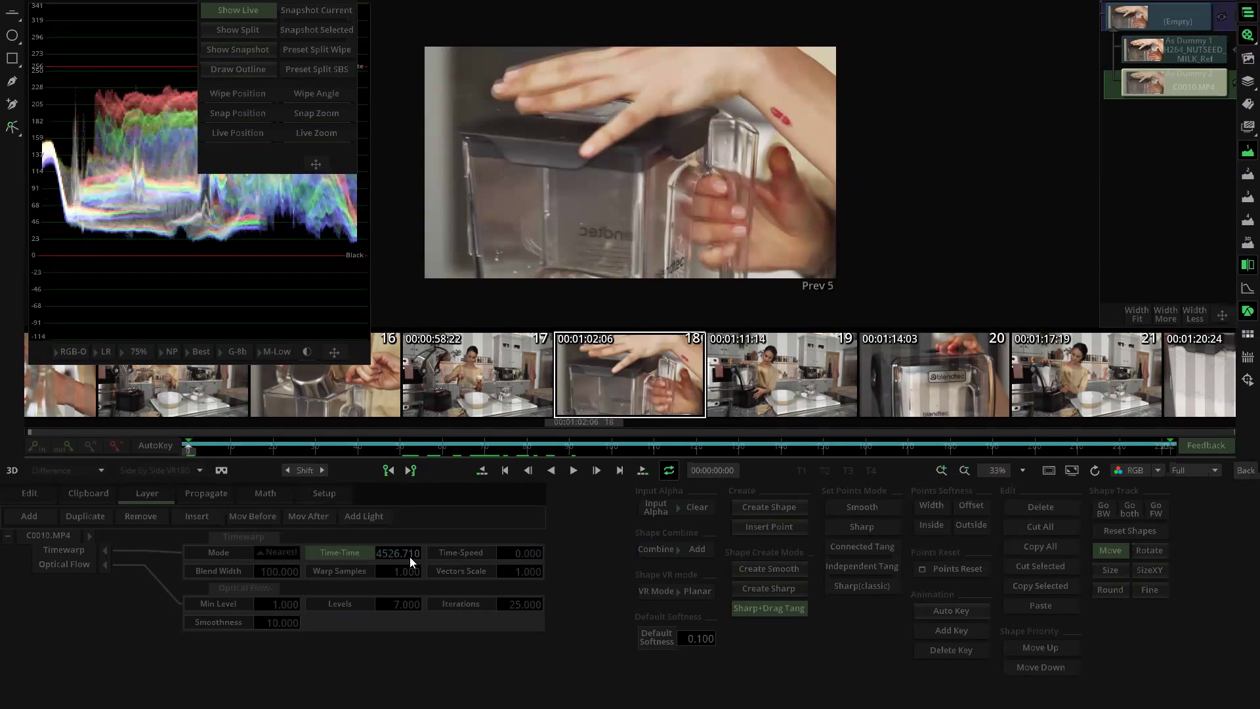
{"action": "left_click_drag", "start_coordinate": [407, 549], "coordinate": [408, 433]}
{"action": "left_click_drag", "start_coordinate": [397, 552], "coordinate": [415, 627]}
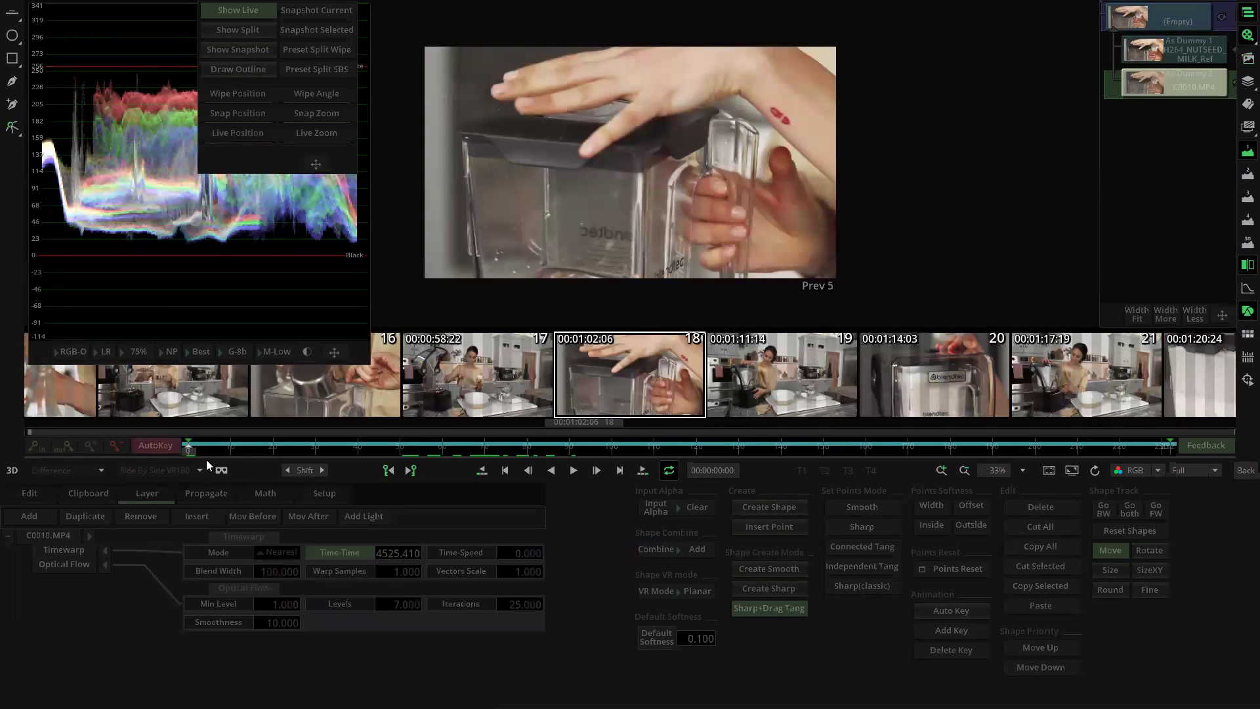
Step: Scrub and play the shot at 00:01:02:06 to check that the conformed clip stays in sync with the reference
{"action": "left_click_drag", "start_coordinate": [189, 451], "coordinate": [273, 471]}
{"action": "left_click", "coordinate": [573, 471]}
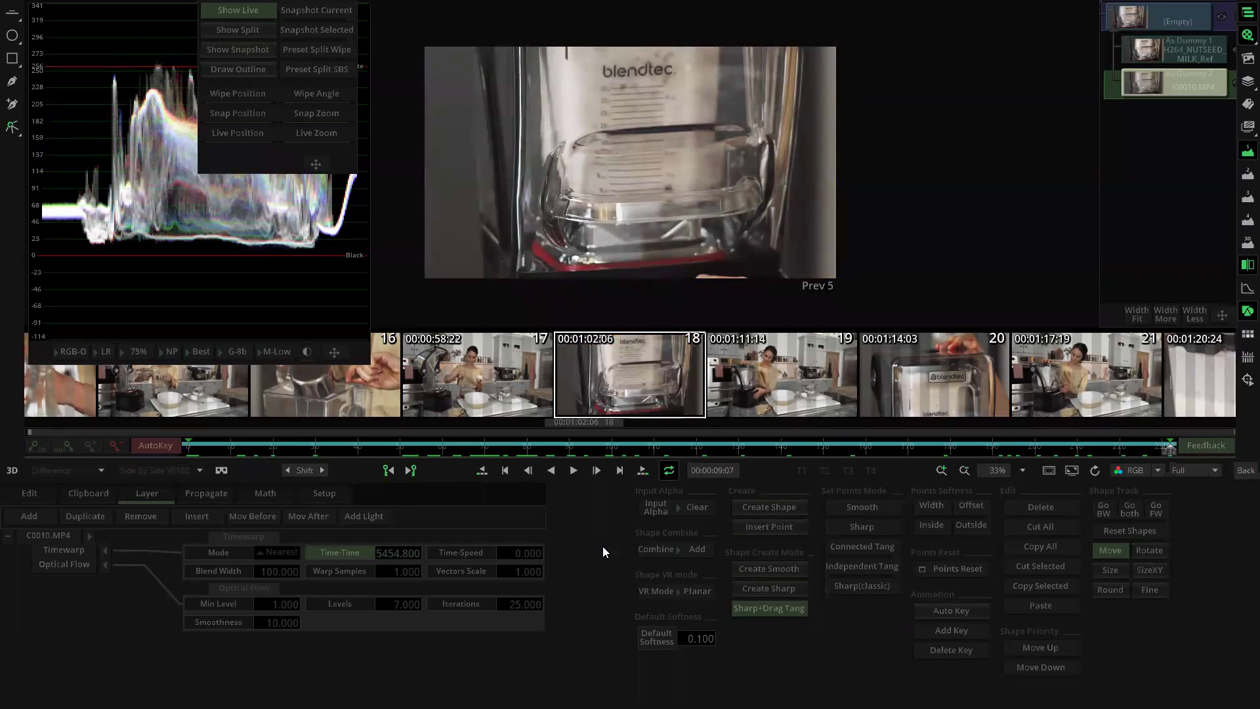
{"action": "left_click", "coordinate": [642, 450]}
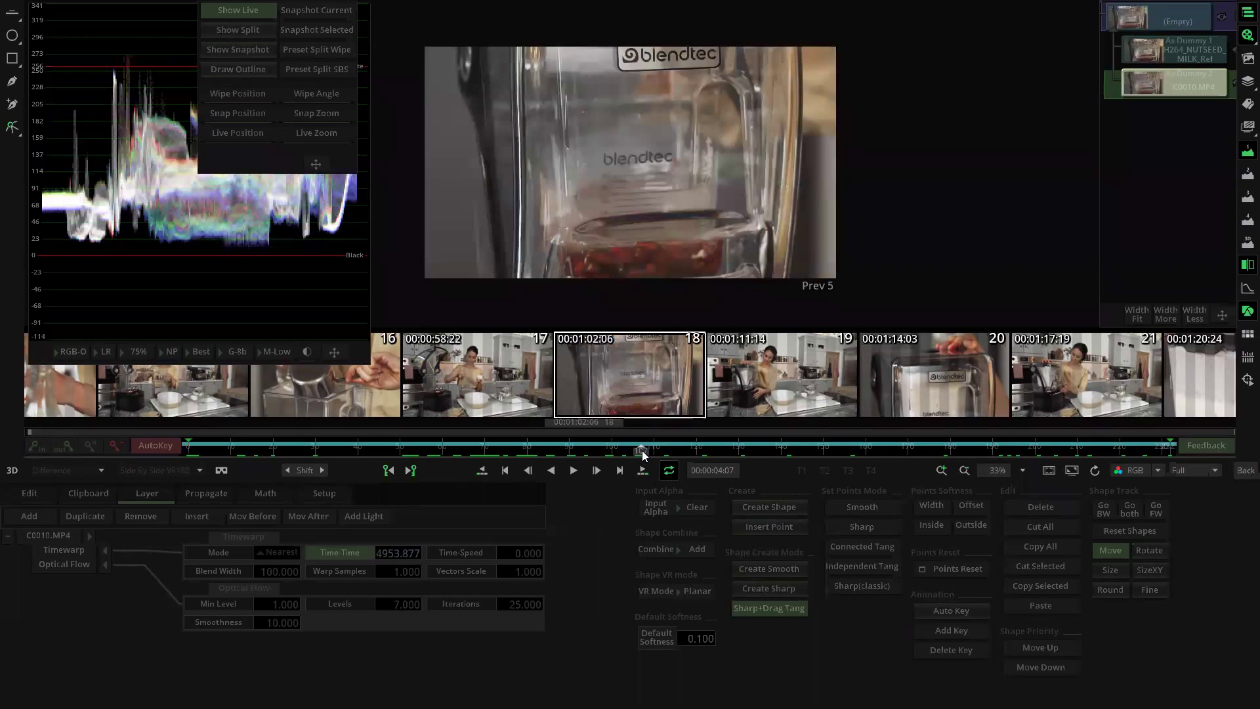
Step: Go to the shot at 00:01:14:03, scrub to check its sync, and shift its C0010.MP4 layer one frame earlier
{"action": "key", "text": "Down"}
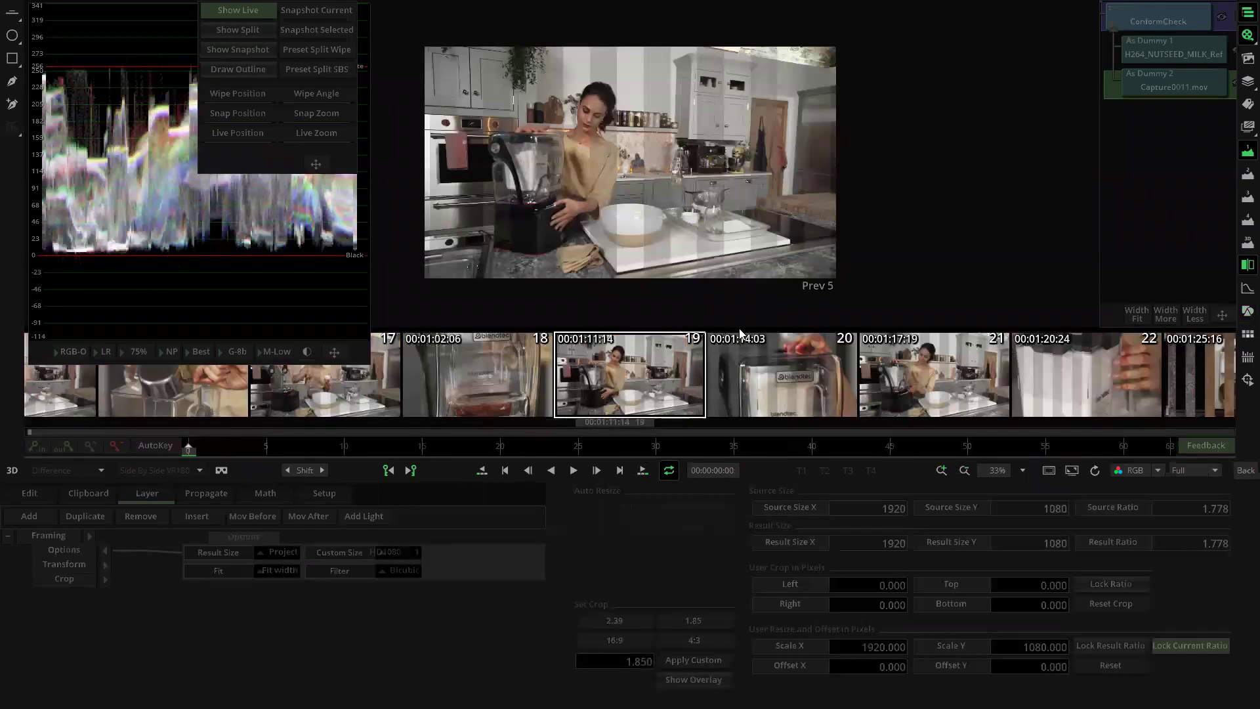
{"action": "key", "text": "Down"}
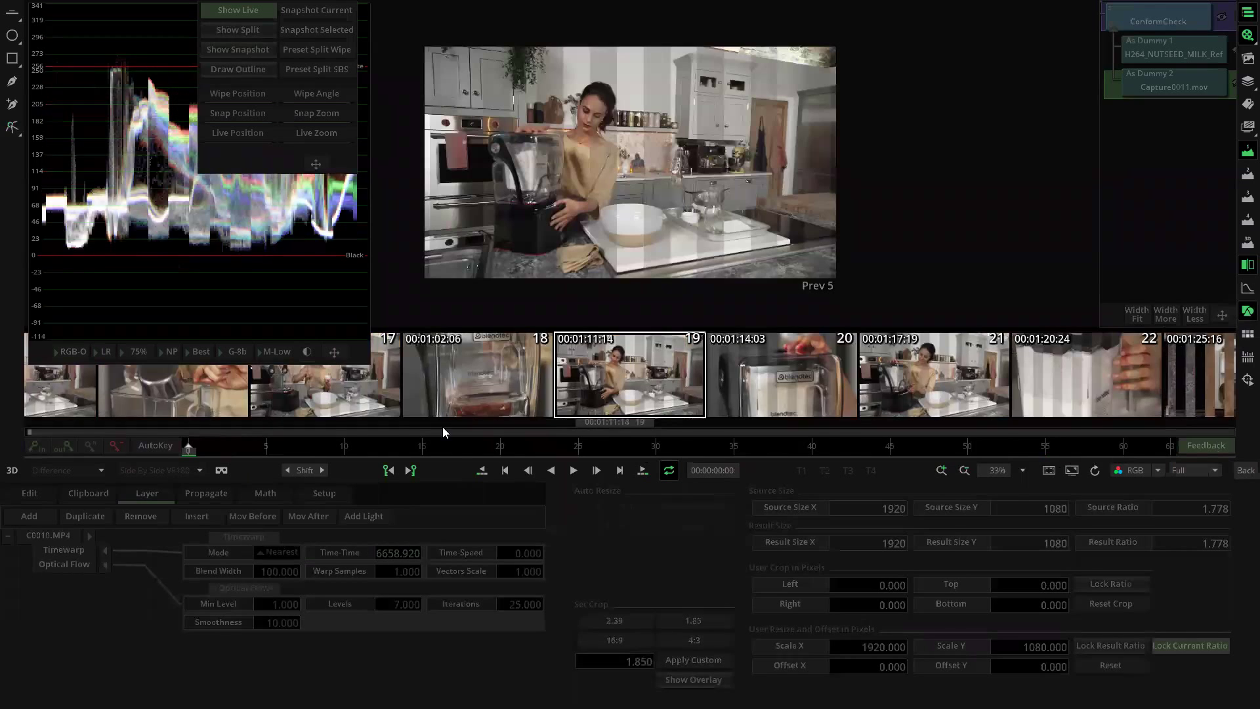
{"action": "left_click_drag", "start_coordinate": [246, 445], "coordinate": [809, 453]}
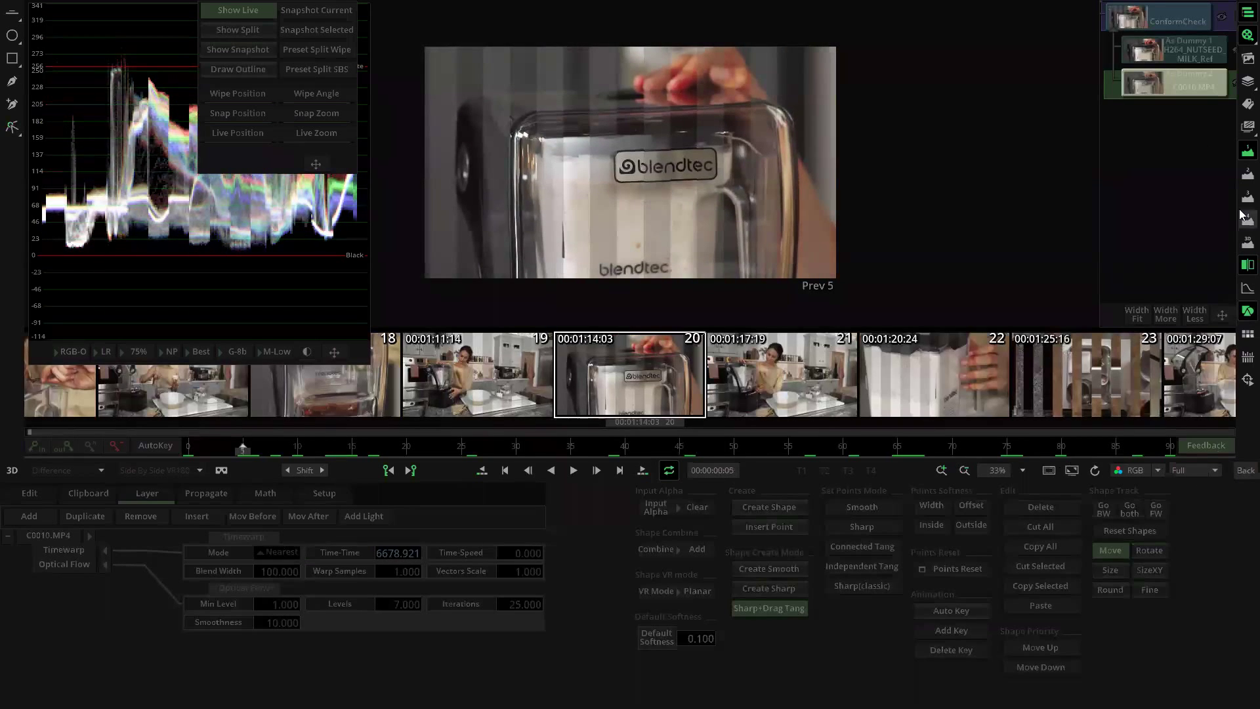
{"action": "left_click", "coordinate": [287, 469]}
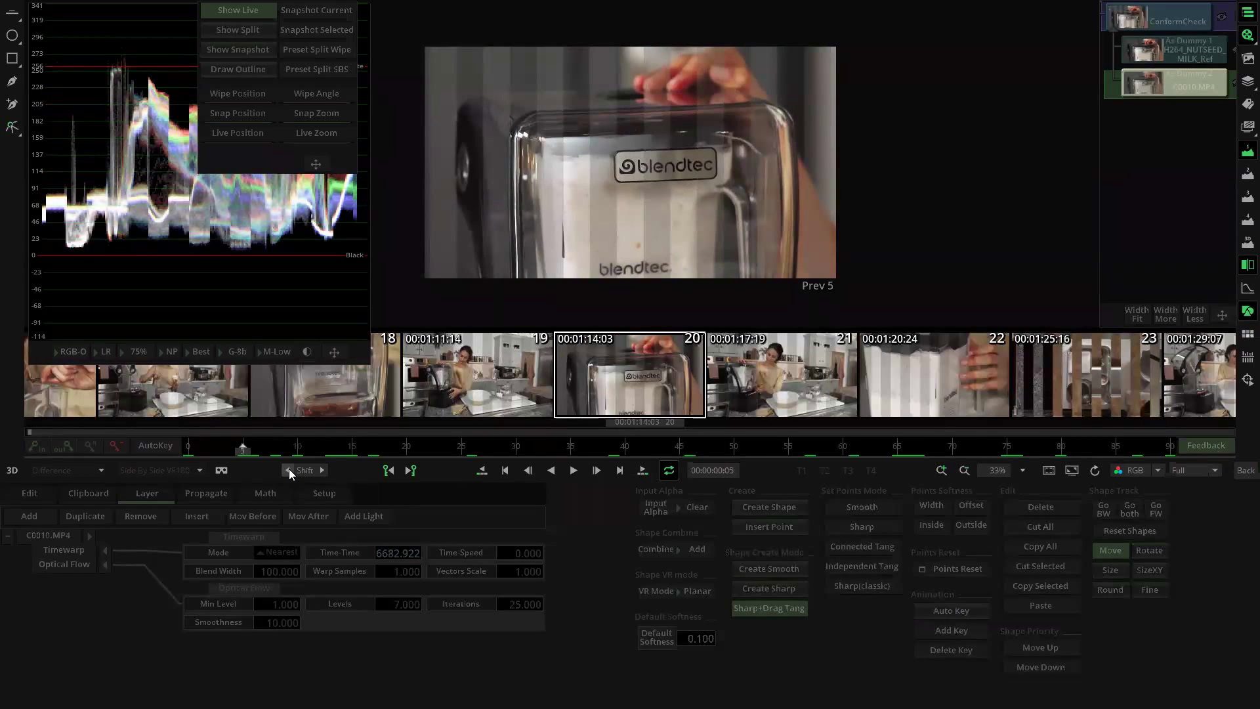
Step: Scrub the shot at 00:01:14:03 to its end to check its sync, and go to the shot at 00:01:20:24
{"action": "left_click_drag", "start_coordinate": [241, 446], "coordinate": [973, 485]}
{"action": "left_click_drag", "start_coordinate": [1142, 497], "coordinate": [1174, 489]}
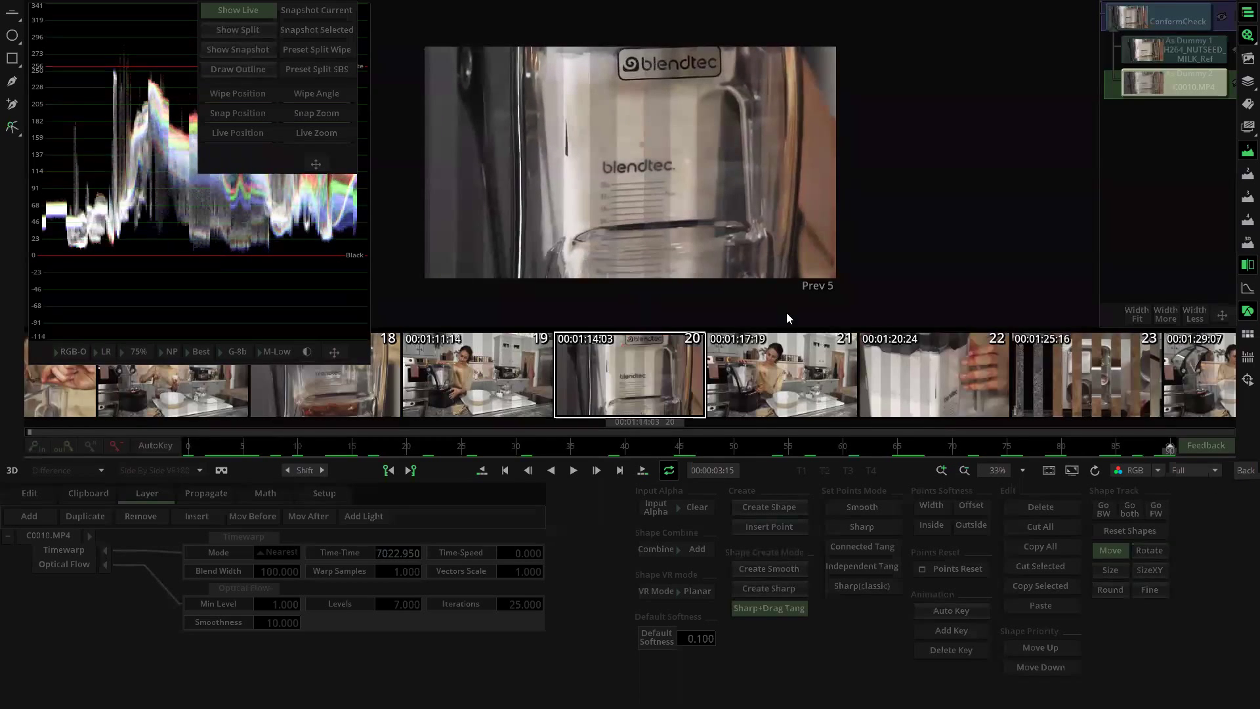
{"action": "key", "text": "Down"}
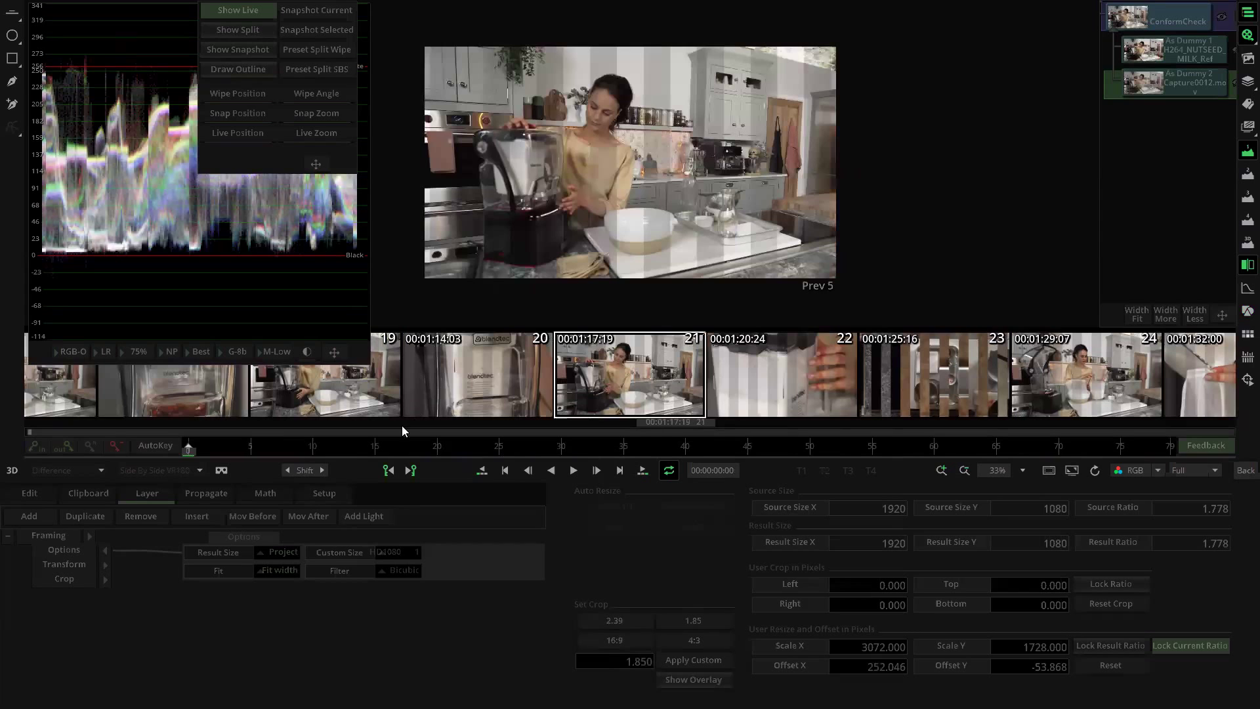
{"action": "key", "text": "Down"}
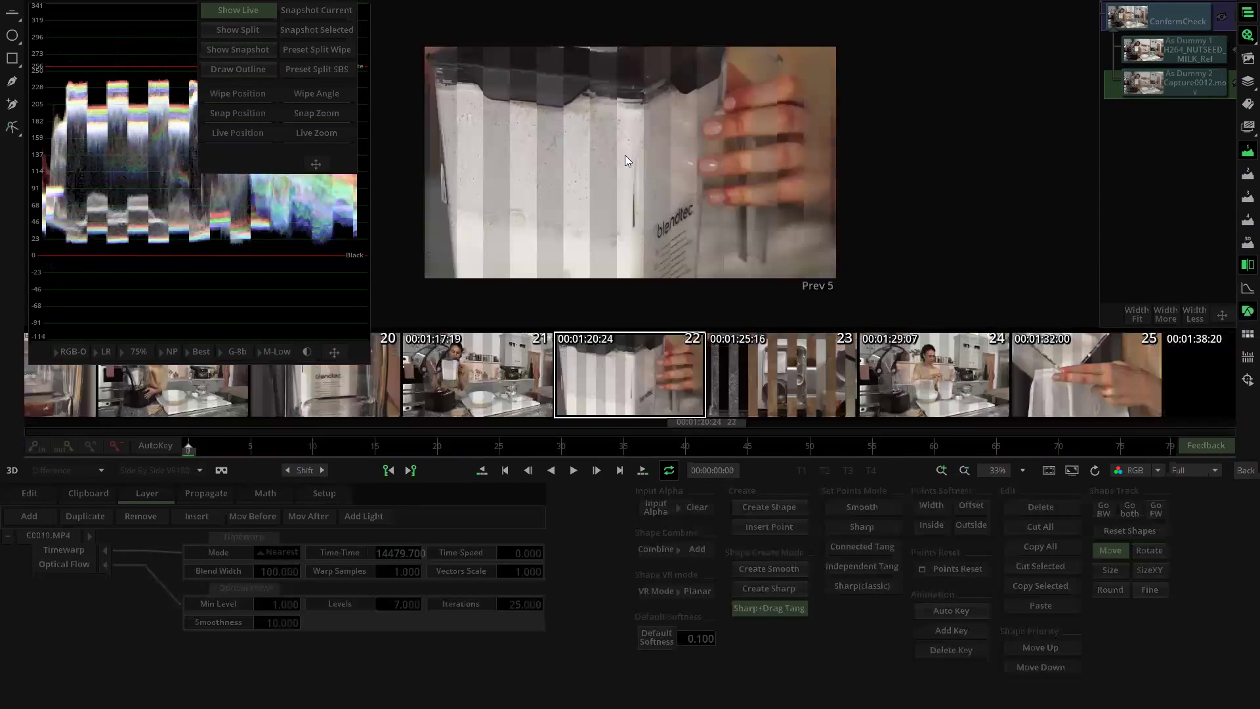
Step: Play the shot at 00:01:20:24, shift its C0010.MP4 layer one frame earlier, and set Time-Time to 14481.000 at the first frame
{"action": "key", "text": "space"}
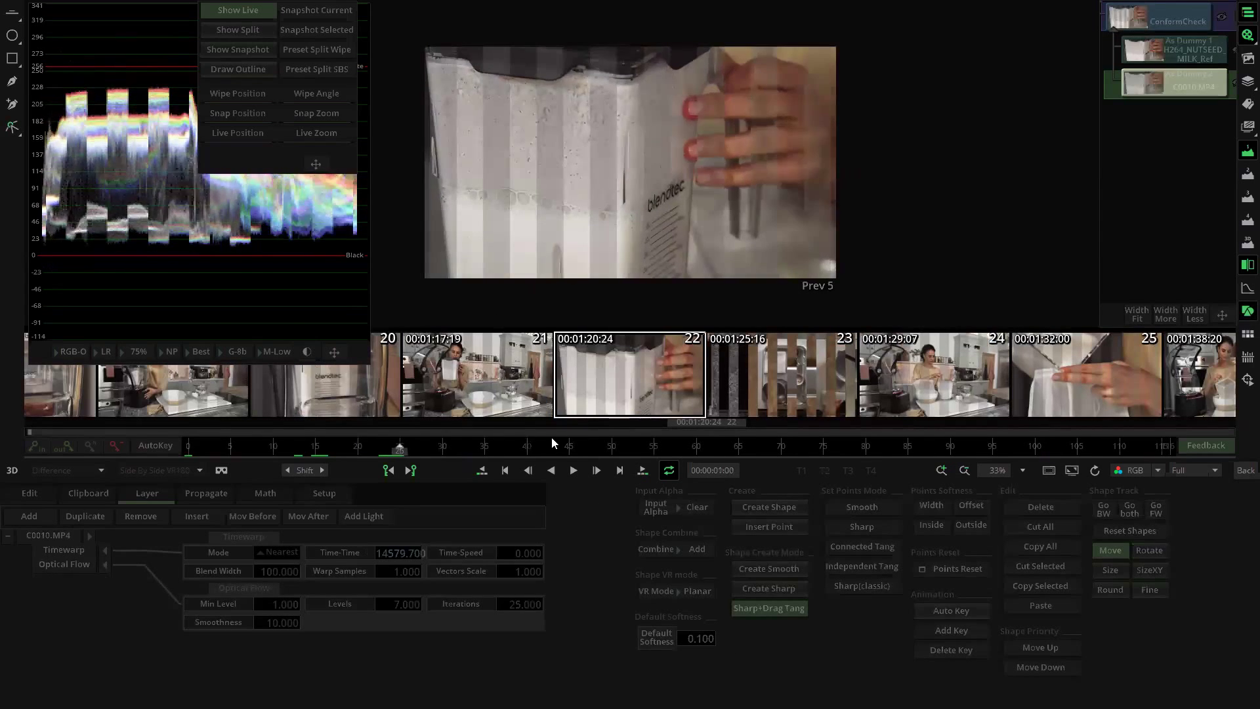
{"action": "key", "text": "Home"}
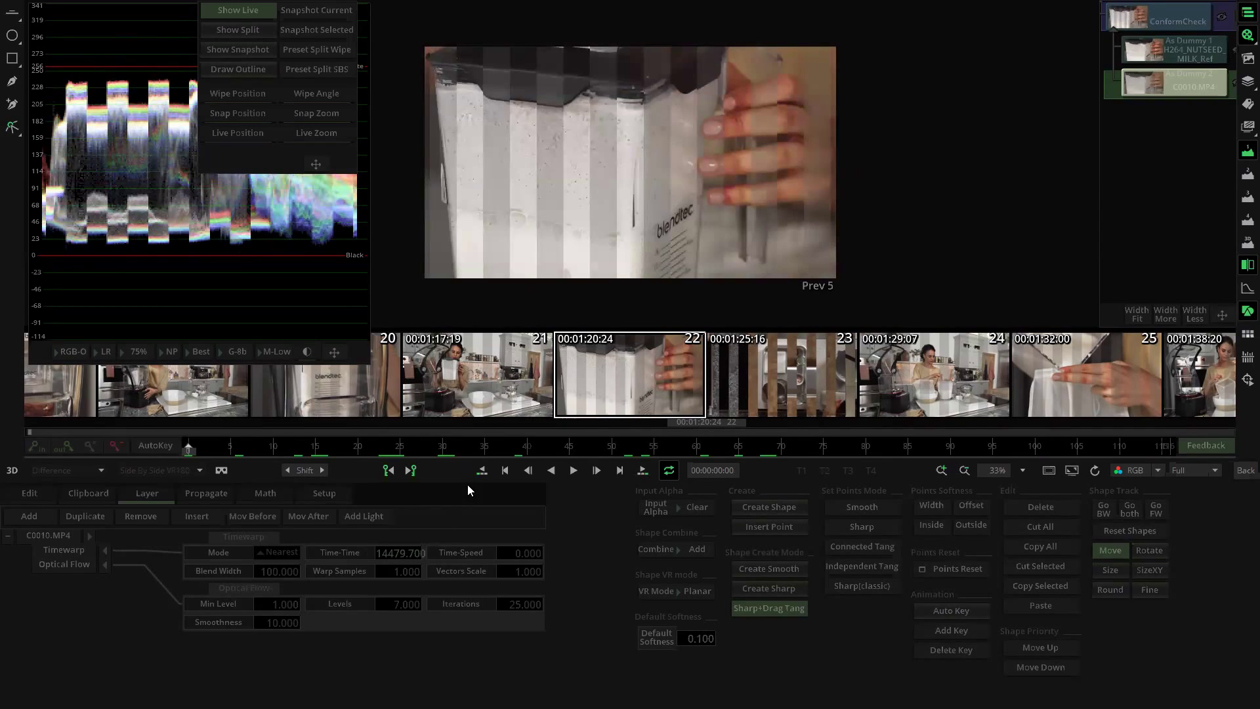
{"action": "left_click", "coordinate": [353, 555]}
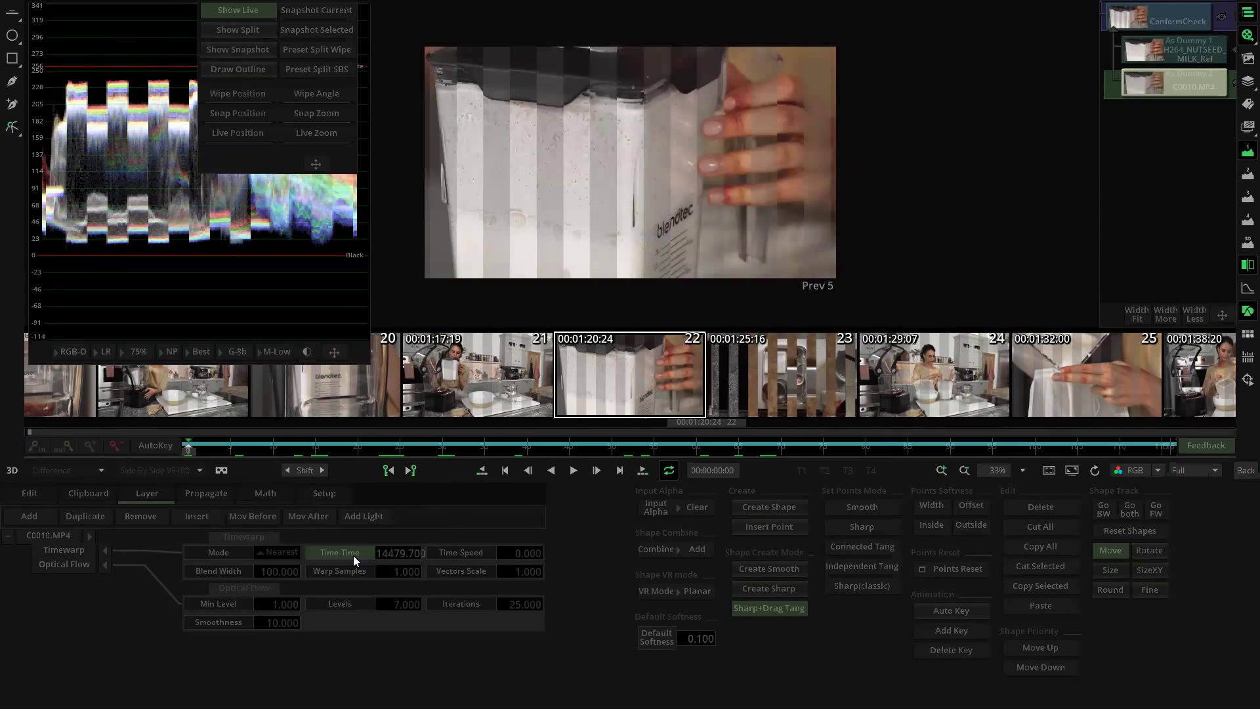
{"action": "left_click", "coordinate": [287, 470]}
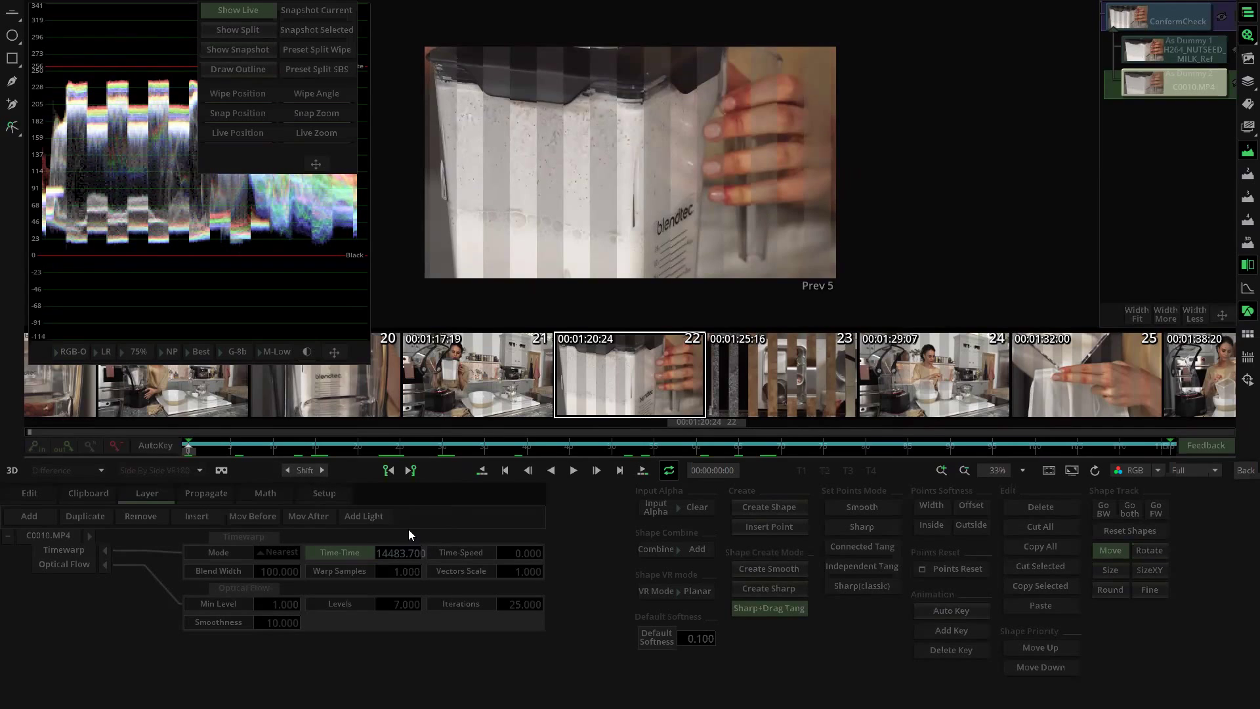
{"action": "left_click_drag", "start_coordinate": [396, 552], "coordinate": [75, 561]}
{"action": "left_click_drag", "start_coordinate": [394, 554], "coordinate": [366, 577]}
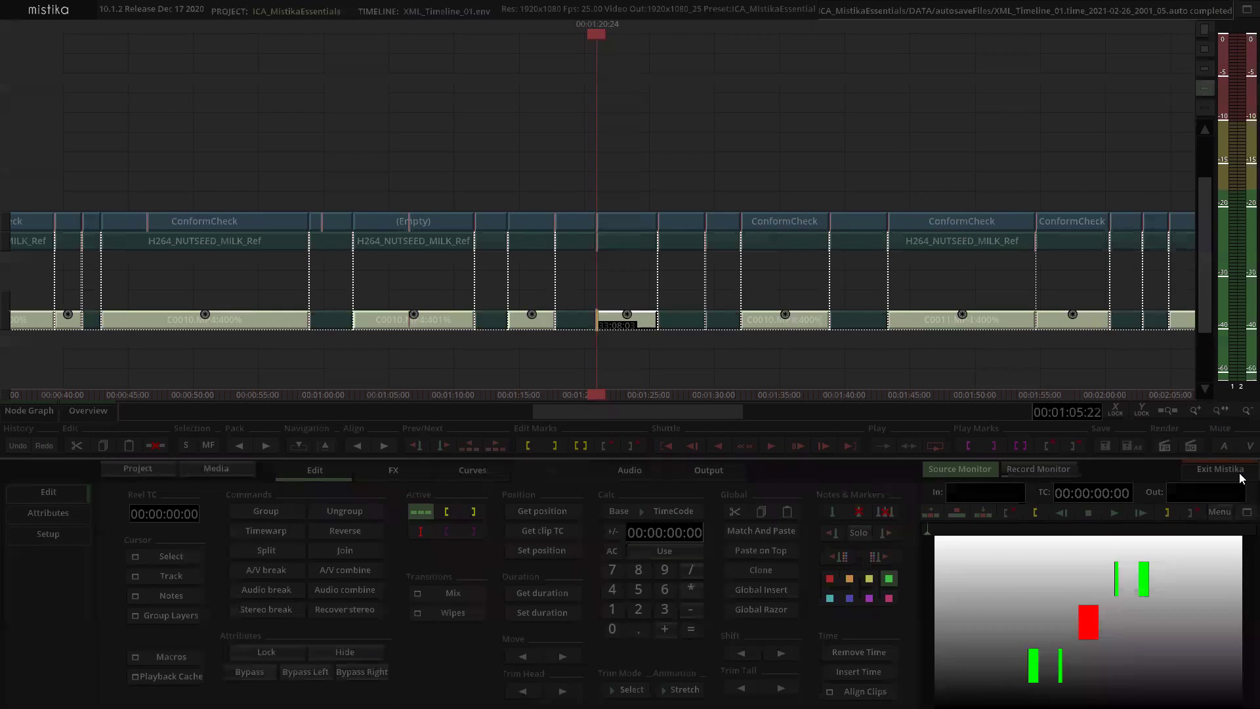
Step: Switch the group at 00:01:20:24 to Layer 4 for a difference comparison and open it
{"action": "left_click", "coordinate": [1244, 470]}
{"action": "left_click", "coordinate": [607, 223]}
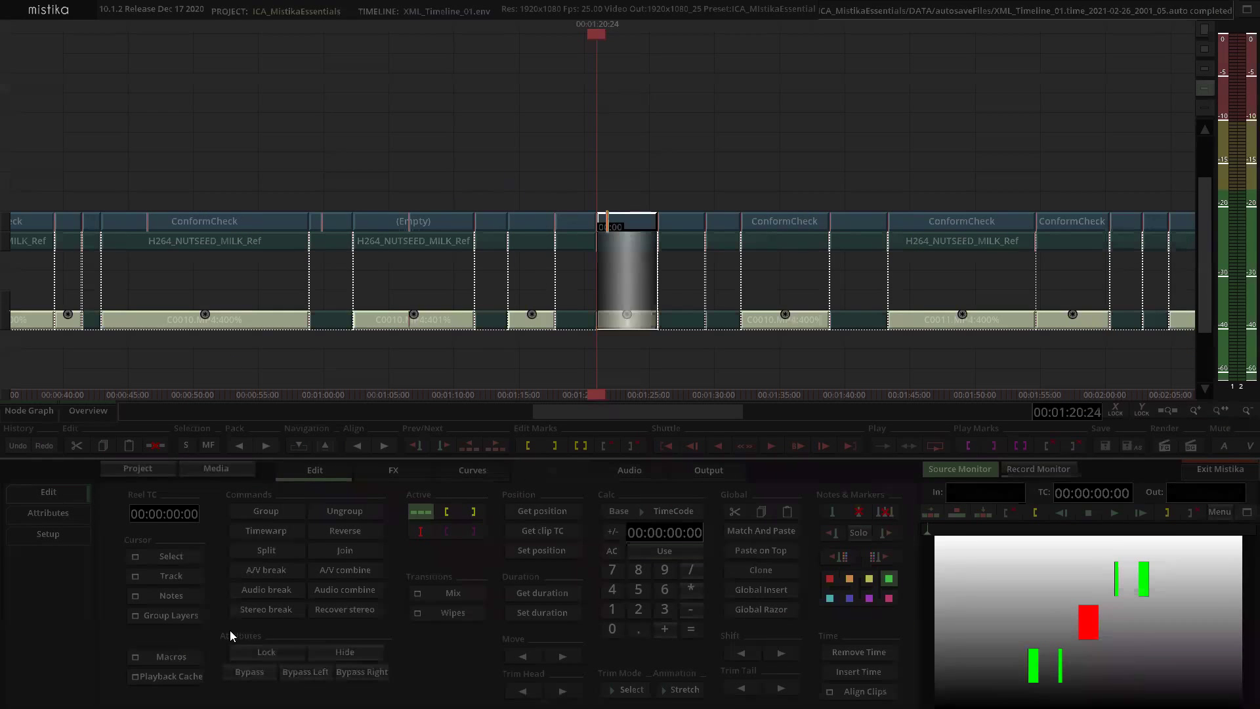
{"action": "left_click", "coordinate": [186, 621]}
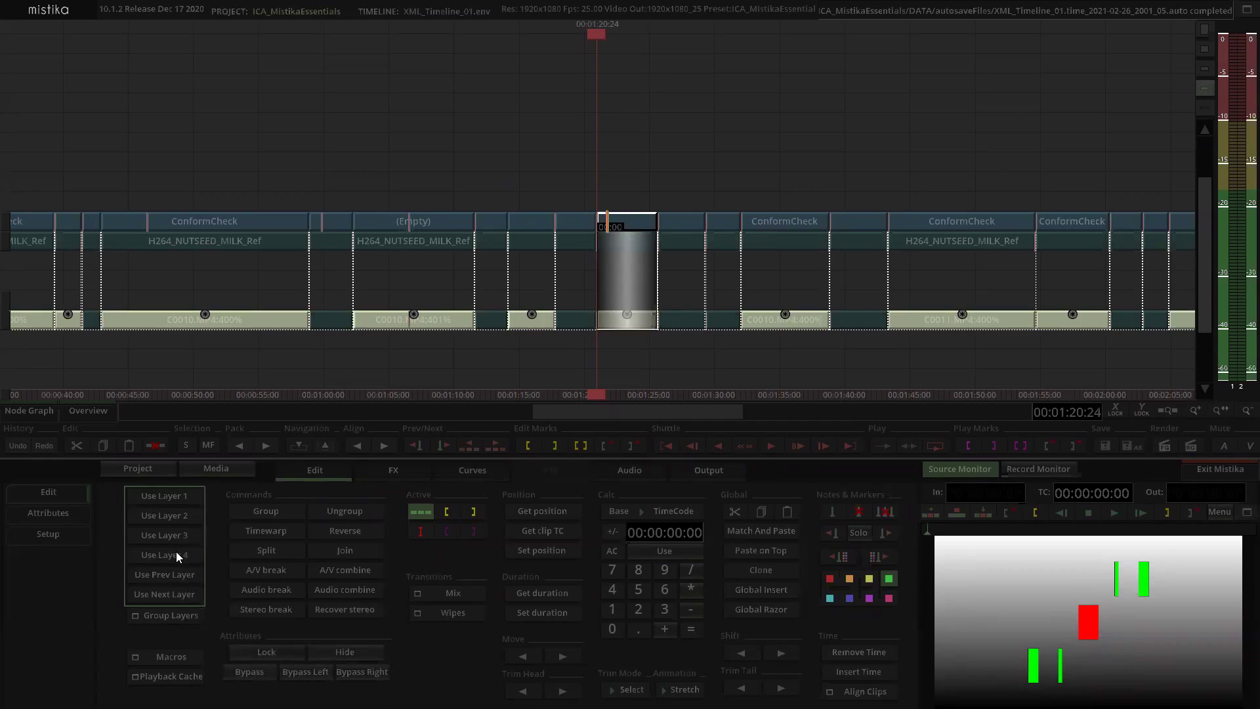
{"action": "left_click", "coordinate": [177, 556]}
{"action": "left_click", "coordinate": [623, 225]}
{"action": "double_click", "coordinate": [624, 226]}
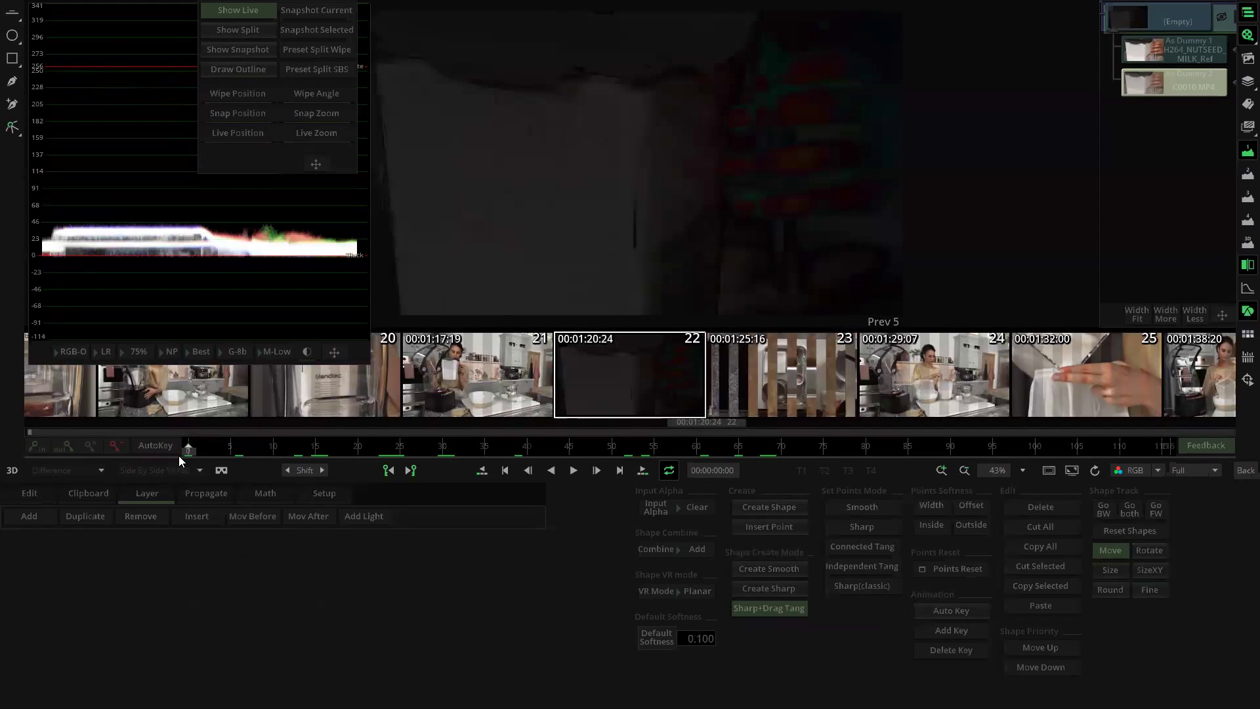
Step: Scrub the difference comparison and adjust the C0010.MP4 timewarp's Time-Time at 00:00:03:11 to minimise the difference
{"action": "left_click_drag", "start_coordinate": [193, 442], "coordinate": [256, 446]}
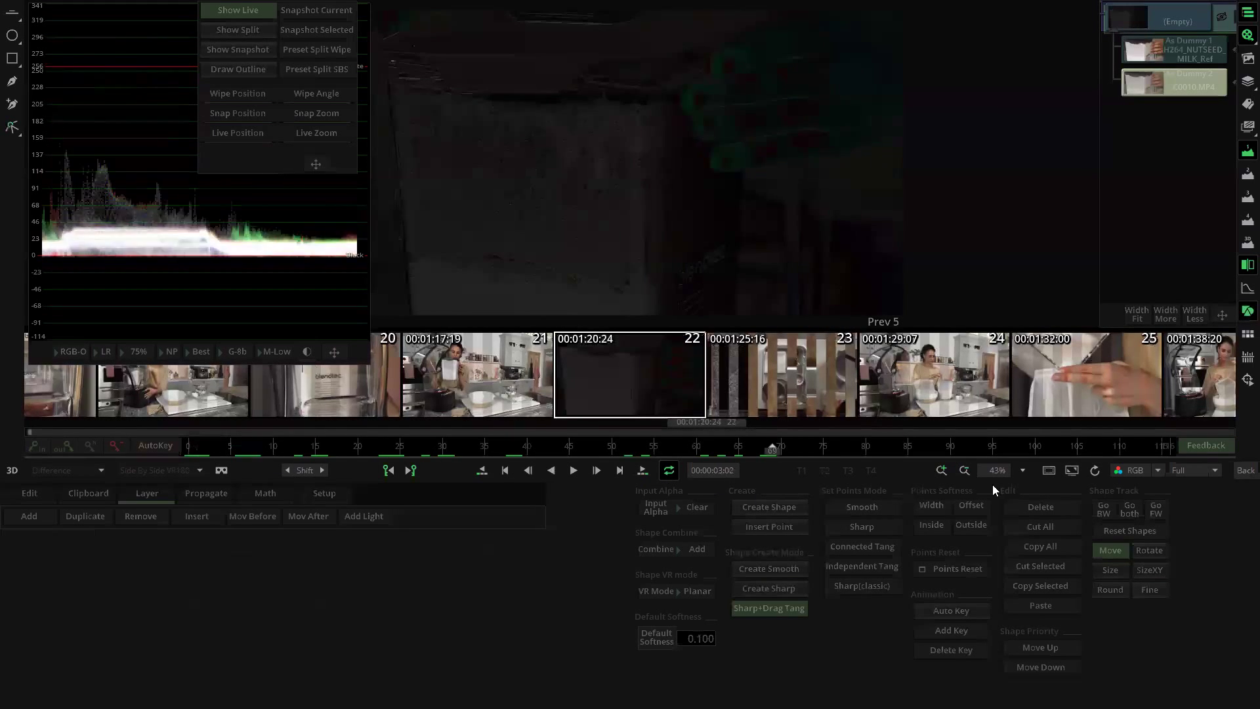
{"action": "mouse_move", "coordinate": [813, 451]}
{"action": "left_mouse_down"}
{"action": "mouse_move", "coordinate": [802, 448]}
{"action": "mouse_move", "coordinate": [913, 454]}
{"action": "left_mouse_up"}
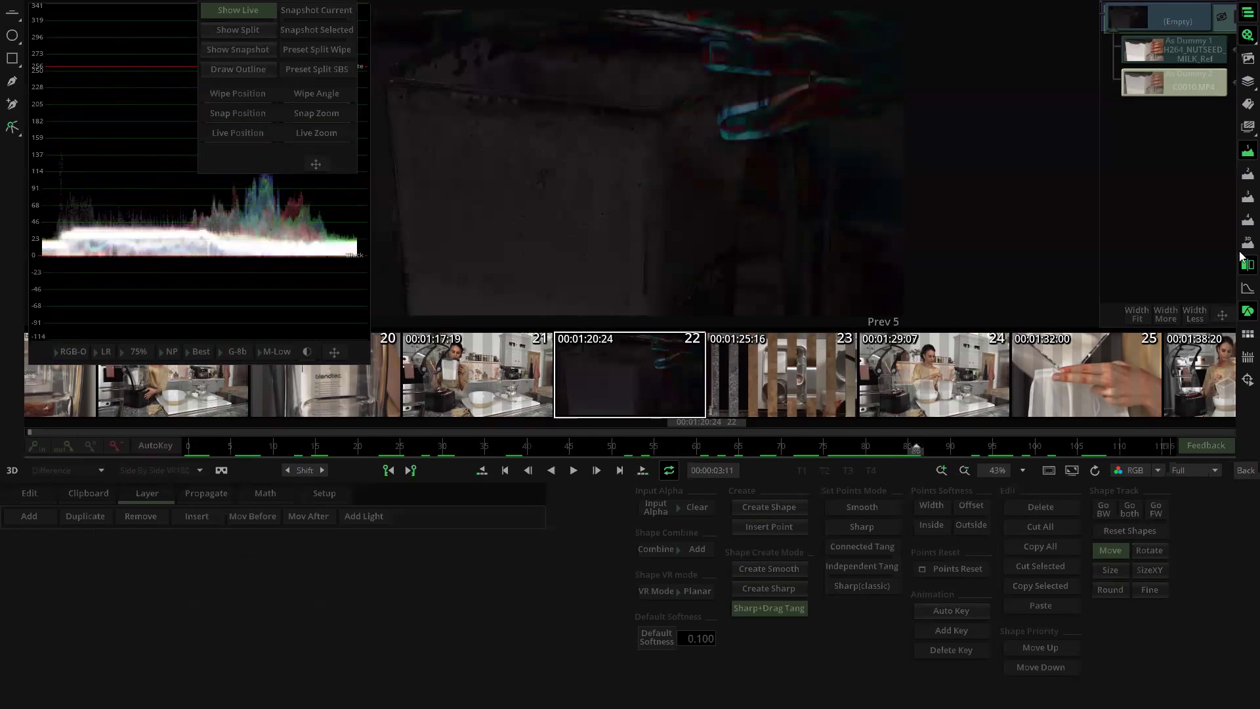
{"action": "left_click", "coordinate": [1175, 84]}
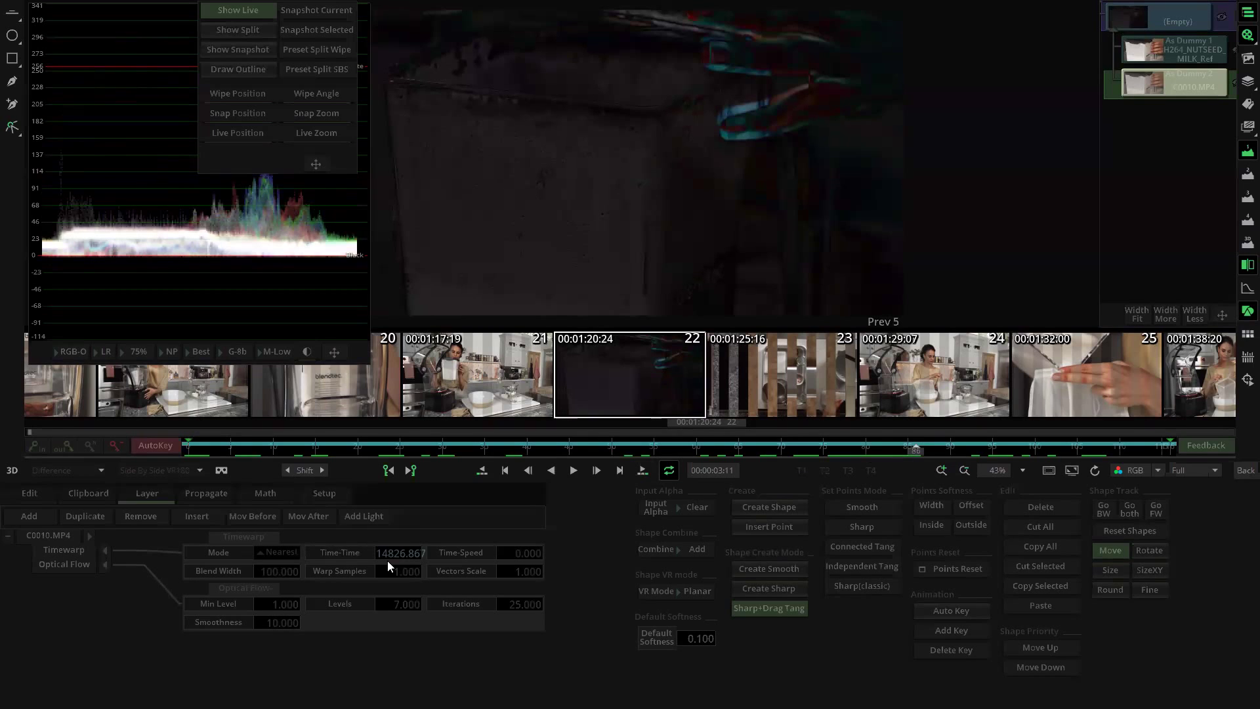
{"action": "left_click_drag", "start_coordinate": [405, 555], "coordinate": [467, 638]}
Step: Adjust the C0010.MP4 Time-Time at 00:00:01:21, set it to 14925.69 at 00:00:04:11, and scrub back to check the match
{"action": "left_click_drag", "start_coordinate": [912, 452], "coordinate": [577, 450]}
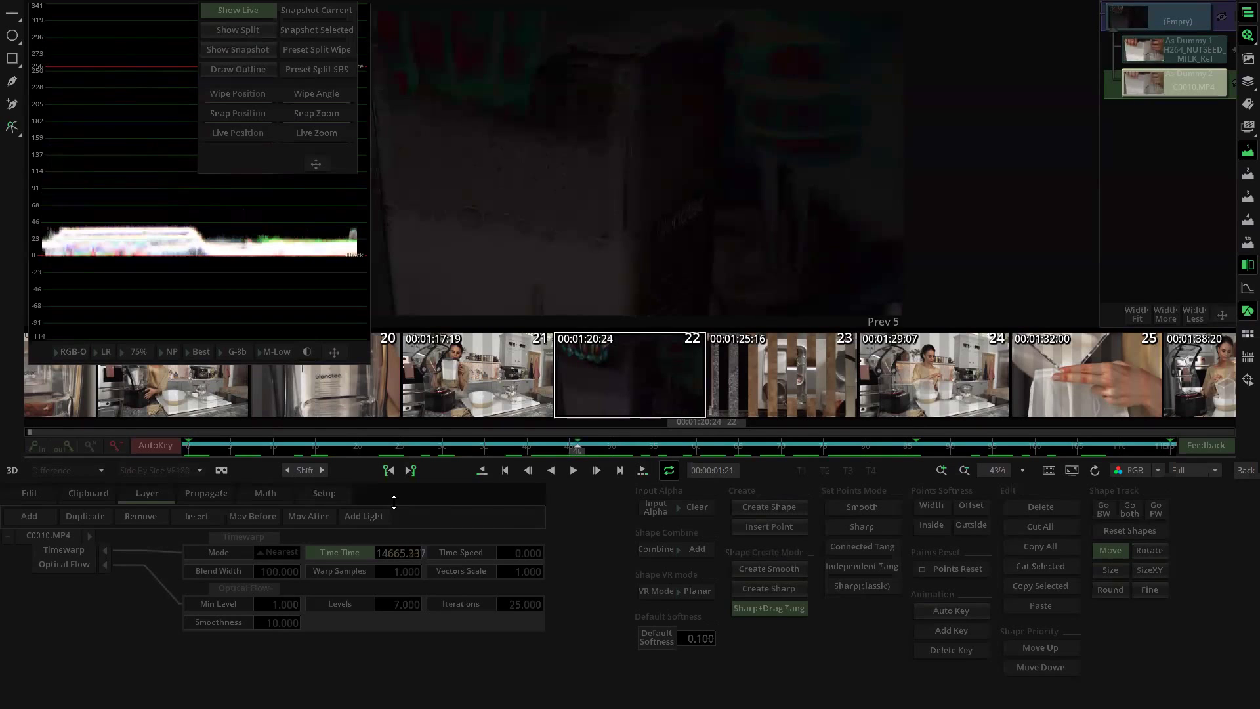
{"action": "left_click_drag", "start_coordinate": [572, 451], "coordinate": [1127, 474]}
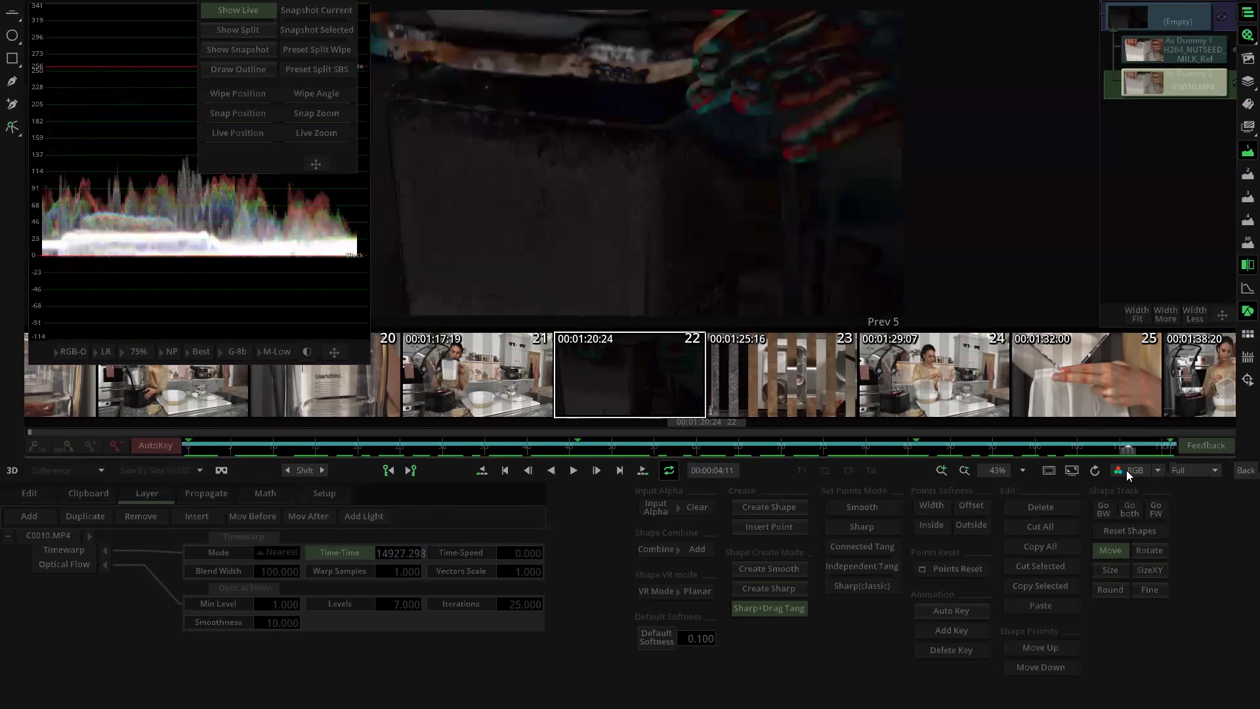
{"action": "left_click_drag", "start_coordinate": [399, 551], "coordinate": [422, 647]}
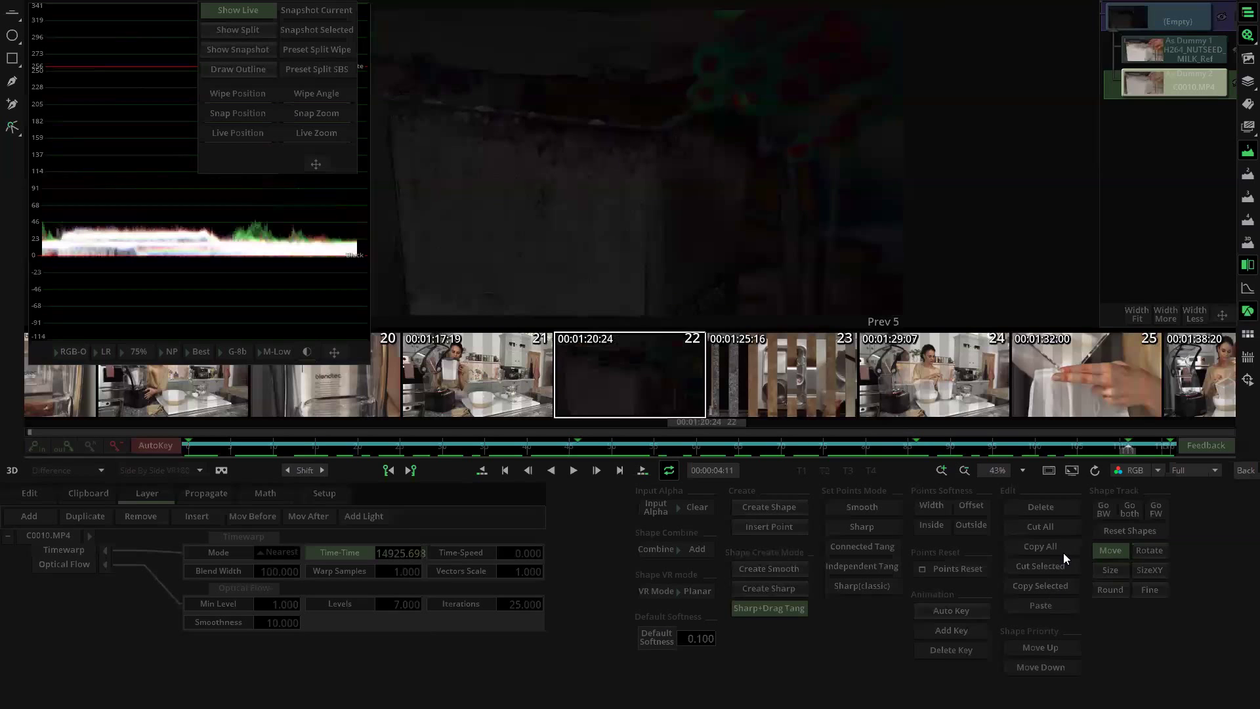
{"action": "left_click_drag", "start_coordinate": [1121, 446], "coordinate": [162, 485]}
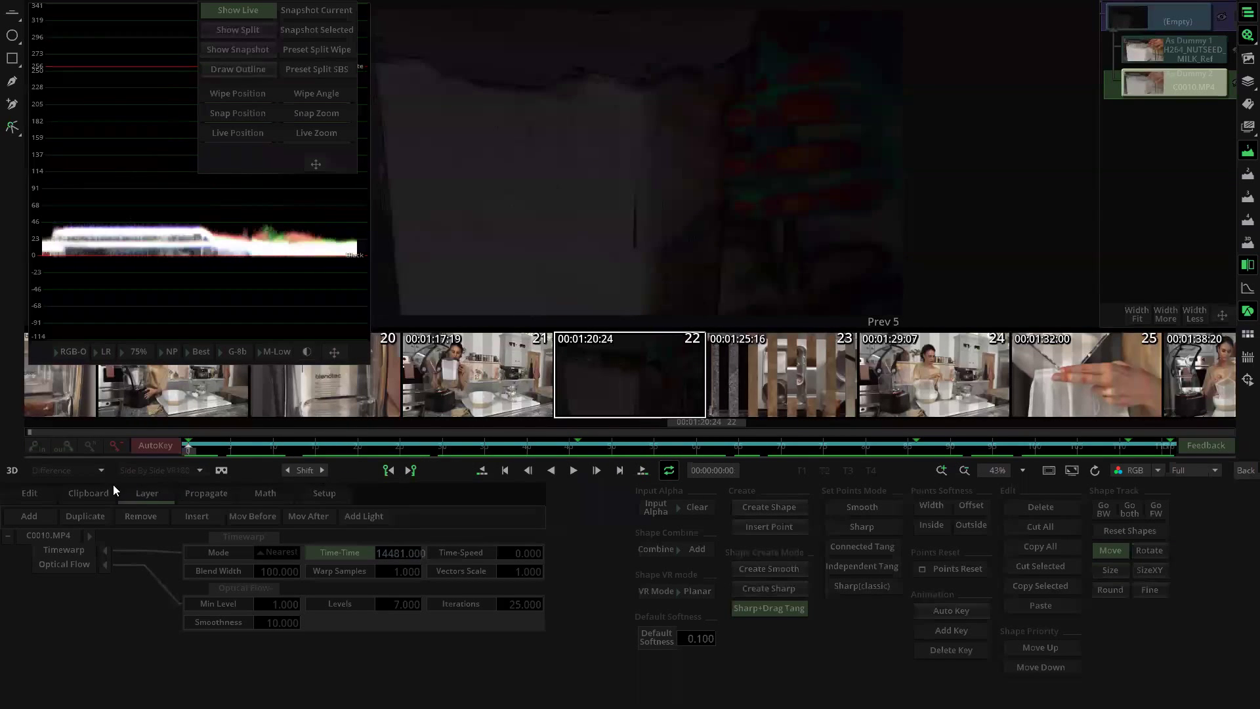
Step: Return to the timeline and look over the whole conformed edit up to the groups around 00:01:56:06
{"action": "left_click", "coordinate": [1245, 469]}
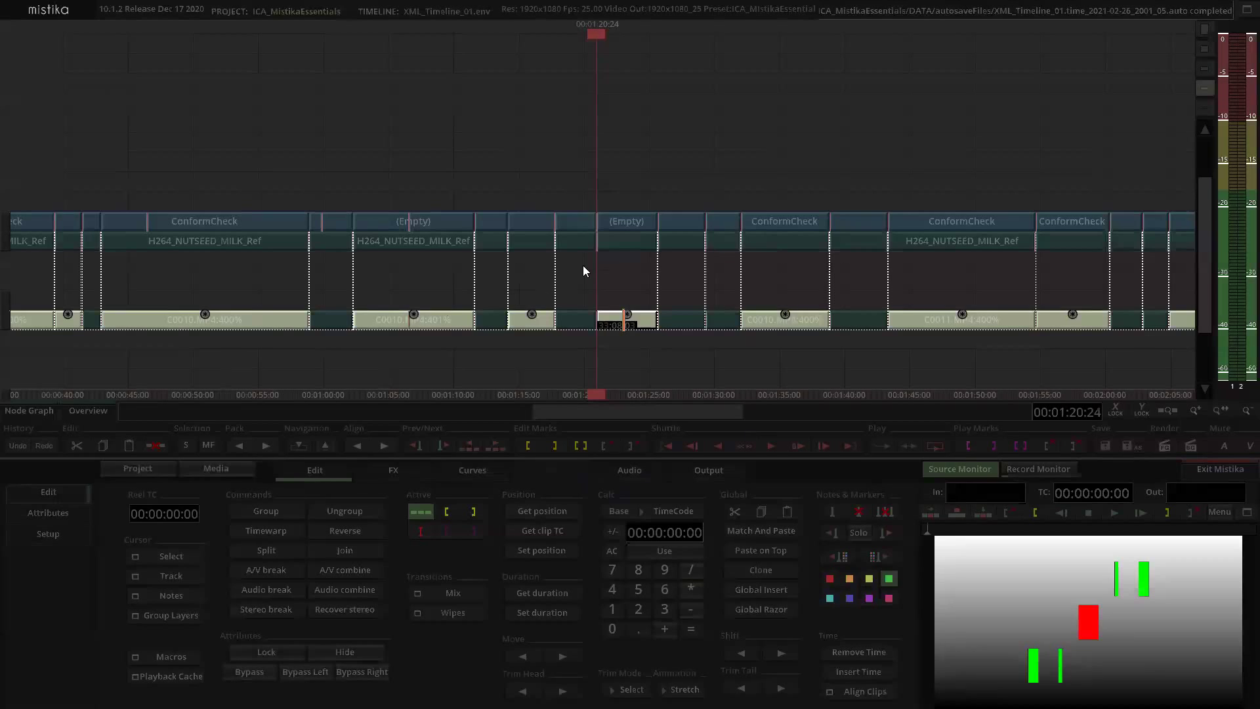
{"action": "left_click", "coordinate": [634, 221]}
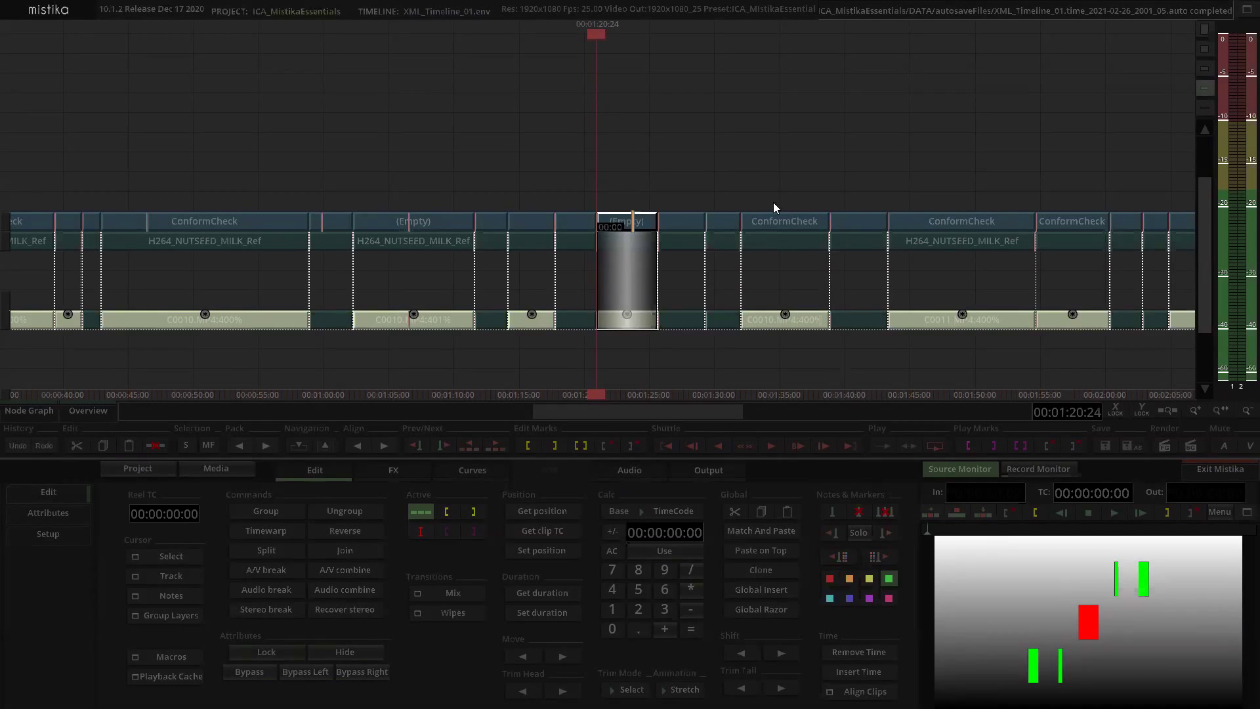
{"action": "scroll", "coordinate": [768, 205], "scroll_direction": "down", "scroll_amount": 3}
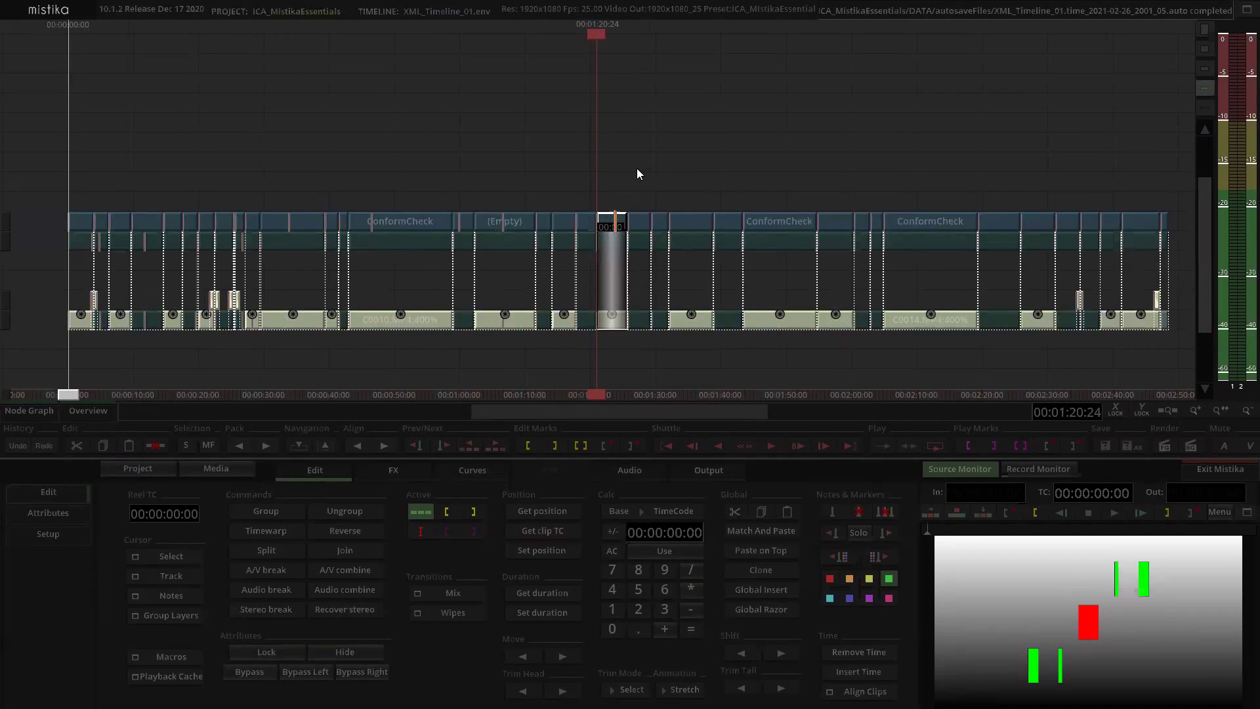
{"action": "scroll", "coordinate": [634, 171], "scroll_direction": "down", "scroll_amount": 2}
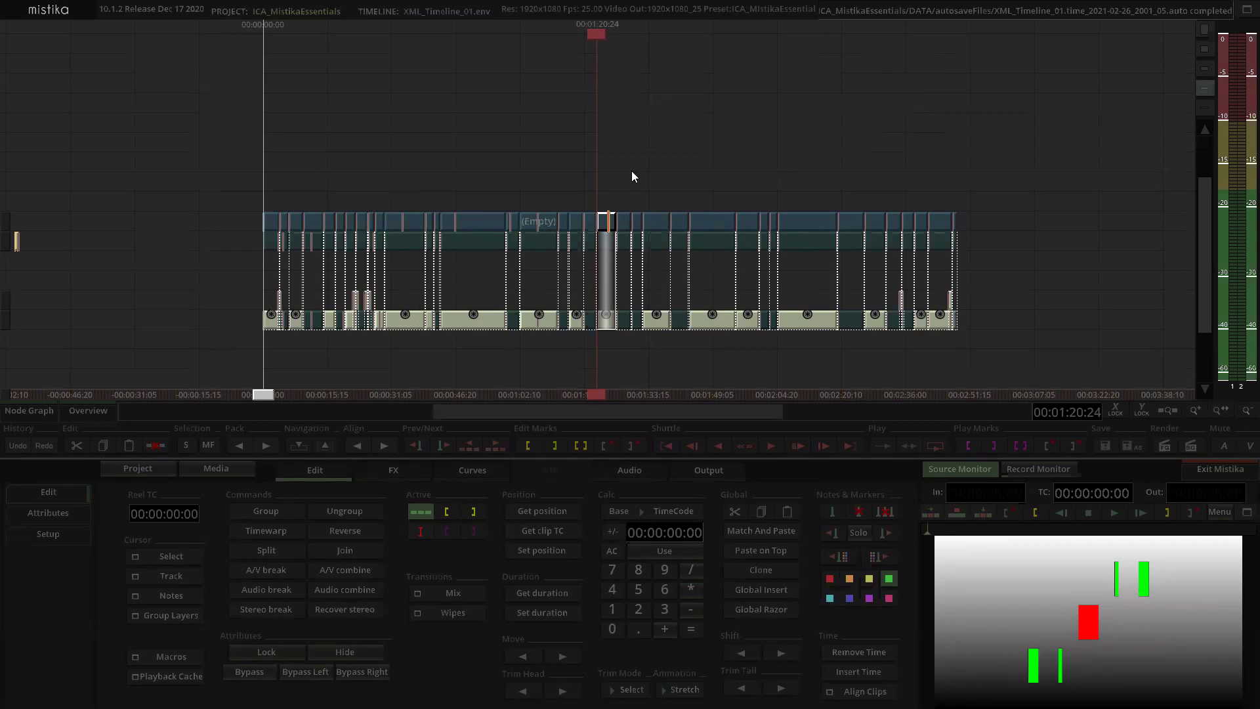
{"action": "left_click", "coordinate": [680, 160]}
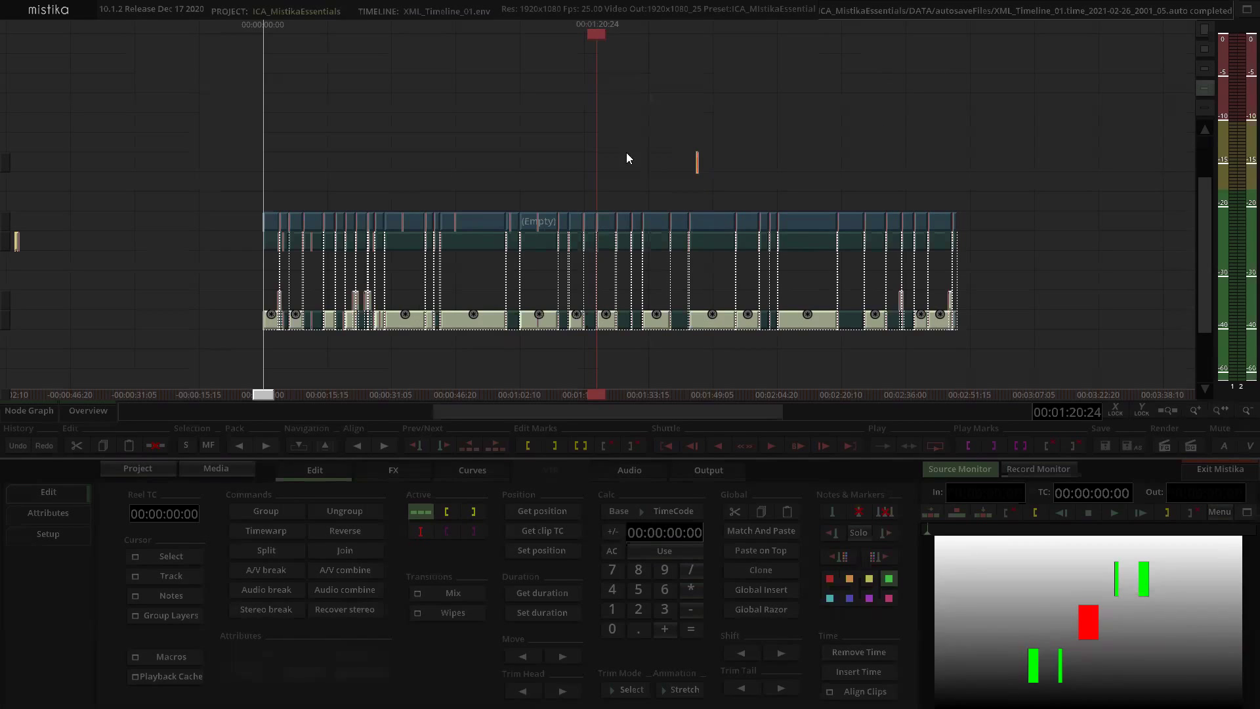
{"action": "scroll", "coordinate": [626, 152], "scroll_direction": "up", "scroll_amount": 1}
{"action": "scroll", "coordinate": [900, 289], "scroll_direction": "down", "scroll_amount": 1}
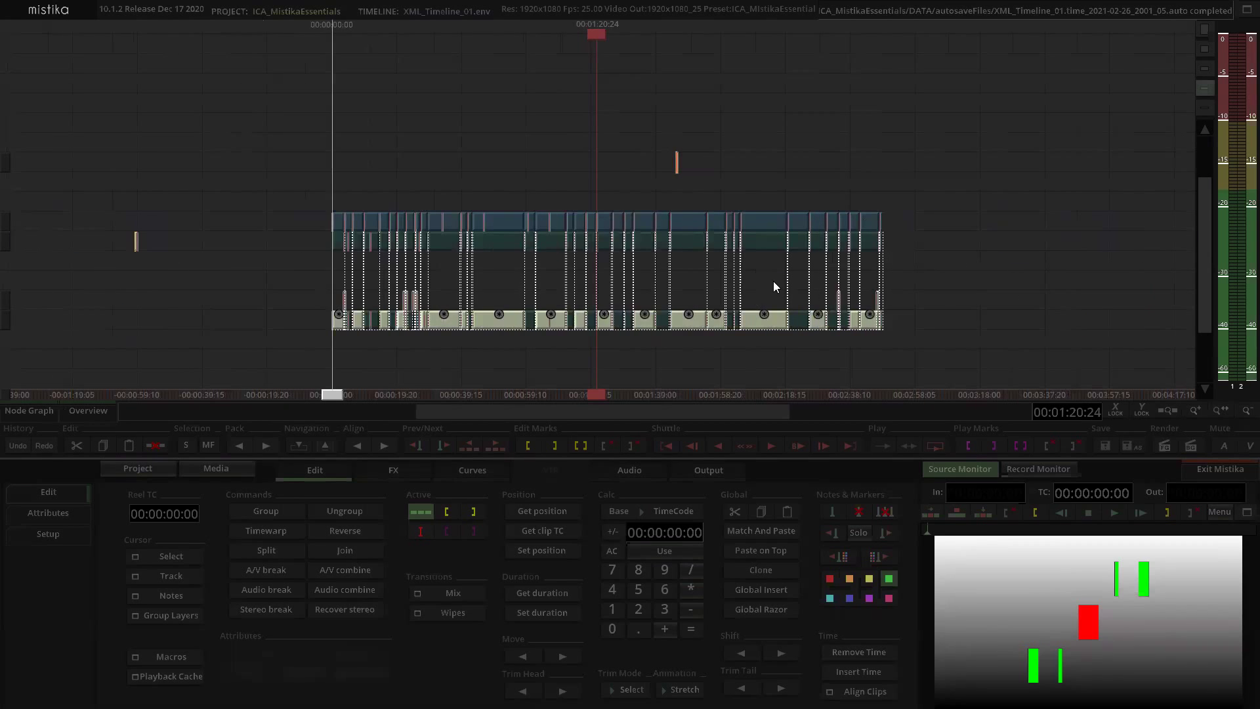
{"action": "scroll", "coordinate": [663, 248], "scroll_direction": "right", "scroll_amount": 2}
{"action": "scroll", "coordinate": [660, 248], "scroll_direction": "up", "scroll_amount": 2}
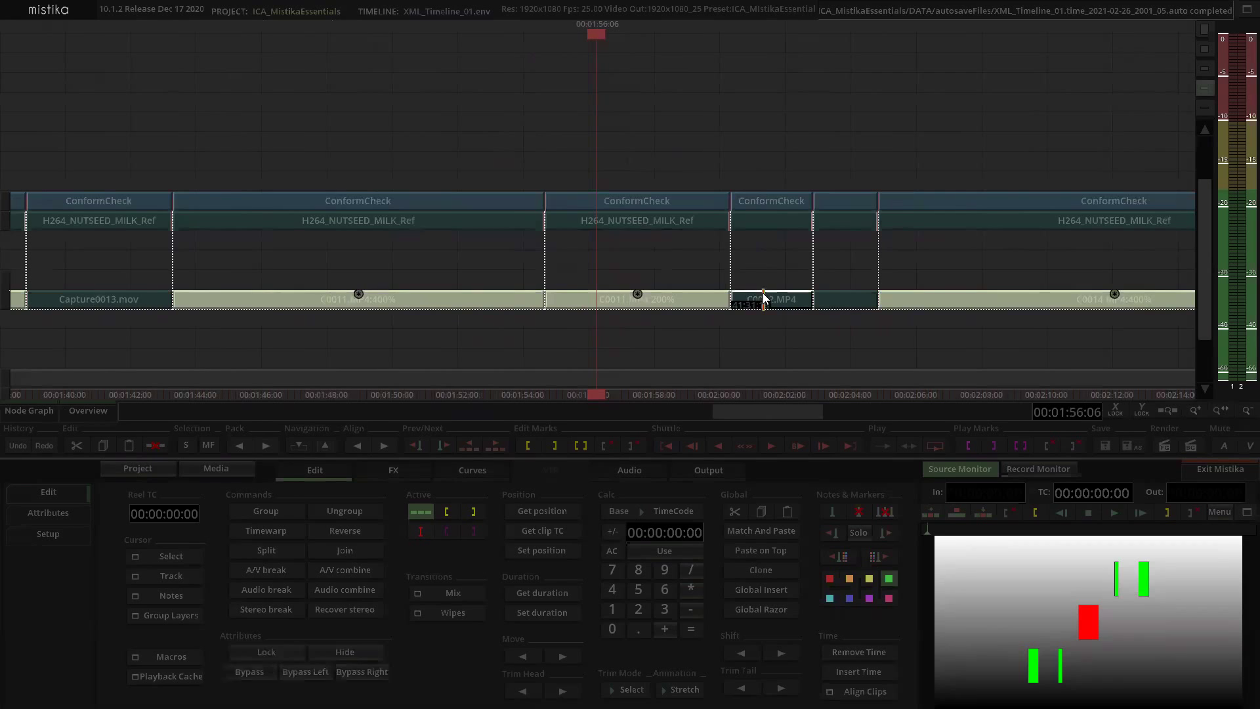
Step: Place the C0012.MP4 clip by itself on the empty timeline at 00:04:05:18, inspect its picture, and take it away again
{"action": "scroll", "coordinate": [765, 298], "scroll_direction": "down", "scroll_amount": 1}
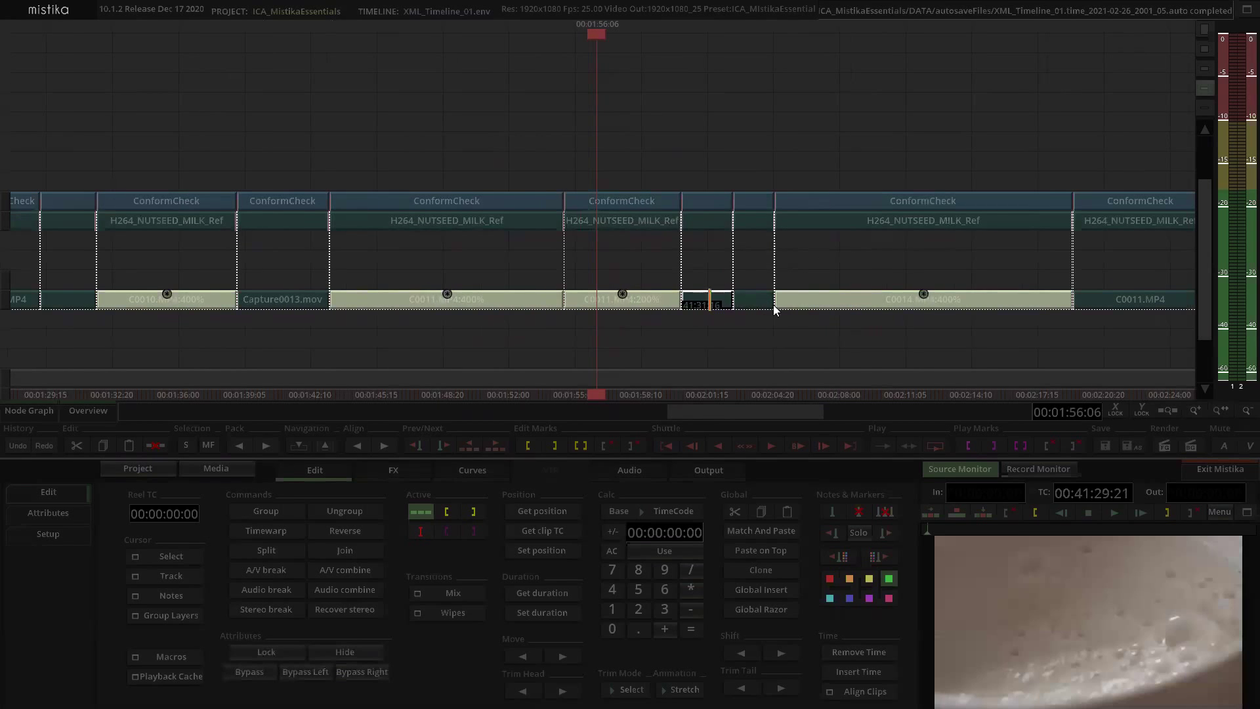
{"action": "scroll", "coordinate": [781, 304], "scroll_direction": "down", "scroll_amount": 5}
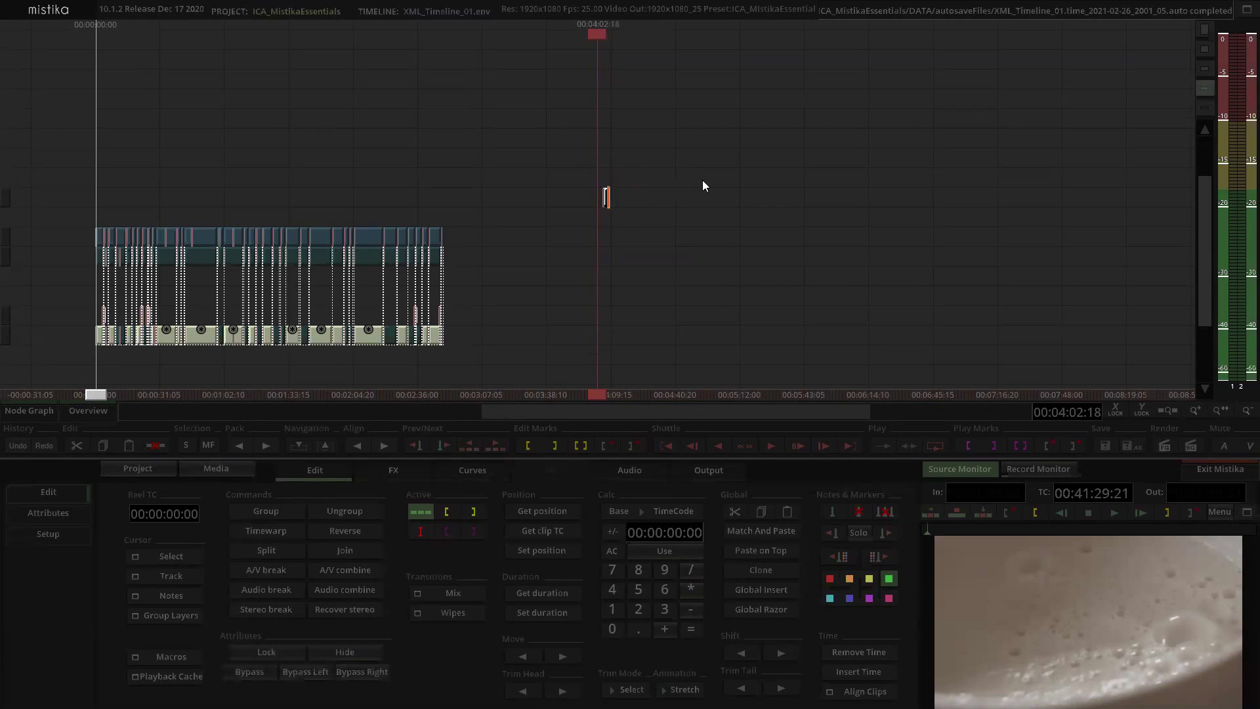
{"action": "scroll", "coordinate": [648, 188], "scroll_direction": "up", "scroll_amount": 2}
{"action": "scroll", "coordinate": [720, 205], "scroll_direction": "up", "scroll_amount": 2}
{"action": "left_click_drag", "start_coordinate": [769, 164], "coordinate": [641, 186]}
{"action": "double_click", "coordinate": [634, 201]}
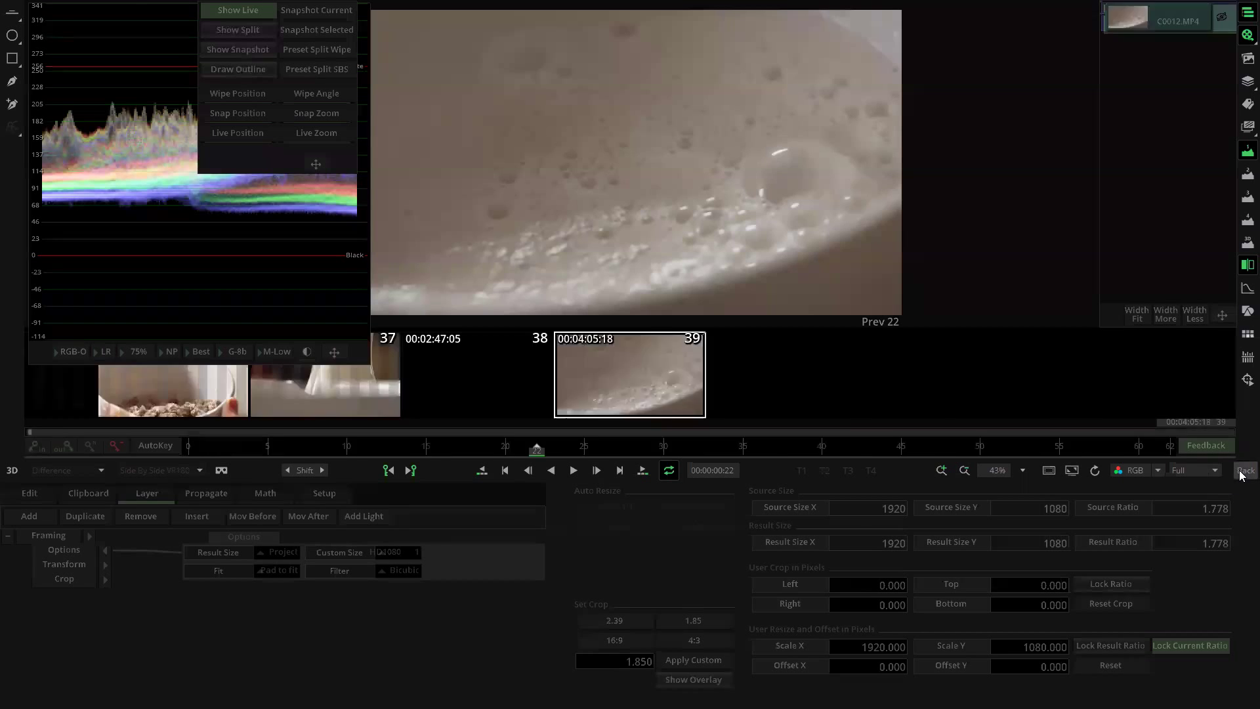
{"action": "left_click", "coordinate": [1243, 470]}
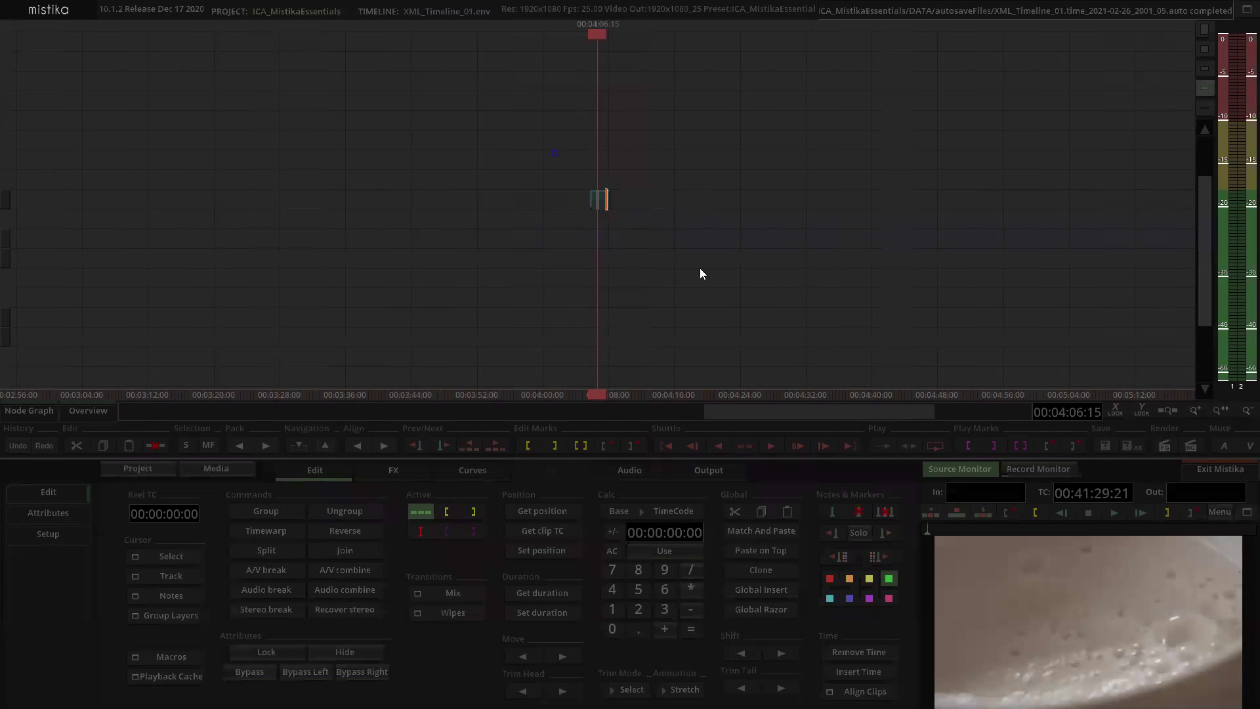
{"action": "scroll", "coordinate": [662, 265], "scroll_direction": "down", "scroll_amount": 3}
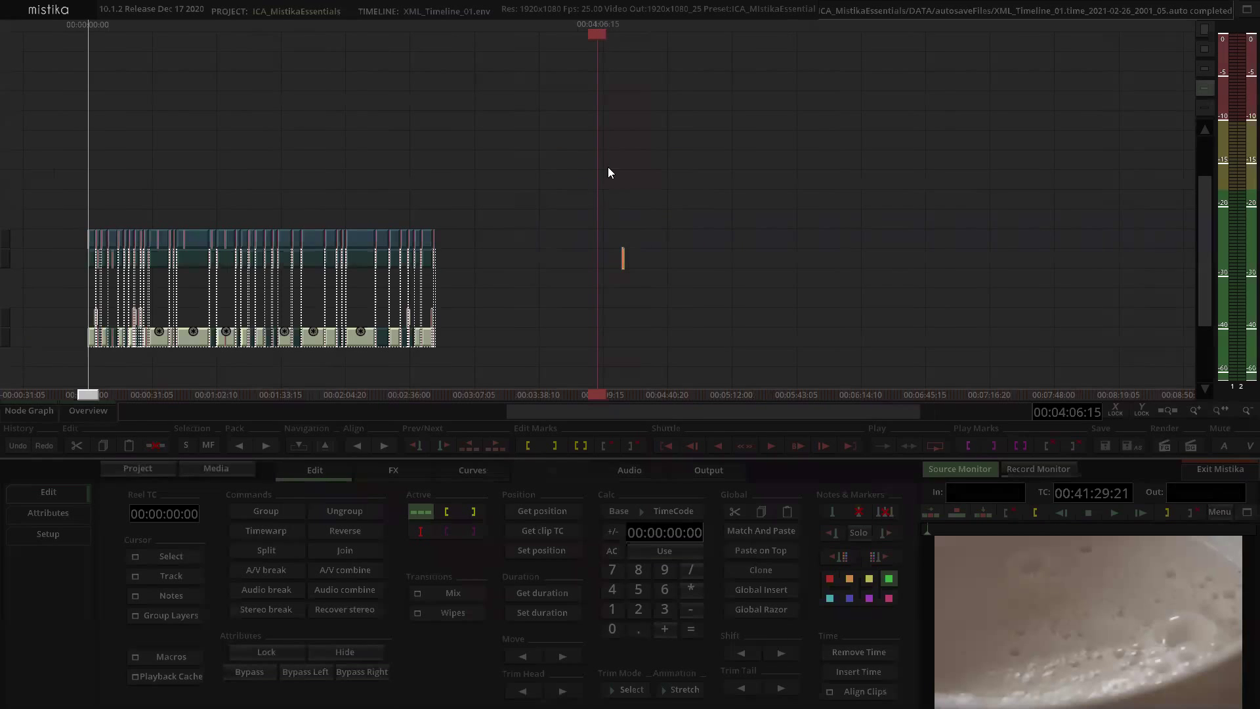
Step: Show the Record Monitor and place the Capture0011.mov clip by itself on the empty timeline near 00:03:18 to view it ungrouped
{"action": "left_click", "coordinate": [1027, 470]}
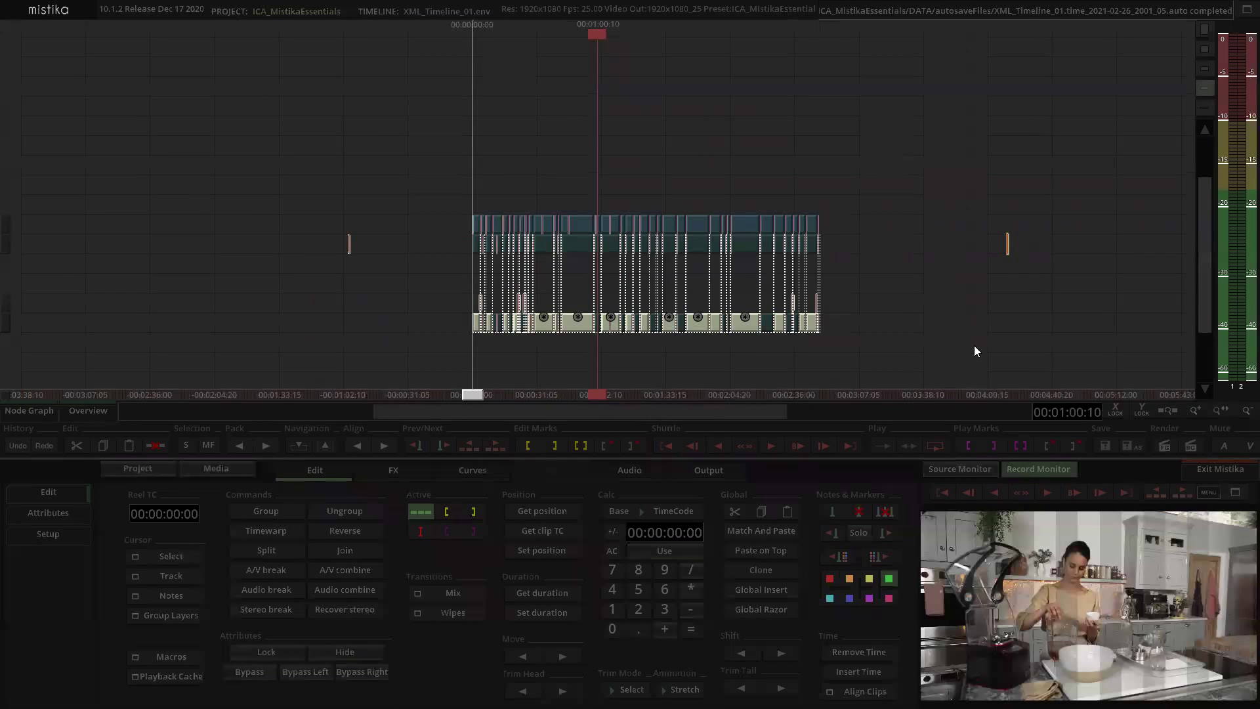
{"action": "scroll", "coordinate": [964, 284], "scroll_direction": "up", "scroll_amount": 3}
{"action": "scroll", "coordinate": [614, 318], "scroll_direction": "up", "scroll_amount": 2}
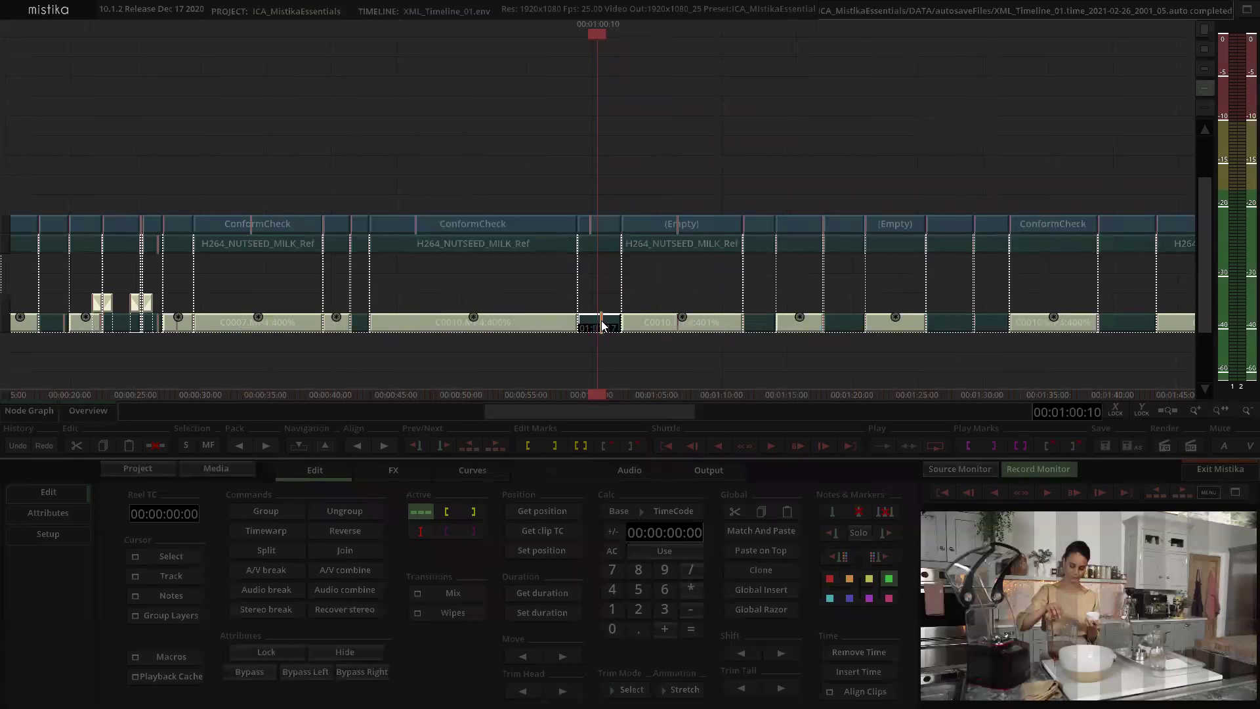
{"action": "scroll", "coordinate": [745, 264], "scroll_direction": "down", "scroll_amount": 3}
{"action": "scroll", "coordinate": [720, 222], "scroll_direction": "right", "scroll_amount": 5}
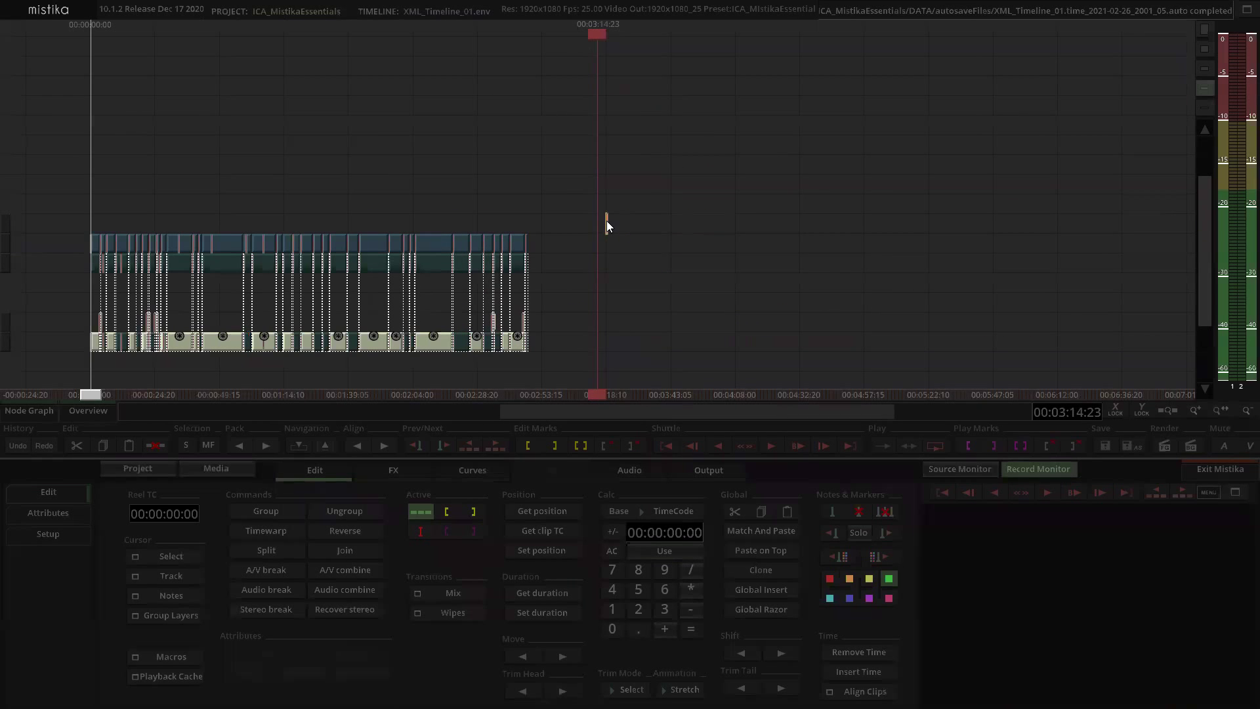
{"action": "scroll", "coordinate": [710, 219], "scroll_direction": "up", "scroll_amount": 4}
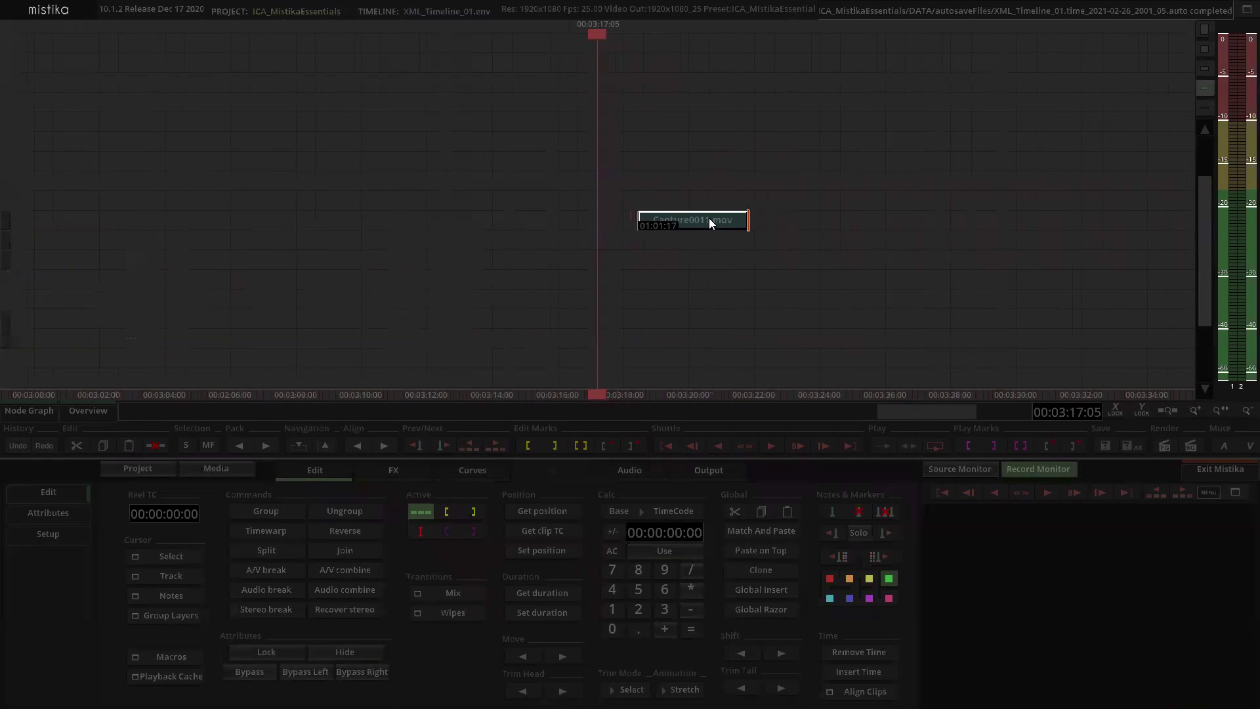
{"action": "key", "text": "space"}
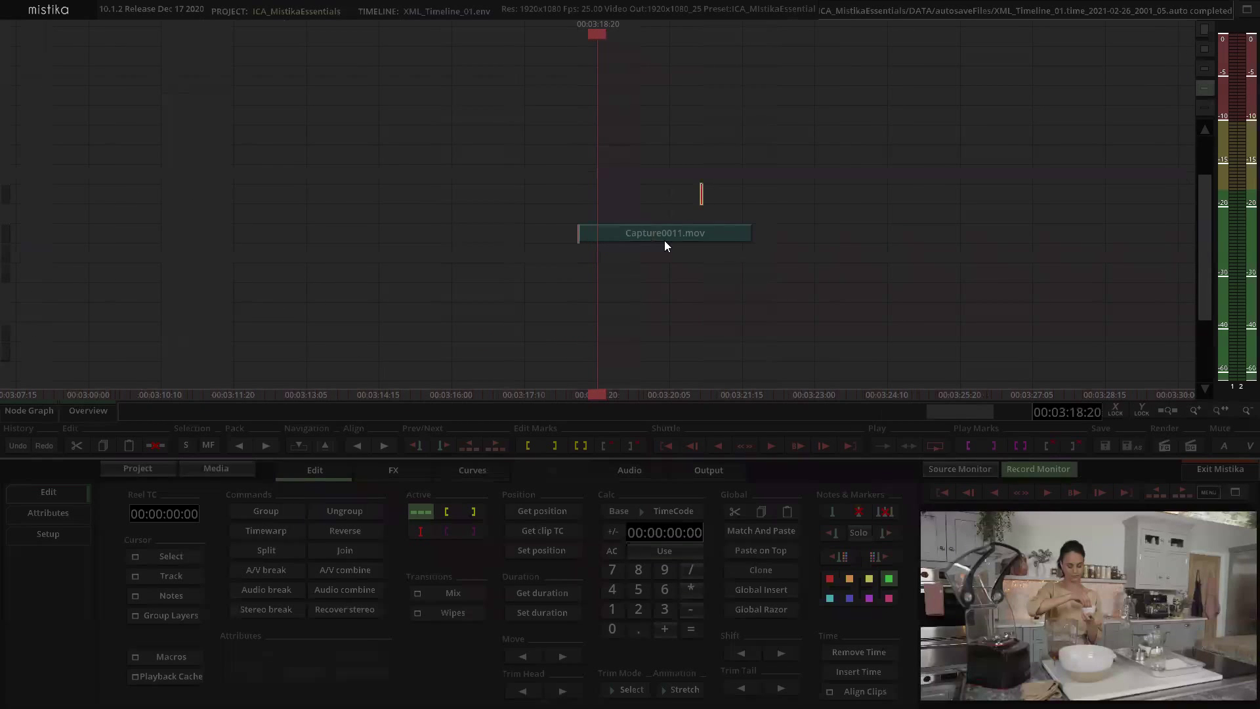
Step: Clone the Capture0011.mov clip three times
{"action": "left_click", "coordinate": [652, 233]}
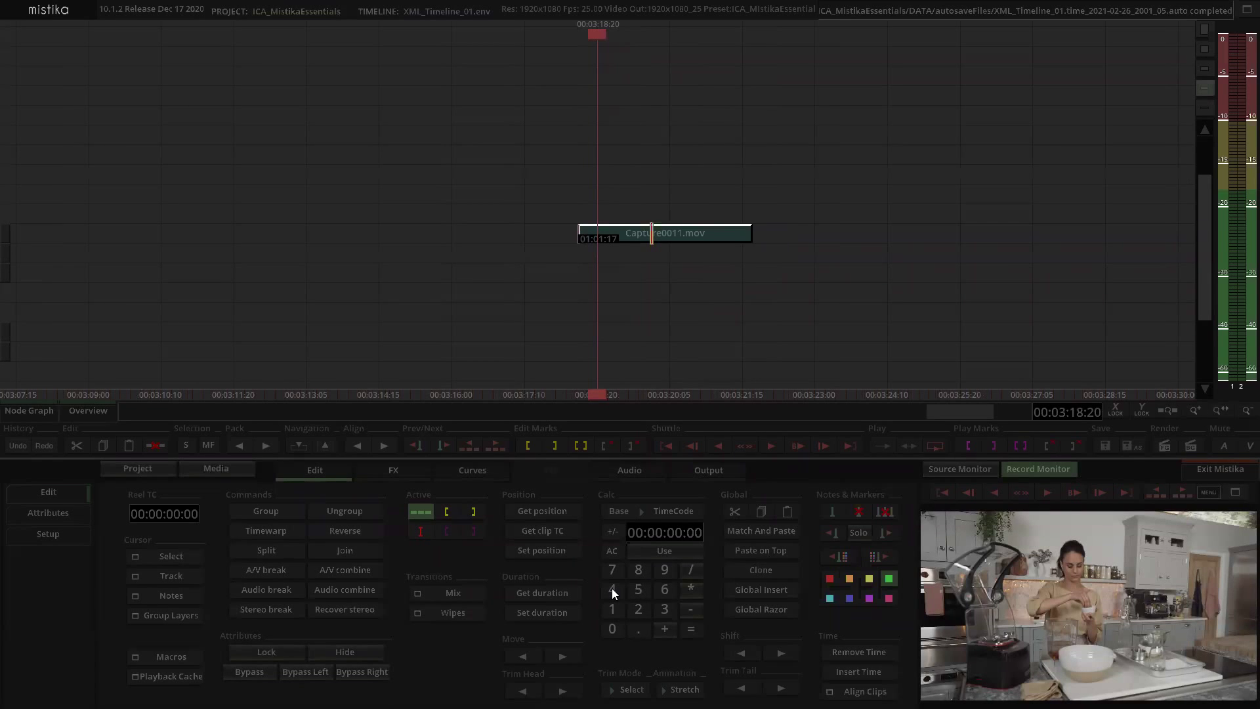
{"action": "left_click", "coordinate": [664, 610]}
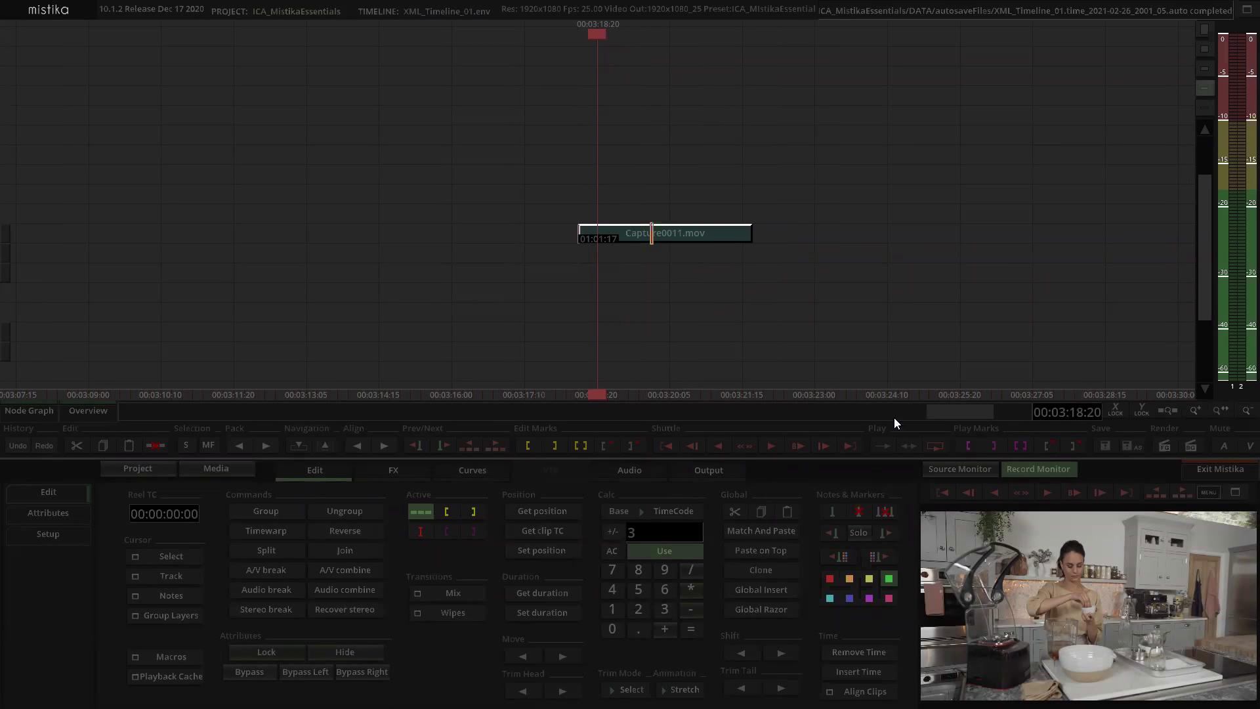
{"action": "left_click", "coordinate": [782, 568]}
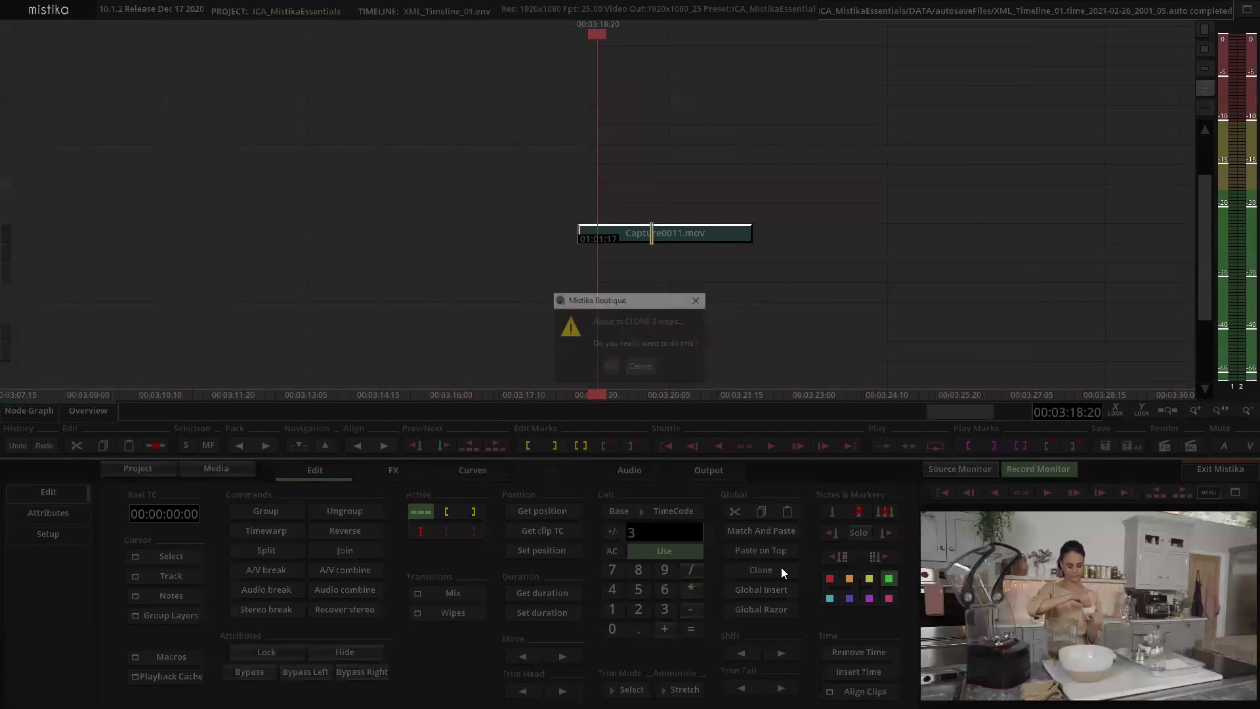
{"action": "left_click", "coordinate": [602, 366]}
{"action": "left_click", "coordinate": [680, 151]}
Step: Pack the four Capture0011.mov copies end to end on the same track, starting near 00:03:18
{"action": "left_click_drag", "start_coordinate": [931, 307], "coordinate": [923, 309]}
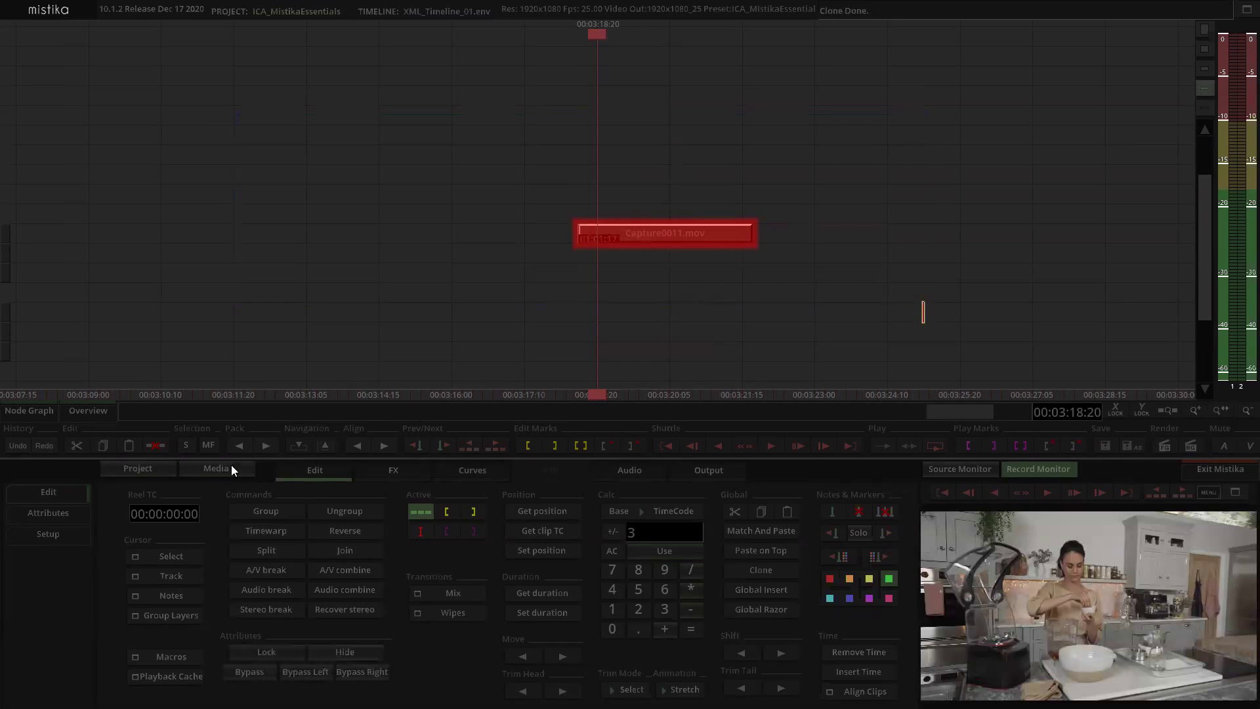
{"action": "left_click", "coordinate": [239, 445]}
{"action": "left_click", "coordinate": [765, 157]}
{"action": "scroll", "coordinate": [765, 157], "scroll_direction": "down", "scroll_amount": 2}
{"action": "left_click", "coordinate": [768, 172]}
{"action": "left_click", "coordinate": [714, 235]}
{"action": "left_click", "coordinate": [641, 173]}
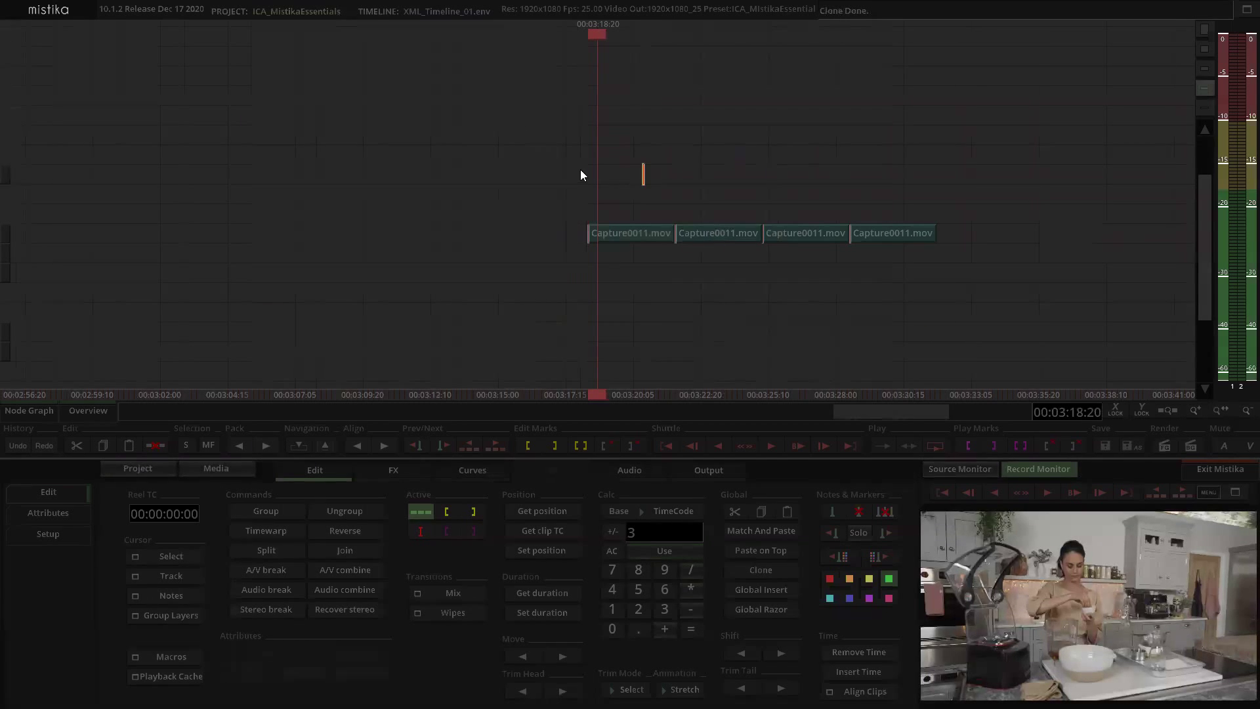
Step: Apply a ColorGrade to all four Capture0011.mov copies and tint the first one blue with the Gain wheel
{"action": "left_click_drag", "start_coordinate": [580, 170], "coordinate": [975, 292]}
{"action": "left_click", "coordinate": [689, 148]}
{"action": "double_click", "coordinate": [631, 211]}
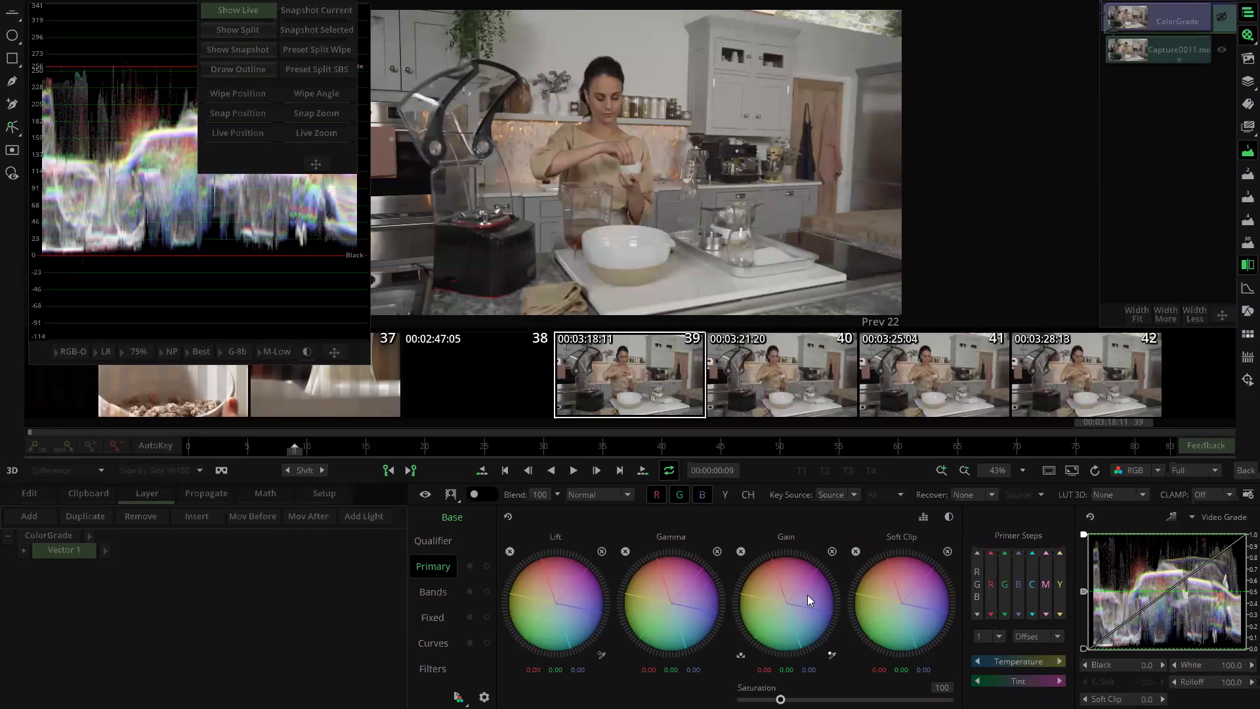
{"action": "left_click_drag", "start_coordinate": [787, 608], "coordinate": [1021, 661]}
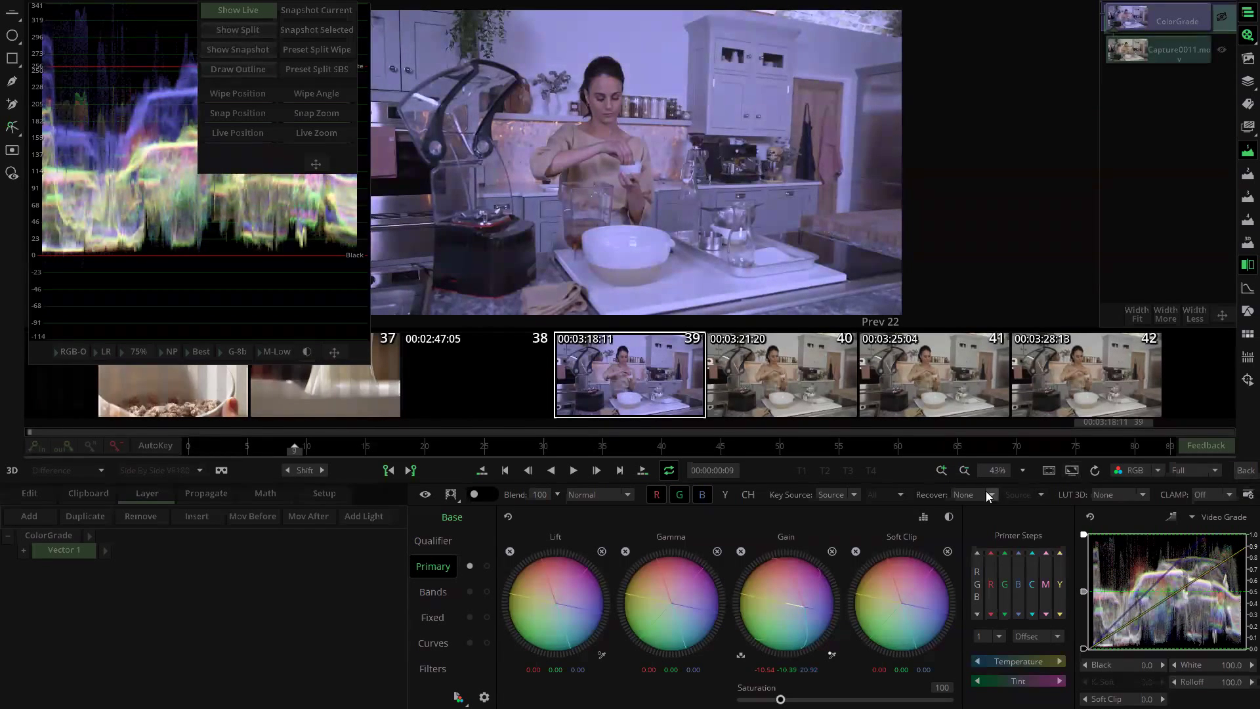
Step: Tint the second copy pink, the third yellow and the fourth green with Gain, and return to the timeline
{"action": "left_click", "coordinate": [777, 372]}
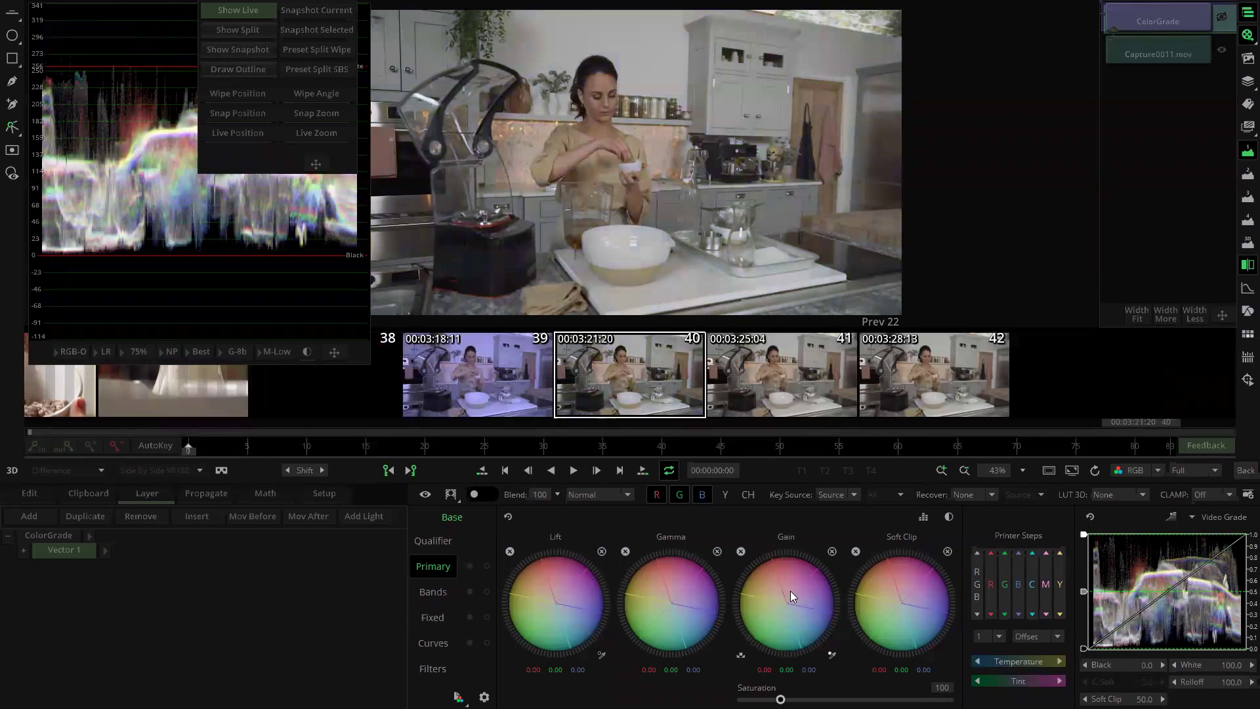
{"action": "left_click", "coordinate": [729, 412]}
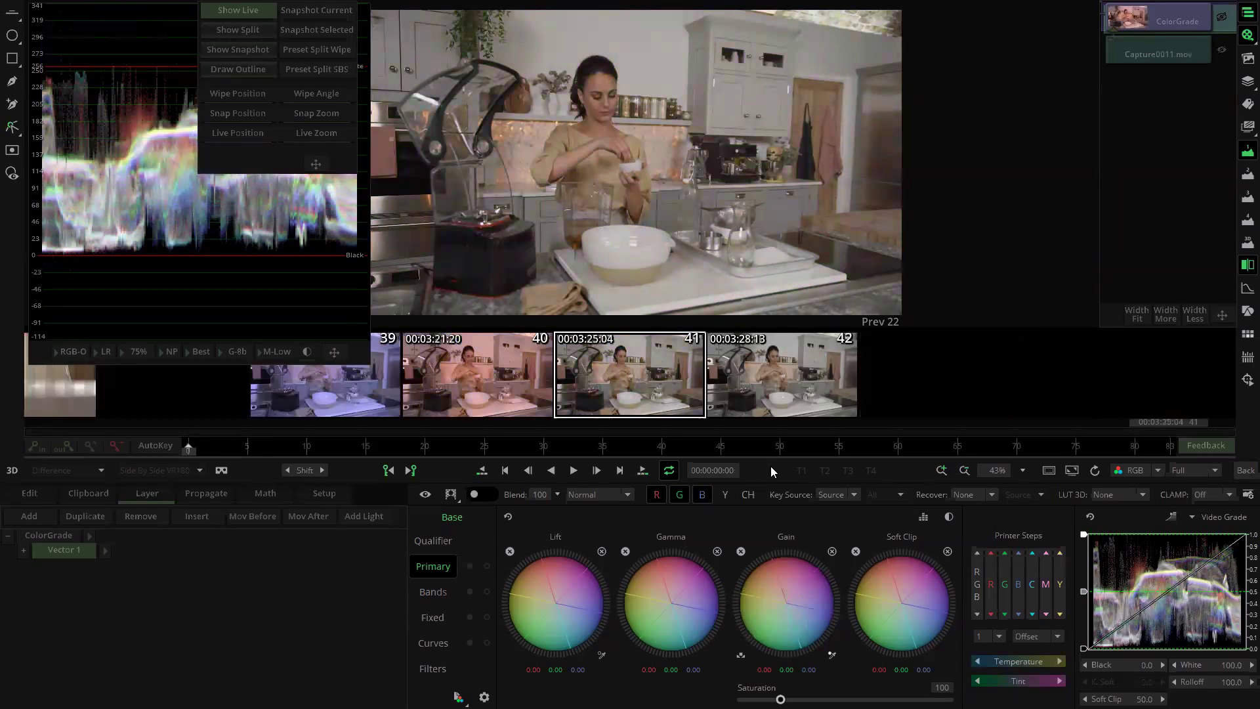
{"action": "left_click_drag", "start_coordinate": [785, 578], "coordinate": [784, 599]}
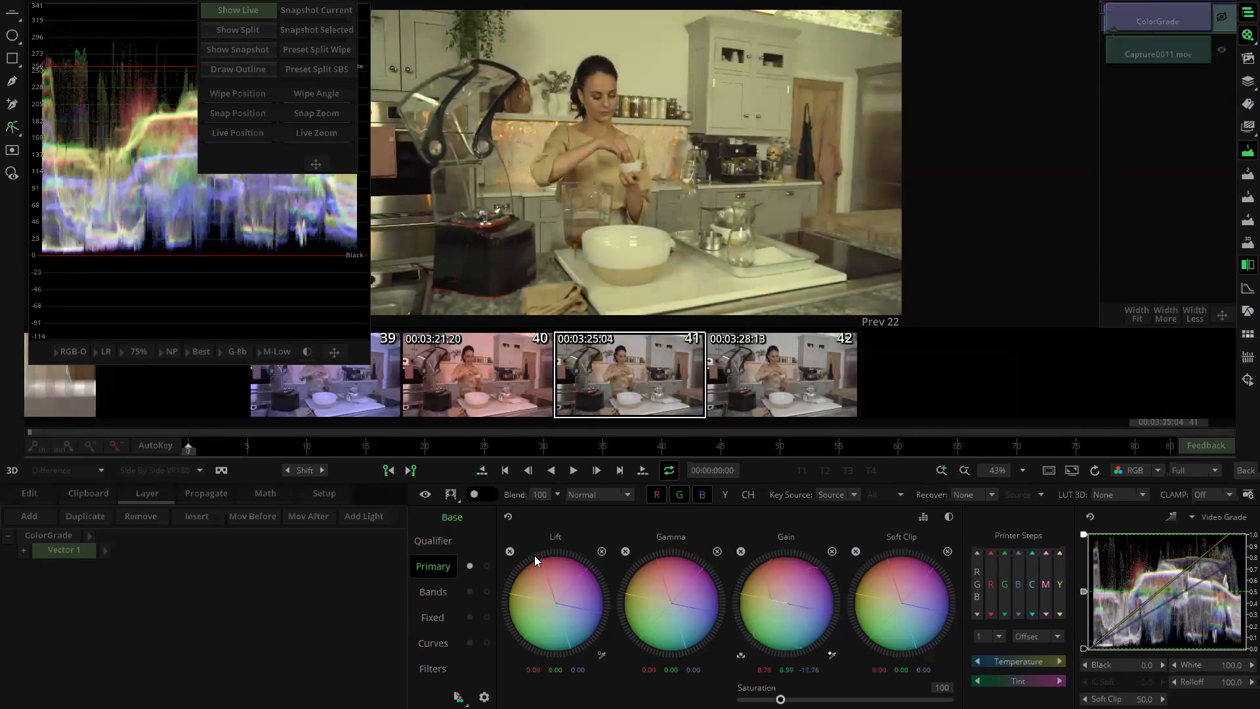
{"action": "left_click", "coordinate": [798, 388]}
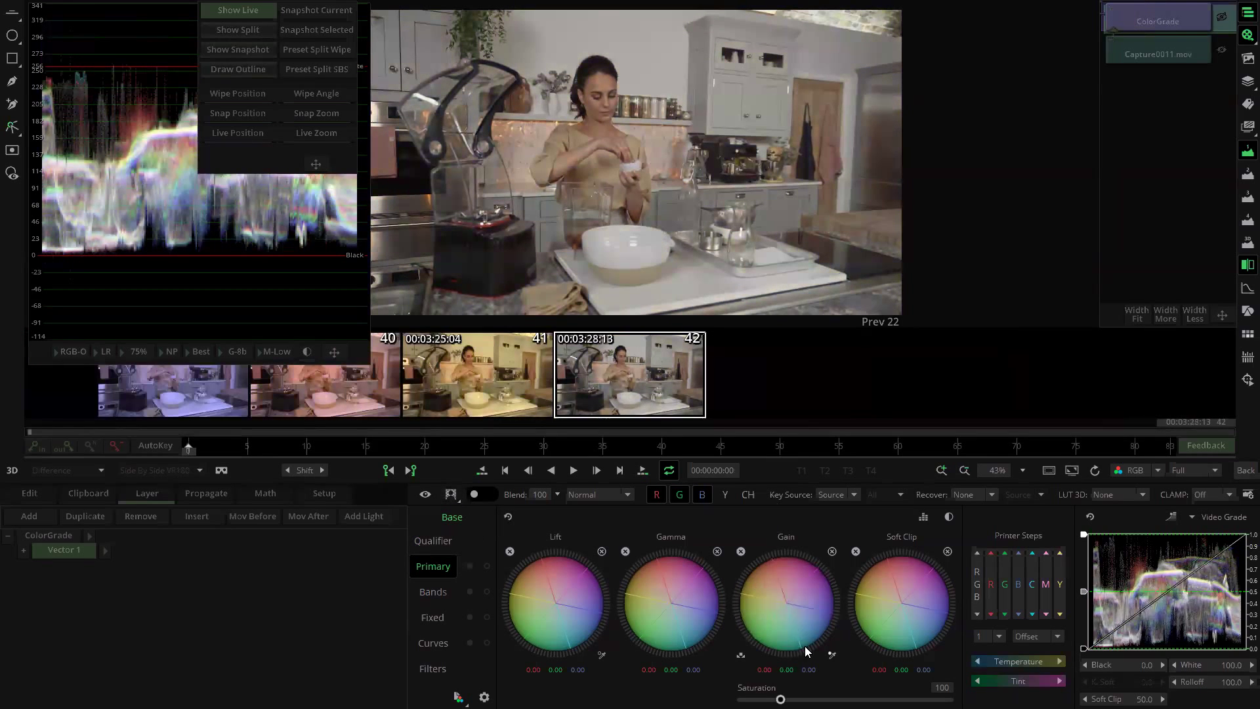
{"action": "mouse_move", "coordinate": [784, 597]}
{"action": "left_mouse_down"}
{"action": "mouse_move", "coordinate": [773, 611]}
{"action": "mouse_move", "coordinate": [790, 605]}
{"action": "left_mouse_up"}
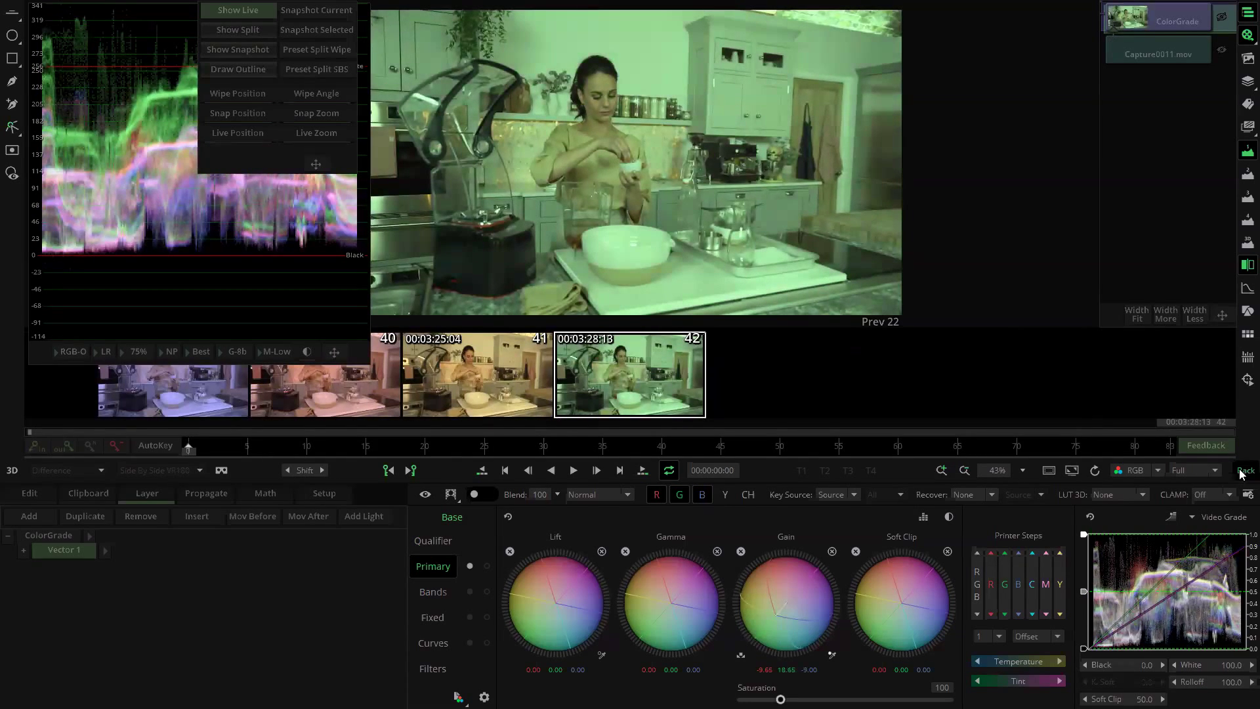
{"action": "left_click", "coordinate": [1244, 469]}
Step: Raise the first graded copy above the row and align the second one beneath it at the same start time
{"action": "left_click_drag", "start_coordinate": [401, 132], "coordinate": [615, 134]}
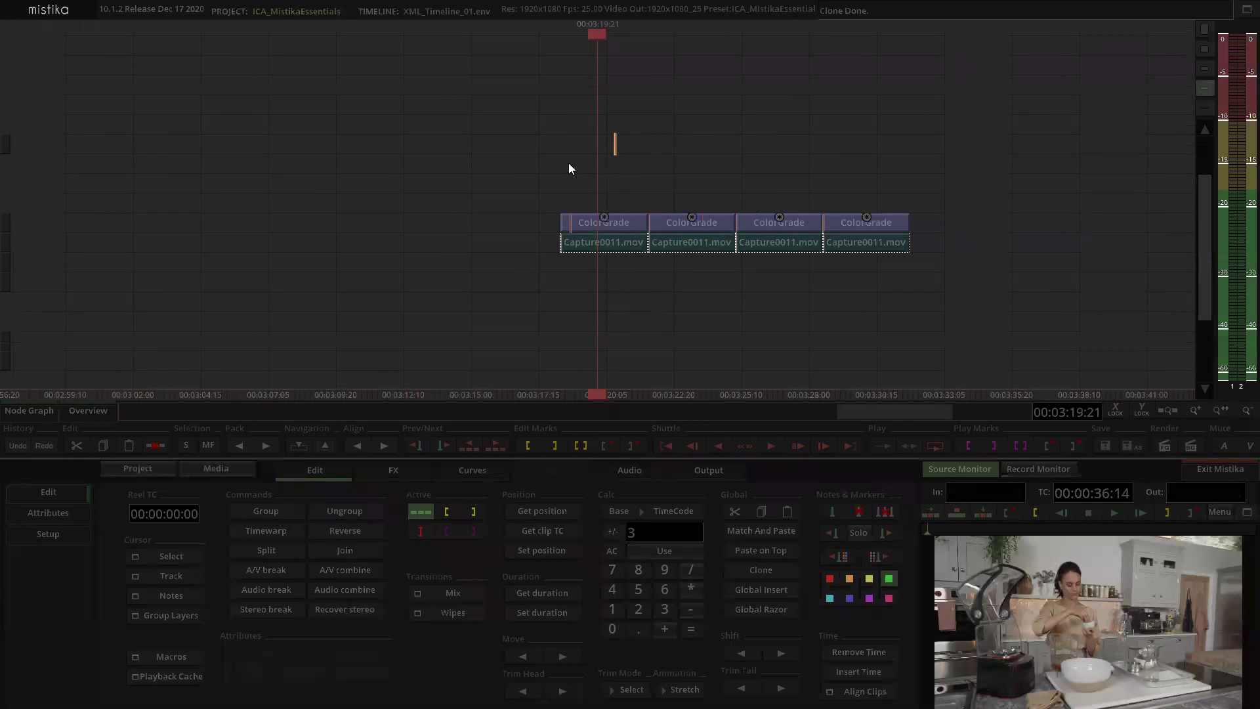
{"action": "left_click_drag", "start_coordinate": [615, 218], "coordinate": [618, 121]}
{"action": "left_click_drag", "start_coordinate": [553, 95], "coordinate": [693, 280]}
{"action": "key", "text": "ctrl+Left"}
{"action": "left_click", "coordinate": [733, 163]}
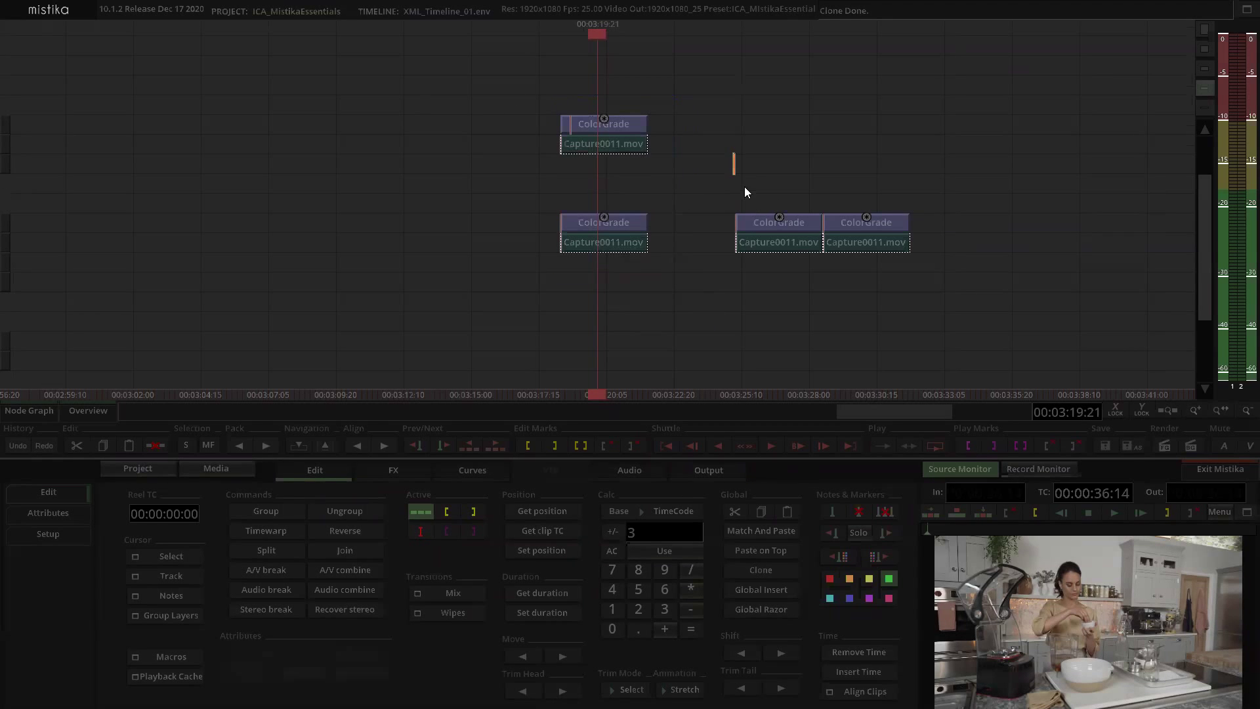
Step: Lower the third graded copy to its own track and align its start with the first two
{"action": "left_click_drag", "start_coordinate": [770, 227], "coordinate": [770, 305]}
{"action": "left_click_drag", "start_coordinate": [515, 81], "coordinate": [815, 371]}
{"action": "key", "text": "ctrl+Left"}
{"action": "left_click", "coordinate": [722, 202]}
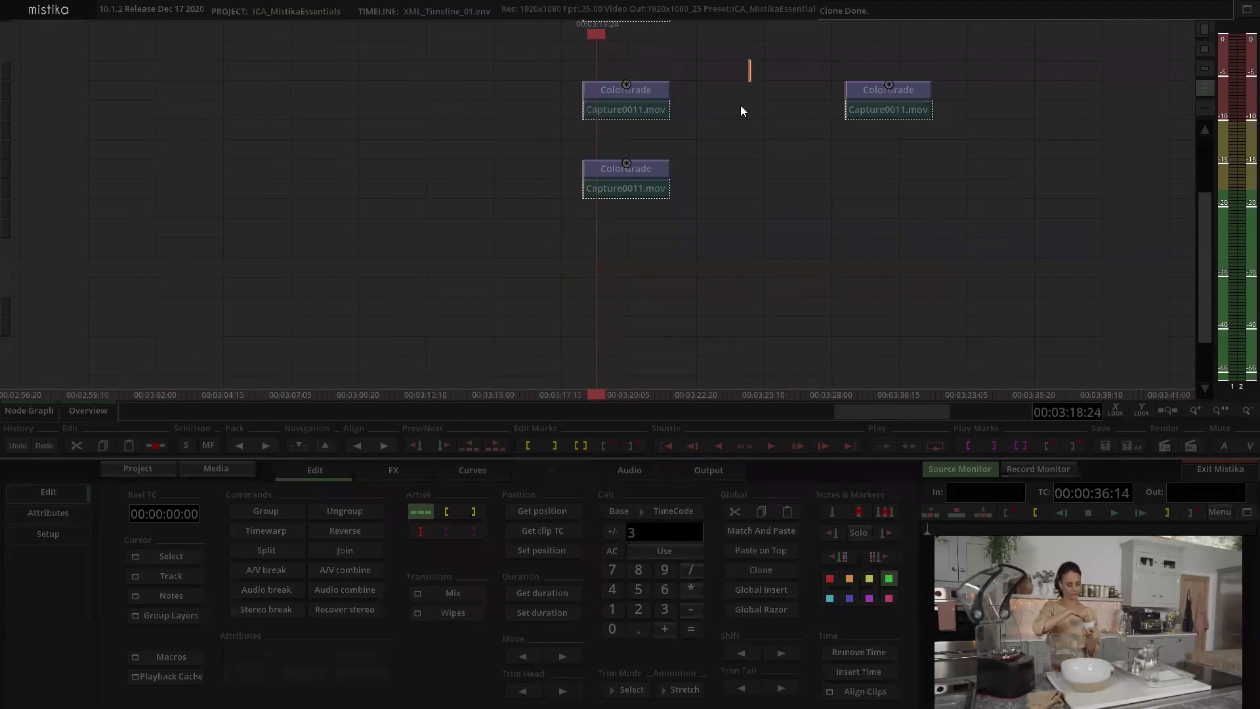
Step: Lower the fourth graded copy below the others and align its start to complete the vertical stack
{"action": "left_click_drag", "start_coordinate": [882, 105], "coordinate": [846, 258]}
{"action": "left_click_drag", "start_coordinate": [385, 118], "coordinate": [1012, 298]}
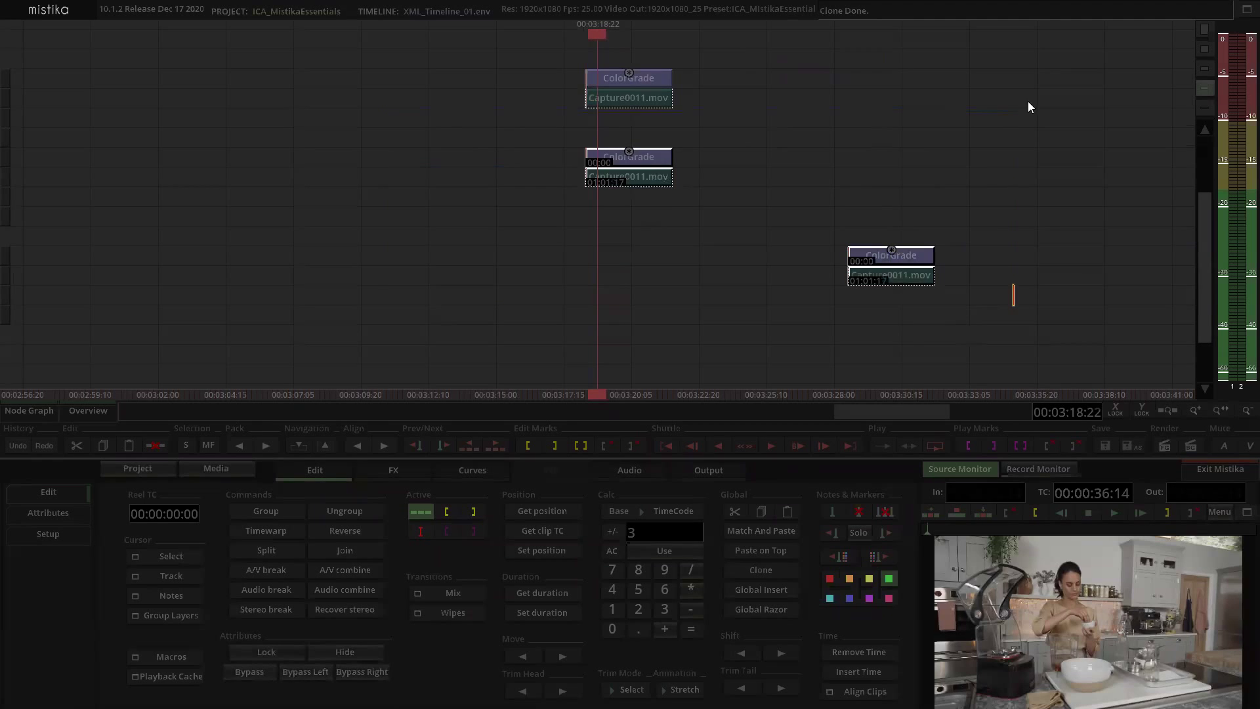
{"action": "key", "text": "ctrl+Left"}
{"action": "left_click", "coordinate": [774, 136]}
{"action": "scroll", "coordinate": [768, 184], "scroll_direction": "up", "scroll_amount": 3}
{"action": "scroll", "coordinate": [721, 164], "scroll_direction": "down", "scroll_amount": 2}
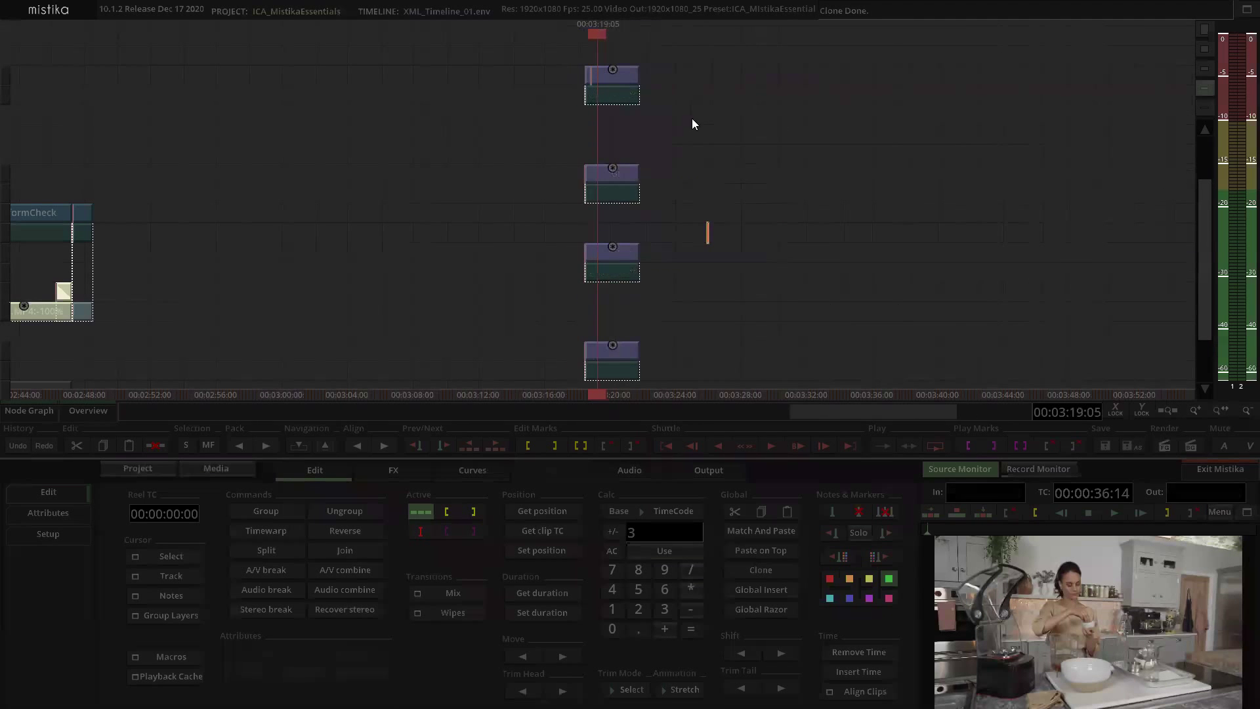
Step: Group the four stacked graded Capture0011.mov versions into a single clip
{"action": "mouse_move", "coordinate": [680, 376]}
{"action": "left_mouse_down"}
{"action": "mouse_move", "coordinate": [696, 379]}
{"action": "mouse_move", "coordinate": [688, 373]}
{"action": "left_mouse_up"}
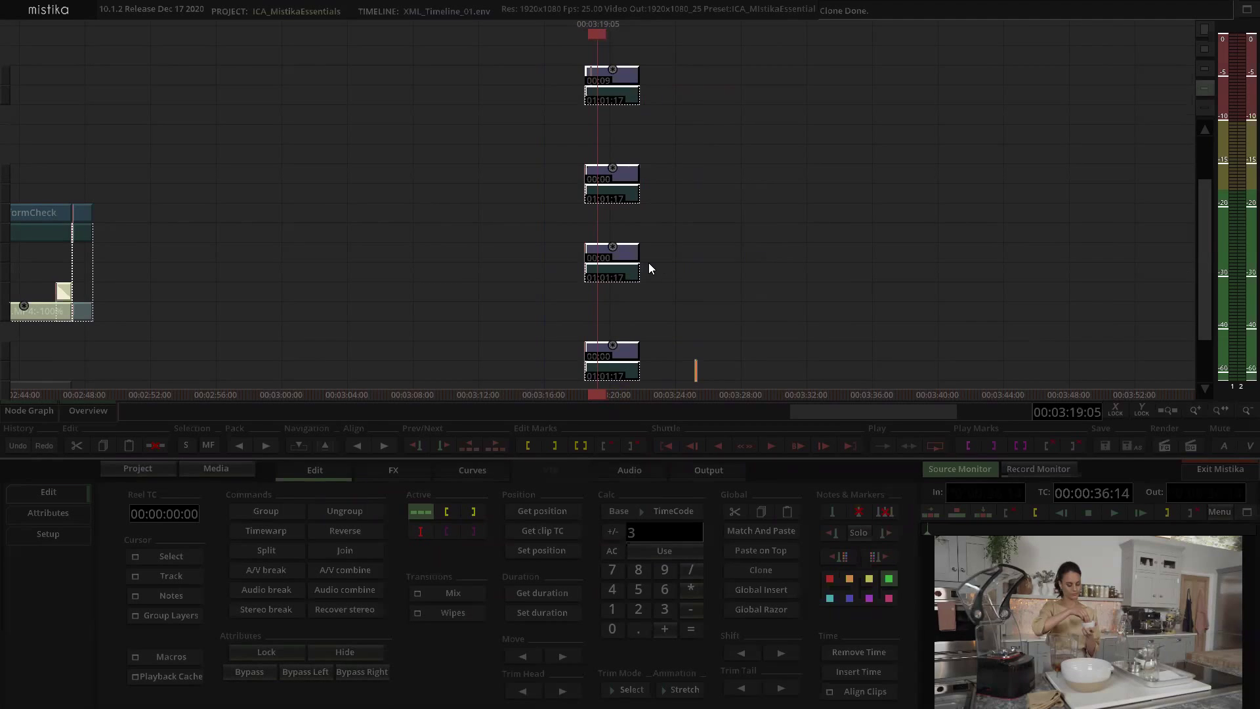
{"action": "key", "text": "Delete"}
{"action": "scroll", "coordinate": [641, 174], "scroll_direction": "down", "scroll_amount": 2}
{"action": "scroll", "coordinate": [628, 175], "scroll_direction": "down", "scroll_amount": 1}
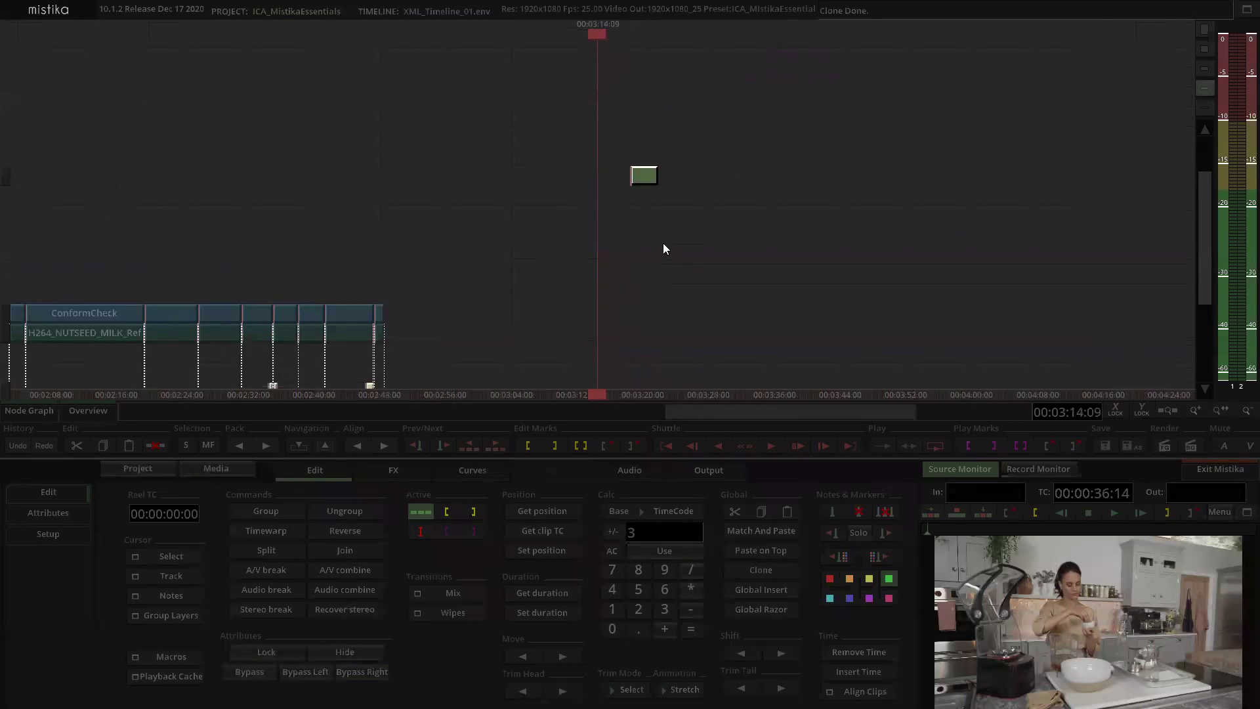
Step: Move the graded group into the conformed edit, aligned directly above the original Capture0011.mov clip near 00:00:59:24
{"action": "left_click_drag", "start_coordinate": [528, 217], "coordinate": [751, 111]}
{"action": "scroll", "coordinate": [640, 84], "scroll_direction": "up", "scroll_amount": 5}
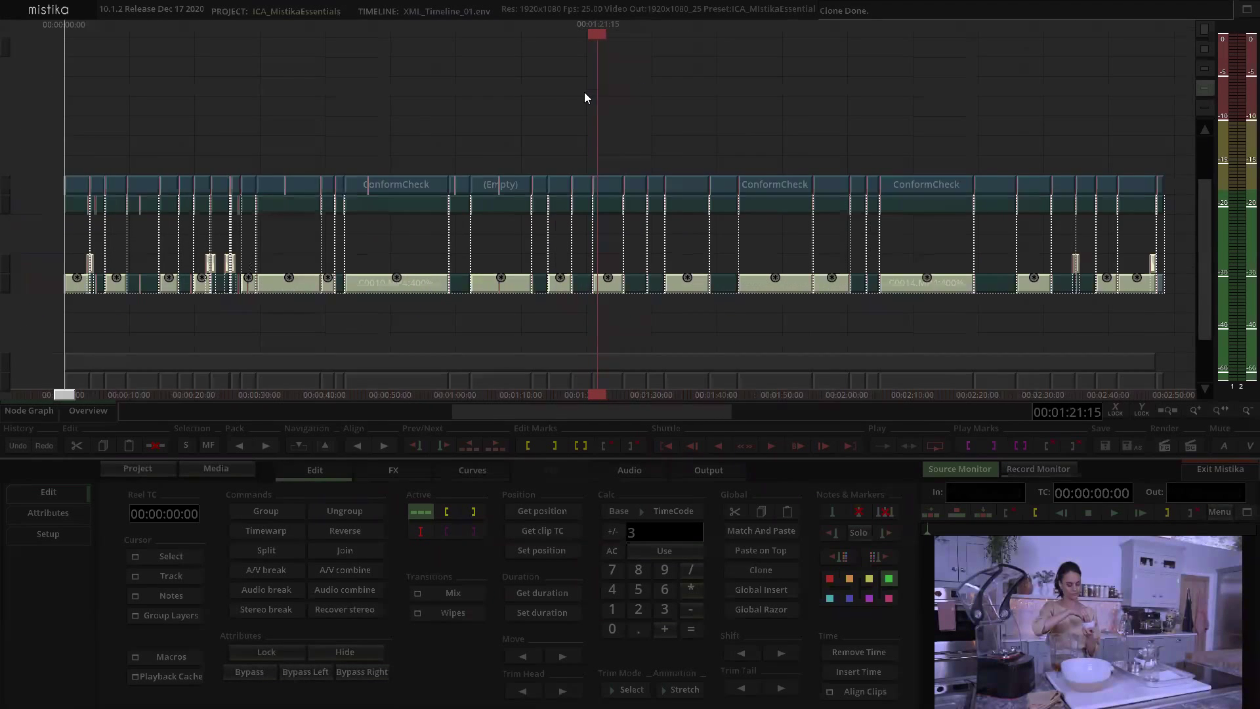
{"action": "scroll", "coordinate": [653, 99], "scroll_direction": "up", "scroll_amount": 6}
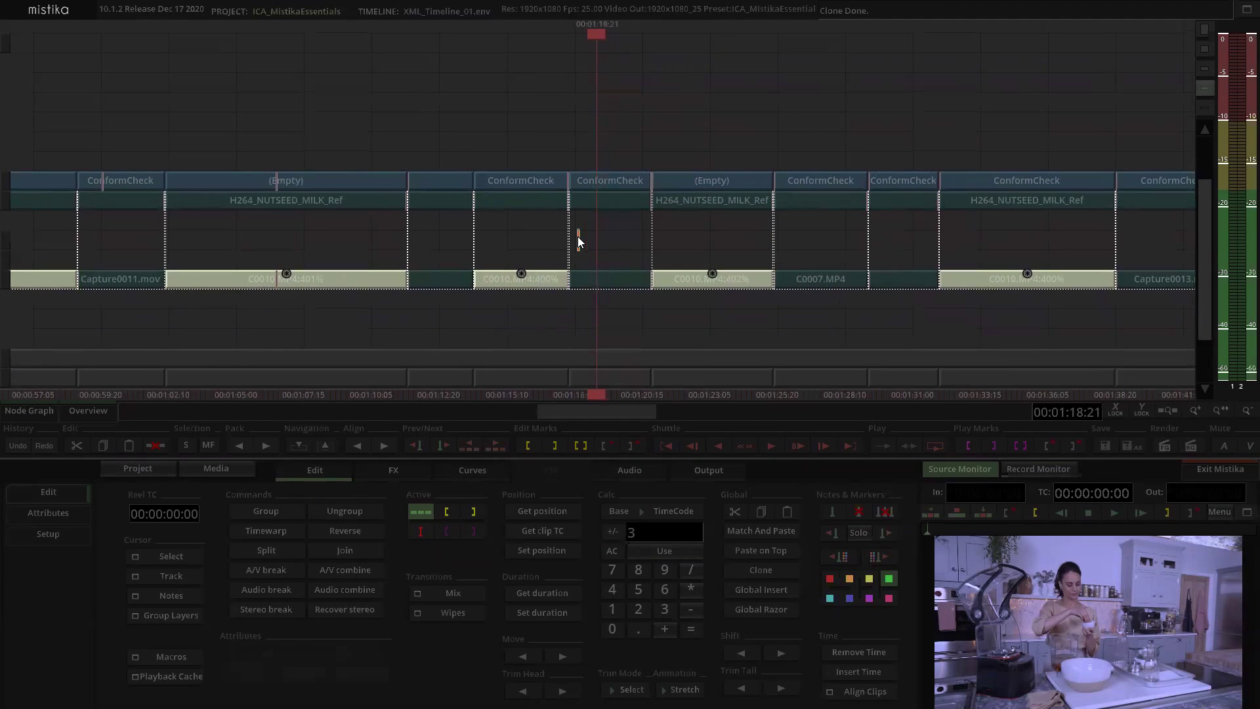
{"action": "left_click", "coordinate": [577, 237]}
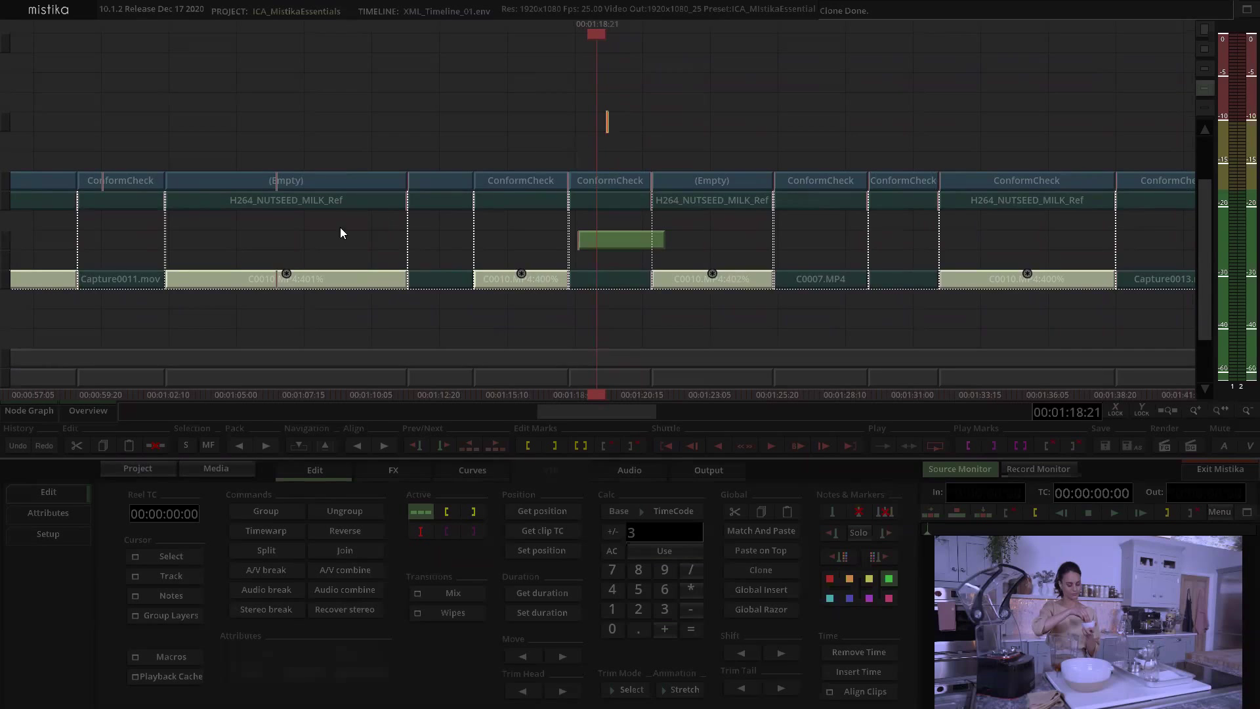
{"action": "left_click", "coordinate": [599, 243]}
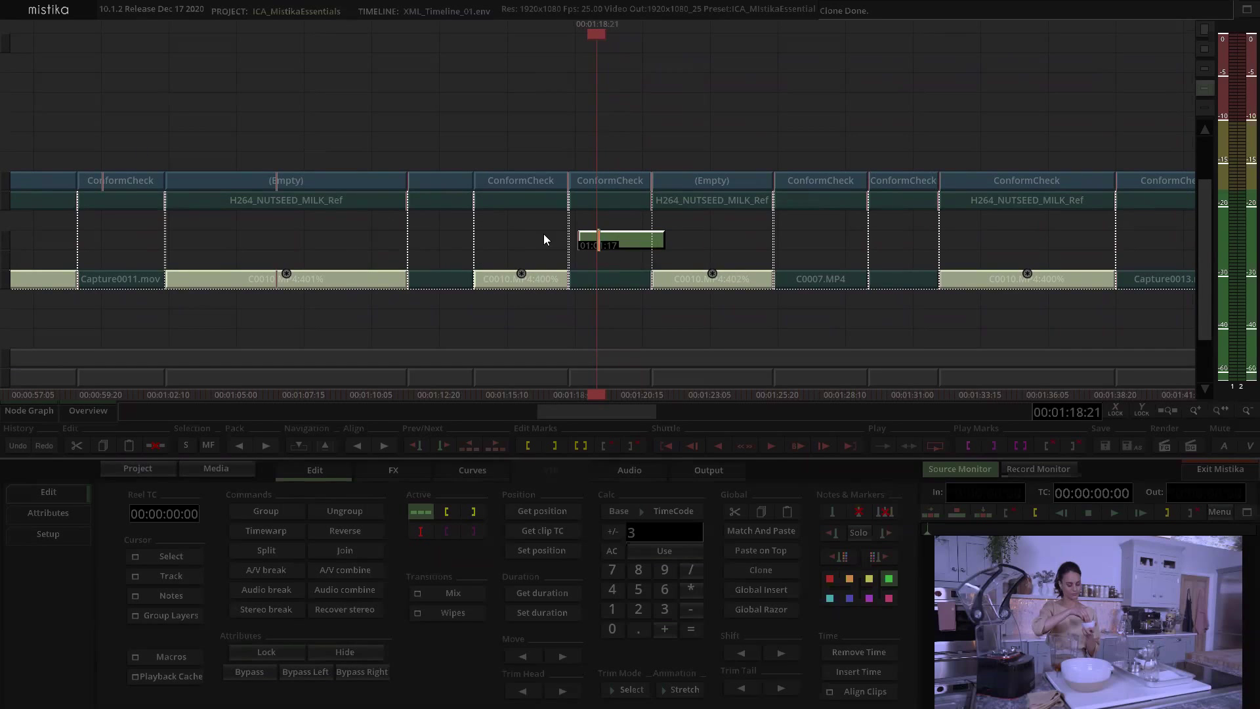
{"action": "left_click", "coordinate": [175, 236]}
{"action": "scroll", "coordinate": [605, 243], "scroll_direction": "up", "scroll_amount": 3}
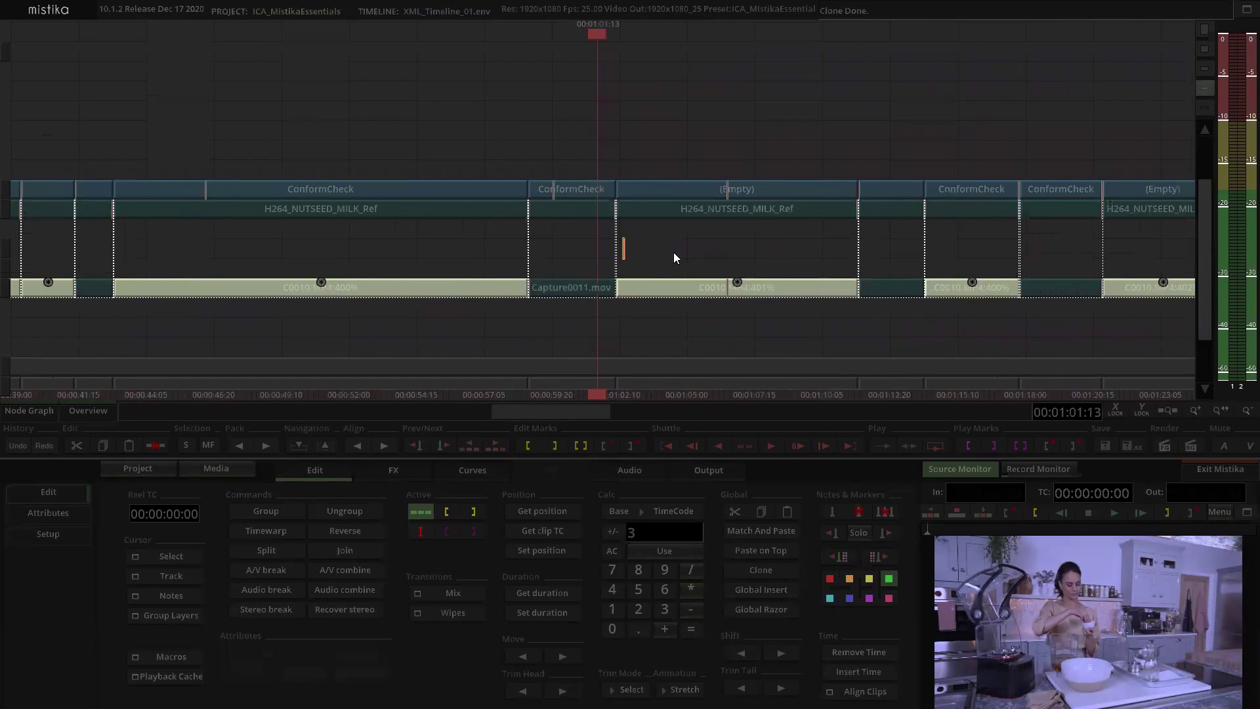
{"action": "left_click", "coordinate": [599, 256]}
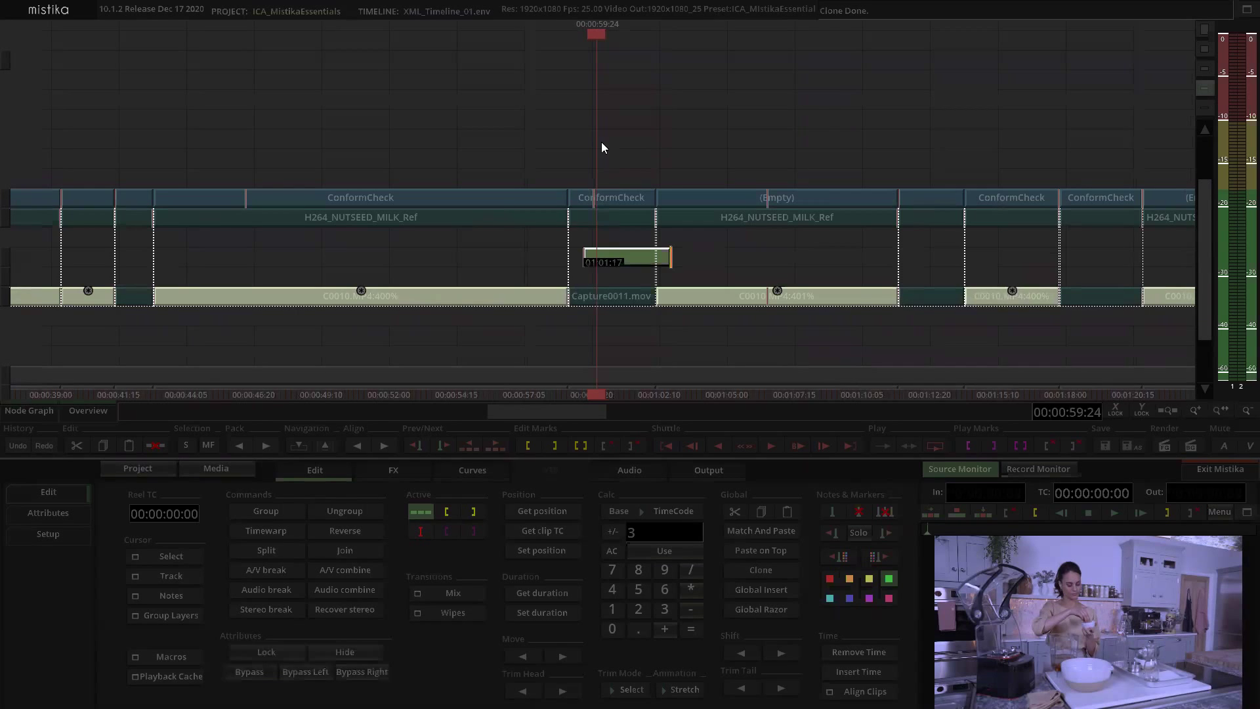
{"action": "left_click", "coordinate": [618, 264]}
{"action": "left_click", "coordinate": [646, 315]}
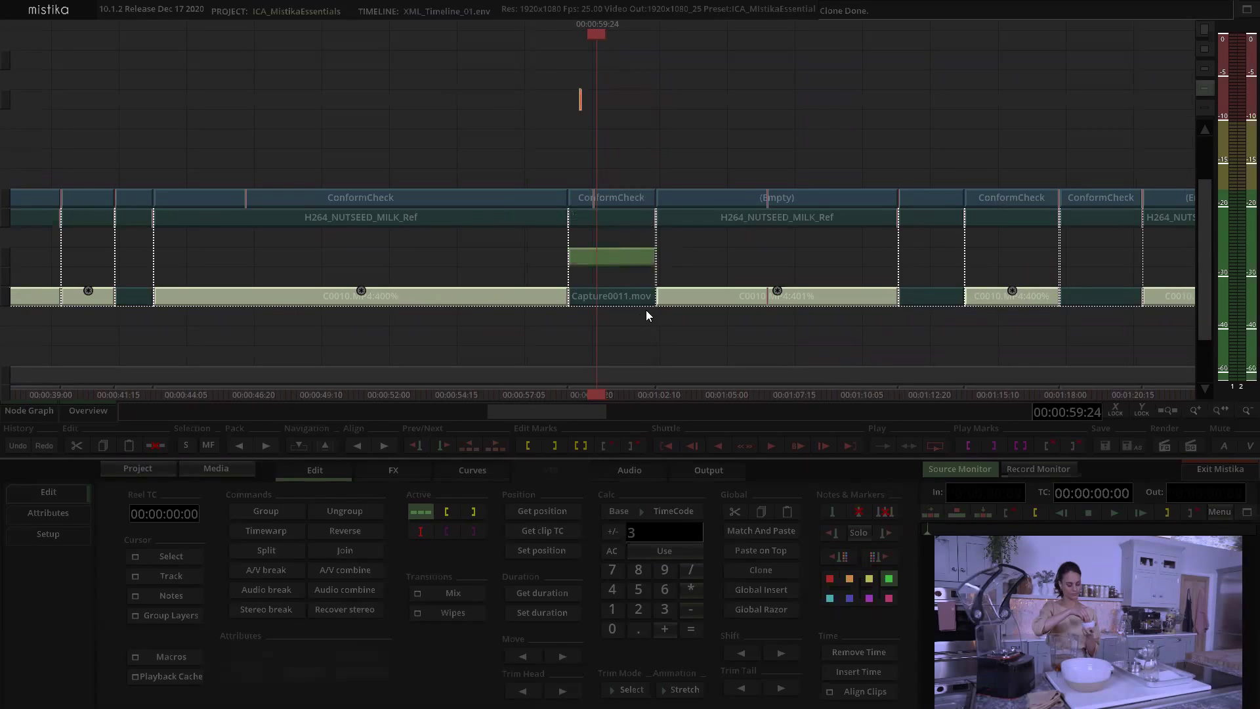
Step: Move the original Capture0011.mov clip below its group and put the graded group in its place
{"action": "left_click_drag", "start_coordinate": [618, 296], "coordinate": [624, 353]}
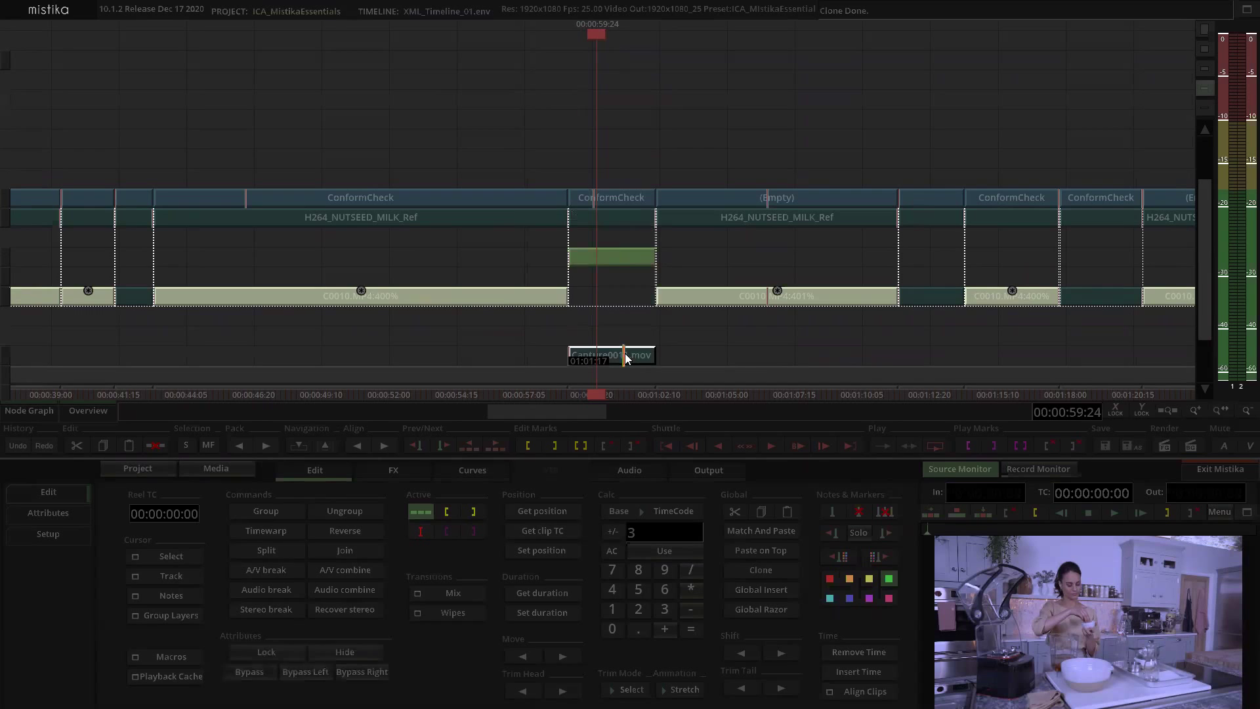
{"action": "left_click_drag", "start_coordinate": [600, 255], "coordinate": [620, 292]}
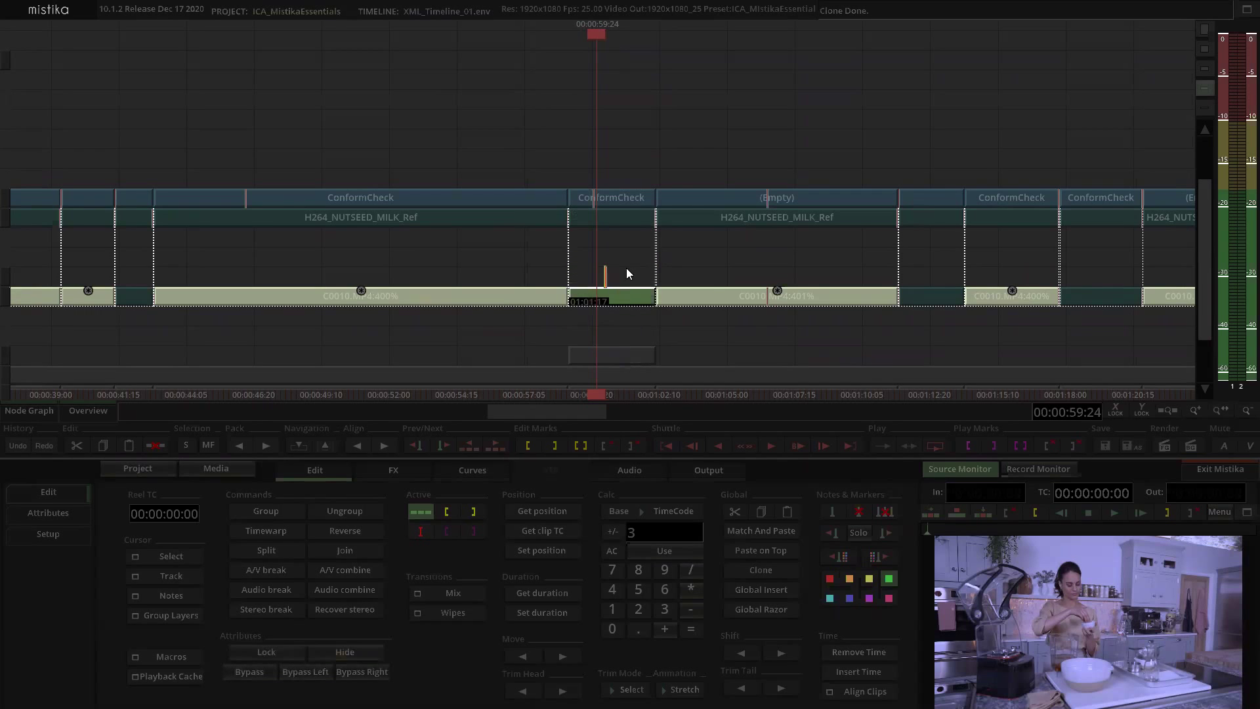
{"action": "scroll", "coordinate": [626, 262], "scroll_direction": "up", "scroll_amount": 2}
{"action": "left_click", "coordinate": [628, 258]}
Step: Hide the ConformCheck and H264_NUTSEED_MILK_Ref above the graded group, and view the group's picture in the effects editor
{"action": "left_click_drag", "start_coordinate": [599, 154], "coordinate": [605, 222]}
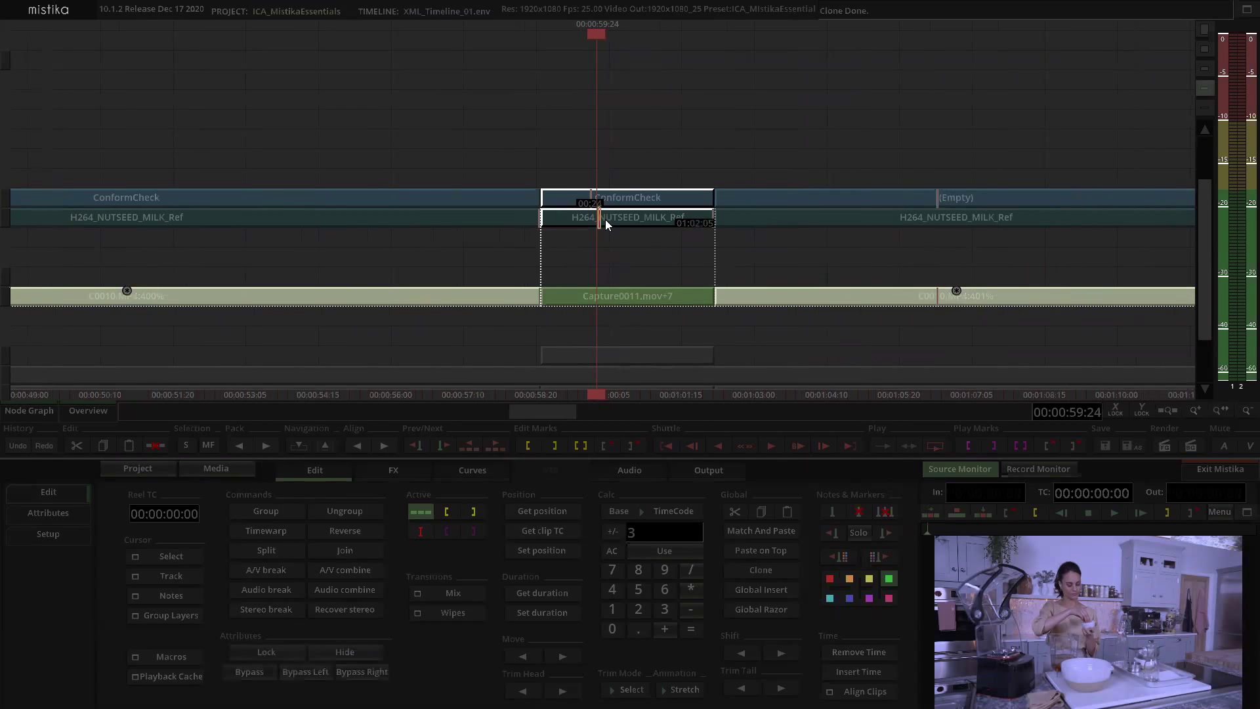
{"action": "key", "text": "h"}
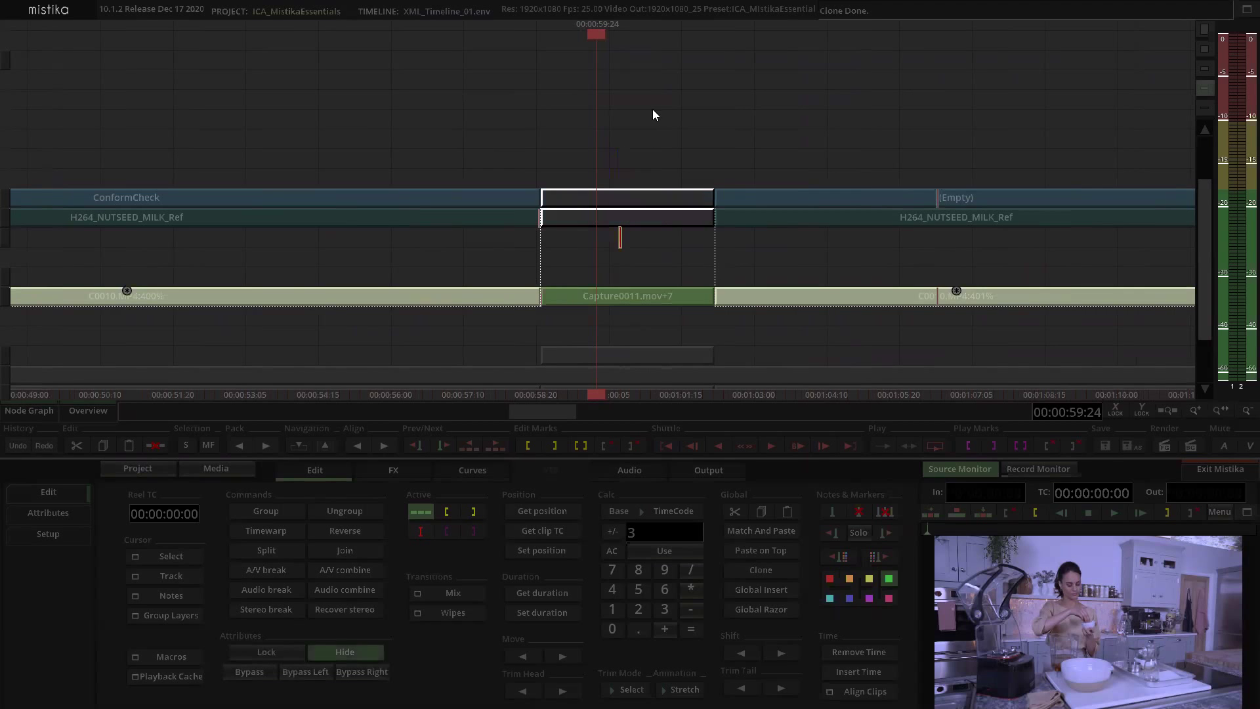
{"action": "double_click", "coordinate": [613, 296]}
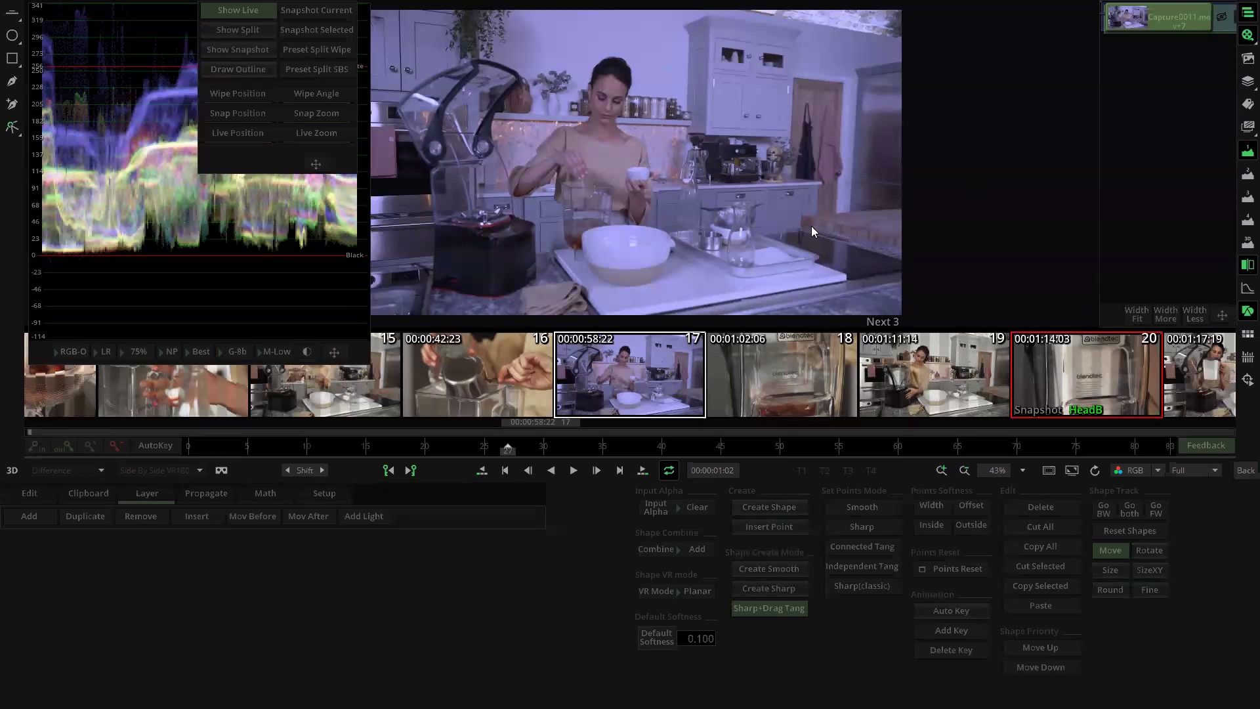
{"action": "left_click", "coordinate": [1245, 470]}
Step: Enter the graded Capture0011.mov group and look over its four stacked ColorGrade versions
{"action": "left_click", "coordinate": [674, 296]}
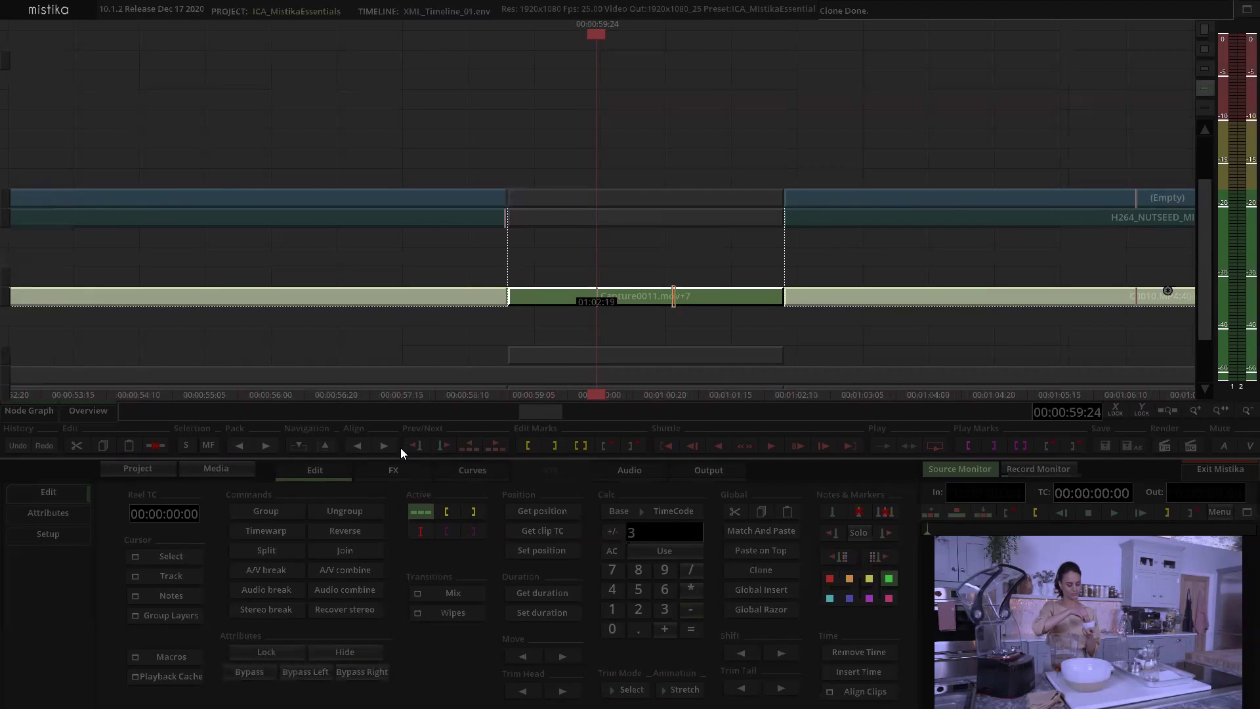
{"action": "left_click", "coordinate": [296, 446]}
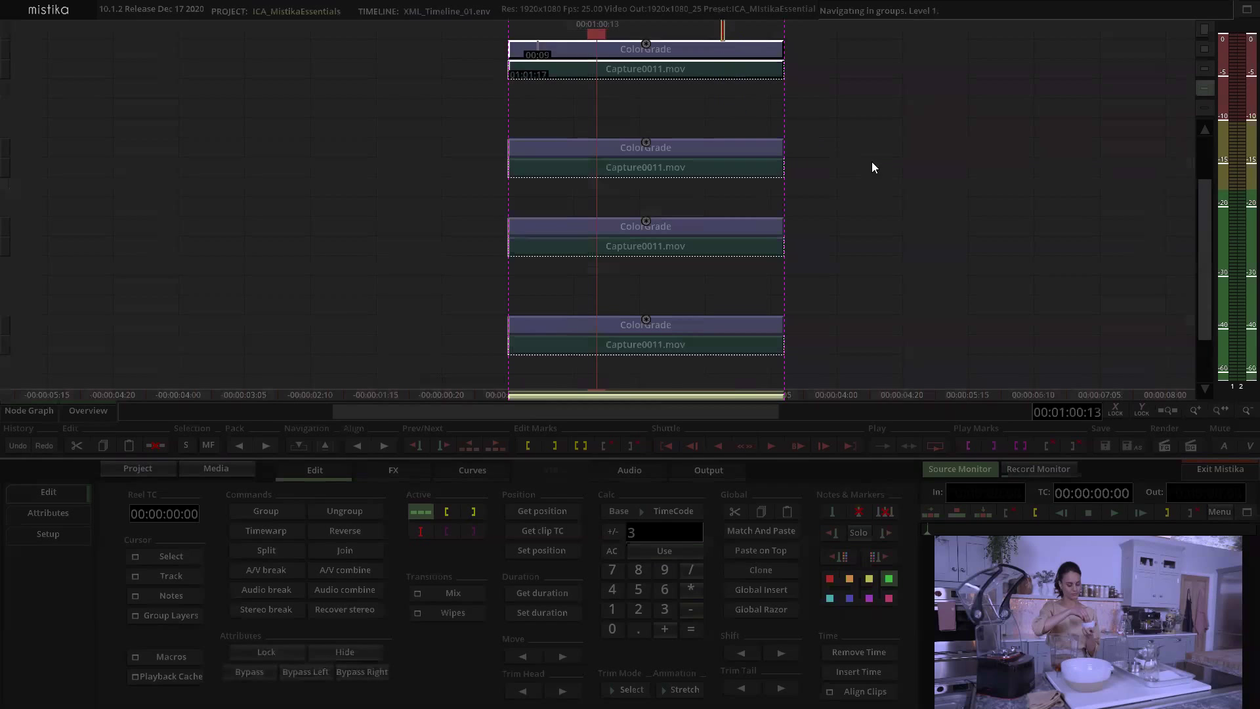
{"action": "left_click", "coordinate": [686, 189]}
{"action": "left_click_drag", "start_coordinate": [918, 248], "coordinate": [715, 229]}
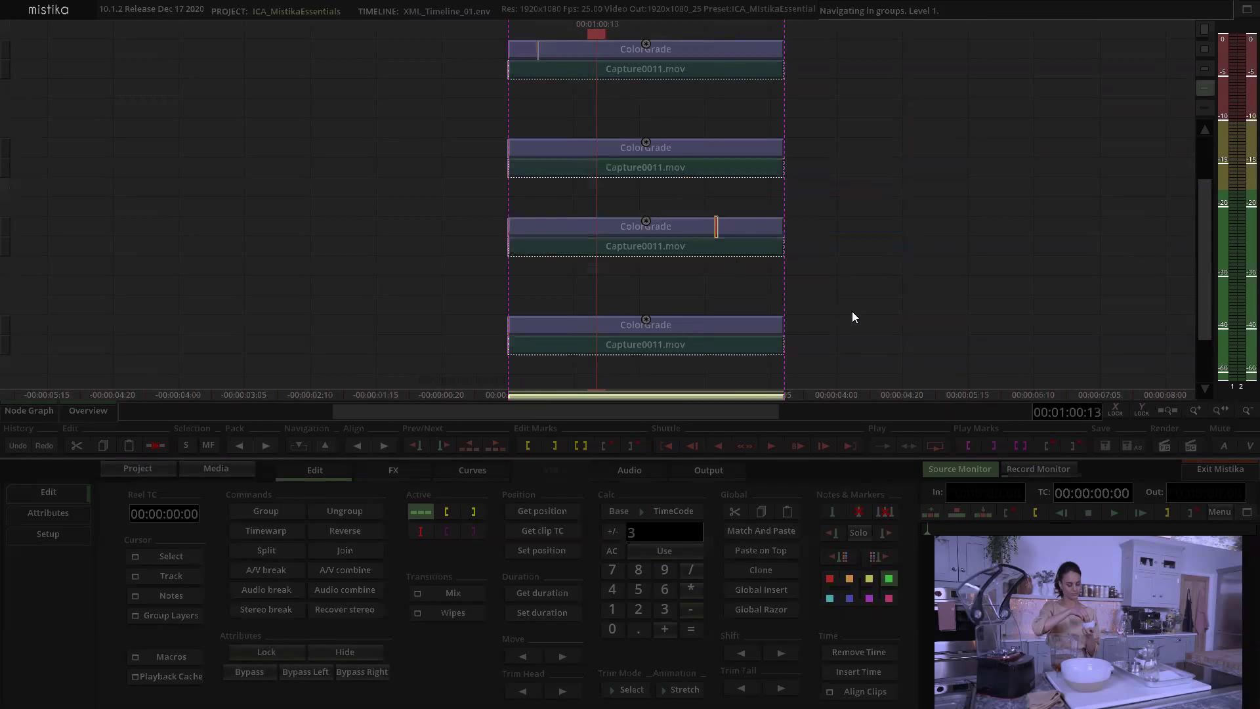
{"action": "left_click", "coordinate": [938, 252]}
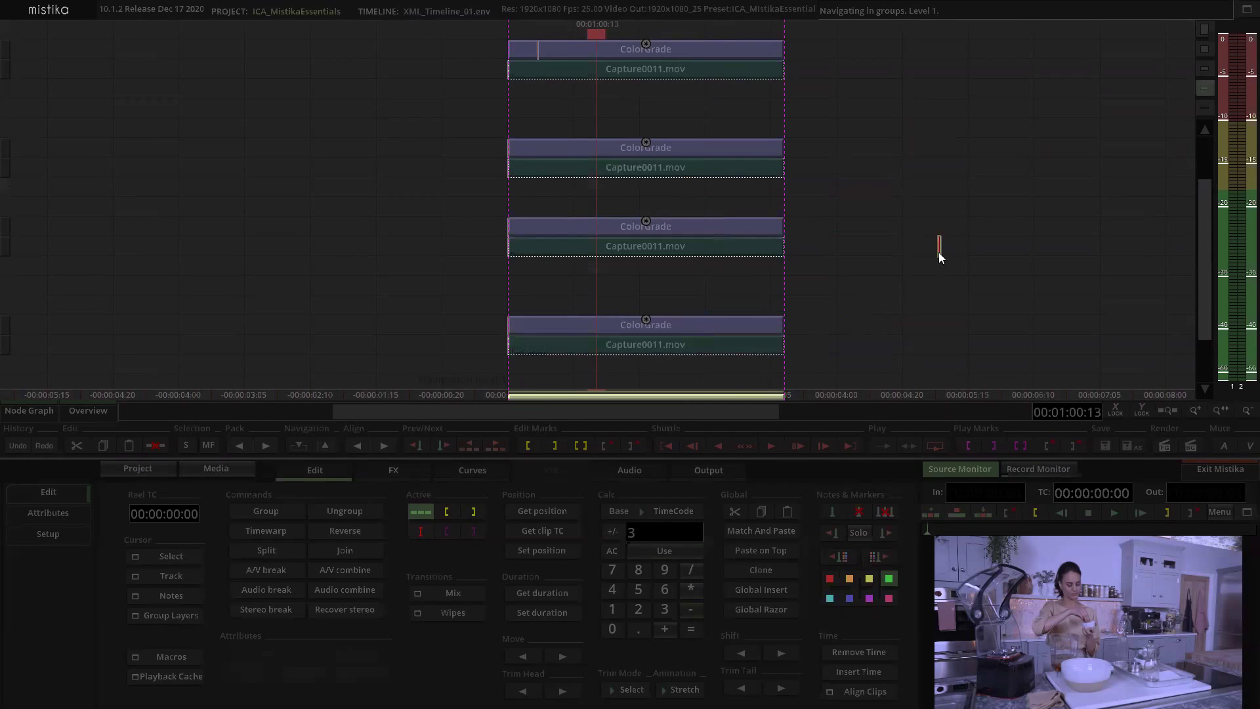
Step: Leave the graded Capture0011.mov group and switch its active version to layer 4, followed by layers 3, 2 and 1
{"action": "key", "text": "Page_Up"}
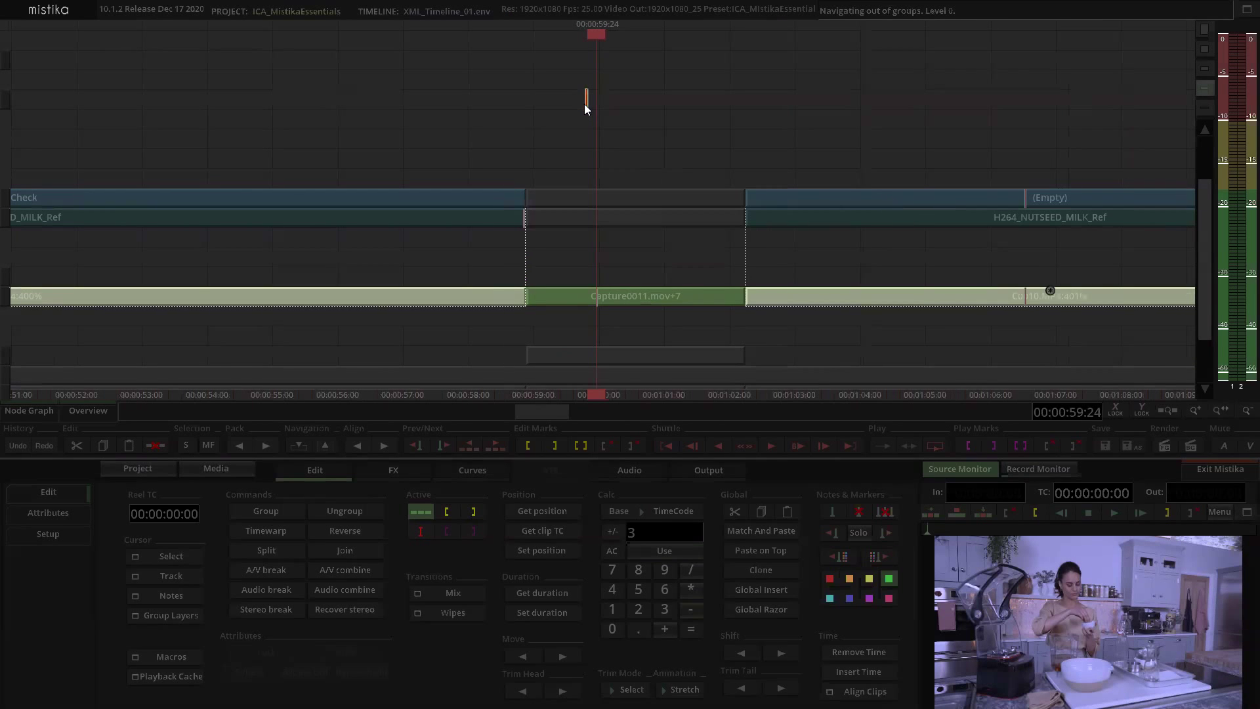
{"action": "left_click", "coordinate": [630, 290]}
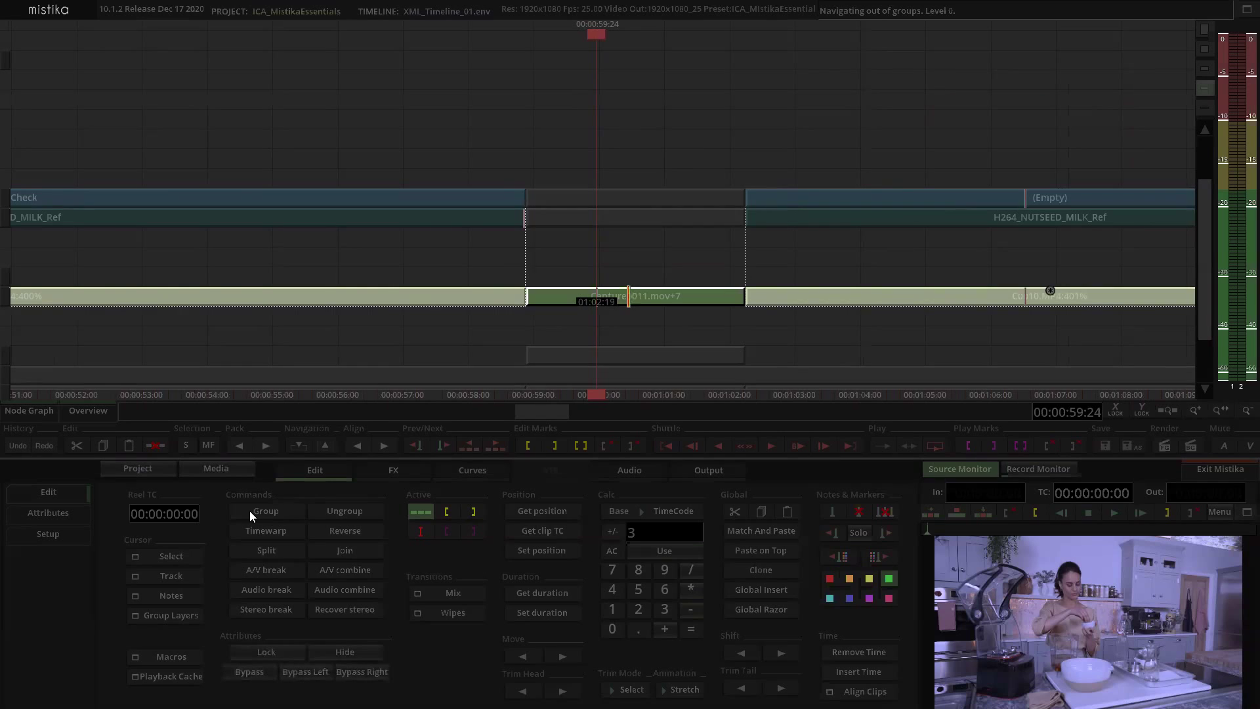
{"action": "left_click", "coordinate": [173, 611]}
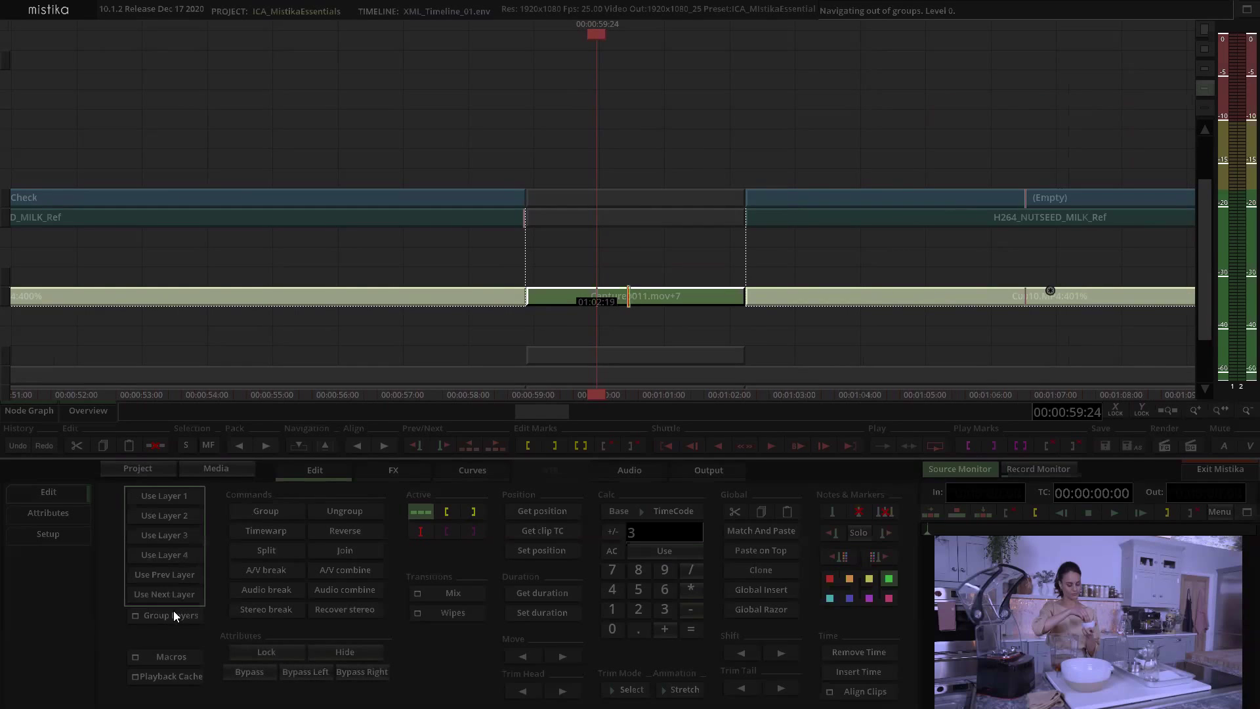
{"action": "left_click", "coordinate": [187, 558]}
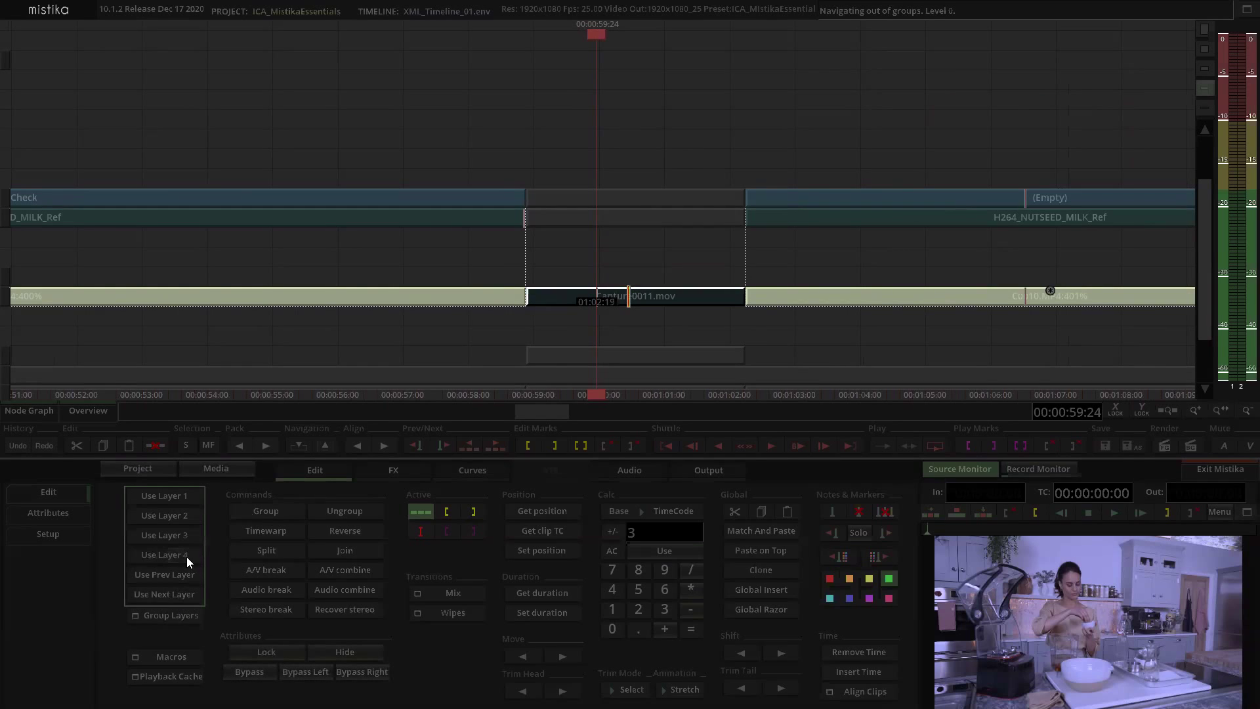
{"action": "left_click", "coordinate": [604, 257]}
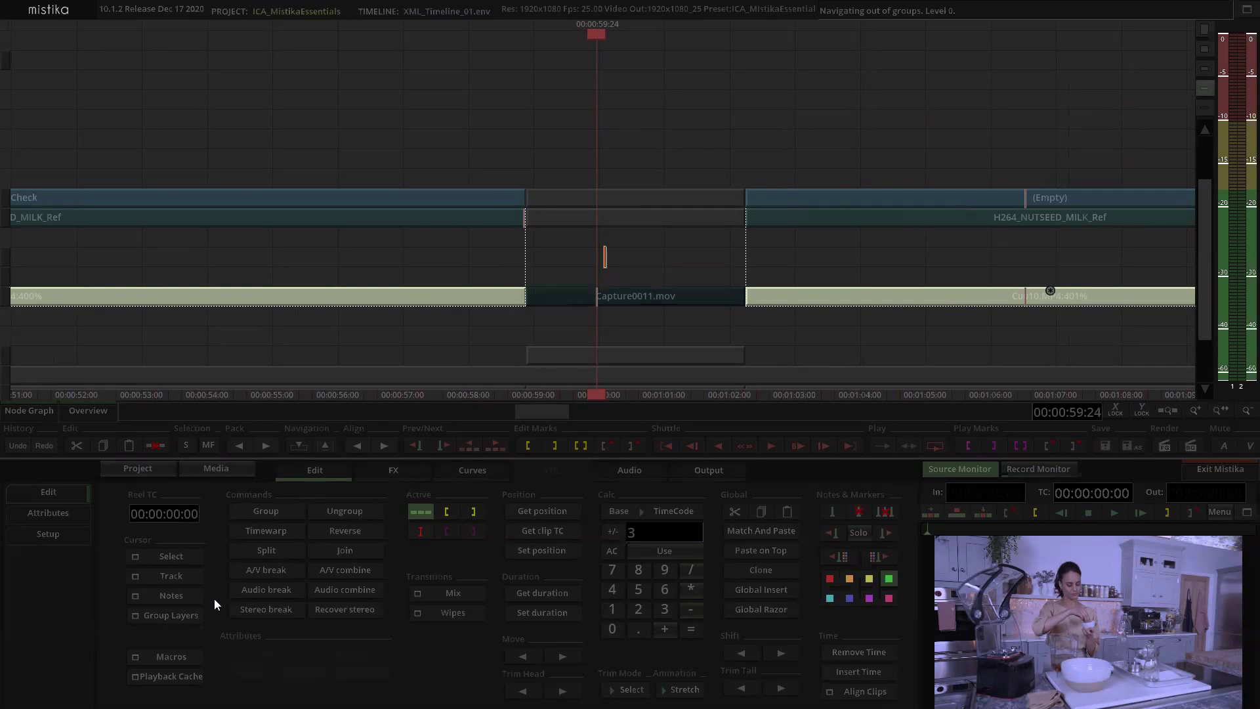
{"action": "left_click", "coordinate": [184, 617]}
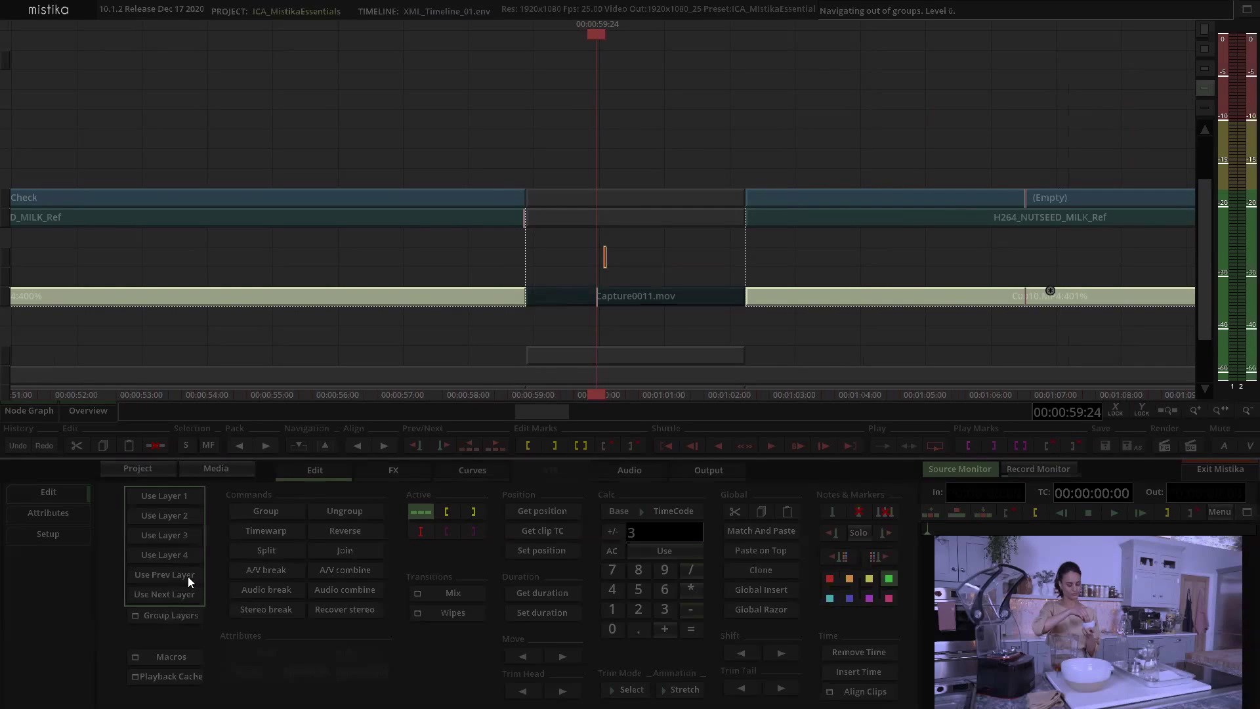
{"action": "left_click", "coordinate": [184, 534]}
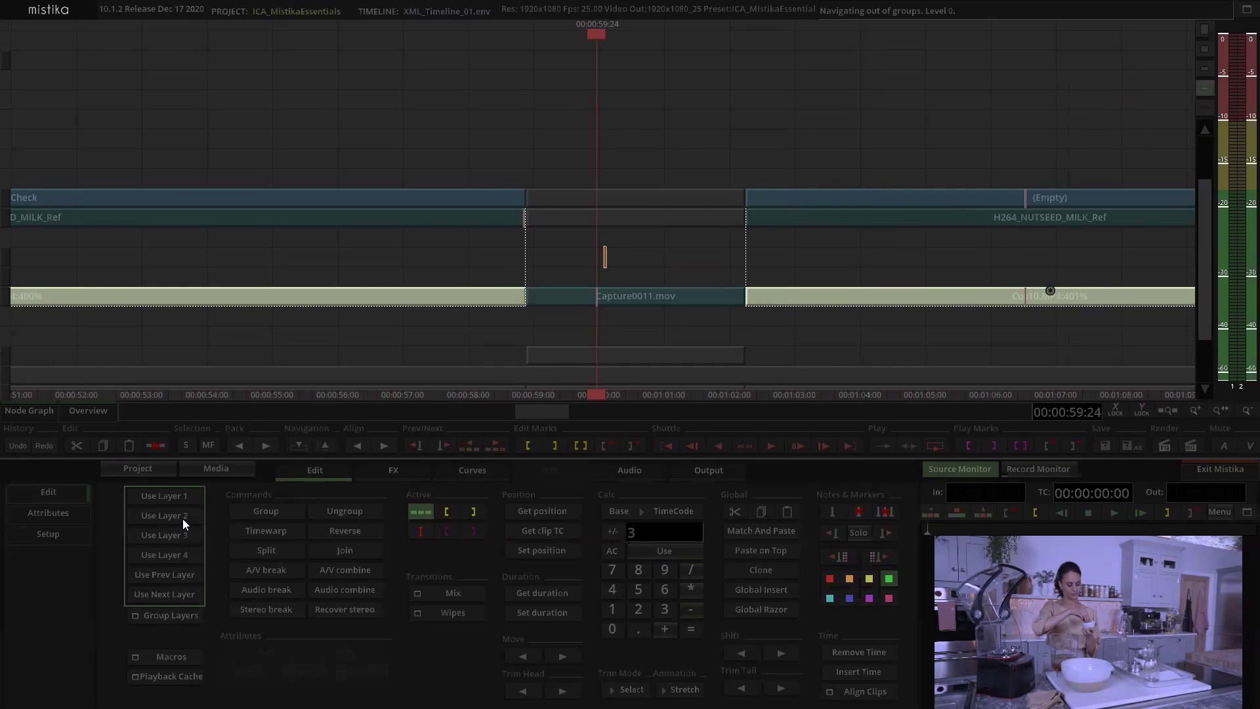
{"action": "left_click", "coordinate": [182, 518]}
{"action": "left_click", "coordinate": [182, 495]}
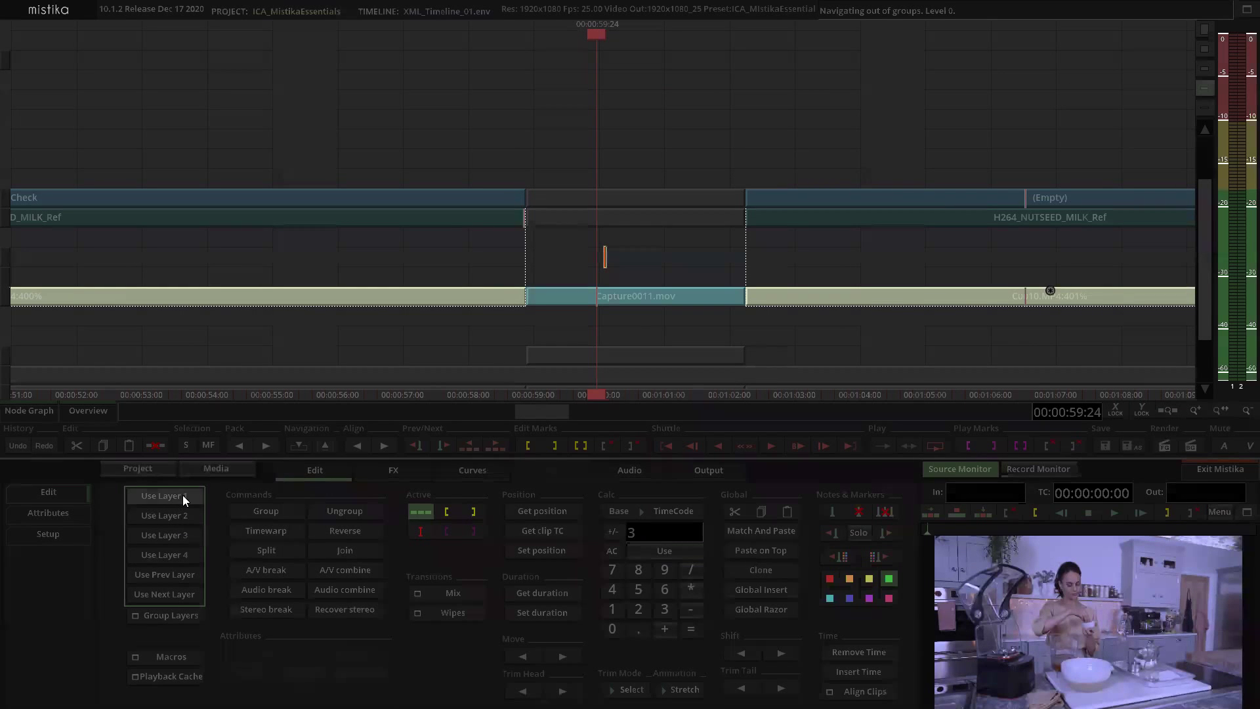
Step: Cycle the Capture0011.mov group repeatedly through its four layers, ending on layer 1
{"action": "left_click", "coordinate": [188, 515]}
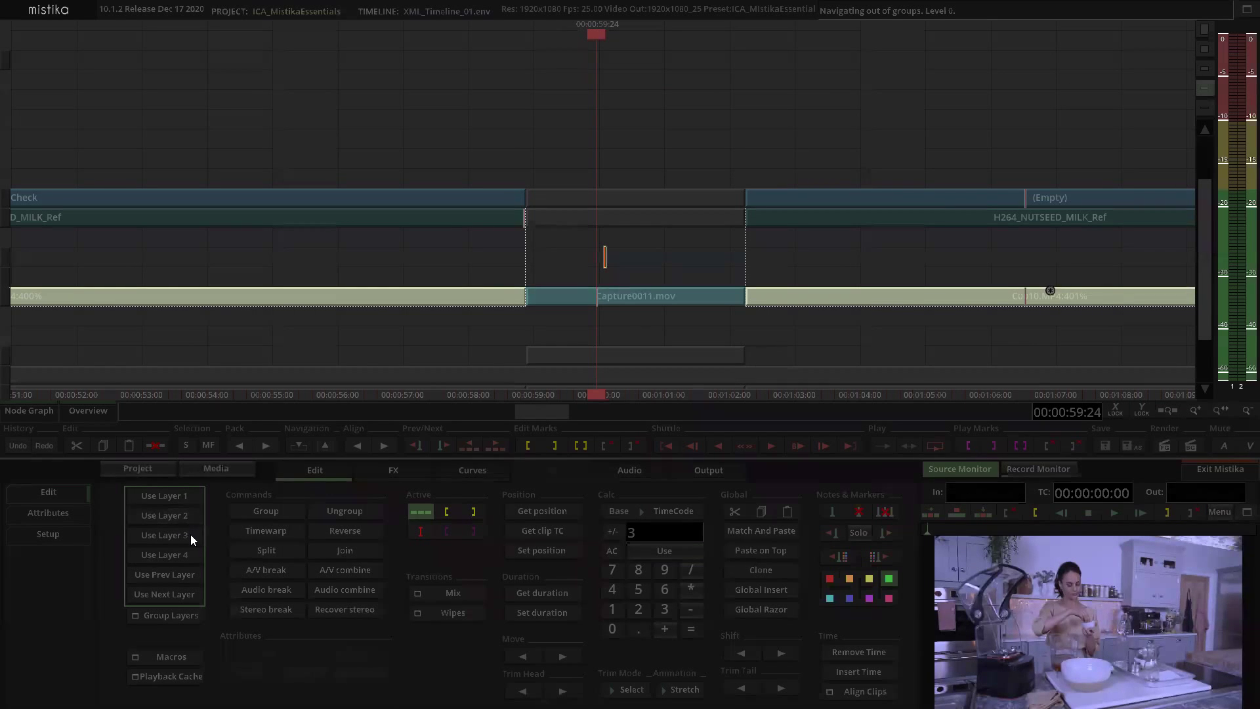
{"action": "left_click", "coordinate": [191, 534]}
{"action": "left_click", "coordinate": [189, 556]}
{"action": "left_click", "coordinate": [186, 534]}
{"action": "left_click", "coordinate": [182, 512]}
{"action": "left_click", "coordinate": [179, 493]}
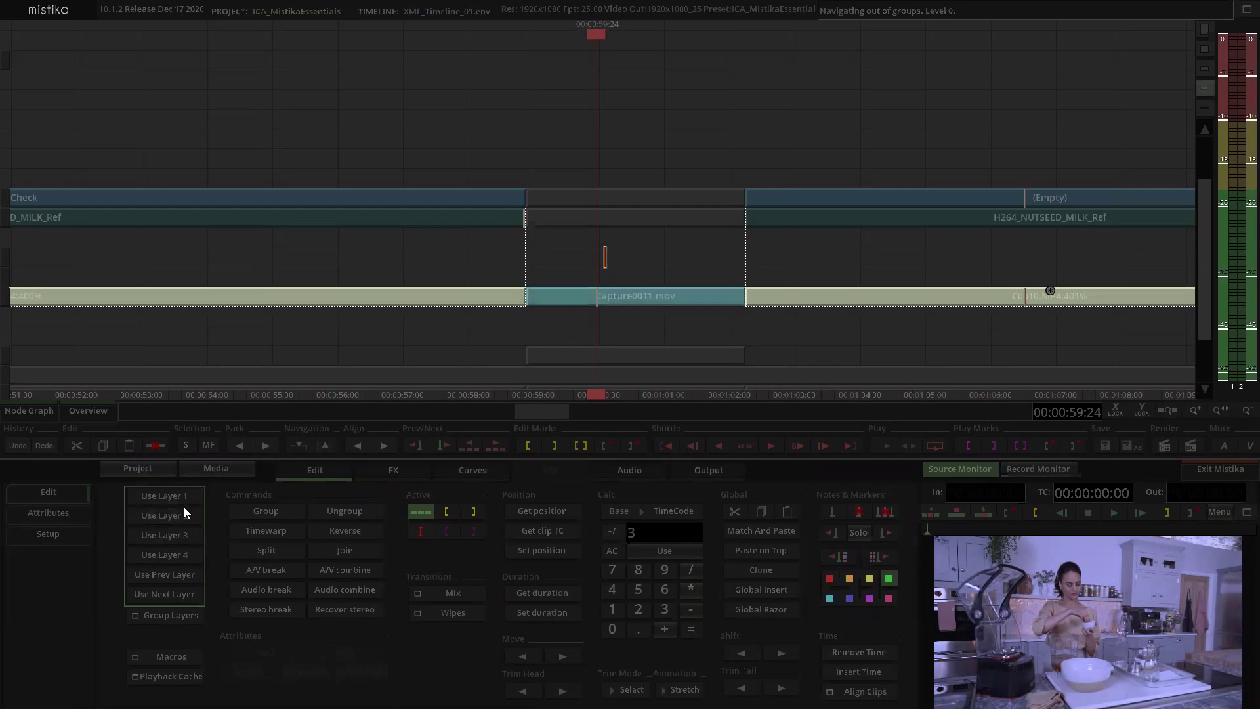
{"action": "left_click", "coordinate": [186, 530]}
{"action": "left_click", "coordinate": [189, 556]}
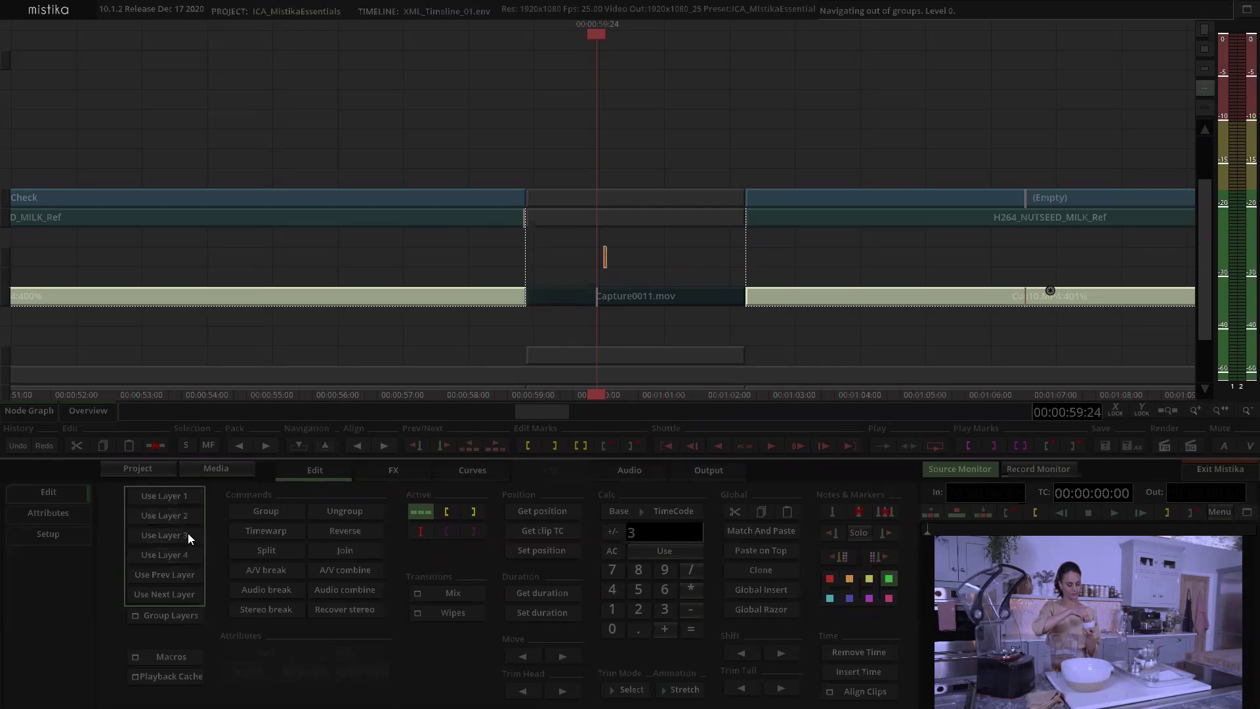
{"action": "left_click", "coordinate": [187, 533]}
{"action": "left_click", "coordinate": [190, 517]}
{"action": "left_click", "coordinate": [183, 497]}
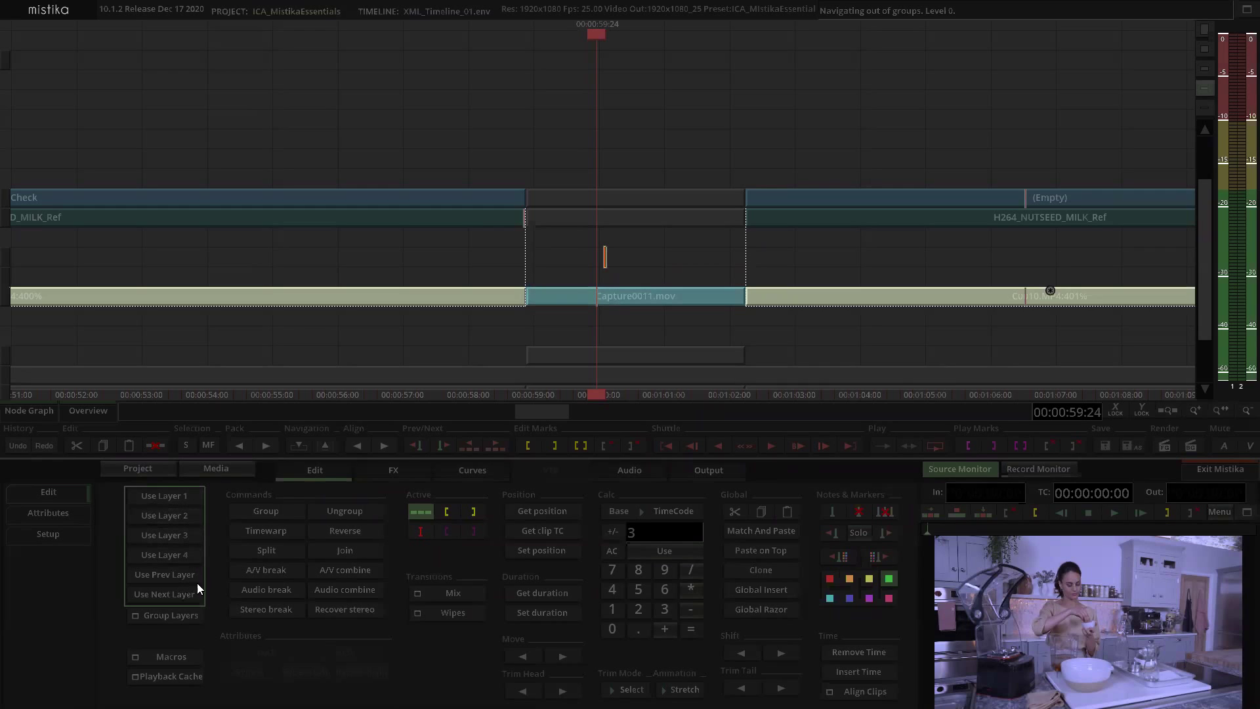
Step: Show the record monitor and compare the group's grades by switching the Capture0011.mov group to layers 2, 3 and 4
{"action": "left_click", "coordinate": [654, 290]}
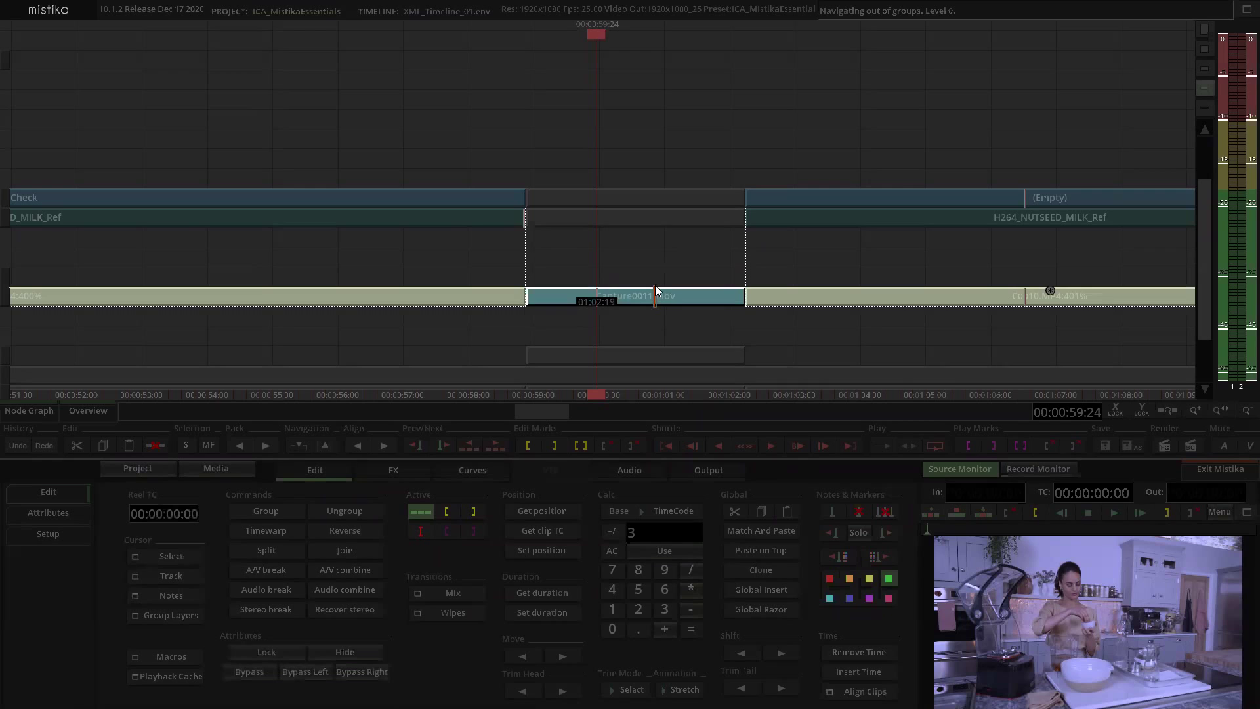
{"action": "left_click", "coordinate": [1058, 467]}
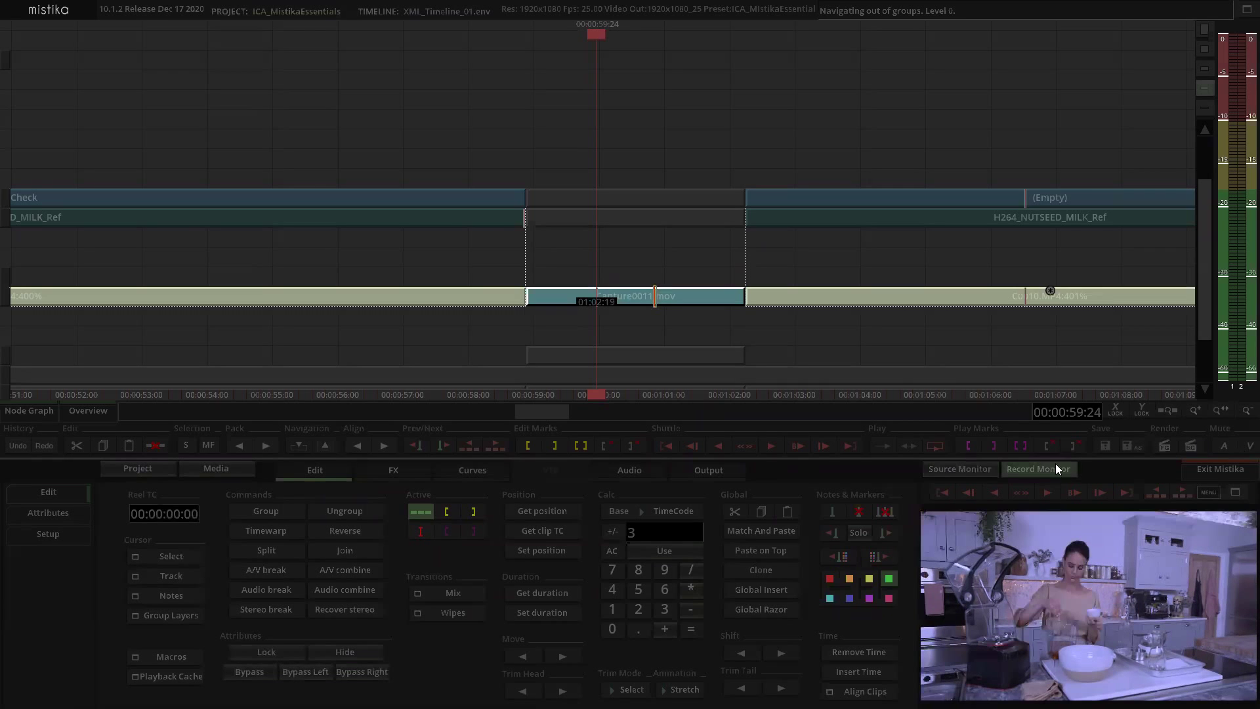
{"action": "left_click", "coordinate": [172, 619]}
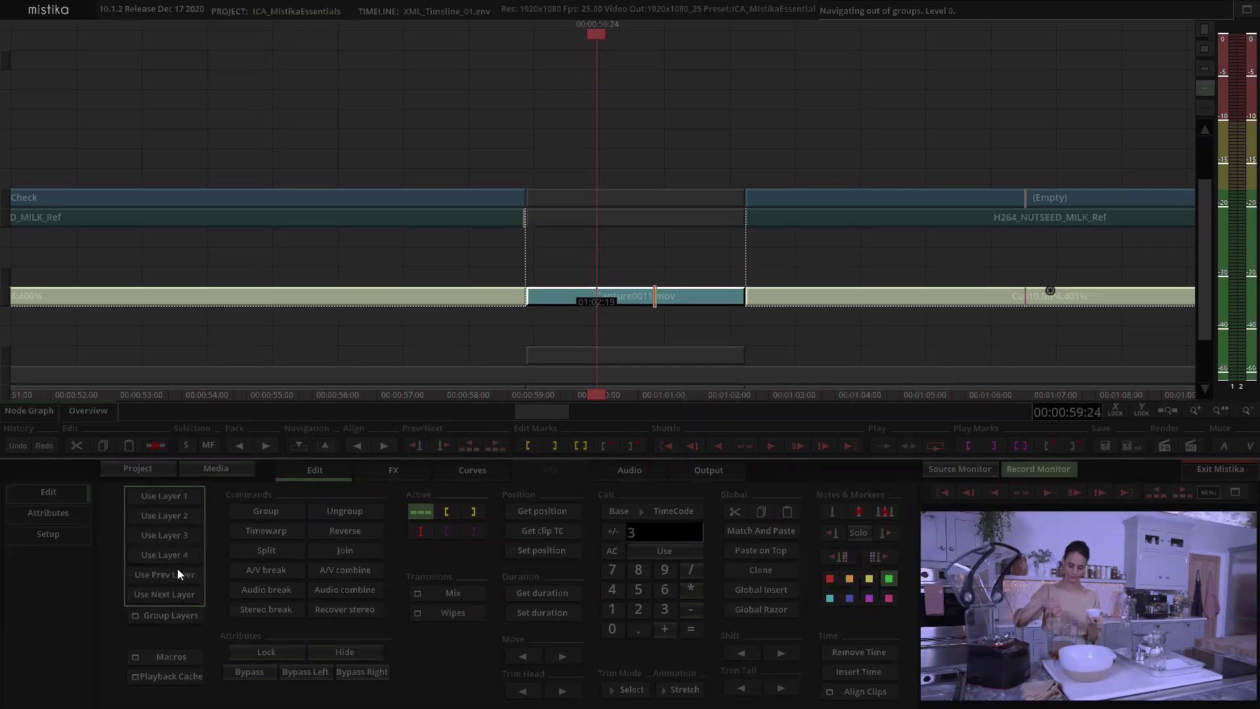
{"action": "left_click", "coordinate": [175, 514]}
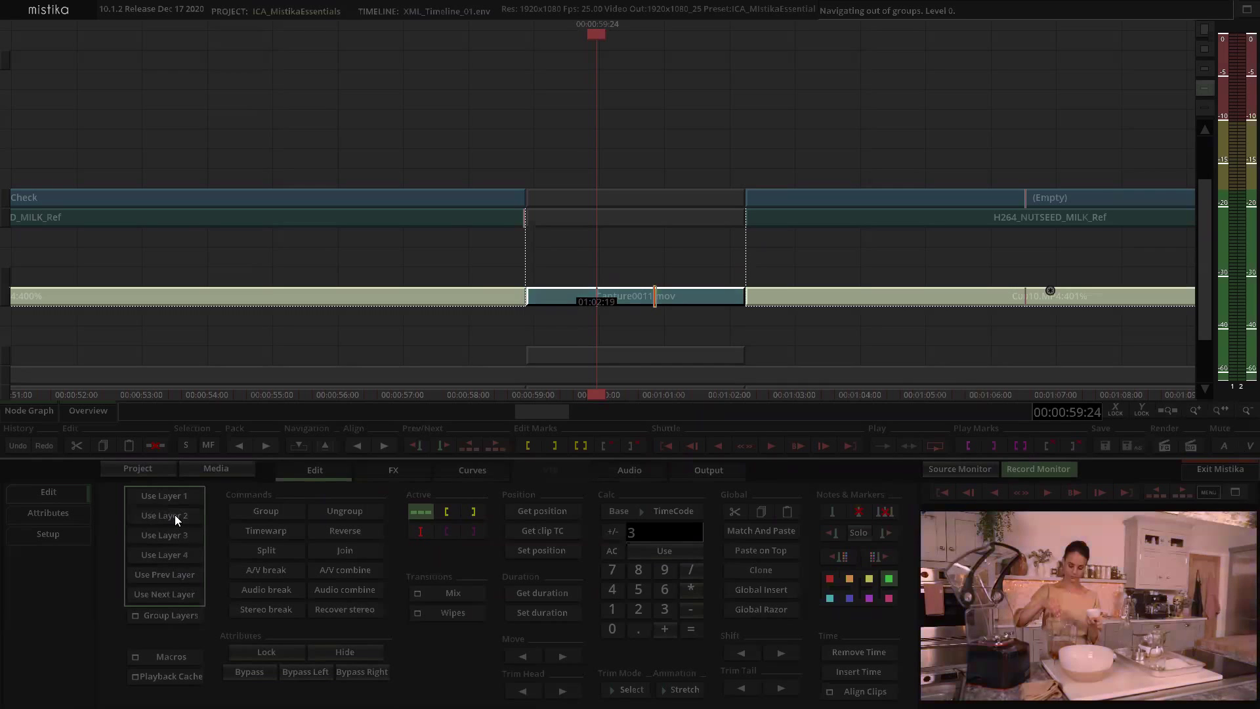
{"action": "left_click", "coordinate": [174, 534]}
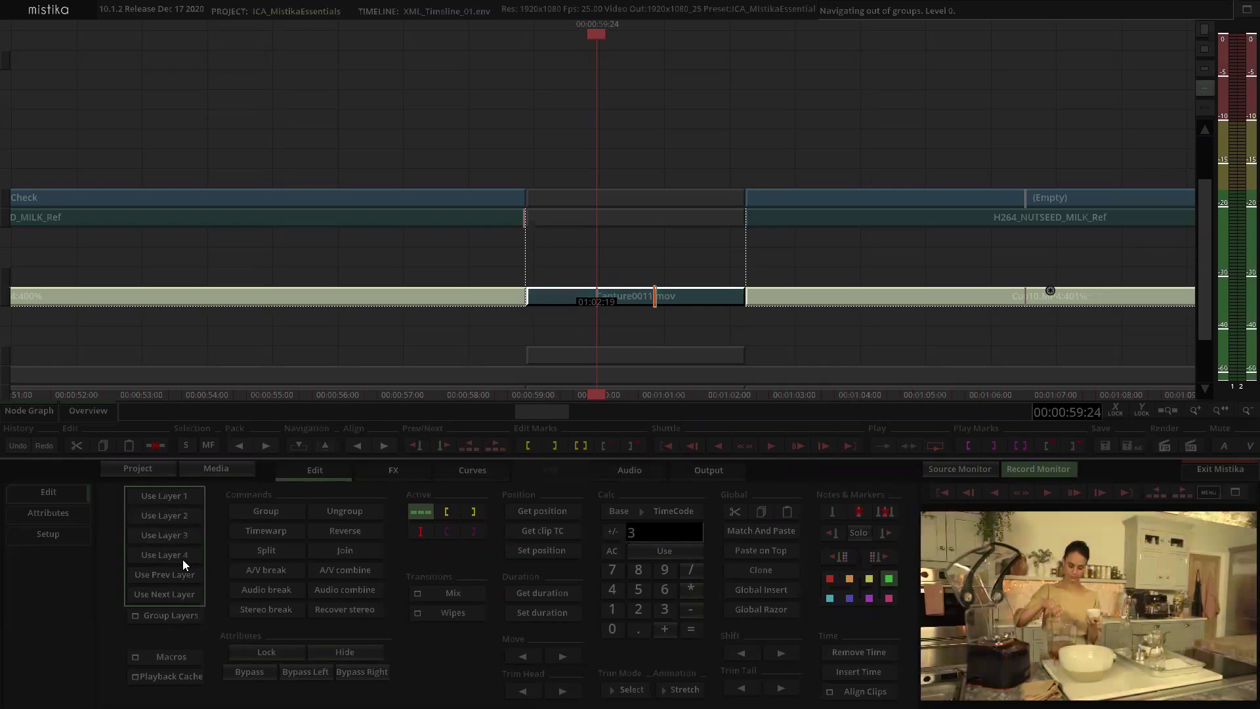
{"action": "left_click", "coordinate": [182, 557]}
Step: Enter the Capture0011.mov group again and look over its stacked ColorGrade versions
{"action": "left_click", "coordinate": [653, 295]}
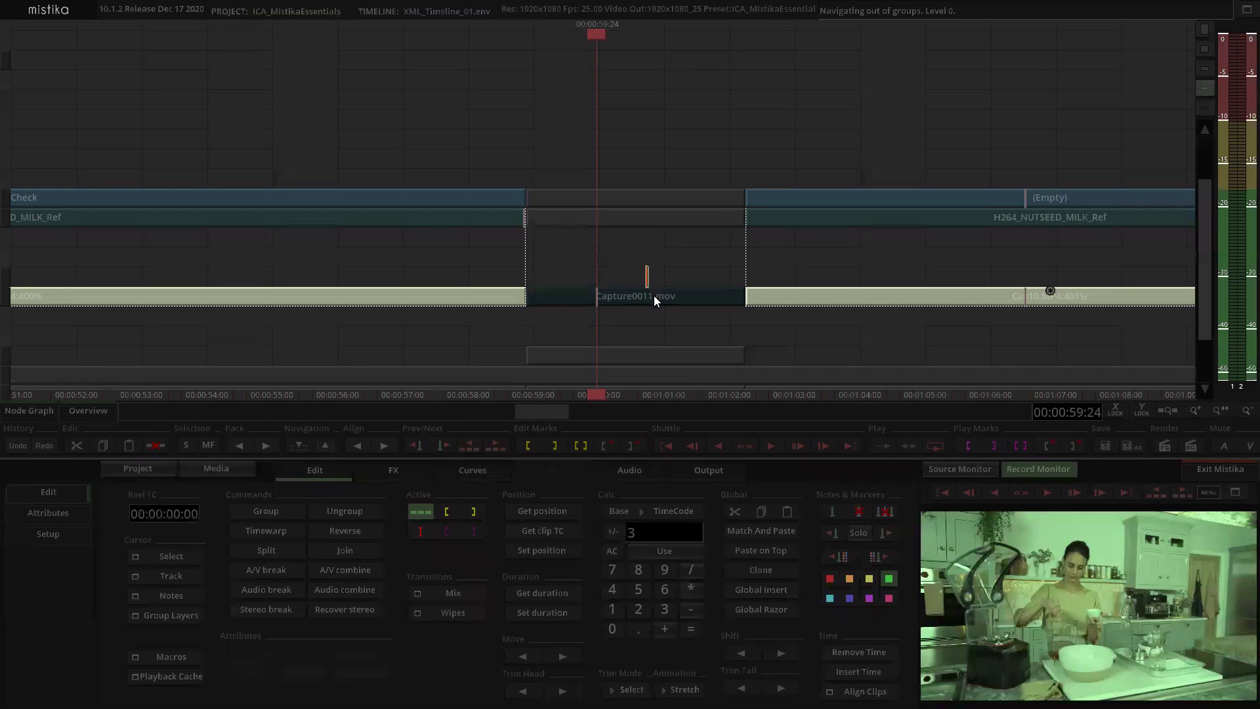
{"action": "double_click", "coordinate": [653, 295]}
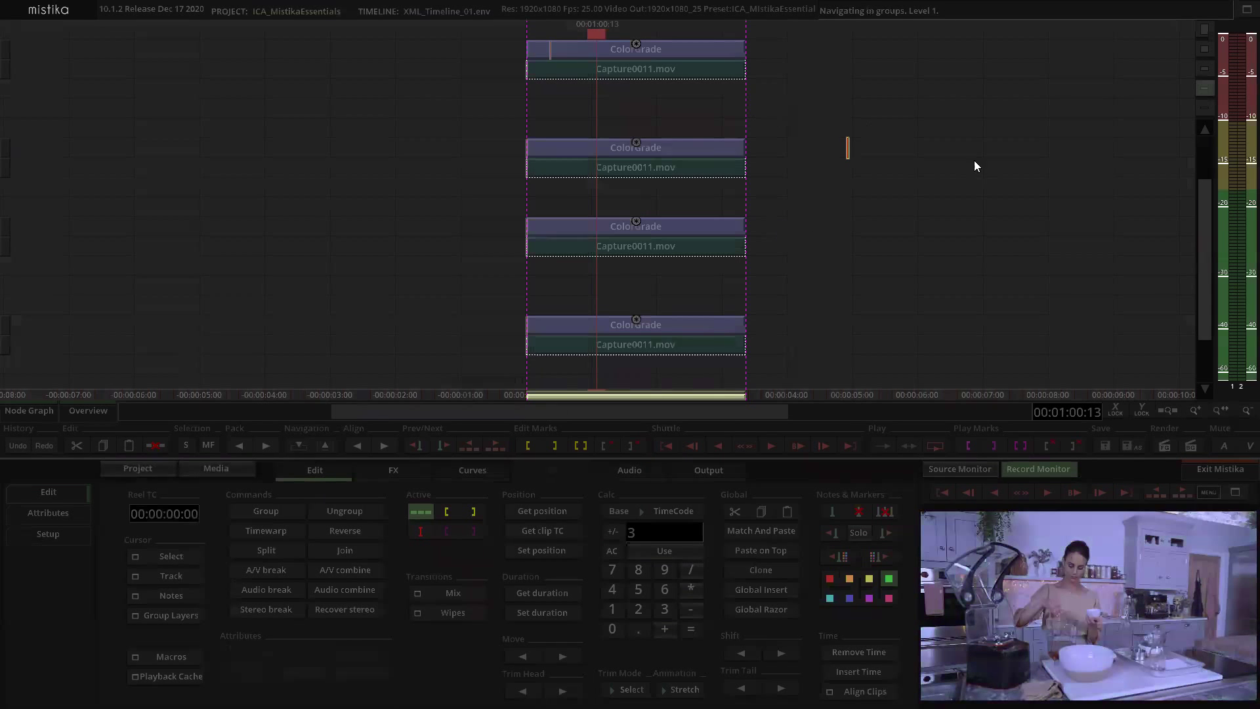
{"action": "left_click_drag", "start_coordinate": [640, 55], "coordinate": [633, 47]}
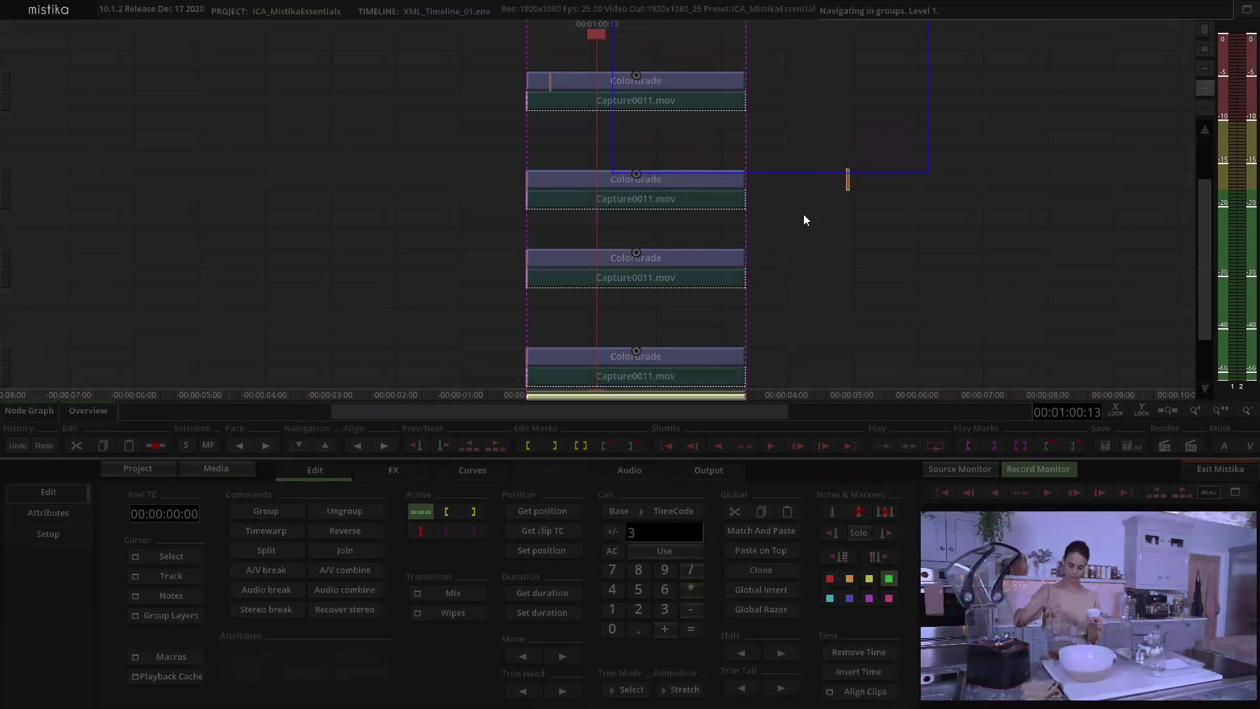
{"action": "left_click", "coordinate": [668, 84]}
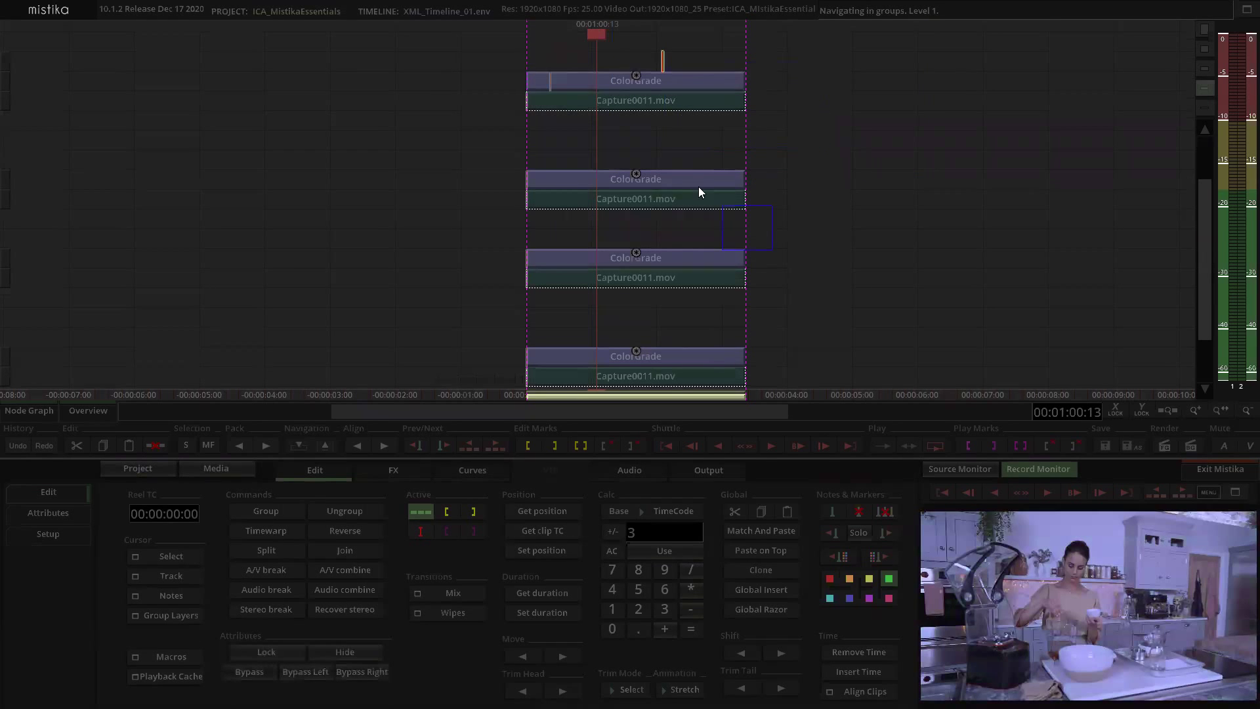
{"action": "left_click", "coordinate": [701, 274]}
{"action": "left_click", "coordinate": [903, 306]}
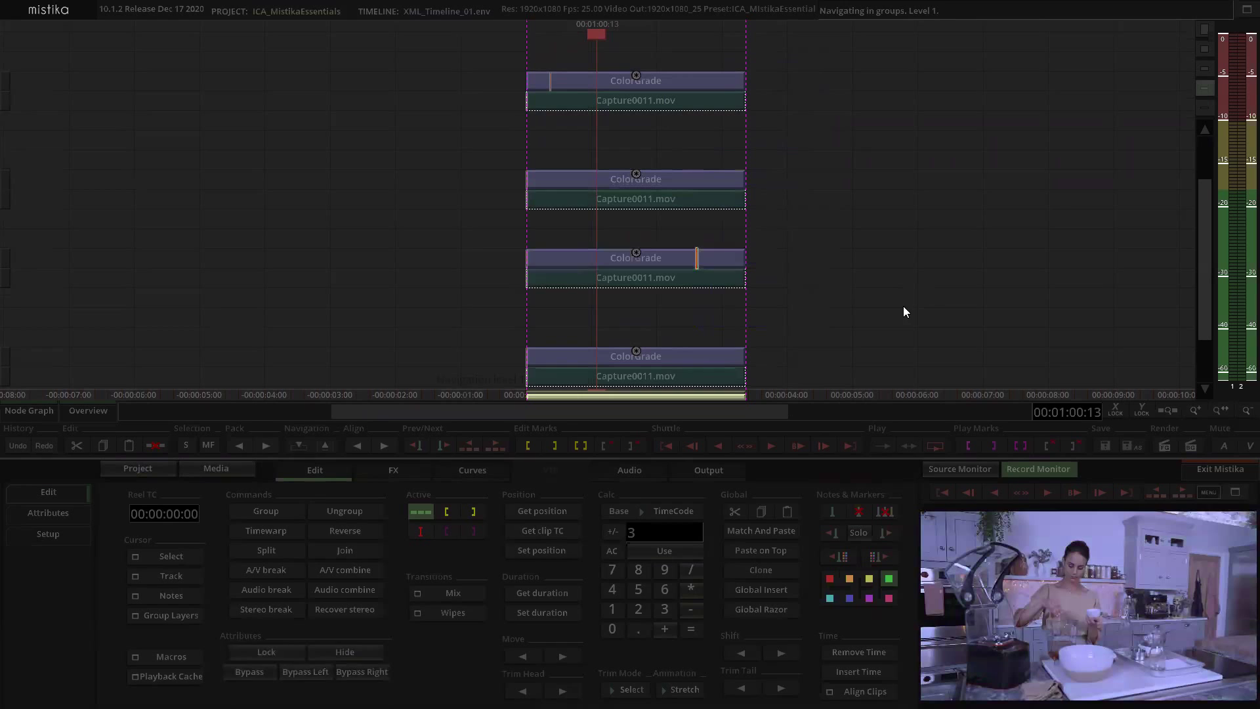
{"action": "left_click", "coordinate": [862, 296]}
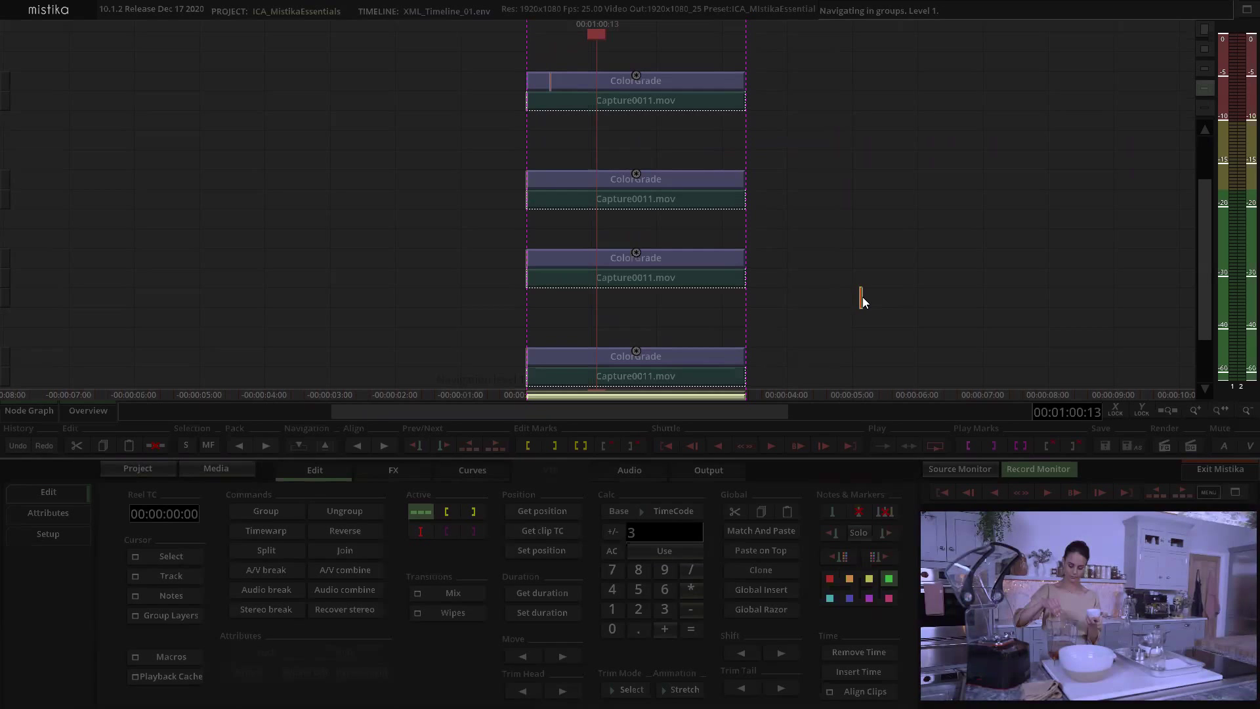
Step: Return to the main timeline level and remove the graded Capture0011.mov group from the edit
{"action": "left_click", "coordinate": [894, 200]}
{"action": "key", "text": "Escape"}
{"action": "left_click", "coordinate": [674, 258]}
{"action": "left_click", "coordinate": [679, 299]}
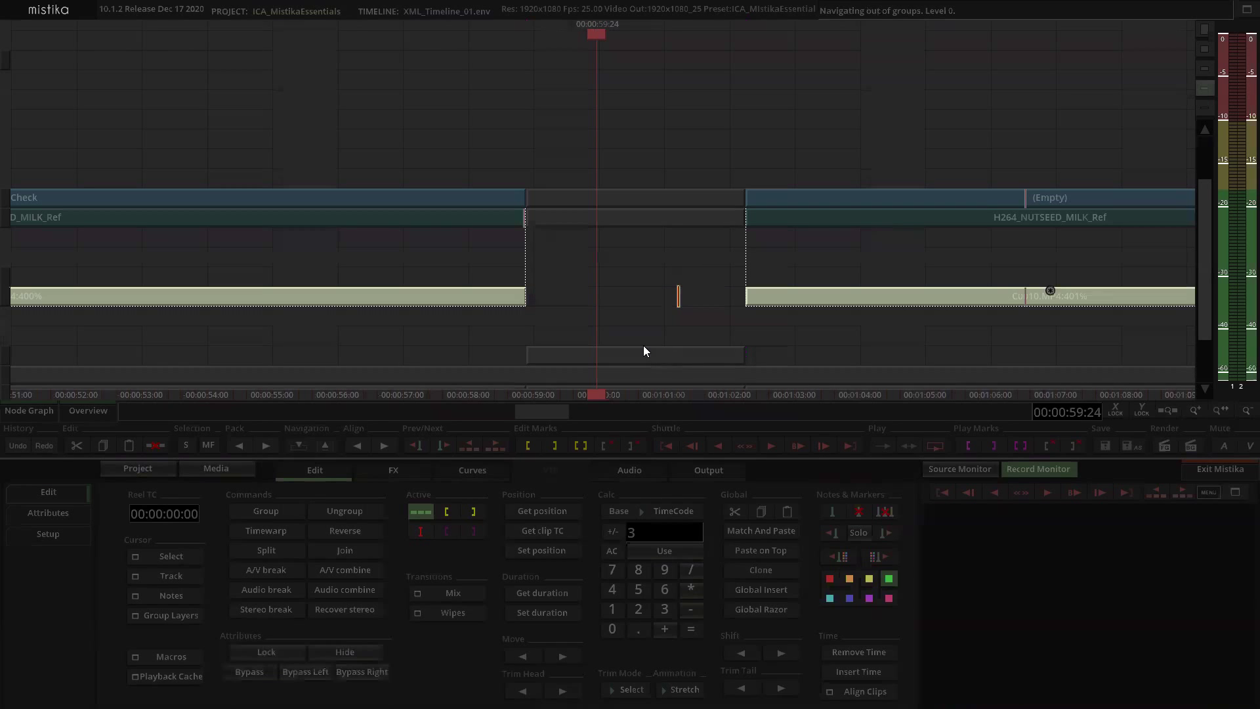
Step: Move the hidden original Capture0011.mov clip back into its place in the edit and unhide it
{"action": "left_click", "coordinate": [645, 291]}
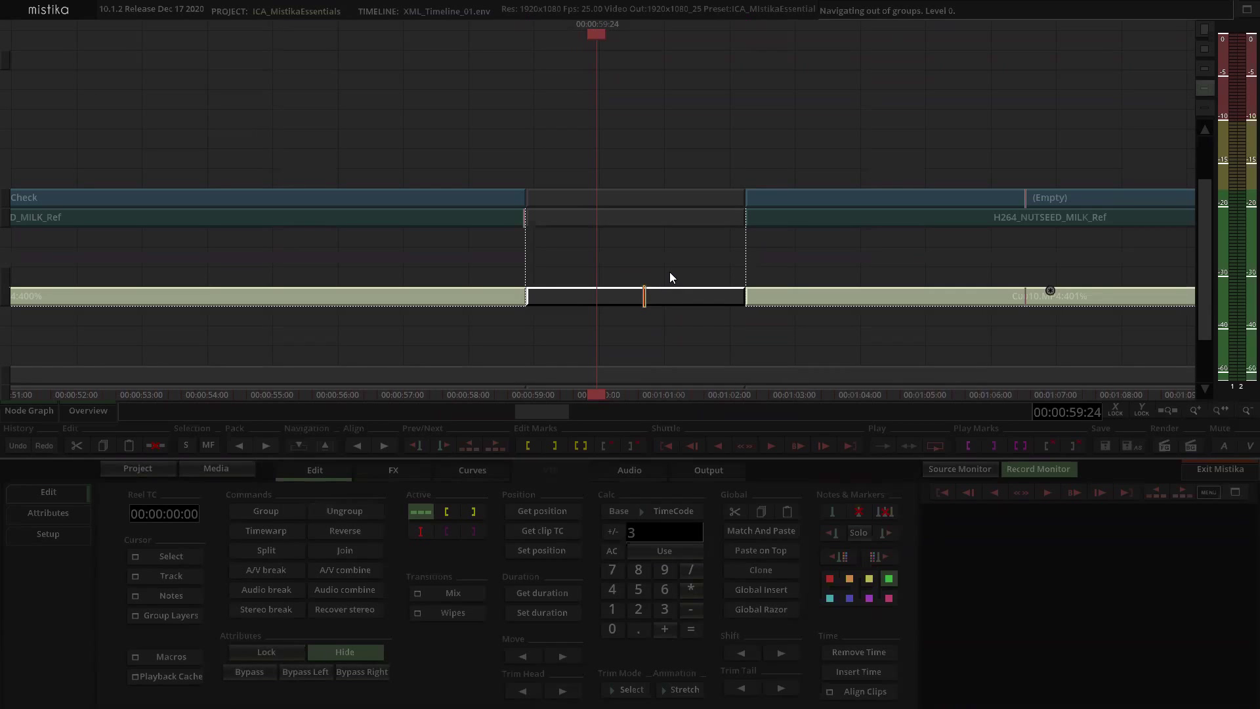
{"action": "left_click", "coordinate": [659, 258]}
{"action": "scroll", "coordinate": [661, 254], "scroll_direction": "down", "scroll_amount": 2}
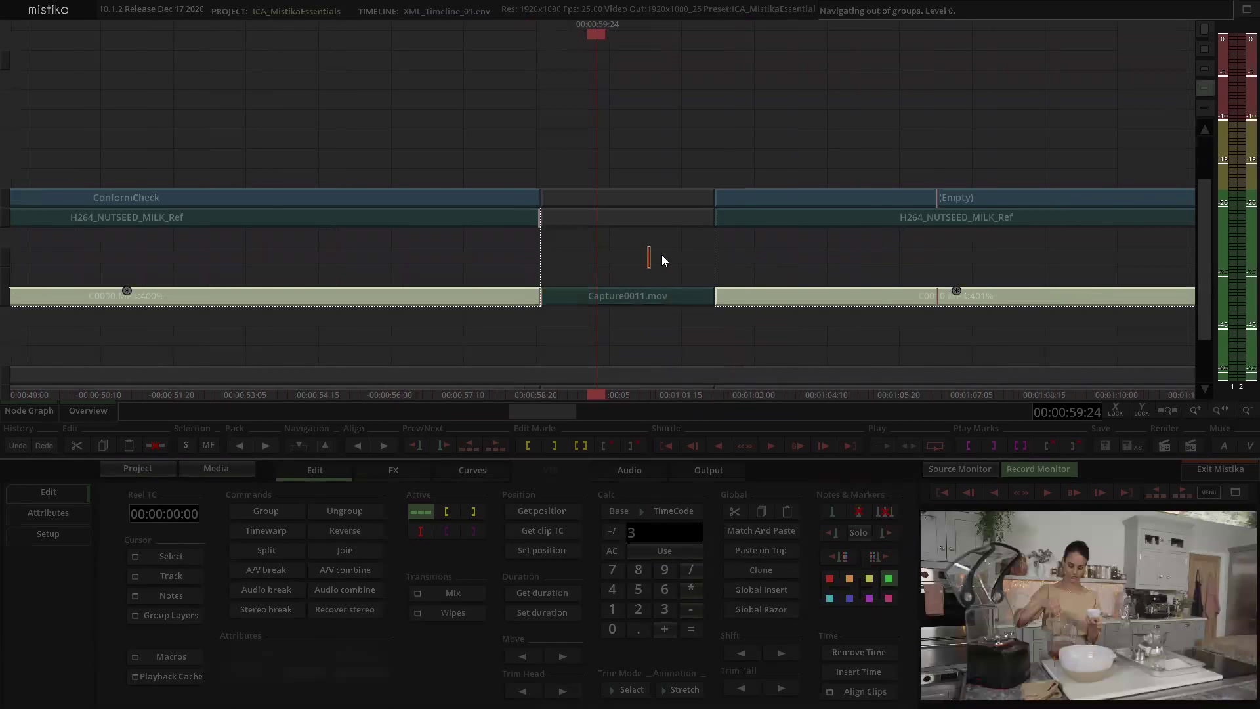
{"action": "scroll", "coordinate": [662, 254], "scroll_direction": "down", "scroll_amount": 3}
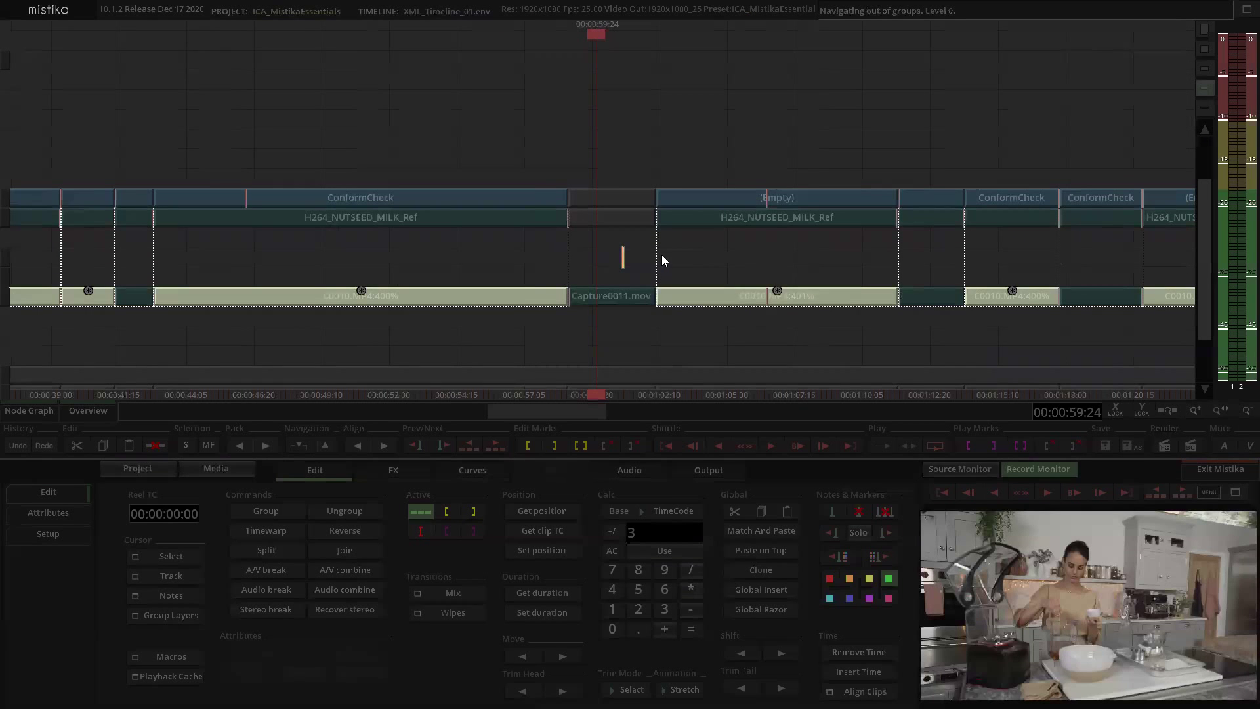
Step: Unhide the ConformCheck group and the H264_NUTSEED_MILK_Ref clip above Capture0011.mov
{"action": "left_click", "coordinate": [610, 229]}
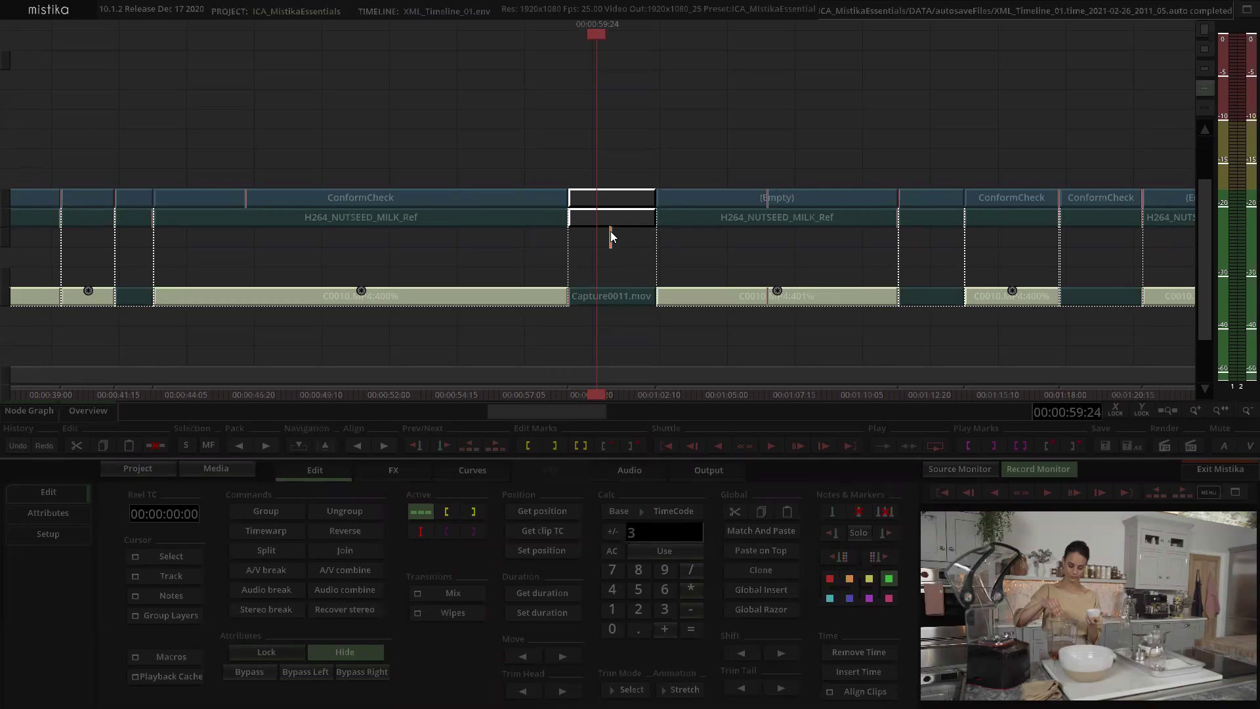
{"action": "left_click", "coordinate": [624, 146]}
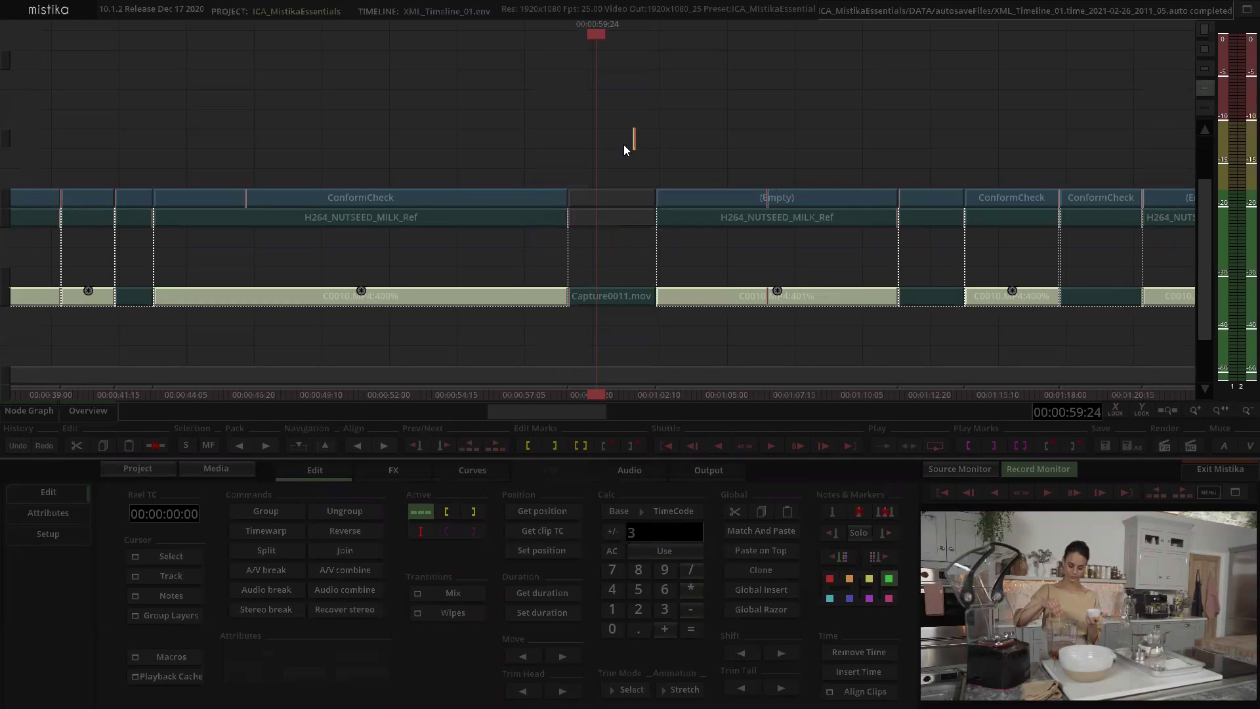
{"action": "left_click", "coordinate": [609, 241]}
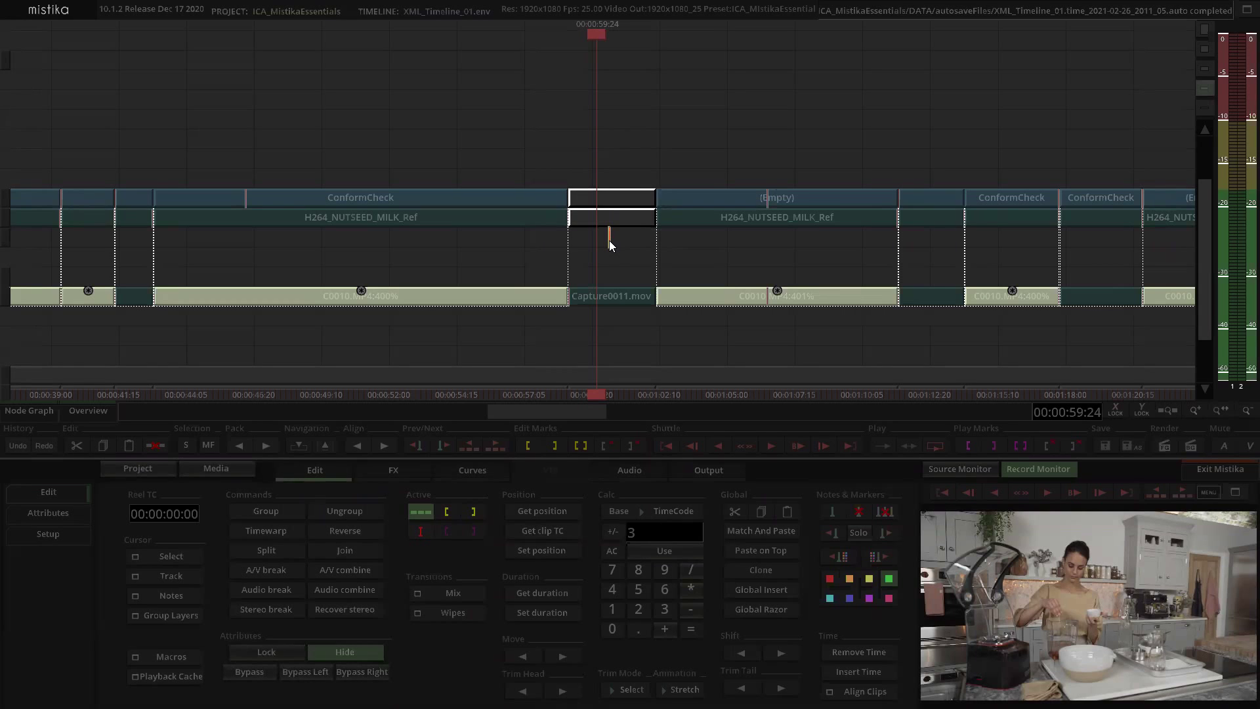
{"action": "left_click", "coordinate": [686, 144]}
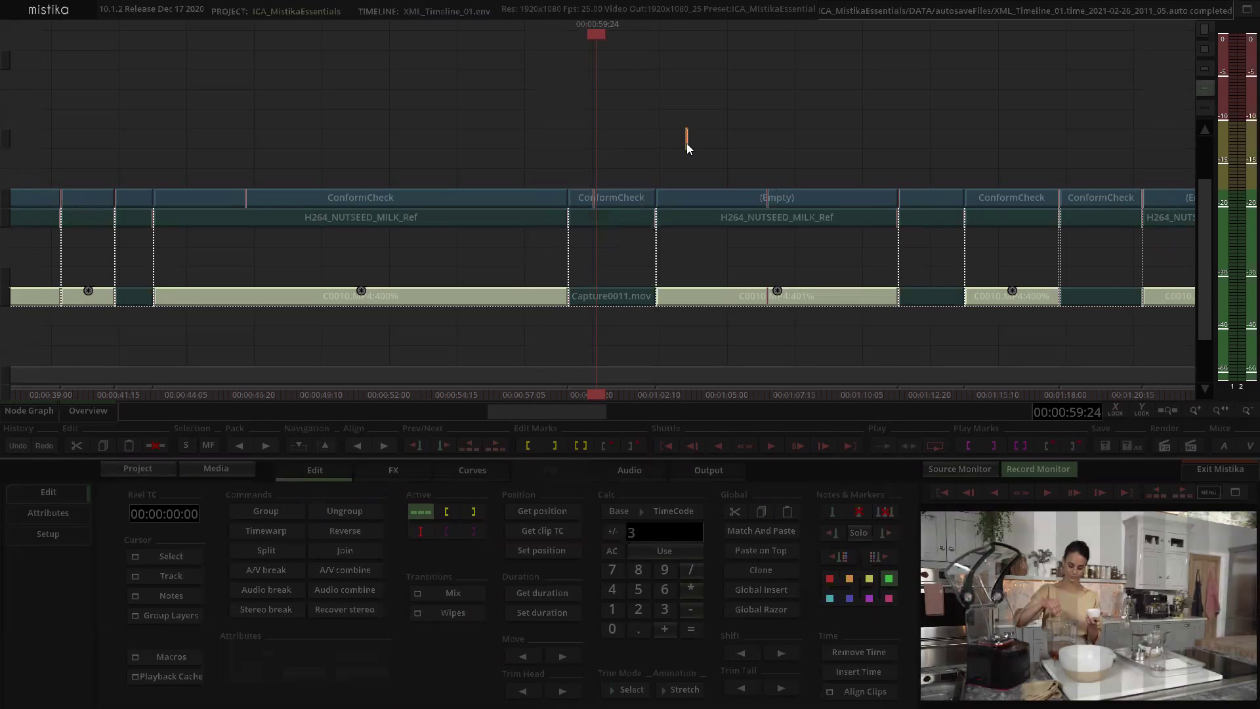
Step: Open the ConformCheck above Capture0011.mov in the effects editor and expand its contents in a widened layer stack
{"action": "scroll", "coordinate": [686, 143], "scroll_direction": "down", "scroll_amount": 3}
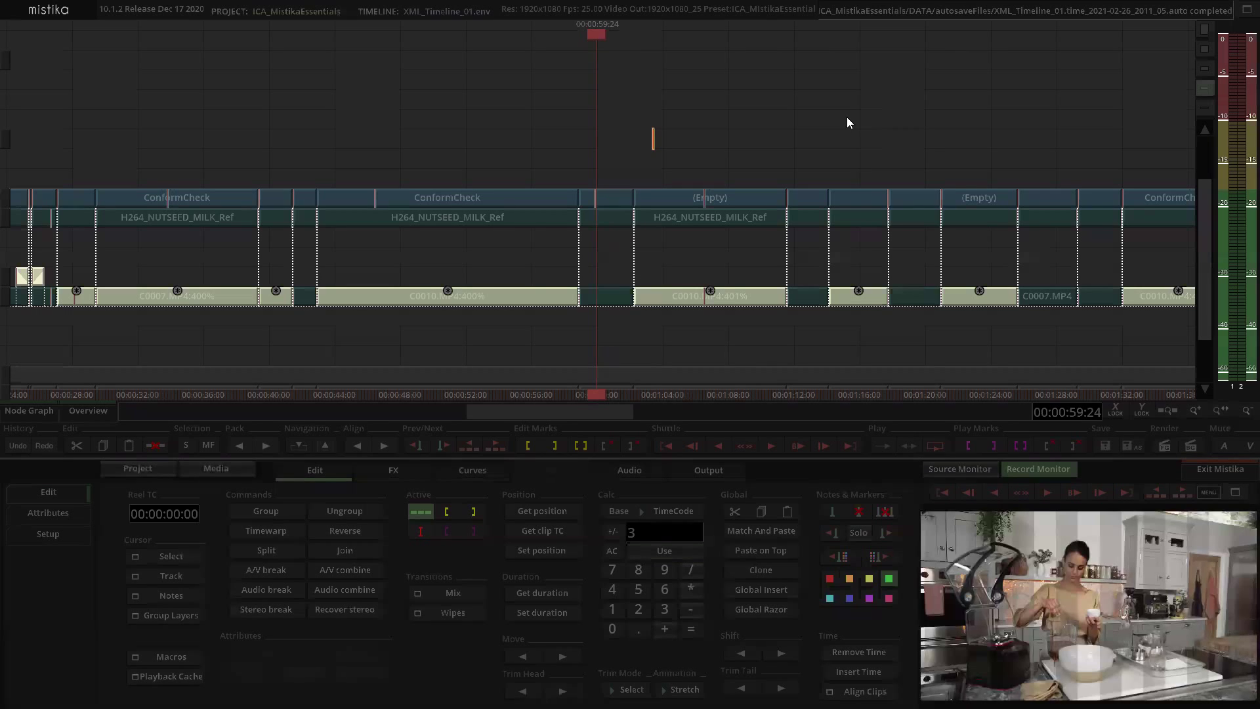
{"action": "left_click", "coordinate": [598, 198]}
{"action": "double_click", "coordinate": [597, 197]}
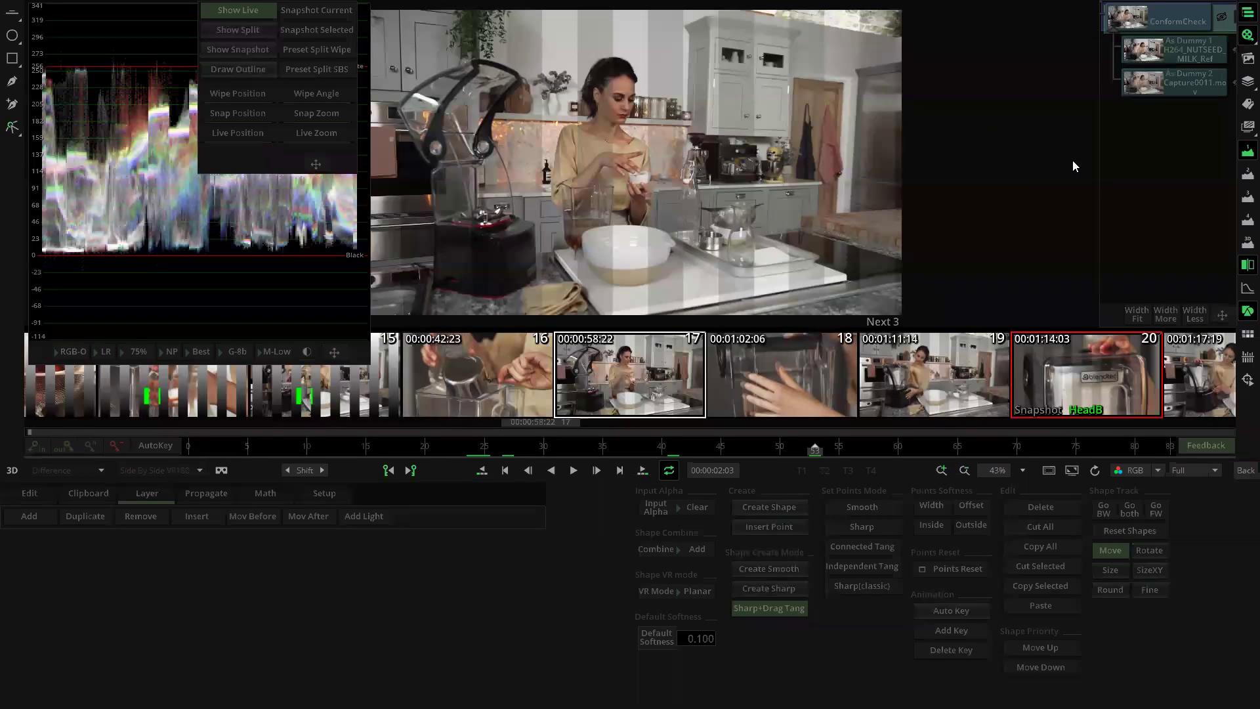
{"action": "left_click", "coordinate": [1134, 314]}
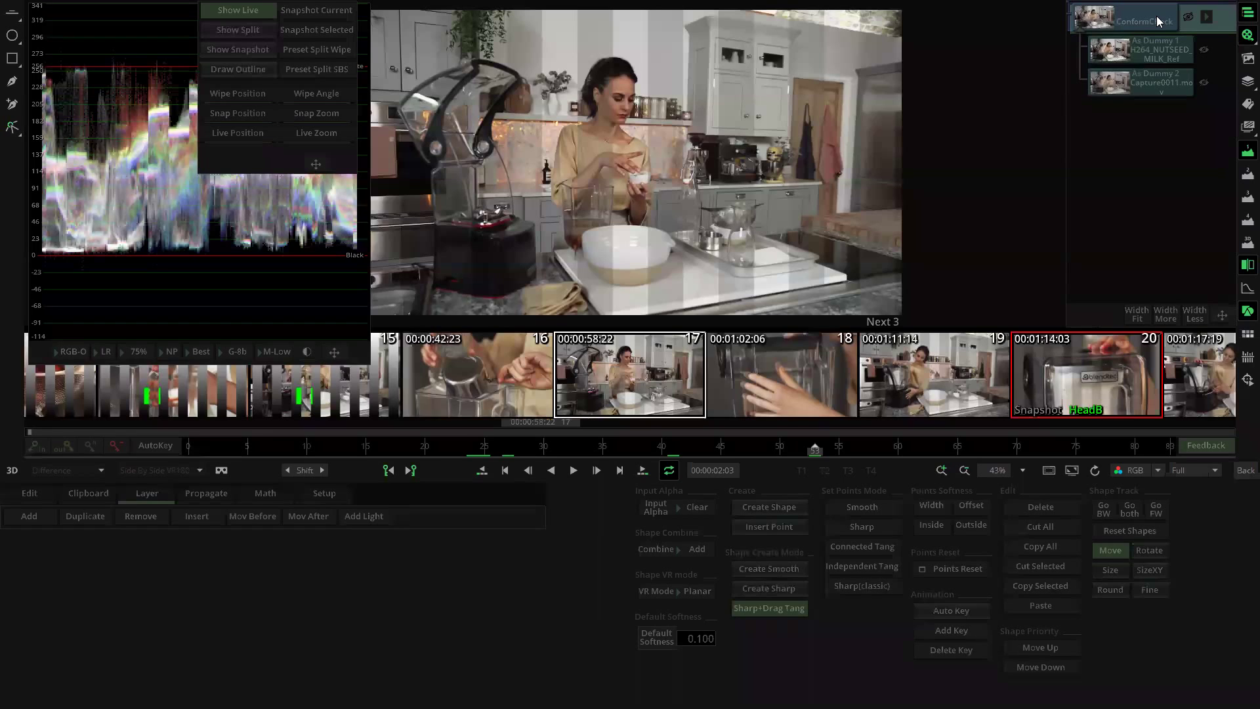
{"action": "left_click", "coordinate": [1208, 17]}
{"action": "scroll", "coordinate": [1181, 59], "scroll_direction": "down", "scroll_amount": 3}
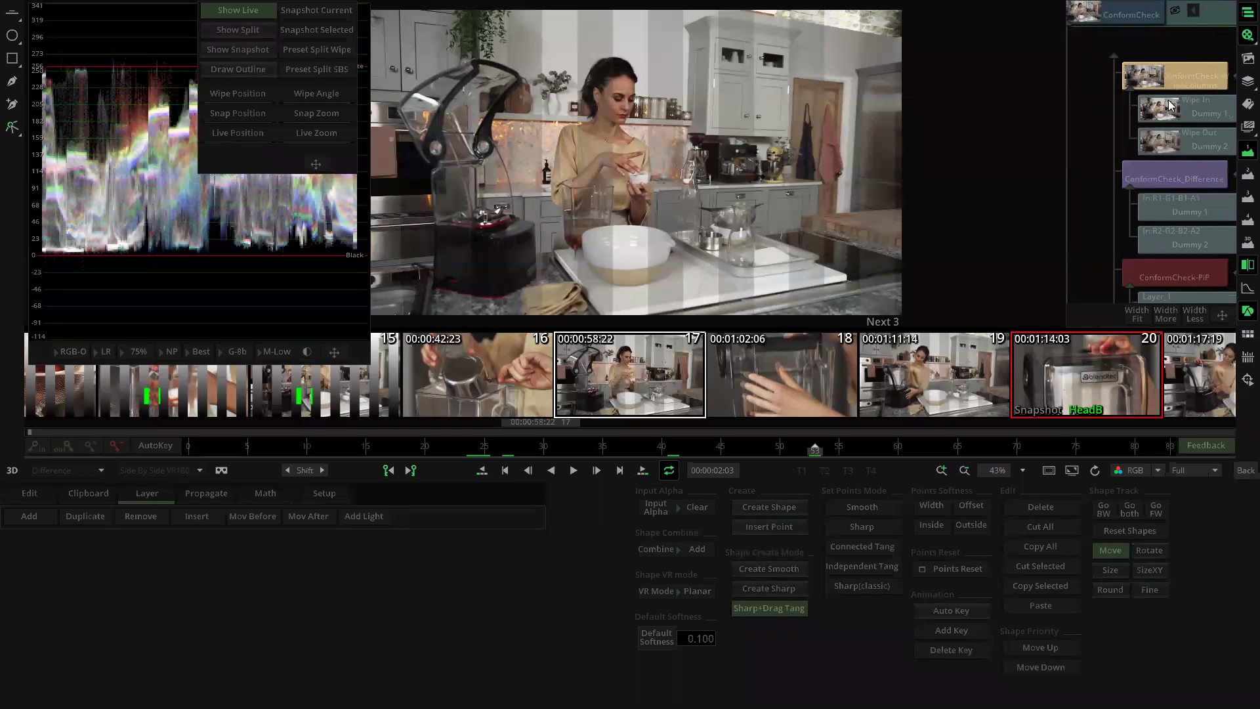
Step: Look through the ConformCheck sub-layers, collapse the group's contents and return from the effects editor to the timeline
{"action": "scroll", "coordinate": [1160, 66], "scroll_direction": "down", "scroll_amount": 2}
{"action": "scroll", "coordinate": [1177, 22], "scroll_direction": "up", "scroll_amount": 5}
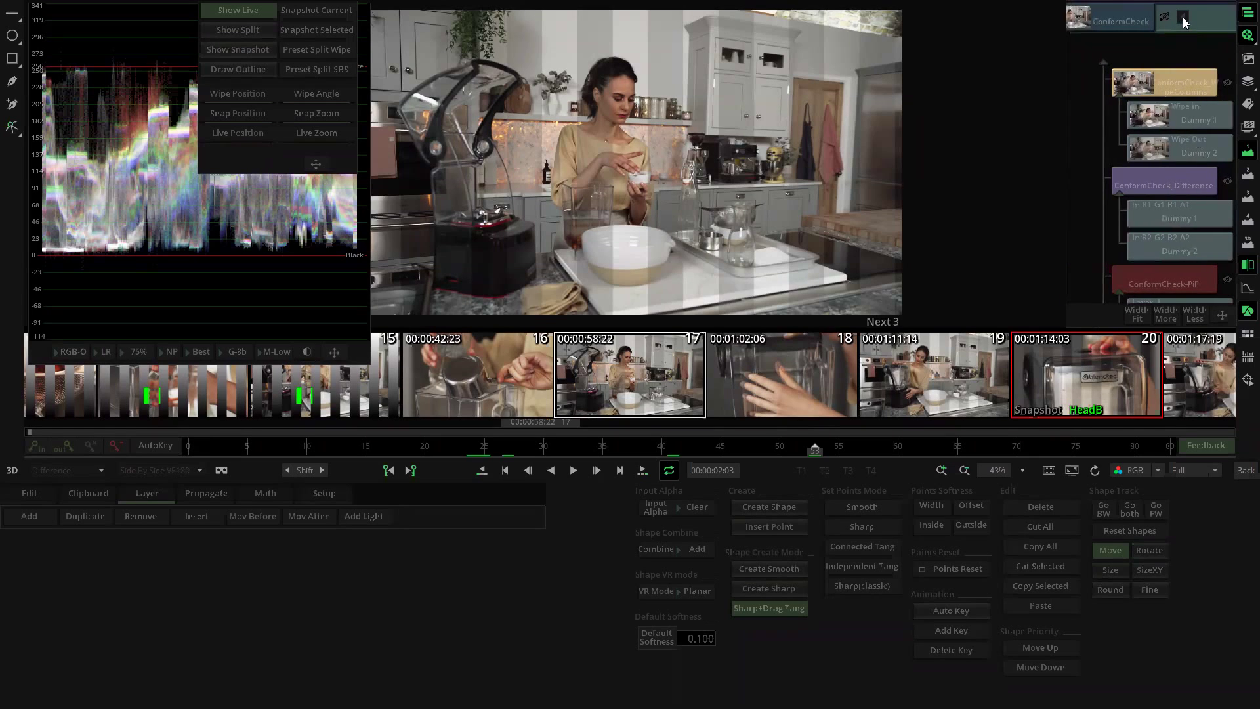
{"action": "left_click", "coordinate": [1181, 17]}
{"action": "left_click", "coordinate": [1245, 470]}
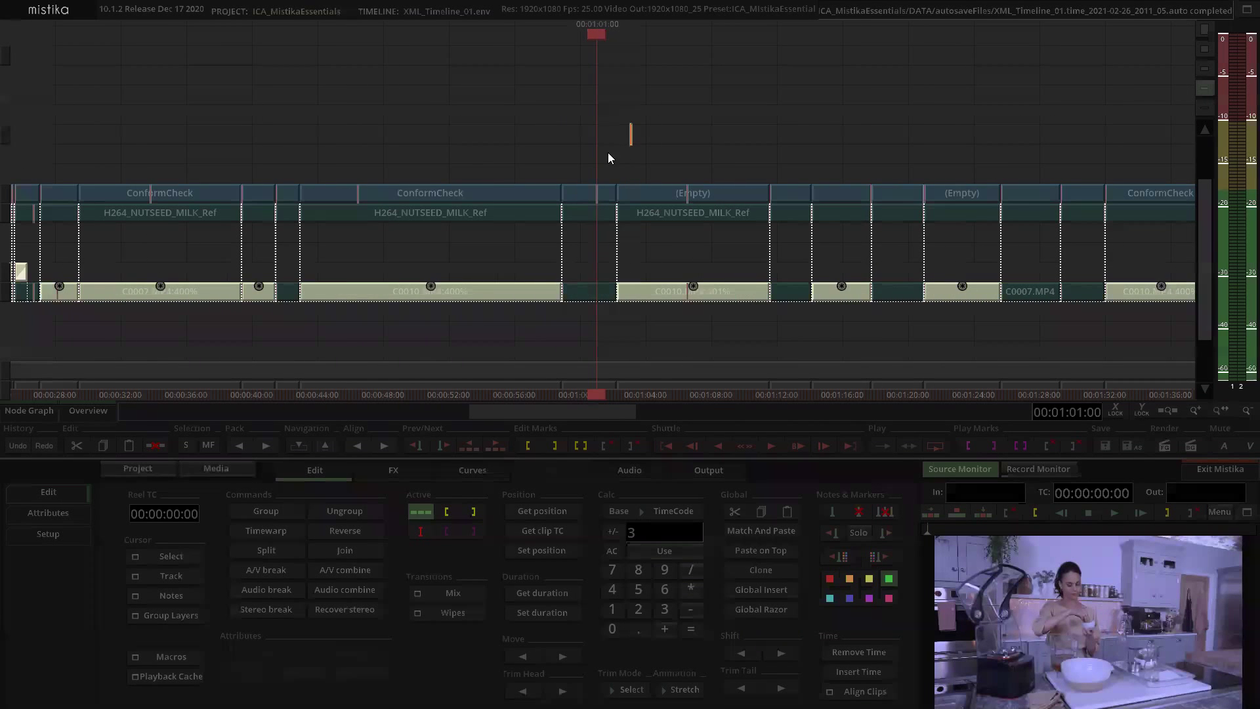
Step: Enter the ConformCheck group above Capture0011.mov on the timeline to view its stacked comparison layers, and return to the main level
{"action": "left_click", "coordinate": [589, 190]}
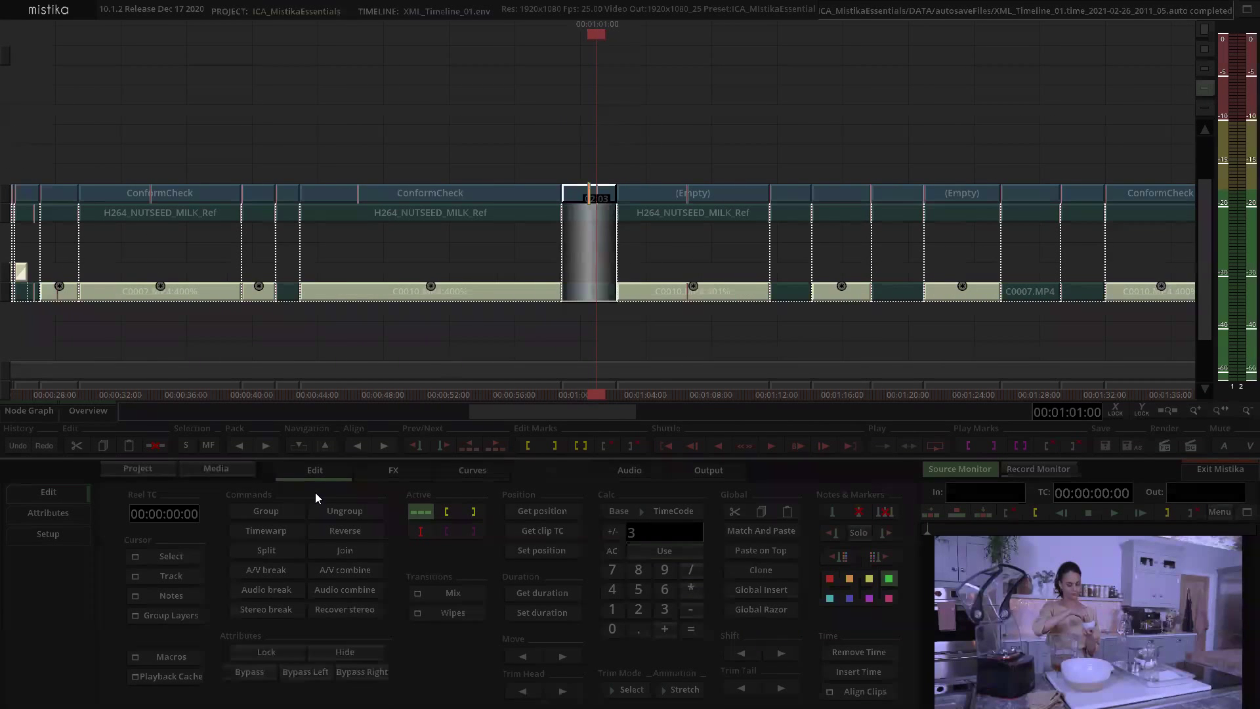
{"action": "left_click", "coordinate": [298, 445]}
{"action": "scroll", "coordinate": [656, 290], "scroll_direction": "up", "scroll_amount": 3}
{"action": "scroll", "coordinate": [658, 288], "scroll_direction": "down", "scroll_amount": 1}
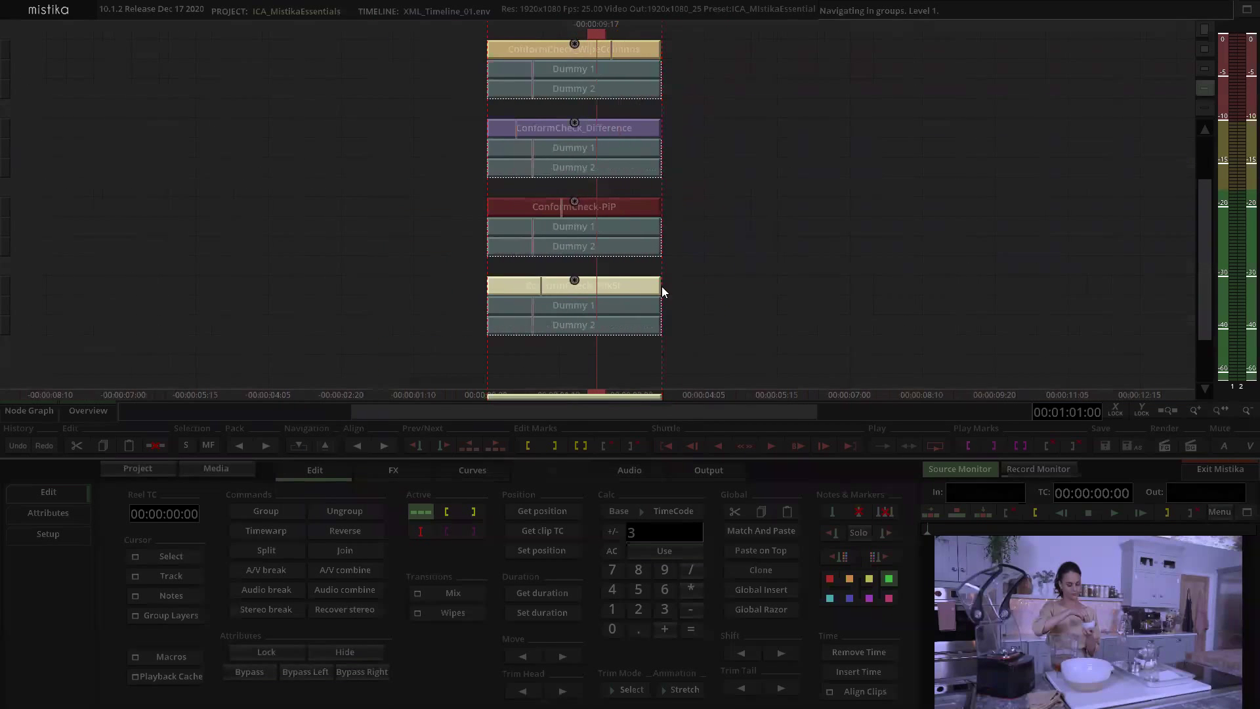
{"action": "key", "text": "Escape"}
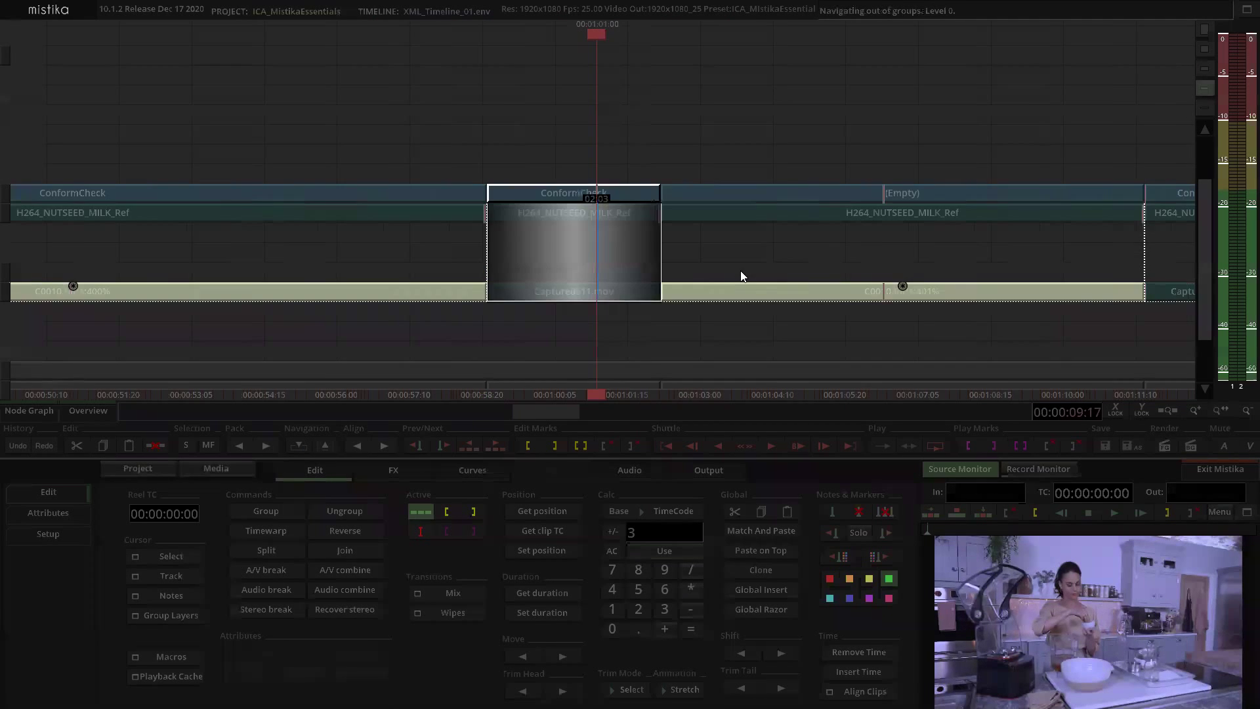
Step: Enter the C0010 group right after the first Capture0011.mov shot, view the full extent of C0010.MP4 and return to the main level
{"action": "left_click", "coordinate": [769, 286]}
{"action": "scroll", "coordinate": [639, 259], "scroll_direction": "down", "scroll_amount": 3}
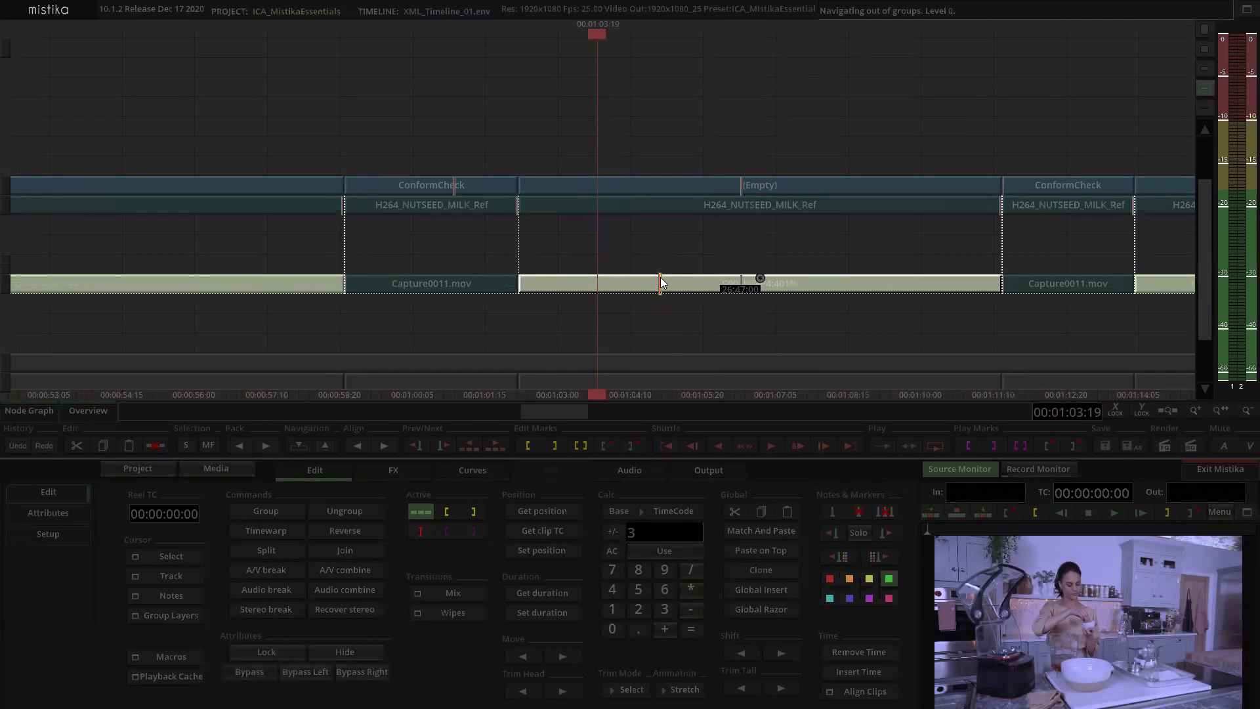
{"action": "double_click", "coordinate": [660, 282]}
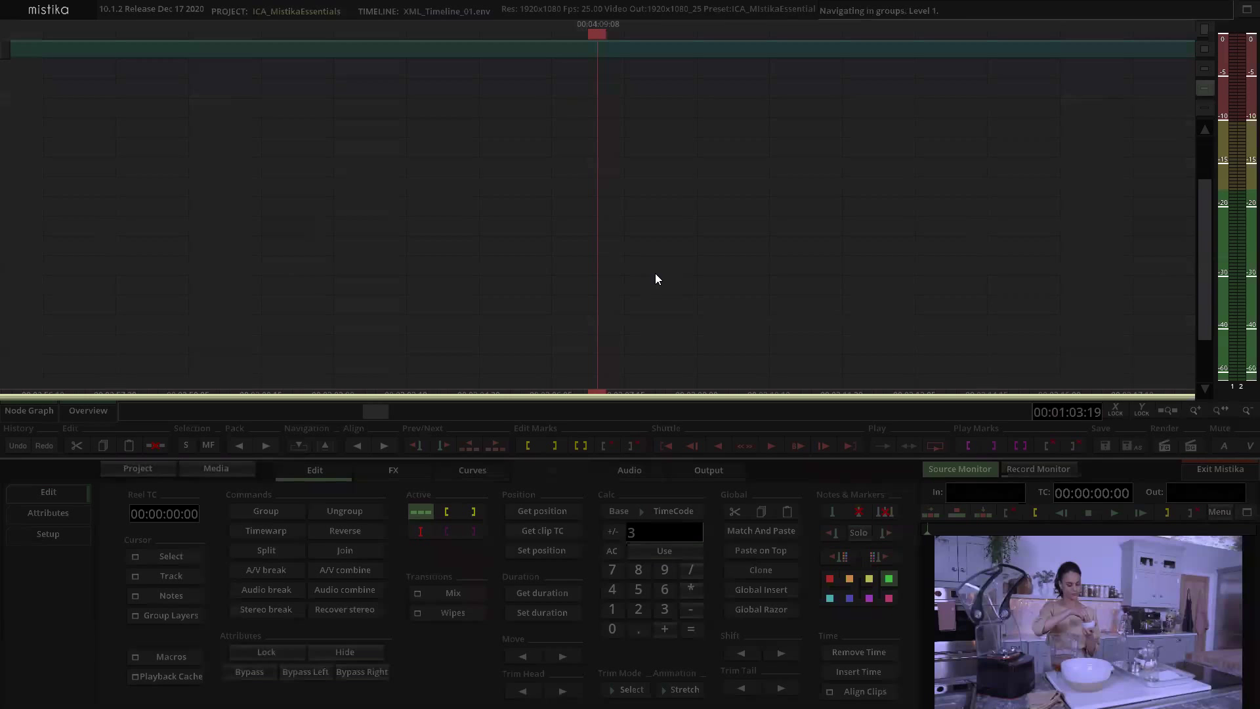
{"action": "left_click", "coordinate": [1242, 413]}
{"action": "left_click", "coordinate": [1242, 413]}
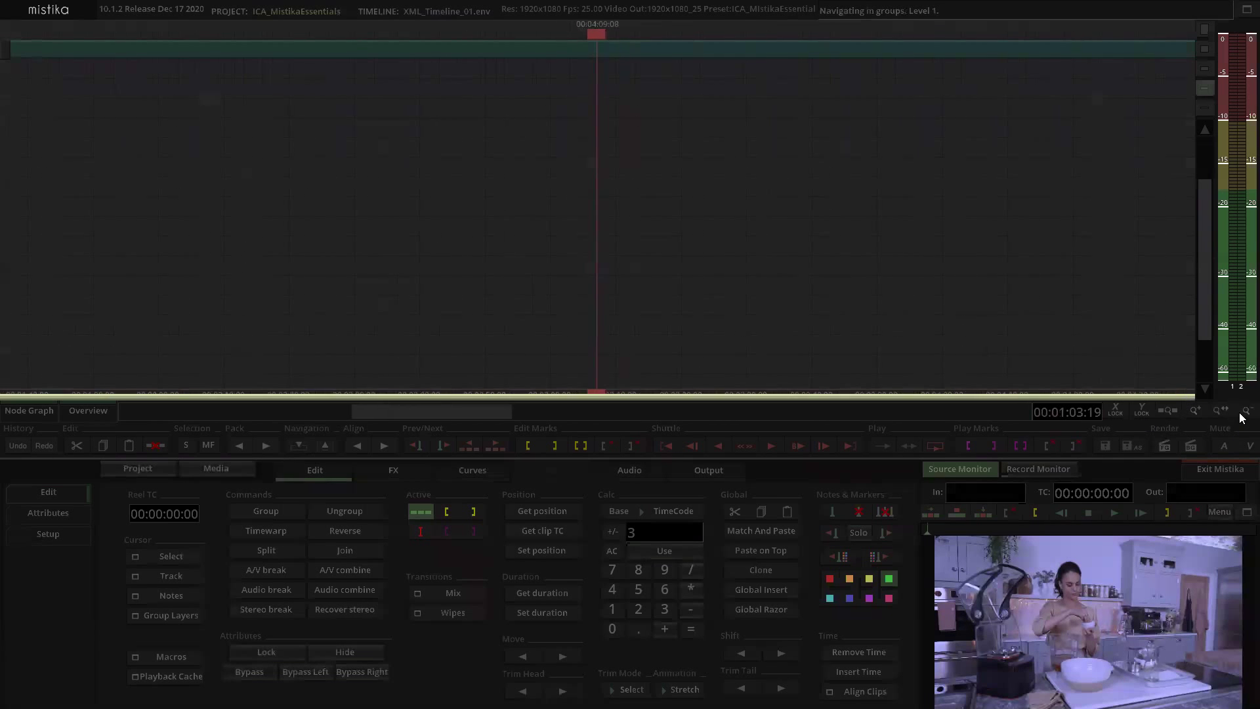
{"action": "left_click", "coordinate": [1242, 413]}
{"action": "left_click", "coordinate": [1242, 413]}
{"action": "left_click", "coordinate": [1242, 413]}
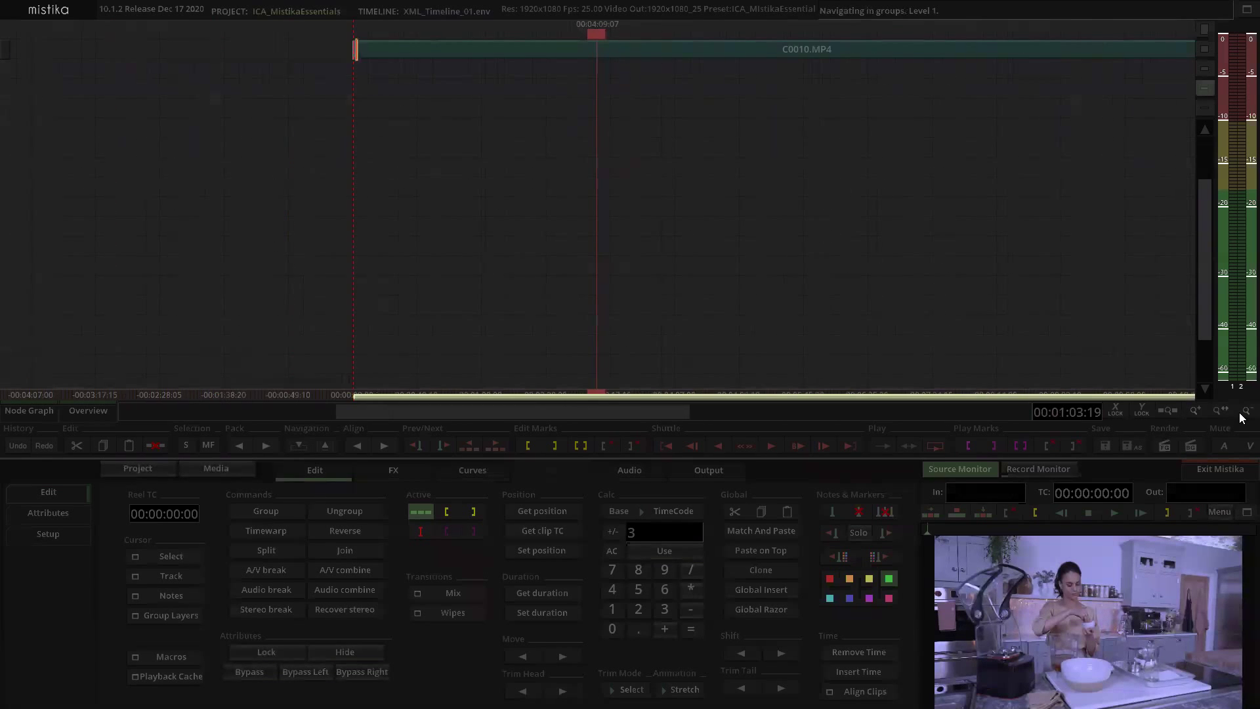
{"action": "left_click", "coordinate": [1242, 413]}
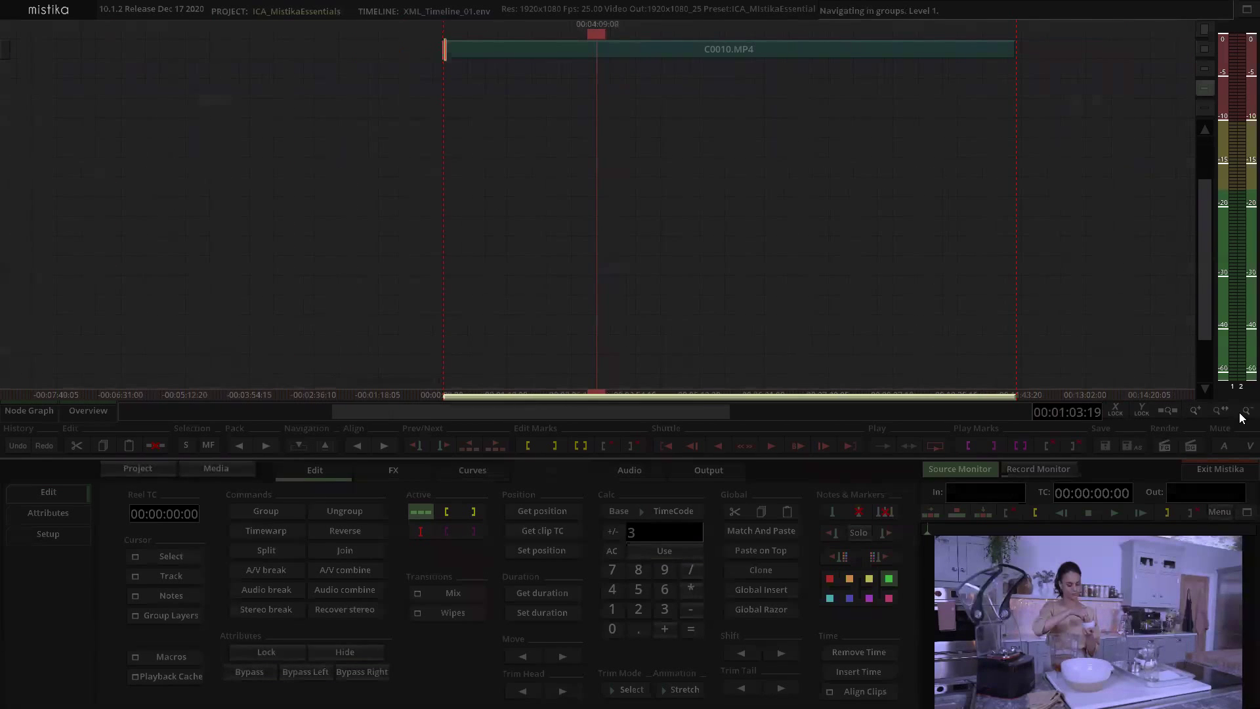
{"action": "double_click", "coordinate": [695, 239]}
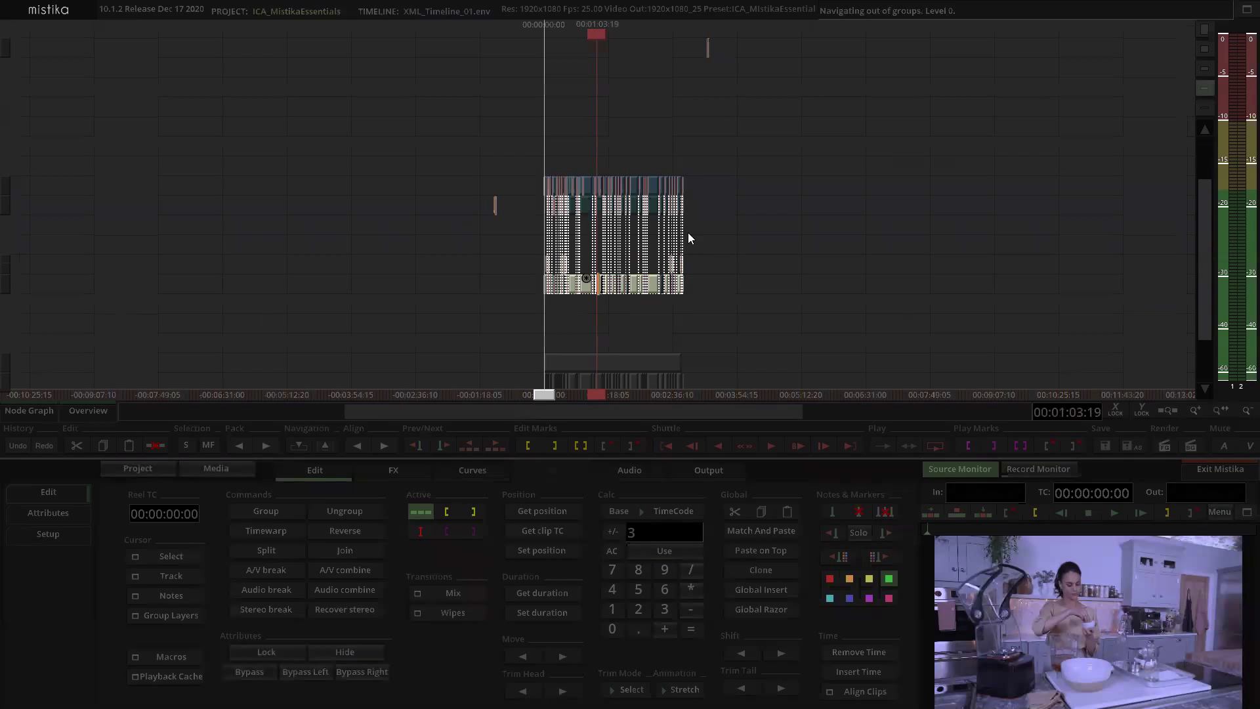
Step: Copy the Capture0011.mov clip from the edit to an empty stretch of timeline at about 00:04:03
{"action": "scroll", "coordinate": [692, 171], "scroll_direction": "up", "scroll_amount": 3}
{"action": "scroll", "coordinate": [678, 139], "scroll_direction": "down", "scroll_amount": 3}
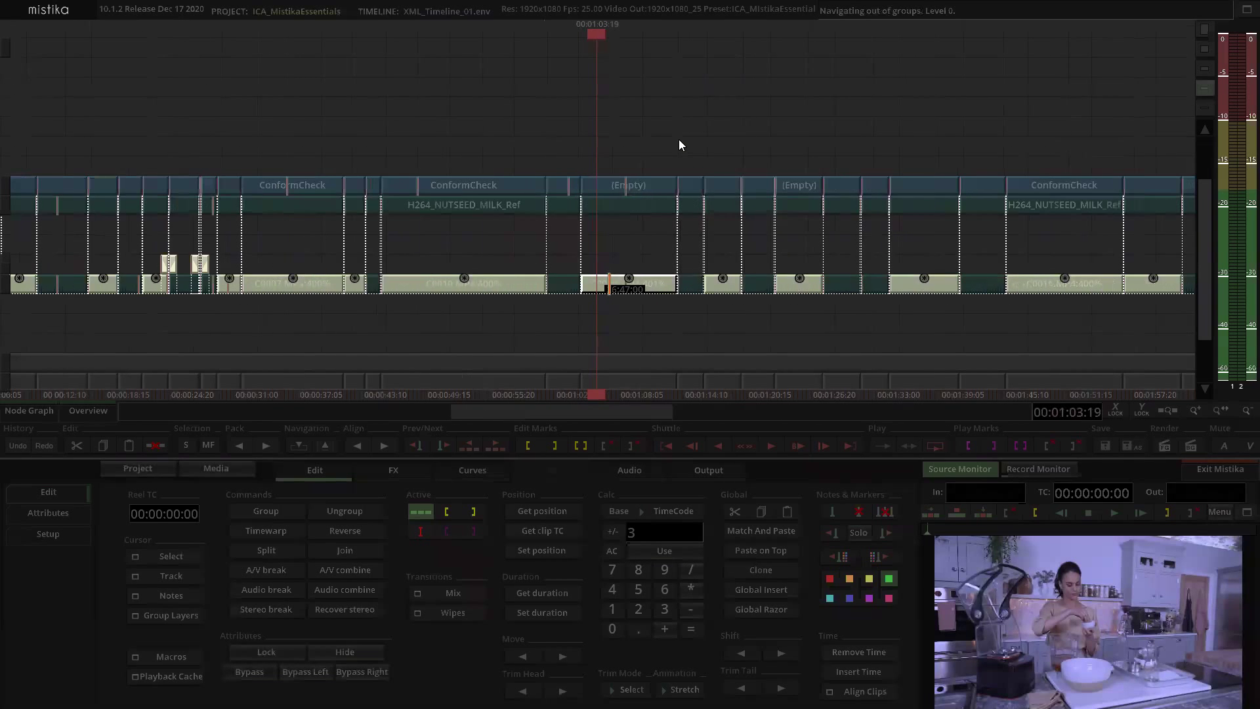
{"action": "scroll", "coordinate": [680, 128], "scroll_direction": "down", "scroll_amount": 1}
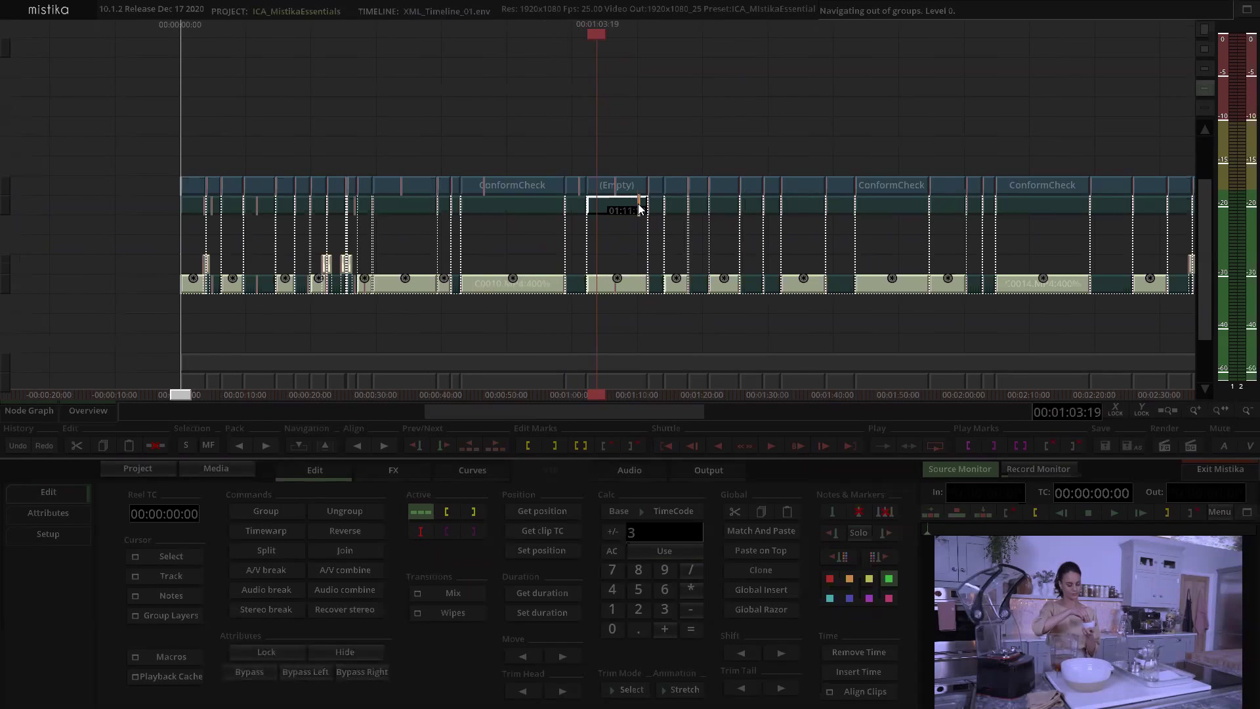
{"action": "scroll", "coordinate": [639, 209], "scroll_direction": "up", "scroll_amount": 6}
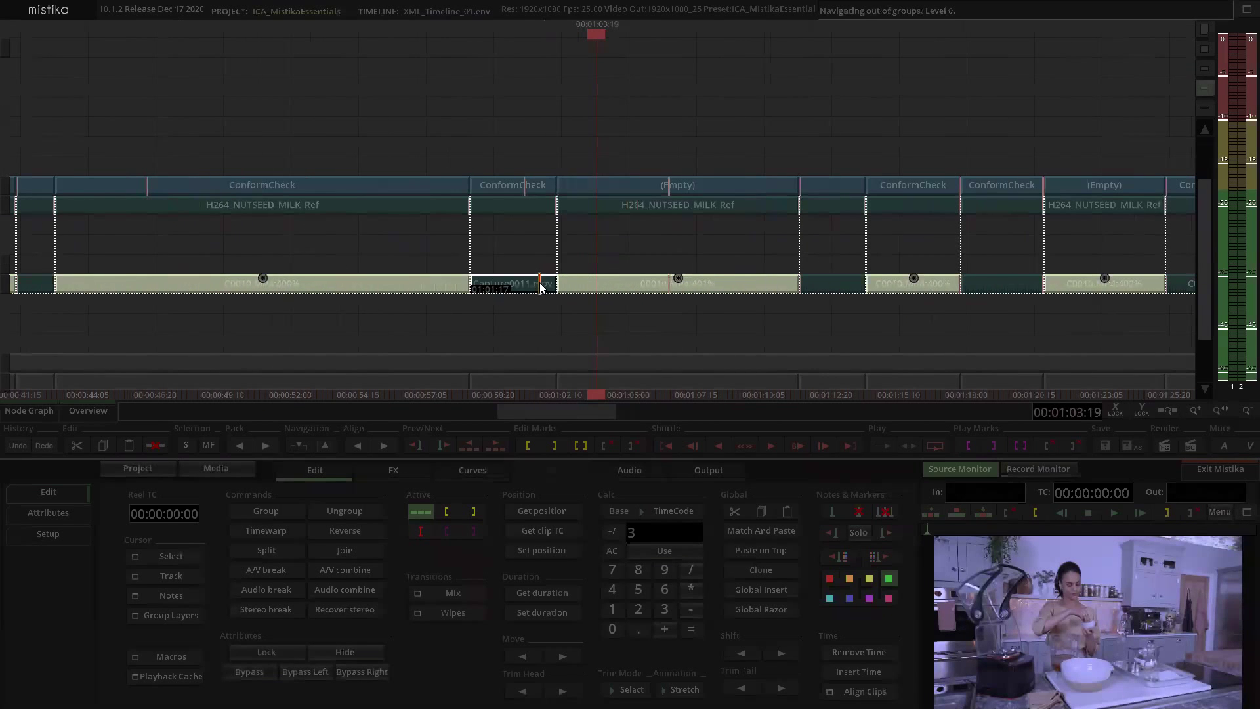
{"action": "scroll", "coordinate": [679, 293], "scroll_direction": "down", "scroll_amount": 5}
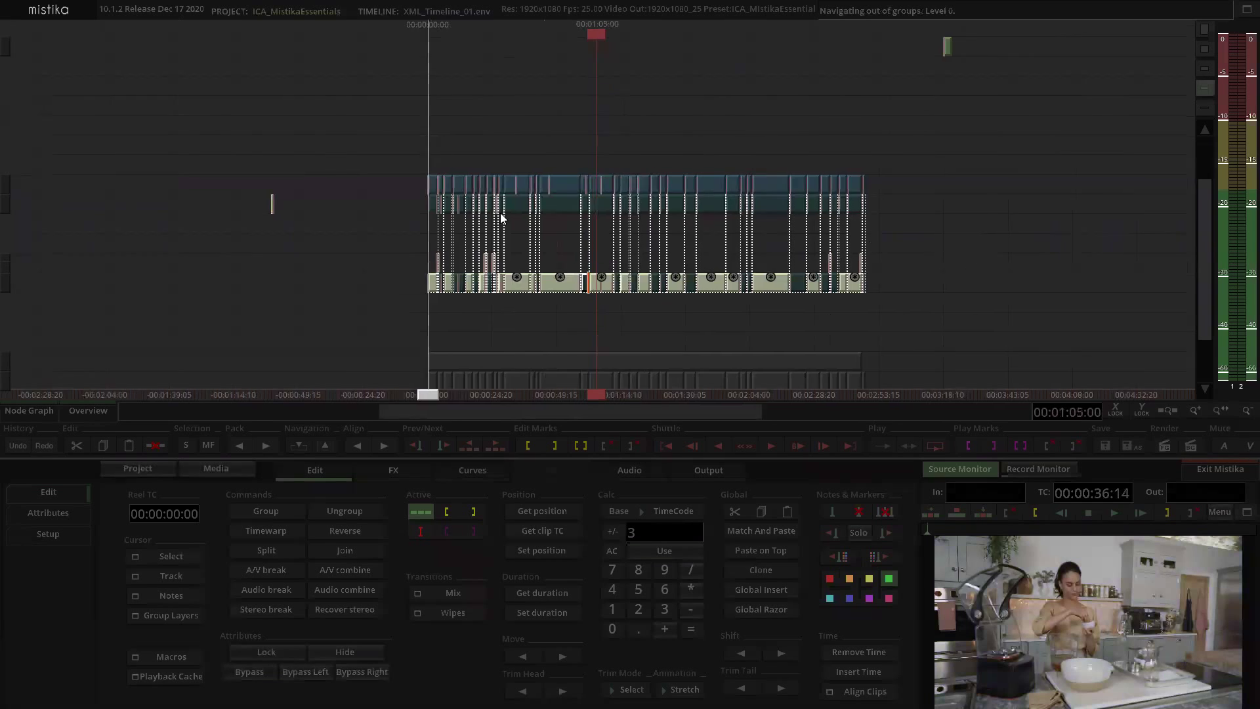
{"action": "scroll", "coordinate": [500, 211], "scroll_direction": "down", "scroll_amount": 2}
{"action": "scroll", "coordinate": [571, 167], "scroll_direction": "up", "scroll_amount": 3}
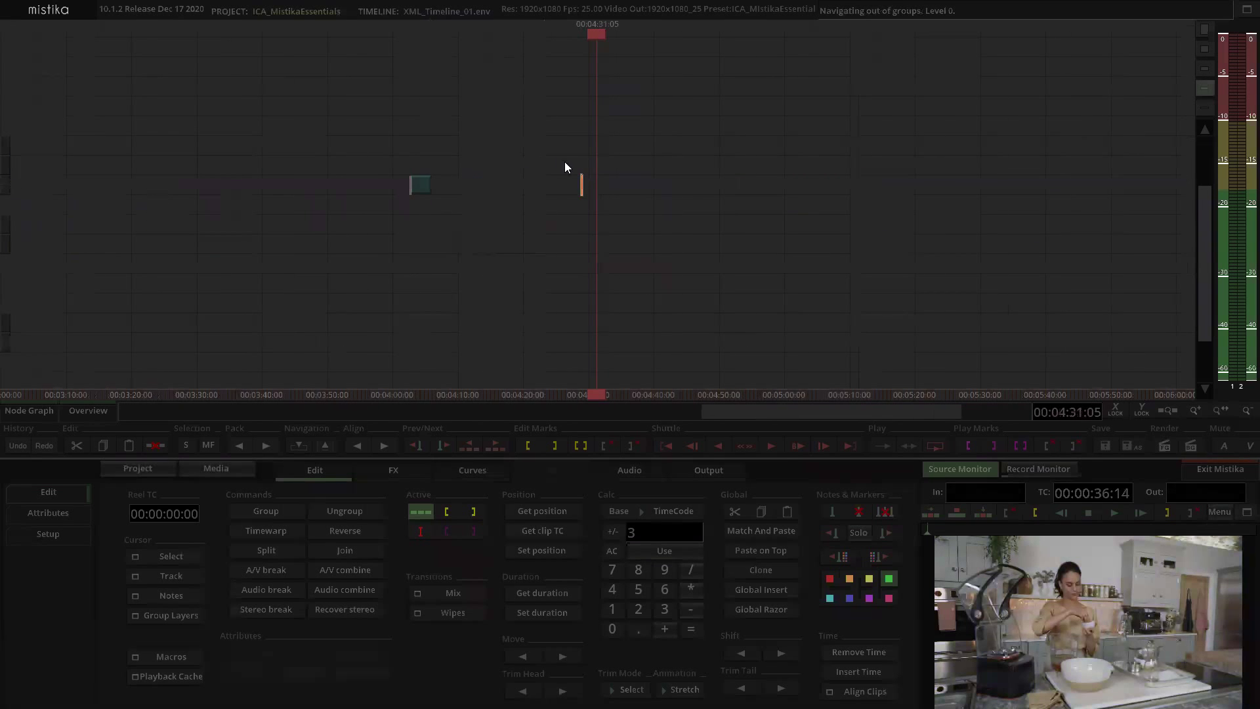
{"action": "scroll", "coordinate": [679, 181], "scroll_direction": "up", "scroll_amount": 3}
{"action": "scroll", "coordinate": [515, 204], "scroll_direction": "down", "scroll_amount": 2}
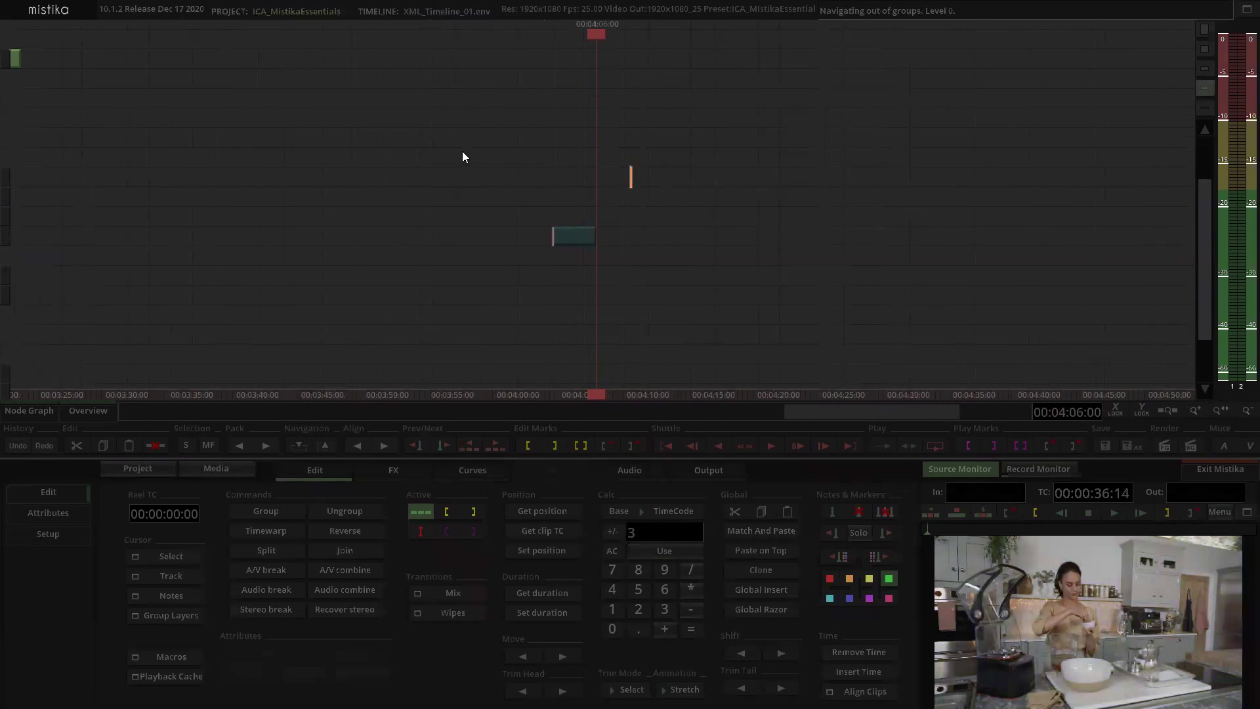
Step: Apply a timewarp to the copied Capture0011.mov clip and stretch its end until the speed is 14%
{"action": "left_click", "coordinate": [429, 174]}
{"action": "left_click", "coordinate": [536, 187]}
{"action": "left_click_drag", "start_coordinate": [660, 253], "coordinate": [781, 348]}
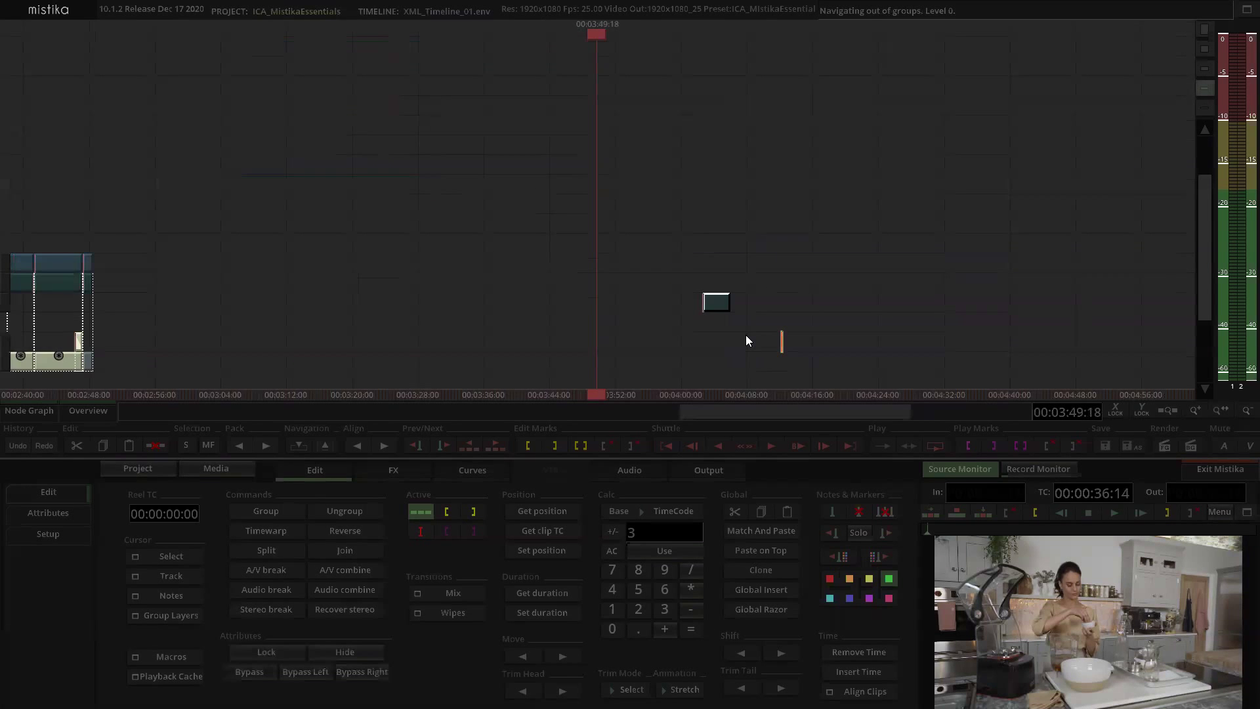
{"action": "left_click", "coordinate": [767, 286]}
{"action": "left_click_drag", "start_coordinate": [793, 326], "coordinate": [900, 309]}
{"action": "left_click", "coordinate": [802, 301]}
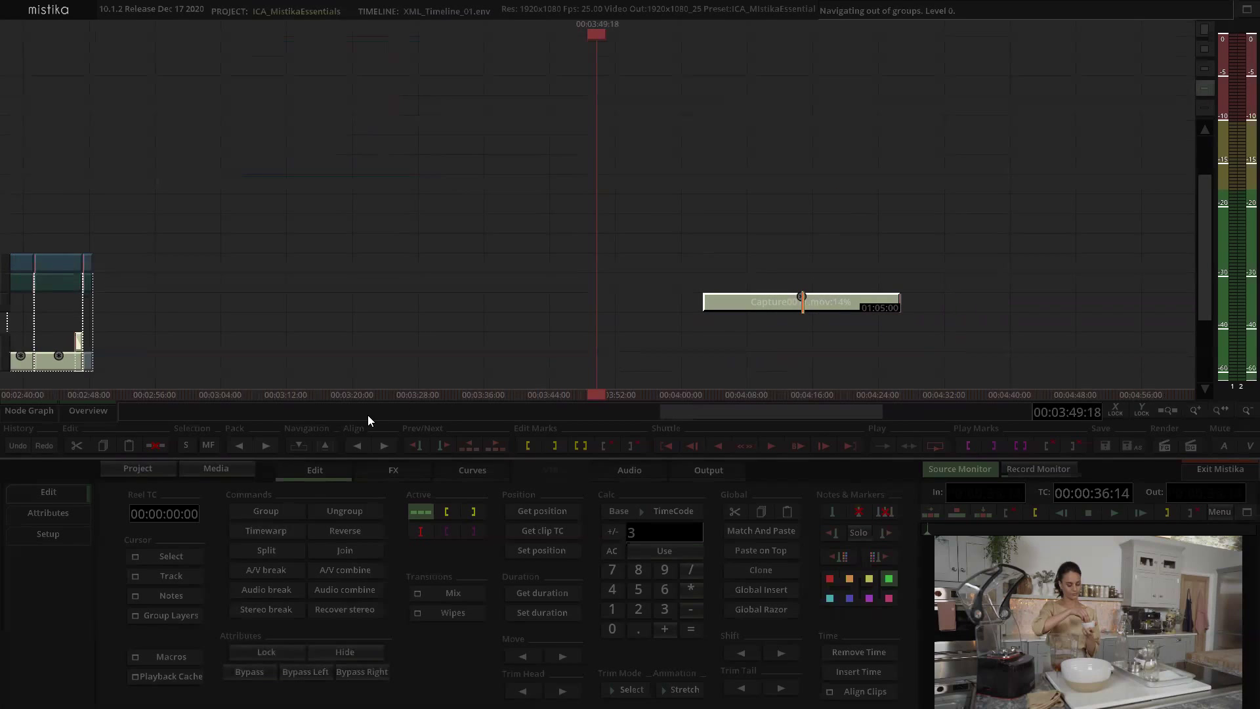
Step: Enter the timewarp group and trim the end of the Capture0011.mov source clip inside it
{"action": "left_click", "coordinate": [299, 446]}
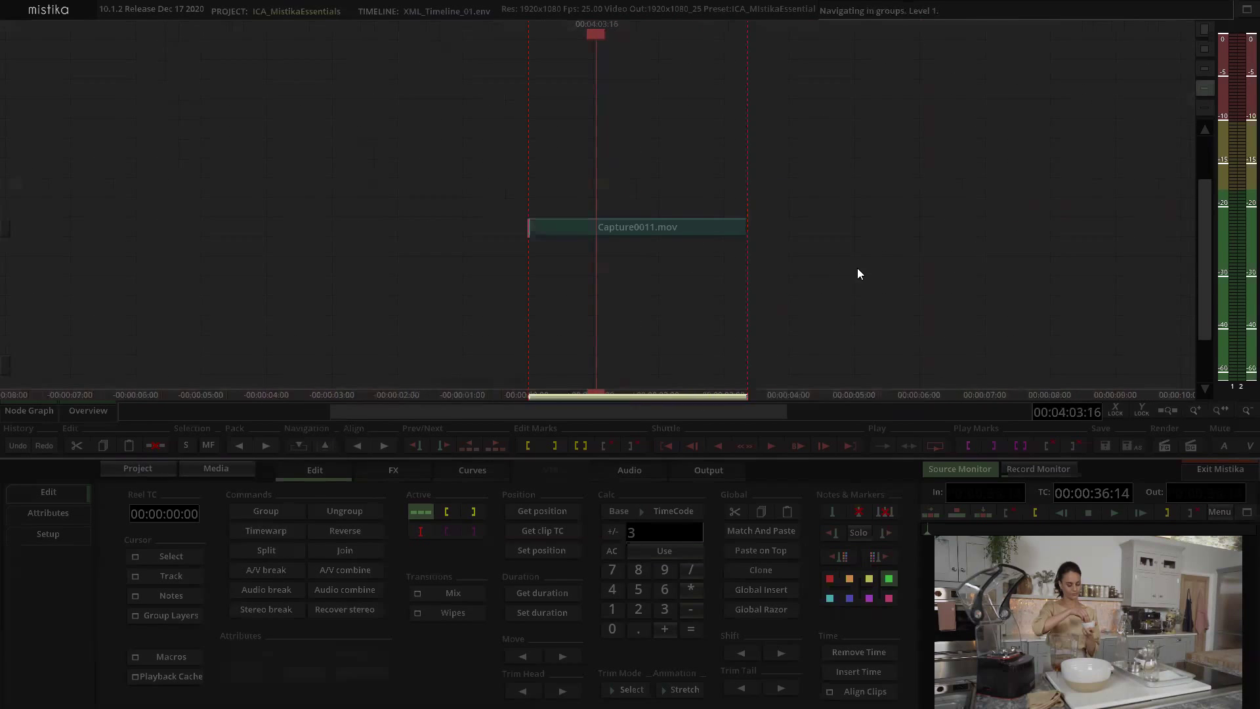
{"action": "scroll", "coordinate": [857, 268], "scroll_direction": "up", "scroll_amount": 2}
{"action": "left_click", "coordinate": [854, 235]}
{"action": "left_click_drag", "start_coordinate": [929, 242], "coordinate": [740, 253]}
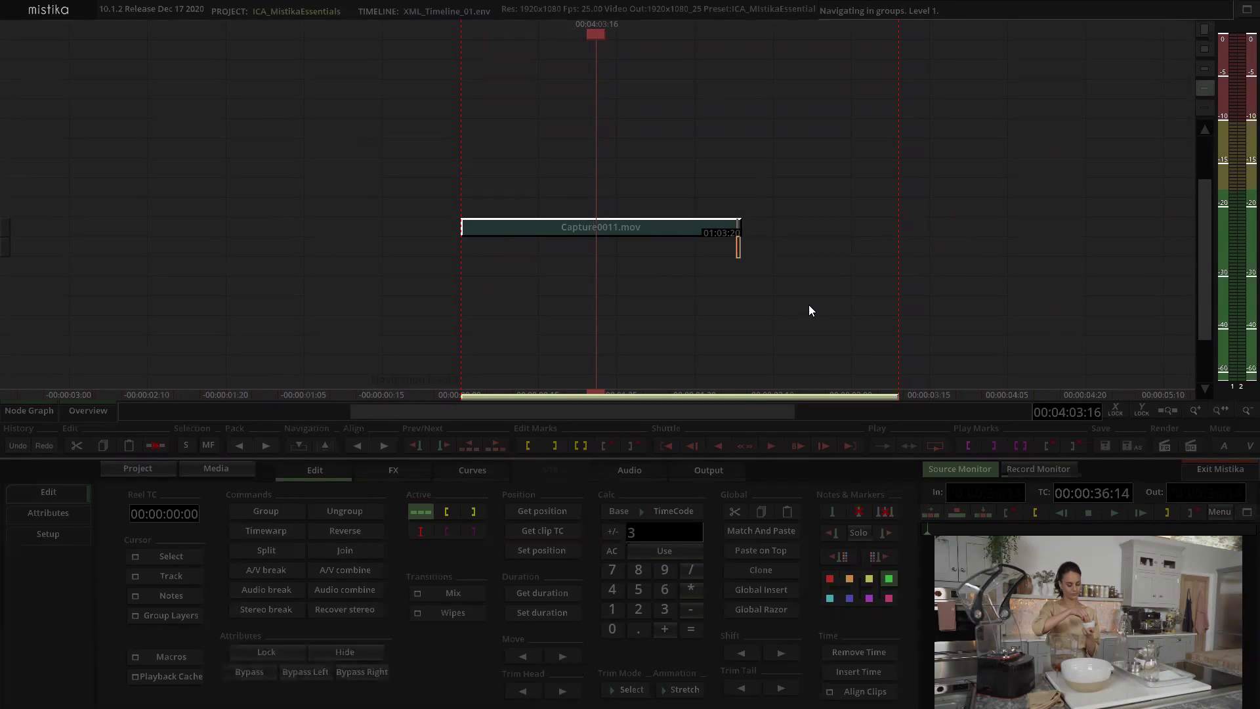
Step: Leave the group and reset its timewarp to match the changed content length
{"action": "key", "text": "Escape"}
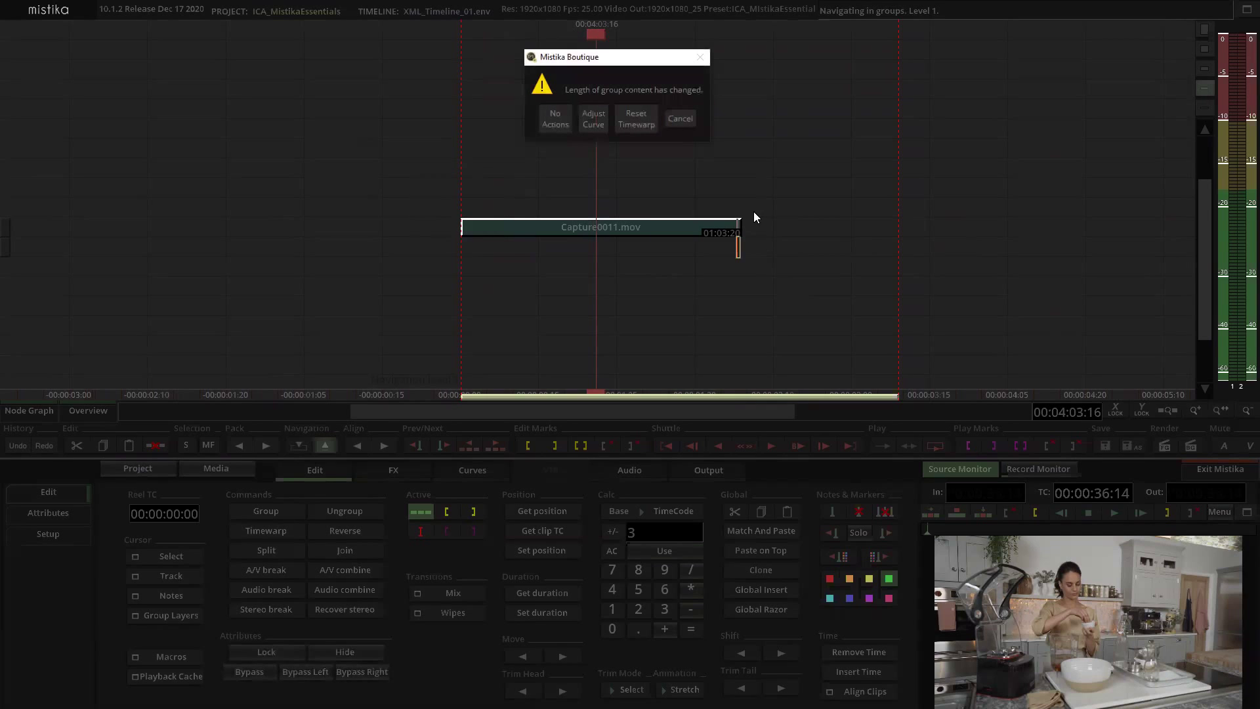
{"action": "left_click", "coordinate": [621, 114]}
{"action": "left_click_drag", "start_coordinate": [729, 313], "coordinate": [872, 303]}
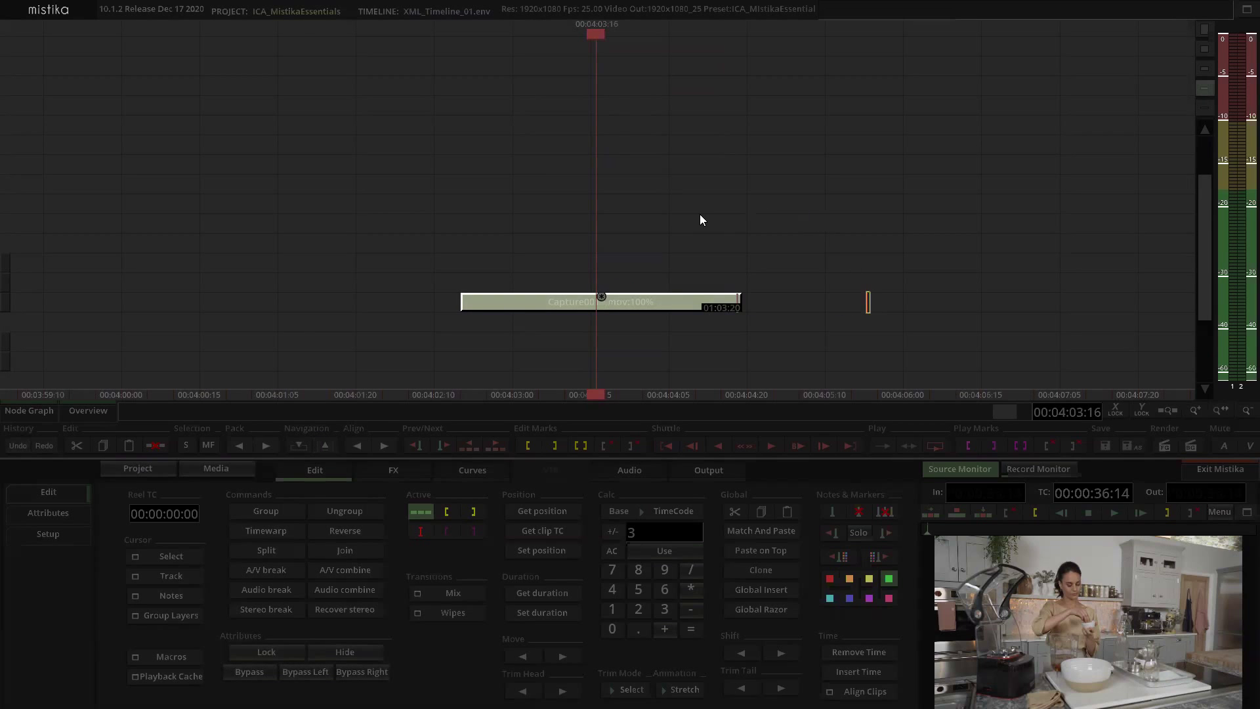
Step: Delete the timewarped Capture0011.mov test clip from the empty stretch of timeline
{"action": "scroll", "coordinate": [699, 216], "scroll_direction": "down", "scroll_amount": 5}
{"action": "scroll", "coordinate": [671, 218], "scroll_direction": "down", "scroll_amount": 5}
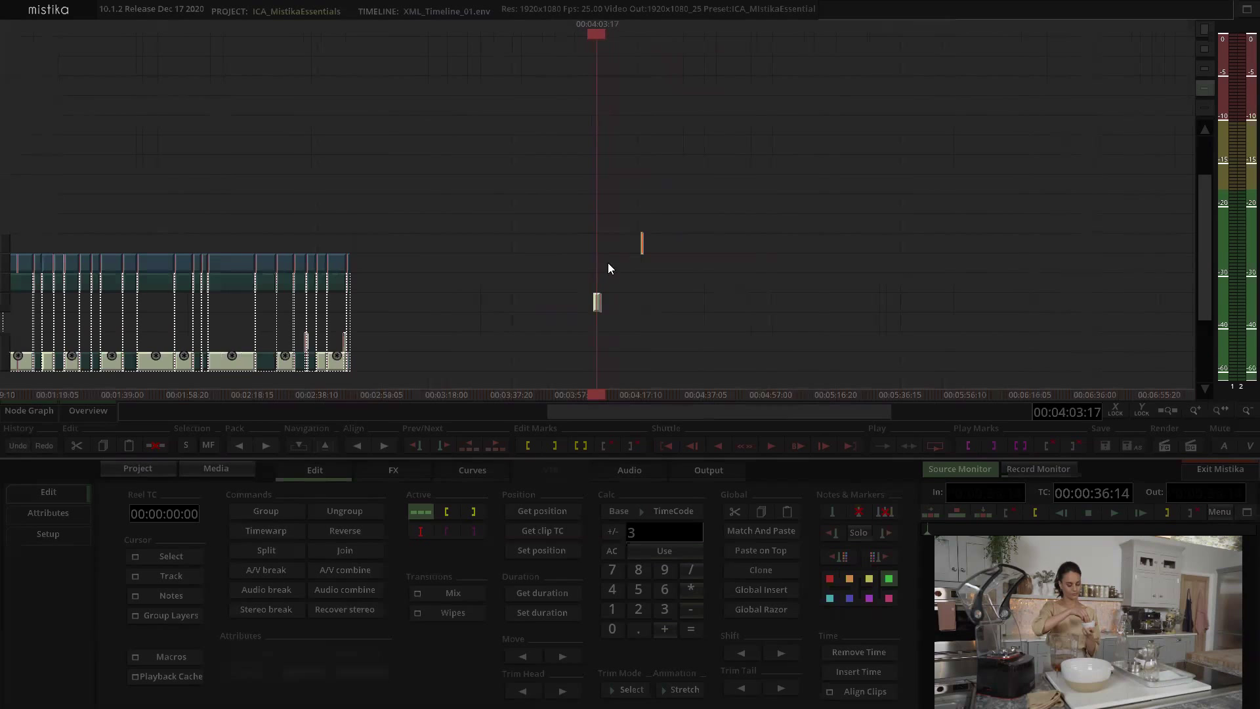
{"action": "left_click_drag", "start_coordinate": [660, 325], "coordinate": [262, 164]}
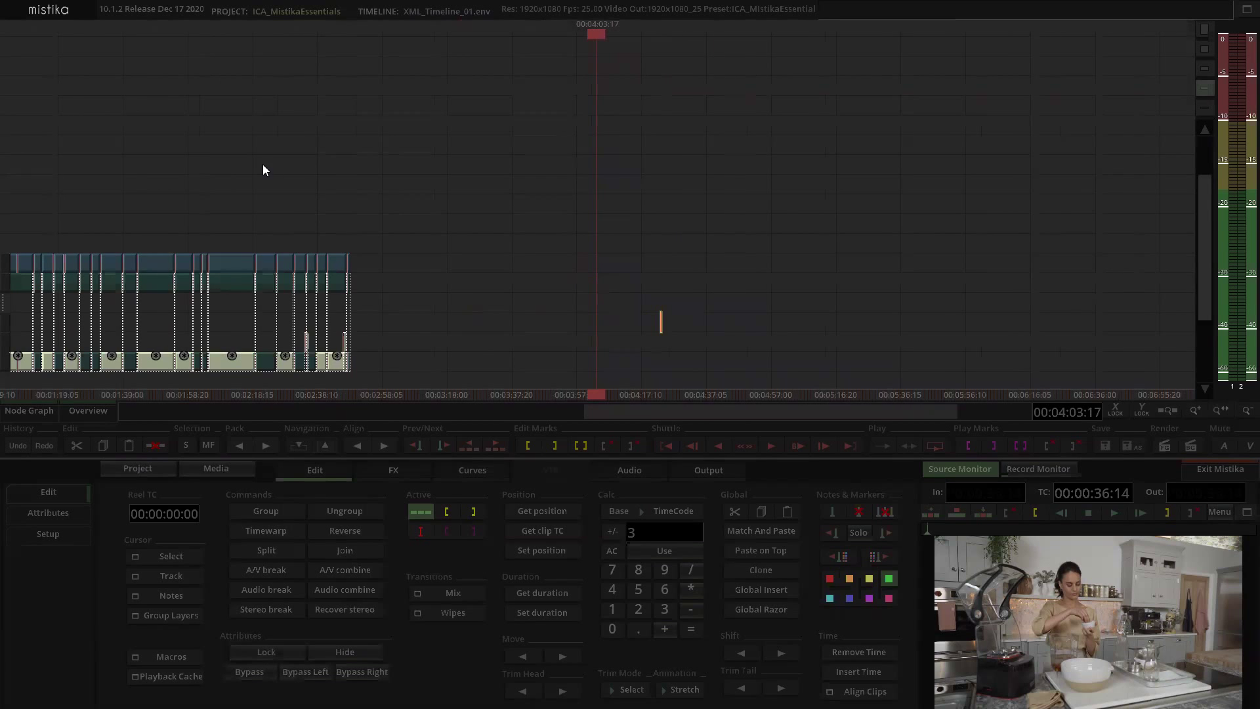
Step: Select the long clip on the grey tracks below the edit to check its lock and hide attributes
{"action": "left_click_drag", "start_coordinate": [549, 154], "coordinate": [577, 167]}
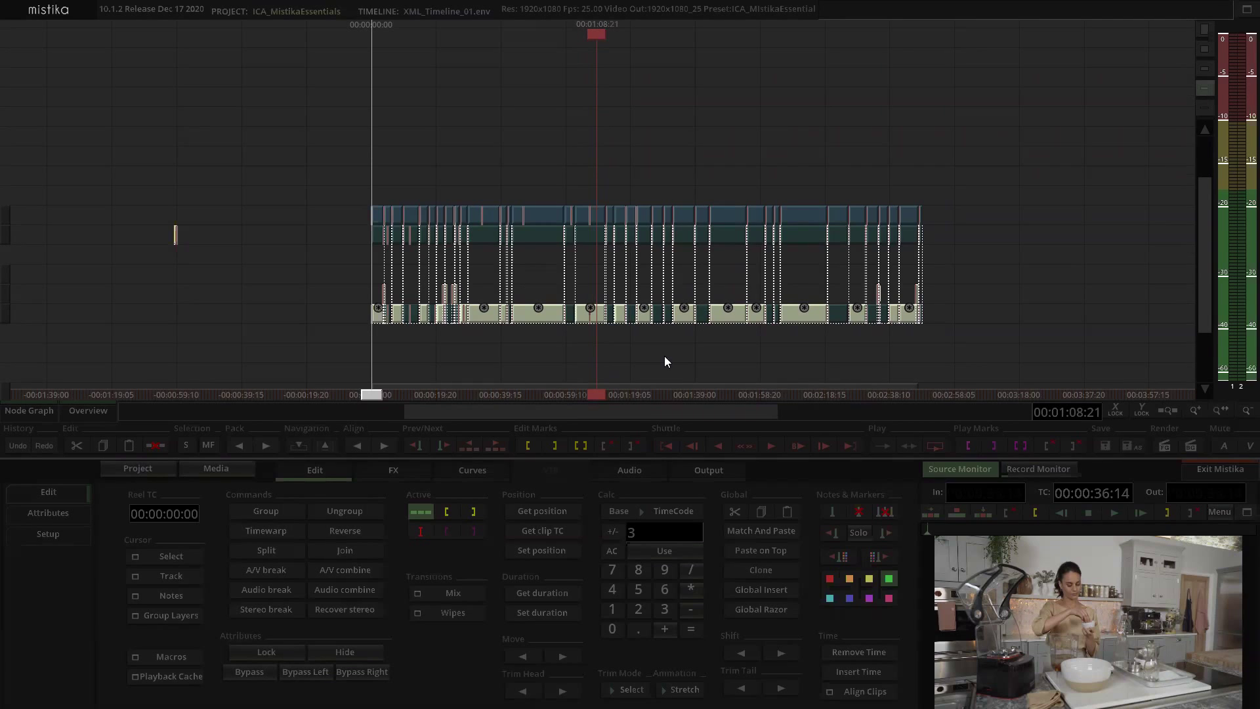
{"action": "scroll", "coordinate": [1202, 295], "scroll_direction": "down", "scroll_amount": 3}
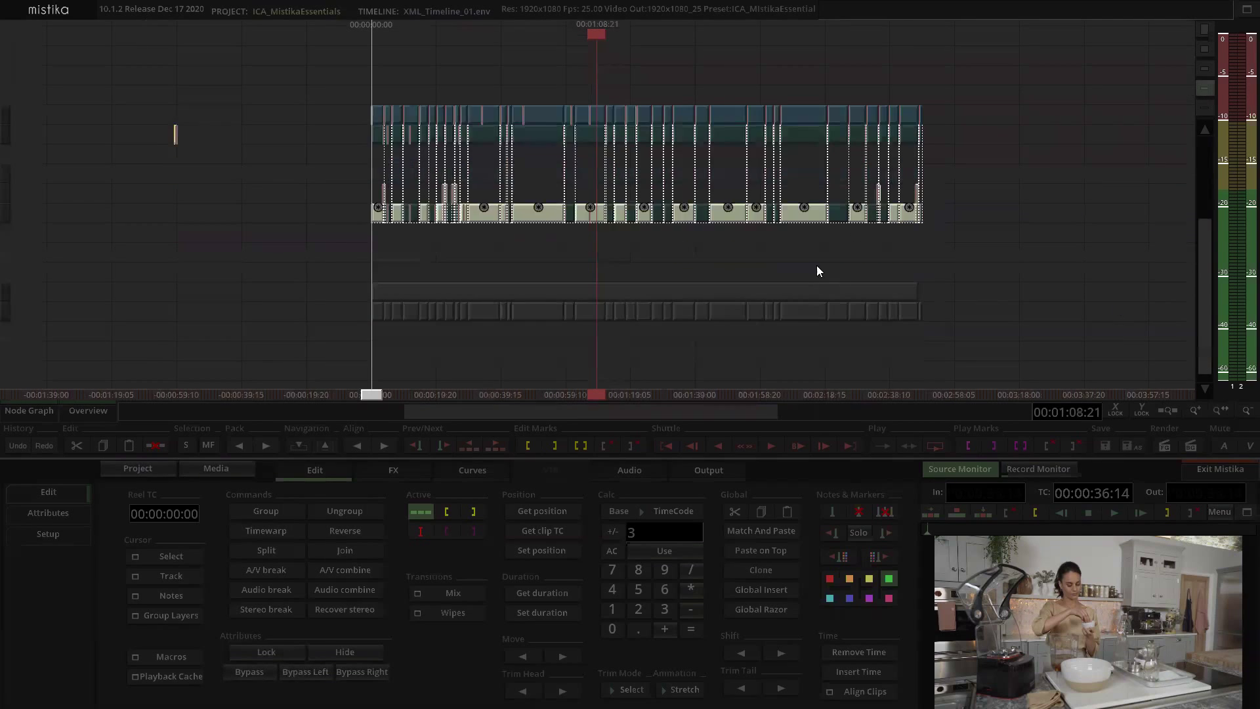
{"action": "left_click", "coordinate": [589, 310]}
{"action": "left_click", "coordinate": [575, 326]}
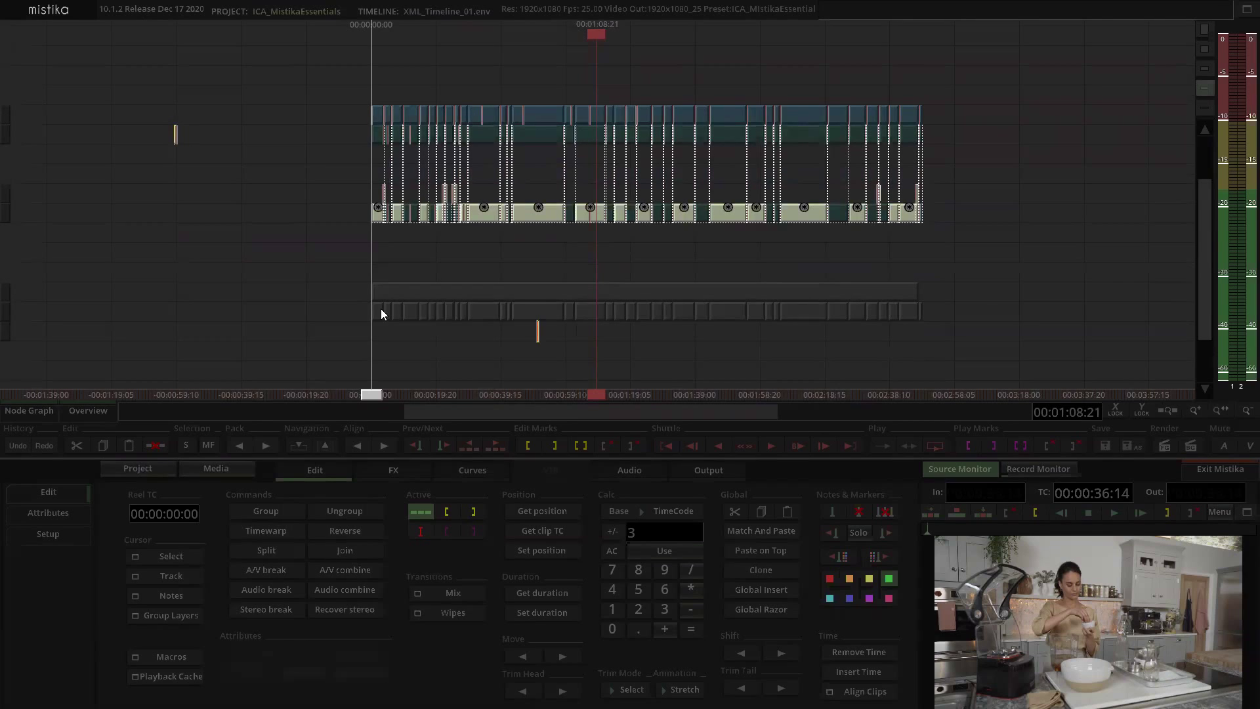
{"action": "left_click", "coordinate": [568, 297]}
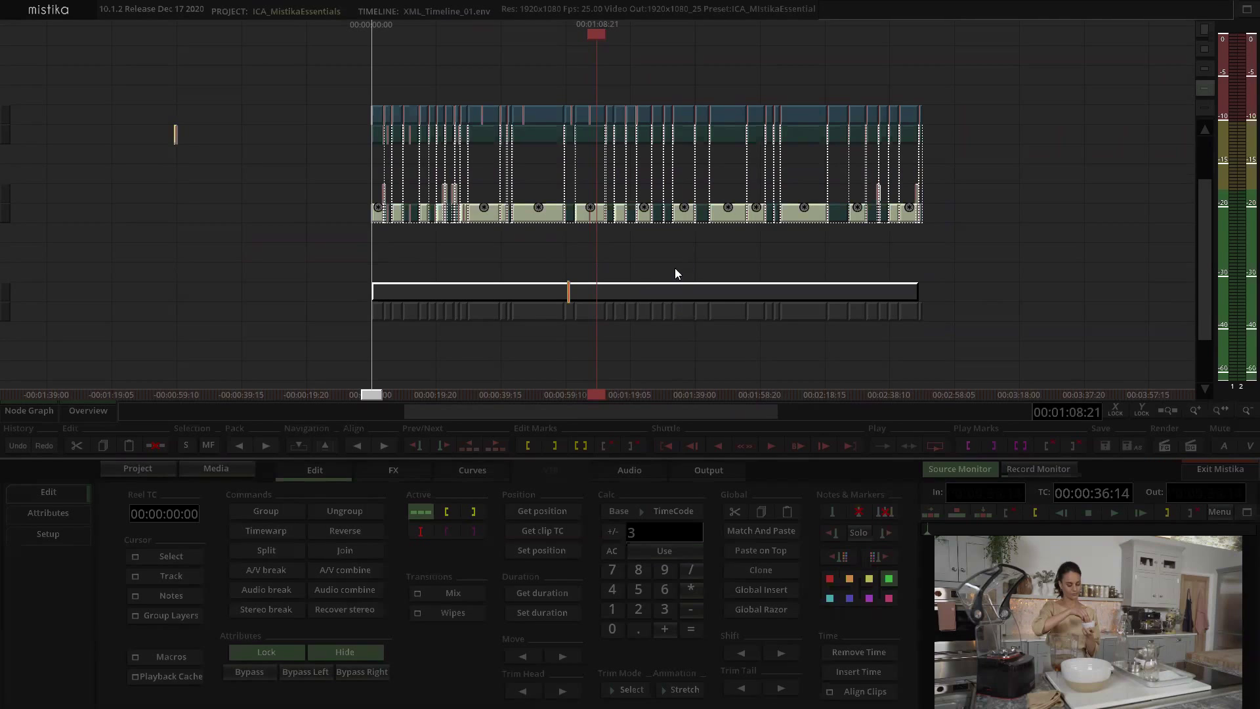
{"action": "left_click", "coordinate": [623, 262]}
{"action": "left_click_drag", "start_coordinate": [658, 260], "coordinate": [666, 293]}
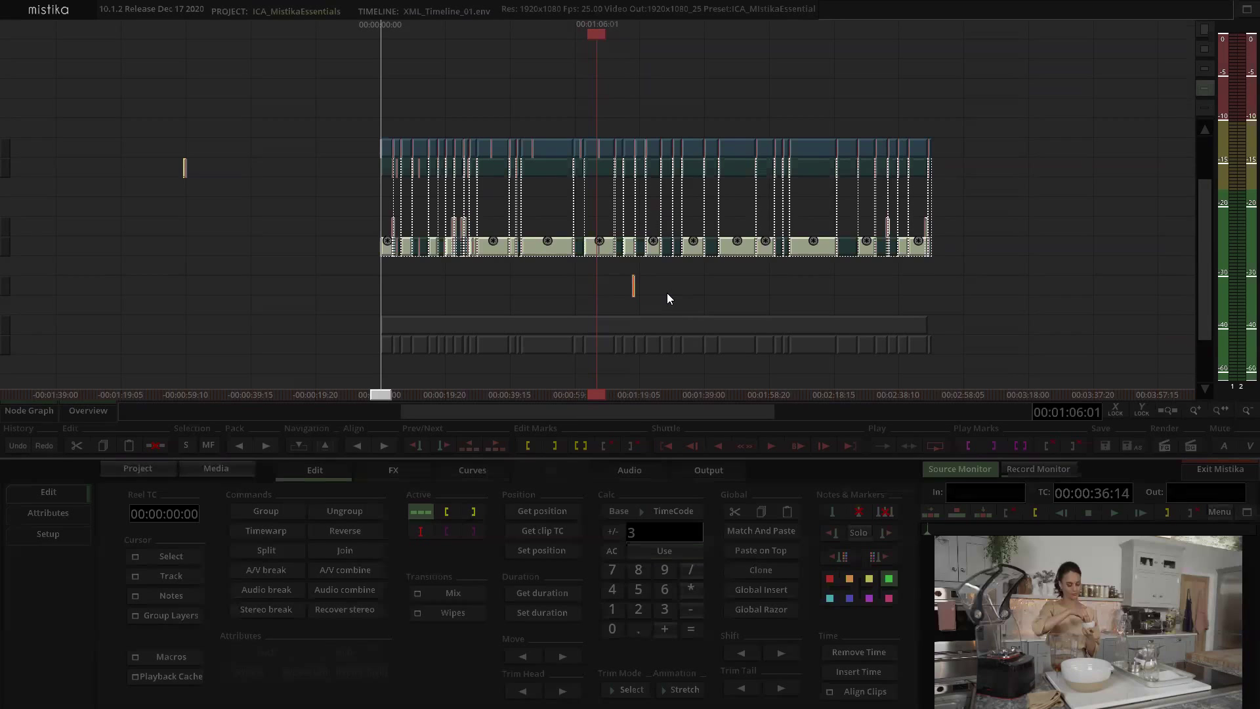
Step: Open the ConformCheck clip at 00:01:32:00 in the visual editor, play the comparison against the reference, and return to the timeline
{"action": "scroll", "coordinate": [984, 129], "scroll_direction": "down", "scroll_amount": 2}
{"action": "left_click_drag", "start_coordinate": [820, 48], "coordinate": [660, 116]}
{"action": "scroll", "coordinate": [669, 90], "scroll_direction": "up", "scroll_amount": 3}
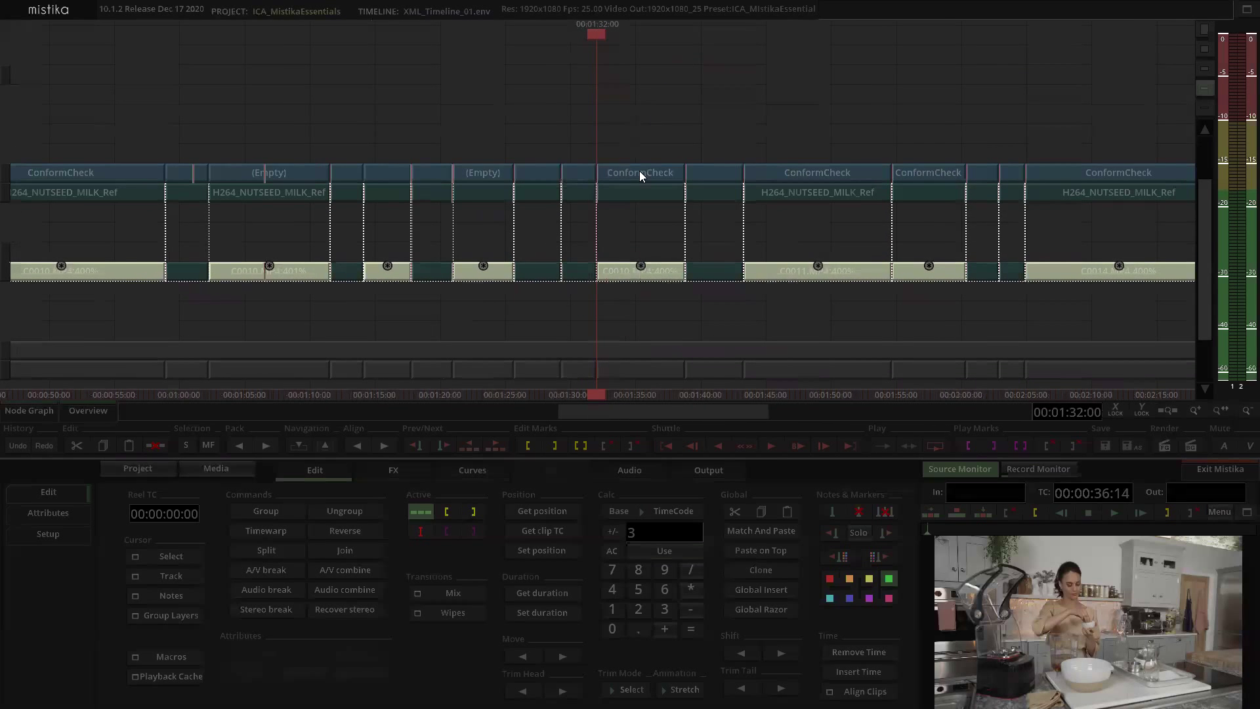
{"action": "scroll", "coordinate": [640, 175], "scroll_direction": "down", "scroll_amount": 2}
{"action": "double_click", "coordinate": [616, 174]}
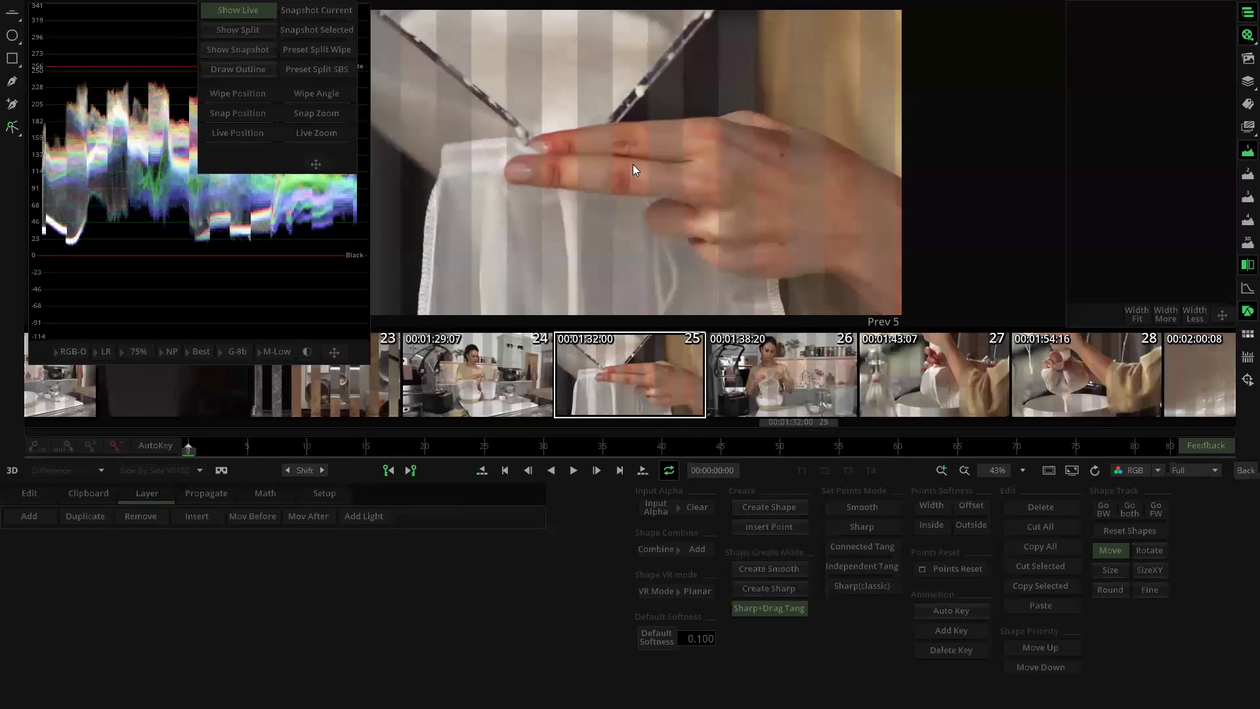
{"action": "key", "text": "space"}
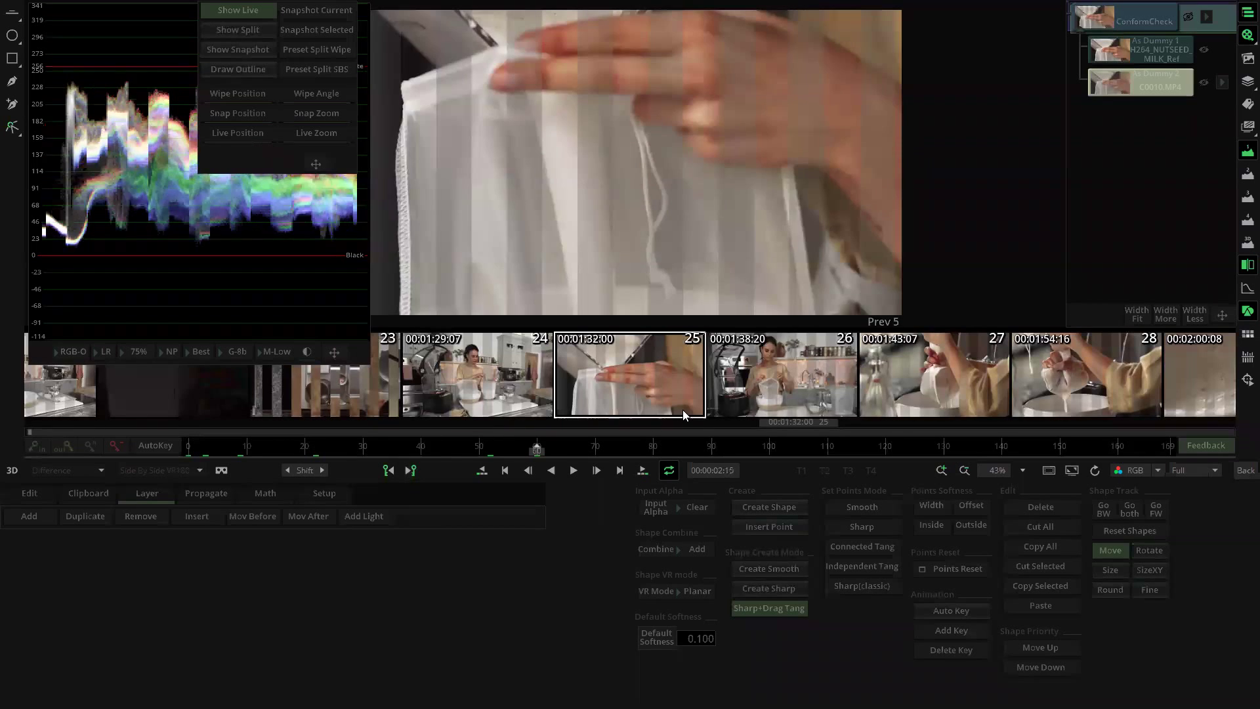
{"action": "key", "text": "space"}
{"action": "scroll", "coordinate": [818, 231], "scroll_direction": "down", "scroll_amount": 2}
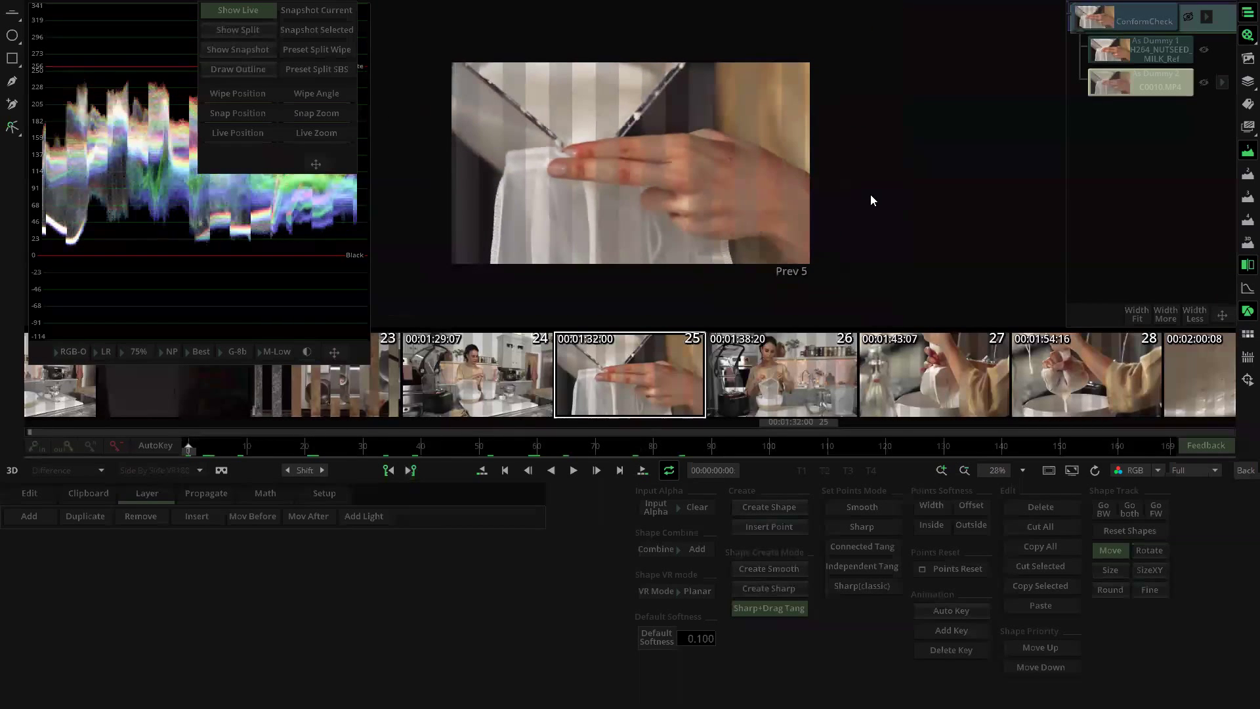
{"action": "key", "text": "super"}
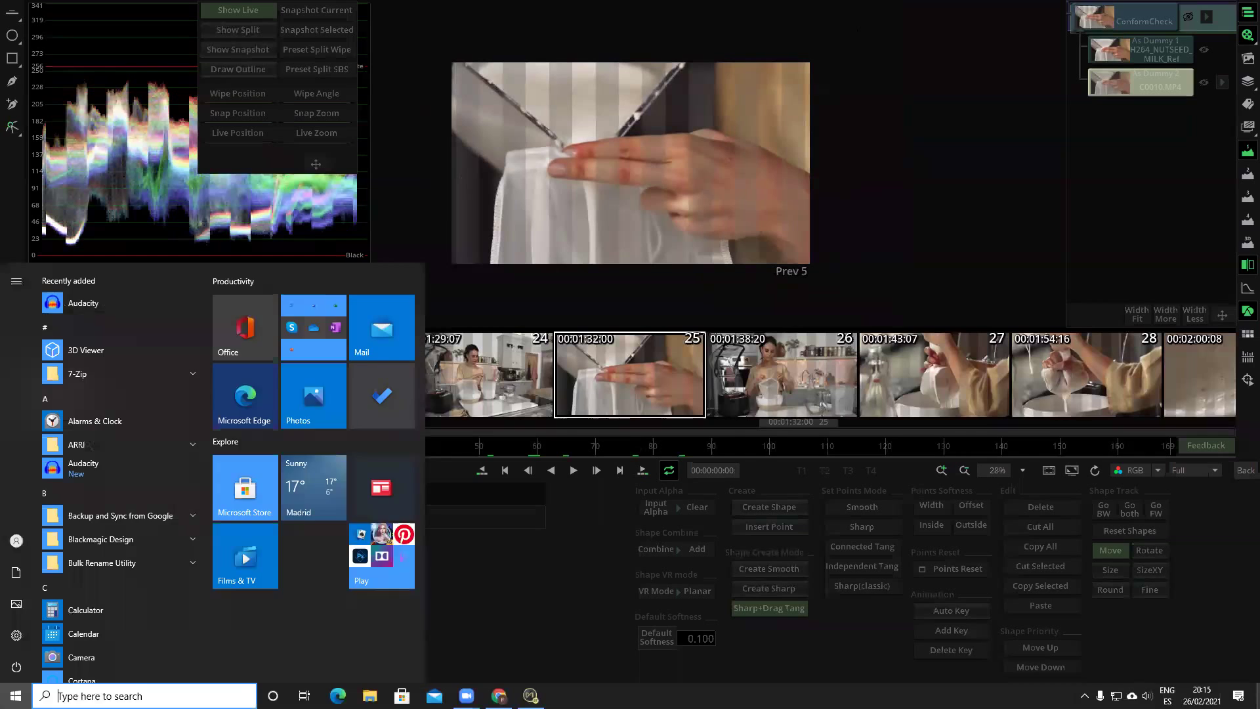
{"action": "key", "text": "super"}
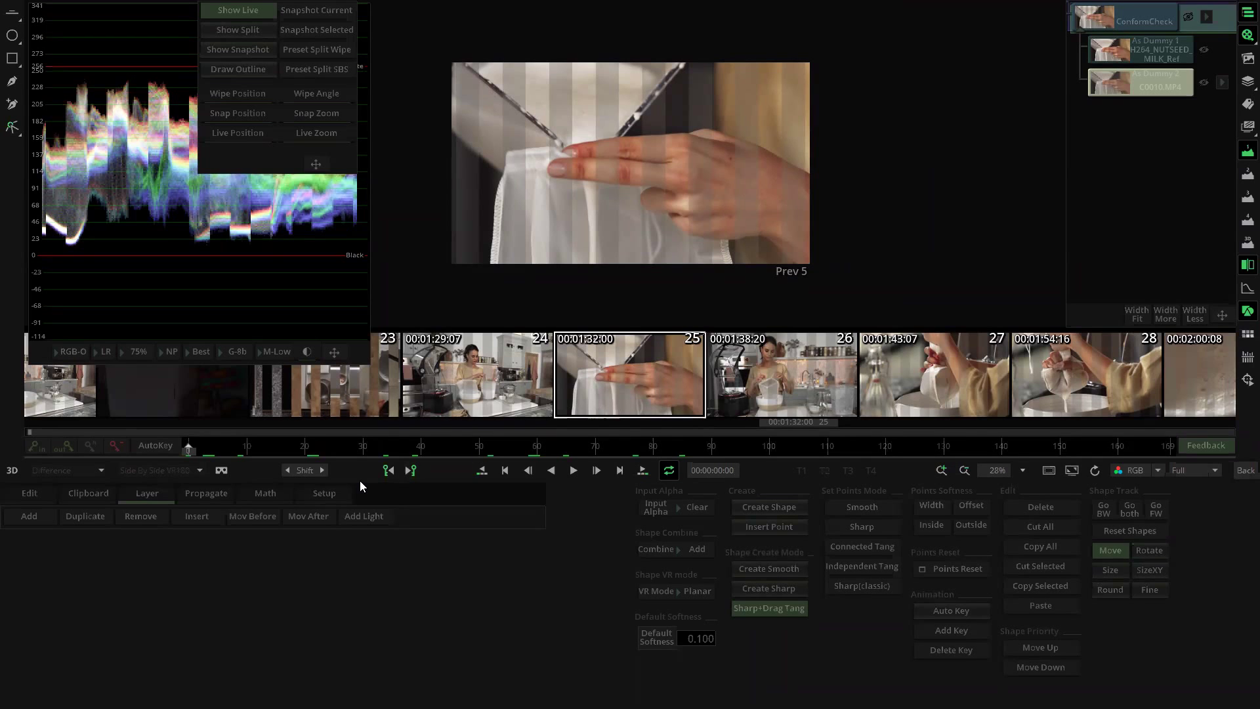
{"action": "left_click", "coordinate": [1243, 470]}
Step: Open the (Empty) conform clip at 00:01:23:05 in the visual editor to inspect its comparison, then return to the timeline
{"action": "scroll", "coordinate": [571, 107], "scroll_direction": "down", "scroll_amount": 3}
{"action": "scroll", "coordinate": [571, 107], "scroll_direction": "up", "scroll_amount": 6}
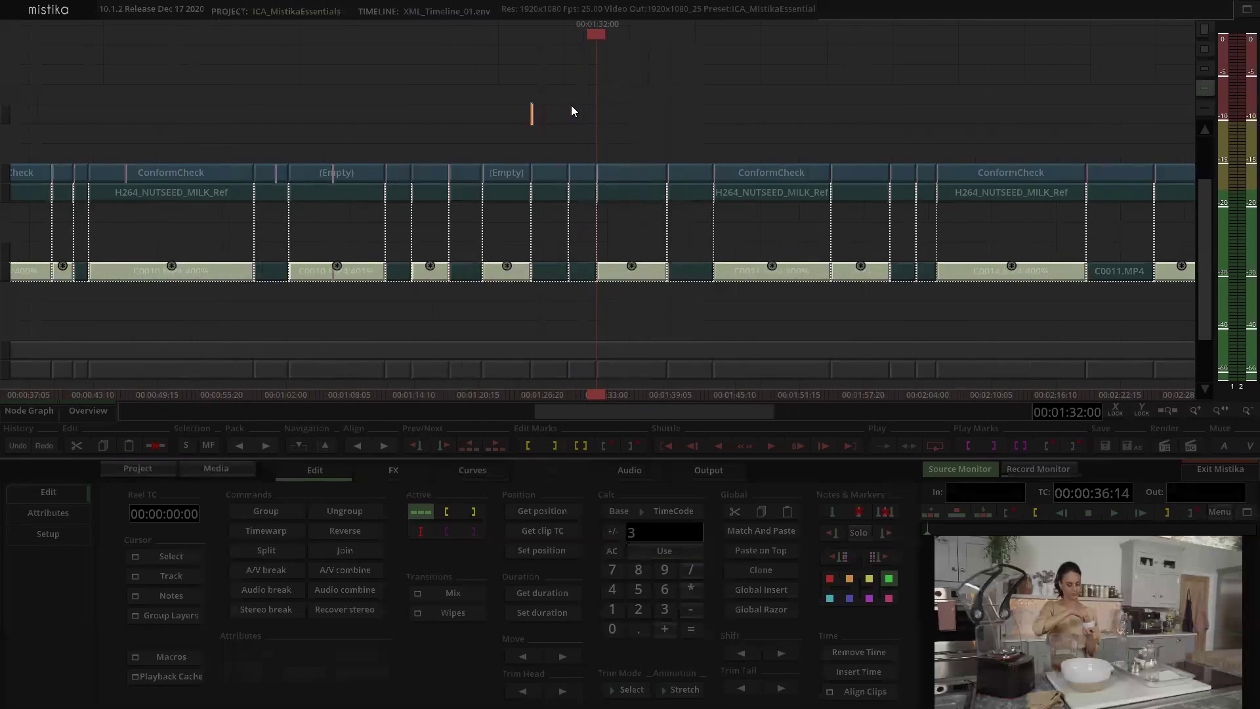
{"action": "scroll", "coordinate": [578, 116], "scroll_direction": "up", "scroll_amount": 3}
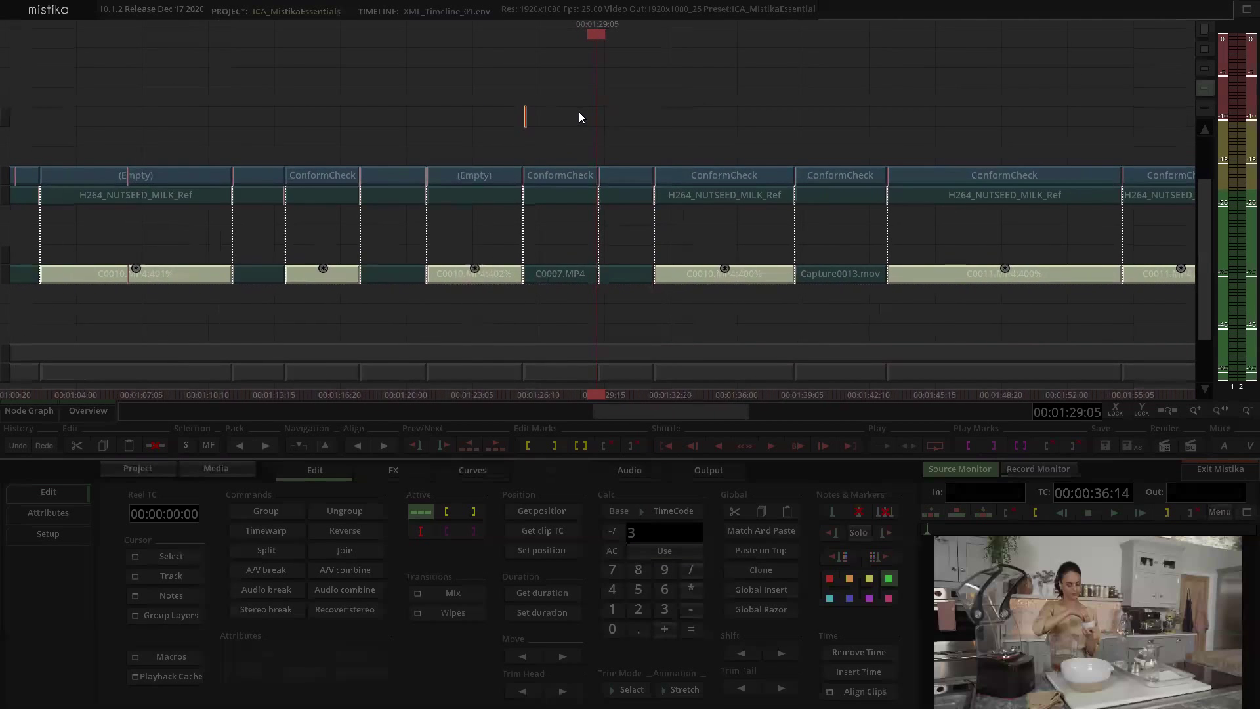
{"action": "scroll", "coordinate": [687, 111], "scroll_direction": "left", "scroll_amount": 3}
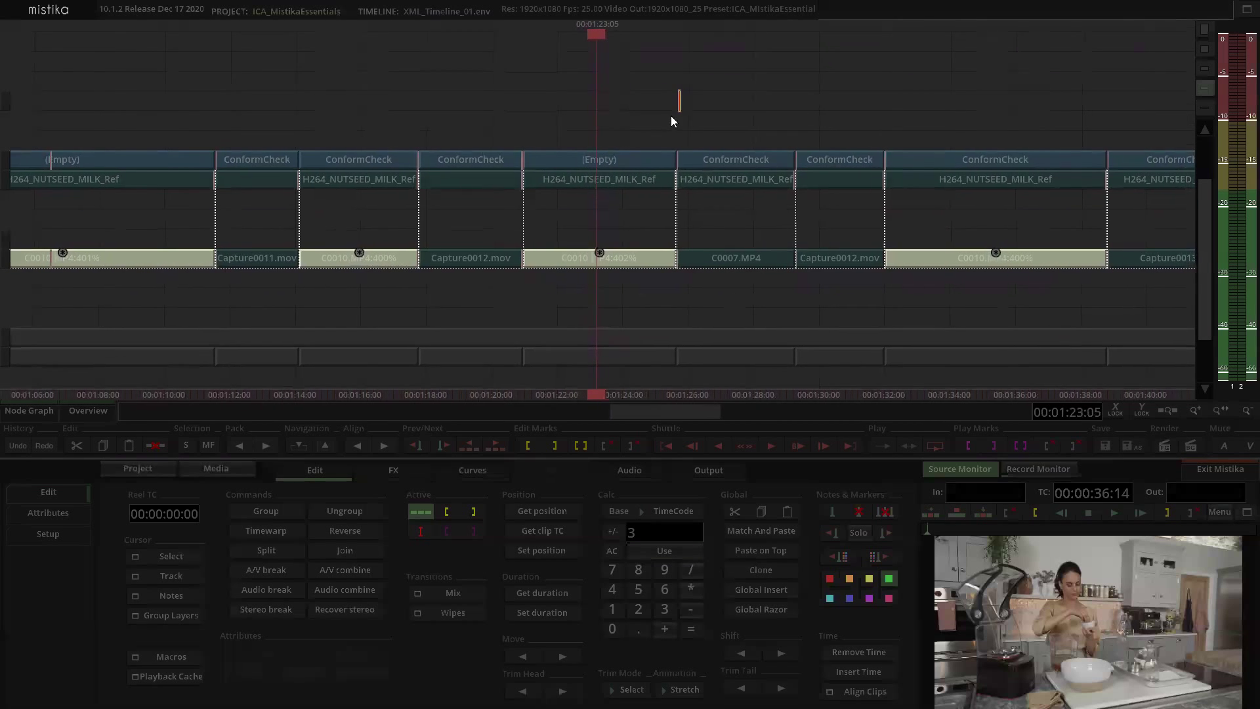
{"action": "double_click", "coordinate": [642, 165]}
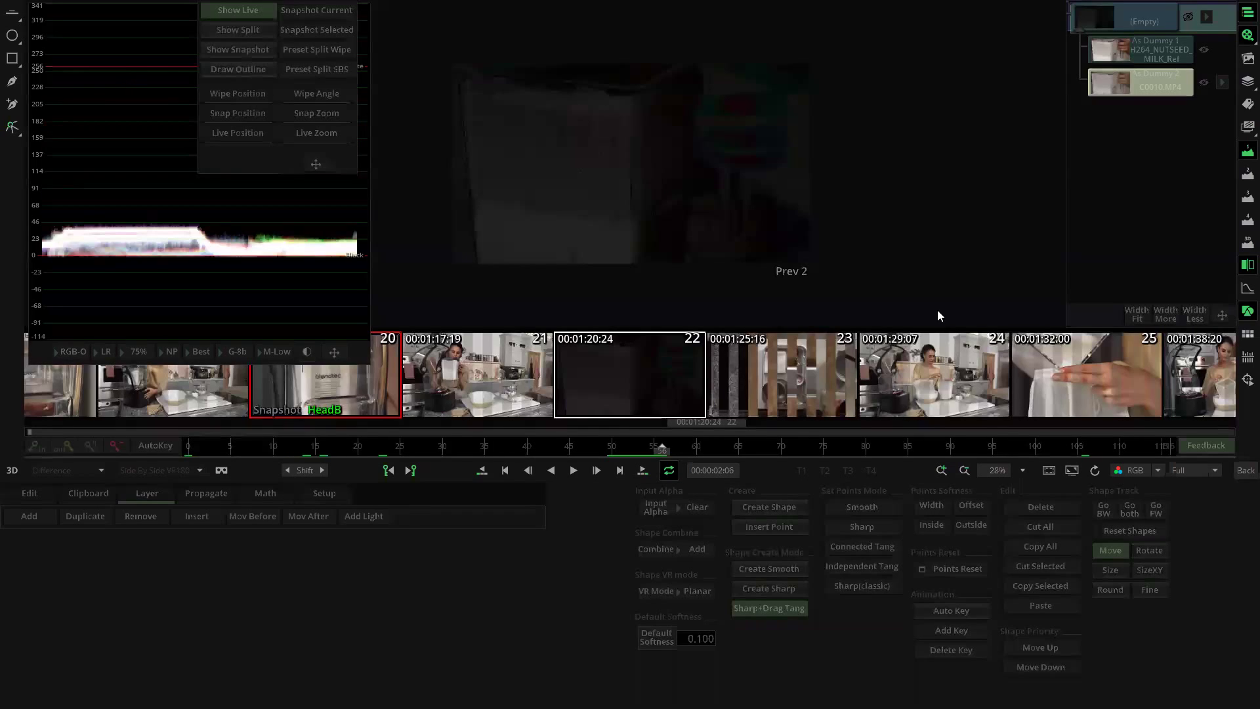
{"action": "left_click", "coordinate": [1245, 470]}
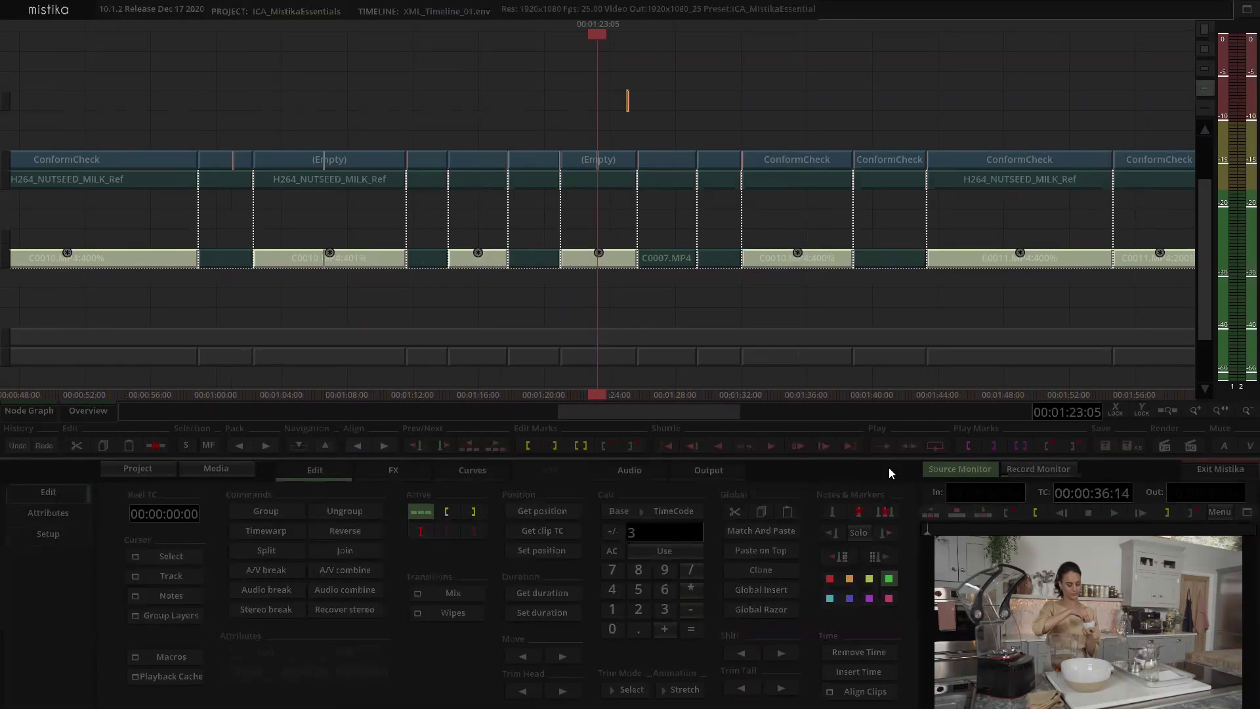
Step: Add a green timeline marker over the (Empty) clip at 00:01:23:05
{"action": "left_click", "coordinate": [617, 131]}
{"action": "left_click", "coordinate": [618, 123]}
{"action": "left_click", "coordinate": [598, 121]}
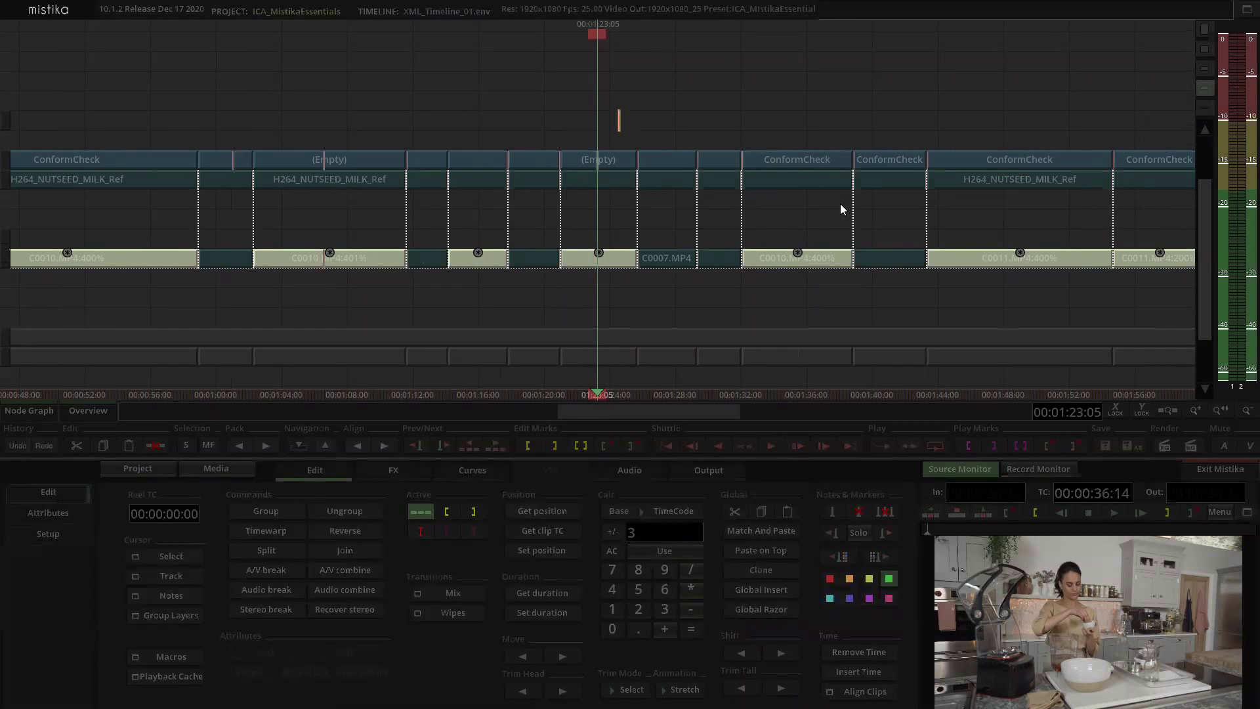
Step: Create a note reading "Last Checked clip" above the (Empty) clip at 00:01:23:05 and colour it red
{"action": "scroll", "coordinate": [786, 164], "scroll_direction": "down", "scroll_amount": 4}
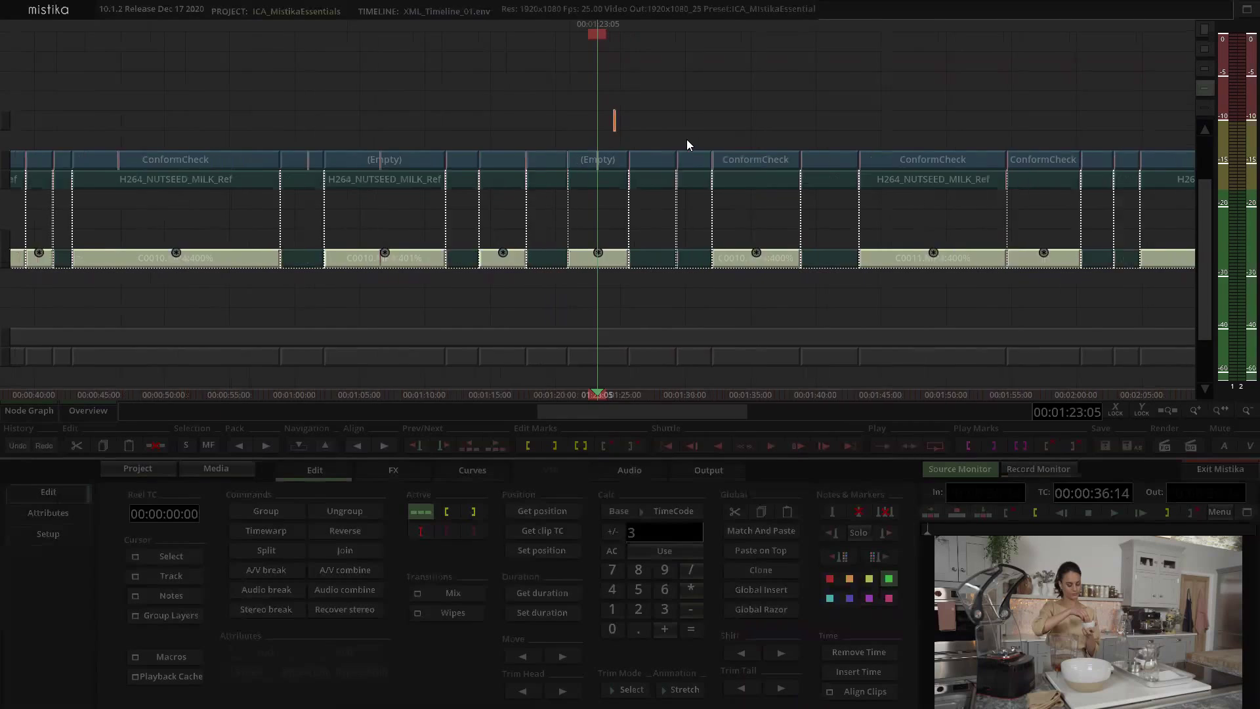
{"action": "scroll", "coordinate": [686, 139], "scroll_direction": "up", "scroll_amount": 5}
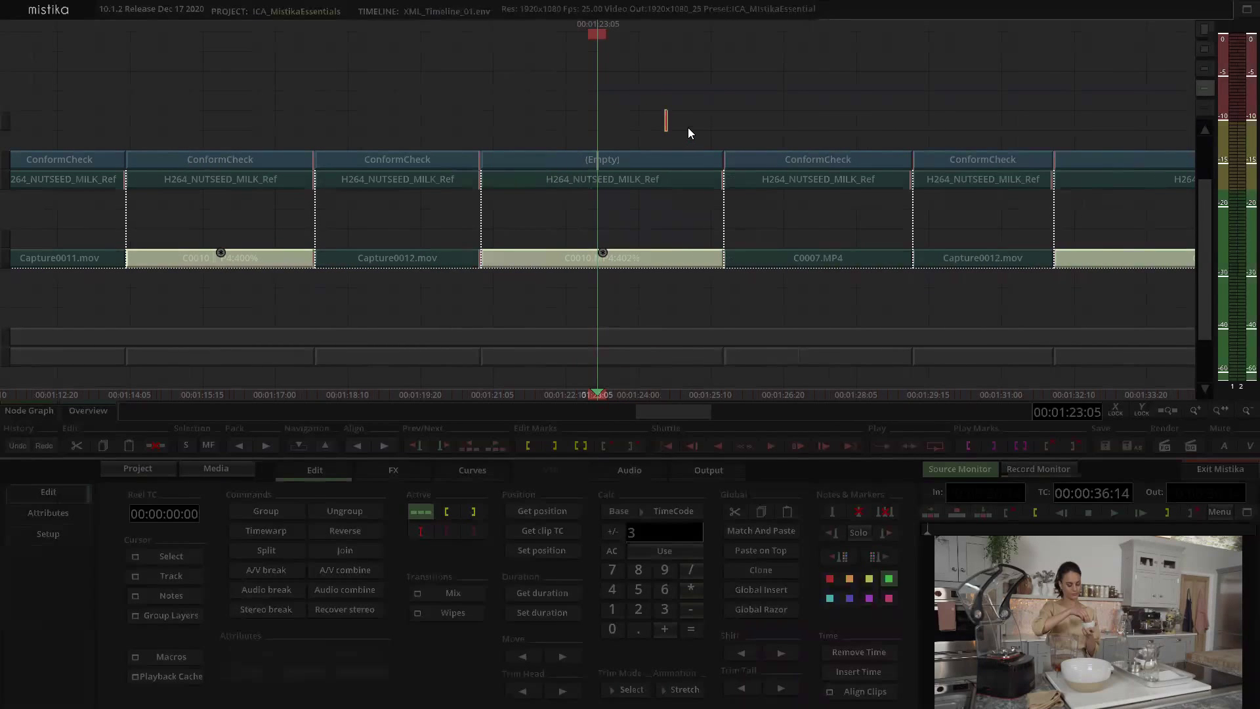
{"action": "left_click", "coordinate": [596, 99]}
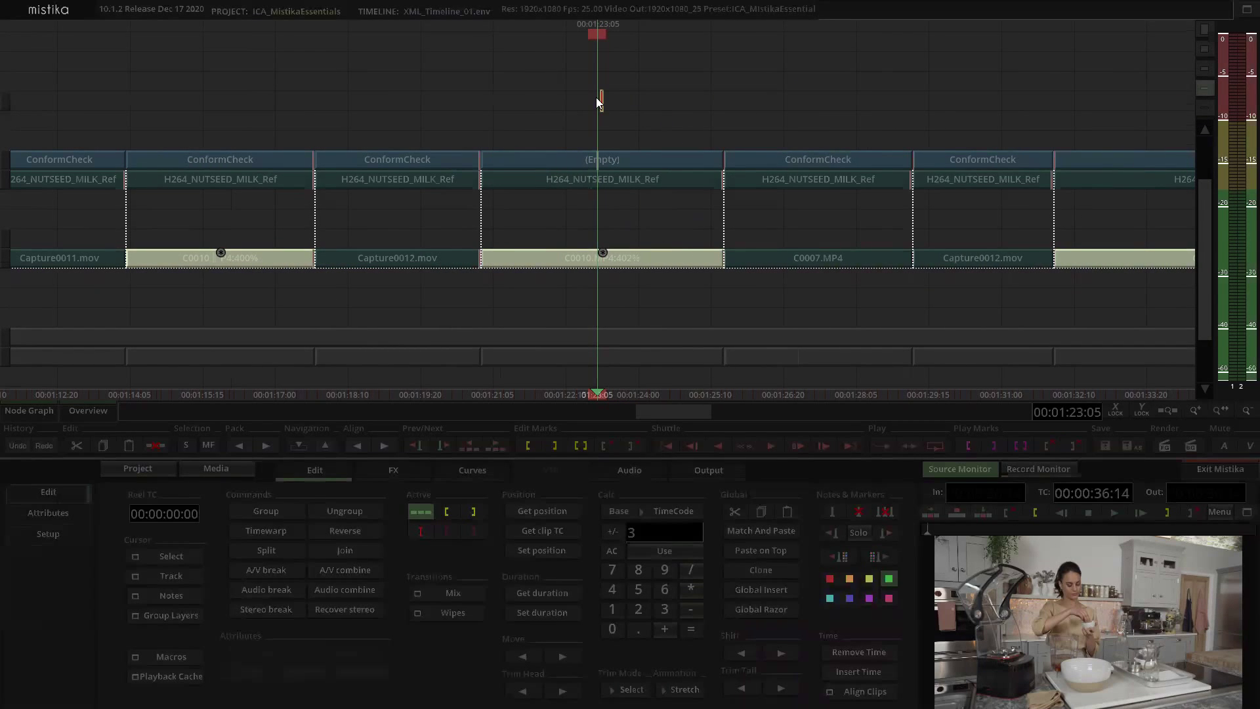
{"action": "left_click", "coordinate": [169, 600]}
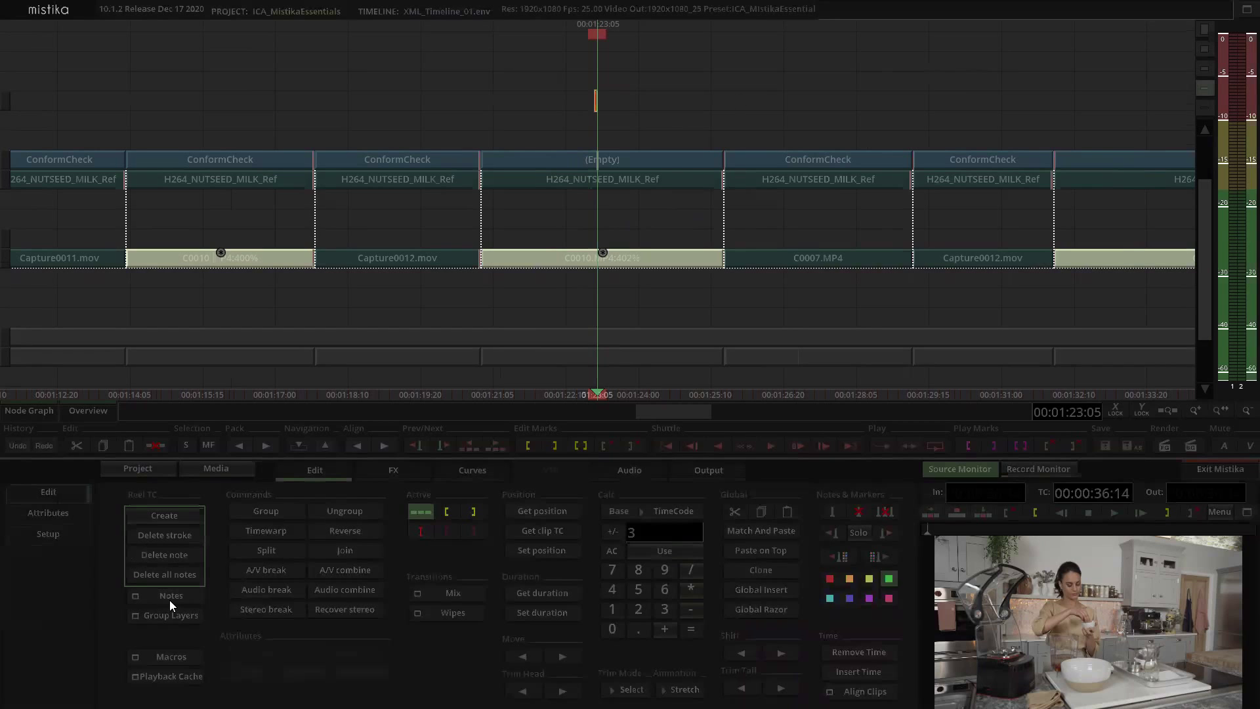
{"action": "left_click", "coordinate": [180, 515]}
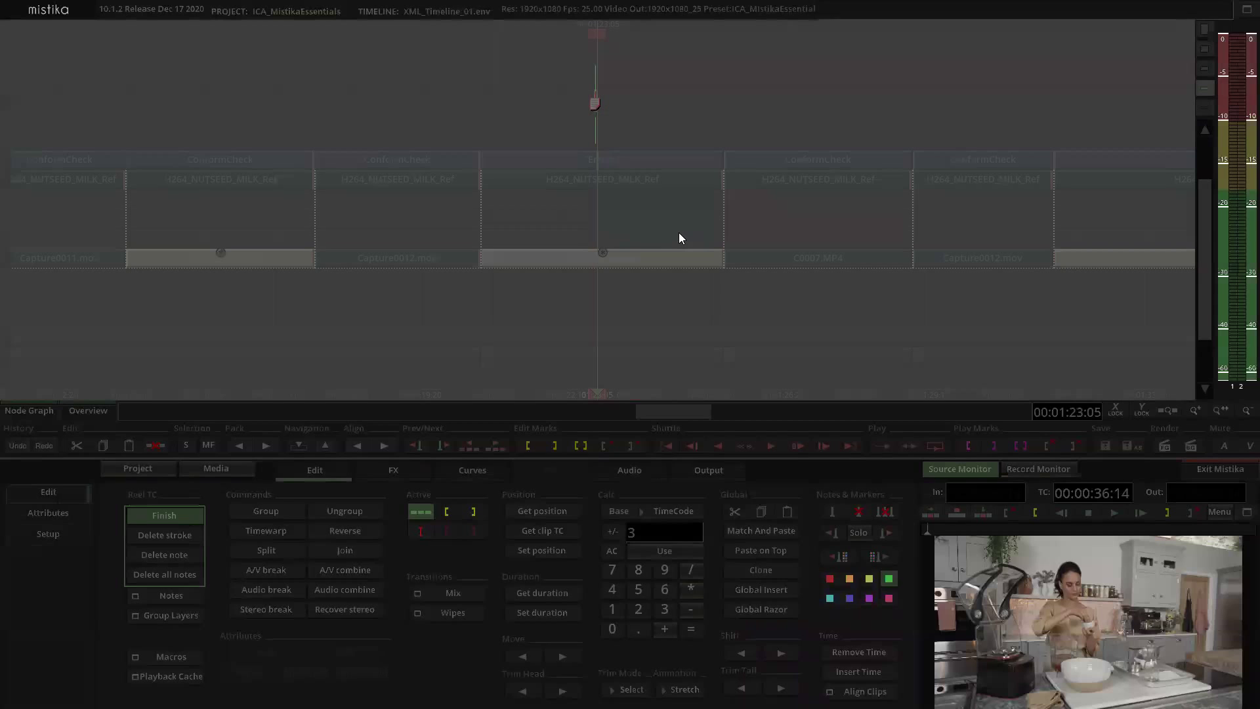
{"action": "type", "text": "Last Checked clip"}
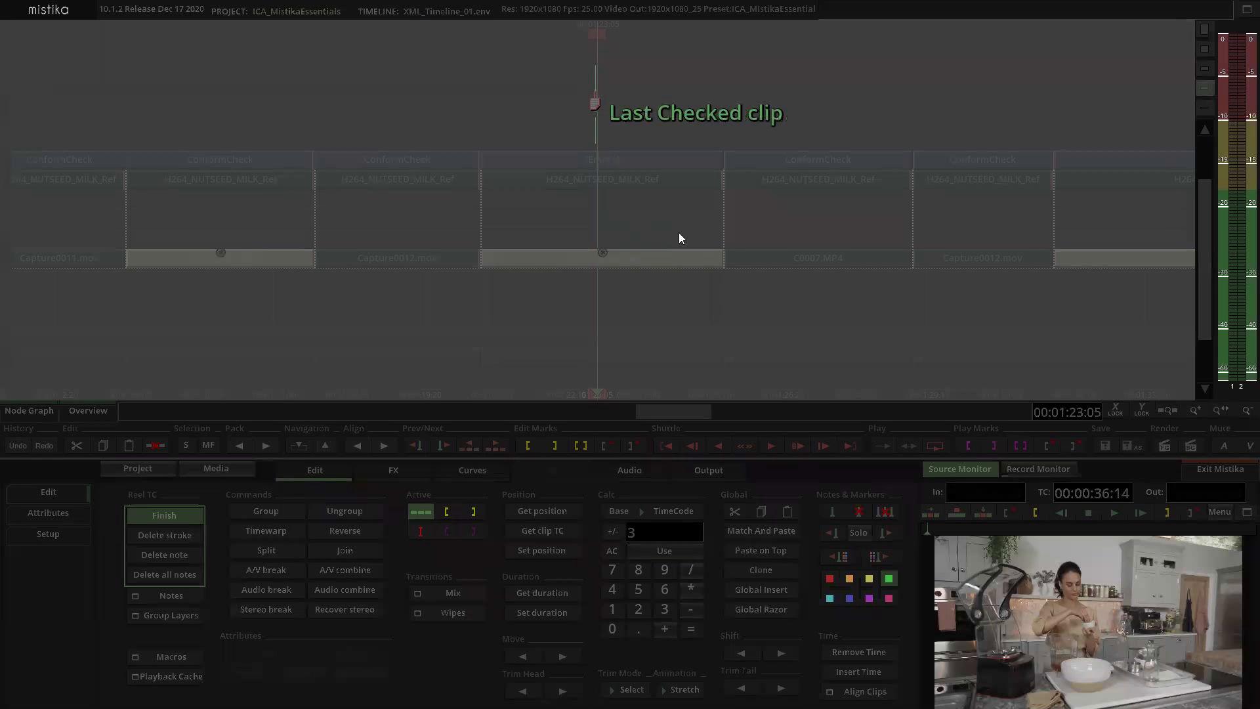
{"action": "key", "text": "Return"}
{"action": "scroll", "coordinate": [690, 81], "scroll_direction": "down", "scroll_amount": 5}
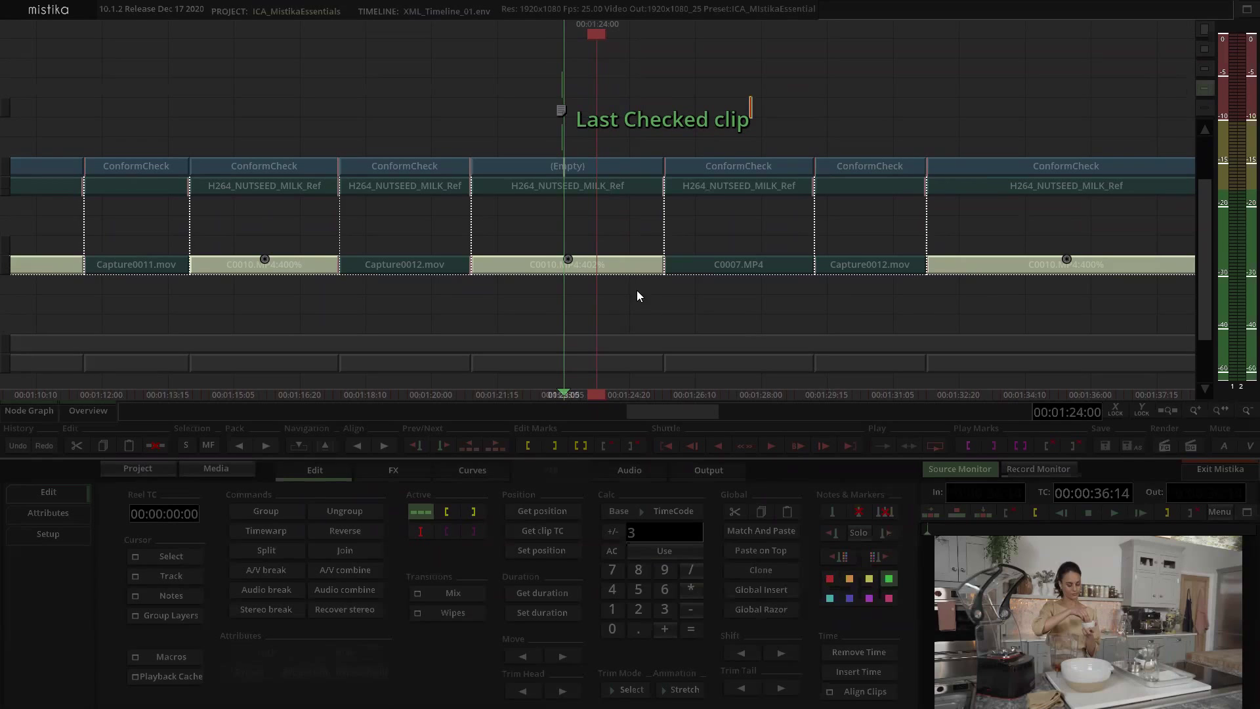
{"action": "left_click", "coordinate": [828, 579]}
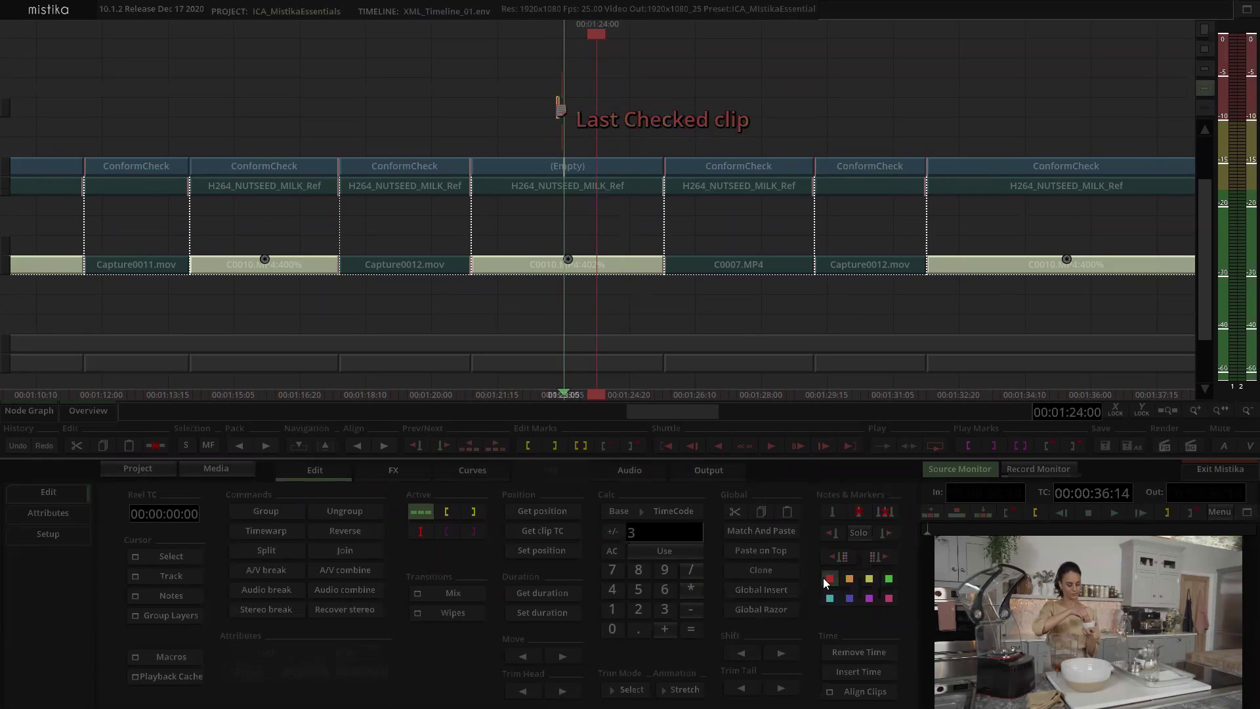
Step: Open the ConformCheck clip at 00:01:25:16, set C0007.MP4's Framing mirror to rotate 180 degrees, and play the comparison
{"action": "scroll", "coordinate": [735, 87], "scroll_direction": "down", "scroll_amount": 2}
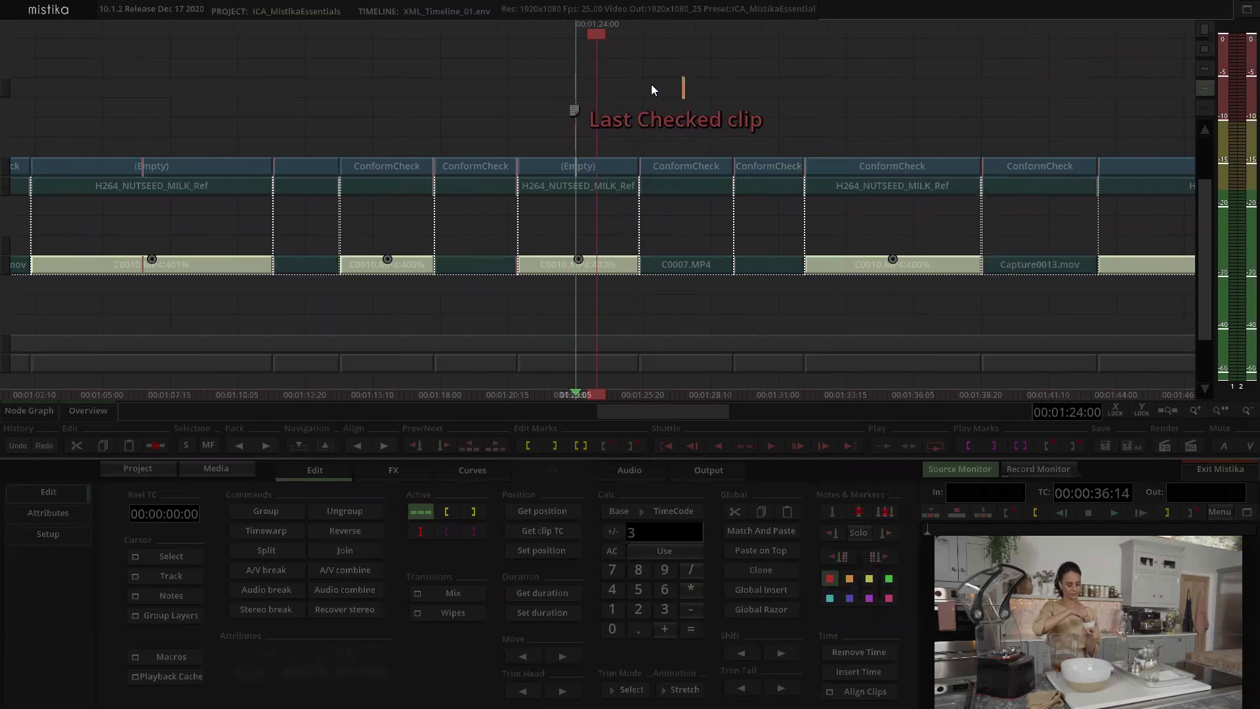
{"action": "left_click_drag", "start_coordinate": [725, 106], "coordinate": [665, 121]}
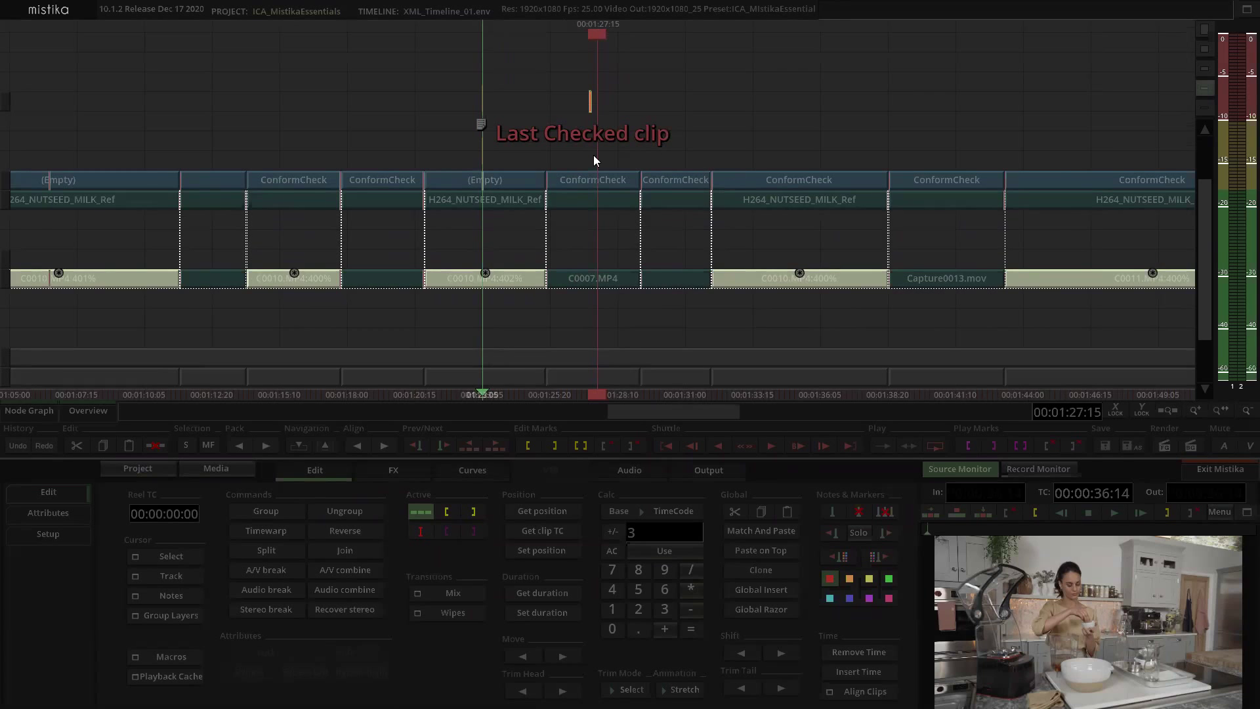
{"action": "double_click", "coordinate": [576, 177]}
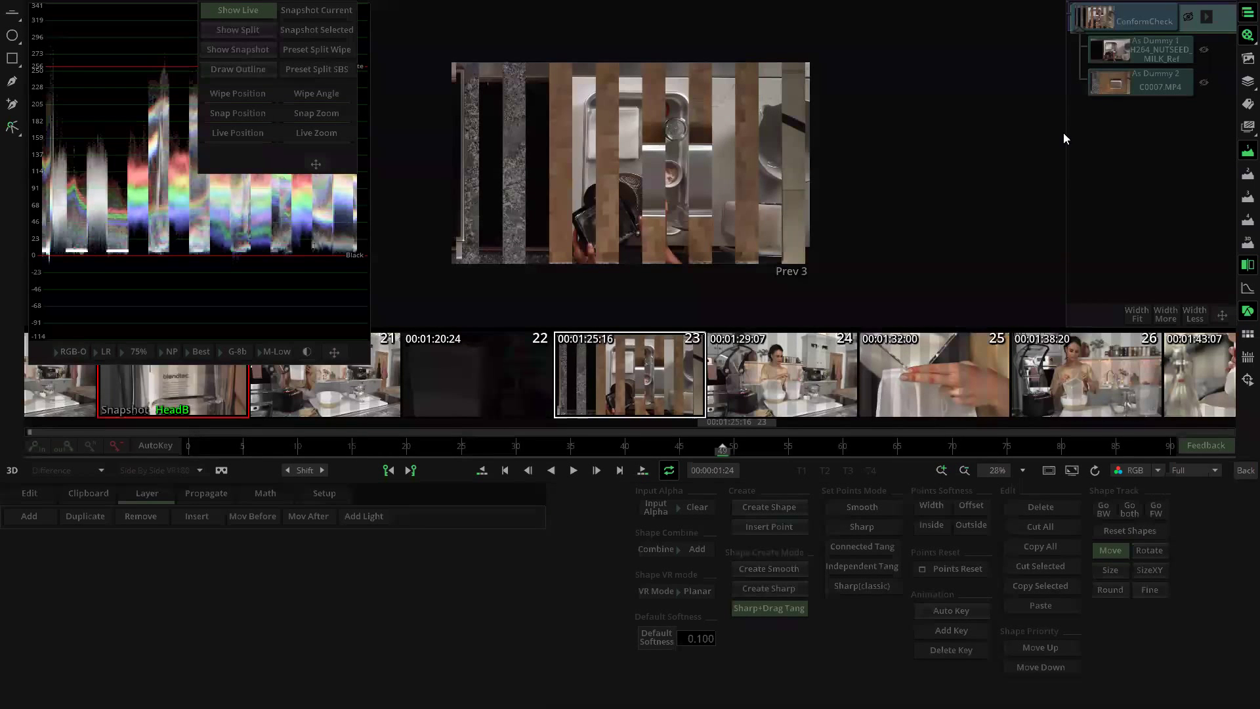
{"action": "left_click", "coordinate": [1147, 82]}
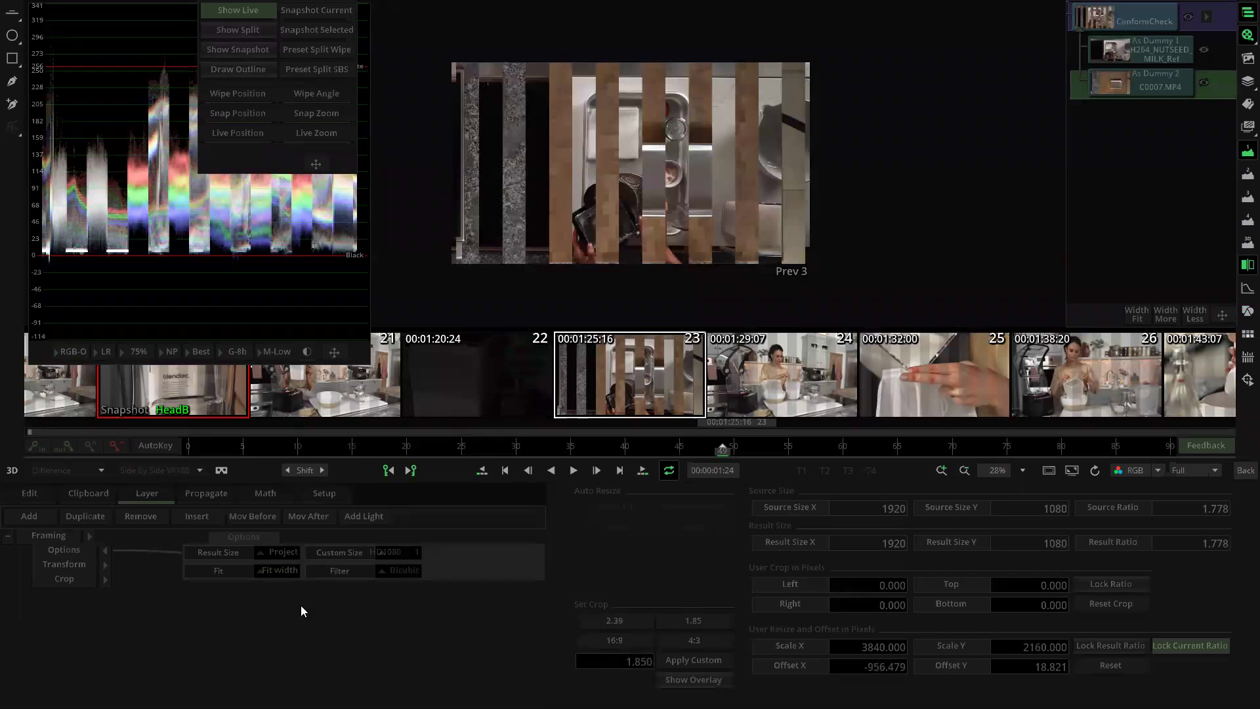
{"action": "left_click", "coordinate": [106, 566]}
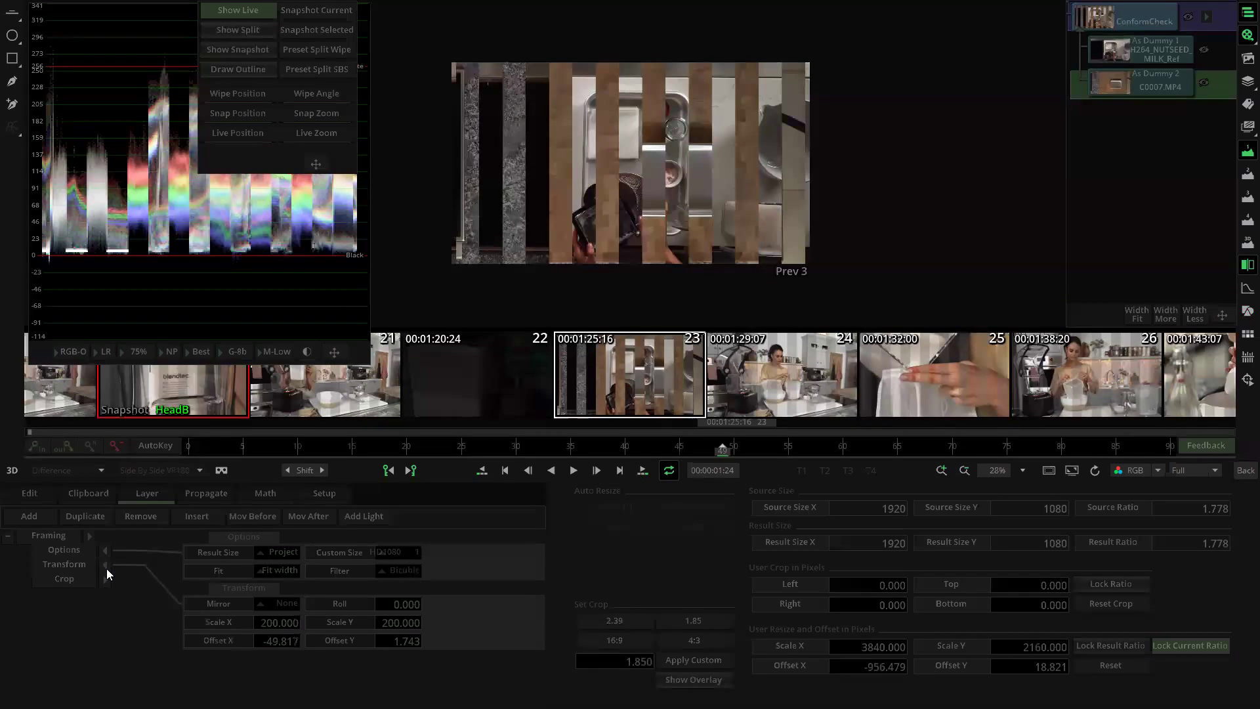
{"action": "left_click", "coordinate": [280, 604]}
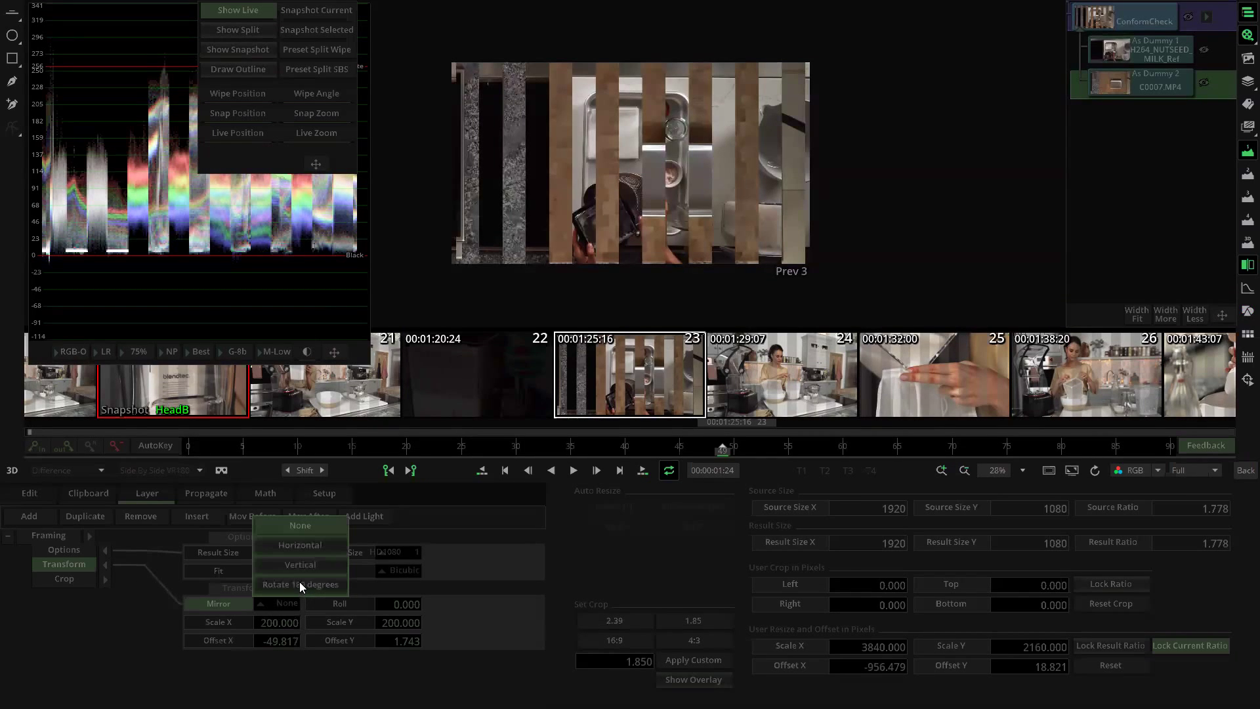
{"action": "left_click", "coordinate": [299, 582]}
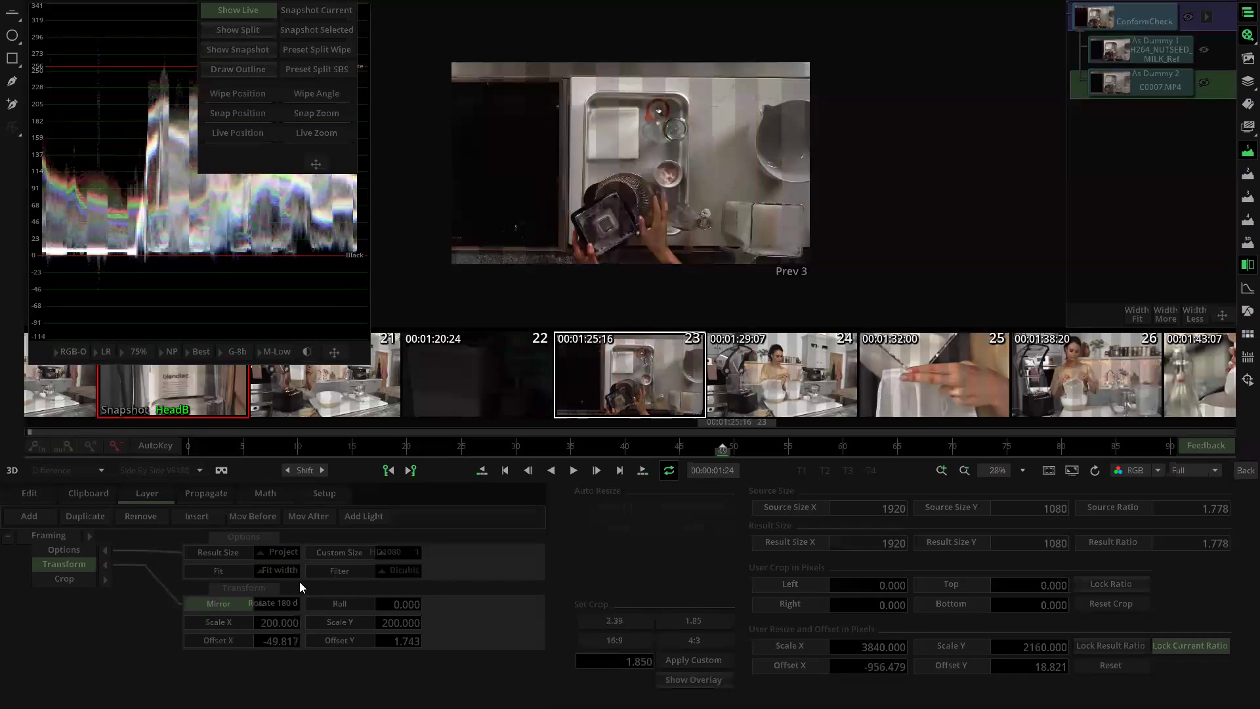
{"action": "left_click", "coordinate": [198, 447]}
{"action": "left_click", "coordinate": [573, 470]}
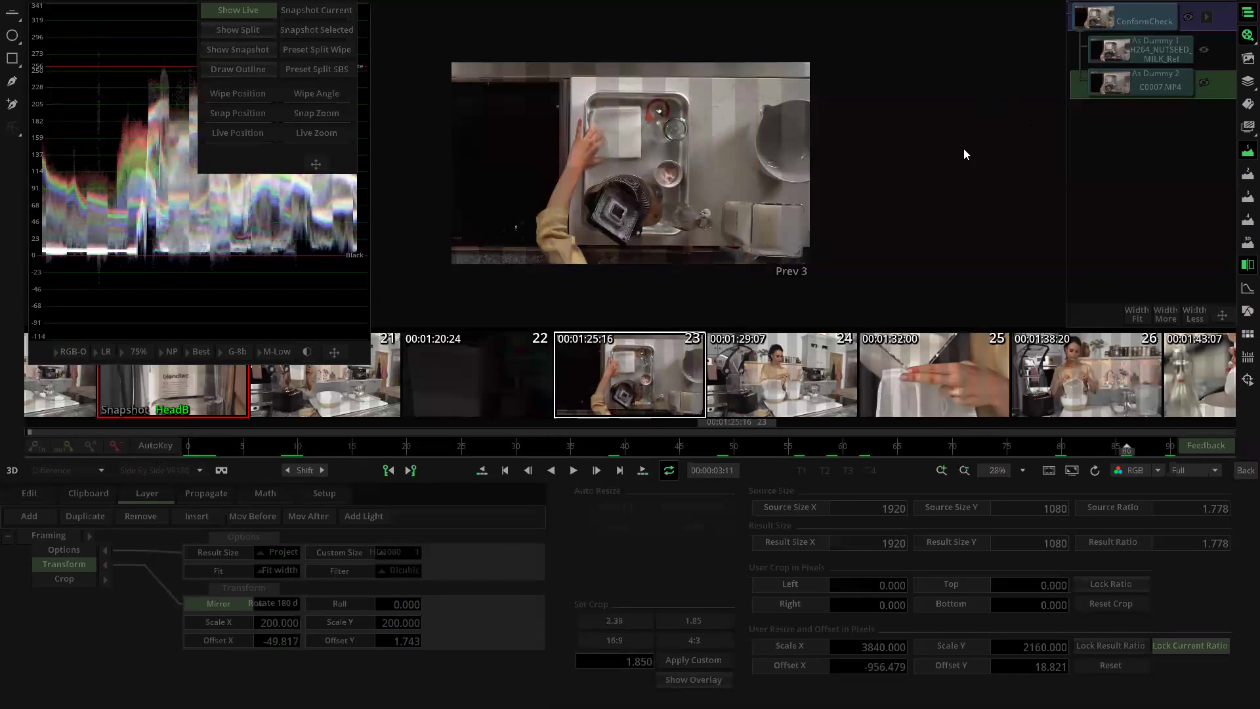
Step: Play the 00:01:29:07 shot and scrub through the 00:01:32:00 shot to compare both against the reference
{"action": "key", "text": "Down"}
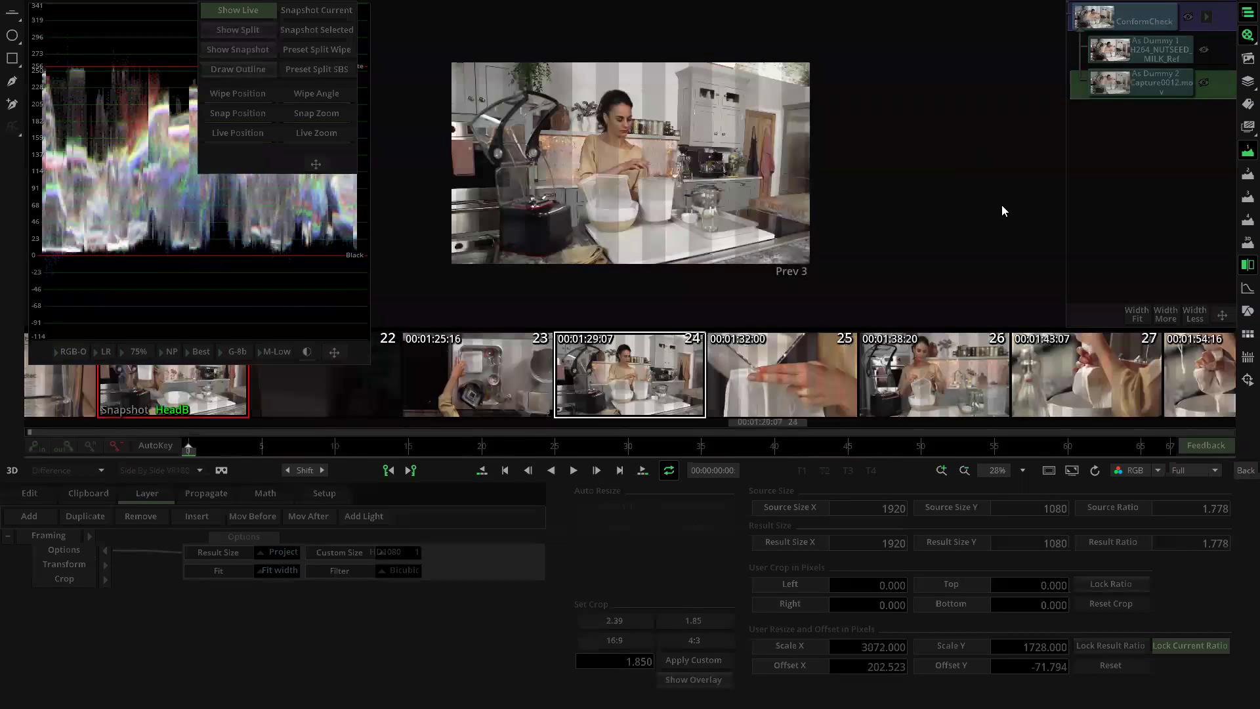
{"action": "key", "text": "space"}
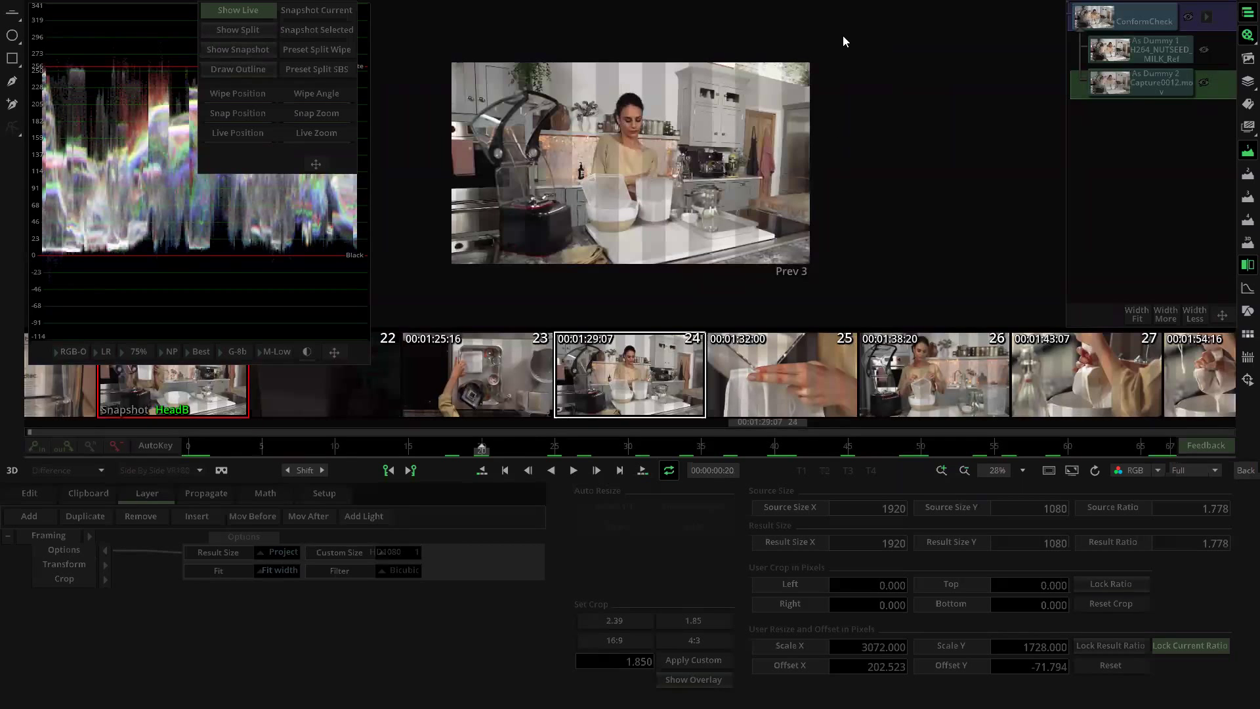
{"action": "key", "text": "Down"}
{"action": "left_click_drag", "start_coordinate": [247, 454], "coordinate": [1105, 471]}
{"action": "left_click_drag", "start_coordinate": [525, 451], "coordinate": [199, 452]}
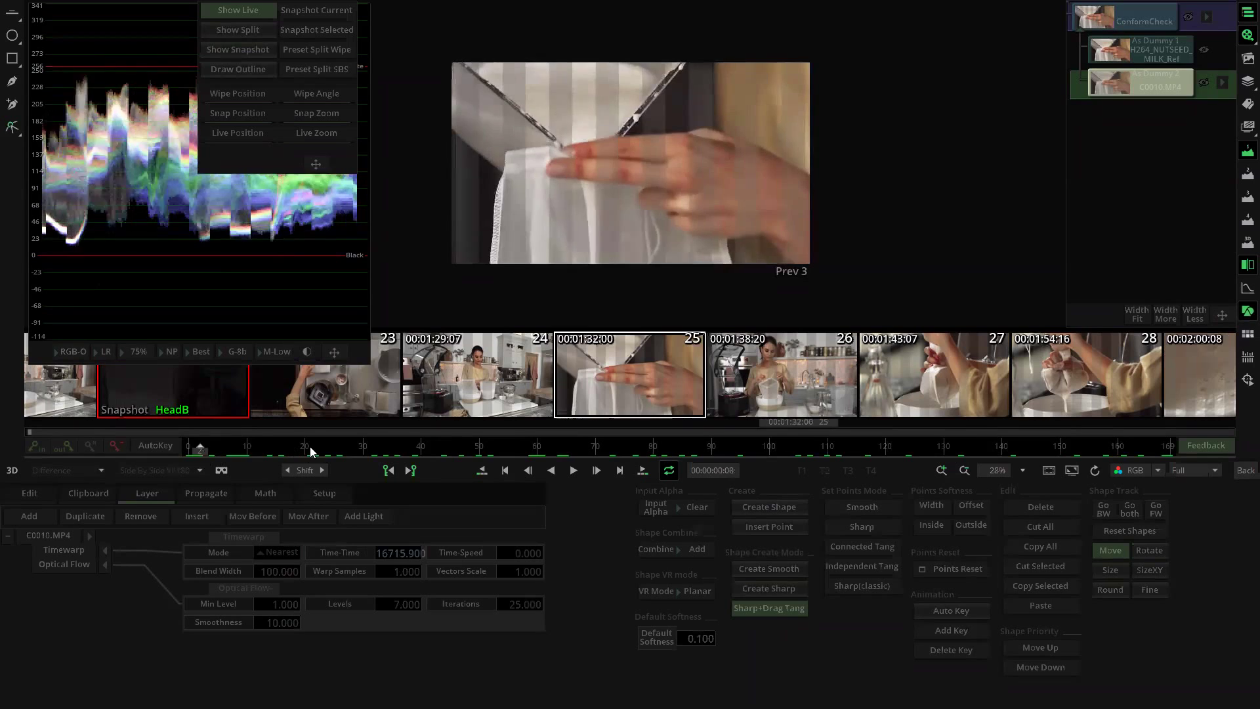
{"action": "left_click_drag", "start_coordinate": [310, 446], "coordinate": [511, 435]}
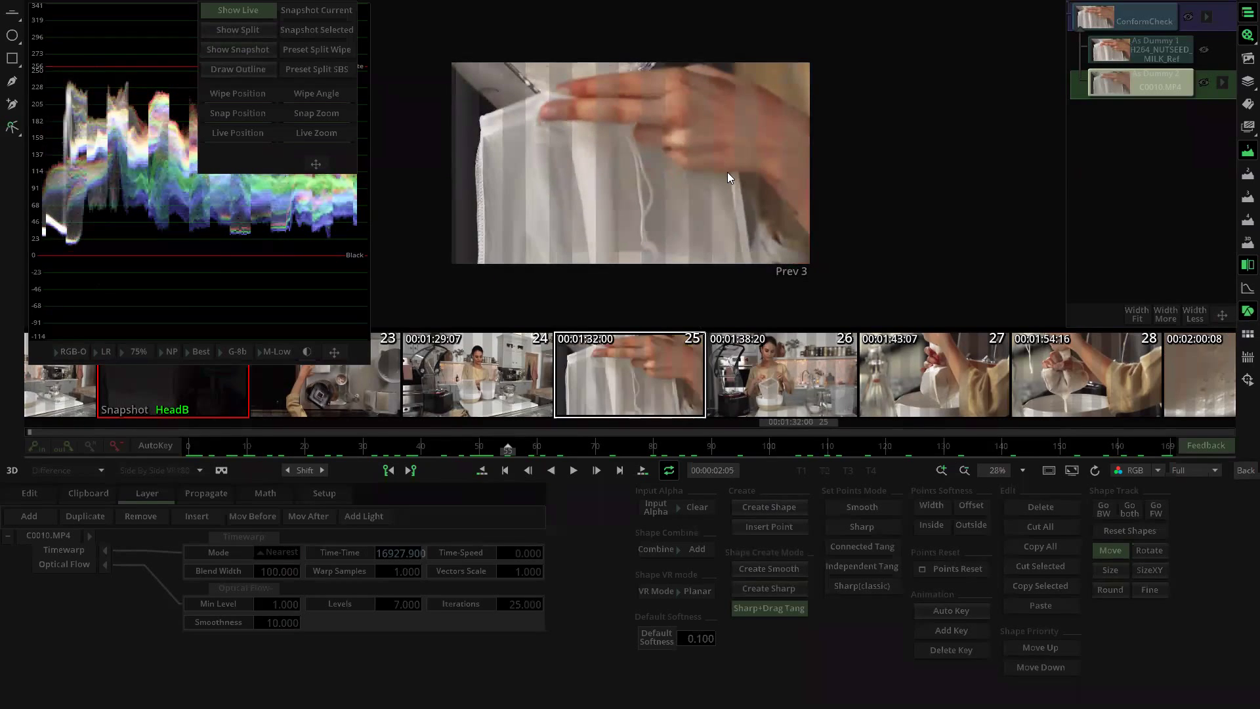
Step: Step through the 00:01:38:20 shot to 00:01:43:07, scrub and play that comparison against the reference, and return to the timeline
{"action": "key", "text": "Down"}
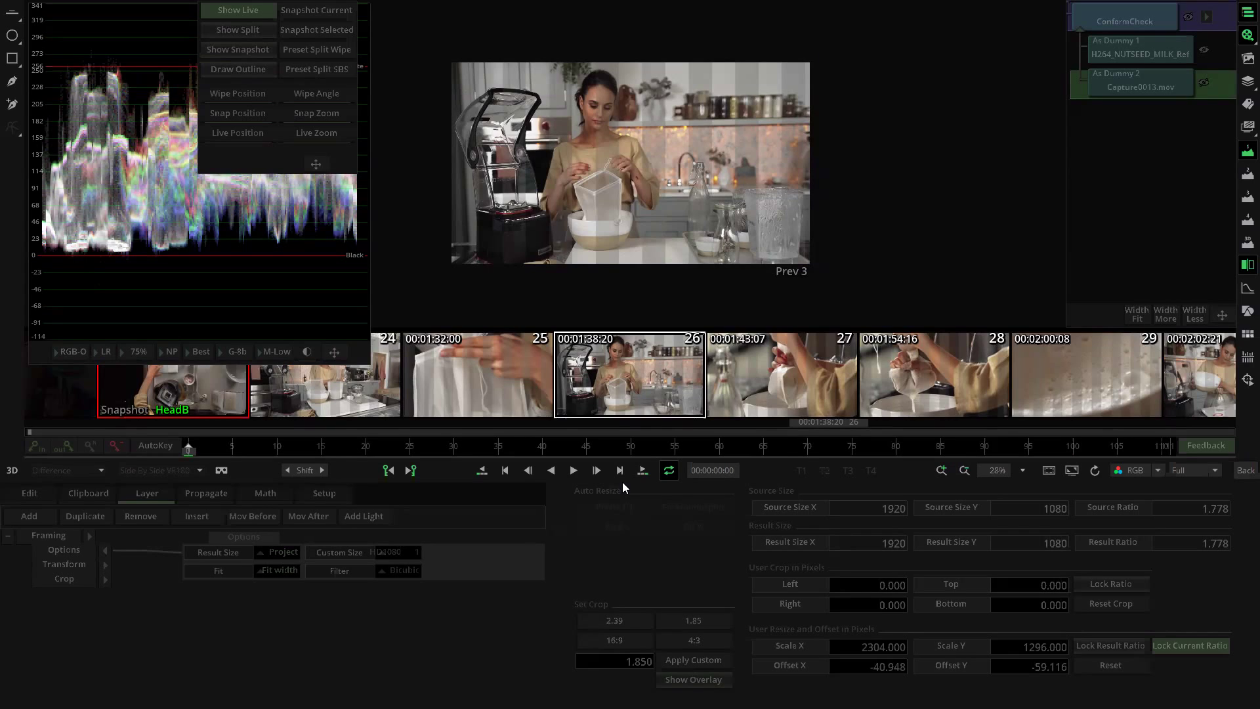
{"action": "left_click", "coordinate": [676, 389]}
{"action": "key", "text": "Right"}
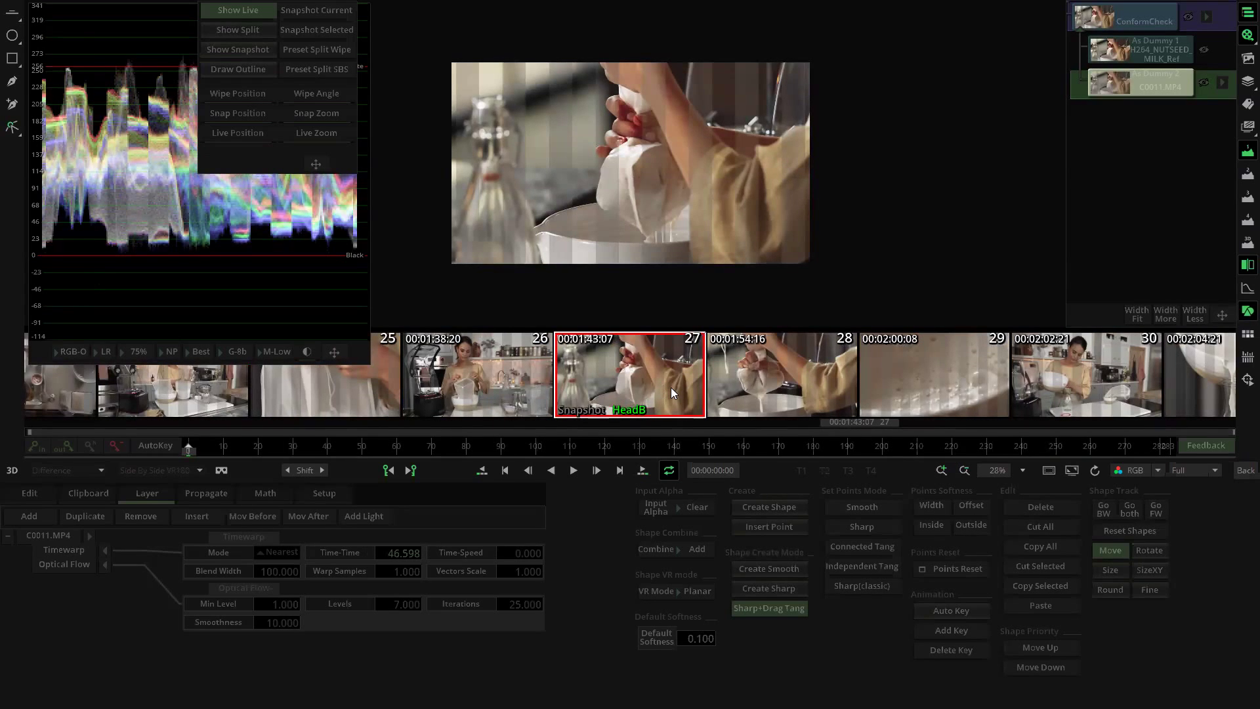
{"action": "left_click_drag", "start_coordinate": [290, 445], "coordinate": [547, 461]}
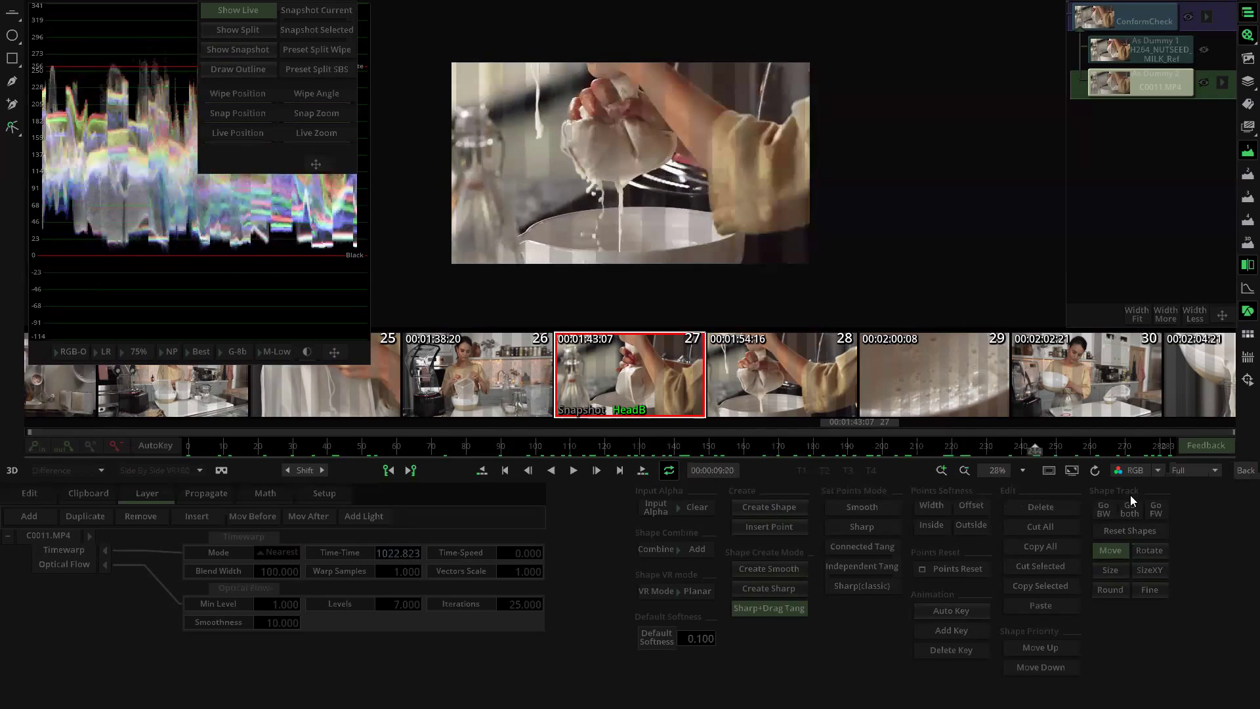
{"action": "left_click_drag", "start_coordinate": [633, 456], "coordinate": [476, 447]}
{"action": "left_click_drag", "start_coordinate": [398, 454], "coordinate": [607, 453]}
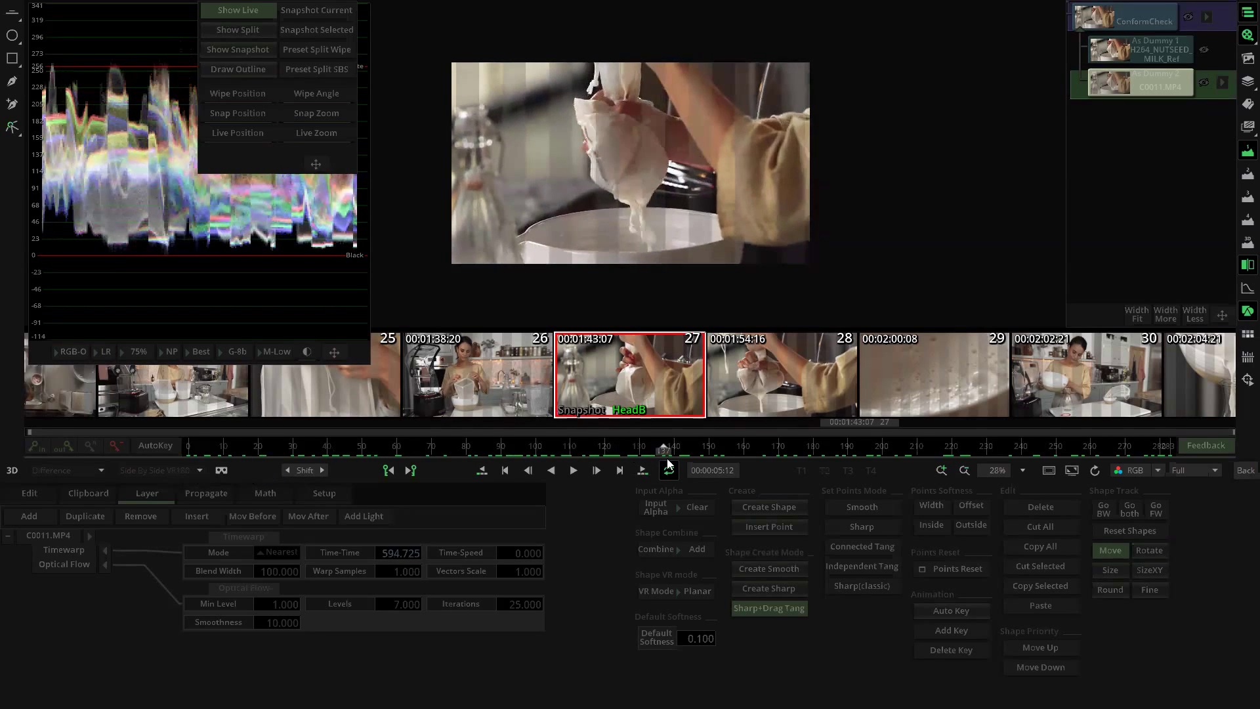
{"action": "left_click", "coordinate": [187, 442]}
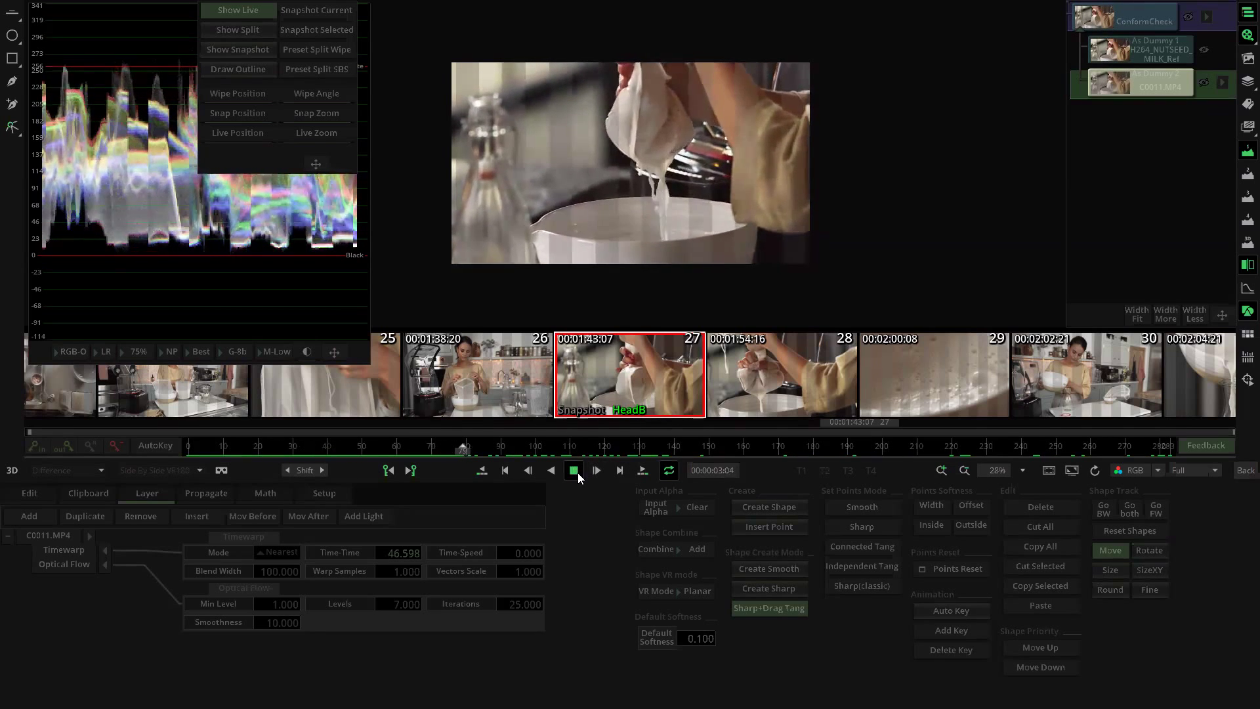
{"action": "left_click", "coordinate": [575, 471]}
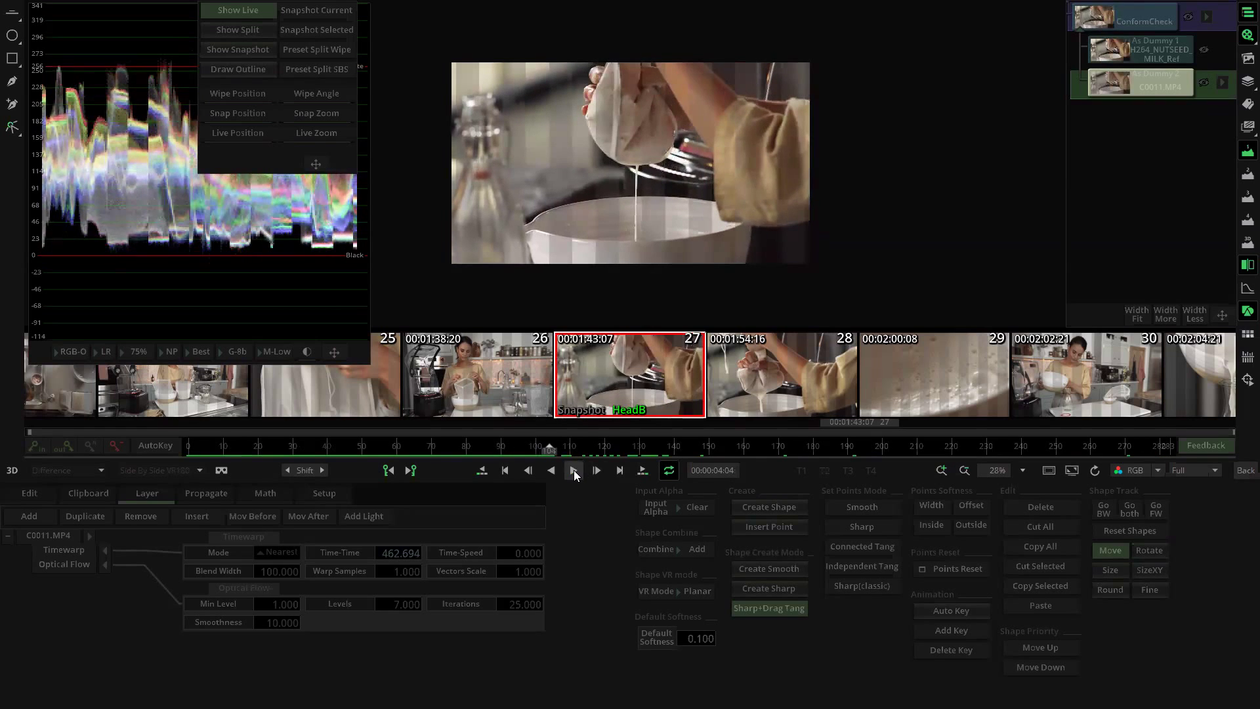
{"action": "left_click", "coordinate": [1245, 470]}
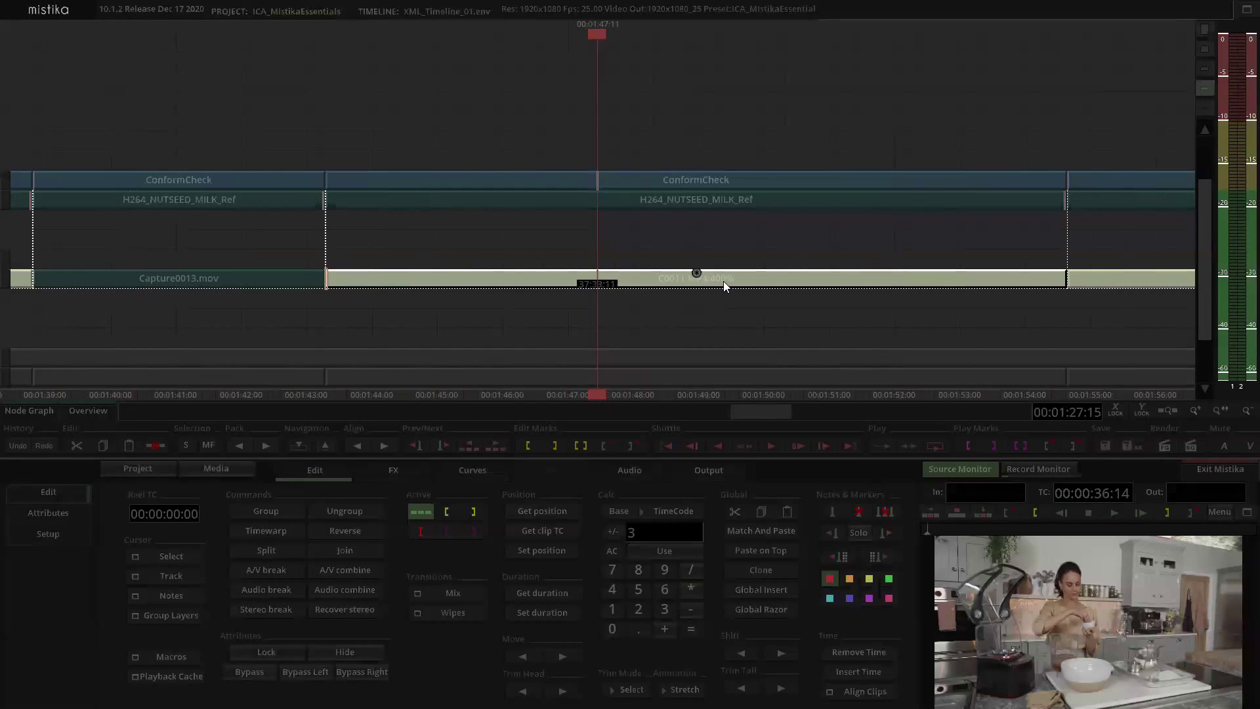
Step: Reopen the ConformCheck clip in the visual editor and compare the 00:01:54:16 and 00:02:00:08 shots against the reference
{"action": "scroll", "coordinate": [763, 248], "scroll_direction": "down", "scroll_amount": 1}
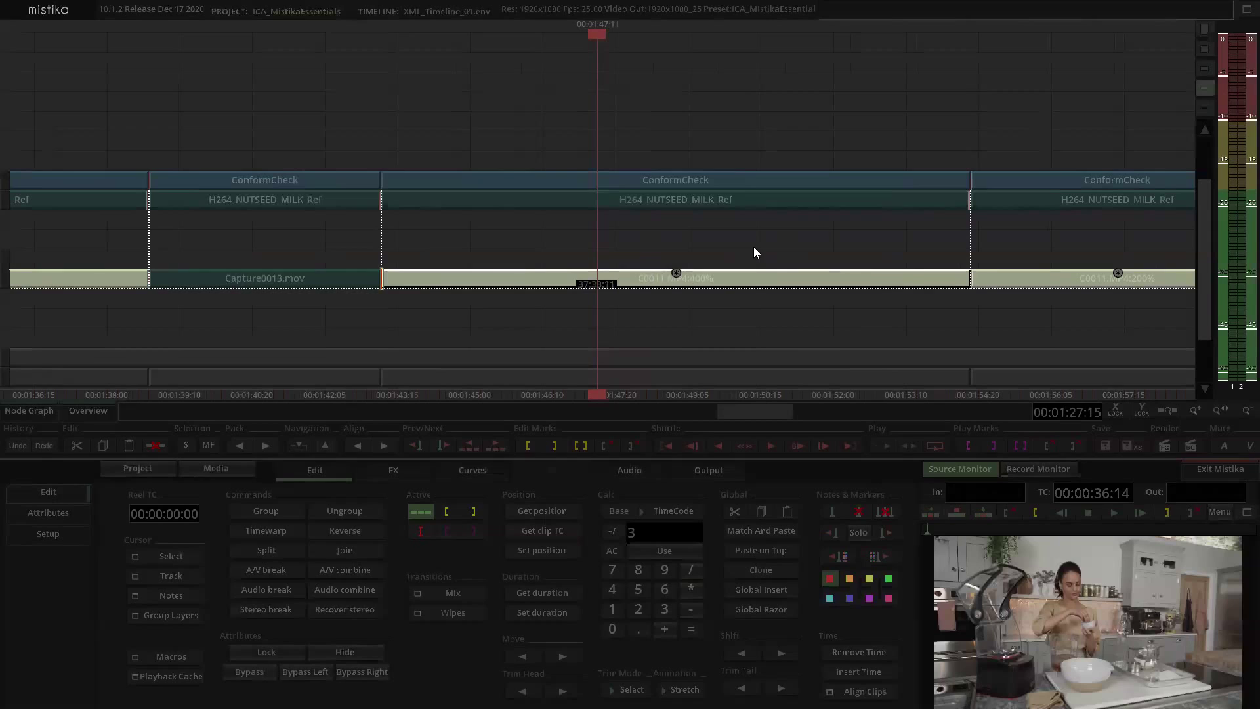
{"action": "double_click", "coordinate": [689, 176]}
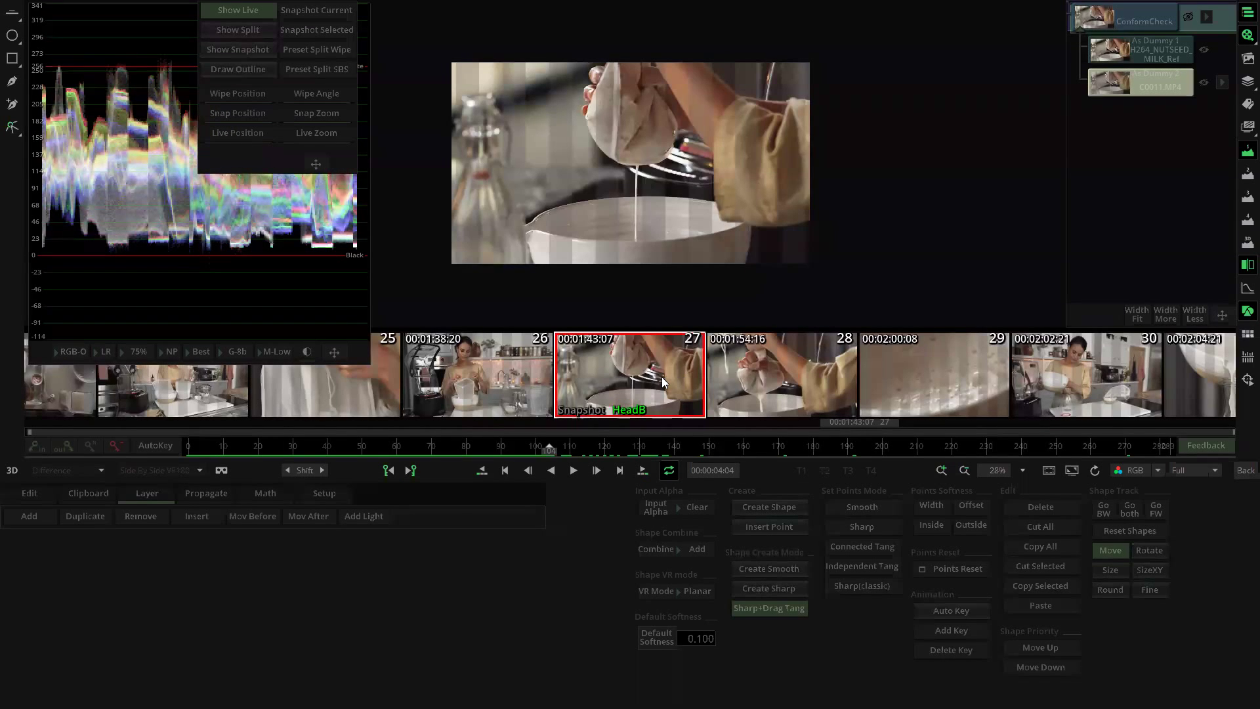
{"action": "key", "text": "Down"}
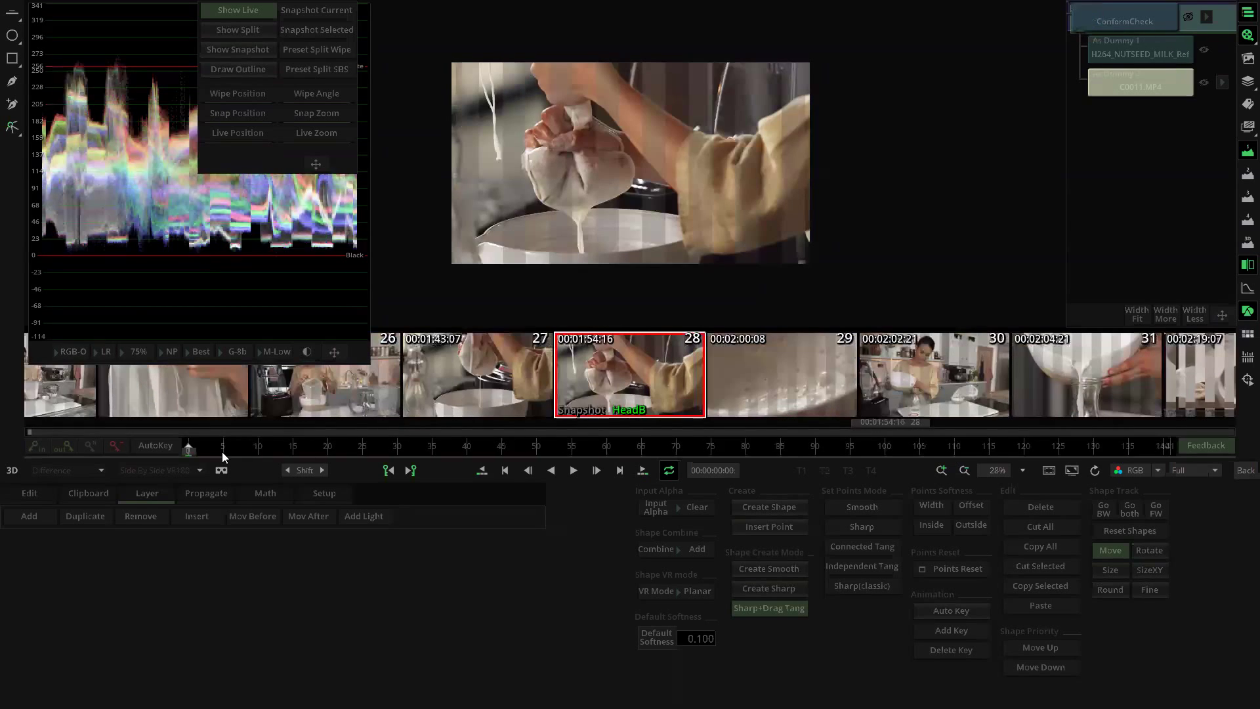
{"action": "key", "text": "space"}
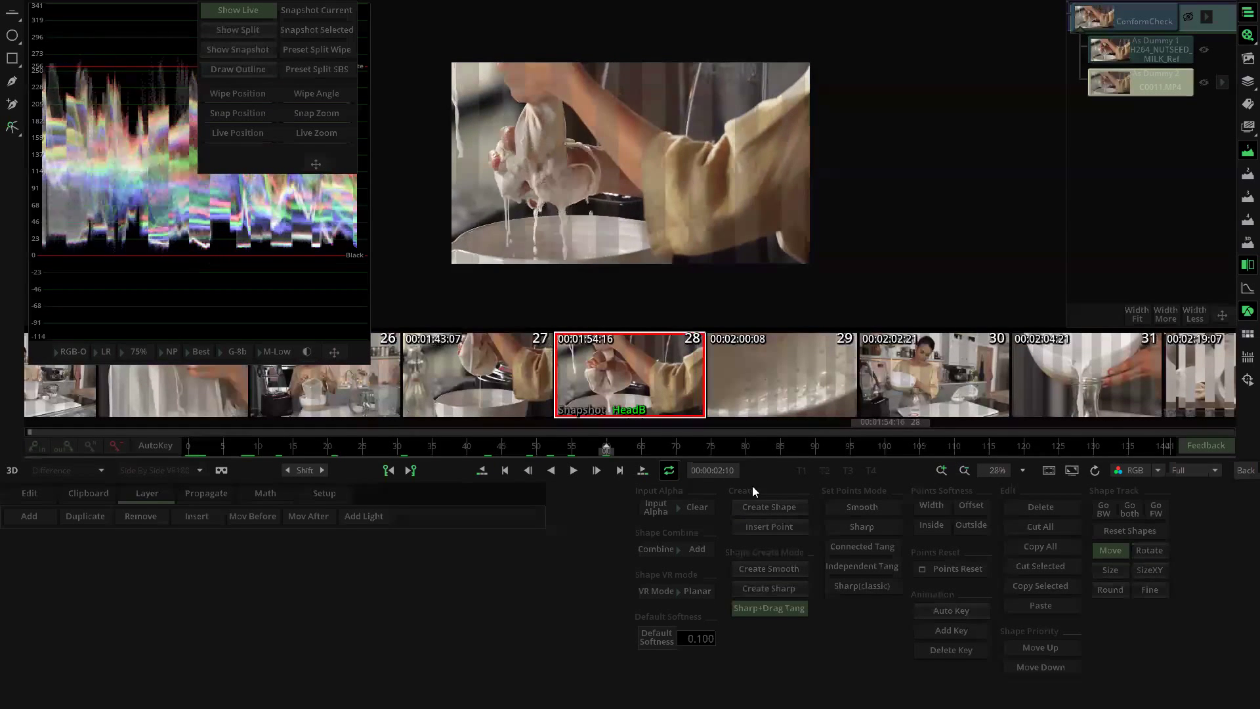
{"action": "left_click_drag", "start_coordinate": [551, 446], "coordinate": [338, 442]}
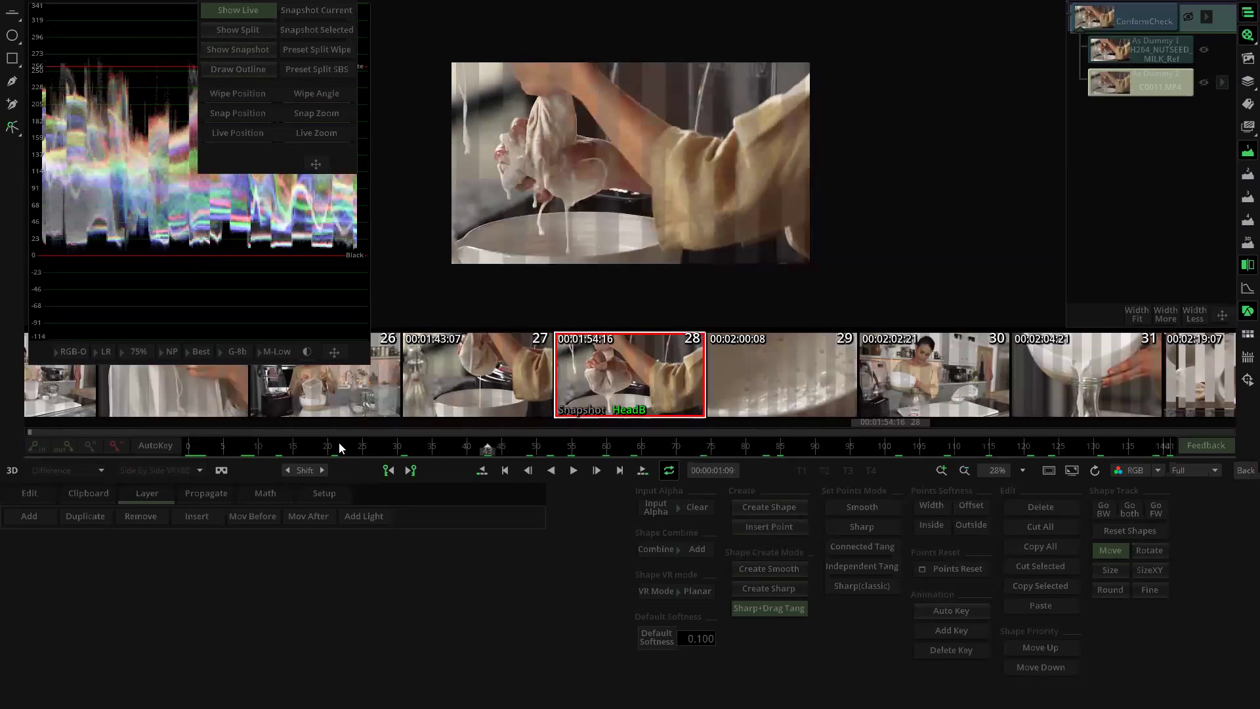
{"action": "left_click", "coordinate": [819, 445]}
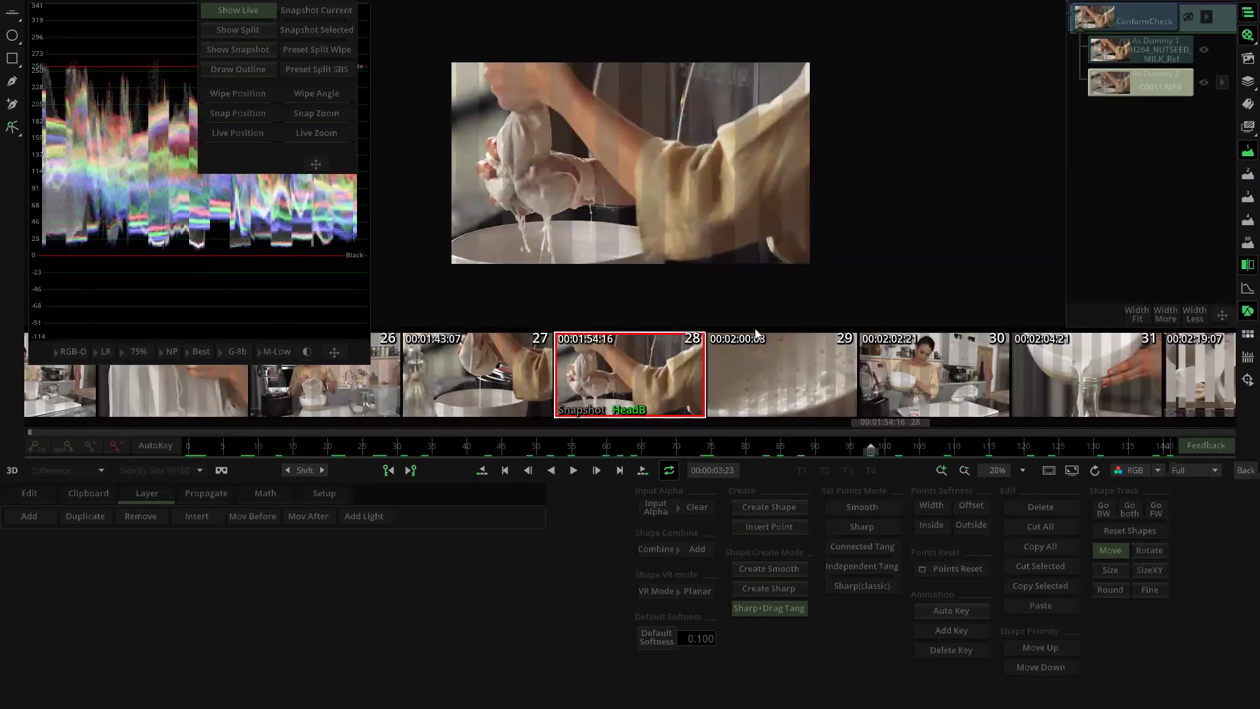
{"action": "left_click", "coordinate": [721, 344]}
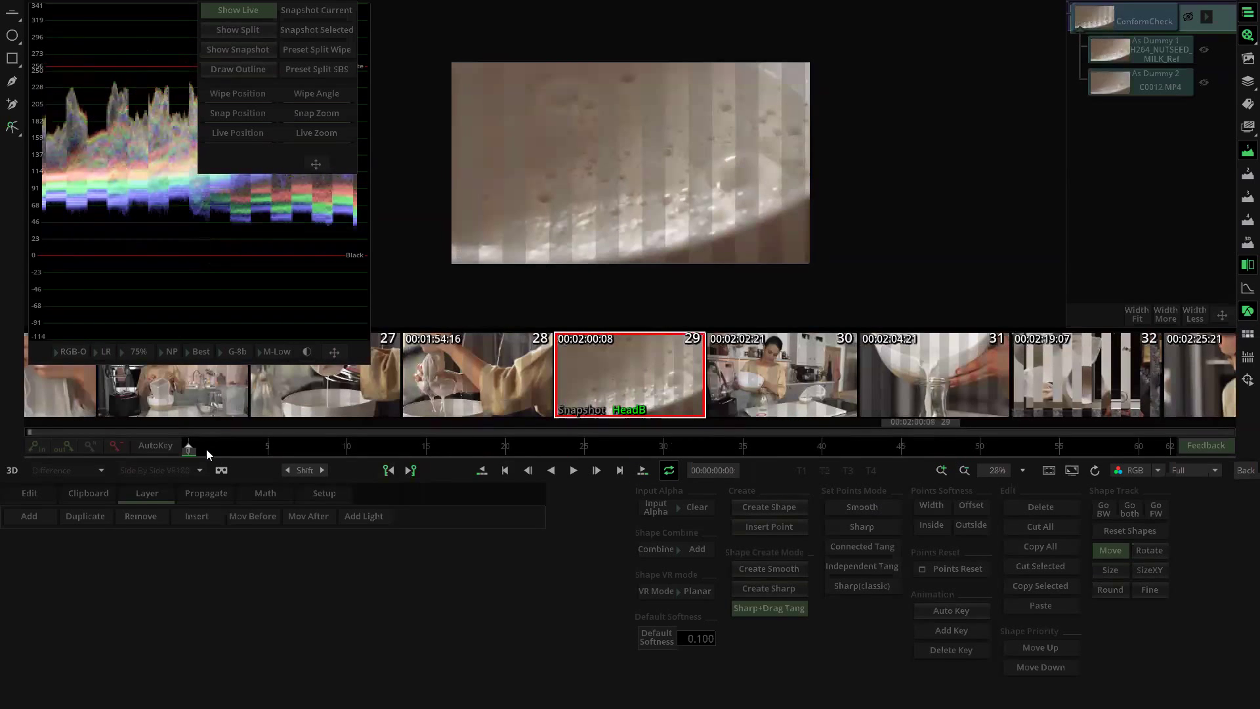
{"action": "left_click_drag", "start_coordinate": [1114, 466], "coordinate": [664, 463]}
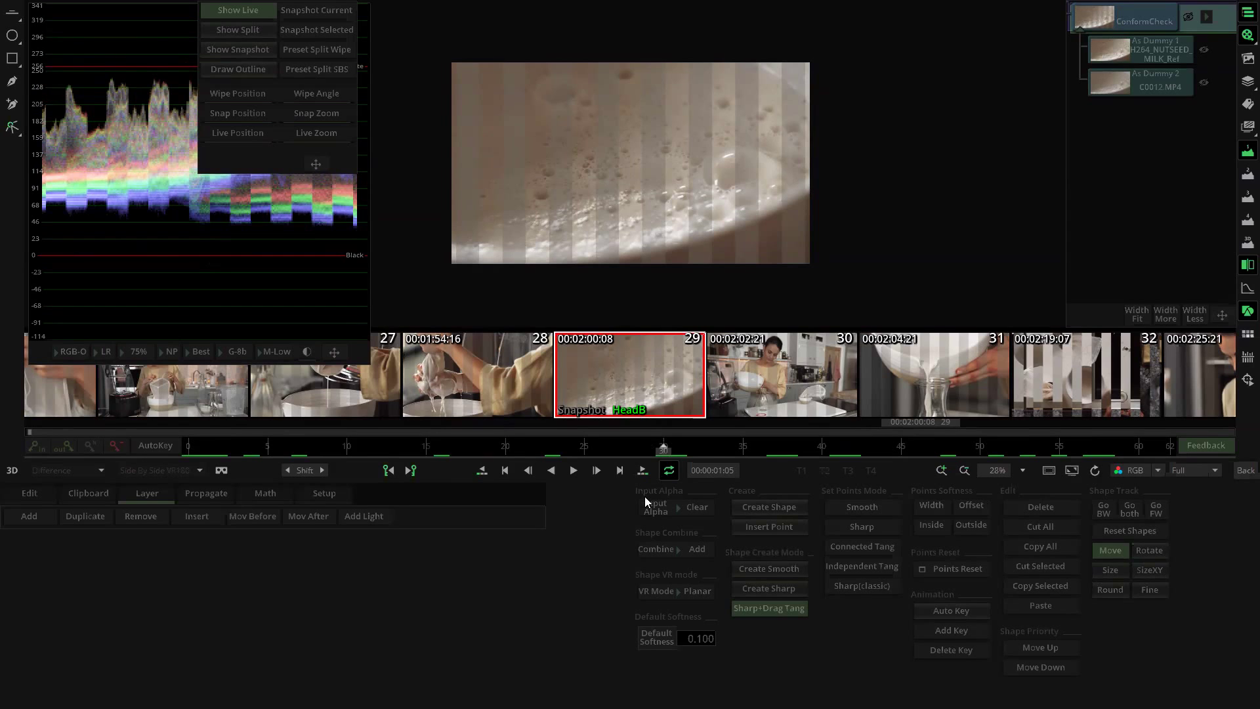
Step: Play the 00:02:02:21 shot against the reference and view the 00:02:04:21 comparison
{"action": "key", "text": "Down"}
{"action": "key", "text": "space"}
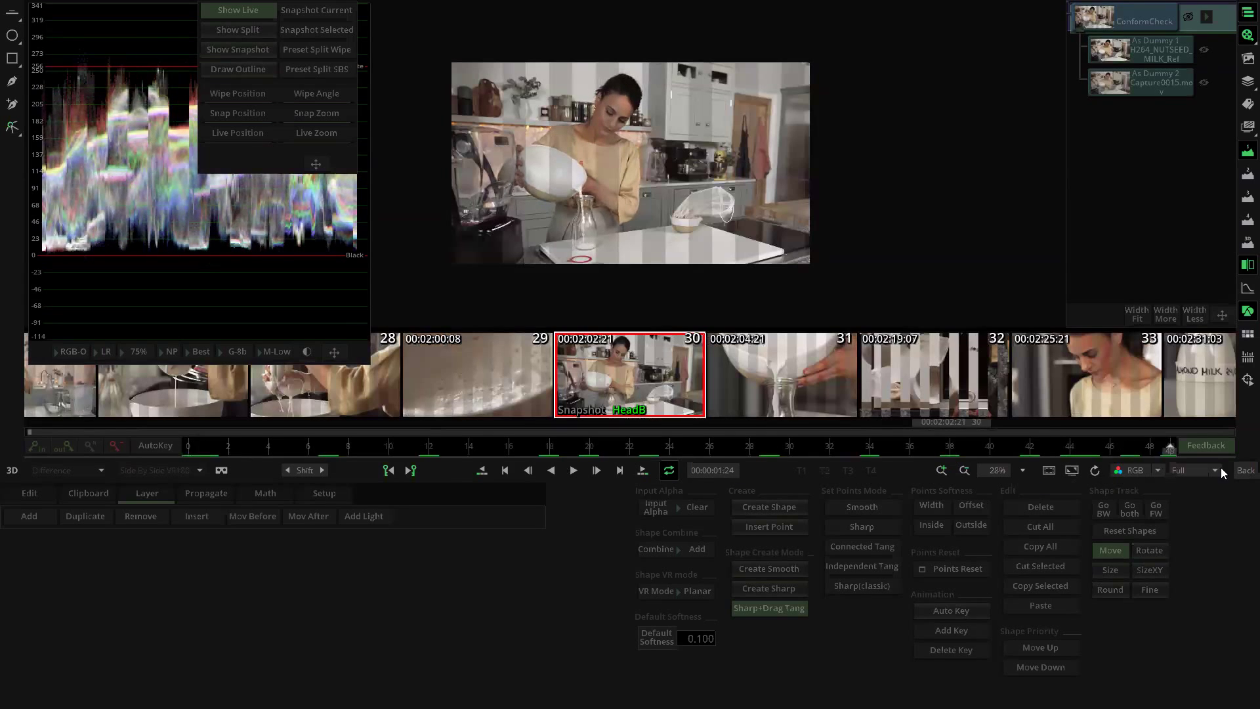
{"action": "key", "text": "Down"}
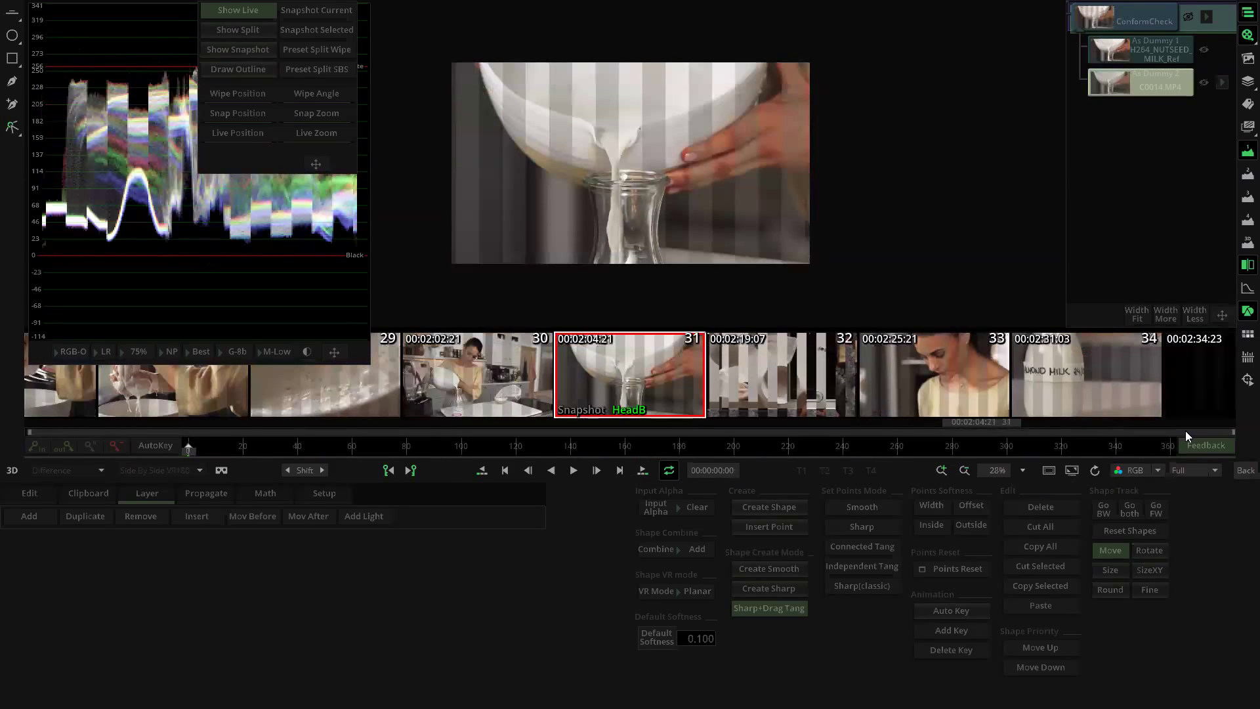
Step: Set C0011.MP4's Framing mirror to rotate 180 degrees in the 00:02:19:07 shot and play the comparison
{"action": "key", "text": "Down"}
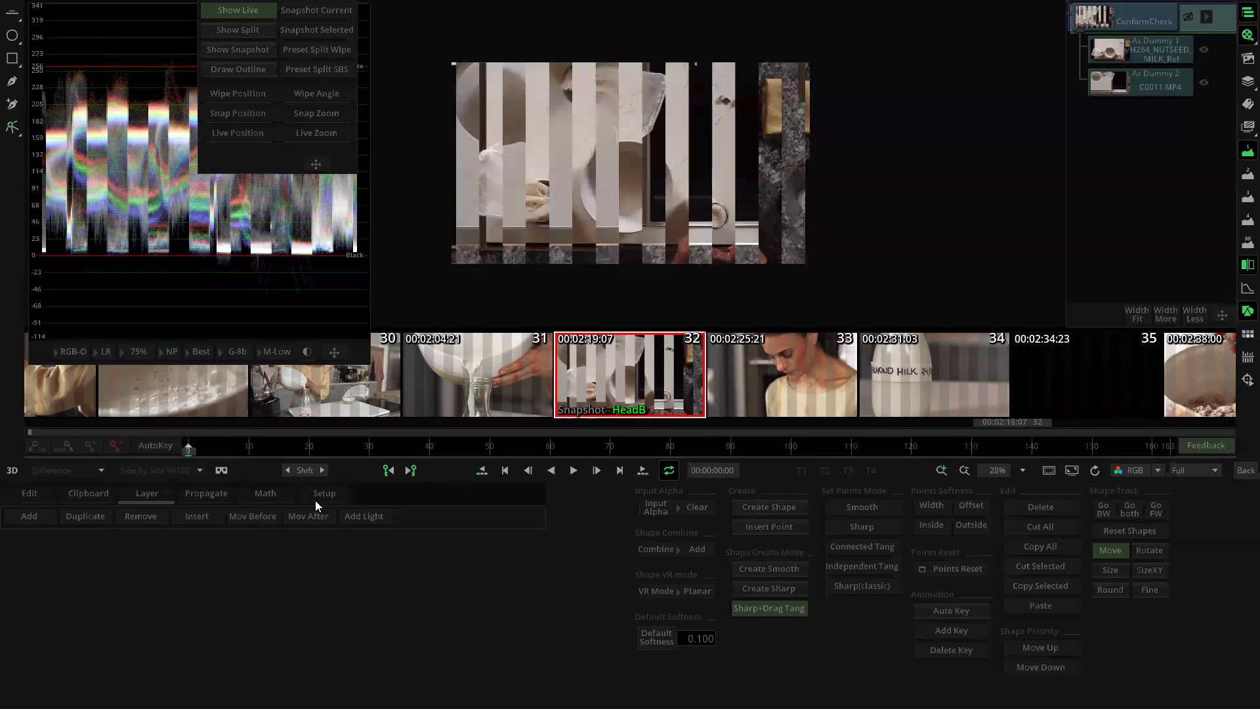
{"action": "left_click", "coordinate": [1150, 80]}
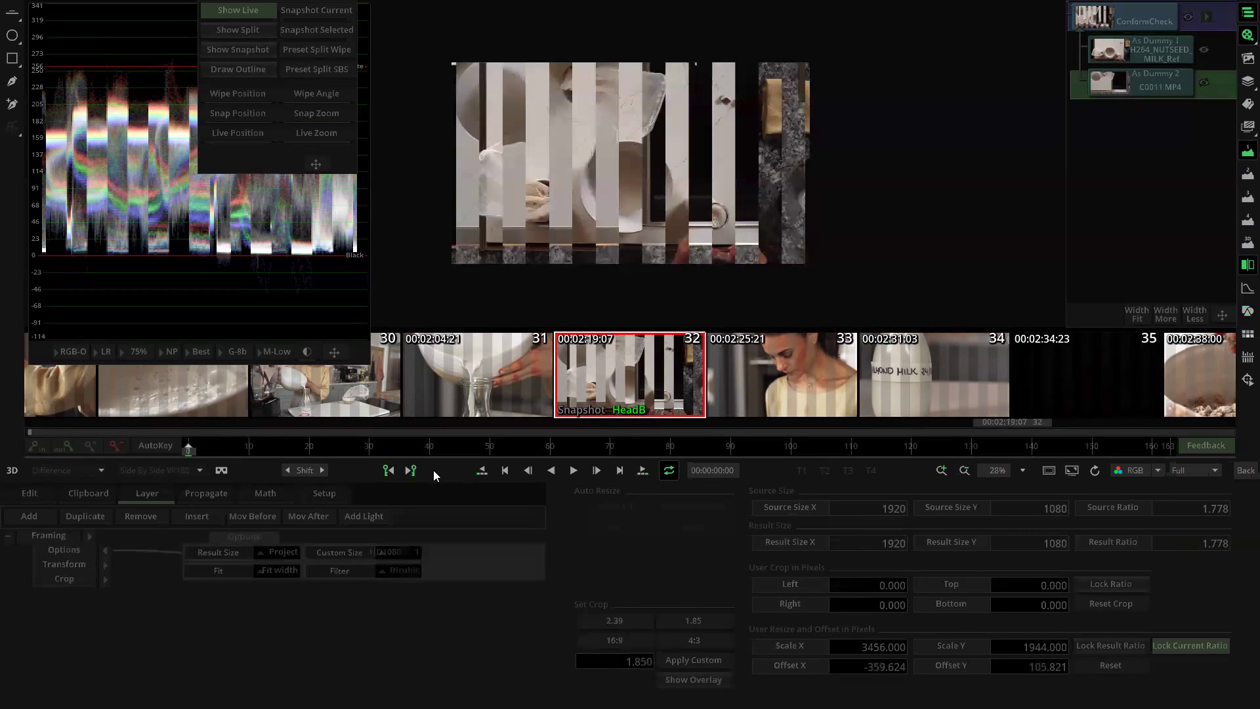
{"action": "left_click", "coordinate": [98, 561]}
{"action": "left_click", "coordinate": [292, 602]}
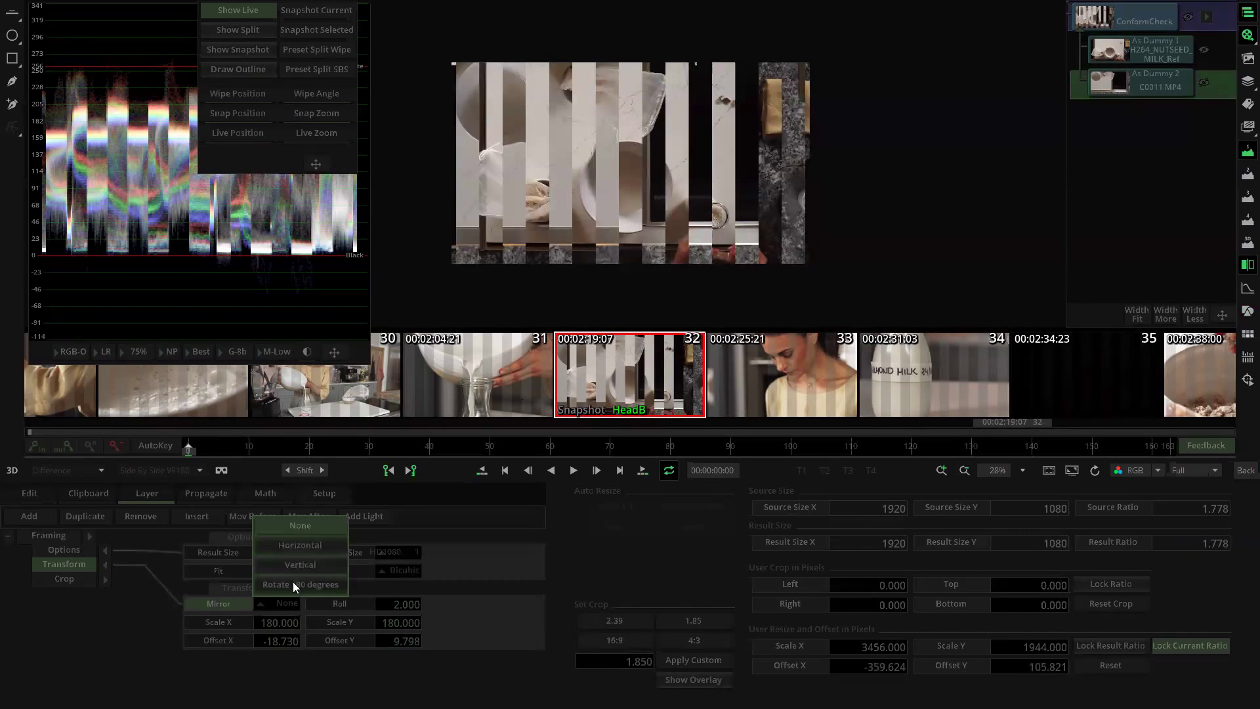
{"action": "left_click", "coordinate": [302, 585]}
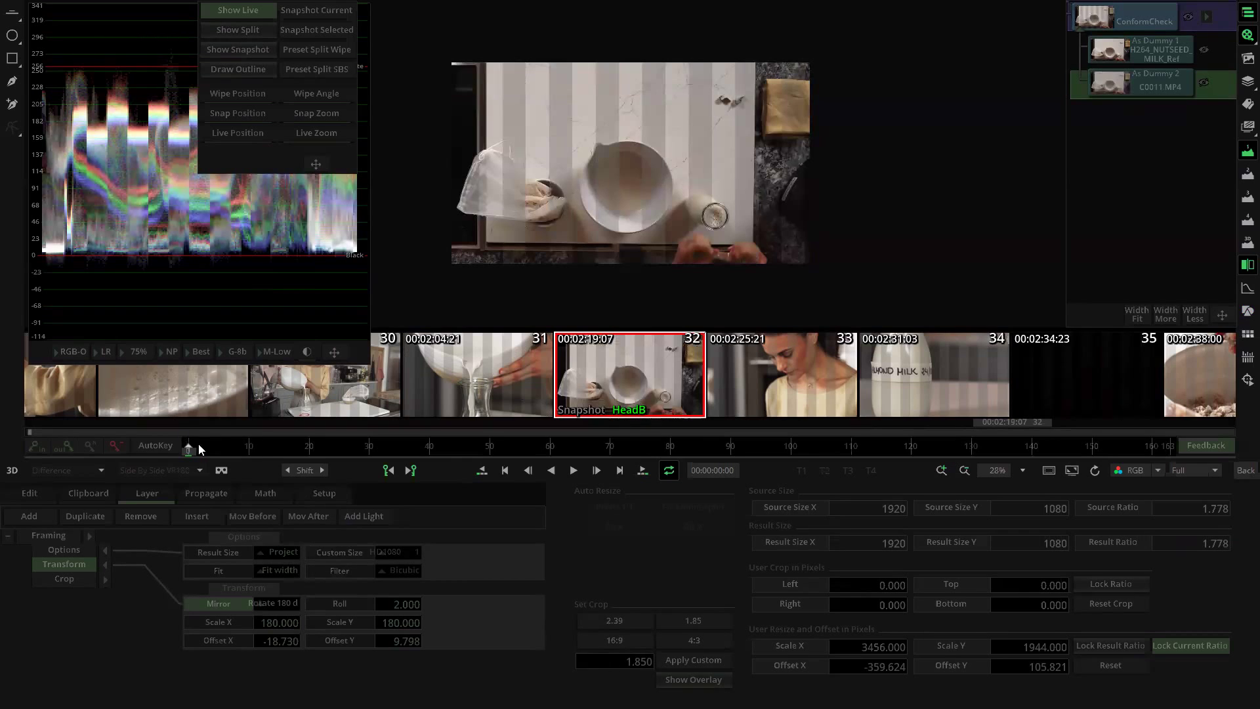
{"action": "key", "text": "space"}
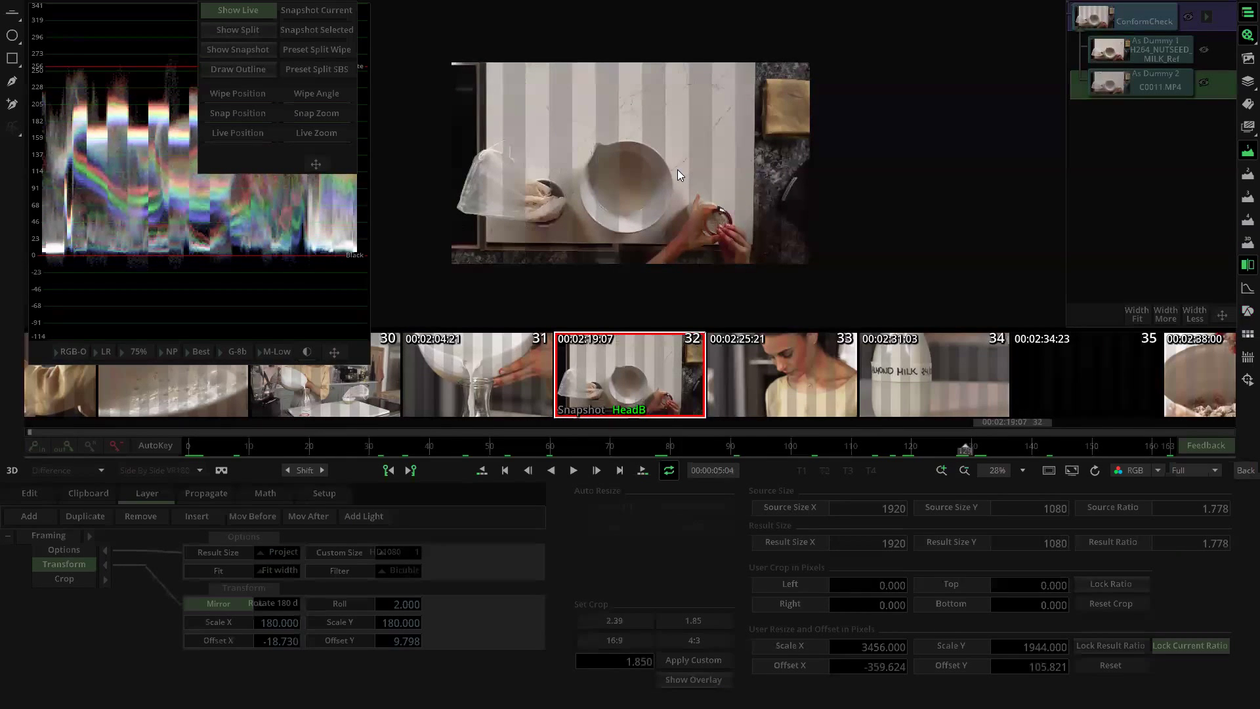
Step: Play the 00:02:25:21 shot and scrub back to its start to compare it with the reference
{"action": "key", "text": "Down"}
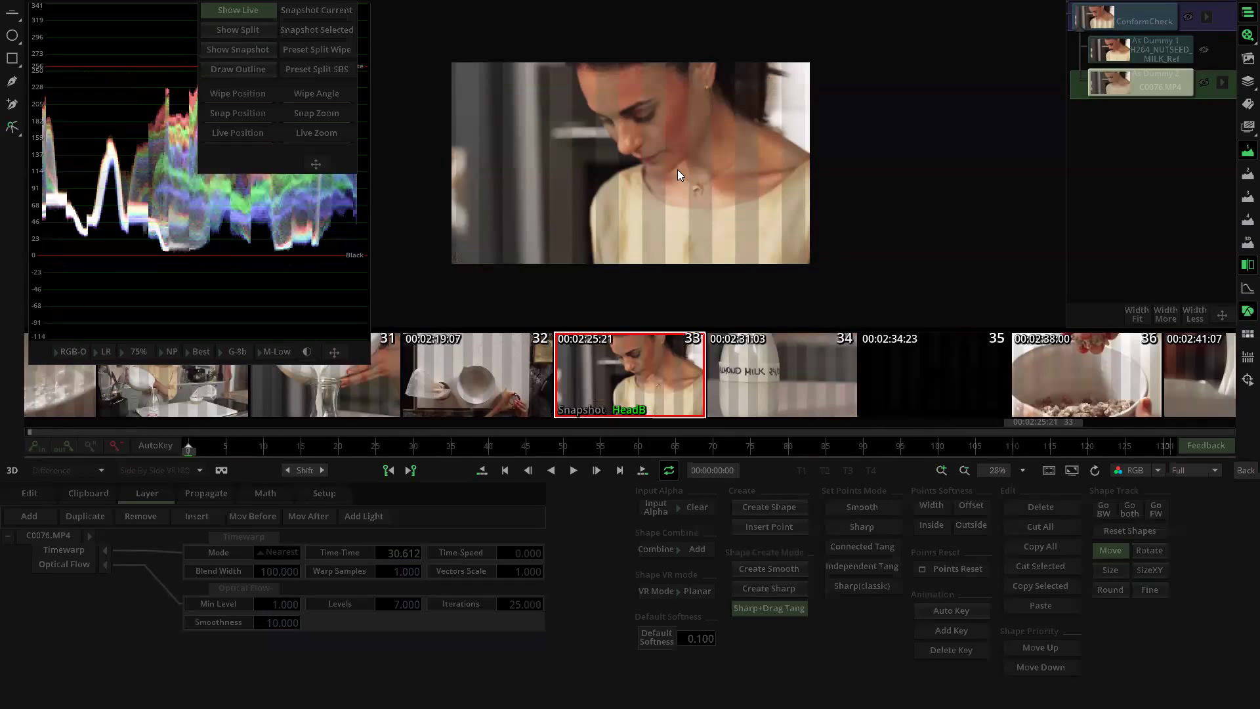
{"action": "key", "text": "space"}
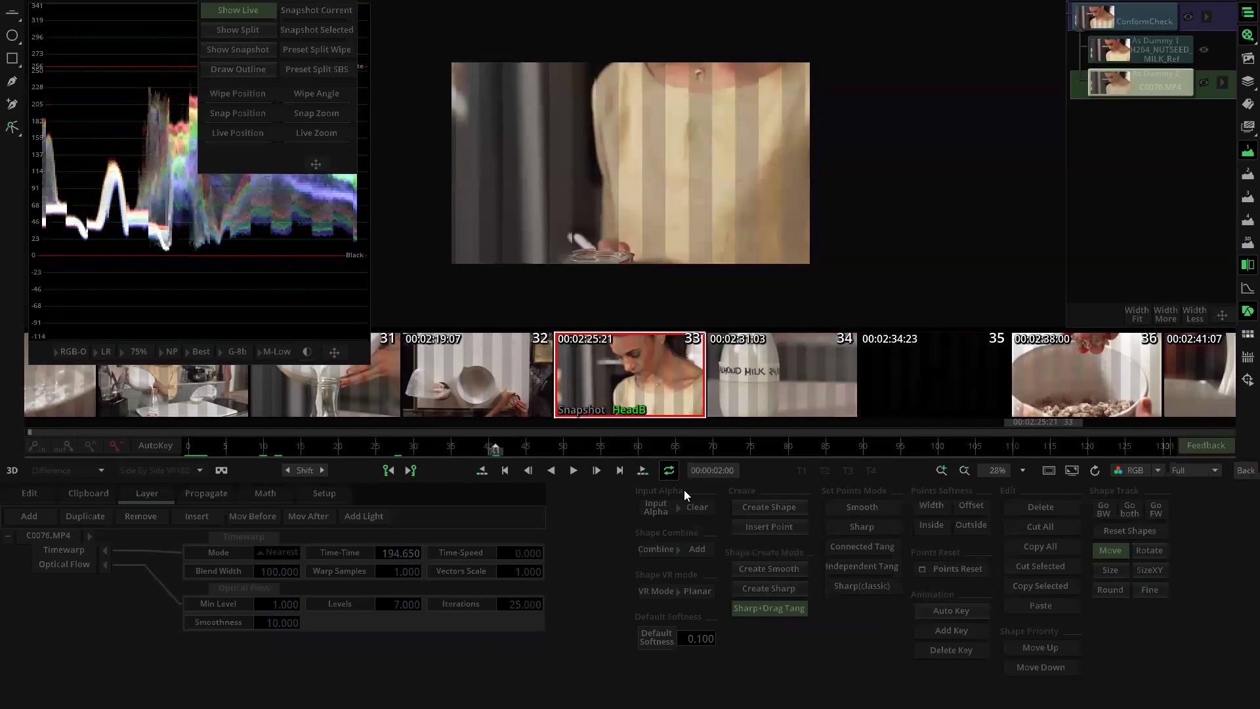
{"action": "left_click_drag", "start_coordinate": [601, 446], "coordinate": [151, 453]}
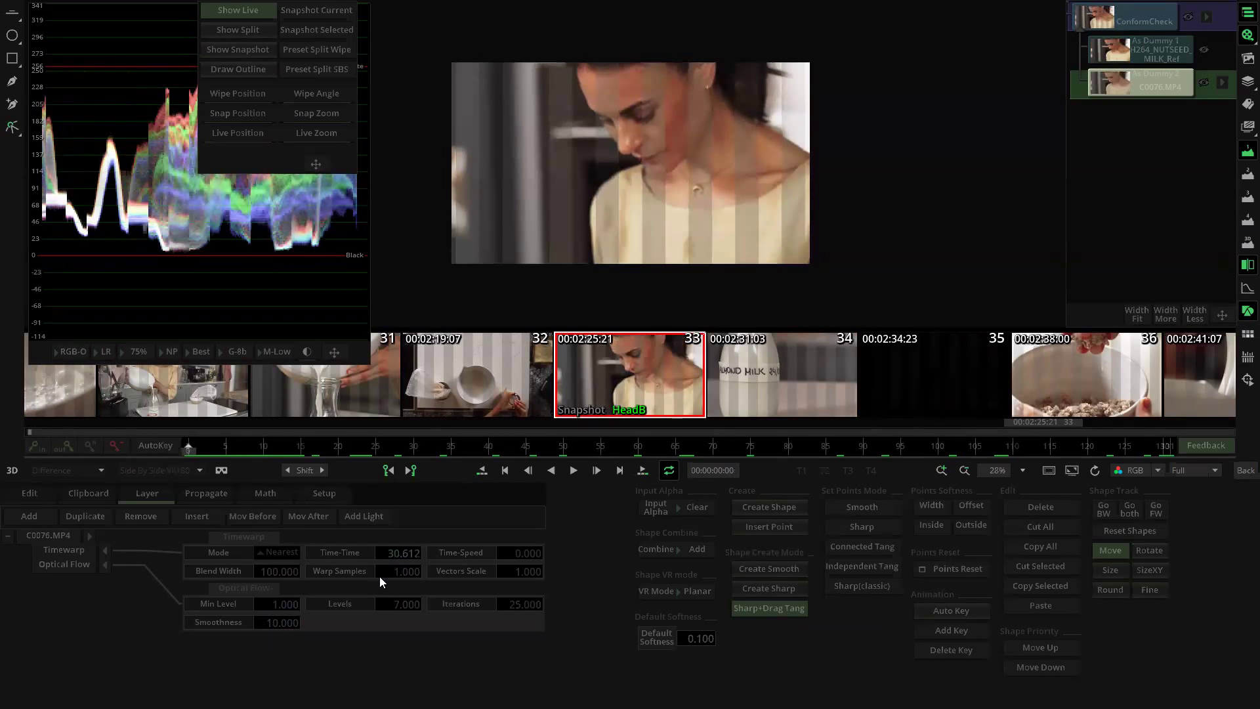
Step: Shift C0076.MP4's Time-Time curve one frame earlier in the 00:02:25:21 shot and scrub through it to check the match
{"action": "left_click", "coordinate": [349, 552]}
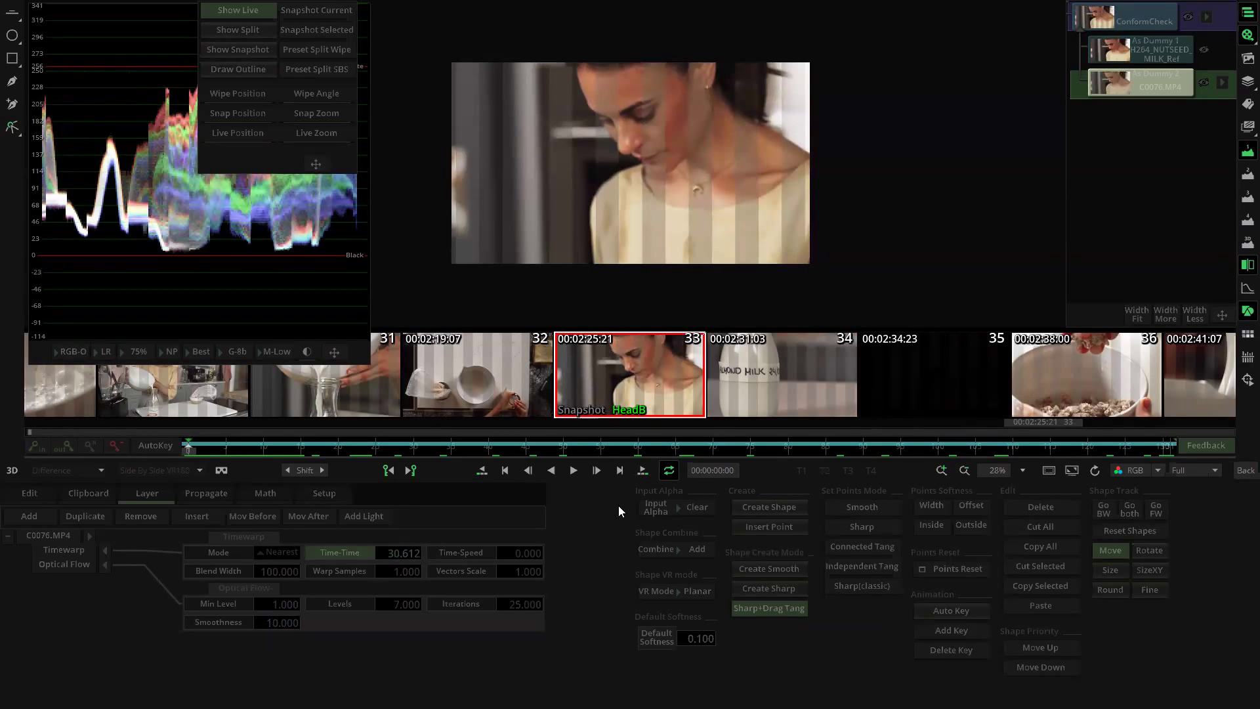
{"action": "left_click_drag", "start_coordinate": [184, 449], "coordinate": [1231, 520]}
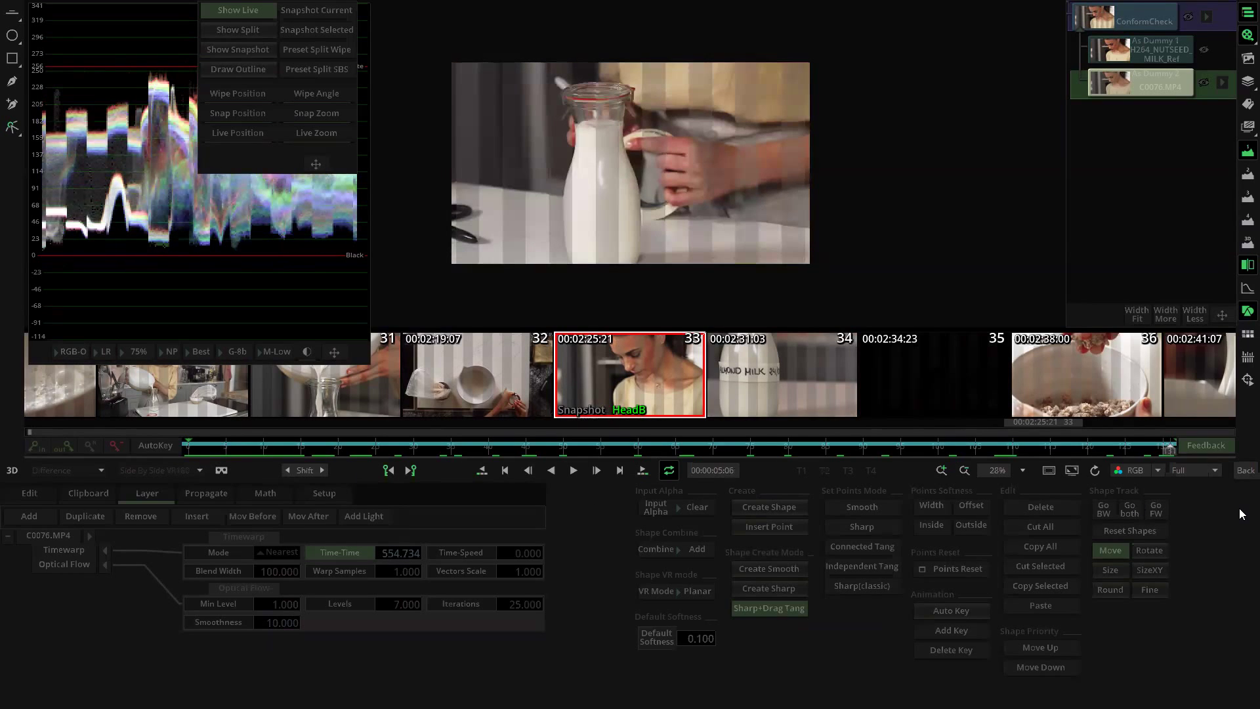
{"action": "left_click", "coordinate": [285, 471]}
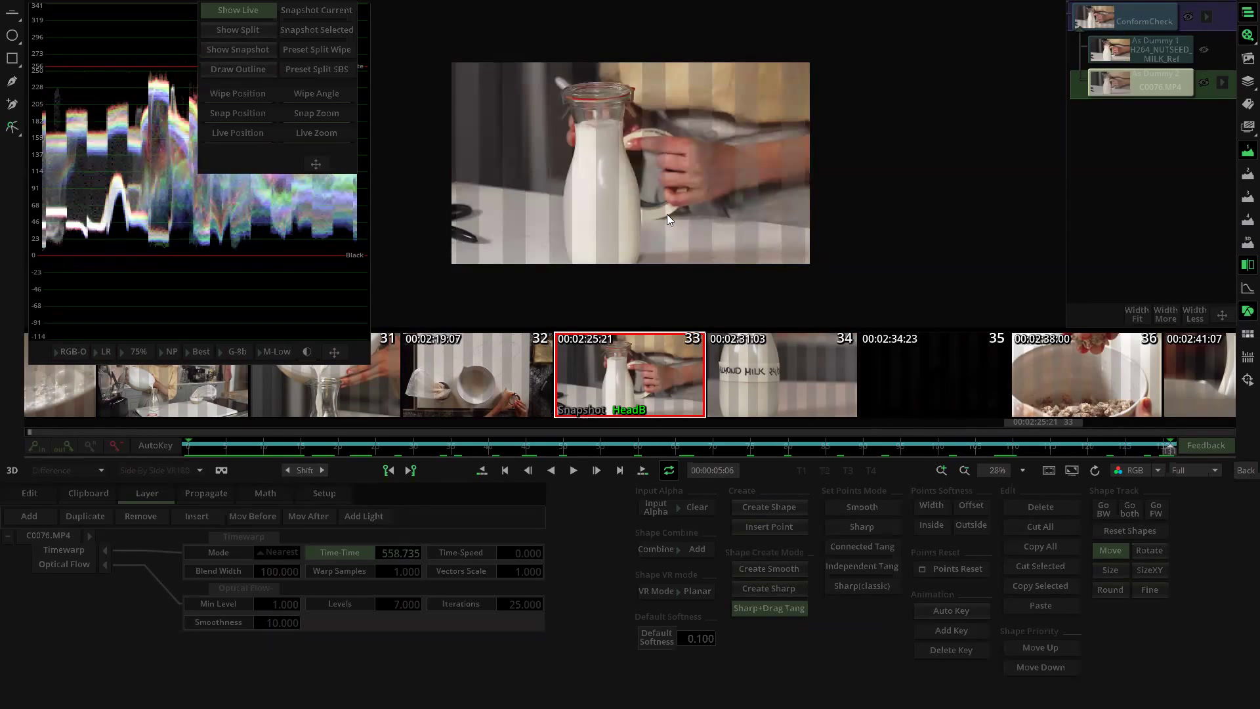
{"action": "scroll", "coordinate": [682, 163], "scroll_direction": "up", "scroll_amount": 2}
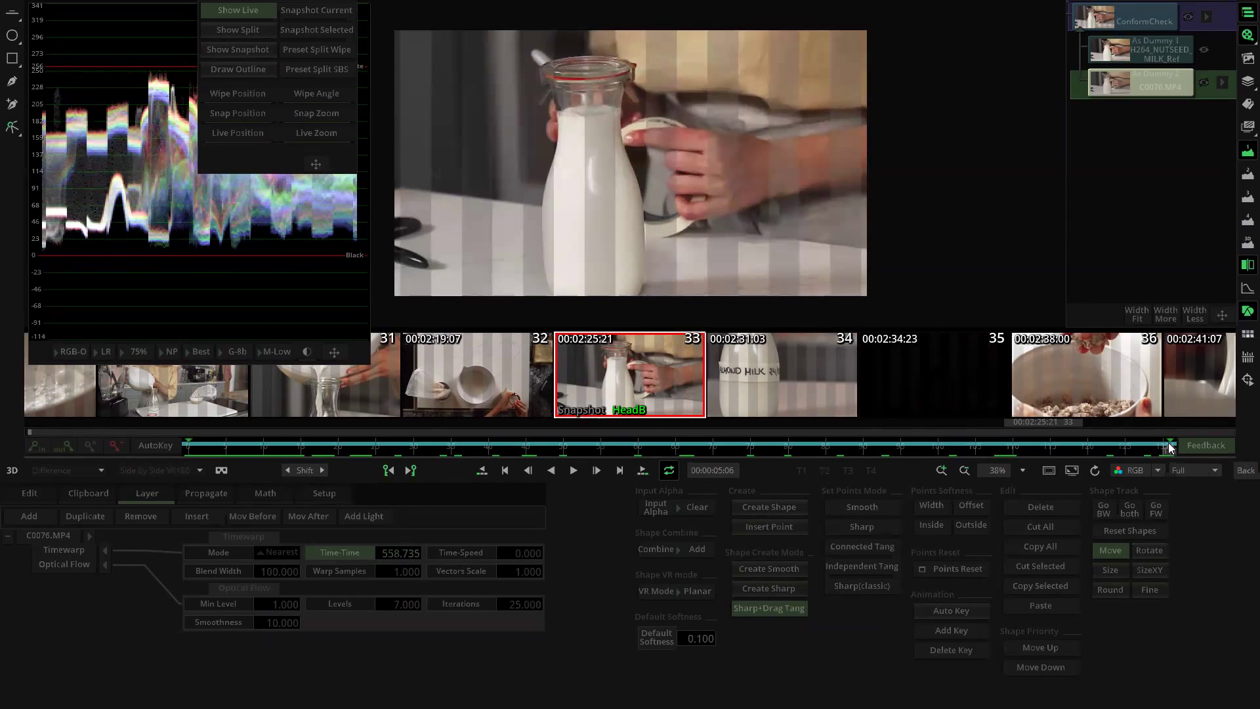
{"action": "left_click_drag", "start_coordinate": [1163, 452], "coordinate": [427, 445]}
{"action": "left_click_drag", "start_coordinate": [350, 418], "coordinate": [104, 428]}
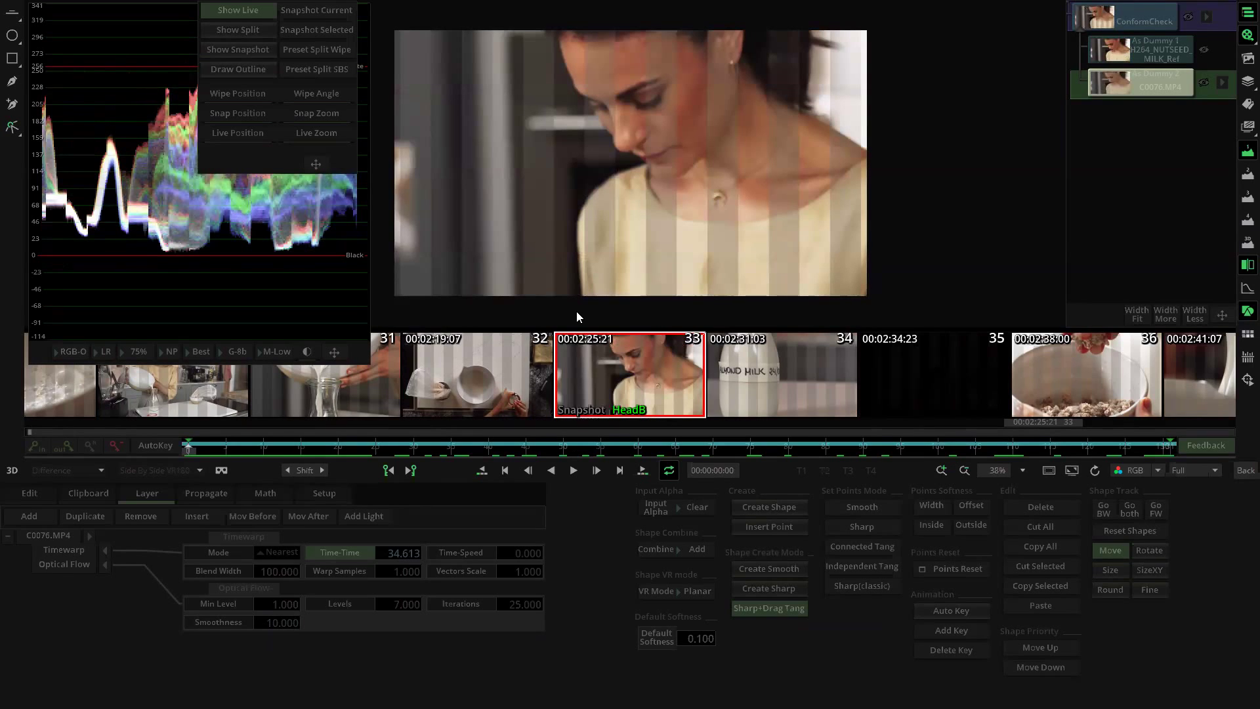
Step: Play the 00:02:31:03 and 00:02:34:23 shots to compare both against the reference
{"action": "key", "text": "Down"}
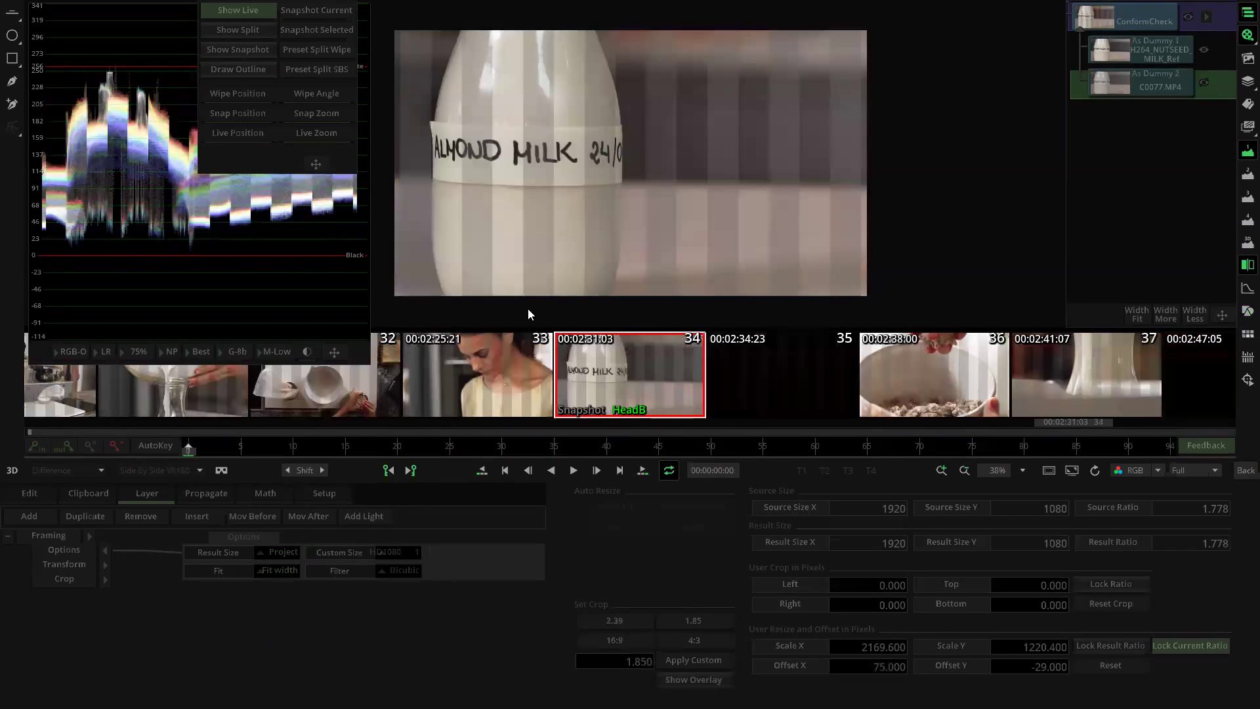
{"action": "key", "text": "space"}
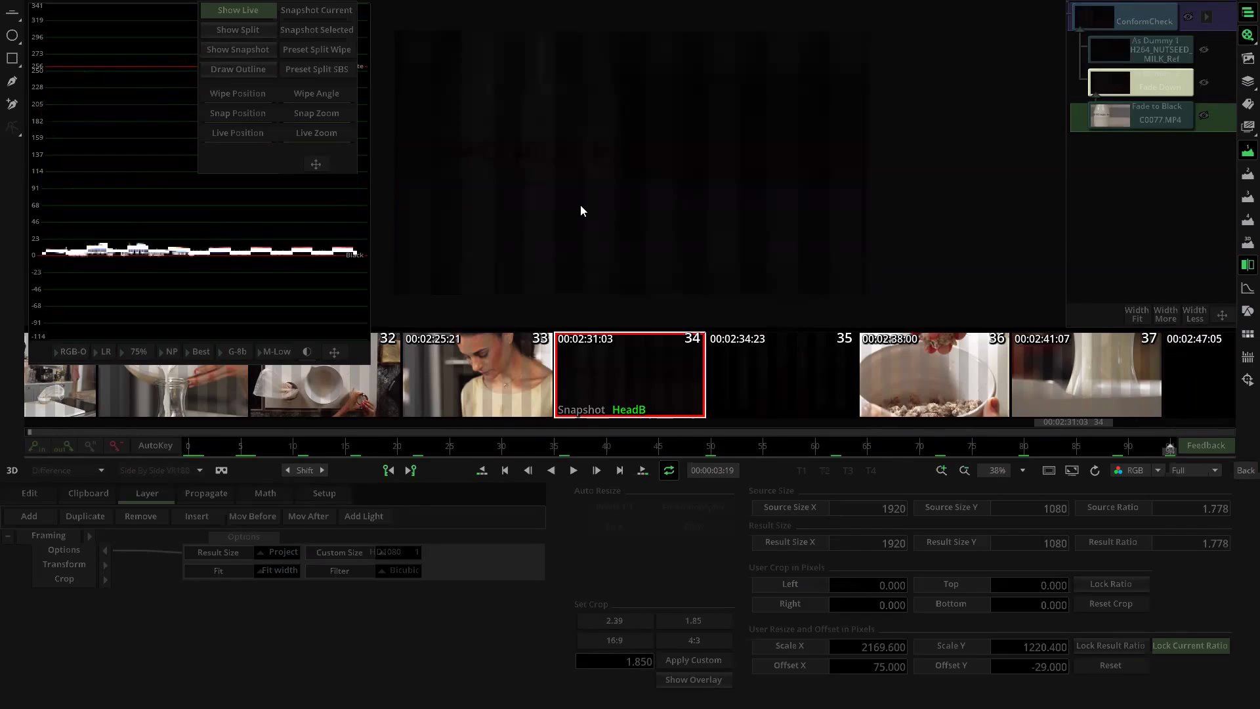
{"action": "key", "text": "Down"}
{"action": "key", "text": "space"}
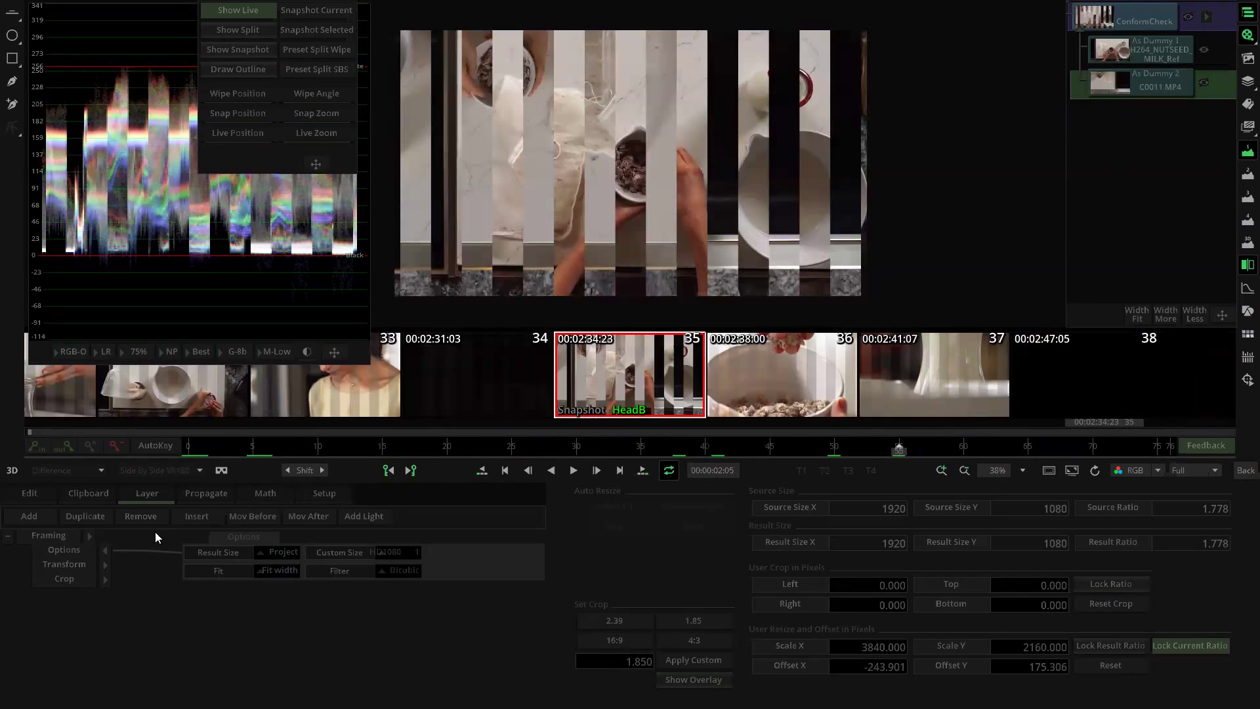
Step: Set C0011.MP4's Framing mirror to rotate 180 degrees in the 00:02:34:23 shot and replay the comparison
{"action": "left_click", "coordinate": [105, 564]}
{"action": "left_click", "coordinate": [287, 606]}
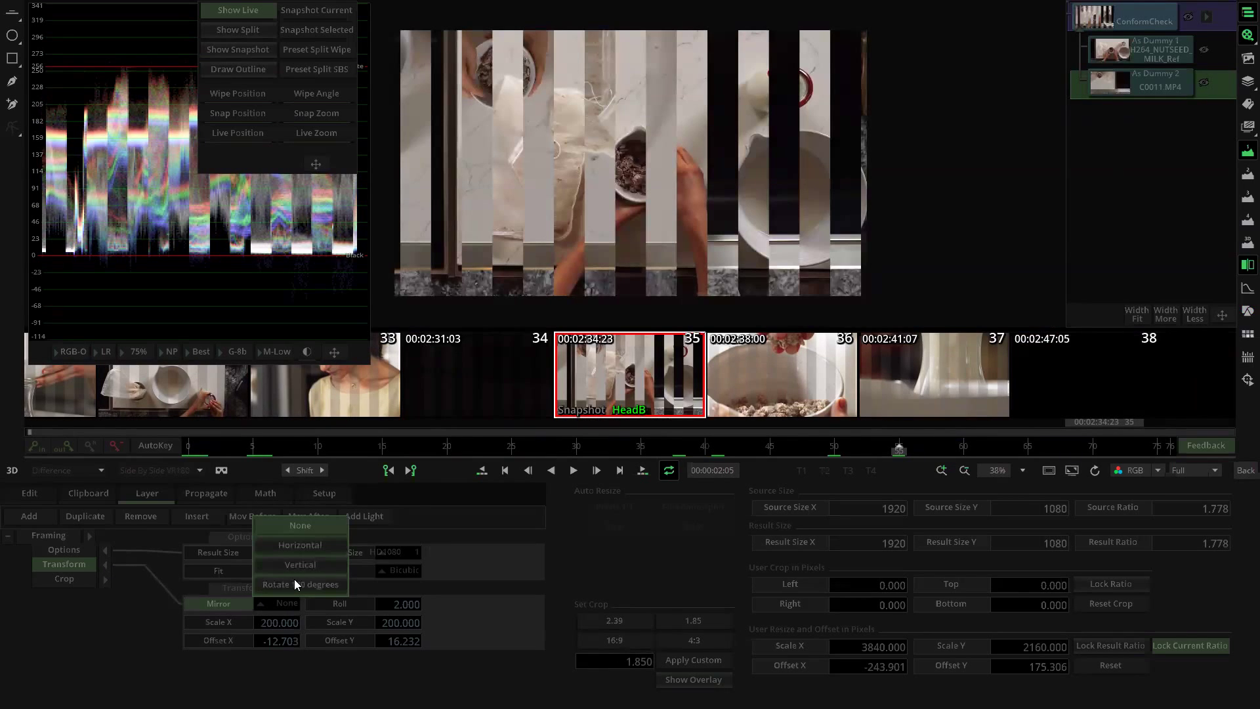
{"action": "left_click", "coordinate": [294, 579]}
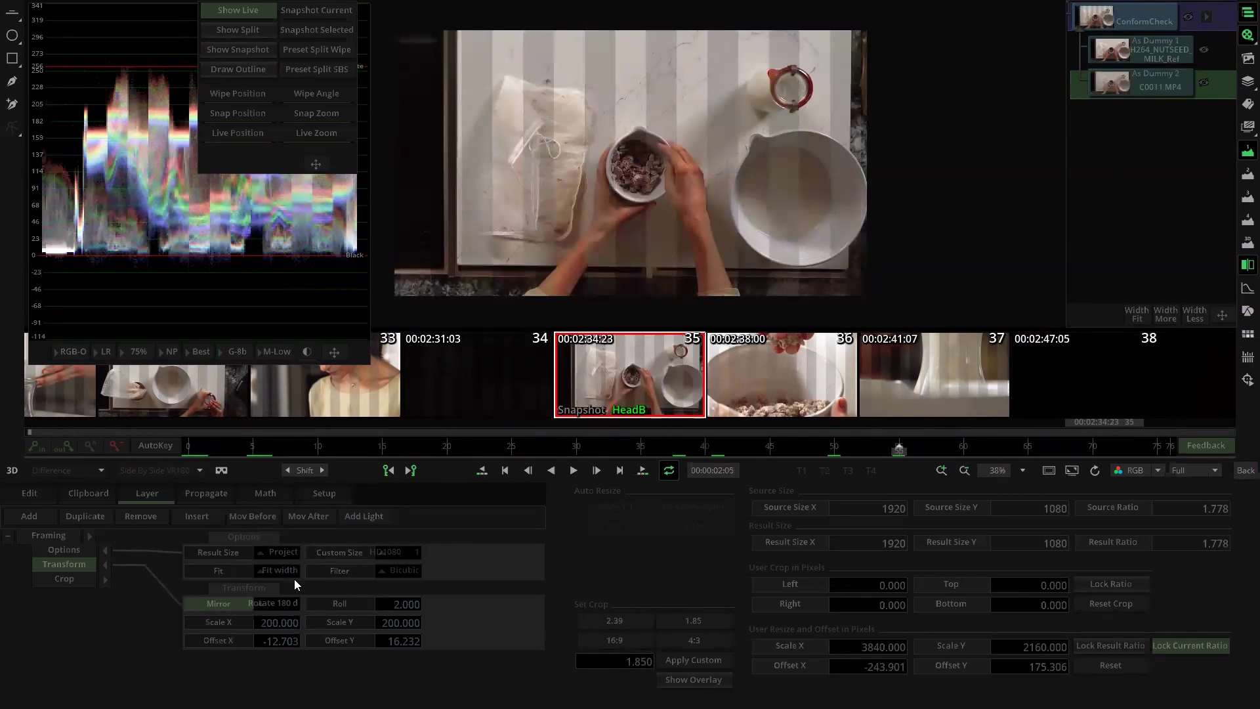
{"action": "left_click", "coordinate": [254, 453]}
{"action": "key", "text": "space"}
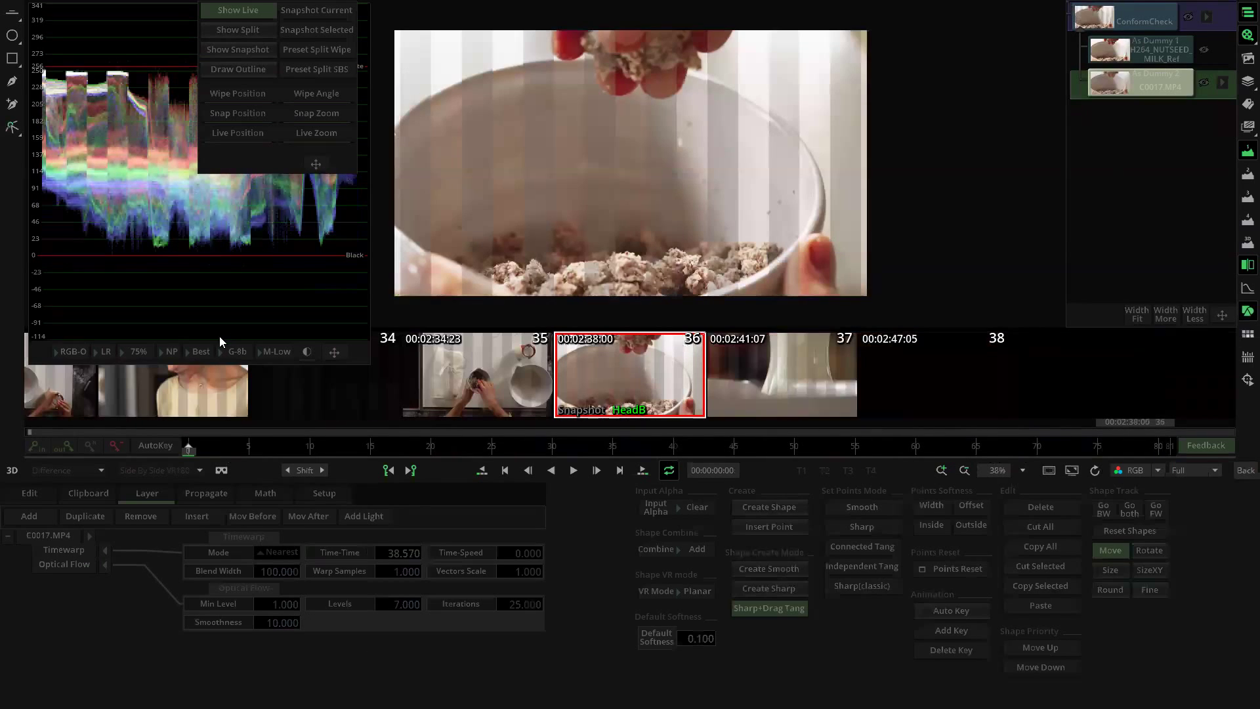
Step: Scrub and step frame by frame through the 00:02:38:00 shot to compare its timing with the reference
{"action": "left_click", "coordinate": [195, 451]}
{"action": "left_click_drag", "start_coordinate": [195, 451], "coordinate": [1090, 424]}
{"action": "key", "text": "Right"}
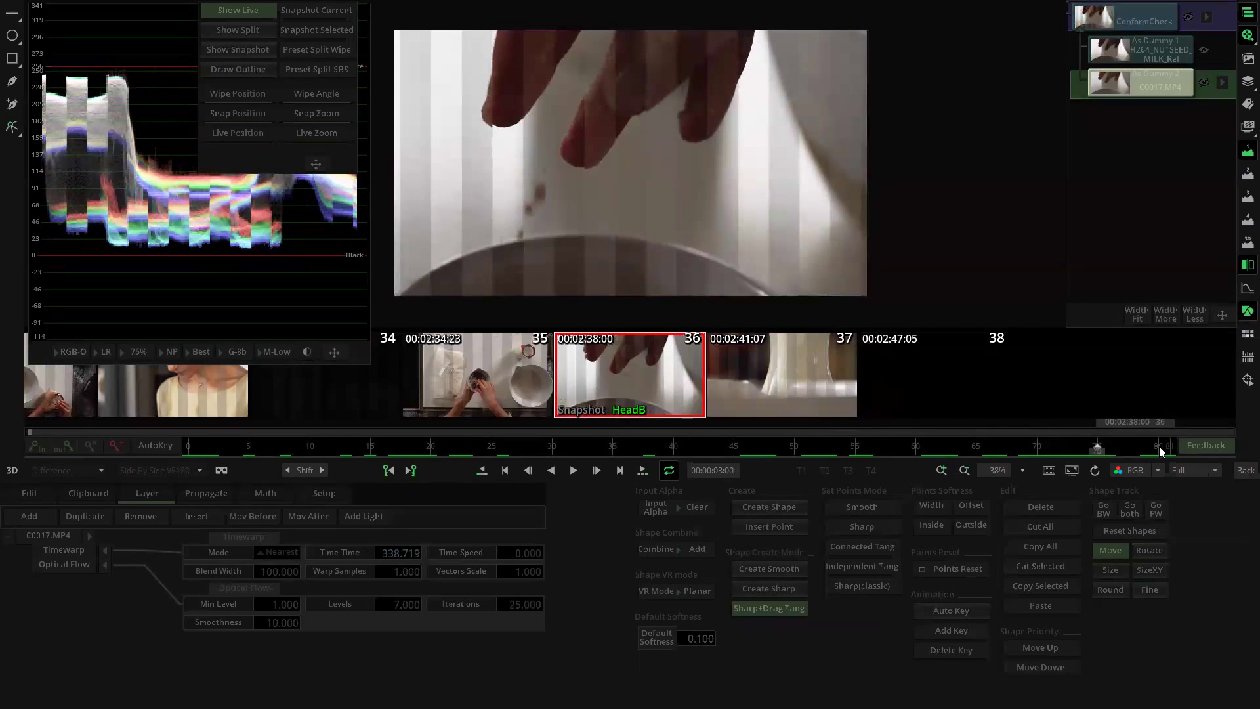
{"action": "key", "text": "Right"}
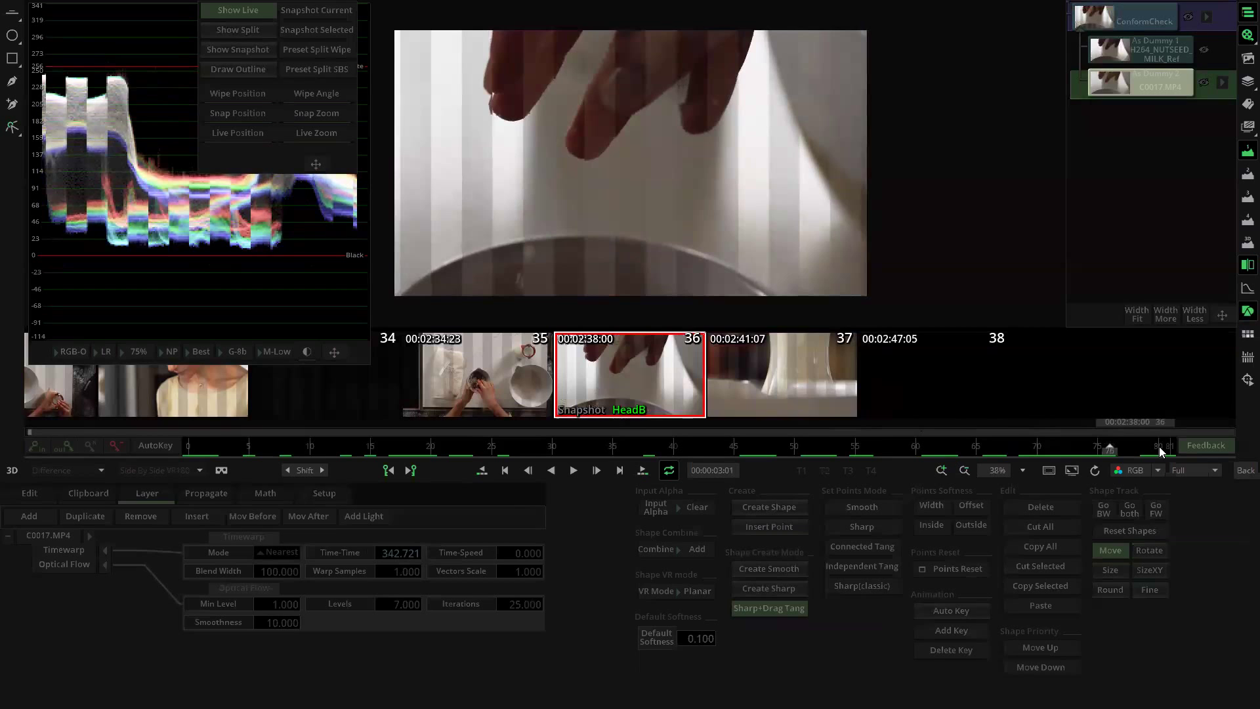
{"action": "left_click_drag", "start_coordinate": [204, 441], "coordinate": [539, 426]}
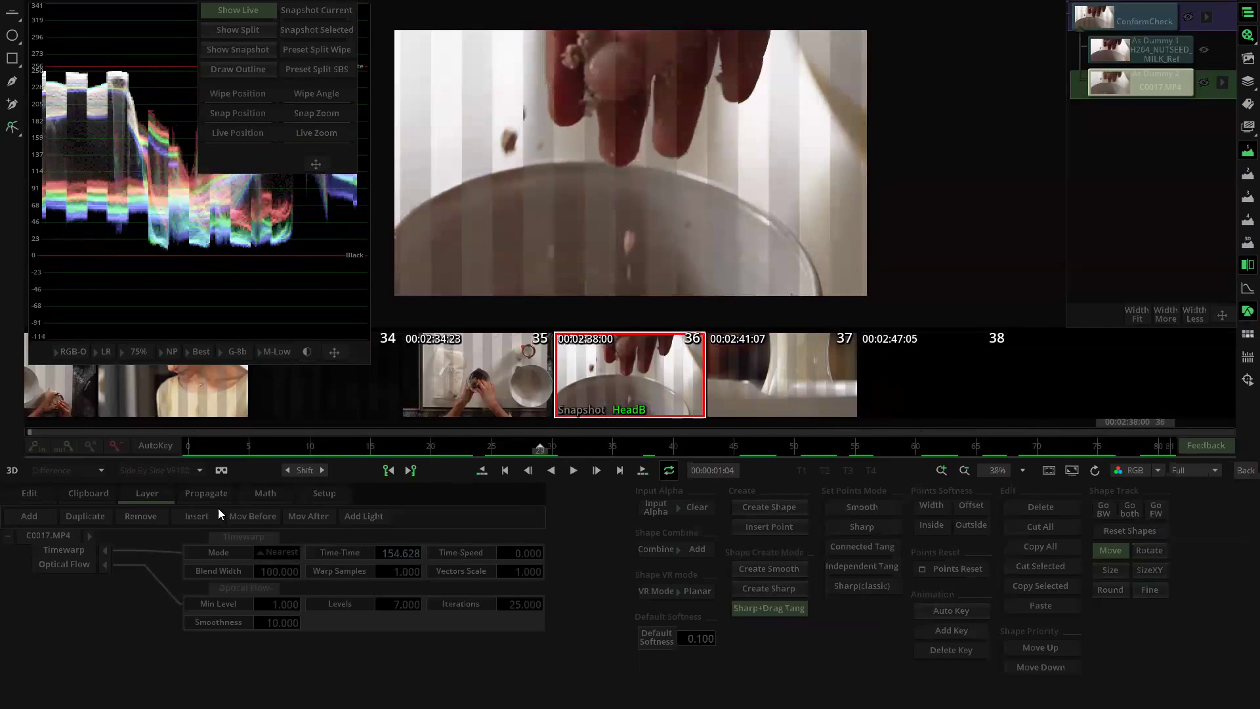
Step: Set C0017.MP4's Time-Time to 155.228 at 00:00:01:04 in the 00:02:38:00 shot and scrub through the shot to check it
{"action": "left_click", "coordinate": [346, 556]}
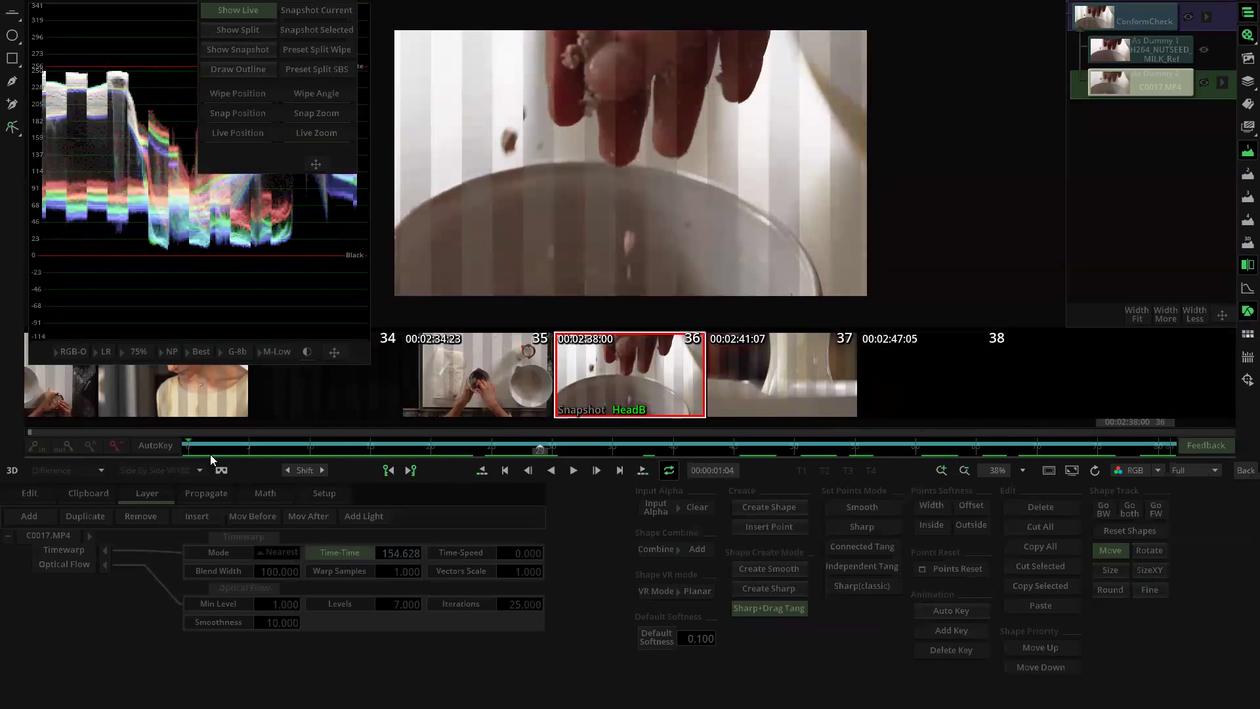
{"action": "left_click_drag", "start_coordinate": [414, 556], "coordinate": [433, 502]}
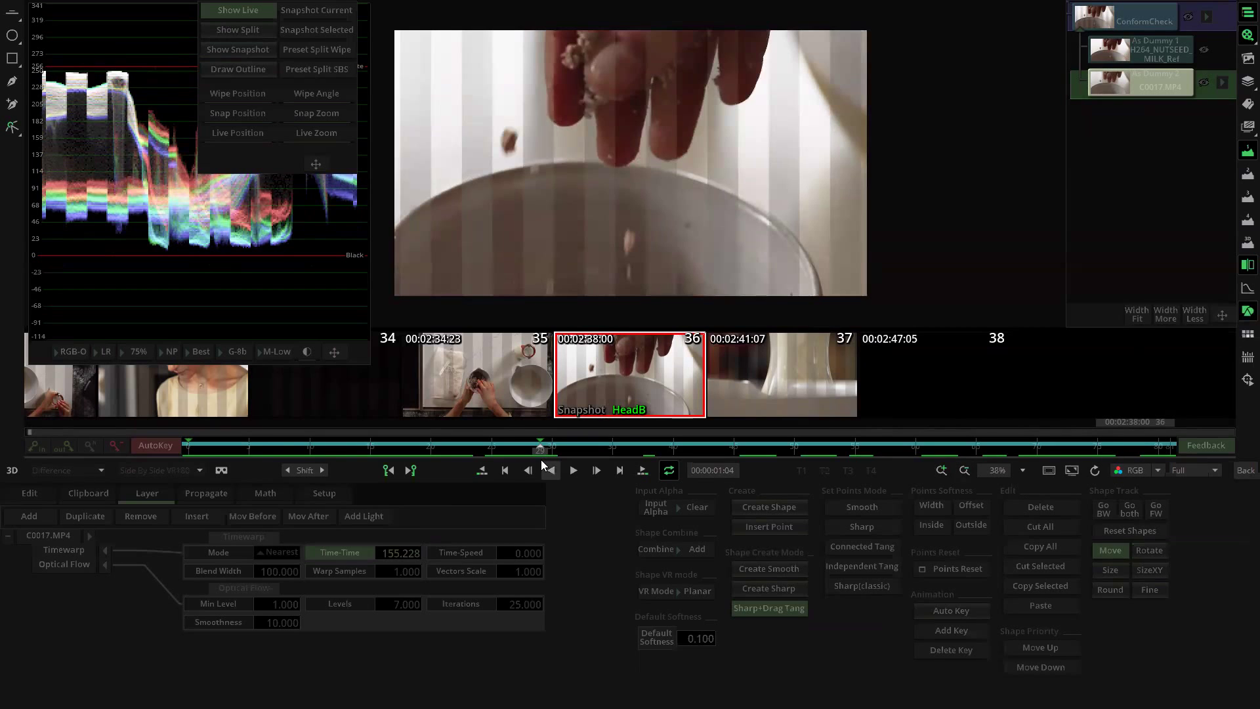
{"action": "left_click_drag", "start_coordinate": [540, 450], "coordinate": [17, 553]}
{"action": "left_click_drag", "start_coordinate": [298, 518], "coordinate": [1209, 495]}
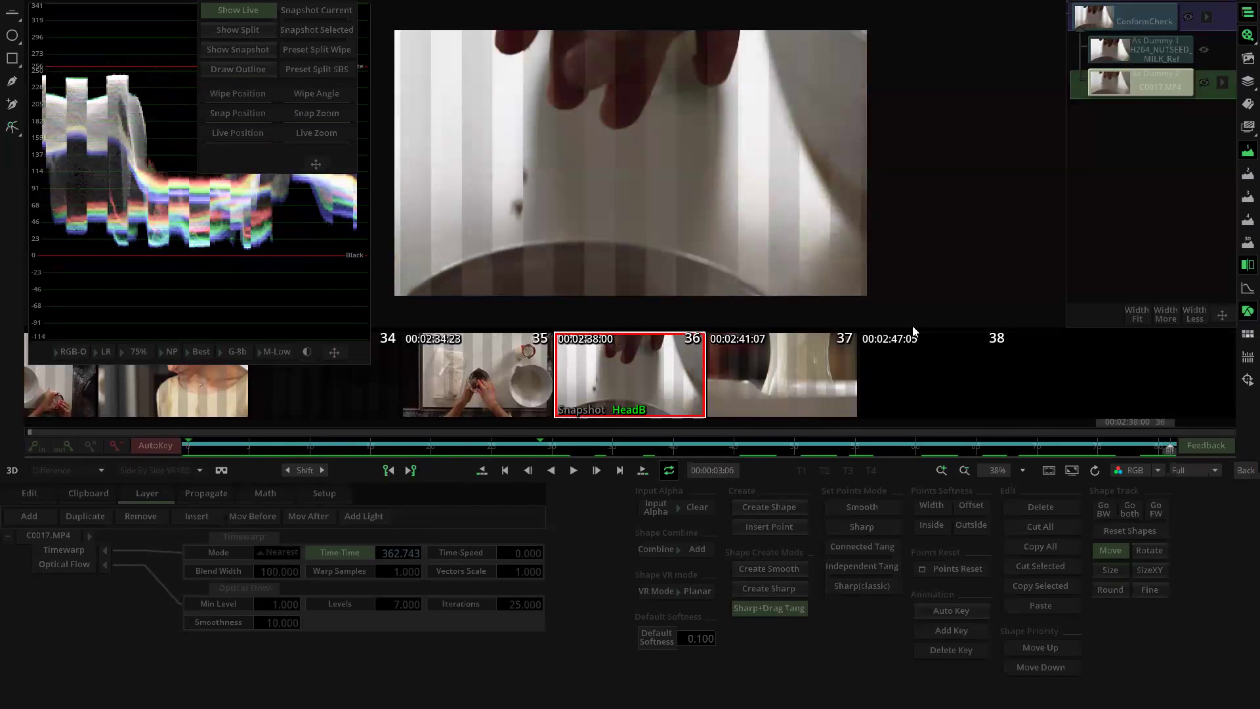
Step: Scrub through the 00:02:41:07 shot against the reference and return to the timeline
{"action": "key", "text": "Down"}
{"action": "left_click_drag", "start_coordinate": [190, 447], "coordinate": [1234, 469]}
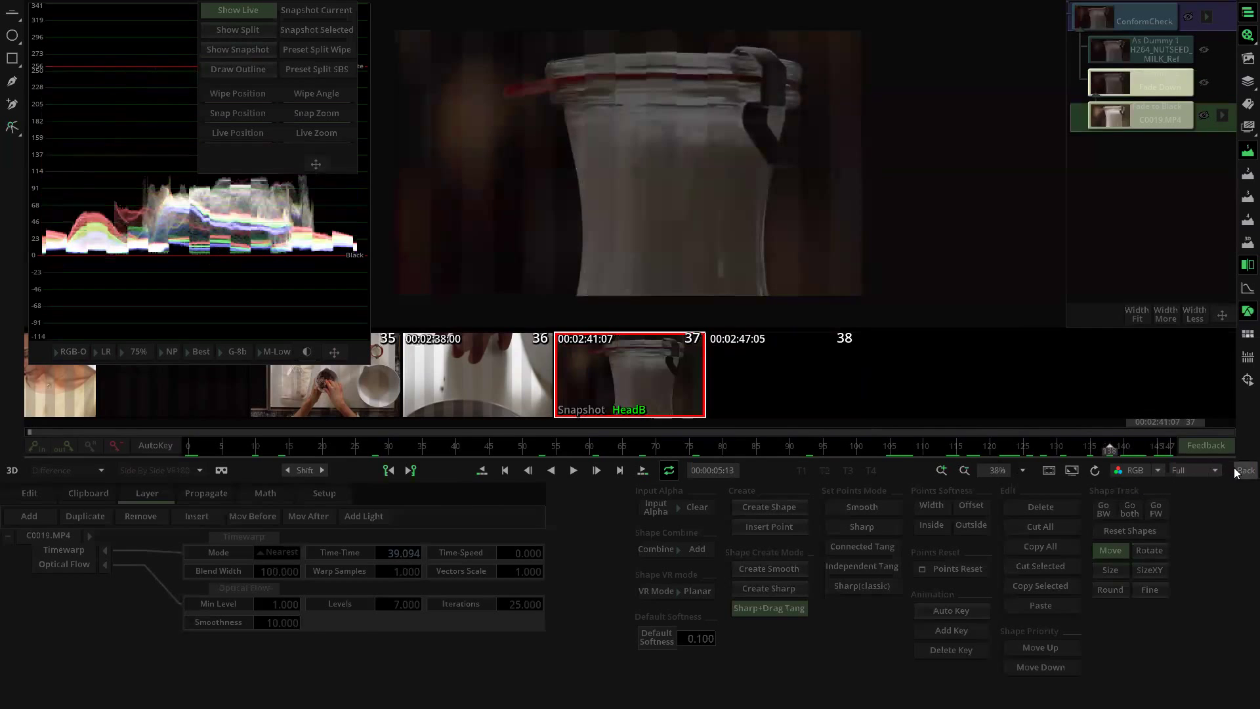
{"action": "left_click", "coordinate": [1236, 472]}
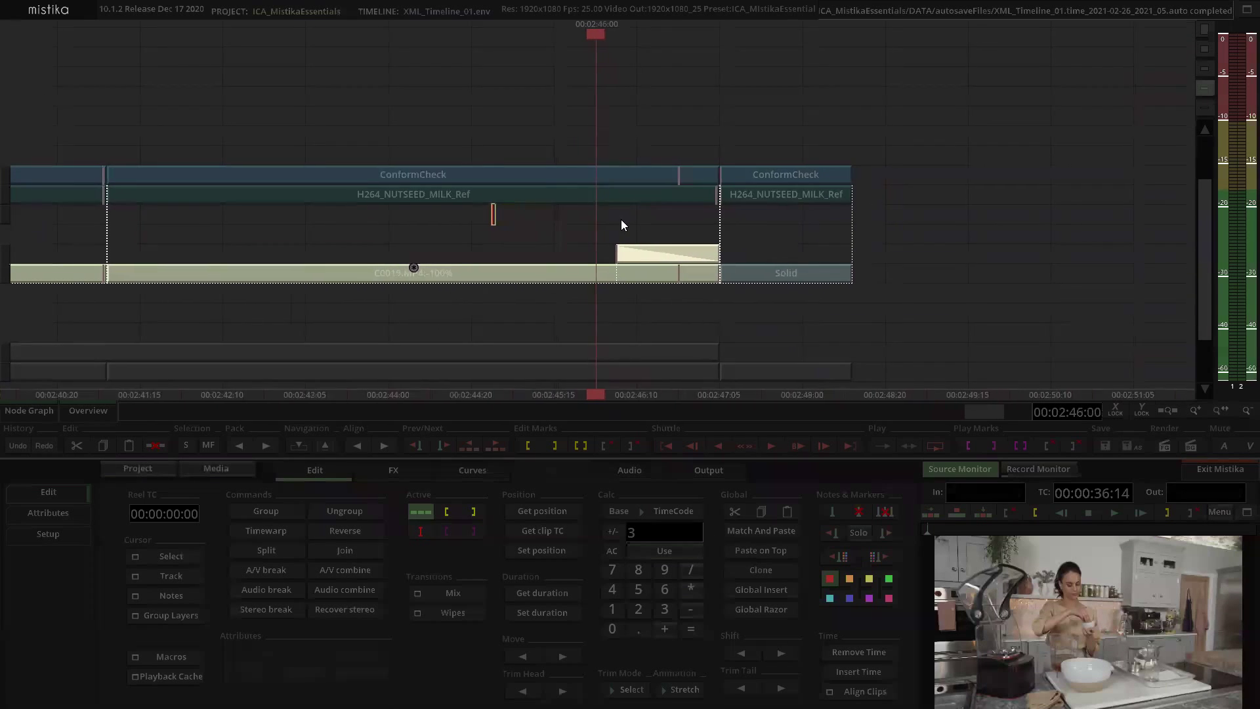
Step: Reopen the 00:02:41:07 comparison, shift C0019.MP4 one frame earlier, and scrub back to the shot's start before returning to the timeline
{"action": "left_click", "coordinate": [595, 172]}
{"action": "double_click", "coordinate": [596, 172]}
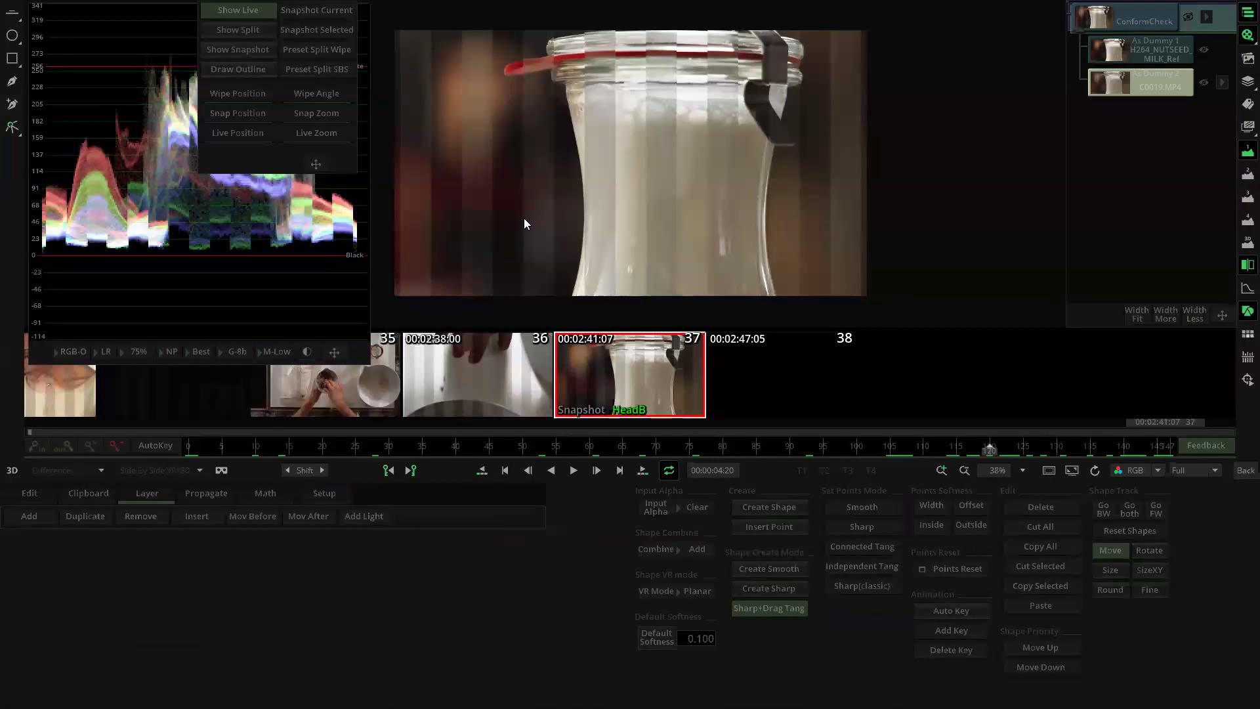
{"action": "left_click", "coordinate": [1118, 89]}
{"action": "left_click", "coordinate": [286, 469]}
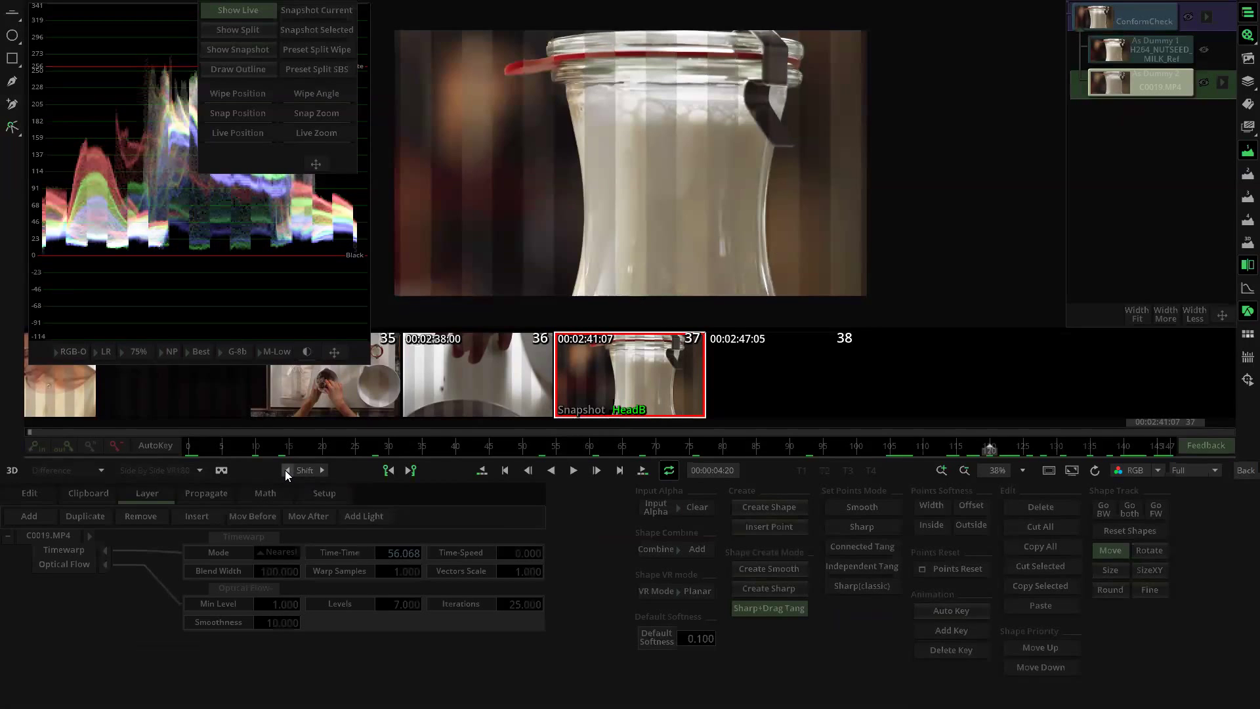
{"action": "left_click_drag", "start_coordinate": [990, 441], "coordinate": [132, 458]}
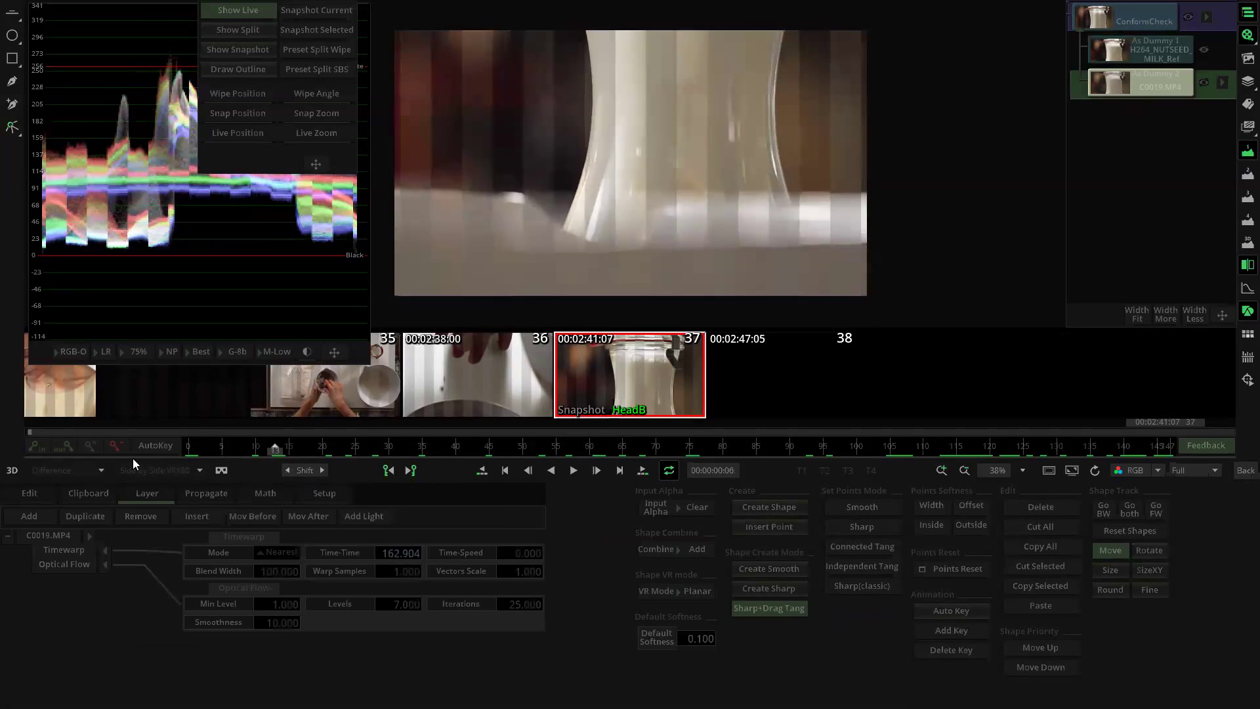
{"action": "left_click", "coordinate": [1244, 470]}
Step: Hide all the ConformCheck and H264_NUTSEED_MILK_Ref reference clips above the conformed timeline
{"action": "scroll", "coordinate": [630, 119], "scroll_direction": "down", "scroll_amount": 8}
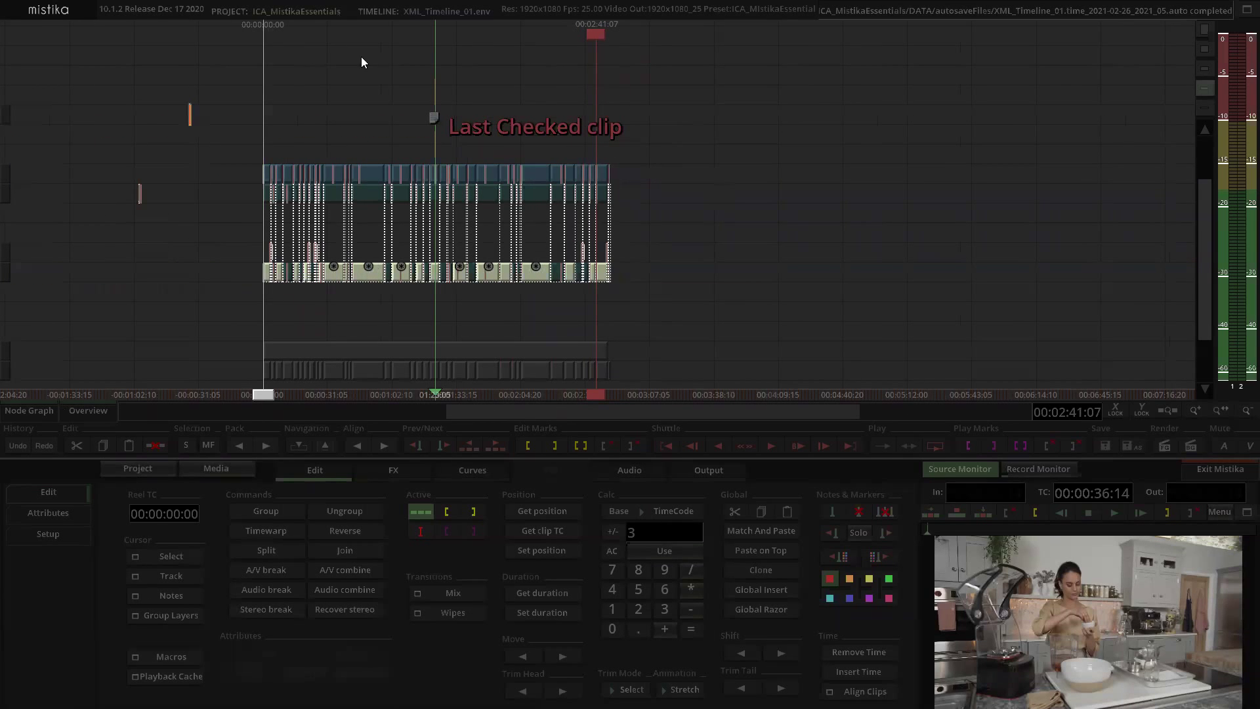
{"action": "scroll", "coordinate": [419, 114], "scroll_direction": "up", "scroll_amount": 2}
{"action": "left_click_drag", "start_coordinate": [38, 152], "coordinate": [711, 198]}
{"action": "key", "text": "h"}
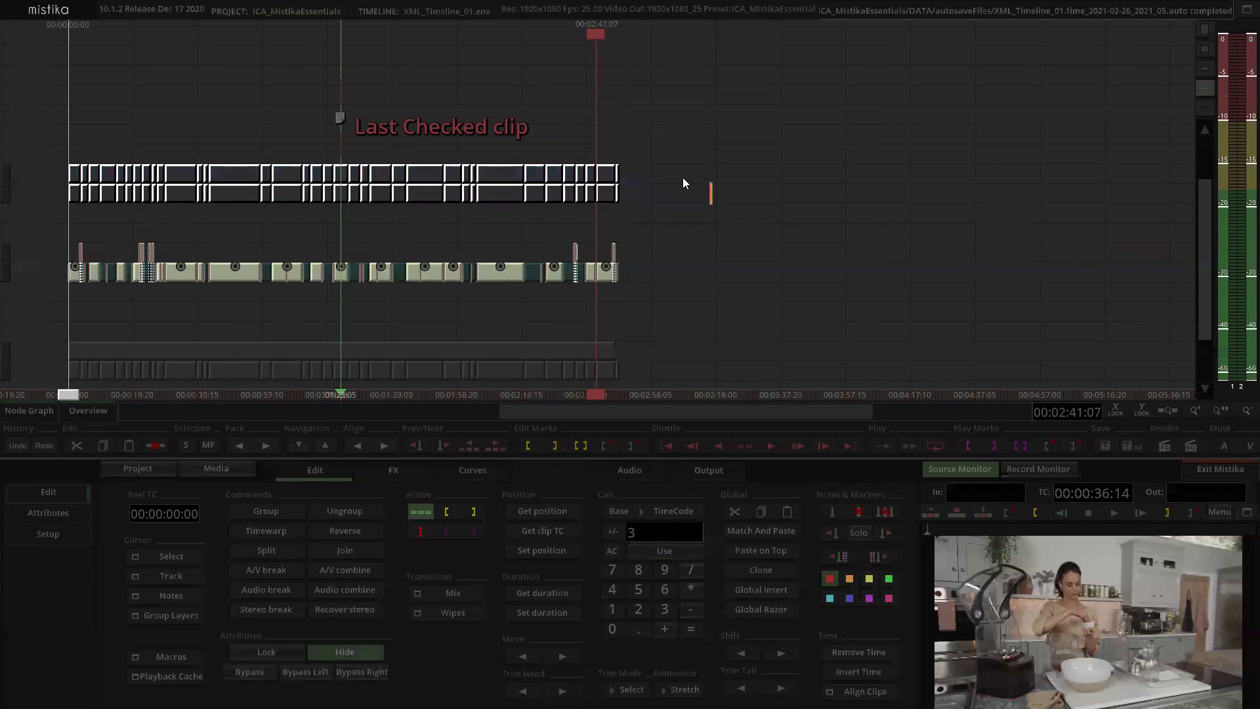
{"action": "left_click", "coordinate": [402, 105]}
{"action": "left_click_drag", "start_coordinate": [287, 95], "coordinate": [401, 99]}
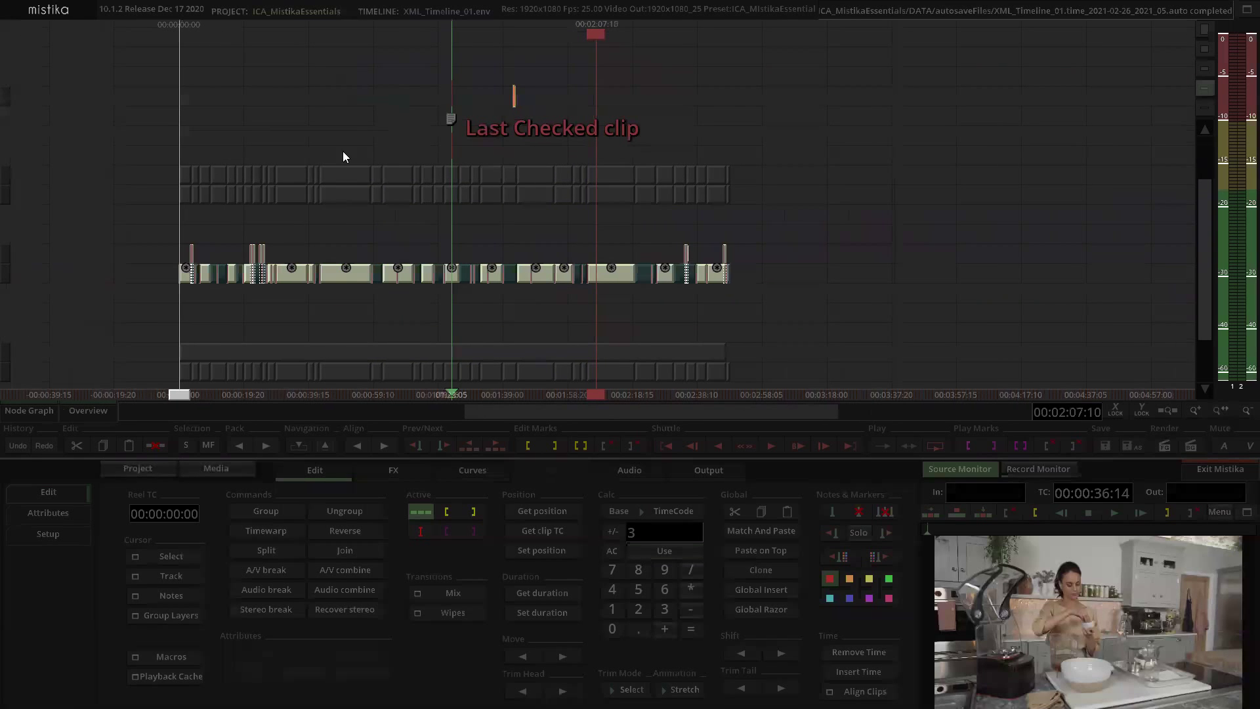
Step: Select the two rows of hidden reference clips above the conformed timeline and move them to higher tracks
{"action": "scroll", "coordinate": [646, 139], "scroll_direction": "down", "scroll_amount": 3}
{"action": "left_click_drag", "start_coordinate": [309, 147], "coordinate": [719, 213]}
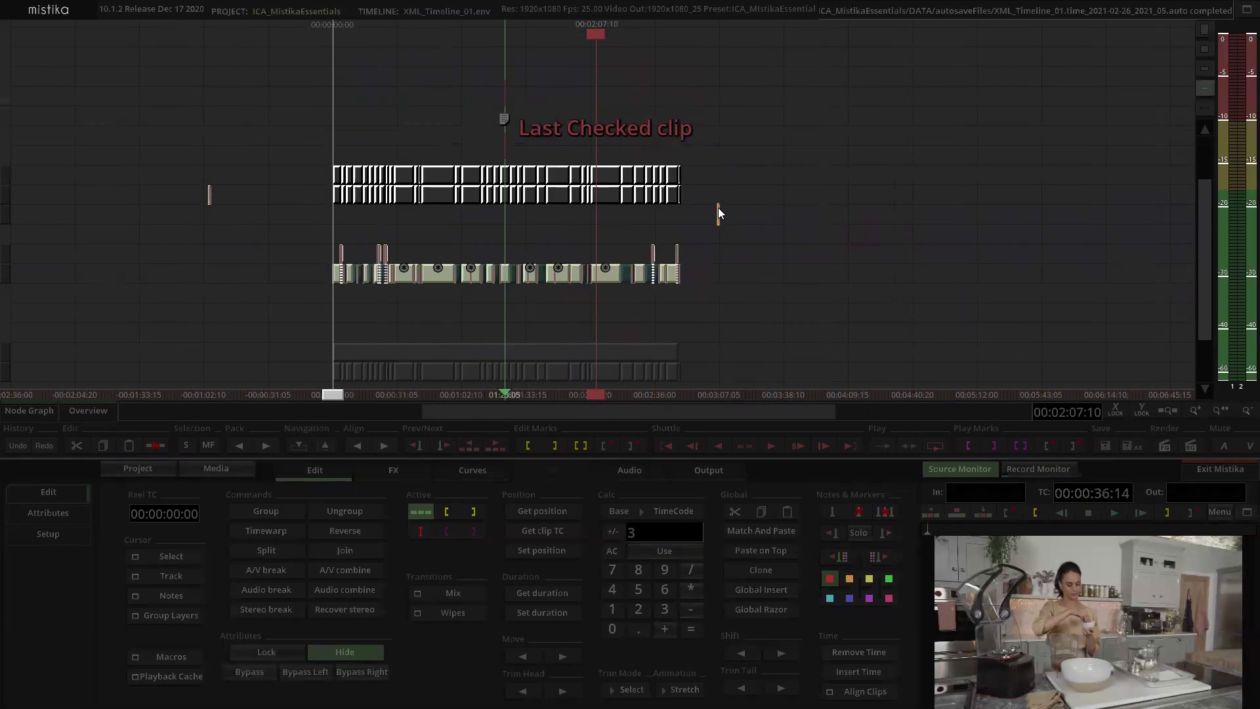
{"action": "scroll", "coordinate": [789, 213], "scroll_direction": "up", "scroll_amount": 3}
{"action": "left_click", "coordinate": [866, 194]}
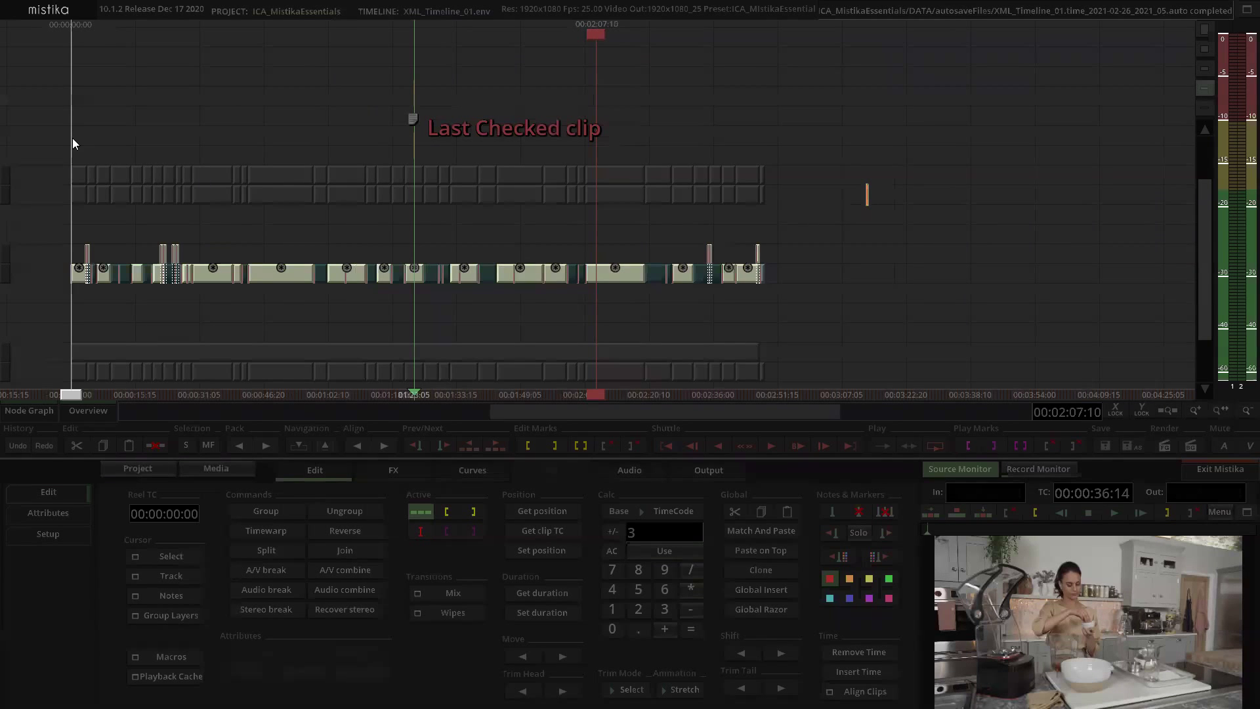
{"action": "left_click_drag", "start_coordinate": [37, 135], "coordinate": [820, 208]}
{"action": "left_click_drag", "start_coordinate": [607, 130], "coordinate": [615, 60]}
{"action": "left_click", "coordinate": [904, 129]}
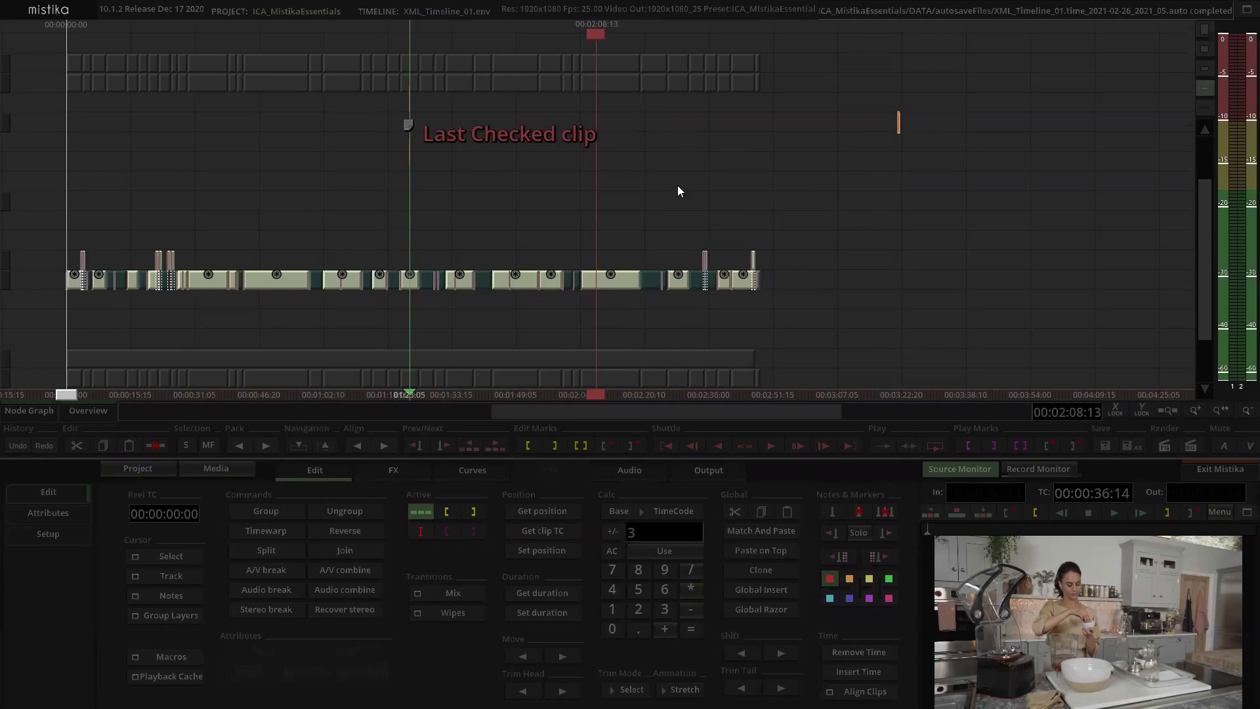
Step: Delete all notes from the timeline, including the "Last Checked clip" note
{"action": "scroll", "coordinate": [663, 151], "scroll_direction": "down", "scroll_amount": 2}
{"action": "scroll", "coordinate": [654, 132], "scroll_direction": "up", "scroll_amount": 4}
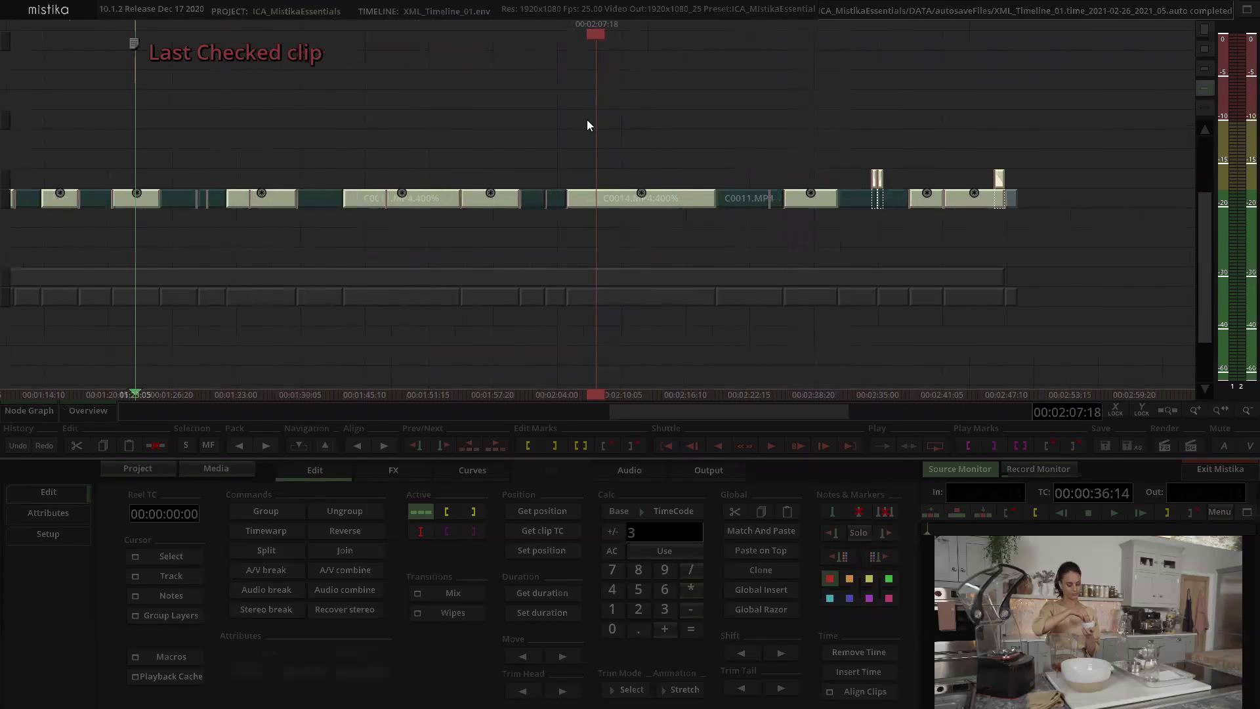
{"action": "left_click", "coordinate": [134, 42]}
{"action": "right_click", "coordinate": [166, 596]}
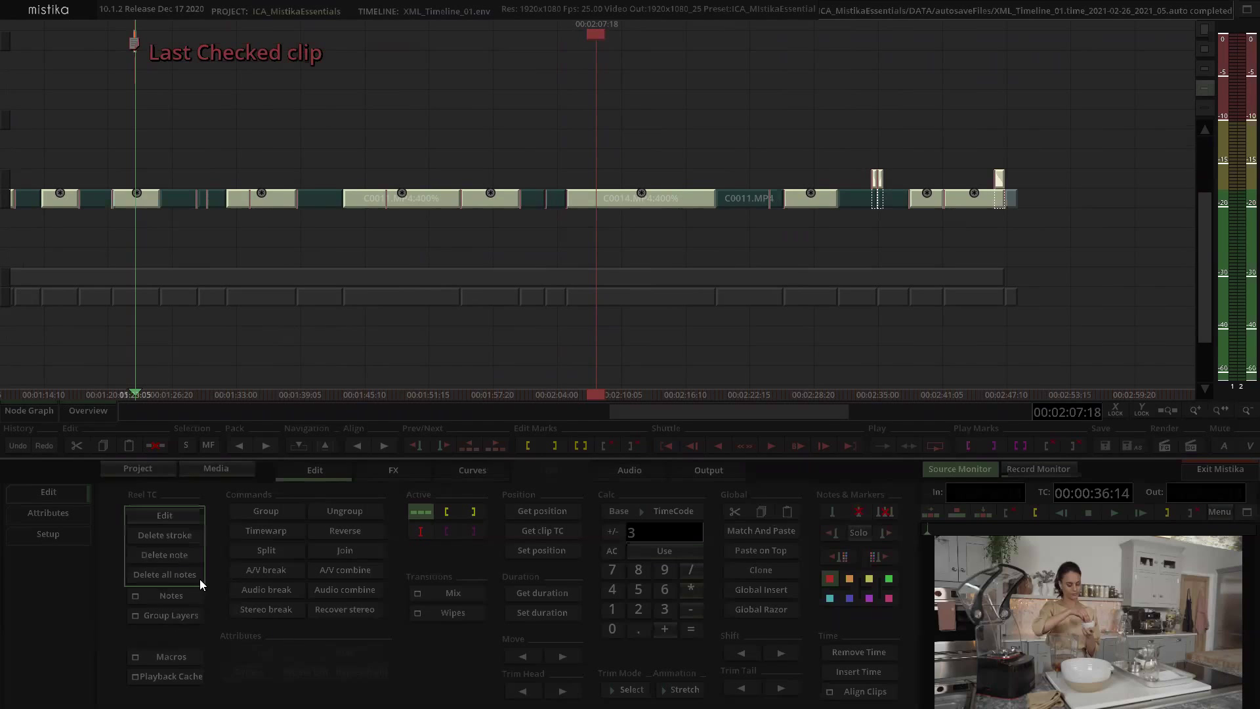
{"action": "left_click", "coordinate": [166, 573]}
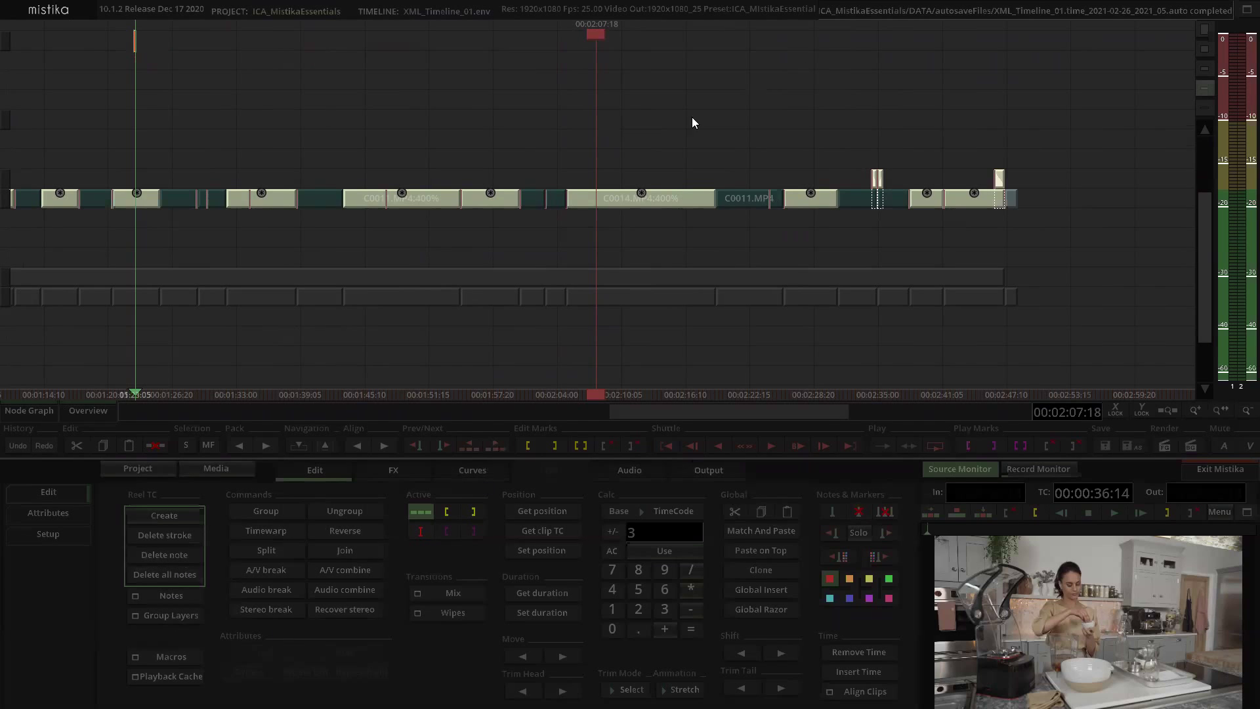
Step: Show the Record Monitor and scrub the timeline to the C0011.MP4 bag-squeezing shot starting at 00:01:43:07
{"action": "scroll", "coordinate": [696, 131], "scroll_direction": "down", "scroll_amount": 3}
{"action": "left_click", "coordinate": [1050, 469]}
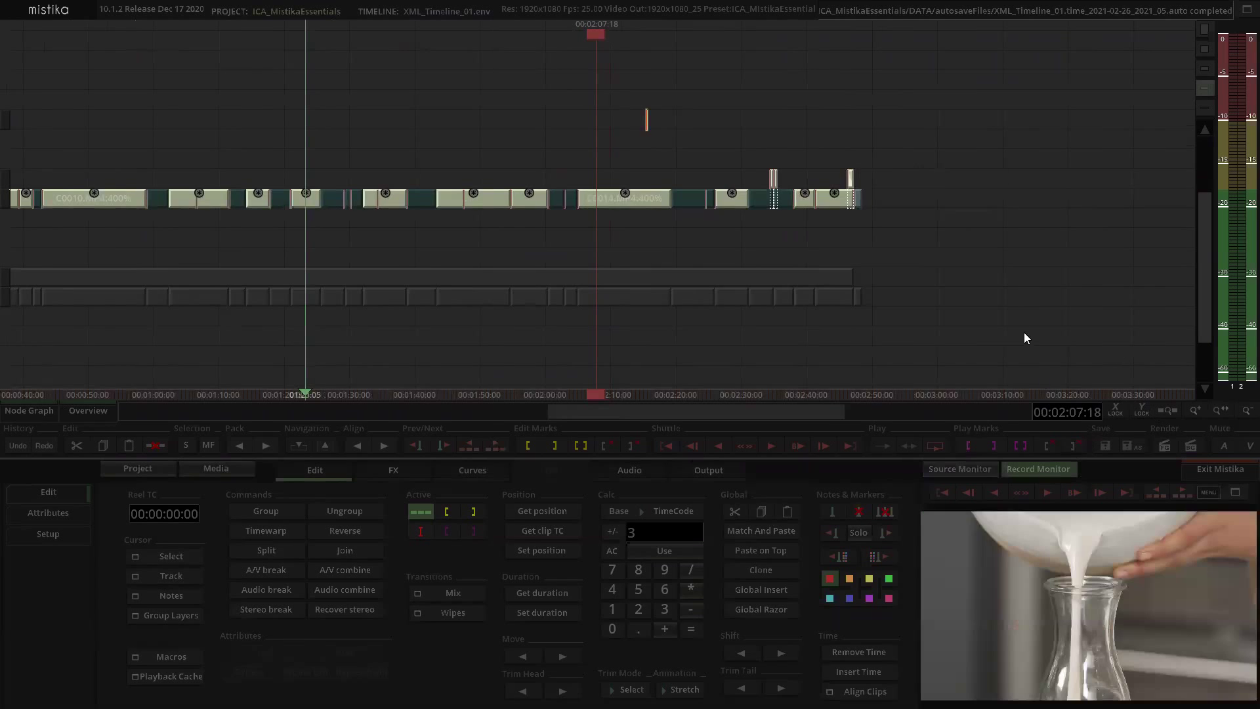
{"action": "left_click_drag", "start_coordinate": [630, 141], "coordinate": [548, 118]}
{"action": "left_click_drag", "start_coordinate": [678, 137], "coordinate": [801, 136]}
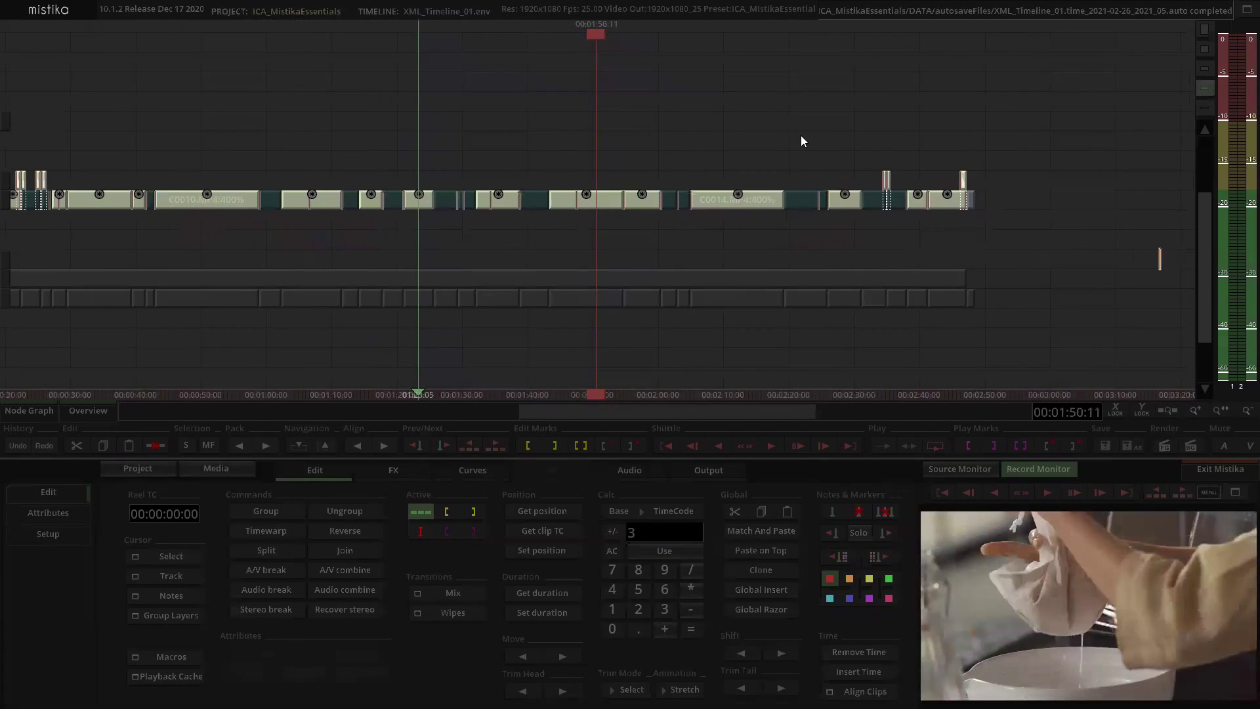
{"action": "scroll", "coordinate": [800, 135], "scroll_direction": "up", "scroll_amount": 10}
{"action": "left_click_drag", "start_coordinate": [687, 126], "coordinate": [746, 120]}
{"action": "left_click", "coordinate": [621, 202]}
{"action": "scroll", "coordinate": [661, 131], "scroll_direction": "down", "scroll_amount": 6}
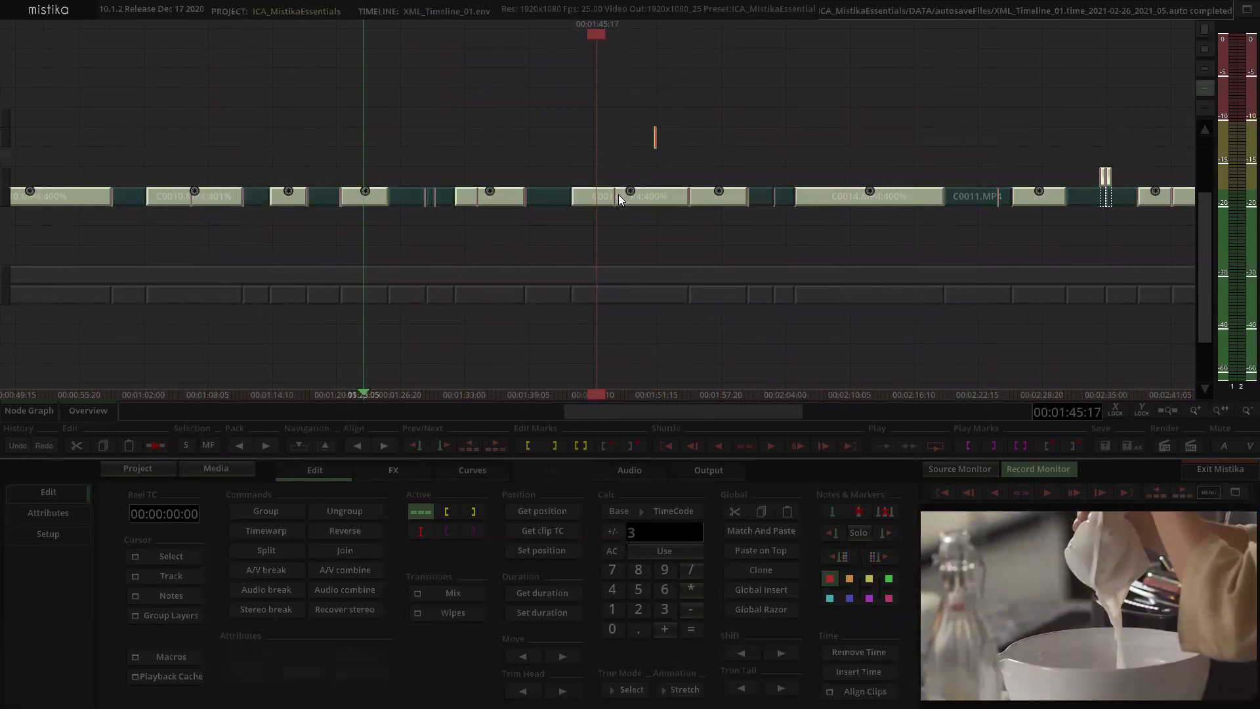
Step: Set play marks around the 00:01:43:07 shot and play that range in a loop to check its camera movement
{"action": "key", "text": "x"}
{"action": "left_click", "coordinate": [634, 153]}
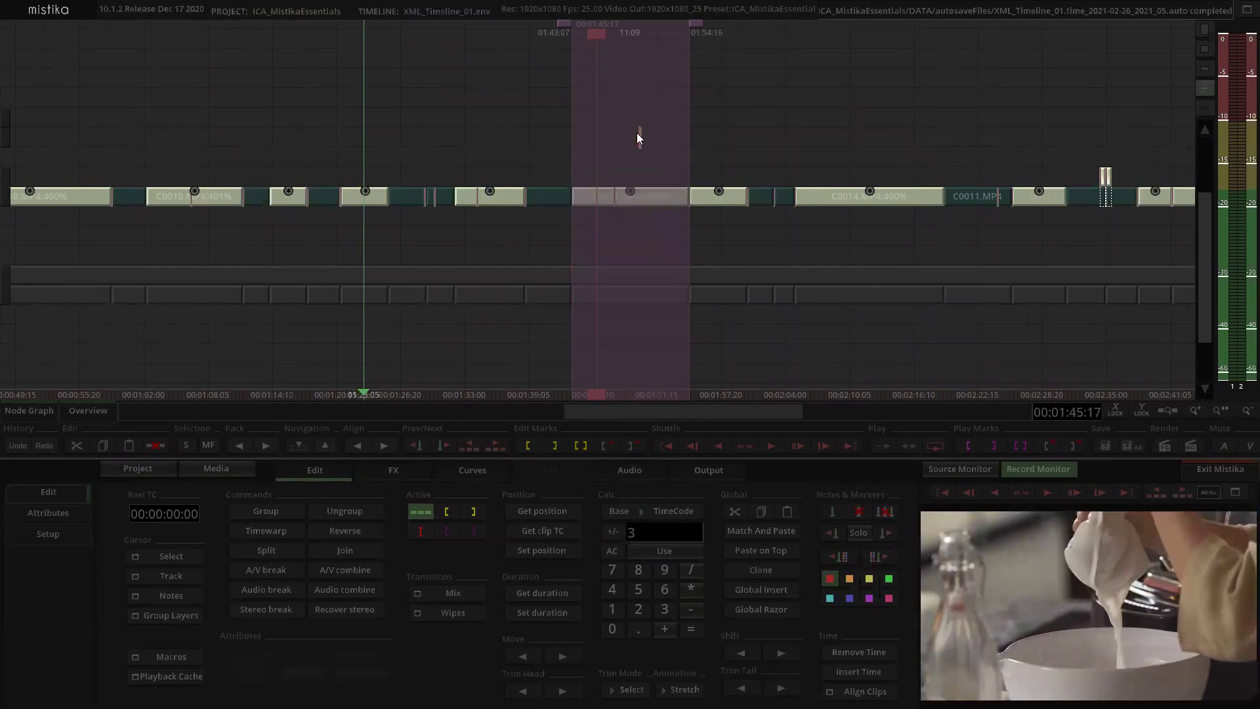
{"action": "left_click", "coordinate": [625, 193]}
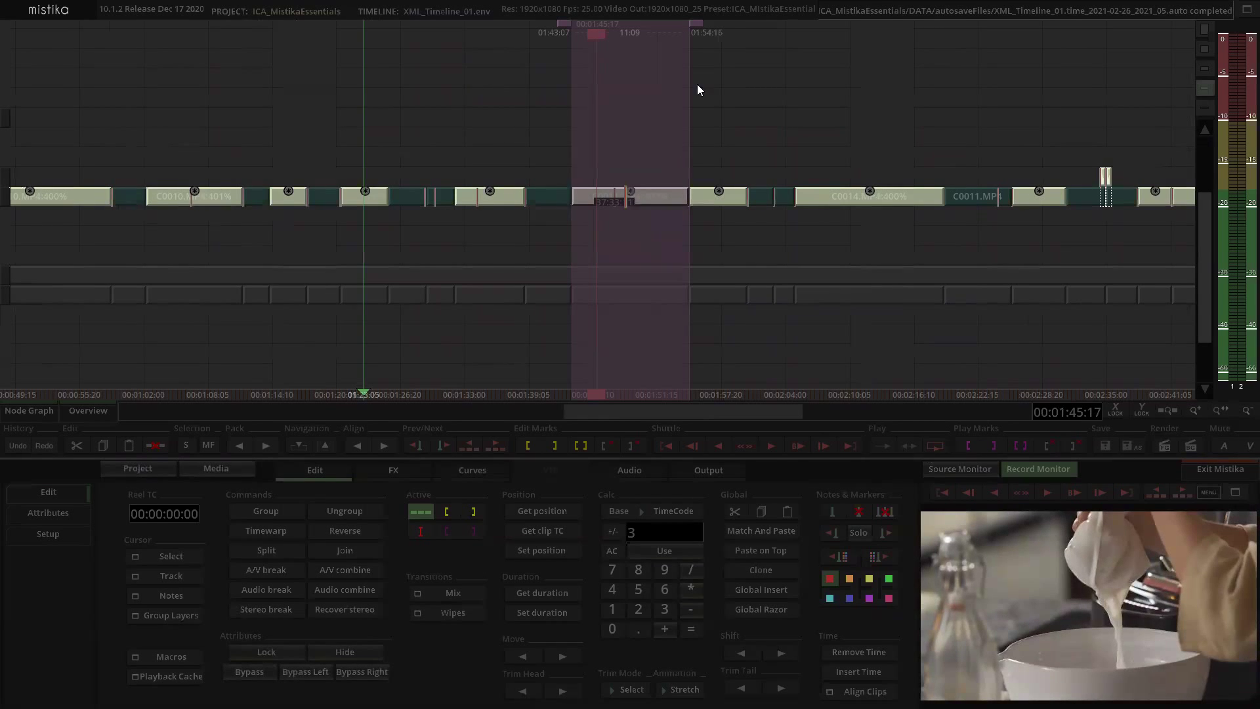
{"action": "scroll", "coordinate": [737, 242], "scroll_direction": "left", "scroll_amount": 1}
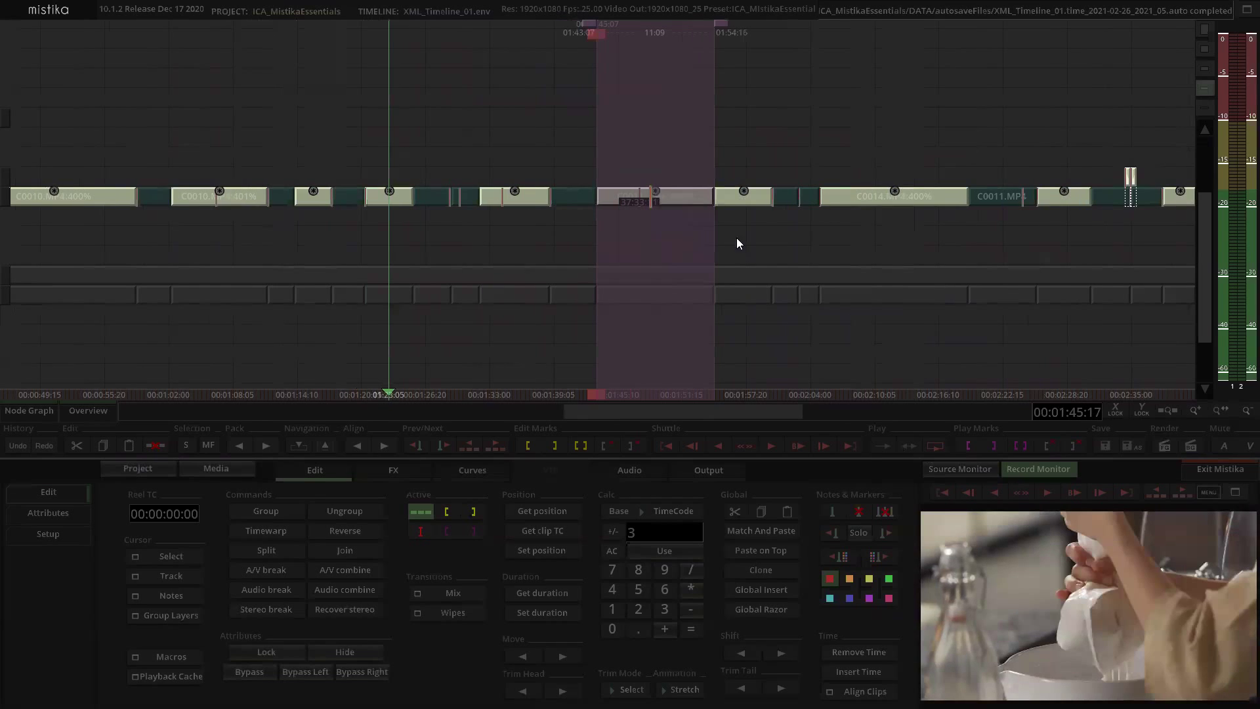
{"action": "left_click", "coordinate": [907, 445]}
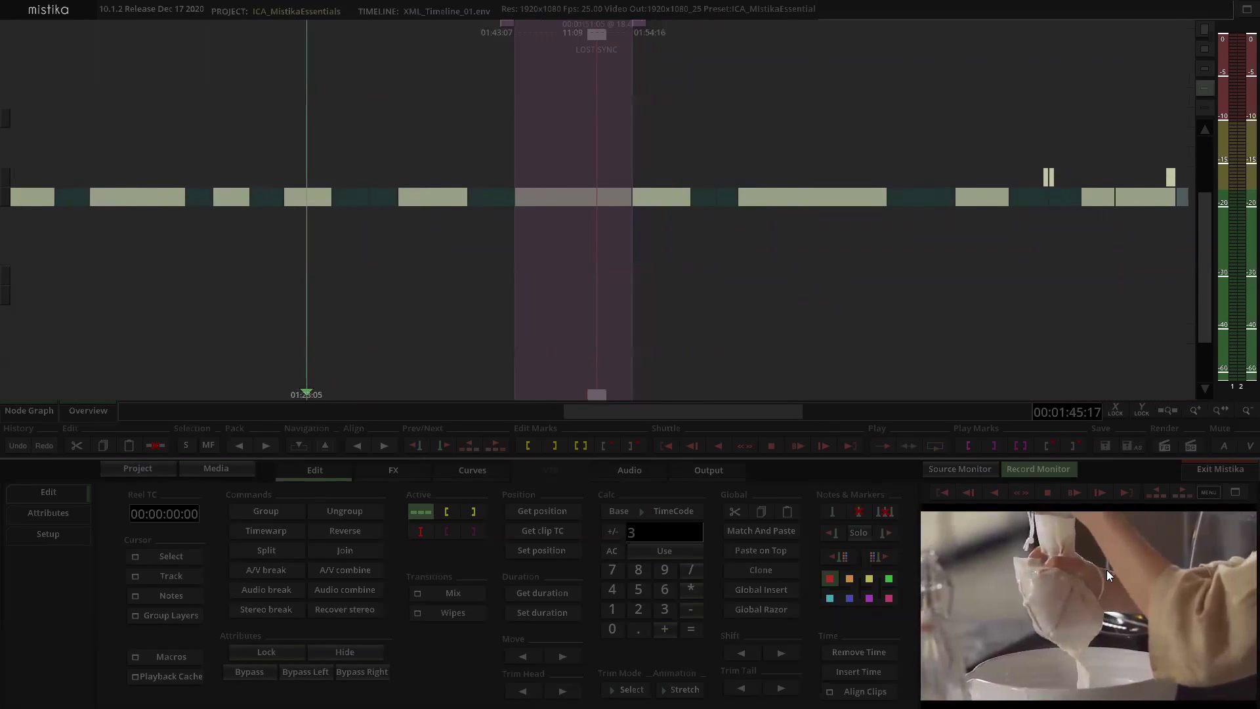
{"action": "left_click", "coordinate": [619, 151]}
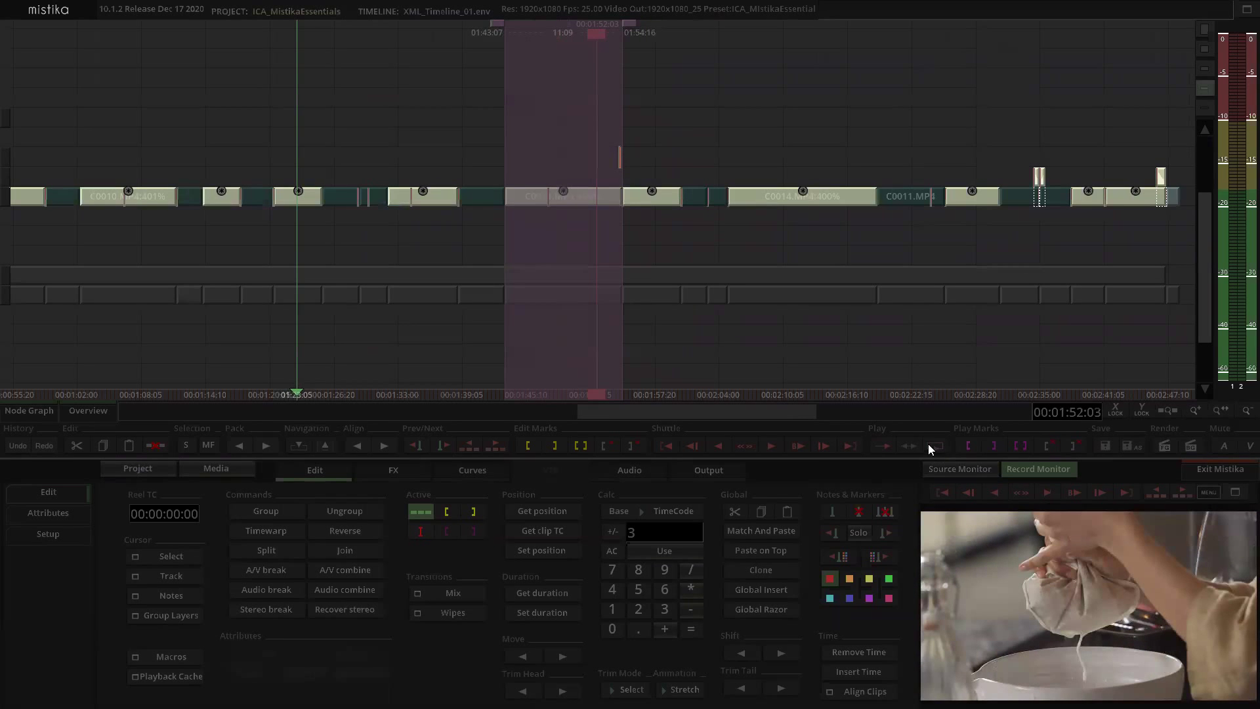
Step: Scrub and play the marked shot again, examining how the framing moves around 00:01:46:00
{"action": "scroll", "coordinate": [577, 136], "scroll_direction": "up", "scroll_amount": 5}
{"action": "left_click", "coordinate": [844, 119]}
{"action": "left_click_drag", "start_coordinate": [737, 133], "coordinate": [962, 154]}
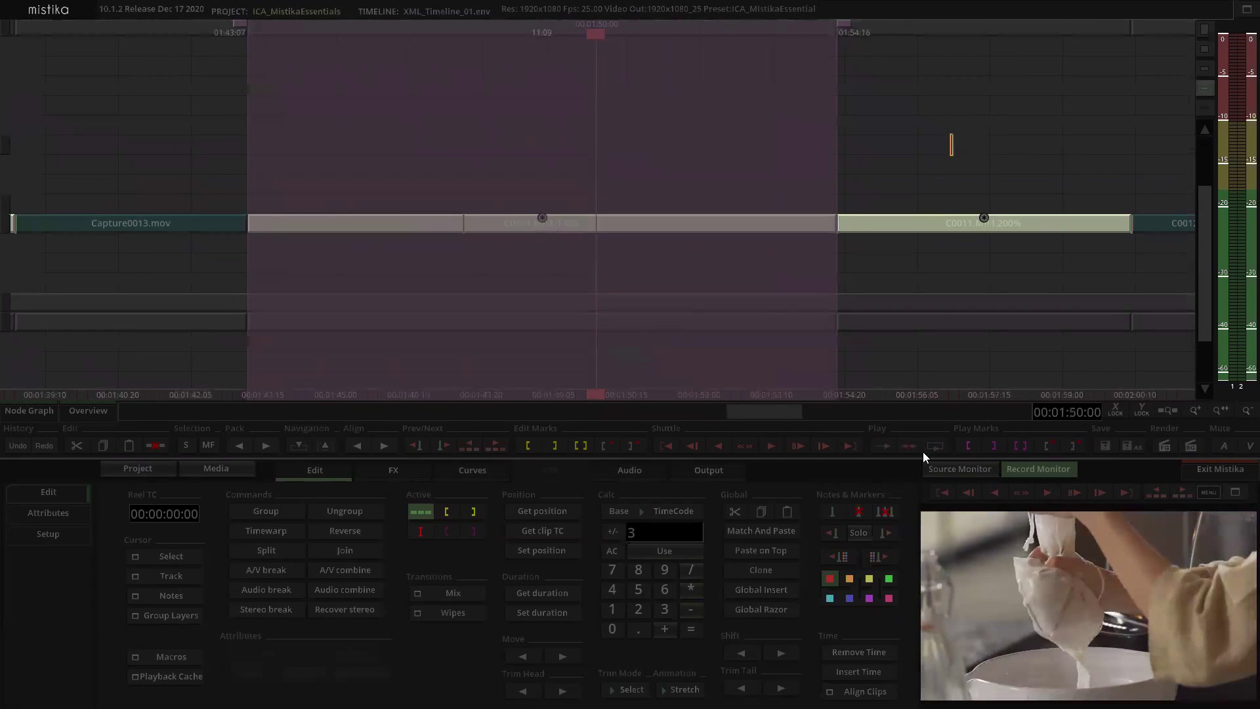
{"action": "left_click_drag", "start_coordinate": [787, 96], "coordinate": [889, 124]}
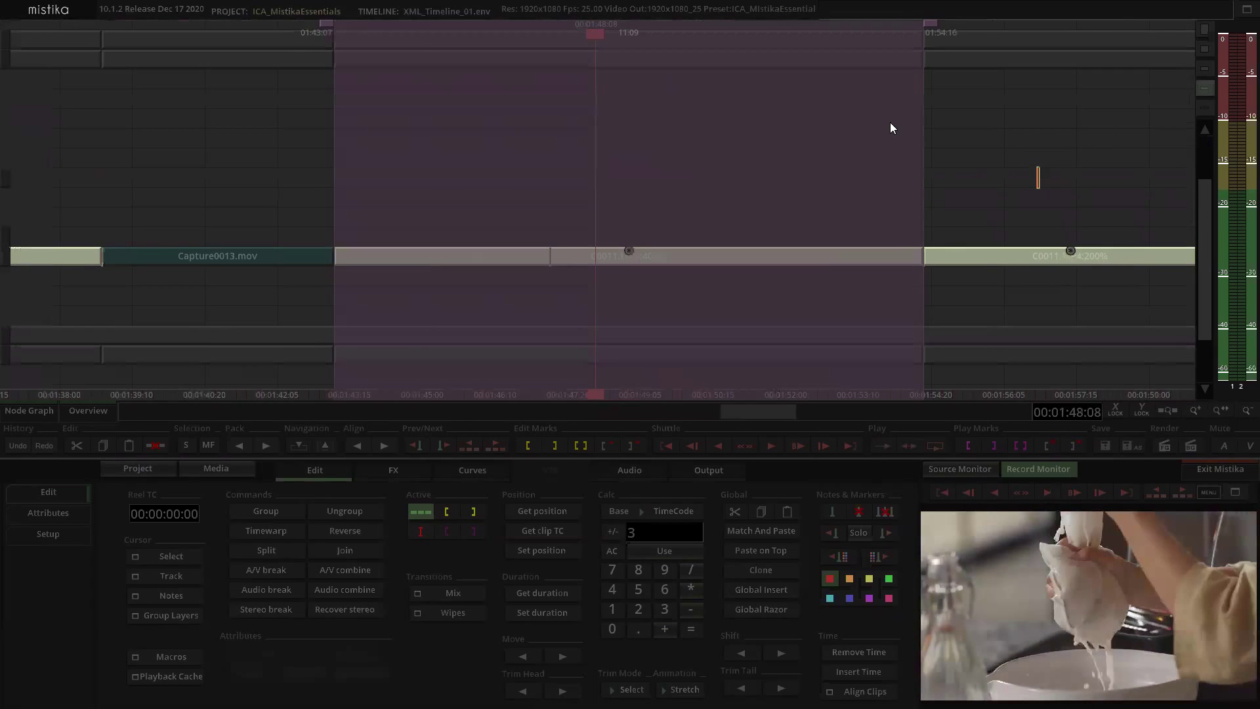
{"action": "scroll", "coordinate": [716, 135], "scroll_direction": "down", "scroll_amount": 1}
{"action": "left_click_drag", "start_coordinate": [649, 124], "coordinate": [697, 103]}
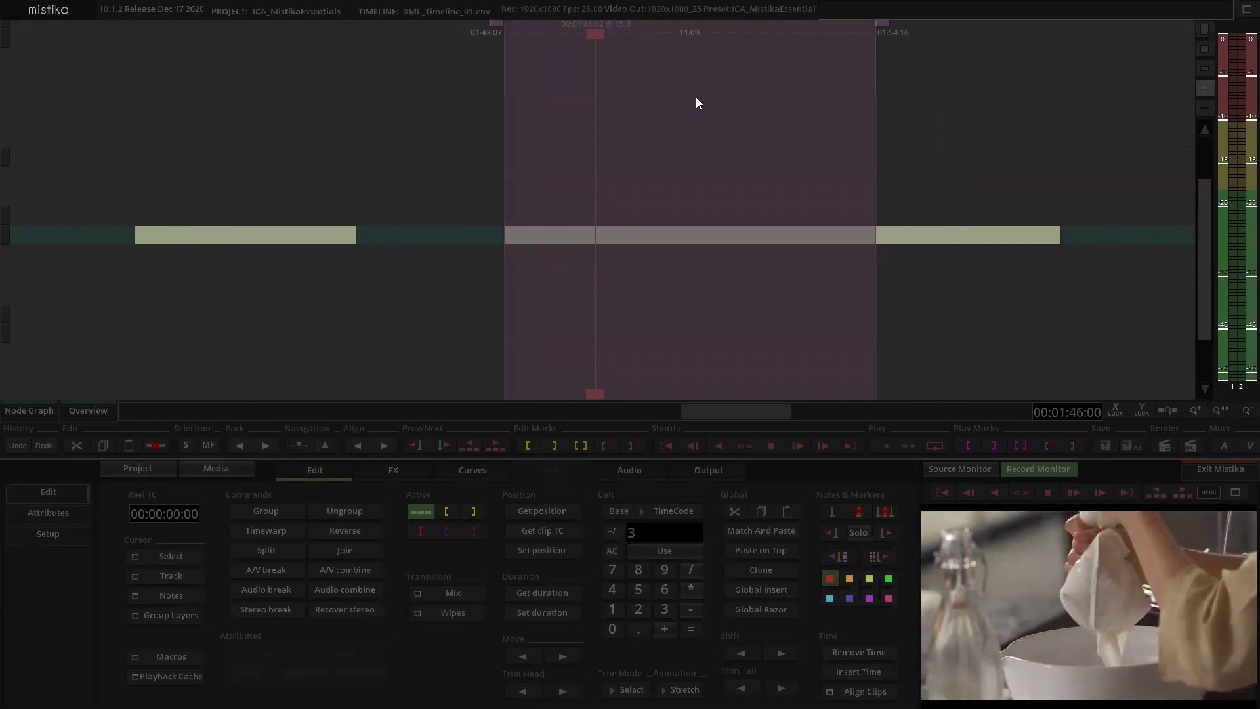
{"action": "key", "text": "space"}
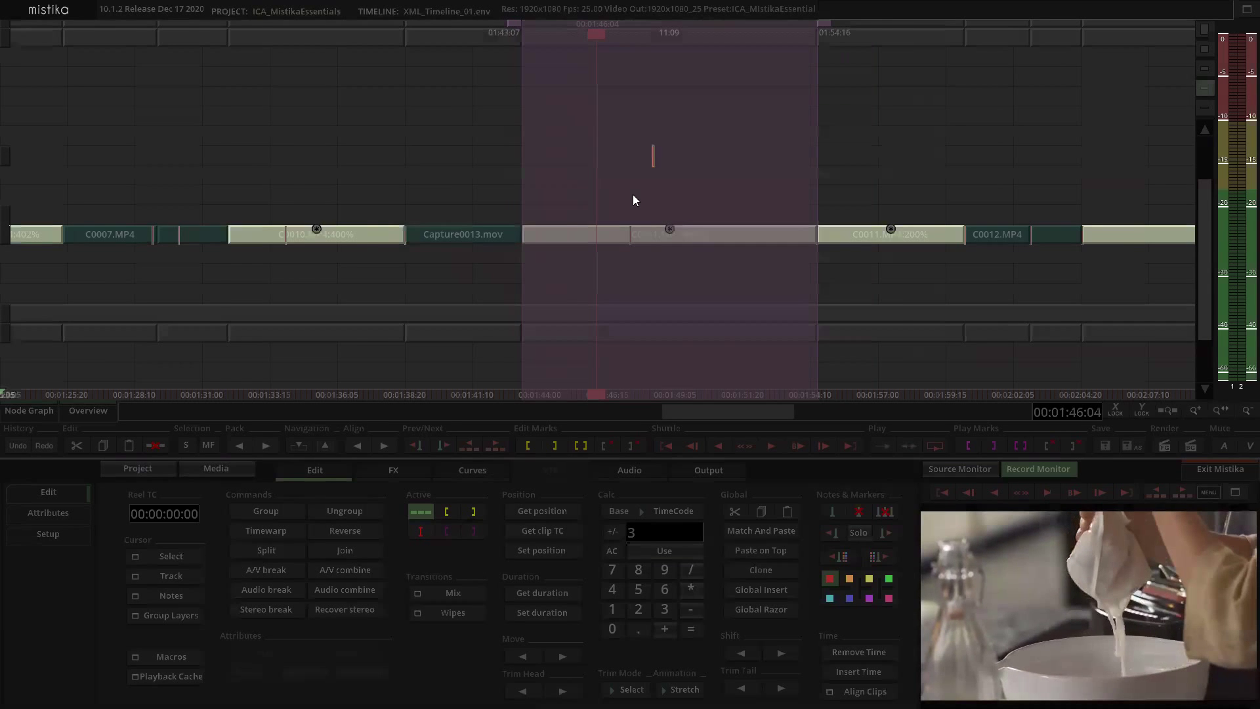
Step: Add a Comp3D effect on top of the C0011.MP4 shot at 00:01:43:07 and open it in the visual editor
{"action": "scroll", "coordinate": [633, 194], "scroll_direction": "down", "scroll_amount": 2}
{"action": "left_click", "coordinate": [641, 235]}
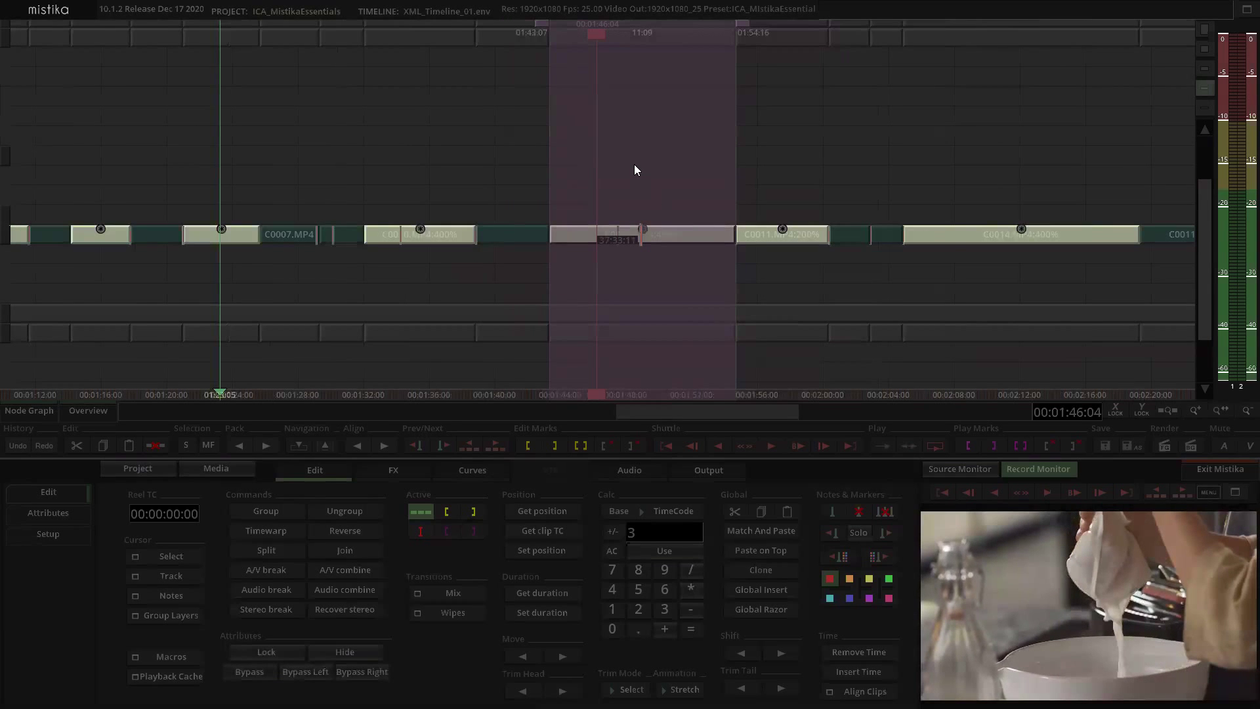
{"action": "left_click", "coordinate": [655, 235]}
{"action": "left_click", "coordinate": [397, 468]}
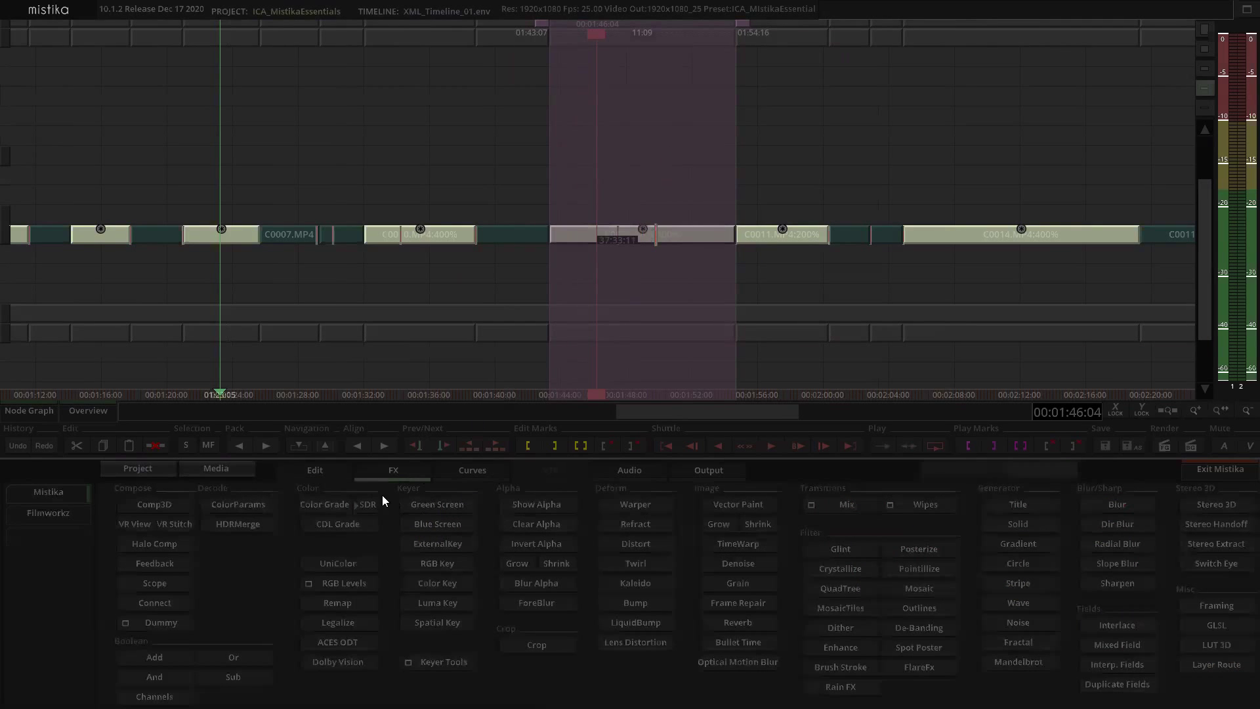
{"action": "left_click", "coordinate": [173, 505]}
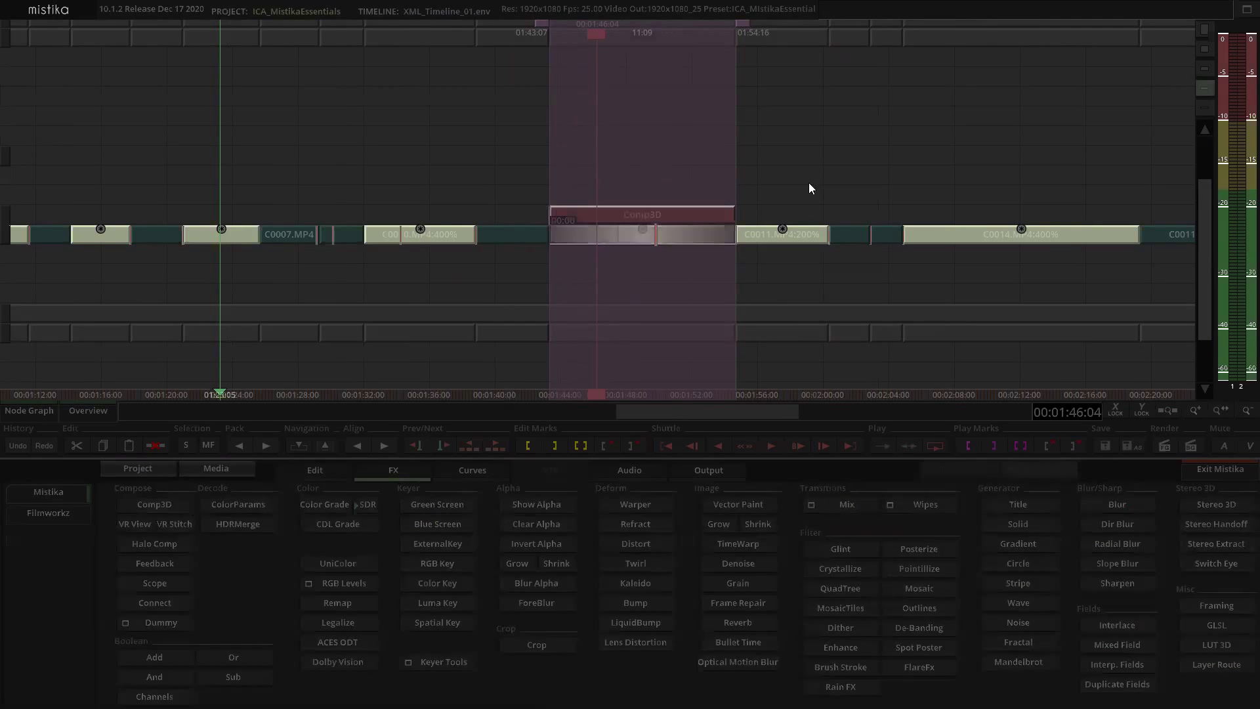
{"action": "double_click", "coordinate": [665, 218]}
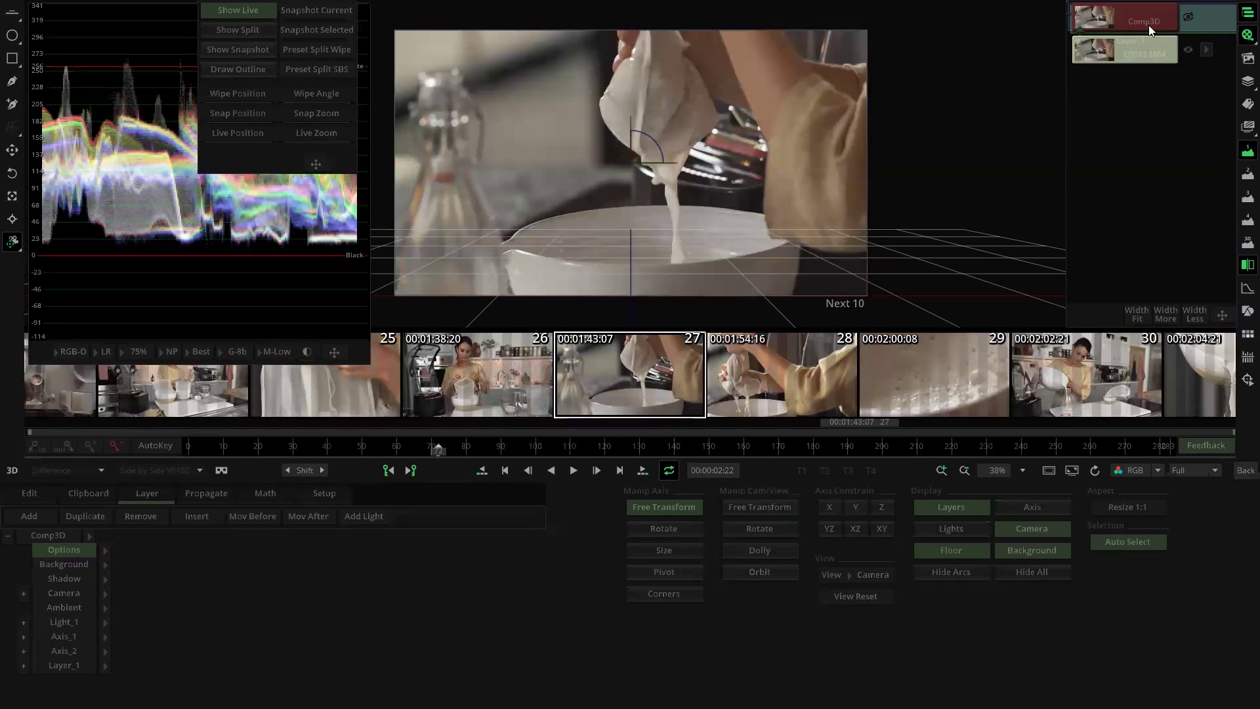
Step: Inspect the Comp3D Background source options and close them, keeping Solid
{"action": "left_click", "coordinate": [98, 563]}
{"action": "left_click", "coordinate": [107, 565]}
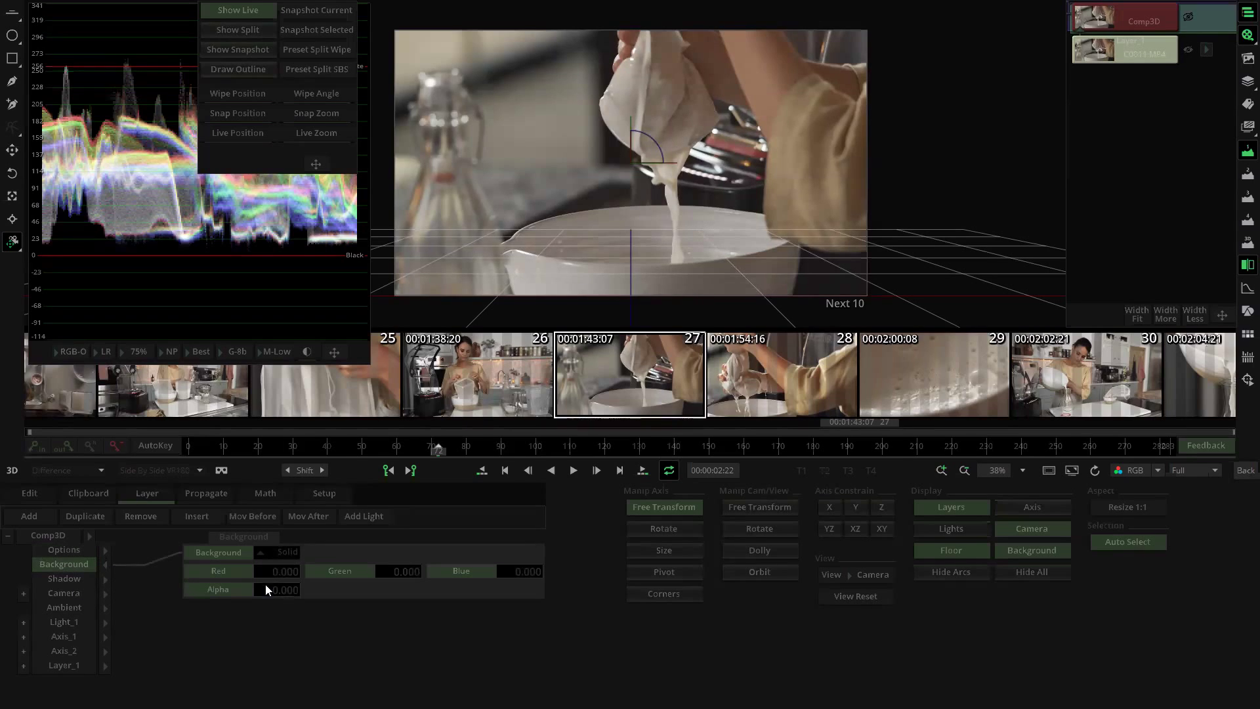
{"action": "left_click", "coordinate": [286, 551]}
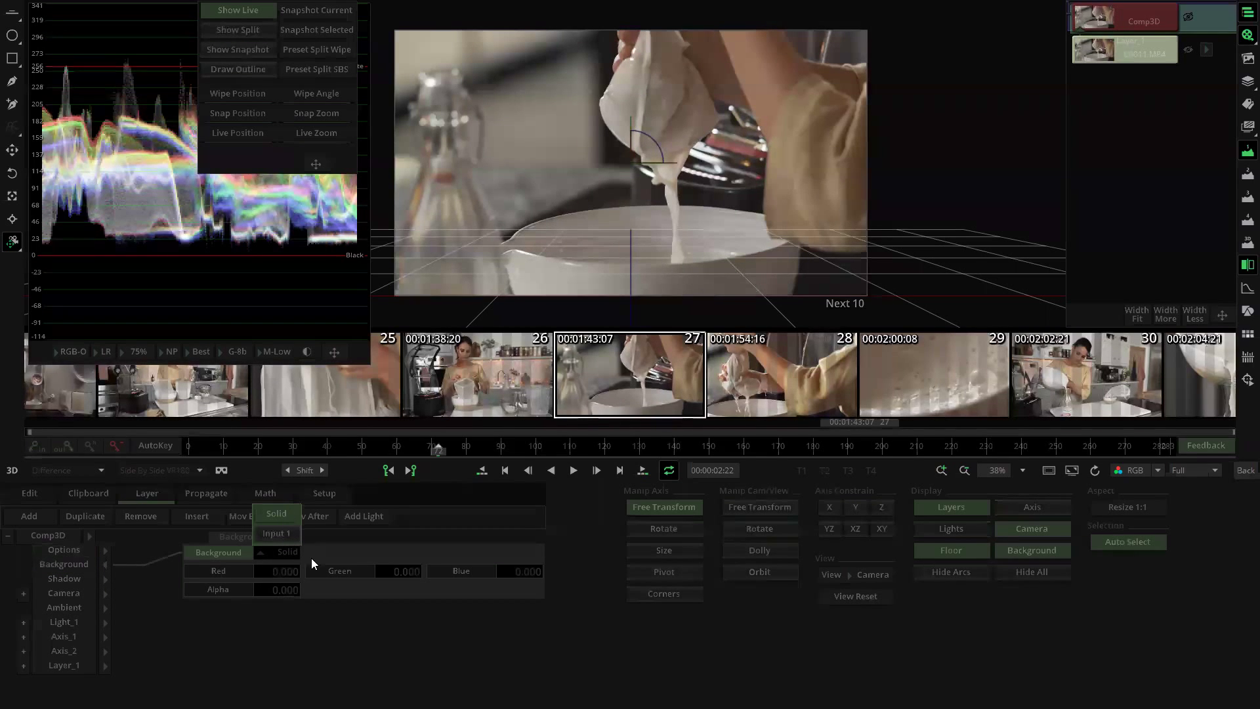
{"action": "left_click", "coordinate": [293, 553]}
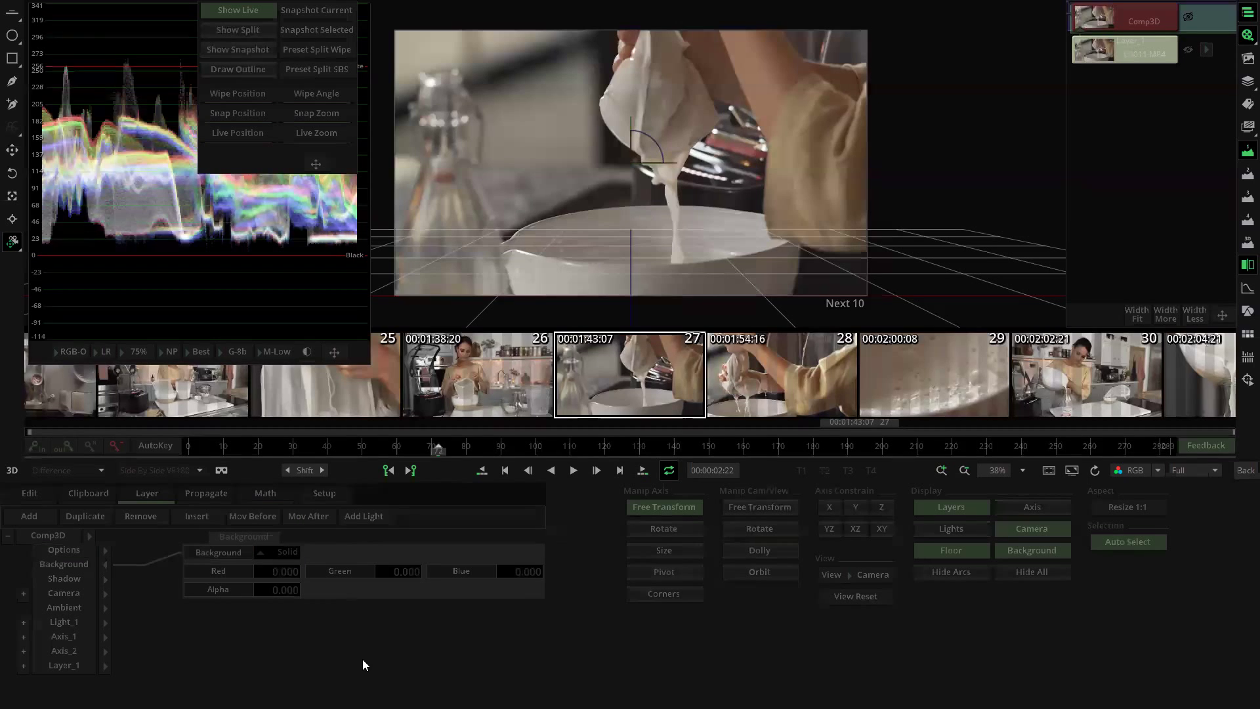
{"action": "left_click", "coordinate": [104, 566]}
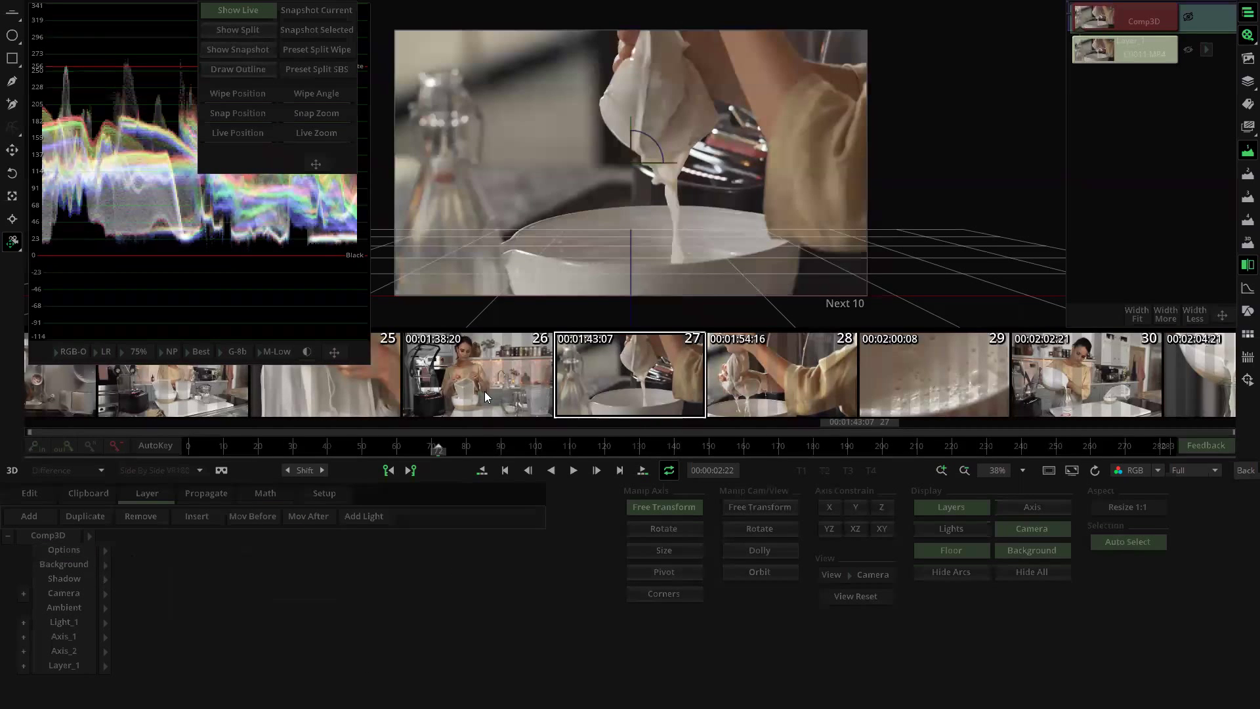
Step: Go to 00:00:01:05 in the shot and open the tracking tools for the C0011.MP4 layer
{"action": "left_click", "coordinate": [324, 446]}
{"action": "left_click_drag", "start_coordinate": [383, 448], "coordinate": [294, 462]}
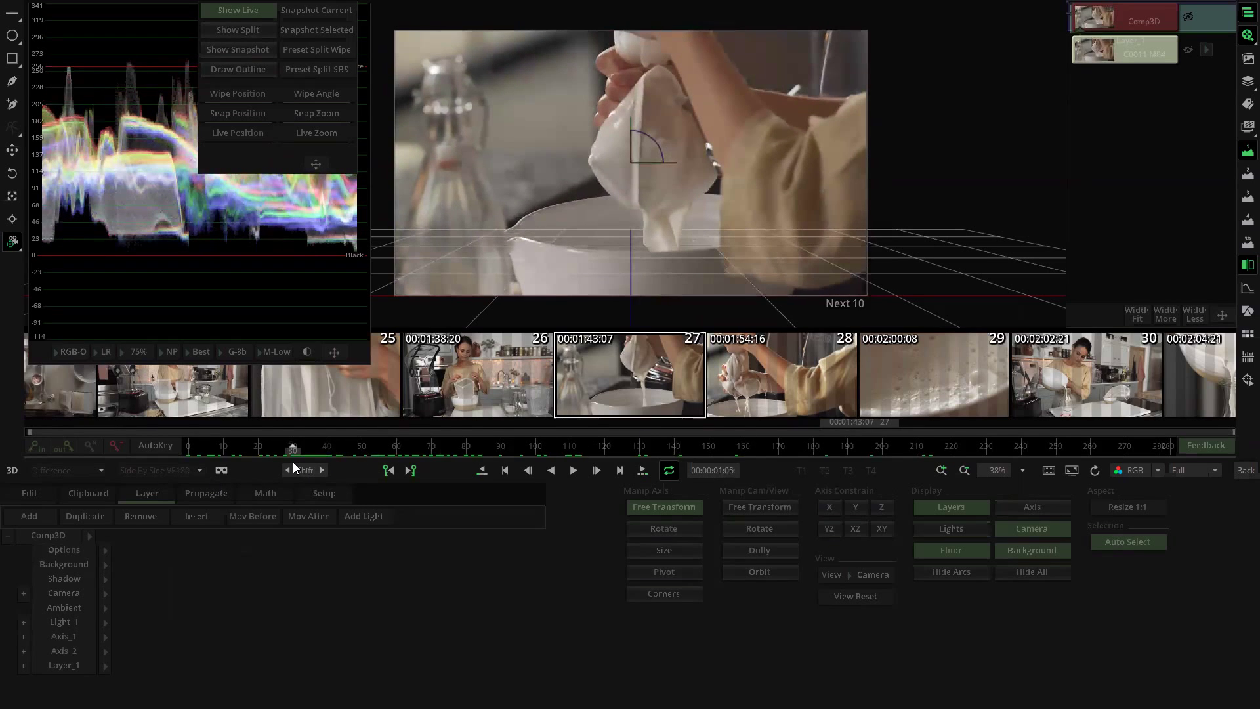
{"action": "left_click", "coordinate": [1120, 54]}
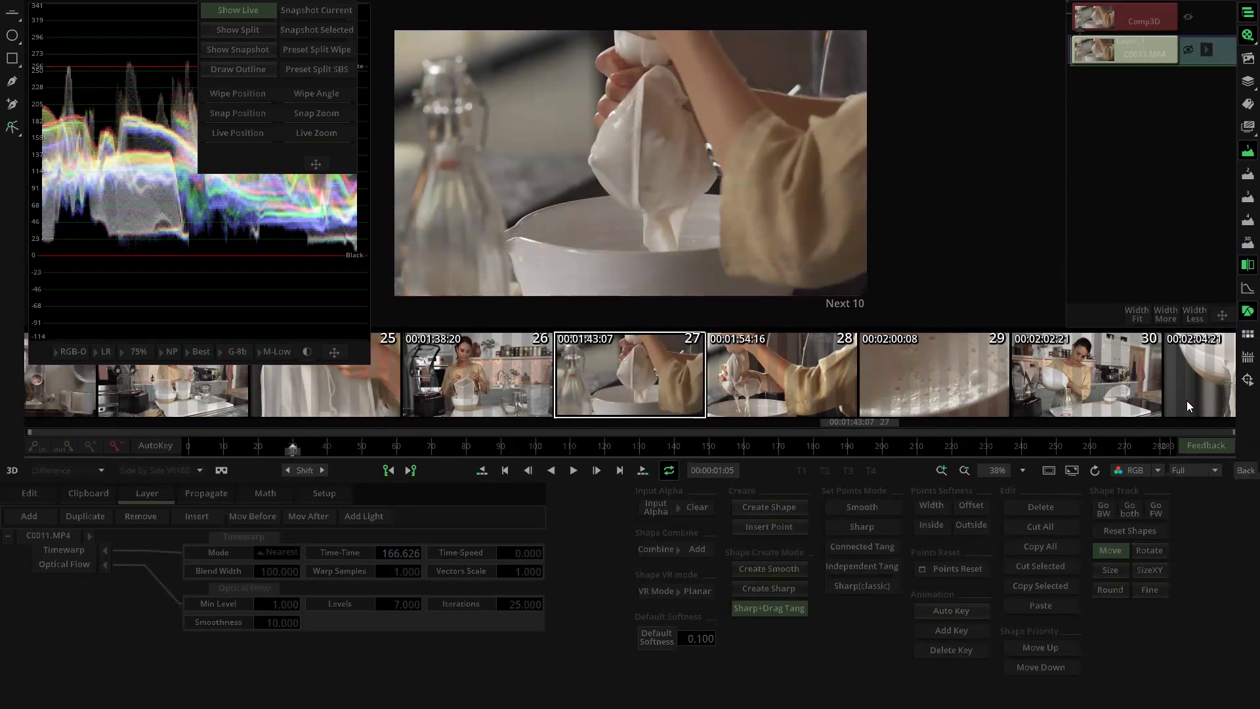
{"action": "left_click", "coordinate": [1247, 381]}
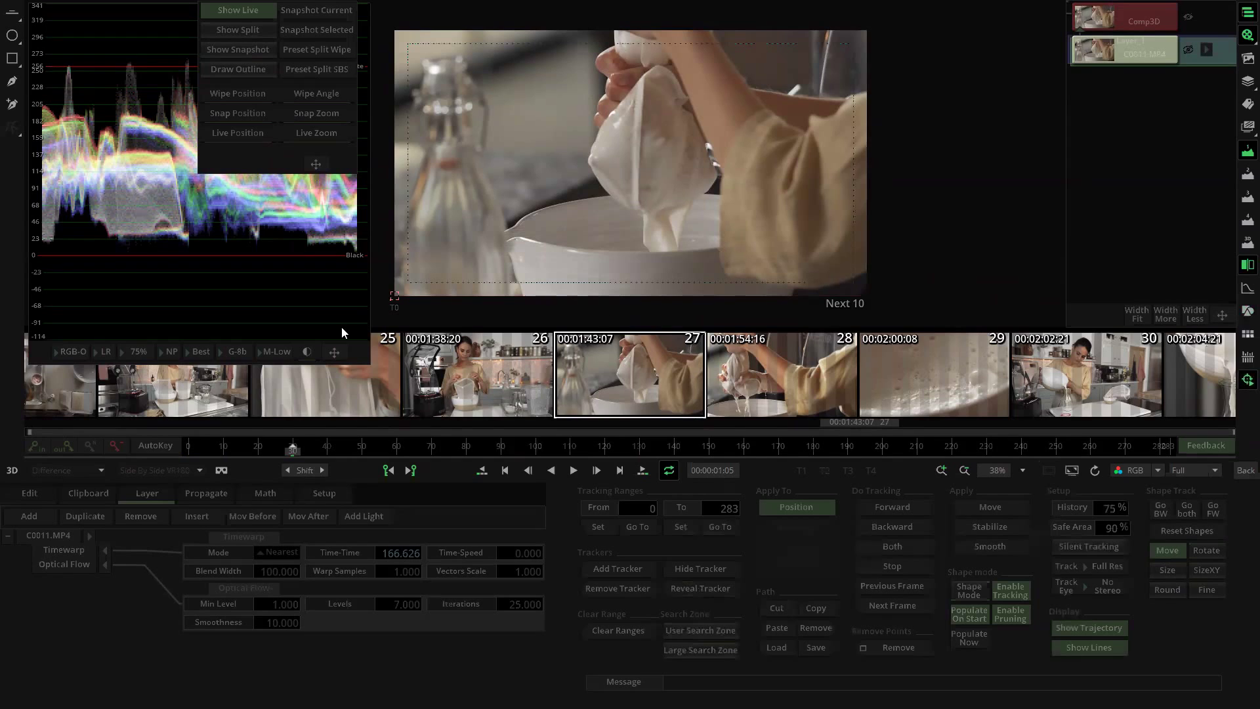
Step: Place the tracker on the white bowl's rim beside the glass bottle and track it in both directions
{"action": "left_click_drag", "start_coordinate": [396, 299], "coordinate": [540, 258]}
{"action": "scroll", "coordinate": [551, 213], "scroll_direction": "up", "scroll_amount": 2}
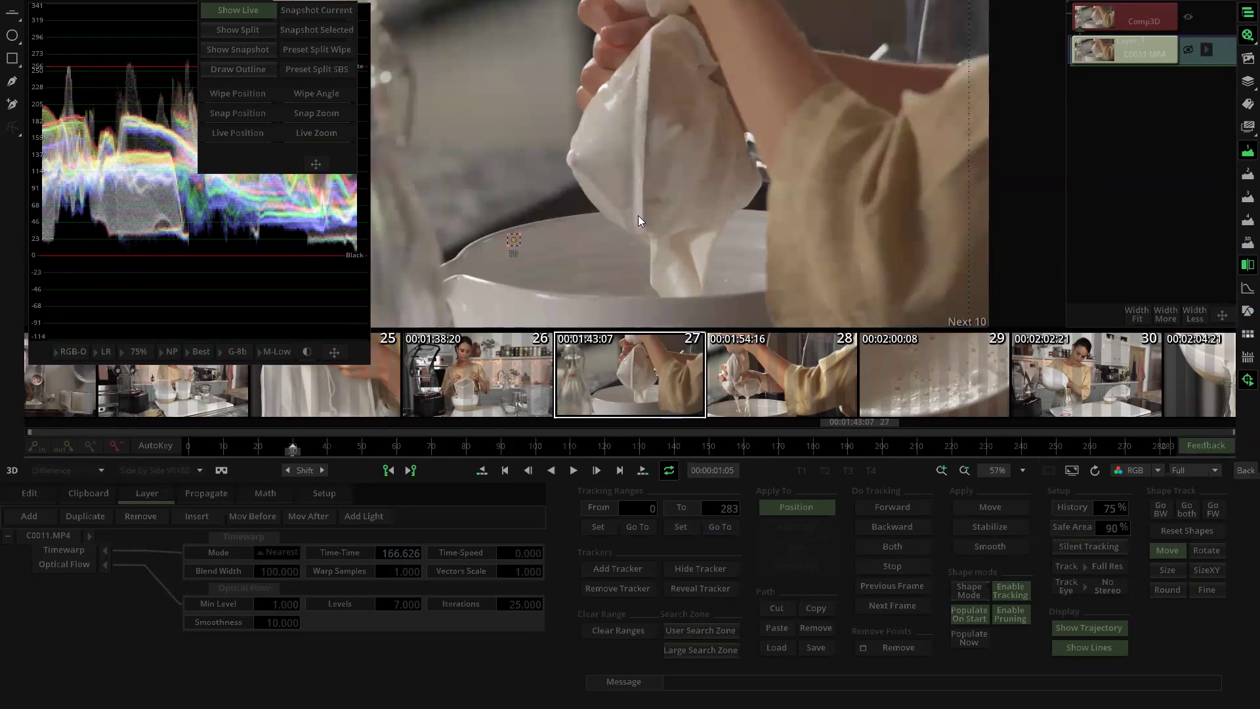
{"action": "left_click_drag", "start_coordinate": [637, 267], "coordinate": [708, 219]}
{"action": "mouse_move", "coordinate": [613, 230]}
{"action": "left_mouse_down"}
{"action": "mouse_move", "coordinate": [673, 252]}
{"action": "mouse_move", "coordinate": [657, 280]}
{"action": "left_mouse_up"}
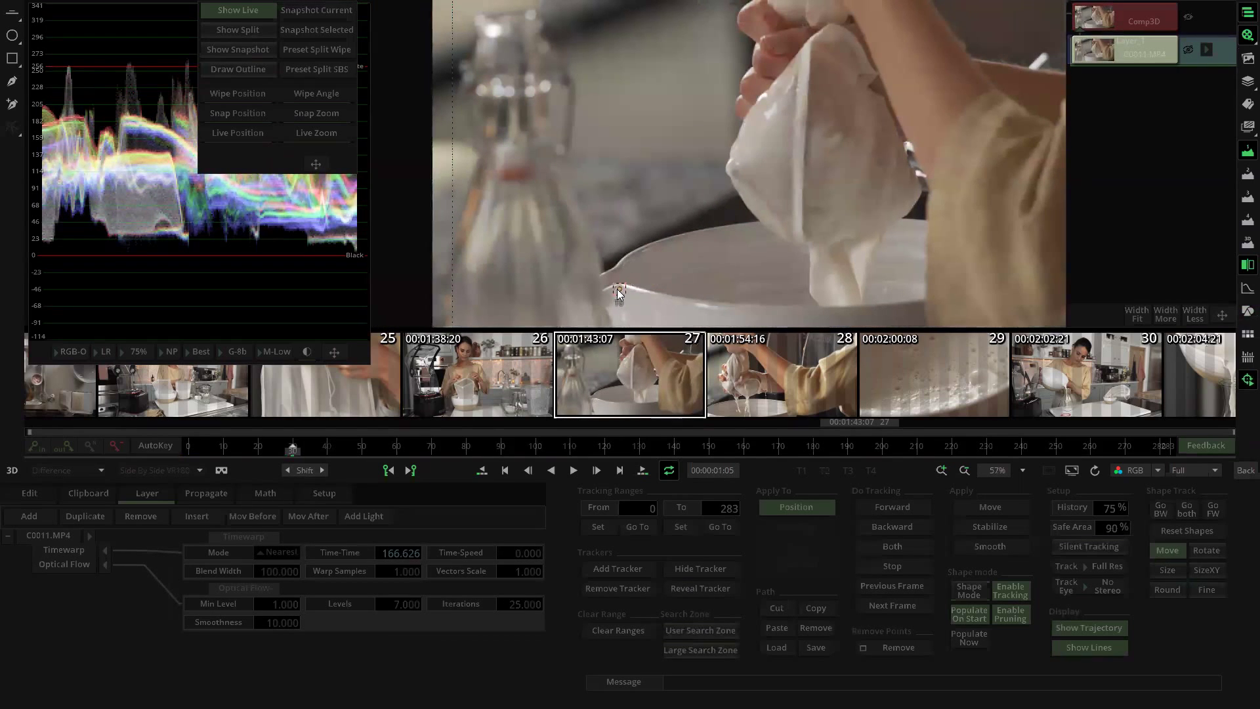
{"action": "scroll", "coordinate": [630, 282], "scroll_direction": "up", "scroll_amount": 4}
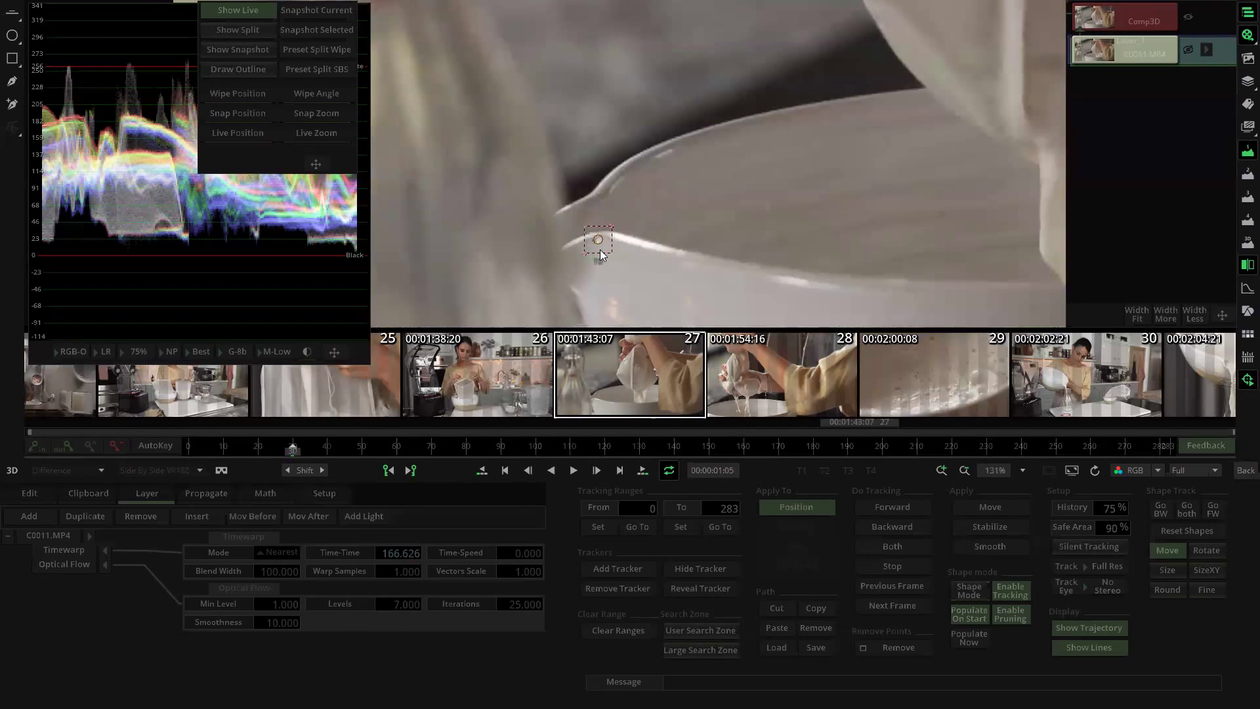
{"action": "scroll", "coordinate": [652, 139], "scroll_direction": "down", "scroll_amount": 7}
{"action": "scroll", "coordinate": [619, 189], "scroll_direction": "up", "scroll_amount": 2}
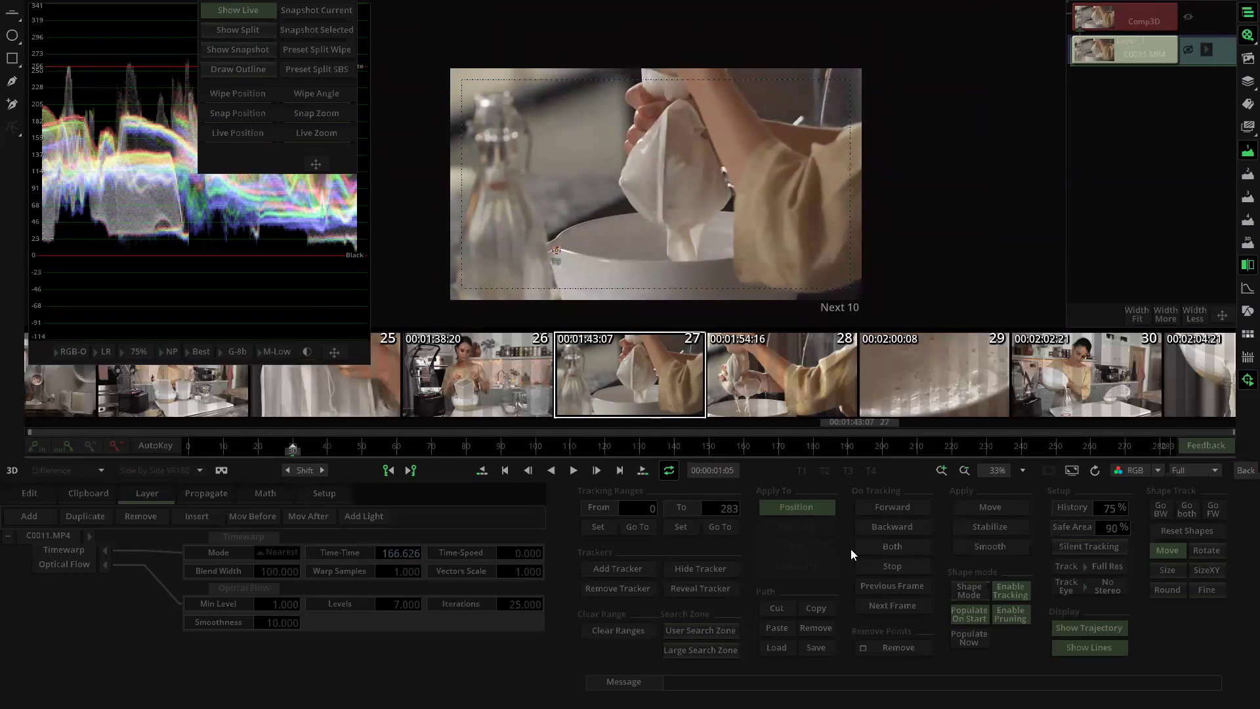
{"action": "left_click", "coordinate": [892, 547]}
Step: Show only the Transform parameters of Layer_1 in the Comp3D effect and select the Transform group
{"action": "left_click", "coordinate": [1139, 8]}
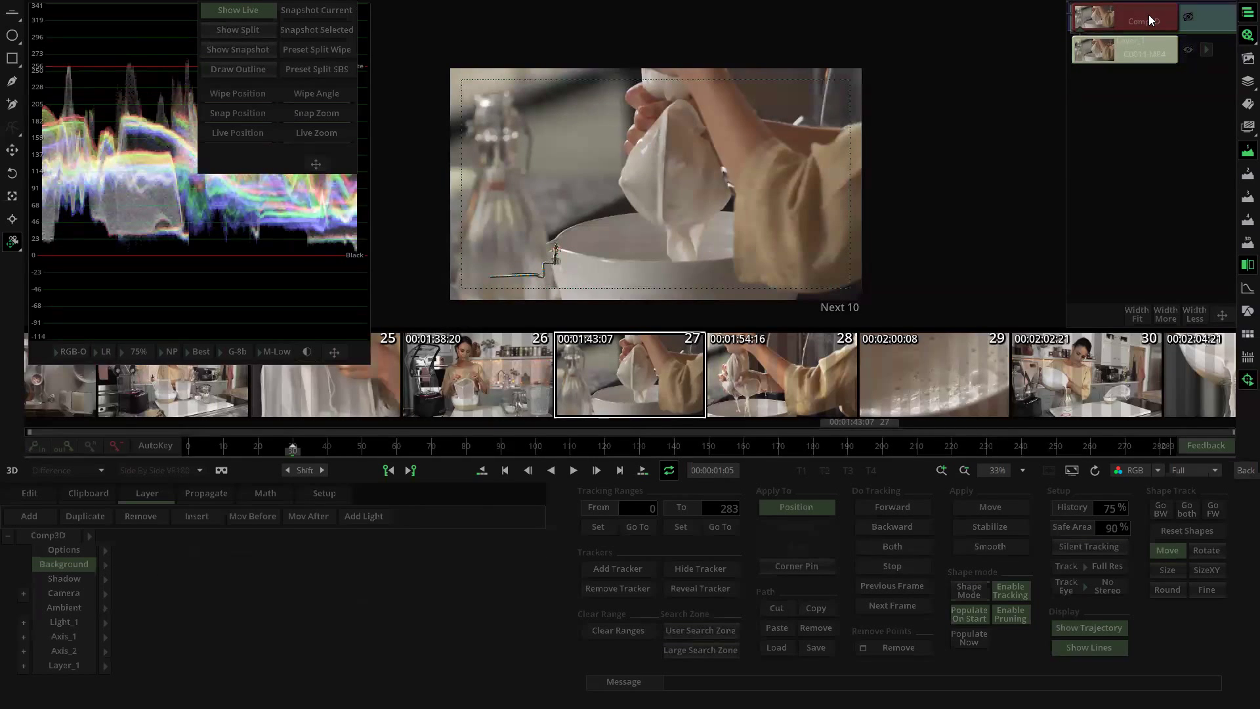
{"action": "left_click", "coordinate": [55, 666]}
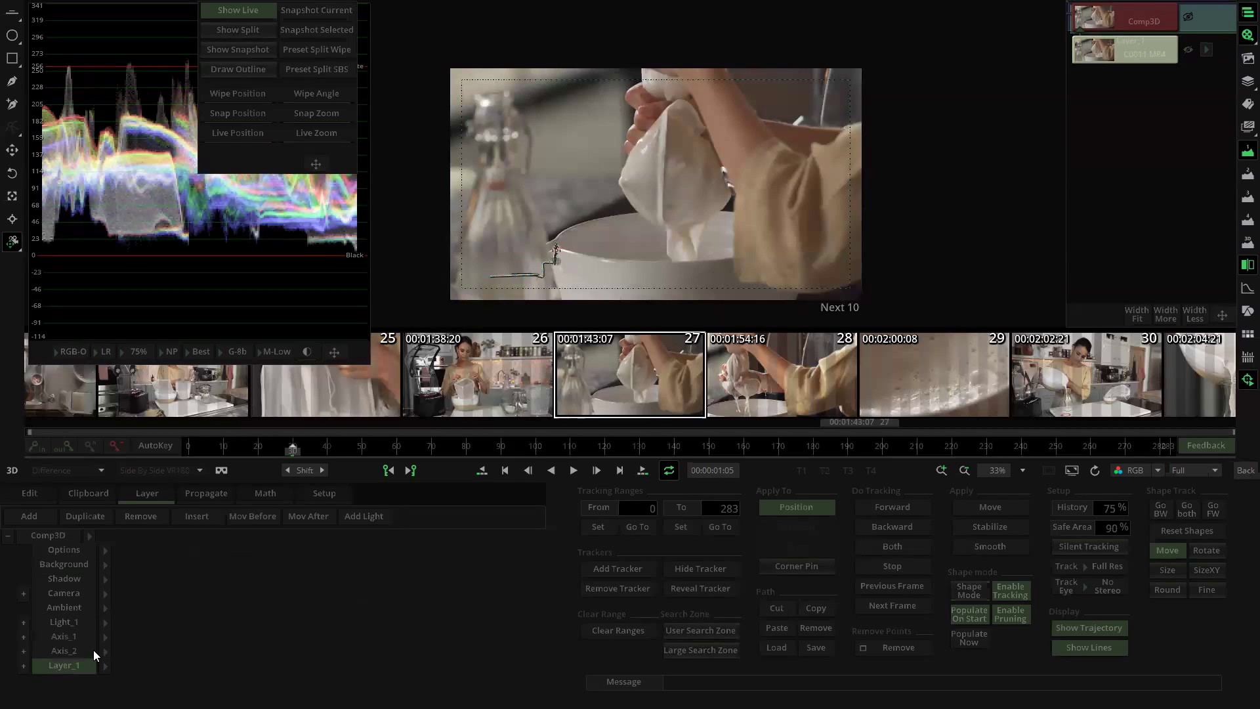
{"action": "left_click", "coordinate": [23, 665]}
{"action": "scroll", "coordinate": [91, 576], "scroll_direction": "down", "scroll_amount": 1}
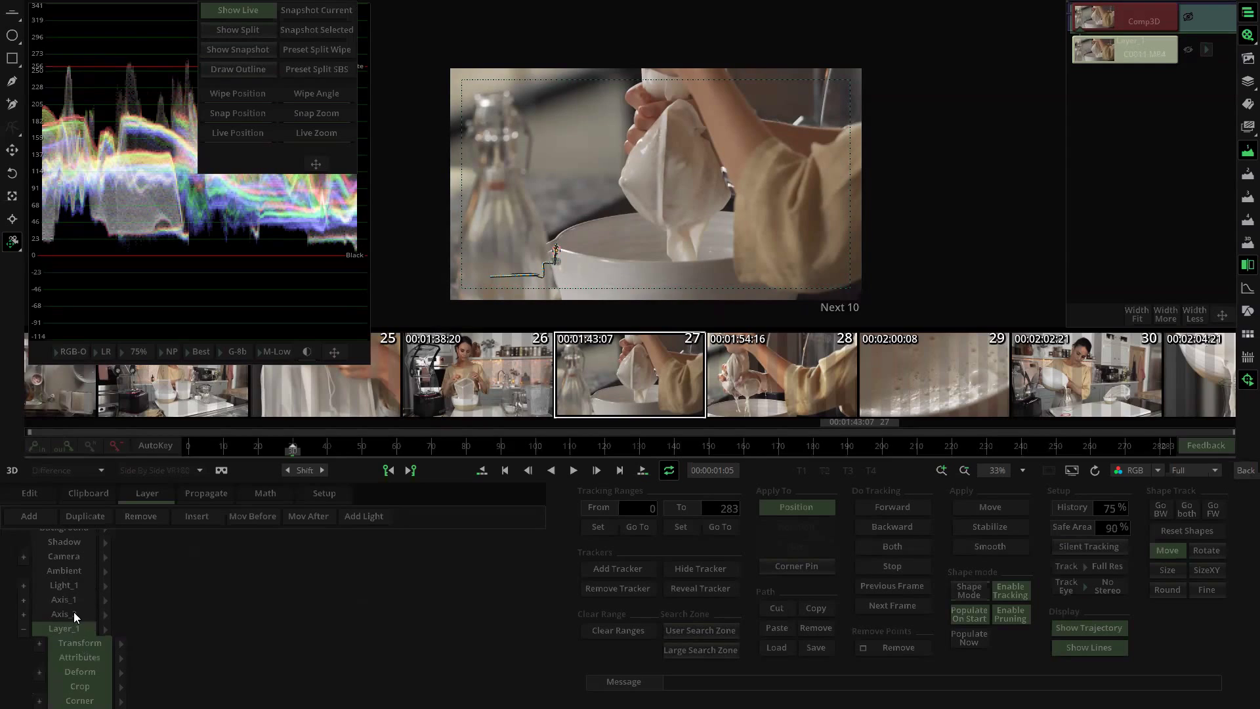
{"action": "left_click", "coordinate": [129, 627]}
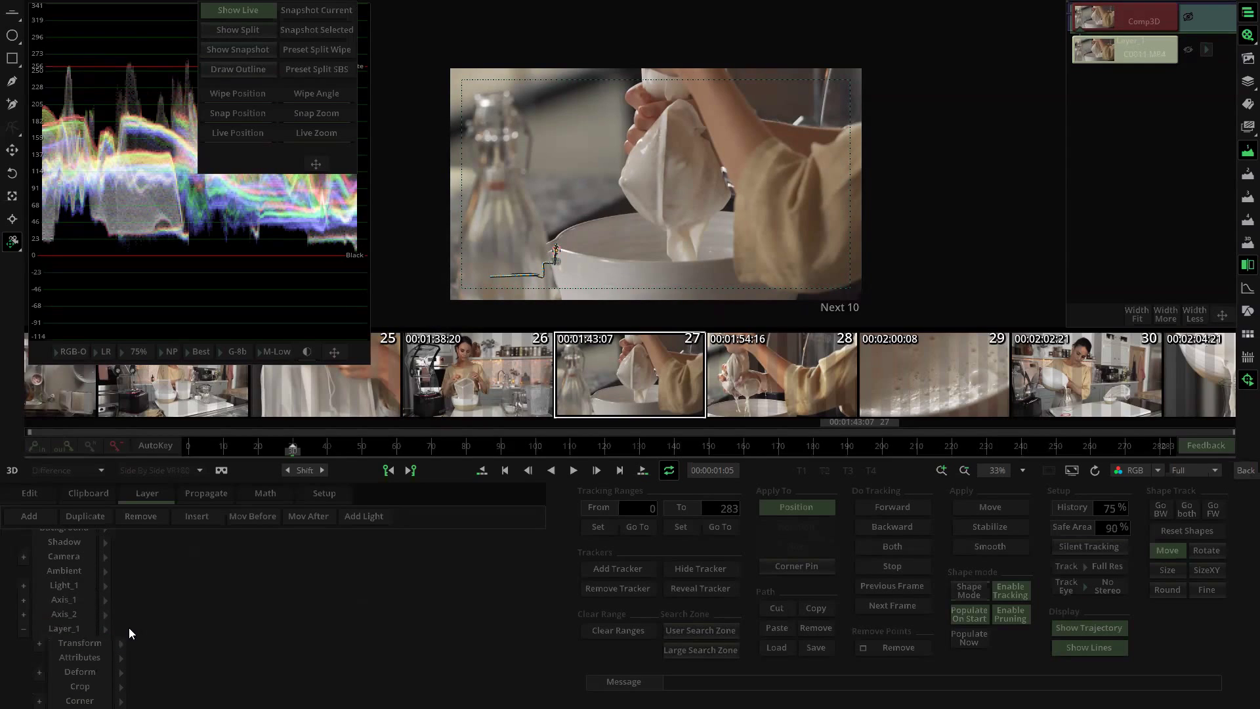
{"action": "left_click", "coordinate": [86, 642]}
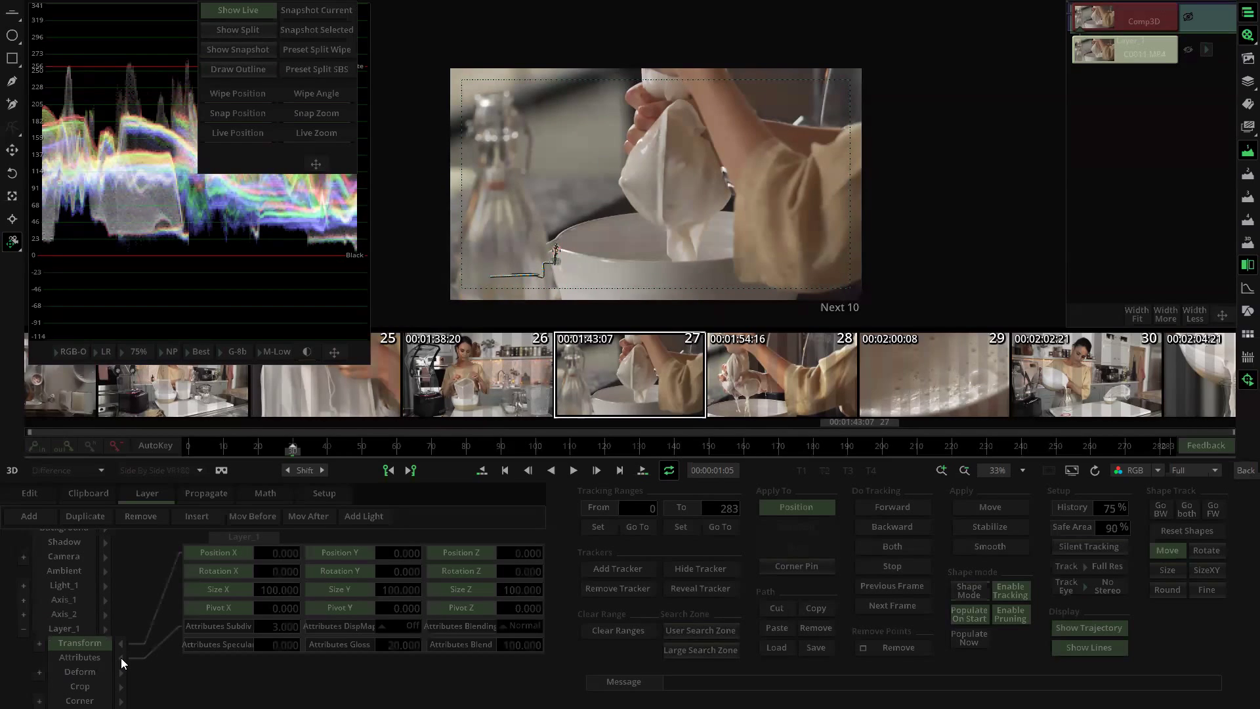
{"action": "left_click", "coordinate": [122, 658]}
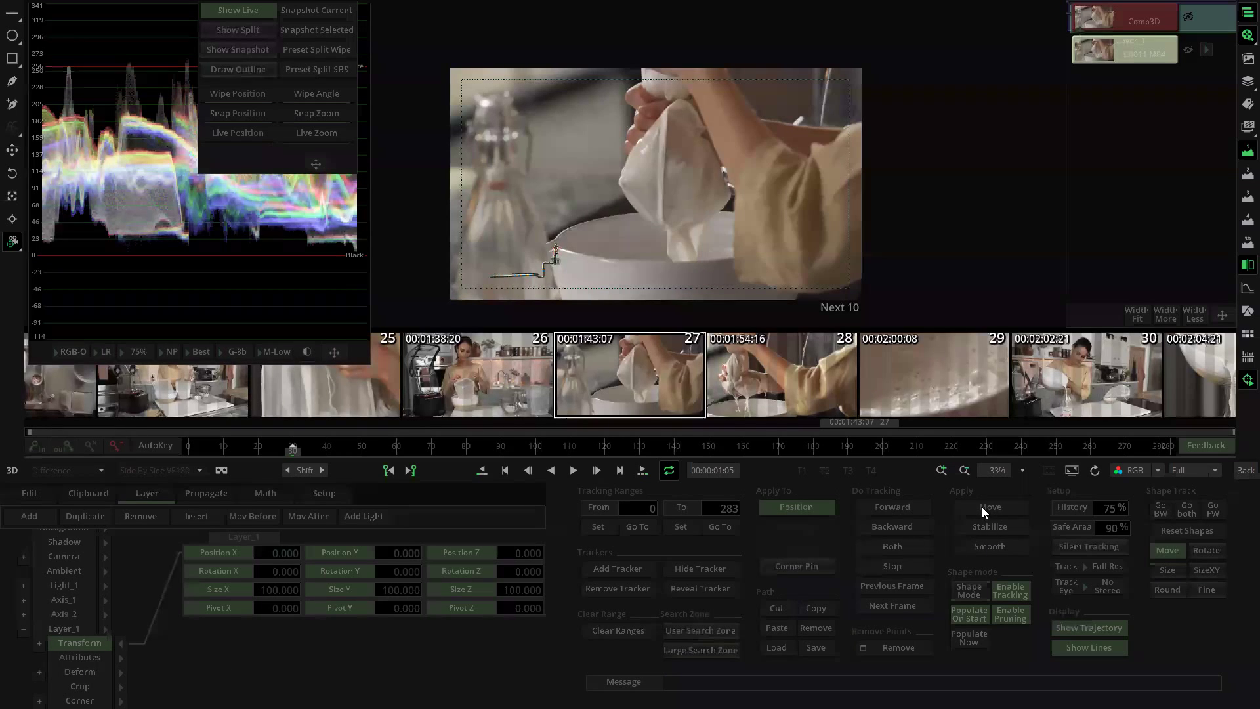
Step: Try the bowl-rim track on Layer_1's transform as Move and as Stabilize from frame 0, resetting each attempt
{"action": "left_click_drag", "start_coordinate": [188, 442], "coordinate": [190, 470]}
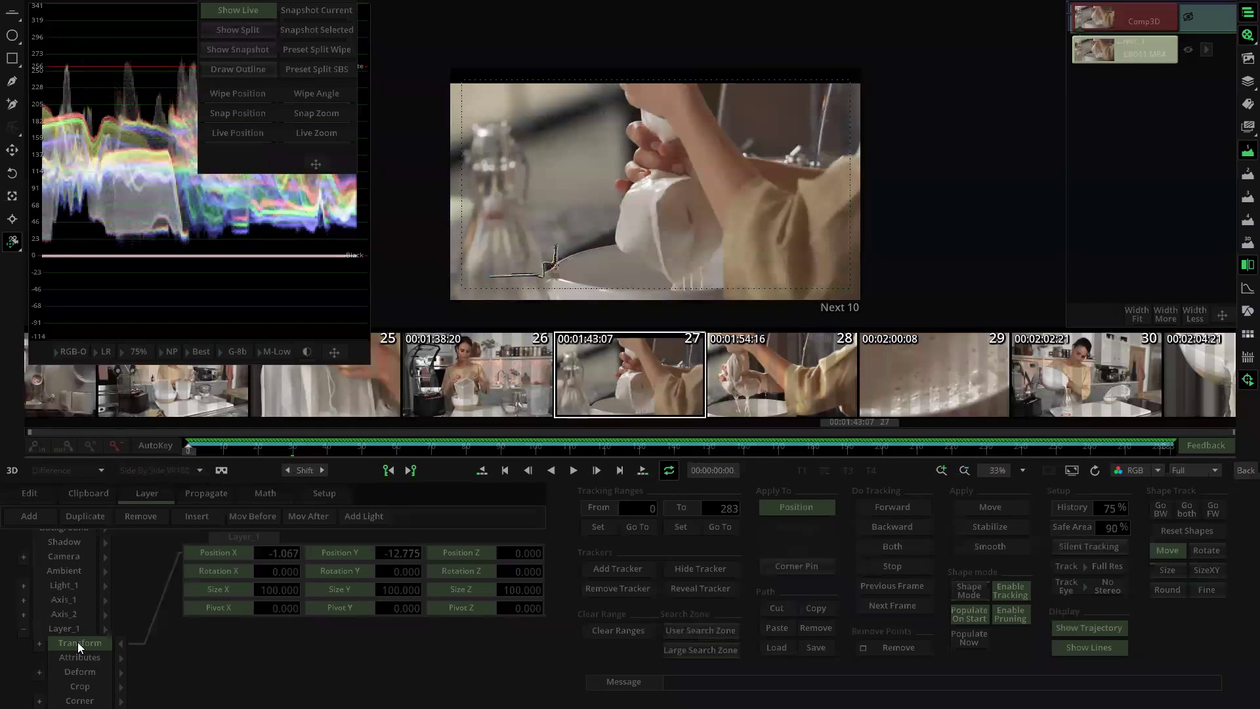
{"action": "left_click", "coordinate": [78, 642]}
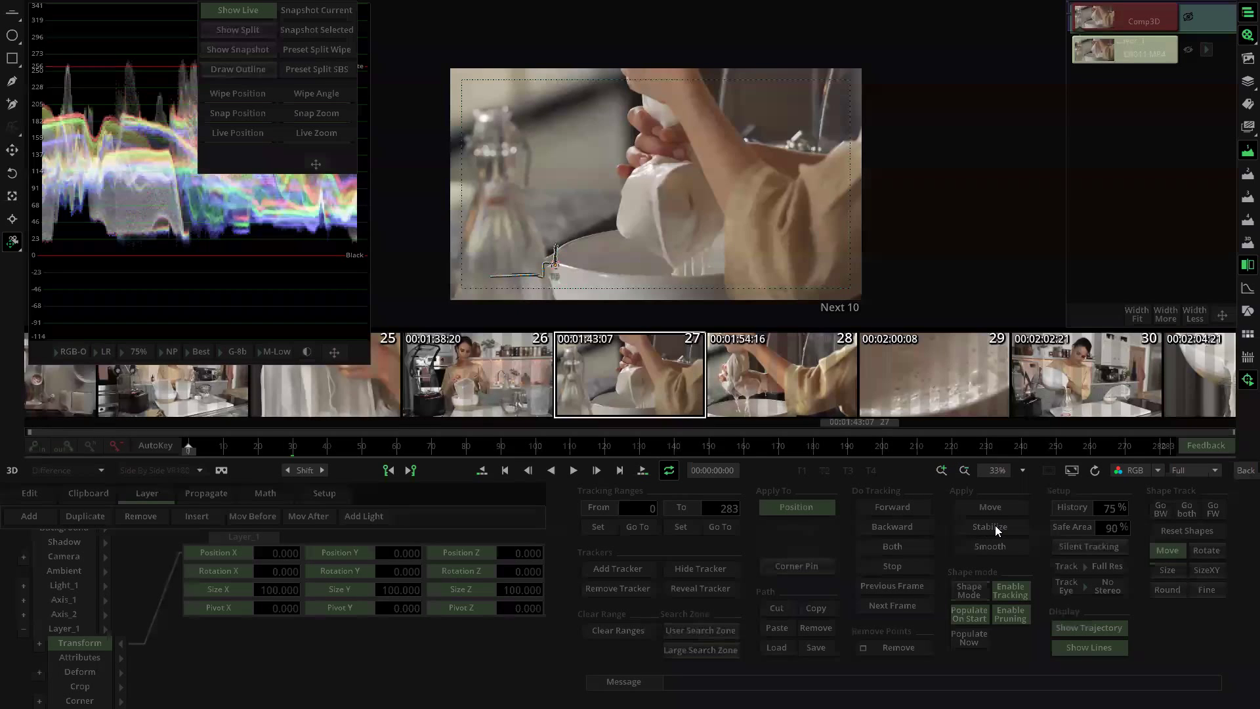
{"action": "left_click", "coordinate": [573, 470]}
{"action": "key", "text": "space"}
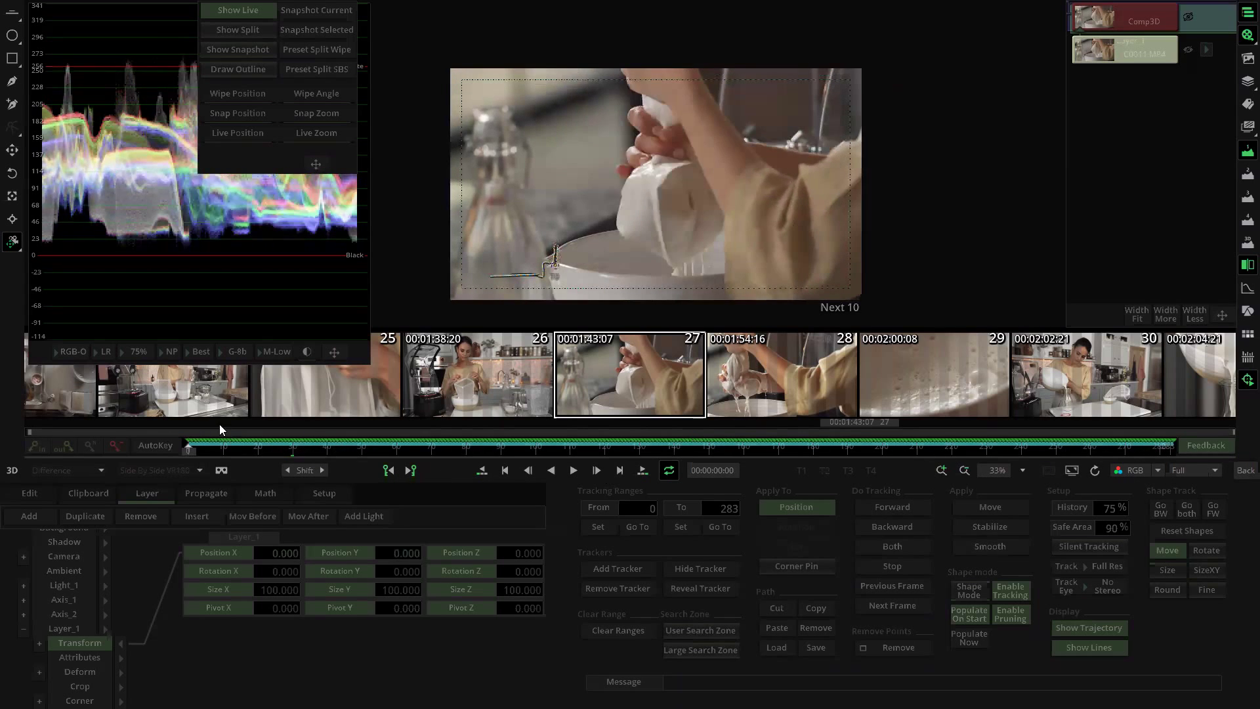
{"action": "key", "text": "Home"}
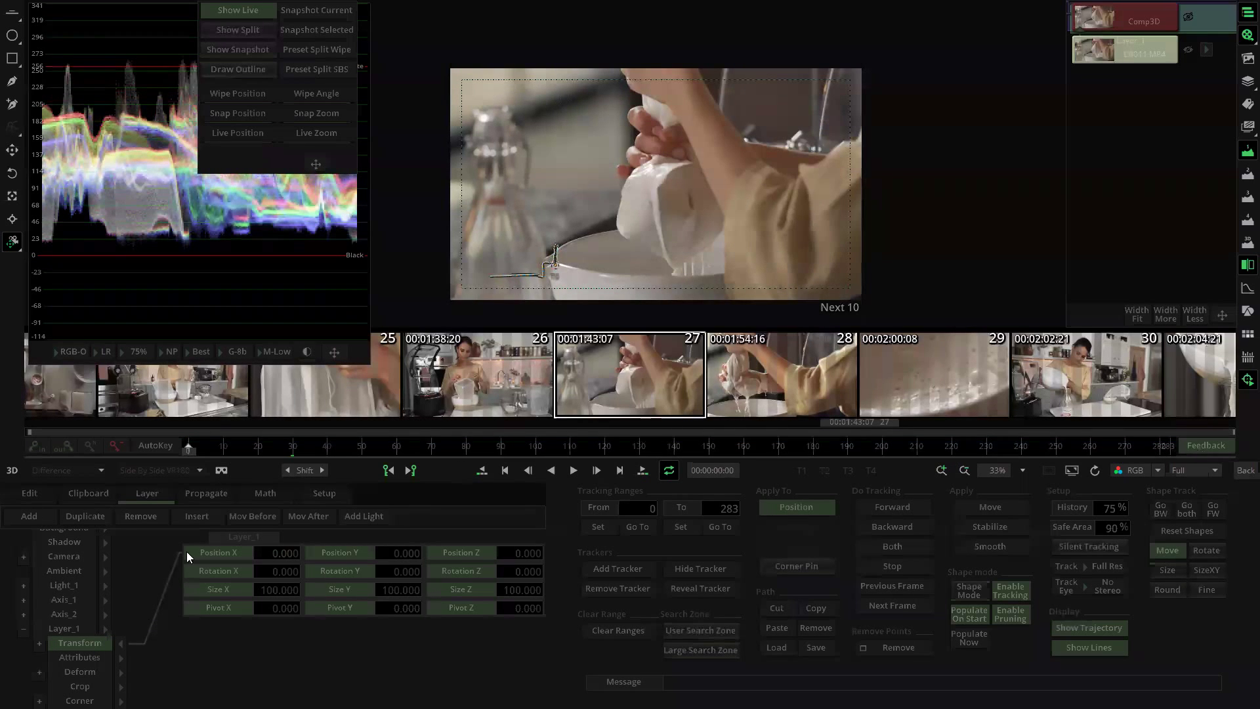
Step: Try stabilizing Layer_1 with the shot's last frame as reference, scrub through it and reset the position values
{"action": "left_click_drag", "start_coordinate": [203, 454], "coordinate": [1207, 460]}
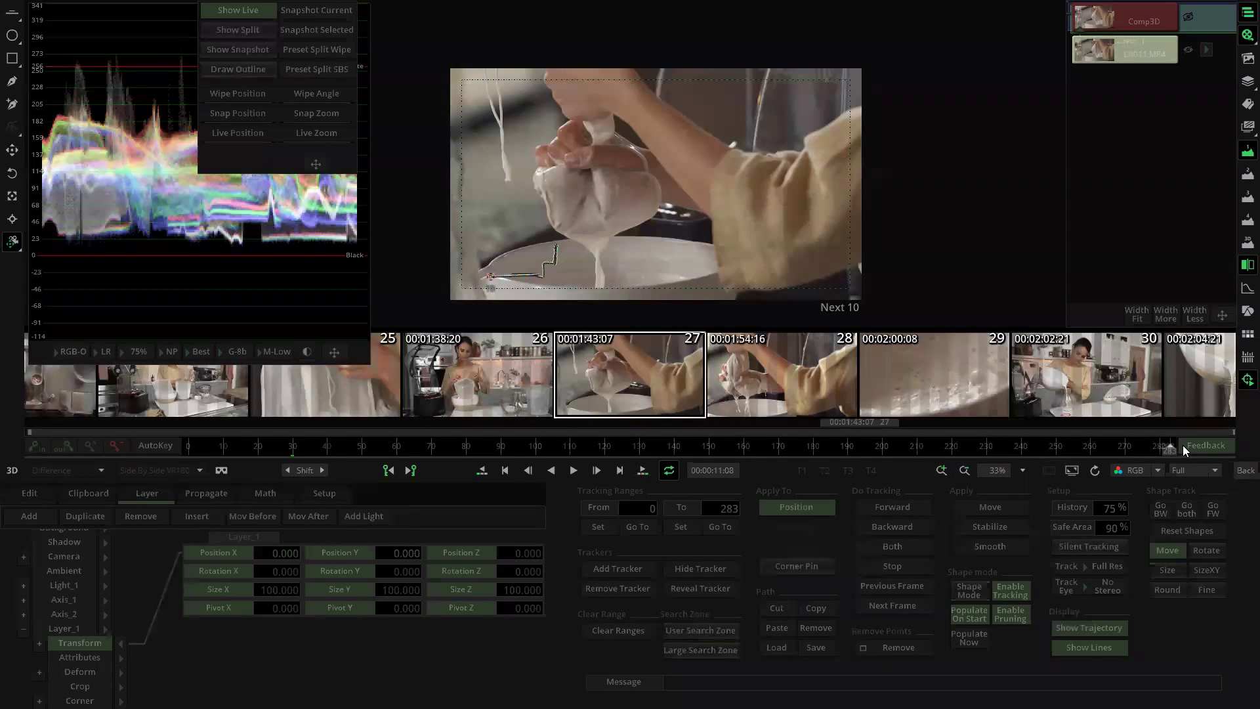
{"action": "left_click_drag", "start_coordinate": [1166, 450], "coordinate": [146, 480]}
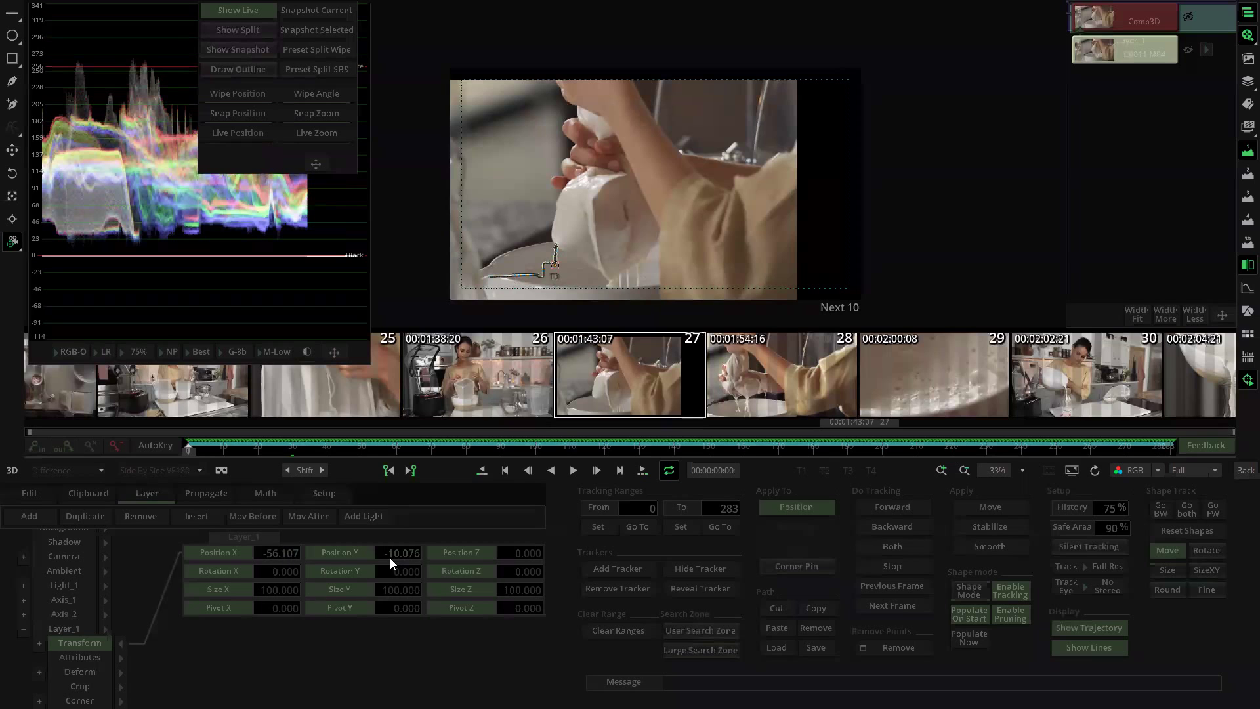
{"action": "left_click_drag", "start_coordinate": [187, 450], "coordinate": [1190, 474]}
{"action": "left_click", "coordinate": [222, 555]}
Step: Scrub through the unstabilized shot to its end and apply the track to Layer_1's transform as Smooth
{"action": "left_click_drag", "start_coordinate": [191, 457], "coordinate": [767, 451]}
{"action": "left_click_drag", "start_coordinate": [1085, 458], "coordinate": [1194, 448]}
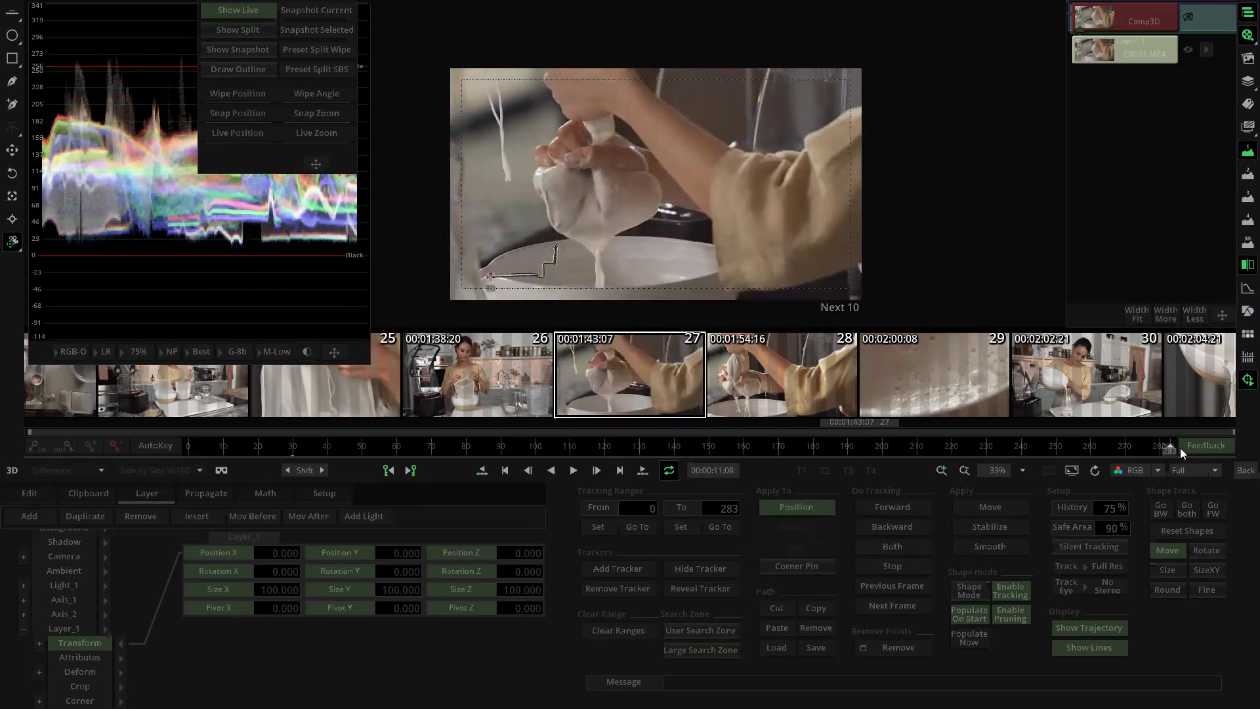
{"action": "left_click", "coordinate": [1000, 546]}
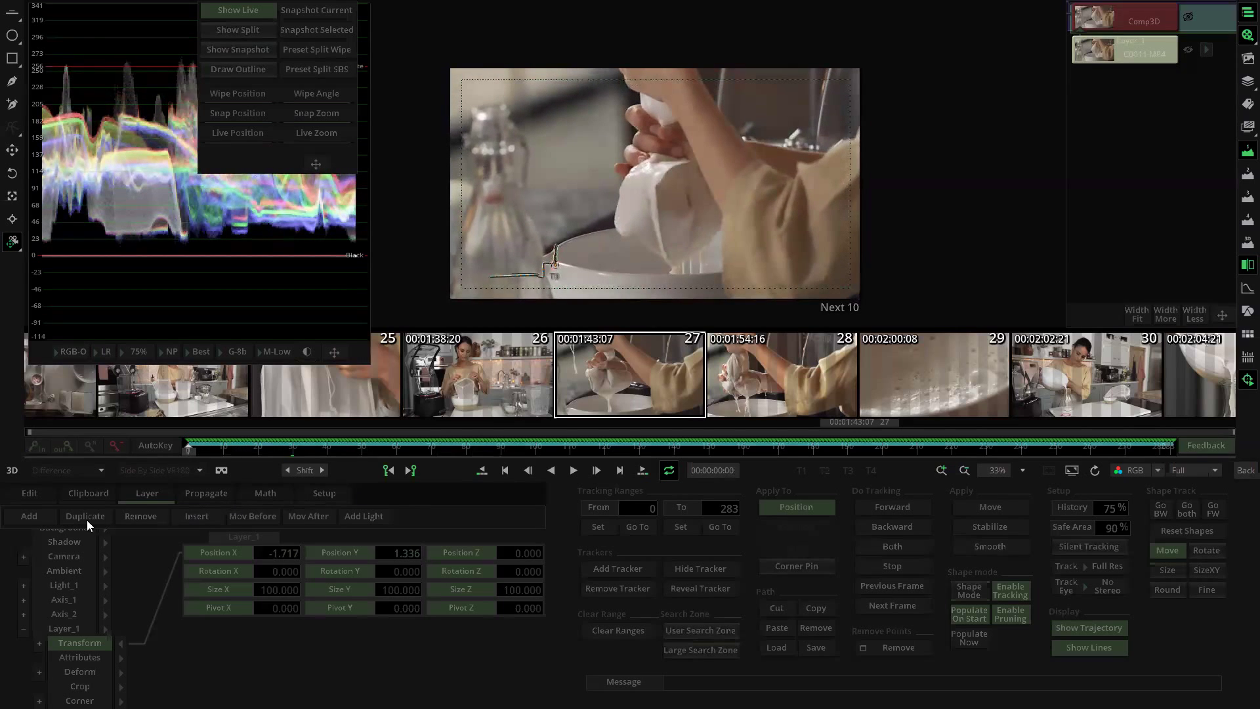
Step: Set the Comp3D solid background to pure red with Red at 100, and hide the Background parameters
{"action": "scroll", "coordinate": [127, 642], "scroll_direction": "up", "scroll_amount": 2}
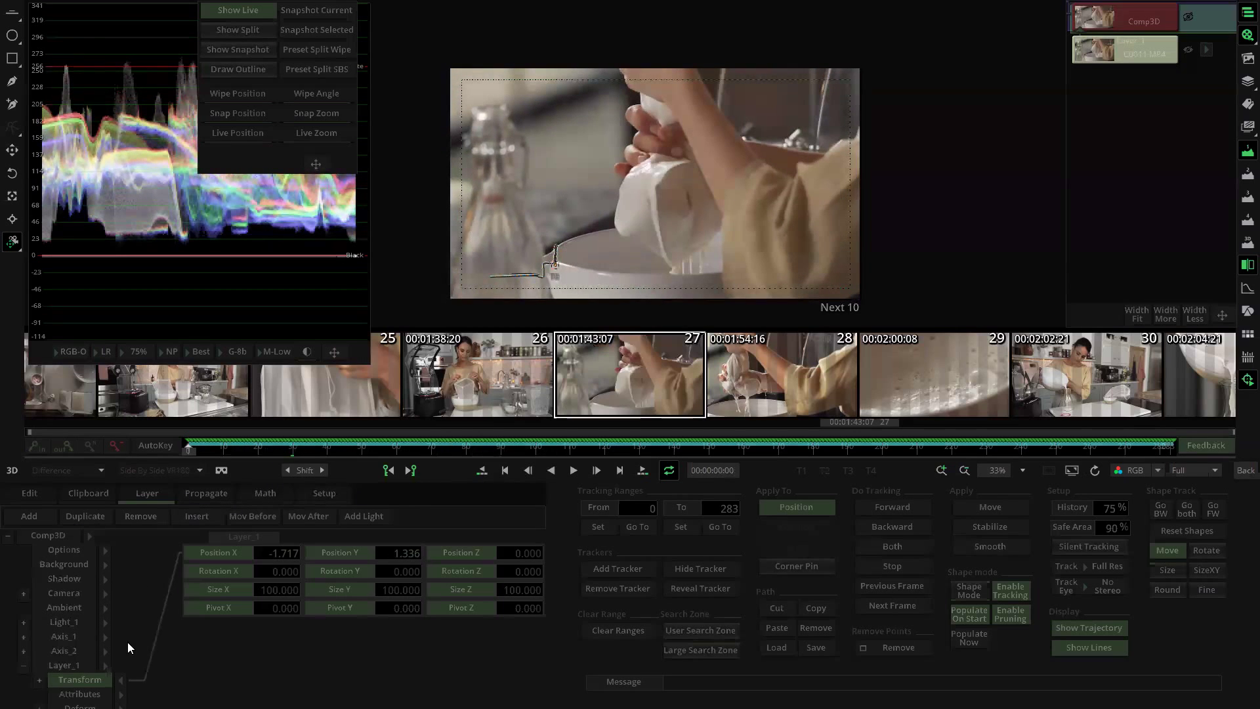
{"action": "left_click", "coordinate": [106, 564]}
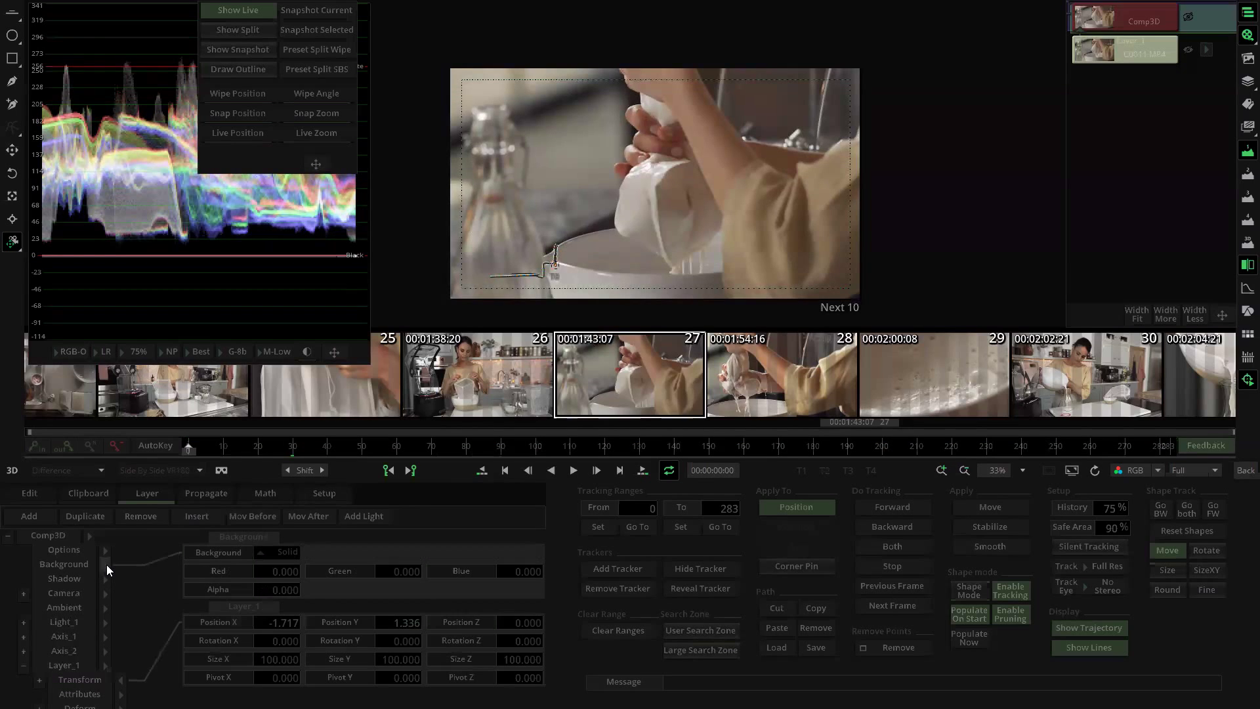
{"action": "left_click", "coordinate": [1242, 340]}
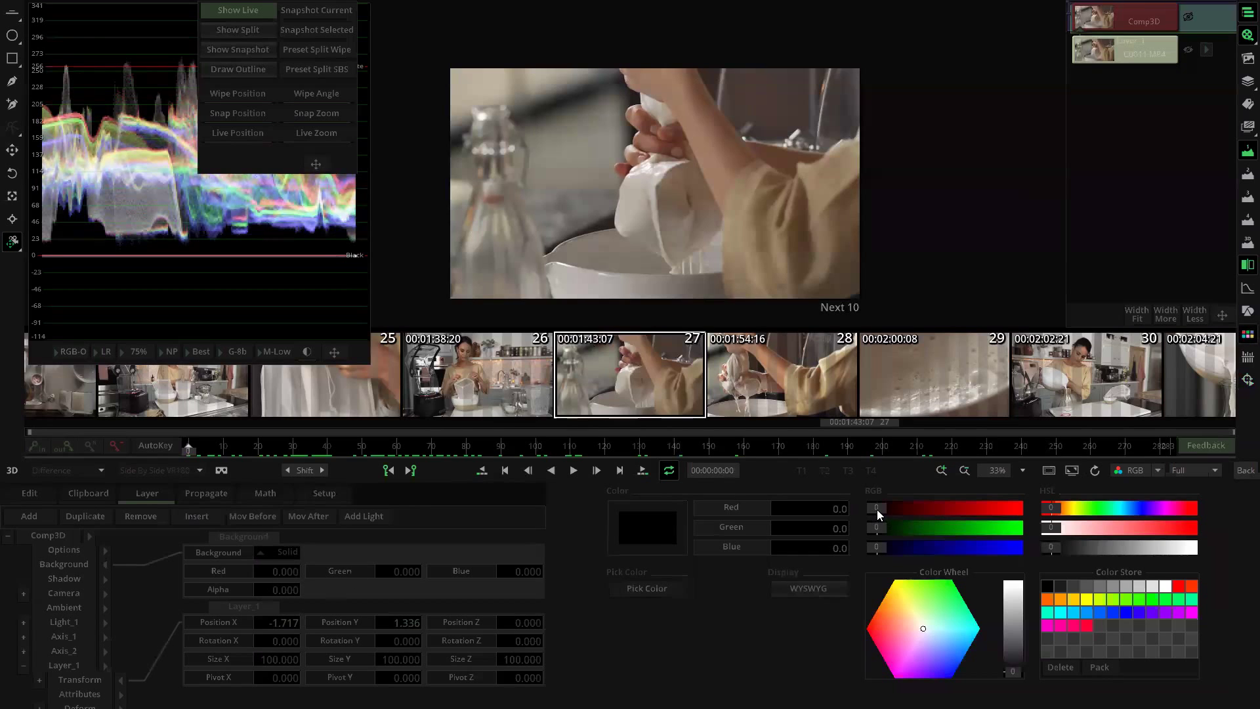
{"action": "left_click", "coordinate": [65, 566]}
{"action": "left_click_drag", "start_coordinate": [888, 505], "coordinate": [1036, 507]}
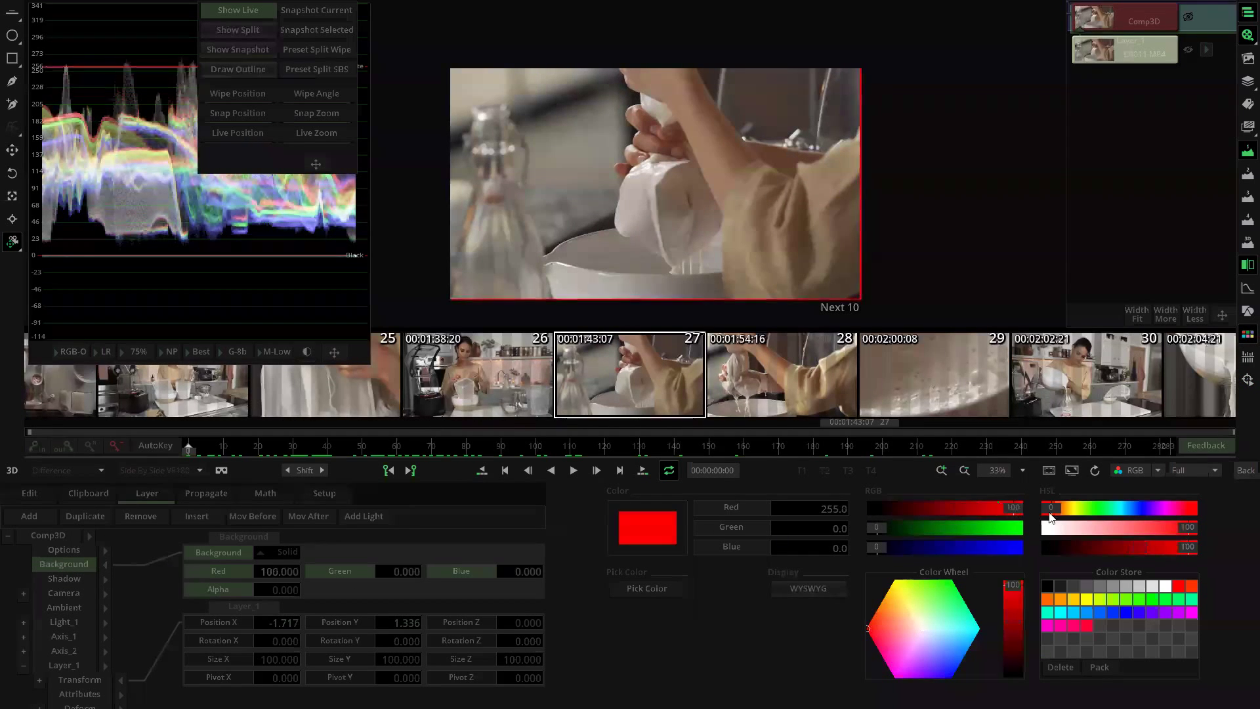
{"action": "left_click", "coordinate": [369, 545]}
{"action": "left_click", "coordinate": [105, 563]}
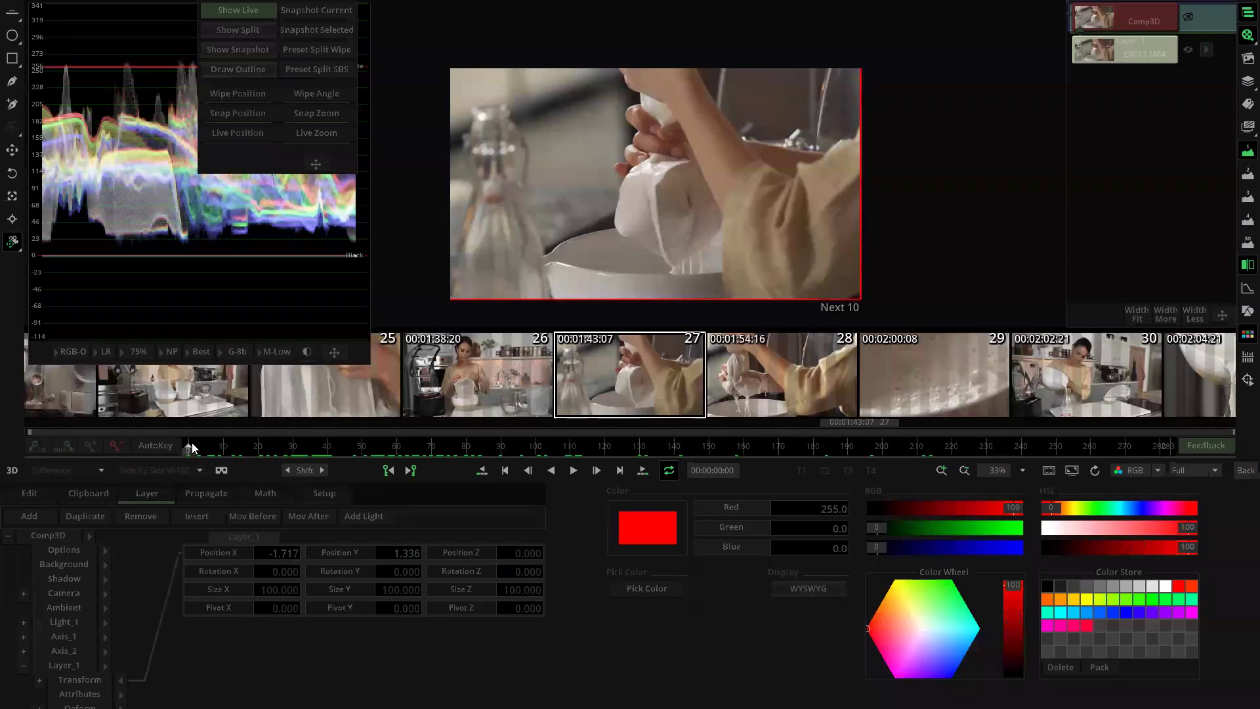
Step: Play and scrub the smoothed shot to check its edges against the red background, and return to the timeline
{"action": "key", "text": "space"}
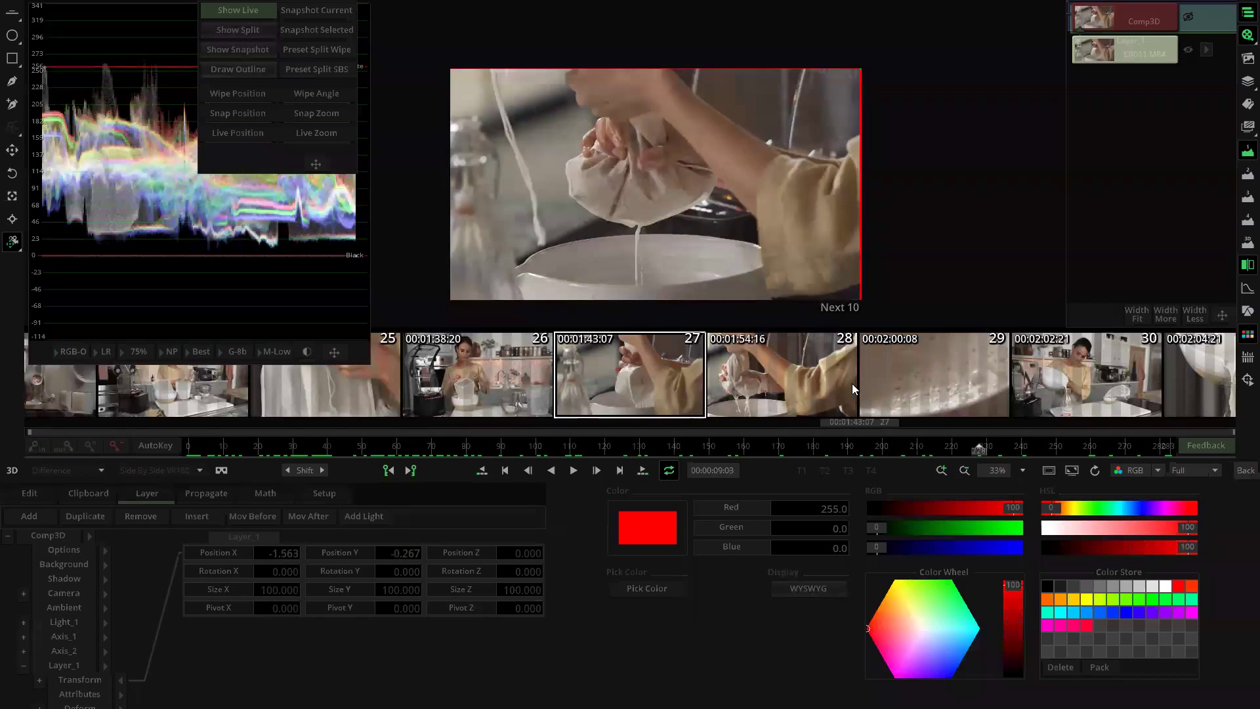
{"action": "key", "text": "j"}
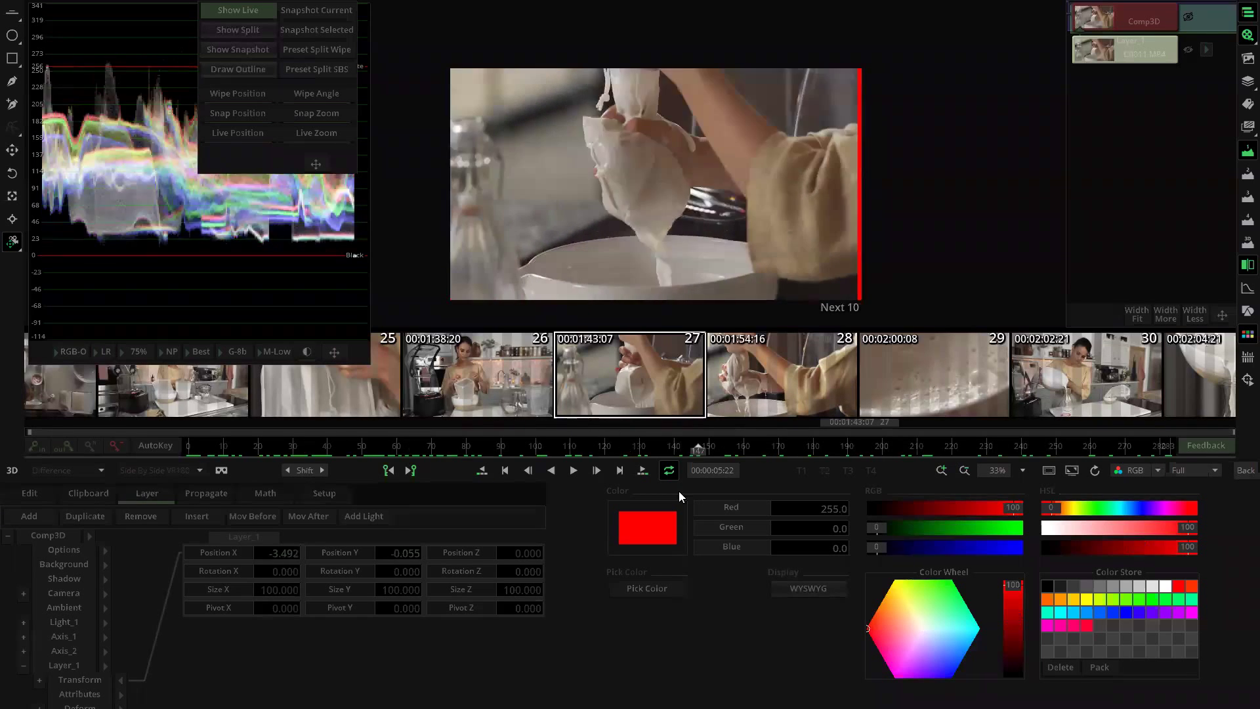
{"action": "left_click_drag", "start_coordinate": [597, 446], "coordinate": [694, 434]}
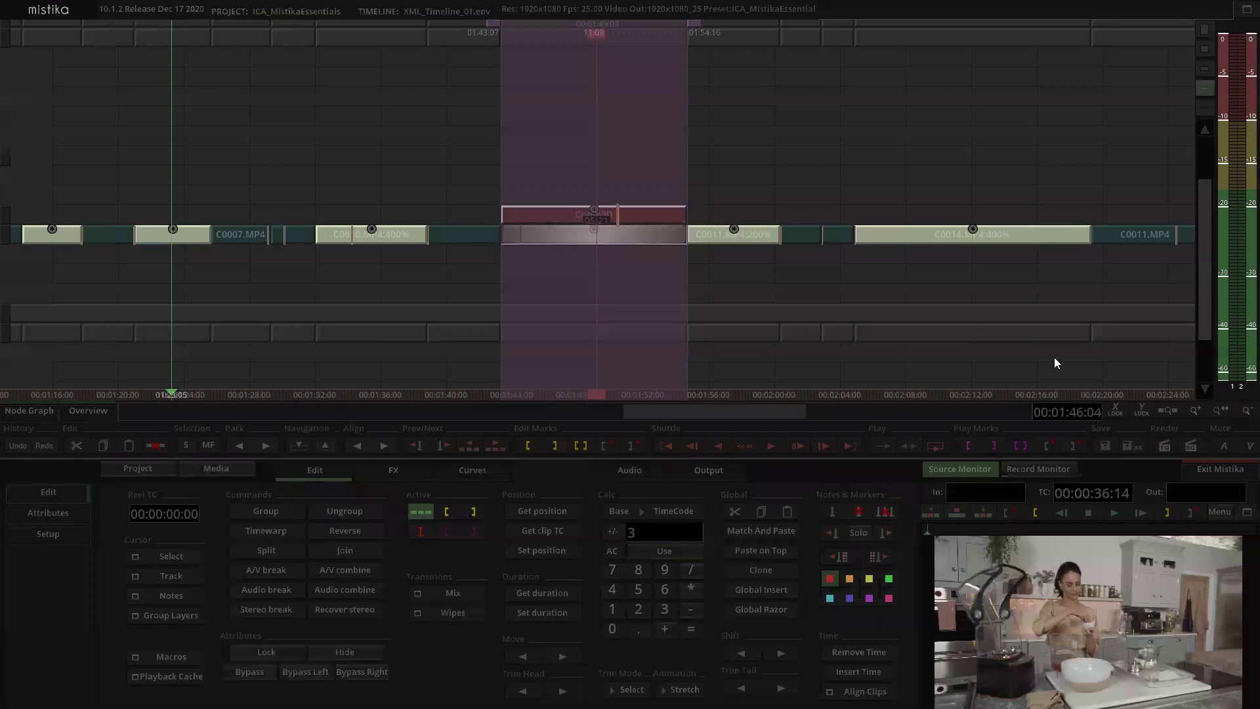
{"action": "left_click", "coordinate": [1245, 470]}
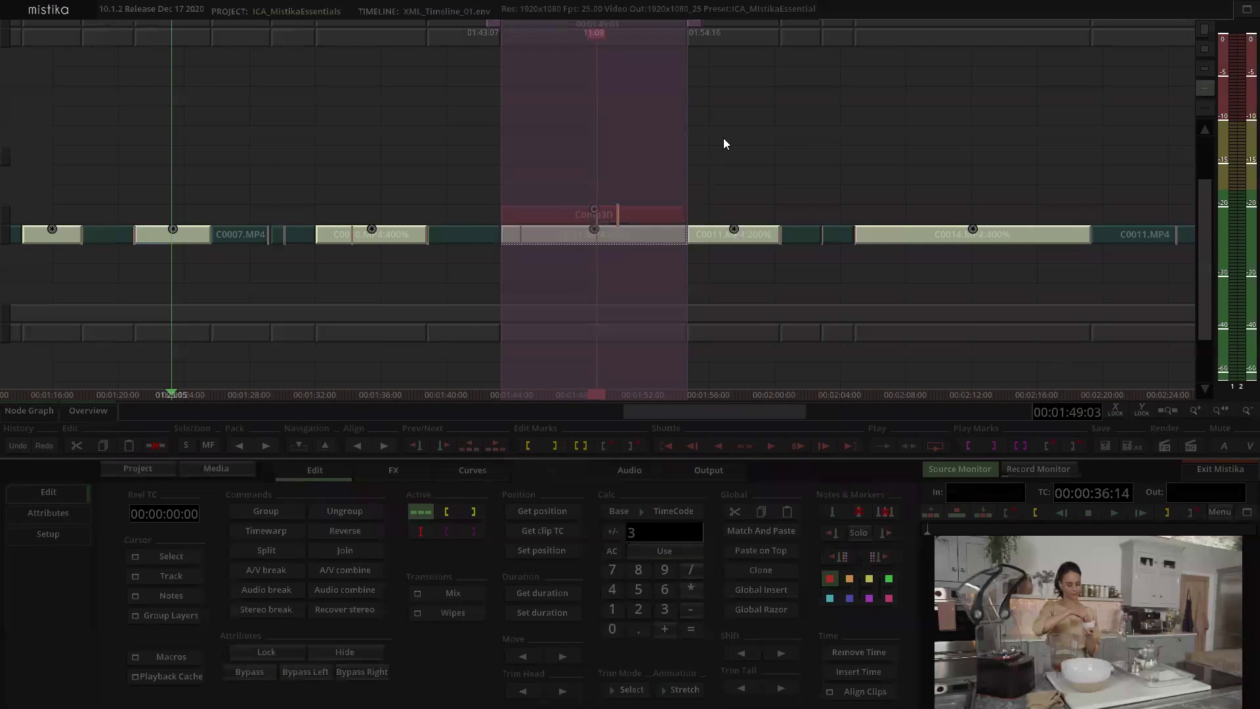
Step: Paste a Comp3D effect on top of the following C0011.MP4 clip at 00:01:54:16 and open it in the visual editor
{"action": "left_click", "coordinate": [618, 218]}
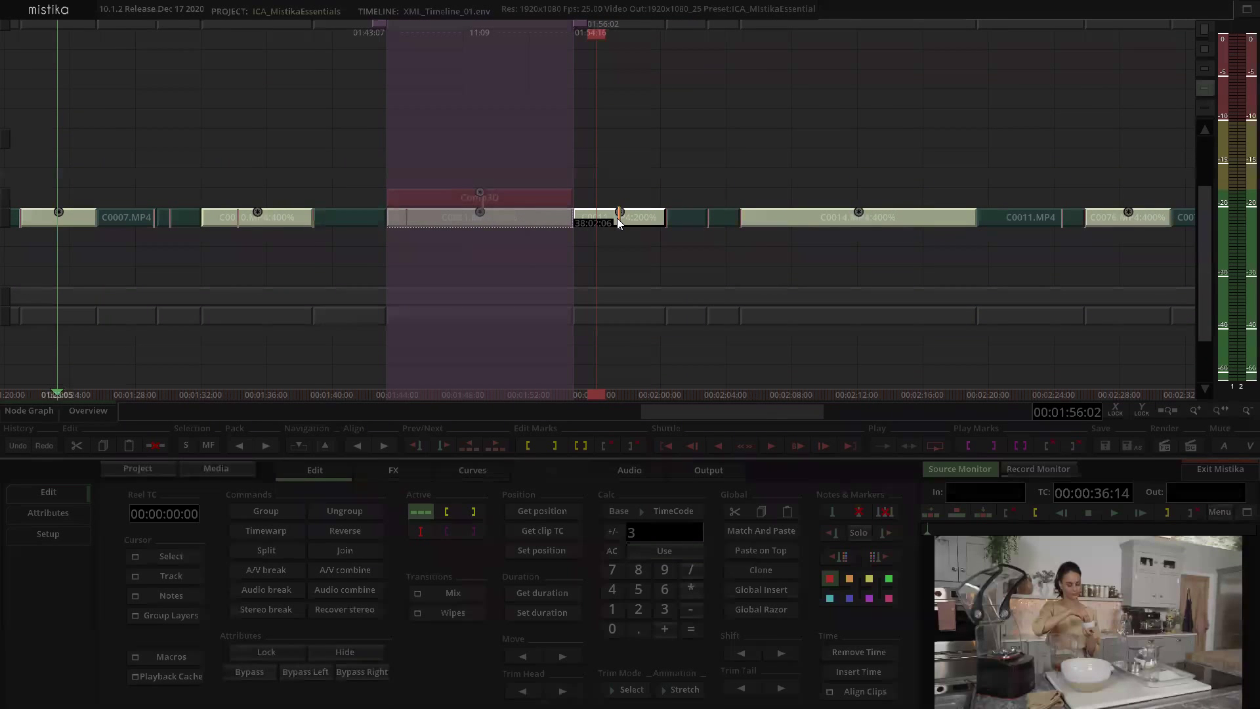
{"action": "key", "text": "ctrl+v"}
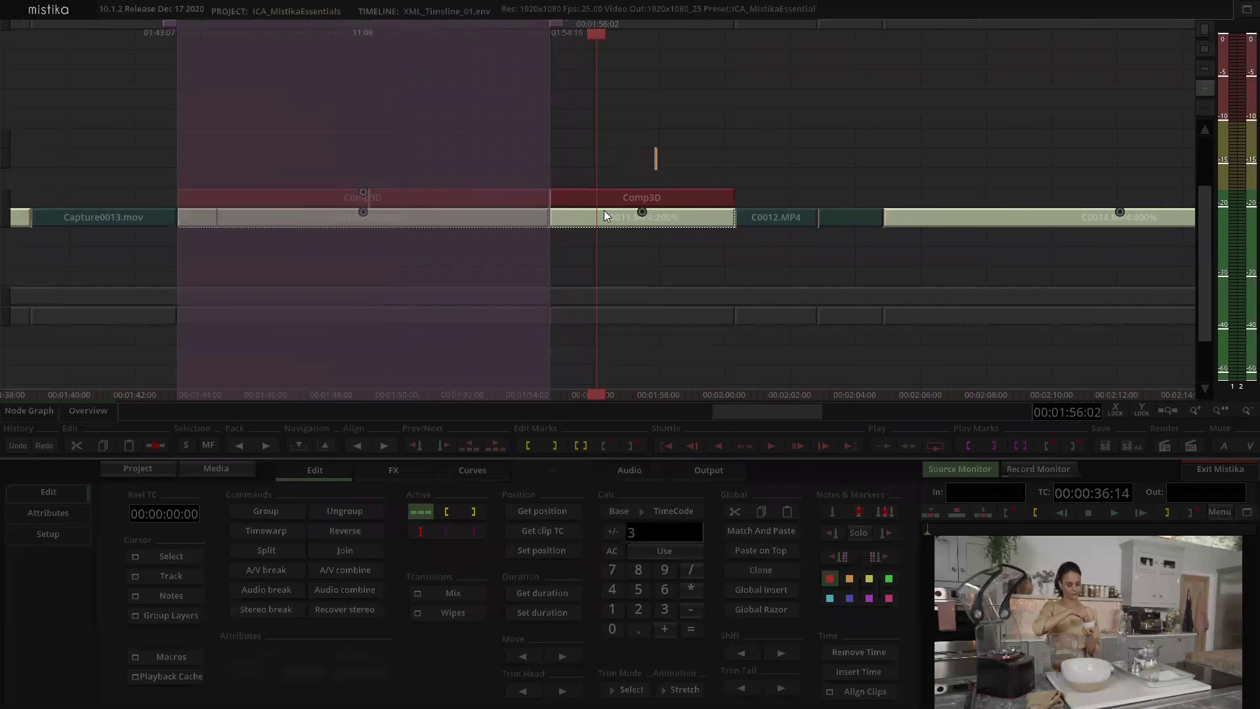
{"action": "double_click", "coordinate": [603, 210]}
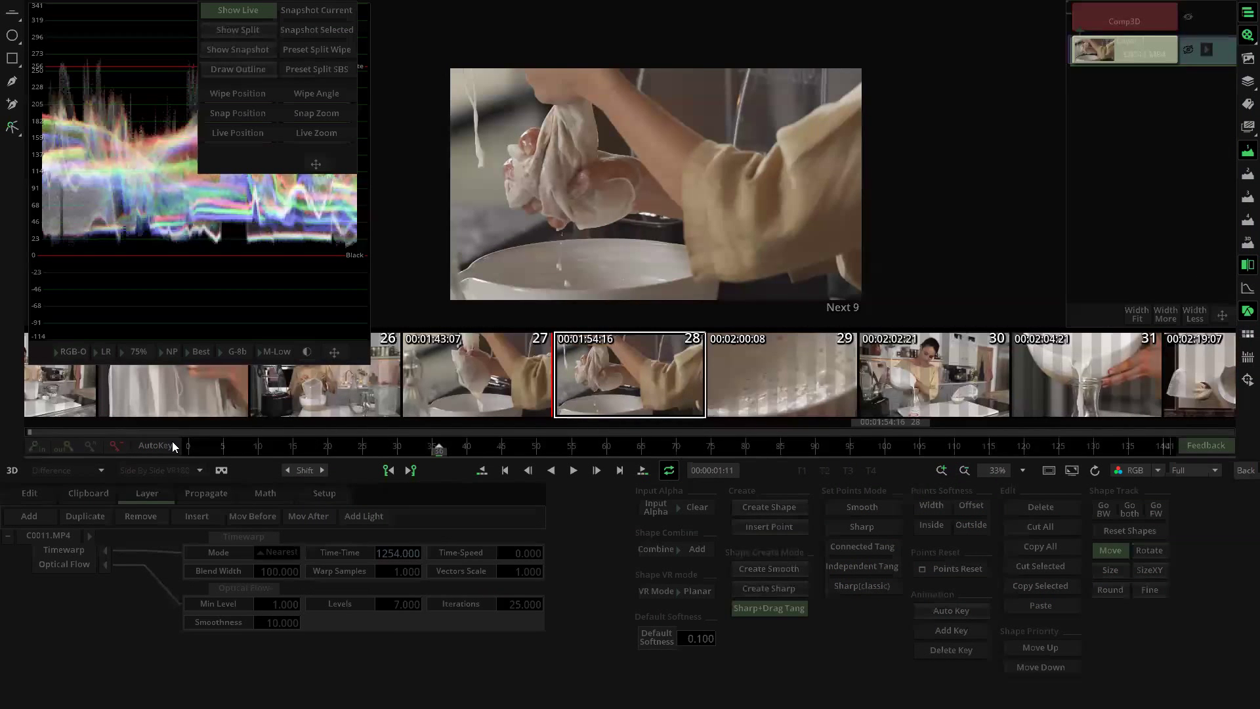
Step: Open the tracking tools for the C0011.MP4 layer at the shot's first frame and remove the existing tracker
{"action": "left_click", "coordinate": [202, 450]}
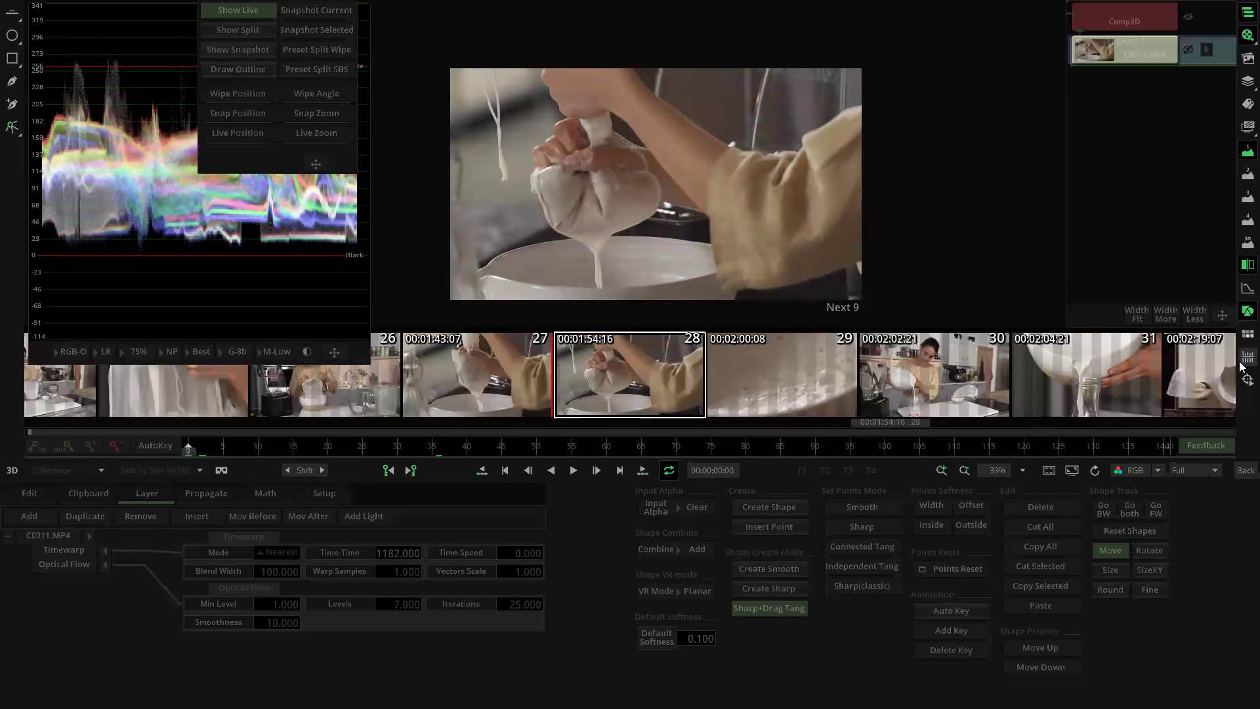
{"action": "left_click", "coordinate": [1246, 380]}
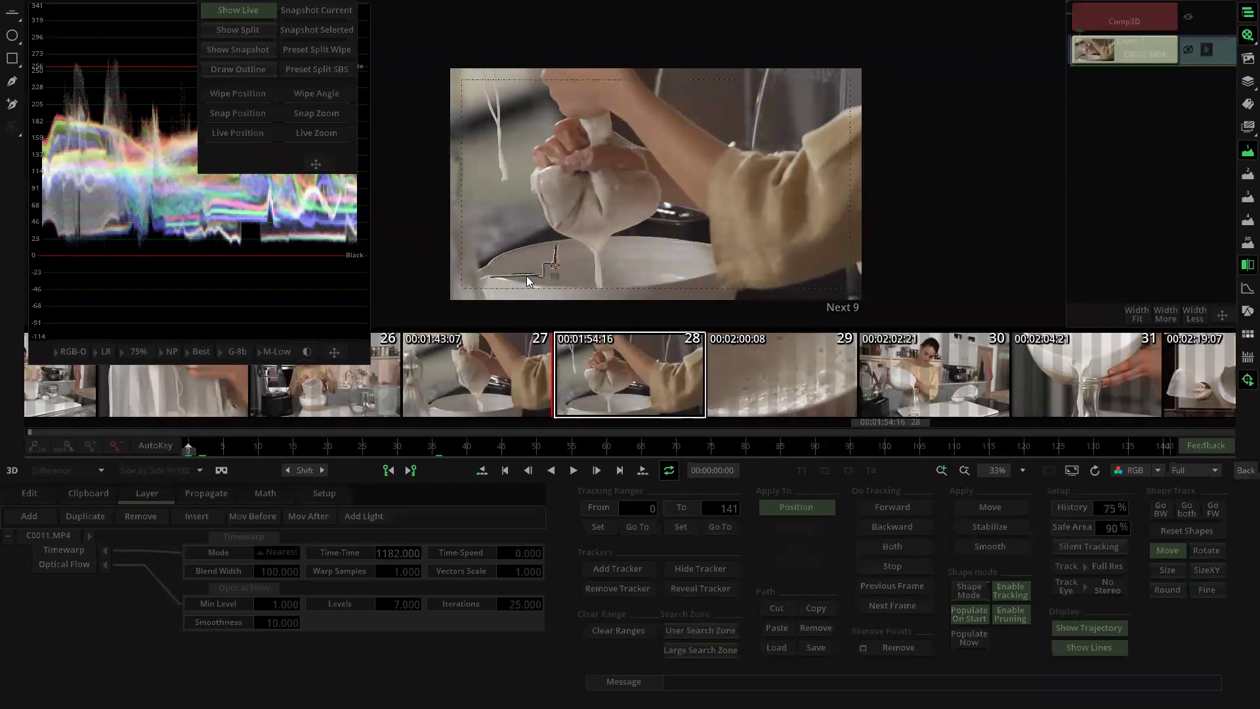
{"action": "scroll", "coordinate": [672, 103], "scroll_direction": "up", "scroll_amount": 2}
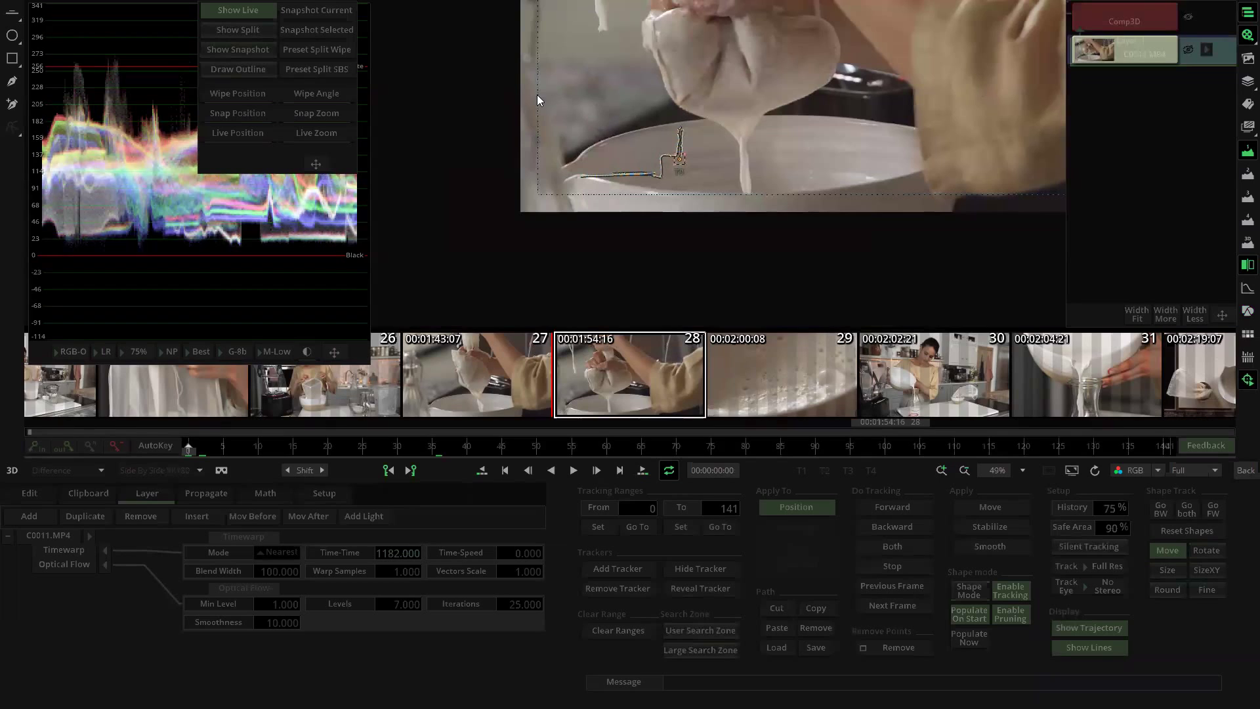
{"action": "left_click", "coordinate": [842, 218]}
{"action": "left_click", "coordinate": [889, 525]}
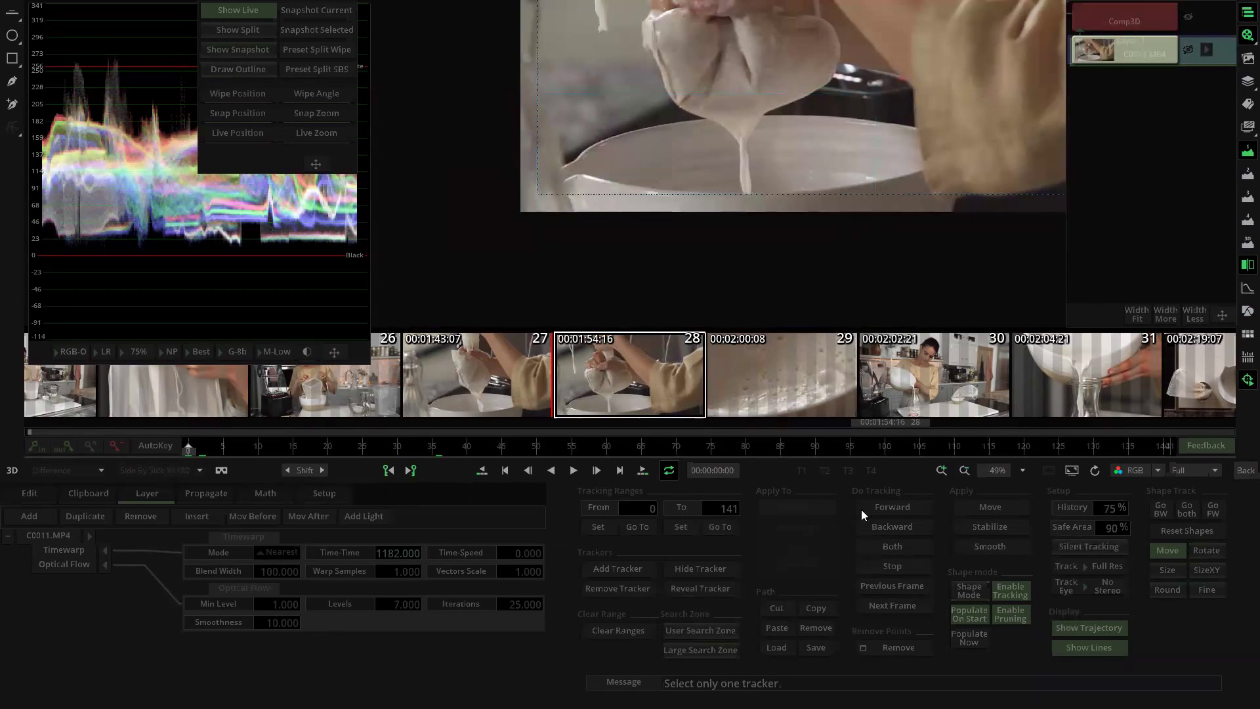
{"action": "scroll", "coordinate": [879, 176], "scroll_direction": "down", "scroll_amount": 2}
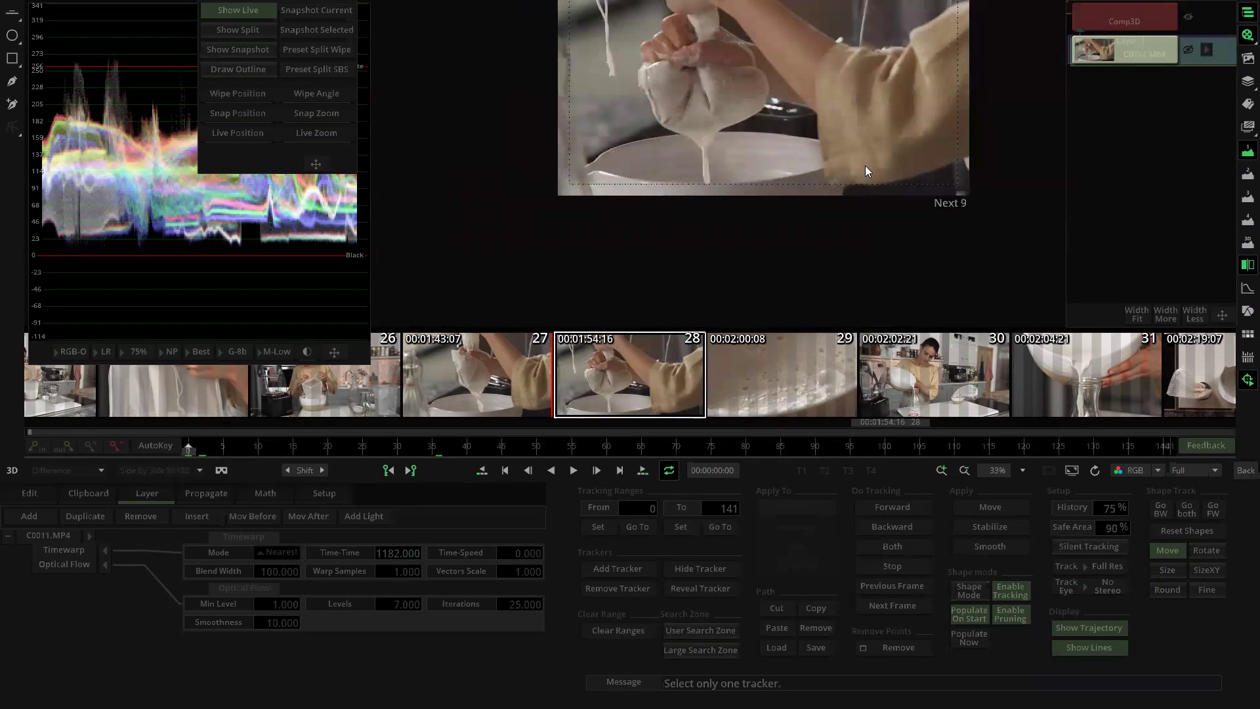
Step: Add a tracker on the bright edge at the pot's lower-left rim, track it forward and stop around frame 72
{"action": "left_click", "coordinate": [717, 98]}
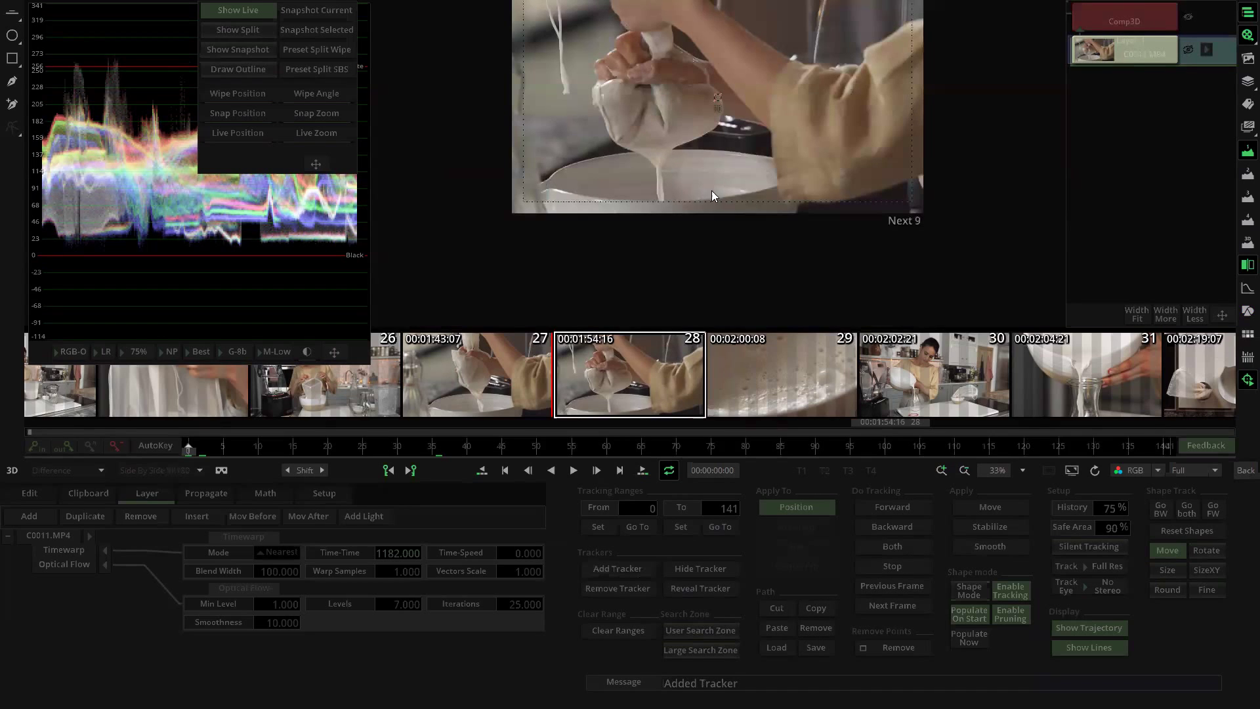
{"action": "left_click_drag", "start_coordinate": [676, 156], "coordinate": [742, 201]}
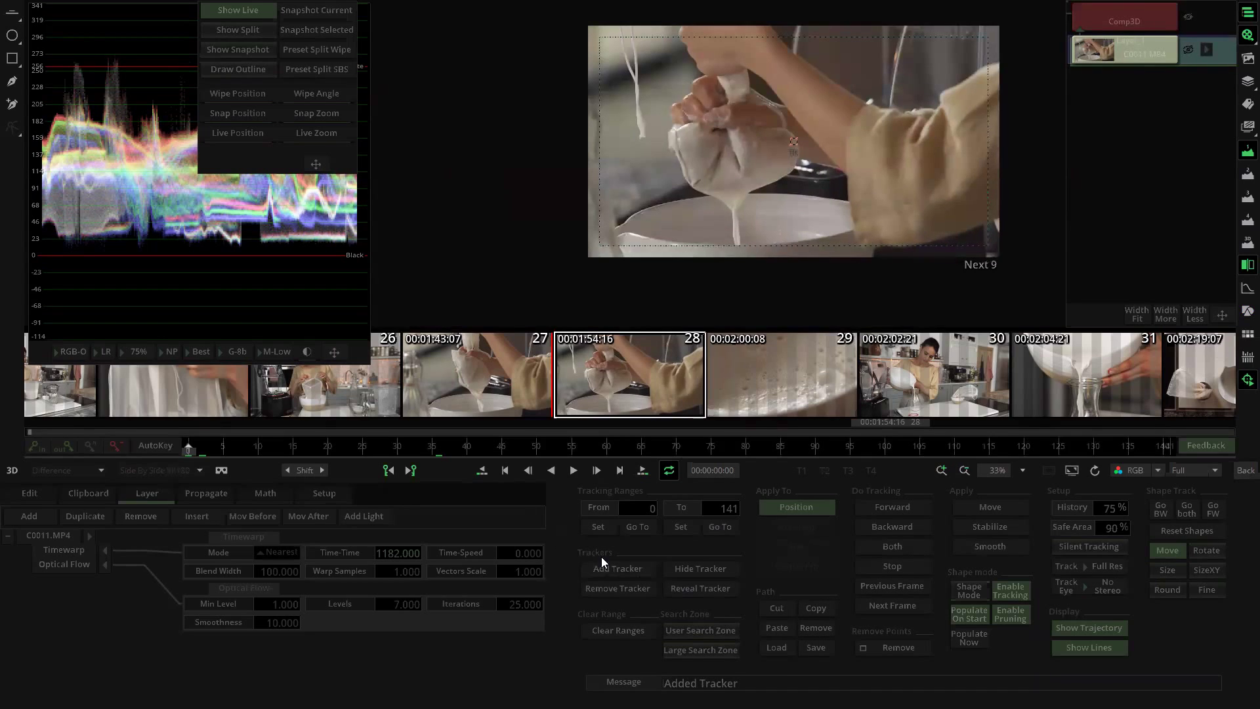
{"action": "left_click_drag", "start_coordinate": [791, 139], "coordinate": [629, 234]}
{"action": "scroll", "coordinate": [656, 230], "scroll_direction": "up", "scroll_amount": 3}
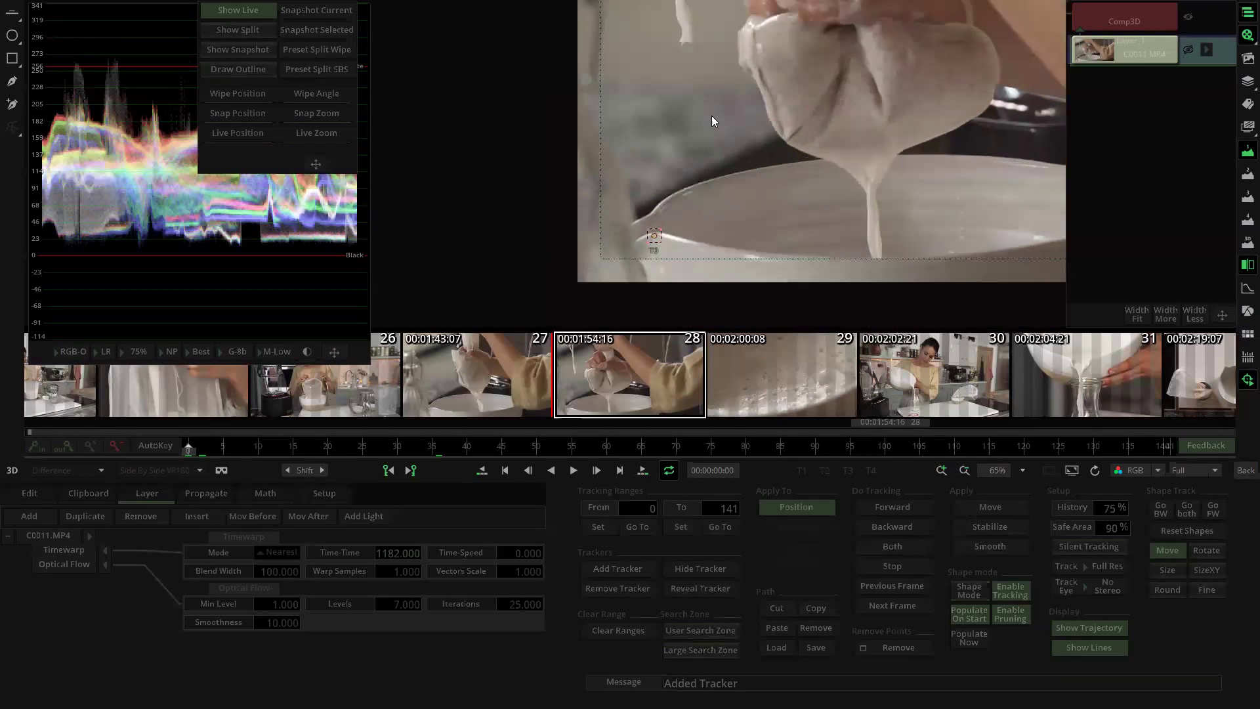
{"action": "scroll", "coordinate": [672, 210], "scroll_direction": "up", "scroll_amount": 1}
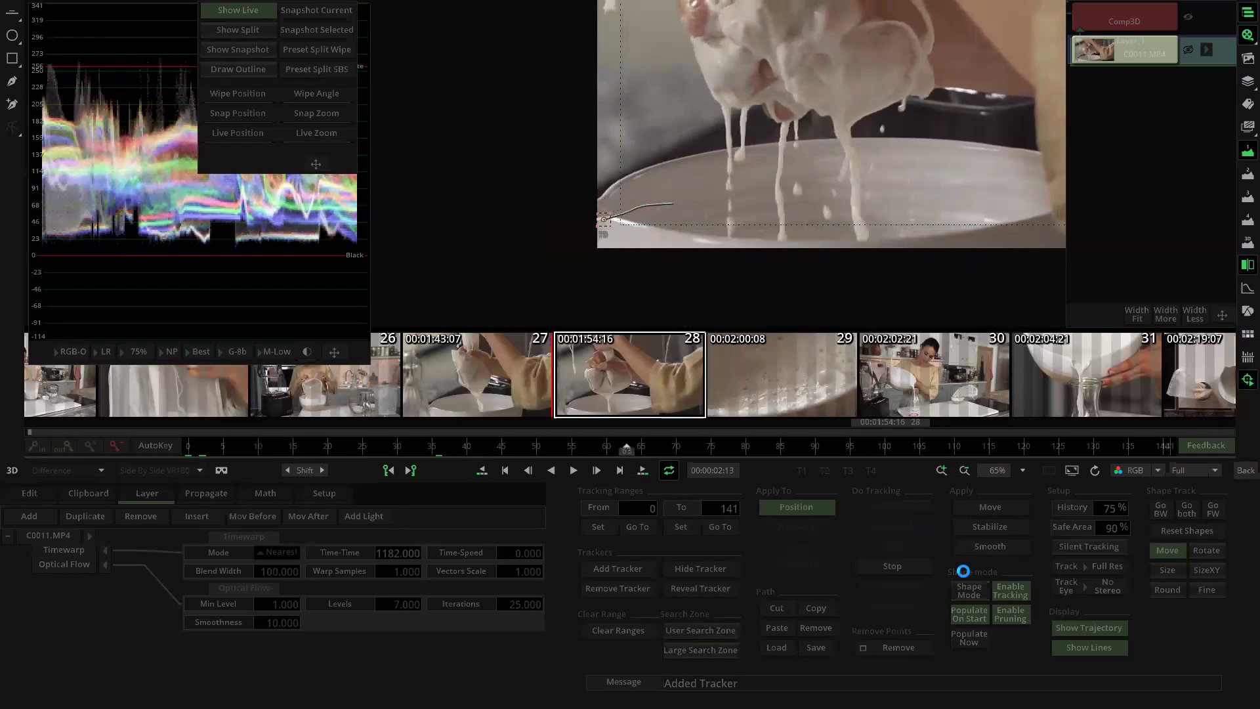
{"action": "left_click", "coordinate": [887, 566]}
{"action": "scroll", "coordinate": [905, 161], "scroll_direction": "down", "scroll_amount": 1}
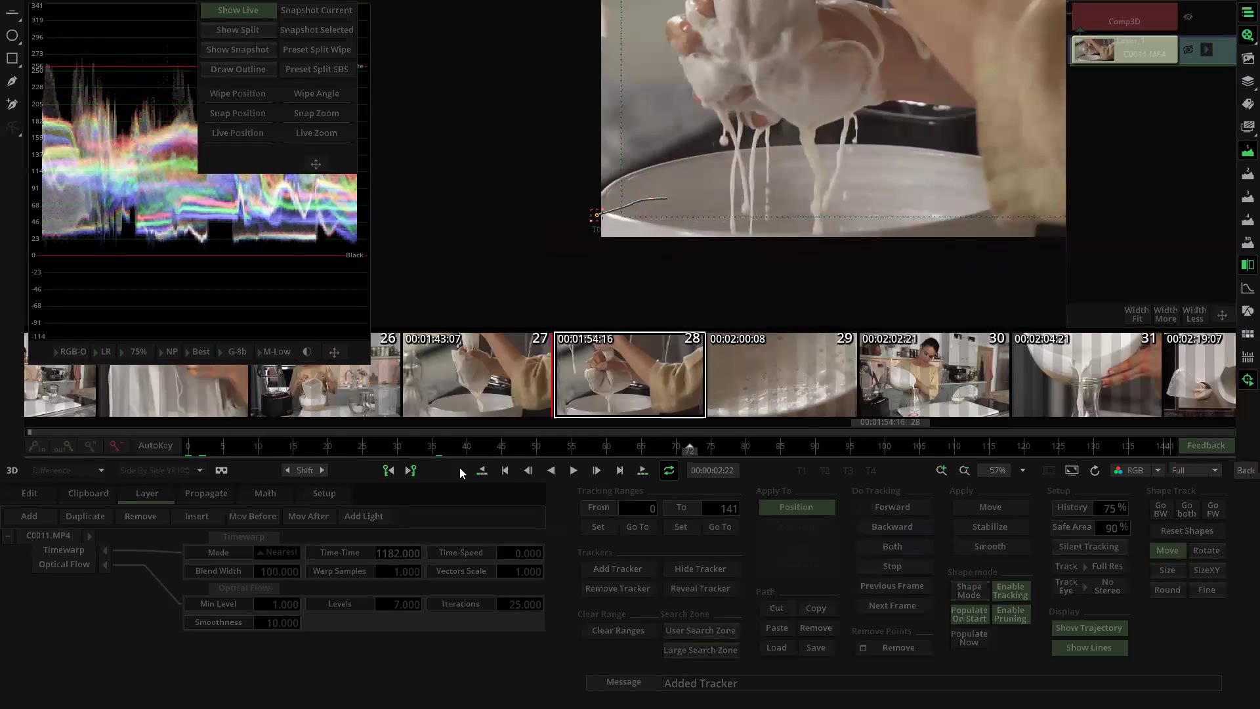
Step: Offset the tracker onto the pot's upper-left rim at the first frame and scrub the shot to check its position
{"action": "left_click_drag", "start_coordinate": [348, 447], "coordinate": [190, 449]}
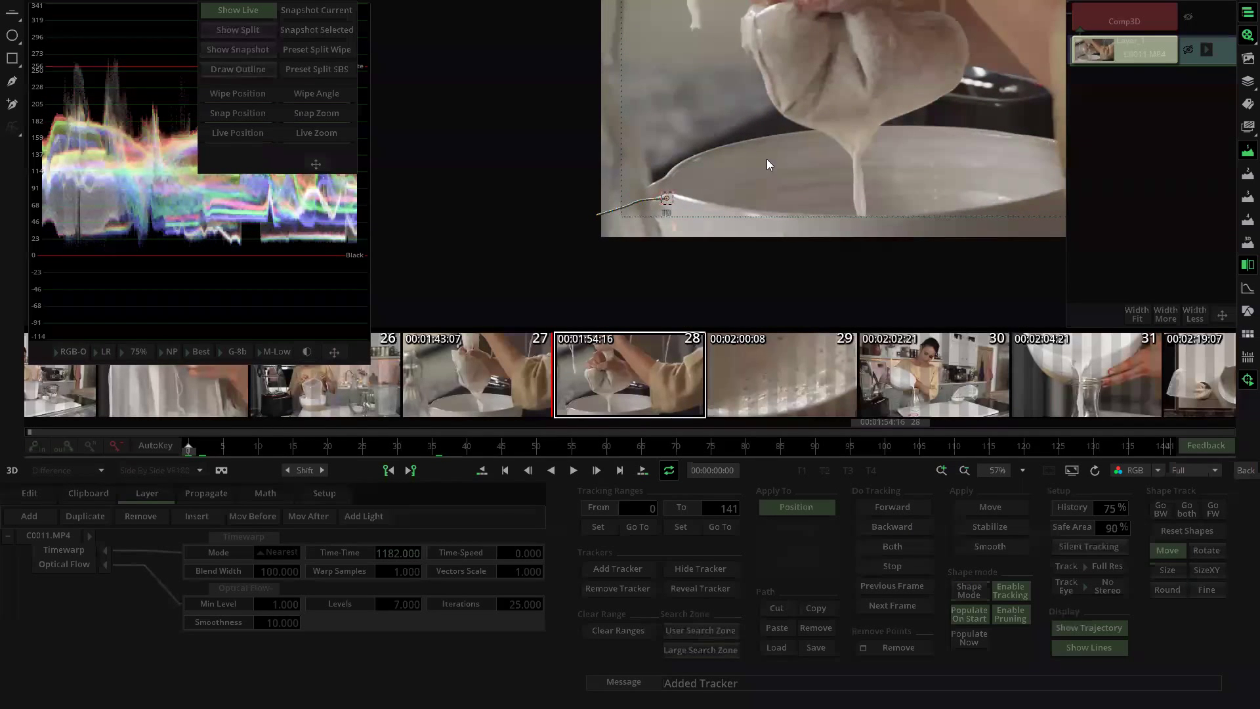
{"action": "left_click_drag", "start_coordinate": [675, 216], "coordinate": [708, 181]}
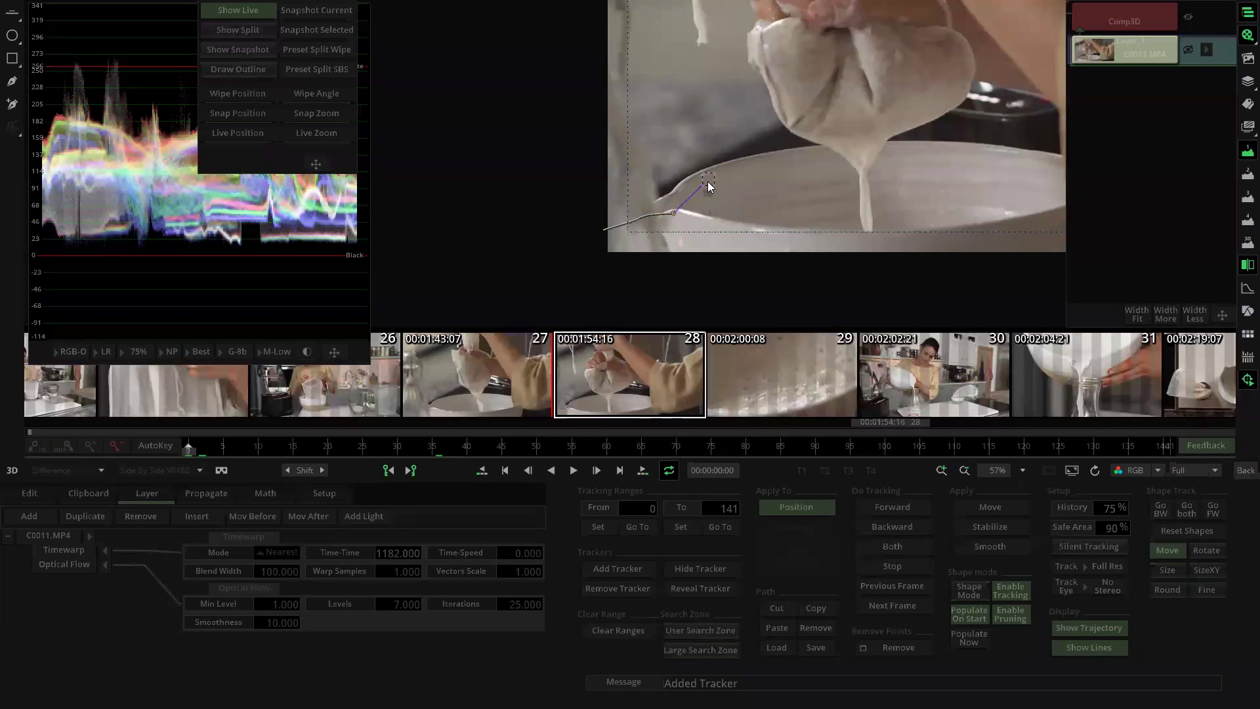
{"action": "left_click_drag", "start_coordinate": [189, 449], "coordinate": [890, 446]}
{"action": "left_click_drag", "start_coordinate": [1063, 414], "coordinate": [1206, 403]}
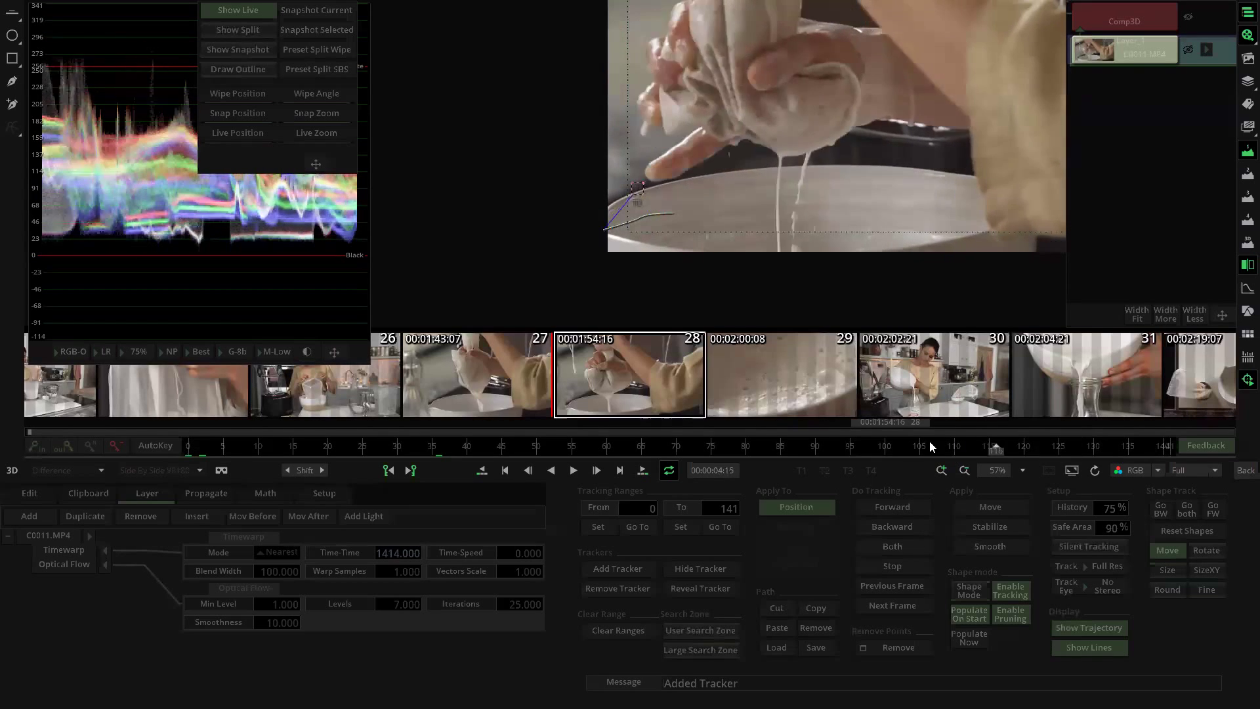
Step: Fine-tune the tracker on the pot's upper-left rim at 00:00:01:22 and track it forward from there
{"action": "scroll", "coordinate": [695, 278], "scroll_direction": "up", "scroll_amount": 4}
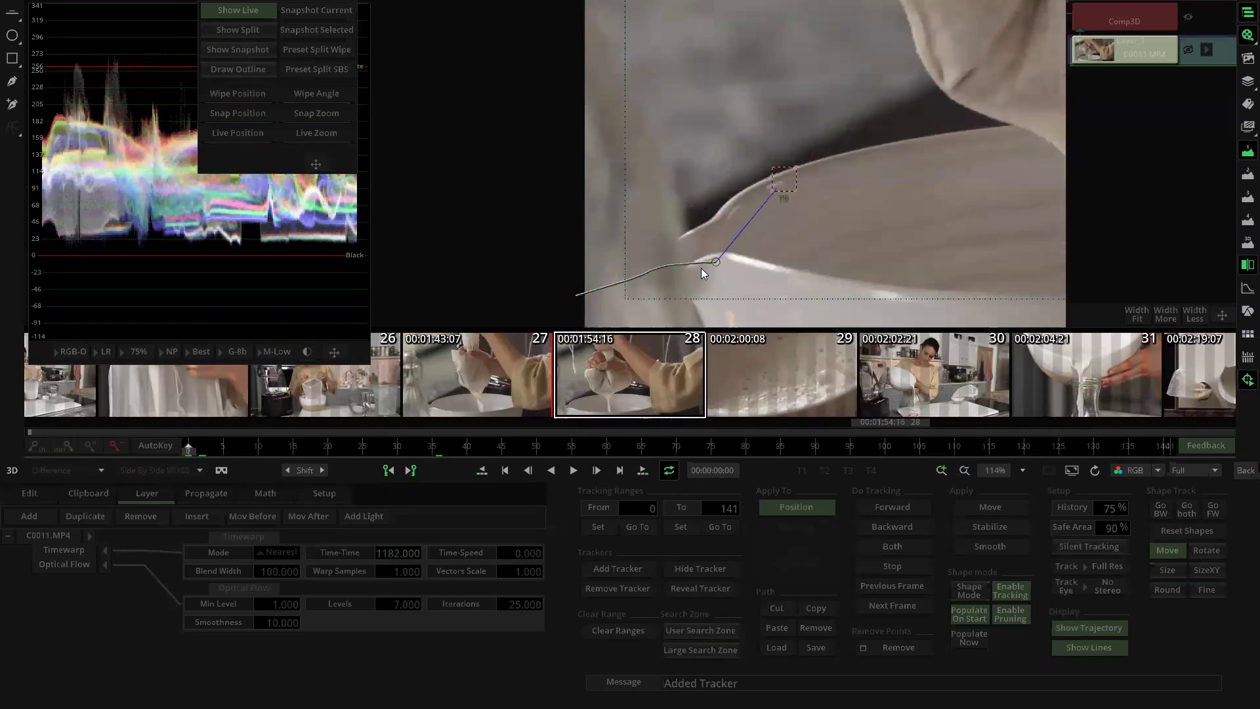
{"action": "left_click_drag", "start_coordinate": [191, 453], "coordinate": [514, 429]}
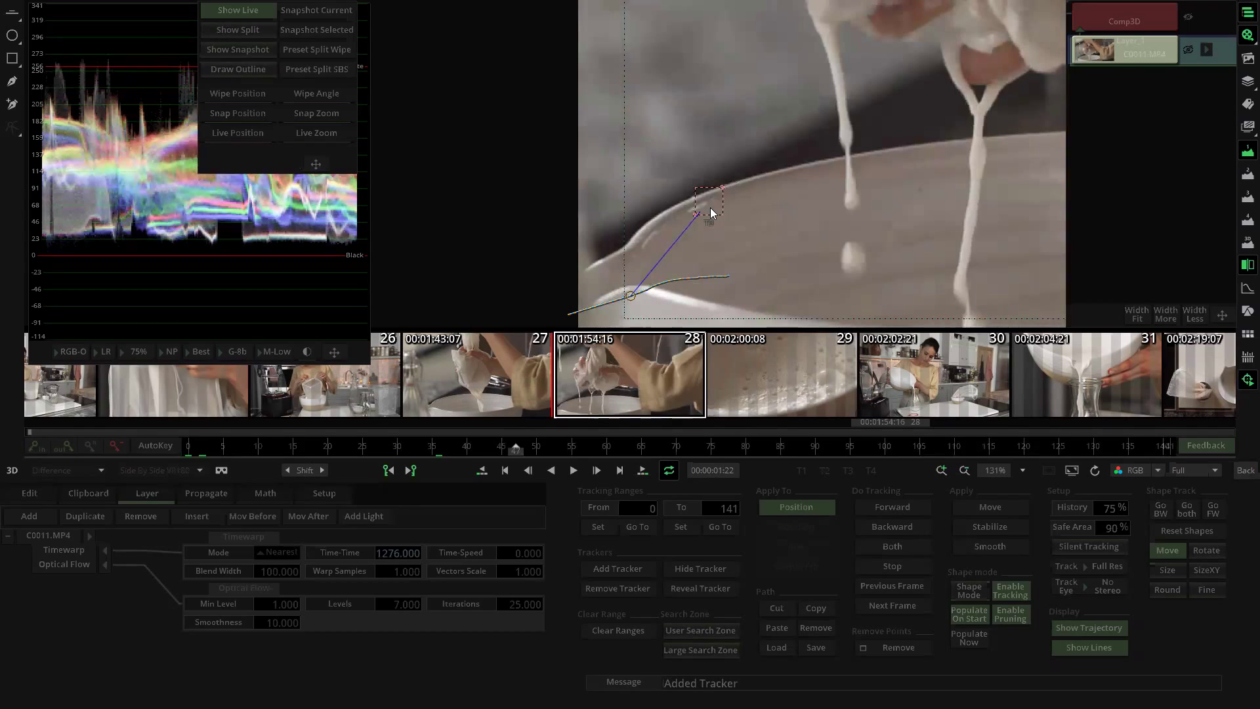
{"action": "mouse_move", "coordinate": [712, 211]}
{"action": "left_mouse_down"}
{"action": "mouse_move", "coordinate": [631, 312]}
{"action": "mouse_move", "coordinate": [654, 252]}
{"action": "mouse_move", "coordinate": [712, 208]}
{"action": "left_mouse_up"}
{"action": "left_click", "coordinate": [908, 505]}
Step: At 00:00:04:24, move the tracker onto the dark speck inside the pot and track it forward frame by frame
{"action": "left_click_drag", "start_coordinate": [527, 448], "coordinate": [1063, 458]}
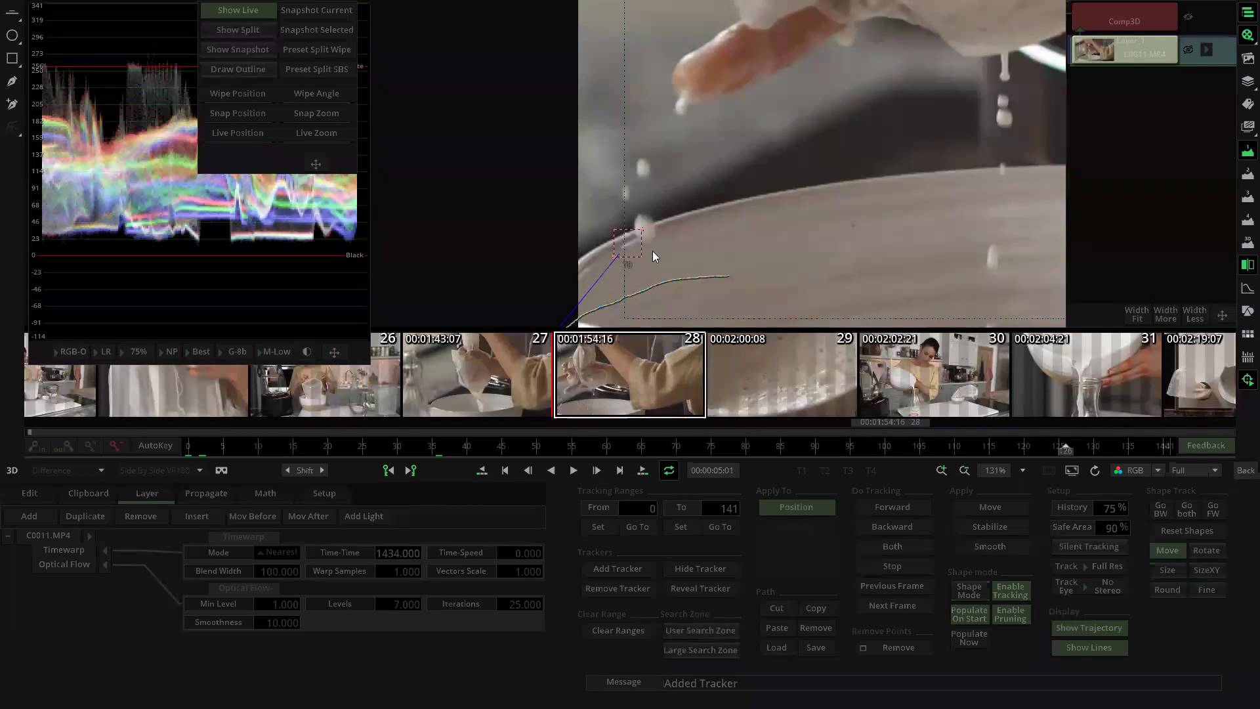
{"action": "key", "text": "Left"}
{"action": "key", "text": "Left"}
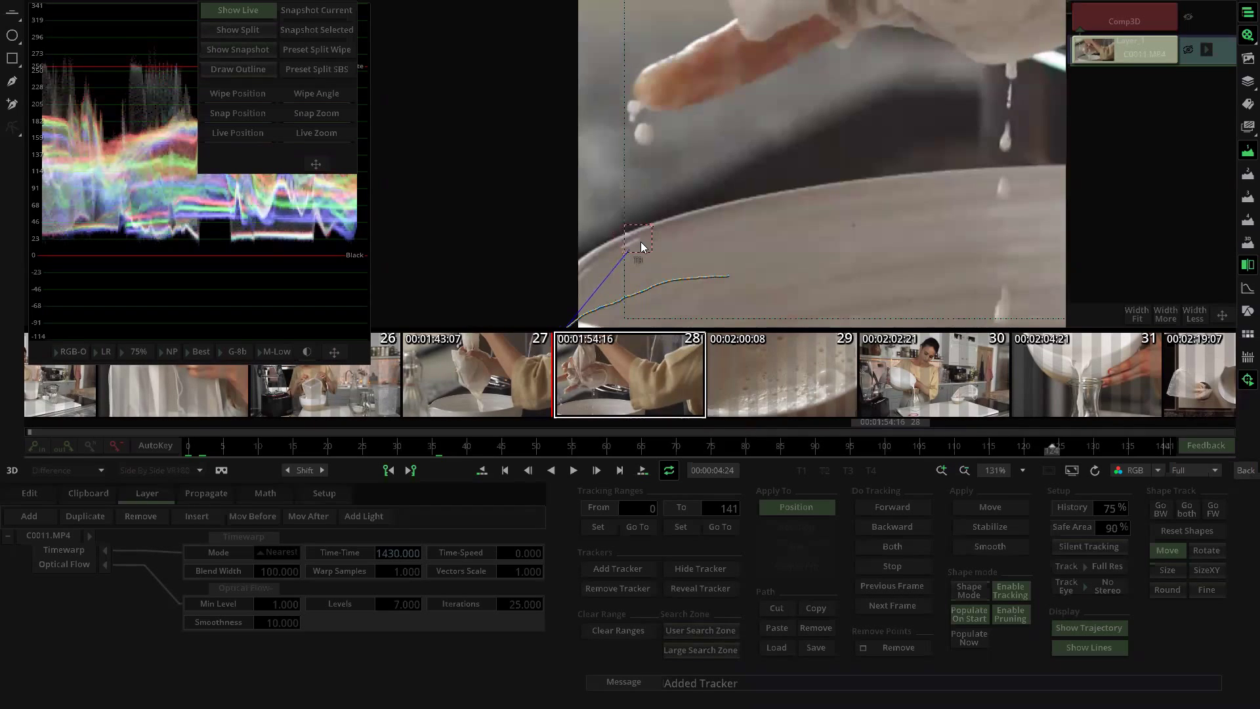
{"action": "left_click_drag", "start_coordinate": [642, 246], "coordinate": [858, 230]}
{"action": "left_click", "coordinate": [898, 601]}
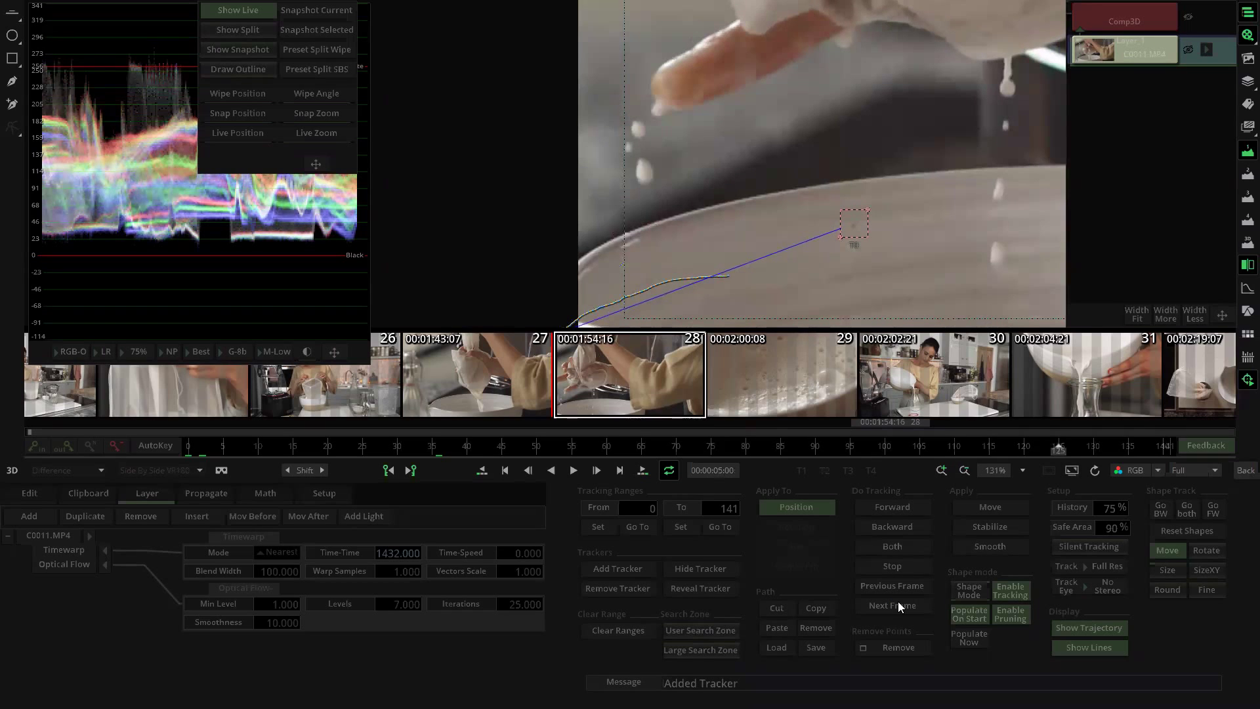
{"action": "left_click", "coordinate": [897, 604]}
{"action": "left_click", "coordinate": [898, 604]}
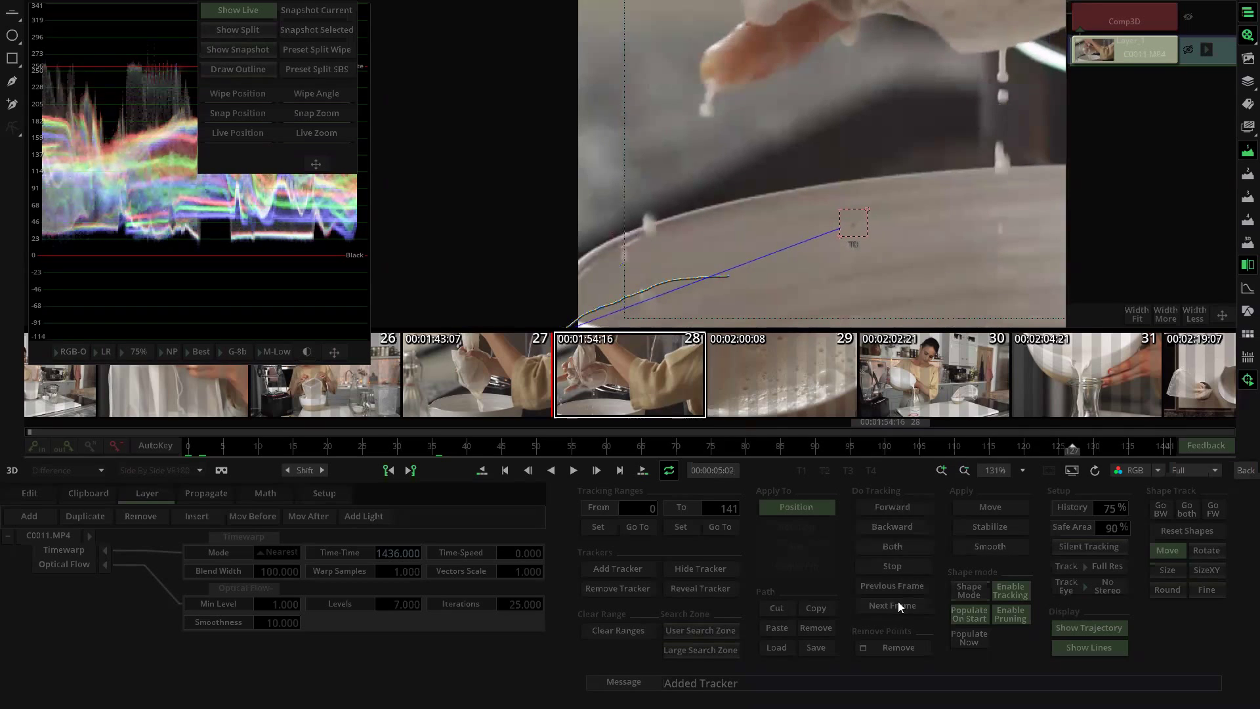
{"action": "left_click", "coordinate": [897, 604]}
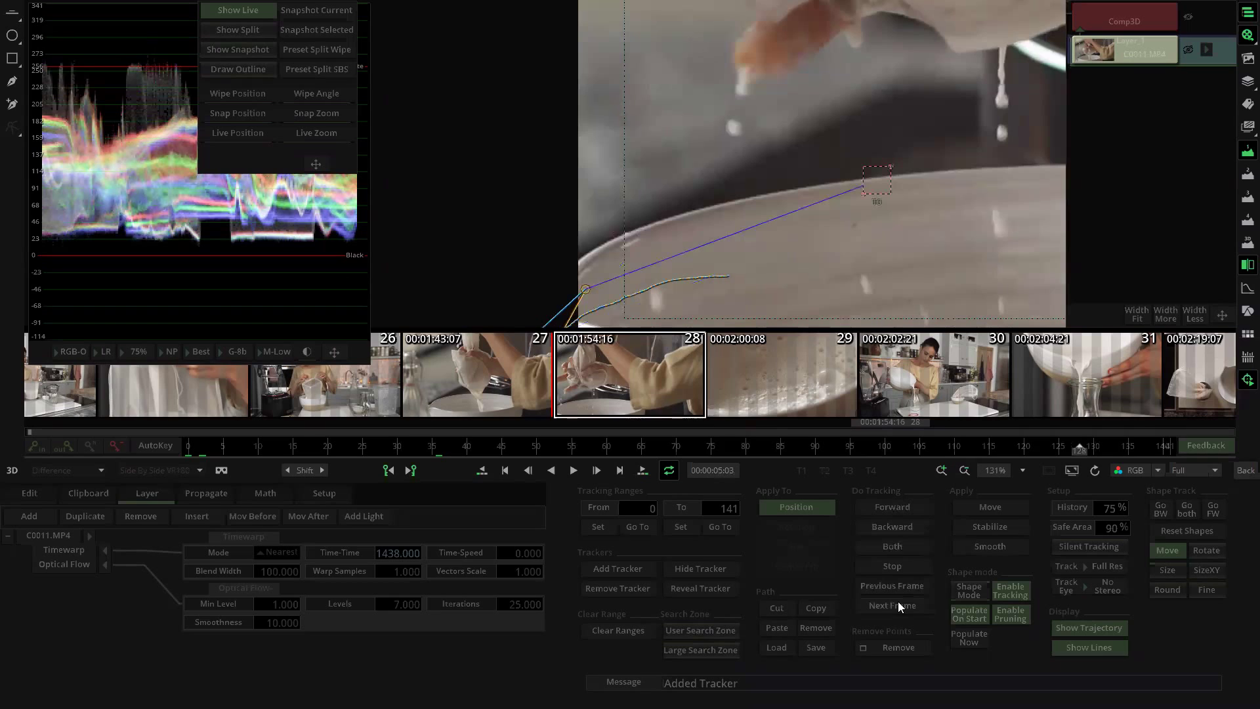
Step: Go back to 00:00:05:01 and reposition the tracker near the dark speck inside the pot
{"action": "key", "text": "Left"}
{"action": "key", "text": "Left"}
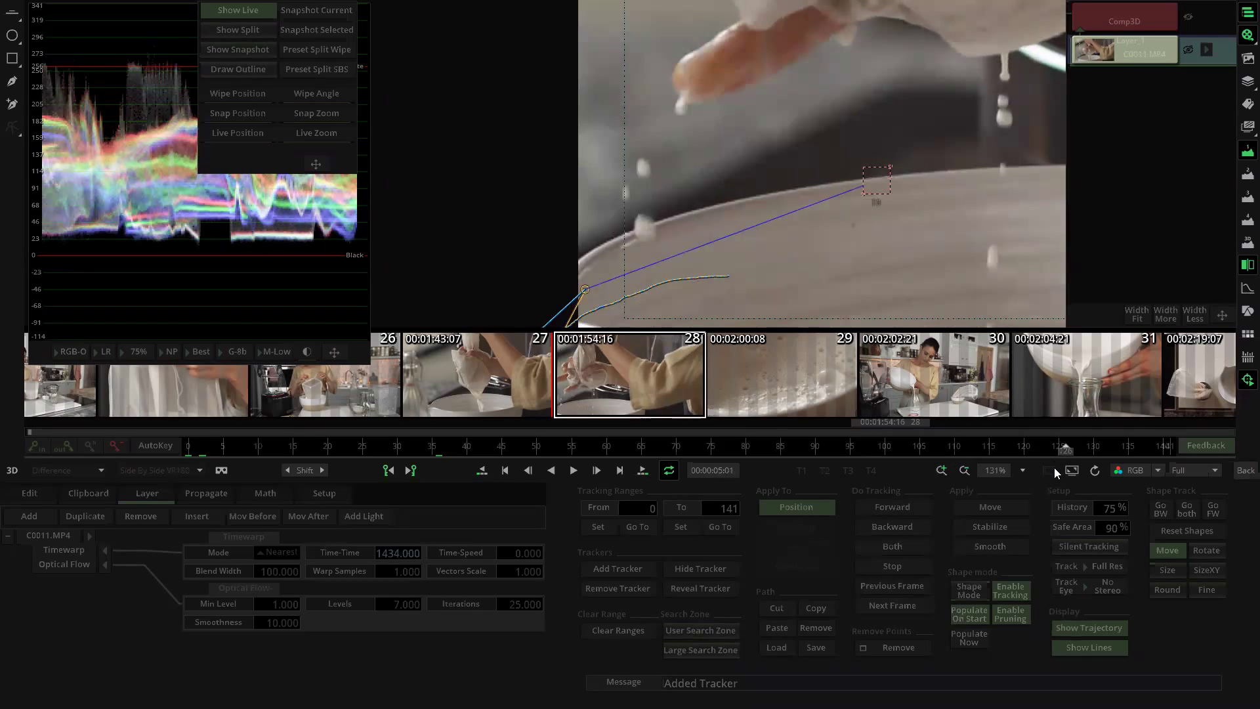
{"action": "mouse_move", "coordinate": [1063, 446]}
{"action": "left_mouse_down"}
{"action": "mouse_move", "coordinate": [1026, 448]}
{"action": "mouse_move", "coordinate": [1064, 451]}
{"action": "left_mouse_up"}
{"action": "left_click_drag", "start_coordinate": [885, 179], "coordinate": [870, 236]}
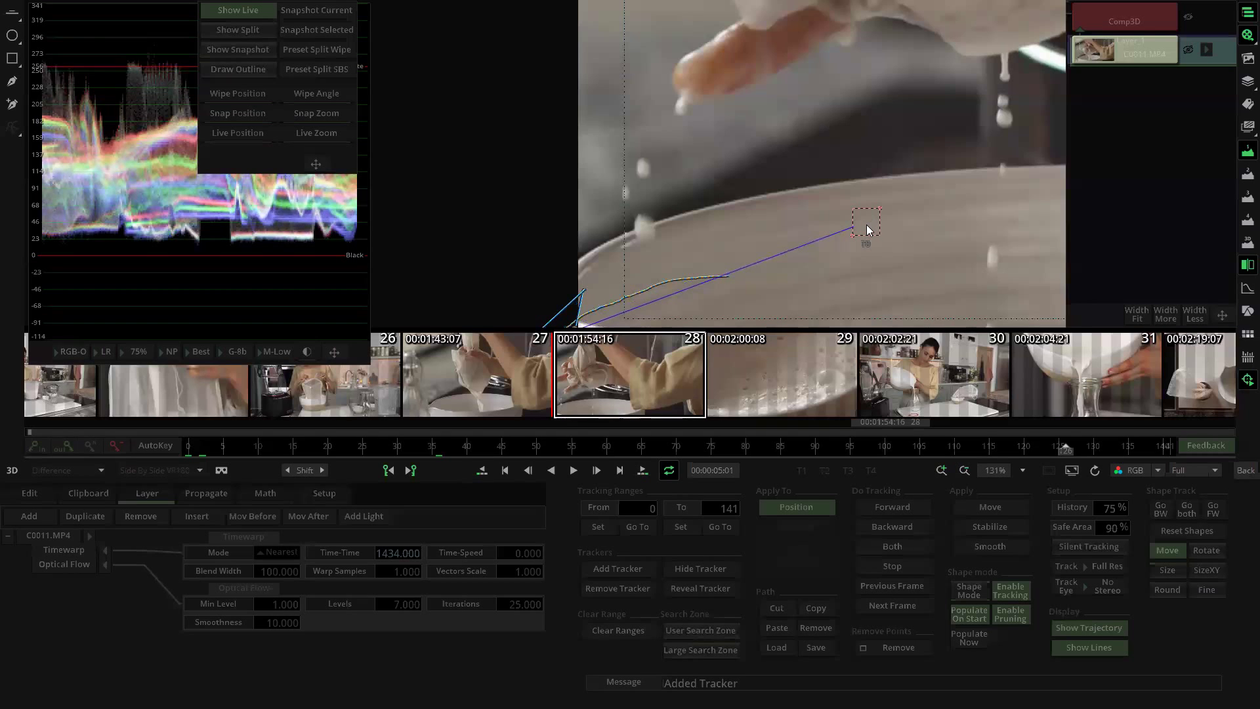
Step: Play and step back and forth through the shot to examine how the tracker follows the pot
{"action": "left_click_drag", "start_coordinate": [1066, 451], "coordinate": [459, 497]}
{"action": "key", "text": "space"}
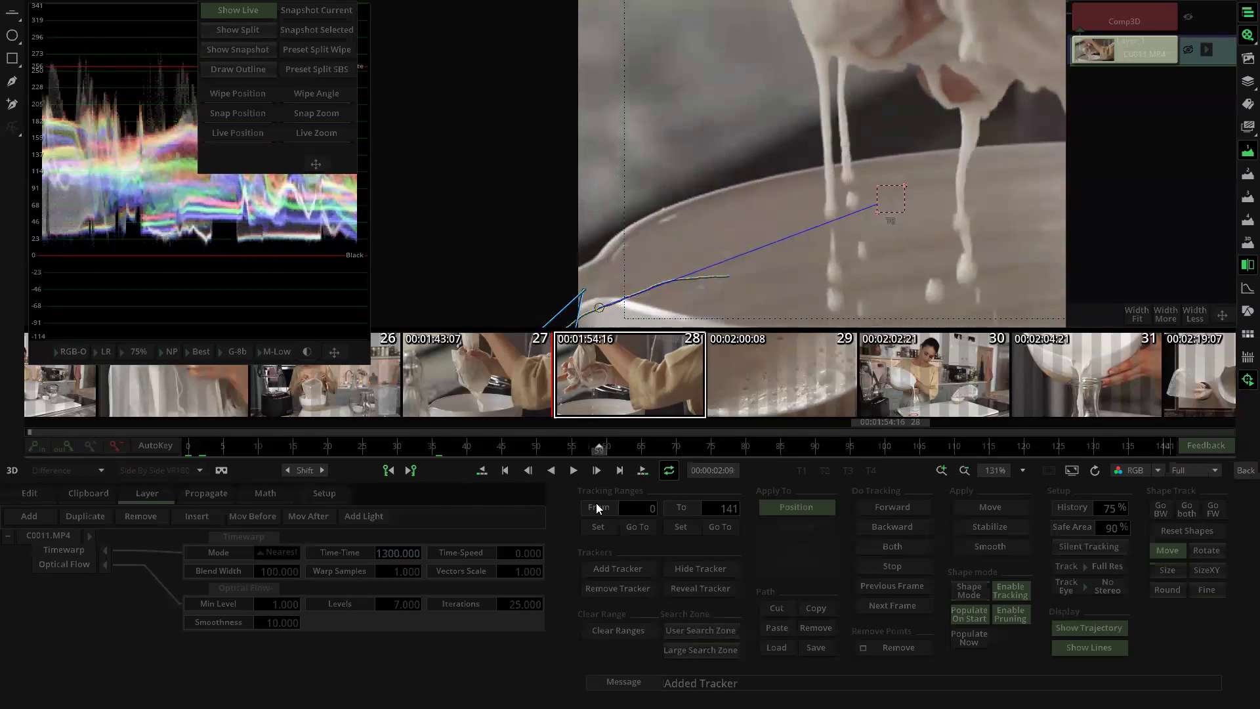
{"action": "key", "text": "space"}
{"action": "key", "text": "Left"}
{"action": "key", "text": "Left"}
{"action": "key", "text": "Left"}
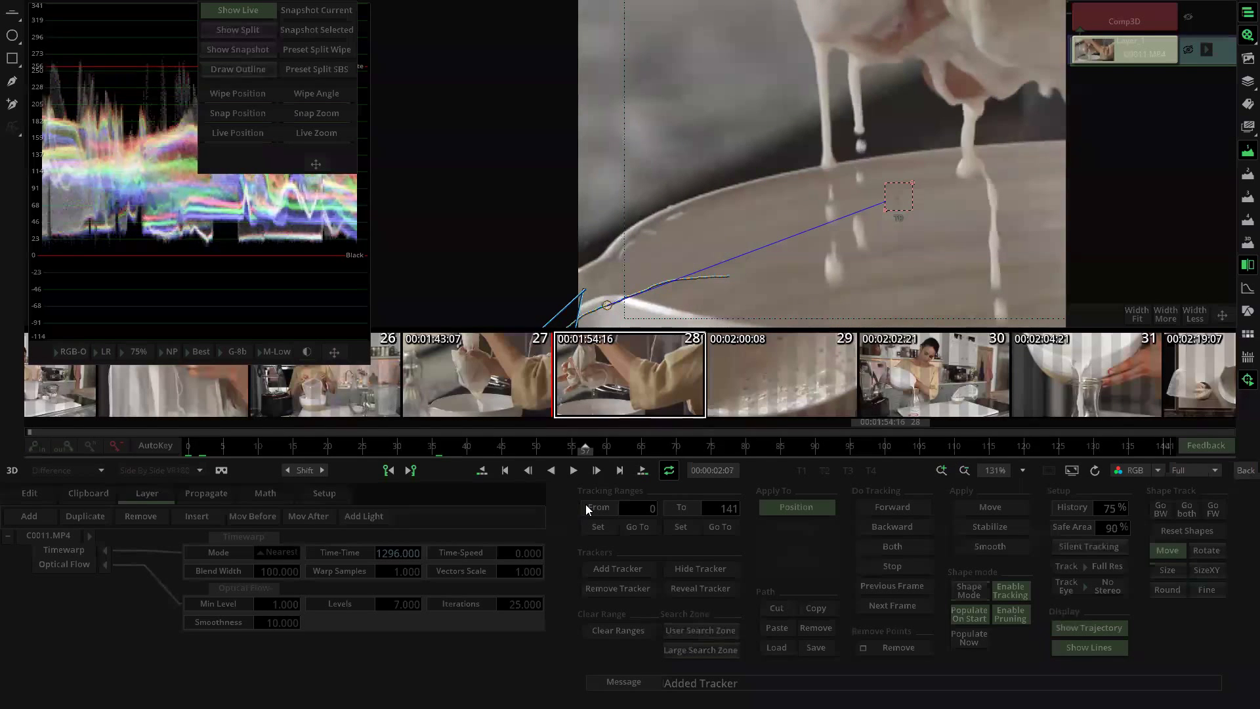
{"action": "key", "text": "Left"}
{"action": "key", "text": "Left"}
{"action": "key", "text": "Left"}
{"action": "key", "text": "Left"}
{"action": "key", "text": "Left"}
{"action": "key", "text": "Left"}
{"action": "key", "text": "Left"}
{"action": "key", "text": "Left"}
{"action": "key", "text": "Left"}
{"action": "key", "text": "Left"}
{"action": "key", "text": "Left"}
{"action": "key", "text": "Left"}
{"action": "key", "text": "Left"}
{"action": "key", "text": "Left"}
{"action": "key", "text": "Left"}
{"action": "key", "text": "Left"}
{"action": "key", "text": "Left"}
{"action": "key", "text": "Left"}
{"action": "key", "text": "Left"}
{"action": "key", "text": "Left"}
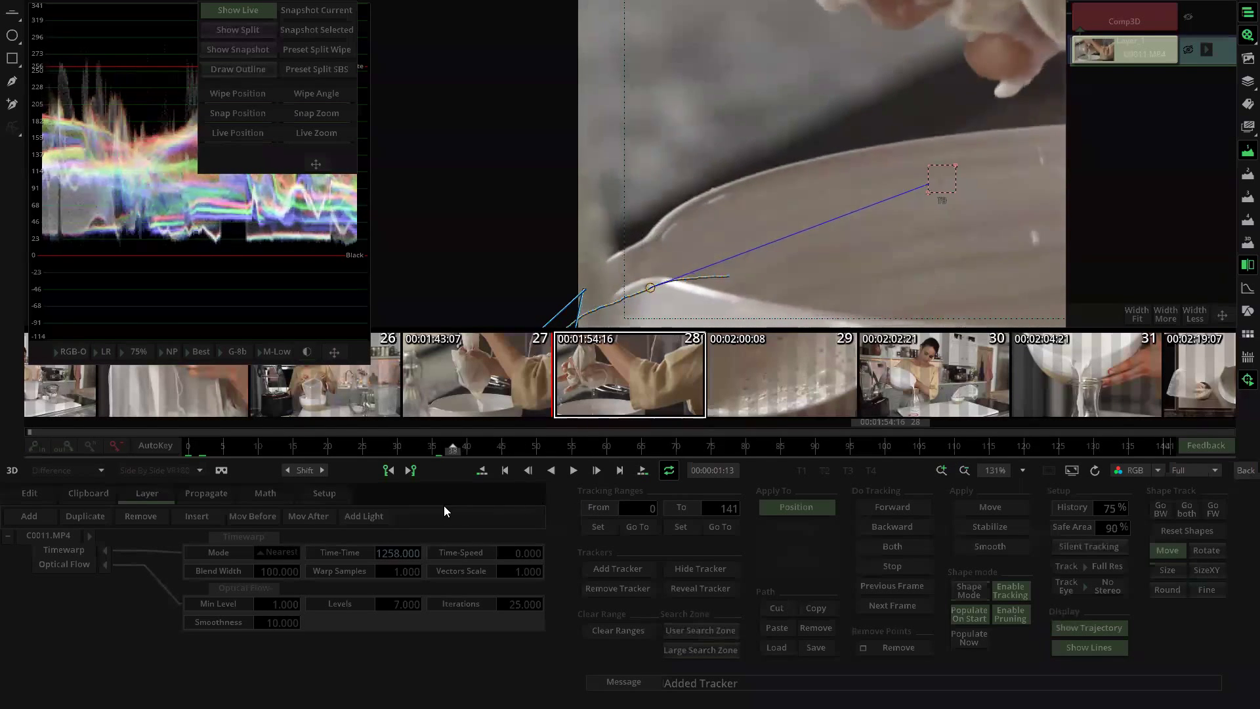
{"action": "key", "text": "Right"}
{"action": "key", "text": "Right"}
{"action": "key", "text": "Right"}
{"action": "key", "text": "Right"}
{"action": "key", "text": "Right"}
{"action": "key", "text": "Right"}
{"action": "key", "text": "Right"}
{"action": "key", "text": "Right"}
{"action": "key", "text": "Right"}
{"action": "key", "text": "Right"}
{"action": "key", "text": "Right"}
{"action": "key", "text": "Right"}
{"action": "key", "text": "Right"}
{"action": "key", "text": "Right"}
{"action": "key", "text": "Right"}
{"action": "key", "text": "Right"}
{"action": "key", "text": "Right"}
{"action": "key", "text": "Right"}
{"action": "key", "text": "Right"}
{"action": "key", "text": "Right"}
{"action": "key", "text": "Right"}
{"action": "key", "text": "Right"}
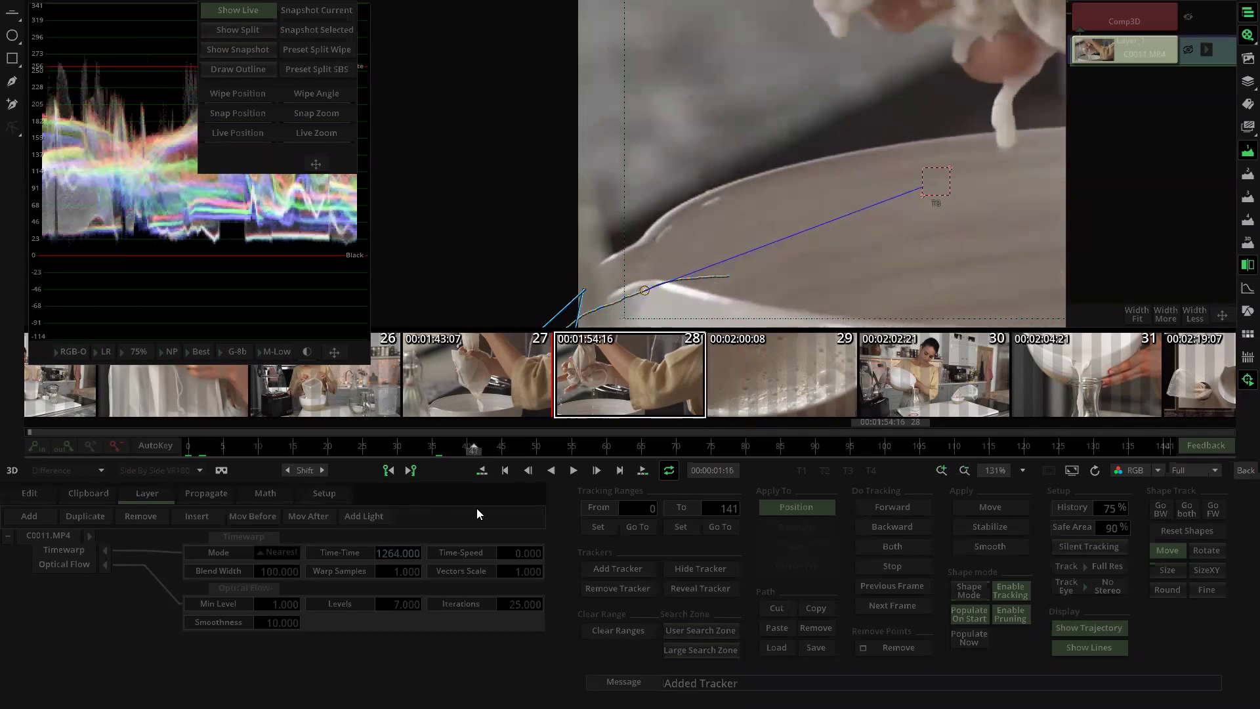
{"action": "key", "text": "Right"}
{"action": "key", "text": "Right"}
{"action": "key", "text": "Right"}
{"action": "key", "text": "Right"}
{"action": "key", "text": "Right"}
{"action": "key", "text": "Right"}
{"action": "key", "text": "Right"}
{"action": "key", "text": "Right"}
{"action": "key", "text": "Right"}
{"action": "key", "text": "Right"}
{"action": "key", "text": "Right"}
{"action": "key", "text": "Right"}
{"action": "key", "text": "Right"}
{"action": "key", "text": "Right"}
{"action": "key", "text": "Right"}
{"action": "key", "text": "Right"}
{"action": "key", "text": "Right"}
{"action": "key", "text": "Right"}
{"action": "key", "text": "Right"}
{"action": "key", "text": "Right"}
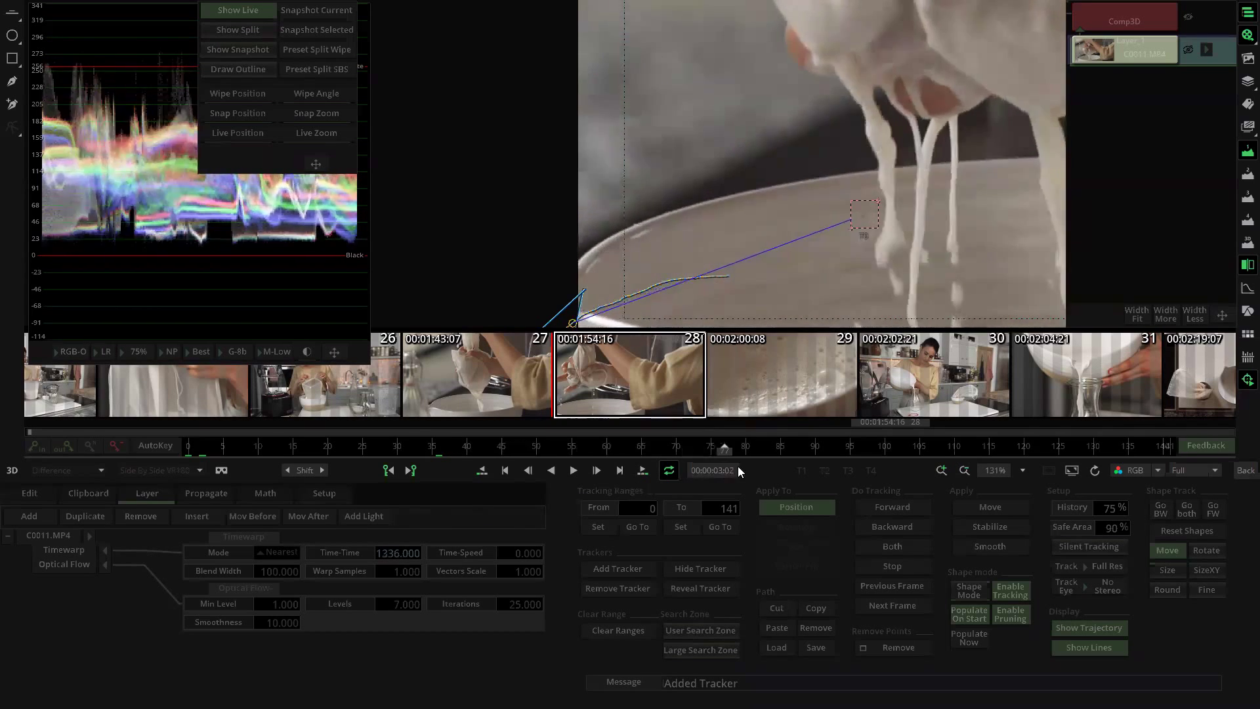
{"action": "key", "text": "Right"}
{"action": "key", "text": "Right"}
{"action": "key", "text": "Right"}
{"action": "key", "text": "Right"}
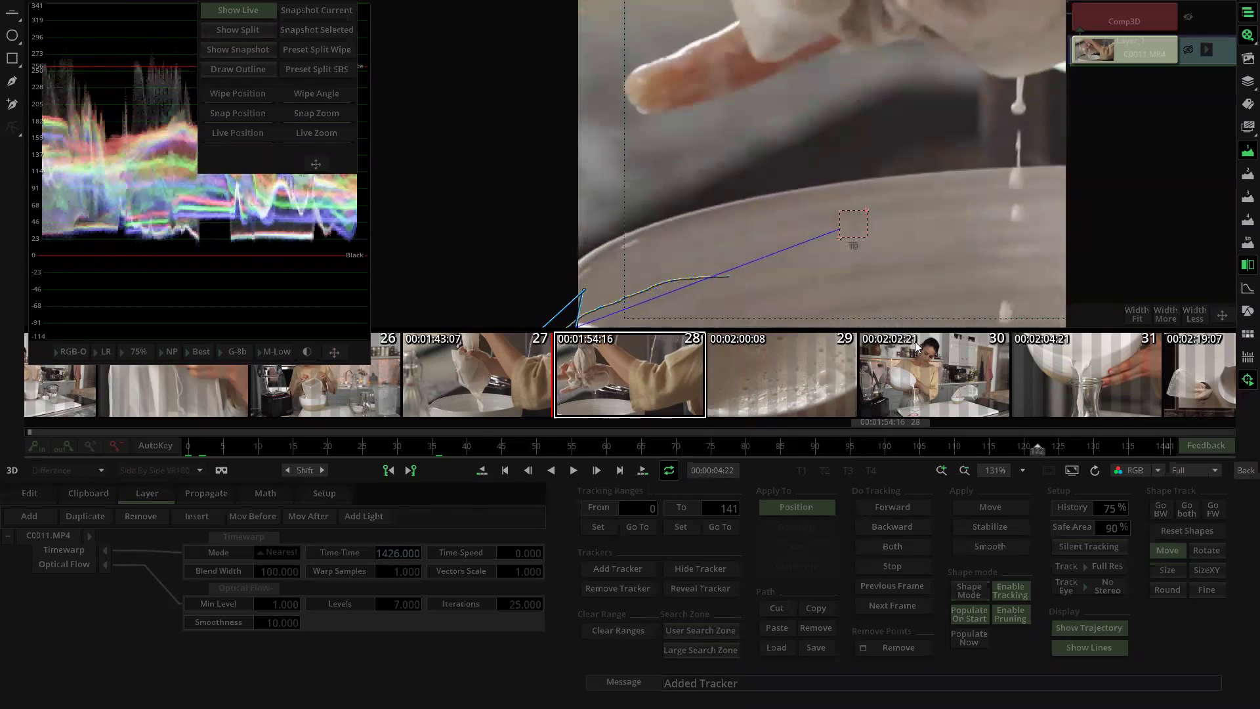
Step: Realign the tracker with the dark speck inside the pot at 00:00:05:01 and advance to 00:00:05:03
{"action": "left_click_drag", "start_coordinate": [1037, 449], "coordinate": [1068, 450]}
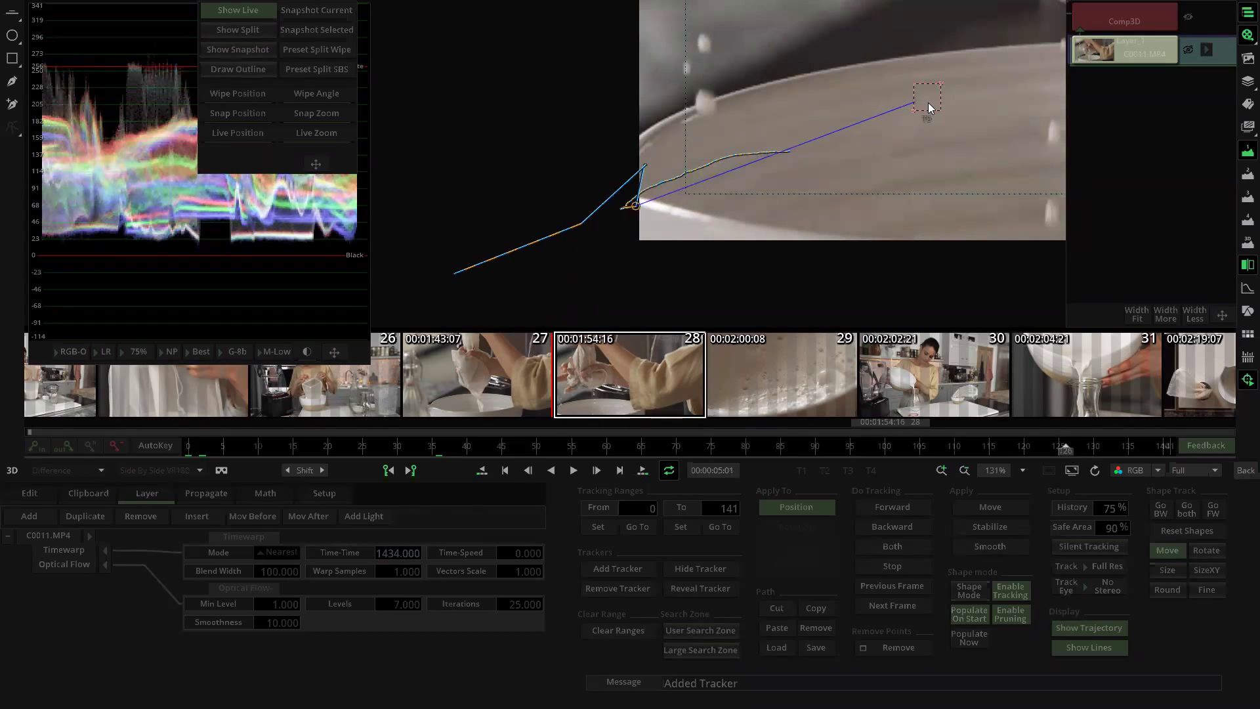
{"action": "left_click_drag", "start_coordinate": [929, 103], "coordinate": [916, 108]}
{"action": "key", "text": "Right"}
{"action": "key", "text": "Right"}
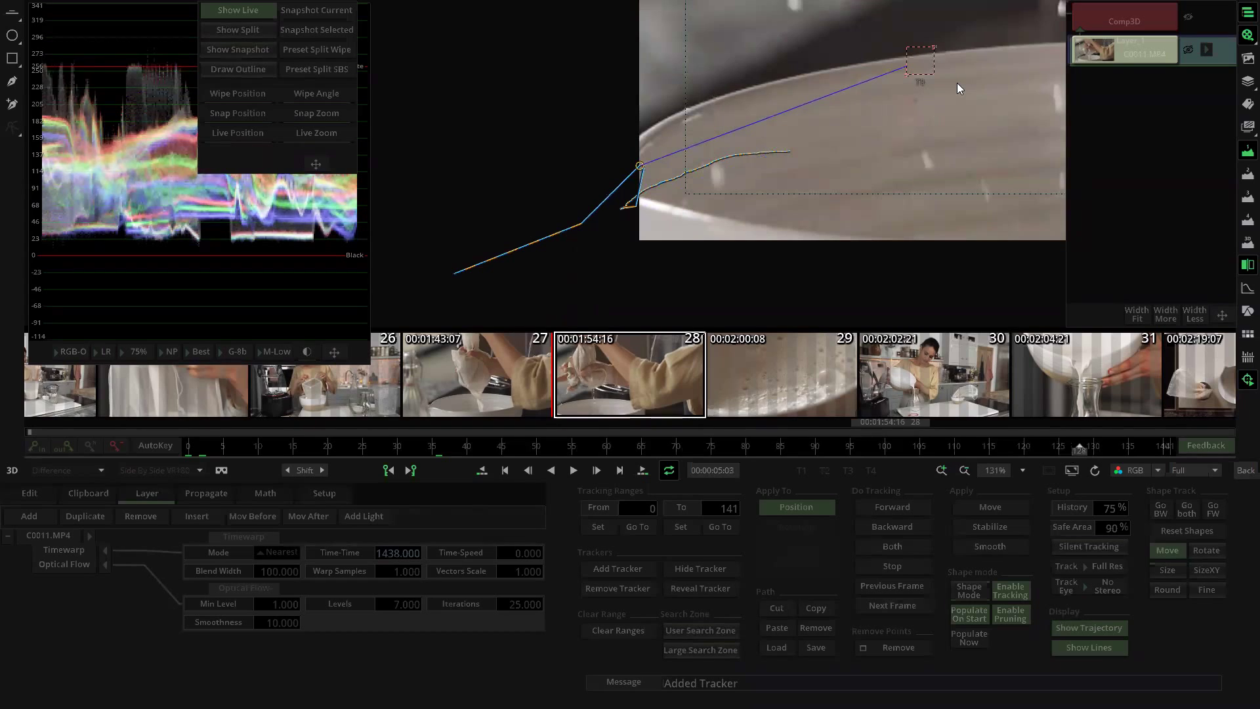
Step: Return to 00:00:05:01 and try the tracker on the bright ring behind the pot
{"action": "mouse_move", "coordinate": [1078, 448]}
{"action": "left_mouse_down"}
{"action": "mouse_move", "coordinate": [1051, 448]}
{"action": "mouse_move", "coordinate": [1068, 451]}
{"action": "left_mouse_up"}
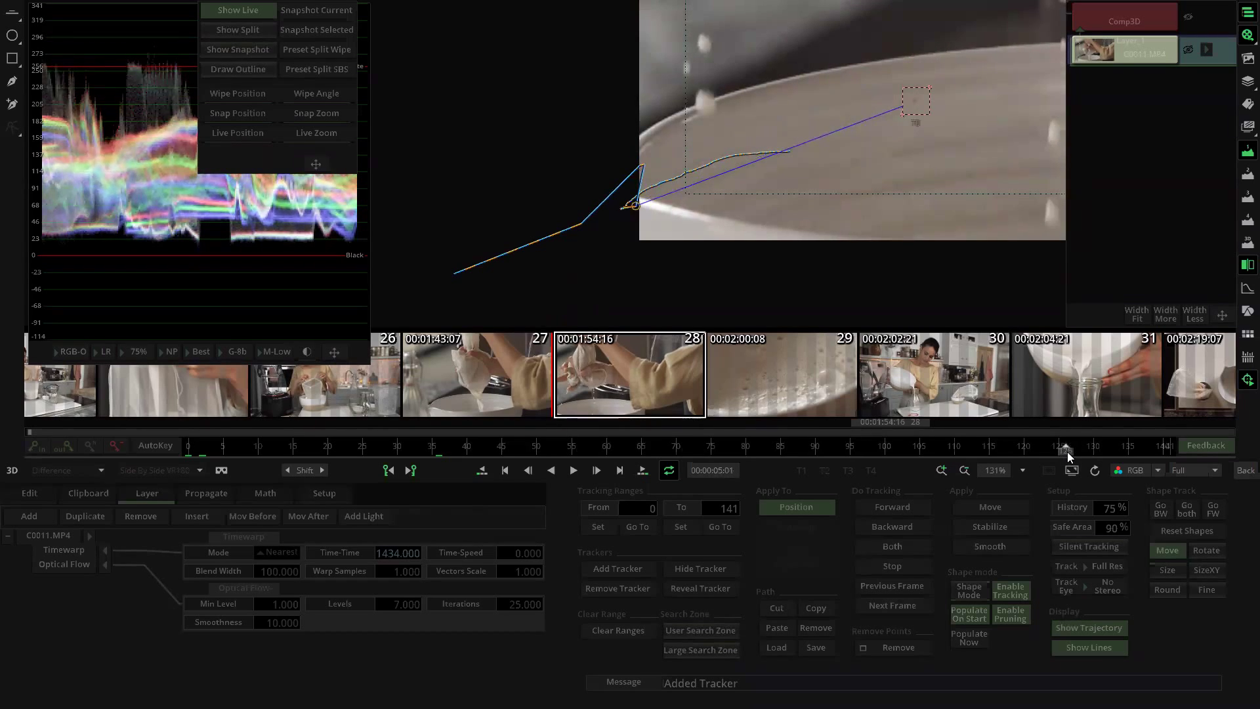
{"action": "left_click_drag", "start_coordinate": [911, 122], "coordinate": [881, 240]}
{"action": "scroll", "coordinate": [842, 221], "scroll_direction": "down", "scroll_amount": 2}
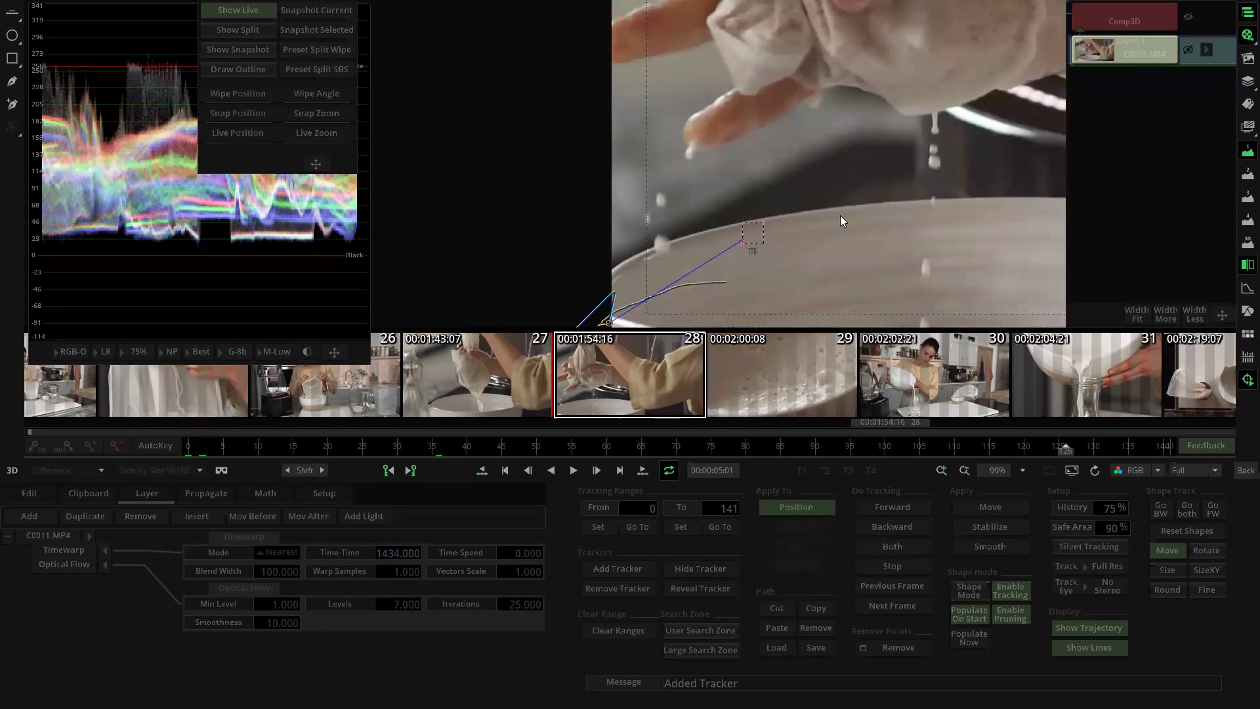
{"action": "left_click_drag", "start_coordinate": [830, 230], "coordinate": [780, 237]}
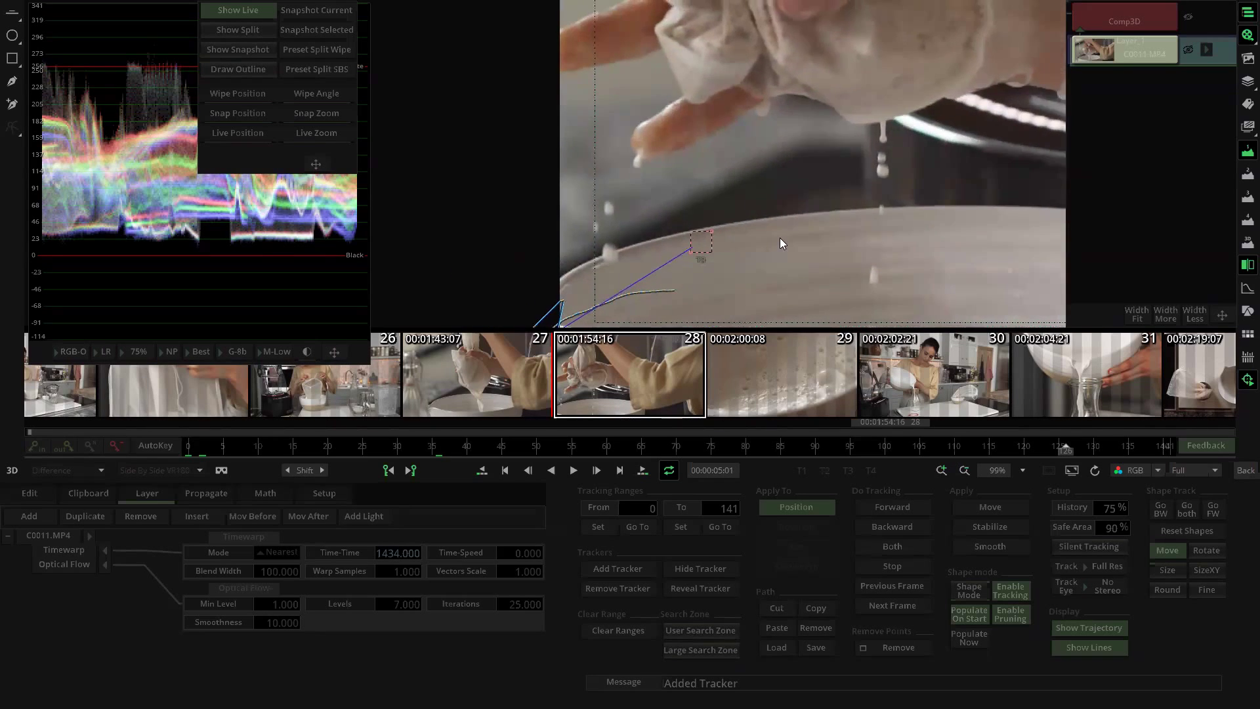
{"action": "left_click_drag", "start_coordinate": [698, 251], "coordinate": [986, 149]}
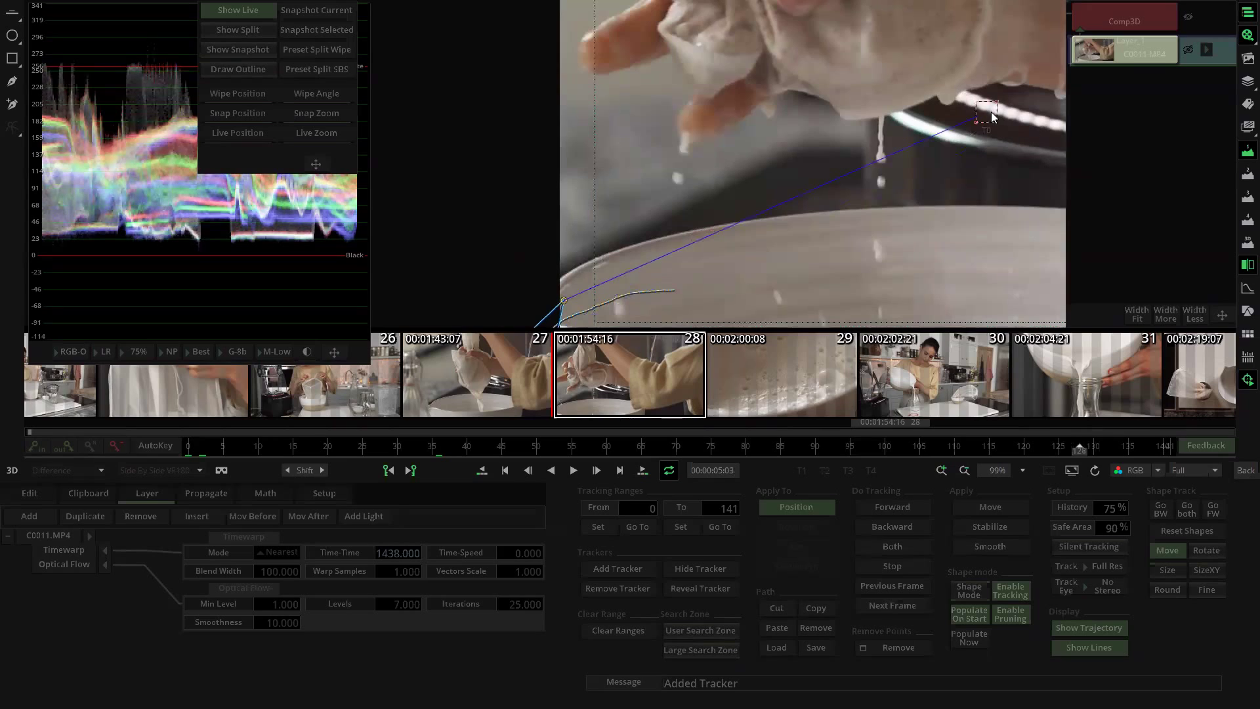
Step: Move the tracker back onto its trajectory and offset it to the pot's upper-left rim at 00:00:01:22
{"action": "left_click_drag", "start_coordinate": [992, 114], "coordinate": [567, 302]}
{"action": "left_click_drag", "start_coordinate": [1081, 450], "coordinate": [516, 489]}
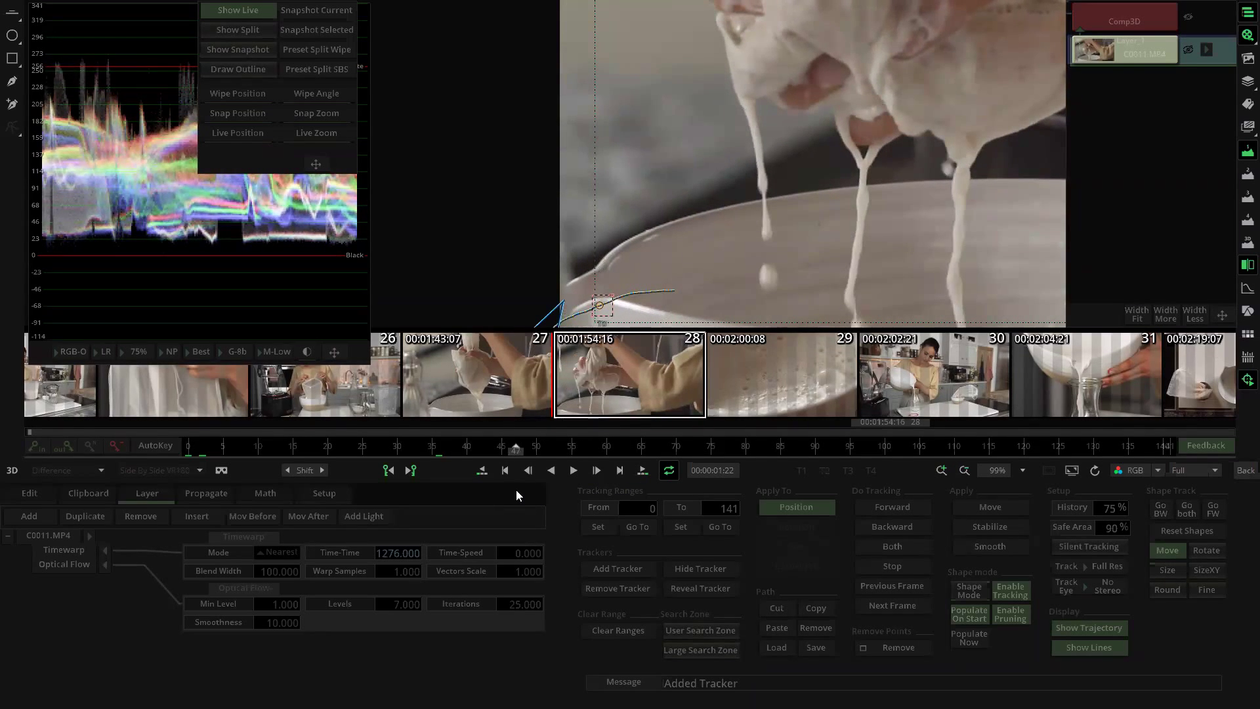
{"action": "left_click_drag", "start_coordinate": [603, 311], "coordinate": [661, 247]}
Step: Correct the tracker's position on the pot's upper-left rim at 00:00:05:01, 00:00:05:02 and 00:00:05:03
{"action": "left_click_drag", "start_coordinate": [521, 445], "coordinate": [1063, 465]}
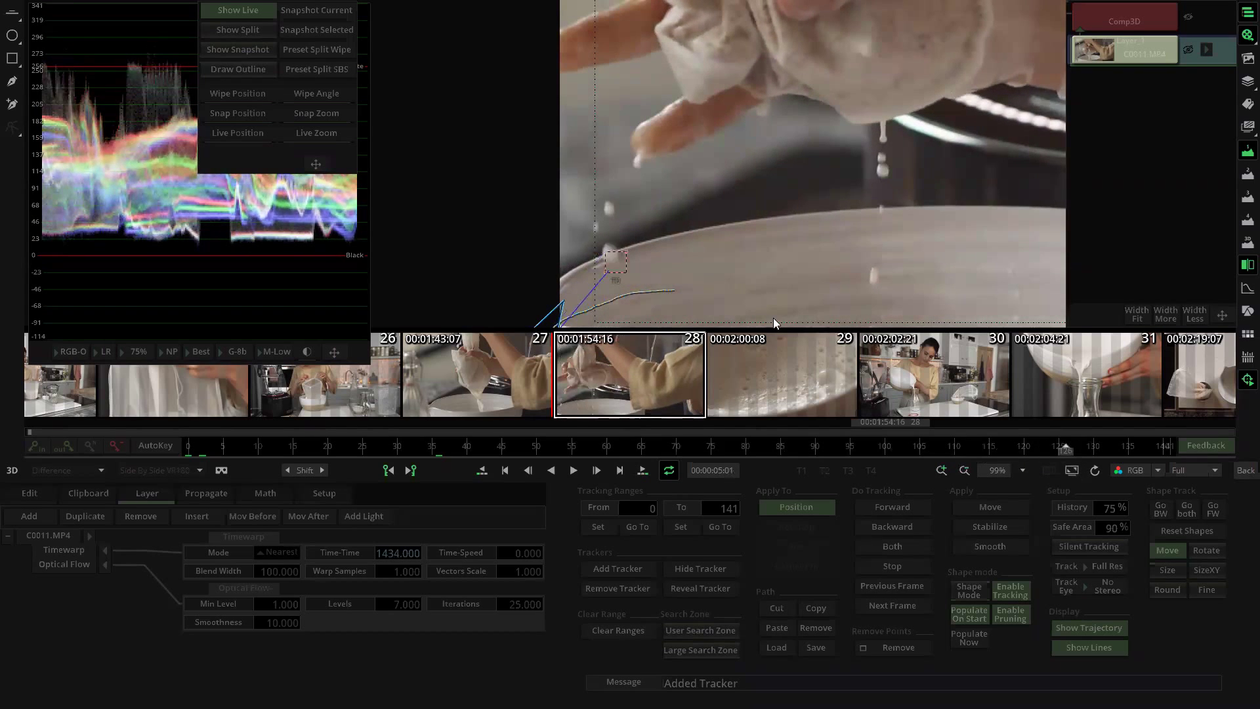
{"action": "left_click_drag", "start_coordinate": [621, 262], "coordinate": [616, 260]}
{"action": "left_click", "coordinate": [1070, 450]}
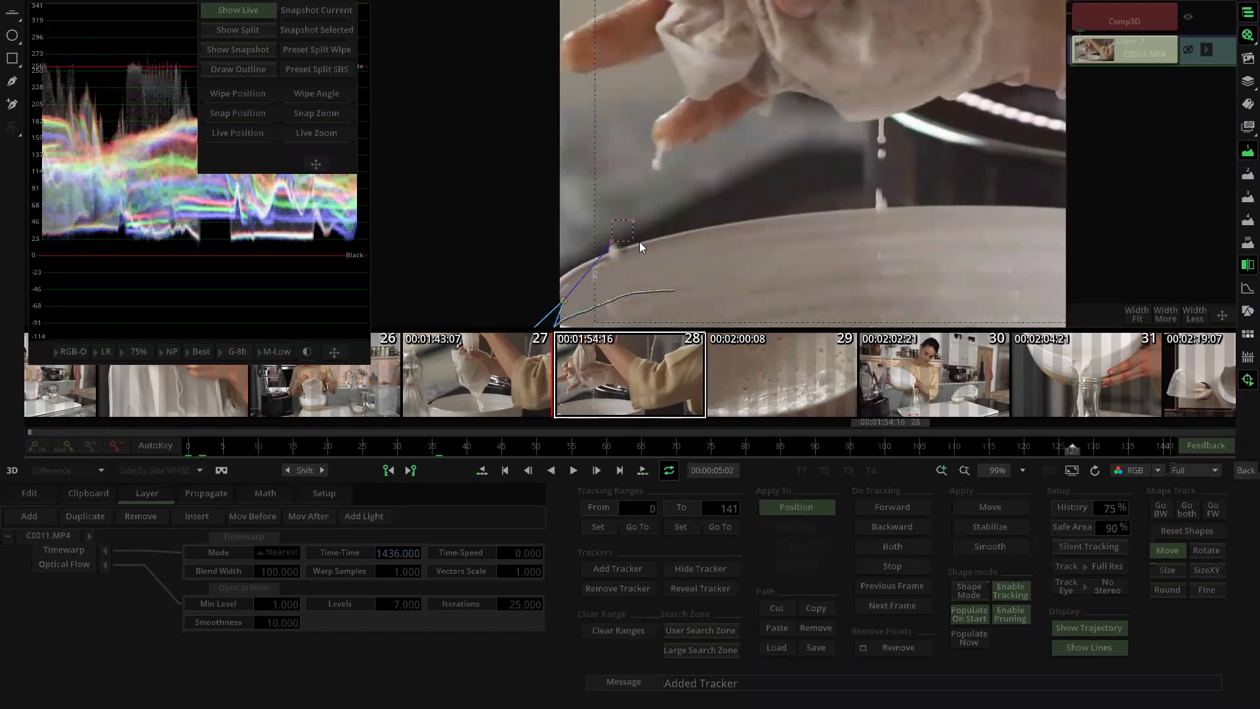
{"action": "left_click_drag", "start_coordinate": [629, 243], "coordinate": [615, 267]}
{"action": "left_click_drag", "start_coordinate": [1076, 449], "coordinate": [1085, 449]}
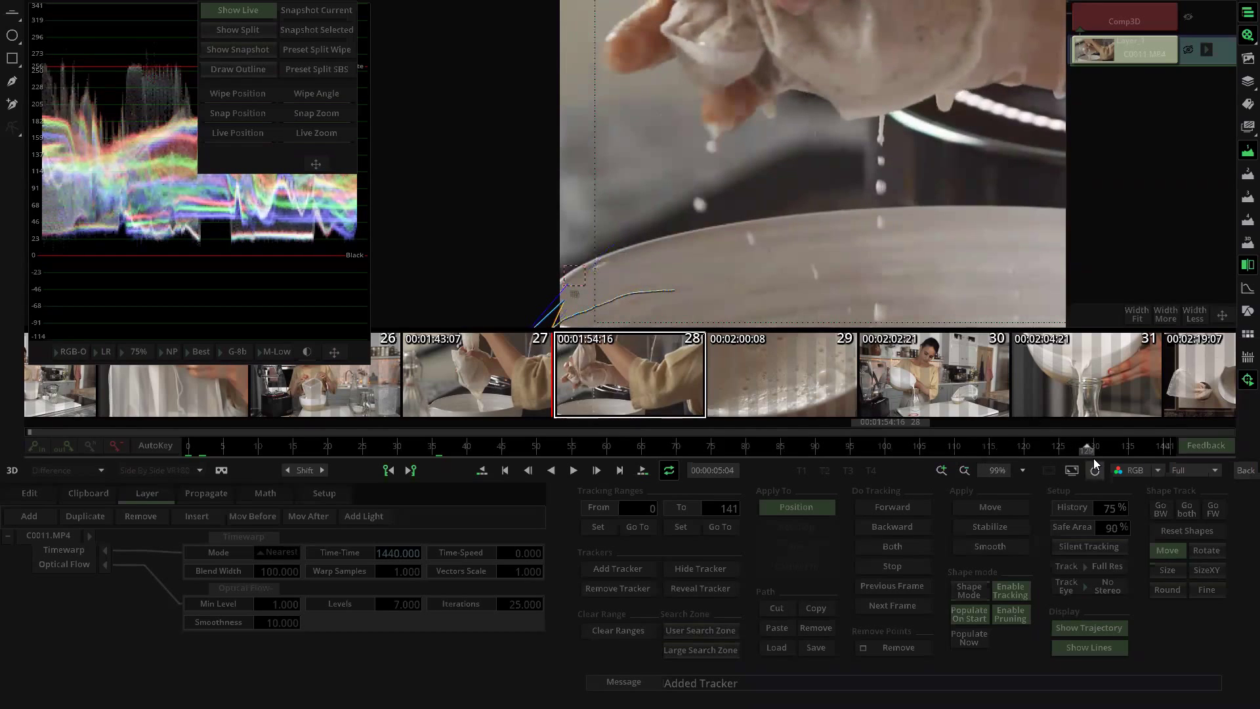
{"action": "left_click", "coordinate": [1080, 450]}
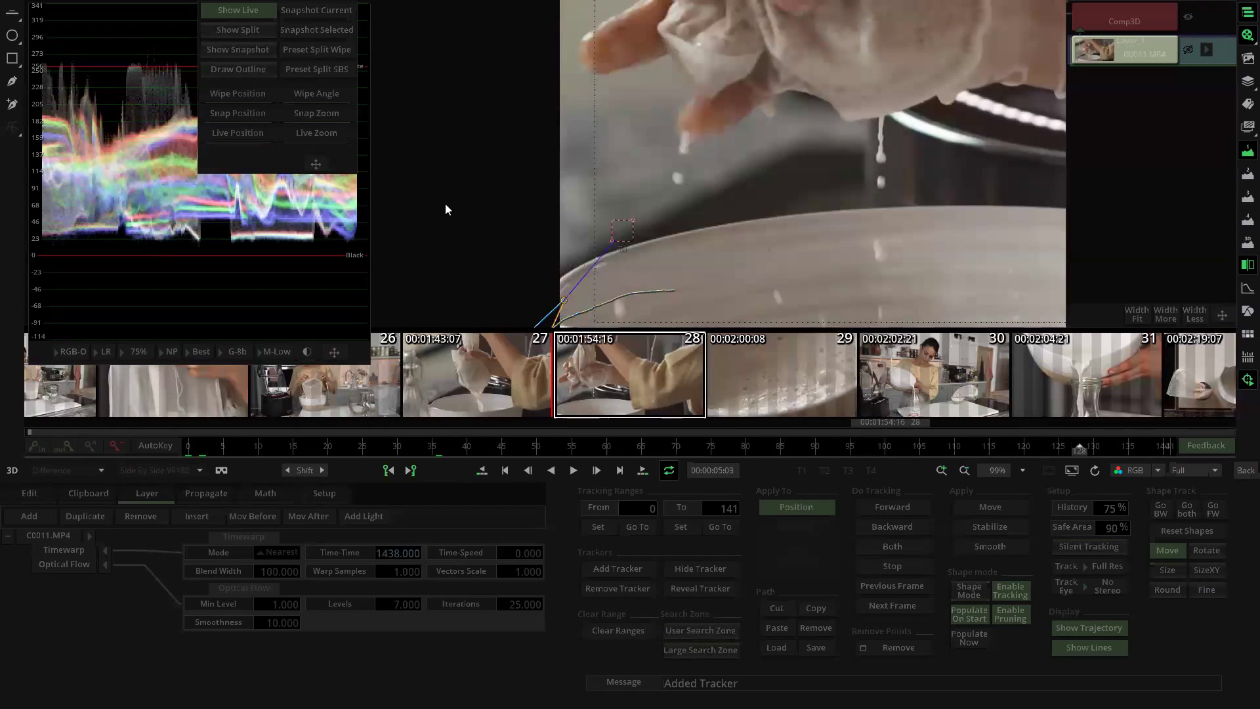
{"action": "left_click_drag", "start_coordinate": [610, 263], "coordinate": [611, 276]}
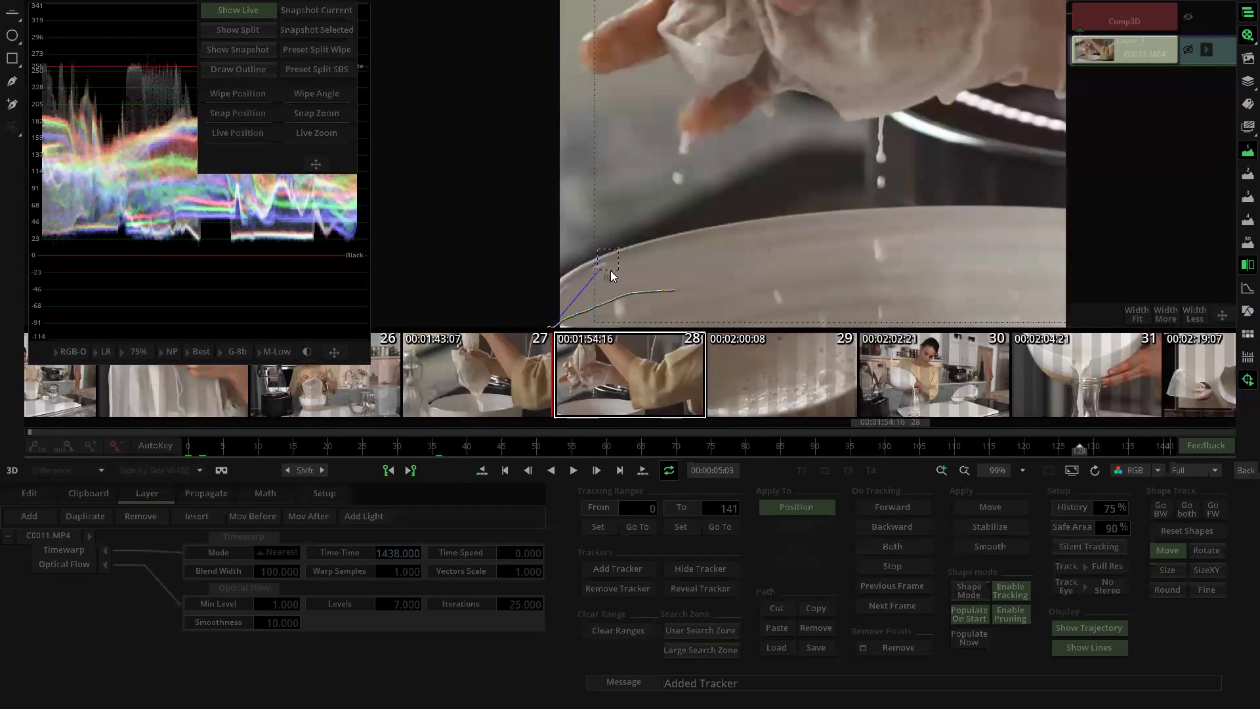
Step: Adjust the tracker's position on the pot's upper-left rim at 00:00:05:04 and return to 00:00:05:03
{"action": "left_click_drag", "start_coordinate": [1084, 449], "coordinate": [1091, 450]}
{"action": "left_click", "coordinate": [1088, 450]}
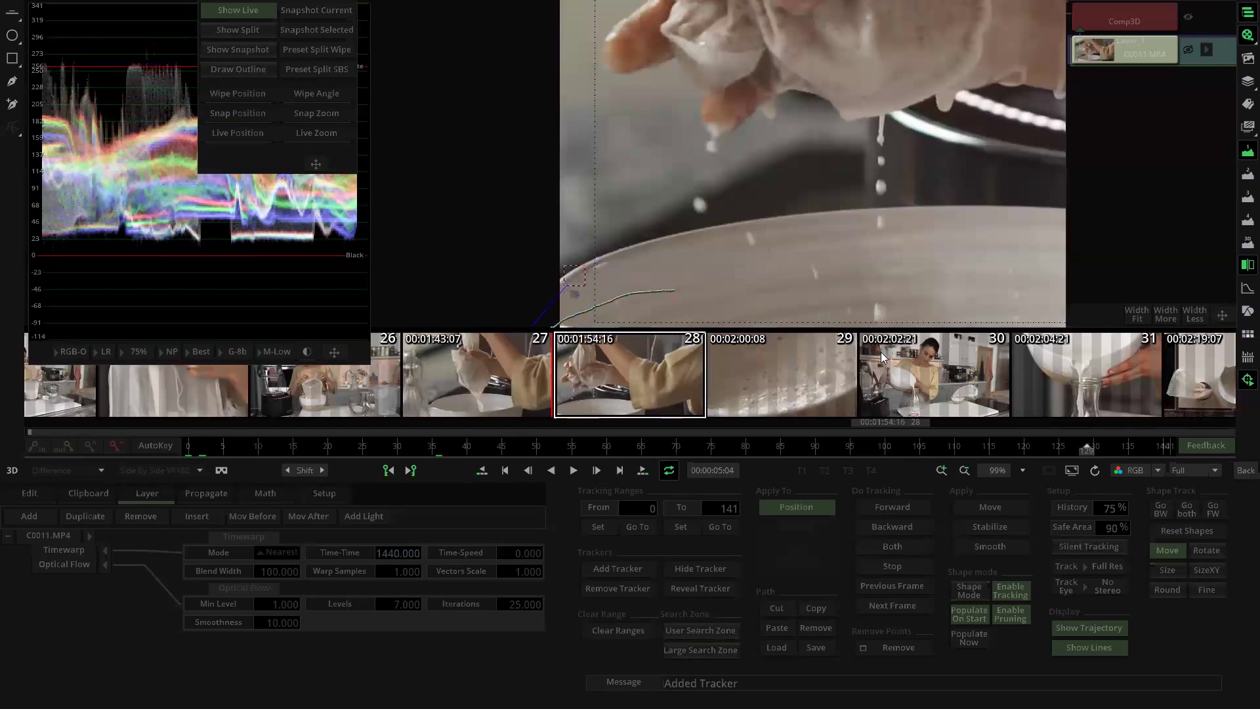
{"action": "left_click_drag", "start_coordinate": [574, 271], "coordinate": [610, 259]}
{"action": "left_click", "coordinate": [1078, 452]}
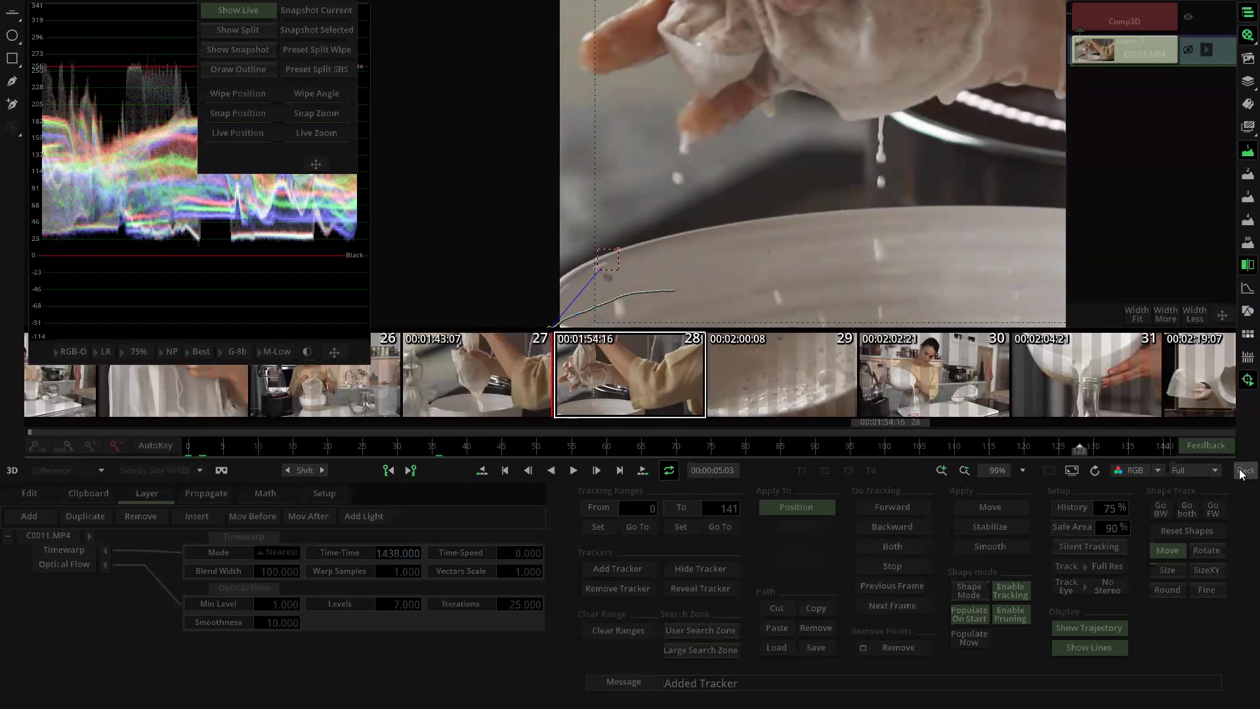
Step: Switch to the Comp3D, move the tracker back onto its trajectory at 00:00:05:03 and check the track up to 00:00:05:16
{"action": "left_click", "coordinate": [1122, 15]}
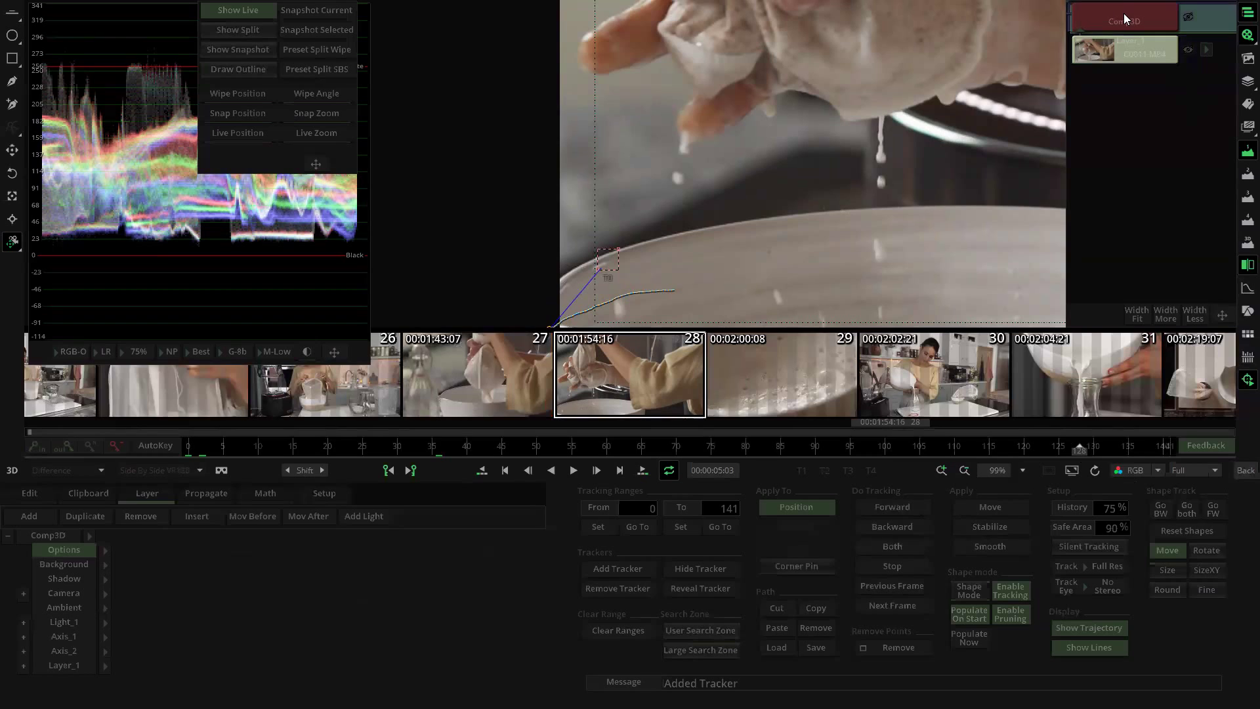
{"action": "left_click_drag", "start_coordinate": [657, 199], "coordinate": [647, 235]}
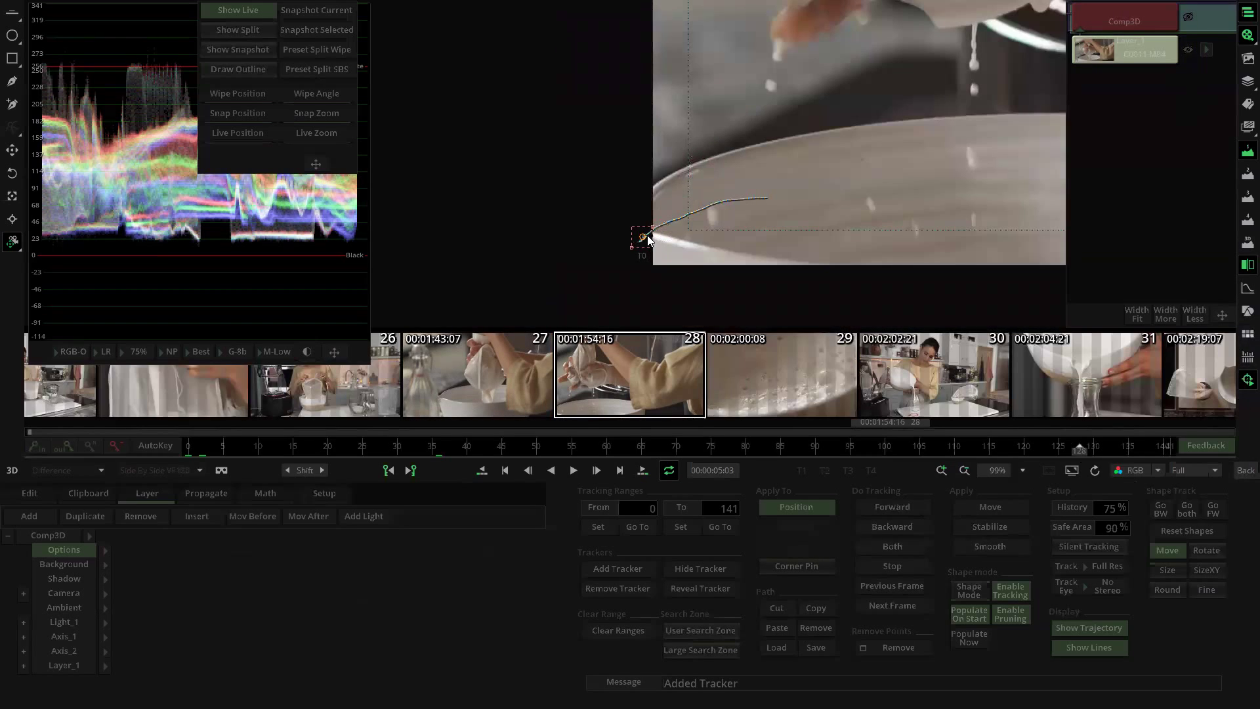
{"action": "left_click_drag", "start_coordinate": [1079, 446], "coordinate": [779, 451]}
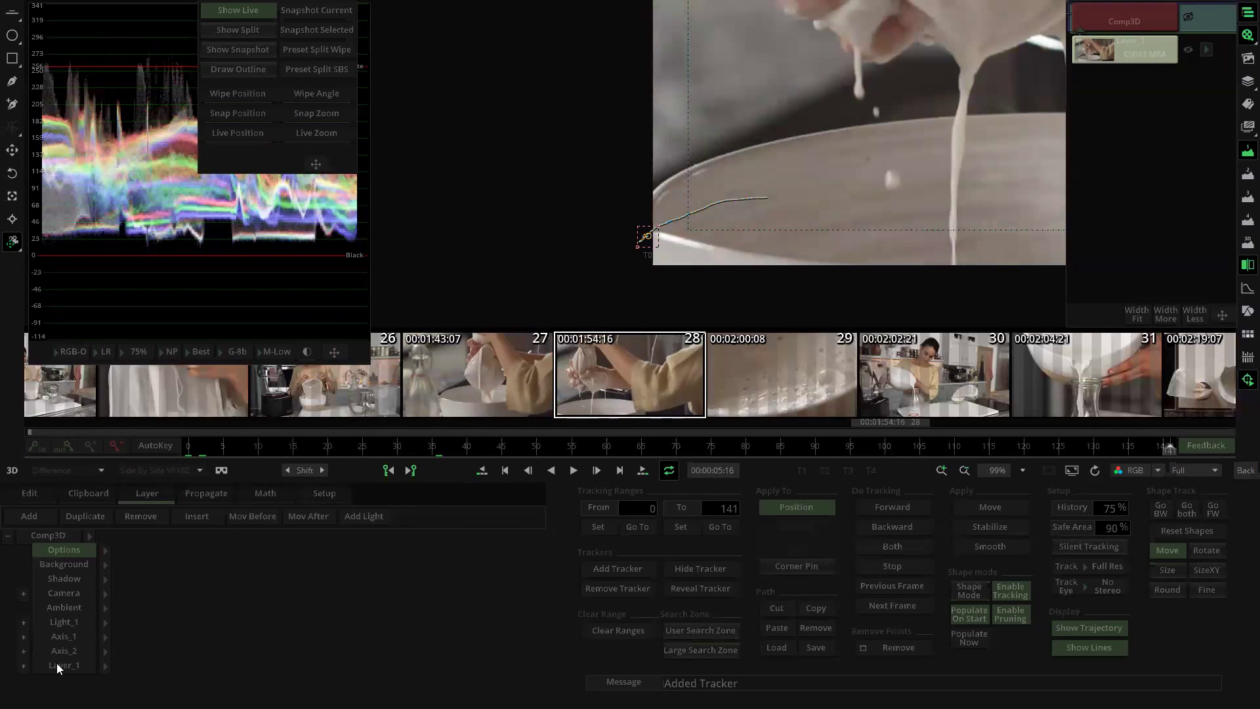
Step: Show the Layer_1 and Background parameters of the Comp3D at its first frame and set the background's Red to 100
{"action": "left_click", "coordinate": [58, 664]}
{"action": "left_click", "coordinate": [106, 665]}
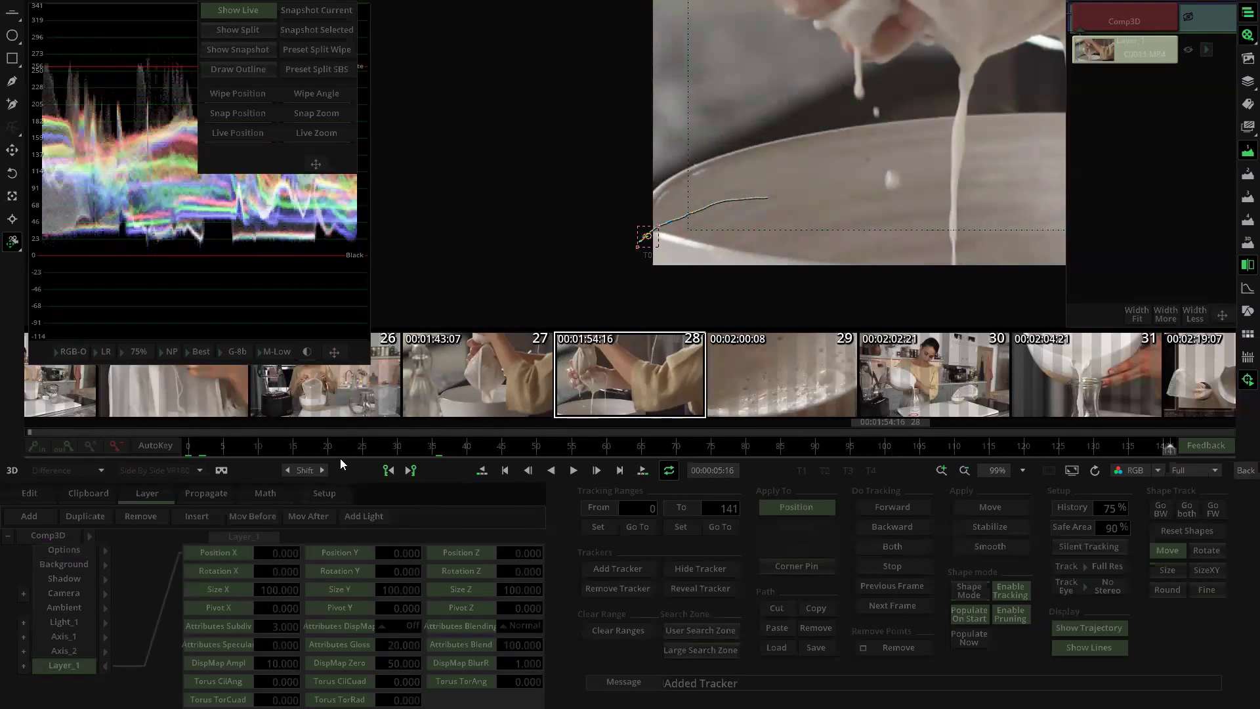
{"action": "left_click", "coordinate": [191, 448]}
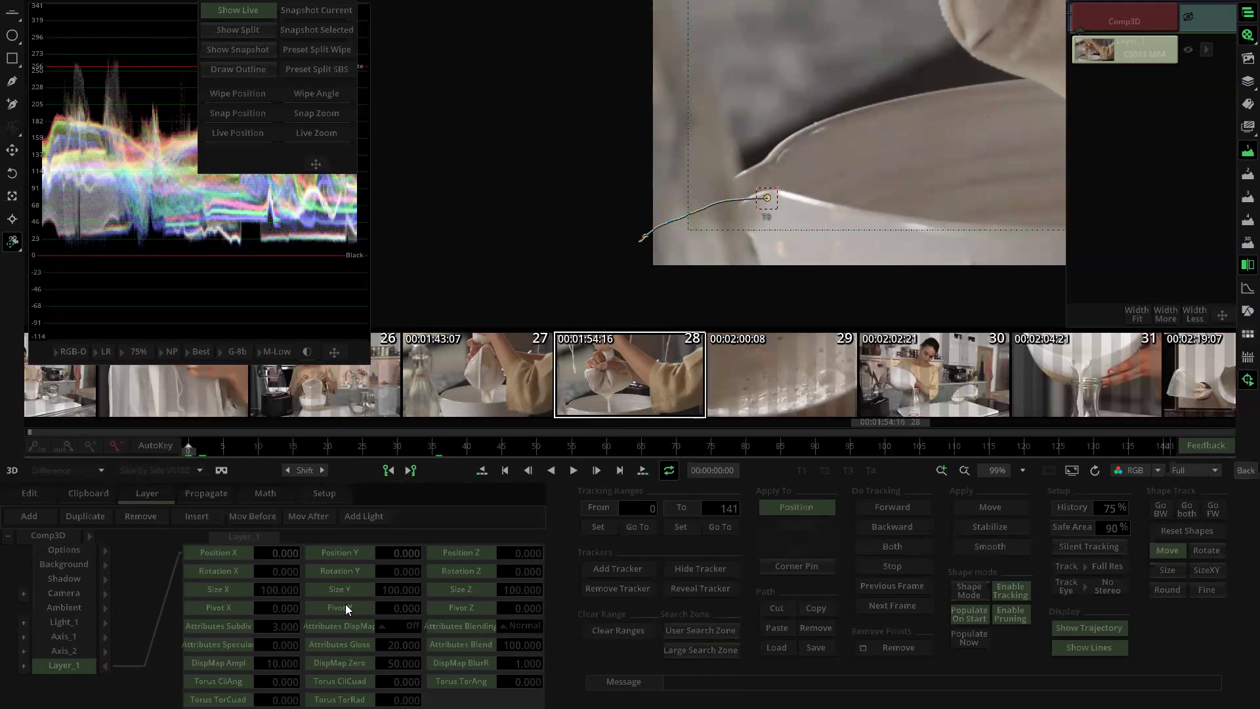
{"action": "left_click", "coordinate": [102, 562]}
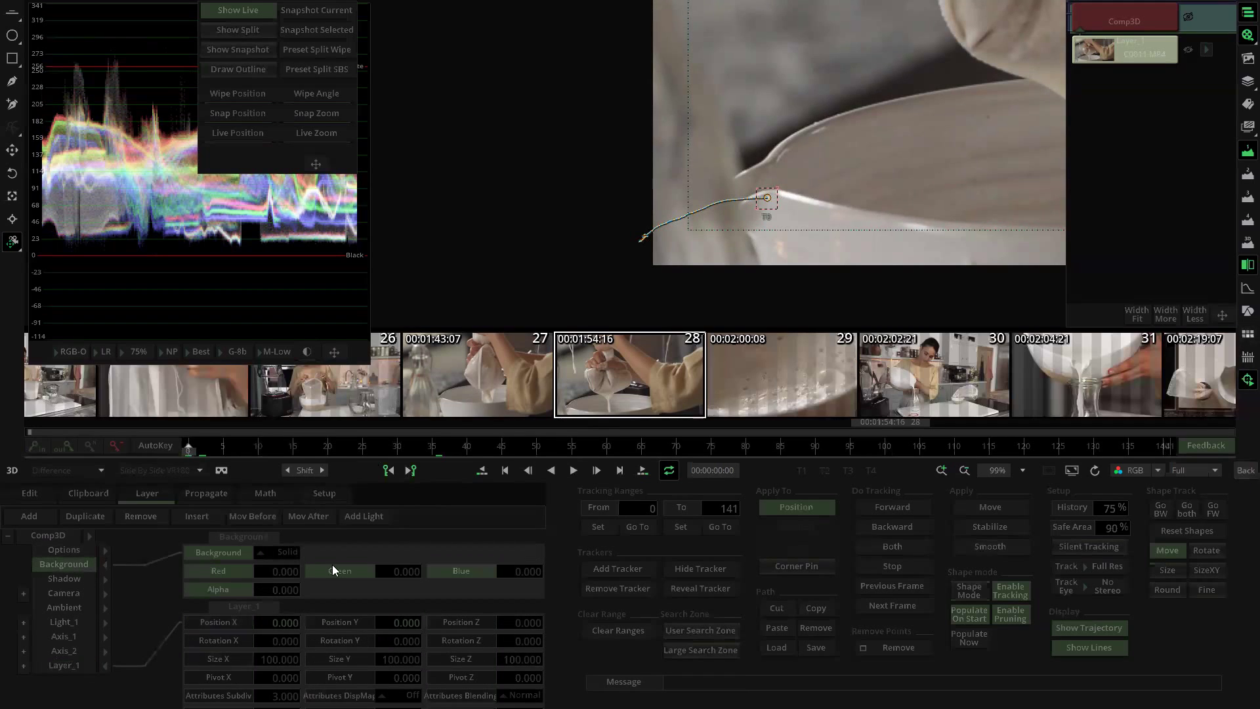
{"action": "left_click_drag", "start_coordinate": [277, 574], "coordinate": [288, 506]}
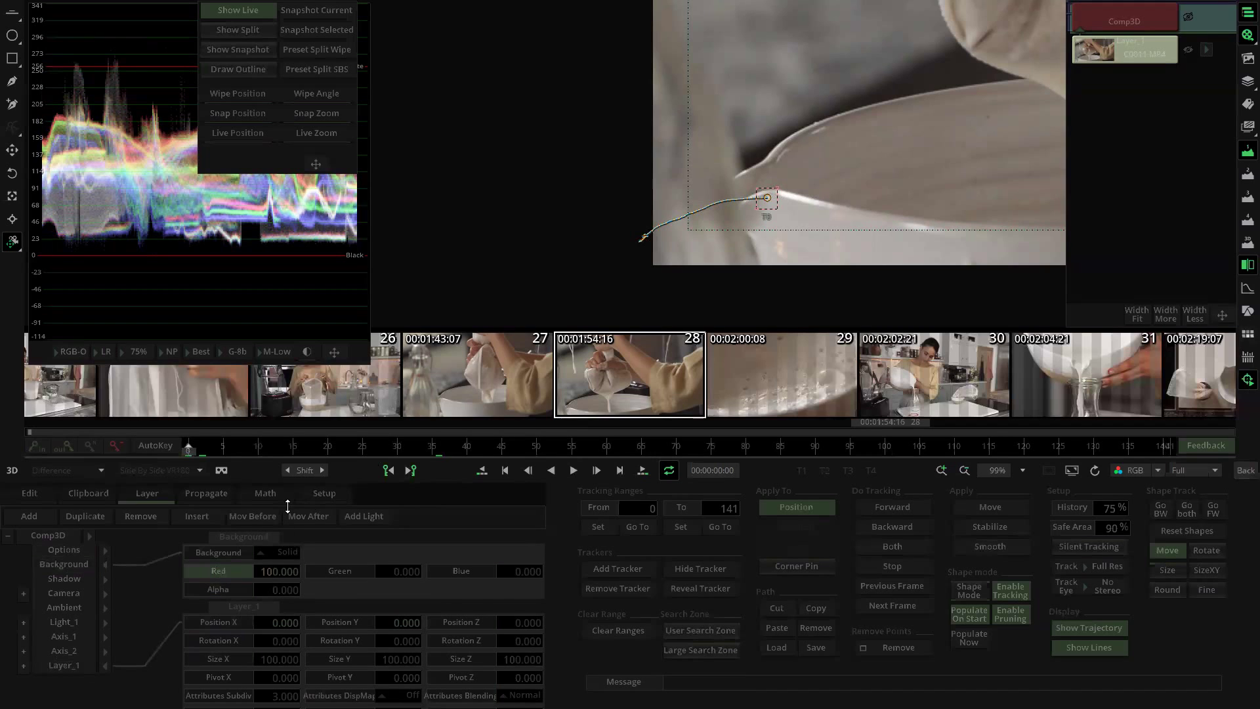
Step: Leave the tracking mode and play the stabilised Comp3D shot to look for background showing at the edges
{"action": "scroll", "coordinate": [863, 151], "scroll_direction": "down", "scroll_amount": 2}
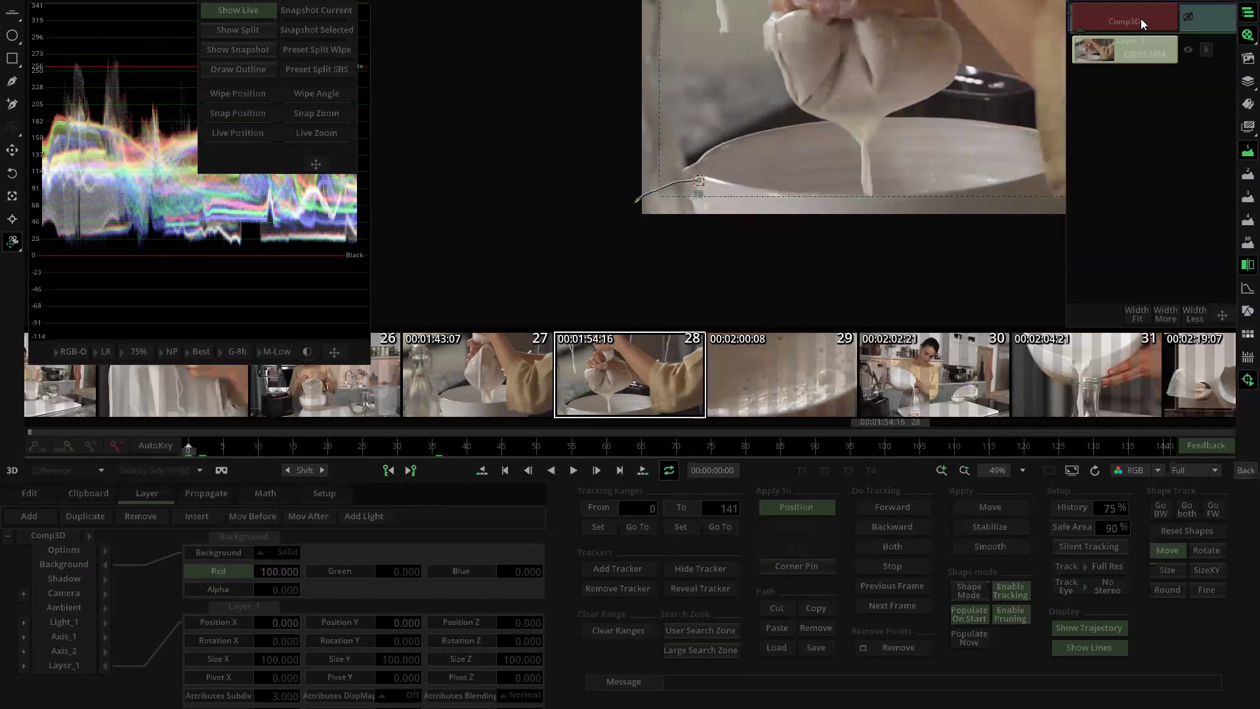
{"action": "left_click", "coordinate": [1246, 381]}
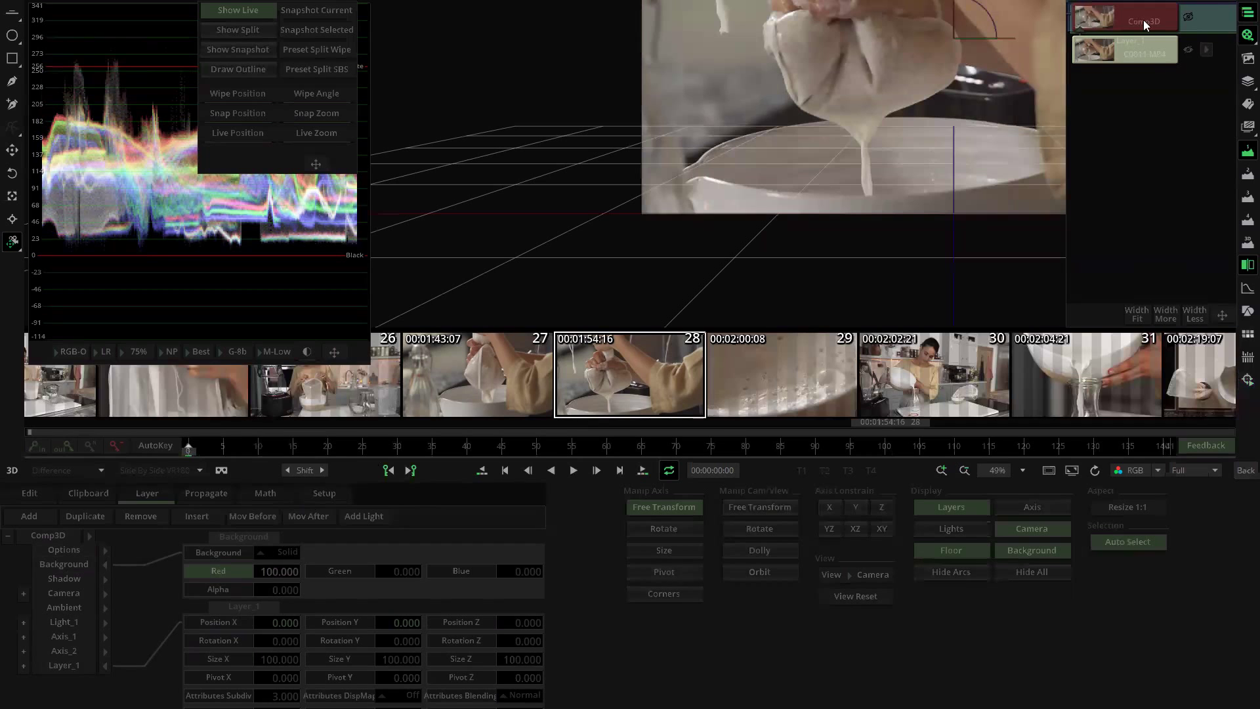
{"action": "scroll", "coordinate": [754, 217], "scroll_direction": "down", "scroll_amount": 2}
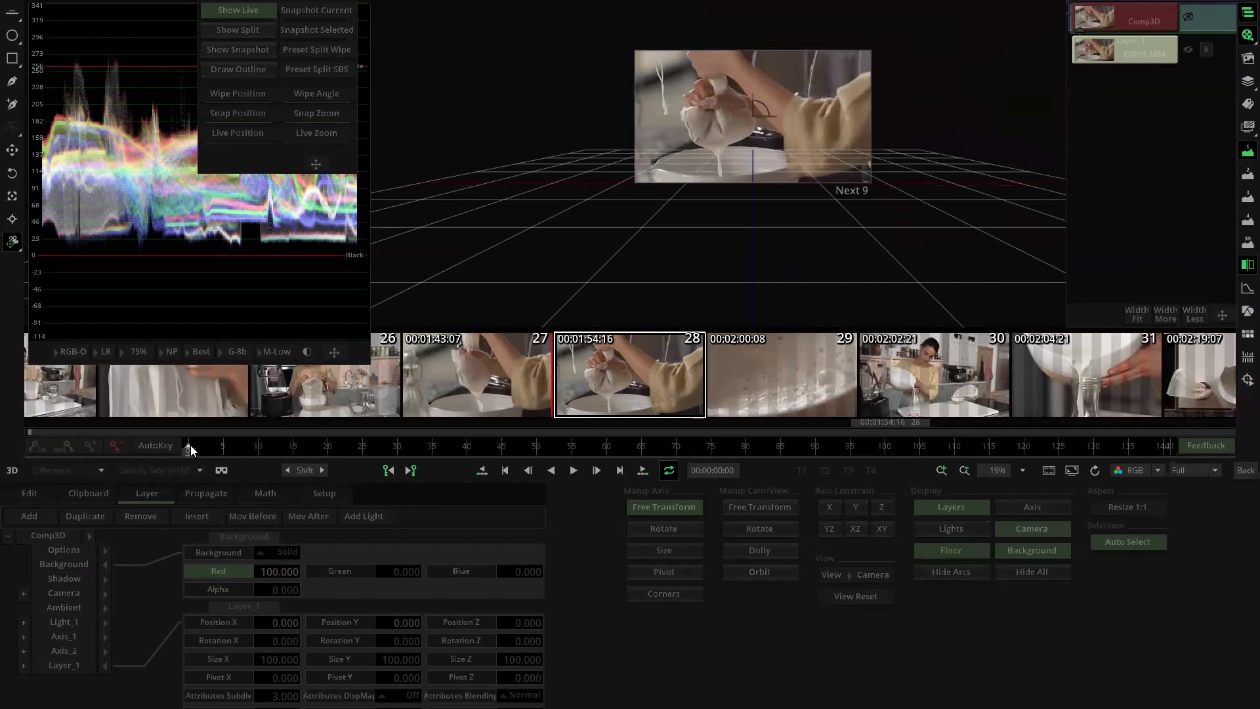
{"action": "key", "text": "space"}
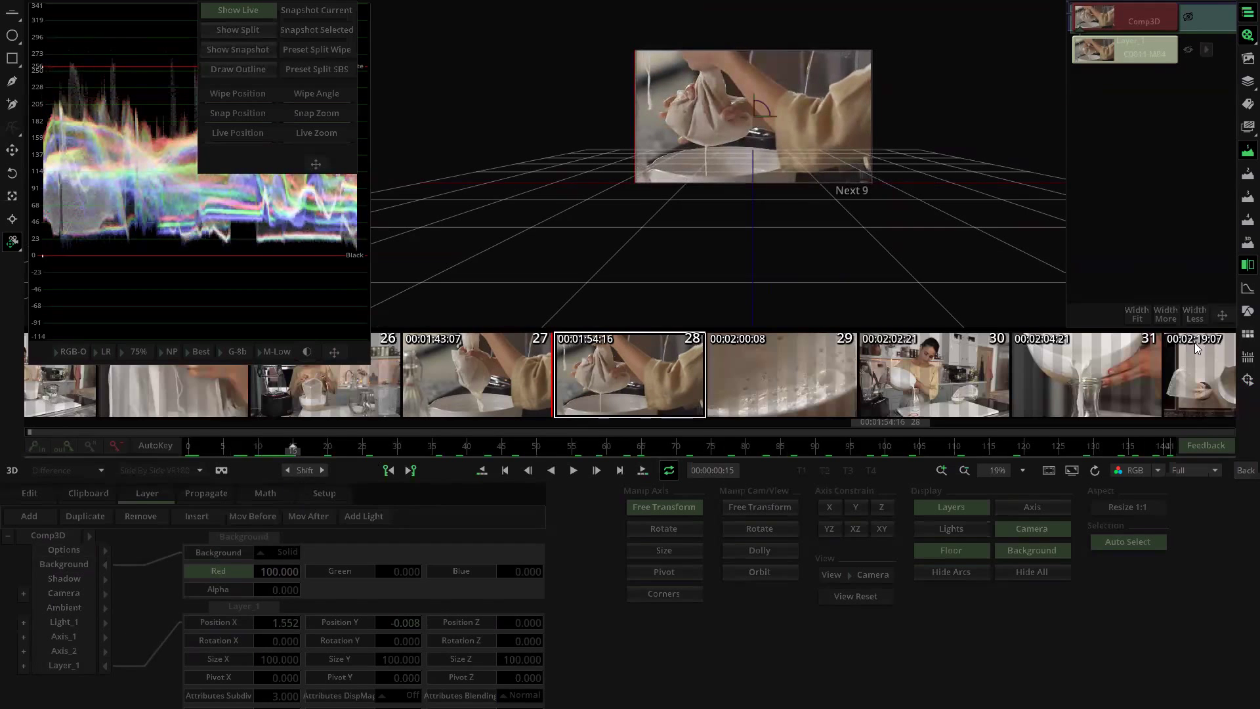
Step: Open the Comp3D over the 00:01:43:07 shot, show its Axis_2 parameters and go to 00:00:09:18
{"action": "left_click", "coordinate": [1243, 470]}
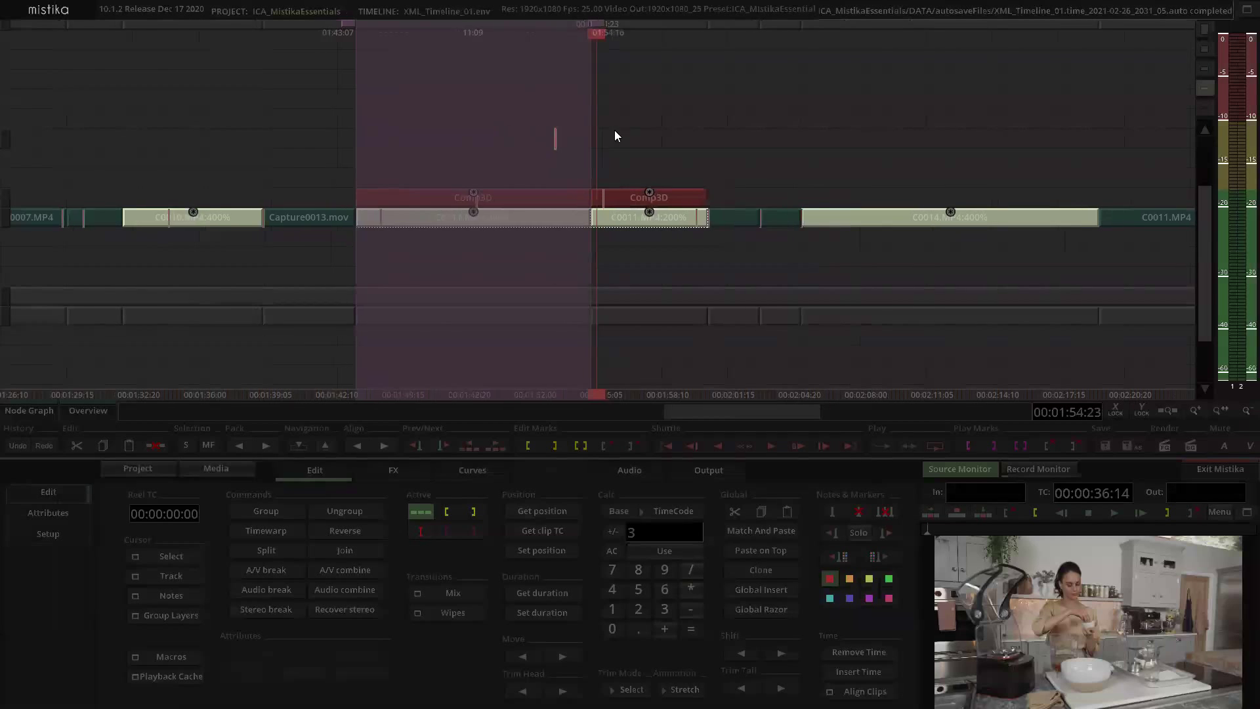
{"action": "double_click", "coordinate": [624, 210]}
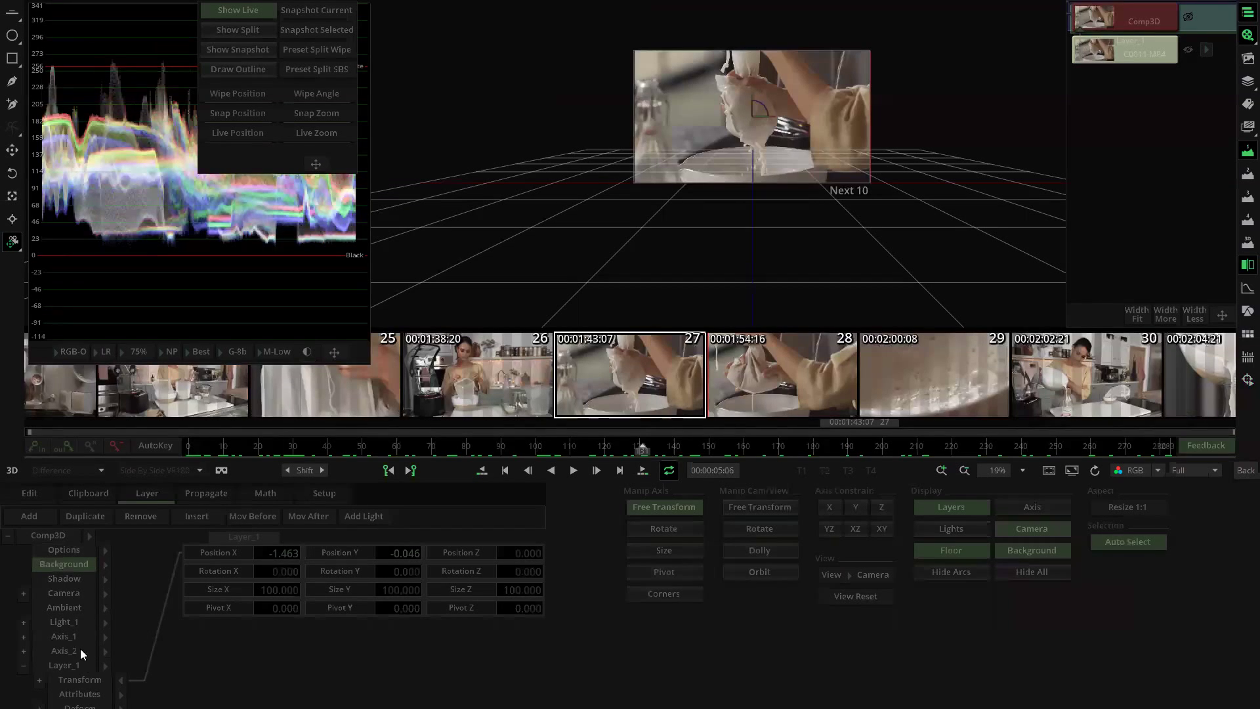
{"action": "scroll", "coordinate": [116, 605], "scroll_direction": "down", "scroll_amount": 2}
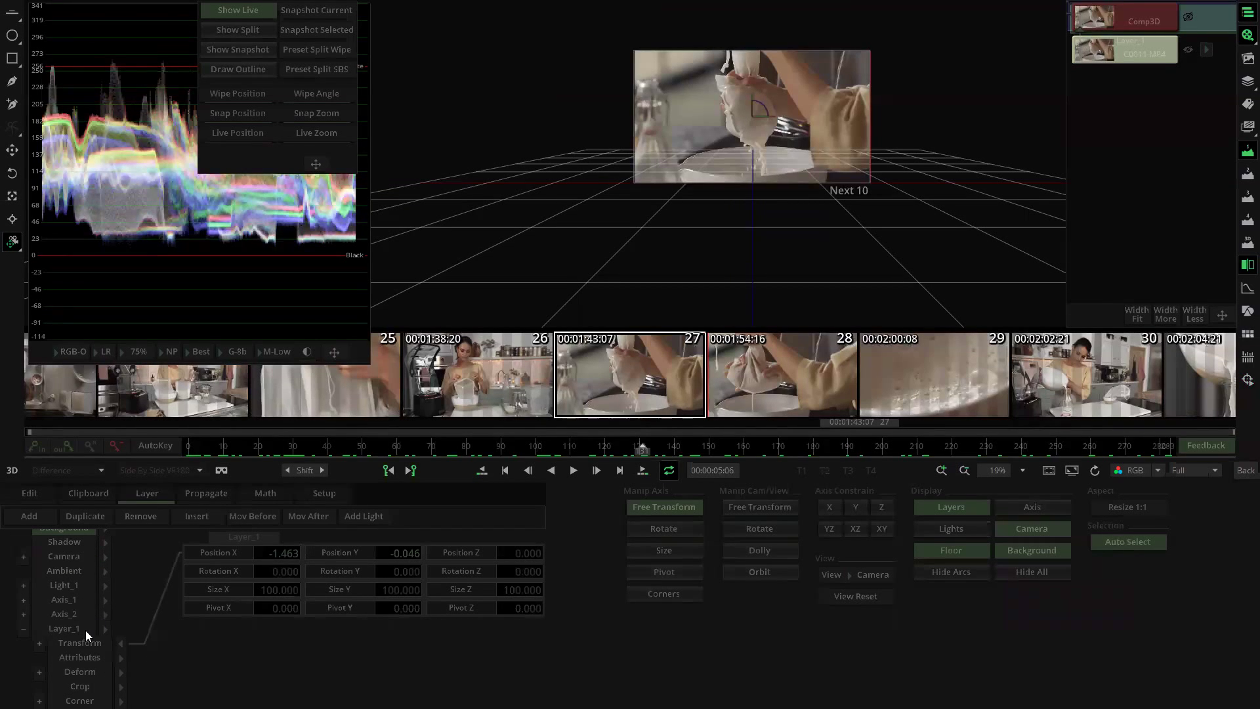
{"action": "left_click", "coordinate": [84, 613]}
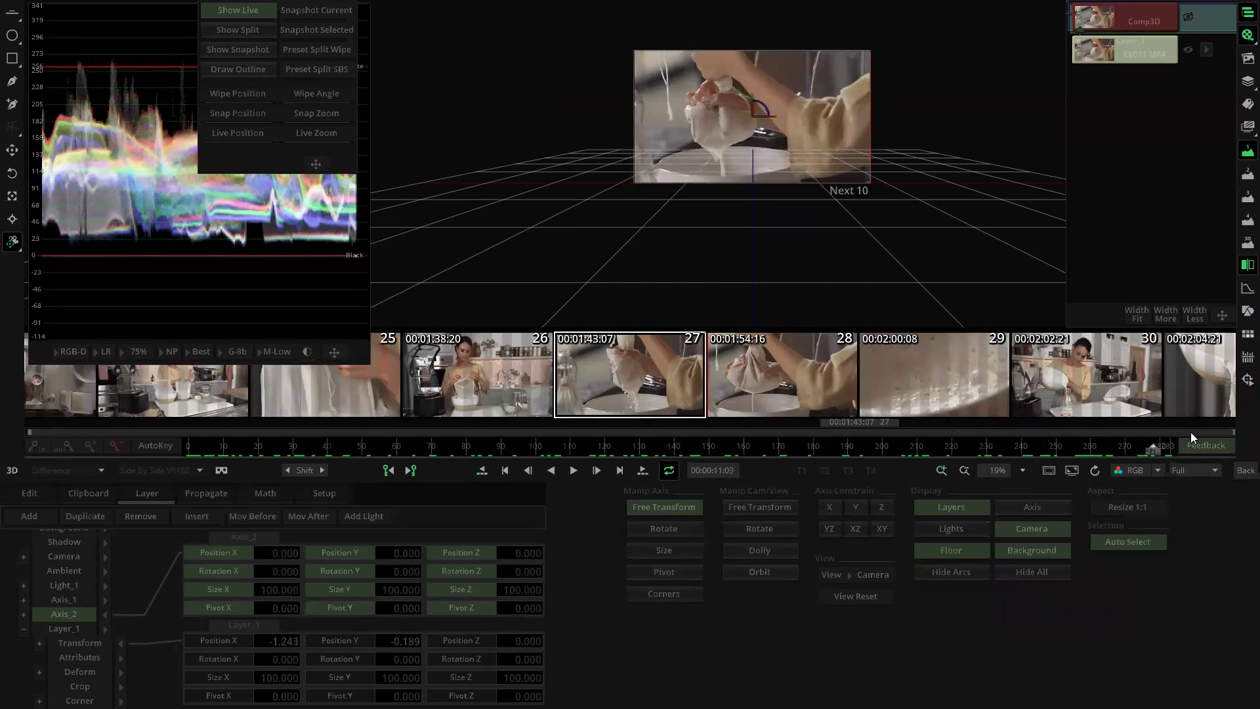
{"action": "left_click_drag", "start_coordinate": [1115, 446], "coordinate": [1030, 435]}
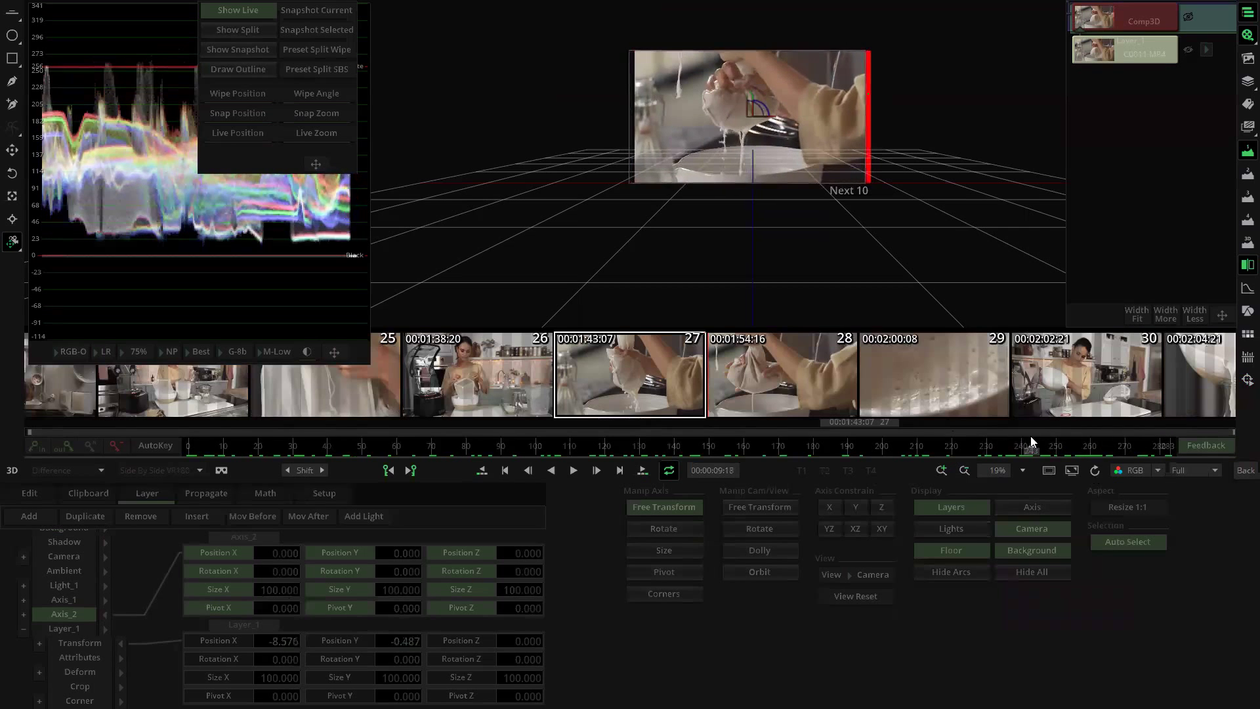
Step: Set Axis_2's Size X and Size Y to 110 and check the frame edges through the end of the shot
{"action": "left_click", "coordinate": [268, 590]}
{"action": "type", "text": "11"}
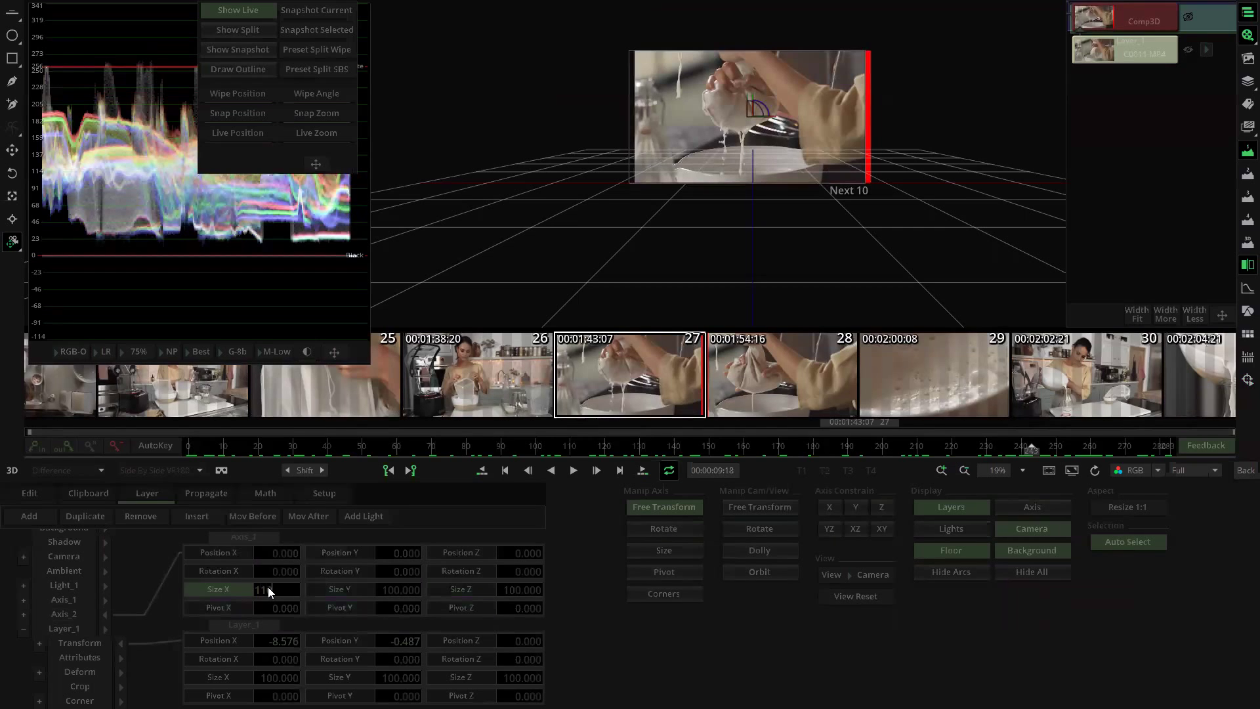
{"action": "type", "text": "0"}
{"action": "key", "text": "Return"}
{"action": "left_click", "coordinate": [386, 584]}
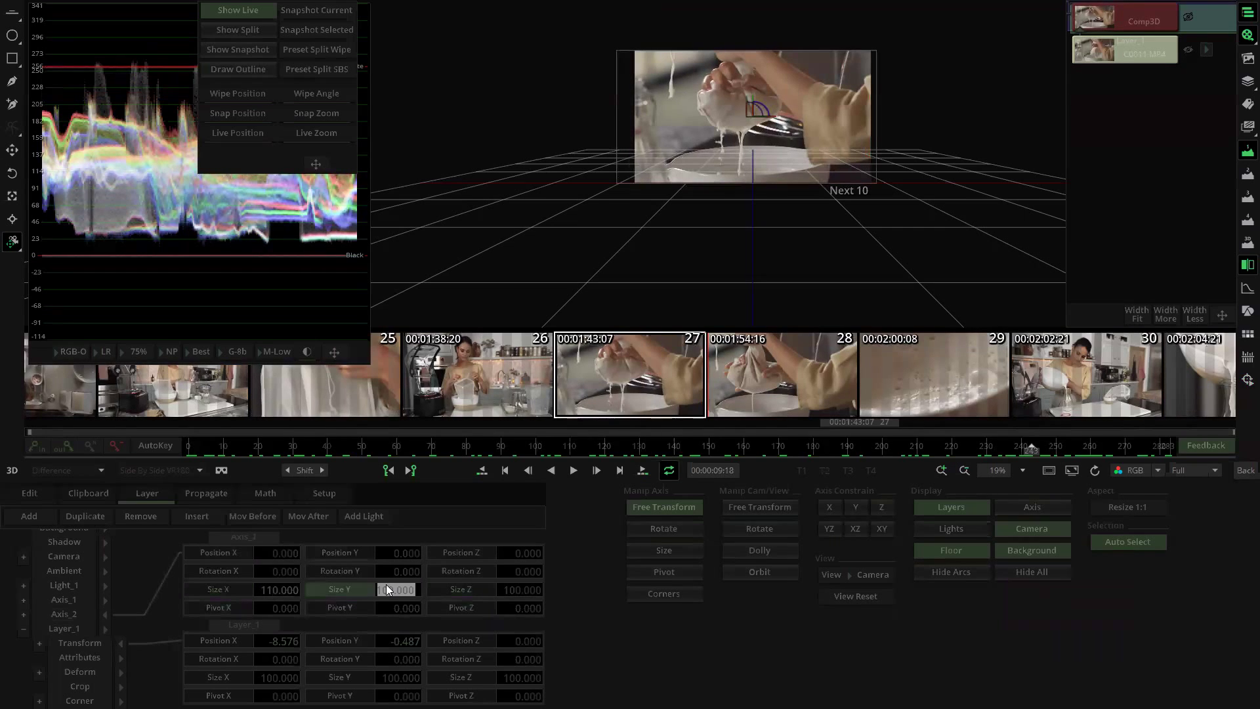
{"action": "type", "text": "110"}
{"action": "key", "text": "Return"}
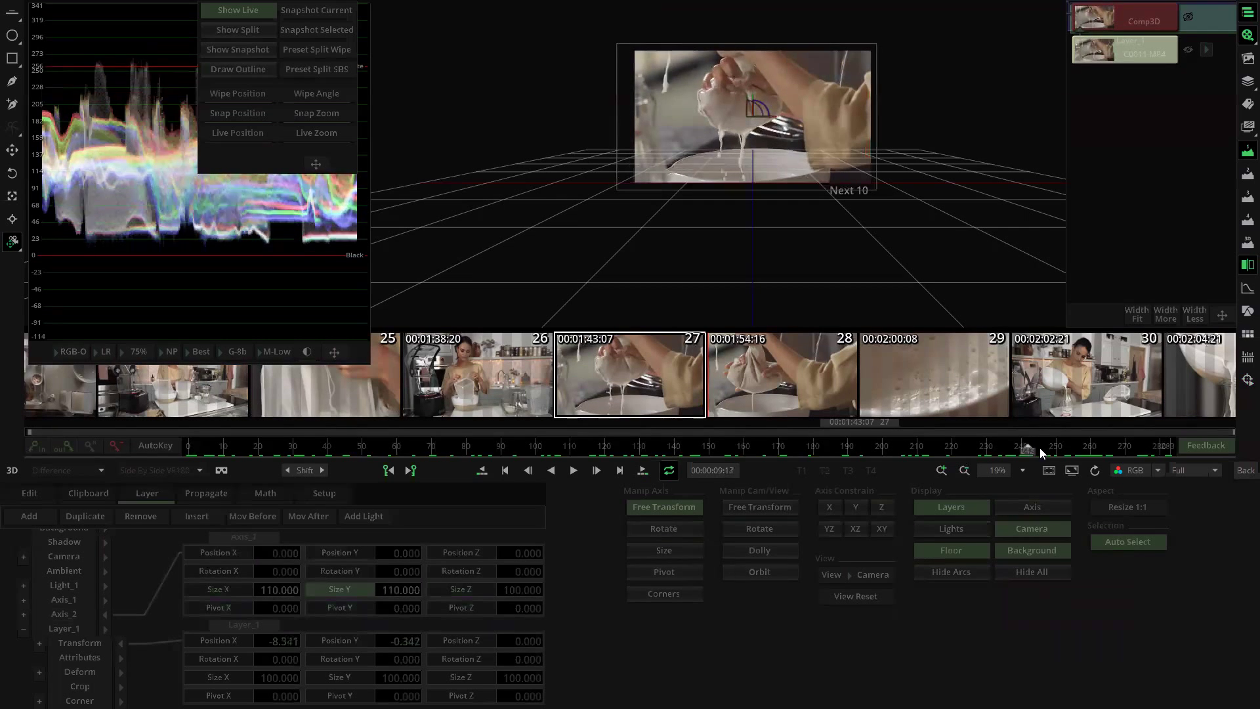
{"action": "left_click", "coordinate": [927, 448]}
{"action": "scroll", "coordinate": [984, 272], "scroll_direction": "up", "scroll_amount": 4}
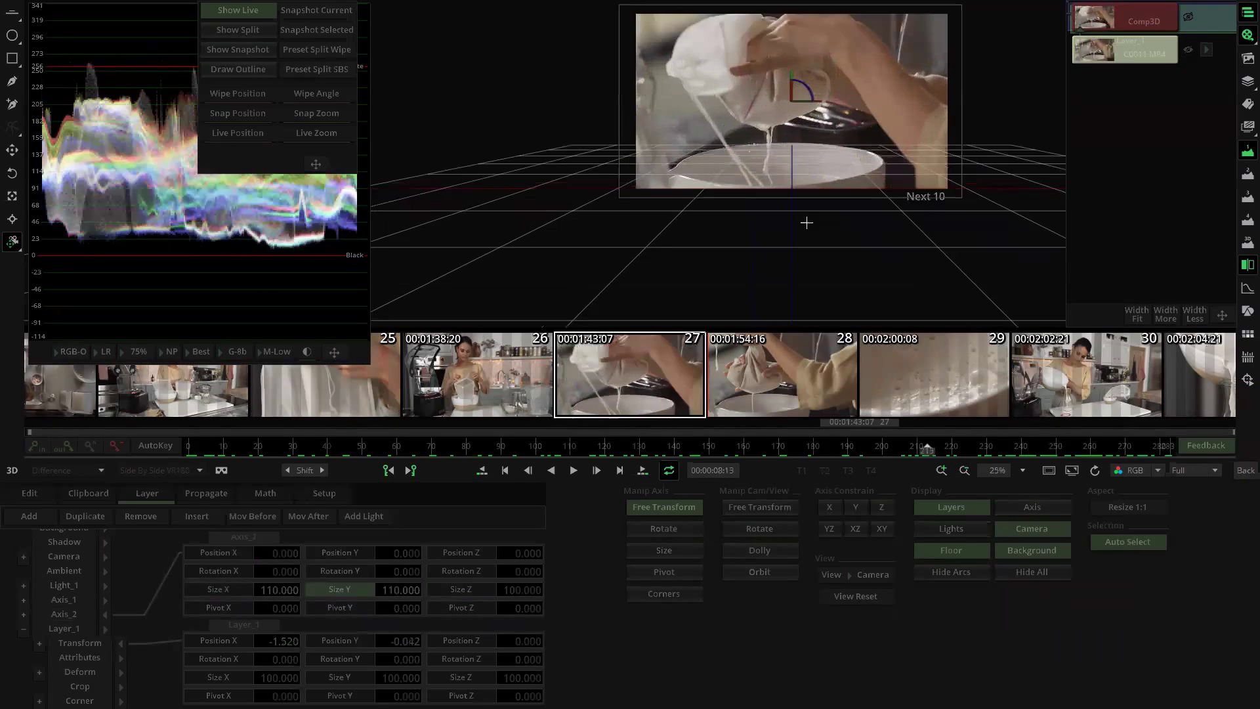
{"action": "left_click_drag", "start_coordinate": [919, 448], "coordinate": [1240, 443]}
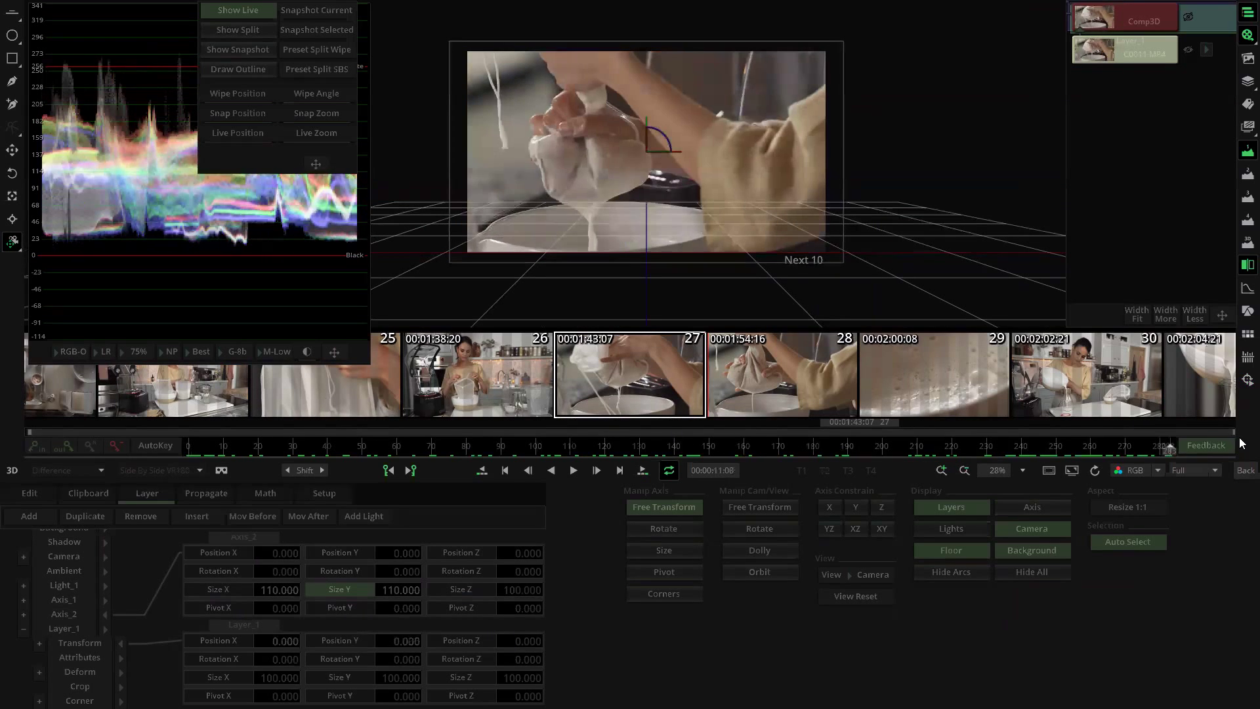
Step: Open the Comp3D over the 00:01:54:16 shot and set Axis_2's Size X and Size Y to 110
{"action": "left_click", "coordinate": [1245, 470]}
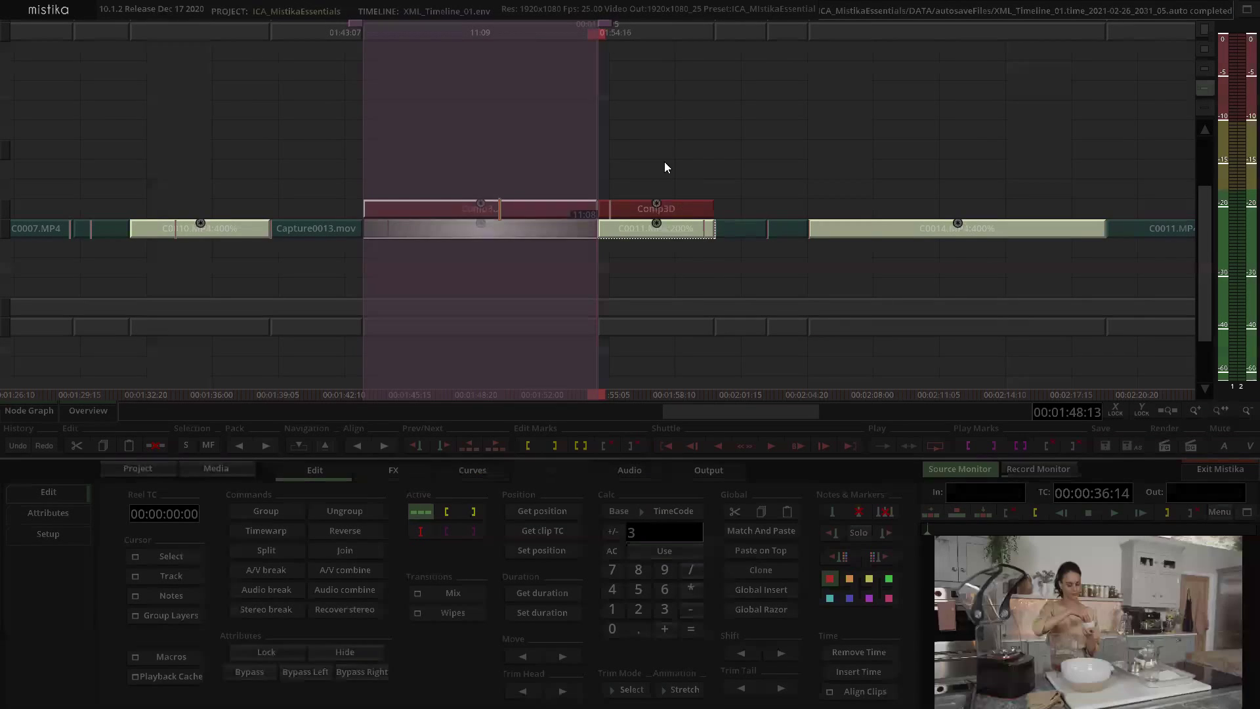
{"action": "double_click", "coordinate": [614, 203]}
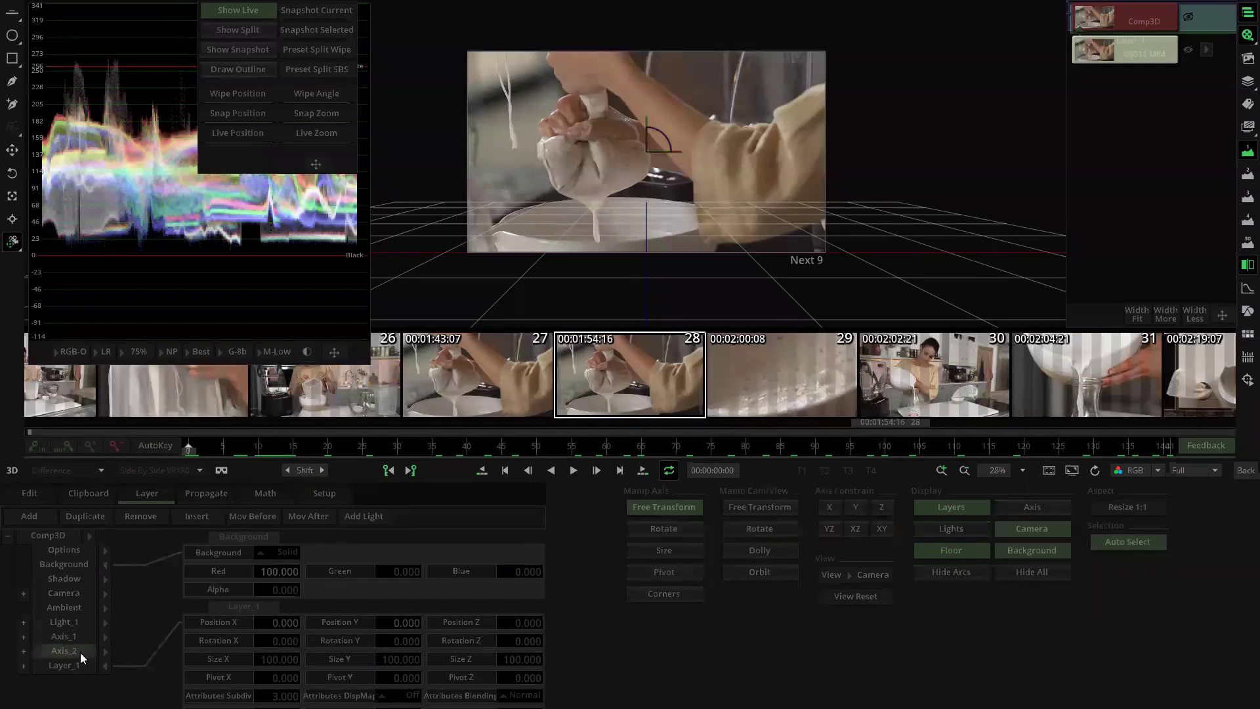
{"action": "left_click", "coordinate": [64, 650]}
{"action": "left_click", "coordinate": [267, 653]}
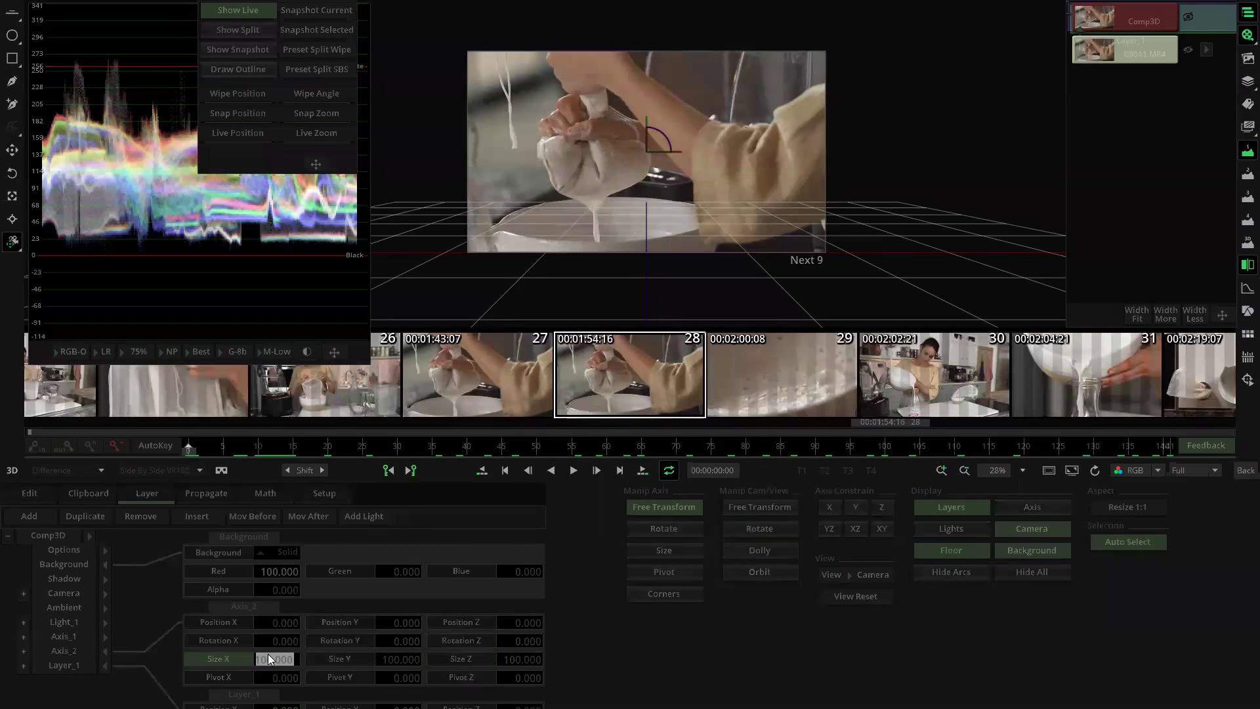
{"action": "type", "text": "110"}
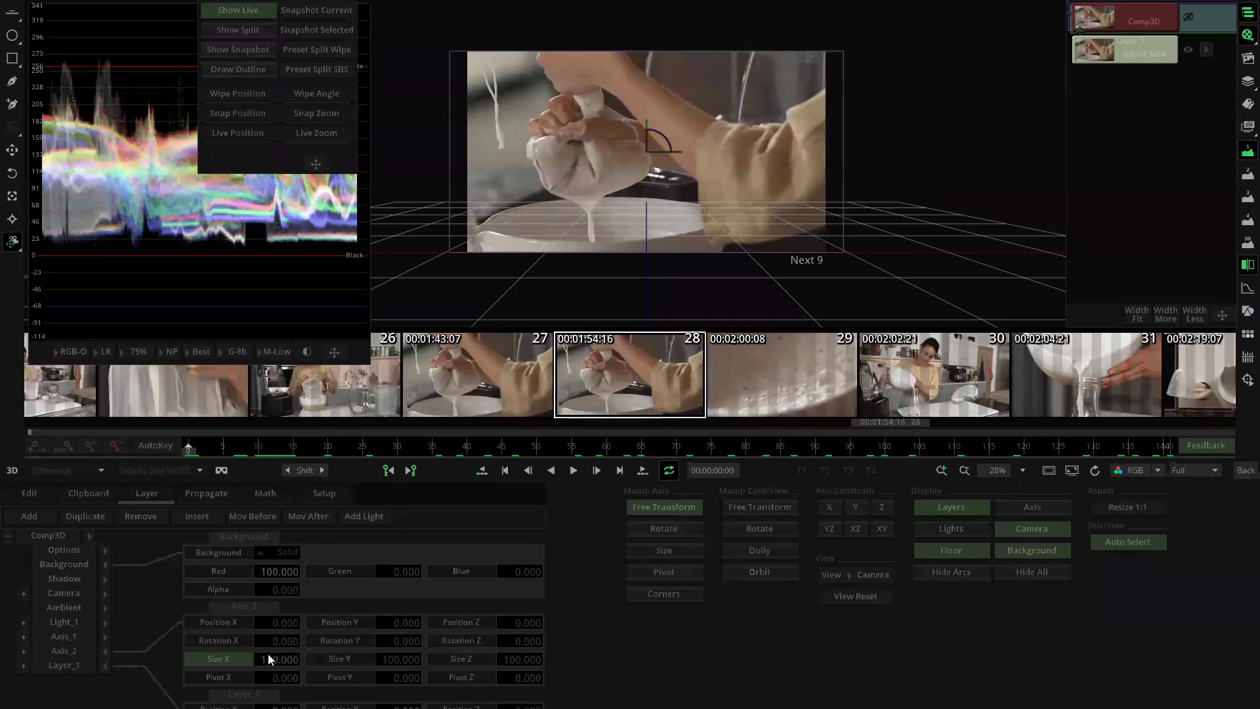
{"action": "left_click", "coordinate": [398, 656]}
{"action": "type", "text": "11"}
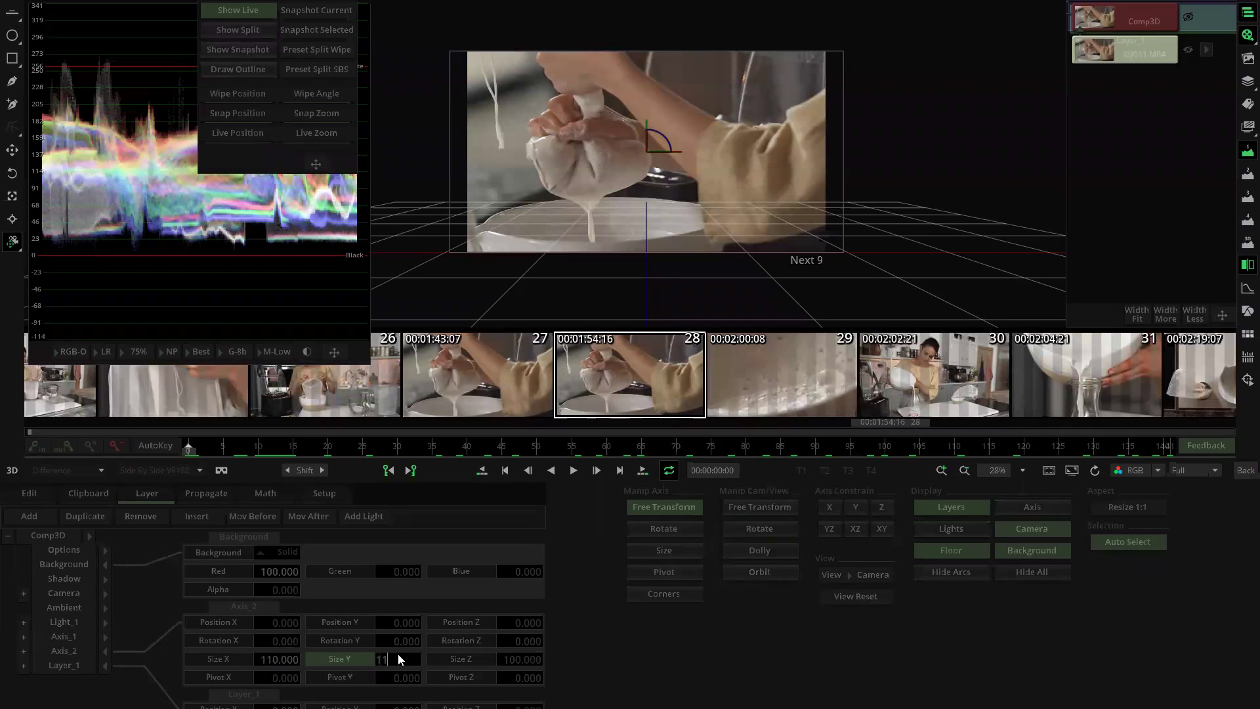
{"action": "type", "text": "0"}
{"action": "key", "text": "Return"}
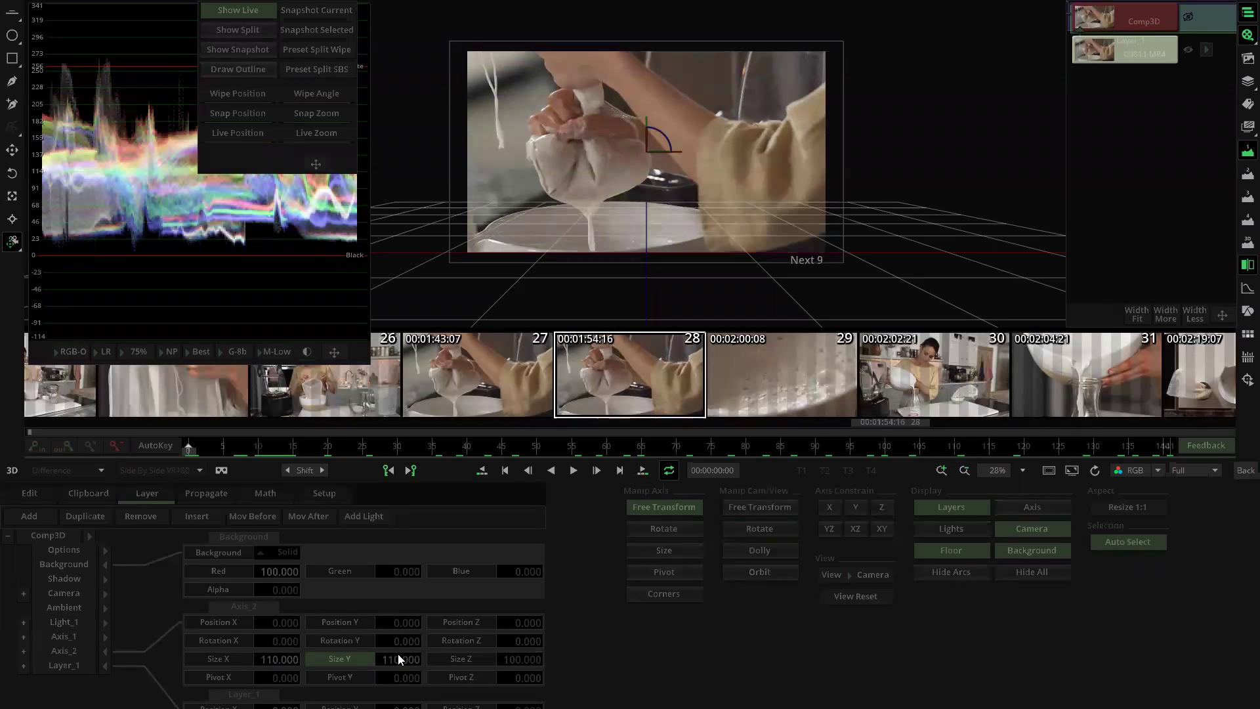
Step: Back in the timeline, mark both Comp3D shots from 00:01:43:07 to 00:02:00:08 and review them in the Record Monitor
{"action": "left_click", "coordinate": [1245, 469]}
{"action": "left_click_drag", "start_coordinate": [473, 156], "coordinate": [638, 211]}
{"action": "left_click", "coordinate": [612, 159]}
{"action": "scroll", "coordinate": [619, 145], "scroll_direction": "down", "scroll_amount": 3}
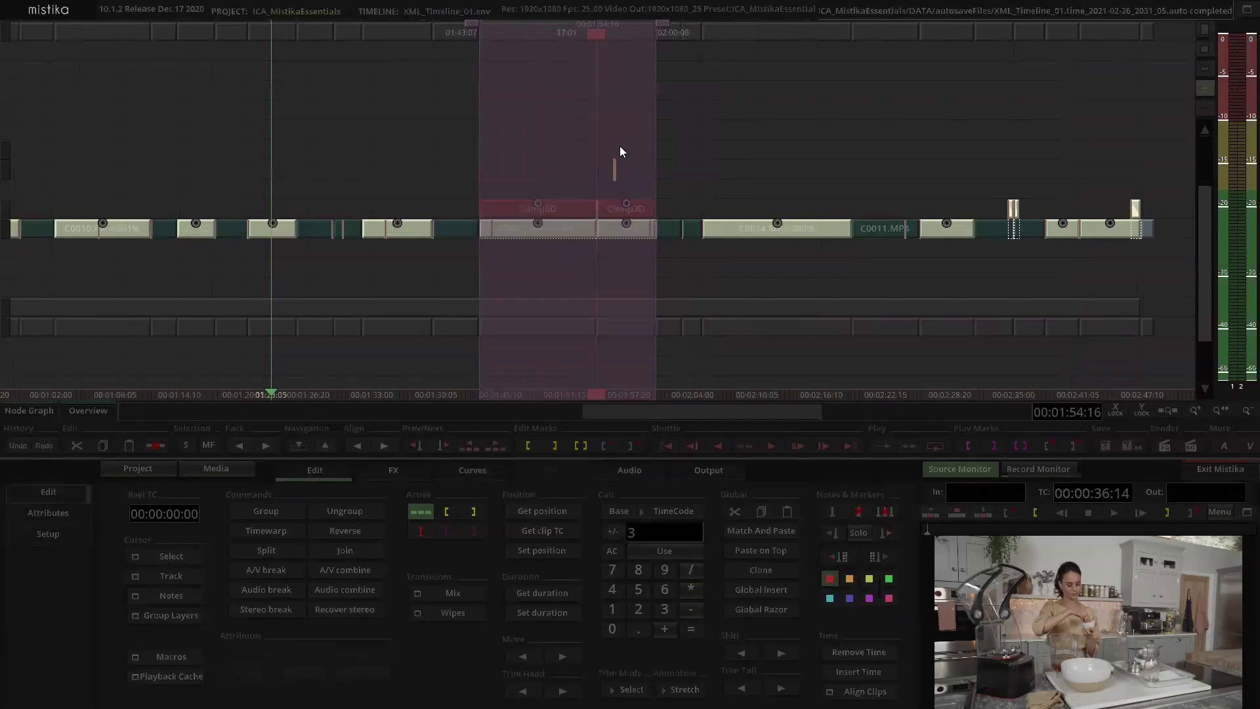
{"action": "key", "text": "space"}
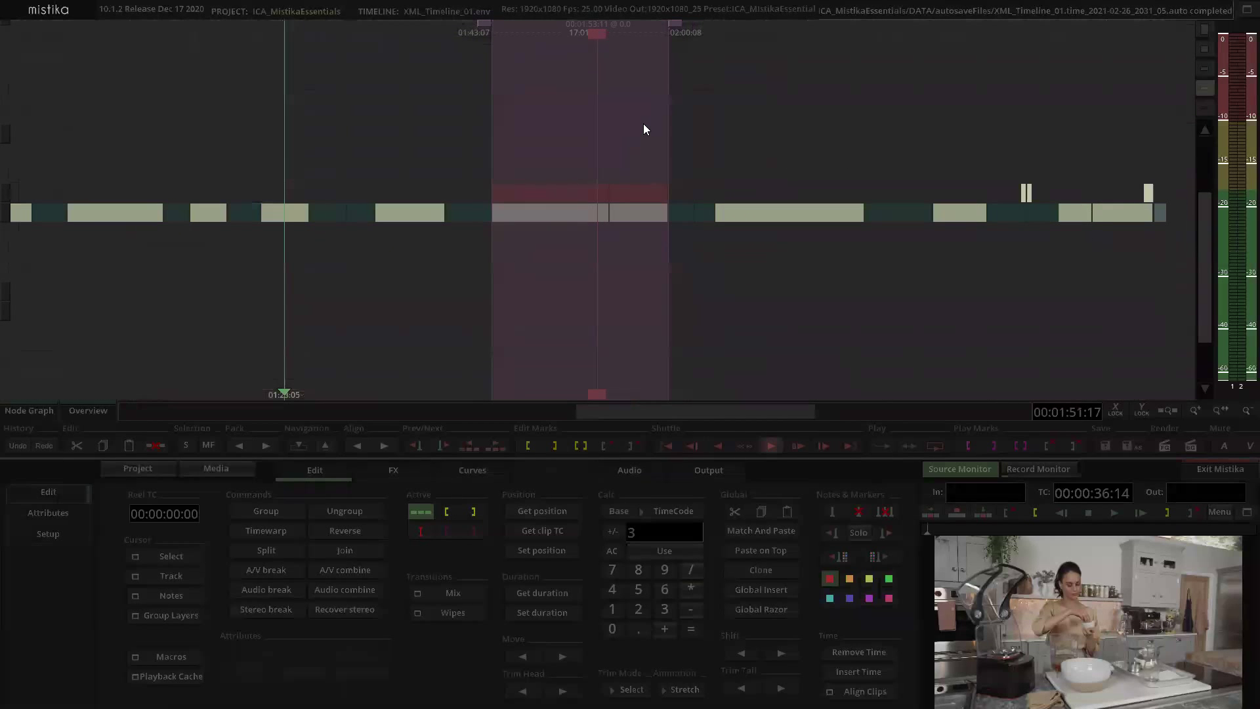
{"action": "left_click", "coordinate": [1038, 469]}
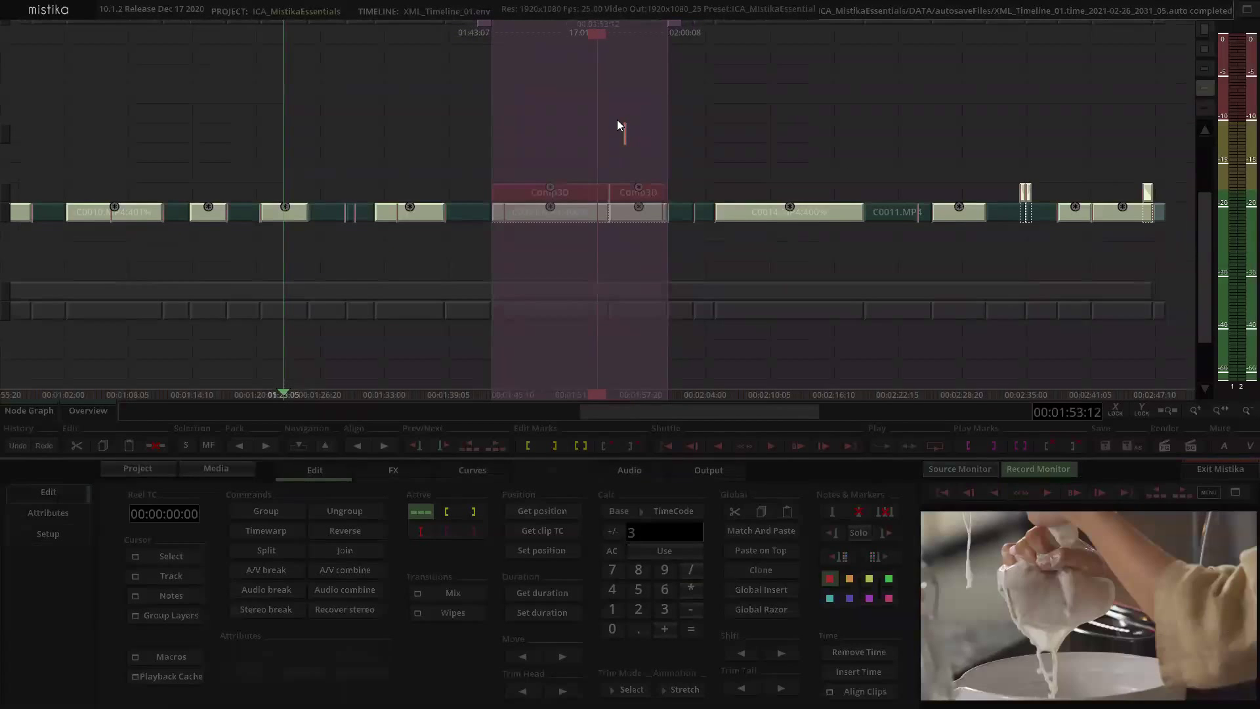
{"action": "left_click_drag", "start_coordinate": [670, 104], "coordinate": [642, 99]}
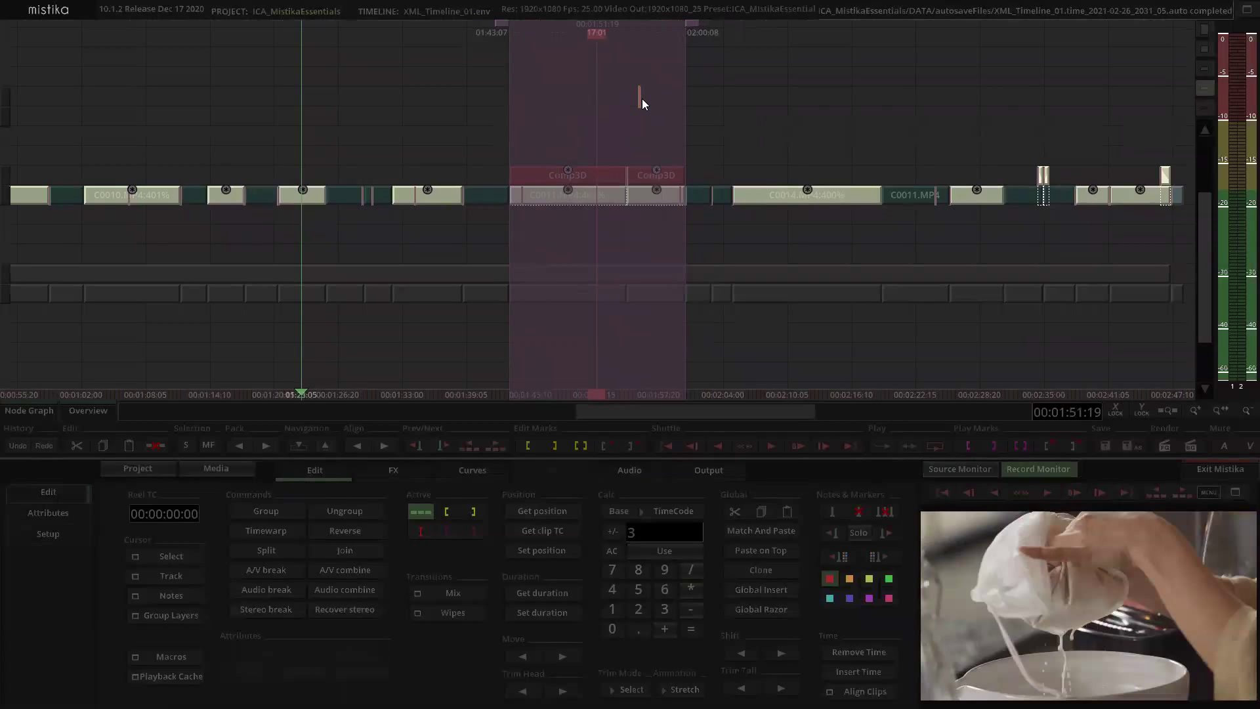
Step: Narrow the marked range to 00:01:53:02–00:01:56:21 around the cut between the Comp3D shots and view it full screen
{"action": "left_click_drag", "start_coordinate": [504, 28], "coordinate": [598, 64]}
{"action": "left_click_drag", "start_coordinate": [686, 22], "coordinate": [609, 33]}
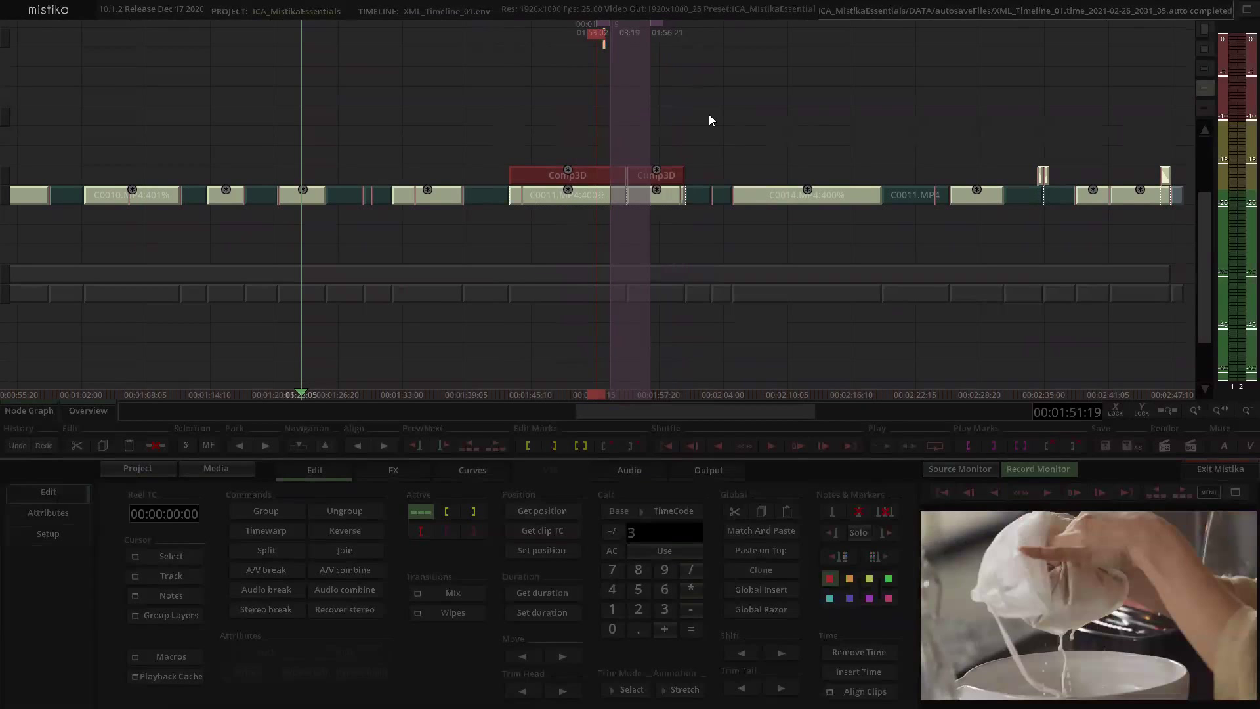
{"action": "double_click", "coordinate": [1070, 564]}
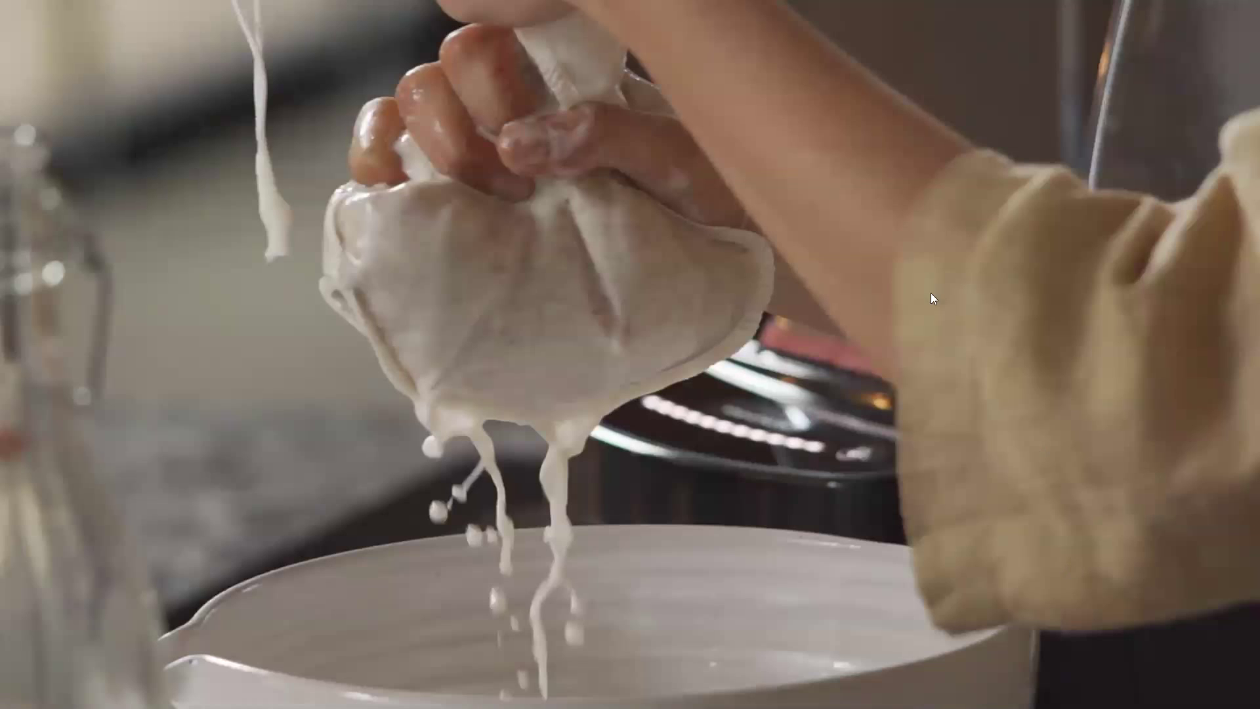
Step: Stop the full-screen playback and group the two C0011.MP4 shots together with their Comp3D effects
{"action": "key", "text": "space"}
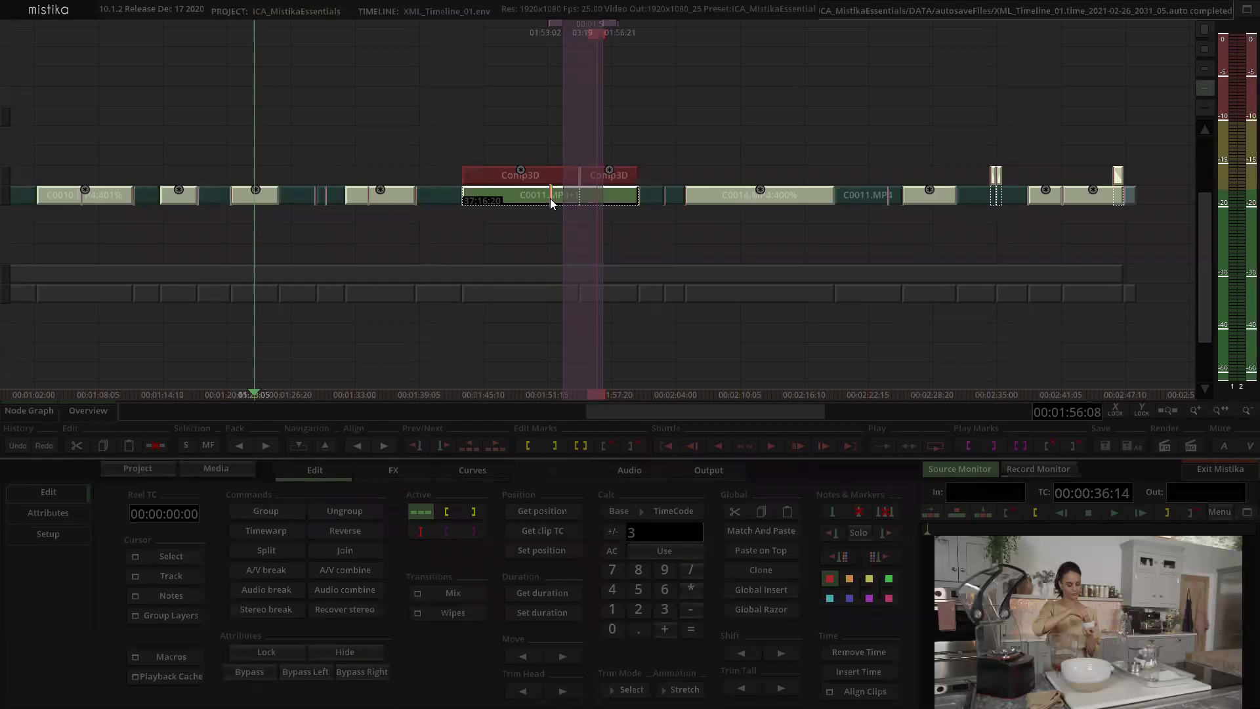
{"action": "left_click", "coordinate": [605, 150]}
{"action": "left_click", "coordinate": [525, 123]}
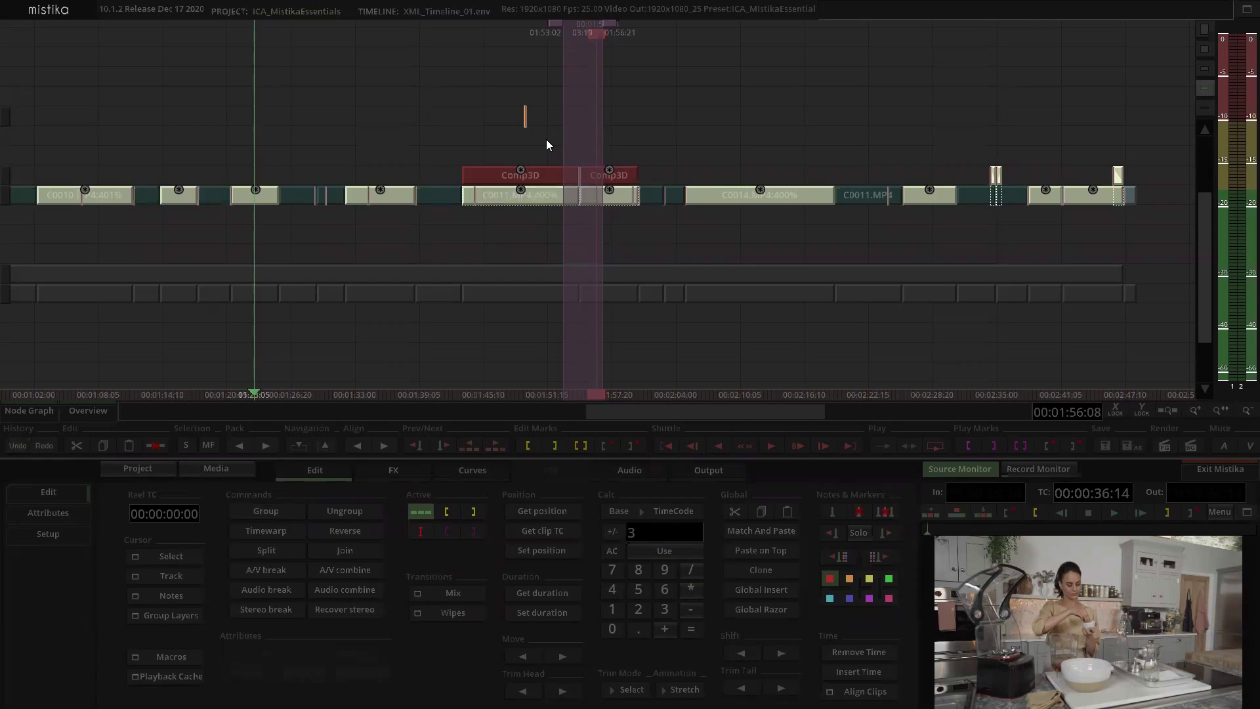
{"action": "scroll", "coordinate": [545, 139], "scroll_direction": "up", "scroll_amount": 2}
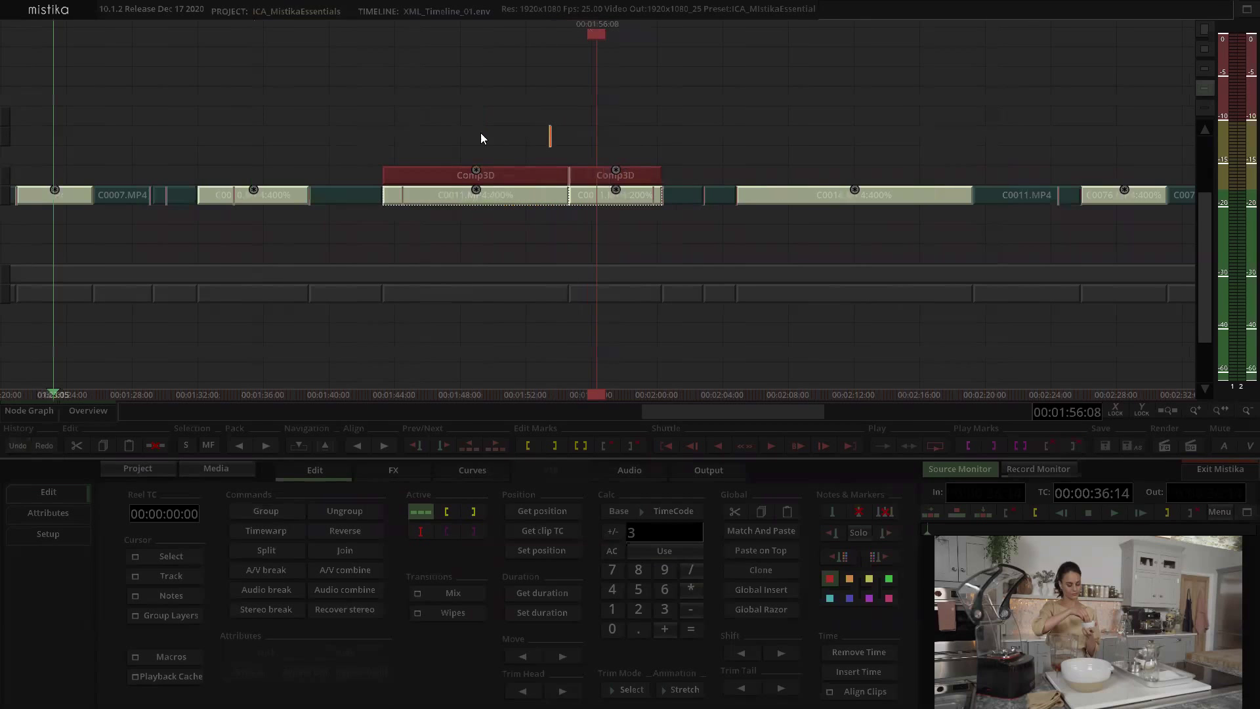
{"action": "left_click_drag", "start_coordinate": [606, 219], "coordinate": [610, 210]}
{"action": "scroll", "coordinate": [662, 155], "scroll_direction": "down", "scroll_amount": 2}
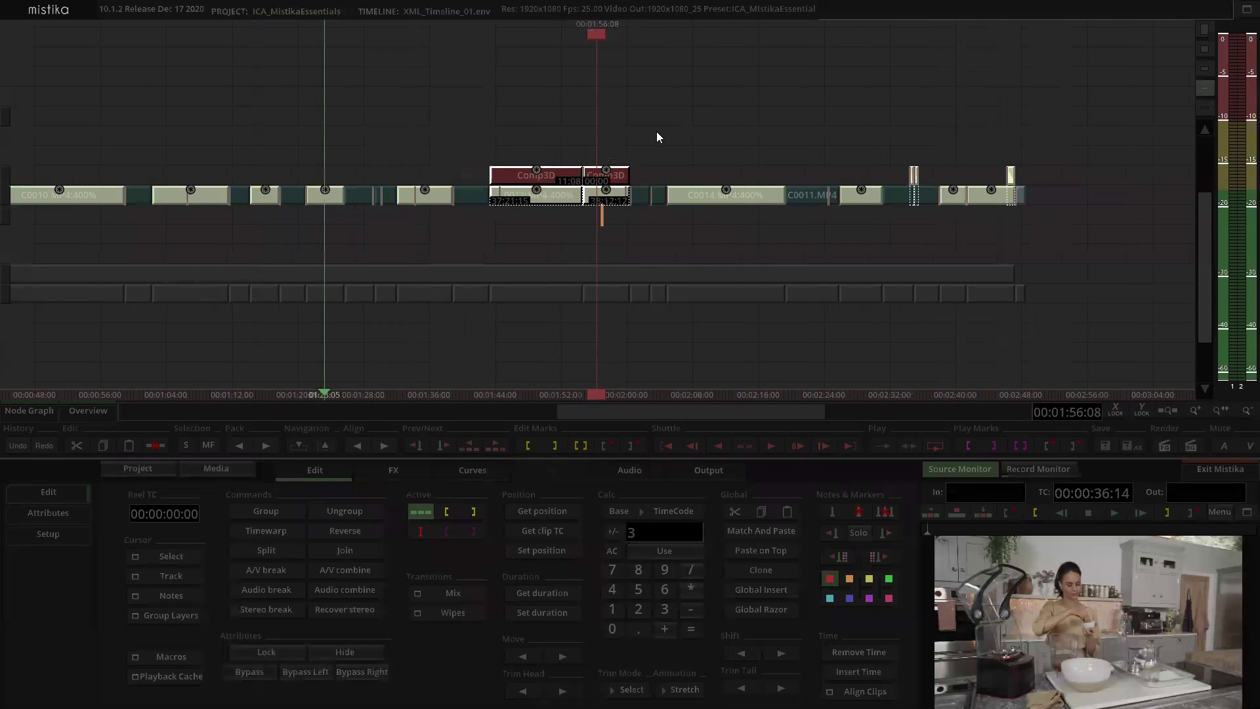
{"action": "left_click_drag", "start_coordinate": [565, 115], "coordinate": [604, 225]}
{"action": "key", "text": "g"}
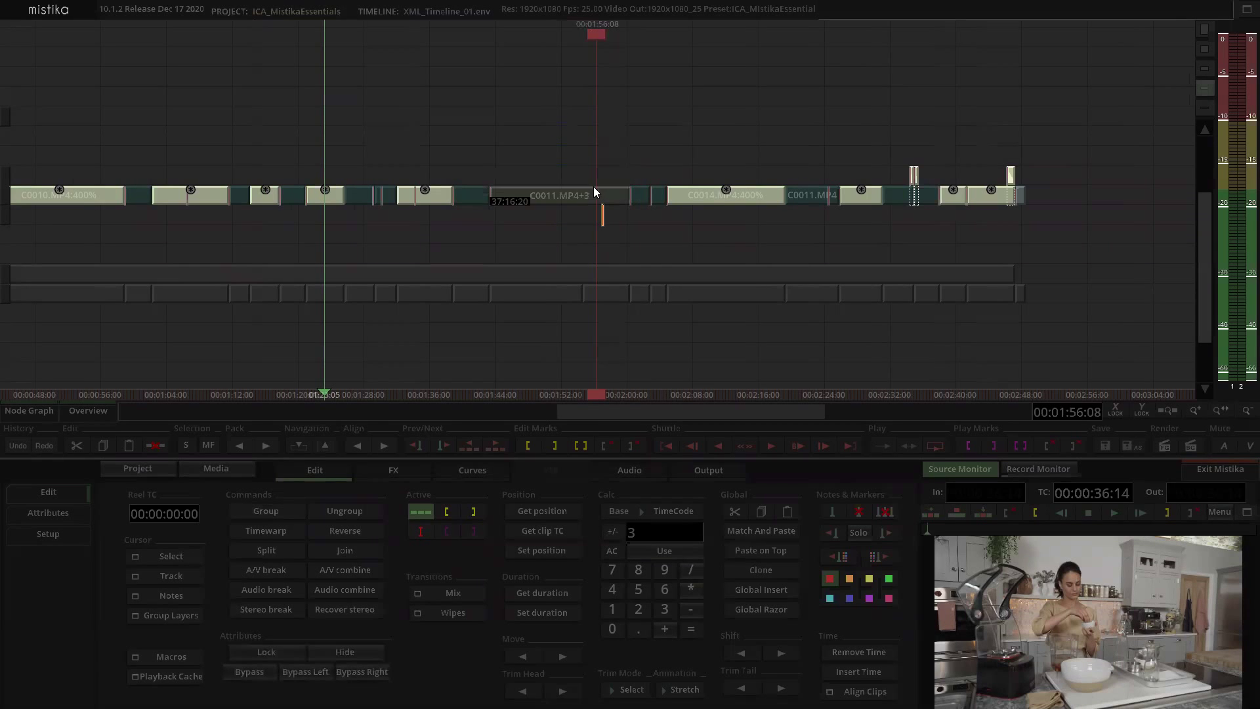
{"action": "left_click", "coordinate": [593, 187]}
Step: Lock the two video tracks that hold the conformed shots and their overlays
{"action": "scroll", "coordinate": [601, 147], "scroll_direction": "down", "scroll_amount": 3}
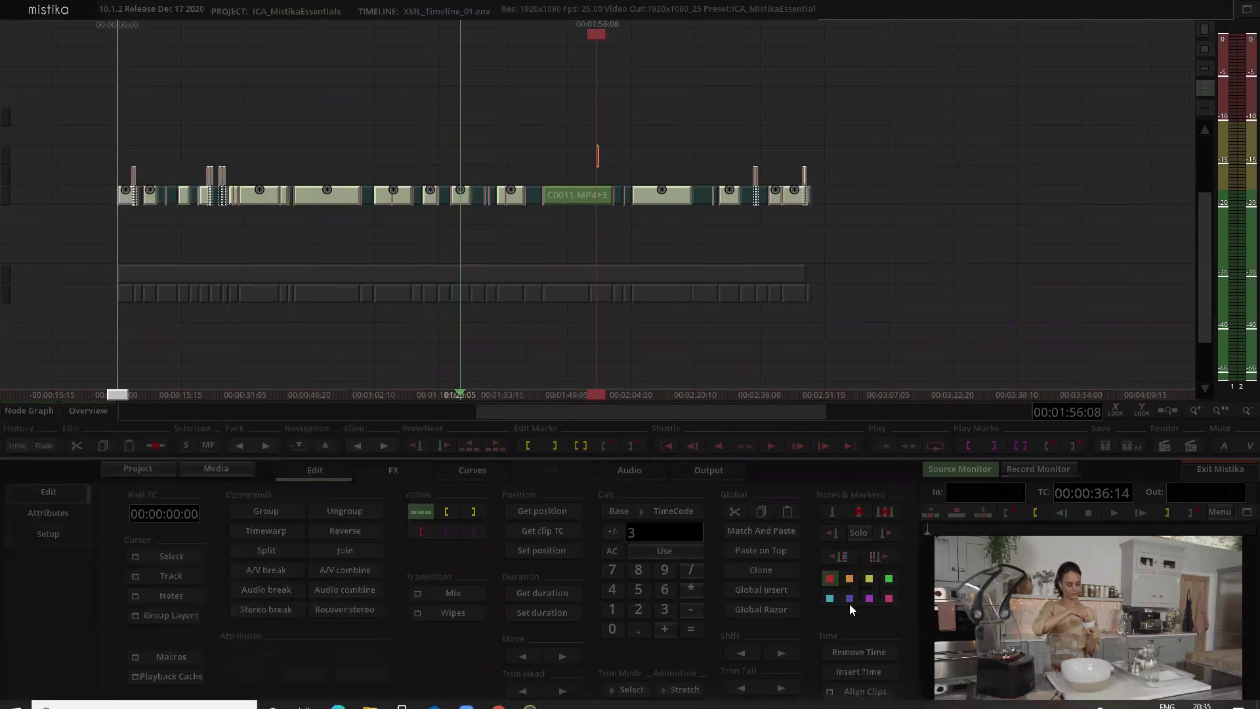
{"action": "scroll", "coordinate": [531, 127], "scroll_direction": "down", "scroll_amount": 2}
{"action": "left_click", "coordinate": [525, 119]}
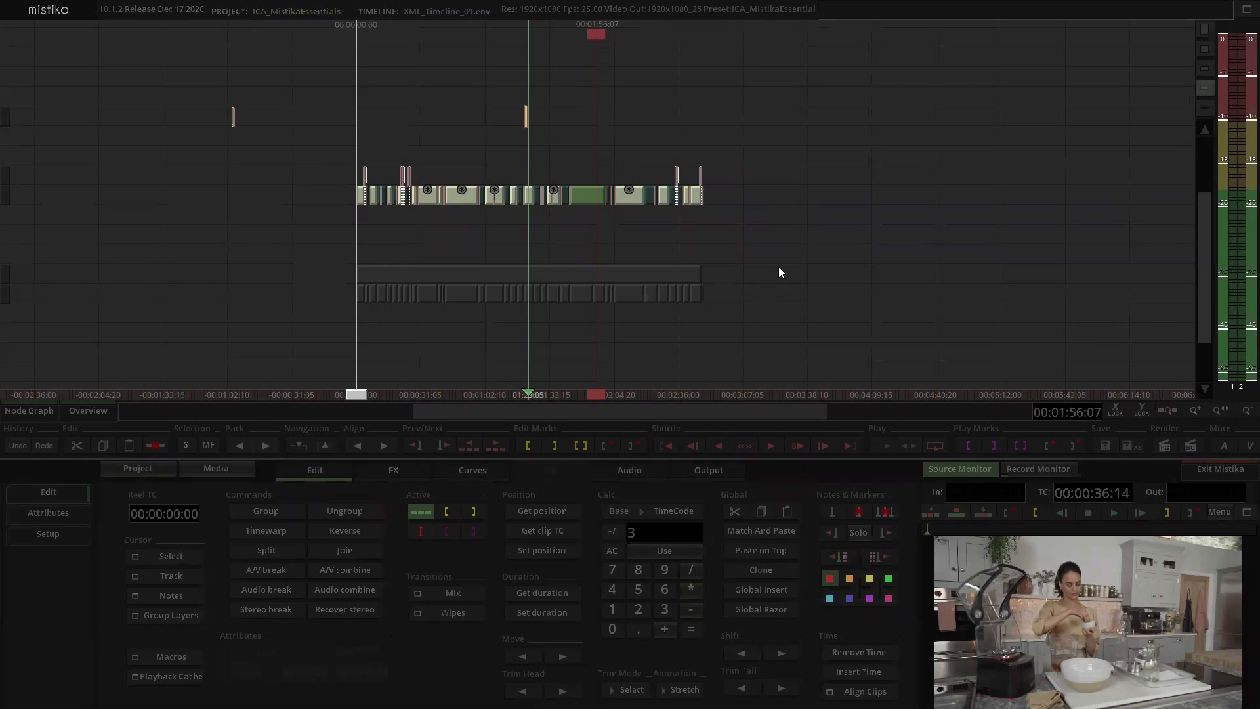
{"action": "scroll", "coordinate": [779, 272], "scroll_direction": "up", "scroll_amount": 2}
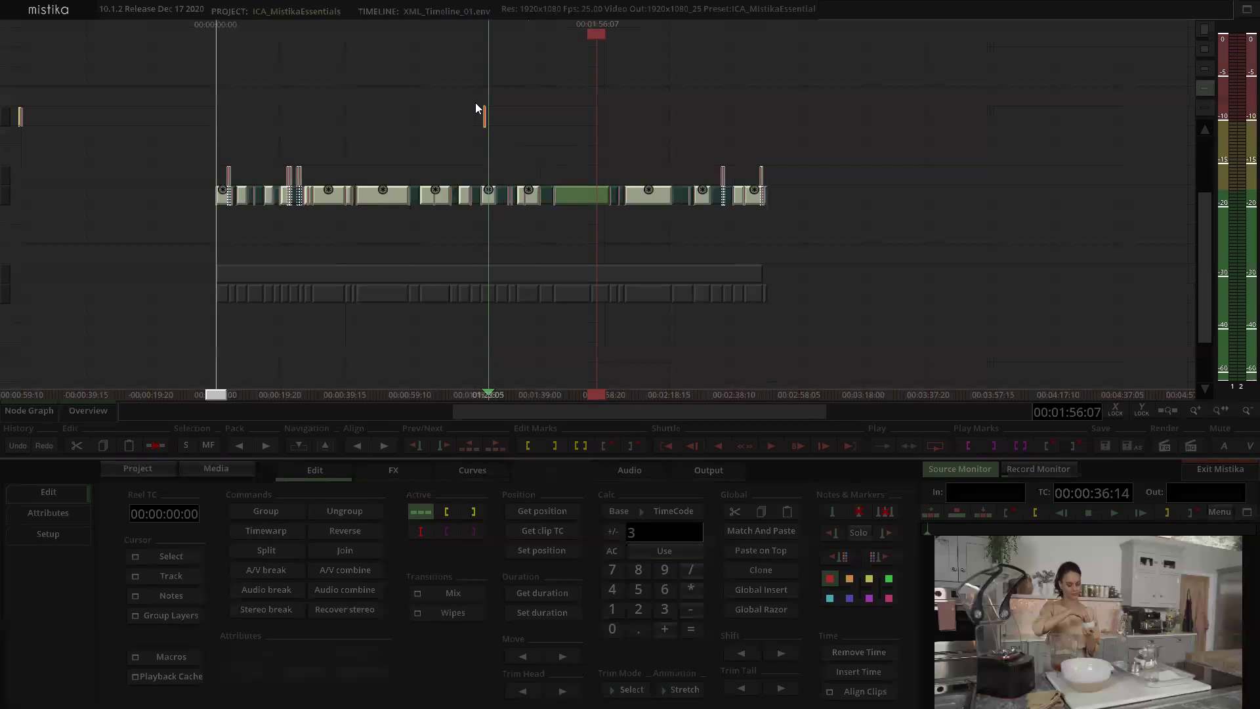
{"action": "scroll", "coordinate": [486, 98], "scroll_direction": "left", "scroll_amount": 3}
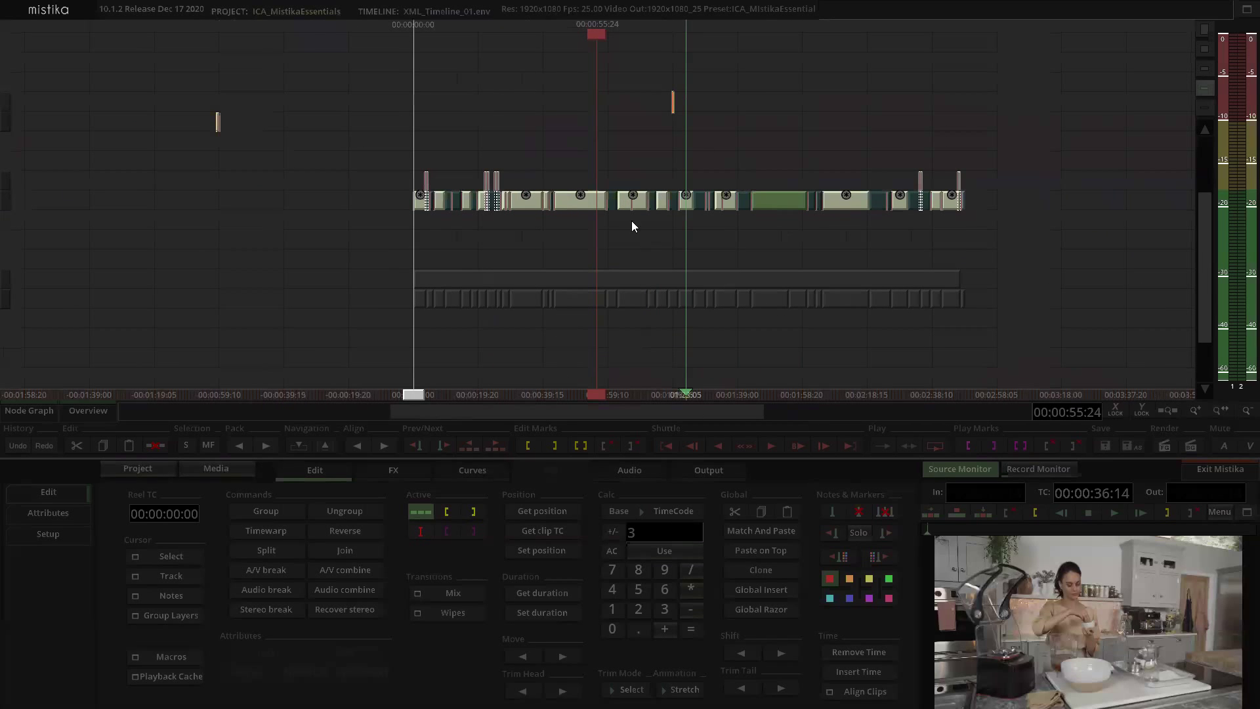
{"action": "scroll", "coordinate": [506, 106], "scroll_direction": "down", "scroll_amount": 3}
{"action": "scroll", "coordinate": [623, 137], "scroll_direction": "down", "scroll_amount": 2}
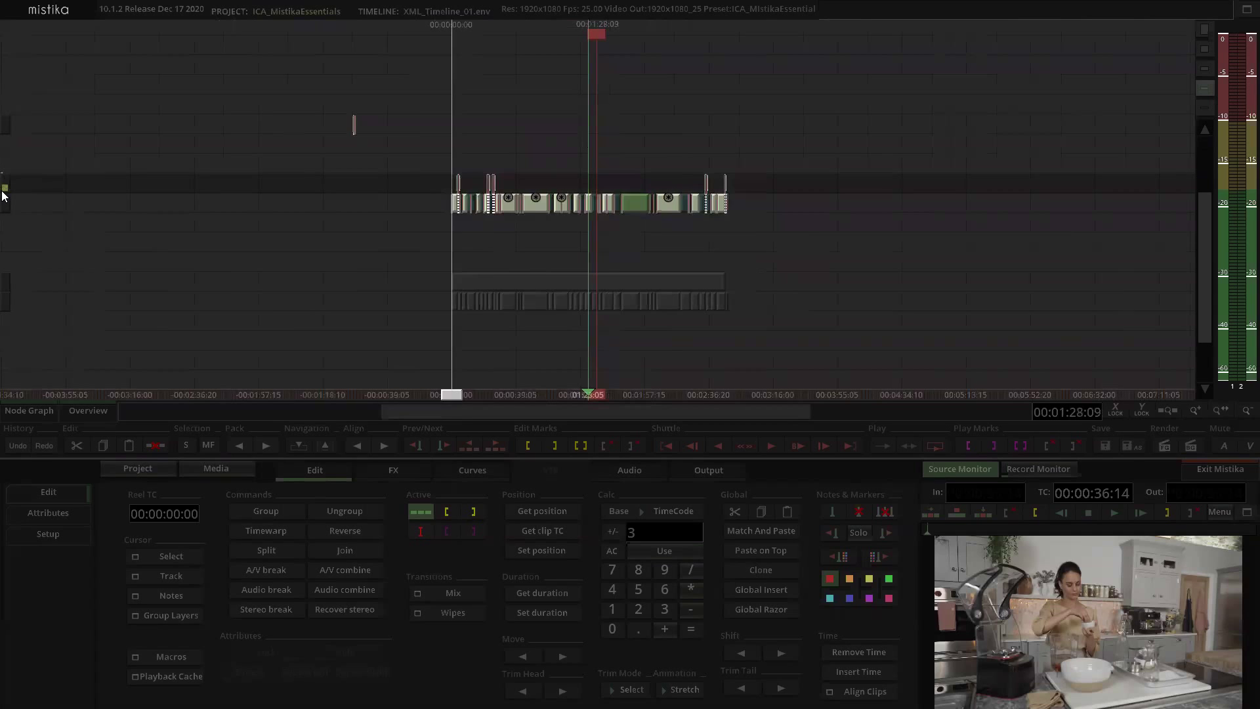
{"action": "left_click", "coordinate": [9, 205]}
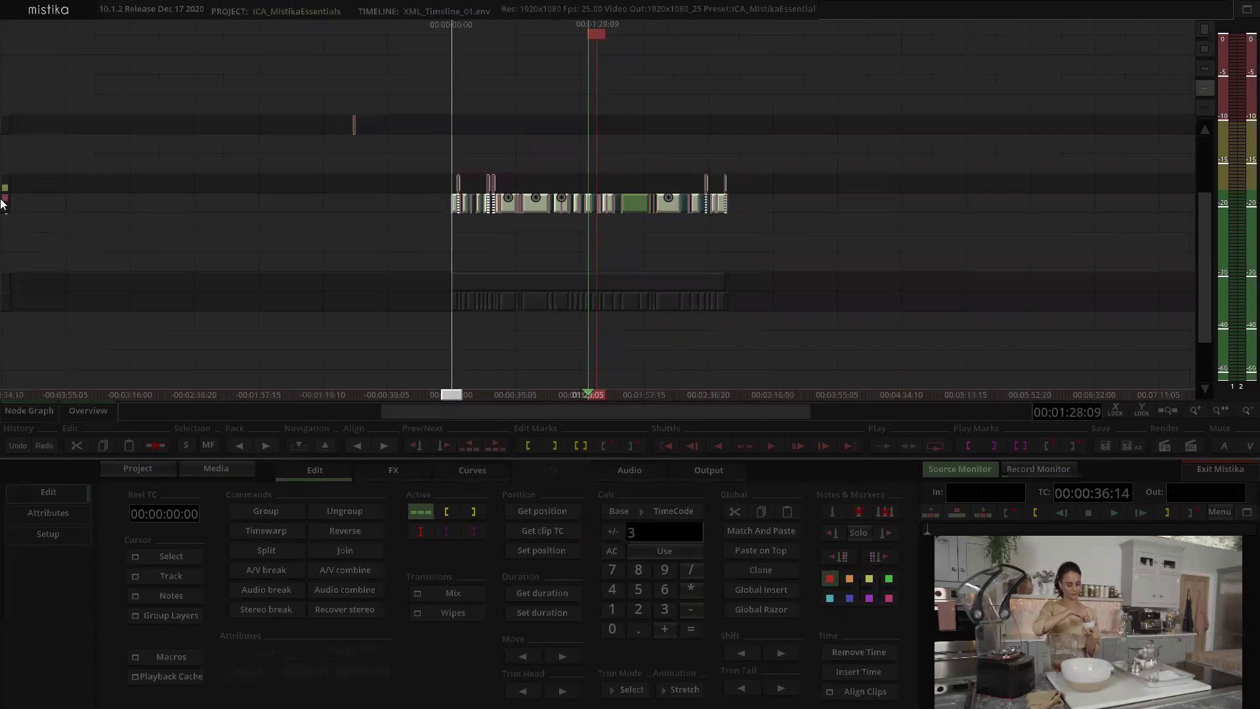
{"action": "left_click", "coordinate": [5, 205]}
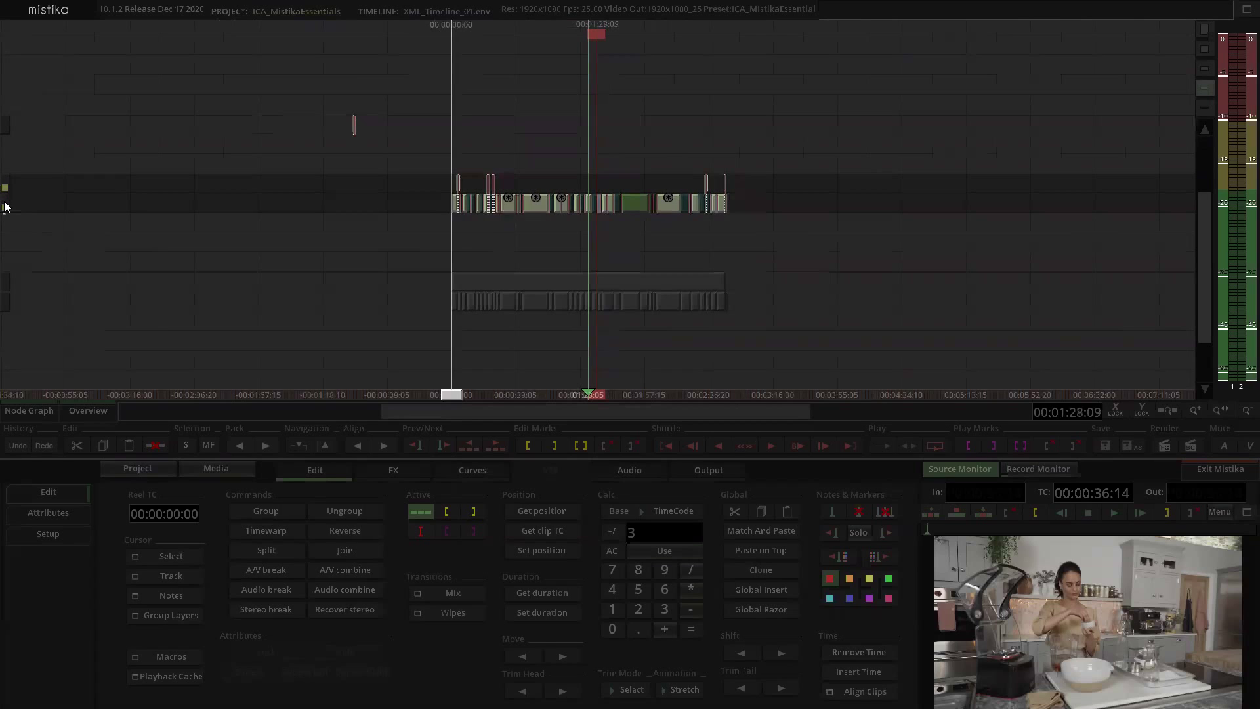
Step: Return the timeline position to 00:00:00:00 with nothing selected
{"action": "left_click_drag", "start_coordinate": [408, 290], "coordinate": [292, 292]}
{"action": "left_click", "coordinate": [416, 288]}
{"action": "left_click_drag", "start_coordinate": [417, 252], "coordinate": [633, 265]}
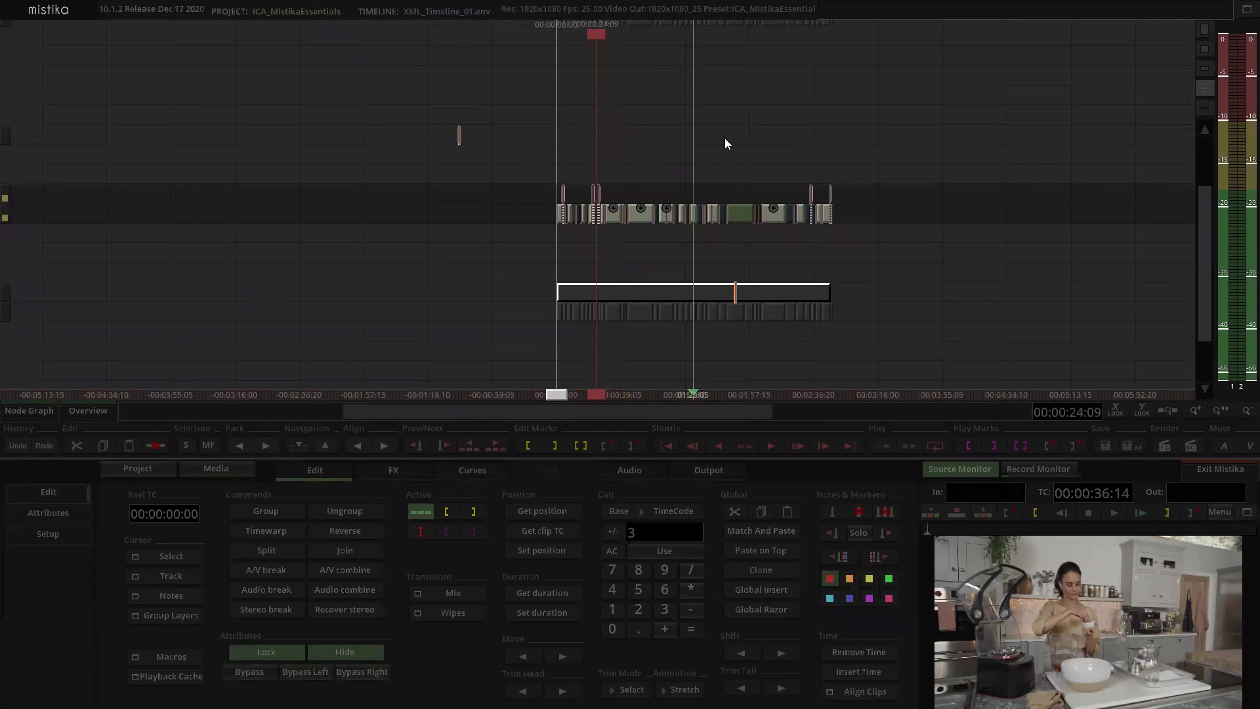
{"action": "left_click", "coordinate": [678, 130]}
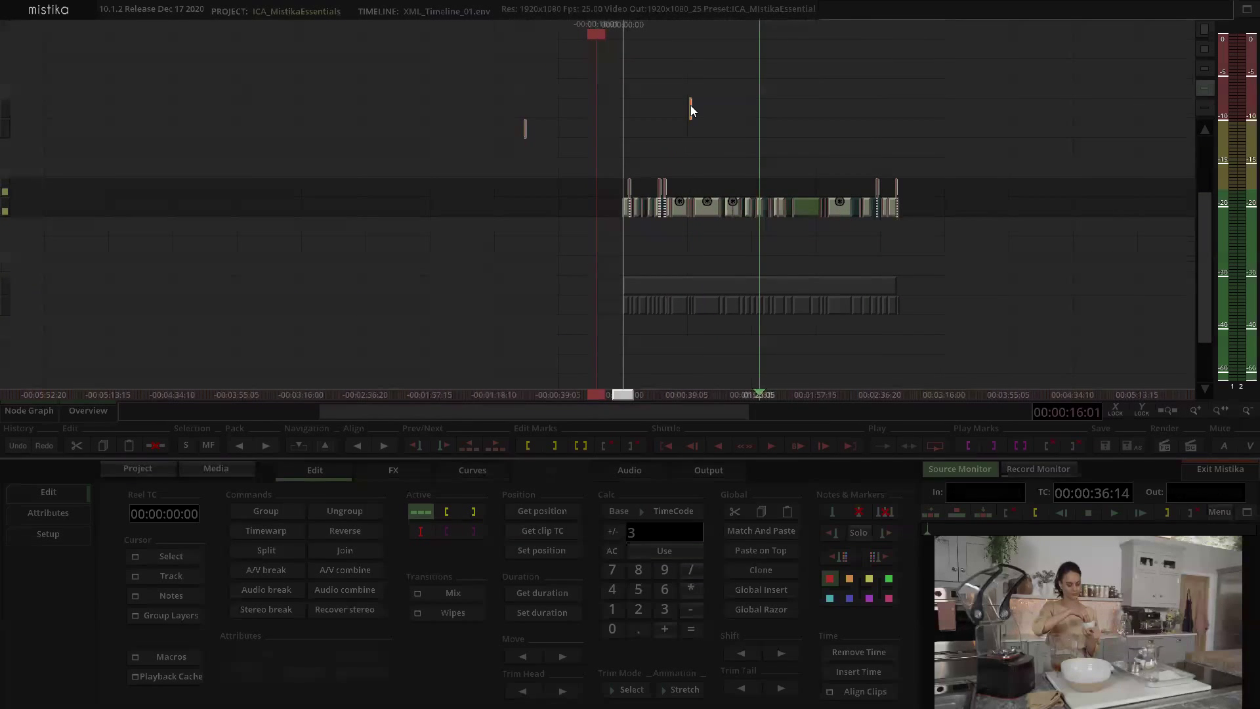
Step: Load 01_NUTSEED_GFX.edl from the ICA_Mistika_Essentials/09_DOCUMENTATION/EDL folder for conforming
{"action": "left_click", "coordinate": [231, 471]}
{"action": "left_click", "coordinate": [606, 467]}
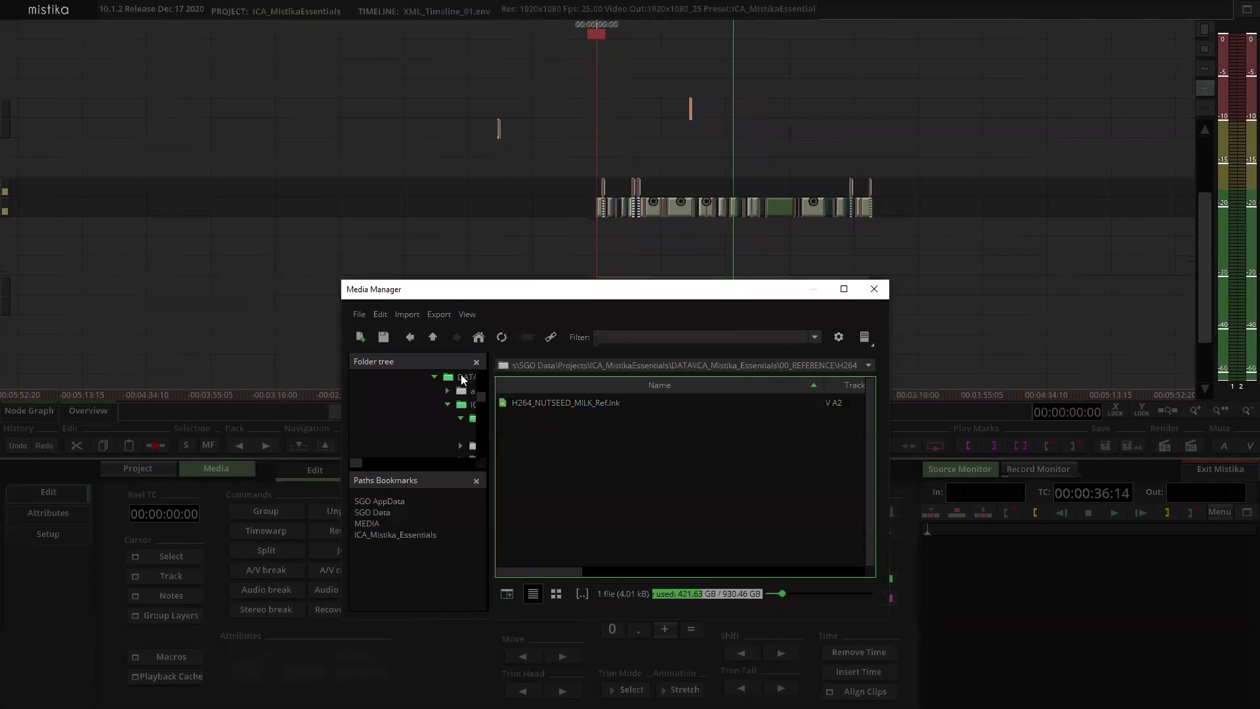
{"action": "left_click", "coordinate": [432, 338]}
{"action": "left_click", "coordinate": [439, 340]}
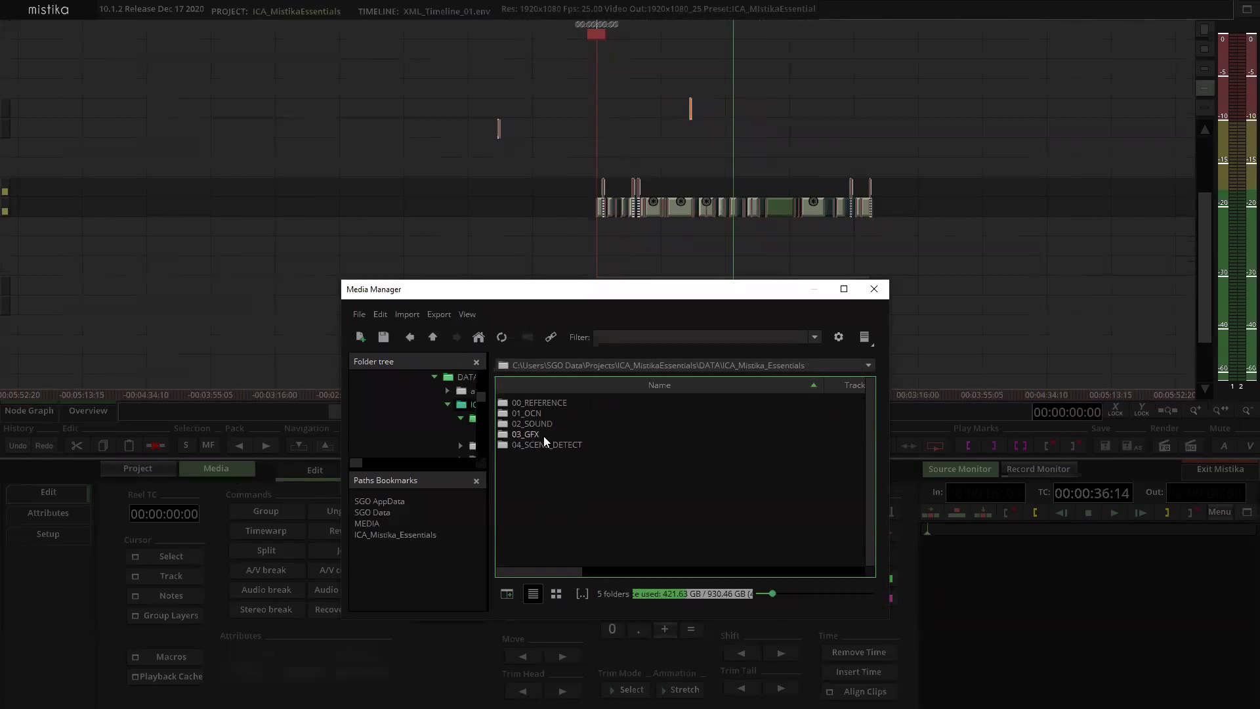
{"action": "left_click", "coordinate": [391, 534]}
{"action": "double_click", "coordinate": [569, 454]}
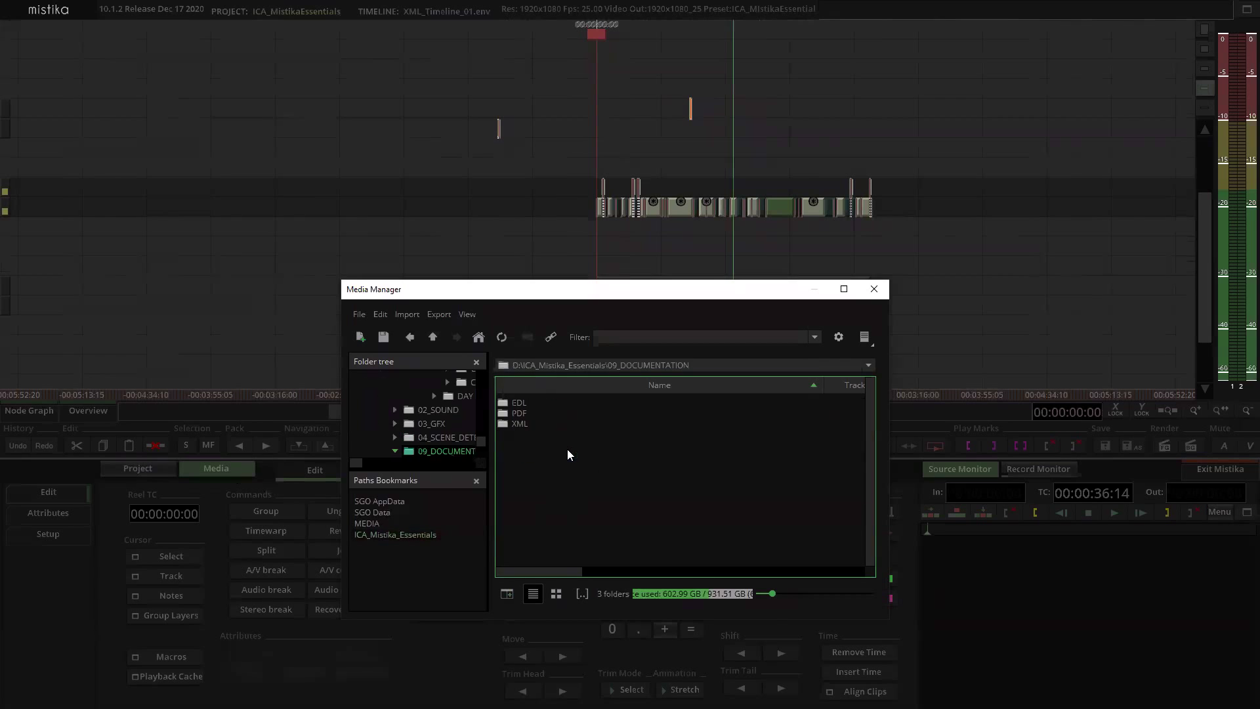
{"action": "double_click", "coordinate": [532, 404]}
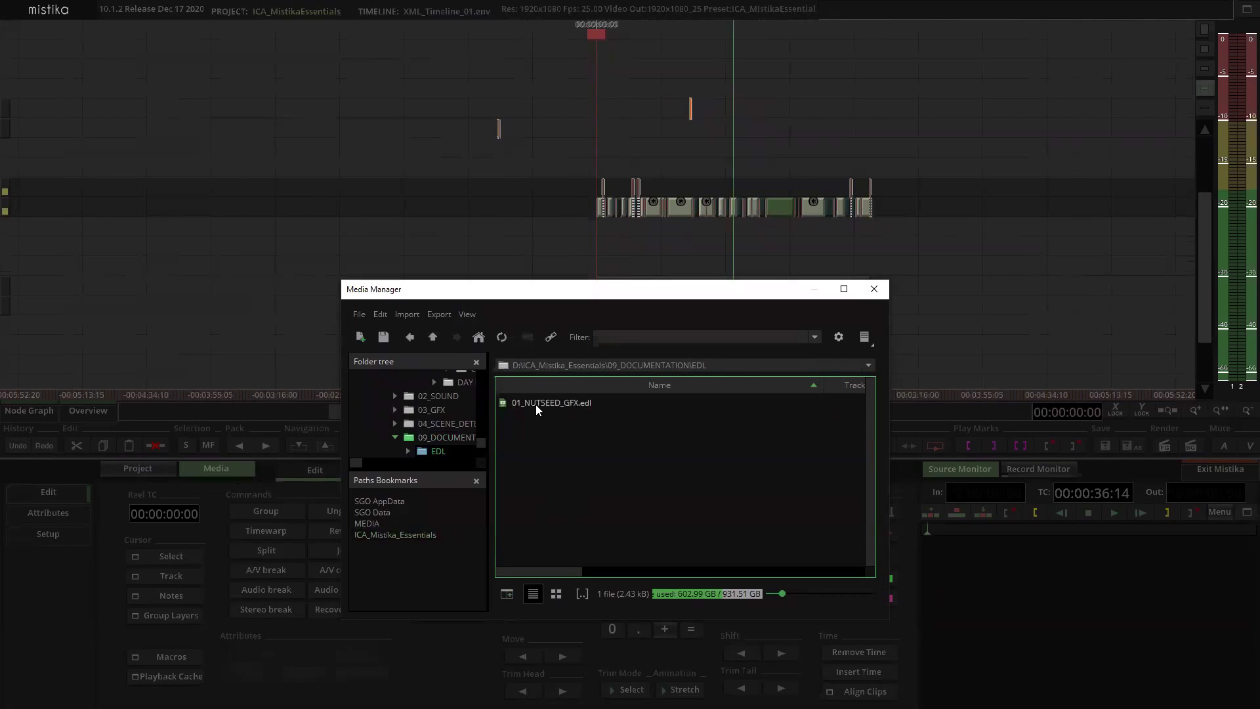
{"action": "double_click", "coordinate": [540, 402]}
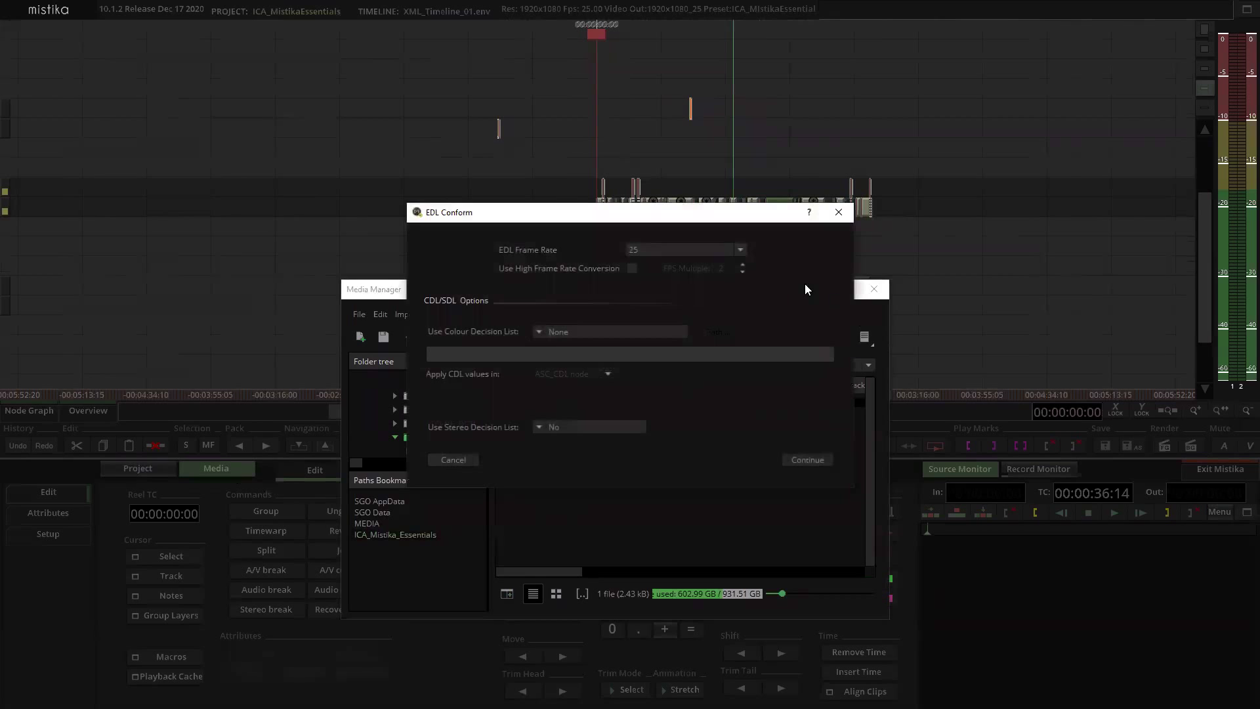
Step: Conform the EDL at 25 fps from 00:00:00:00 with 03_GFX as the media search path, accepting the overlap with existing material
{"action": "left_click", "coordinate": [806, 460]}
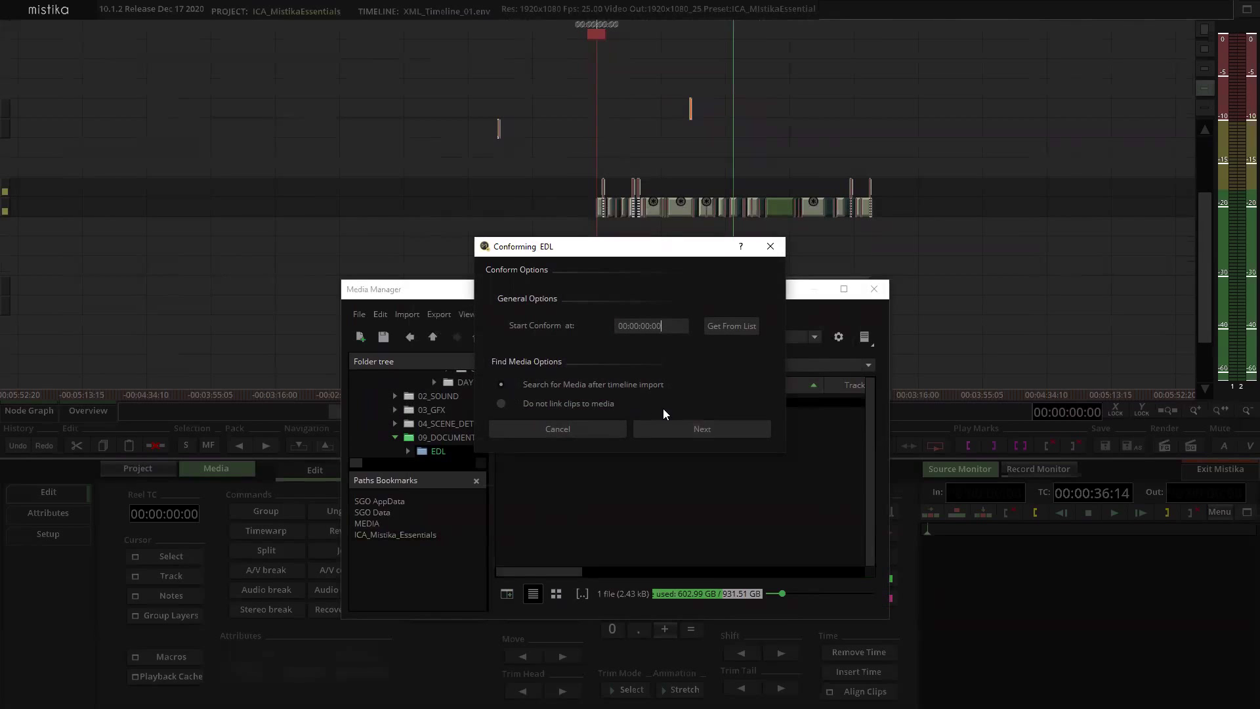
{"action": "left_click", "coordinate": [702, 428]}
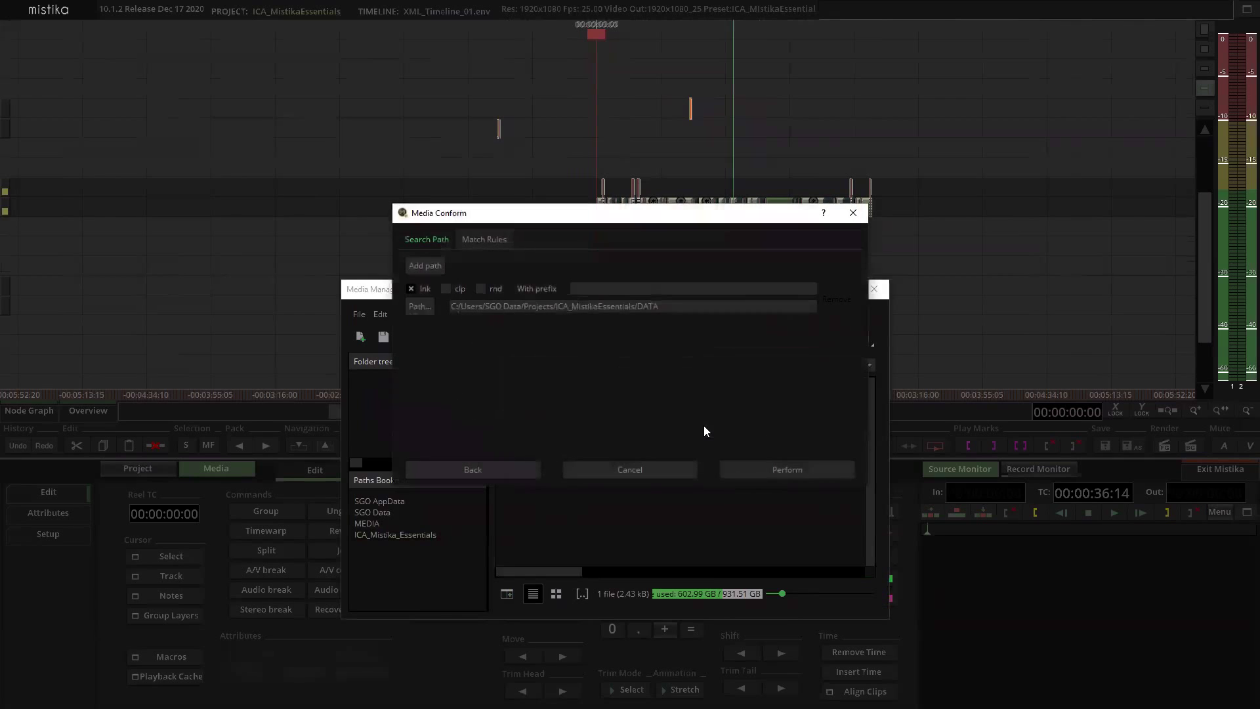
{"action": "left_click", "coordinate": [420, 307]}
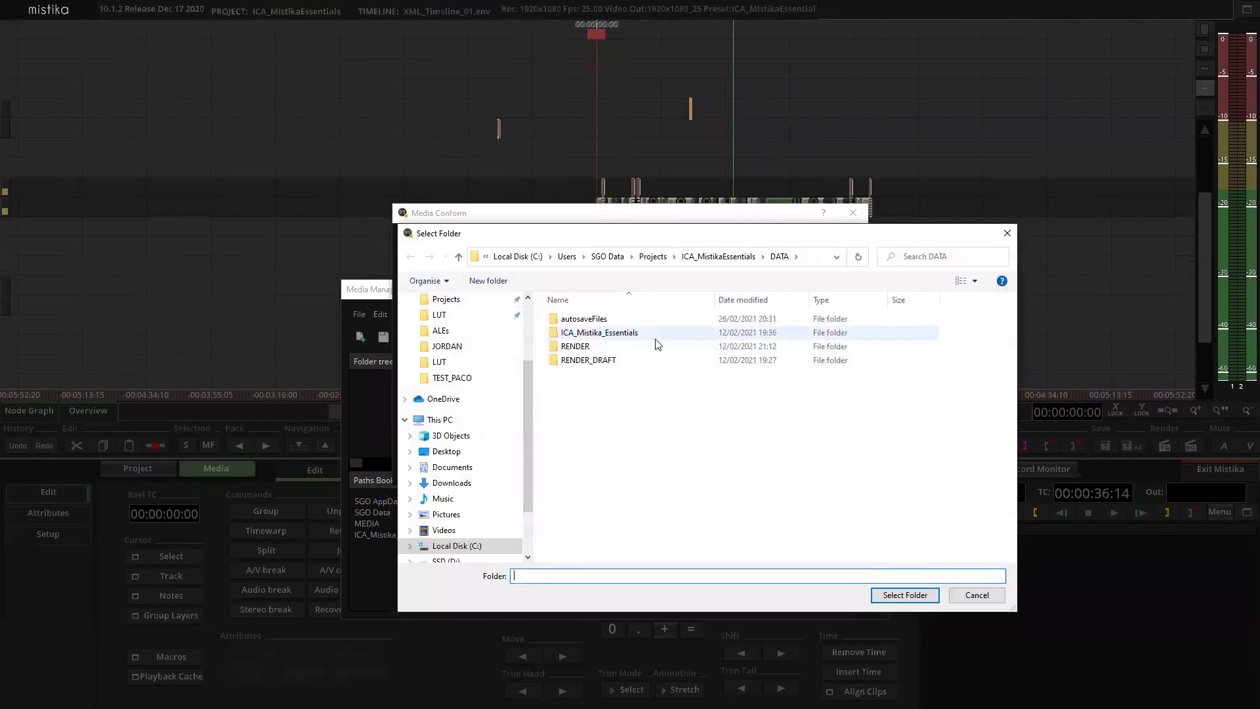
{"action": "double_click", "coordinate": [600, 333]}
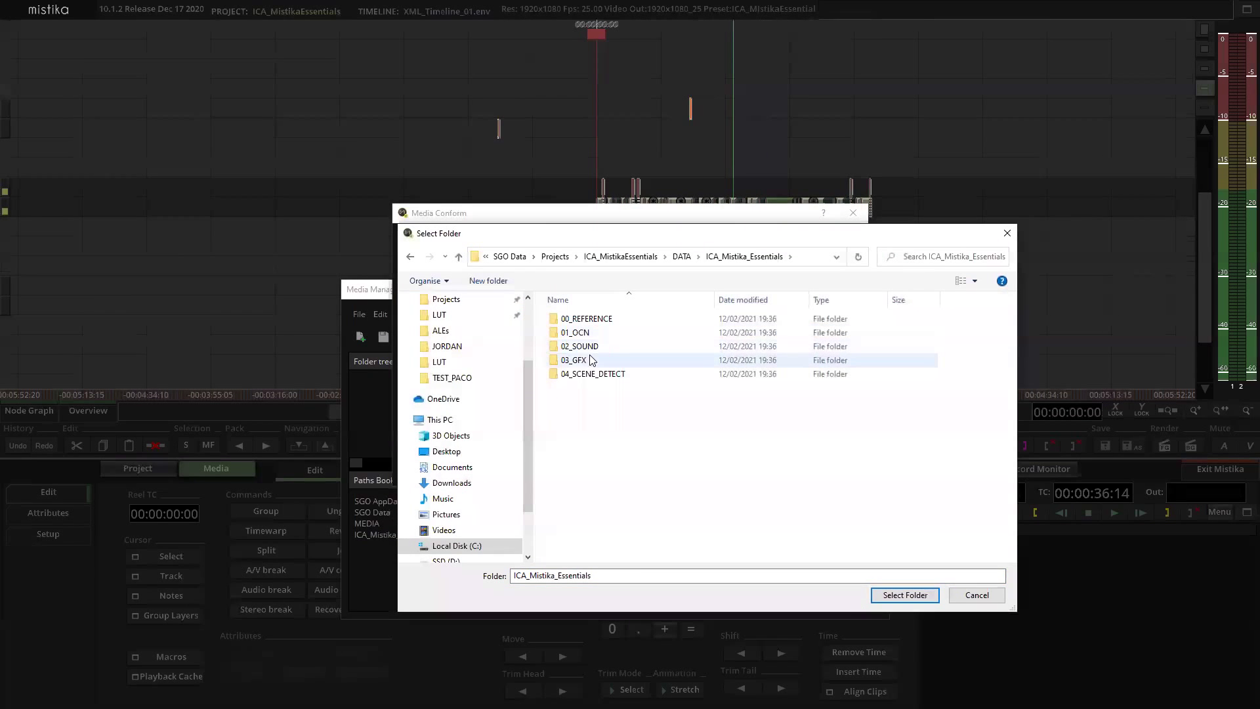
{"action": "double_click", "coordinate": [580, 362]}
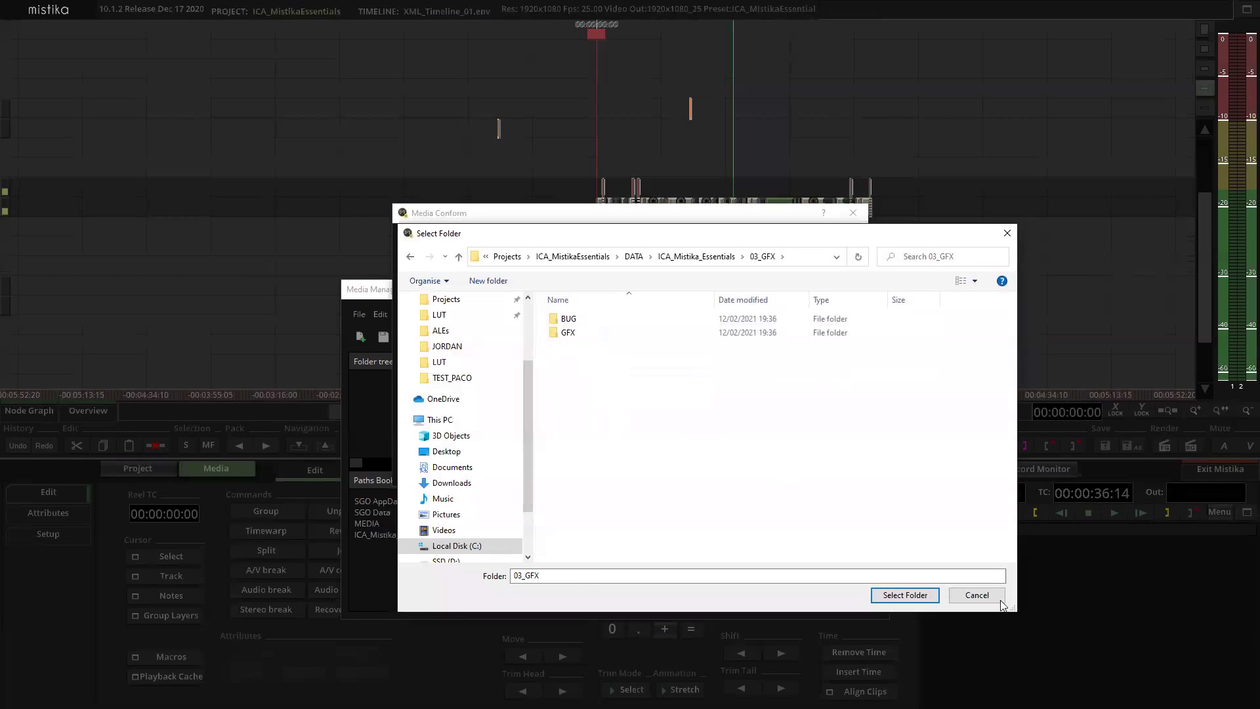
{"action": "left_click", "coordinate": [905, 594]}
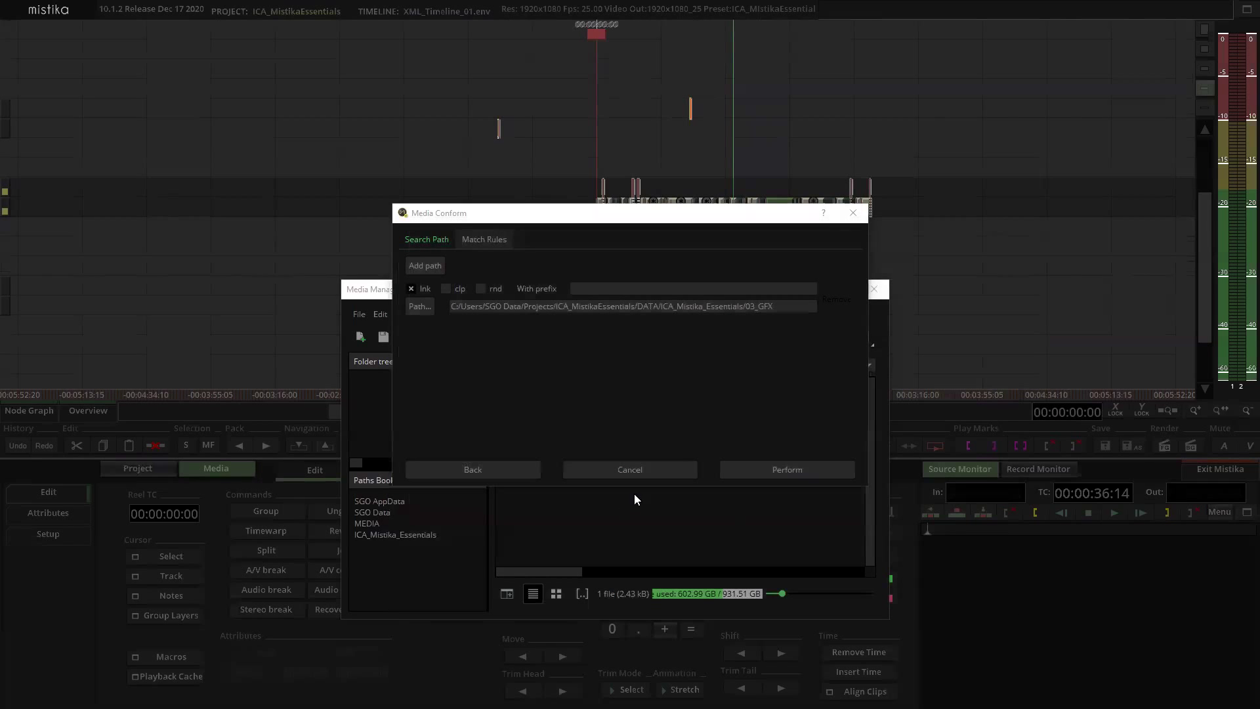
{"action": "left_click", "coordinate": [790, 470]}
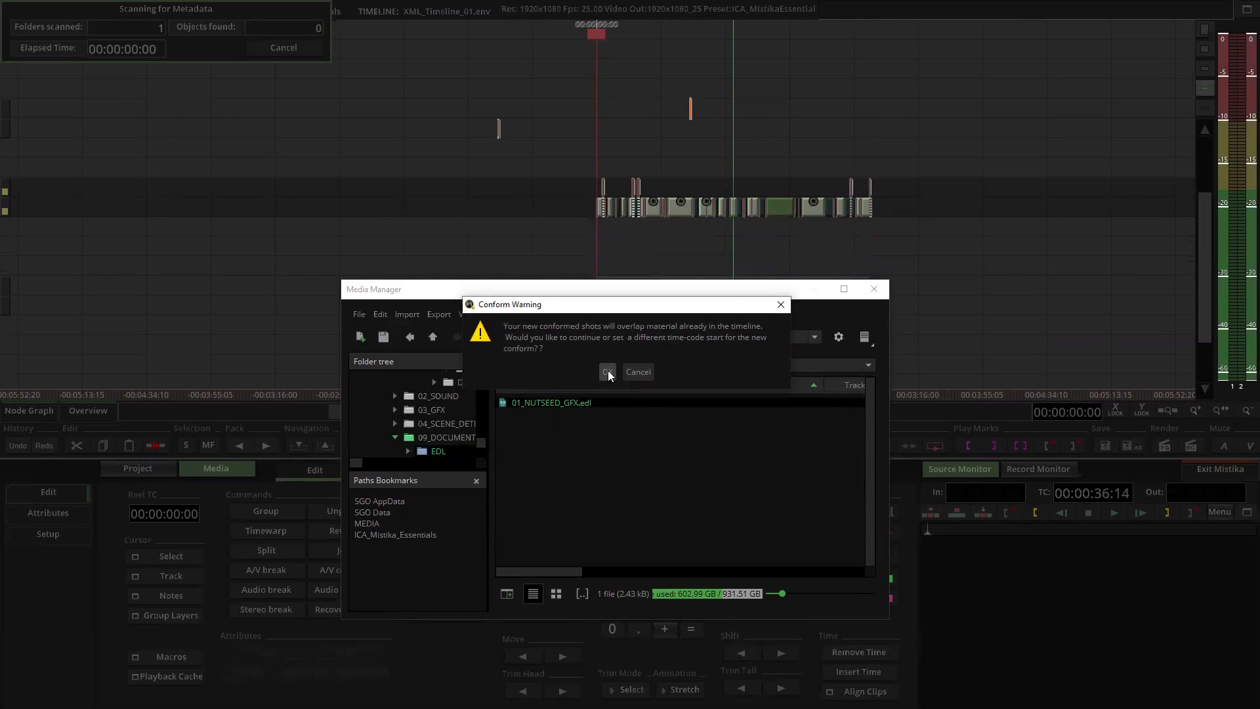
{"action": "left_click", "coordinate": [608, 371]}
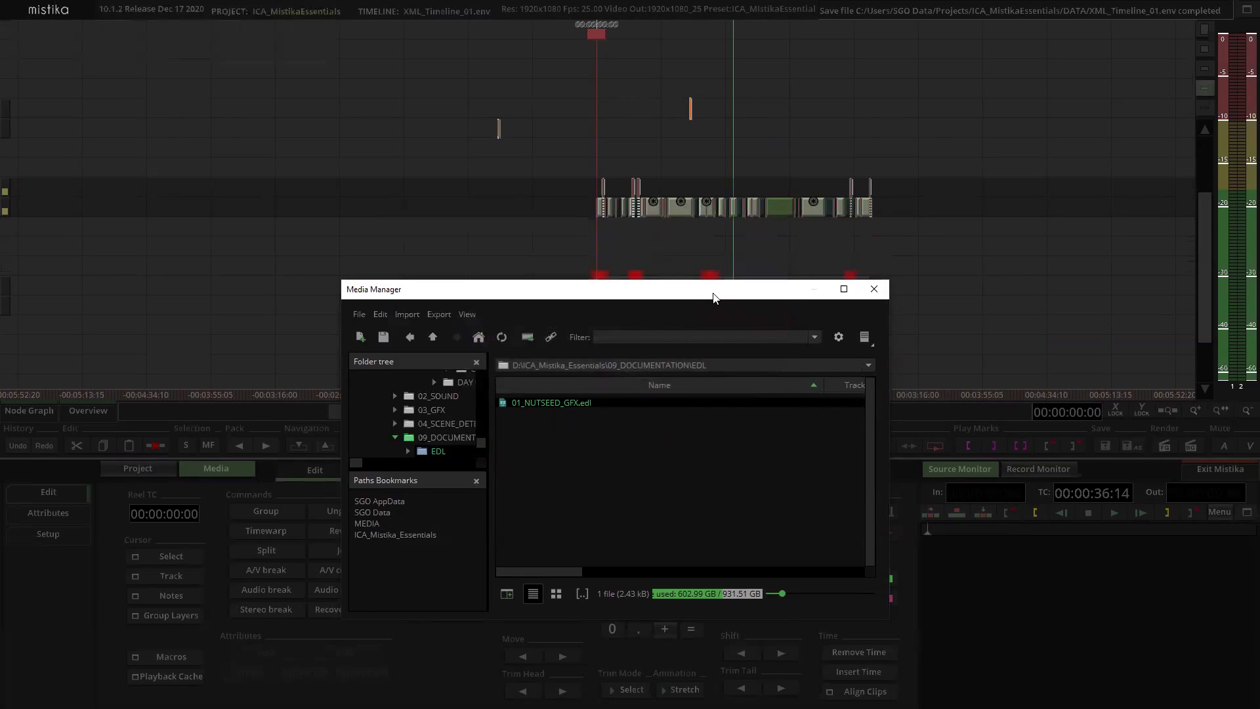
Step: Close the Media Manager and check where the conformed GFX clips overlap the hidden material in the lower tracks
{"action": "left_click_drag", "start_coordinate": [713, 283], "coordinate": [731, 363]}
{"action": "scroll", "coordinate": [772, 280], "scroll_direction": "up", "scroll_amount": 1}
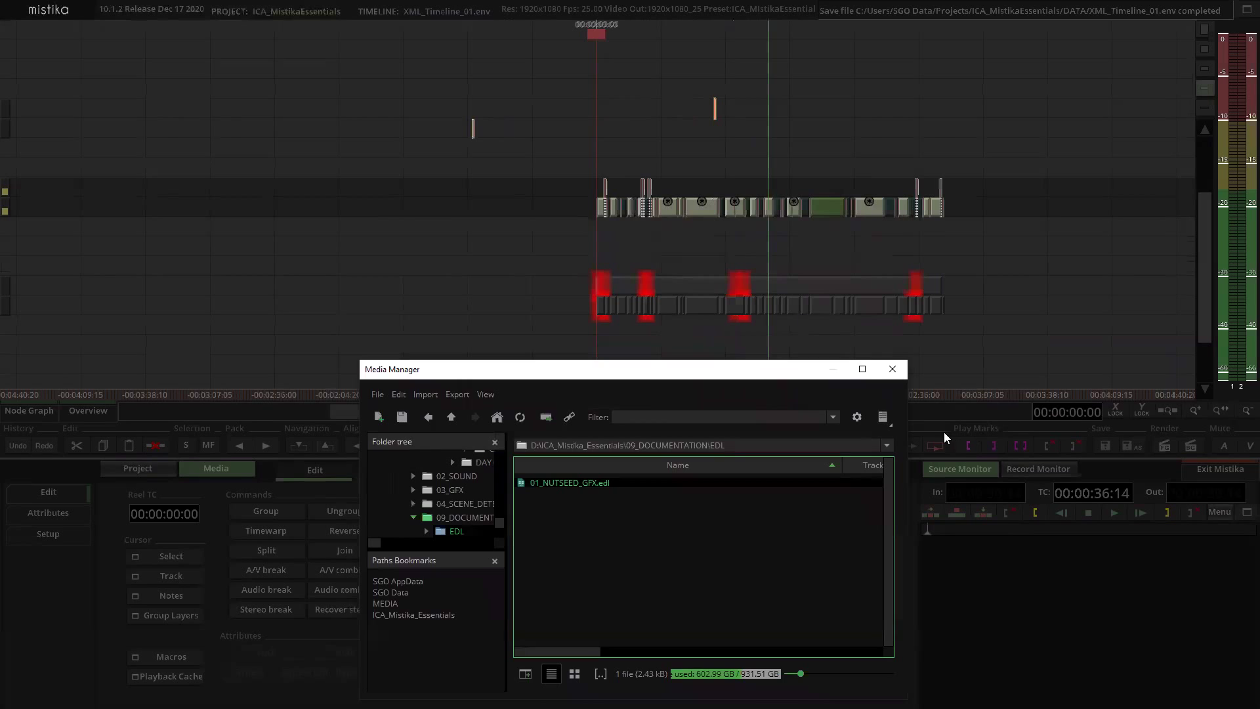
{"action": "left_click", "coordinate": [893, 369]}
{"action": "scroll", "coordinate": [625, 289], "scroll_direction": "up", "scroll_amount": 1}
{"action": "scroll", "coordinate": [625, 288], "scroll_direction": "up", "scroll_amount": 1}
{"action": "scroll", "coordinate": [625, 289], "scroll_direction": "down", "scroll_amount": 1}
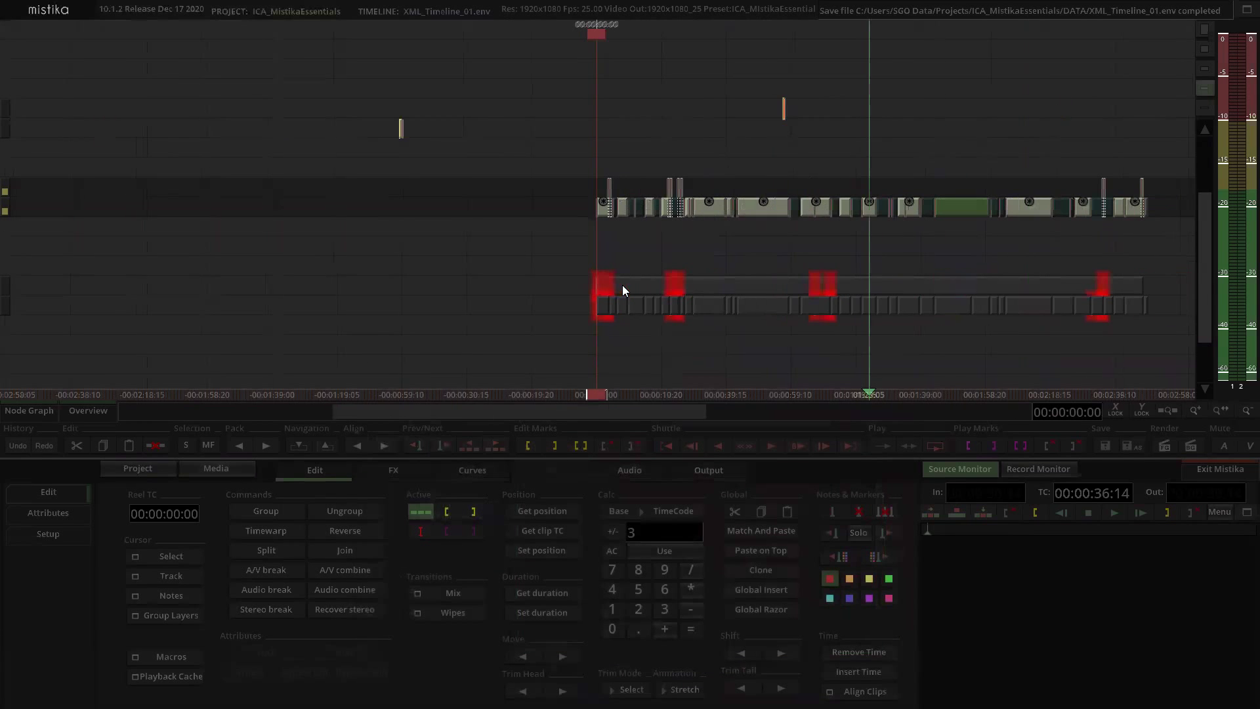
Step: Separate the overlapping clips at the timeline's start by moving the hidden ones onto free rows below the first GFX clip
{"action": "left_click_drag", "start_coordinate": [534, 265], "coordinate": [1187, 345]}
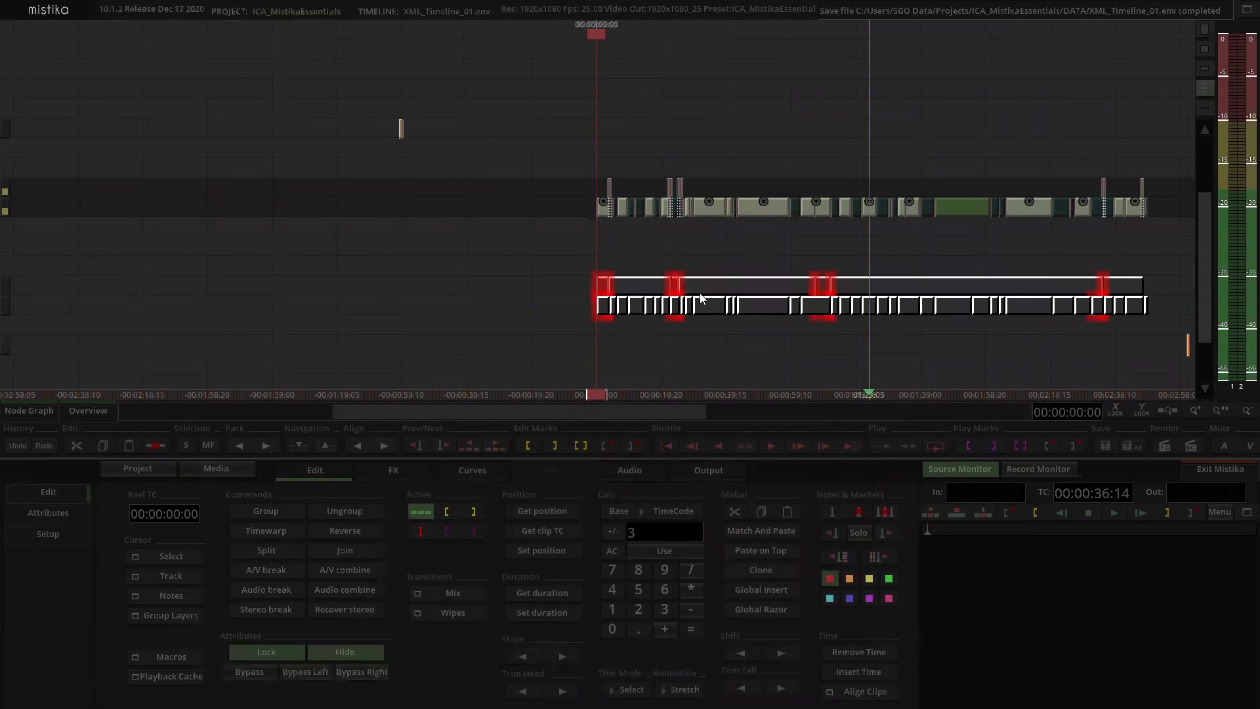
{"action": "mouse_move", "coordinate": [605, 283]}
{"action": "left_mouse_down"}
{"action": "mouse_move", "coordinate": [612, 243]}
{"action": "mouse_move", "coordinate": [630, 284]}
{"action": "mouse_move", "coordinate": [663, 307]}
{"action": "mouse_move", "coordinate": [608, 342]}
{"action": "left_mouse_up"}
{"action": "left_click", "coordinate": [735, 338]}
{"action": "scroll", "coordinate": [650, 319], "scroll_direction": "up", "scroll_amount": 1}
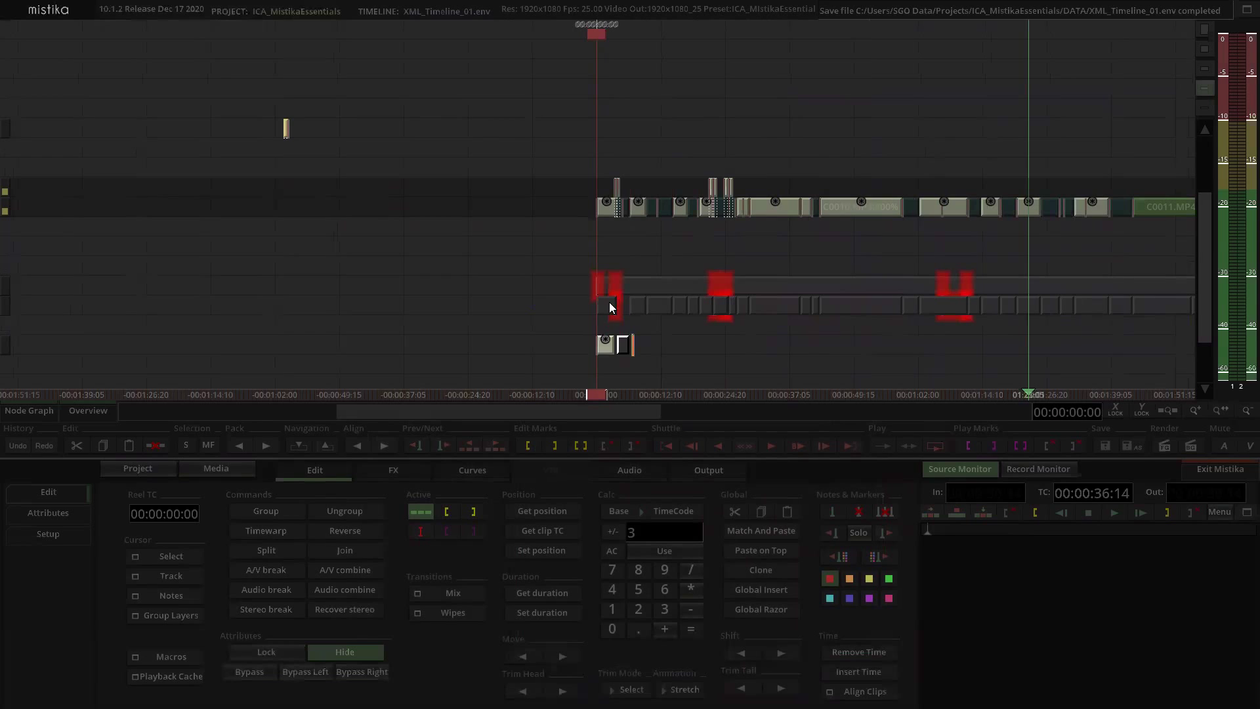
{"action": "left_click_drag", "start_coordinate": [605, 348], "coordinate": [607, 309]}
{"action": "left_click", "coordinate": [699, 327]}
Step: Separate the hidden clips overlapping the second GFX section, near 00:00:24, by moving them onto the free row below
{"action": "left_click_drag", "start_coordinate": [721, 309], "coordinate": [722, 342]}
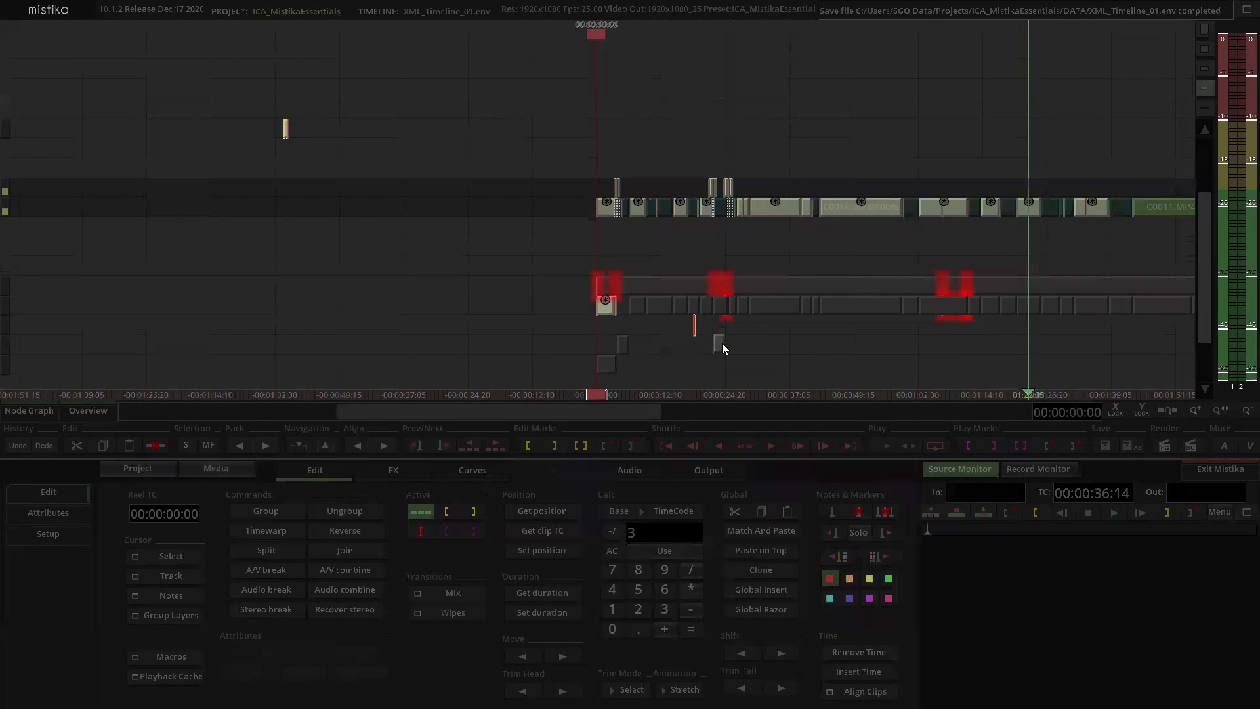
{"action": "left_click", "coordinate": [720, 348]}
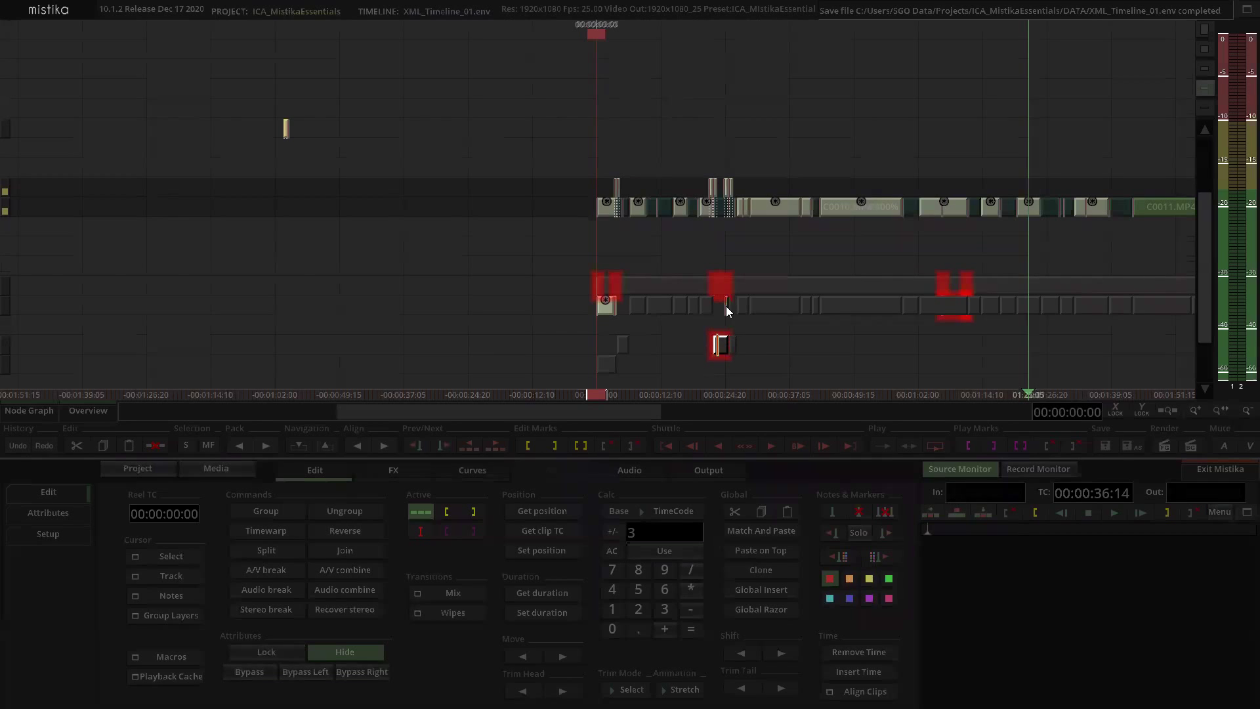
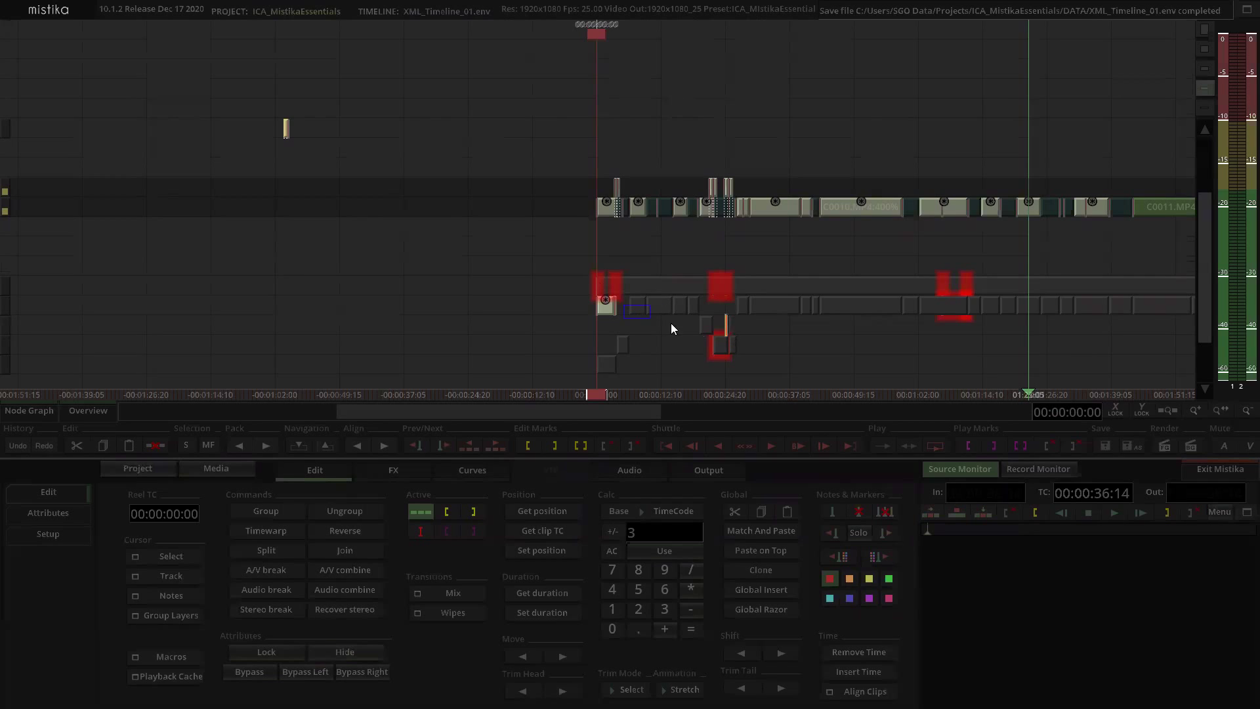
{"action": "left_click_drag", "start_coordinate": [694, 316], "coordinate": [598, 364]}
{"action": "left_click", "coordinate": [721, 345]}
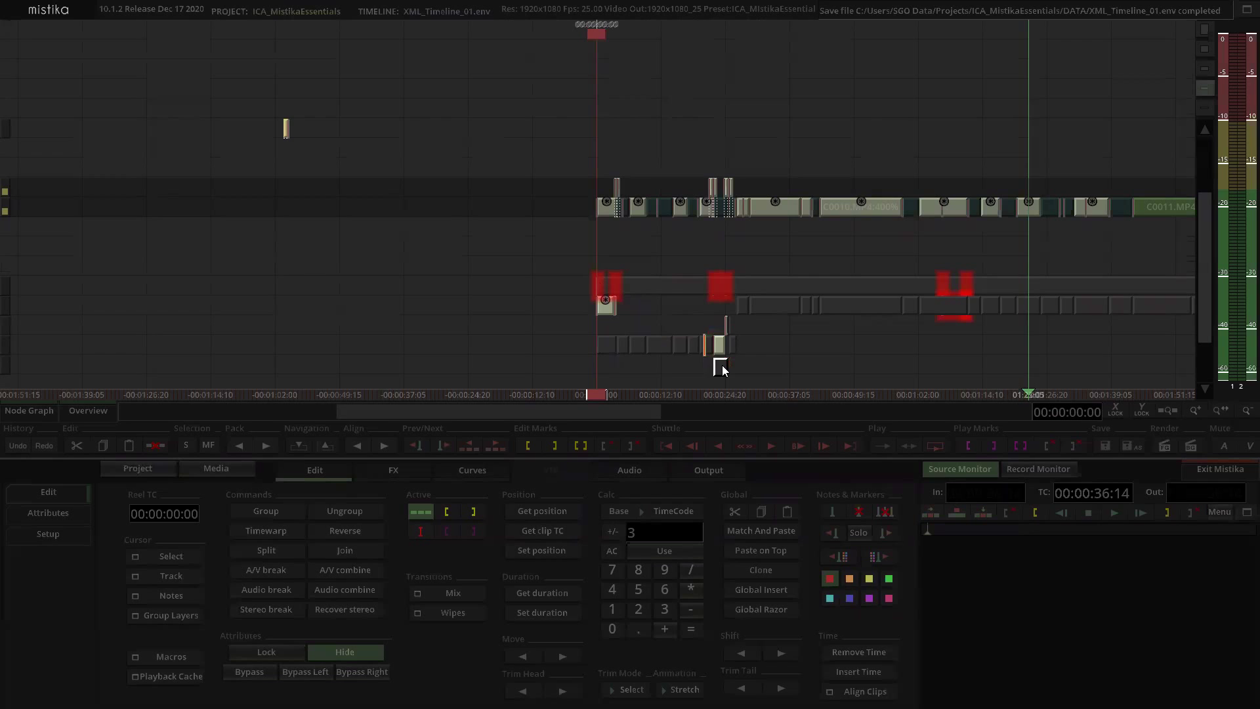
{"action": "left_click_drag", "start_coordinate": [721, 345], "coordinate": [715, 324]}
{"action": "scroll", "coordinate": [771, 341], "scroll_direction": "up", "scroll_amount": 3}
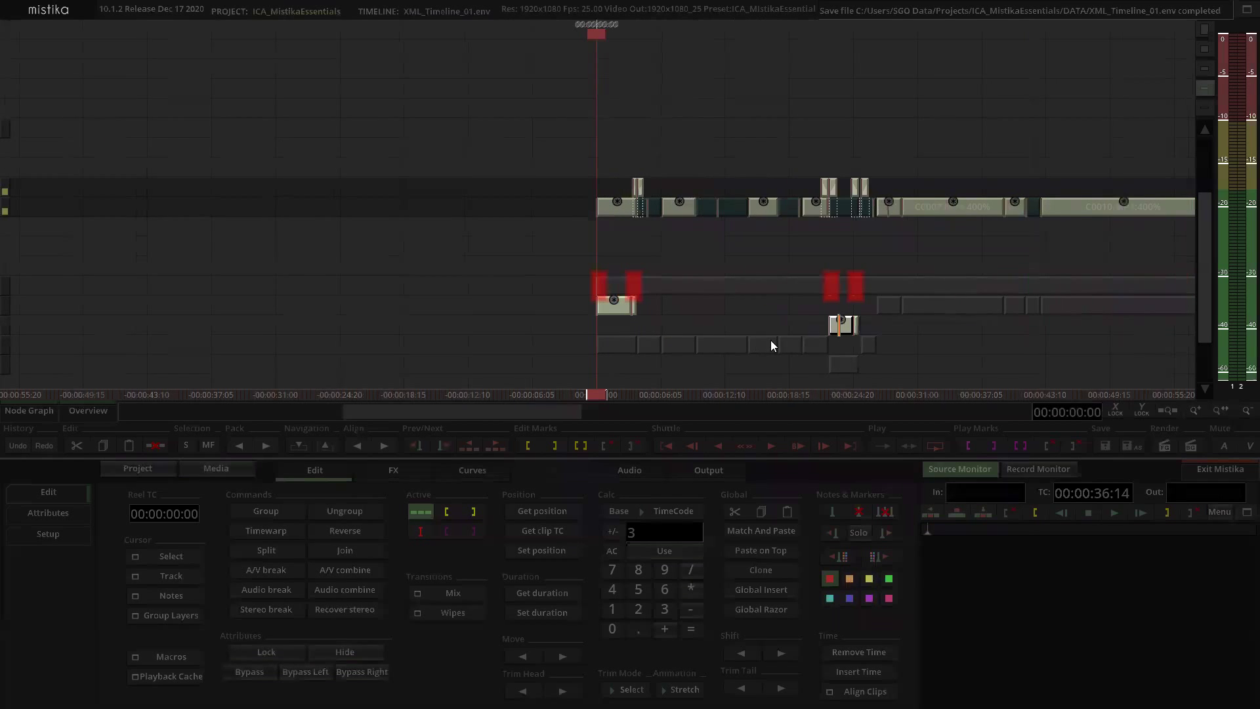
{"action": "mouse_move", "coordinate": [988, 324]}
{"action": "left_mouse_down"}
{"action": "mouse_move", "coordinate": [989, 308]}
{"action": "mouse_move", "coordinate": [1012, 324]}
{"action": "mouse_move", "coordinate": [992, 341]}
{"action": "left_mouse_up"}
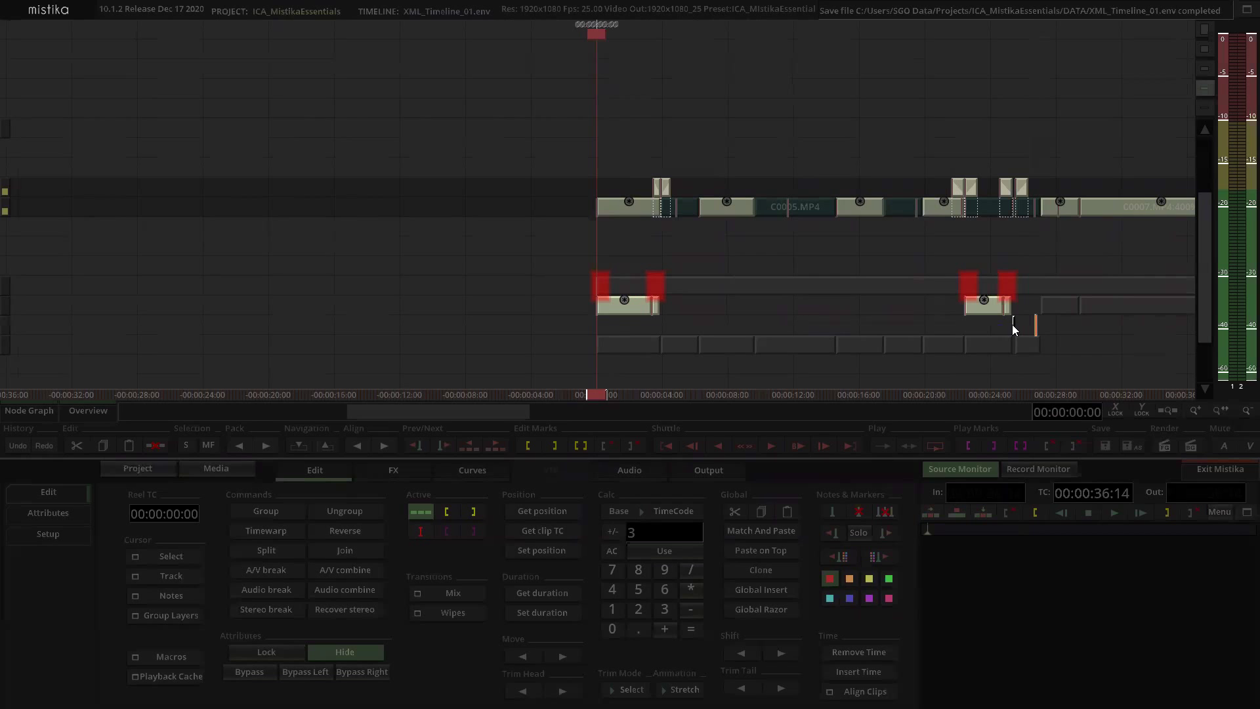
Step: Move the remaining hidden clips around the third and last GFX sections onto the same lower row
{"action": "scroll", "coordinate": [1076, 346], "scroll_direction": "down", "scroll_amount": 5}
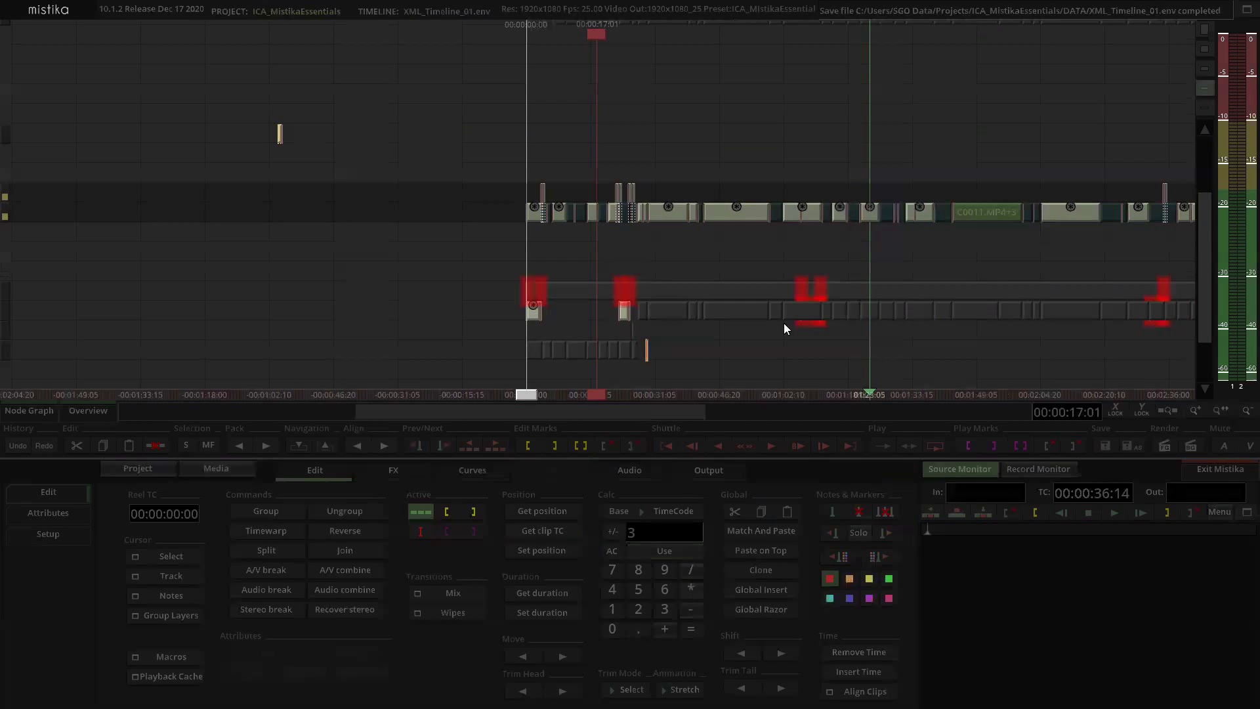
{"action": "left_click_drag", "start_coordinate": [643, 317], "coordinate": [788, 349]}
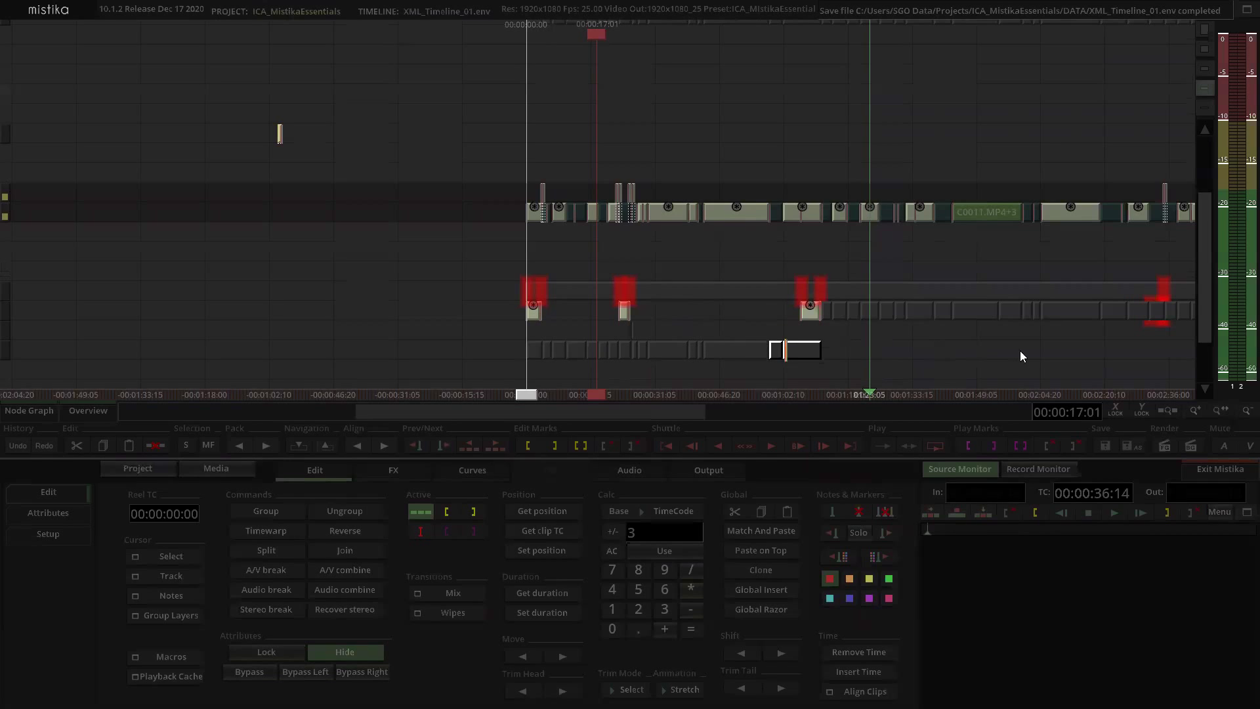
{"action": "left_click", "coordinate": [1155, 364]}
{"action": "left_click_drag", "start_coordinate": [833, 316], "coordinate": [832, 351]}
{"action": "scroll", "coordinate": [990, 382], "scroll_direction": "down", "scroll_amount": 2}
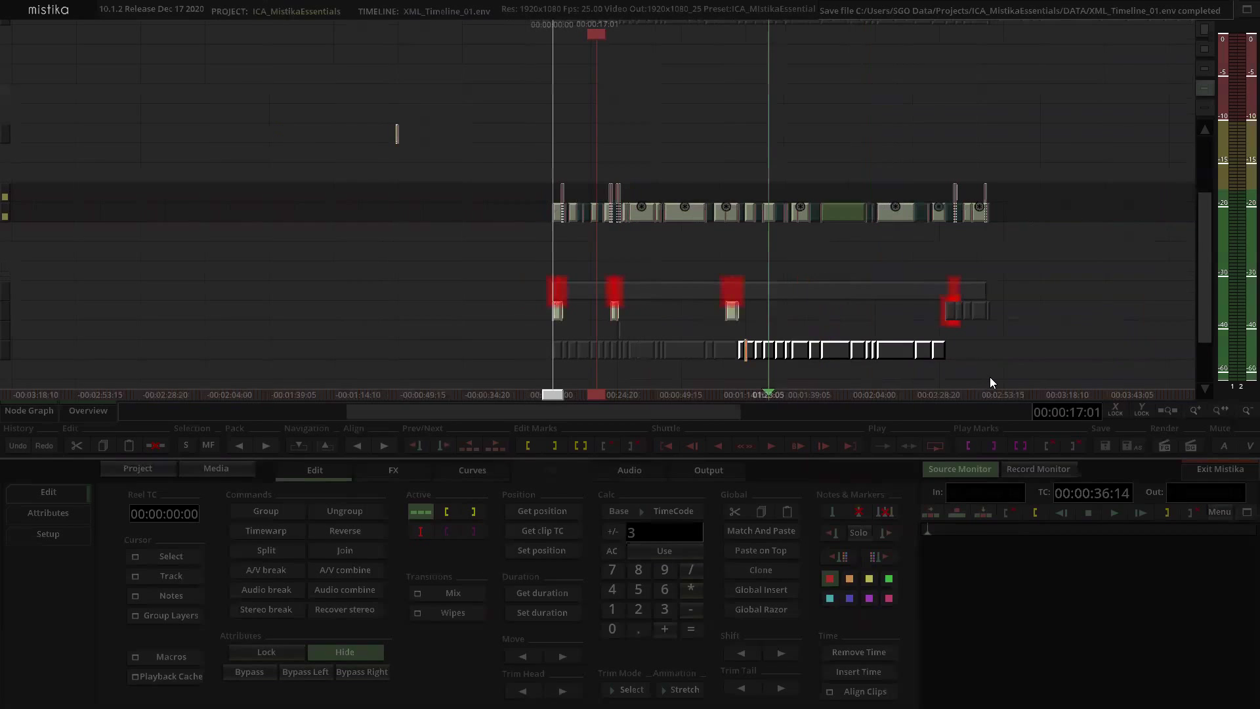
{"action": "left_click_drag", "start_coordinate": [1015, 309], "coordinate": [964, 360]}
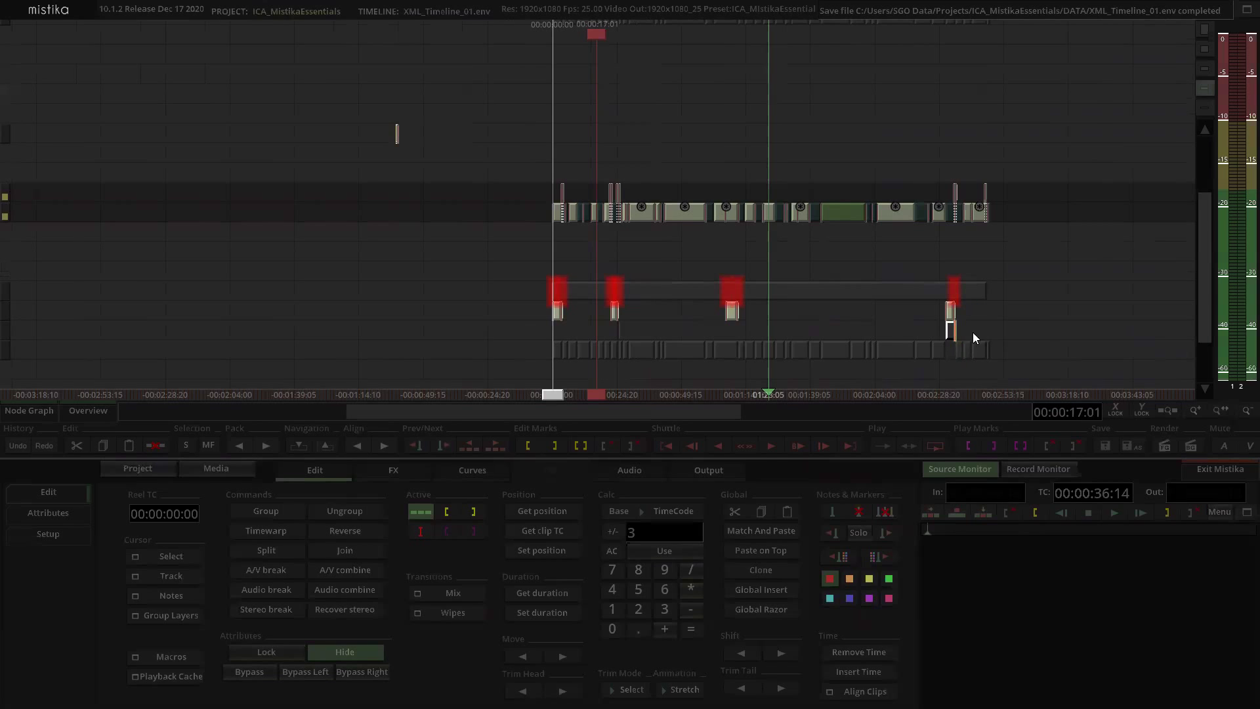
Step: Move the long hidden clip below the other hidden ones and place all GFX clips with their fades above the main video track
{"action": "left_click", "coordinate": [846, 293]}
{"action": "left_click_drag", "start_coordinate": [840, 290], "coordinate": [855, 382]}
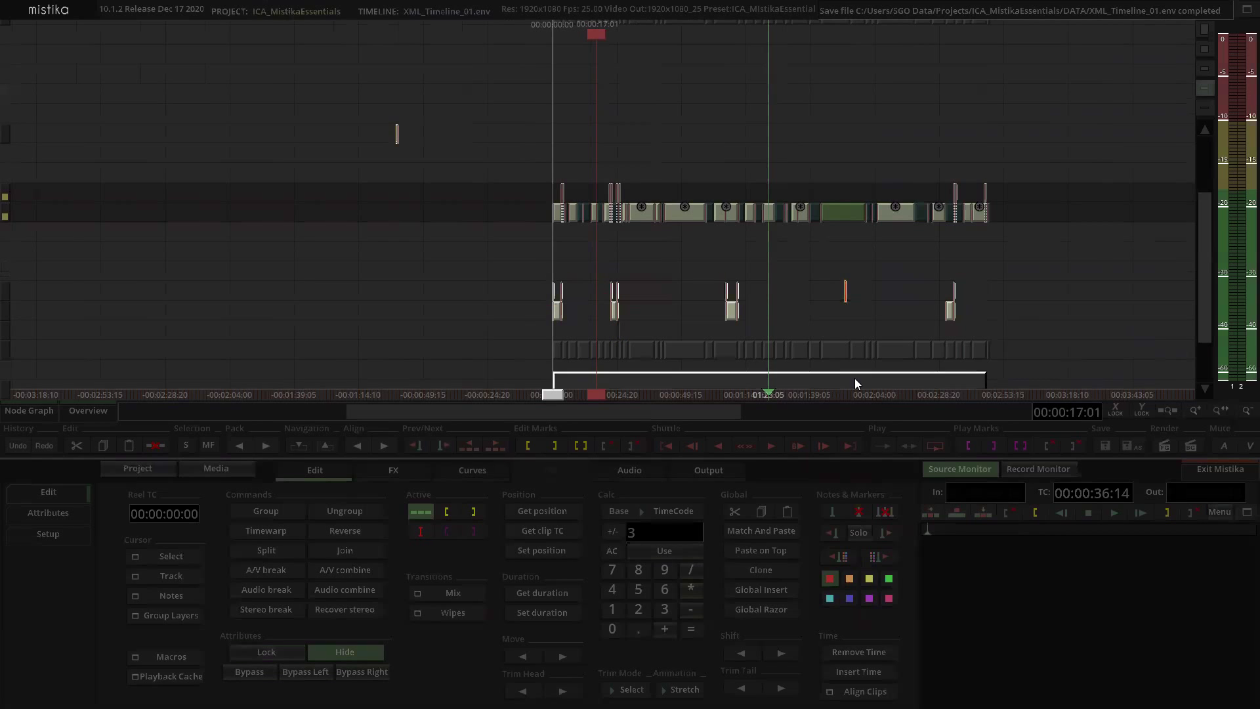
{"action": "left_click", "coordinate": [512, 284]}
{"action": "left_click_drag", "start_coordinate": [571, 289], "coordinate": [950, 146]}
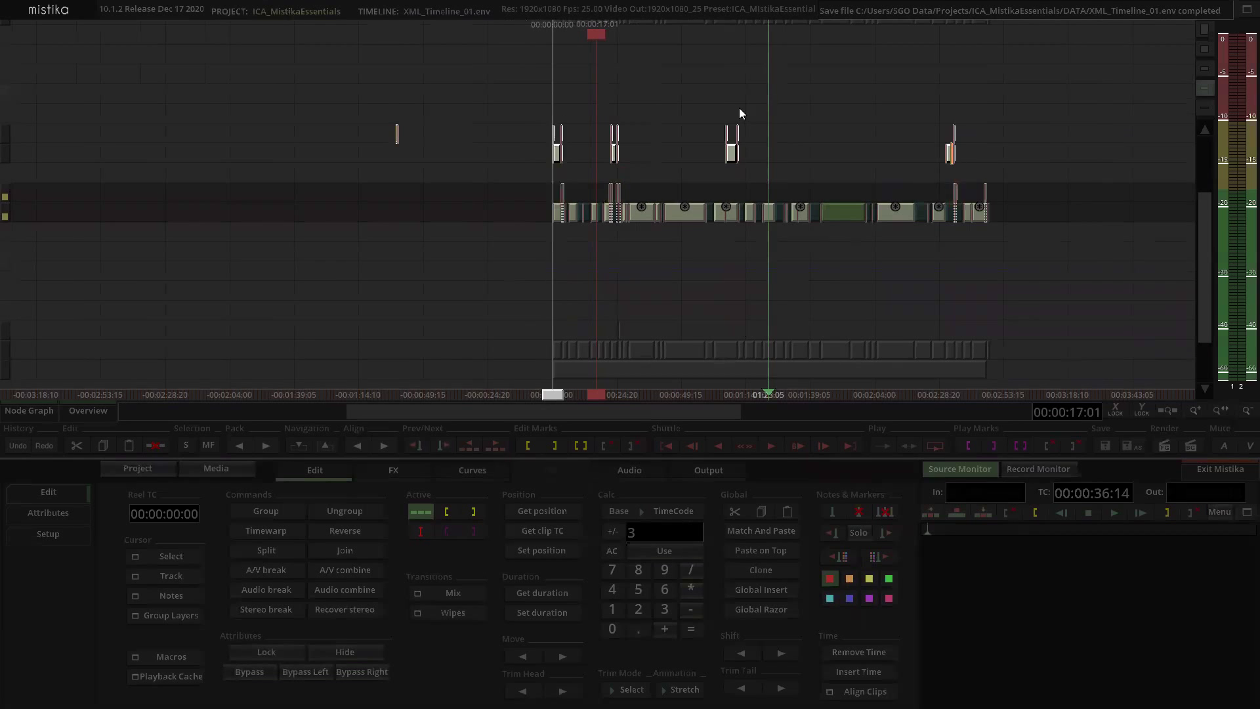
Step: Open the first title clip in the Visual Editor, inspect its alpha channel, restore the RGB view and return to the timeline
{"action": "scroll", "coordinate": [739, 113], "scroll_direction": "up", "scroll_amount": 5}
{"action": "key", "text": "Home"}
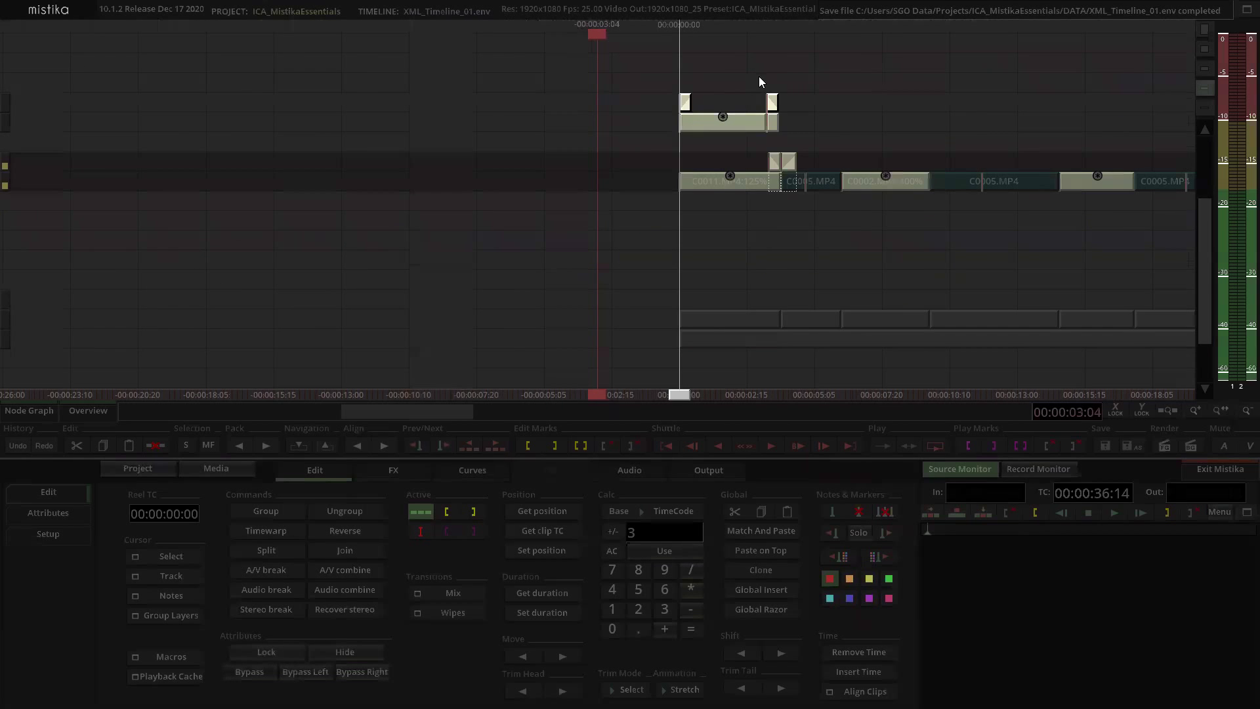
{"action": "left_click", "coordinate": [622, 118]}
{"action": "scroll", "coordinate": [622, 119], "scroll_direction": "up", "scroll_amount": 3}
{"action": "scroll", "coordinate": [619, 117], "scroll_direction": "up", "scroll_amount": 2}
{"action": "scroll", "coordinate": [616, 118], "scroll_direction": "down", "scroll_amount": 1}
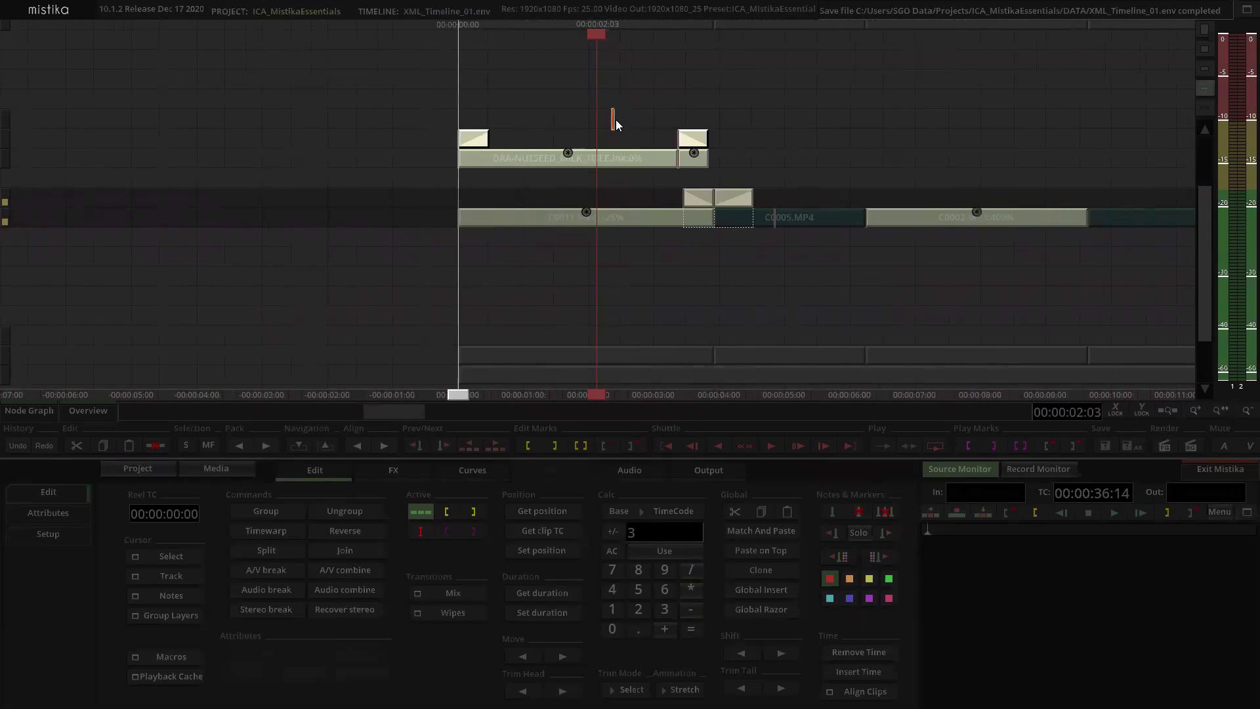
{"action": "left_click", "coordinate": [599, 155]}
{"action": "double_click", "coordinate": [599, 154]}
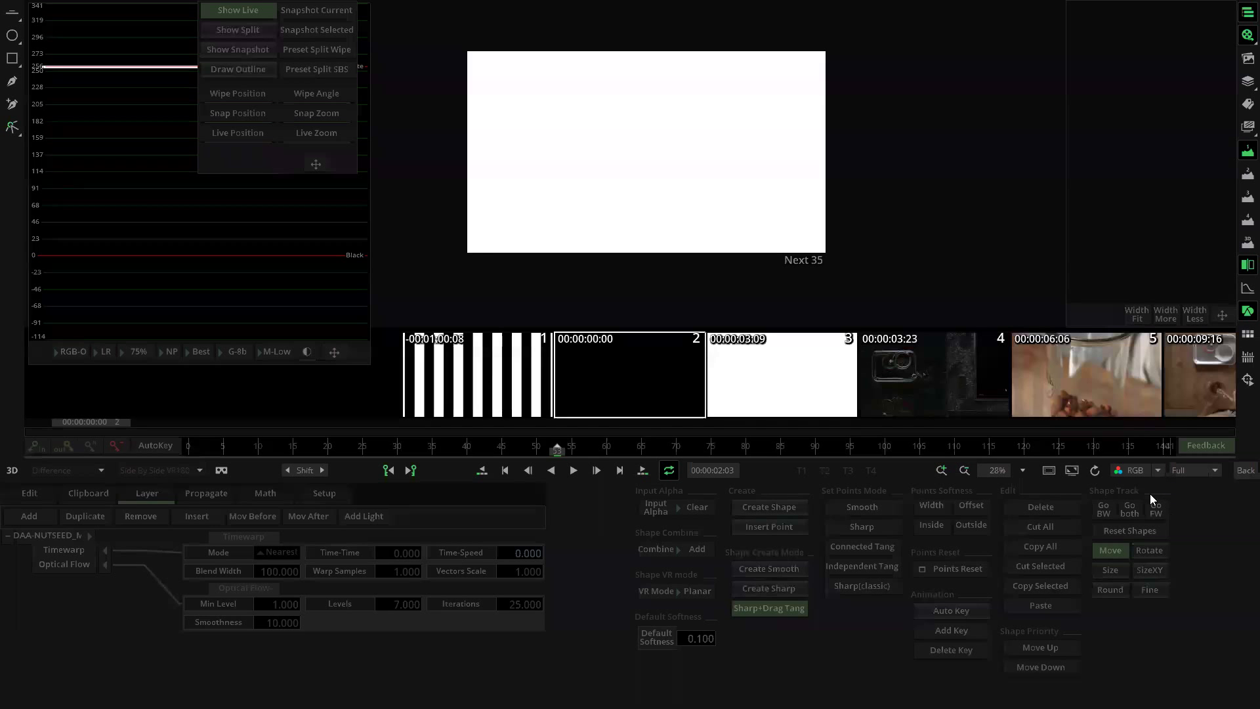
{"action": "left_click", "coordinate": [1136, 468]}
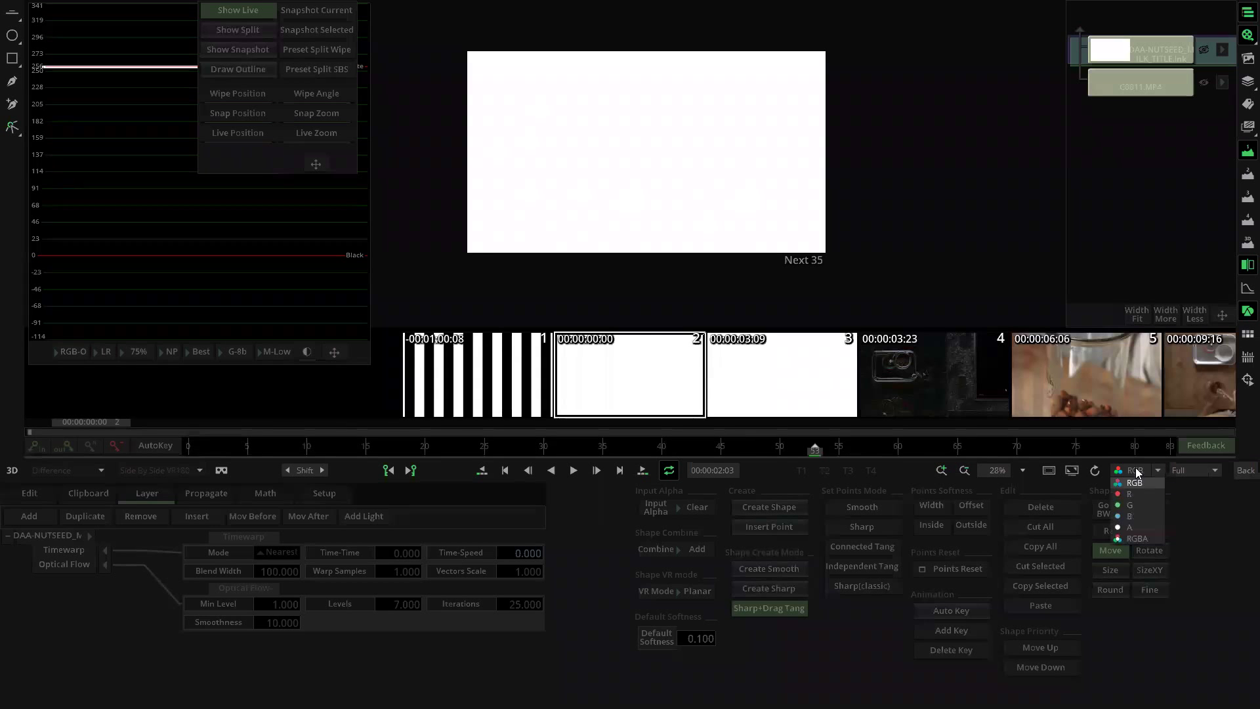
{"action": "left_click", "coordinate": [1139, 529]}
{"action": "left_click", "coordinate": [1134, 471]}
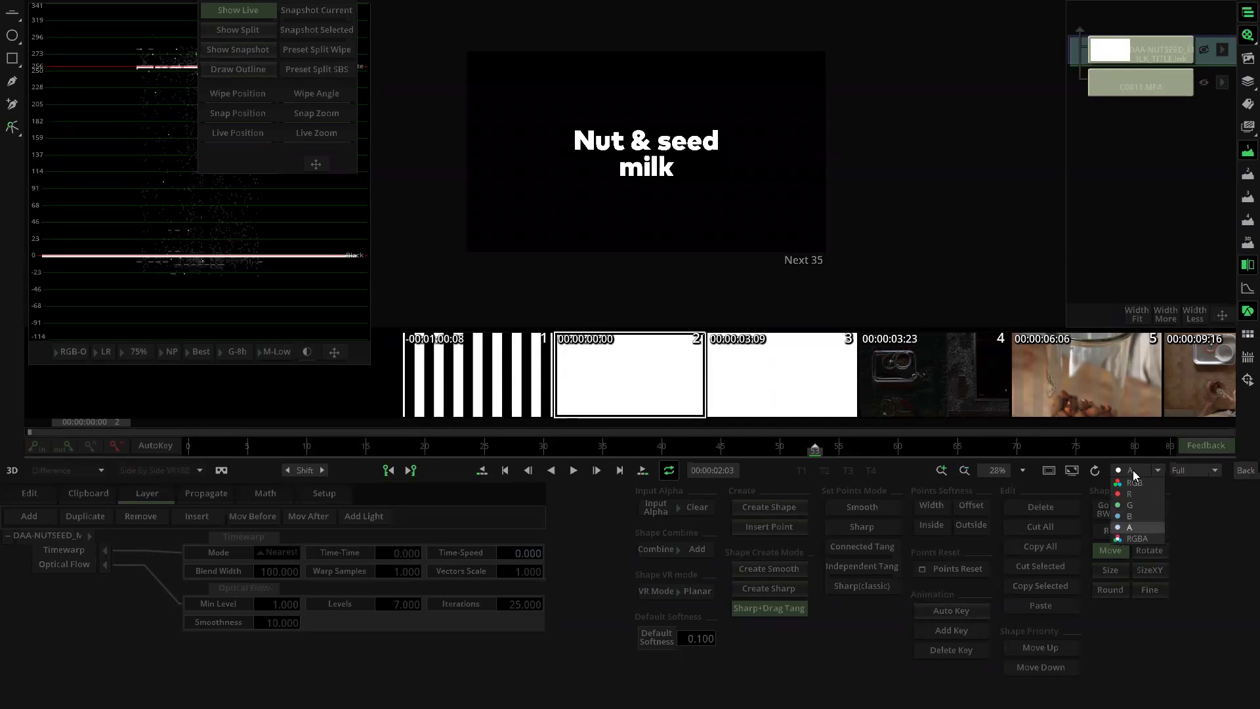
{"action": "left_click", "coordinate": [1134, 483]}
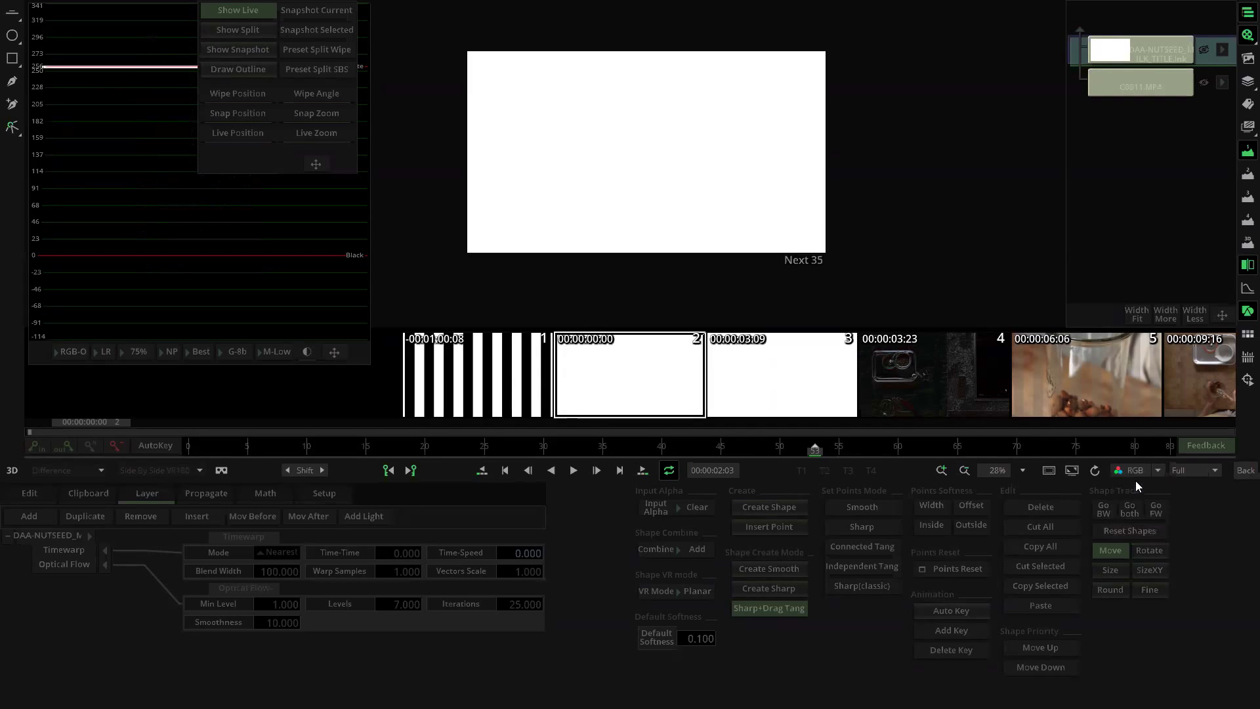
{"action": "left_click", "coordinate": [1244, 470]}
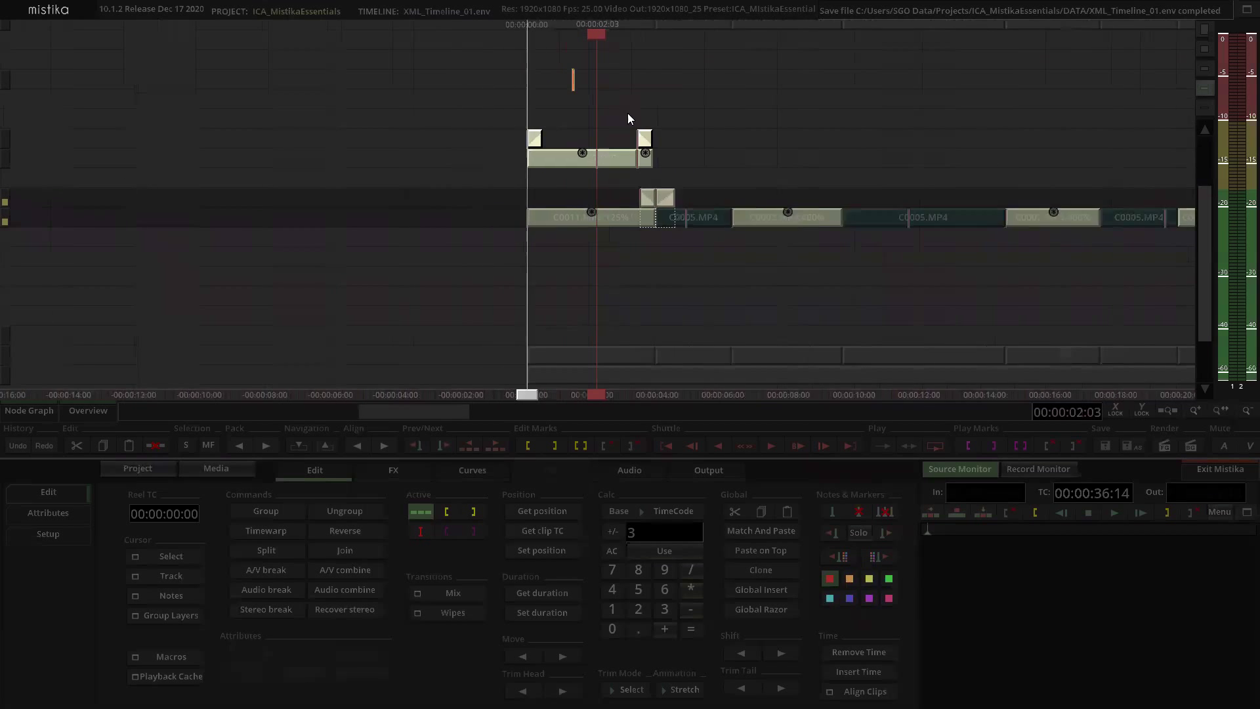
Step: Clone the source of the timewarped DAA-NUTSEED_MILK_TITLE clip onto a free row above it, aligned with the timeline start
{"action": "scroll", "coordinate": [595, 126], "scroll_direction": "down", "scroll_amount": 3}
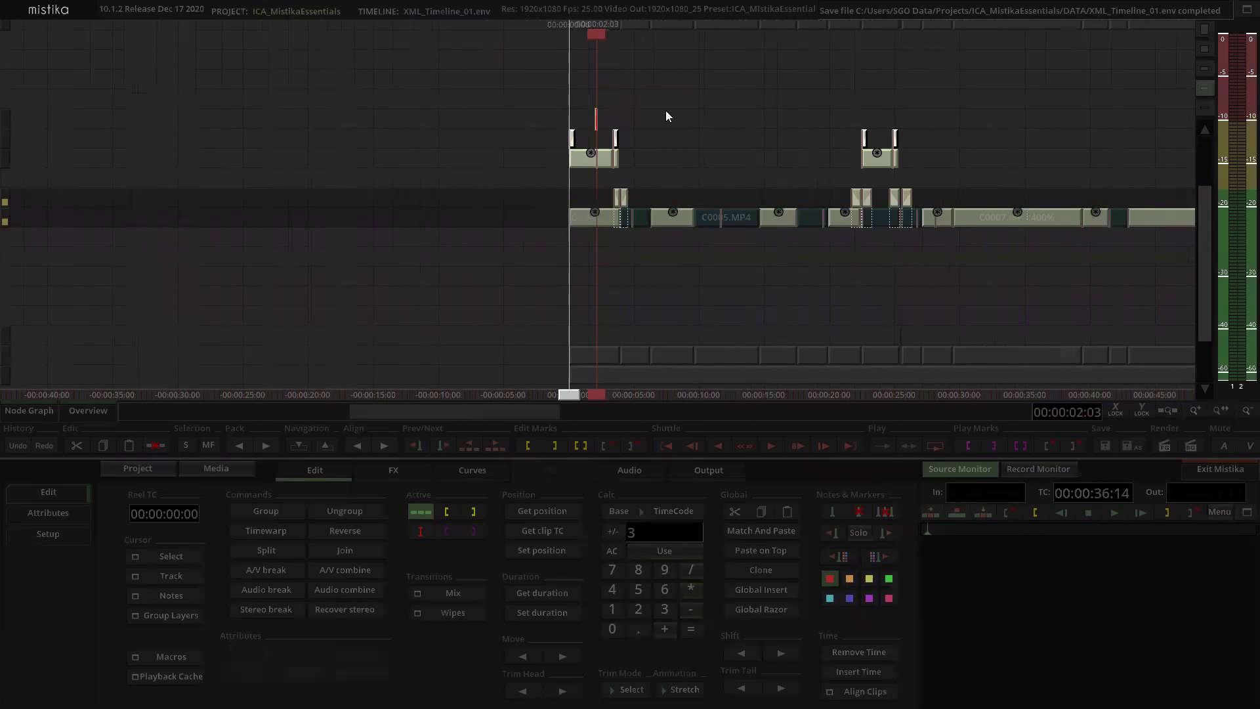
{"action": "scroll", "coordinate": [665, 110], "scroll_direction": "up", "scroll_amount": 3}
{"action": "scroll", "coordinate": [623, 99], "scroll_direction": "up", "scroll_amount": 2}
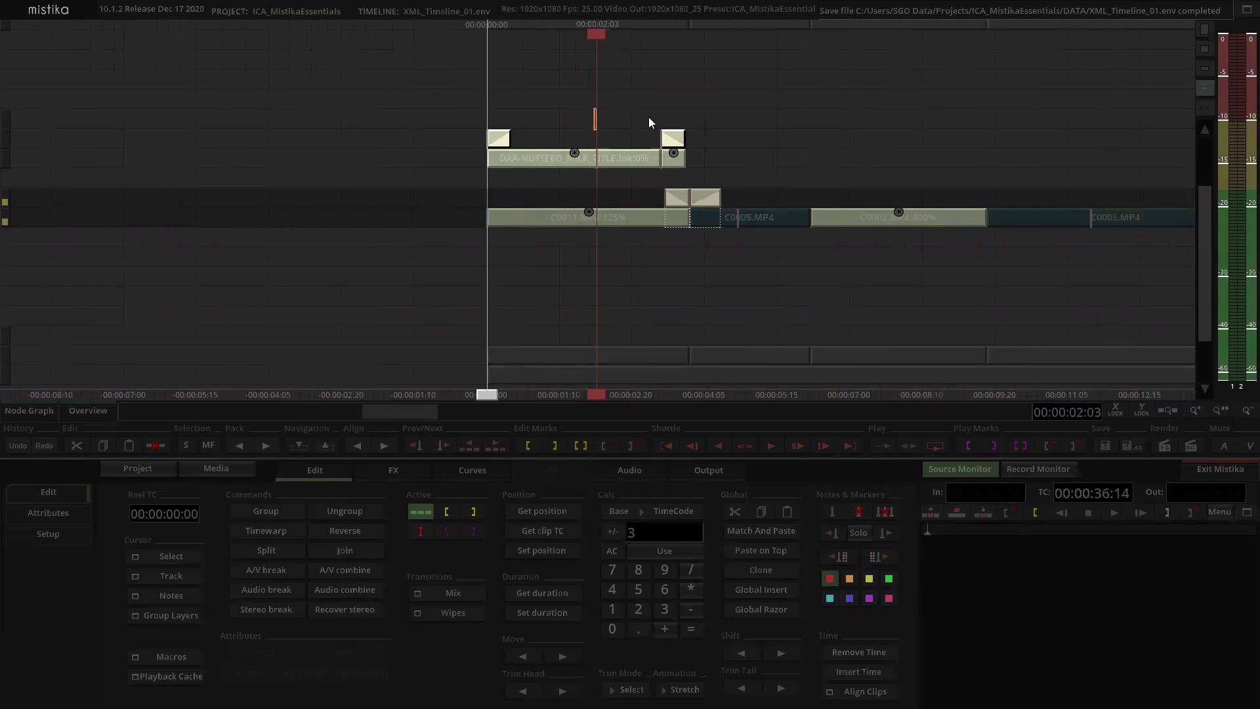
{"action": "scroll", "coordinate": [497, 146], "scroll_direction": "up", "scroll_amount": 2}
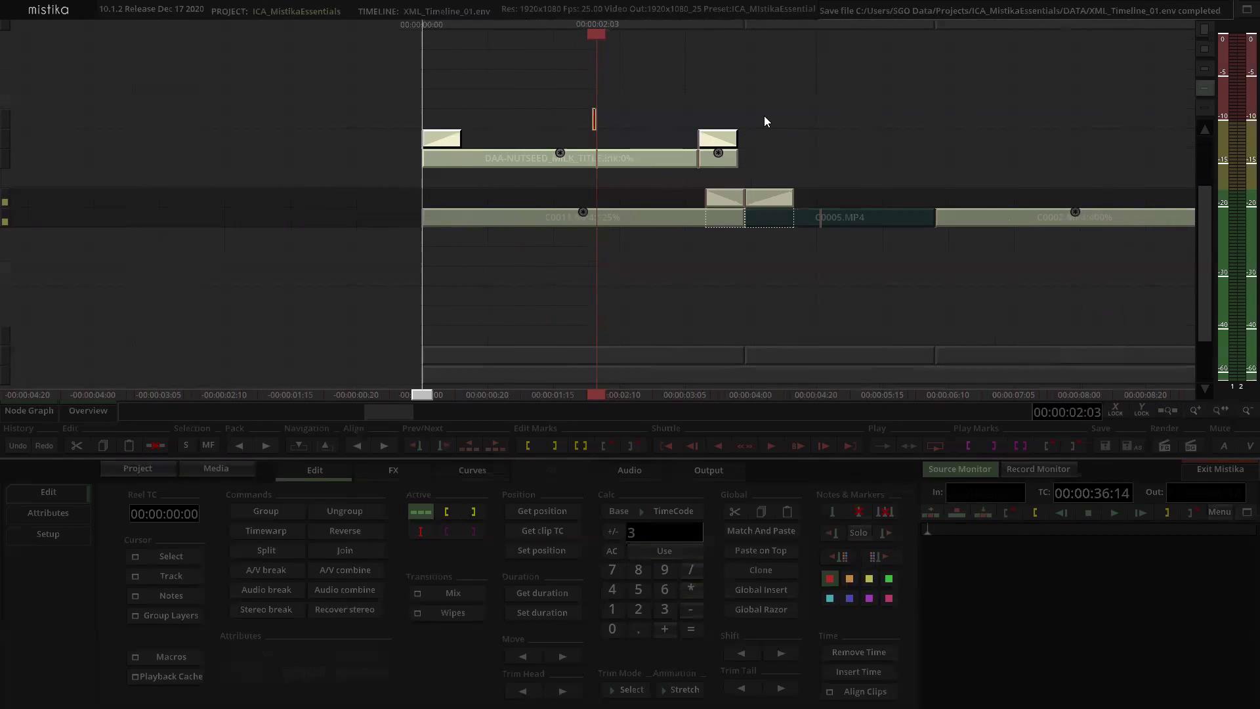
{"action": "left_click", "coordinate": [564, 162]}
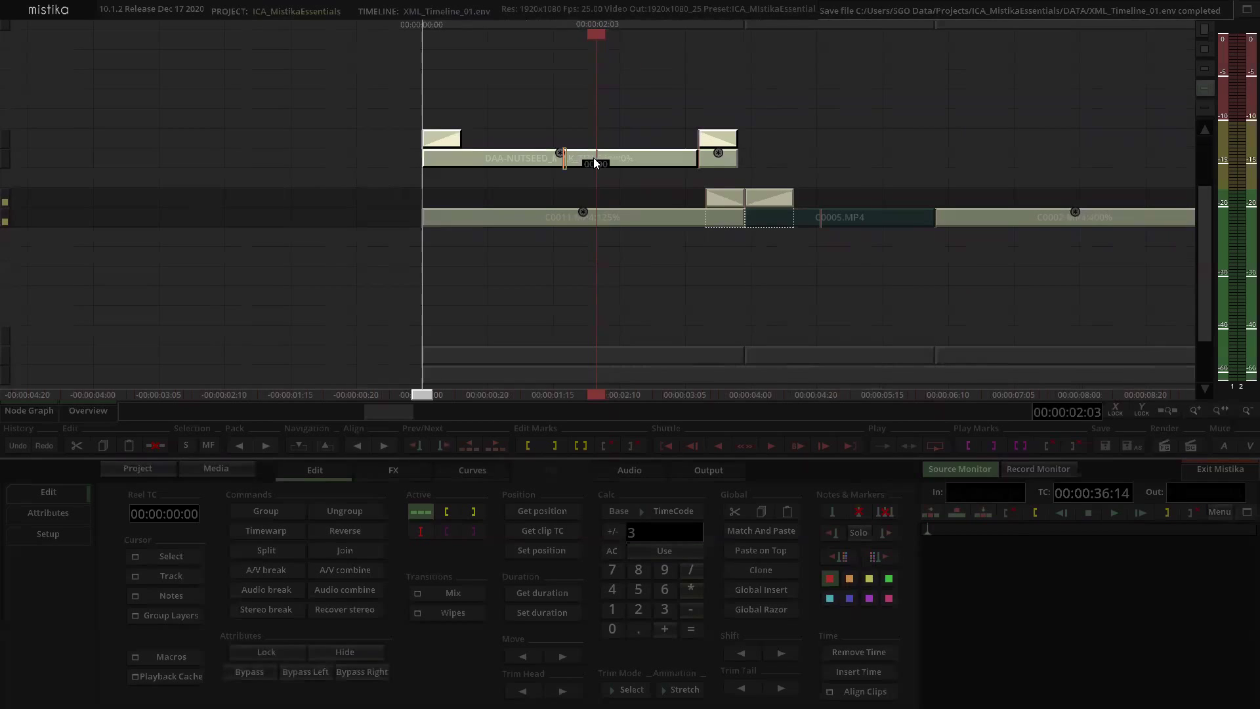
{"action": "left_click_drag", "start_coordinate": [593, 158], "coordinate": [609, 160]}
{"action": "mouse_move", "coordinate": [596, 118]}
{"action": "left_mouse_down"}
{"action": "mouse_move", "coordinate": [598, 65]}
{"action": "mouse_move", "coordinate": [622, 109]}
{"action": "mouse_move", "coordinate": [598, 76]}
{"action": "mouse_move", "coordinate": [417, 79]}
{"action": "left_mouse_up"}
{"action": "left_click", "coordinate": [423, 79]}
{"action": "left_click", "coordinate": [484, 92]}
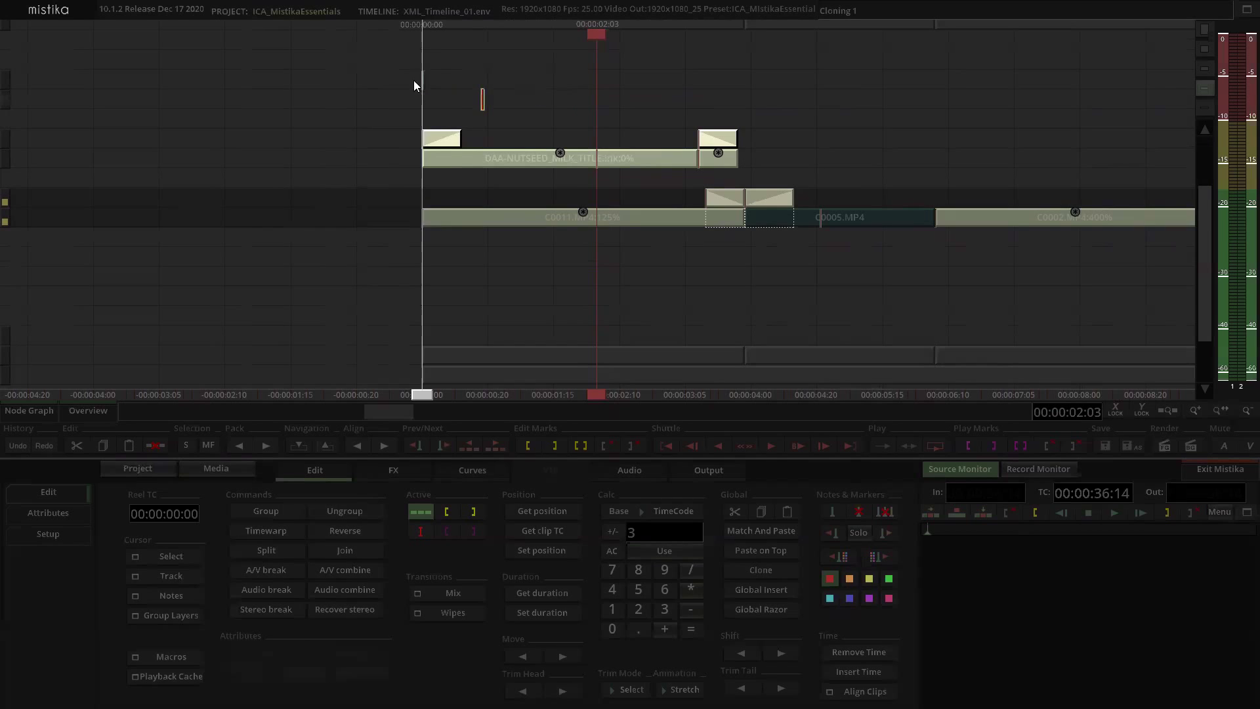
Step: Get the total duration of the original title section and apply it, 00:00:03:21, to the cloned title clip
{"action": "left_click_drag", "start_coordinate": [362, 119], "coordinate": [832, 164]}
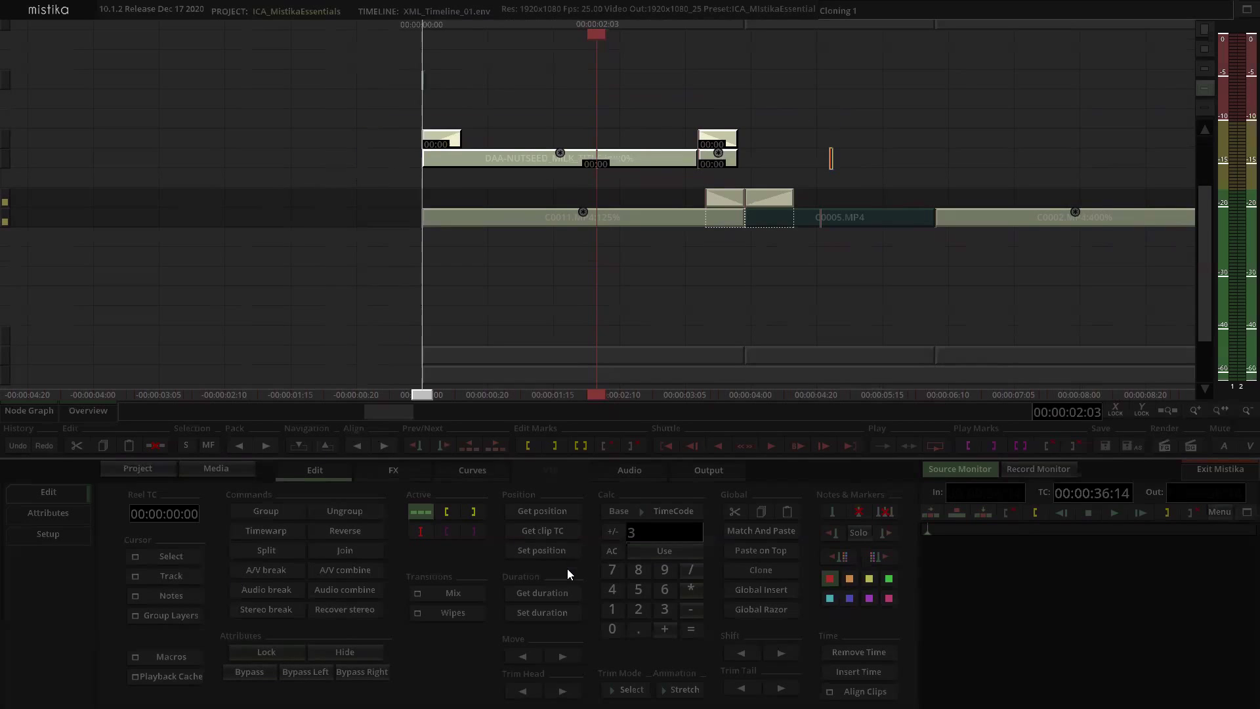
{"action": "left_click", "coordinate": [554, 593]}
{"action": "left_click", "coordinate": [453, 79]}
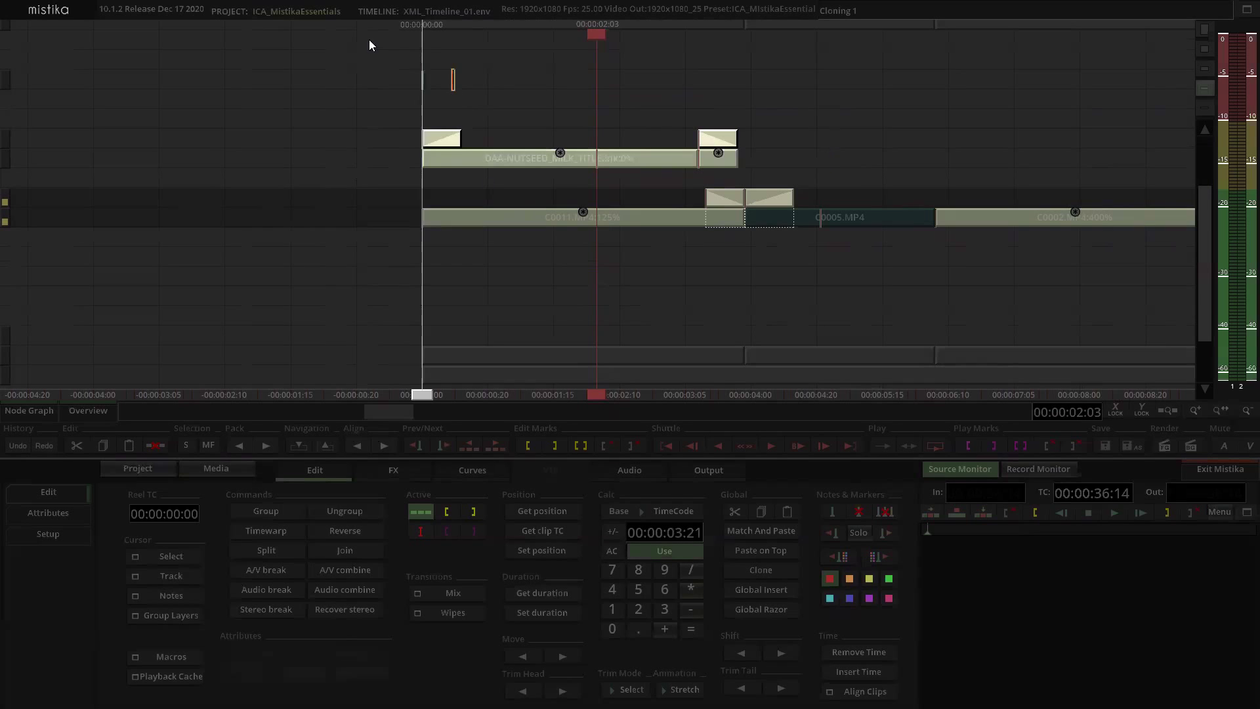
{"action": "left_click_drag", "start_coordinate": [517, 97], "coordinate": [516, 99]}
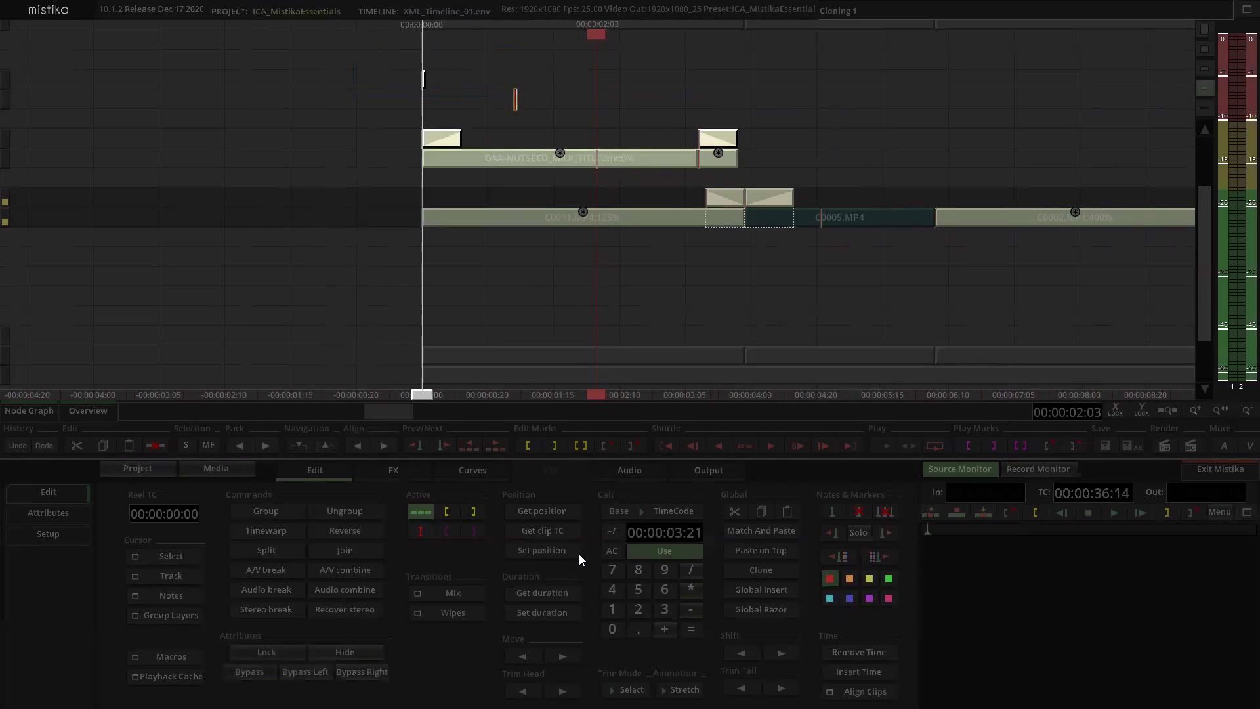
{"action": "left_click", "coordinate": [546, 612]}
{"action": "left_click", "coordinate": [816, 124]}
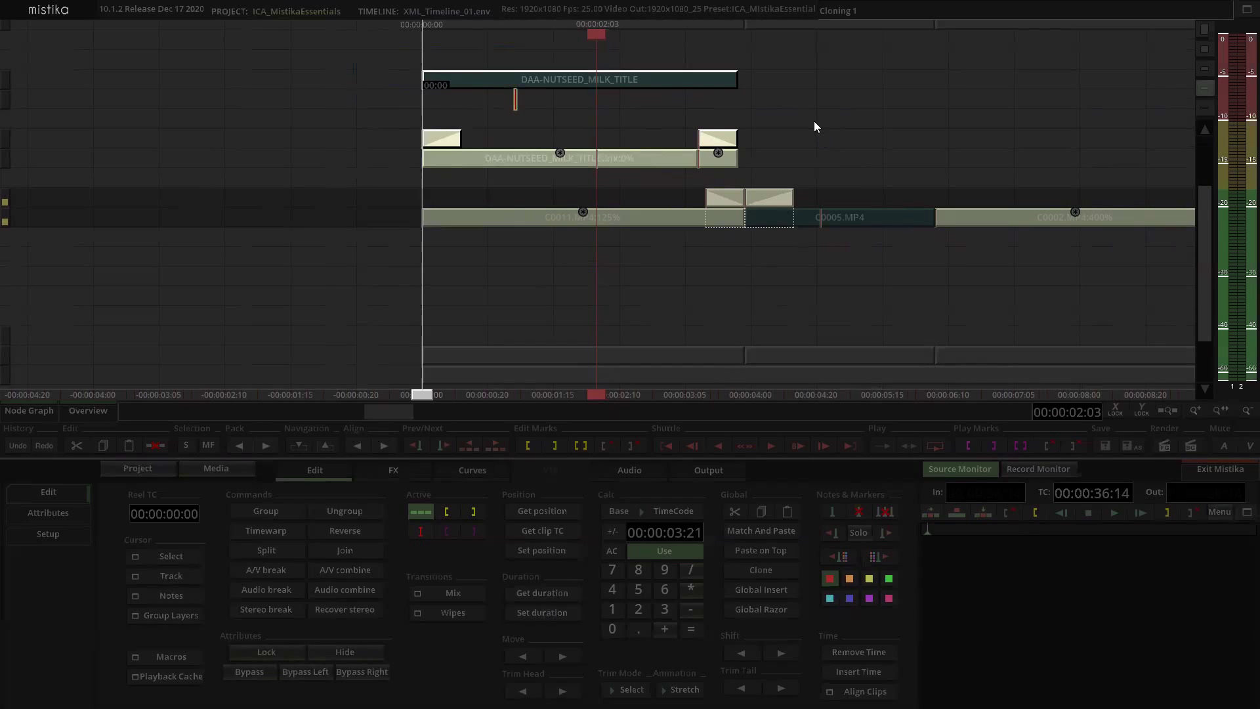
Step: Delete the timewarped title clips and put the cloned DAA-NUTSEED_MILK_TITLE clip in their place beneath the two fades
{"action": "scroll", "coordinate": [654, 101], "scroll_direction": "down", "scroll_amount": 1}
{"action": "left_click", "coordinate": [616, 115]}
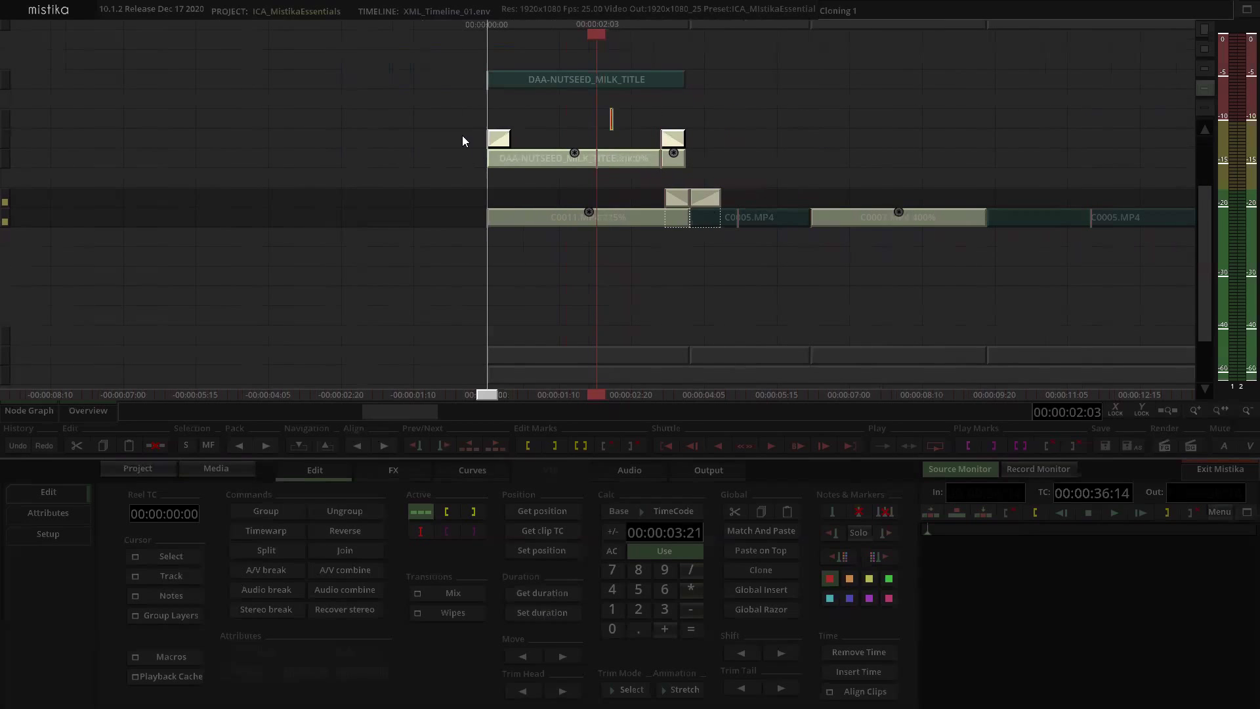
{"action": "left_click_drag", "start_coordinate": [695, 166], "coordinate": [568, 156]}
{"action": "key", "text": "Delete"}
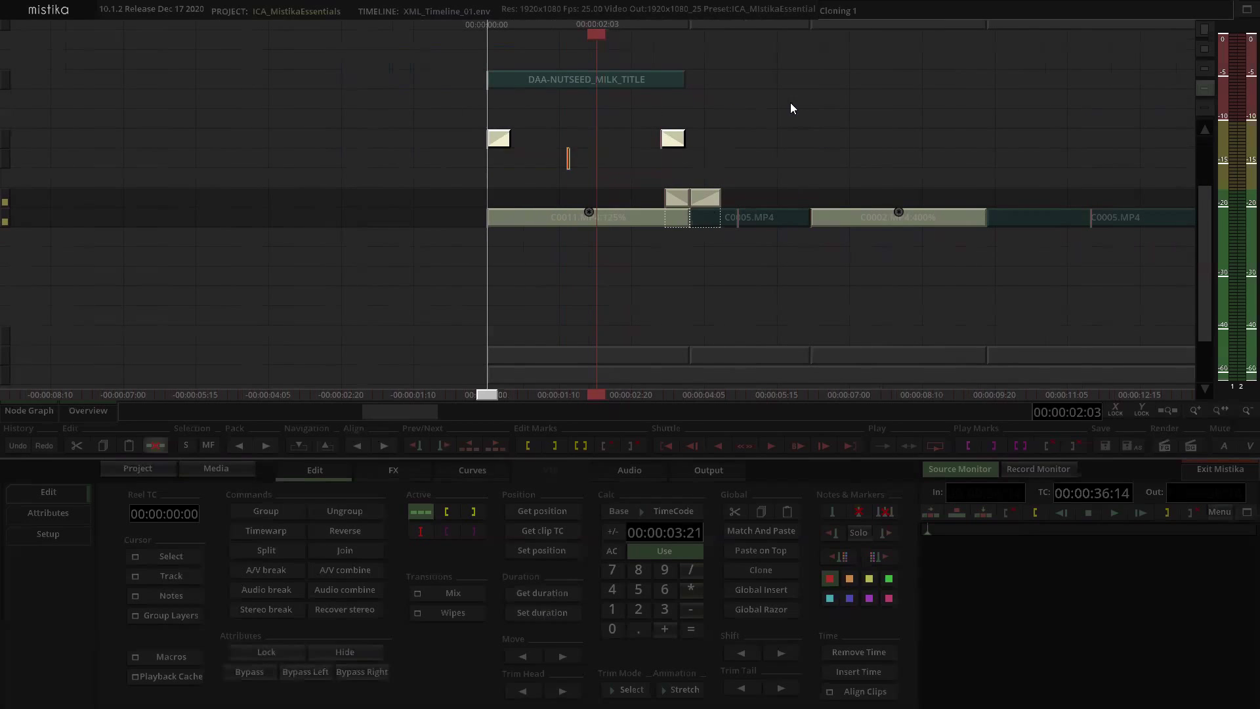
{"action": "left_click_drag", "start_coordinate": [646, 78], "coordinate": [665, 146]}
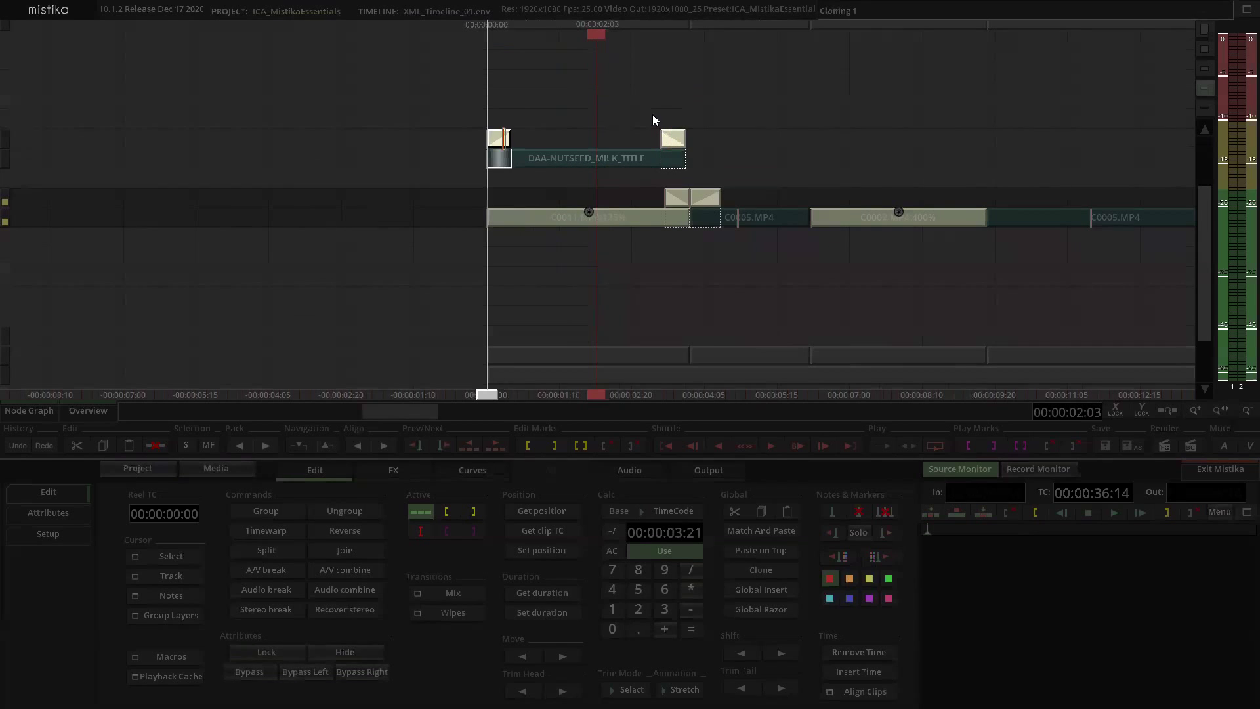
{"action": "left_click", "coordinate": [797, 120]}
Step: Clone the source of the second GFX section's timewarped clip onto a free row above it, aligned with the section's start
{"action": "scroll", "coordinate": [808, 128], "scroll_direction": "down", "scroll_amount": 2}
{"action": "scroll", "coordinate": [420, 134], "scroll_direction": "down", "scroll_amount": 3}
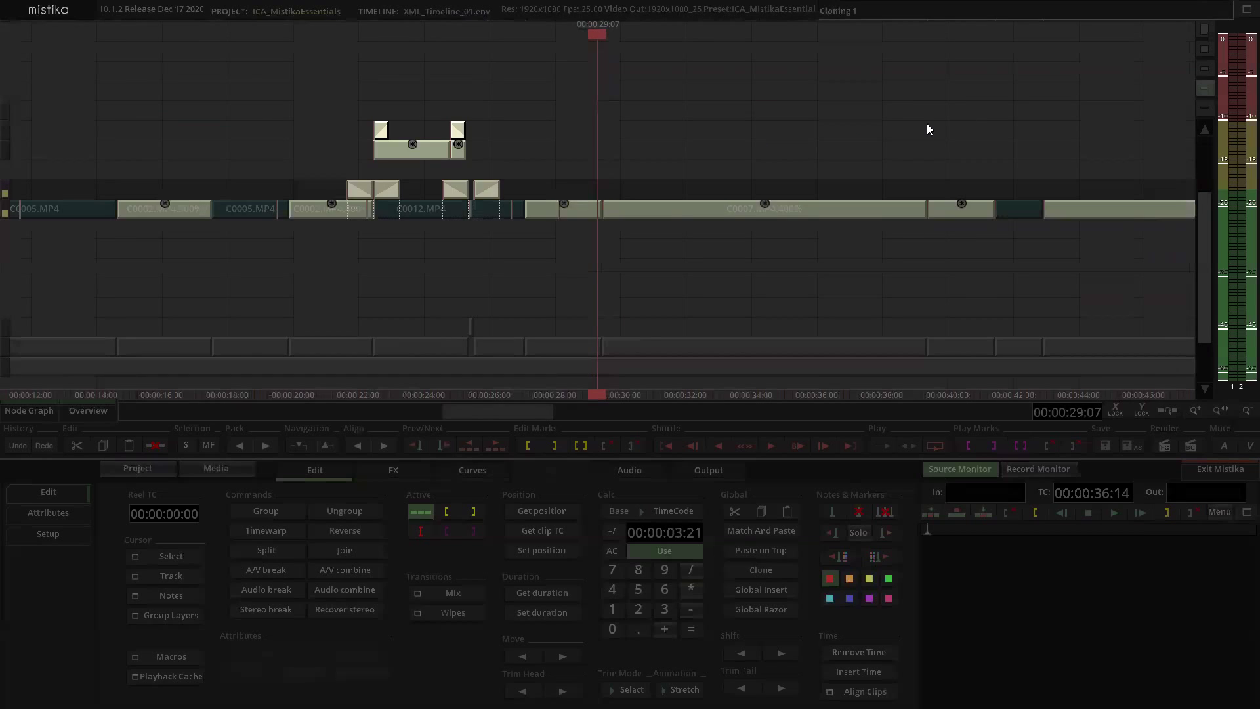
{"action": "scroll", "coordinate": [622, 132], "scroll_direction": "up", "scroll_amount": 1}
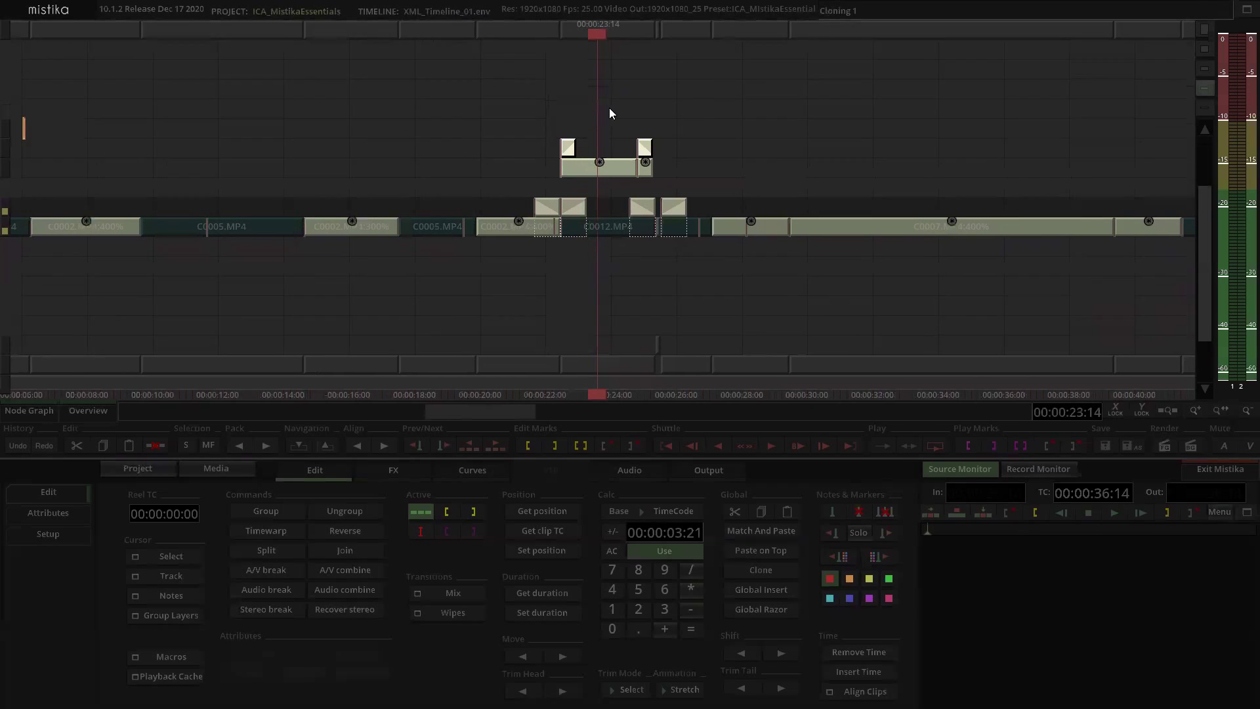
{"action": "scroll", "coordinate": [609, 111], "scroll_direction": "up", "scroll_amount": 1}
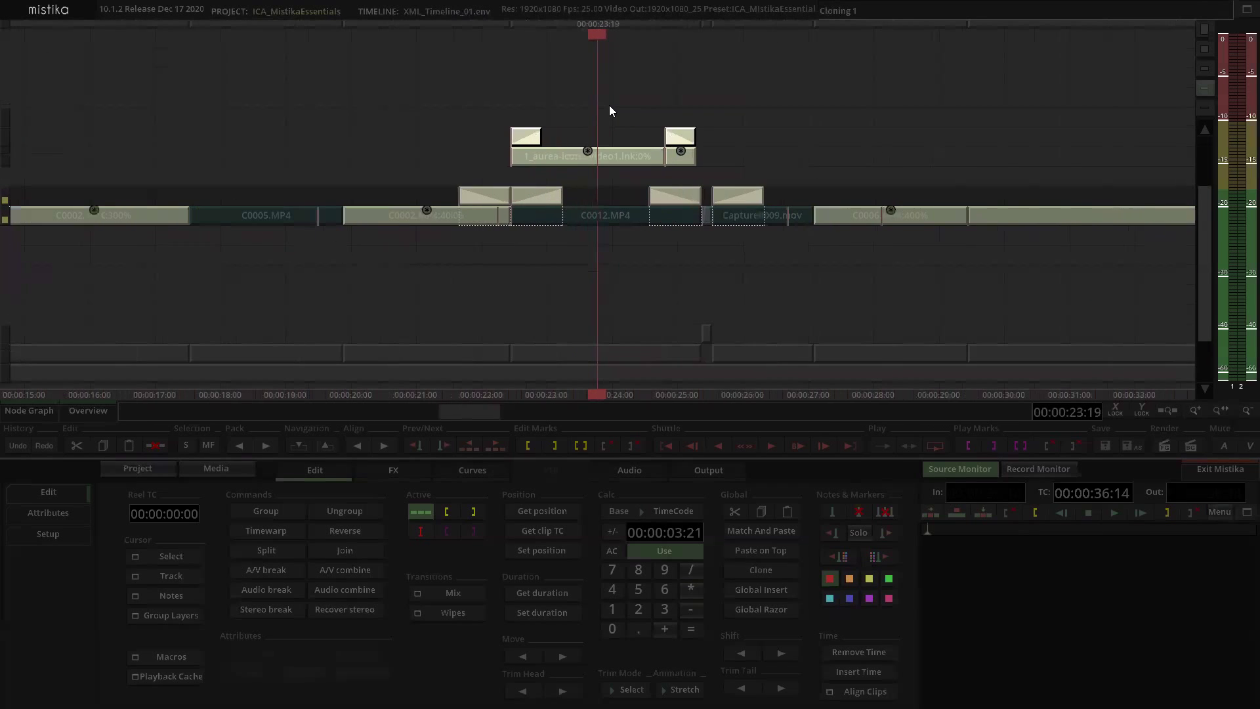
{"action": "left_click", "coordinate": [601, 156]}
{"action": "left_click_drag", "start_coordinate": [604, 156], "coordinate": [655, 103]}
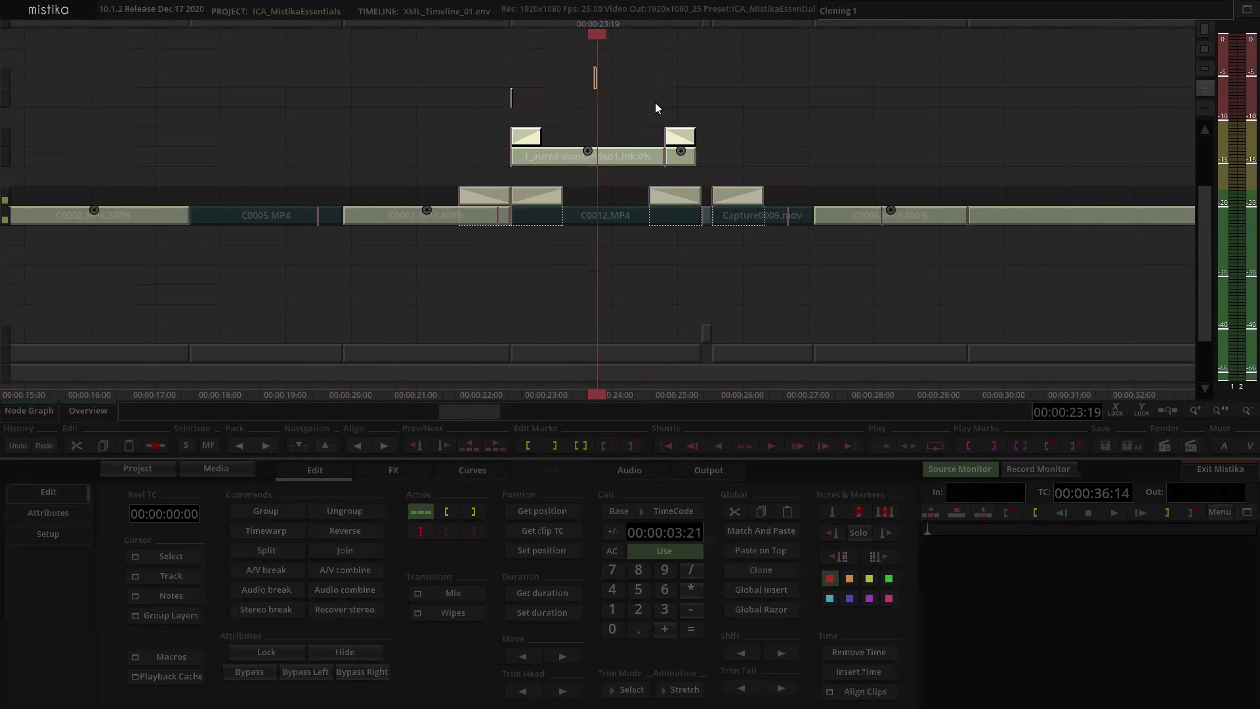
Step: Set the cloned 1_aurea-icons-video1 clip to the section's total duration, 00:00:02:21, and substitute it for the timewarped clips beneath the fades
{"action": "left_click_drag", "start_coordinate": [415, 137], "coordinate": [751, 176]}
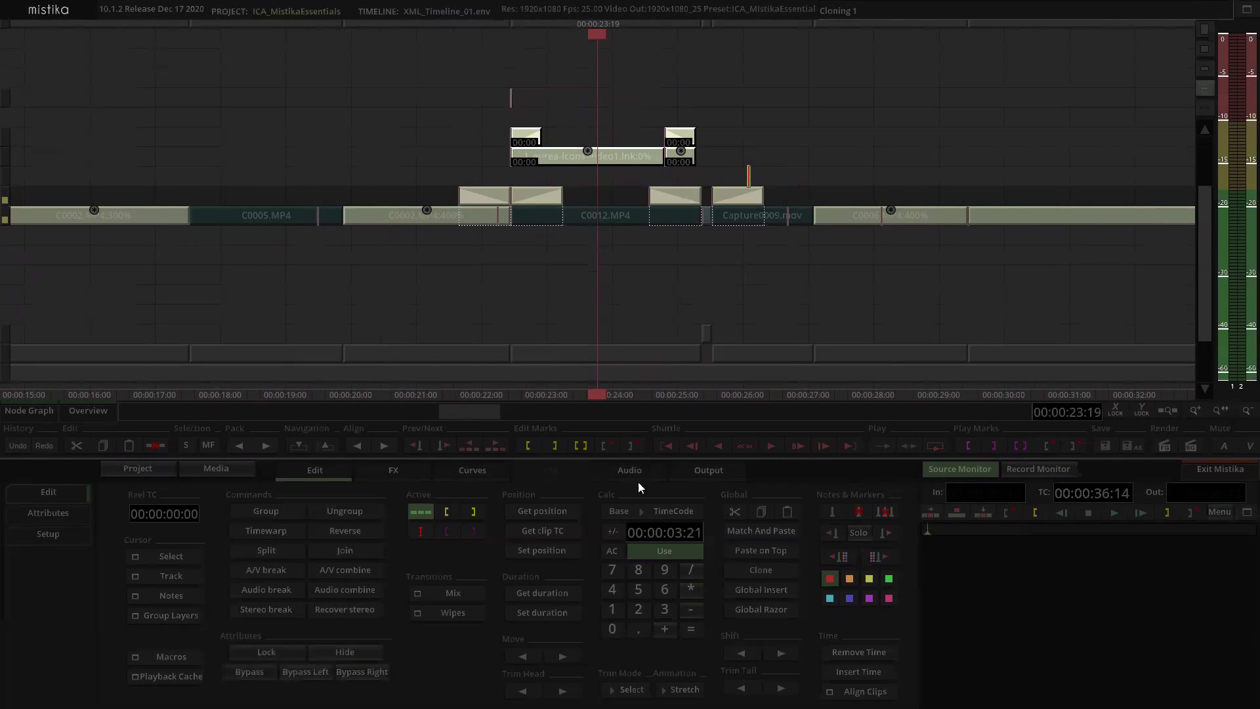
{"action": "left_click", "coordinate": [557, 598]}
{"action": "left_click", "coordinate": [505, 81]}
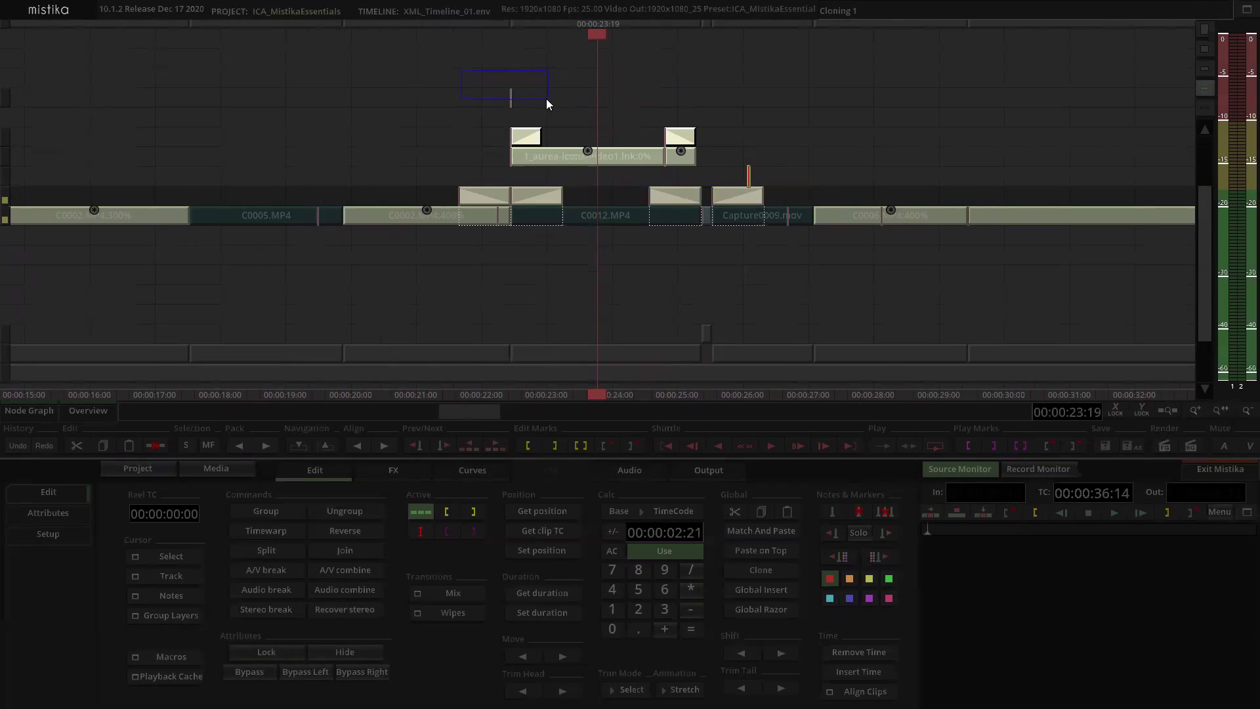
{"action": "left_click", "coordinate": [549, 617]}
{"action": "left_click", "coordinate": [783, 202]}
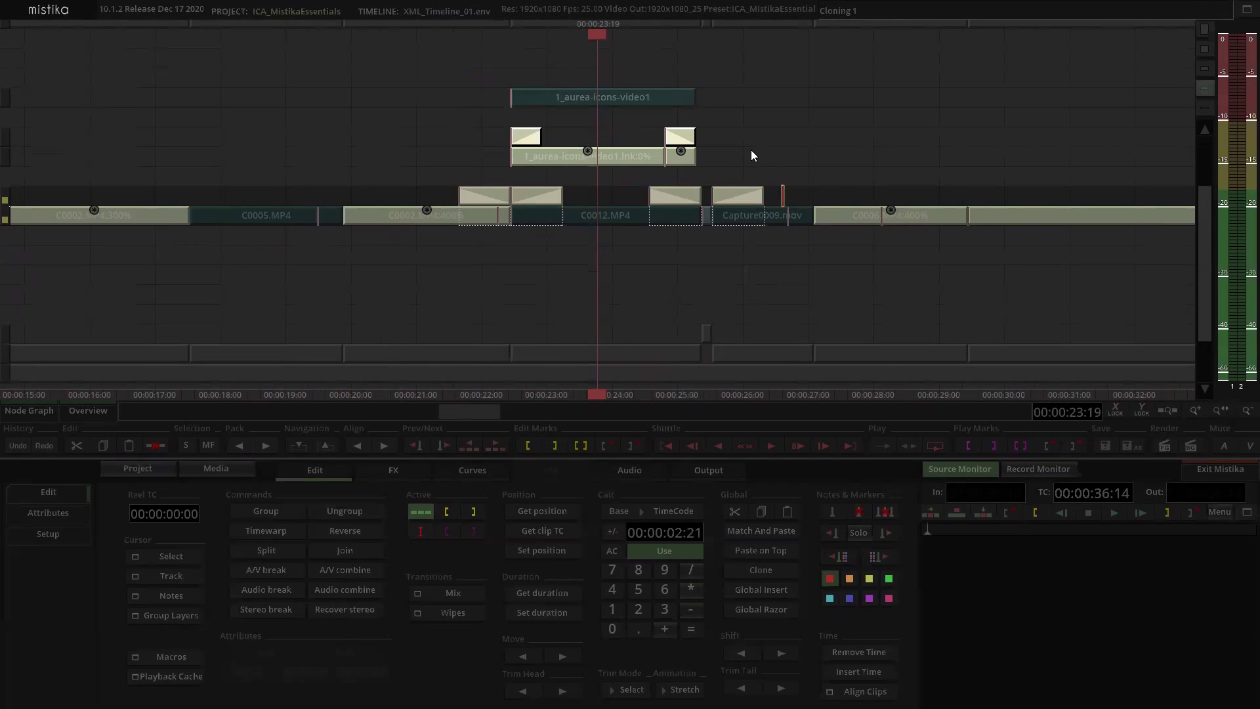
{"action": "left_click_drag", "start_coordinate": [577, 93], "coordinate": [599, 159]}
Step: Clone the source of the third GFX section's timewarped clip onto a free row above it, aligned with the section's start
{"action": "scroll", "coordinate": [870, 113], "scroll_direction": "down", "scroll_amount": 6}
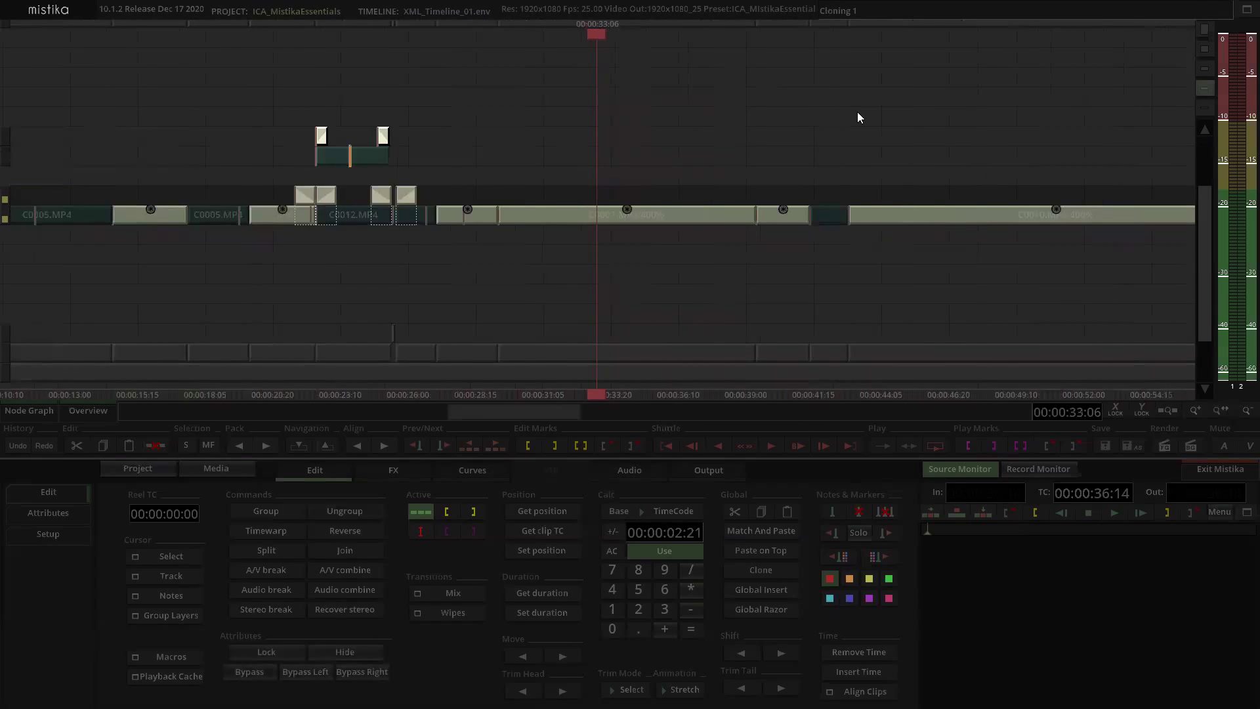
{"action": "scroll", "coordinate": [1000, 82], "scroll_direction": "right", "scroll_amount": 5}
{"action": "left_click", "coordinate": [838, 107]}
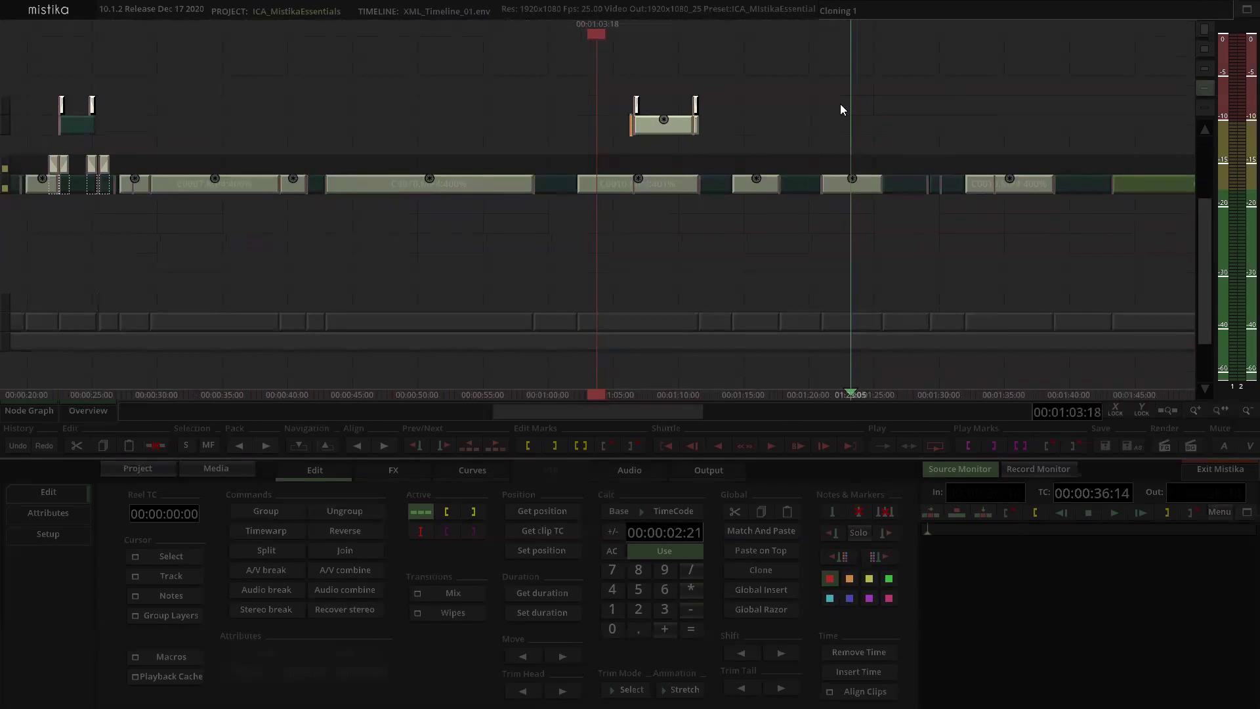
{"action": "scroll", "coordinate": [787, 123], "scroll_direction": "up", "scroll_amount": 2}
{"action": "left_click", "coordinate": [607, 154]}
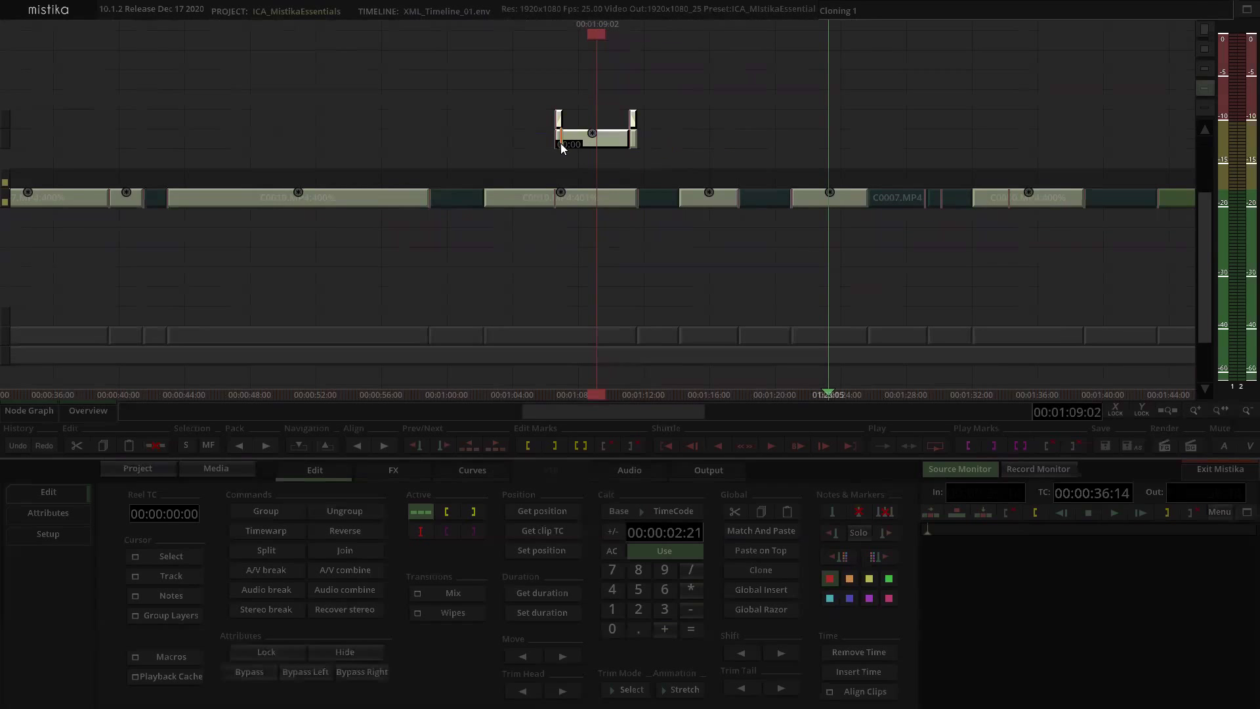
{"action": "left_click", "coordinate": [581, 139]}
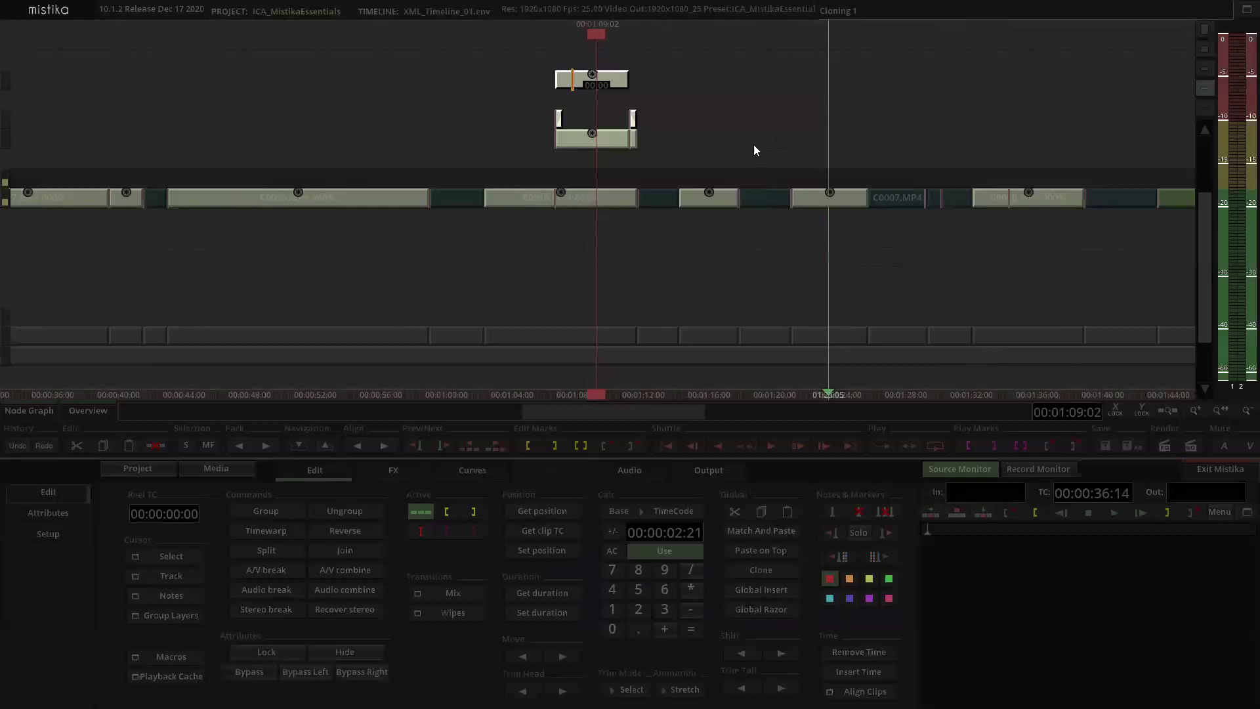
{"action": "left_click", "coordinate": [593, 82]}
{"action": "key", "text": "Delete"}
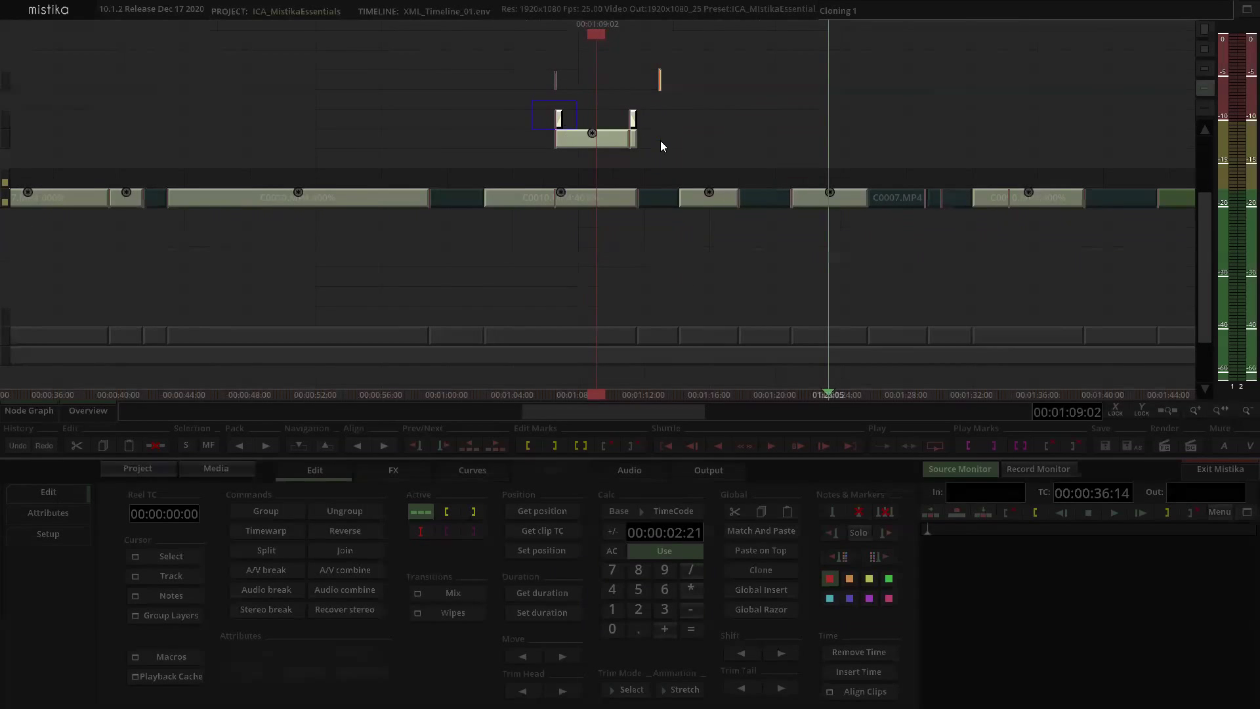
Step: Set the third section's cloned clip to the section's duration, 00:00:05:00, and substitute it for the timewarped clips
{"action": "left_click", "coordinate": [556, 598]}
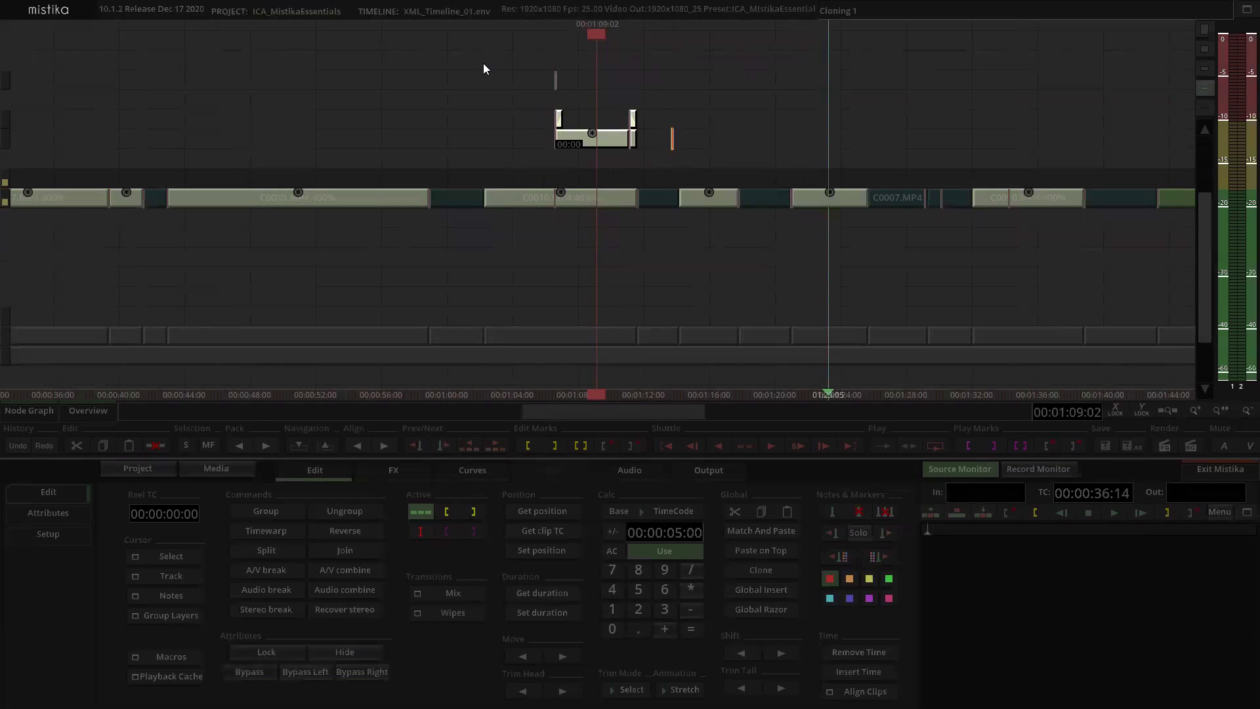
{"action": "left_click", "coordinate": [543, 607]}
{"action": "left_click", "coordinate": [734, 176]}
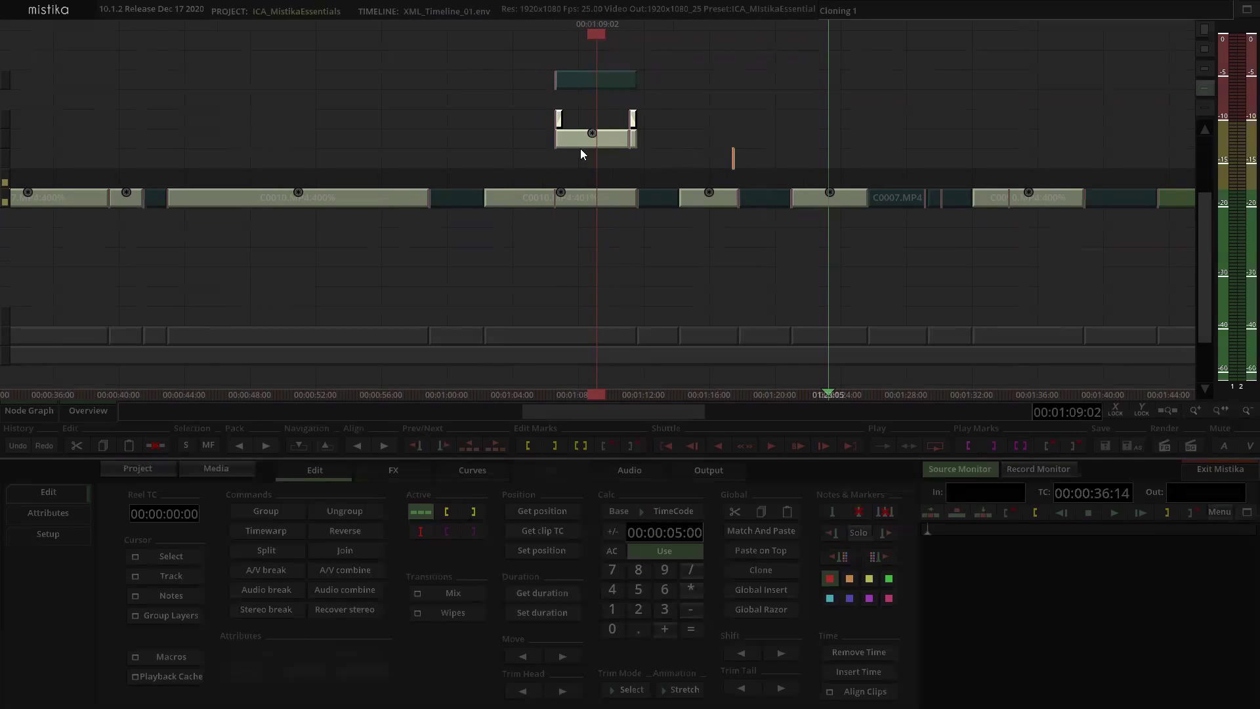
{"action": "left_click_drag", "start_coordinate": [596, 154], "coordinate": [623, 134]}
Step: Clone the source of the last GFX section's timewarped clip, above C0077.MP4, onto a free row aligned with the section's start
{"action": "scroll", "coordinate": [953, 104], "scroll_direction": "down", "scroll_amount": 4}
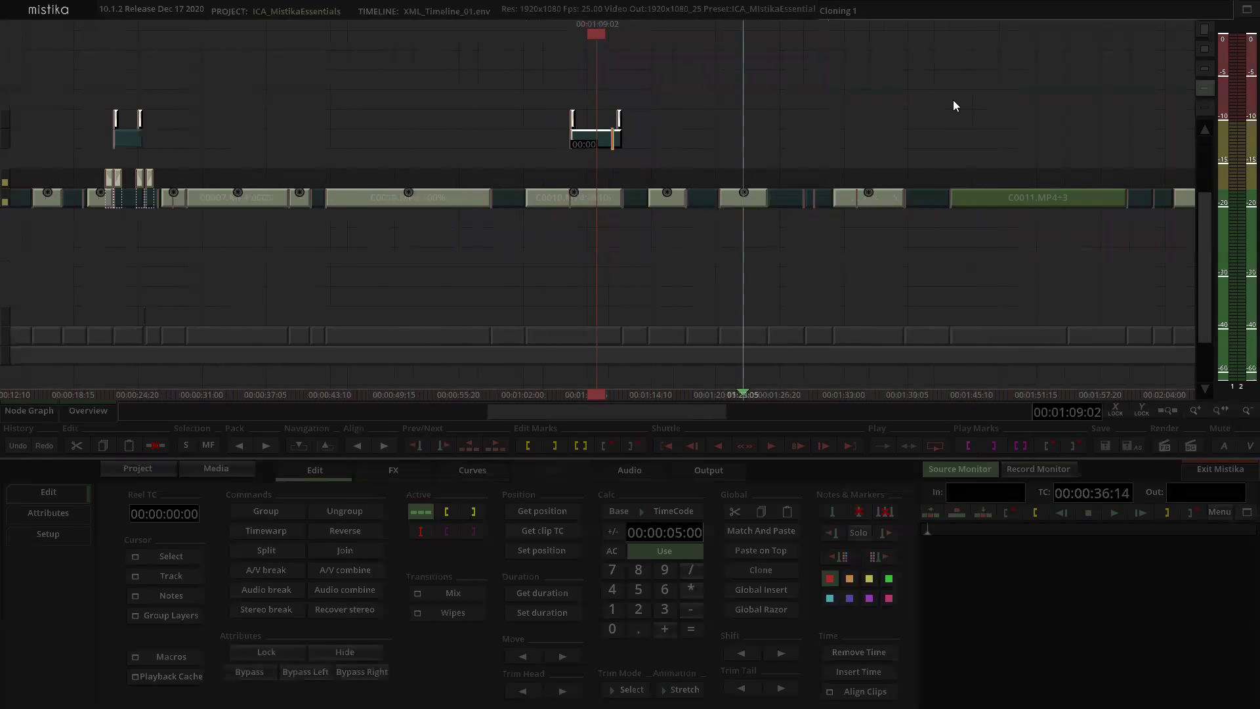
{"action": "scroll", "coordinate": [710, 125], "scroll_direction": "right", "scroll_amount": 5}
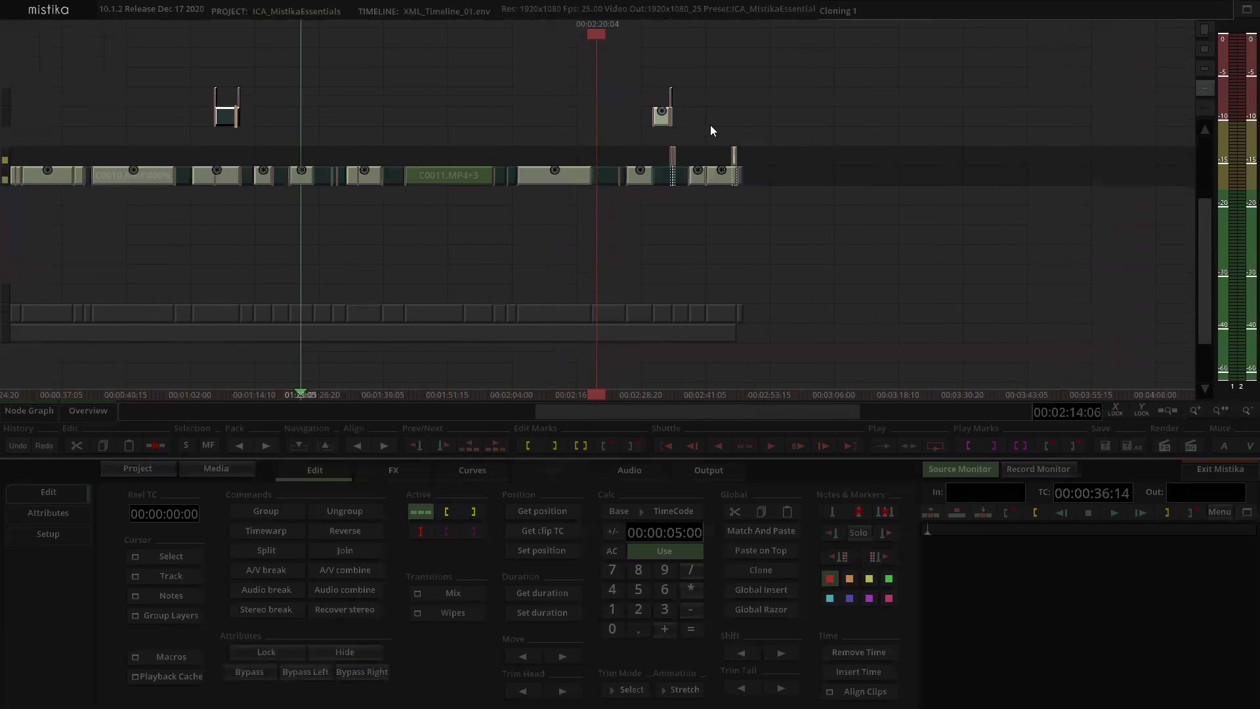
{"action": "scroll", "coordinate": [672, 128], "scroll_direction": "up", "scroll_amount": 4}
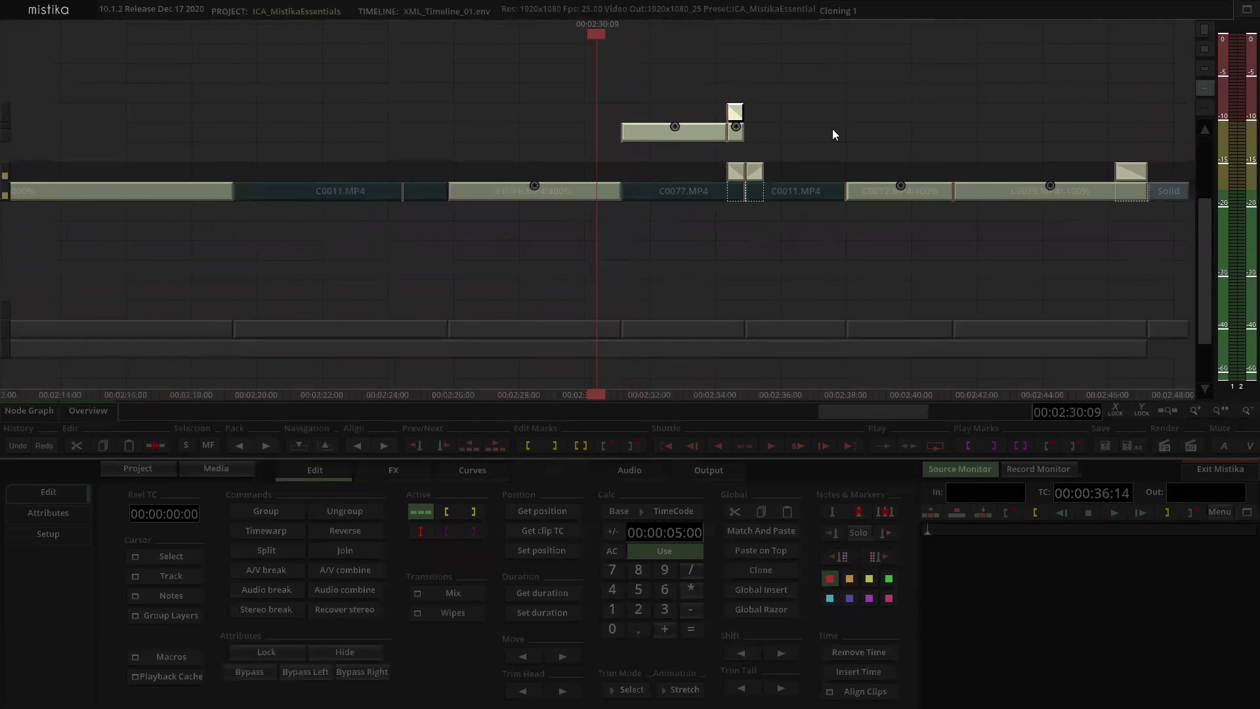
{"action": "scroll", "coordinate": [832, 129], "scroll_direction": "up", "scroll_amount": 2}
{"action": "left_click", "coordinate": [776, 152]}
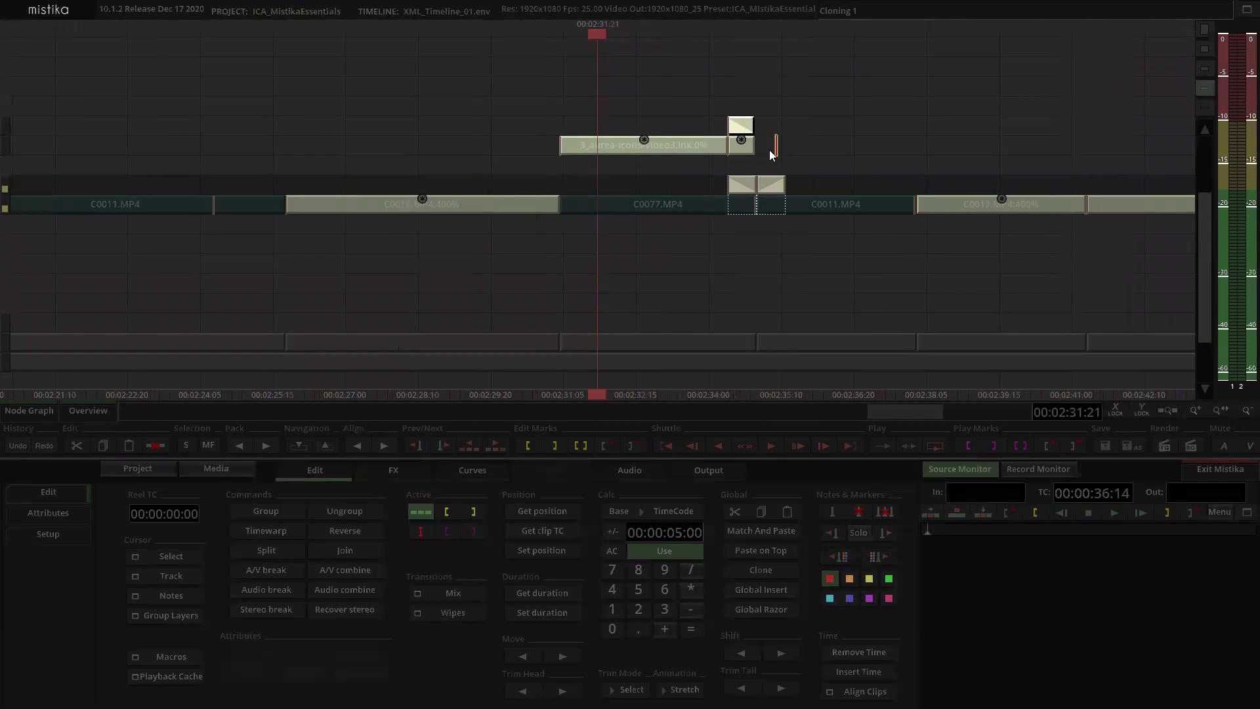
{"action": "double_click", "coordinate": [678, 145]}
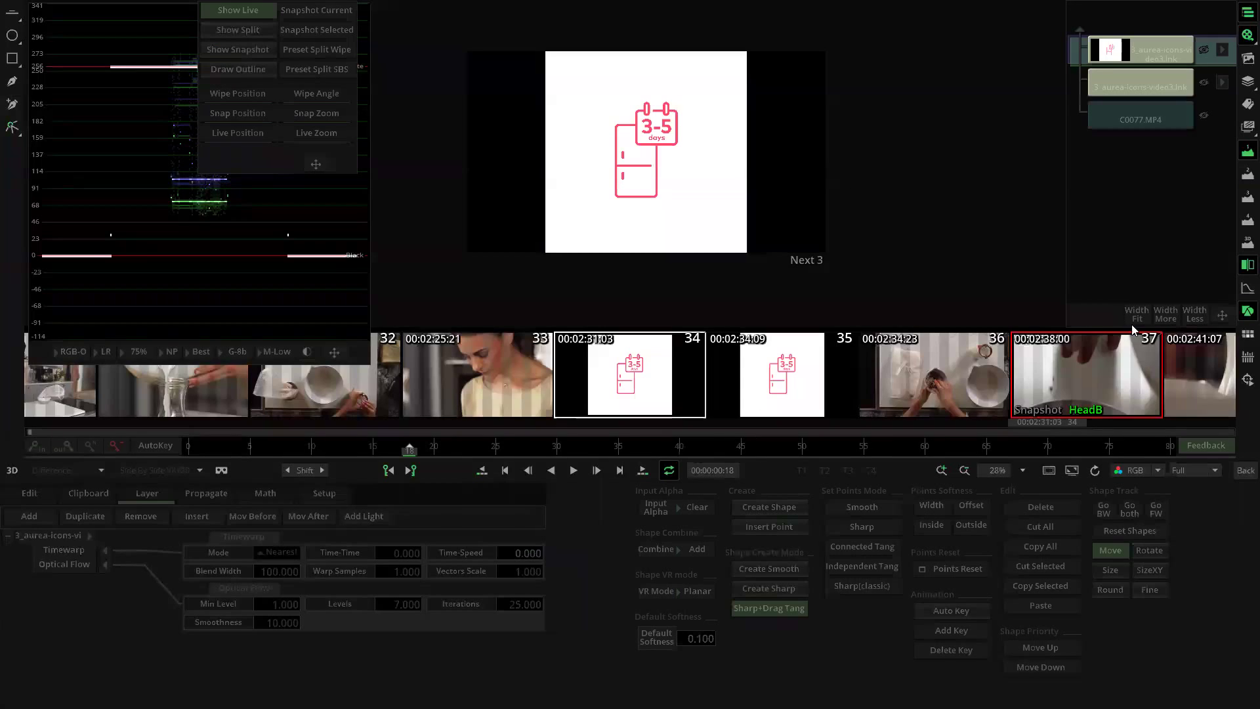
{"action": "left_click", "coordinate": [1245, 469]}
{"action": "left_click", "coordinate": [679, 110]}
{"action": "key", "text": "Delete"}
{"action": "left_click", "coordinate": [792, 99]}
Step: Set the last section's cloned clip to the section's duration, 00:00:03:19, and substitute it for the timewarped clips beneath the fade
{"action": "left_click_drag", "start_coordinate": [804, 84], "coordinate": [572, 149]}
{"action": "left_click", "coordinate": [563, 594]}
{"action": "left_click", "coordinate": [439, 131]}
{"action": "left_click_drag", "start_coordinate": [500, 84], "coordinate": [580, 110]}
{"action": "left_click", "coordinate": [554, 612]}
{"action": "left_click", "coordinate": [893, 146]}
{"action": "left_click_drag", "start_coordinate": [696, 150], "coordinate": [737, 126]}
Step: Make room for an effect at the timeline start by lowering the DAA-NUTSEED_MILK_TITLE clip one row and raising its two fades one row
{"action": "scroll", "coordinate": [513, 92], "scroll_direction": "down", "scroll_amount": 6}
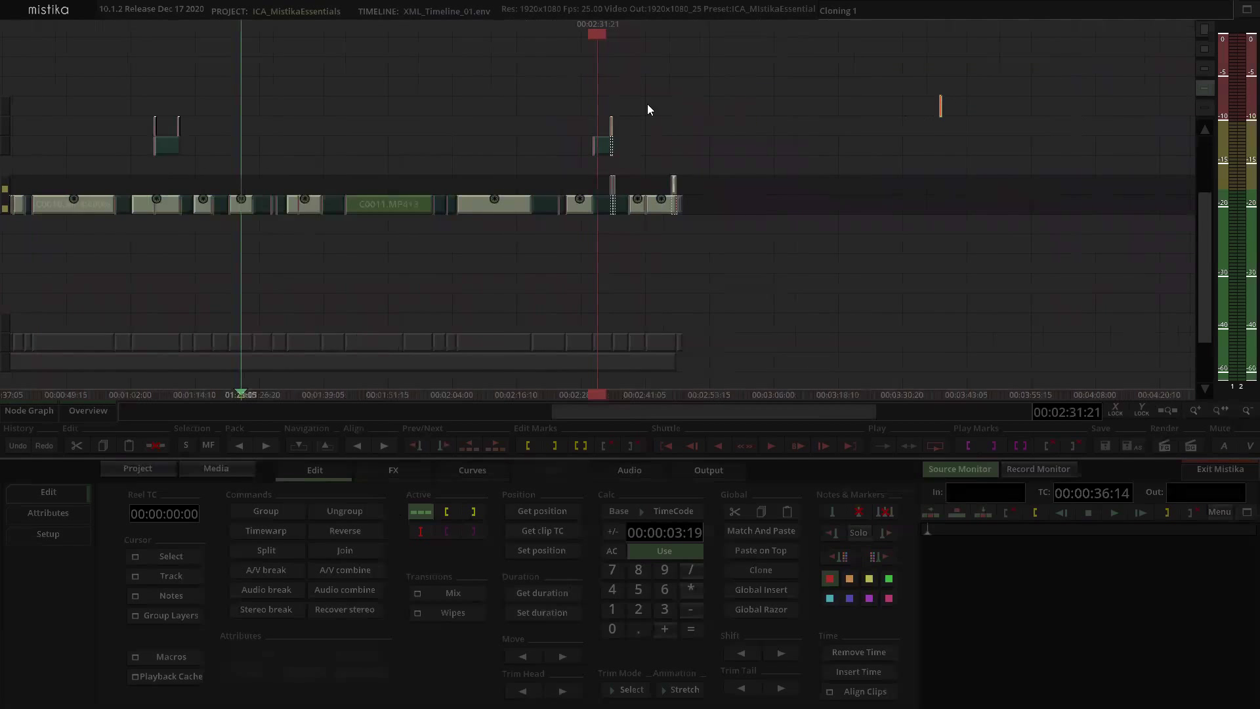
{"action": "scroll", "coordinate": [647, 104], "scroll_direction": "up", "scroll_amount": 5}
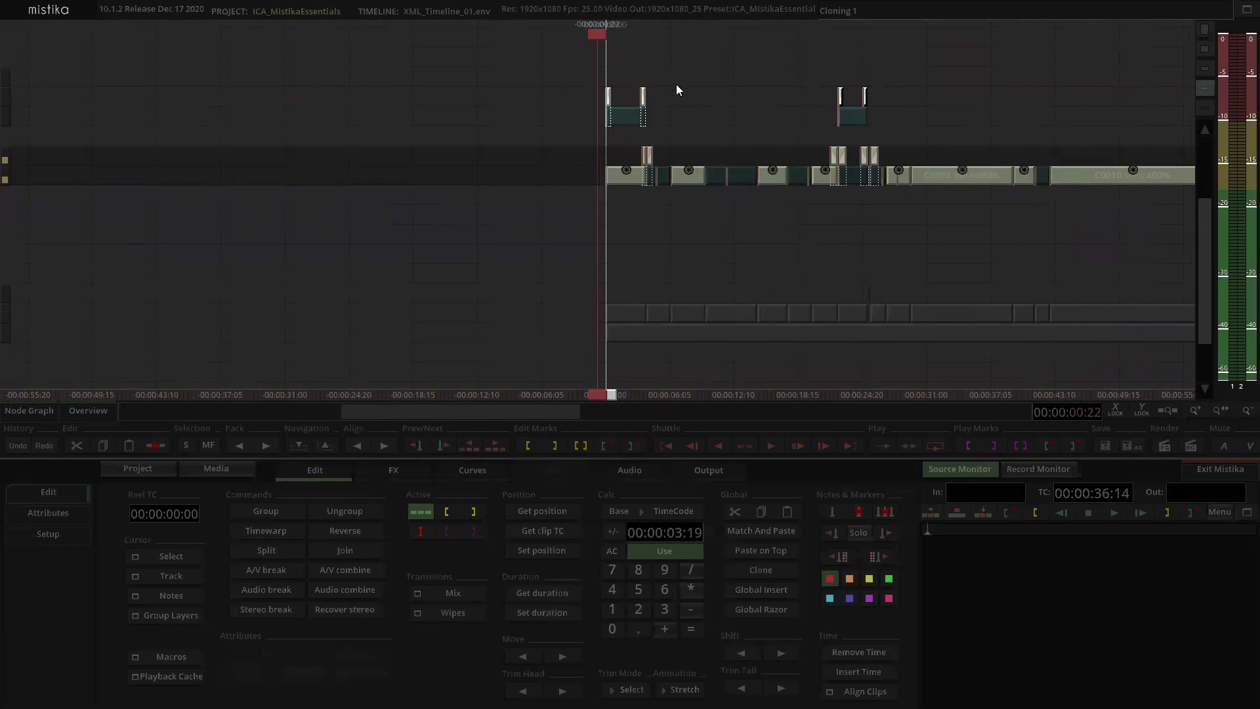
{"action": "scroll", "coordinate": [676, 84], "scroll_direction": "up", "scroll_amount": 6}
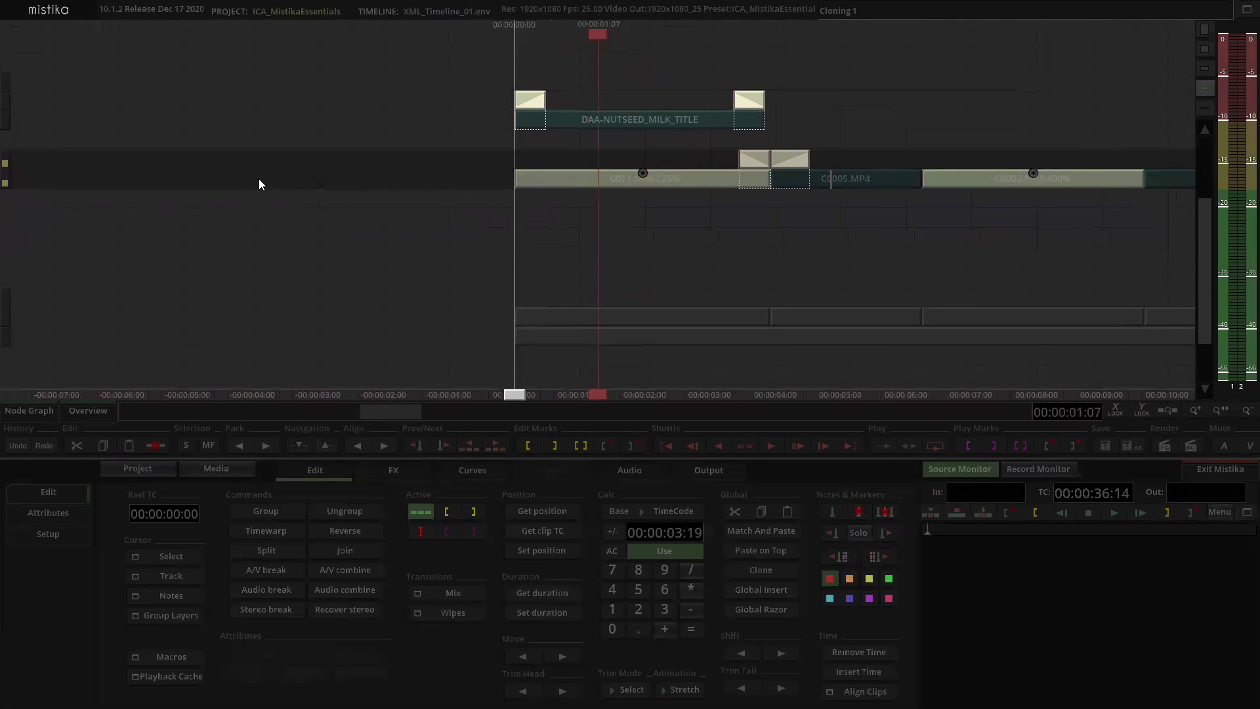
{"action": "scroll", "coordinate": [660, 82], "scroll_direction": "down", "scroll_amount": 1}
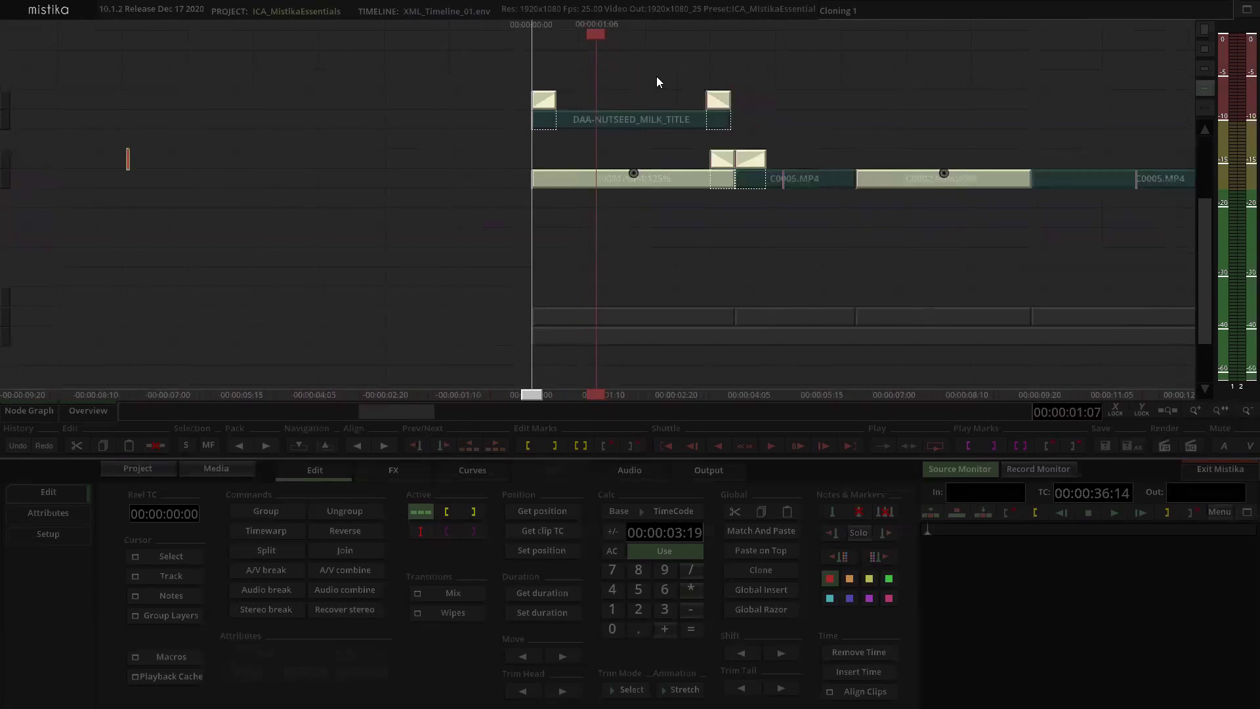
{"action": "scroll", "coordinate": [800, 157], "scroll_direction": "down", "scroll_amount": 3}
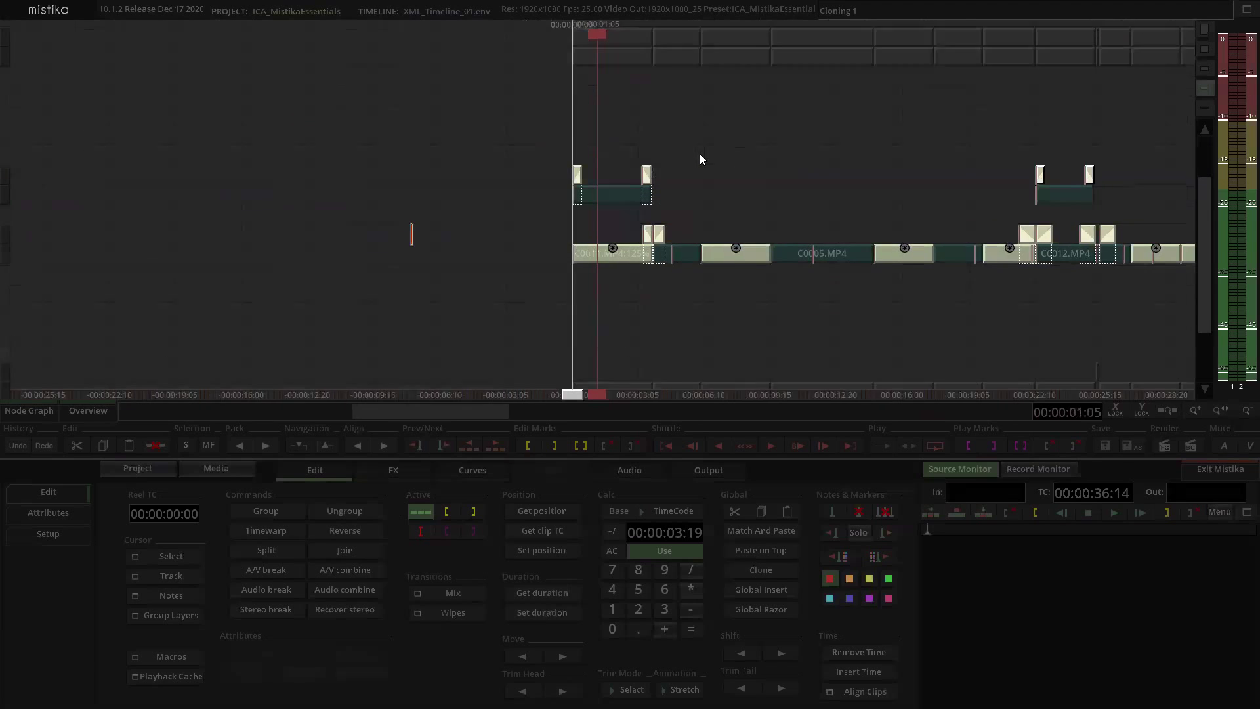
{"action": "scroll", "coordinate": [699, 153], "scroll_direction": "up", "scroll_amount": 2}
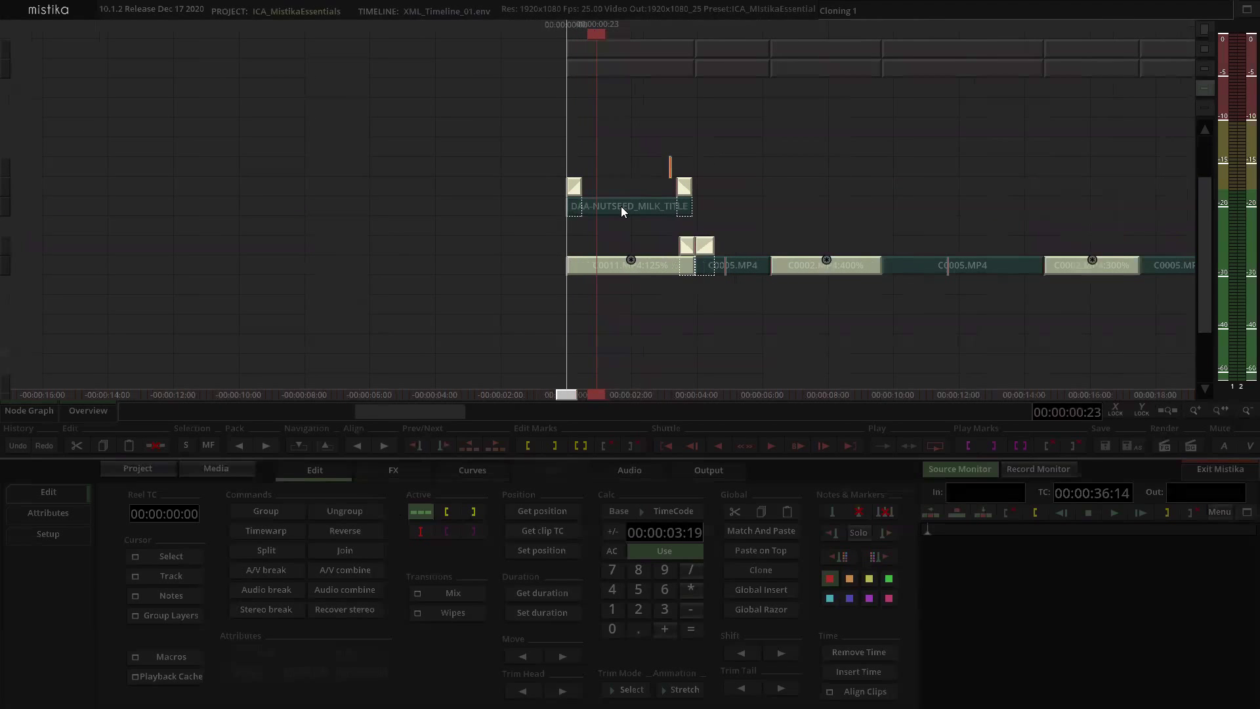
{"action": "left_click_drag", "start_coordinate": [633, 206], "coordinate": [630, 225]}
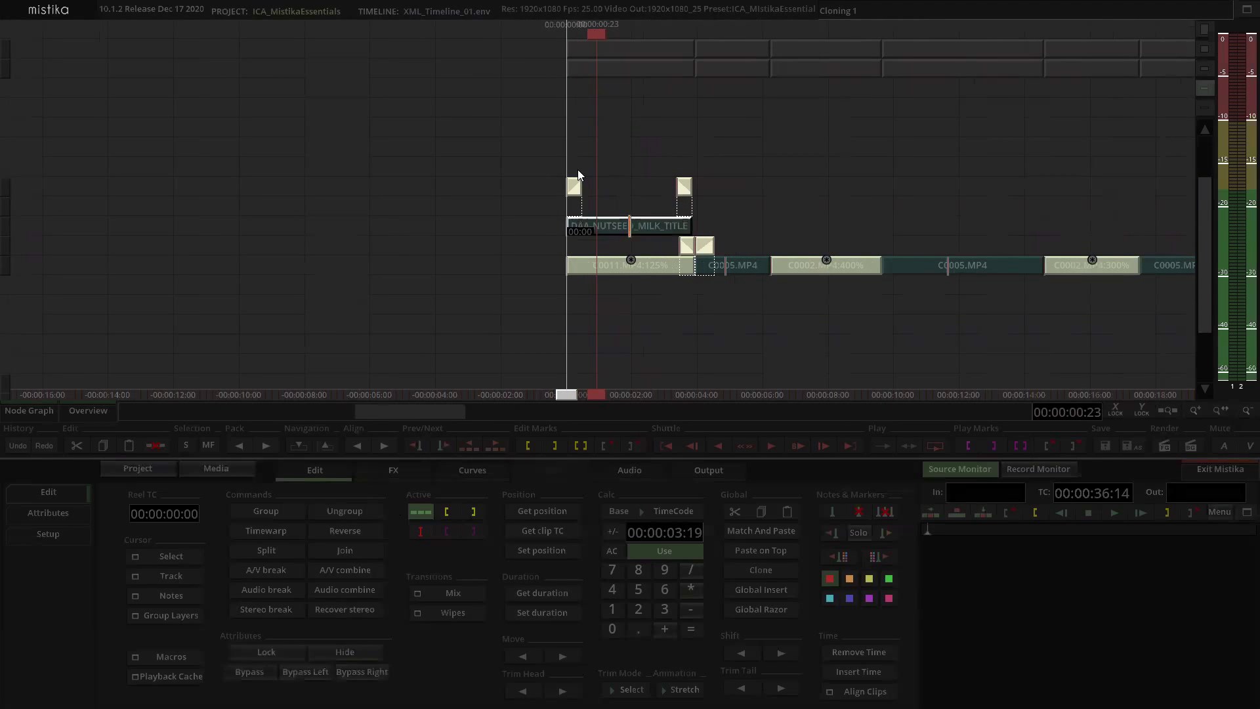
{"action": "left_click_drag", "start_coordinate": [686, 192], "coordinate": [689, 164]}
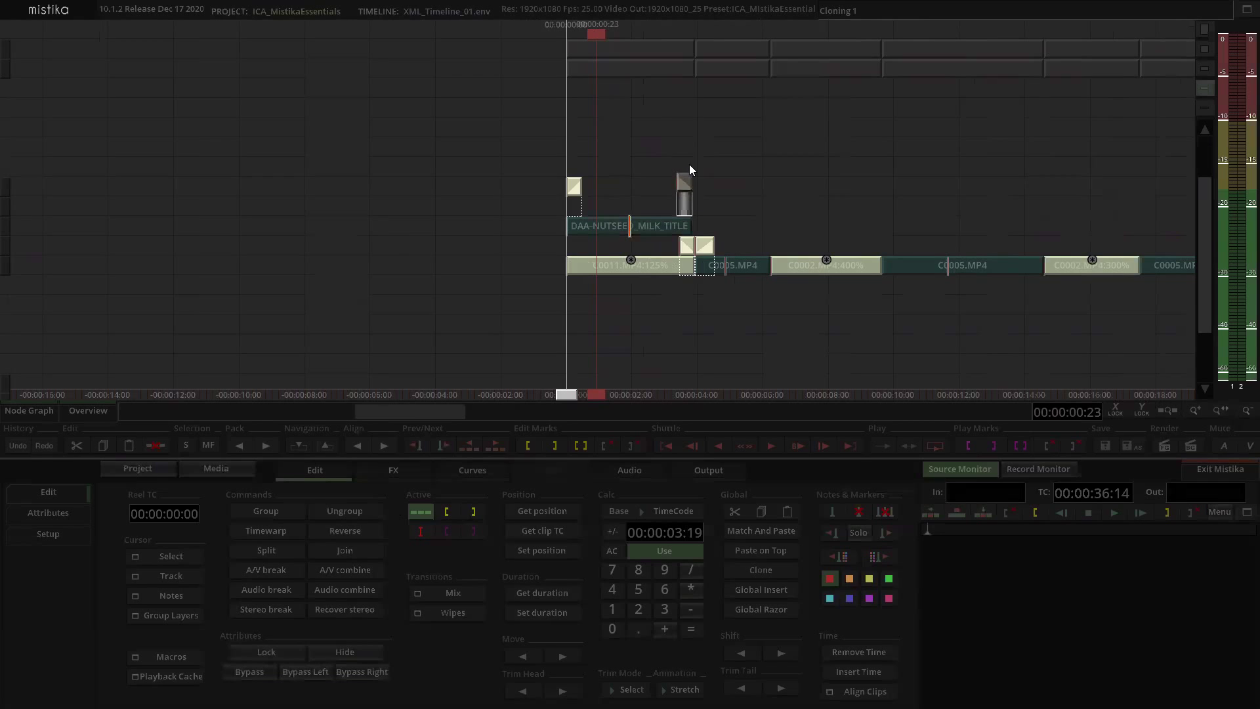
Step: Add a Comp3D effect directly above the DAA-NUTSEED_MILK_TITLE clip and extend it down over the main-track clip C0011.MP4
{"action": "left_click", "coordinate": [616, 227]}
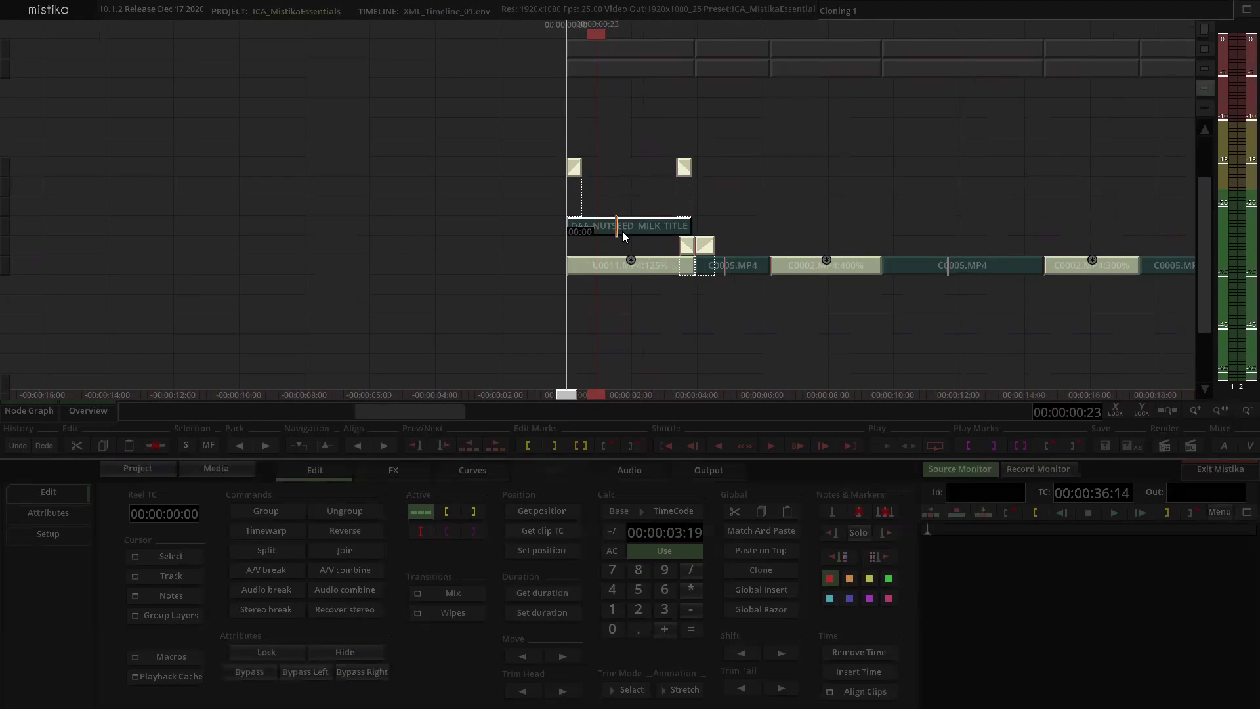
{"action": "left_click", "coordinate": [394, 471]}
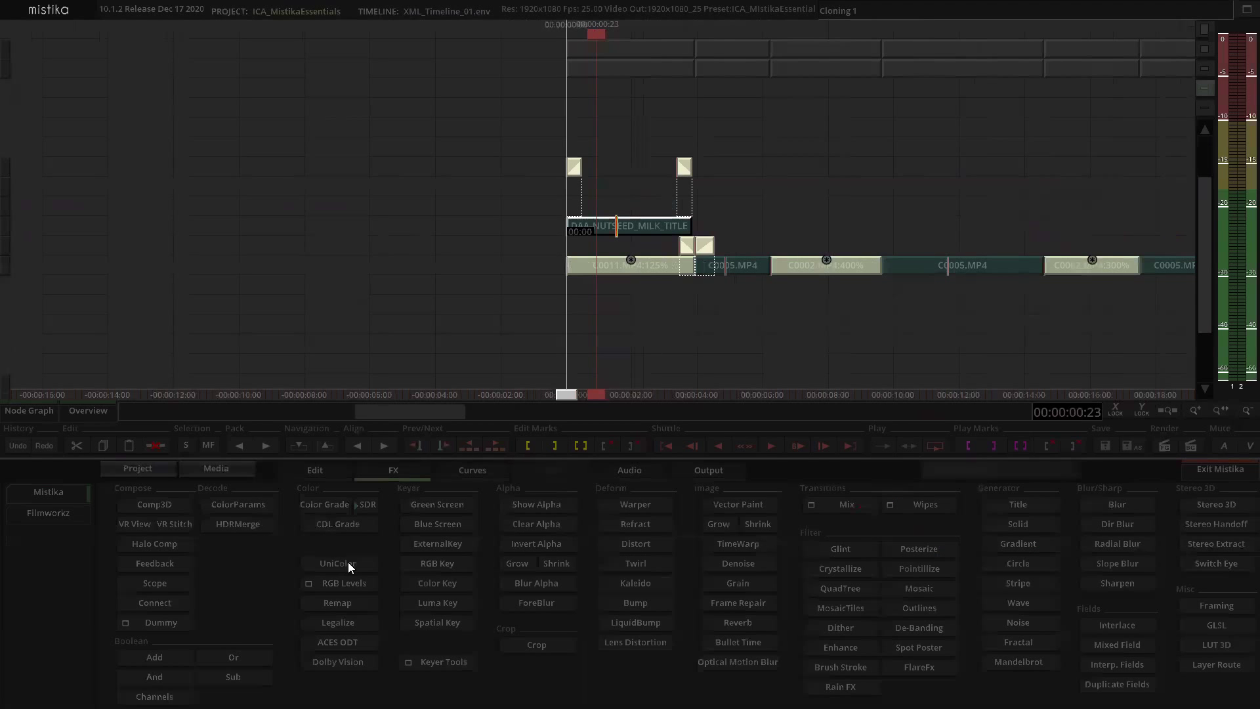
{"action": "left_click", "coordinate": [164, 503]}
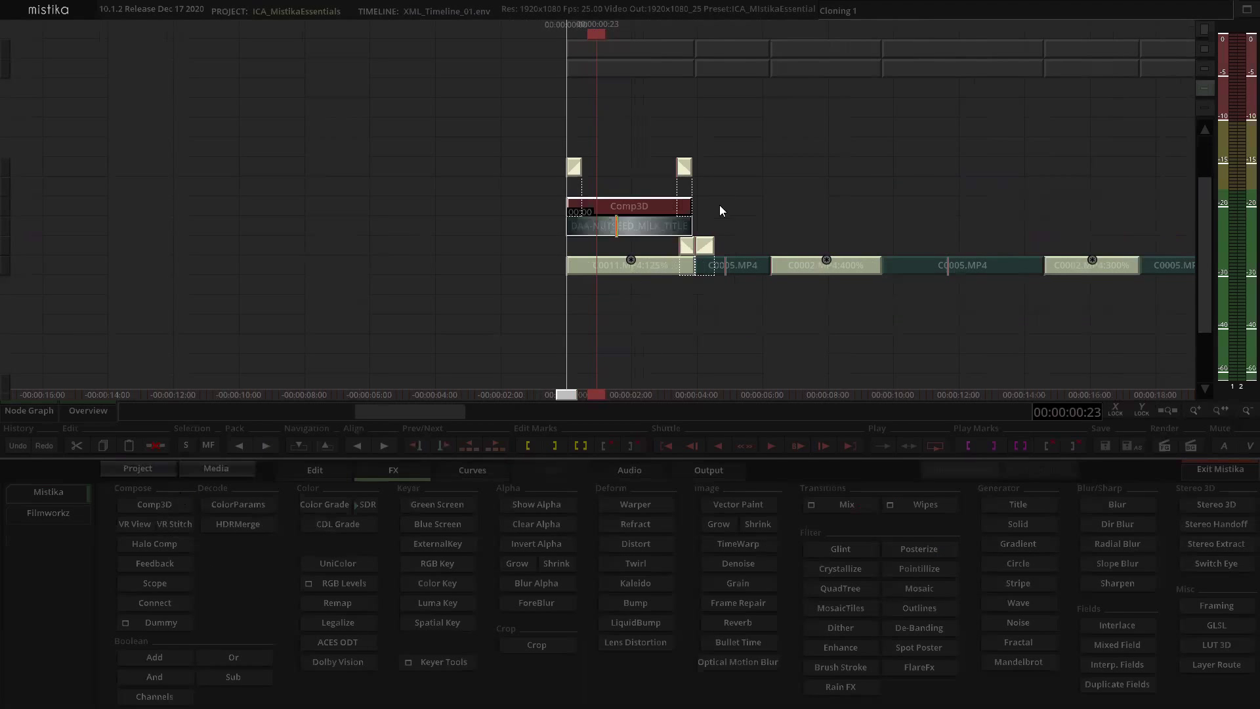
{"action": "left_click_drag", "start_coordinate": [635, 238], "coordinate": [637, 274]}
Step: Inspect the Comp3D composite in the visual editor, comparing it with the title layer alone and checking frames within the opening fade
{"action": "double_click", "coordinate": [634, 206]}
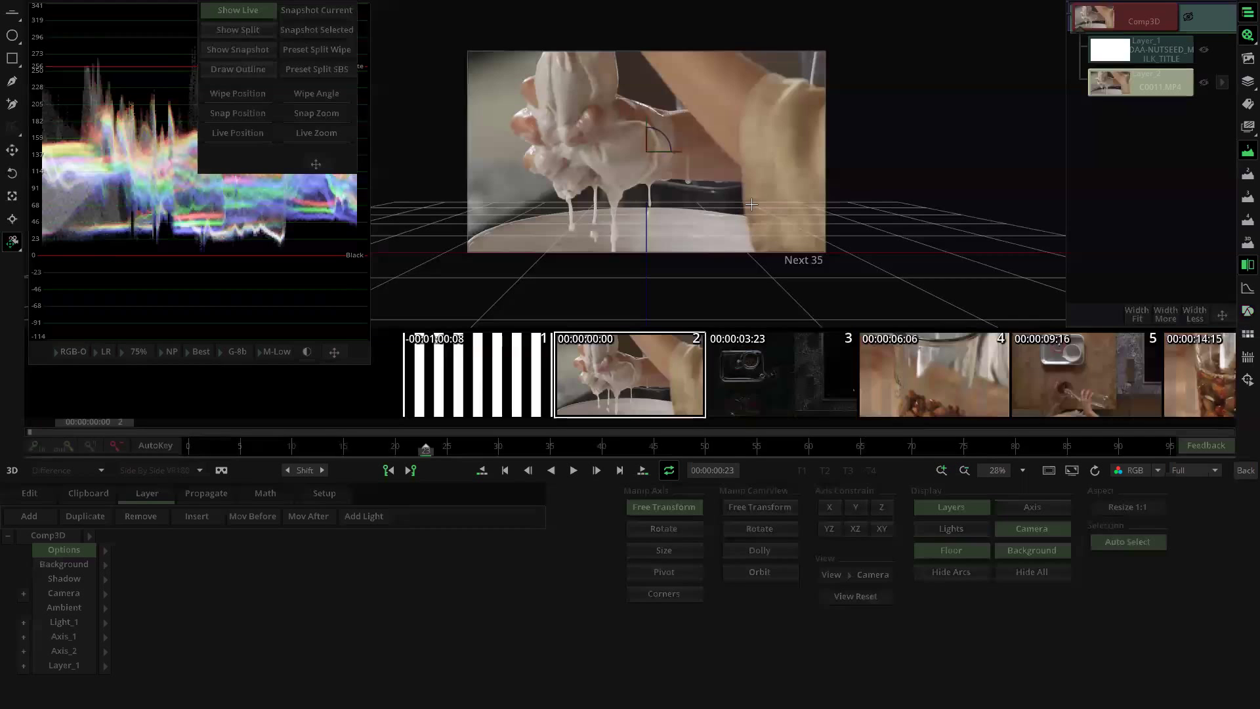
{"action": "left_click", "coordinate": [1145, 58]}
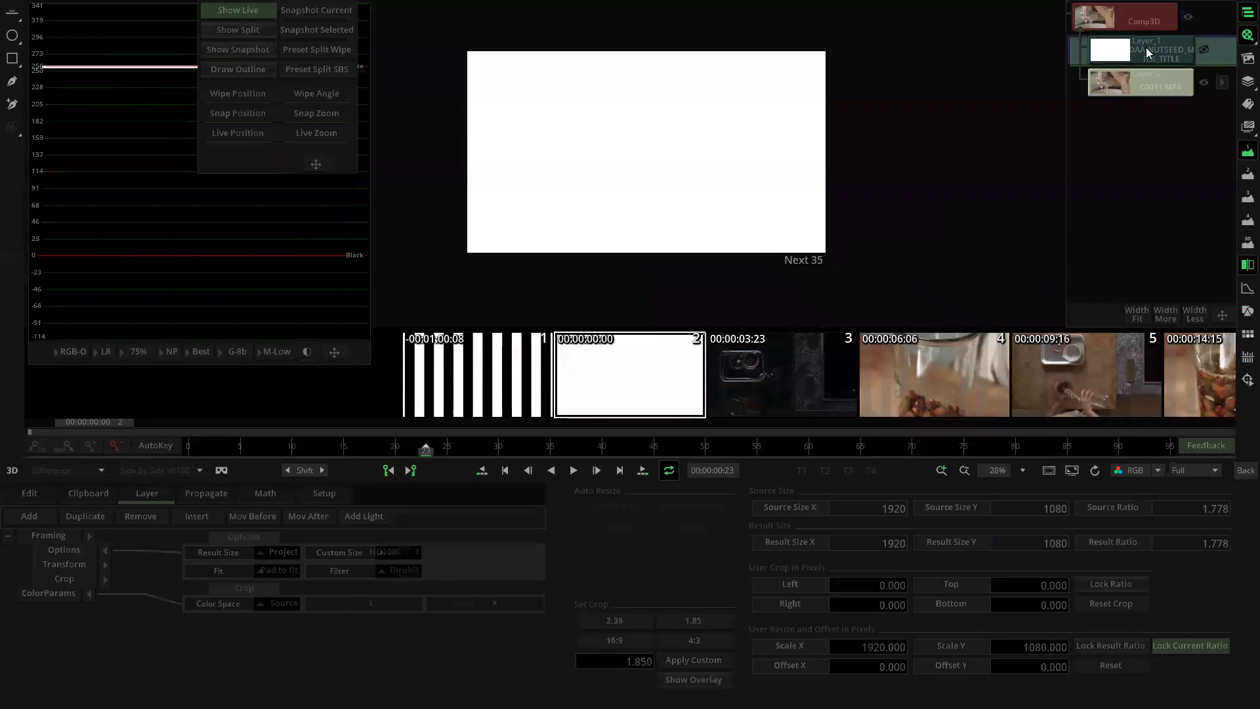
{"action": "left_click", "coordinate": [1136, 30]}
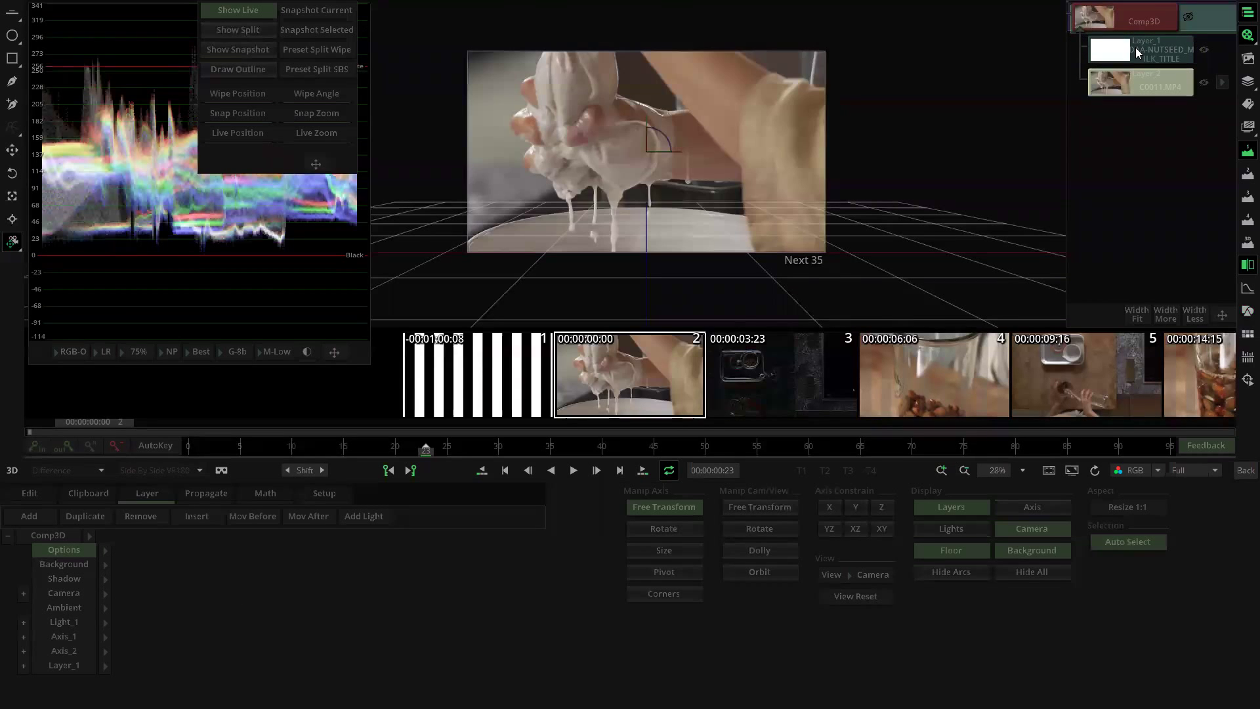
{"action": "left_click", "coordinate": [1137, 53]}
{"action": "left_click", "coordinate": [1141, 27]}
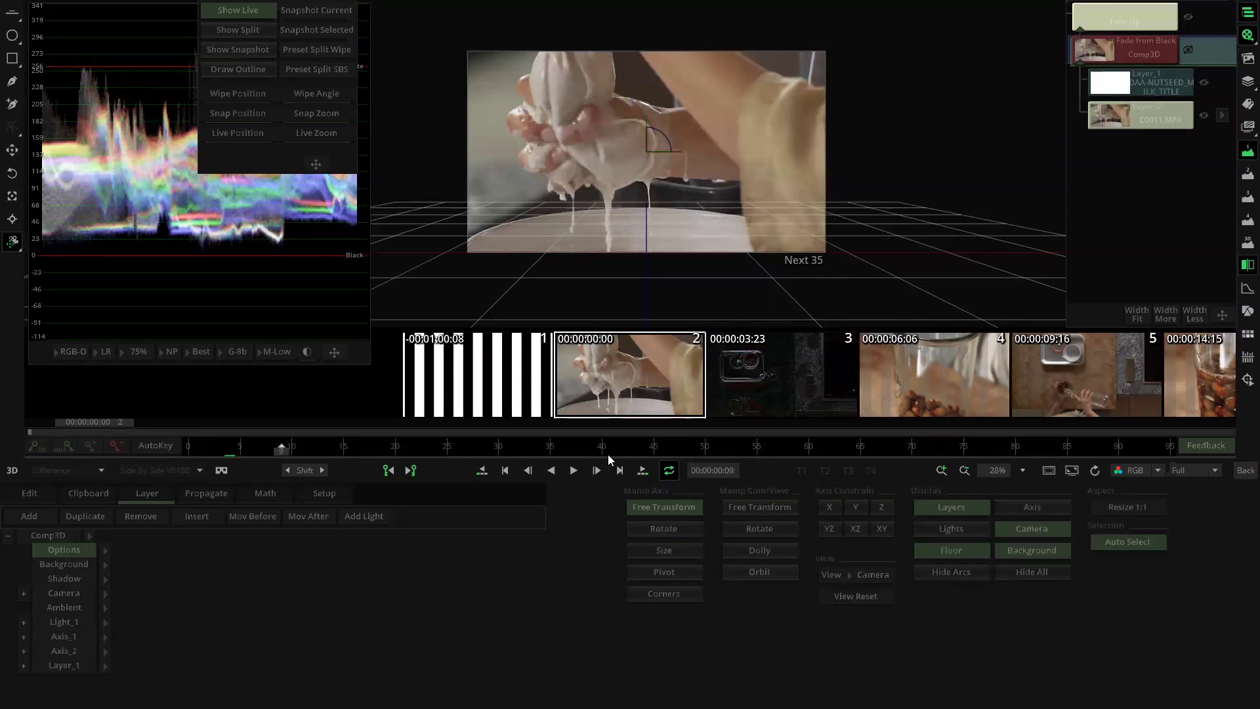
{"action": "left_click_drag", "start_coordinate": [518, 460], "coordinate": [288, 518]}
{"action": "key", "text": "shift+Left"}
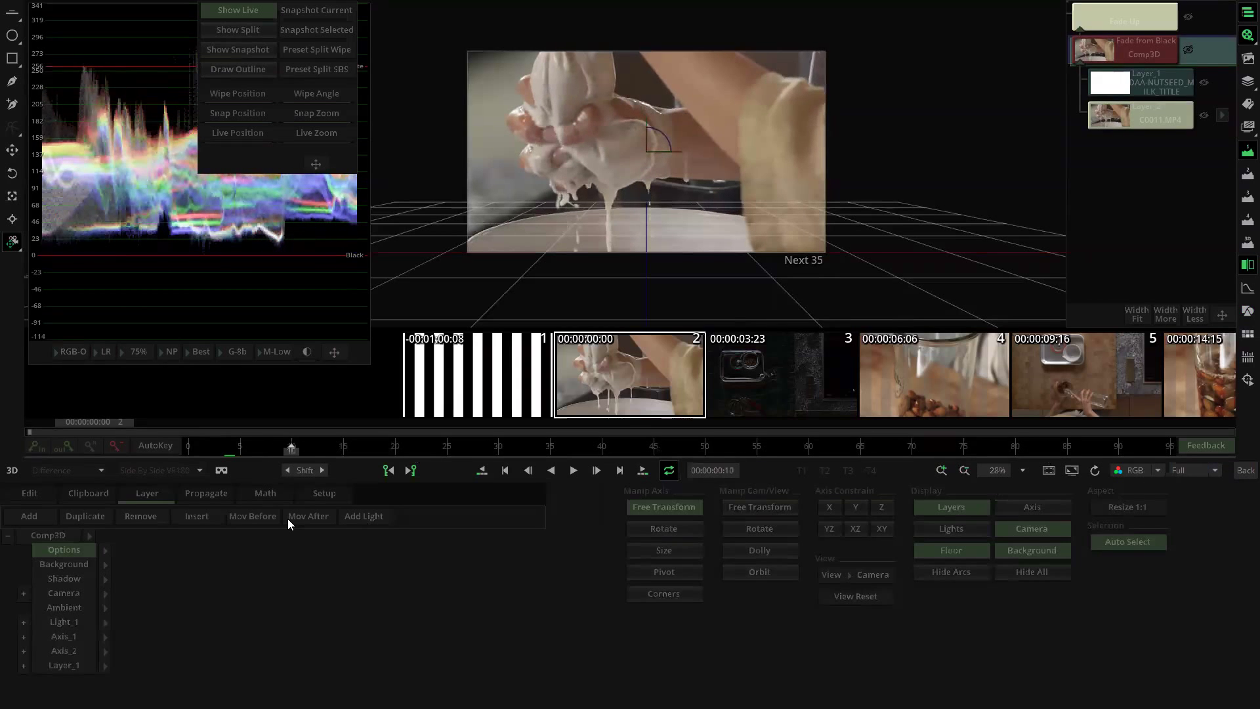
{"action": "left_click", "coordinate": [1245, 471]}
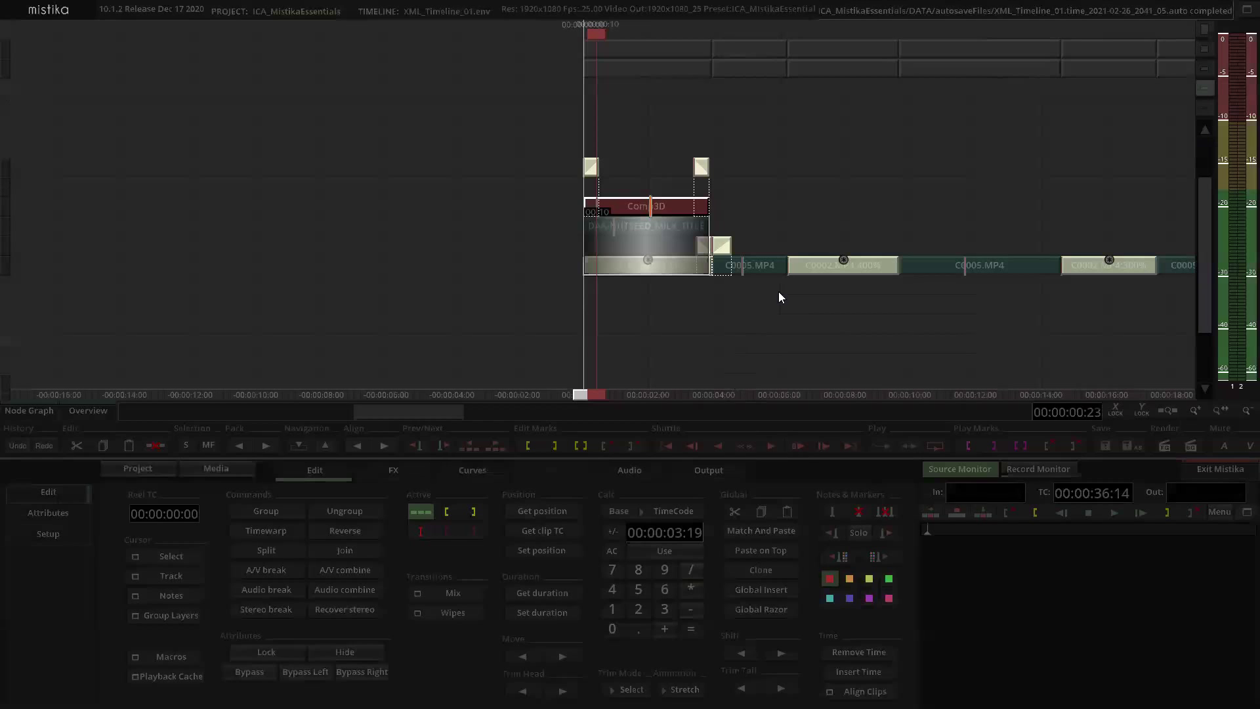
Step: Examine the opening Comp3D's inputs in the node graph, spreading out the Fade Up, title and C0011.MP4 nodes around it
{"action": "scroll", "coordinate": [689, 190], "scroll_direction": "up", "scroll_amount": 2}
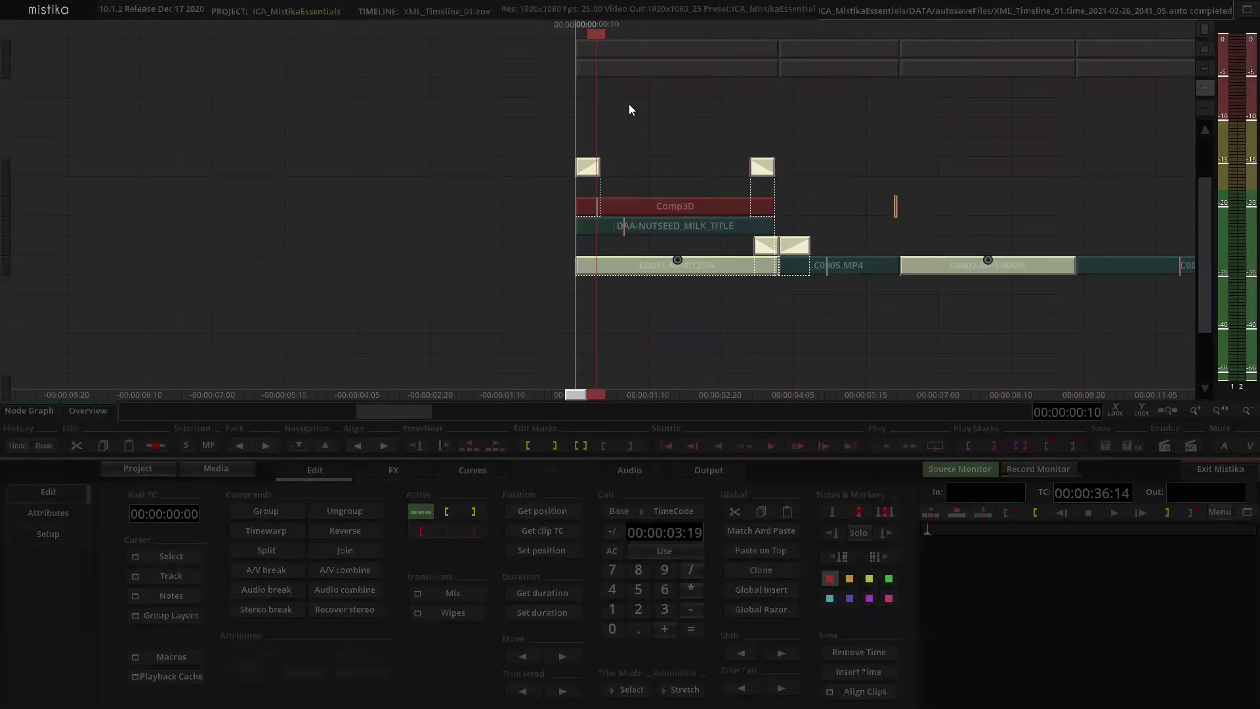
{"action": "left_click_drag", "start_coordinate": [628, 104], "coordinate": [650, 90]}
{"action": "right_click", "coordinate": [630, 79]}
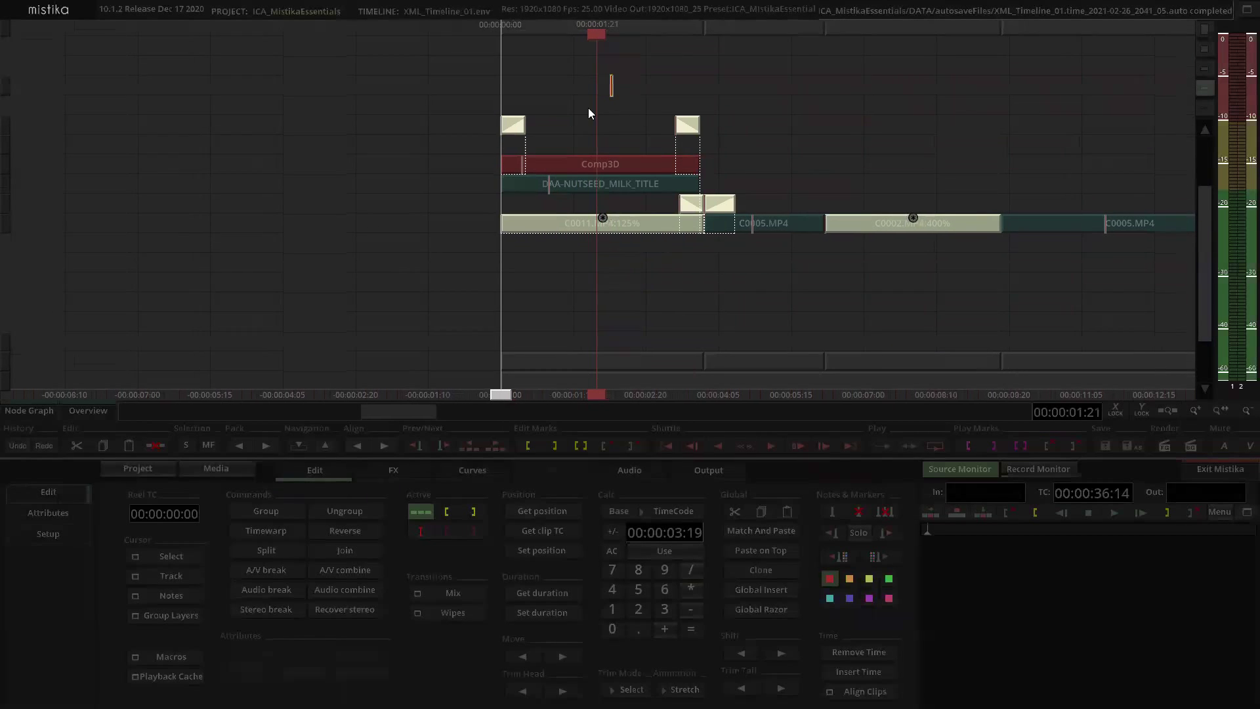
{"action": "left_click", "coordinate": [605, 149]}
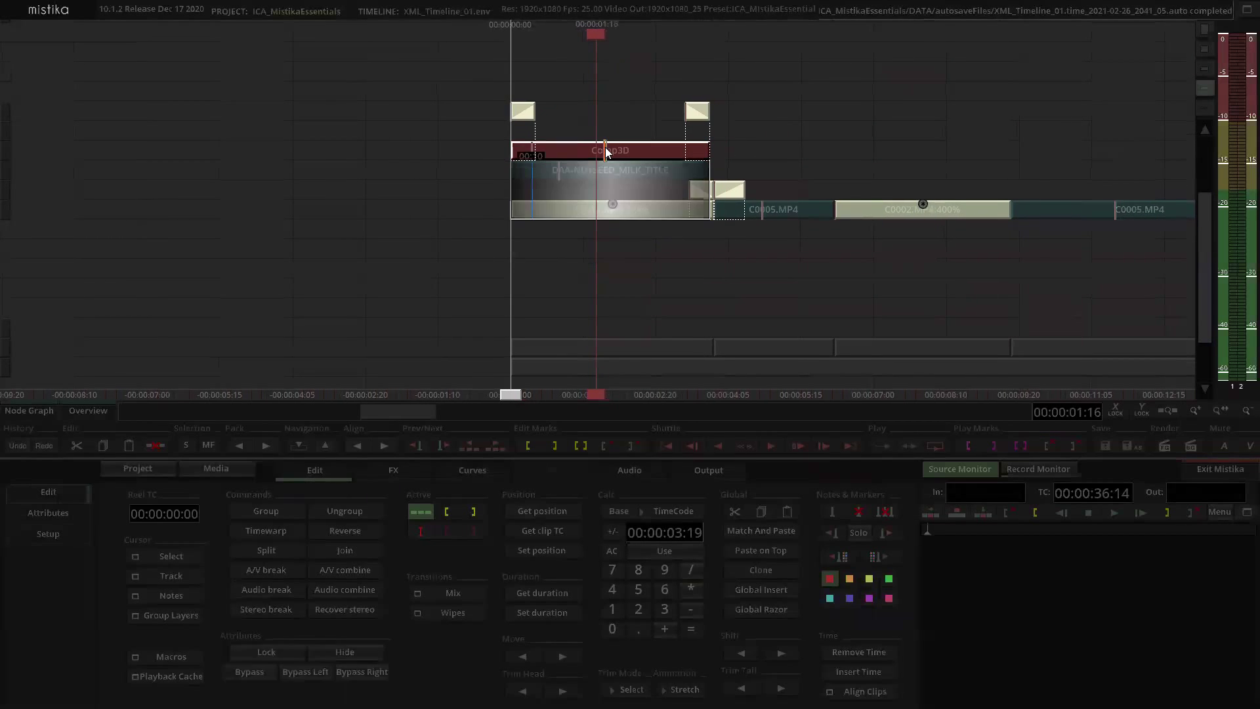
{"action": "left_click", "coordinate": [37, 411]}
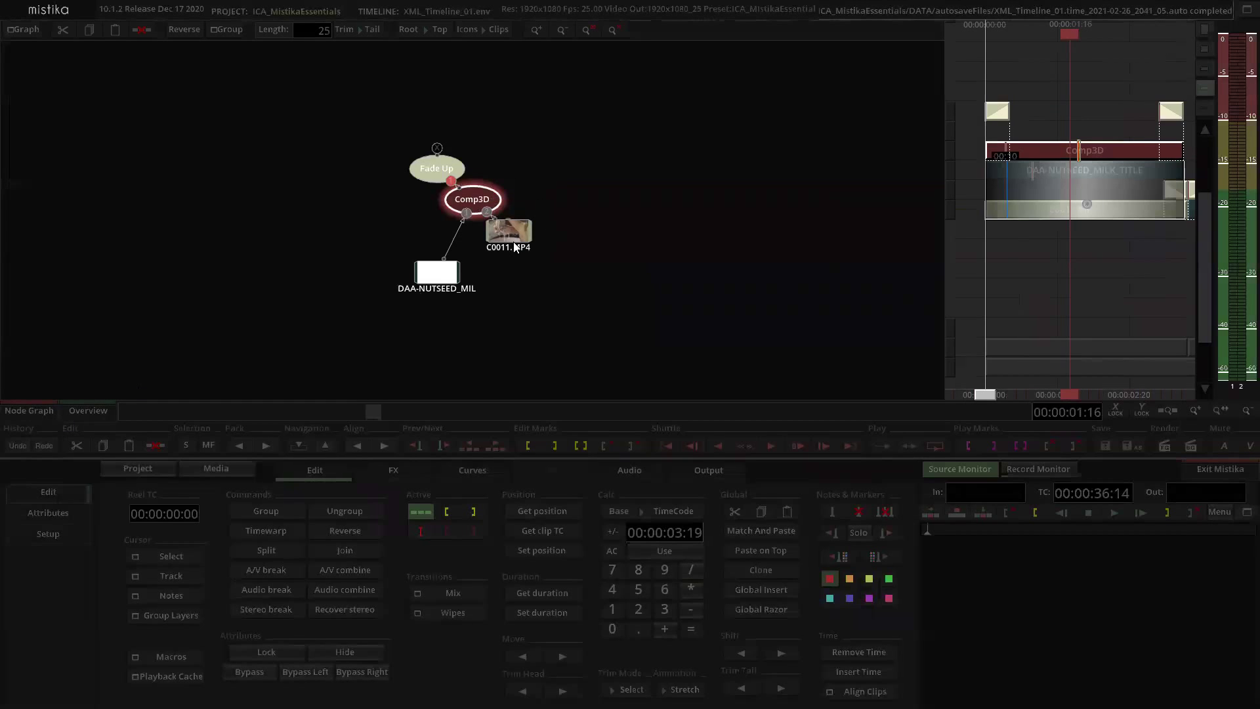
{"action": "left_click_drag", "start_coordinate": [513, 242], "coordinate": [544, 299]}
{"action": "left_click_drag", "start_coordinate": [452, 281], "coordinate": [441, 308]}
{"action": "left_click_drag", "start_coordinate": [444, 168], "coordinate": [486, 136]}
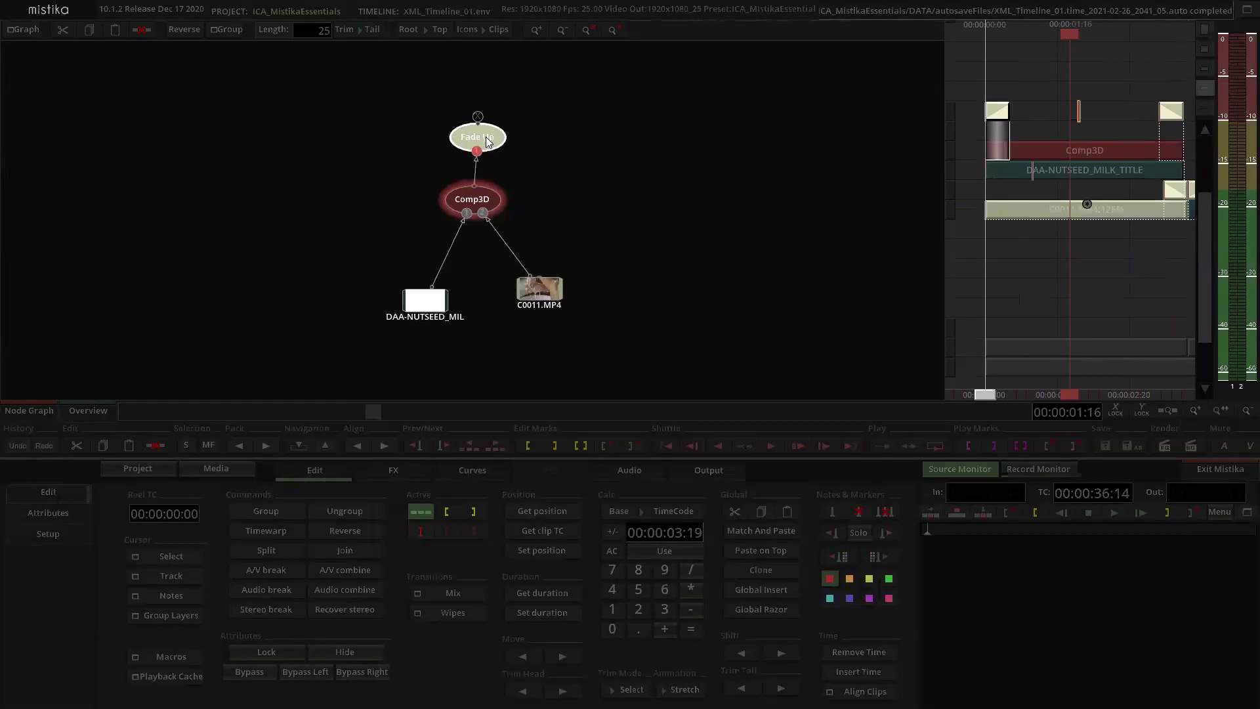
{"action": "left_click_drag", "start_coordinate": [432, 319], "coordinate": [413, 300]}
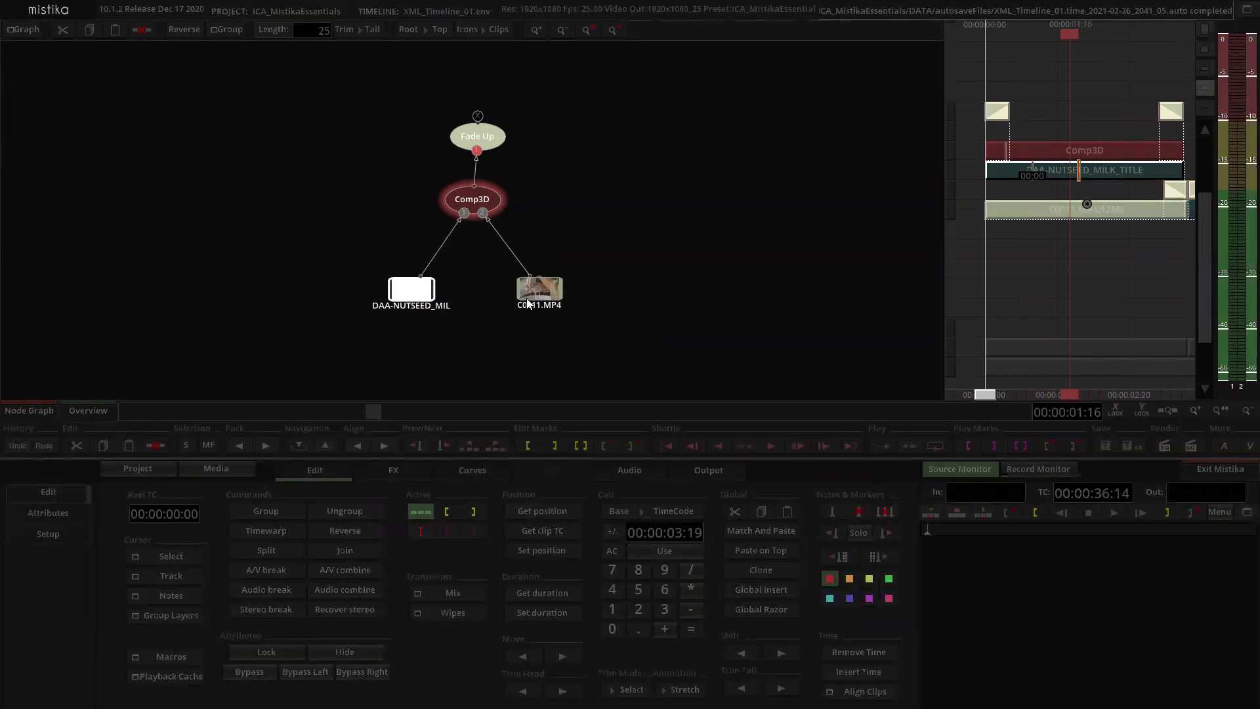
{"action": "left_click_drag", "start_coordinate": [527, 303], "coordinate": [518, 299]}
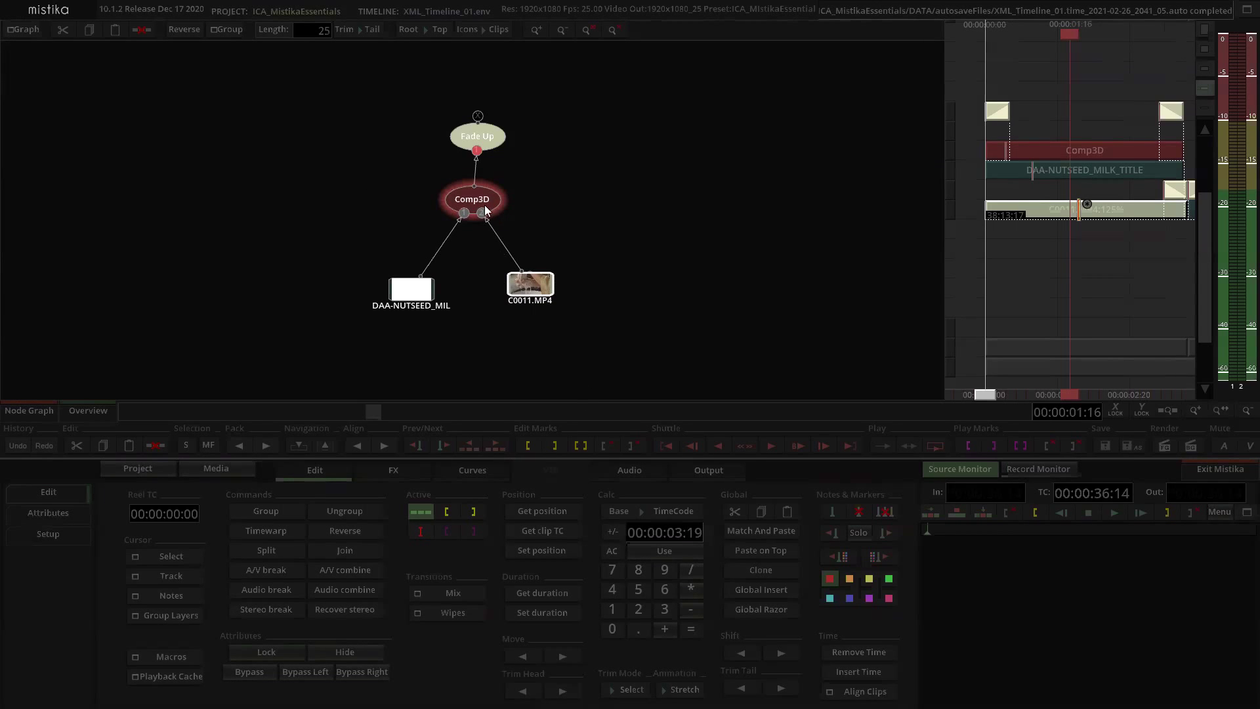
{"action": "left_click", "coordinate": [45, 414]}
Step: Place the DAA-NUTSEED_MILK_TITLE clip two rows below C0011.MP4, lower the Comp3D one row, and check the composite in the visual editor
{"action": "left_click", "coordinate": [707, 287]}
{"action": "left_click_drag", "start_coordinate": [643, 169], "coordinate": [634, 251]}
{"action": "left_click_drag", "start_coordinate": [620, 145], "coordinate": [619, 217]}
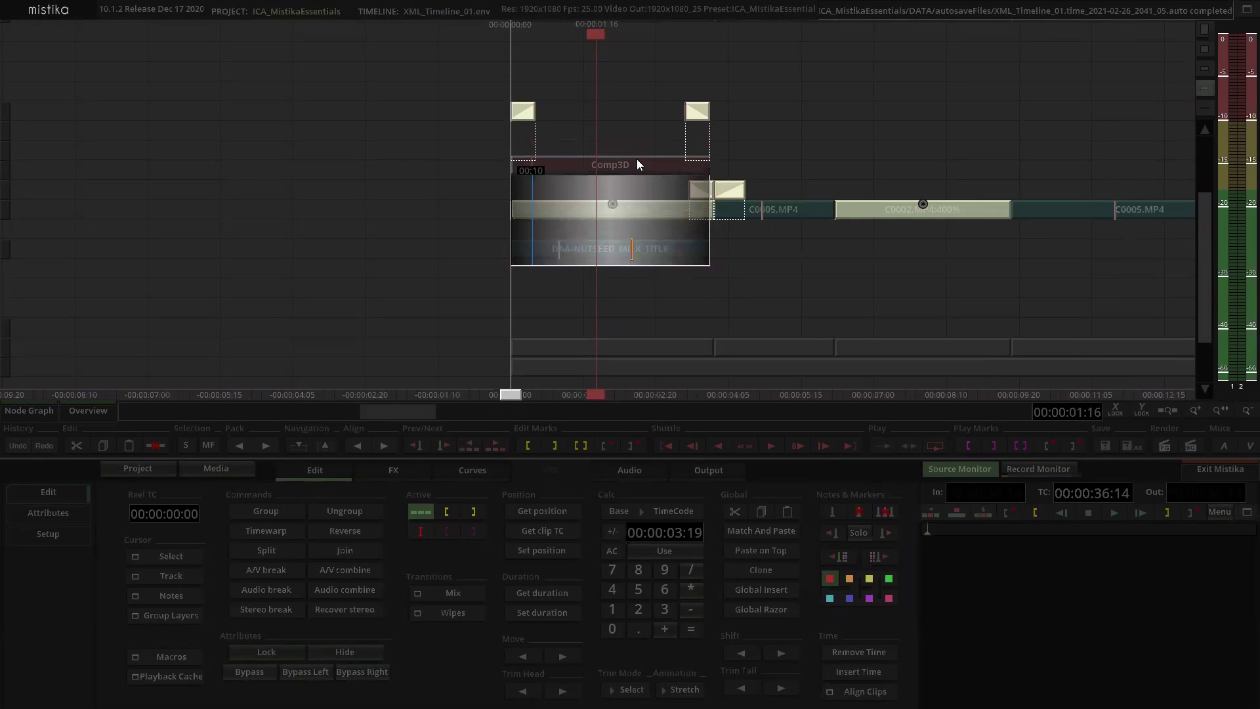
{"action": "double_click", "coordinate": [625, 164]}
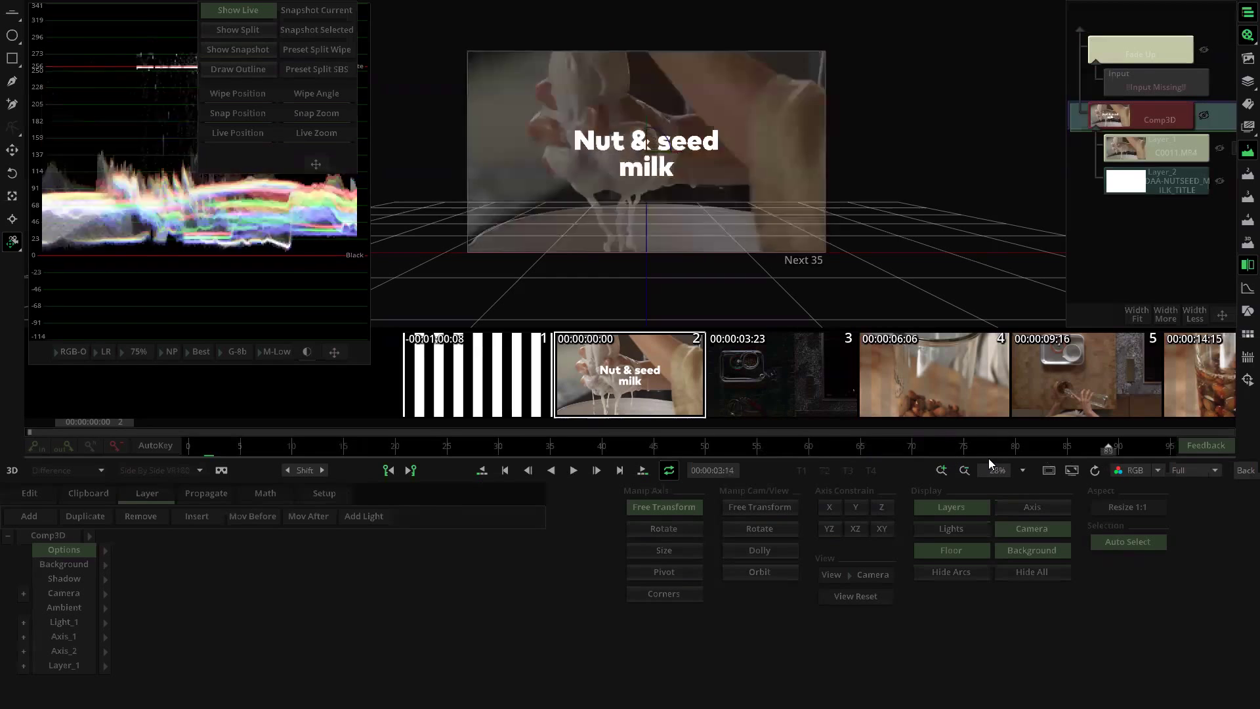
{"action": "left_click", "coordinate": [1242, 470]}
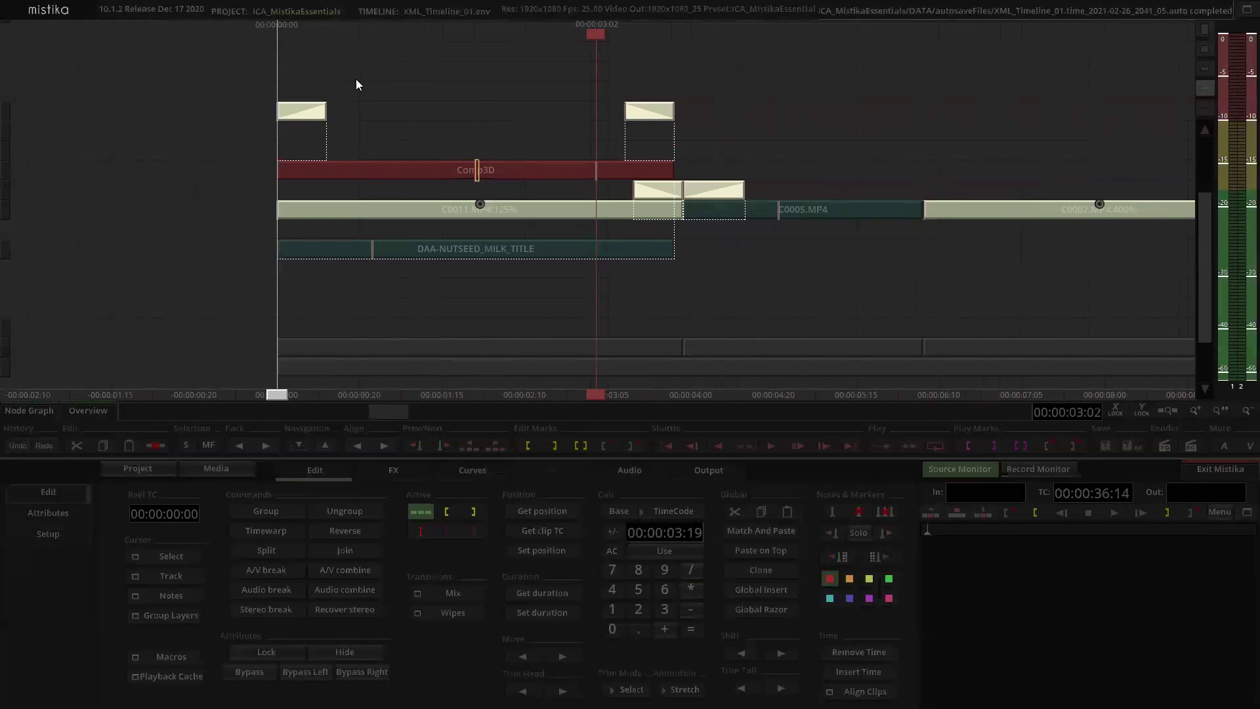
Step: Lower the two upper fades to the row directly above the DAA-NUTSEED_MILK_TITLE clip and check the Comp3D result in the visual editor
{"action": "left_click_drag", "start_coordinate": [287, 257], "coordinate": [293, 236]}
{"action": "left_click_drag", "start_coordinate": [643, 111], "coordinate": [658, 267]}
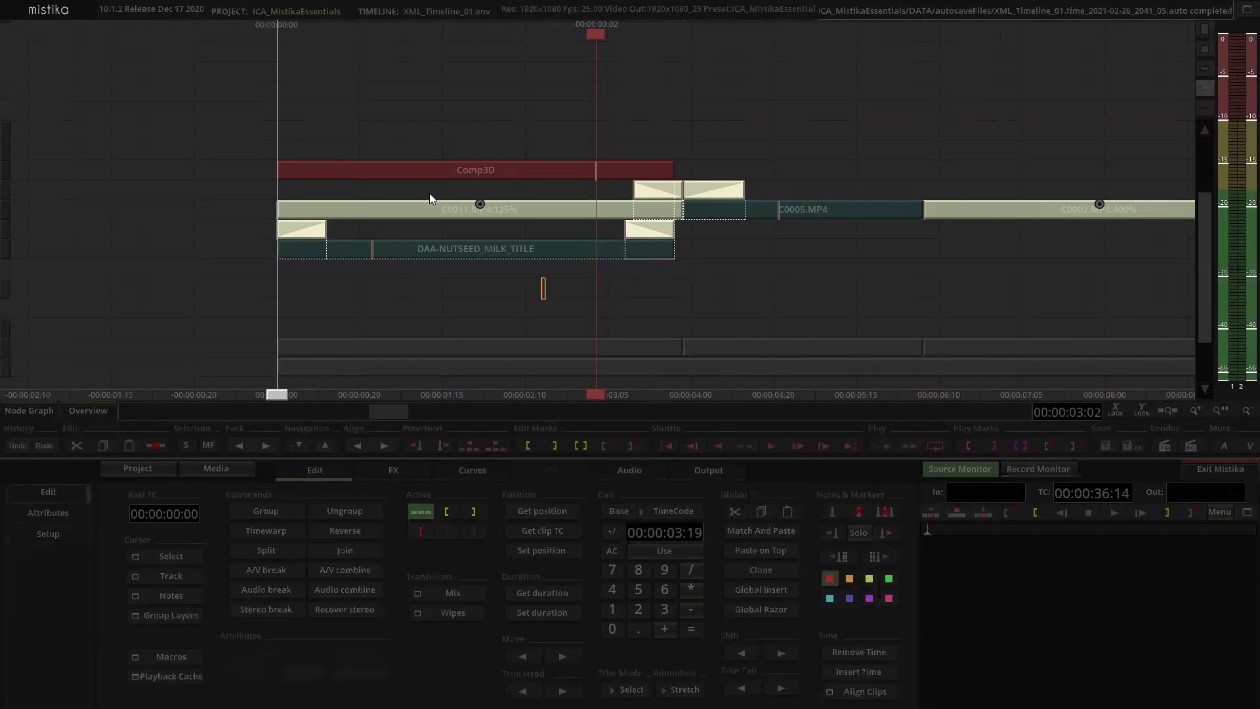
{"action": "scroll", "coordinate": [559, 87], "scroll_direction": "up", "scroll_amount": 5}
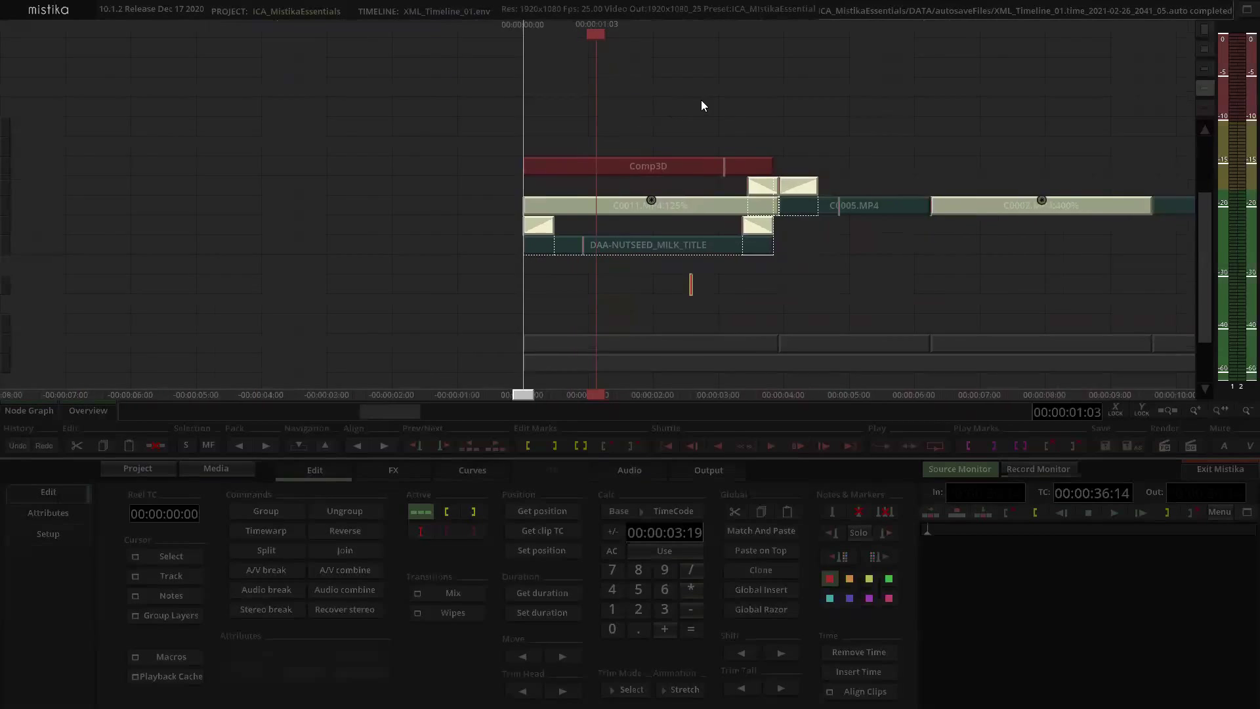
{"action": "left_click", "coordinate": [598, 170]}
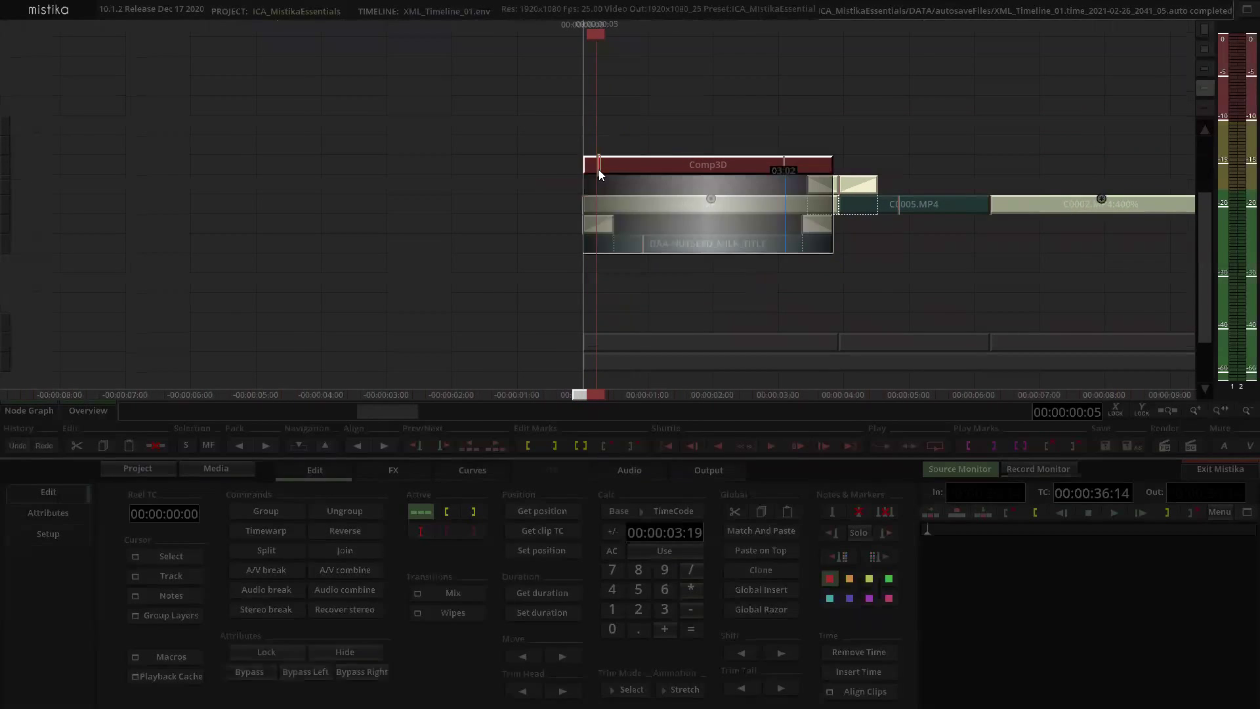
{"action": "double_click", "coordinate": [598, 169]}
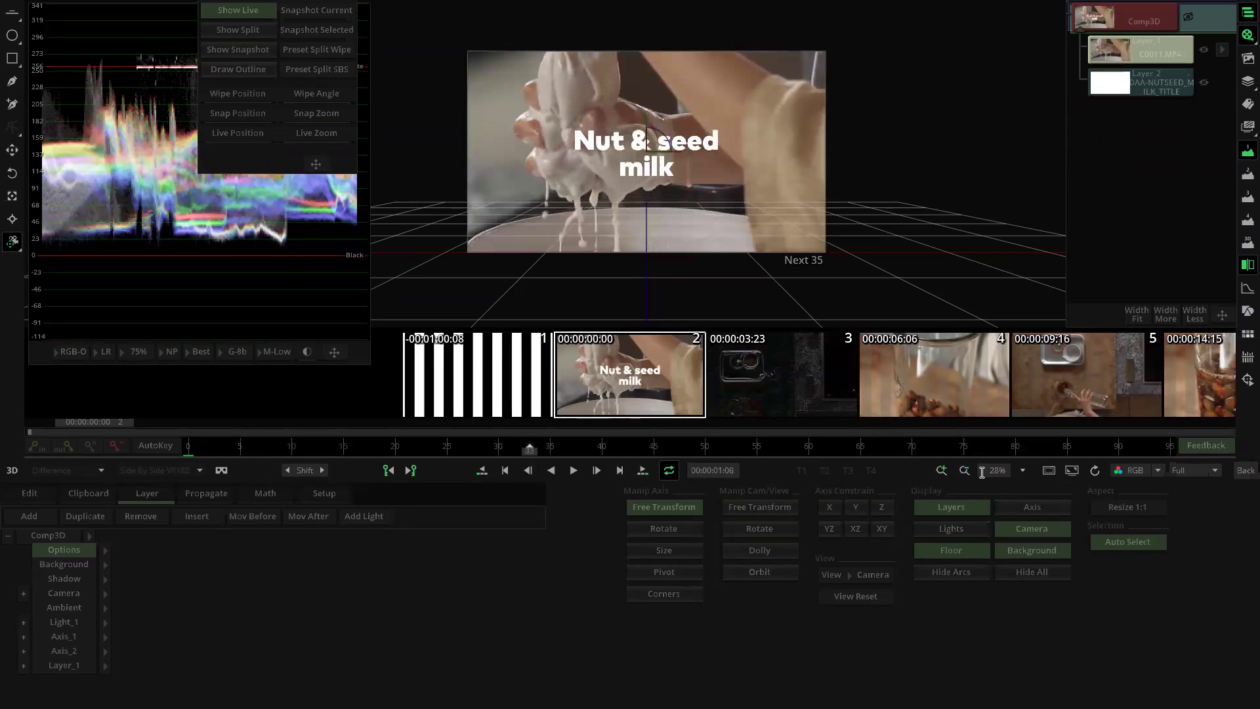
{"action": "left_click", "coordinate": [1240, 471]}
Step: View the DAA-NUTSEED_MILK_TITLE clip alone in the visual editor and look at the available display channels, keeping RGB
{"action": "left_click", "coordinate": [673, 117]}
{"action": "scroll", "coordinate": [680, 217], "scroll_direction": "up", "scroll_amount": 5}
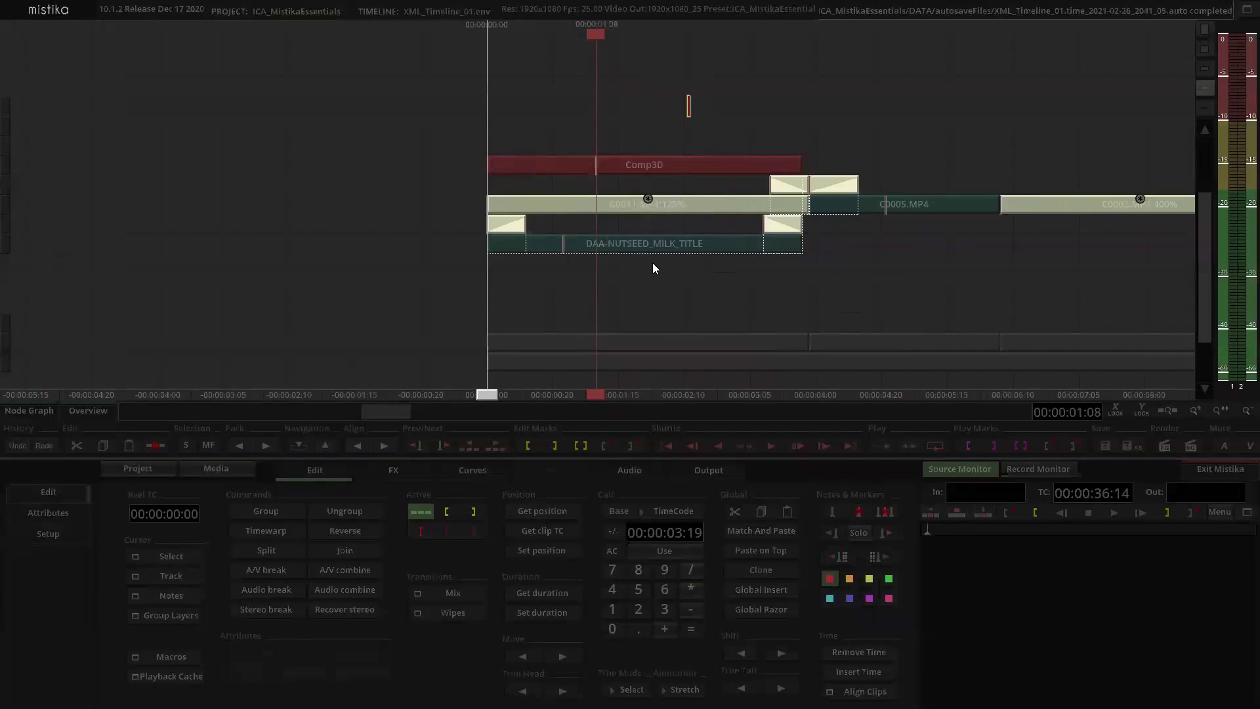
{"action": "double_click", "coordinate": [661, 246]}
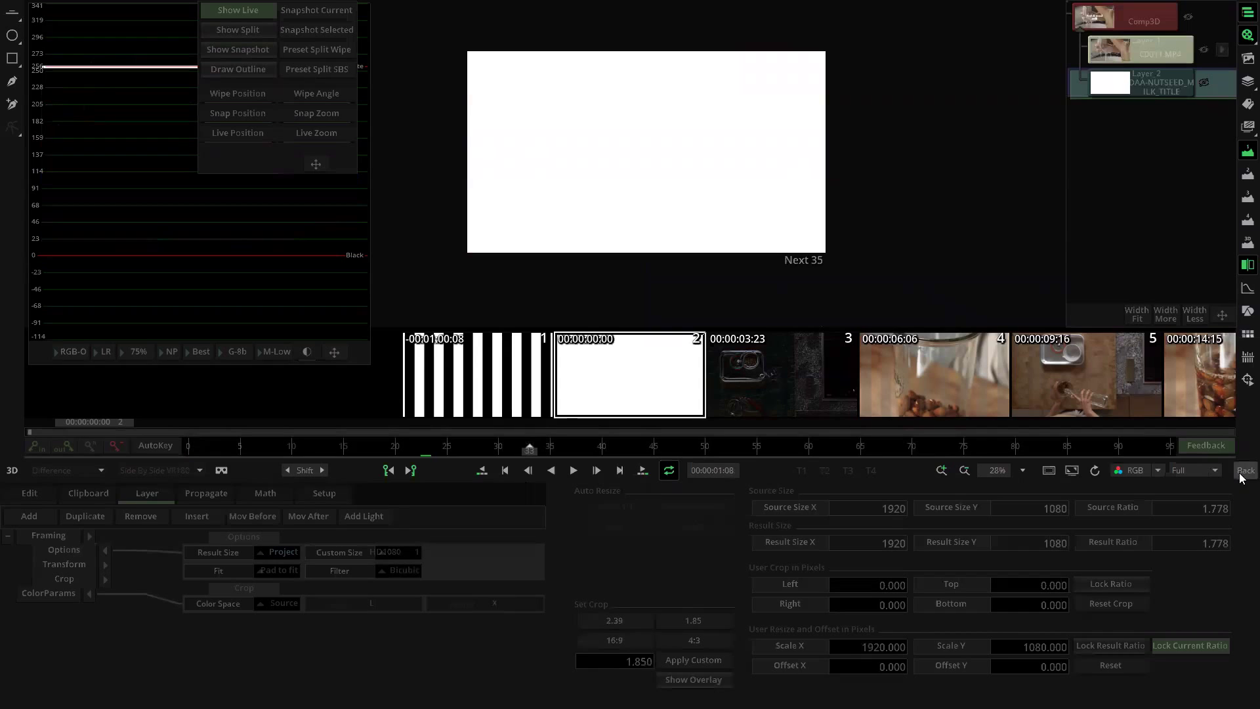
{"action": "left_click", "coordinate": [1141, 473]}
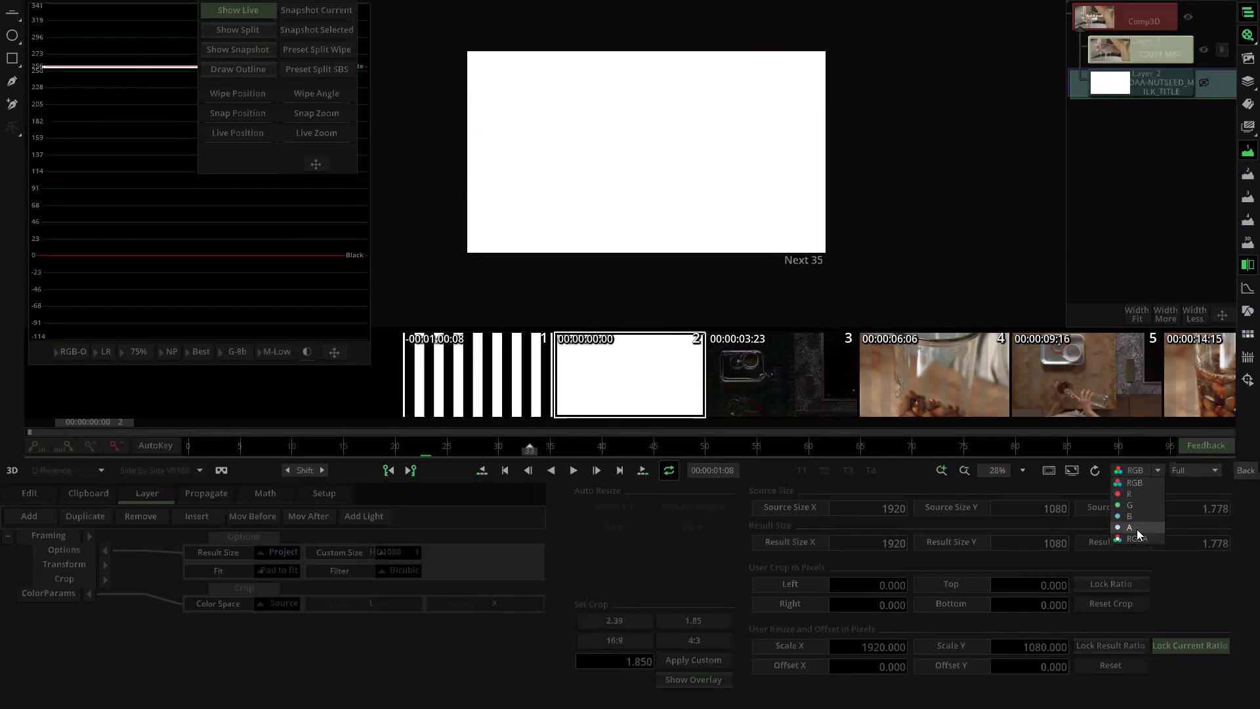
{"action": "left_click", "coordinate": [1142, 482]}
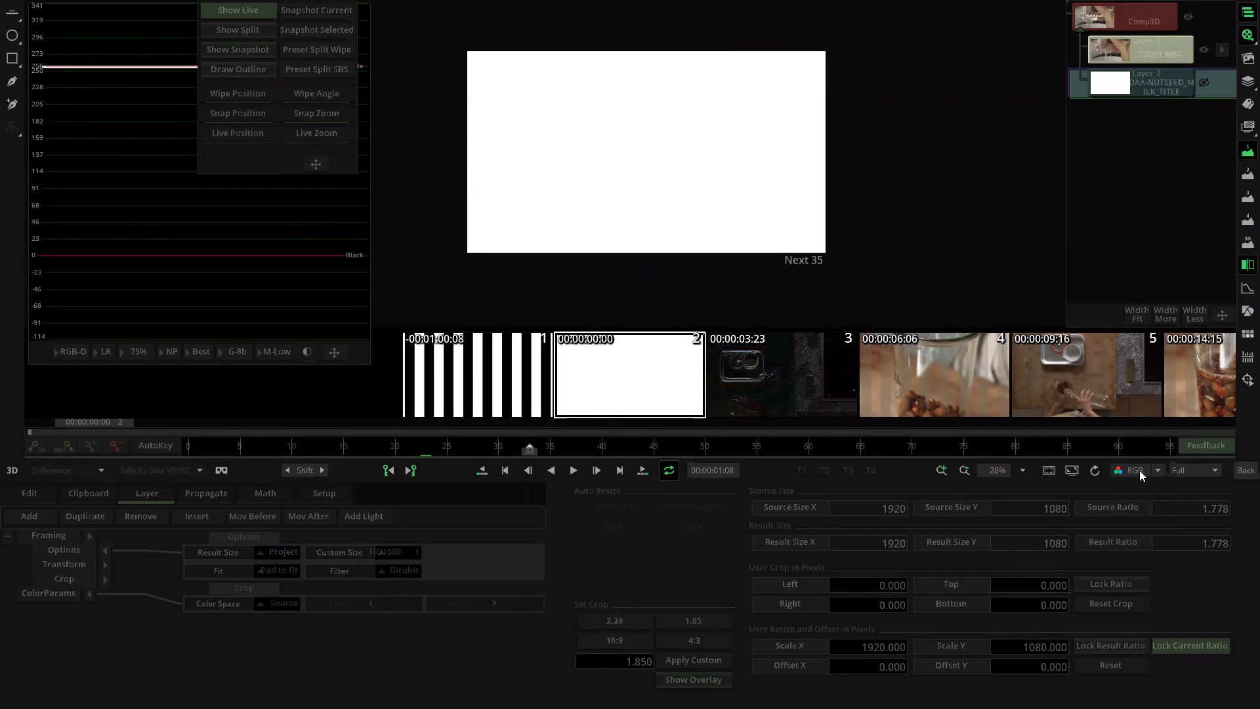
{"action": "left_click", "coordinate": [1243, 472]}
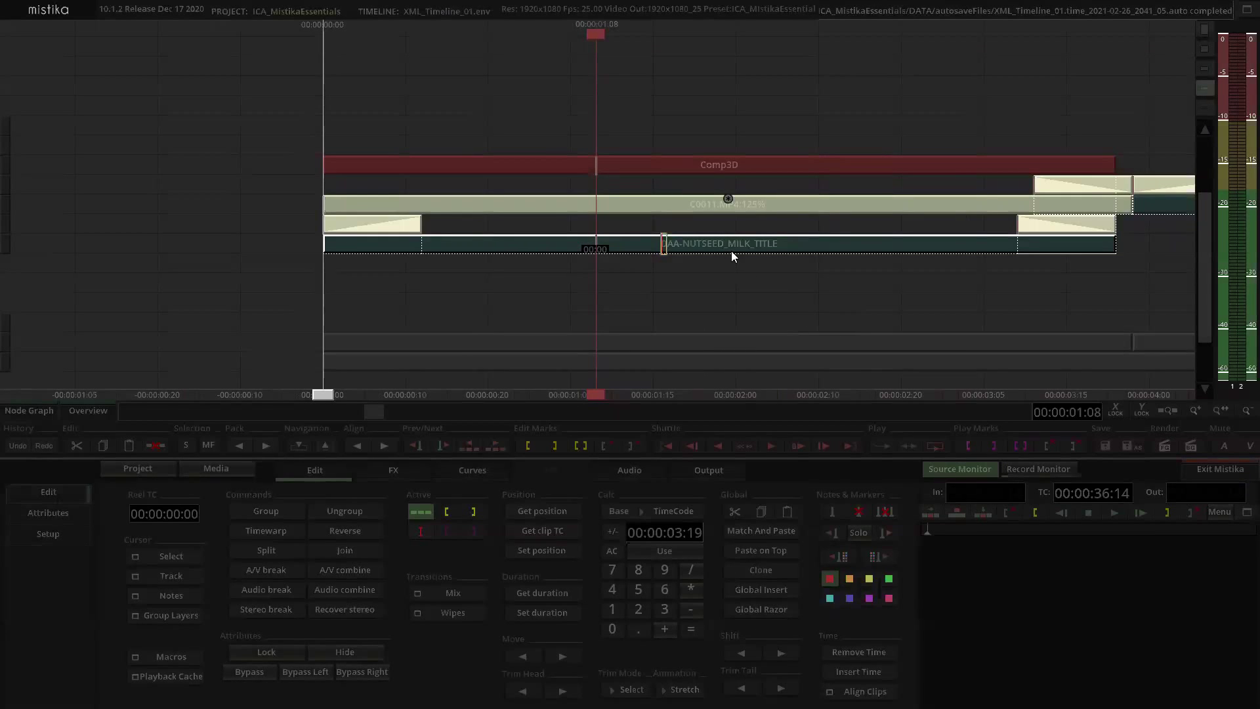
Step: Lower the DAA-NUTSEED_MILK_TITLE clip two rows and add a Show Alpha effect directly above it
{"action": "left_click_drag", "start_coordinate": [725, 248], "coordinate": [738, 295]}
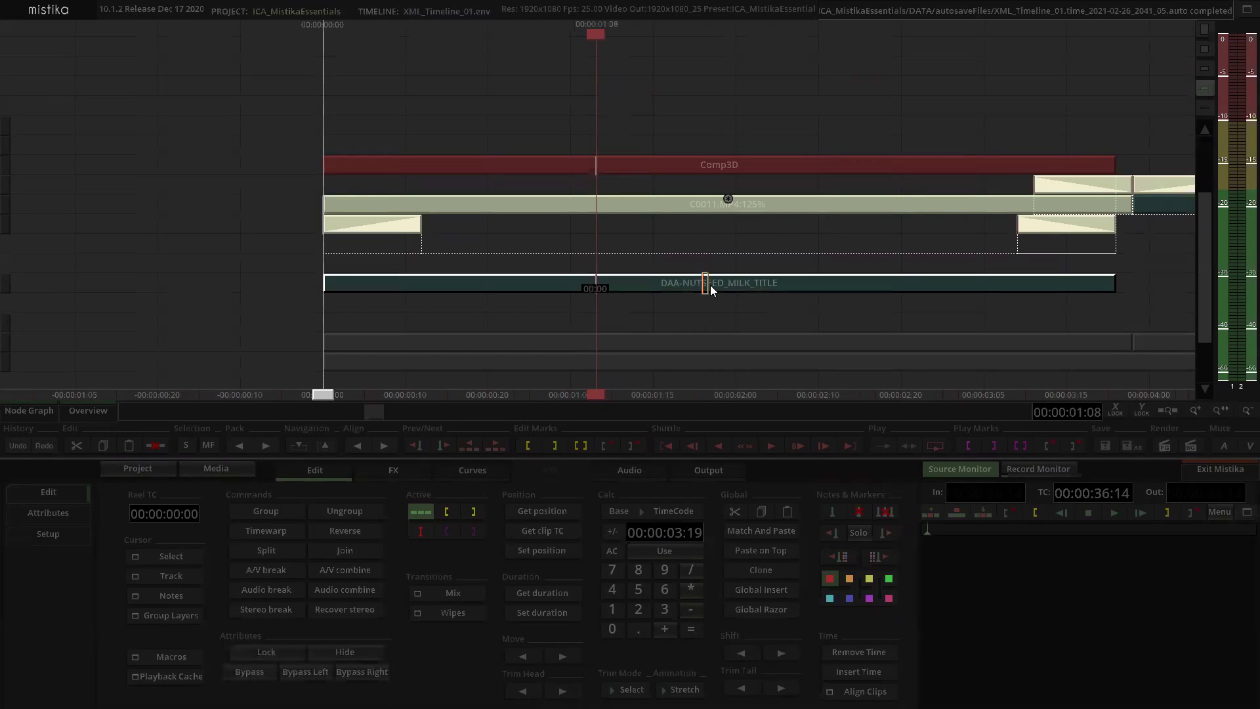
{"action": "left_click", "coordinate": [394, 470]}
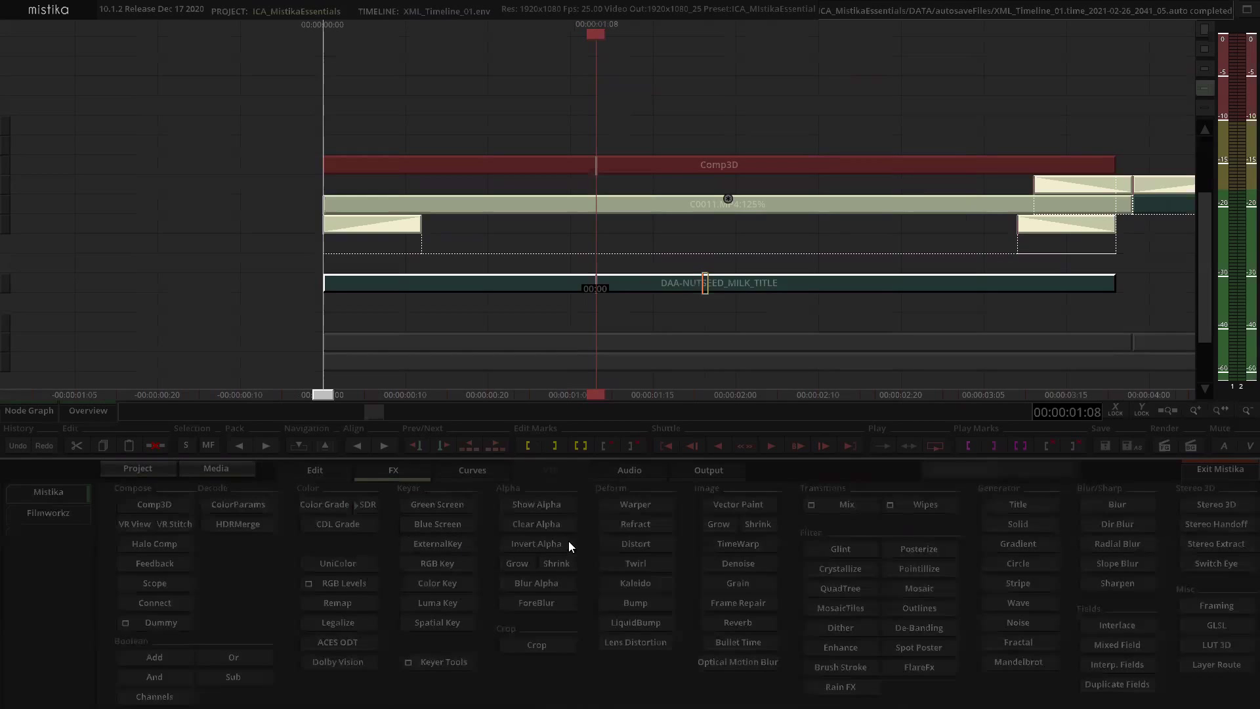
{"action": "left_click", "coordinate": [549, 506]}
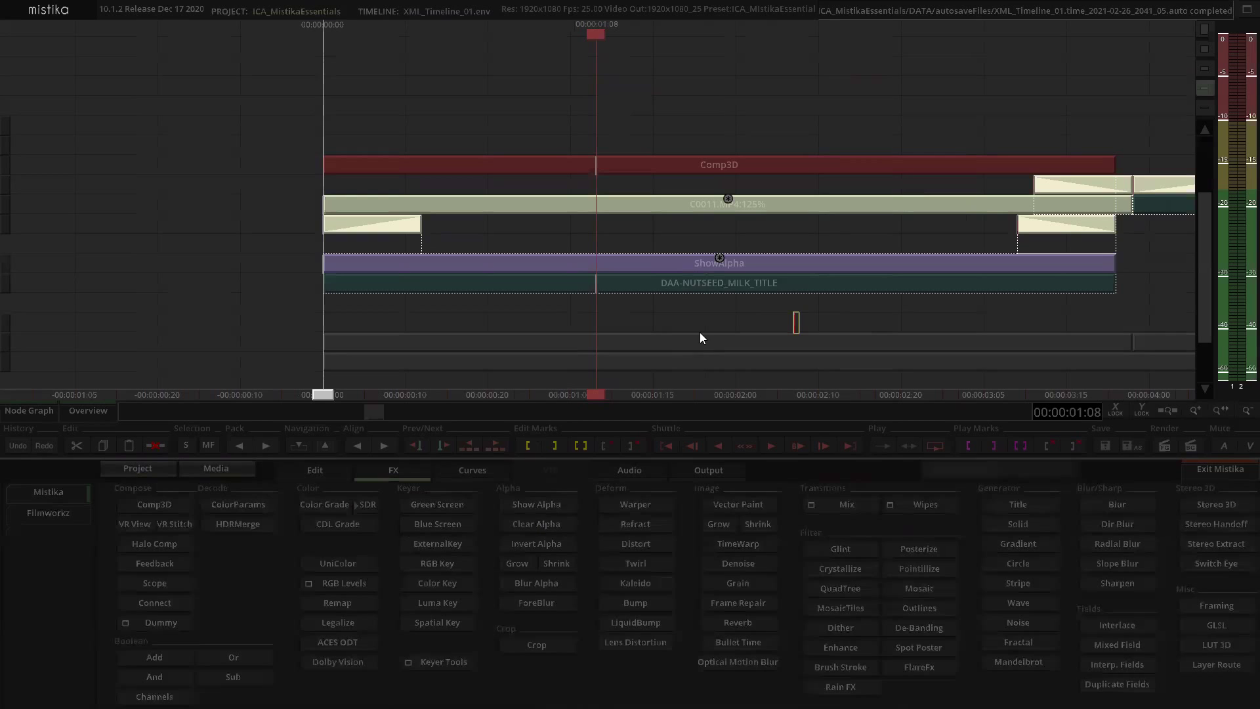
Step: Inspect the title's alpha through the Show Alpha effect in the visual editor, scrubbing along the clip
{"action": "double_click", "coordinate": [692, 267]}
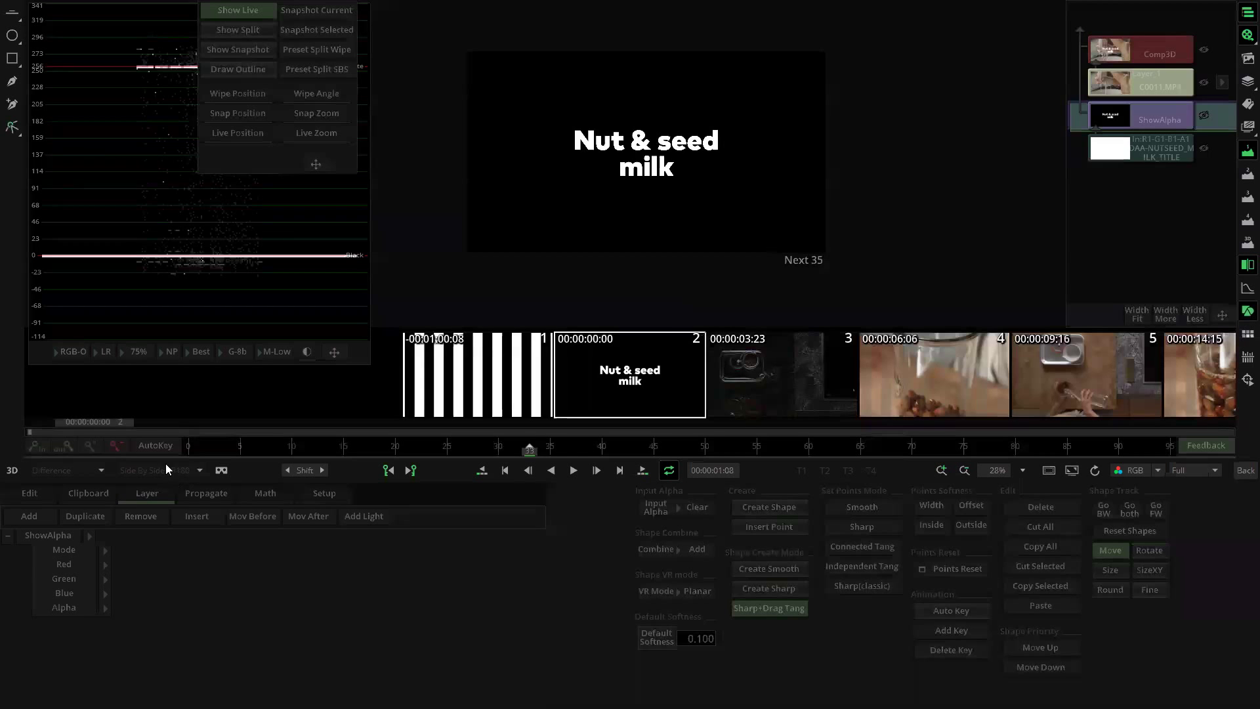
{"action": "left_click_drag", "start_coordinate": [197, 446], "coordinate": [779, 496]}
{"action": "left_click", "coordinate": [1244, 470]}
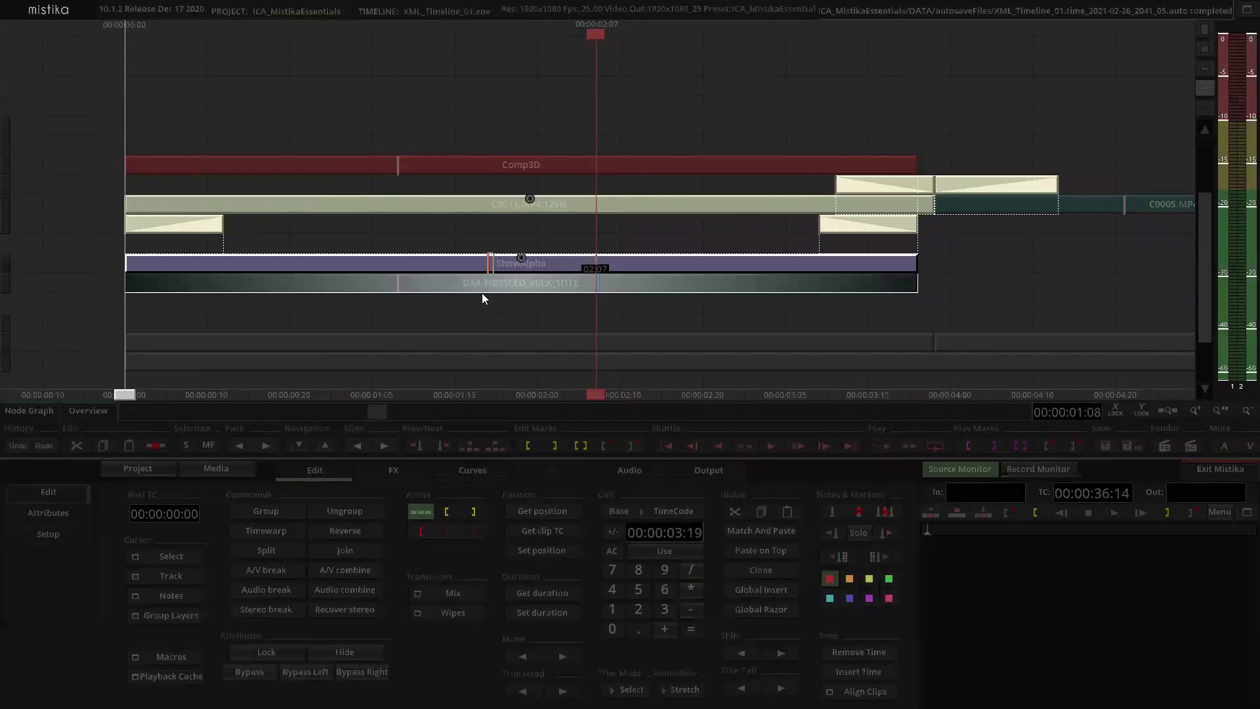
Step: Move the title's fade-in and fade-out effects beneath the DAA-NUTSEED_MILK_TITLE clip
{"action": "left_click", "coordinate": [482, 298]}
{"action": "scroll", "coordinate": [617, 222], "scroll_direction": "up", "scroll_amount": 4}
{"action": "left_click_drag", "start_coordinate": [296, 228], "coordinate": [309, 304]}
{"action": "left_click", "coordinate": [1003, 219]}
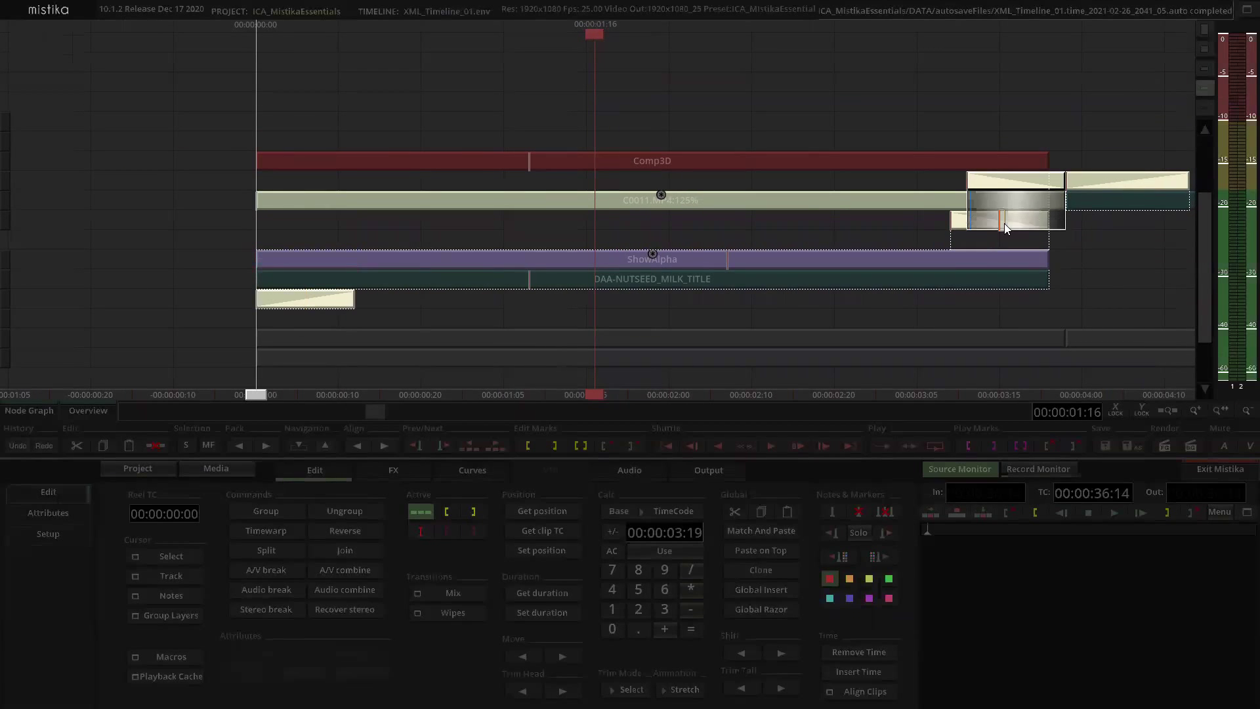
{"action": "left_click_drag", "start_coordinate": [1005, 271], "coordinate": [1002, 292]}
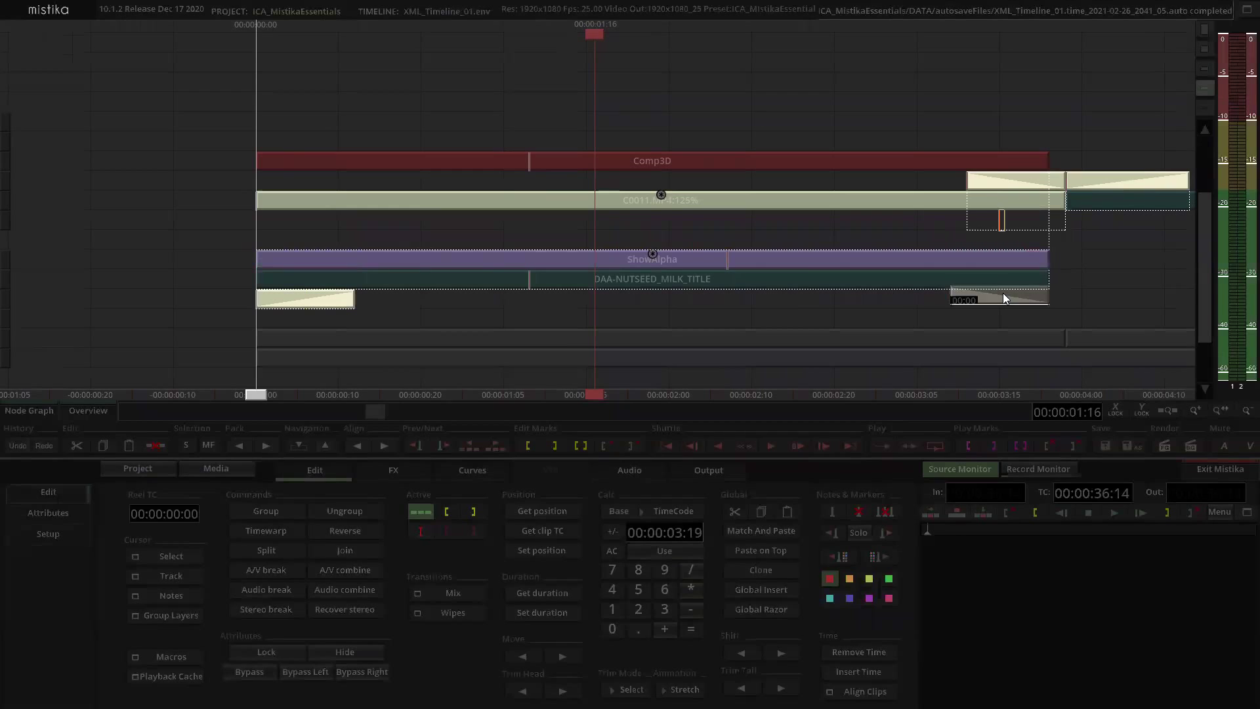
Step: Move ShowAlpha and its title clip up one track, and place both fades between ShowAlpha and the C0011 clip
{"action": "left_click", "coordinate": [802, 242]}
{"action": "left_click_drag", "start_coordinate": [651, 268], "coordinate": [652, 248]}
{"action": "left_click_drag", "start_coordinate": [317, 299], "coordinate": [307, 217]}
{"action": "left_click_drag", "start_coordinate": [991, 296], "coordinate": [997, 219]}
Step: Open the Comp3D effect and scrub through the clip to check the title composite
{"action": "left_click", "coordinate": [651, 160]}
{"action": "double_click", "coordinate": [651, 161]}
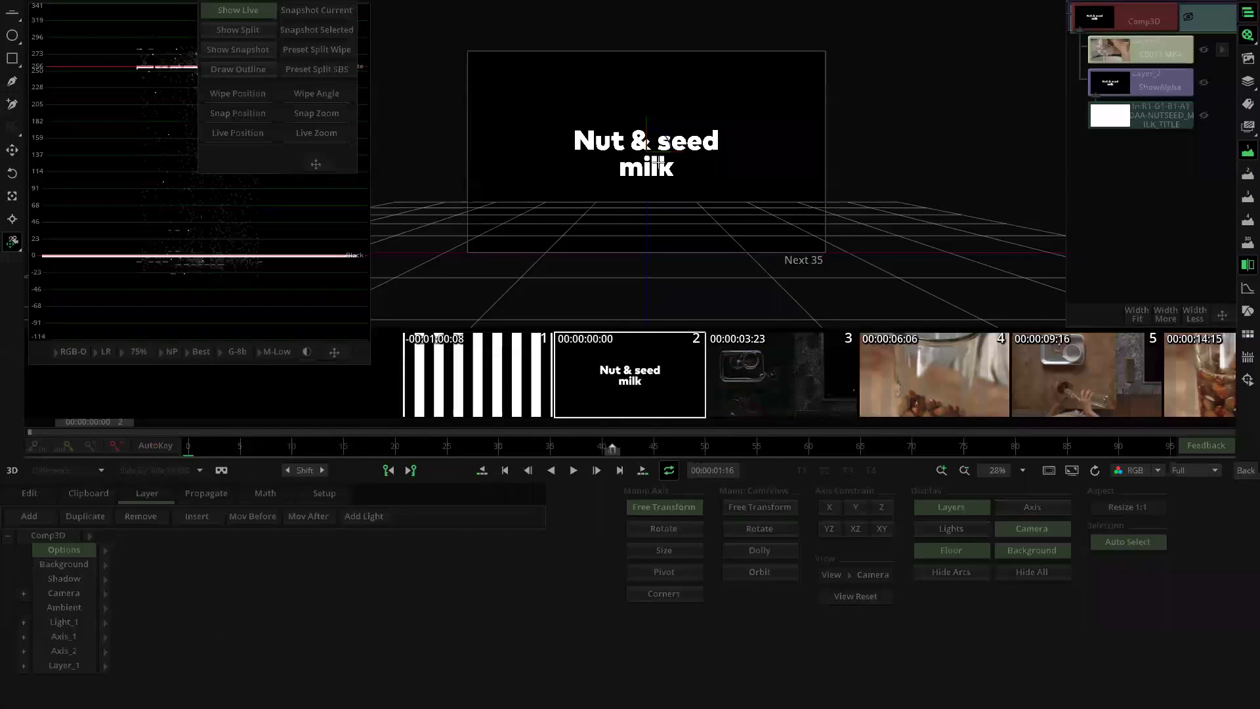
{"action": "left_click_drag", "start_coordinate": [270, 448], "coordinate": [1037, 446]}
{"action": "left_click_drag", "start_coordinate": [853, 448], "coordinate": [601, 459]}
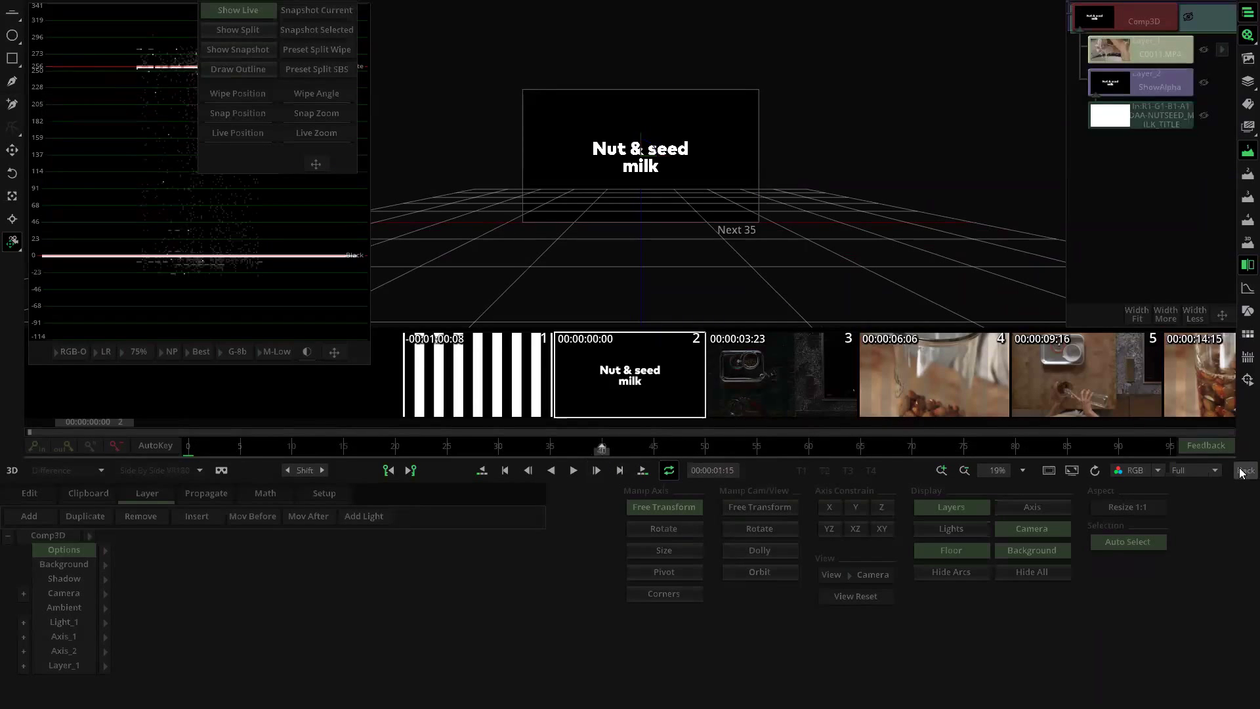
Step: Inspect the alpha channel of the ShowAlpha layer and return to the timeline
{"action": "left_click", "coordinate": [1149, 91]}
{"action": "left_click", "coordinate": [1151, 471]}
{"action": "left_click", "coordinate": [1130, 527]}
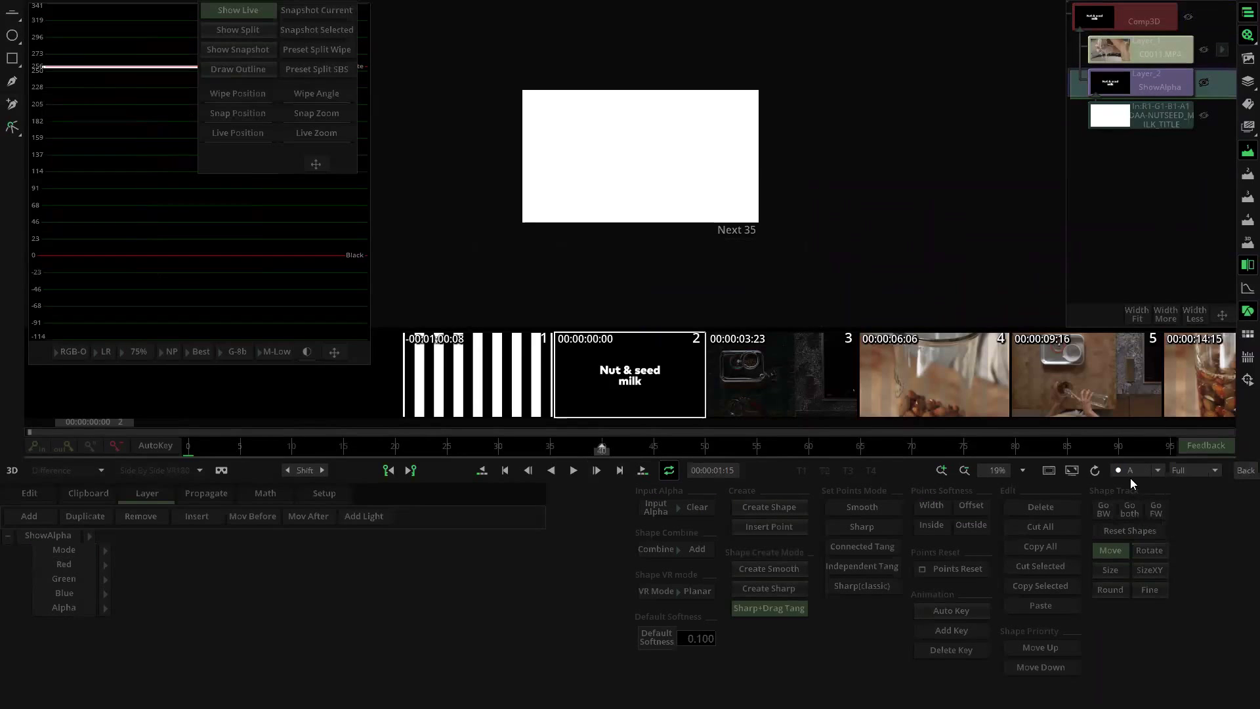
{"action": "left_click", "coordinate": [1246, 469]}
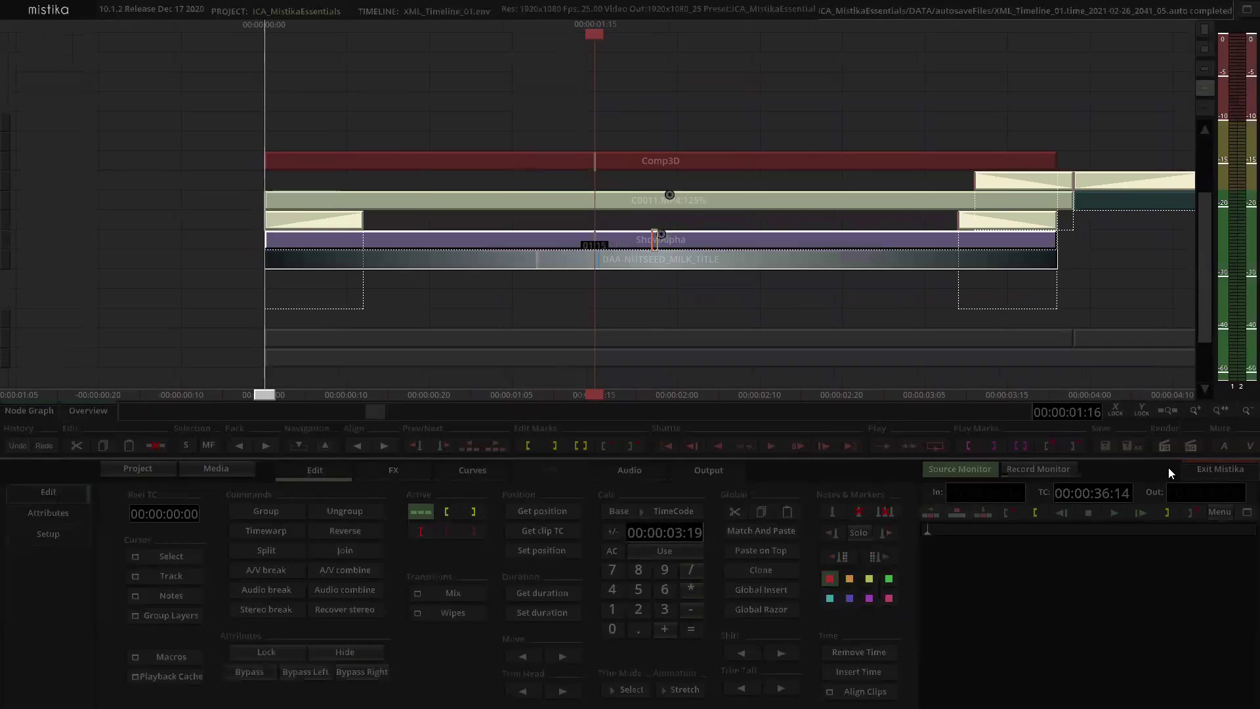
Step: Open the ShowAlpha effect from the timeline and show its Red, Green and Blue channel parameters
{"action": "left_click", "coordinate": [600, 243]}
{"action": "double_click", "coordinate": [600, 243]}
{"action": "left_click", "coordinate": [106, 563]}
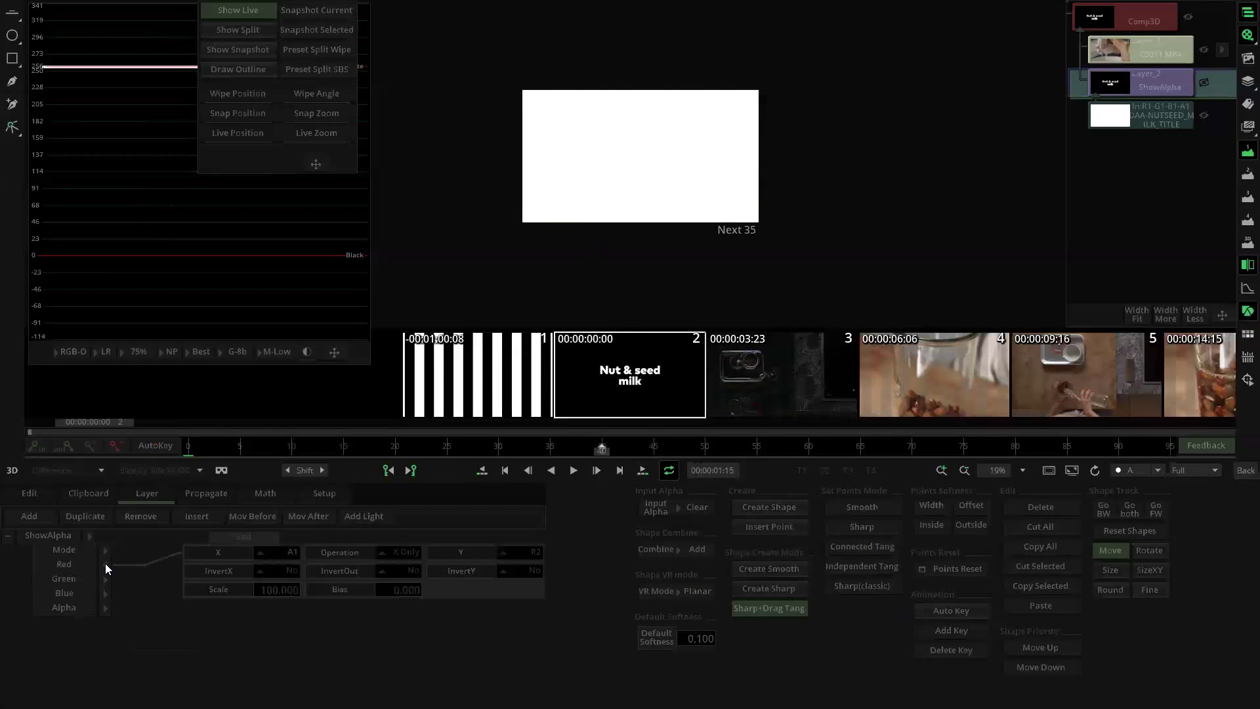
{"action": "left_click", "coordinate": [105, 580]}
{"action": "left_click", "coordinate": [107, 594]}
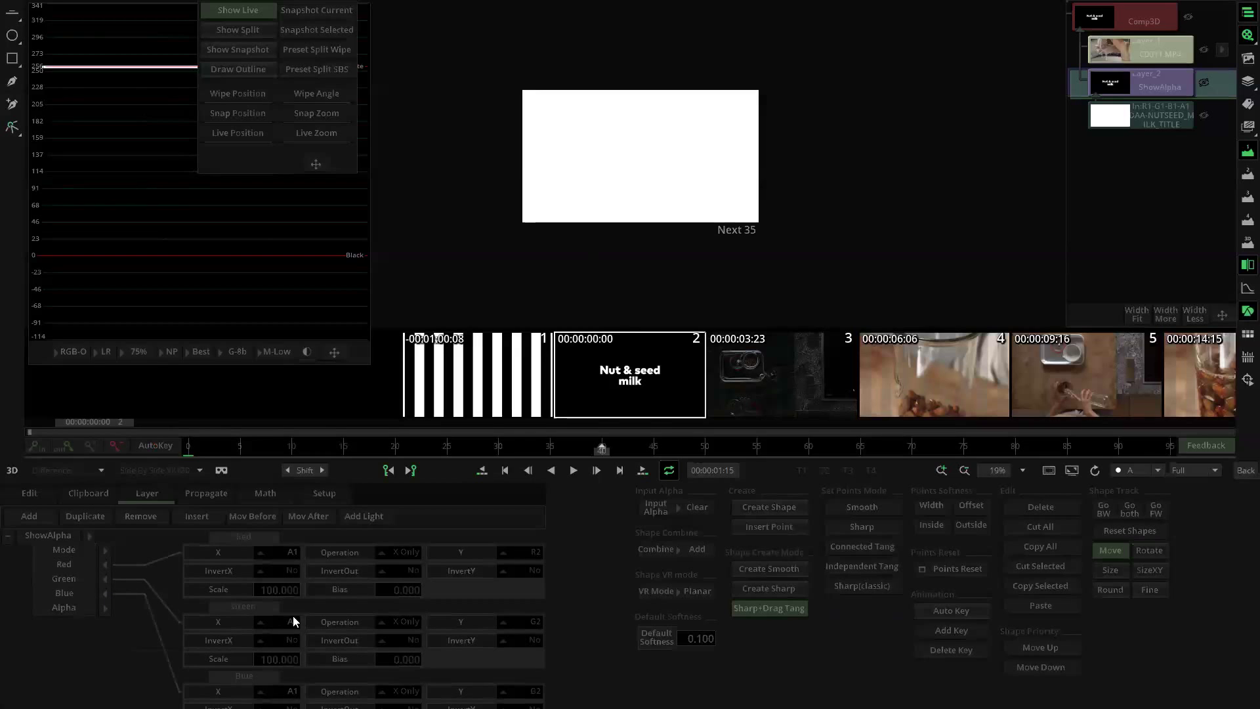
{"action": "scroll", "coordinate": [293, 616], "scroll_direction": "down", "scroll_amount": 2}
{"action": "scroll", "coordinate": [420, 603], "scroll_direction": "up", "scroll_amount": 2}
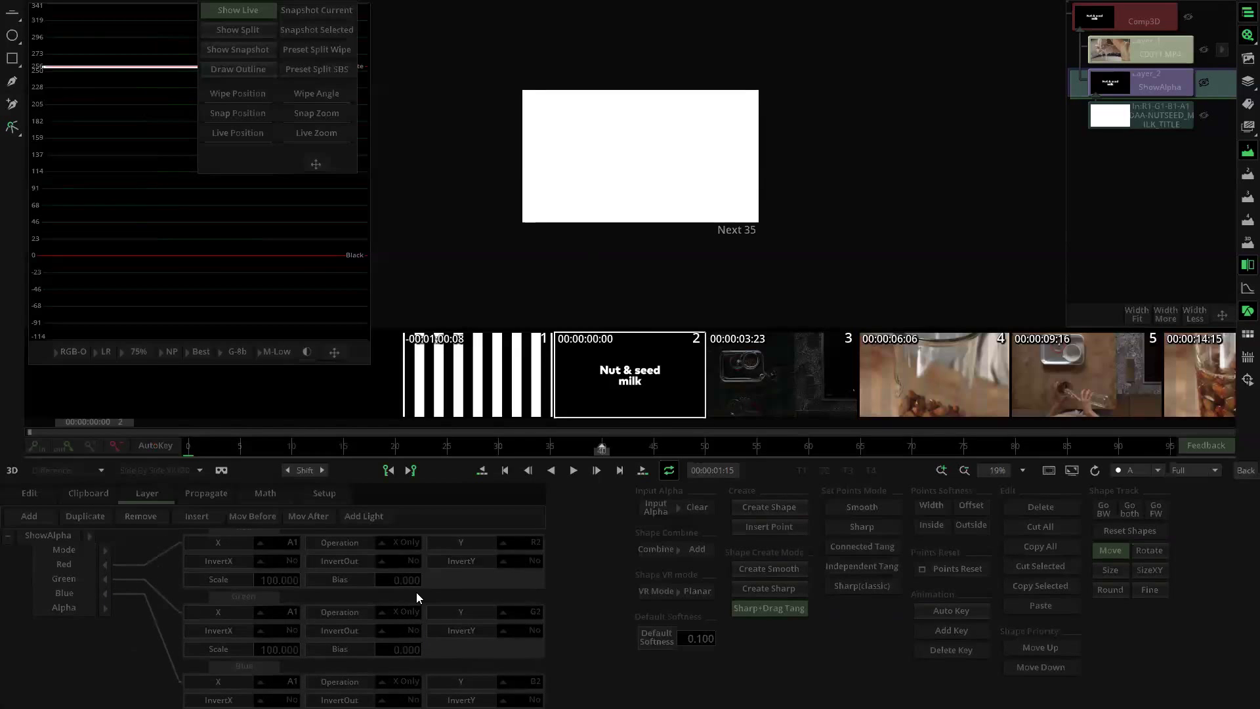
Step: Set the Red channel's operation to And with A1 as its Y input
{"action": "left_click", "coordinate": [400, 552]}
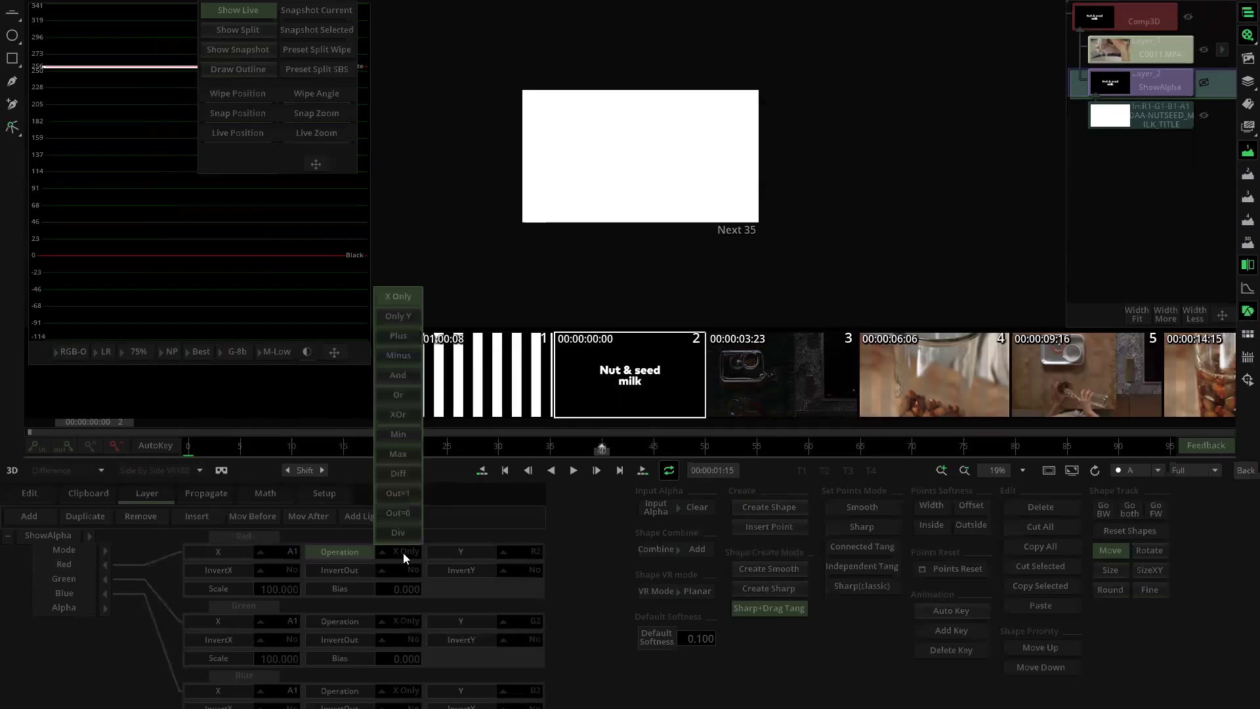
{"action": "left_click", "coordinate": [407, 378]}
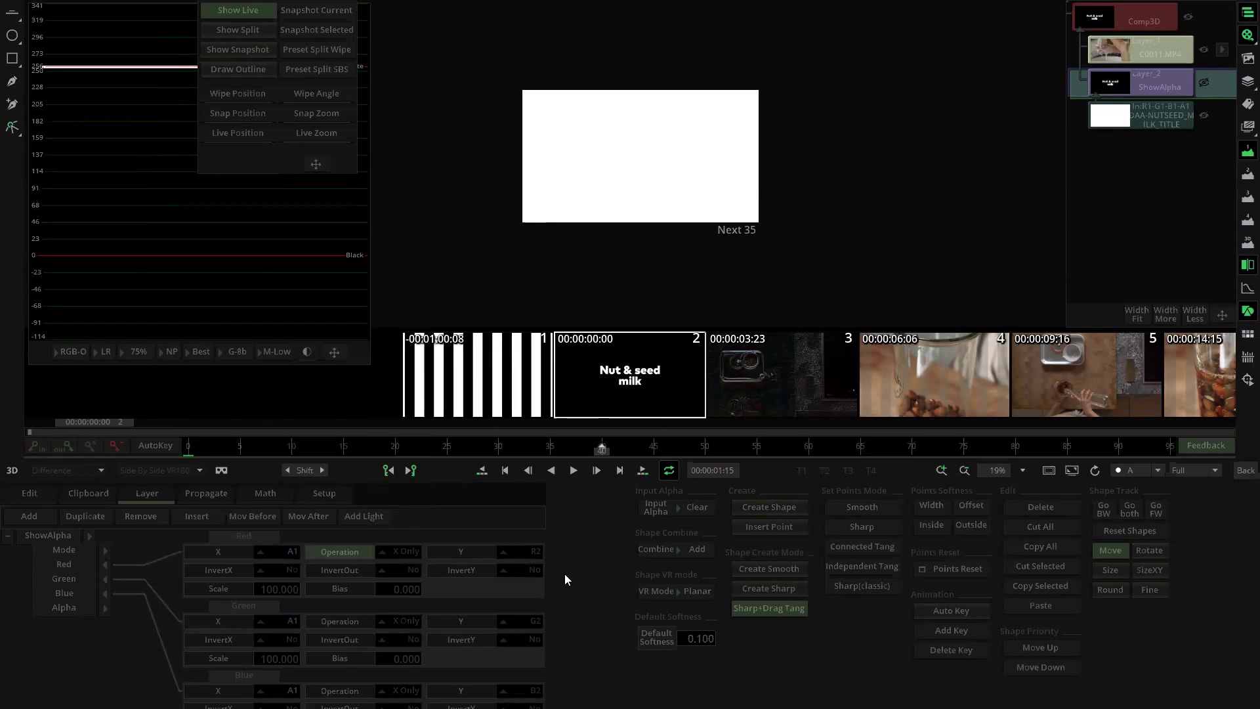
{"action": "left_click", "coordinate": [530, 556]}
{"action": "left_click", "coordinate": [519, 414]}
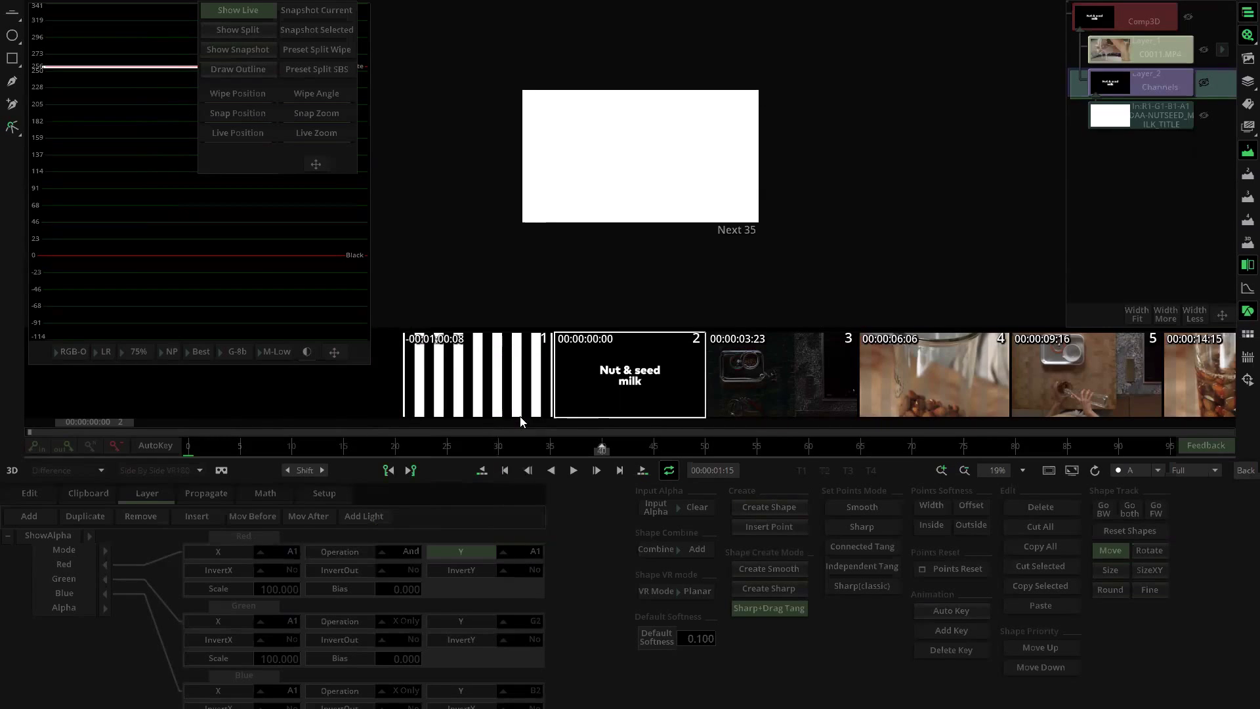
Step: Set the Green channel's operation to And with A1 as its Y input
{"action": "left_click", "coordinate": [406, 622]}
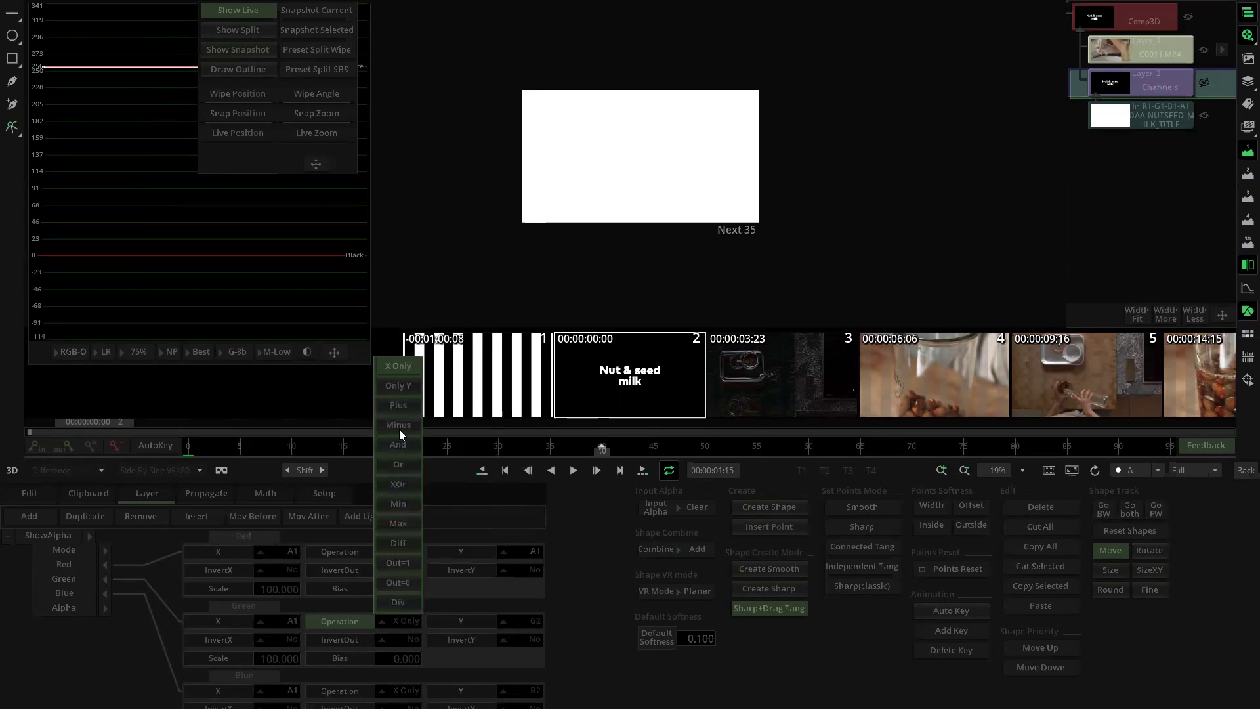
{"action": "left_click", "coordinate": [403, 451]}
{"action": "left_click", "coordinate": [519, 622]}
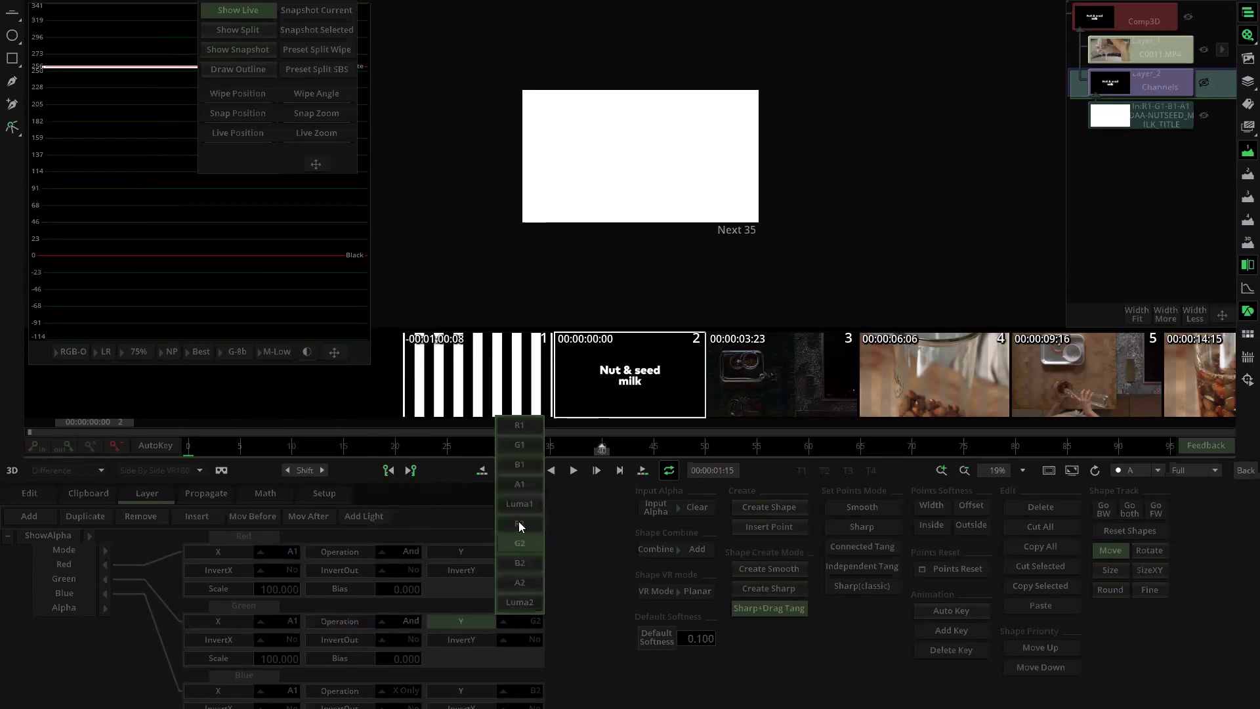
{"action": "left_click", "coordinate": [526, 486]}
Step: Set the Blue channel's operation to And with A1 as its Y input
{"action": "scroll", "coordinate": [446, 640], "scroll_direction": "down", "scroll_amount": 1}
{"action": "left_click", "coordinate": [399, 662]}
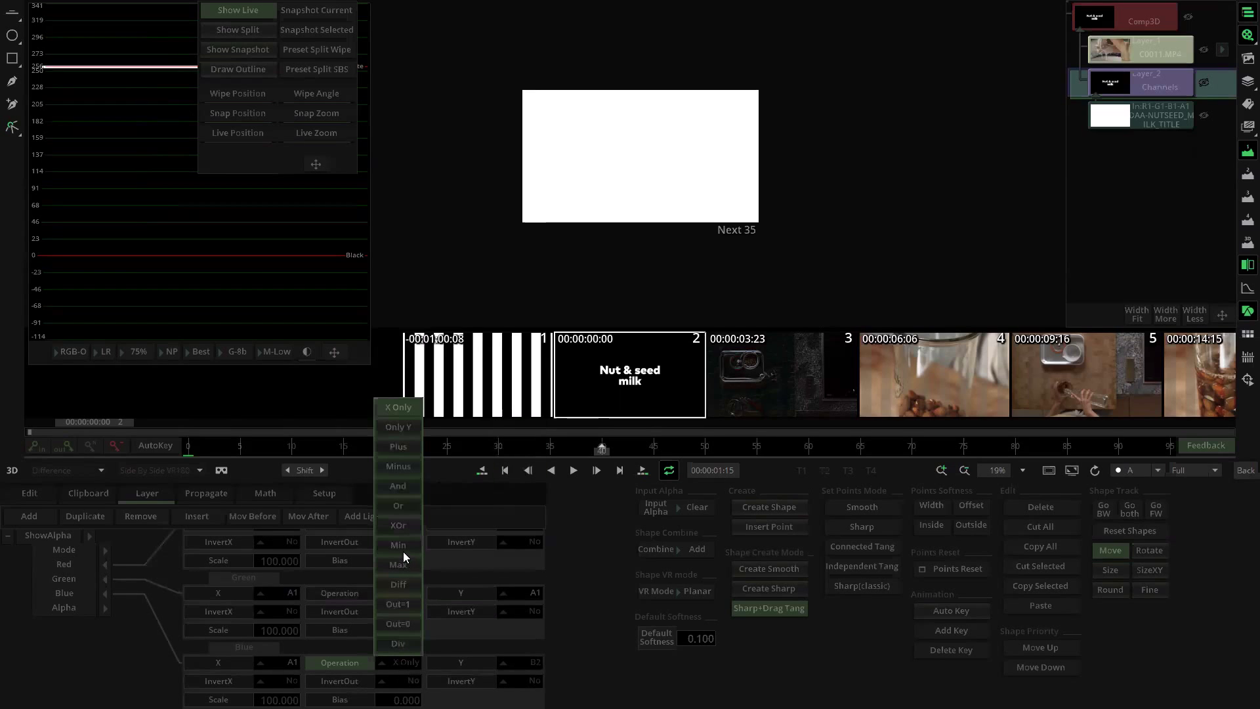
{"action": "left_click", "coordinate": [408, 487]}
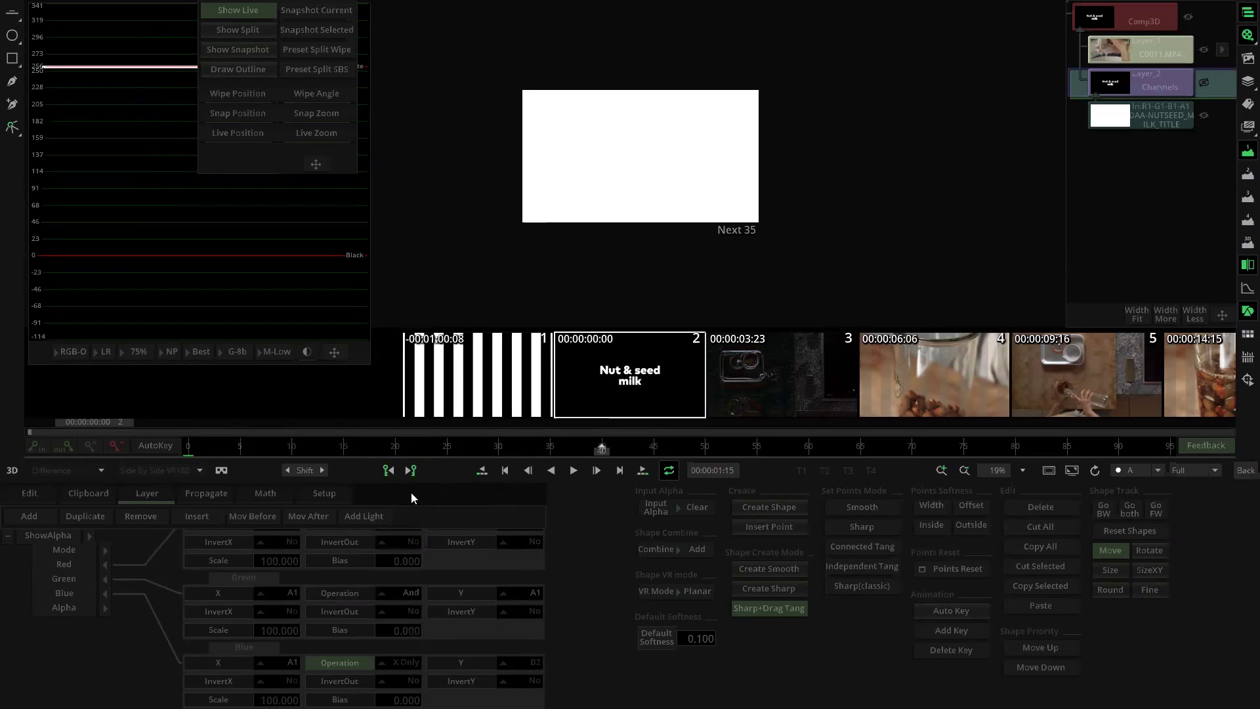
{"action": "left_click", "coordinate": [535, 664]}
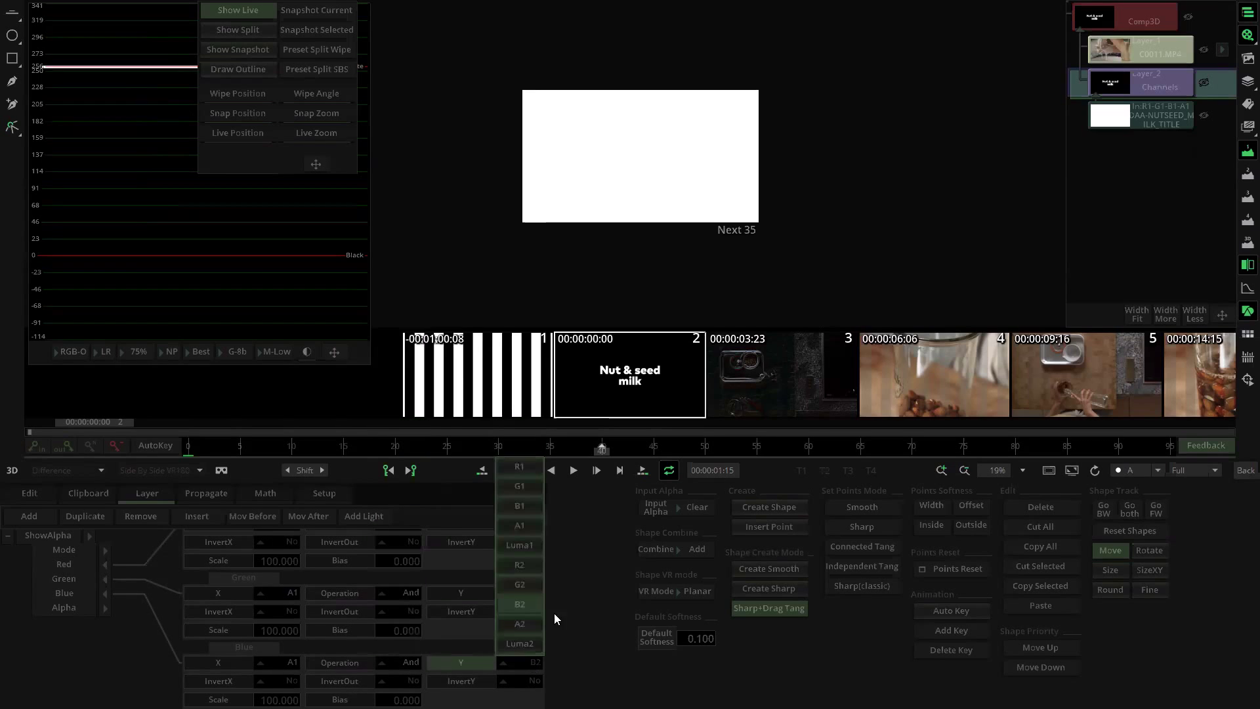
{"action": "left_click", "coordinate": [520, 529]}
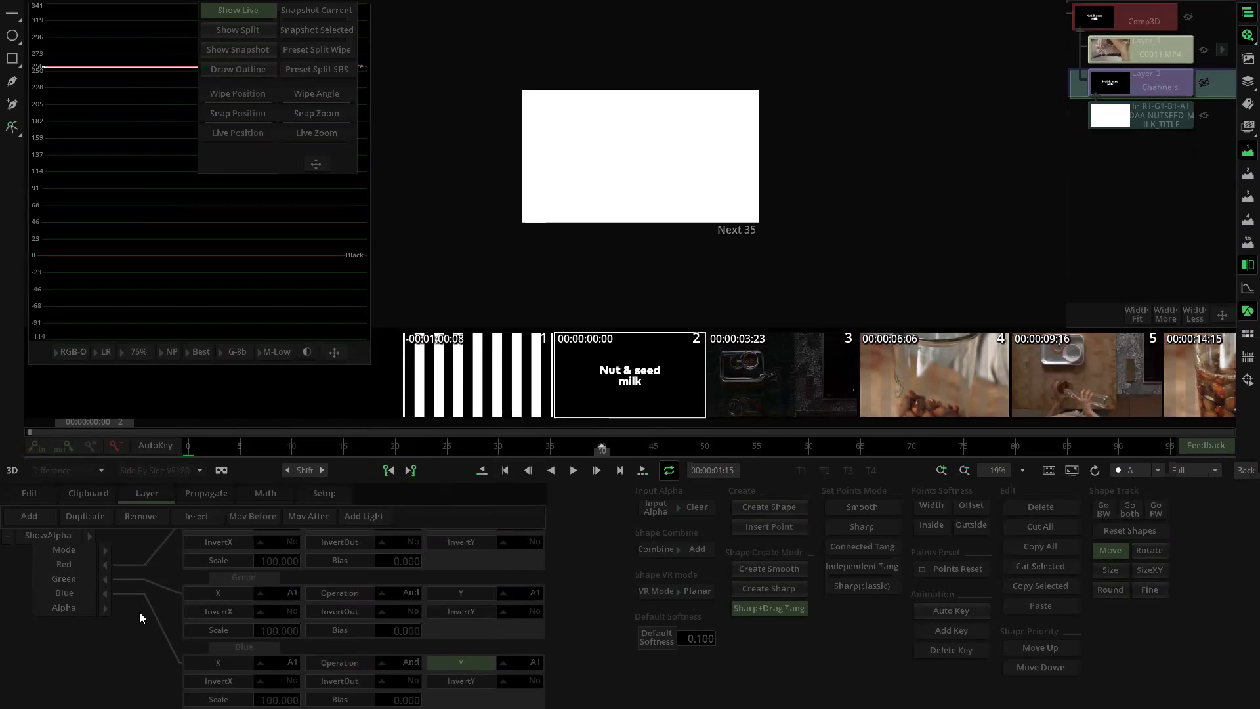
Step: Show the Alpha channel parameters and set the alpha operation to X Only, keeping A1 as the X input
{"action": "scroll", "coordinate": [423, 545], "scroll_direction": "down", "scroll_amount": 2}
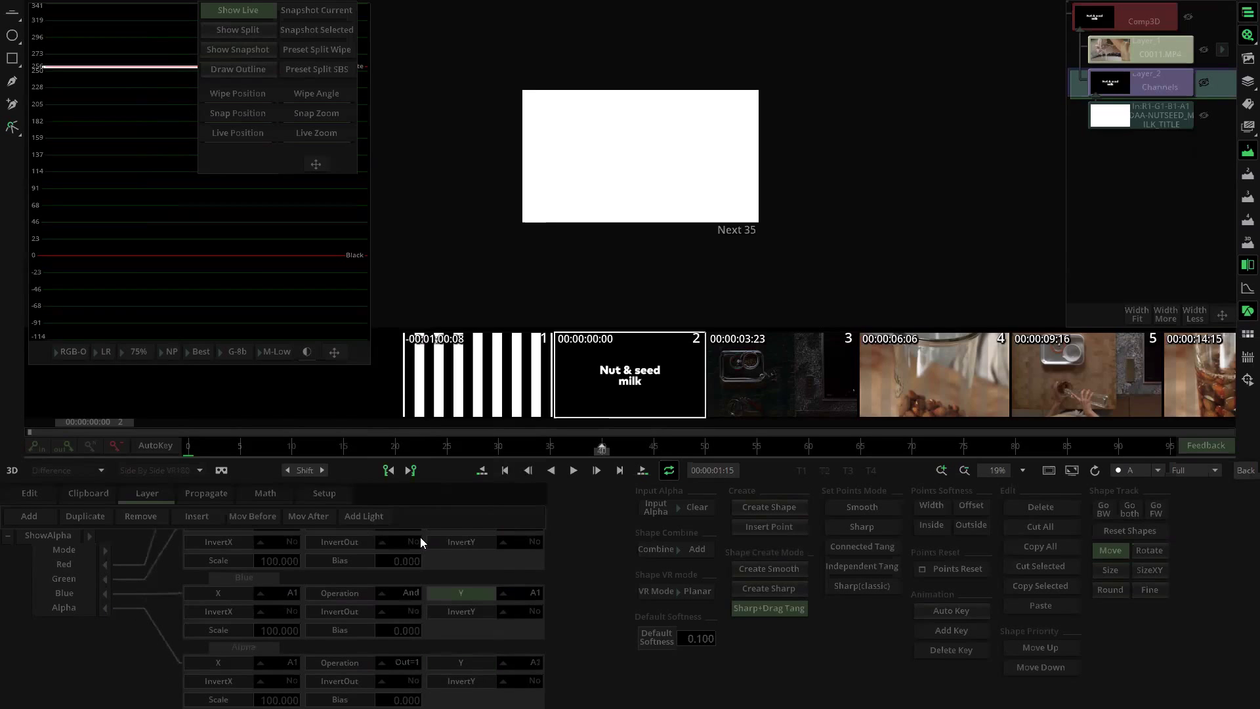
{"action": "left_click", "coordinate": [412, 666]}
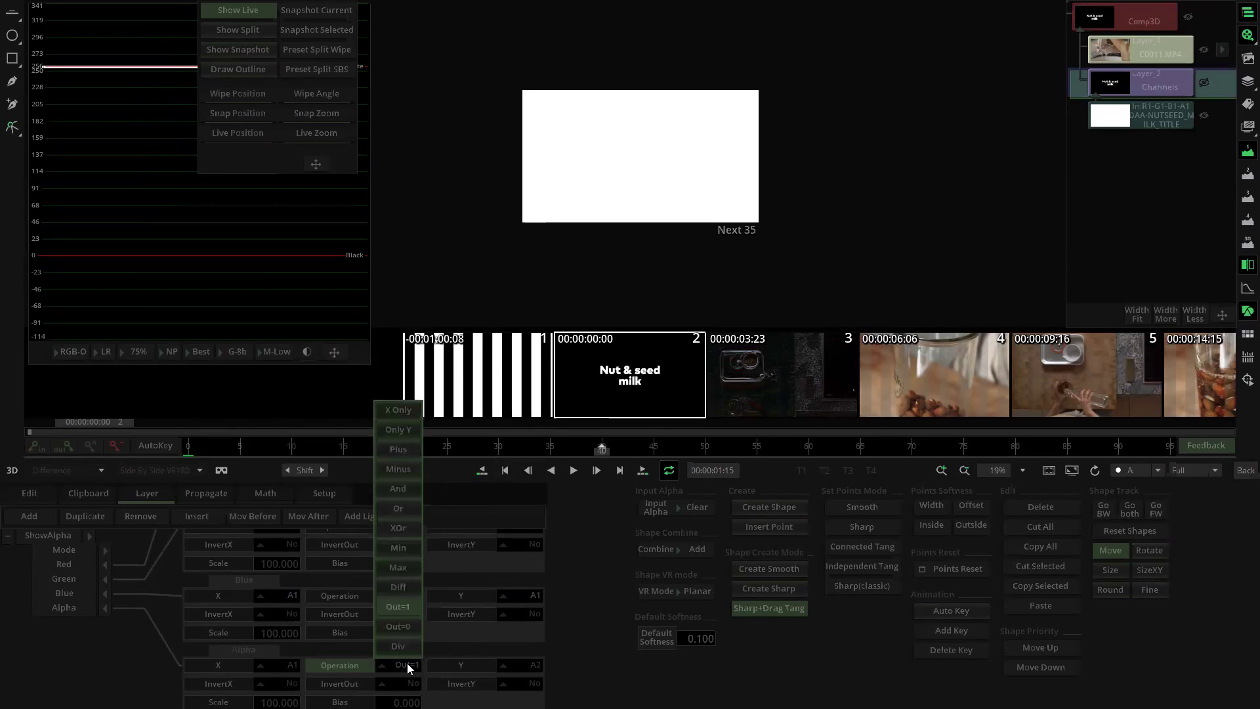
{"action": "left_click", "coordinate": [406, 667]}
{"action": "left_click", "coordinate": [408, 666]}
{"action": "left_click", "coordinate": [398, 661]}
{"action": "left_click", "coordinate": [398, 661]}
{"action": "left_click", "coordinate": [400, 415]}
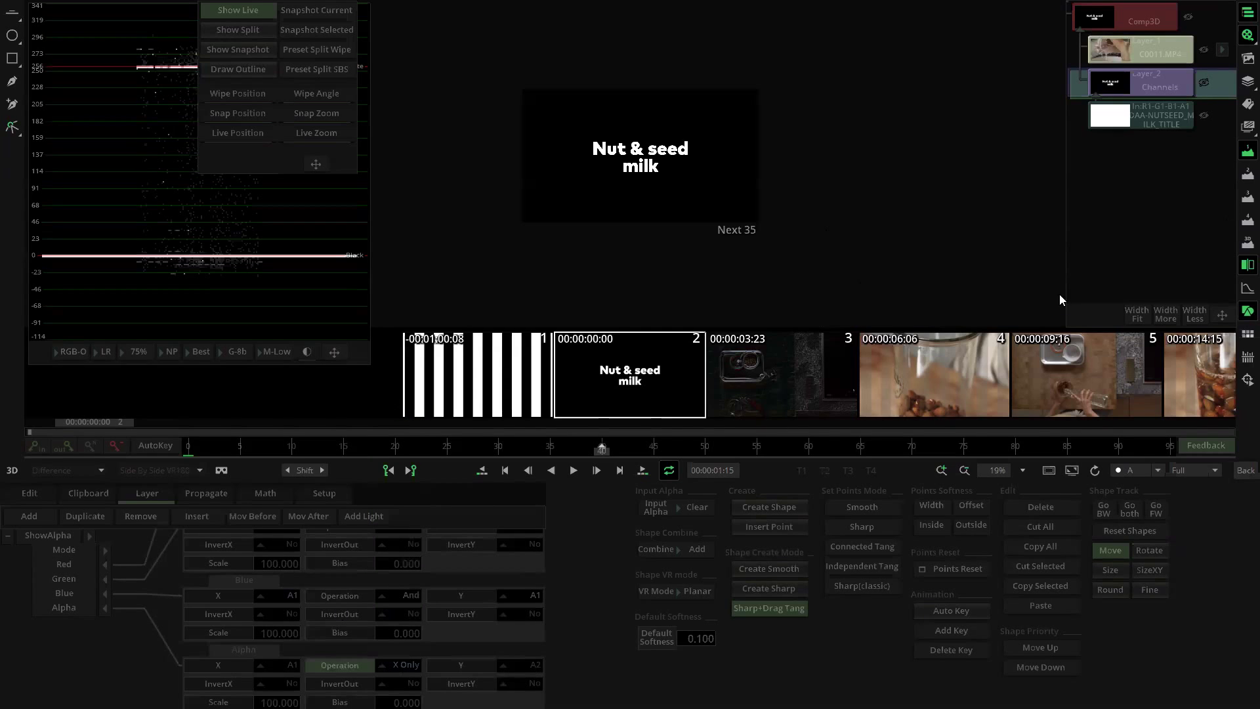
Step: Check the alpha channel in the viewer, and restore the RGB display
{"action": "left_click", "coordinate": [1127, 475]}
{"action": "left_click", "coordinate": [1128, 527]}
{"action": "left_click", "coordinate": [1129, 470]}
{"action": "left_click", "coordinate": [1133, 483]}
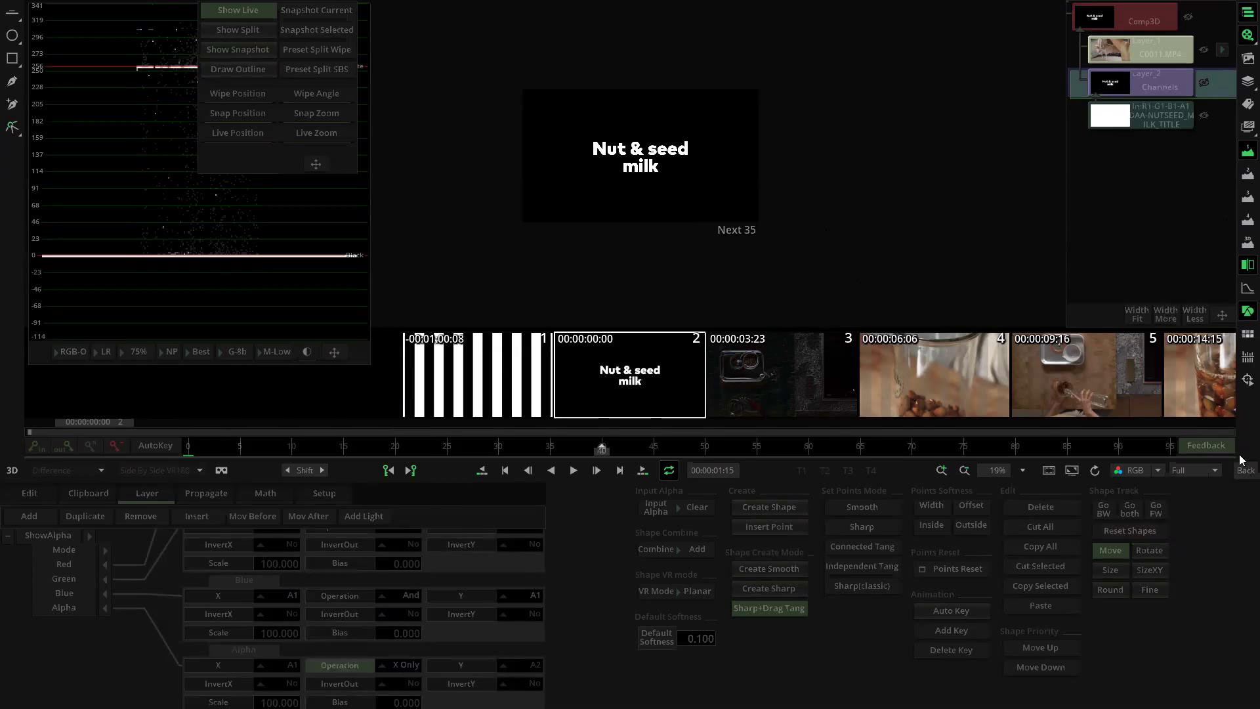
Step: Open the Comp3D effect, scrub through the clip to review the title fades, and return to the timeline at frame 0
{"action": "left_click", "coordinate": [1245, 470]}
{"action": "left_click", "coordinate": [633, 222]}
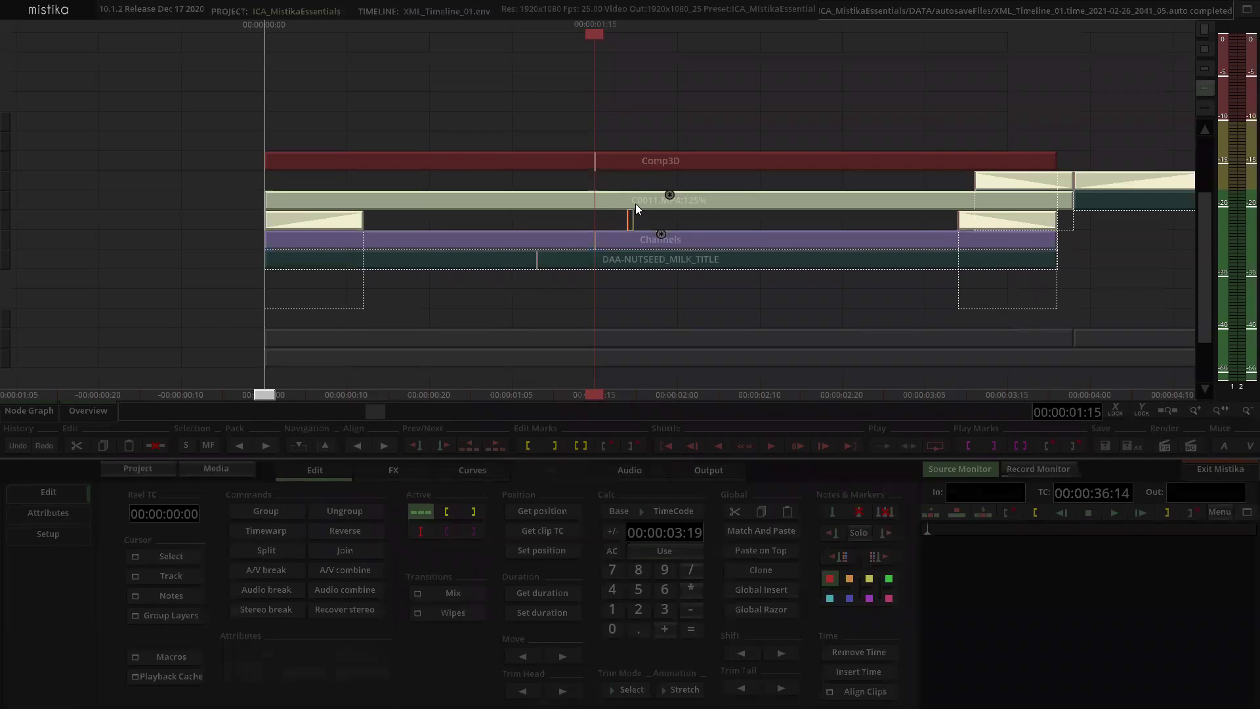
{"action": "double_click", "coordinate": [654, 163]}
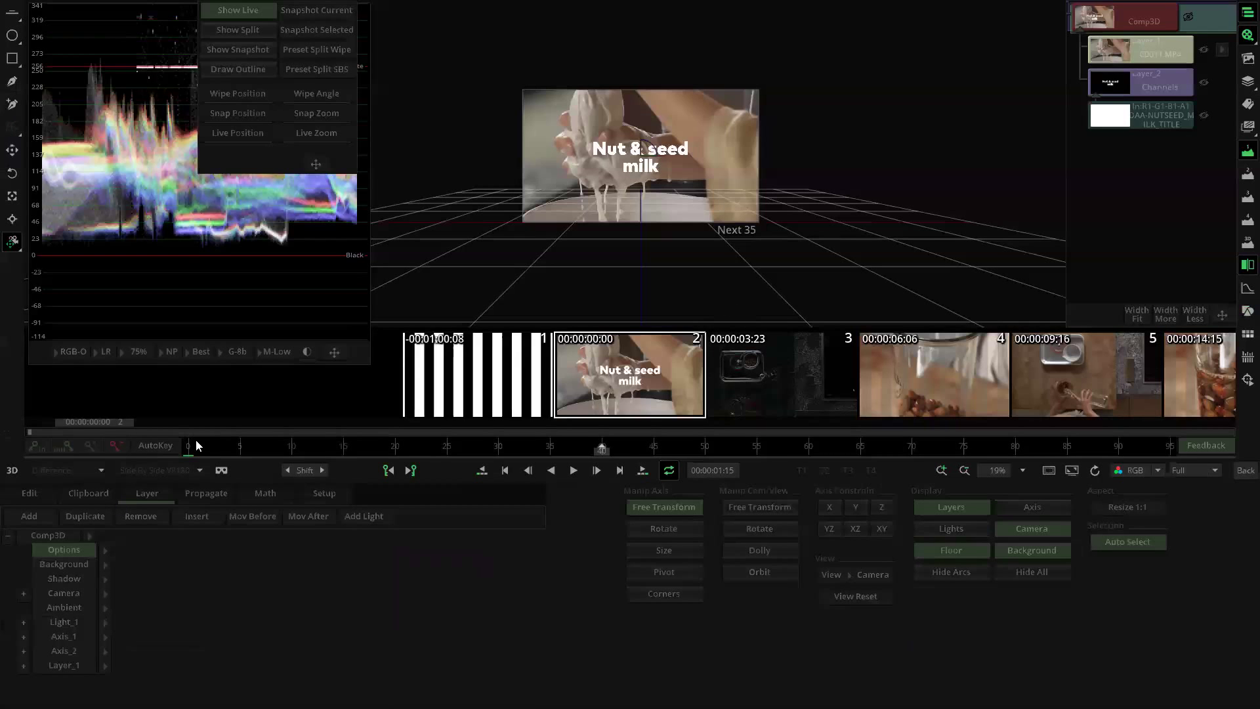
{"action": "left_click_drag", "start_coordinate": [190, 446], "coordinate": [952, 452]}
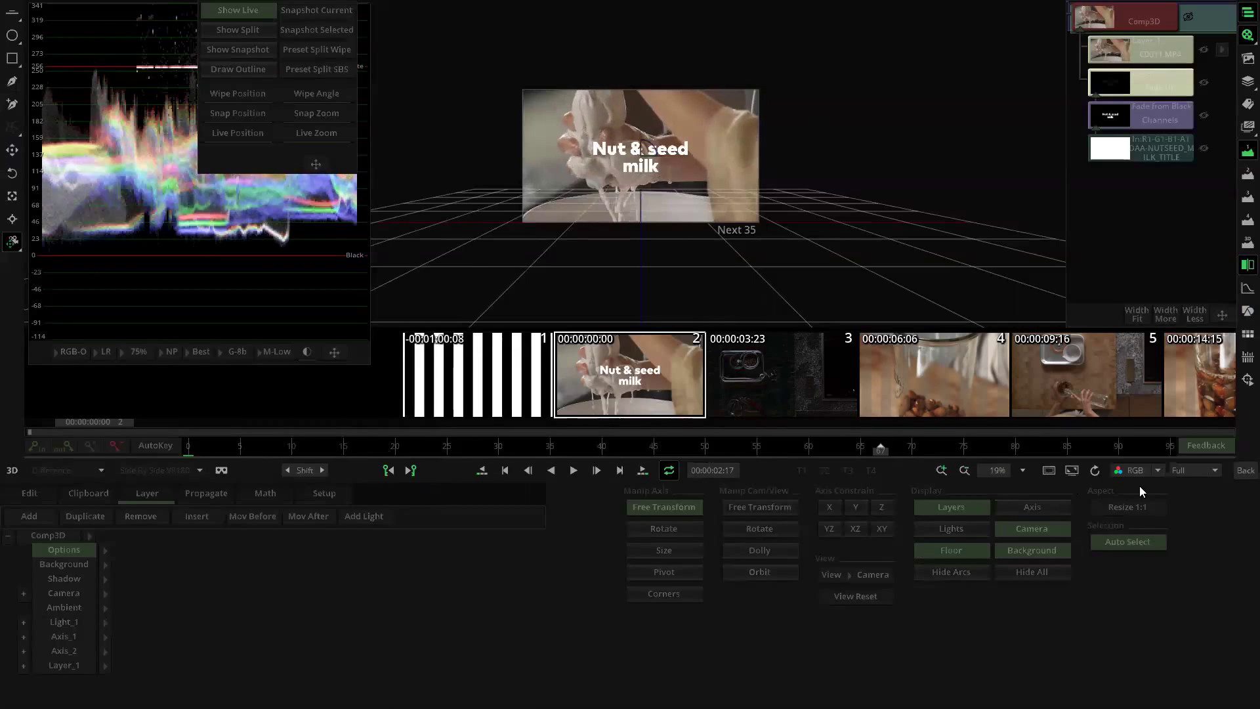
{"action": "left_click_drag", "start_coordinate": [477, 447], "coordinate": [146, 472]}
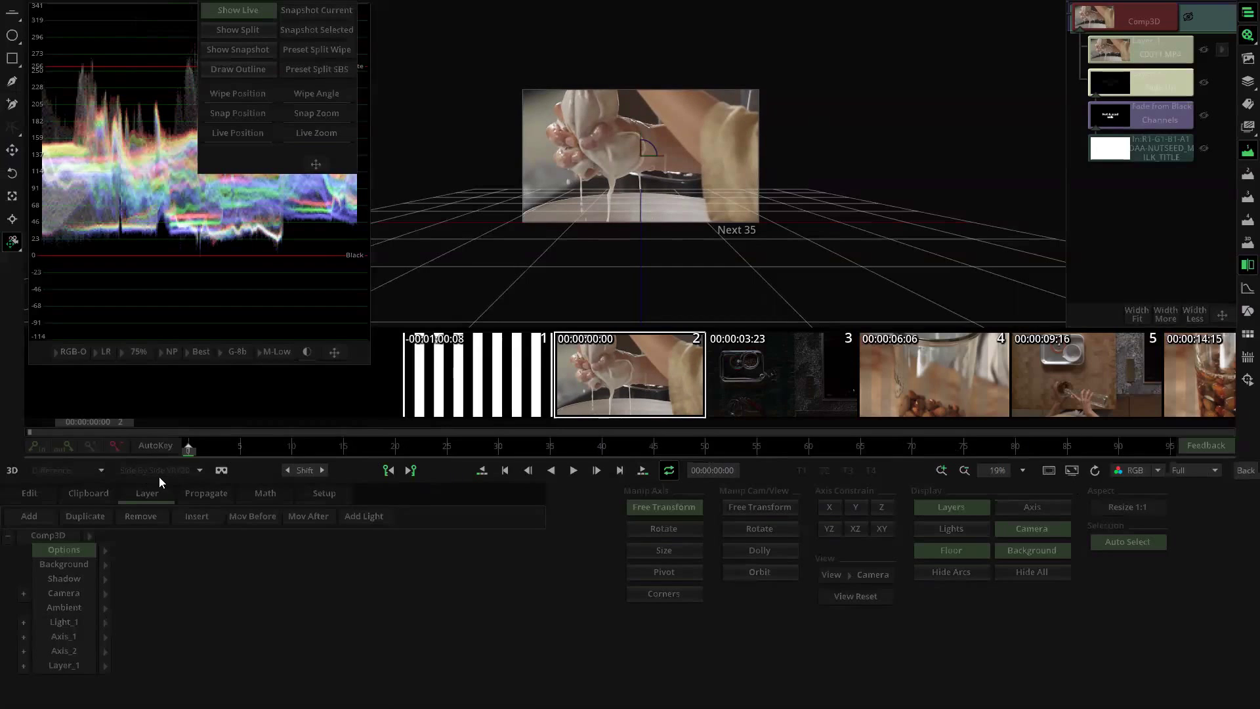
{"action": "mouse_move", "coordinate": [207, 448]}
{"action": "left_mouse_down"}
{"action": "mouse_move", "coordinate": [380, 447]}
{"action": "mouse_move", "coordinate": [188, 447]}
{"action": "left_mouse_up"}
{"action": "left_click", "coordinate": [1242, 470]}
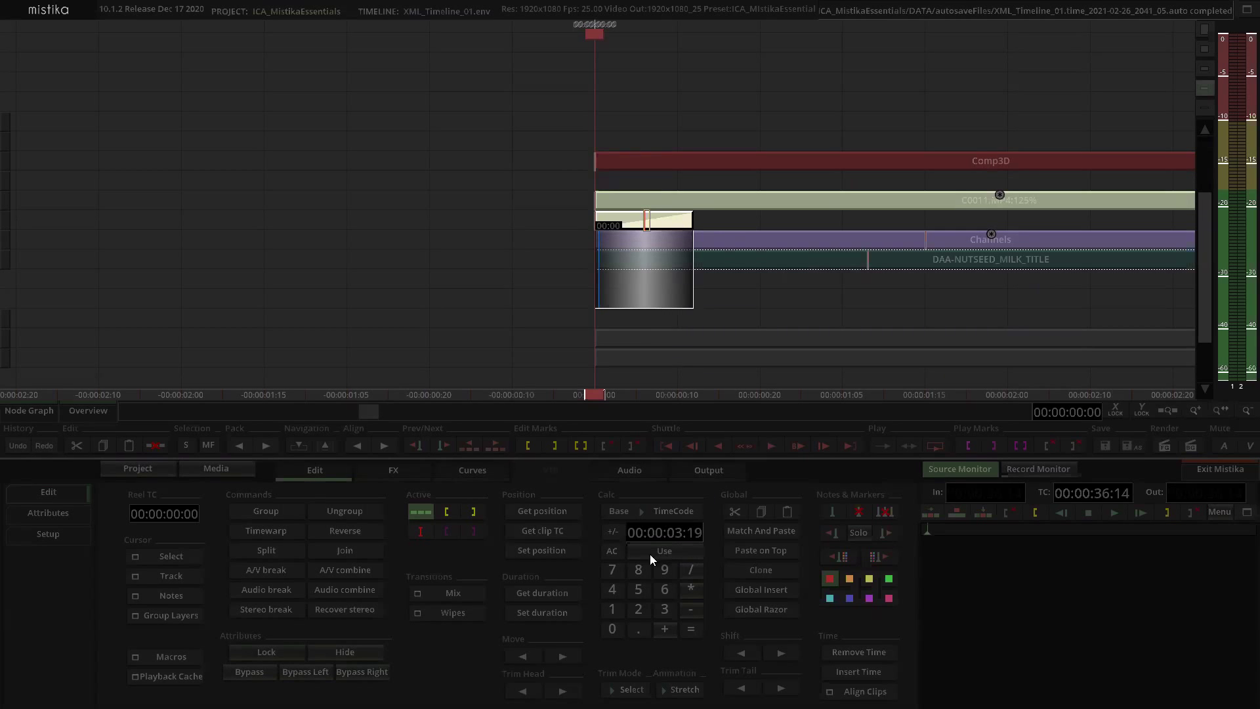
Step: Get the duration of the title's fade-in effect and delete that fade
{"action": "left_click", "coordinate": [541, 595]}
{"action": "left_click", "coordinate": [702, 278]}
{"action": "left_click", "coordinate": [661, 222]}
{"action": "key", "text": "Delete"}
Step: Delete the fade-out effect above the end of the title's Channels clip
{"action": "scroll", "coordinate": [984, 267], "scroll_direction": "down", "scroll_amount": 5}
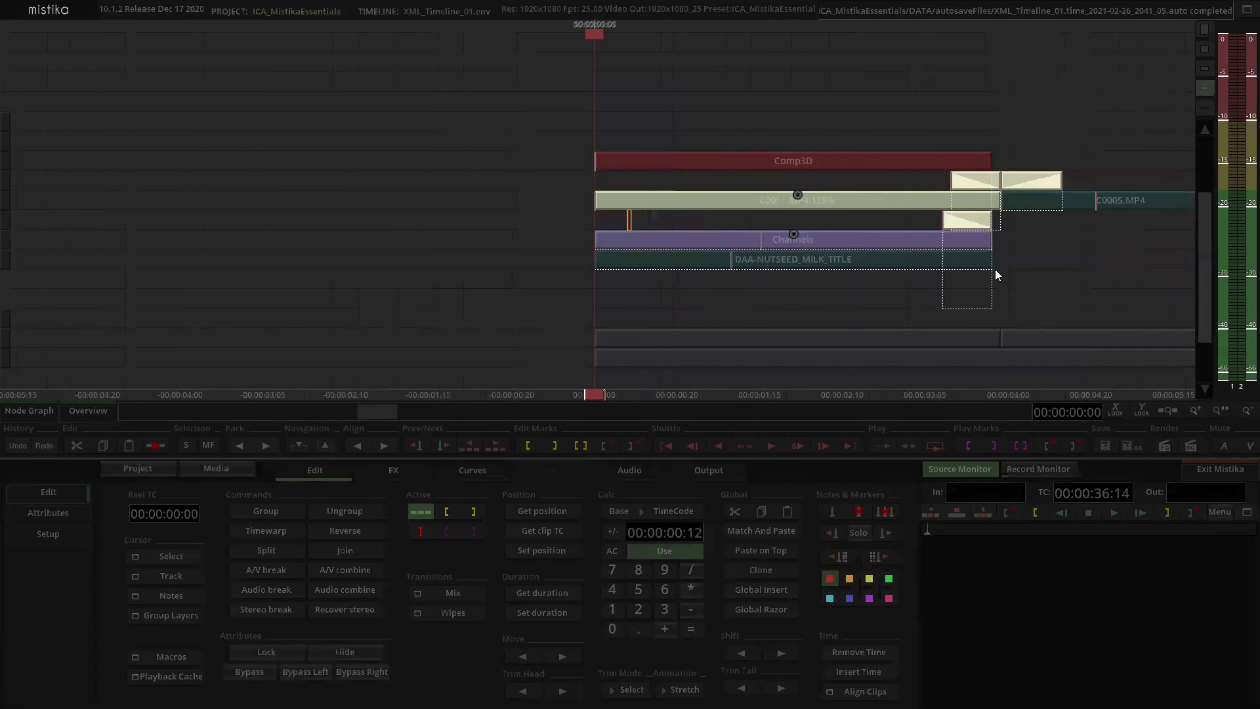
{"action": "left_click", "coordinate": [822, 221]}
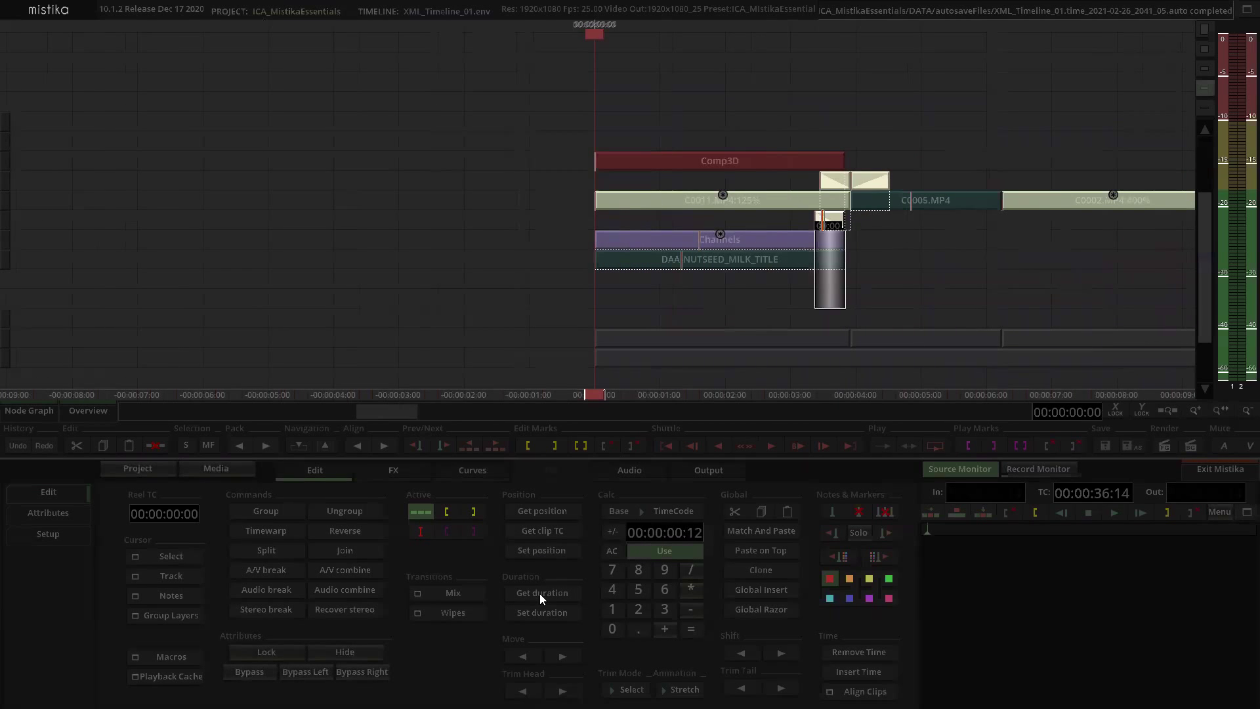
{"action": "left_click", "coordinate": [987, 267]}
{"action": "left_click", "coordinate": [837, 223]}
{"action": "key", "text": "Delete"}
Step: Move the fade effect at the end of C0011 above the Comp3D effect
{"action": "left_click", "coordinate": [698, 161]}
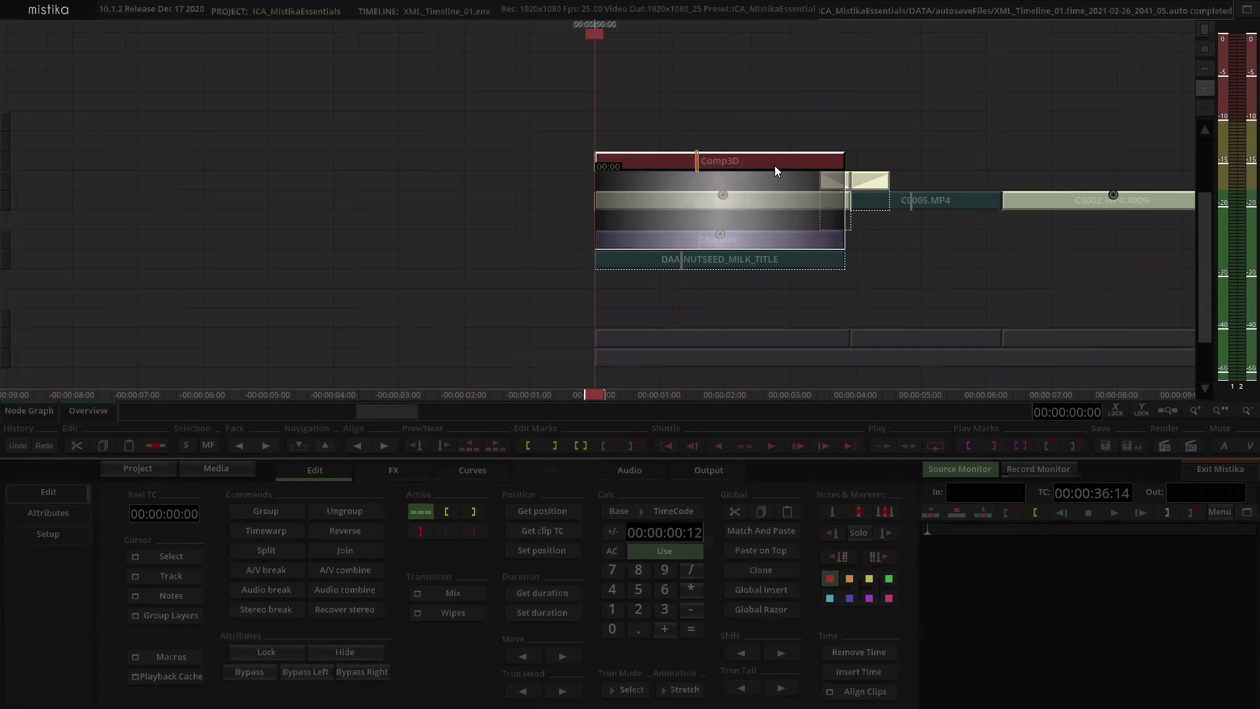
{"action": "left_click_drag", "start_coordinate": [830, 178], "coordinate": [840, 135]}
{"action": "left_click", "coordinate": [837, 225]}
{"action": "left_click", "coordinate": [837, 224]}
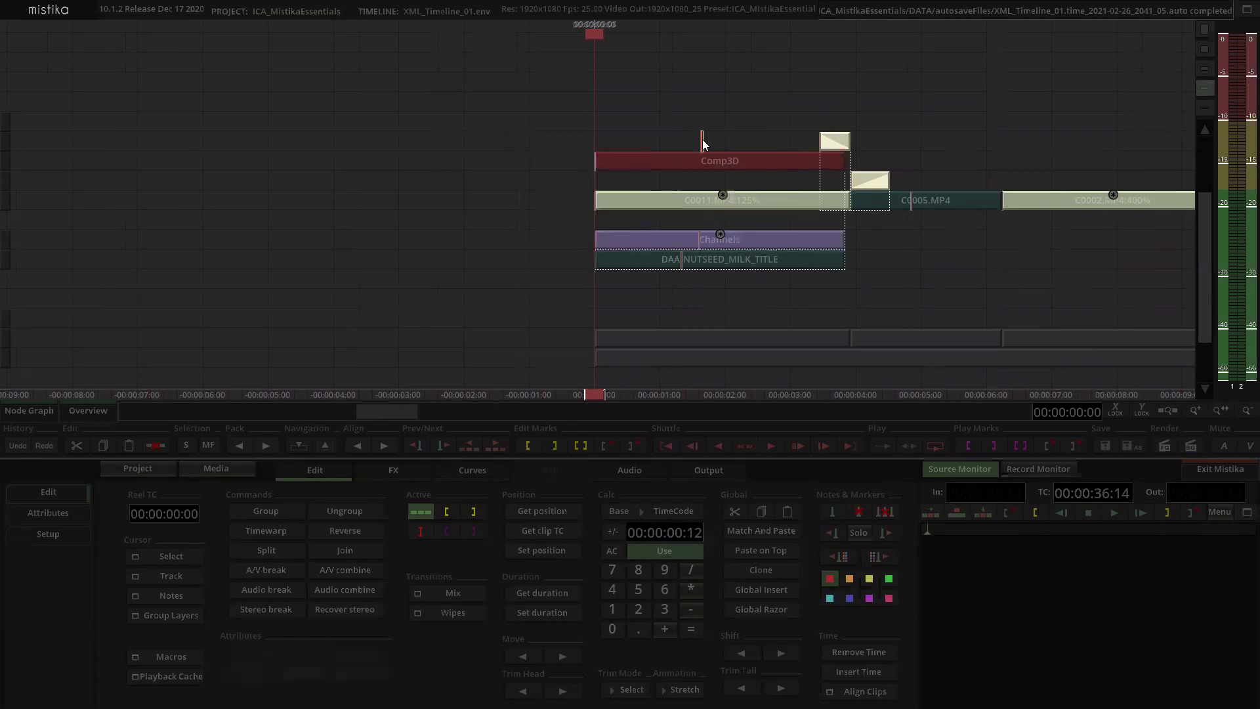
Step: Open the Comp3D effect and show the Layer_1 parameters
{"action": "scroll", "coordinate": [683, 150], "scroll_direction": "up", "scroll_amount": 2}
{"action": "double_click", "coordinate": [662, 162]}
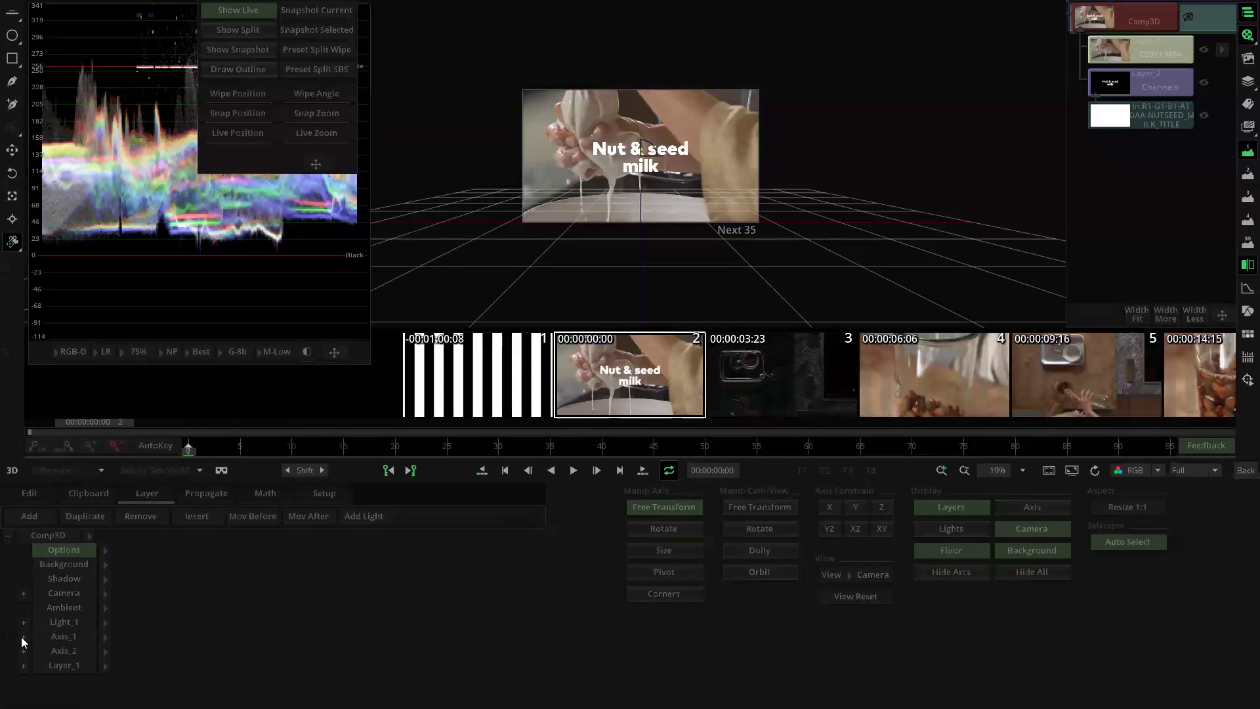
{"action": "left_click", "coordinate": [75, 667]}
{"action": "left_click", "coordinate": [105, 665]}
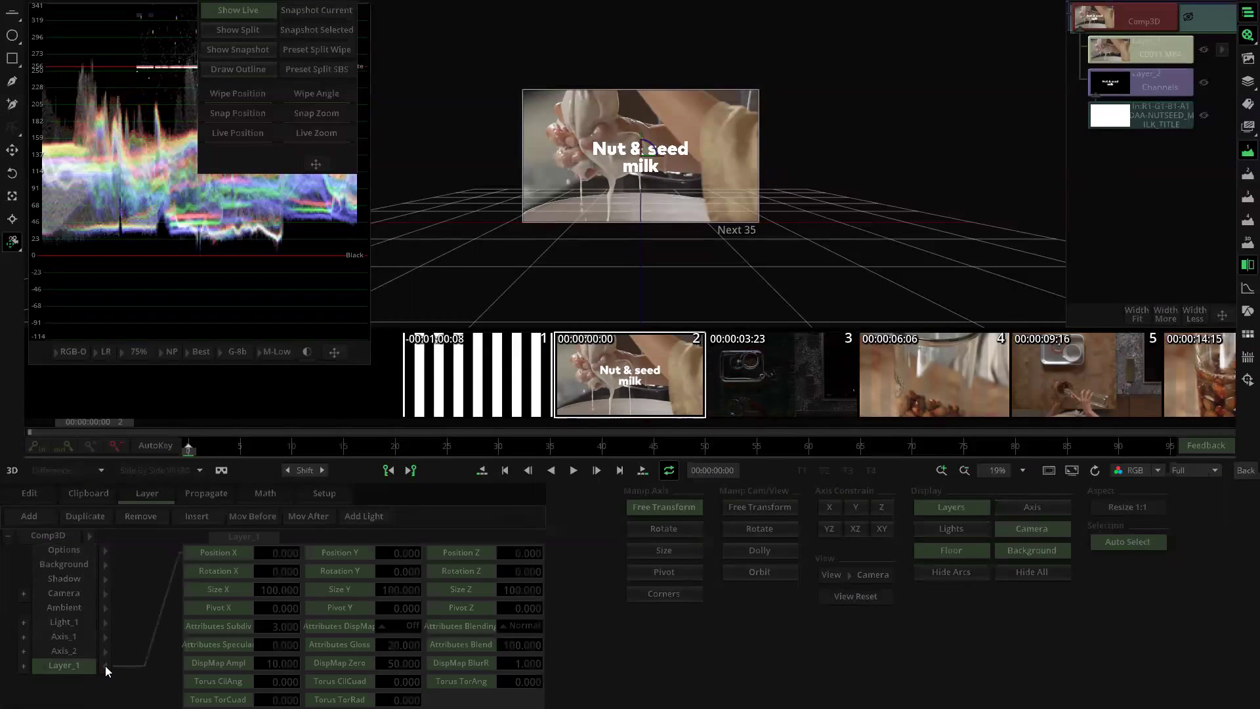
Step: Turn on AutoKey and keyframe Layer_1's Attributes Blend for the fade-in, 0 at the first frame and 100 at 00:00:00:12
{"action": "left_click", "coordinate": [184, 582]}
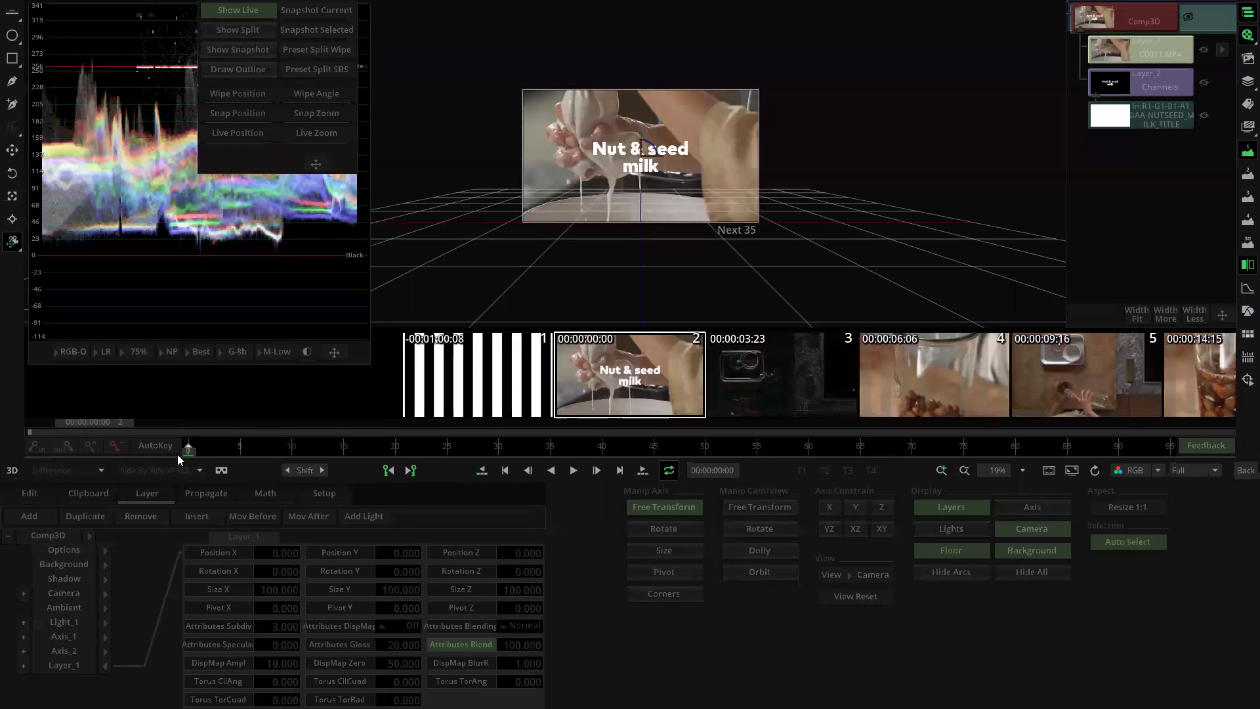
{"action": "left_click", "coordinate": [515, 645]}
{"action": "left_click_drag", "start_coordinate": [188, 447], "coordinate": [315, 453]}
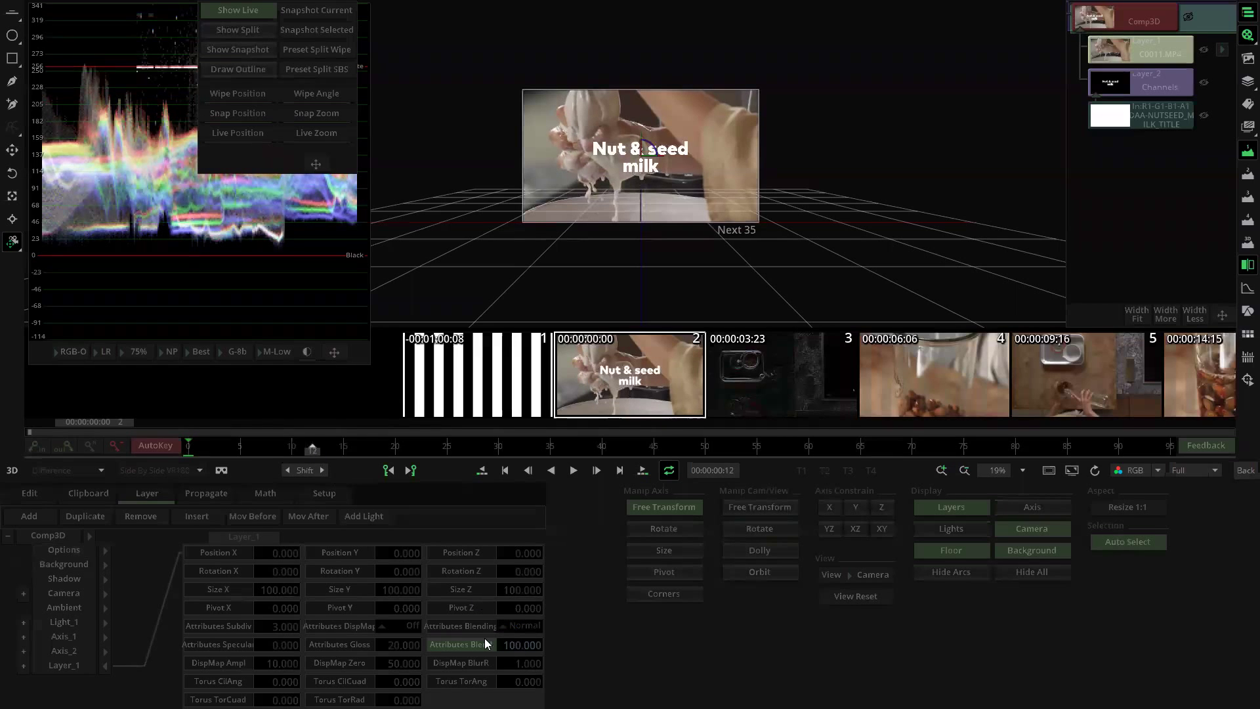
{"action": "left_click", "coordinate": [179, 444]}
{"action": "left_click", "coordinate": [513, 647]}
{"action": "left_click", "coordinate": [299, 447]}
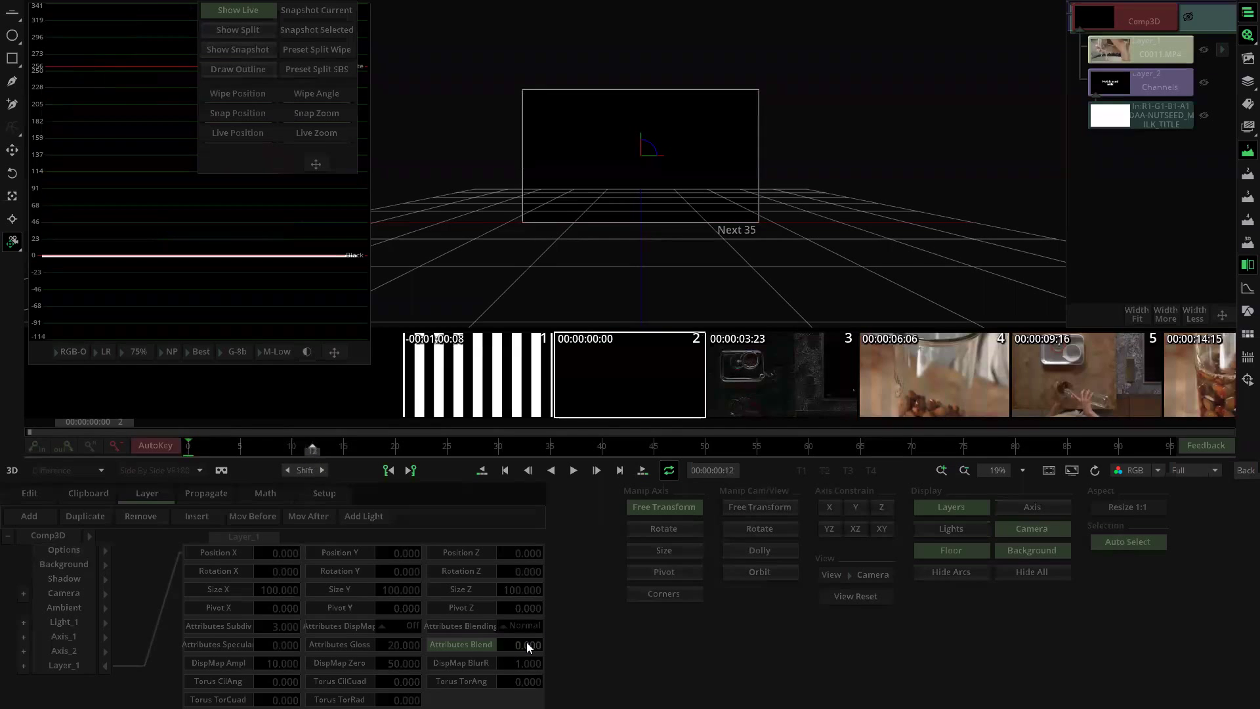
{"action": "left_click_drag", "start_coordinate": [527, 647], "coordinate": [526, 605]}
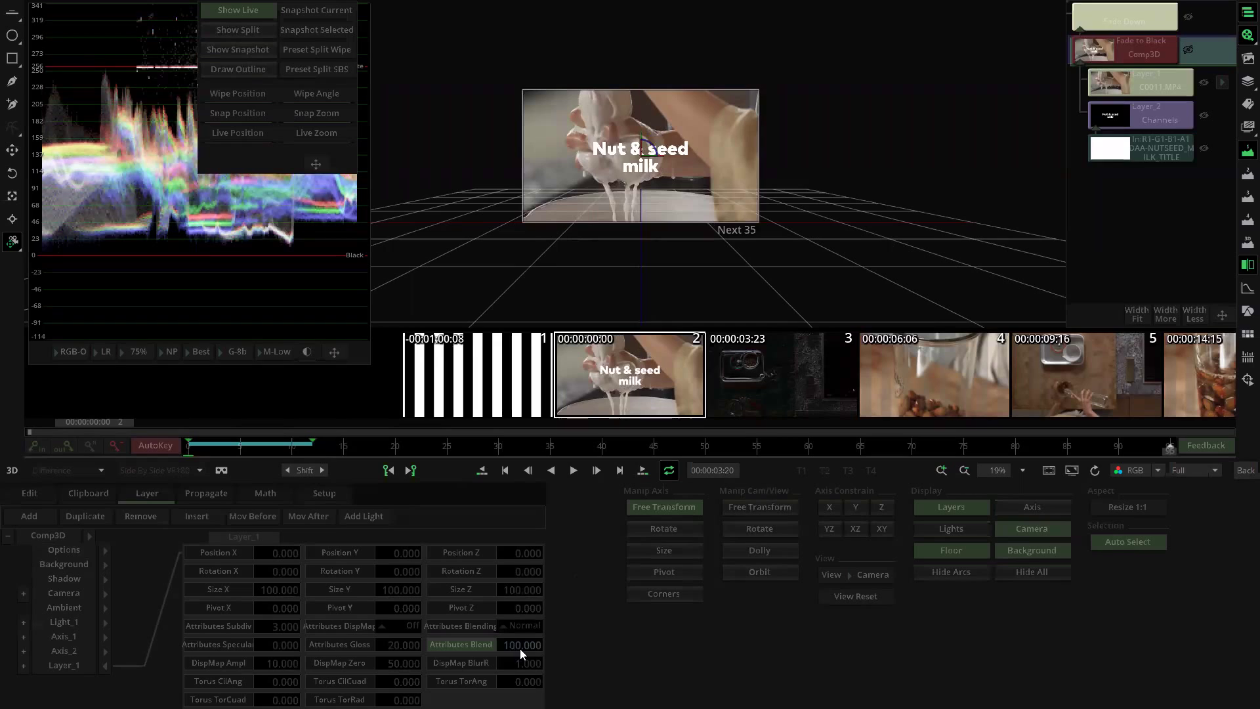
Step: Keyframe Layer_1's Attributes Blend for the fade-out, 0 at 00:00:03:20 and 100 at 00:00:03:08
{"action": "left_click_drag", "start_coordinate": [519, 645], "coordinate": [525, 680]}
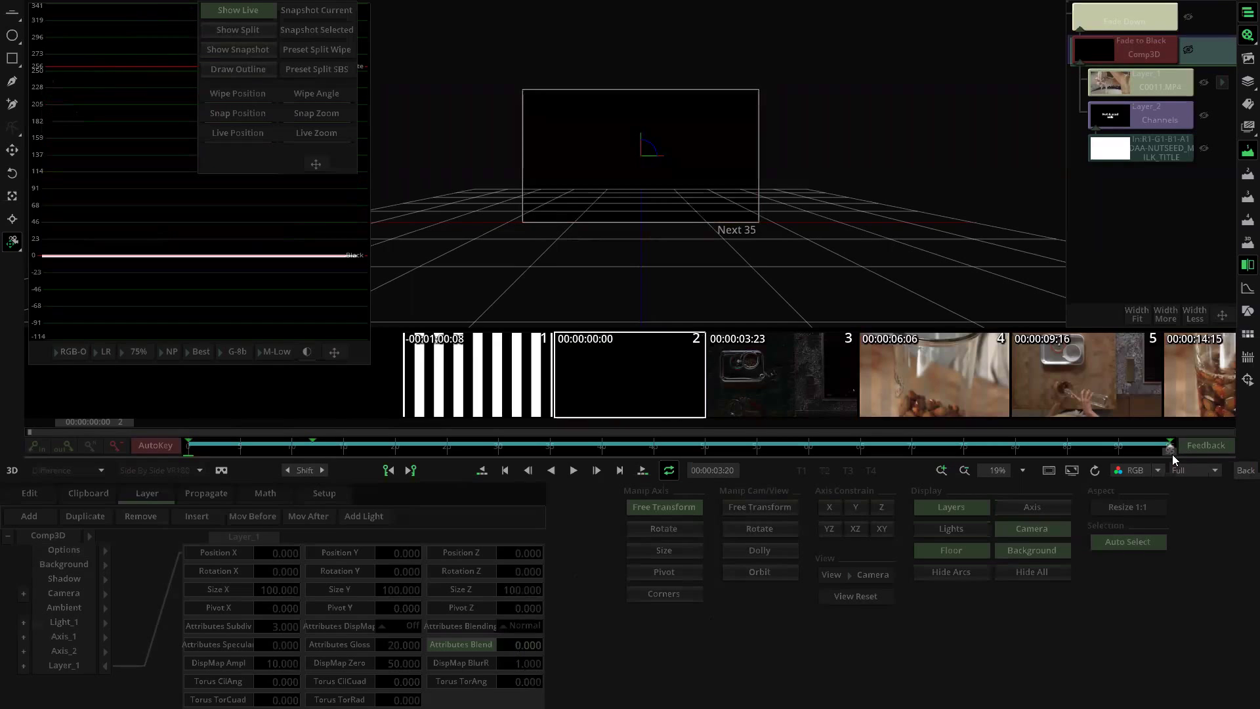
{"action": "left_click_drag", "start_coordinate": [1166, 450], "coordinate": [1044, 454]}
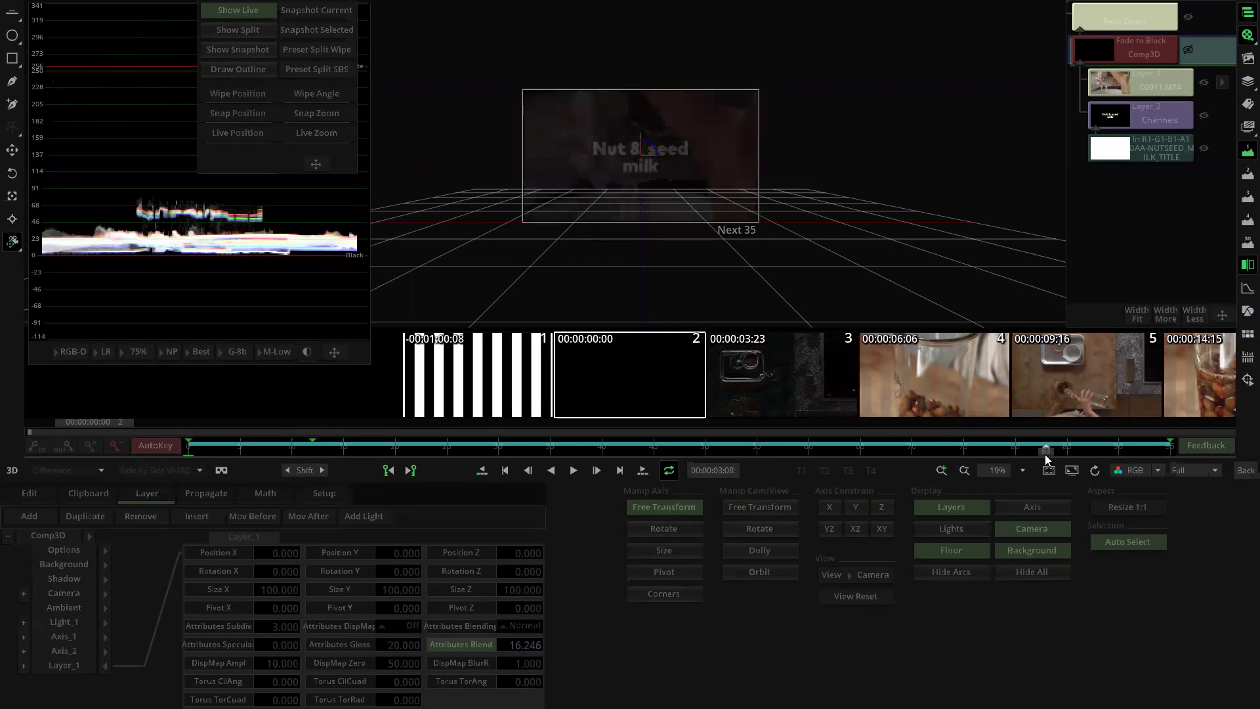
{"action": "left_click", "coordinate": [522, 645]}
{"action": "mouse_move", "coordinate": [1057, 453]}
{"action": "left_mouse_down"}
{"action": "mouse_move", "coordinate": [1212, 451]}
{"action": "mouse_move", "coordinate": [1030, 446]}
{"action": "mouse_move", "coordinate": [1237, 462]}
{"action": "mouse_move", "coordinate": [1046, 453]}
{"action": "left_mouse_up"}
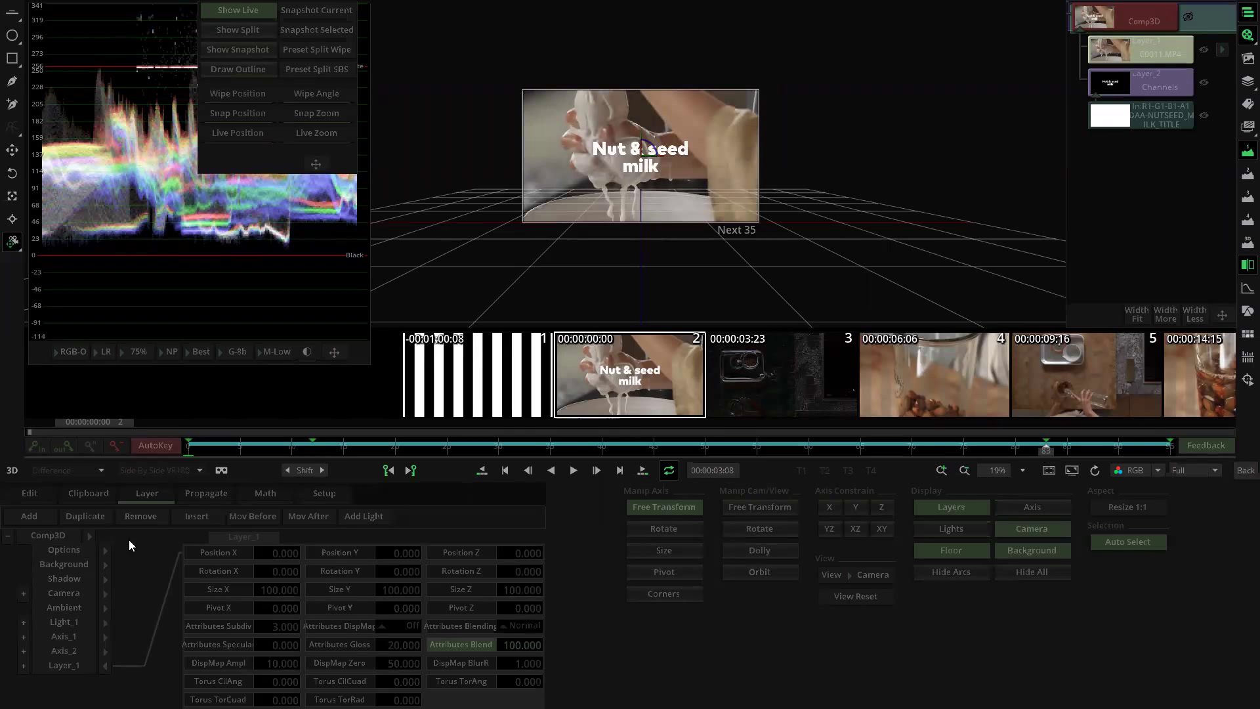
Step: Try inserting an extra layer in the Comp3D effect and remove it
{"action": "left_click", "coordinate": [69, 666]}
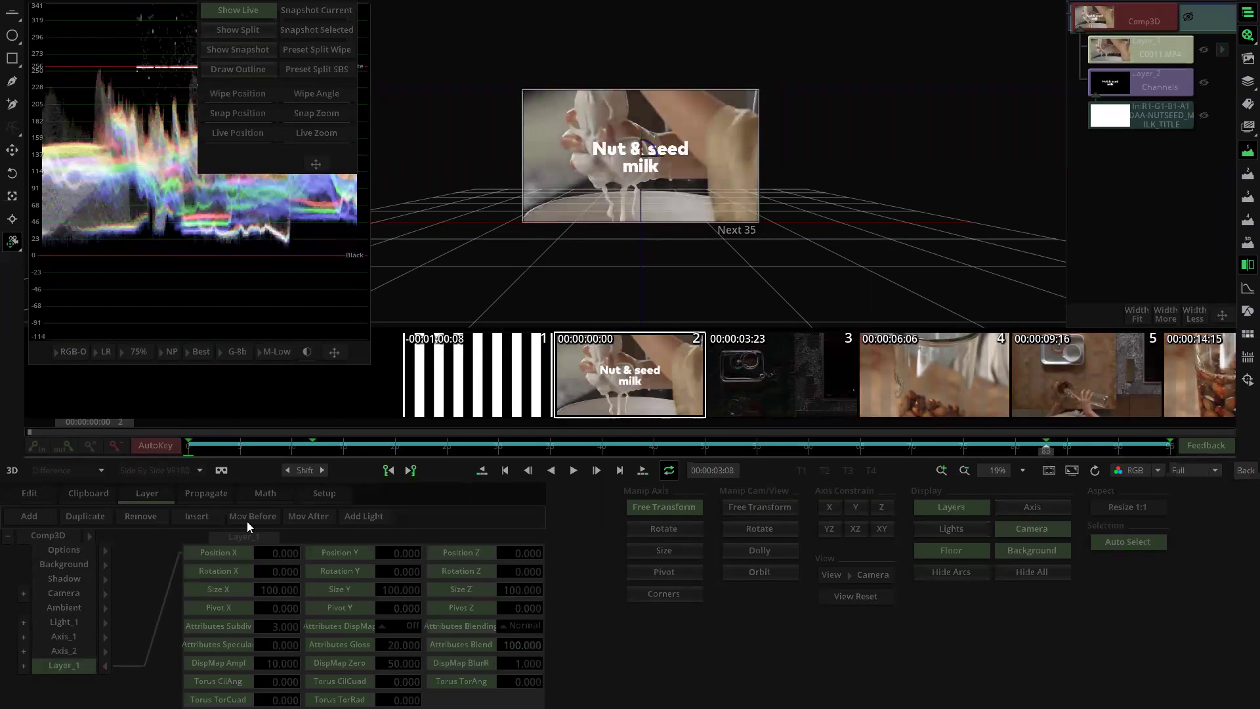
{"action": "left_click", "coordinate": [196, 516]}
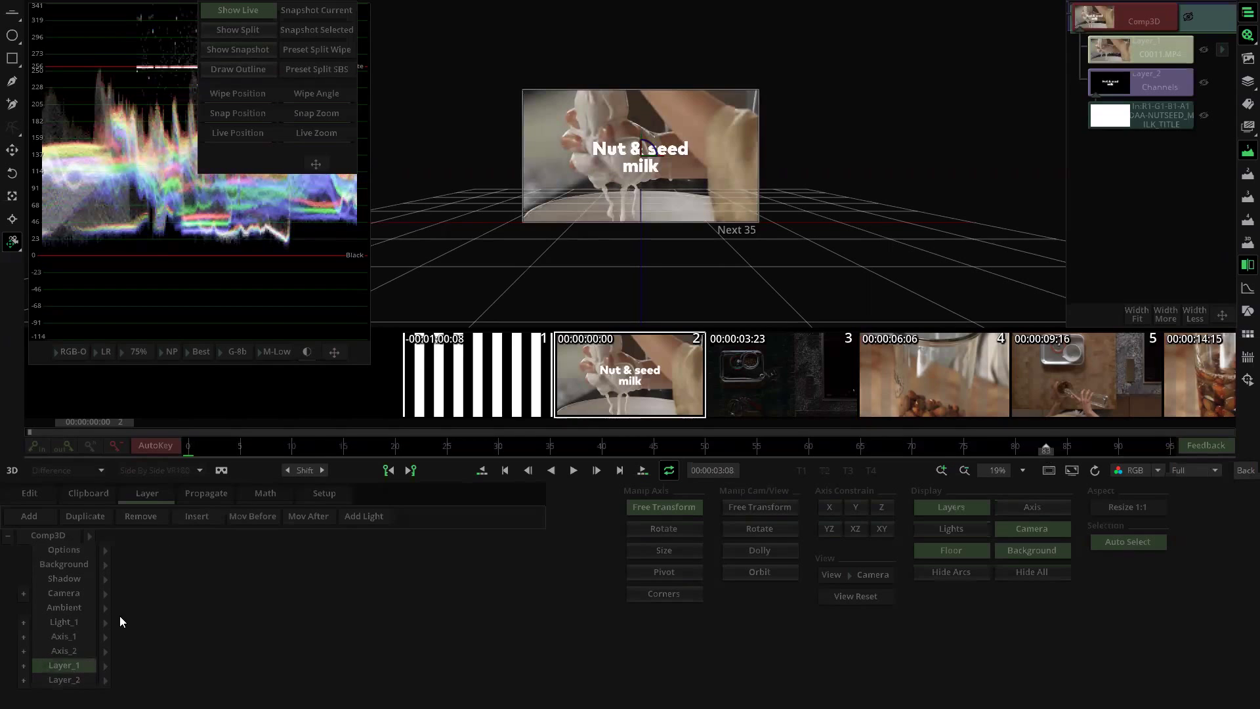
{"action": "left_click", "coordinate": [143, 517]}
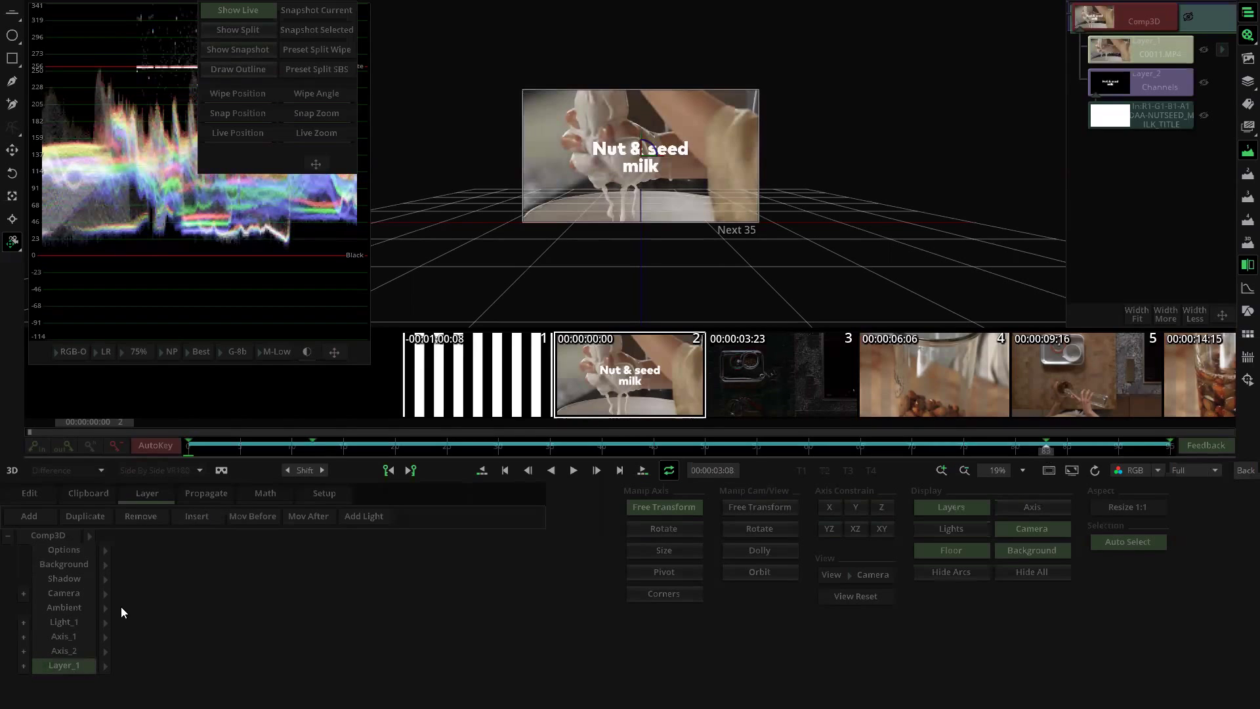
Step: Set the Comp3D background to Input 1 instead of a solid colour
{"action": "left_click", "coordinate": [104, 565]}
{"action": "left_click", "coordinate": [262, 555]}
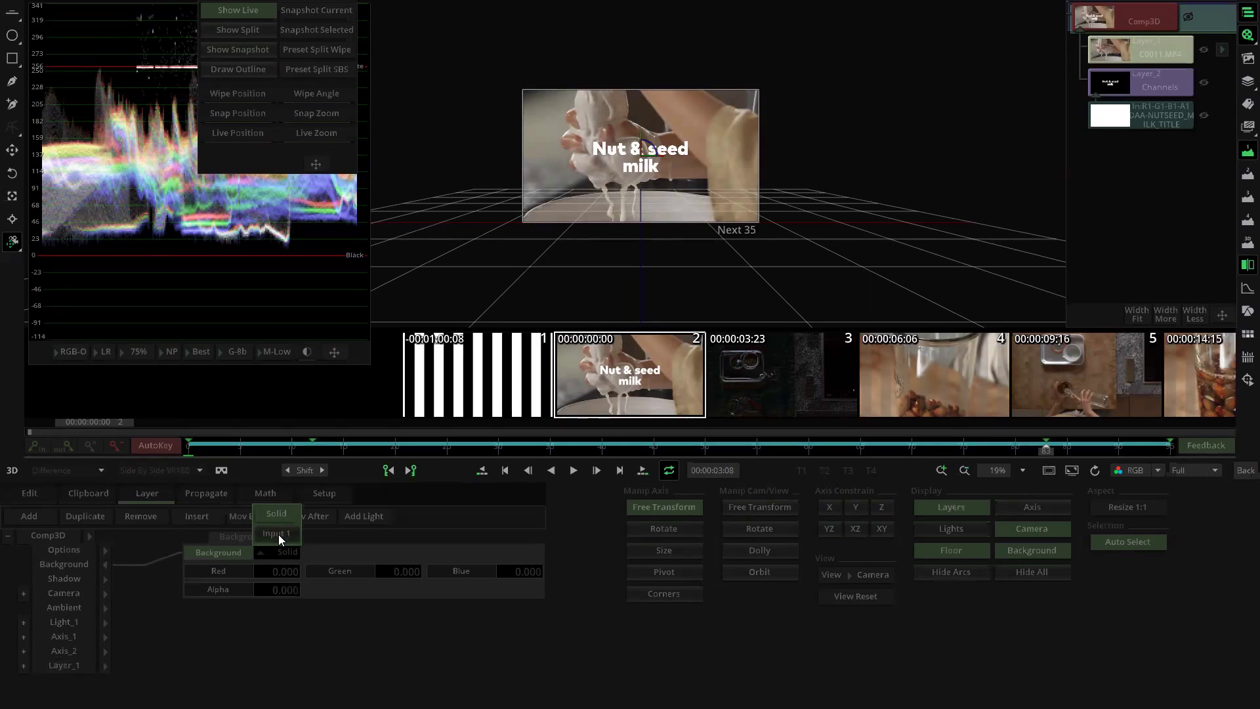
{"action": "left_click", "coordinate": [278, 534]}
Step: Show the Layer_1 parameters and play the composite through to check the title's fades over the background clip
{"action": "left_click", "coordinate": [78, 664]}
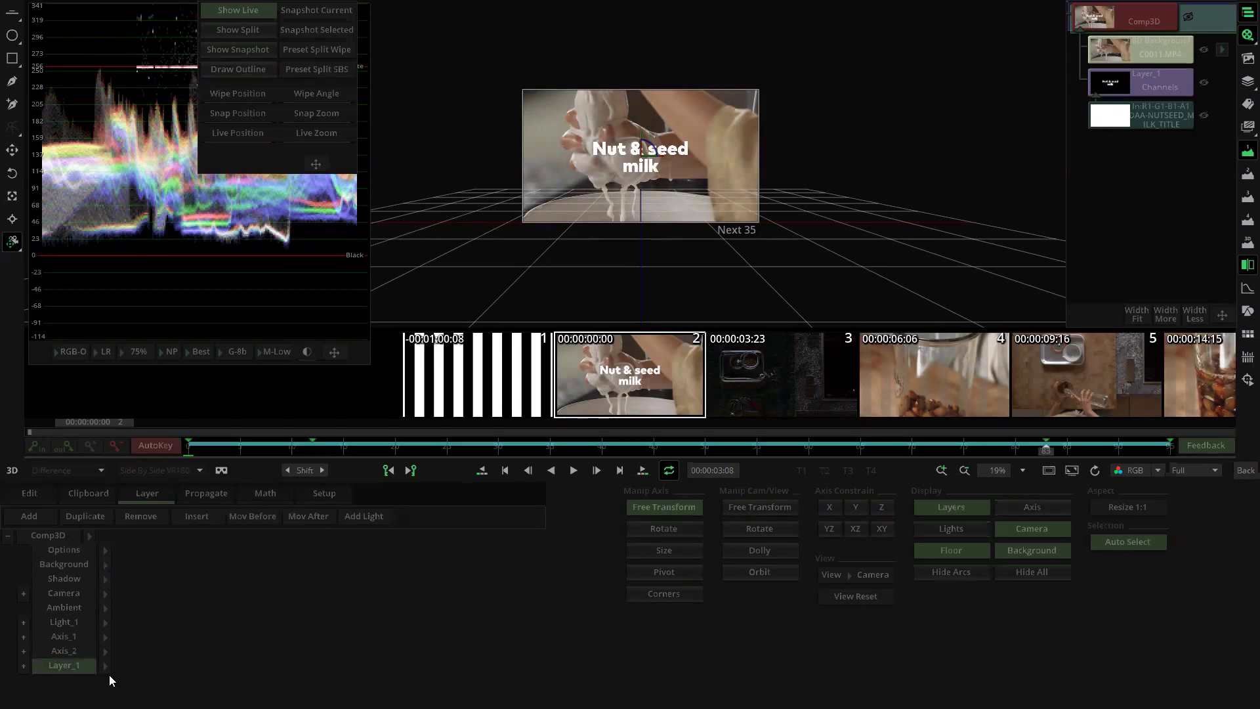
{"action": "left_click", "coordinate": [105, 665]}
{"action": "left_click_drag", "start_coordinate": [193, 447], "coordinate": [777, 456]}
{"action": "key", "text": "space"}
{"action": "key", "text": "Home"}
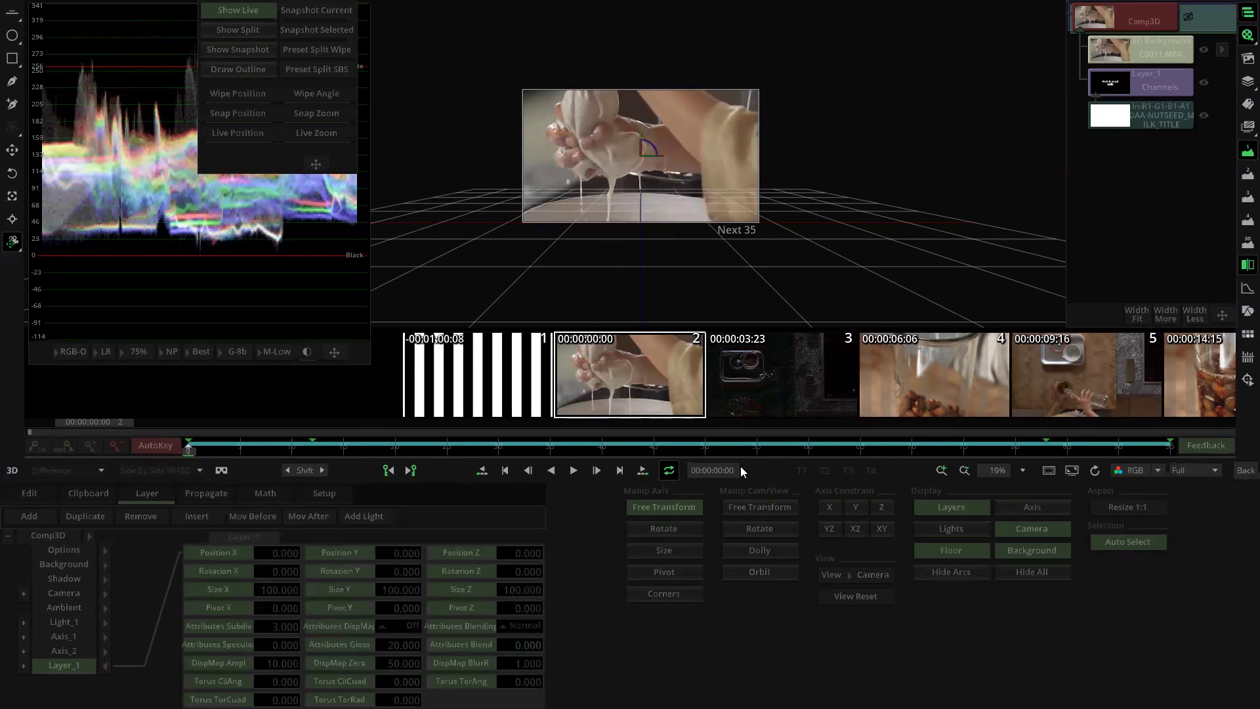
Step: Examine the edges of the Nut & seed milk title up close in the composite
{"action": "scroll", "coordinate": [863, 172], "scroll_direction": "up", "scroll_amount": 5}
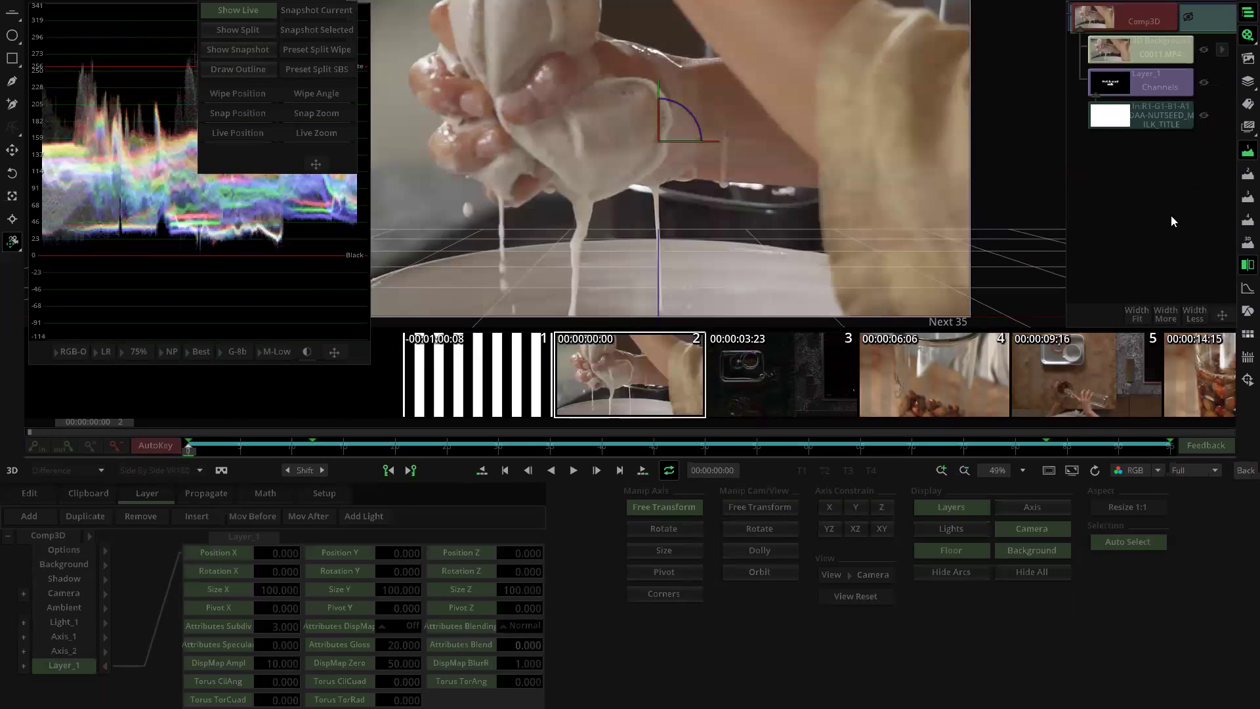
{"action": "left_click_drag", "start_coordinate": [187, 457], "coordinate": [456, 449]}
{"action": "scroll", "coordinate": [800, 176], "scroll_direction": "up", "scroll_amount": 4}
{"action": "scroll", "coordinate": [800, 176], "scroll_direction": "up", "scroll_amount": 2}
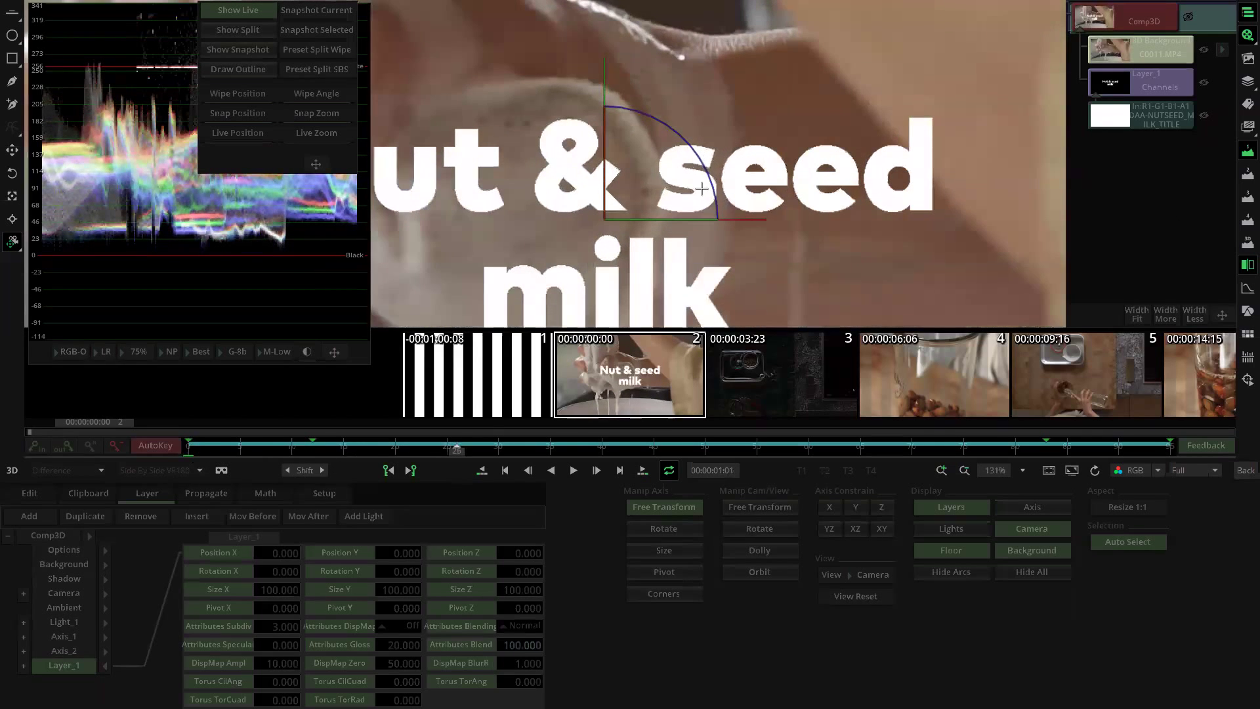
{"action": "key", "text": "space"}
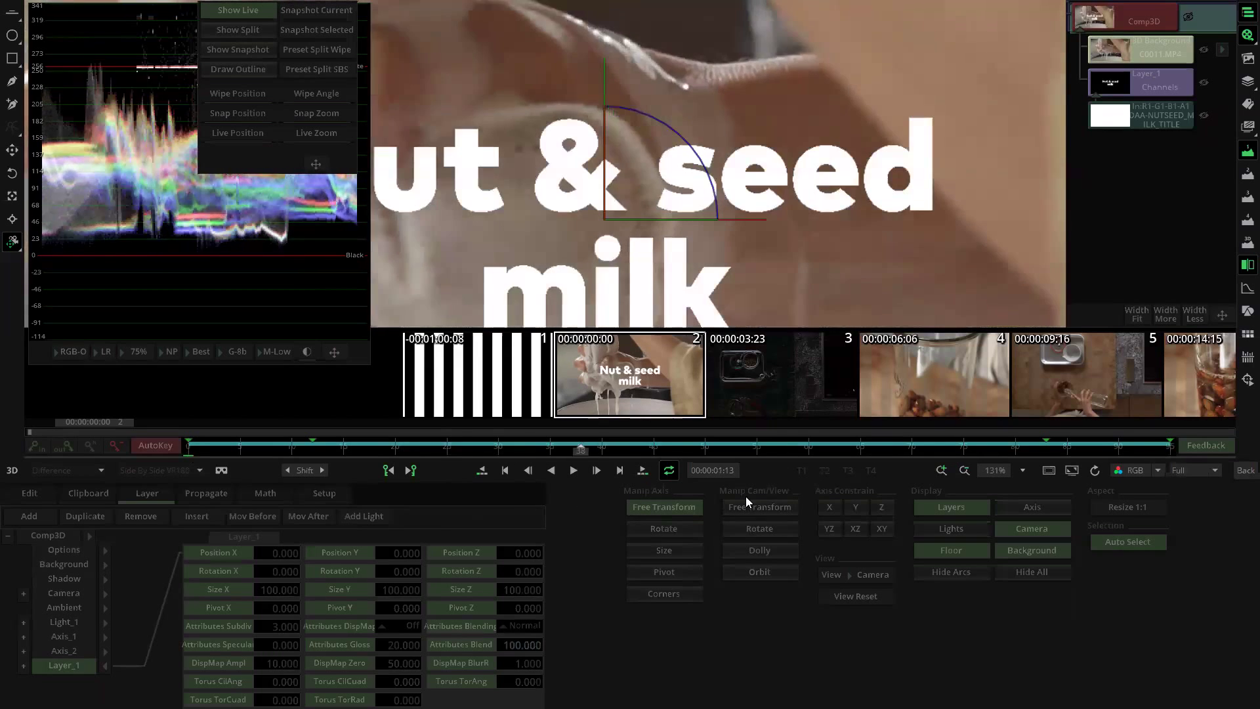
{"action": "scroll", "coordinate": [708, 297], "scroll_direction": "down", "scroll_amount": 4}
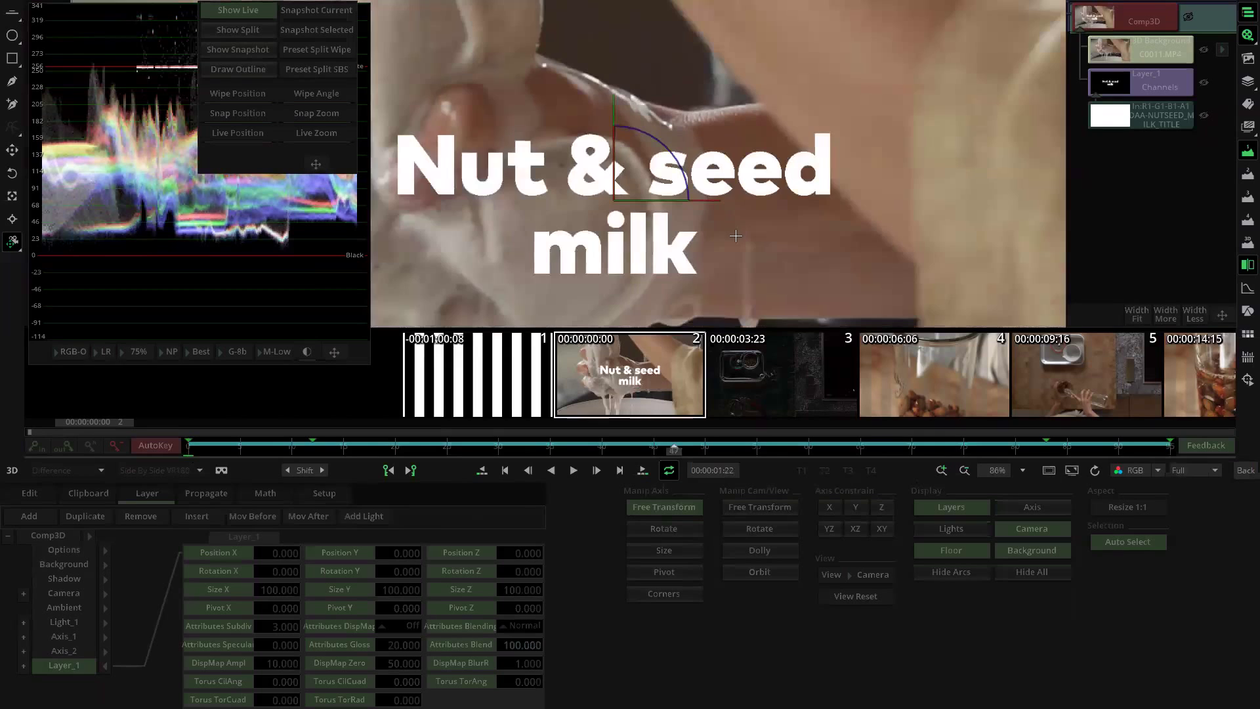
{"action": "scroll", "coordinate": [652, 228], "scroll_direction": "down", "scroll_amount": 1}
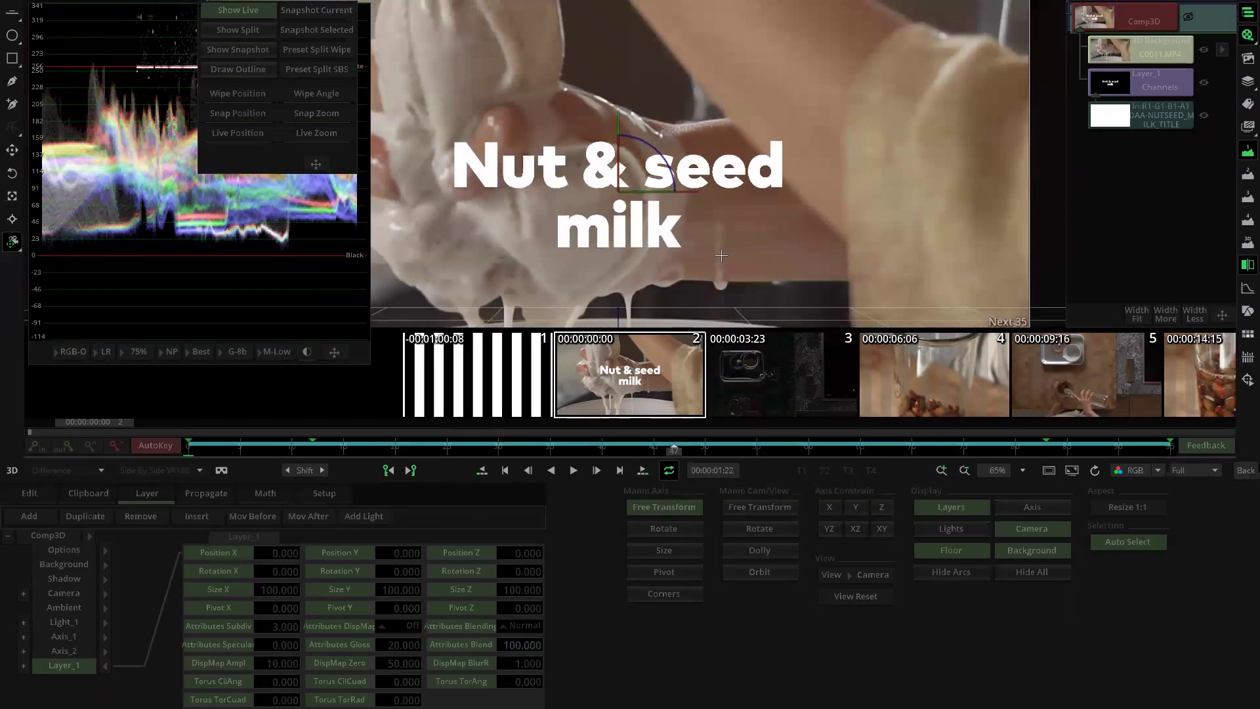
Step: Set Samples to x15 in the Comp3D options and inspect the title's edges at several frames
{"action": "left_click", "coordinate": [105, 549]}
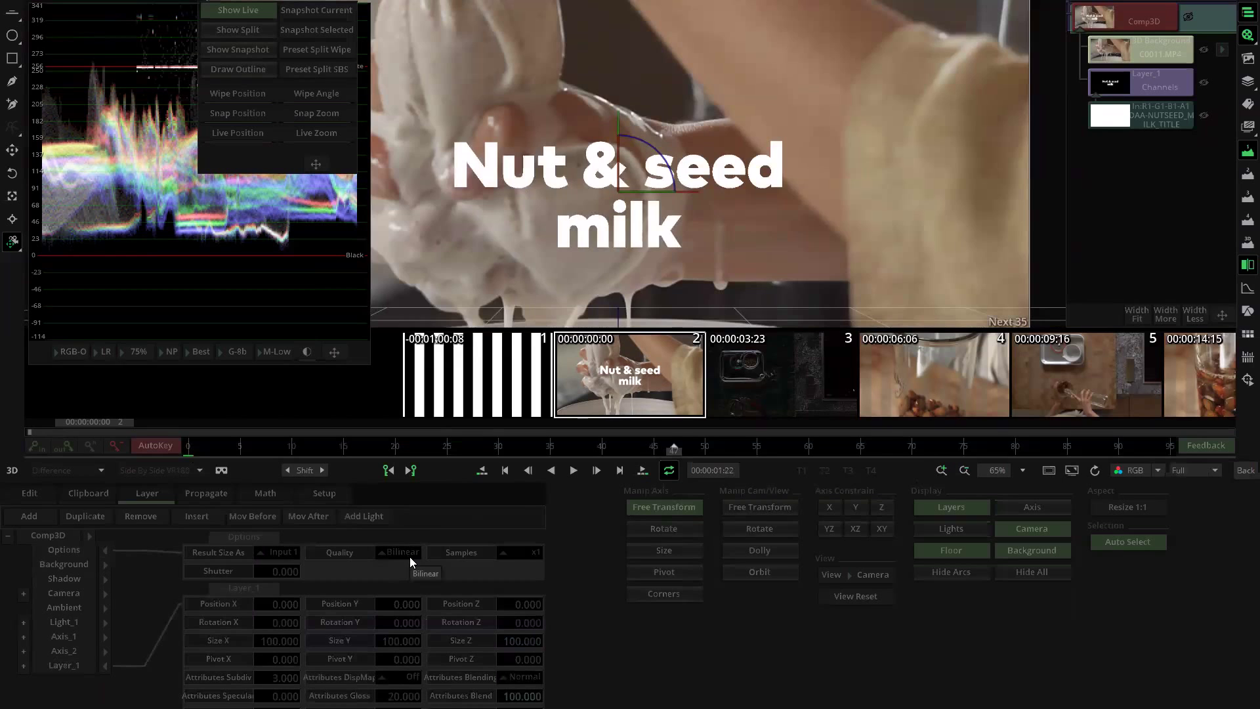
{"action": "left_click", "coordinate": [505, 553]}
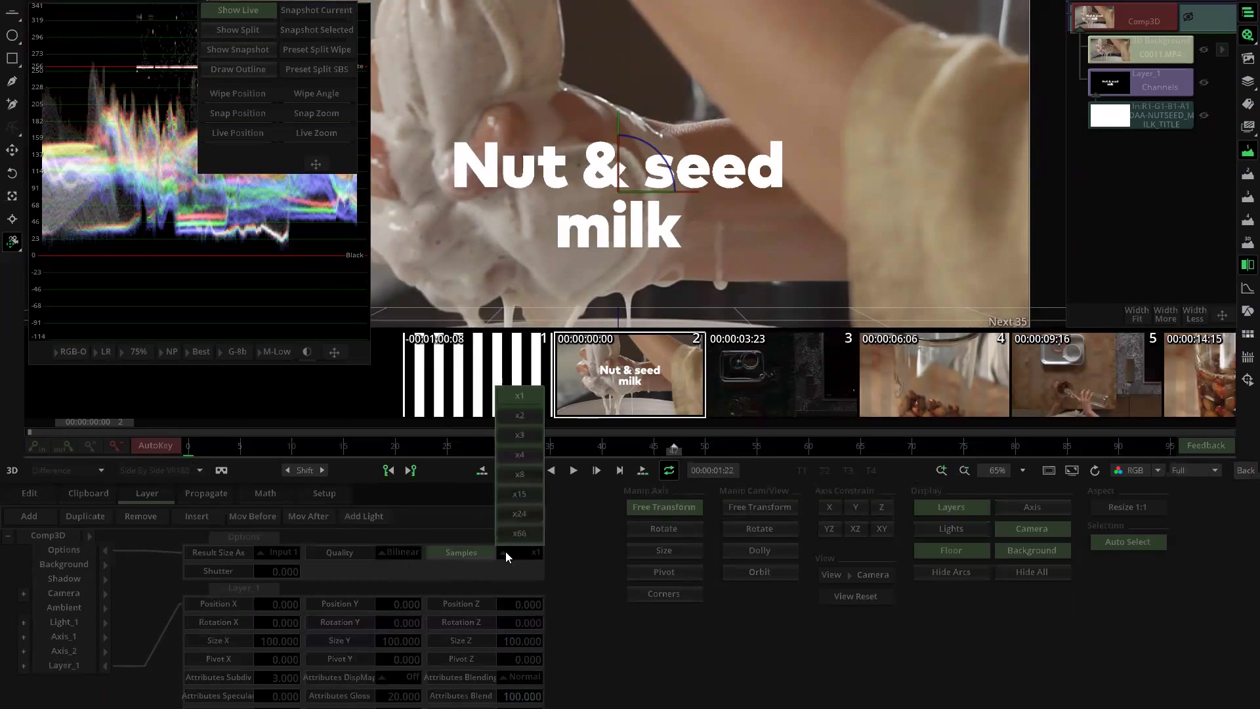
{"action": "left_click", "coordinate": [526, 493]}
{"action": "scroll", "coordinate": [737, 246], "scroll_direction": "up", "scroll_amount": 5}
{"action": "left_click_drag", "start_coordinate": [737, 246], "coordinate": [638, 282]}
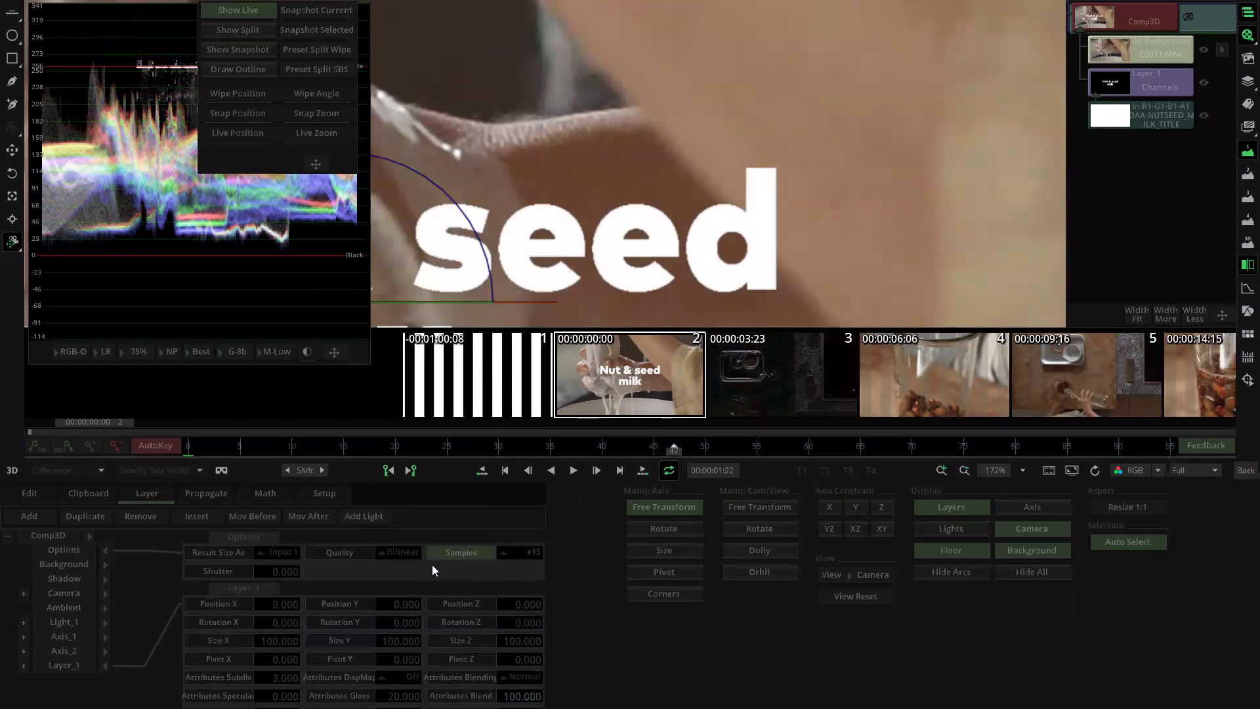
{"action": "left_click_drag", "start_coordinate": [732, 270], "coordinate": [806, 197]}
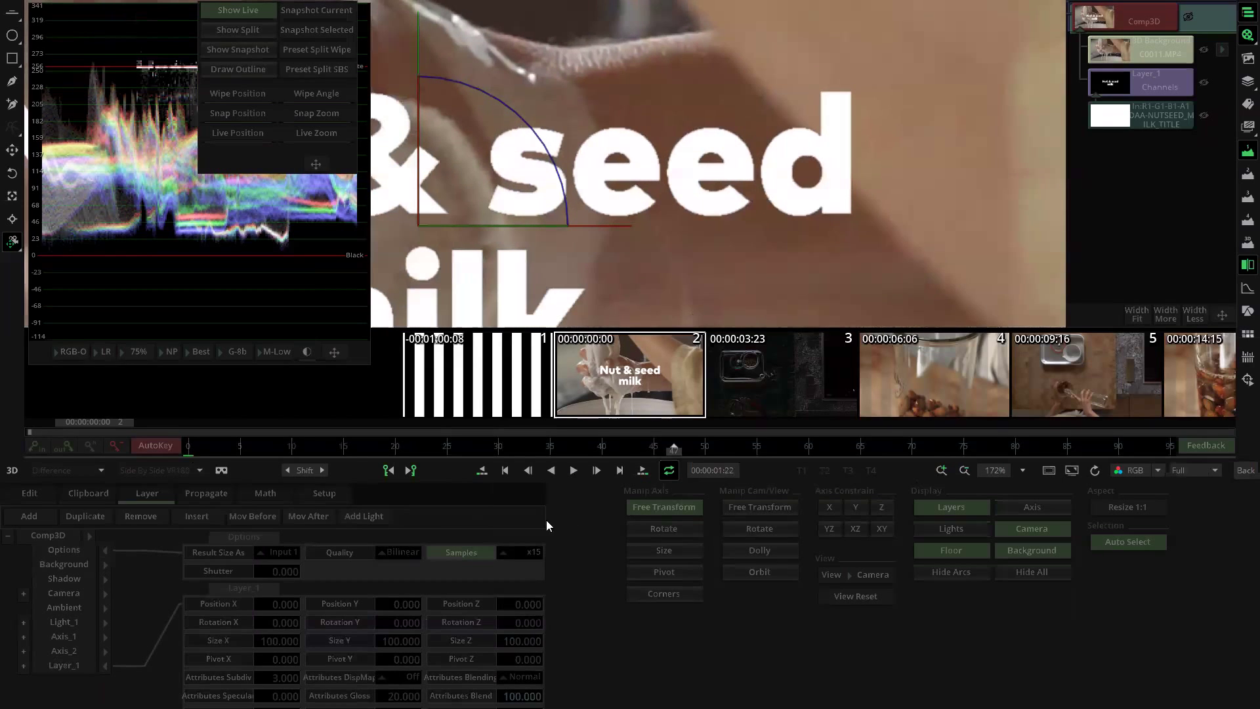
{"action": "left_click_drag", "start_coordinate": [379, 448], "coordinate": [653, 448]}
{"action": "left_click_drag", "start_coordinate": [863, 452], "coordinate": [519, 451]}
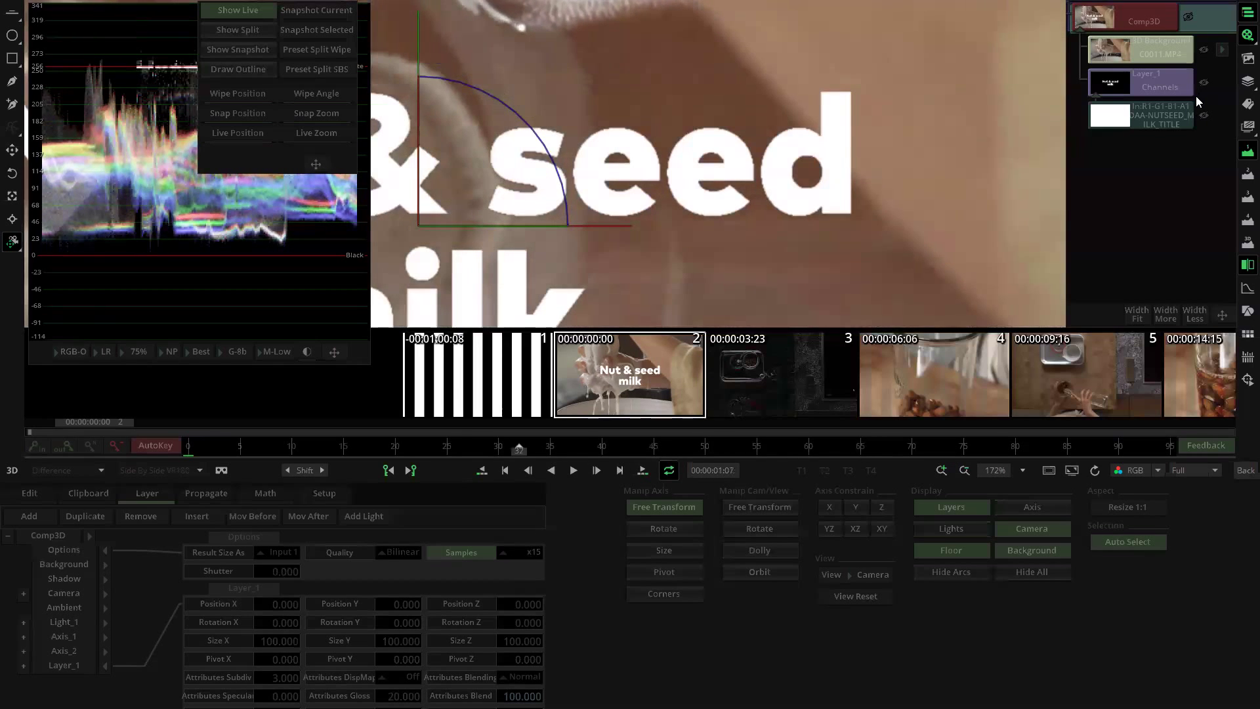
Step: View the raw title clip and the Channels effect output separately to compare them
{"action": "left_click", "coordinate": [1138, 124]}
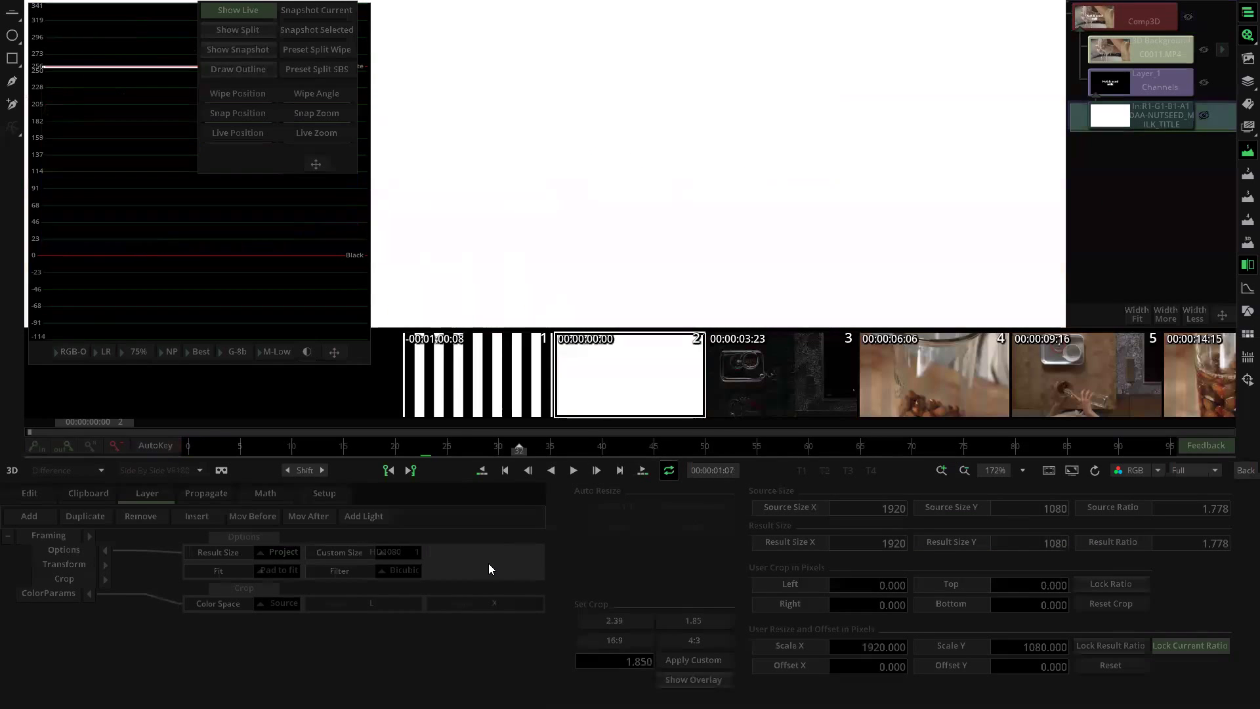
{"action": "left_click", "coordinate": [1140, 88]}
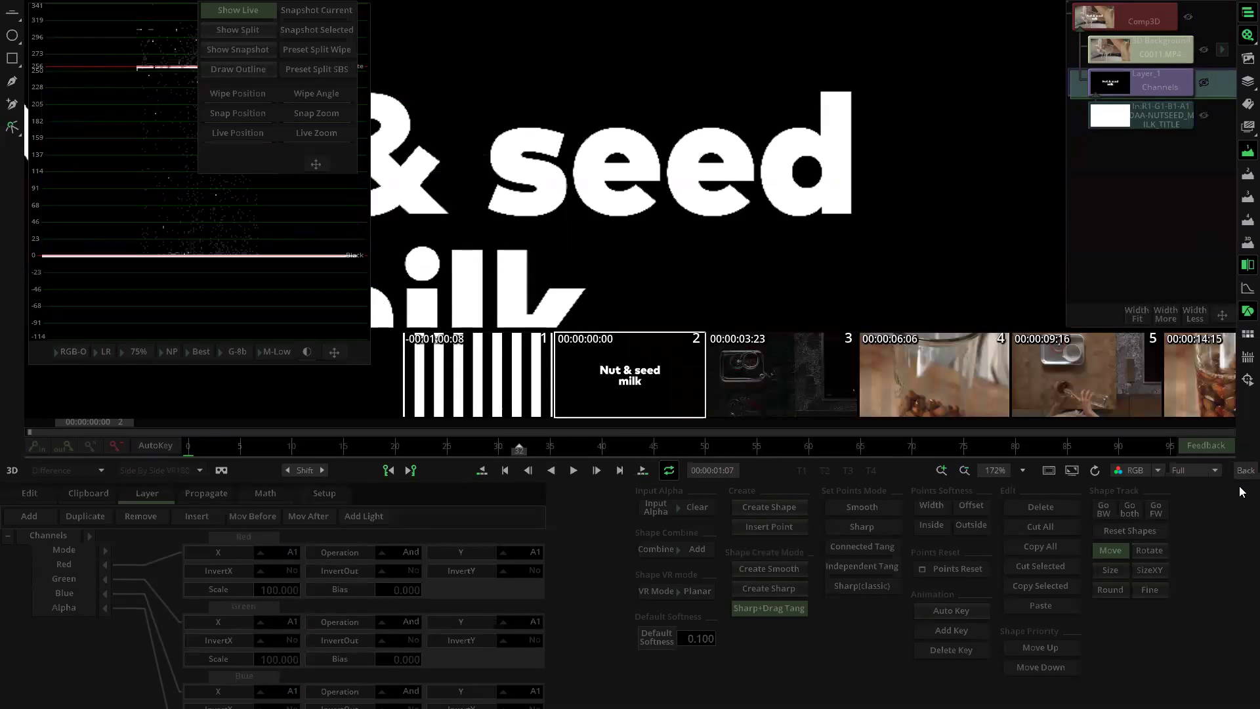
{"action": "left_click", "coordinate": [1141, 116]}
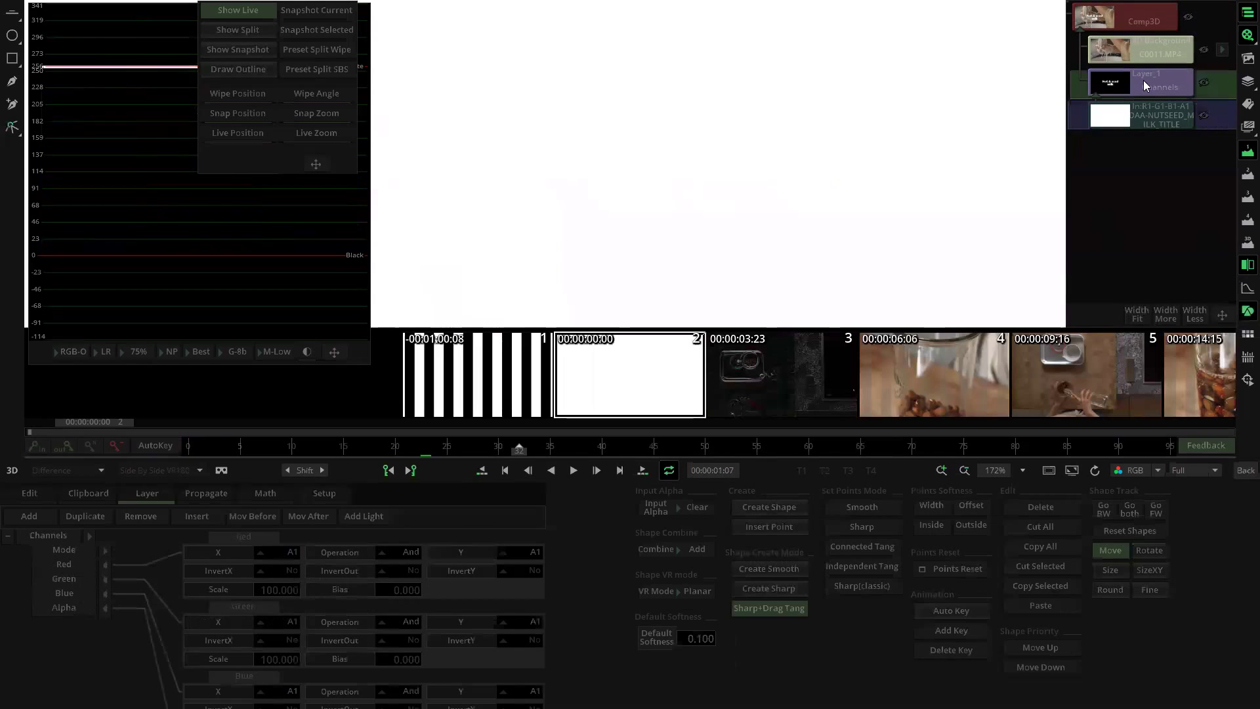
{"action": "left_click", "coordinate": [1143, 80]}
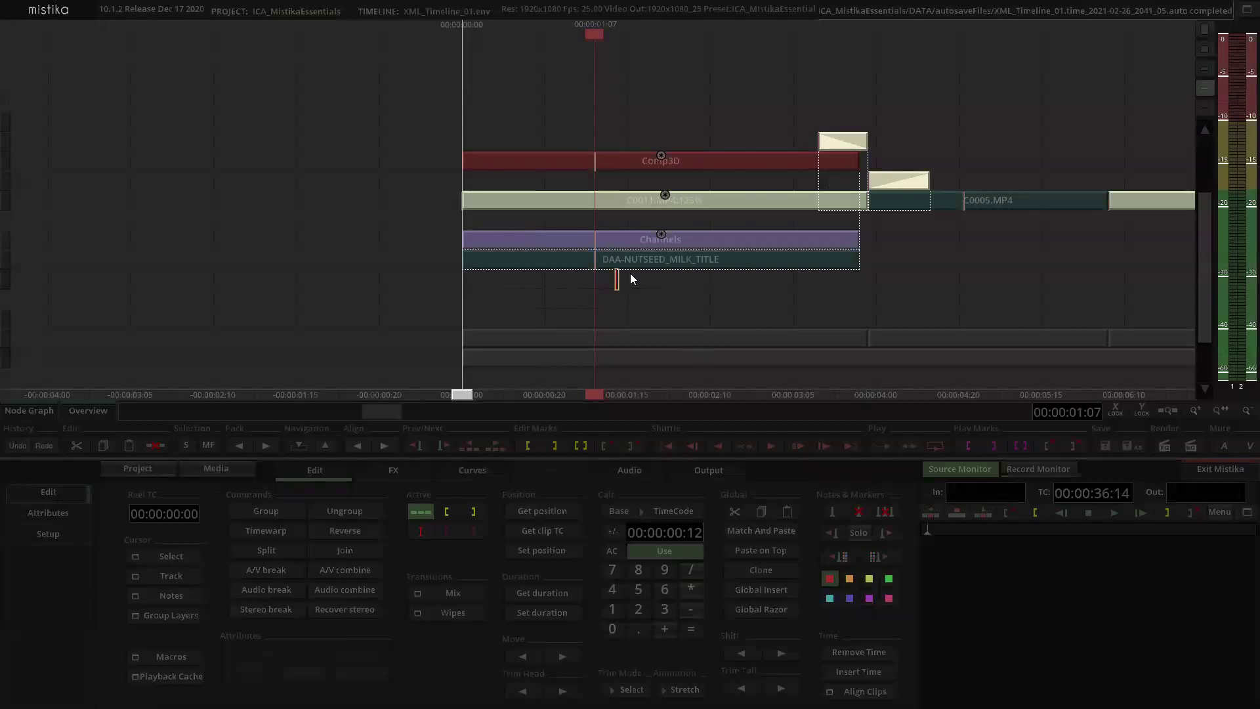
Step: Return to the timeline and add a Blur effect above the title's Channels effect
{"action": "scroll", "coordinate": [630, 279], "scroll_direction": "down", "scroll_amount": 2}
{"action": "left_click", "coordinate": [640, 249]}
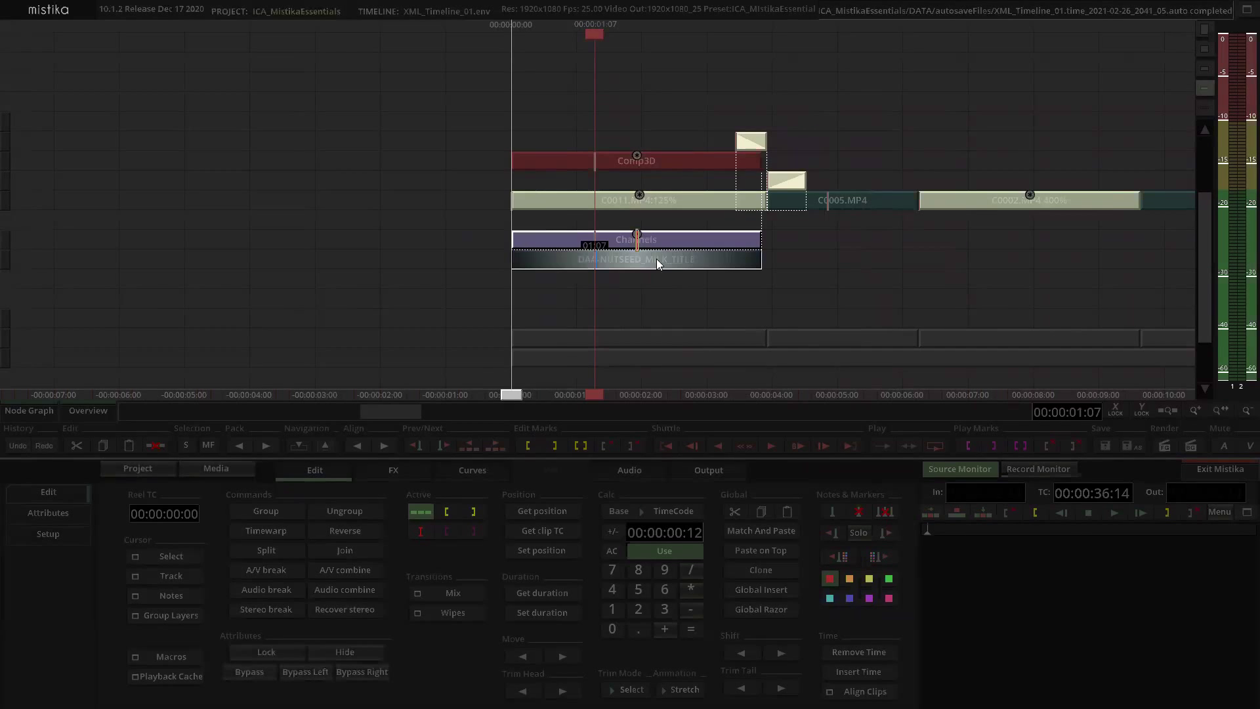
{"action": "left_click_drag", "start_coordinate": [635, 238], "coordinate": [619, 245]}
{"action": "left_click", "coordinate": [390, 471]}
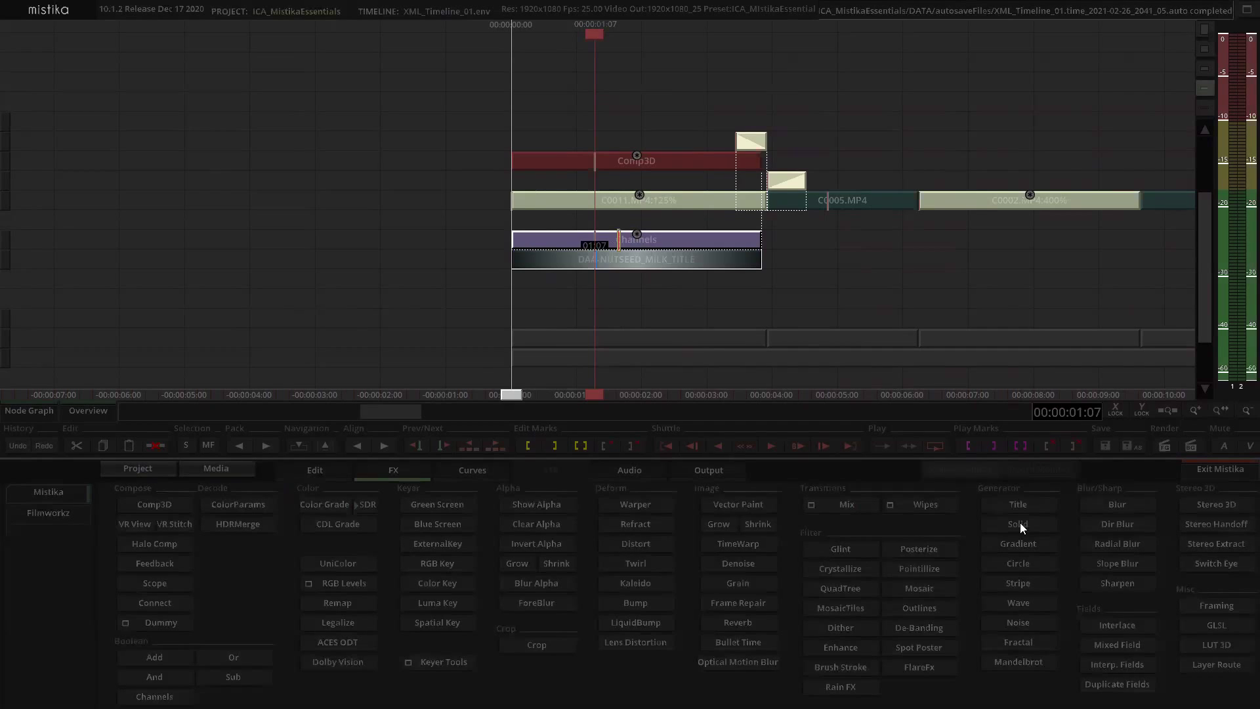
{"action": "left_click", "coordinate": [1113, 505]}
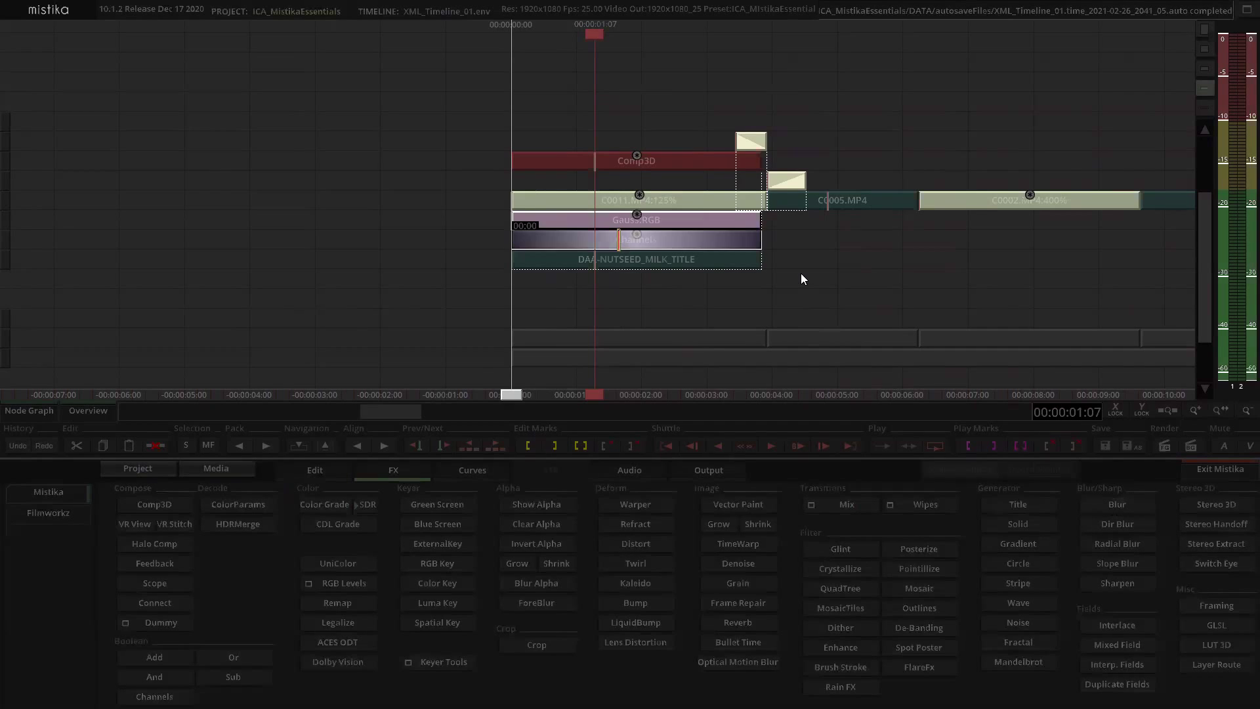
Step: Open the Comp3D effect, show the Gauss:RGB blur's parameters with the composite still in view, and set Units to 1920
{"action": "double_click", "coordinate": [635, 160]}
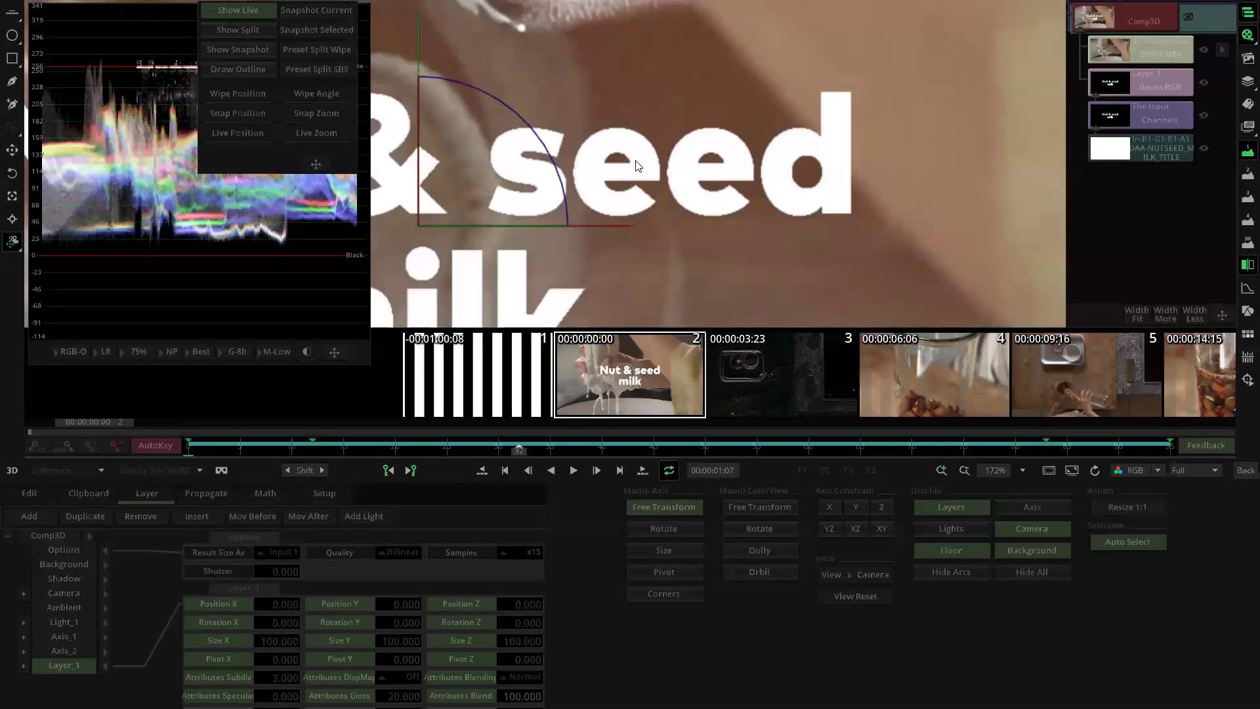
{"action": "left_click", "coordinate": [1160, 82]}
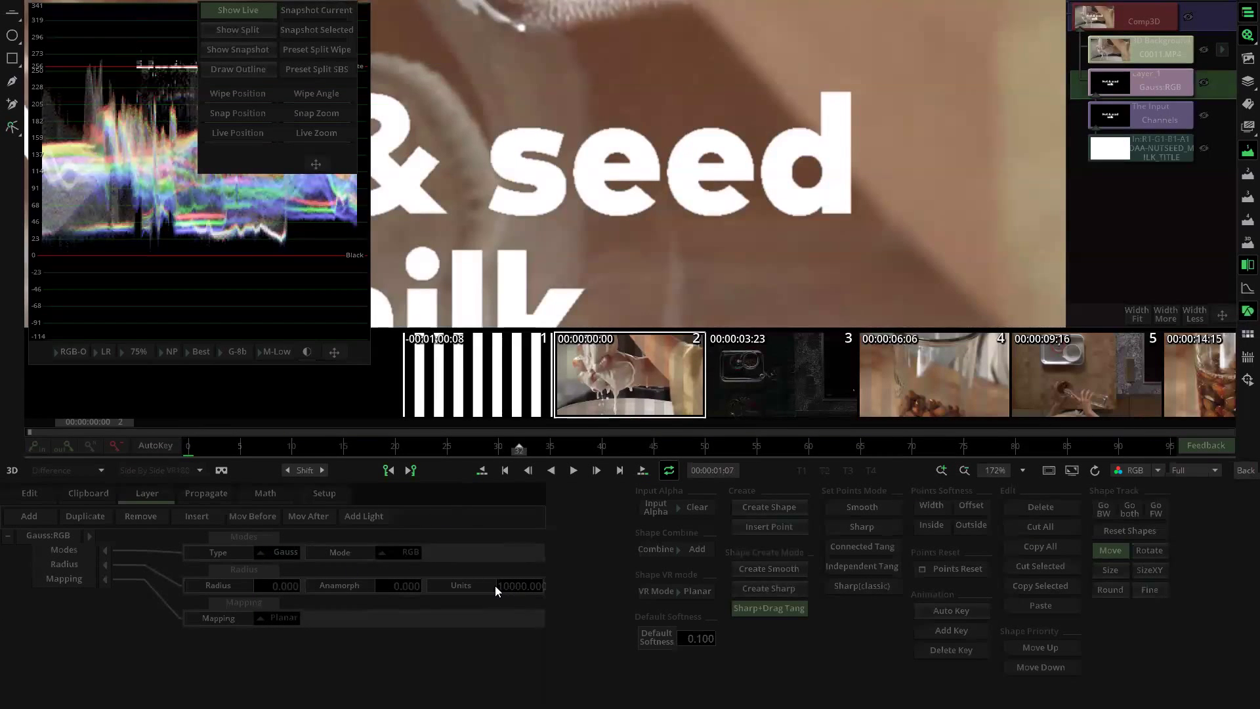
{"action": "left_click", "coordinate": [514, 585]}
{"action": "key", "text": "Return"}
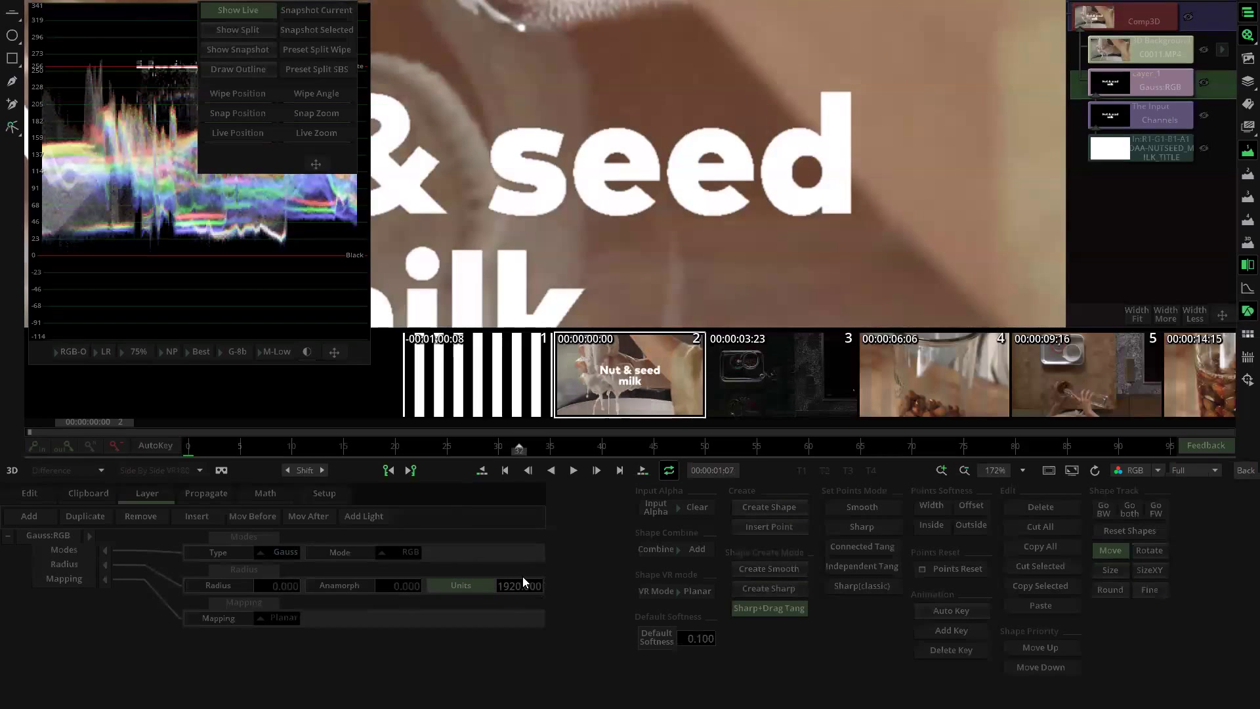
Step: Set the Gauss:RGB blur's Radius to 2
{"action": "left_click", "coordinate": [281, 585]}
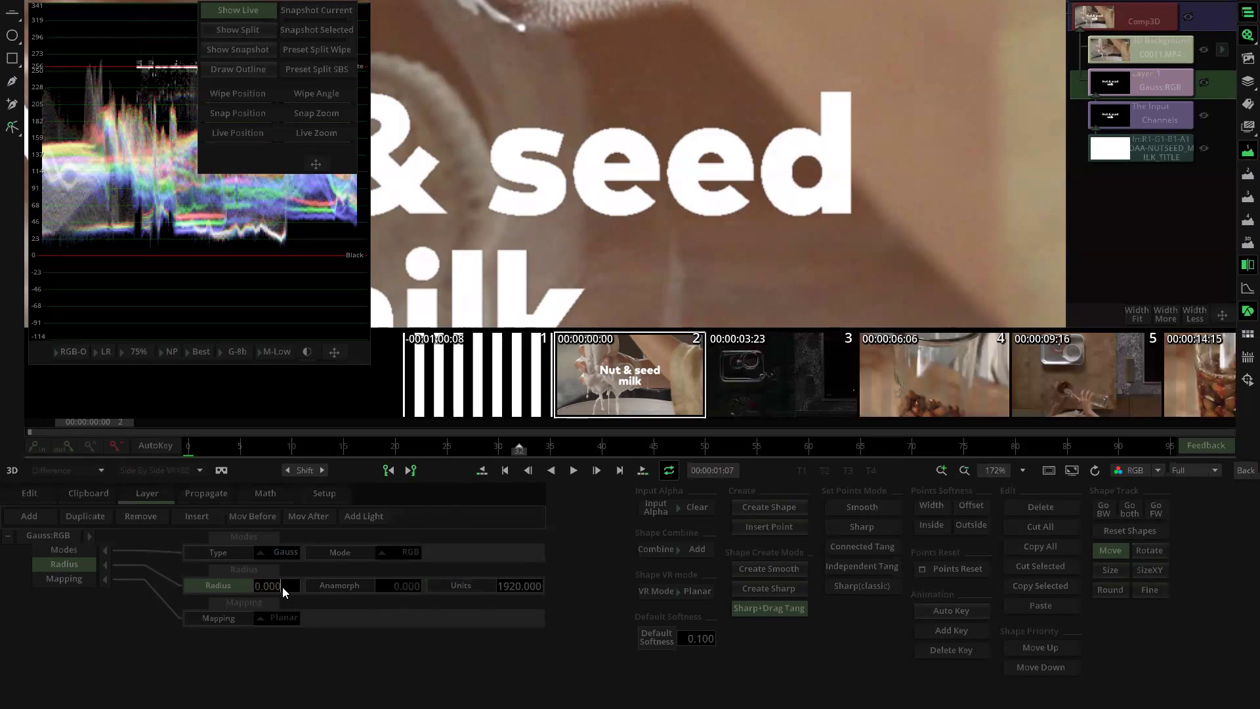
{"action": "type", "text": "2"}
{"action": "key", "text": "Return"}
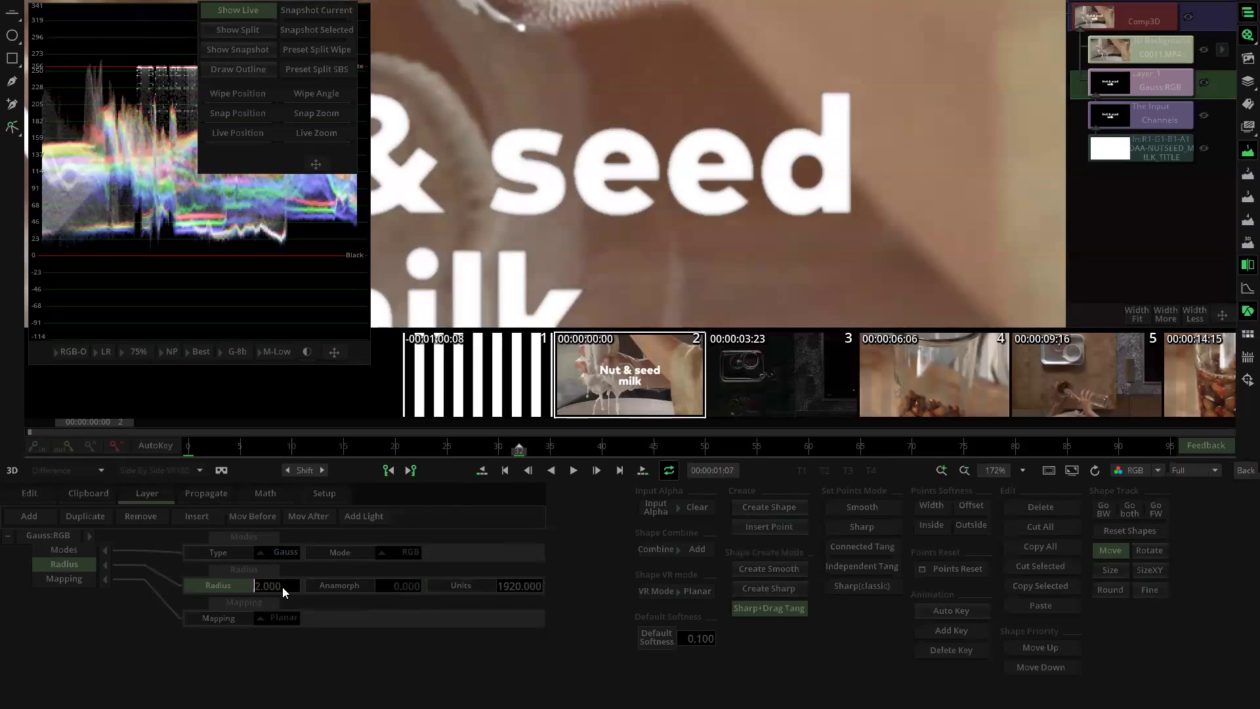
Step: Try a larger Radius on the title's Gauss blur while viewing the lettering up close, and restore it to 2
{"action": "scroll", "coordinate": [729, 266], "scroll_direction": "up", "scroll_amount": 3}
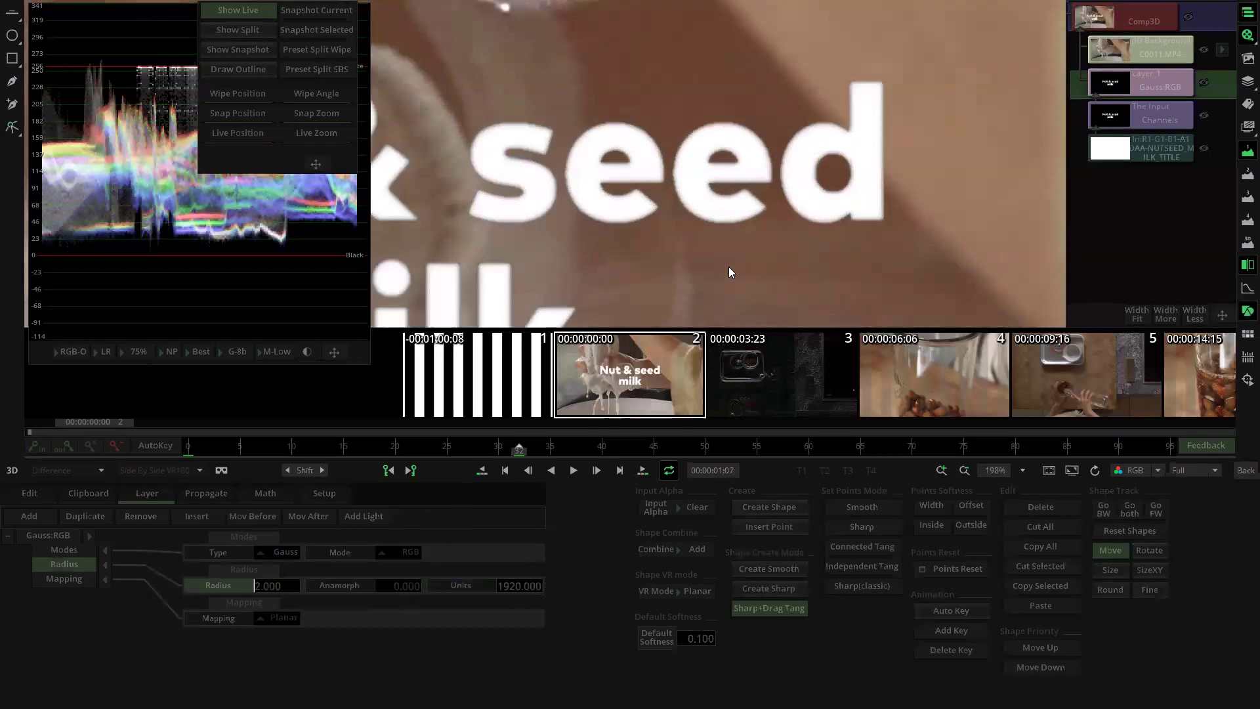
{"action": "scroll", "coordinate": [729, 267], "scroll_direction": "down", "scroll_amount": 1}
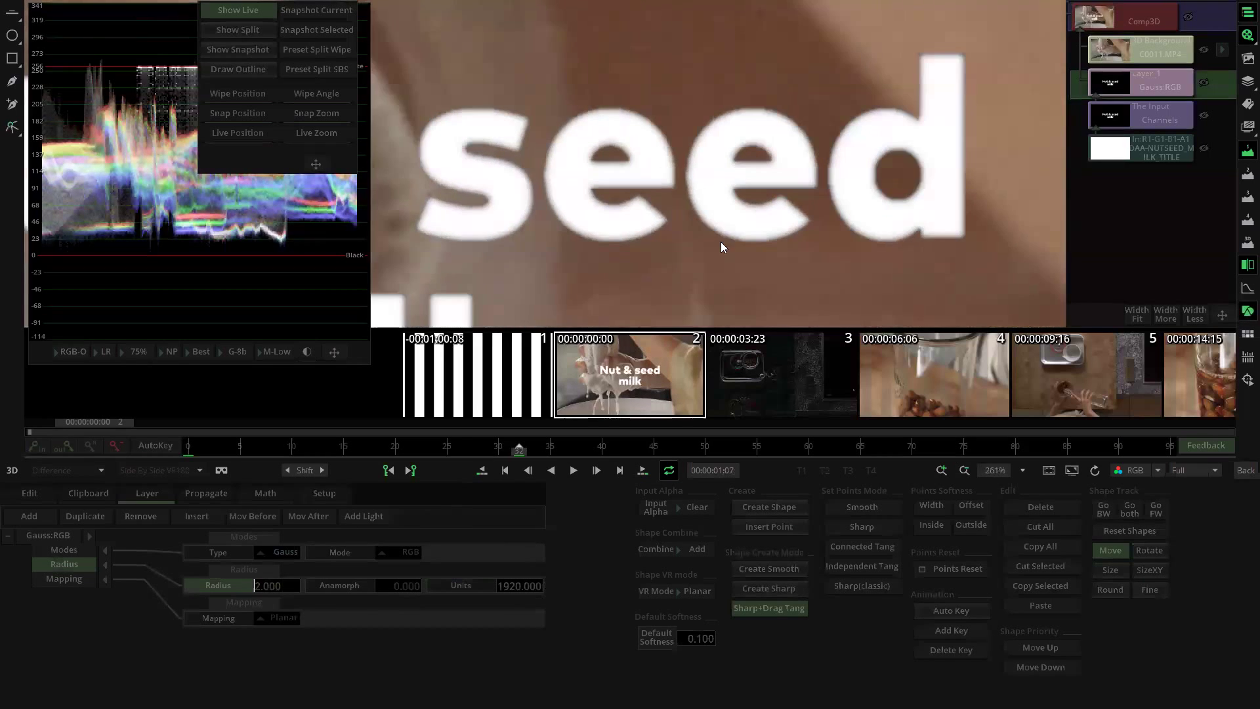
{"action": "left_click_drag", "start_coordinate": [280, 586], "coordinate": [291, 539]}
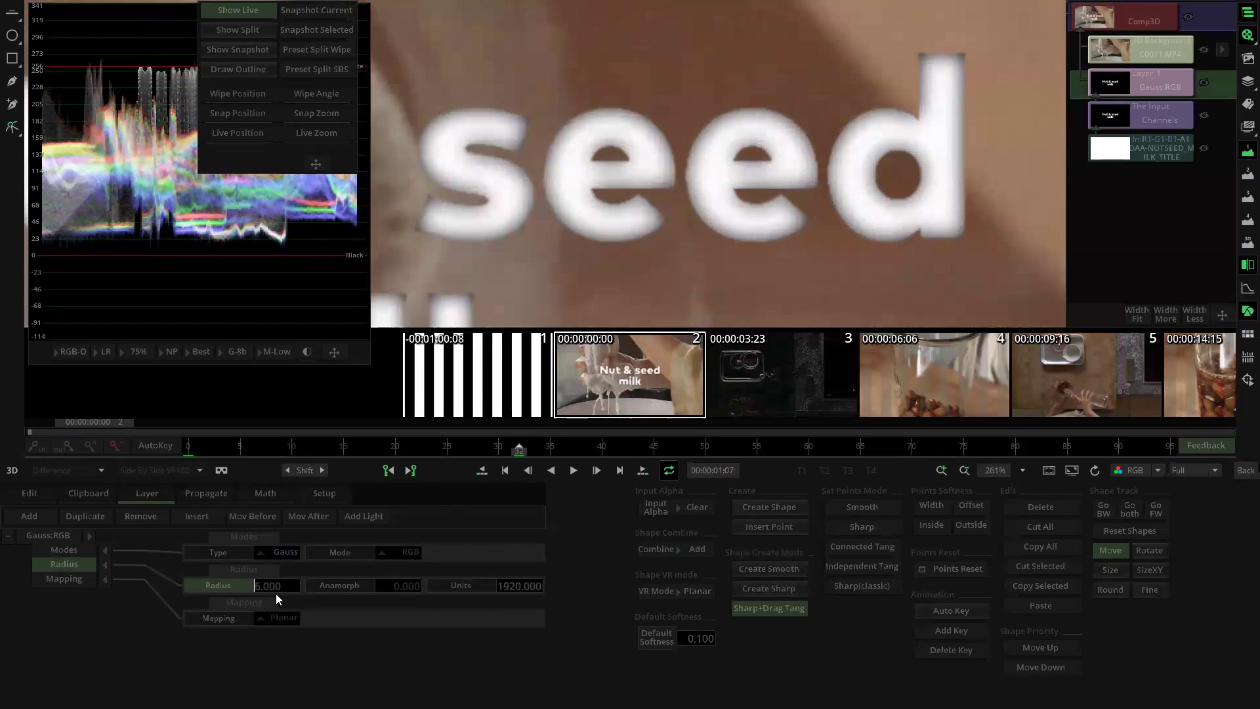
{"action": "left_click", "coordinate": [259, 585]}
{"action": "type", "text": "2"}
{"action": "key", "text": "Return"}
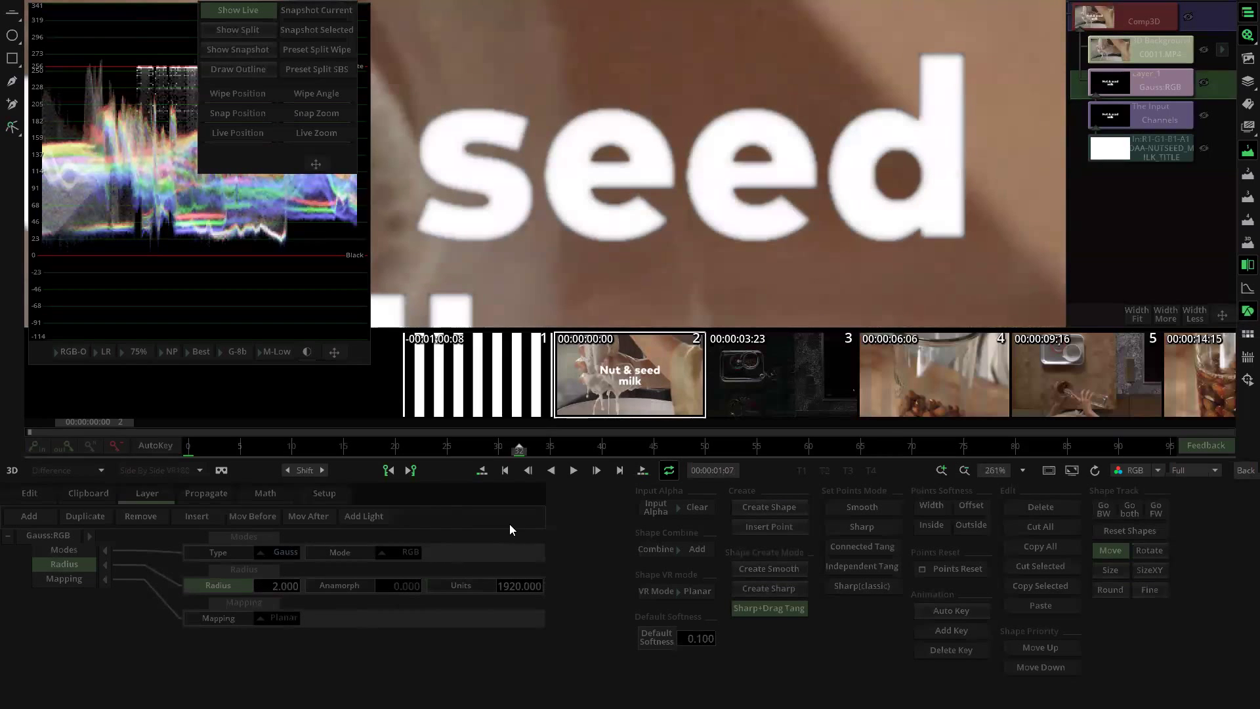
Step: Change the Gauss blur's Mode to RGBA so that it also blurs the title's alpha
{"action": "left_click", "coordinate": [395, 551]}
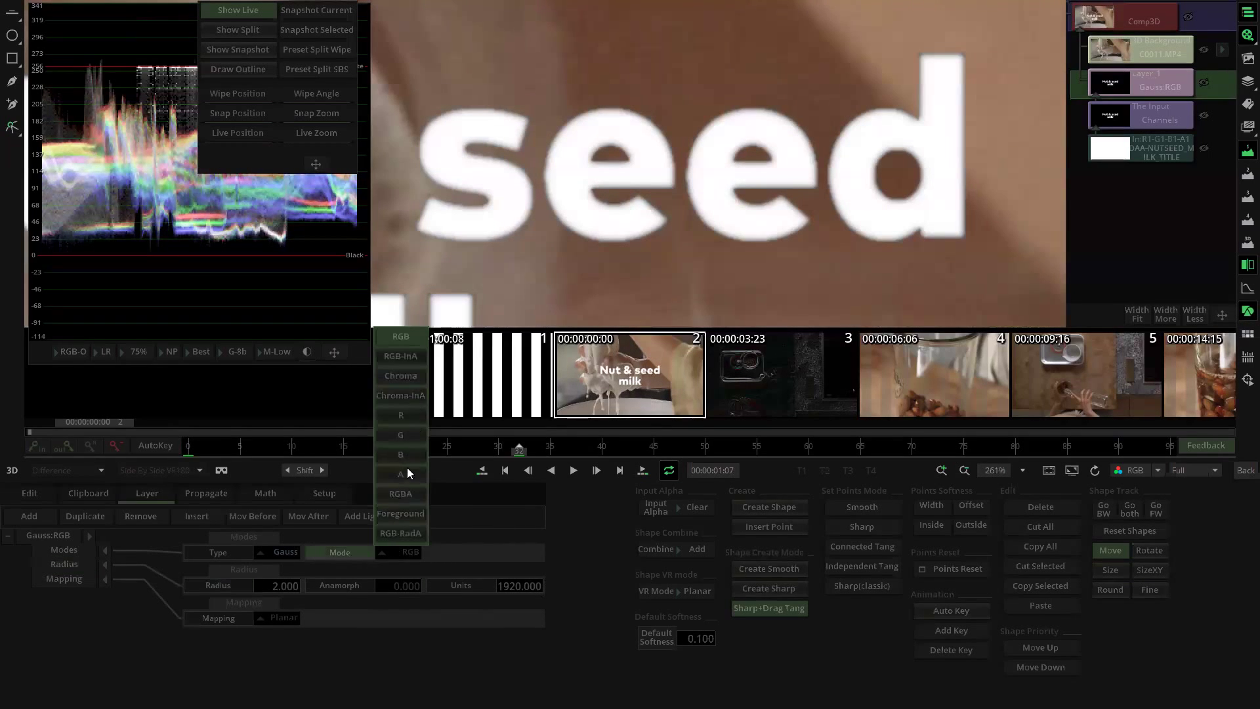
{"action": "left_click", "coordinate": [408, 494]}
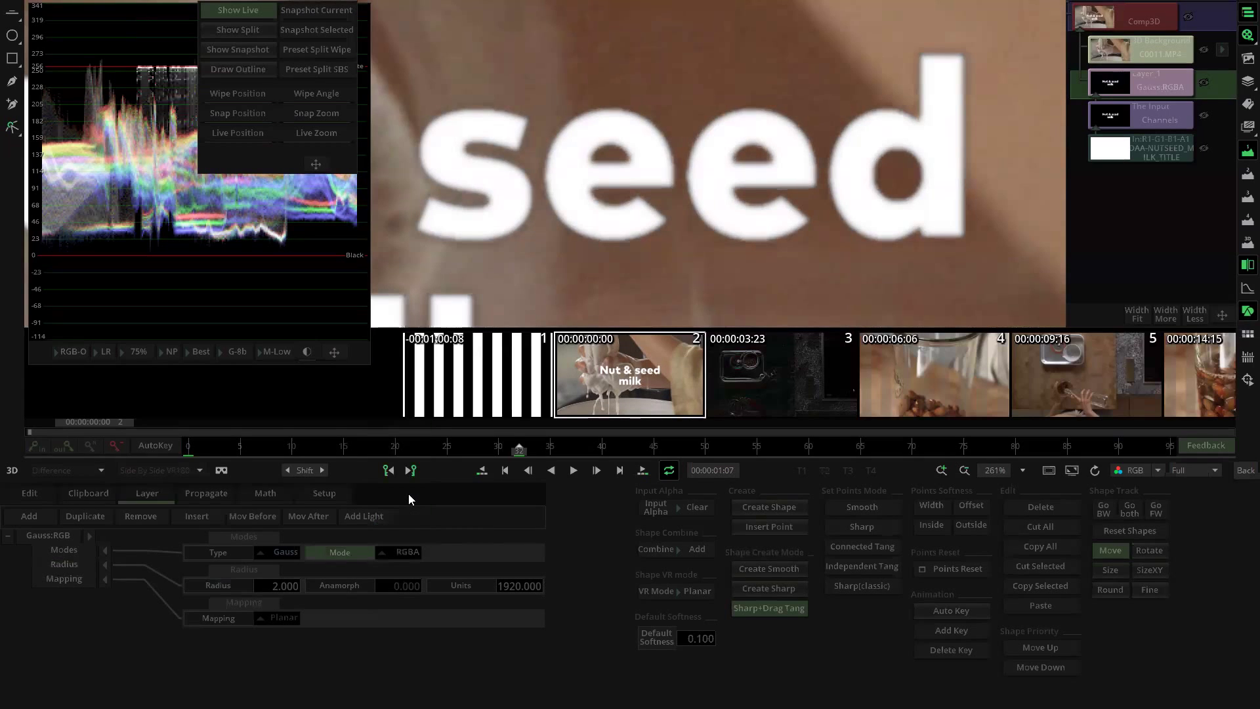
{"action": "left_click", "coordinate": [278, 586]}
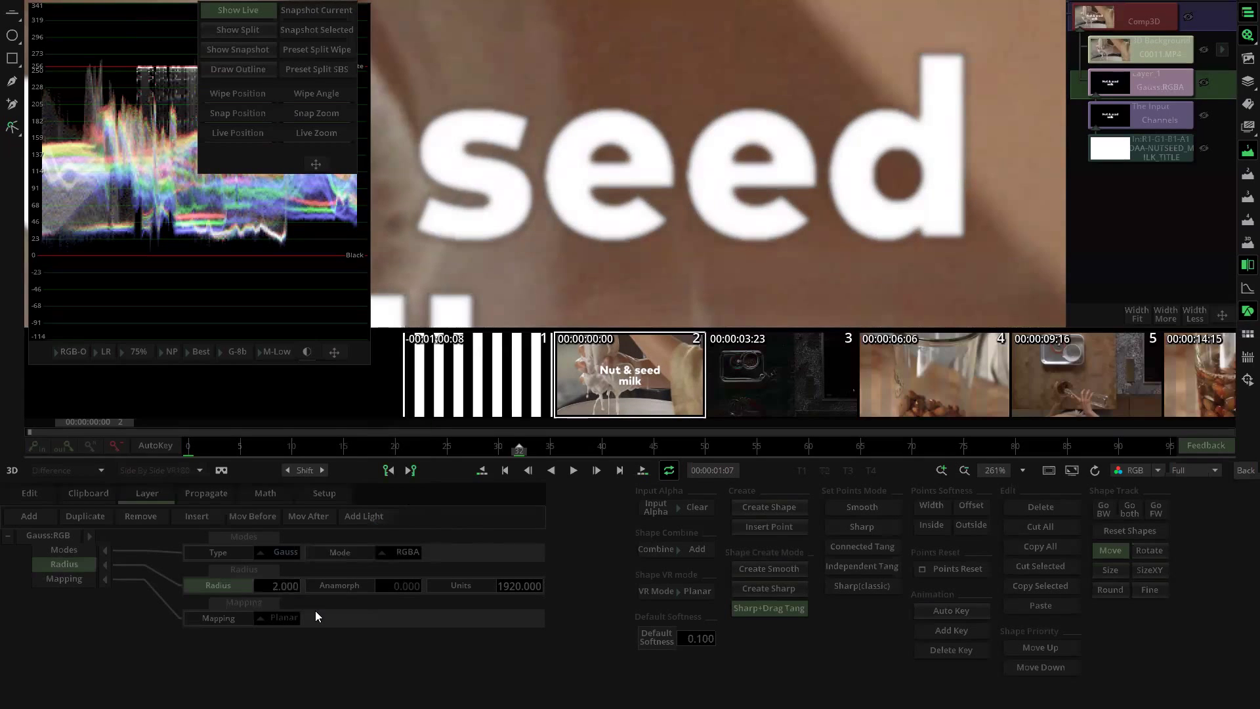
{"action": "scroll", "coordinate": [871, 105], "scroll_direction": "down", "scroll_amount": 1}
Step: Set the Comp3D title layer's Blending attribute to Premultiplied and scrub through the shot to check the composite
{"action": "left_click", "coordinate": [1145, 21]}
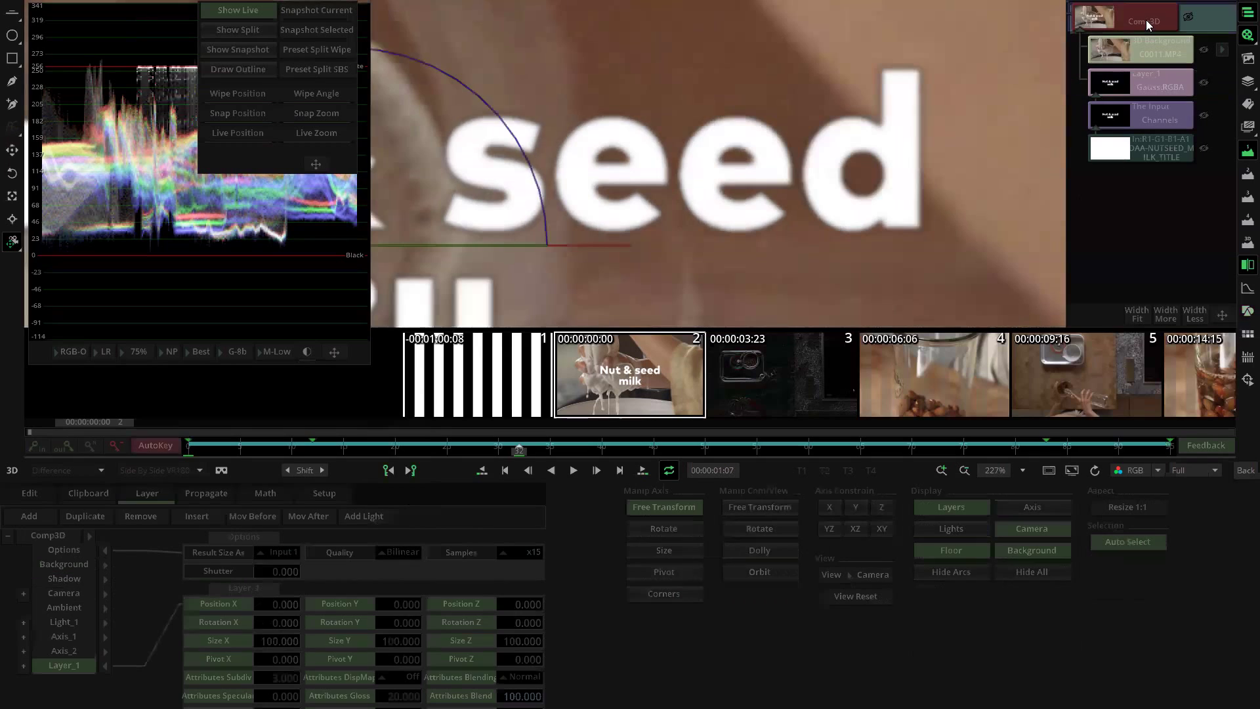
{"action": "left_click", "coordinate": [530, 674]}
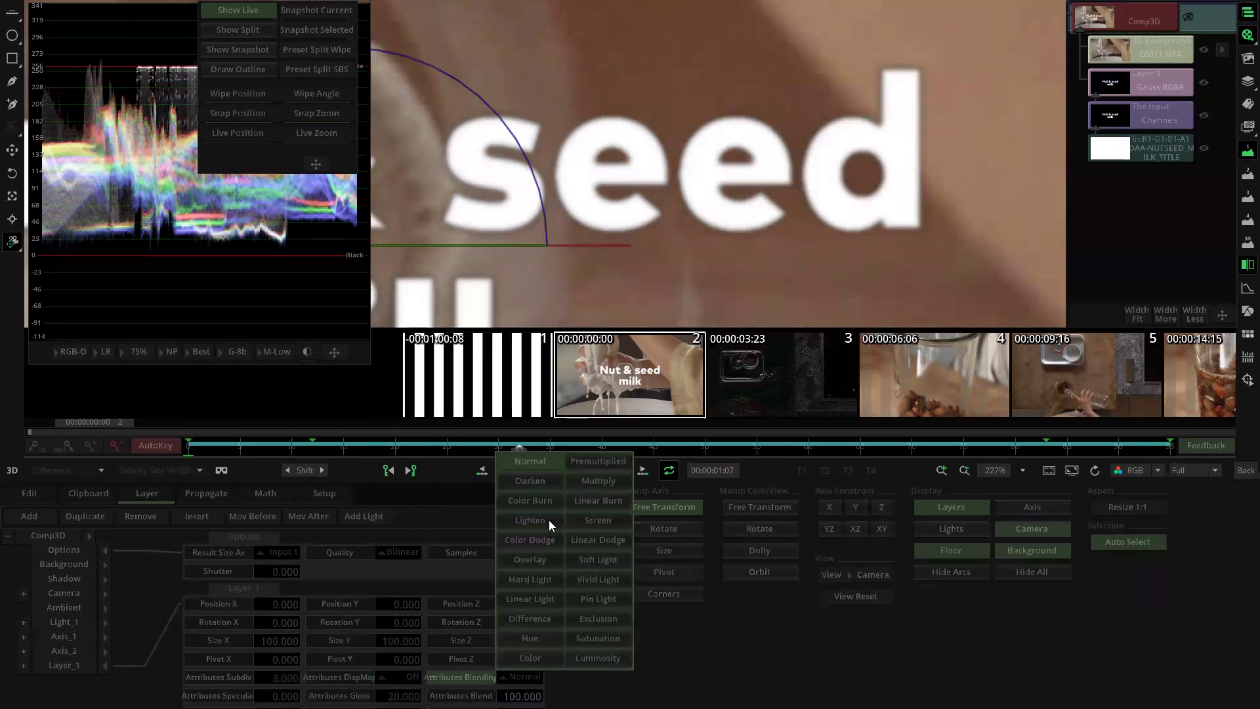
{"action": "left_click", "coordinate": [593, 458]}
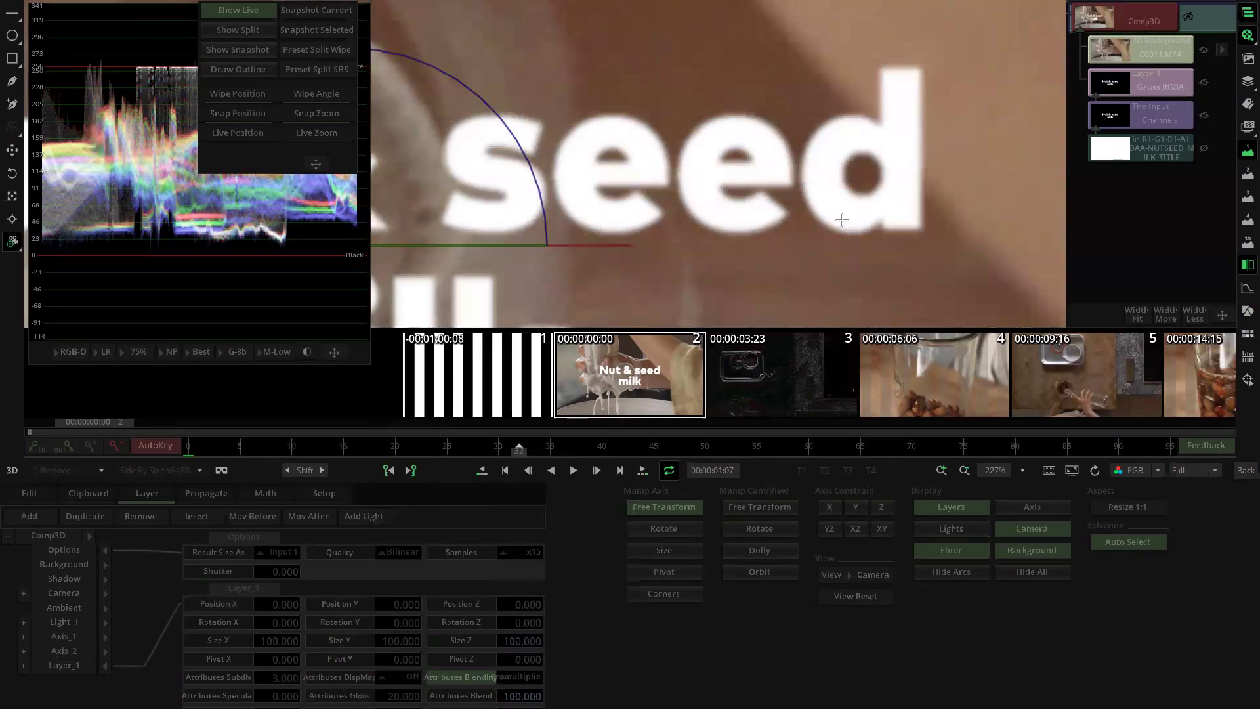
{"action": "scroll", "coordinate": [715, 222], "scroll_direction": "down", "scroll_amount": 8}
{"action": "scroll", "coordinate": [678, 247], "scroll_direction": "up", "scroll_amount": 1}
{"action": "left_click", "coordinate": [301, 447]}
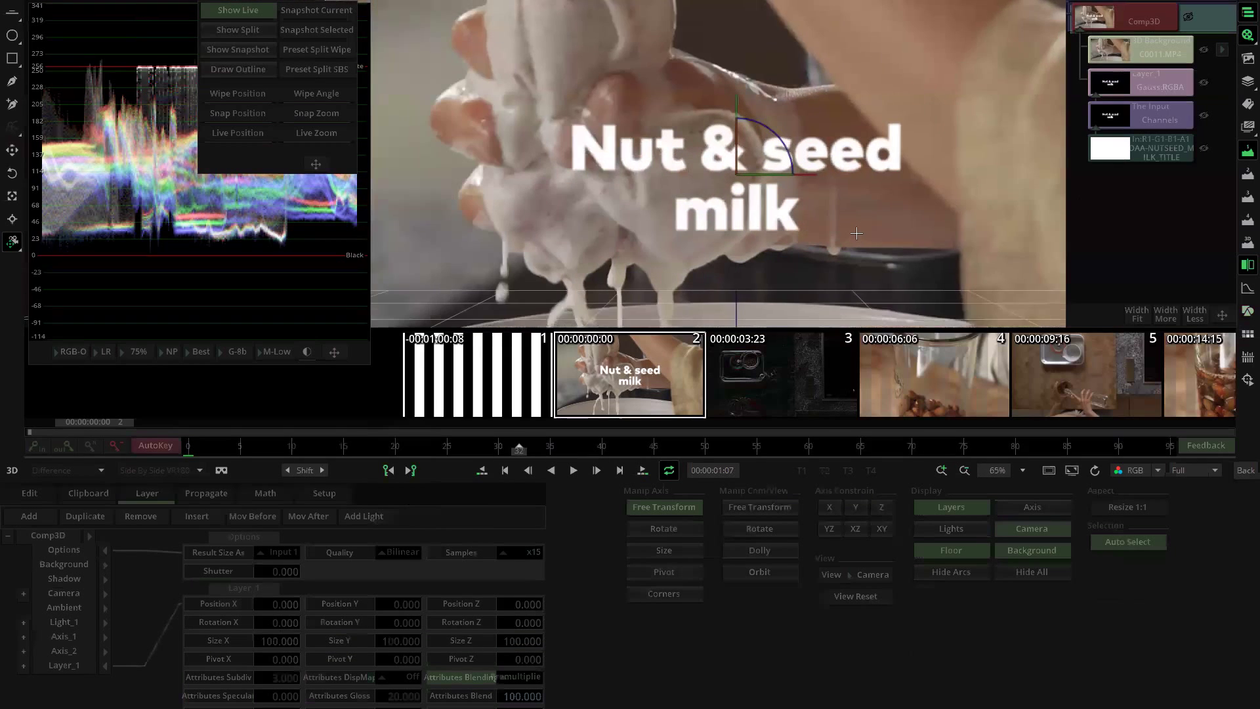
{"action": "left_click_drag", "start_coordinate": [365, 448], "coordinate": [584, 443]}
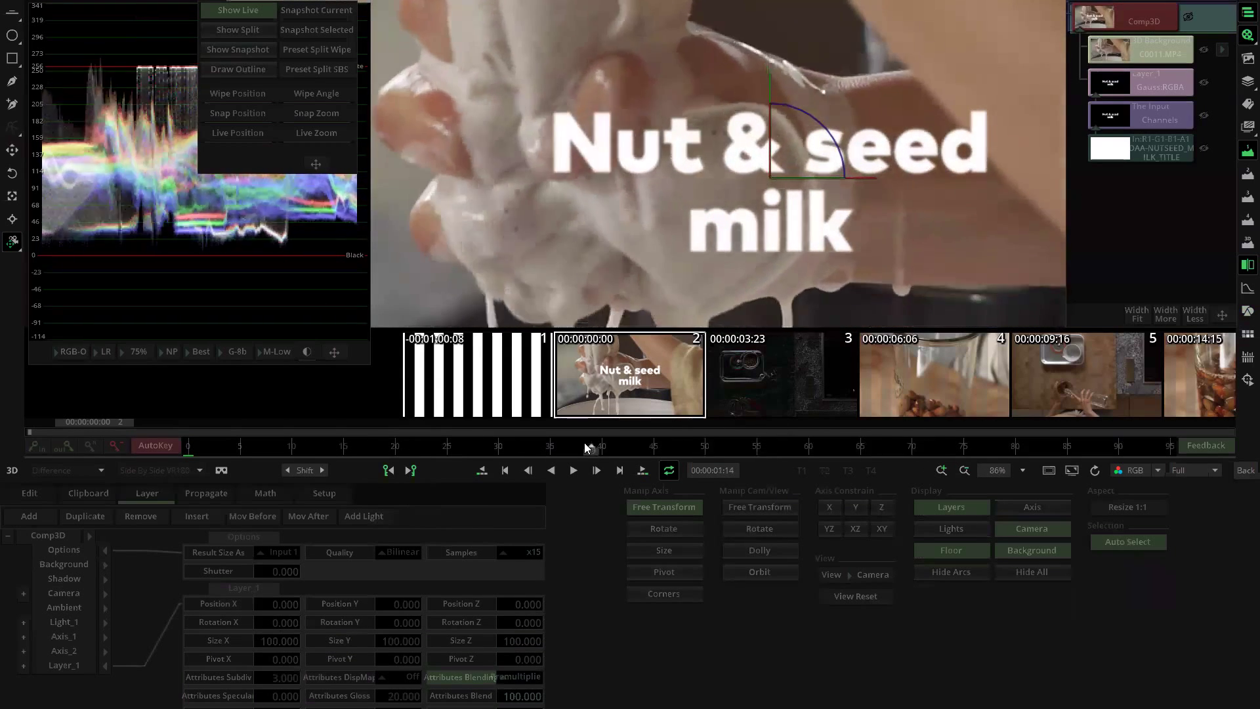
Step: Reduce the Gauss:RGBA blur's Radius to 1 and inspect the title's edges up close
{"action": "left_click", "coordinate": [1165, 85]}
{"action": "left_click_drag", "start_coordinate": [290, 589], "coordinate": [221, 588]}
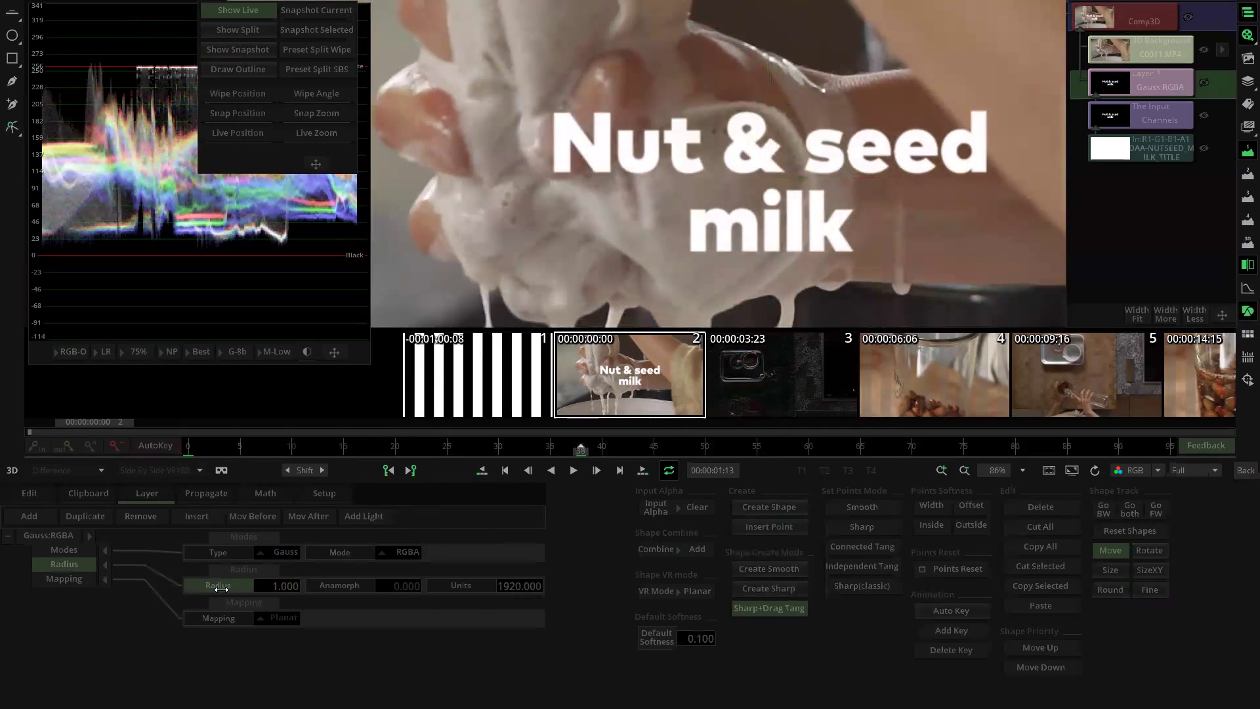
{"action": "scroll", "coordinate": [666, 239], "scroll_direction": "up", "scroll_amount": 5}
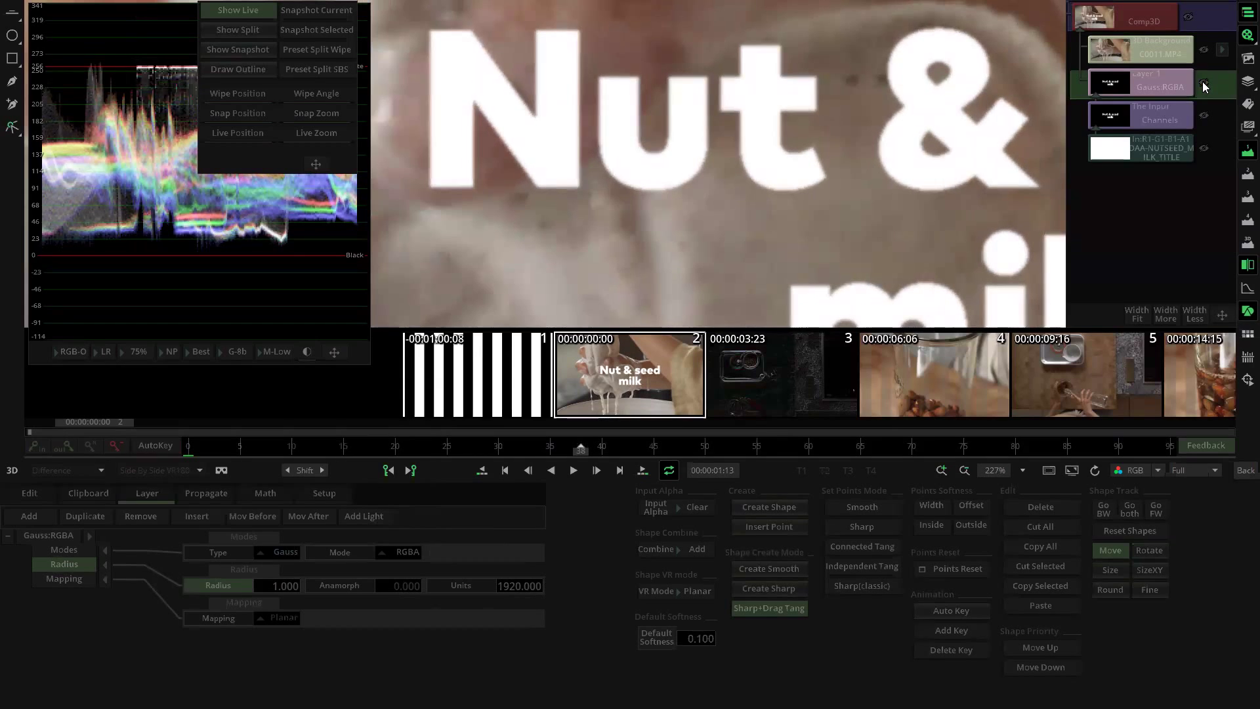
Step: Return to the timeline and show the finished title composite in the Record Monitor
{"action": "left_click", "coordinate": [1245, 470]}
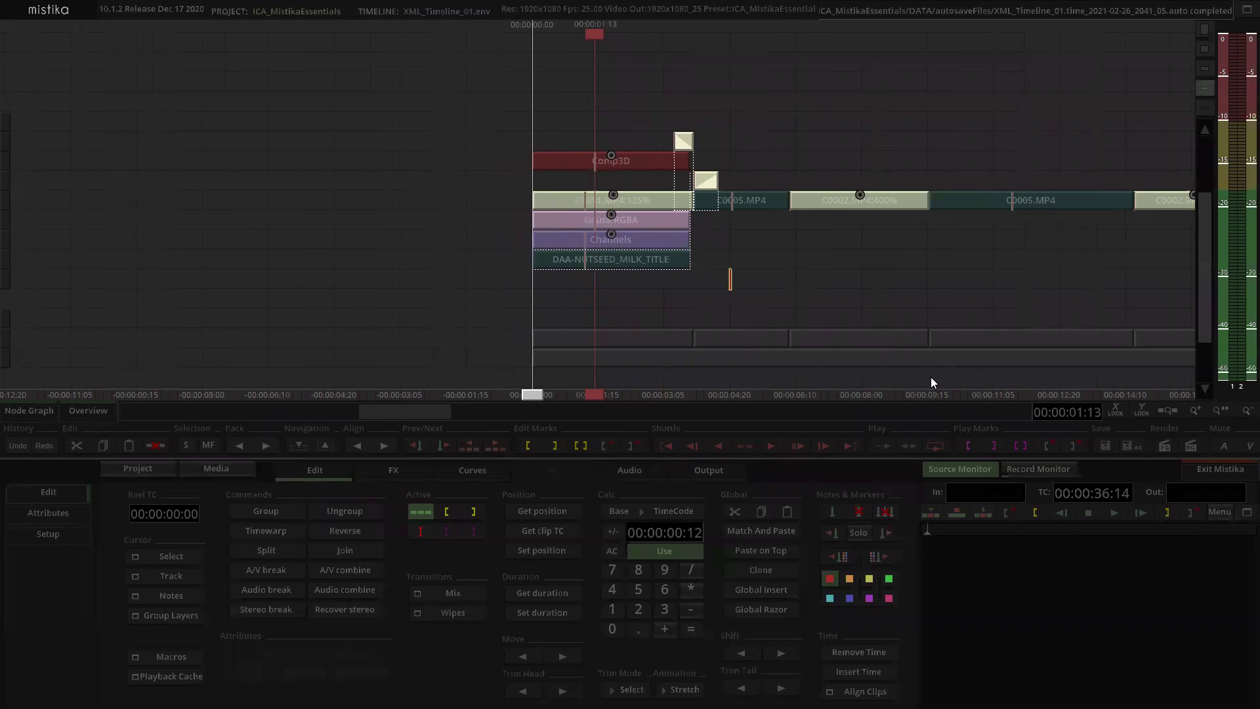
{"action": "left_click", "coordinate": [1053, 471]}
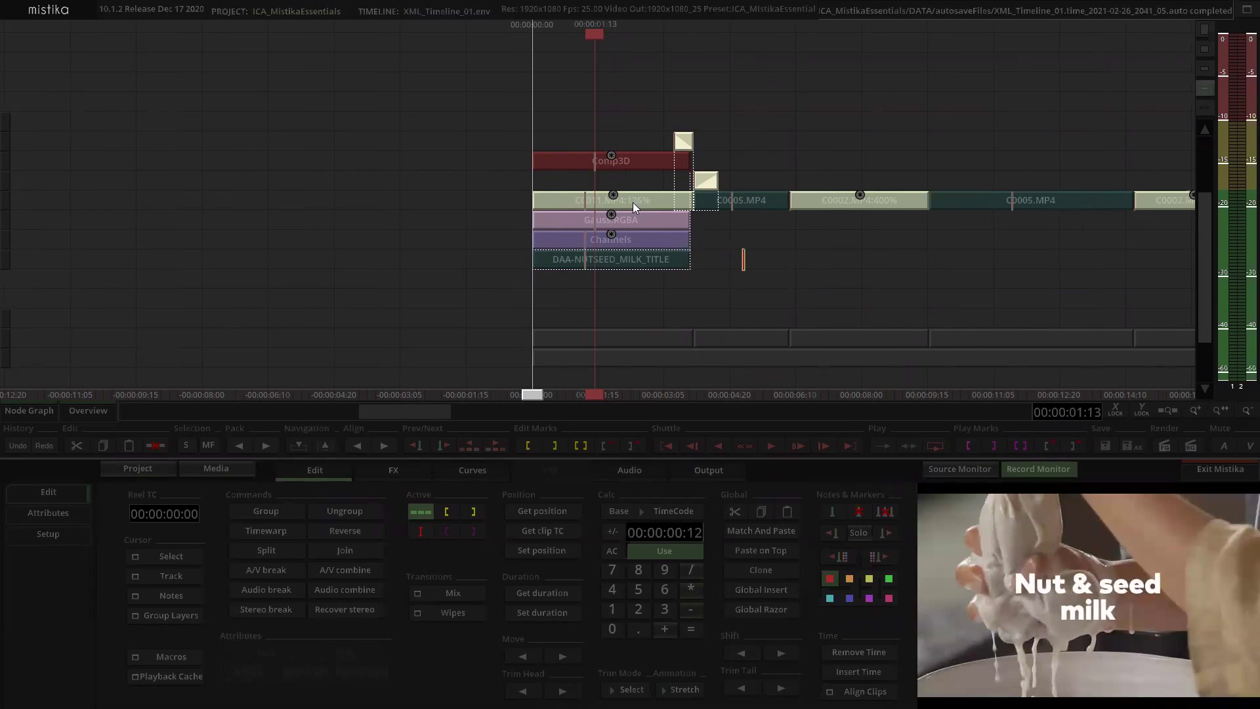
{"action": "left_click", "coordinate": [628, 223]}
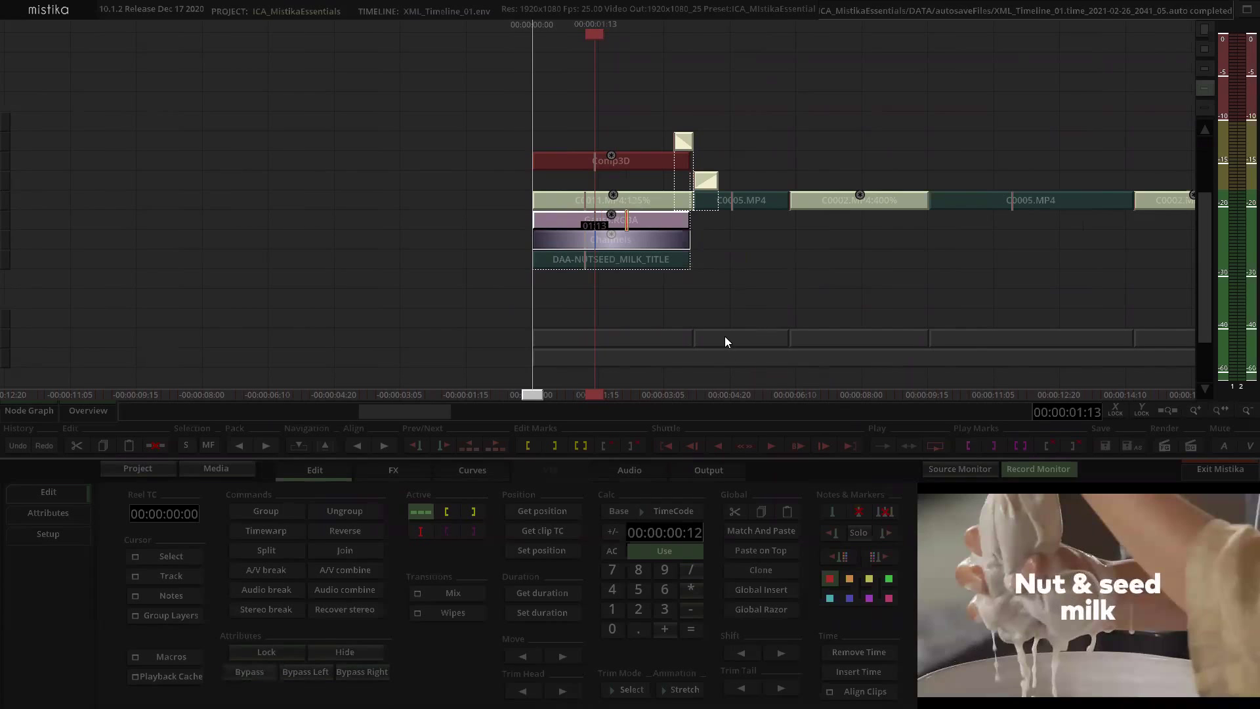
{"action": "left_click", "coordinate": [769, 279]}
Step: Move the playhead to 00:00:23:16 over the 1_aurea-icons-video1 clip and bring its surrounding clips into view
{"action": "scroll", "coordinate": [596, 183], "scroll_direction": "up", "scroll_amount": 5}
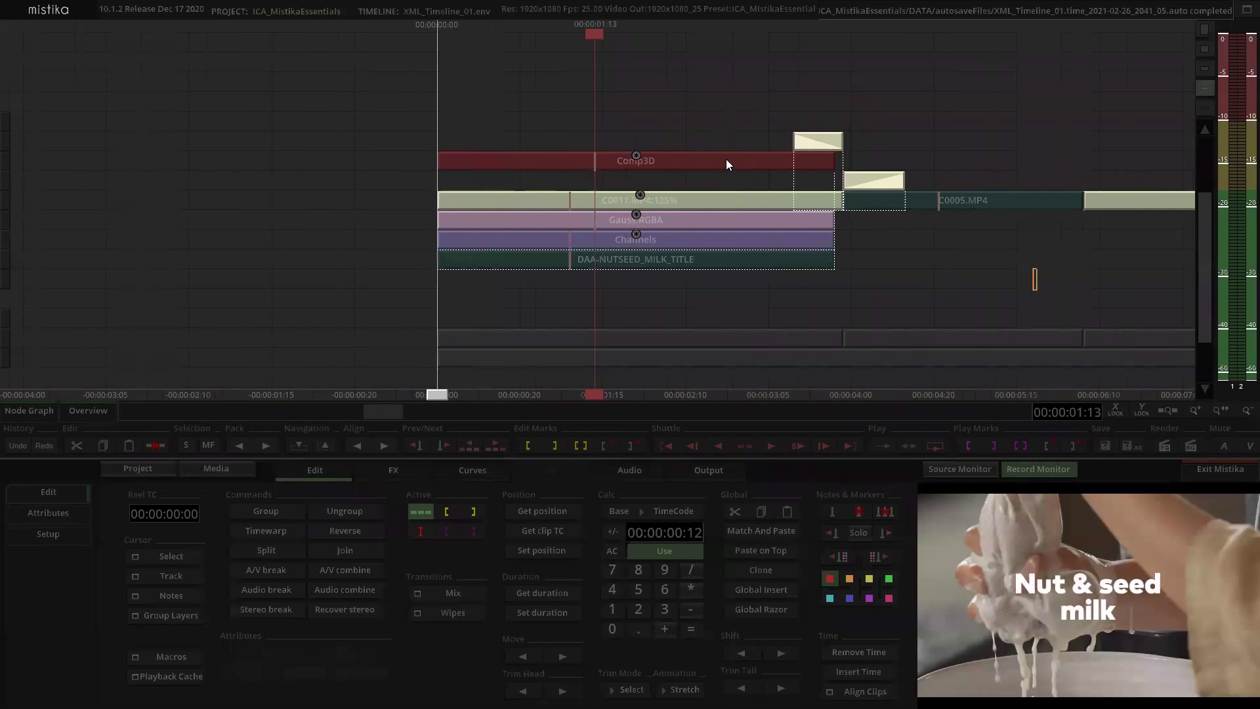
{"action": "scroll", "coordinate": [740, 131], "scroll_direction": "down", "scroll_amount": 8}
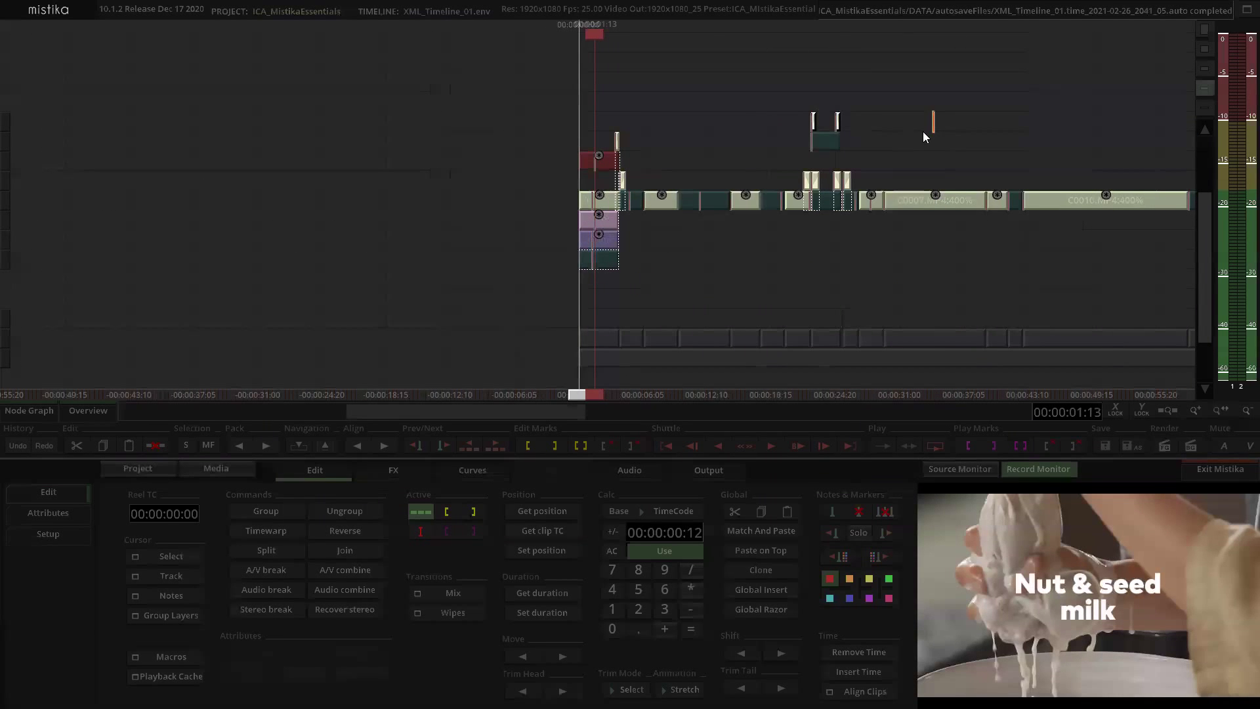
{"action": "left_click", "coordinate": [922, 131]}
{"action": "scroll", "coordinate": [729, 92], "scroll_direction": "down", "scroll_amount": 3}
{"action": "key", "text": "space"}
{"action": "scroll", "coordinate": [693, 102], "scroll_direction": "up", "scroll_amount": 4}
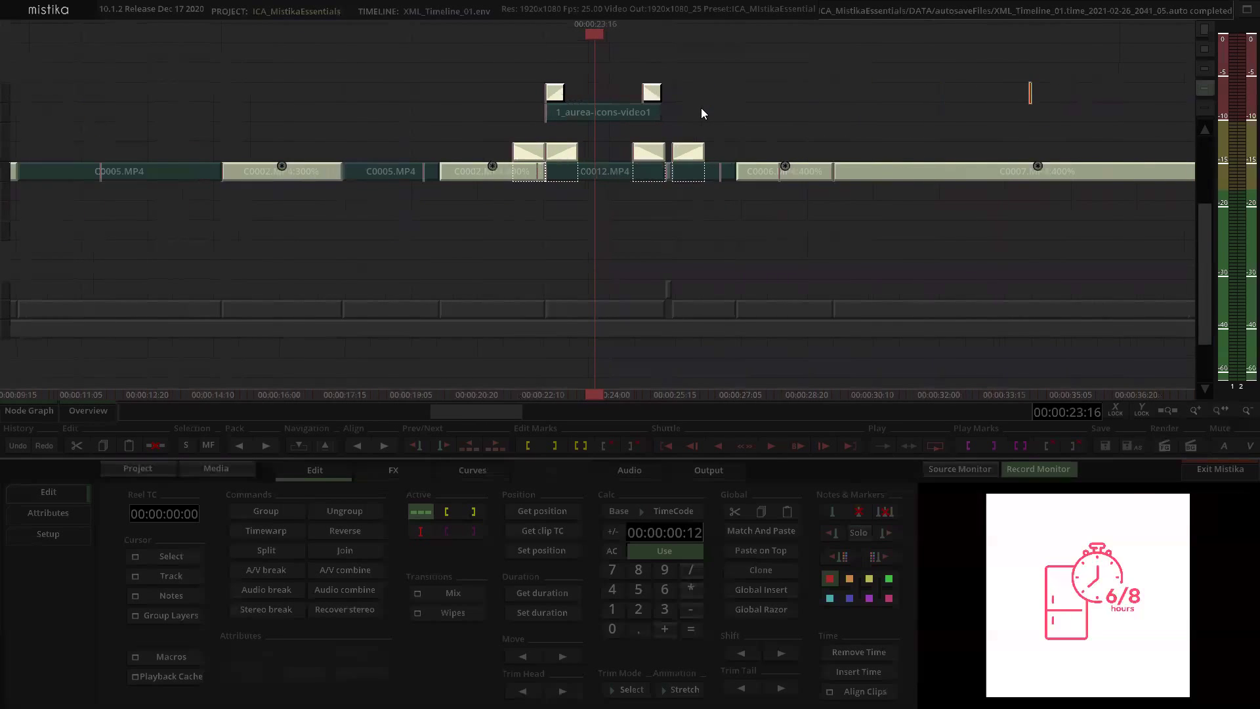
{"action": "scroll", "coordinate": [701, 113], "scroll_direction": "up", "scroll_amount": 2}
{"action": "key", "text": "super"}
{"action": "key", "text": "Escape"}
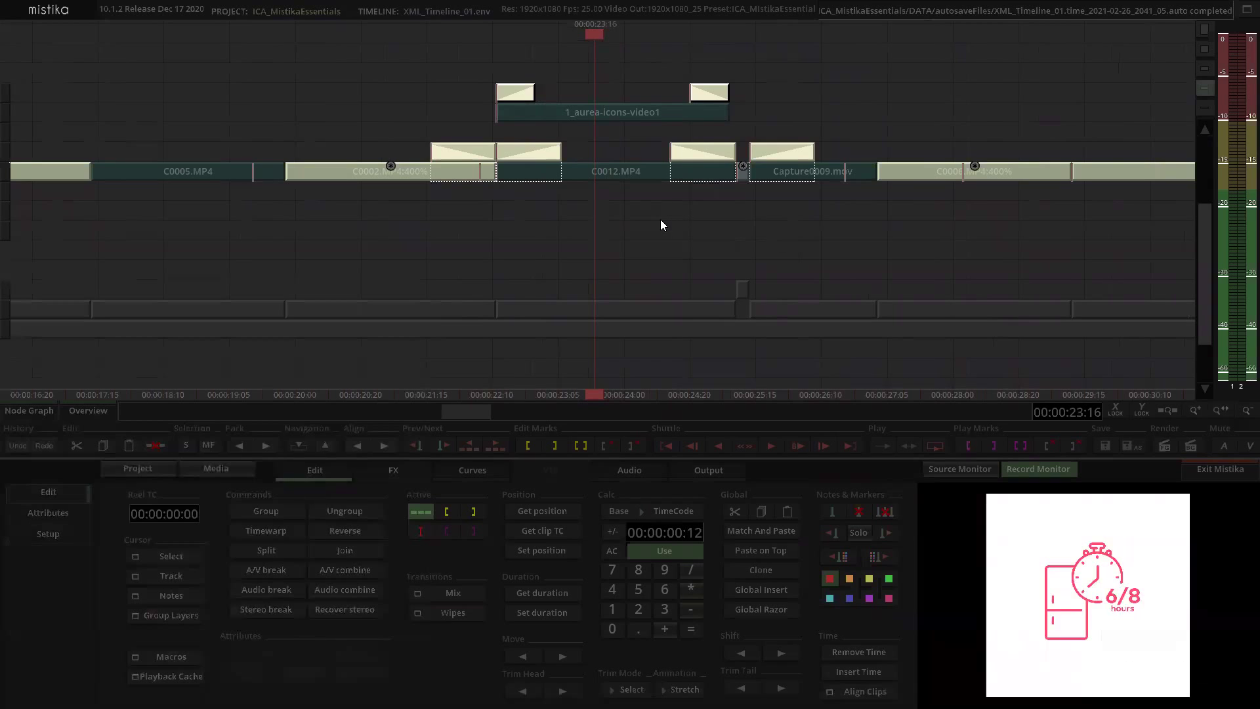
{"action": "scroll", "coordinate": [660, 225], "scroll_direction": "down", "scroll_amount": 5}
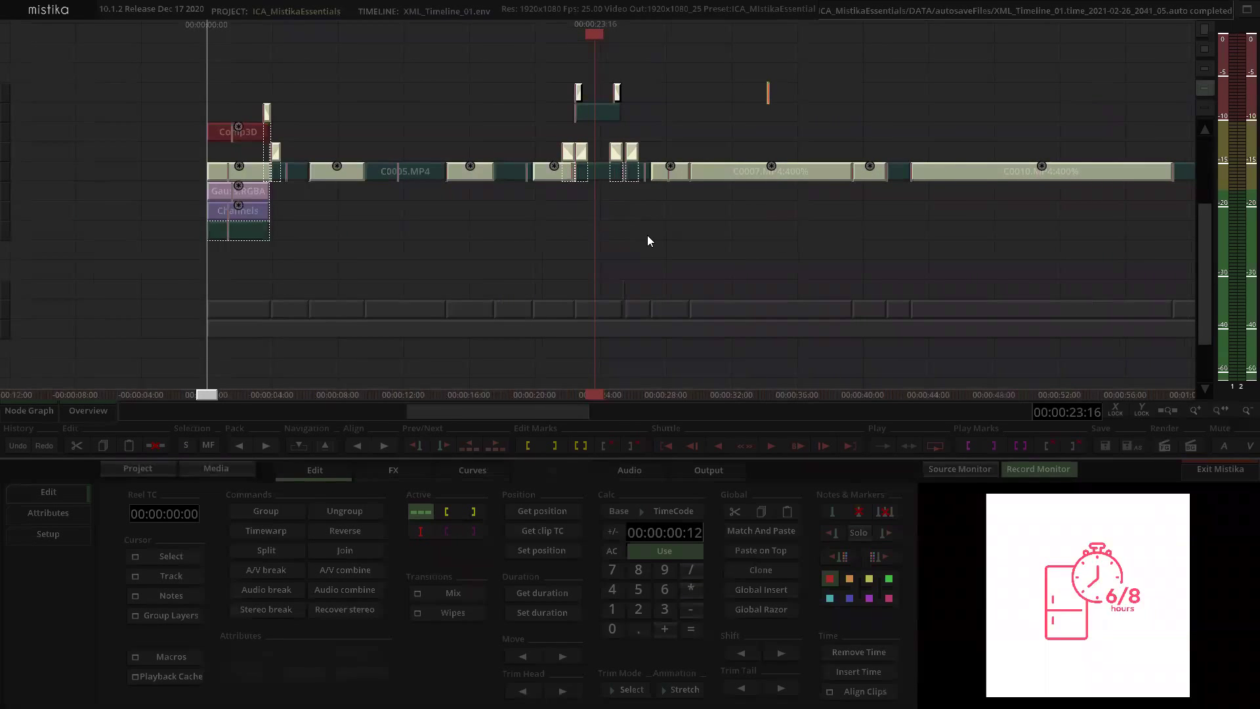
{"action": "scroll", "coordinate": [647, 235], "scroll_direction": "up", "scroll_amount": 1}
{"action": "scroll", "coordinate": [498, 239], "scroll_direction": "down", "scroll_amount": 1}
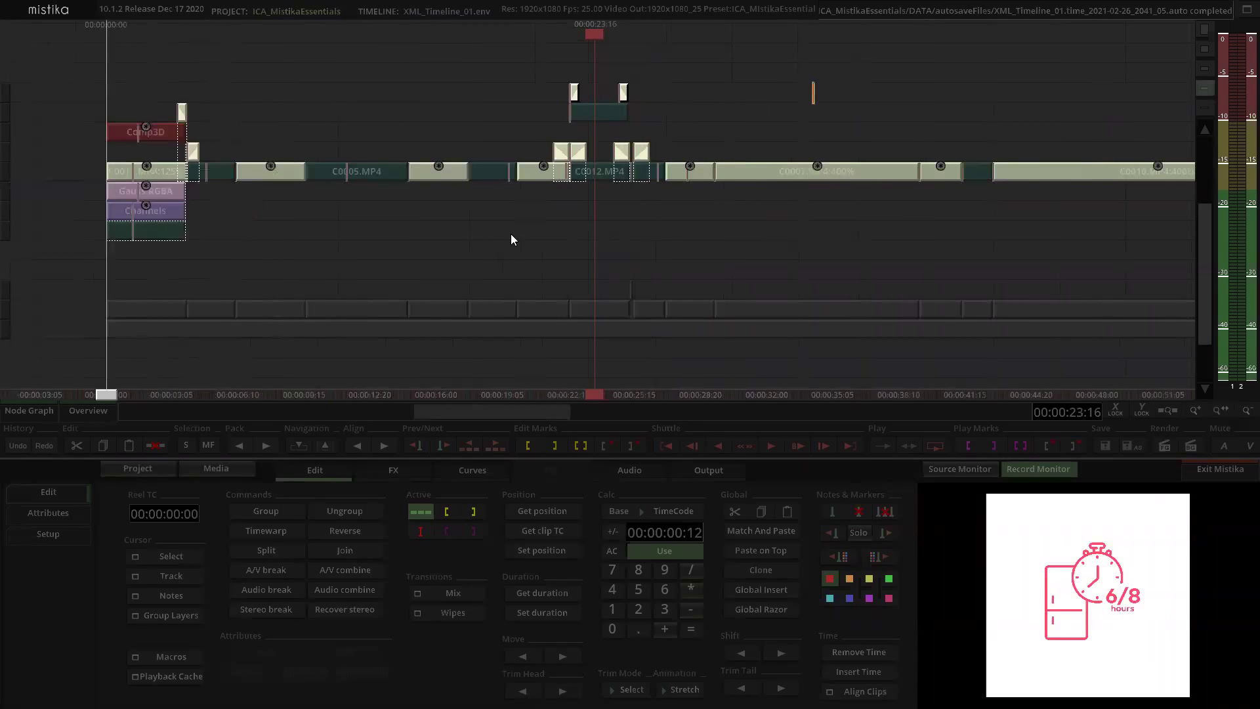
Step: Move the 1_aurea-icons-video1 clip beneath C0012.MP4 and add a Channels effect above it
{"action": "left_click", "coordinate": [606, 116]}
{"action": "scroll", "coordinate": [606, 116], "scroll_direction": "up", "scroll_amount": 2}
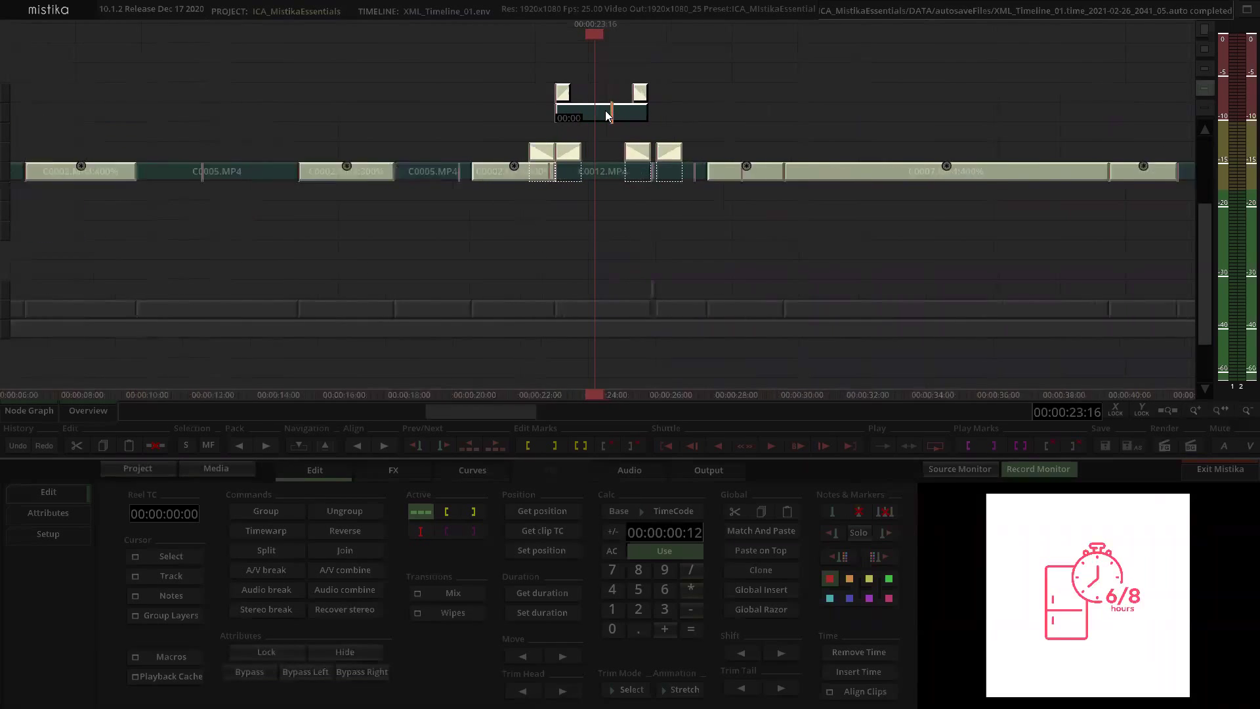
{"action": "left_click_drag", "start_coordinate": [607, 116], "coordinate": [613, 232]}
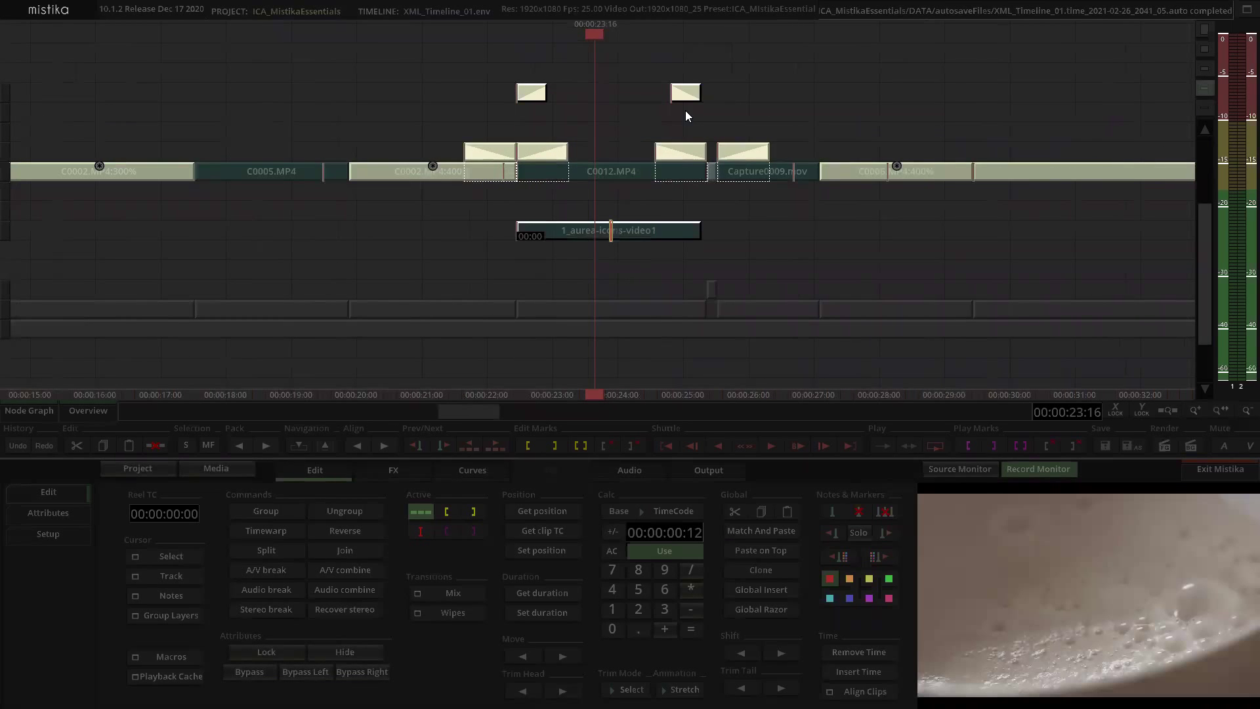
{"action": "left_click", "coordinate": [624, 233]}
{"action": "left_click", "coordinate": [393, 471]}
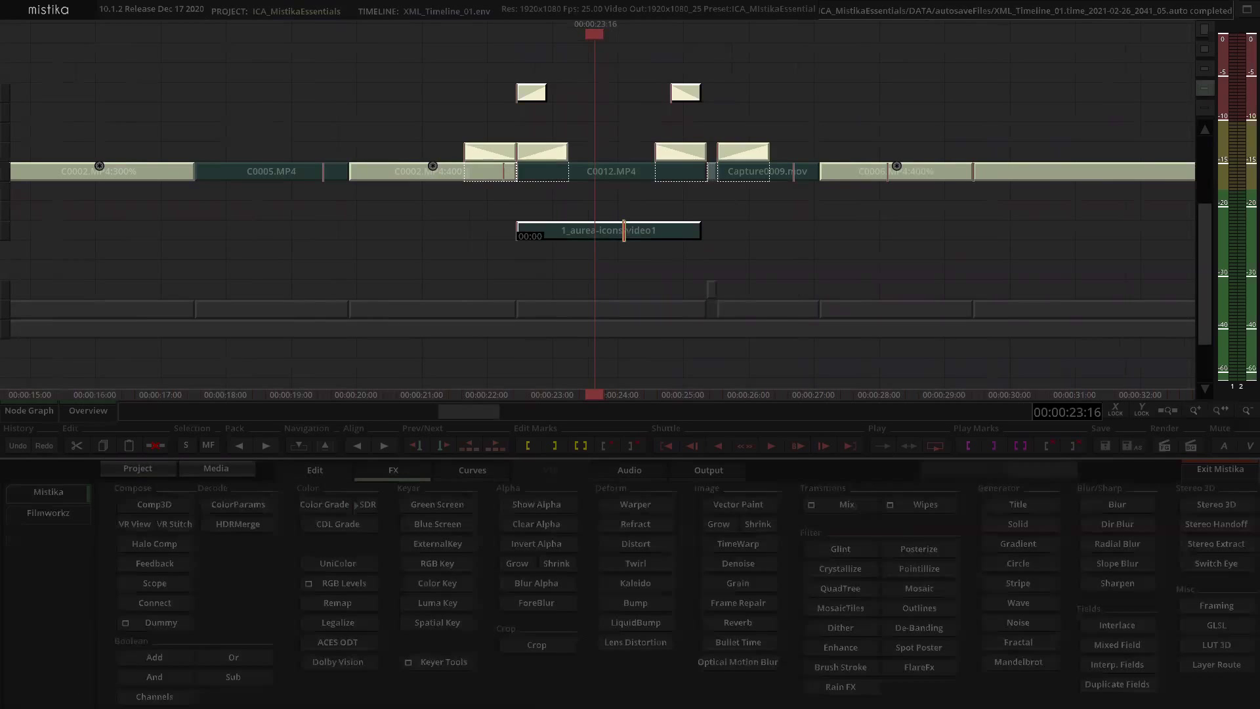
{"action": "left_click", "coordinate": [154, 696]}
{"action": "left_click", "coordinate": [603, 213]}
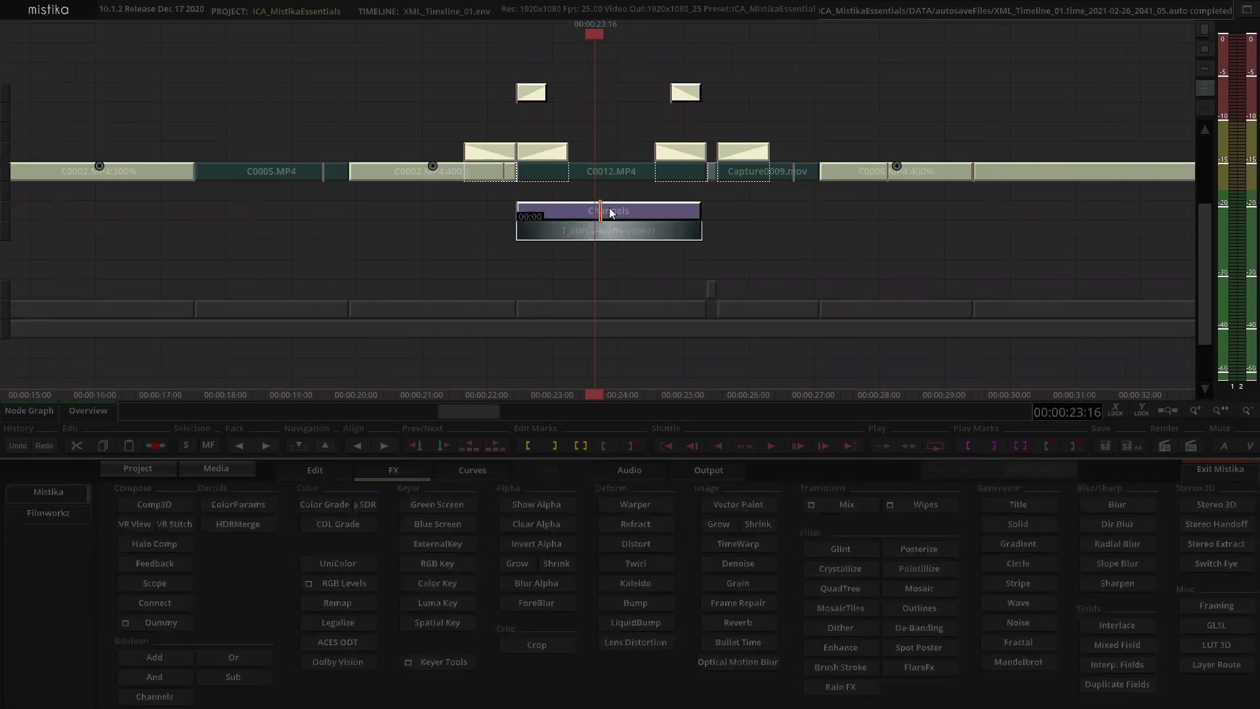
Step: Open the icon clip's Channels effect and show its Red, Green and Blue parameters
{"action": "double_click", "coordinate": [609, 209]}
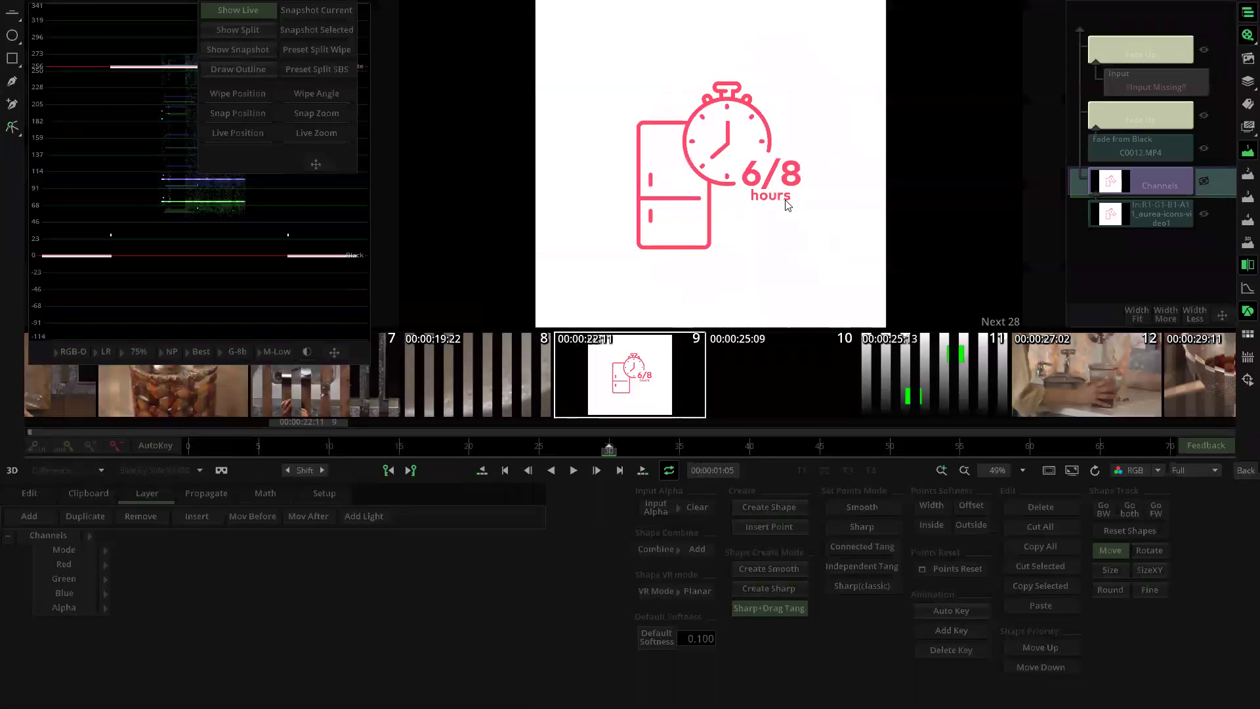
{"action": "scroll", "coordinate": [786, 201], "scroll_direction": "down", "scroll_amount": 3}
{"action": "left_click", "coordinate": [105, 565]}
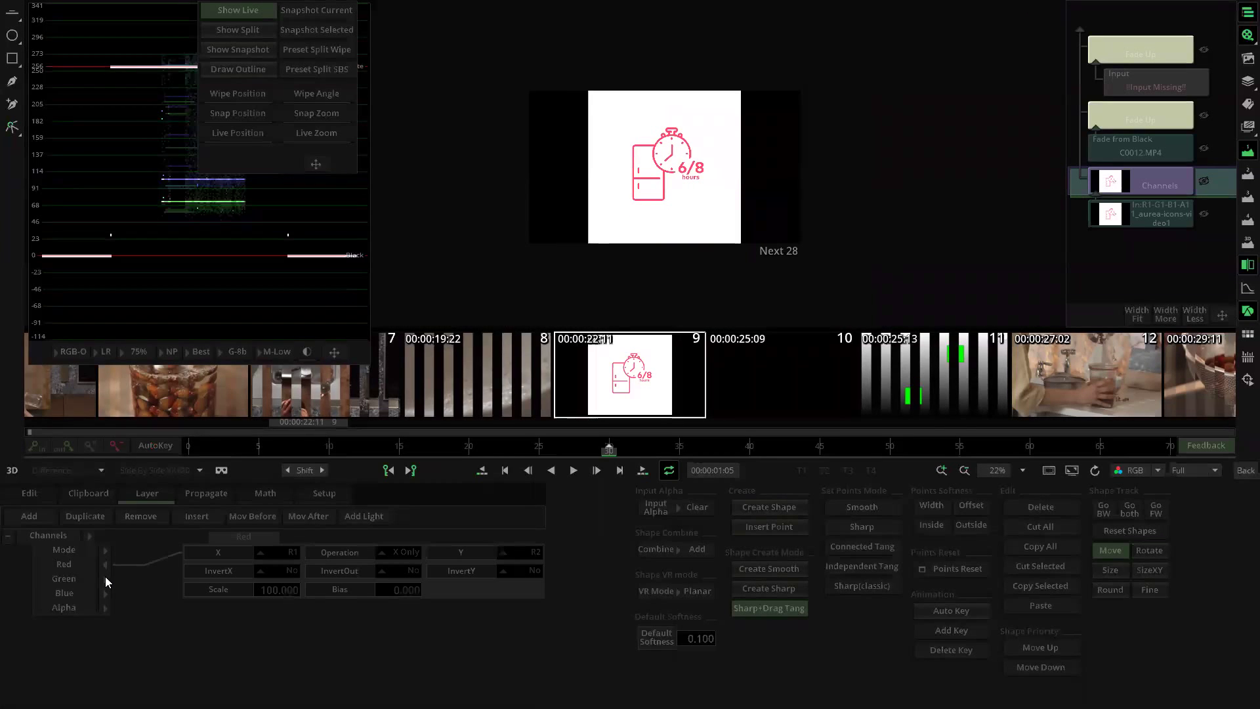
{"action": "left_click", "coordinate": [105, 578]}
{"action": "left_click", "coordinate": [105, 593]}
Step: Set the Red channel's Operation to And with A1 as its Y source
{"action": "left_click", "coordinate": [410, 552]}
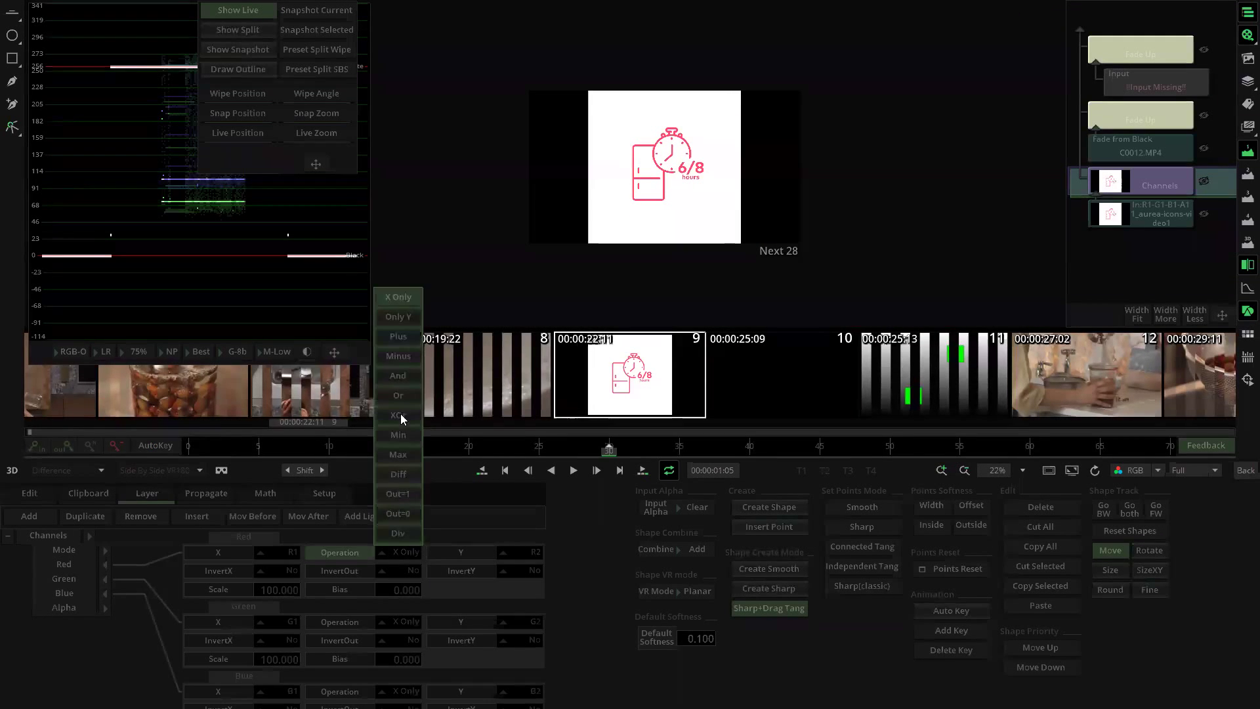
{"action": "left_click", "coordinate": [402, 381]}
{"action": "left_click", "coordinate": [526, 552]}
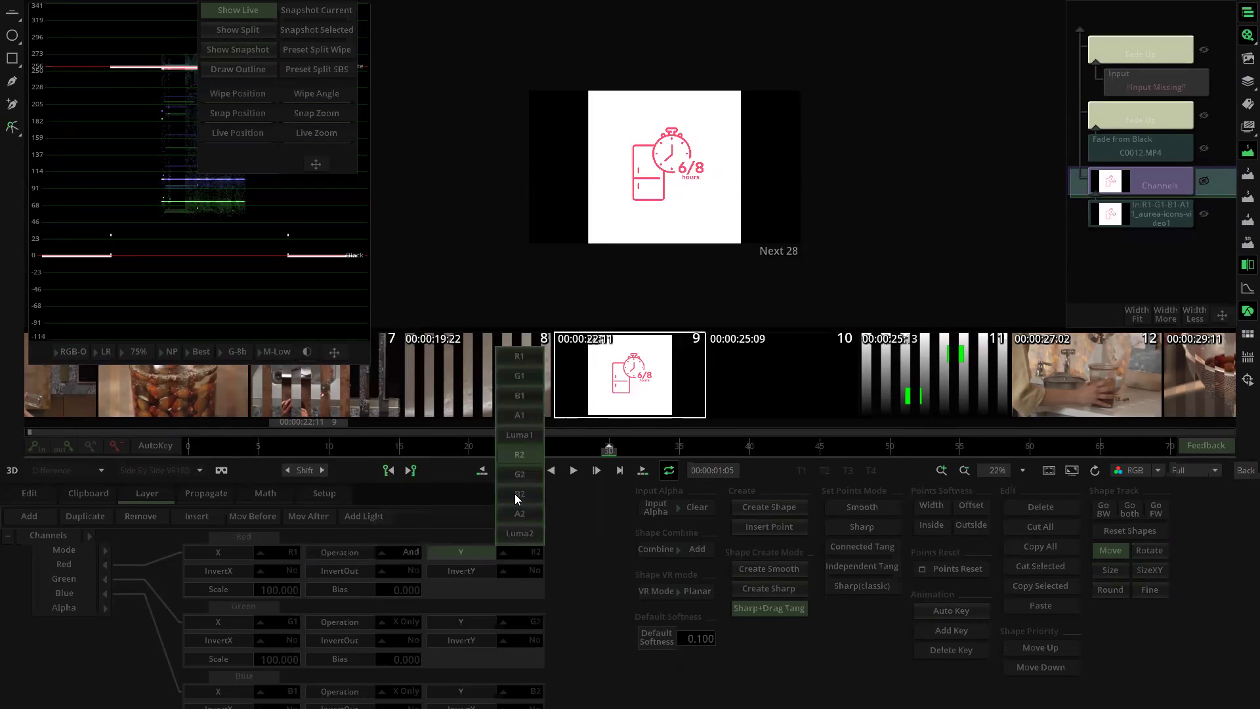
{"action": "left_click", "coordinate": [524, 412]}
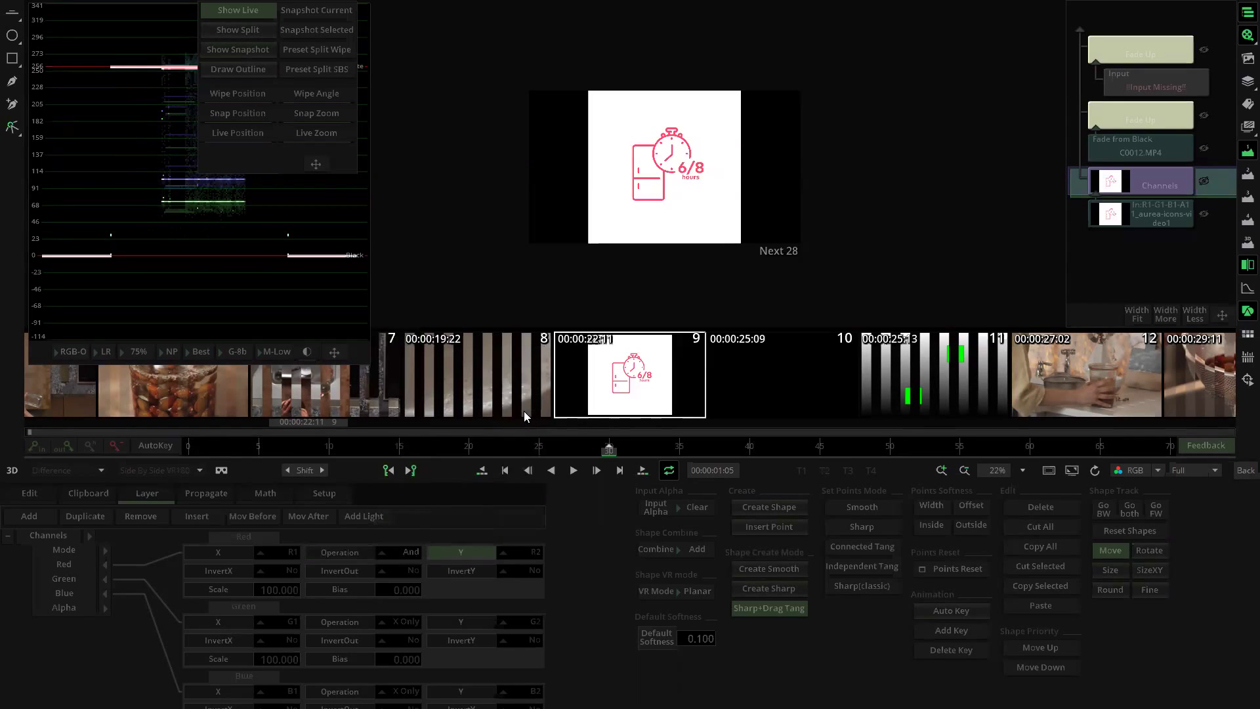
Step: Set the Green channel's Operation to And with A1 as its Y source
{"action": "left_click", "coordinate": [403, 620]}
{"action": "left_click", "coordinate": [398, 444]}
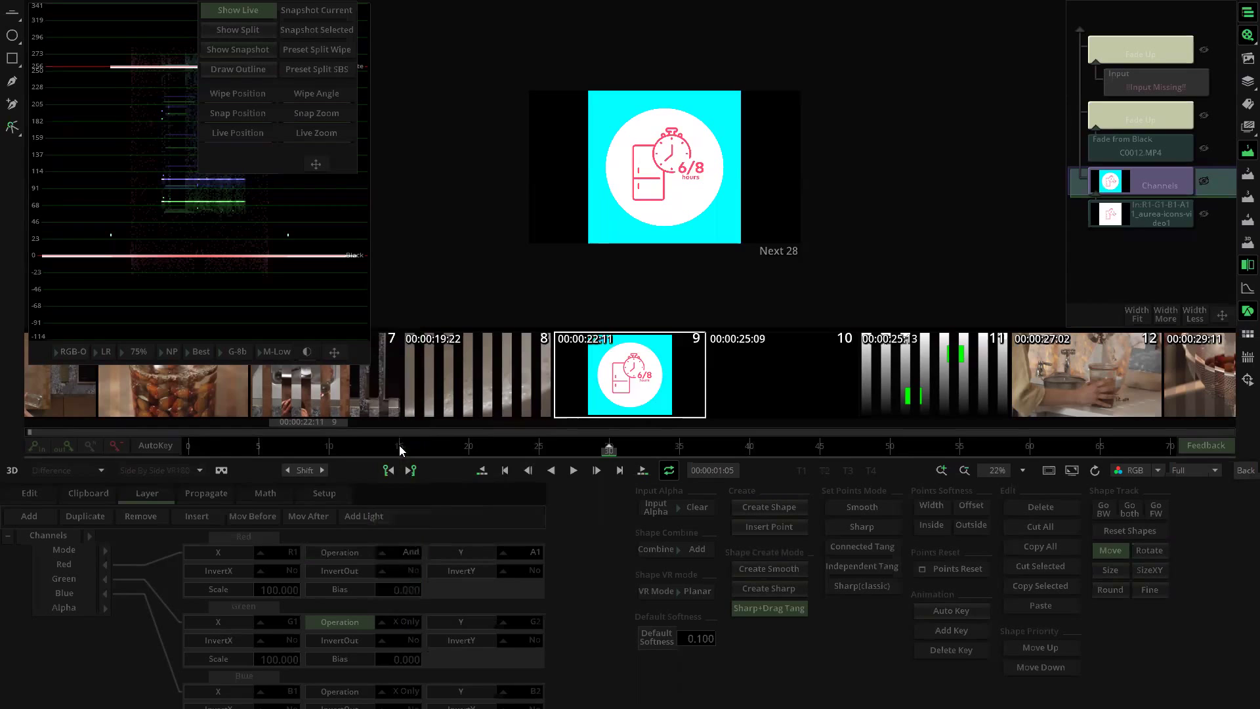
{"action": "left_click", "coordinate": [527, 622]}
{"action": "left_click", "coordinate": [523, 484]}
Step: Set the Blue channel's Operation to And with A1 as its Y source, and return to the timeline
{"action": "scroll", "coordinate": [395, 652], "scroll_direction": "down", "scroll_amount": 1}
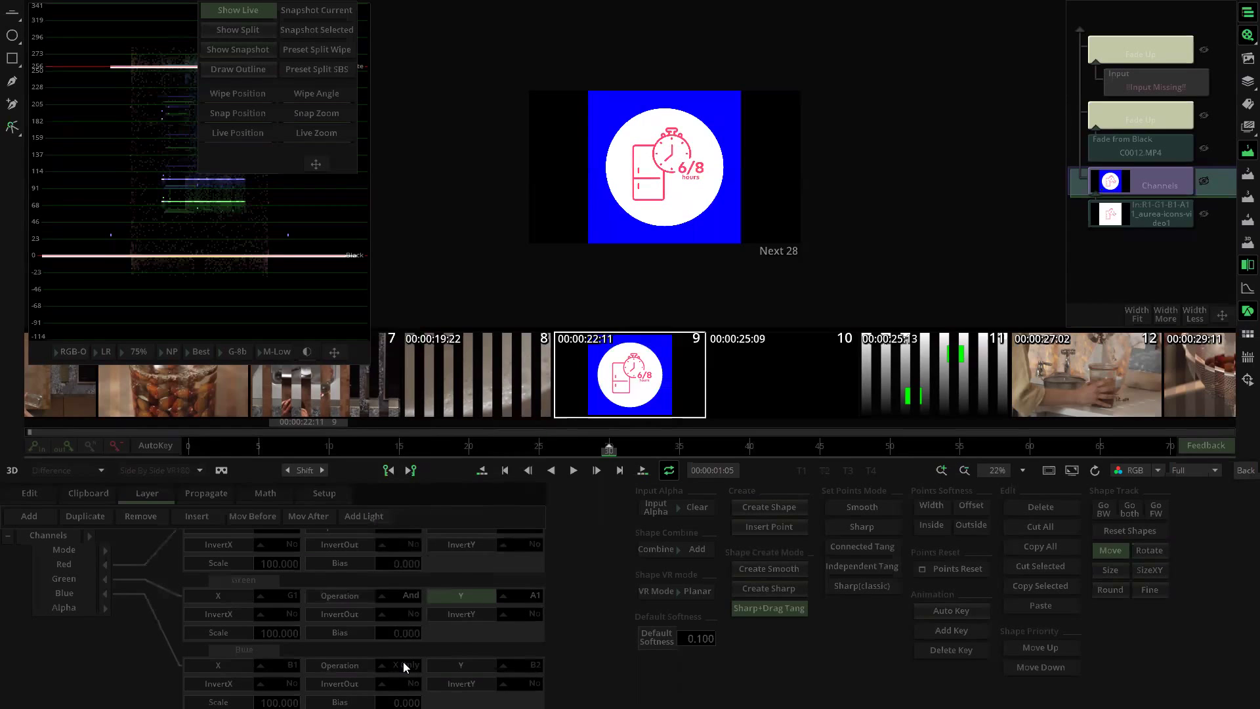
{"action": "left_click", "coordinate": [401, 665]}
{"action": "left_click", "coordinate": [396, 489]}
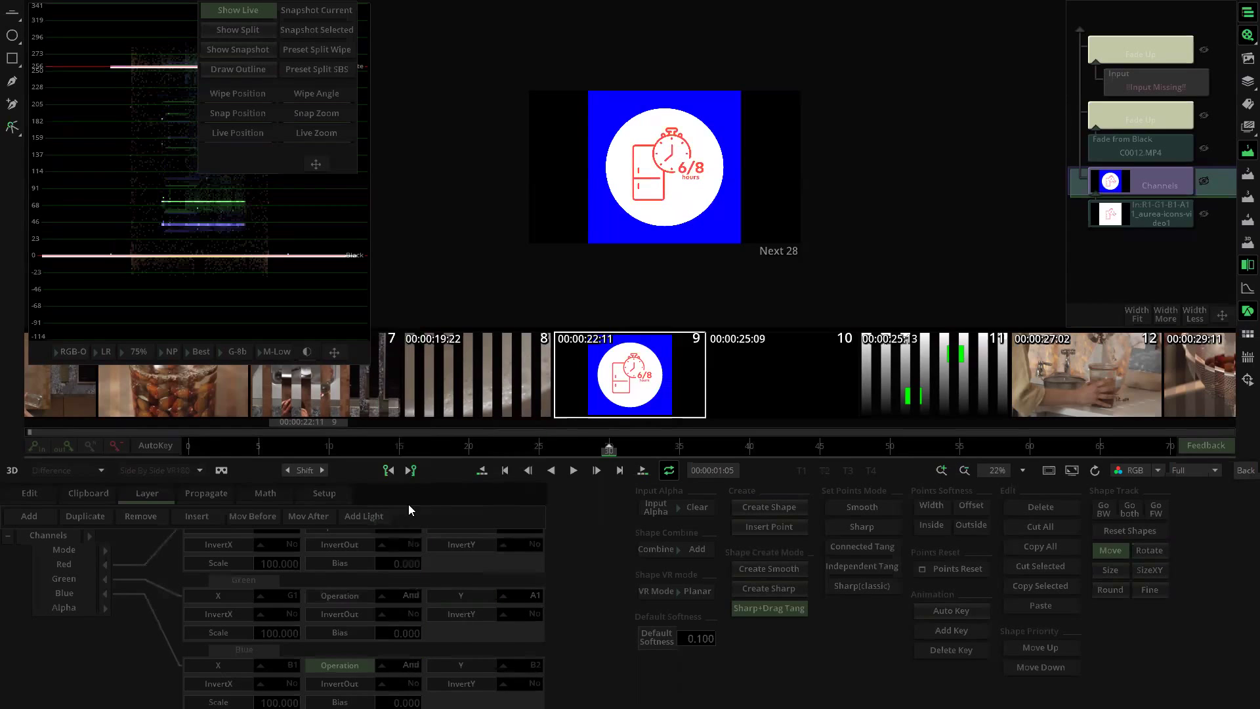
{"action": "left_click", "coordinate": [521, 665]}
{"action": "left_click", "coordinate": [525, 528]}
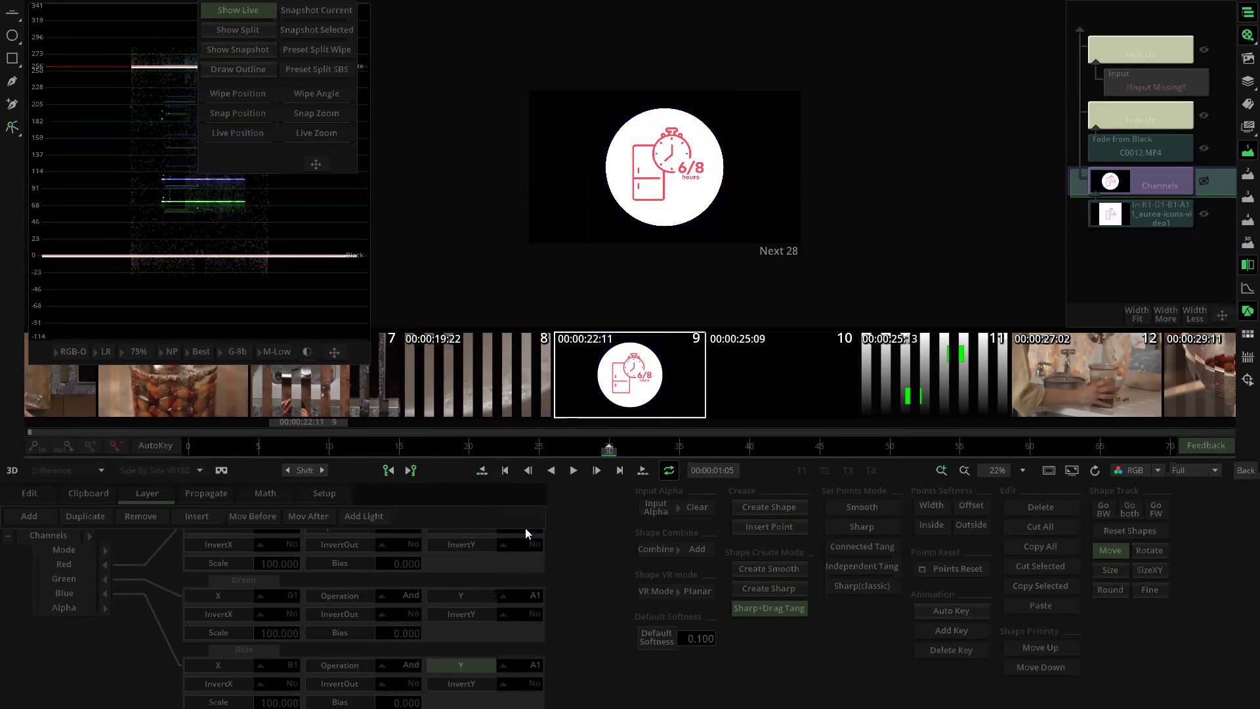
{"action": "left_click", "coordinate": [1244, 472]}
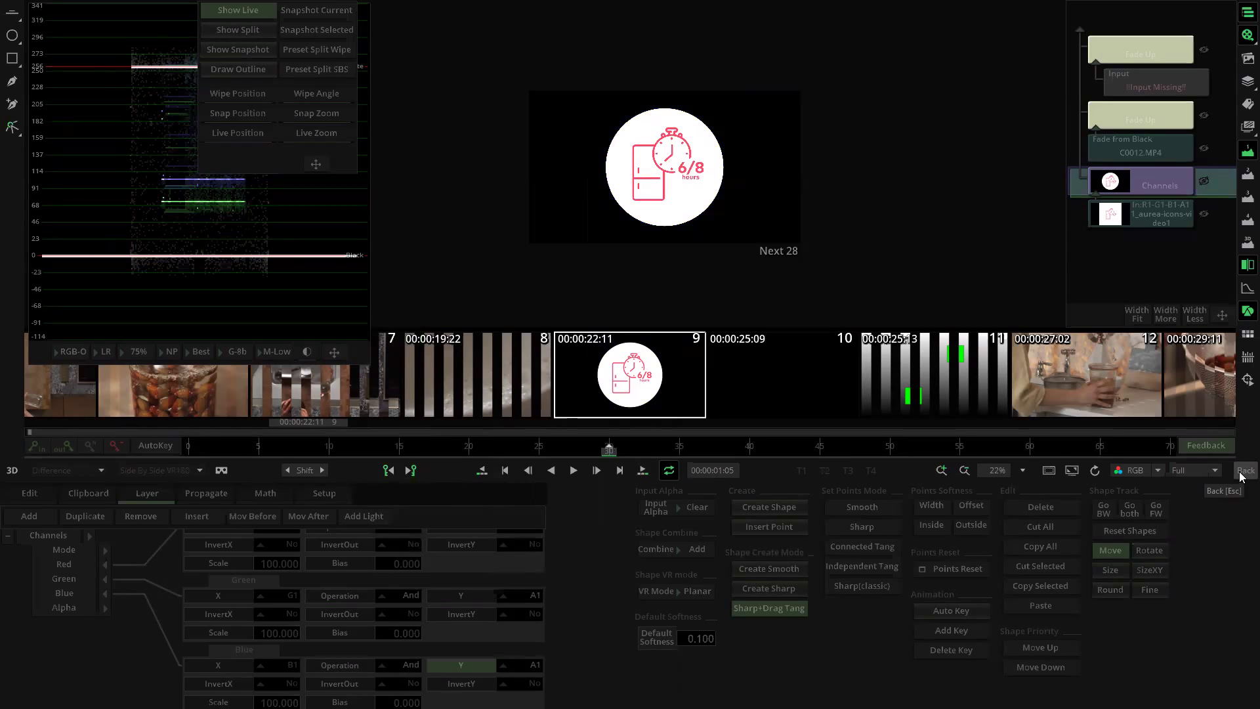
Step: Add a Comp3D effect above C0012.MP4, raising the clip's two fades one track to make room
{"action": "left_click", "coordinate": [624, 215]}
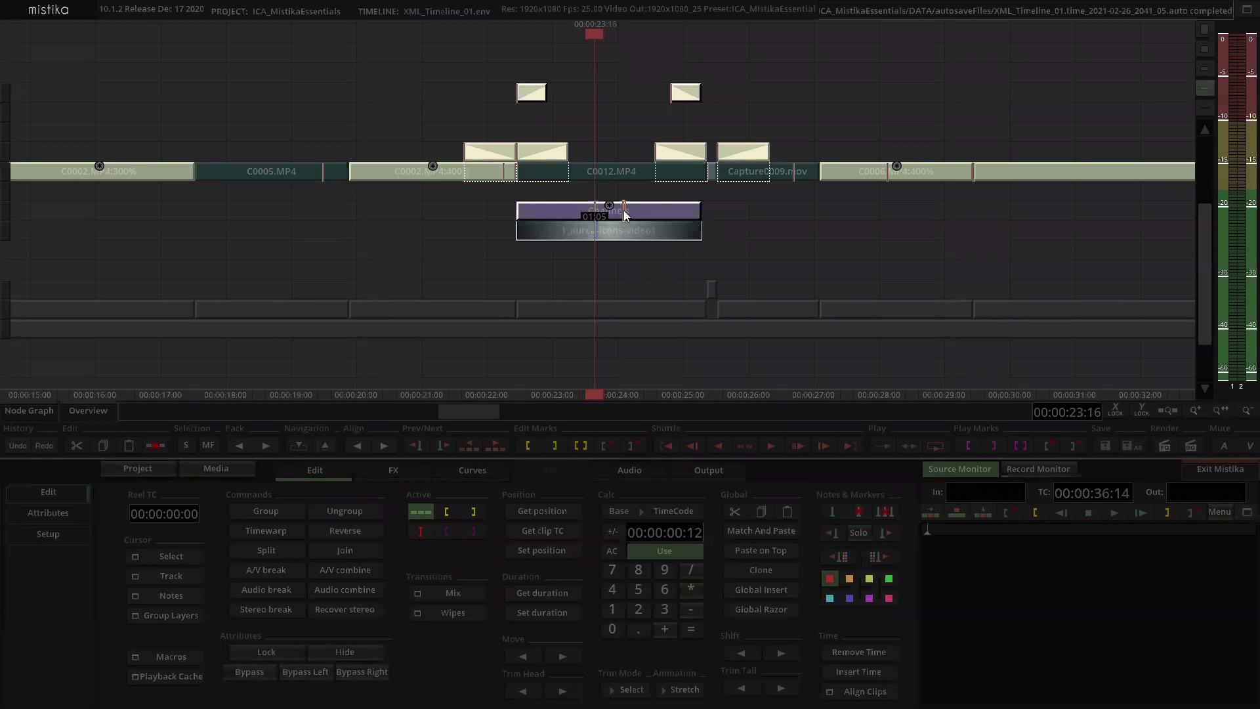
{"action": "key", "text": "ctrl+z"}
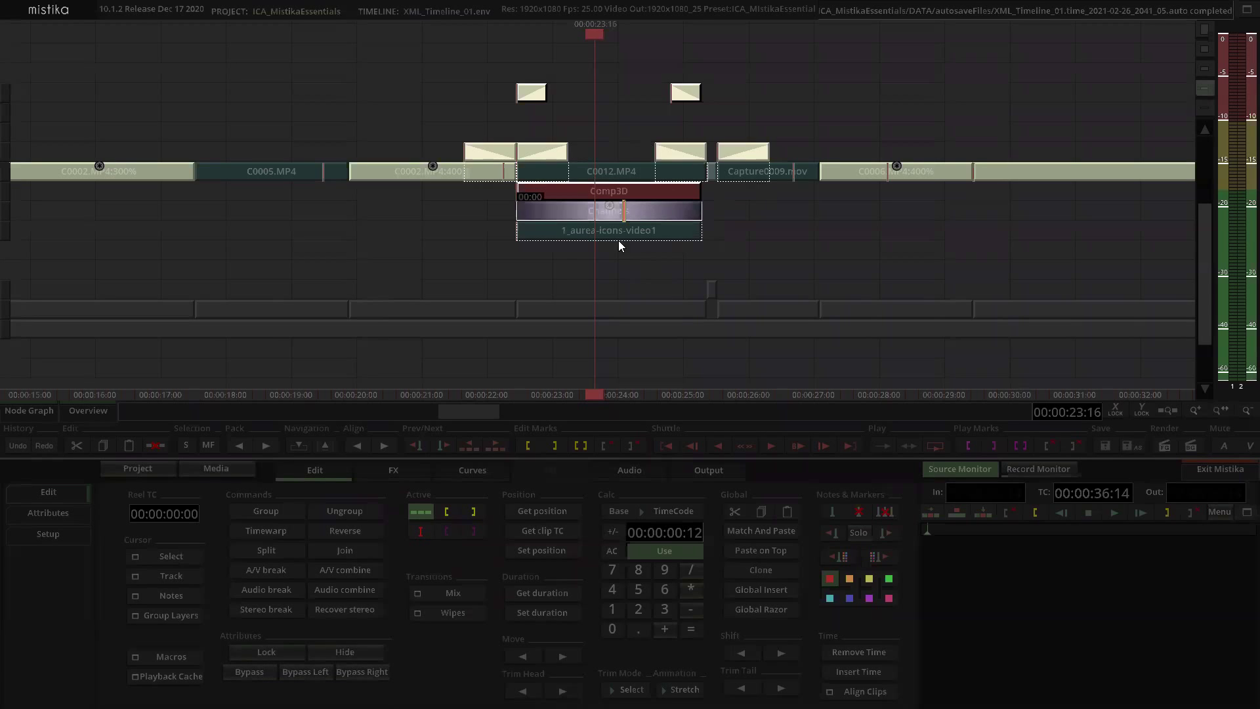
{"action": "left_click_drag", "start_coordinate": [561, 153], "coordinate": [557, 141]}
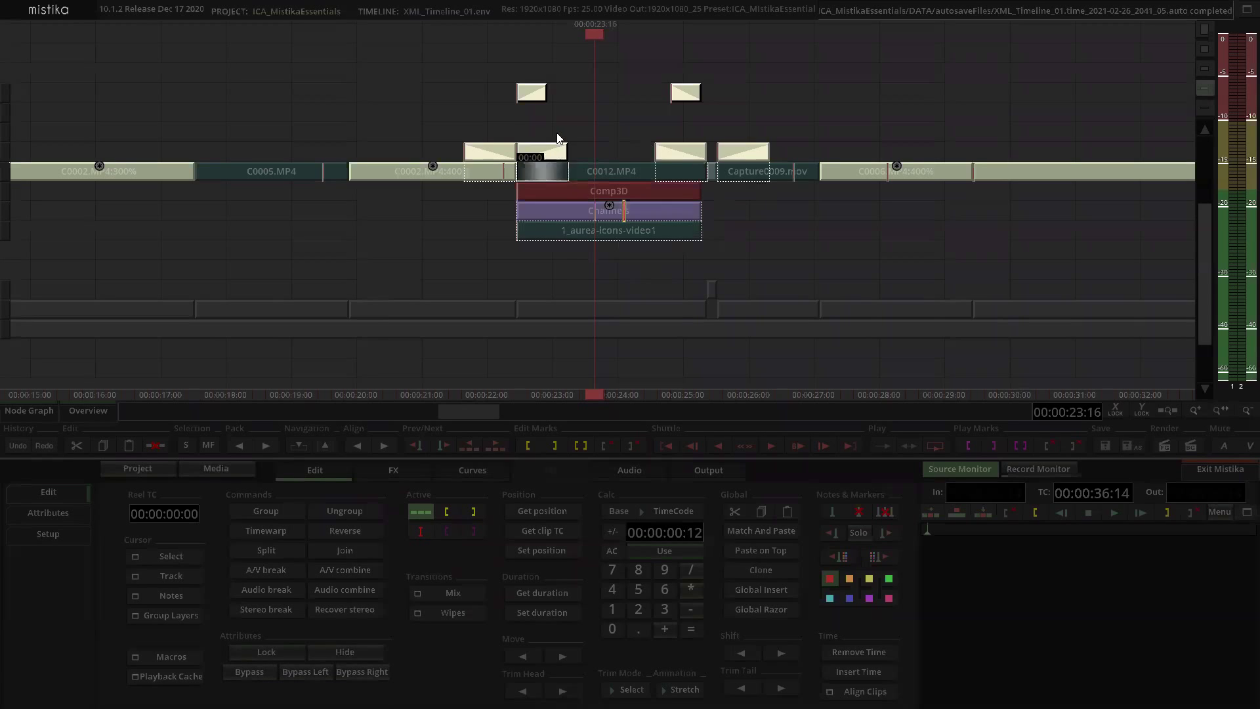
{"action": "left_click", "coordinate": [670, 157]}
{"action": "left_click", "coordinate": [615, 191]}
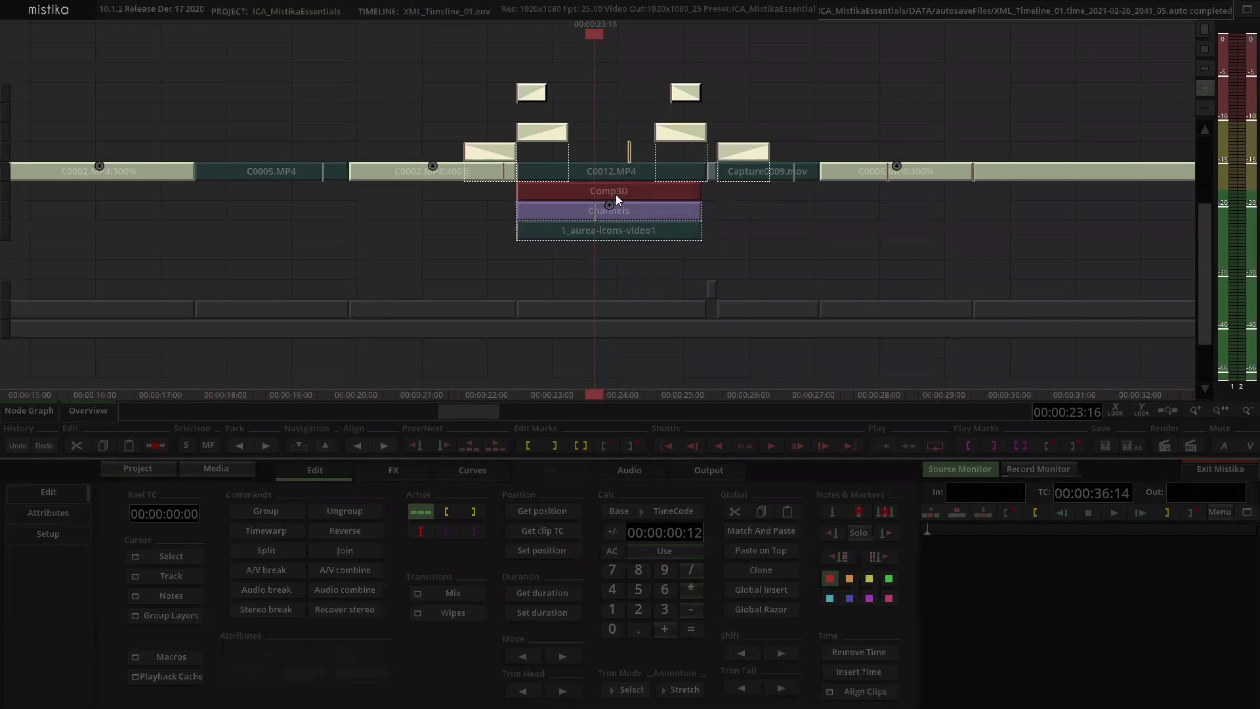
Step: Open the Comp3D effect and select its Layer_1 parameters
{"action": "double_click", "coordinate": [617, 155]}
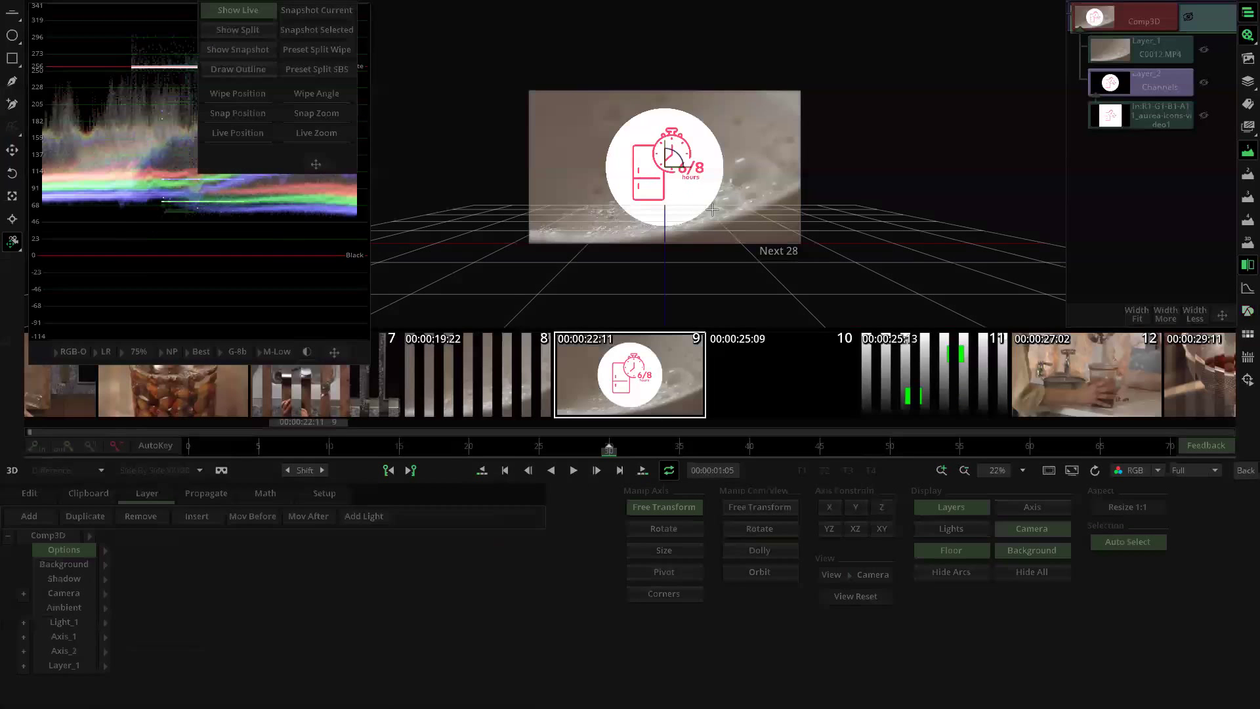
{"action": "scroll", "coordinate": [646, 209], "scroll_direction": "down", "scroll_amount": 2}
{"action": "left_click", "coordinate": [78, 664]}
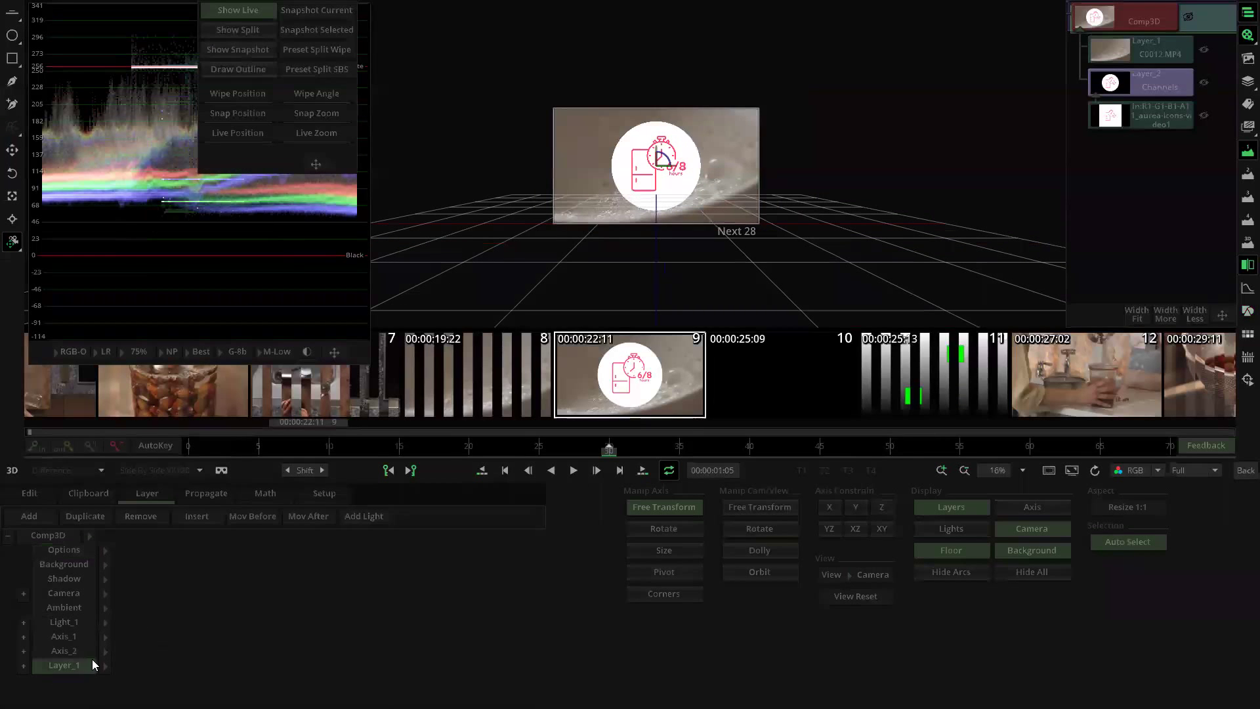
Step: Set Scale X and Scale Y to 50 in the Framing transform of the 1_aurea-icons-video1 clip
{"action": "left_click", "coordinate": [1145, 91]}
{"action": "left_click", "coordinate": [1153, 109]}
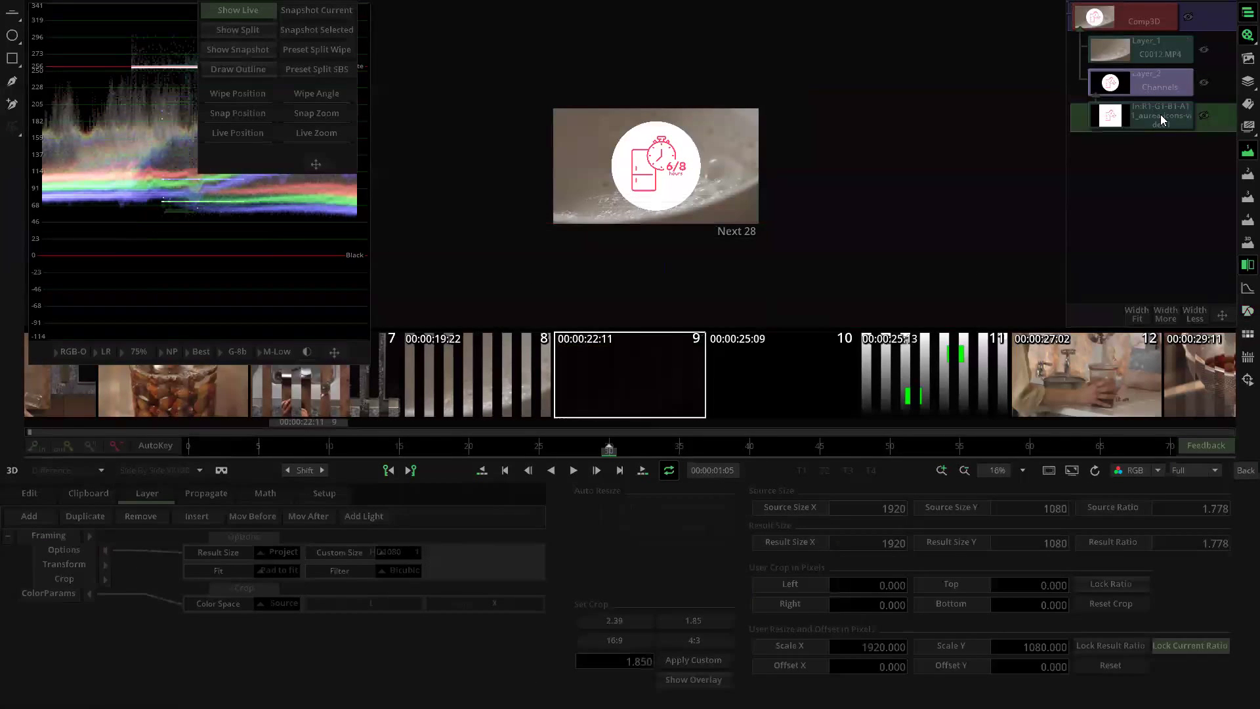
{"action": "left_click", "coordinate": [105, 564]}
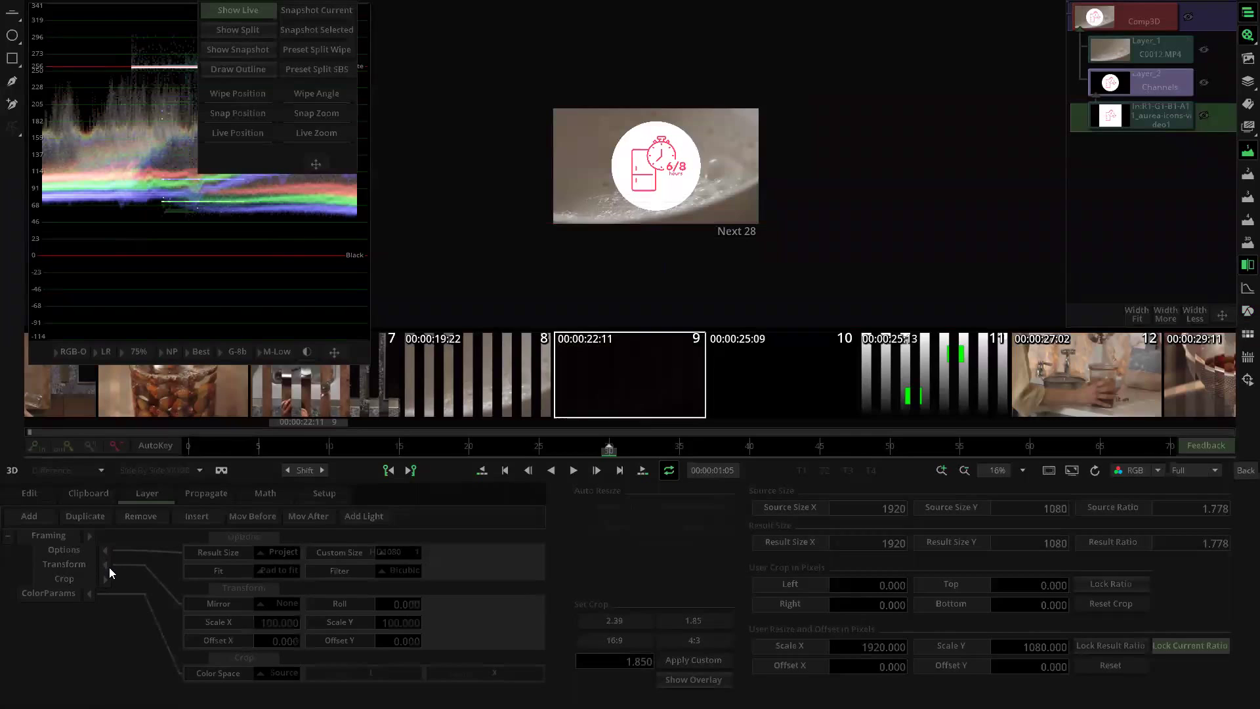
{"action": "left_click", "coordinate": [278, 622]}
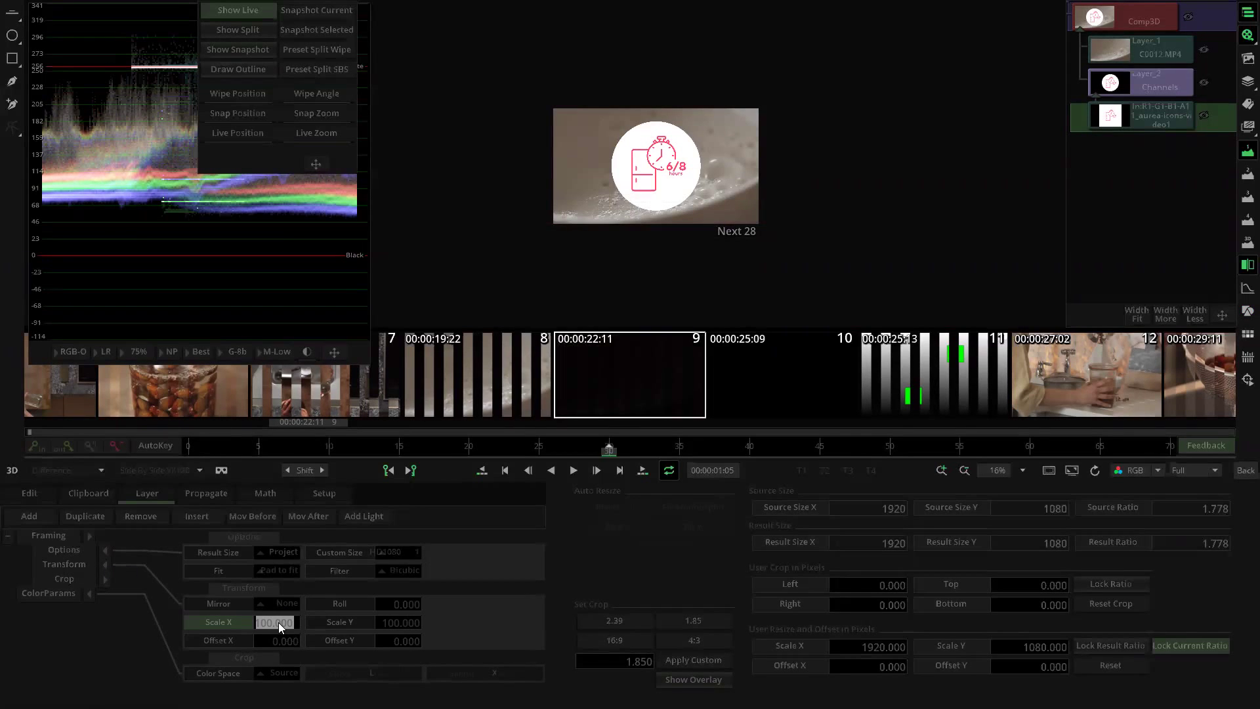
{"action": "type", "text": "50"}
{"action": "key", "text": "Return"}
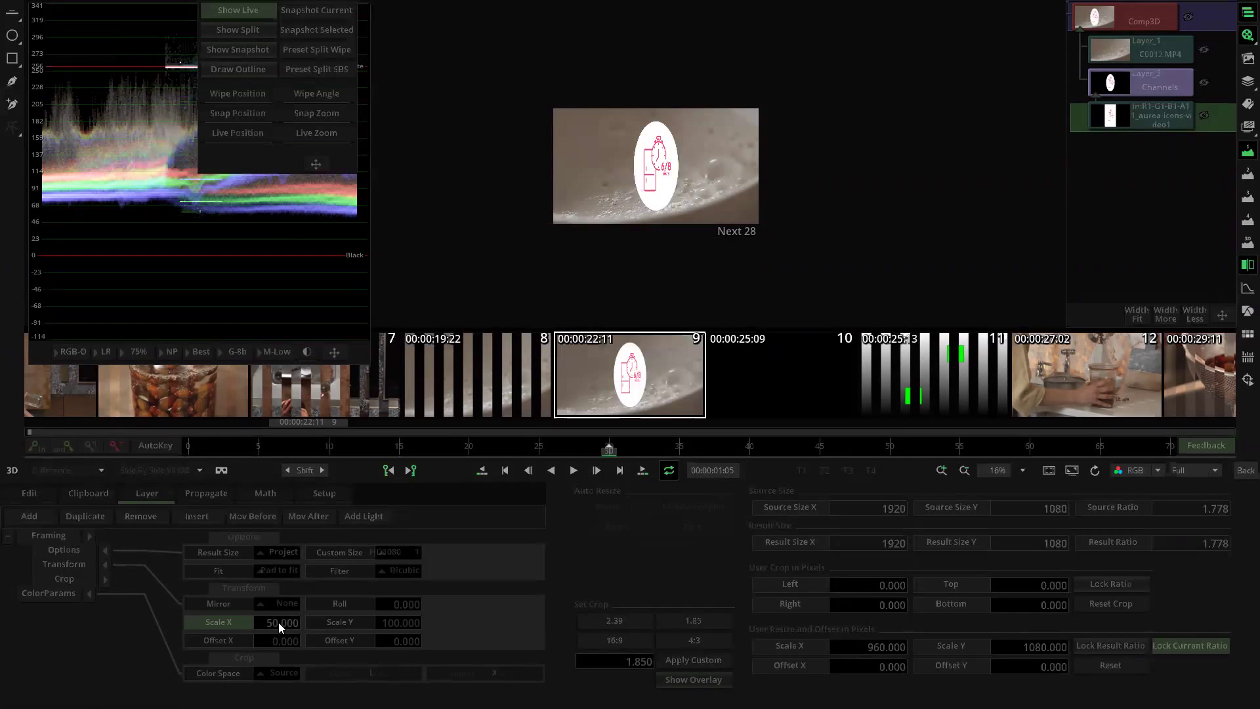
{"action": "left_click", "coordinate": [390, 620]}
{"action": "type", "text": "50"}
{"action": "key", "text": "Return"}
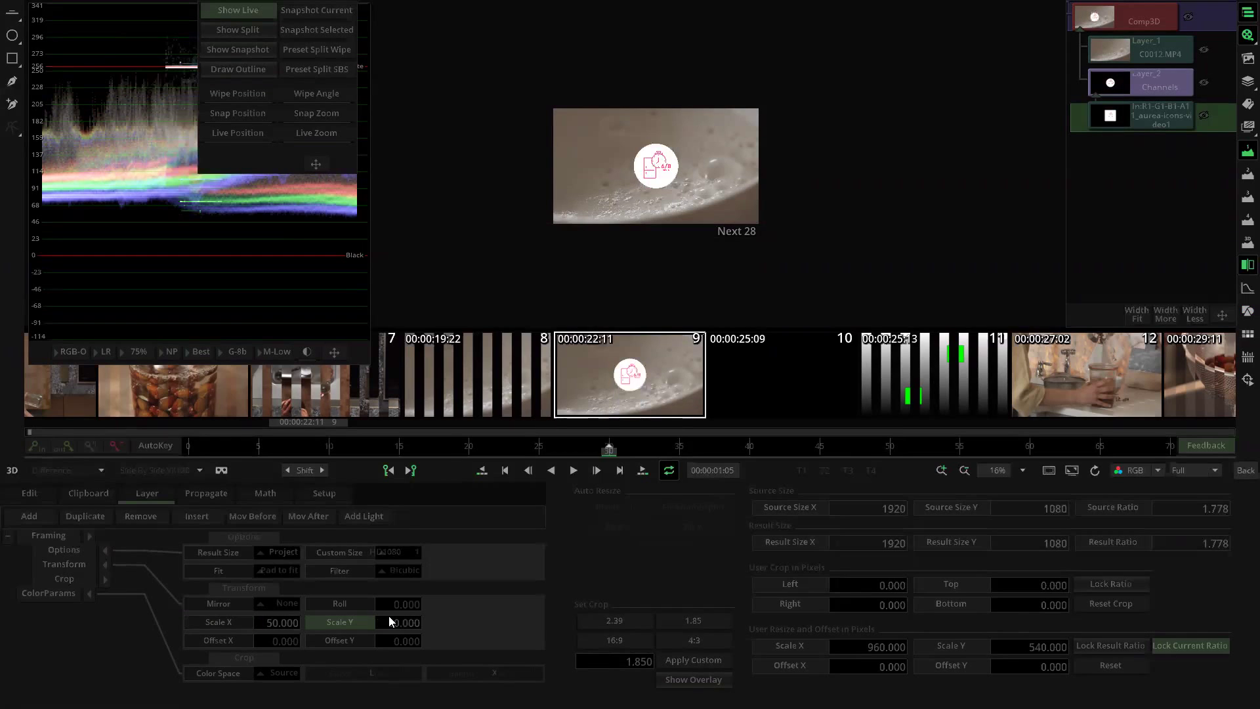
Step: Offset the icon clip's framing to -60 in X and -21 in Y
{"action": "left_click", "coordinate": [295, 640]}
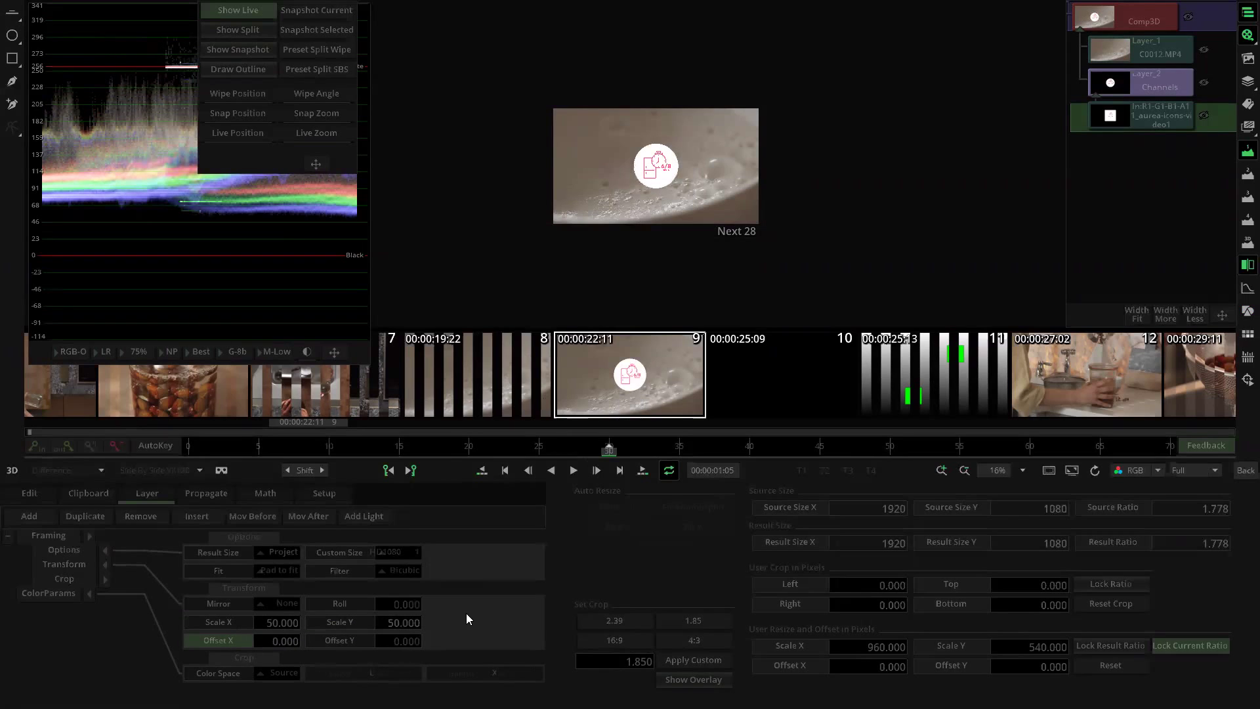
{"action": "left_click_drag", "start_coordinate": [296, 642], "coordinate": [231, 639]}
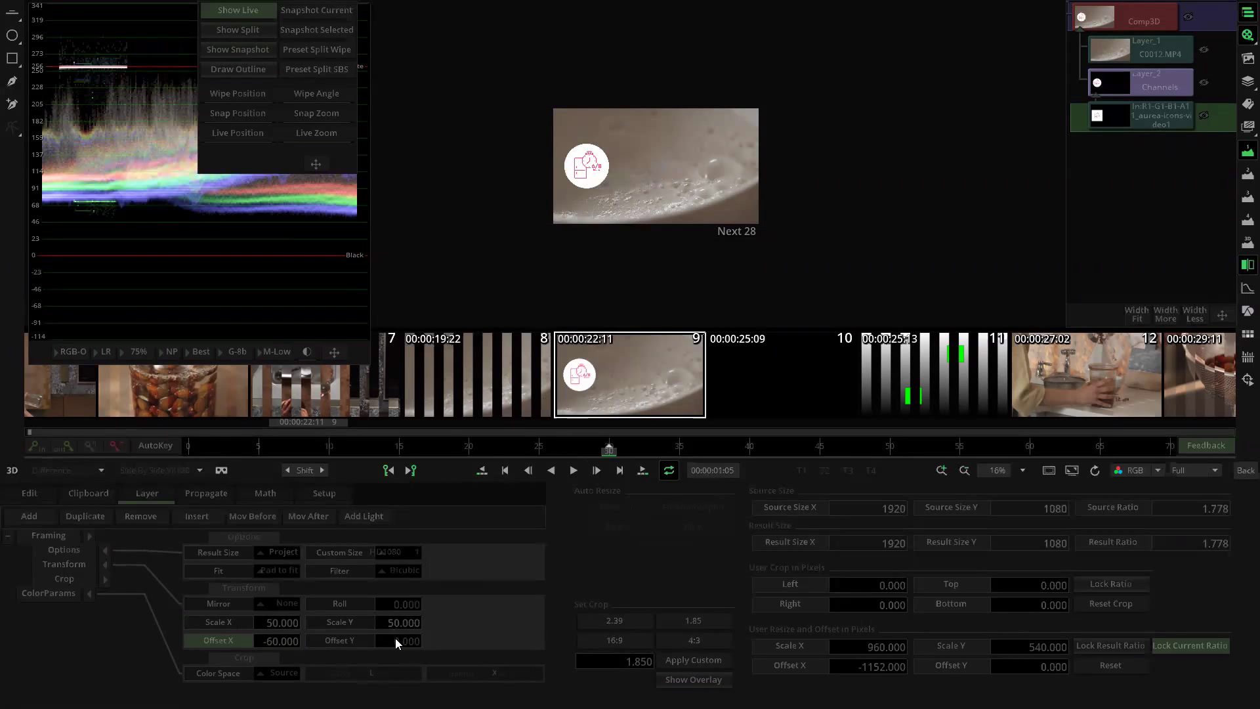
{"action": "left_click_drag", "start_coordinate": [398, 642], "coordinate": [287, 654]}
Step: Set the icon clip's framing Scale Y and Scale X to 35
{"action": "double_click", "coordinate": [393, 620]}
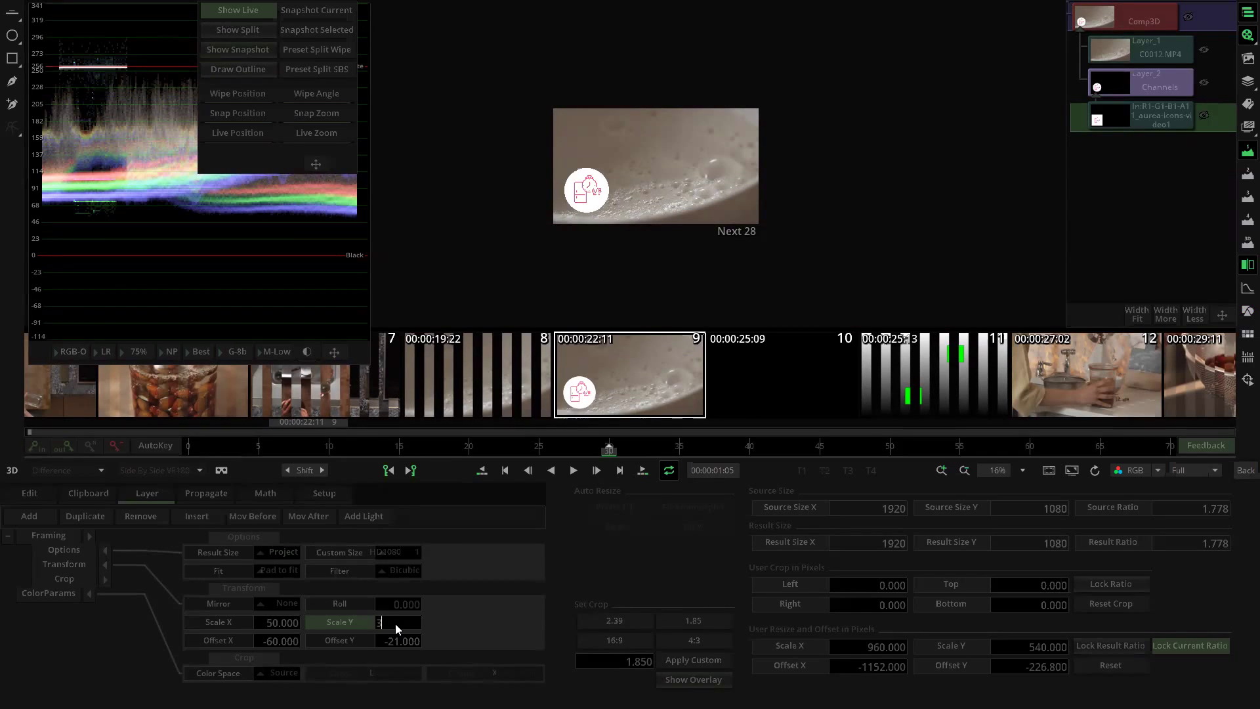
{"action": "key", "text": "Return"}
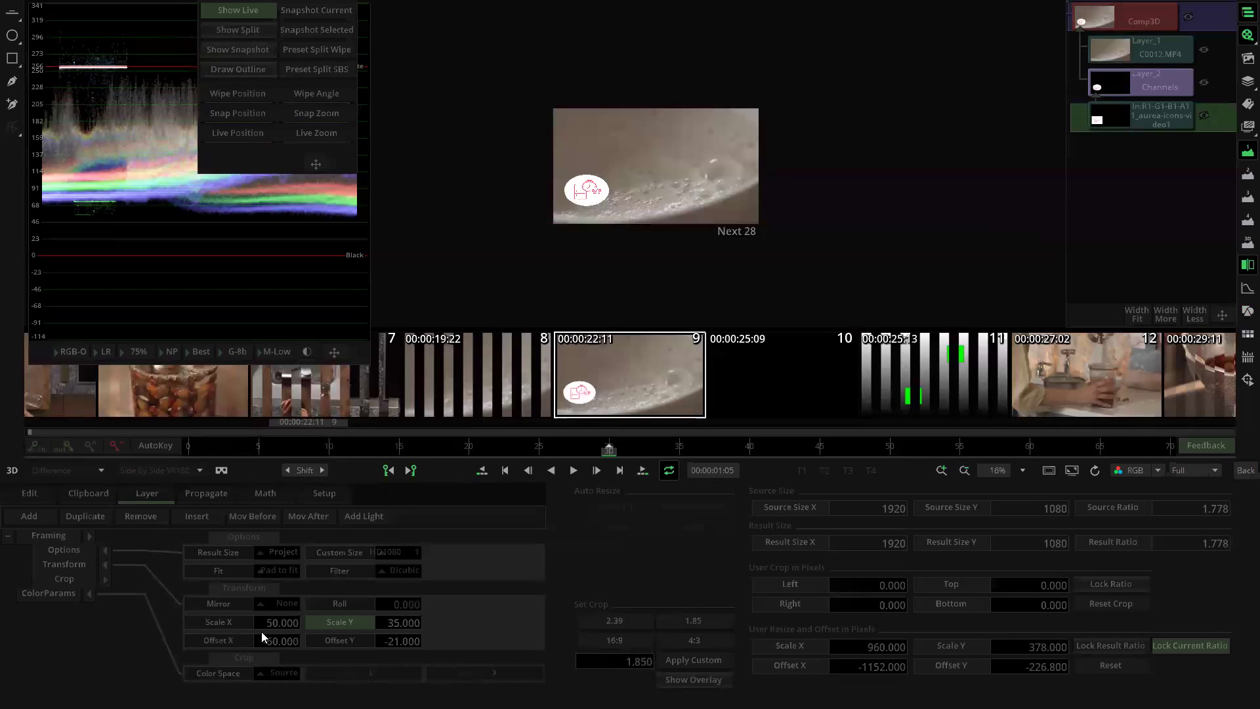
{"action": "double_click", "coordinate": [269, 623]}
{"action": "type", "text": "35"}
{"action": "key", "text": "Return"}
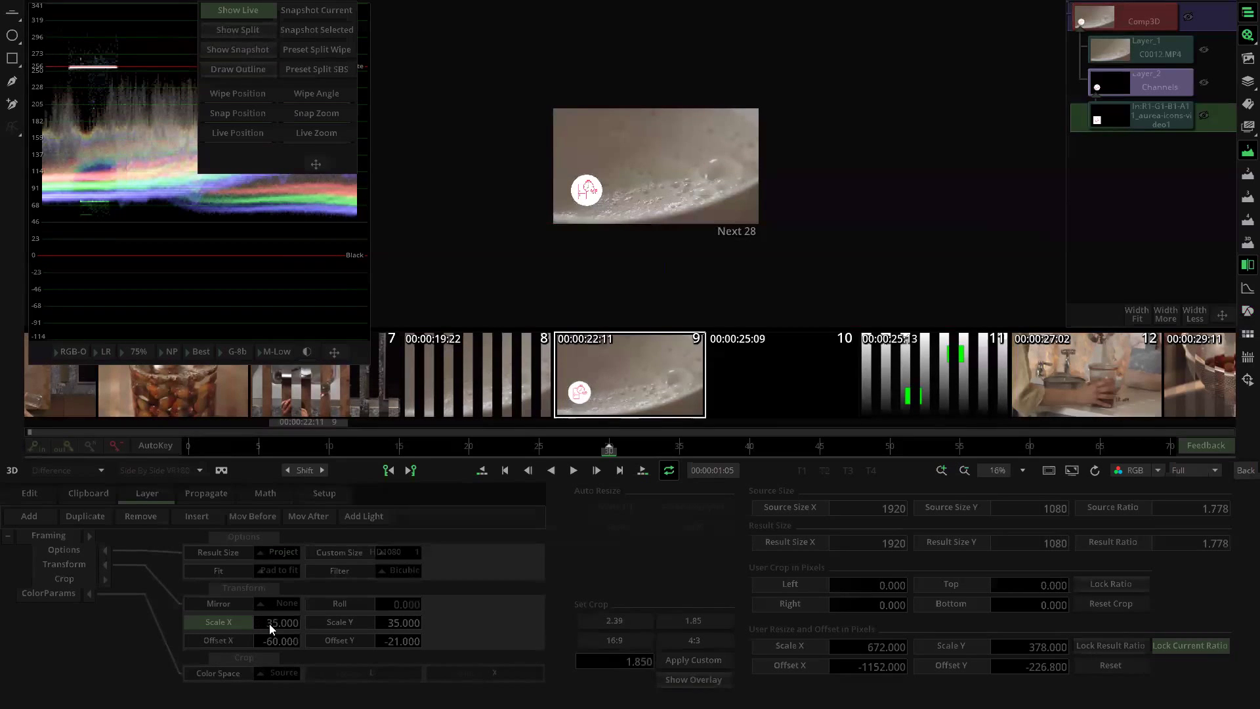
{"action": "scroll", "coordinate": [797, 148], "scroll_direction": "up", "scroll_amount": 5}
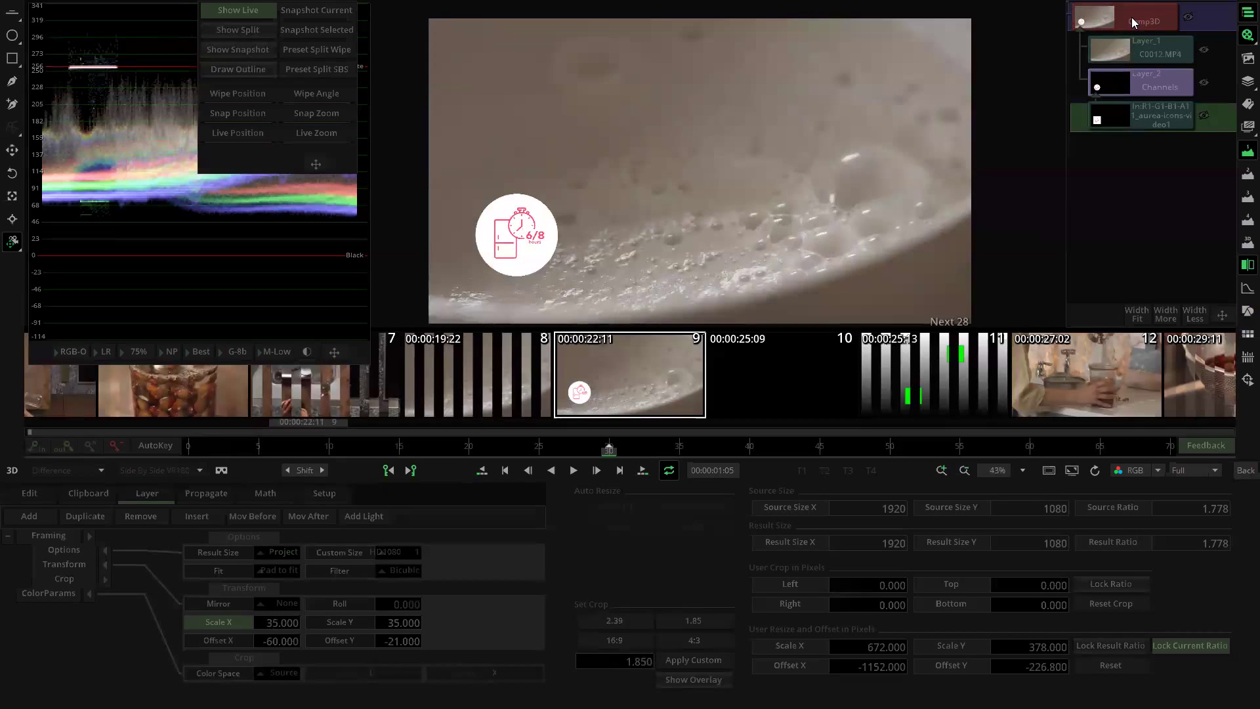
Step: Reset the whole Framing transform of the 1_aurea-icons-video1 clip to its default values
{"action": "left_click", "coordinate": [1131, 17]}
{"action": "left_click", "coordinate": [1136, 83]}
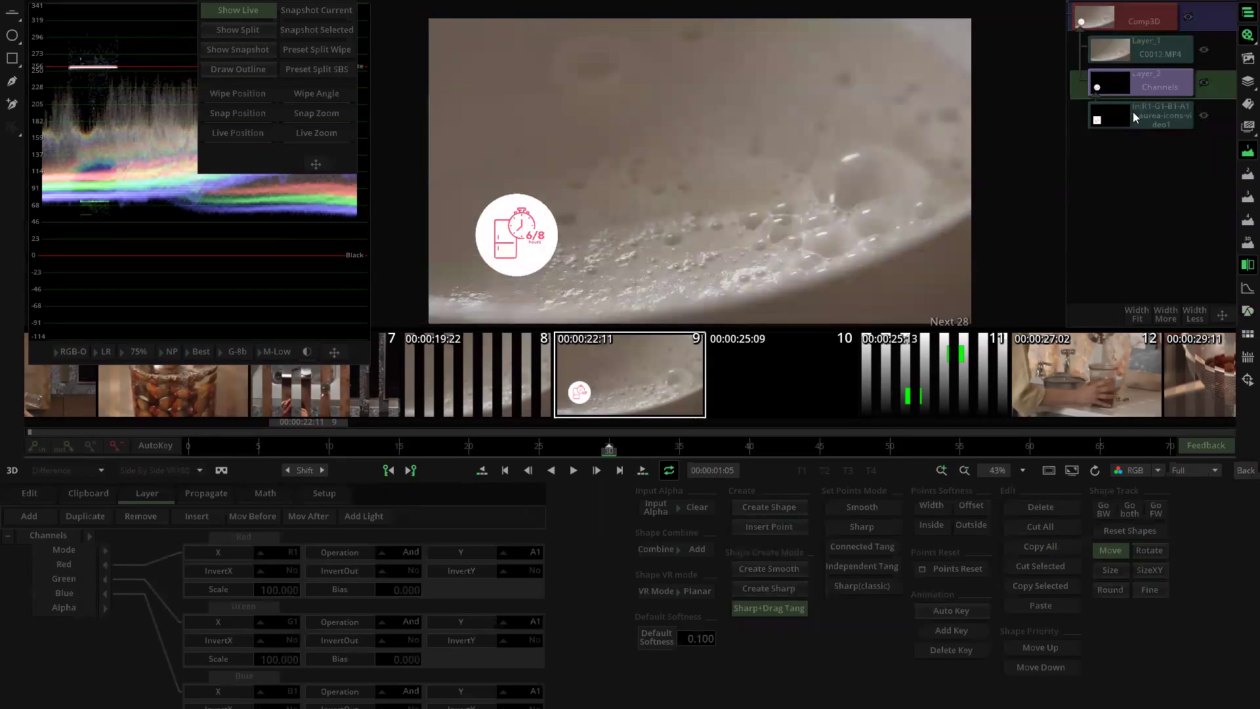
{"action": "left_click", "coordinate": [1133, 112]}
{"action": "left_click", "coordinate": [64, 570]}
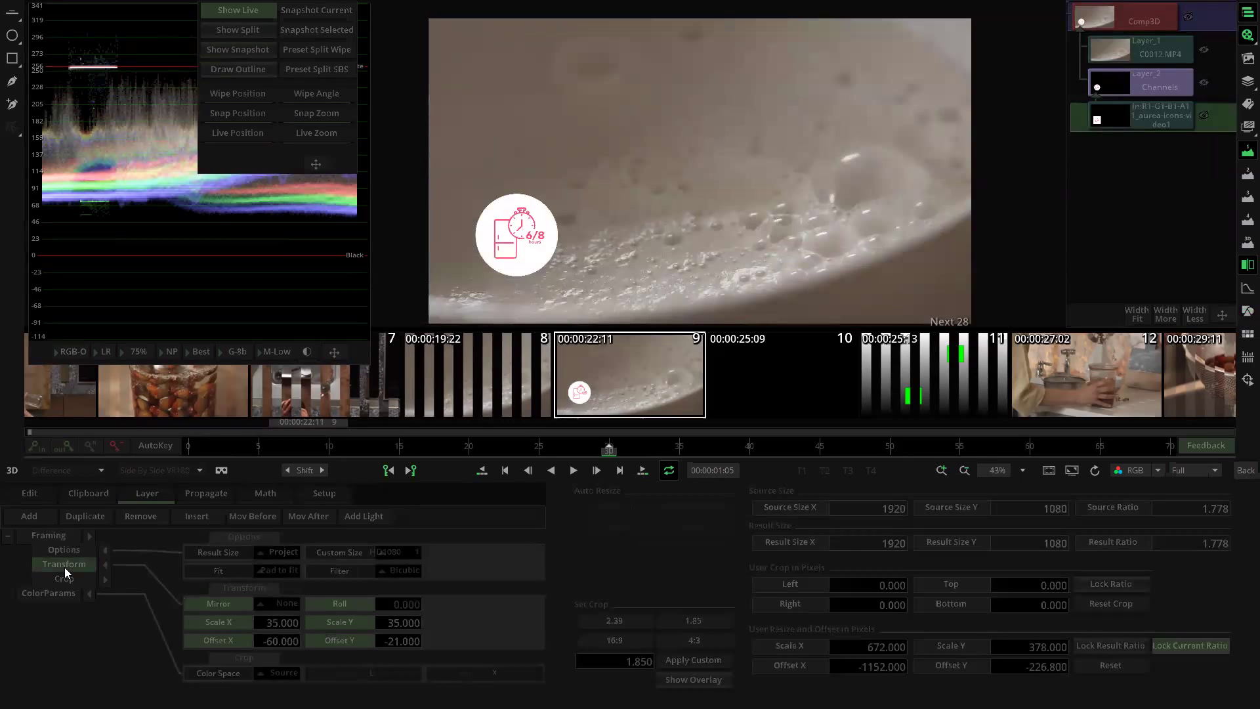
Step: Set the Comp3D Background to Input 1 and show the transform parameters of Layer_1
{"action": "left_click", "coordinate": [1138, 28]}
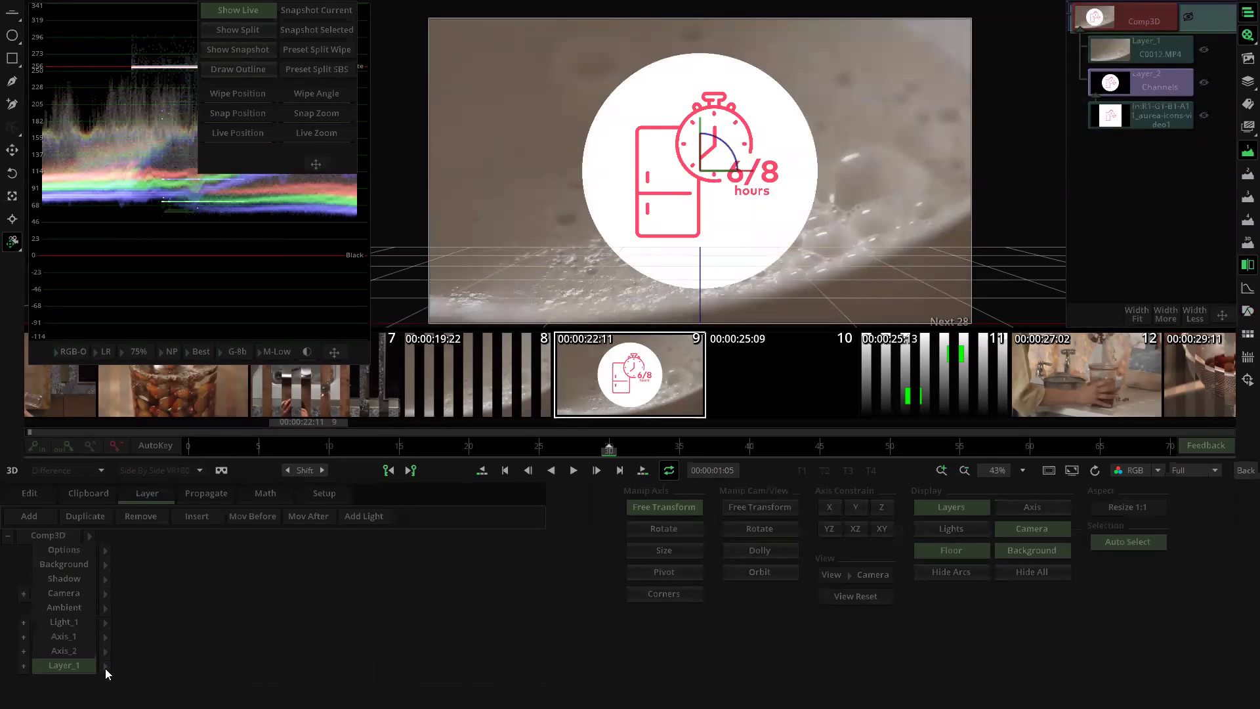
{"action": "left_click", "coordinate": [105, 565]}
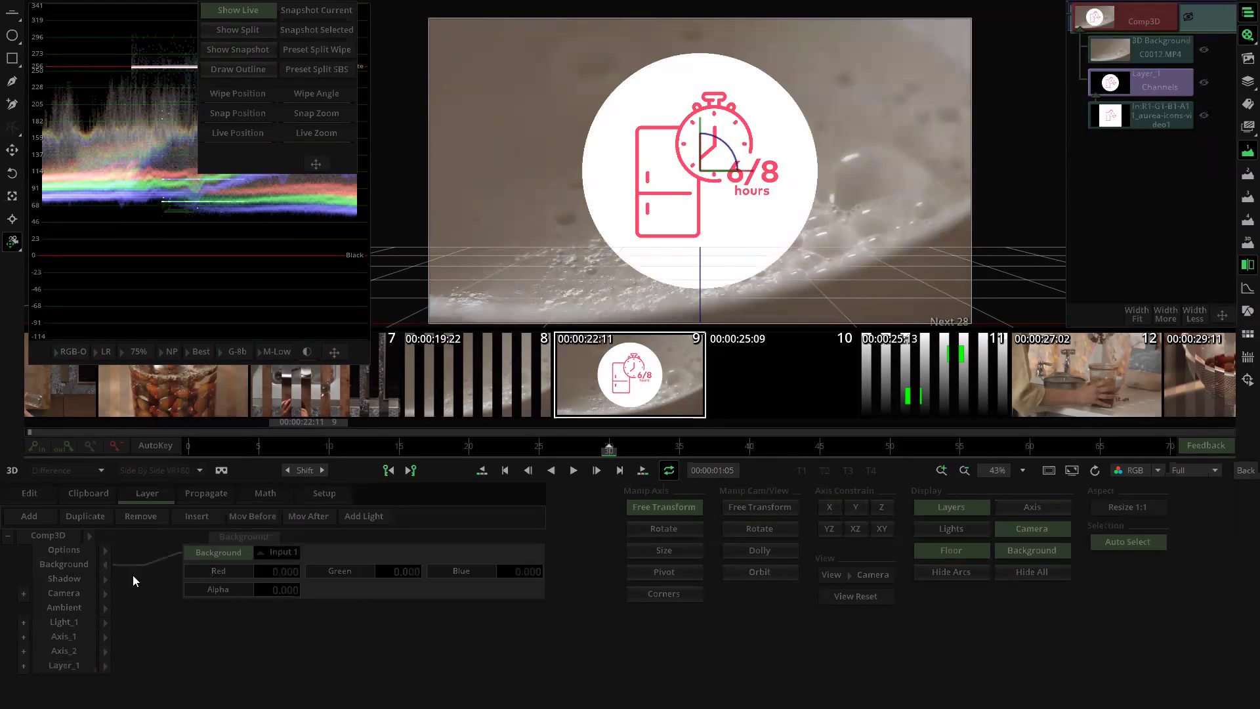
{"action": "left_click", "coordinate": [105, 666]}
{"action": "left_click", "coordinate": [78, 666]}
Step: Scale the icon layer down uniformly to a size of about 37, and reset its Rotation Z after a trial rotation
{"action": "scroll", "coordinate": [847, 220], "scroll_direction": "down", "scroll_amount": 2}
{"action": "left_click_drag", "start_coordinate": [849, 71], "coordinate": [742, 141]}
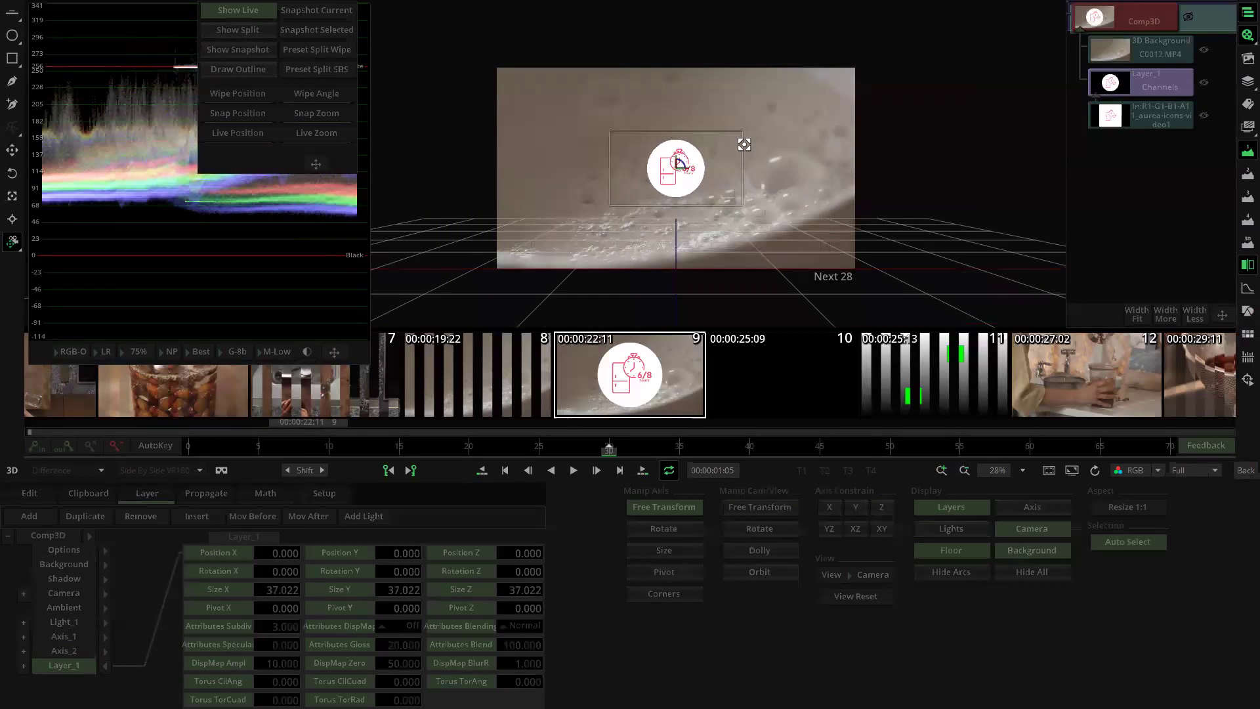
{"action": "mouse_move", "coordinate": [738, 191]}
{"action": "left_mouse_down"}
{"action": "mouse_move", "coordinate": [758, 155]}
{"action": "mouse_move", "coordinate": [739, 59]}
{"action": "mouse_move", "coordinate": [565, 76]}
{"action": "mouse_move", "coordinate": [503, 208]}
{"action": "mouse_move", "coordinate": [692, 254]}
{"action": "mouse_move", "coordinate": [743, 171]}
{"action": "left_mouse_up"}
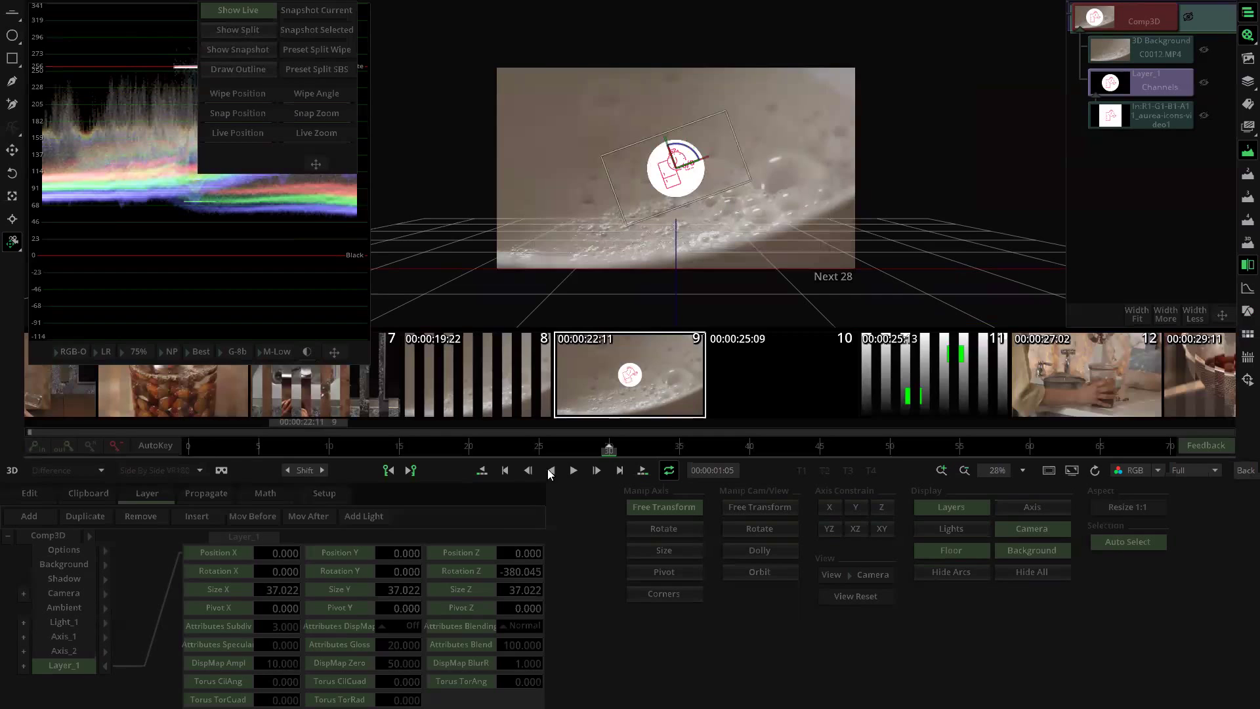
{"action": "left_click", "coordinate": [469, 572]}
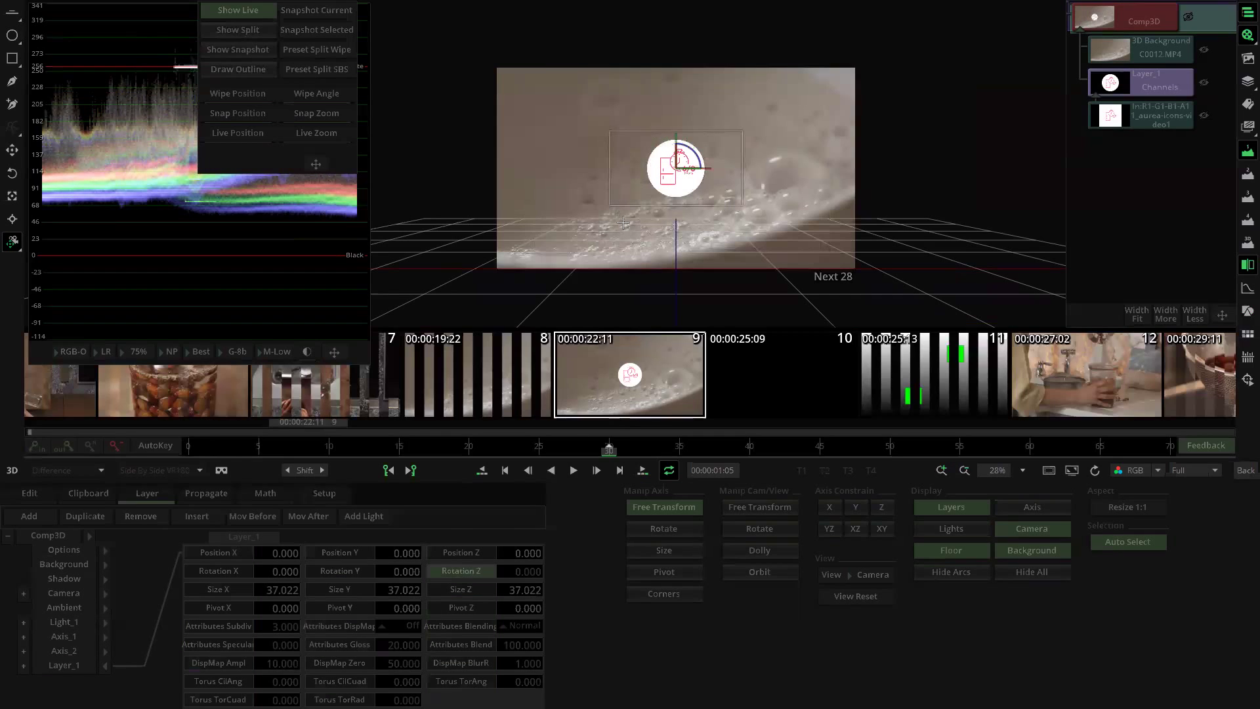
Step: Move the icon layer to the lower-left corner of the footage, at about Position X -115 and Position Y -59
{"action": "left_click_drag", "start_coordinate": [657, 171], "coordinate": [542, 232]}
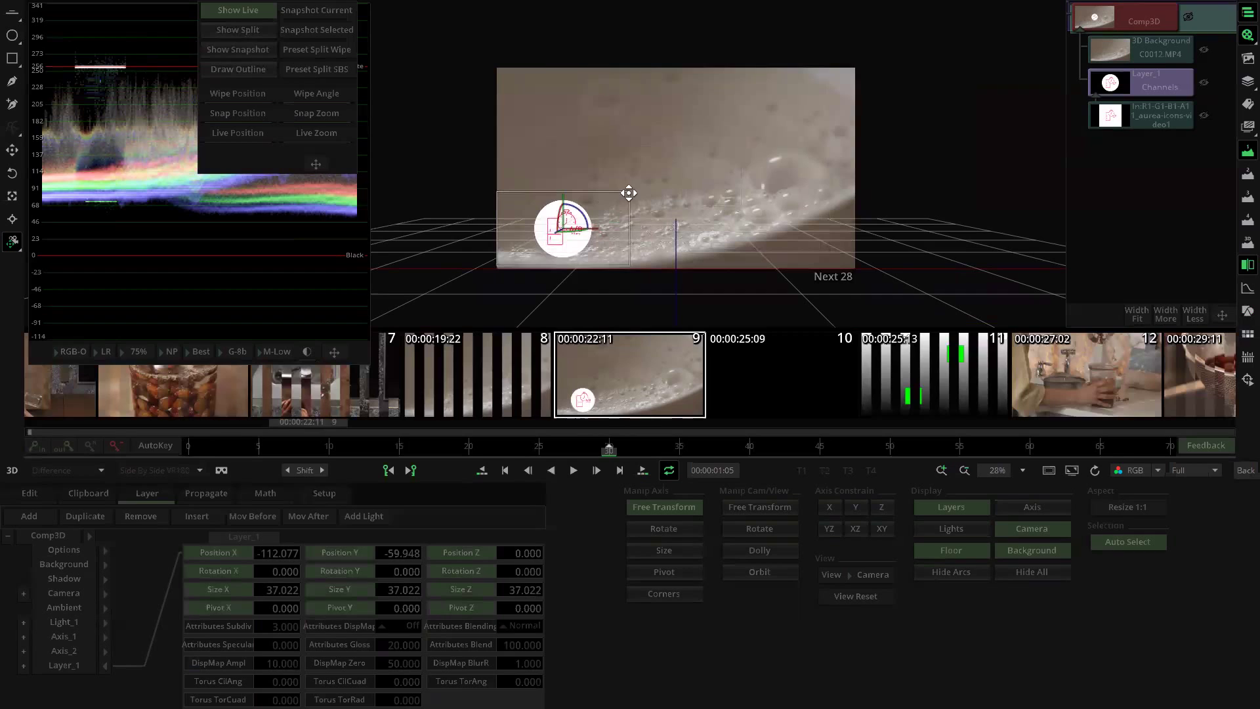
{"action": "left_click_drag", "start_coordinate": [628, 192], "coordinate": [627, 190]}
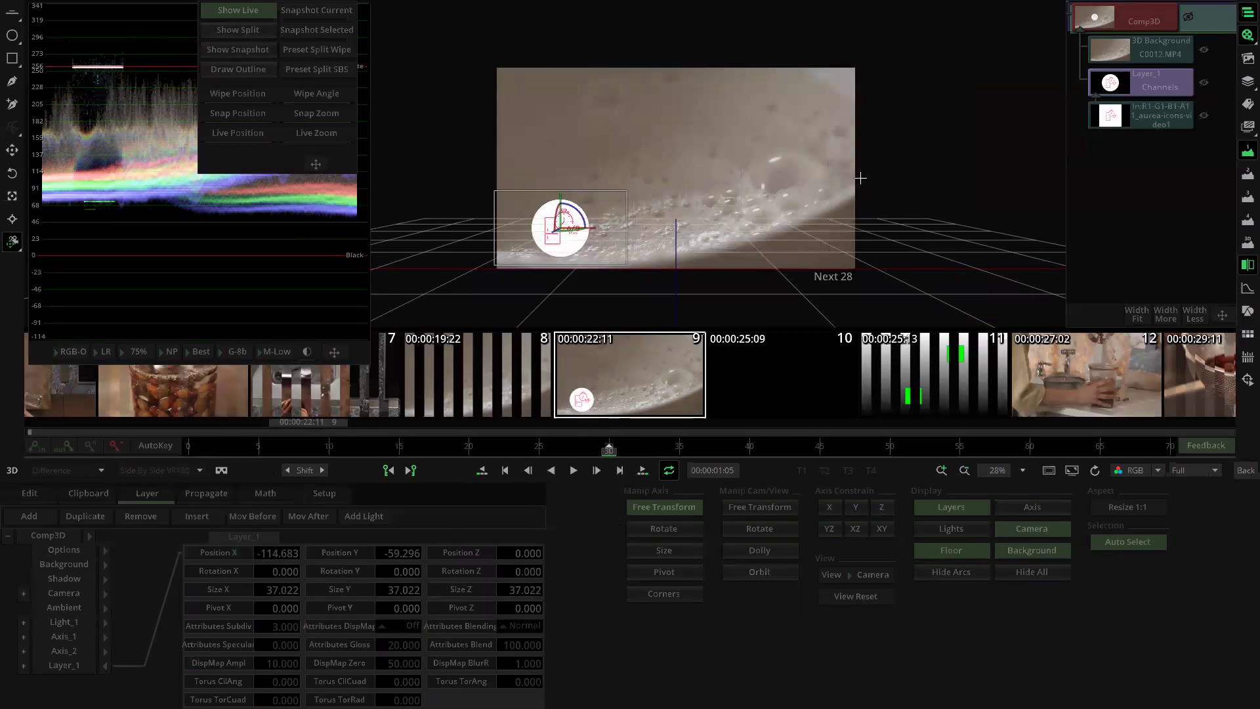
{"action": "scroll", "coordinate": [821, 193], "scroll_direction": "up", "scroll_amount": 3}
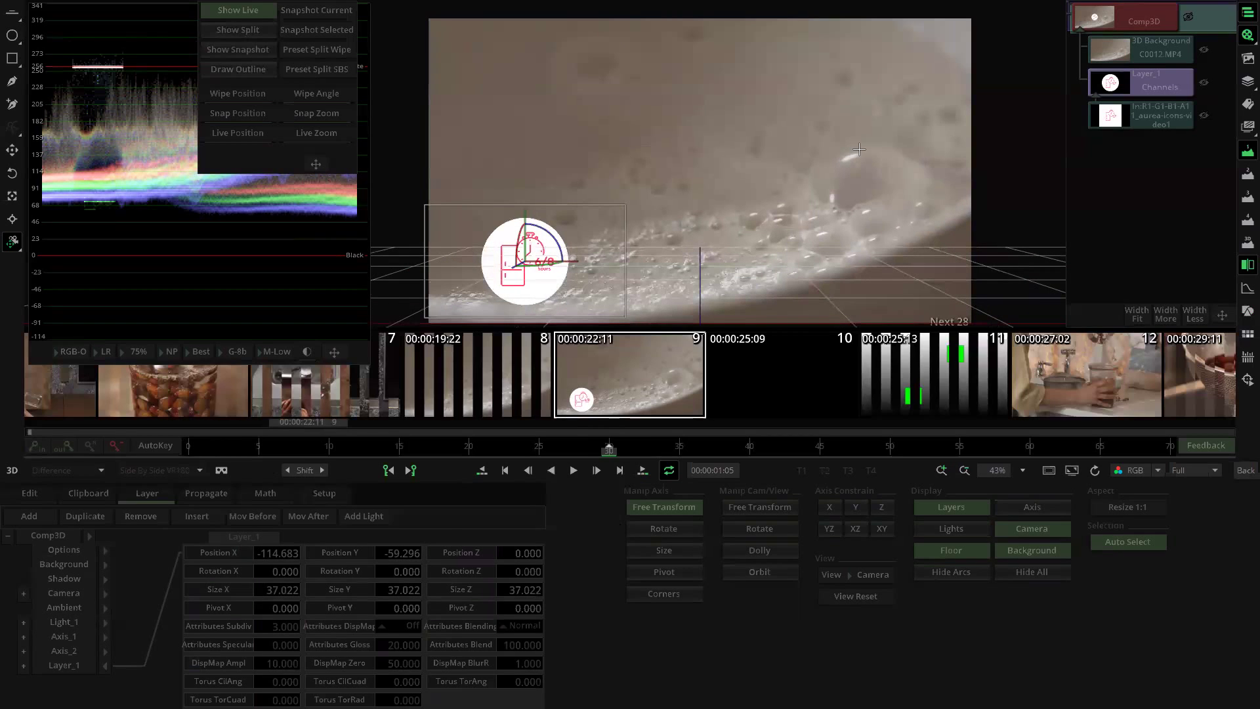
Step: Give the icon layer a Comp3D shadow with Intensity 100, BlurType Gauss and a BlurRad of about 1
{"action": "left_click", "coordinate": [105, 577]}
{"action": "left_click", "coordinate": [528, 555]}
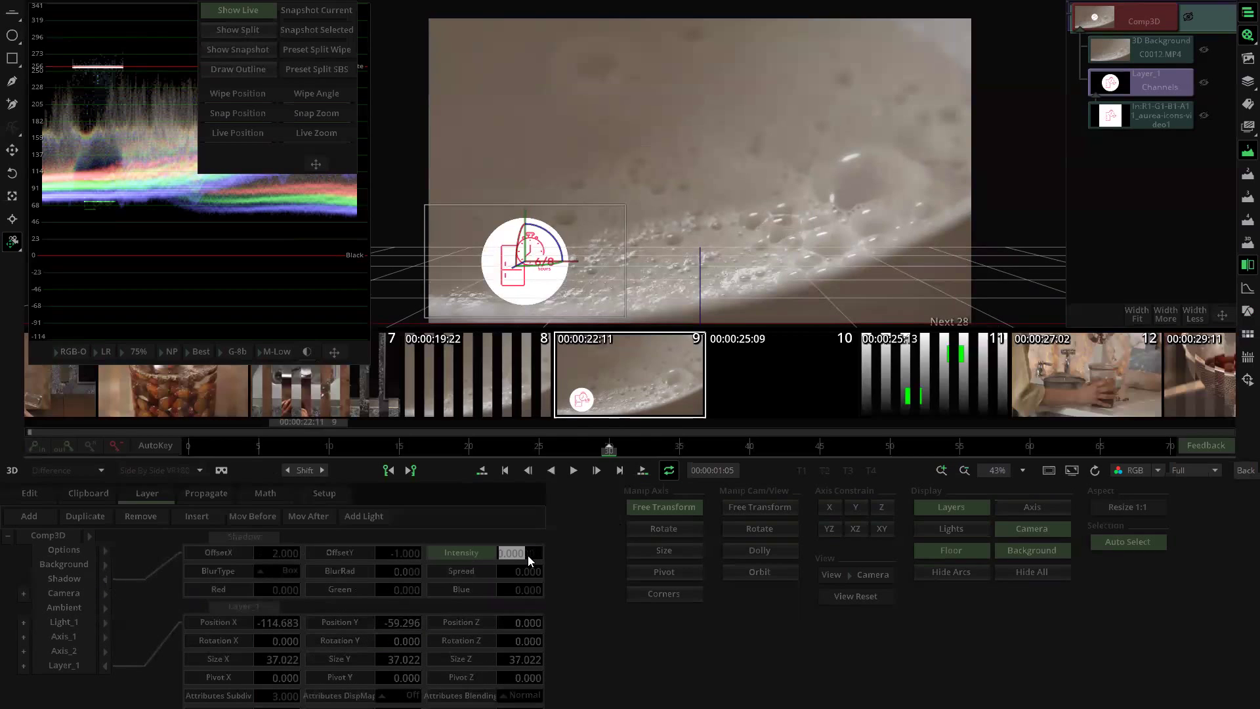
{"action": "left_click_drag", "start_coordinate": [536, 532], "coordinate": [546, 500]}
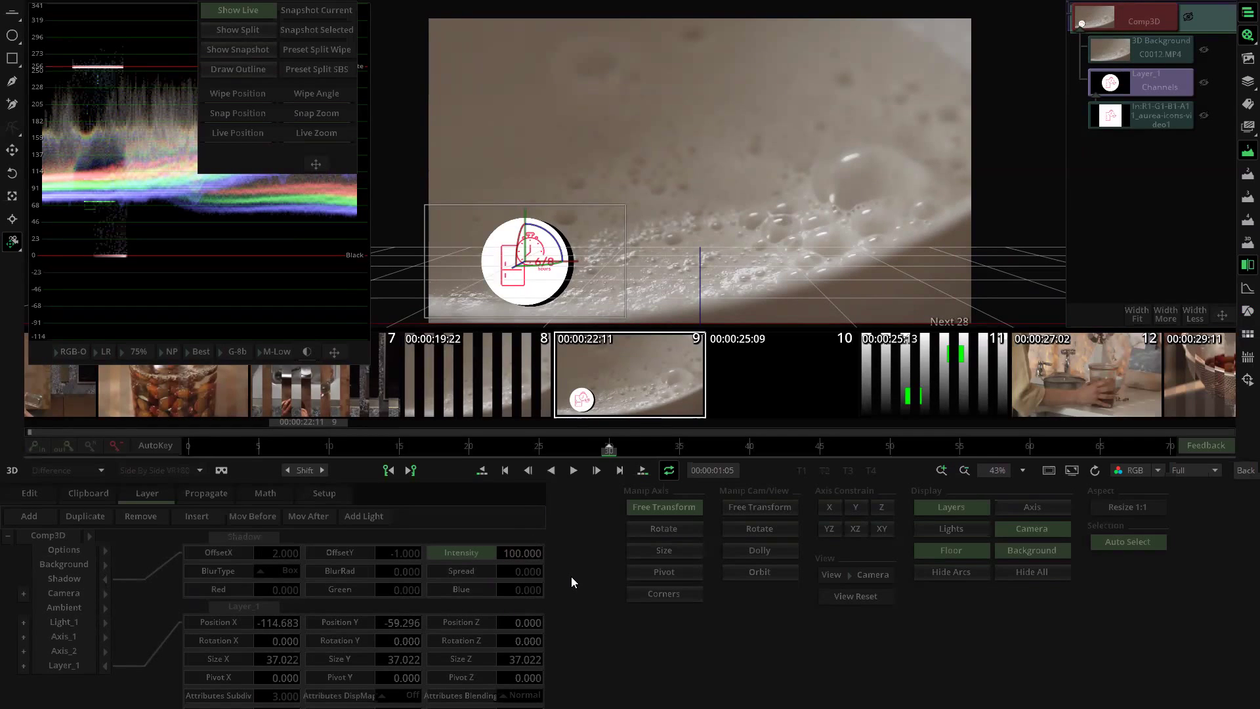
{"action": "left_click", "coordinate": [289, 571]}
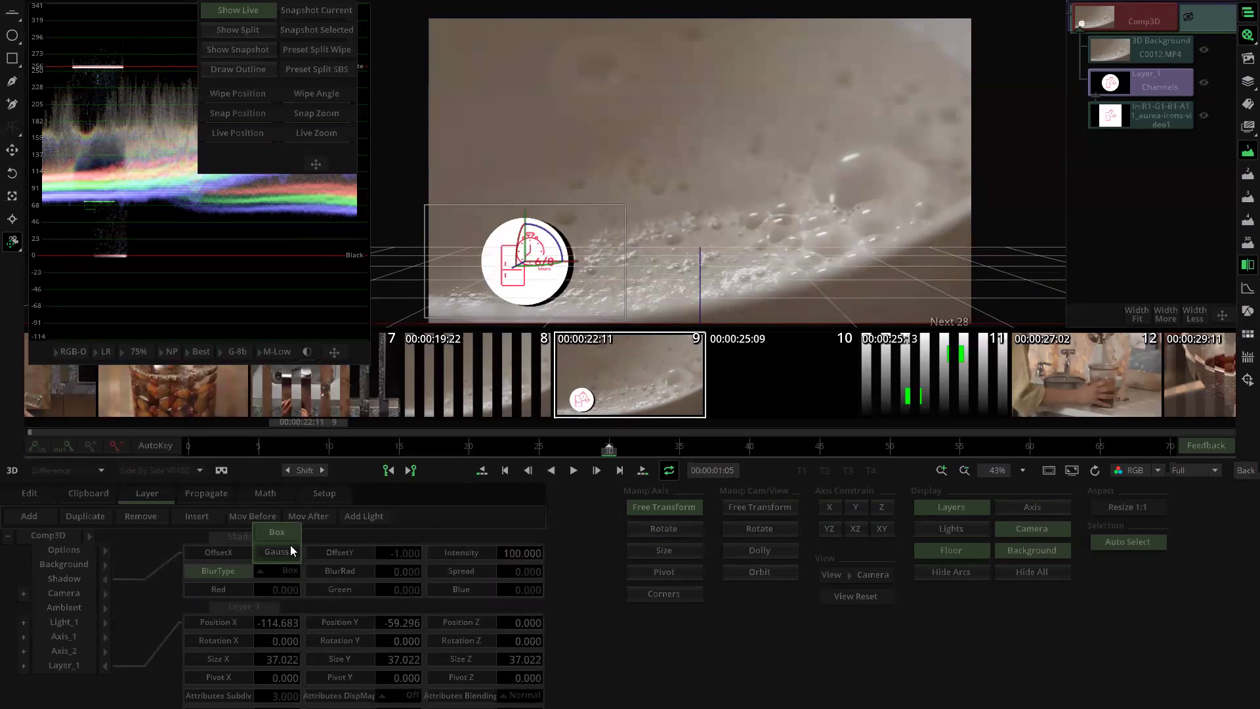
{"action": "left_click", "coordinate": [399, 568]}
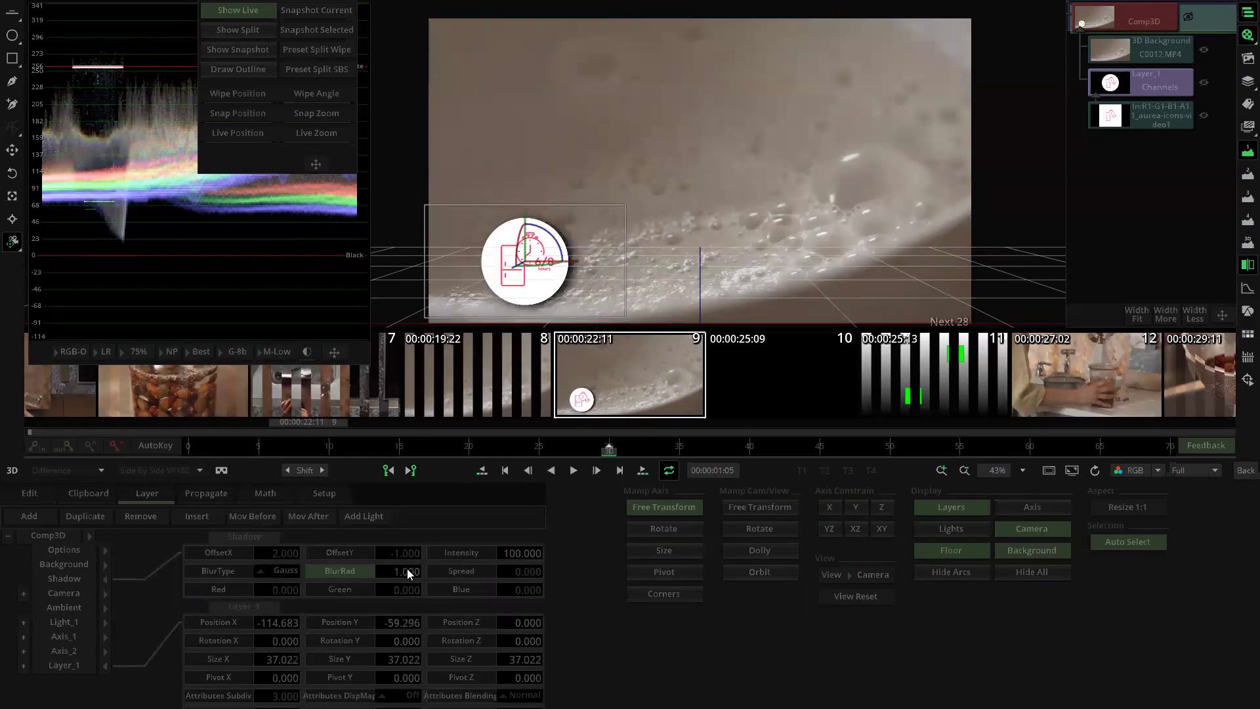
Step: Reduce the Comp3D shadow's BlurRad to 0.2 and check the icon's edge up close
{"action": "left_click_drag", "start_coordinate": [401, 567], "coordinate": [347, 567]}
{"action": "scroll", "coordinate": [729, 61], "scroll_direction": "up", "scroll_amount": 5}
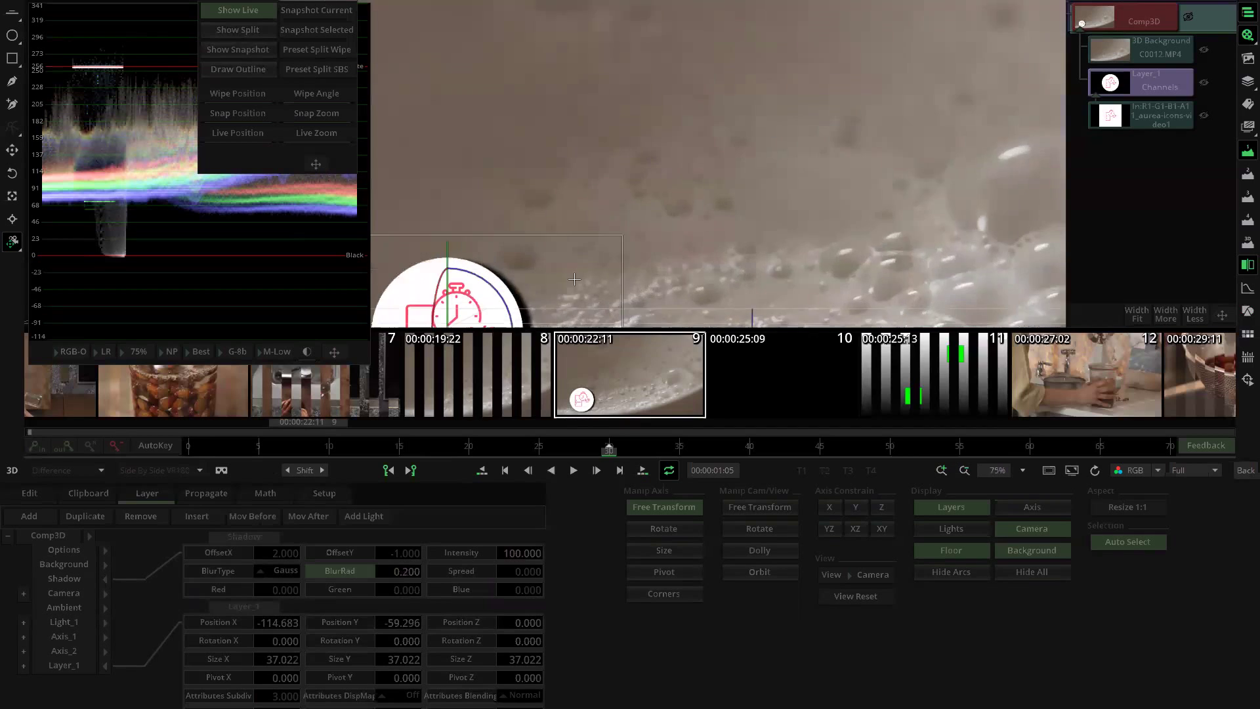
{"action": "scroll", "coordinate": [730, 61], "scroll_direction": "up", "scroll_amount": 3}
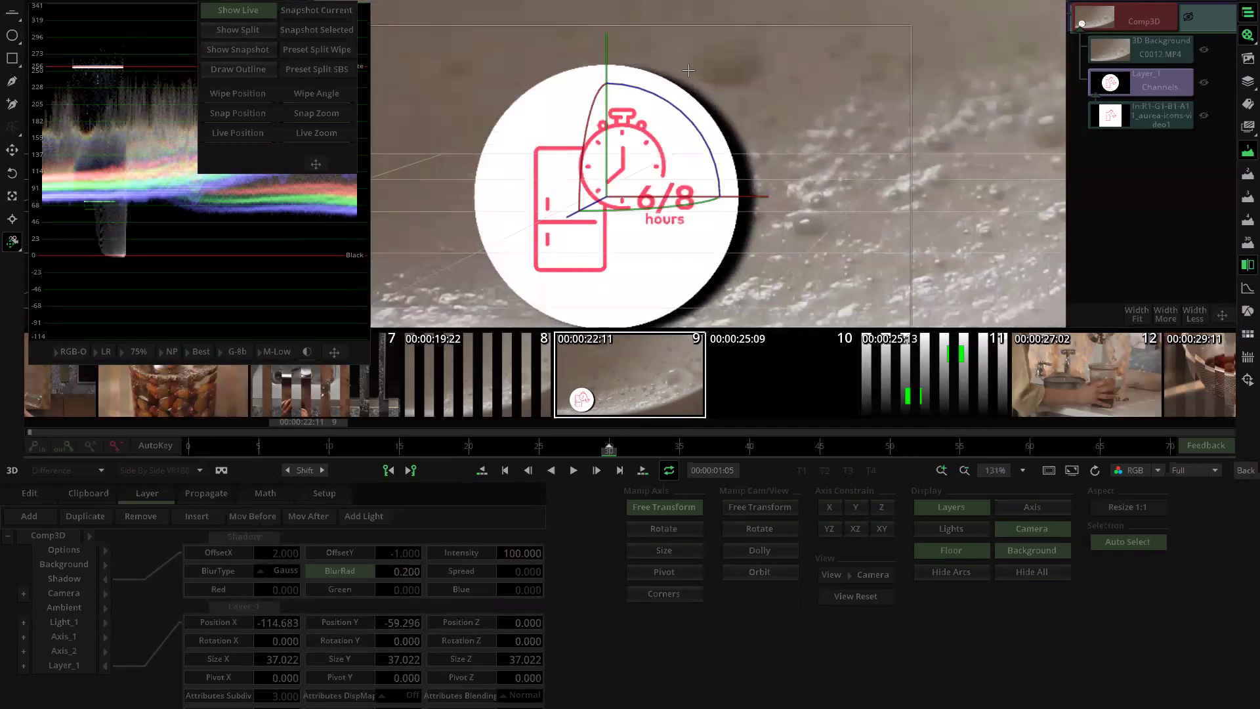
{"action": "scroll", "coordinate": [722, 132], "scroll_direction": "down", "scroll_amount": 1}
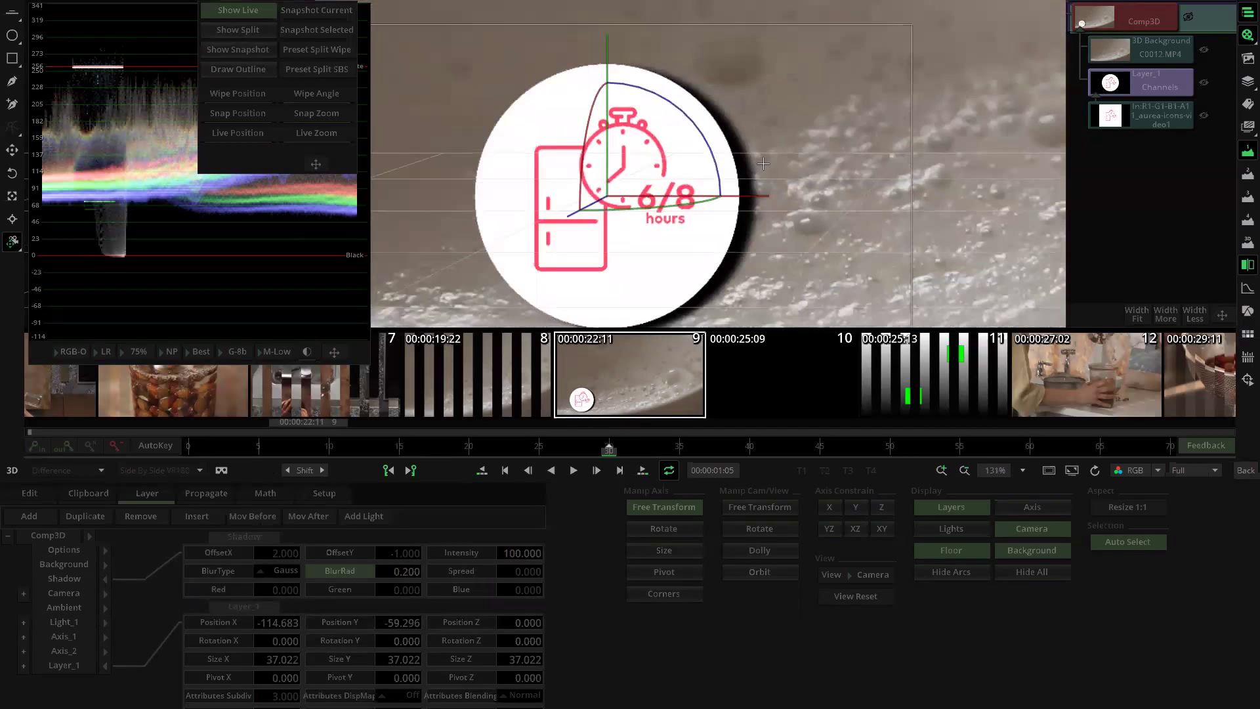
Step: Insert a Blur effect into the icon stack between Comp3D and Channels, and open its parameters
{"action": "left_click", "coordinate": [1245, 470]}
{"action": "left_click", "coordinate": [630, 216]}
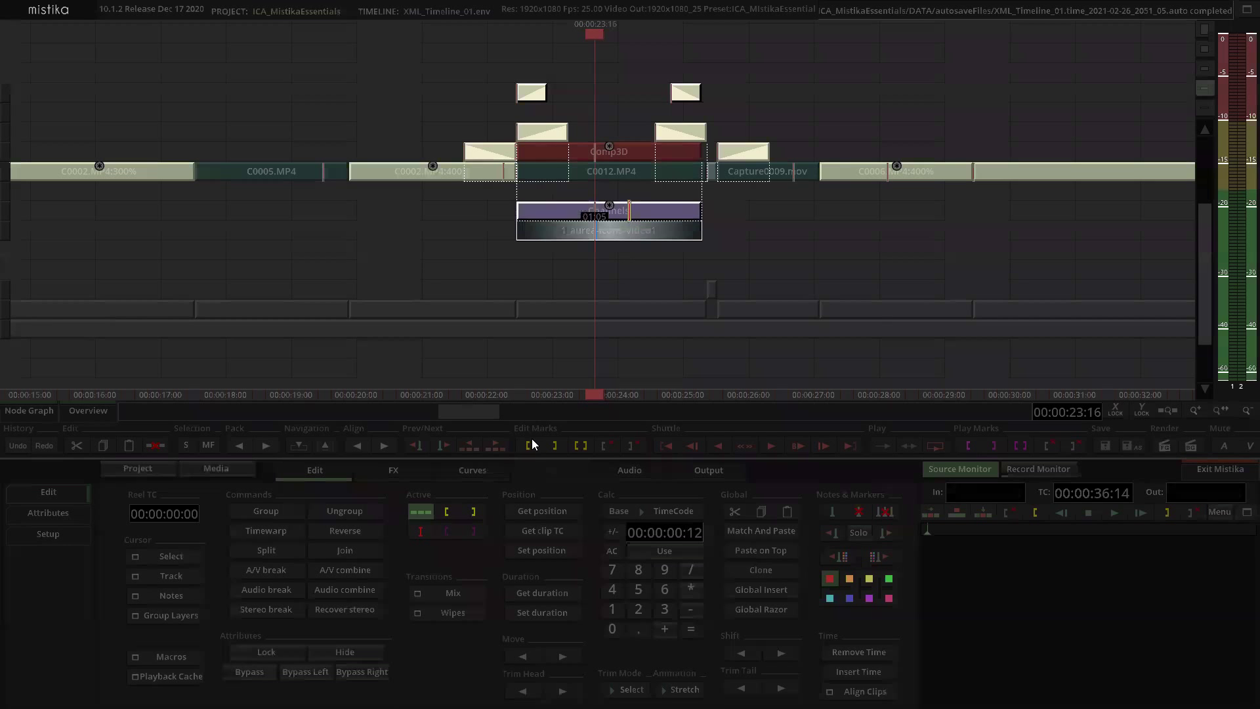
{"action": "left_click", "coordinate": [413, 476]}
{"action": "left_click", "coordinate": [1115, 504]}
{"action": "left_click", "coordinate": [613, 192]}
{"action": "double_click", "coordinate": [610, 197]}
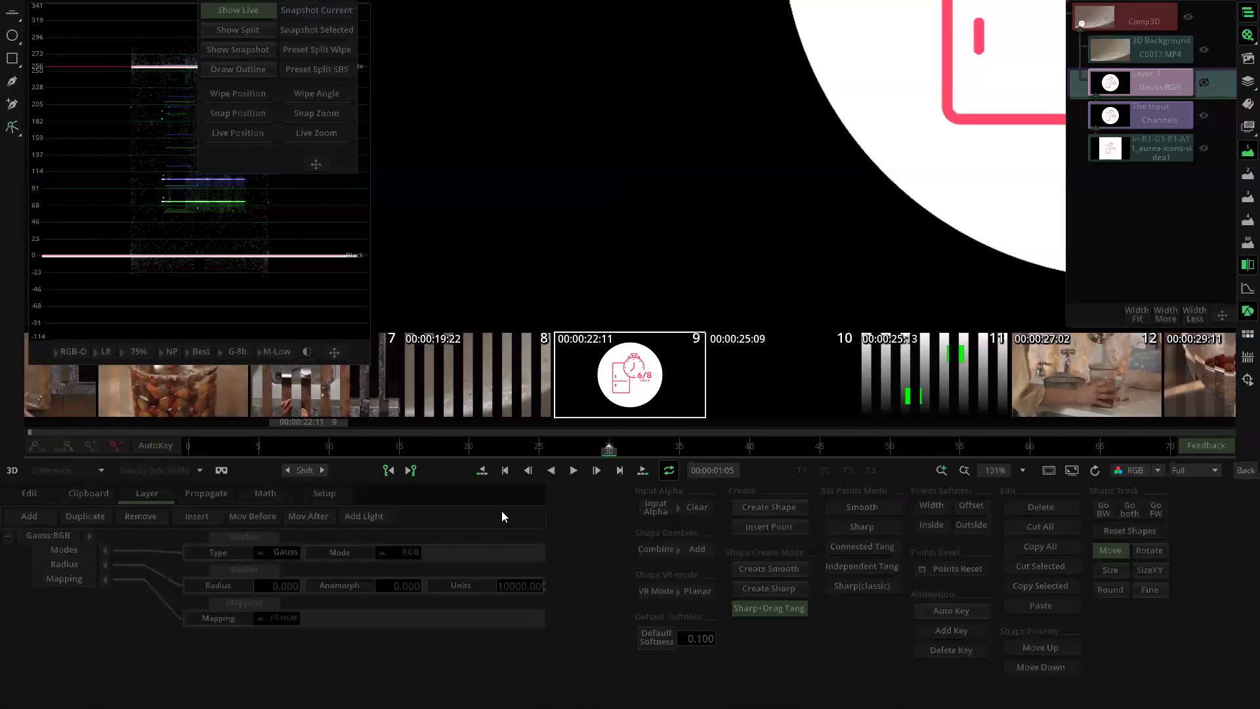
Step: Limit the Gauss blur to the alpha by setting Mode to A, with Units 1920 and Radius 1
{"action": "left_click", "coordinate": [405, 555]}
{"action": "left_click", "coordinate": [401, 473]}
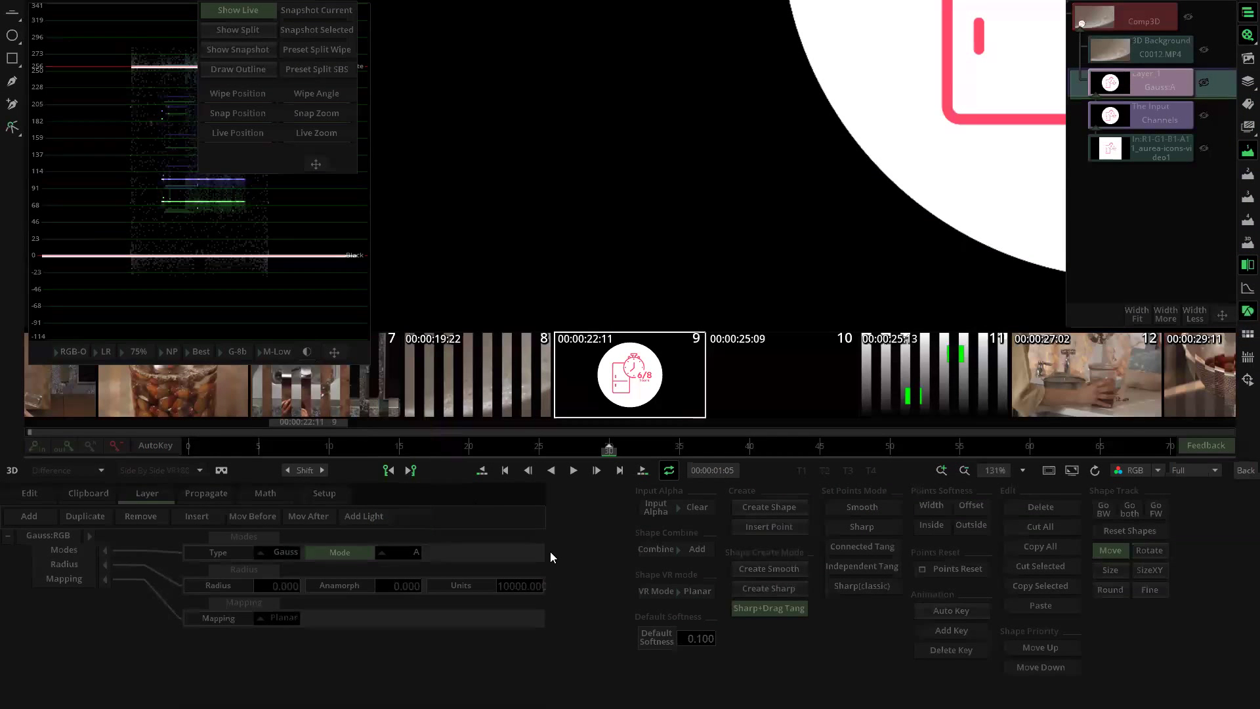
{"action": "left_click", "coordinate": [279, 585]}
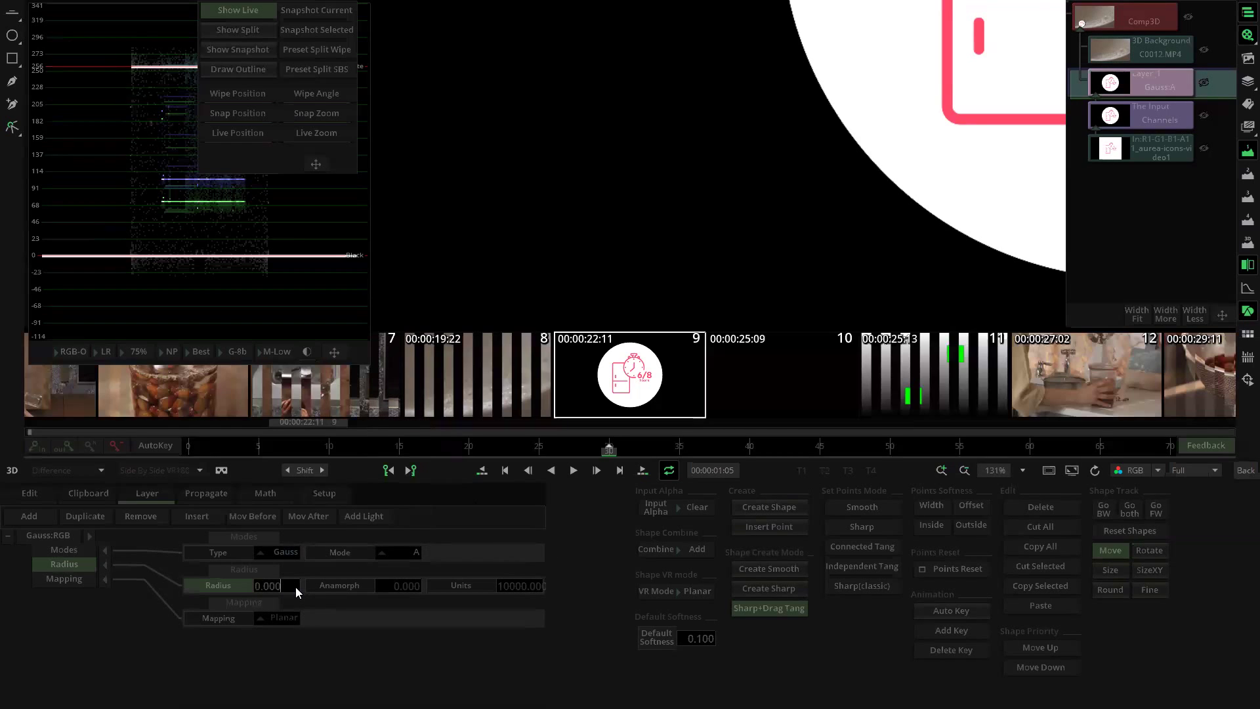
{"action": "left_click", "coordinate": [516, 588]}
{"action": "type", "text": "1920"}
{"action": "key", "text": "Return"}
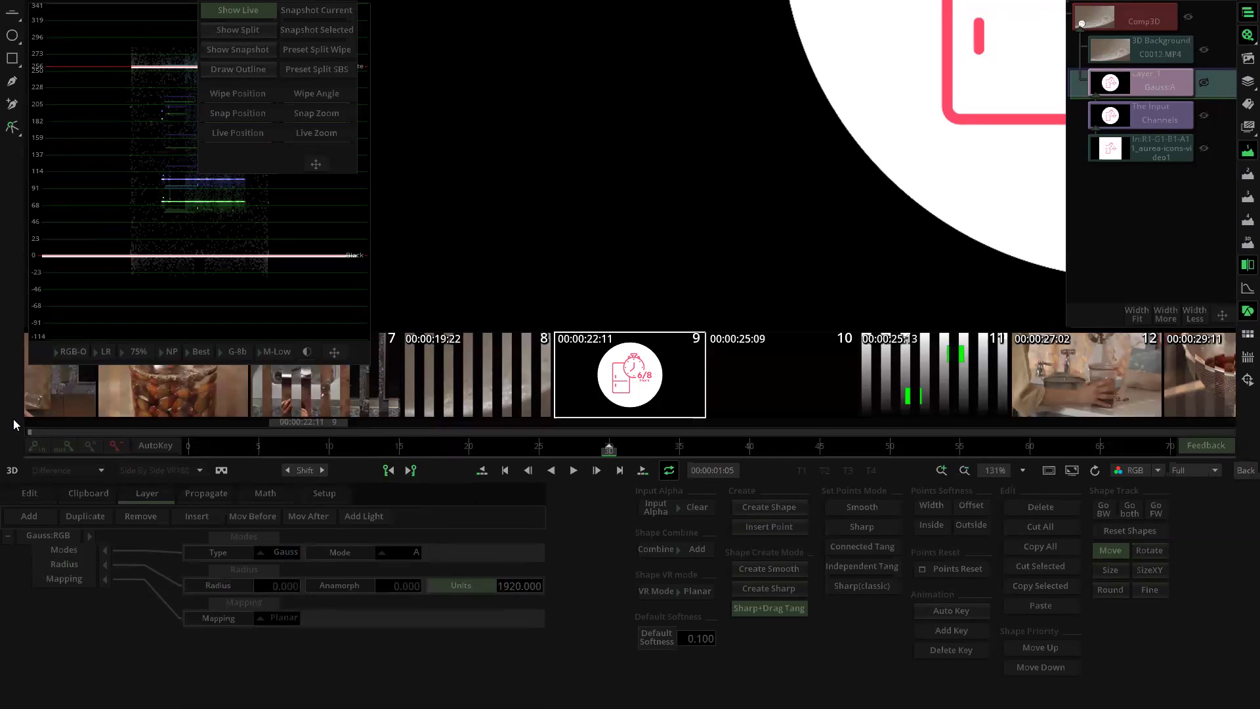
{"action": "left_click_drag", "start_coordinate": [267, 584], "coordinate": [274, 571]}
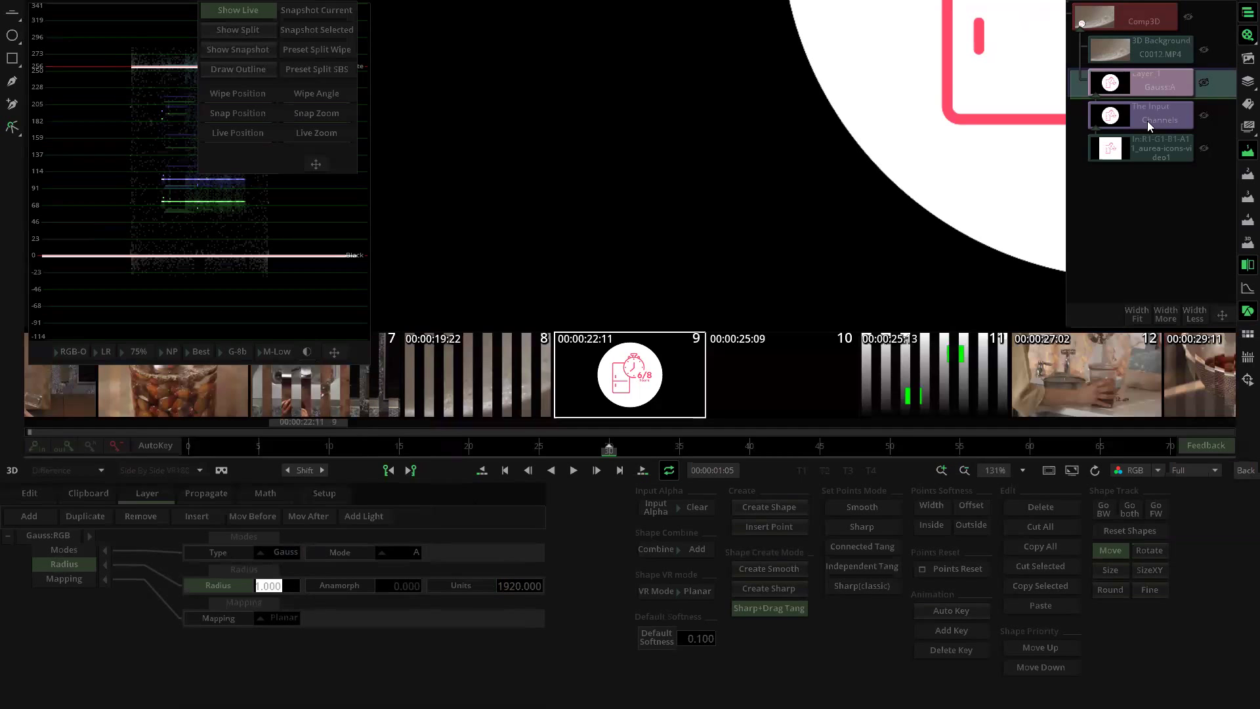
Step: Readjust the alpha blur's Radius while comparing the icon's edge in the Comp3D composite
{"action": "left_click", "coordinate": [1155, 19]}
{"action": "scroll", "coordinate": [787, 174], "scroll_direction": "up", "scroll_amount": 1}
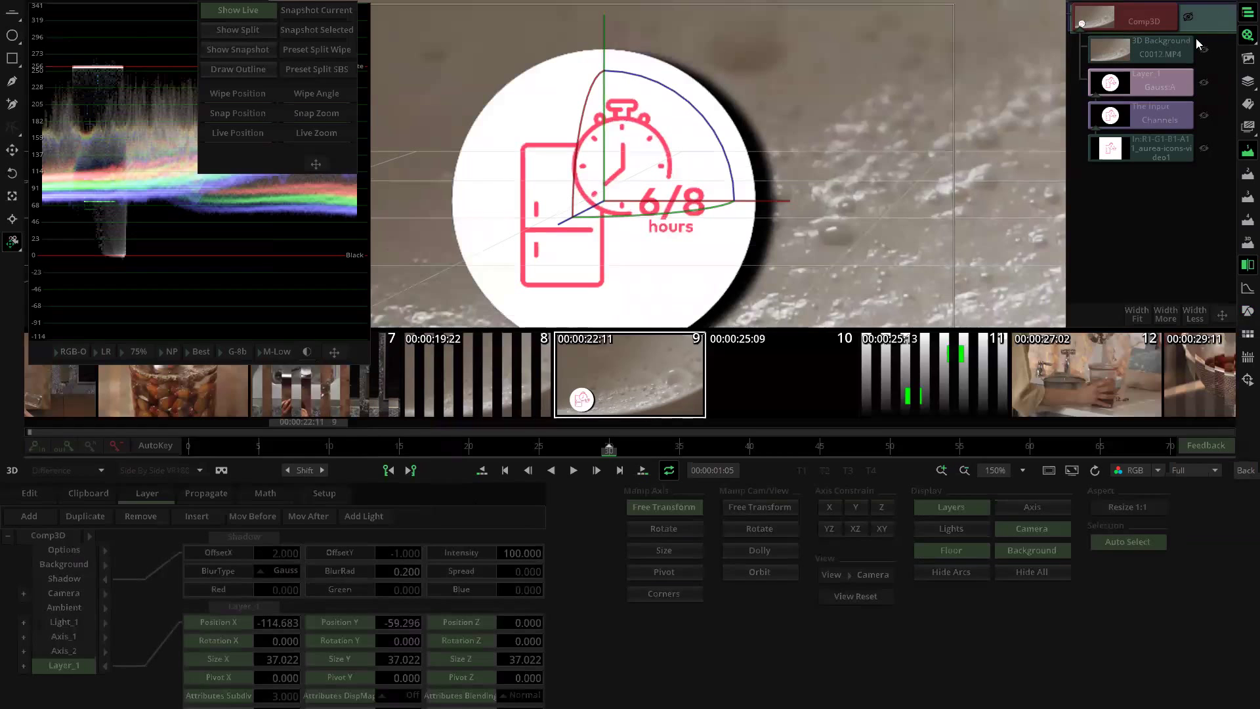
{"action": "left_click", "coordinate": [1167, 89]}
{"action": "left_click_drag", "start_coordinate": [281, 559], "coordinate": [285, 573]}
{"action": "left_click", "coordinate": [1142, 25]}
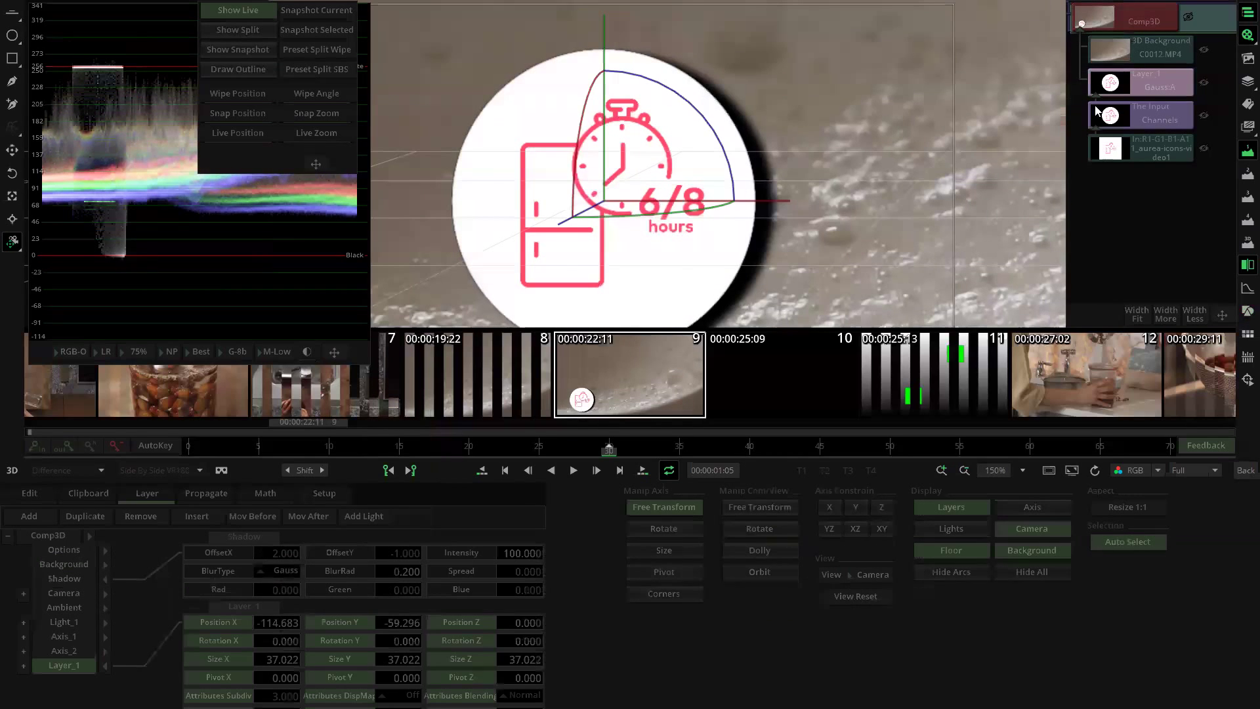
Step: Set Layer_1's blending to Premultiplied and raise the Comp3D Samples to x15
{"action": "left_click", "coordinate": [520, 695]}
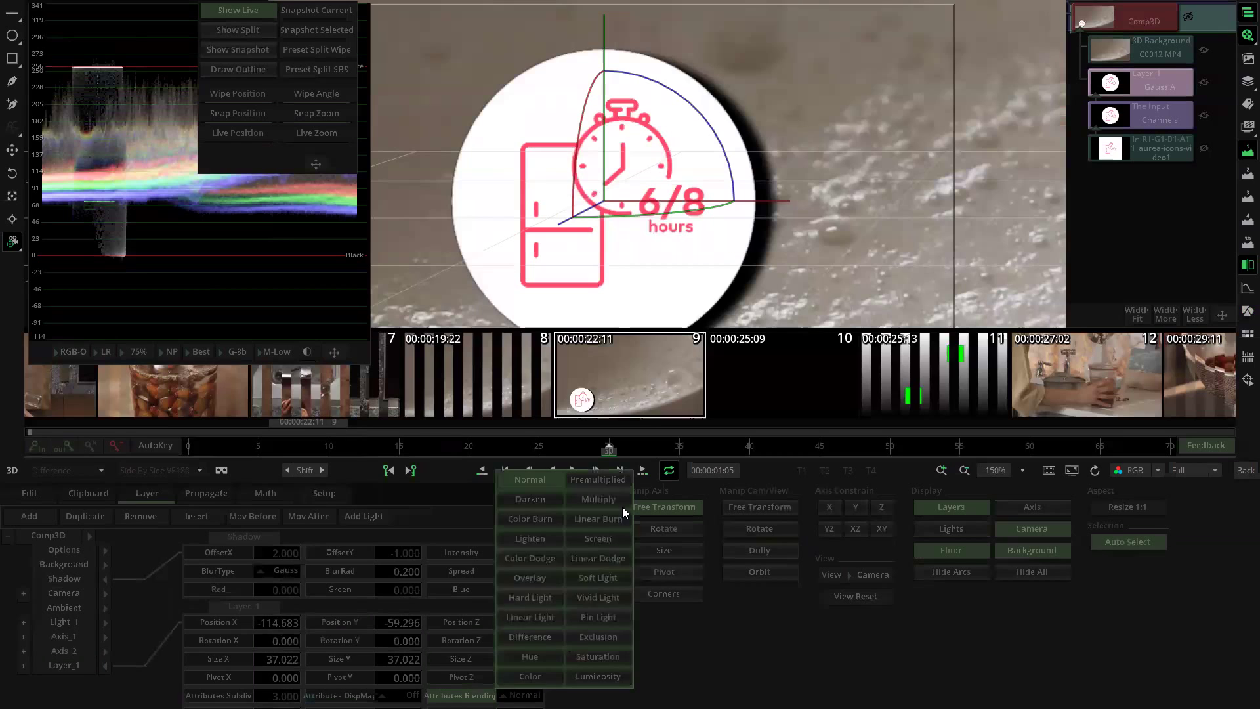
{"action": "left_click", "coordinate": [609, 482]}
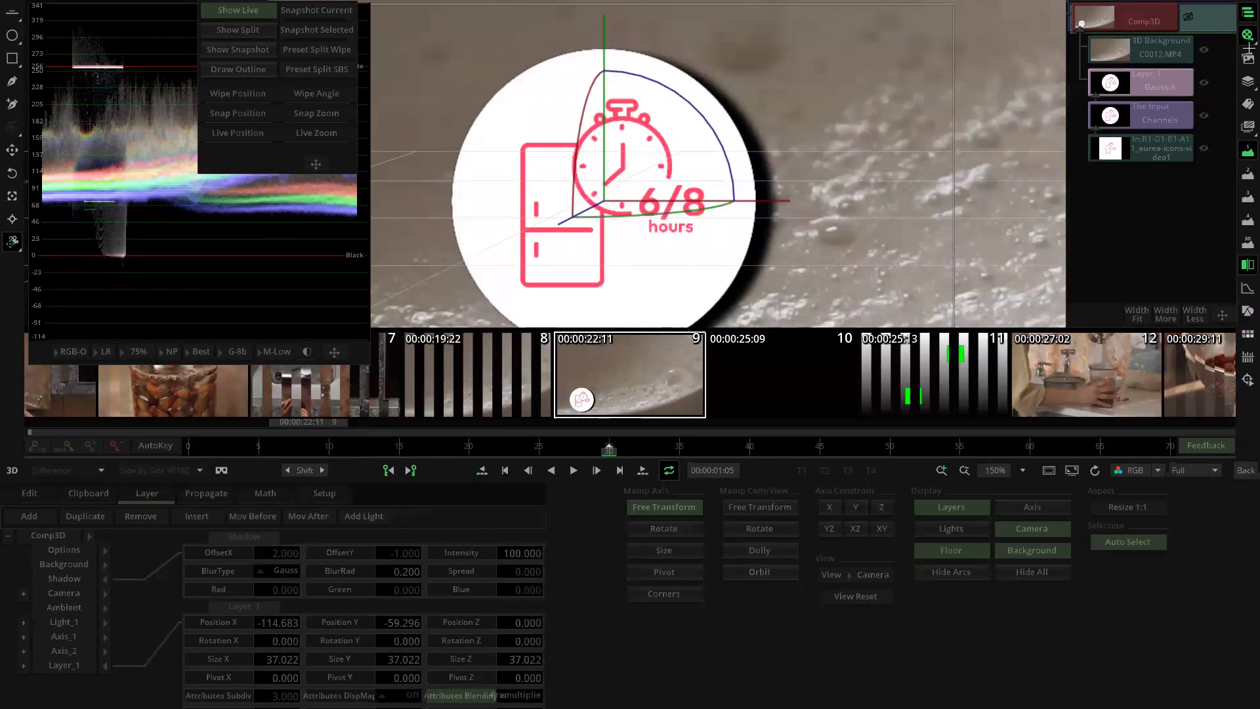
{"action": "left_click", "coordinate": [106, 550]}
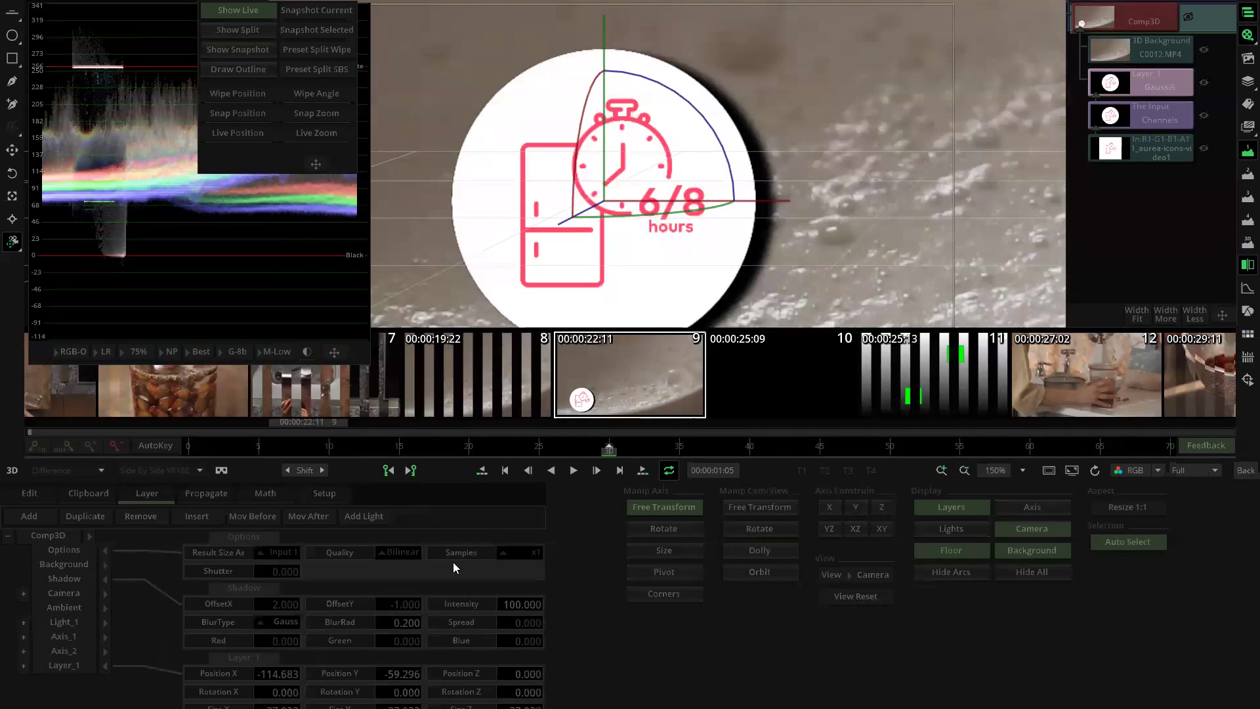
{"action": "left_click_drag", "start_coordinate": [518, 551], "coordinate": [544, 552]}
{"action": "scroll", "coordinate": [726, 174], "scroll_direction": "up", "scroll_amount": 1}
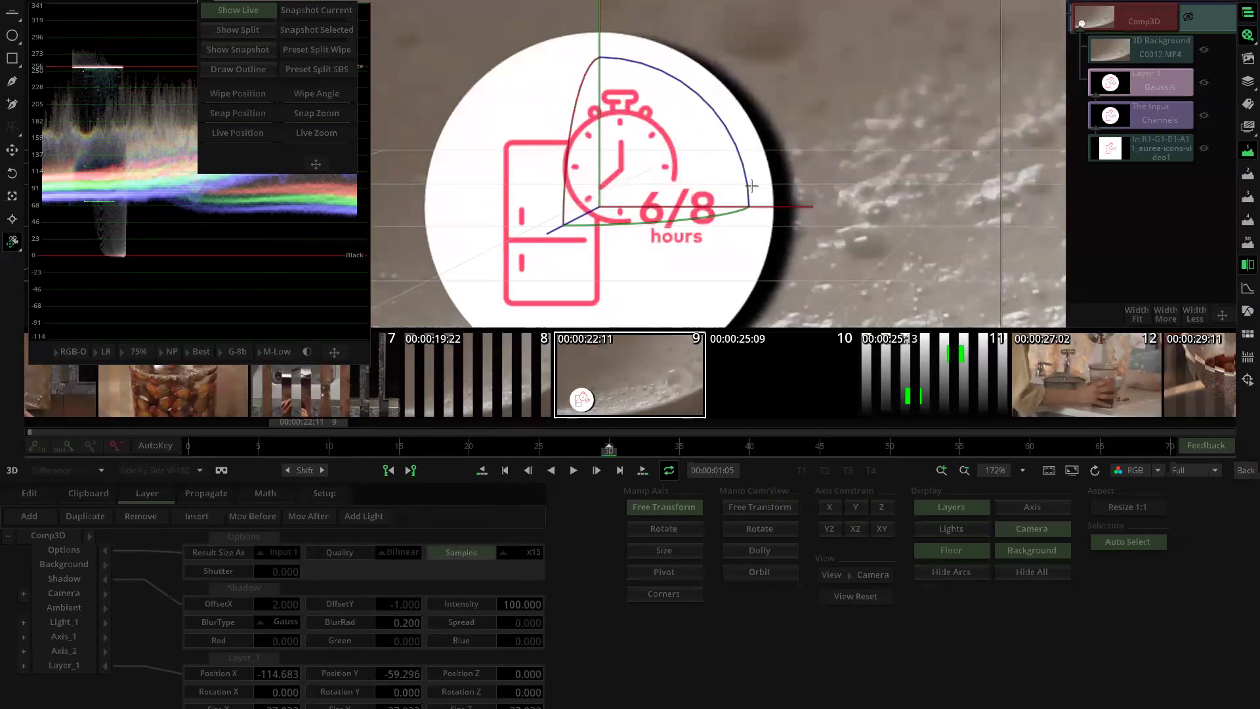
Step: Return to the timeline and move the icon stack and its Comp3D below the C0012.MP4 clip, leaving a gap between them
{"action": "left_click", "coordinate": [1242, 472]}
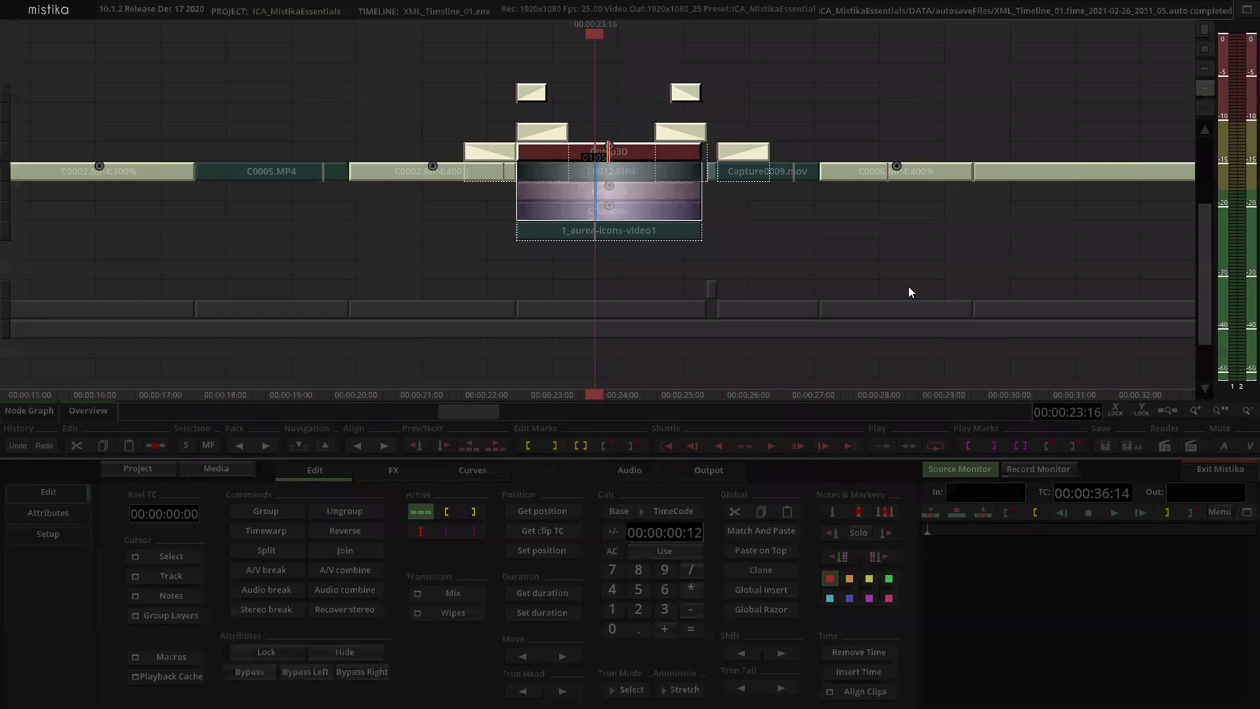
{"action": "scroll", "coordinate": [794, 229], "scroll_direction": "down", "scroll_amount": 2}
{"action": "scroll", "coordinate": [718, 231], "scroll_direction": "up", "scroll_amount": 3}
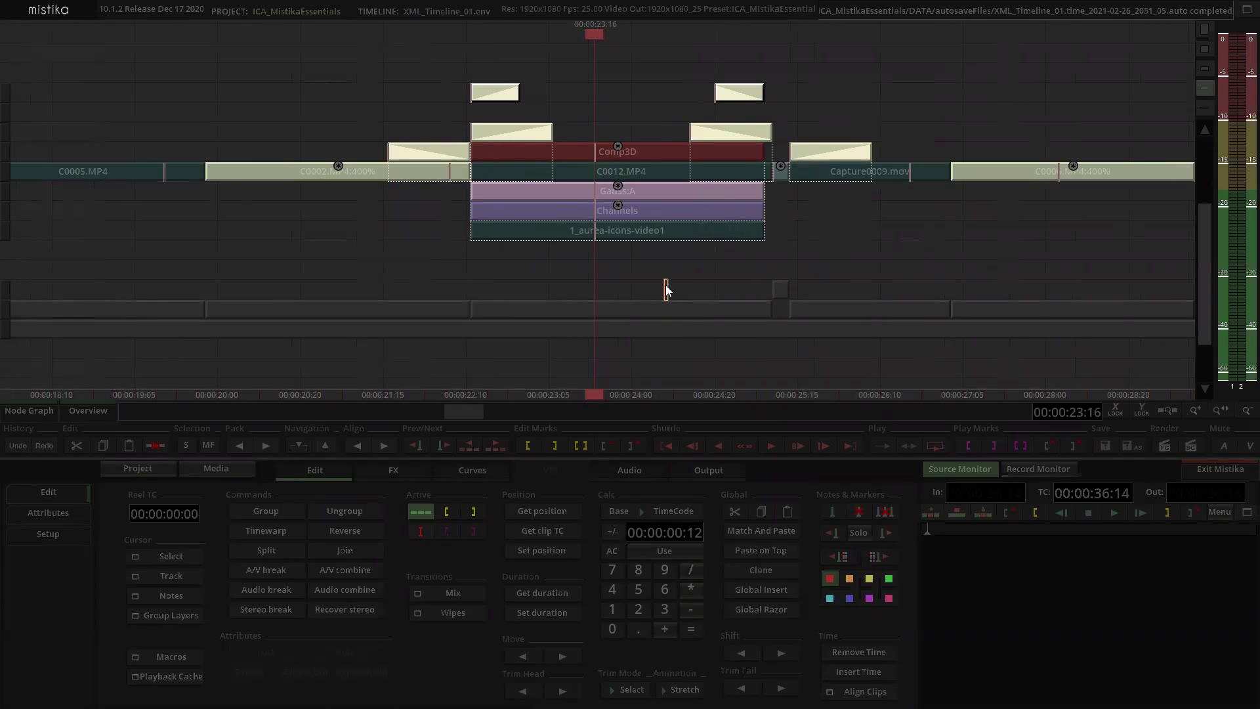
{"action": "left_click_drag", "start_coordinate": [611, 207], "coordinate": [610, 245]}
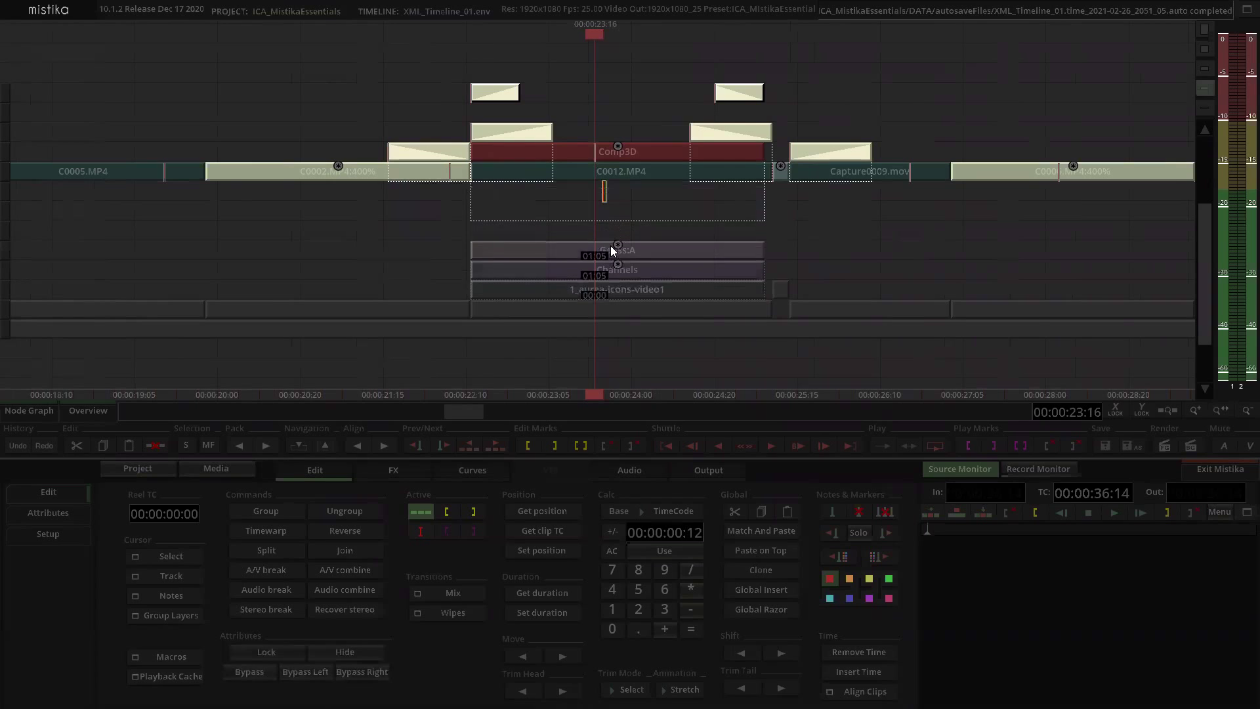
{"action": "left_click", "coordinate": [620, 154]}
{"action": "mouse_move", "coordinate": [621, 154]}
{"action": "left_mouse_down"}
{"action": "mouse_move", "coordinate": [638, 249]}
{"action": "mouse_move", "coordinate": [637, 220]}
{"action": "left_mouse_up"}
Step: Add a Dummy 1 effect between Comp3D and the Gauss blur to stand in for the background
{"action": "left_click", "coordinate": [670, 252]}
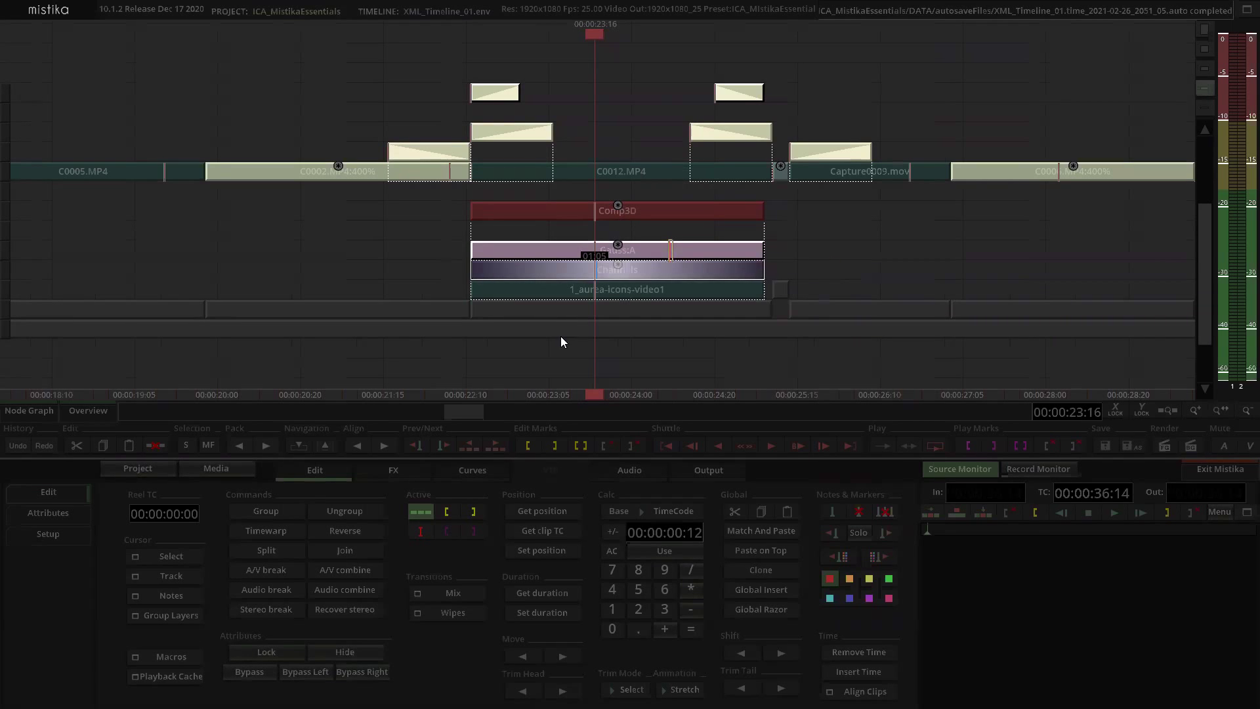
{"action": "left_click", "coordinate": [592, 249]}
{"action": "left_click", "coordinate": [621, 248]}
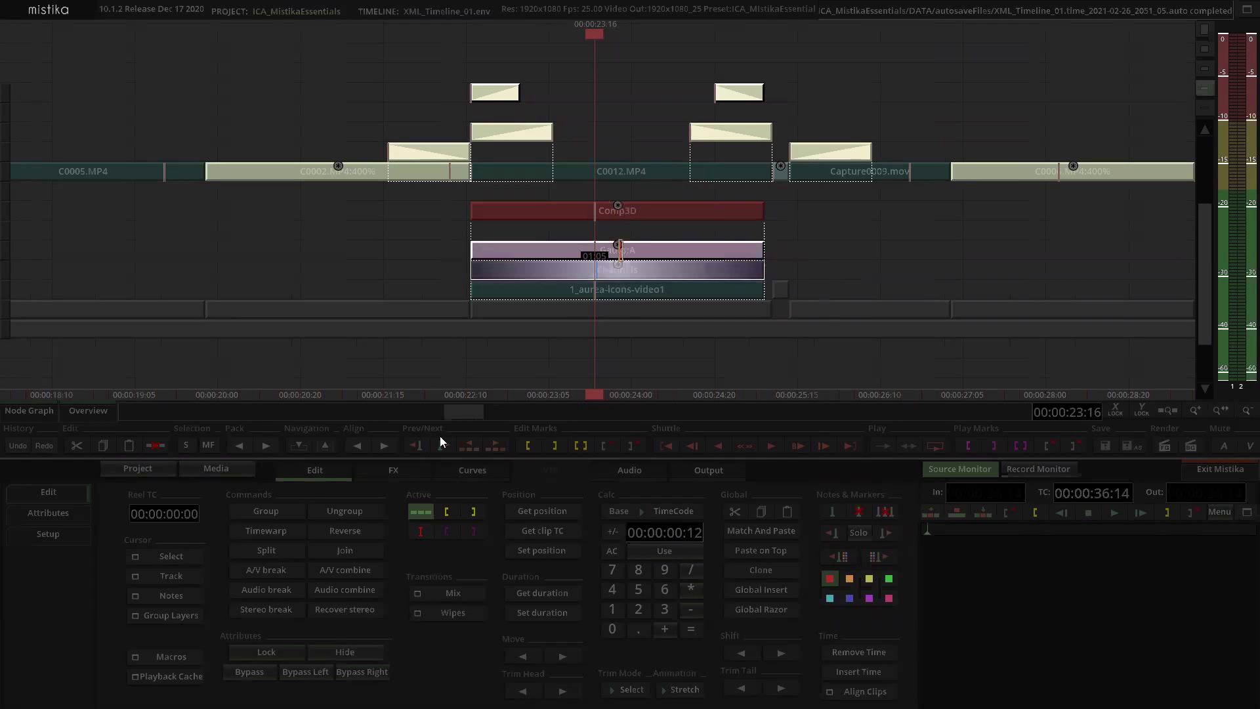
{"action": "left_click", "coordinate": [395, 471]}
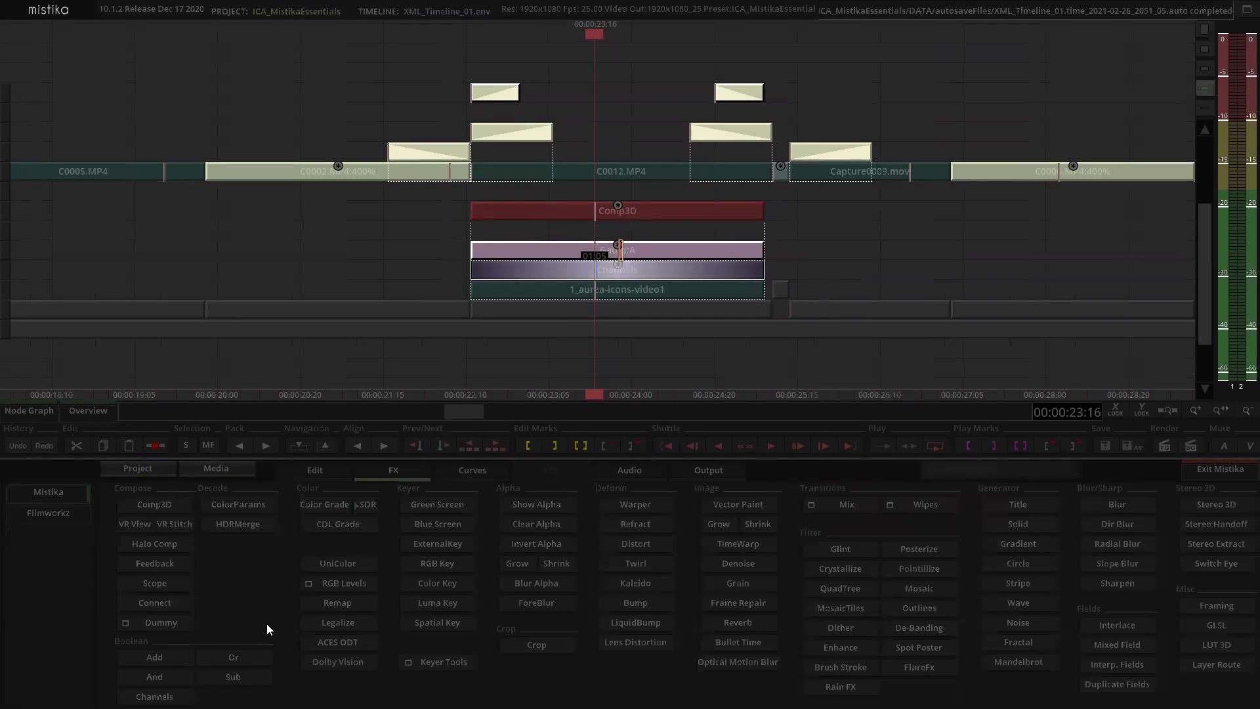
{"action": "left_click", "coordinate": [164, 626]}
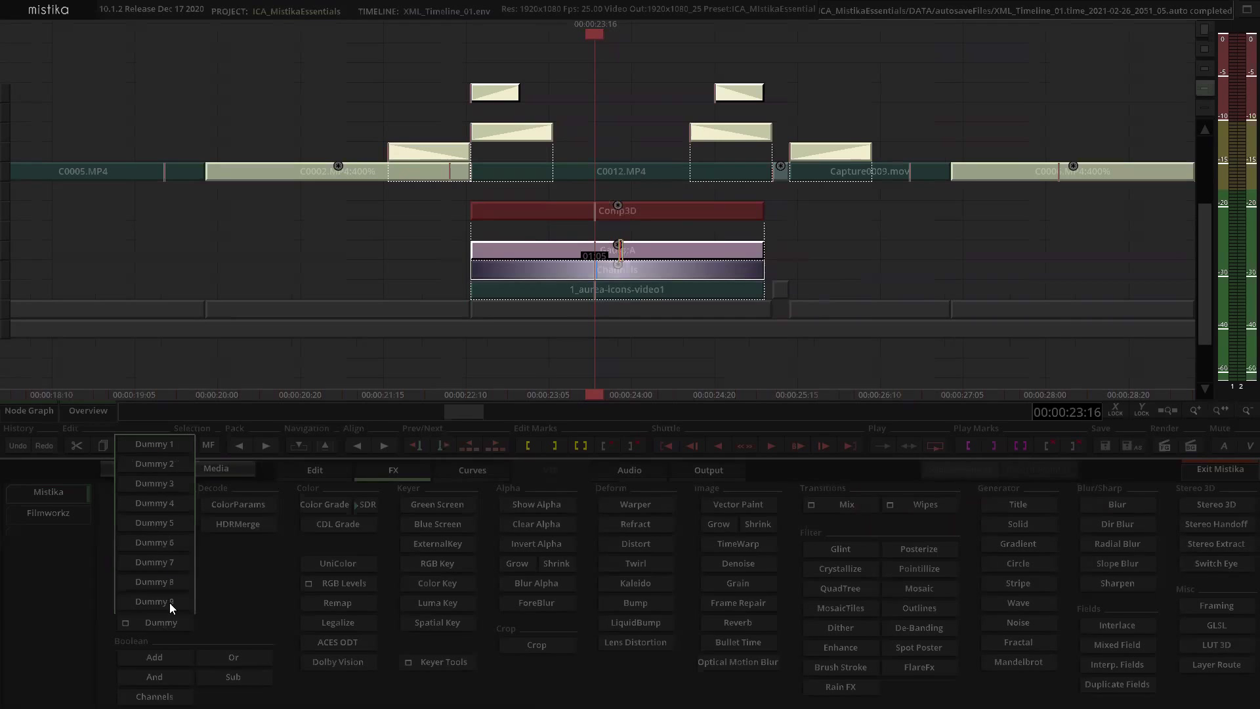
{"action": "left_click", "coordinate": [155, 449]}
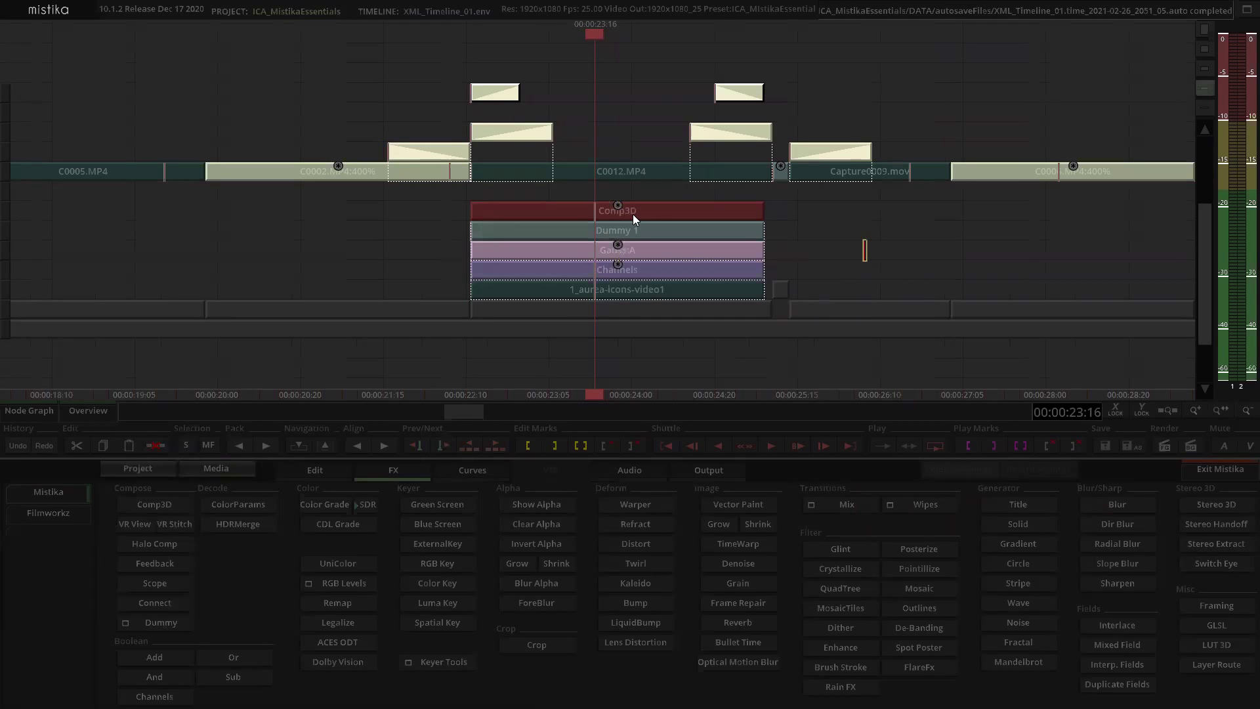
Step: Inspect the Comp3D composite with the dummy as its background, then return to the timeline
{"action": "double_click", "coordinate": [632, 214]}
{"action": "scroll", "coordinate": [808, 154], "scroll_direction": "down", "scroll_amount": 5}
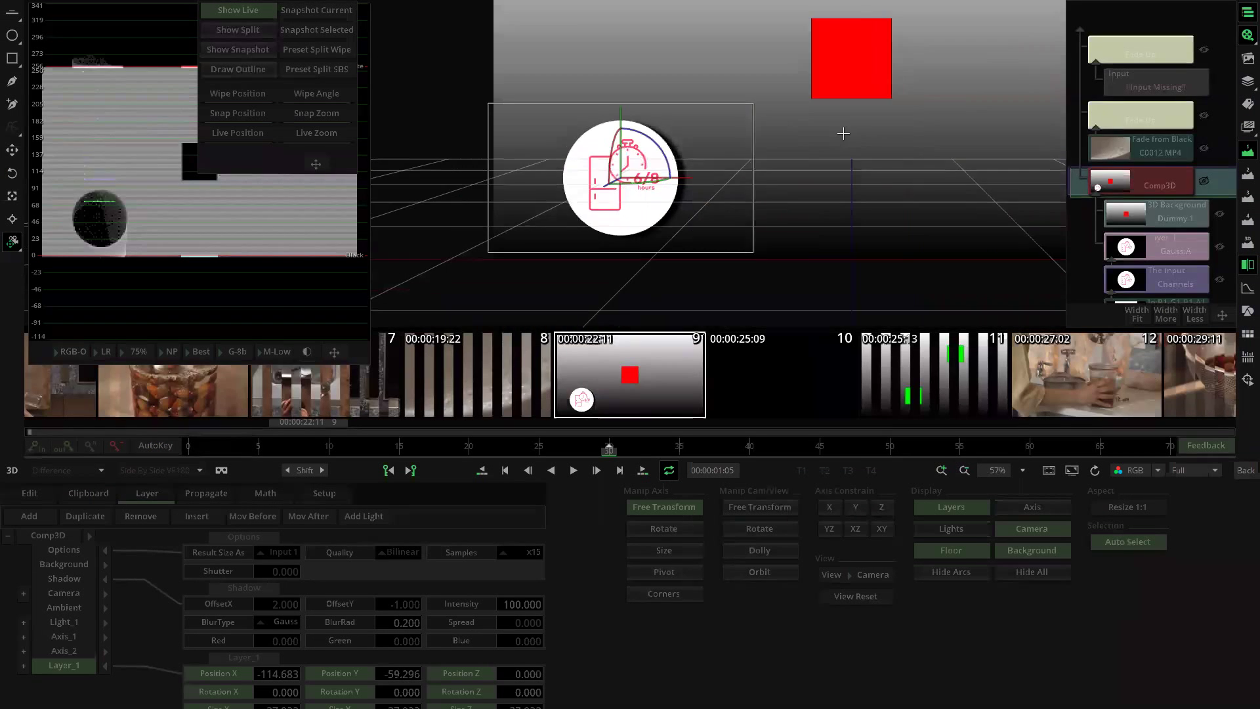
{"action": "scroll", "coordinate": [851, 122], "scroll_direction": "down", "scroll_amount": 4}
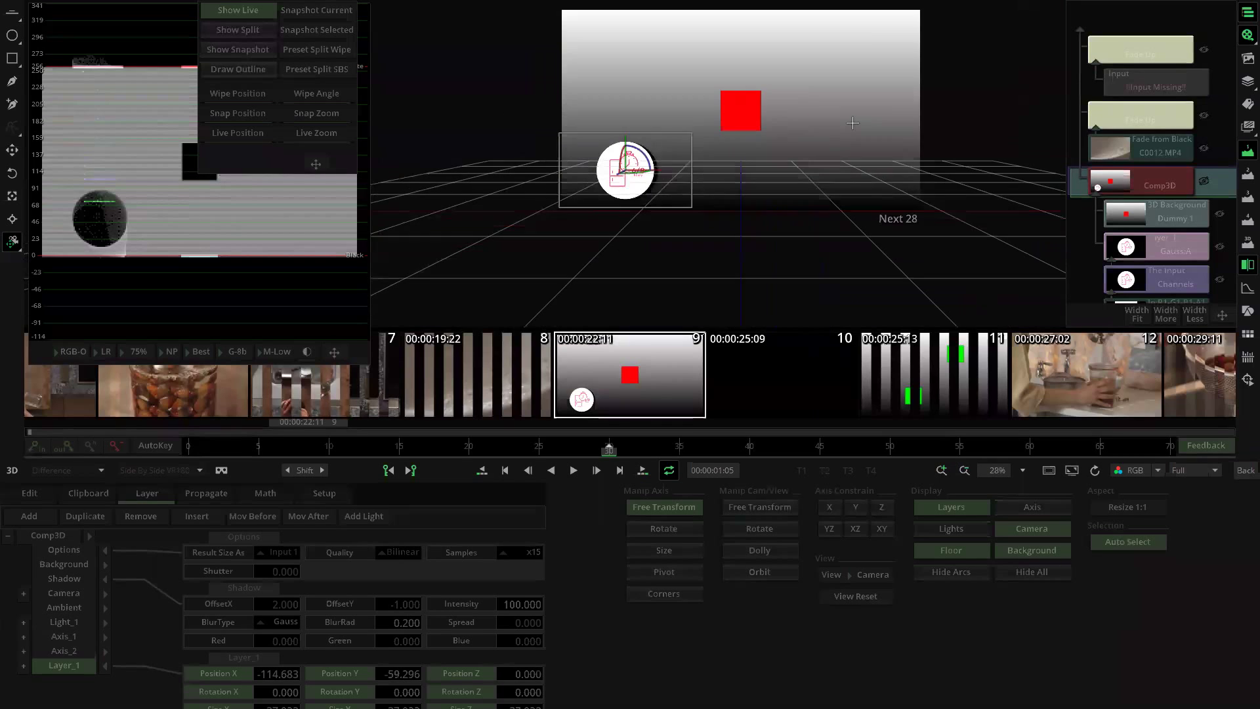
{"action": "scroll", "coordinate": [810, 131], "scroll_direction": "up", "scroll_amount": 1}
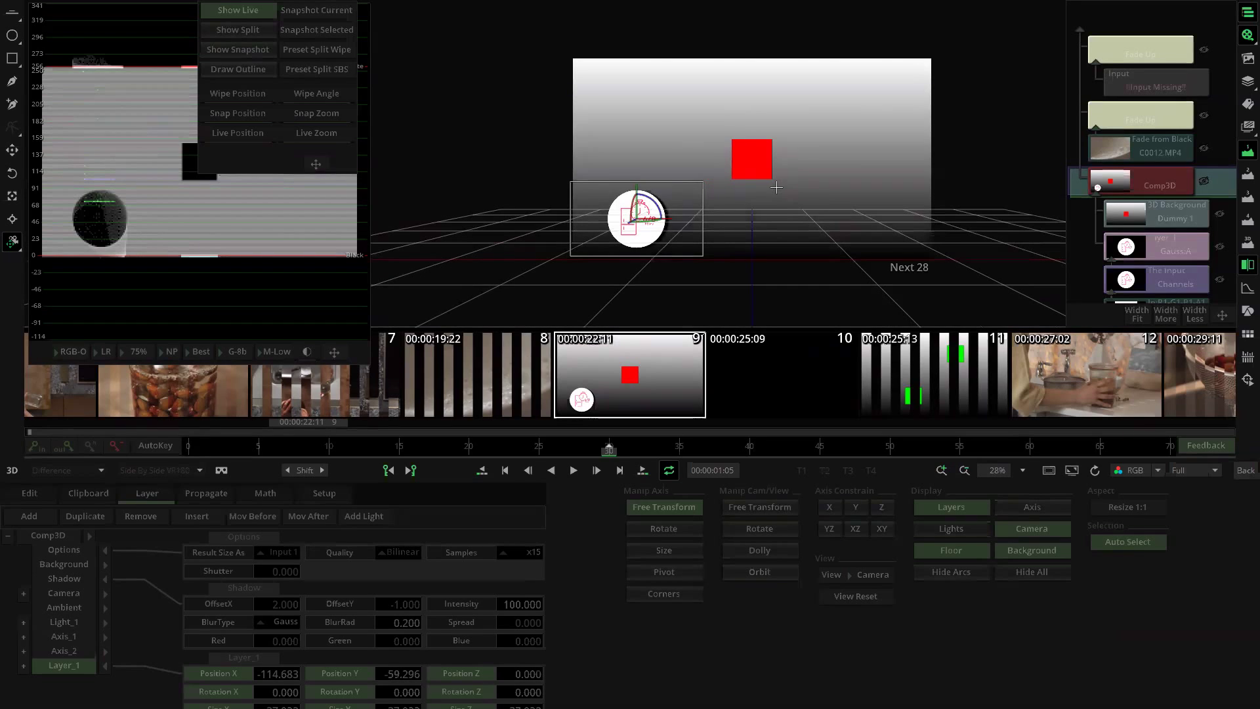
{"action": "key", "text": "Escape"}
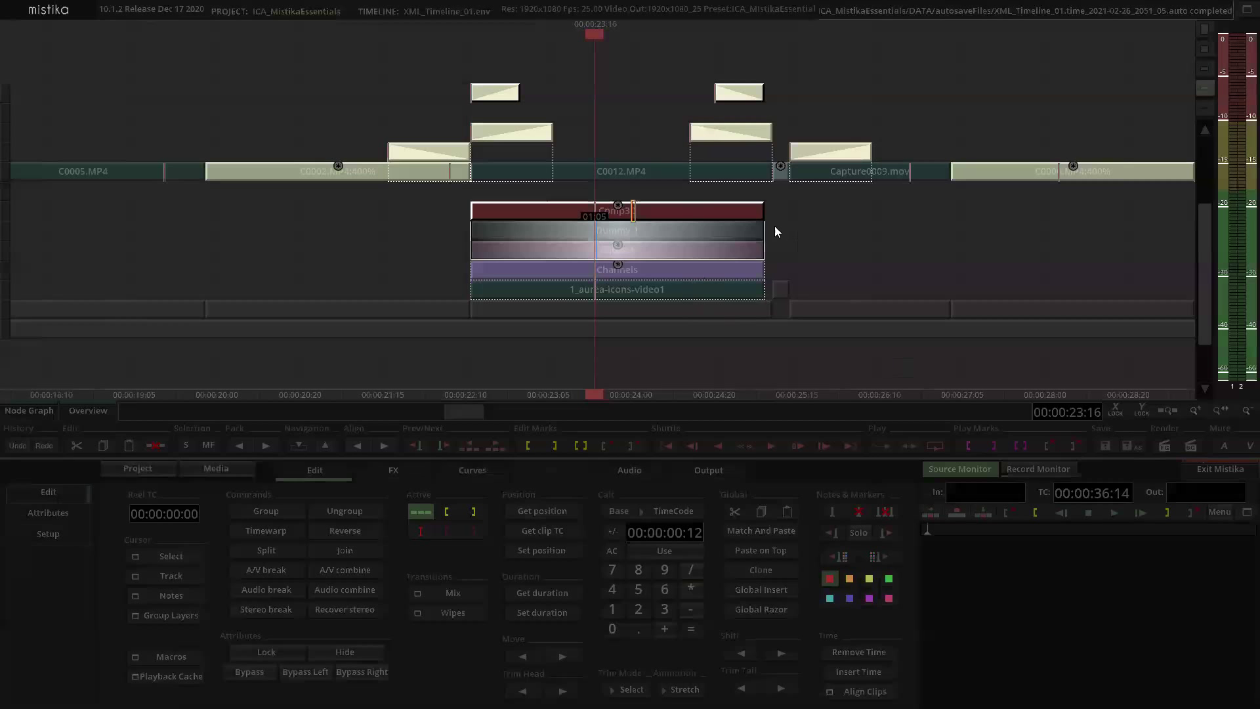
Step: Group the Comp3D, Dummy 1, blur, Channels and icon clips, and place the group on top of C0012.MP4
{"action": "left_click", "coordinate": [591, 291]}
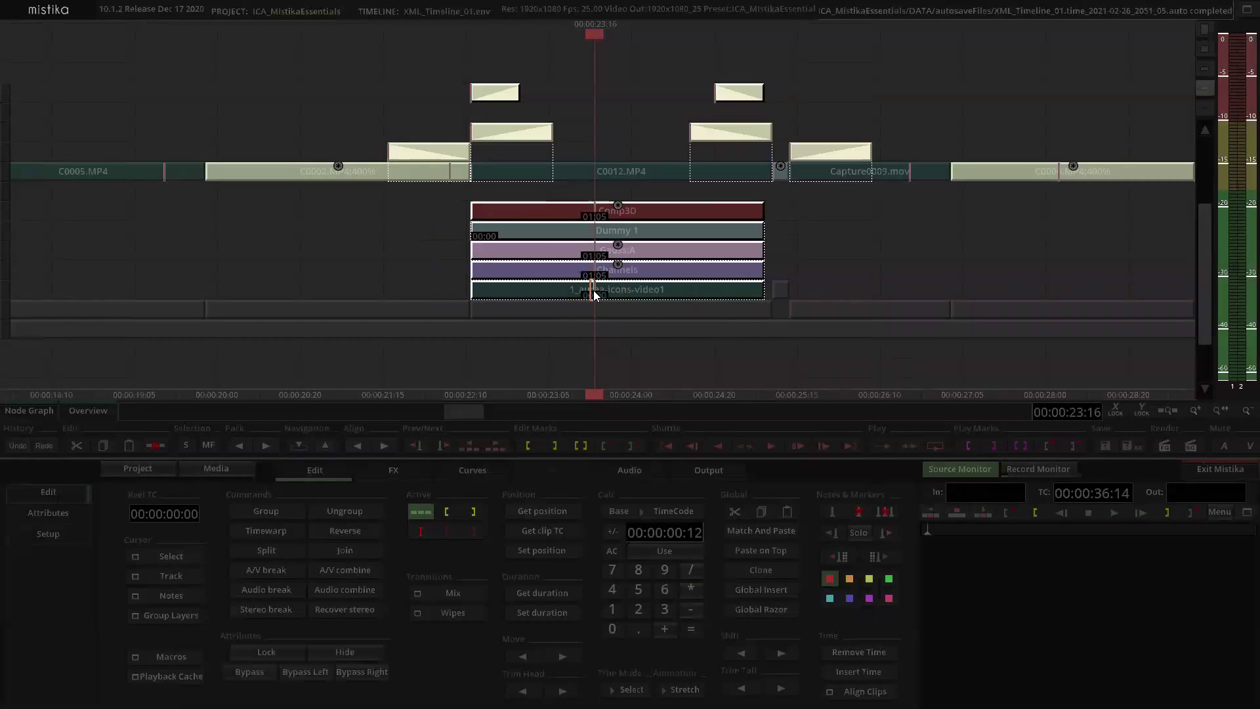
{"action": "key", "text": "g"}
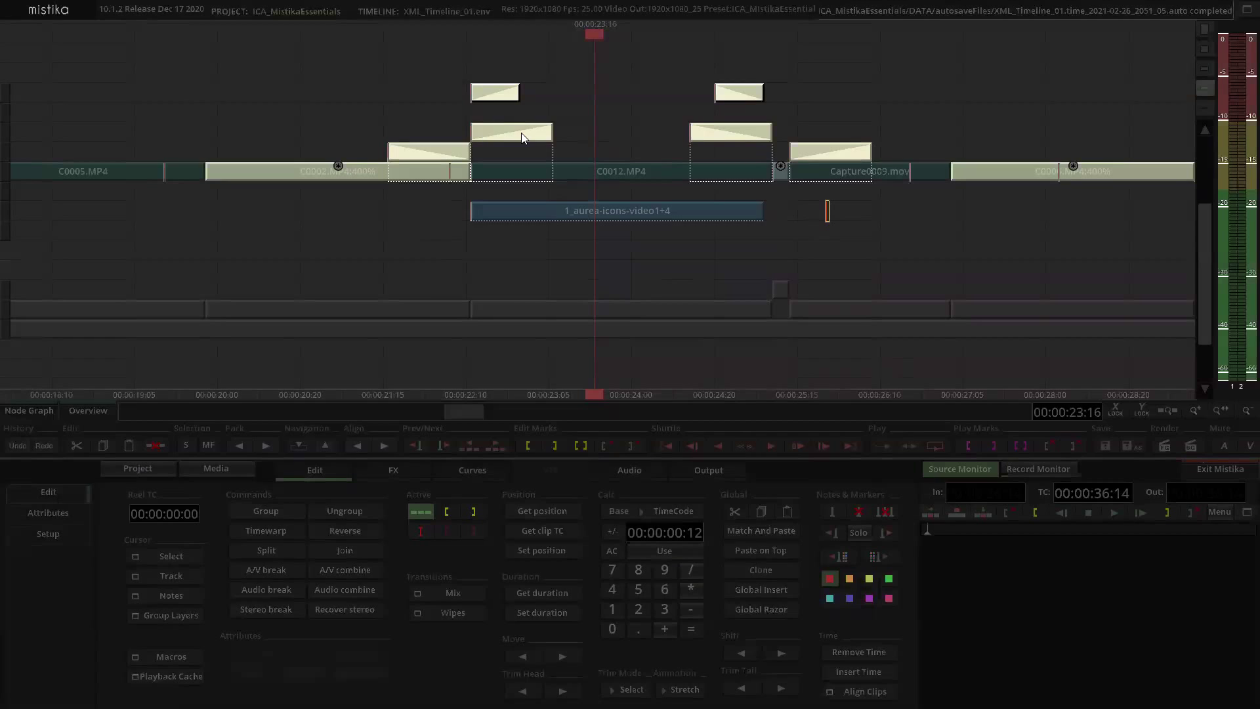
{"action": "left_click", "coordinate": [603, 206]}
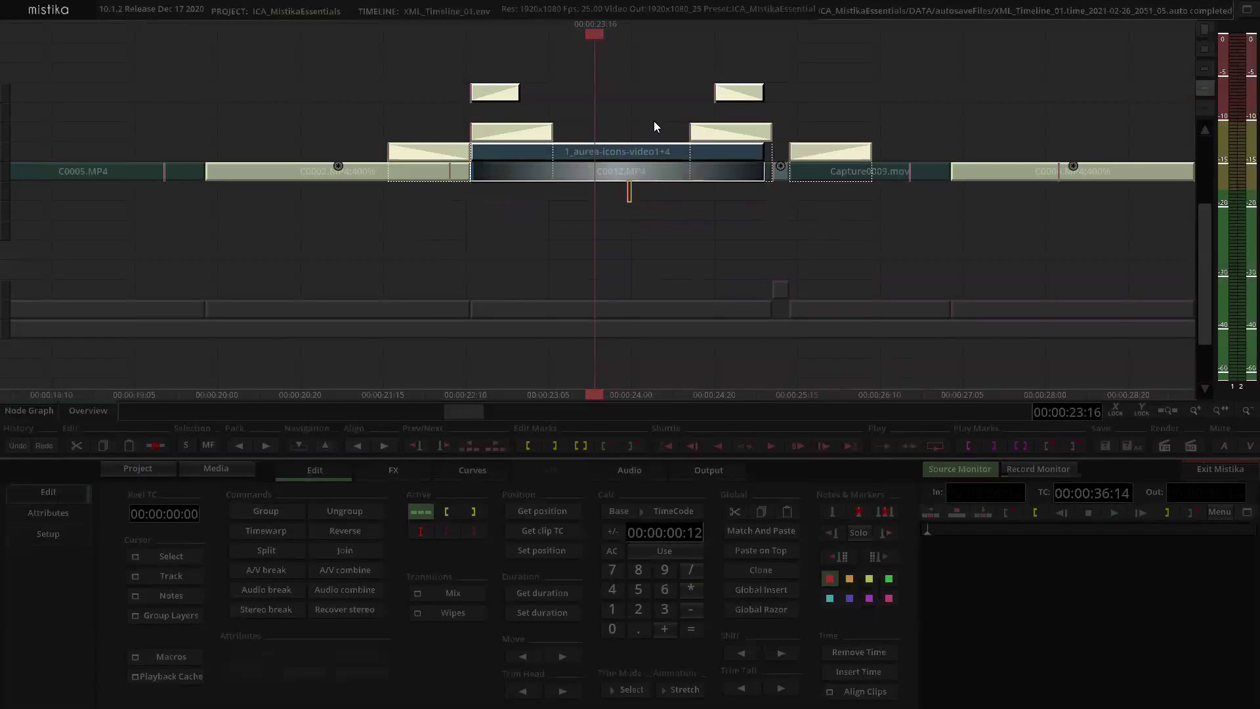
{"action": "left_click", "coordinate": [719, 134]}
{"action": "double_click", "coordinate": [608, 150]}
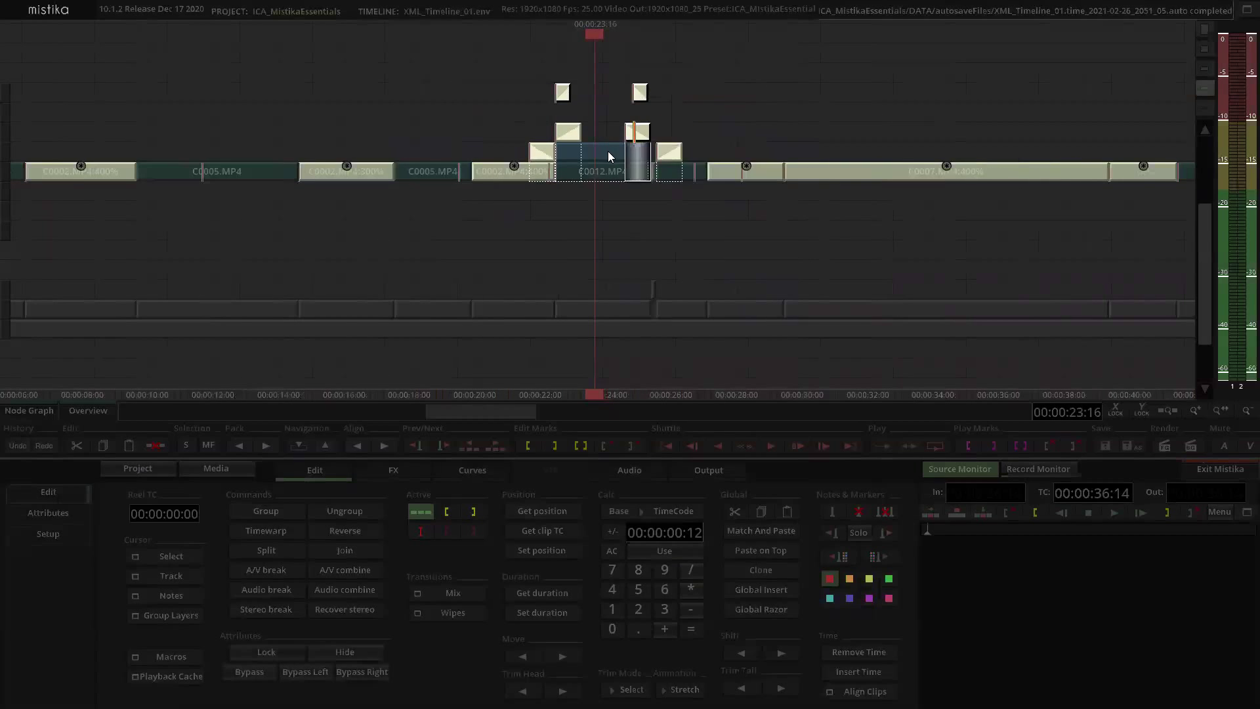
{"action": "left_click", "coordinate": [1244, 470]}
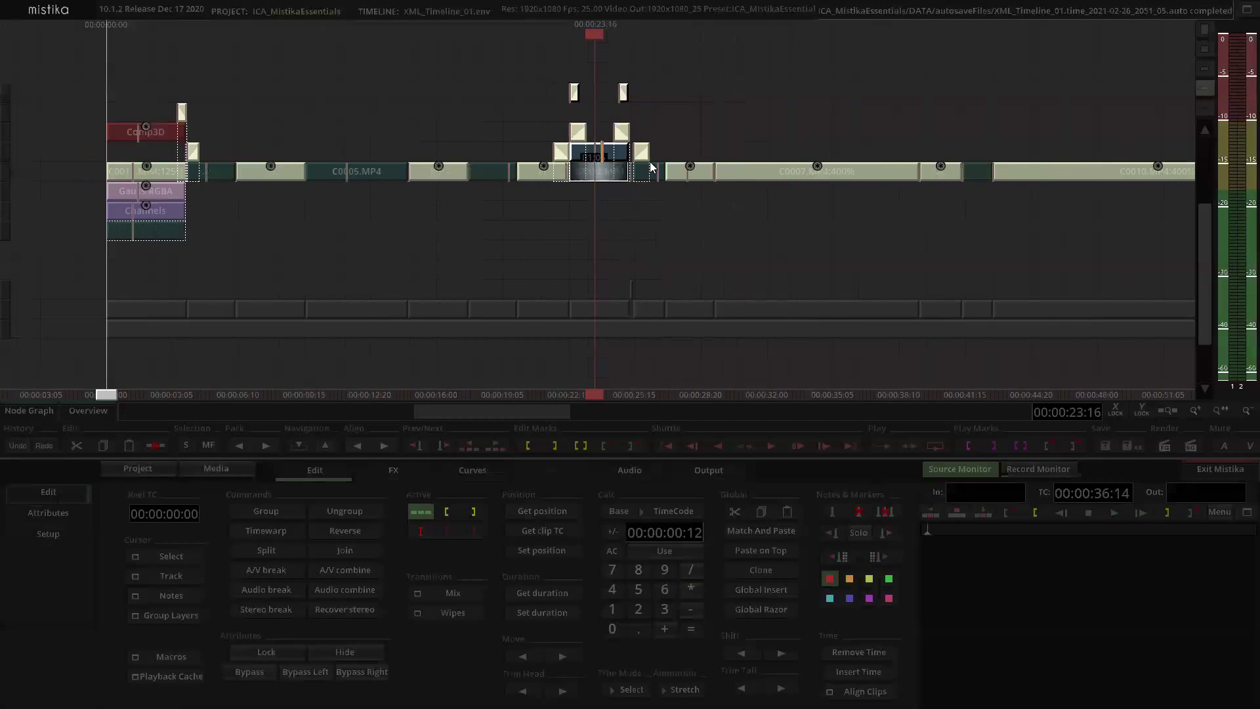
Step: Delete the two leftover transitions above the icon group and play the section in the Record Monitor
{"action": "left_click", "coordinate": [1038, 468]}
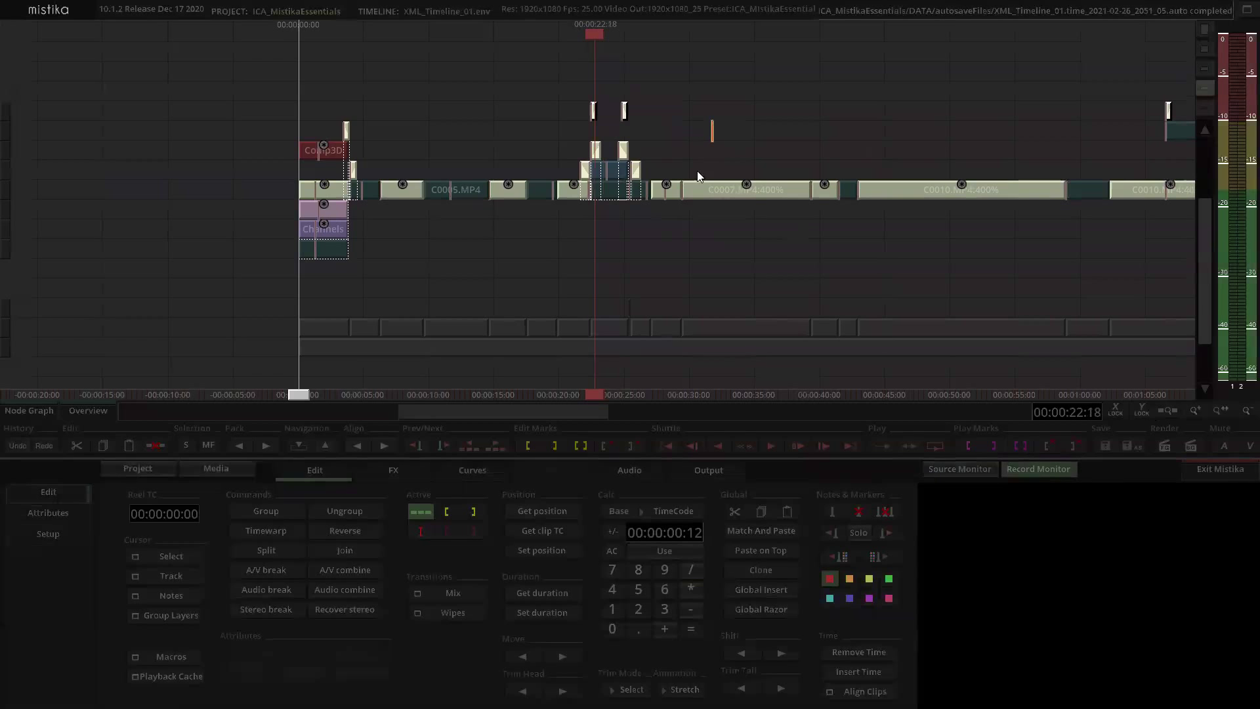
{"action": "left_click_drag", "start_coordinate": [538, 92], "coordinate": [647, 123]}
{"action": "scroll", "coordinate": [728, 99], "scroll_direction": "up", "scroll_amount": 1}
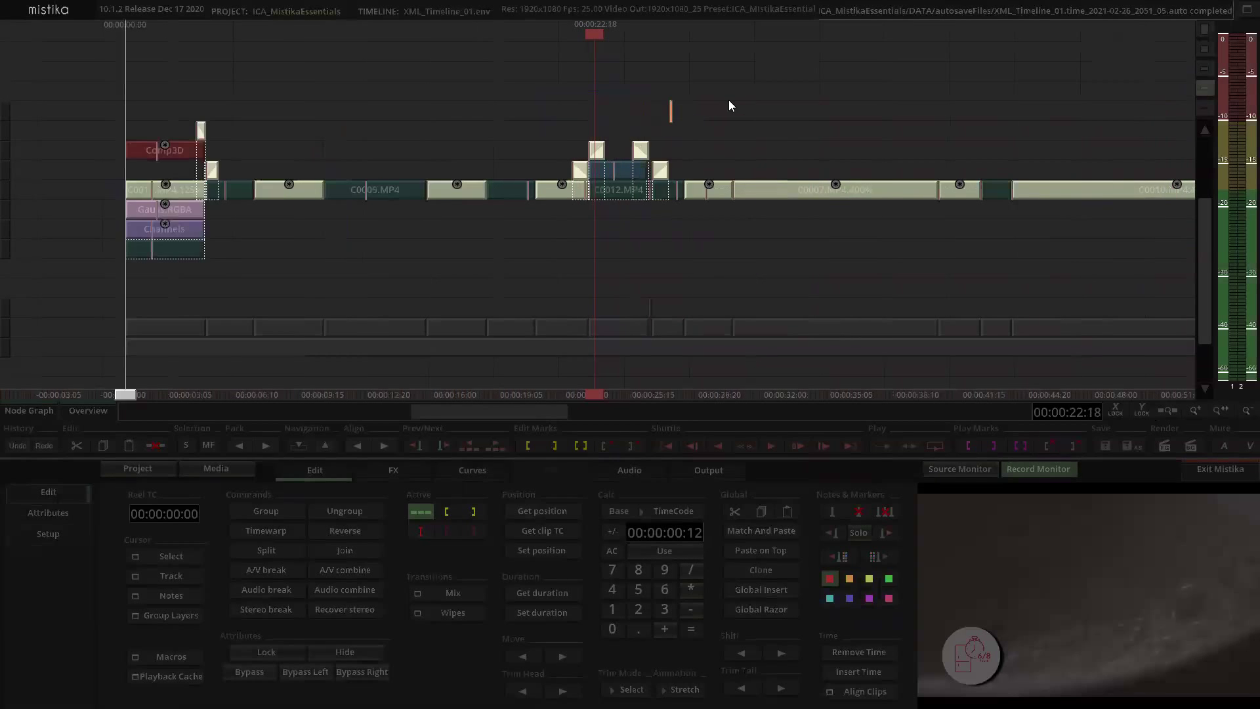
{"action": "scroll", "coordinate": [792, 120], "scroll_direction": "up", "scroll_amount": 1}
{"action": "key", "text": "space"}
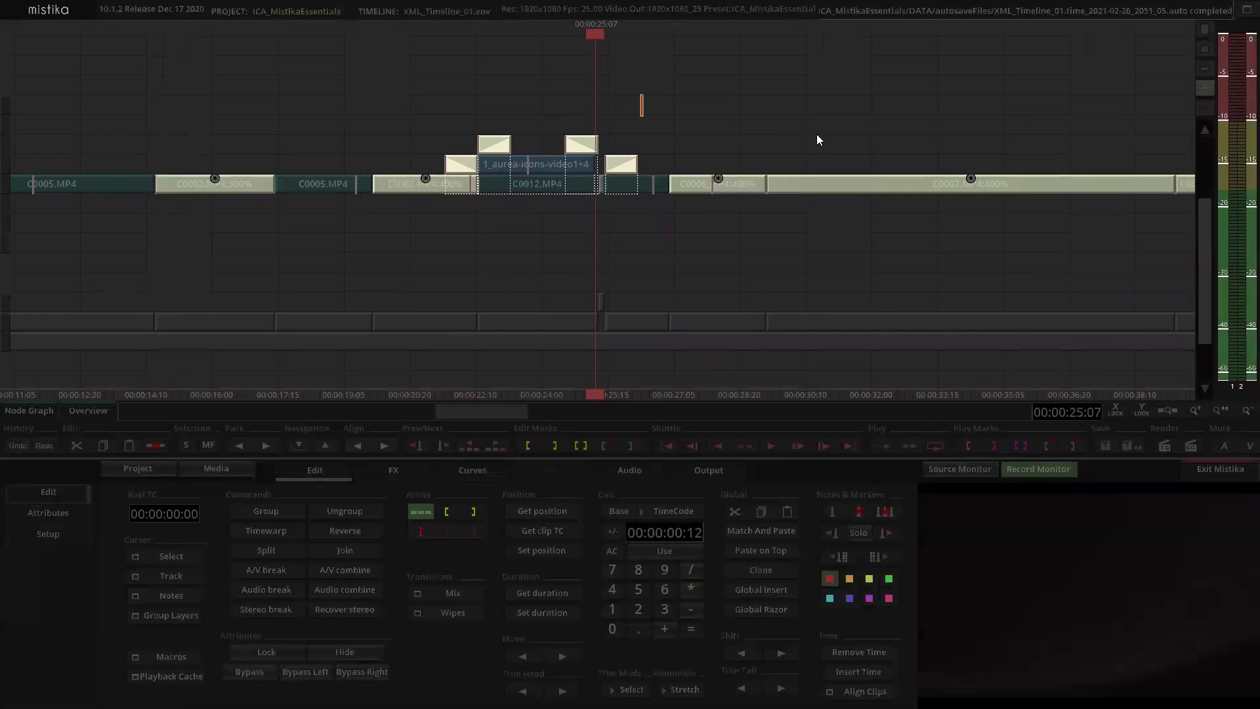
Step: Move the 1_aurea-icons-video1 group off C0012.MP4 onto a free track below the footage
{"action": "key", "text": "j"}
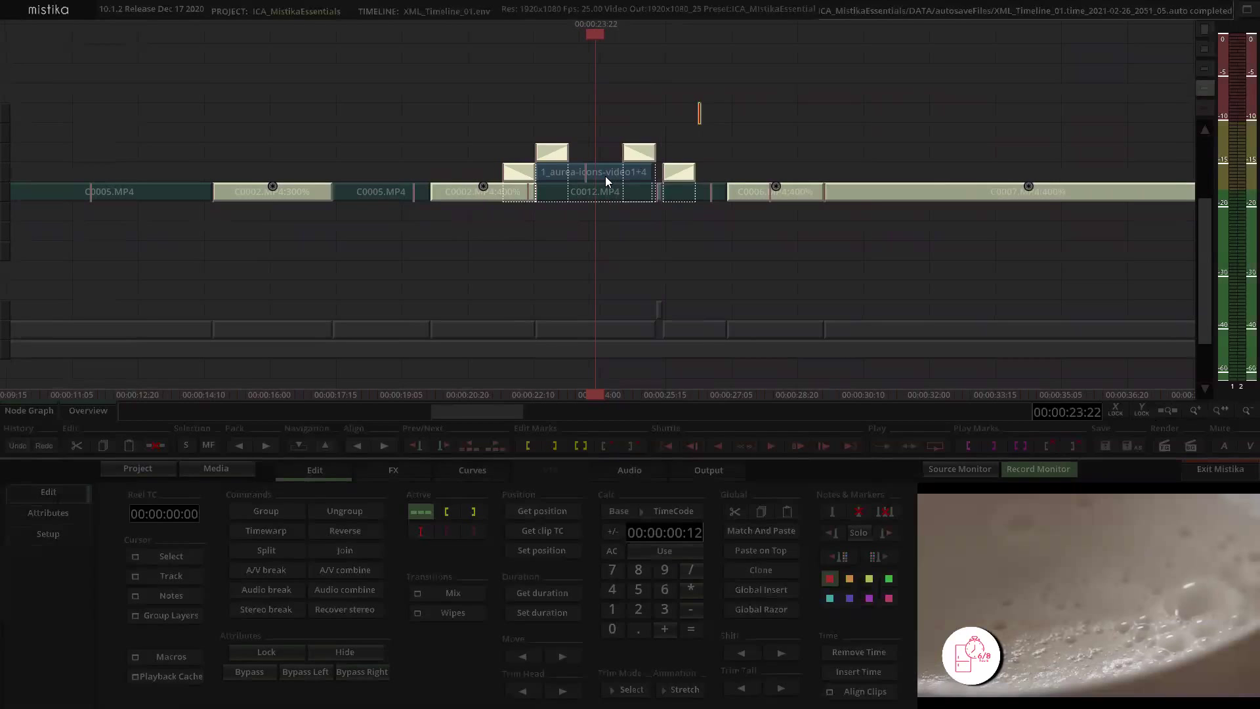
{"action": "left_click_drag", "start_coordinate": [602, 172], "coordinate": [613, 290]}
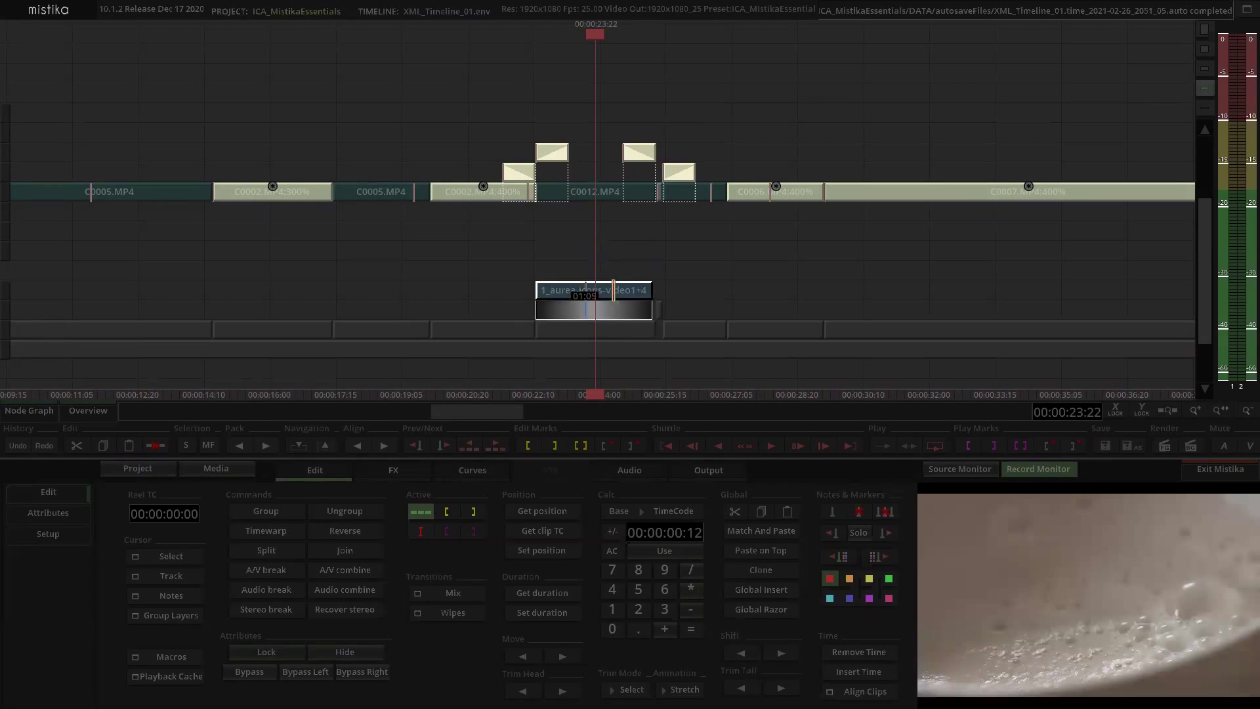
{"action": "key", "text": "super"}
{"action": "key", "text": "Escape"}
{"action": "scroll", "coordinate": [568, 211], "scroll_direction": "down", "scroll_amount": 3}
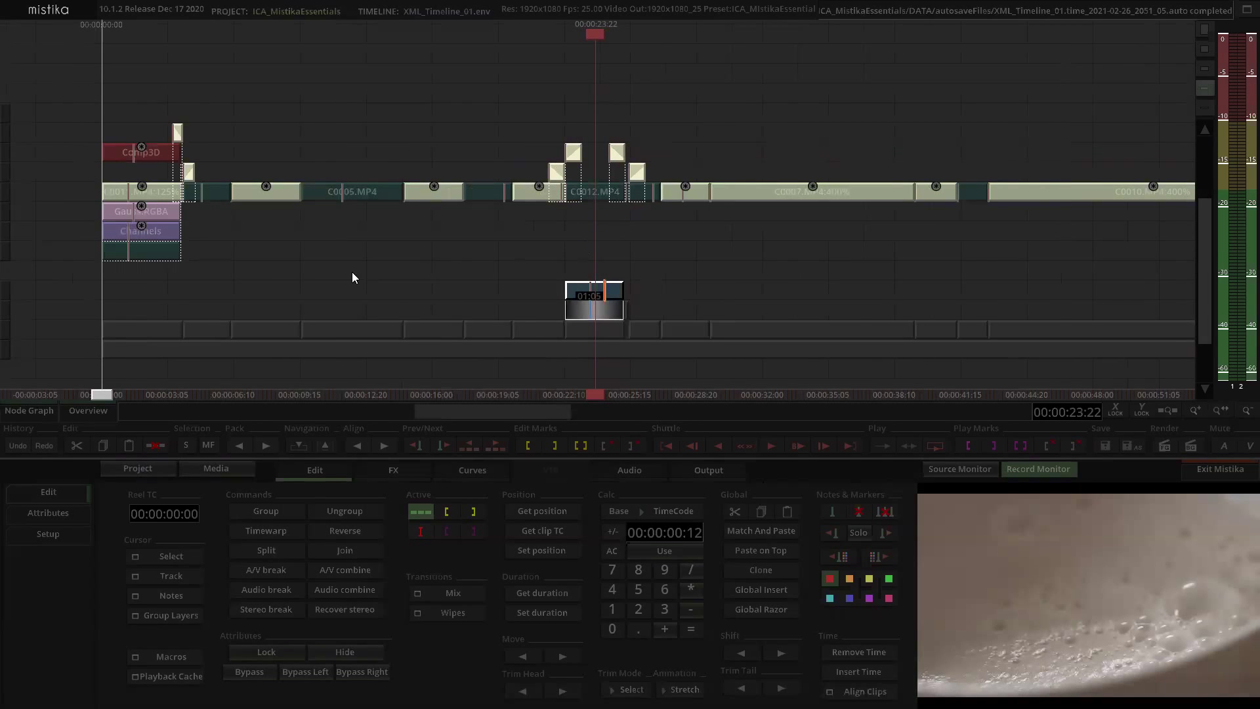
{"action": "left_click", "coordinate": [332, 271]}
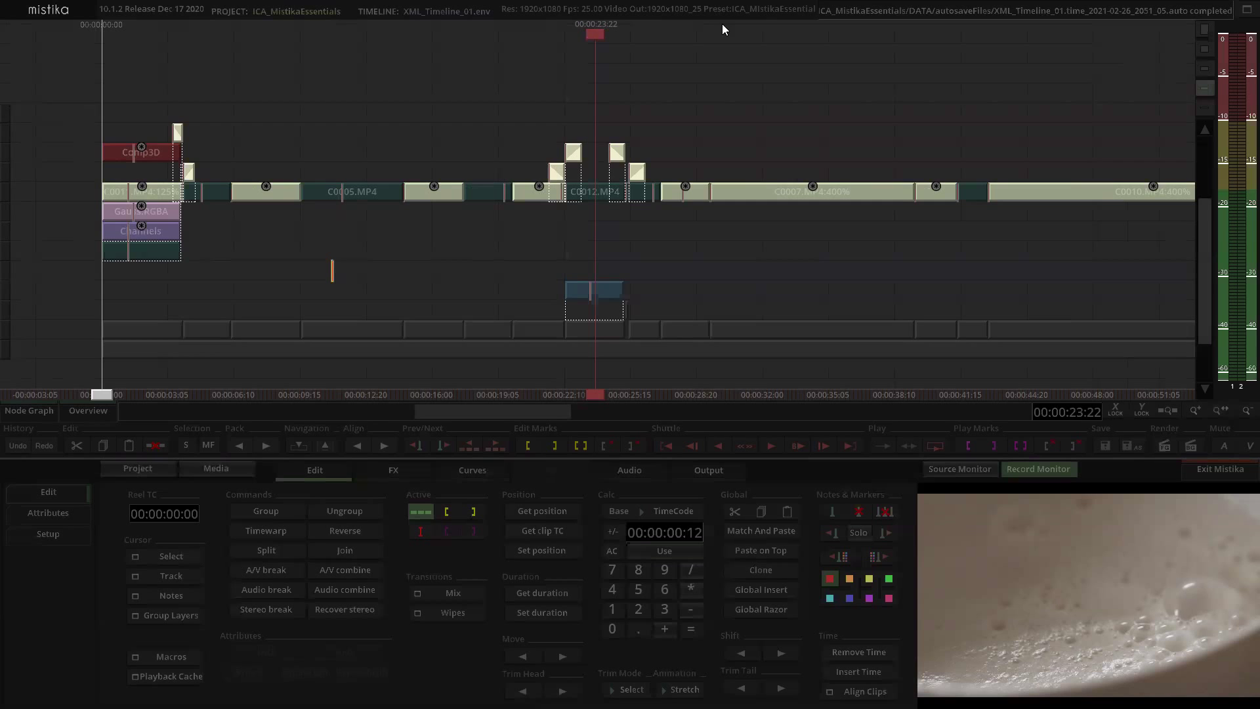
Step: Move the opening clip's Comp3D, Gauss blur, Channels and graphic layers below the footage, leaving an empty track under Comp3D
{"action": "left_click", "coordinate": [242, 109]}
{"action": "scroll", "coordinate": [69, 181], "scroll_direction": "down", "scroll_amount": 2}
{"action": "scroll", "coordinate": [449, 249], "scroll_direction": "up", "scroll_amount": 2}
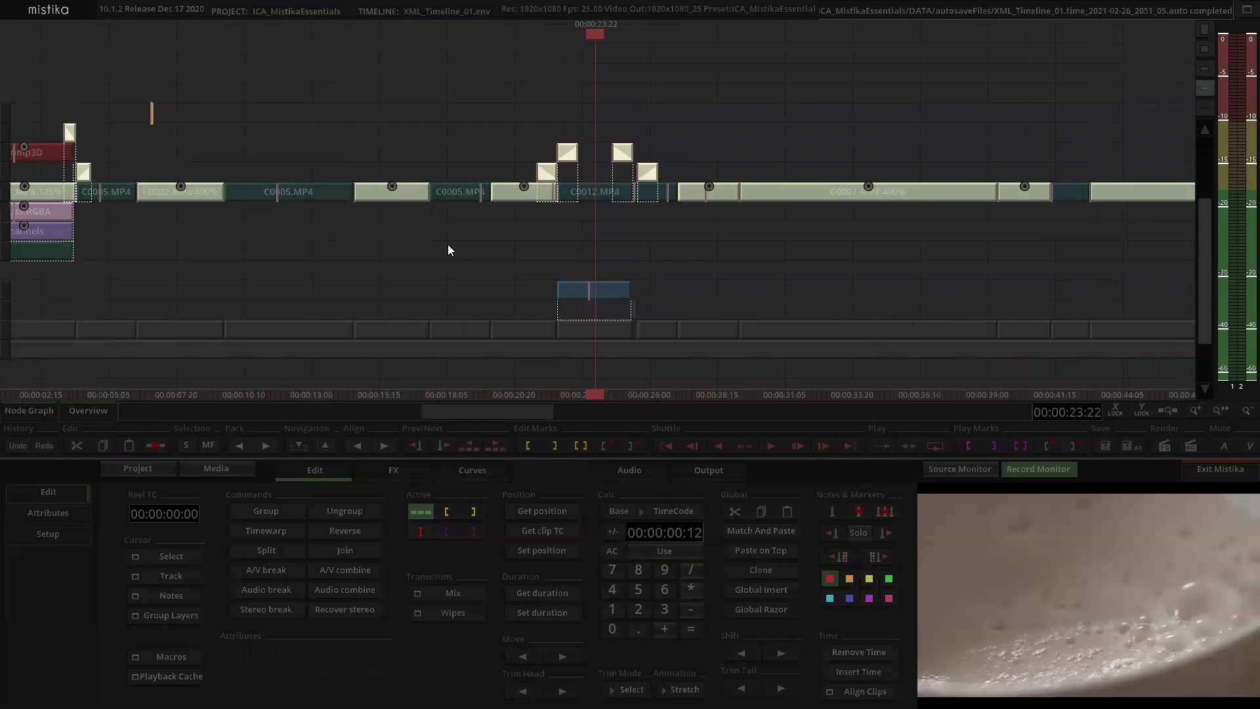
{"action": "left_click", "coordinate": [317, 292]}
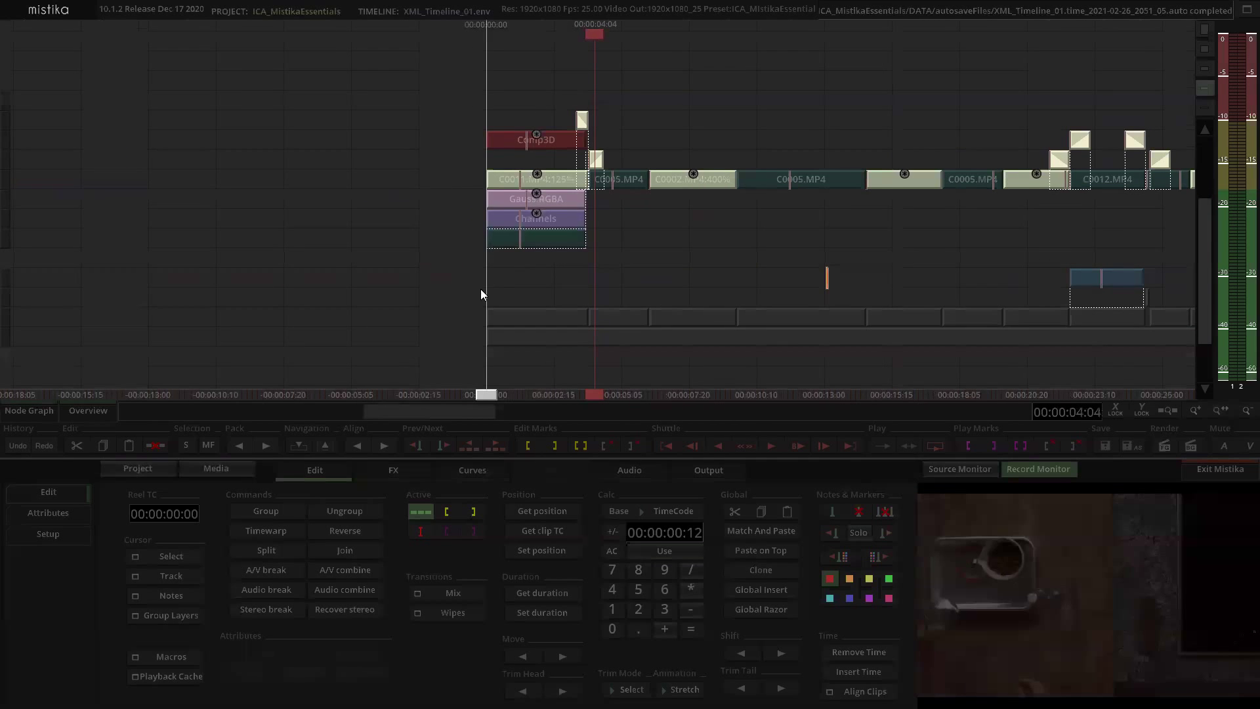
{"action": "left_click_drag", "start_coordinate": [547, 204], "coordinate": [562, 262]}
{"action": "left_click_drag", "start_coordinate": [543, 136], "coordinate": [559, 227]}
{"action": "left_click", "coordinate": [557, 257]}
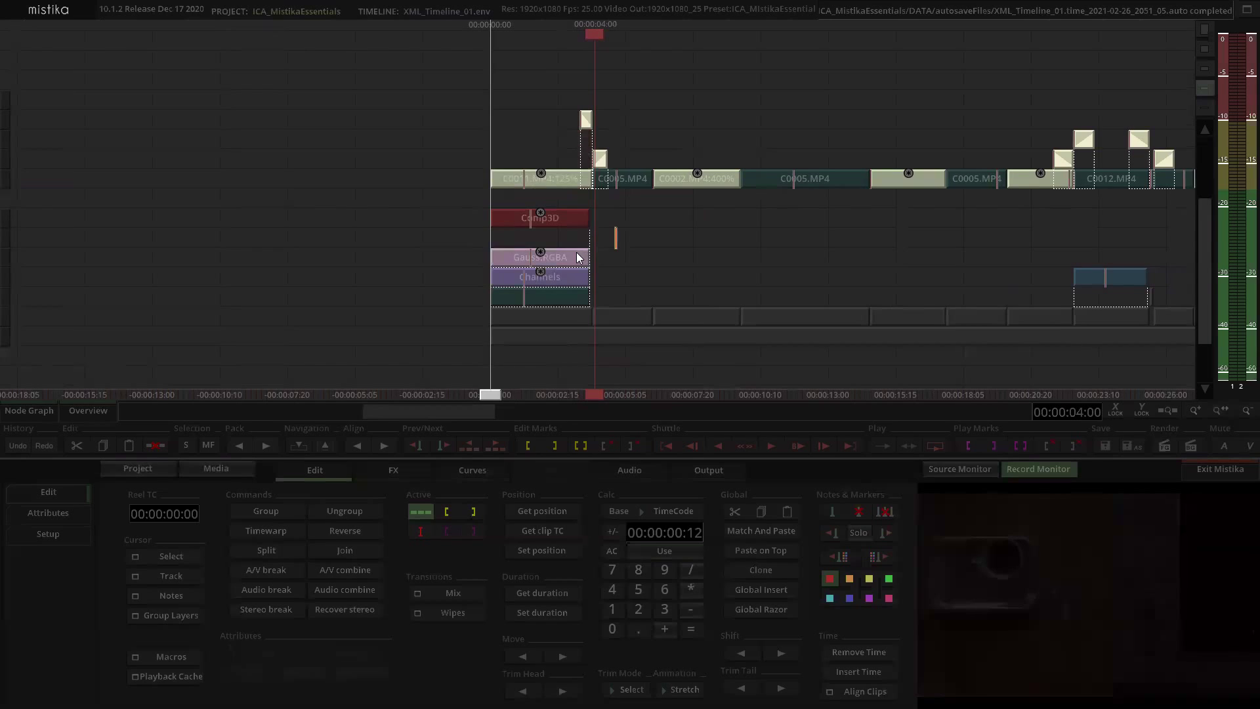
Step: Fill the gap between Comp3D and the Gauss blur with a Dummy 1 effect and group the whole stack
{"action": "left_click", "coordinate": [394, 470]}
{"action": "left_click", "coordinate": [168, 624]}
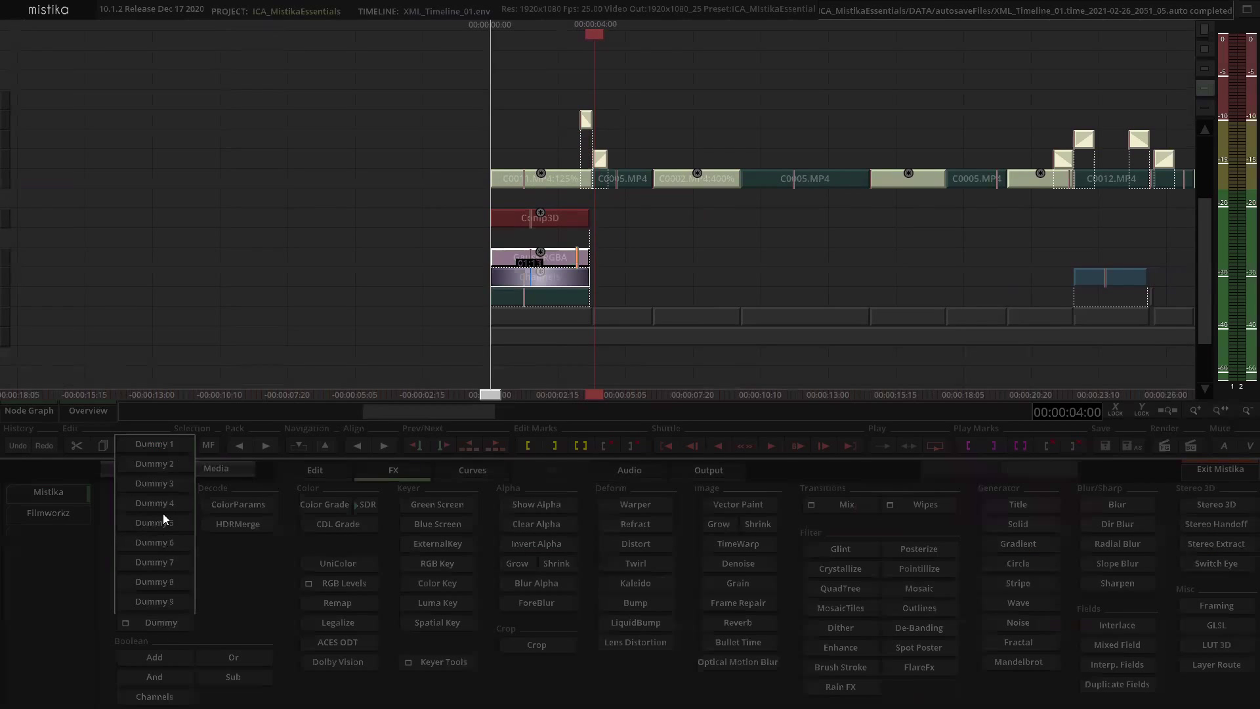
{"action": "left_click", "coordinate": [165, 441]}
{"action": "left_click_drag", "start_coordinate": [443, 215], "coordinate": [641, 313]}
{"action": "left_click_drag", "start_coordinate": [1140, 311], "coordinate": [1145, 331]}
Step: Move the 2_aurea-icons-video2 clip together with its transitions onto a track below the C0010.MP4 footage
{"action": "scroll", "coordinate": [735, 272], "scroll_direction": "down", "scroll_amount": 2}
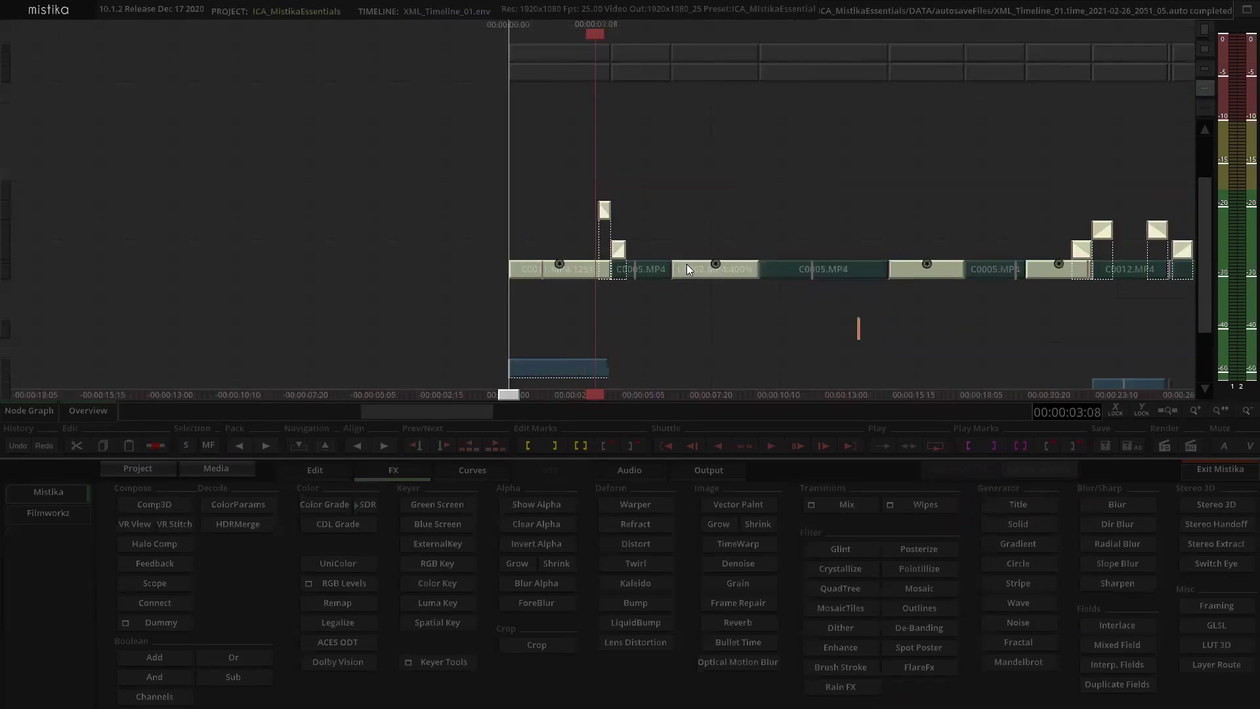
{"action": "scroll", "coordinate": [732, 206], "scroll_direction": "down", "scroll_amount": 3}
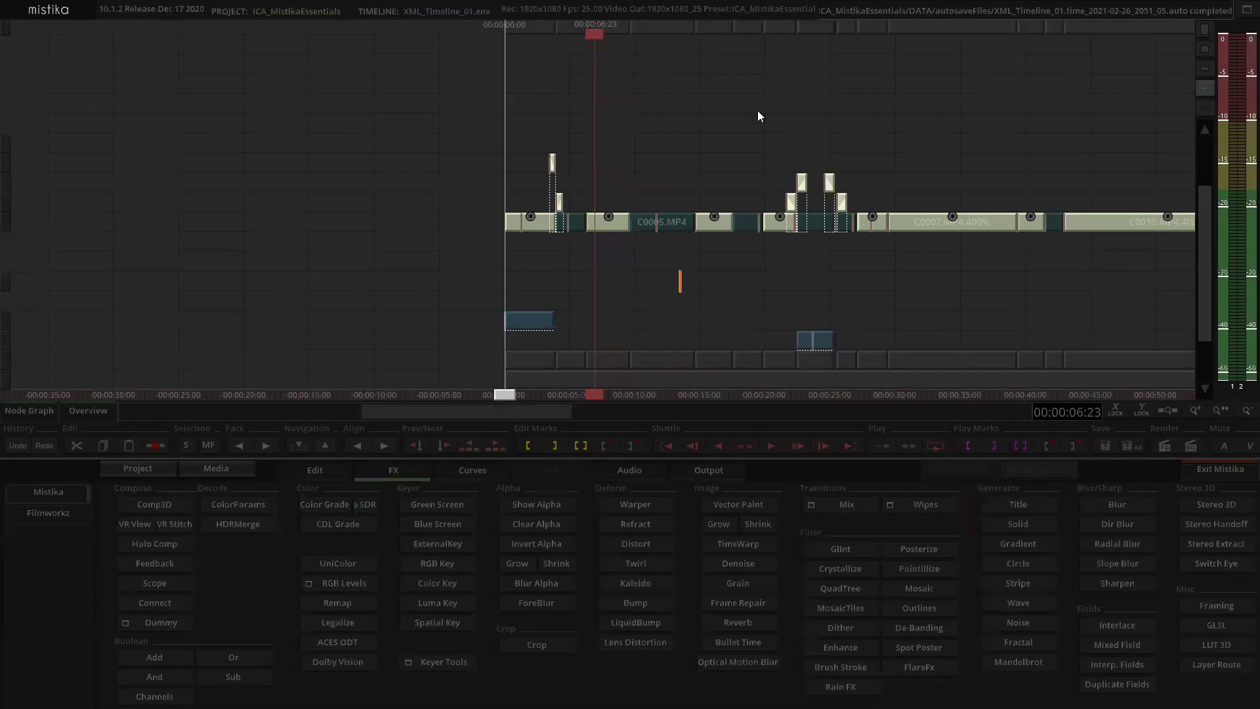
{"action": "left_click_drag", "start_coordinate": [628, 134], "coordinate": [610, 132]}
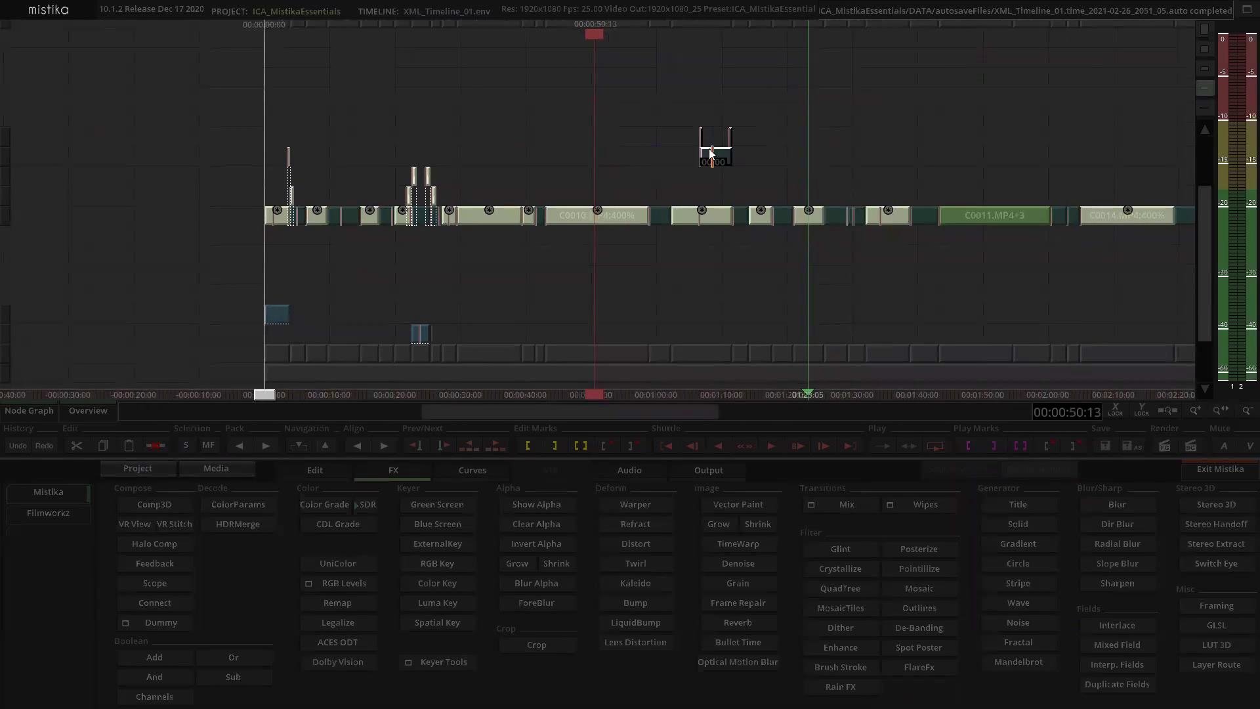
{"action": "scroll", "coordinate": [712, 141], "scroll_direction": "up", "scroll_amount": 2}
{"action": "scroll", "coordinate": [753, 128], "scroll_direction": "down", "scroll_amount": 5}
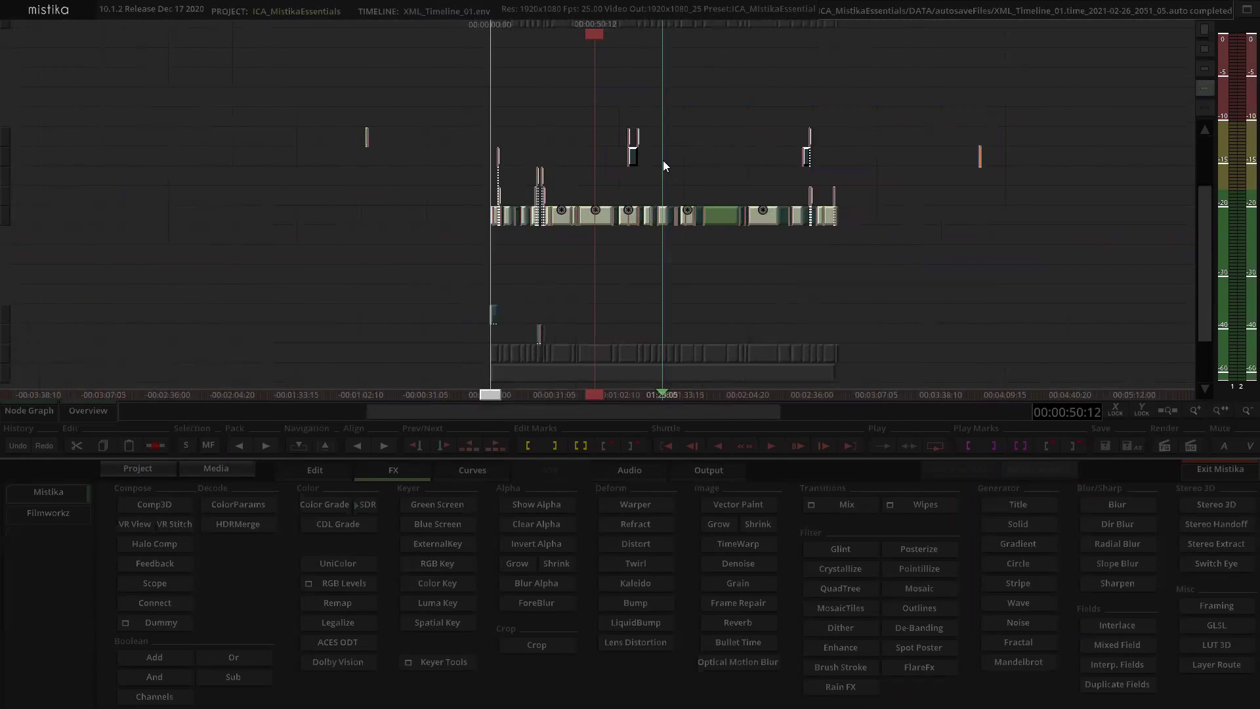
{"action": "left_click_drag", "start_coordinate": [637, 153], "coordinate": [638, 324]}
{"action": "scroll", "coordinate": [639, 271], "scroll_direction": "up", "scroll_amount": 2}
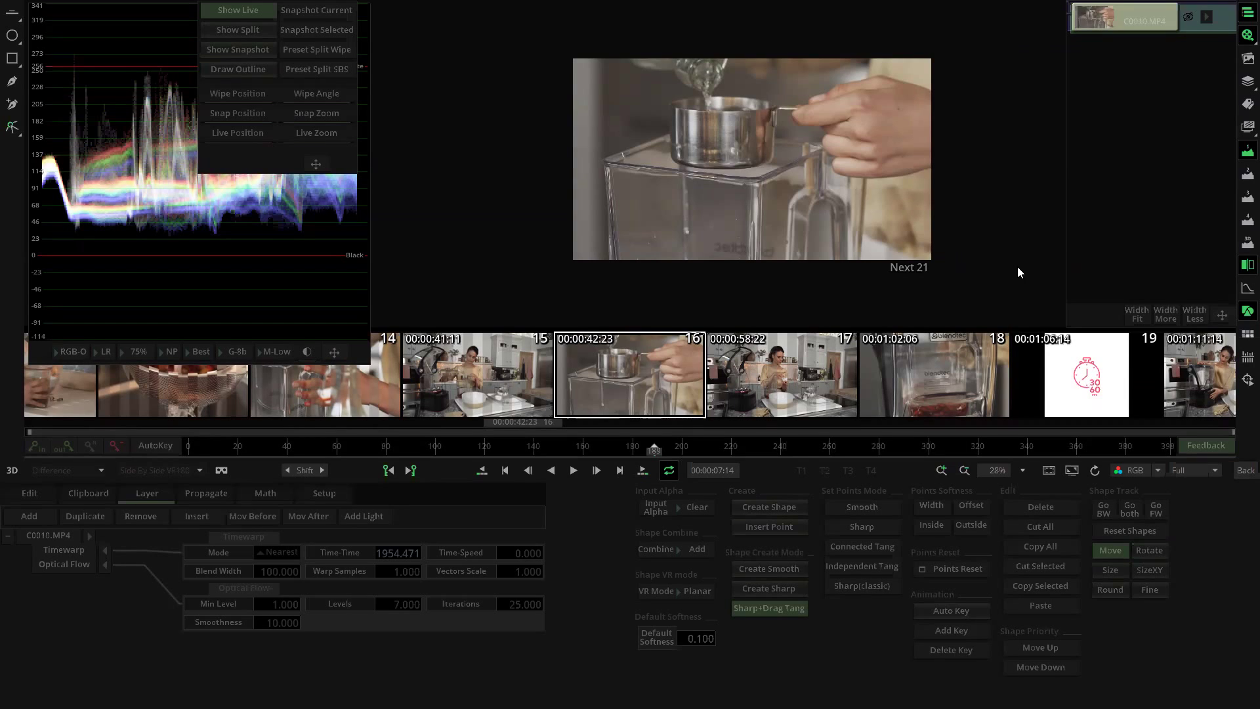
Step: Inspect the C0010.MP4 measuring-cup shot with the tracker controls displayed, then return to the timeline
{"action": "left_click", "coordinate": [1245, 377]}
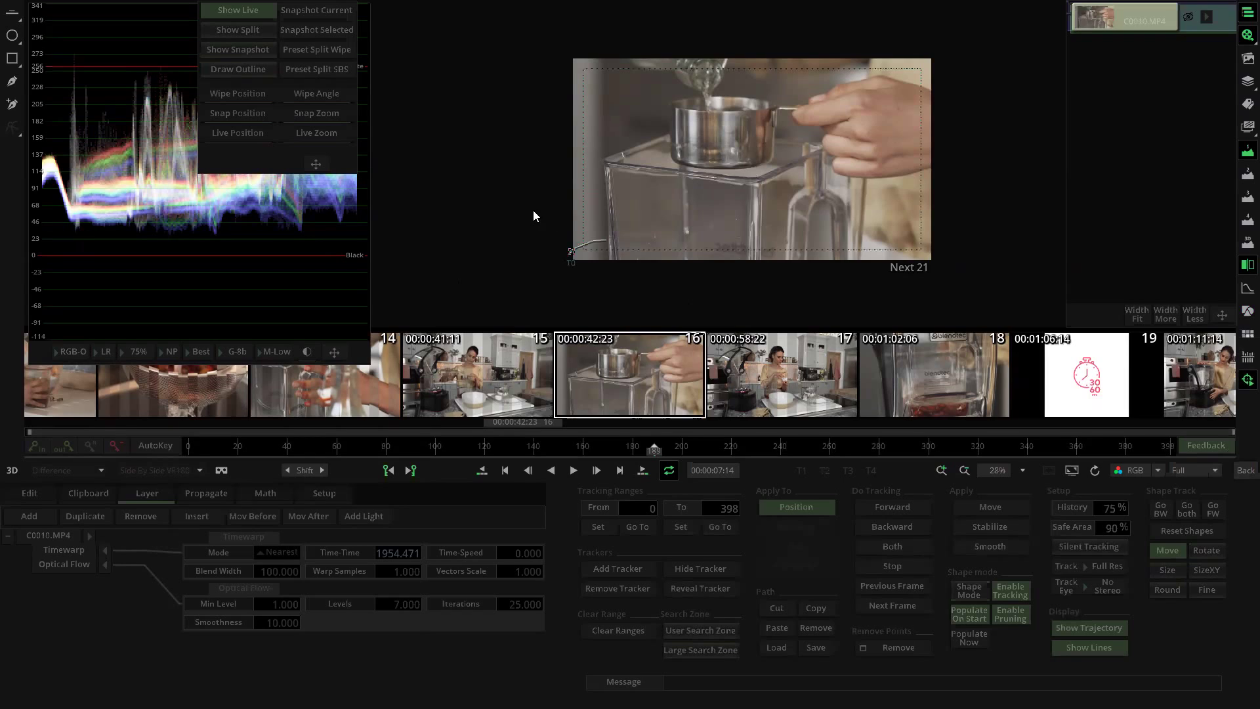
{"action": "left_click", "coordinate": [569, 255]}
{"action": "scroll", "coordinate": [569, 258], "scroll_direction": "up", "scroll_amount": 1}
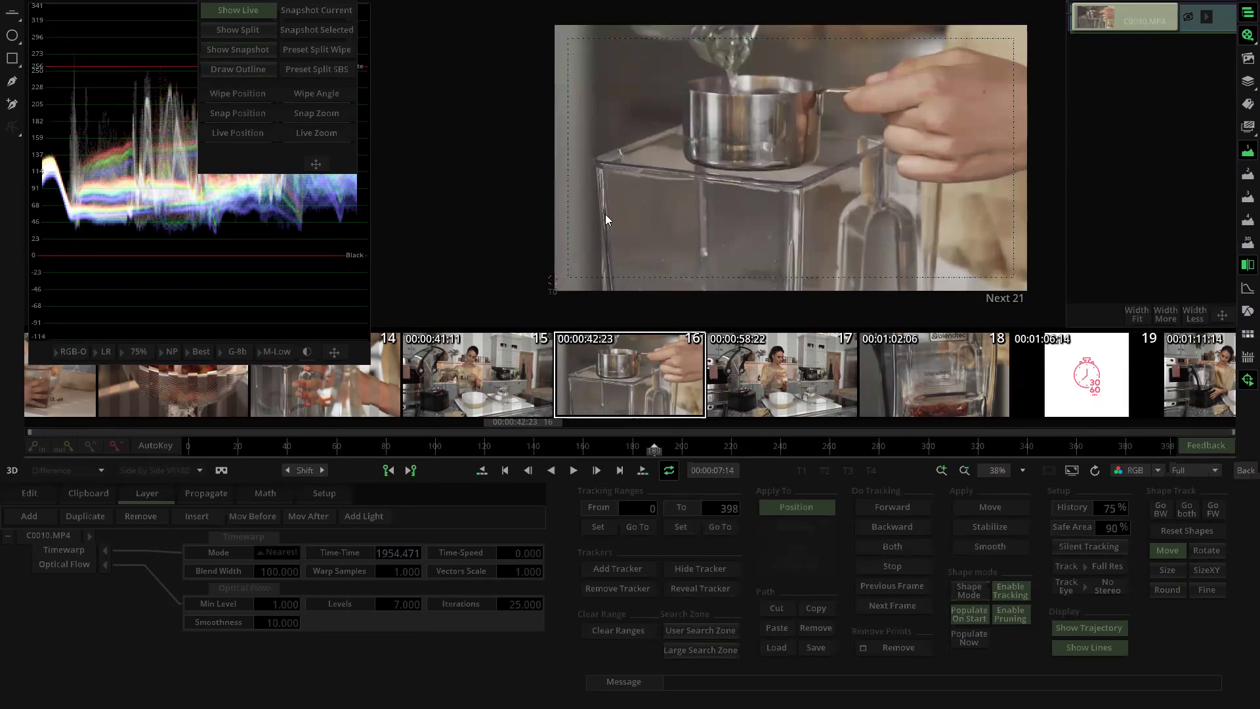
{"action": "left_click_drag", "start_coordinate": [517, 250], "coordinate": [606, 296]}
{"action": "left_click", "coordinate": [1243, 469]}
{"action": "left_click", "coordinate": [568, 176]}
{"action": "scroll", "coordinate": [672, 172], "scroll_direction": "down", "scroll_amount": 1}
{"action": "left_click_drag", "start_coordinate": [680, 168], "coordinate": [666, 90]}
{"action": "scroll", "coordinate": [661, 93], "scroll_direction": "up", "scroll_amount": 1}
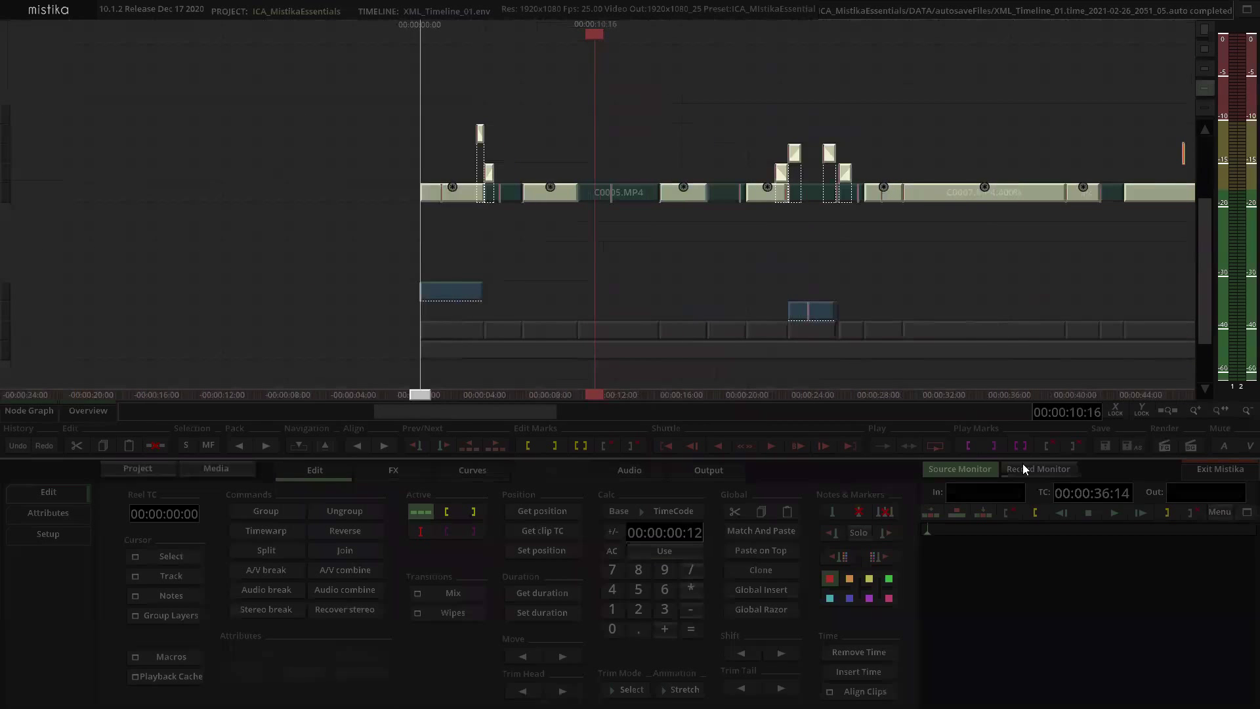
Step: Show the Record Monitor and scrub the timeline to the second C0010.MP4 clip at 00:01:03:20
{"action": "left_click", "coordinate": [1043, 469]}
{"action": "scroll", "coordinate": [591, 170], "scroll_direction": "up", "scroll_amount": 1}
{"action": "left_click_drag", "start_coordinate": [610, 129], "coordinate": [725, 94]}
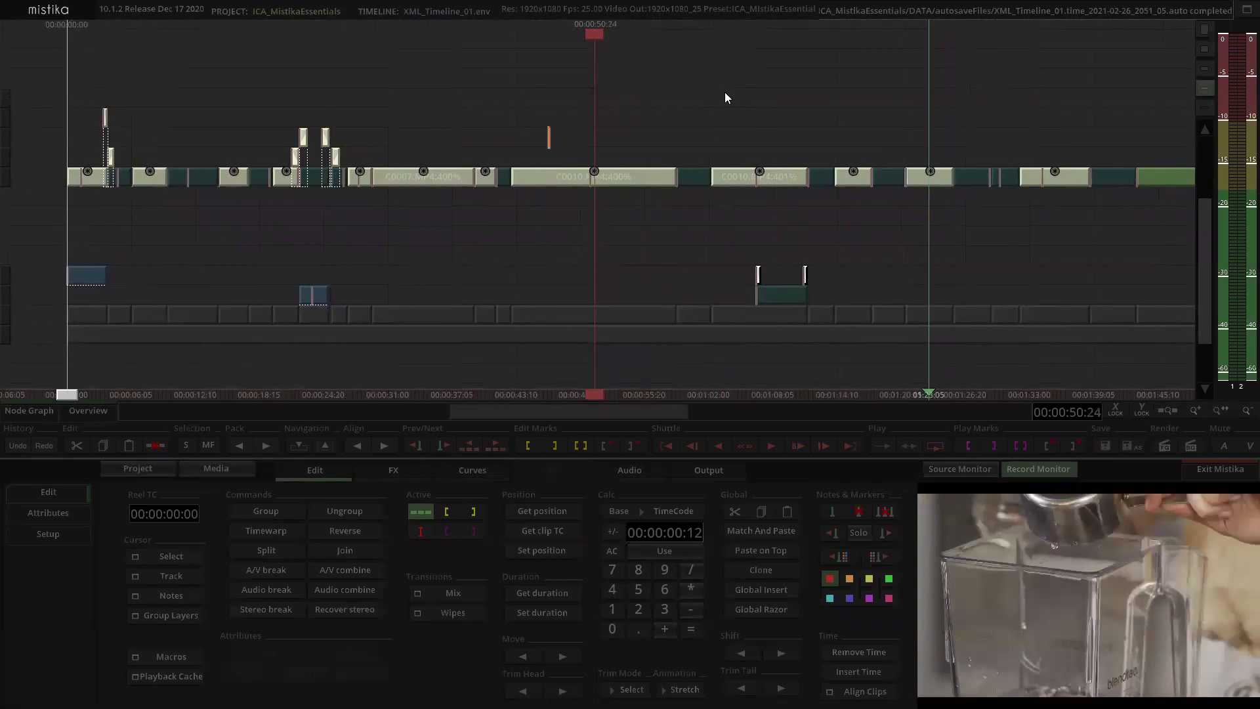
{"action": "left_click_drag", "start_coordinate": [634, 88], "coordinate": [648, 92]}
{"action": "left_click_drag", "start_coordinate": [780, 92], "coordinate": [628, 207]}
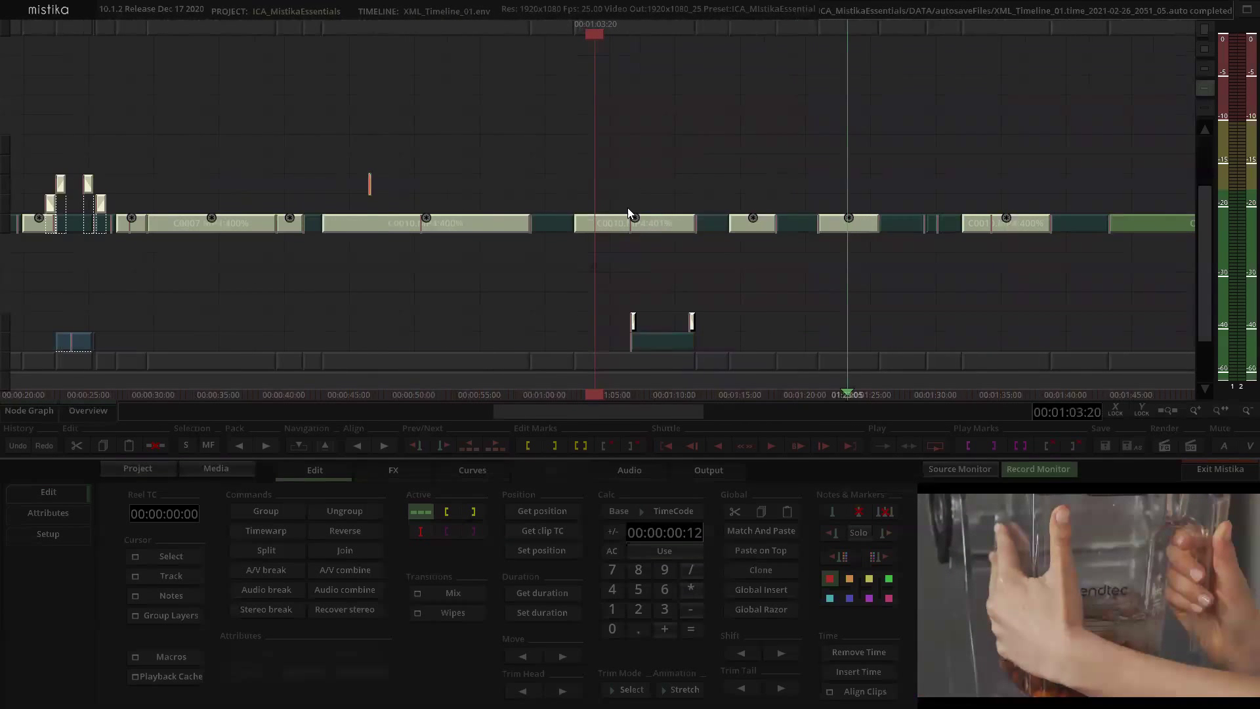
Step: Open the second C0010.MP4 clip in the visual editor and examine its slow-motion frames at close zoom
{"action": "double_click", "coordinate": [636, 224]}
{"action": "scroll", "coordinate": [702, 182], "scroll_direction": "up", "scroll_amount": 2}
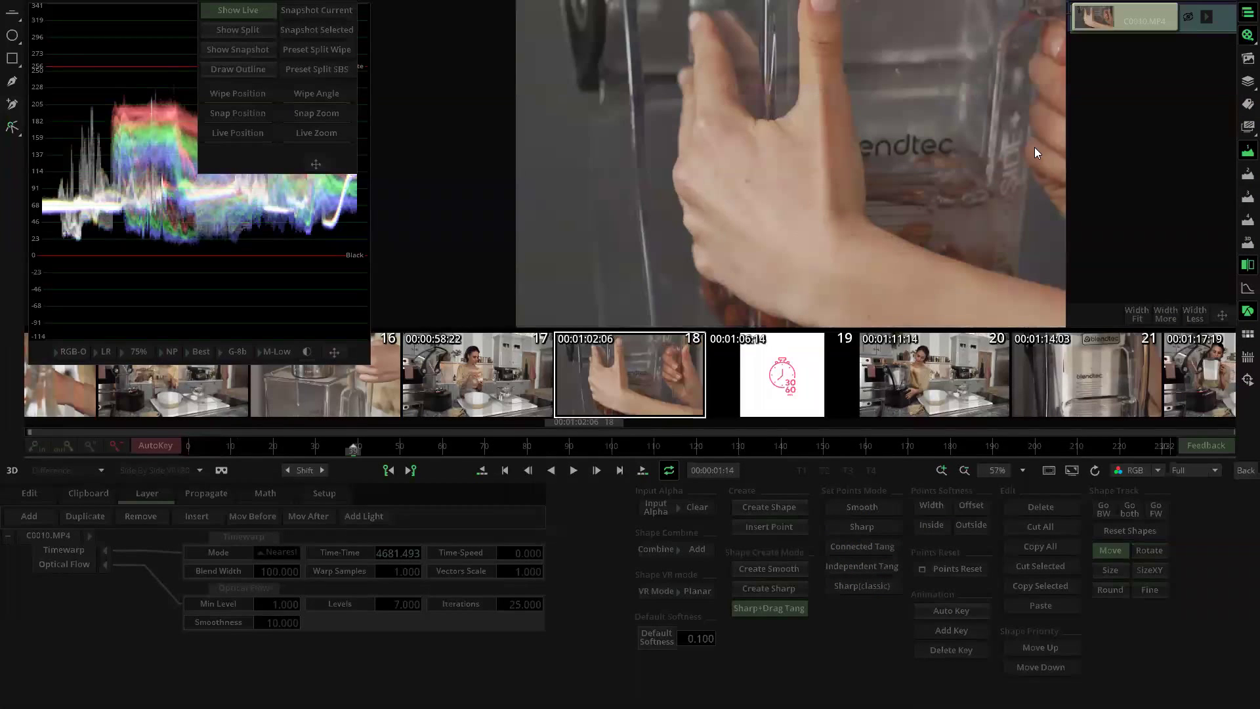
{"action": "scroll", "coordinate": [959, 162], "scroll_direction": "up", "scroll_amount": 1}
{"action": "scroll", "coordinate": [882, 192], "scroll_direction": "down", "scroll_amount": 1}
{"action": "left_click_drag", "start_coordinate": [881, 191], "coordinate": [708, 167]}
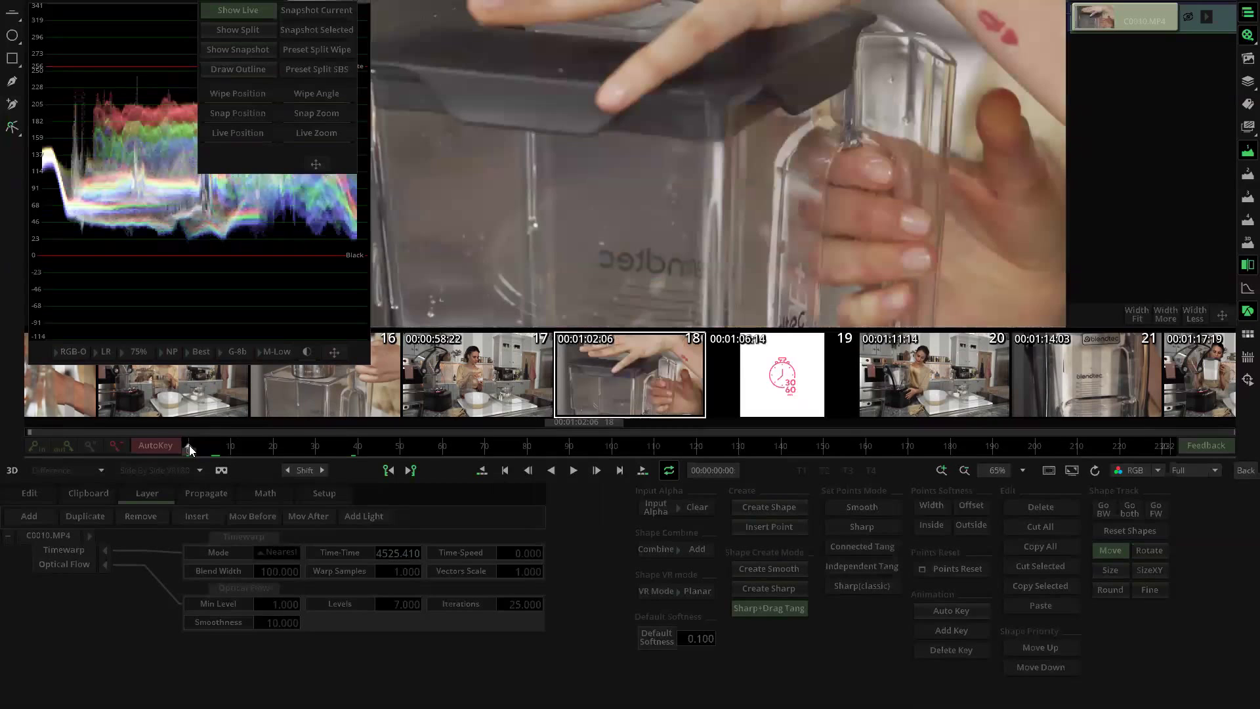
{"action": "scroll", "coordinate": [807, 201], "scroll_direction": "down", "scroll_amount": 2}
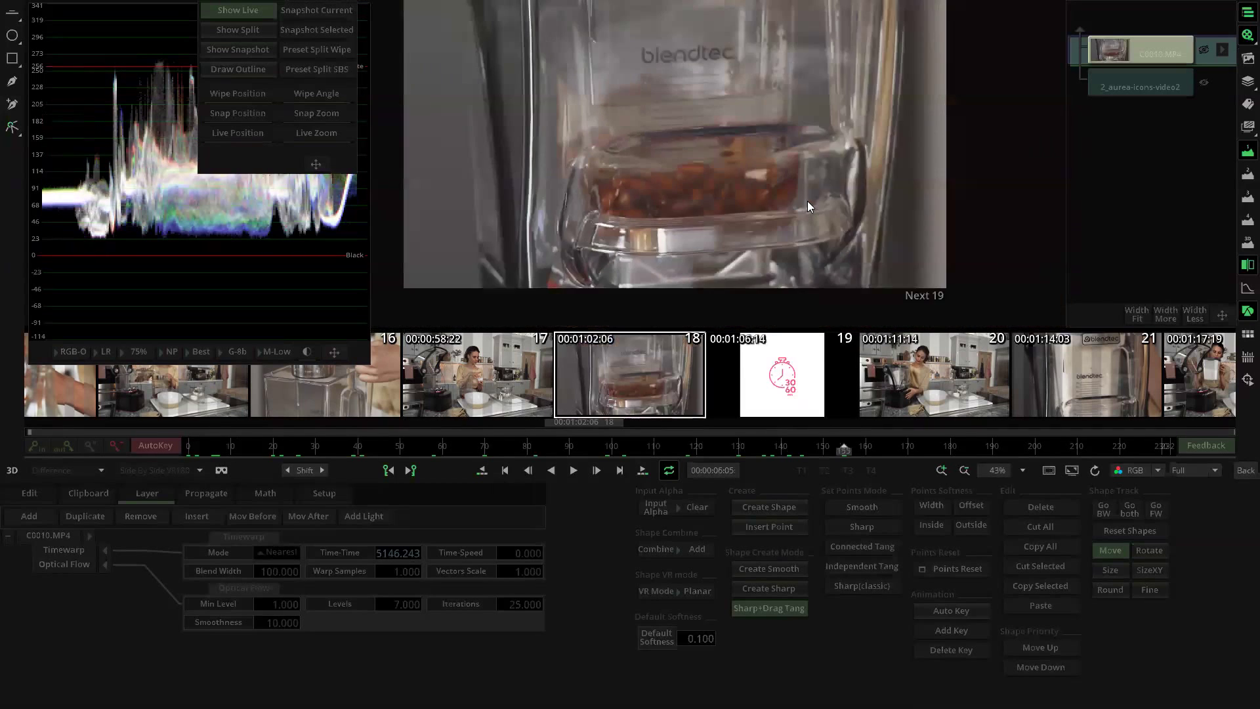
Step: Hide the storyboard, examine the C0010.MP4 picture quality at several frames, and return to the timeline
{"action": "left_click", "coordinate": [1242, 36]}
{"action": "scroll", "coordinate": [771, 235], "scroll_direction": "up", "scroll_amount": 1}
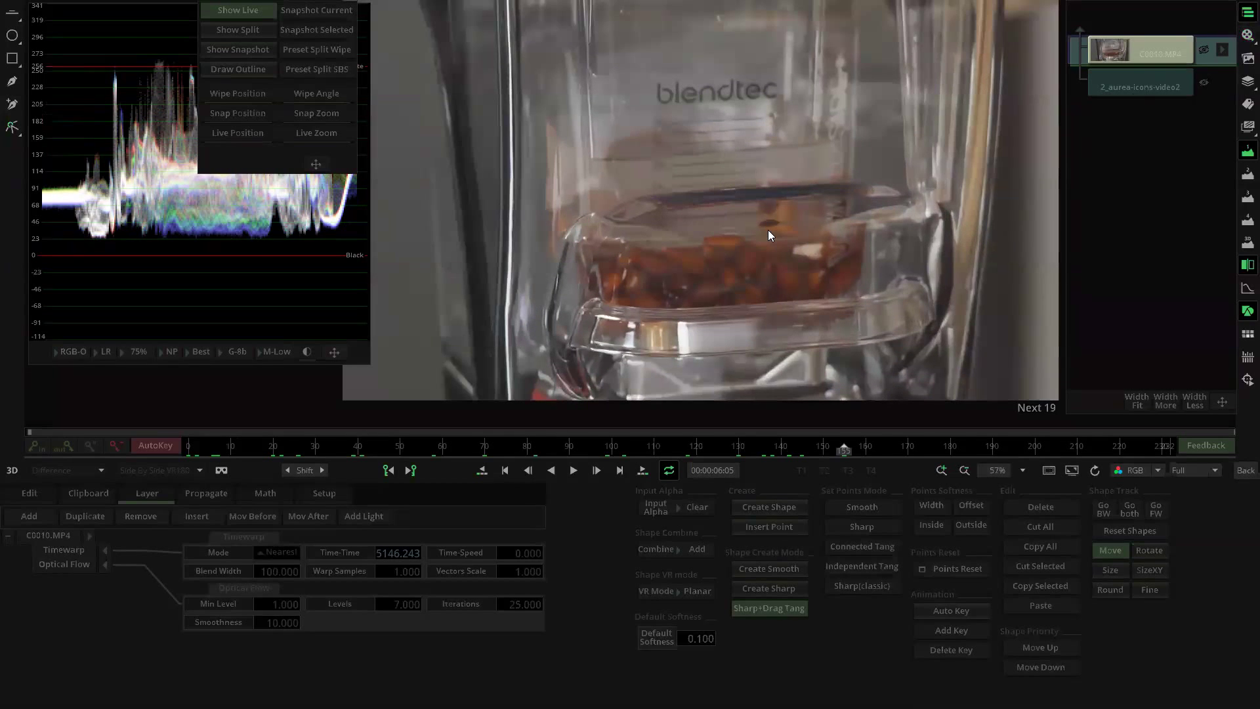
{"action": "left_click", "coordinate": [226, 450]}
{"action": "left_click", "coordinate": [550, 454]}
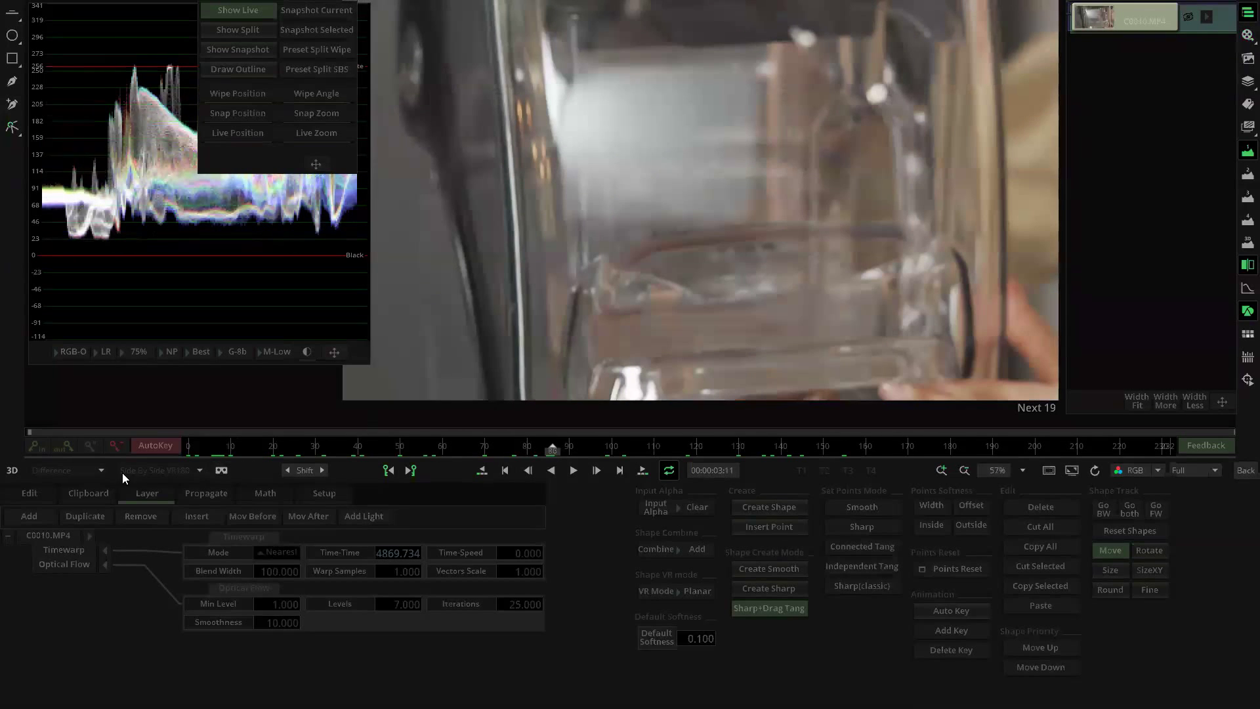
{"action": "left_click_drag", "start_coordinate": [230, 453], "coordinate": [767, 446]}
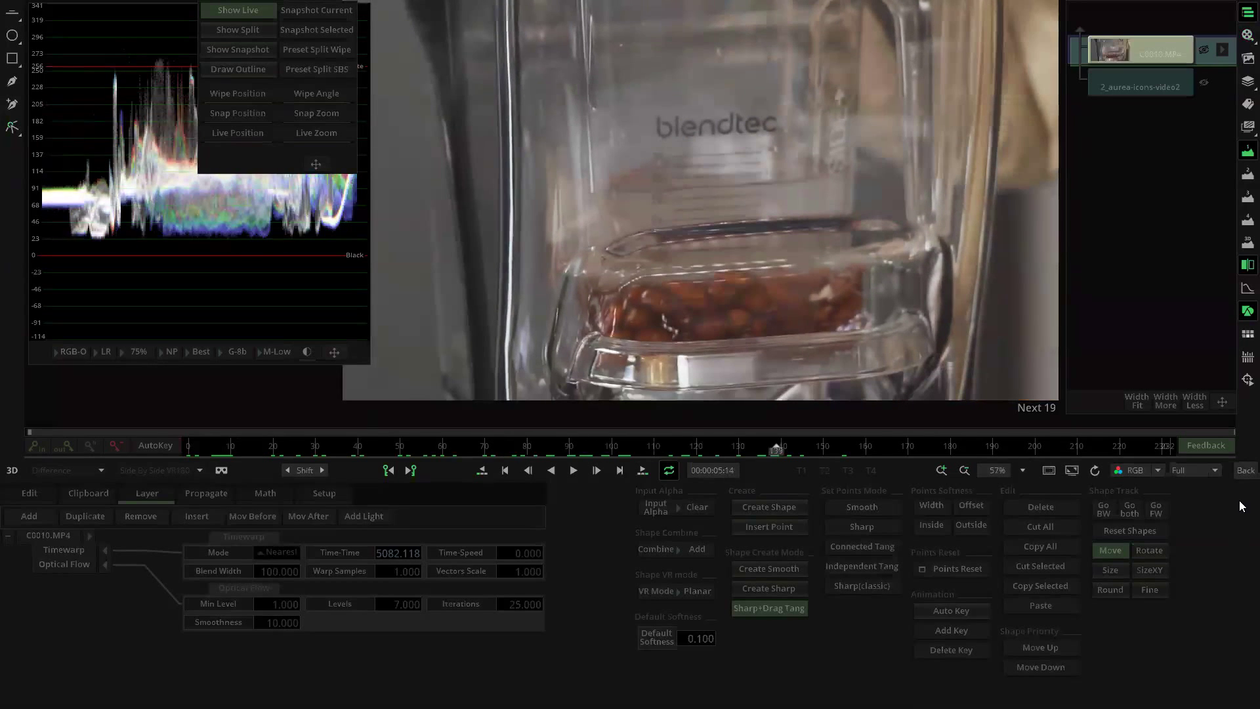
{"action": "left_click", "coordinate": [1245, 470]}
Step: Add a Denoise effect on top of the second C0010.MP4 clip
{"action": "scroll", "coordinate": [579, 186], "scroll_direction": "down", "scroll_amount": 2}
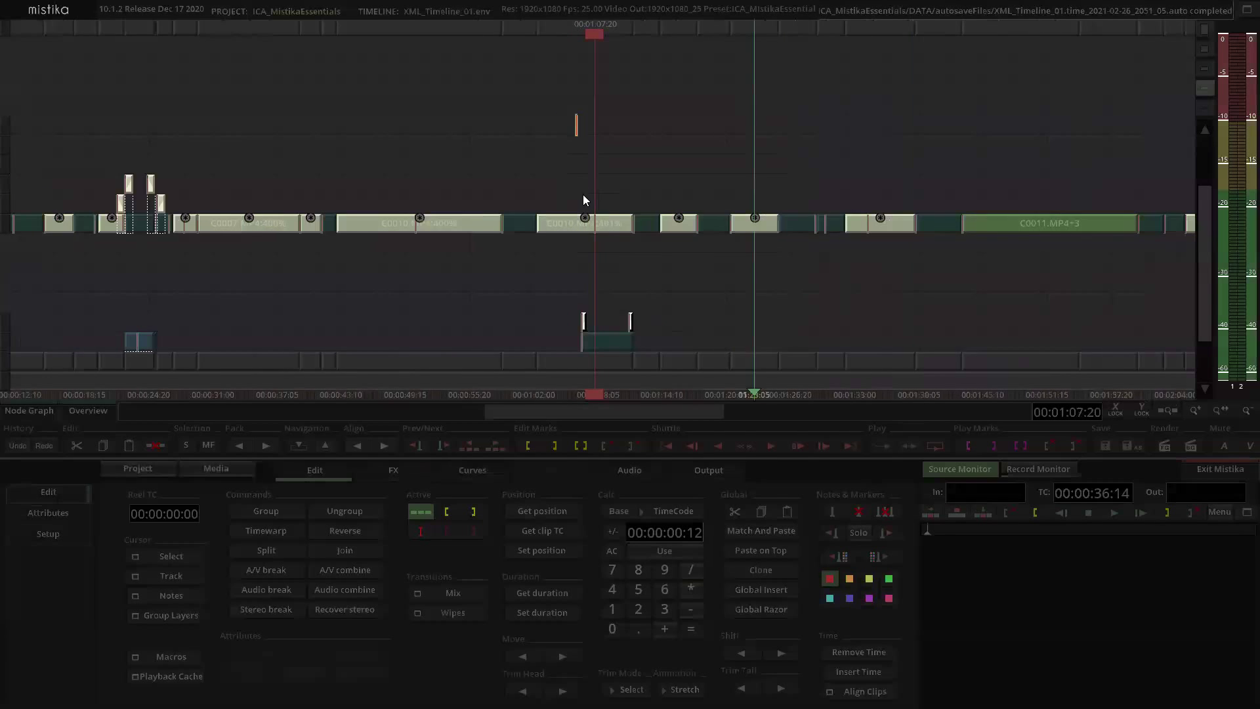
{"action": "left_click", "coordinate": [393, 471]}
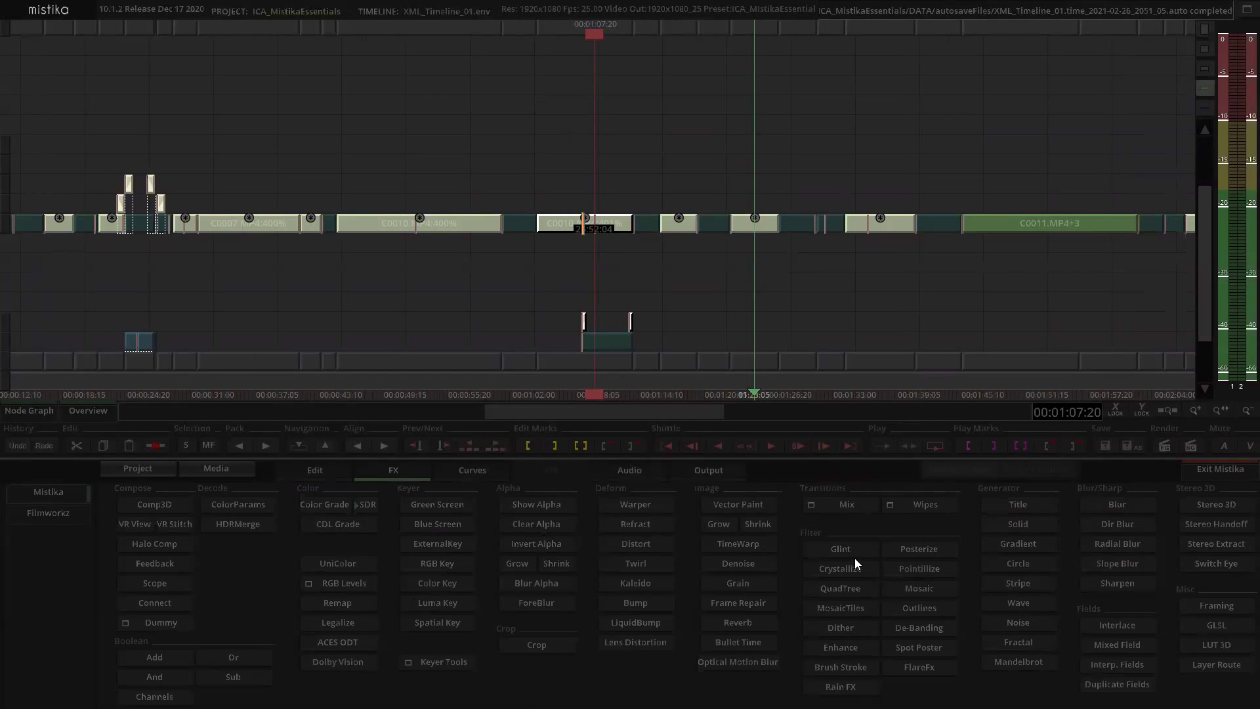
{"action": "left_click", "coordinate": [738, 562]}
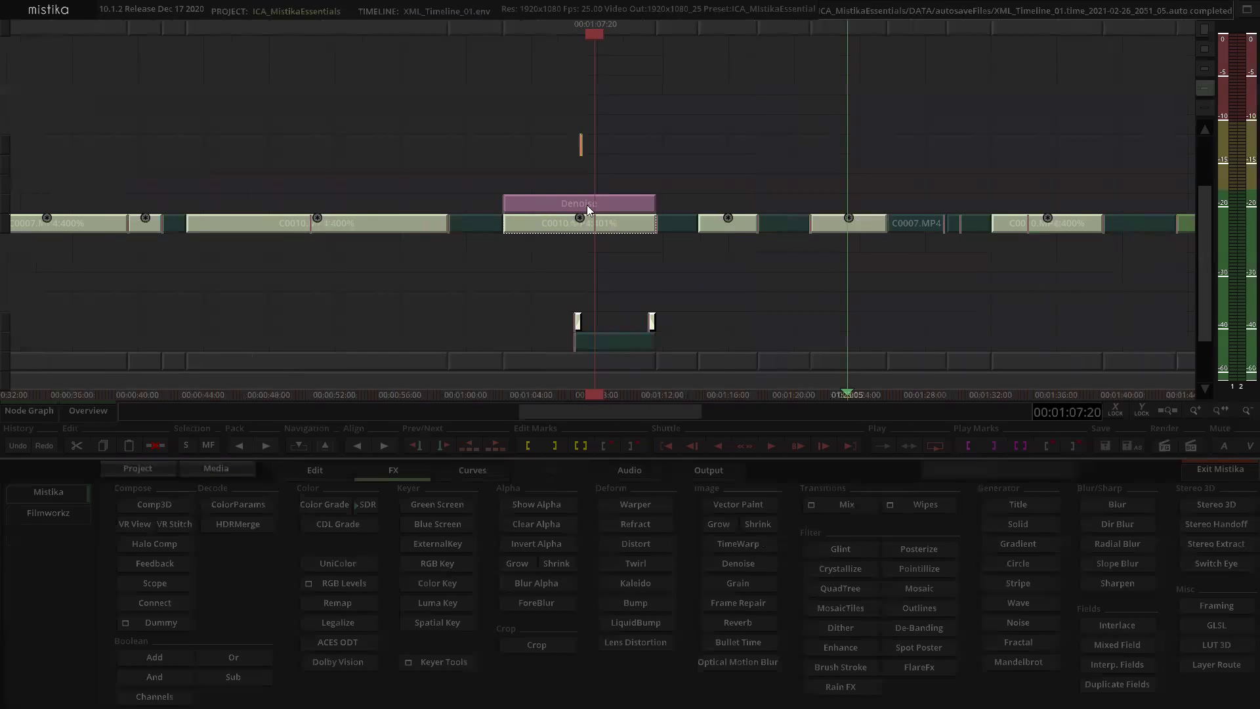
Step: Open the Denoise effect in the visual editor and review its scope and mode options
{"action": "double_click", "coordinate": [587, 205]}
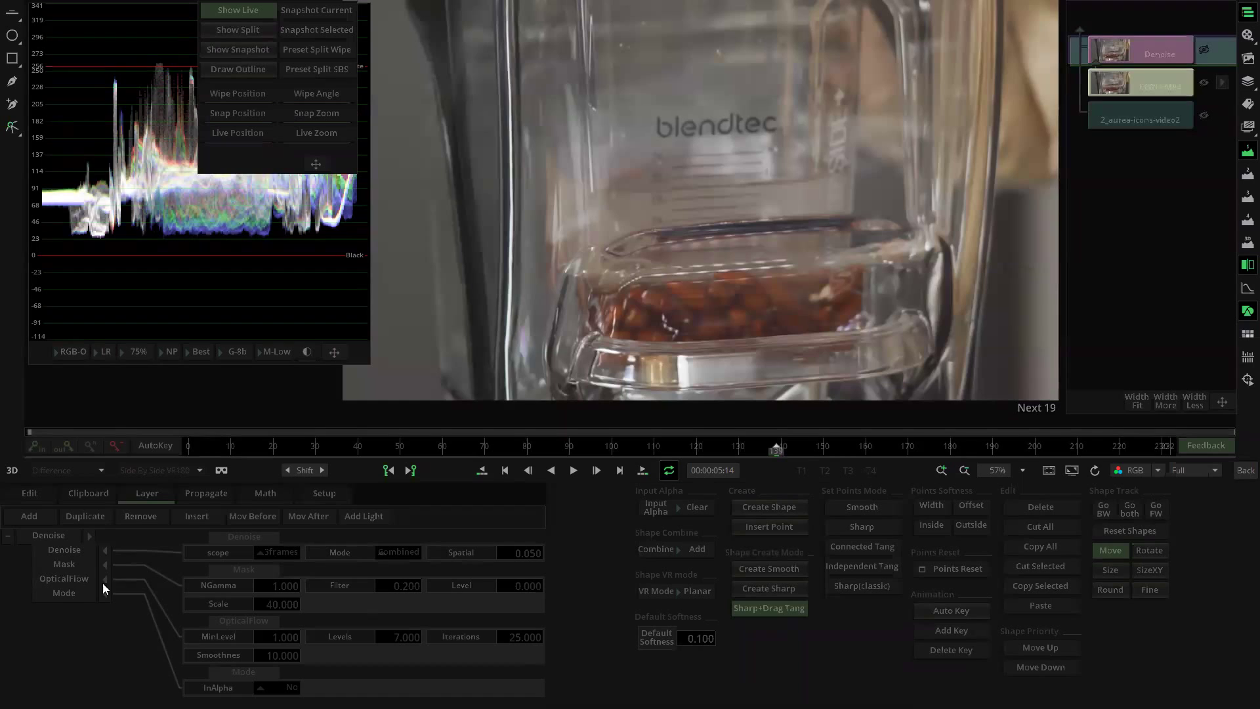
{"action": "left_click", "coordinate": [277, 553]}
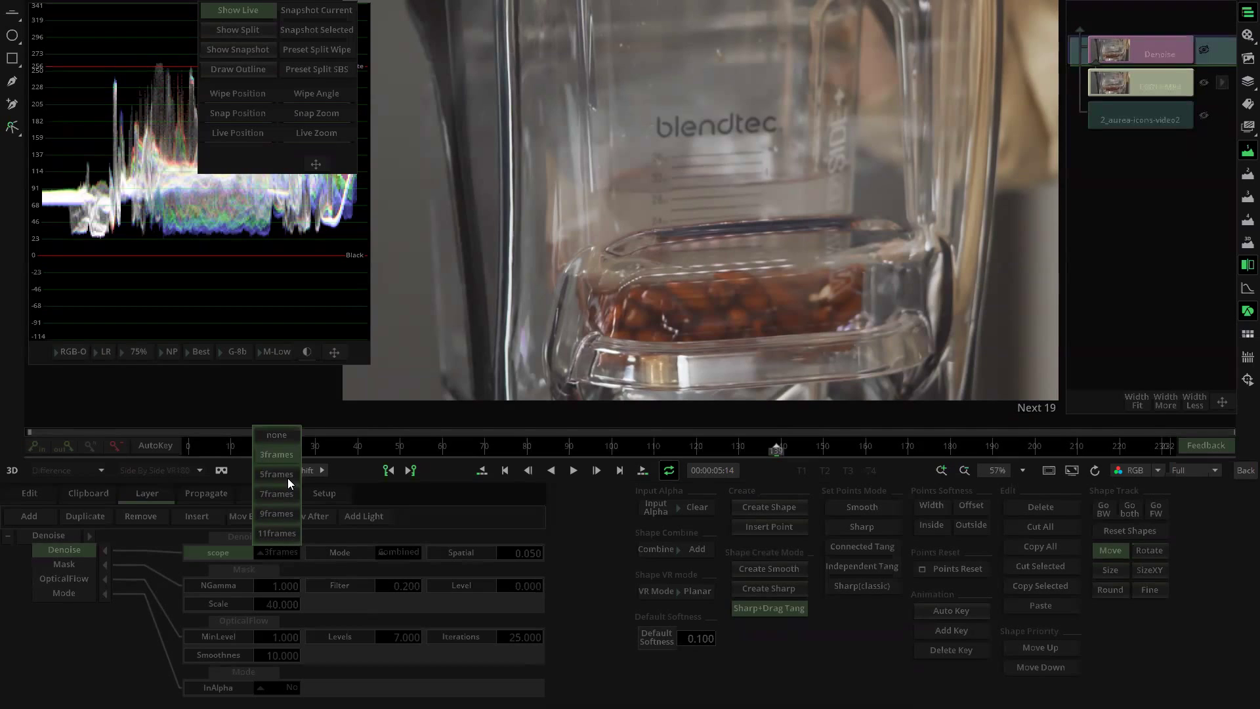
{"action": "left_click", "coordinate": [410, 551]}
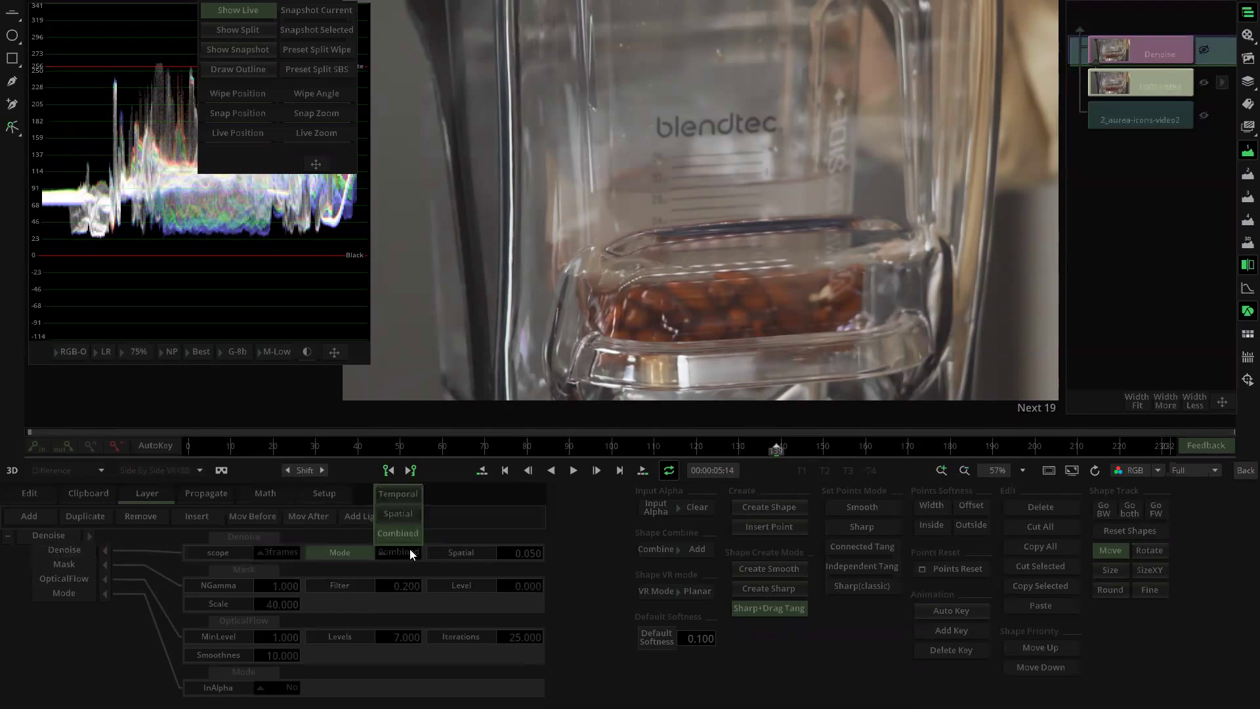
{"action": "left_click", "coordinate": [477, 569]}
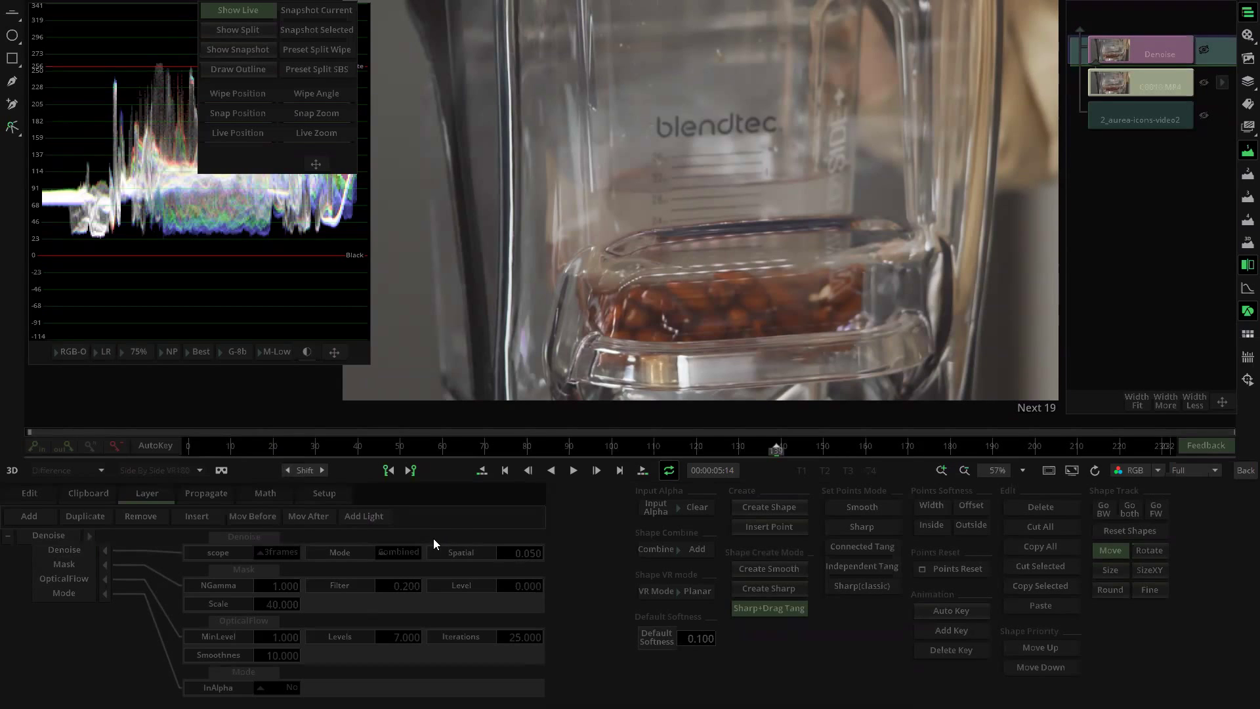
Step: Examine the denoised C0010.MP4 picture at 00:00:03:11, both magnified and as a full frame
{"action": "scroll", "coordinate": [797, 242], "scroll_direction": "down", "scroll_amount": 2}
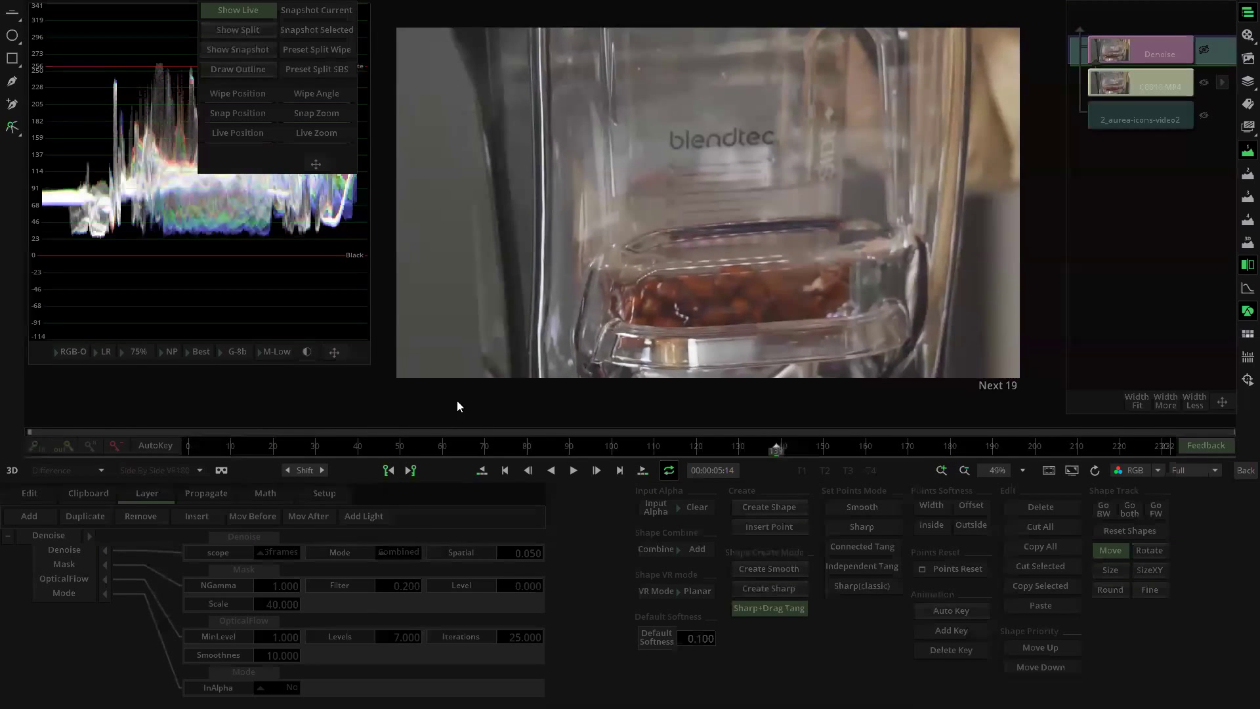
{"action": "left_click_drag", "start_coordinate": [455, 452], "coordinate": [551, 455]}
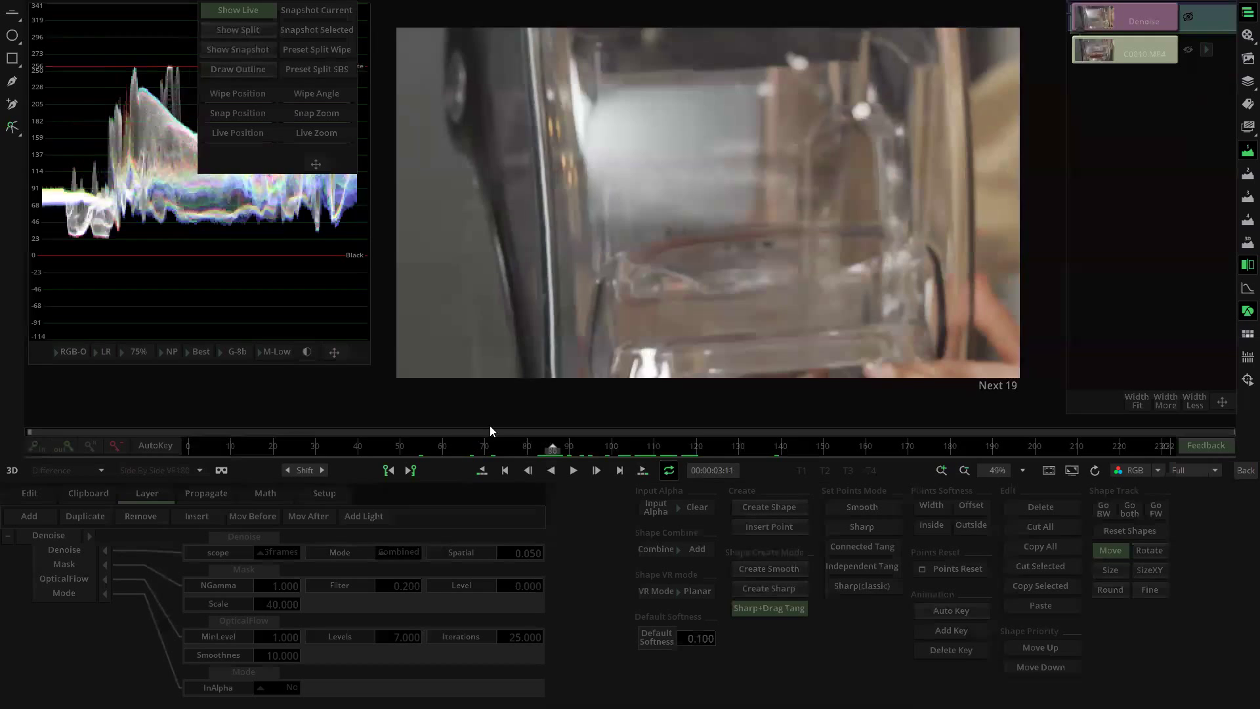
{"action": "scroll", "coordinate": [768, 274], "scroll_direction": "up", "scroll_amount": 6}
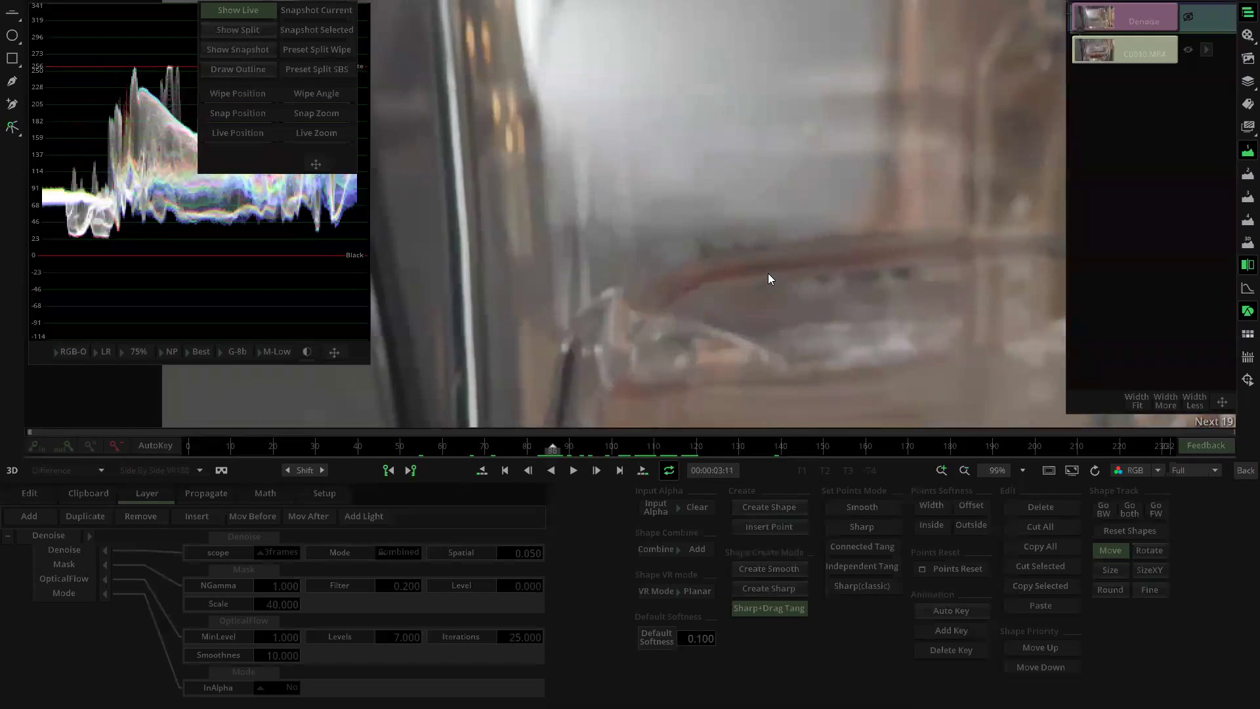
{"action": "scroll", "coordinate": [768, 274], "scroll_direction": "down", "scroll_amount": 7}
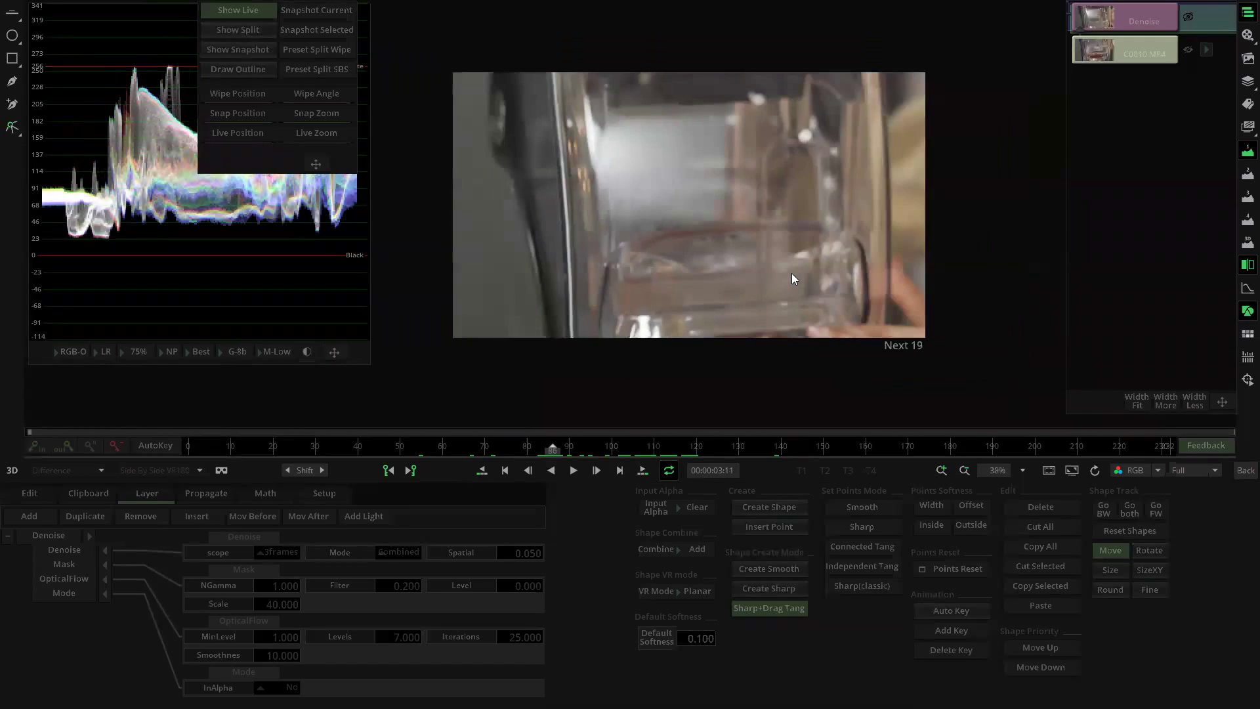
Step: Return to the timeline, display the Record Monitor and select the Capture0012.mov clip near 00:01:31:05
{"action": "left_click", "coordinate": [1244, 471]}
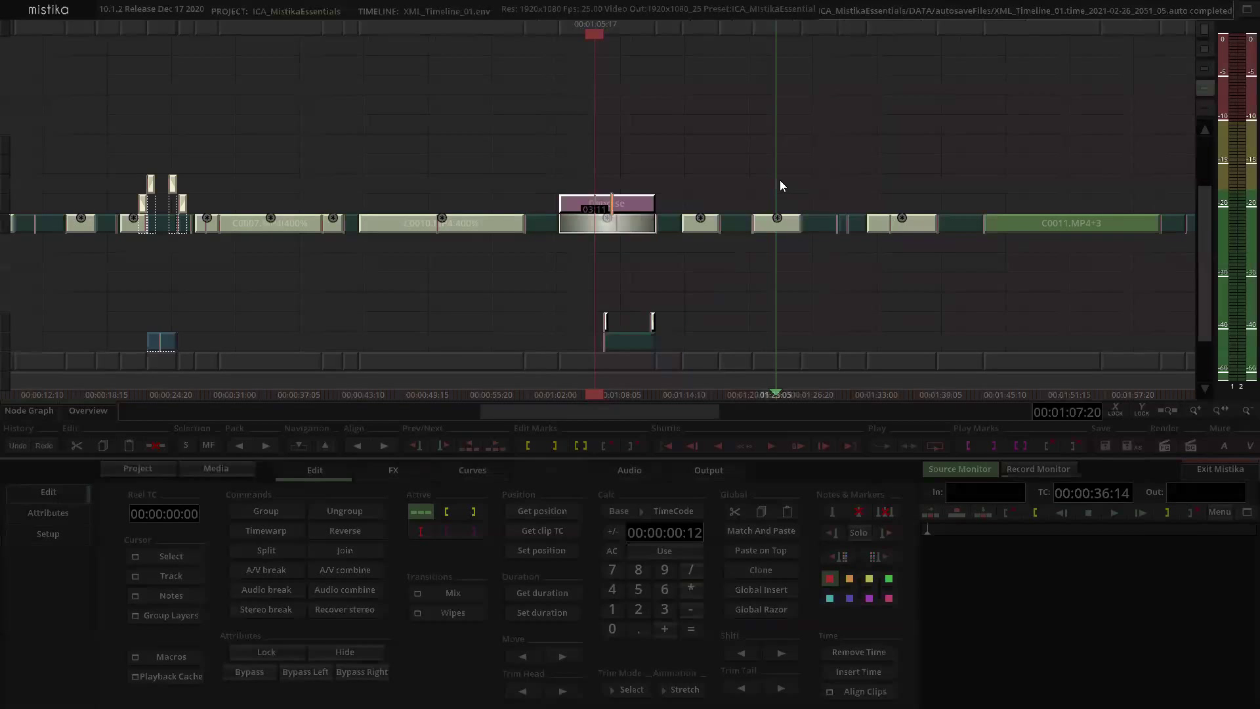
{"action": "left_click", "coordinate": [1046, 467]}
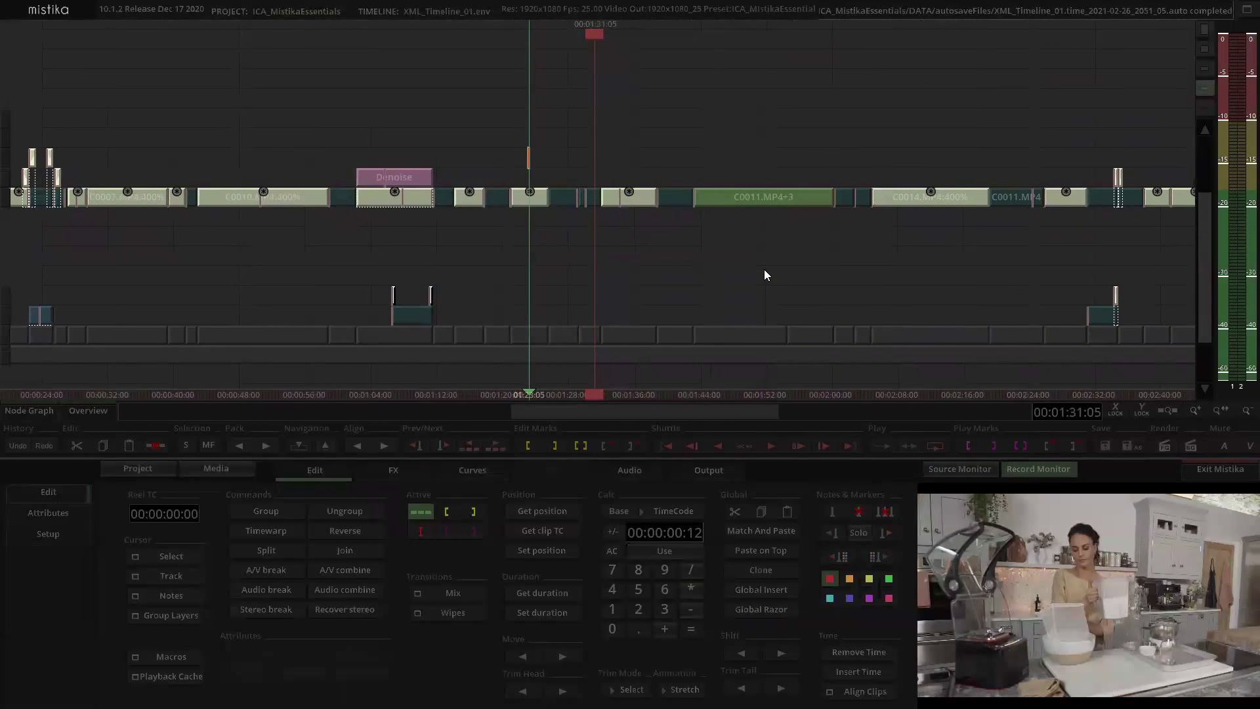
{"action": "scroll", "coordinate": [764, 269], "scroll_direction": "up", "scroll_amount": 3}
{"action": "scroll", "coordinate": [765, 274], "scroll_direction": "up", "scroll_amount": 2}
{"action": "left_click", "coordinate": [590, 192]}
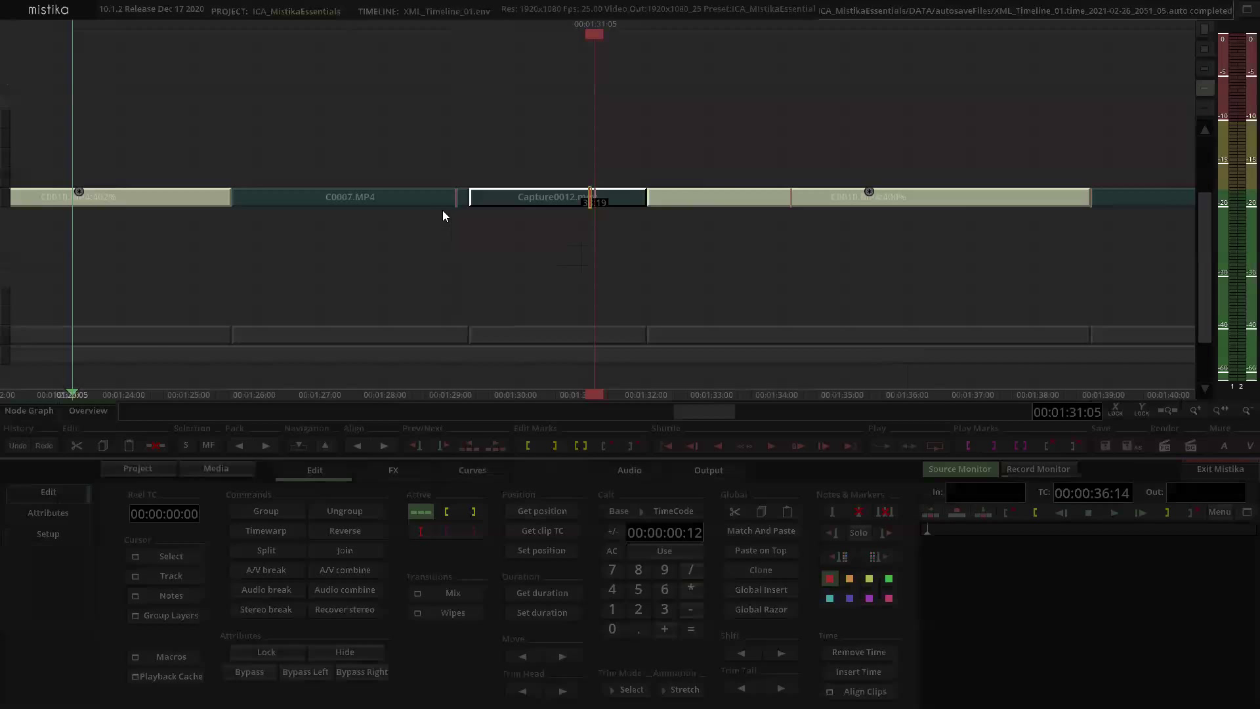
Step: Move the Denoise effect from the second C0010.MP4 clip onto the top of the Capture0012.mov clip
{"action": "scroll", "coordinate": [225, 174], "scroll_direction": "down", "scroll_amount": 3}
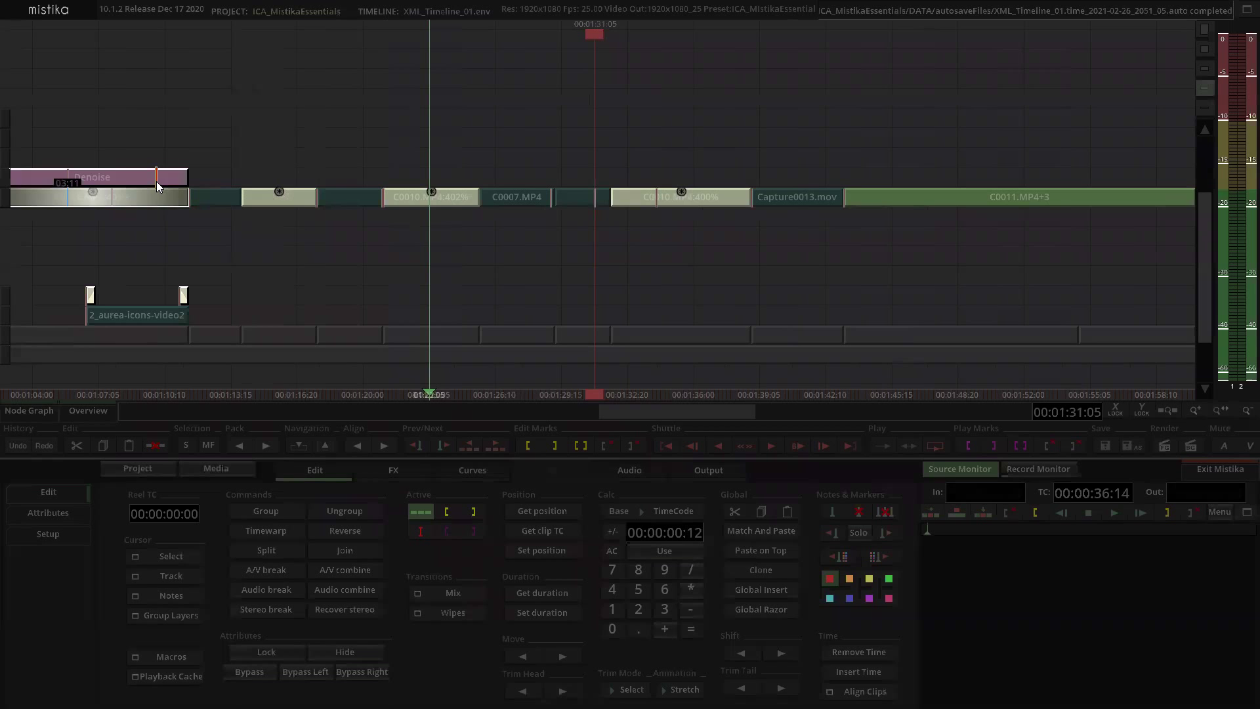
{"action": "left_click", "coordinate": [630, 231]}
{"action": "left_click", "coordinate": [582, 202]}
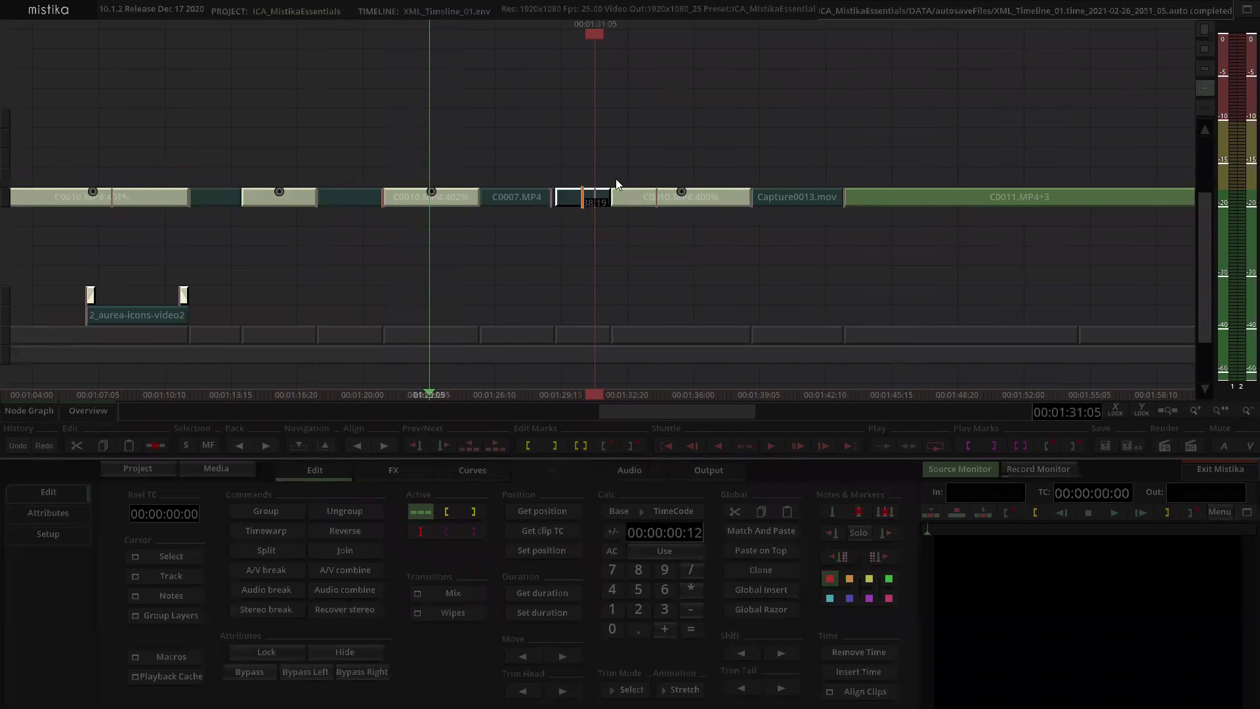
{"action": "scroll", "coordinate": [623, 151], "scroll_direction": "up", "scroll_amount": 4}
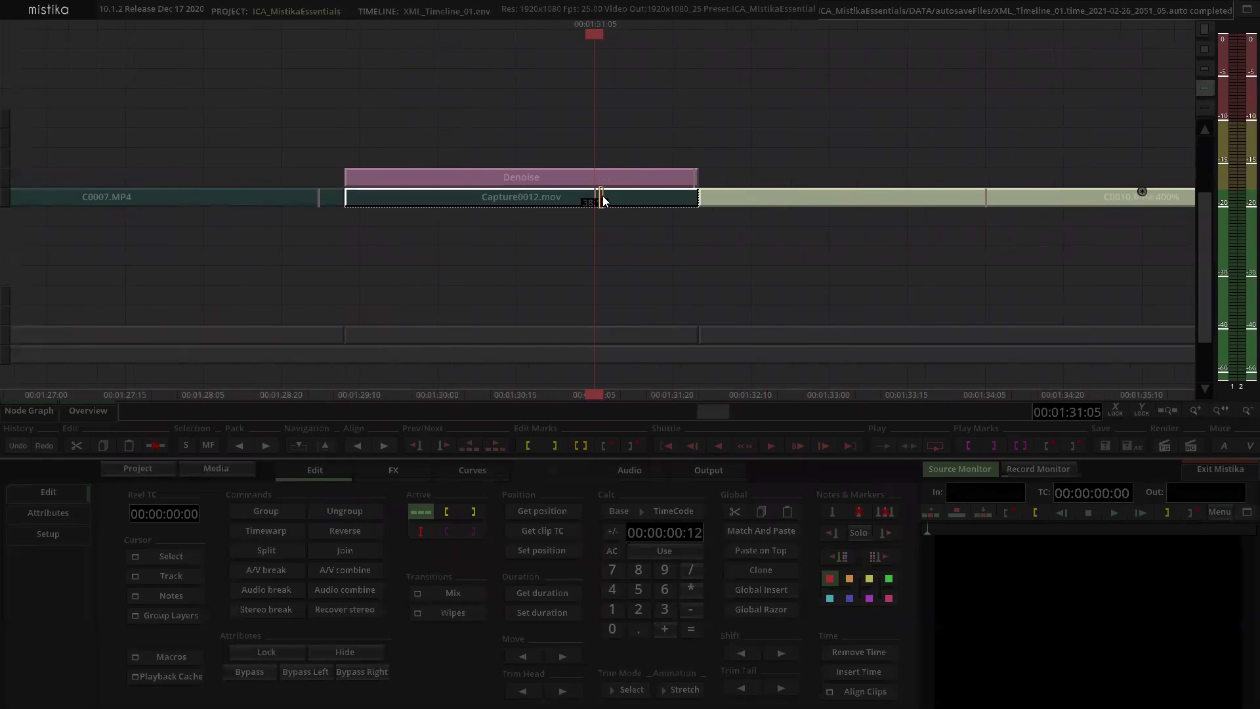
Step: Open the Capture0012.mov stack in the visual editor, fit the picture in view and select its Denoise layer
{"action": "double_click", "coordinate": [597, 199]}
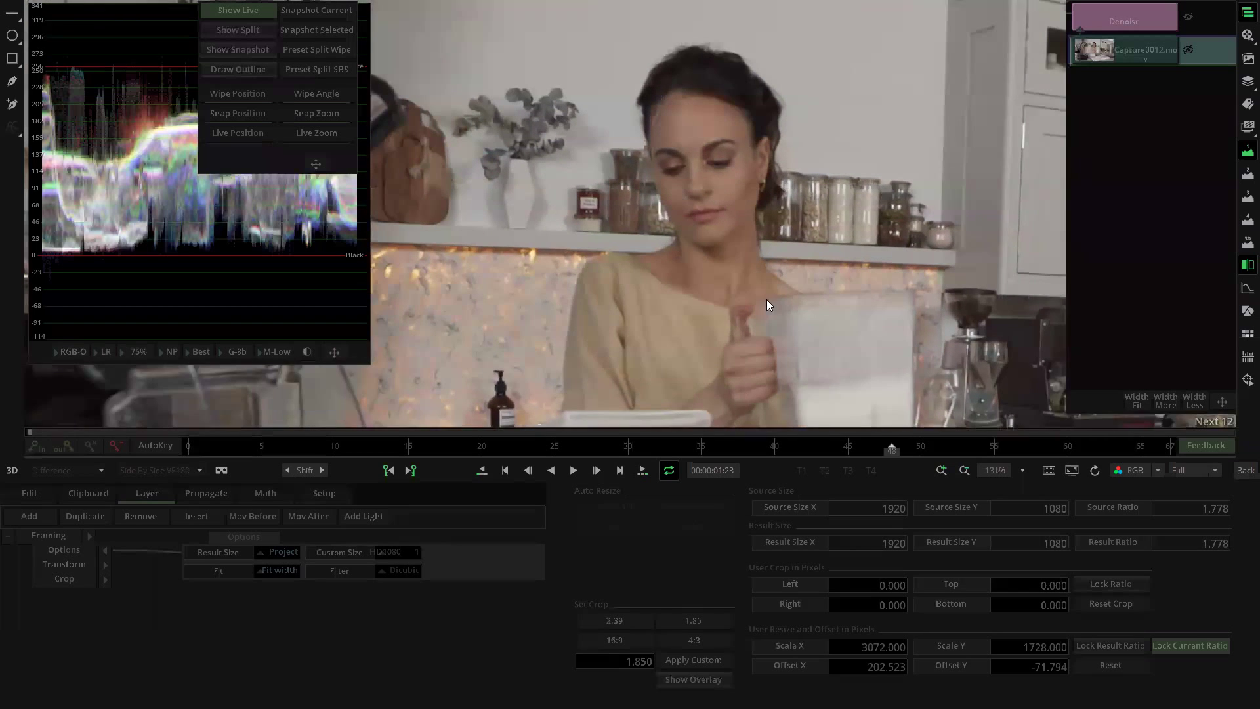
{"action": "scroll", "coordinate": [775, 267], "scroll_direction": "down", "scroll_amount": 5}
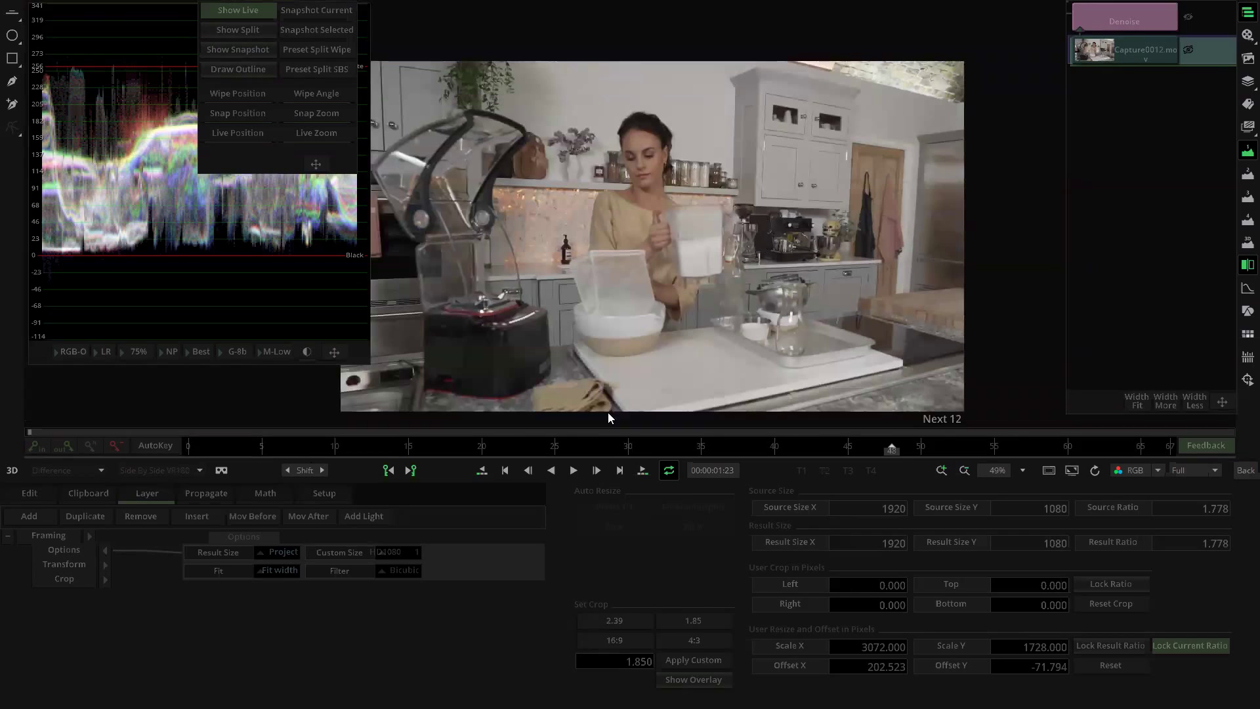
{"action": "left_click", "coordinate": [1124, 13]}
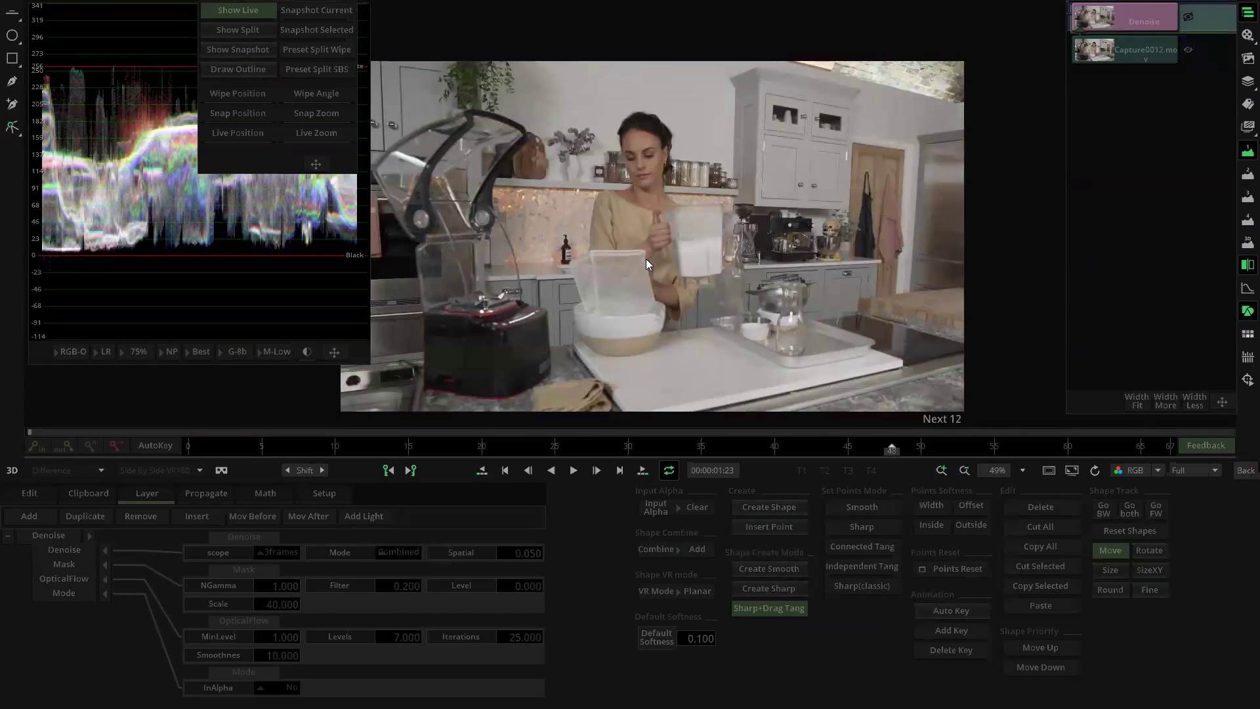
{"action": "scroll", "coordinate": [690, 302], "scroll_direction": "up", "scroll_amount": 1}
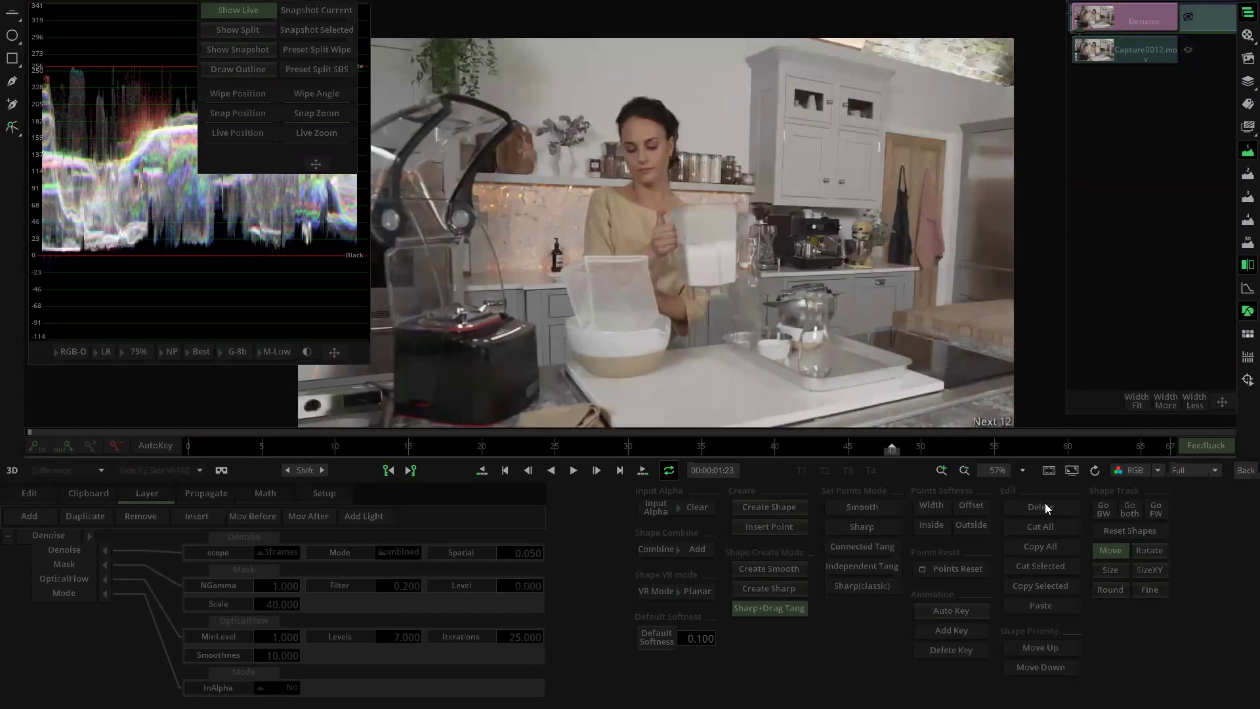
Step: Display the alpha channel and examine the Denoise mask at 00:00:01:20 and 00:00:00:11
{"action": "left_click", "coordinate": [1134, 472]}
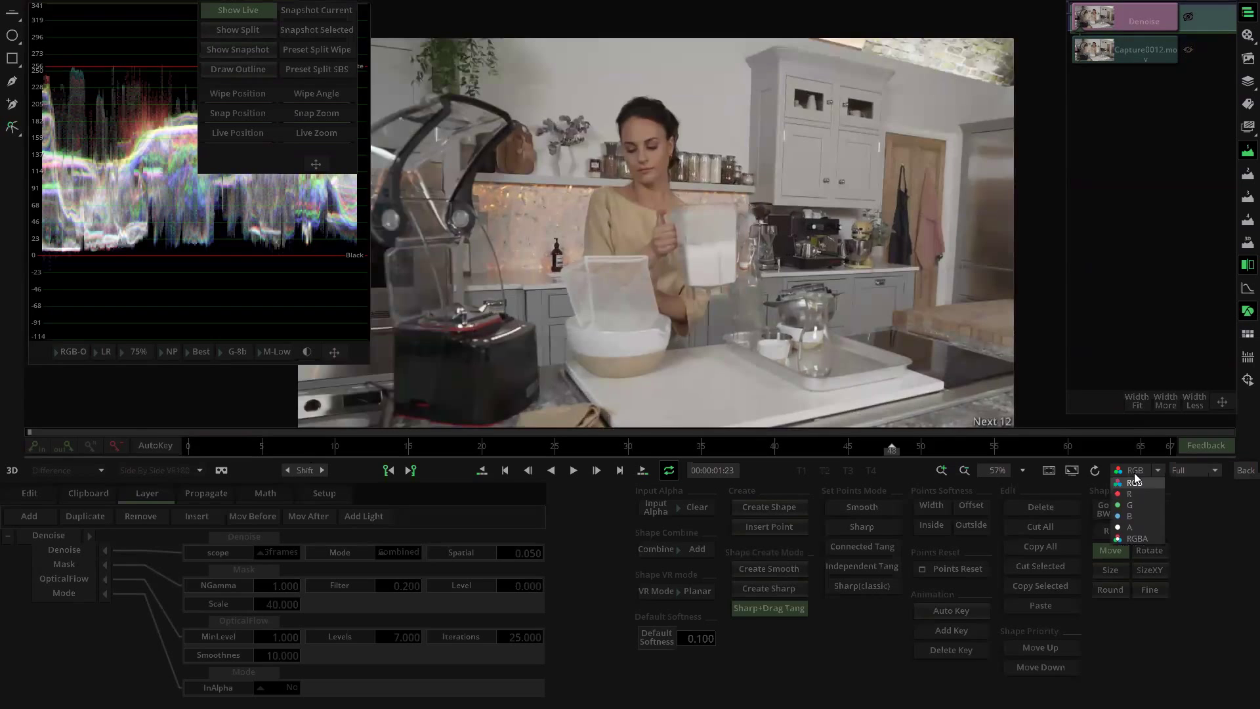
{"action": "left_click", "coordinate": [1134, 527]}
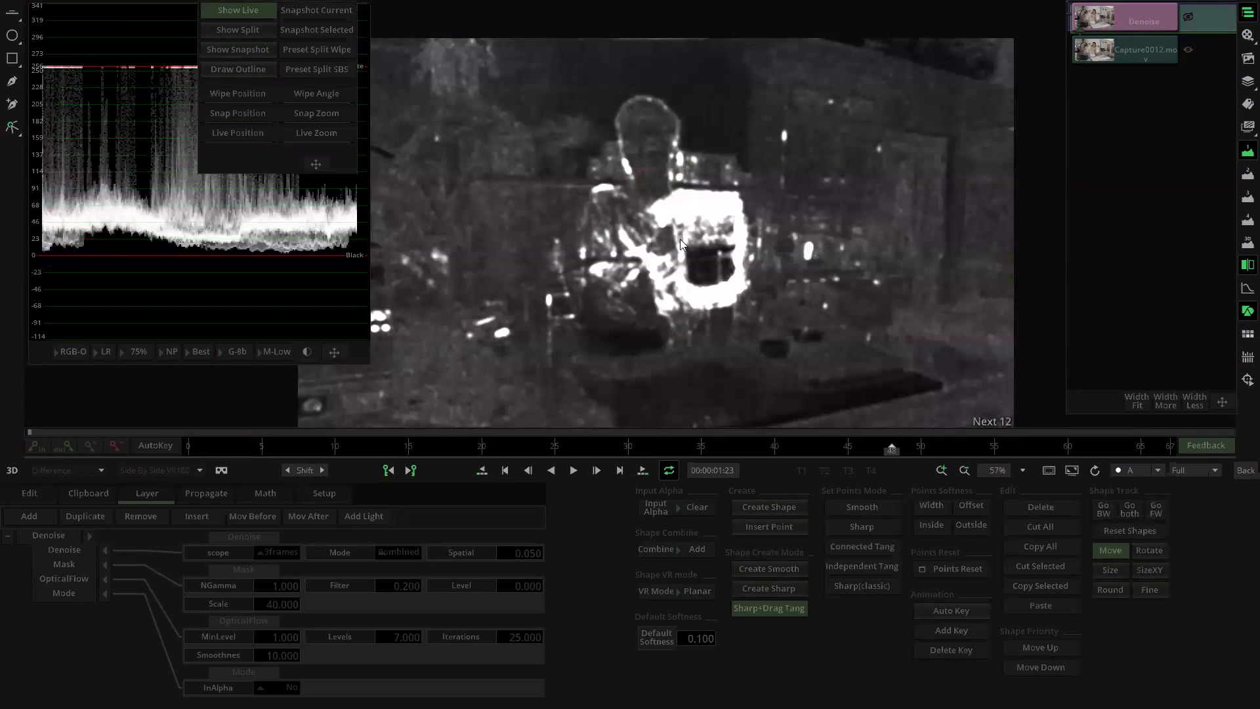
{"action": "left_click_drag", "start_coordinate": [680, 239], "coordinate": [742, 202]}
{"action": "left_click_drag", "start_coordinate": [333, 439], "coordinate": [841, 456]}
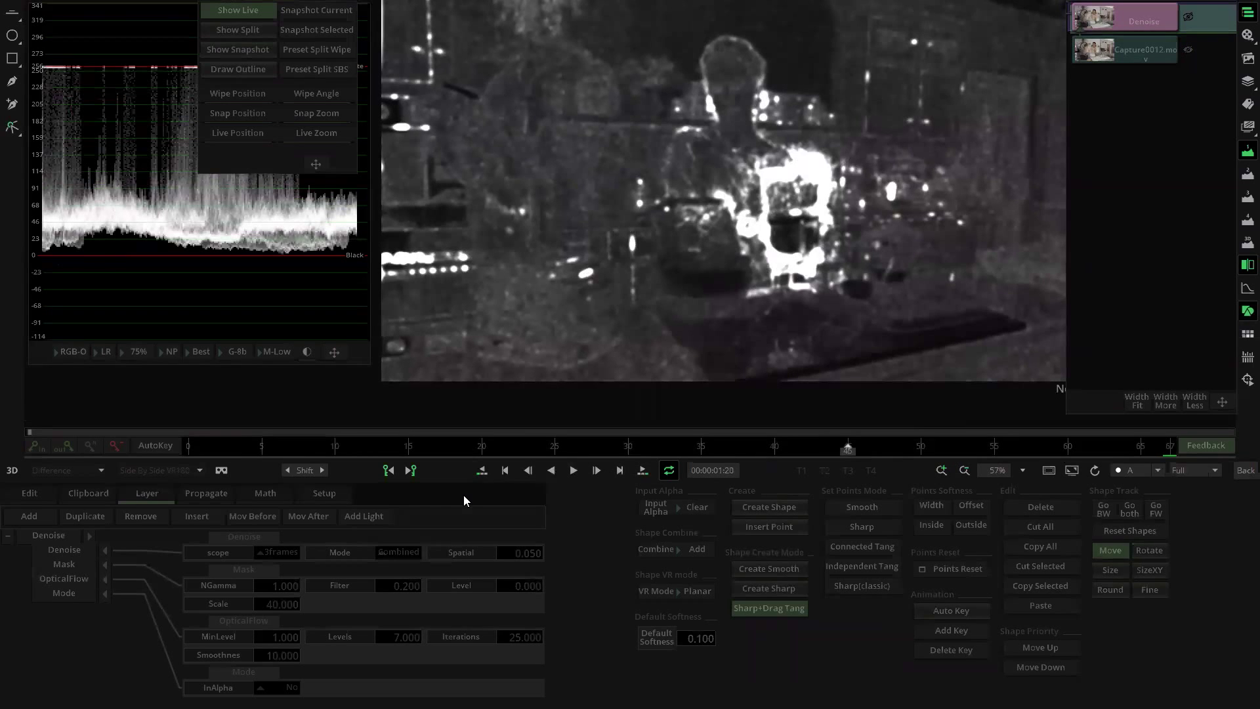
{"action": "left_click", "coordinate": [349, 449]}
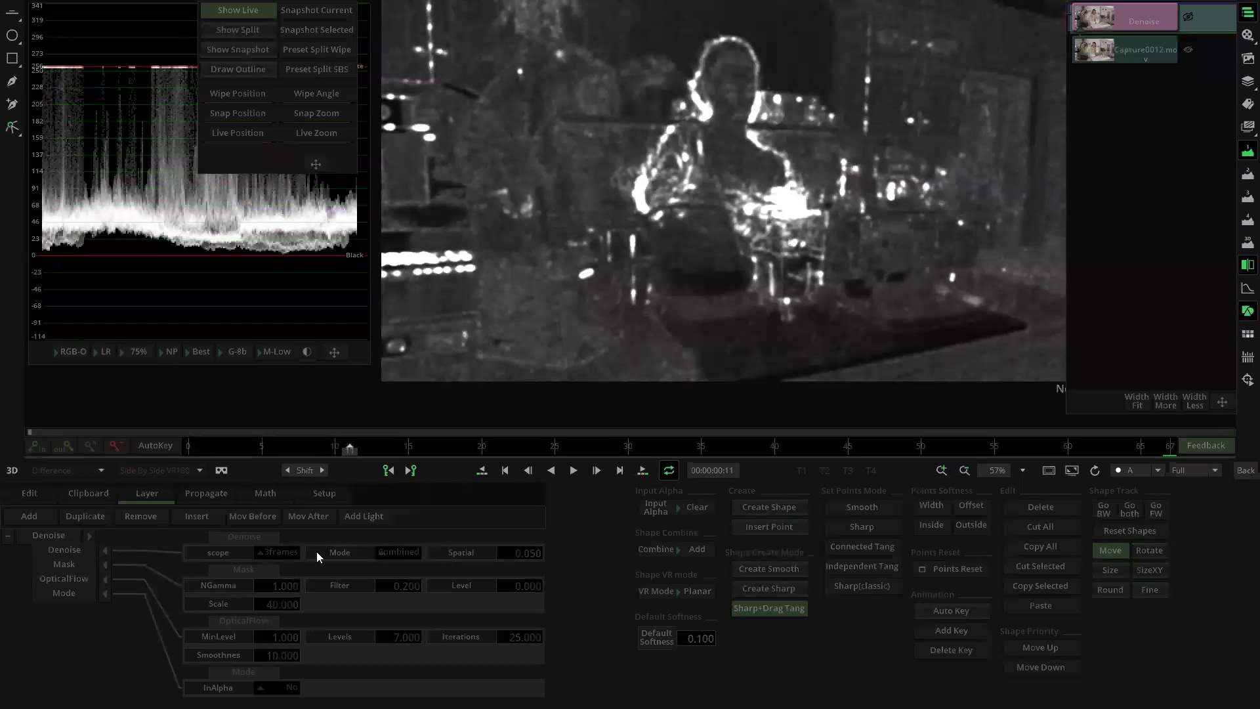
Step: Set the Denoise mode to Temporal and its scope to 5 frames, and play back the mask
{"action": "left_click", "coordinate": [394, 548]}
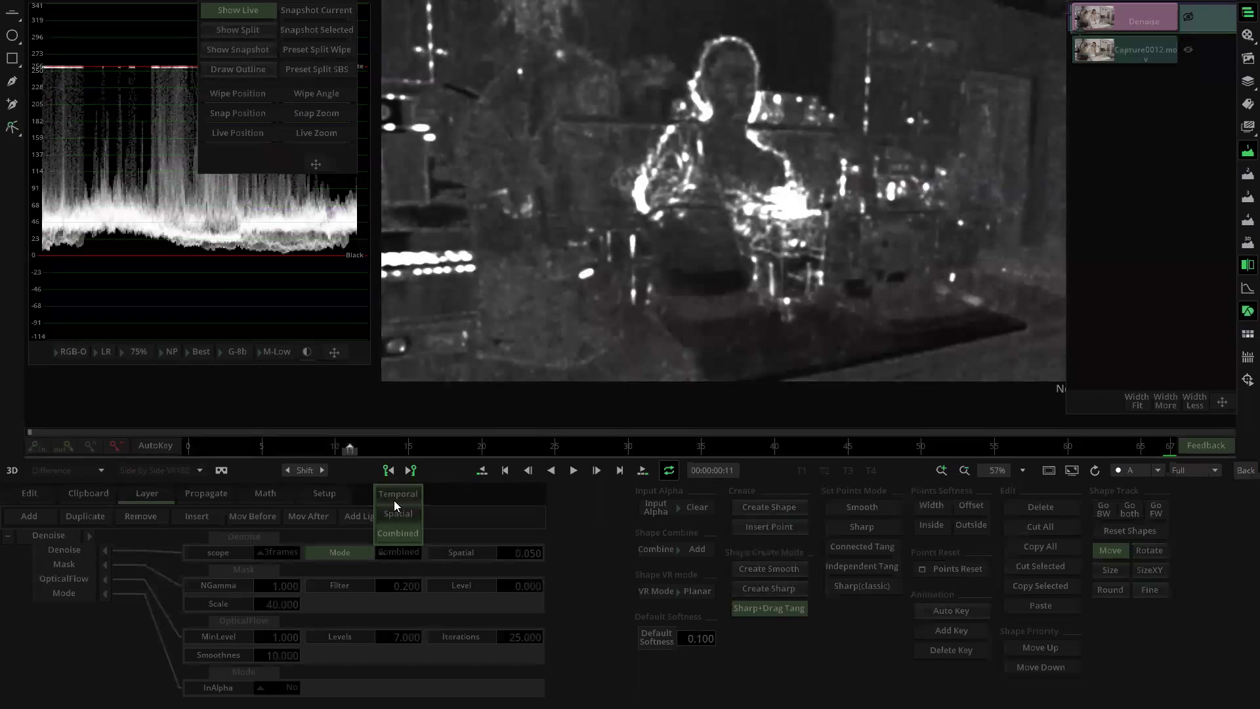
{"action": "left_click", "coordinate": [395, 494]}
{"action": "left_click", "coordinate": [286, 551]}
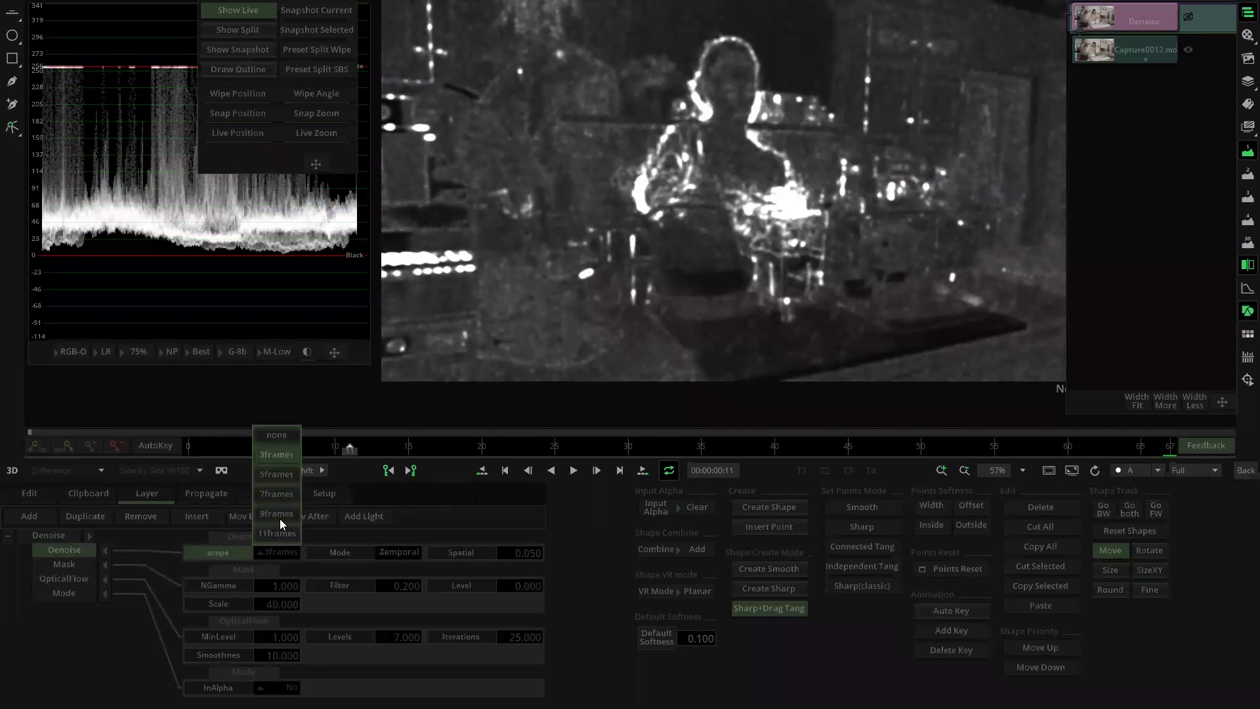
{"action": "left_click", "coordinate": [283, 478]}
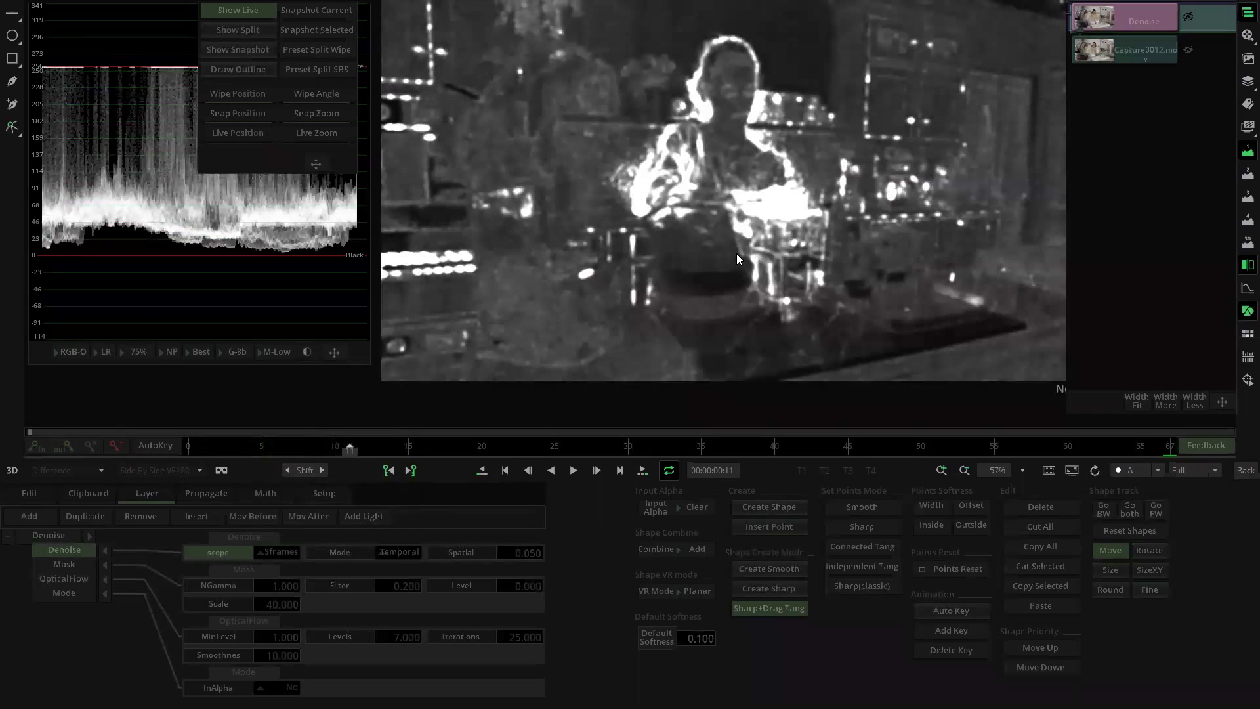
{"action": "key", "text": "space"}
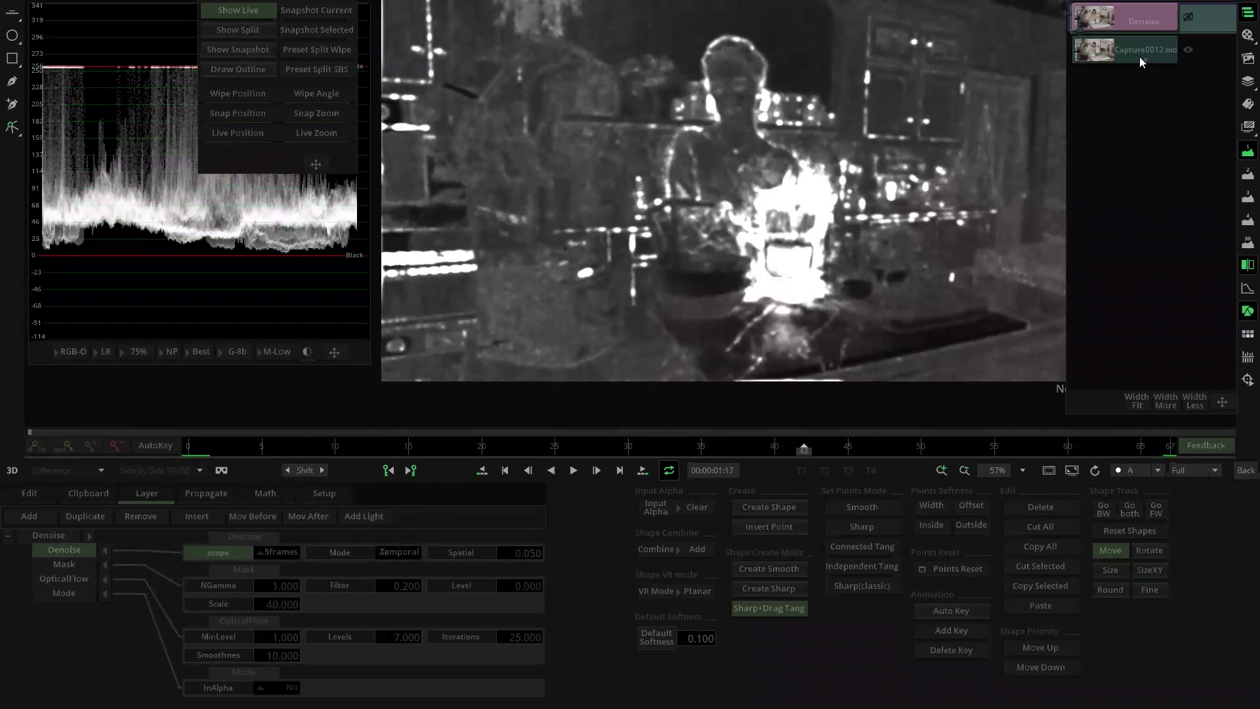
Step: Switch back to the RGB display and examine the denoised picture magnified at 00:00:01:17 and 00:00:00:13, keeping the Temporal mode
{"action": "left_click", "coordinate": [1158, 470]}
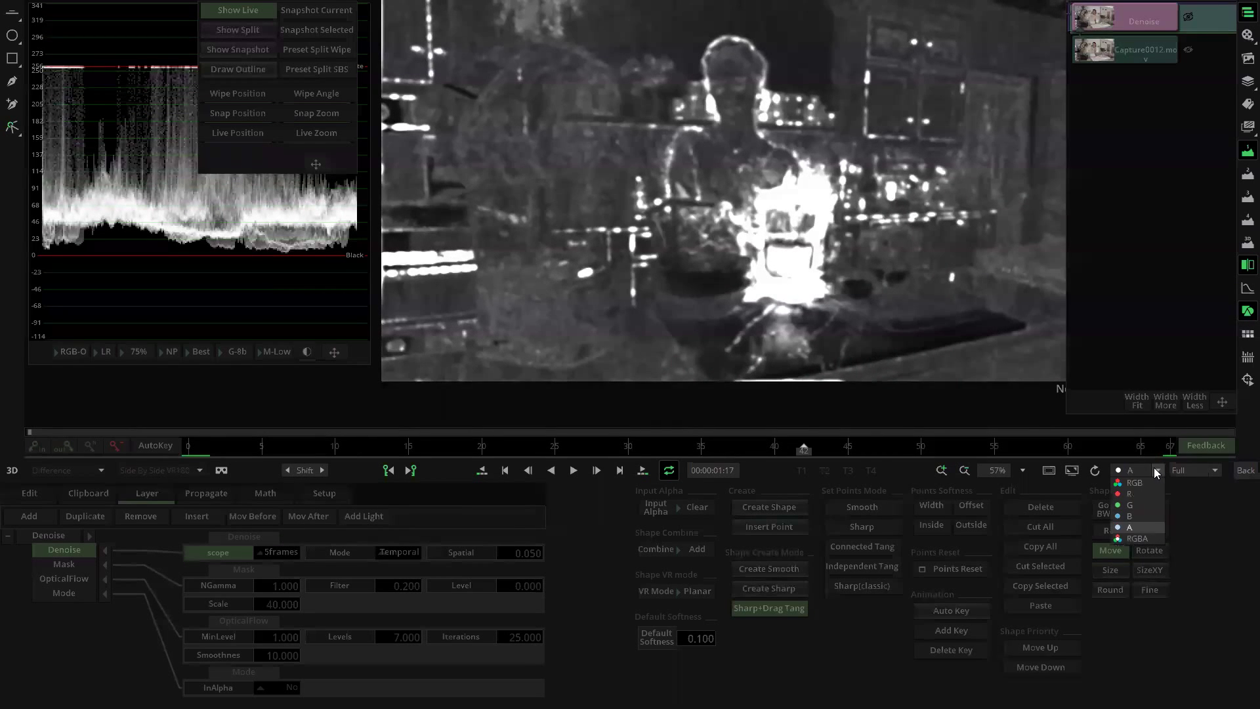
{"action": "left_click", "coordinate": [1137, 483]}
{"action": "scroll", "coordinate": [896, 233], "scroll_direction": "up", "scroll_amount": 4}
{"action": "left_click_drag", "start_coordinate": [896, 234], "coordinate": [775, 224]}
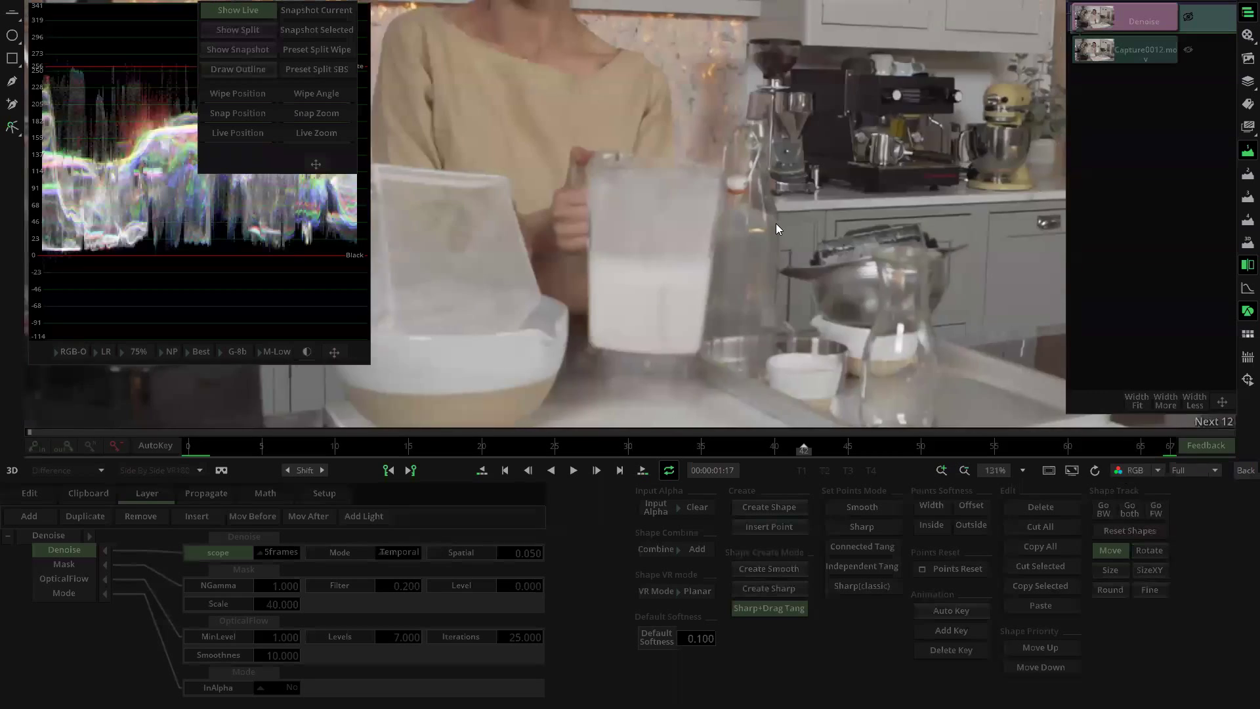
{"action": "scroll", "coordinate": [777, 222], "scroll_direction": "up", "scroll_amount": 5}
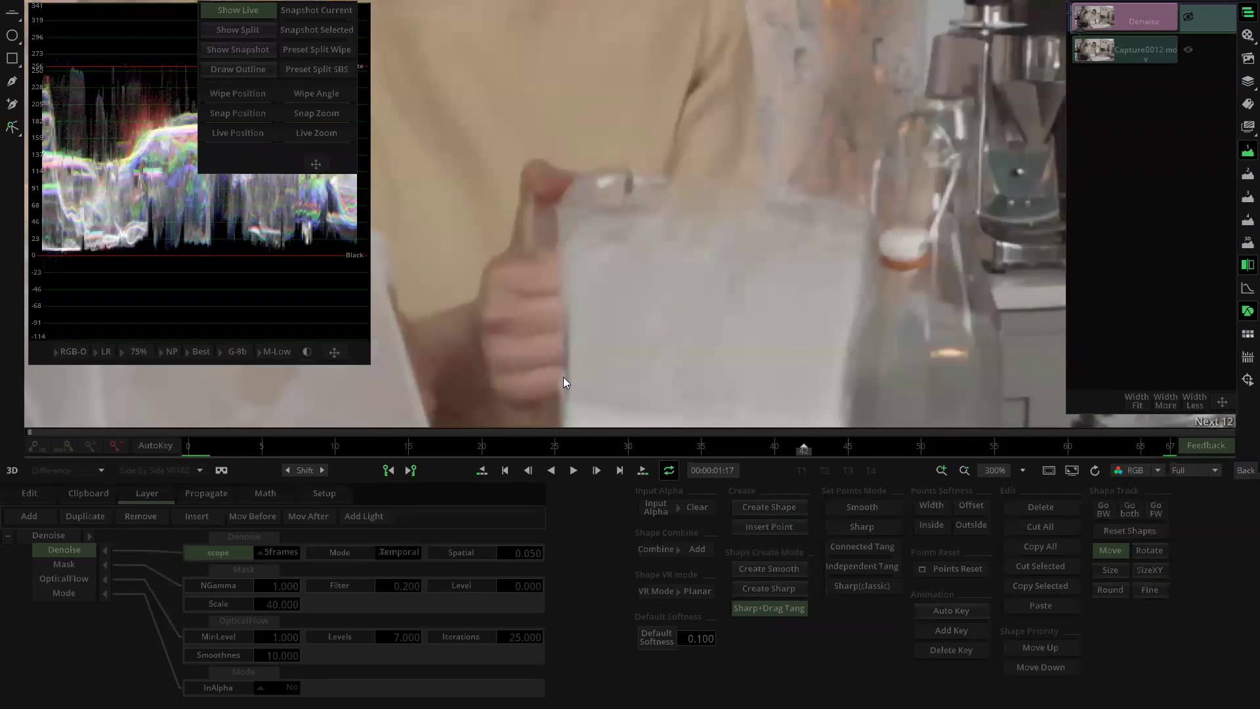
{"action": "left_click", "coordinate": [400, 552]}
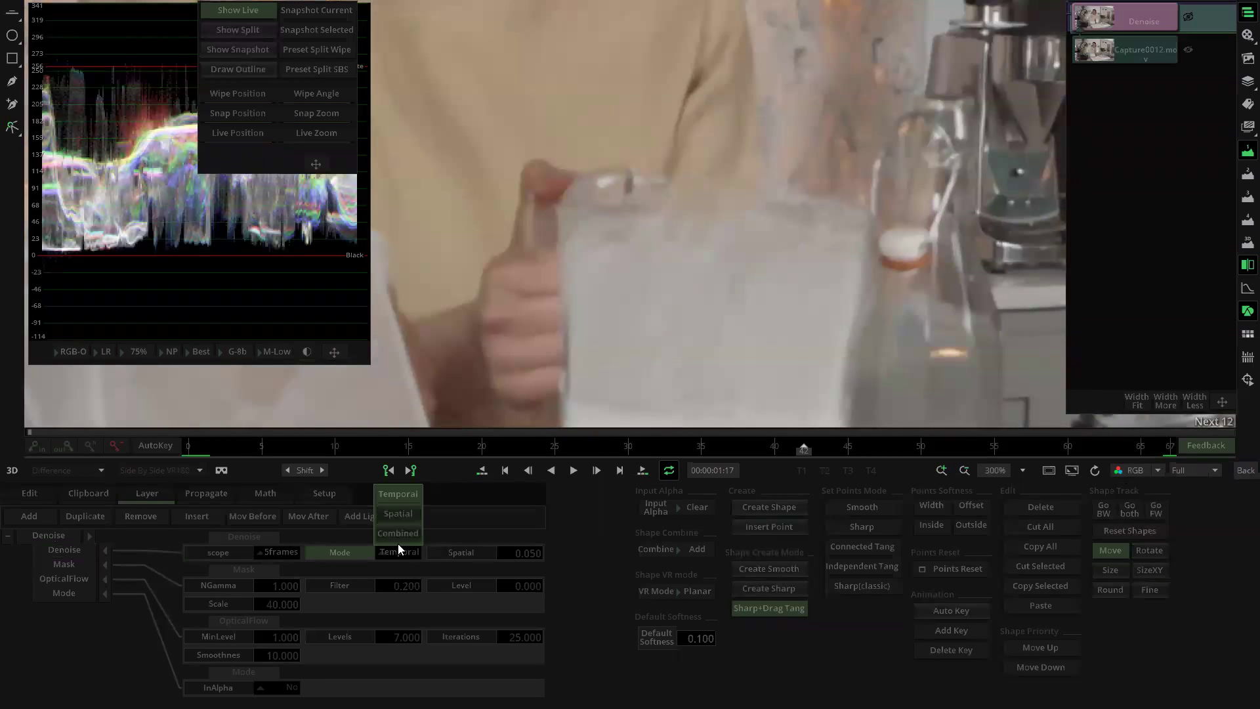
{"action": "left_click", "coordinate": [396, 495]}
{"action": "left_click_drag", "start_coordinate": [227, 445], "coordinate": [380, 454]}
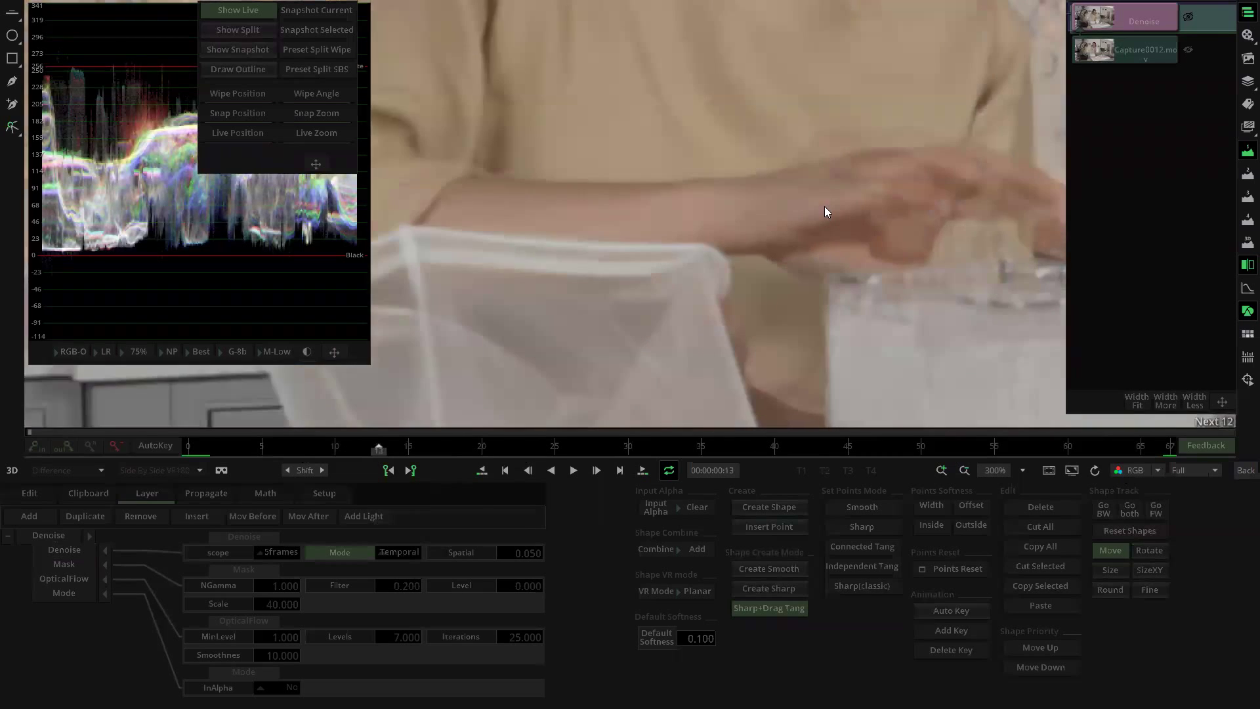
{"action": "scroll", "coordinate": [754, 242], "scroll_direction": "down", "scroll_amount": 5}
{"action": "scroll", "coordinate": [755, 242], "scroll_direction": "up", "scroll_amount": 2}
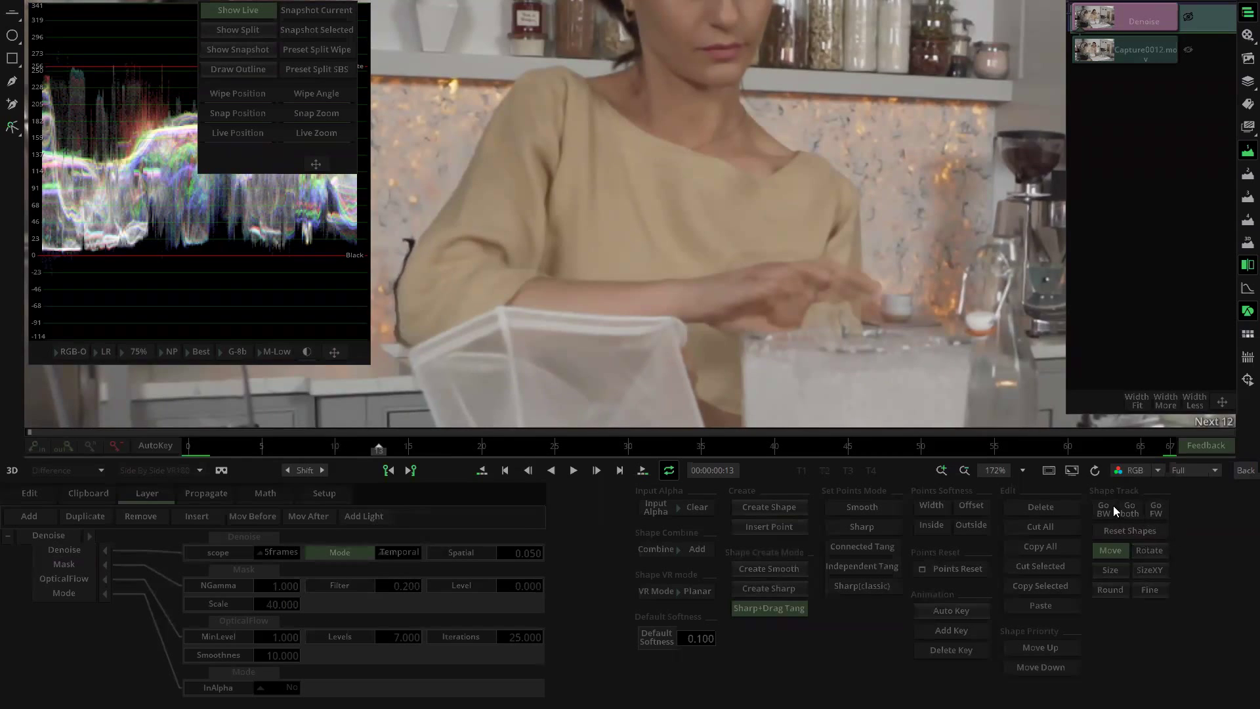
Step: Display the alpha channel again and set the Denoise mask's Scale to 20
{"action": "left_click", "coordinate": [1130, 470]}
{"action": "left_click", "coordinate": [1138, 529]}
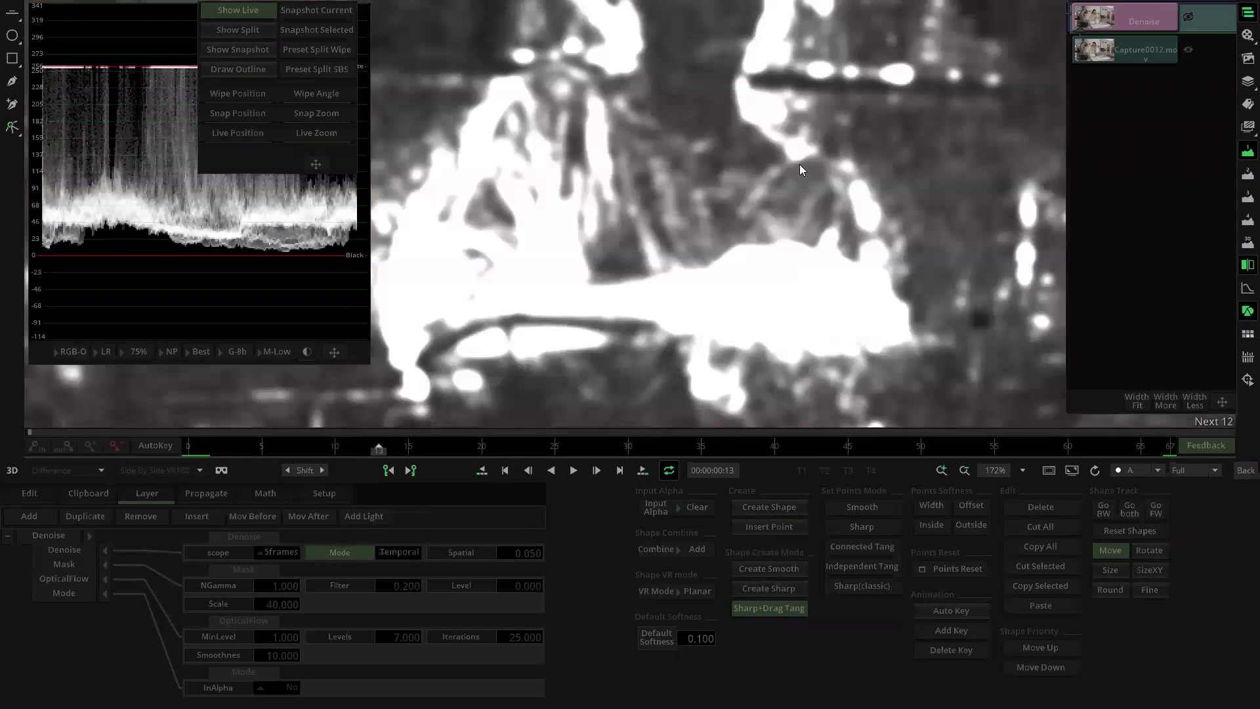
{"action": "left_click", "coordinate": [270, 603]}
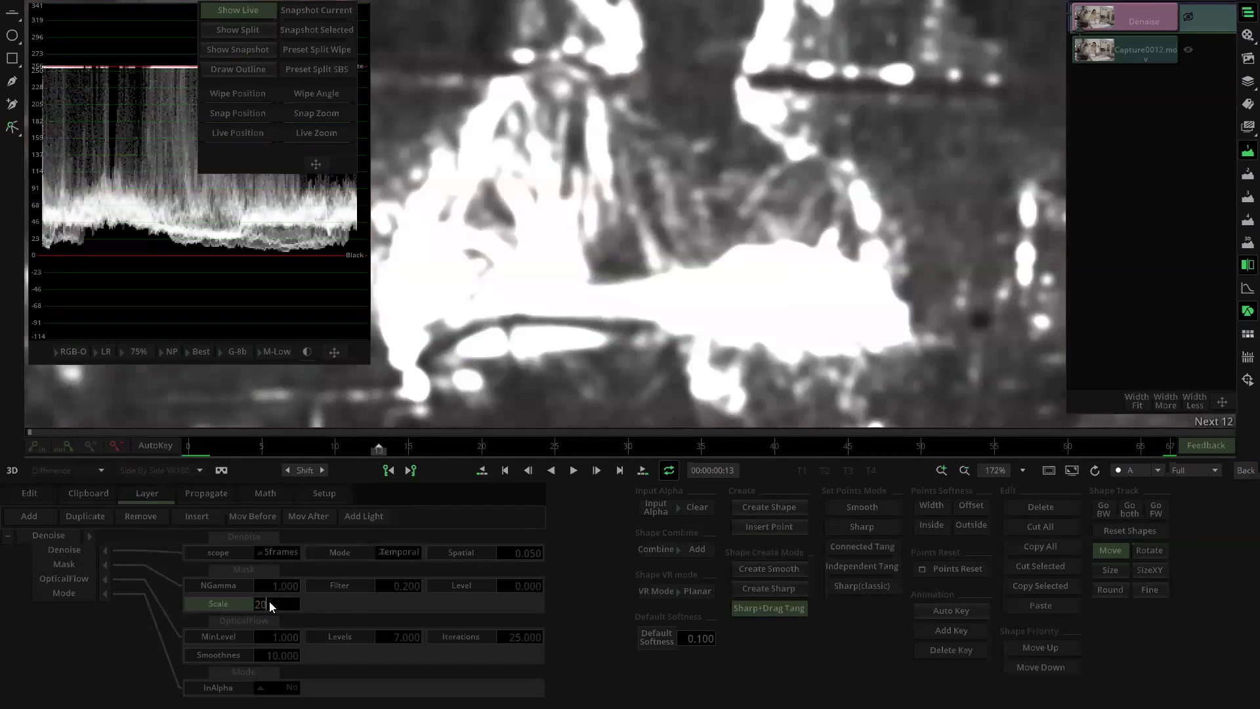
{"action": "key", "text": "Return"}
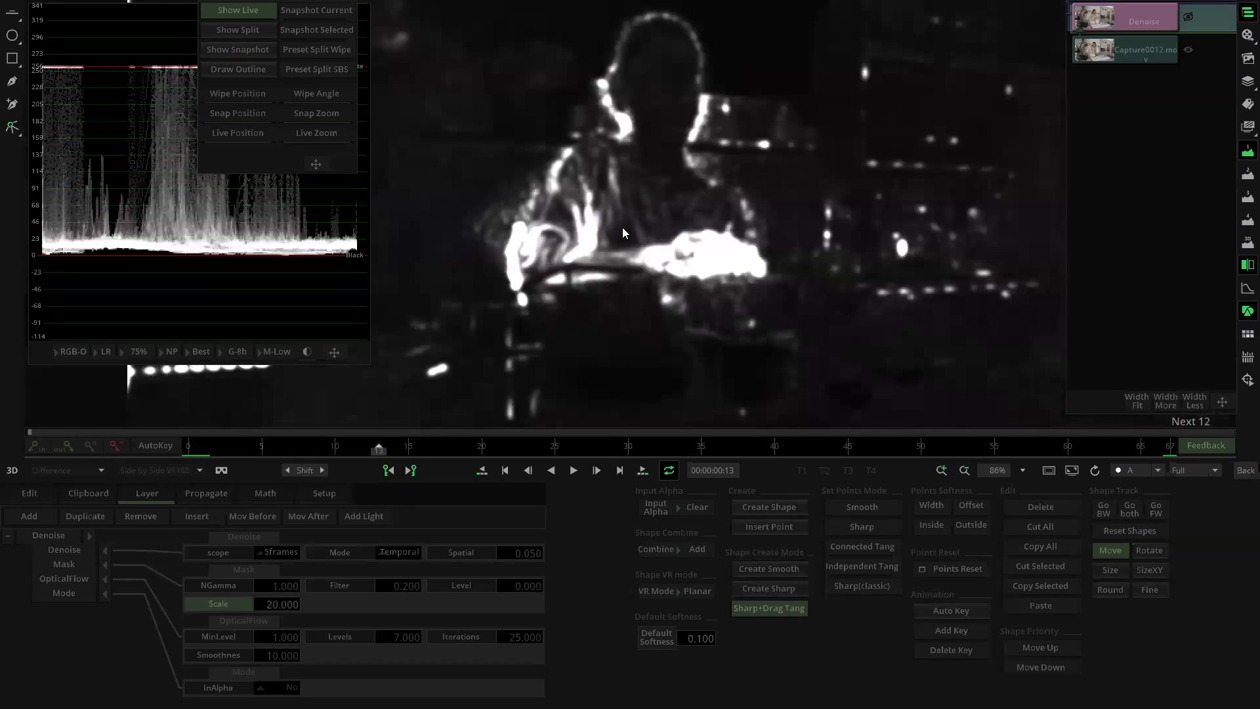
{"action": "scroll", "coordinate": [622, 227], "scroll_direction": "down", "scroll_amount": 3}
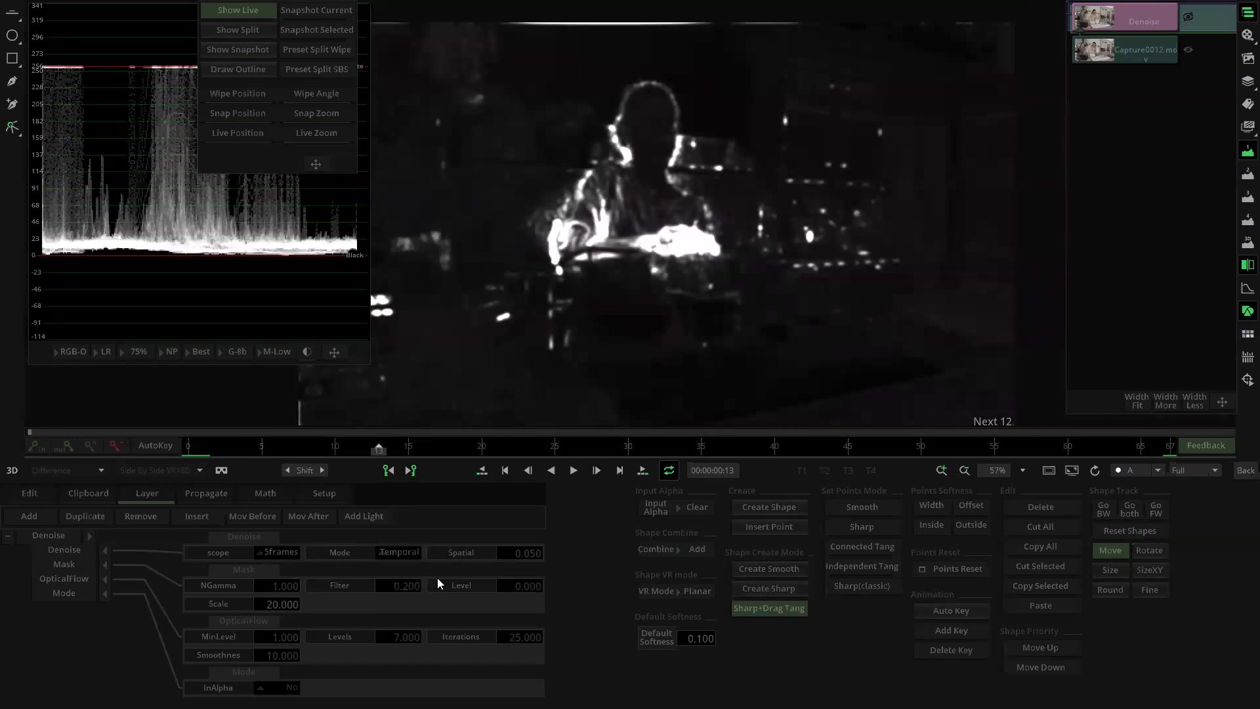
Step: Raise the Denoise mask's NGamma to 1.1 and inspect the mask
{"action": "mouse_move", "coordinate": [285, 587]}
{"action": "left_mouse_down"}
{"action": "mouse_move", "coordinate": [275, 581]}
{"action": "mouse_move", "coordinate": [330, 578]}
{"action": "mouse_move", "coordinate": [273, 582]}
{"action": "mouse_move", "coordinate": [283, 584]}
{"action": "left_mouse_up"}
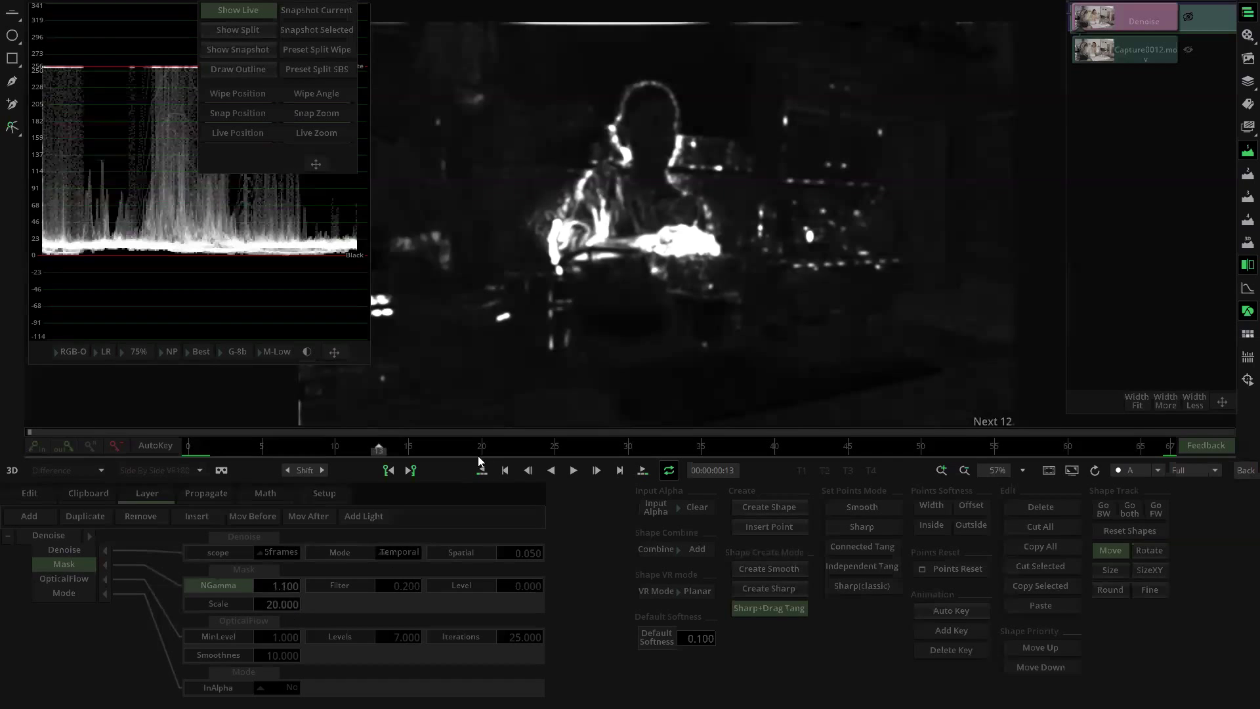
{"action": "left_click", "coordinate": [237, 605]}
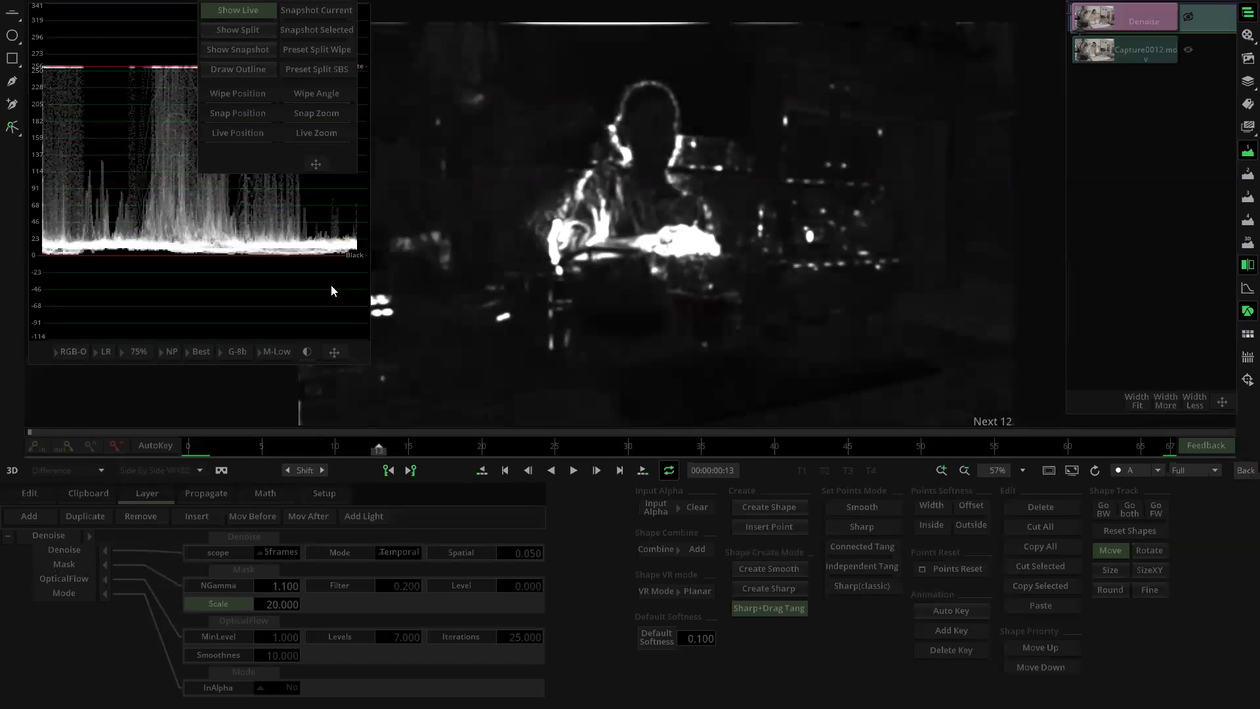
{"action": "left_click_drag", "start_coordinate": [621, 233], "coordinate": [742, 227]}
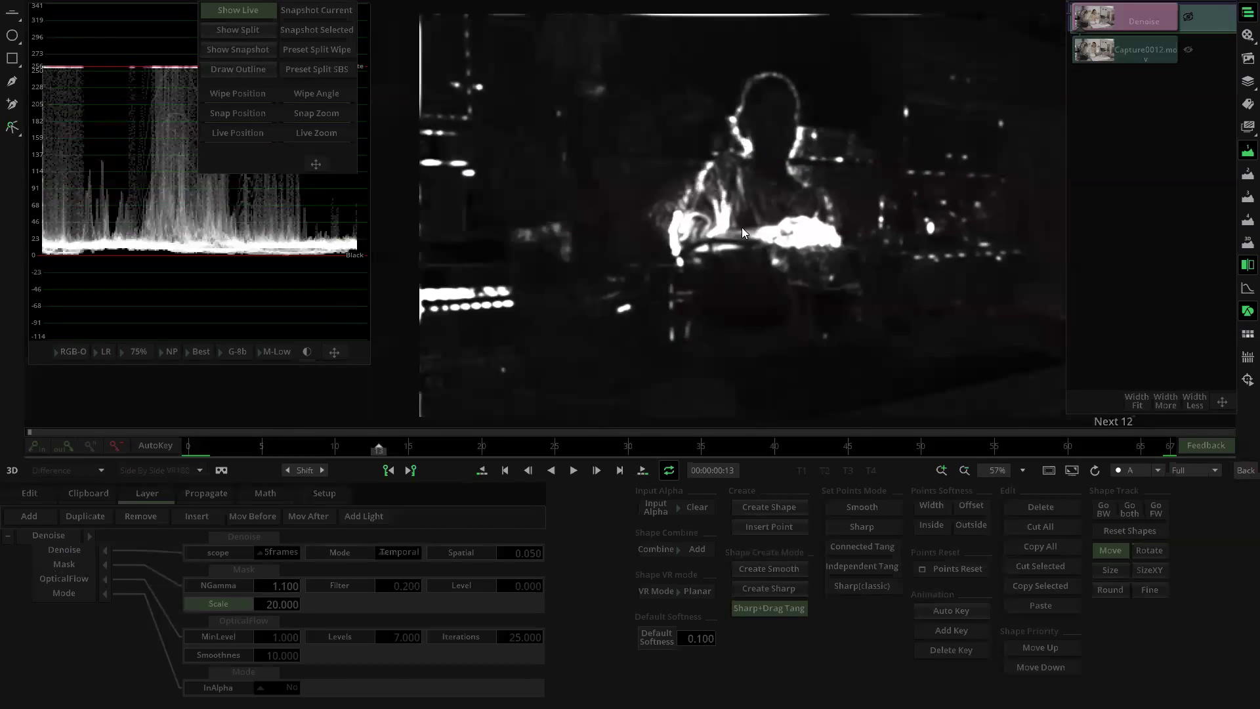
Step: Reset the mask's Scale to its default of 40 and raise its Level to 1.9
{"action": "left_click", "coordinate": [230, 605]}
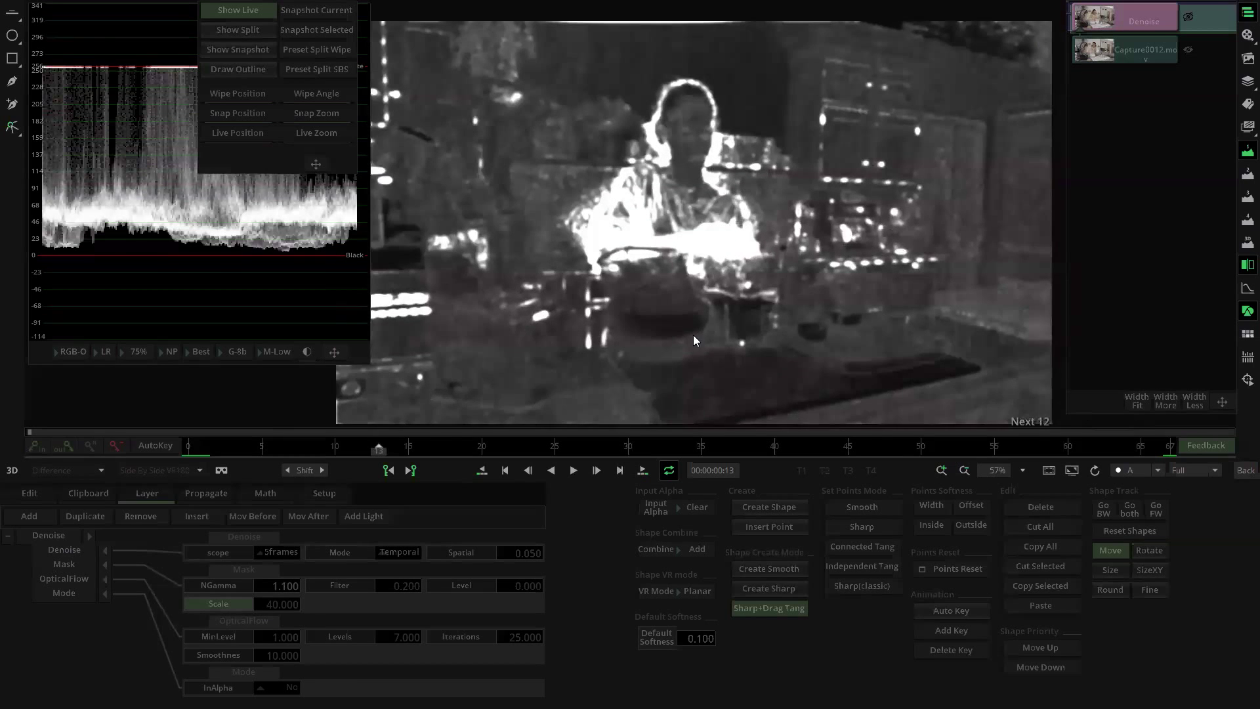
{"action": "left_click_drag", "start_coordinate": [693, 335], "coordinate": [614, 381]}
{"action": "left_click_drag", "start_coordinate": [510, 584], "coordinate": [646, 580]}
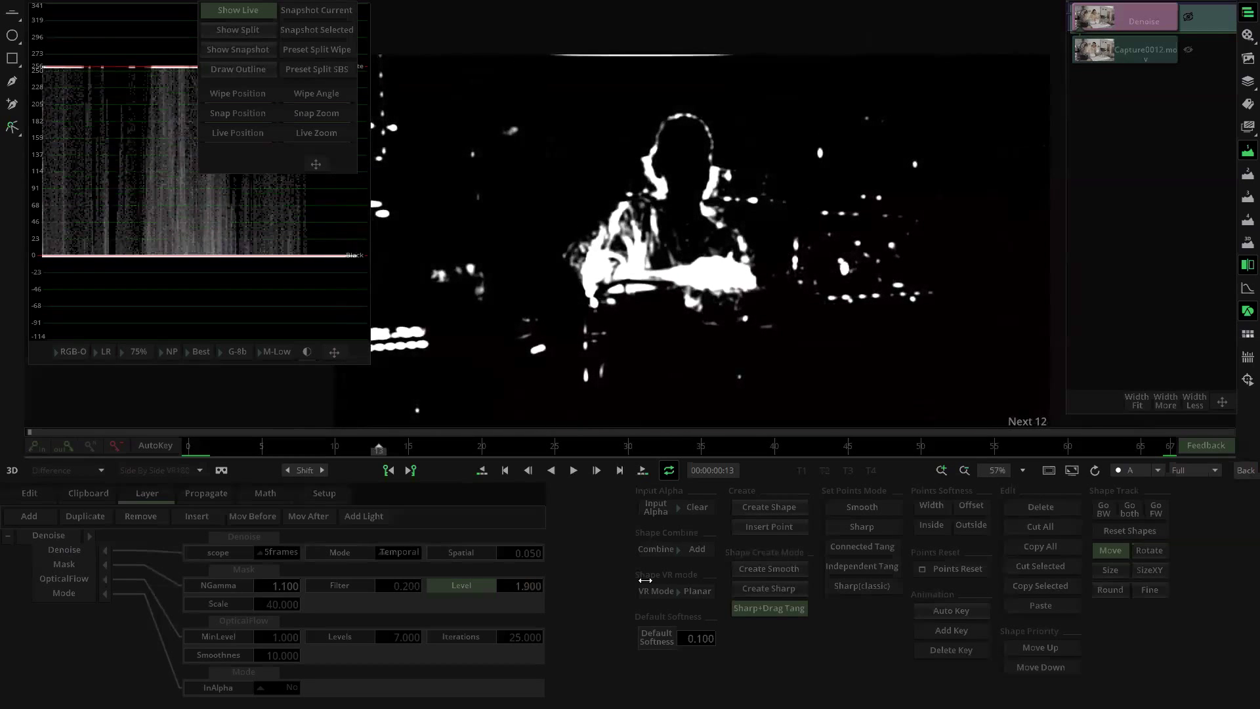
{"action": "scroll", "coordinate": [690, 320], "scroll_direction": "up", "scroll_amount": 4}
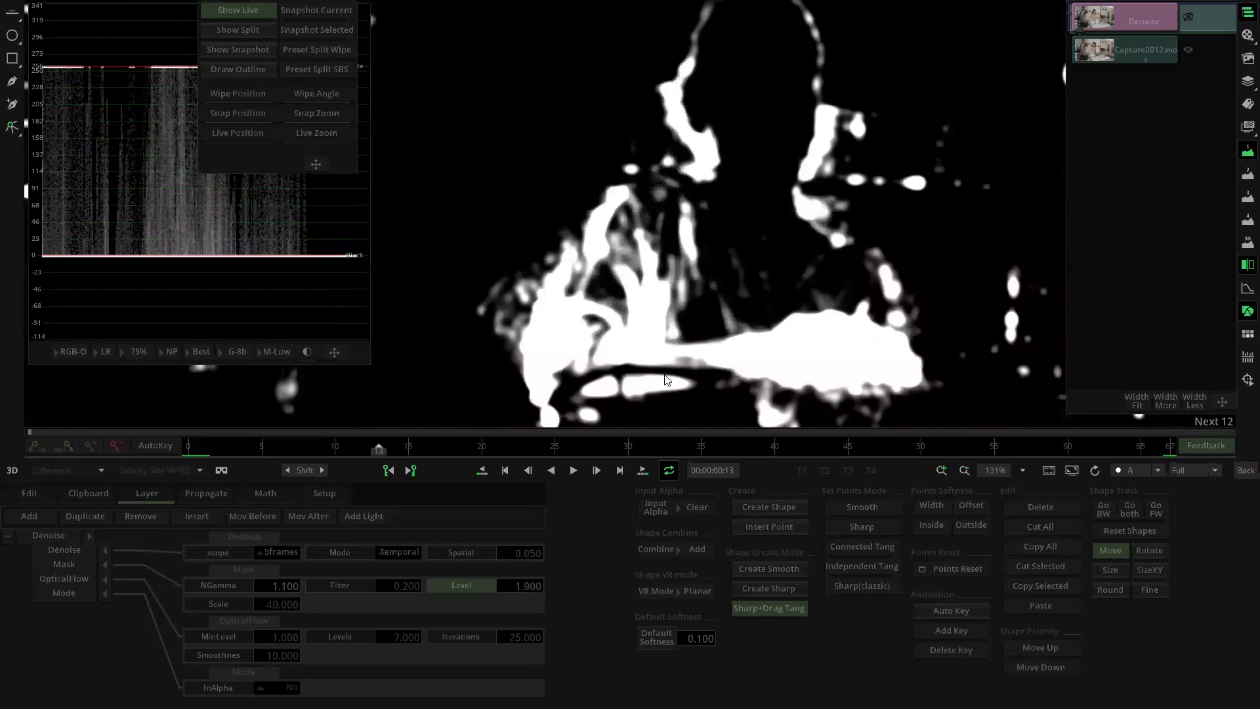
{"action": "mouse_move", "coordinate": [522, 586]}
{"action": "left_mouse_down"}
{"action": "mouse_move", "coordinate": [575, 585]}
{"action": "mouse_move", "coordinate": [535, 584]}
{"action": "left_mouse_up"}
Step: Lower the Denoise mask's Scale to 28.5
{"action": "left_click_drag", "start_coordinate": [282, 605], "coordinate": [6, 615]}
{"action": "left_click_drag", "start_coordinate": [292, 603], "coordinate": [105, 618]}
{"action": "left_click_drag", "start_coordinate": [279, 608], "coordinate": [123, 605]}
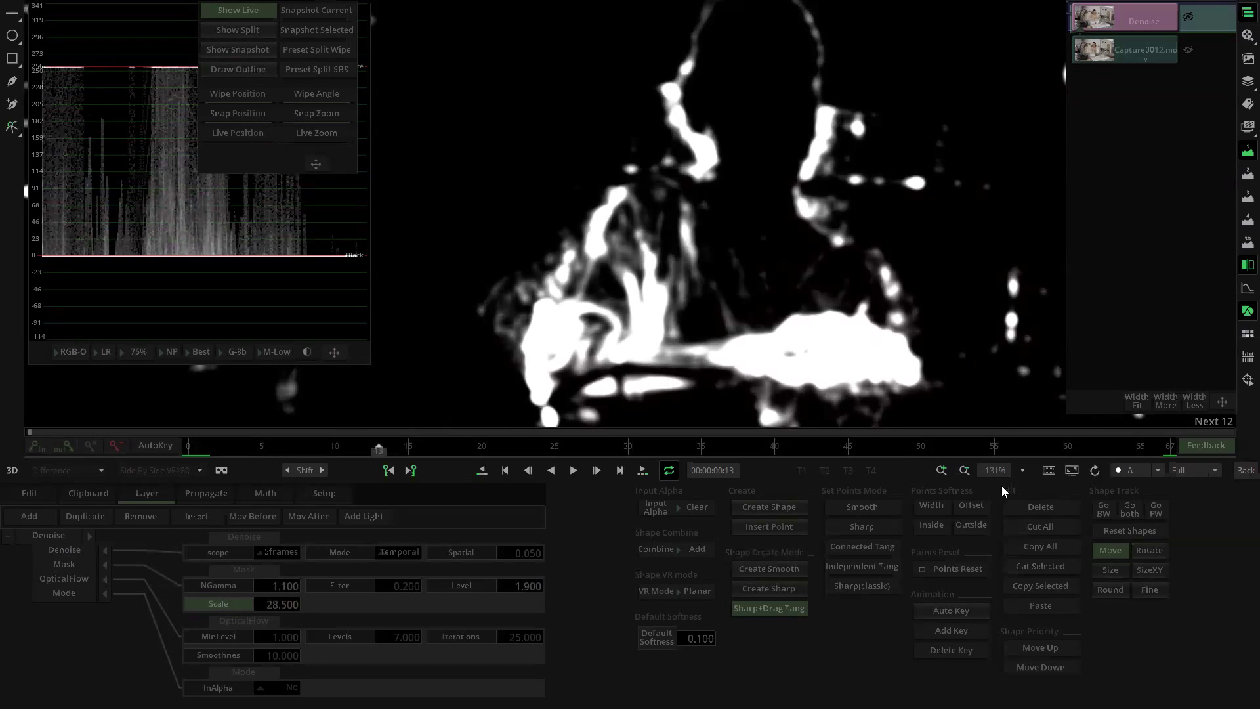
Step: Return the viewer to the RGB channels and set the Denoise Mode to Combined
{"action": "left_click", "coordinate": [1140, 469]}
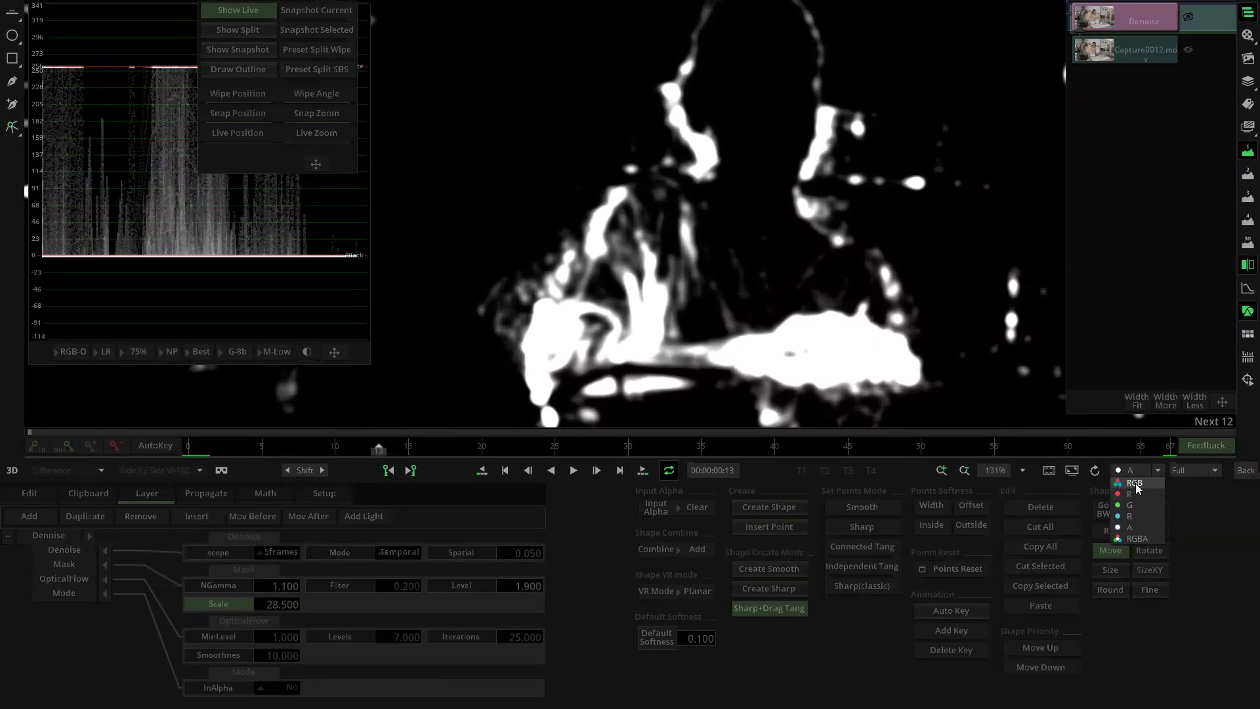
{"action": "left_click", "coordinate": [1135, 484]}
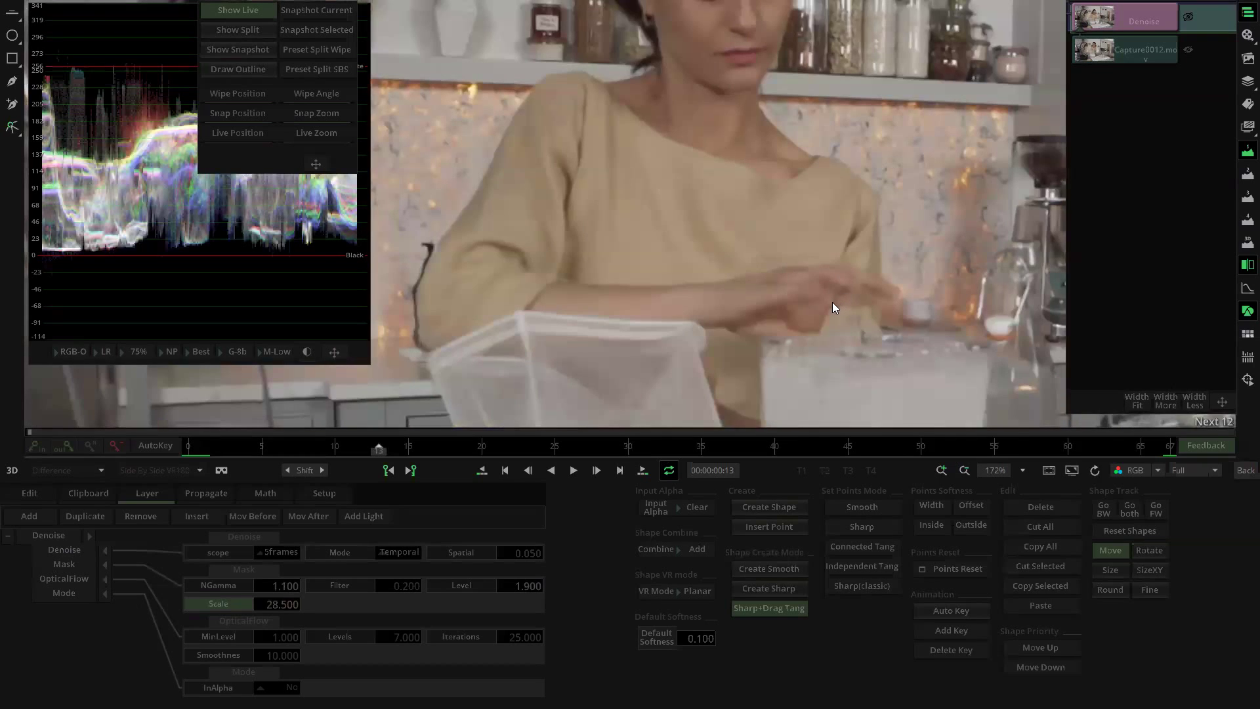
{"action": "left_click", "coordinate": [400, 553]}
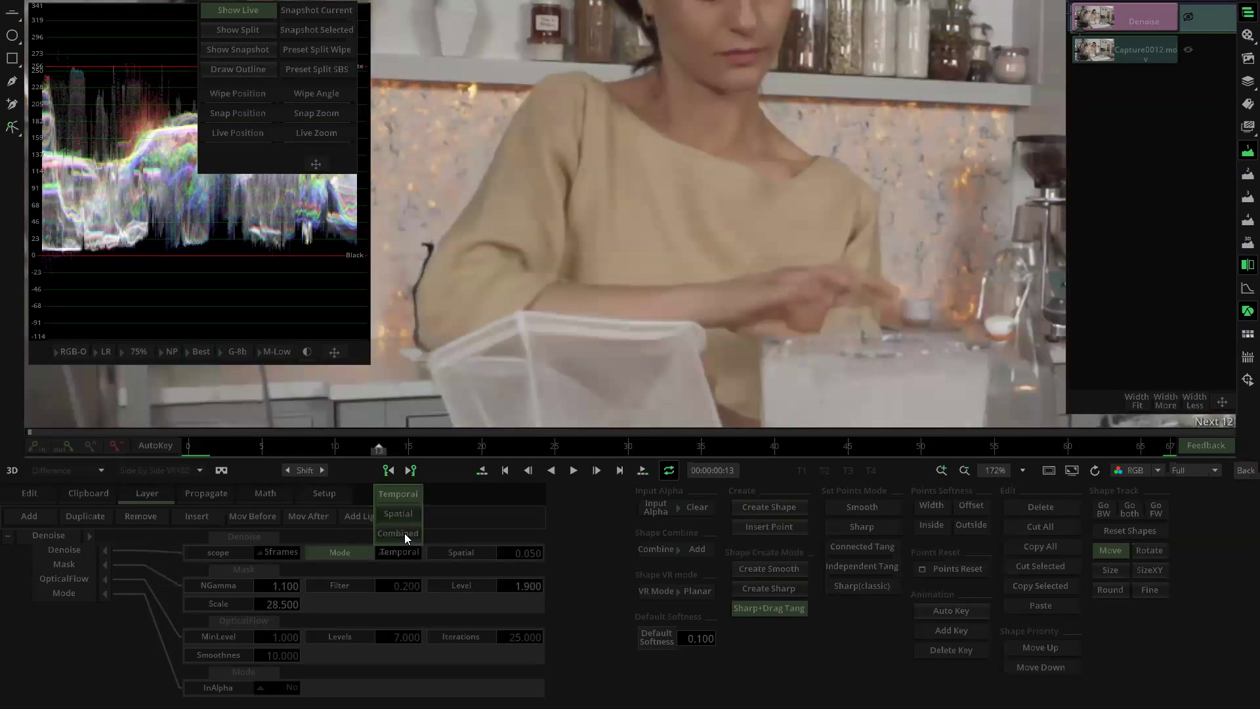
{"action": "left_click", "coordinate": [404, 532]}
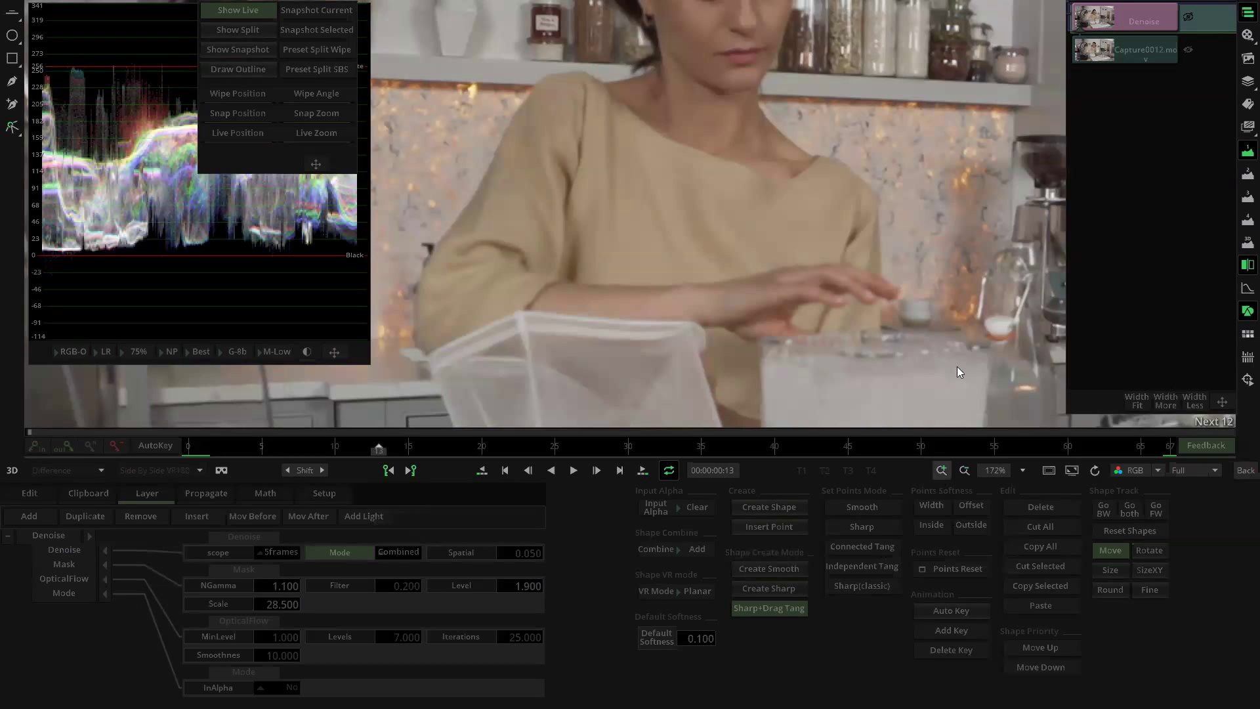
Step: Set the Denoise Spatial value to 0.030, check the full image on other frames, and return to the timeline
{"action": "left_click", "coordinate": [533, 552]}
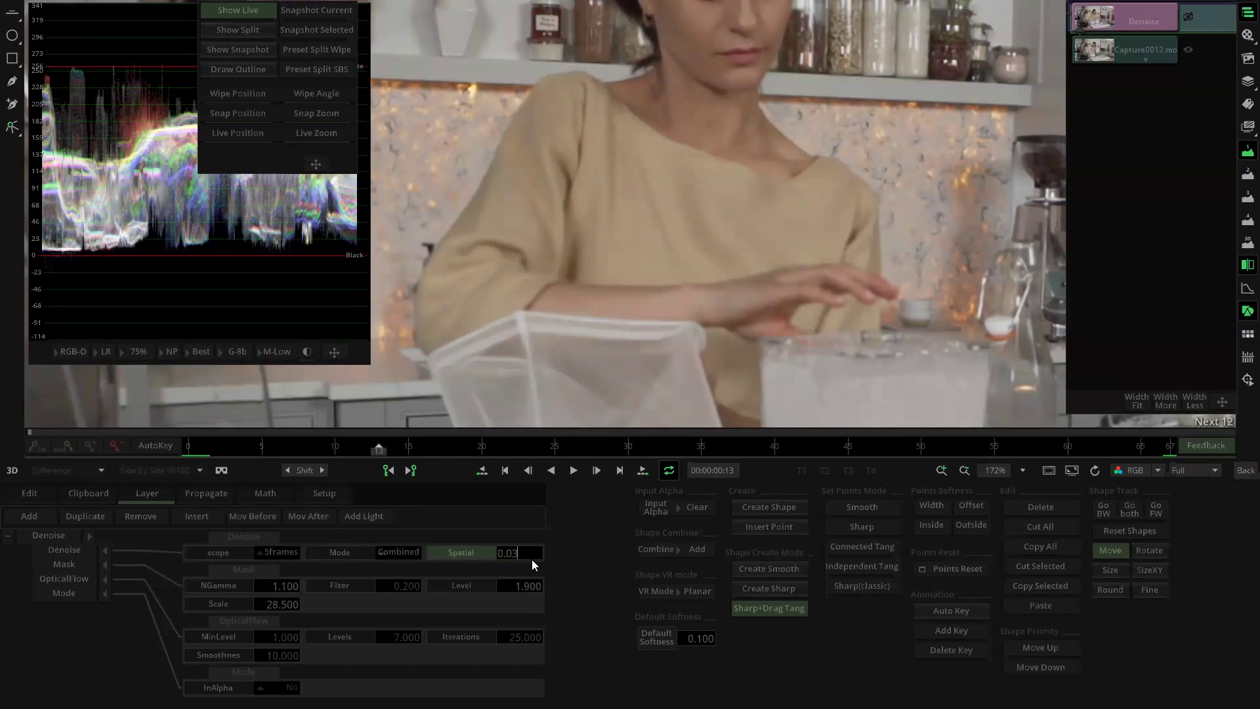
{"action": "type", "text": "0.030"}
{"action": "key", "text": "Return"}
{"action": "scroll", "coordinate": [818, 109], "scroll_direction": "down", "scroll_amount": 2}
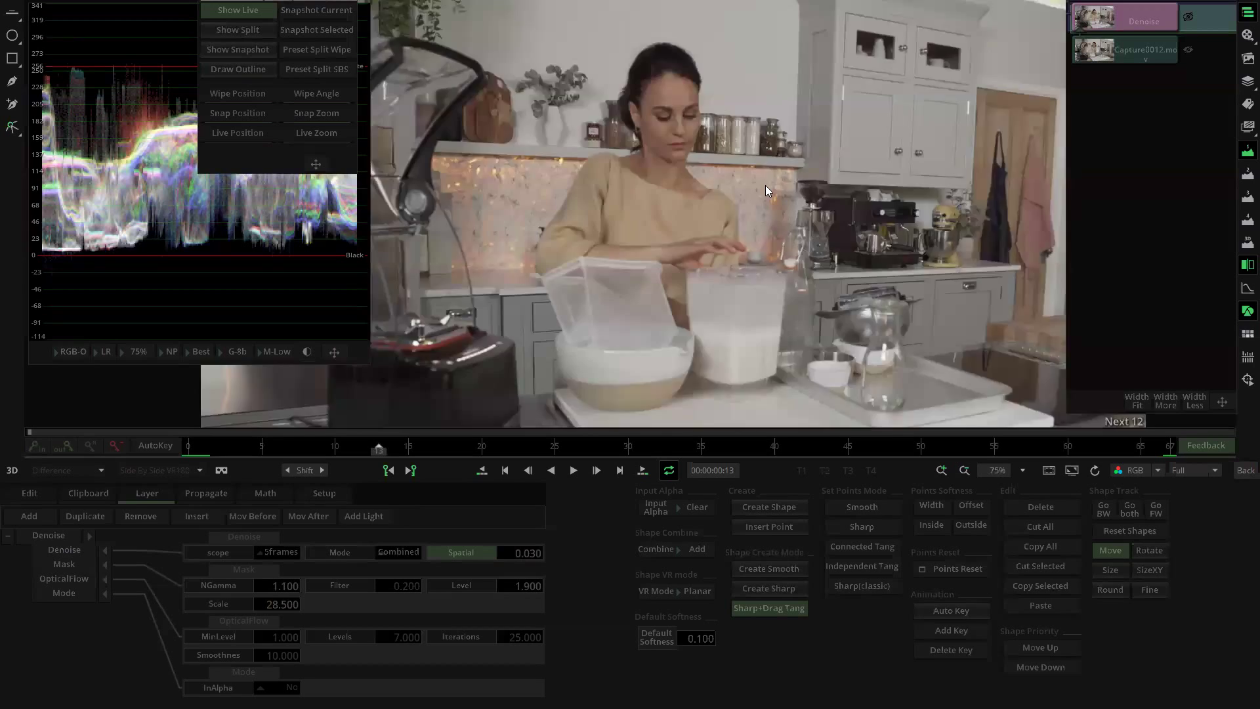
{"action": "scroll", "coordinate": [765, 185], "scroll_direction": "down", "scroll_amount": 2}
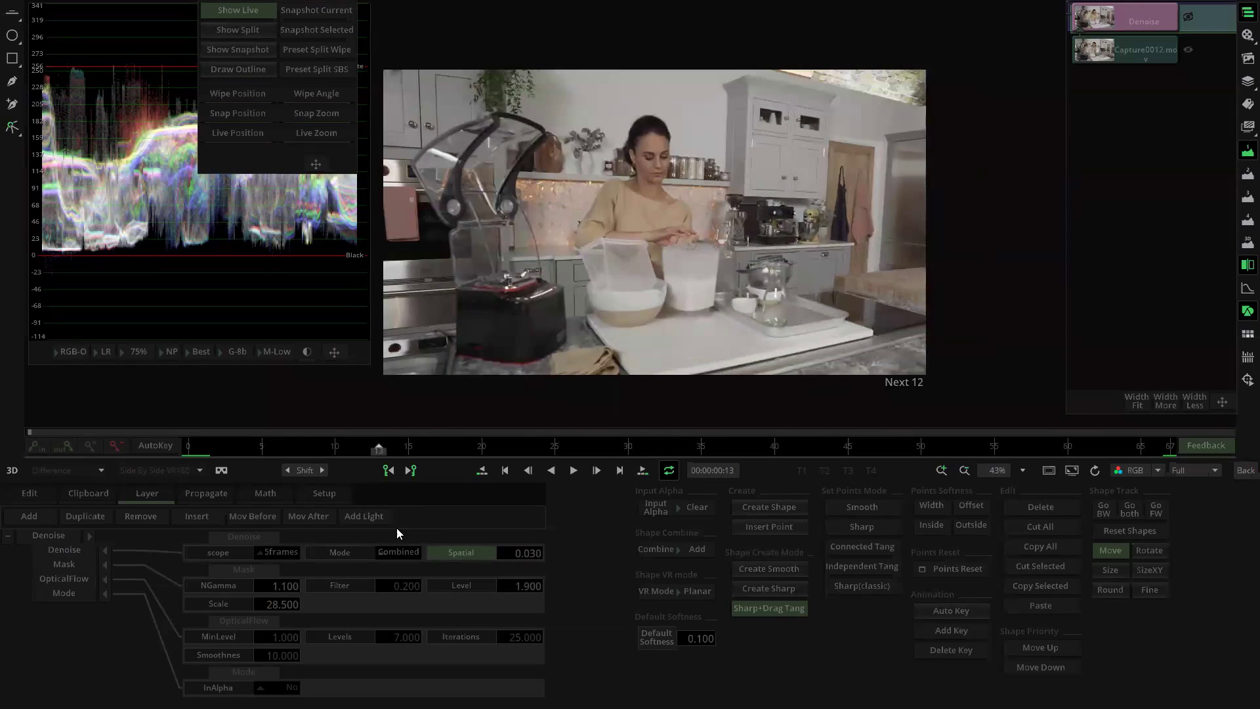
{"action": "left_click_drag", "start_coordinate": [309, 448], "coordinate": [1002, 454]}
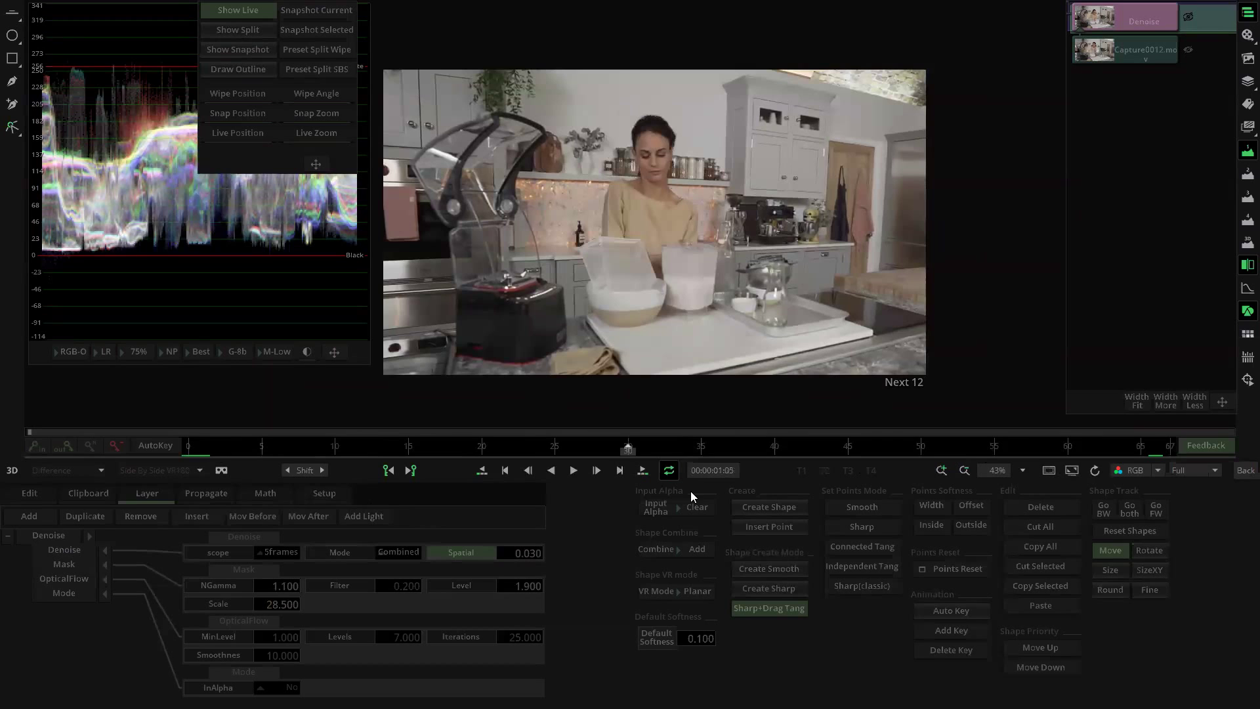
{"action": "left_click", "coordinate": [1240, 472]}
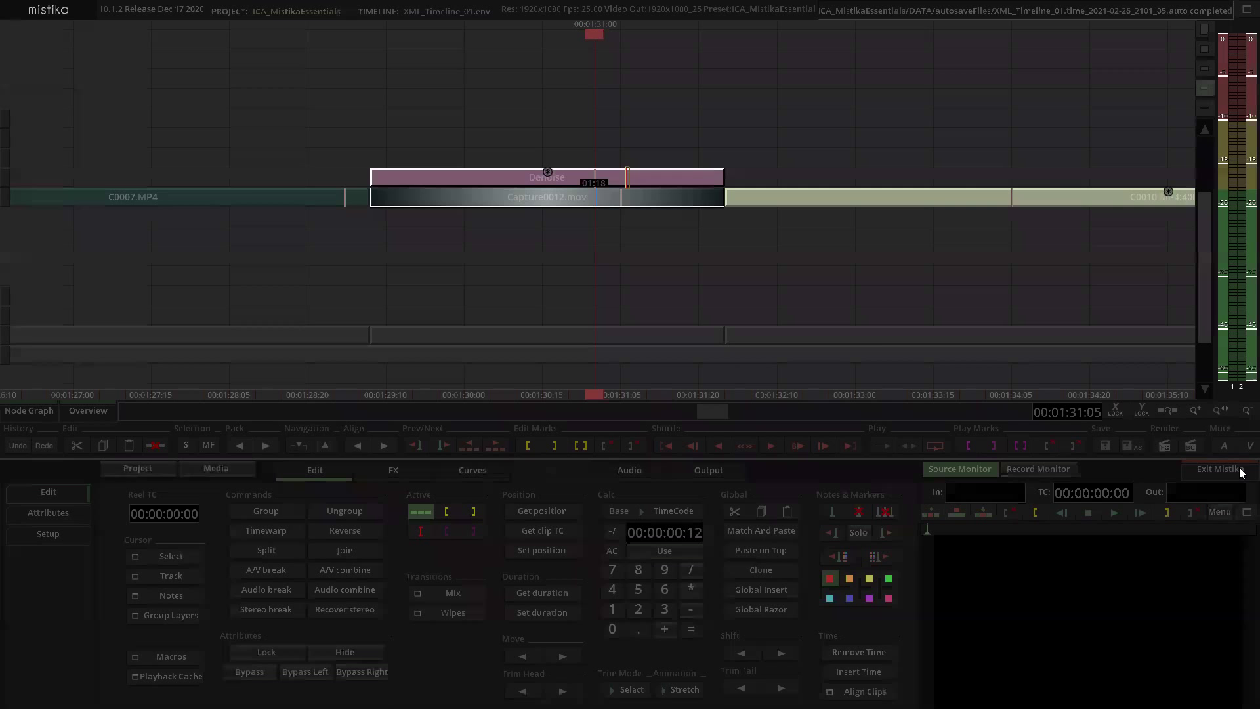
Step: Shift the whole row of main footage clips down one track, leaving the Denoise effect above it in place
{"action": "scroll", "coordinate": [675, 124], "scroll_direction": "down", "scroll_amount": 3}
{"action": "scroll", "coordinate": [613, 149], "scroll_direction": "down", "scroll_amount": 5}
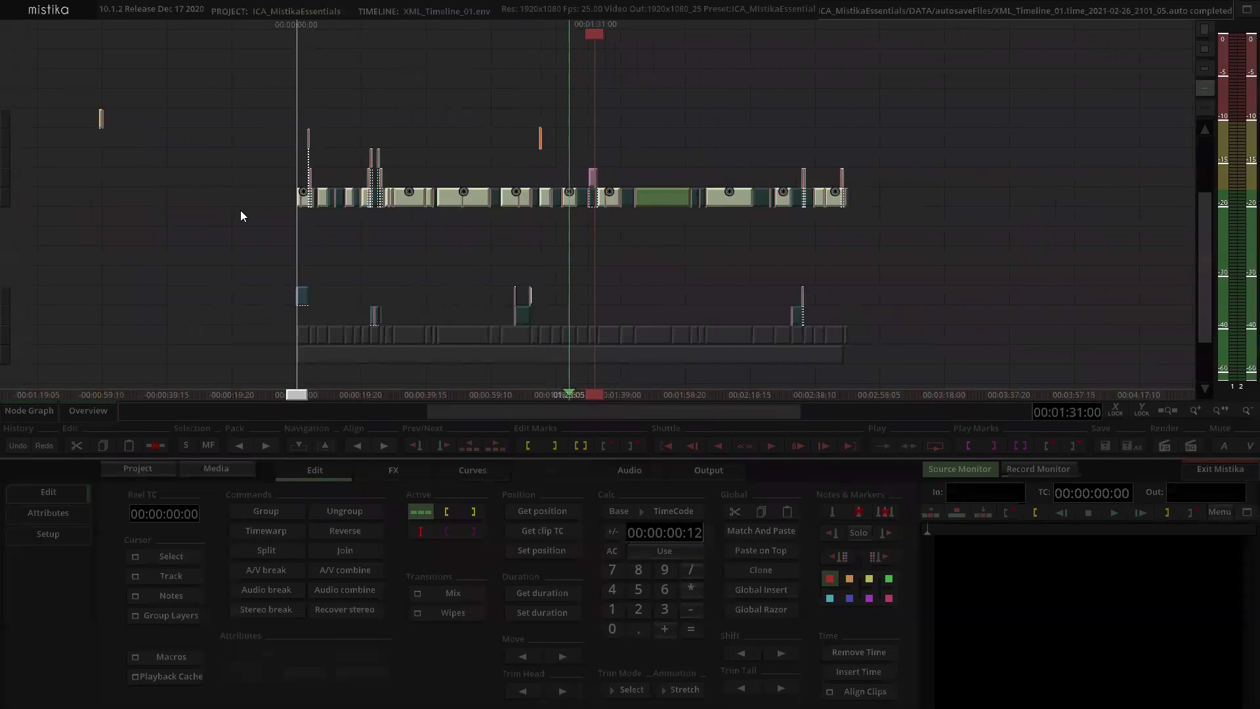
{"action": "left_click_drag", "start_coordinate": [872, 259], "coordinate": [857, 197]}
{"action": "left_click_drag", "start_coordinate": [662, 191], "coordinate": [661, 212]}
{"action": "key", "text": "plus"}
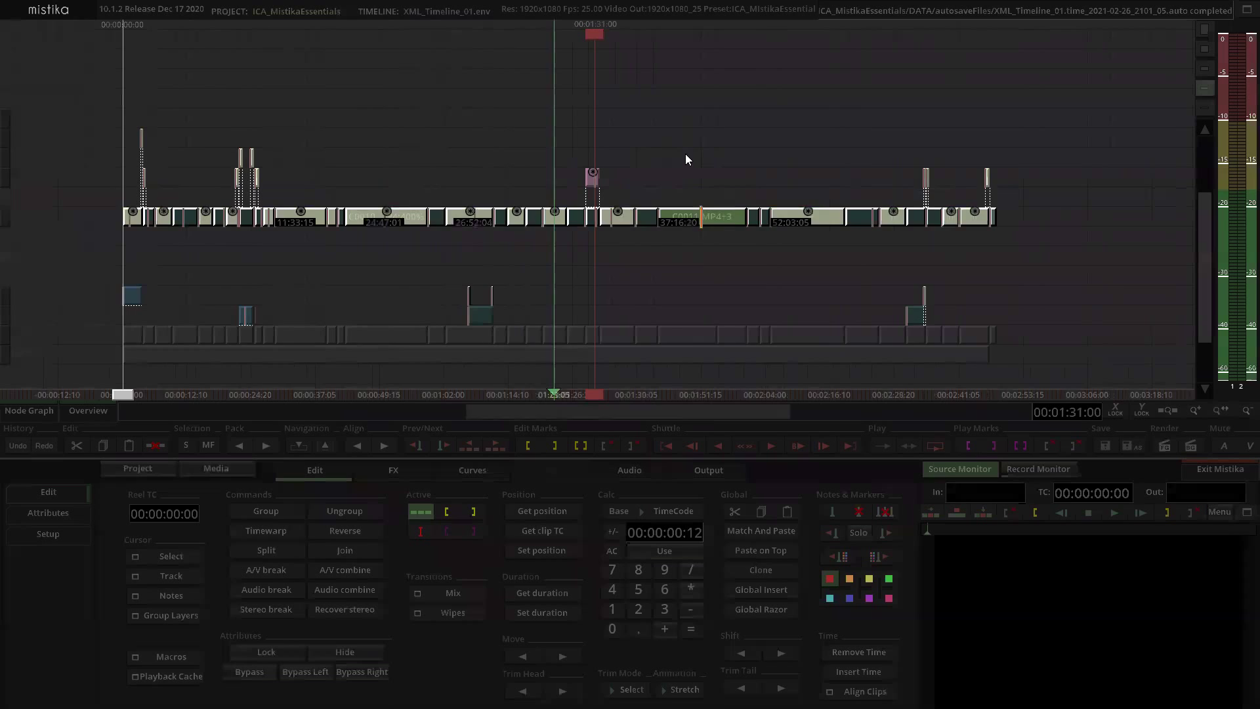
{"action": "key", "text": "plus"}
{"action": "key", "text": "plus"}
{"action": "key", "text": "plus"}
{"action": "key", "text": "plus"}
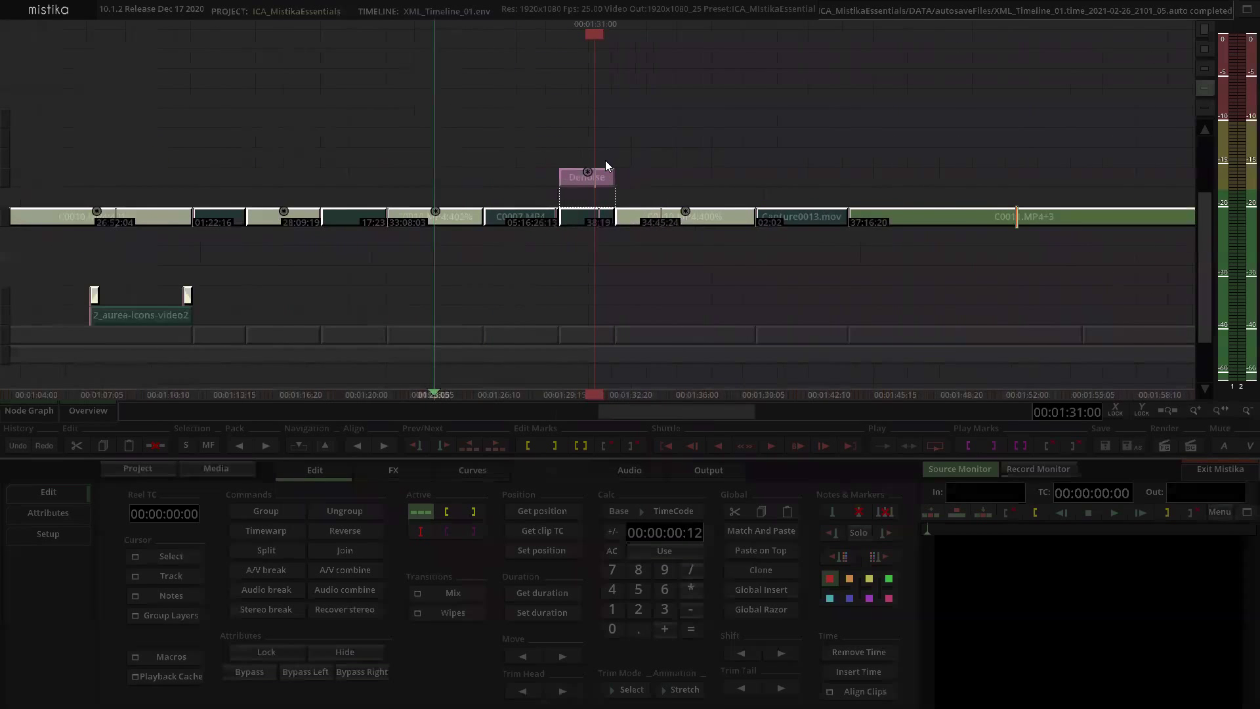
Step: Cut the Denoise effect and paste it on top of every clip in the main footage row
{"action": "key", "text": "minus"}
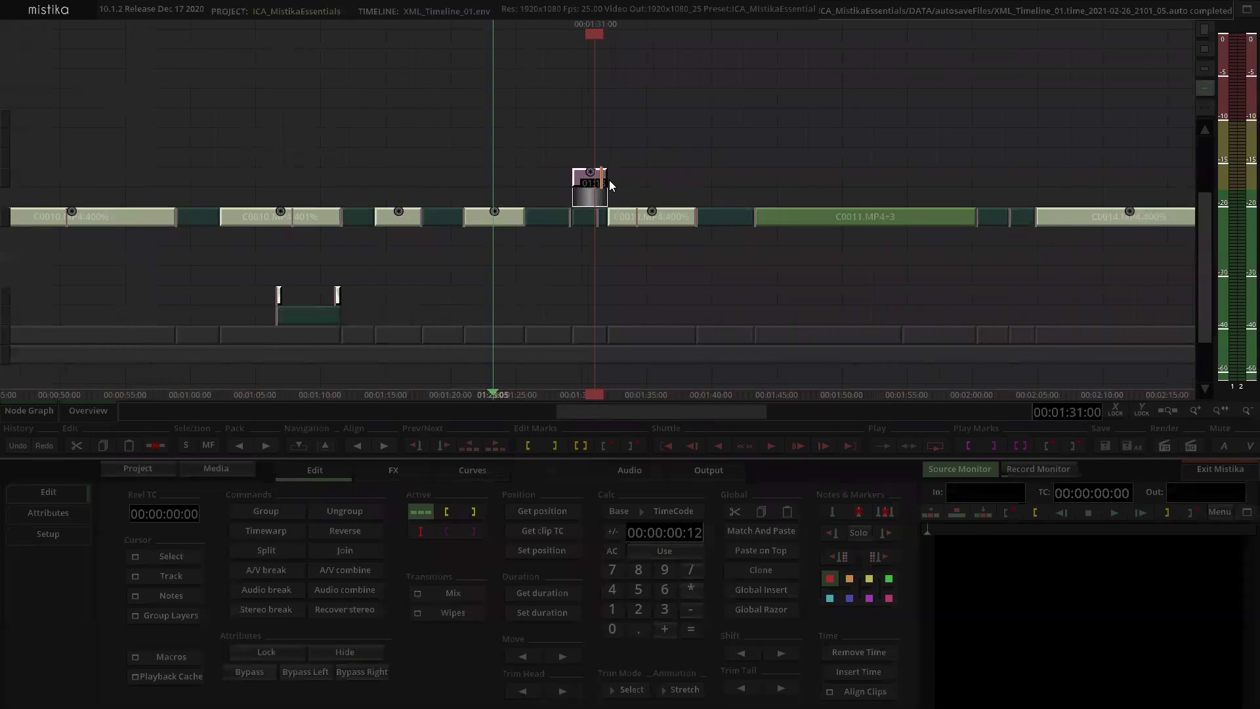
{"action": "key", "text": "minus"}
{"action": "key", "text": "minus"}
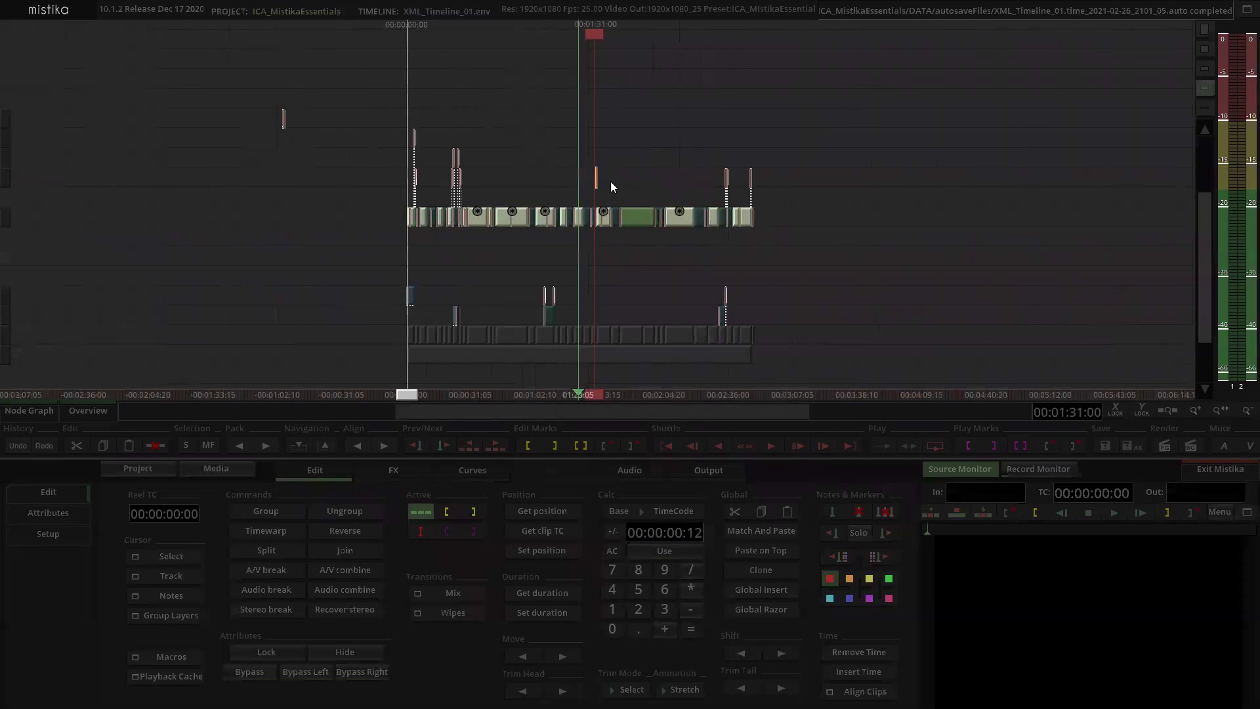
{"action": "left_click_drag", "start_coordinate": [351, 212], "coordinate": [781, 236]}
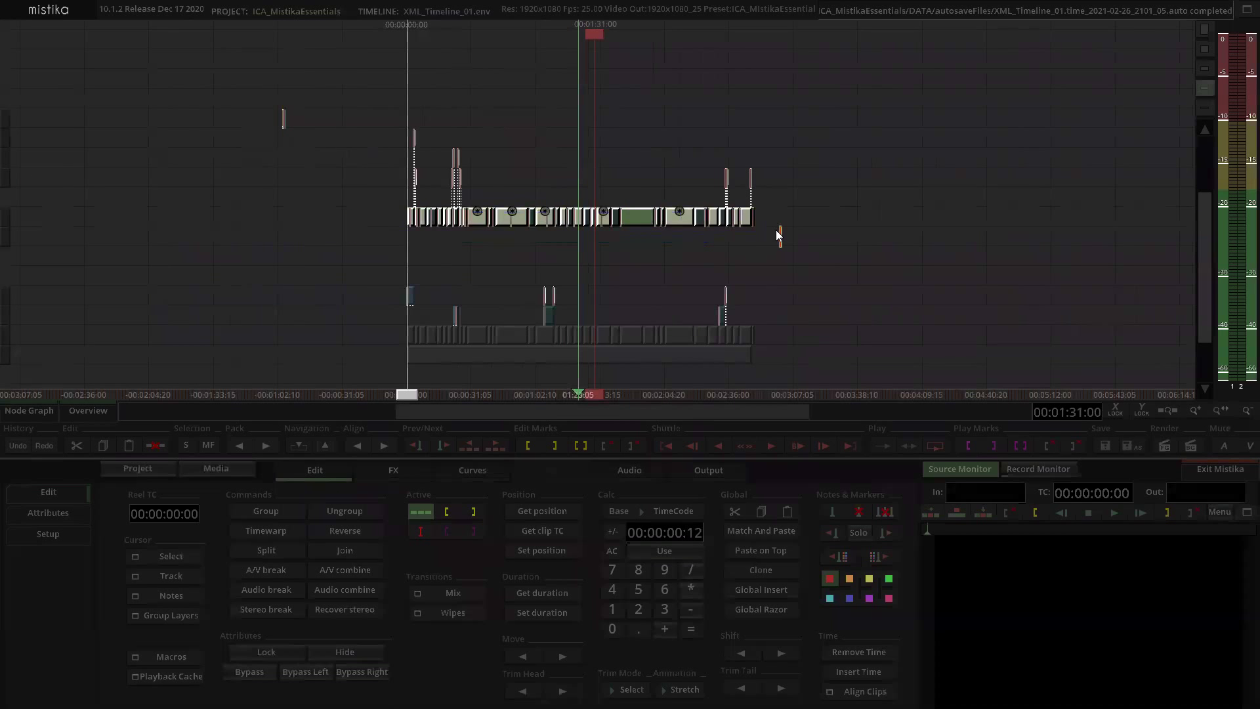
{"action": "left_click", "coordinate": [661, 140]}
{"action": "key", "text": "plus"}
{"action": "key", "text": "plus"}
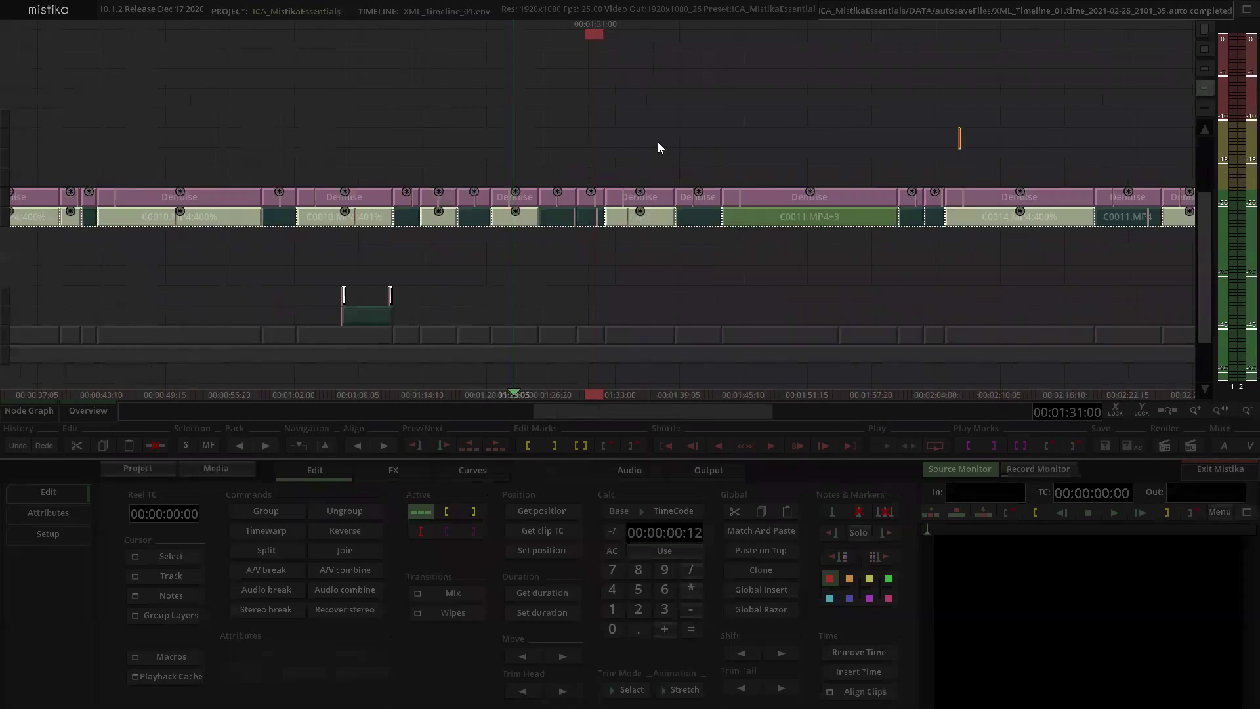
{"action": "key", "text": "plus"}
{"action": "key", "text": "plus"}
{"action": "key", "text": "plus"}
Step: Inspect the pasted Denoise settings over Capture0012.mov, return to the timeline and play a short stretch of it
{"action": "double_click", "coordinate": [597, 196]}
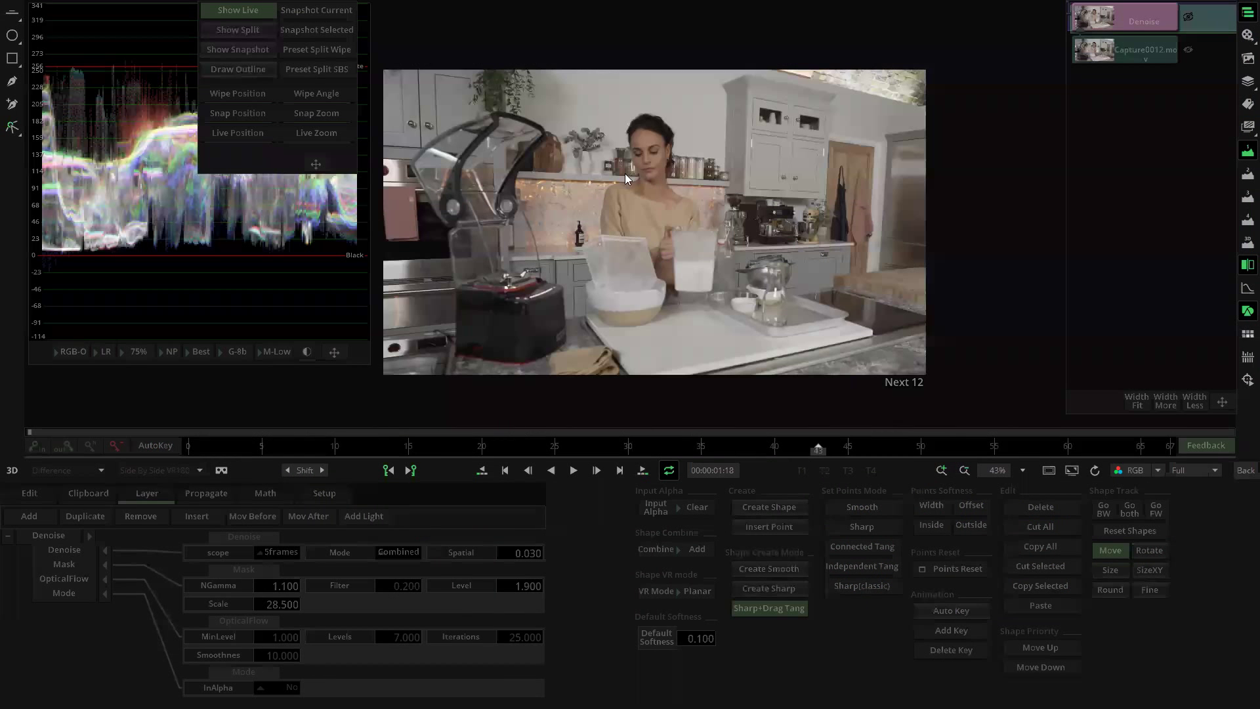
{"action": "left_click", "coordinate": [1245, 471]}
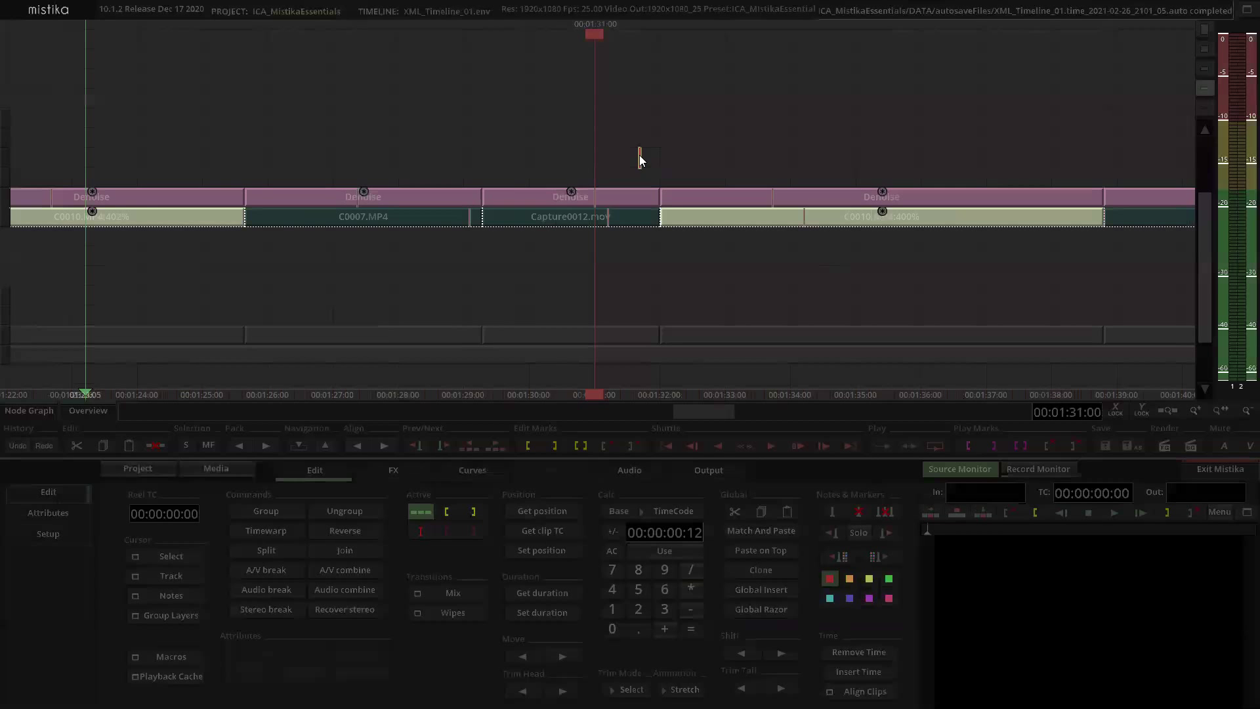
{"action": "key", "text": "space"}
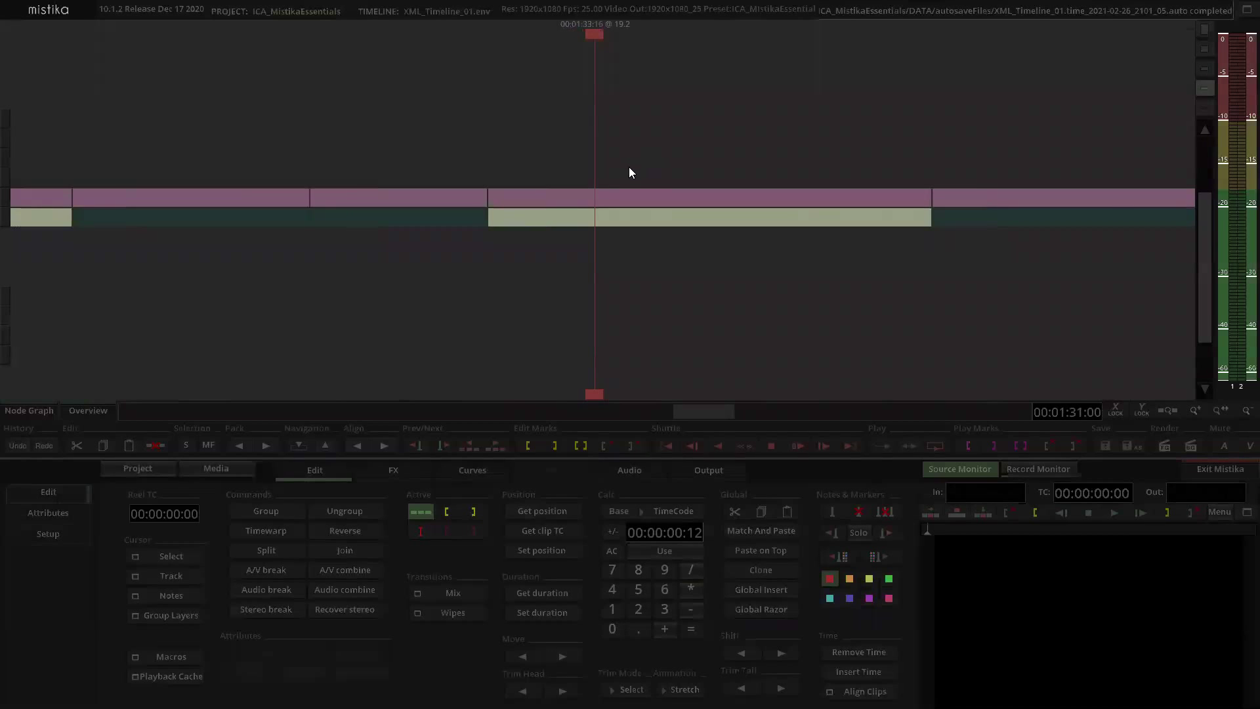
{"action": "key", "text": "space"}
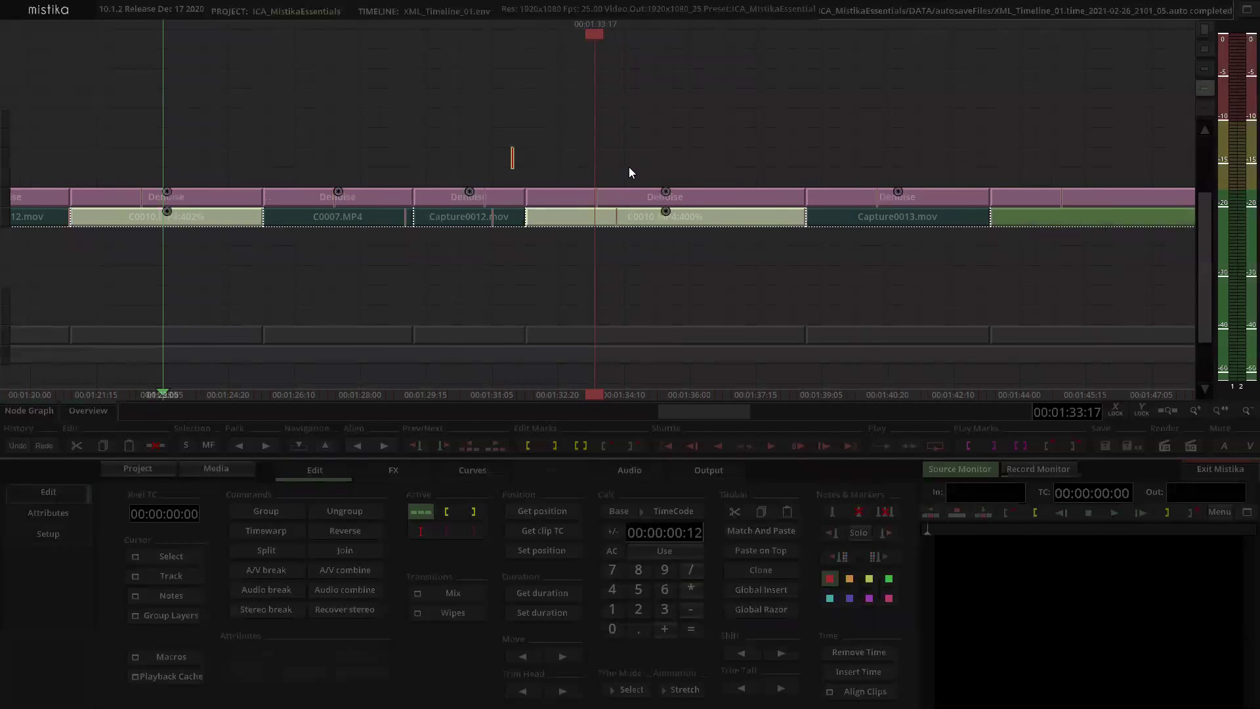
{"action": "scroll", "coordinate": [628, 173], "scroll_direction": "down", "scroll_amount": 3}
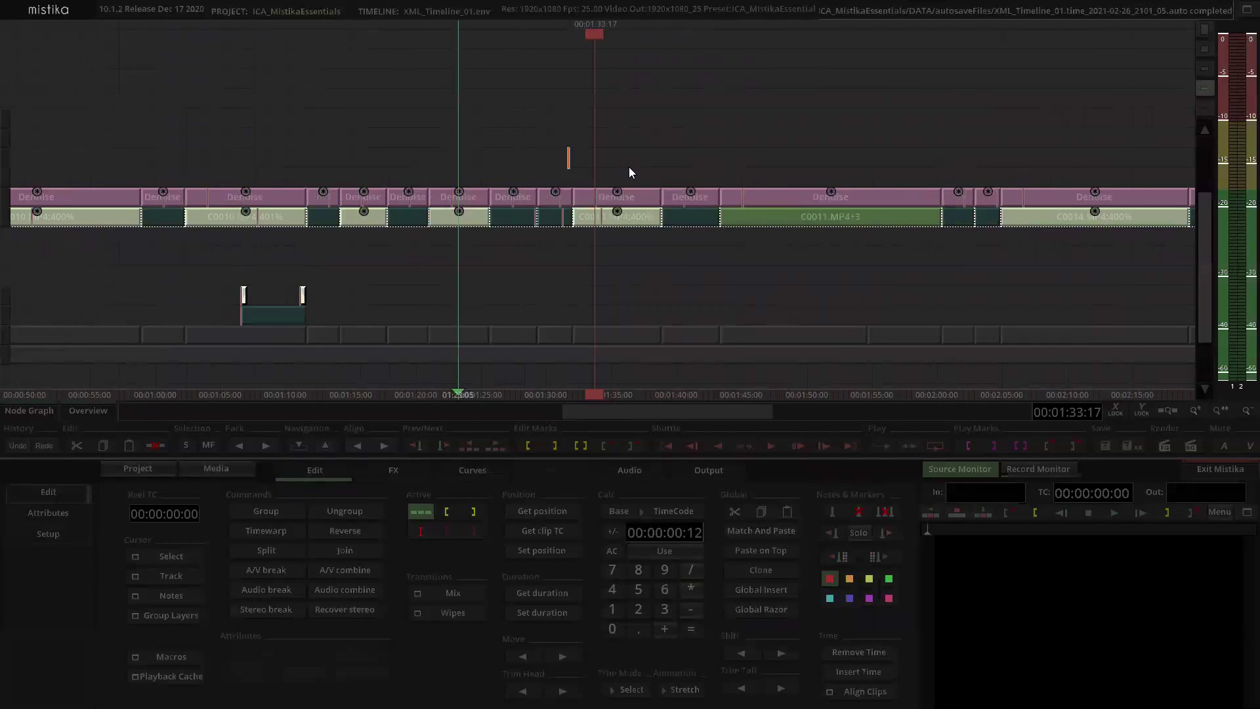
Step: Show the Record Monitor and play the denoised footage from 00:01:30:19
{"action": "left_click", "coordinate": [1047, 469]}
{"action": "left_click_drag", "start_coordinate": [603, 109], "coordinate": [646, 128]}
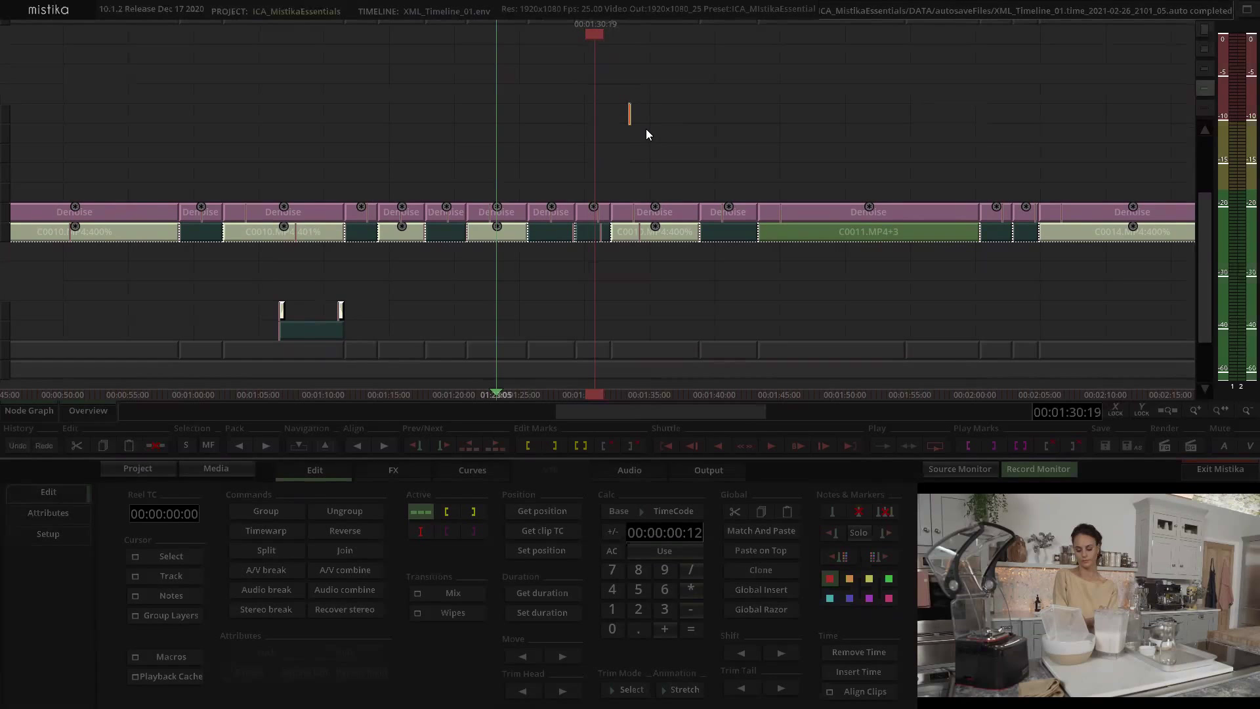
{"action": "key", "text": "space"}
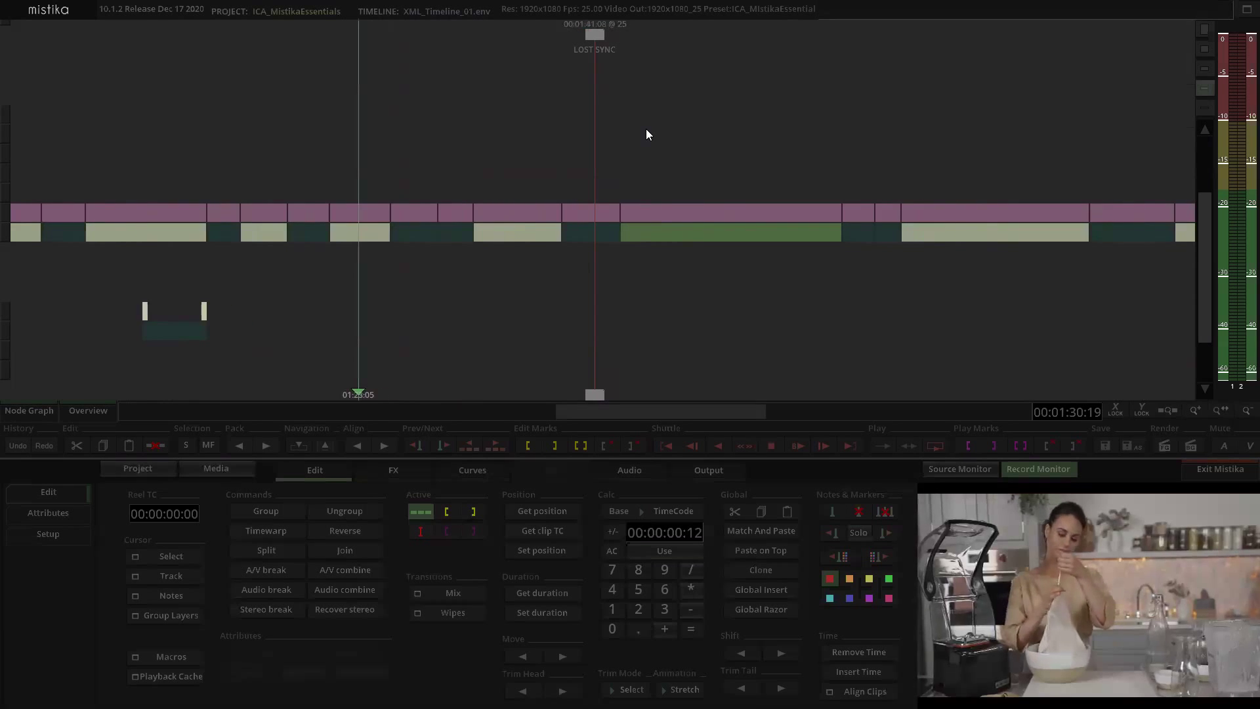
{"action": "key", "text": "space"}
Step: Select the entire row of Denoise effects and turn the playback cache on for them
{"action": "scroll", "coordinate": [658, 135], "scroll_direction": "down", "scroll_amount": 5}
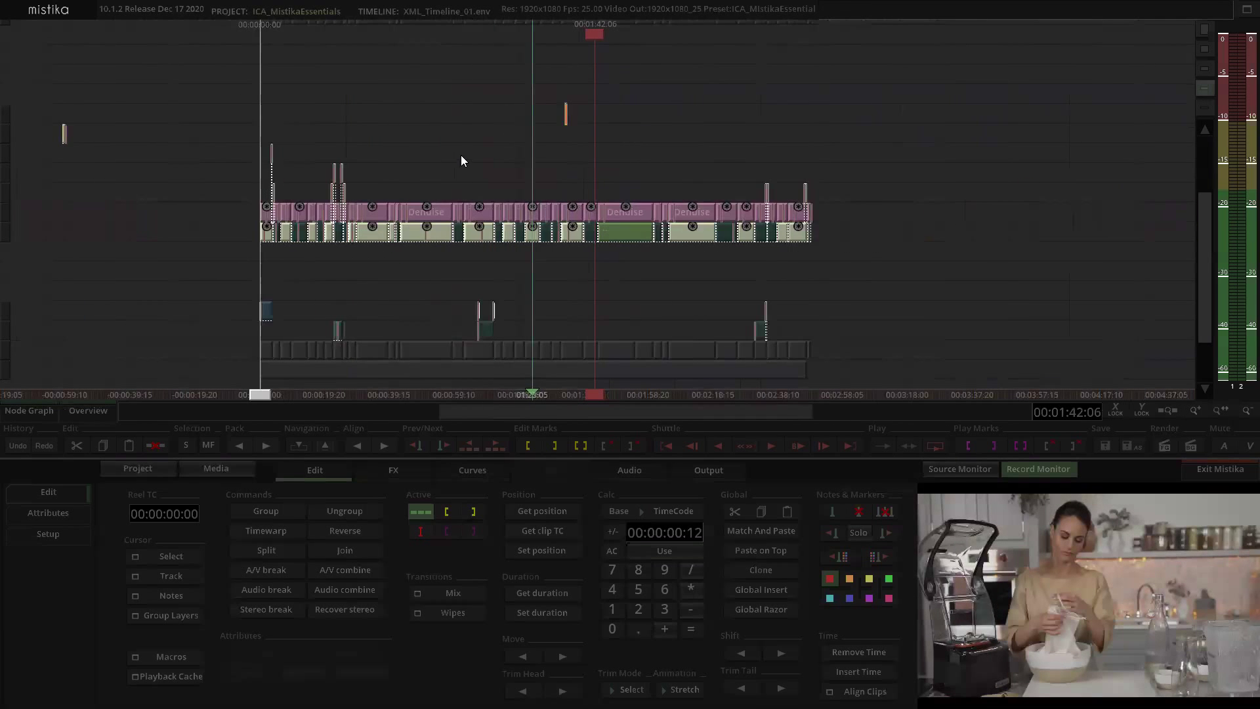
{"action": "left_click", "coordinate": [586, 212]}
{"action": "left_click_drag", "start_coordinate": [182, 211], "coordinate": [831, 215]}
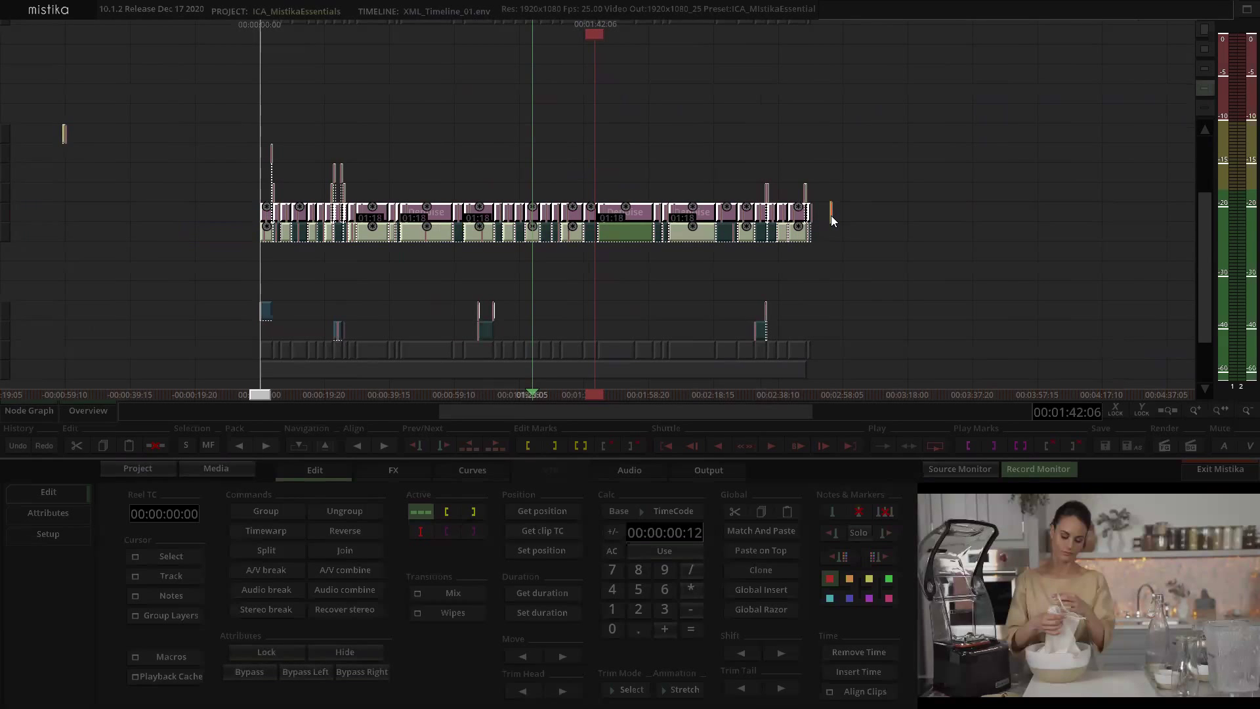
{"action": "left_click", "coordinate": [831, 220]}
{"action": "scroll", "coordinate": [616, 171], "scroll_direction": "up", "scroll_amount": 5}
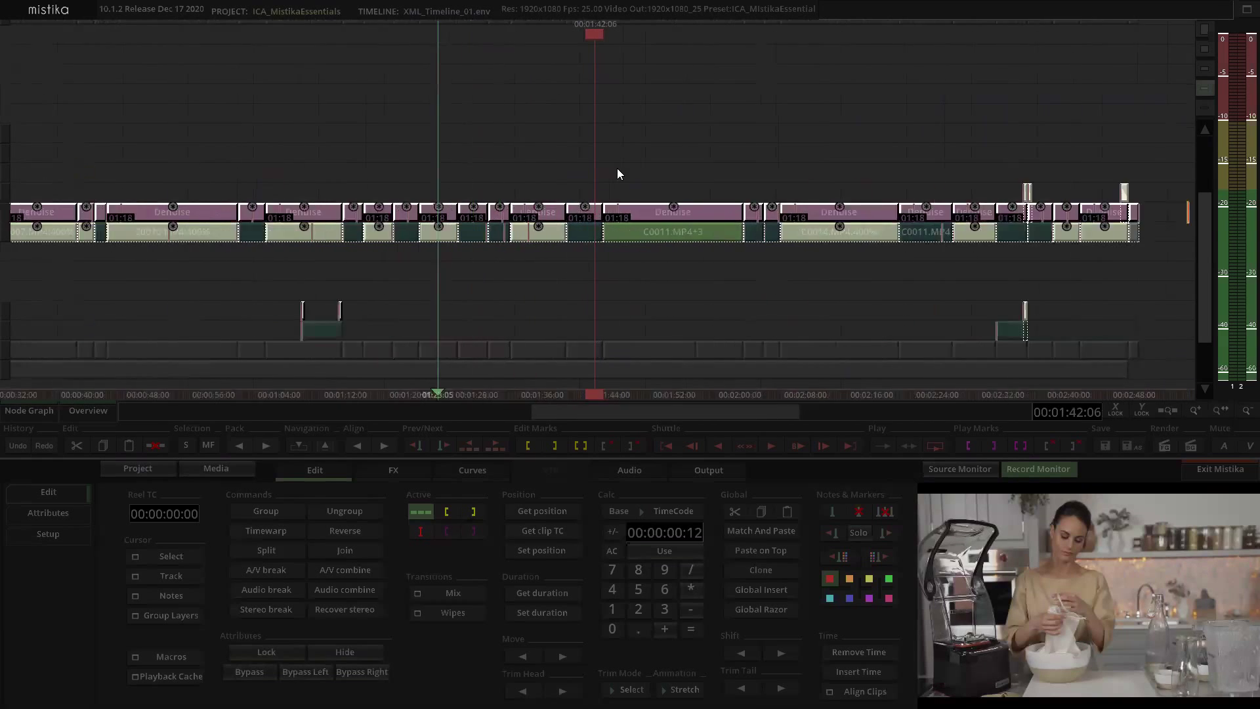
{"action": "scroll", "coordinate": [587, 210], "scroll_direction": "down", "scroll_amount": 5}
{"action": "left_click_drag", "start_coordinate": [320, 208], "coordinate": [765, 214]}
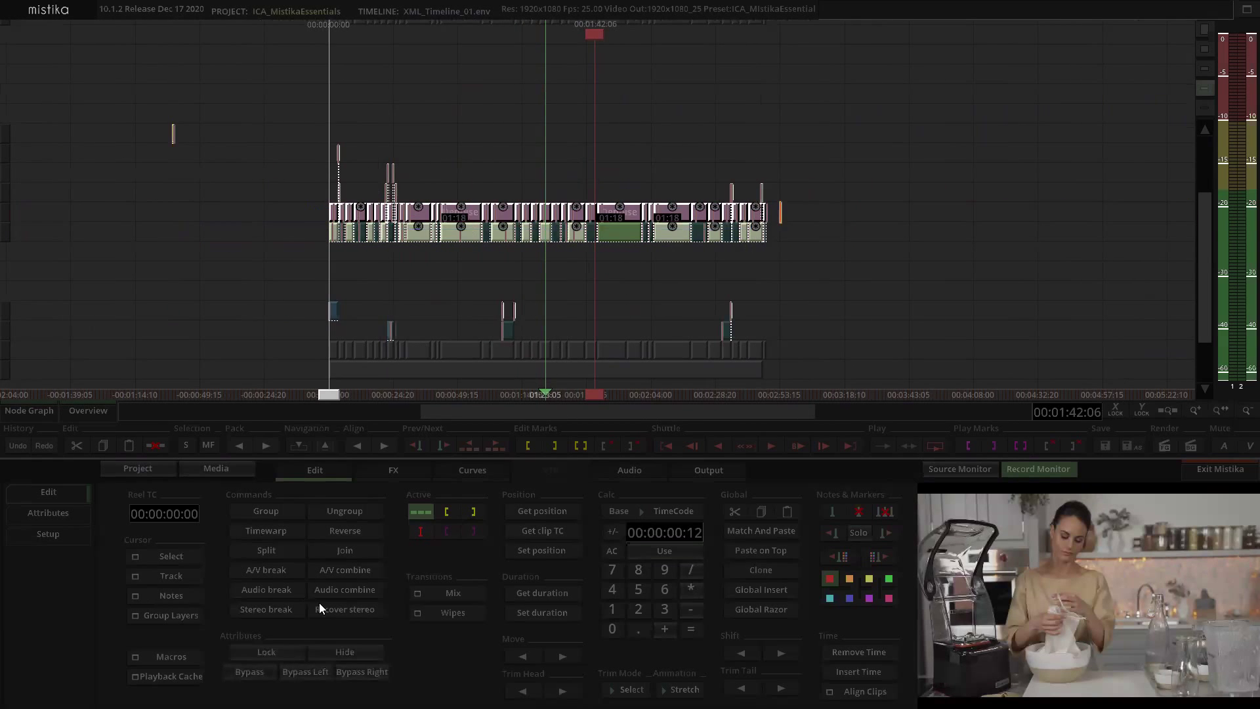
{"action": "left_click", "coordinate": [175, 677]}
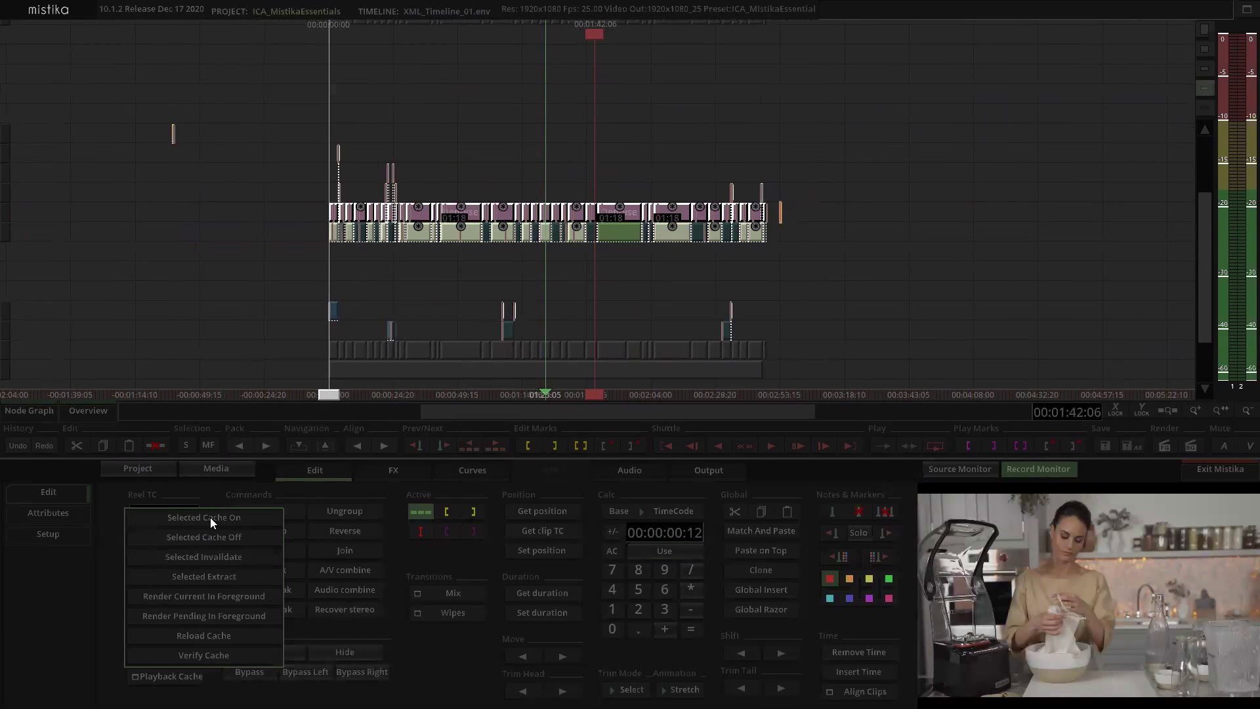
{"action": "left_click", "coordinate": [609, 146]}
Step: Position the playhead within the C0011.MP4+3 clip, render its Denoise cache in the foreground, and inspect the clip
{"action": "scroll", "coordinate": [634, 148], "scroll_direction": "up", "scroll_amount": 3}
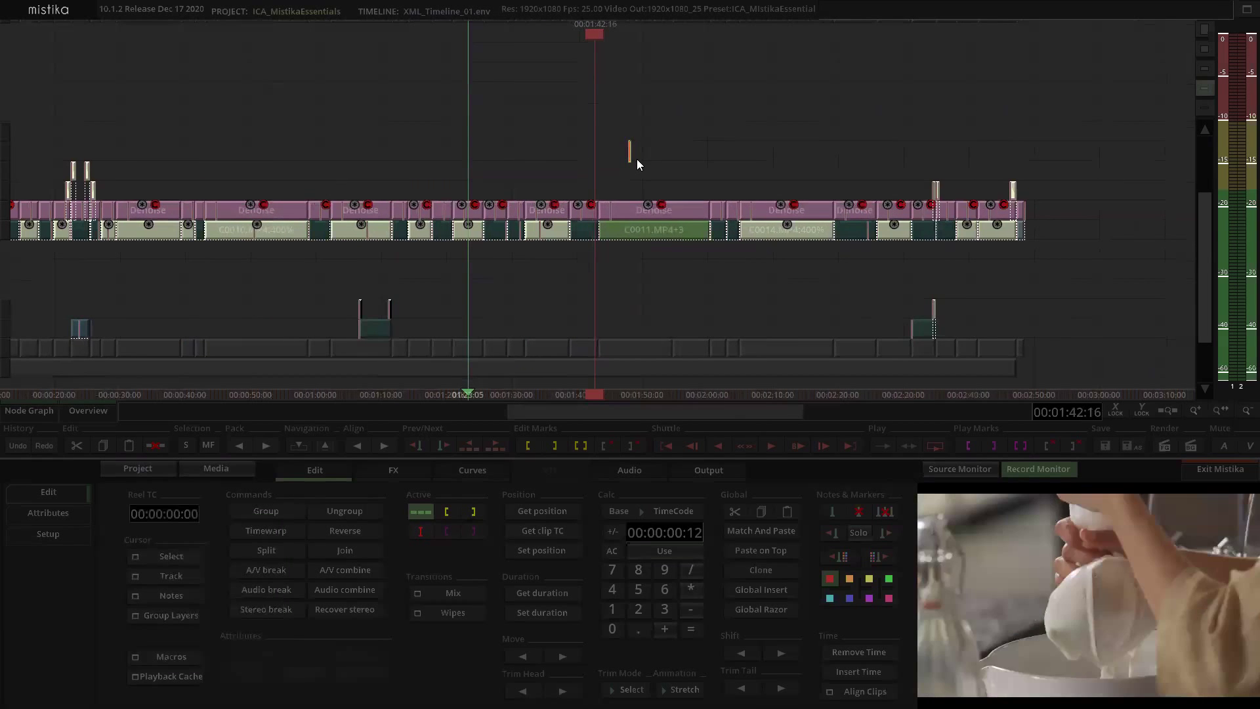
{"action": "scroll", "coordinate": [646, 164], "scroll_direction": "up", "scroll_amount": 2}
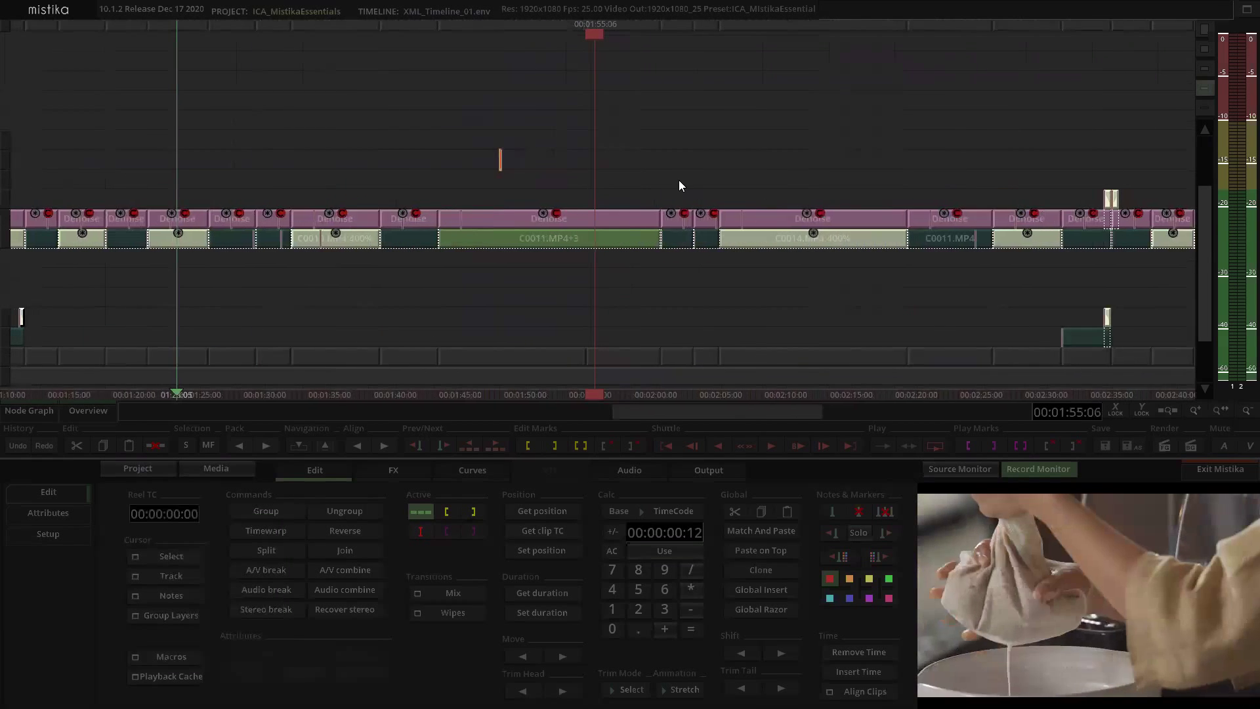
{"action": "scroll", "coordinate": [682, 179], "scroll_direction": "down", "scroll_amount": 3}
{"action": "scroll", "coordinate": [674, 176], "scroll_direction": "down", "scroll_amount": 5}
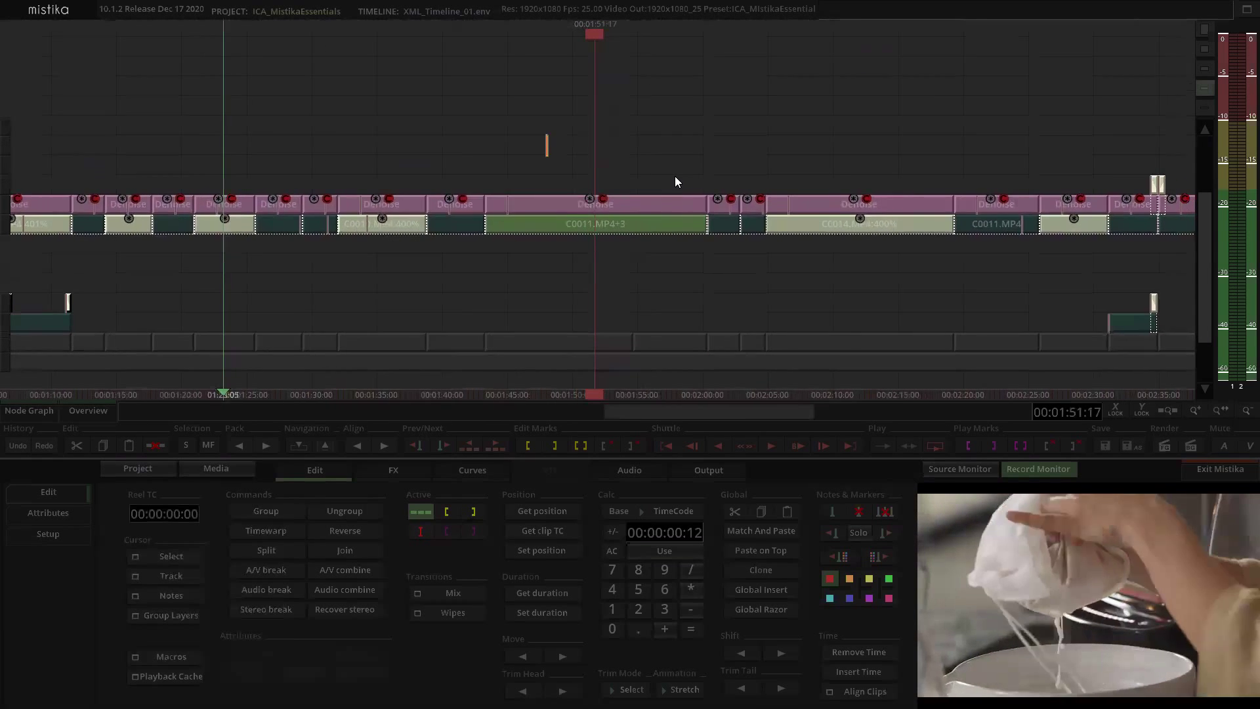
{"action": "scroll", "coordinate": [631, 182], "scroll_direction": "down", "scroll_amount": 1}
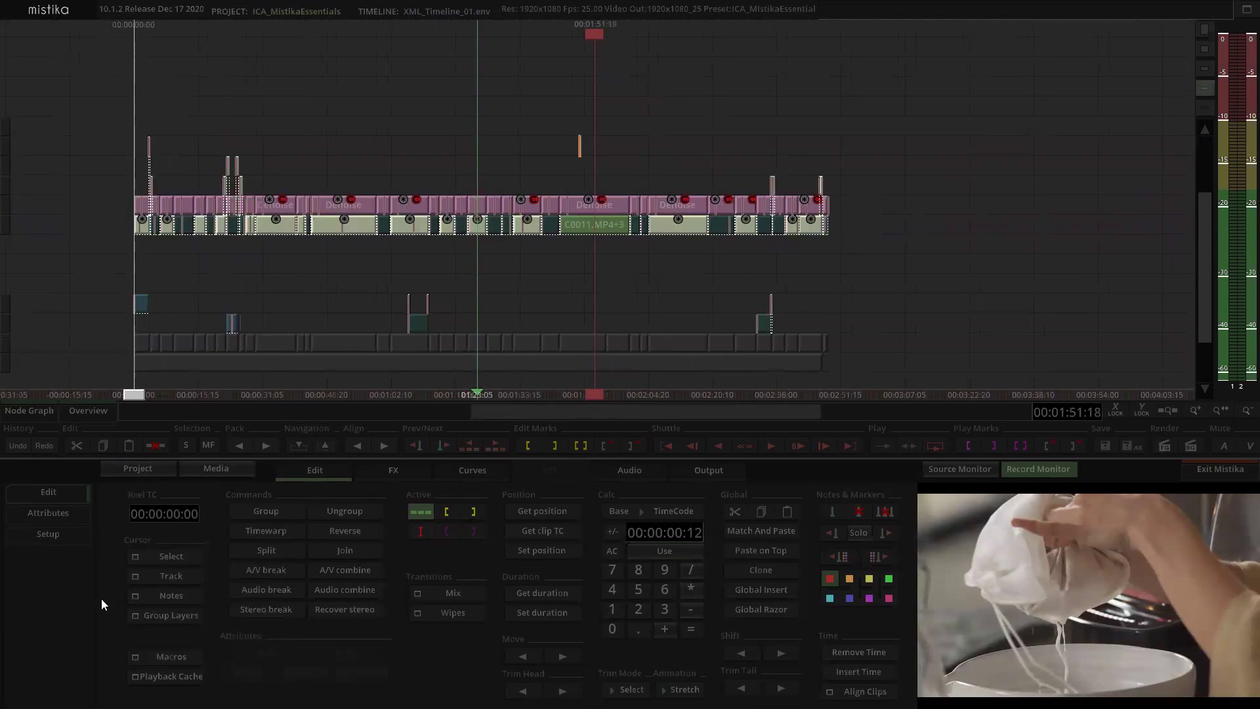
{"action": "left_click", "coordinate": [163, 676]}
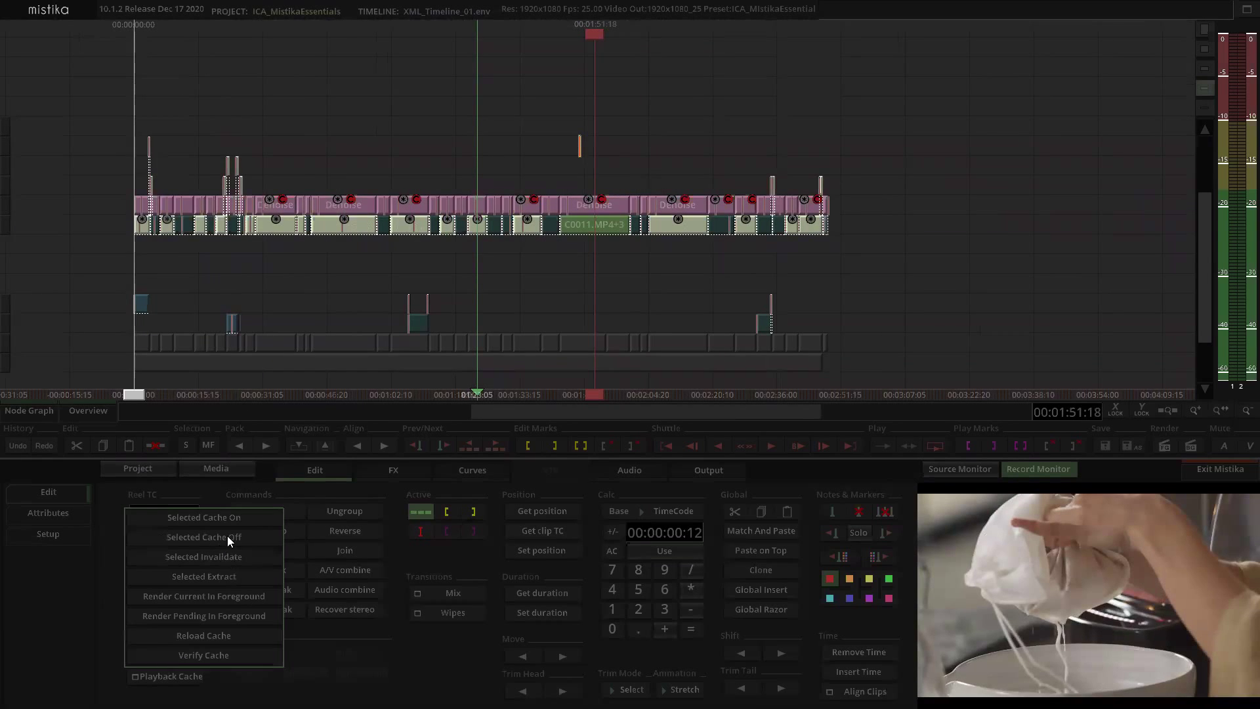
{"action": "left_click", "coordinate": [220, 593]}
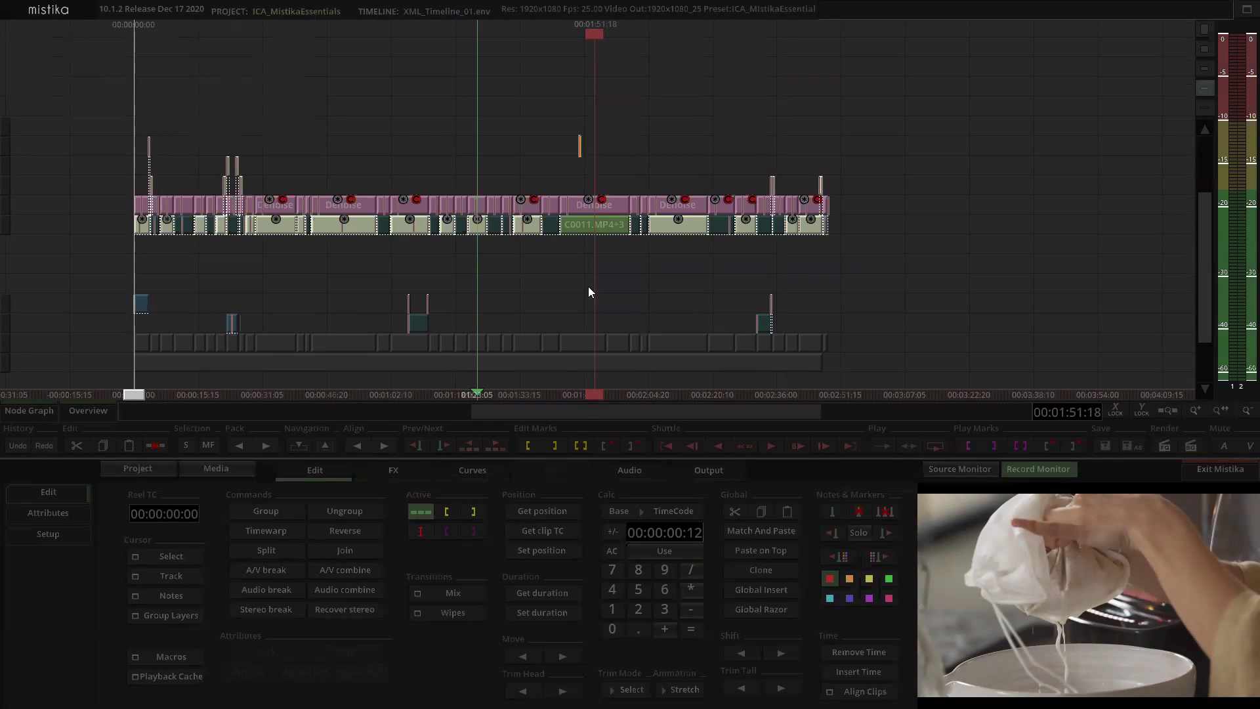
{"action": "scroll", "coordinate": [566, 176], "scroll_direction": "up", "scroll_amount": 5}
{"action": "scroll", "coordinate": [557, 170], "scroll_direction": "down", "scroll_amount": 1}
{"action": "left_click_drag", "start_coordinate": [560, 161], "coordinate": [591, 215]}
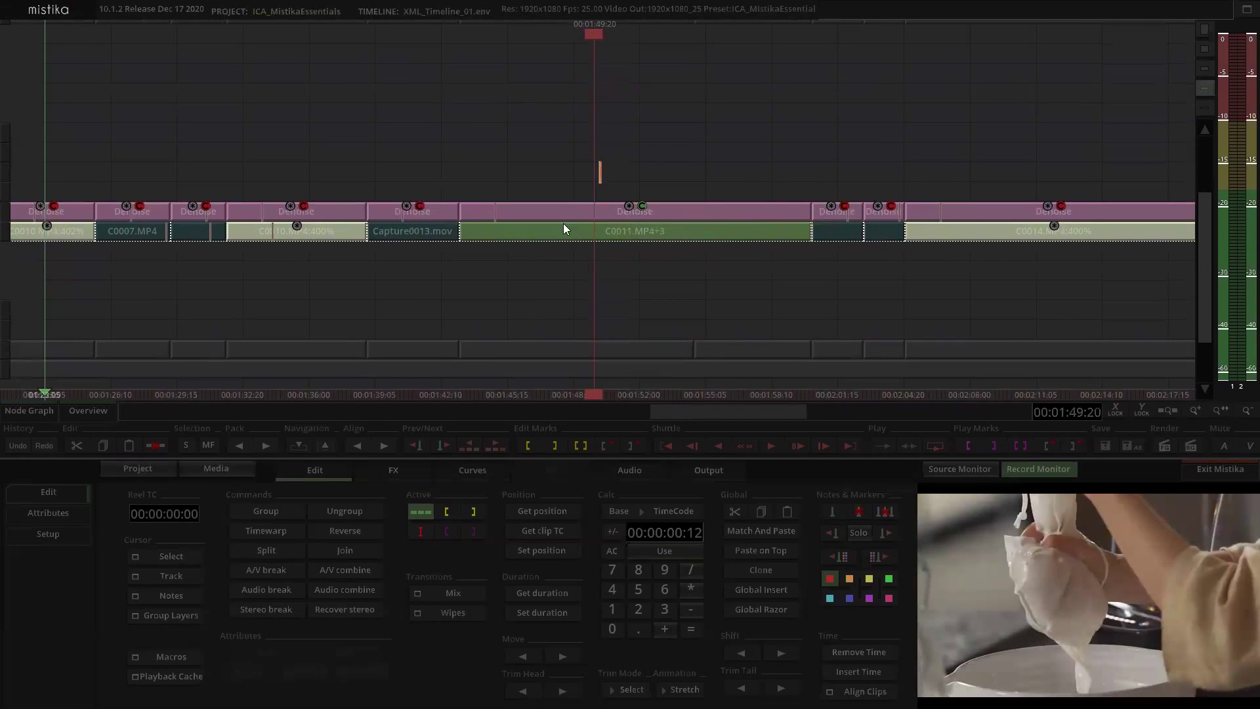
Step: Set the play range to the C0011.MP4+3 clip and play its cached Denoise result
{"action": "left_click", "coordinate": [563, 228]}
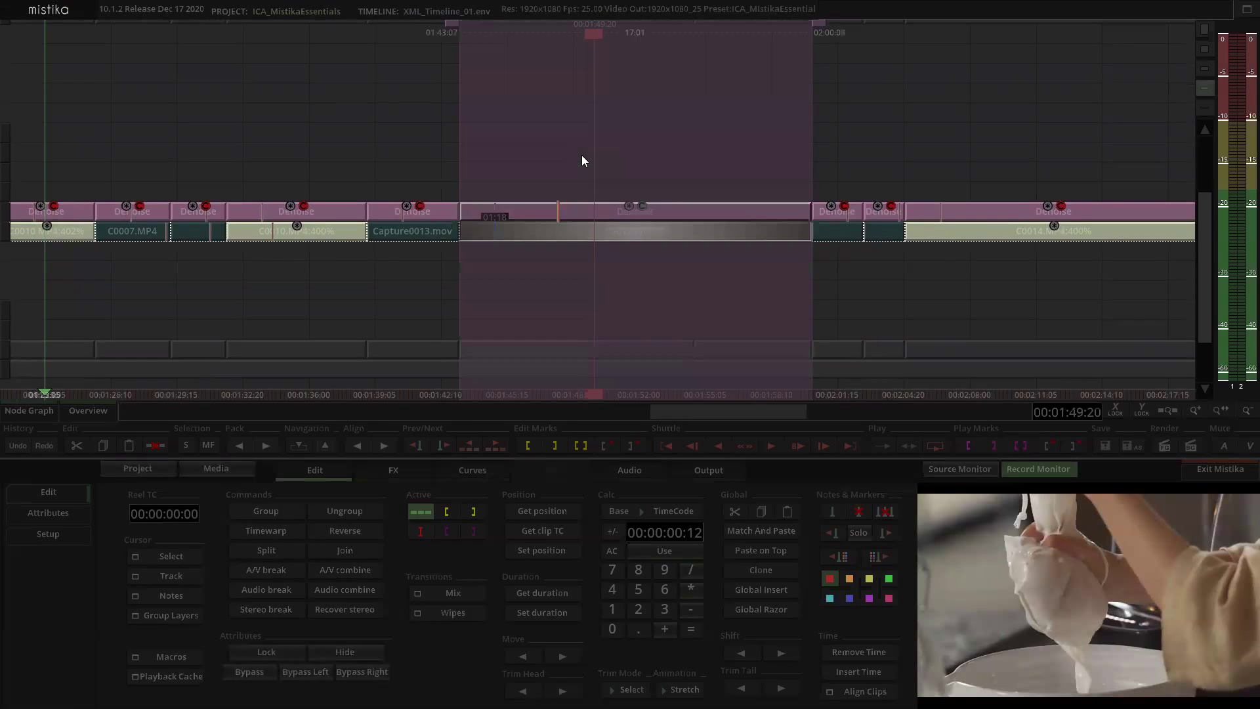
{"action": "key", "text": "space"}
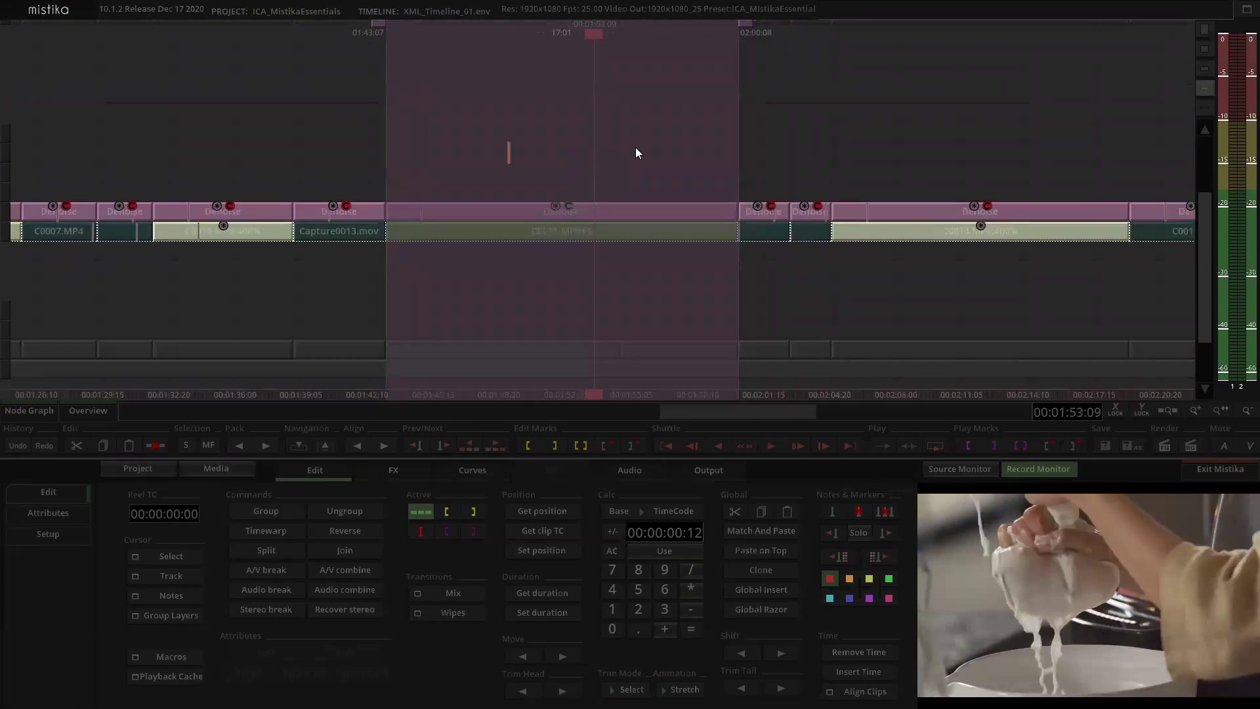
Step: Start a foreground render of all pending Denoise caches and cancel it
{"action": "scroll", "coordinate": [635, 147], "scroll_direction": "down", "scroll_amount": 5}
{"action": "scroll", "coordinate": [633, 161], "scroll_direction": "up", "scroll_amount": 2}
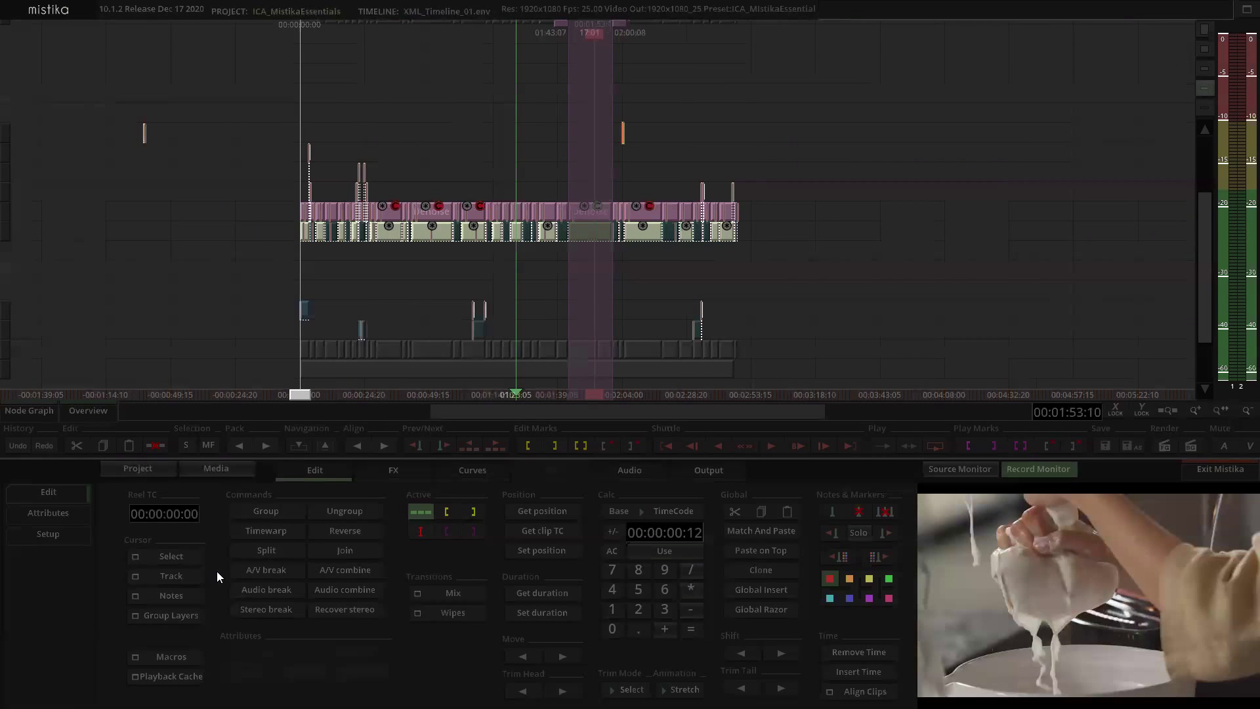
{"action": "left_click", "coordinate": [166, 657]}
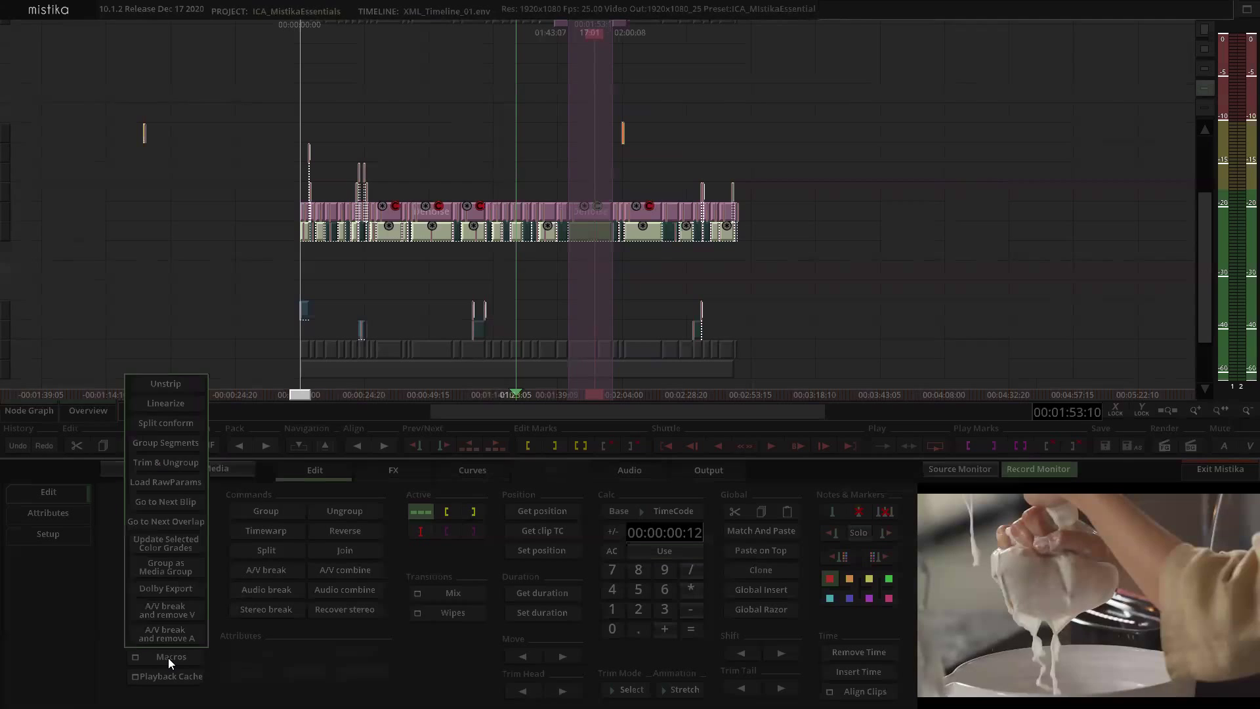
{"action": "left_click", "coordinate": [157, 675]}
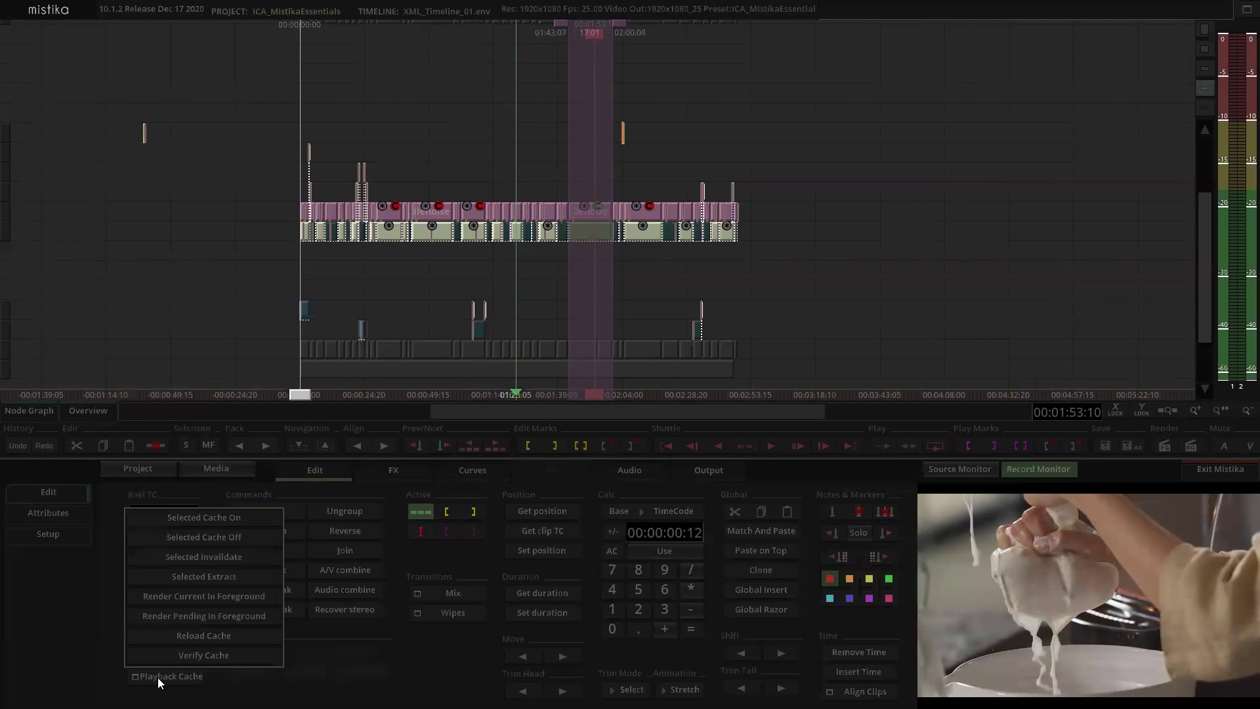
{"action": "left_click", "coordinate": [231, 614]}
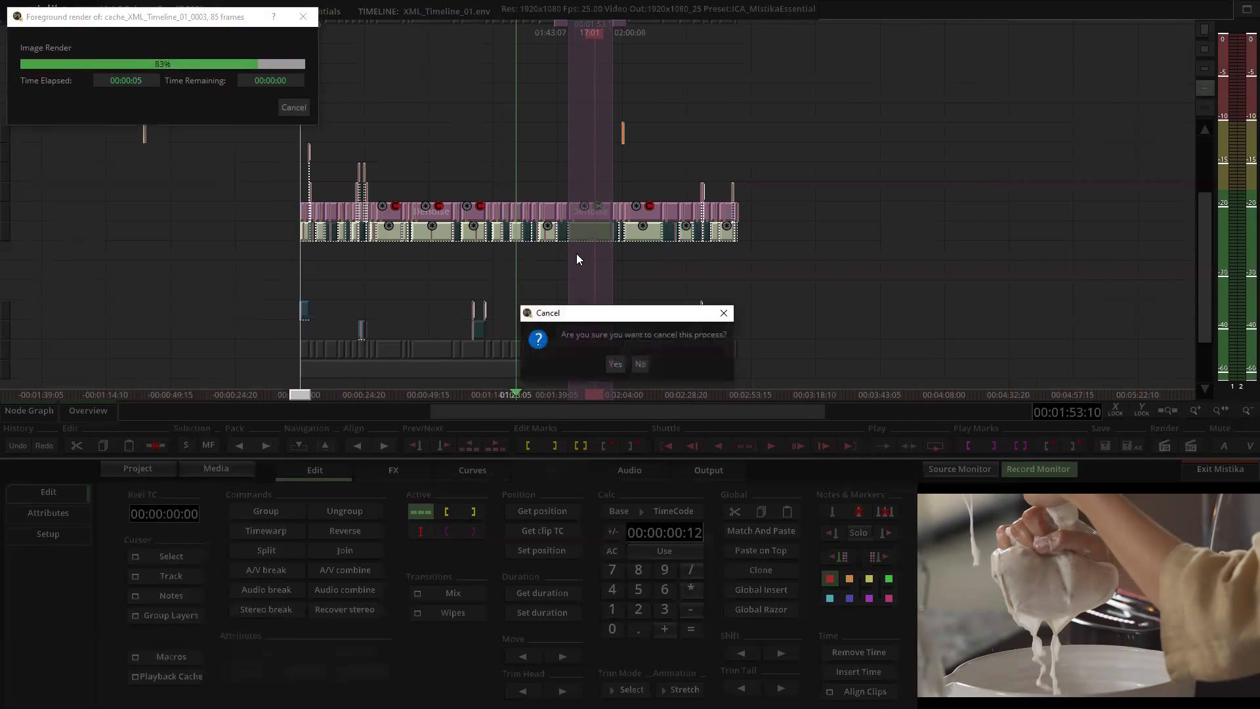
{"action": "left_click", "coordinate": [614, 365]}
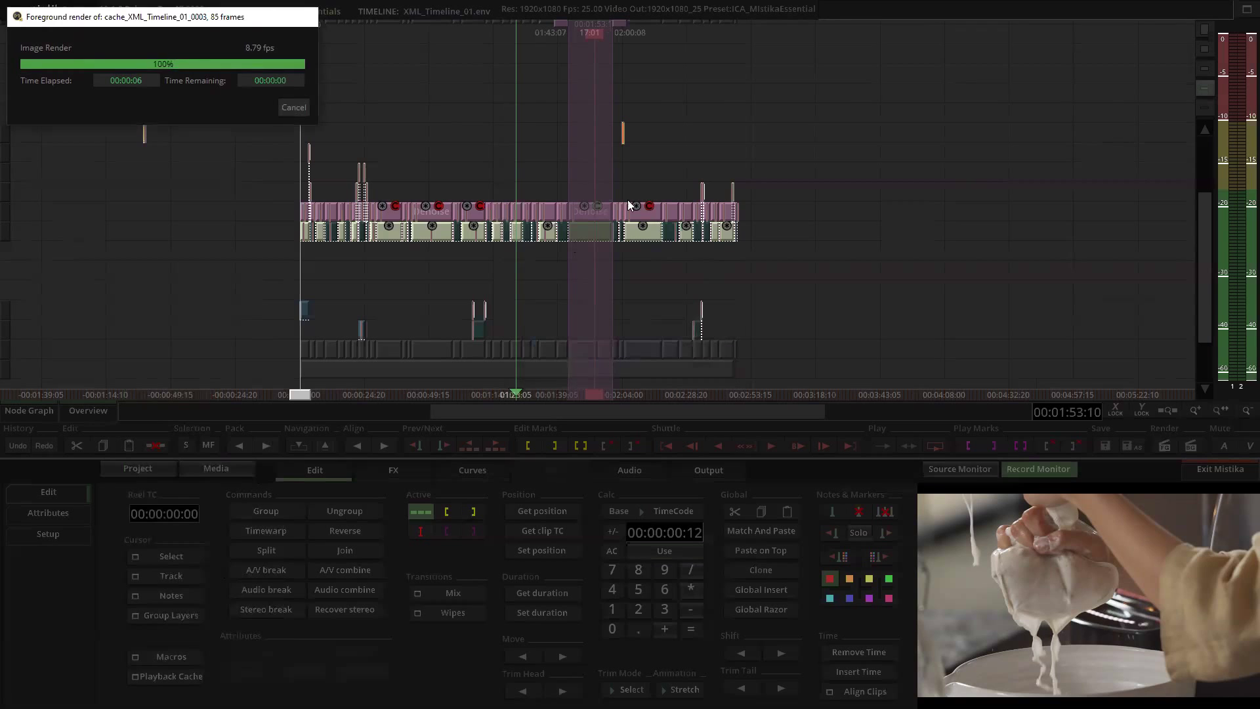
Step: Examine the cache status of the Denoise effects along the timeline and play a short stretch around the C0011.MP4+3 clip
{"action": "scroll", "coordinate": [601, 172], "scroll_direction": "up", "scroll_amount": 2}
{"action": "scroll", "coordinate": [602, 165], "scroll_direction": "up", "scroll_amount": 1}
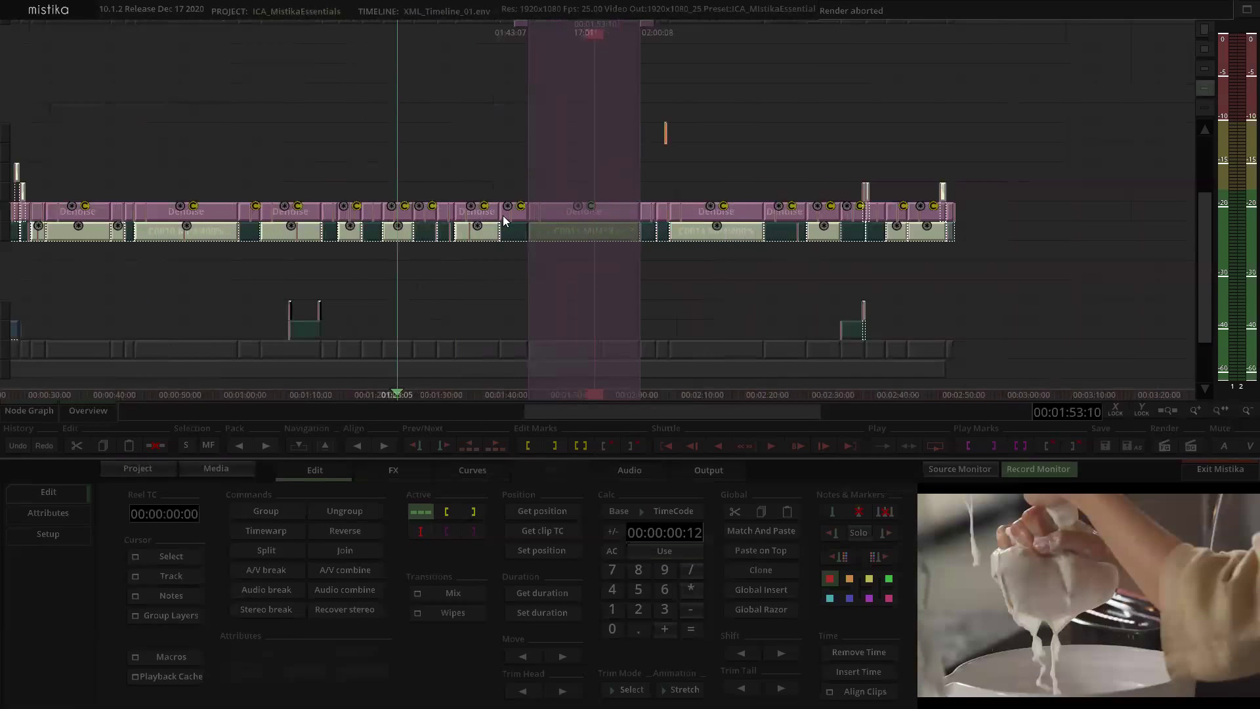
{"action": "scroll", "coordinate": [639, 171], "scroll_direction": "up", "scroll_amount": 2}
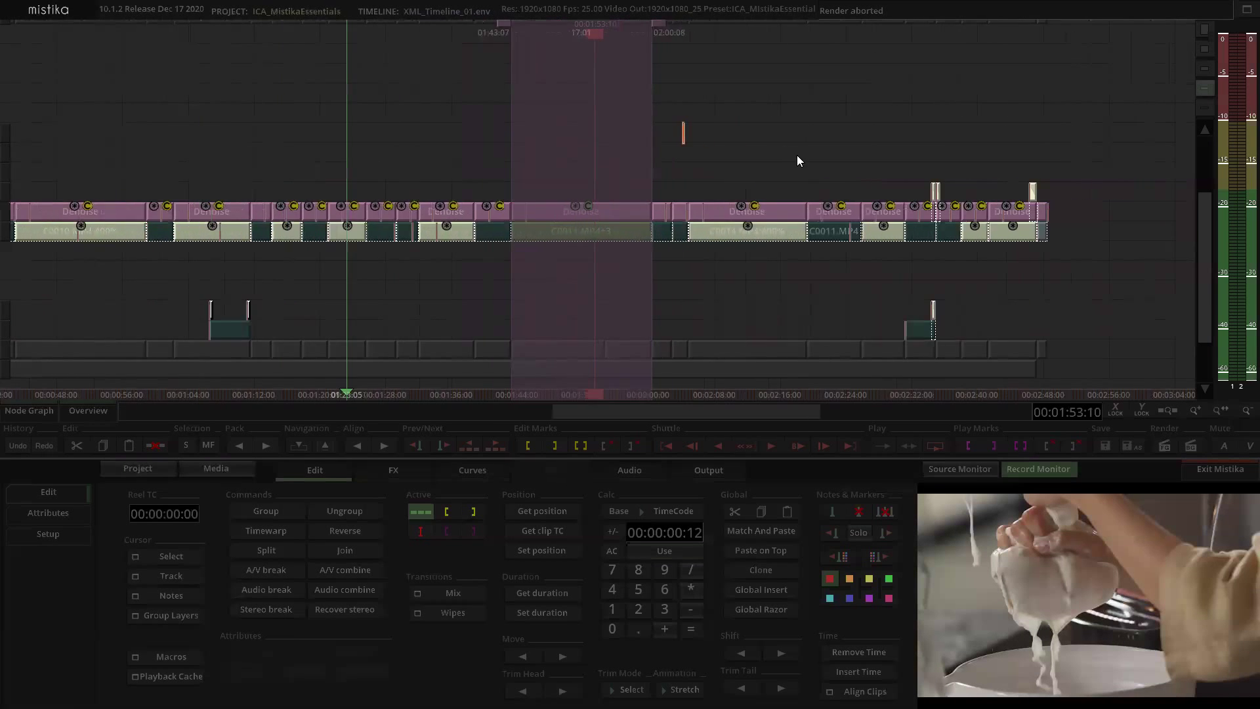
{"action": "scroll", "coordinate": [796, 158], "scroll_direction": "down", "scroll_amount": 3}
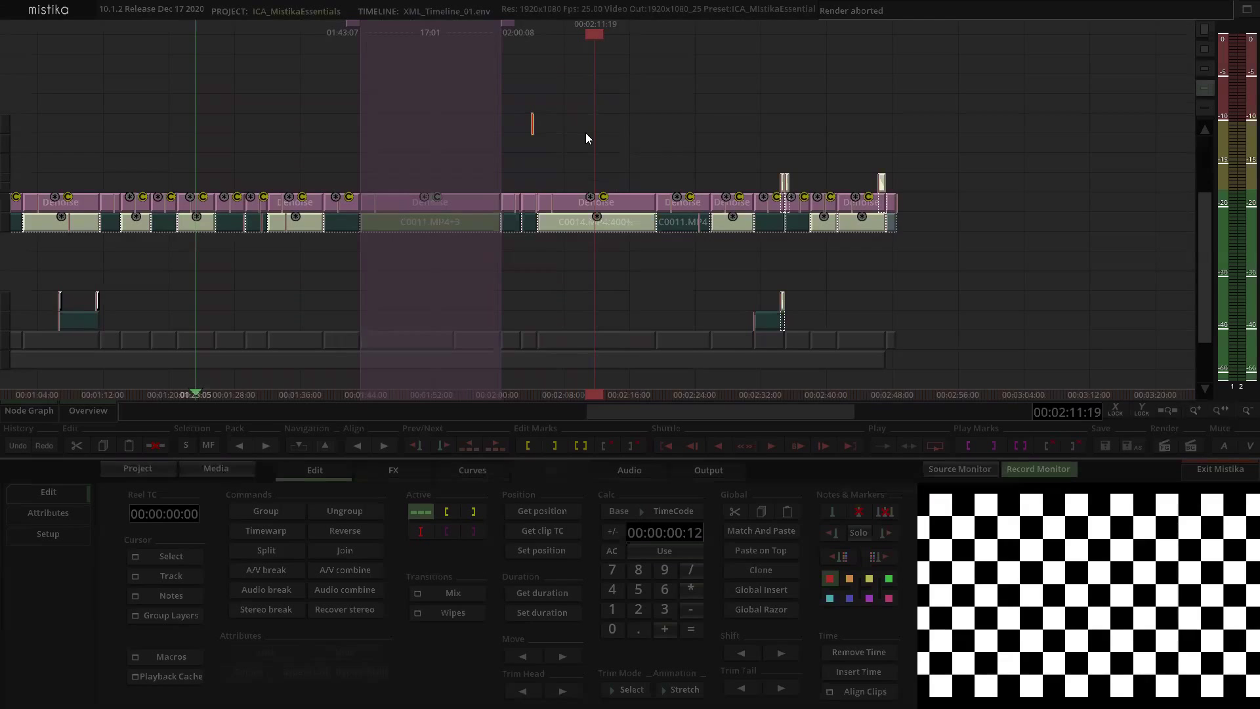
{"action": "key", "text": "space"}
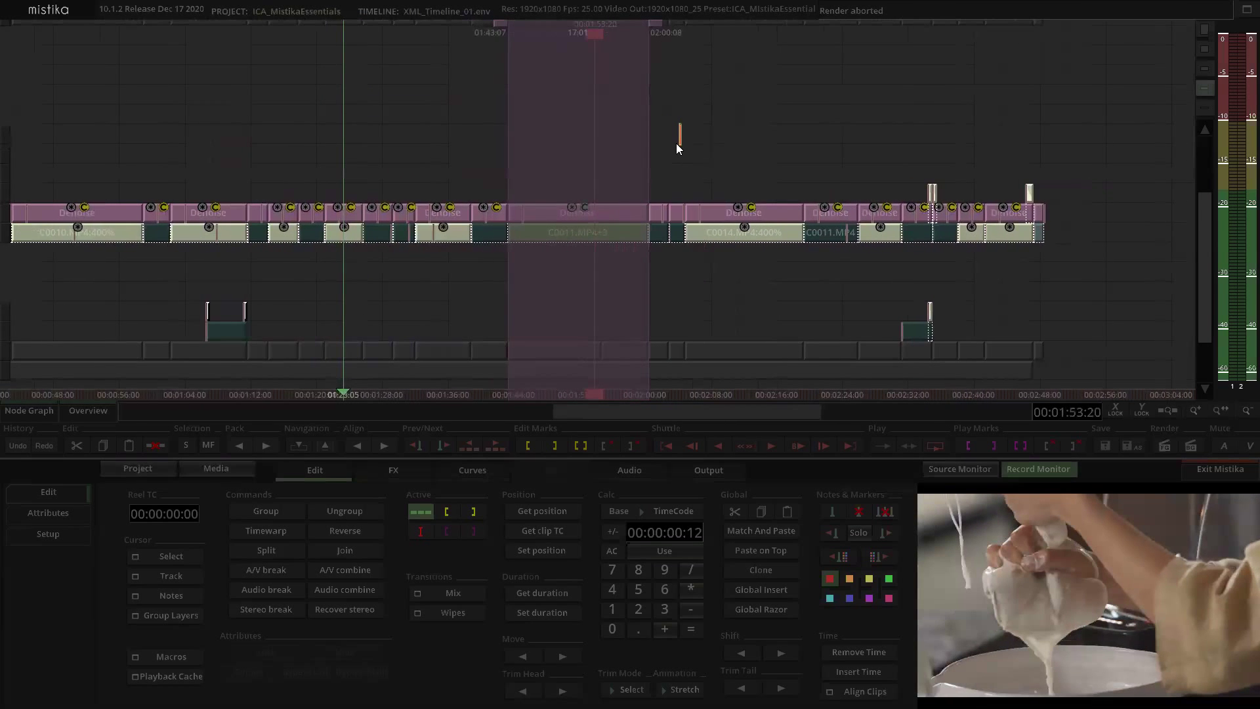
{"action": "scroll", "coordinate": [676, 144], "scroll_direction": "down", "scroll_amount": 3}
{"action": "scroll", "coordinate": [599, 188], "scroll_direction": "up", "scroll_amount": 2}
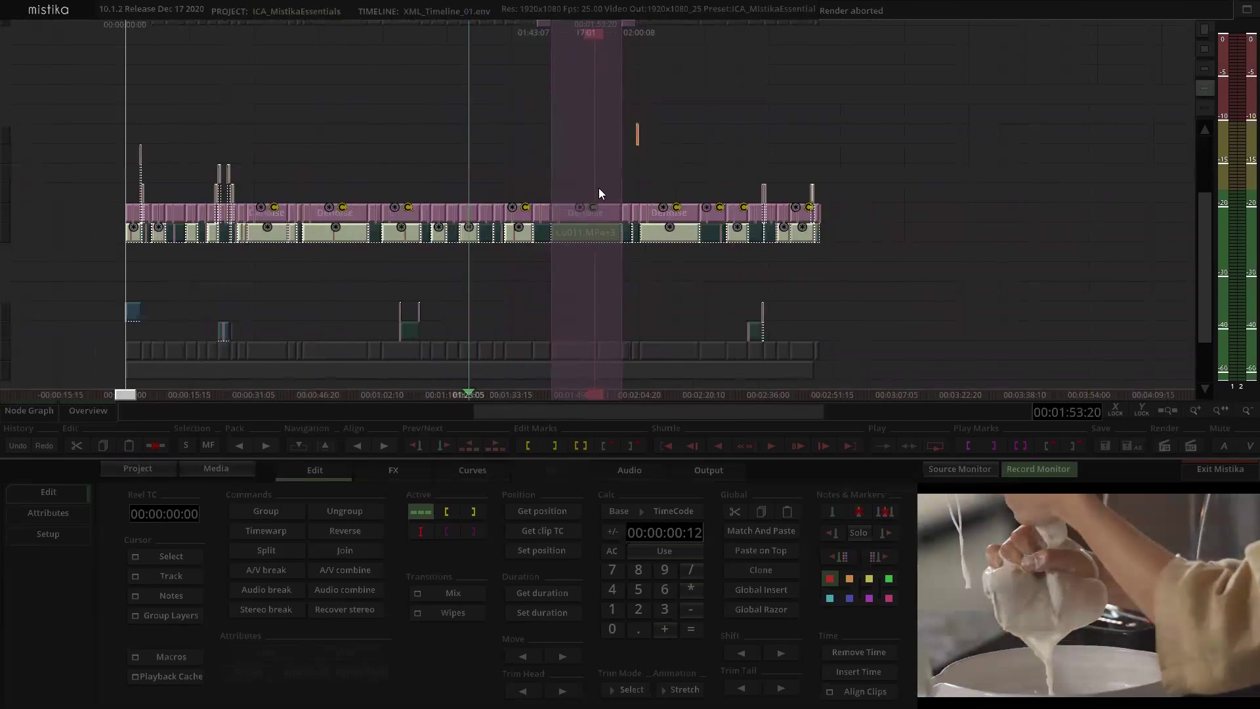
Step: Select the C0011.MP4+3 clip, extract its Denoise cache as a clip on the timeline, and accept the warning
{"action": "left_click", "coordinate": [572, 234]}
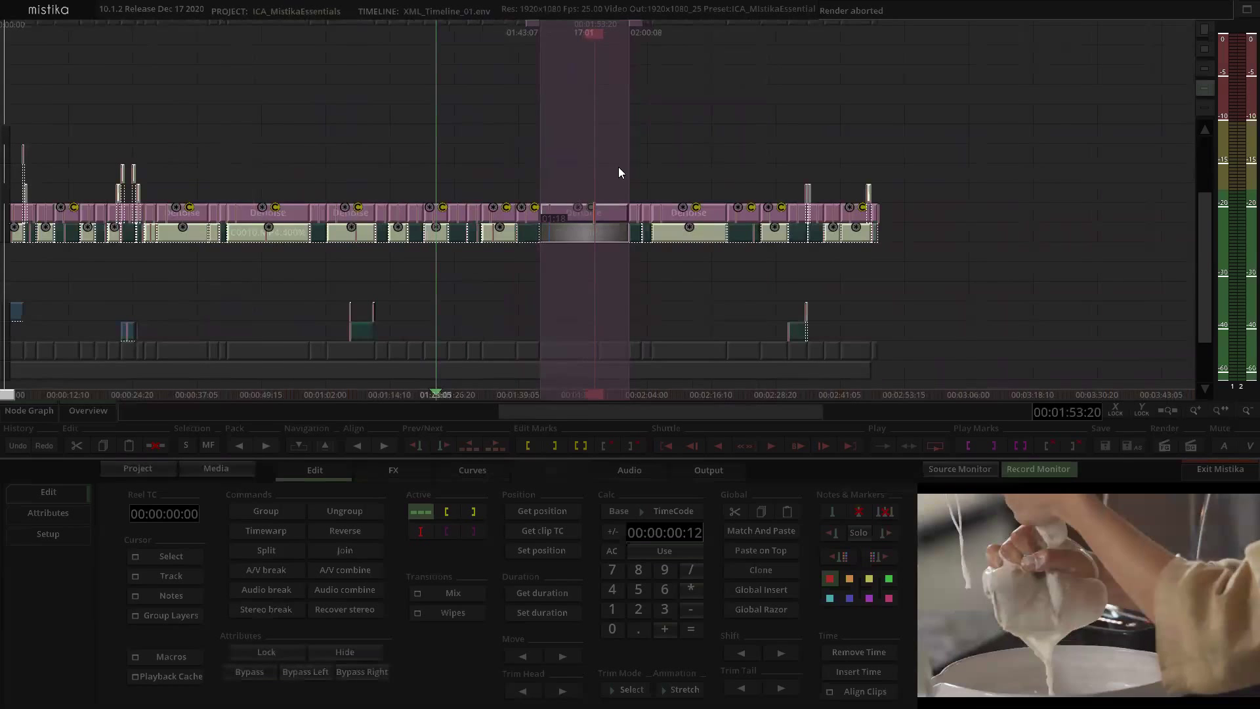
{"action": "scroll", "coordinate": [604, 208], "scroll_direction": "up", "scroll_amount": 2}
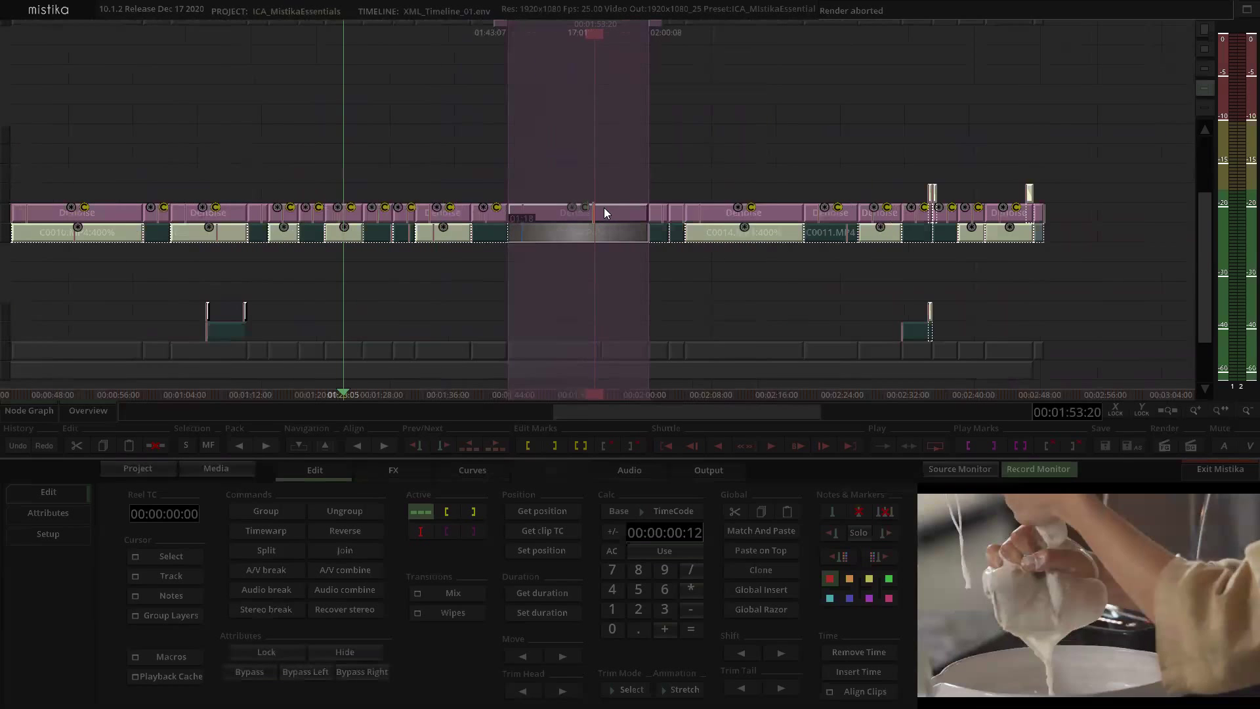
{"action": "left_click", "coordinate": [169, 677]}
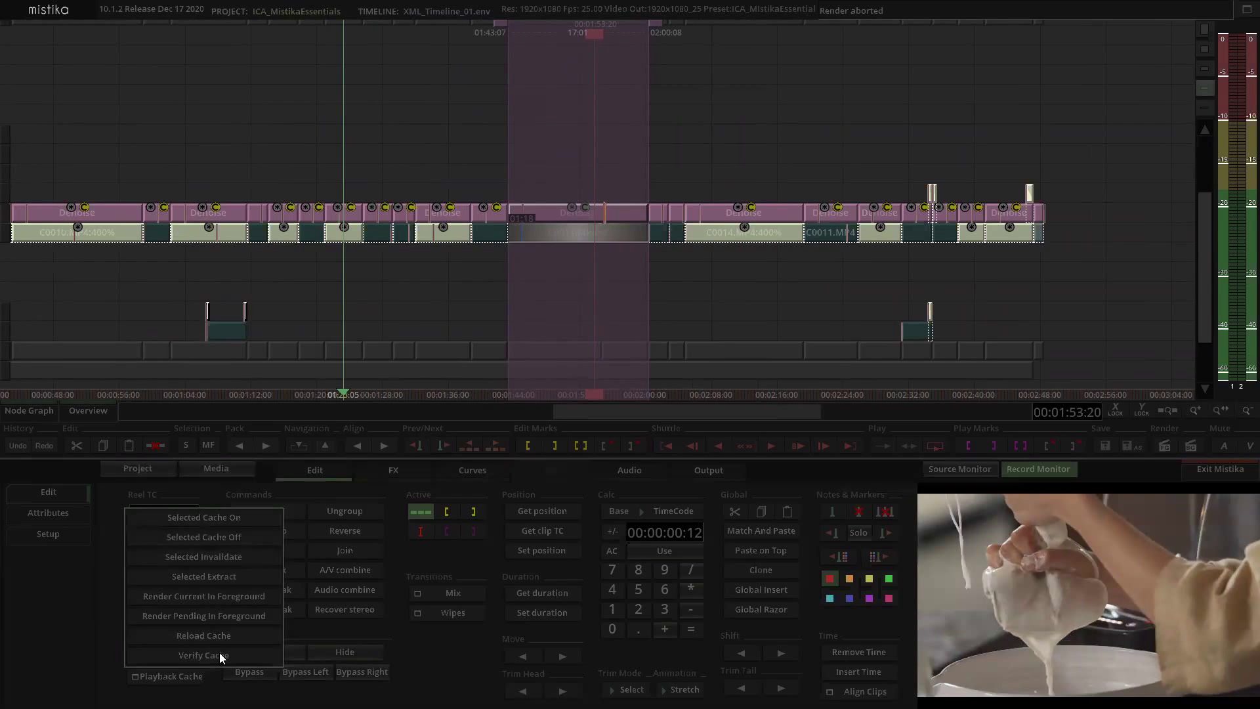
{"action": "left_click", "coordinate": [216, 575]}
{"action": "left_click", "coordinate": [218, 400]}
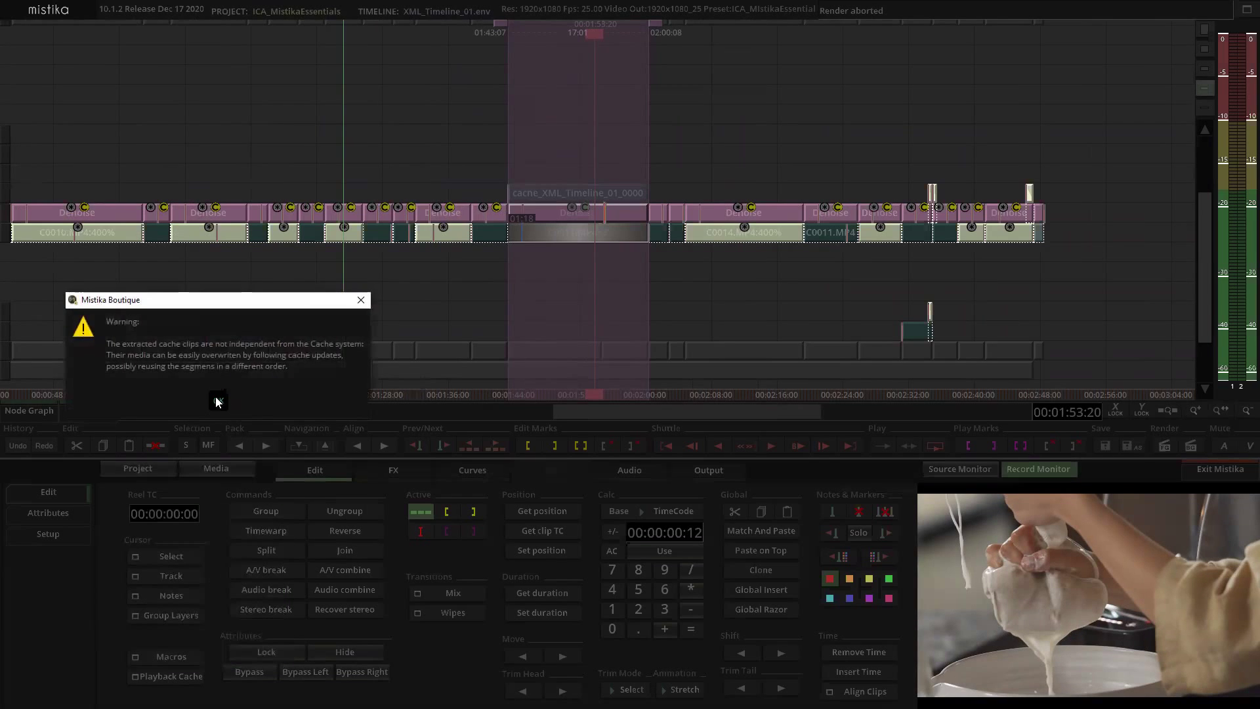
Step: Open the extracted cache clip in the effects editor, check its image at an earlier frame, and return to the timeline
{"action": "scroll", "coordinate": [595, 119], "scroll_direction": "up", "scroll_amount": 2}
{"action": "double_click", "coordinate": [568, 190]}
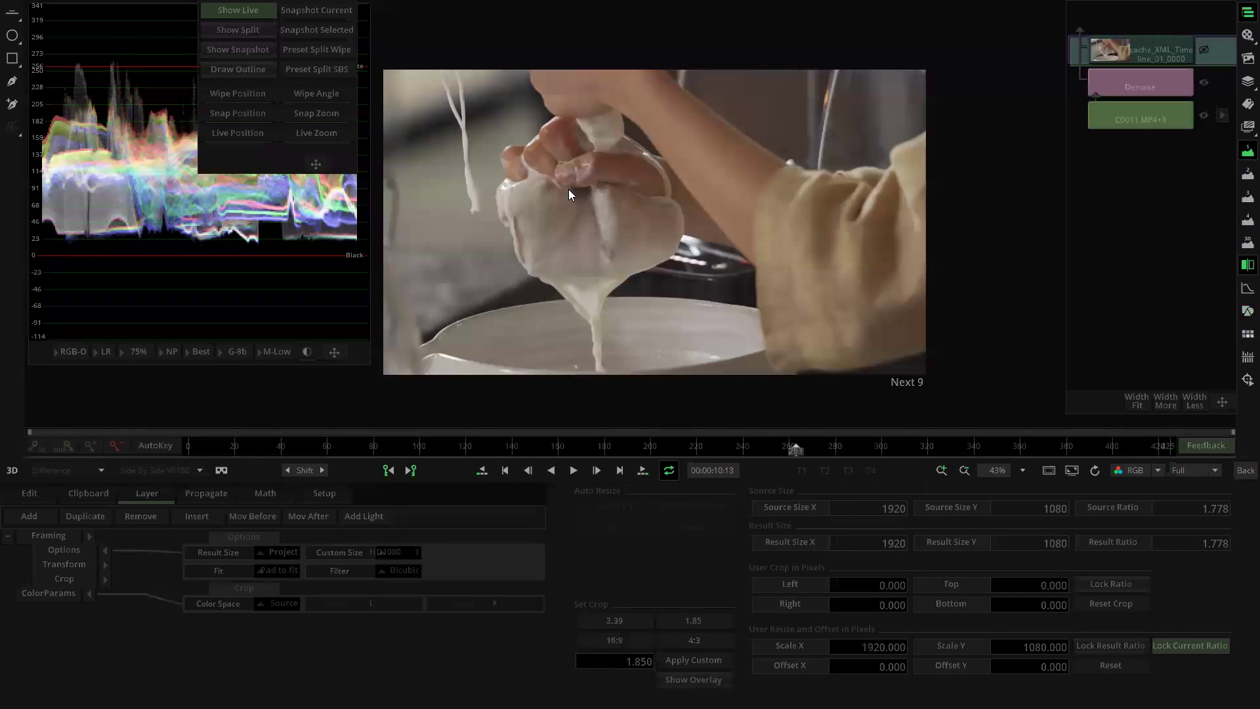
{"action": "left_click", "coordinate": [176, 446]}
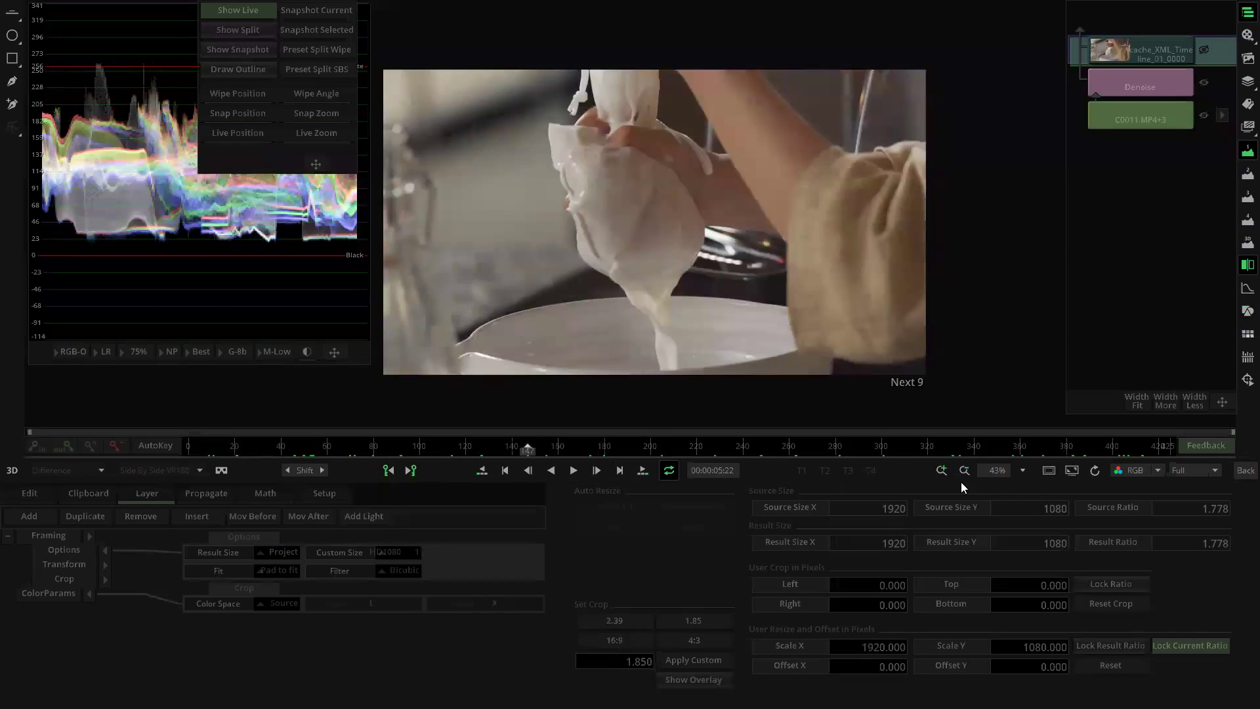
{"action": "left_click", "coordinate": [1244, 471]}
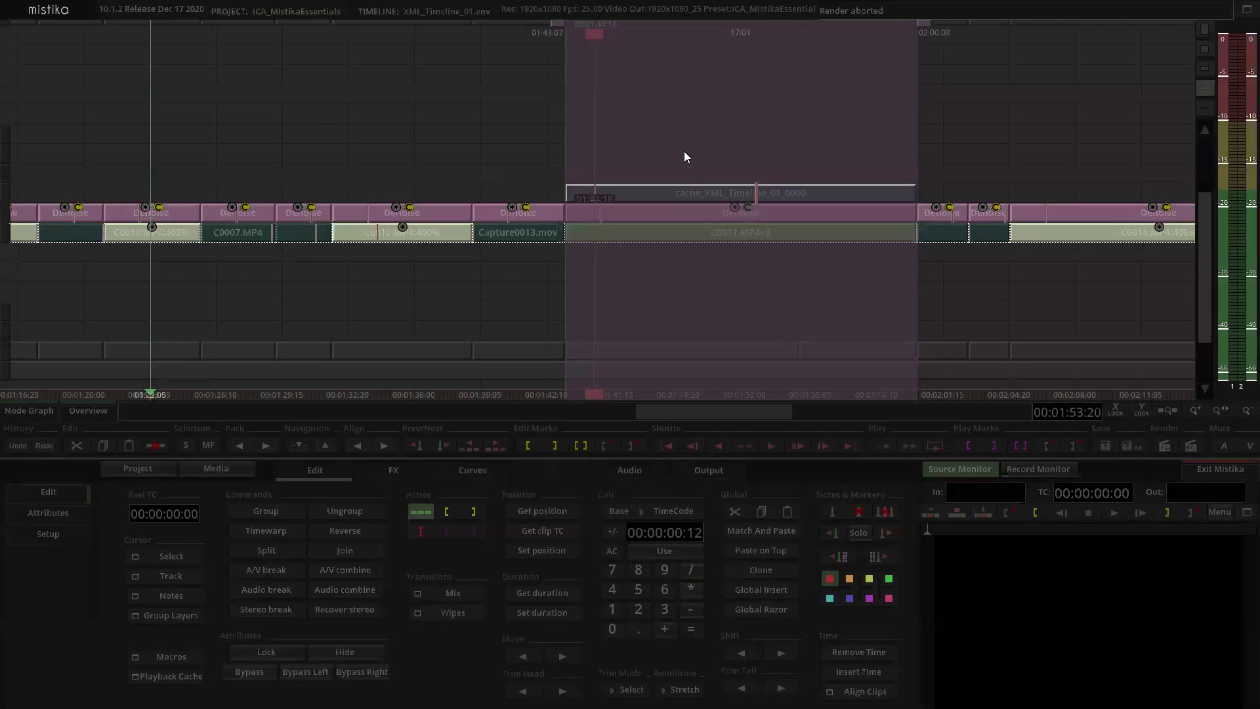
Step: Remove the extracted cache clip above C0011.MP4+3 and extract the cache again, accepting the warning
{"action": "scroll", "coordinate": [682, 152], "scroll_direction": "down", "scroll_amount": 3}
{"action": "left_click", "coordinate": [677, 195]}
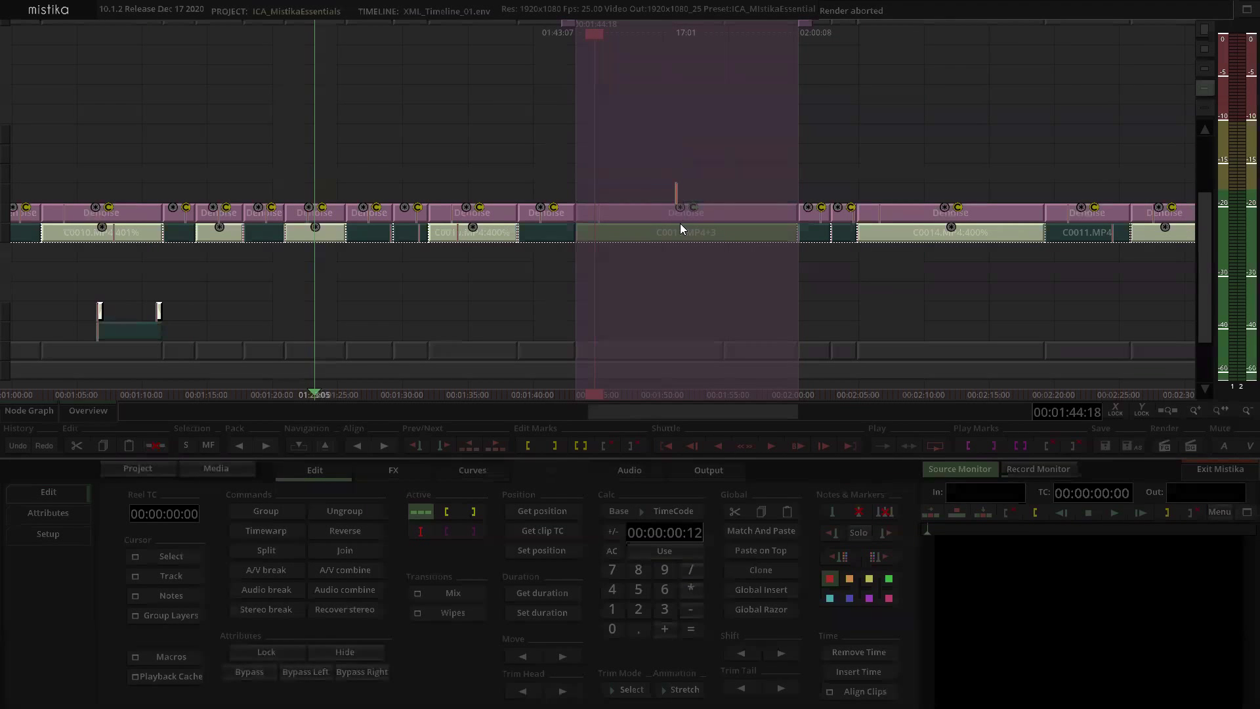
{"action": "left_click", "coordinate": [165, 670]}
{"action": "left_click", "coordinate": [207, 575]}
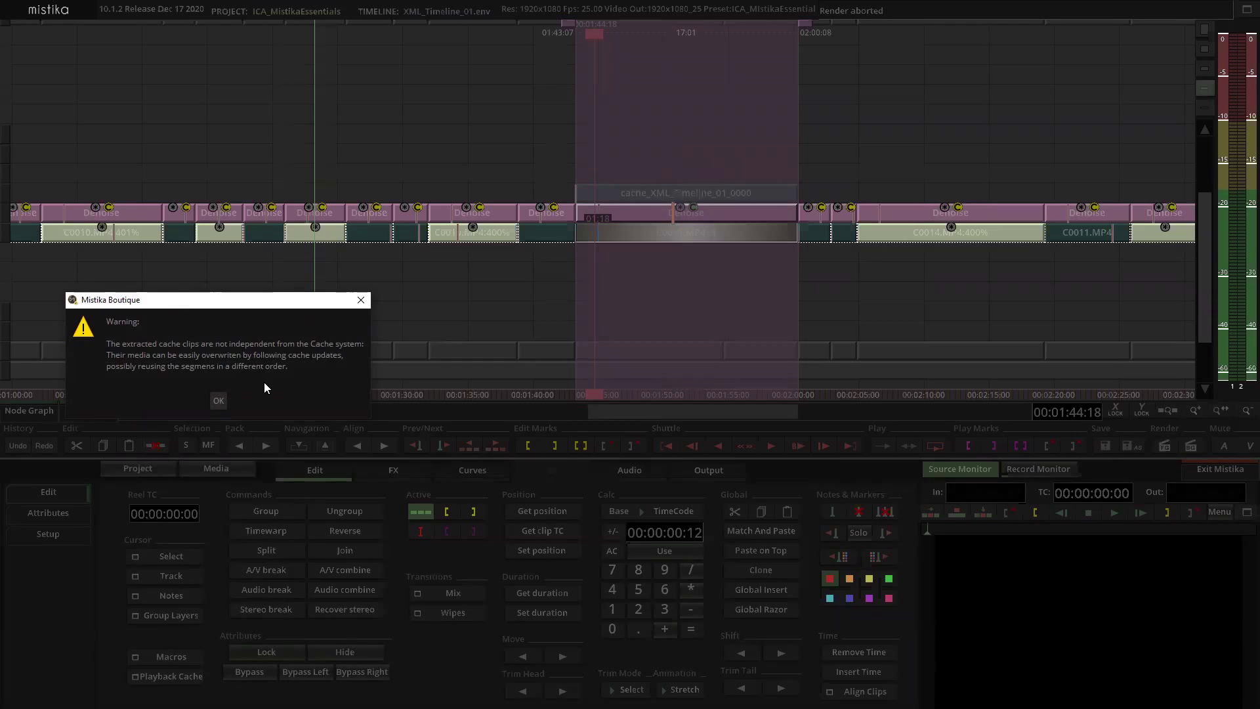
{"action": "left_click", "coordinate": [218, 400]}
Step: Remove the re-extracted cache clip above the Denoise effect on C0011.MP4+3
{"action": "scroll", "coordinate": [565, 302], "scroll_direction": "down", "scroll_amount": 5}
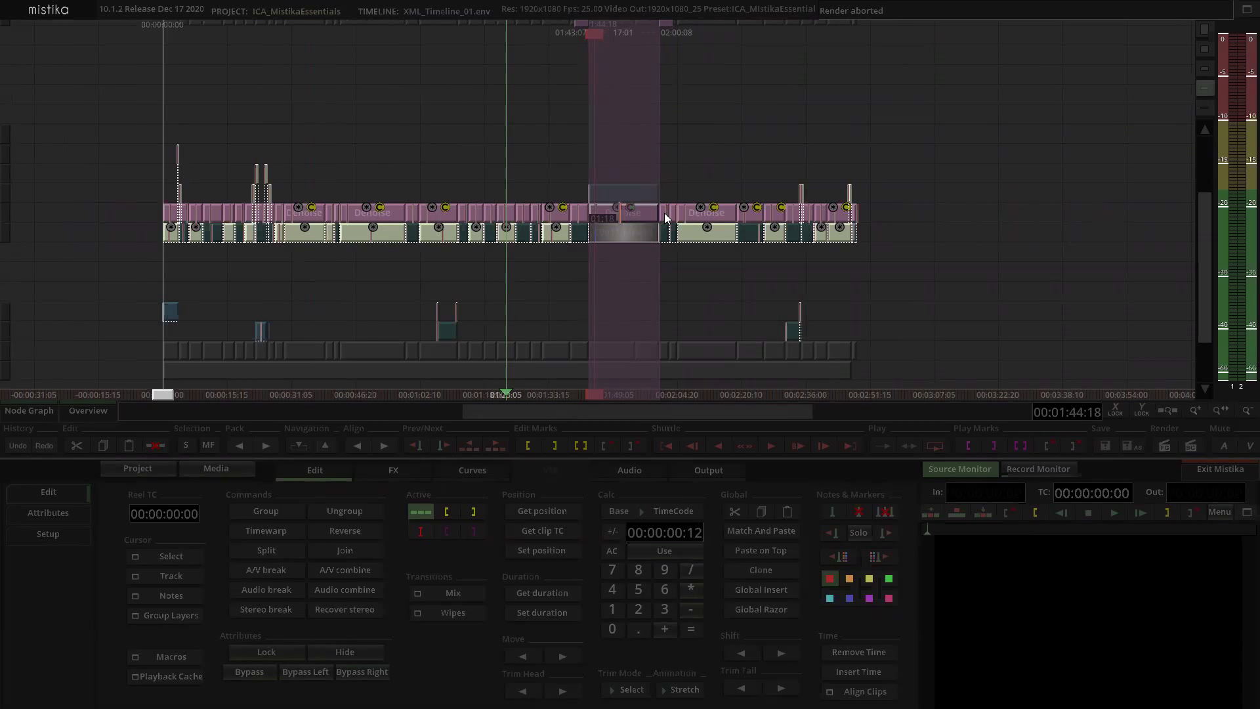
{"action": "scroll", "coordinate": [663, 210], "scroll_direction": "up", "scroll_amount": 2}
{"action": "scroll", "coordinate": [663, 210], "scroll_direction": "down", "scroll_amount": 3}
{"action": "scroll", "coordinate": [663, 210], "scroll_direction": "down", "scroll_amount": 1}
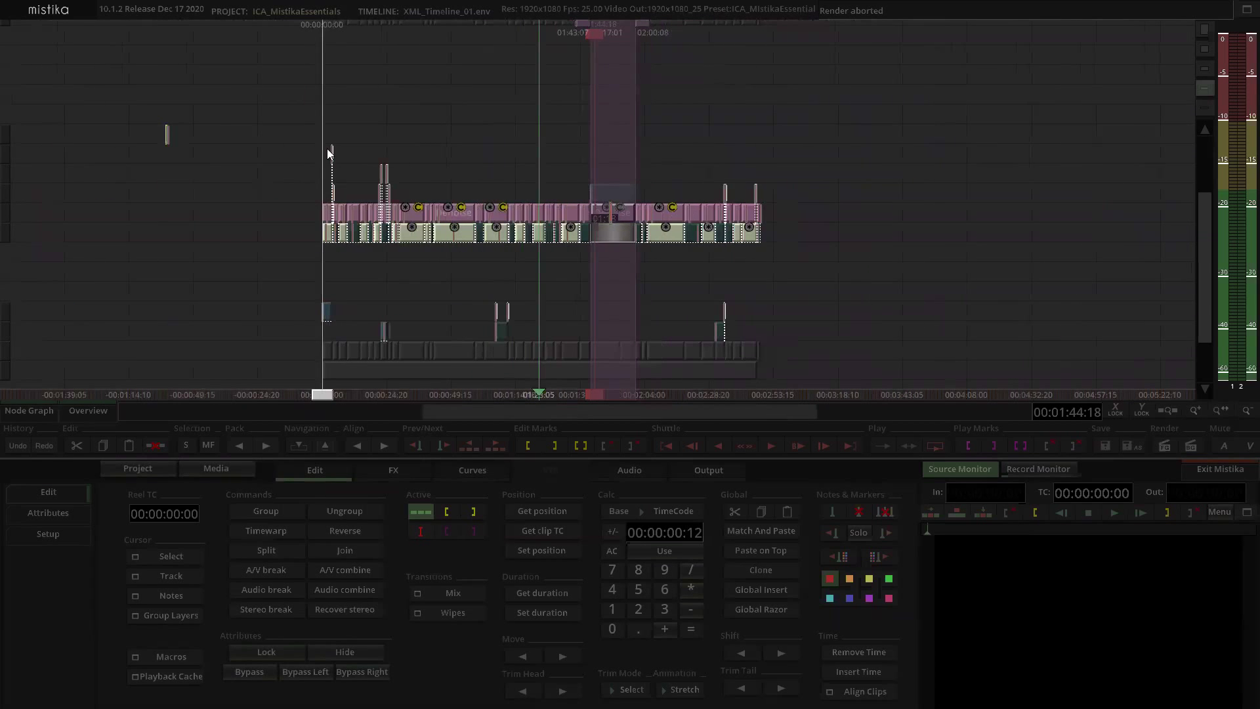
{"action": "scroll", "coordinate": [272, 125], "scroll_direction": "up", "scroll_amount": 3}
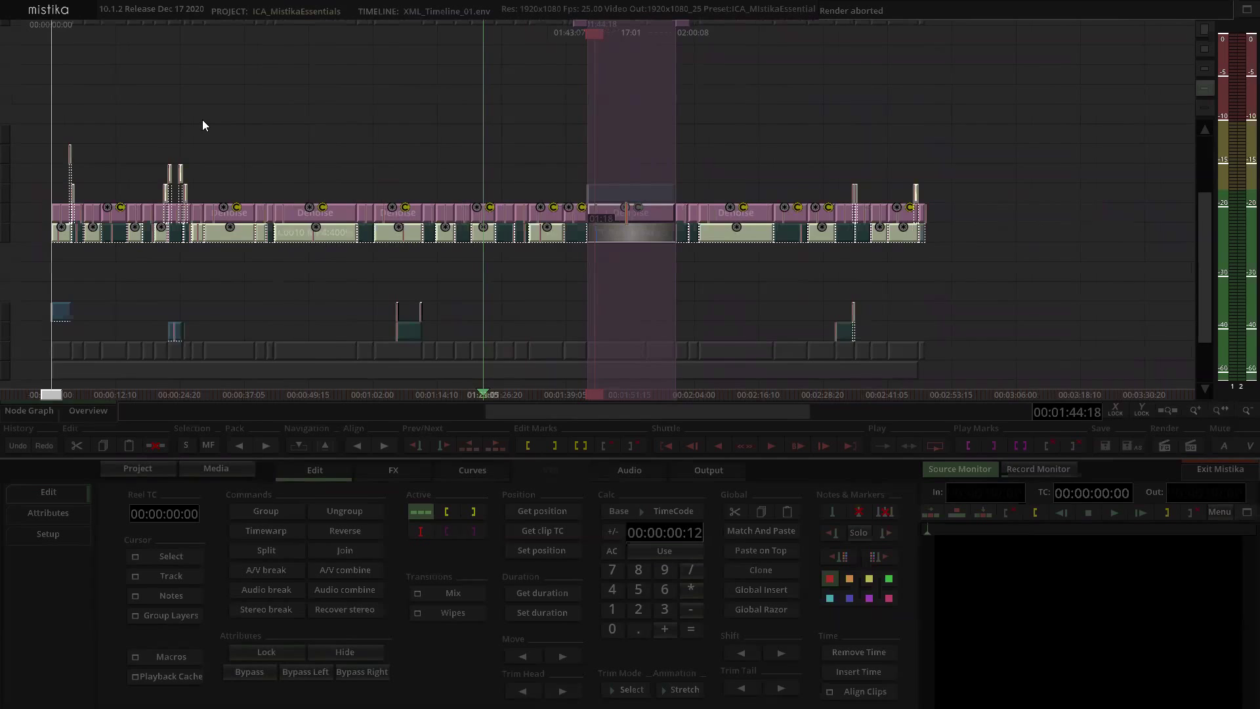
{"action": "scroll", "coordinate": [210, 118], "scroll_direction": "down", "scroll_amount": 3}
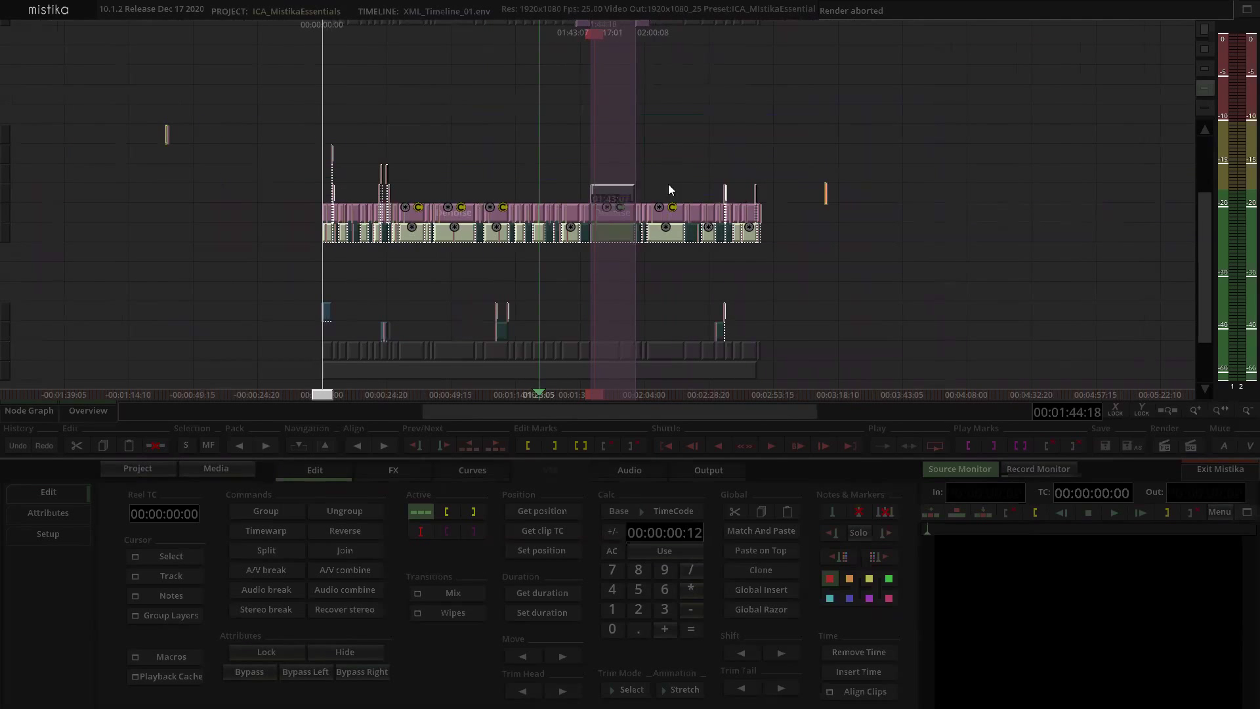
{"action": "left_click", "coordinate": [623, 194]}
Step: Select all icon clips above the Denoise row and move them to the tracks below the footage
{"action": "left_click_drag", "start_coordinate": [146, 114], "coordinate": [740, 190]}
{"action": "scroll", "coordinate": [740, 190], "scroll_direction": "up", "scroll_amount": 3}
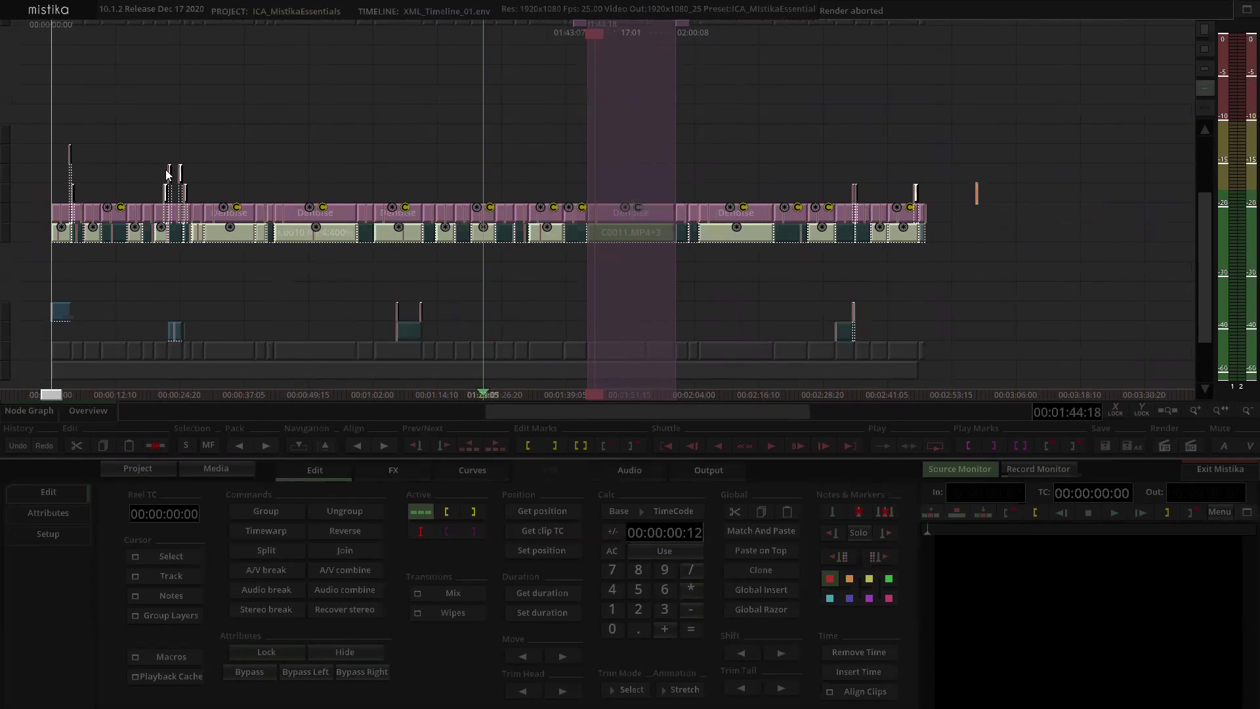
{"action": "left_click_drag", "start_coordinate": [182, 181], "coordinate": [181, 271]}
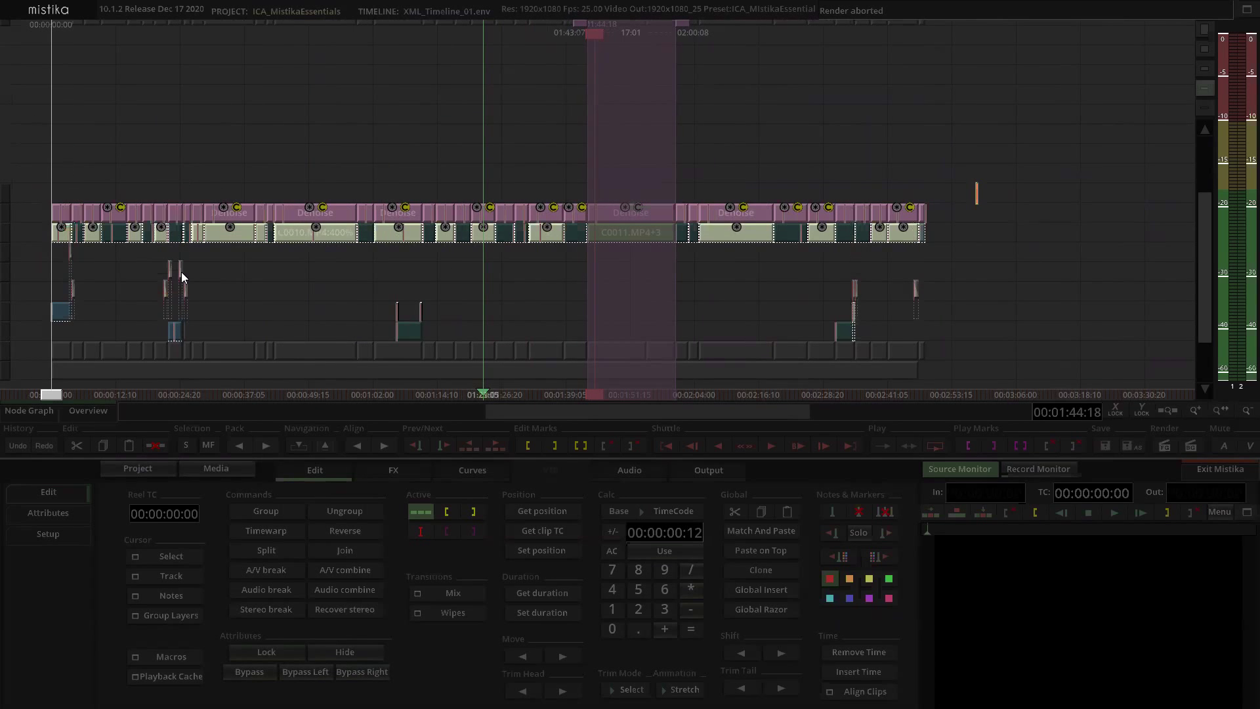
Step: Select and mark the full range of Denoise effects and footage clips, and set the output render to split by timecode
{"action": "mouse_move", "coordinate": [13, 164]}
{"action": "left_mouse_down"}
{"action": "mouse_move", "coordinate": [72, 197]}
{"action": "mouse_move", "coordinate": [1055, 233]}
{"action": "left_mouse_up"}
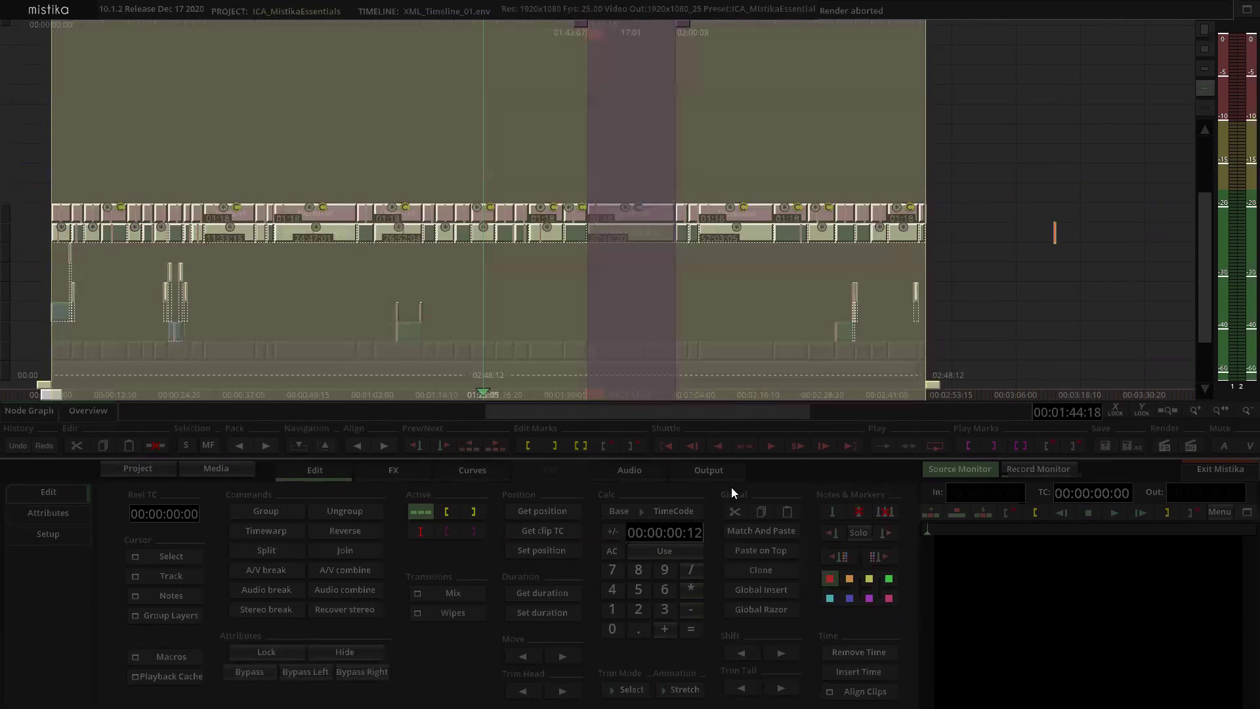
{"action": "left_click", "coordinate": [709, 470]}
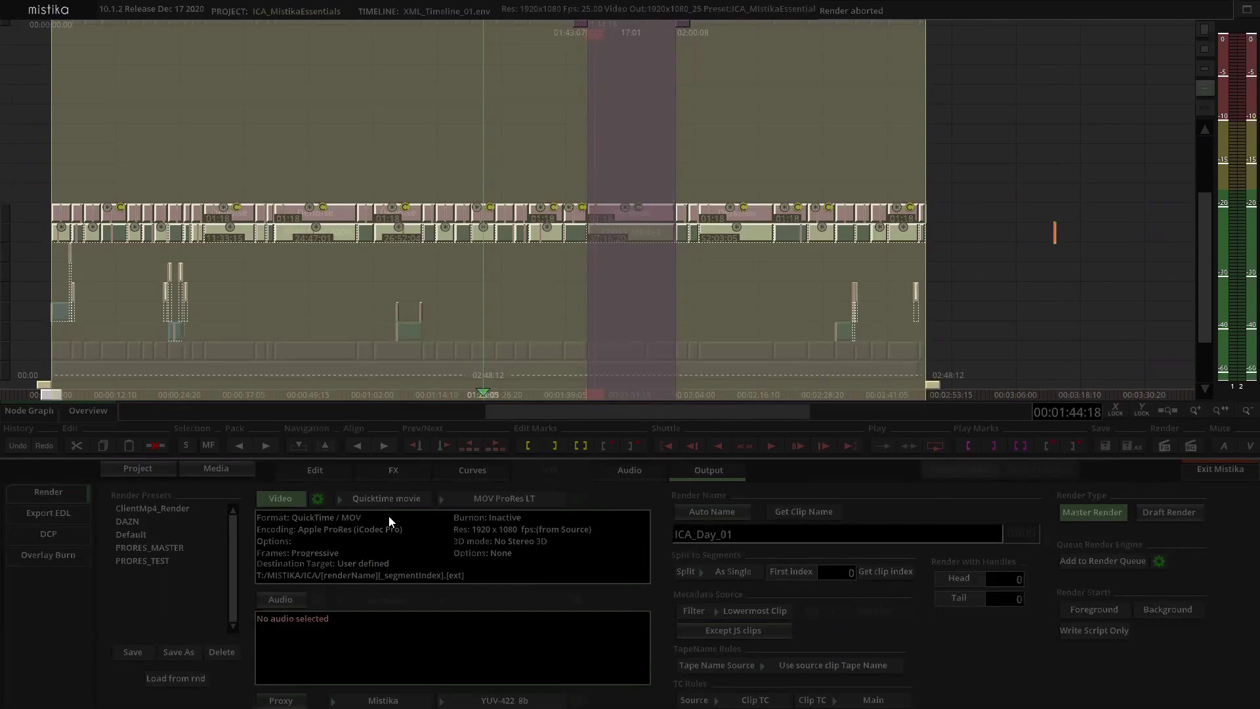
{"action": "left_click", "coordinate": [735, 566]}
{"action": "left_click", "coordinate": [712, 511]}
Step: Set the video output path to T:/MISTIKA/CACHE/[renderName][_segmentIndex].[ext] and confirm the video setup
{"action": "left_click", "coordinate": [317, 502]}
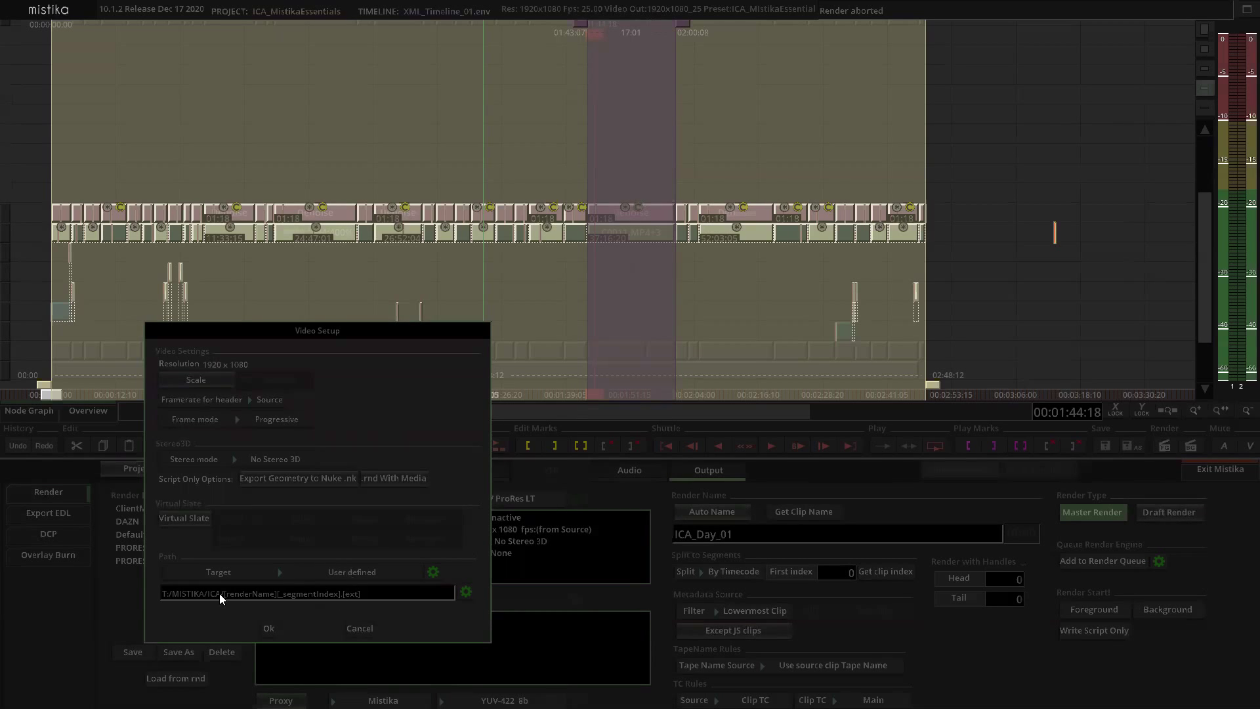
{"action": "key", "text": "BackSpace"}
{"action": "key", "text": "BackSpace"}
{"action": "key", "text": "BackSpace"}
{"action": "type", "text": "A/CACHE"}
{"action": "left_click", "coordinate": [268, 627]}
Step: Select the icon and overlay clips on the tracks below the footage and hide them
{"action": "scroll", "coordinate": [537, 292], "scroll_direction": "down", "scroll_amount": 1}
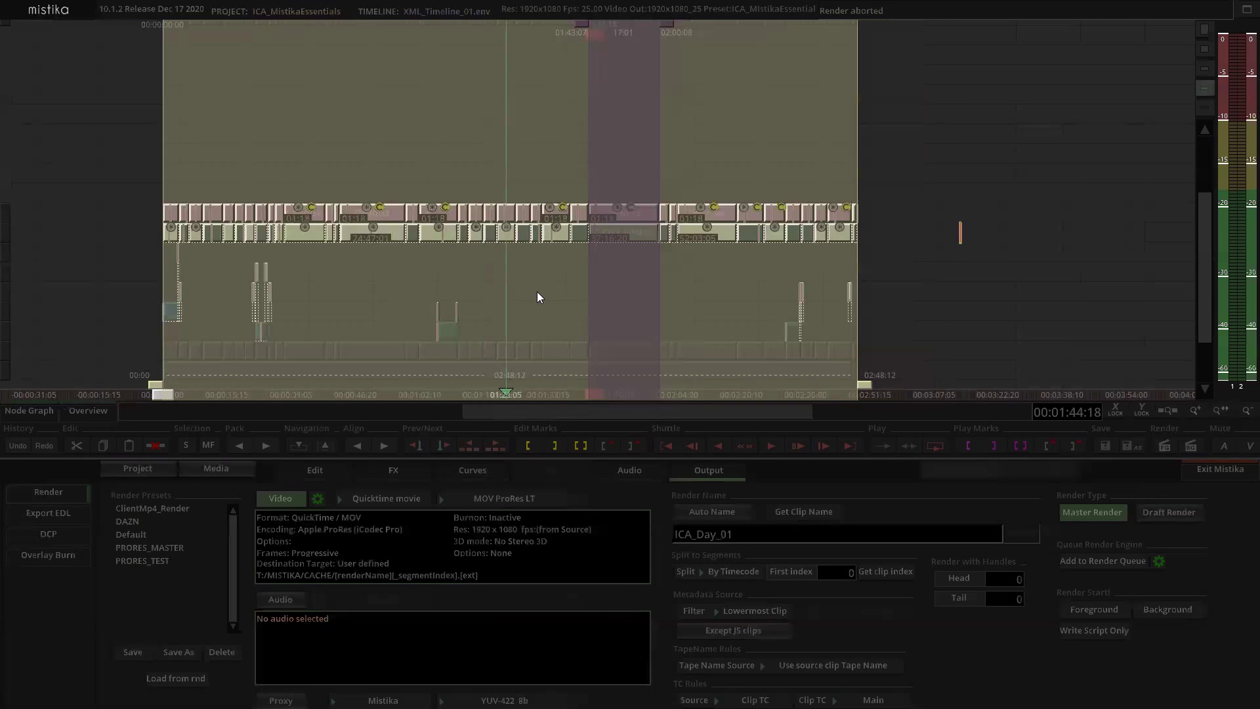
{"action": "left_click_drag", "start_coordinate": [138, 254], "coordinate": [899, 342]}
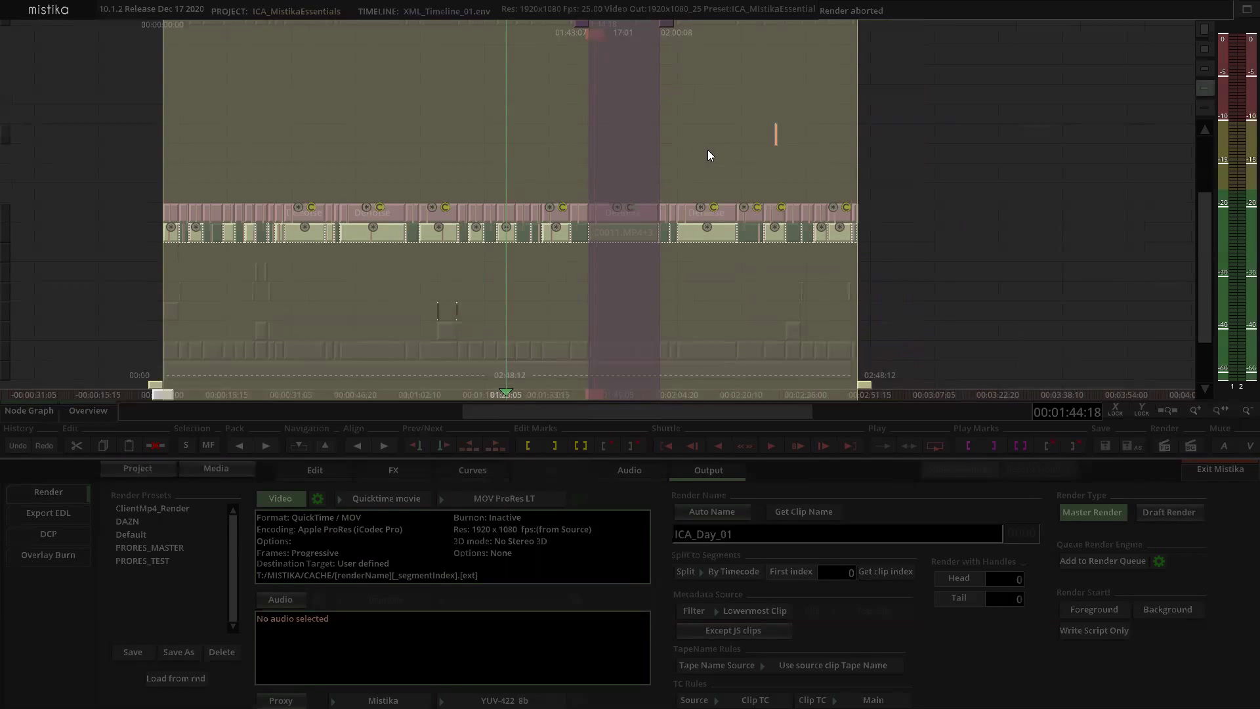
Step: Clear the play range, name the render ICA_Day_03, and start it in the foreground
{"action": "scroll", "coordinate": [707, 150], "scroll_direction": "down", "scroll_amount": 1}
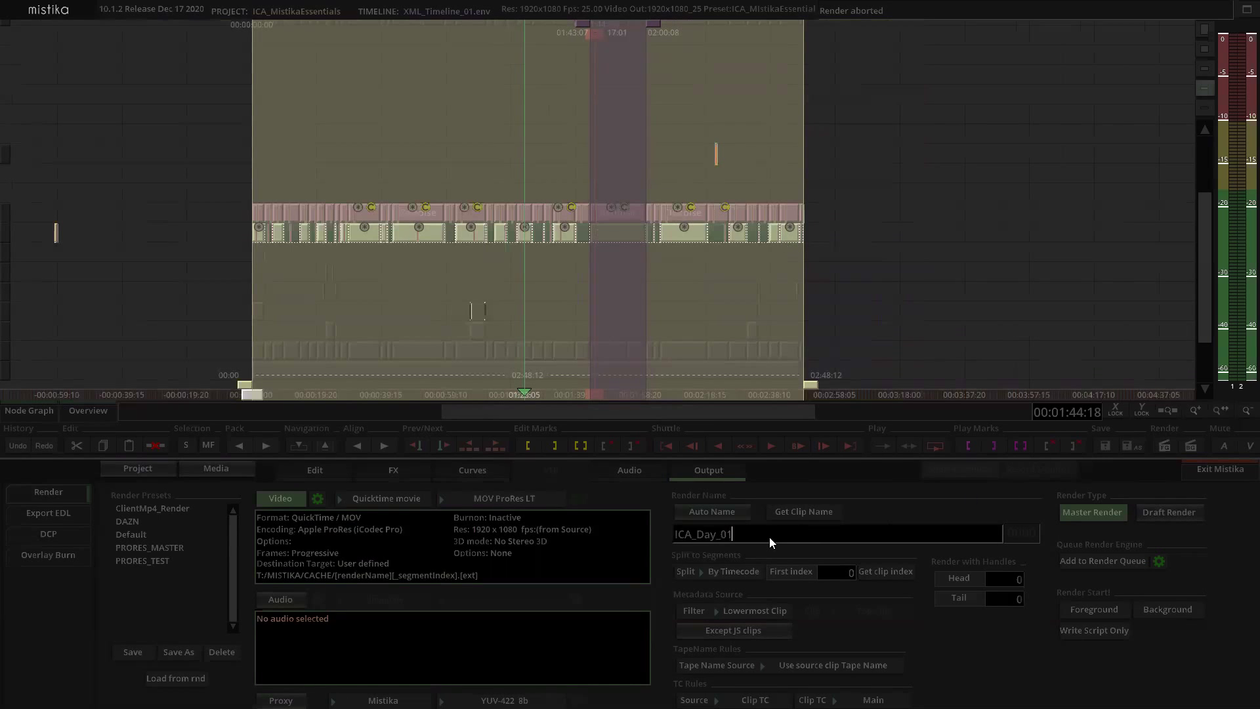
{"action": "type", "text": "3"}
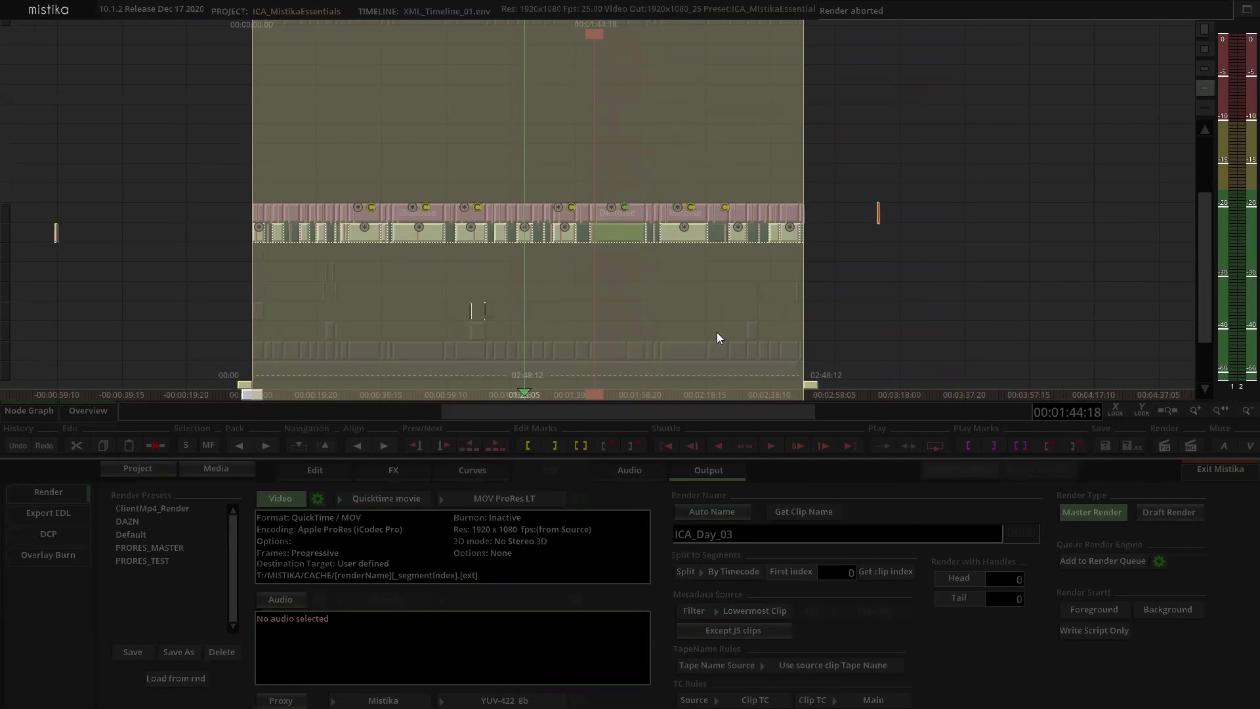
{"action": "left_click", "coordinate": [1092, 609]}
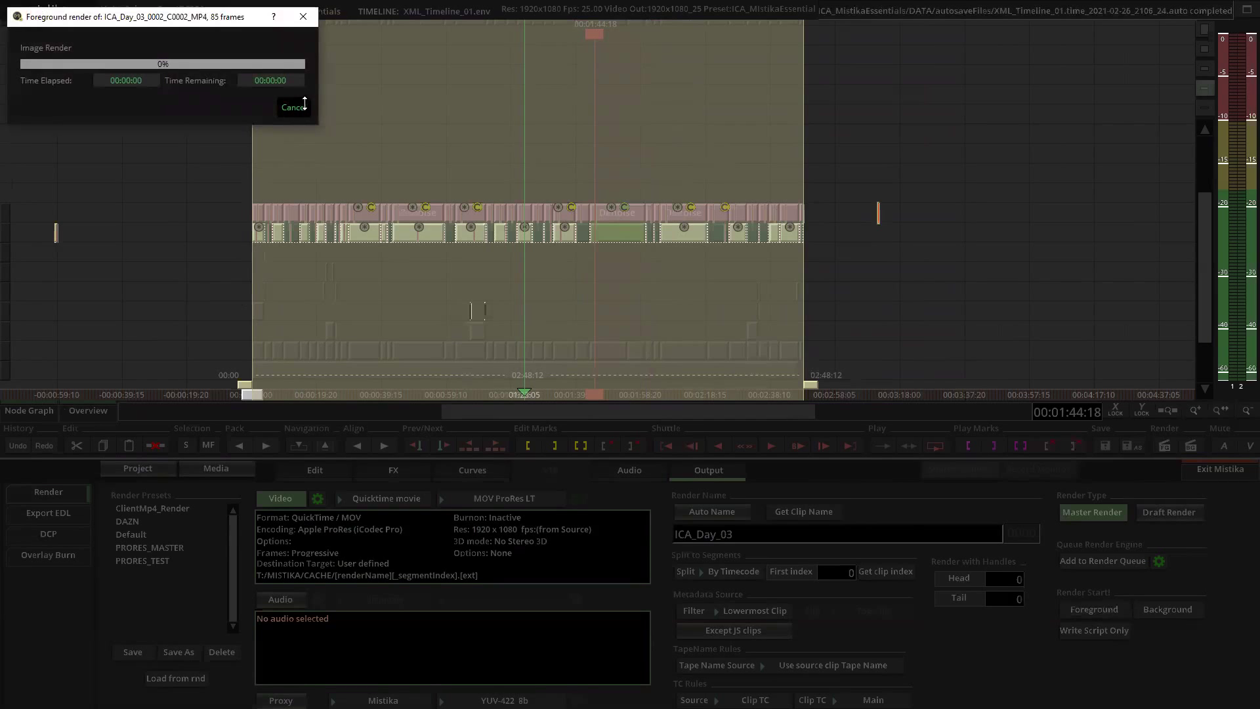
Step: Cancel the running foreground render and turn the playback cache off for all Denoise effects and footage clips
{"action": "left_click", "coordinate": [292, 108]}
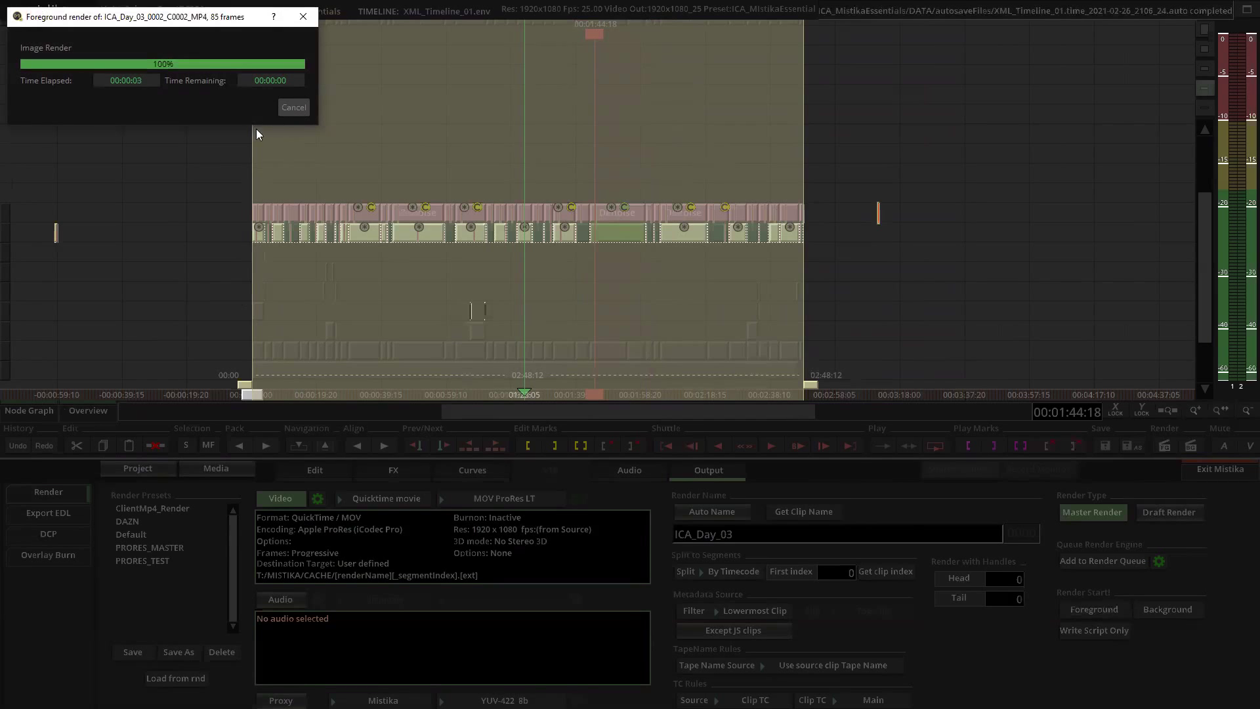
{"action": "left_click_drag", "start_coordinate": [223, 172], "coordinate": [857, 215]}
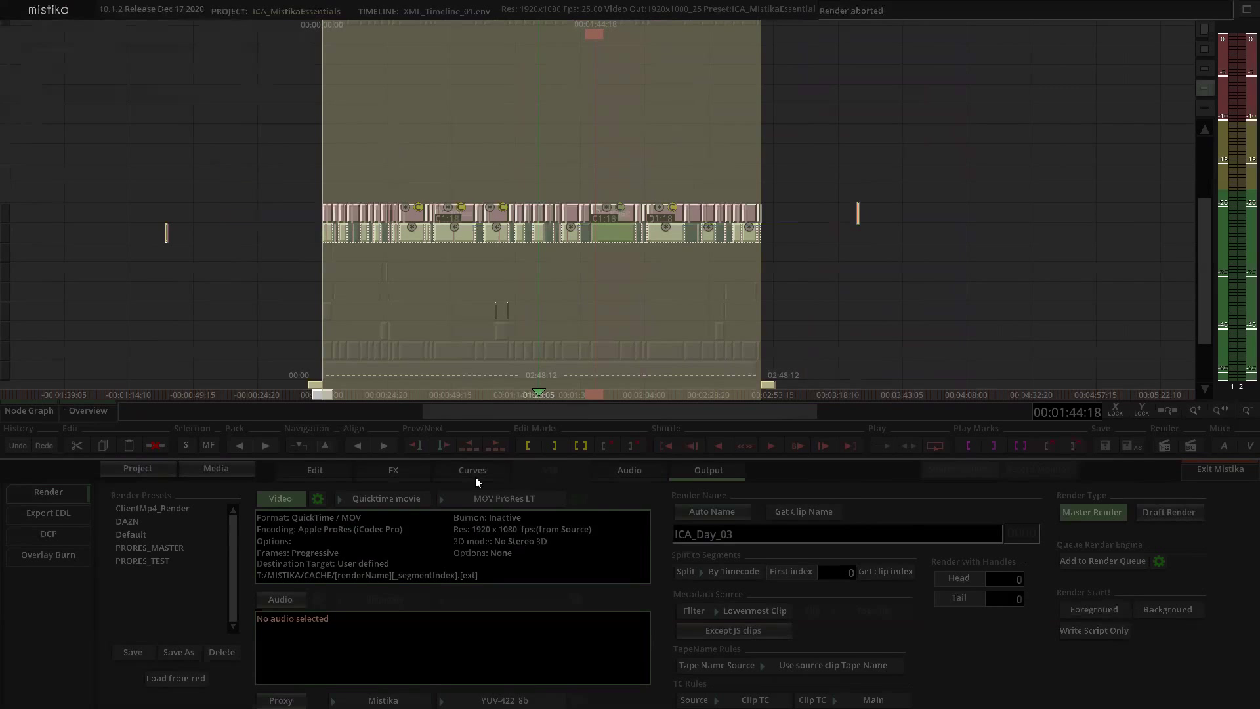
{"action": "left_click", "coordinate": [342, 472]}
{"action": "left_click", "coordinate": [164, 678]}
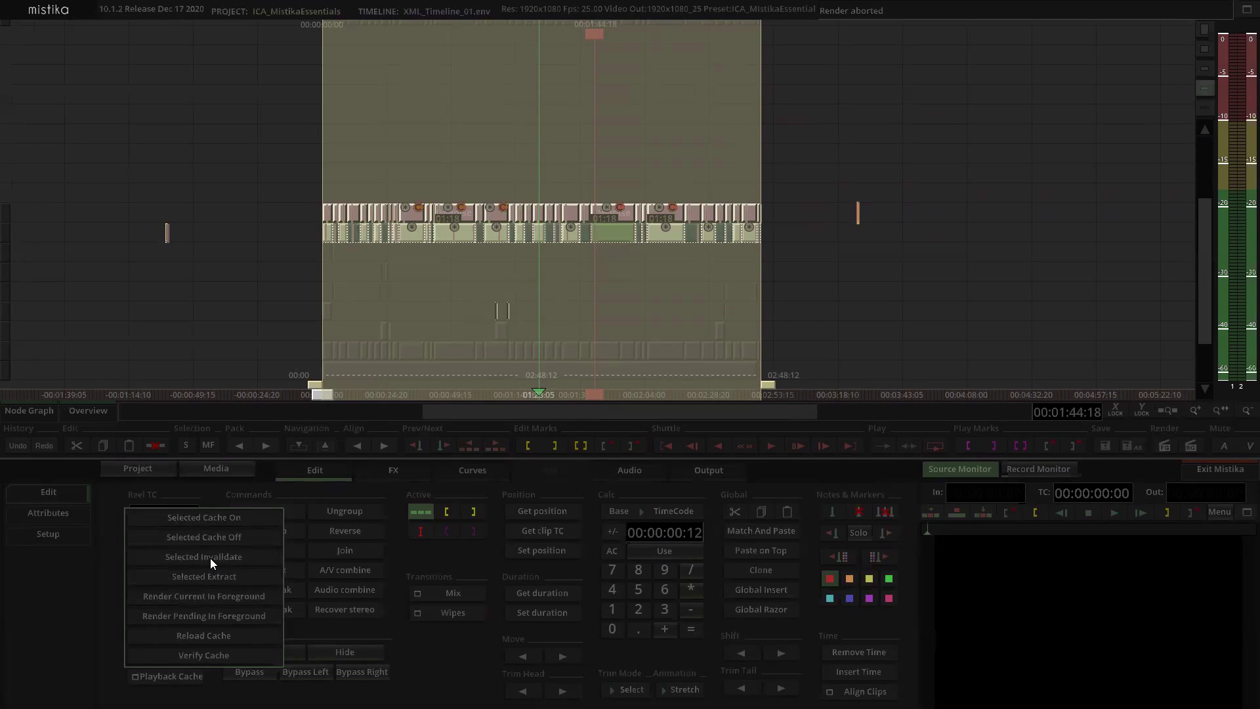
{"action": "left_click", "coordinate": [216, 533]}
Step: Open the Denoise effects on two different clips to inspect their images without the playback cache
{"action": "scroll", "coordinate": [643, 170], "scroll_direction": "up", "scroll_amount": 5}
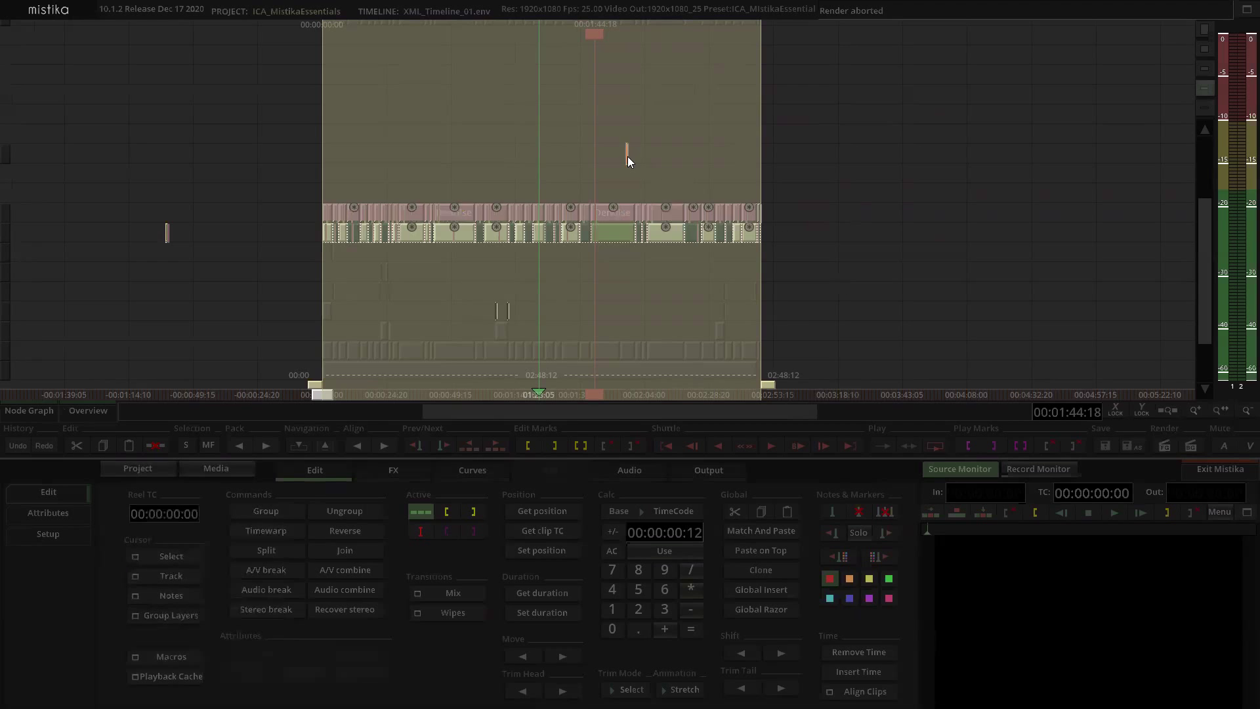
{"action": "double_click", "coordinate": [650, 204]}
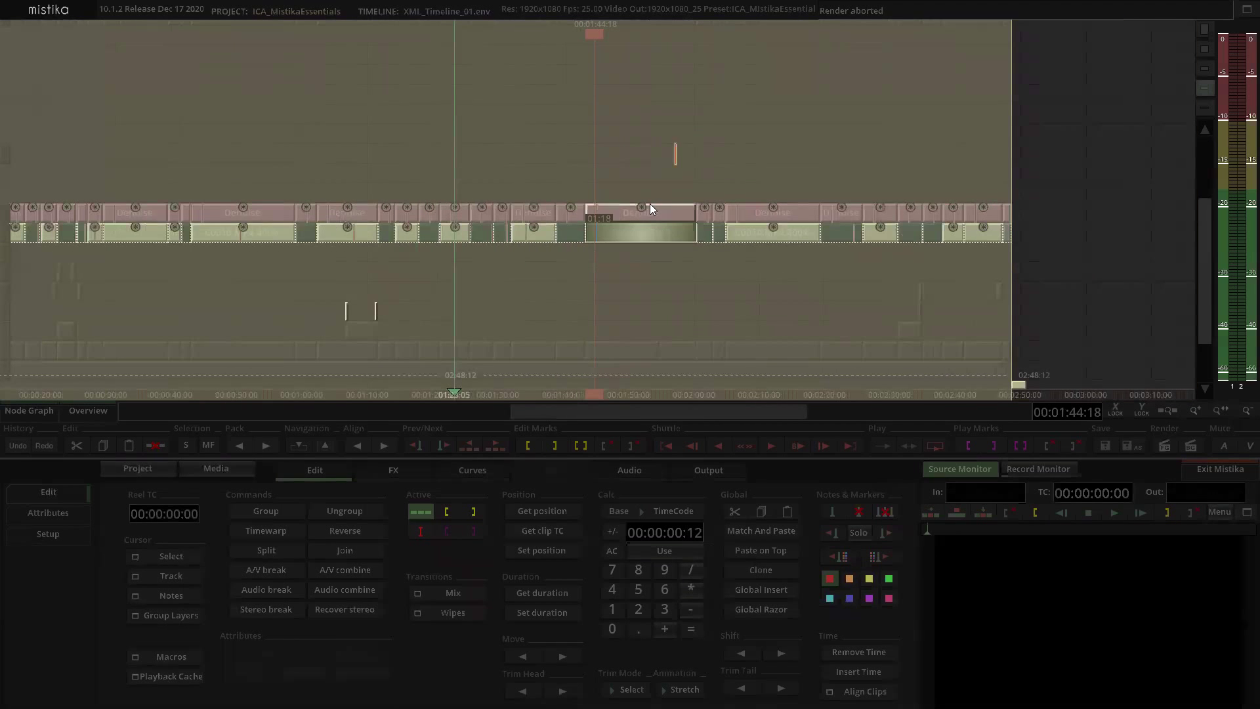
{"action": "left_click", "coordinate": [1244, 470]}
{"action": "double_click", "coordinate": [765, 210]}
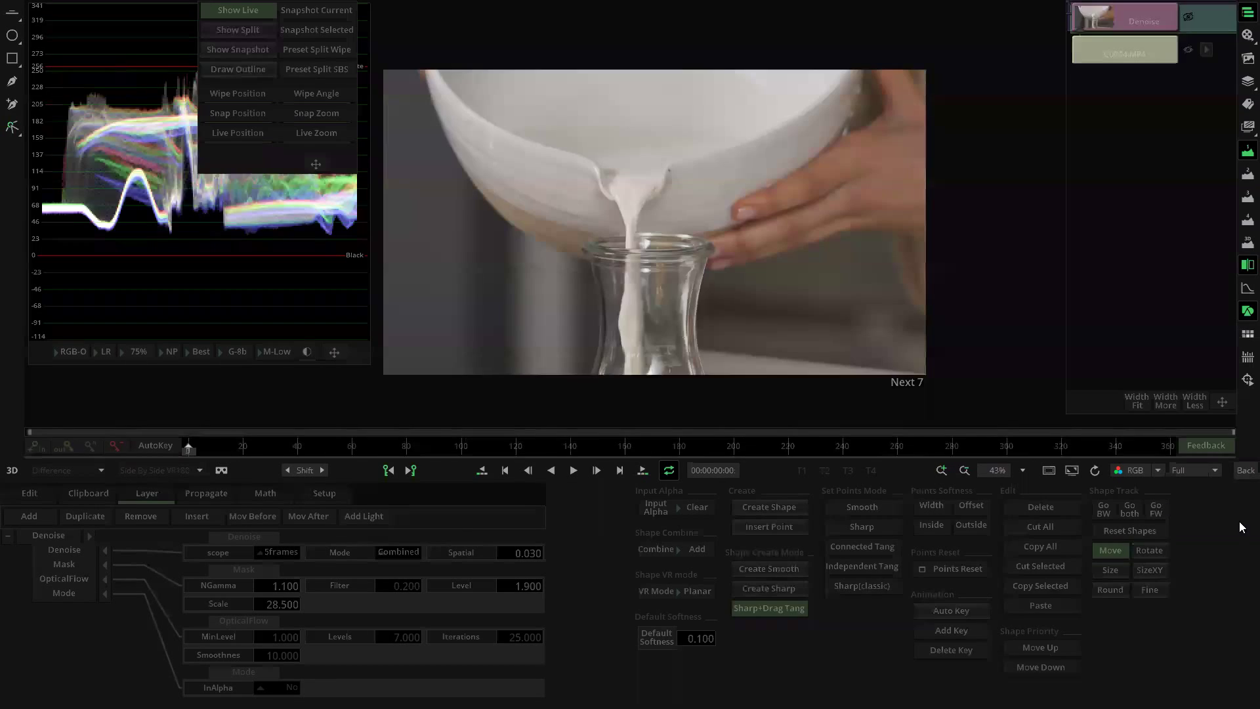
{"action": "left_click", "coordinate": [1244, 470]}
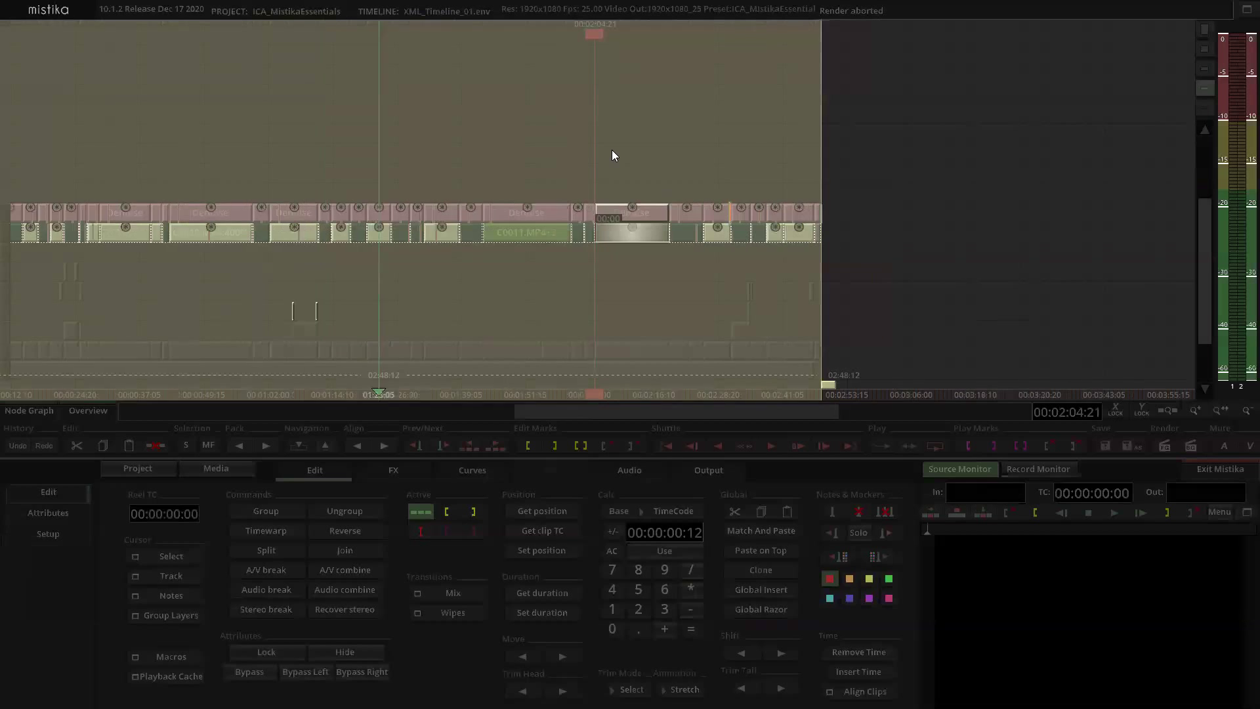
Step: Run the ICA_Day_03 output again with the existing settings and overwrite the clip of the same name
{"action": "left_click", "coordinate": [709, 470]}
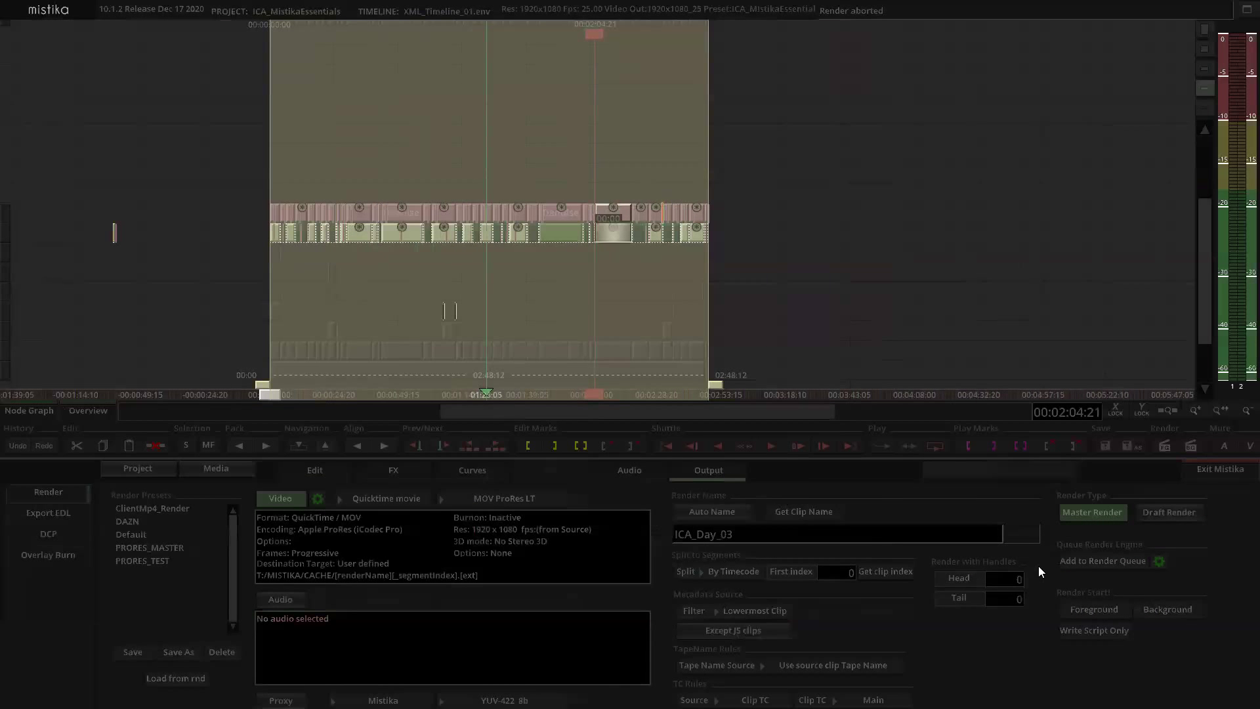
{"action": "scroll", "coordinate": [739, 224], "scroll_direction": "down", "scroll_amount": 2}
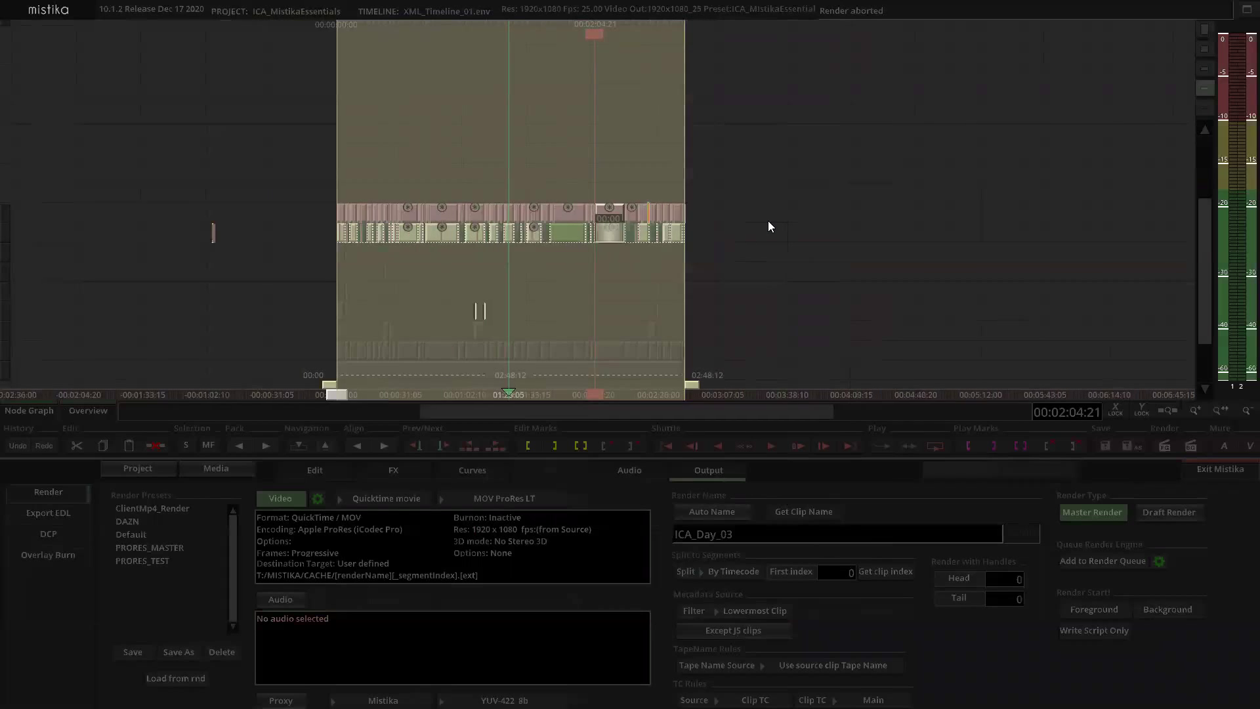
{"action": "left_click", "coordinate": [1082, 630]}
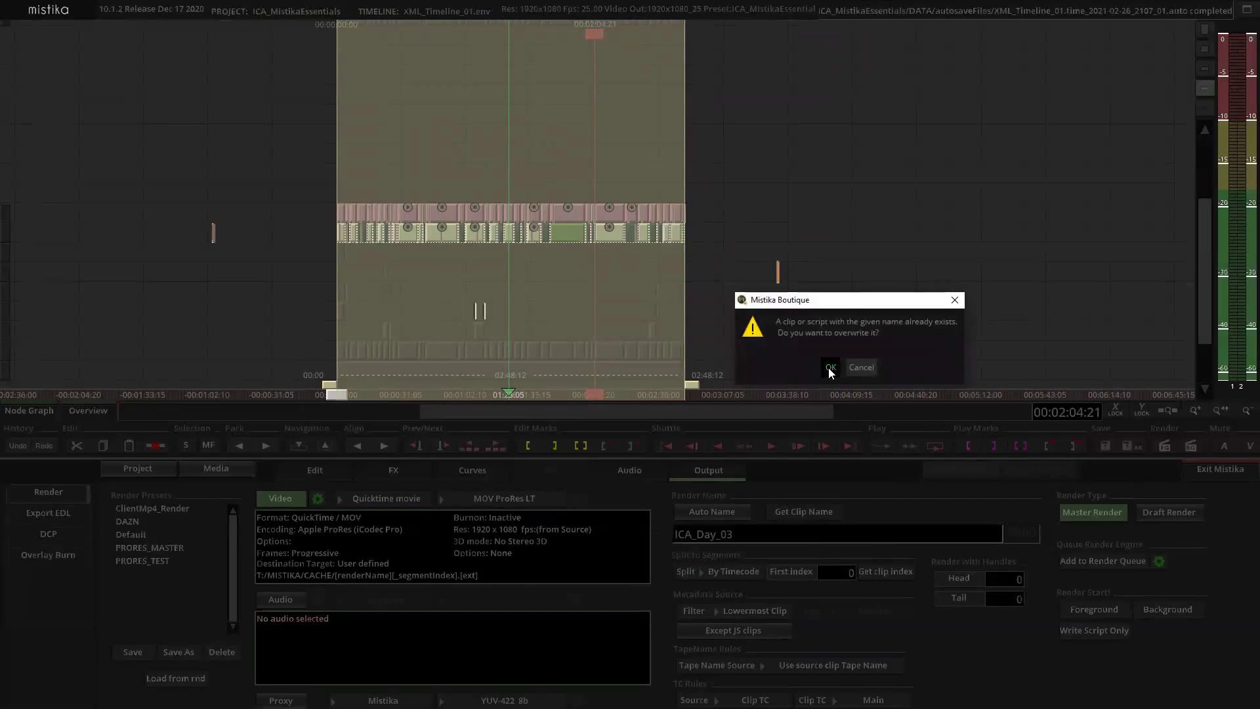
{"action": "left_click", "coordinate": [829, 367]}
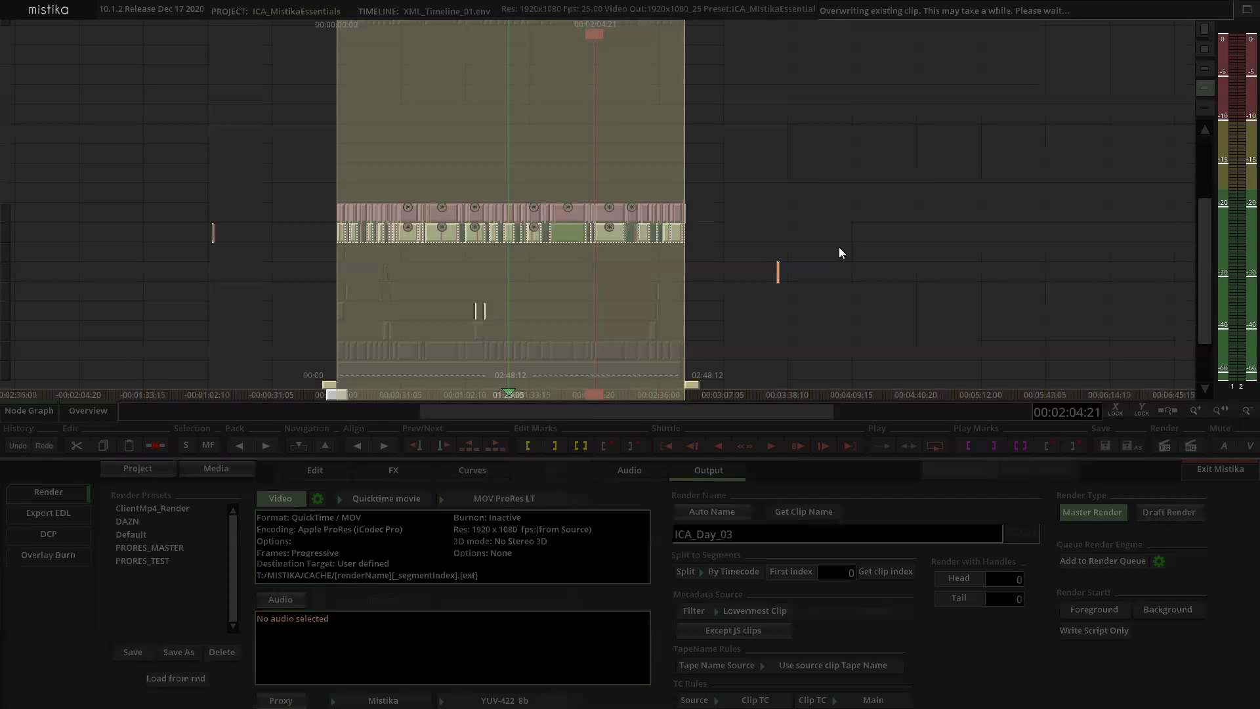
Step: Stack the rendered clips directly on top of the Denoise effects and group all three layers with the Group Segments macro
{"action": "scroll", "coordinate": [839, 248], "scroll_direction": "up", "scroll_amount": 3}
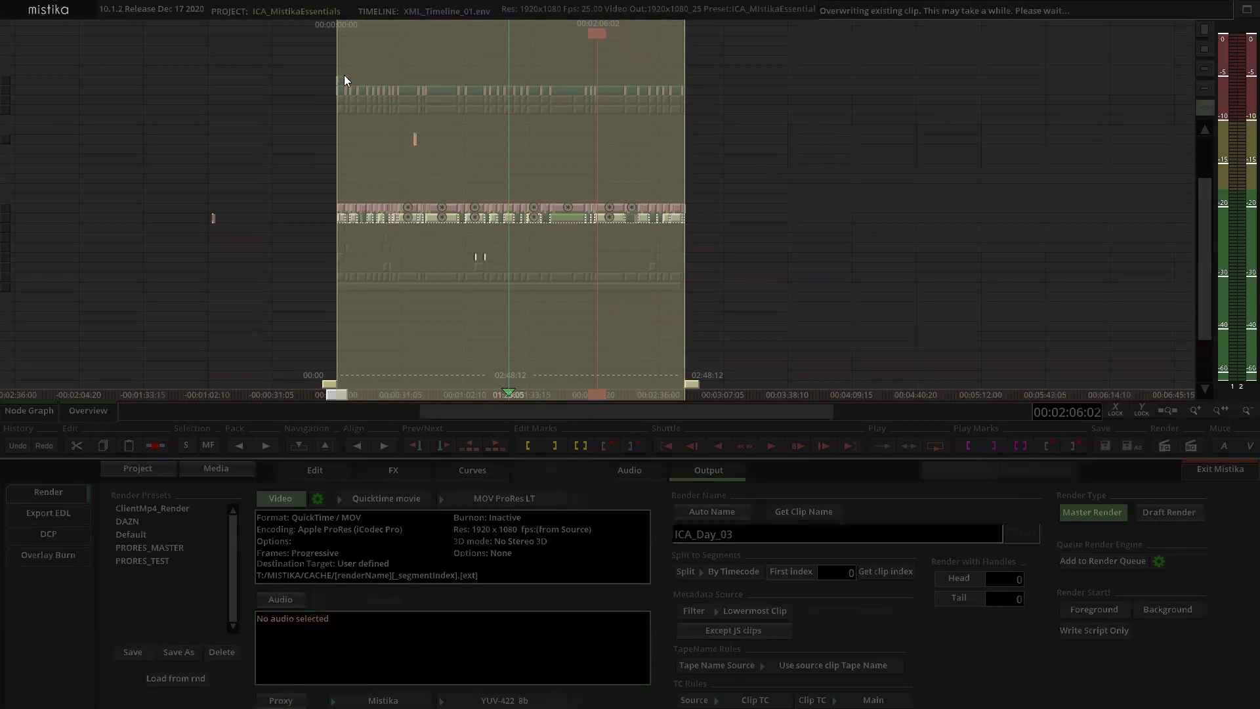
{"action": "left_click_drag", "start_coordinate": [301, 63], "coordinate": [725, 167]}
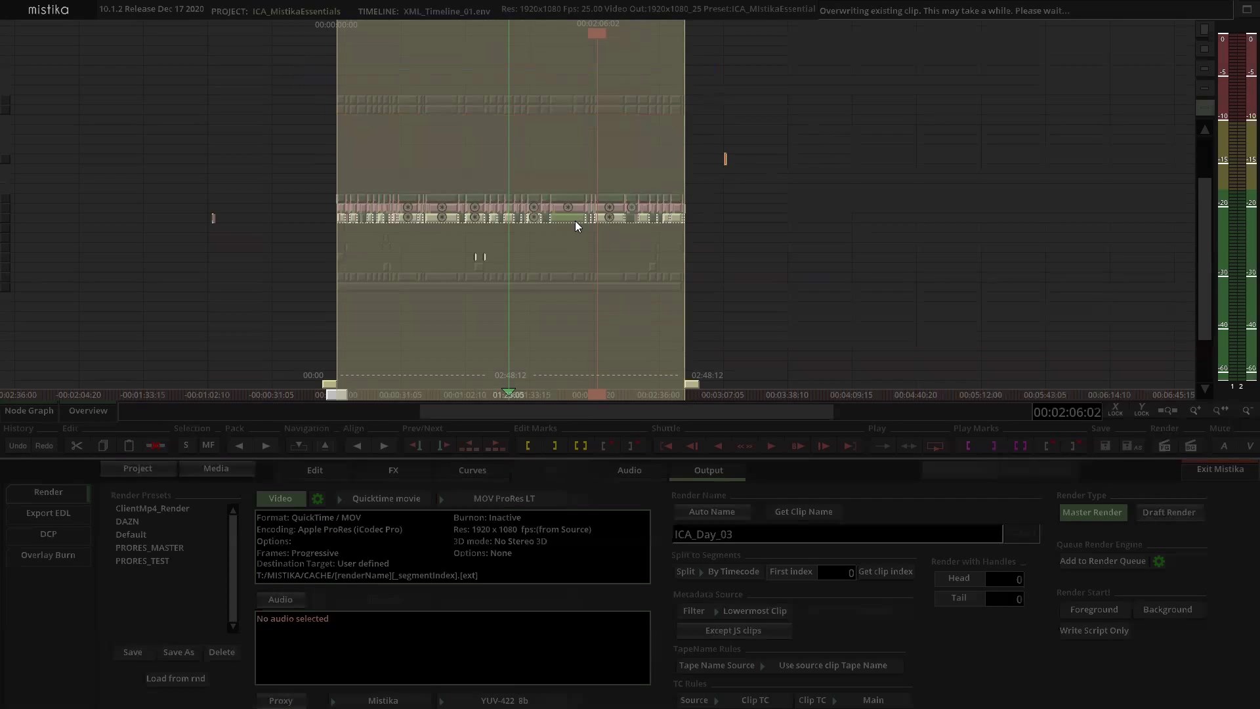
{"action": "left_click_drag", "start_coordinate": [292, 185], "coordinate": [730, 219]}
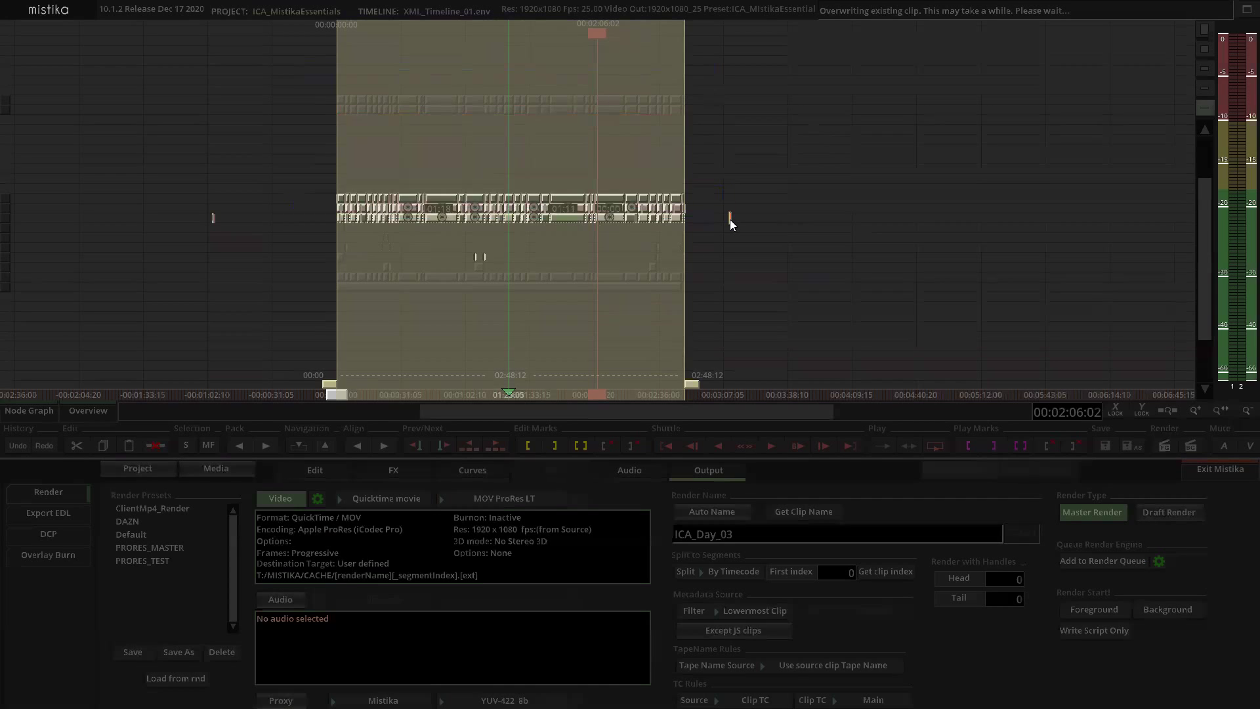
{"action": "left_click", "coordinate": [329, 470]}
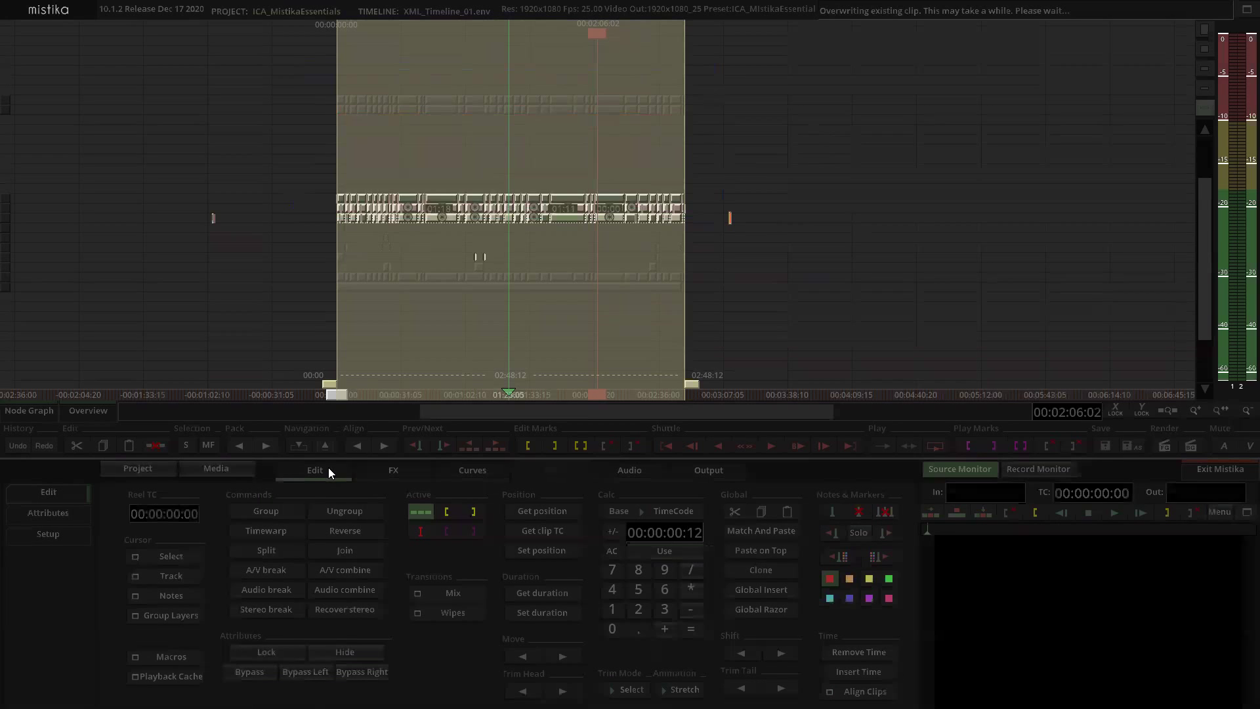
{"action": "left_click", "coordinate": [172, 657]}
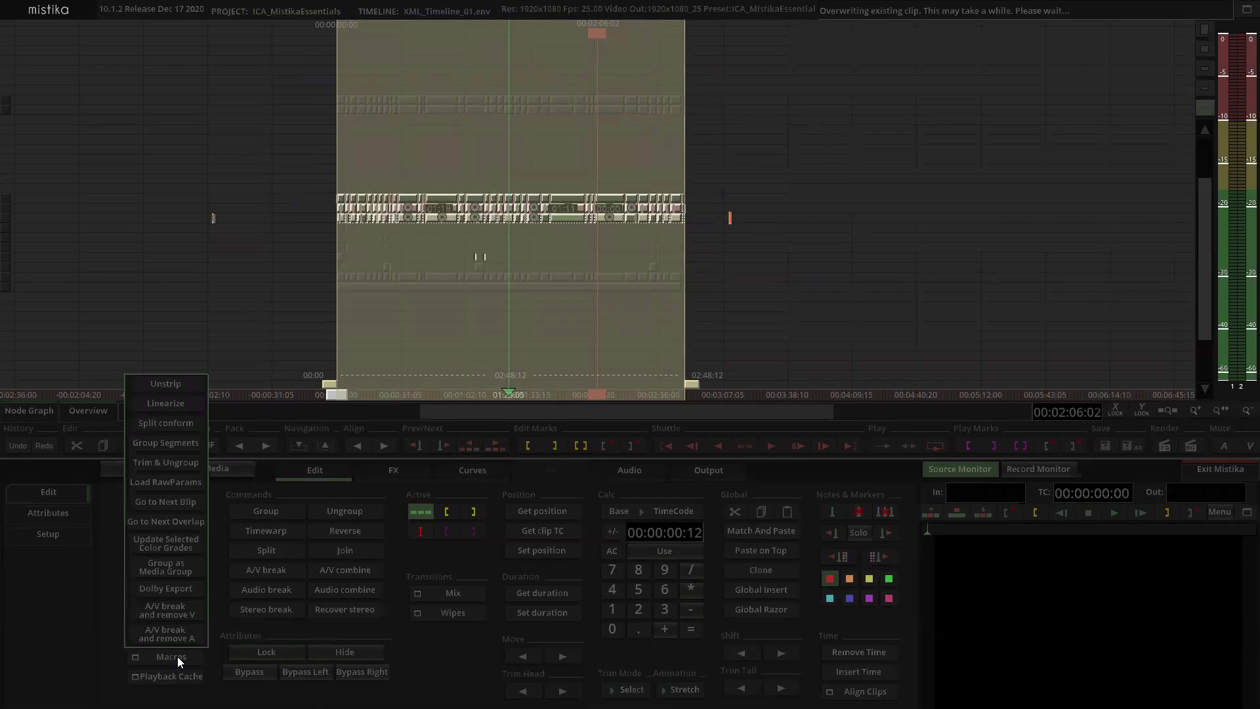
{"action": "left_click", "coordinate": [172, 443]}
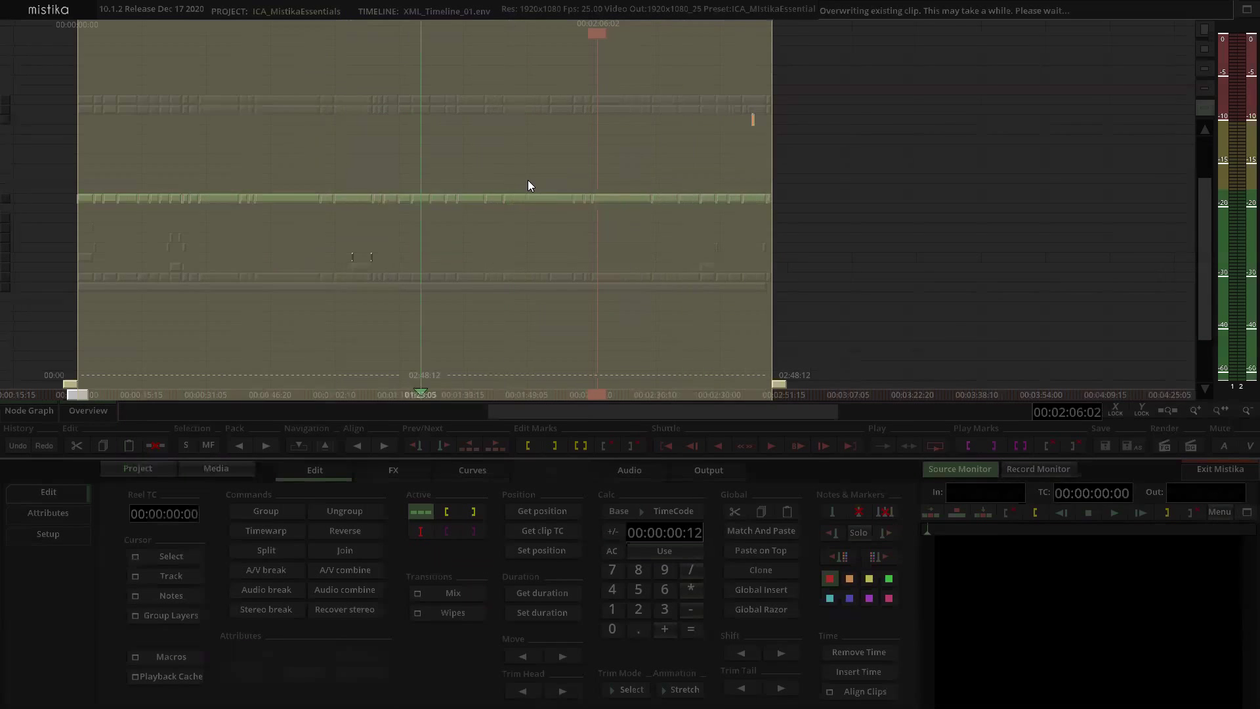
Step: Open one of the grouped segments in the effects editor to inspect it, and return to the timeline
{"action": "scroll", "coordinate": [528, 180], "scroll_direction": "up", "scroll_amount": 3}
{"action": "double_click", "coordinate": [594, 179]}
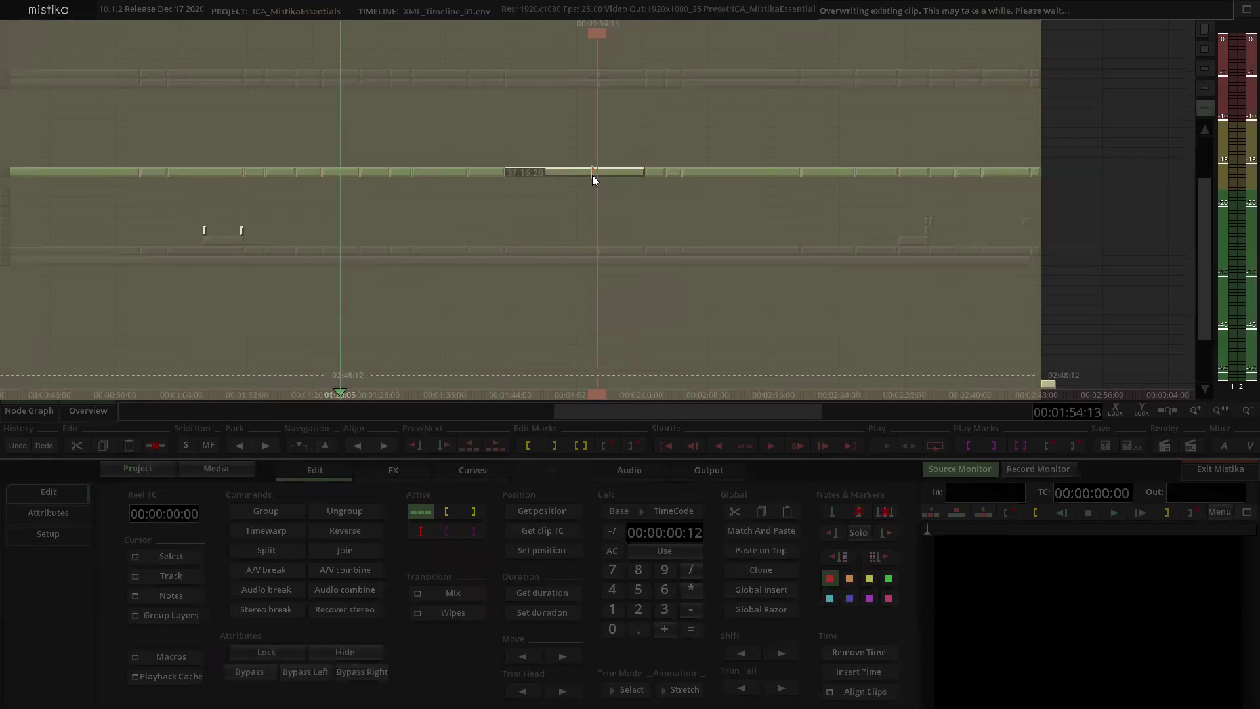
{"action": "left_click", "coordinate": [1244, 471]}
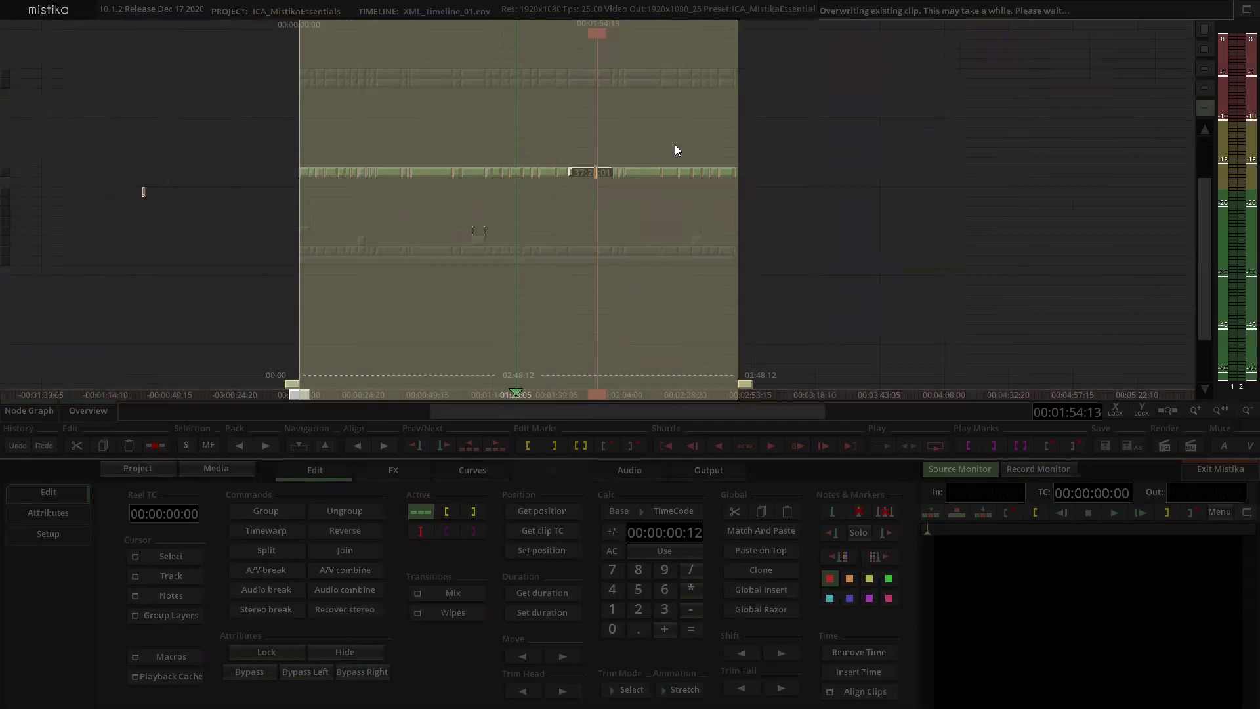
Step: Ungroup all the segments and delete the rendered clips from above the Denoise effects
{"action": "left_click_drag", "start_coordinate": [226, 172], "coordinate": [771, 177]}
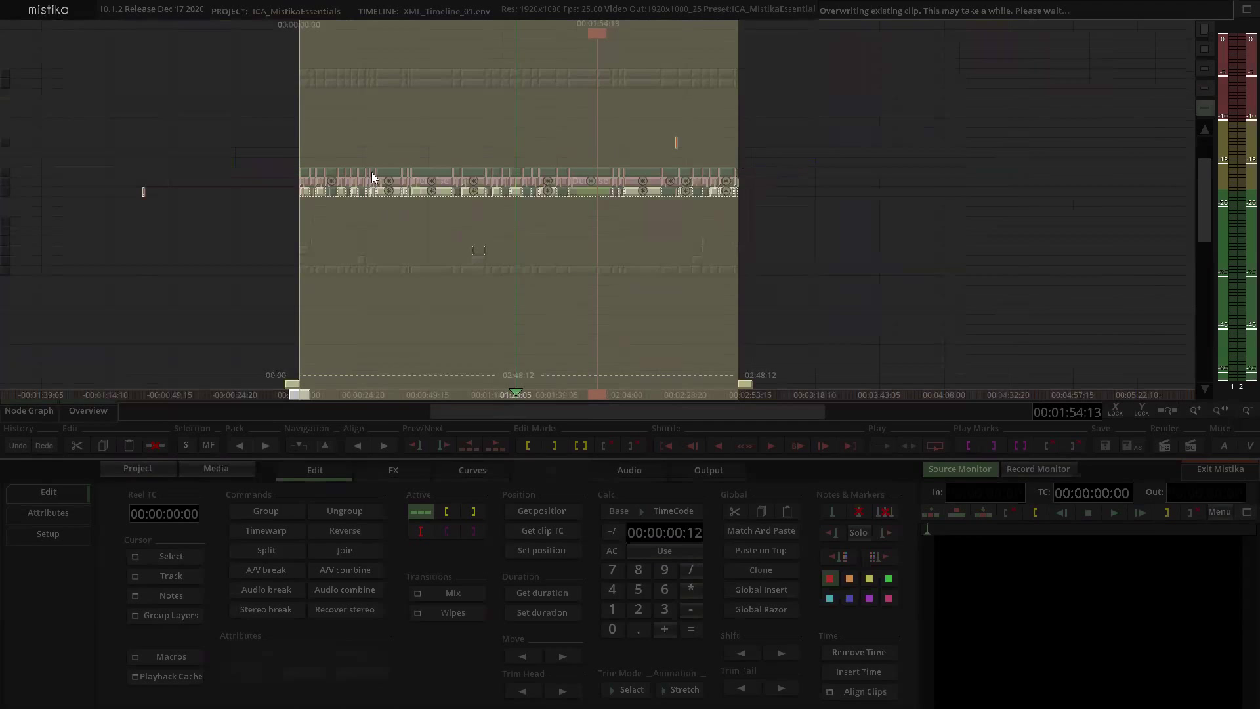
{"action": "left_click_drag", "start_coordinate": [261, 159], "coordinate": [753, 174]}
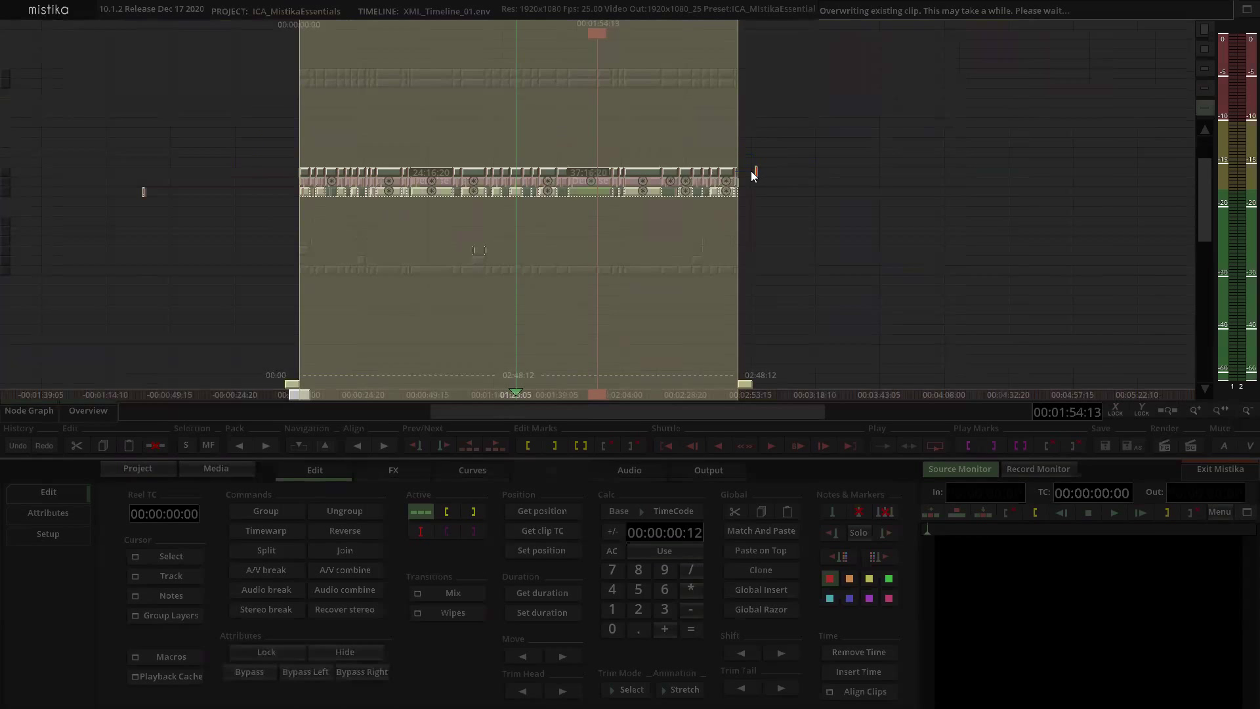
{"action": "scroll", "coordinate": [611, 129], "scroll_direction": "up", "scroll_amount": 2}
{"action": "scroll", "coordinate": [596, 130], "scroll_direction": "up", "scroll_amount": 1}
{"action": "scroll", "coordinate": [596, 130], "scroll_direction": "down", "scroll_amount": 3}
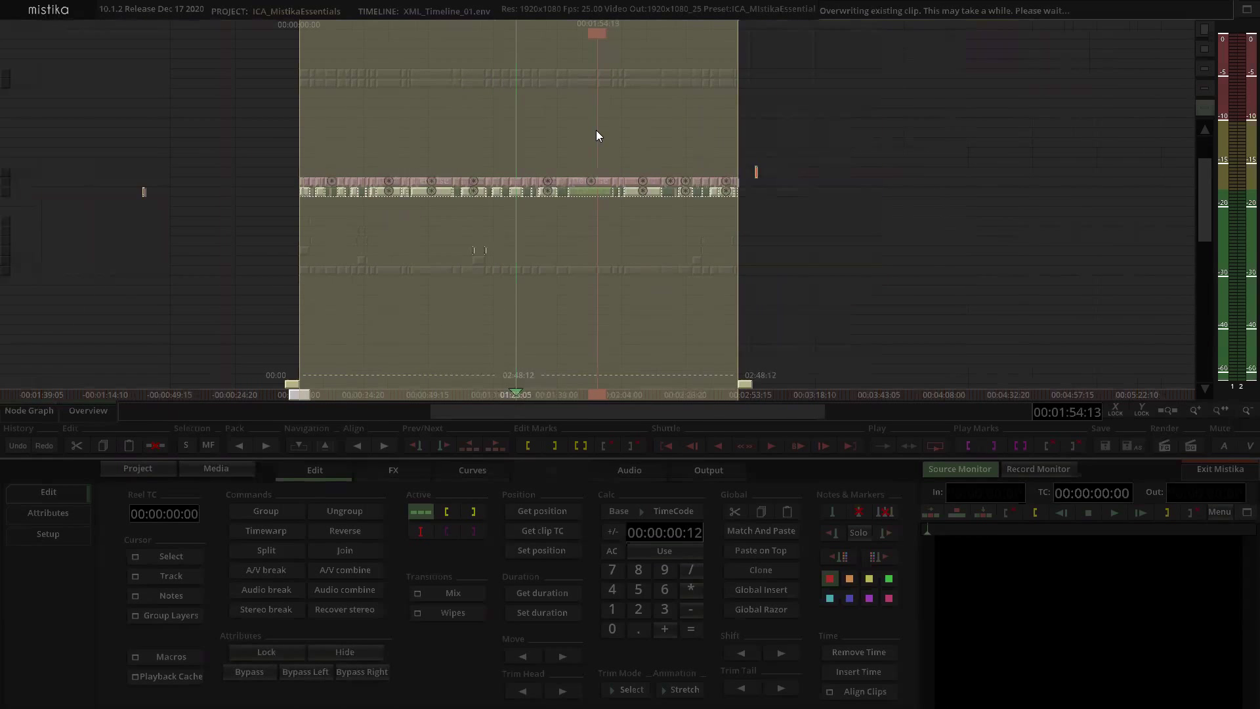
{"action": "scroll", "coordinate": [596, 130], "scroll_direction": "down", "scroll_amount": 1}
{"action": "left_click", "coordinate": [596, 134]}
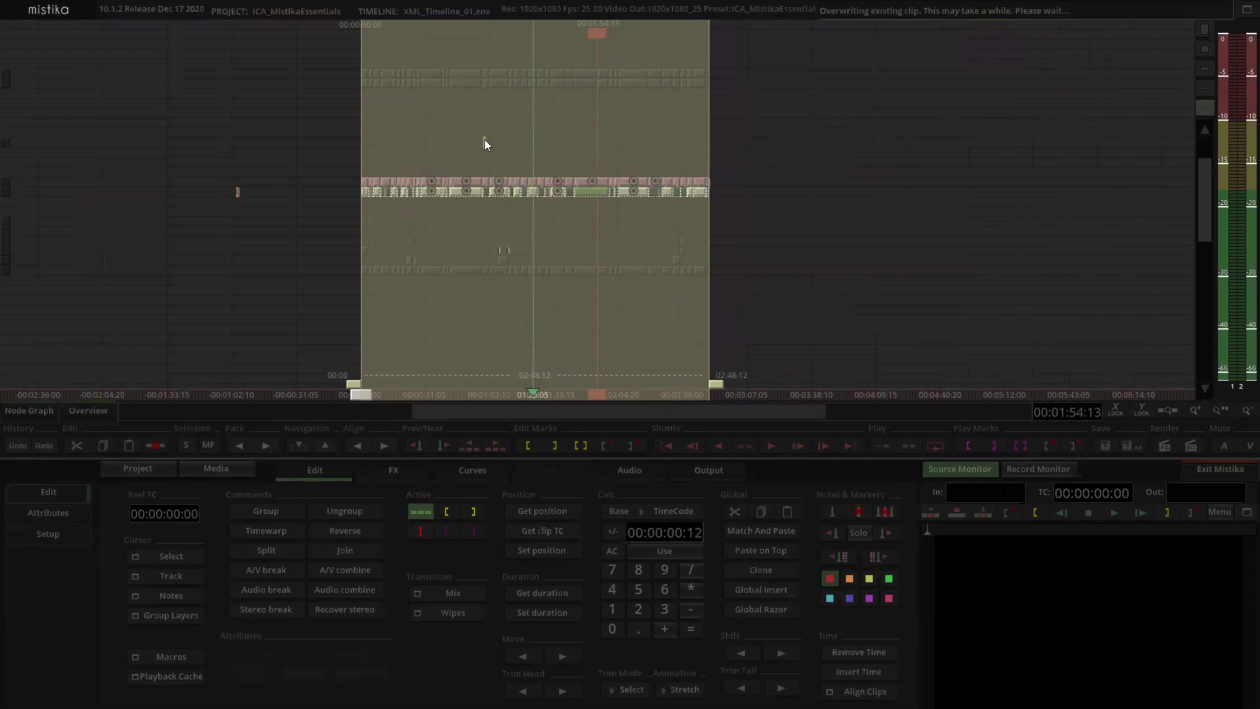
Step: Select all the Denoise effects together with the footage clips beneath them and copy them
{"action": "scroll", "coordinate": [486, 174], "scroll_direction": "down", "scroll_amount": 2}
{"action": "left_click_drag", "start_coordinate": [436, 169], "coordinate": [699, 194]}
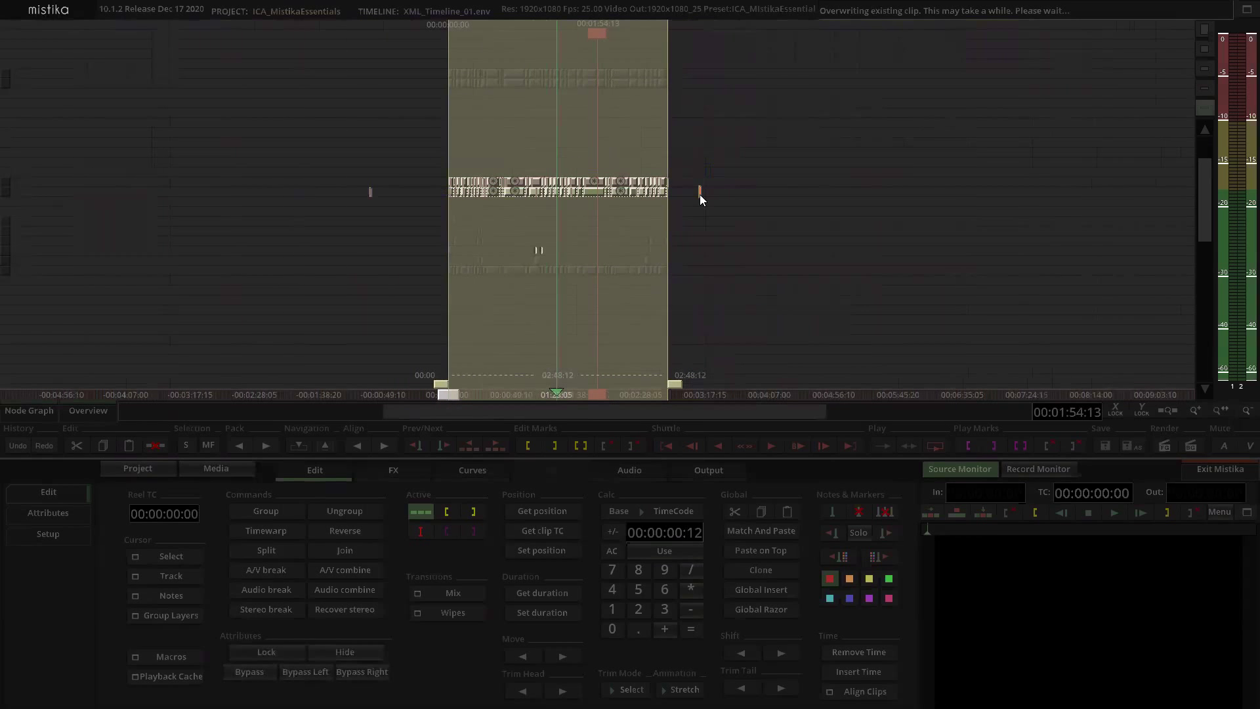
{"action": "scroll", "coordinate": [726, 131], "scroll_direction": "down", "scroll_amount": 1}
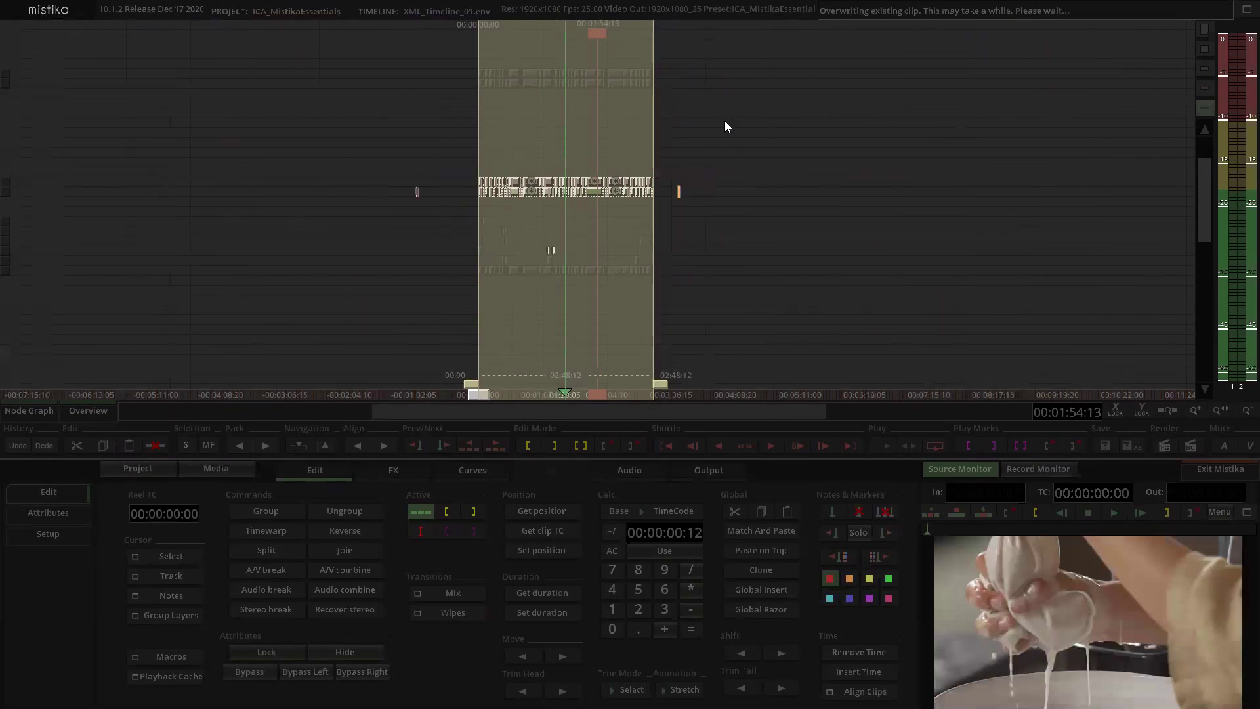
{"action": "left_click", "coordinate": [794, 136]}
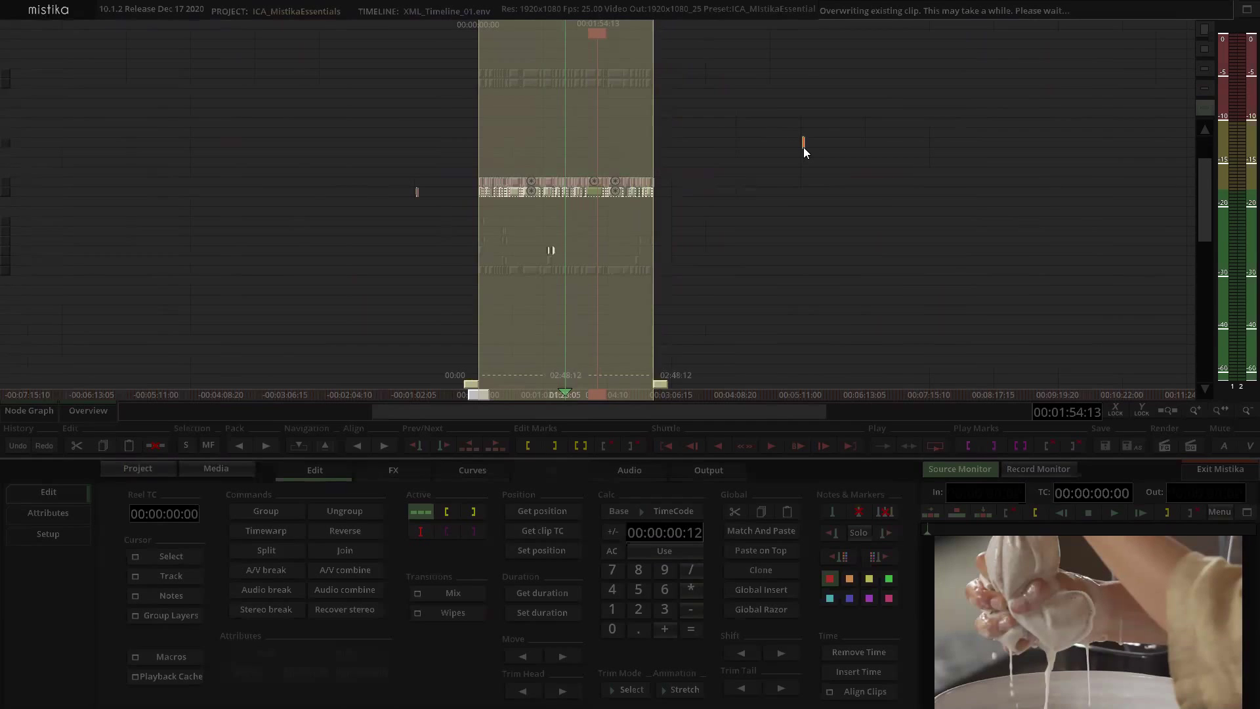
{"action": "left_click_drag", "start_coordinate": [415, 192], "coordinate": [689, 205]}
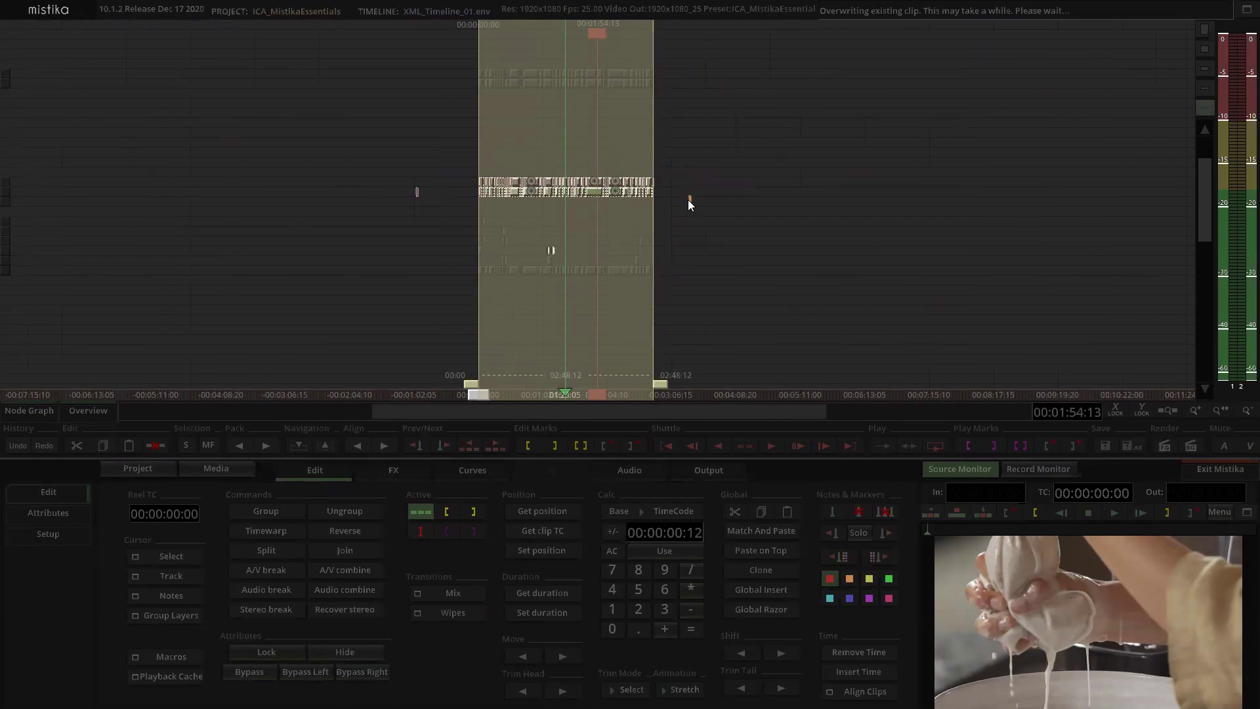
{"action": "scroll", "coordinate": [685, 190], "scroll_direction": "up", "scroll_amount": 3}
{"action": "left_click", "coordinate": [632, 147]}
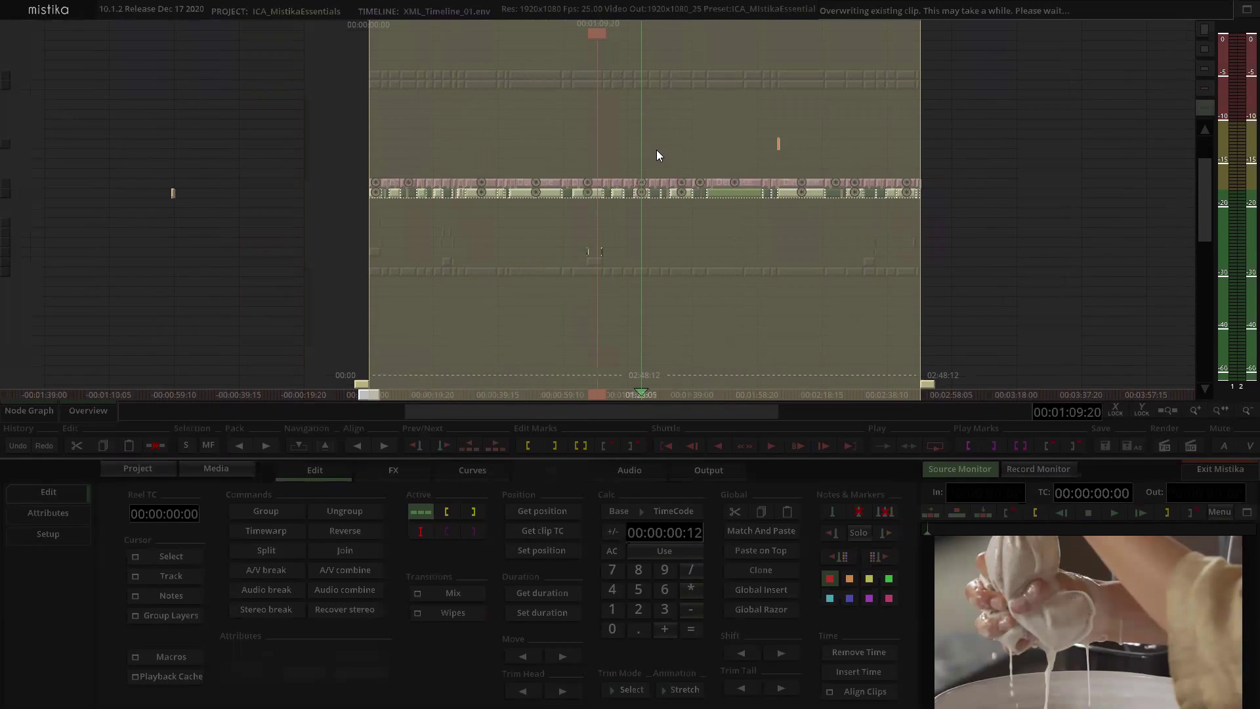
{"action": "left_click_drag", "start_coordinate": [359, 158], "coordinate": [990, 203]}
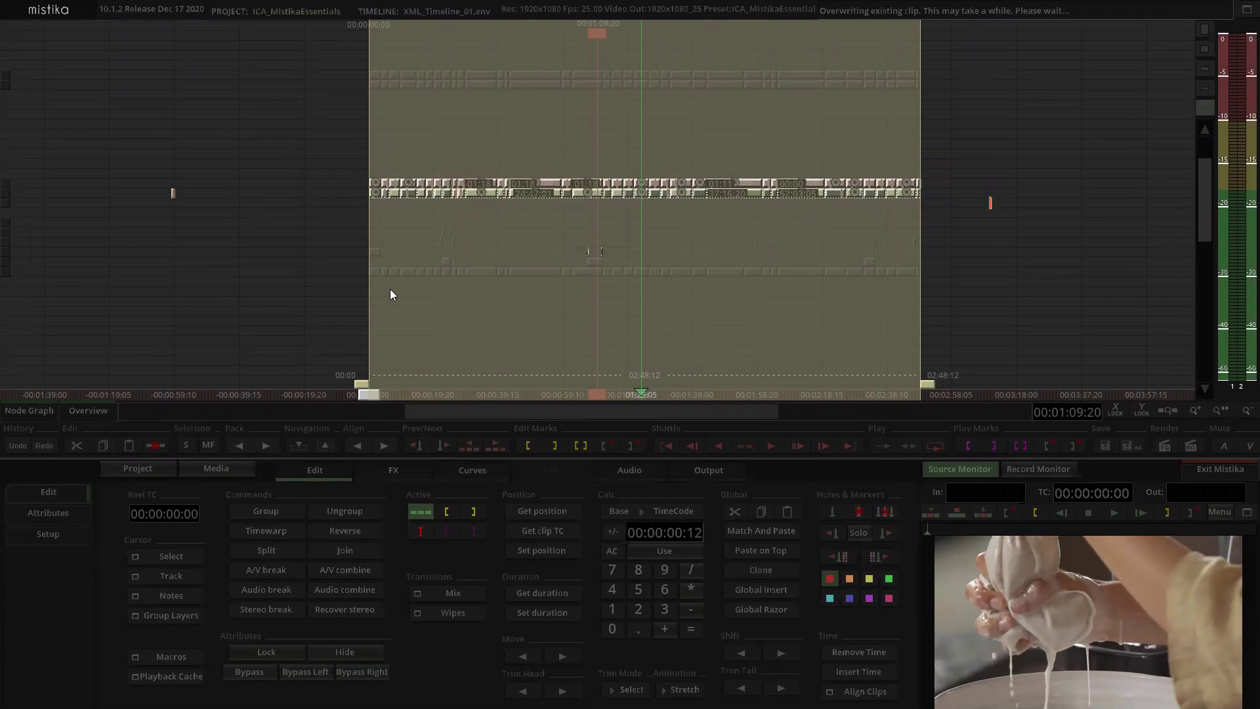
Step: Open Timeline_01.env from the project's DATA folder, saving XML_Timeline_01.env first, and close the Media Manager
{"action": "left_click", "coordinate": [223, 468]}
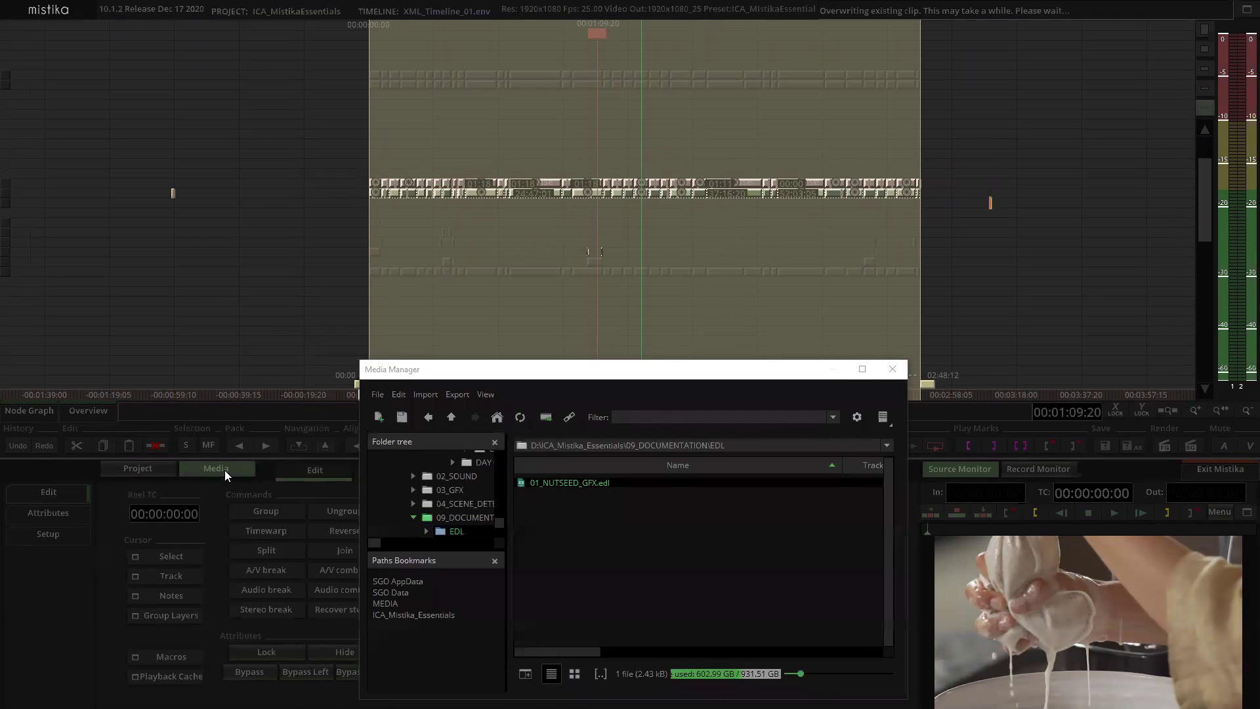
{"action": "left_click", "coordinate": [497, 418]}
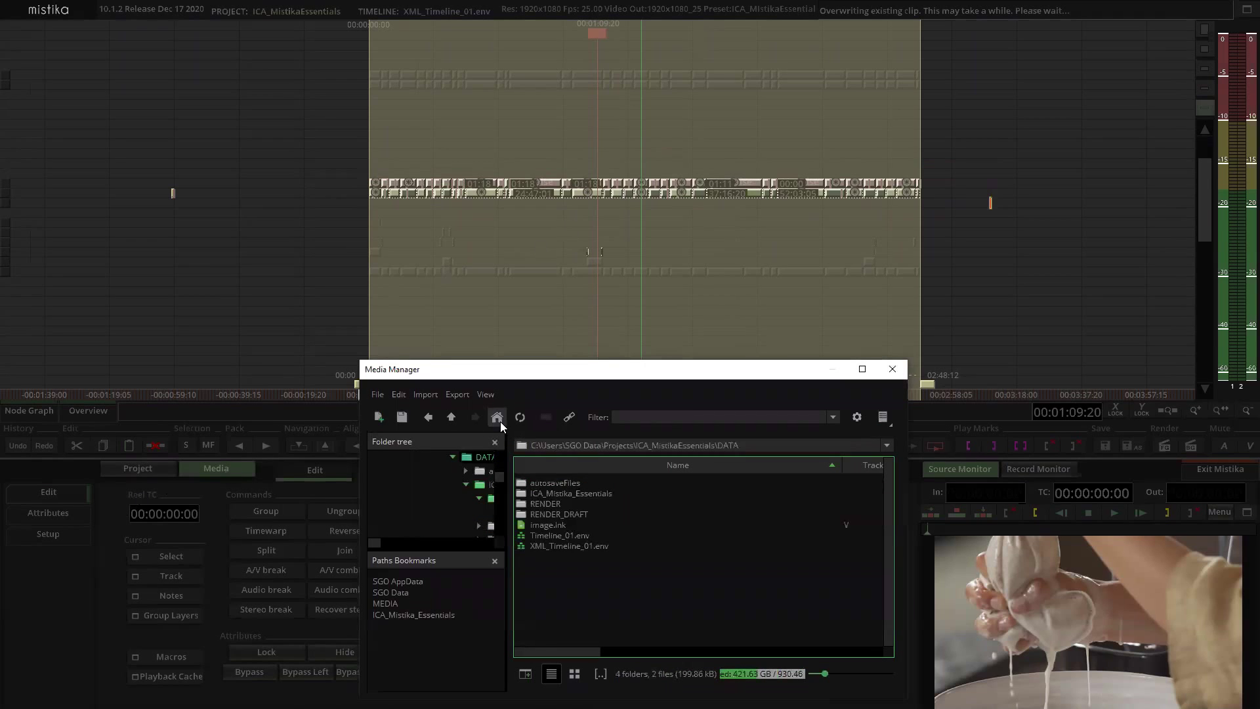
{"action": "double_click", "coordinate": [572, 536]}
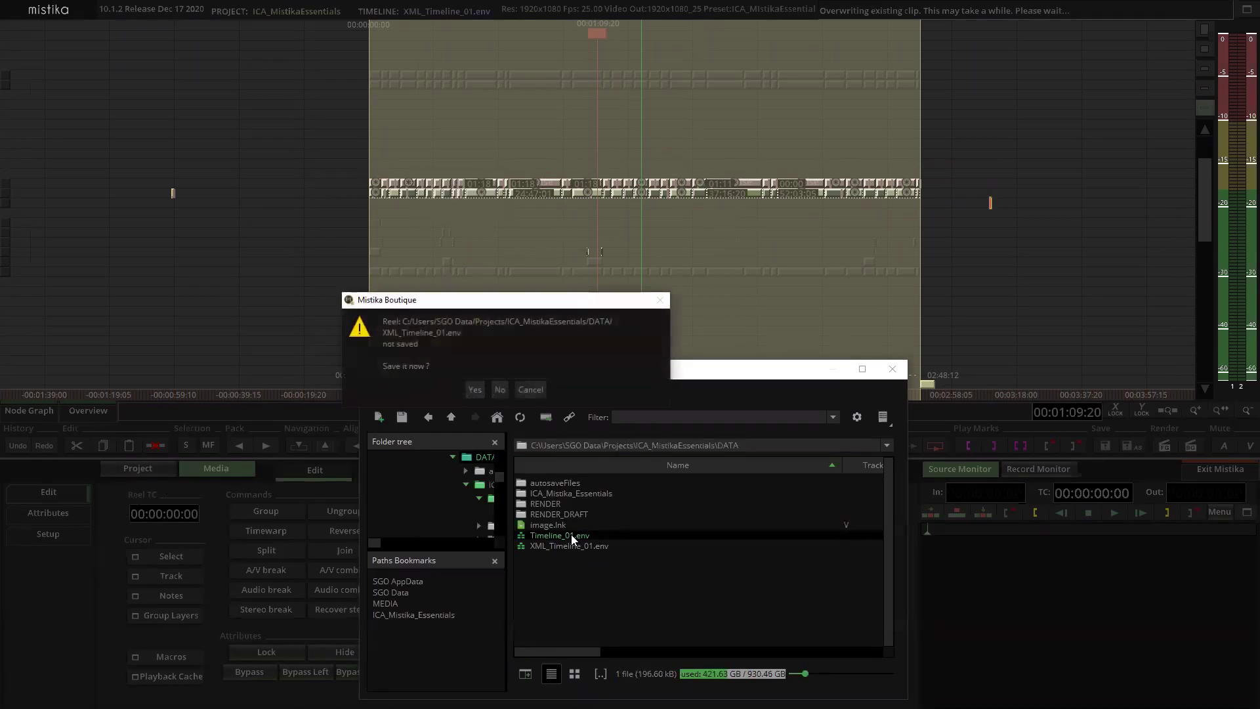
{"action": "left_click", "coordinate": [475, 390]}
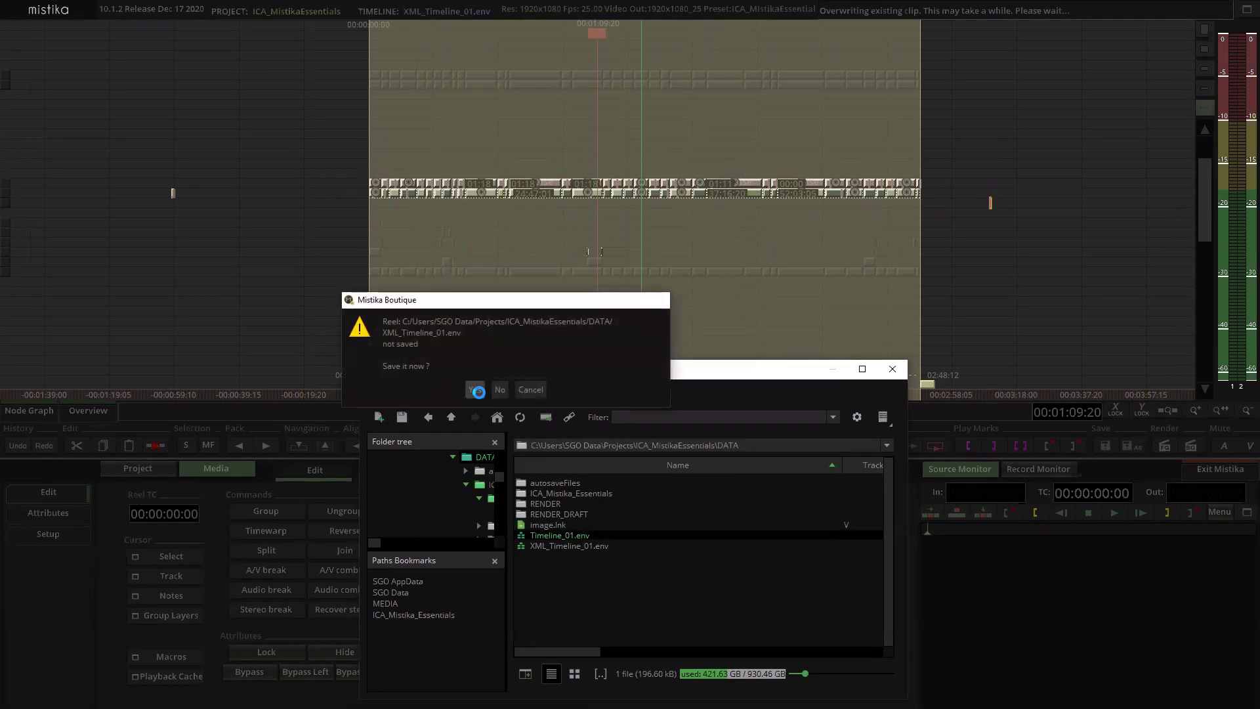
{"action": "left_click", "coordinate": [892, 368]}
Step: Paste the copied Denoise effects and footage clips below the existing clips near the start of the timeline
{"action": "scroll", "coordinate": [616, 335], "scroll_direction": "down", "scroll_amount": 5}
{"action": "scroll", "coordinate": [616, 330], "scroll_direction": "down", "scroll_amount": 1}
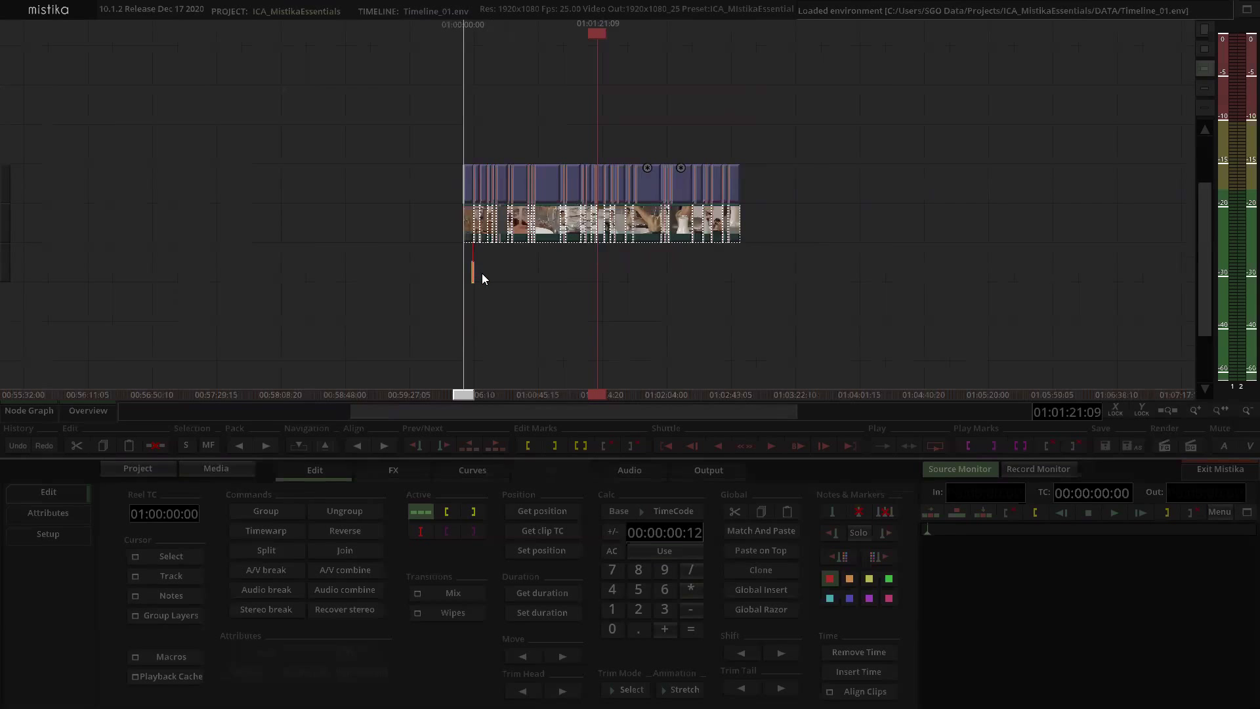
{"action": "key", "text": "ctrl+v"}
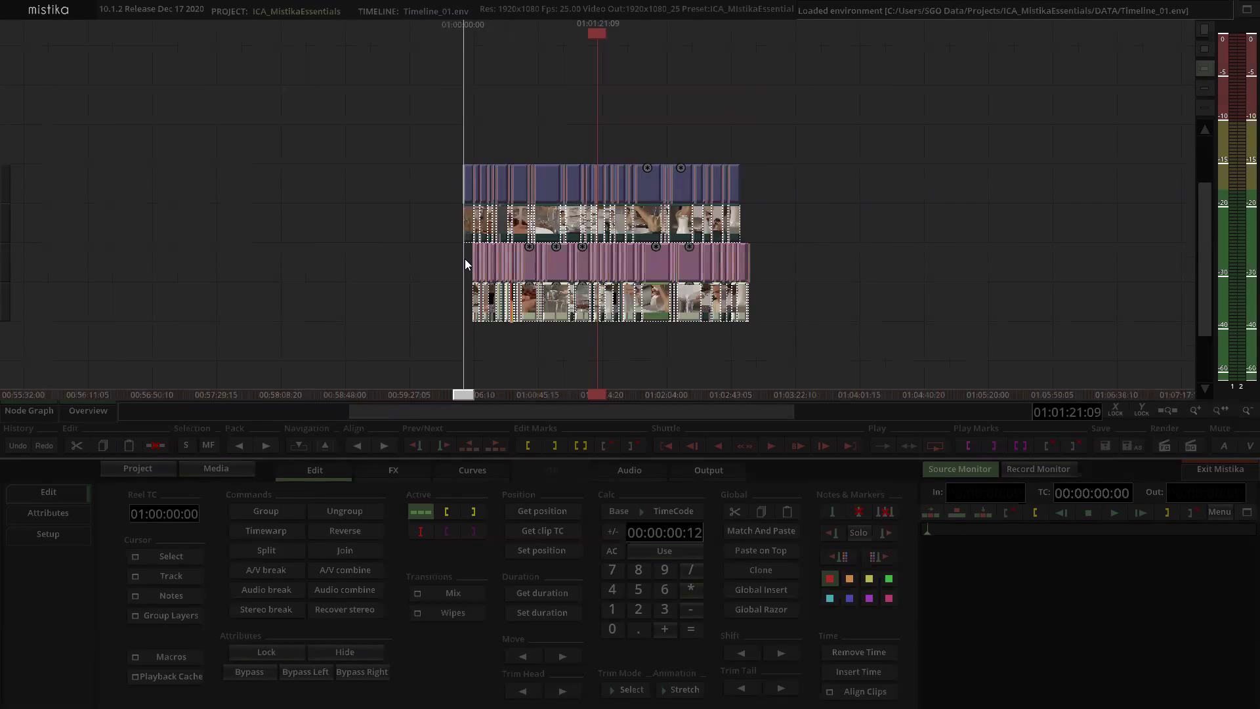
Step: Align the pasted Denoise effects and footage clips with the start of the first ColorGrade effect
{"action": "scroll", "coordinate": [393, 219], "scroll_direction": "up", "scroll_amount": 3}
{"action": "scroll", "coordinate": [354, 217], "scroll_direction": "down", "scroll_amount": 2}
{"action": "left_click", "coordinate": [340, 224]}
{"action": "mouse_move", "coordinate": [392, 254]}
{"action": "left_mouse_down"}
{"action": "mouse_move", "coordinate": [629, 294]}
{"action": "mouse_move", "coordinate": [859, 309]}
{"action": "left_mouse_up"}
{"action": "left_click", "coordinate": [435, 182]}
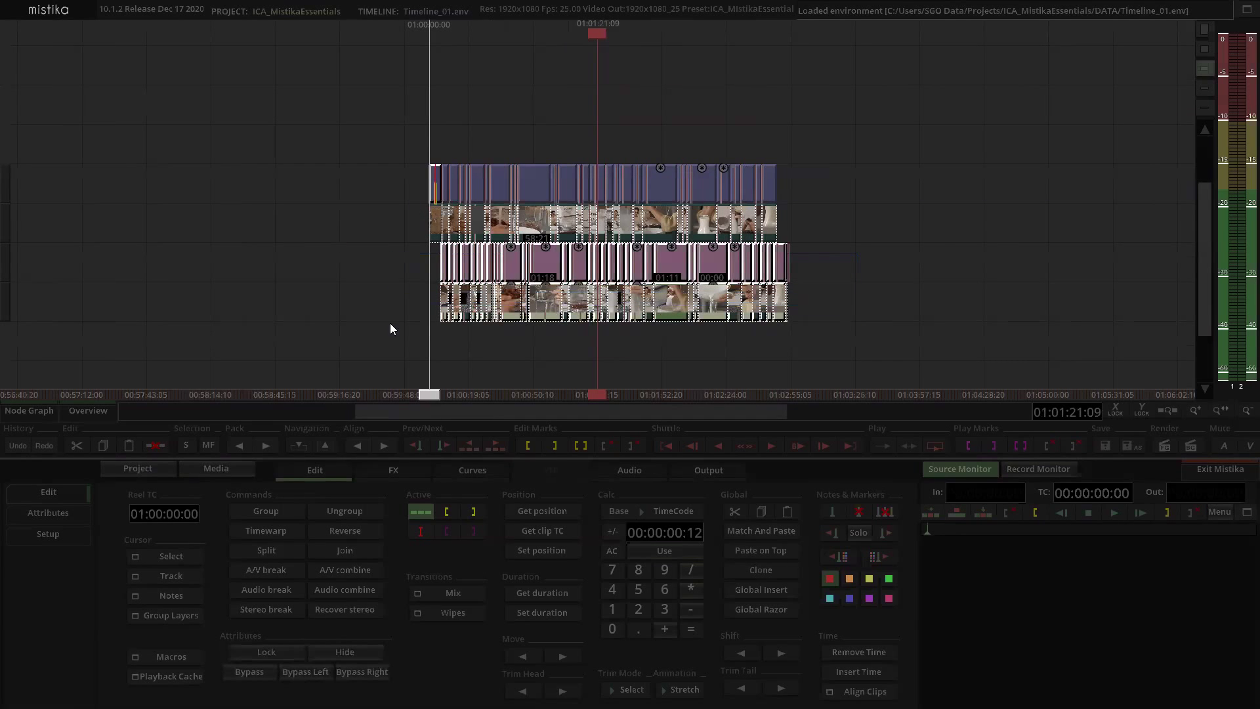
{"action": "left_click", "coordinate": [360, 440]}
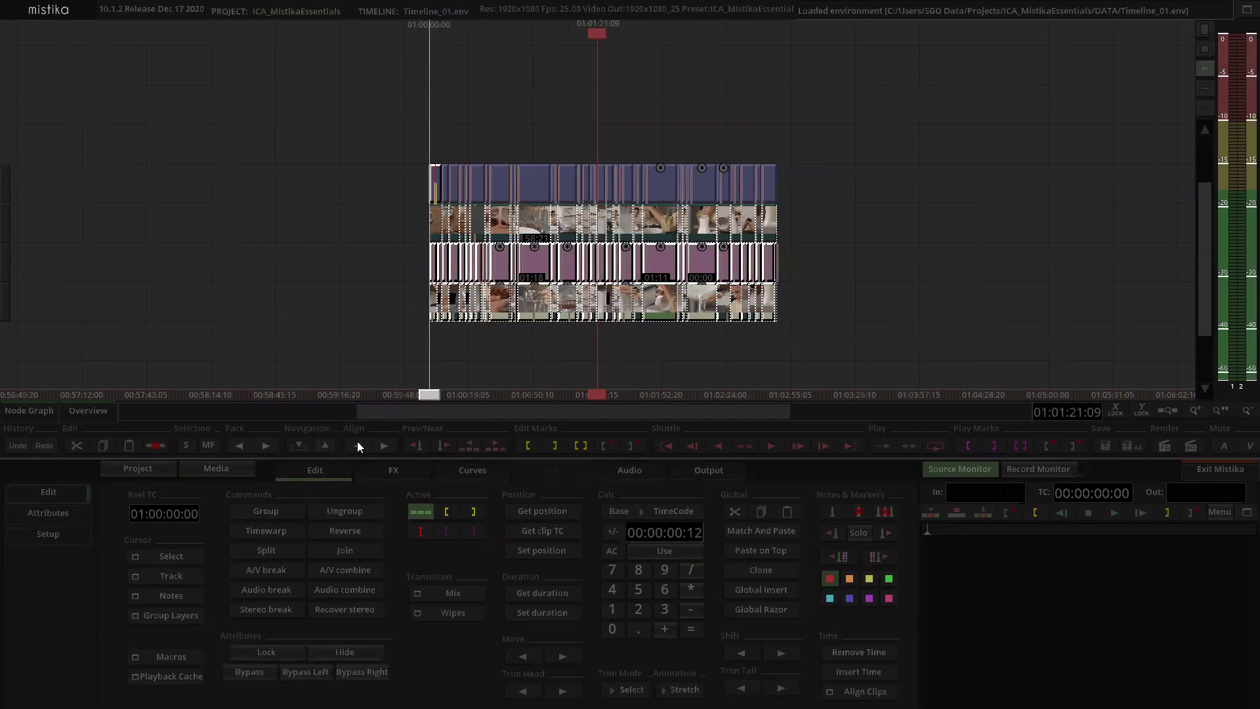
Step: Delete the original footage row and move the Denoise effects with their footage up directly beneath the ColorGrade effects
{"action": "left_click", "coordinate": [802, 177]}
{"action": "mouse_move", "coordinate": [807, 222]}
{"action": "left_mouse_down"}
{"action": "mouse_move", "coordinate": [221, 229]}
{"action": "mouse_move", "coordinate": [235, 222]}
{"action": "left_mouse_up"}
{"action": "left_click_drag", "start_coordinate": [323, 261], "coordinate": [875, 303]}
{"action": "left_click_drag", "start_coordinate": [670, 252], "coordinate": [677, 220]}
{"action": "left_click", "coordinate": [634, 86]}
Step: Open the short ColorGrade effect over Capture0011.mov, scrub through its denoised and graded shot, and return to the timeline
{"action": "scroll", "coordinate": [649, 109], "scroll_direction": "up", "scroll_amount": 5}
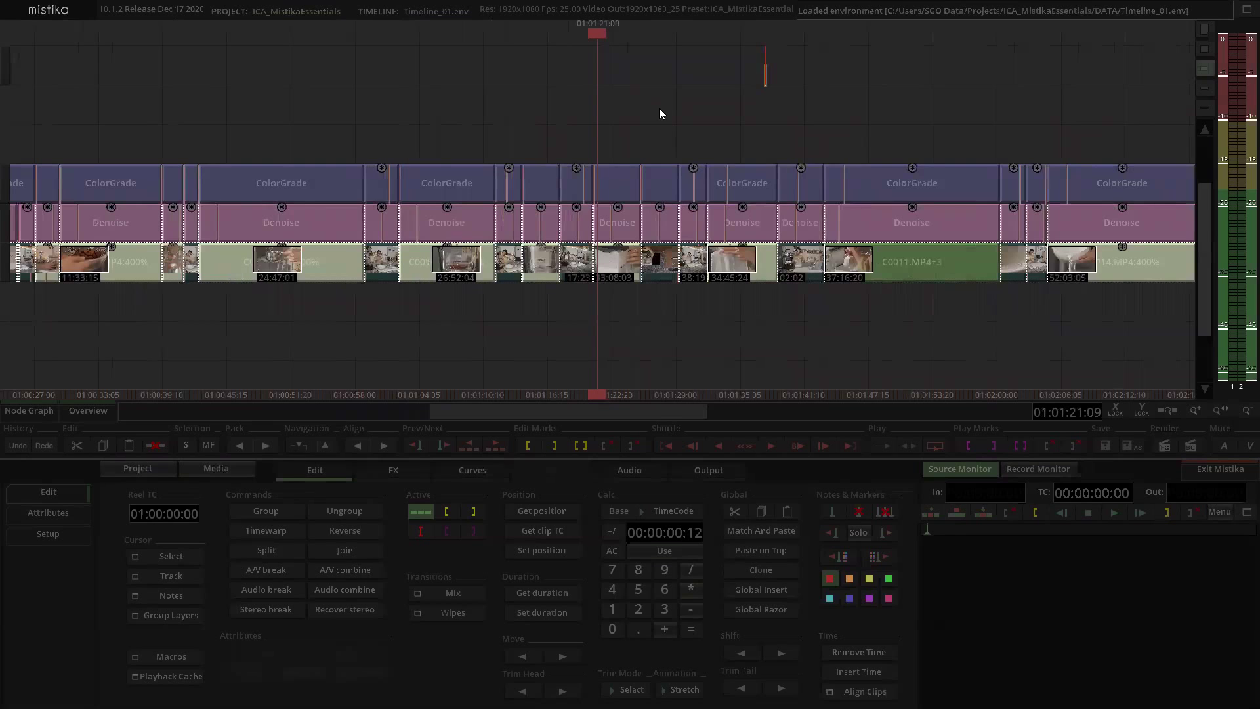
{"action": "scroll", "coordinate": [658, 108], "scroll_direction": "down", "scroll_amount": 1}
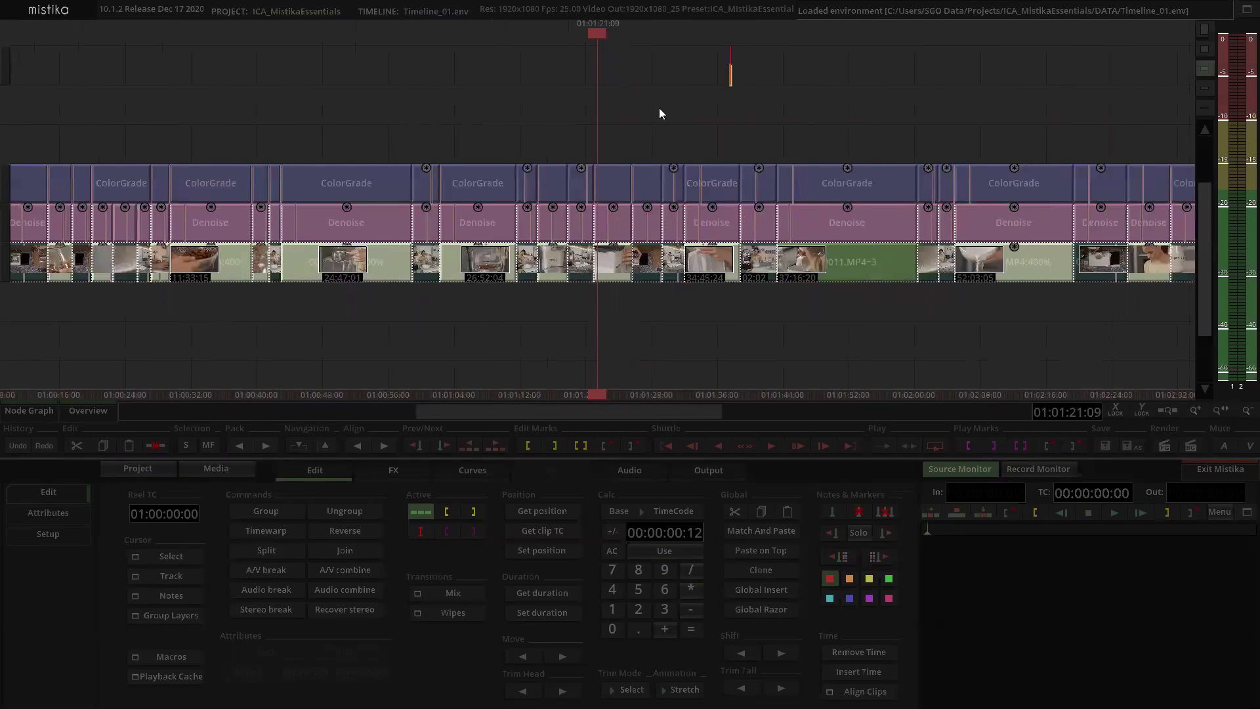
{"action": "left_click_drag", "start_coordinate": [549, 114], "coordinate": [616, 123]}
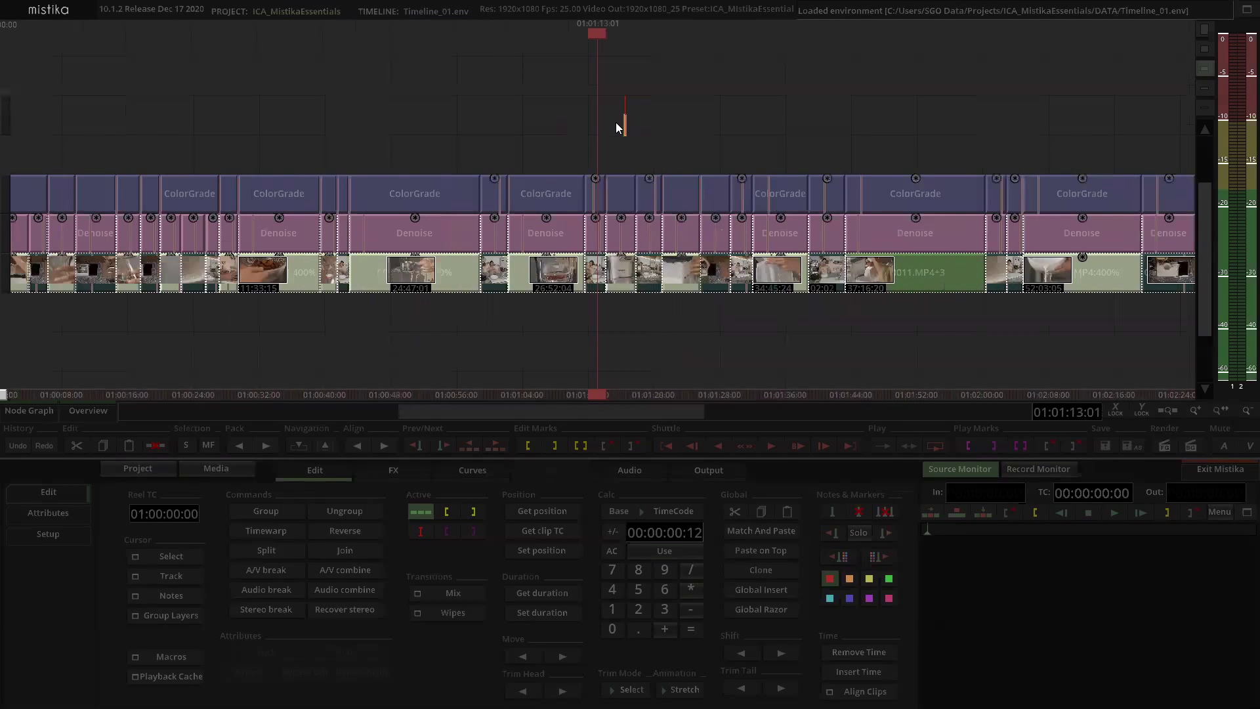
{"action": "scroll", "coordinate": [617, 124], "scroll_direction": "down", "scroll_amount": 2}
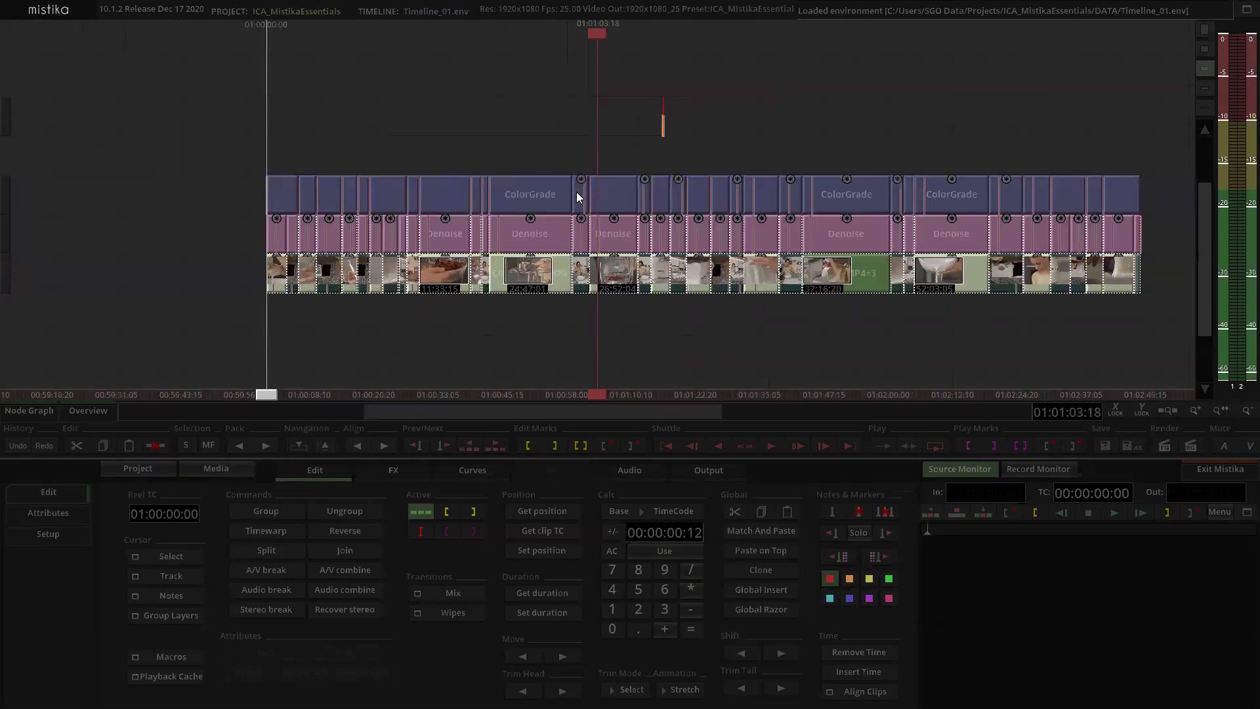
{"action": "double_click", "coordinate": [577, 195]}
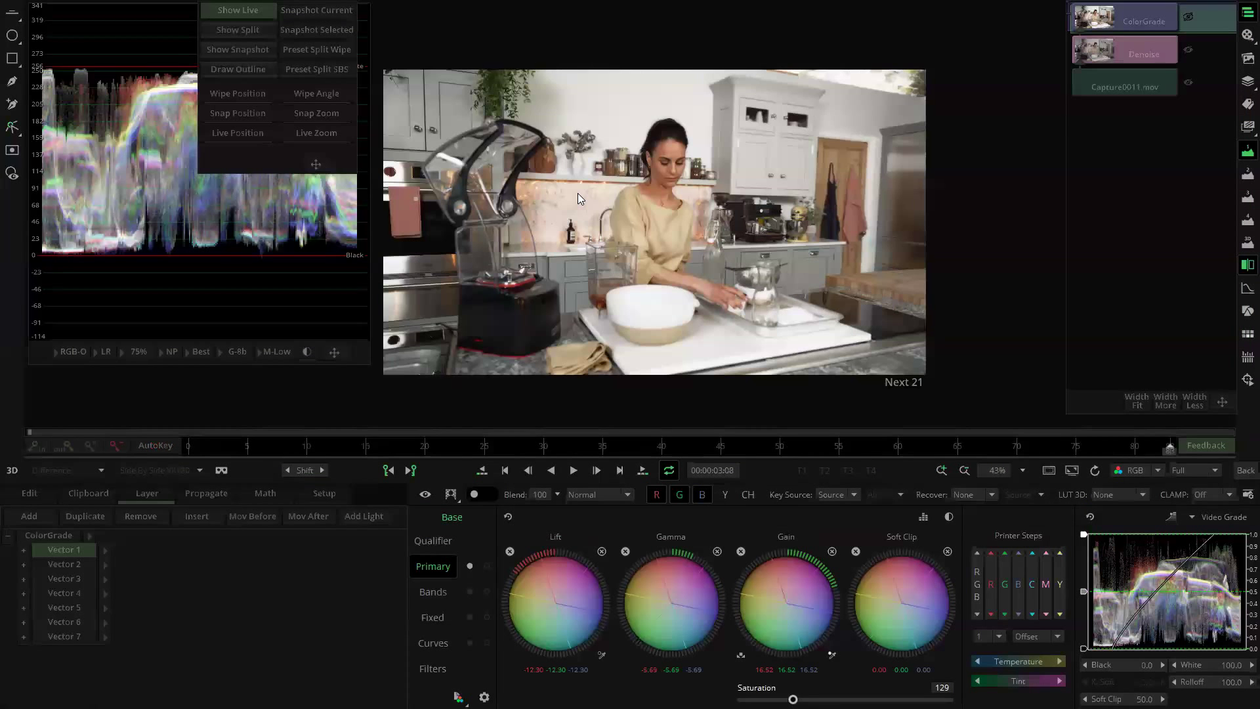
{"action": "scroll", "coordinate": [577, 198], "scroll_direction": "down", "scroll_amount": 1}
{"action": "left_click_drag", "start_coordinate": [561, 445], "coordinate": [873, 444]}
{"action": "left_click_drag", "start_coordinate": [665, 443], "coordinate": [683, 462]}
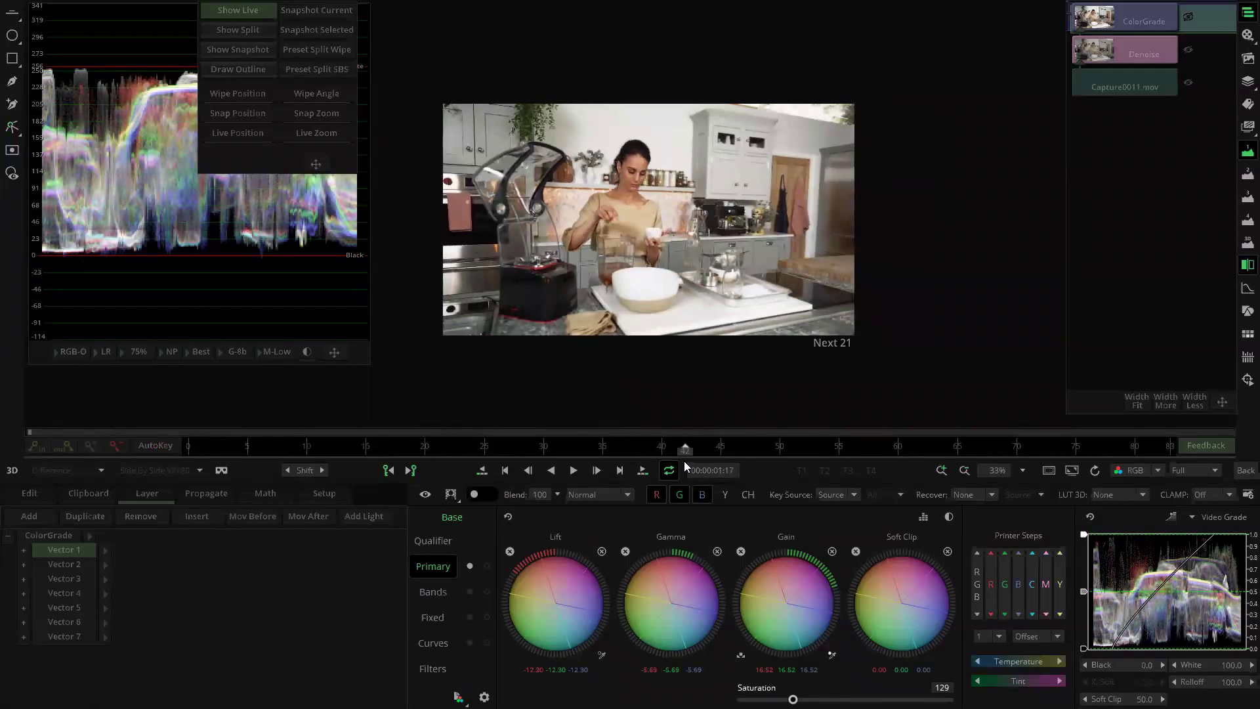
{"action": "left_click", "coordinate": [1242, 471]}
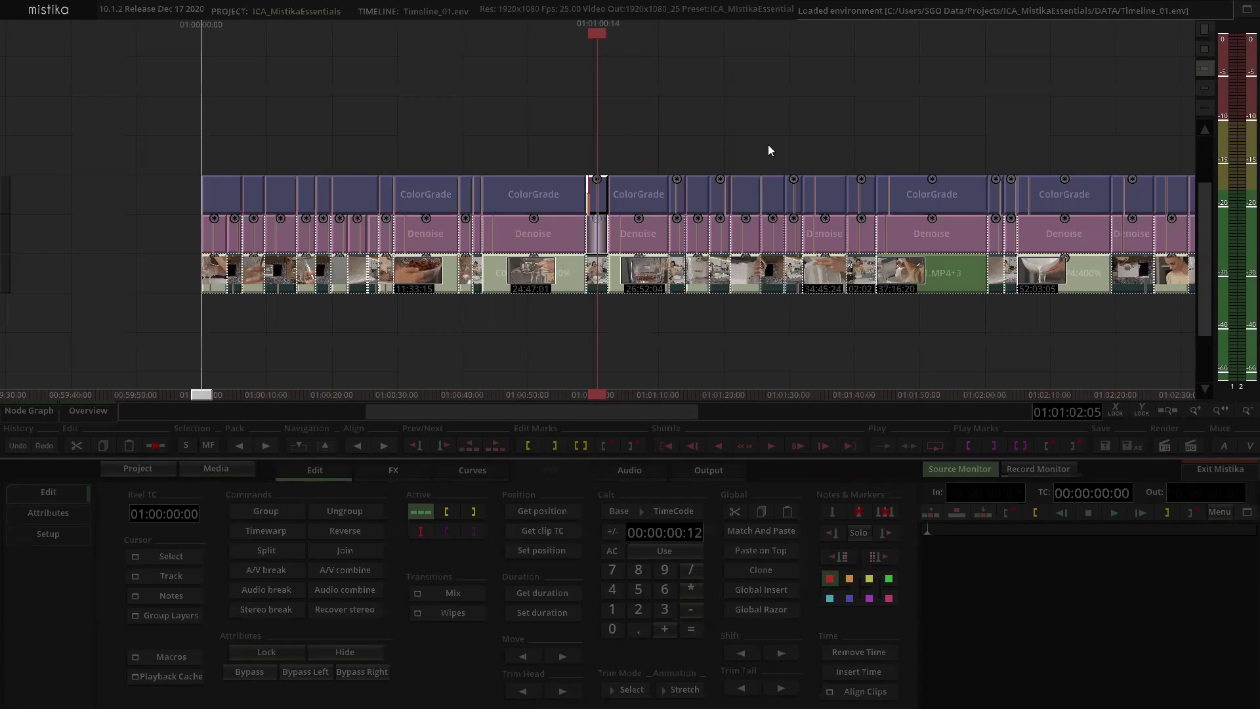
{"action": "left_click", "coordinate": [761, 112]}
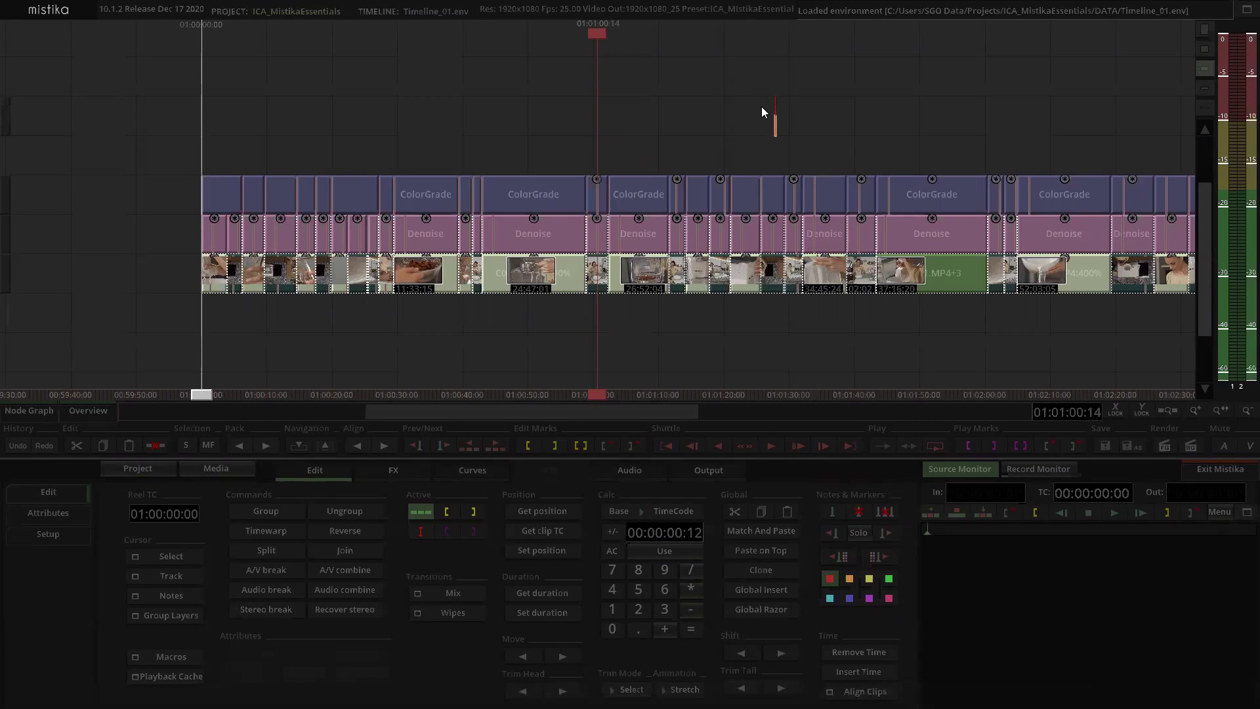